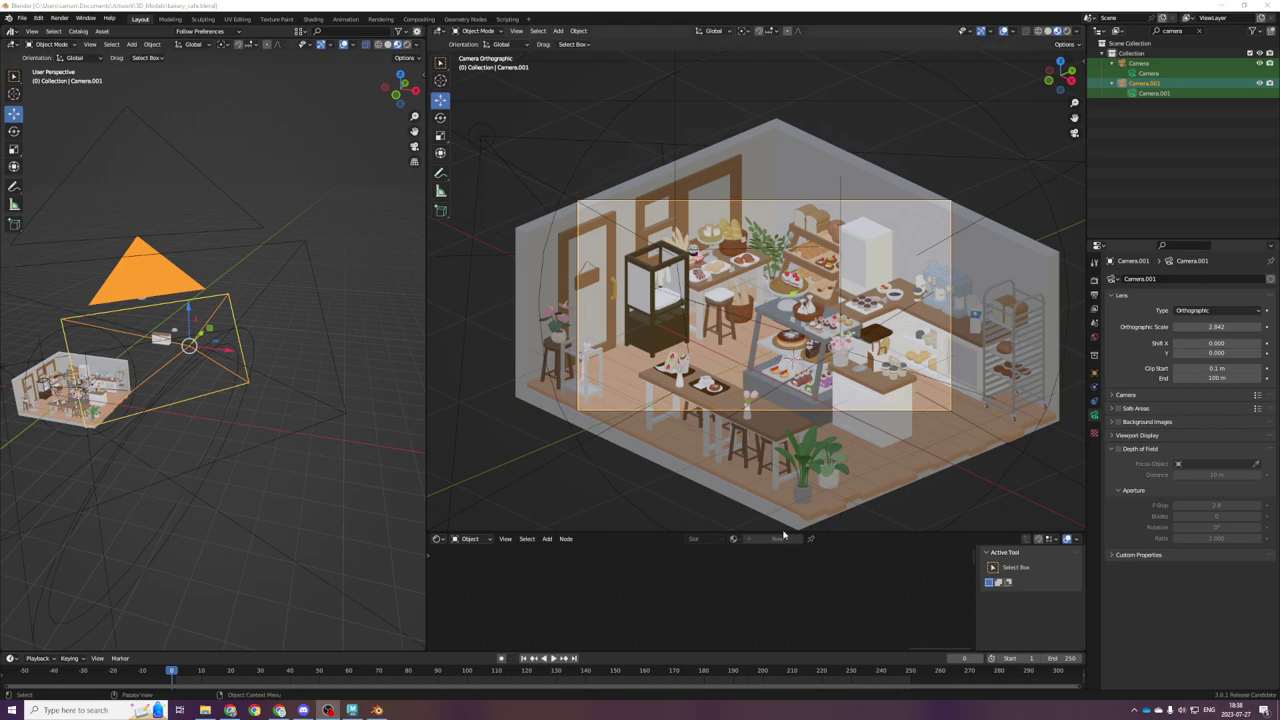
Step: Examine the bakery_render_4.png render up close and compare it with bakery_render_3.png and bakery_render_2.png
scroll(786, 520, up, 2)
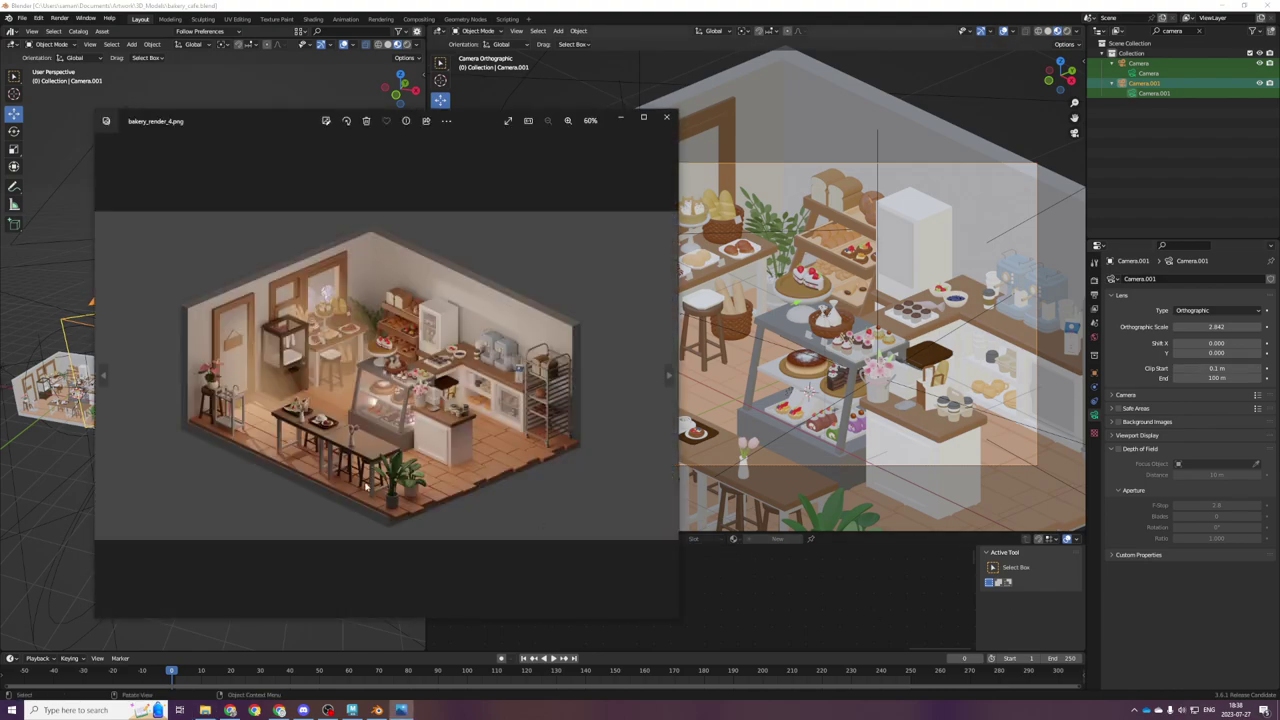
double_click(461, 132)
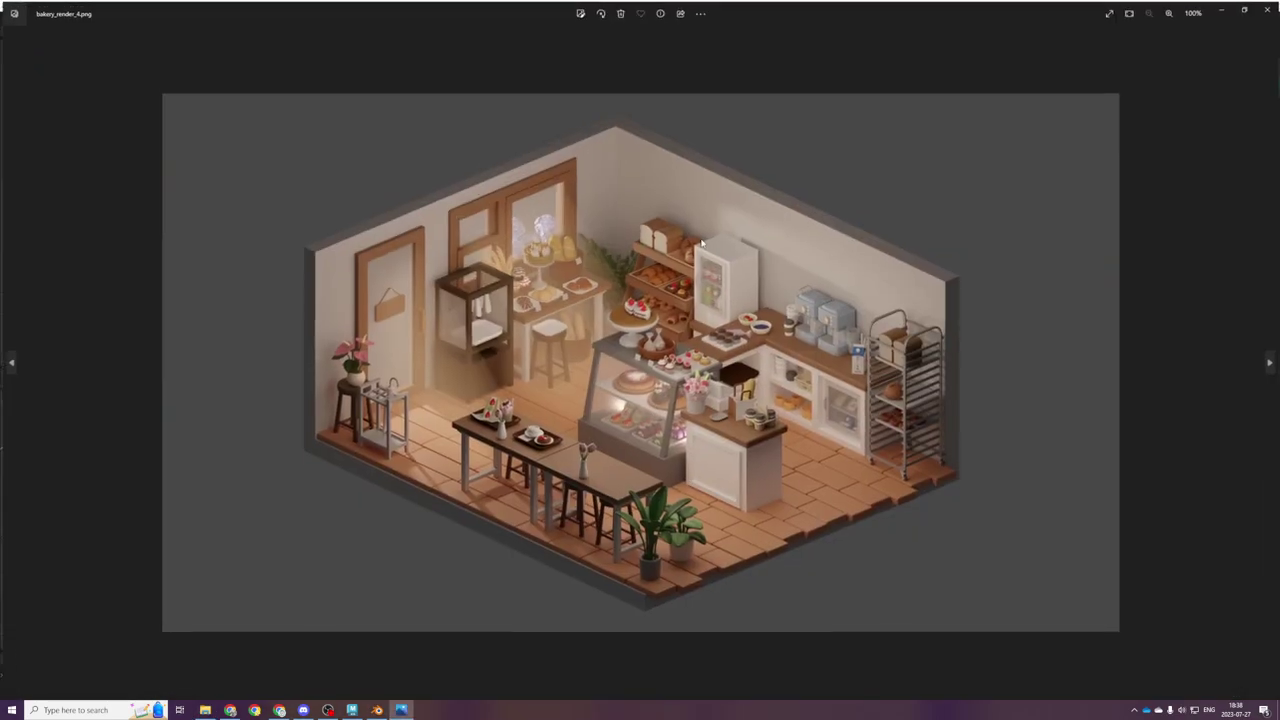
scroll(710, 385, down, 2)
scroll(710, 385, up, 3)
scroll(719, 473, down, 5)
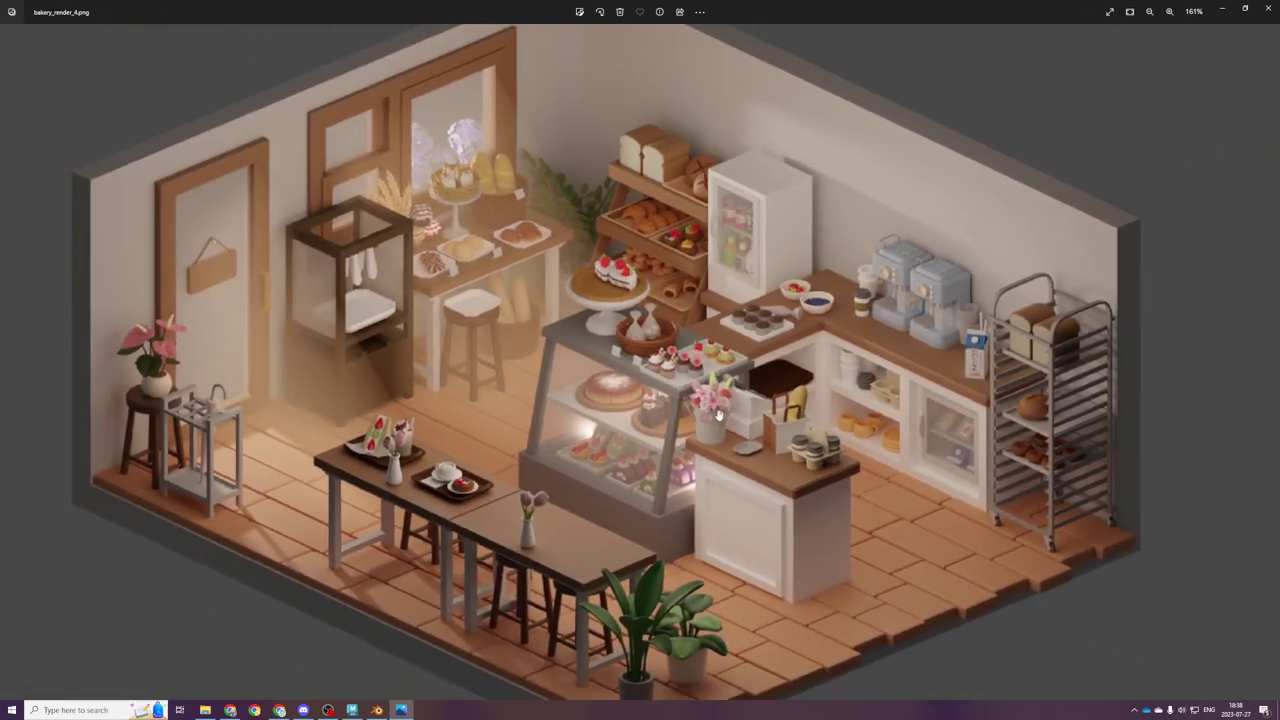
scroll(719, 473, up, 3)
scroll(719, 473, down, 3)
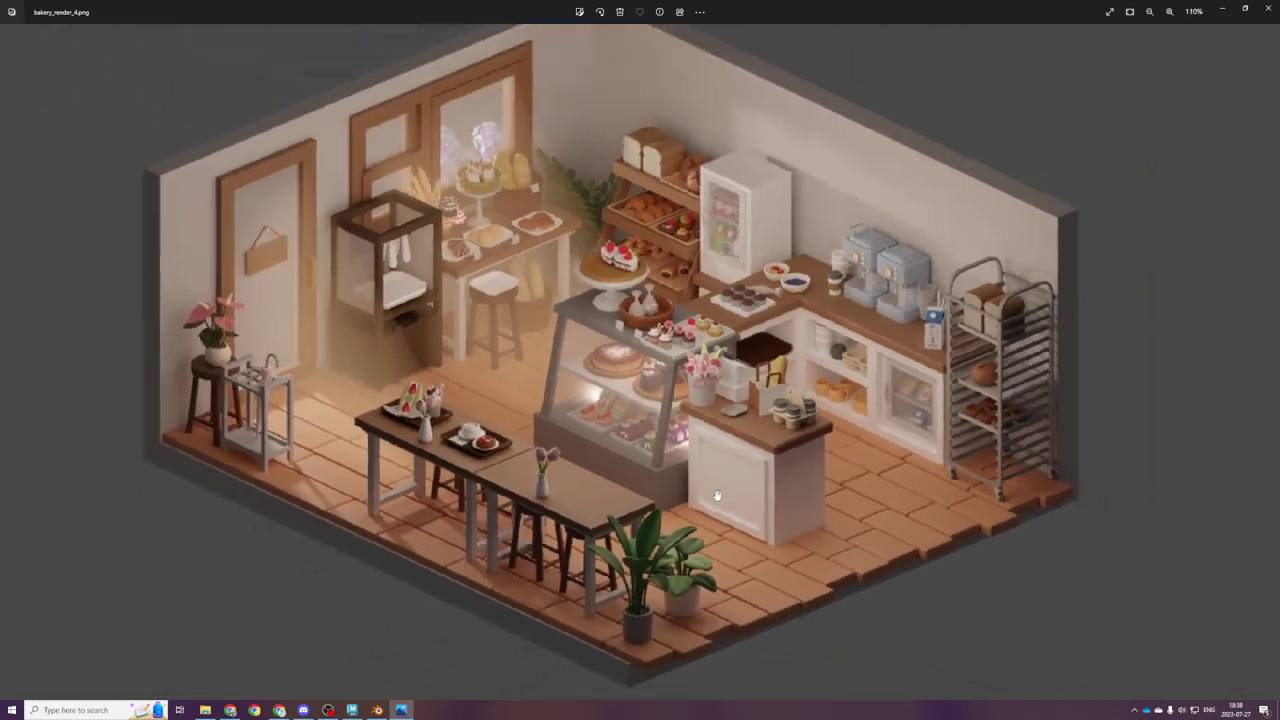
scroll(577, 380, up, 3)
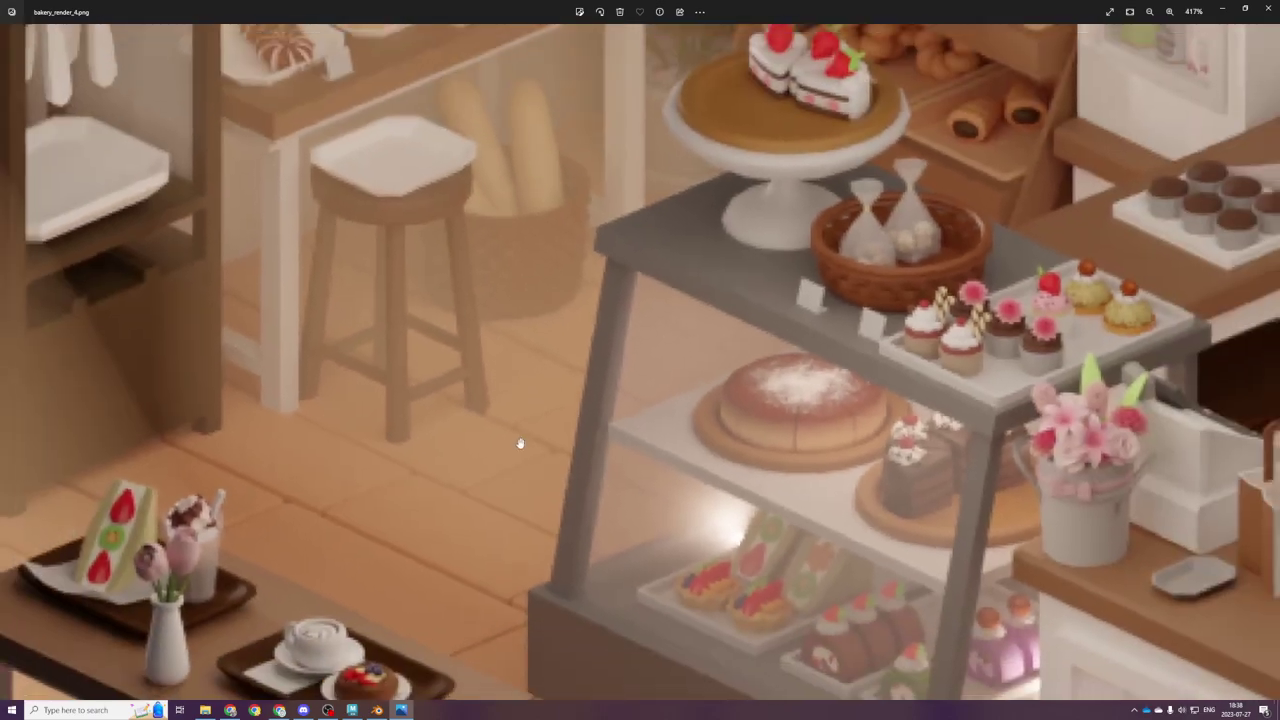
scroll(520, 443, down, 2)
scroll(511, 451, up, 1)
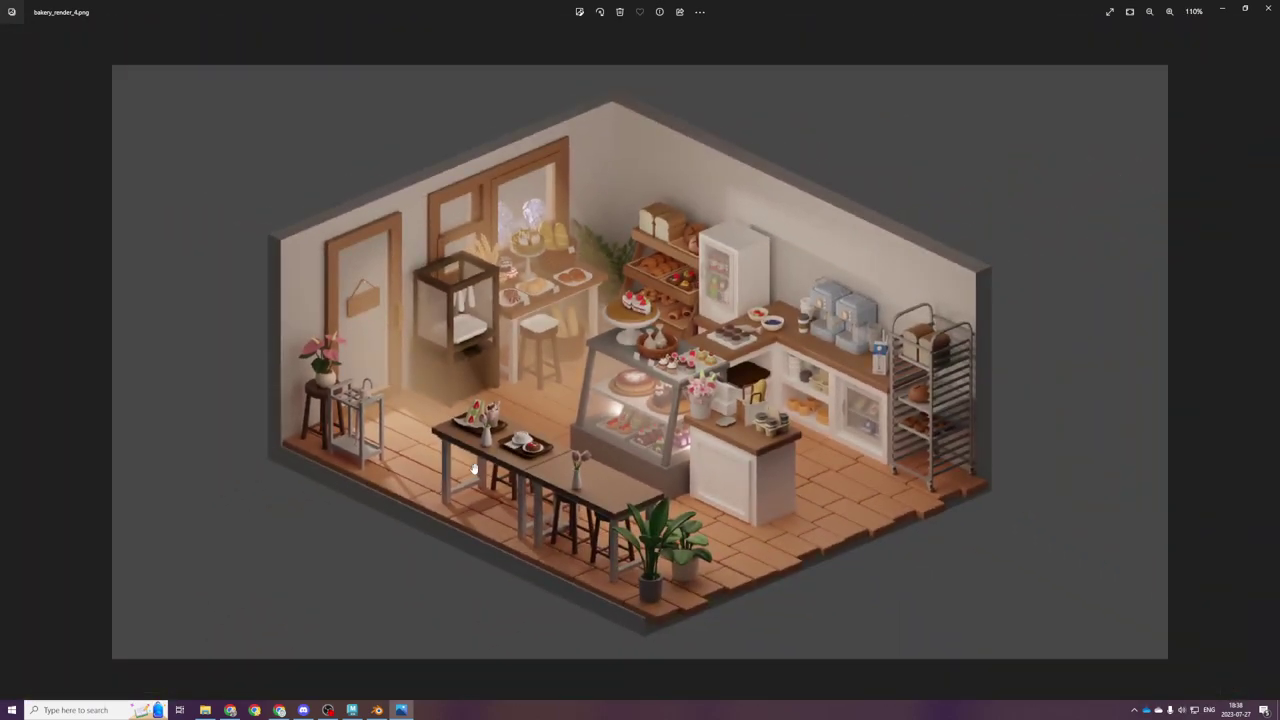
scroll(605, 340, down, 1)
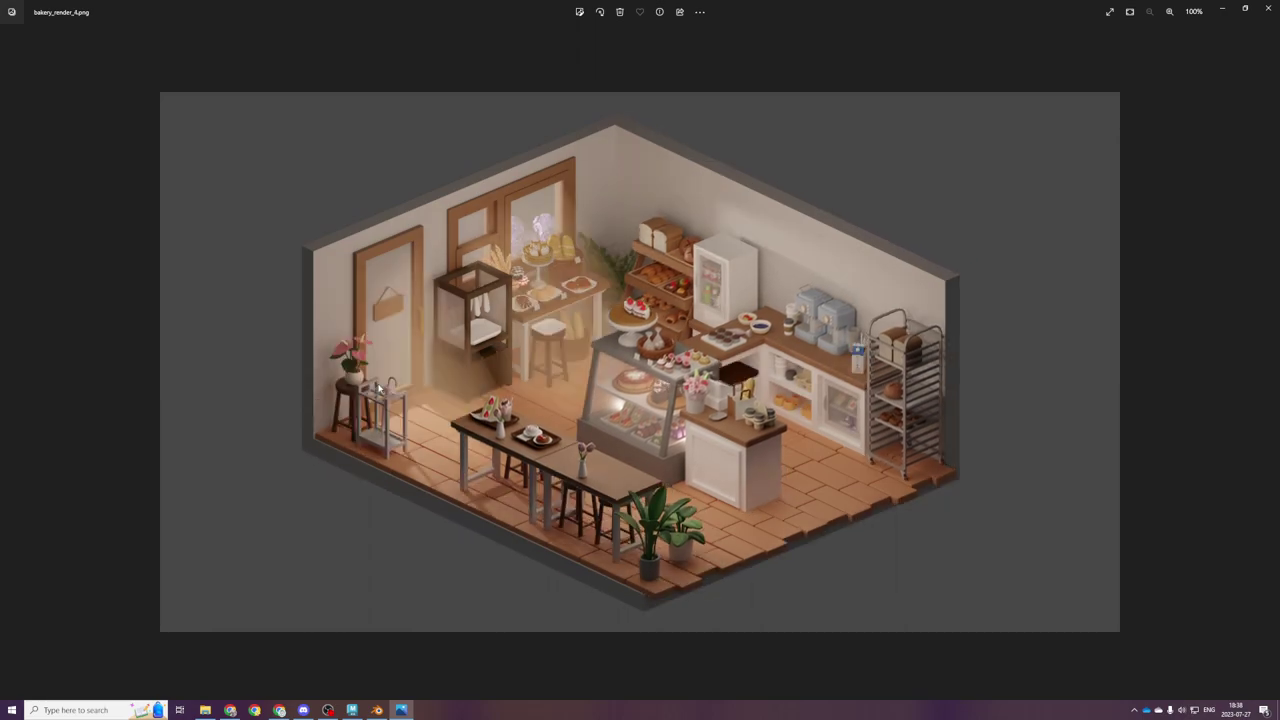
key(Left)
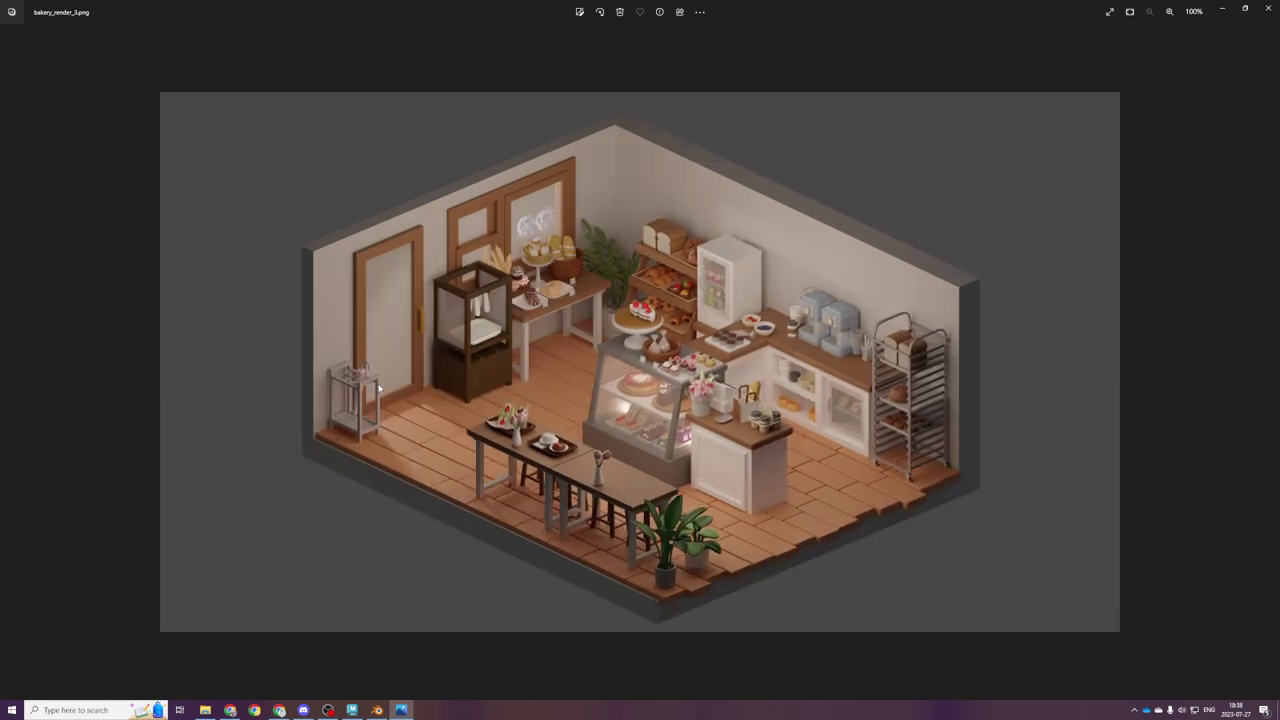
key(Left)
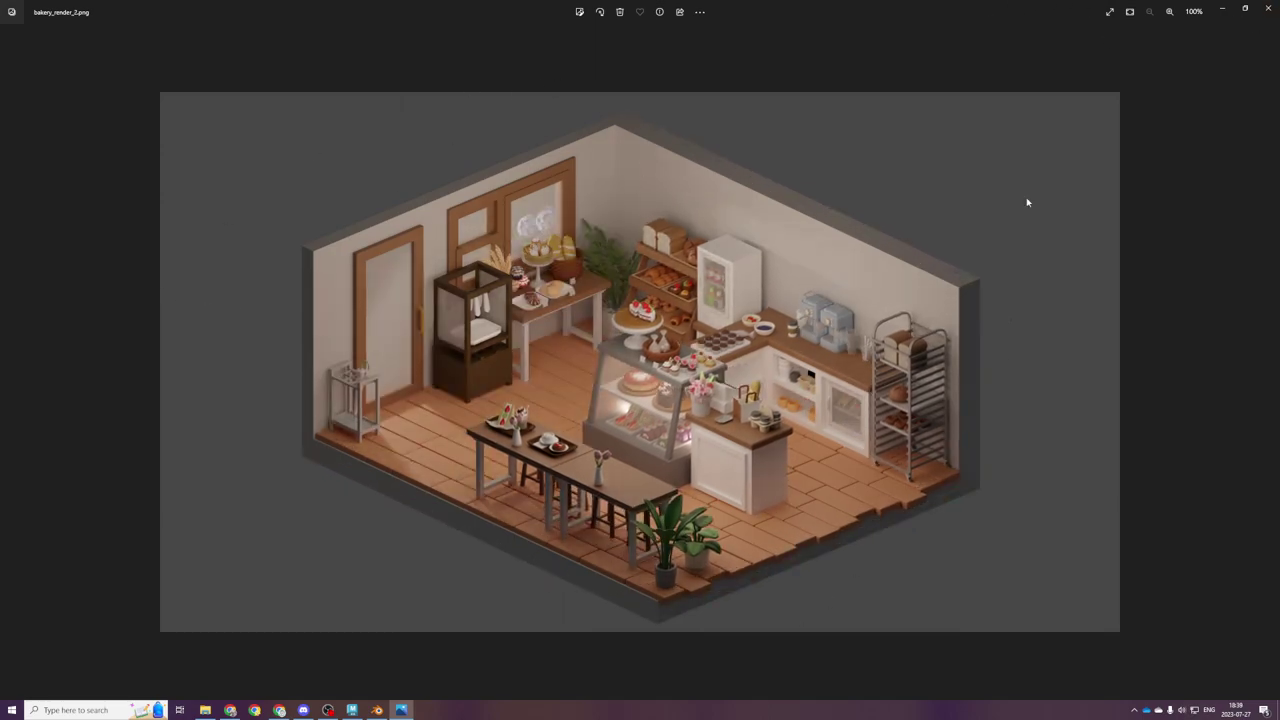
Step: Switch to Maya and inspect the monstera leaf mesh against its reference drawing from several angles
click(352, 709)
scroll(647, 440, down, 5)
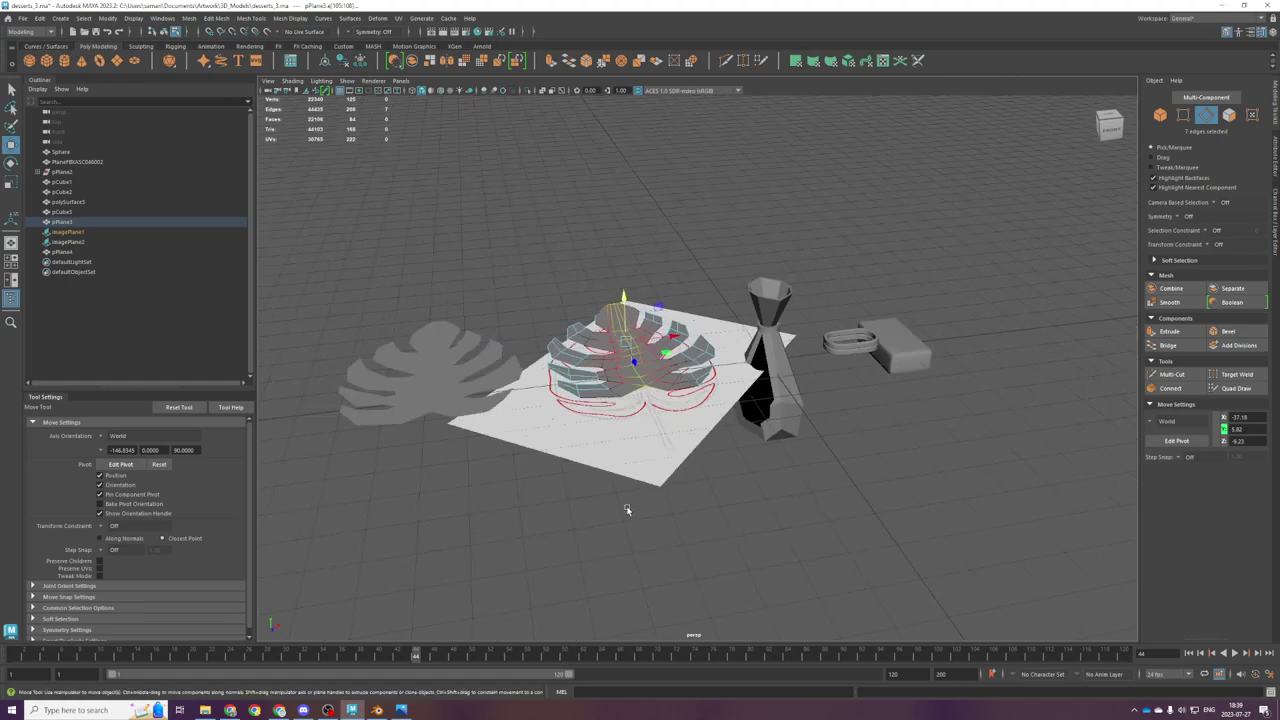
scroll(630, 500, up, 6)
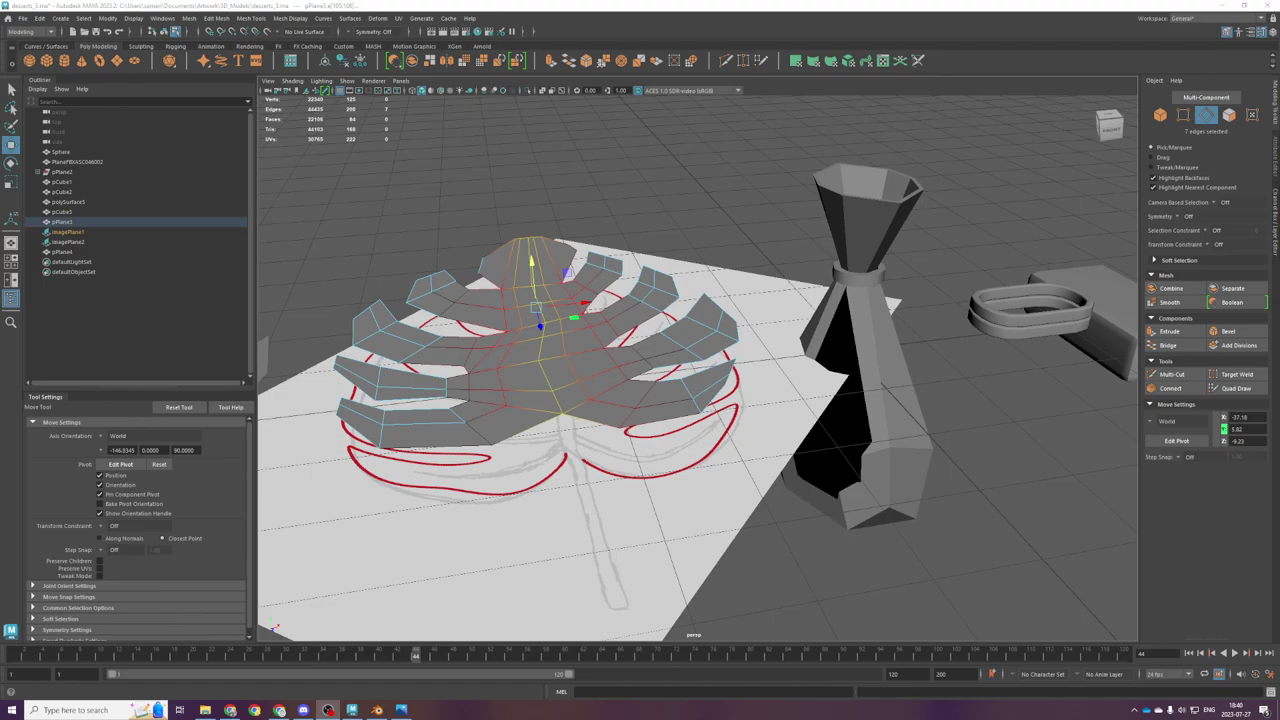
scroll(577, 469, down, 5)
alt+drag(577, 469, 597, 358)
key(space)
key(space)
key(f)
scroll(694, 349, down, 3)
drag(694, 331, 701, 366)
key(space)
key(space)
alt+drag(777, 349, 653, 483)
scroll(640, 480, up, 2)
Step: Try selecting several edge loops across the leaf and adjusting the soft selection falloff radius
double_click(507, 482)
double_click(574, 459)
shift+click(619, 526)
shift+double_click(619, 526)
alt+drag(619, 526, 546, 484)
key(b)
drag(591, 405, 592, 389)
Step: Try to extrude the edges along the leaf's midrib, and undo the attempt
scroll(640, 425, down, 5)
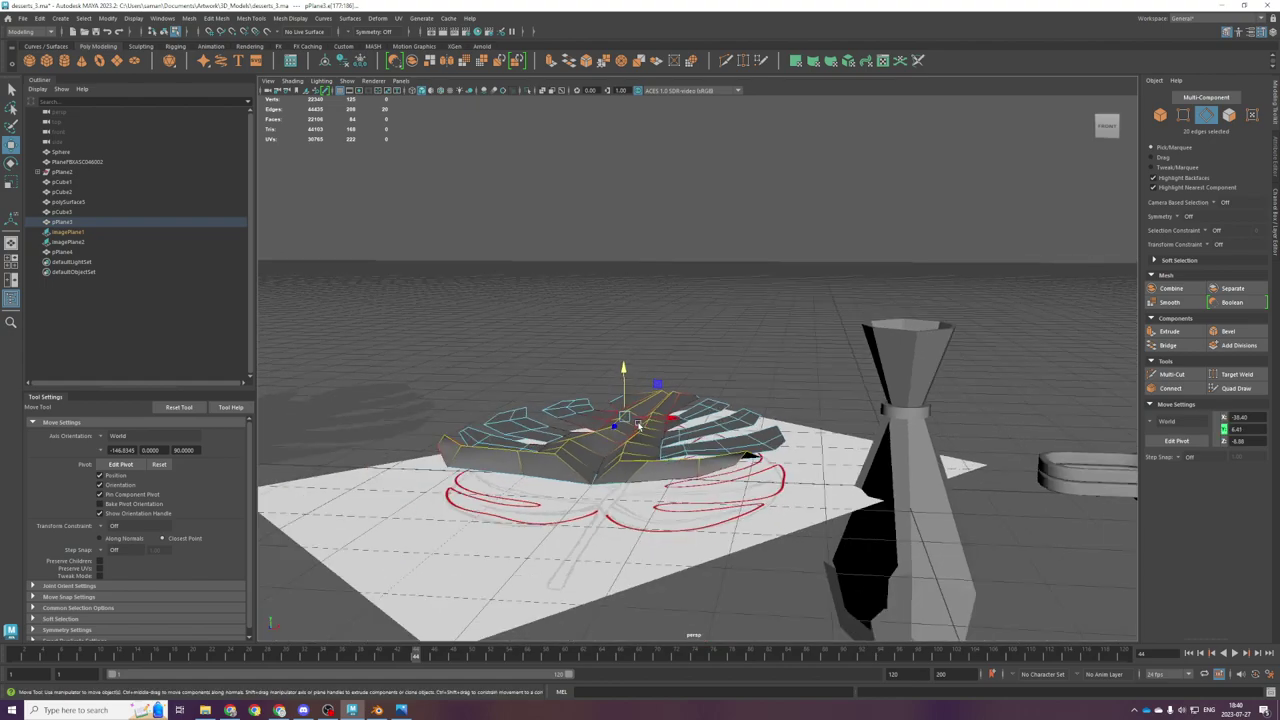
alt+drag(675, 415, 662, 425)
key(ctrl+z)
key(ctrl+e)
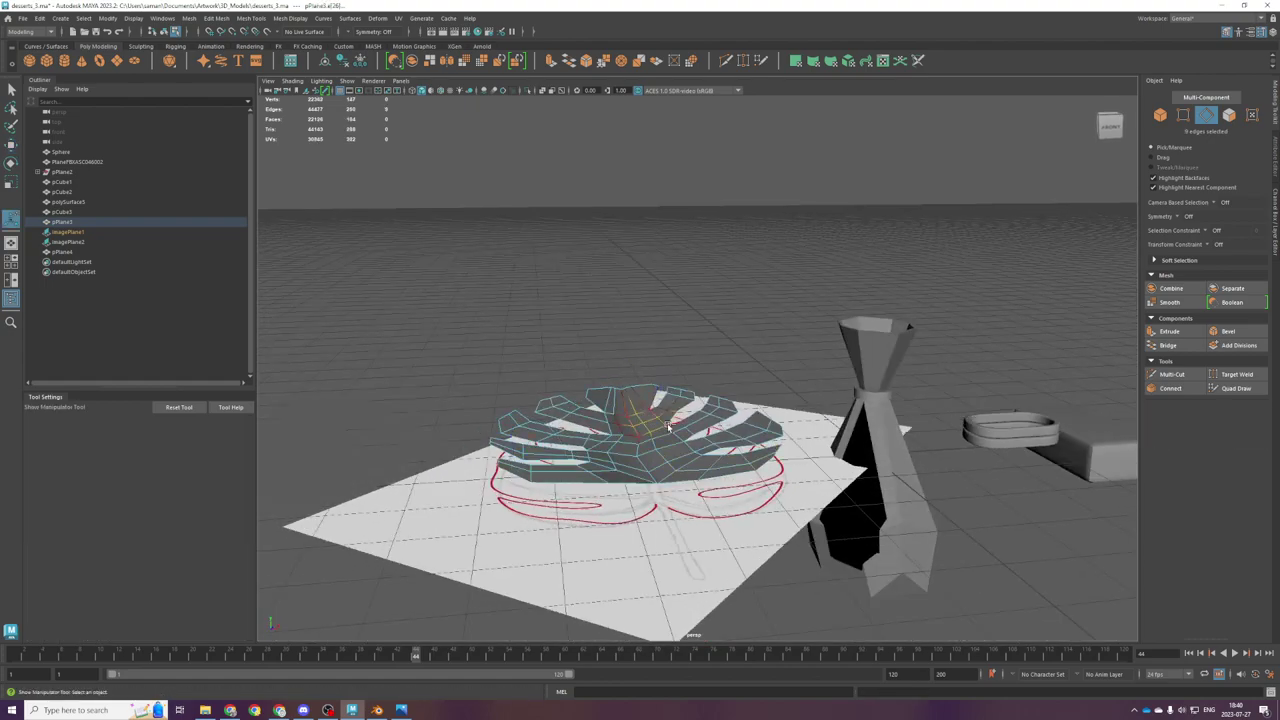
click(666, 370)
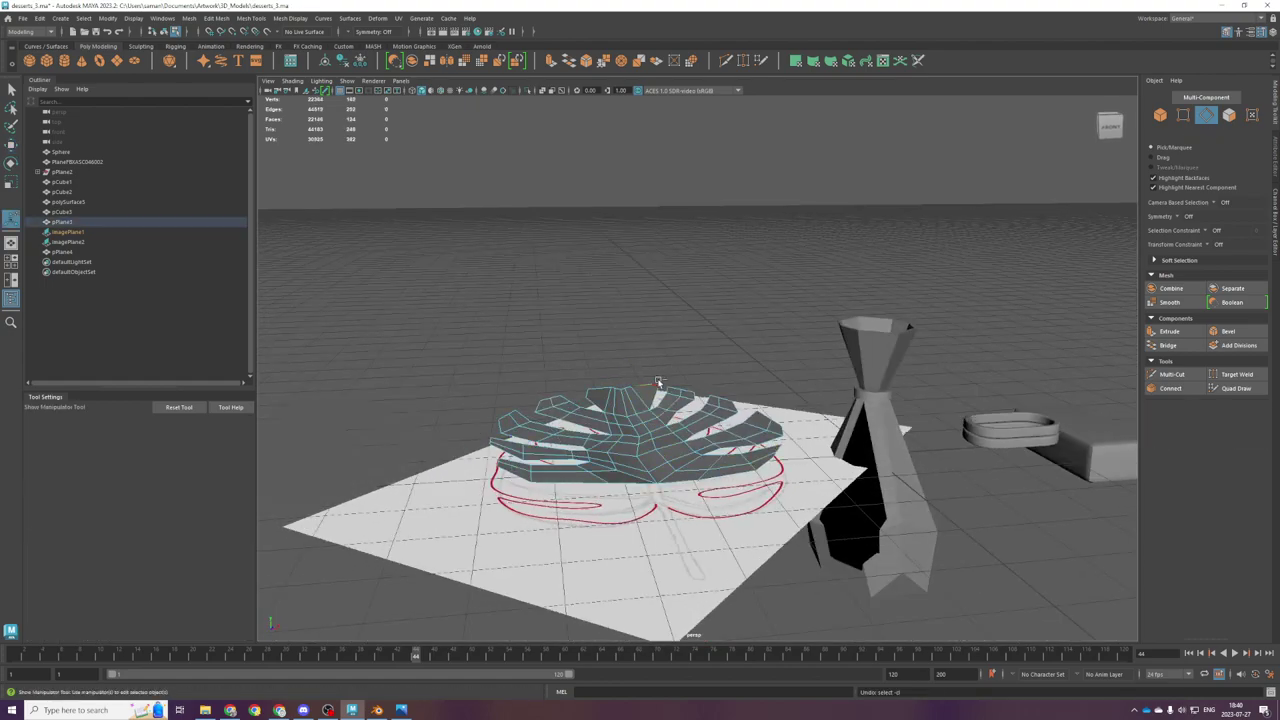
key(ctrl+z)
key(ctrl+z)
key(ctrl+z)
key(ctrl+z)
key(ctrl+z)
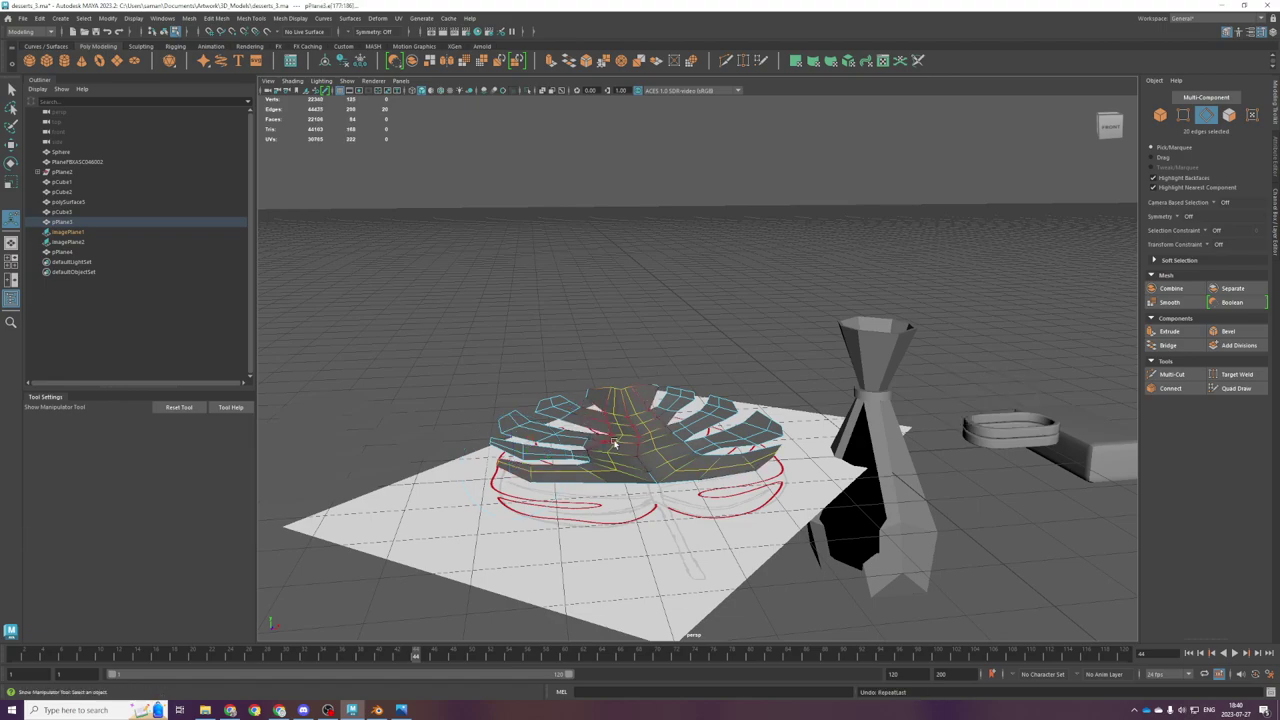
Step: Select the edge loops on both sides of the leaf's midrib for an extrusion
scroll(676, 455, up, 3)
alt+drag(676, 455, 604, 512)
click(568, 519)
click(611, 360)
click(607, 389)
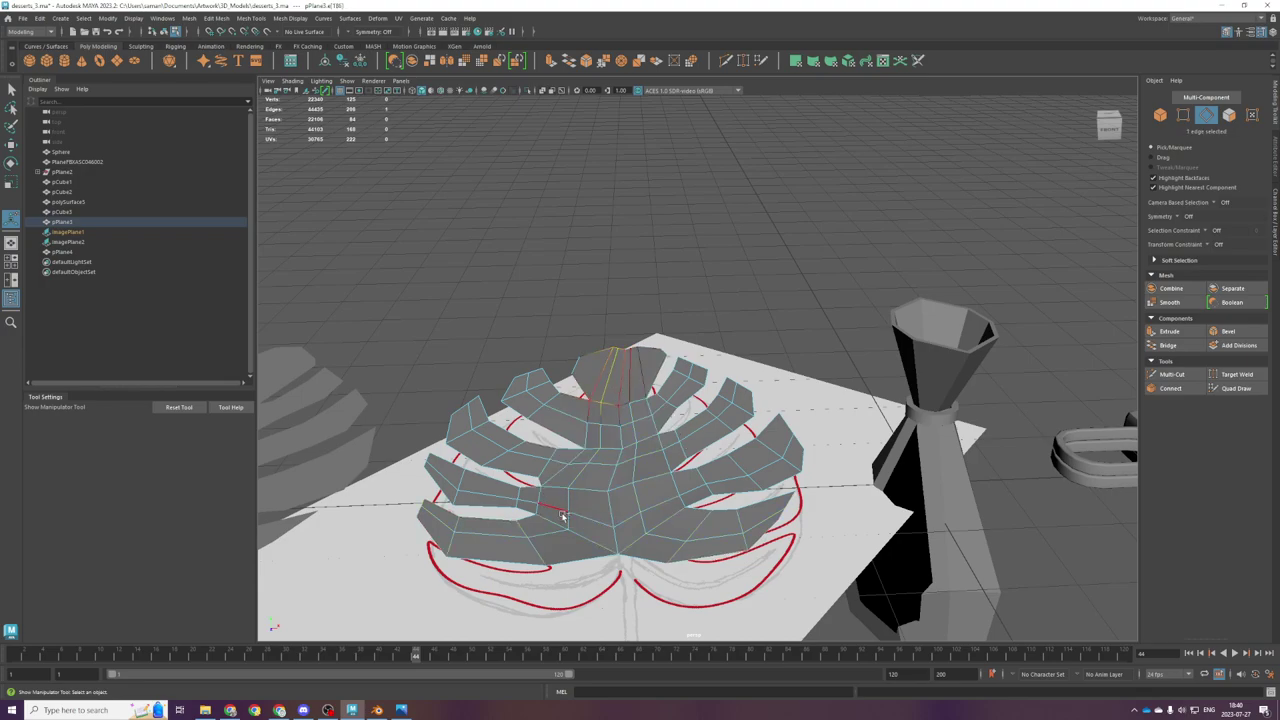
shift+double_click(565, 522)
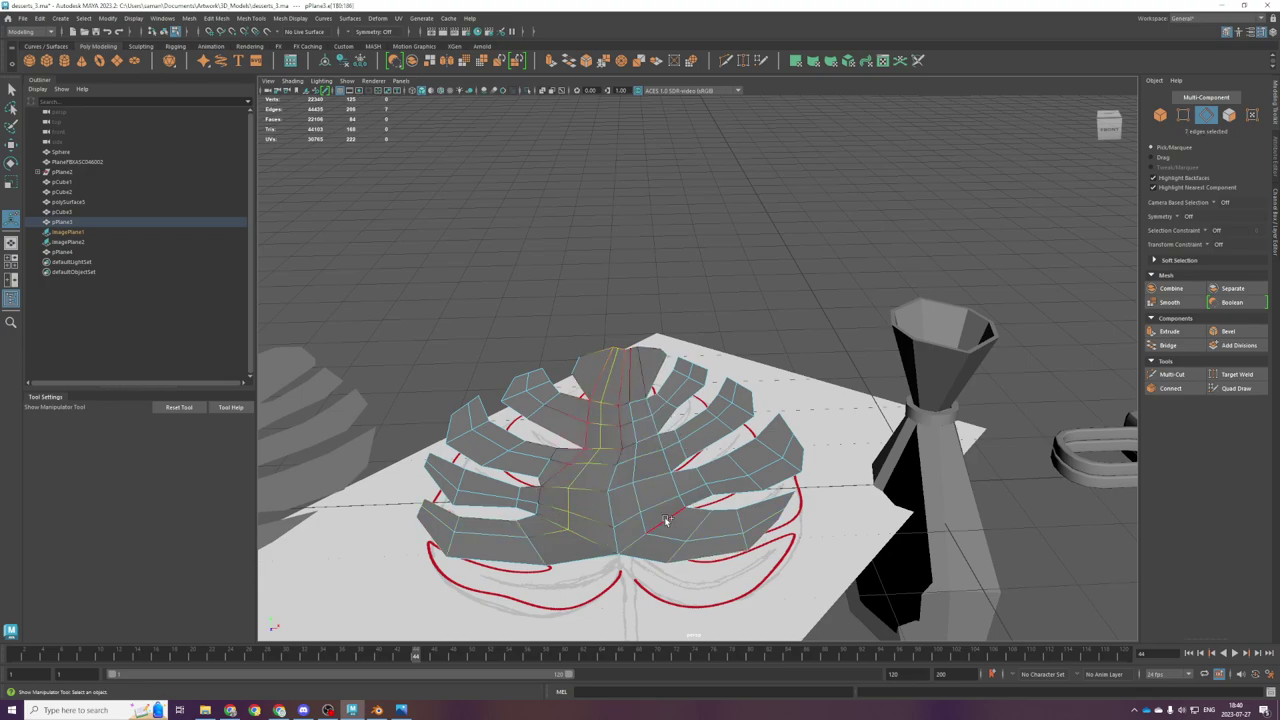
shift+double_click(635, 383)
alt+drag(700, 552, 675, 517)
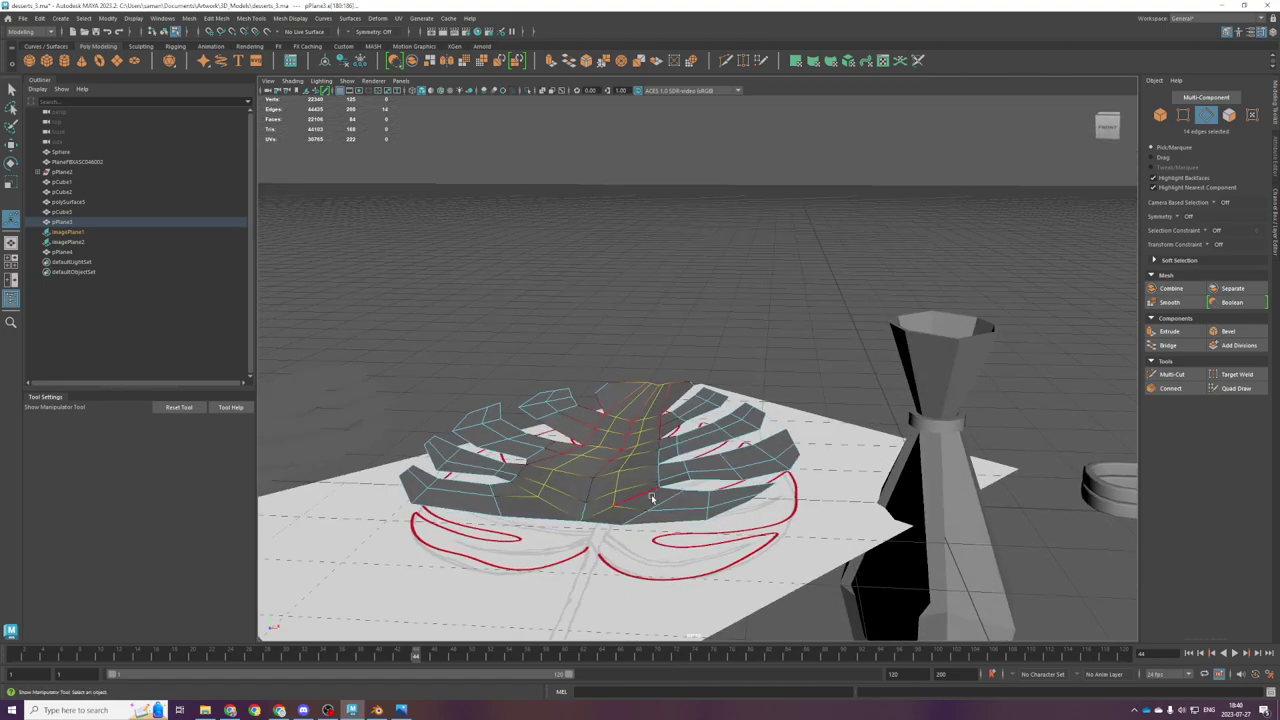
Step: Try to extrude the two edge loops flanking the midrib and adjust the soft selection falloff around them
scroll(652, 497, up, 1)
key(ctrl+e)
click(608, 511)
key(ctrl+z)
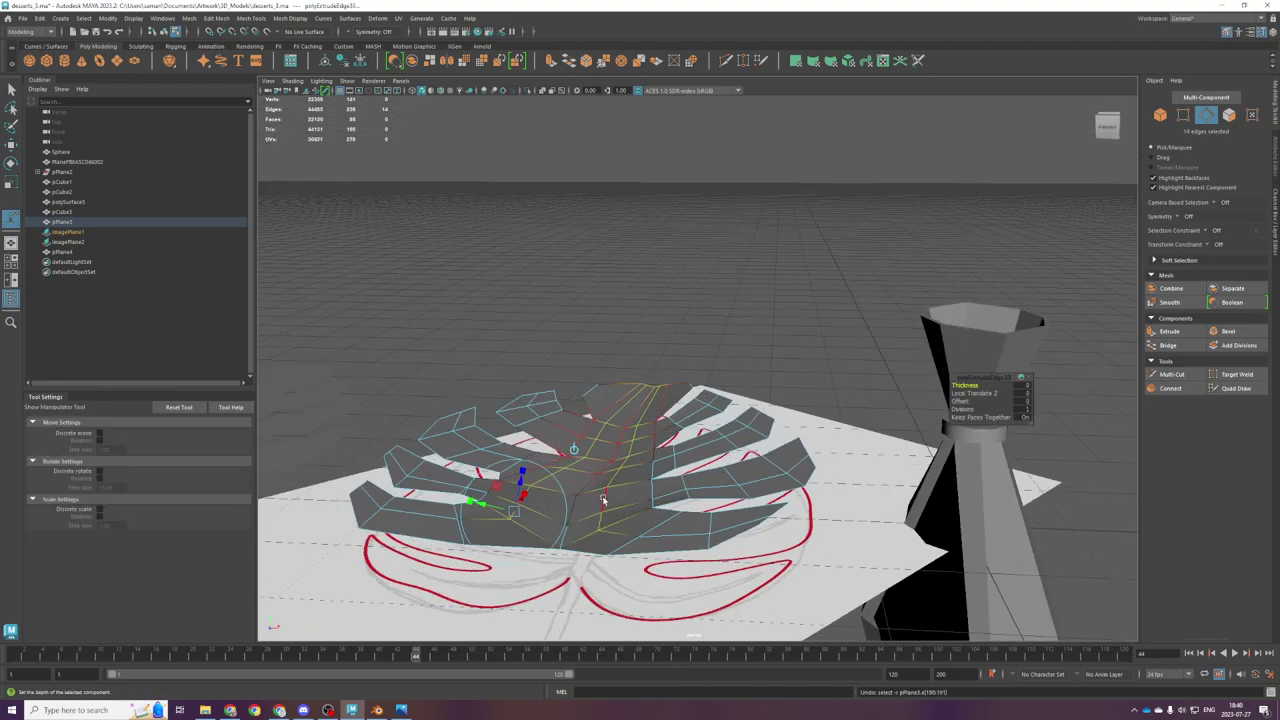
double_click(628, 478)
key(ctrl+z)
key(b)
drag(612, 348, 690, 490)
key(ctrl+z)
scroll(680, 480, down, 4)
drag(568, 352, 664, 426)
alt+drag(664, 426, 686, 448)
scroll(686, 448, up, 4)
key(ctrl+z)
Step: Try picking edges along the midrib of the extruded leaf with the Select tool
click(628, 385)
right_click(690, 308)
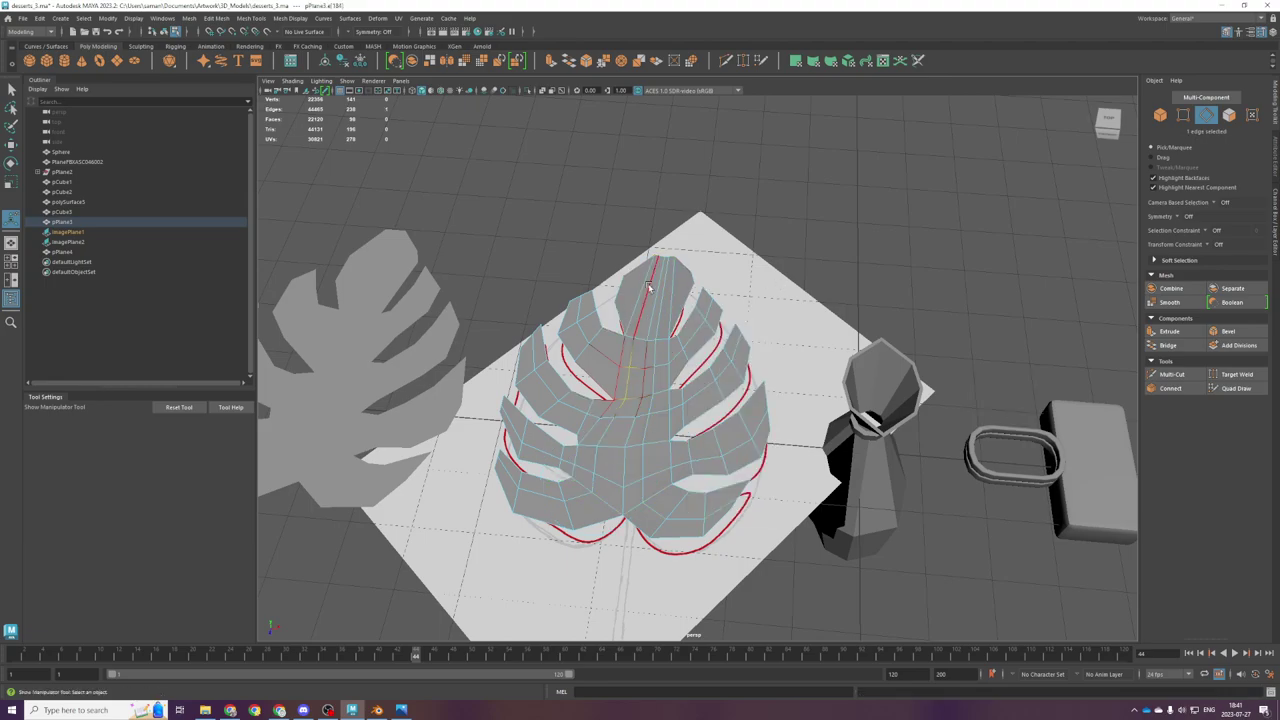
key(q)
right_drag(647, 414, 643, 378)
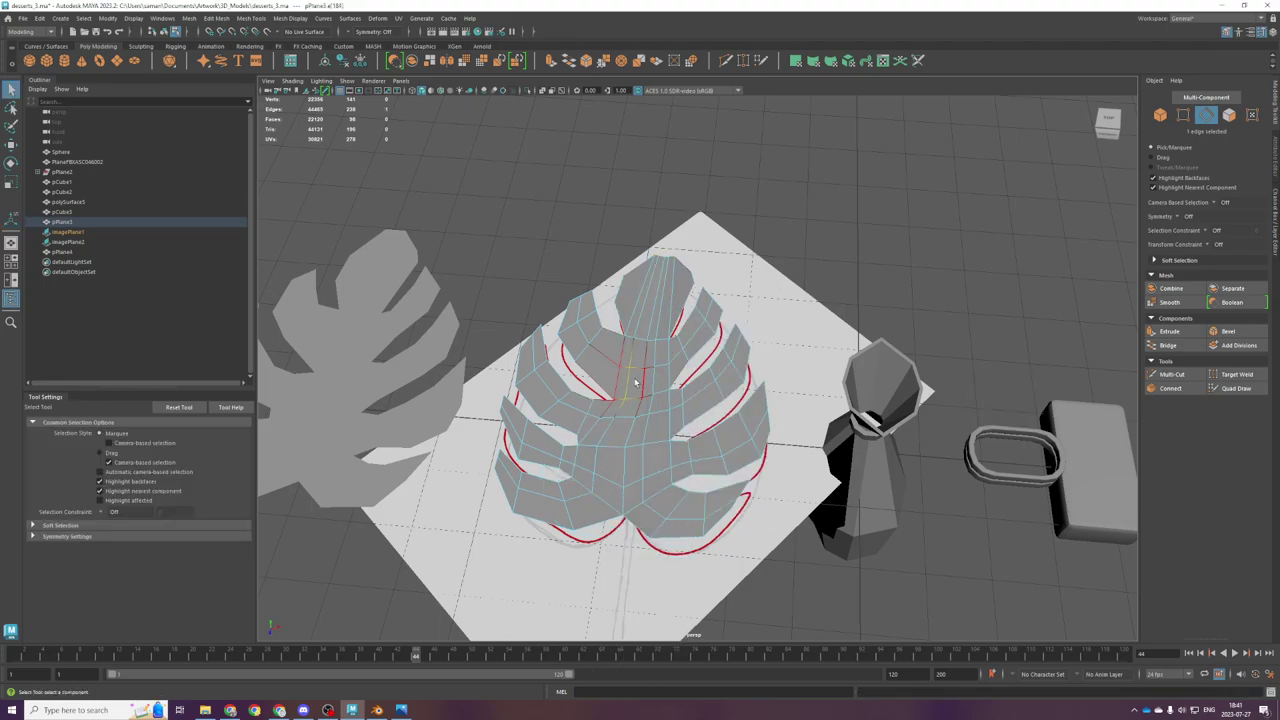
double_click(695, 356)
key(ctrl+z)
key(ctrl+z)
key(ctrl+z)
key(ctrl+z)
key(ctrl+z)
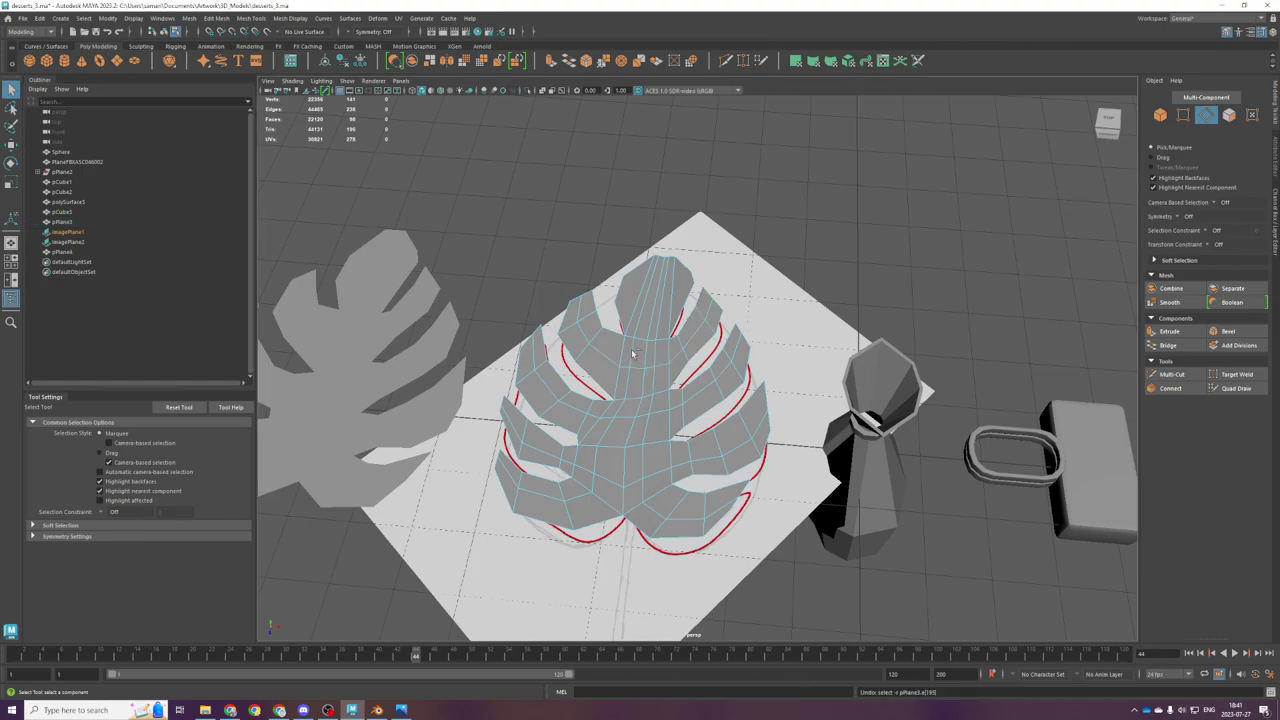
Step: Undo the edge extrusion and the previous selections until the leaf's central edge loop is selected again
click(655, 376)
right_drag(646, 345, 708, 293)
key(ctrl+z)
key(ctrl+z)
key(ctrl+z)
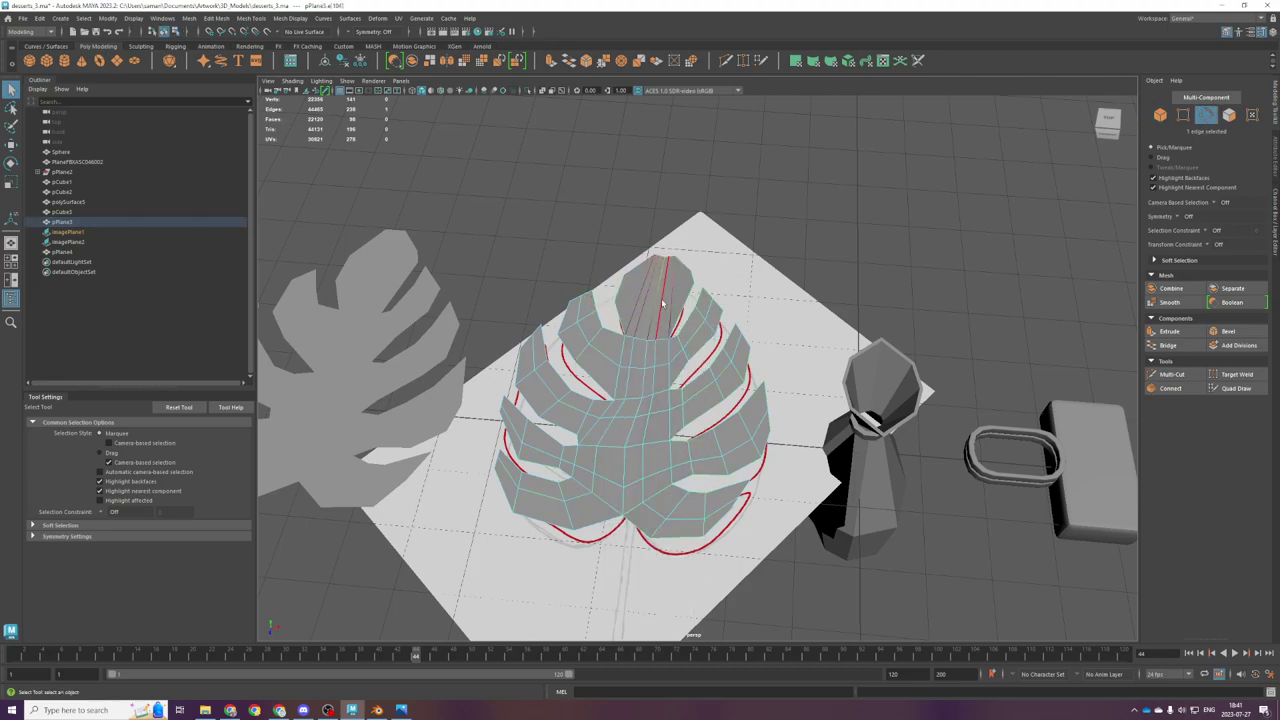
key(ctrl+z)
key(ctrl+z)
key(ctrl+z)
key(ctrl+z)
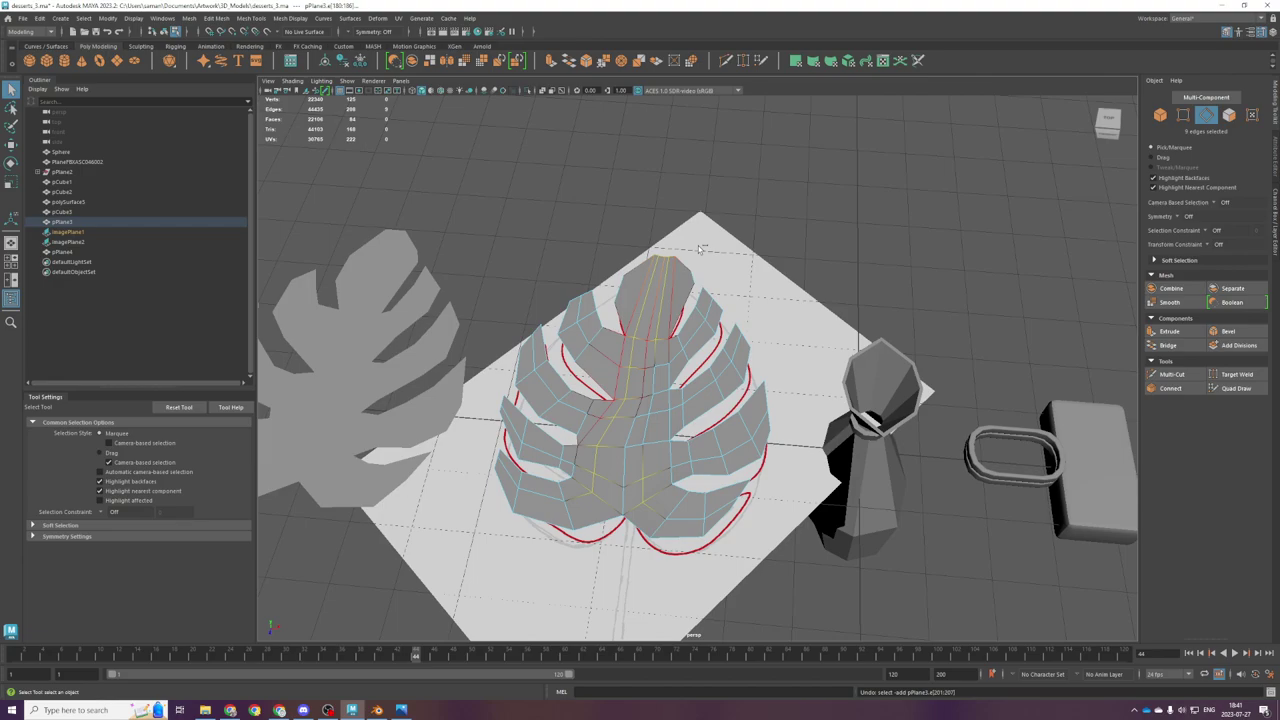
key(ctrl+z)
key(ctrl+z)
key(ctrl+z)
key(ctrl+z)
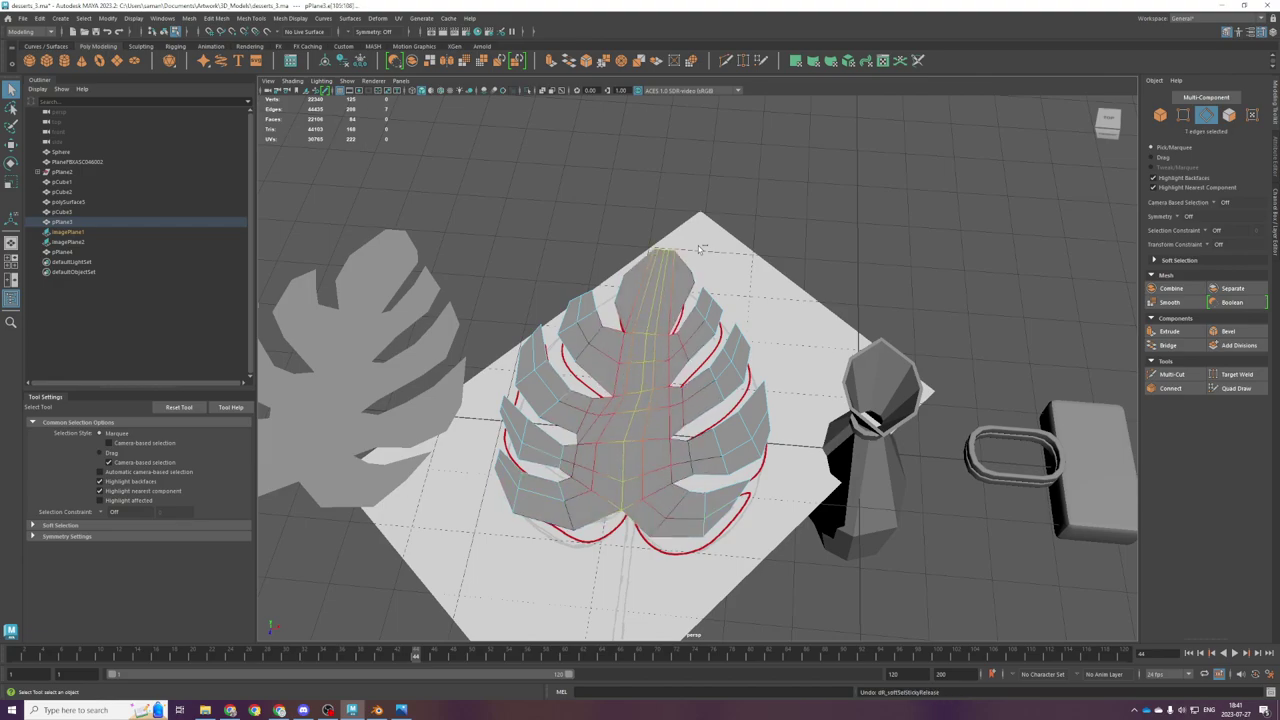
Step: Select the two lengthwise edge loops on either side of the leaf's midrib
scroll(445, 560, up, 2)
alt+drag(449, 592, 434, 568)
double_click(621, 396)
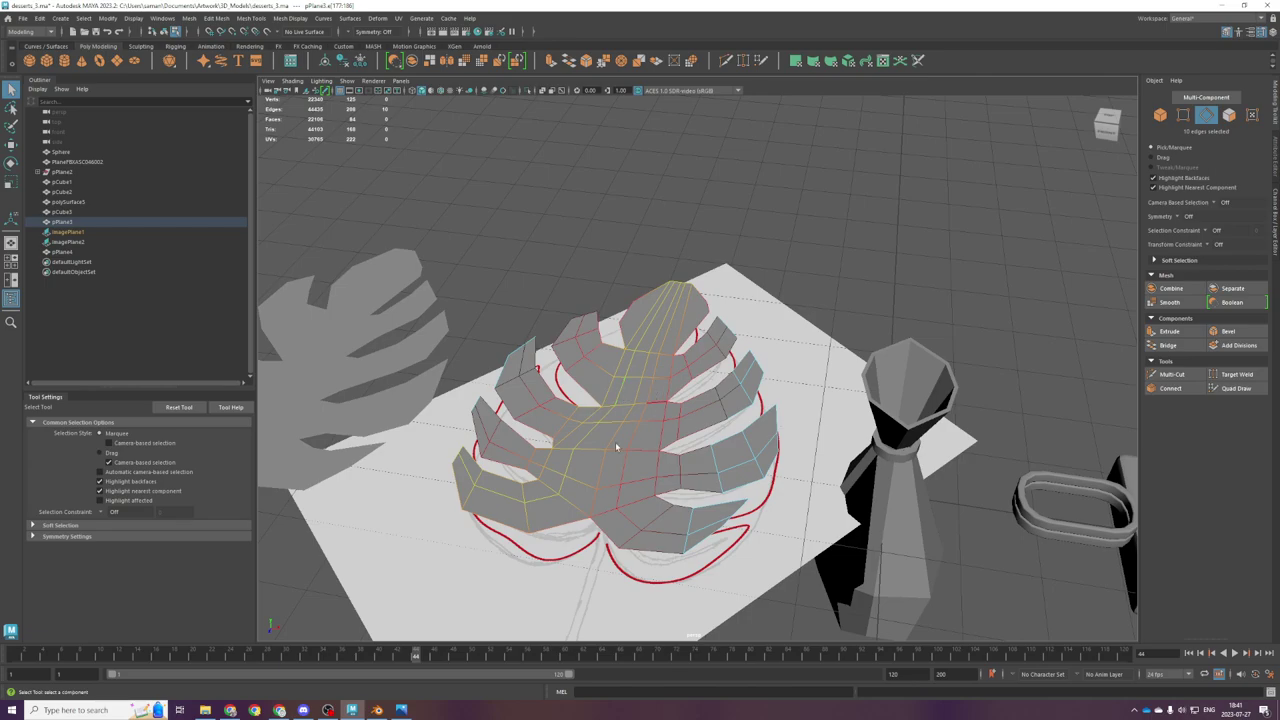
click(619, 499)
double_click(680, 318)
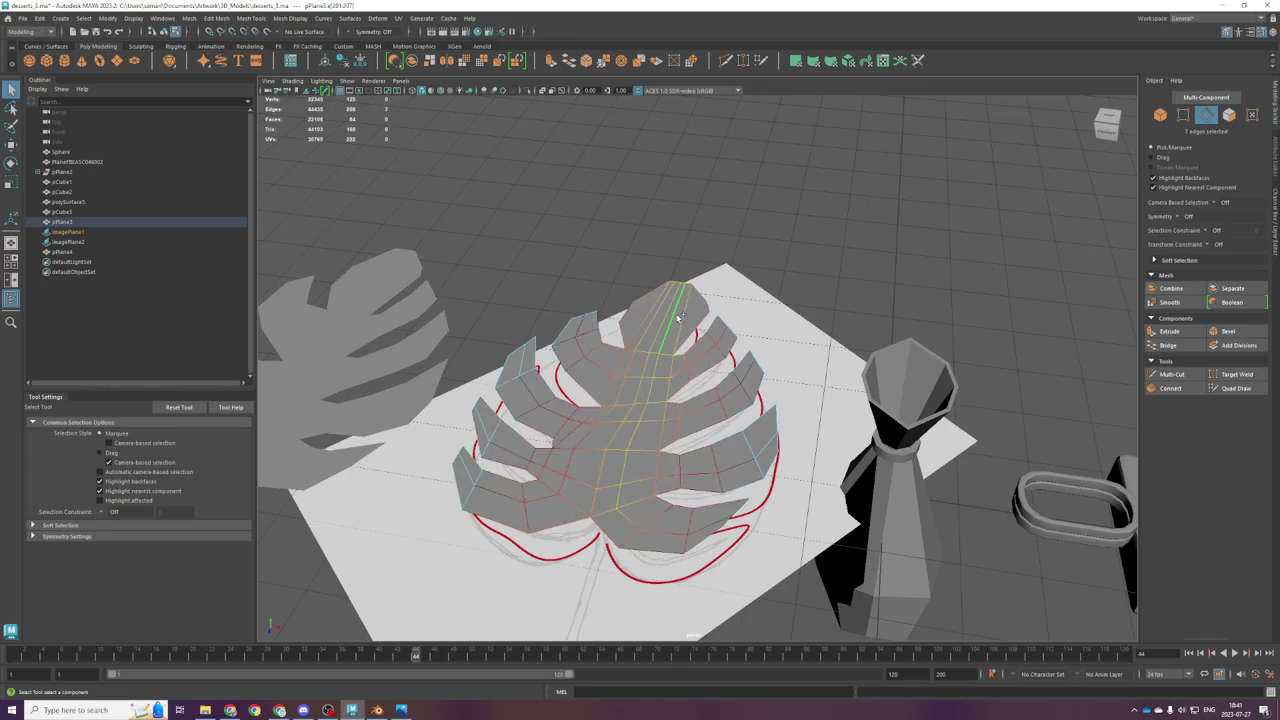
shift+double_click(562, 491)
Step: Try to raise the two selected edge loops vertically with the Move tool
alt+drag(563, 492, 648, 452)
key(w)
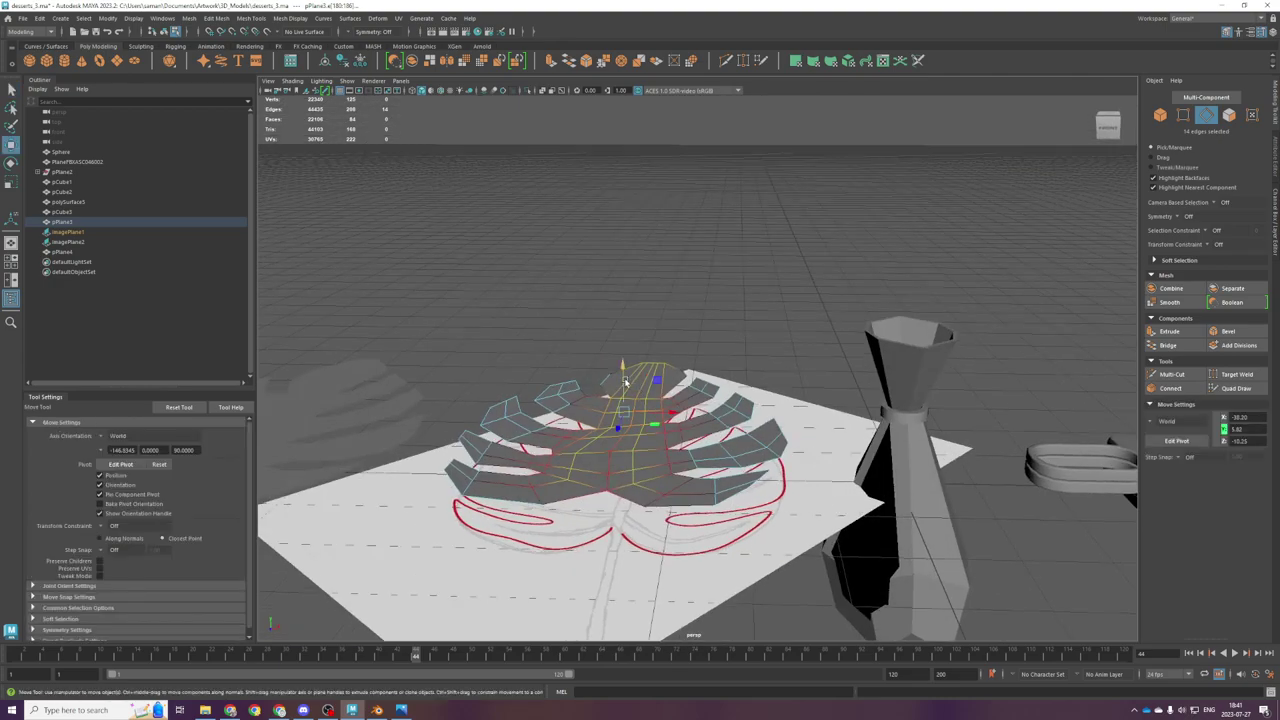
drag(622, 390, 623, 353)
mouse_move(640, 410)
alt+mouse_down()
mouse_move(646, 374)
mouse_move(621, 380)
mouse_move(633, 411)
alt+mouse_up()
scroll(92, 616, down, 1)
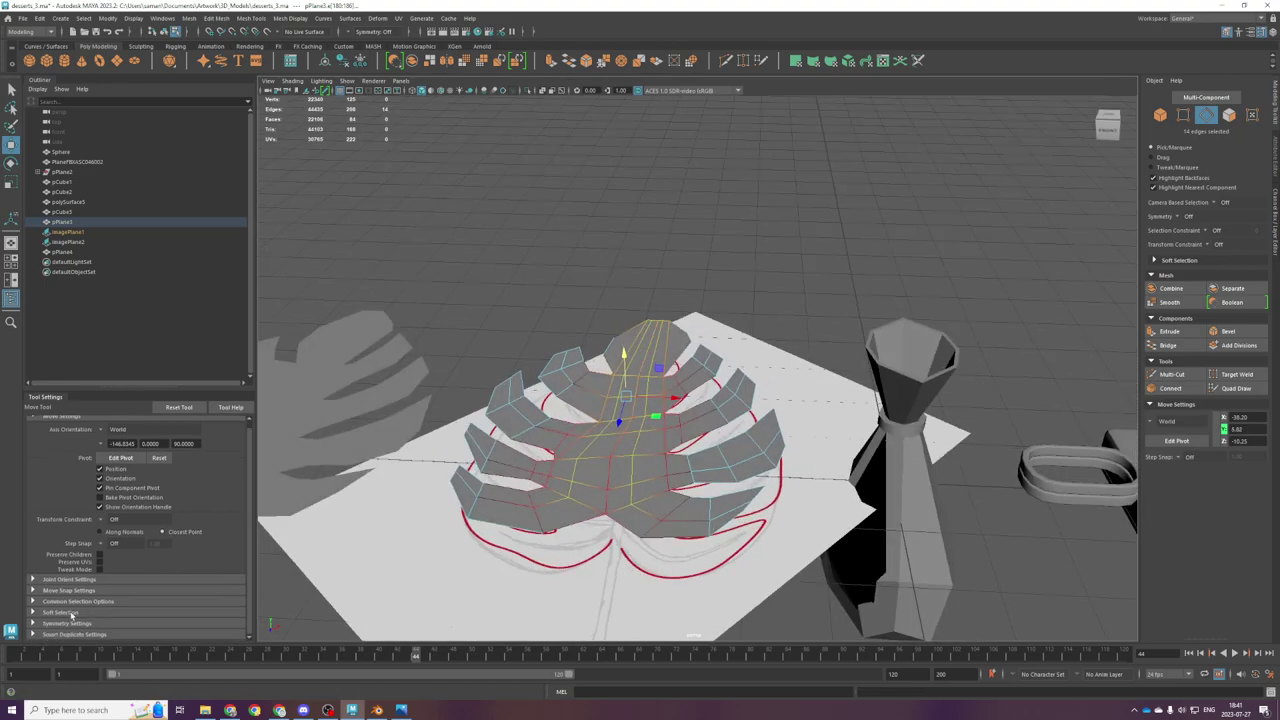
Step: Open the Move tool's soft selection settings and choose a falloff curve preset
click(71, 612)
scroll(120, 540, down, 3)
click(123, 596)
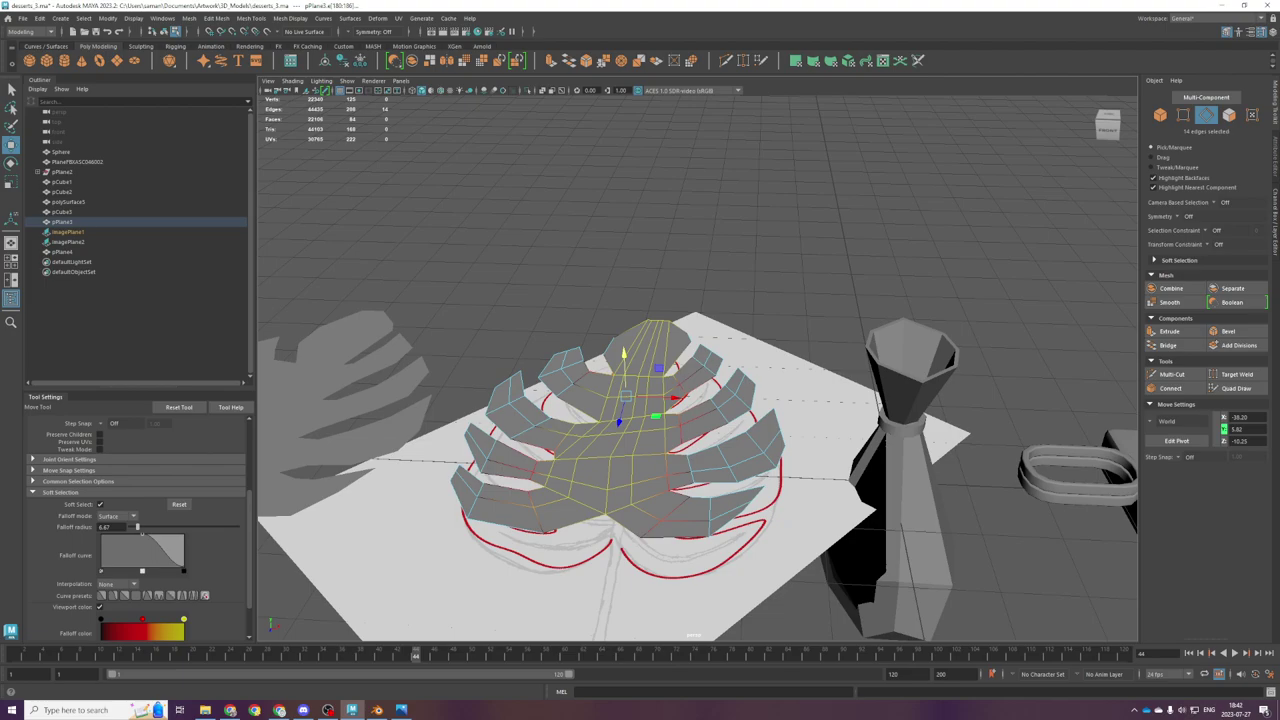
scroll(676, 308, down, 5)
scroll(676, 308, up, 5)
Step: Test raising the loops with soft selection, undo it, and set the falloff radius to about 11.5
alt+drag(676, 340, 660, 308)
mouse_move(684, 418)
mouse_down()
mouse_move(630, 425)
mouse_move(668, 434)
mouse_up()
alt+drag(612, 468, 686, 440)
key(ctrl+z)
drag(612, 388, 613, 370)
key(ctrl+z)
drag(622, 423, 585, 429)
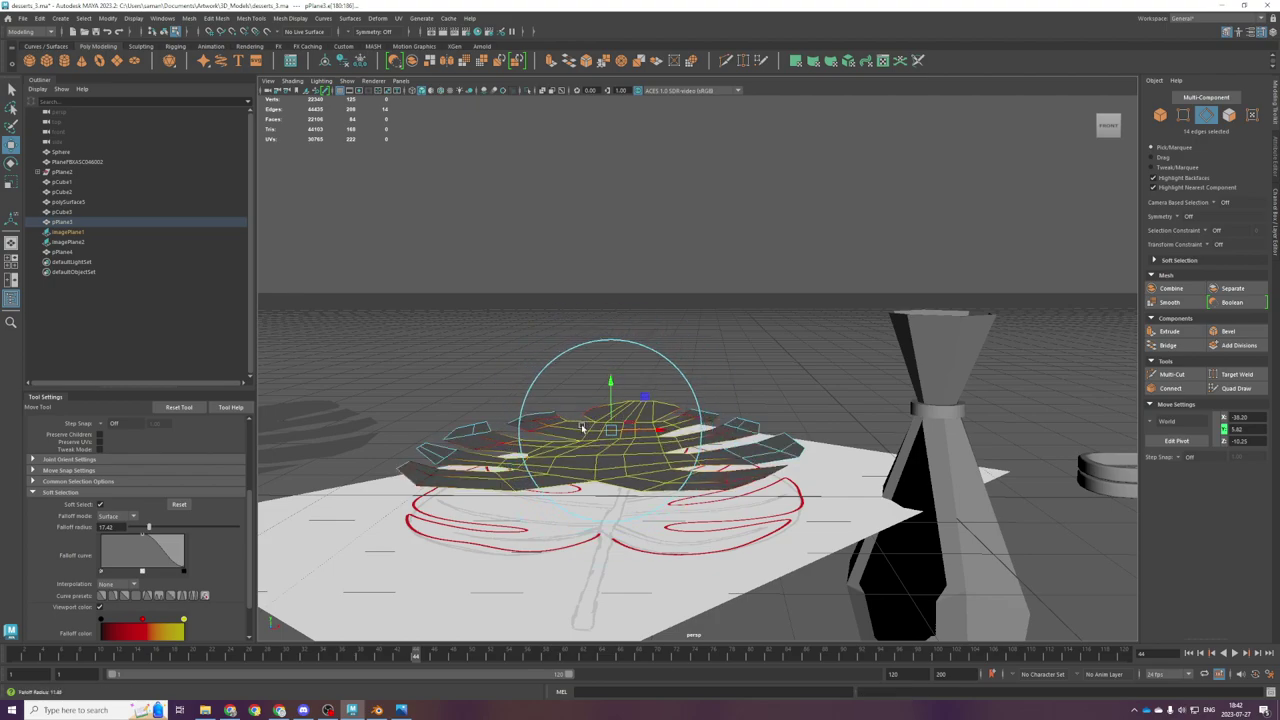
Step: Apply a linear falloff curve preset and lower the curve's middle point, testing its effect on the raised loops
click(116, 597)
drag(127, 549, 117, 562)
drag(613, 383, 610, 368)
key(ctrl+z)
drag(114, 560, 125, 564)
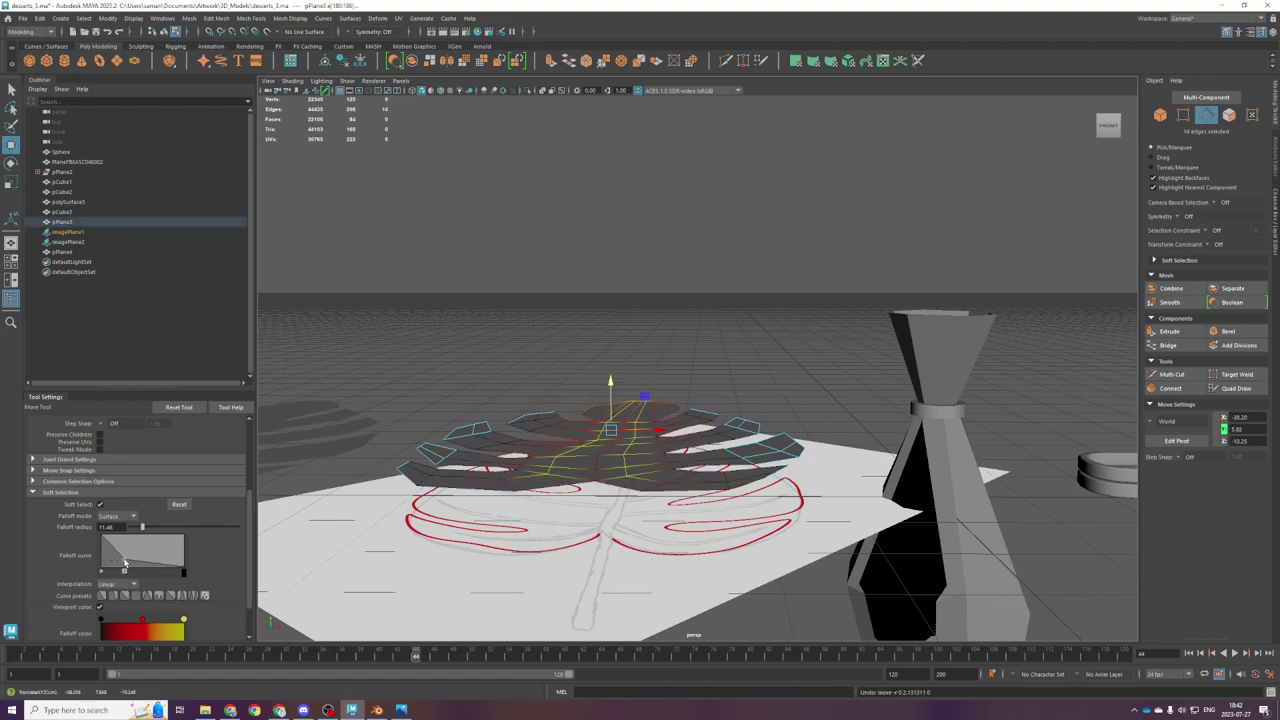
Step: Try to raise and scale the two edge loops with the new falloff, and undo the changes
click(620, 372)
mouse_move(640, 431)
alt+mouse_down()
mouse_move(638, 413)
mouse_move(628, 446)
alt+mouse_up()
key(ctrl+z)
drag(626, 389, 664, 402)
key(r)
key(ctrl+z)
key(ctrl+z)
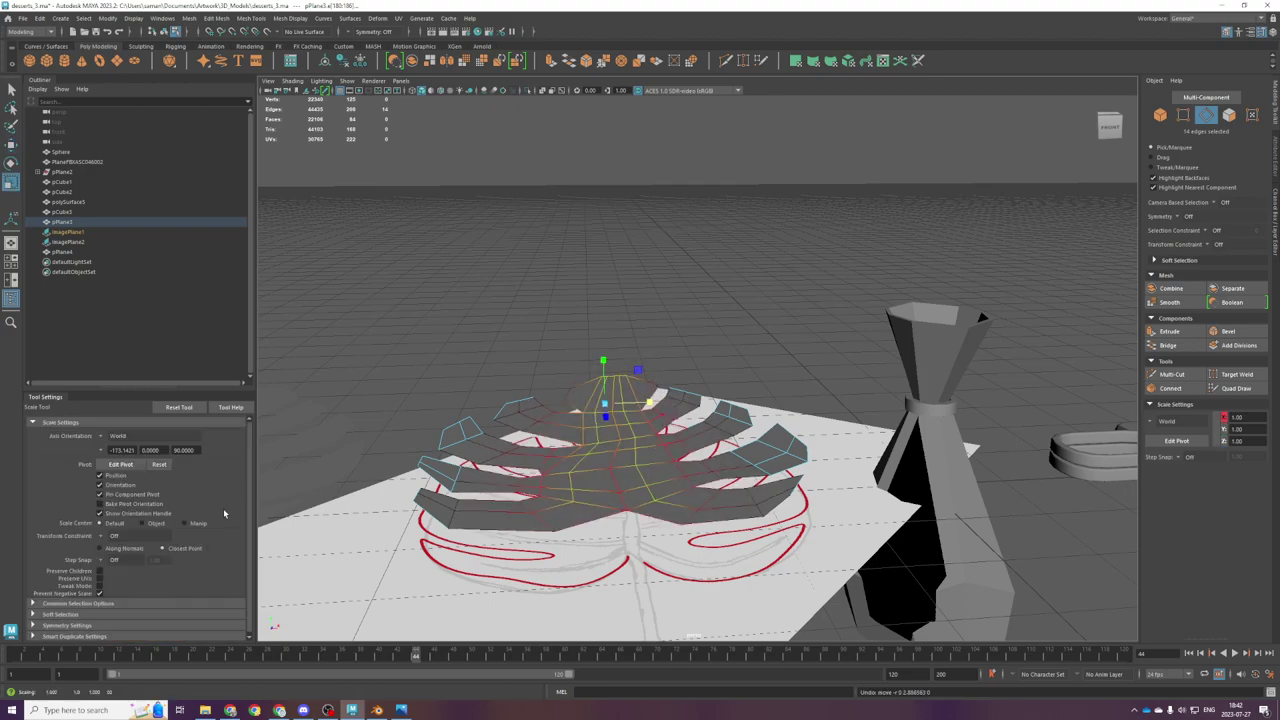
Step: In the Scale tool's soft selection settings, shift the falloff curve's middle point towards the outer end for a more gradual falloff
scroll(92, 607, down, 2)
click(90, 612)
scroll(96, 610, down, 4)
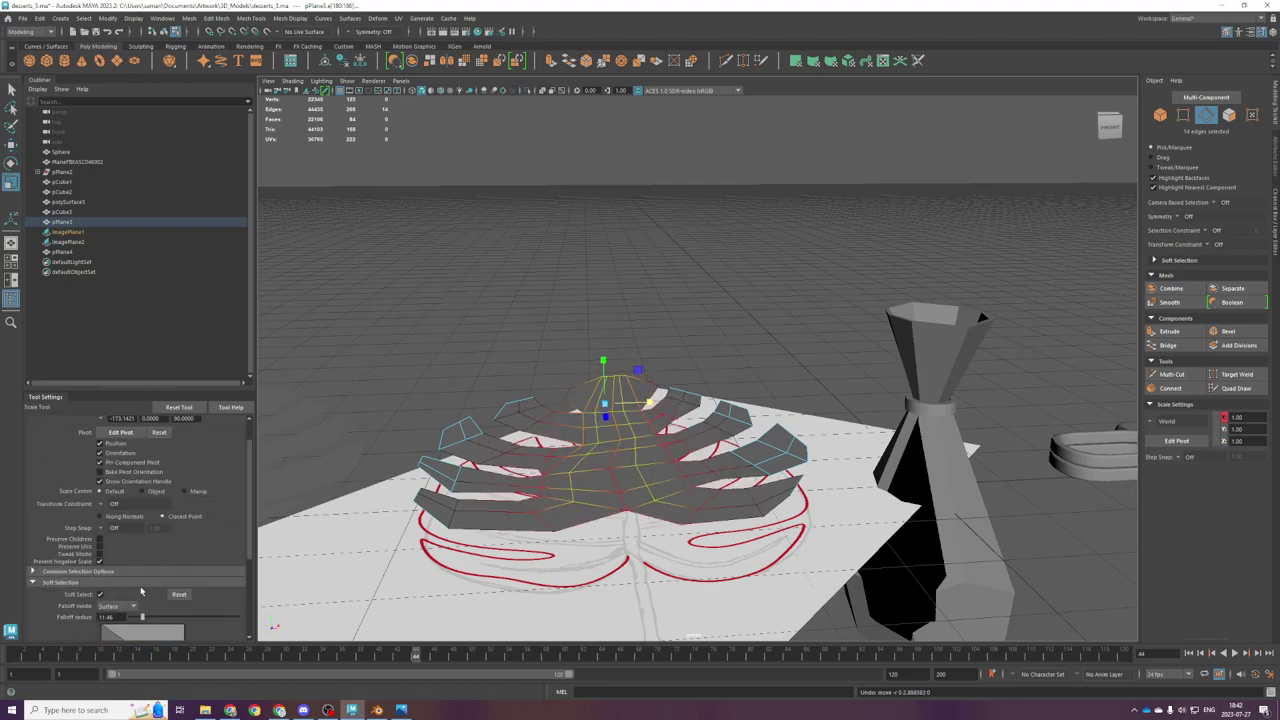
drag(136, 559, 168, 562)
alt+drag(700, 467, 665, 453)
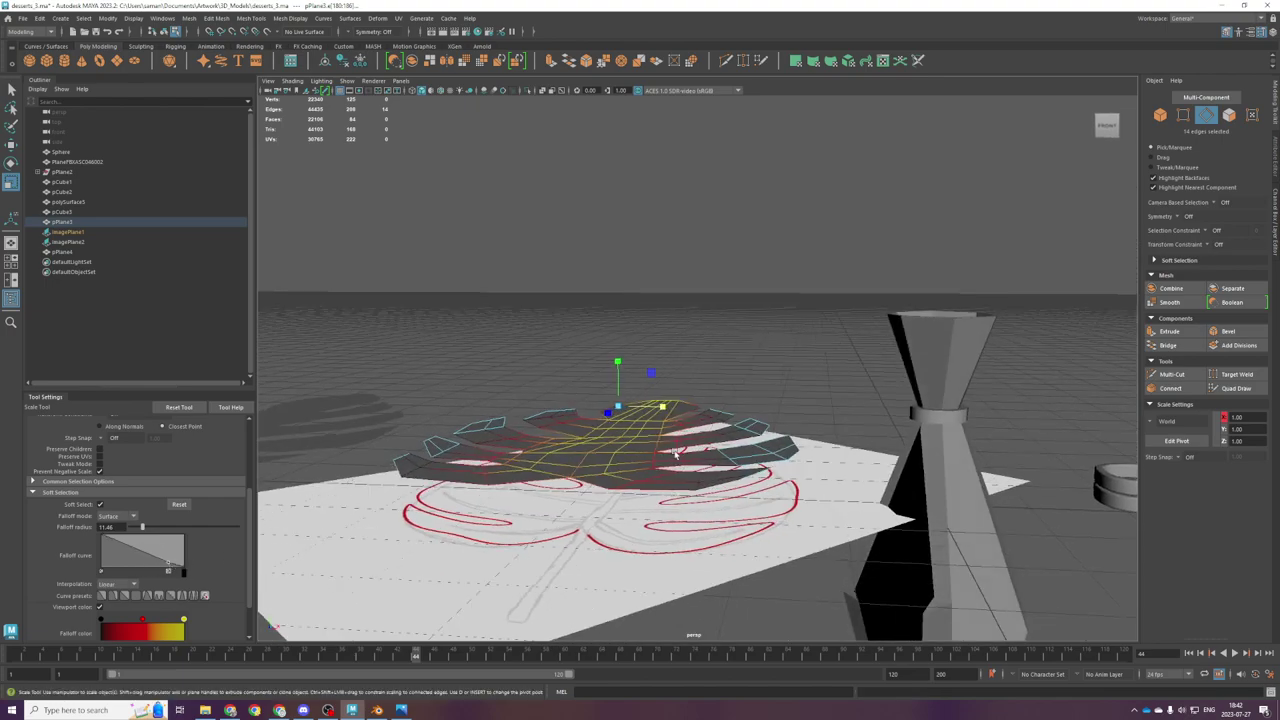
Step: Test raising the two edge loops beside the midrib, undo it, and enlarge the soft selection falloff radius to about 15.4
key(w)
drag(616, 381, 616, 356)
alt+drag(560, 430, 479, 477)
key(ctrl+z)
key(b)
drag(560, 430, 609, 365)
Step: Select the midrib edge loop, turn off soft selection, and lower the loop to form a crease along the leaf's centre
mouse_move(612, 459)
alt+mouse_down()
mouse_move(612, 381)
mouse_move(588, 457)
alt+mouse_up()
double_click(607, 470)
key(b)
key(r)
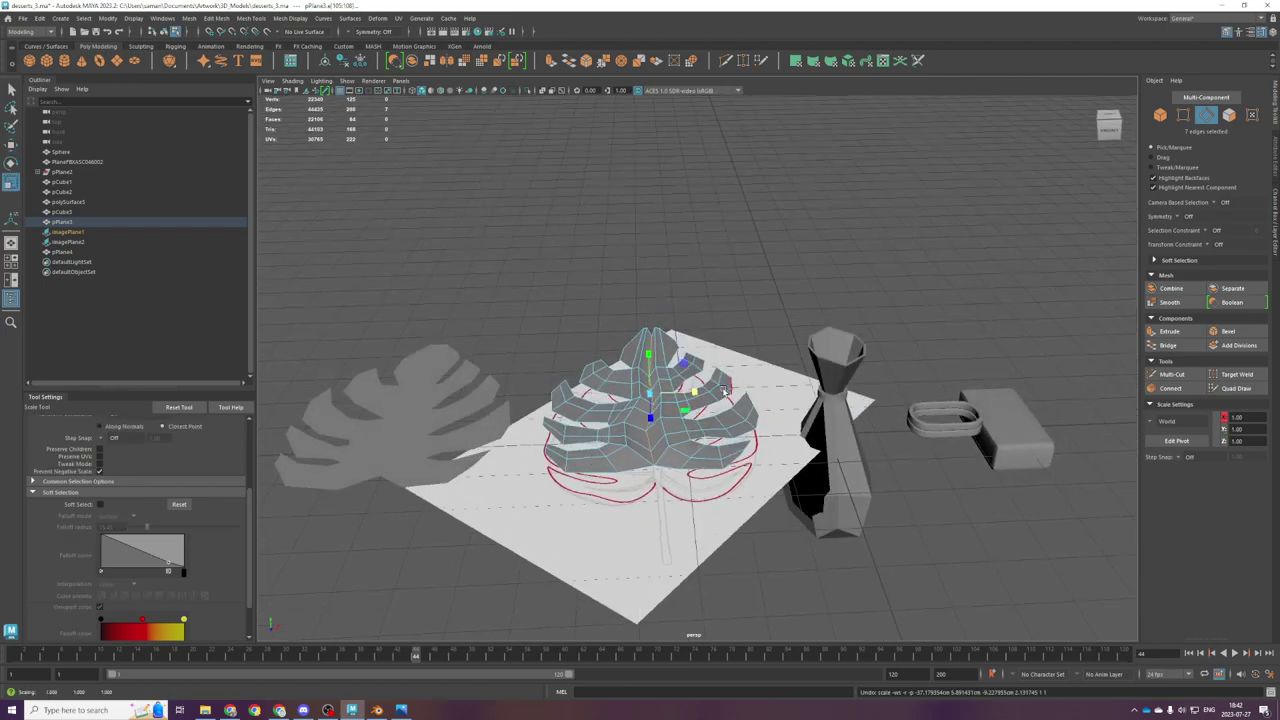
scroll(676, 388, up, 3)
alt+drag(676, 388, 673, 368)
Step: Try to scale the edge loops beside the midrib with soft selection, and undo it
double_click(626, 373)
shift+double_click(594, 373)
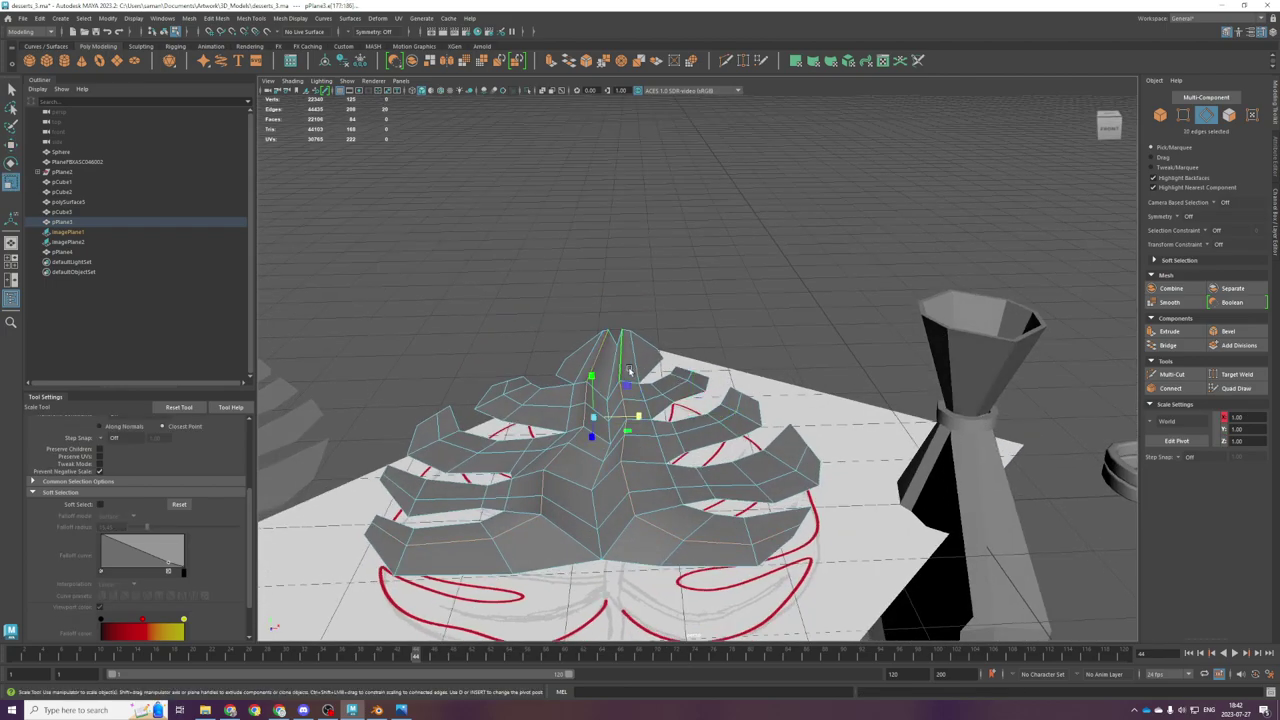
key(b)
drag(639, 416, 644, 417)
key(ctrl+z)
key(b)
Step: Try to extrude the two edge loops beside the midrib with soft selection on, and undo the attempt
click(543, 499)
shift+double_click(597, 367)
key(ctrl+e)
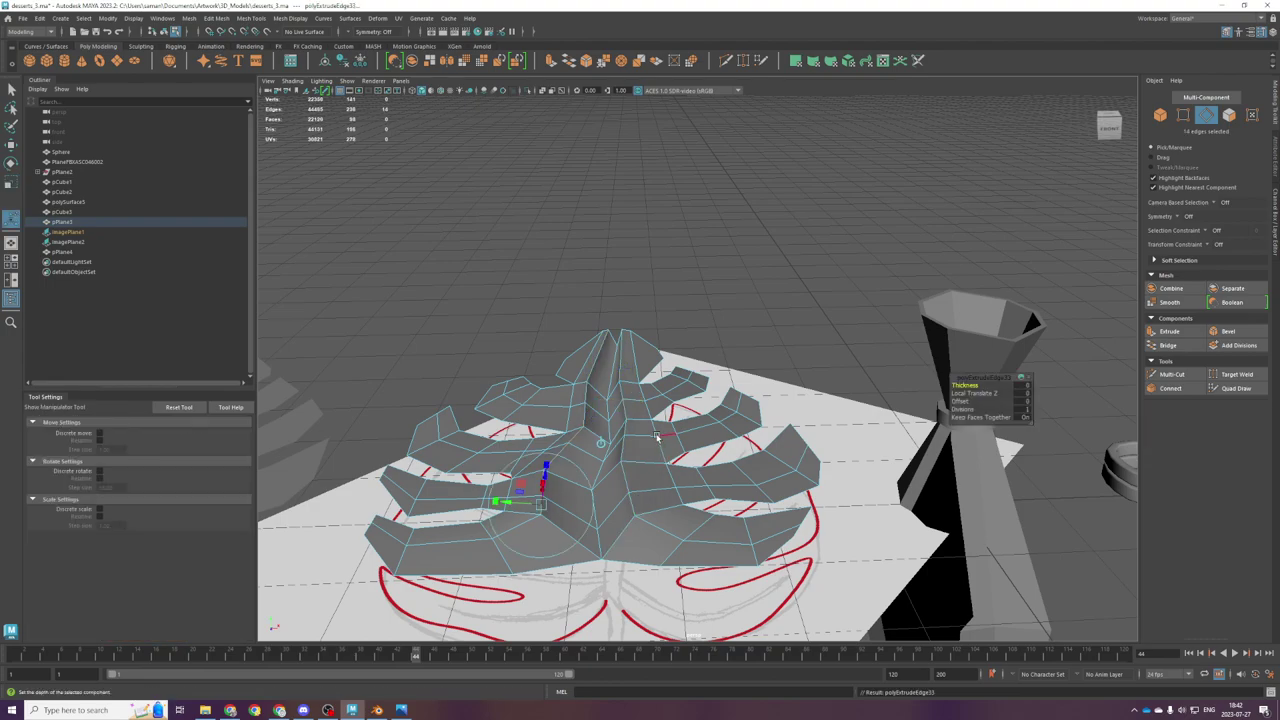
key(b)
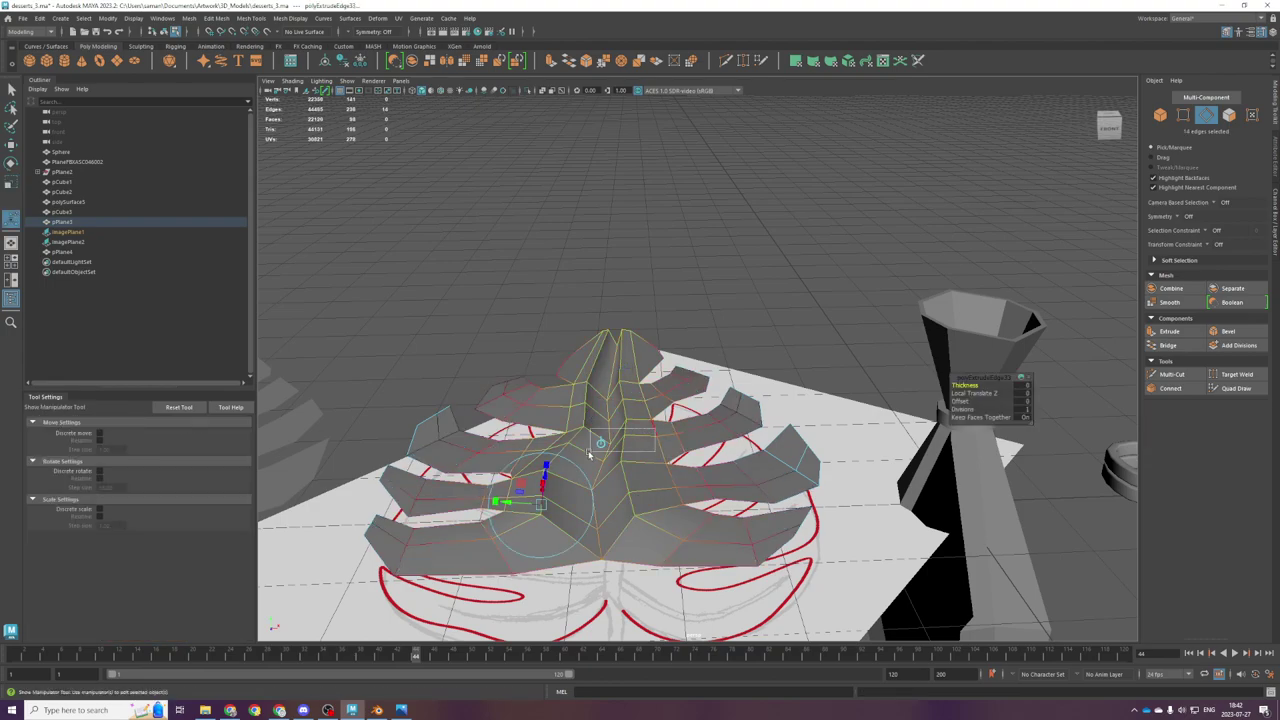
shift+click(601, 446)
scroll(602, 448, down, 4)
key(ctrl+z)
scroll(615, 445, up, 5)
key(ctrl+z)
Step: Try repeated extrusions of the loop edges, and undo back to the unextruded leaf
key(ctrl+e)
key(ctrl+e)
key(f)
scroll(702, 437, down, 5)
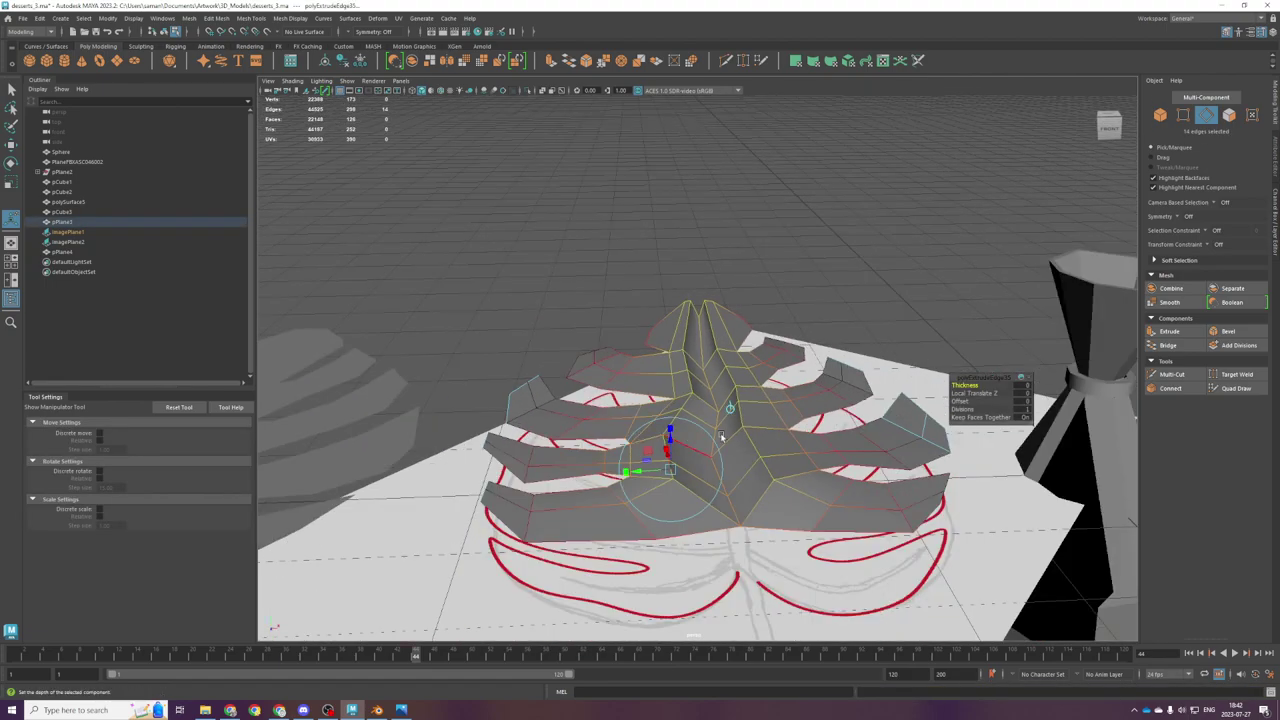
scroll(704, 436, down, 3)
key(ctrl+z)
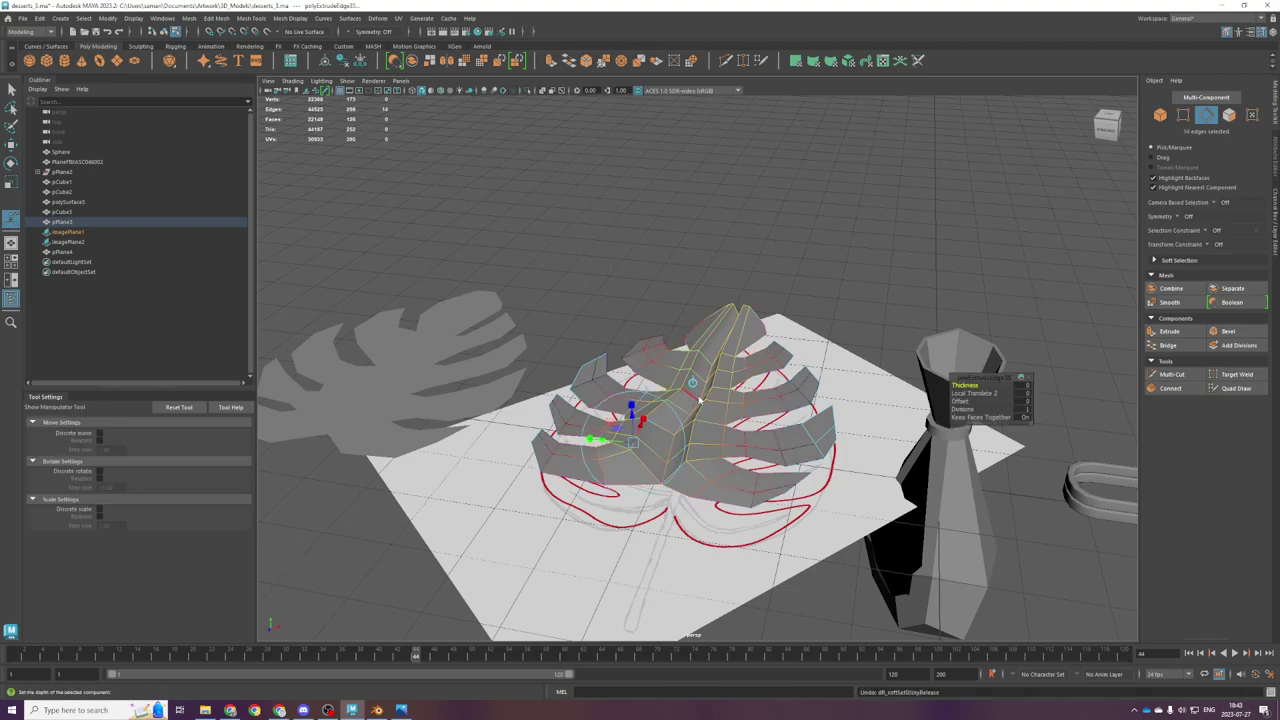
key(q)
click(705, 411)
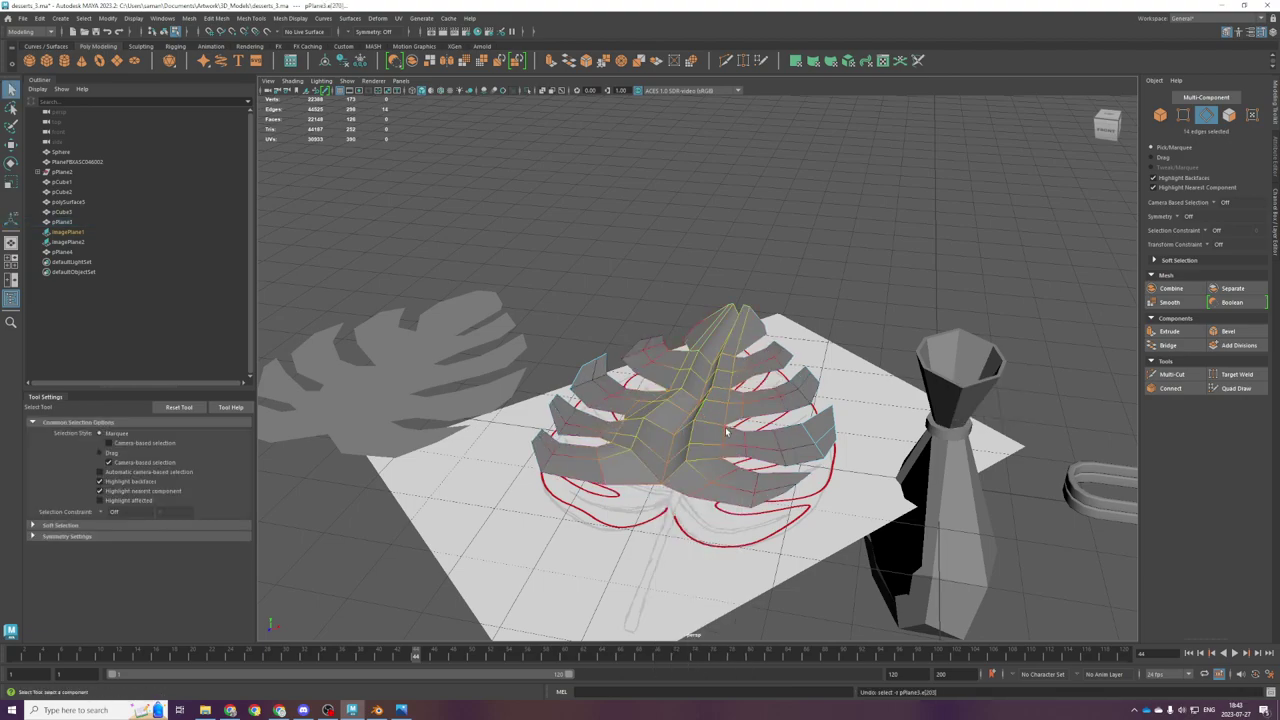
double_click(724, 410)
key(ctrl+z)
key(ctrl+z)
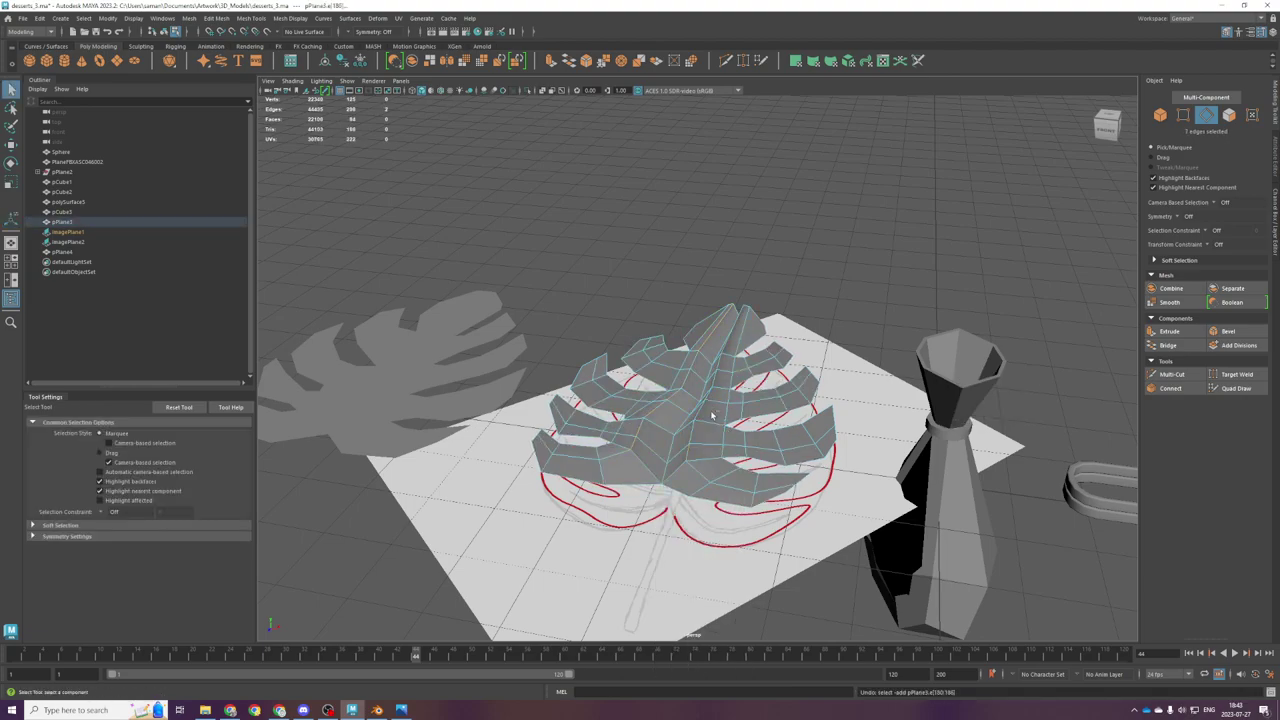
Step: Reselect the loops on both sides of the midrib, try extruding them once more, and undo the extrusions
alt+drag(700, 450, 712, 446)
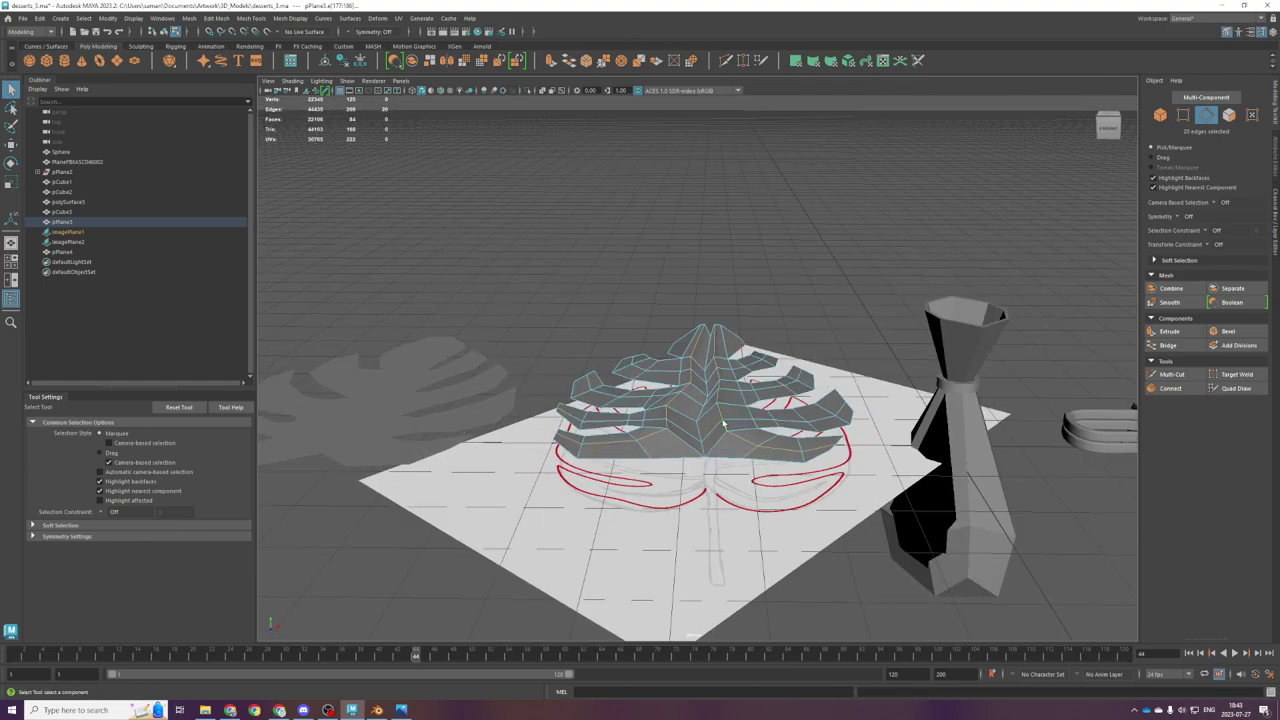
double_click(692, 347)
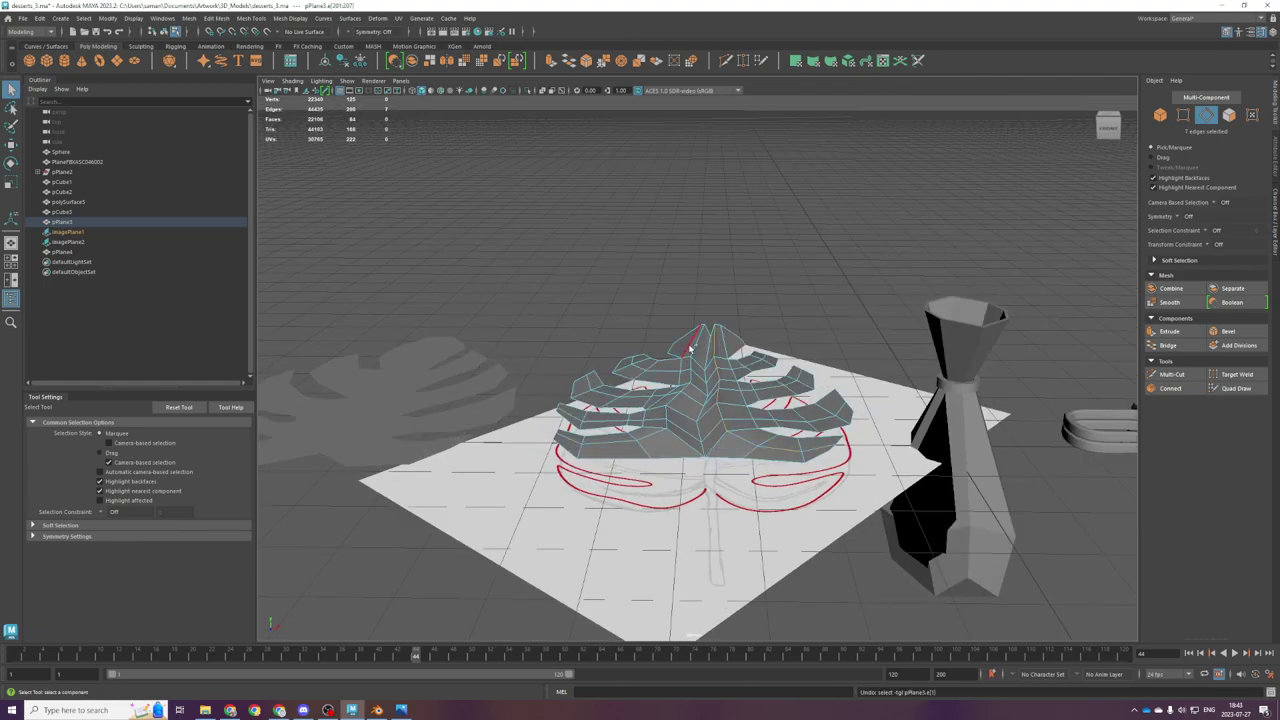
shift+double_click(667, 427)
key(ctrl+e)
alt+drag(772, 458, 747, 440)
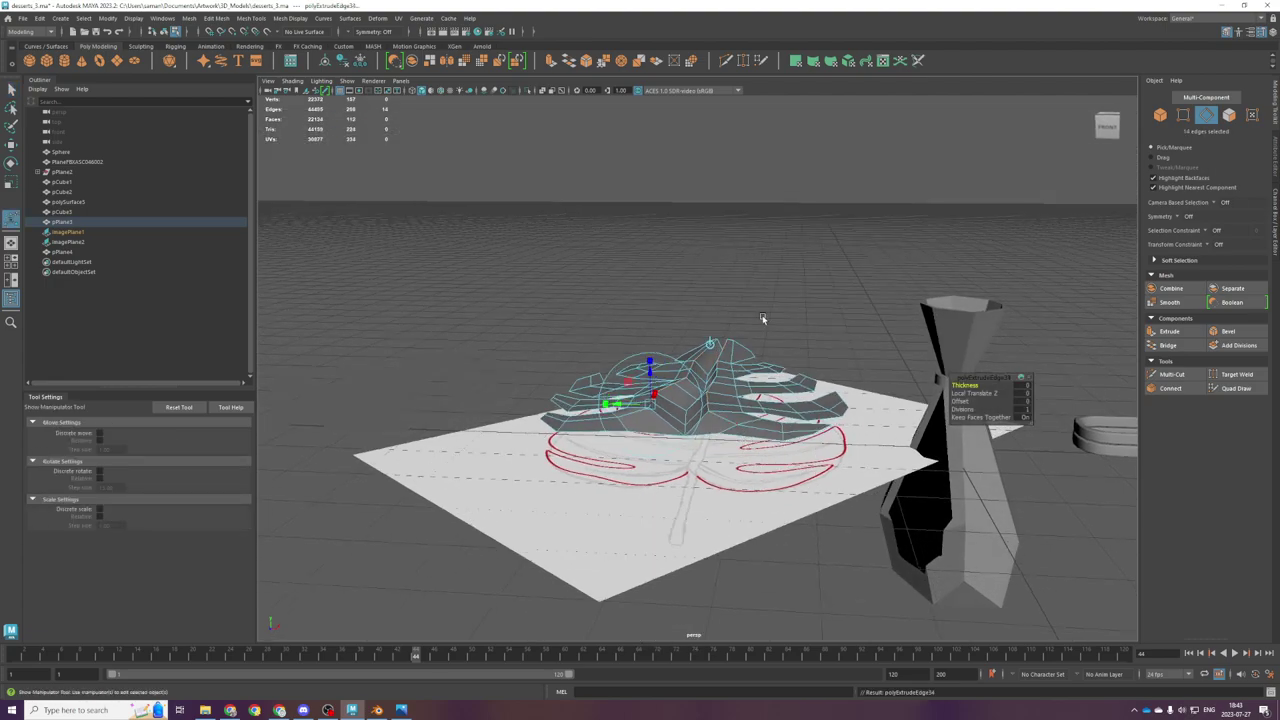
key(b)
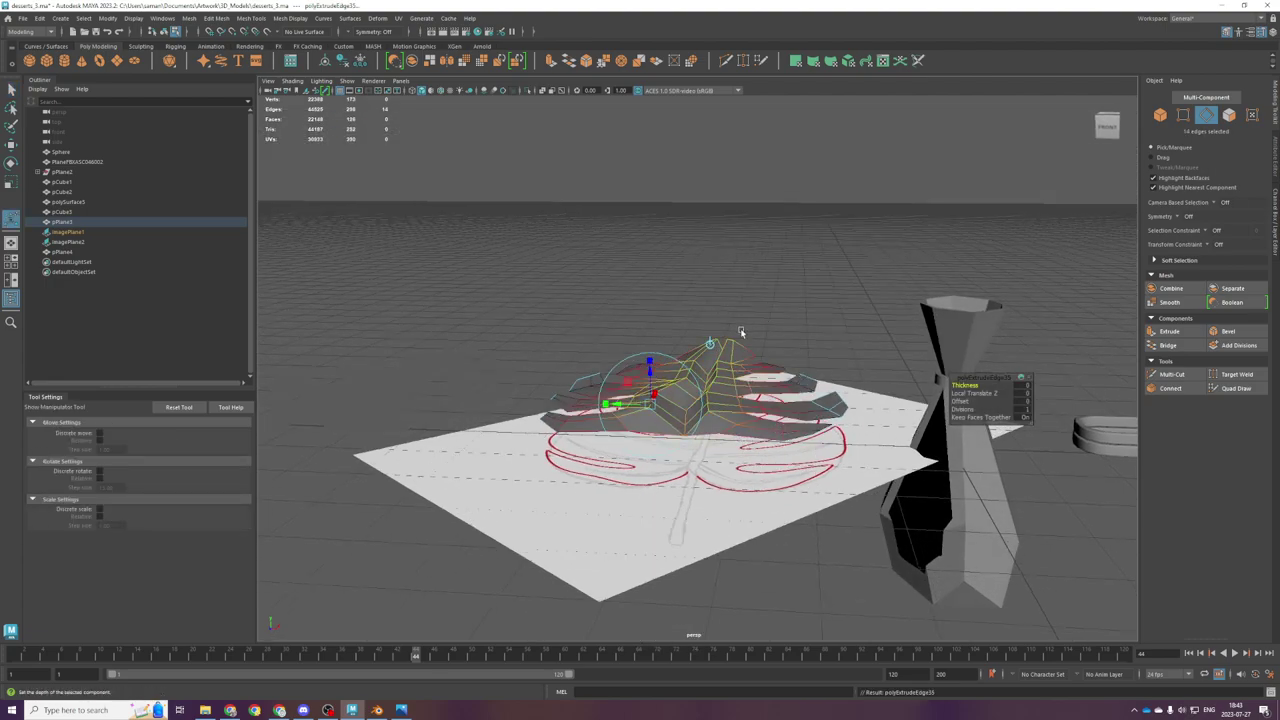
click(689, 401)
scroll(695, 376, up, 5)
key(ctrl+z)
key(ctrl+z)
key(ctrl+z)
key(ctrl+z)
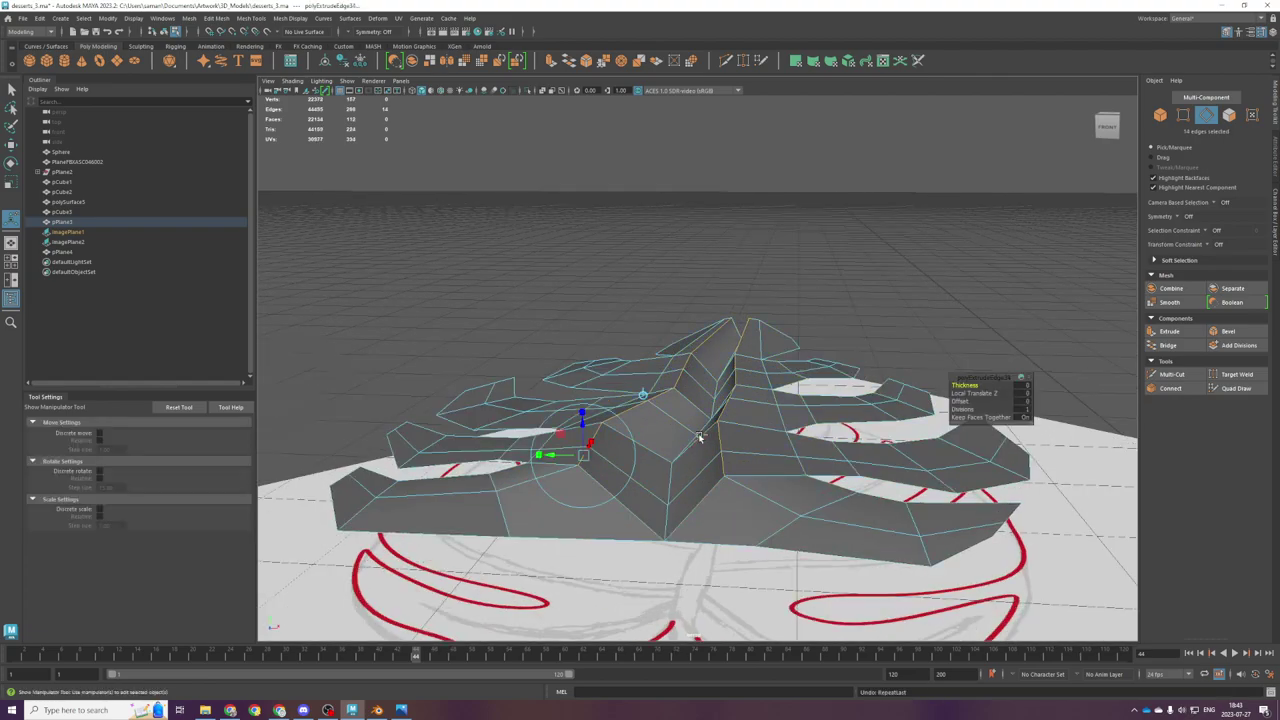
Step: Undo back through the new loop selection and the lowered midrib, and redo the midrib change
scroll(702, 447, down, 5)
alt+drag(642, 443, 643, 460)
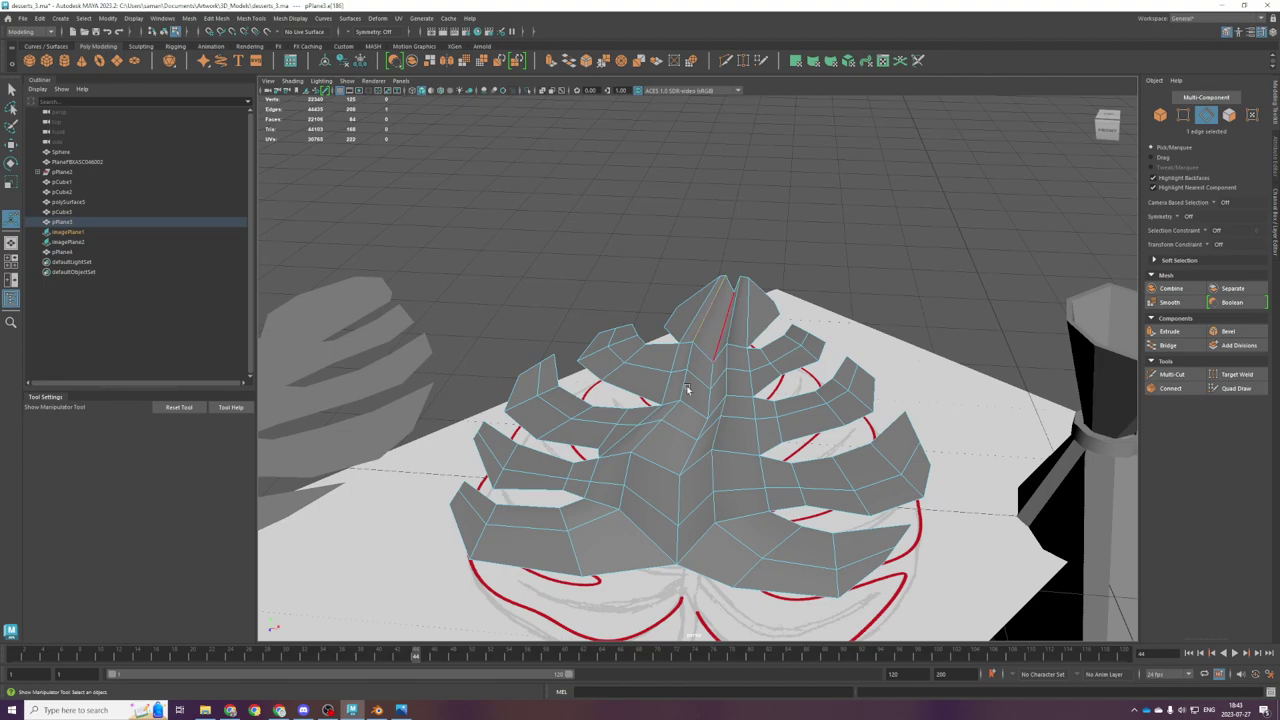
shift+click(690, 518)
shift+double_click(729, 321)
alt+drag(666, 546, 674, 450)
key(b)
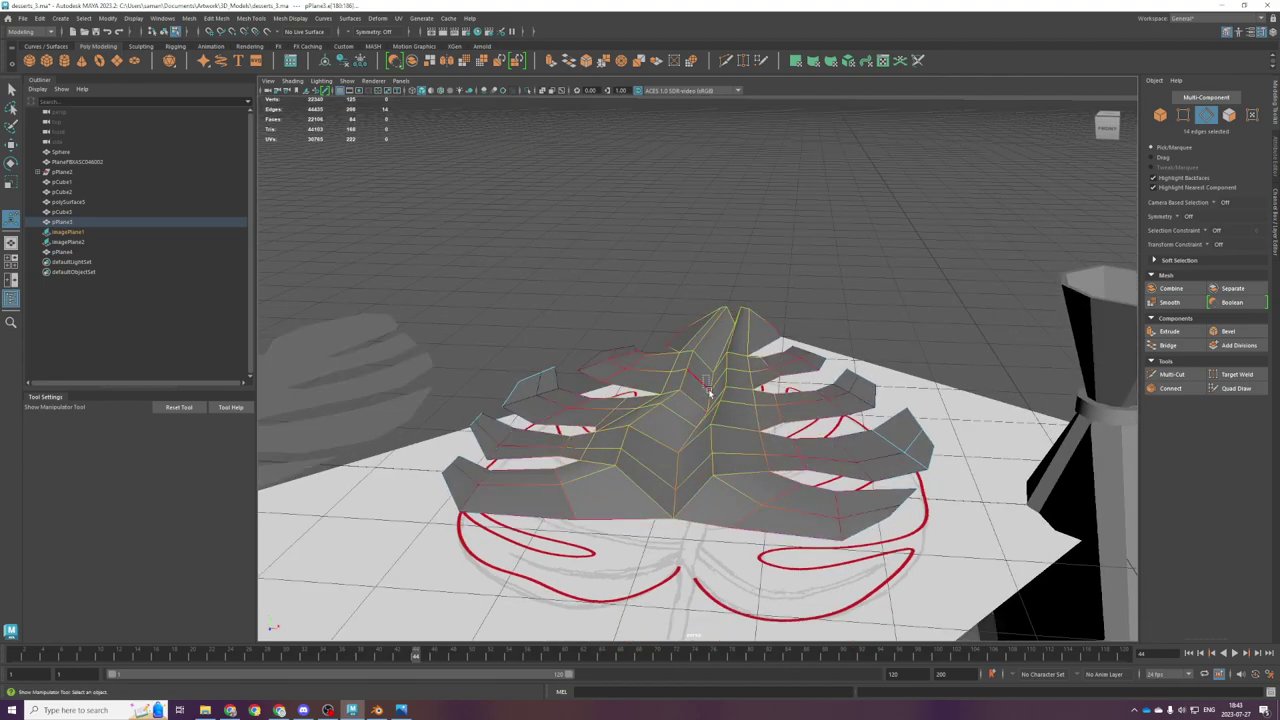
key(ctrl+z)
key(ctrl+z)
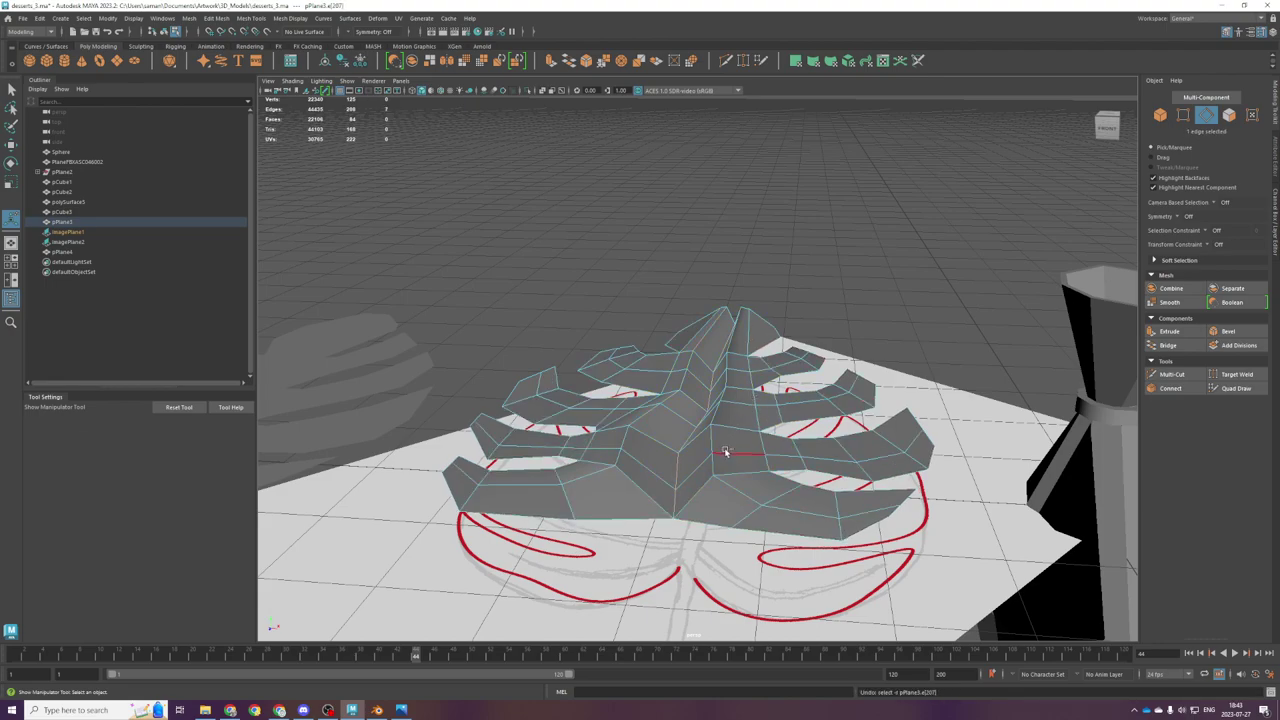
key(ctrl+z)
key(shift+z)
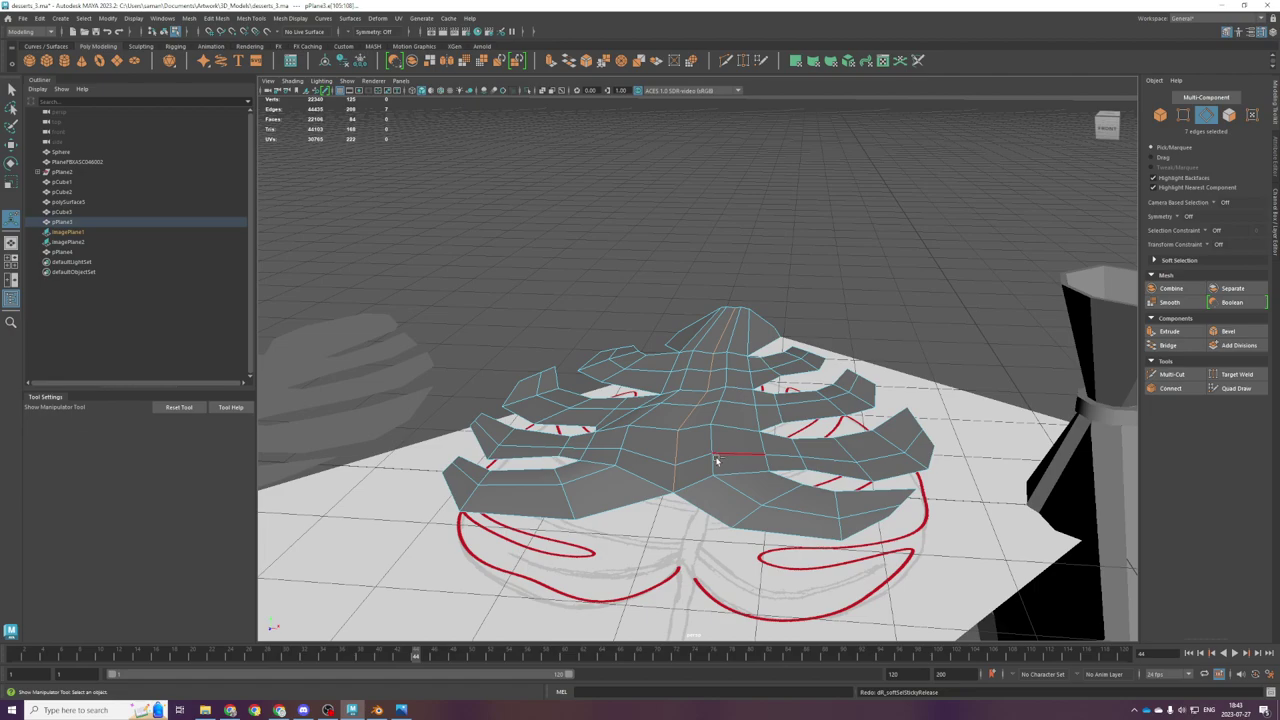
key(shift+z)
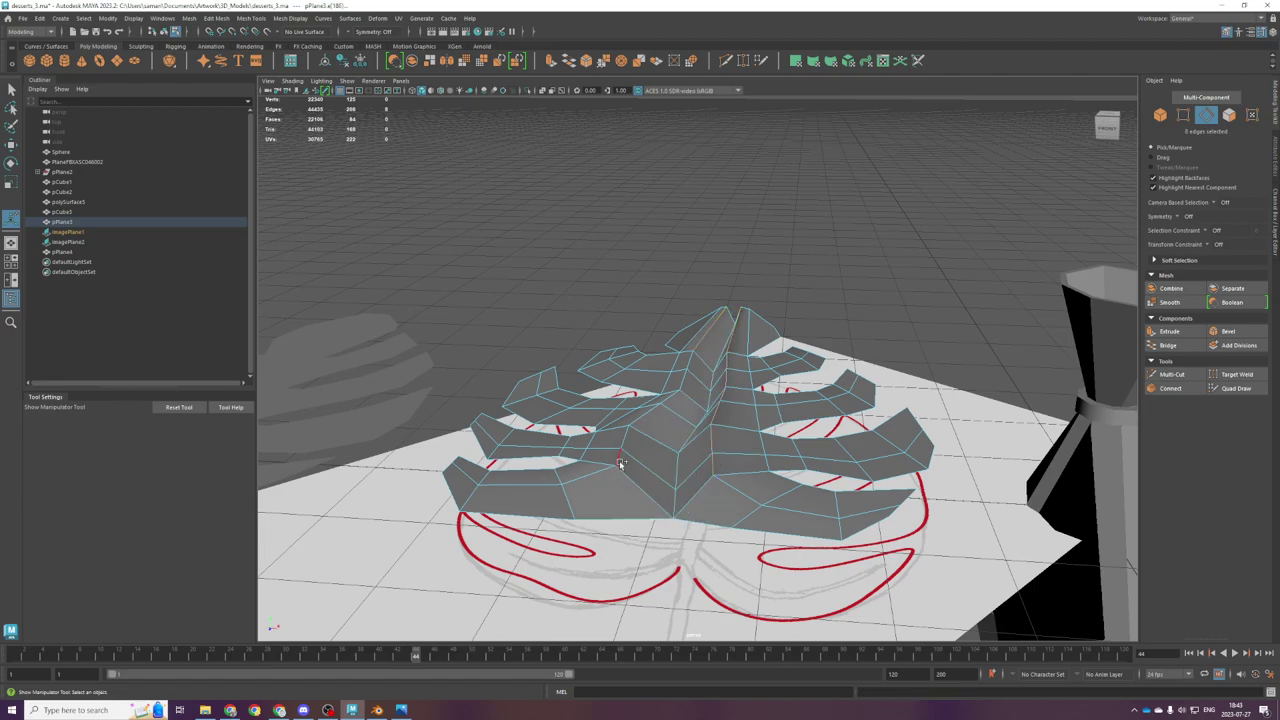
key(b)
drag(692, 459, 706, 467)
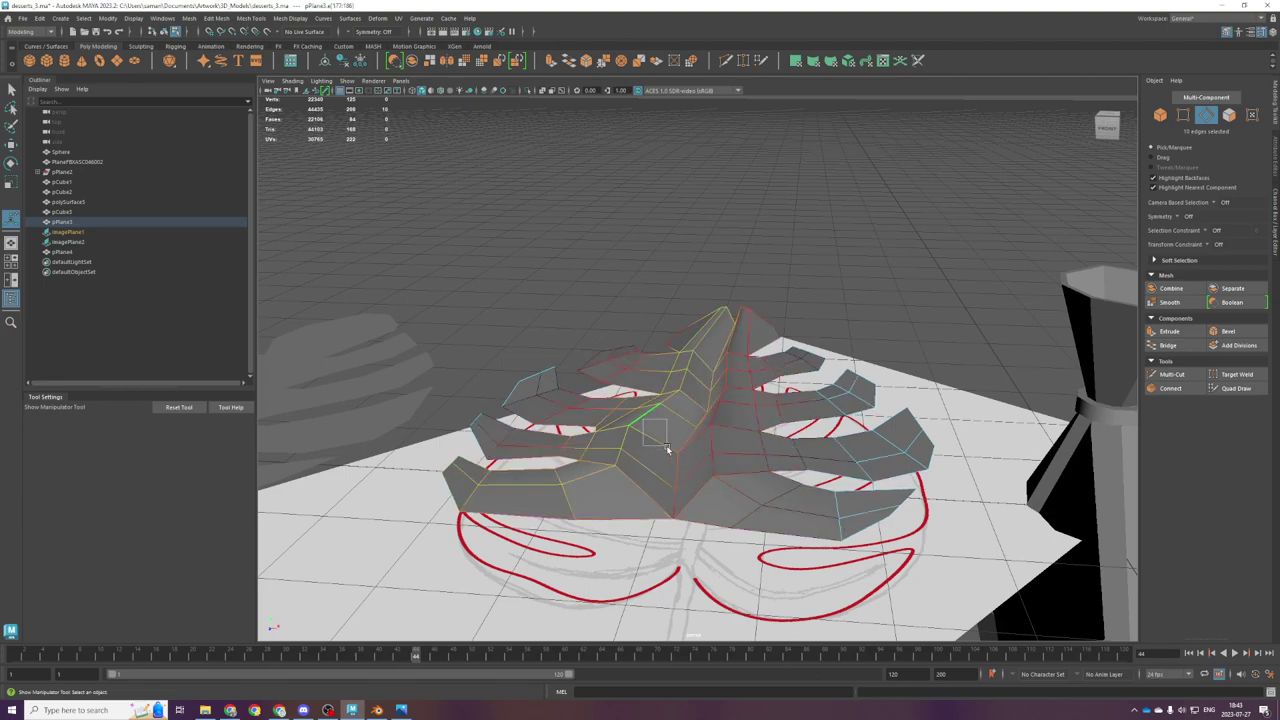
click(725, 447)
shift+click(724, 449)
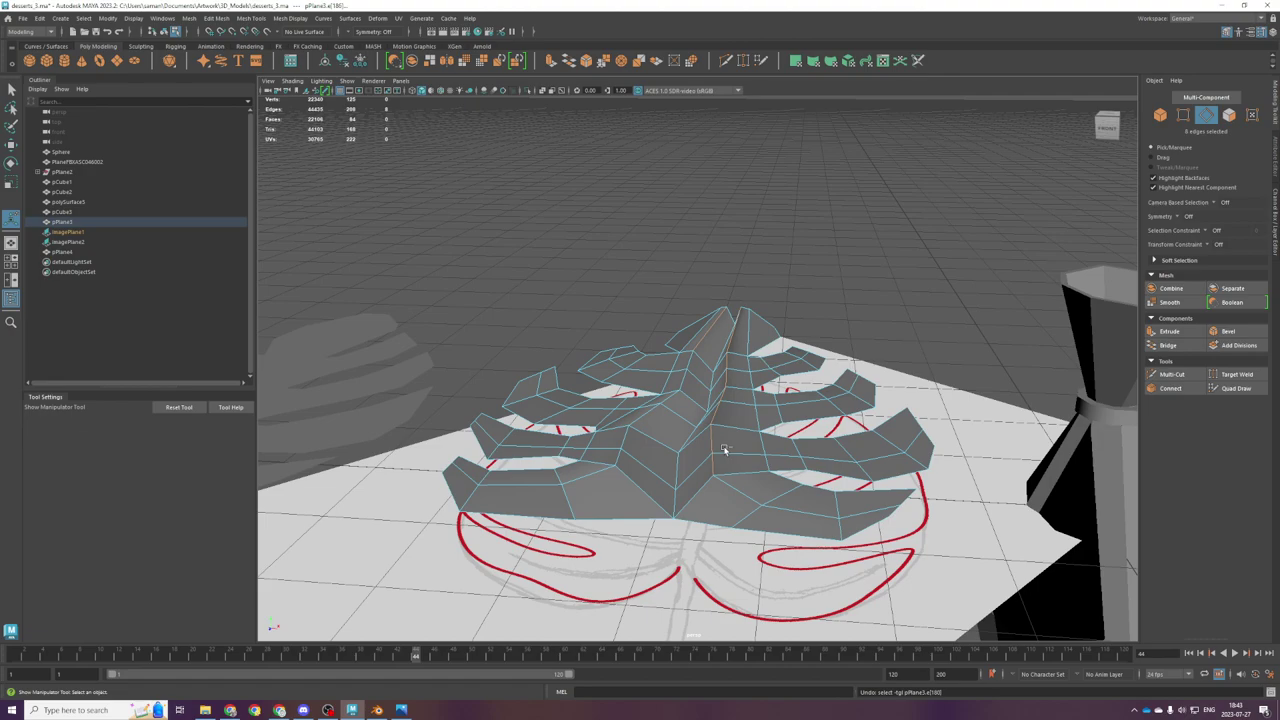
Step: Select the two edge loops flanking the lowered midrib and turn on soft selection
click(624, 469)
click(620, 457)
shift+double_click(716, 331)
shift+click(736, 329)
shift+double_click(713, 464)
key(b)
alt+drag(765, 325, 690, 318)
scroll(690, 330, down, 3)
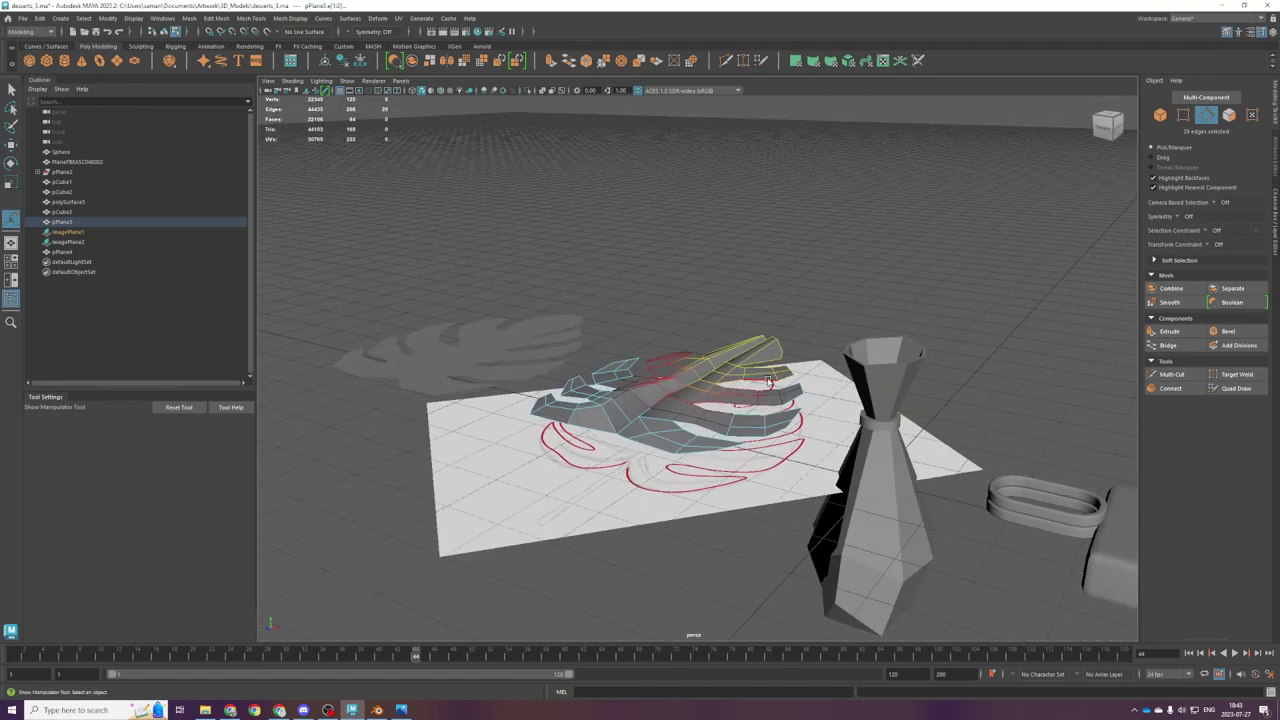
Step: Raise the two soft-selected edge loops slightly above the leaf's midrib with the Move tool
scroll(717, 398, up, 1)
alt+drag(718, 398, 785, 345)
key(w)
drag(699, 322, 699, 313)
alt+drag(702, 316, 712, 372)
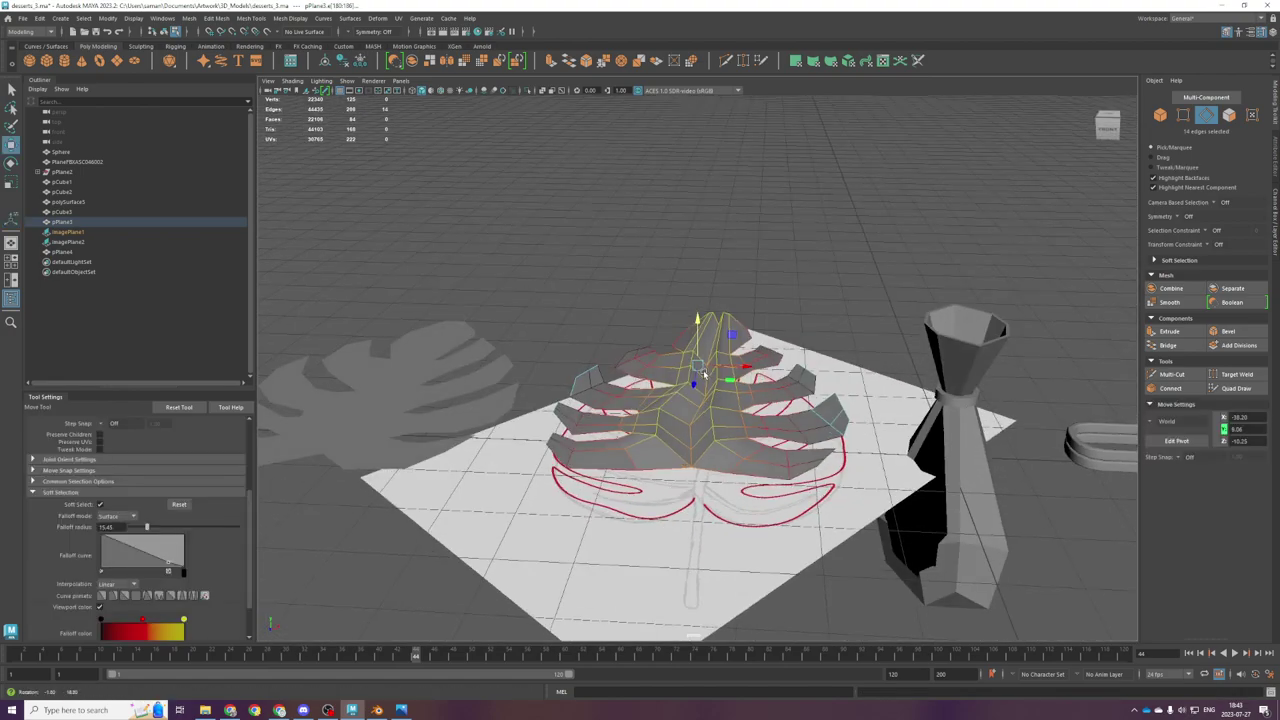
Step: Scale the two loops slightly apart along X with soft selection, and return the leaf to object mode
key(r)
key(ctrl+z)
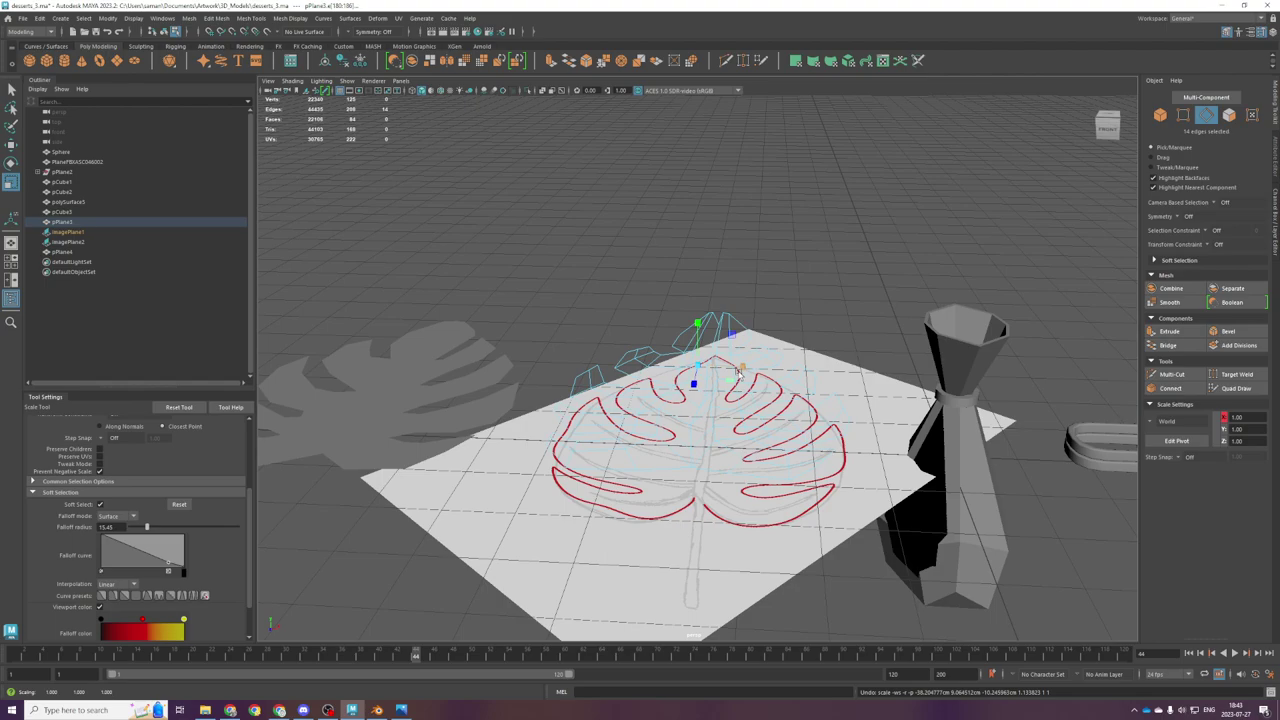
key(ctrl+z)
drag(739, 371, 758, 374)
mouse_move(750, 325)
alt+mouse_down()
mouse_move(746, 345)
mouse_move(834, 289)
mouse_move(817, 360)
mouse_move(587, 329)
mouse_move(878, 304)
mouse_move(838, 333)
mouse_move(693, 373)
mouse_move(714, 381)
alt+mouse_up()
right_drag(714, 381, 822, 319)
alt+drag(822, 319, 788, 378)
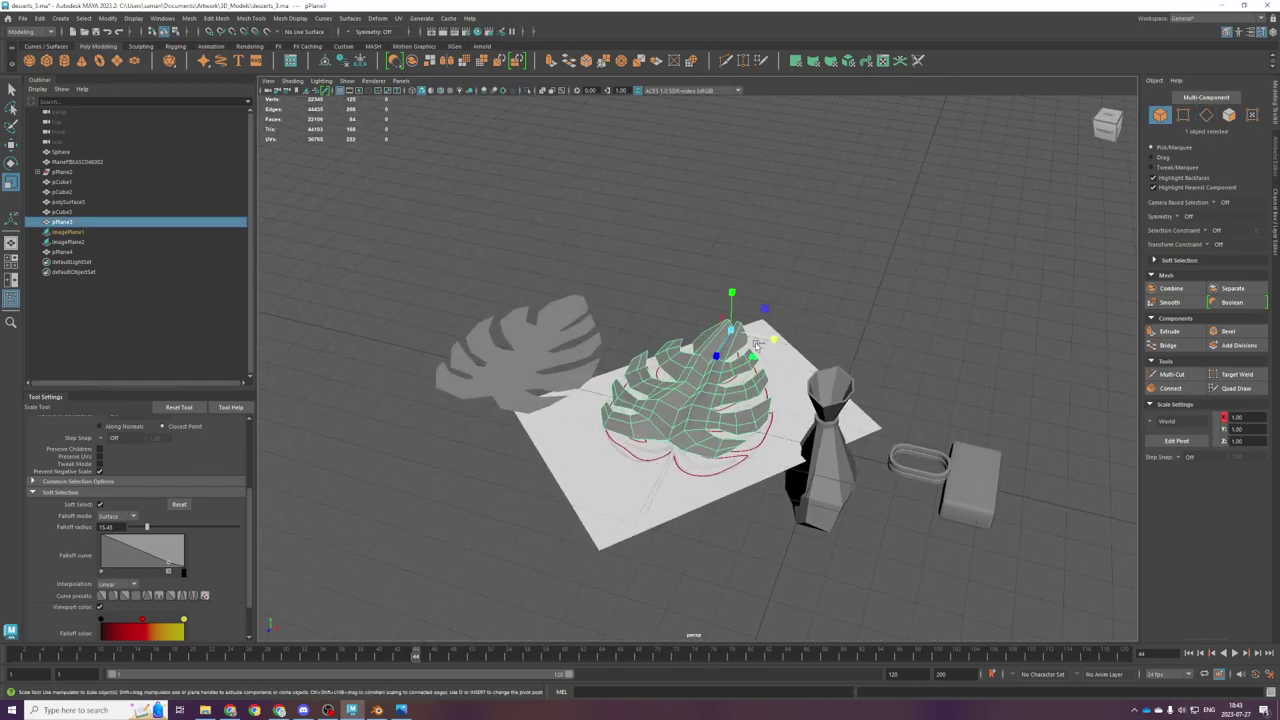
Step: Duplicate the bent leaf and move the copy far behind the reference plane, to about Z -174
key(ctrl+d)
key(w)
drag(719, 354, 890, 183)
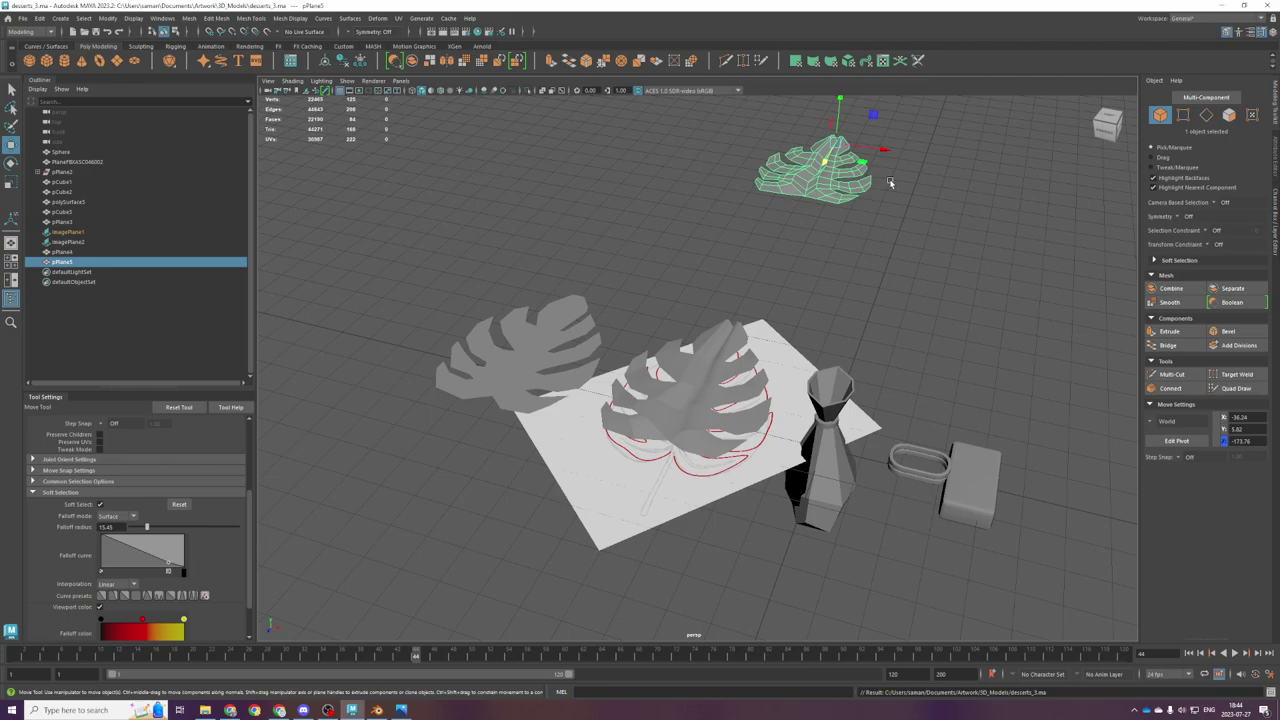
Step: Select the original leaf, try softened edges, and harden all its edges instead for faceted shading
scroll(715, 390, up, 5)
alt+drag(700, 440, 719, 366)
click(718, 405)
right_drag(719, 366, 720, 354)
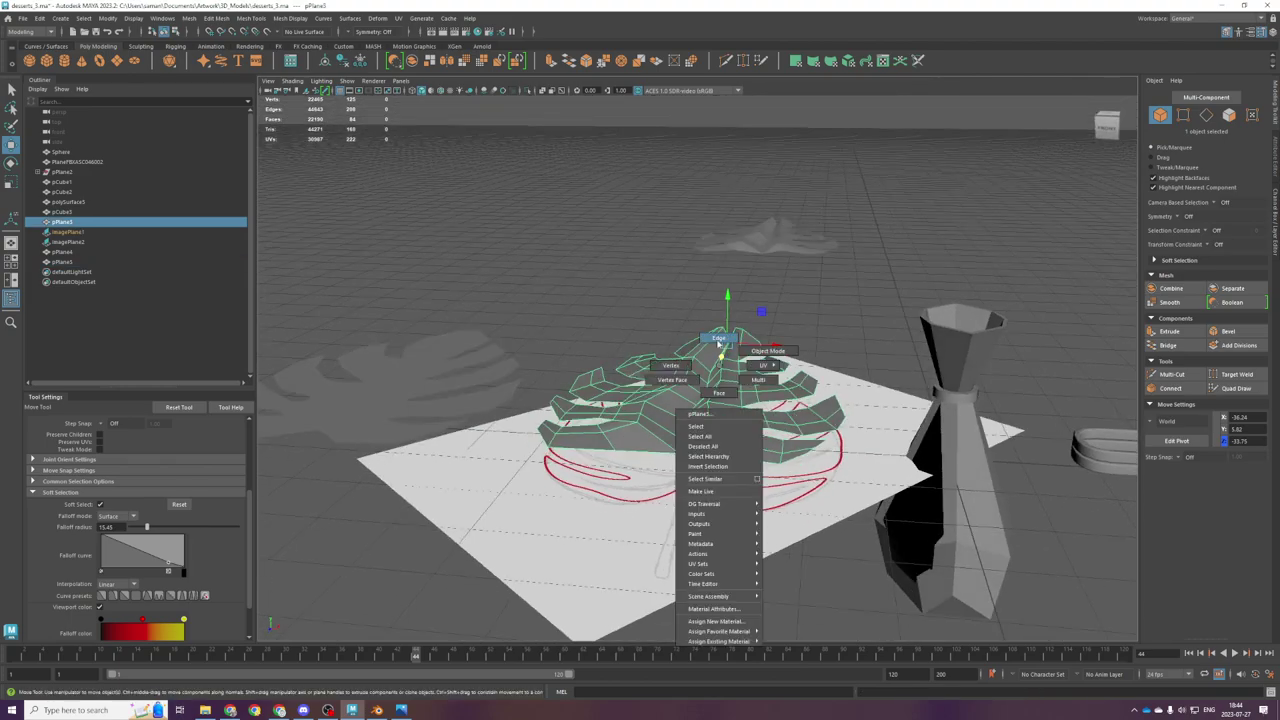
click(291, 18)
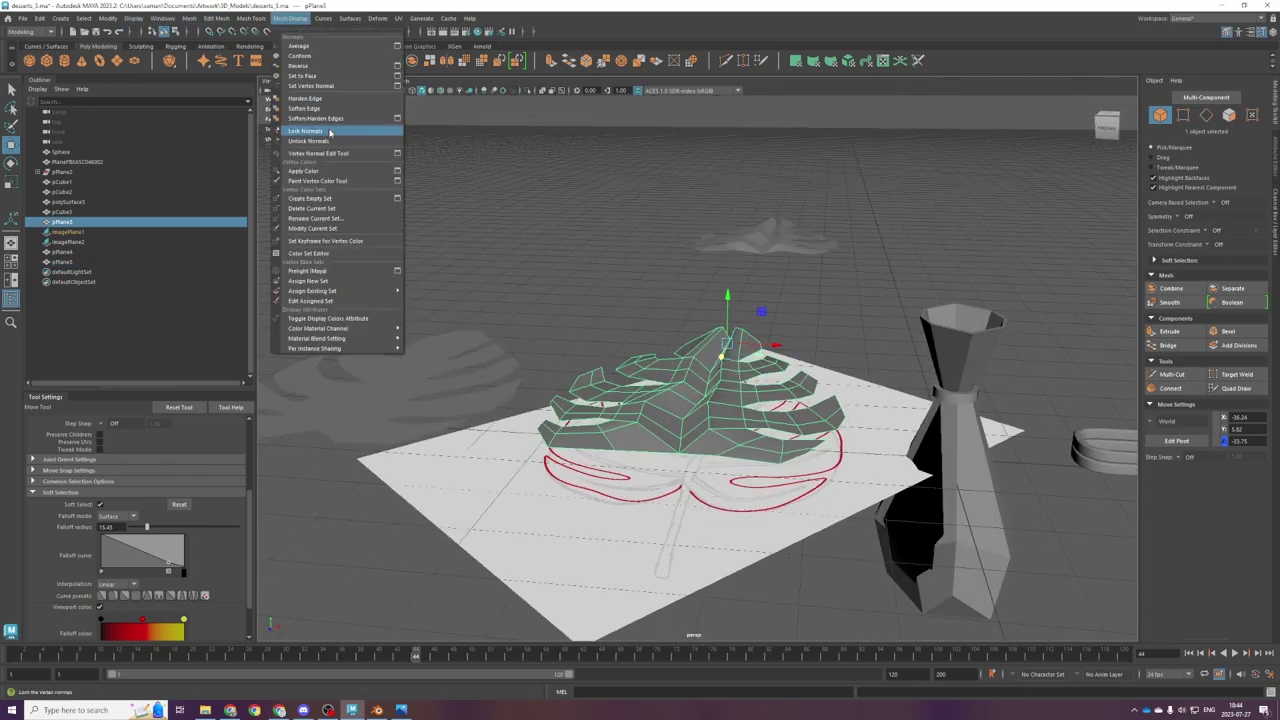
click(305, 108)
click(291, 18)
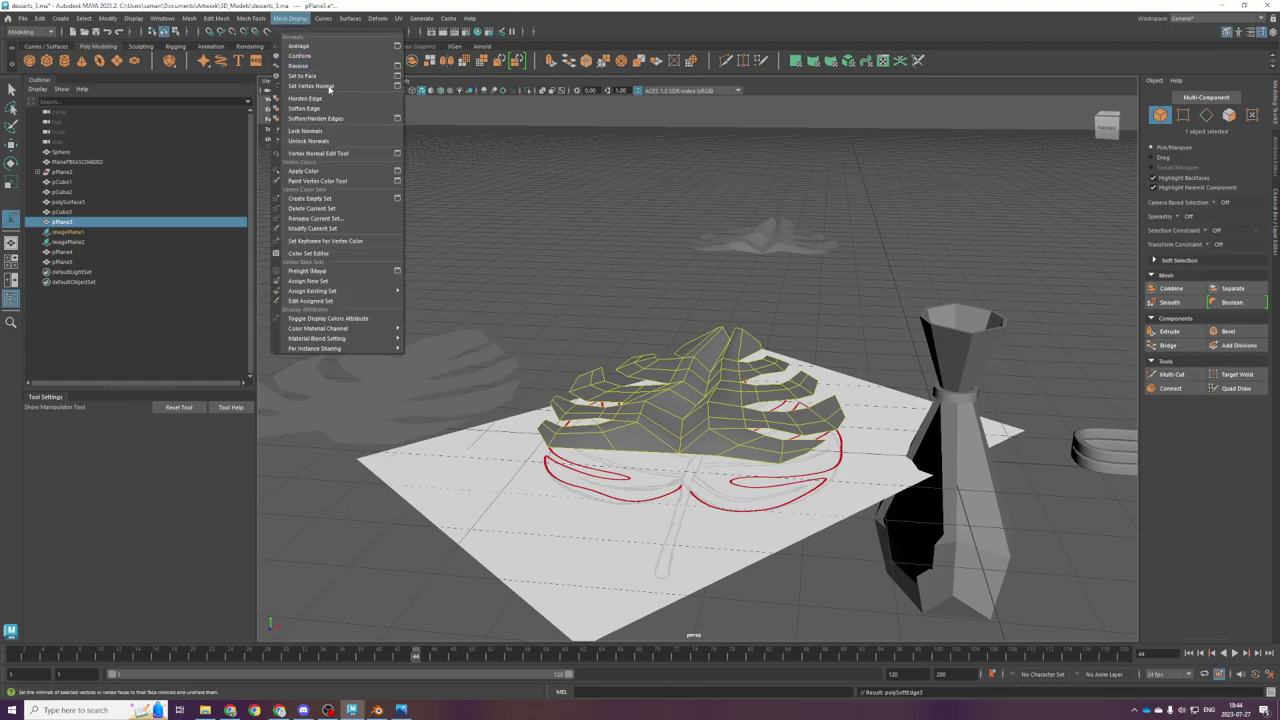
click(322, 99)
key(q)
click(880, 283)
Step: Extrude all faces of the original leaf and move the extruded faces vertically to give it thickness
scroll(868, 340, up, 5)
scroll(860, 378, down, 5)
scroll(859, 381, up, 4)
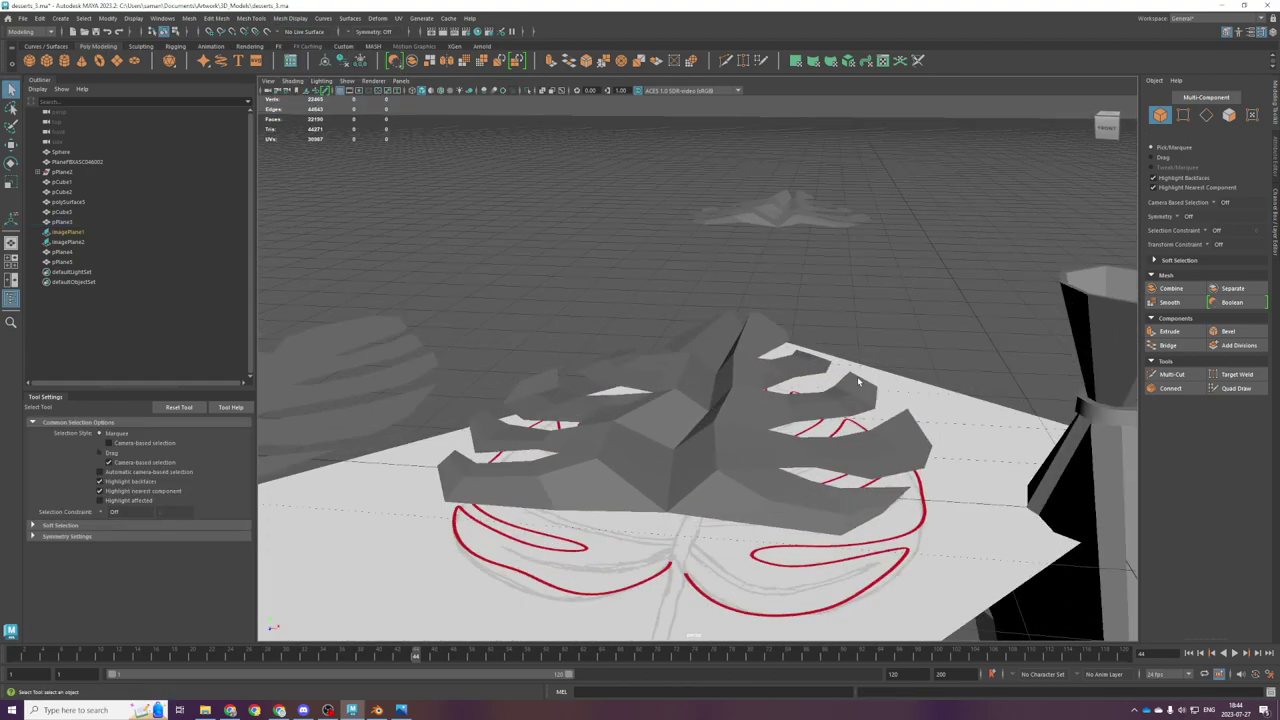
scroll(857, 380, down, 3)
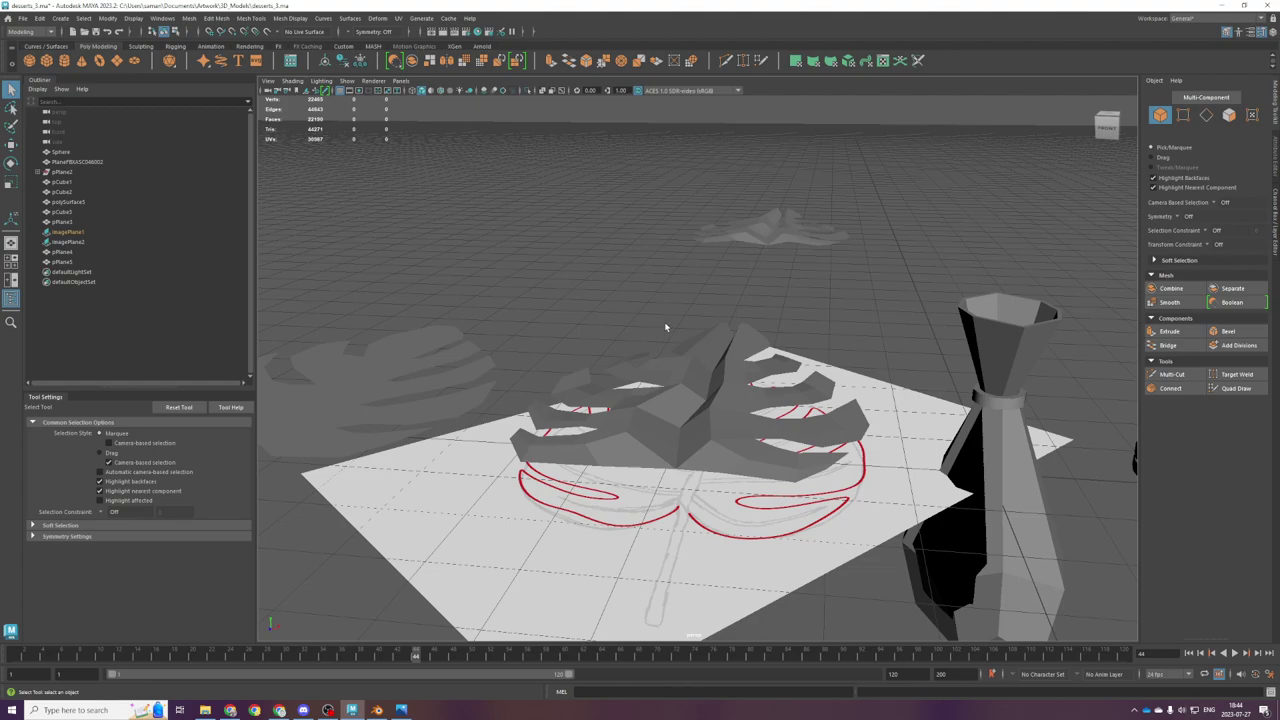
click(749, 466)
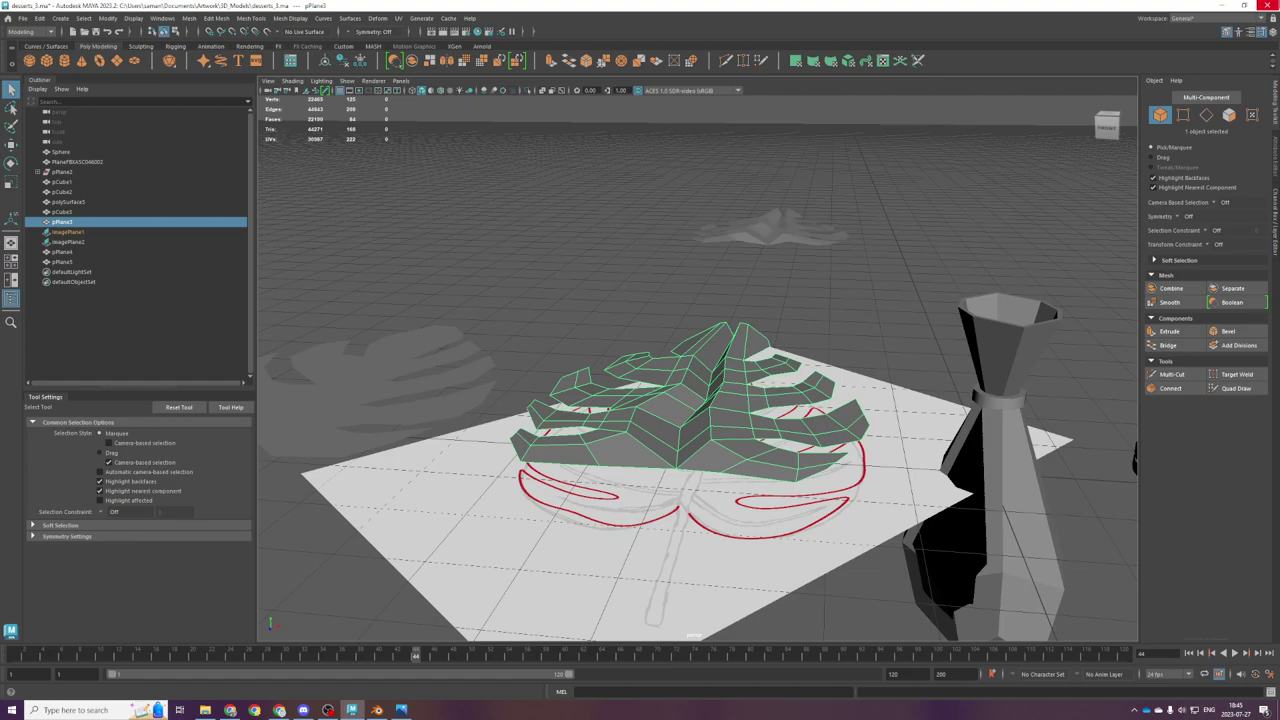
scroll(745, 530, down, 2)
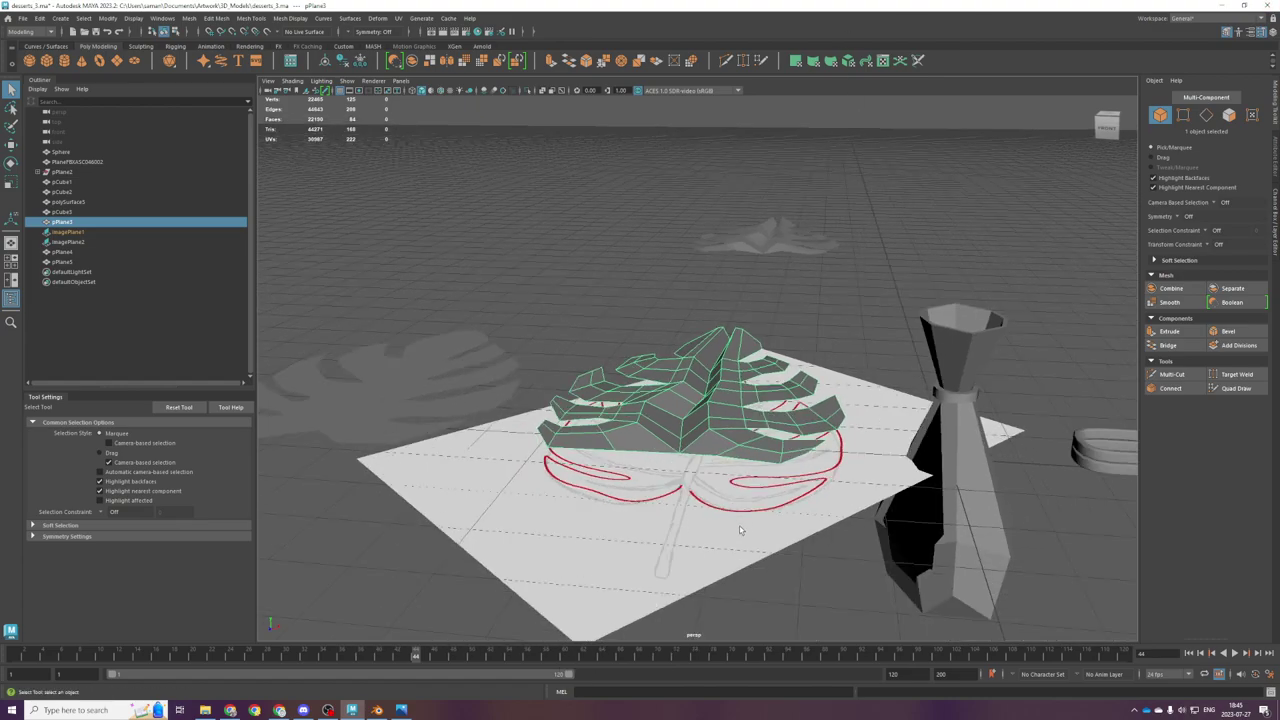
scroll(740, 530, up, 3)
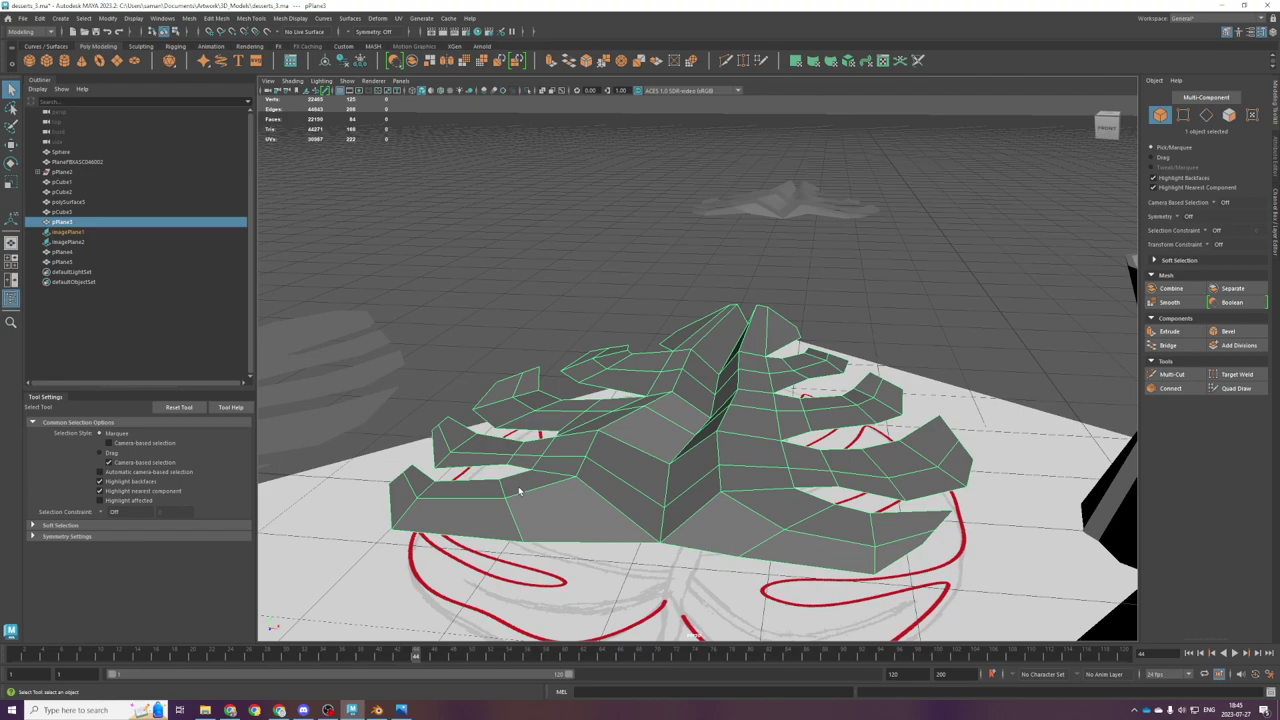
scroll(585, 566, down, 3)
alt+drag(758, 508, 690, 484)
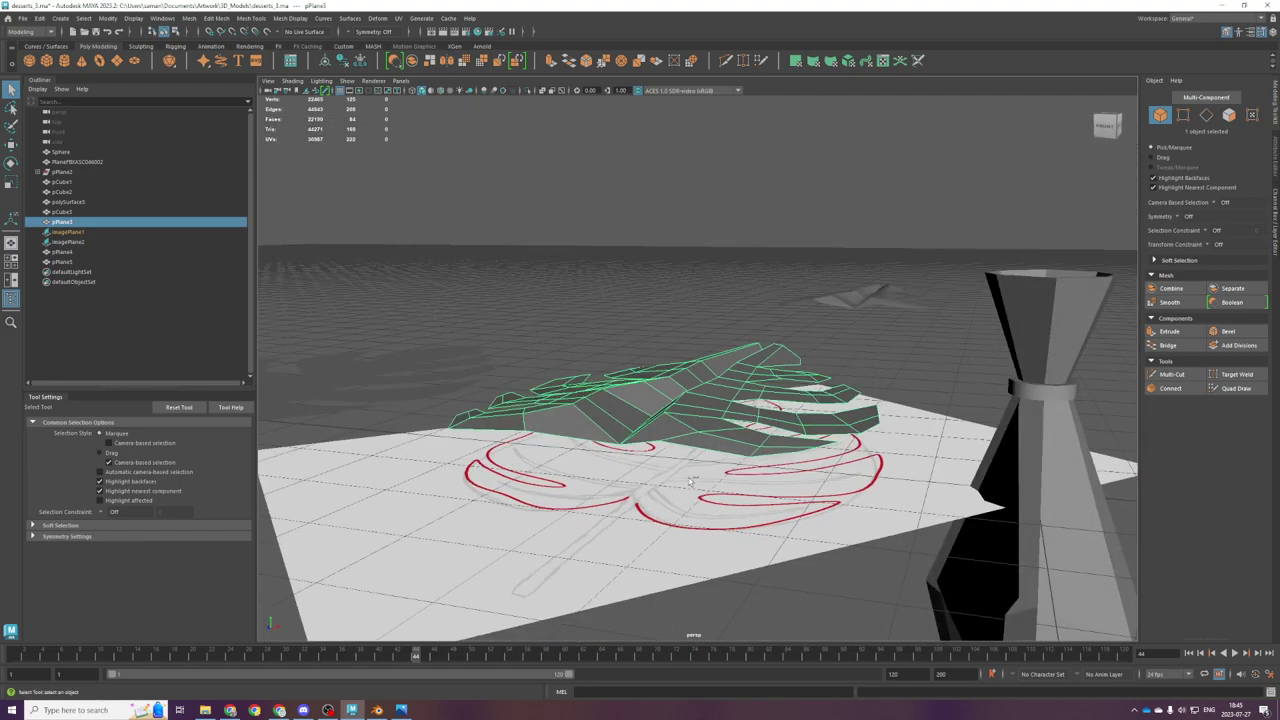
key(ctrl+e)
key(w)
drag(699, 339, 648, 398)
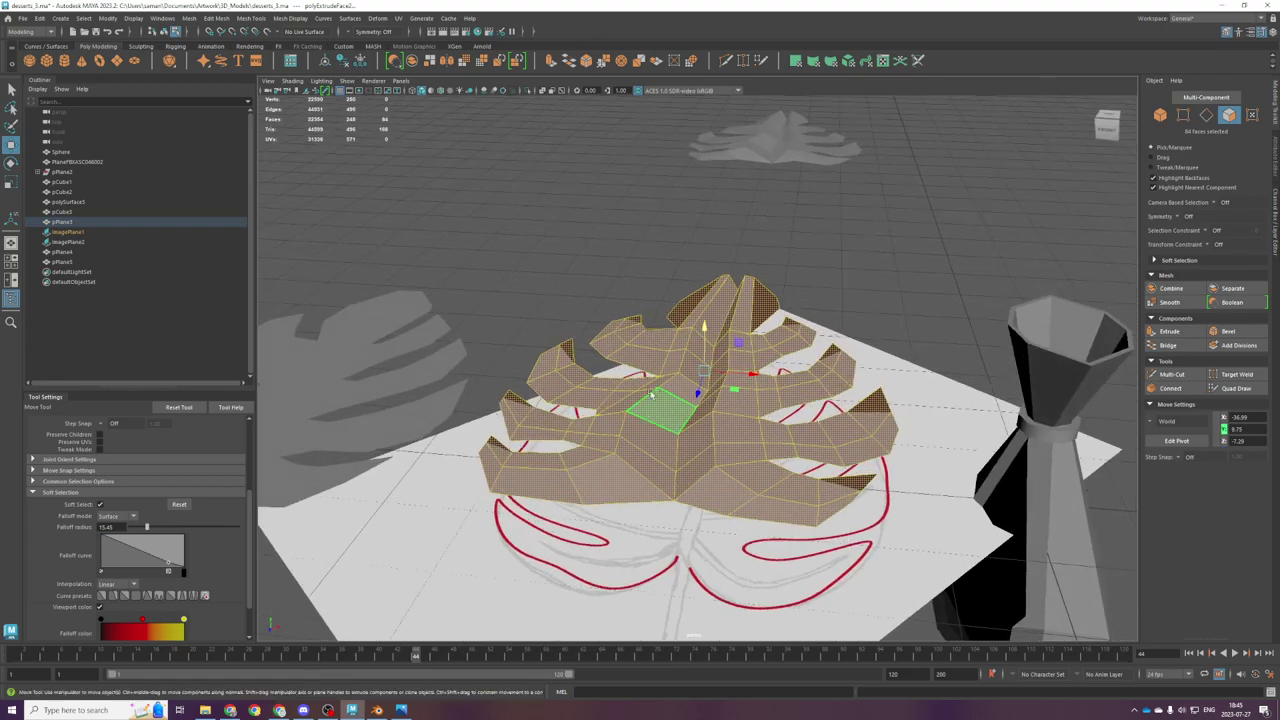
Step: Undo the last face move, turn off soft selection, and move the extruded faces upward to thicken the leaf evenly
key(ctrl+z)
key(b)
mouse_move(706, 349)
alt+mouse_down()
mouse_move(698, 300)
mouse_move(697, 362)
alt+mouse_up()
drag(699, 337, 700, 327)
right_drag(701, 327, 742, 304)
Step: Try smoothing the thickened leaf and inspect its rounded shape from another angle
key(g)
alt+drag(735, 312, 738, 412)
key(g)
right_drag(775, 322, 818, 299)
key(q)
click(909, 283)
alt+drag(900, 335, 790, 330)
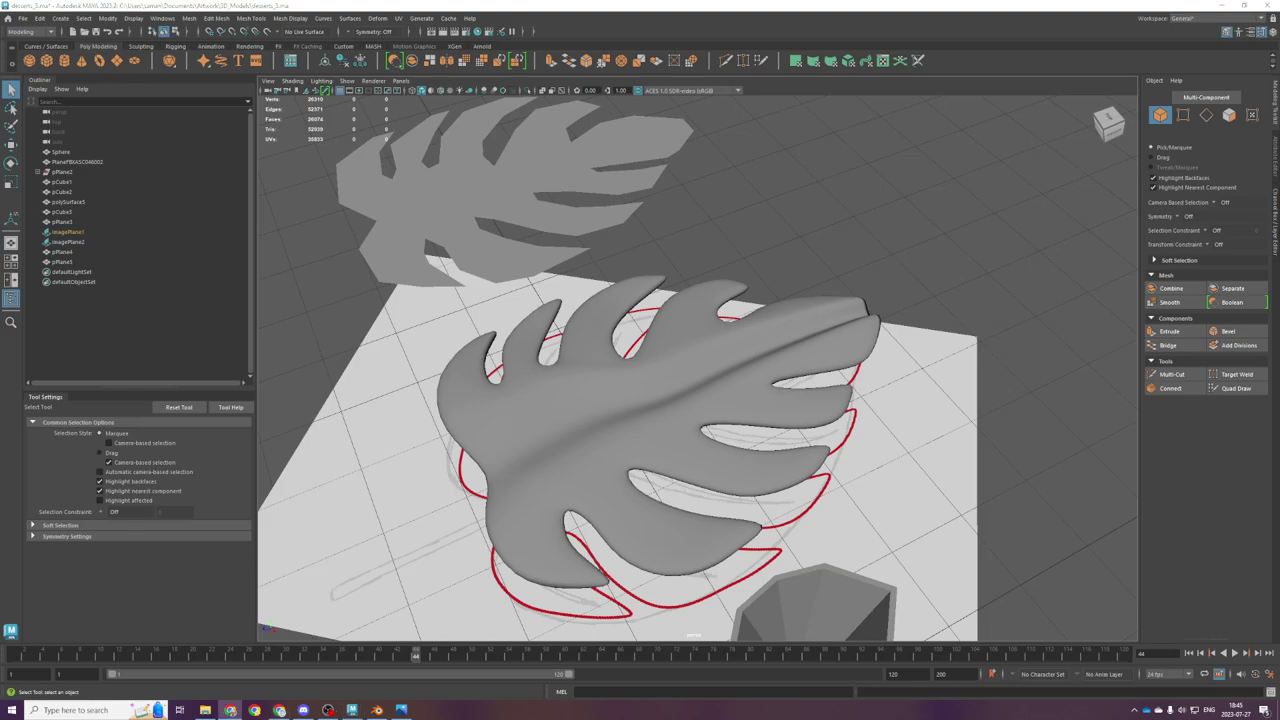
Step: Undo the smoothing of the thickened leaf
click(796, 4)
mouse_move(822, 522)
alt+mouse_down()
mouse_move(700, 440)
mouse_move(820, 510)
alt+mouse_up()
key(ctrl+z)
key(ctrl+z)
key(ctrl+z)
key(ctrl+z)
key(ctrl+z)
Step: Select two midrib vertices at the leaf's tip and try moving them vertically in the front view
alt+drag(752, 302, 815, 268)
scroll(843, 357, up, 3)
alt+drag(843, 357, 880, 325)
right_drag(929, 280, 872, 256)
click(755, 328)
key(w)
key(space)
key(space)
scroll(686, 367, up, 5)
scroll(694, 343, down, 3)
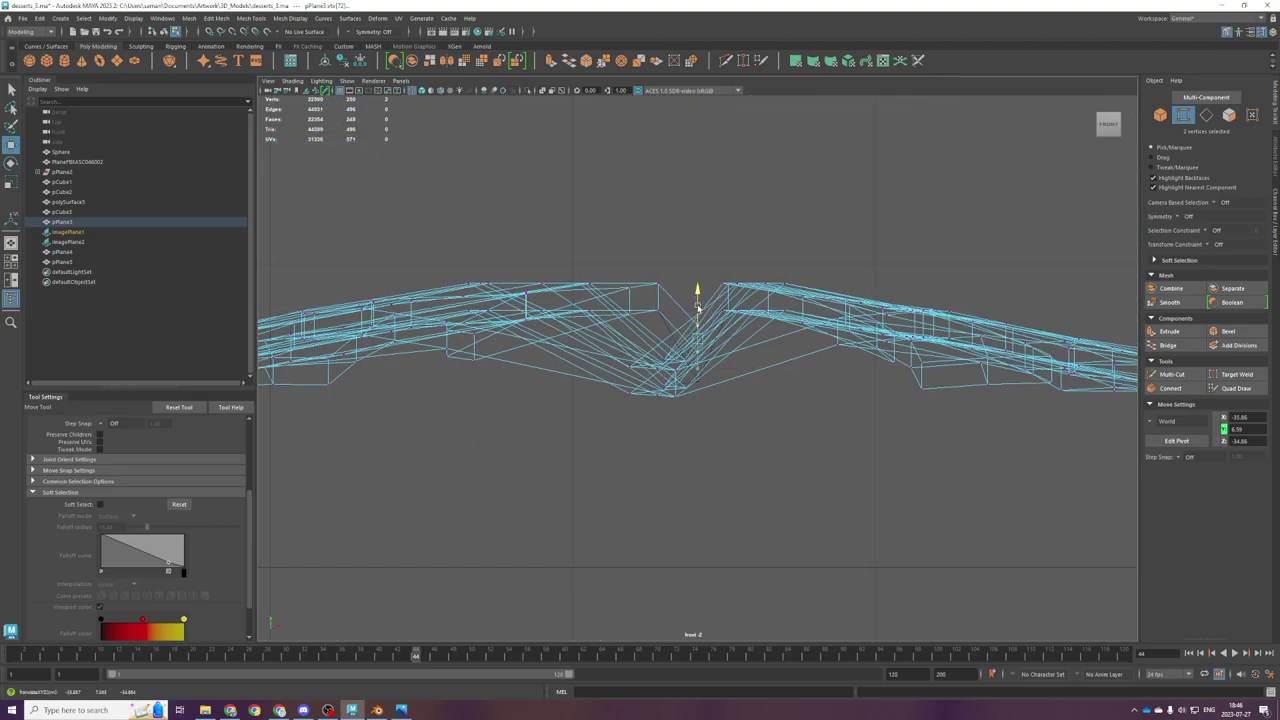
key(space)
key(space)
alt+drag(786, 434, 751, 406)
right_drag(752, 406, 888, 335)
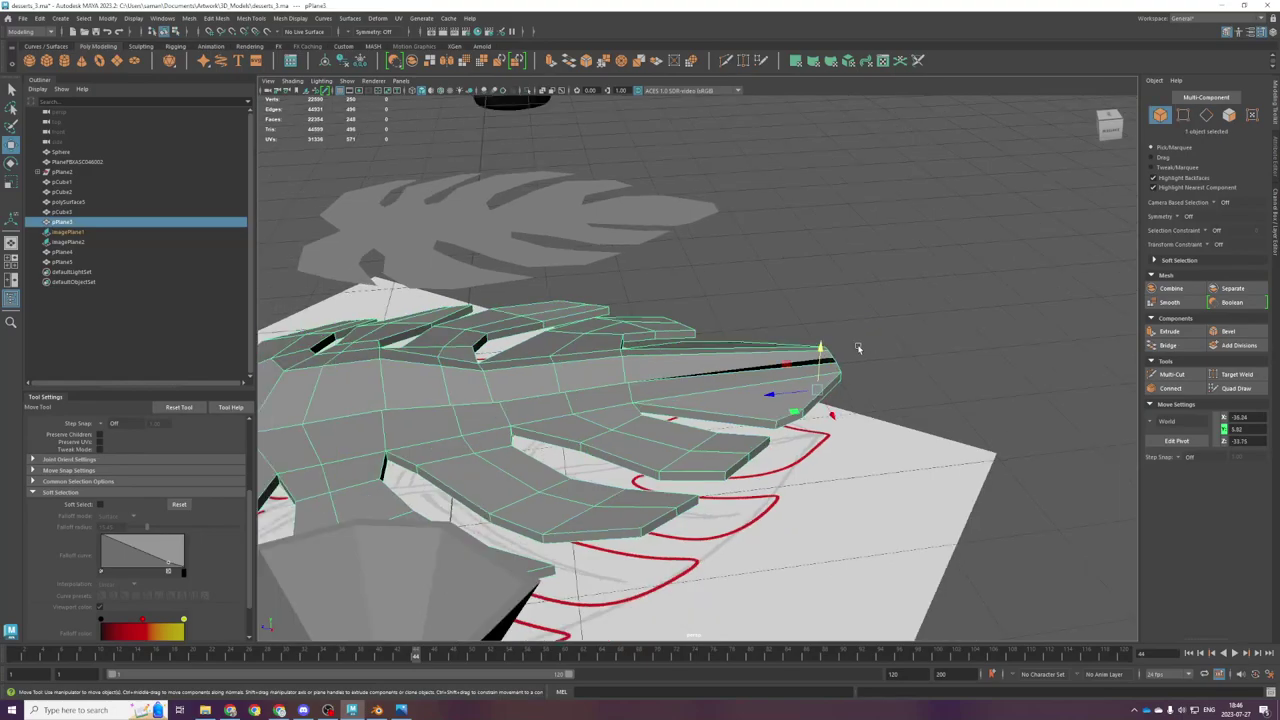
Step: Try smoothing the leaf with the adjusted midrib tip and check the crease from several angles
alt+drag(869, 346, 889, 364)
key(3)
key(q)
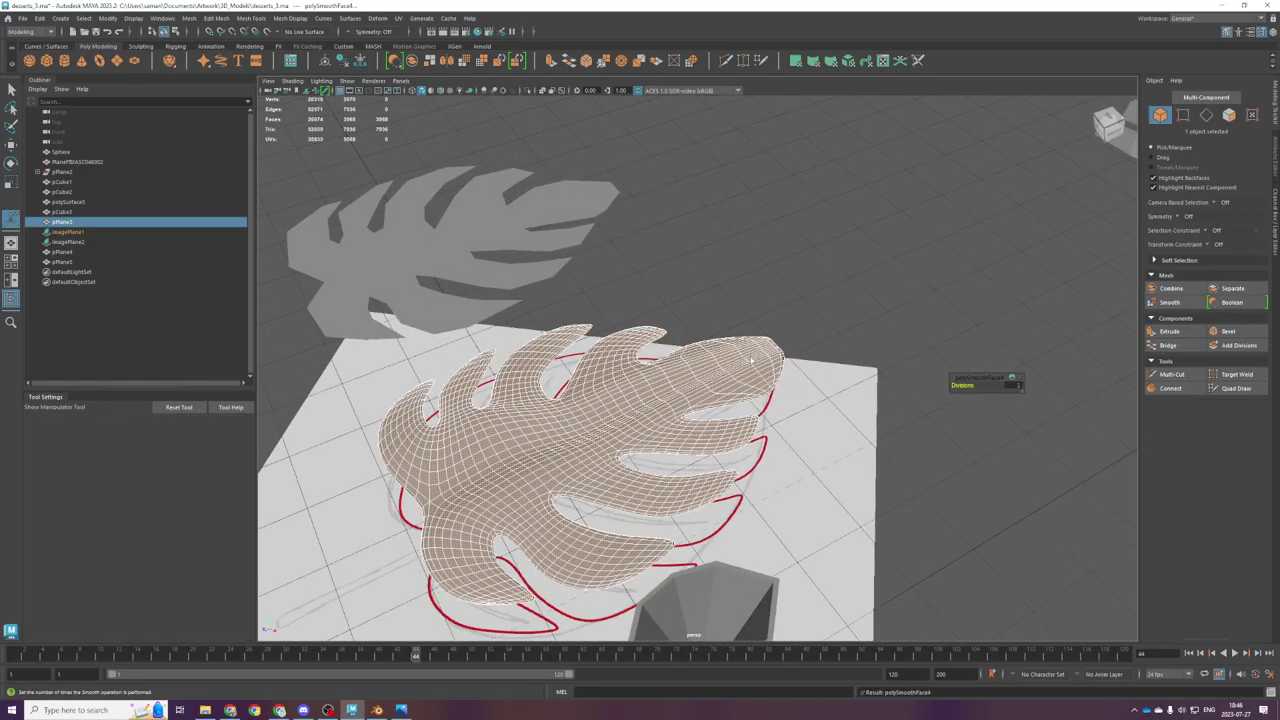
click(885, 414)
alt+drag(885, 414, 730, 392)
click(744, 394)
alt+drag(747, 444, 692, 404)
scroll(690, 404, up, 5)
Step: Undo the leaf's smoothing and the vertical move of the midrib tip vertices
key(ctrl+z)
key(ctrl+z)
key(ctrl+z)
key(ctrl+z)
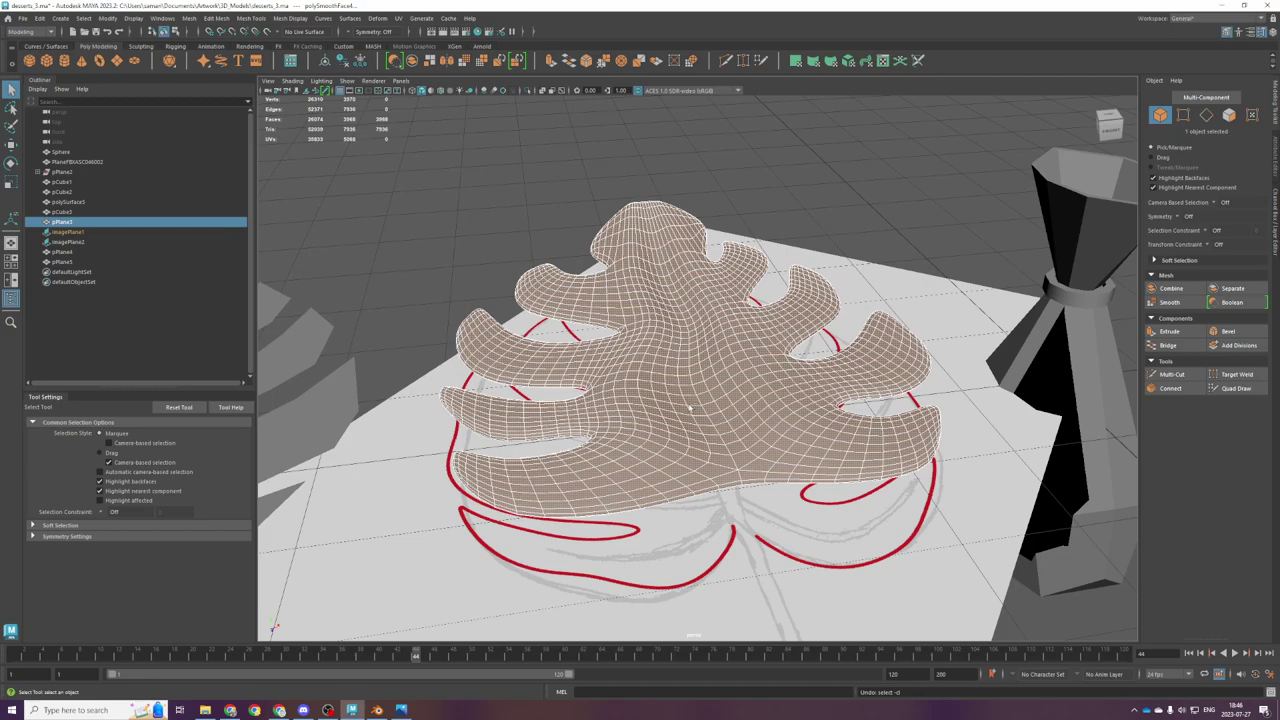
key(ctrl+z)
key(ctrl+z)
key(ctrl+z)
key(ctrl+z)
key(ctrl+z)
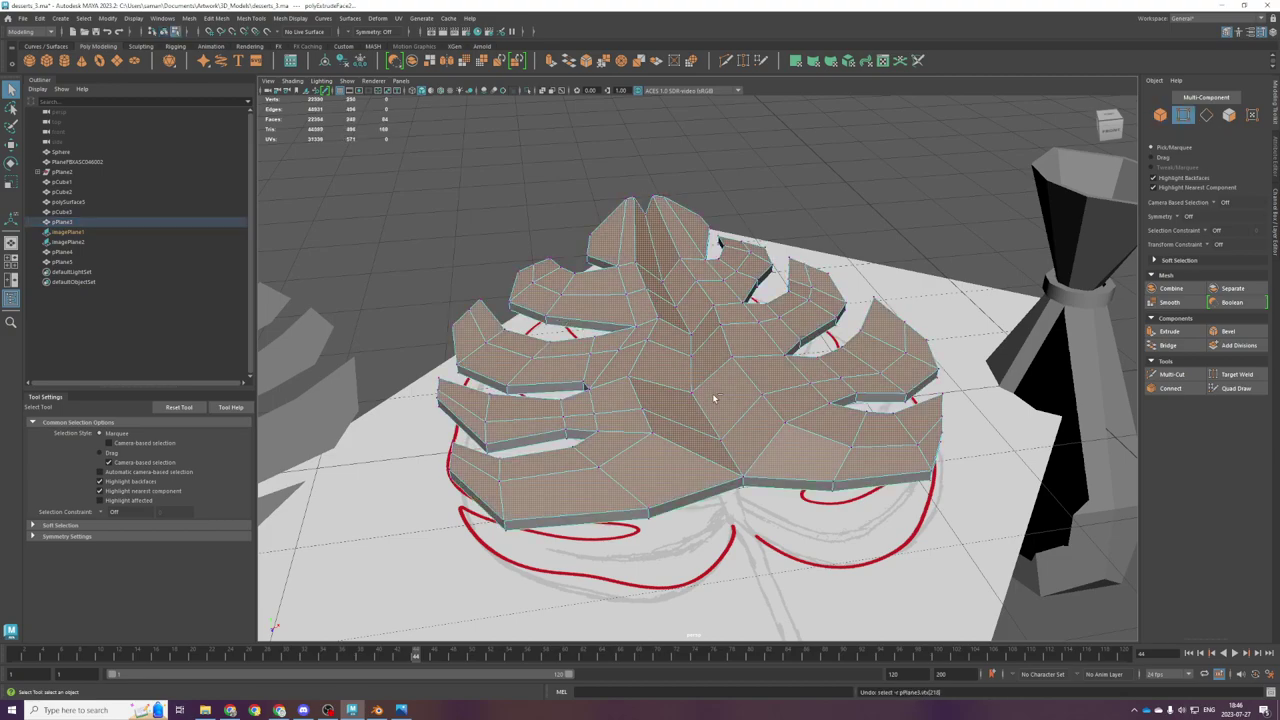
Step: Delete the thickened, bent leaf above the reference image
scroll(714, 398, down, 5)
alt+drag(712, 397, 669, 390)
double_click(394, 373)
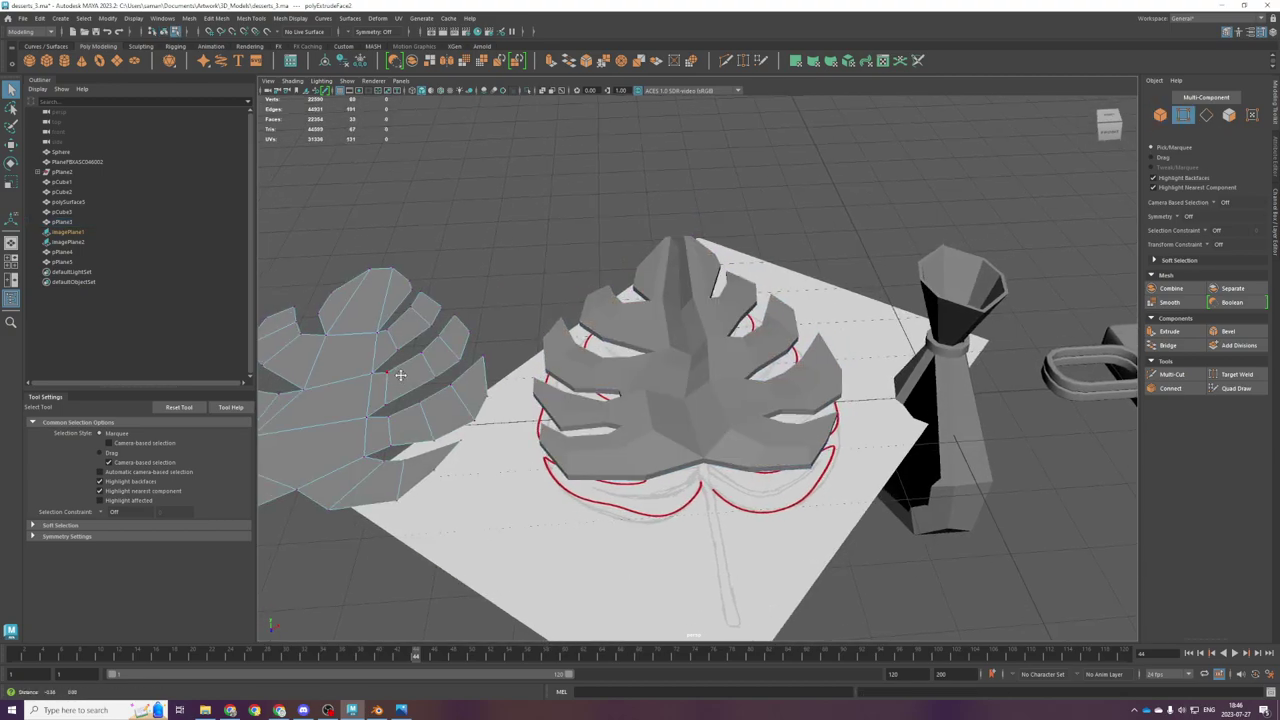
alt+middle_drag(397, 374, 680, 448)
shift+right_drag(660, 425, 631, 418)
scroll(910, 456, down, 5)
alt+middle_drag(876, 432, 803, 421)
key(Delete)
key(F8)
click(882, 390)
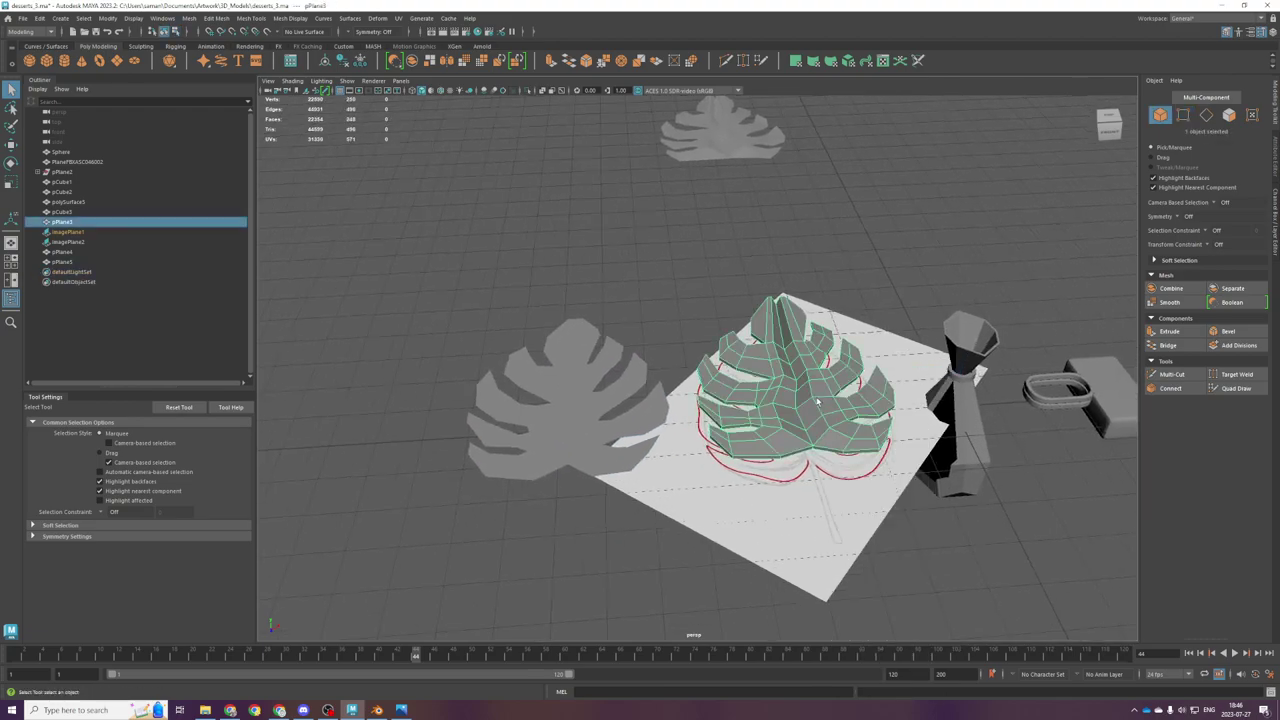
key(Delete)
Step: Duplicate the flat leaf, move the copy along X to about -33 over the reference image, and save the scene
click(560, 444)
key(ctrl+d)
key(w)
drag(620, 322, 842, 314)
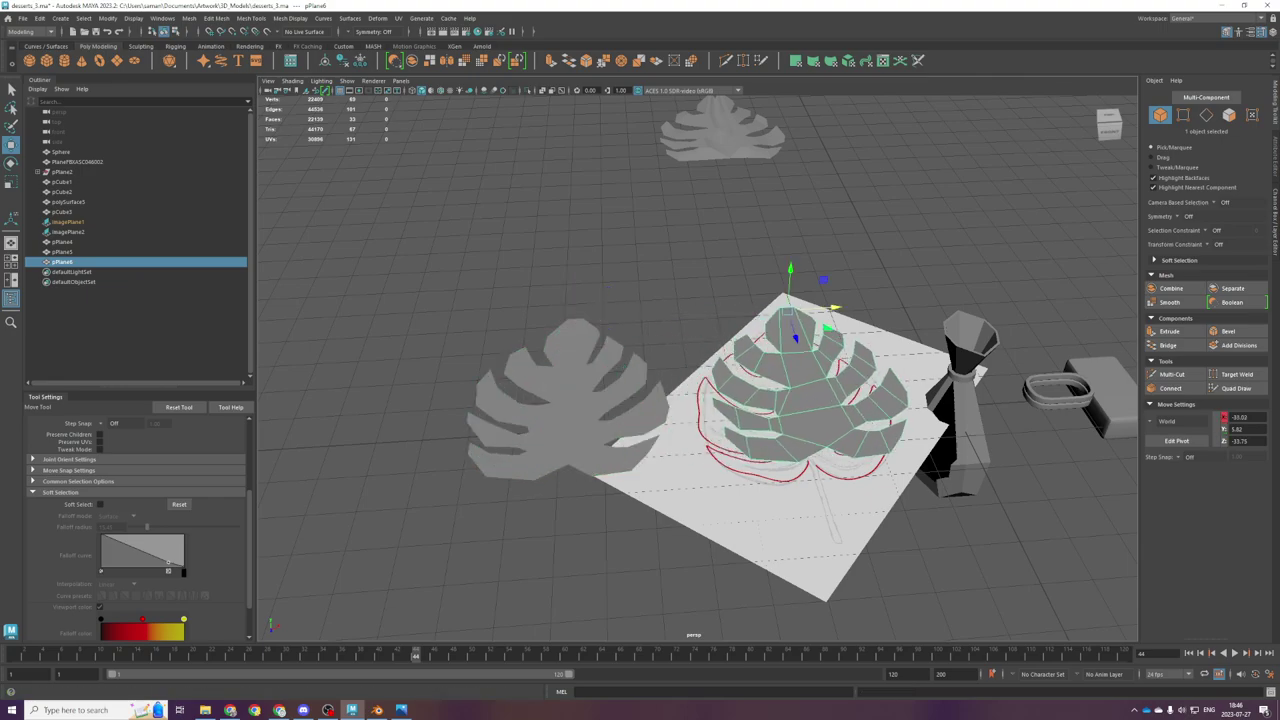
key(ctrl+s)
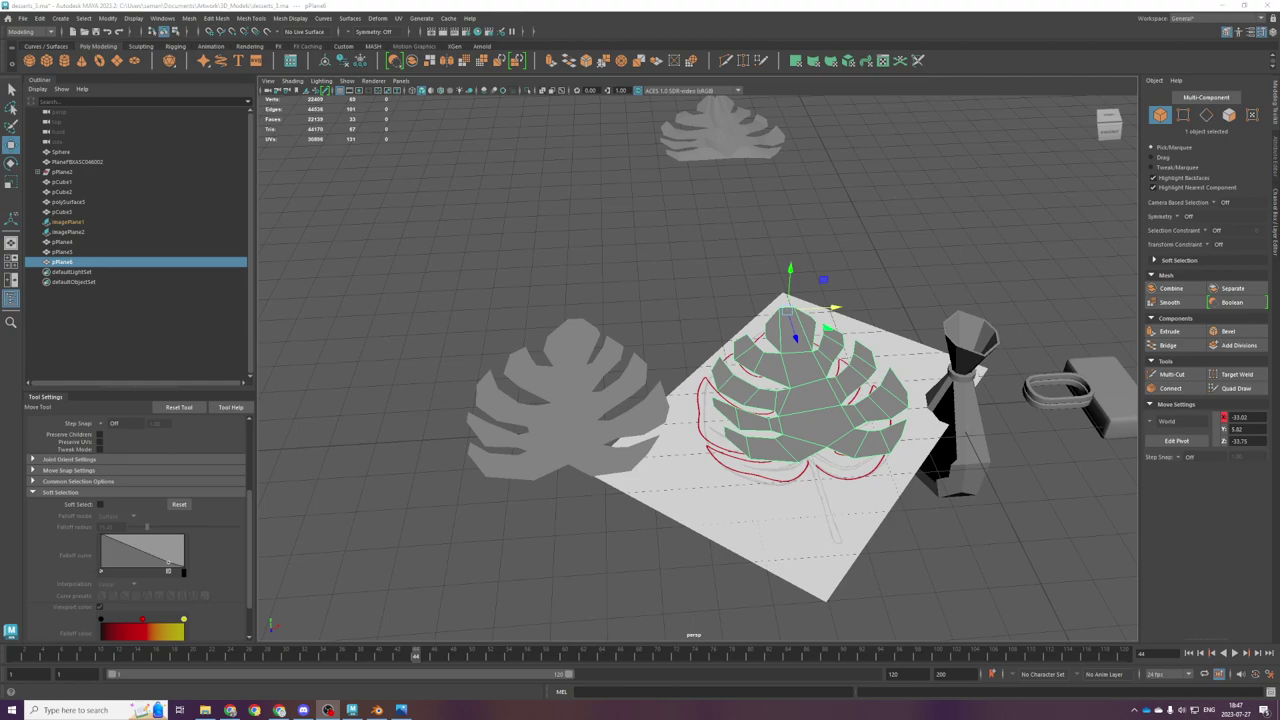
Step: Cut a lengthwise centre line from the copied leaf's tip to its base in the top view, straighten it, and shift it slightly along X
key(space)
key(space)
scroll(635, 344, down, 1)
scroll(635, 344, up, 3)
shift+right_drag(568, 324, 511, 327)
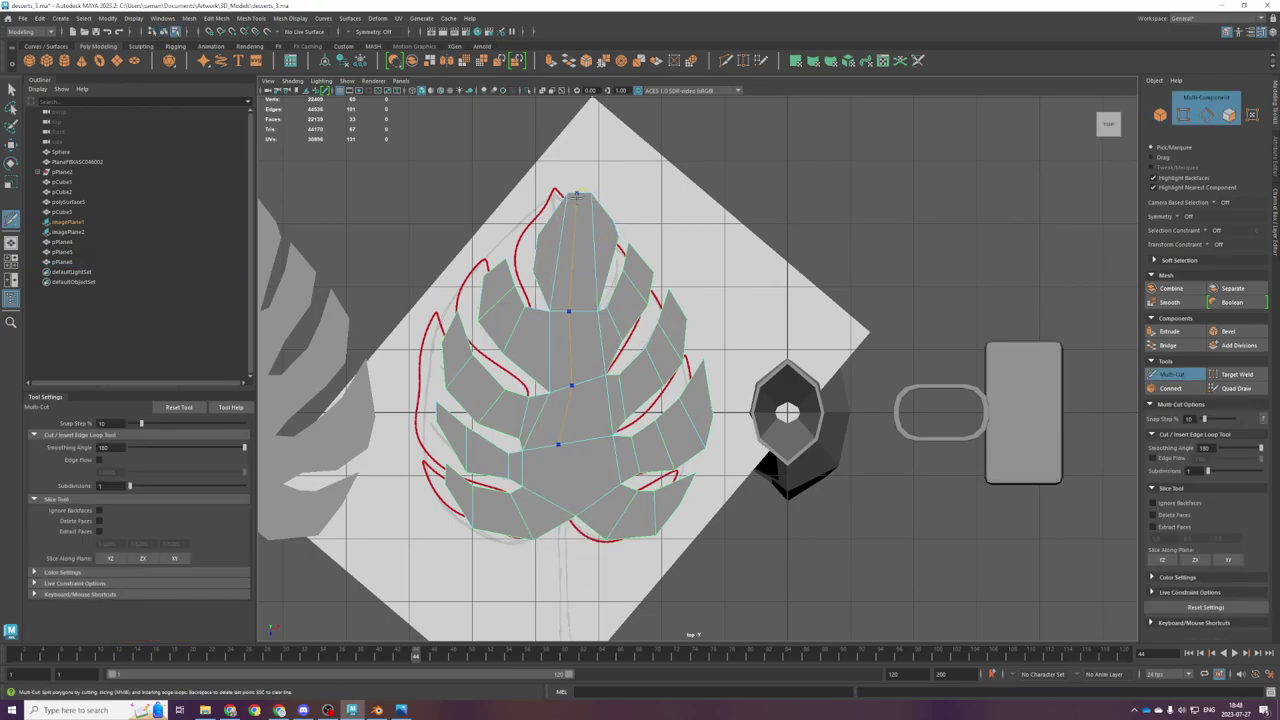
click(582, 194)
click(567, 442)
key(Return)
key(q)
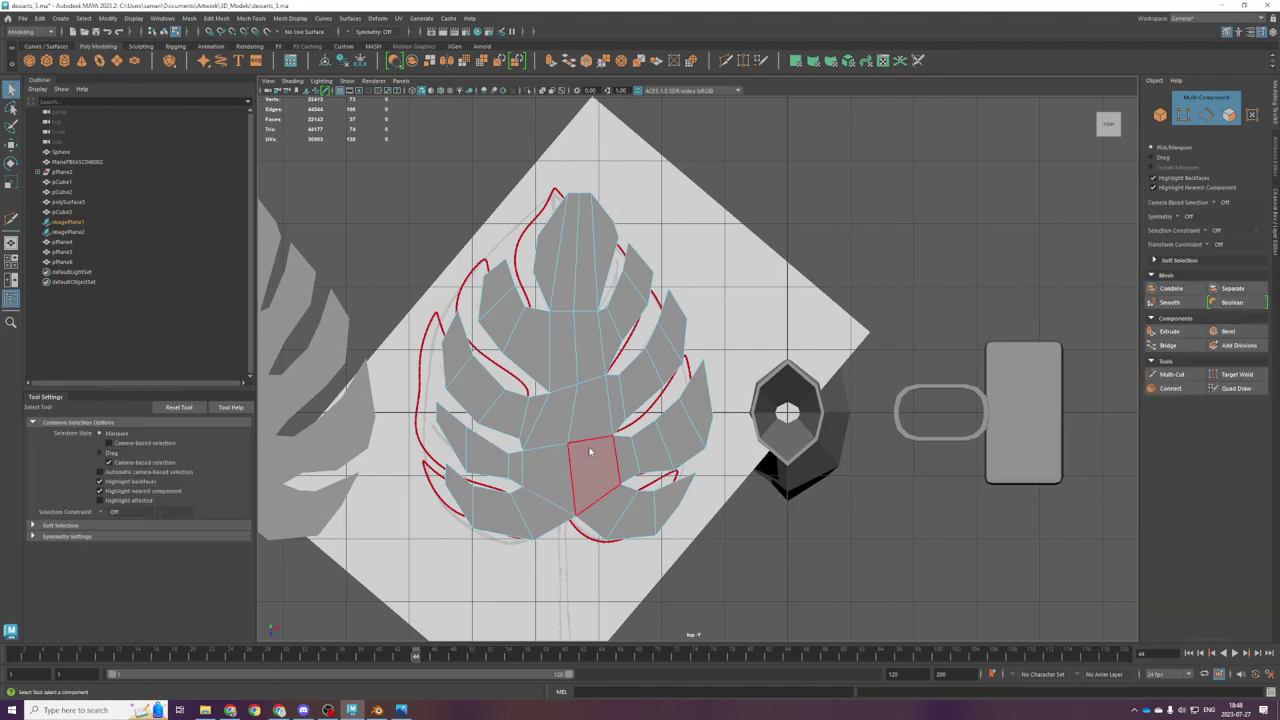
key(w)
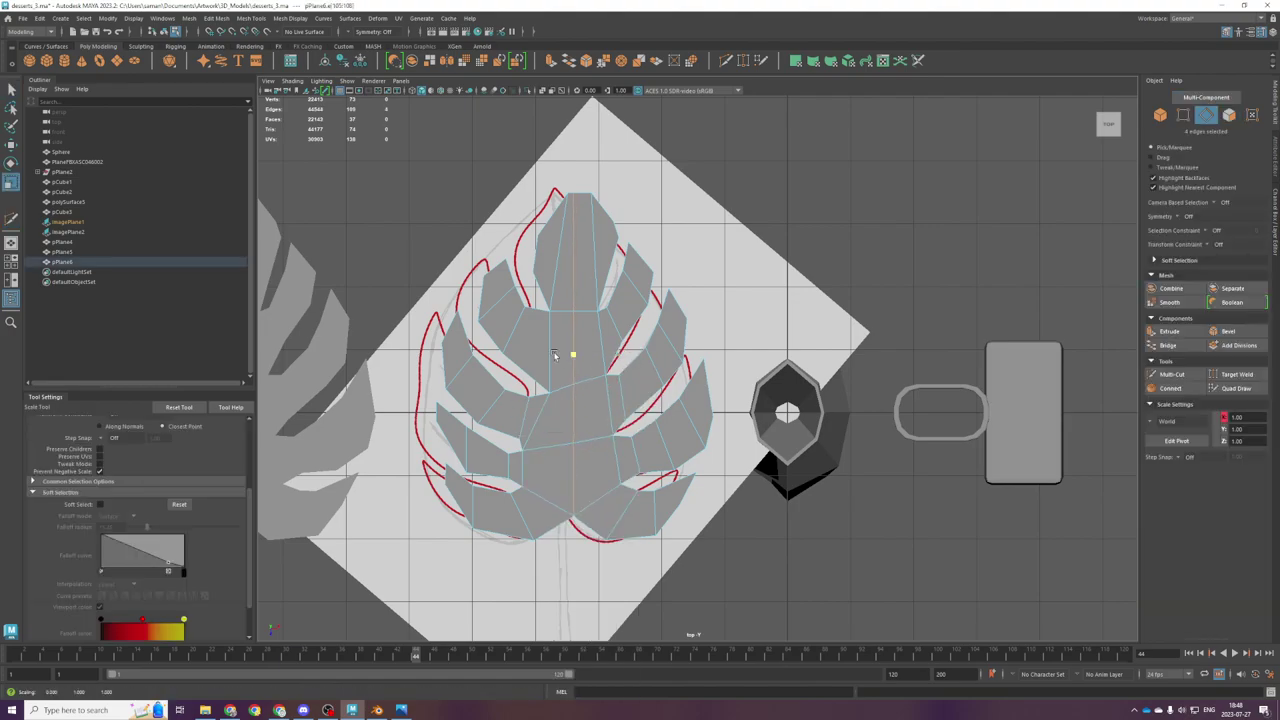
drag(593, 357, 596, 358)
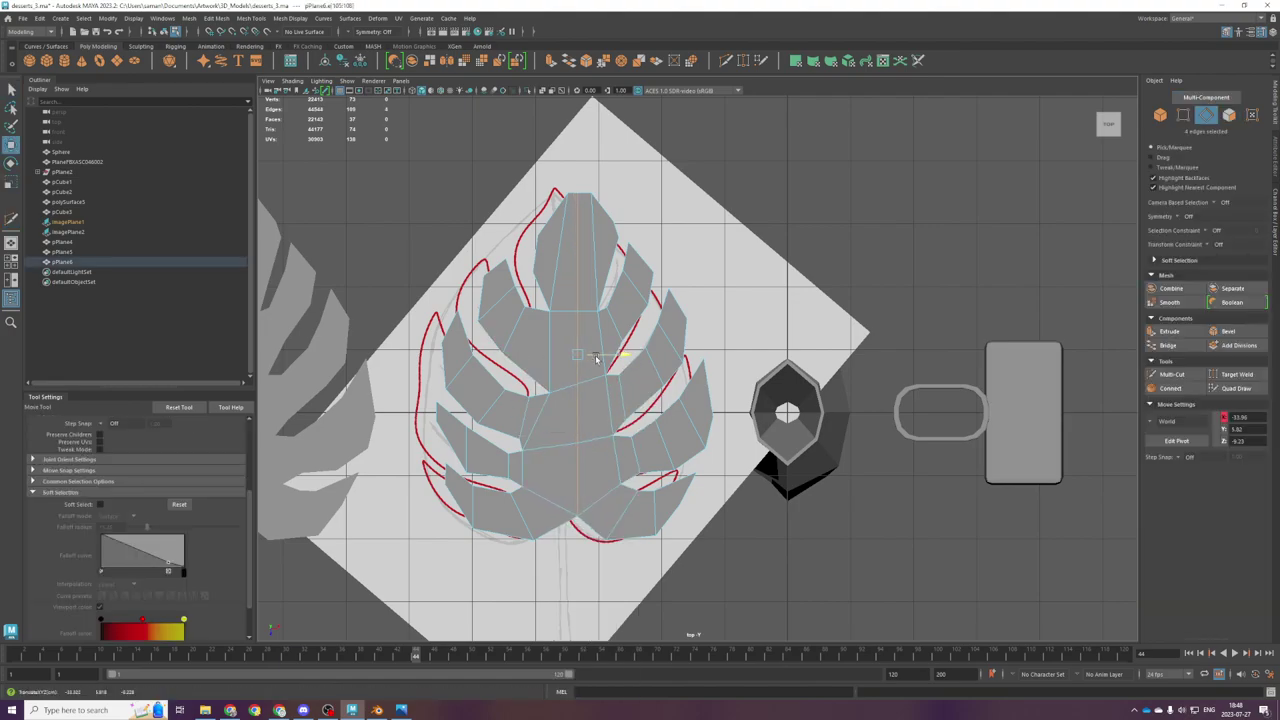
Step: Insert edge loops running lengthwise through the paired side lobes above the lowest pair with Multi-Cut
shift+right_drag(595, 348, 531, 344)
ctrl+click(528, 343)
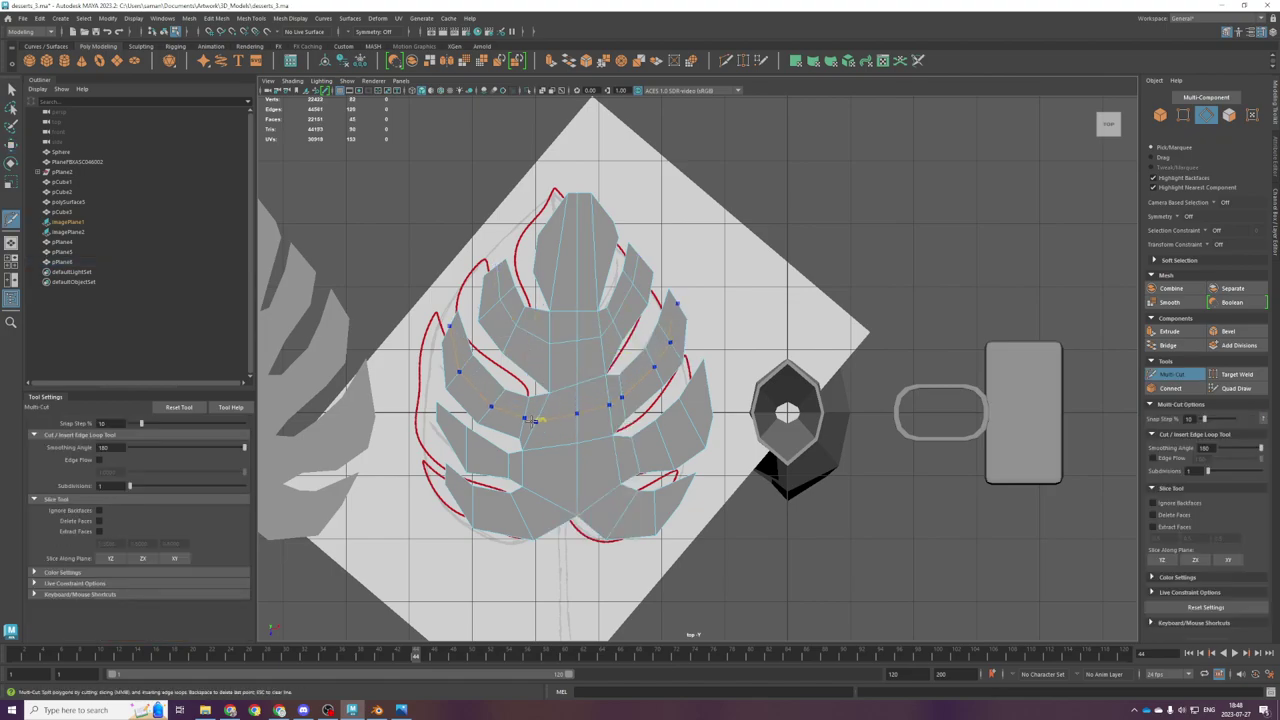
ctrl+click(522, 468)
click(570, 193)
click(547, 497)
key(Return)
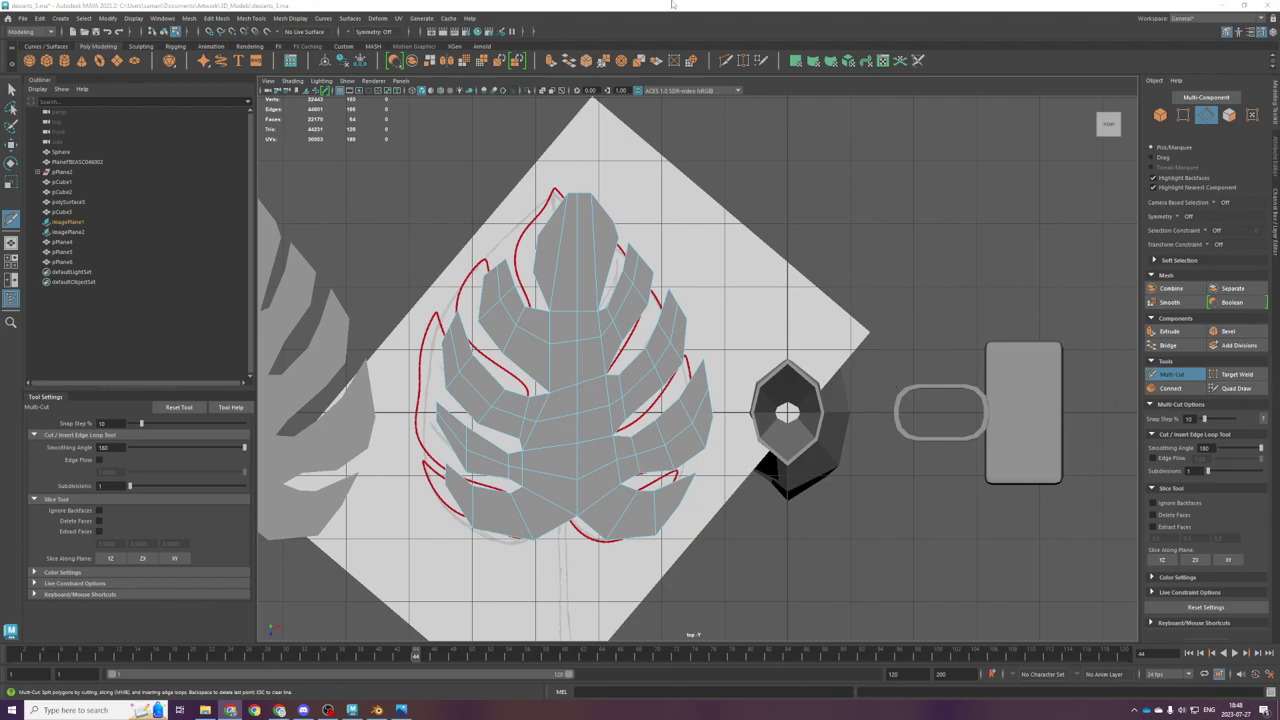
Step: Cut connecting edges lengthwise through both lowest lobes of the leaf with Multi-Cut
scroll(711, 344, up, 1)
scroll(711, 344, down, 1)
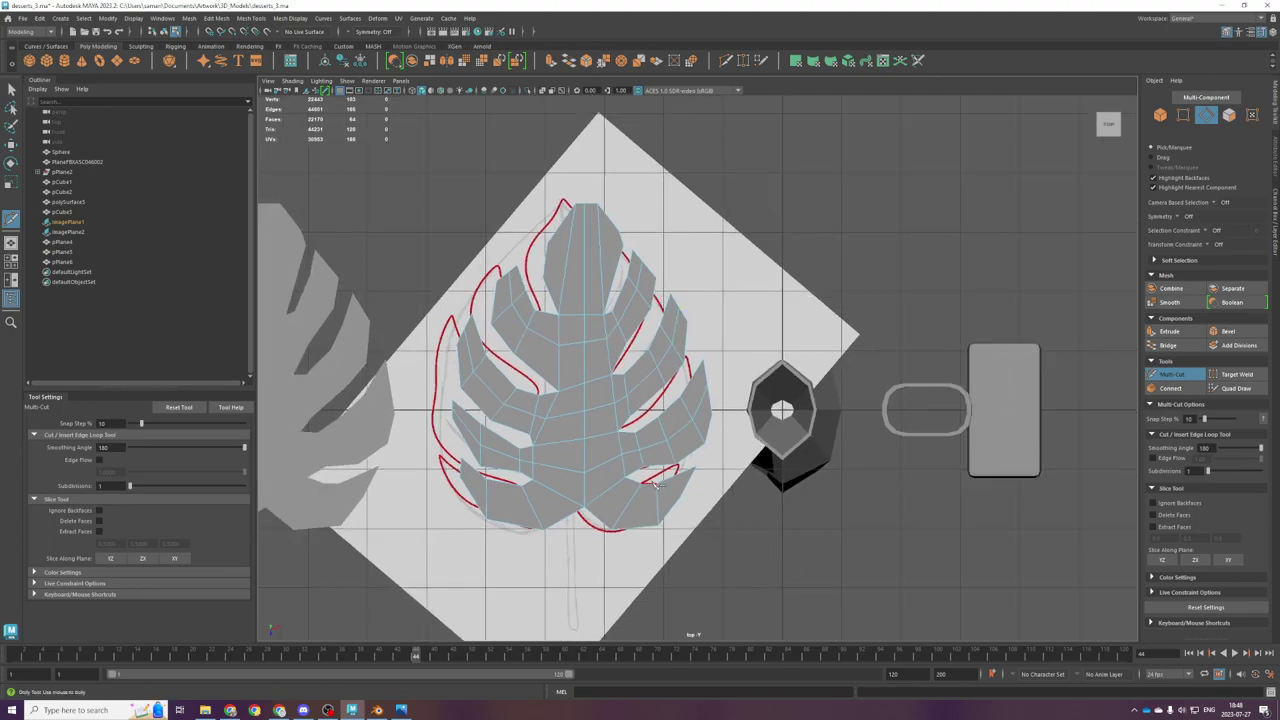
scroll(659, 487, up, 1)
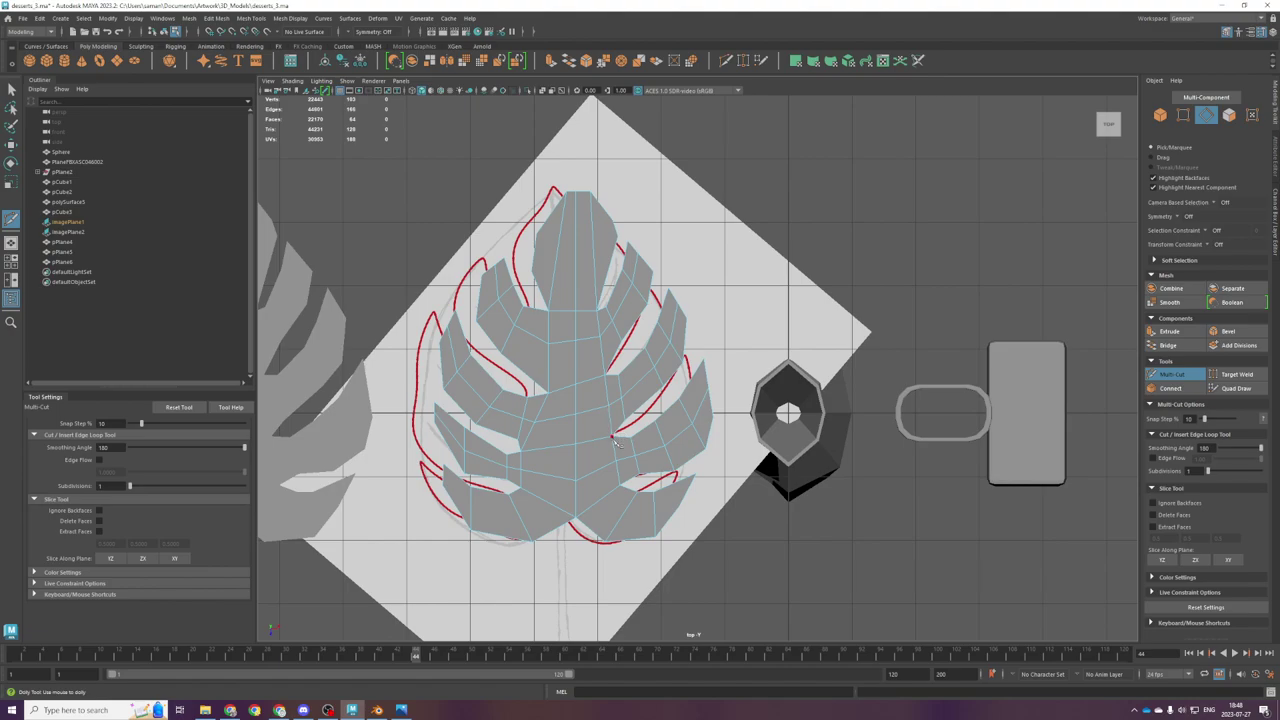
click(613, 438)
click(542, 499)
click(517, 513)
key(q)
key(y)
click(597, 501)
click(624, 511)
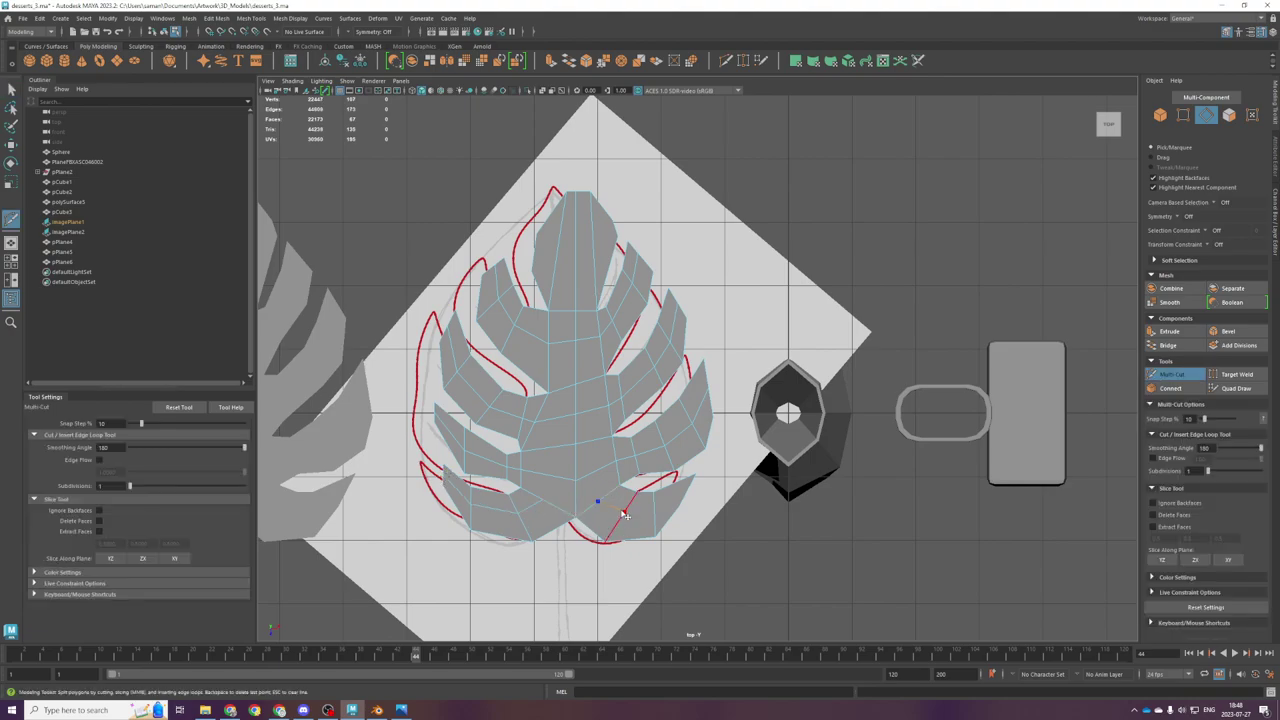
click(654, 510)
key(q)
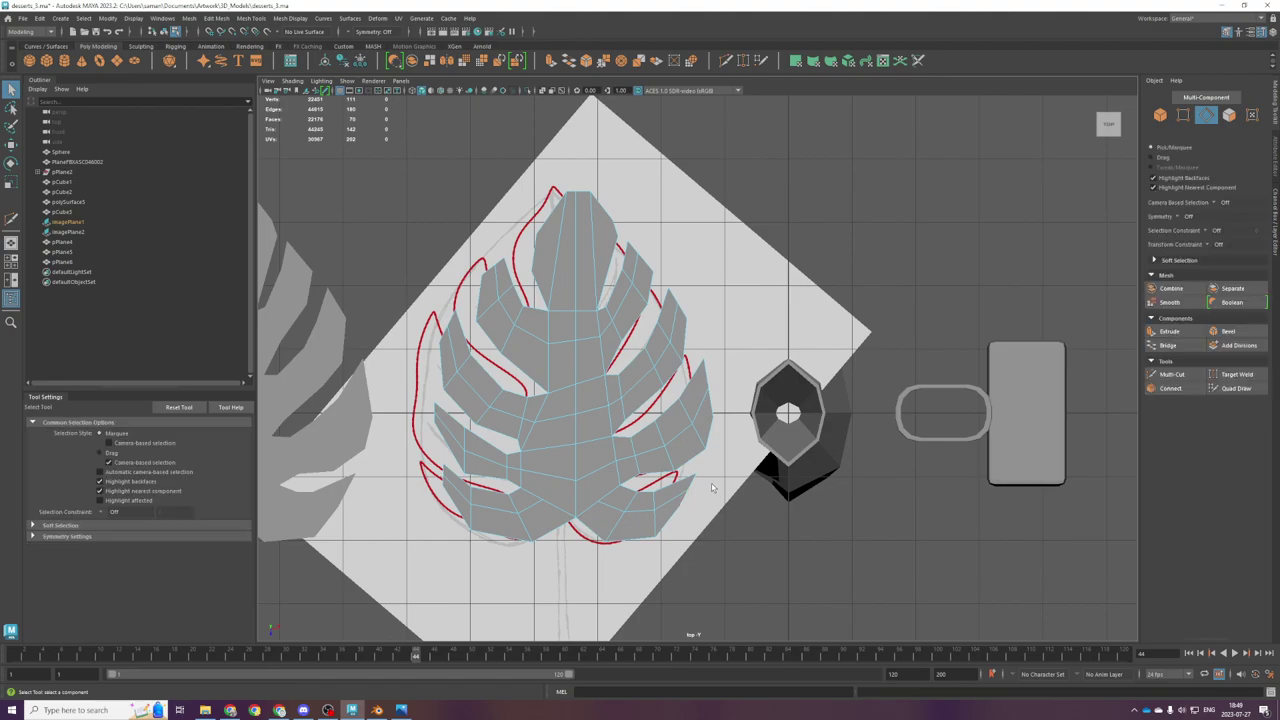
Step: Select the six centre edges that form the leaf's midrib in the perspective view, ready for moving
scroll(660, 402, down, 1)
alt+drag(604, 333, 880, 198)
key(space)
key(space)
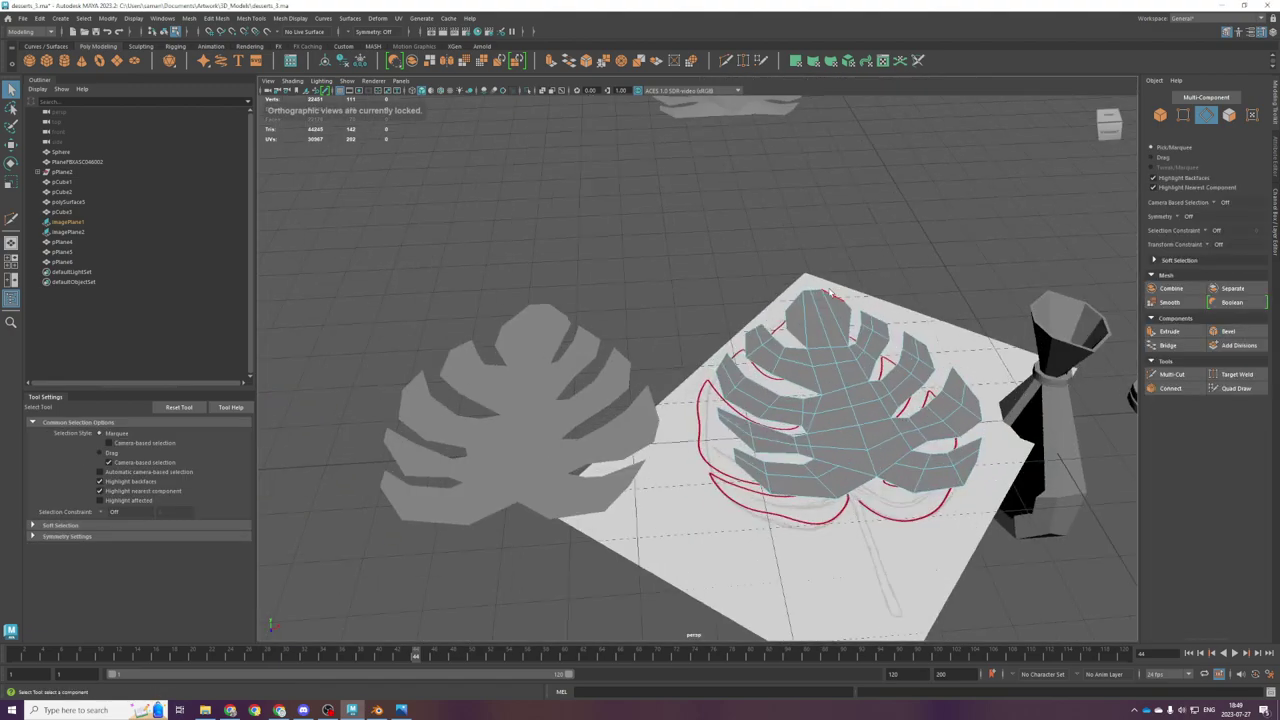
alt+drag(832, 290, 769, 317)
scroll(769, 317, down, 3)
right_drag(825, 377, 870, 362)
alt+drag(870, 362, 750, 345)
right_drag(759, 379, 759, 343)
alt+drag(757, 350, 792, 356)
click(776, 389)
shift+double_click(668, 431)
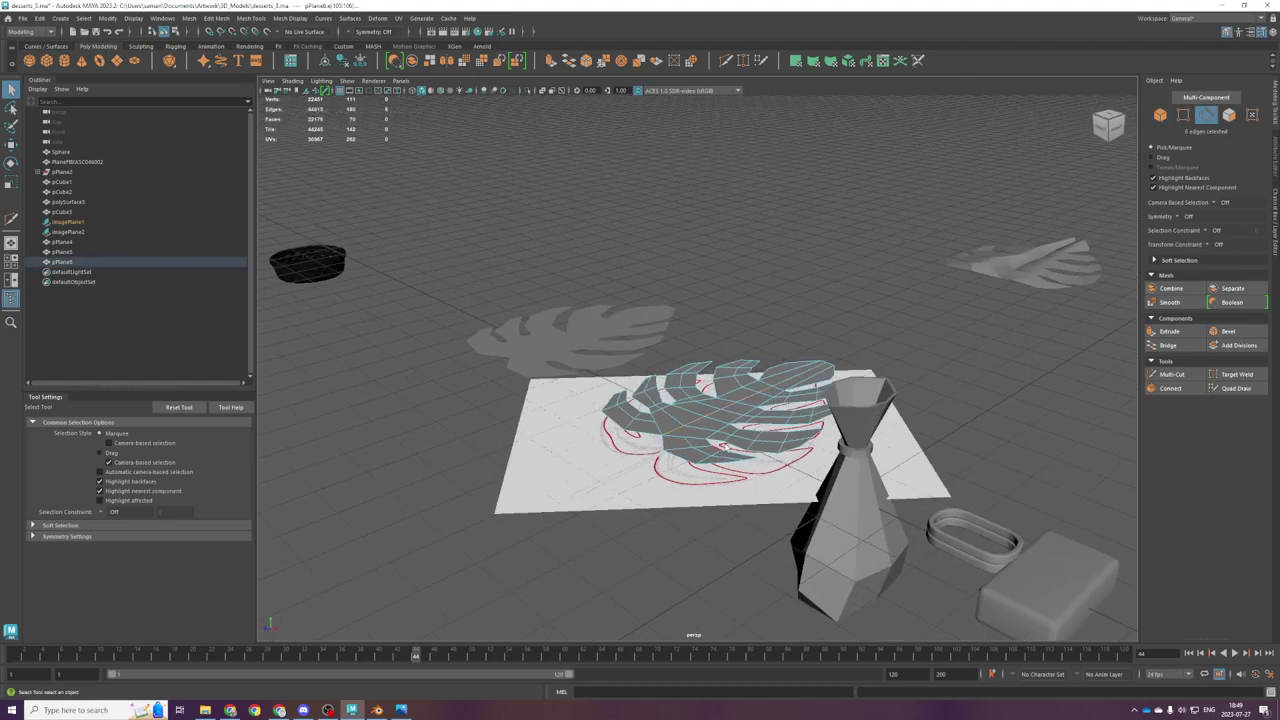
alt+drag(724, 447, 743, 419)
key(w)
drag(739, 363, 743, 374)
alt+drag(749, 375, 808, 408)
scroll(802, 376, up, 3)
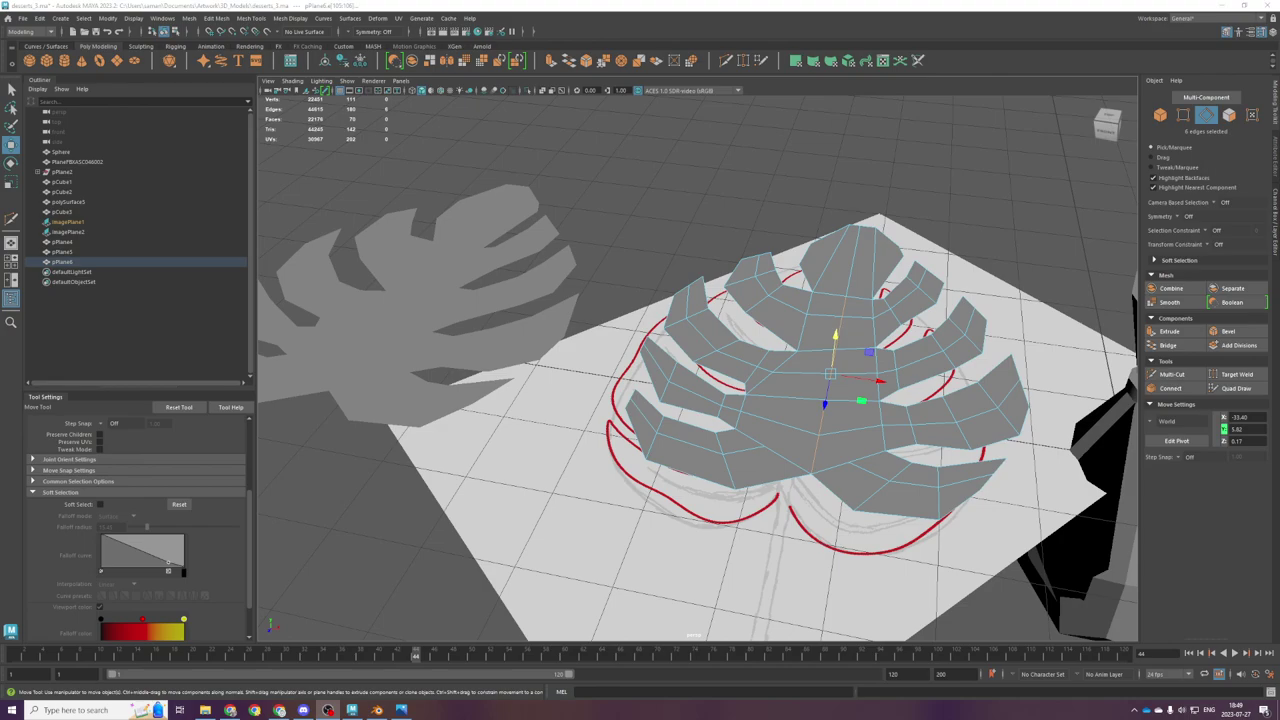
Step: Try lowering the midrib edges to about Y 4.06 without soft selection, then undo the move
alt+drag(740, 540, 820, 538)
alt+middle_drag(821, 538, 708, 543)
alt+drag(708, 543, 677, 551)
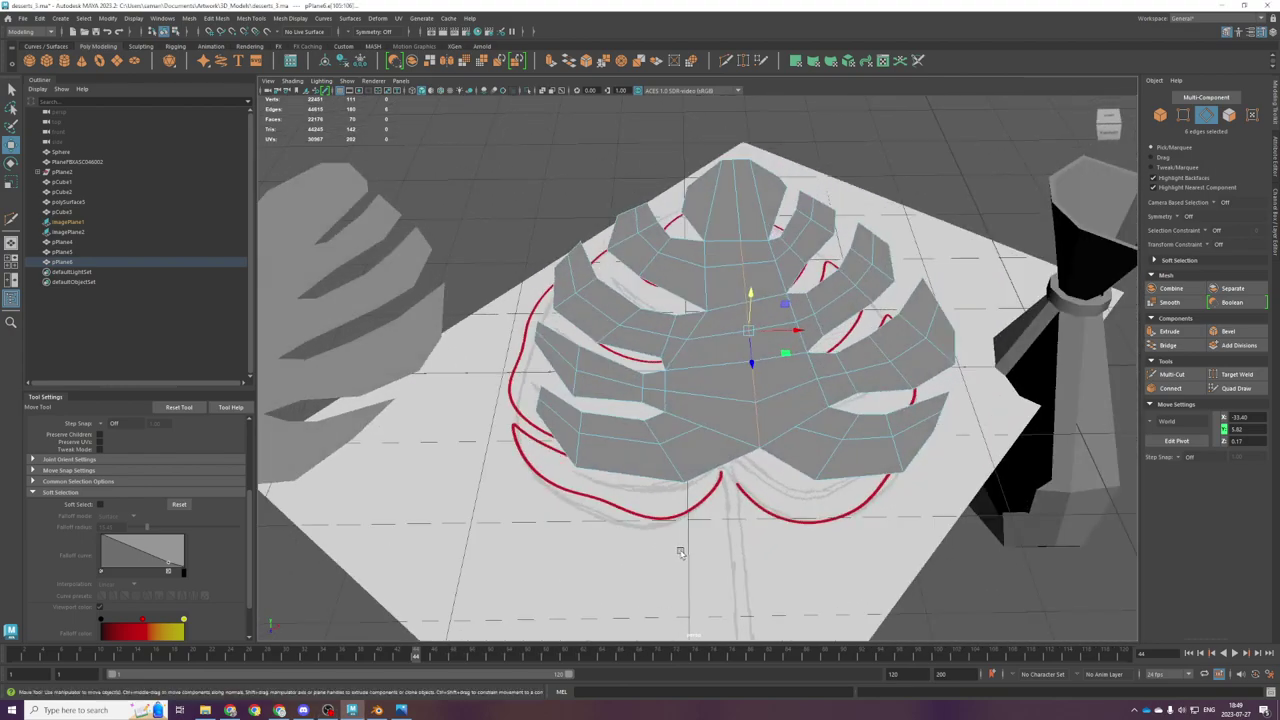
scroll(684, 542, up, 5)
scroll(645, 538, down, 2)
scroll(756, 492, down, 3)
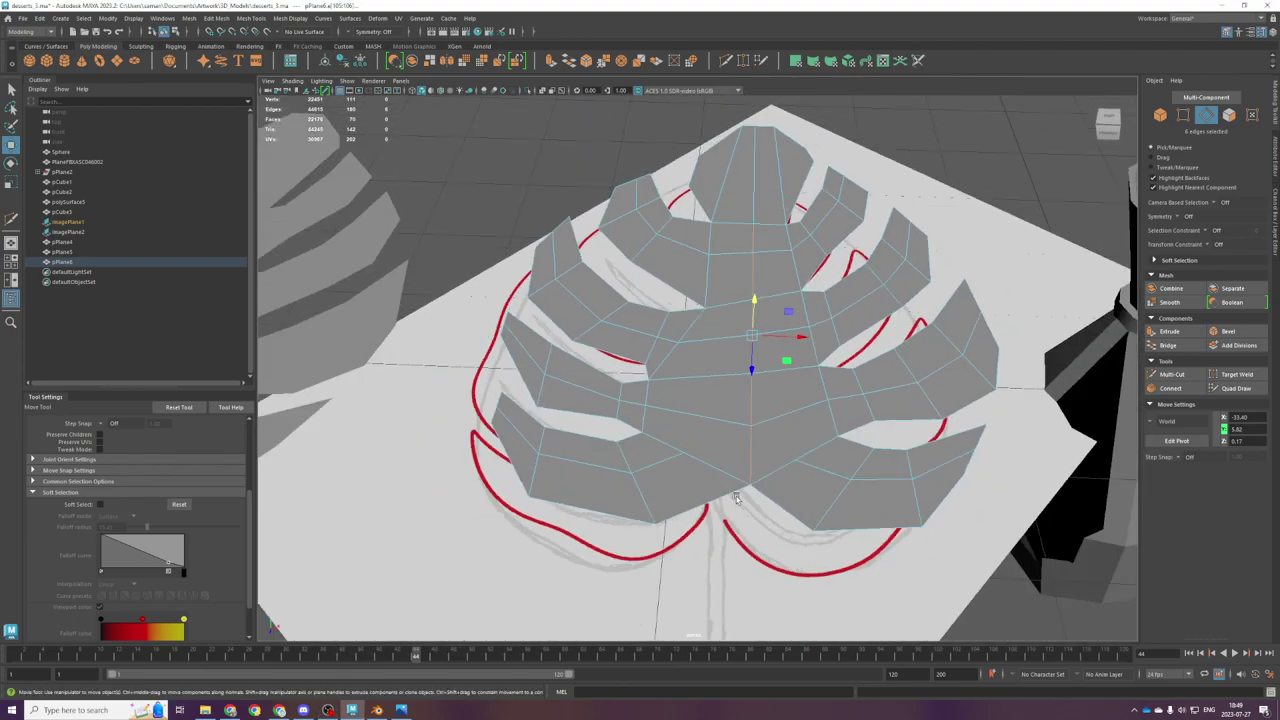
alt+drag(766, 443, 768, 431)
drag(745, 248, 688, 288)
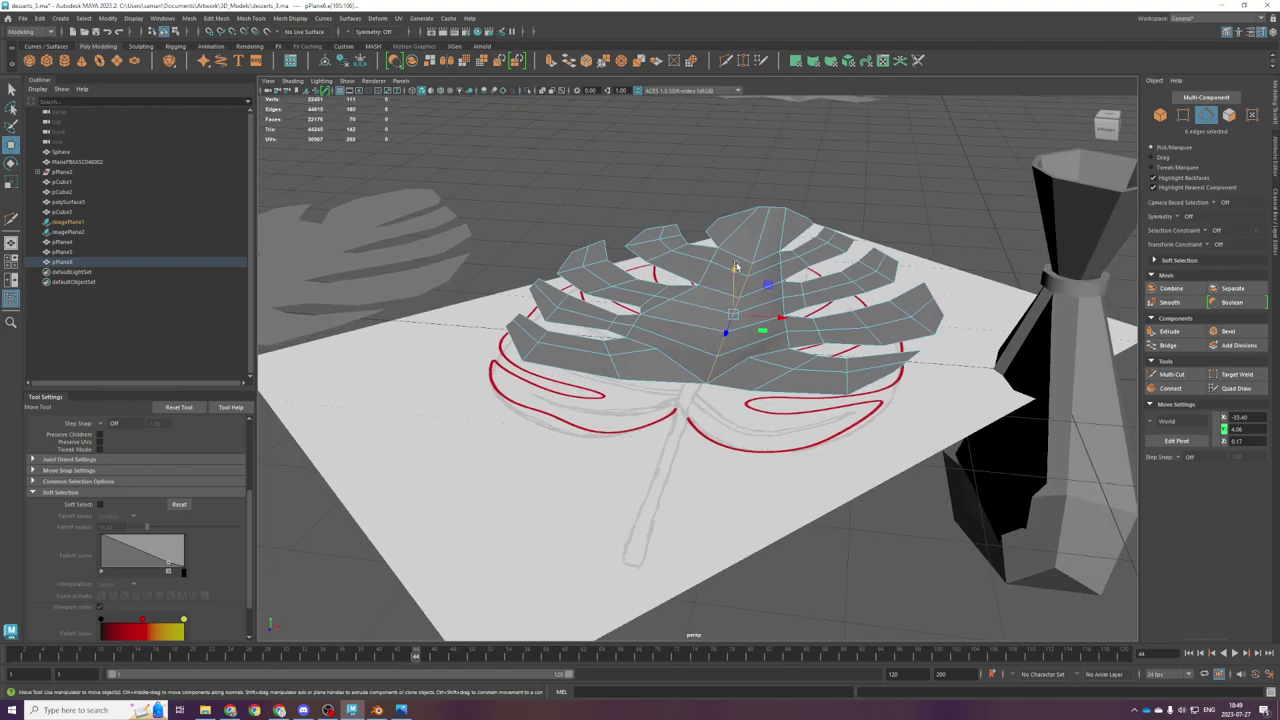
key(ctrl+z)
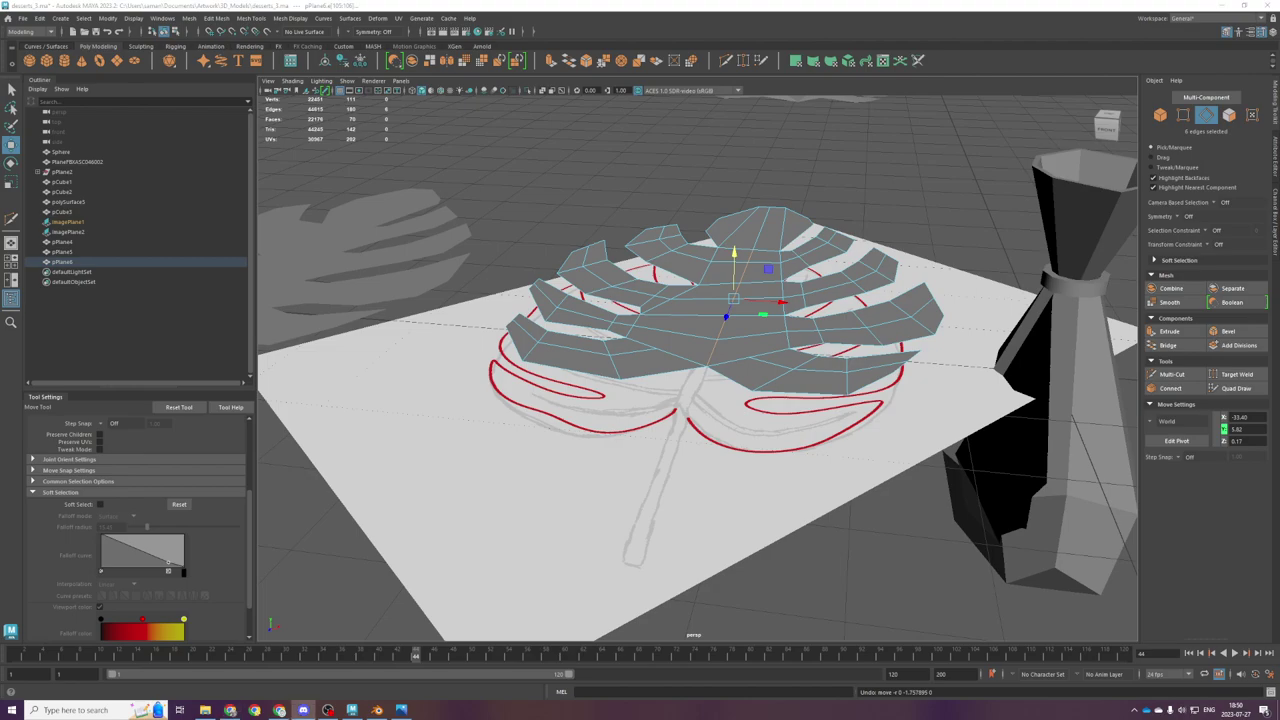
Step: Try further vertical moves and a soft selection falloff on the midrib edges, and undo them
alt+drag(769, 423, 690, 345)
drag(703, 240, 800, 281)
scroll(724, 302, down, 1)
key(ctrl+z)
key(b)
drag(741, 249, 800, 284)
key(ctrl+z)
key(ctrl+shift+x)
scroll(841, 316, up, 3)
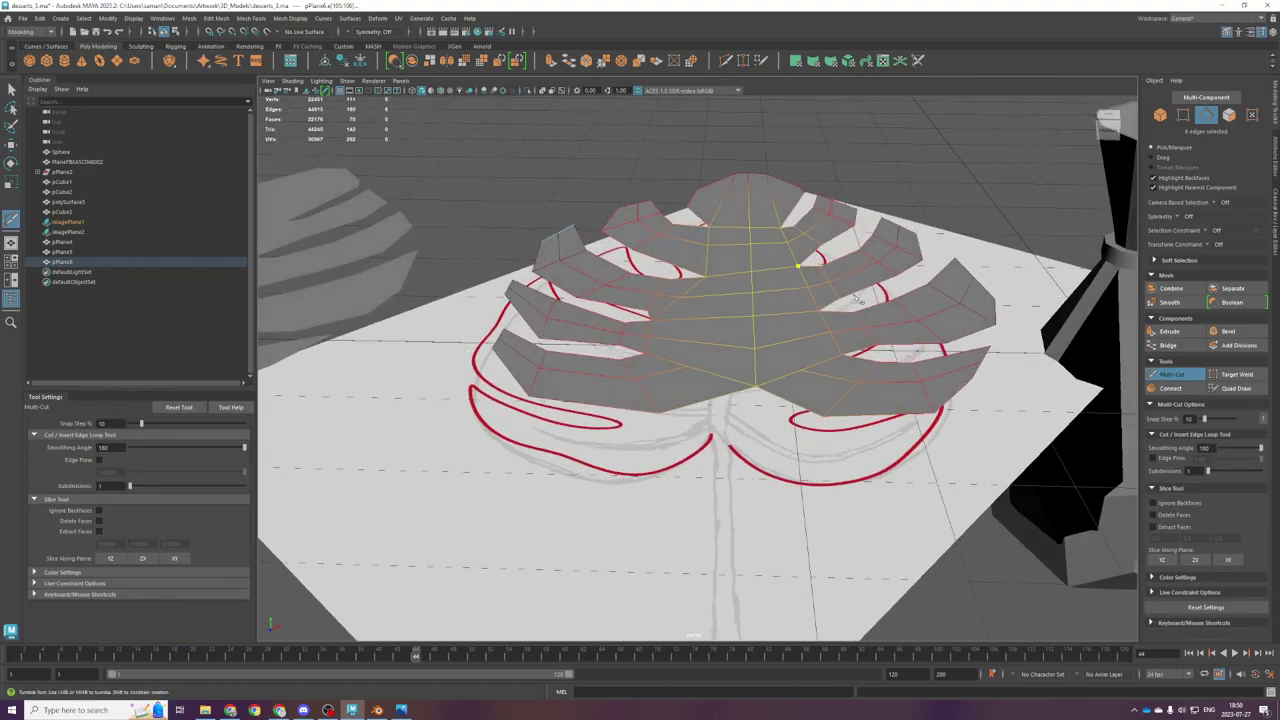
key(ctrl+z)
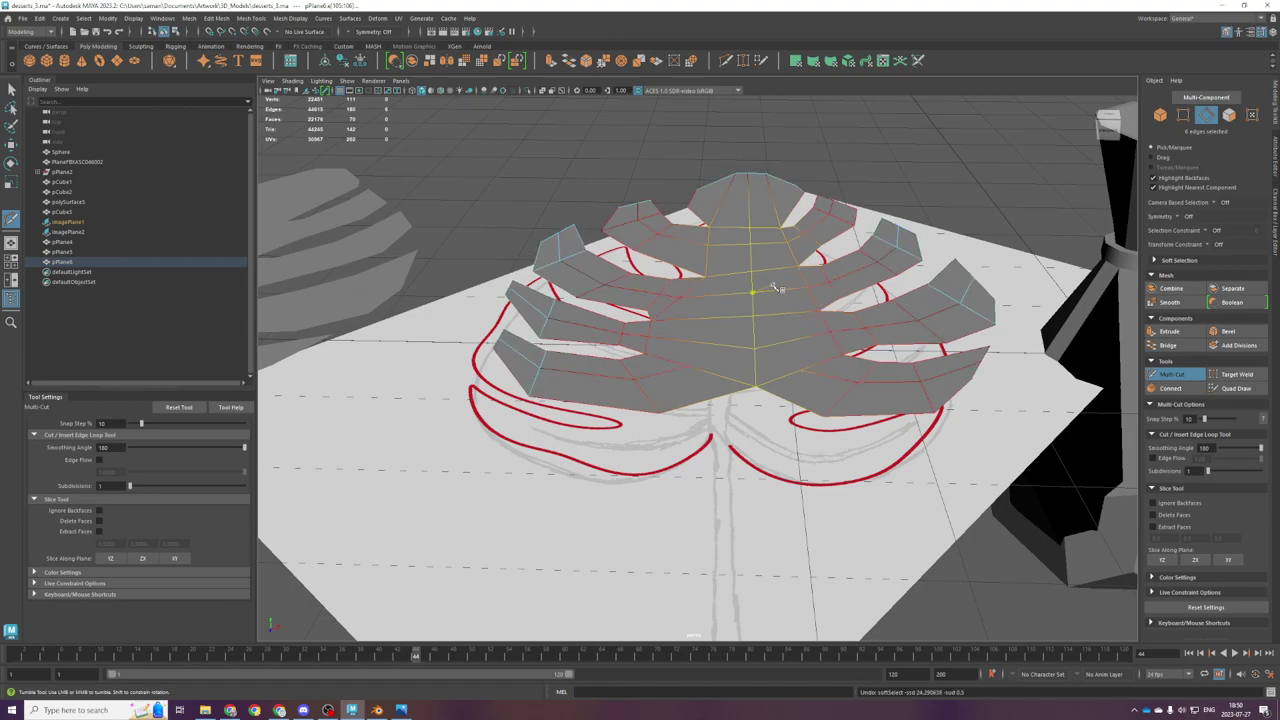
Step: Adjust the soft selection falloff around the midrib edges and lower them to crease the leaf
key(q)
key(b)
drag(763, 306, 860, 310)
alt+drag(914, 419, 739, 250)
key(w)
scroll(717, 200, up, 4)
key(b)
alt+middle_drag(739, 250, 757, 320)
click(746, 251)
key(ctrl+z)
drag(748, 237, 748, 281)
alt+drag(748, 281, 1092, 408)
scroll(748, 299, down, 5)
scroll(777, 313, down, 4)
Step: Duplicate the creased leaf in object mode, move the copy aside along X, and select the original again
key(F8)
key(ctrl+d)
click(785, 368)
click(747, 375)
scroll(747, 376, up, 4)
alt+drag(747, 377, 767, 380)
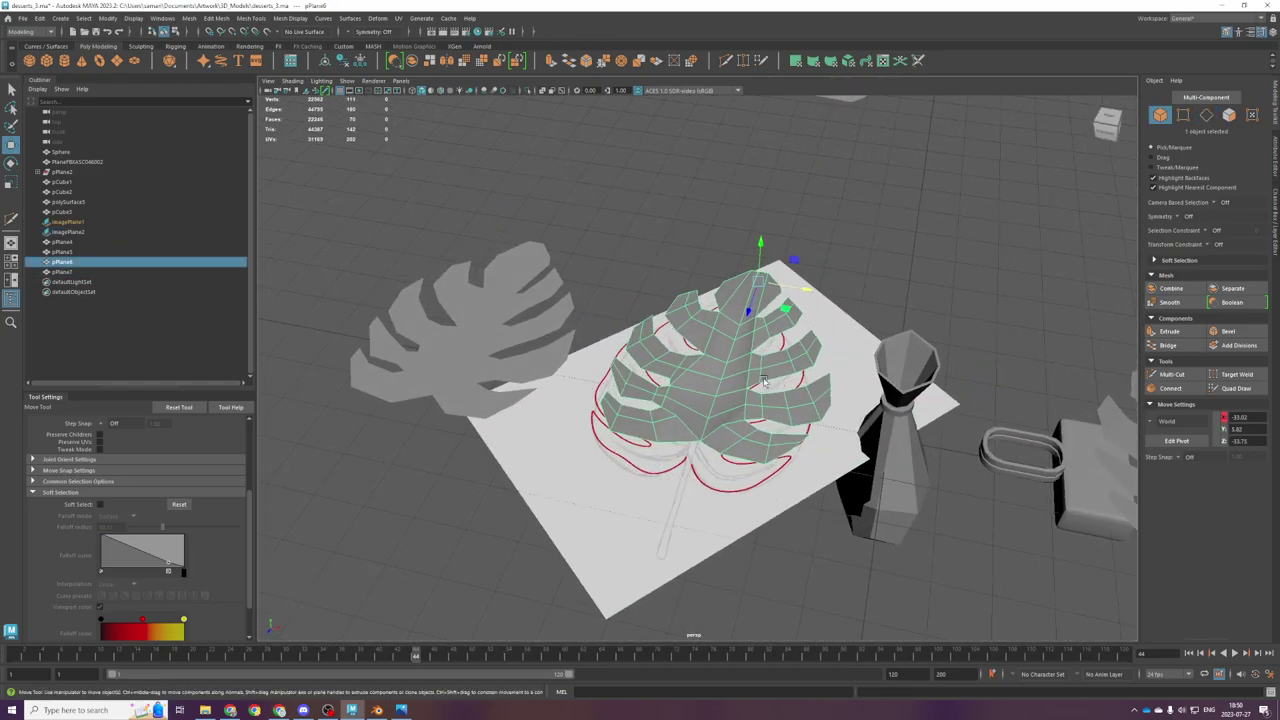
Step: Extrude all faces of the original leaf, raise them to give it thickness, and smooth the mesh
key(f)
key(ctrl+e)
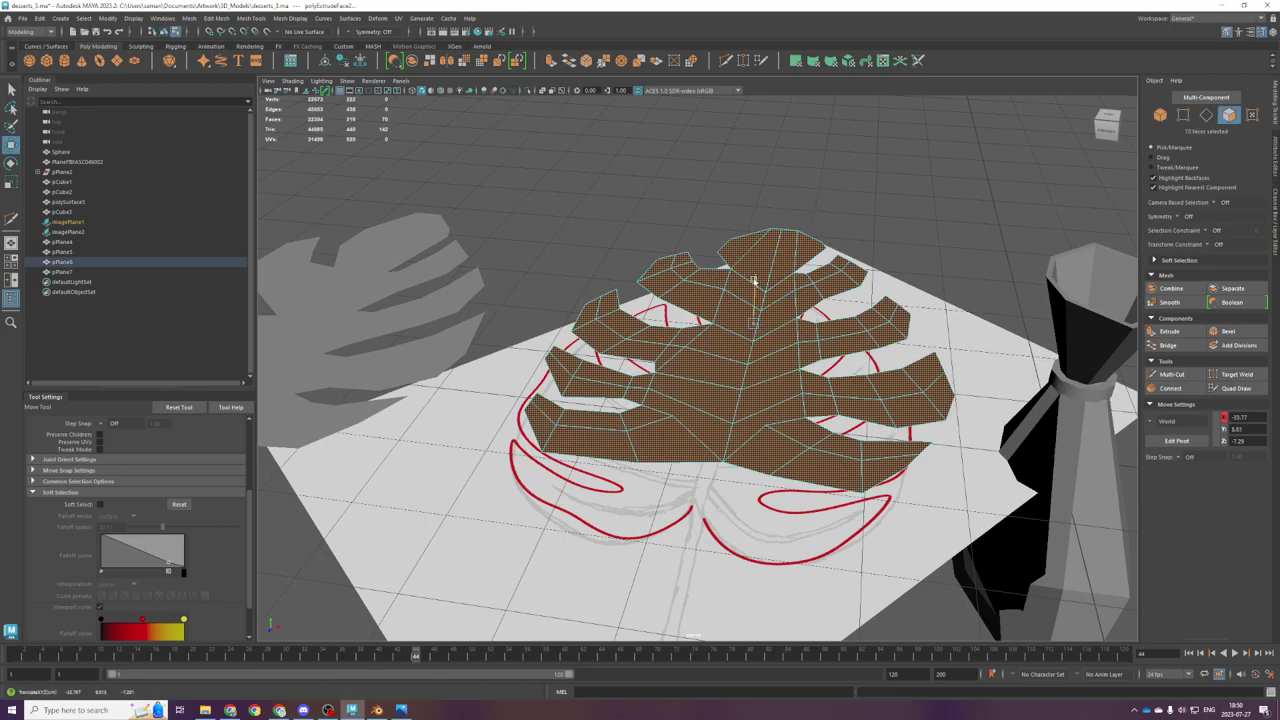
drag(754, 282, 754, 268)
right_drag(766, 273, 826, 250)
shift+right_drag(768, 290, 766, 325)
alt+drag(766, 325, 769, 363)
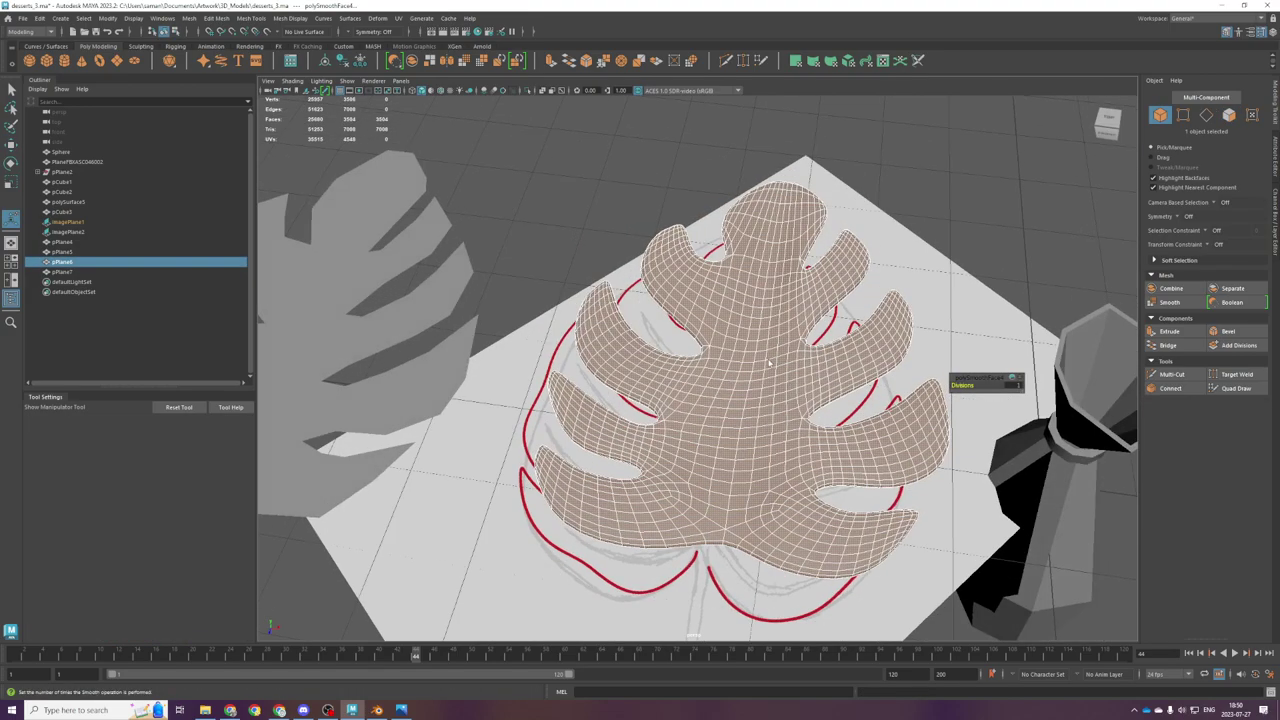
Step: Inspect the smoothed, thickened leaf from several angles
key(q)
scroll(950, 246, down, 3)
alt+drag(954, 243, 962, 284)
click(966, 286)
alt+drag(966, 370, 751, 382)
scroll(751, 382, up, 5)
click(795, 407)
scroll(807, 405, up, 2)
scroll(807, 405, down, 2)
alt+drag(860, 472, 808, 406)
click(826, 448)
Step: Undo the leaf's smoothing, thickening, duplication and midrib crease to return to the uncreased flat leaf
key(ctrl+z)
key(ctrl+z)
key(ctrl+z)
key(ctrl+z)
key(ctrl+z)
key(ctrl+z)
key(ctrl+z)
key(ctrl+z)
key(ctrl+z)
key(ctrl+z)
key(ctrl+z)
key(ctrl+z)
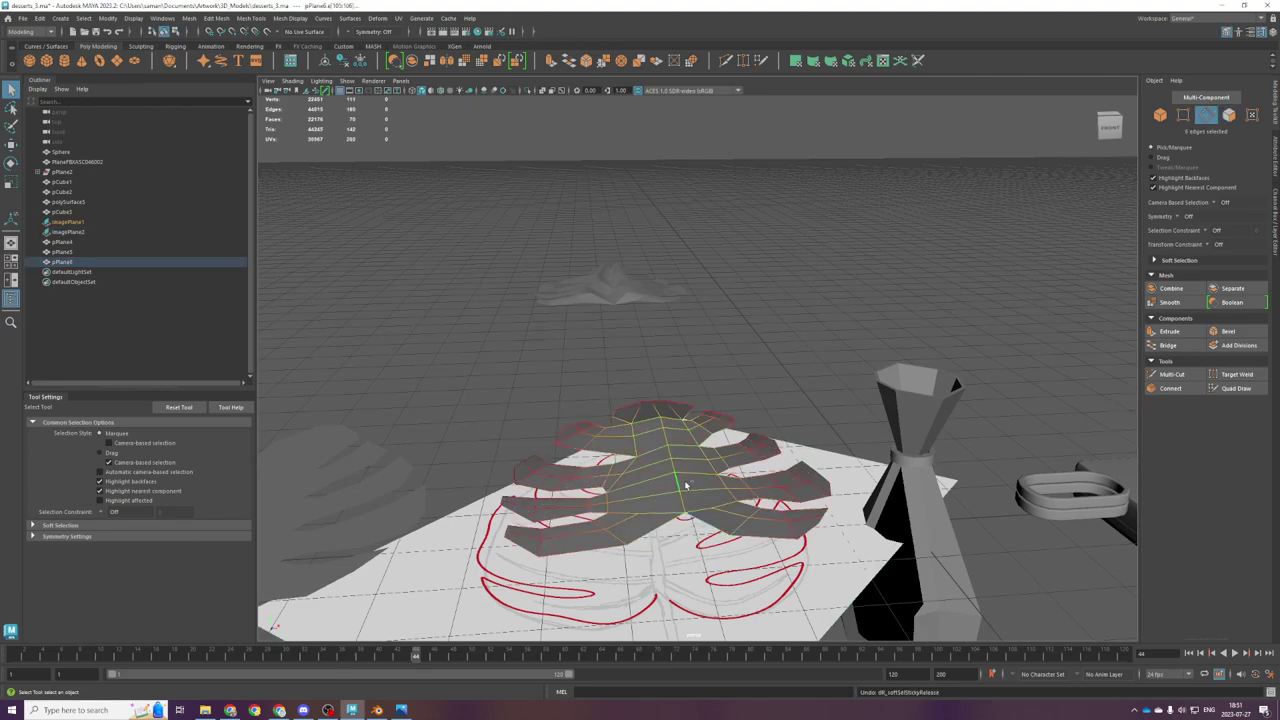
key(ctrl+z)
key(ctrl+z)
key(ctrl+z)
Step: Multi-Cut a lengthwise edge line on the left side of the midrib from the leaf's tip to its base
right_drag(661, 527, 624, 534)
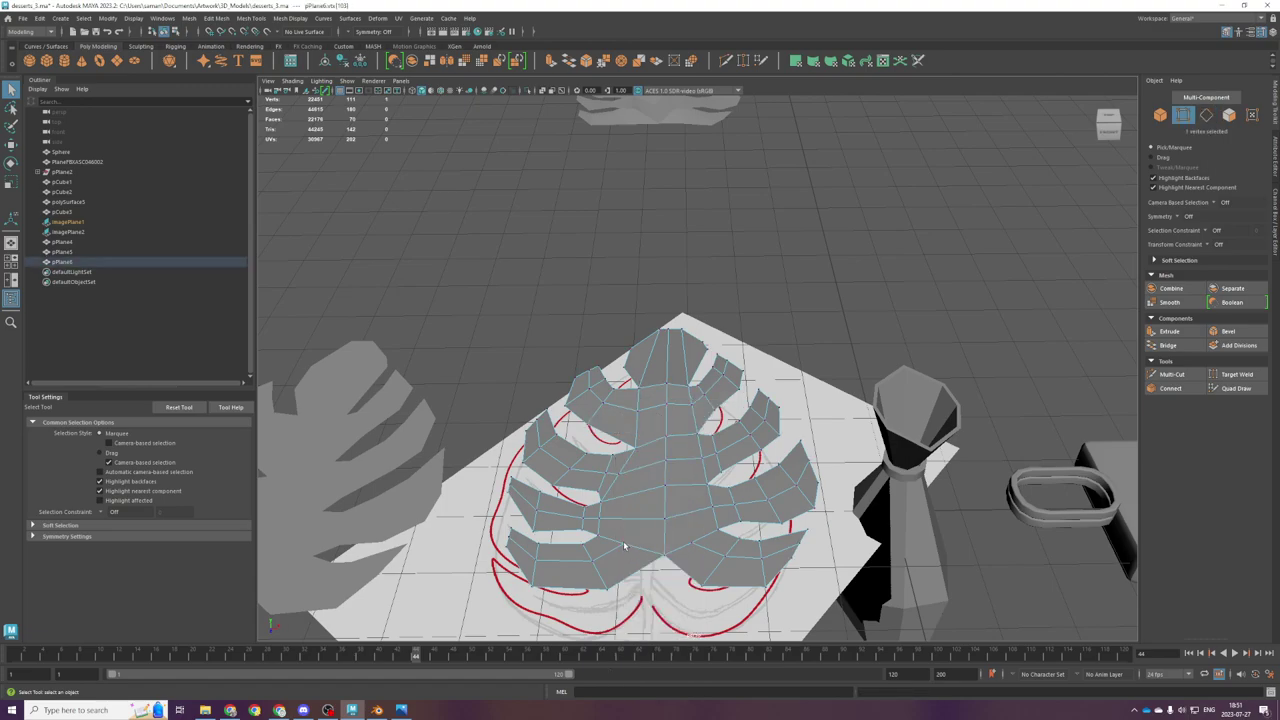
key(g)
click(652, 491)
key(ctrl+z)
key(ctrl+z)
shift+right_drag(655, 492, 630, 546)
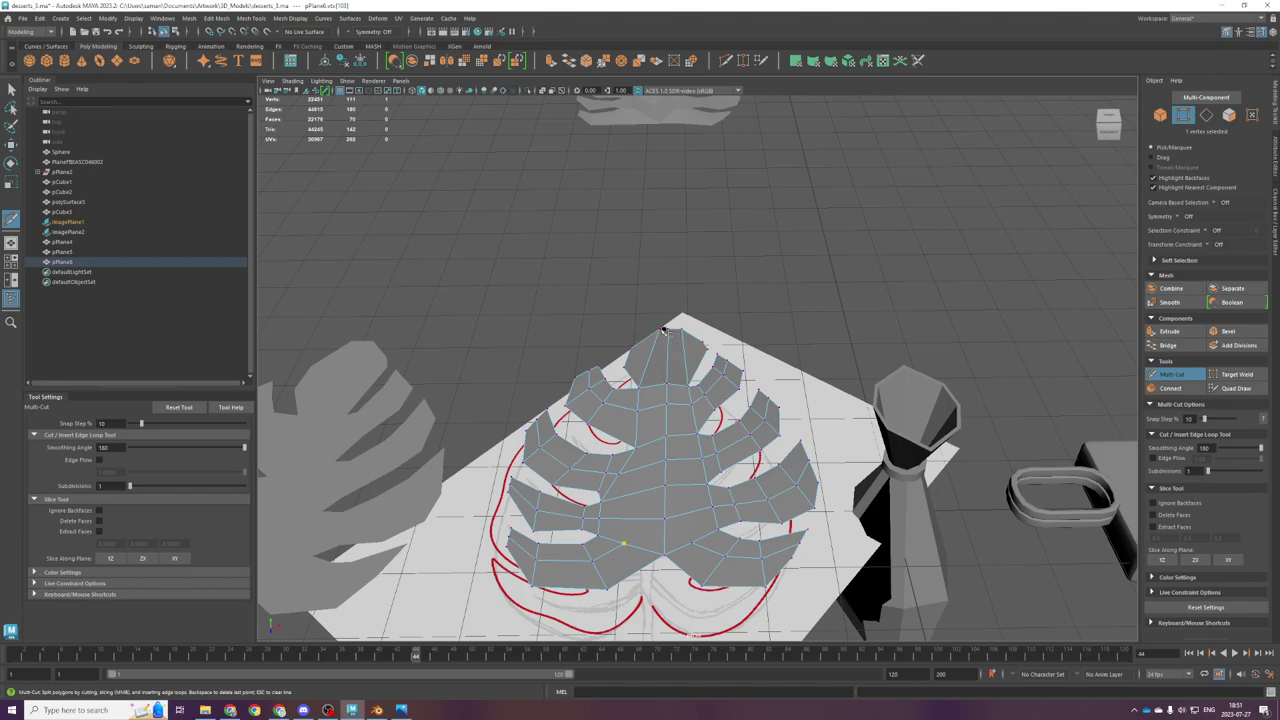
scroll(662, 329, up, 2)
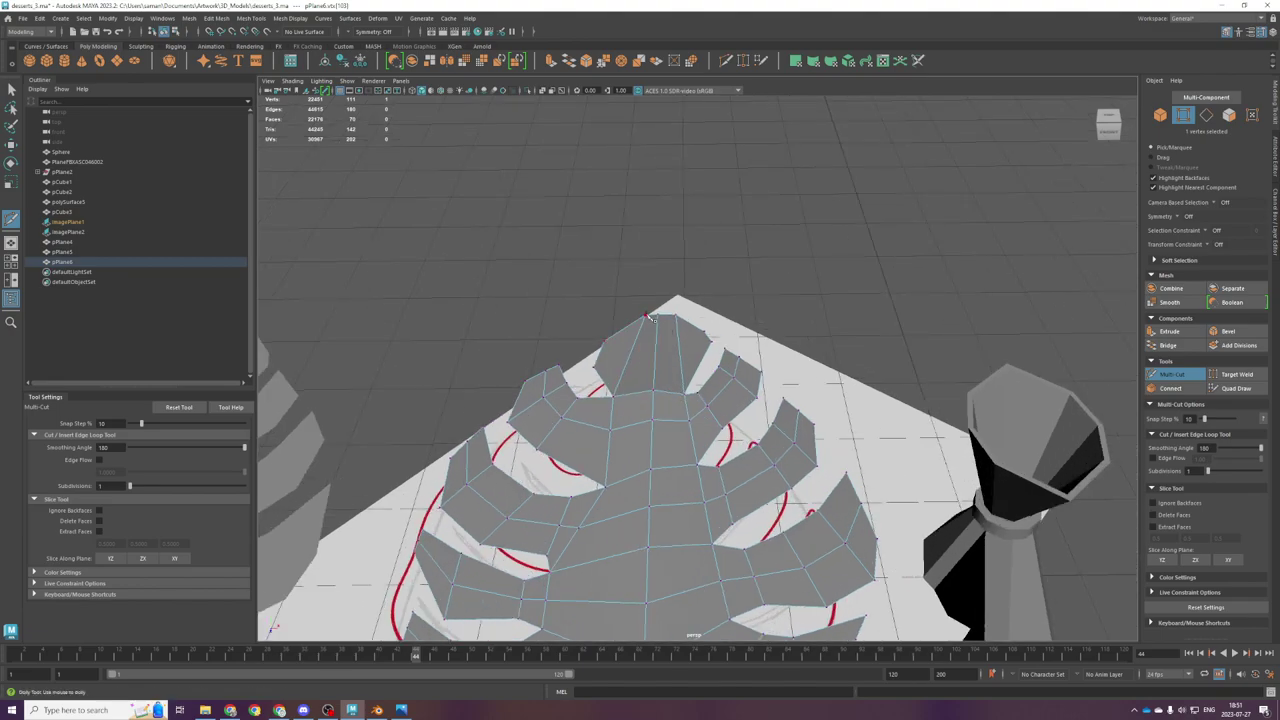
click(647, 316)
scroll(666, 327, down, 2)
click(630, 545)
key(Return)
Step: Multi-Cut a matching lengthwise edge line on the right side of the midrib
click(681, 329)
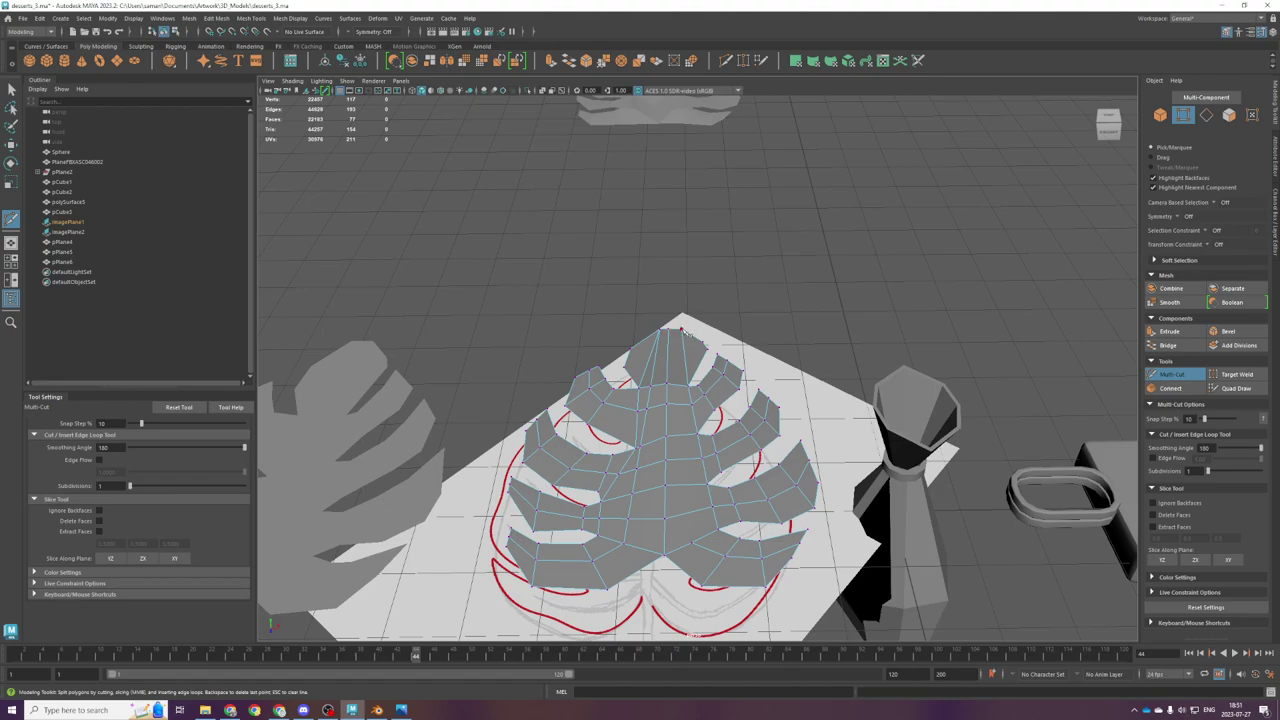
click(691, 543)
key(q)
Step: Select the whole edge line right of the midrib and shift it toward the midrib in the top view
alt+drag(686, 492, 697, 452)
right_drag(697, 452, 699, 390)
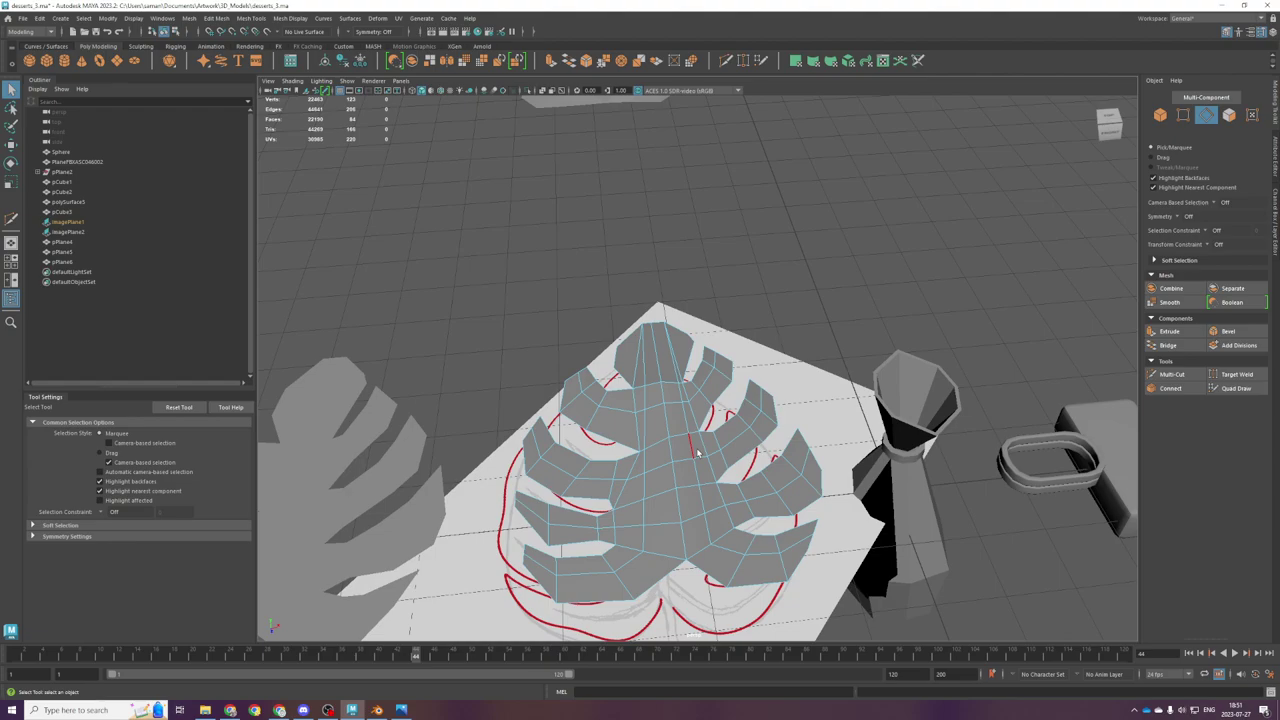
double_click(697, 450)
key(space)
key(space)
scroll(640, 385, up, 1)
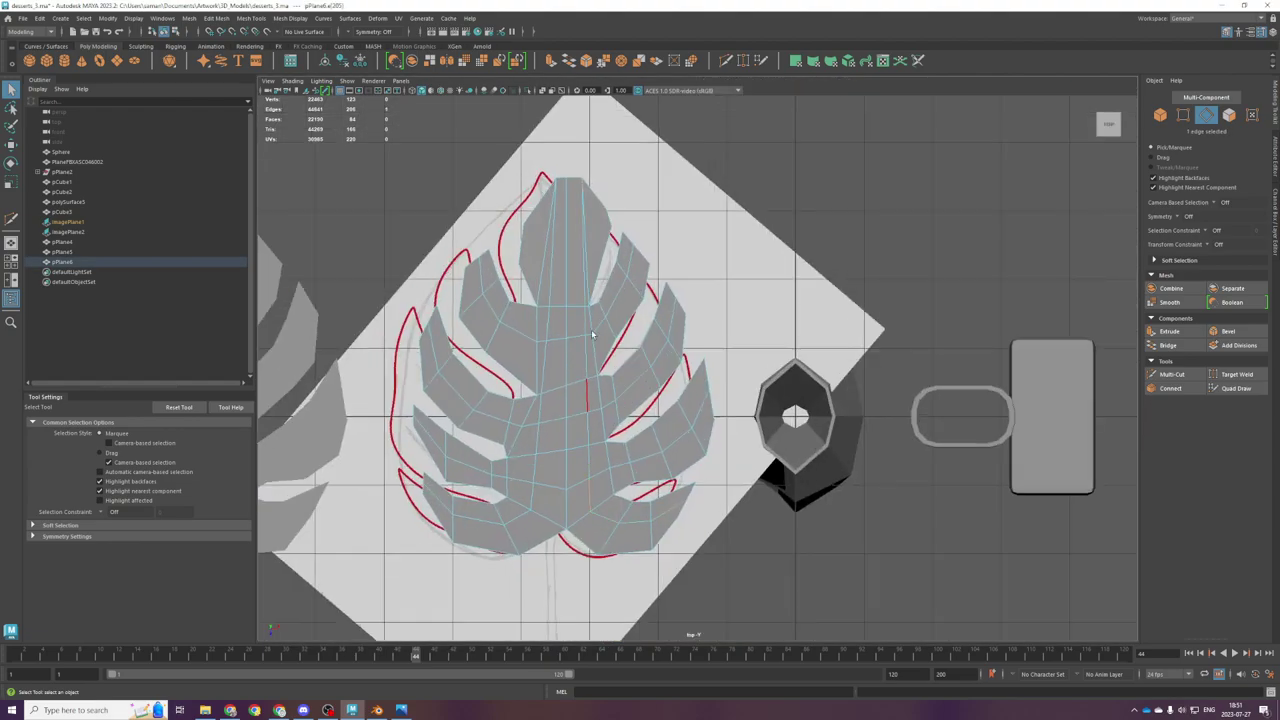
double_click(584, 245)
key(r)
drag(630, 344, 627, 344)
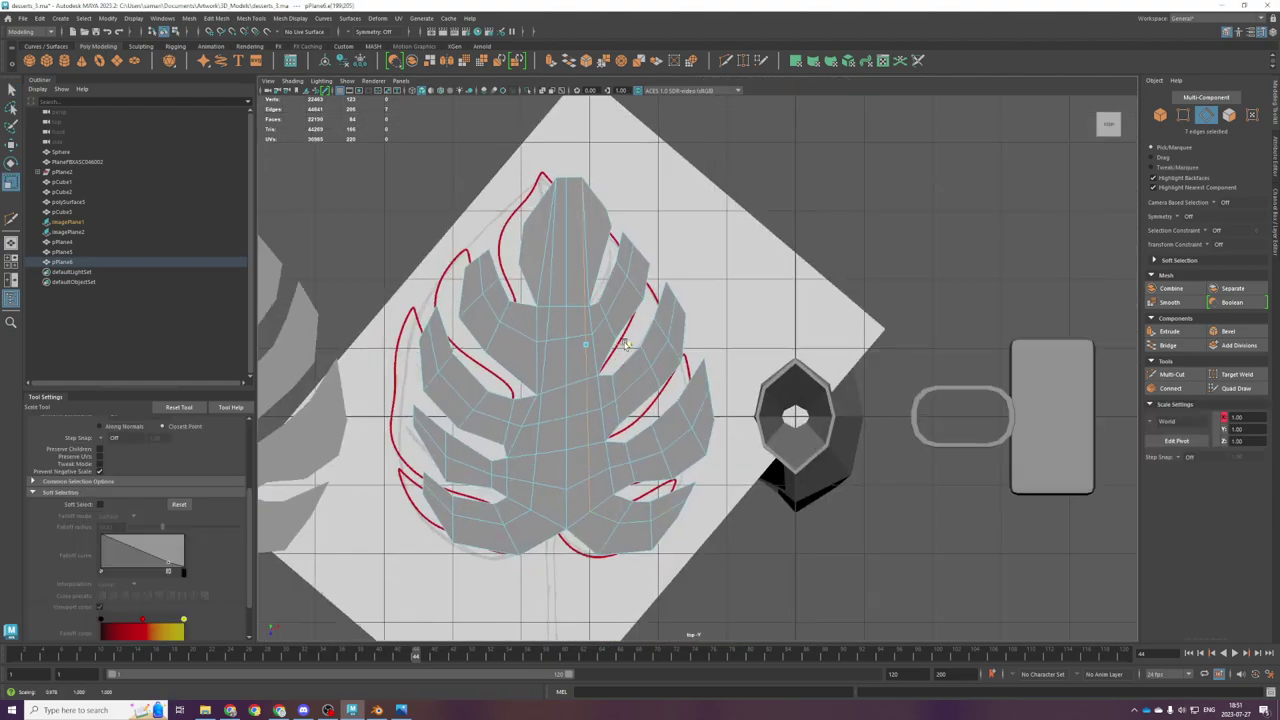
key(w)
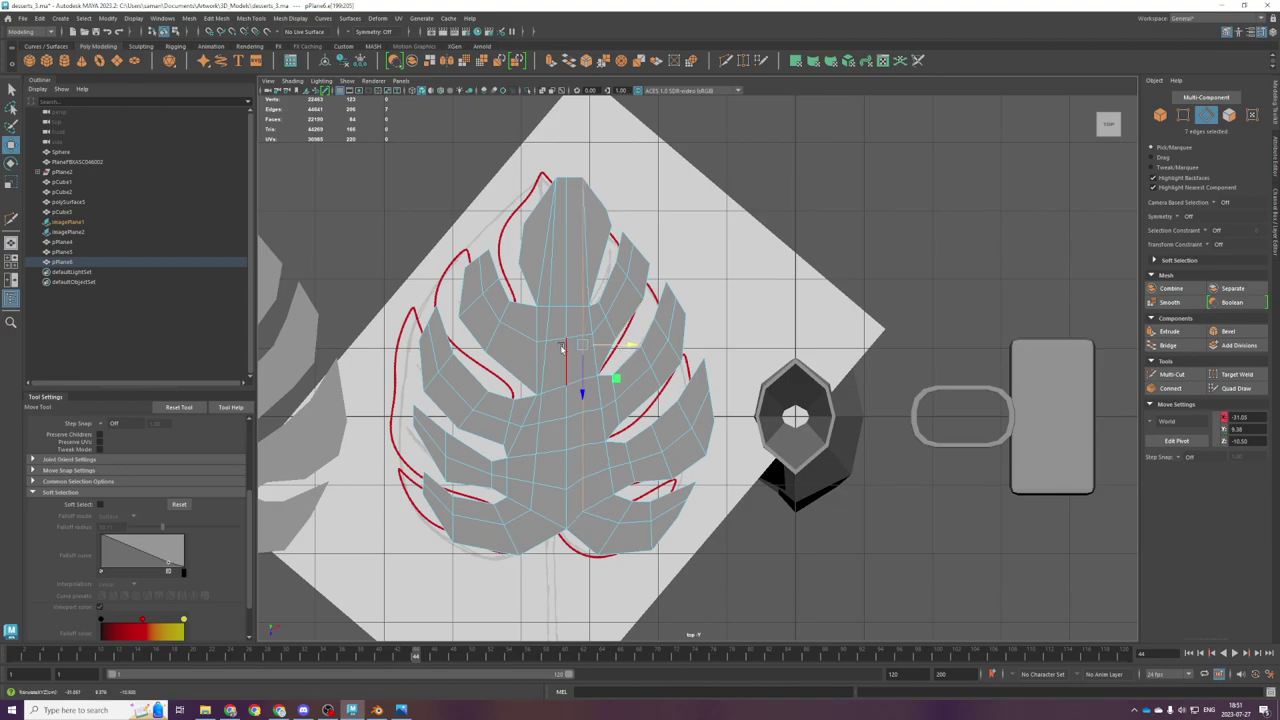
Step: Adjust the spacing of the edge lines on both sides of the midrib along X
click(531, 462)
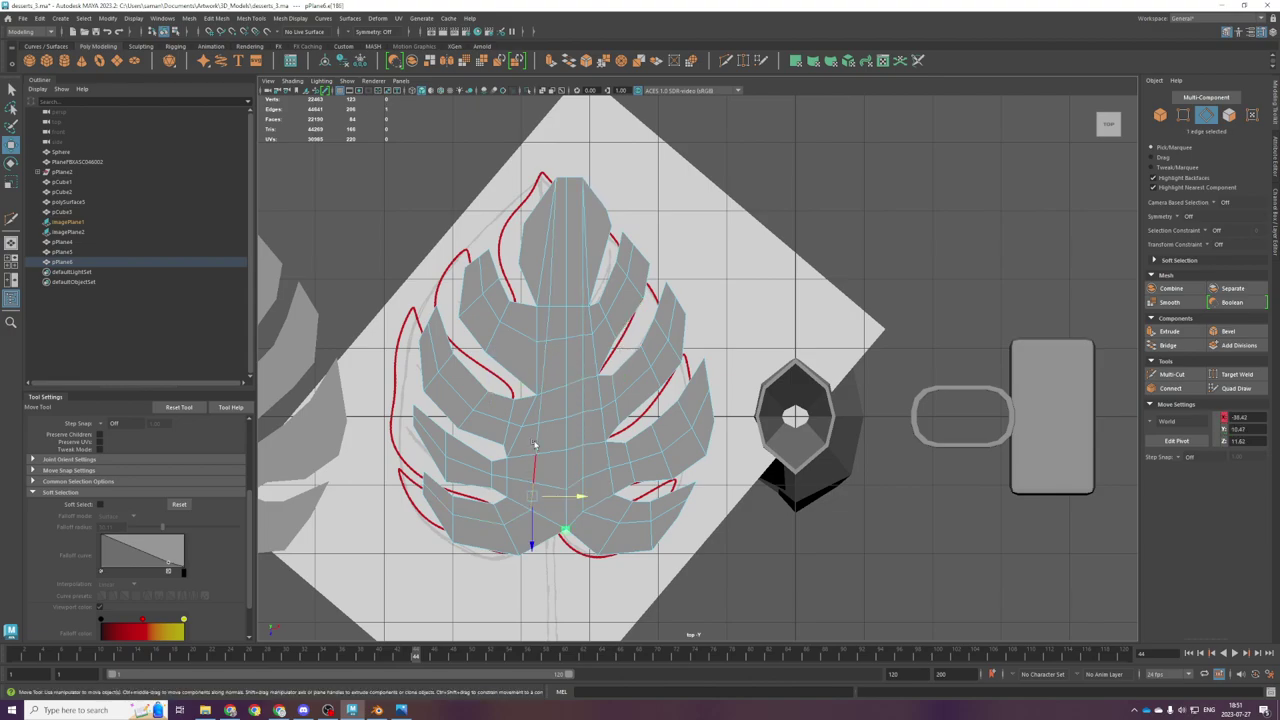
key(ctrl+z)
mouse_move(578, 340)
mouse_down()
mouse_move(588, 344)
mouse_move(576, 347)
mouse_up()
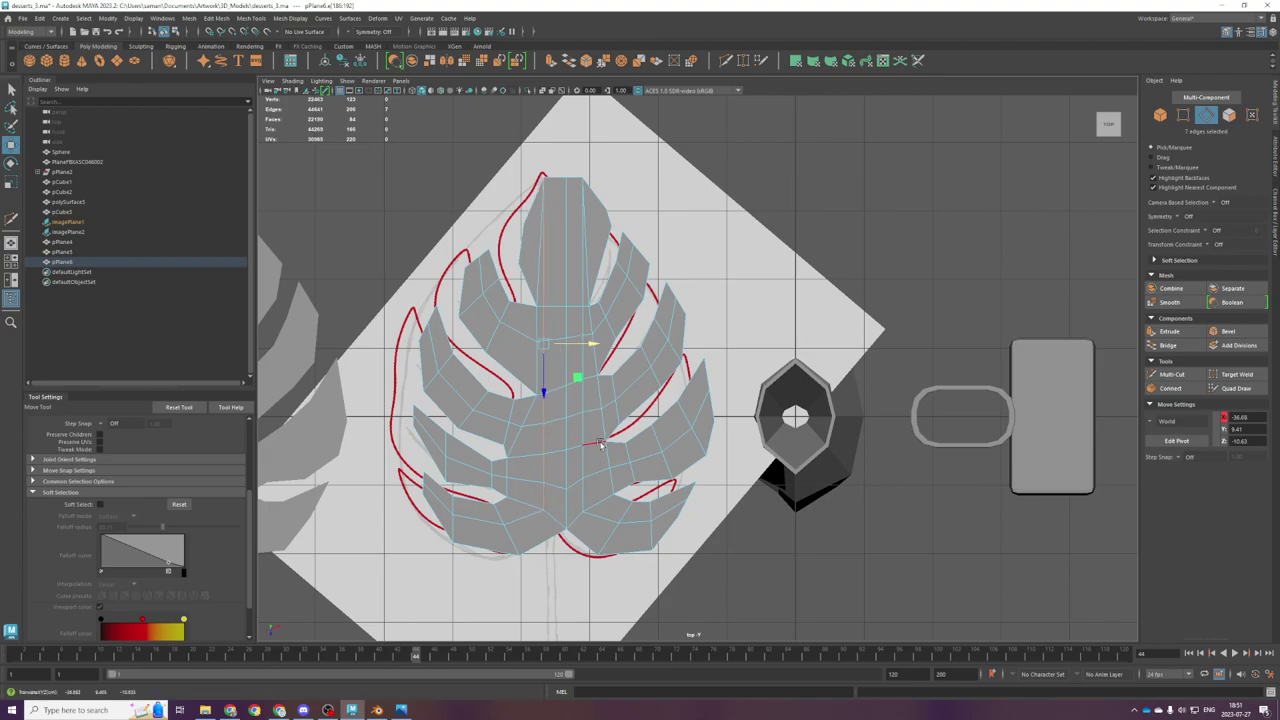
scroll(607, 428, up, 1)
drag(548, 344, 593, 347)
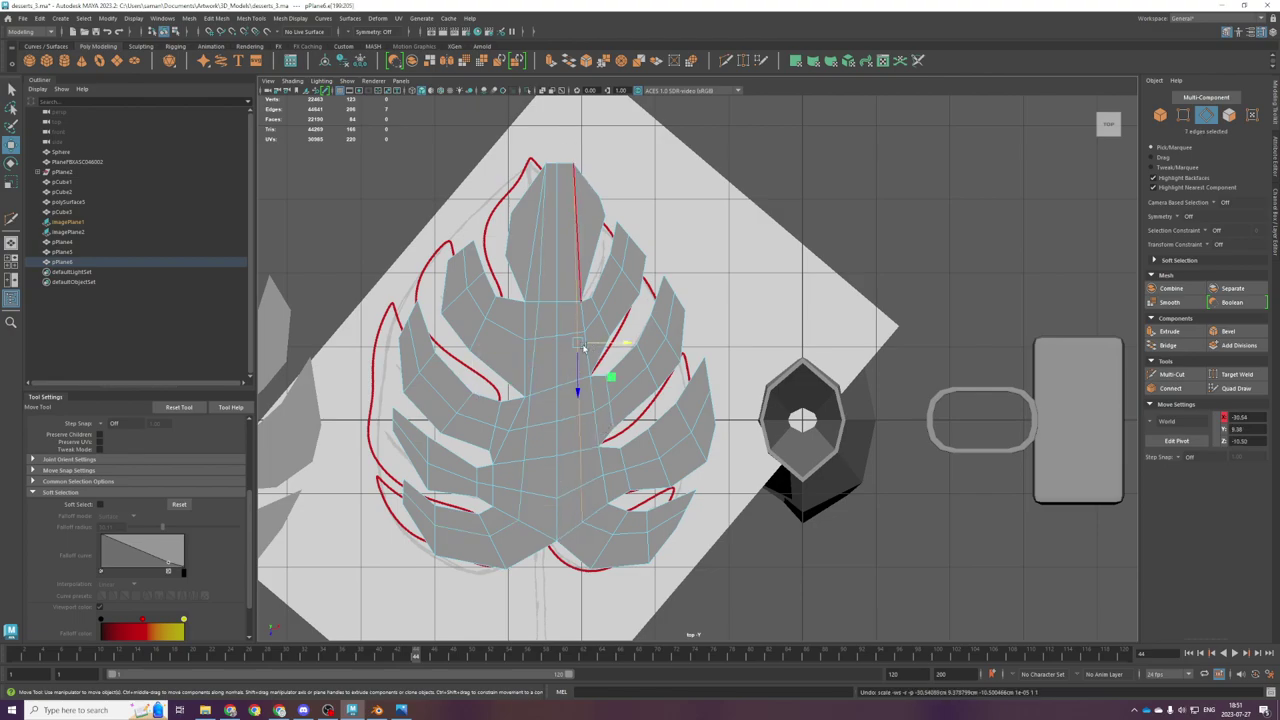
scroll(715, 330, down, 1)
scroll(709, 319, up, 1)
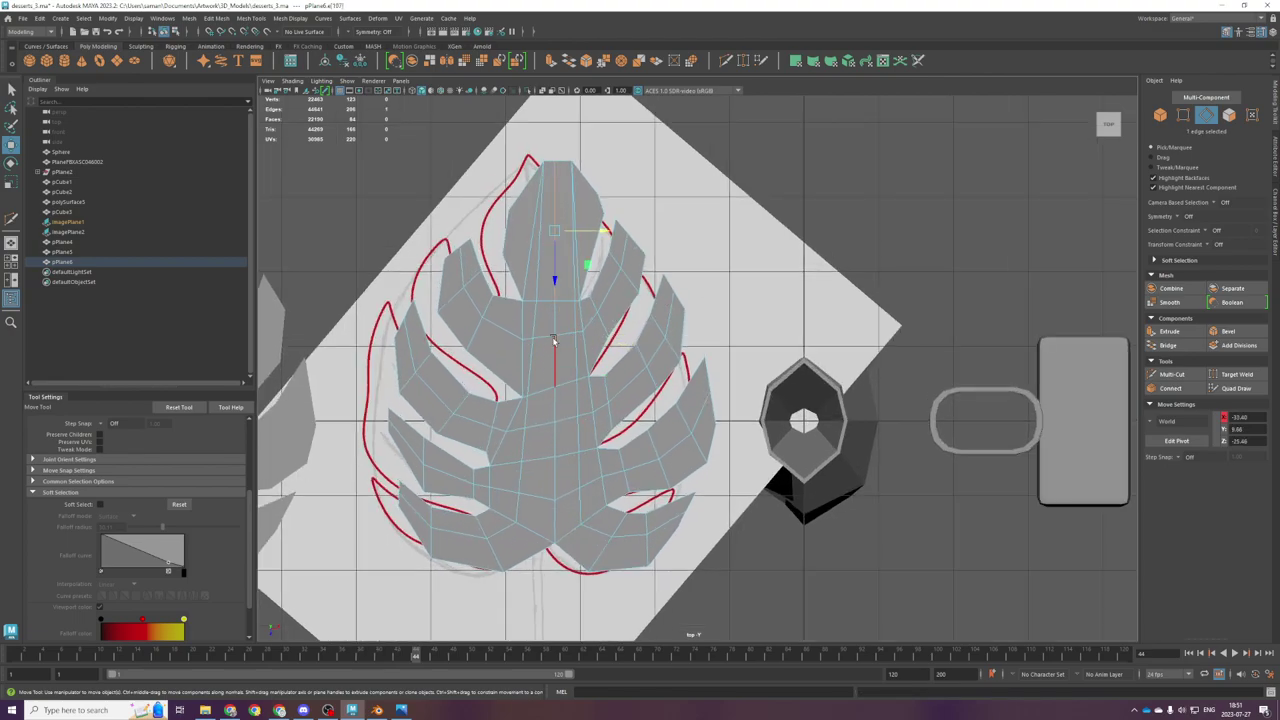
Step: Lower the midrib edges in perspective view to about Y 7.75 to crease the leaf, and save the scene
key(space)
key(space)
alt+drag(791, 364, 755, 358)
mouse_move(671, 467)
alt+mouse_down()
mouse_move(660, 428)
mouse_move(680, 443)
mouse_move(666, 450)
alt+mouse_up()
key(ctrl+s)
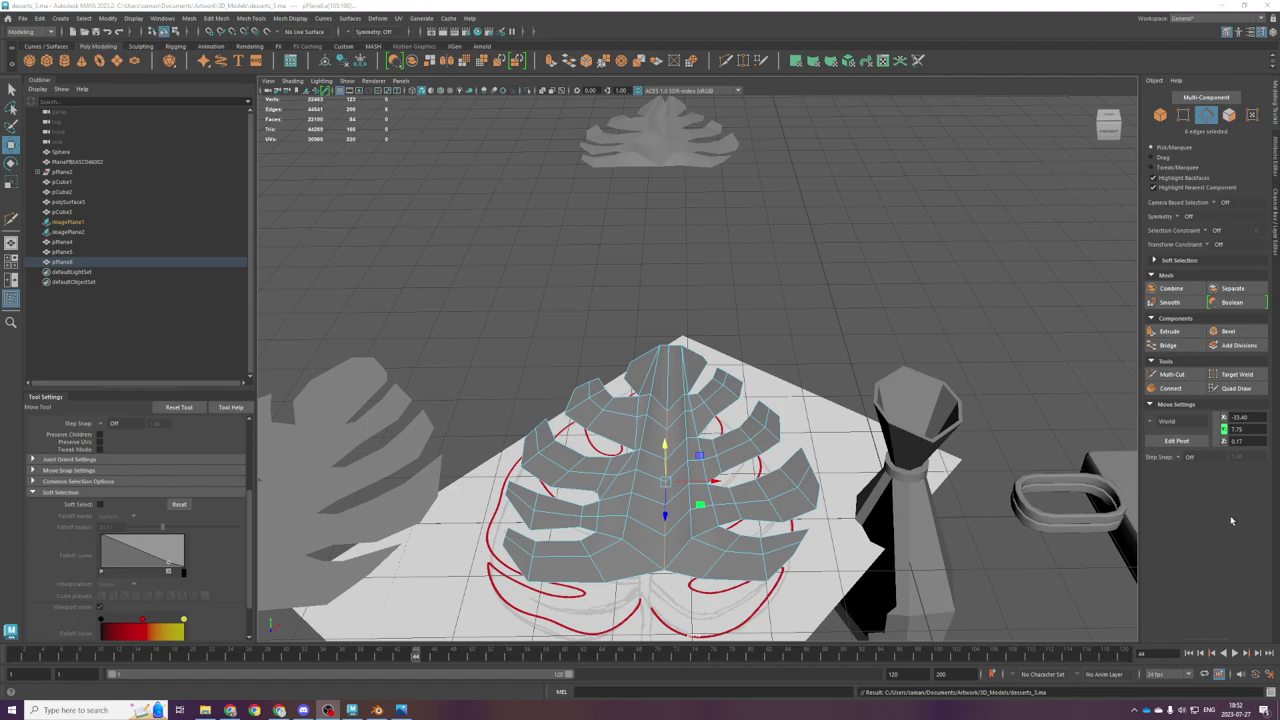
Step: Duplicate the creased leaf in object mode, move the copy aside along X, and reselect the original
scroll(631, 373, up, 3)
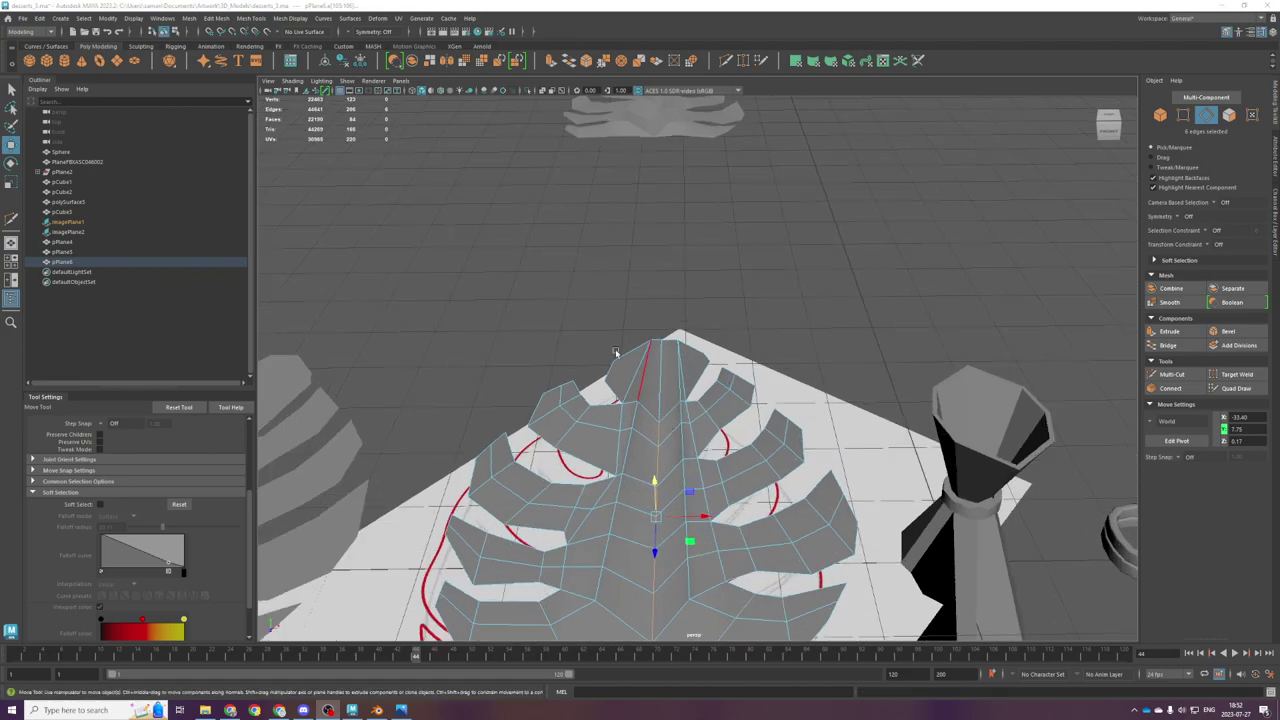
alt+drag(721, 562, 692, 516)
scroll(690, 512, down, 5)
right_click(671, 476)
scroll(678, 452, up, 5)
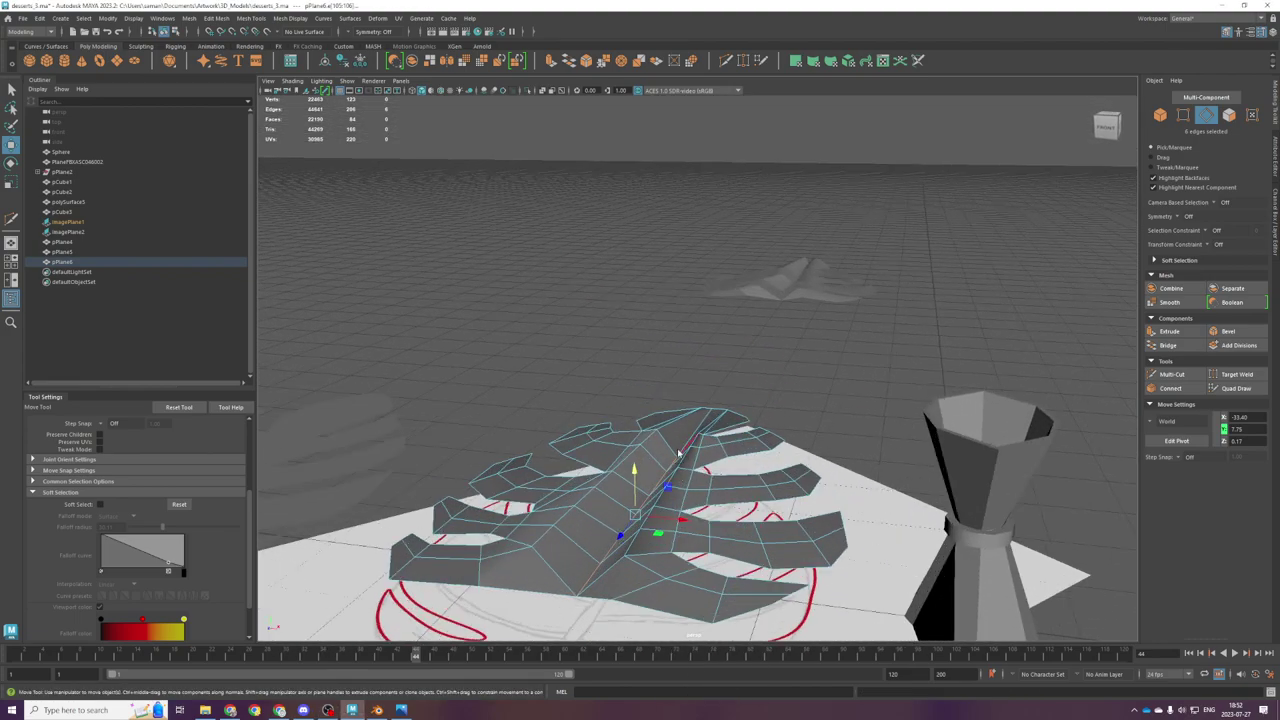
key(F8)
scroll(678, 453, down, 5)
key(ctrl+d)
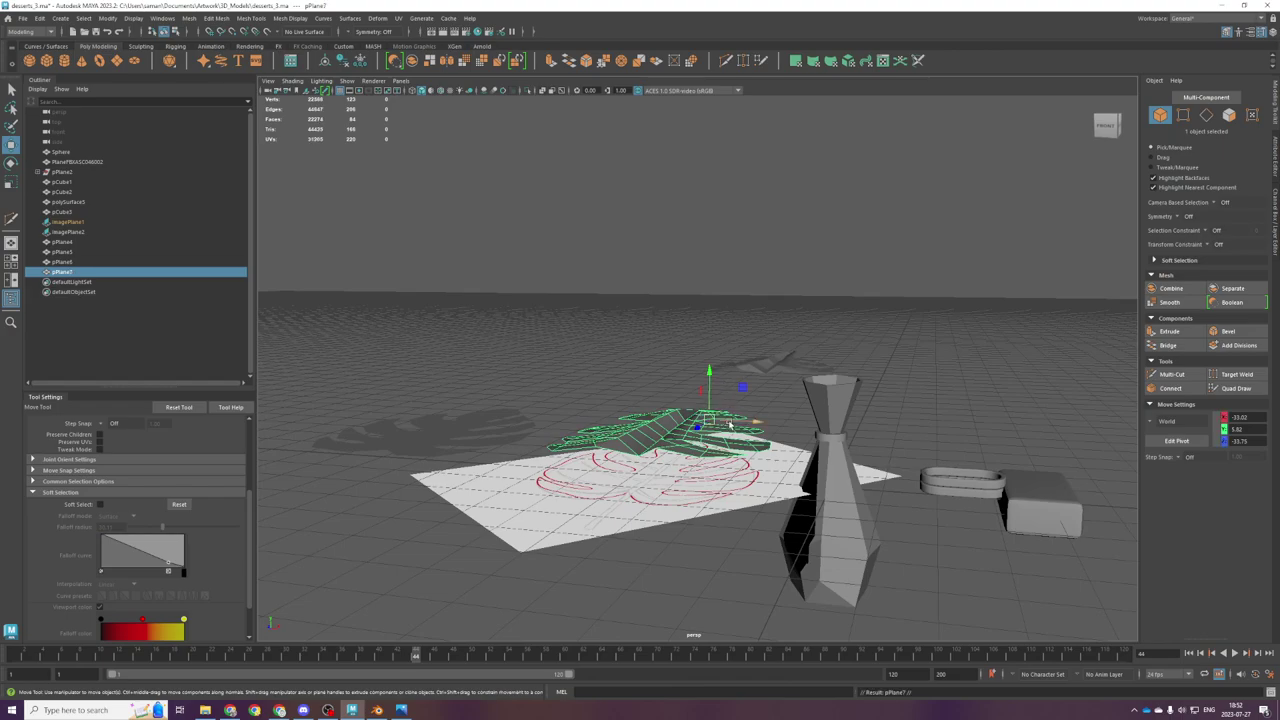
drag(730, 424, 1000, 438)
click(663, 436)
scroll(668, 432, up, 3)
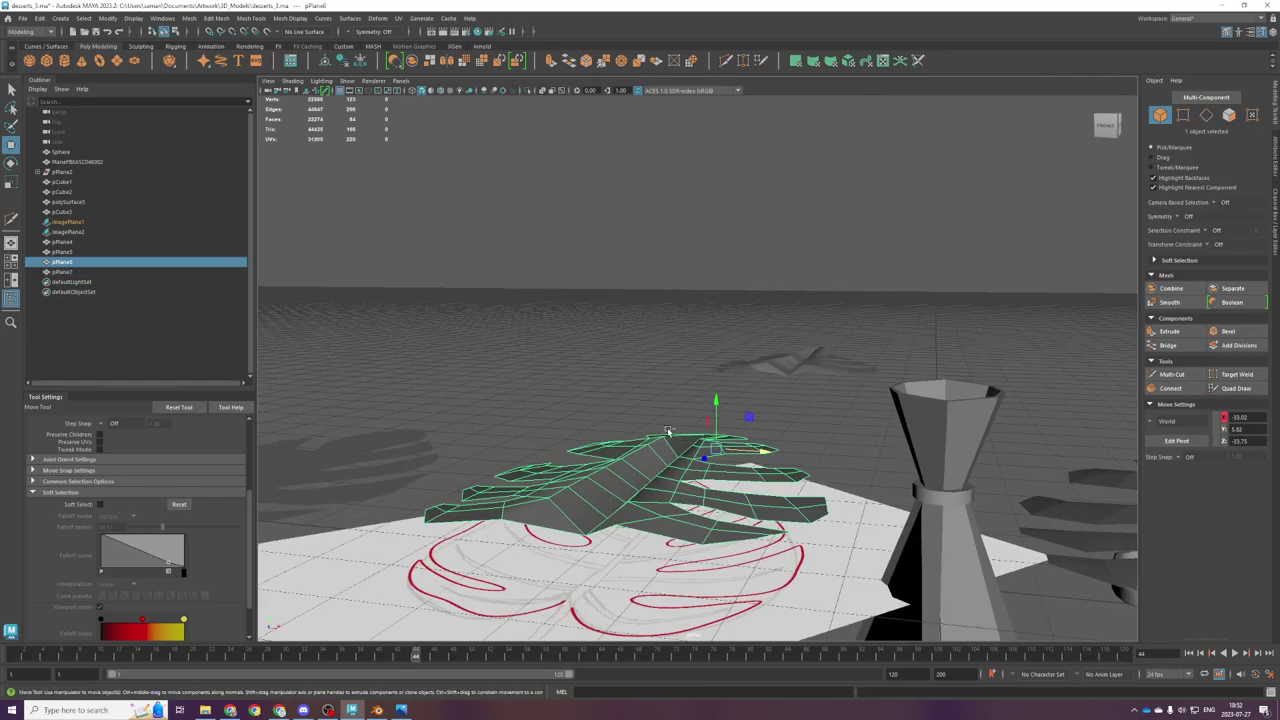
Step: Extrude all faces of the original leaf upward for thickness, smooth the mesh, and save the scene
key(ctrl+F11)
shift+drag(658, 421, 686, 450)
right_drag(688, 414, 919, 344)
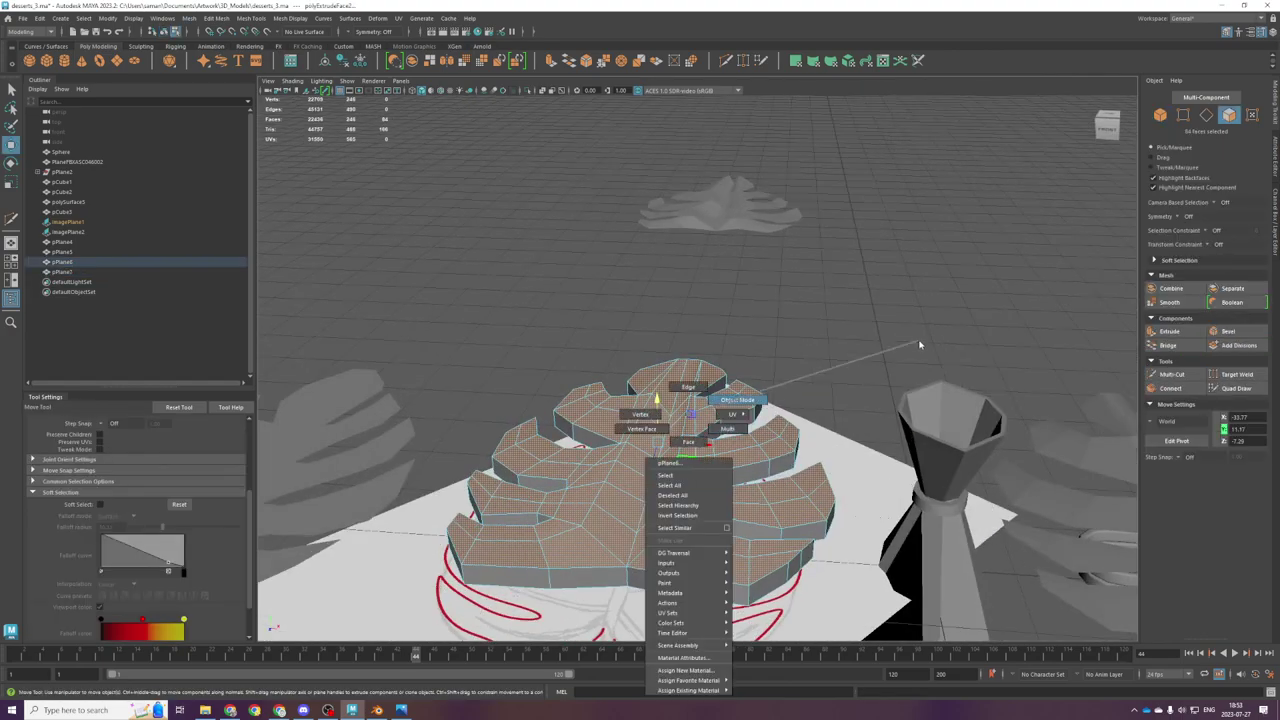
scroll(919, 344, down, 3)
click(1169, 302)
alt+drag(668, 345, 679, 407)
right_drag(679, 407, 806, 303)
click(816, 341)
scroll(816, 341, up, 4)
alt+drag(816, 342, 820, 280)
key(ctrl+s)
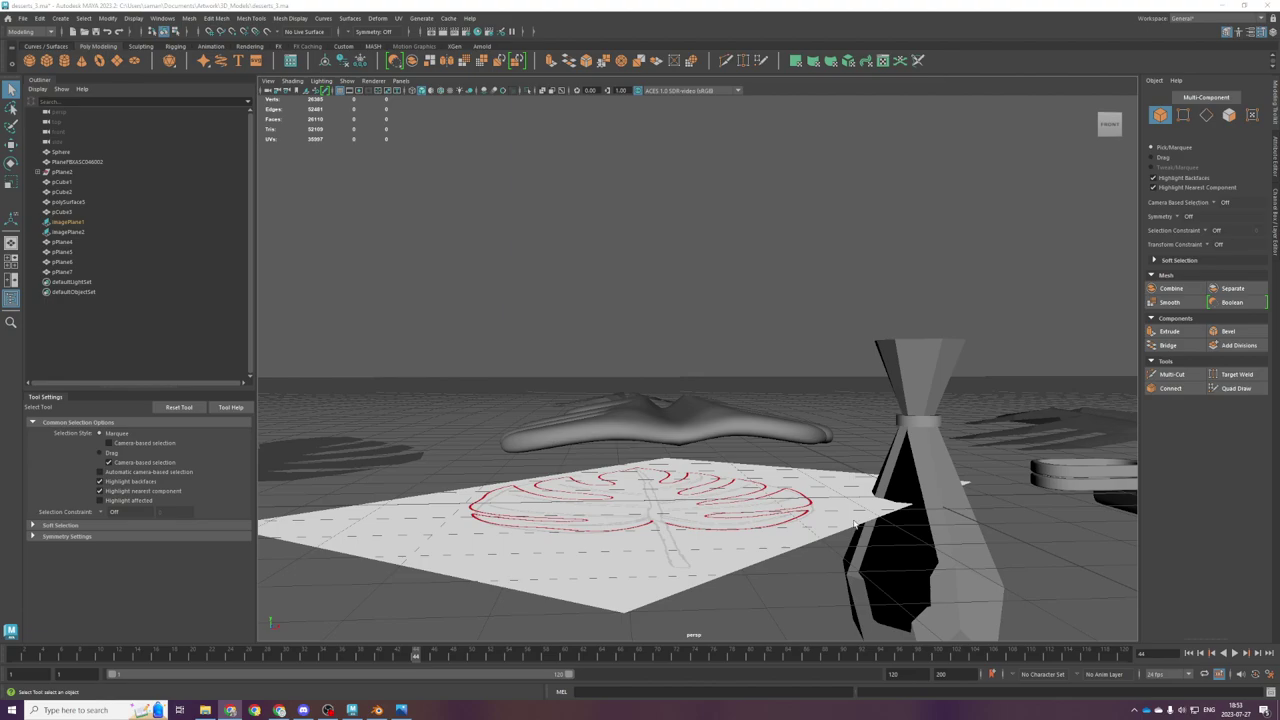
Step: Check the smoothed leaf up close, and undo its smoothing and the raising of the extruded faces
scroll(857, 523, down, 4)
alt+drag(688, 475, 729, 487)
scroll(648, 508, up, 5)
alt+right_drag(729, 487, 1020, 399)
click(650, 477)
key(f)
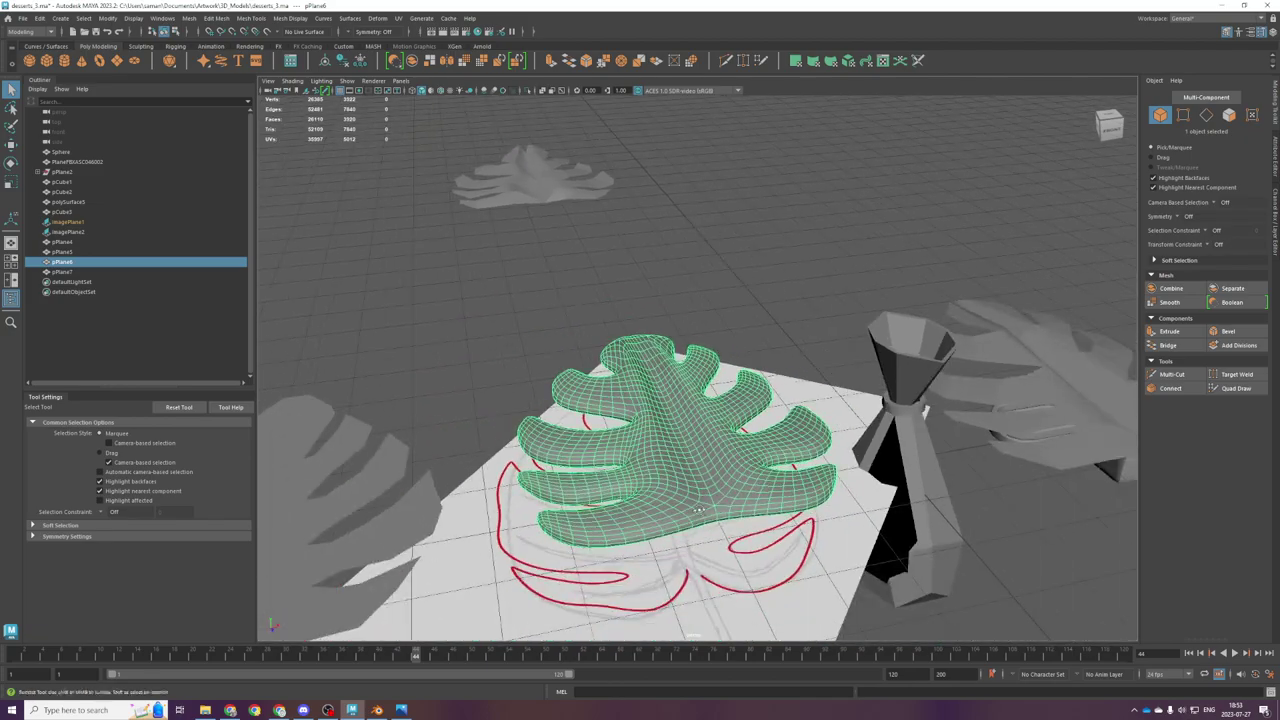
key(ctrl+z)
key(ctrl+z)
key(ctrl+z)
key(ctrl+z)
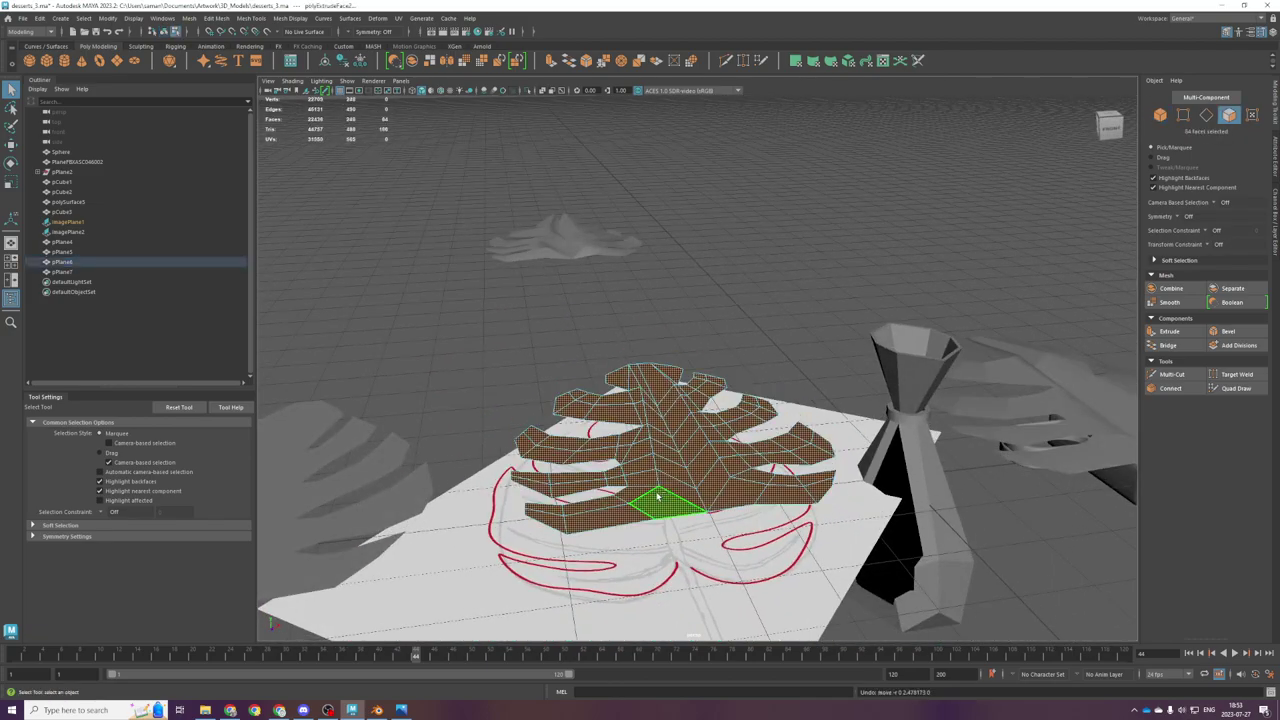
Step: Extrude the leaf faces with less thickness and smooth the mesh again
alt+drag(652, 493, 566, 457)
alt+right_drag(566, 457, 720, 468)
alt+drag(719, 467, 737, 449)
alt+right_drag(737, 449, 775, 446)
alt+drag(715, 446, 645, 419)
key(ctrl+e)
key(w)
right_drag(645, 419, 728, 371)
alt+right_drag(728, 371, 712, 376)
alt+drag(712, 376, 696, 390)
shift+right_drag(687, 391, 763, 316)
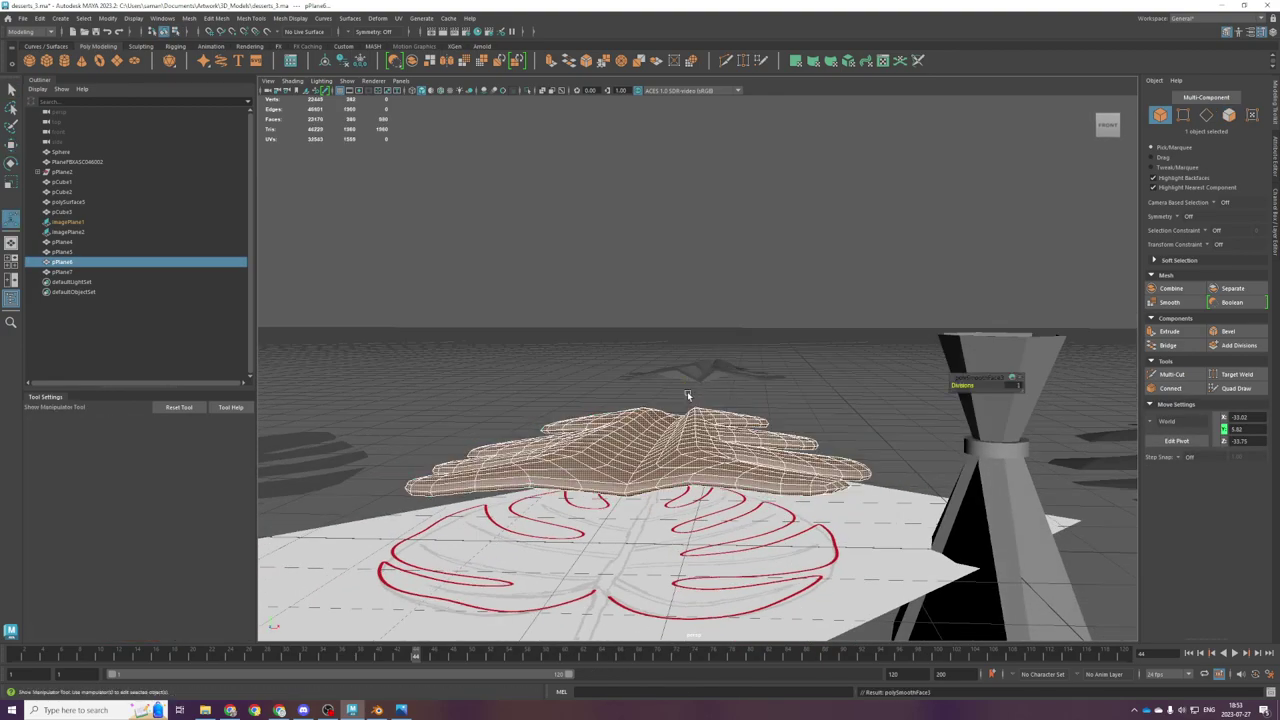
Step: Review the thinner smoothed leaf, and undo its smoothing, extrusion and the earlier duplicate
alt+drag(763, 316, 769, 335)
click(769, 335)
alt+drag(770, 408, 704, 474)
click(717, 426)
key(1)
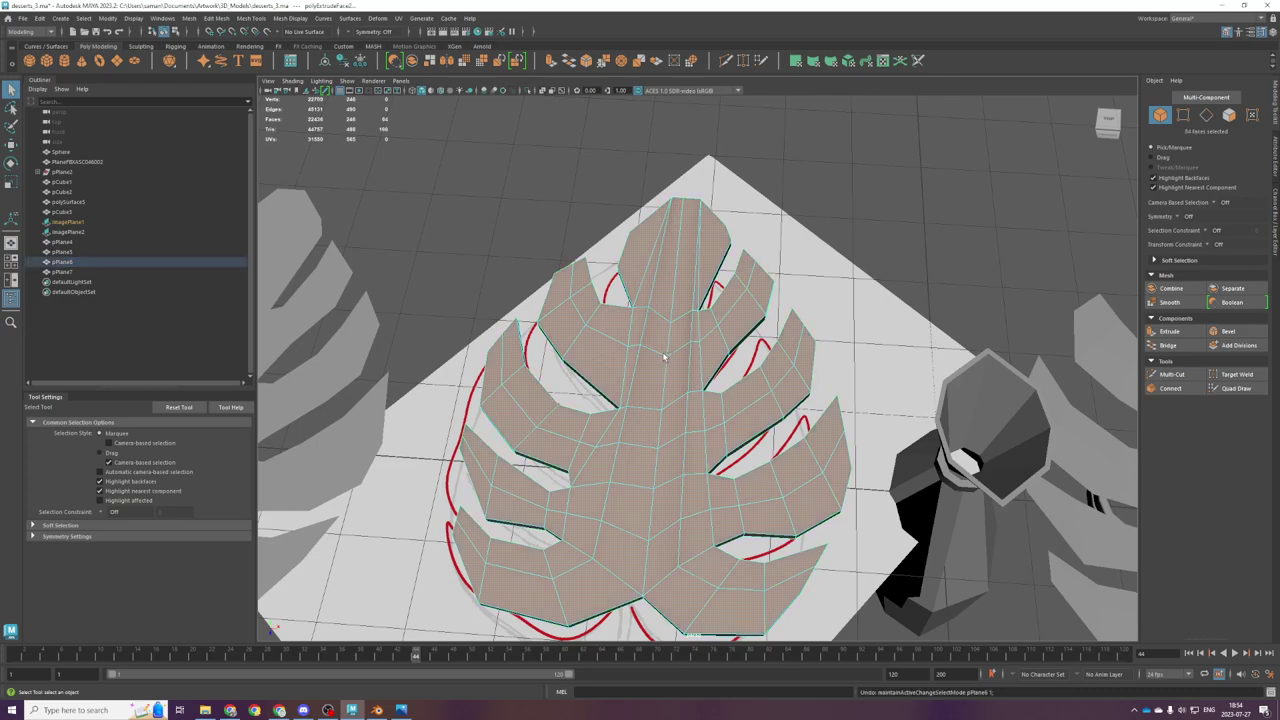
key(F10)
key(ctrl+z)
Step: Select the edge lines flanking the midrib and move them closer to it along X
right_drag(652, 353, 649, 317)
double_click(648, 318)
click(600, 490)
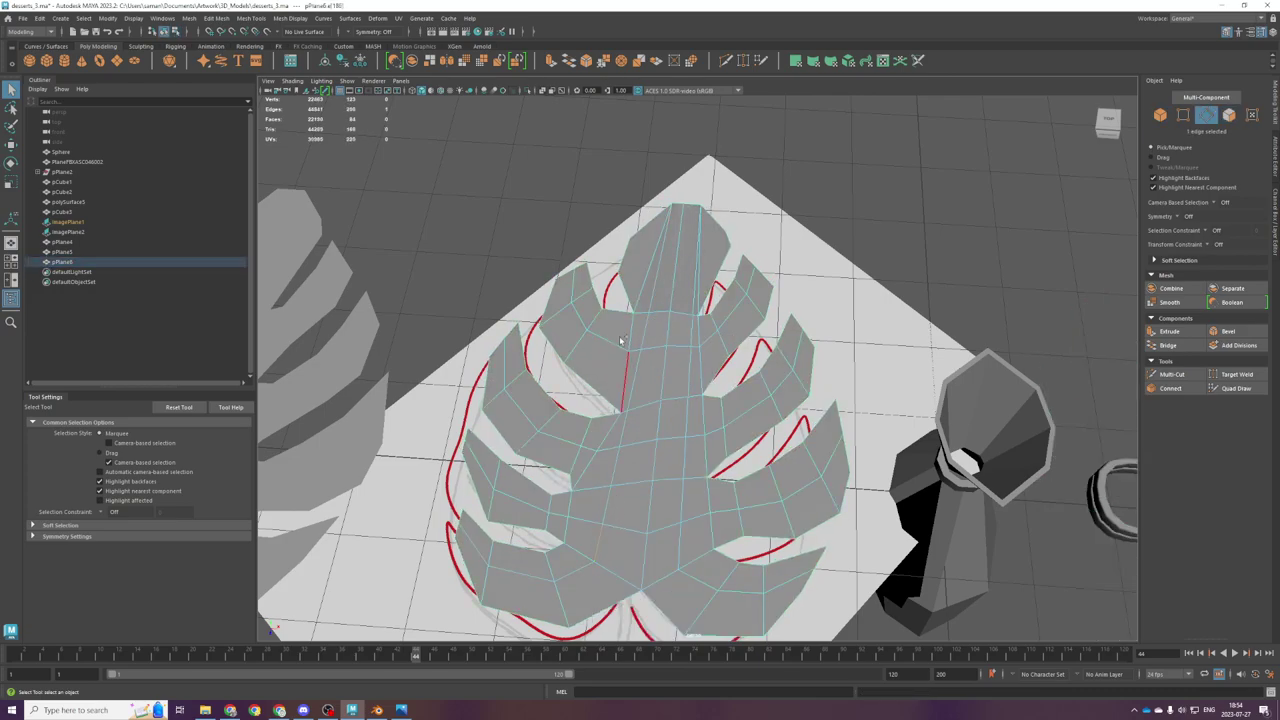
double_click(663, 243)
key(w)
drag(681, 363, 695, 366)
click(695, 295)
double_click(675, 531)
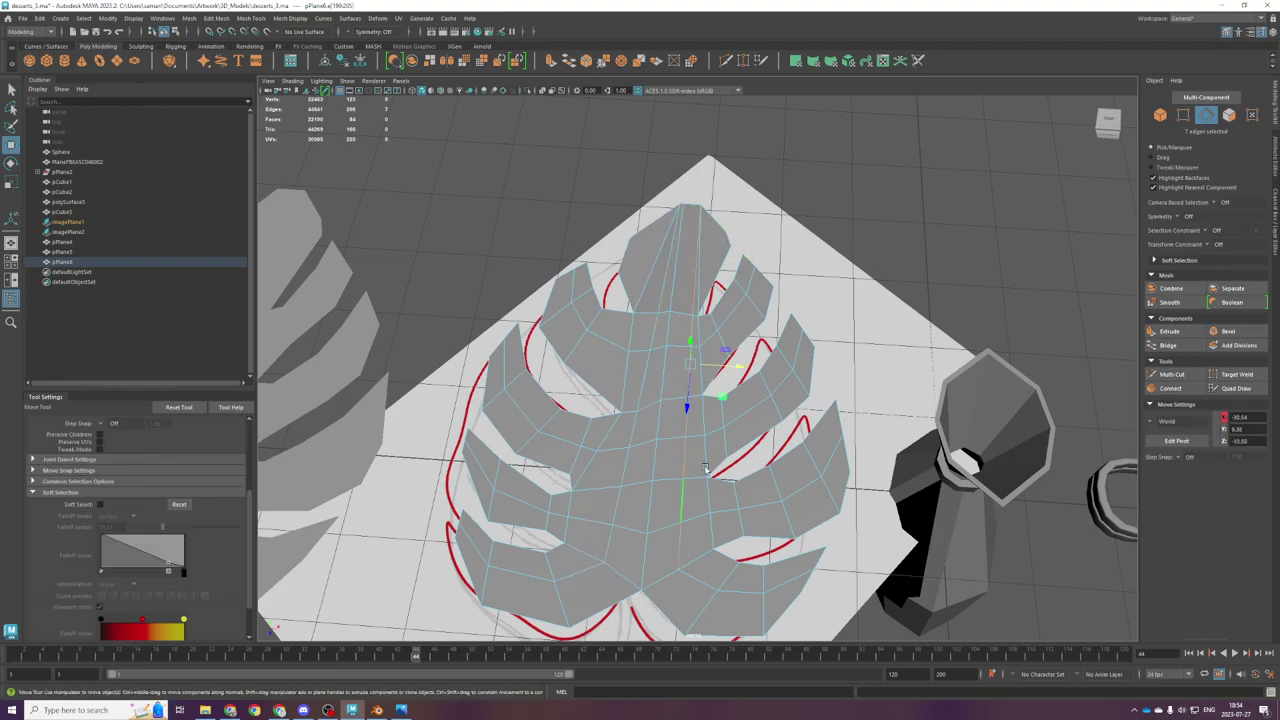
Step: Fine-tune the position of both edge lines beside the midrib to narrow the crease
alt+drag(716, 383, 650, 476)
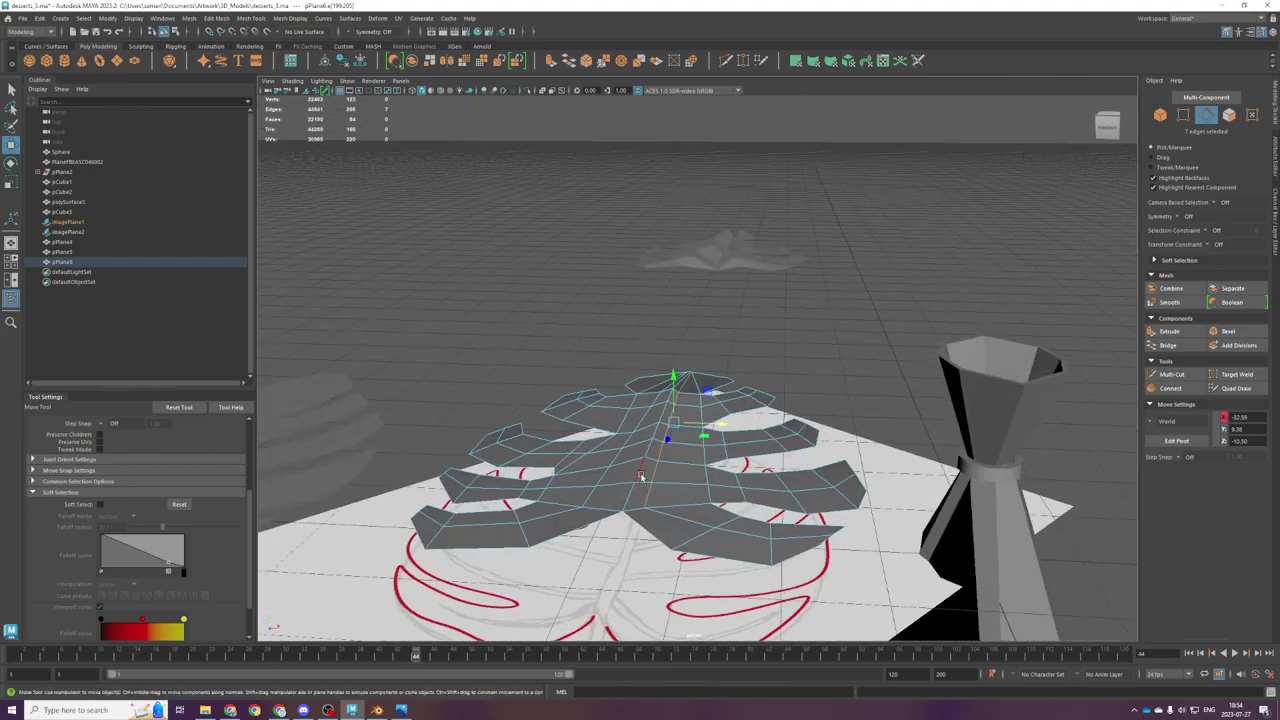
mouse_move(667, 382)
mouse_down()
mouse_move(691, 404)
mouse_move(664, 382)
mouse_up()
alt+drag(664, 382, 674, 398)
click(697, 371)
click(660, 392)
click(655, 393)
shift+double_click(655, 540)
alt+drag(655, 540, 652, 462)
Step: Try duplicating the leaf in object mode and raising the copy above the original, and delete the copy
right_drag(652, 428, 698, 398)
alt+drag(698, 398, 701, 352)
key(ctrl+d)
scroll(668, 382, up, 4)
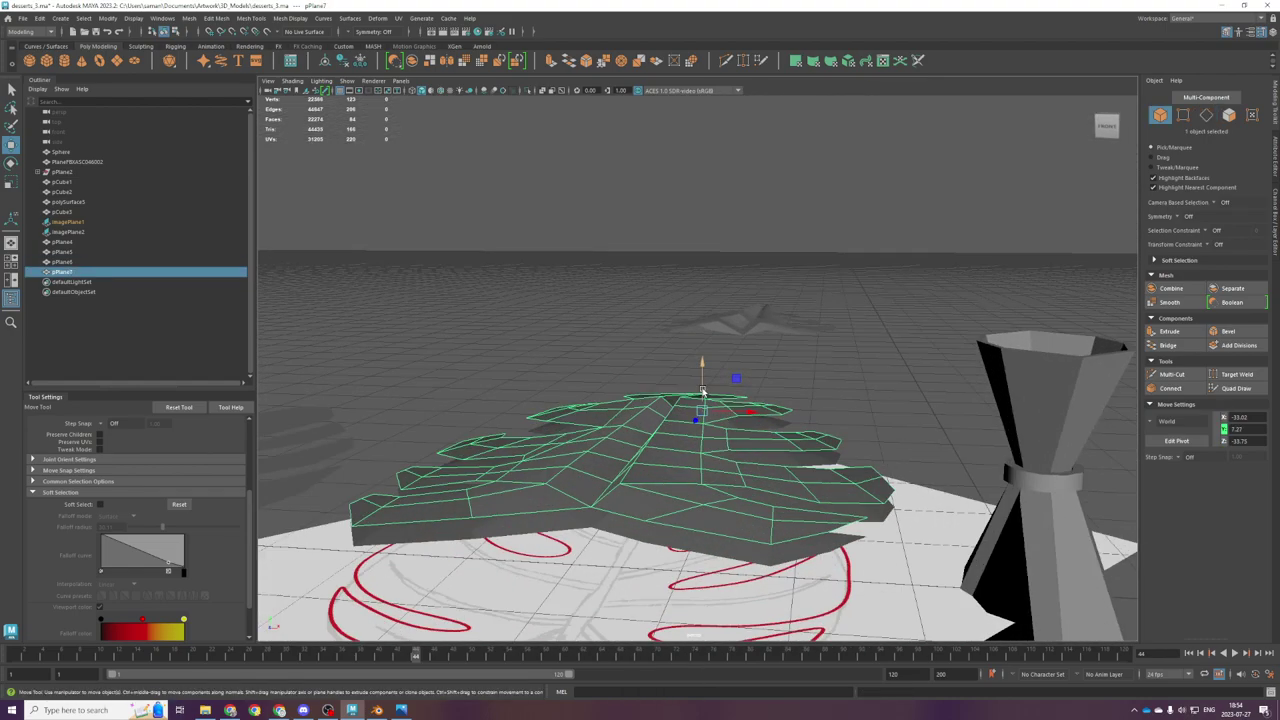
key(Delete)
Step: Extrude all faces of the narrowly creased leaf, raise them for thickness, and smooth the mesh
click(700, 425)
key(ctrl+e)
key(w)
drag(655, 406, 653, 392)
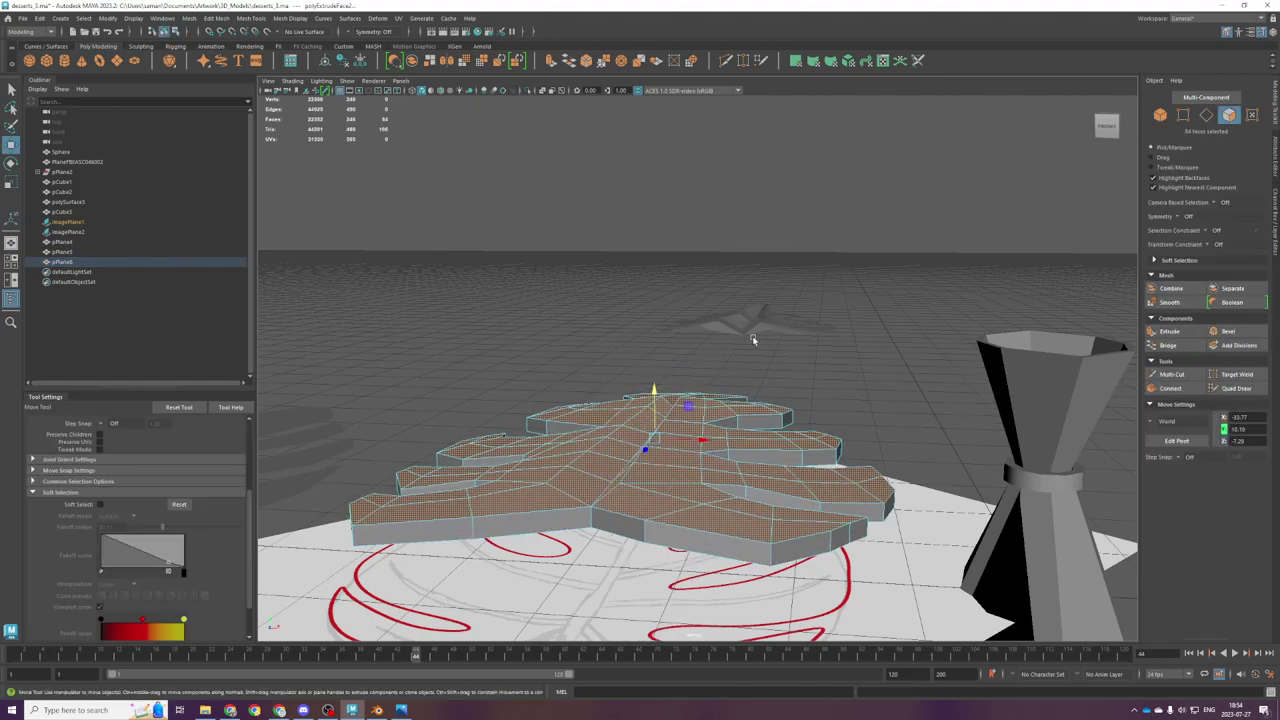
alt+drag(753, 336, 740, 400)
scroll(740, 400, down, 4)
key(F8)
click(1169, 302)
click(1169, 302)
Step: Inspect the newly smoothed leaf's crease from above and from the side
alt+drag(685, 340, 678, 383)
key(q)
click(826, 266)
alt+drag(850, 355, 883, 357)
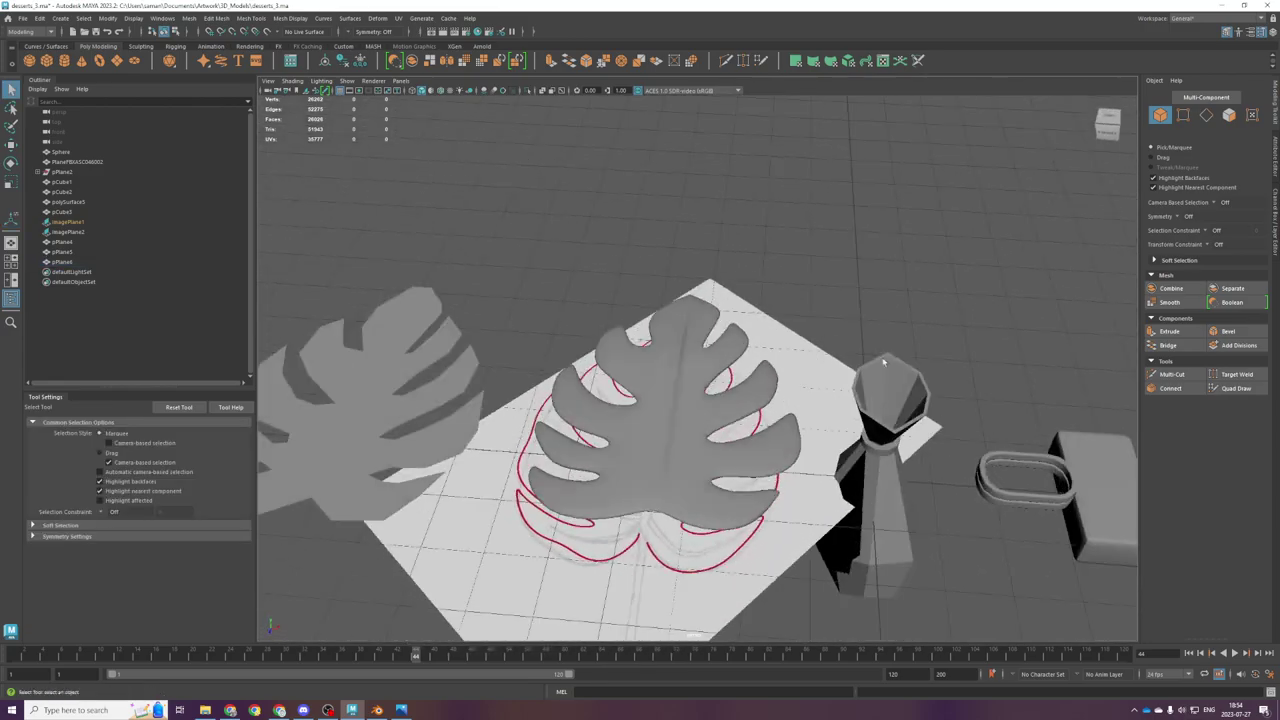
scroll(852, 408, up, 4)
alt+drag(846, 414, 693, 453)
click(692, 452)
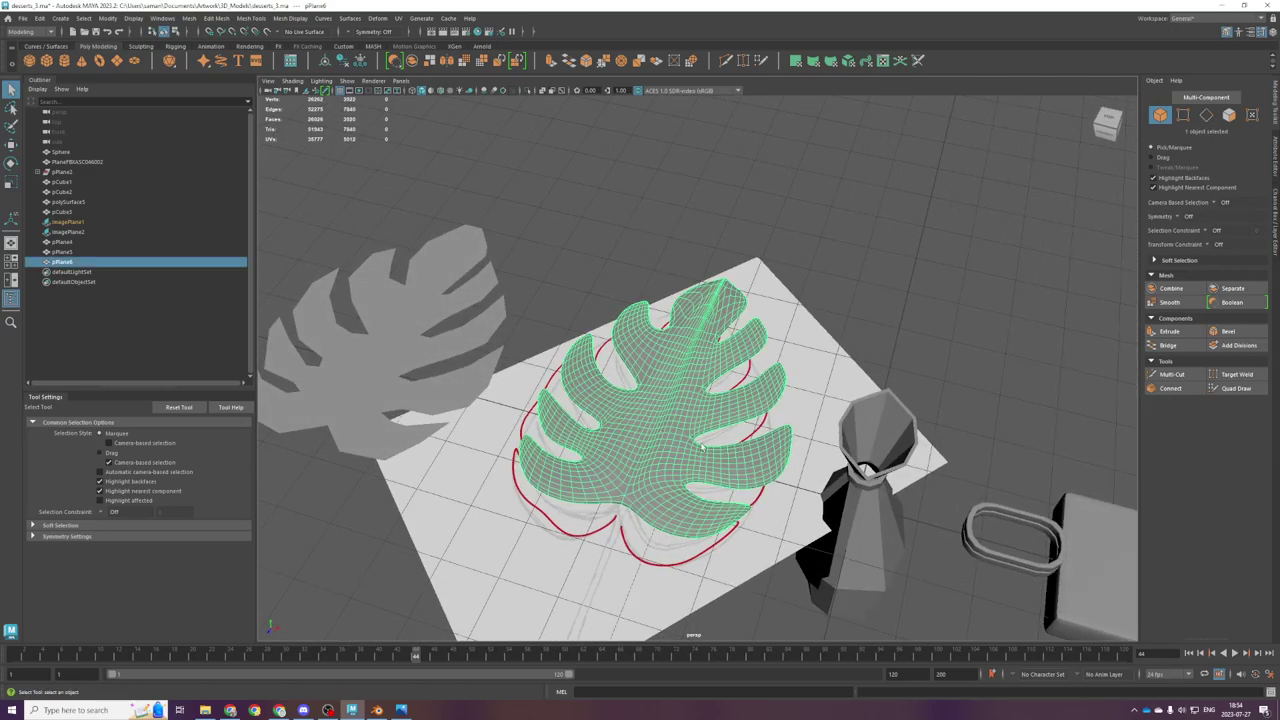
Step: Undo the latest smoothing and extrusion to return to the unthickened creased leaf
key(ctrl+z)
key(ctrl+F11)
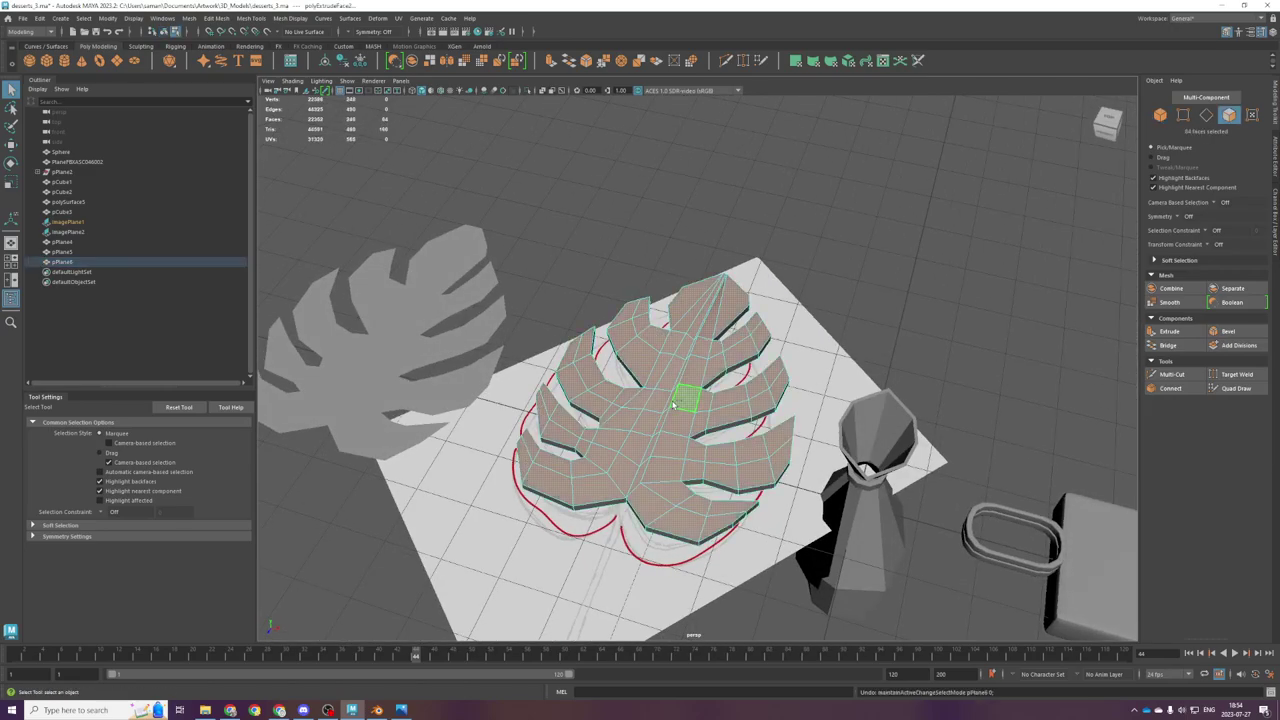
key(ctrl+s)
key(ctrl+z)
key(ctrl+z)
key(ctrl+z)
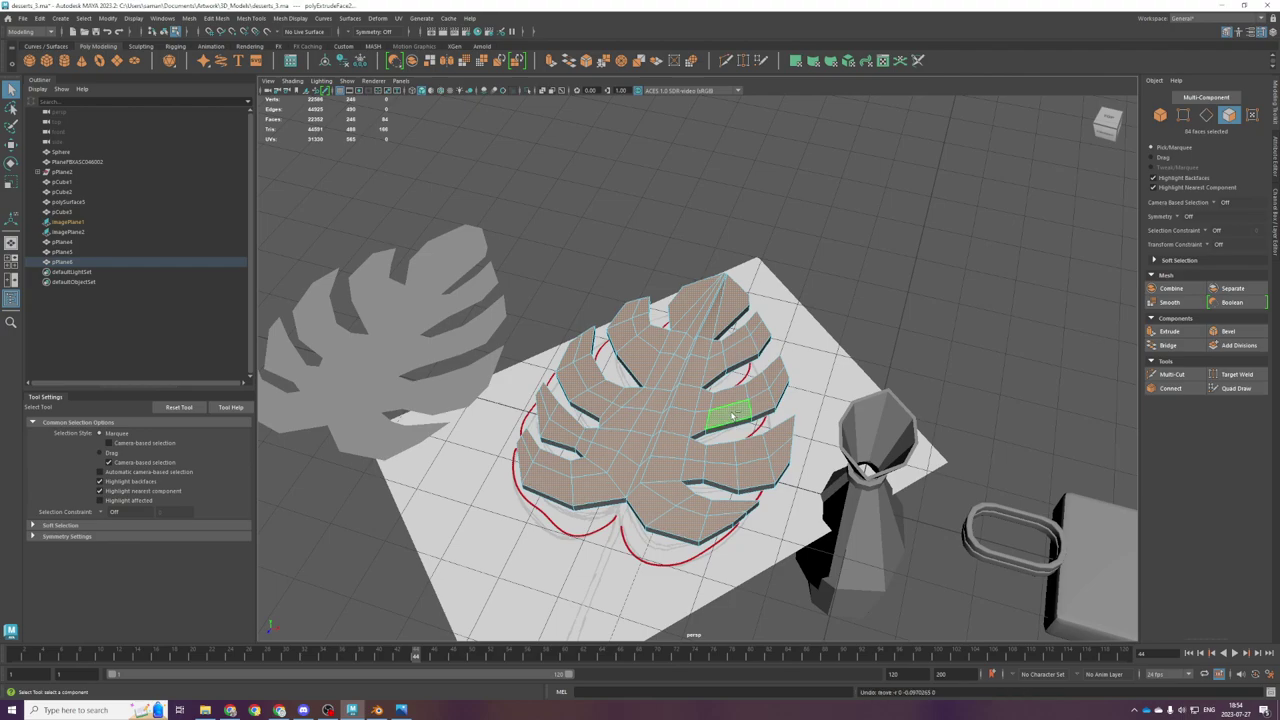
right_click(739, 377)
alt+right_drag(739, 380, 622, 477)
alt+drag(622, 477, 690, 470)
scroll(823, 452, down, 8)
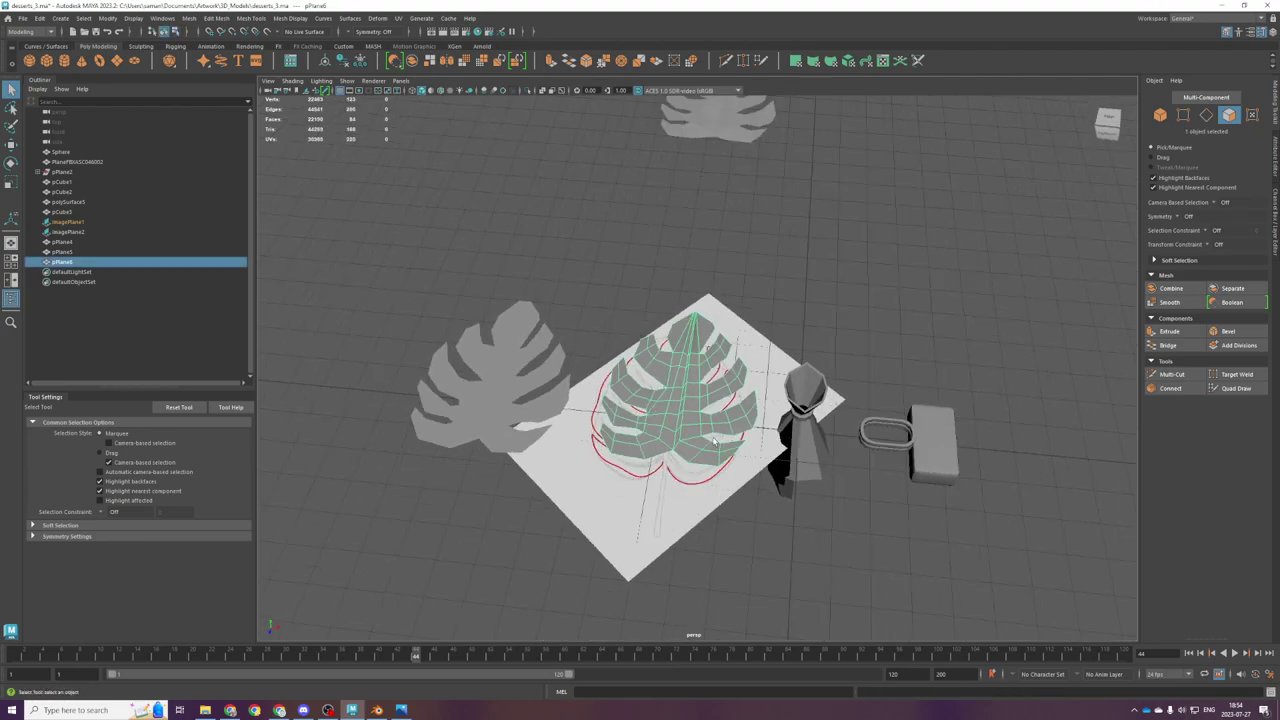
Step: Save the scene with the unthickened creased leaf
scroll(725, 473, up, 4)
key(ctrl+s)
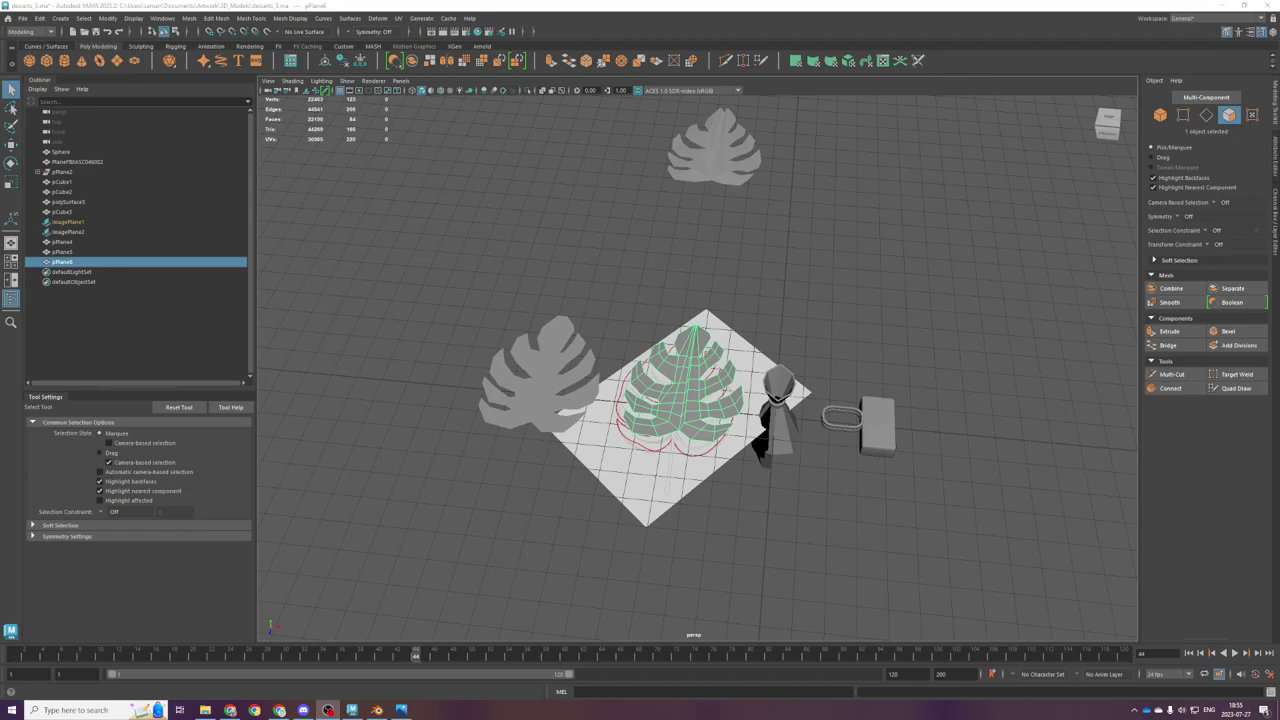
scroll(695, 390, up, 4)
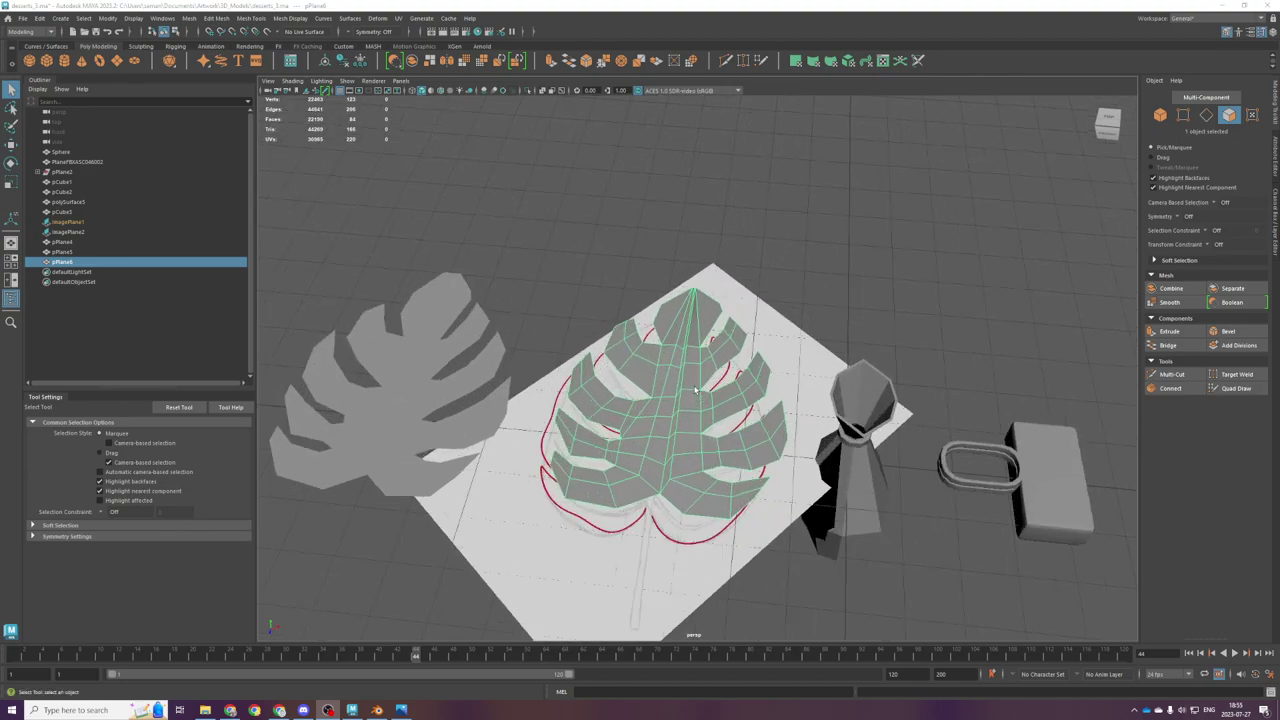
Step: Move the inner vertices at the base of the leaf's left lobes outward, away from the midrib
alt+drag(713, 418, 787, 458)
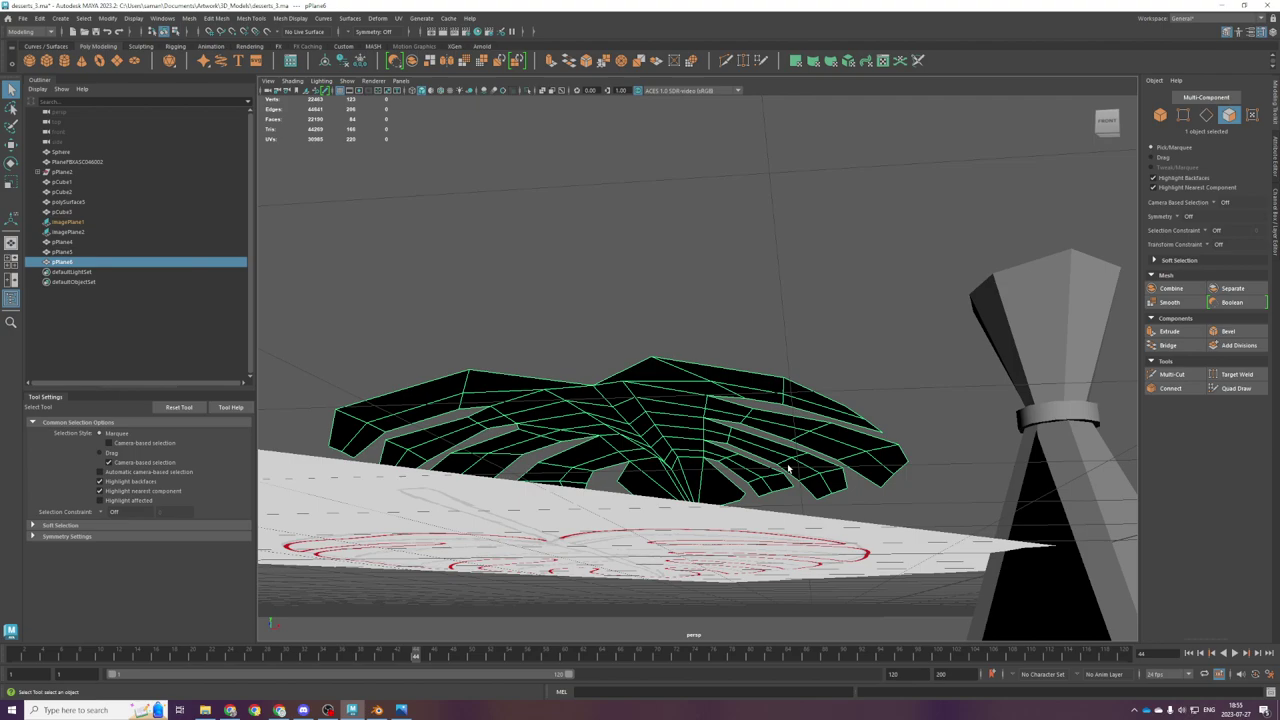
key(space)
key(space)
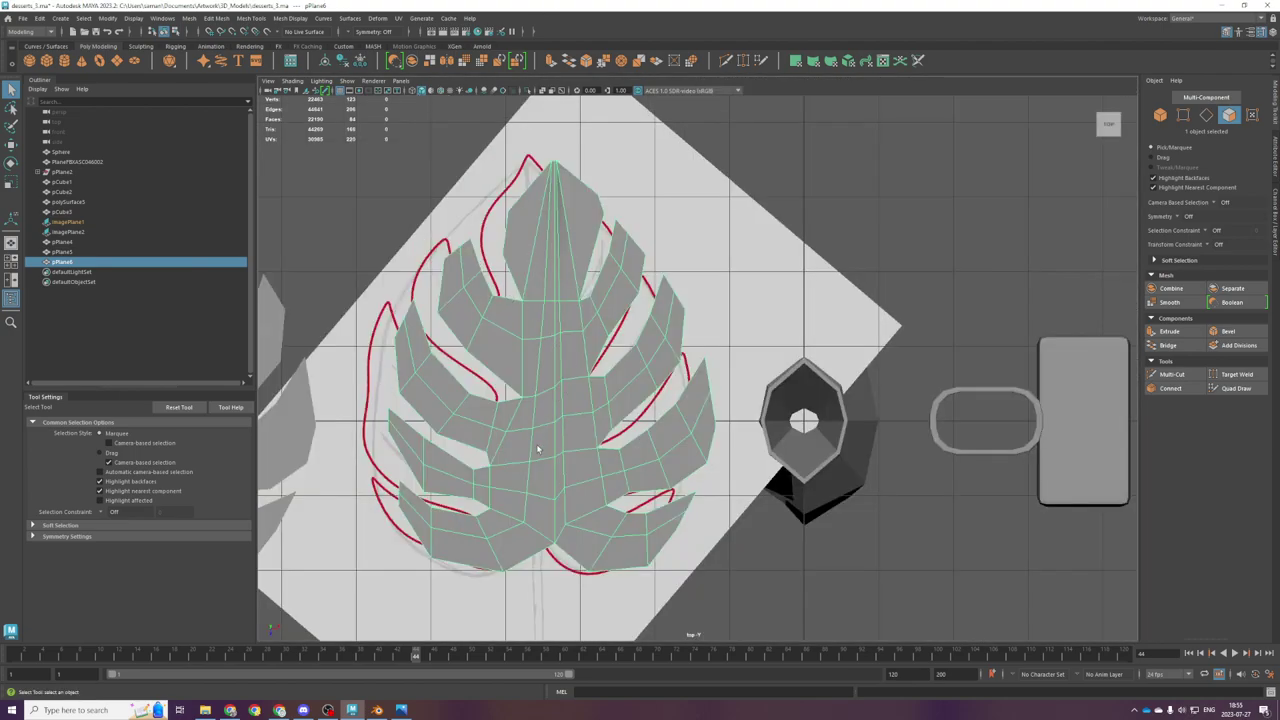
alt+middle_drag(538, 447, 672, 419)
right_drag(660, 385, 612, 380)
drag(666, 536, 682, 528)
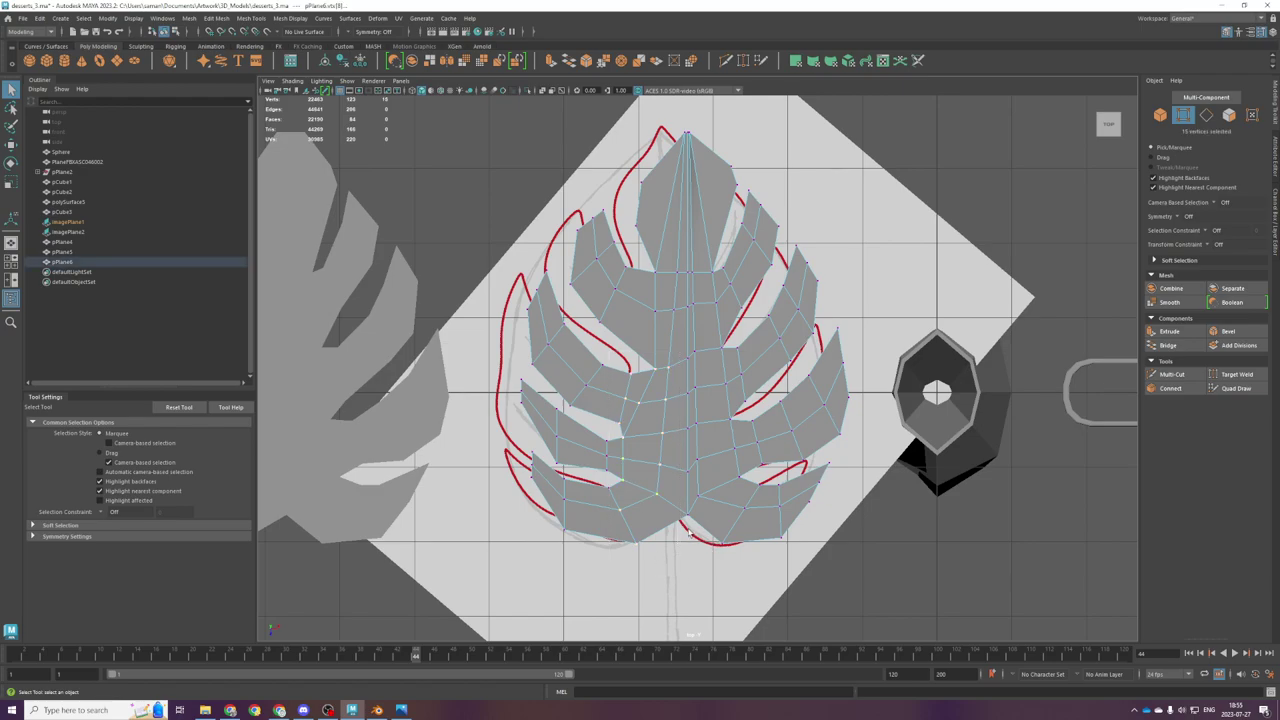
shift+click(609, 488)
key(w)
scroll(748, 424, down, 3)
scroll(704, 434, up, 4)
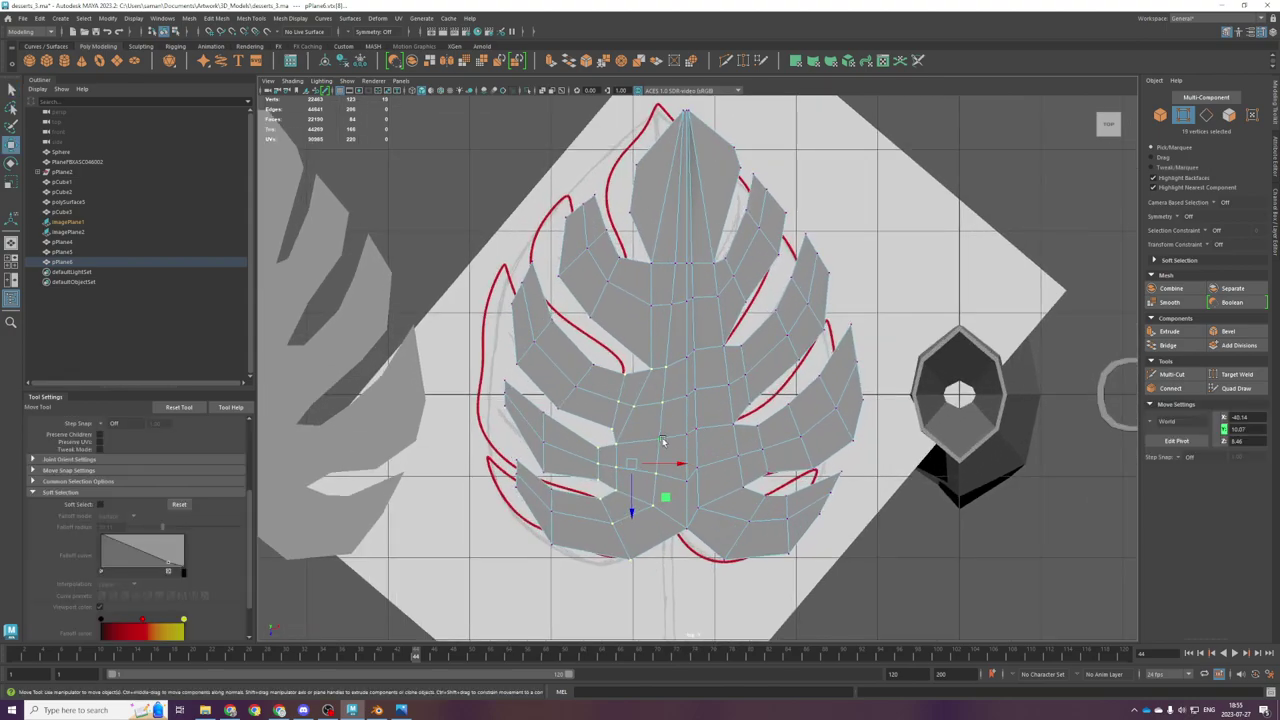
drag(660, 466, 648, 477)
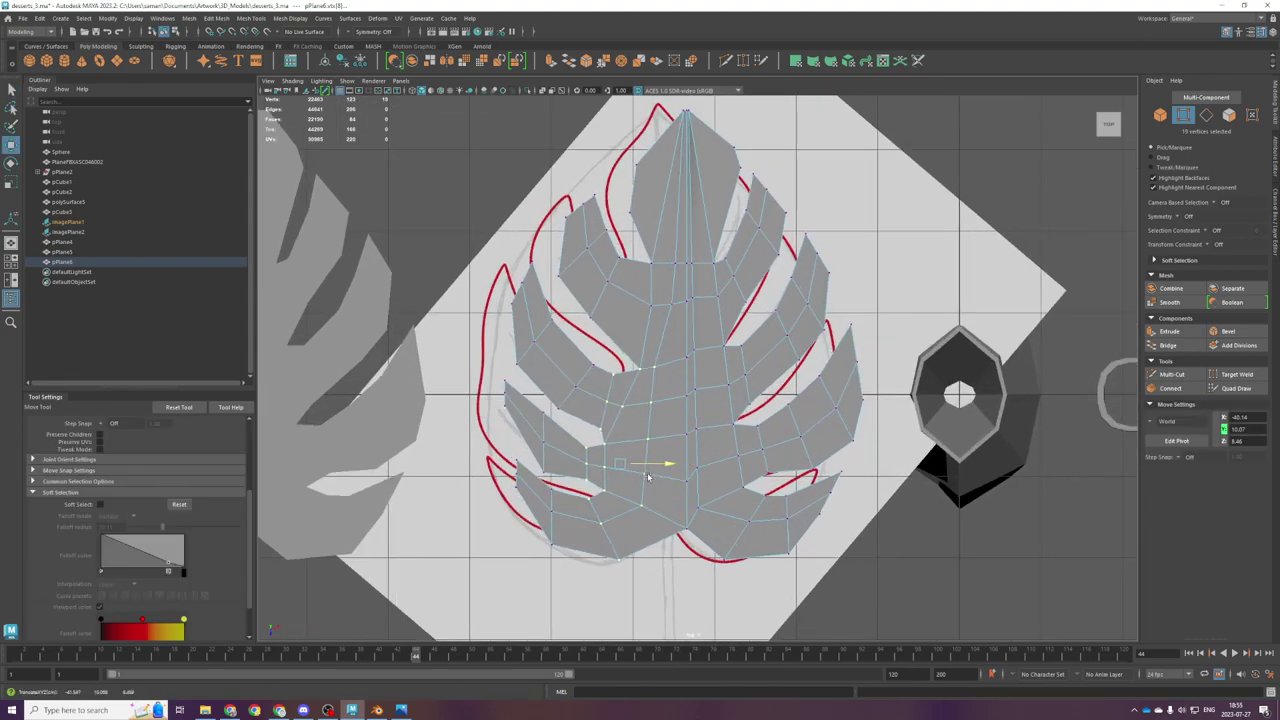
Step: Nudge two single vertices left of the midrib in the leaf's upper half sideways to even out the flow
drag(634, 352, 671, 371)
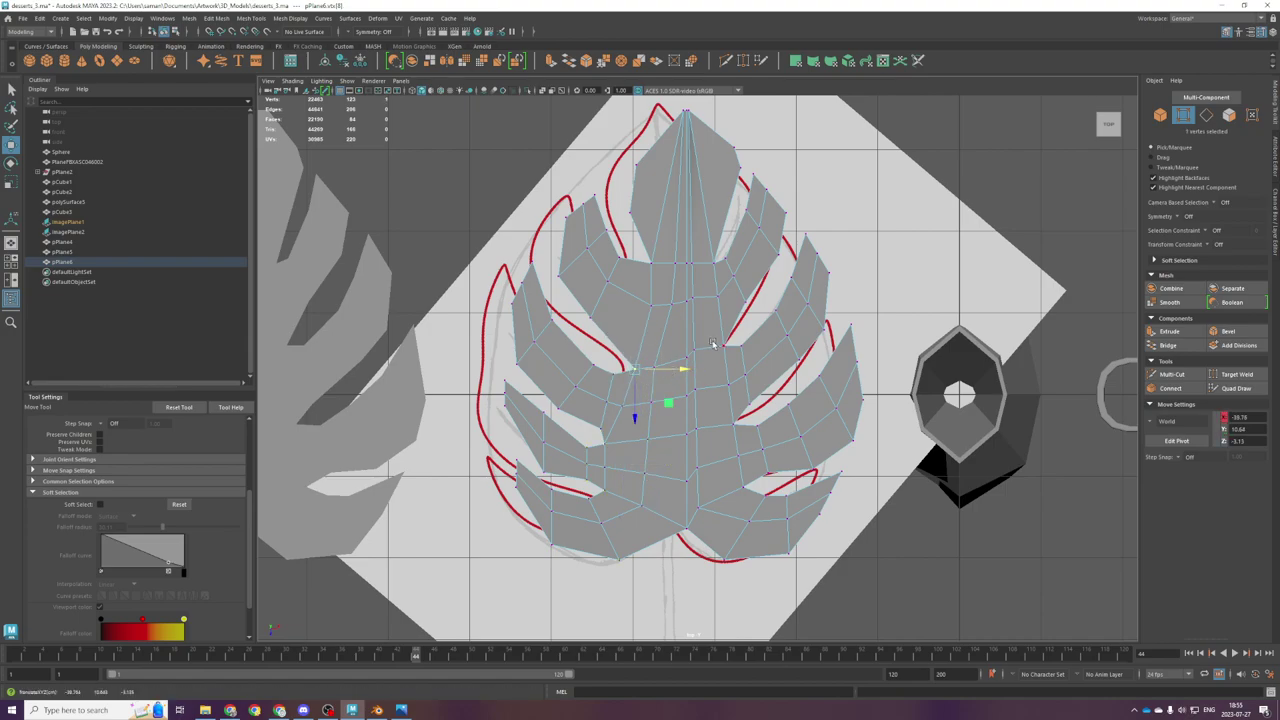
drag(644, 244, 658, 273)
drag(675, 262, 673, 262)
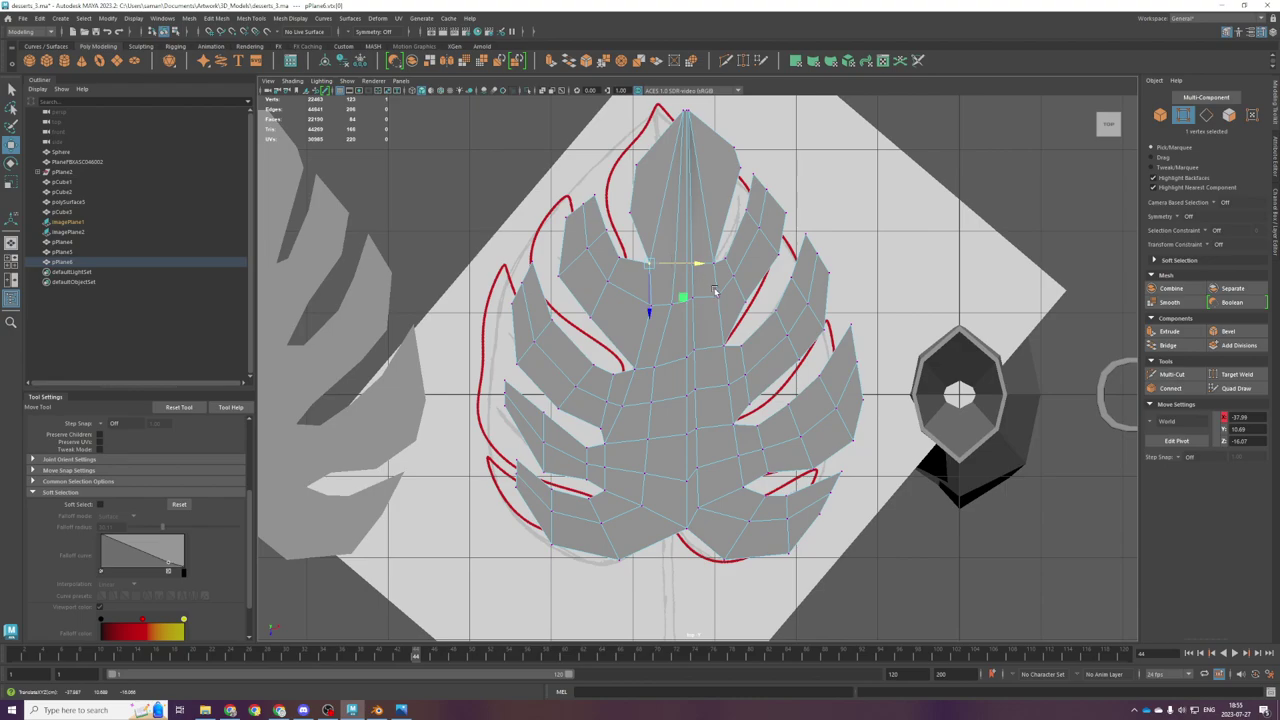
Step: Move the inner vertices at the base of the leaf's right lobes outward and adjust the notches between them
drag(716, 328, 730, 540)
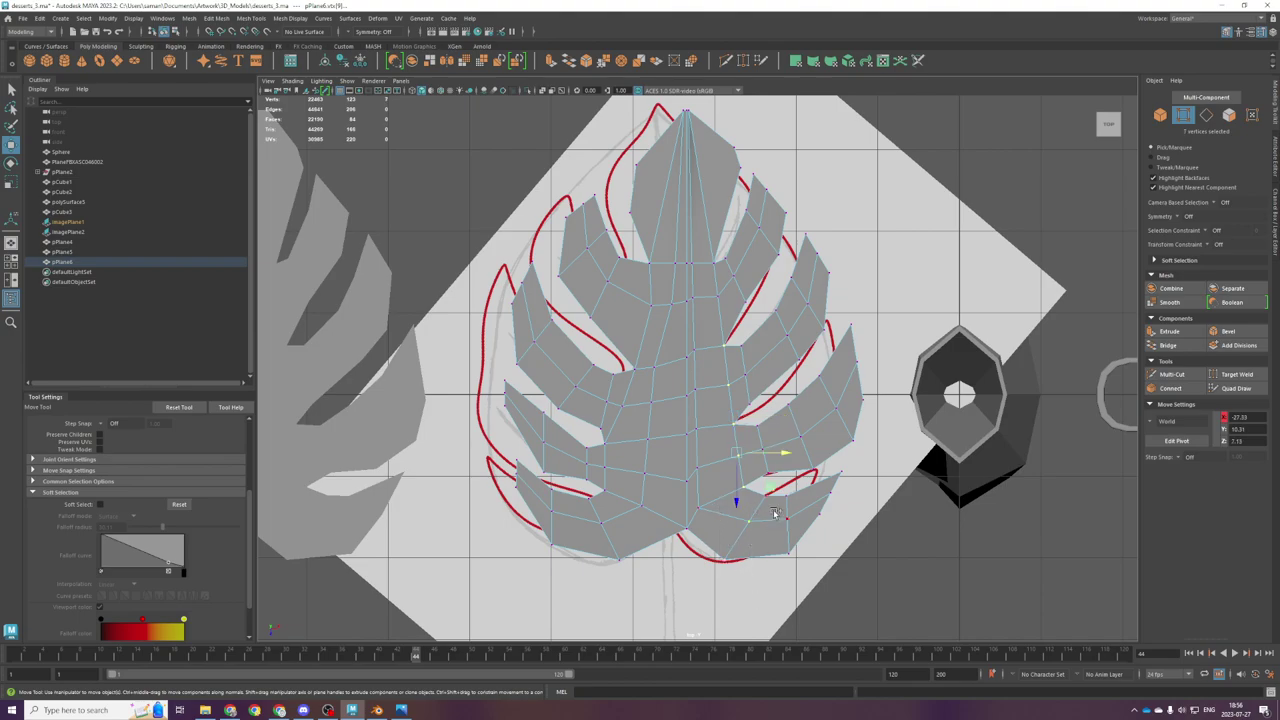
drag(785, 455, 801, 454)
click(736, 345)
drag(742, 360, 757, 450)
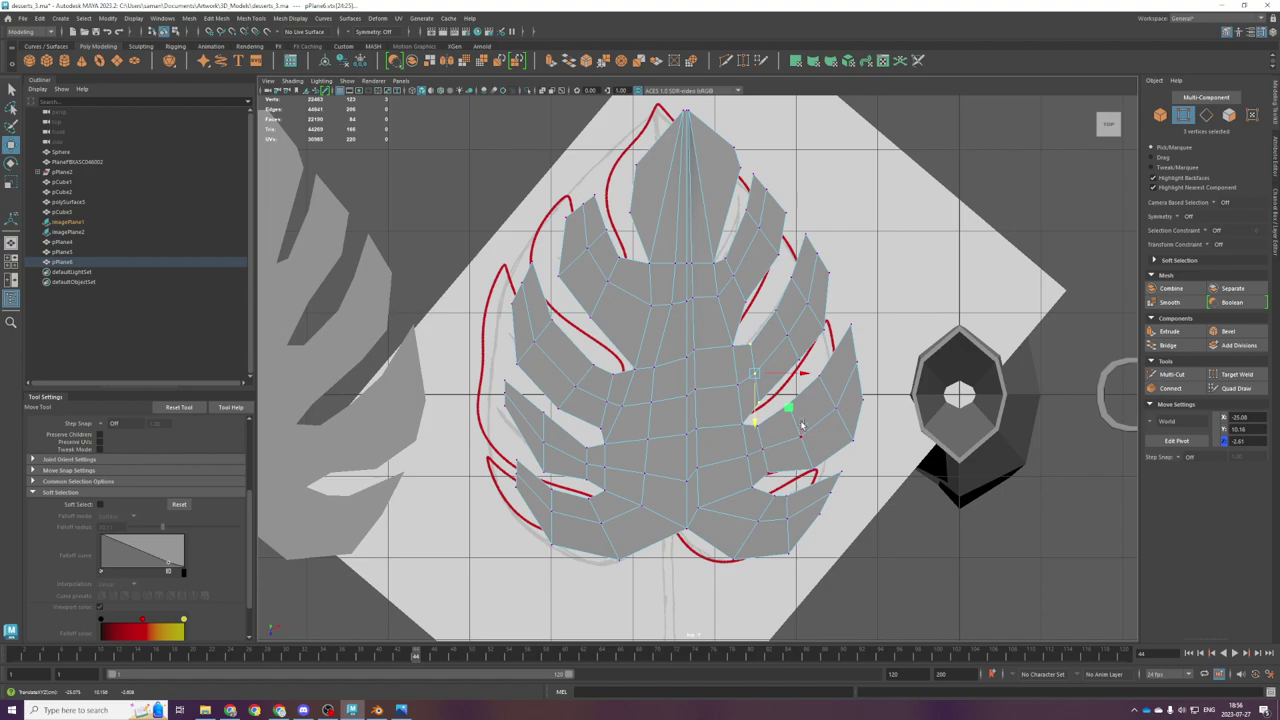
click(830, 274)
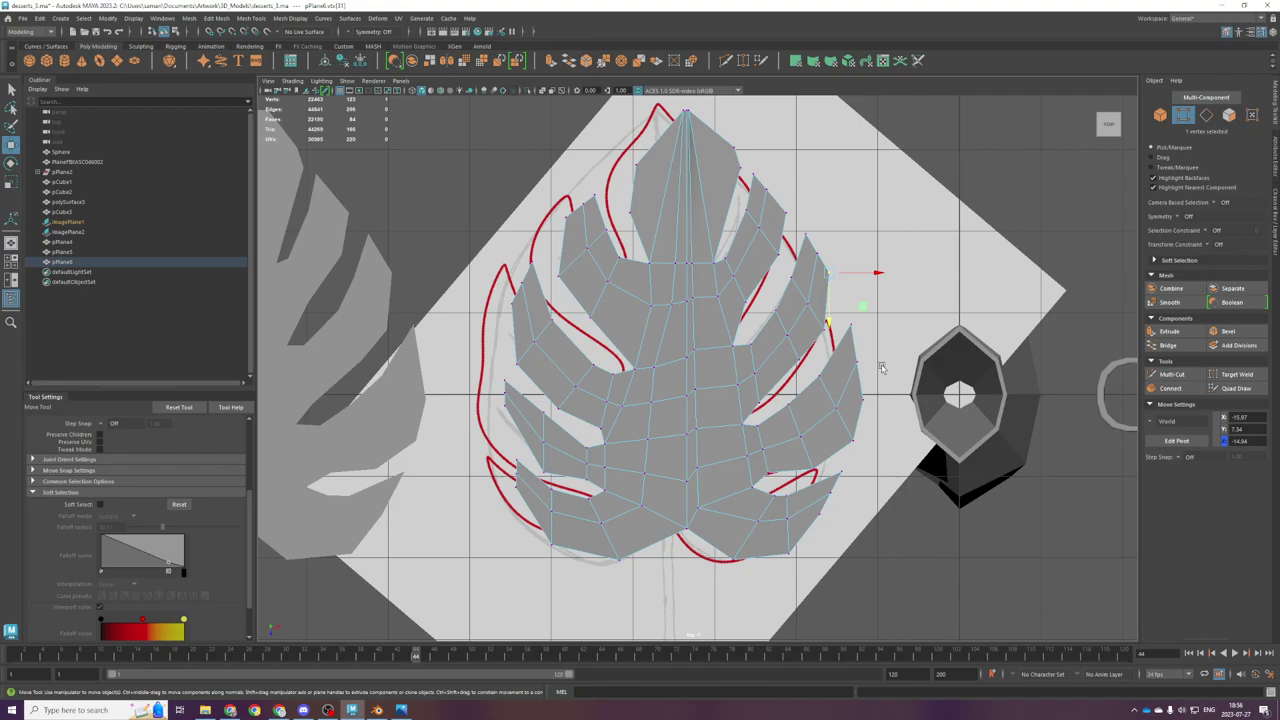
Step: Try shifting the edge line left of the midrib sideways
key(space)
key(space)
alt+drag(850, 352, 788, 428)
right_drag(716, 414, 711, 403)
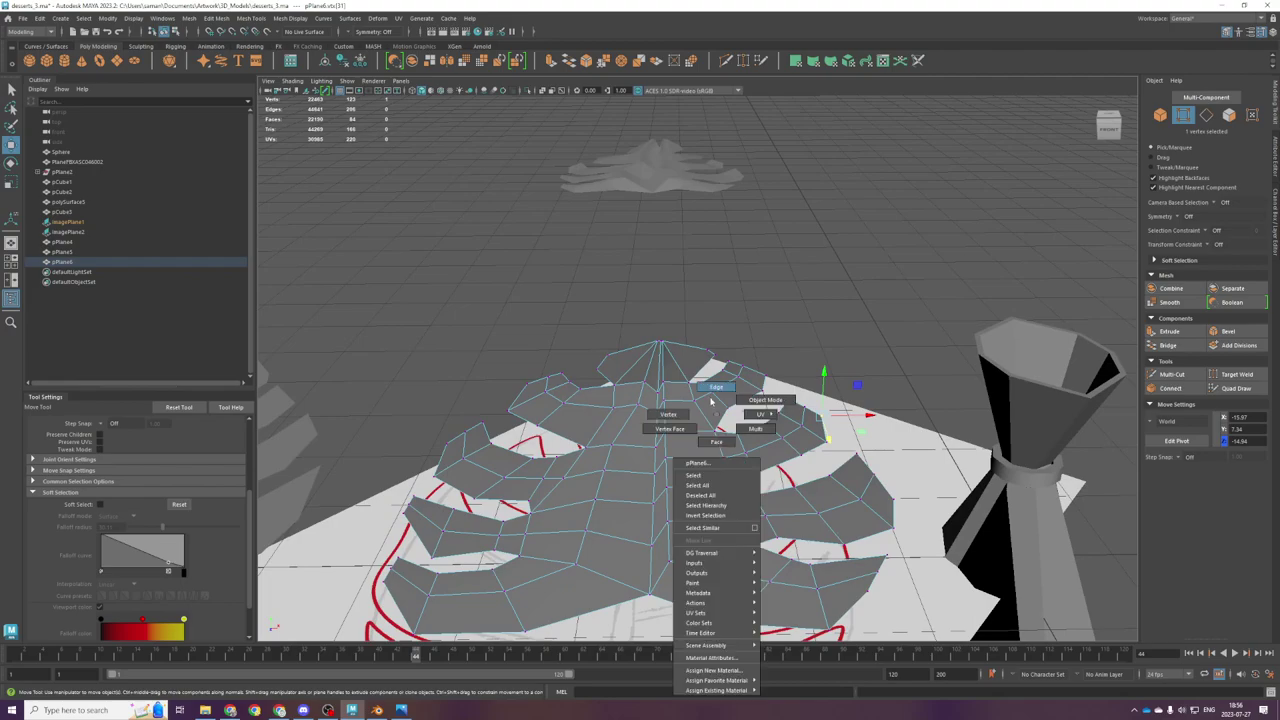
click(716, 387)
double_click(664, 418)
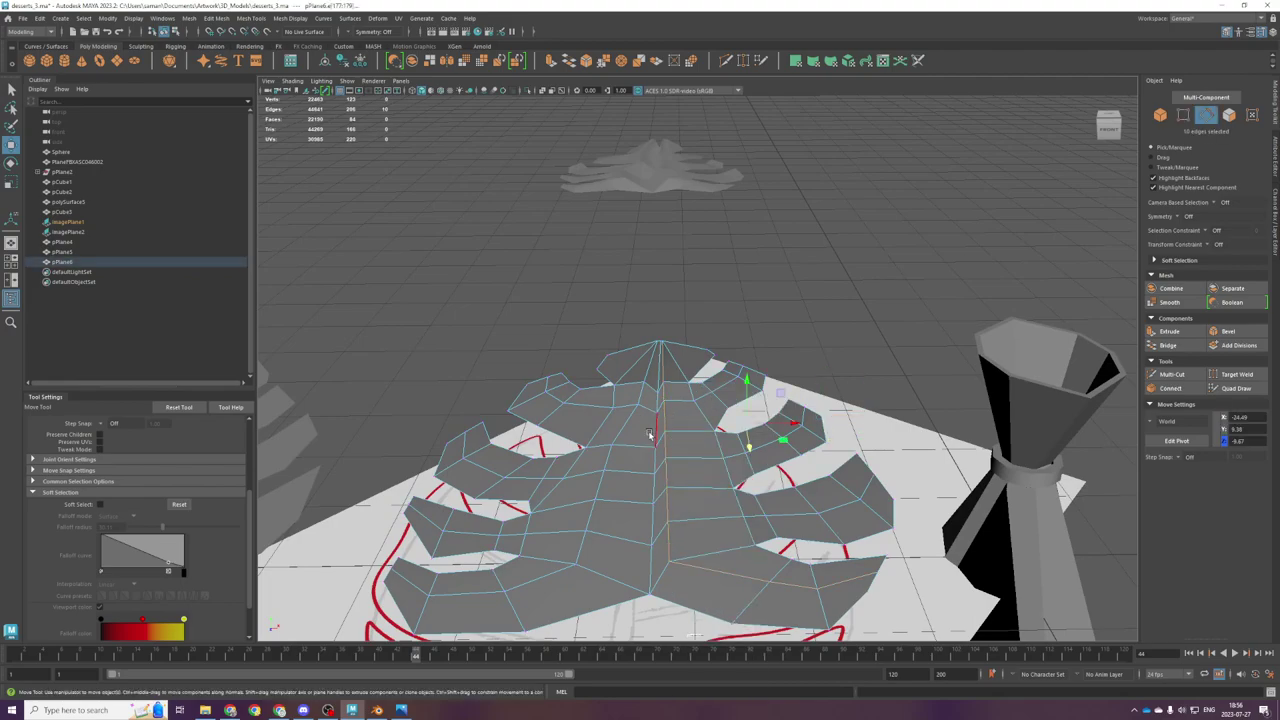
click(597, 551)
shift+double_click(632, 367)
key(space)
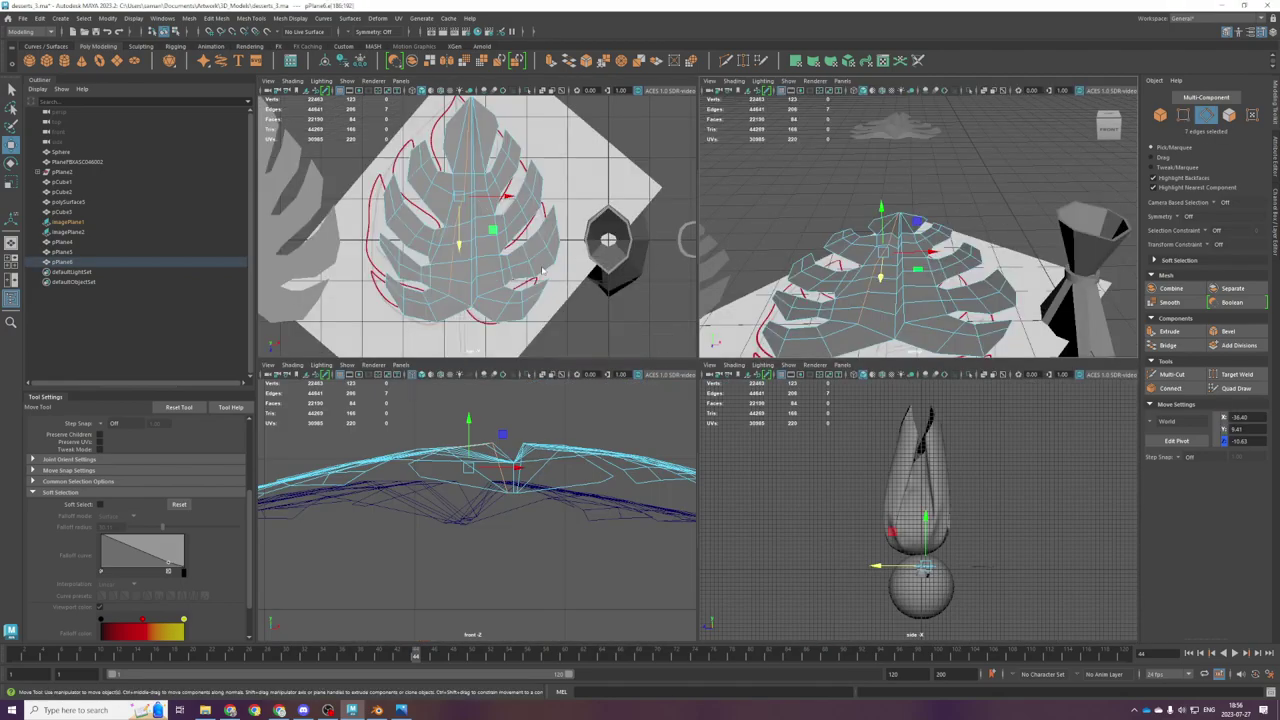
key(space)
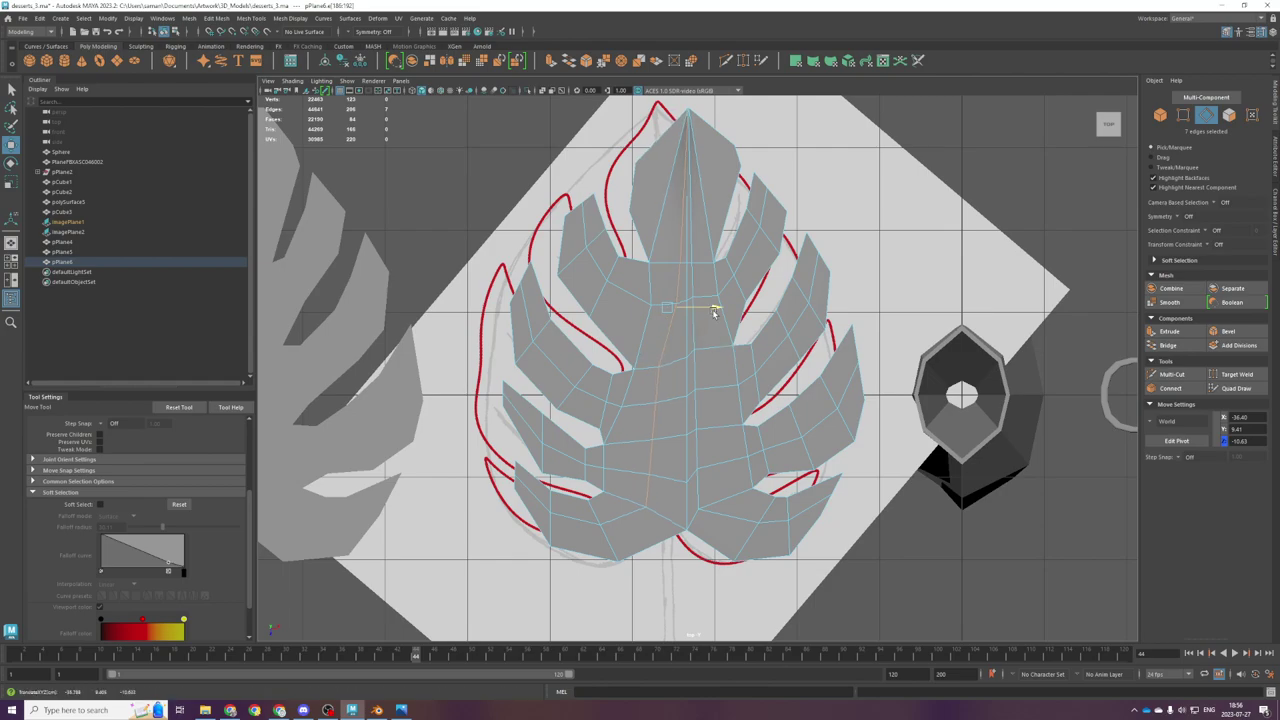
Step: Examine the vertices where the crease lines meet at the leaf's tip, up close from several angles
key(space)
key(space)
alt+drag(891, 320, 875, 433)
scroll(813, 369, down, 3)
right_drag(1017, 263, 966, 264)
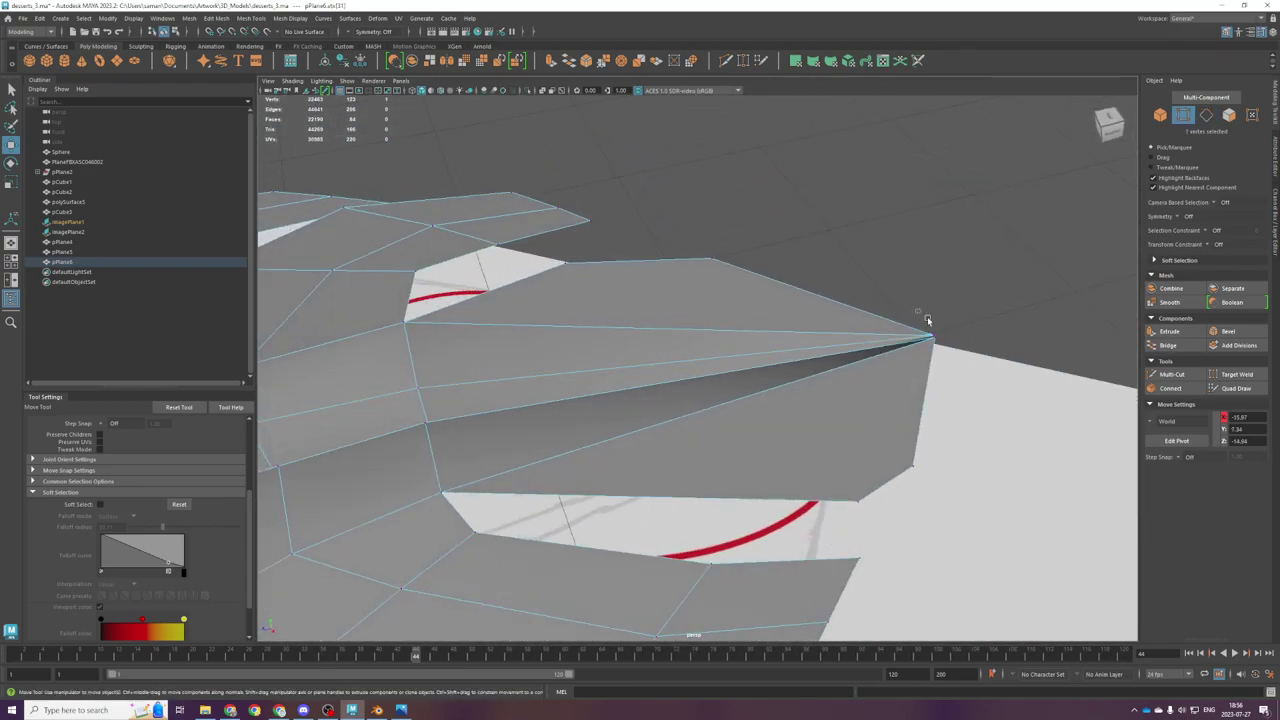
drag(916, 308, 983, 360)
scroll(971, 336, up, 3)
alt+drag(860, 326, 868, 367)
click(502, 260)
click(505, 263)
key(f)
click(804, 386)
key(space)
key(space)
key(f)
alt+right_drag(737, 357, 888, 310)
alt+drag(887, 310, 694, 414)
alt+drag(617, 326, 723, 423)
Step: Undo the last shift of the edge line beside the midrib
key(ctrl+z)
key(ctrl+z)
key(ctrl+z)
key(ctrl+z)
key(ctrl+z)
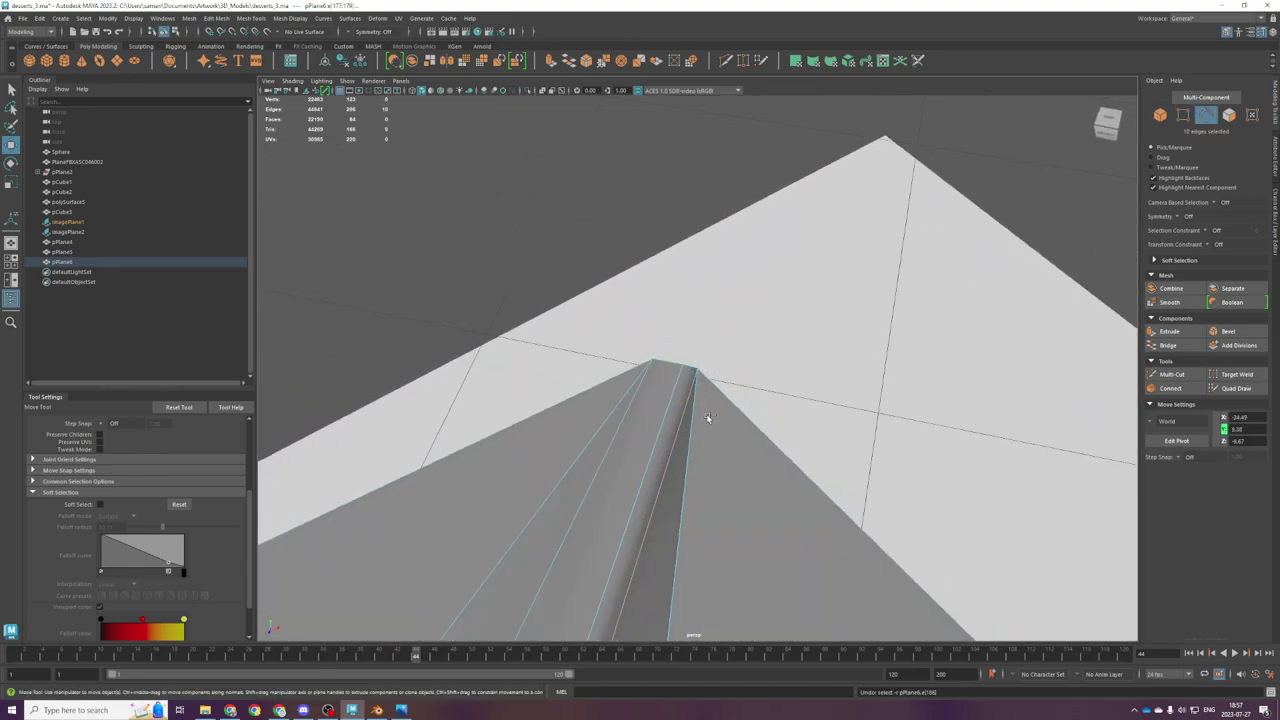
Step: Select the leaf's midrib edge line and scale it in the top view
key(F9)
mouse_move(693, 409)
alt+mouse_down()
mouse_move(726, 402)
mouse_move(693, 399)
alt+mouse_up()
key(F8)
right_drag(687, 399, 687, 368)
double_click(689, 390)
key(space)
key(space)
alt+right_drag(744, 508, 636, 582)
scroll(636, 582, down, 5)
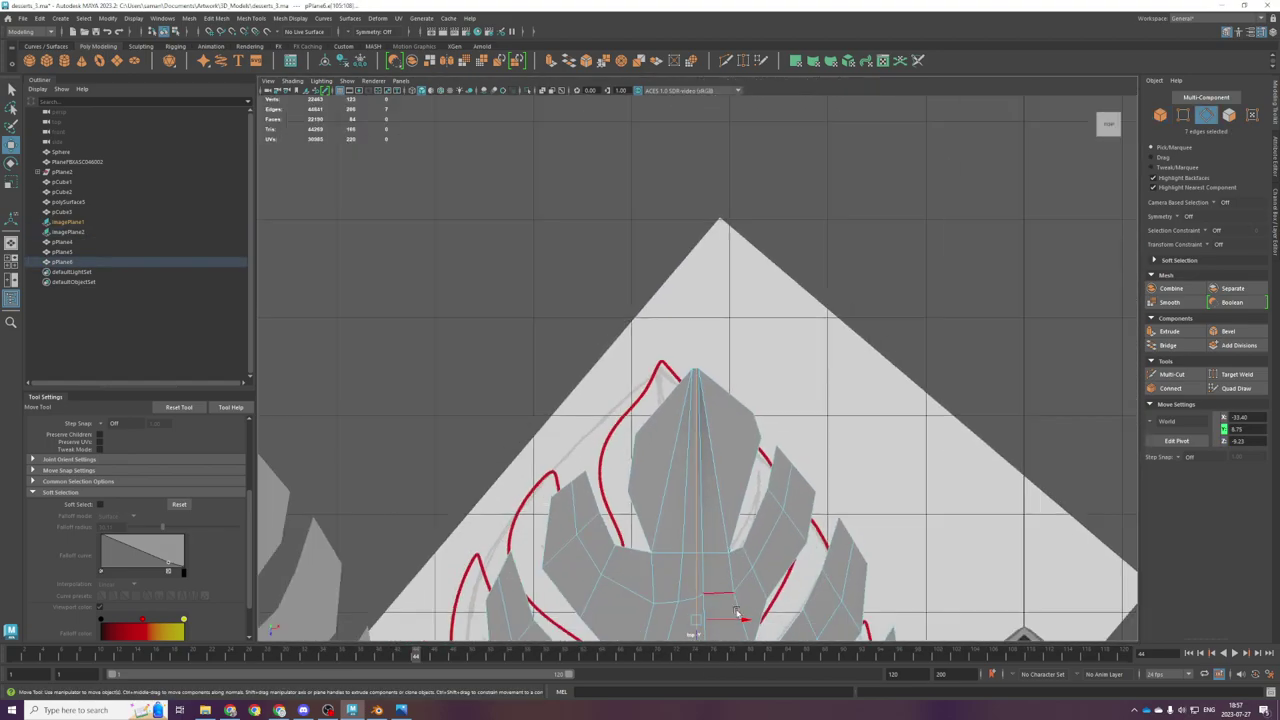
alt+middle_drag(736, 606, 701, 366)
key(r)
mouse_move(704, 382)
mouse_down()
mouse_move(682, 384)
mouse_move(703, 395)
mouse_up()
key(w)
key(space)
key(space)
scroll(709, 399, down, 3)
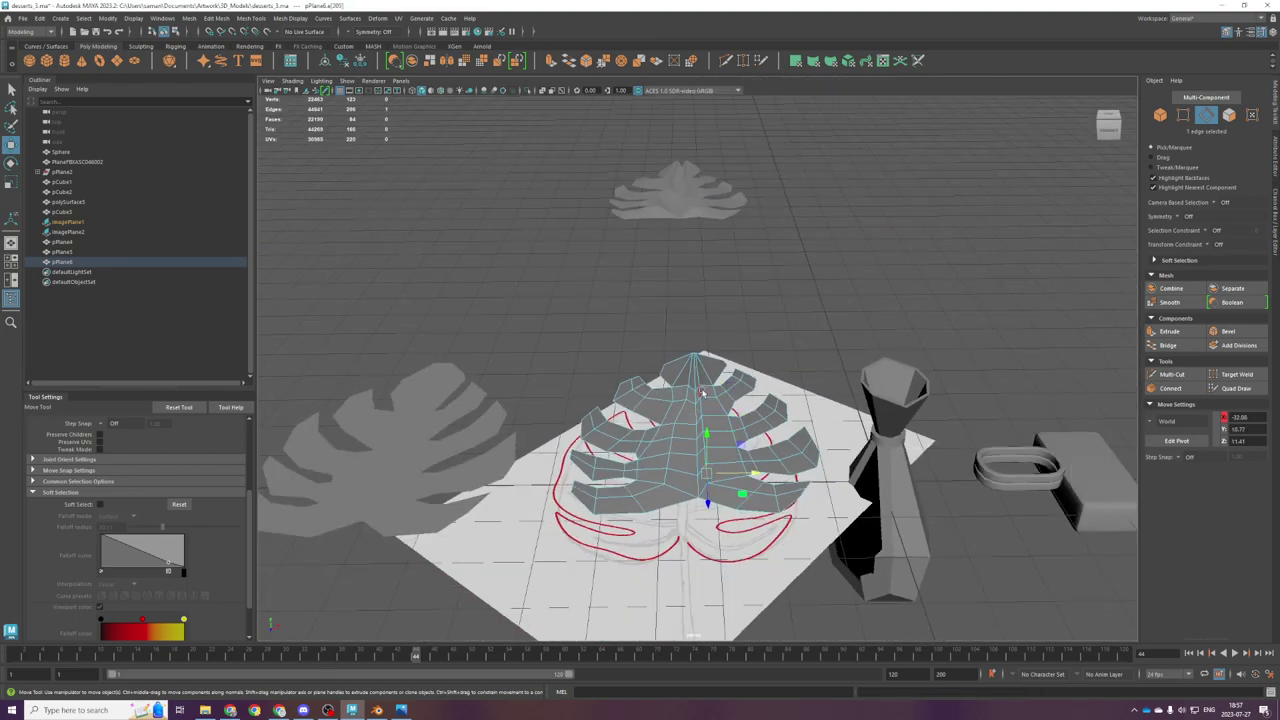
Step: Move the lowest vertex of the edge line right of the midrib outward at the leaf's base
right_drag(716, 478, 672, 416)
click(713, 480)
key(space)
key(space)
scroll(687, 434, down, 2)
alt+middle_drag(699, 521, 669, 423)
scroll(678, 470, up, 6)
drag(651, 522, 697, 520)
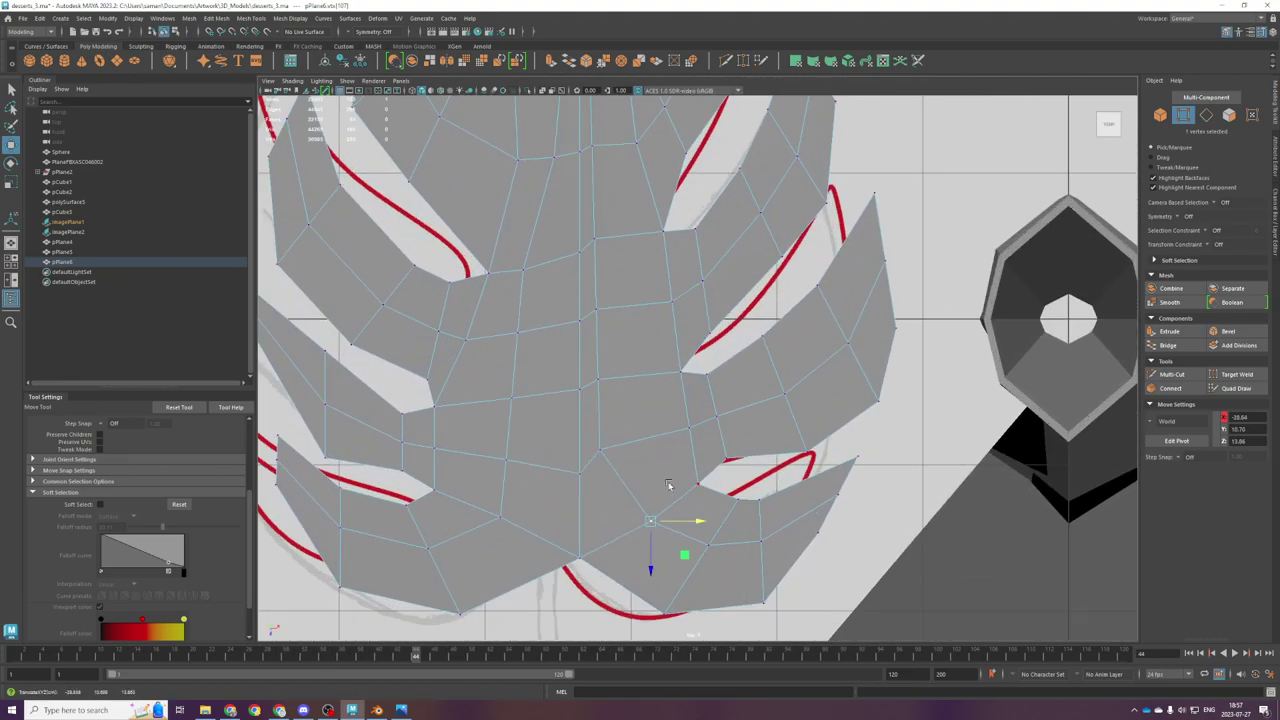
Step: Shift the vertices further up the edge line right of the midrib outward, one after another
drag(589, 433, 667, 458)
click(598, 380)
drag(640, 383, 658, 387)
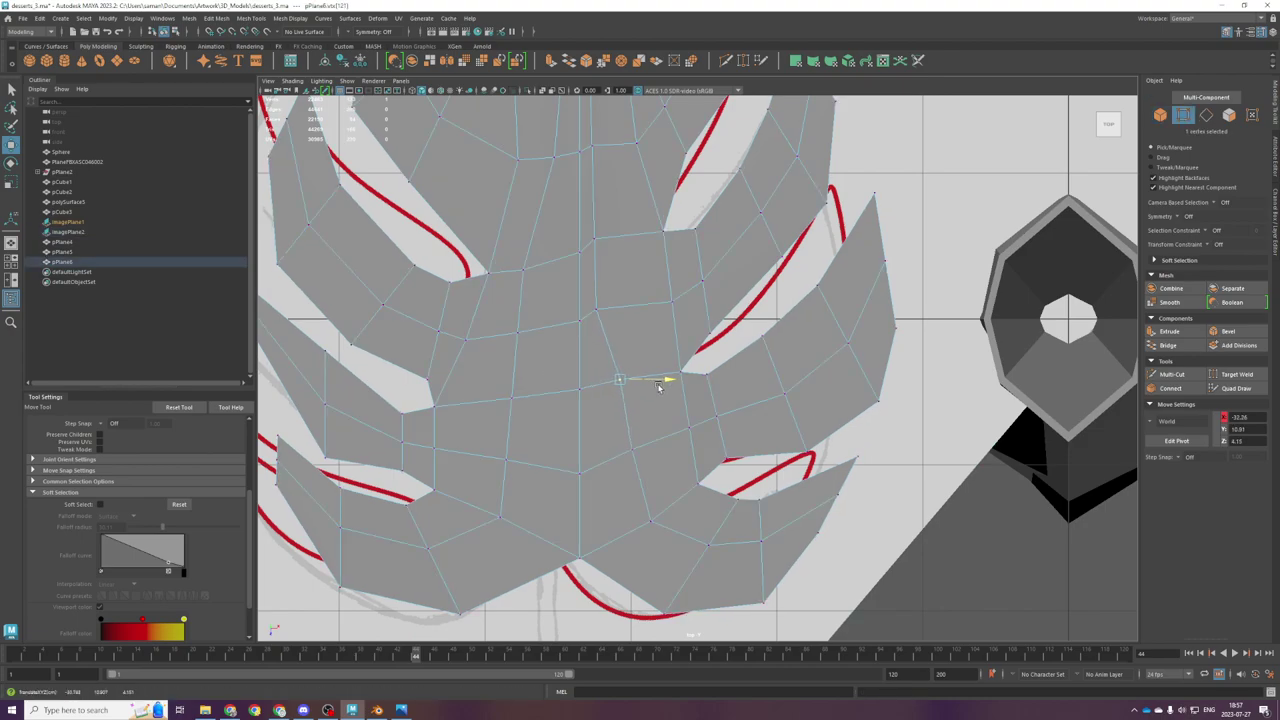
click(596, 304)
drag(640, 306, 662, 312)
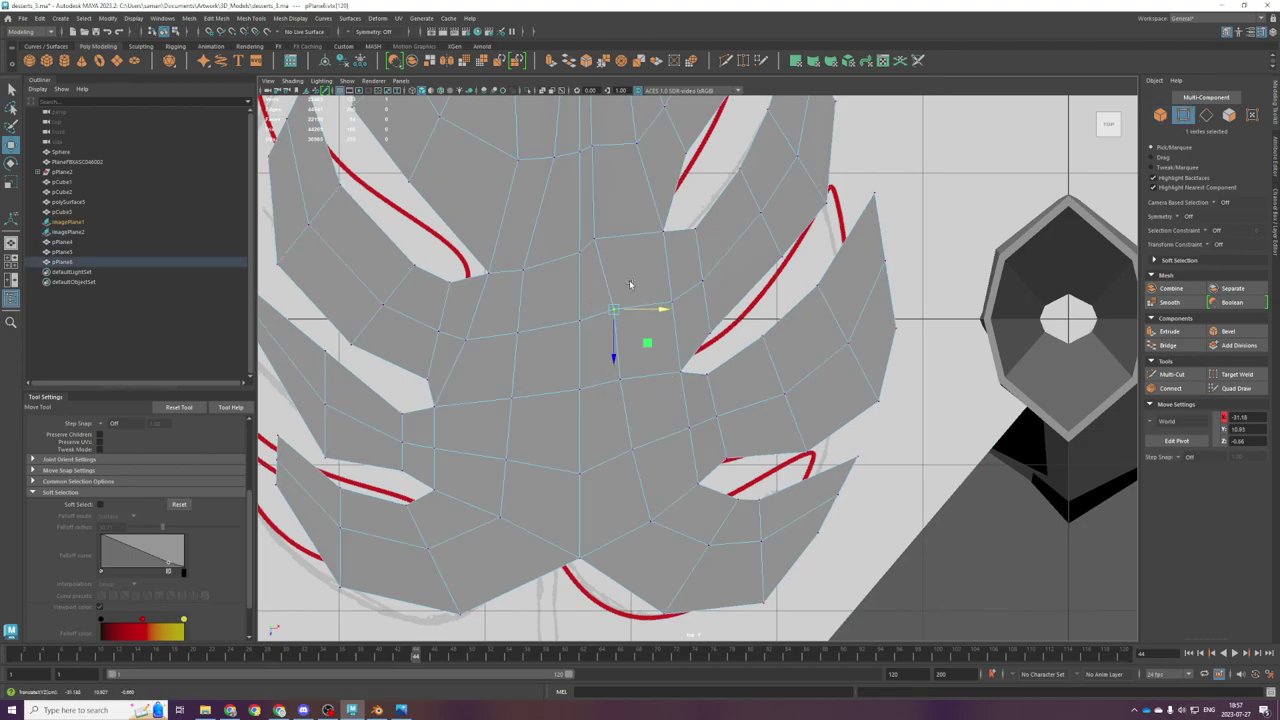
drag(605, 262, 606, 264)
scroll(640, 380, down, 3)
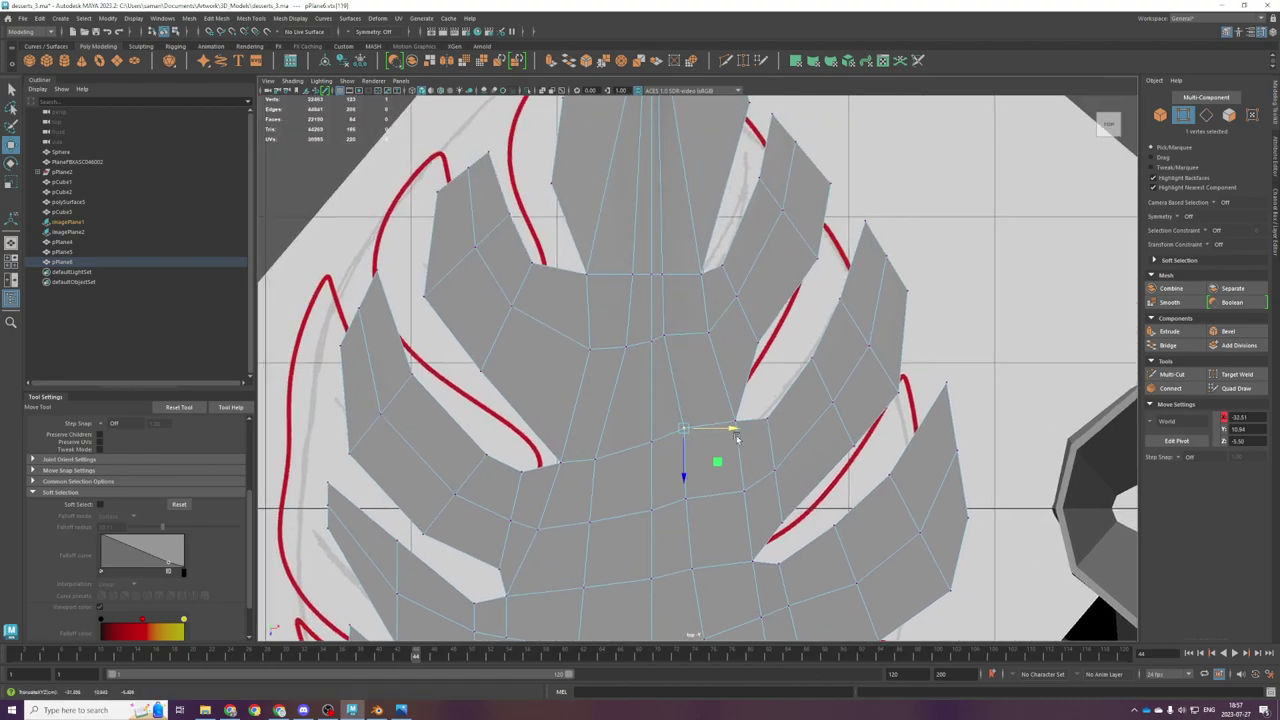
Step: Try deleting one of the edge lines beside the midrib
scroll(739, 443, down, 2)
mouse_move(739, 443)
right_down()
mouse_move(730, 425)
mouse_move(720, 437)
right_up()
right_drag(700, 525, 690, 515)
scroll(700, 271, up, 3)
scroll(712, 422, up, 3)
key(F9)
scroll(632, 288, down, 4)
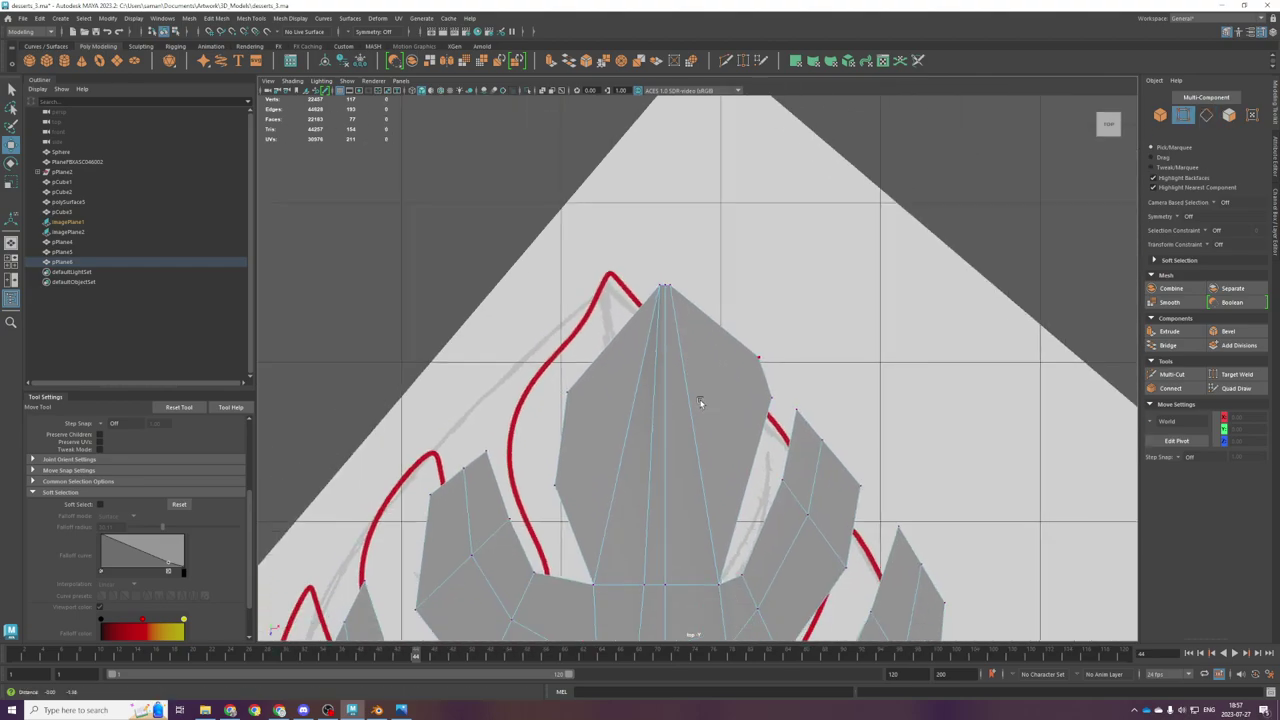
Step: Try the Multi-Cut tool on the short edge at the leaf's tip, and restore the deleted edge line
alt+middle_drag(700, 425, 711, 279)
shift+right_drag(706, 320, 649, 311)
key(q)
scroll(763, 418, down, 3)
alt+middle_drag(762, 420, 585, 405)
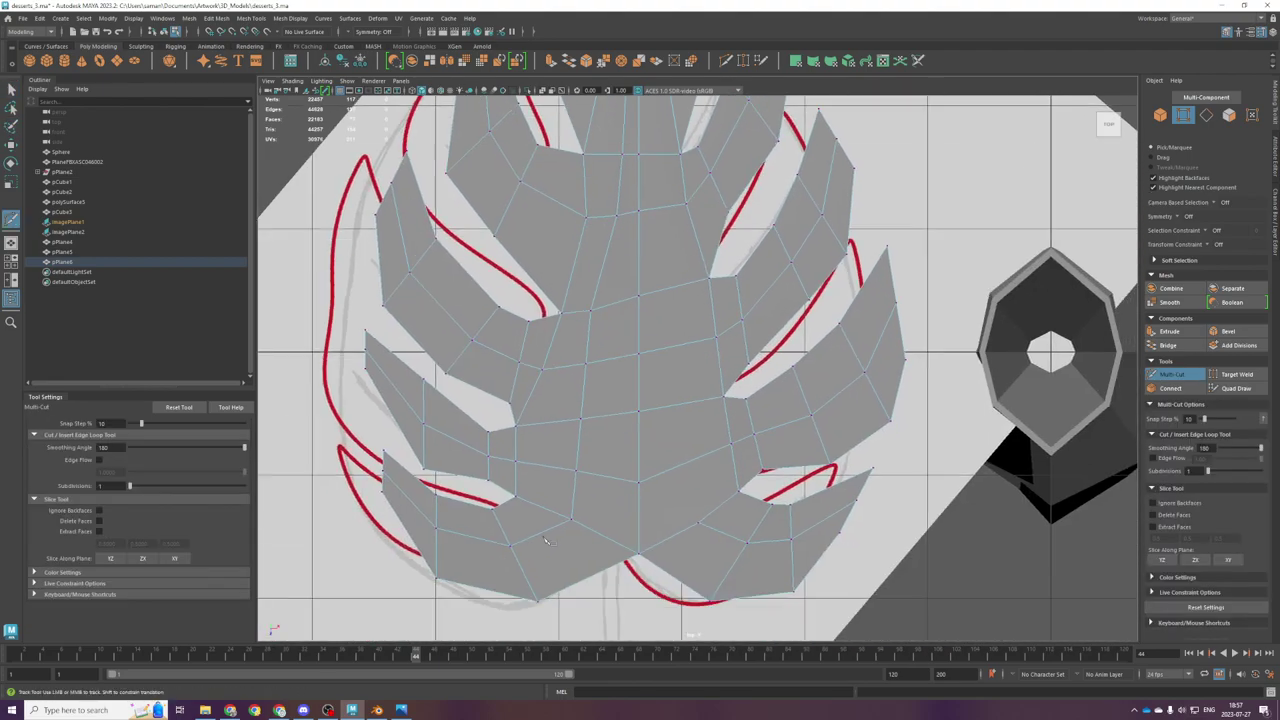
scroll(705, 390, up, 8)
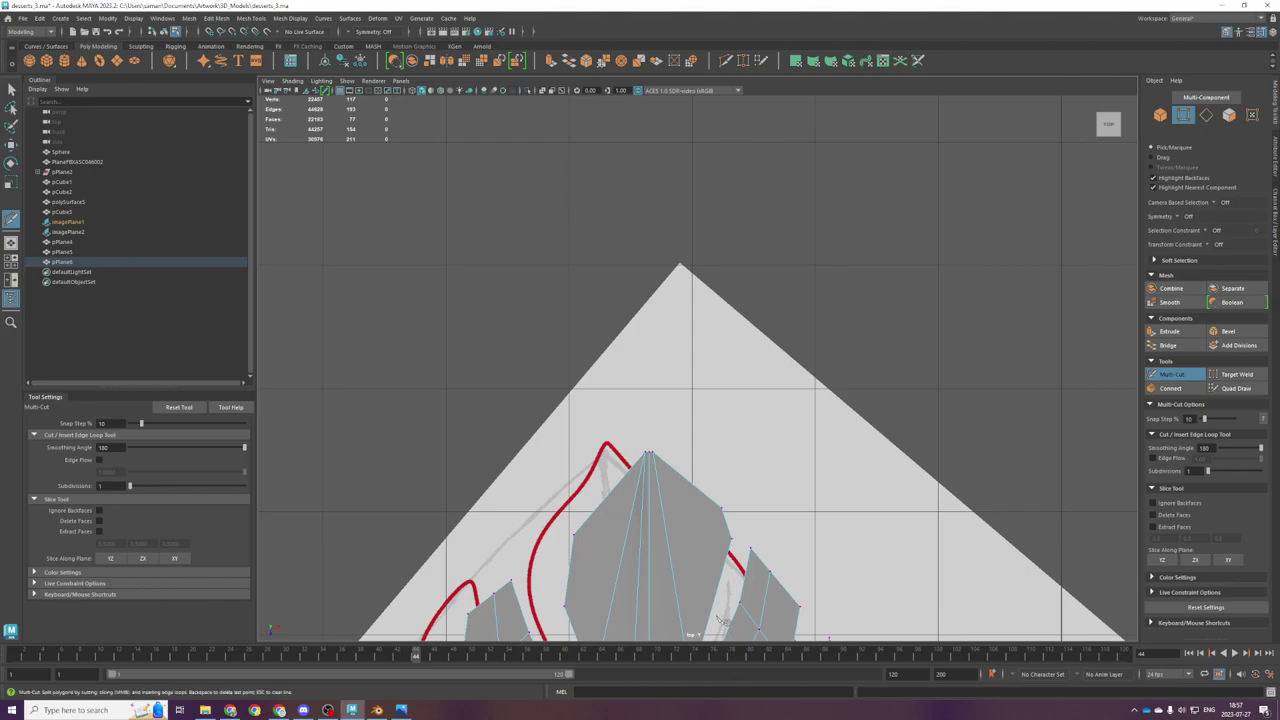
scroll(705, 388, up, 3)
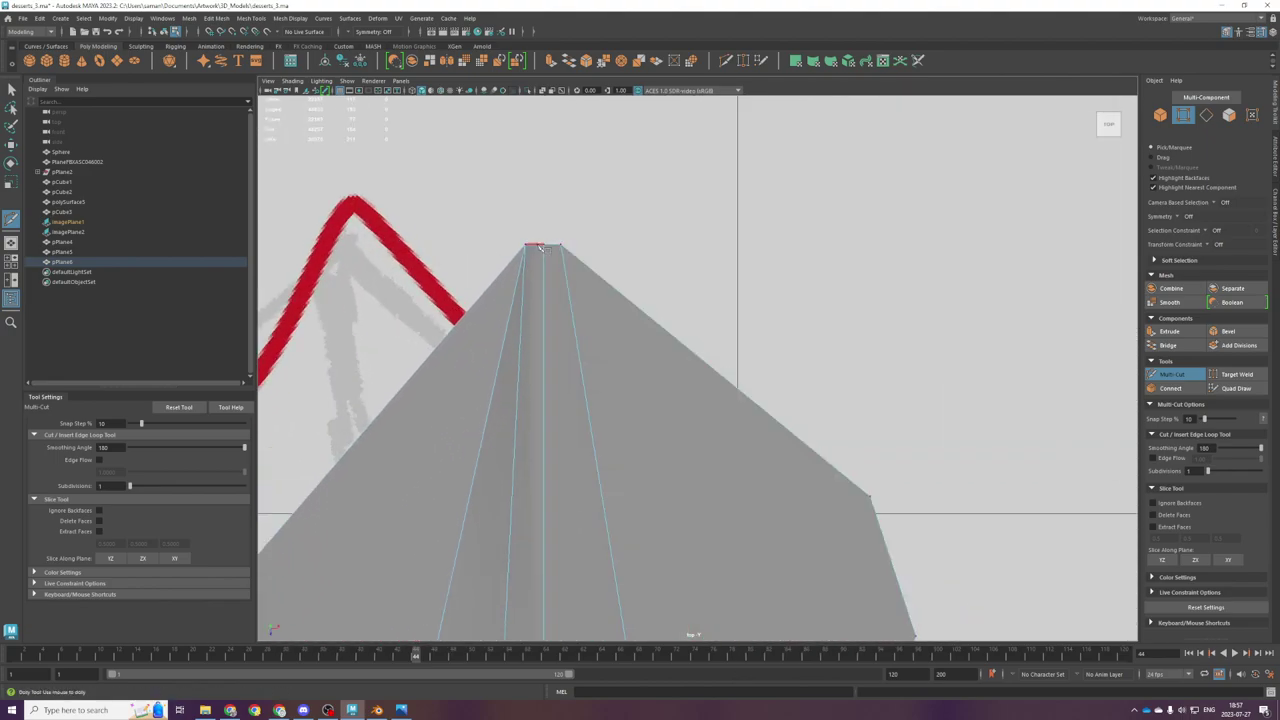
key(q)
scroll(604, 372, down, 10)
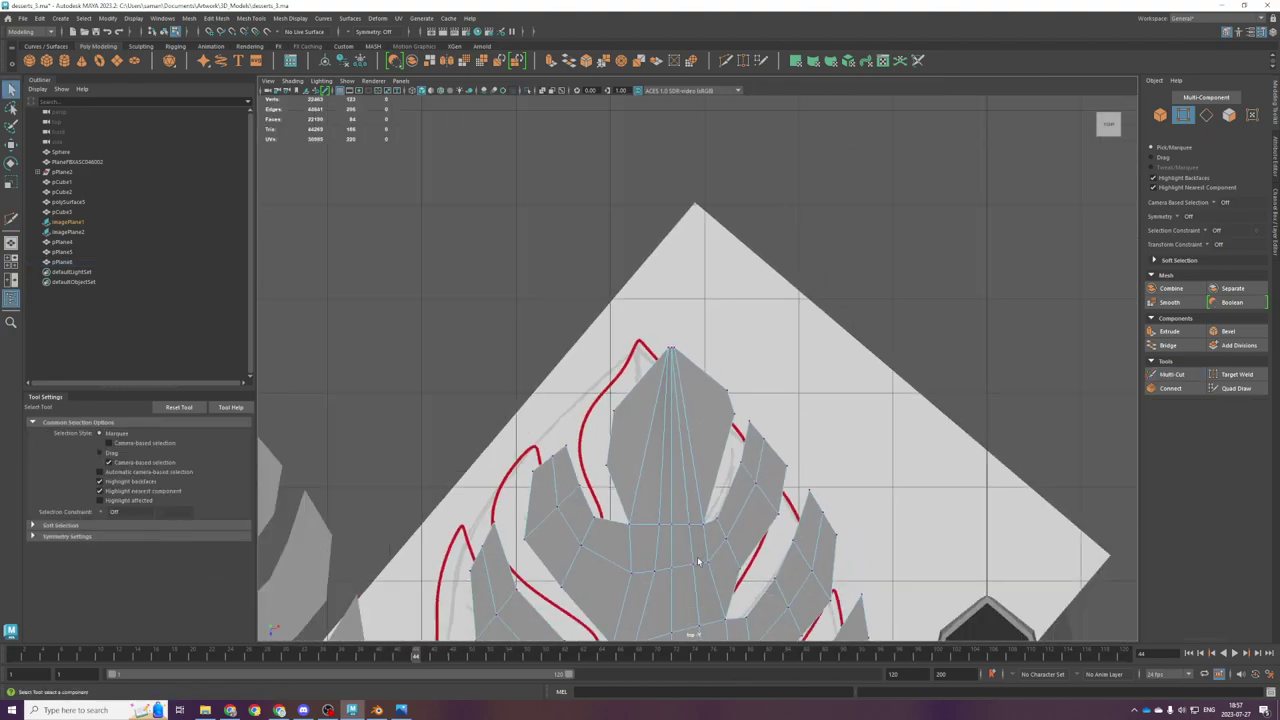
Step: Try deleting the edge line left of the midrib, and save the scene
scroll(787, 531, down, 1)
alt+middle_drag(784, 502, 783, 447)
alt+middle_drag(659, 483, 657, 414)
right_drag(657, 416, 658, 375)
click(673, 267)
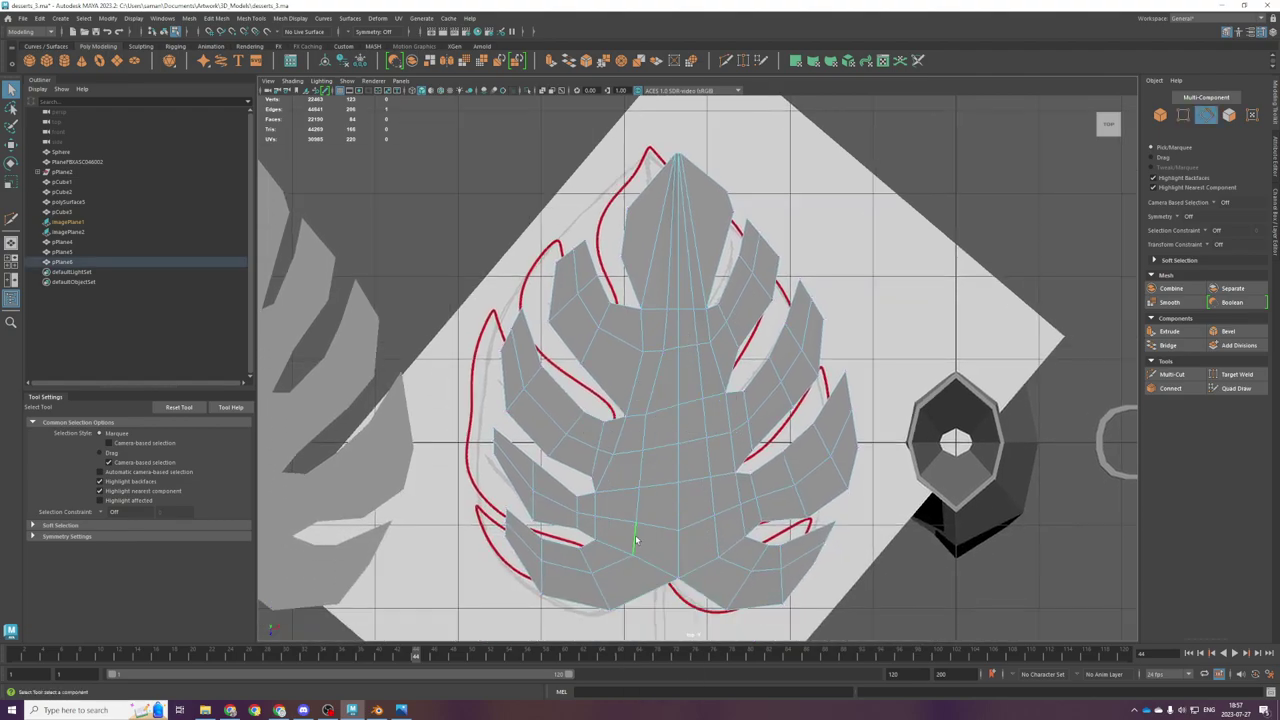
shift+right_drag(652, 497, 608, 513)
key(ctrl+s)
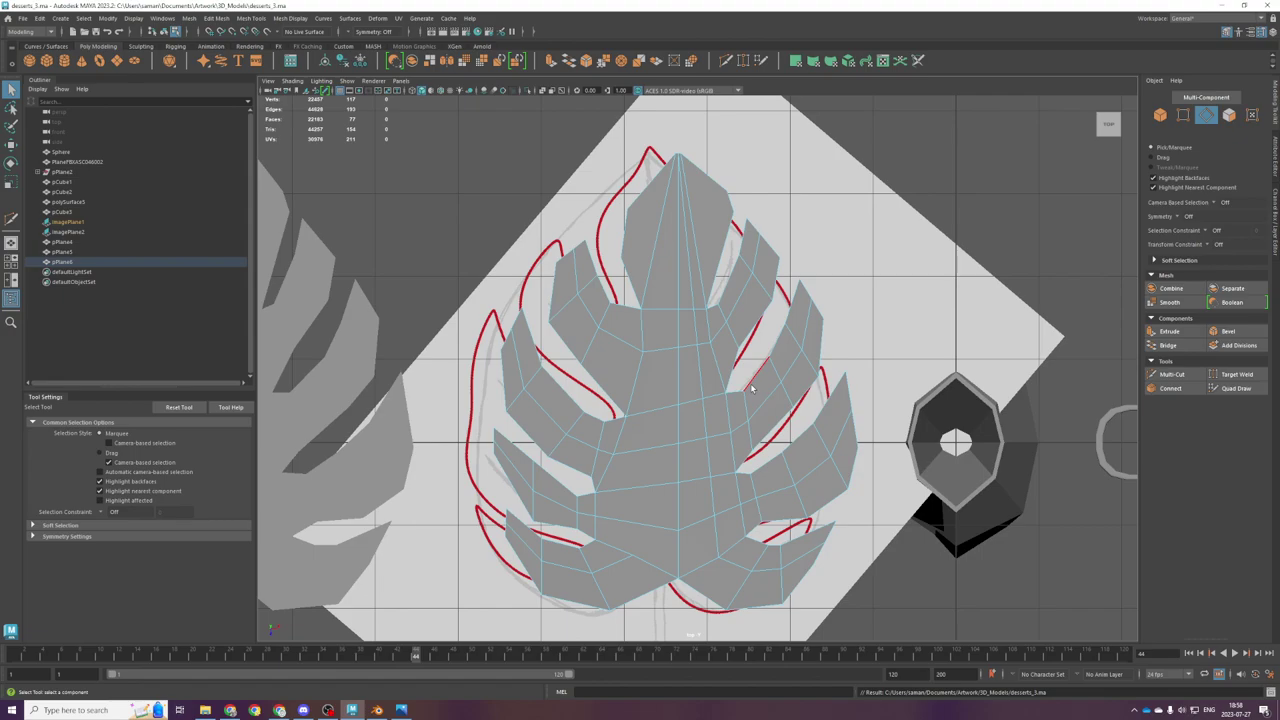
Step: Try preparing a new Multi-Cut edge line from the leaf's tip, and undo the deletion of the left edge line
scroll(608, 331, up, 1)
scroll(700, 342, down, 2)
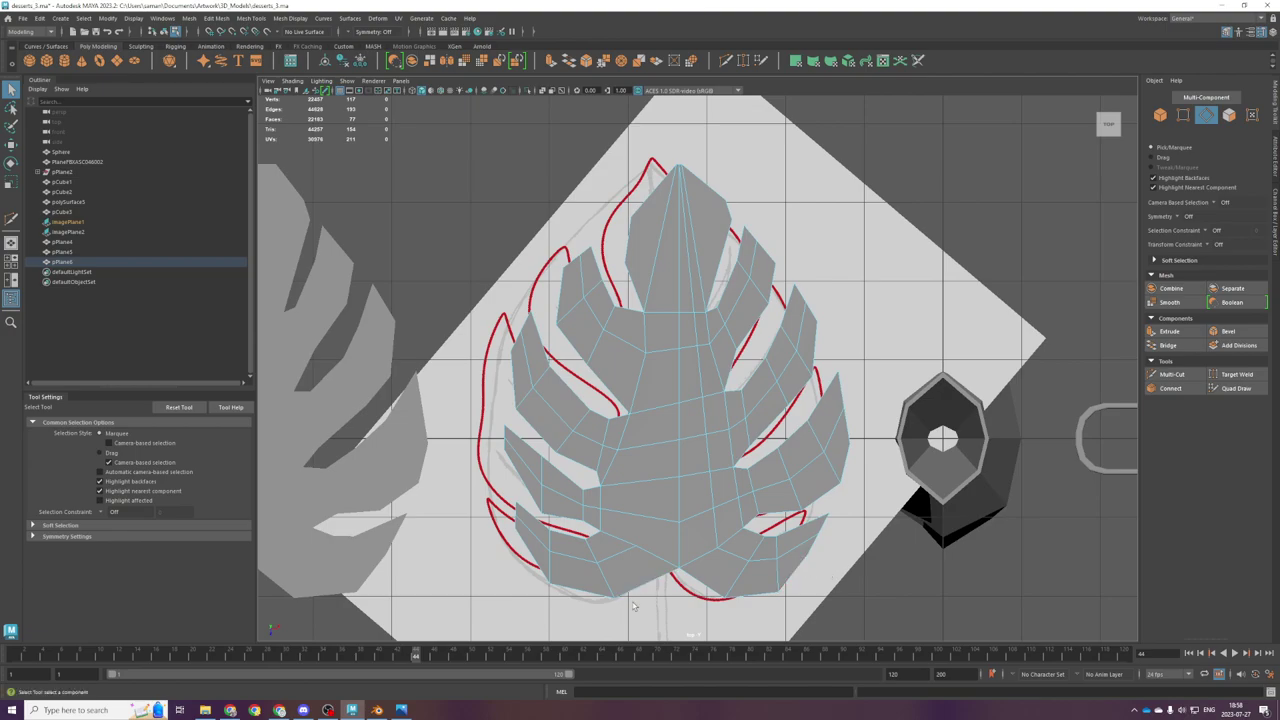
alt+drag(637, 298, 840, 406)
shift+right_drag(731, 305, 613, 308)
scroll(683, 190, up, 4)
alt+middle_drag(683, 200, 715, 480)
scroll(715, 465, up, 5)
click(714, 335)
scroll(833, 443, down, 3)
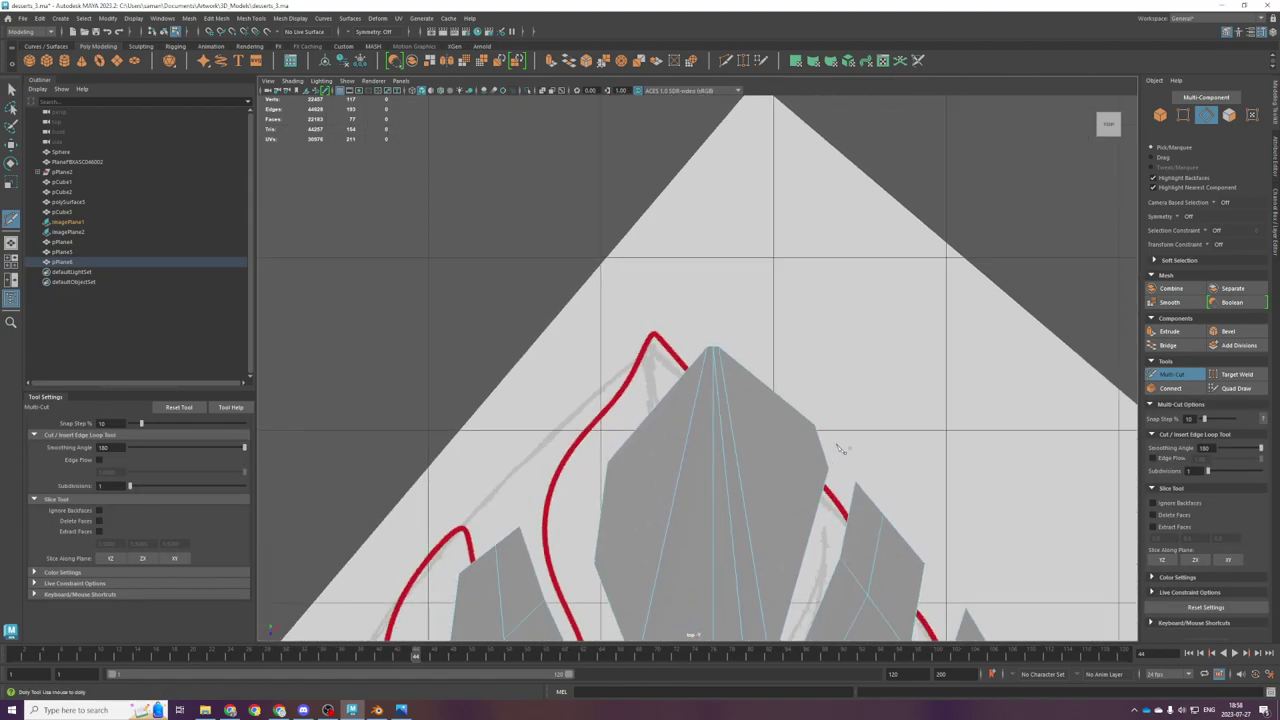
scroll(731, 474, up, 3)
key(ctrl+z)
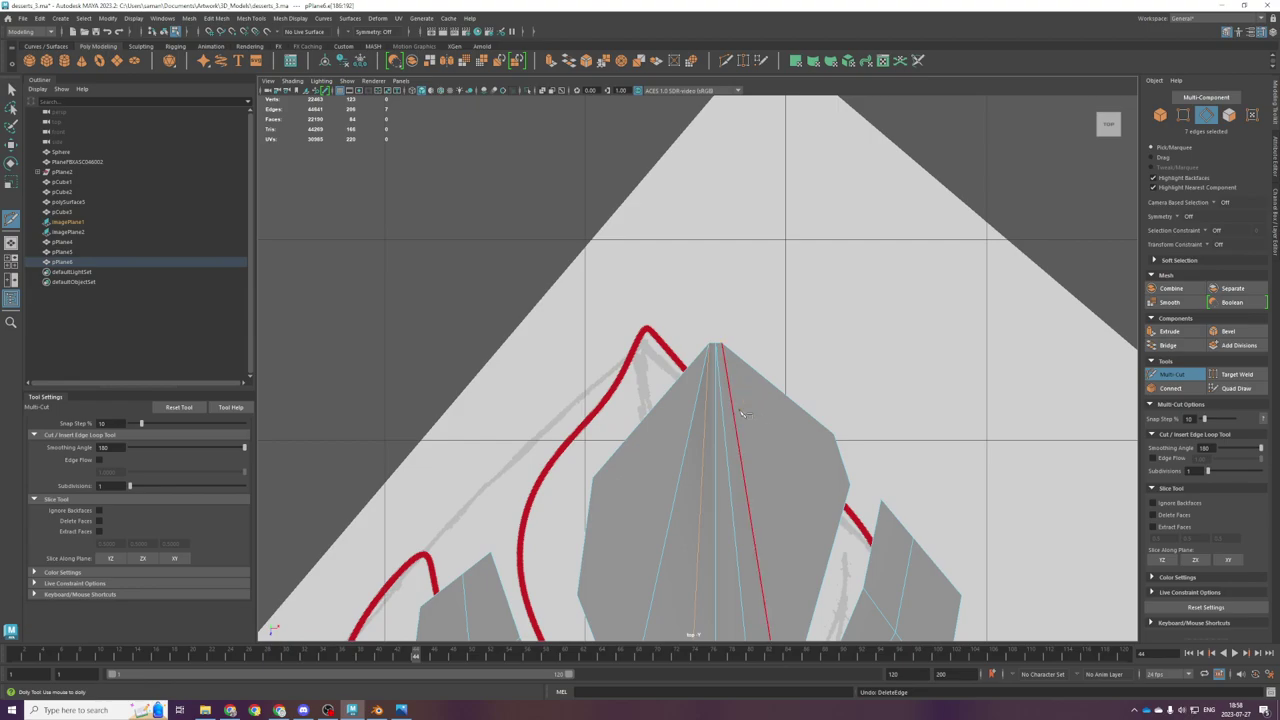
Step: Delete the uneven edge lines on both sides of the leaf's midrib
key(q)
right_drag(715, 414, 717, 386)
double_click(723, 416)
scroll(752, 490, down, 8)
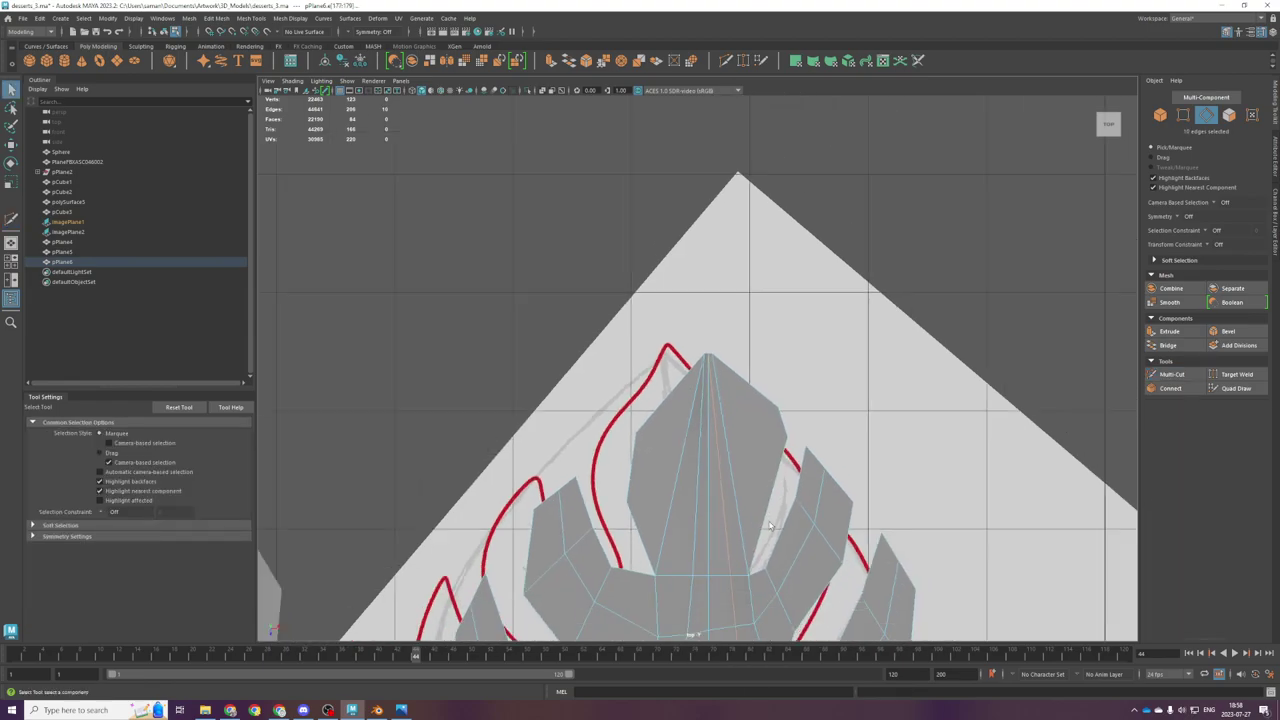
alt+middle_drag(769, 597, 684, 517)
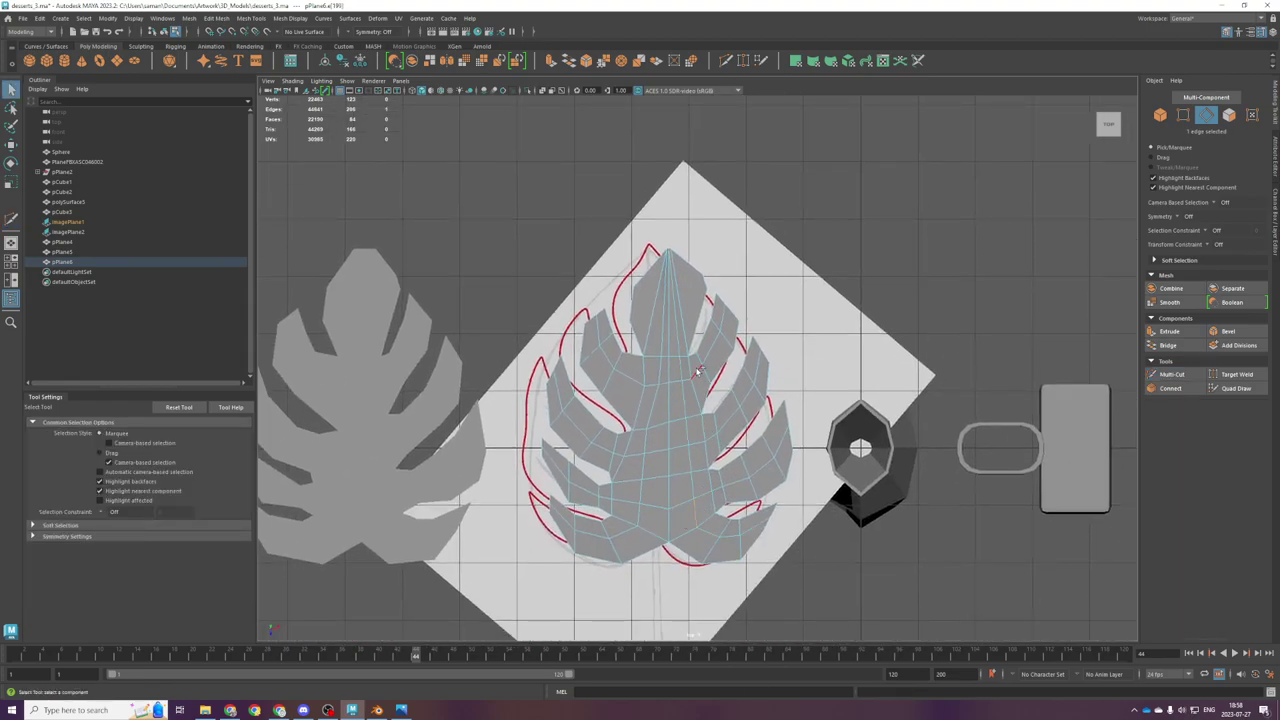
double_click(681, 341)
shift+right_drag(681, 346, 654, 357)
click(650, 357)
shift+right_drag(635, 514, 573, 537)
scroll(726, 421, up, 1)
Step: Cut new edge lines on both sides of the midrib with Multi-Cut, running between the leaf's base and tip
shift+right_drag(690, 405, 684, 360)
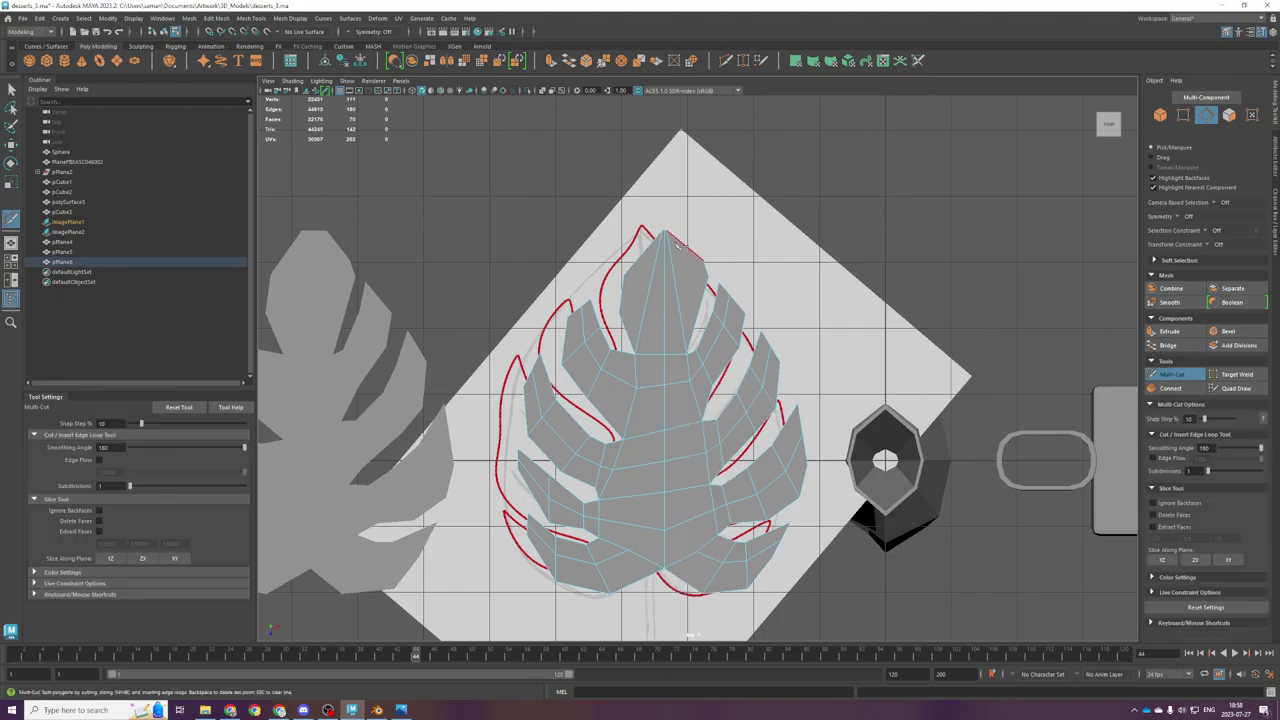
click(628, 551)
key(Return)
click(697, 552)
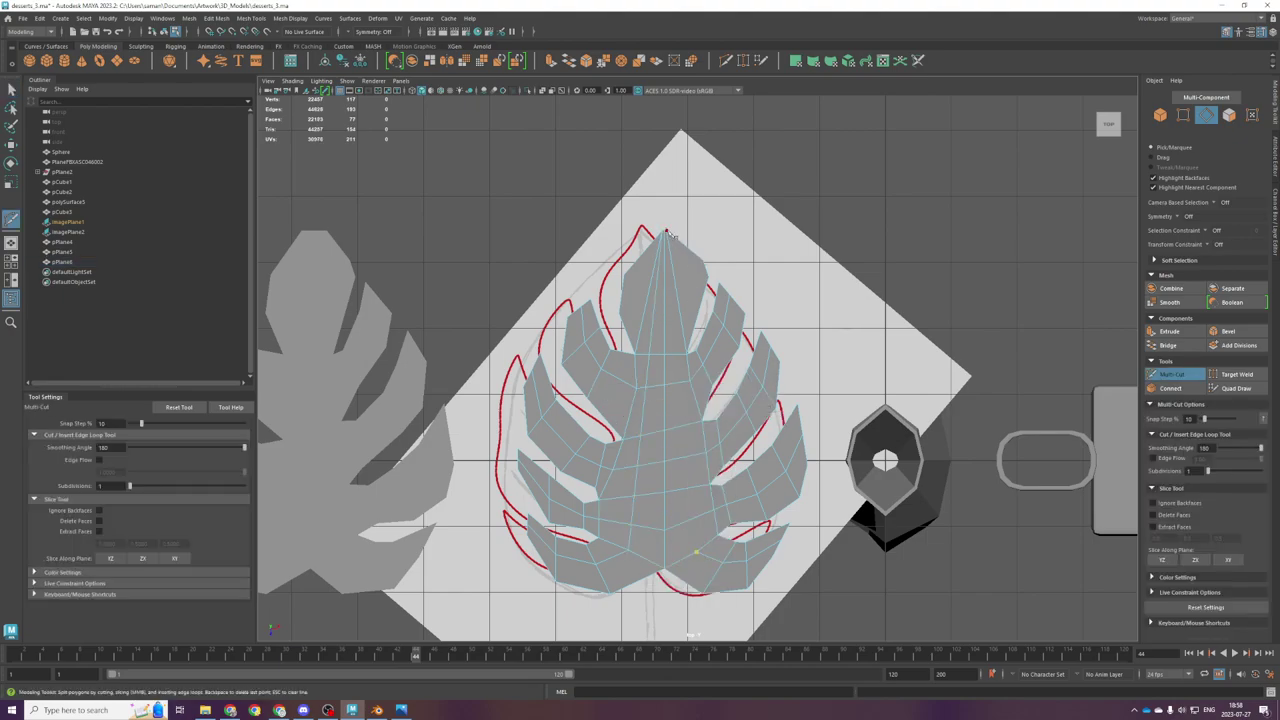
alt+right_drag(672, 236, 868, 418)
key(q)
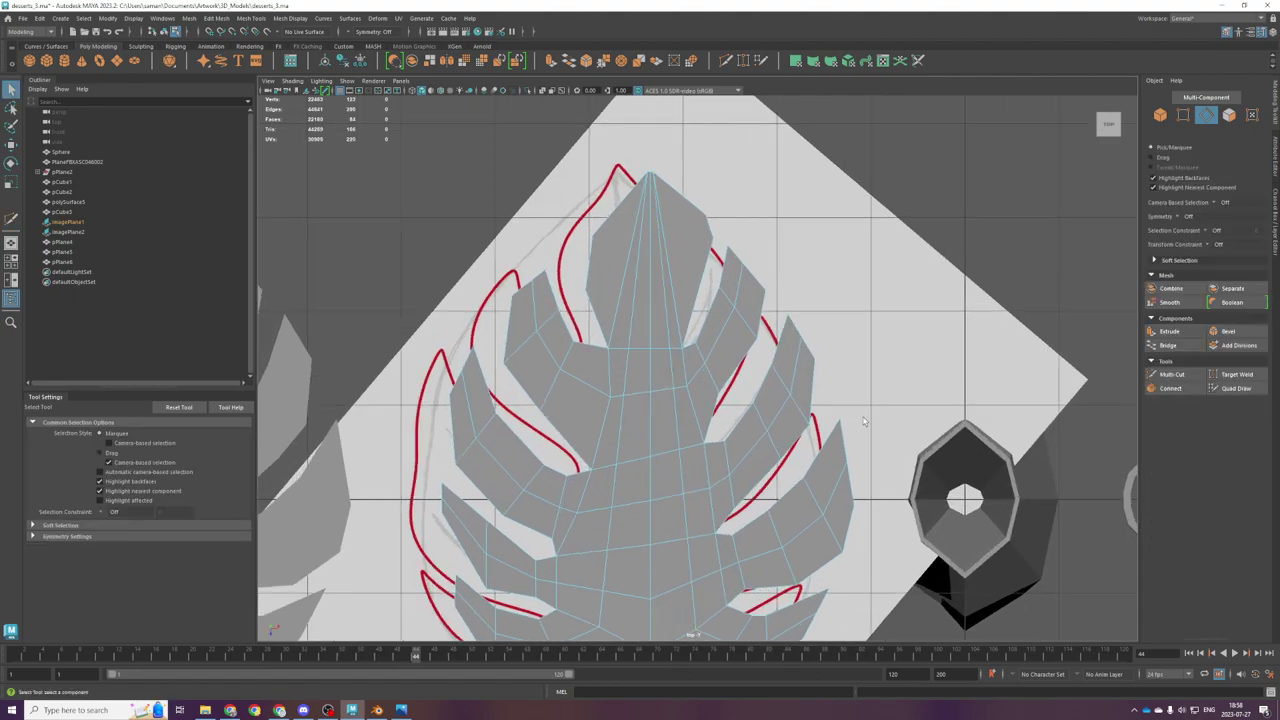
Step: Examine the spacing of the recut edge lines from the tip to the base of the leaf
scroll(666, 323, up, 1)
scroll(751, 508, up, 2)
alt+middle_drag(666, 300, 741, 439)
scroll(751, 508, down, 2)
scroll(740, 540, down, 2)
alt+middle_drag(740, 575, 728, 383)
scroll(728, 383, down, 1)
scroll(786, 356, down, 1)
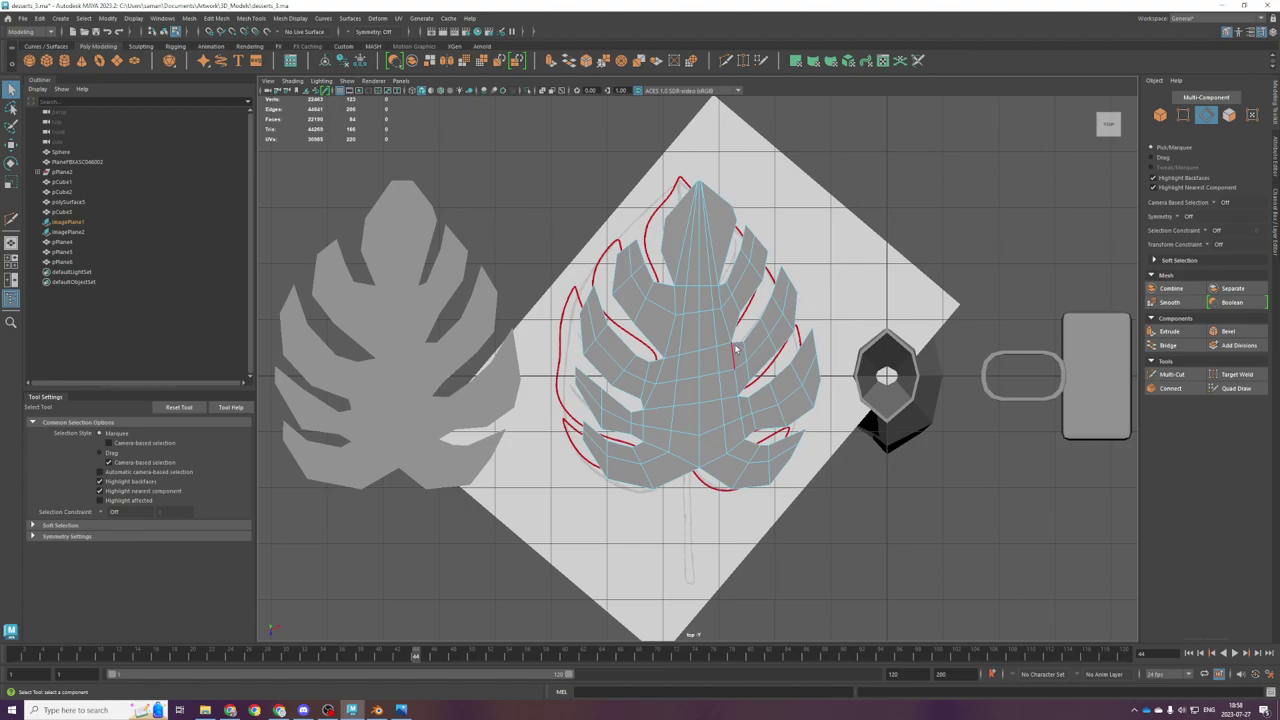
scroll(704, 337, up, 1)
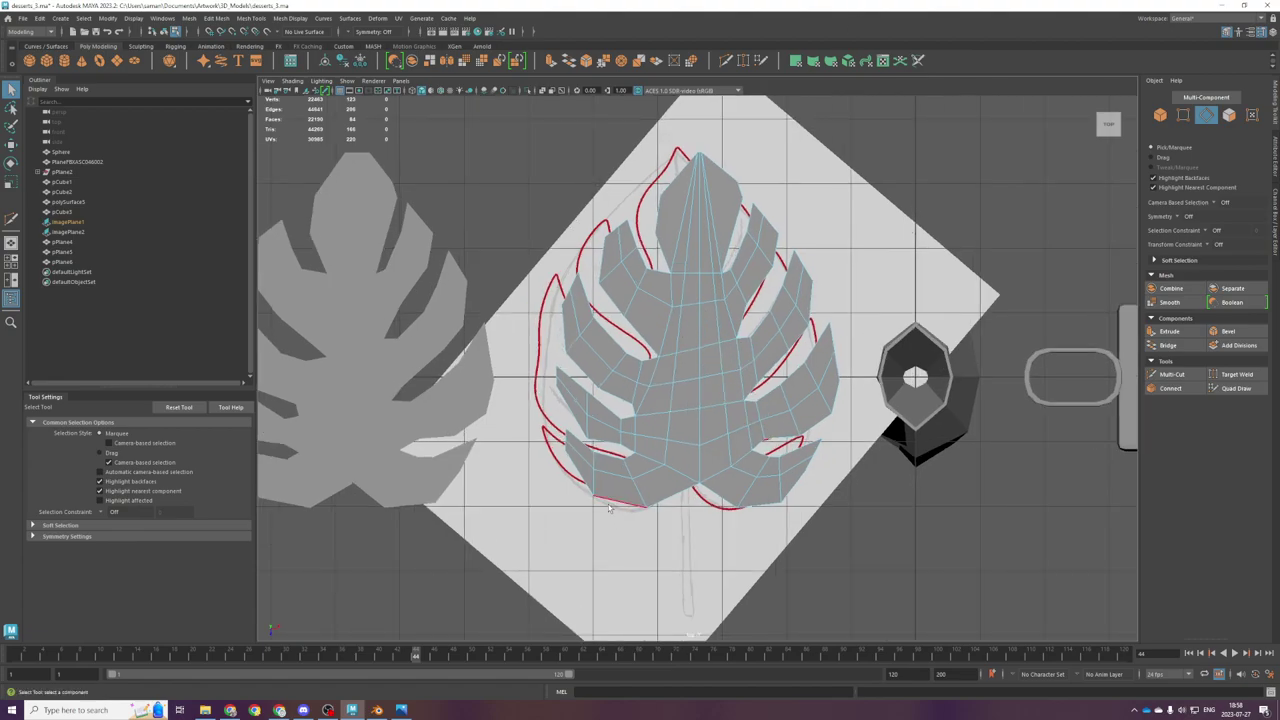
Step: Duplicate the whole leaf object and move the copy along X, well away to the left of the other leaf
right_click(690, 350)
click(721, 394)
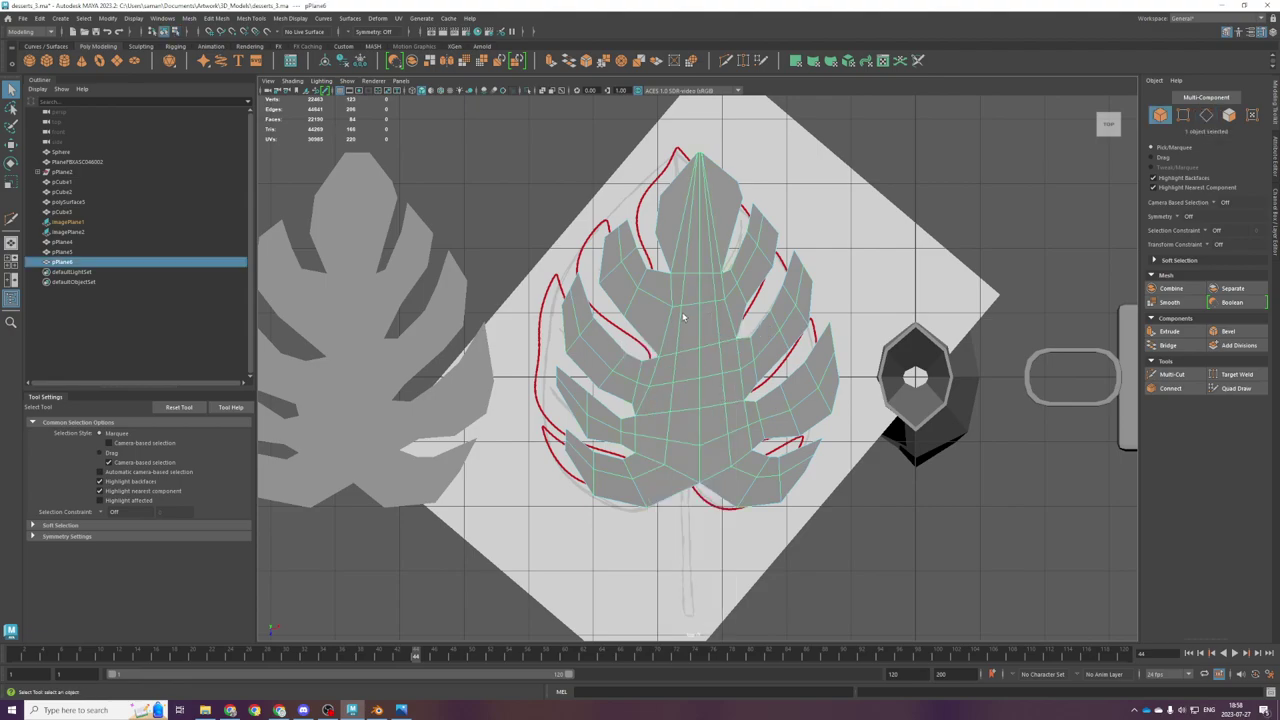
scroll(734, 332, down, 3)
key(ctrl+d)
key(w)
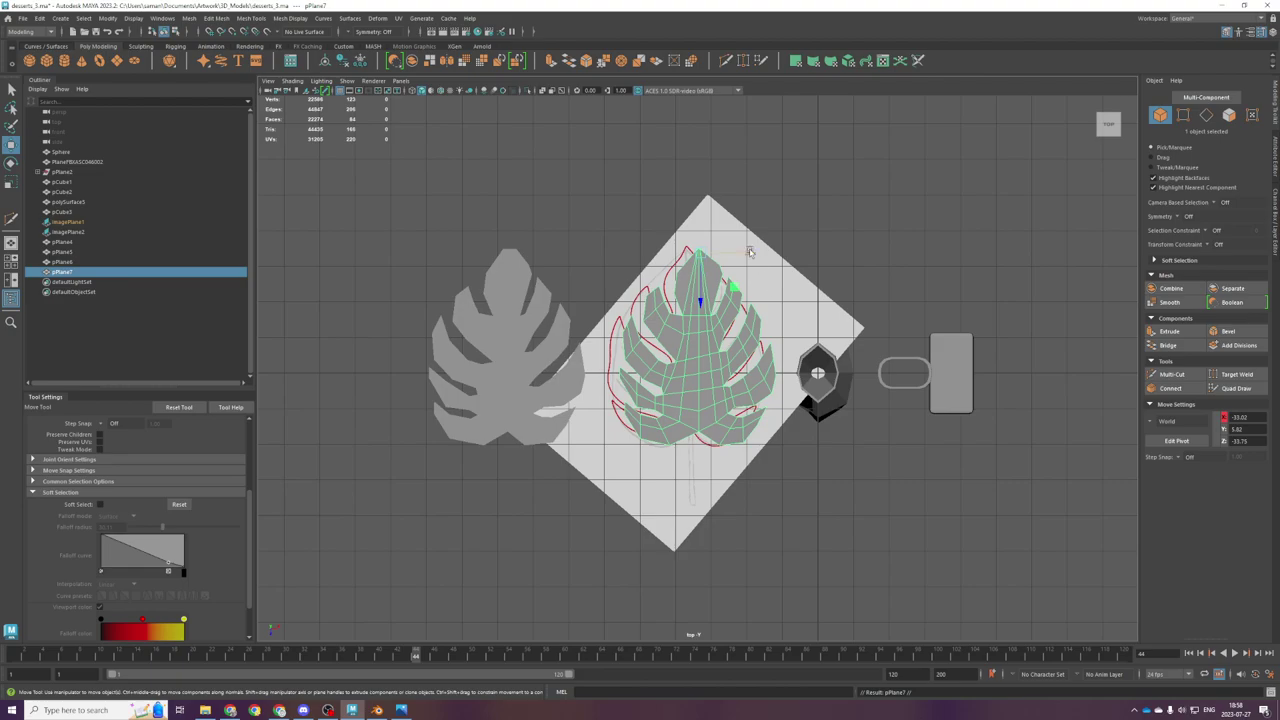
drag(752, 252, 310, 252)
Step: Examine the original leaf's fold in the perspective view, selecting edges along its midrib
click(748, 383)
key(space)
key(space)
alt+drag(704, 450, 708, 381)
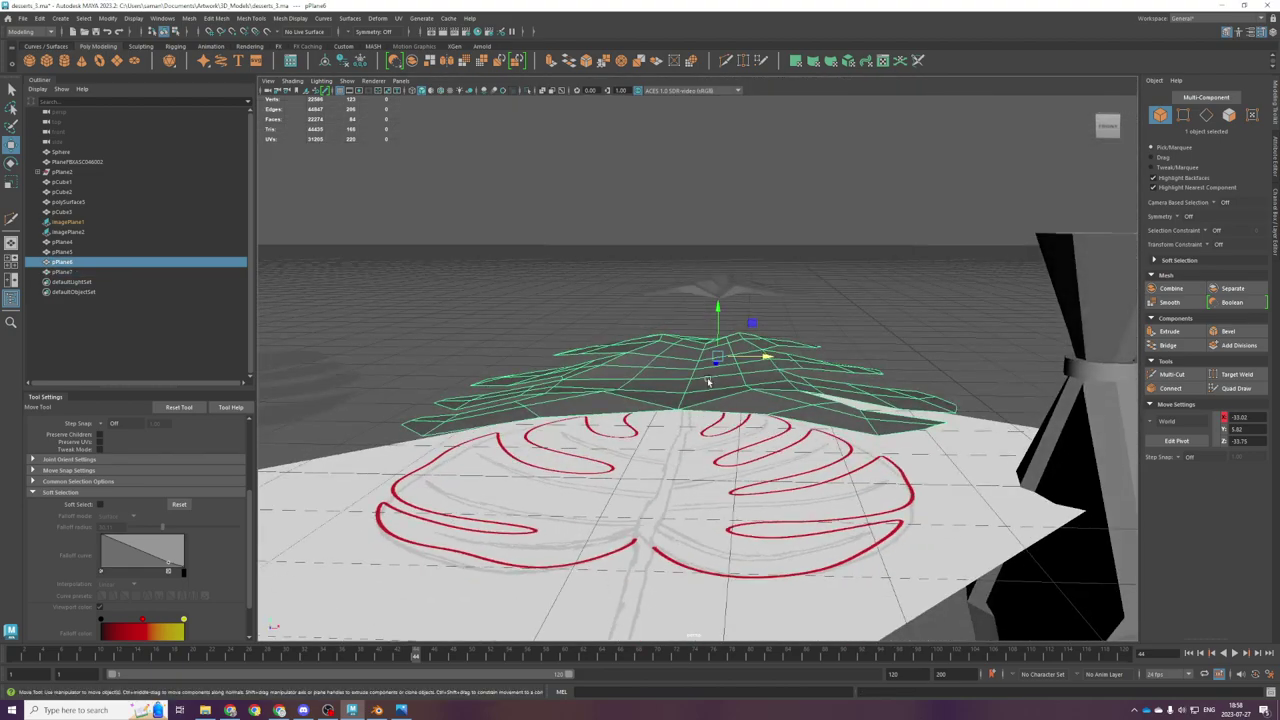
right_drag(708, 381, 708, 350)
click(685, 402)
scroll(708, 380, up, 5)
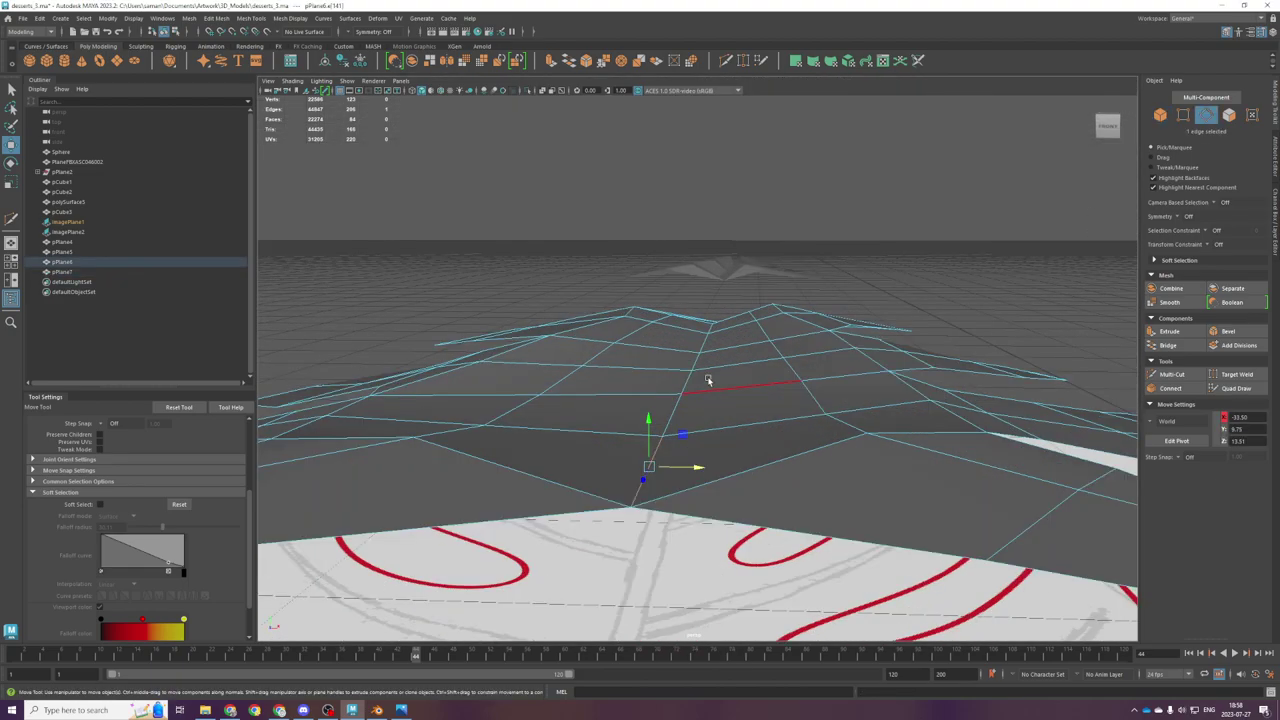
alt+drag(708, 380, 711, 445)
scroll(738, 300, down, 3)
alt+drag(740, 303, 734, 272)
shift+double_click(711, 318)
alt+drag(720, 404, 690, 400)
key(F8)
alt+drag(747, 333, 742, 392)
alt+drag(745, 441, 788, 309)
Step: Try making another in-place duplicate of the leaf, and delete that copy
key(space)
key(space)
key(ctrl+d)
key(space)
key(space)
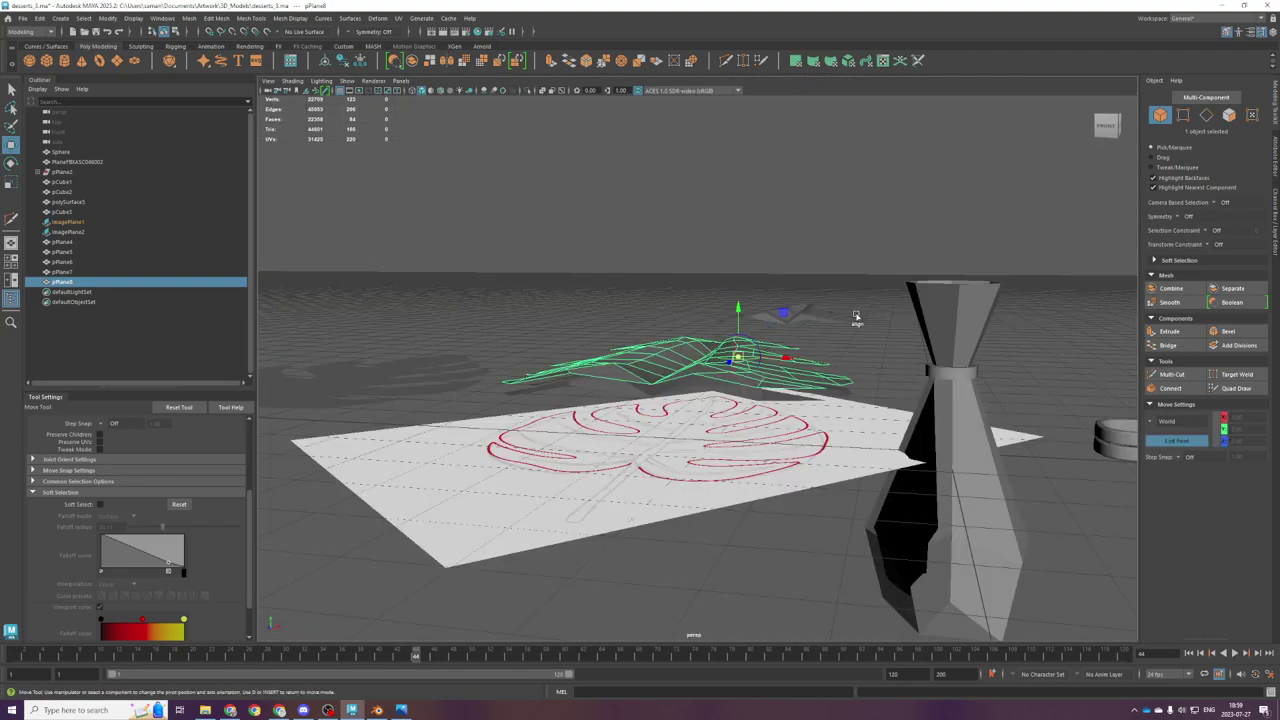
key(q)
key(Delete)
Step: Try thickening the leaf by extruding all its faces and moving them slightly upward
click(754, 363)
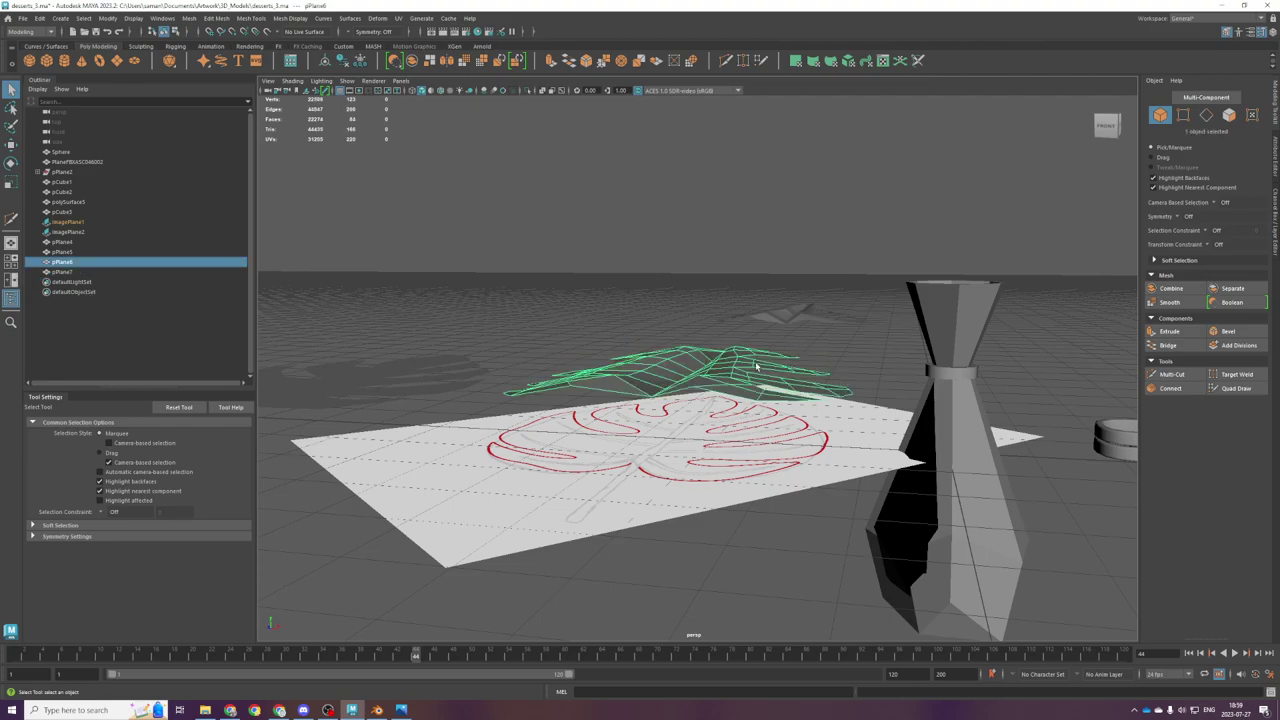
alt+drag(754, 361, 740, 371)
mouse_move(740, 371)
right_down()
mouse_move(743, 388)
mouse_move(768, 352)
mouse_move(735, 391)
right_up()
drag(434, 267, 893, 565)
key(ctrl+e)
key(w)
drag(699, 324, 698, 308)
right_drag(712, 312, 785, 303)
Step: Try smoothing and scaling the thickened leaf, checking it from several angles
key(q)
click(836, 274)
alt+drag(836, 274, 831, 421)
click(746, 434)
key(r)
drag(664, 271, 660, 262)
click(791, 176)
alt+drag(791, 176, 779, 437)
click(697, 401)
key(alt+Tab)
key(alt+Tab)
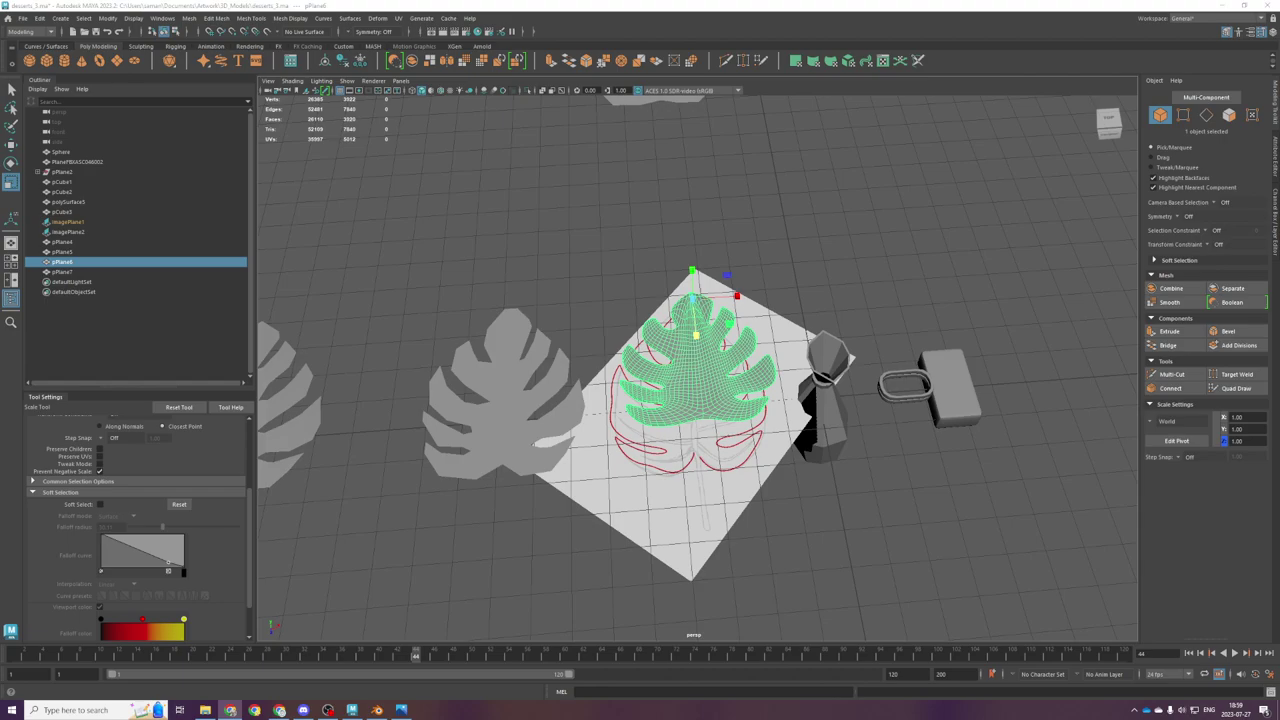
Step: Undo the leaf's smoothing, scaling and face extrusion
click(755, 411)
key(ctrl+z)
key(ctrl+z)
key(ctrl+z)
key(ctrl+z)
key(ctrl+z)
key(ctrl+z)
key(ctrl+z)
key(ctrl+z)
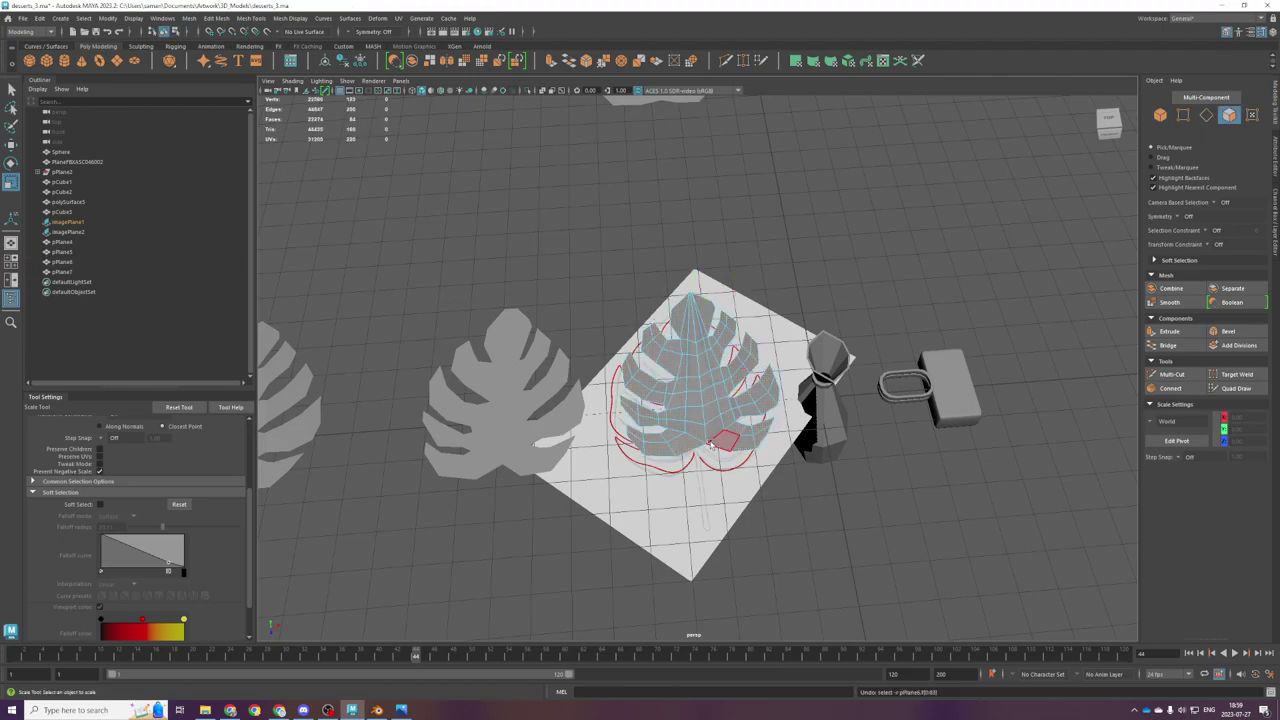
Step: Show the leaf in the top view and switch it to vertex selection
scroll(660, 400, up, 3)
scroll(690, 400, down, 5)
key(space)
key(space)
scroll(584, 311, up, 3)
alt+middle_drag(586, 311, 584, 361)
right_drag(631, 358, 597, 289)
scroll(622, 315, up, 3)
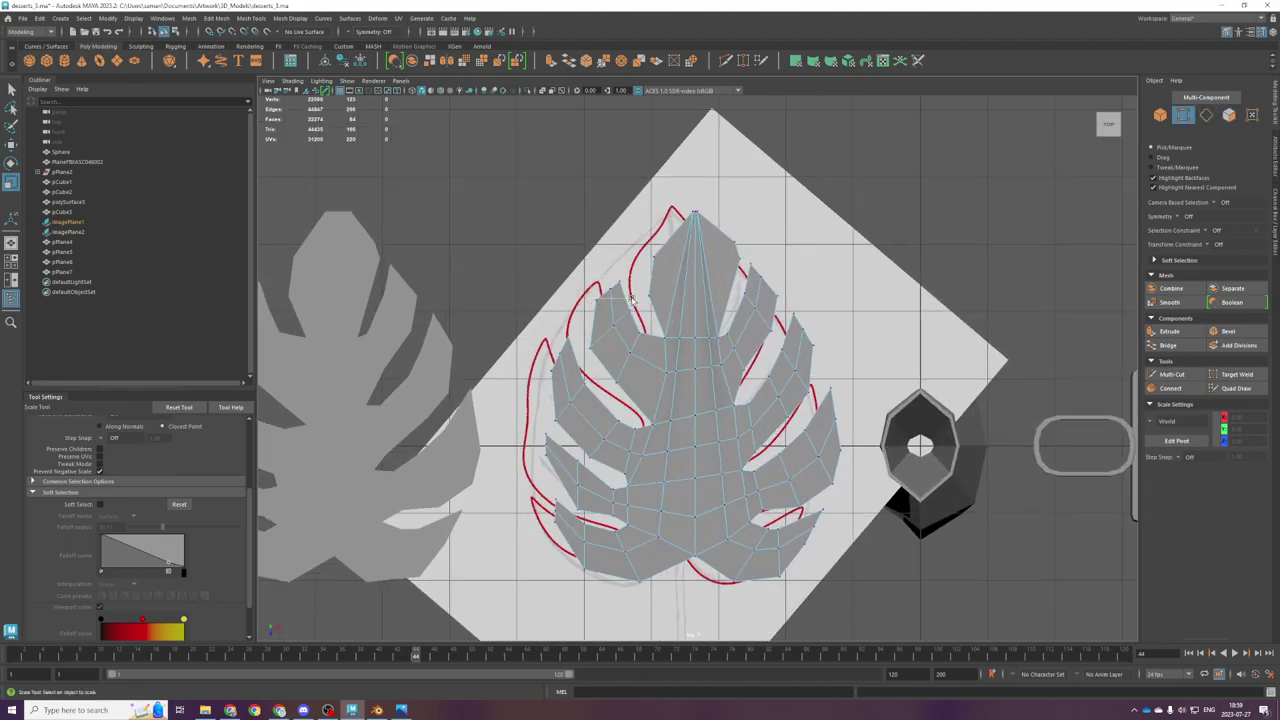
Step: Try shifting the outer vertices of the left-hand lobes together toward the midrib
drag(631, 299, 632, 300)
shift+drag(526, 334, 578, 386)
shift+drag(530, 424, 549, 475)
shift+drag(547, 490, 568, 544)
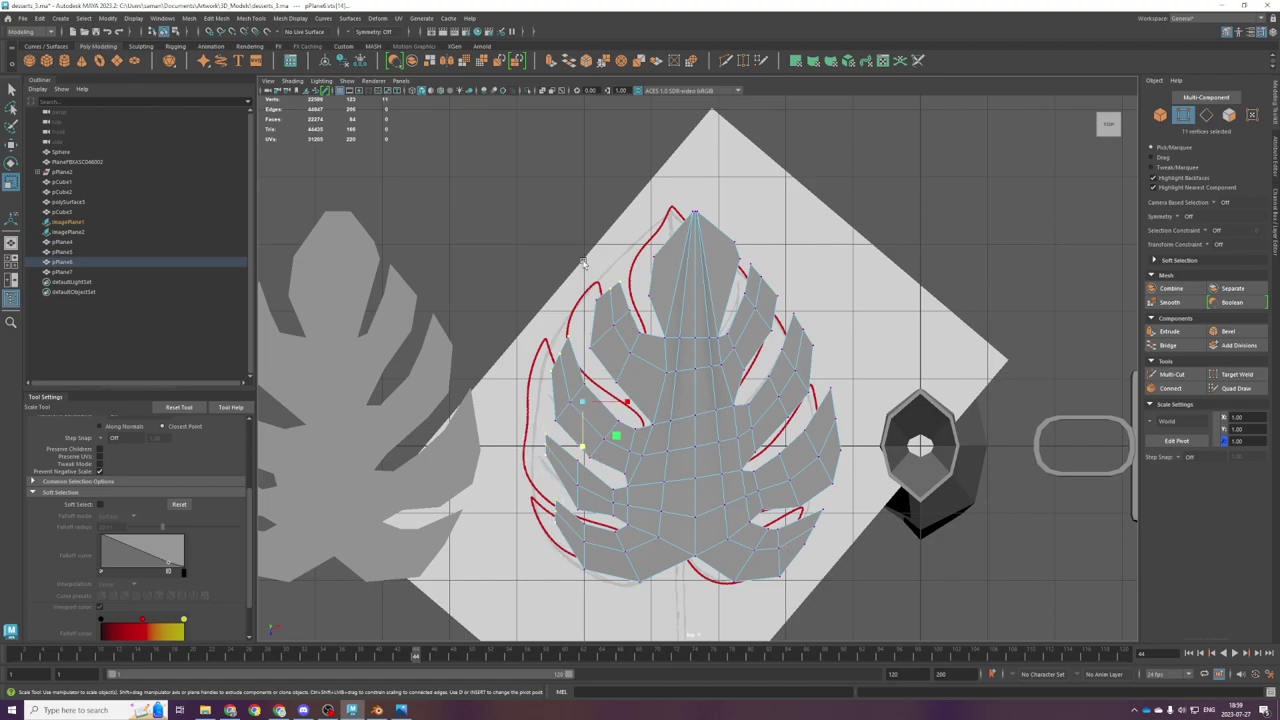
key(w)
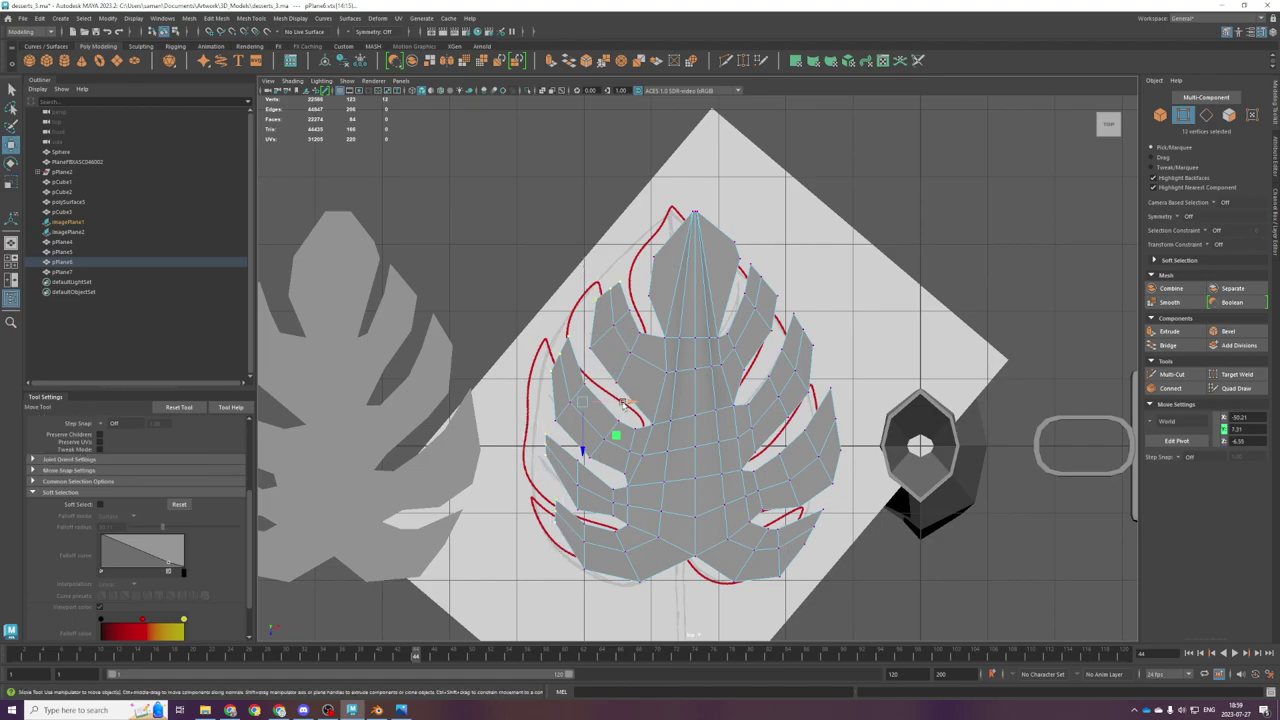
drag(622, 402, 636, 403)
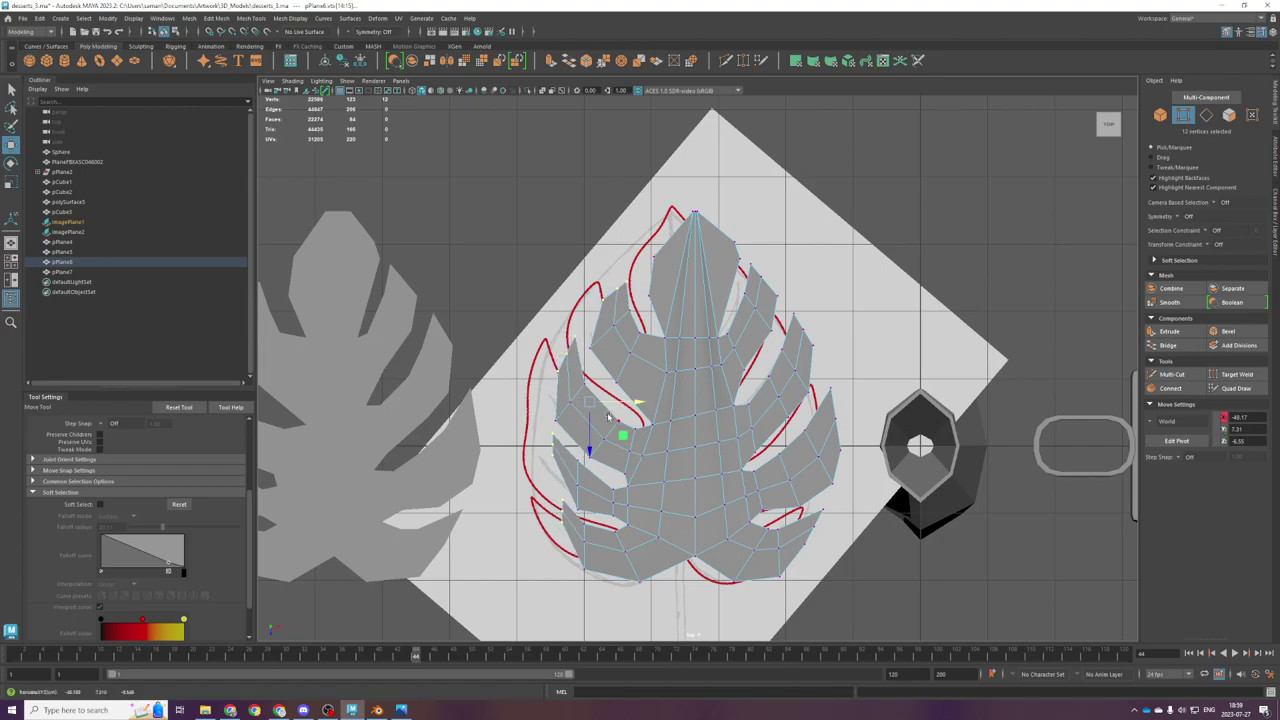
scroll(612, 414, up, 2)
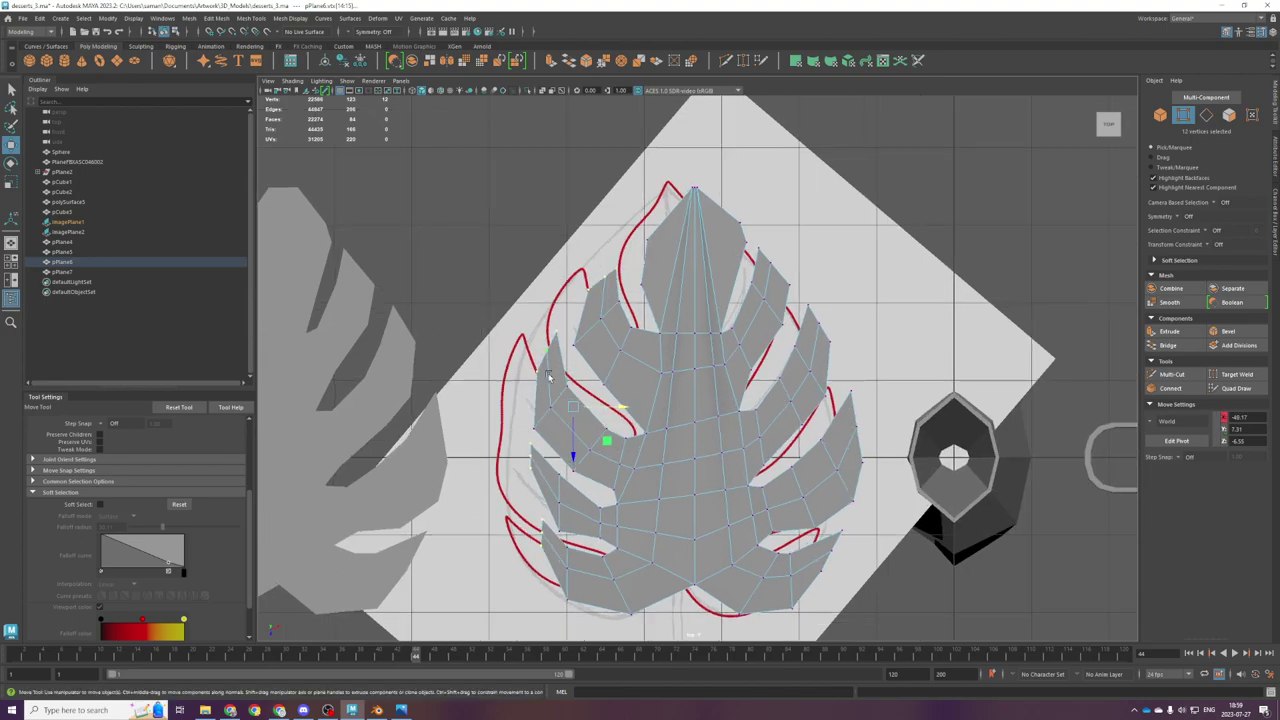
middle_drag(555, 392, 545, 400)
Step: Reshape the second lobe from the top on the leaf's left side by repositioning its tip and outer vertices
drag(512, 314, 567, 396)
drag(566, 443, 531, 376)
drag(589, 408, 593, 451)
drag(516, 340, 556, 388)
drag(541, 310, 584, 373)
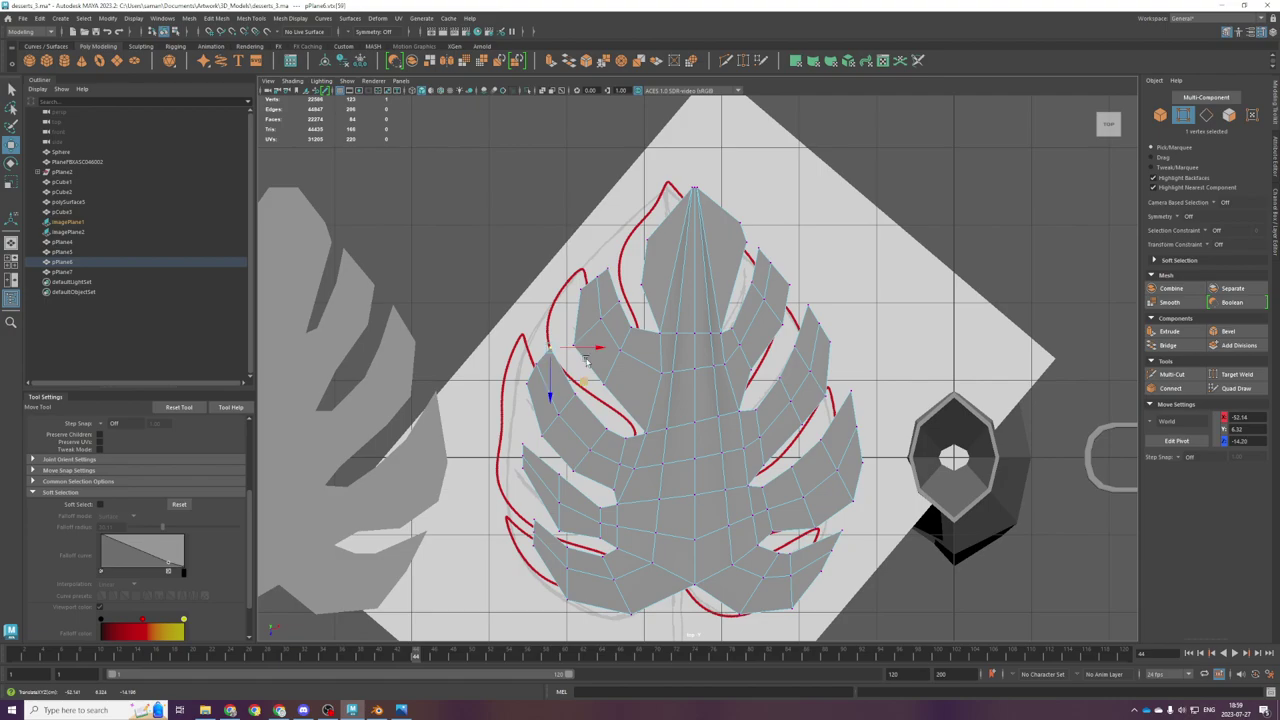
Step: Adjust the tip, edge and inner vertices of the uppermost left lobe to even out its shape
click(595, 272)
click(575, 345)
shift+click(597, 315)
shift+click(618, 302)
drag(629, 357, 676, 364)
click(622, 349)
middle_drag(655, 381, 640, 426)
click(604, 384)
Step: Move the outer vertices of the third left lobe inward and down toward the leaf's base
drag(512, 435, 537, 500)
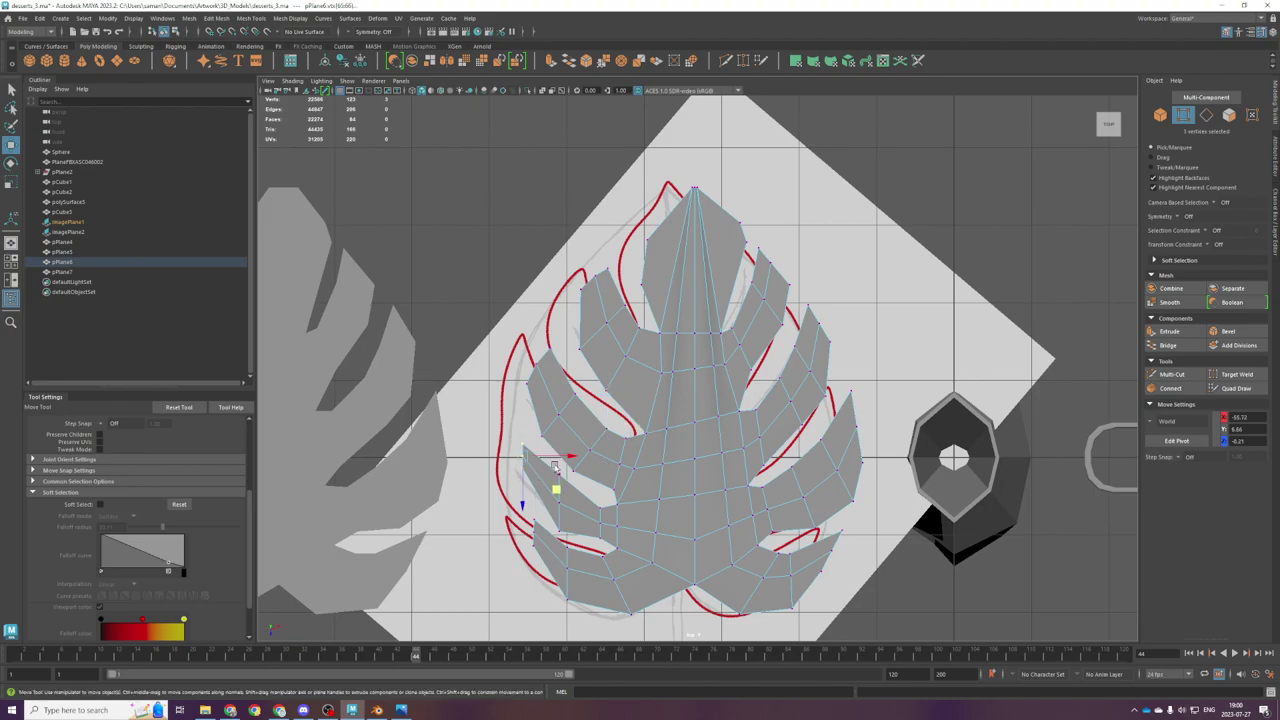
middle_drag(537, 484, 560, 499)
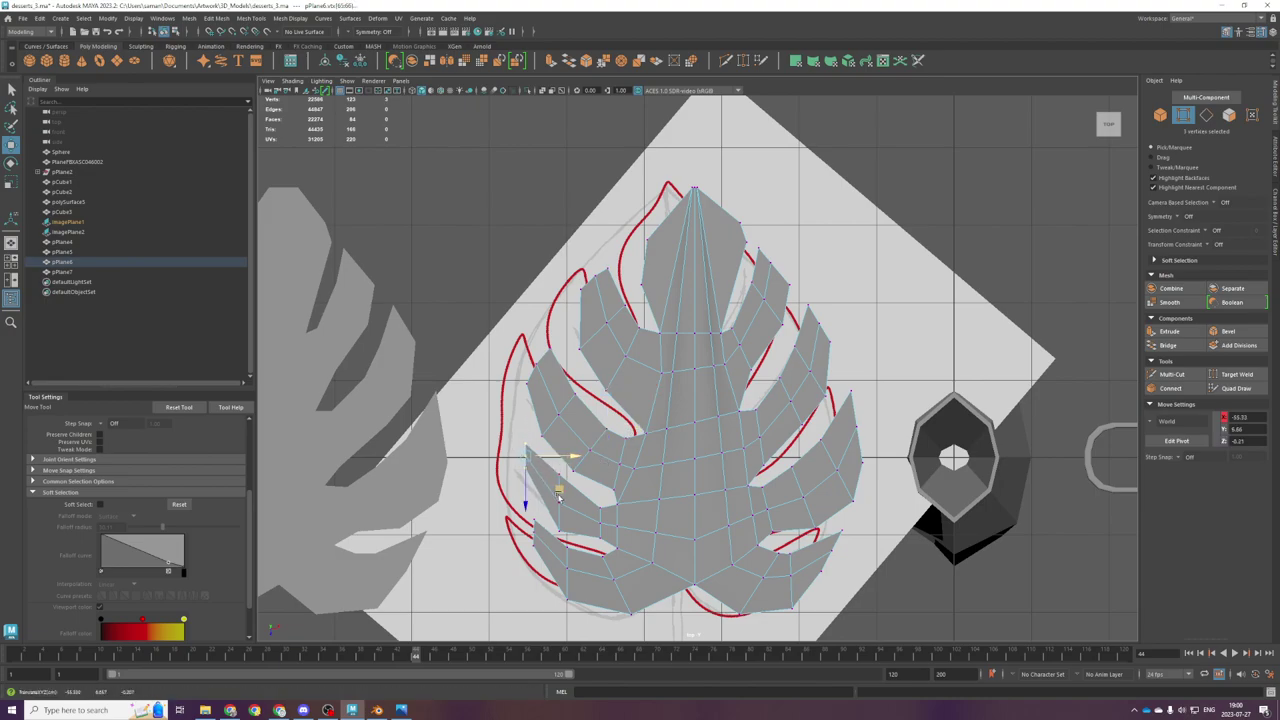
drag(524, 511, 525, 521)
drag(577, 467, 584, 468)
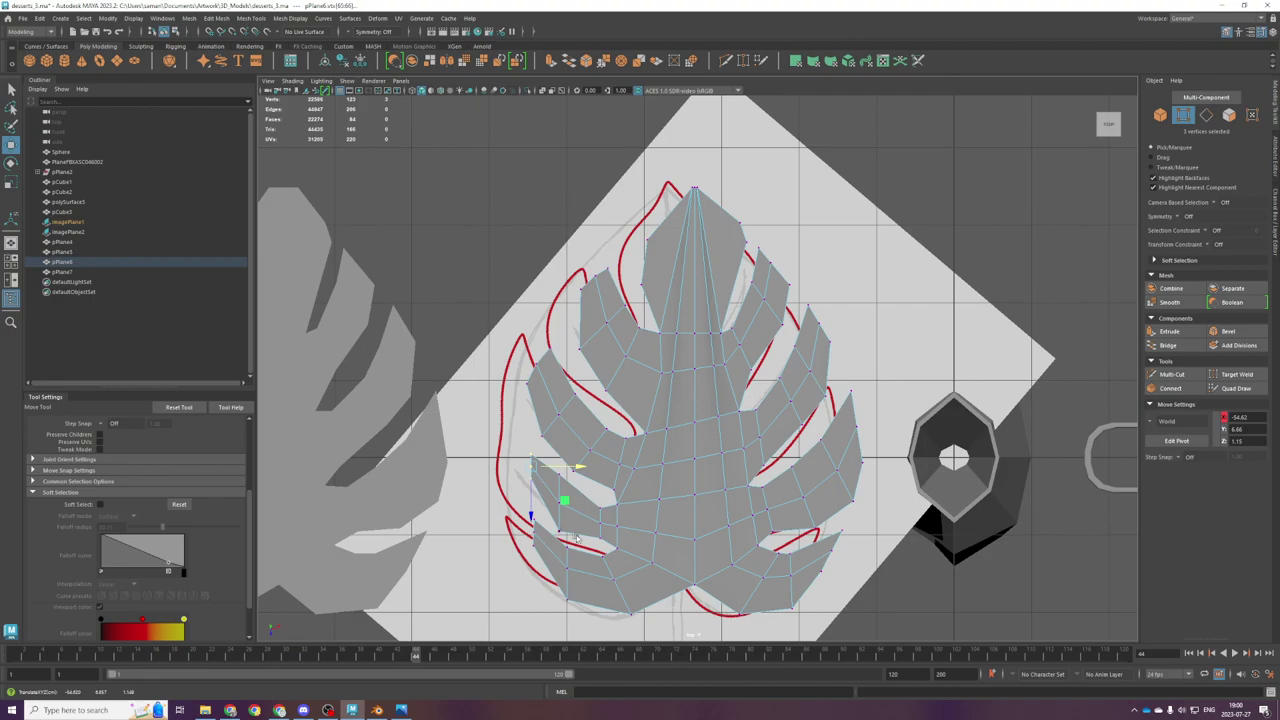
drag(547, 471, 580, 488)
key(r)
key(F8)
key(F8)
key(w)
Step: Reposition the outer vertices of the lowest left lobe inward, and save the scene
drag(568, 533, 623, 601)
click(544, 561)
click(568, 600)
key(ctrl+s)
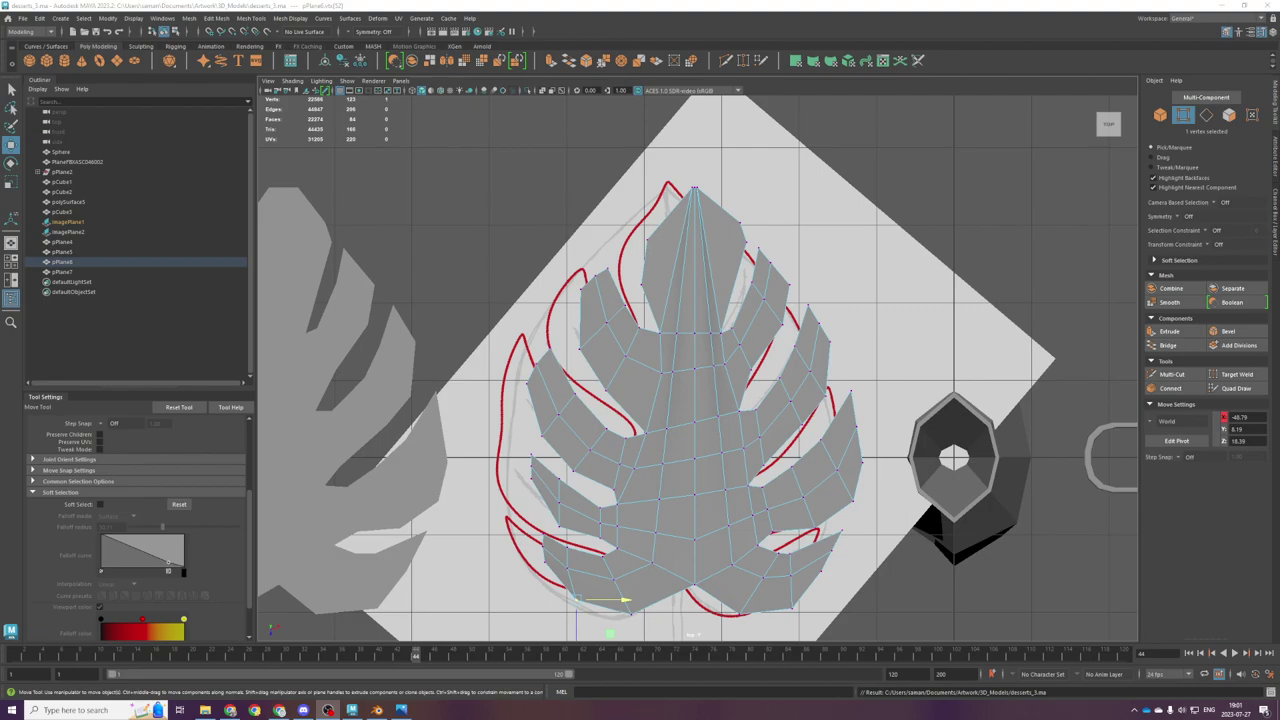
Step: Lower the outer vertices of the uppermost right lobe and refine its outer corner and tip
scroll(788, 240, up, 4)
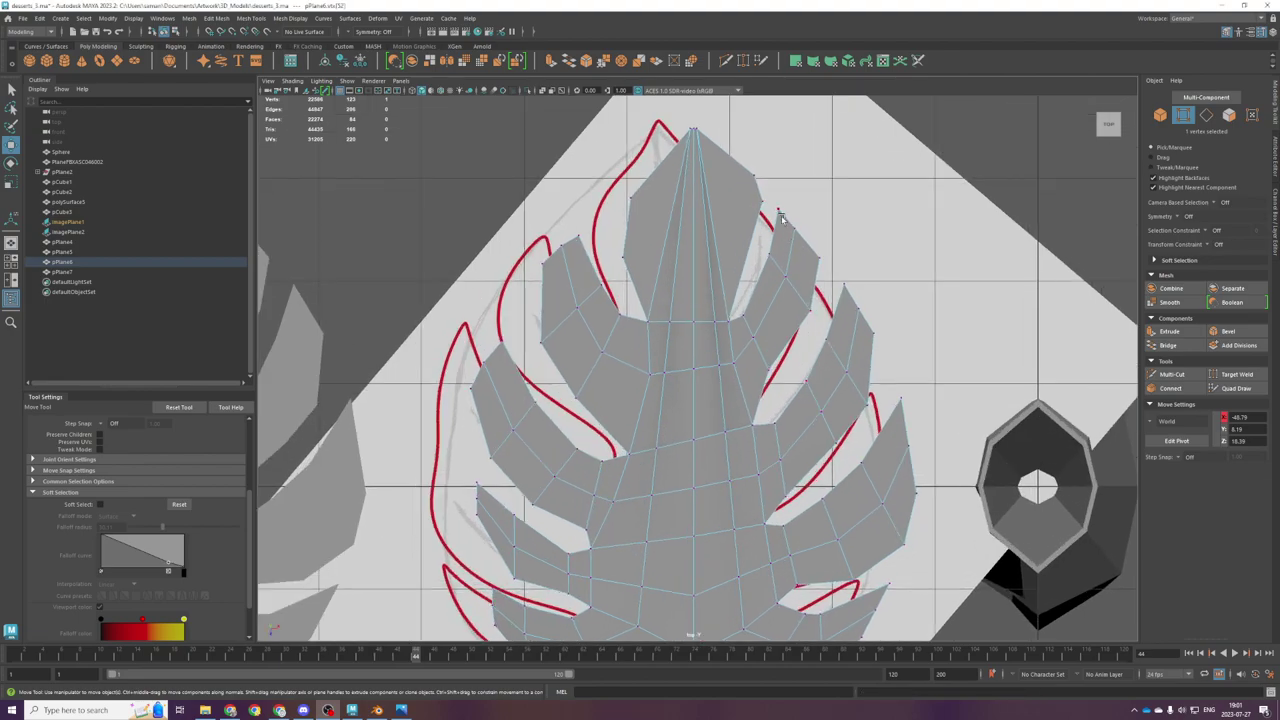
drag(786, 286, 770, 196)
click(791, 260)
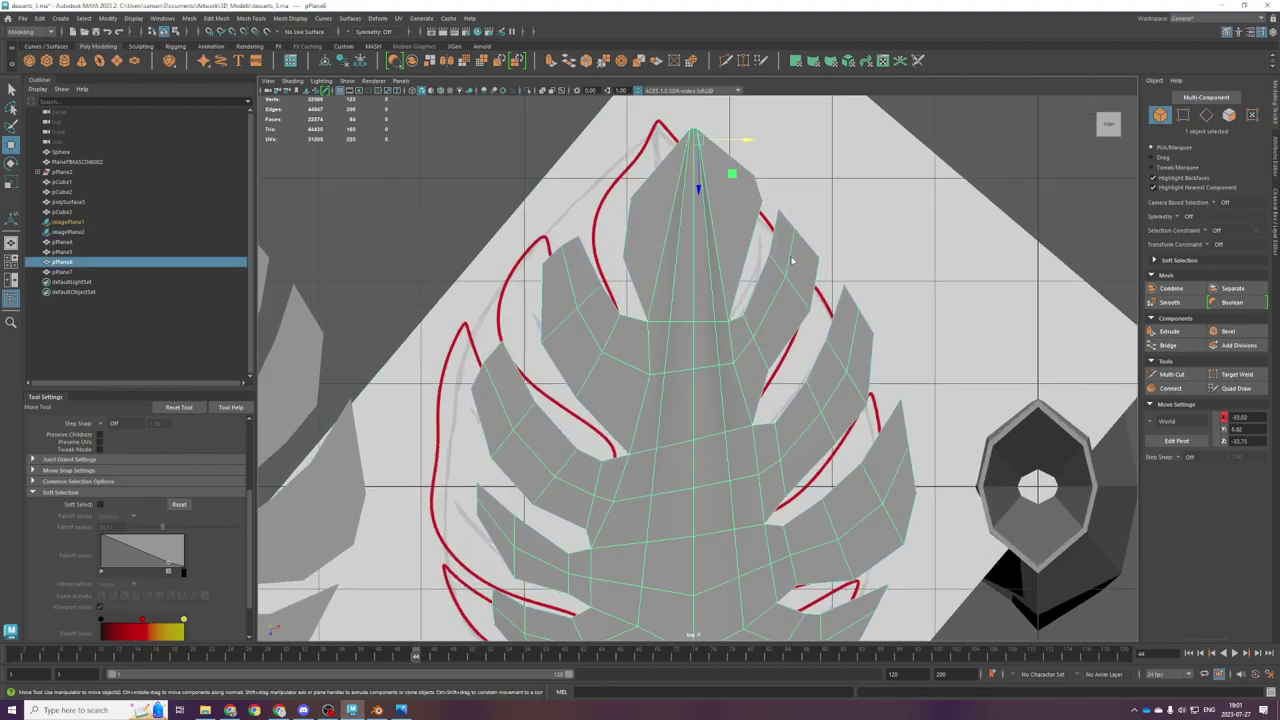
right_drag(791, 260, 737, 259)
drag(766, 330, 832, 190)
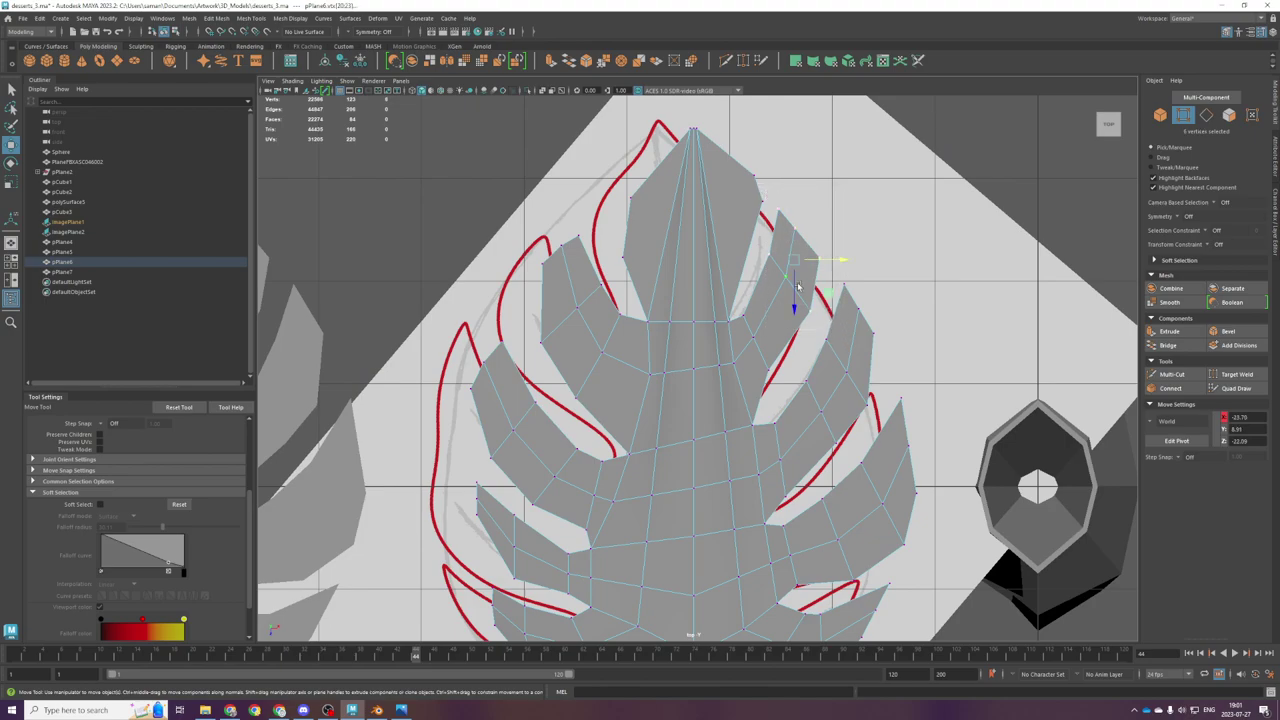
drag(794, 305, 828, 313)
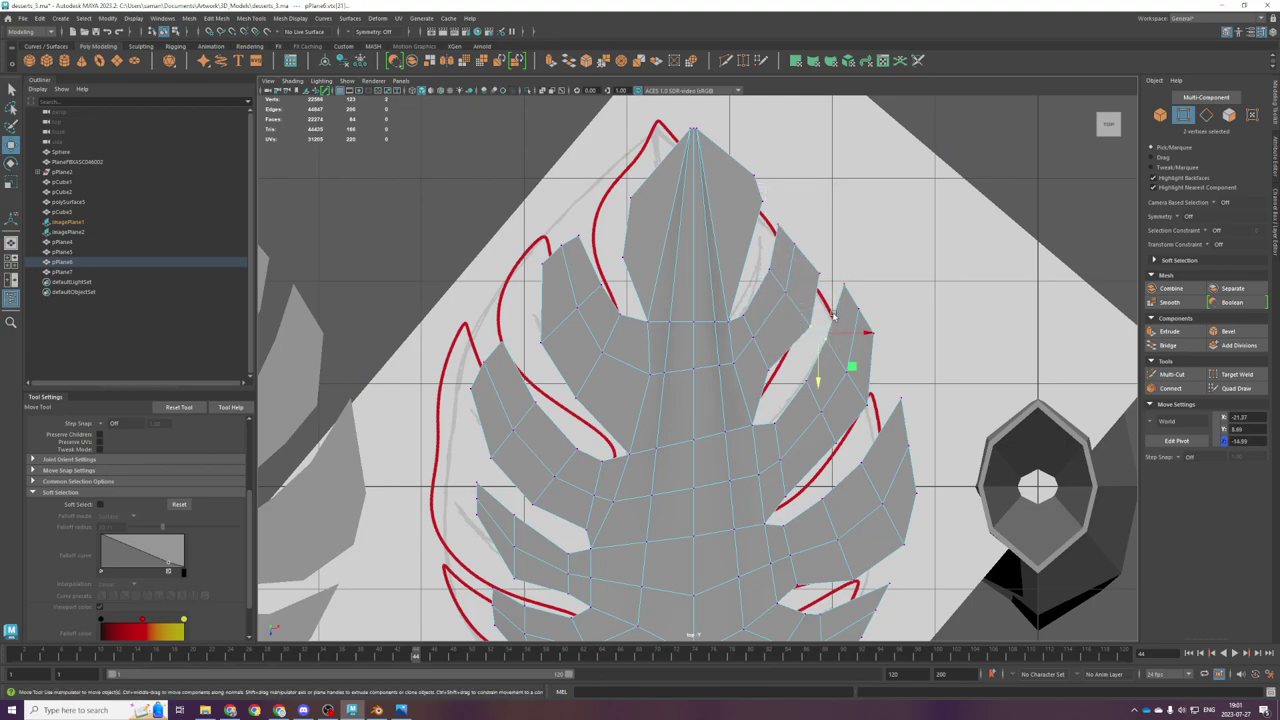
click(822, 318)
drag(833, 316, 825, 326)
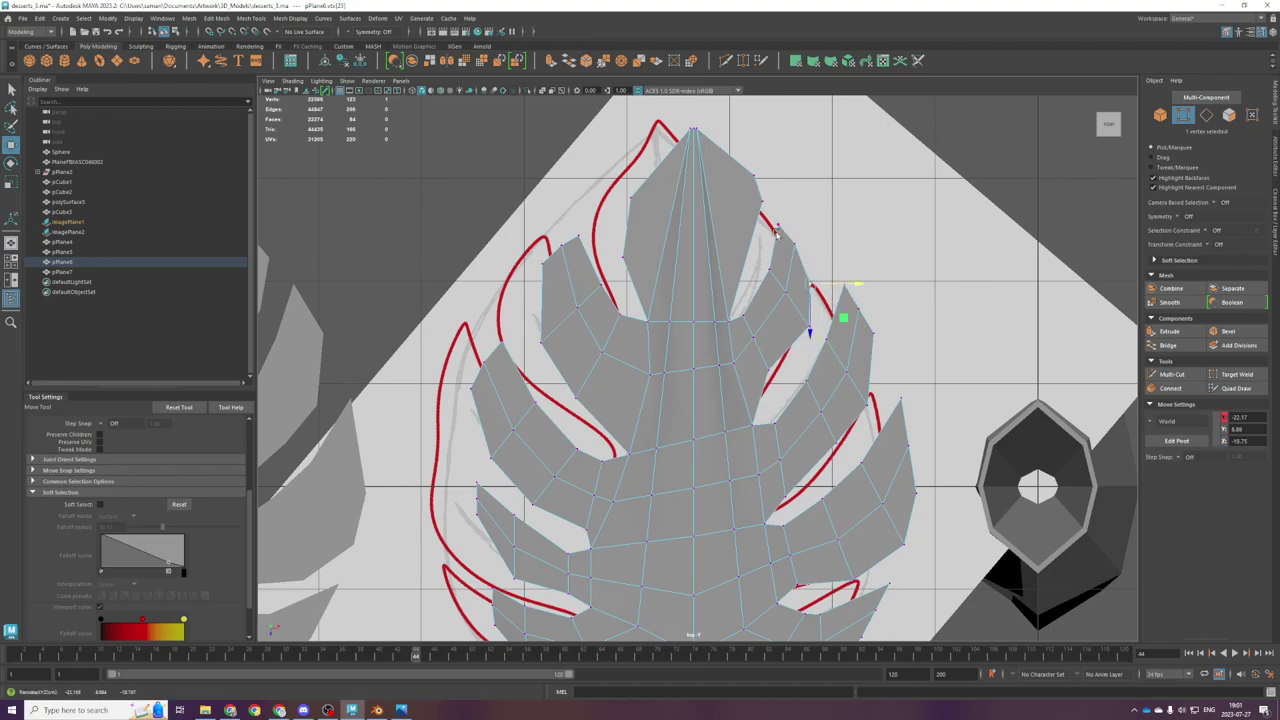
click(780, 230)
Step: Shift the edge and middle vertices of the second right lobe toward the midrib and lower its tip
alt+middle_drag(875, 322, 851, 282)
drag(813, 235, 808, 311)
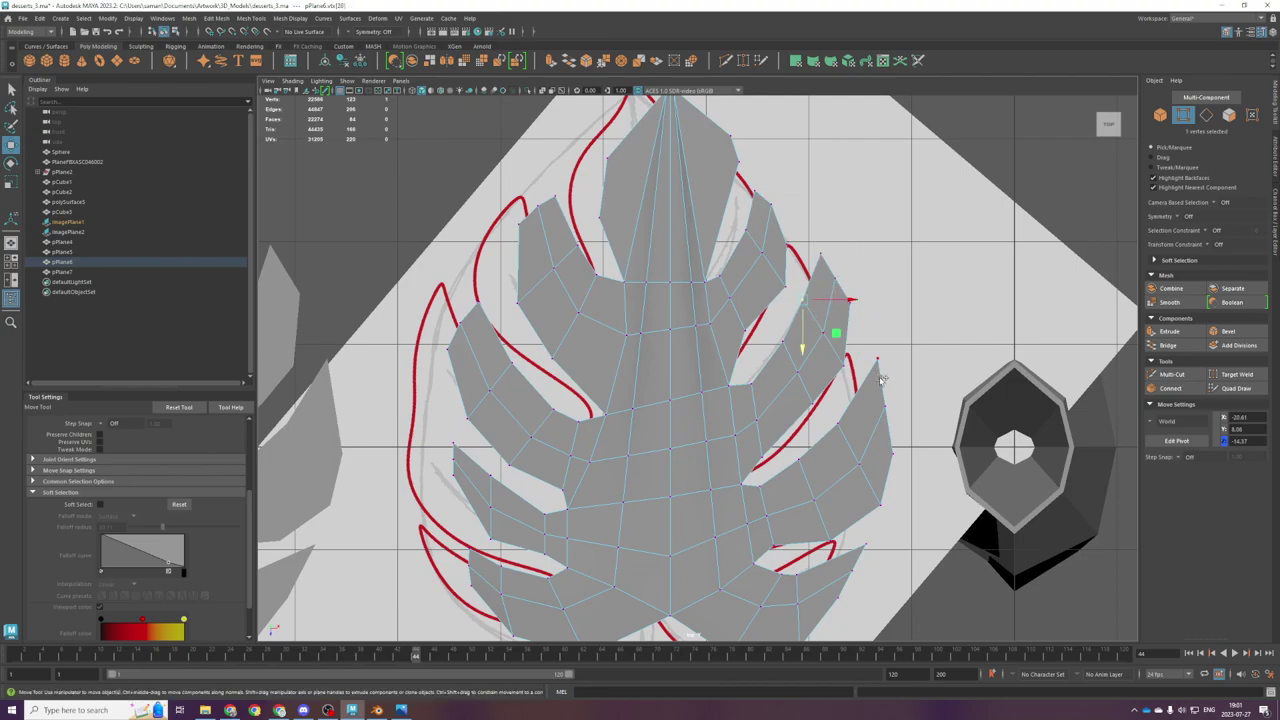
shift+drag(855, 381, 824, 383)
drag(868, 347, 862, 347)
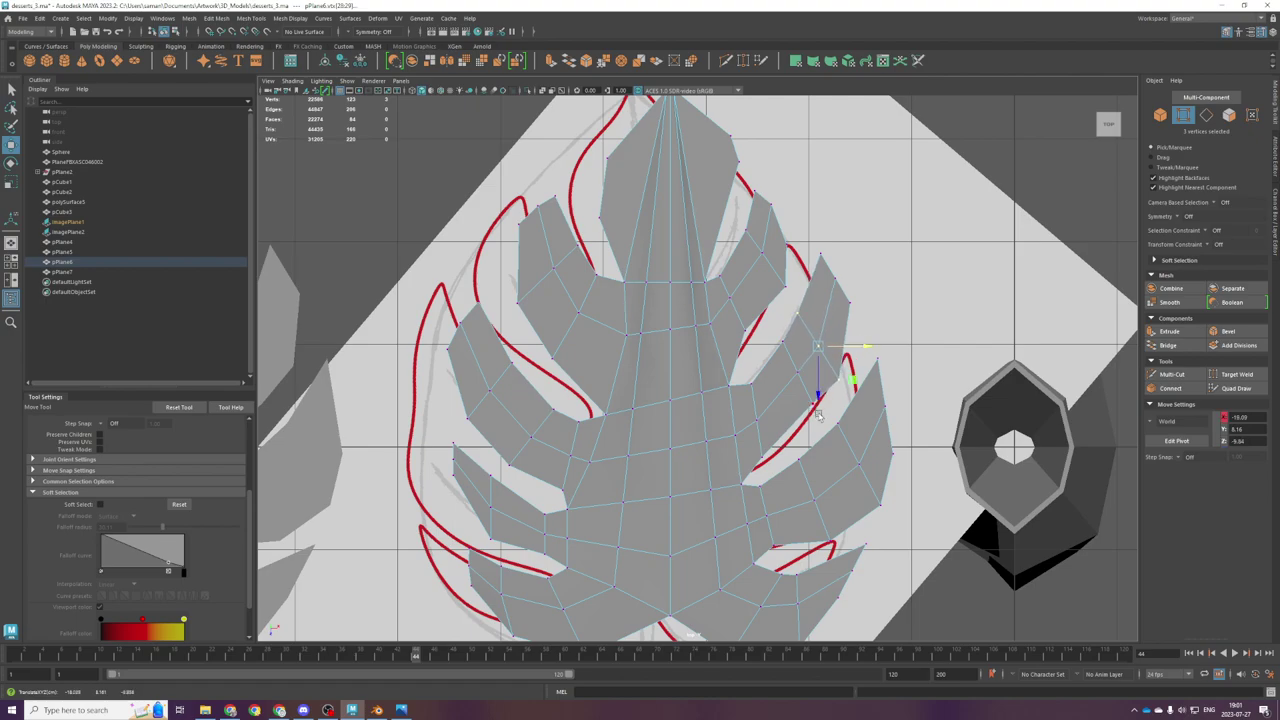
drag(819, 411, 798, 397)
shift+drag(778, 315, 818, 417)
drag(810, 245, 820, 309)
Step: Adjust the upper edge vertices of the third right lobe and move its tip inward and downward
scroll(851, 476, down, 5)
scroll(847, 475, up, 4)
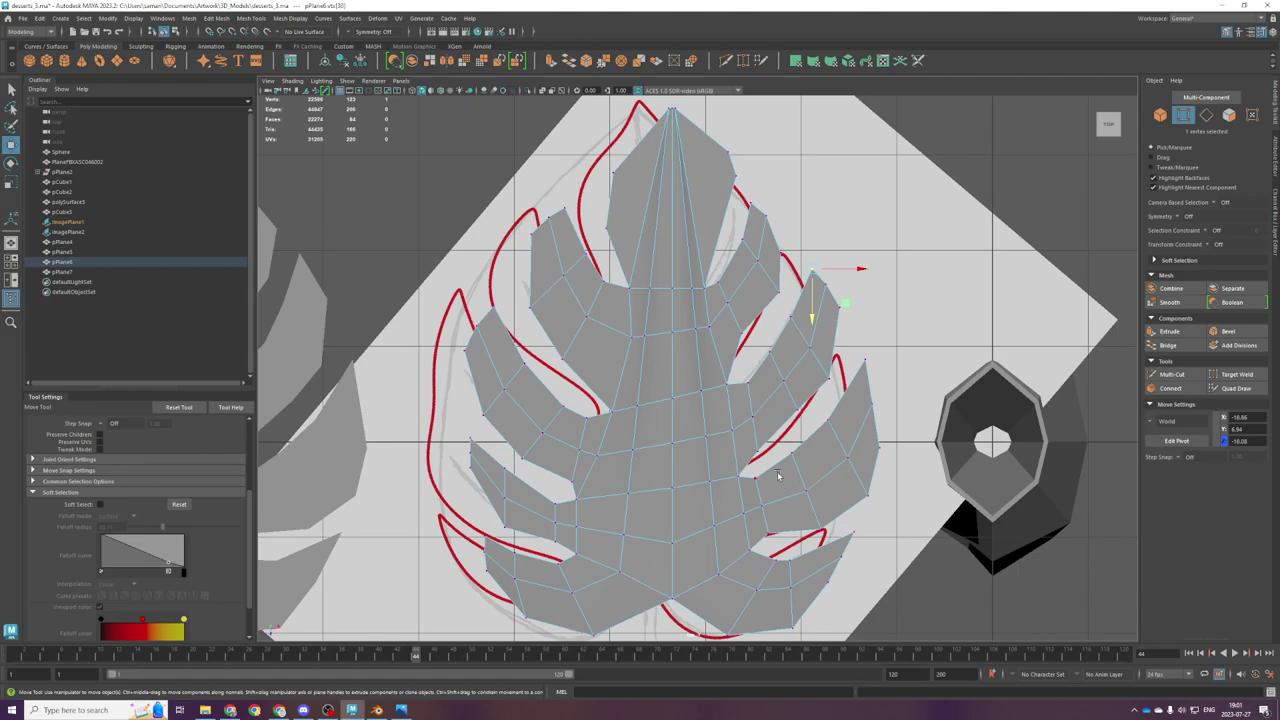
scroll(778, 480, up, 3)
drag(823, 407, 836, 431)
shift+drag(886, 375, 869, 393)
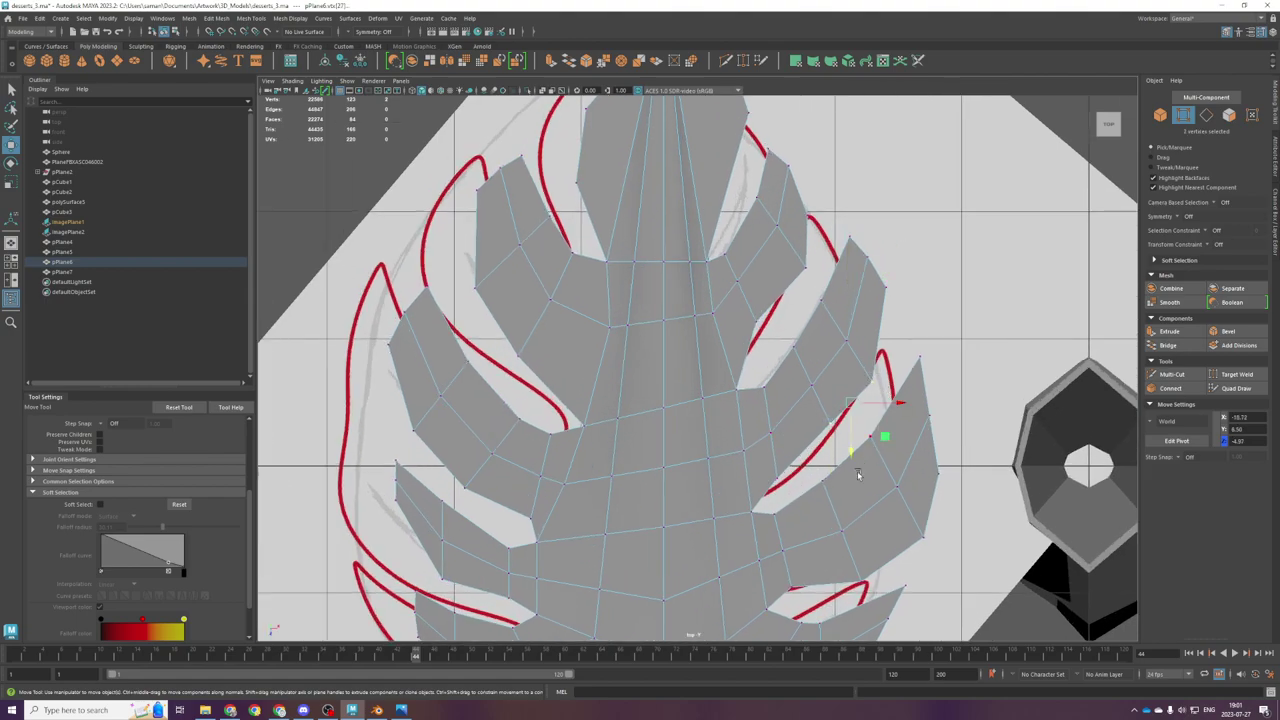
scroll(866, 445, down, 2)
click(872, 367)
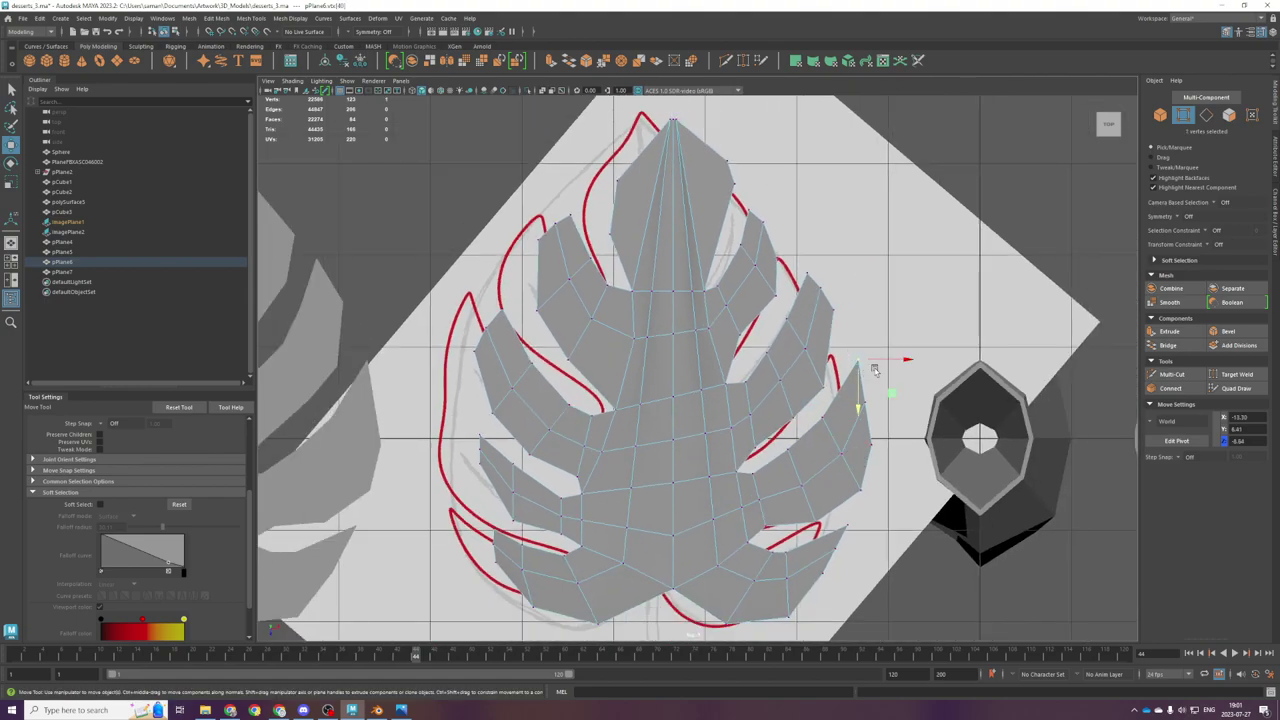
drag(896, 360, 845, 412)
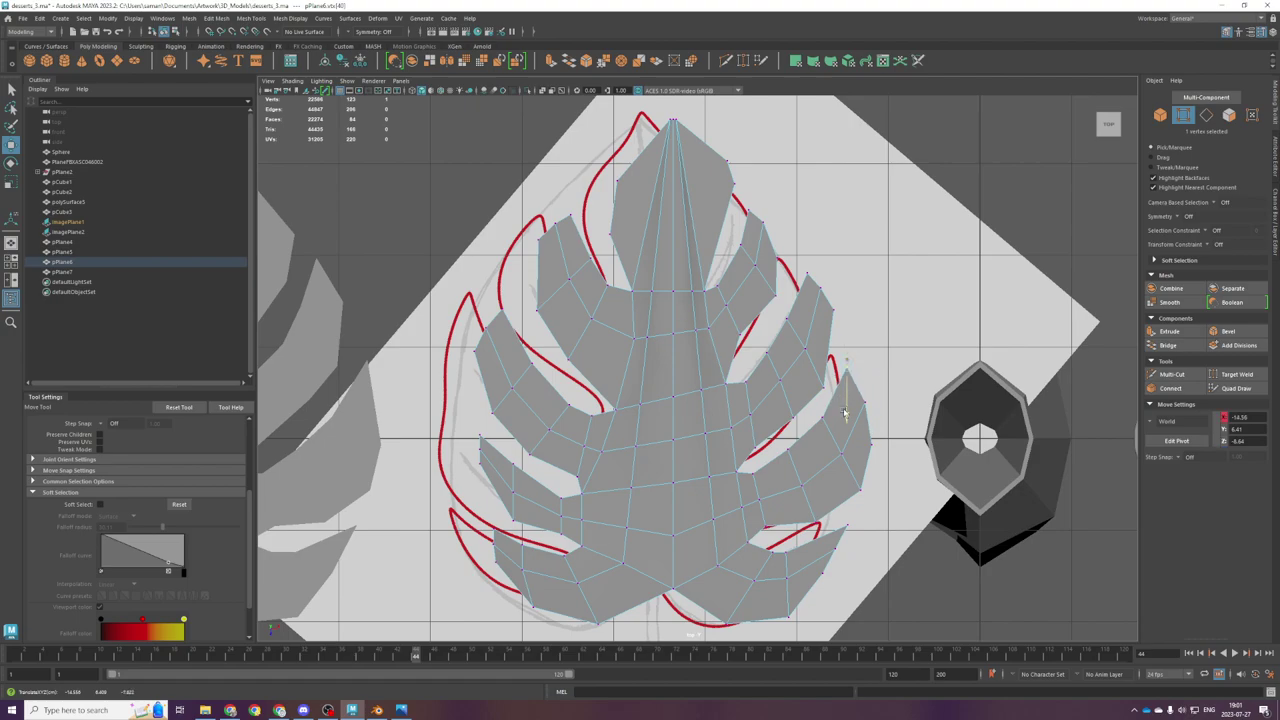
scroll(910, 510, down, 2)
Step: Save the scene and lower the tip vertex of the lowest right lobe
key(F8)
click(815, 485)
right_drag(810, 430, 755, 414)
click(797, 497)
key(ctrl+s)
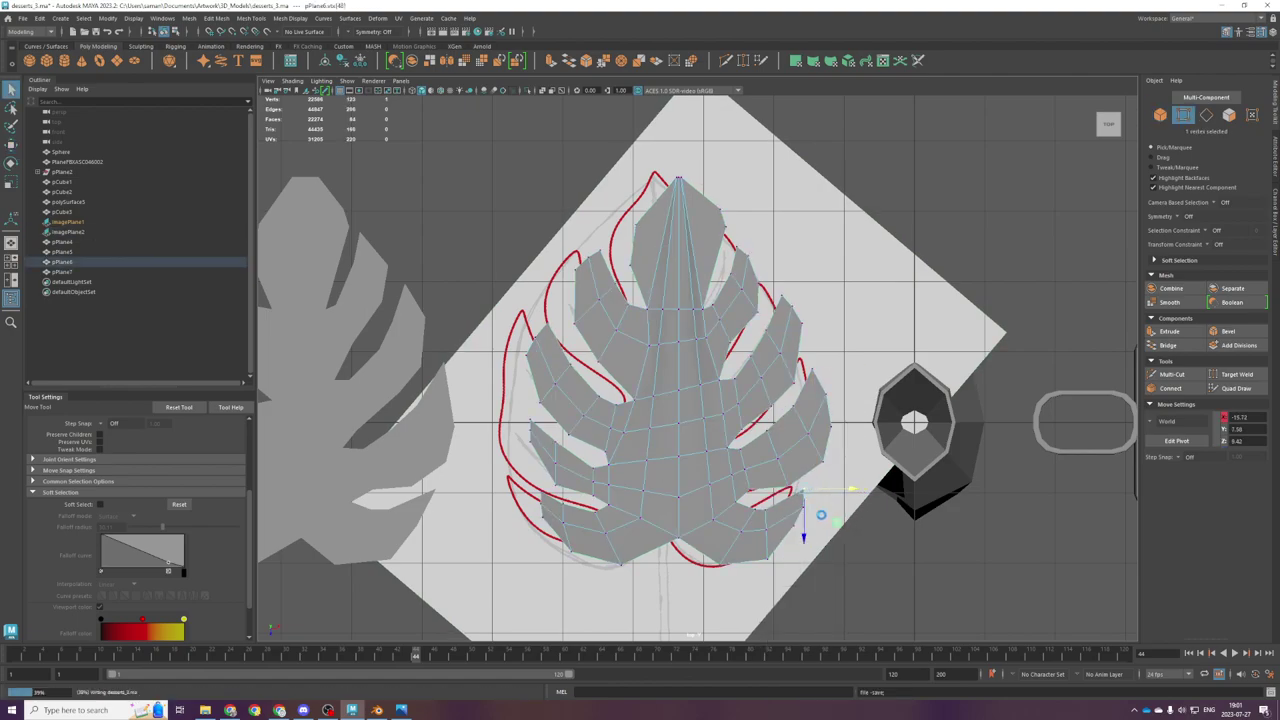
drag(804, 536, 804, 541)
Step: Extrude all faces of the leaf and pull them upward to give it thickness
key(space)
key(space)
alt+drag(816, 350, 791, 302)
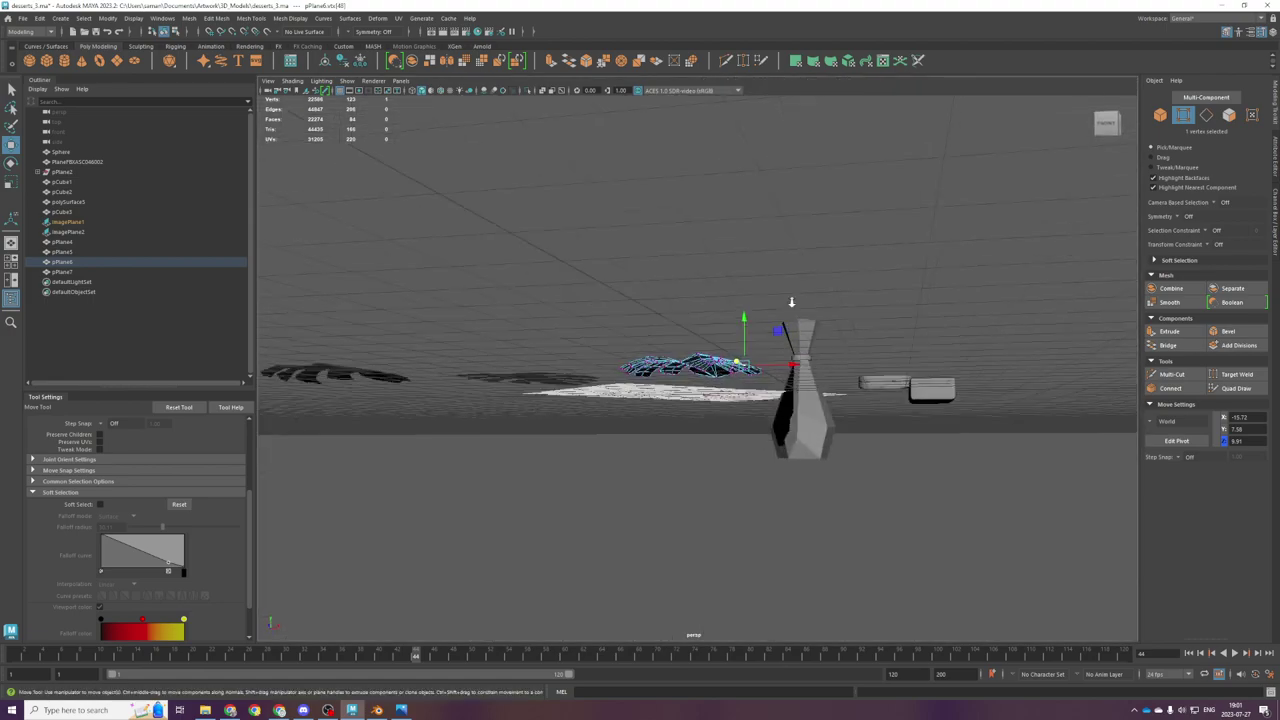
scroll(791, 303, up, 5)
right_drag(726, 369, 820, 303)
alt+drag(820, 303, 800, 390)
click(738, 425)
click(733, 427)
alt+drag(733, 427, 721, 372)
key(ctrl+e)
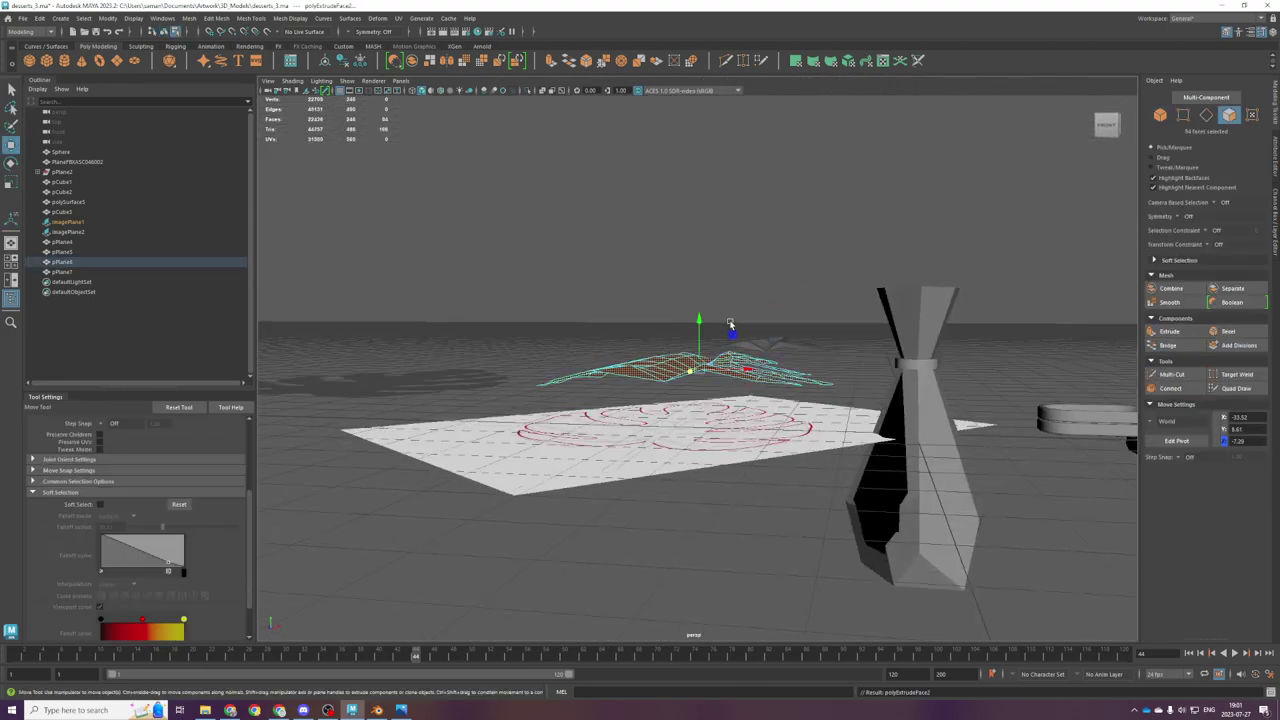
drag(700, 325, 700, 310)
Step: Smooth the thickened leaf mesh and select it as an object
right_drag(690, 352, 772, 306)
alt+drag(772, 306, 771, 360)
shift+right_drag(771, 360, 771, 378)
alt+drag(772, 378, 741, 446)
click(877, 243)
scroll(748, 405, down, 2)
click(682, 306)
click(721, 404)
Step: Scale the smoothed leaf slightly along its length in the top view
key(space)
key(space)
key(r)
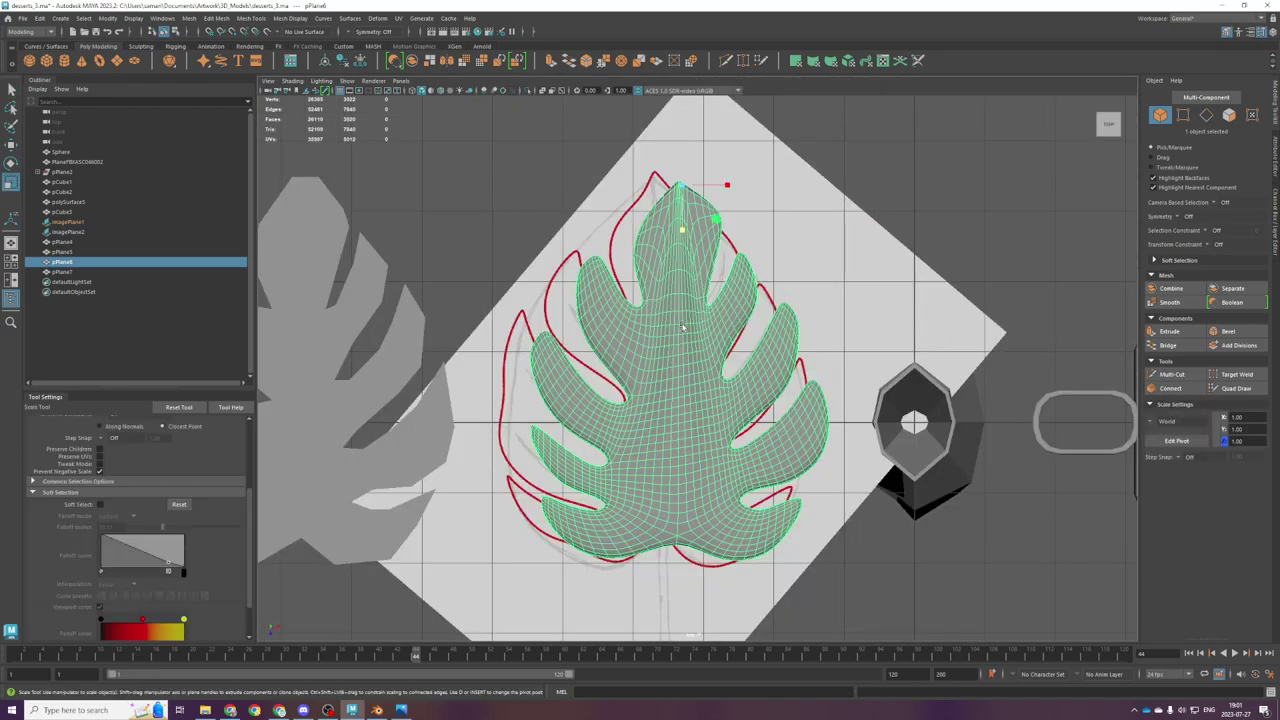
drag(683, 230, 684, 219)
click(891, 176)
Step: Examine the thickened, smoothed leaf's shape in perspective against the reference drawing
scroll(889, 300, down, 2)
alt+drag(888, 302, 849, 286)
key(space)
key(space)
alt+drag(894, 329, 842, 355)
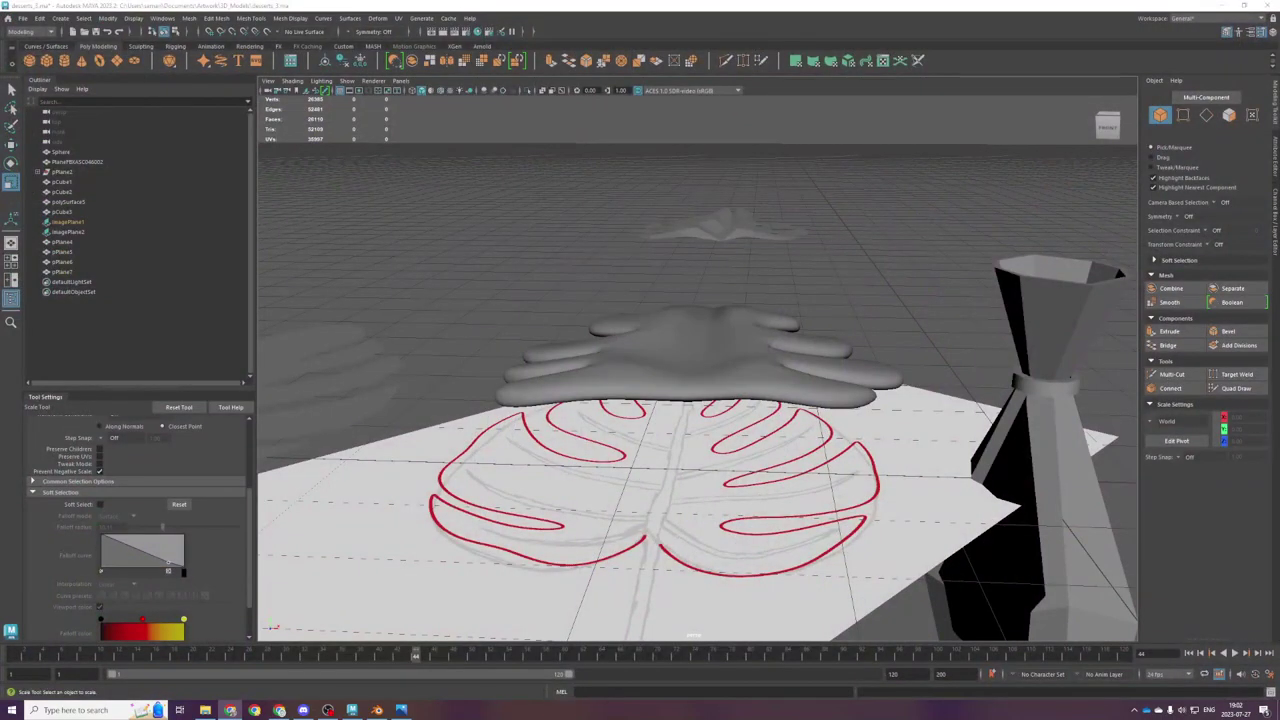
scroll(719, 545, down, 6)
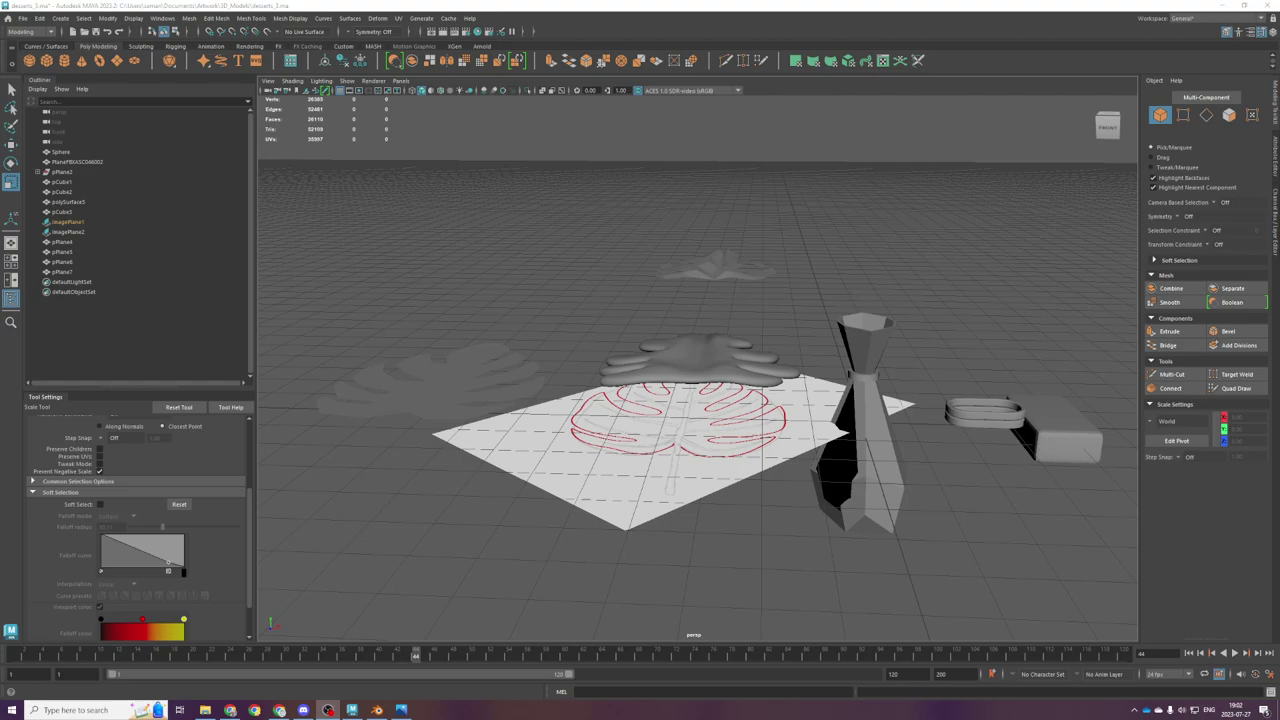
click(737, 360)
scroll(735, 362, up, 3)
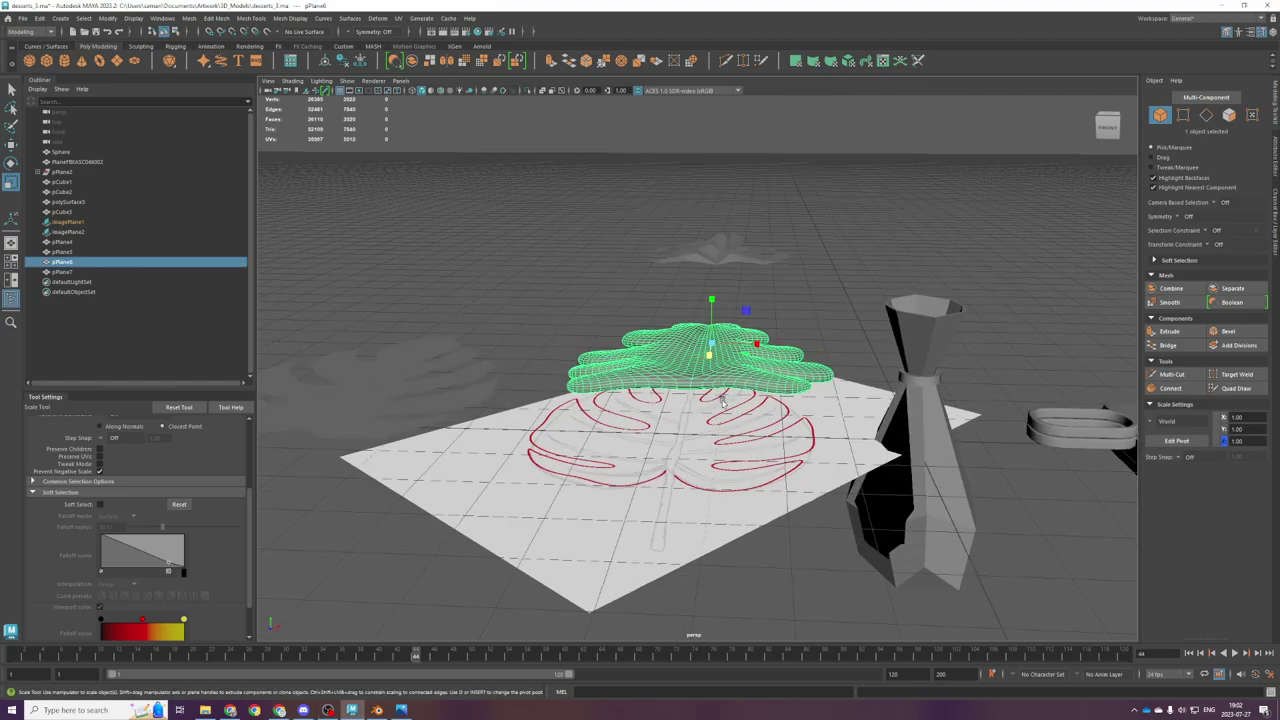
alt+drag(721, 380, 692, 421)
Step: Undo the leaf's scaling and smoothing
key(ctrl+z)
key(ctrl+z)
key(ctrl+z)
key(ctrl+z)
key(ctrl+z)
key(ctrl+z)
key(ctrl+z)
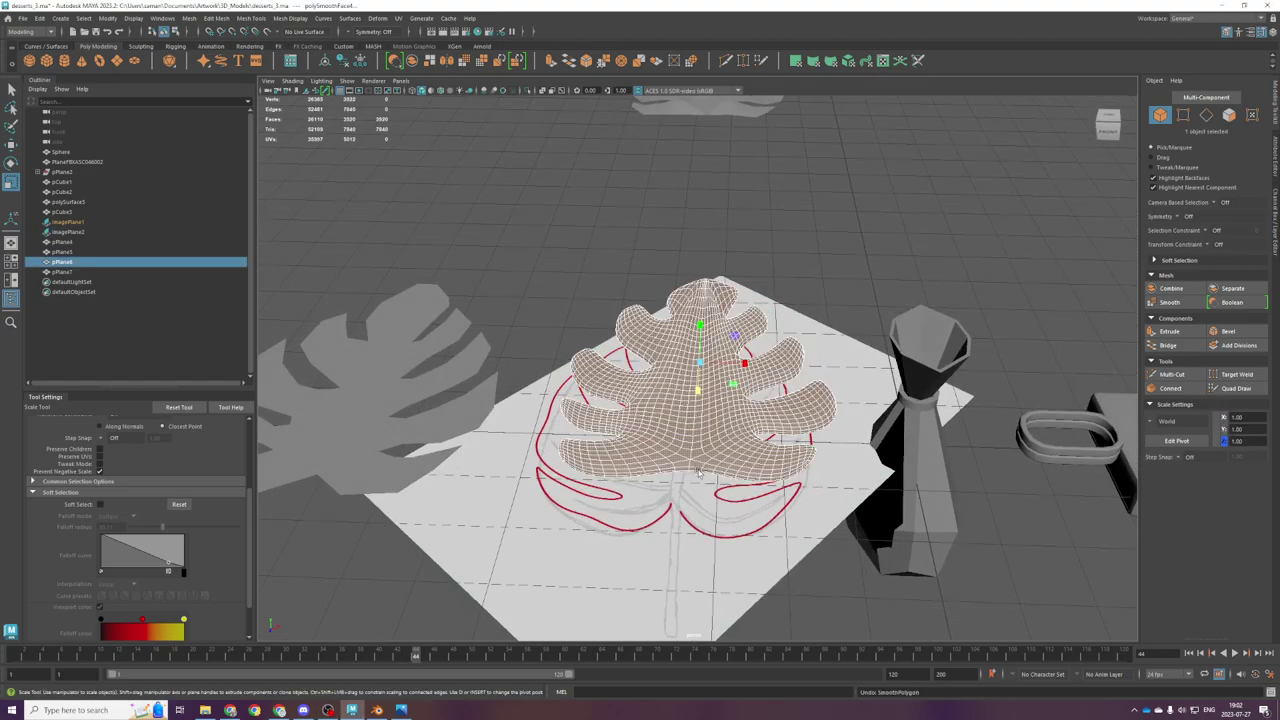
alt+drag(698, 472, 702, 441)
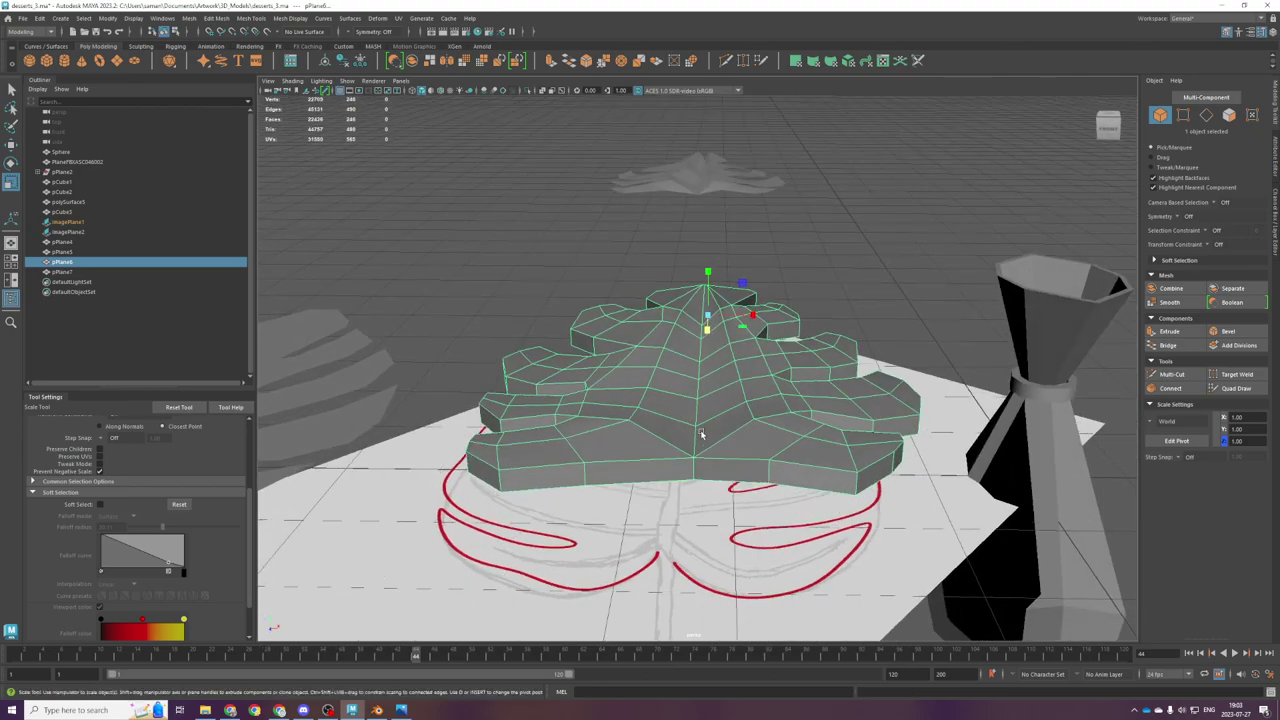
scroll(701, 433, down, 2)
scroll(731, 398, up, 4)
Step: Select the midrib edges on the thickened leaf, then undo back toward the flat, unextruded mesh
right_drag(706, 404, 706, 377)
double_click(702, 453)
alt+drag(712, 476, 751, 470)
key(ctrl+z)
key(ctrl+z)
key(ctrl+z)
key(ctrl+z)
key(ctrl+z)
key(ctrl+z)
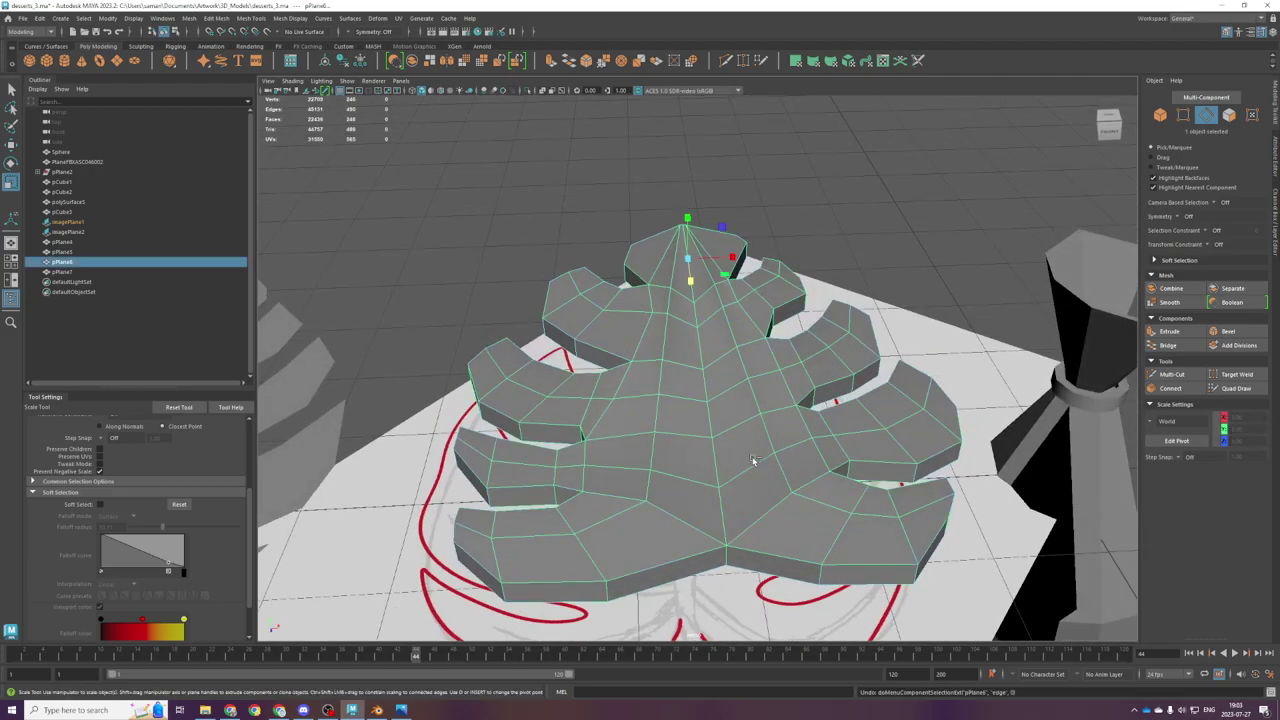
Step: Select the central midrib edges on the flat leaf and try extruding them
scroll(750, 453, up, 4)
click(748, 431)
right_drag(723, 355, 720, 302)
click(686, 286)
scroll(756, 473, down, 4)
alt+middle_drag(756, 473, 765, 360)
shift+click(744, 386)
click(740, 391)
shift+double_click(695, 167)
alt+drag(763, 355, 759, 338)
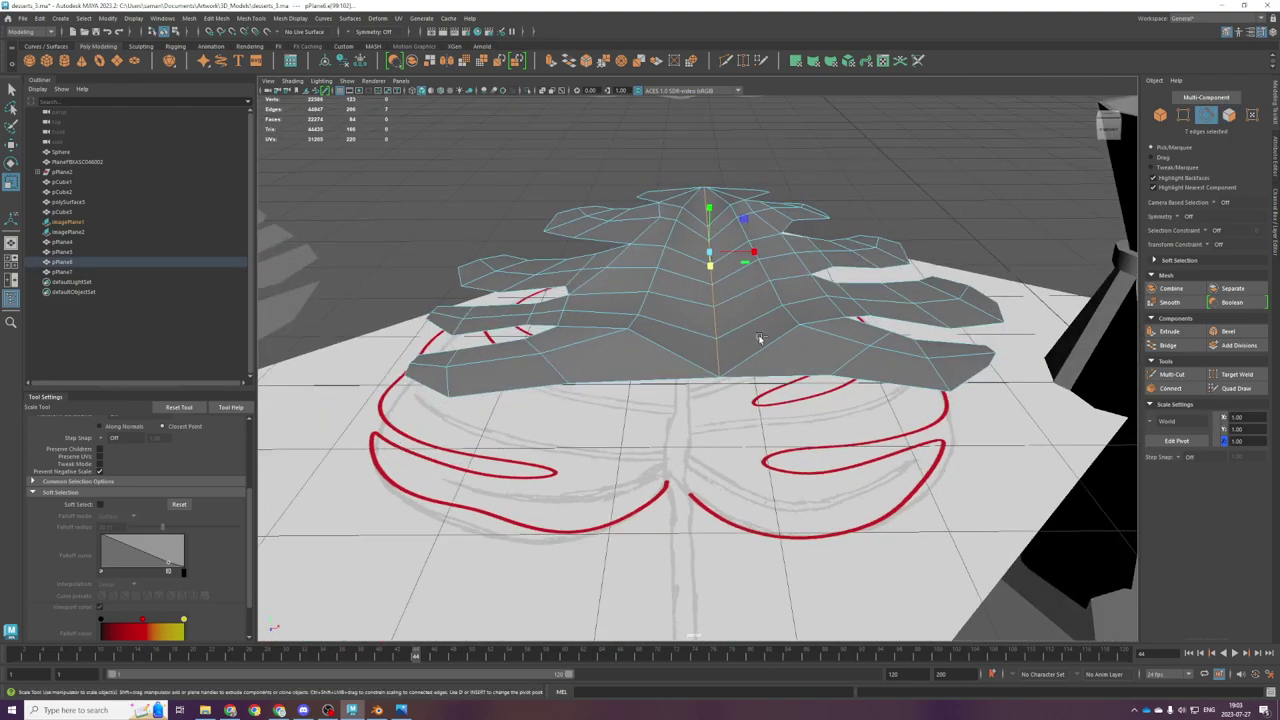
key(ctrl+e)
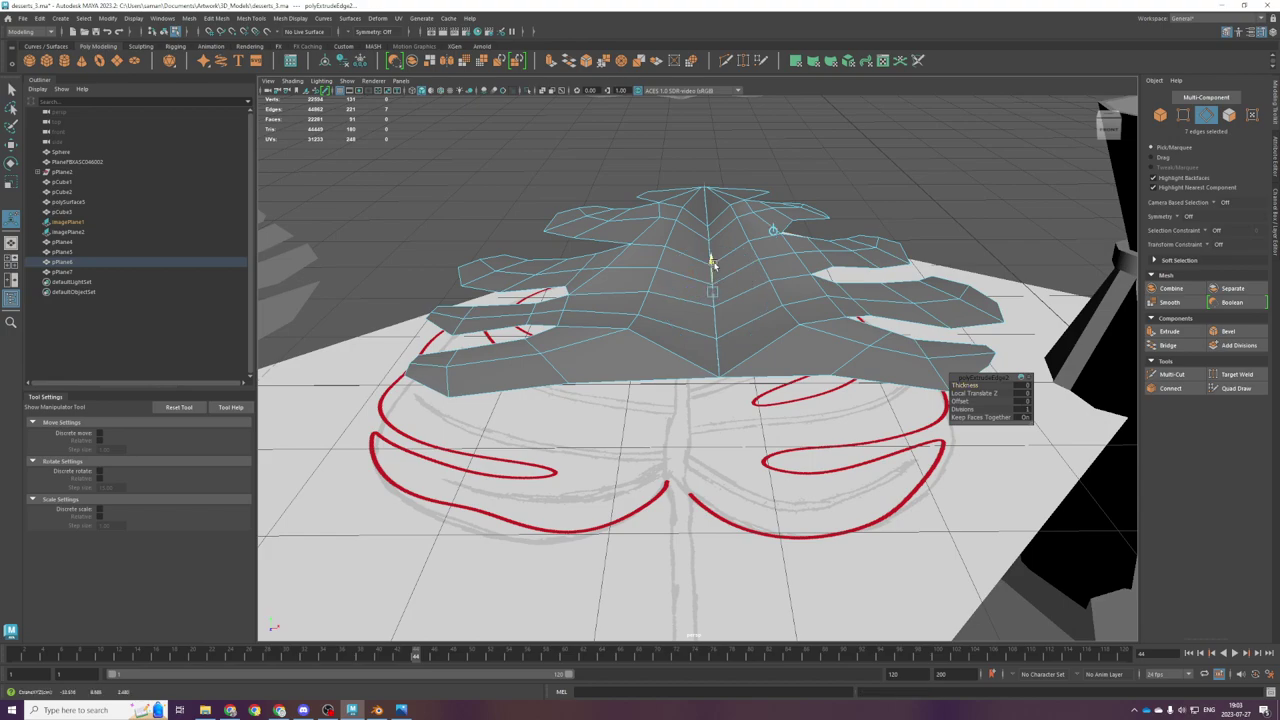
key(ctrl+z)
Step: Bevel the selected midrib edges with a fraction of 0.5 and 2 segments
key(ctrl+b)
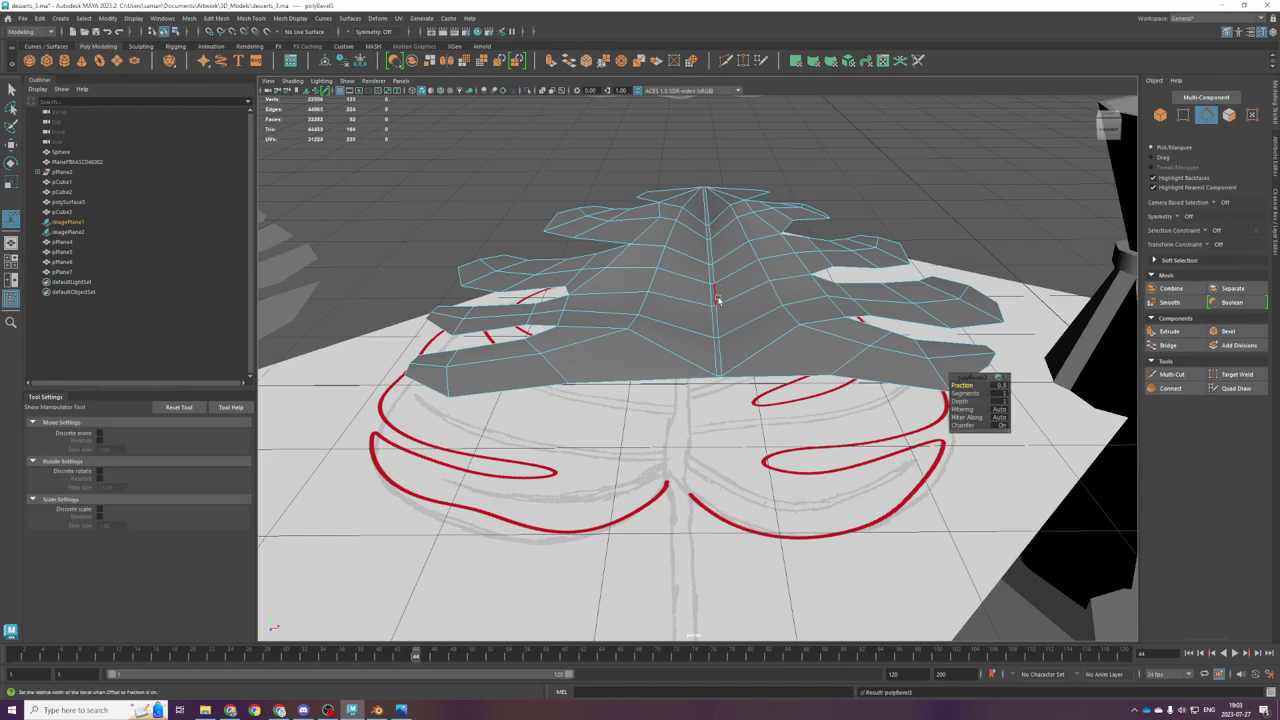
scroll(945, 388, up, 3)
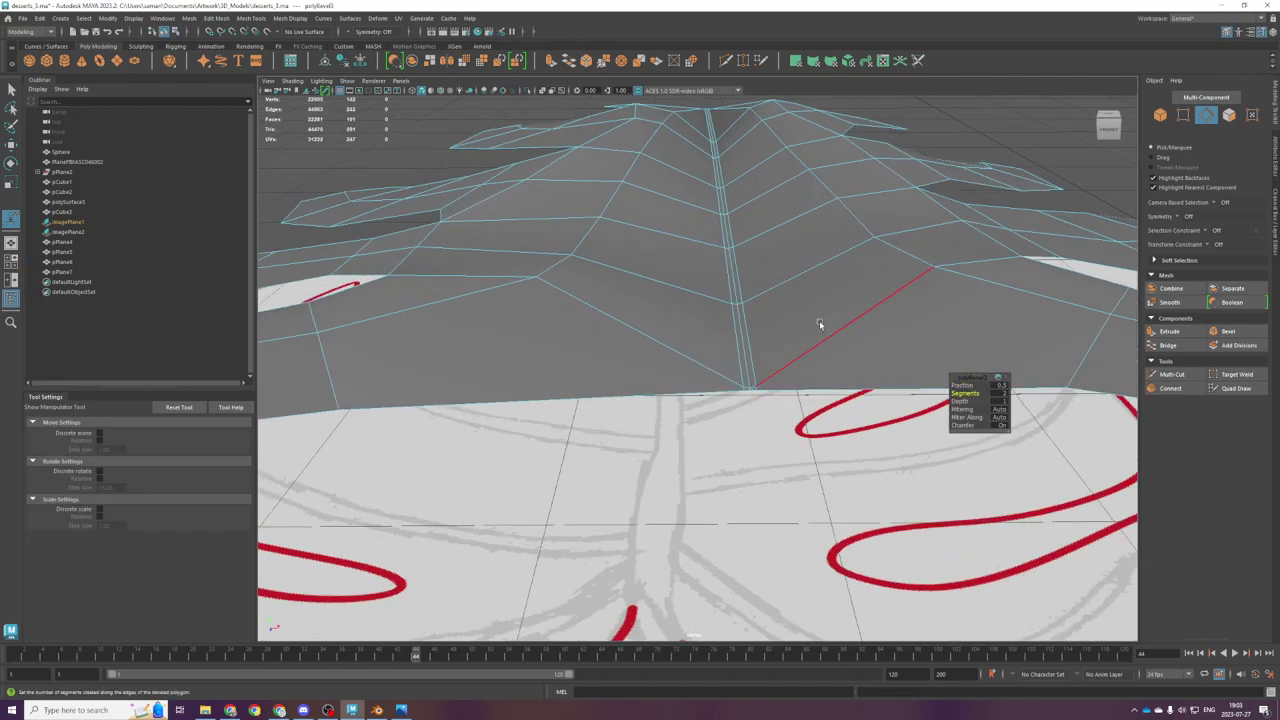
scroll(771, 280, down, 3)
Step: Select the centre edge line of the bevelled midrib for moving, then undo back past the bevel
key(q)
click(717, 270)
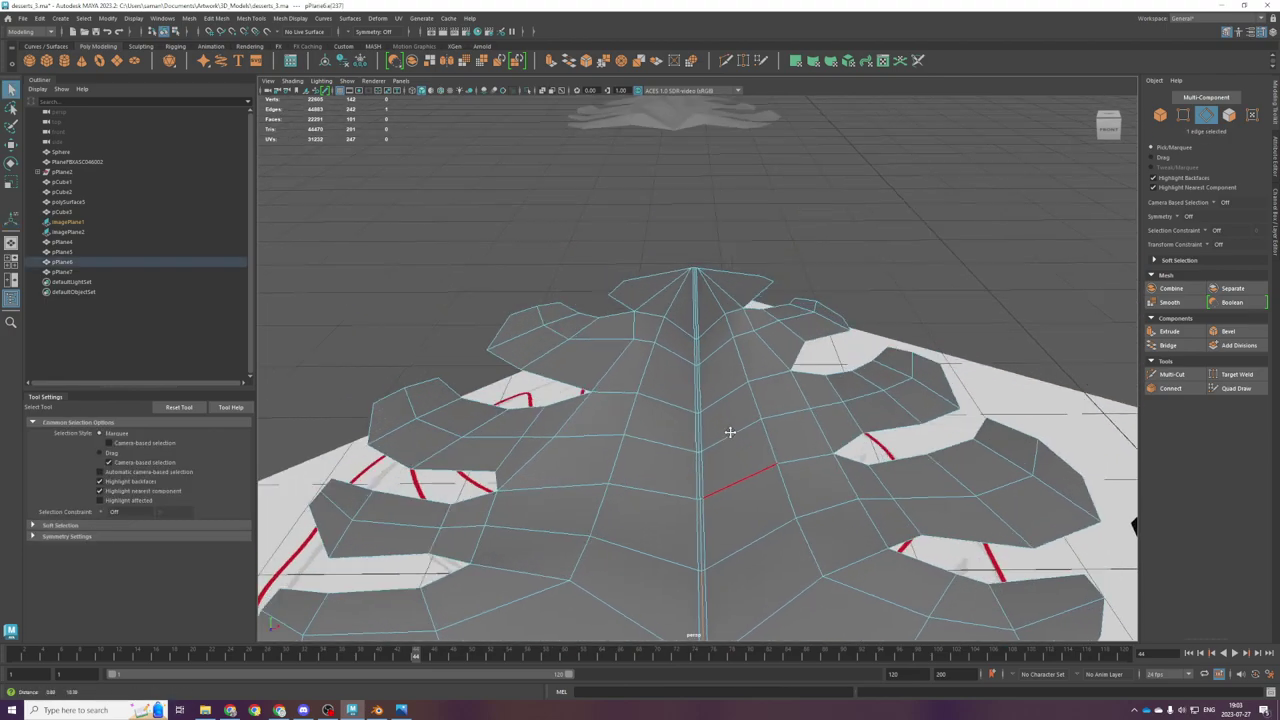
scroll(700, 300, up, 3)
double_click(695, 356)
scroll(708, 376, down, 3)
key(w)
alt+drag(703, 521, 700, 497)
scroll(700, 496, down, 5)
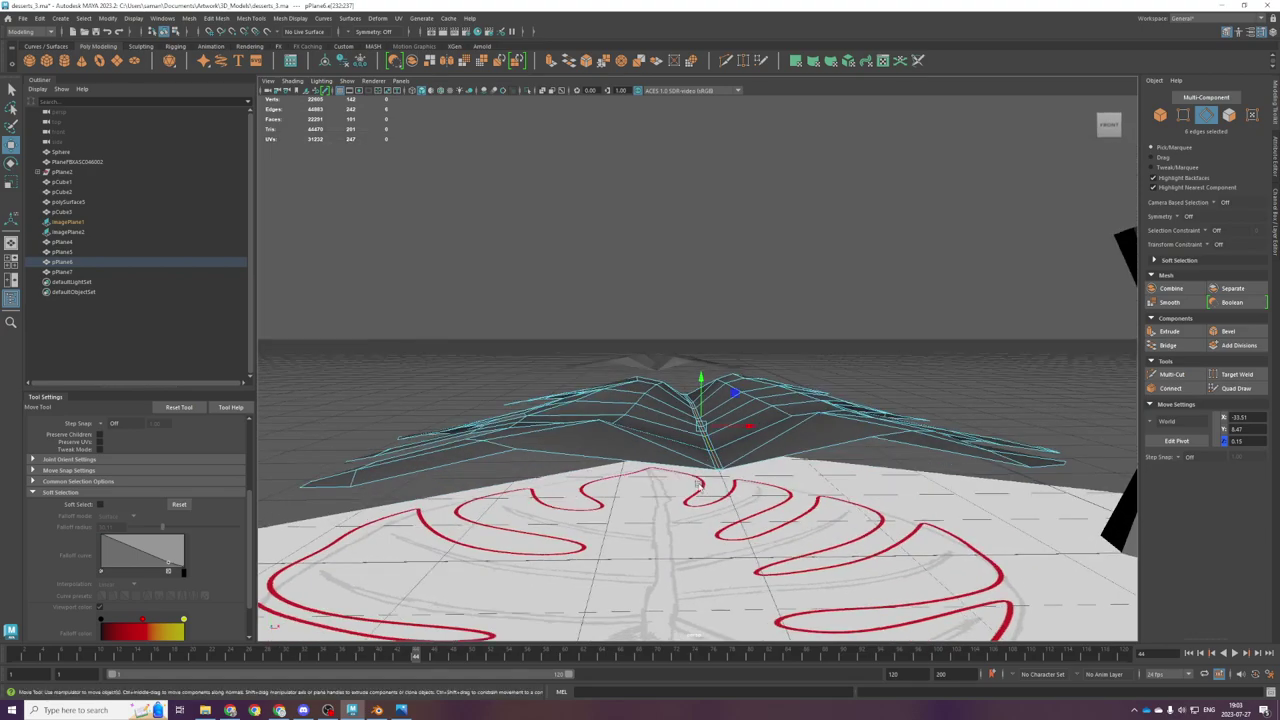
key(ctrl+z)
key(ctrl+z)
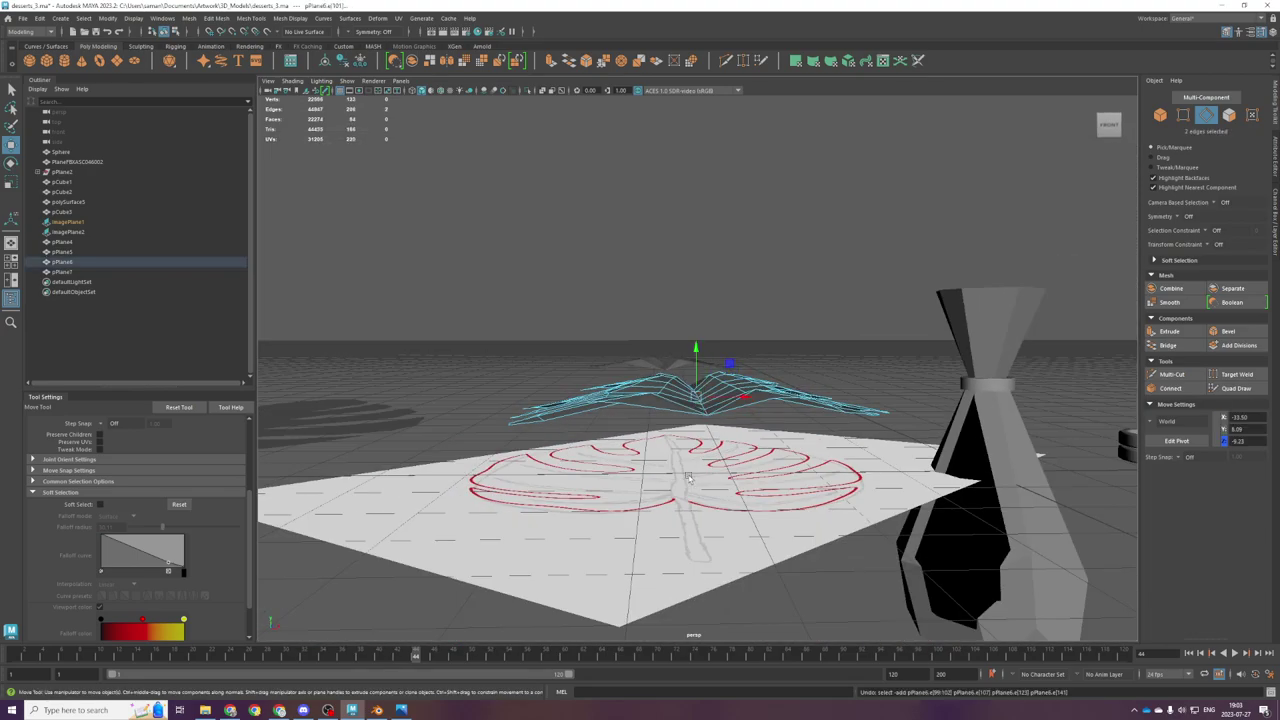
Step: Select the six midrib edges below the leaf's tip section and raise them to a height of about 10.42
drag(699, 364, 717, 461)
scroll(703, 368, up, 4)
scroll(704, 370, up, 2)
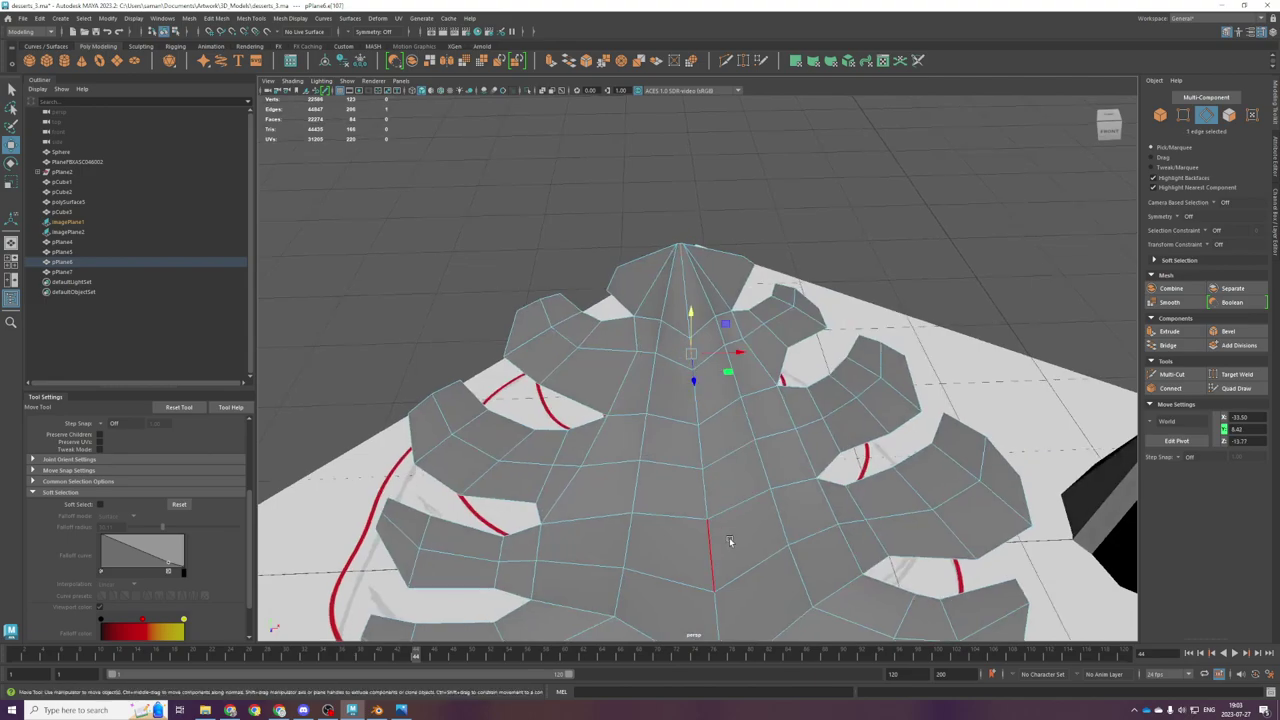
scroll(710, 550, down, 3)
key(space)
key(space)
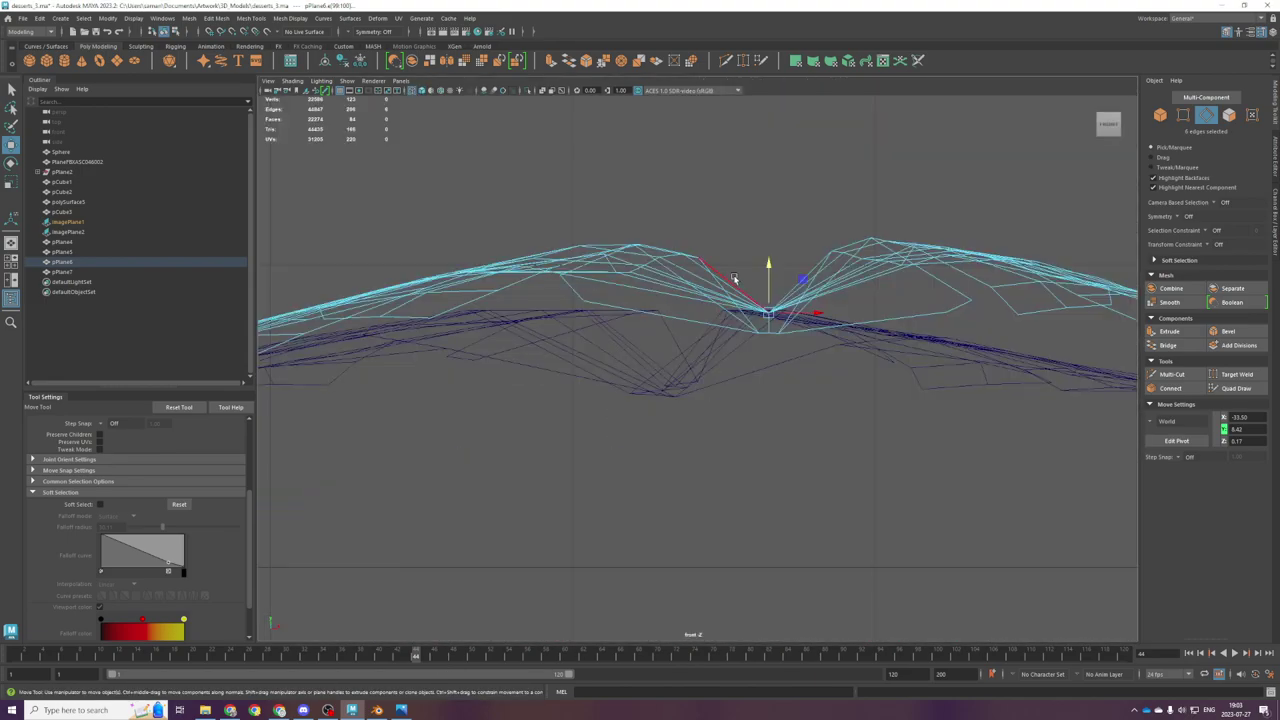
drag(764, 268, 767, 204)
key(space)
key(space)
alt+drag(858, 275, 858, 261)
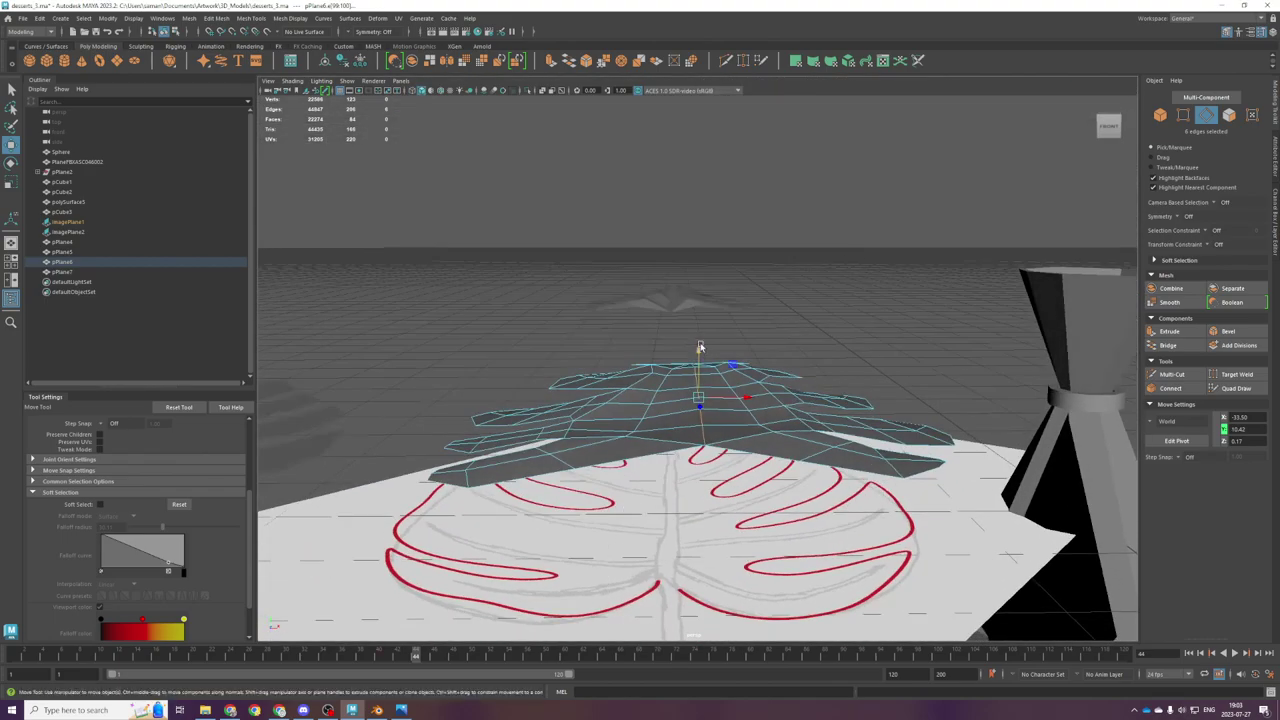
Step: Lower the six midrib edges to a height of about 9.60 in the front view
key(space)
key(space)
drag(796, 157, 797, 189)
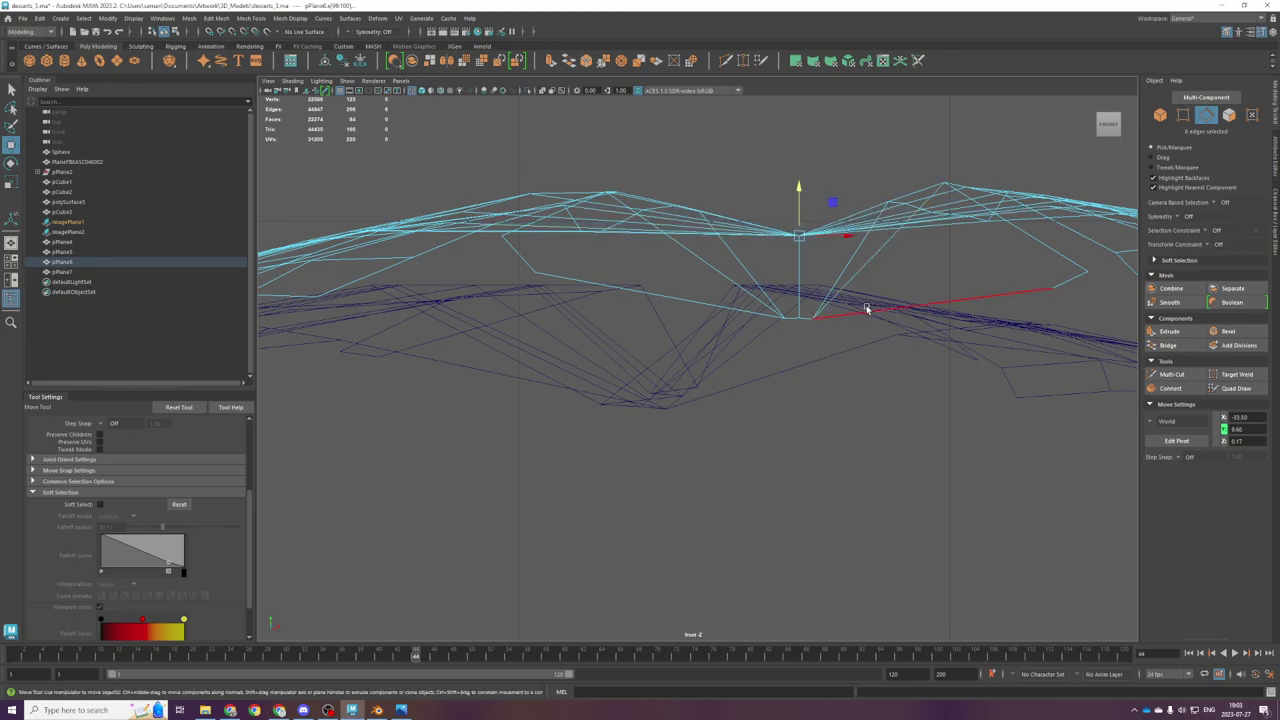
key(space)
key(space)
alt+drag(803, 381, 742, 418)
Step: Bevel the six midrib edges with 2 segments and a fraction of 0.2
scroll(705, 369, up, 3)
alt+drag(705, 369, 748, 410)
key(ctrl+b)
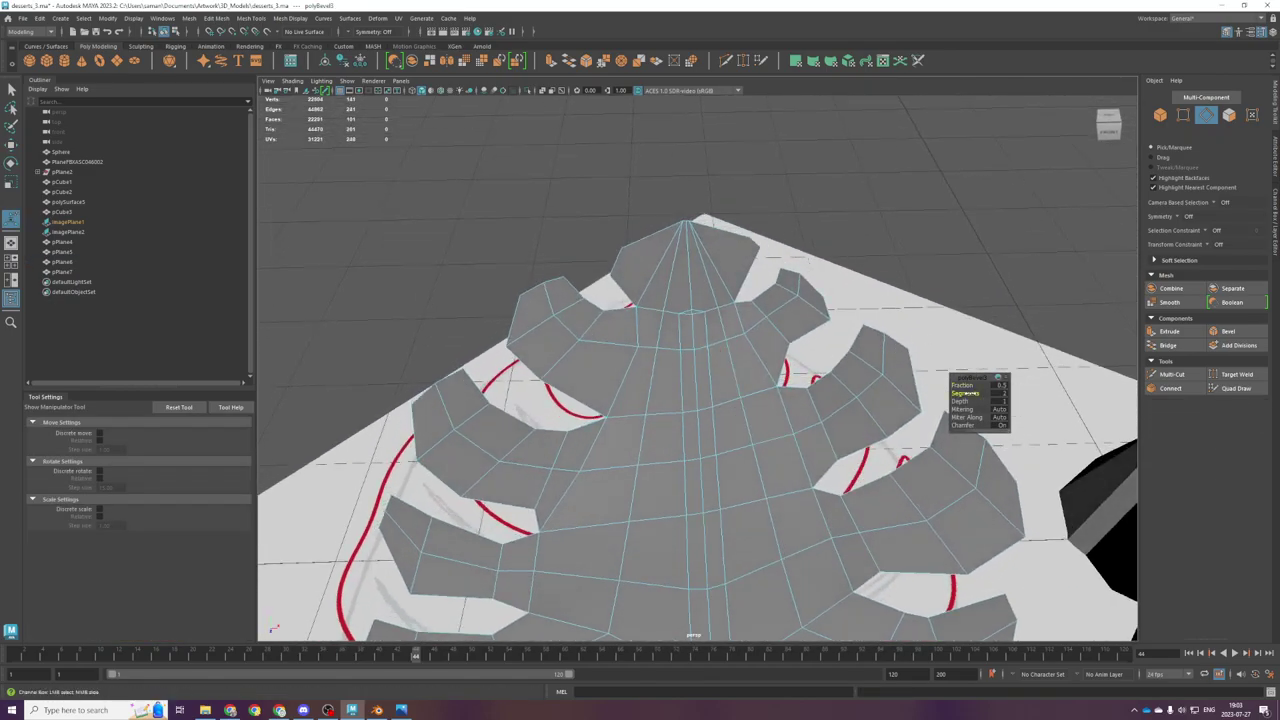
drag(968, 385, 958, 384)
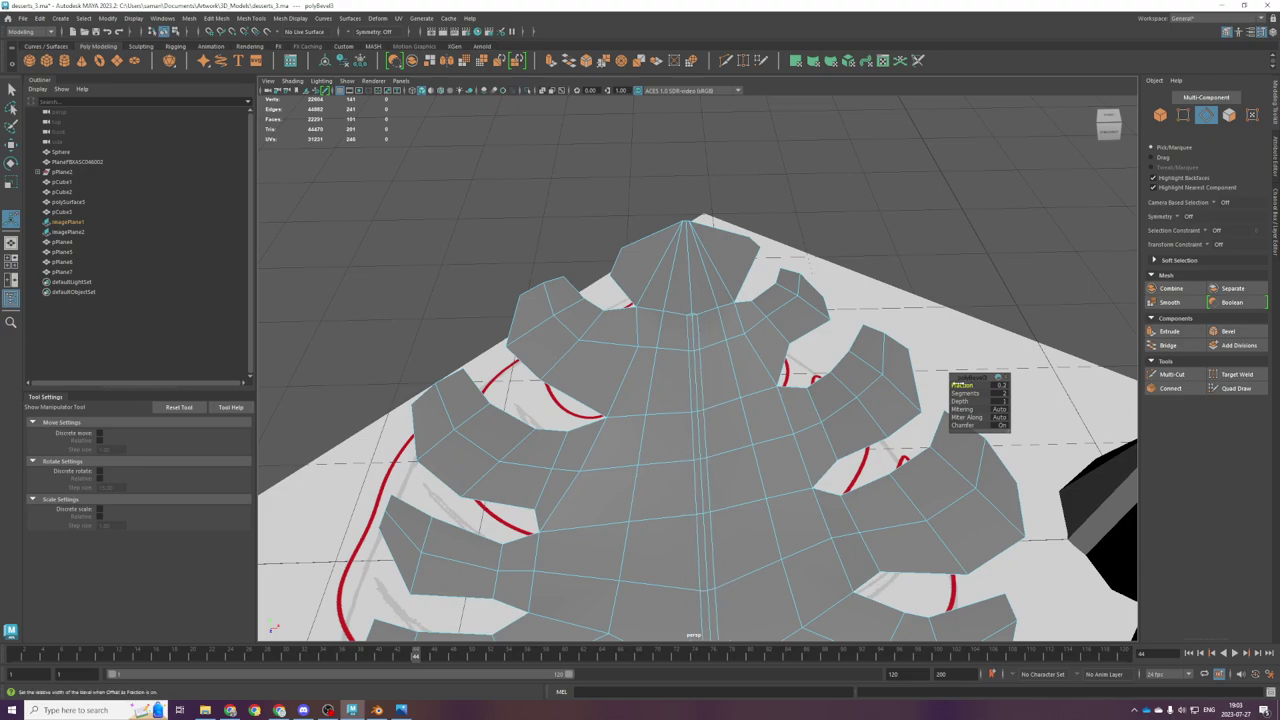
Step: Move the centre vertex at the upper end of the midrib bevel toward the leaf's tip
key(F9)
click(693, 311)
key(w)
drag(694, 334, 694, 295)
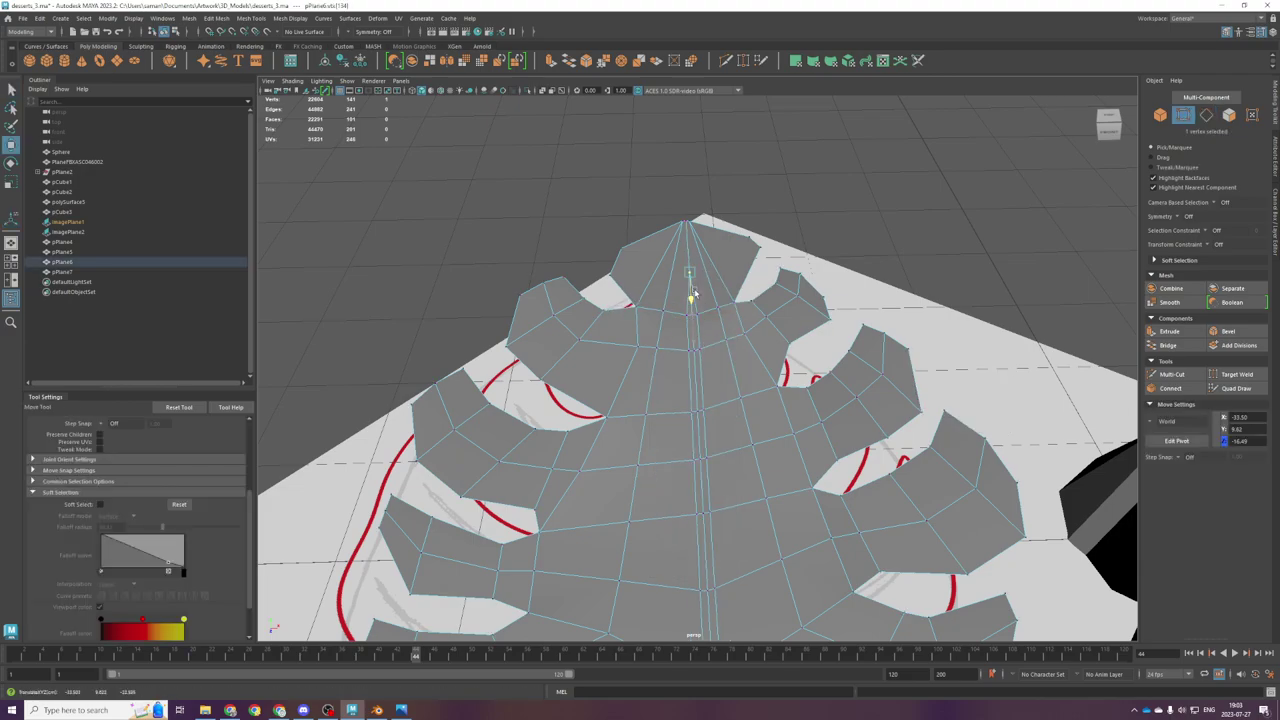
Step: Examine the vertices and small faces where the midrib bevel ends at the leaf's base notch
alt+drag(714, 385, 710, 328)
right_drag(709, 327, 707, 299)
click(694, 346)
alt+drag(702, 470, 704, 380)
alt+right_drag(727, 414, 777, 462)
alt+drag(789, 510, 563, 560)
alt+right_drag(563, 560, 640, 523)
alt+middle_drag(640, 523, 801, 505)
scroll(801, 504, up, 2)
right_click(568, 445)
right_drag(494, 415, 442, 422)
click(505, 516)
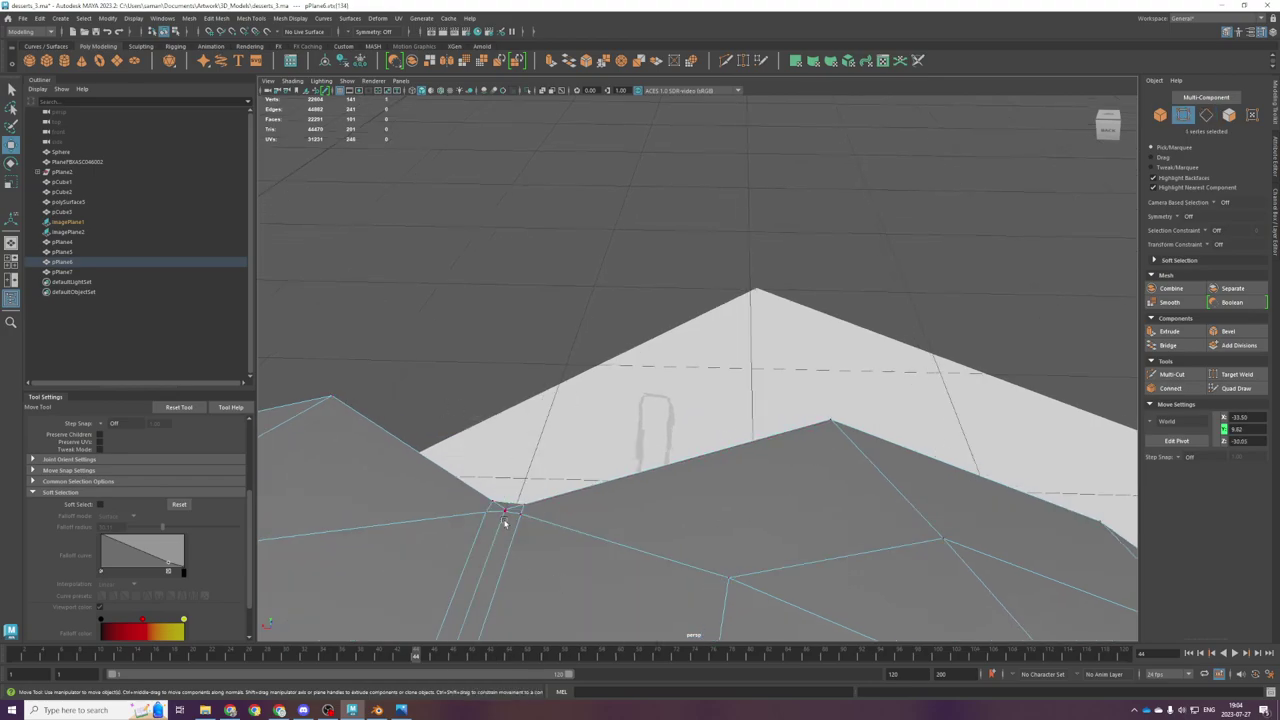
key(f)
alt+drag(583, 549, 714, 397)
Step: Try deleting the small face at the base end of the midrib bevel
key(F11)
click(718, 405)
key(Delete)
scroll(740, 399, down, 5)
key(ctrl+z)
Step: Undo the midrib edits back past the bevel and the last height change
key(F9)
click(745, 398)
key(ctrl+z)
key(ctrl+z)
key(ctrl+z)
key(ctrl+z)
key(ctrl+z)
key(ctrl+z)
key(ctrl+z)
key(ctrl+z)
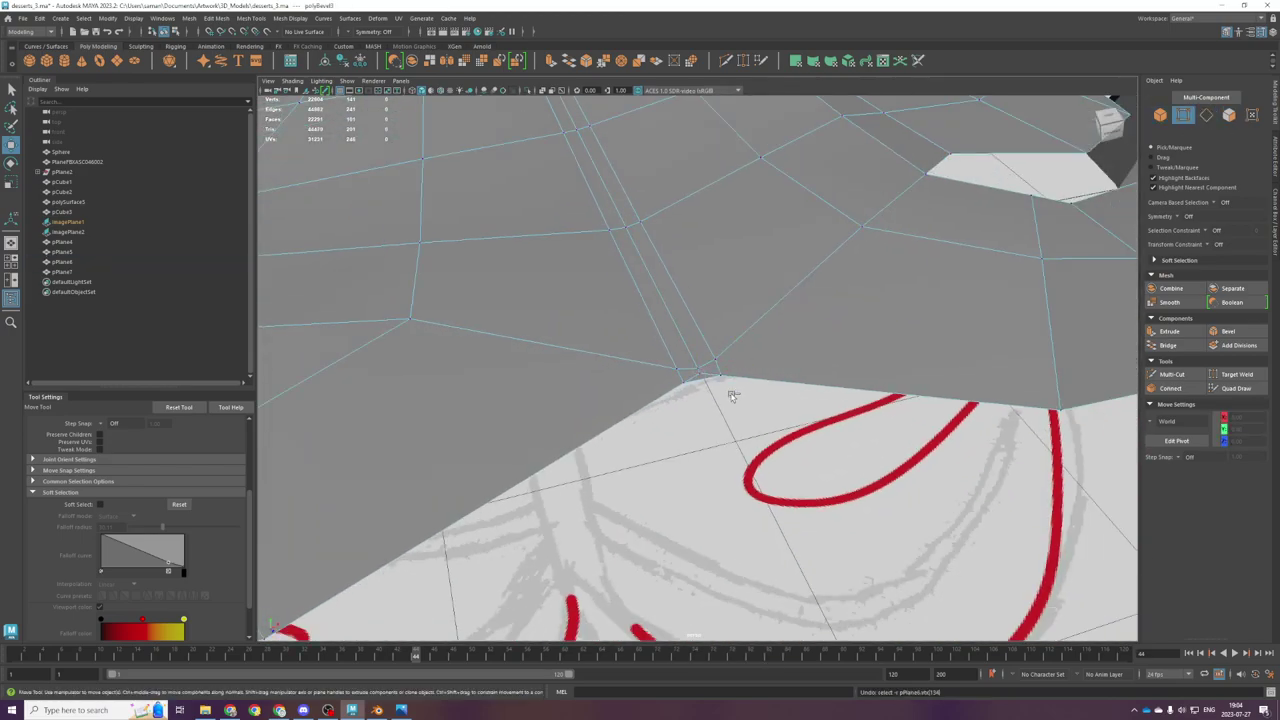
scroll(732, 394, down, 5)
alt+drag(726, 374, 700, 291)
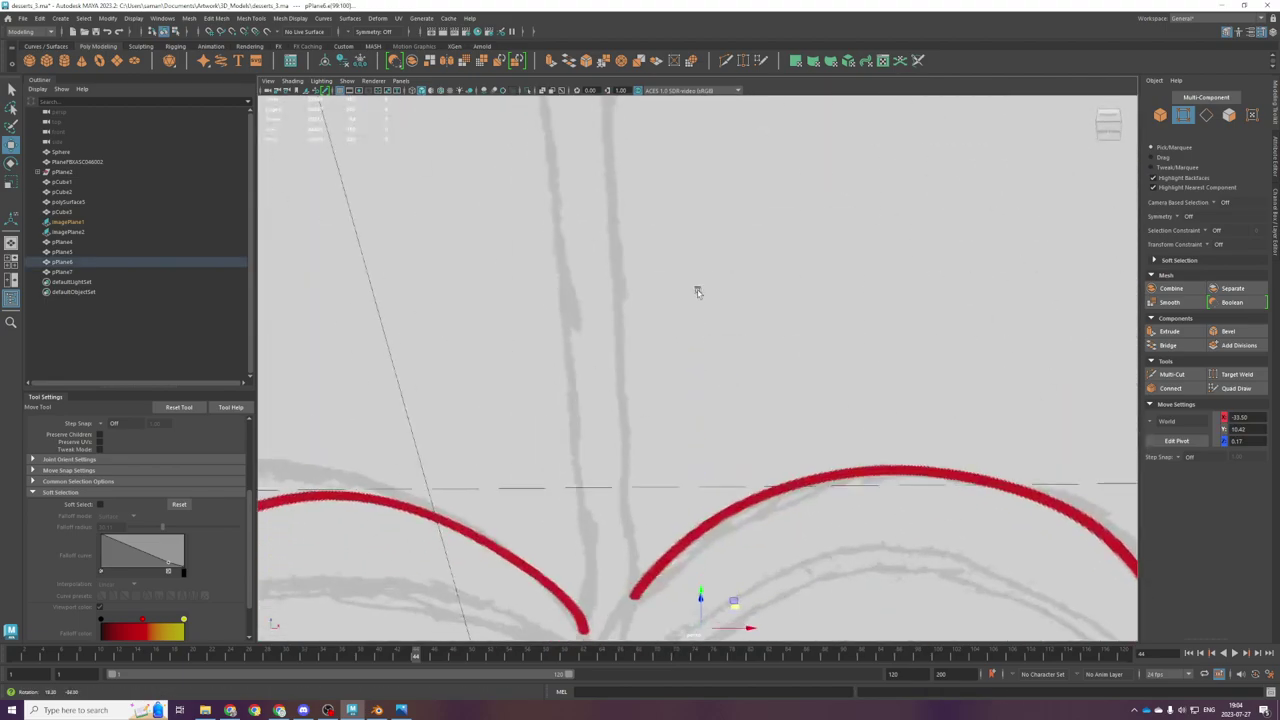
scroll(700, 291, down, 5)
alt+middle_drag(755, 138, 767, 336)
scroll(767, 336, down, 4)
alt+drag(767, 336, 766, 443)
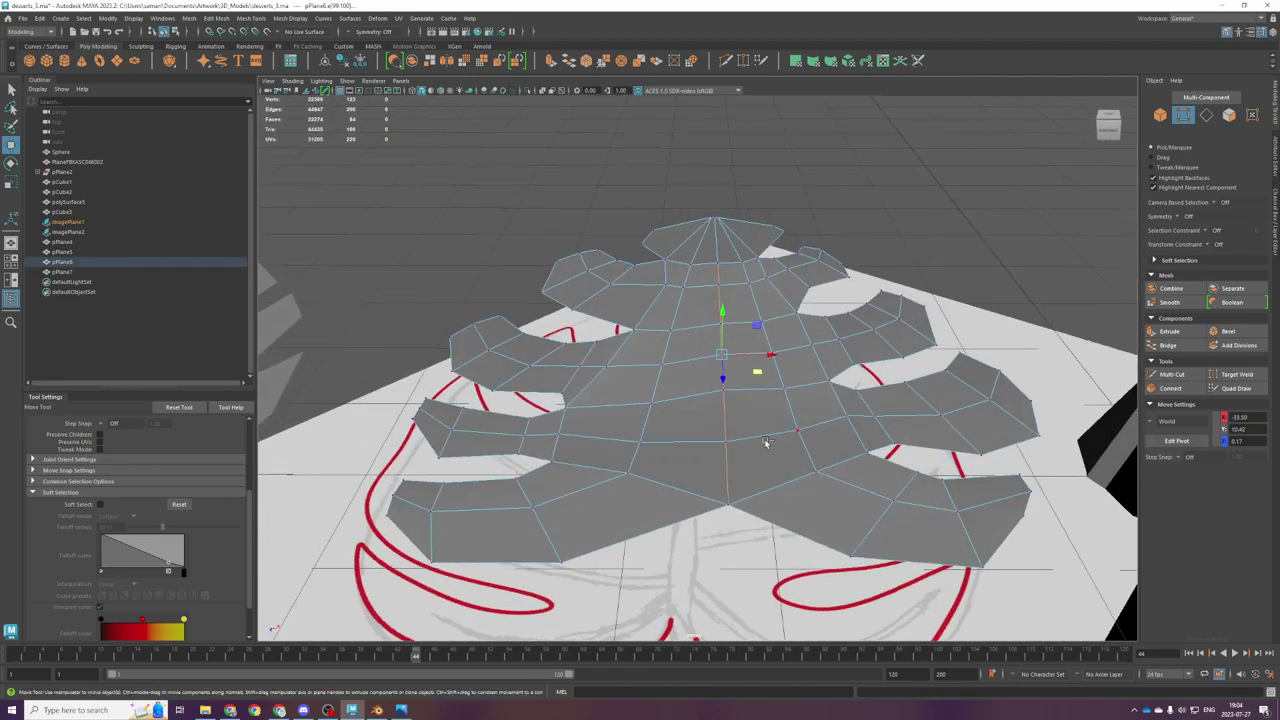
Step: Redo the midrib height change and bevel, then undo only the bevel
key(ctrl+y)
key(ctrl+y)
key(ctrl+y)
alt+drag(800, 558, 811, 498)
key(ctrl+z)
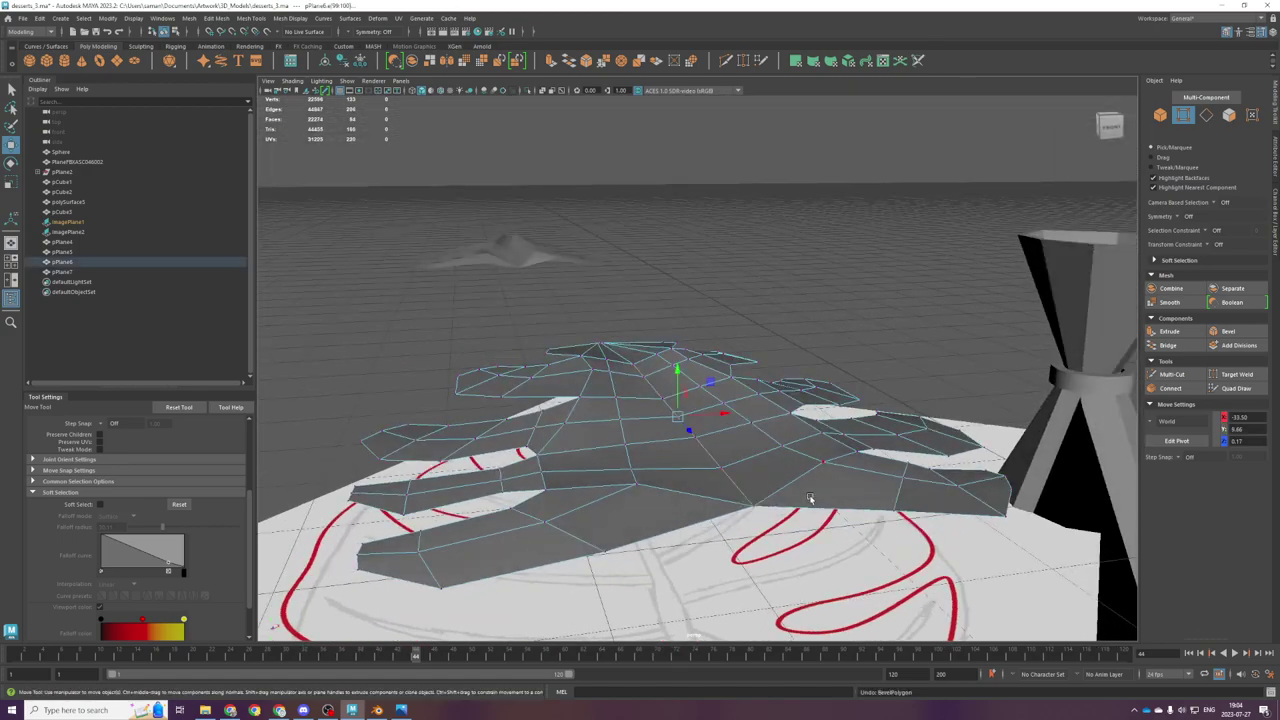
Step: Try bevelling the midrib's edges up from the base notch with a reduced bevel fraction
alt+drag(763, 446, 757, 450)
right_drag(754, 415, 713, 443)
scroll(754, 532, up, 4)
alt+drag(754, 534, 746, 492)
key(z)
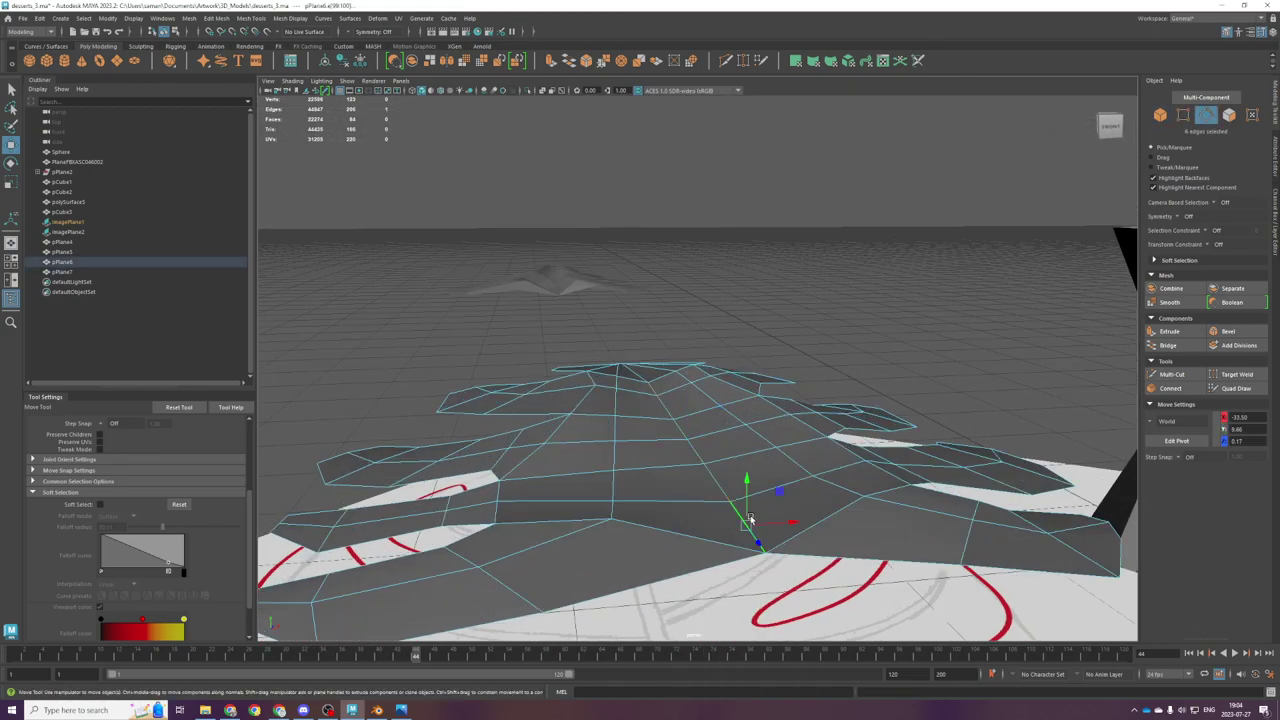
key(ctrl+b)
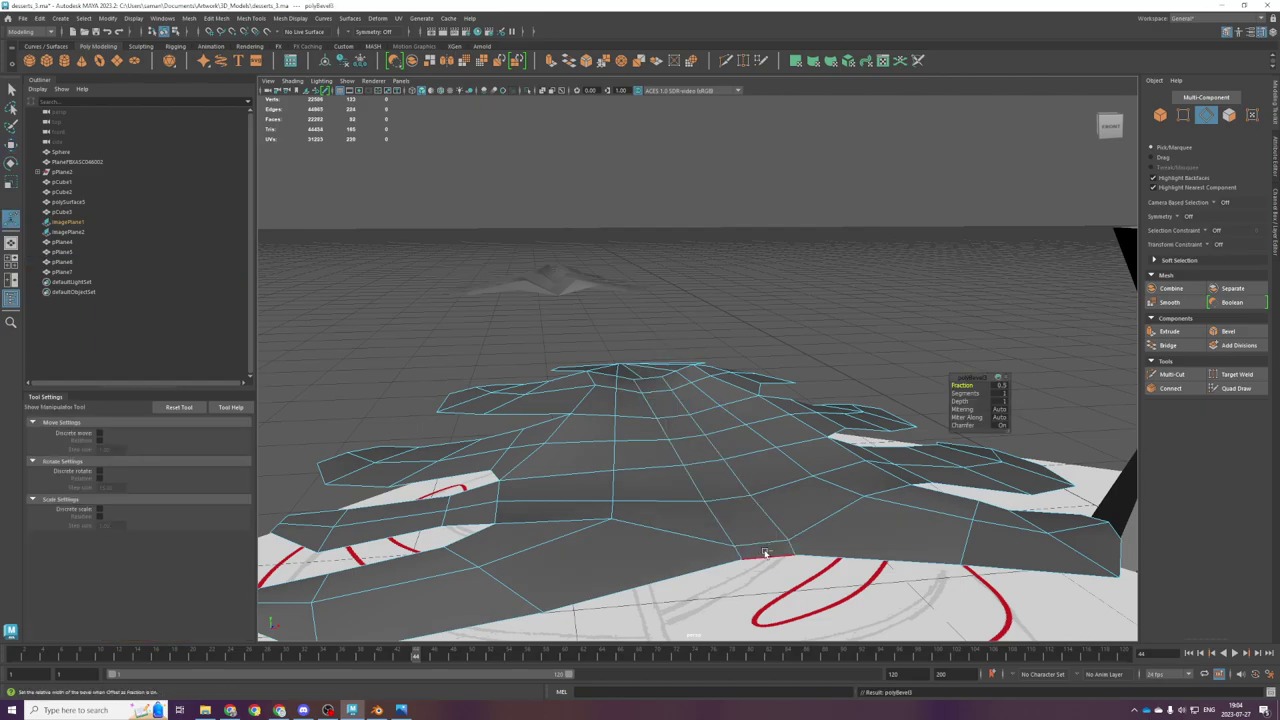
mouse_move(899, 503)
alt+mouse_down()
mouse_move(858, 525)
mouse_move(870, 520)
mouse_move(792, 427)
mouse_move(826, 477)
mouse_move(829, 457)
mouse_move(909, 383)
mouse_move(751, 442)
mouse_move(1029, 353)
alt+mouse_up()
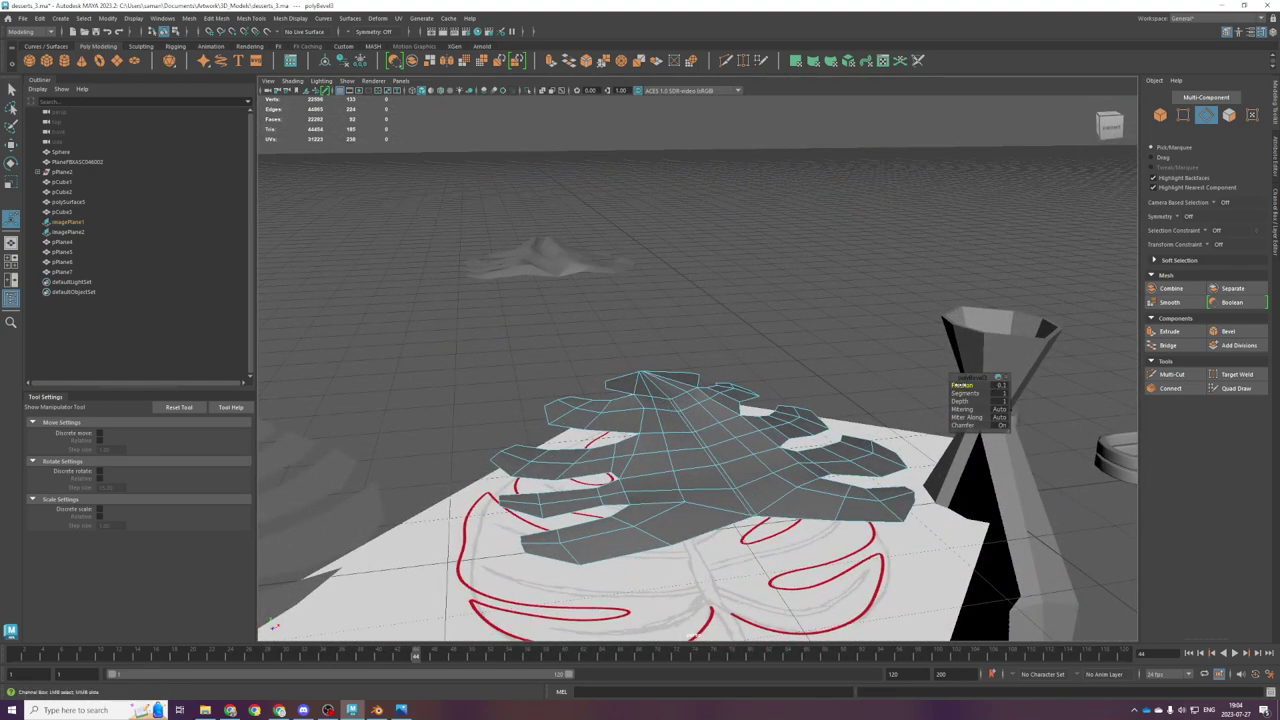
drag(963, 394, 970, 395)
scroll(609, 466, up, 3)
alt+drag(609, 466, 591, 523)
alt+middle_drag(591, 523, 876, 438)
alt+drag(875, 437, 762, 520)
Step: Undo the trial midrib bevel and its edge selection
key(ctrl+z)
key(ctrl+z)
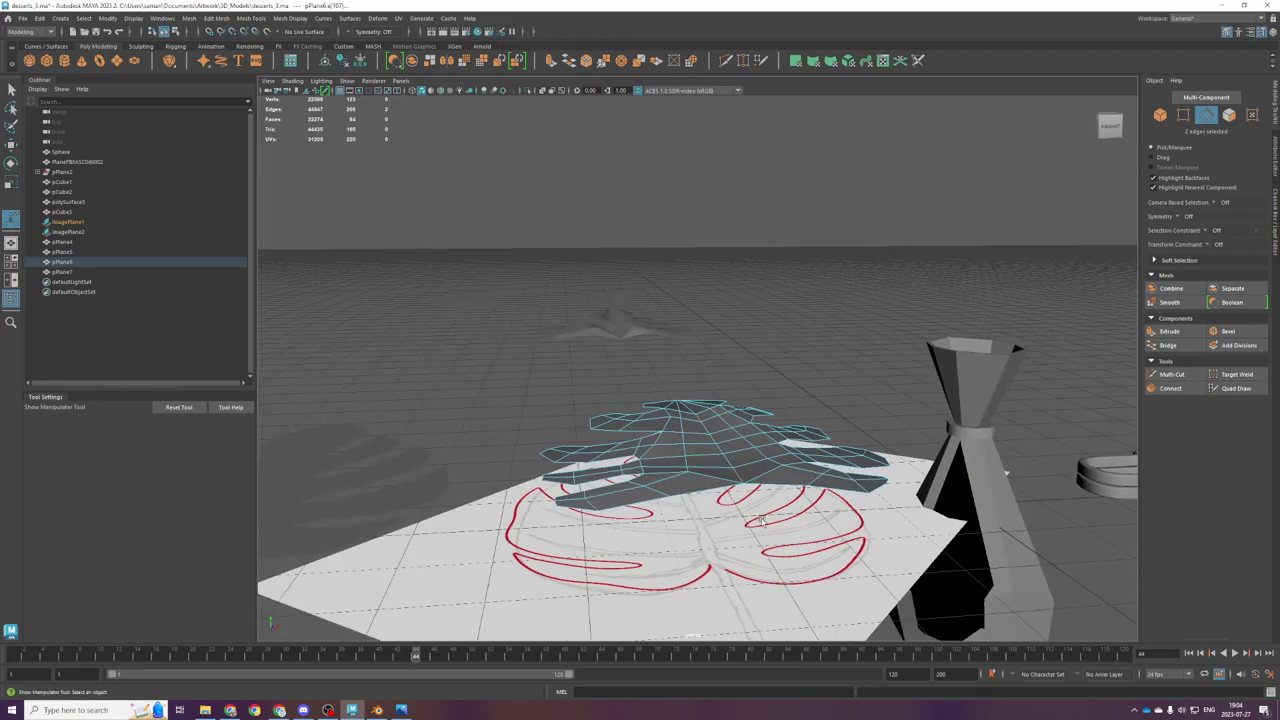
key(ctrl+z)
key(ctrl+z)
key(ctrl+z)
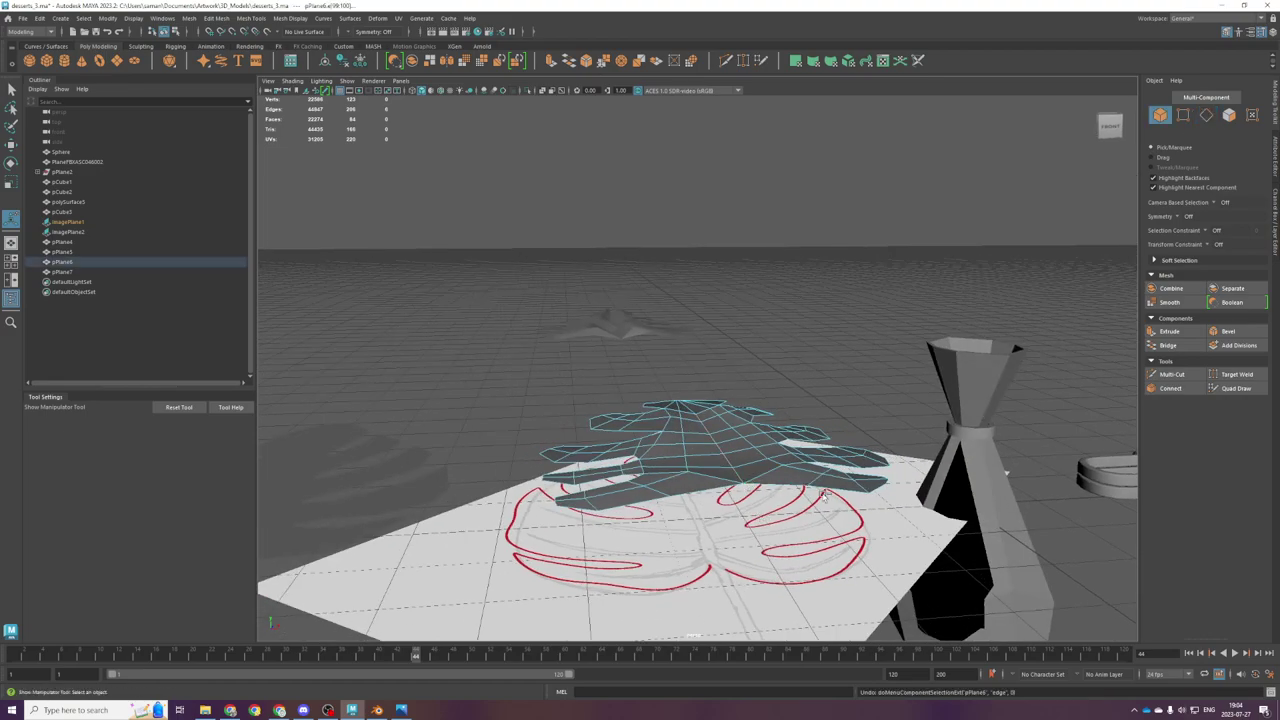
Step: Bevel the leaf's midrib edges into a narrow strip with two segments
alt+drag(745, 456, 692, 440)
key(w)
key(ctrl+b)
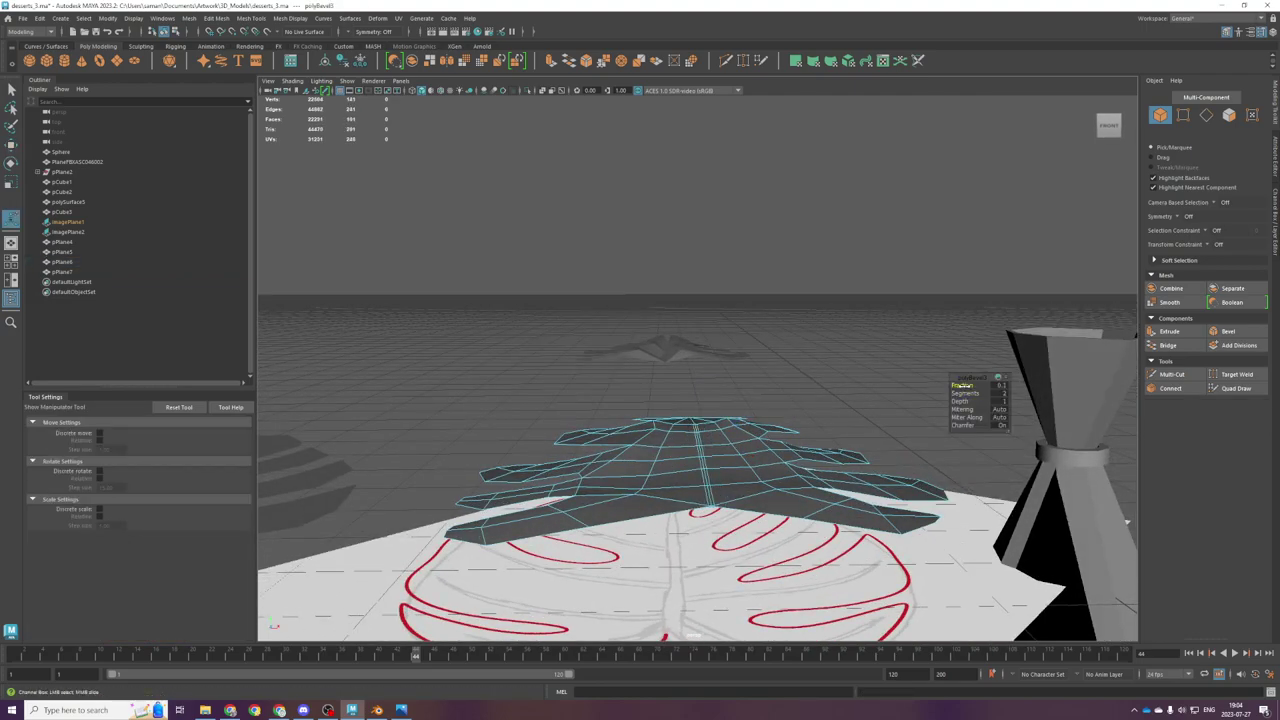
Step: Save the scene and move the middle midrib vertex from the tip lobe's base up to the leaf's tip in top view
scroll(603, 346, up, 4)
key(space)
drag(603, 348, 540, 348)
scroll(681, 336, up, 6)
alt+middle_drag(676, 258, 734, 404)
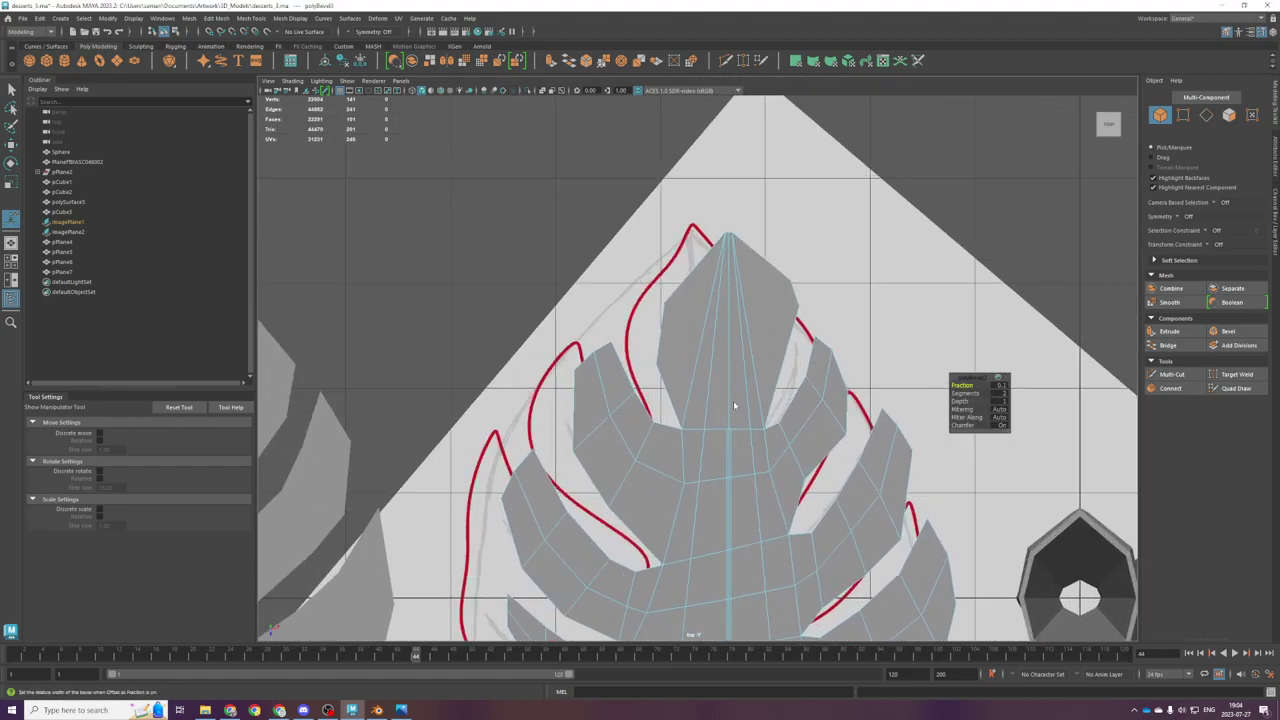
key(q)
key(F9)
click(730, 429)
key(ctrl+s)
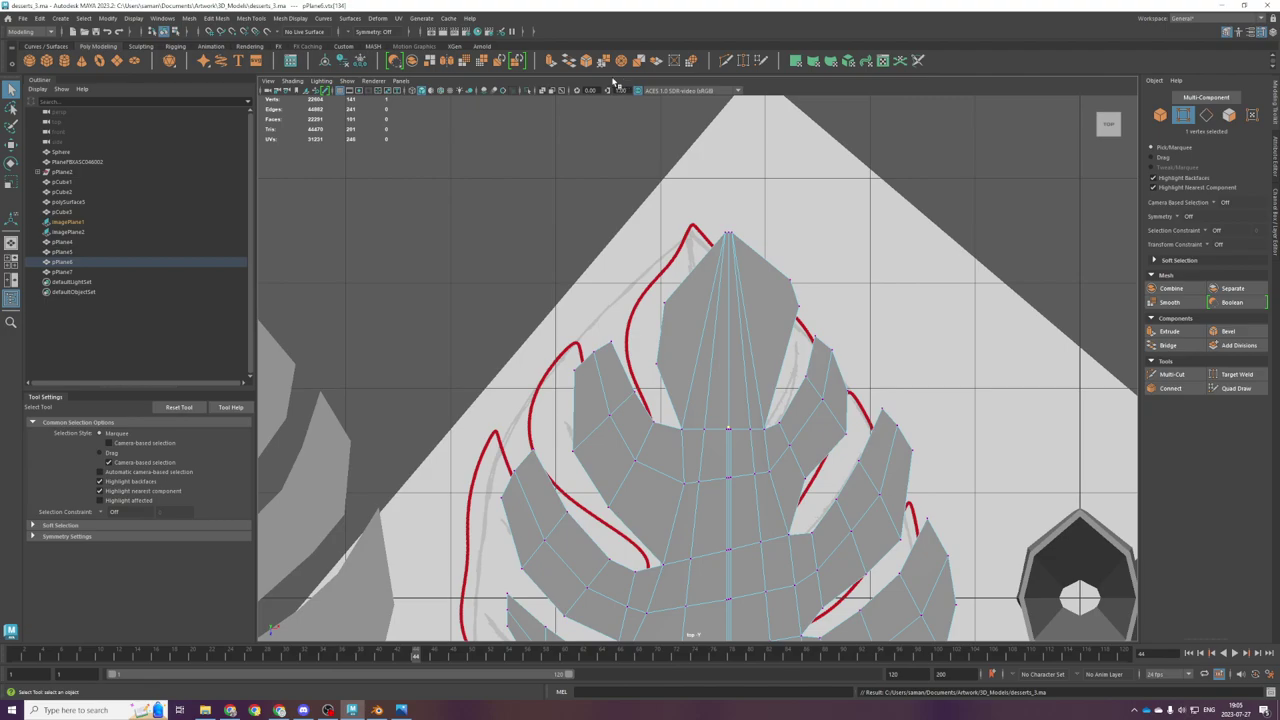
scroll(644, 349, up, 1)
key(w)
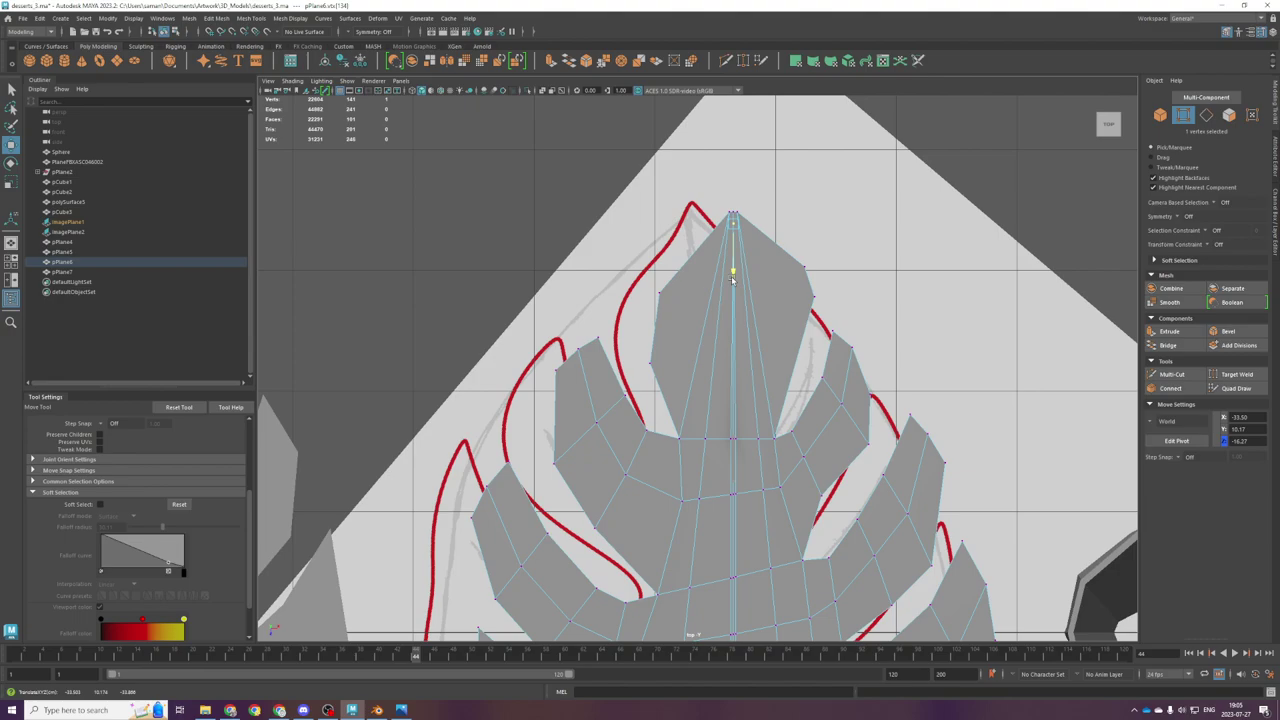
Step: Lower the moved midrib vertex in side view to bring it closer to the leaf tip's height
key(space)
key(space)
alt+drag(808, 476, 838, 398)
key(space)
key(space)
scroll(724, 506, down, 5)
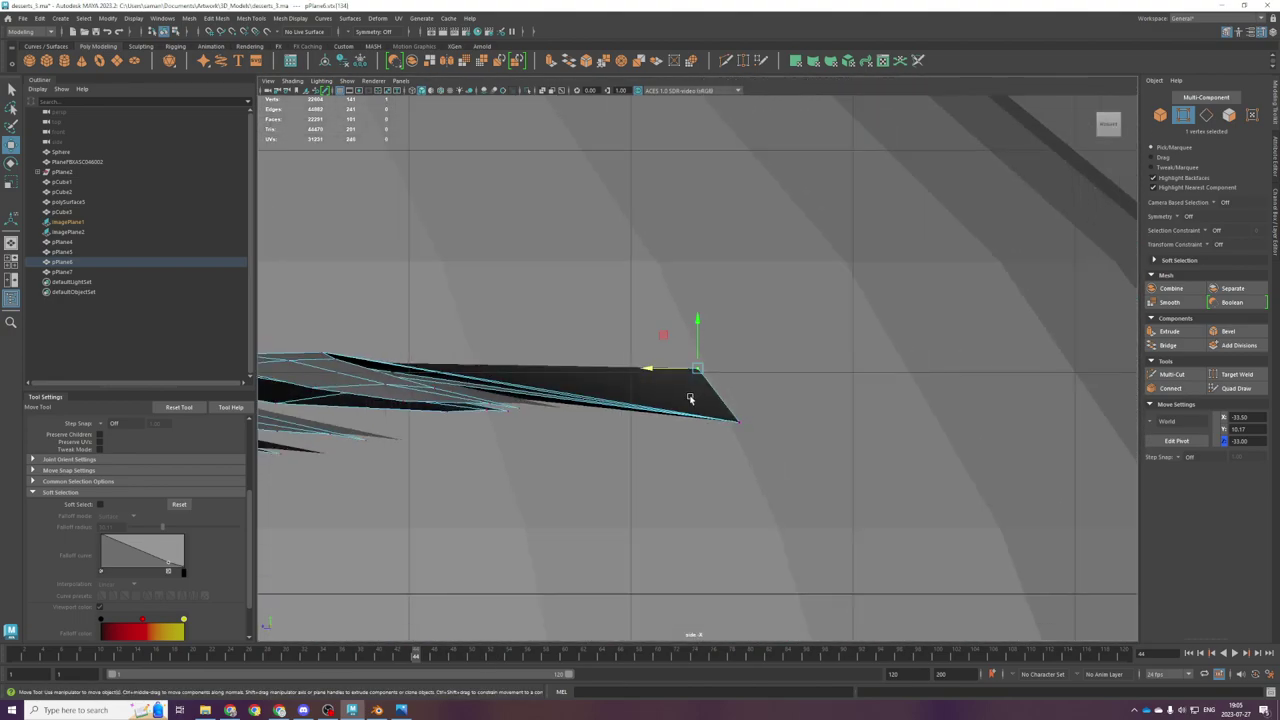
drag(698, 346, 699, 382)
Step: Examine the bevelled midrib's edges from the leaf's tip to the base notch
key(space)
key(space)
alt+drag(680, 454, 759, 379)
scroll(759, 379, up, 4)
right_drag(734, 342, 734, 311)
click(687, 317)
scroll(714, 357, up, 1)
scroll(714, 357, up, 3)
click(734, 346)
scroll(700, 300, down, 5)
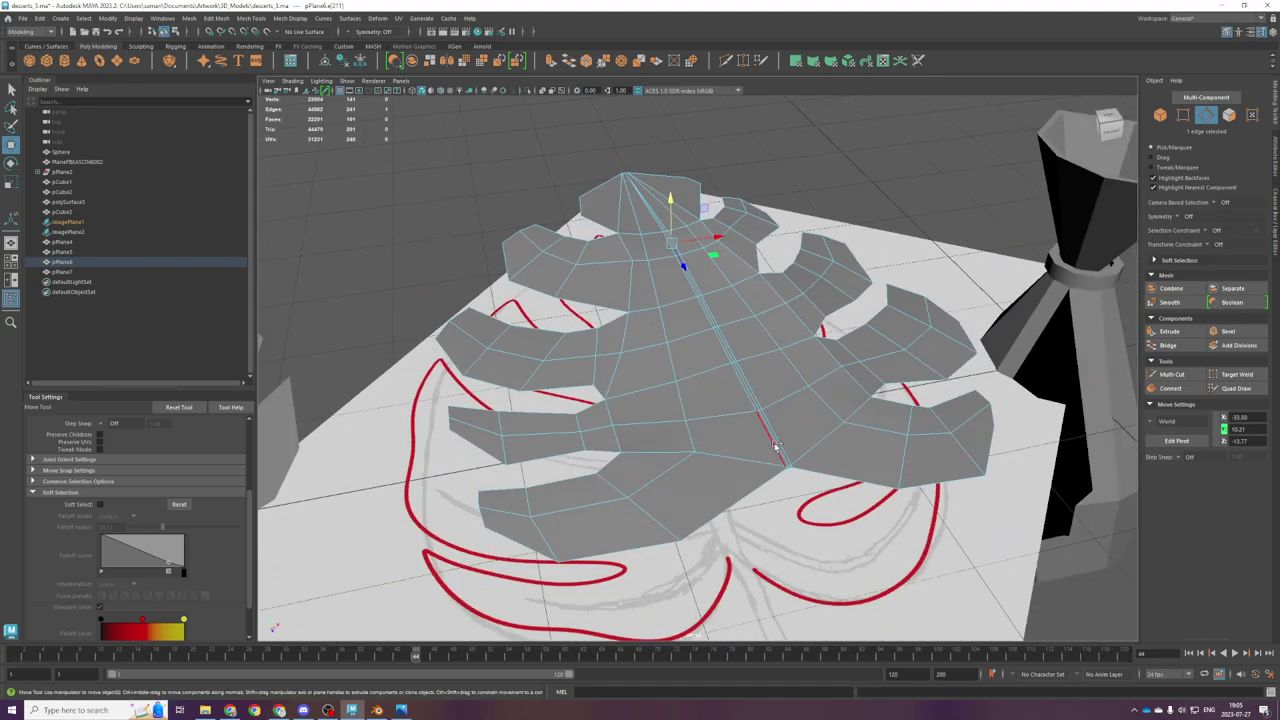
scroll(820, 500, up, 5)
scroll(900, 530, down, 4)
scroll(915, 500, up, 5)
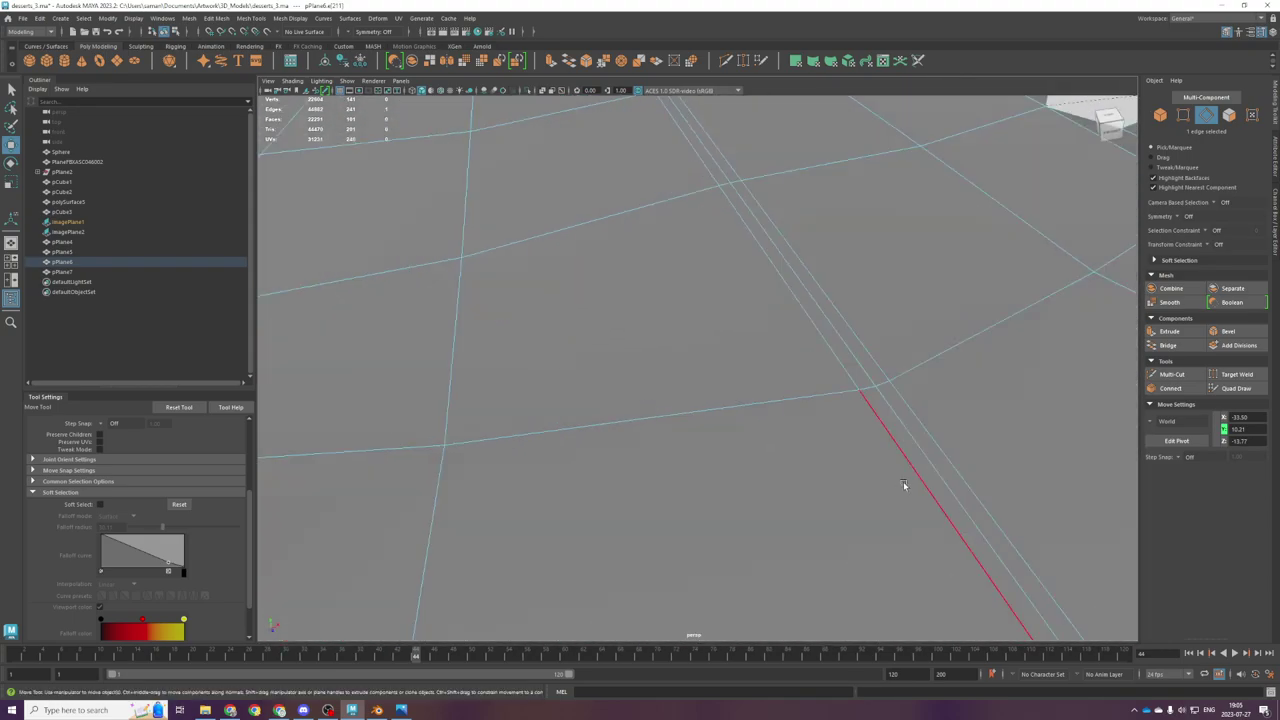
scroll(890, 460, down, 1)
scroll(840, 455, up, 2)
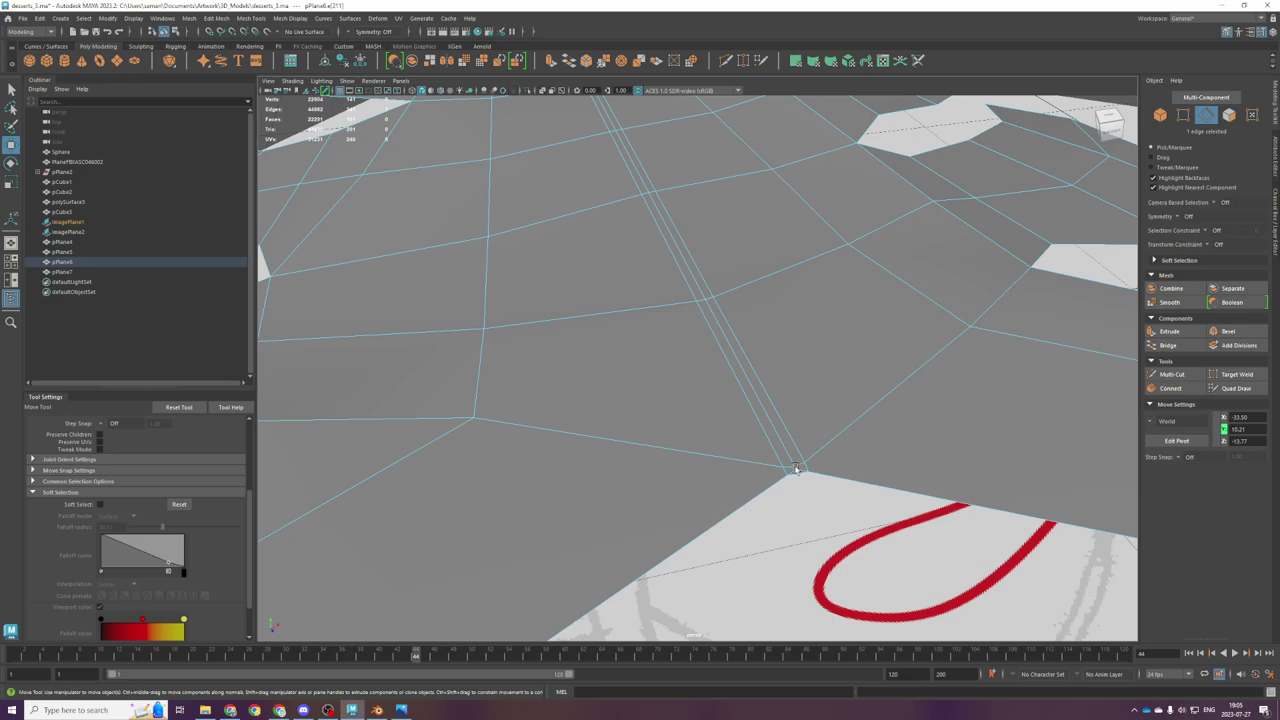
Step: Move the midrib's centre vertex at the base notch outward to the leaf's border in top view
scroll(795, 438, down, 3)
right_drag(737, 277, 707, 277)
key(space)
key(space)
key(f)
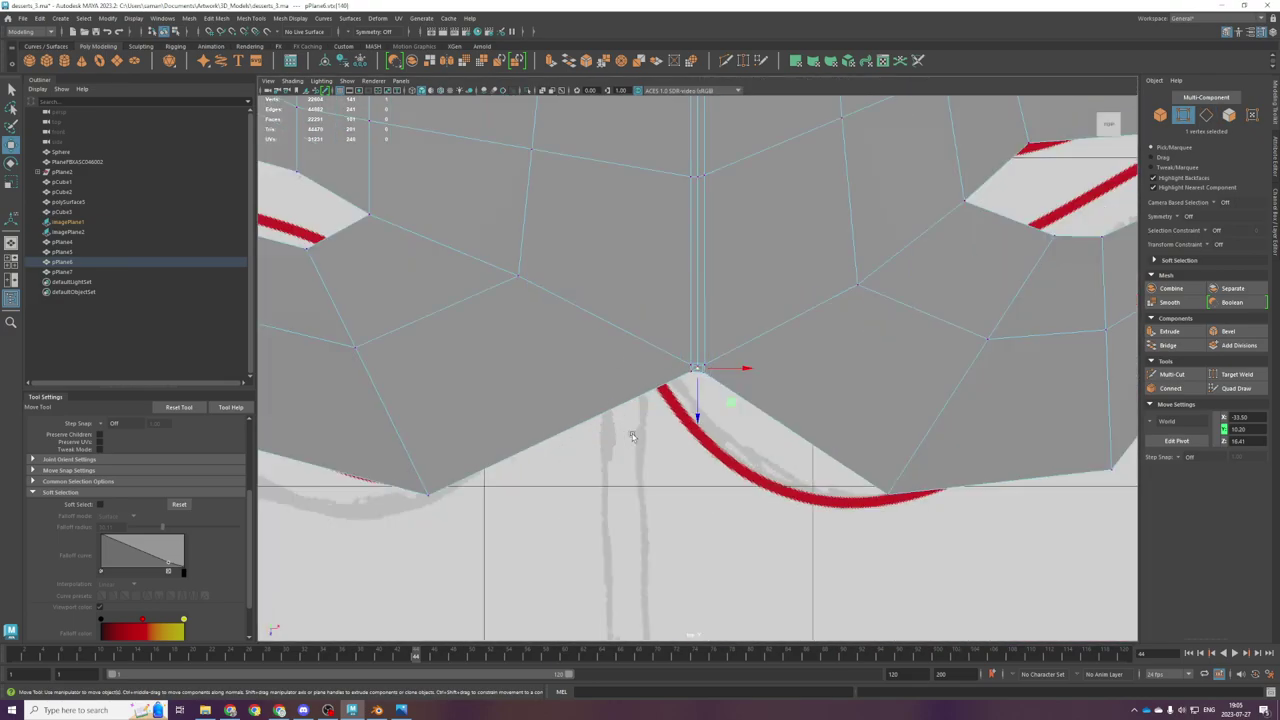
scroll(620, 368, up, 10)
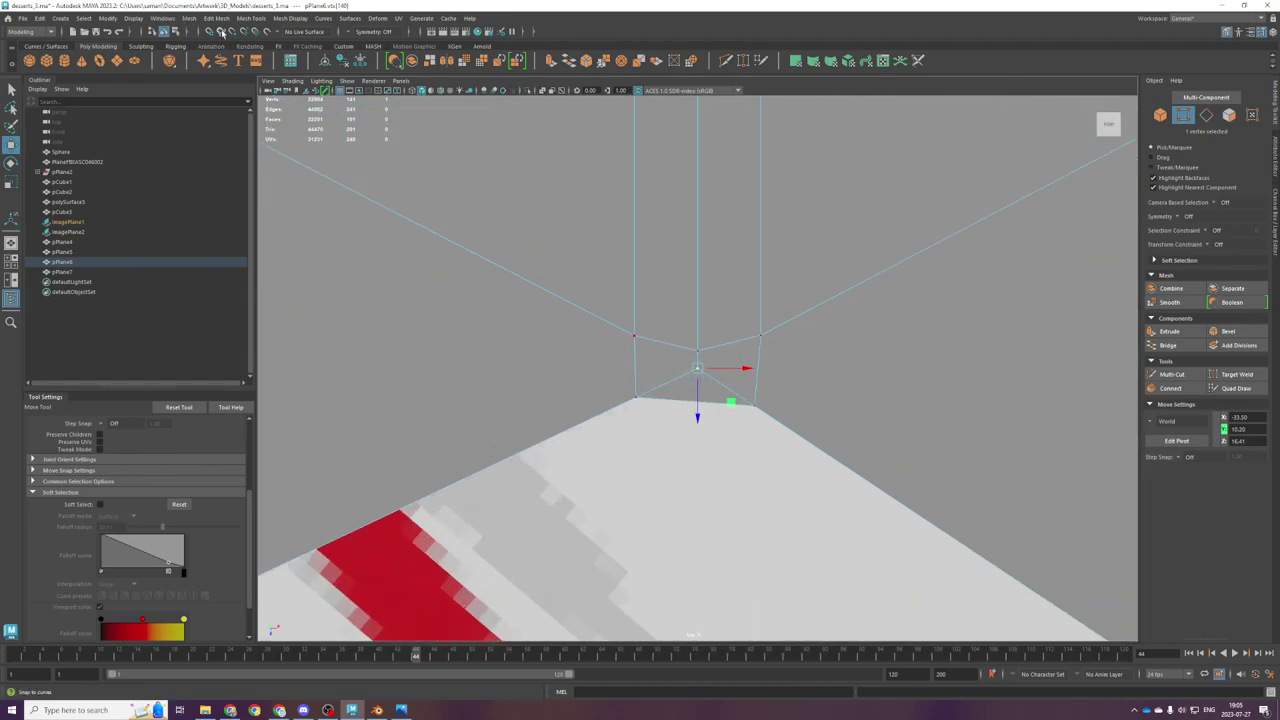
drag(697, 378, 700, 412)
scroll(712, 385, up, 5)
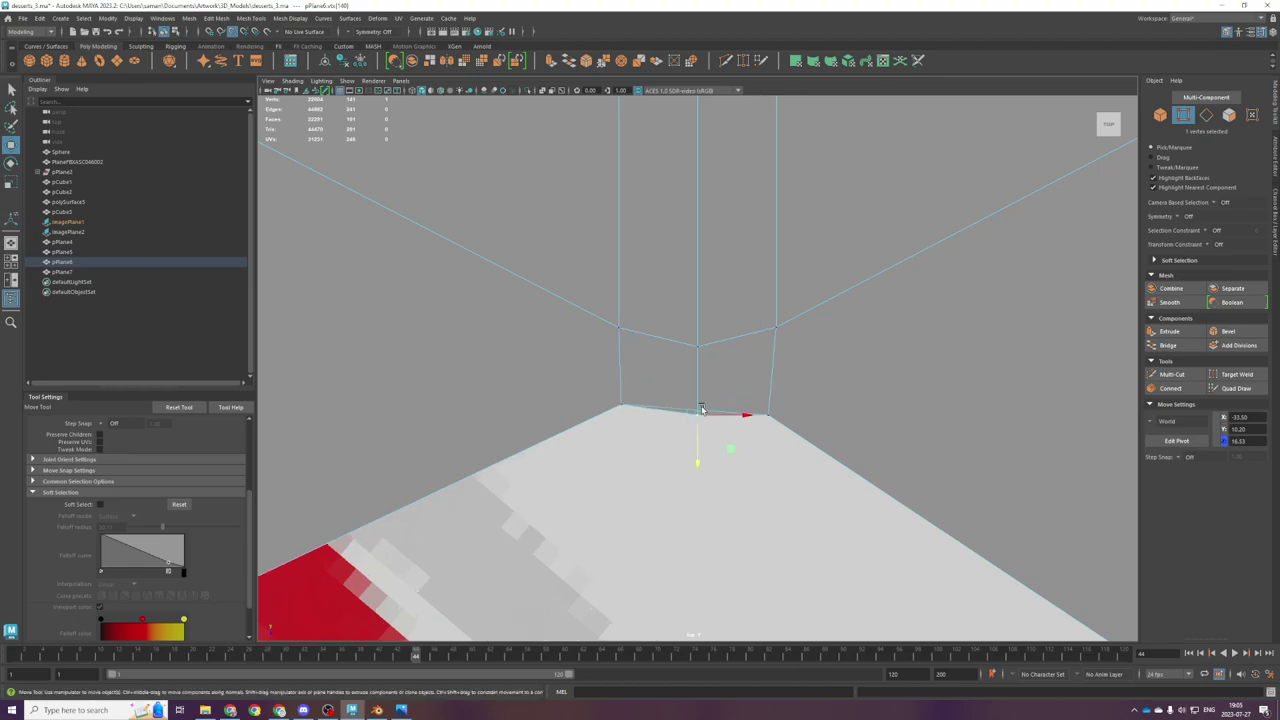
Step: Try aligning the three notch-edge vertices by scaling them flat and applying Merge
right_drag(721, 361, 630, 372)
shift+click(592, 314)
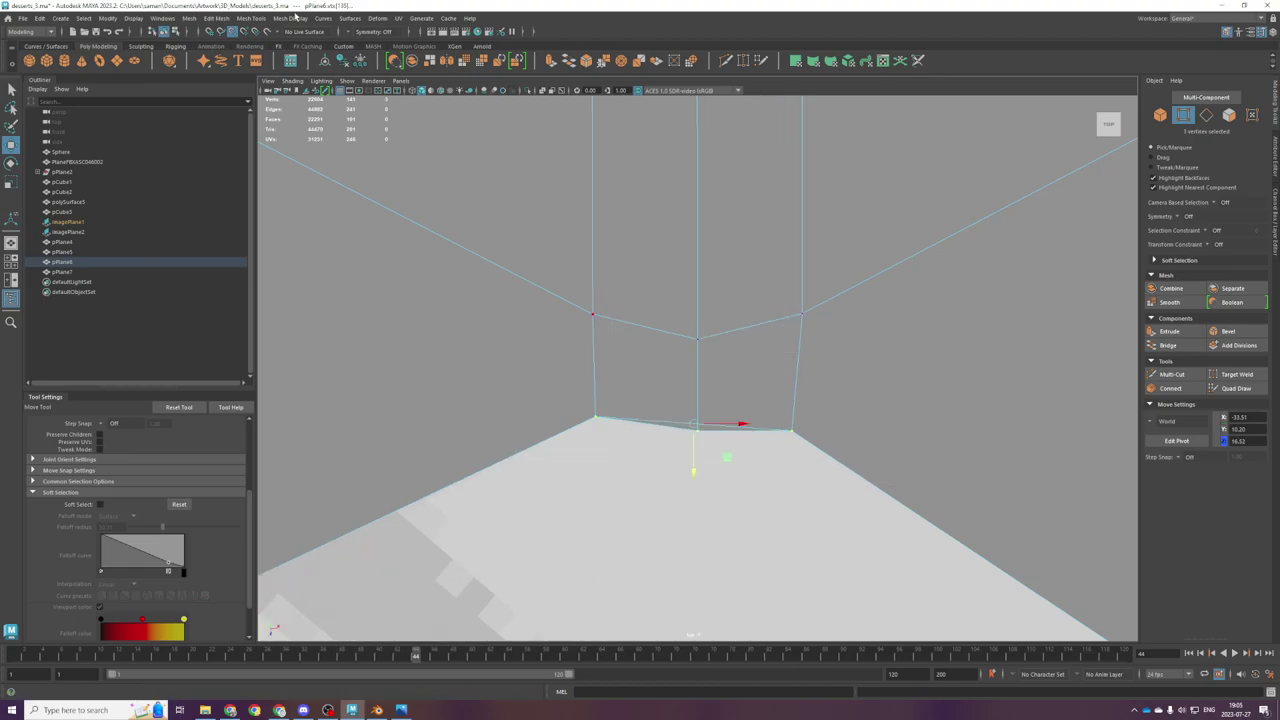
click(237, 37)
key(r)
drag(694, 468, 702, 405)
shift+right_drag(715, 400, 783, 340)
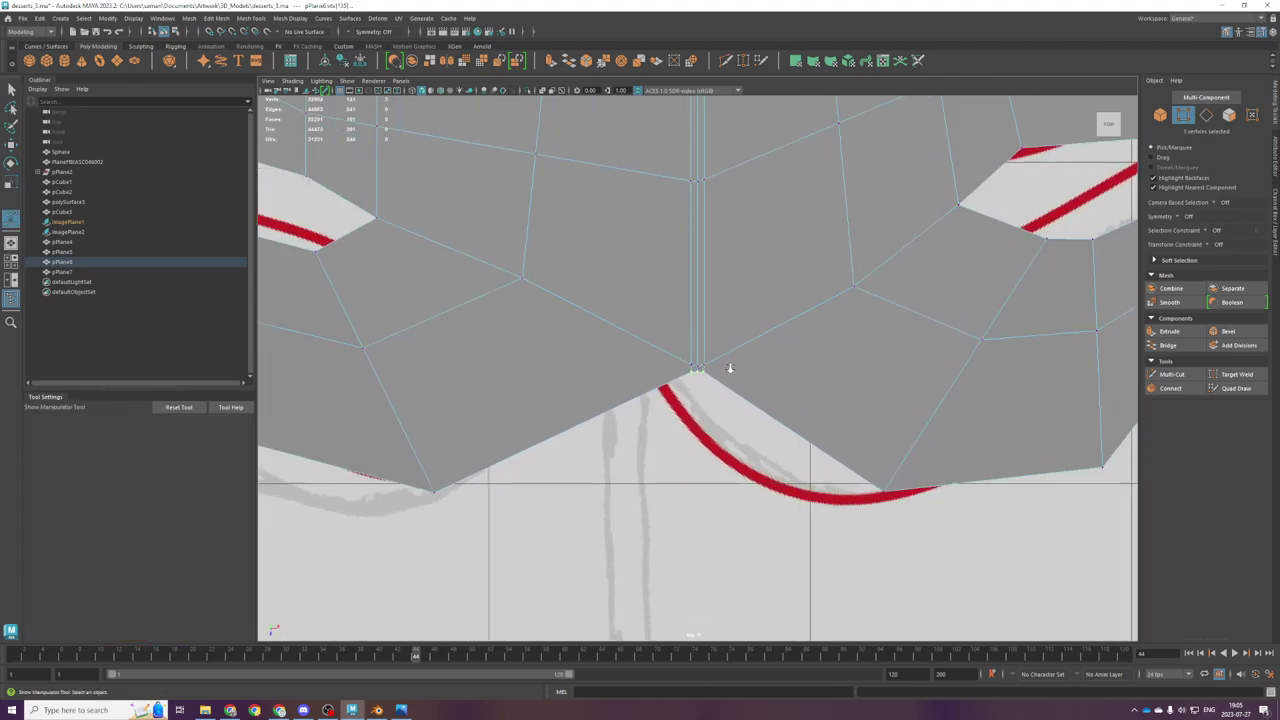
scroll(711, 387, up, 2)
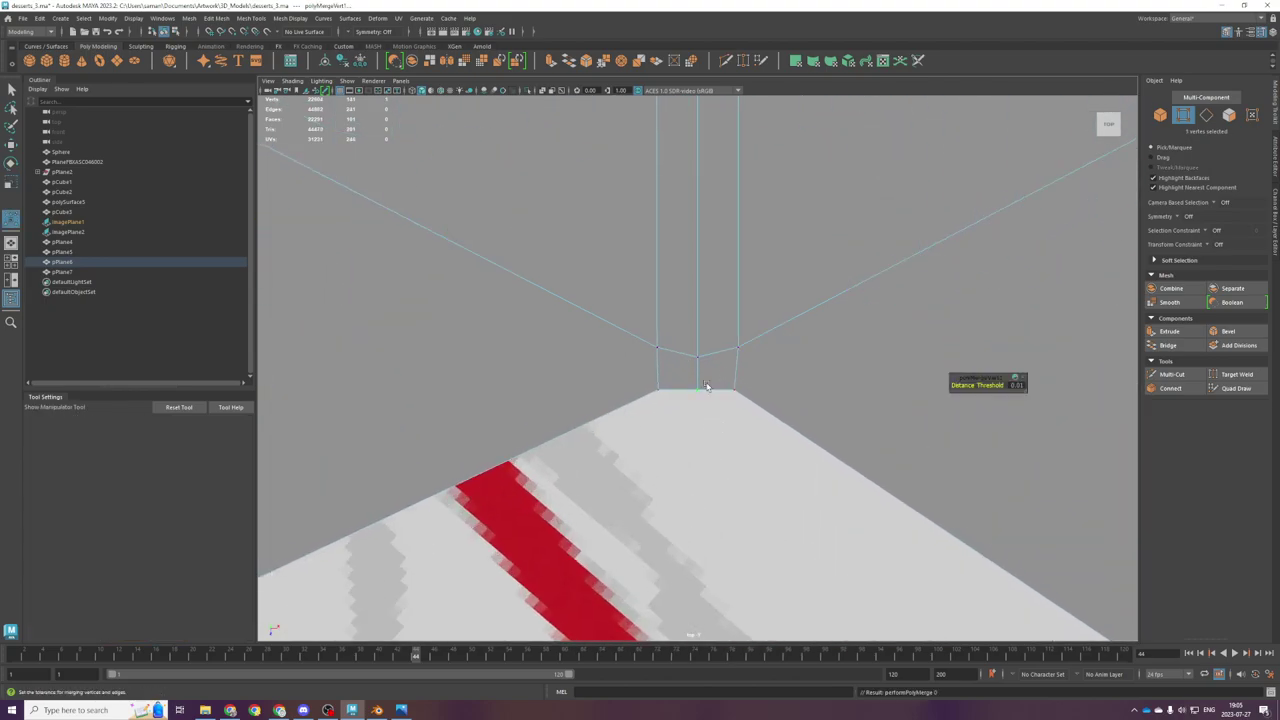
scroll(708, 384, up, 1)
right_drag(706, 378, 650, 371)
click(694, 402)
click(700, 375)
right_click(702, 363)
scroll(700, 373, up, 2)
right_drag(758, 374, 720, 386)
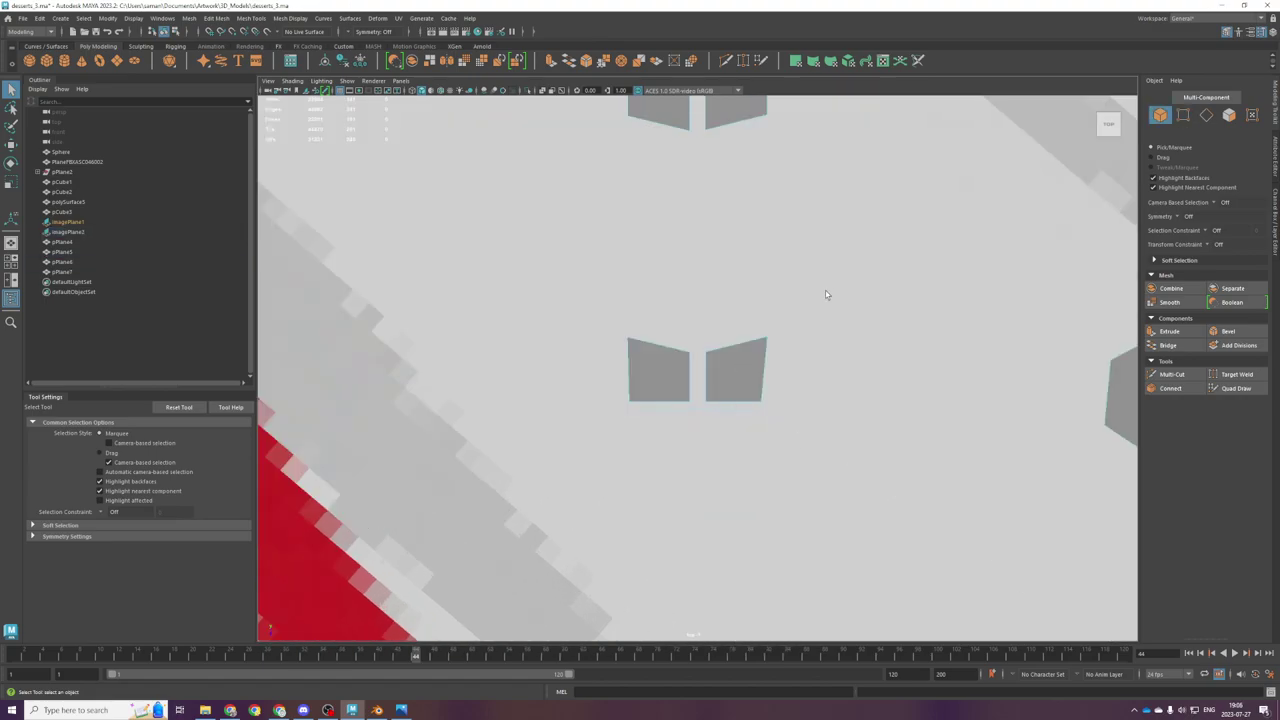
key(space)
key(space)
alt+drag(803, 374, 755, 297)
right_click(787, 237)
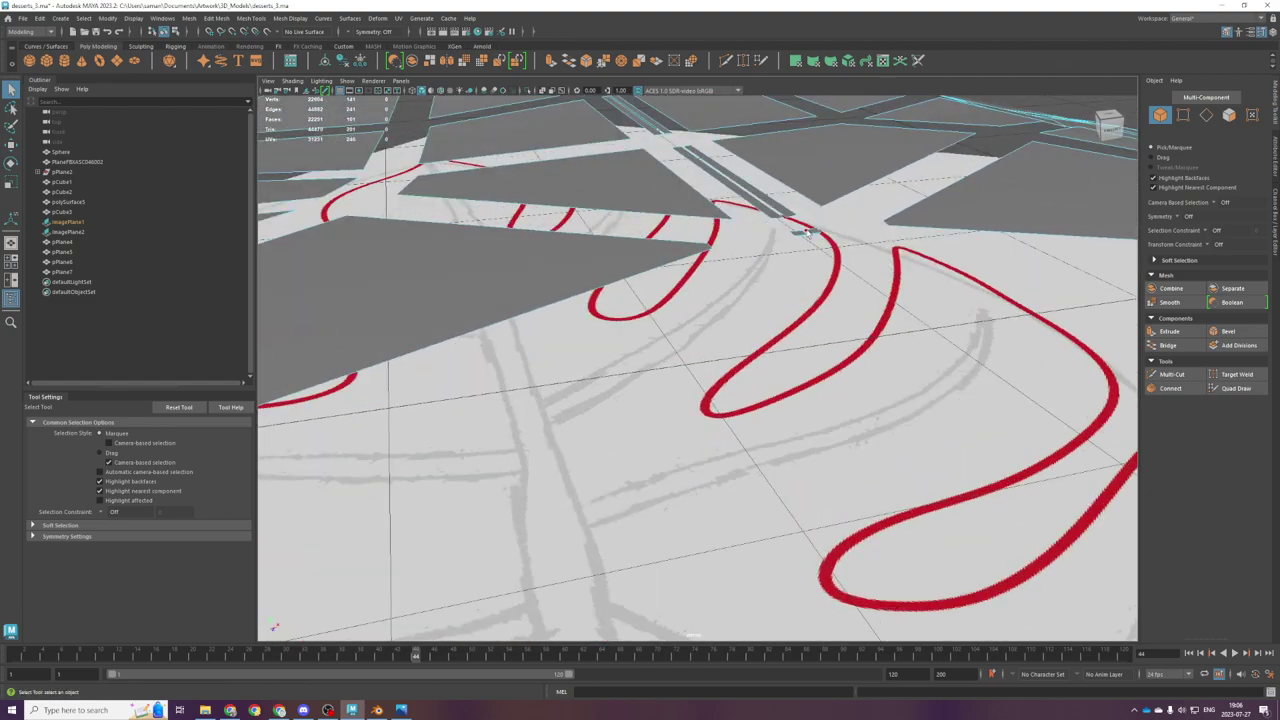
Step: Undo the merge and the flattening of the three notch-edge vertices
key(ctrl+z)
key(ctrl+z)
key(ctrl+z)
key(ctrl+z)
key(ctrl+z)
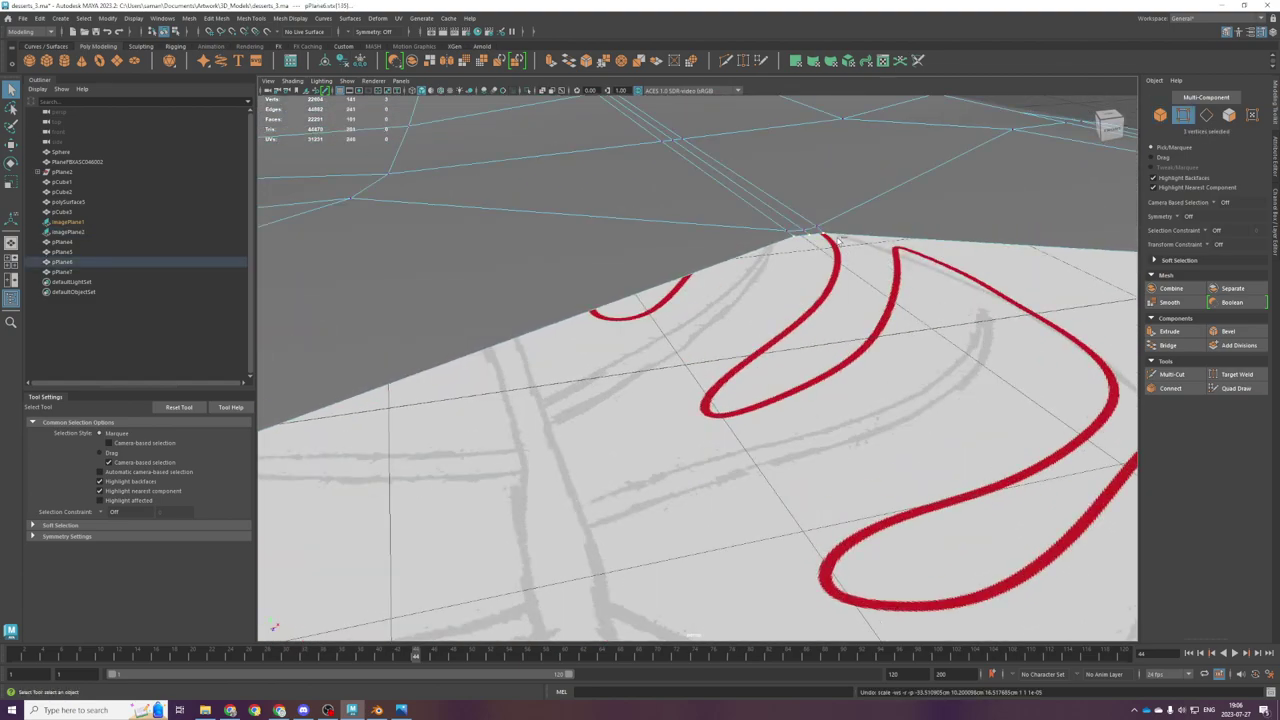
Step: Cut a vertex into the middle of the short notch edge and merge the midrib's centre vertex with it
key(space)
key(space)
shift+right_drag(706, 354, 703, 410)
drag(674, 359, 697, 437)
key(w)
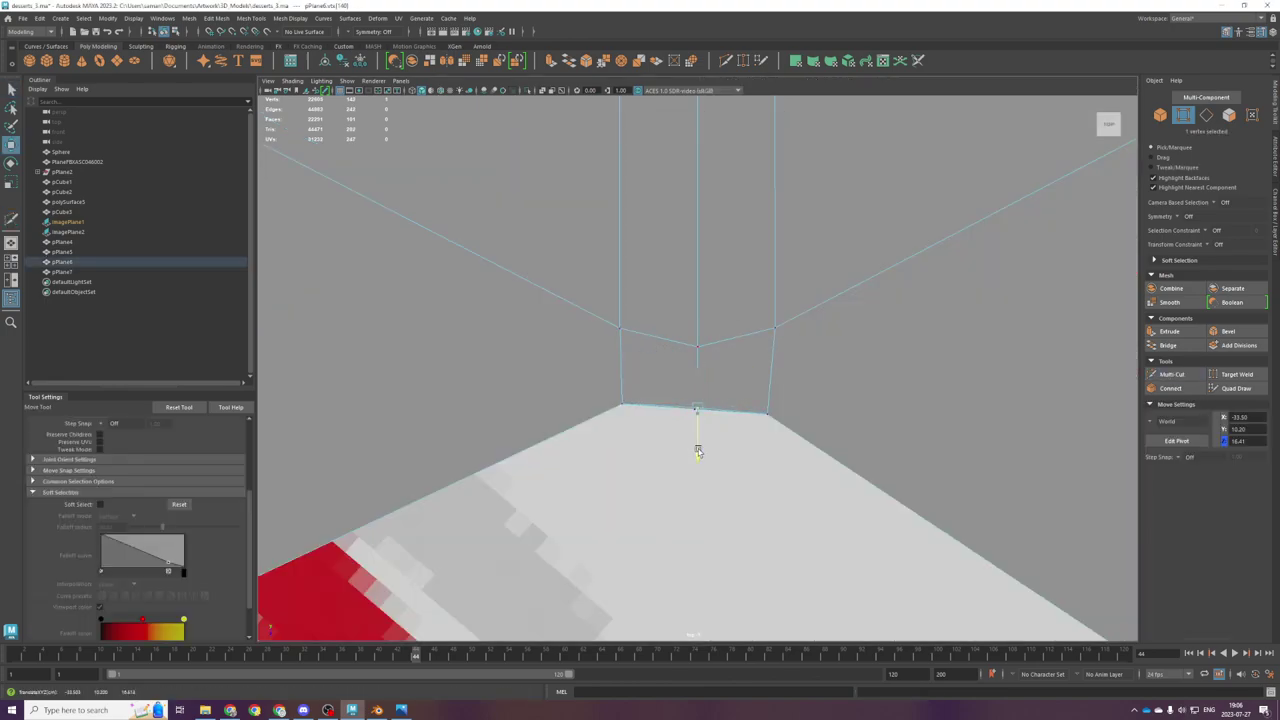
drag(682, 371, 711, 431)
shift+right_drag(785, 359, 818, 295)
scroll(788, 356, down, 10)
scroll(788, 356, up, 5)
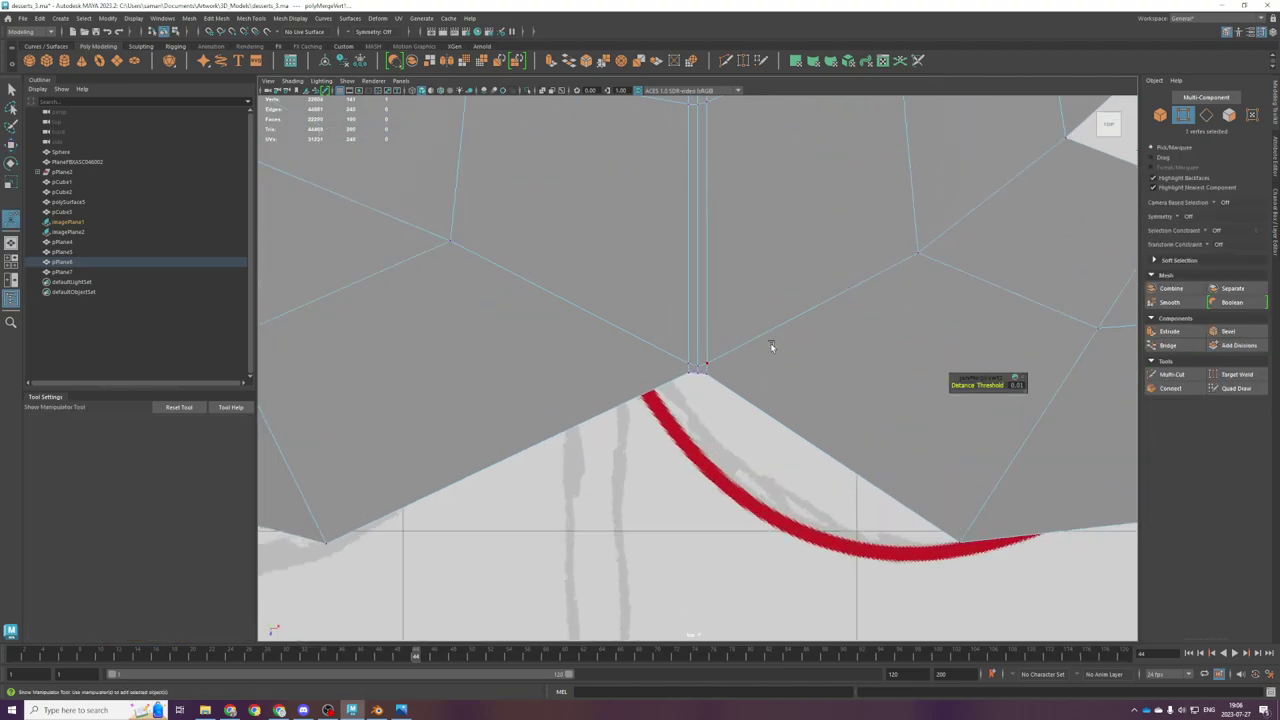
Step: Select the midrib's seven centre edges and lower them slightly in front view to form a shallow groove
key(q)
click(697, 369)
scroll(697, 369, down, 8)
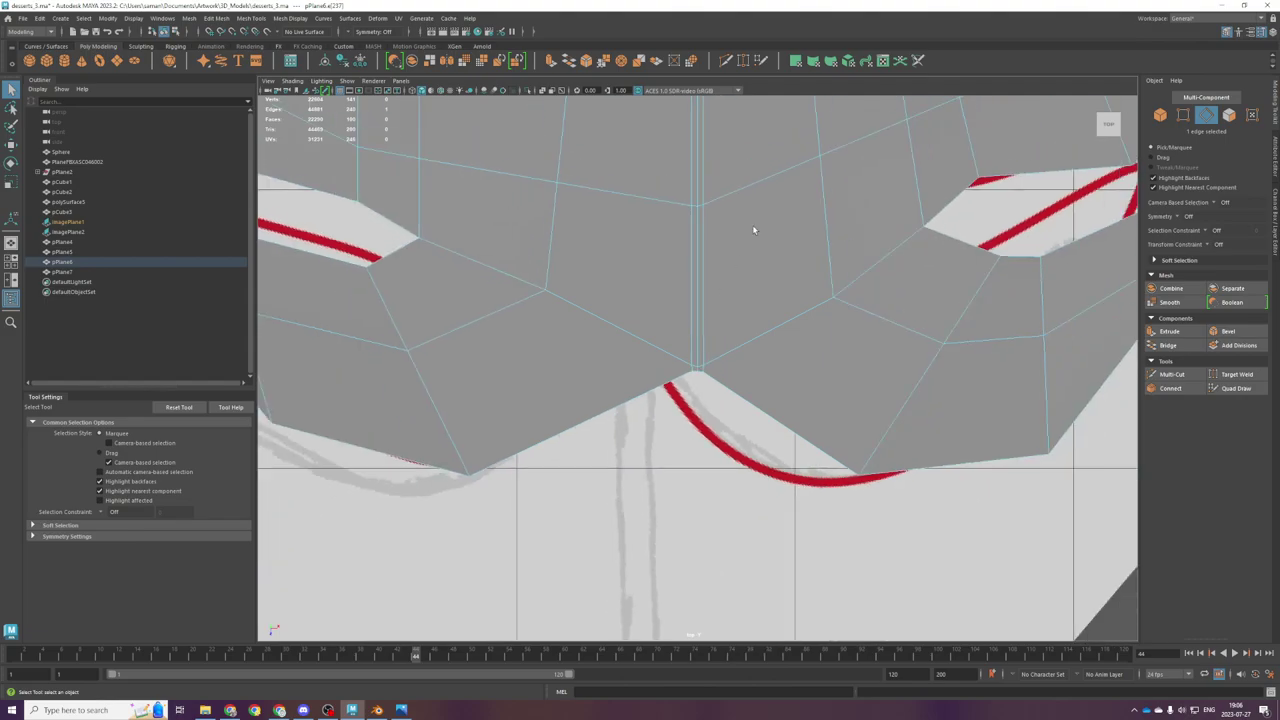
alt+middle_drag(736, 257, 770, 480)
scroll(718, 325, down, 4)
click(711, 193)
alt+drag(709, 190, 659, 368)
double_click(704, 437)
alt+drag(706, 433, 725, 192)
key(space)
key(space)
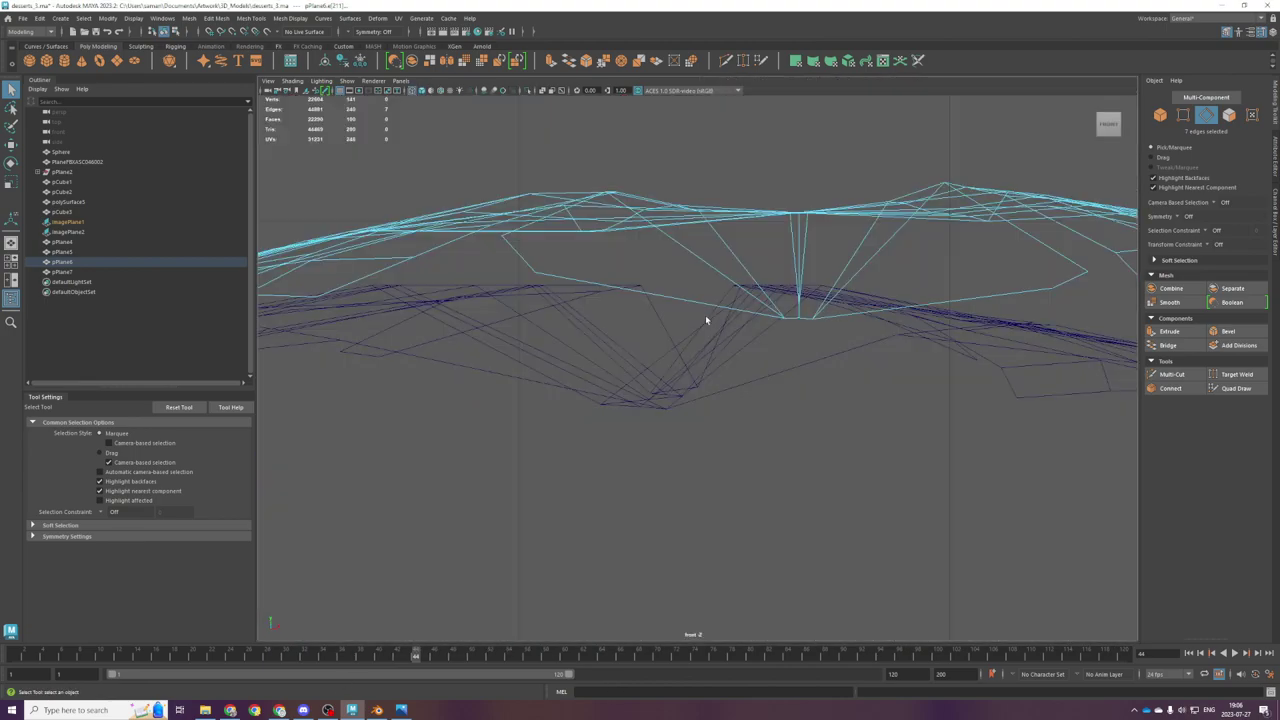
key(w)
drag(802, 197, 801, 210)
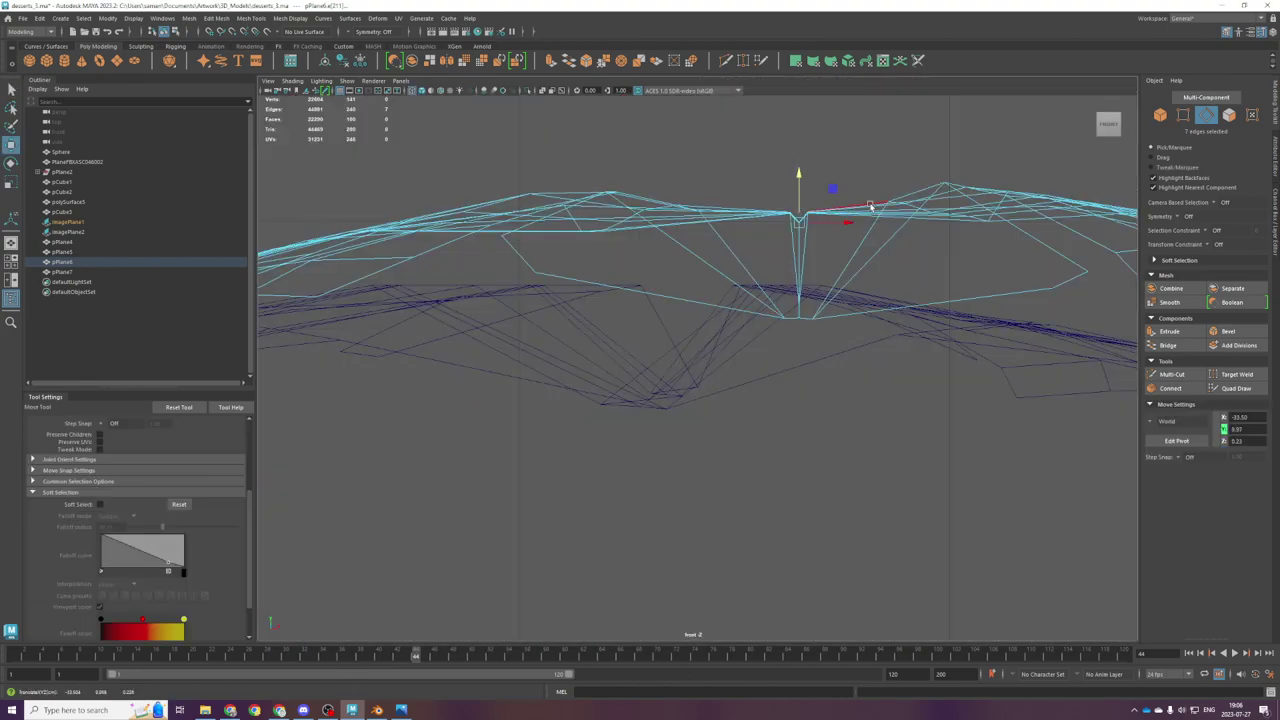
Step: Try duplicating the whole leaf and shifting the copy vertically
key(space)
key(space)
scroll(768, 393, down, 3)
mouse_move(763, 371)
alt+mouse_down()
mouse_move(729, 323)
mouse_move(784, 357)
alt+mouse_up()
key(f)
right_drag(771, 346, 823, 328)
scroll(800, 330, down, 5)
alt+drag(790, 330, 685, 312)
key(ctrl+d)
drag(712, 252, 713, 256)
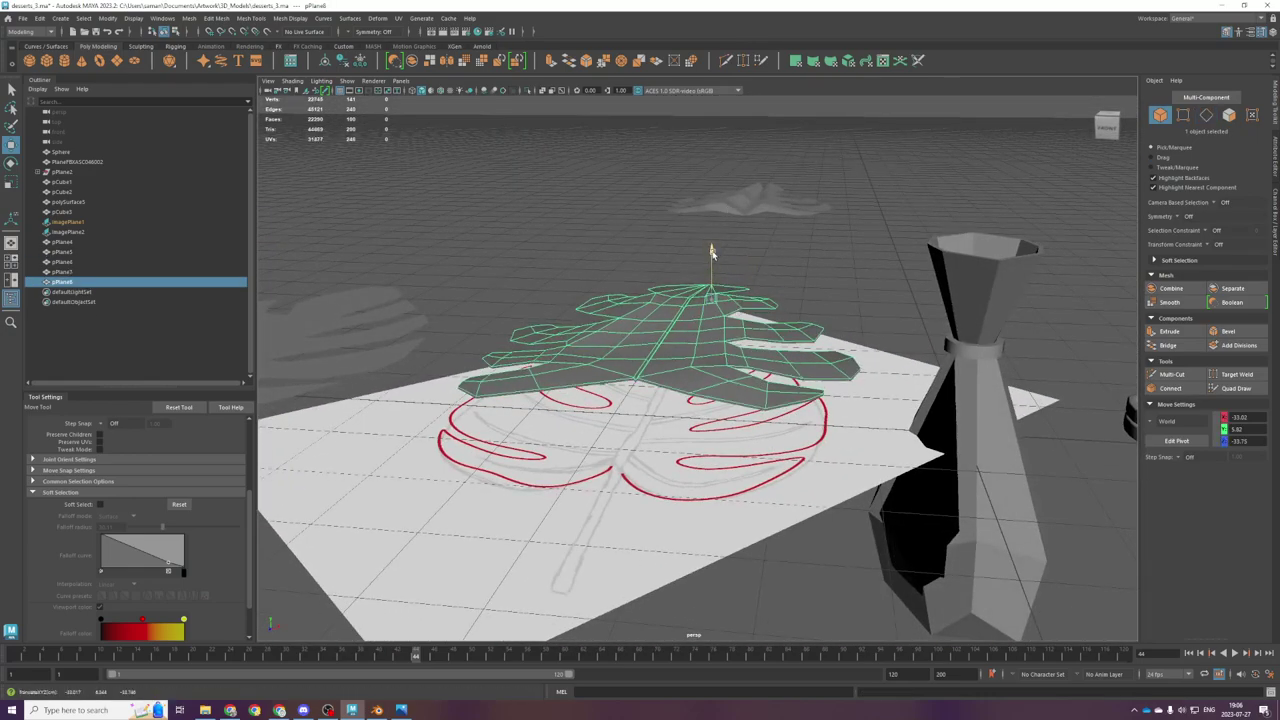
click(713, 242)
Step: Extrude all of the leaf's faces and raise them to give the leaf thickness
click(686, 311)
right_drag(678, 296, 678, 338)
drag(488, 229, 1045, 678)
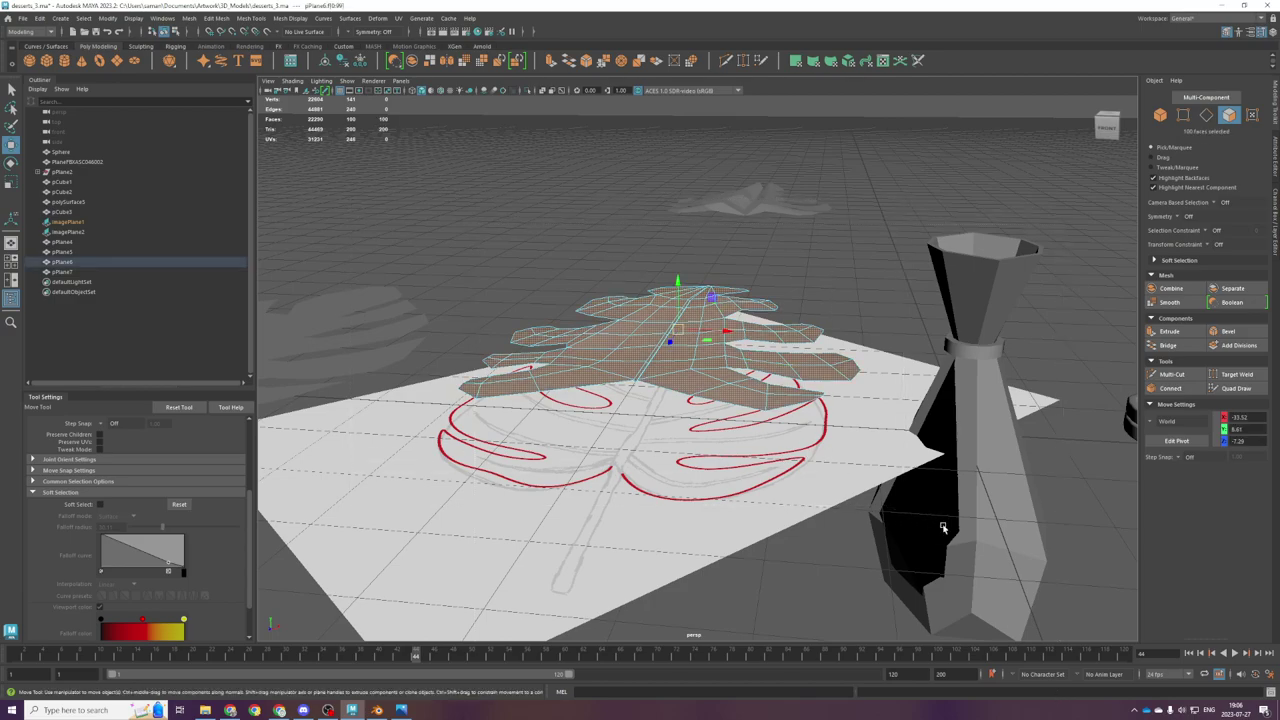
key(ctrl+e)
drag(679, 283, 679, 273)
right_drag(666, 337, 716, 310)
scroll(650, 384, up, 4)
key(F11)
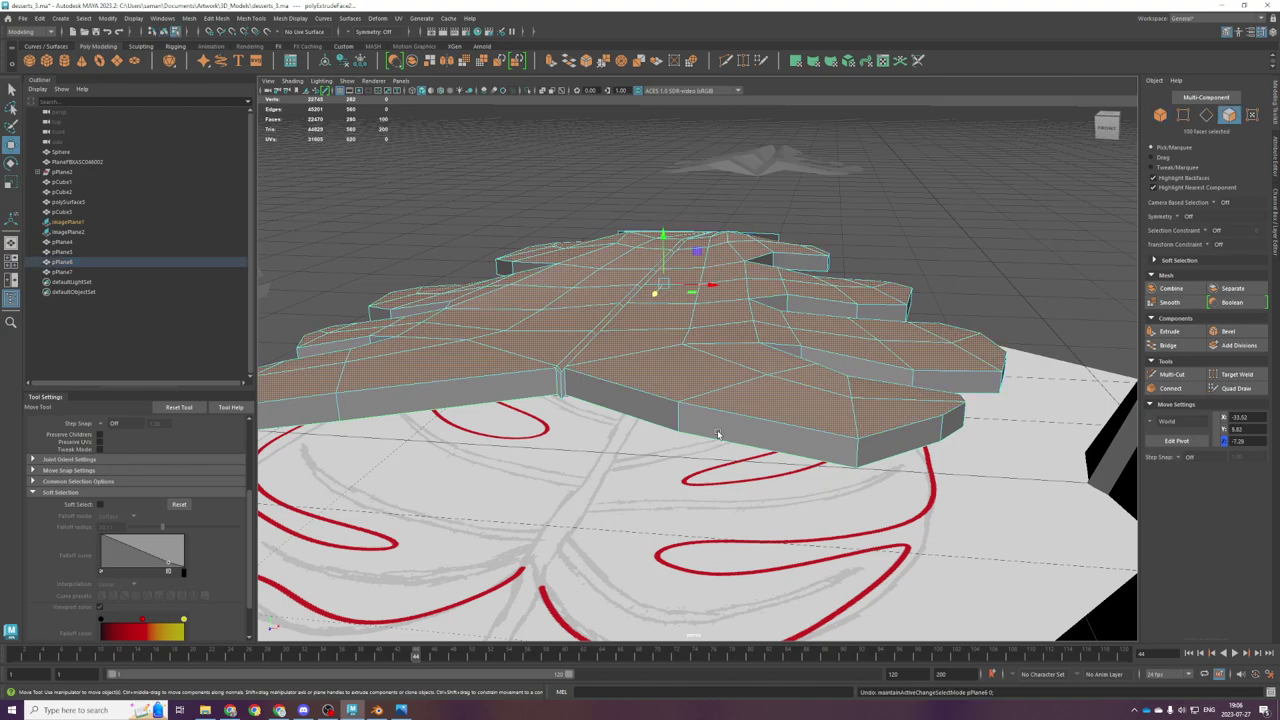
alt+drag(716, 432, 670, 327)
Step: Smooth the thickened leaf mesh and check its rounded edges and midrib
right_drag(669, 308, 702, 286)
scroll(704, 288, down, 6)
alt+drag(704, 288, 707, 319)
key(g)
key(q)
click(820, 264)
alt+drag(820, 264, 757, 383)
scroll(725, 345, up, 4)
click(775, 364)
Step: Undo the smoothing and the raising of the extruded faces
key(ctrl+z)
key(ctrl+z)
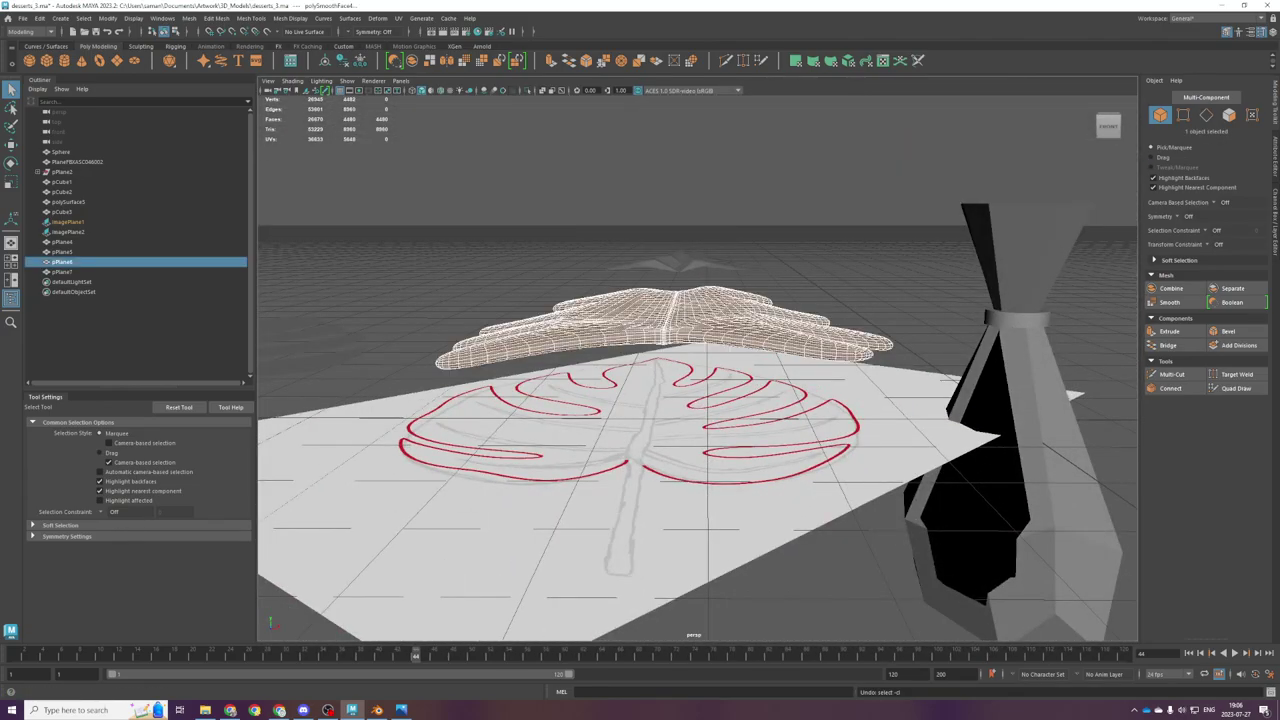
key(ctrl+z)
key(ctrl+z)
key(ctrl+z)
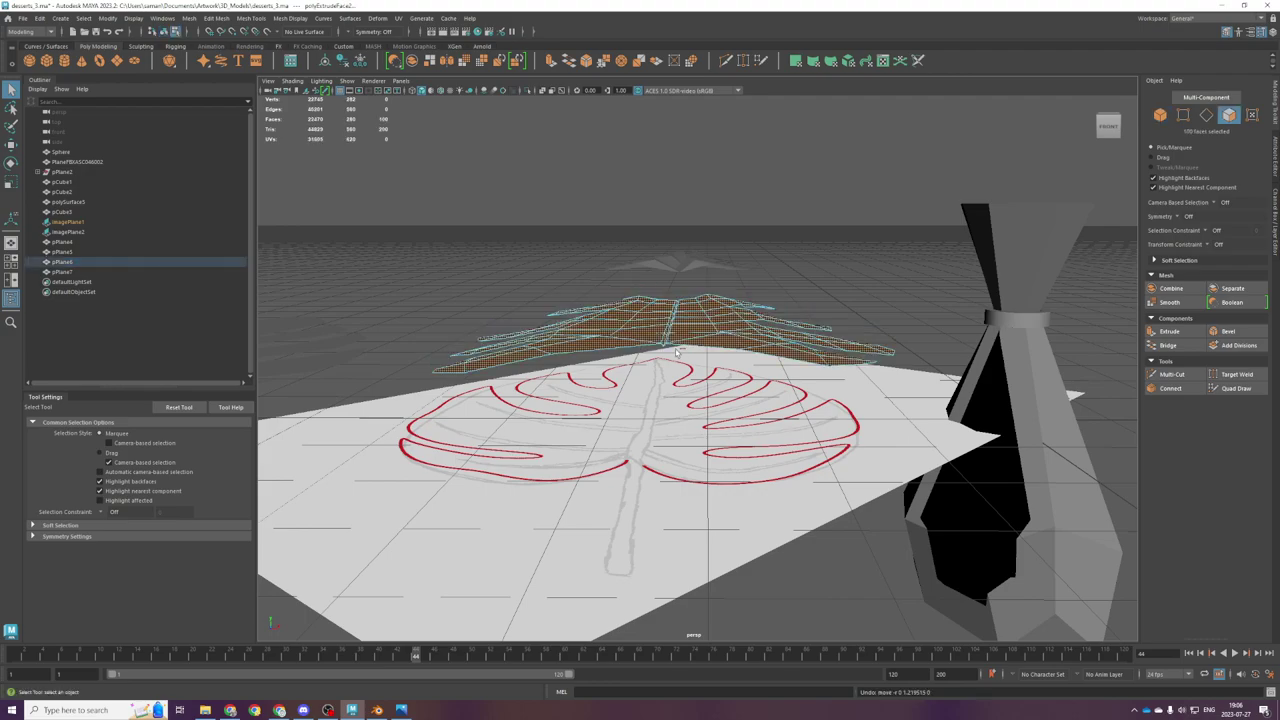
Step: Select all of the leaf's vertices in front view and scale them down vertically
mouse_move(676, 352)
alt+mouse_down()
mouse_move(690, 330)
mouse_move(697, 344)
alt+mouse_up()
key(space)
key(space)
scroll(778, 354, down, 6)
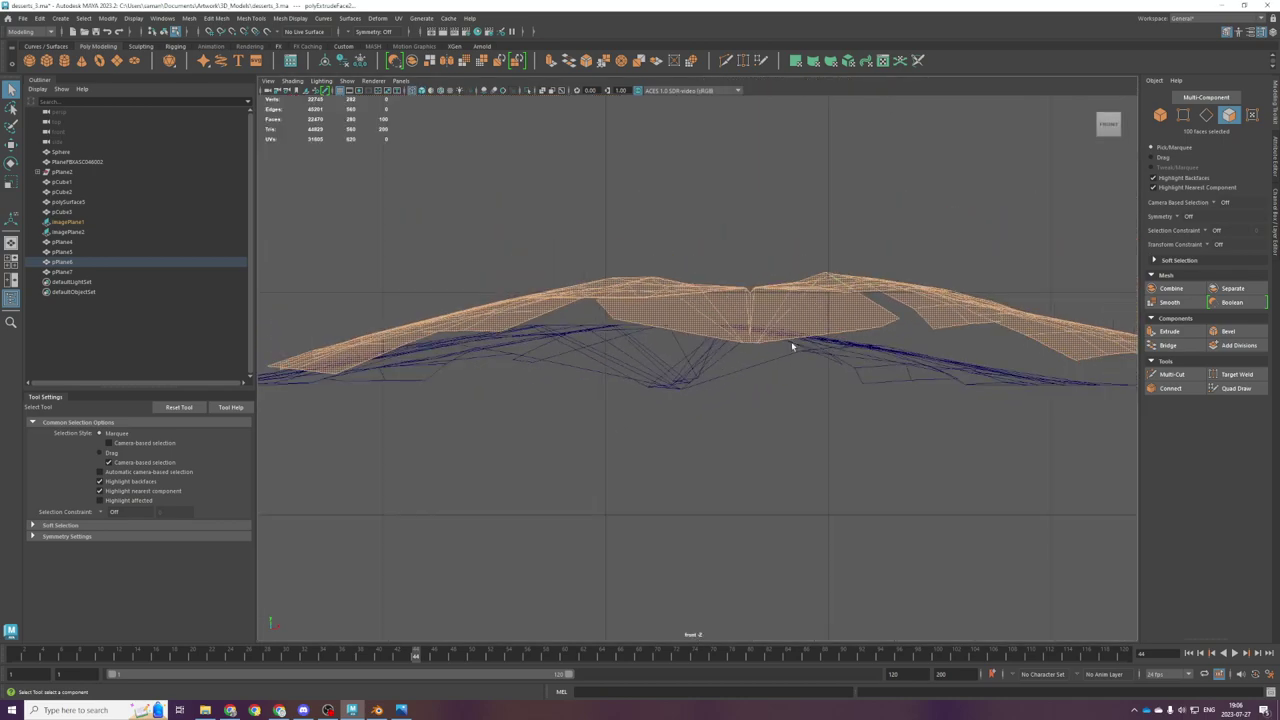
drag(349, 255, 1138, 578)
key(r)
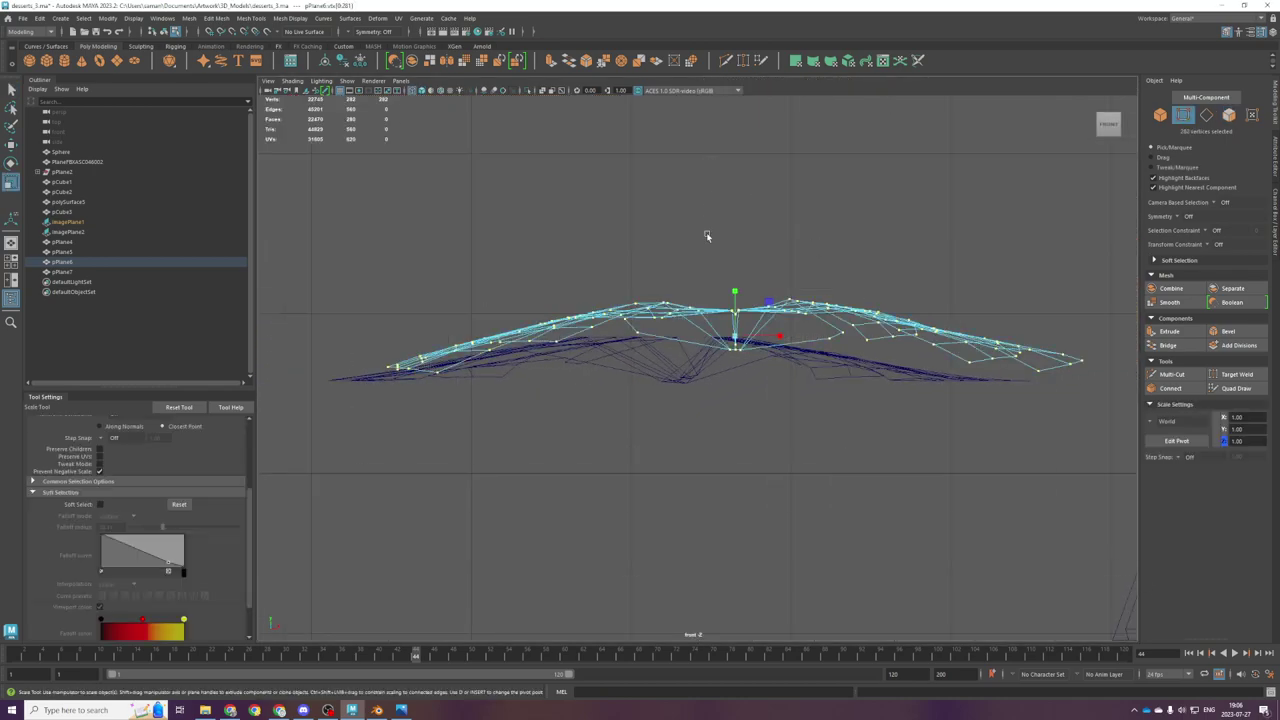
drag(735, 292, 790, 403)
key(space)
key(space)
scroll(834, 290, up, 5)
alt+drag(825, 300, 783, 386)
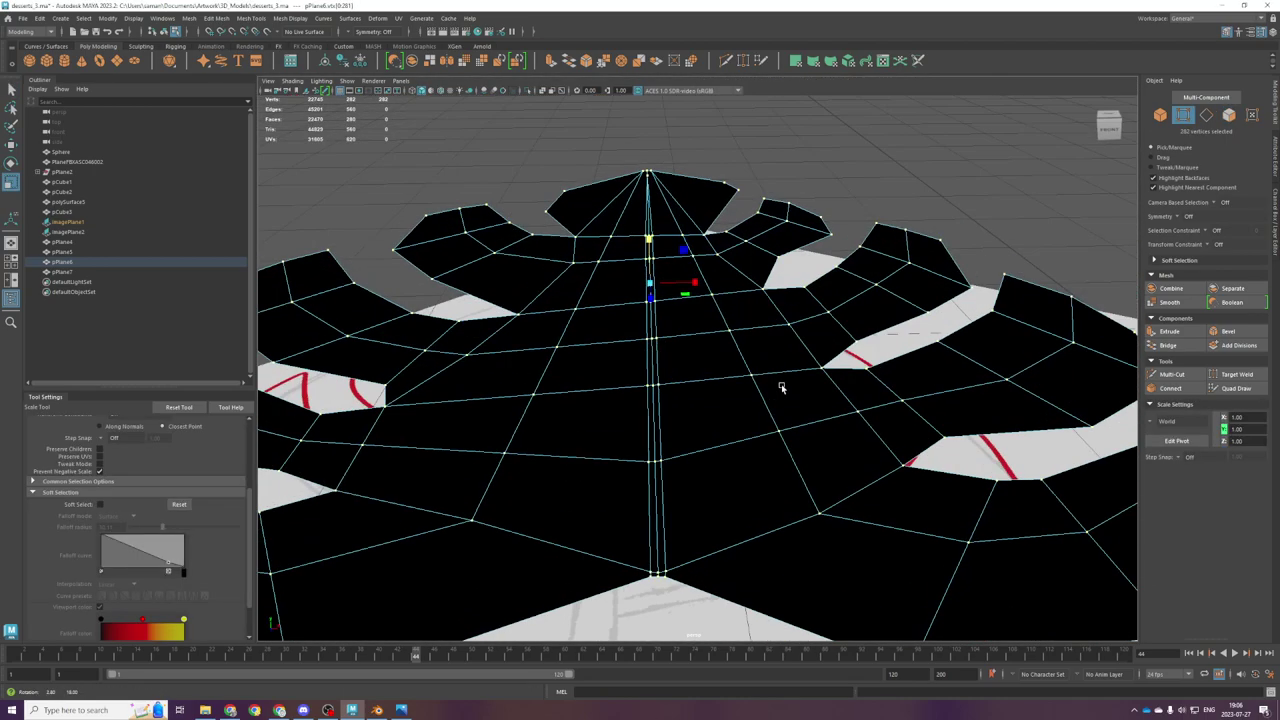
Step: Undo the vertical vertex scaling and the face extrusion, and select the single-layer leaf as an object
scroll(688, 405, down, 4)
key(ctrl+z)
key(ctrl+z)
key(ctrl+z)
right_drag(703, 371, 834, 291)
click(834, 291)
scroll(834, 291, down, 5)
alt+drag(834, 291, 707, 336)
click(707, 365)
key(z)
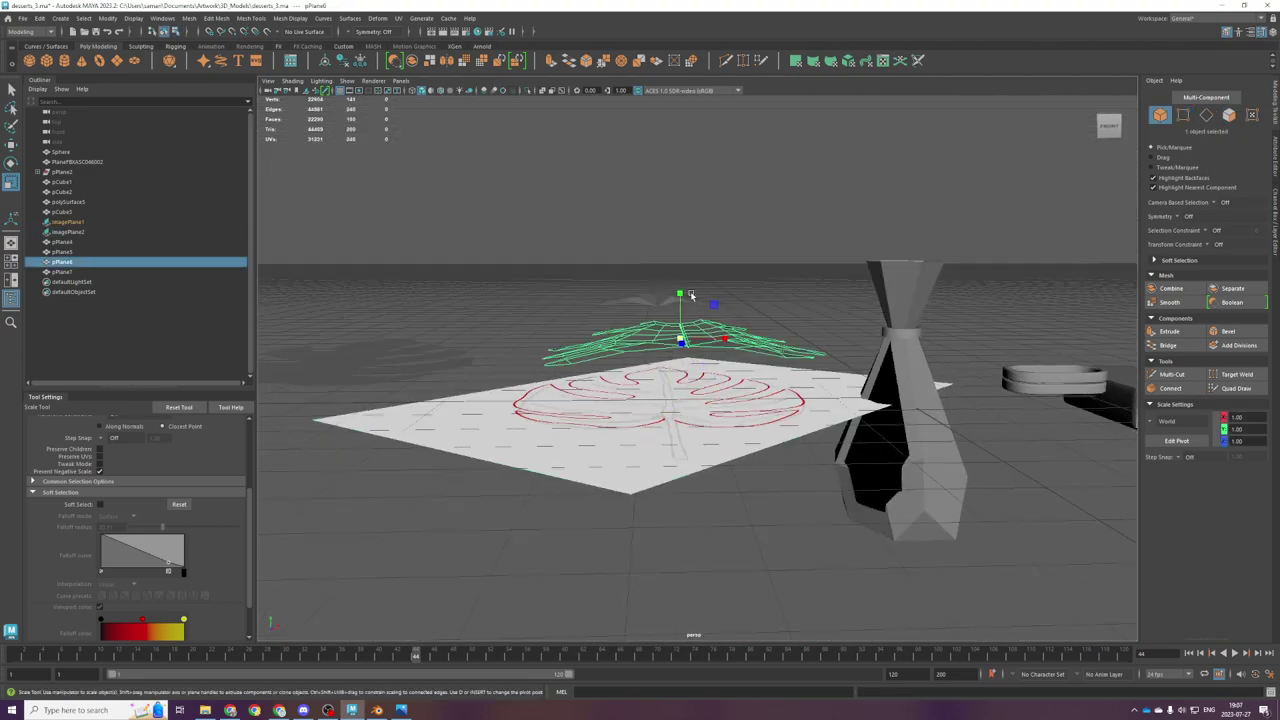
Step: Try to scale the whole leaf object vertically
drag(686, 294, 680, 265)
key(ctrl+z)
key(z)
key(z)
key(z)
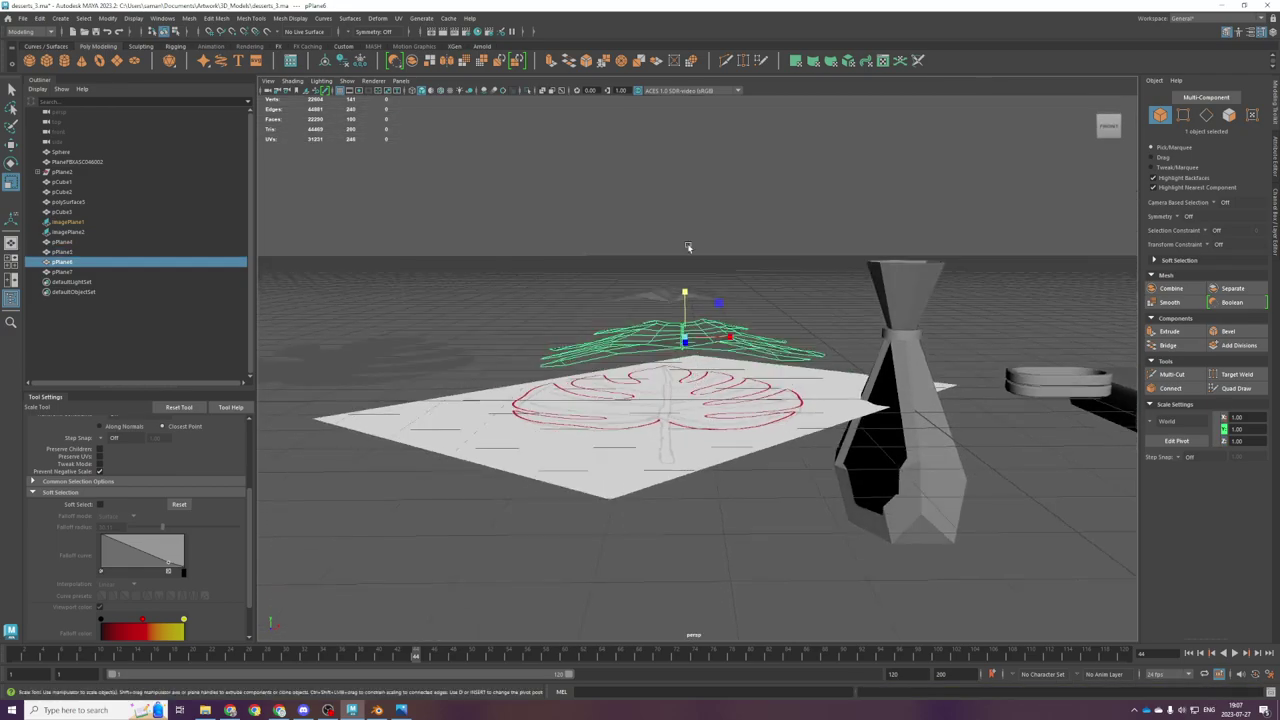
Step: Flatten the leaf by scaling all of its vertices down vertically, and return to object selection
drag(686, 297, 683, 350)
right_drag(683, 350, 677, 292)
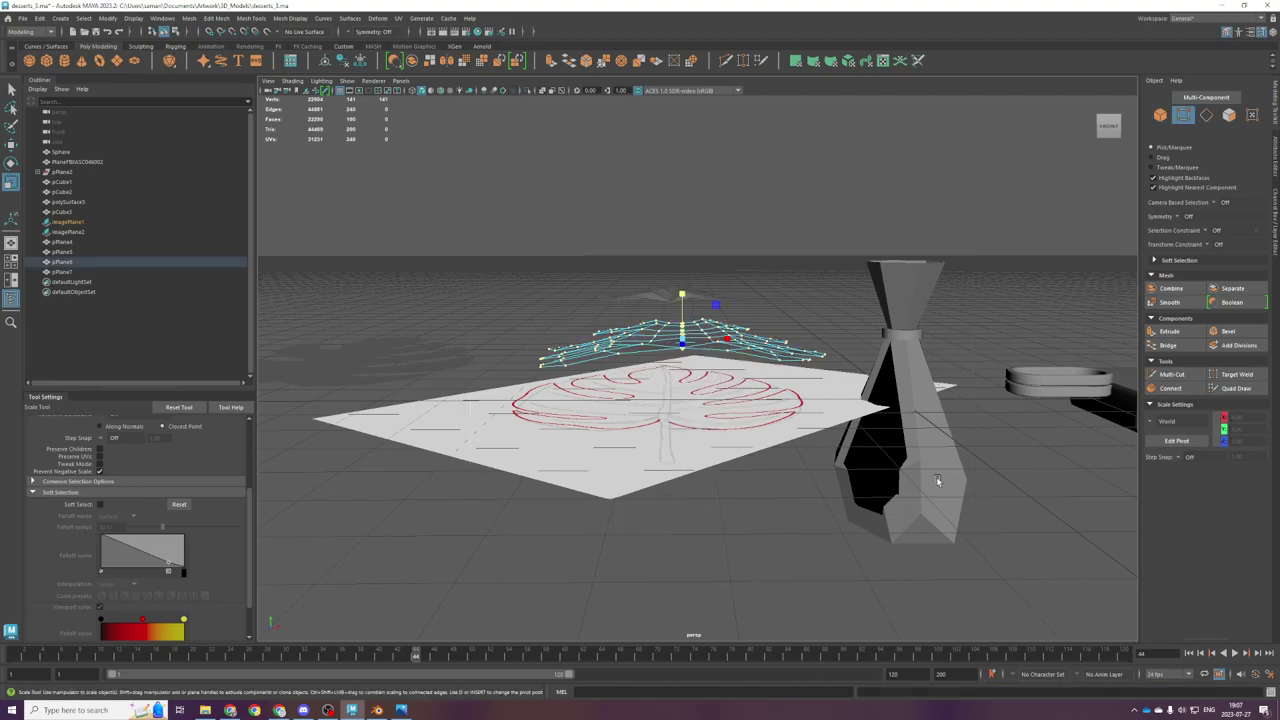
drag(680, 292, 683, 346)
right_drag(683, 346, 757, 297)
click(757, 297)
scroll(750, 310, up, 4)
alt+drag(750, 310, 706, 400)
scroll(706, 396, down, 2)
click(704, 392)
scroll(690, 400, up, 5)
alt+drag(618, 446, 706, 378)
scroll(650, 440, down, 4)
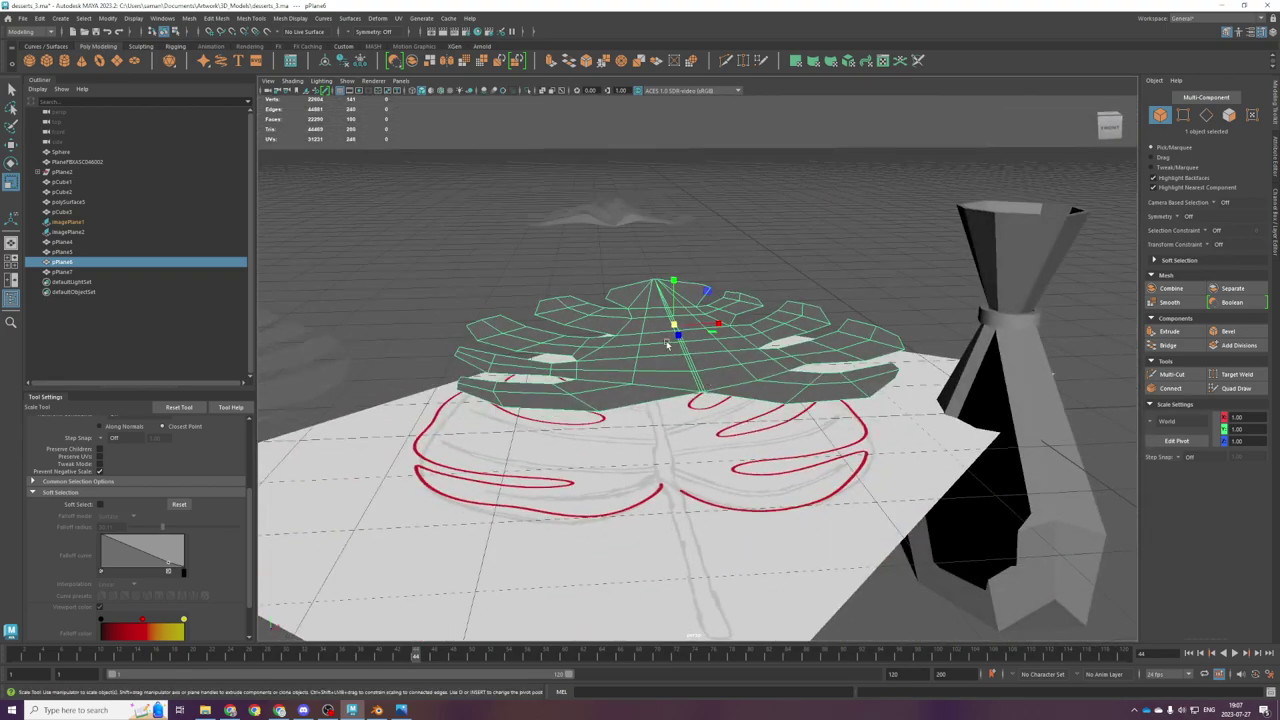
scroll(667, 344, up, 3)
key(F10)
click(650, 275)
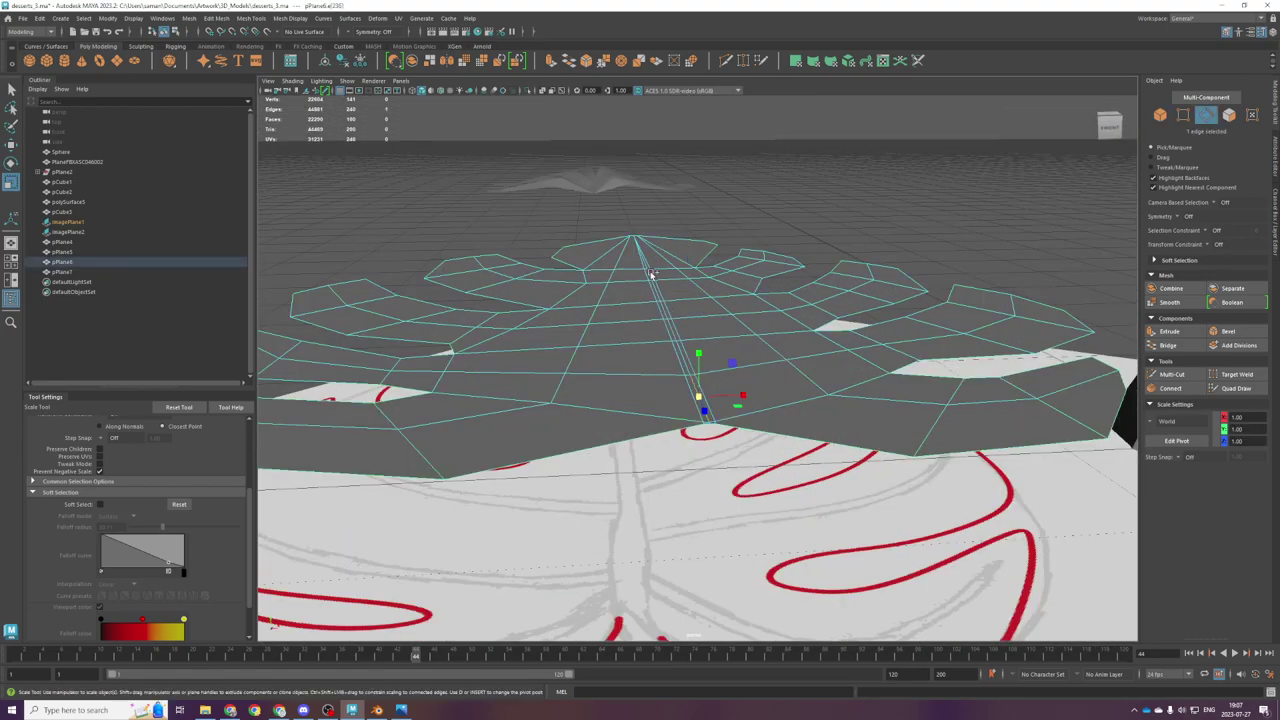
shift+click(651, 274)
click(650, 274)
shift+double_click(702, 409)
scroll(704, 408, up, 3)
Step: Merge the doubled bevel vertices at the base of the leaf's midrib in top view
right_drag(766, 381, 712, 378)
key(space)
key(space)
alt+middle_drag(752, 494, 734, 236)
scroll(704, 356, up, 10)
click(607, 443)
scroll(640, 440, down, 3)
scroll(698, 398, down, 2)
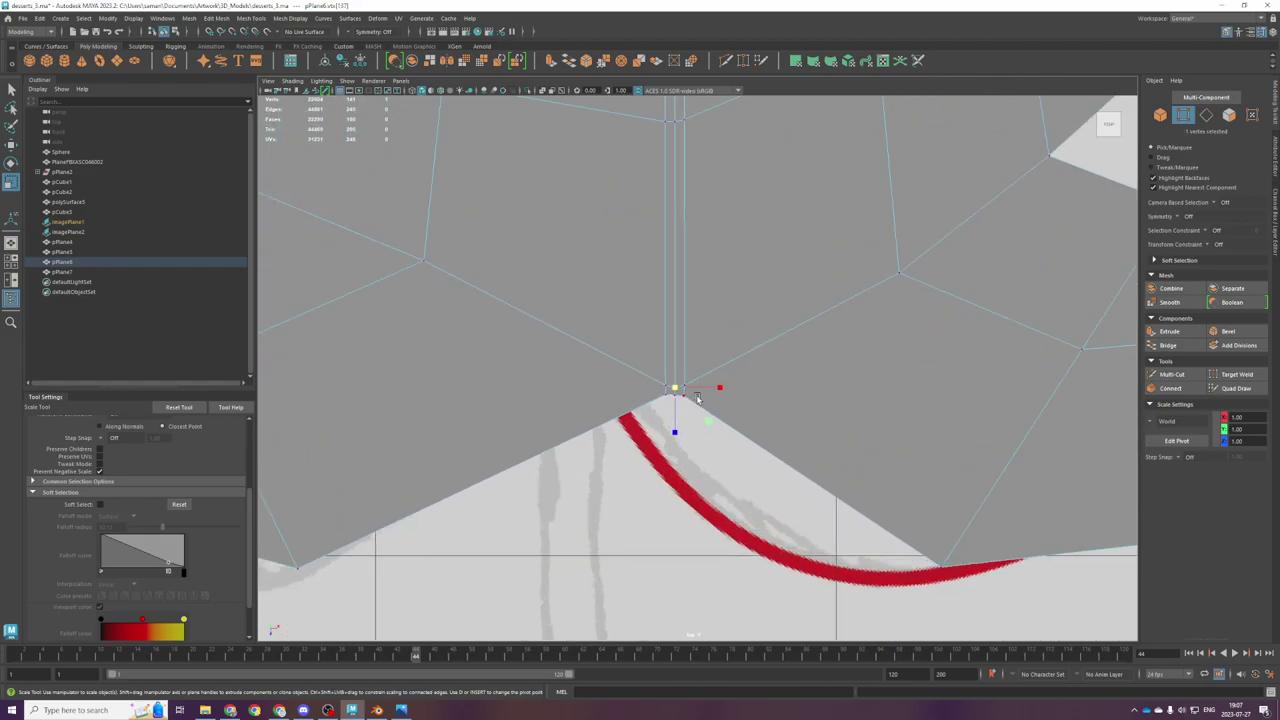
key(w)
scroll(676, 412, up, 2)
drag(666, 428, 668, 440)
scroll(668, 440, down, 3)
scroll(668, 440, up, 3)
drag(641, 415, 658, 433)
shift+right_drag(686, 402, 685, 348)
drag(612, 387, 629, 433)
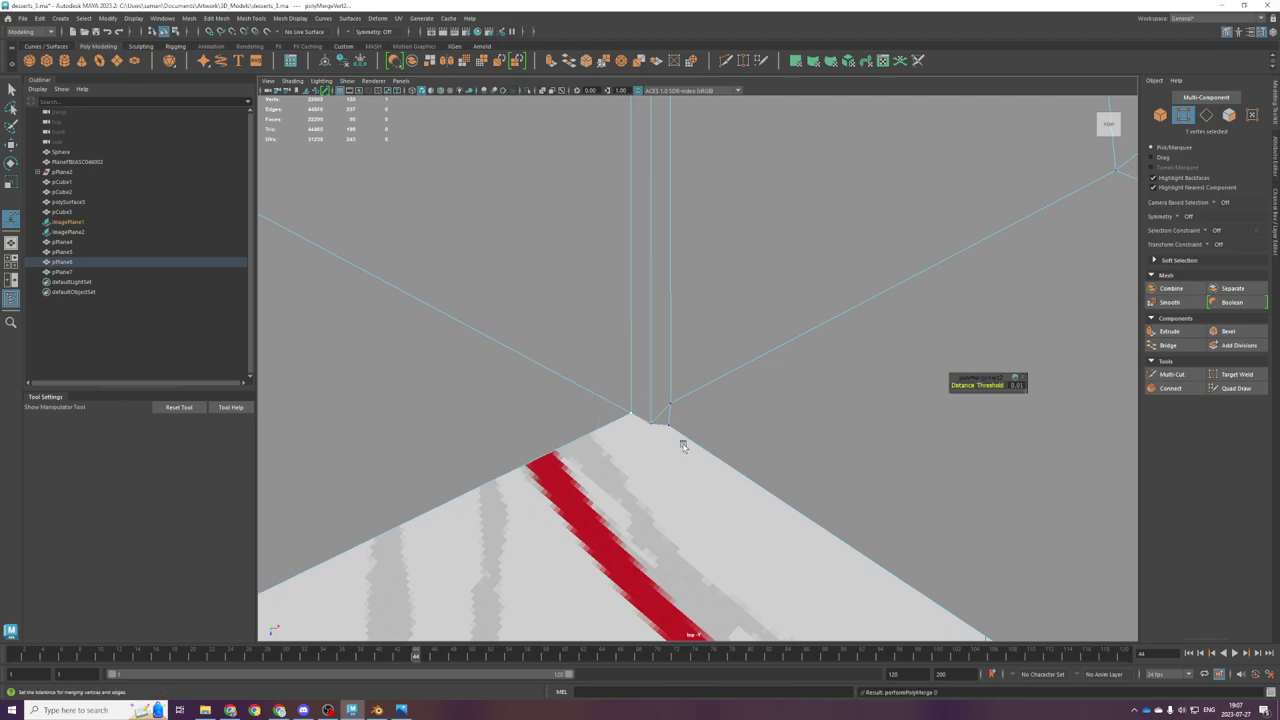
Step: Line up the three vertices at the midrib's base by scaling them flat along Z
scroll(681, 388, down, 3)
key(r)
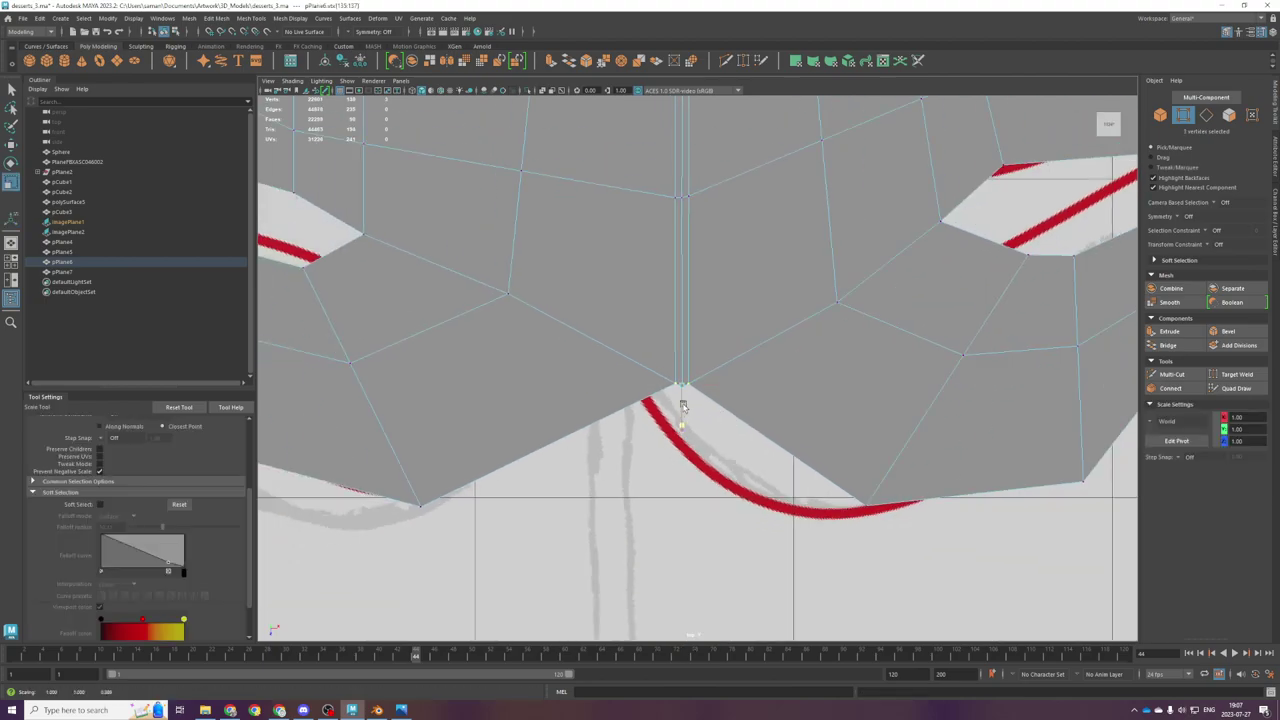
scroll(694, 343, down, 2)
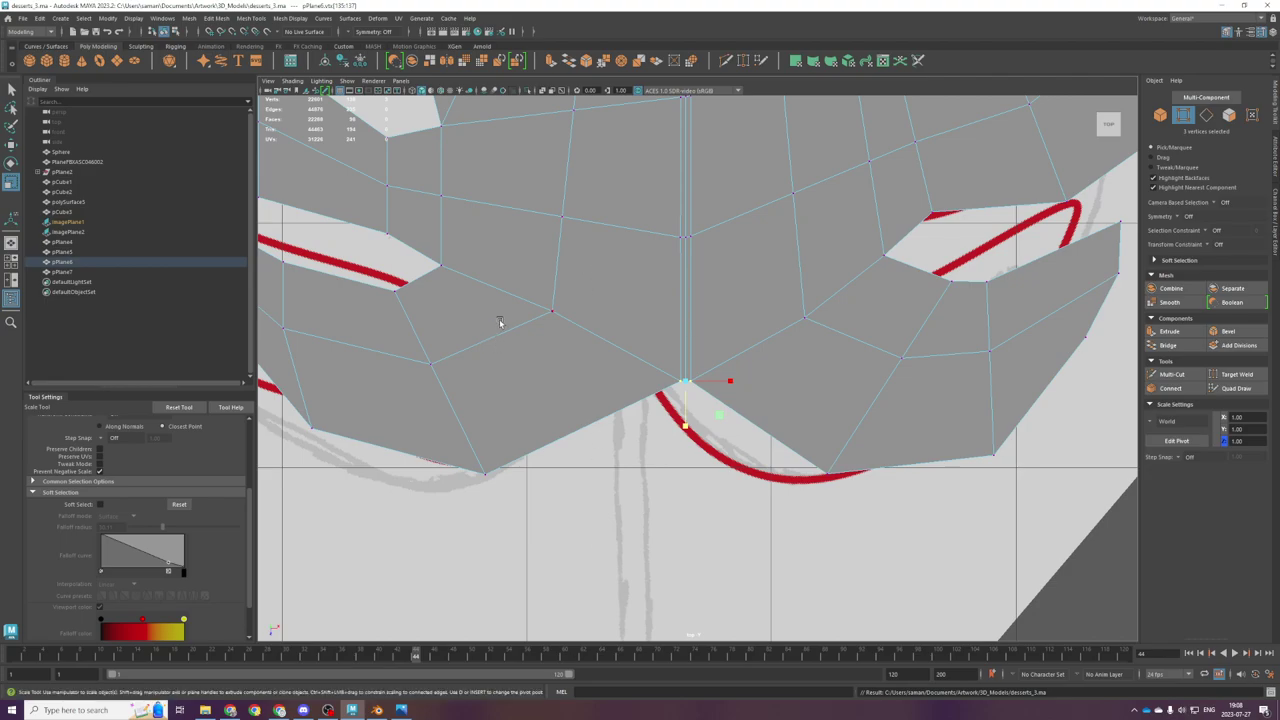
Step: Select the row of edges along the midrib's centre and lower them slightly to form a groove
scroll(690, 370, down, 3)
key(space)
key(space)
key(space)
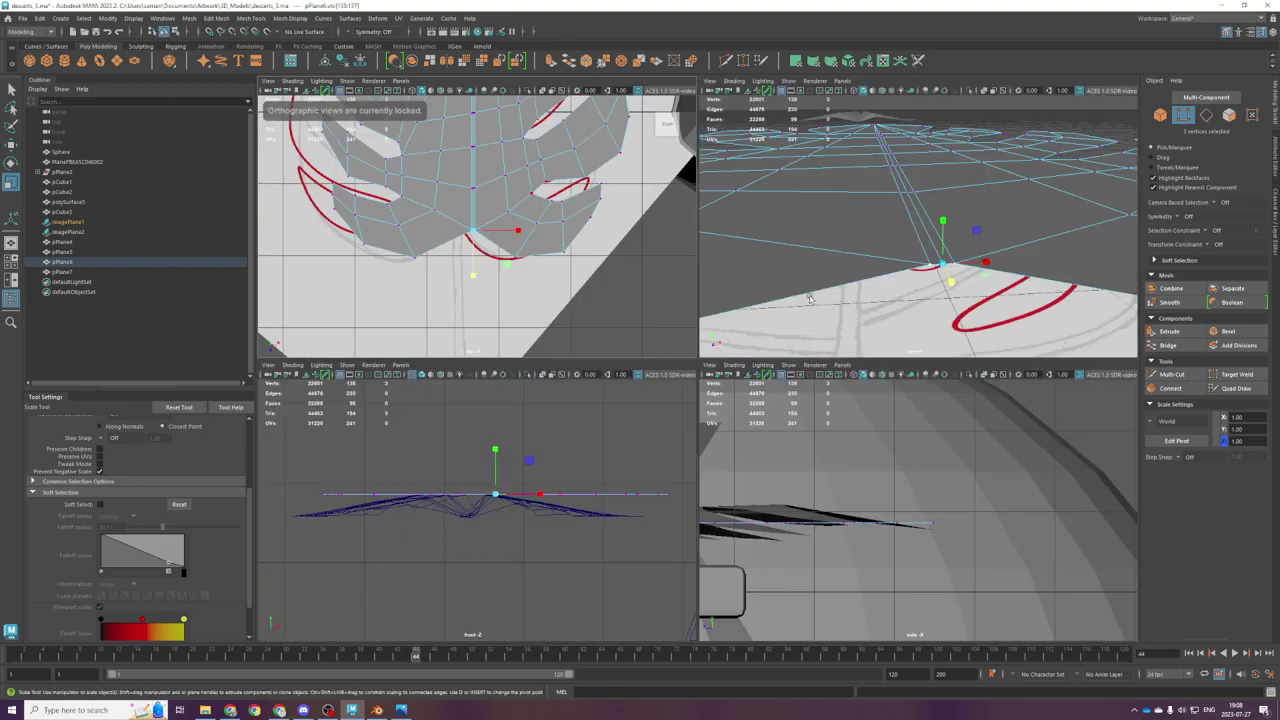
key(space)
alt+drag(810, 298, 740, 357)
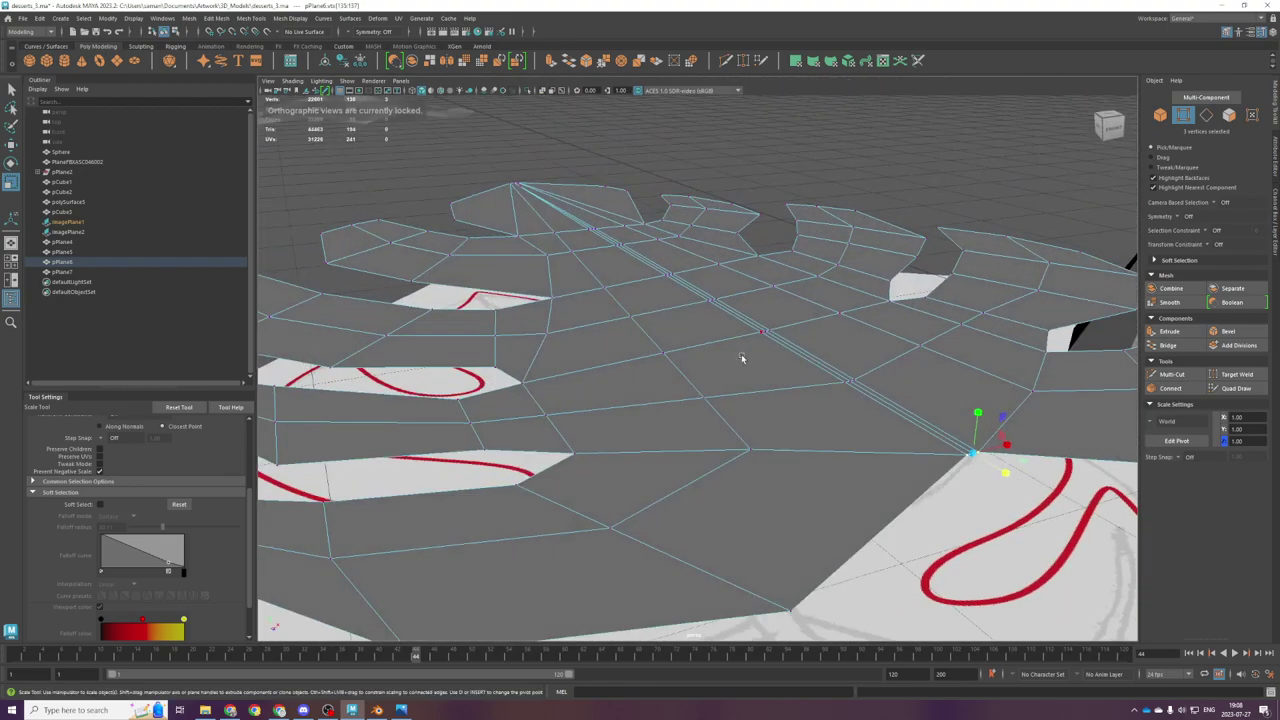
click(933, 439)
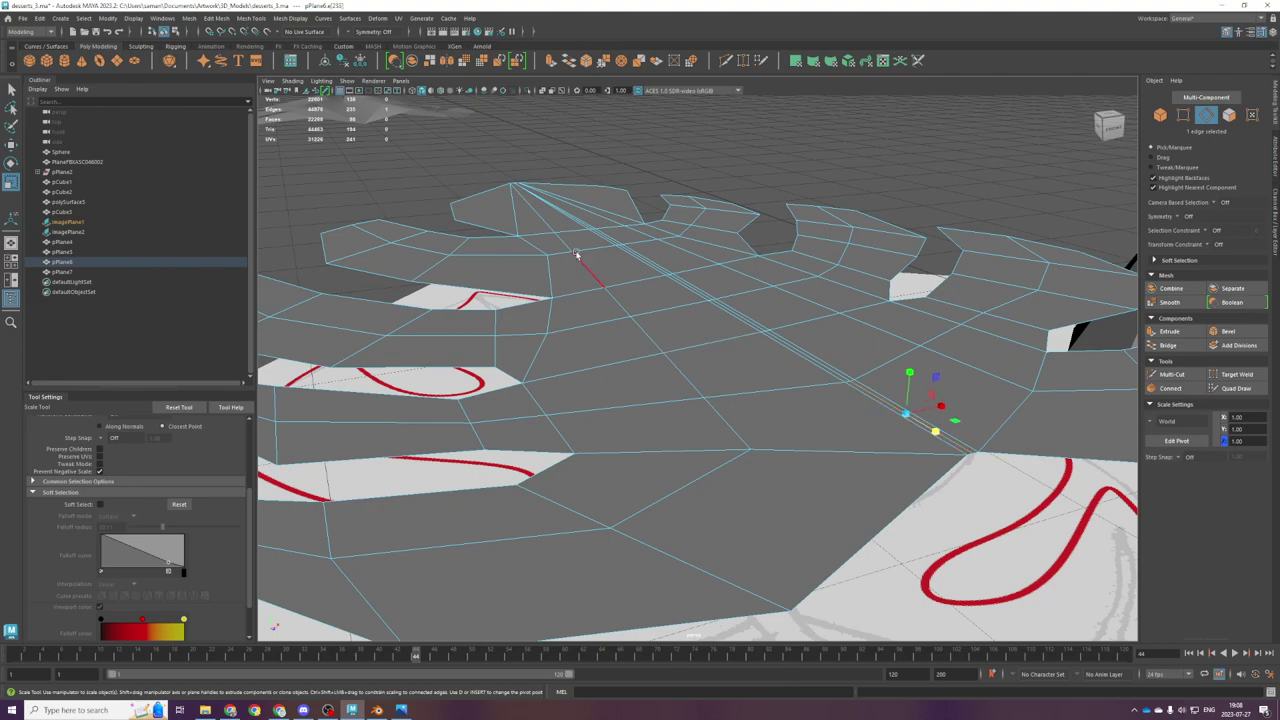
shift+double_click(612, 240)
key(space)
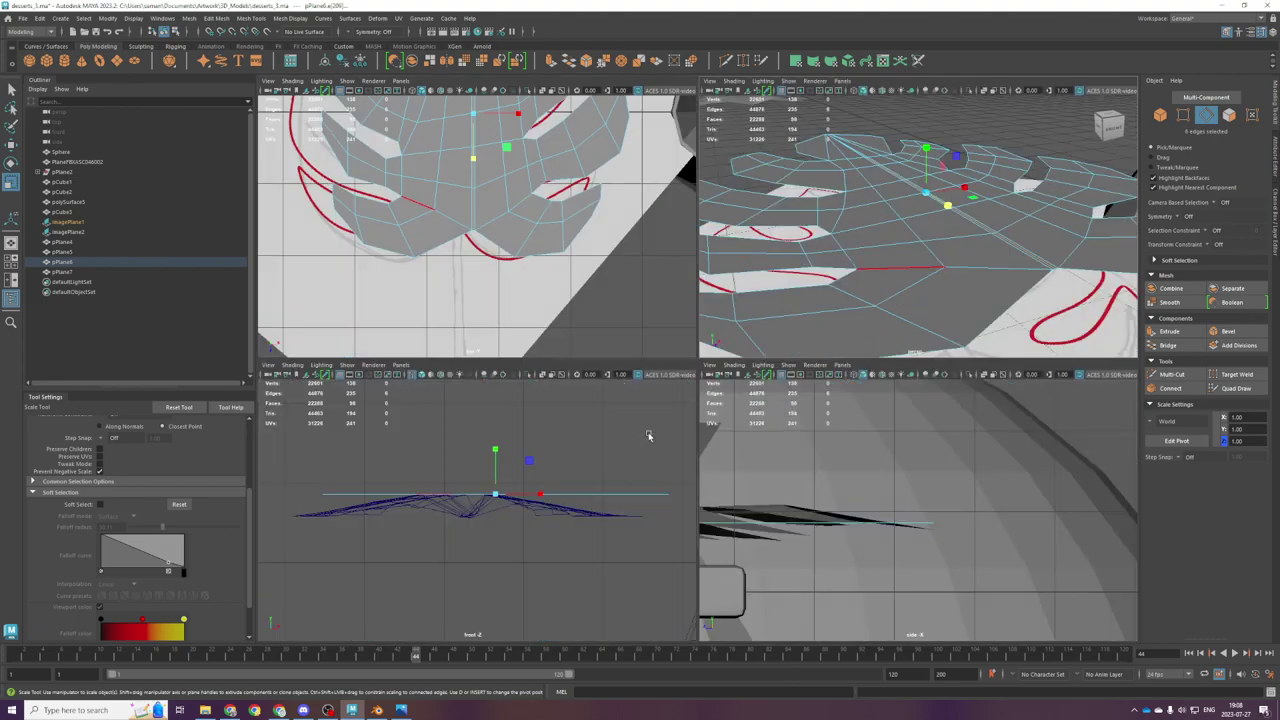
key(space)
key(w)
drag(736, 292, 737, 298)
key(space)
key(space)
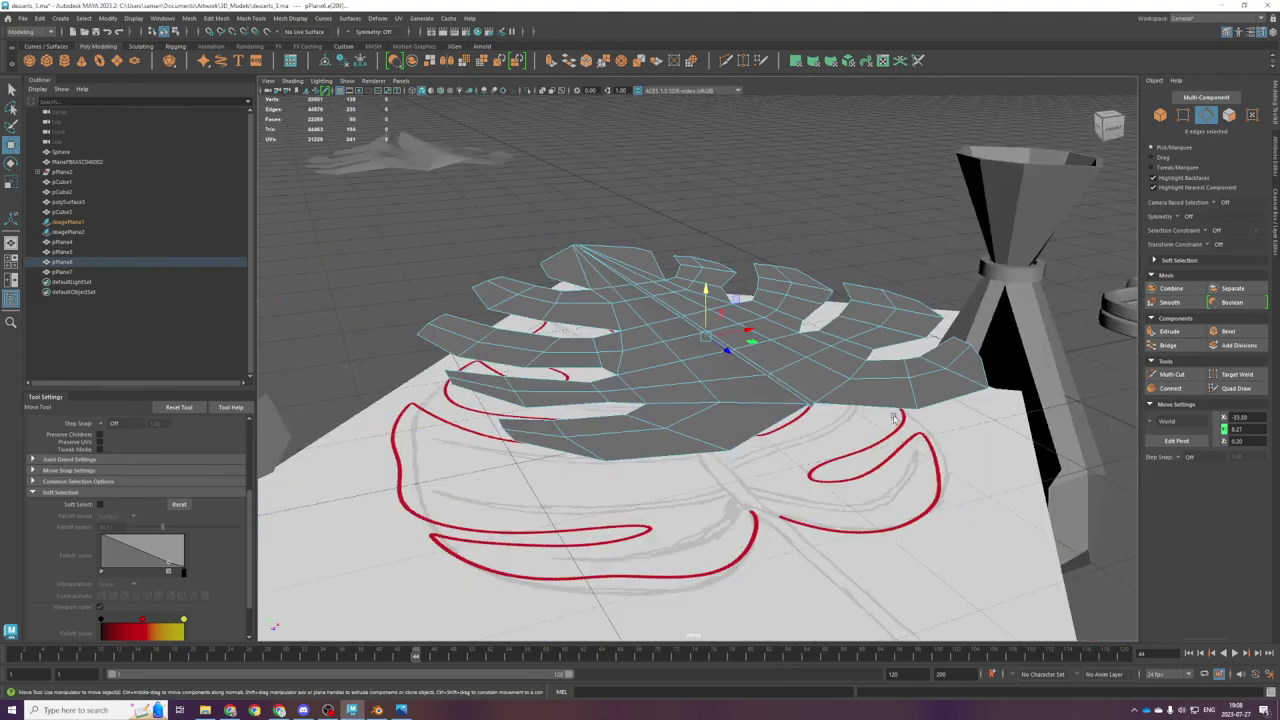
Step: Extrude all of the leaf's faces and raise them to give the leaf thickness
alt+drag(894, 420, 680, 350)
scroll(680, 350, down, 5)
alt+middle_drag(643, 342, 691, 402)
alt+drag(689, 401, 766, 360)
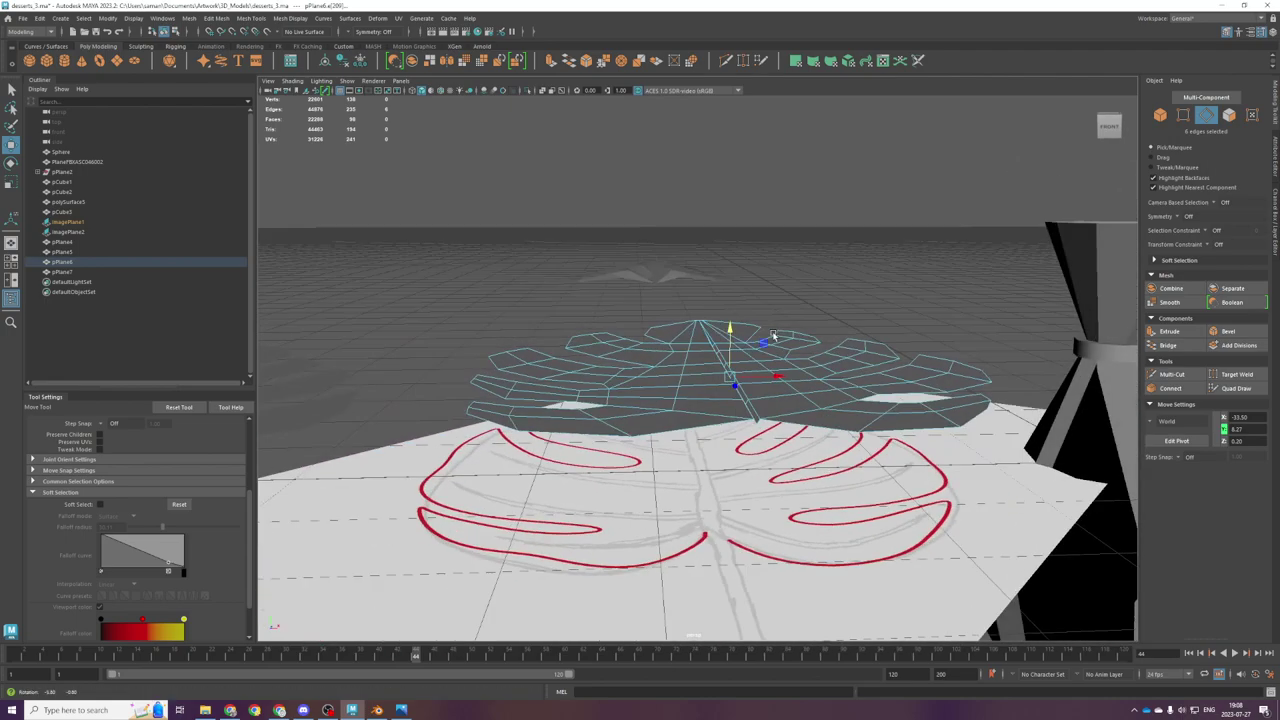
key(F8)
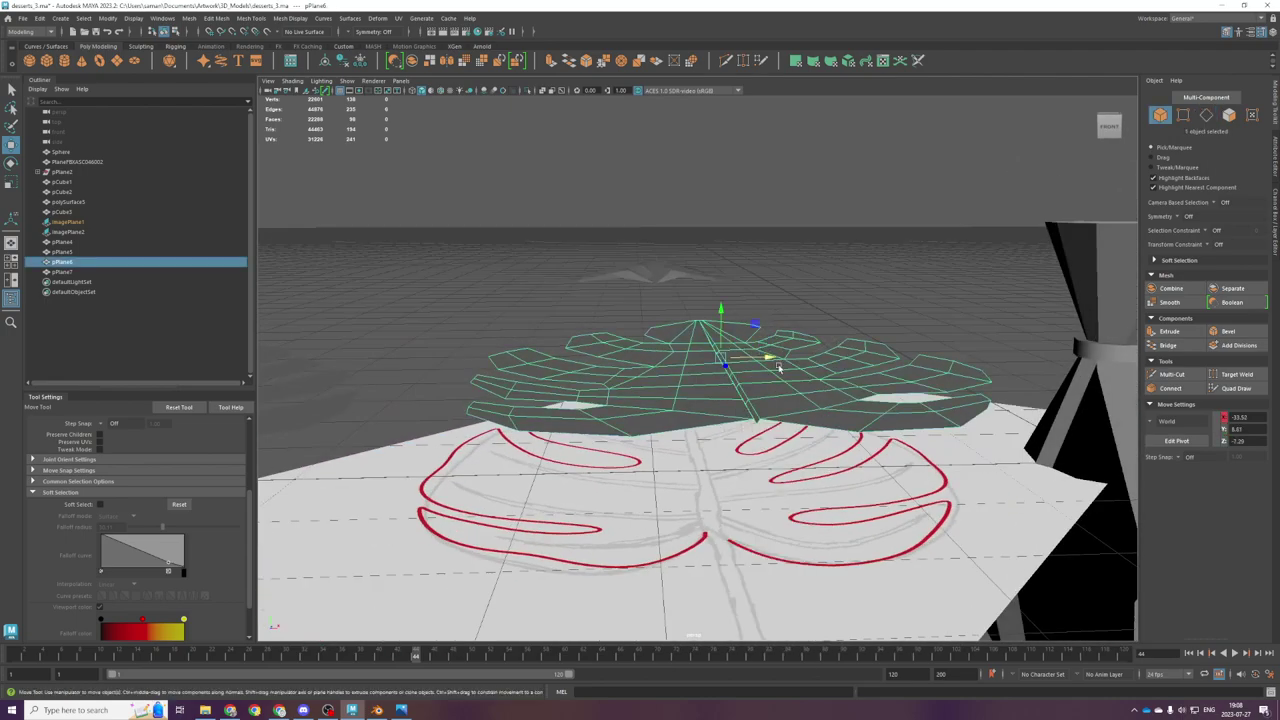
right_drag(748, 394, 748, 421)
drag(432, 256, 971, 430)
key(ctrl+e)
drag(718, 314, 720, 300)
Step: Duplicate the thickened leaf object to keep an unsmoothed copy
right_drag(692, 381, 817, 303)
scroll(817, 303, down, 3)
alt+drag(817, 303, 430, 271)
key(ctrl+d)
Step: Smooth the original leaf's mesh and check its rounded lobes and midrib
click(836, 391)
shift+right_drag(836, 391, 772, 382)
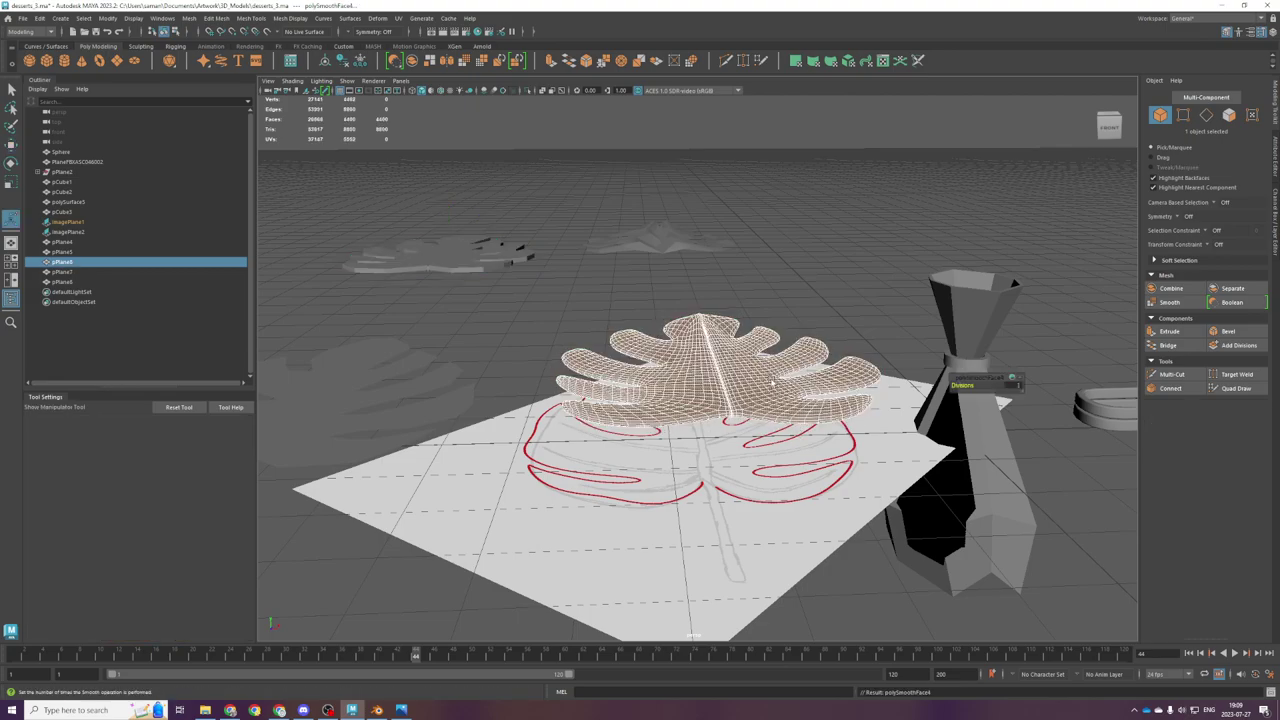
scroll(772, 382, up, 4)
key(q)
click(831, 278)
scroll(891, 412, down, 2)
click(819, 388)
scroll(824, 397, down, 2)
alt+drag(825, 398, 826, 444)
Step: Scale the smoothed leaf in top view against the reference drawing
key(space)
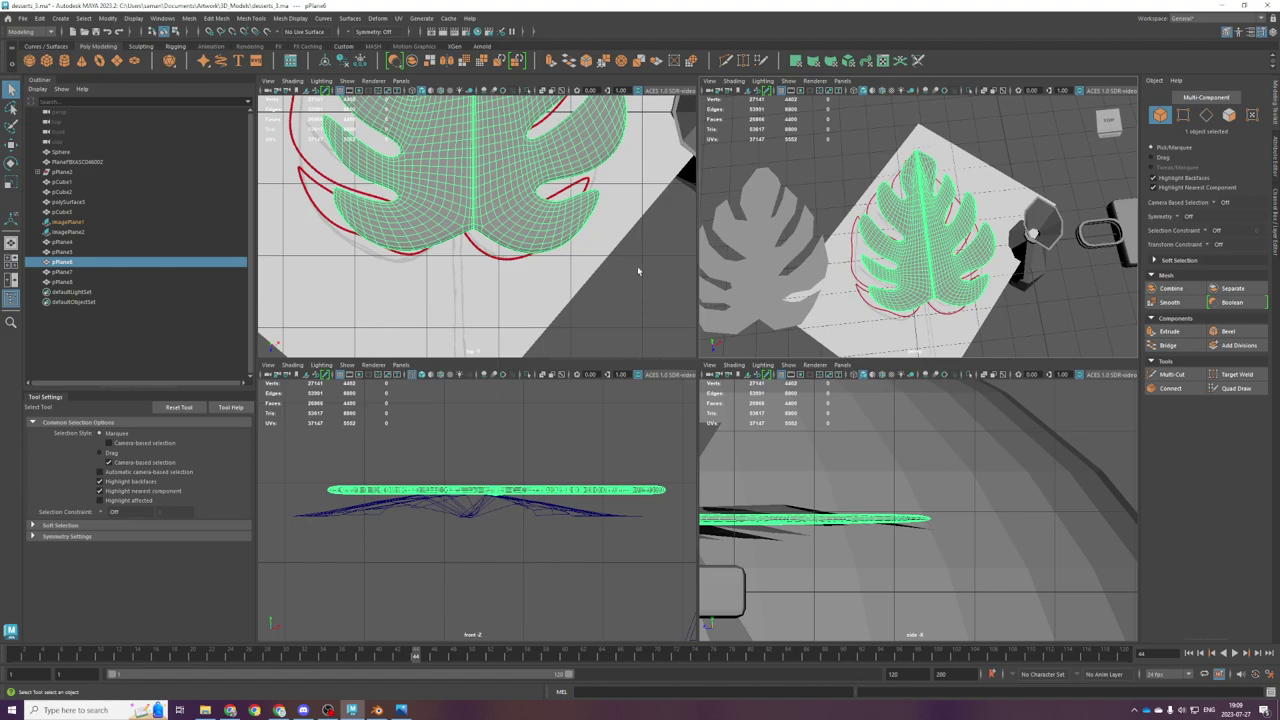
key(space)
key(r)
scroll(700, 400, down, 5)
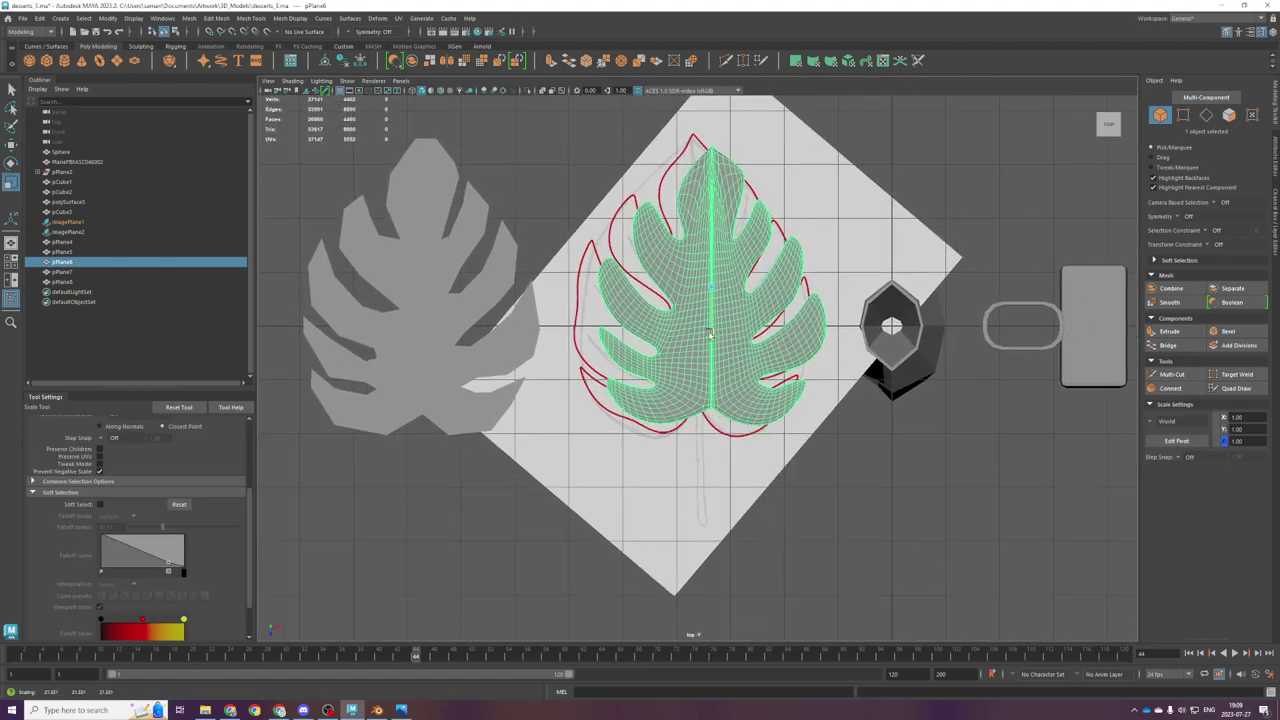
drag(709, 334, 711, 331)
scroll(711, 331, up, 3)
scroll(751, 357, down, 3)
Step: Undo the leaf's scaling, smoothing and duplication, back to the extruded low-poly mesh
key(ctrl+z)
key(ctrl+z)
scroll(656, 370, up, 2)
key(ctrl+z)
key(ctrl+z)
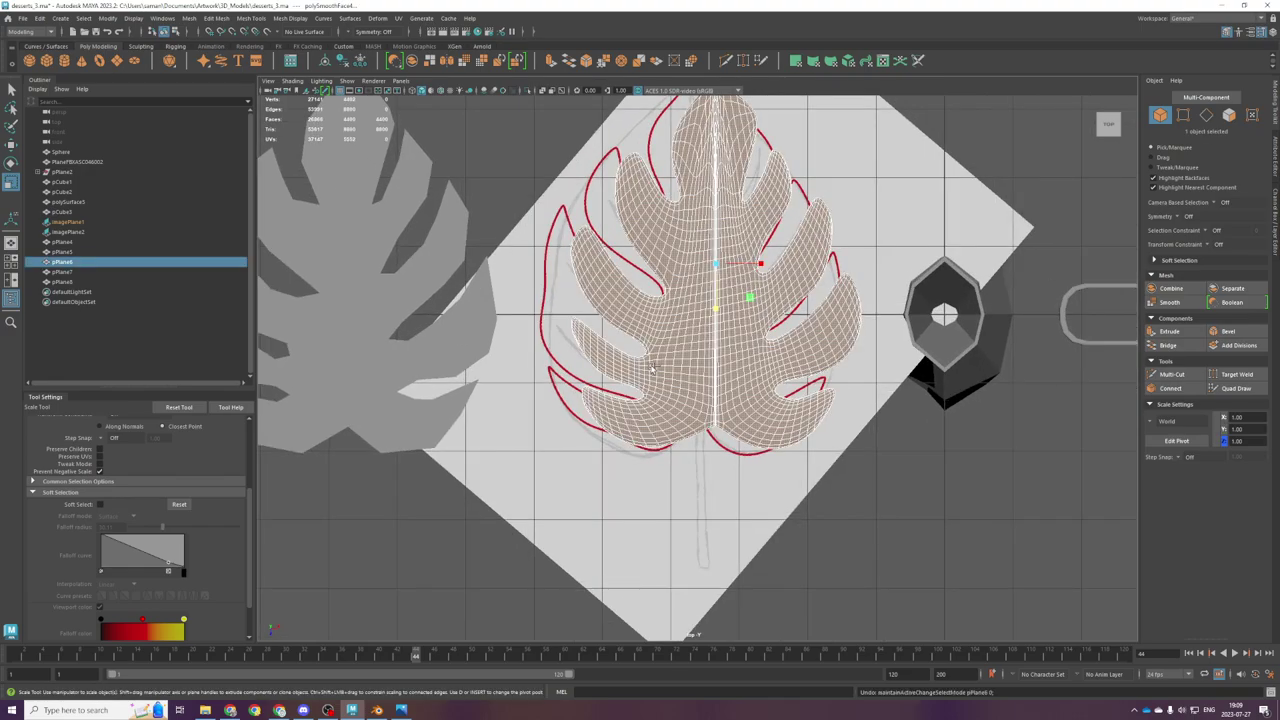
right_drag(702, 355, 658, 352)
key(ctrl+z)
key(ctrl+z)
key(ctrl+z)
key(ctrl+z)
key(ctrl+z)
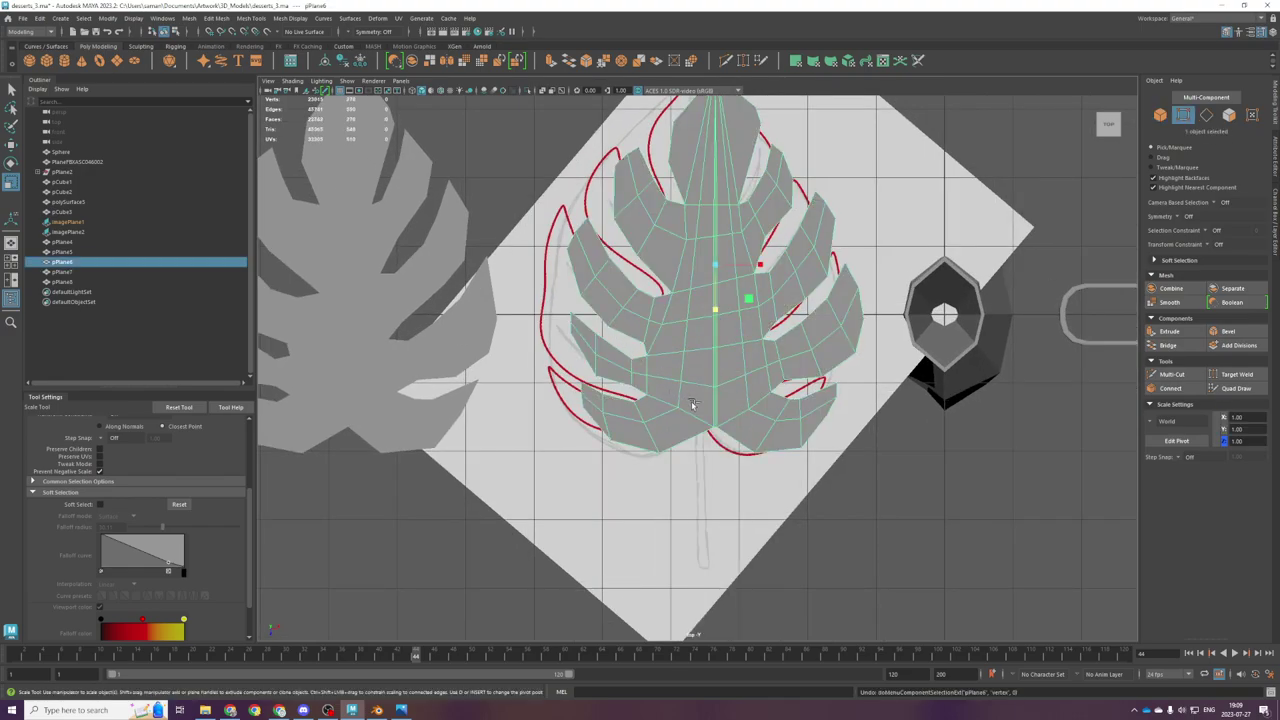
key(ctrl+z)
Step: Select the vertices of the second-lowest lobe on the leaf's left side and shift them slightly along Z in top view
key(space)
key(space)
alt+drag(923, 374, 629, 381)
key(space)
key(space)
key(space)
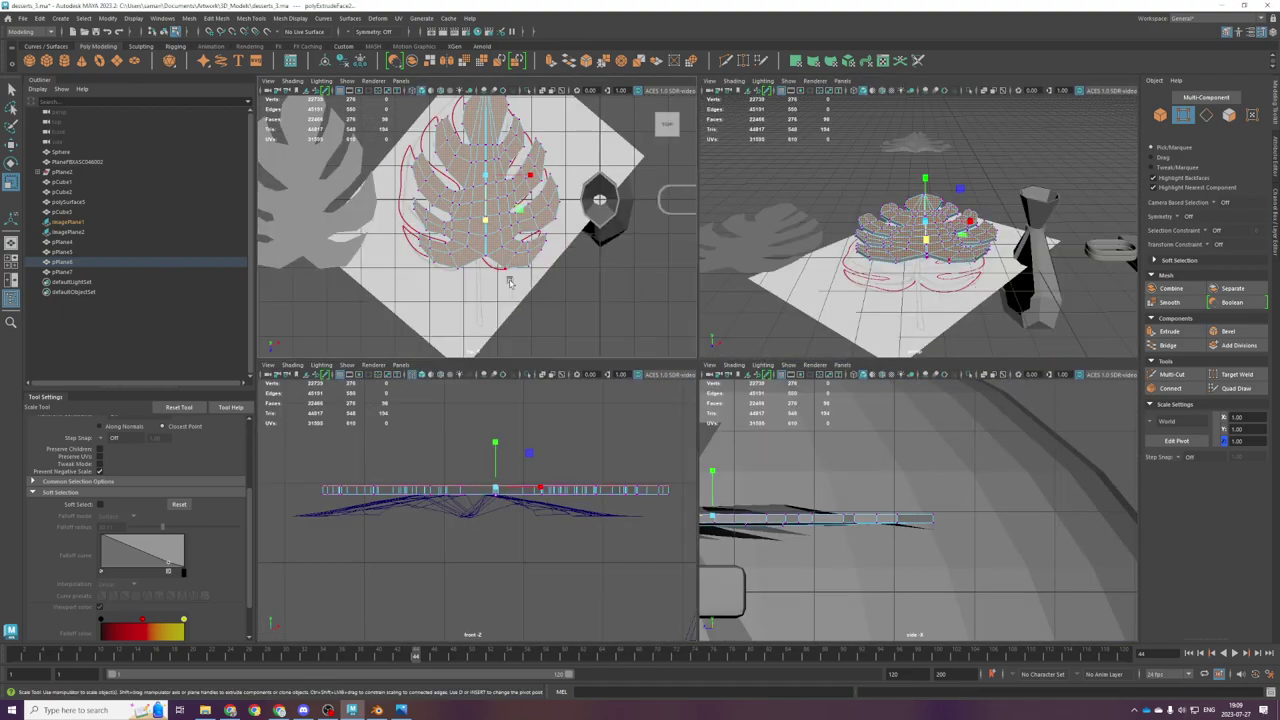
right_drag(547, 333, 503, 319)
drag(526, 290, 552, 342)
shift+drag(572, 392, 540, 307)
mouse_move(602, 346)
shift+mouse_down()
mouse_move(651, 409)
mouse_move(579, 396)
mouse_move(580, 408)
mouse_move(622, 347)
shift+mouse_up()
key(ctrl+z)
drag(570, 388, 571, 397)
key(w)
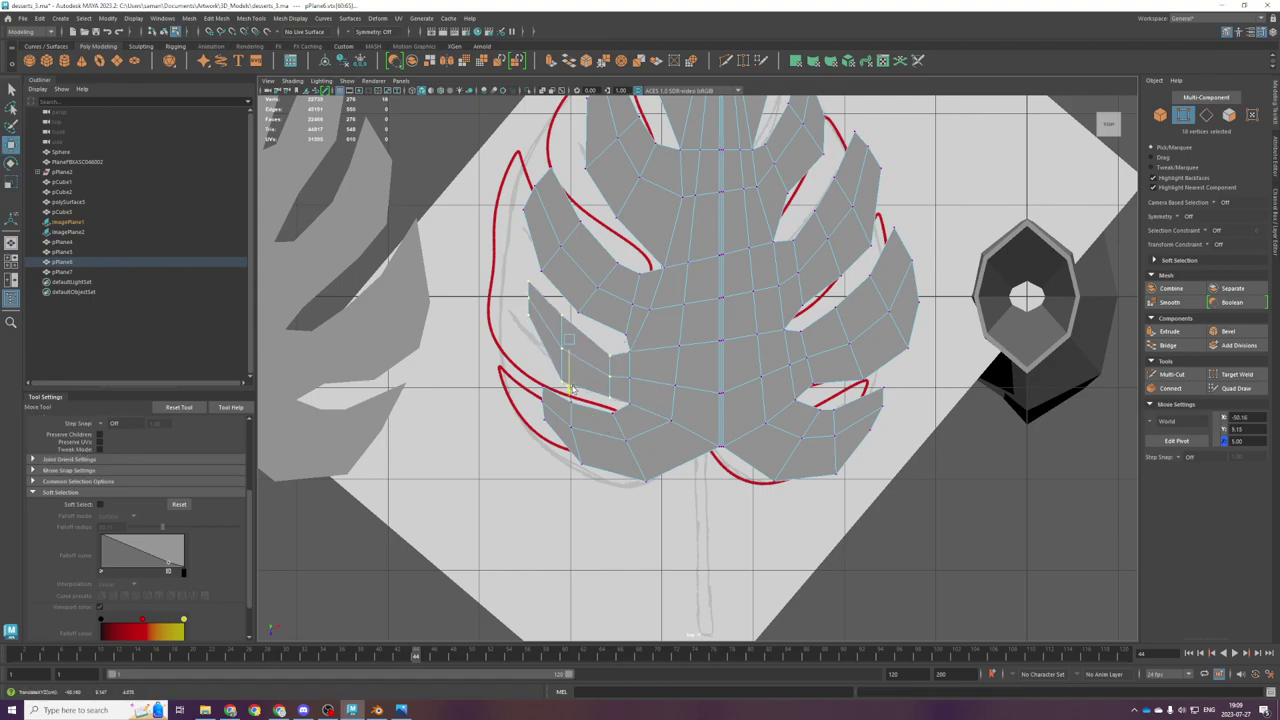
Step: Adjust the two stacked vertices at the inner notch beside the second-lowest left lobe
drag(639, 367, 617, 394)
scroll(680, 425, down, 2)
alt+middle_drag(721, 323, 740, 440)
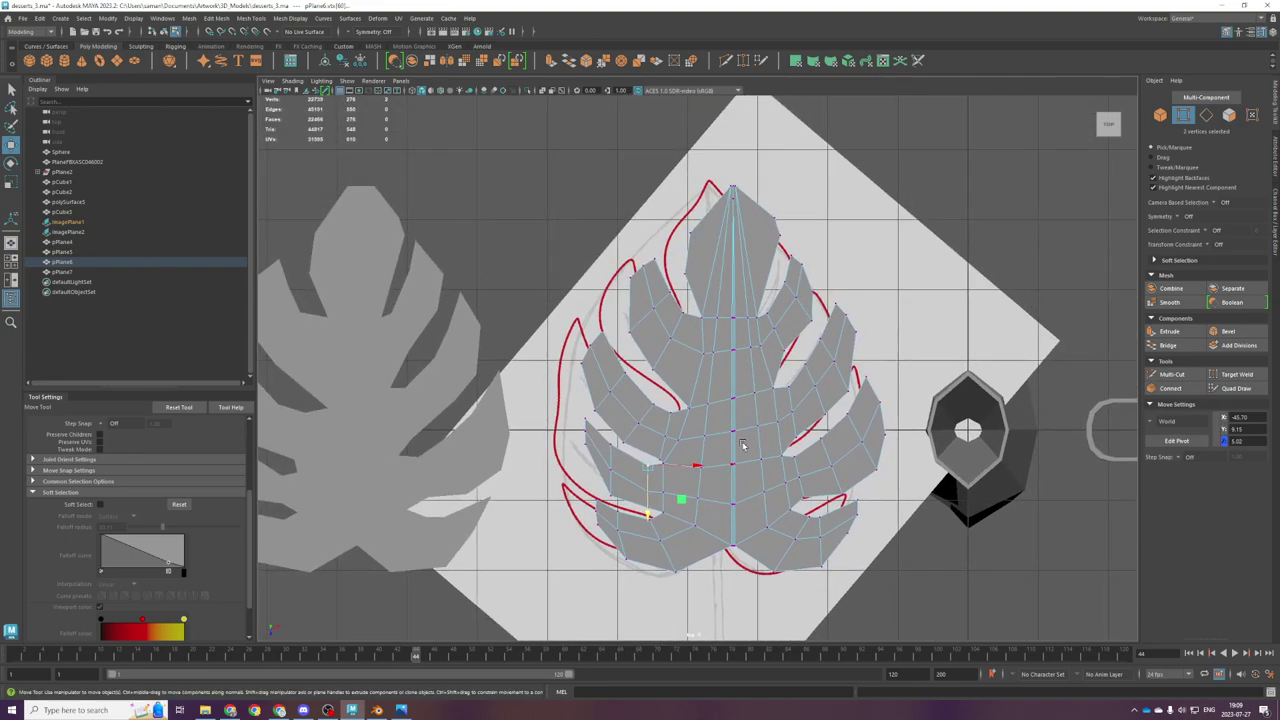
Step: Select the vertices along the lower edge of the third left lobe from the base and move them to reshape its gap
scroll(738, 440, up, 2)
drag(634, 408, 648, 420)
shift+drag(594, 360, 621, 388)
shift+drag(573, 314, 589, 332)
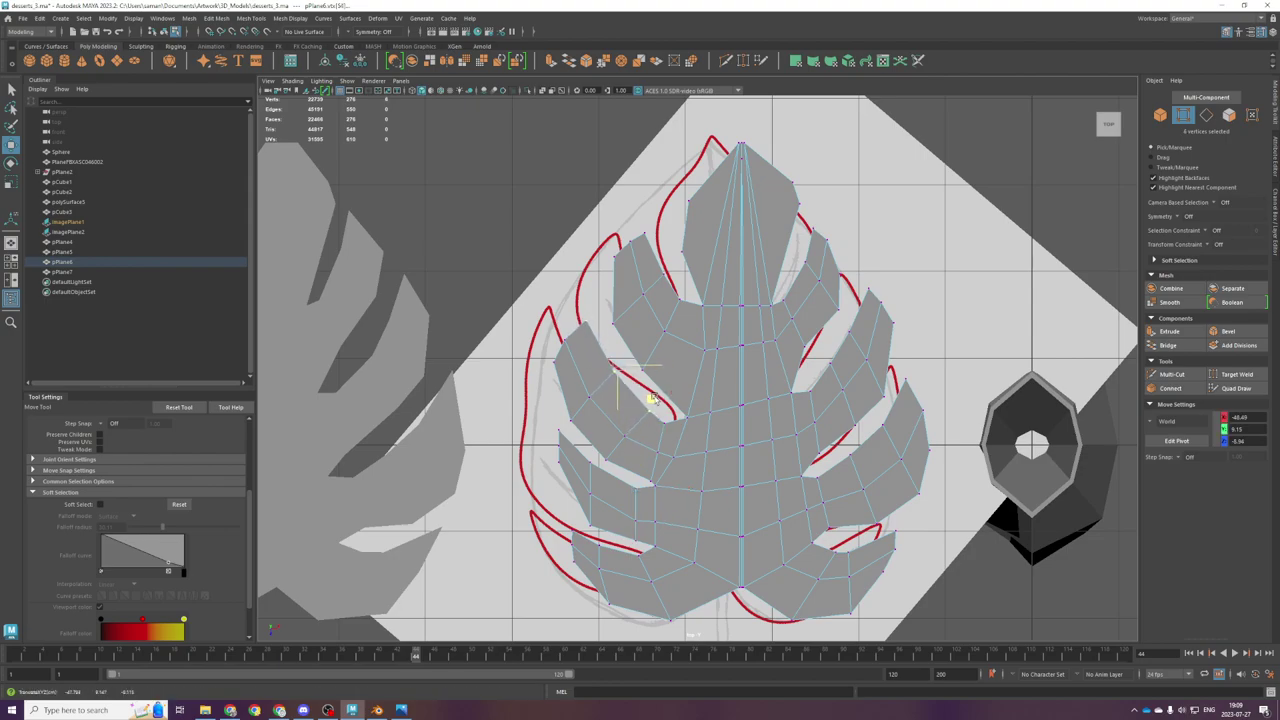
scroll(814, 412, down, 2)
scroll(814, 412, down, 1)
Step: Return the leaf to object selection and turn on its smooth mesh preview
key(F8)
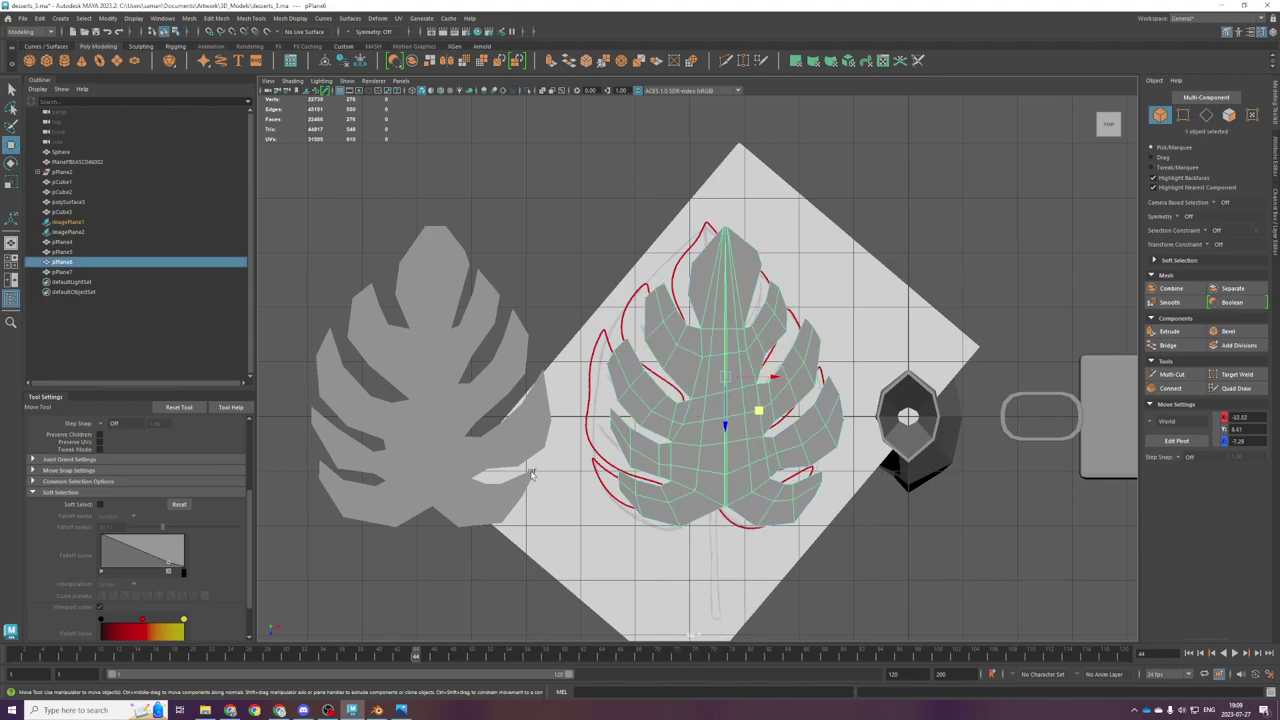
key(3)
scroll(660, 442, up, 3)
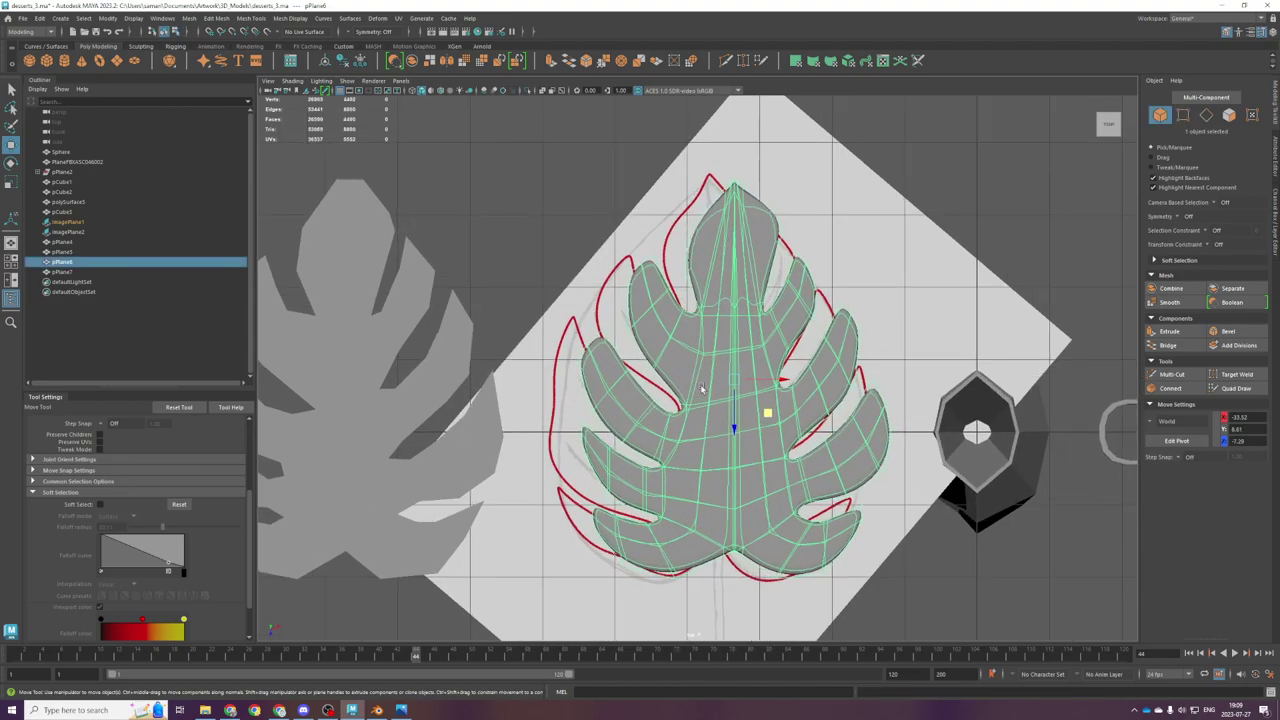
scroll(677, 450, down, 4)
scroll(677, 450, up, 3)
Step: Reposition the outer-edge vertices of the second and third left lobes from the base to refine the smoothed outline
right_drag(729, 366, 617, 373)
click(617, 373)
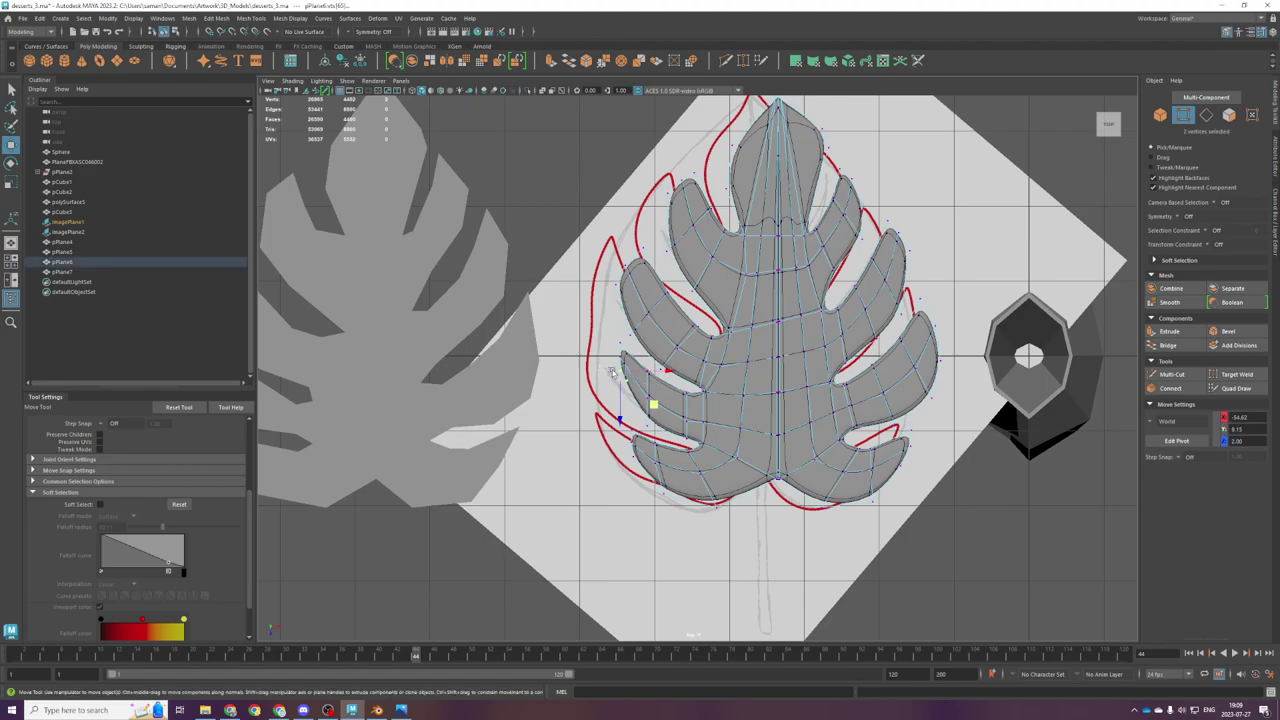
drag(640, 376, 618, 405)
drag(610, 273, 650, 299)
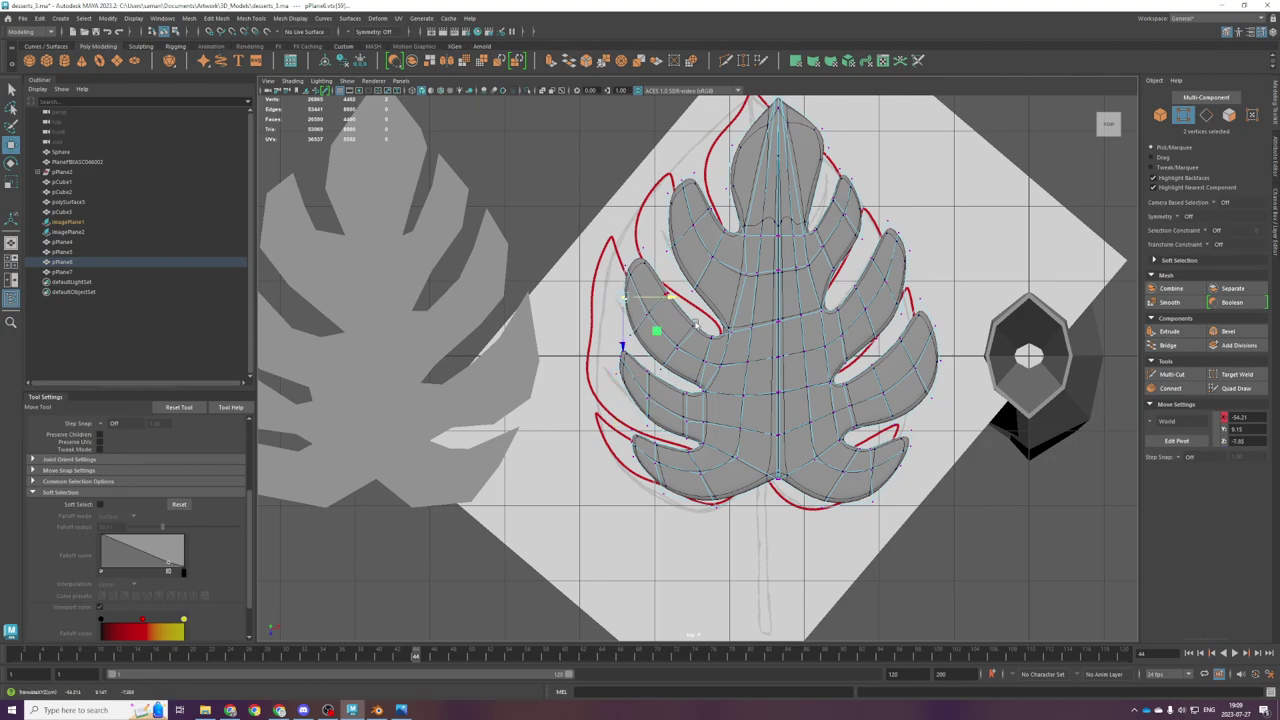
scroll(766, 358, down, 2)
scroll(766, 358, up, 2)
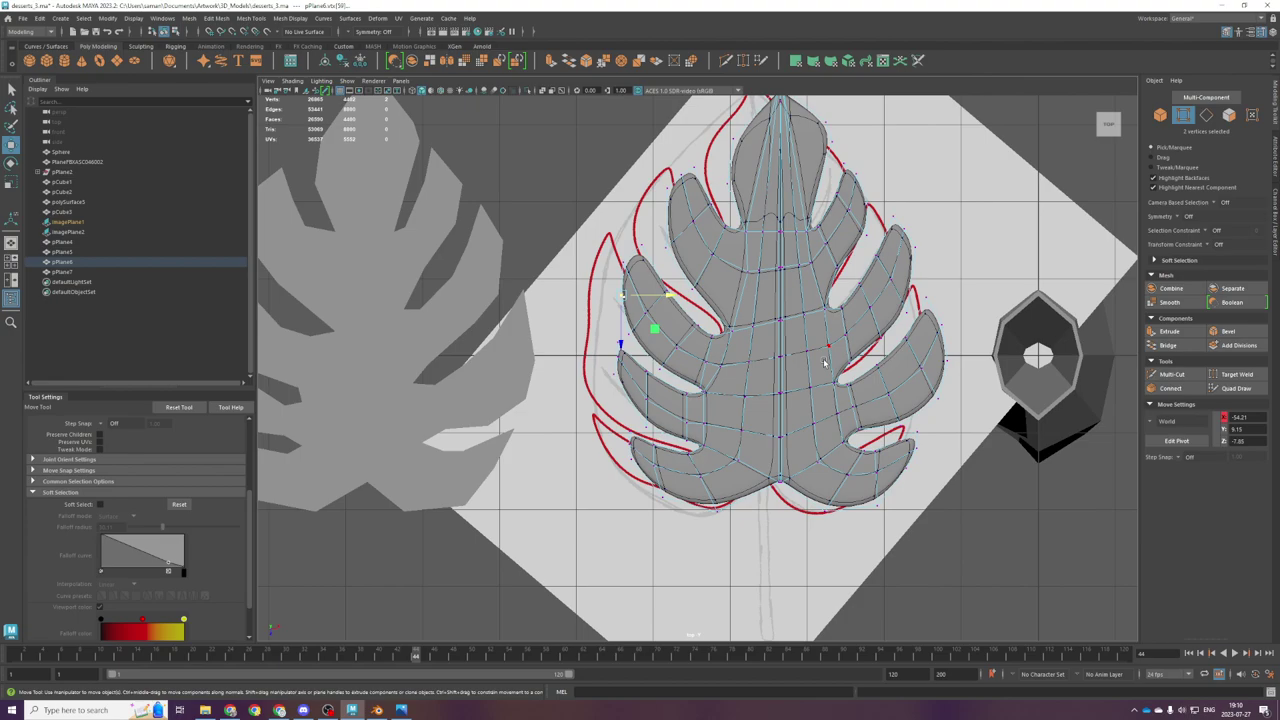
Step: Try to move the vertices near the inner notch above the second-lowest right lobe
scroll(825, 363, up, 1)
click(847, 381)
drag(860, 383, 850, 406)
key(ctrl+z)
key(ctrl+z)
Step: Move the vertices around the lowest right notch, the lowest right lobe and its bottom edge to refine the smoothed outline
scroll(904, 468, up, 3)
drag(934, 461, 944, 423)
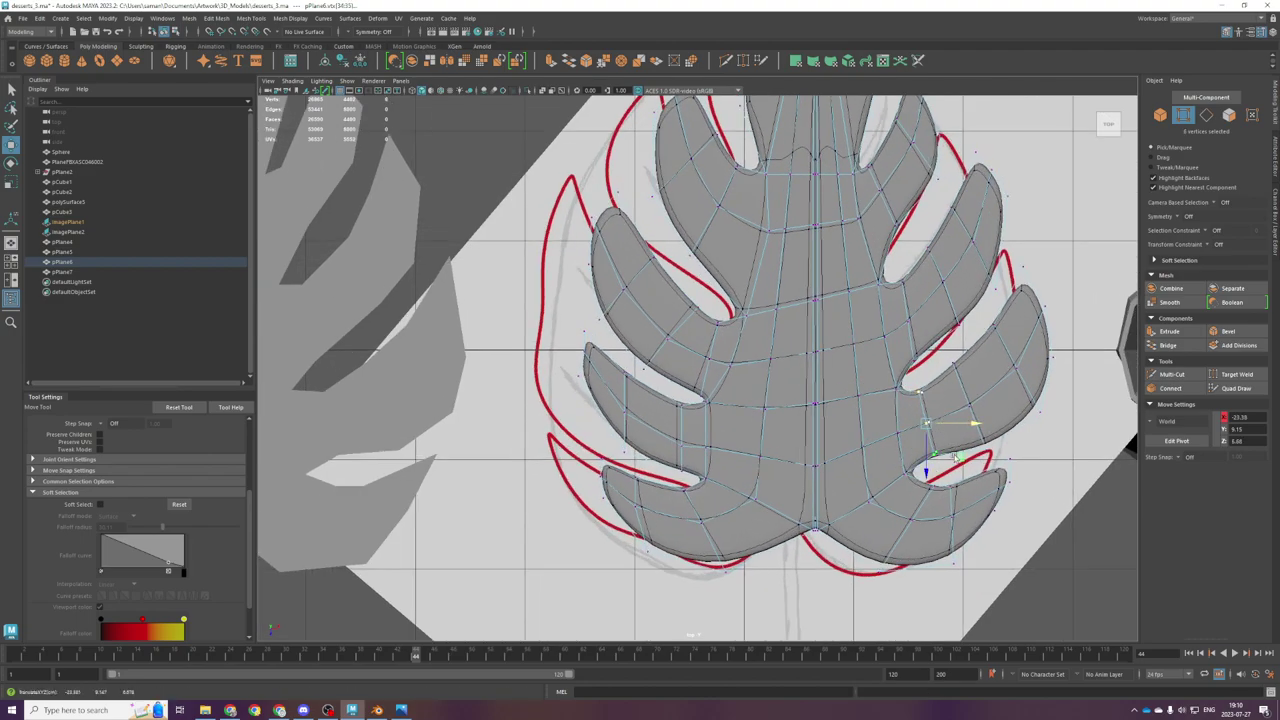
scroll(1018, 508, down, 1)
drag(997, 490, 976, 463)
drag(993, 515, 957, 496)
click(935, 552)
drag(935, 563, 863, 546)
scroll(974, 500, down, 3)
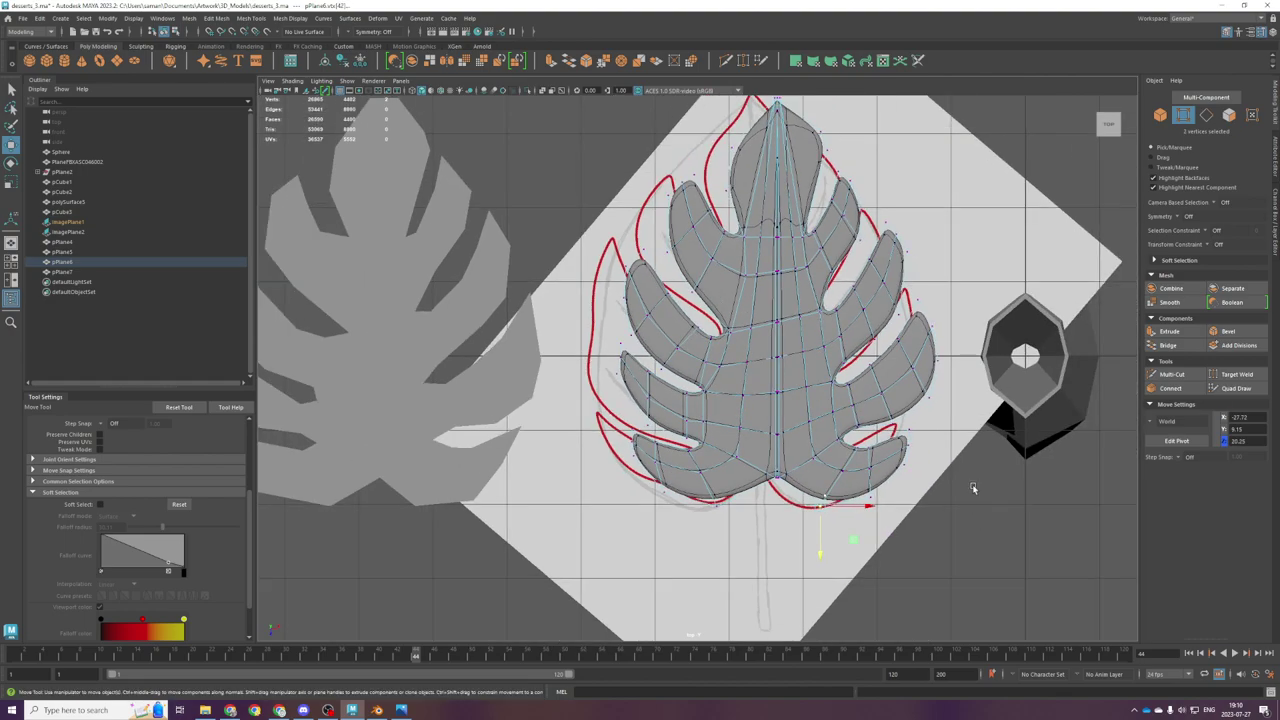
Step: Save the scene with the refined leaf outline
scroll(942, 378, up, 3)
scroll(1010, 320, down, 3)
alt+middle_drag(980, 278, 978, 400)
scroll(950, 397, up, 1)
key(ctrl+s)
scroll(832, 378, up, 3)
scroll(760, 430, down, 5)
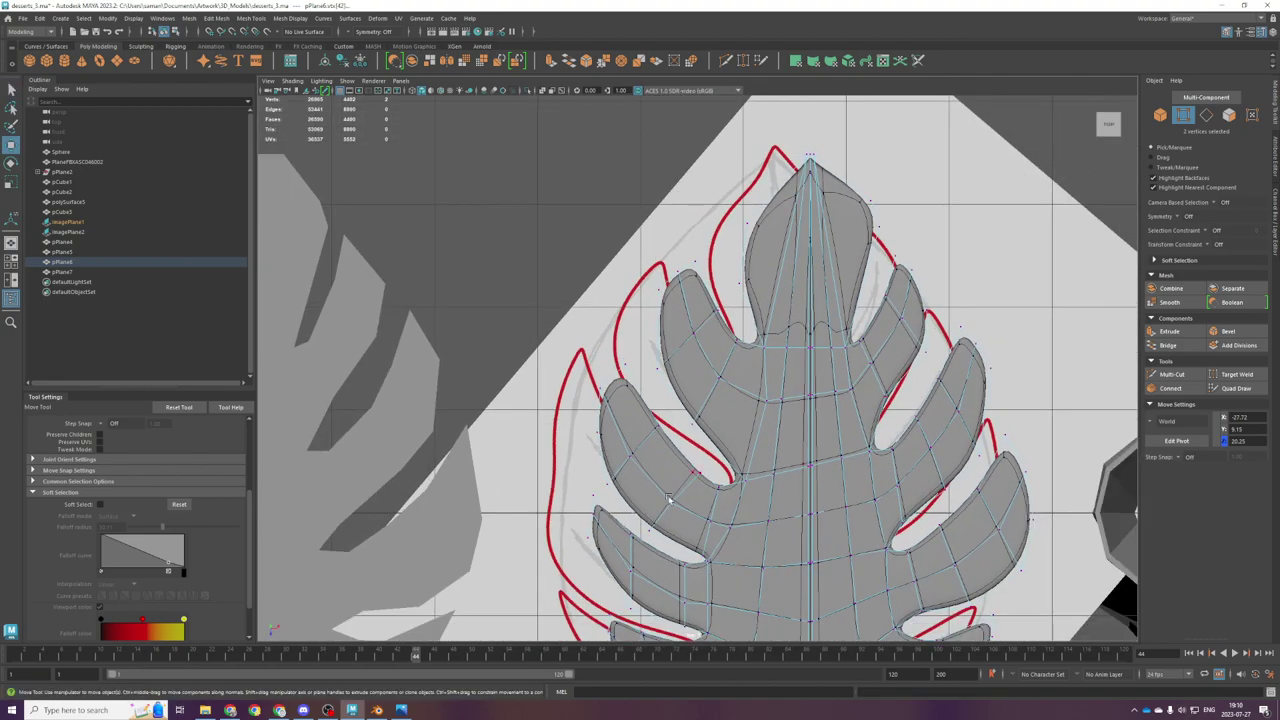
Step: Turn off the leaf's smooth mesh preview and return it to object selection
key(1)
scroll(763, 305, up, 1)
right_drag(763, 305, 820, 279)
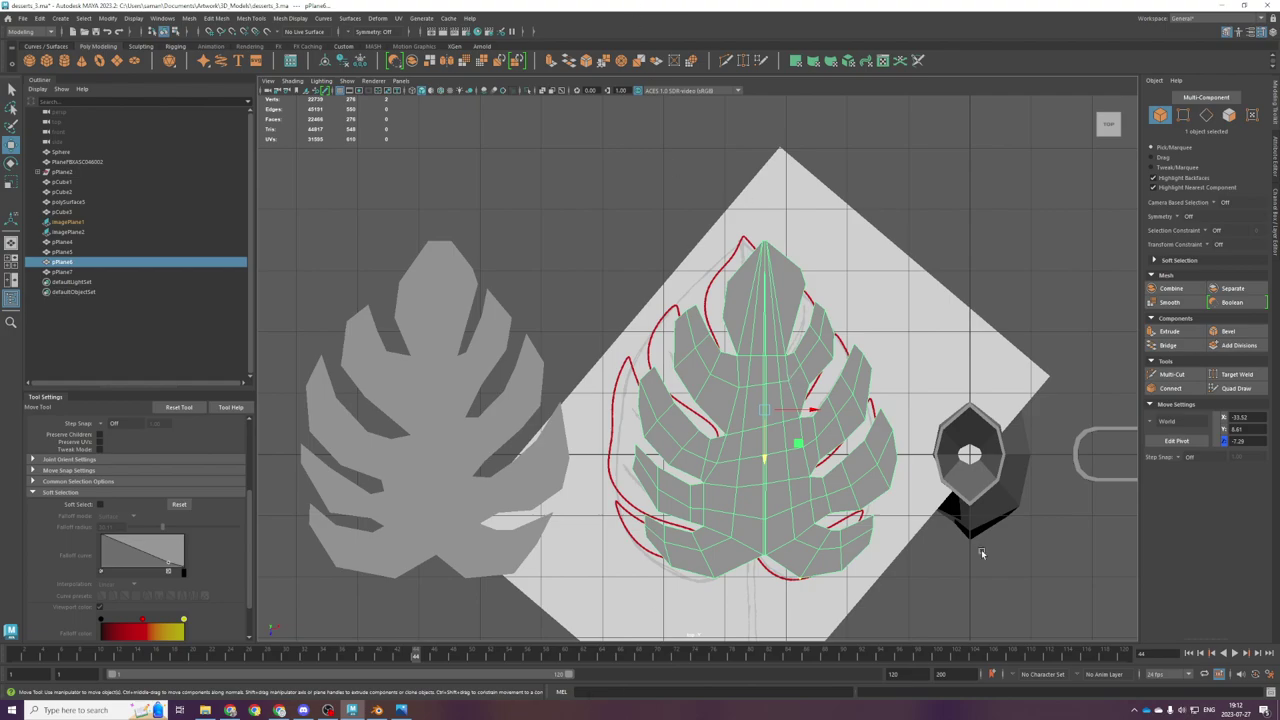
Step: Duplicate the leaf and move the copy sideways, away from the reference image
scroll(819, 422, up, 2)
scroll(840, 472, up, 2)
scroll(860, 478, down, 3)
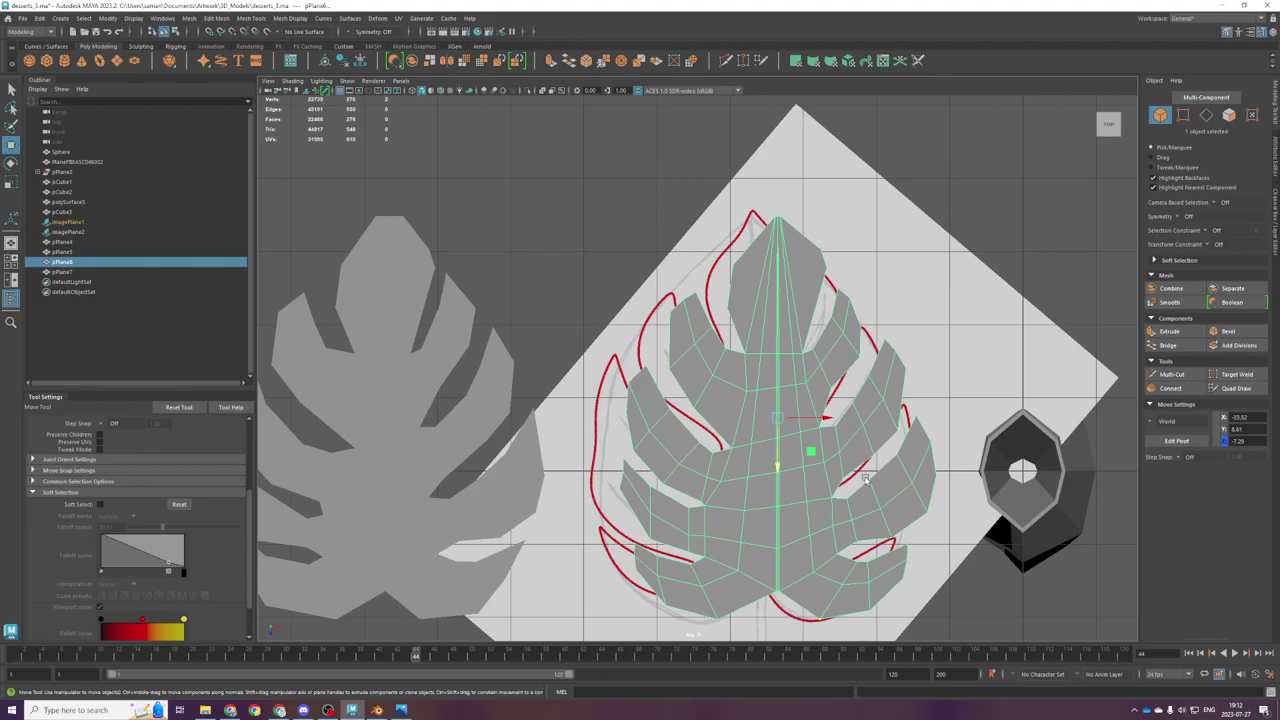
alt+middle_drag(886, 486, 840, 464)
alt+drag(928, 194, 808, 440)
right_click(760, 362)
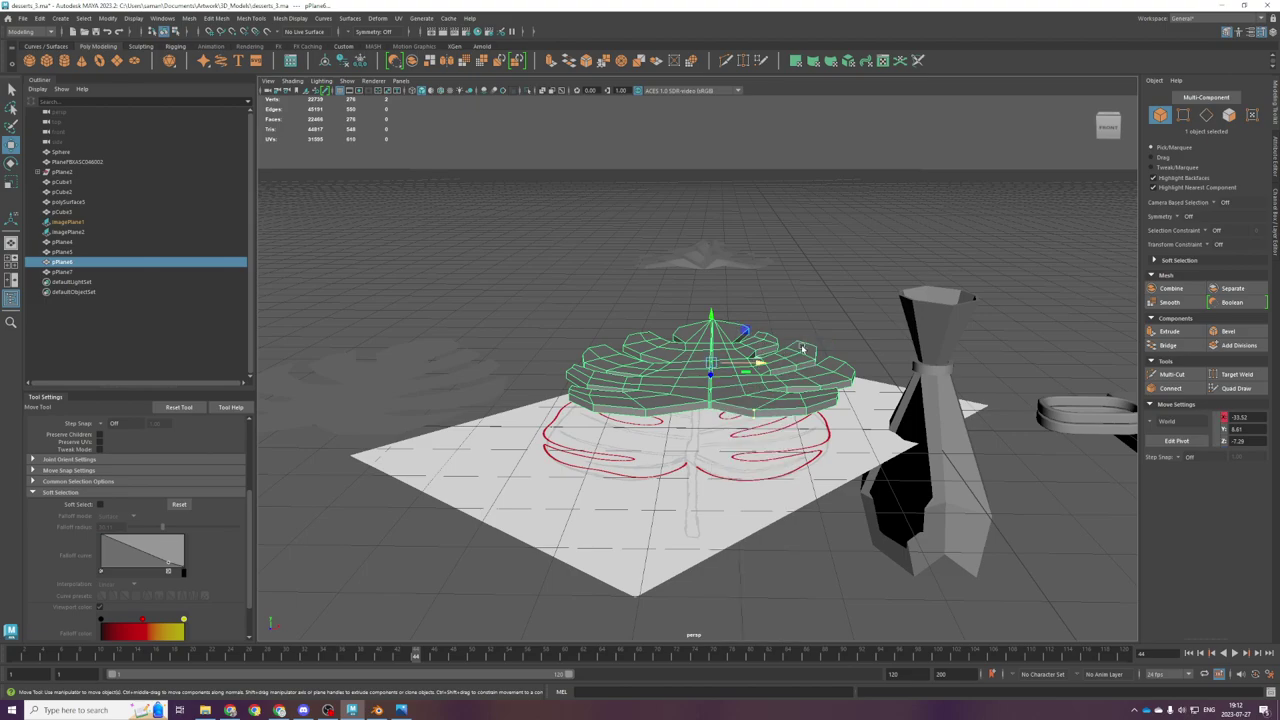
key(ctrl+d)
drag(760, 362, 365, 362)
Step: Apply the Smooth operation twice to the original leaf mesh
click(598, 389)
key(g)
key(g)
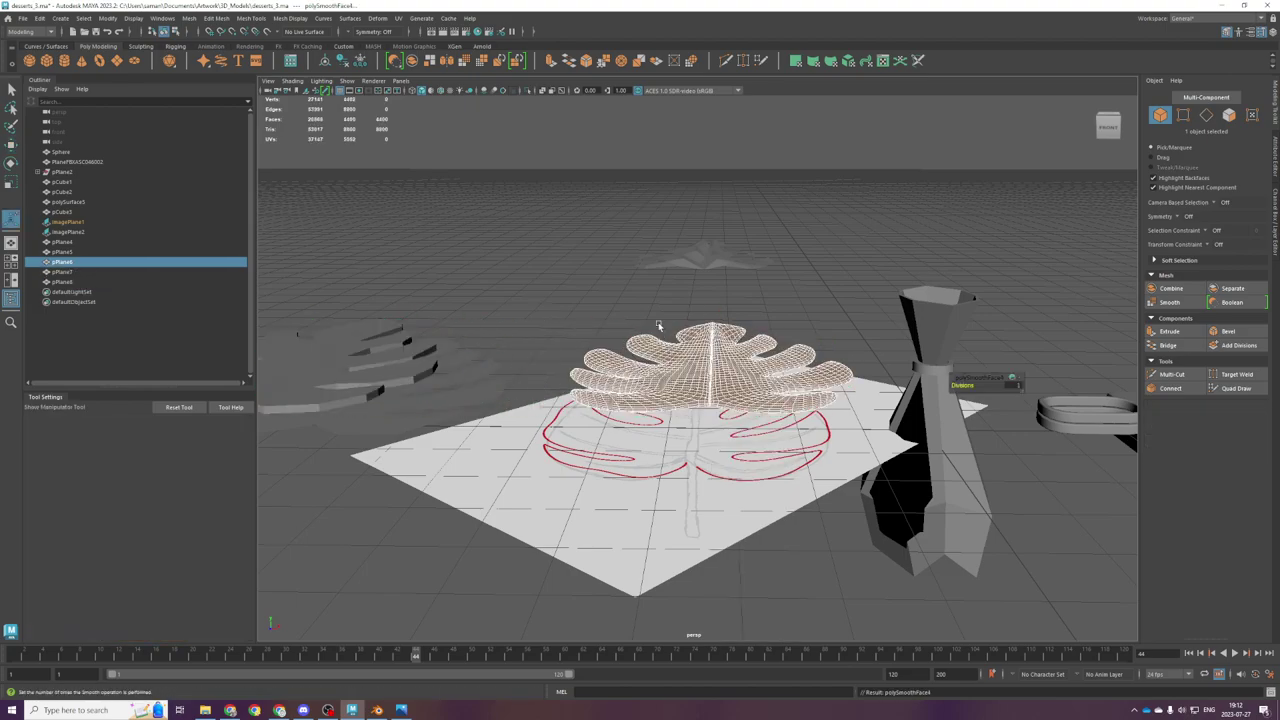
key(space)
key(space)
key(q)
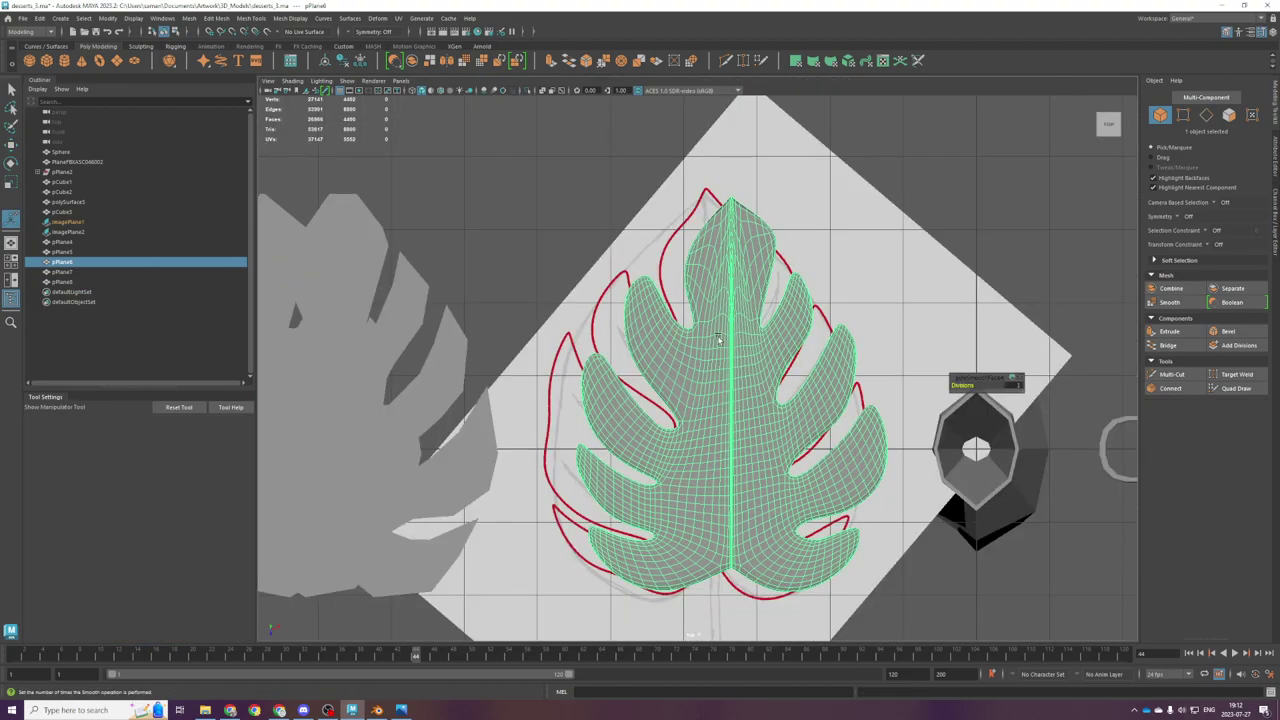
Step: Scale the smoothed leaf slightly shorter along its length in top view
scroll(722, 408, down, 3)
scroll(722, 408, down, 1)
key(r)
drag(719, 431, 719, 423)
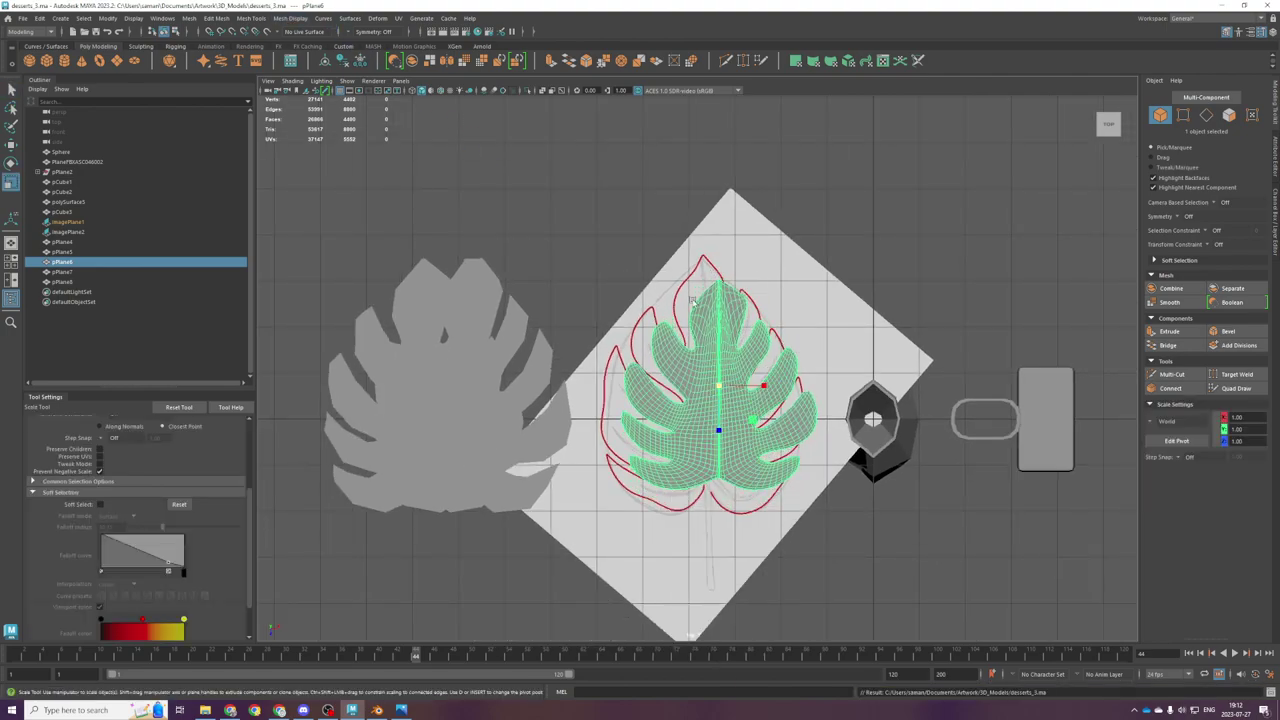
Step: Undo the lengthwise scaling and the second smoothing of the leaf
scroll(746, 360, up, 1)
key(ctrl+z)
key(ctrl+z)
key(ctrl+z)
key(ctrl+z)
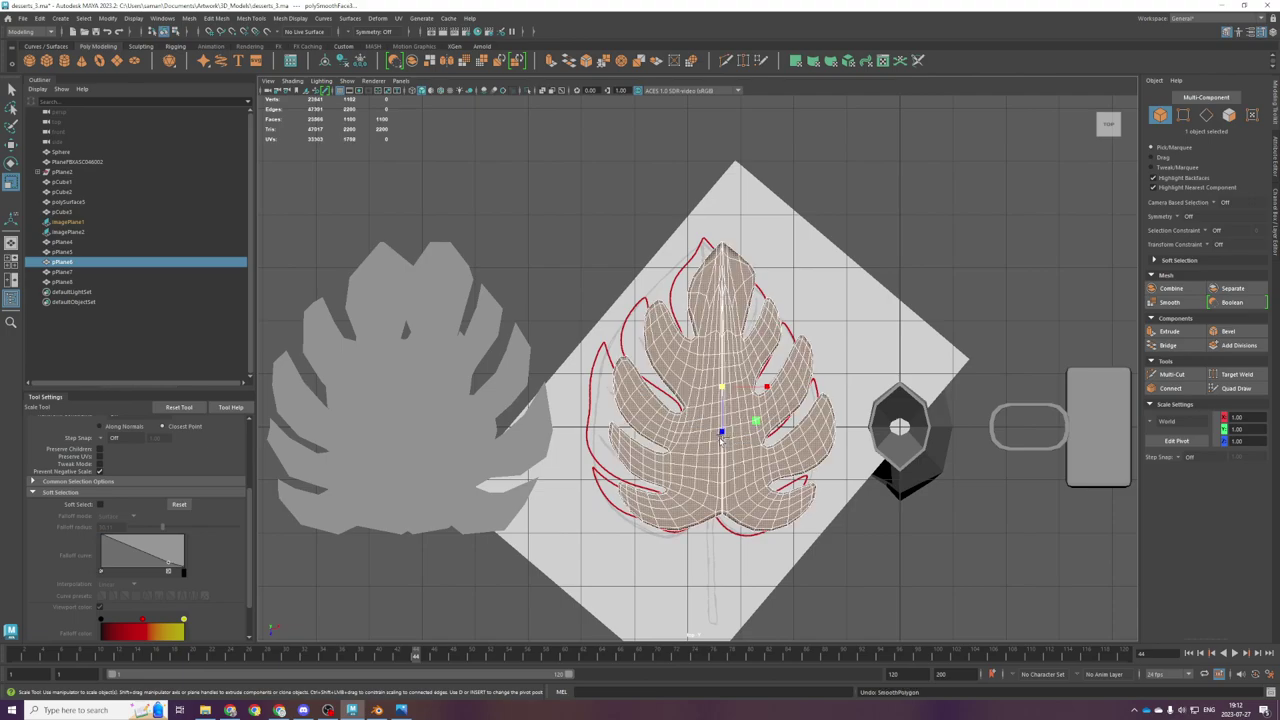
drag(722, 438, 722, 439)
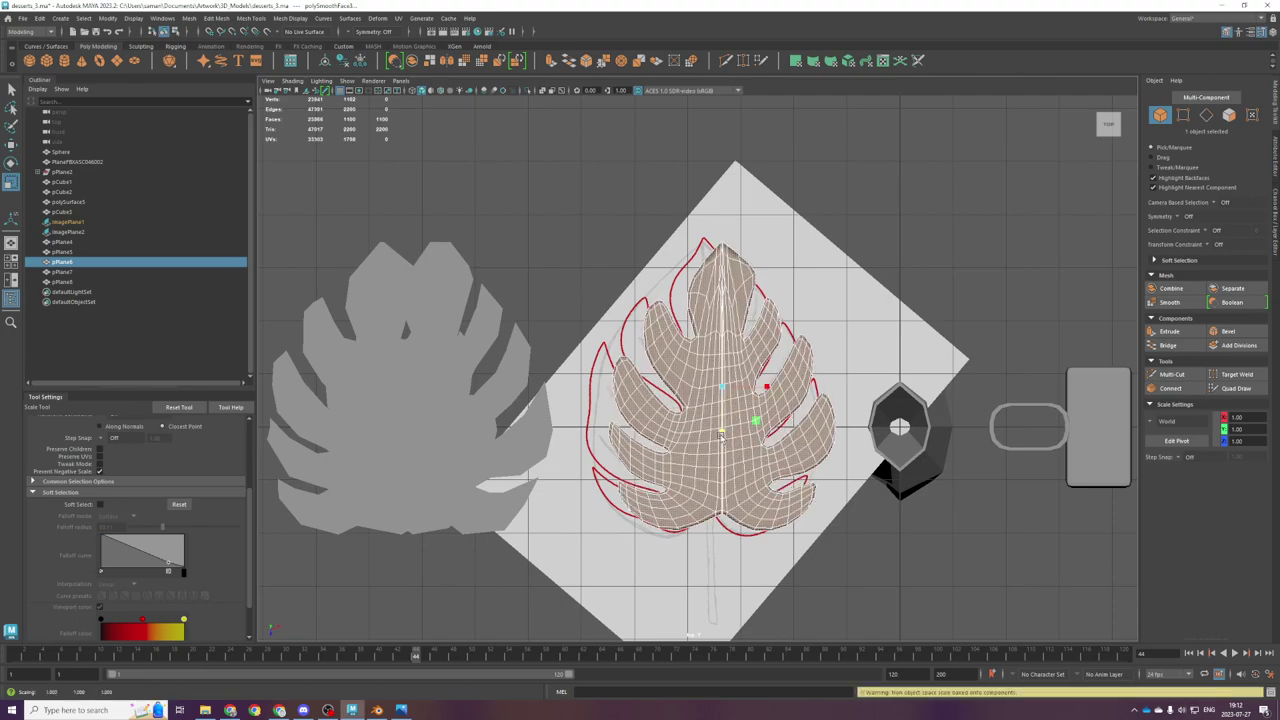
Step: Examine the once-smoothed leaf's surface and thickness from several angles in perspective view
click(919, 289)
alt+drag(883, 355, 918, 253)
key(space)
key(space)
scroll(883, 343, up, 3)
alt+drag(883, 343, 842, 413)
scroll(862, 422, down, 3)
click(755, 408)
alt+drag(752, 420, 820, 352)
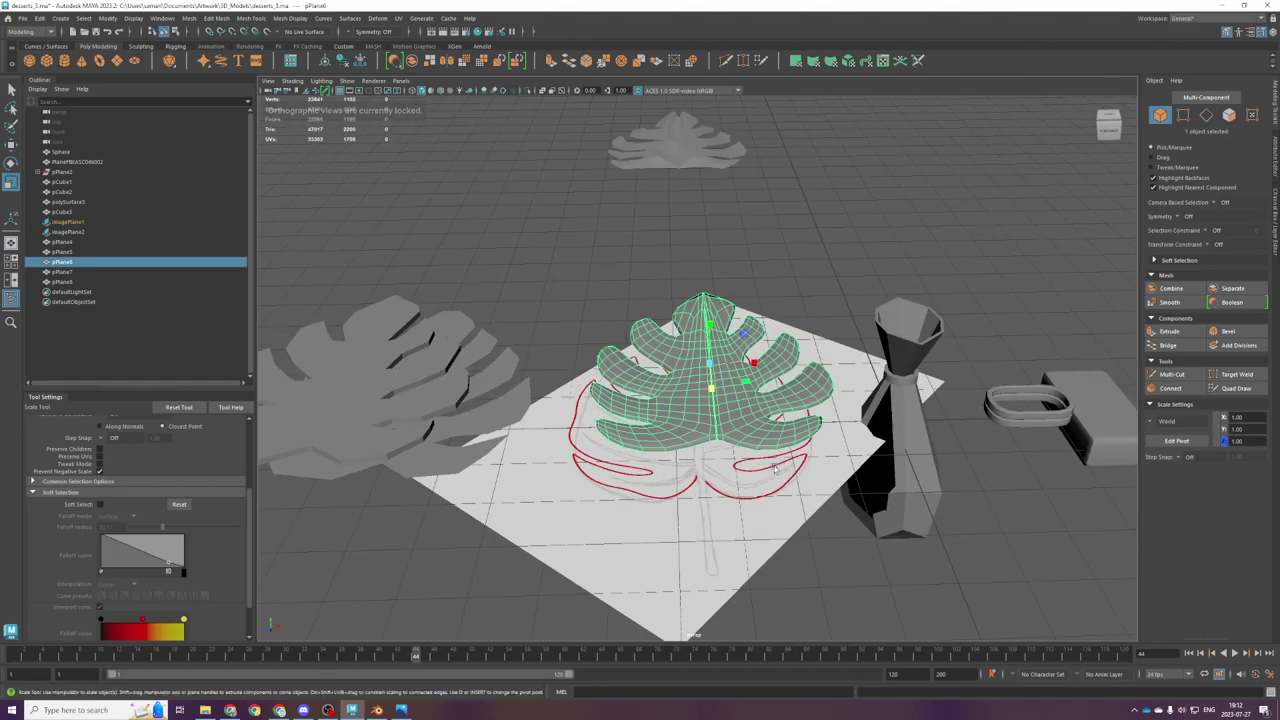
scroll(766, 500, up, 5)
alt+drag(758, 508, 743, 437)
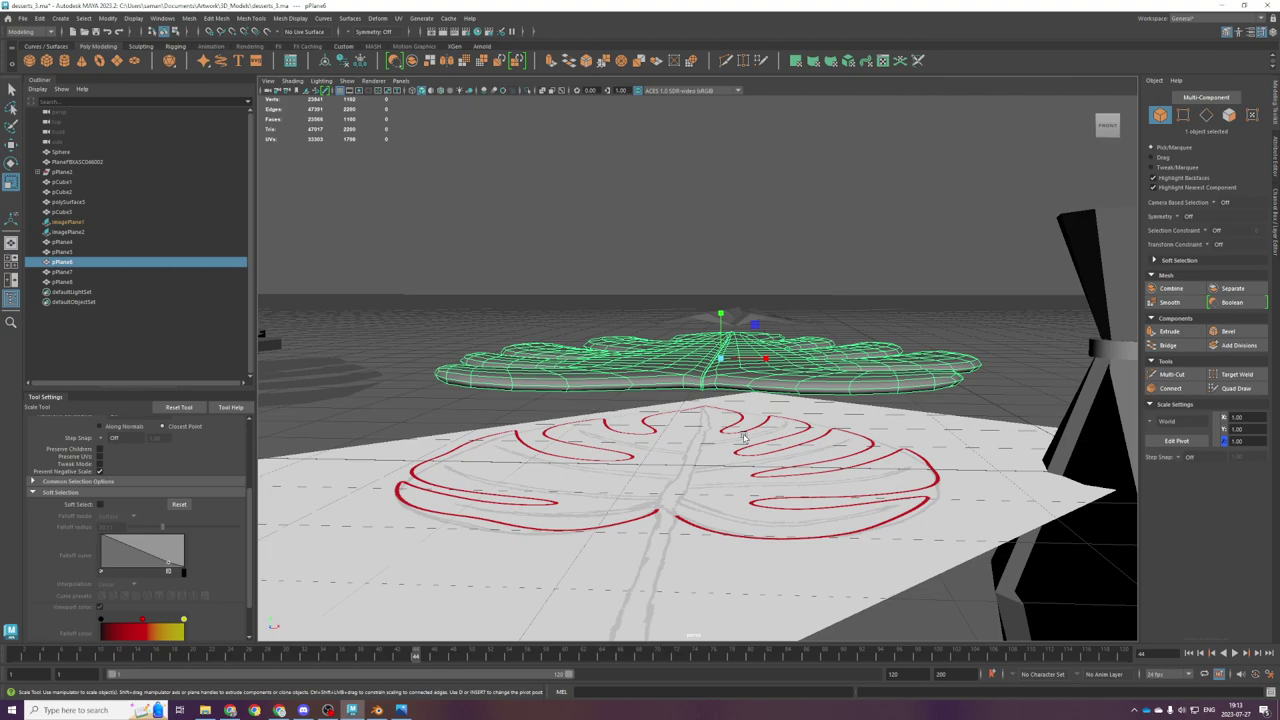
Step: Smooth the leaf mesh once more and keep it selected
key(g)
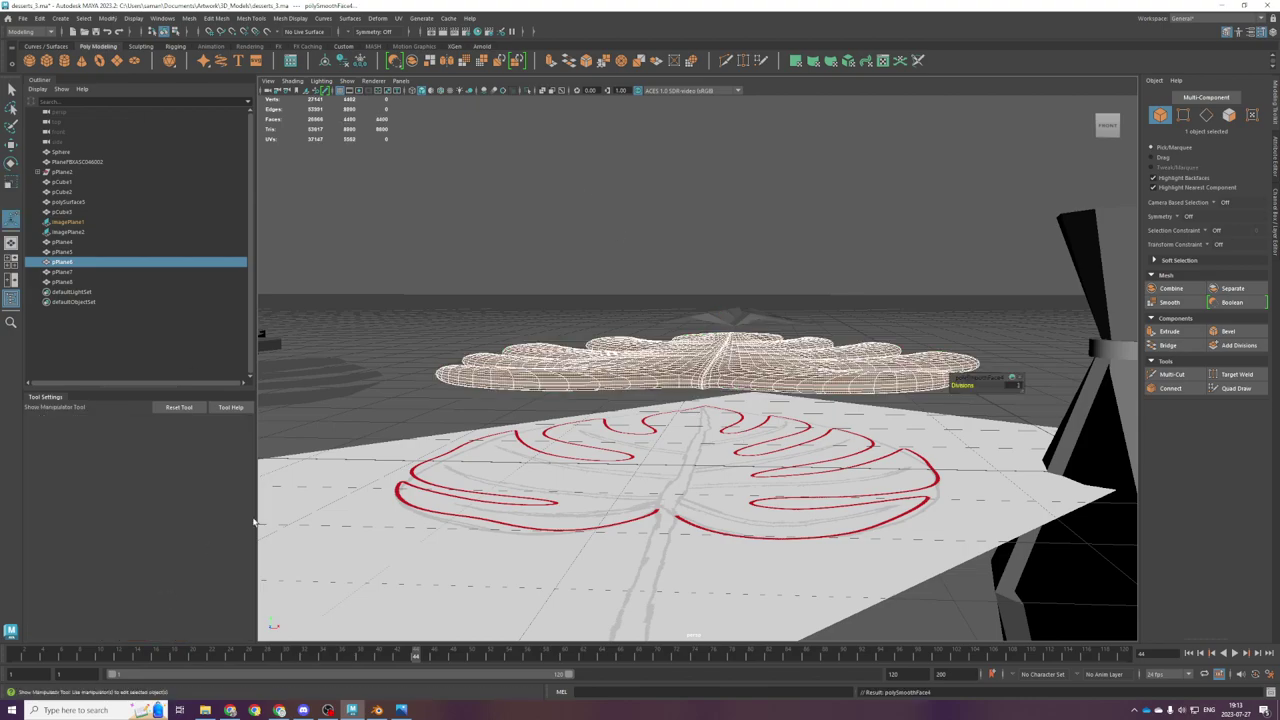
alt+drag(552, 457, 620, 525)
key(q)
click(708, 394)
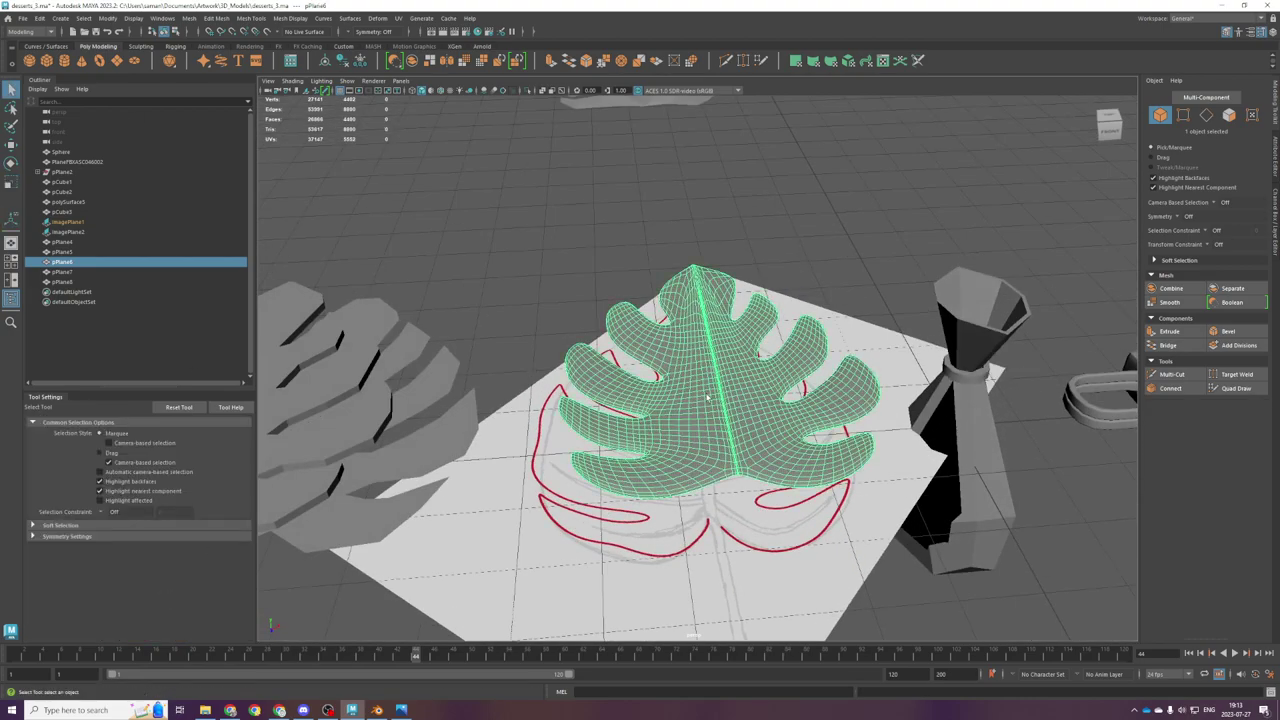
Step: Save the scene and scale the twice-smoothed leaf shorter along its length in top view
key(space)
drag(548, 273, 549, 240)
key(ctrl+s)
key(r)
drag(722, 434, 722, 427)
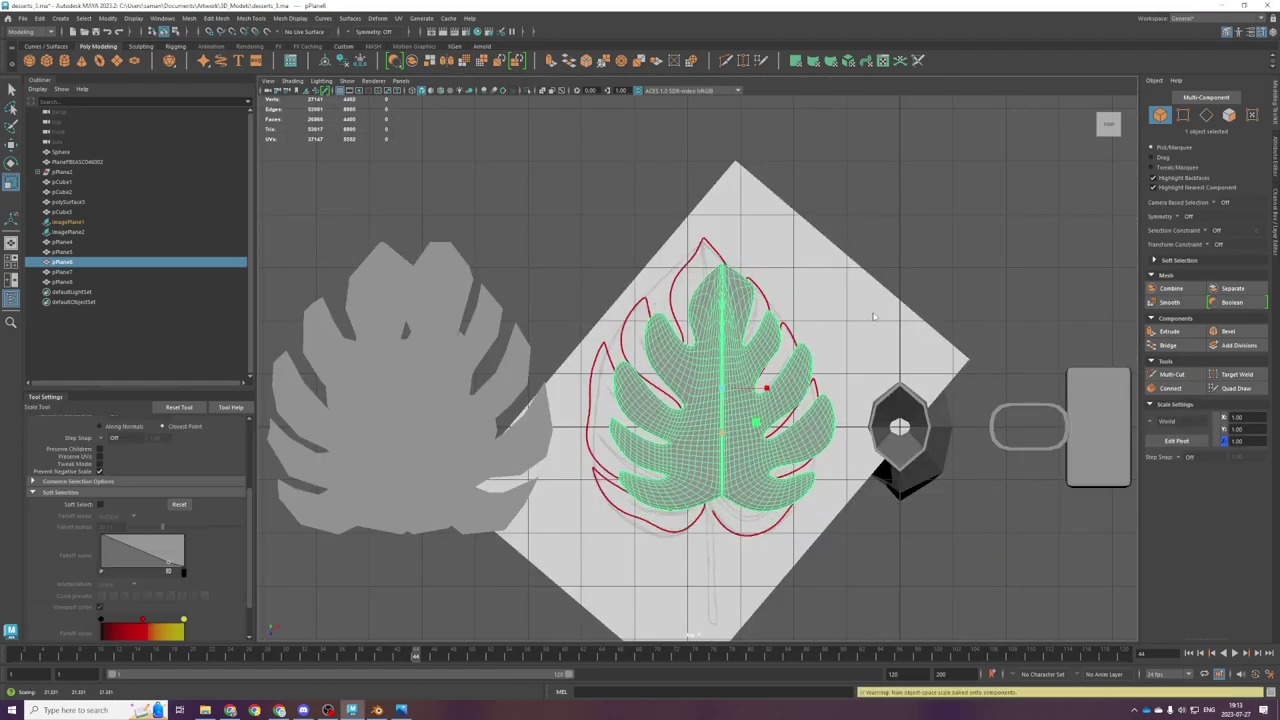
Step: Add a nonlinear Bend deformer to the smoothed leaf
click(377, 18)
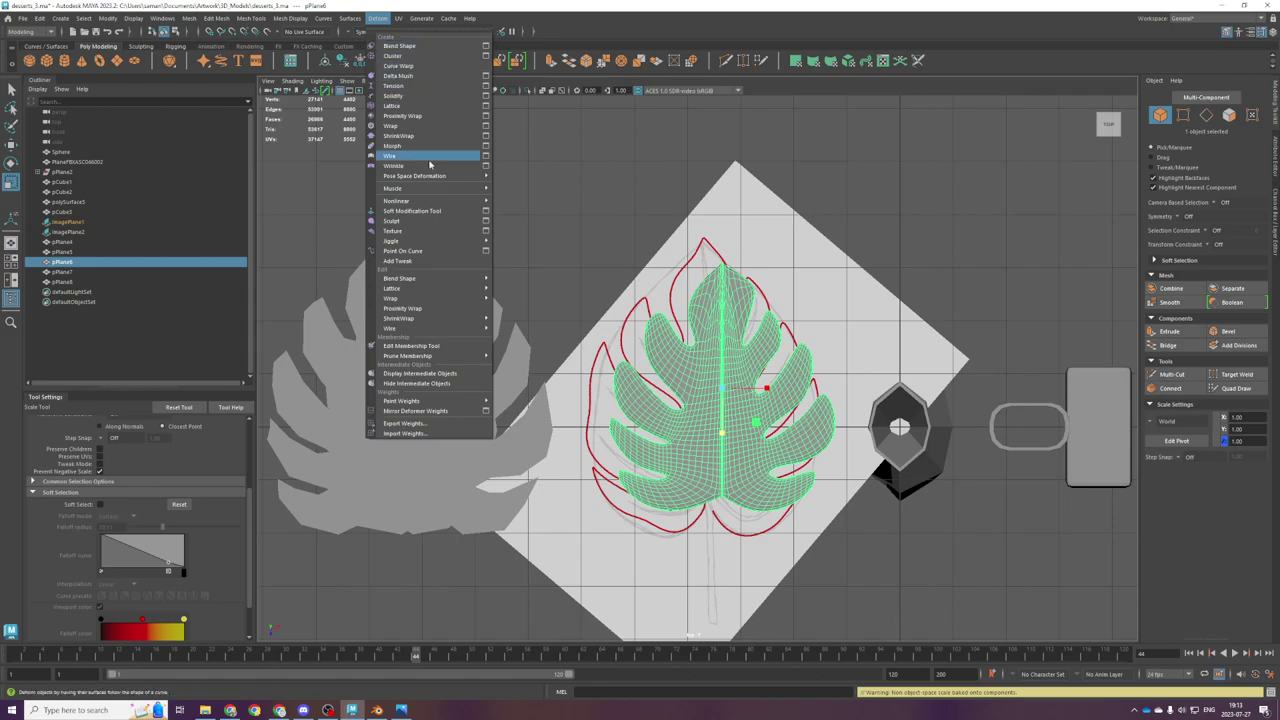
mouse_move(418, 203)
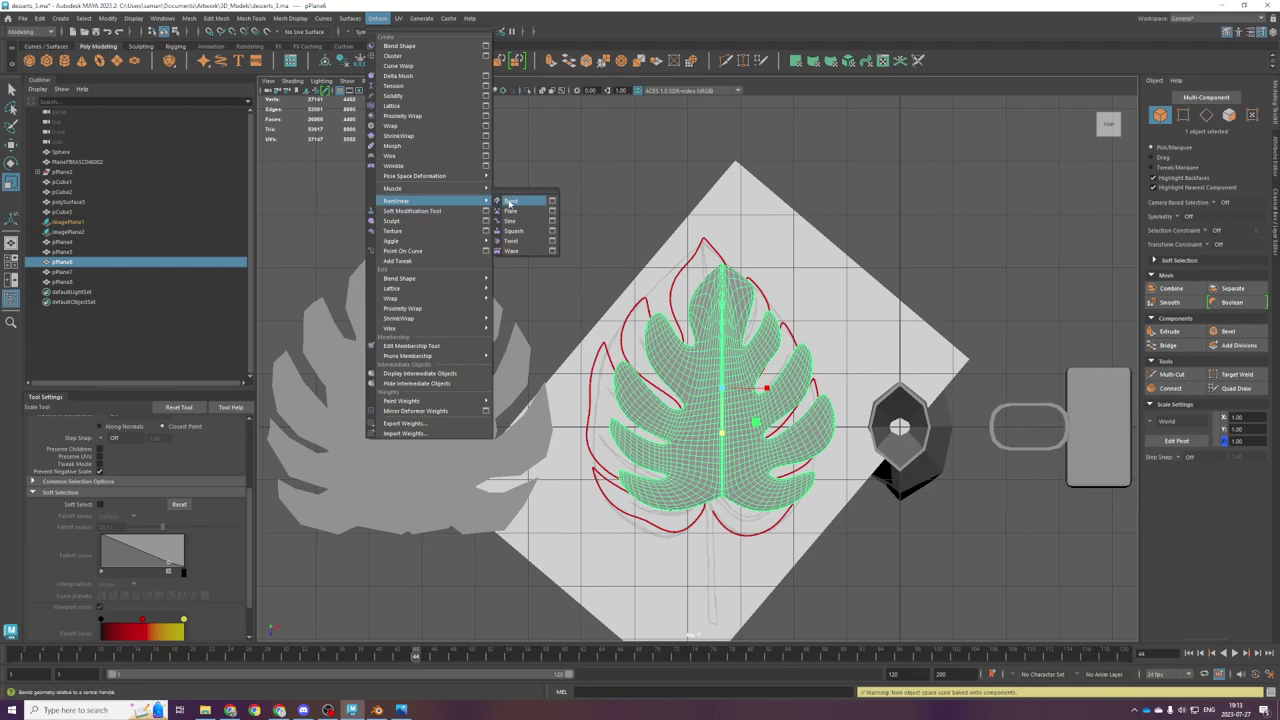
click(508, 201)
key(e)
key(space)
key(space)
alt+drag(850, 420, 857, 350)
Step: Set the bend handle's rotation to 0 in X, 0 in Y and -90 in Z
click(1275, 240)
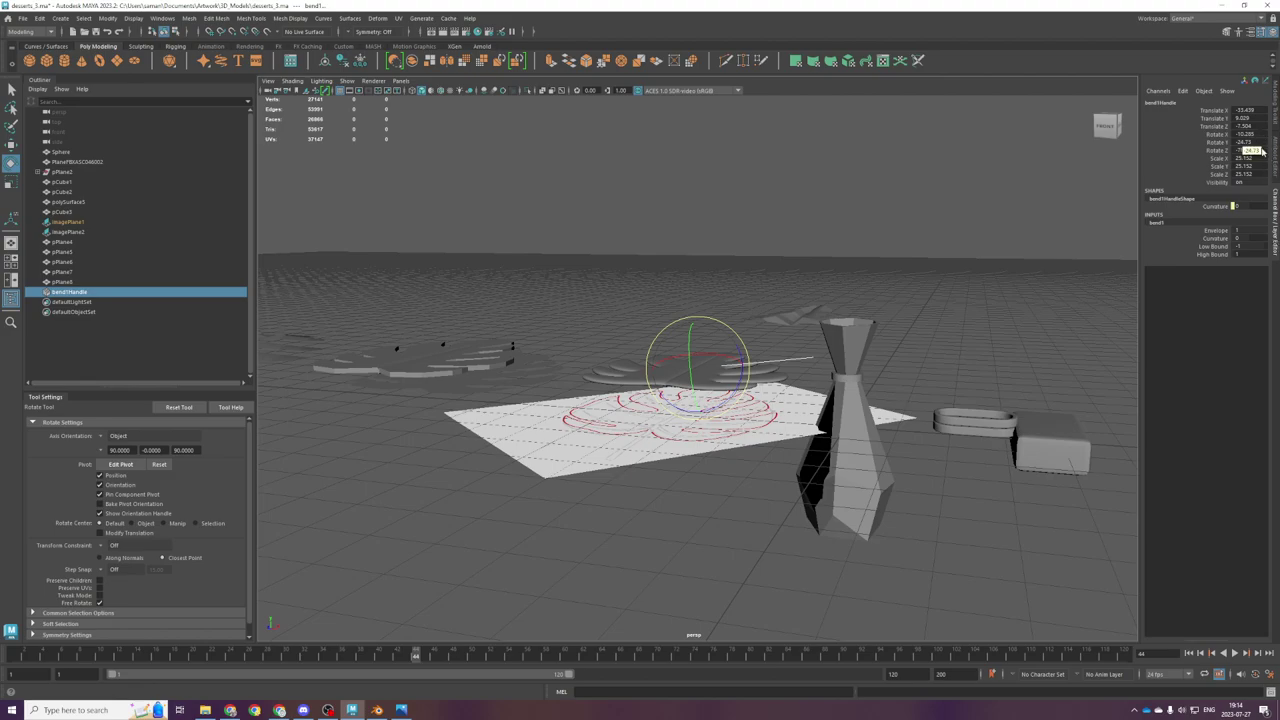
double_click(1245, 150)
text(-90)
key(Return)
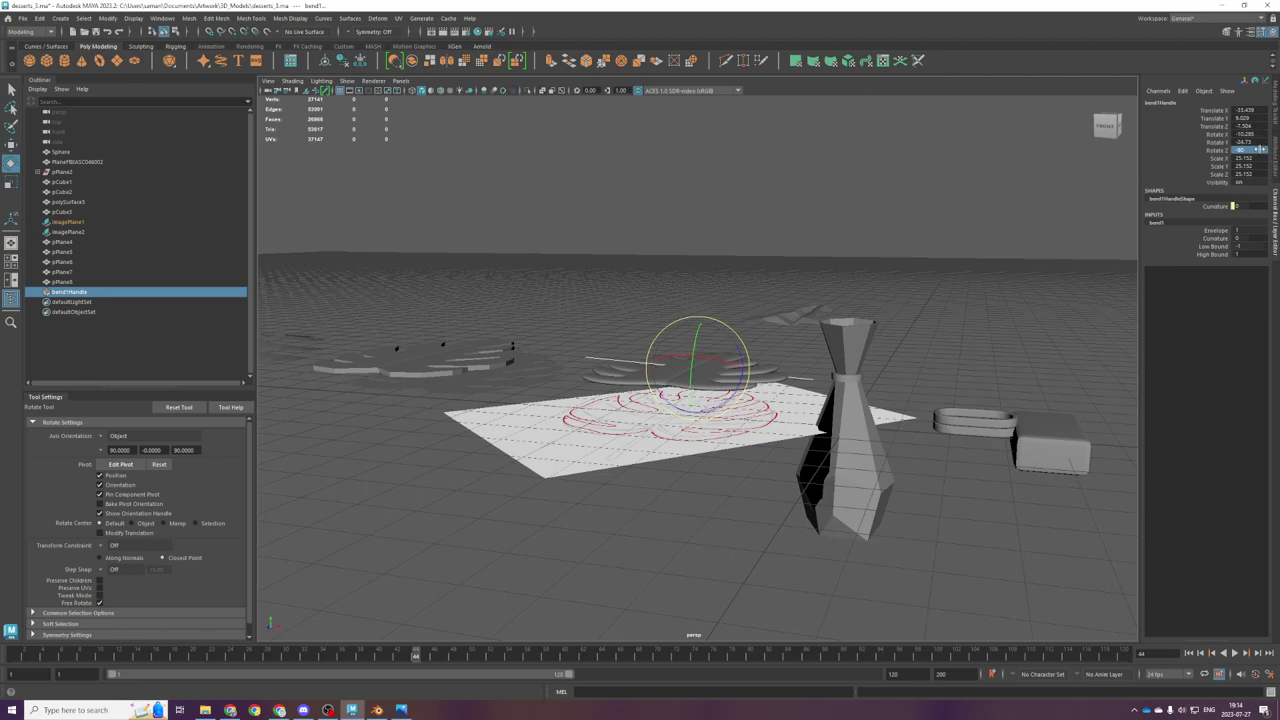
double_click(1258, 129)
double_click(1257, 135)
text(0)
key(Tab)
text(0)
key(Return)
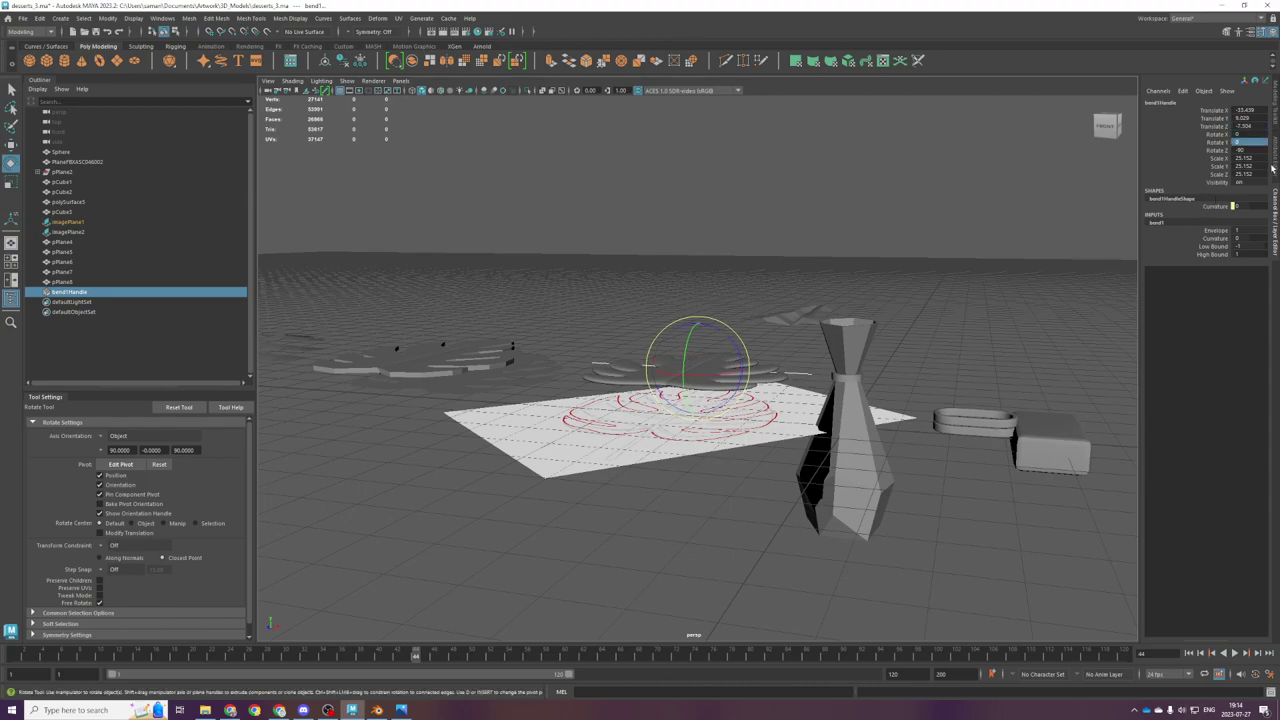
Step: Set the bend's curvature to about 49.6 so the leaf's side lobes curve downward
click(1268, 165)
drag(1210, 168, 1223, 168)
alt+drag(872, 346, 683, 372)
scroll(825, 430, up, 5)
scroll(735, 480, down, 5)
click(583, 437)
scroll(600, 440, up, 4)
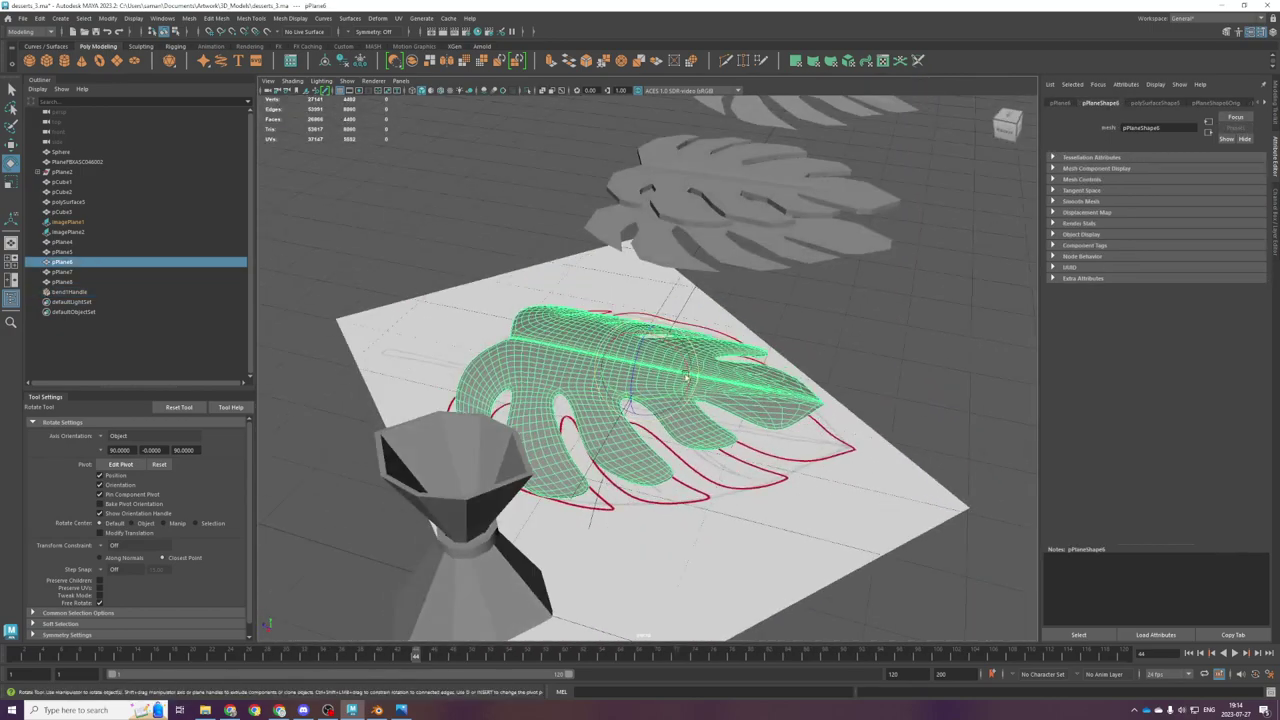
Step: Move the bend handle along the leaf's midrib toward its base
key(w)
click(656, 411)
drag(603, 362, 516, 358)
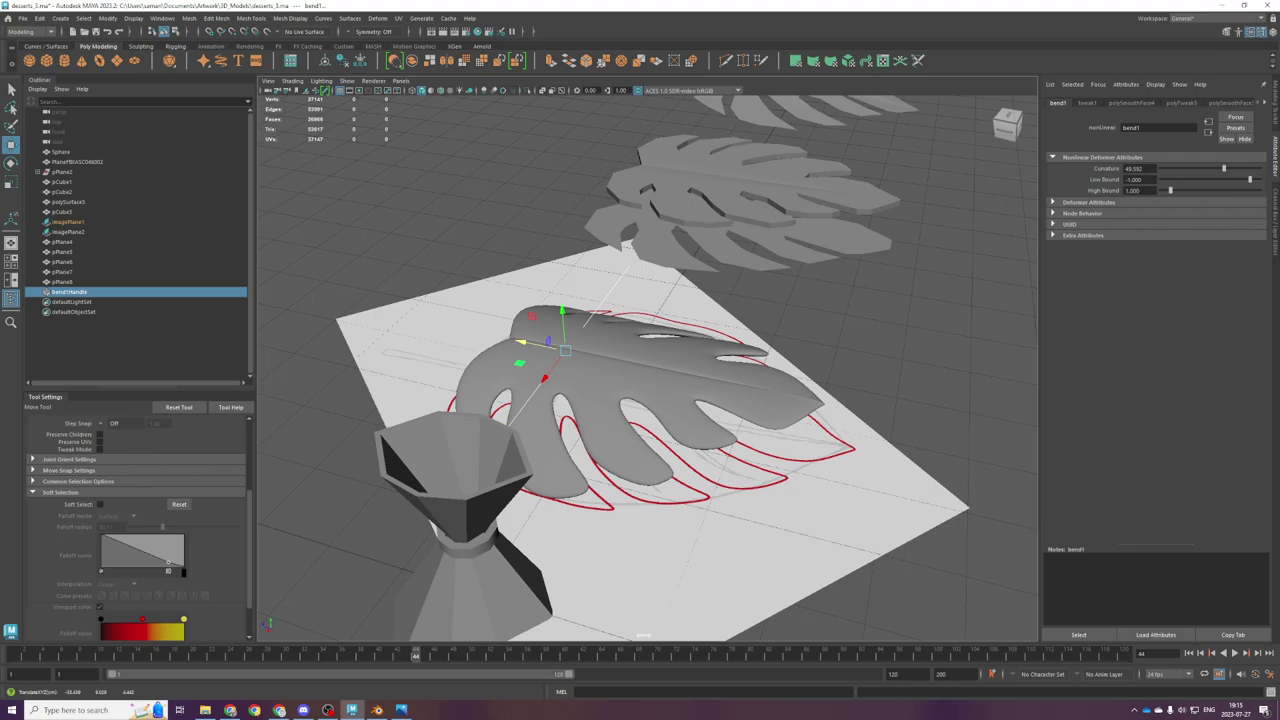
alt+drag(620, 250, 503, 172)
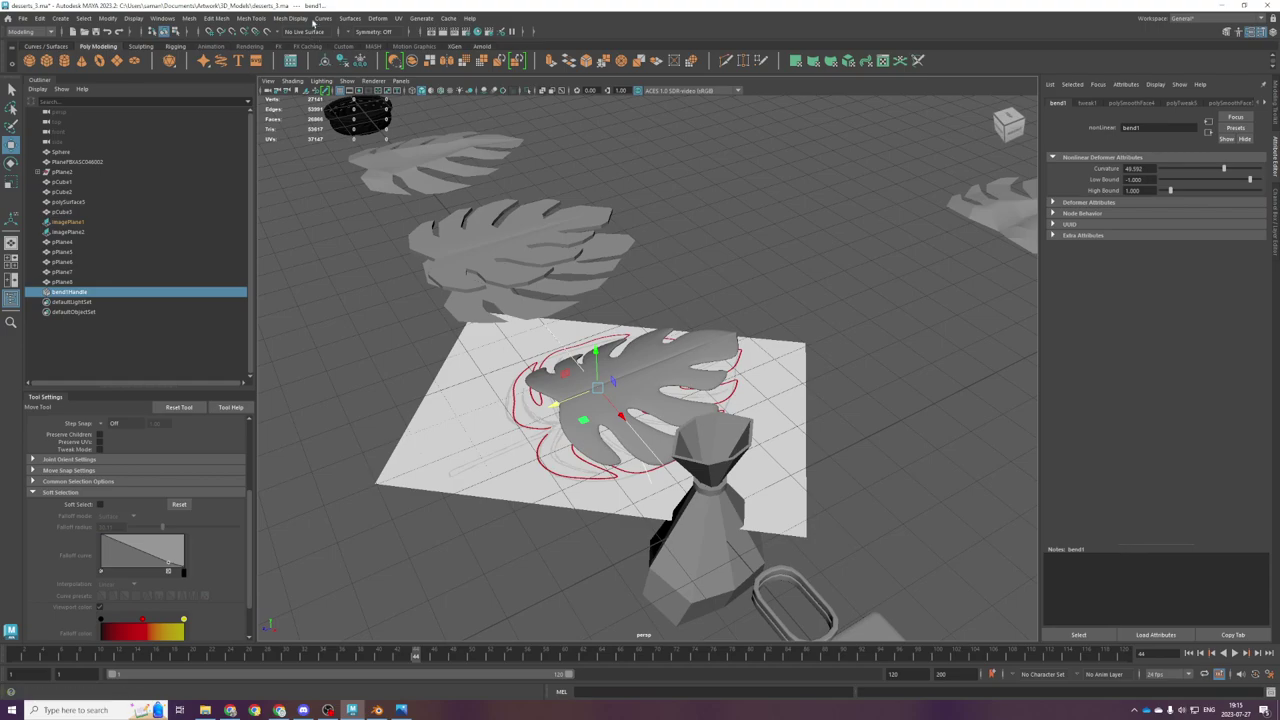
Step: Try to add a second Bend deformer and select the leaf
click(383, 19)
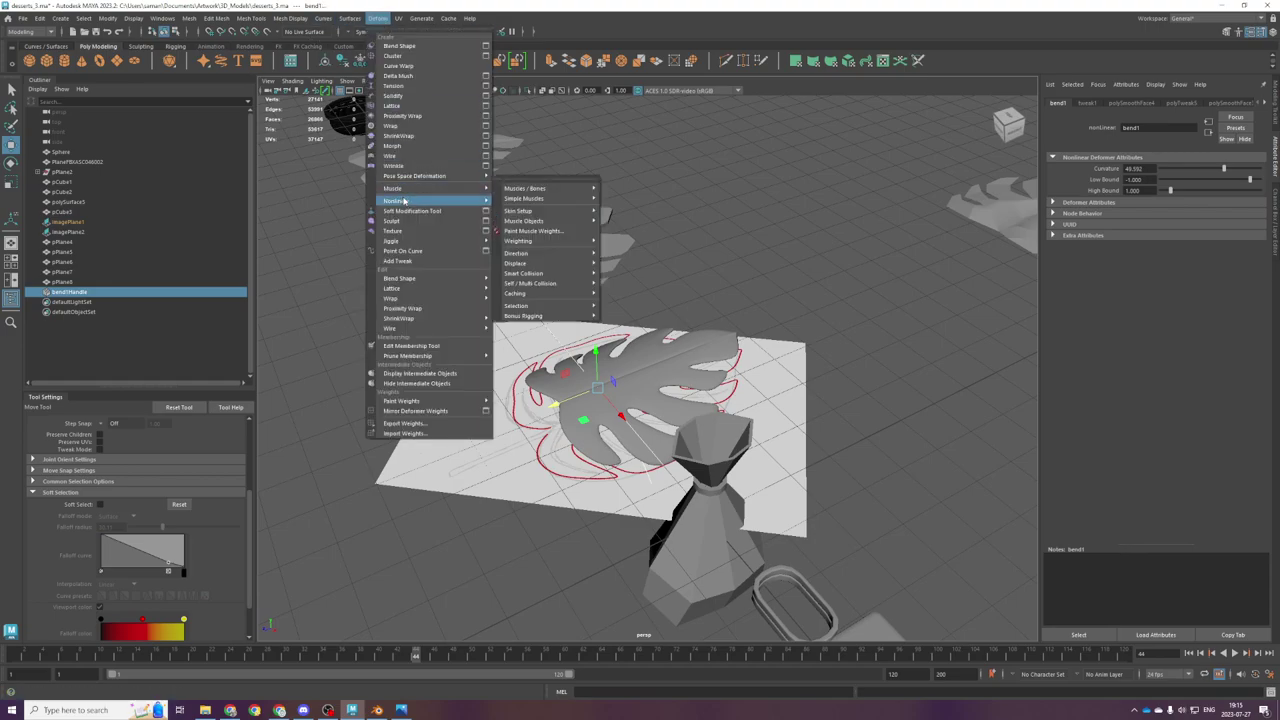
click(510, 201)
click(663, 381)
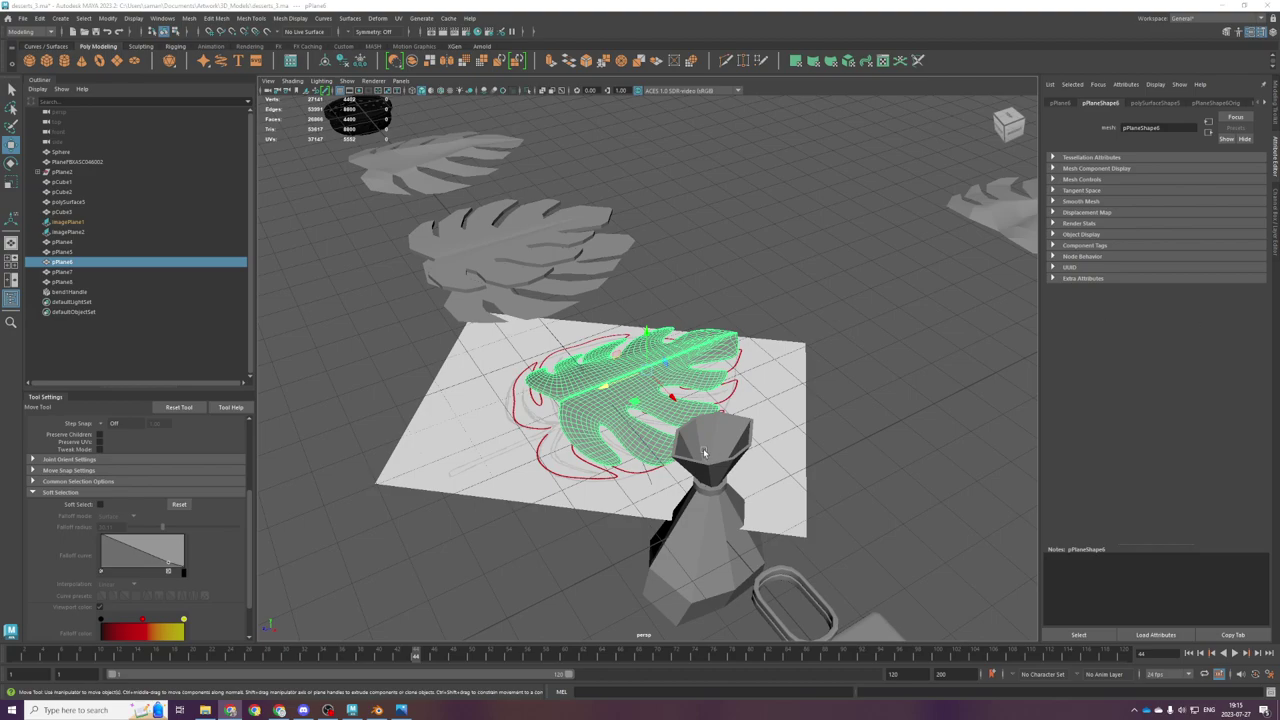
Step: Examine the bent leaf's shape from above against the reference outline and the other leaves
alt+drag(862, 439, 553, 493)
scroll(674, 403, down, 2)
scroll(558, 478, up, 4)
scroll(588, 464, down, 4)
key(ctrl+z)
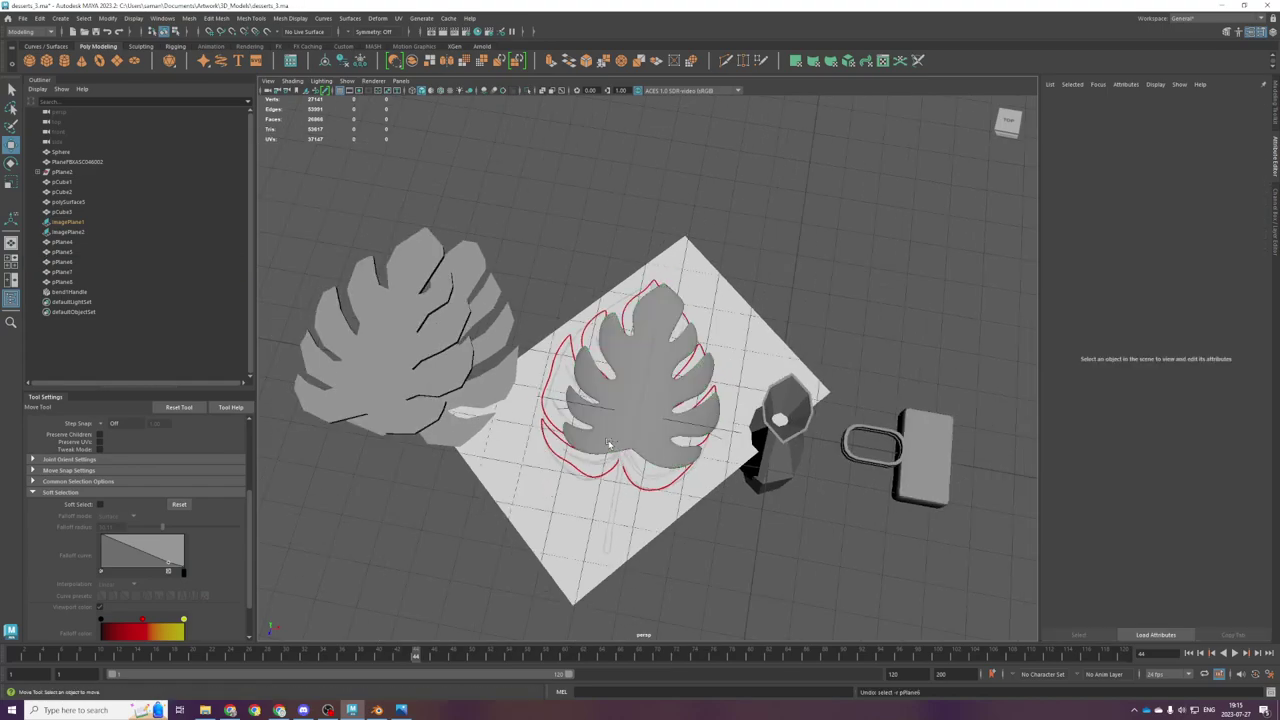
scroll(607, 445, up, 3)
click(606, 449)
scroll(690, 420, down, 5)
scroll(697, 480, up, 2)
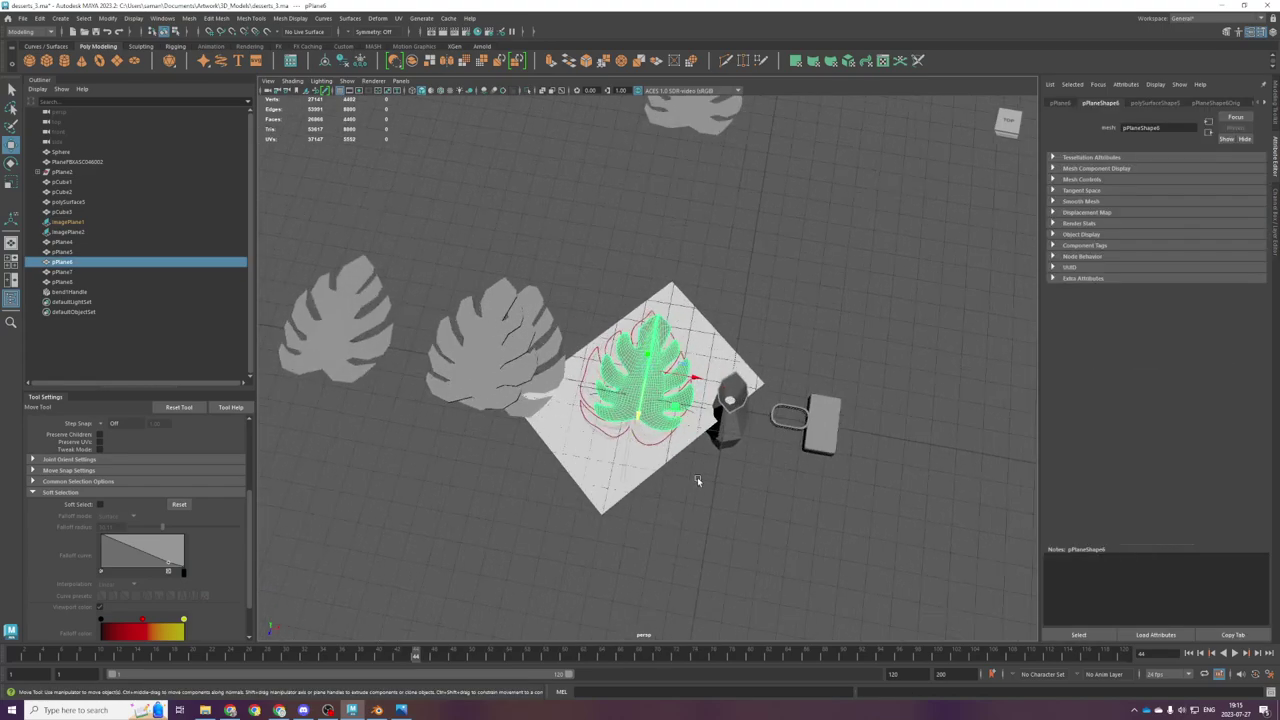
Step: Return to top view and undo the leaf's bend deformer together with its adjustments
key(space)
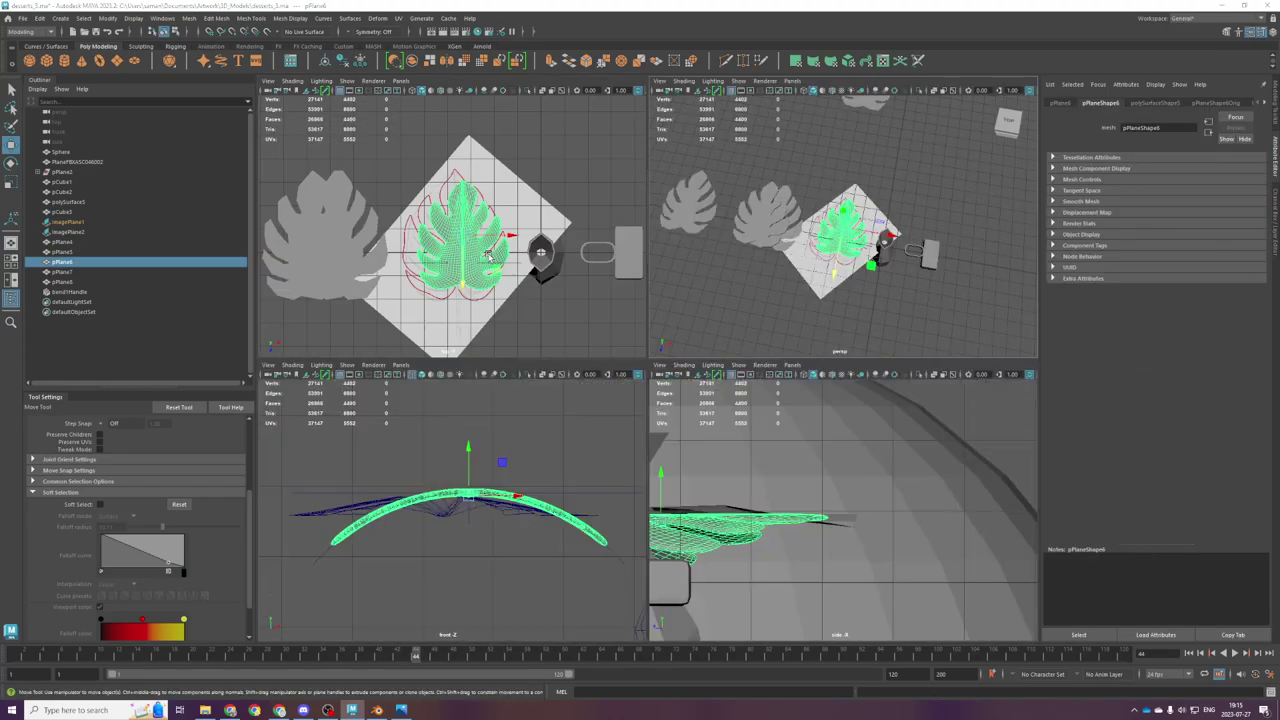
key(space)
key(ctrl+z)
key(ctrl+z)
key(ctrl+z)
key(ctrl+z)
key(ctrl+z)
key(ctrl+z)
key(ctrl+z)
key(ctrl+z)
key(ctrl+z)
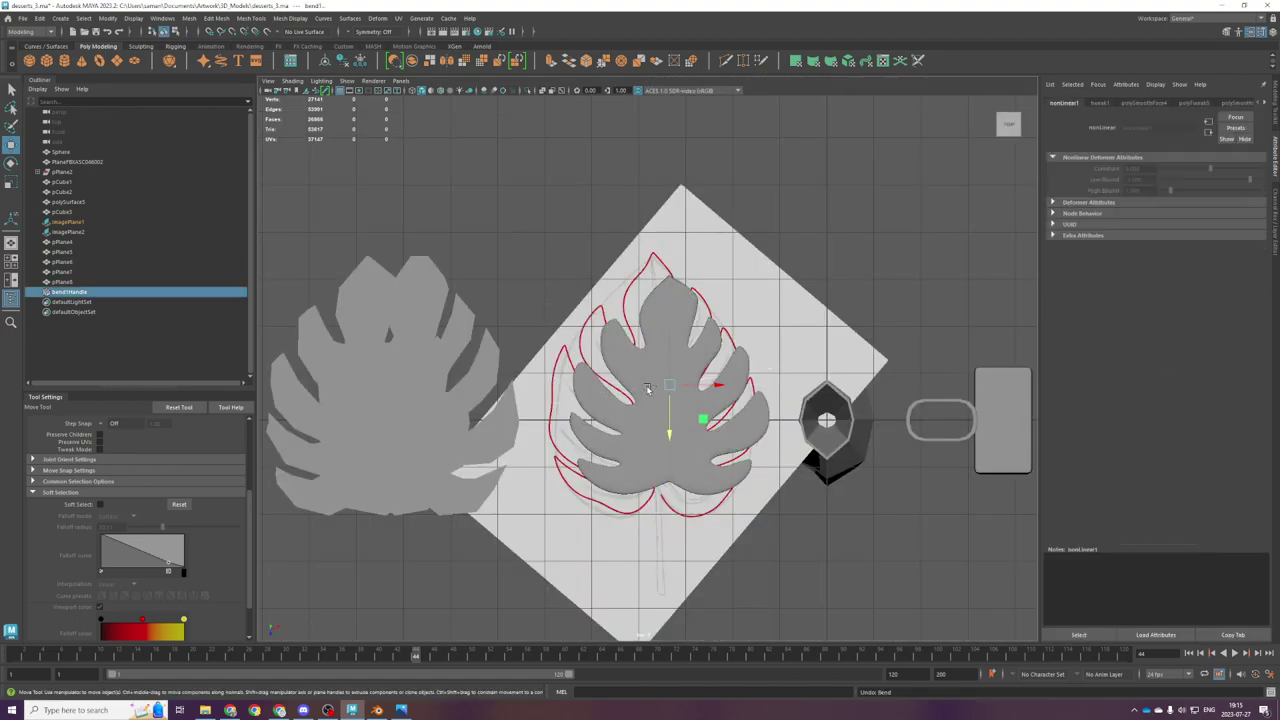
Step: Undo the leaf's lengthwise scaling and both smoothing operations
key(ctrl+z)
key(ctrl+z)
key(ctrl+z)
key(ctrl+z)
key(ctrl+z)
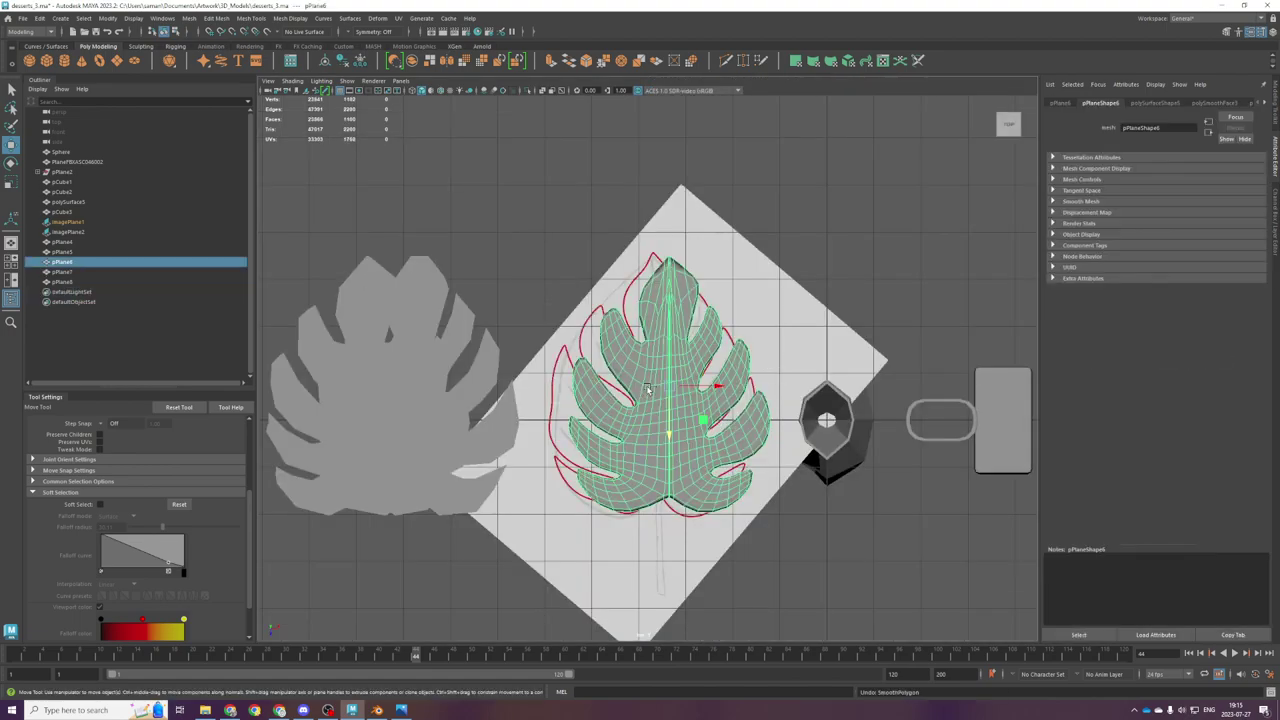
key(ctrl+z)
key(ctrl+z)
key(ctrl+z)
key(ctrl+z)
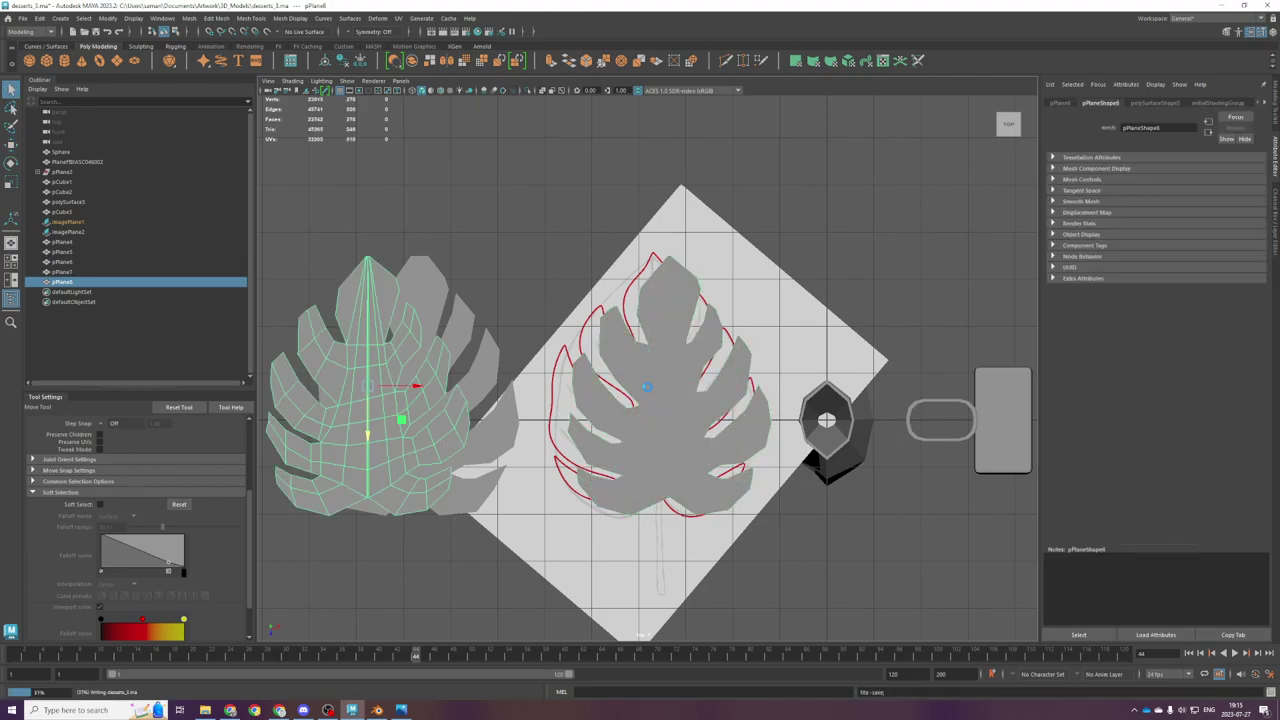
key(ctrl+z)
key(ctrl+z)
key(ctrl+z)
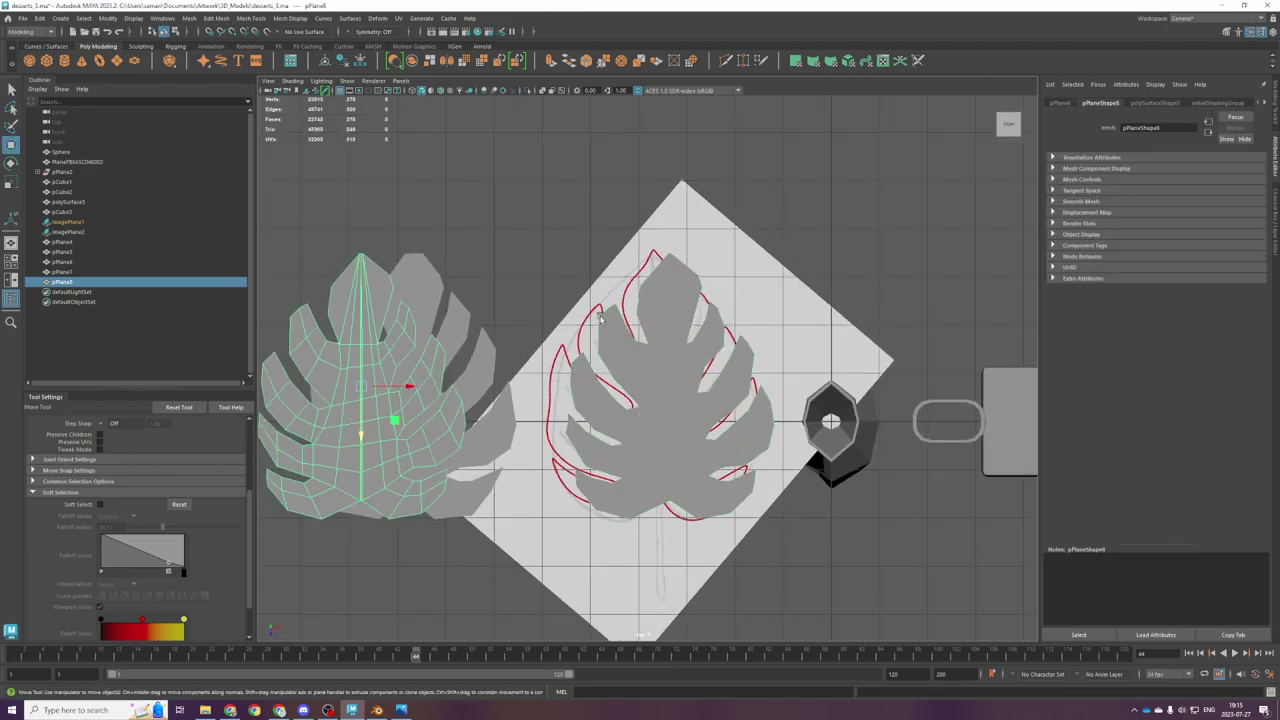
Step: Delete the duplicated leaf that overlaps the older leaf beside the reference image
key(space)
key(space)
key(space)
key(space)
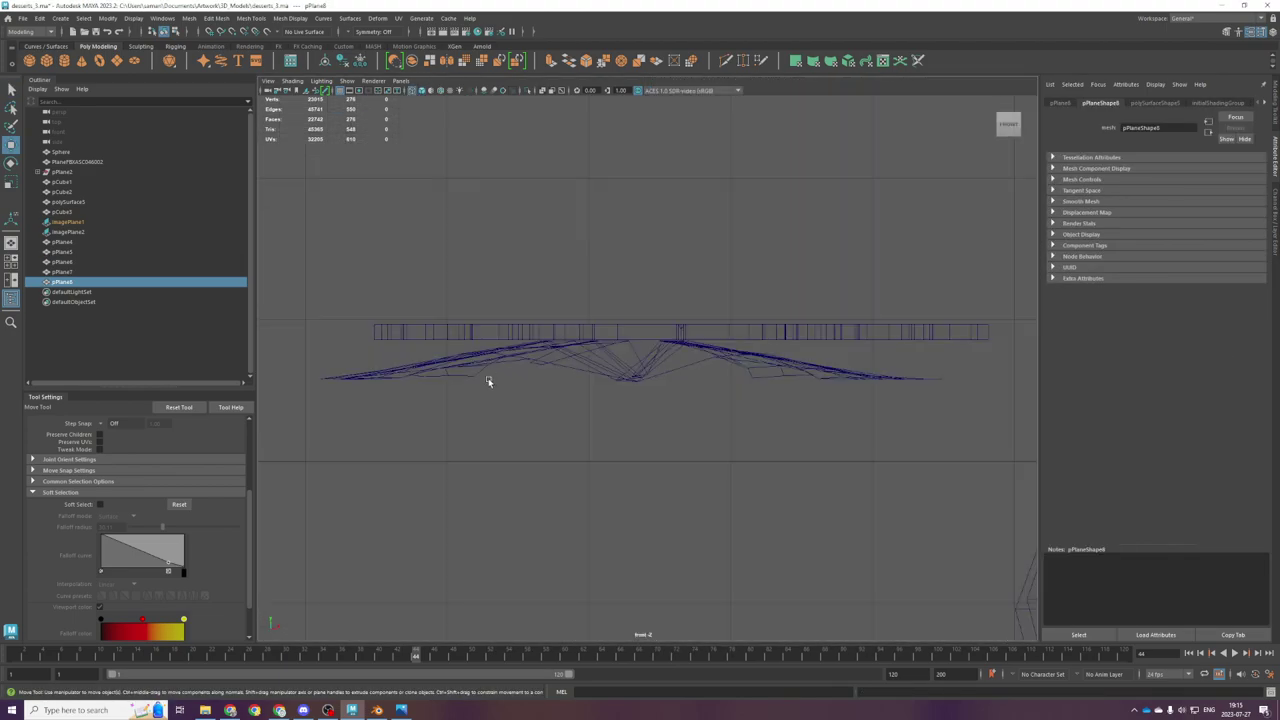
key(space)
key(space)
key(Delete)
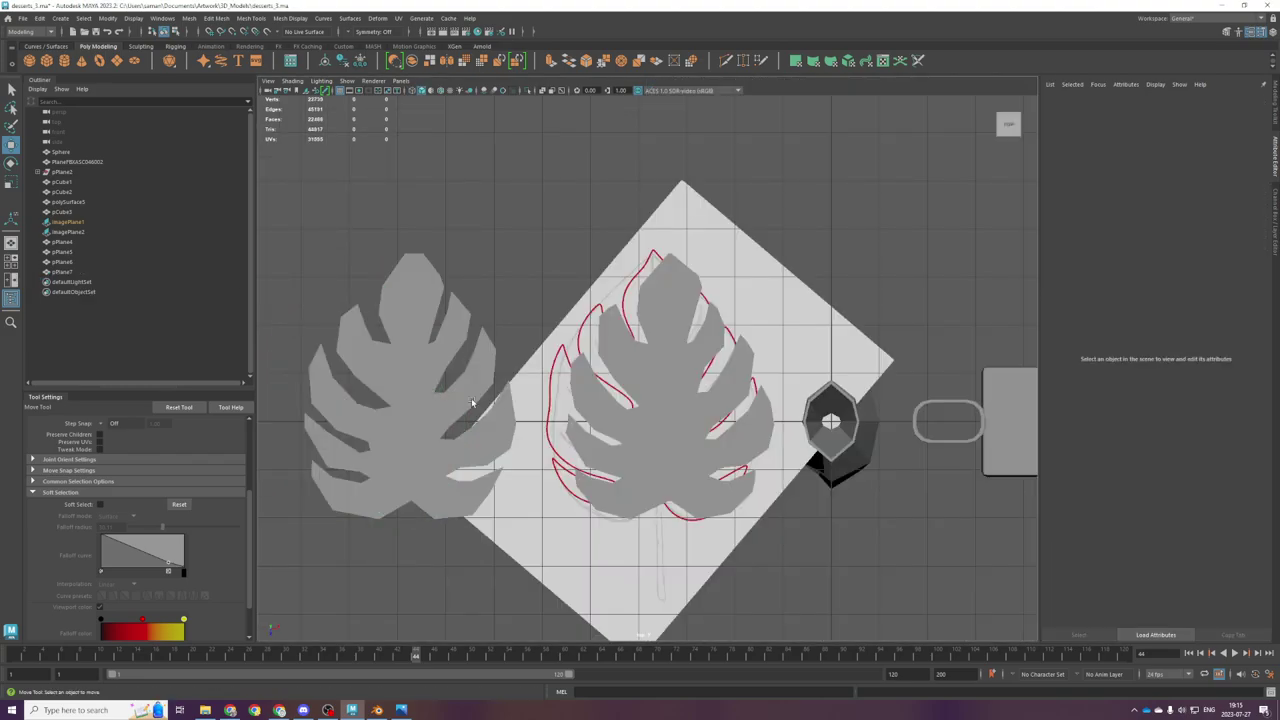
Step: Scale the unsmoothed leaf slightly shorter along its length and switch it to vertex editing
click(686, 421)
key(r)
drag(671, 430, 671, 424)
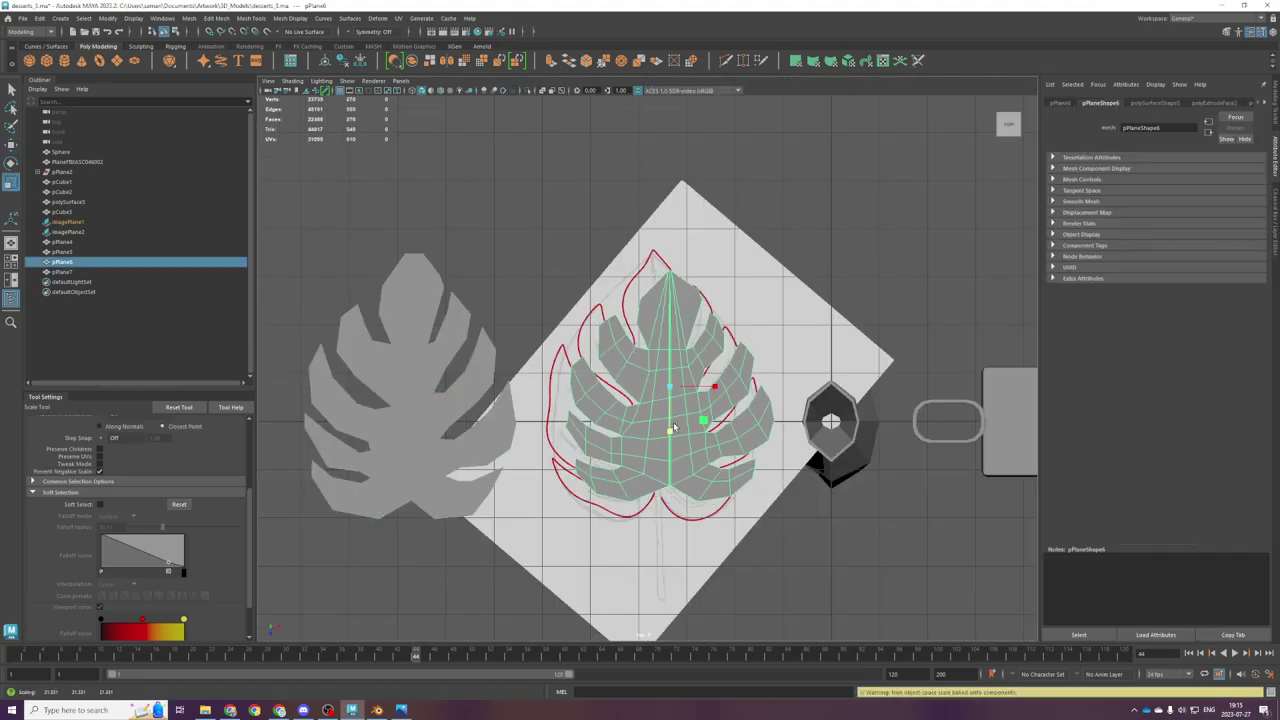
scroll(670, 426, up, 1)
alt+middle_drag(650, 438, 684, 350)
right_drag(686, 350, 640, 342)
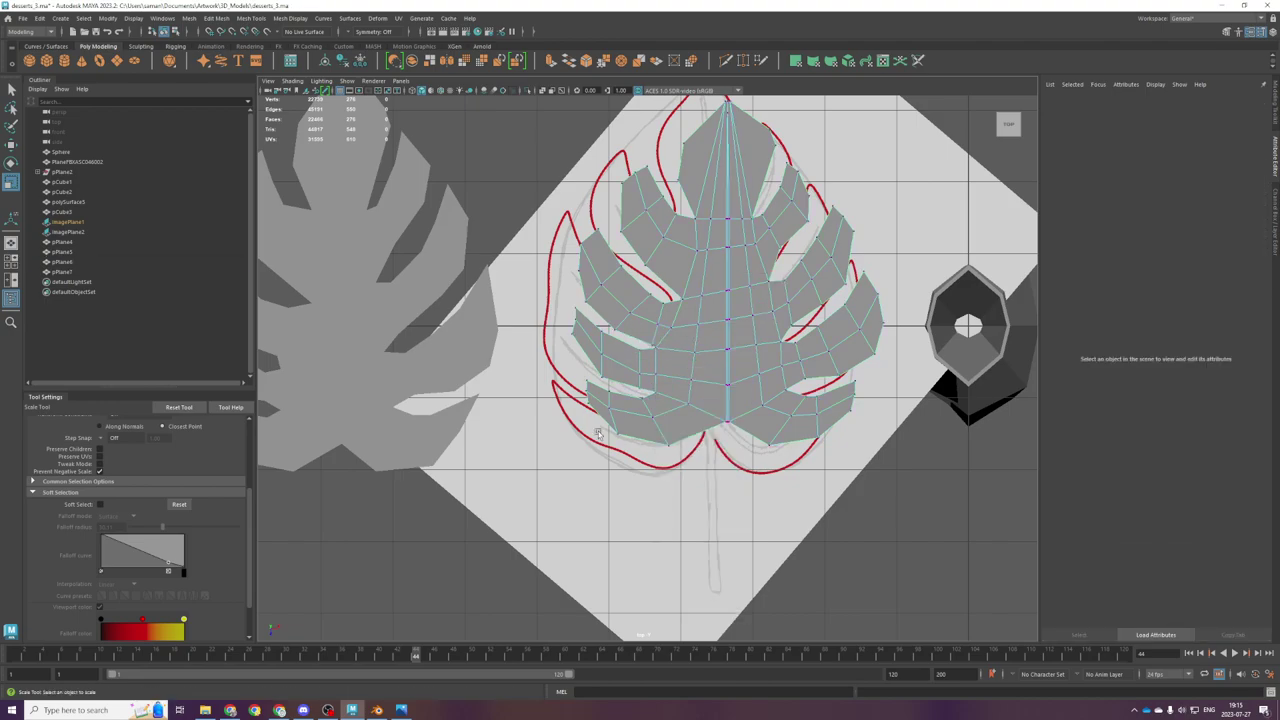
Step: Try to move the lower edge vertices of both bottom lobes downward with soft selection
scroll(622, 408, up, 3)
drag(606, 430, 684, 491)
shift+drag(850, 479, 768, 437)
key(w)
key(b)
click(733, 511)
key(ctrl+z)
drag(725, 496, 732, 515)
scroll(732, 515, down, 3)
key(ctrl+z)
Step: Try the bottom-lobe edge move again with a soft-selection falloff radius of 7.60, and undo it
key(b)
drag(735, 400, 669, 430)
drag(700, 472, 706, 489)
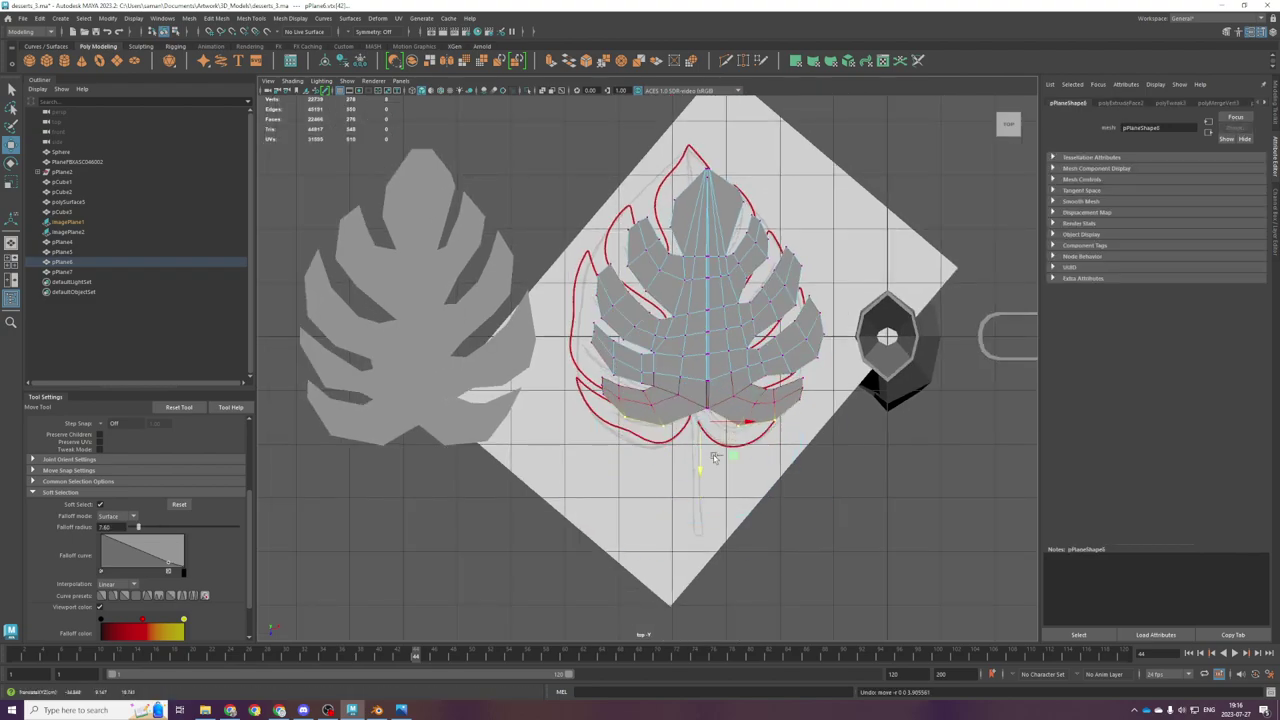
key(ctrl+z)
scroll(704, 368, up, 3)
scroll(702, 350, up, 1)
alt+middle_drag(702, 346, 651, 417)
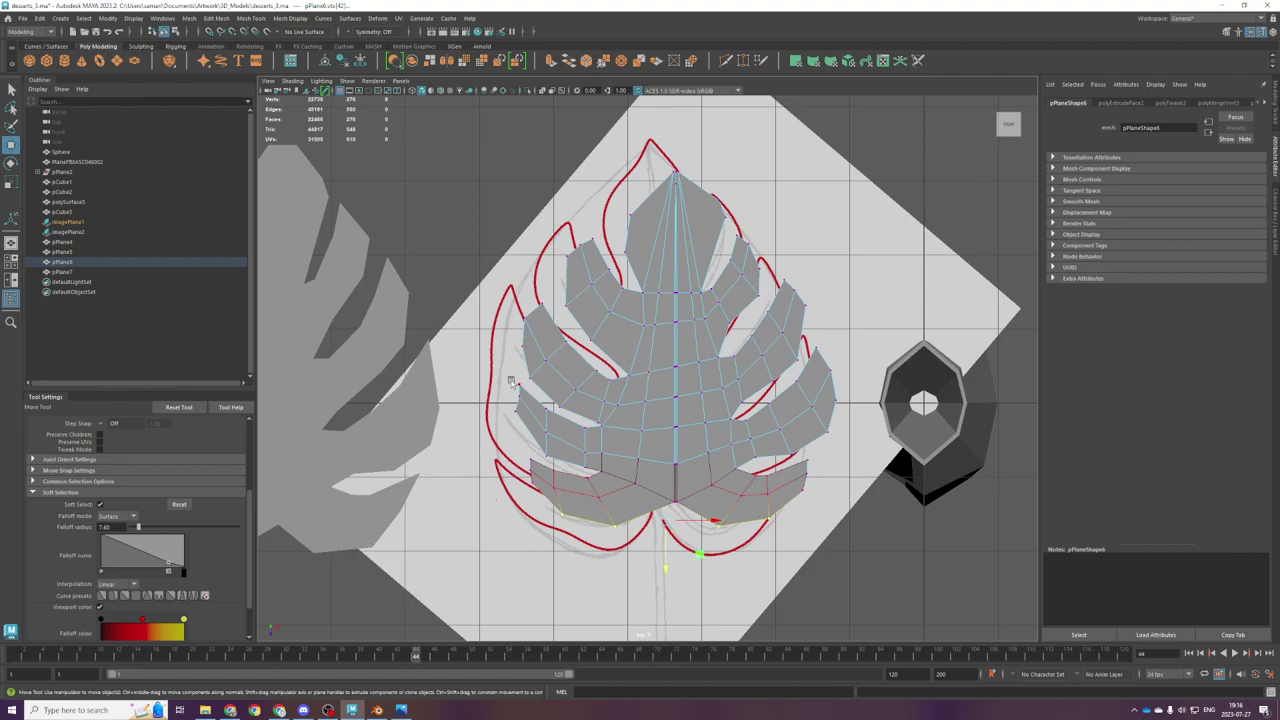
Step: Turn off soft selection, select the leaf's vertices above the lower edge, move them slightly toward the tip, and save the scene
click(555, 465)
key(b)
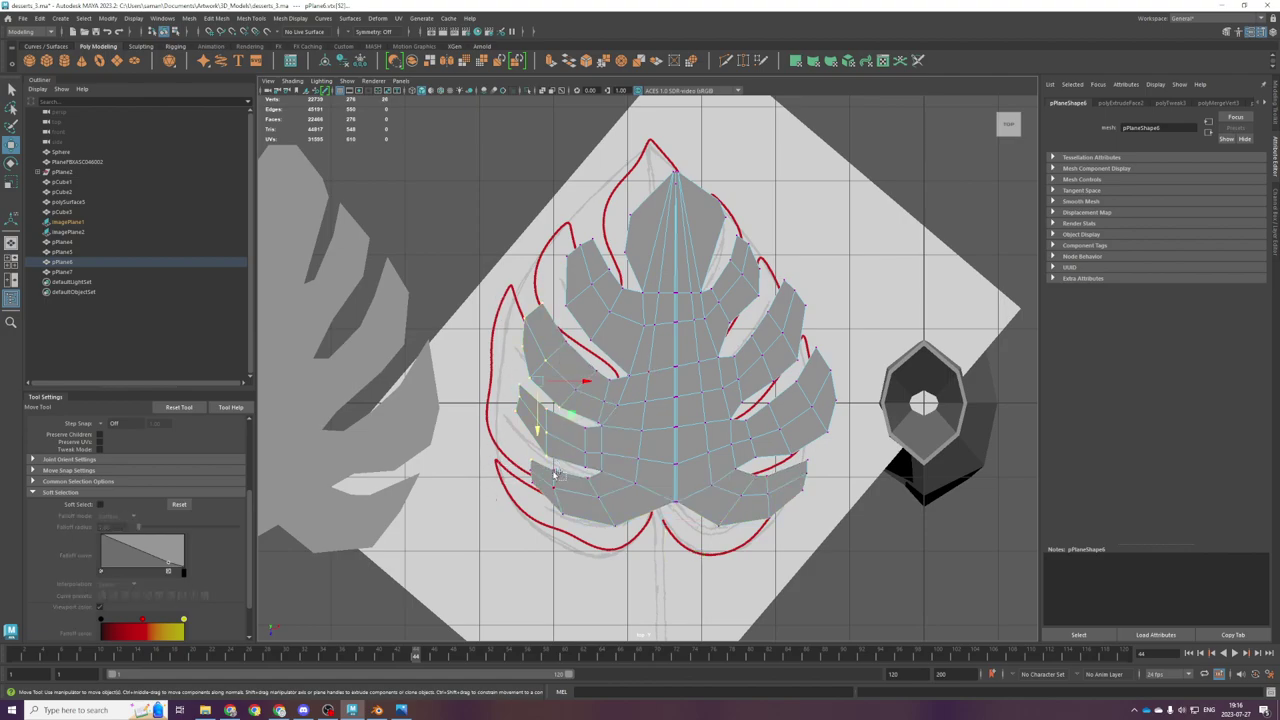
drag(571, 421, 829, 482)
key(ctrl+z)
shift+drag(788, 388, 854, 418)
shift+drag(766, 261, 818, 340)
key(ctrl+z)
key(ctrl+z)
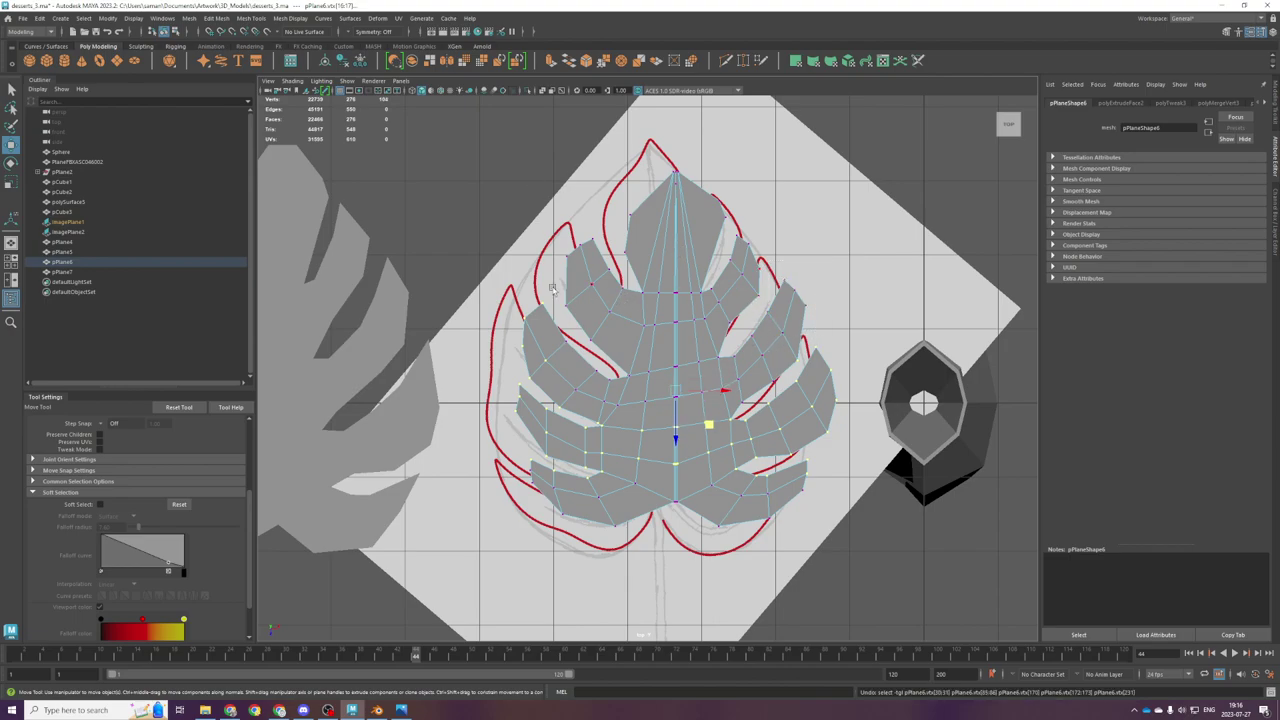
shift+drag(508, 154, 979, 368)
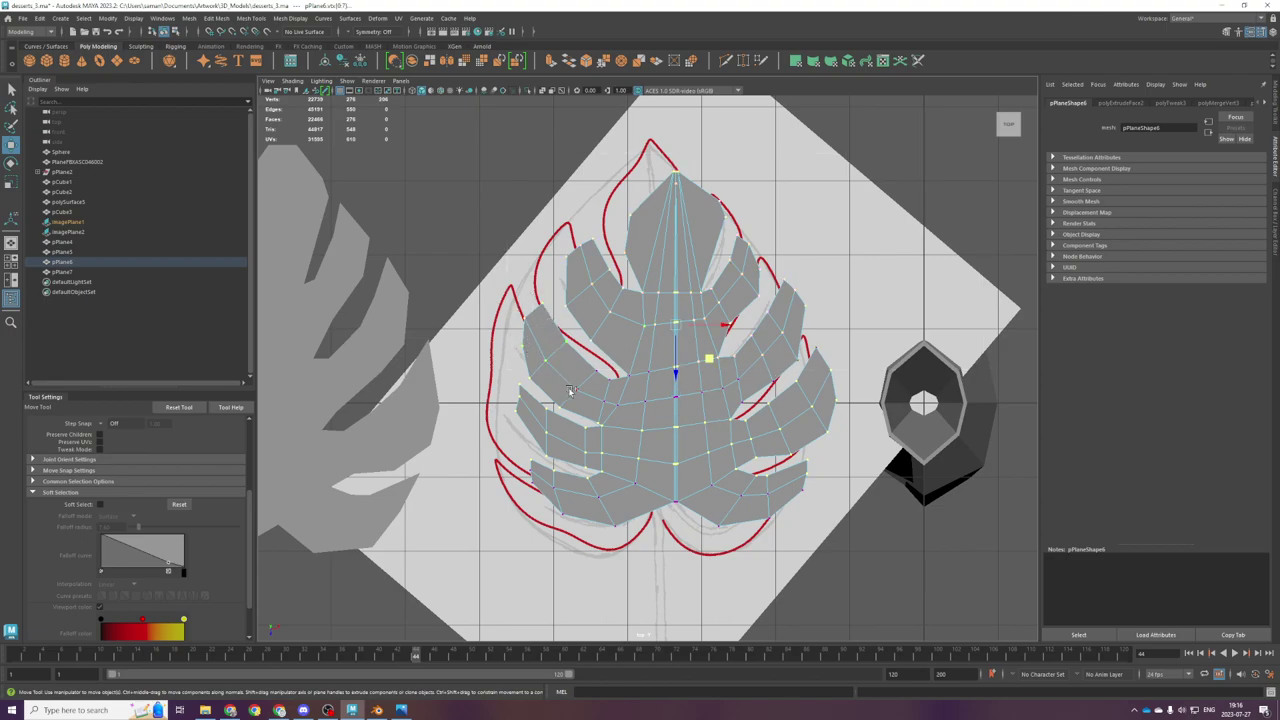
drag(585, 367, 686, 415)
drag(675, 372, 679, 363)
key(ctrl+s)
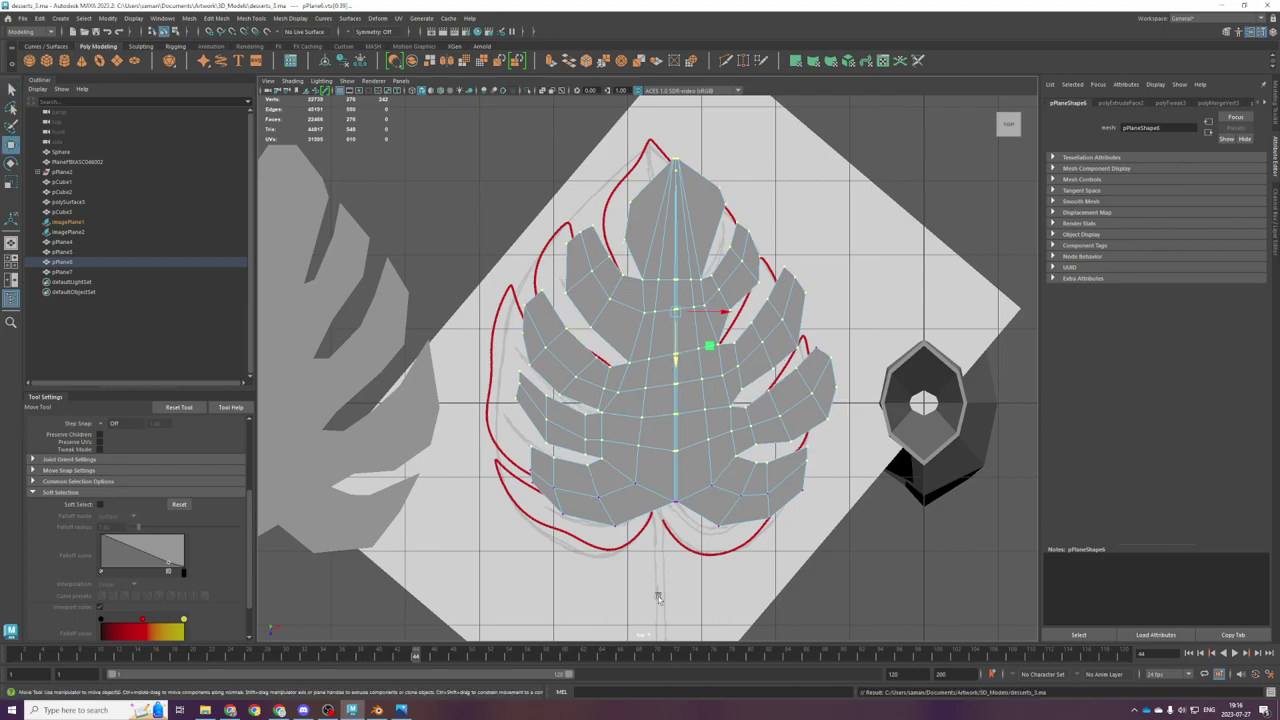
Step: Undo the last vertex move, add the missed lobe vertices to the selection, and move it slightly toward the tip again
key(alt+Tab)
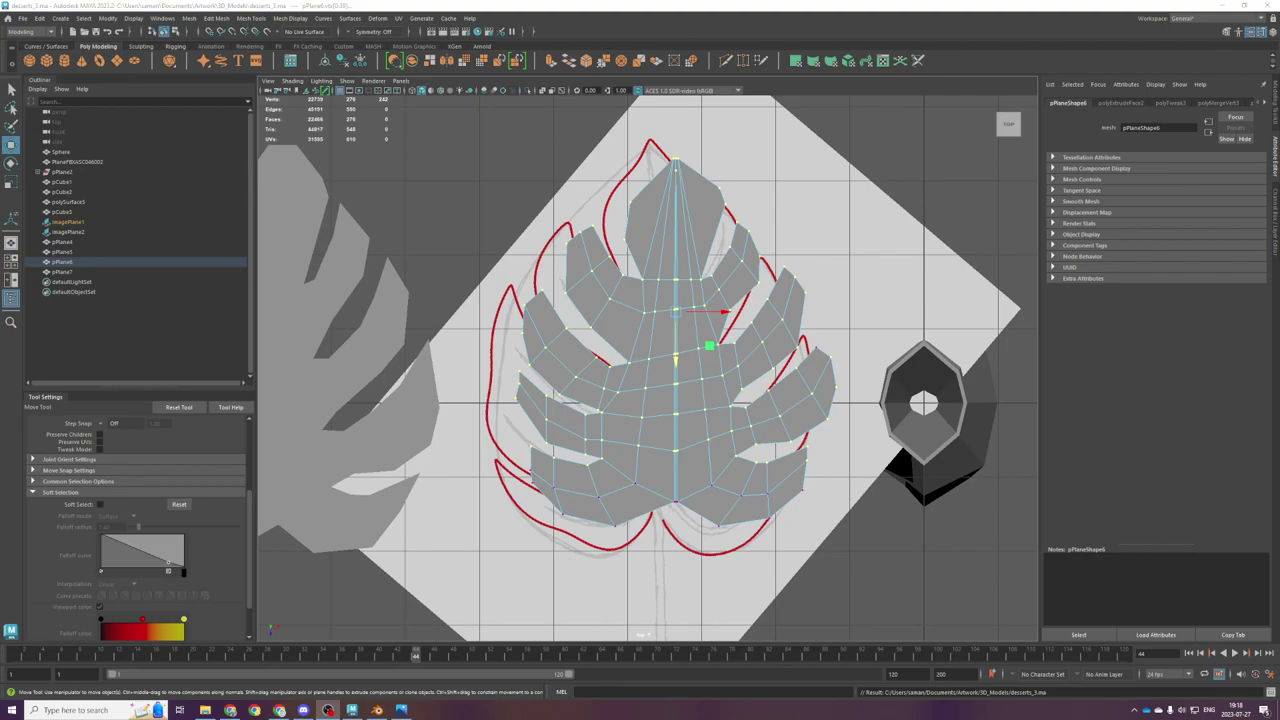
click(863, 4)
key(ctrl+z)
key(ctrl+z)
shift+click(819, 348)
drag(676, 369, 676, 353)
key(w)
scroll(650, 370, down, 3)
scroll(648, 374, up, 2)
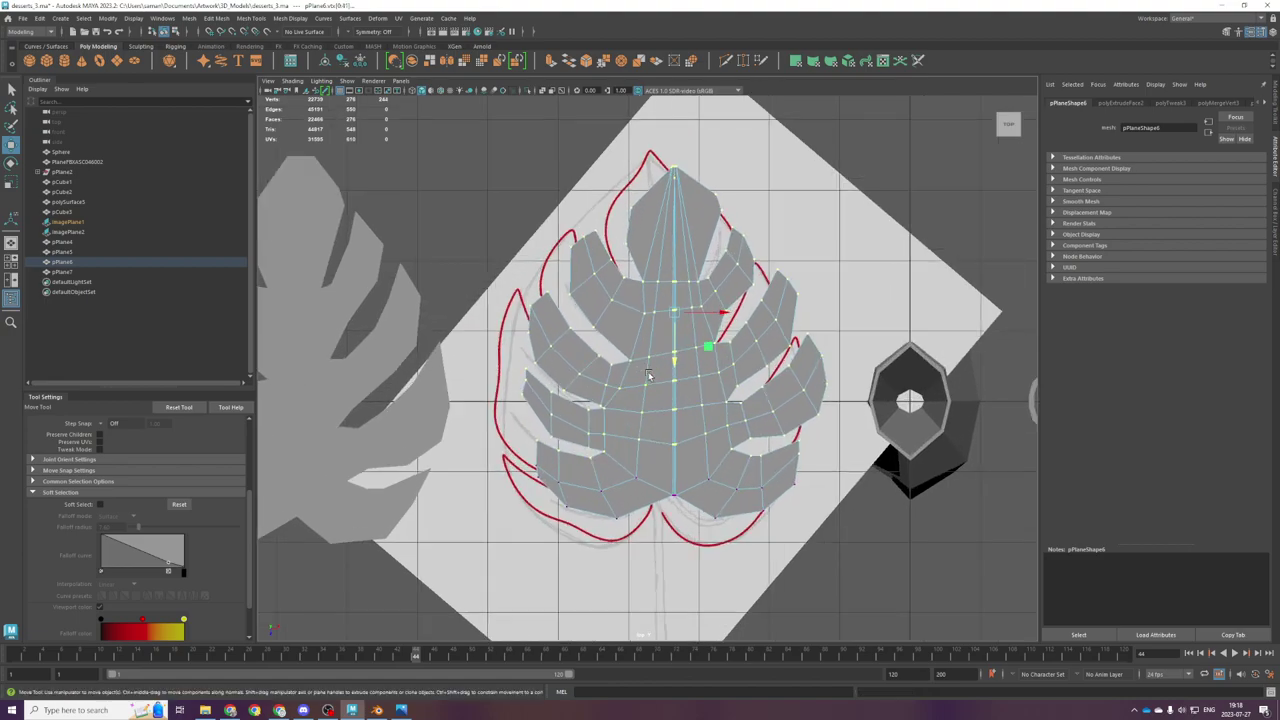
Step: Try to scale the leaf's tip vertices, undo it, and enable soft selection with a much wider falloff radius
drag(666, 163, 707, 190)
key(b)
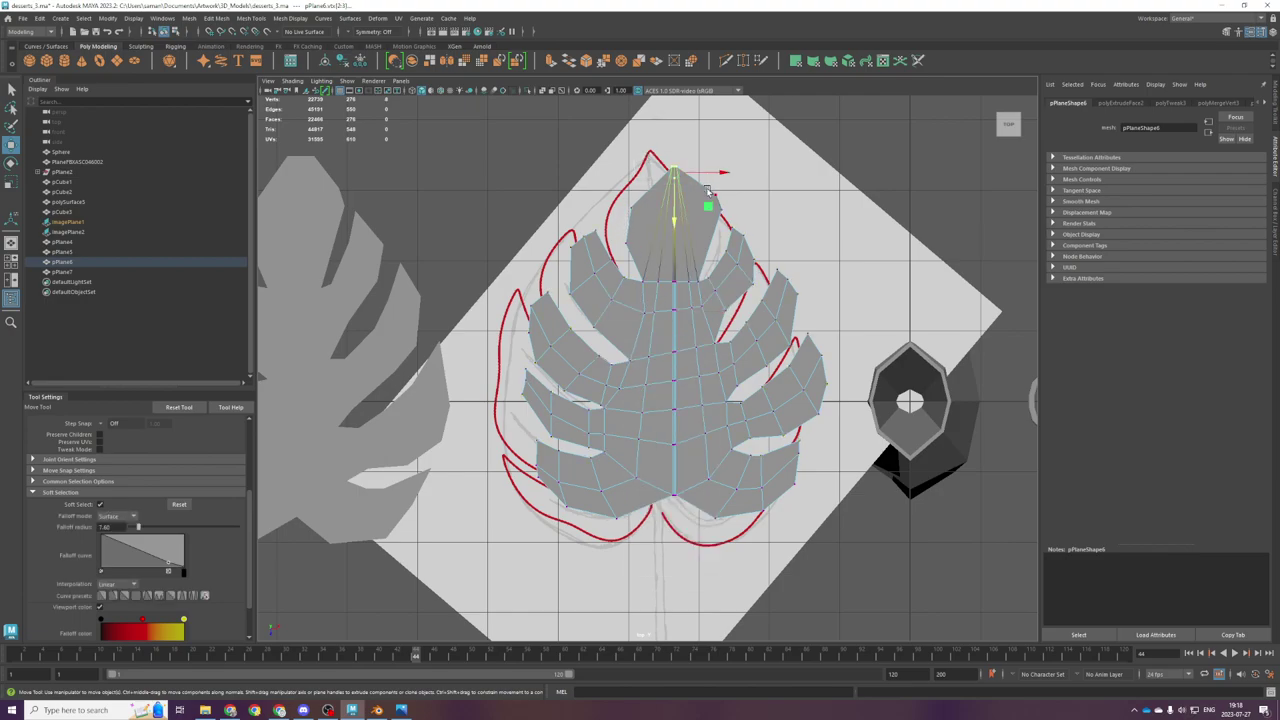
key(b)
drag(667, 237, 692, 222)
key(r)
key(ctrl+z)
key(b)
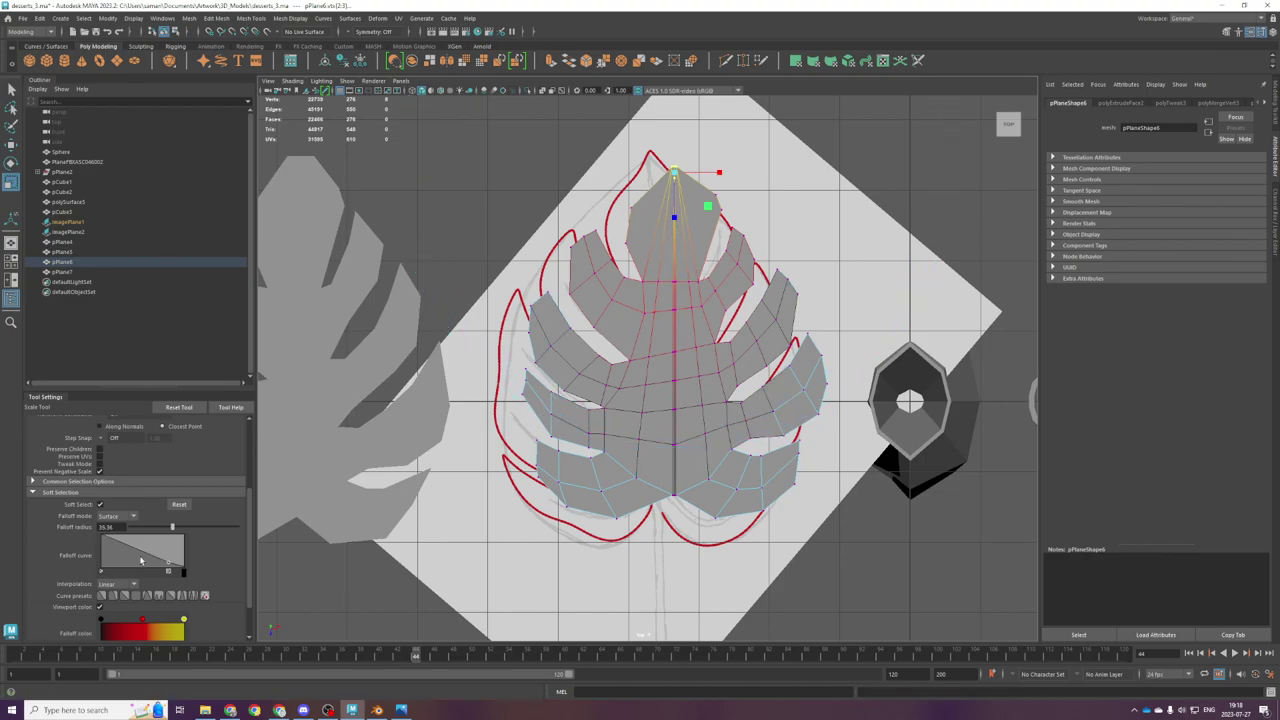
Step: Try scaling the tip vertices lengthwise with the Volume falloff mode, and undo the changes
scroll(141, 560, down, 2)
click(120, 468)
click(115, 472)
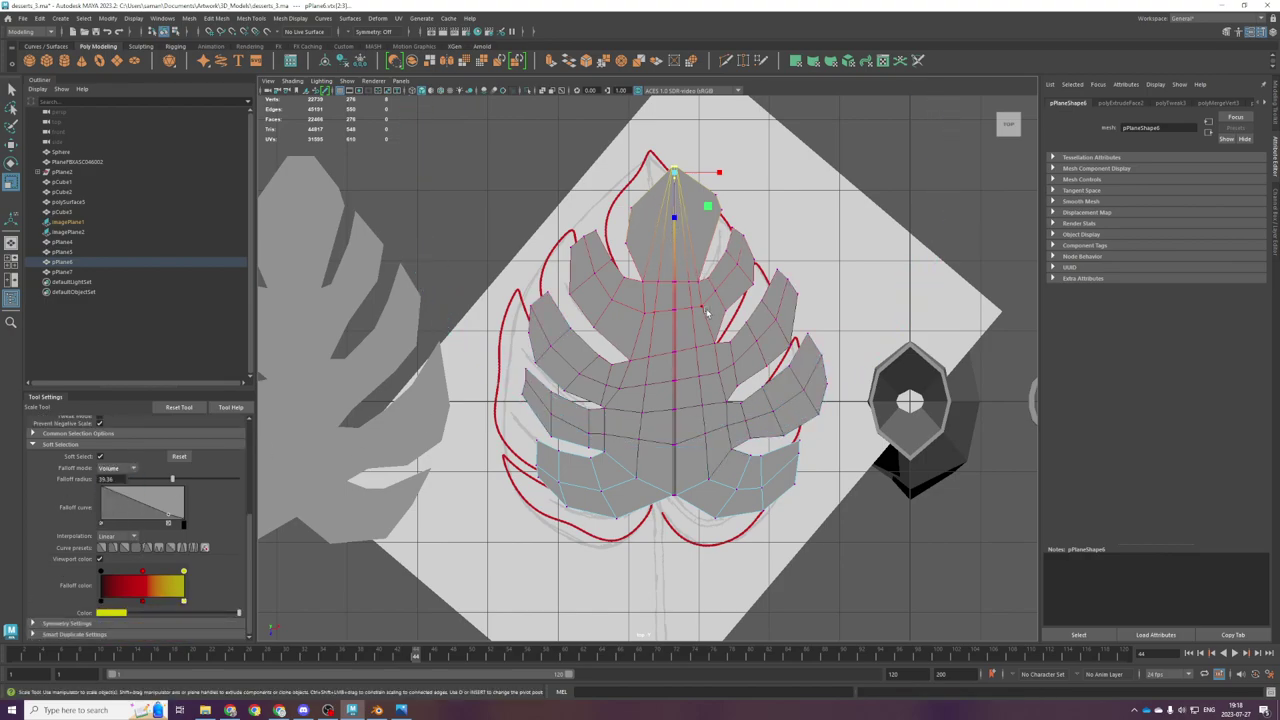
mouse_move(674, 217)
mouse_down()
mouse_move(683, 210)
mouse_move(675, 237)
mouse_up()
key(ctrl+z)
key(b)
key(ctrl+z)
key(ctrl+z)
key(ctrl+z)
Step: Try to move the soft-selected tip vertices along the leaf's length, and undo the move
key(w)
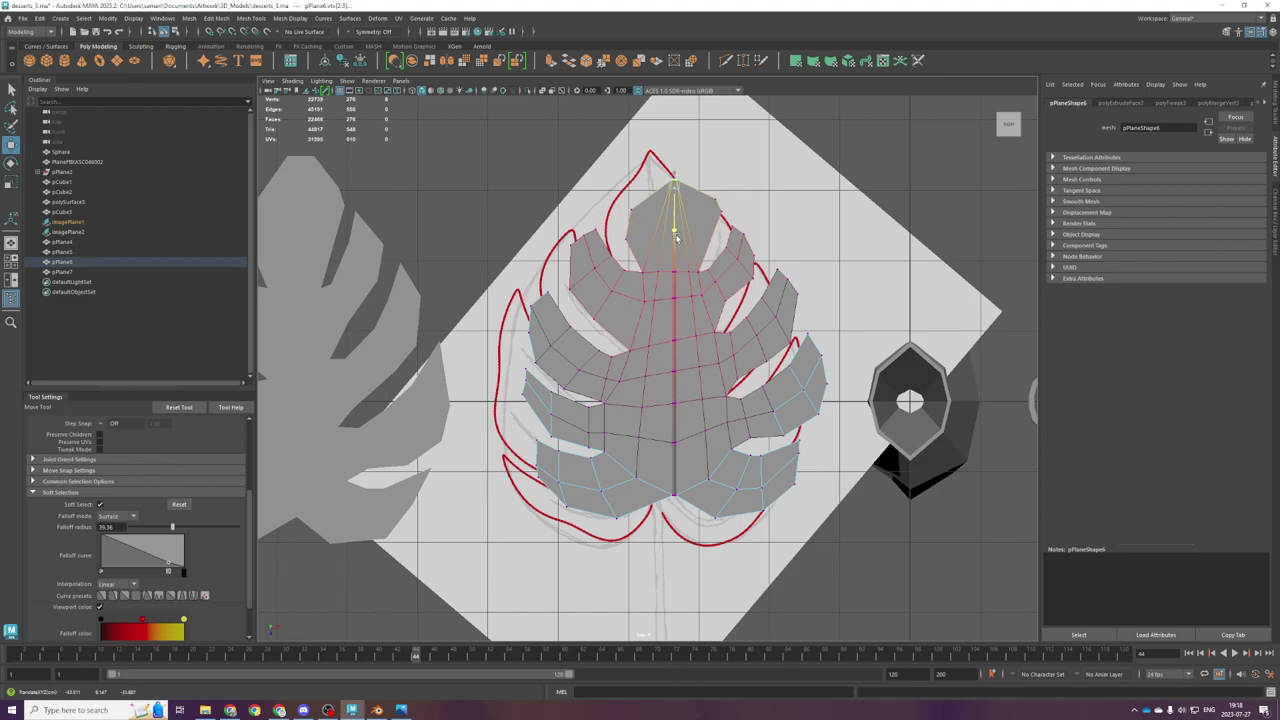
key(ctrl+z)
key(ctrl+z)
scroll(652, 438, down, 1)
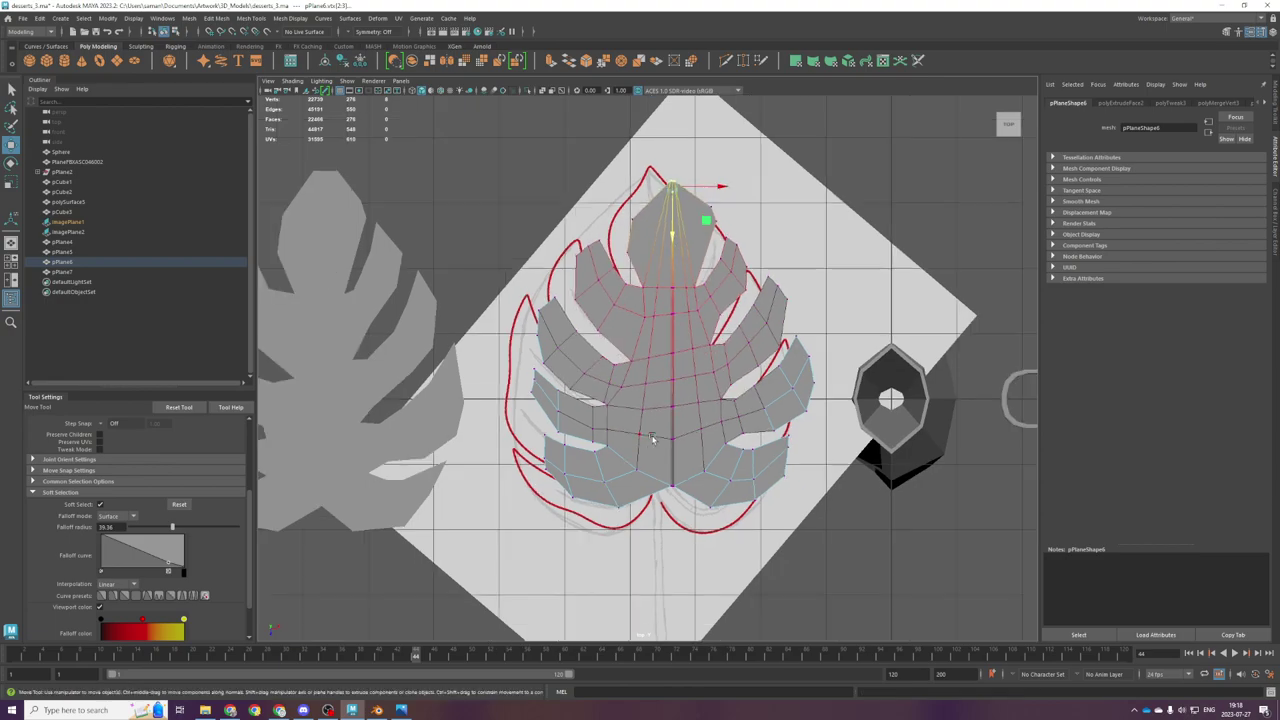
Step: Clear the tip selection, return the leaf to vertex editing, and turn off soft selection
scroll(652, 438, down, 1)
right_drag(553, 358, 598, 326)
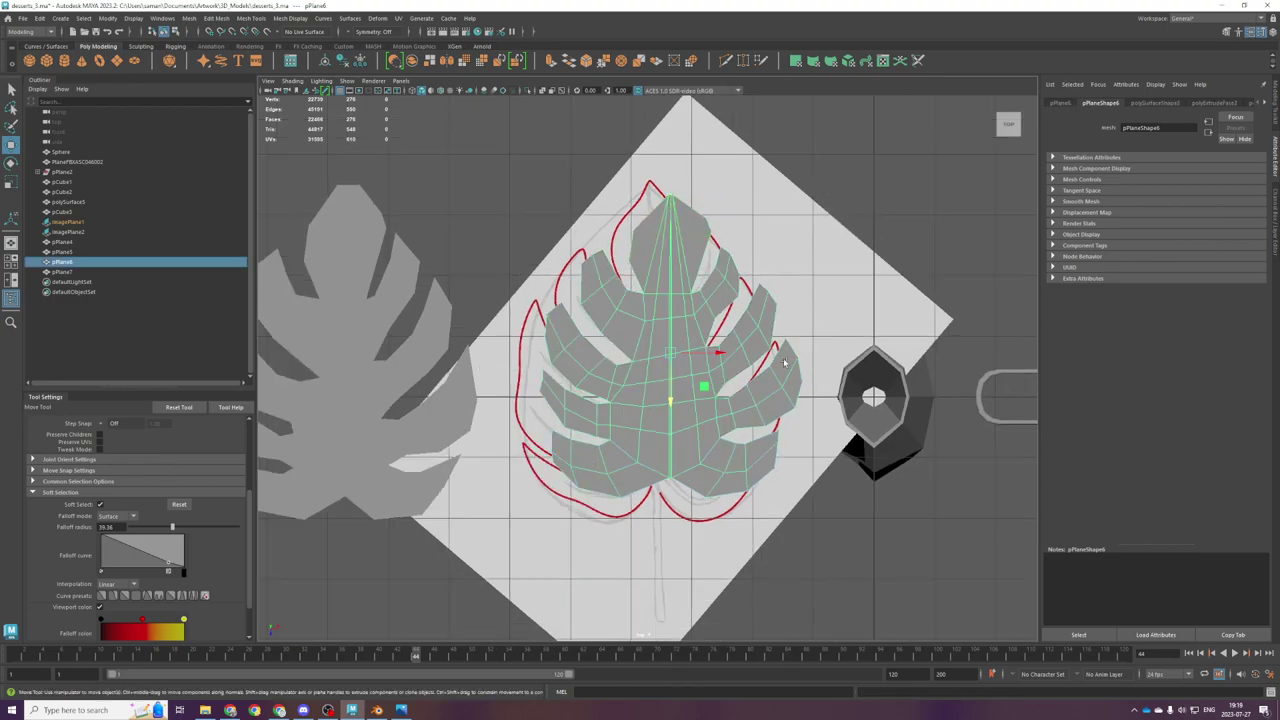
scroll(692, 370, down, 1)
scroll(660, 372, up, 4)
right_drag(614, 375, 570, 370)
click(538, 286)
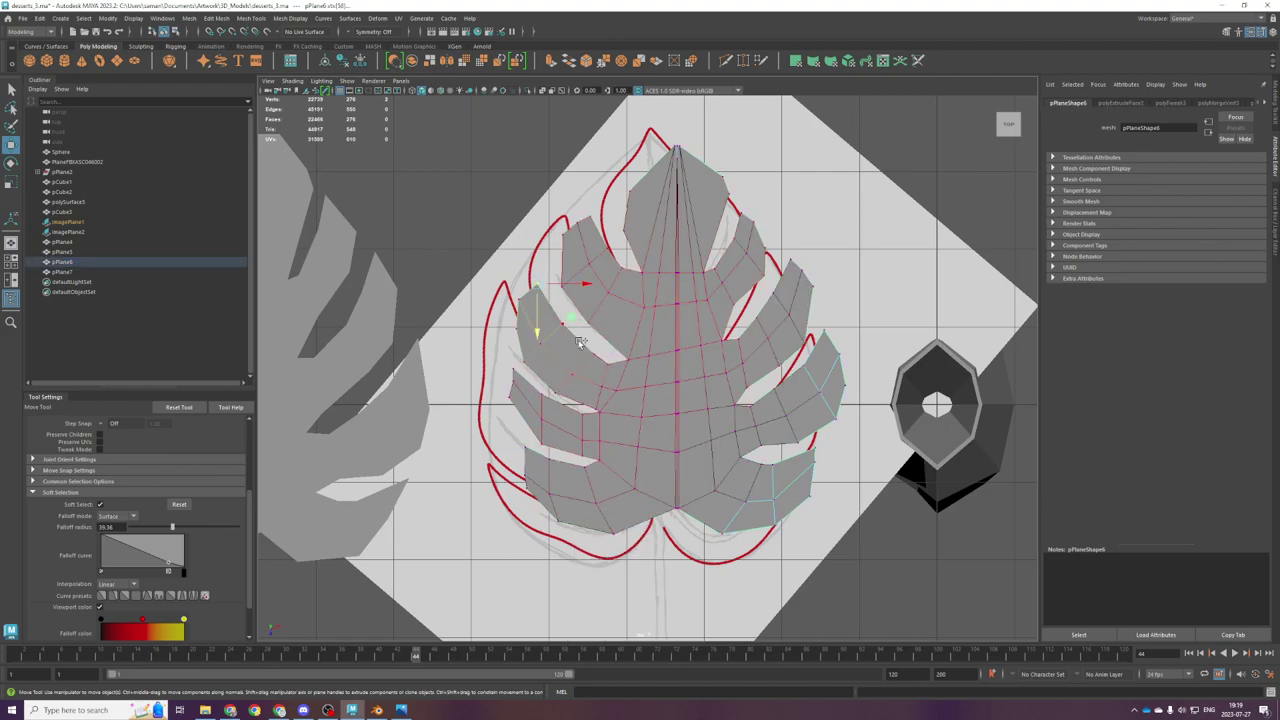
click(582, 346)
key(b)
drag(590, 353, 617, 369)
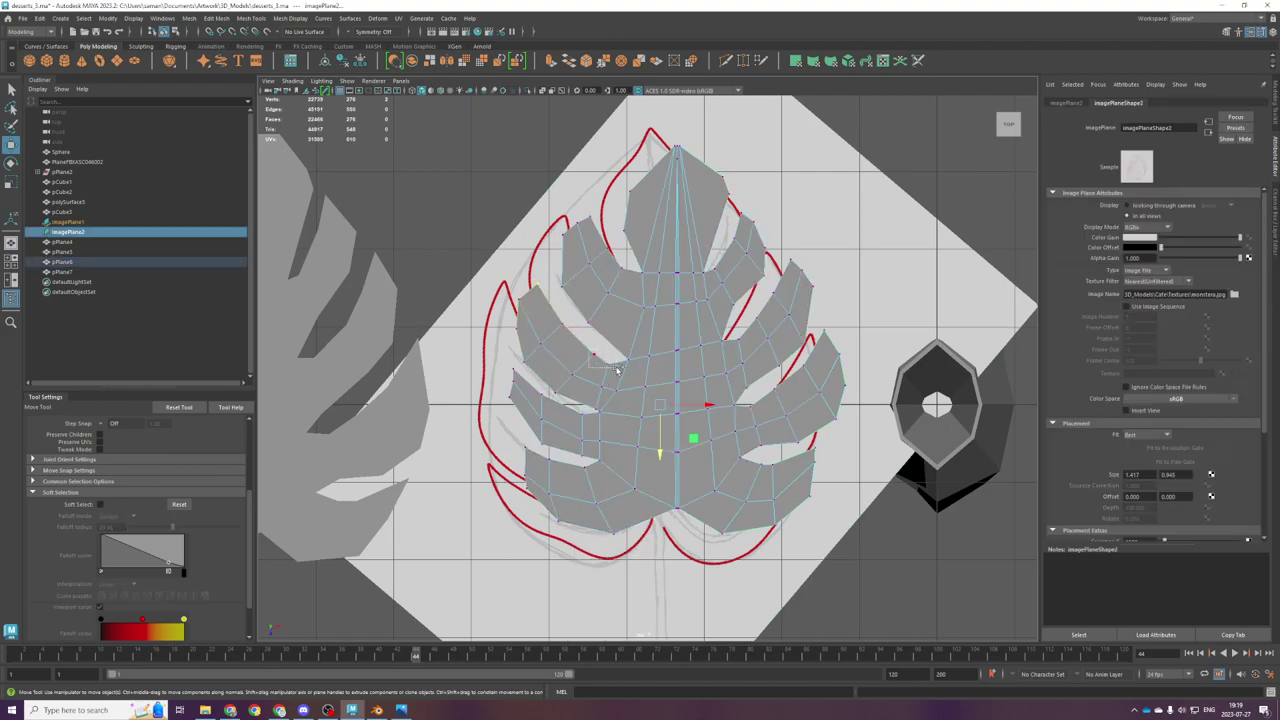
Step: Try scaling the upper edge vertices of the second side lobes on both sides across the leaf's width
click(571, 323)
shift+drag(735, 324, 752, 346)
shift+drag(748, 308, 776, 329)
shift+drag(763, 282, 781, 298)
shift+drag(783, 252, 795, 269)
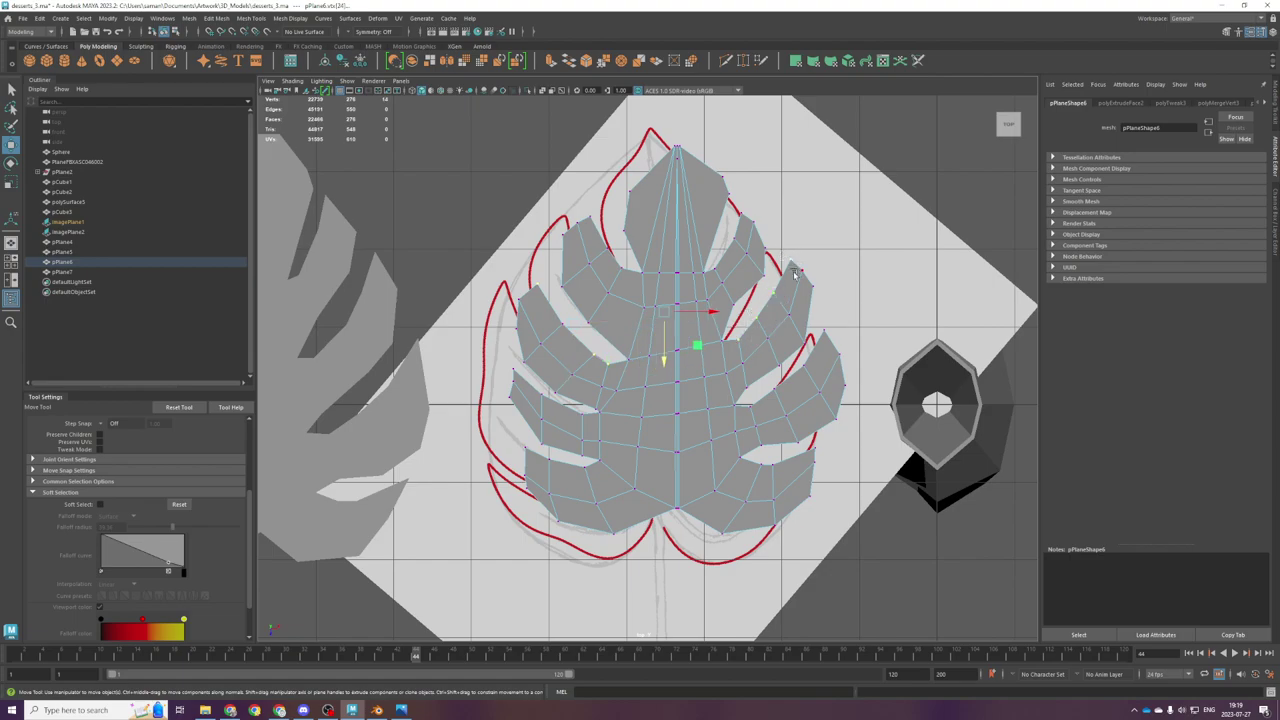
key(r)
drag(707, 301, 705, 302)
key(ctrl+z)
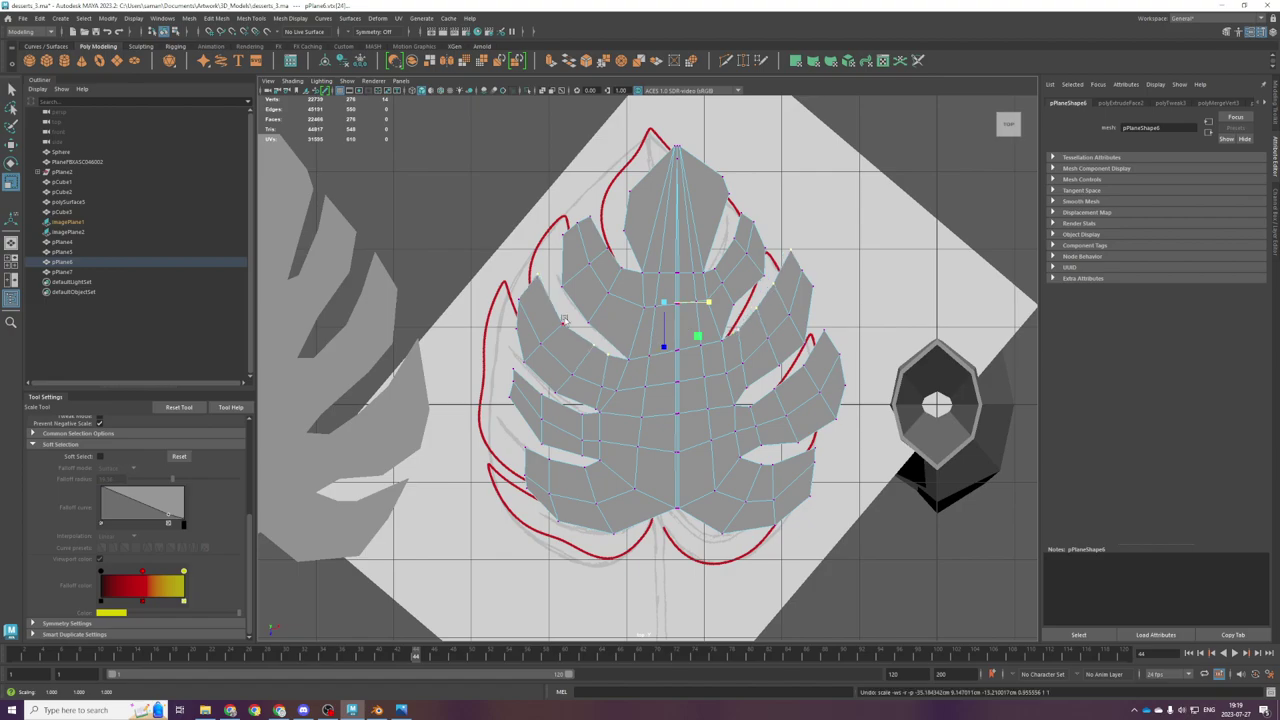
Step: Turn on the leaf's smooth preview and move the left second lobe's upper edge vertices to narrow the notch above it
click(546, 298)
shift+click(565, 332)
shift+click(608, 365)
key(2)
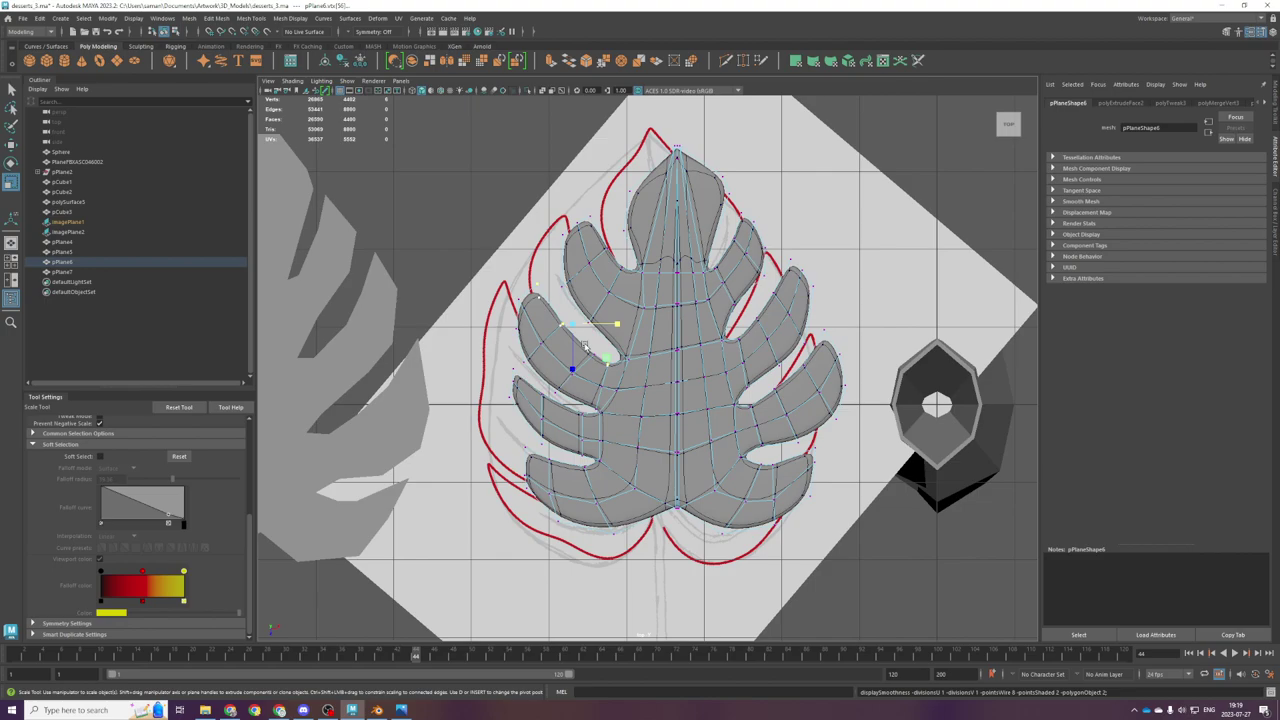
drag(586, 345, 595, 372)
key(w)
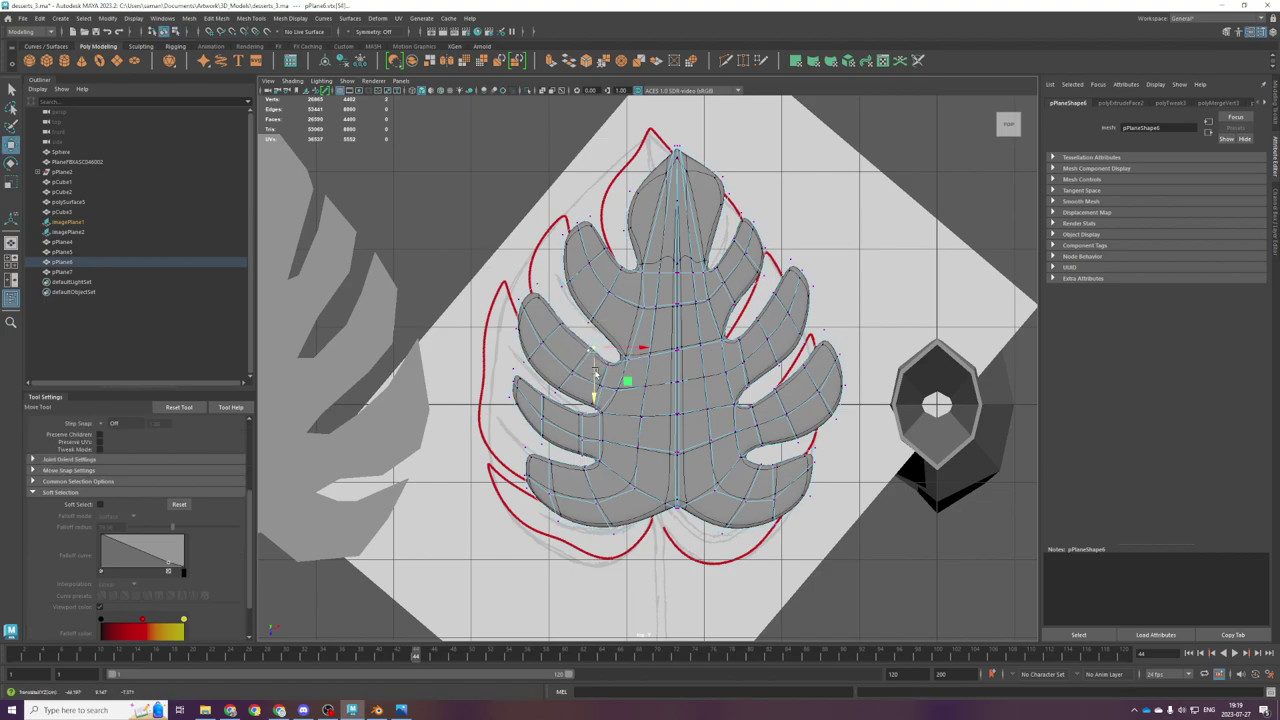
shift+drag(532, 277, 566, 331)
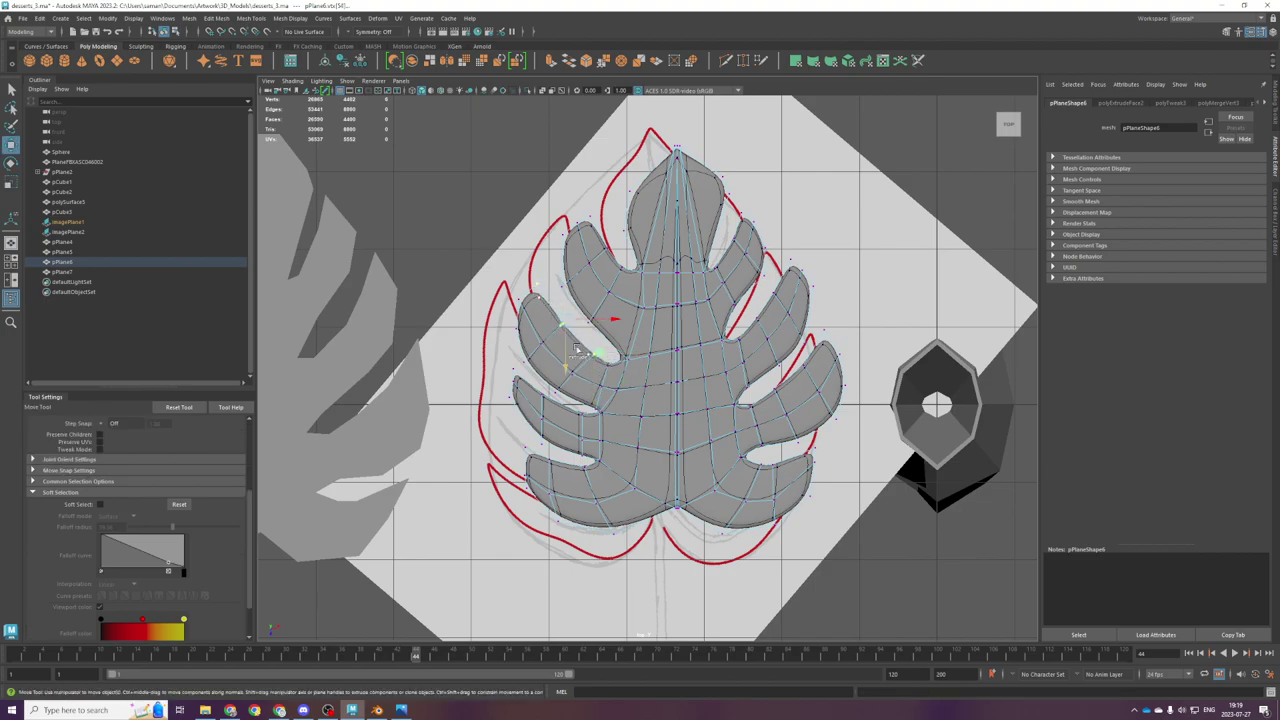
middle_drag(566, 362, 595, 315)
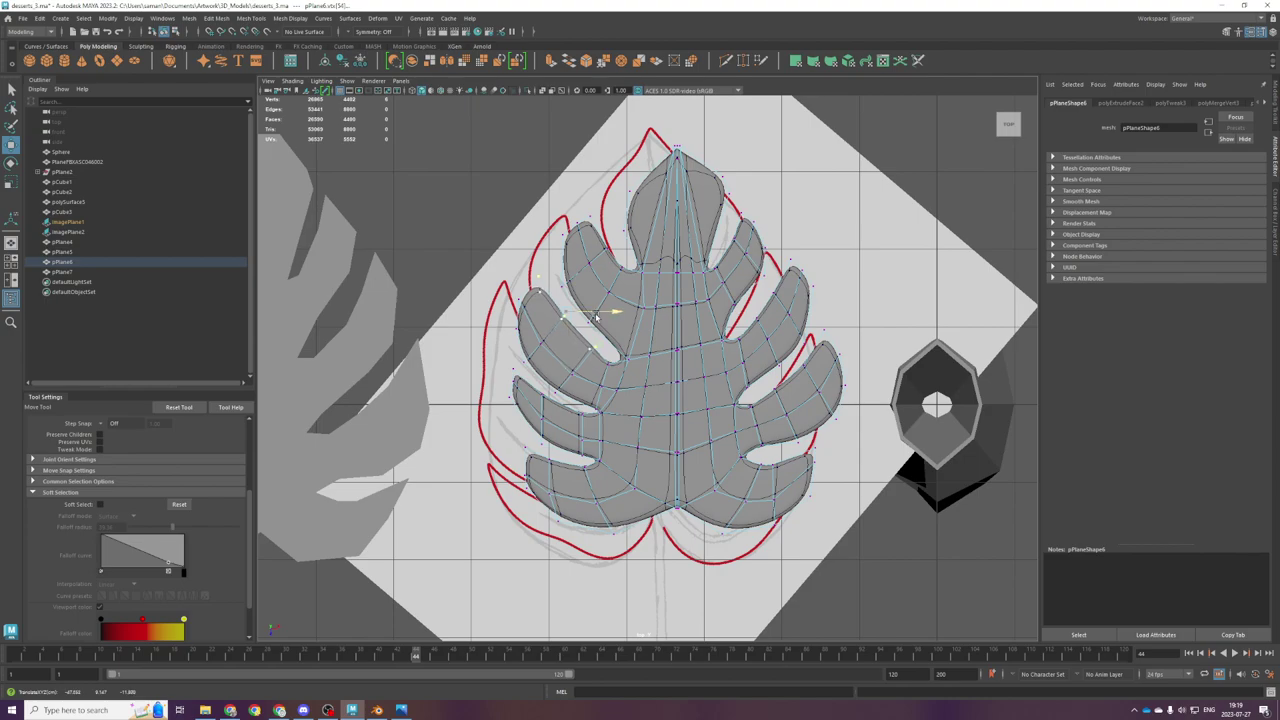
Step: Reposition the left second lobe's tip vertices and the vertices along its upper edge and notch for a smoother curve
drag(529, 262, 542, 315)
click(577, 272)
key(ctrl+z)
drag(576, 271, 579, 272)
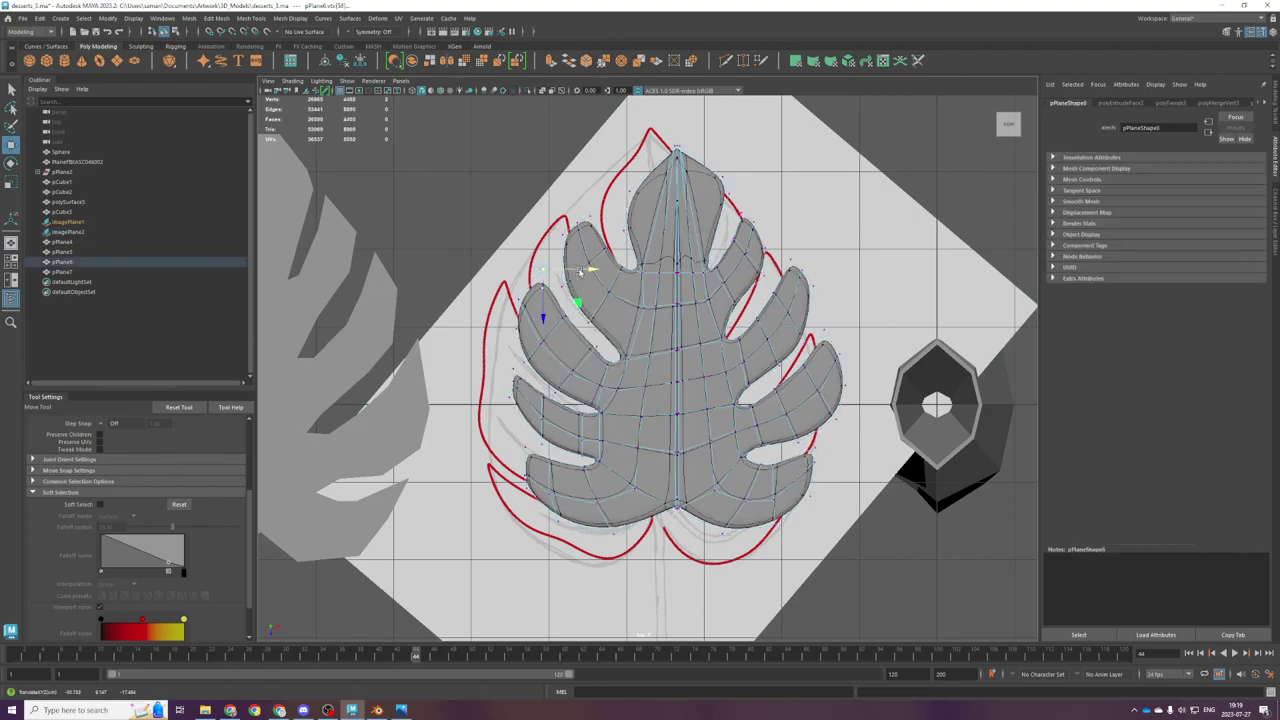
click(565, 322)
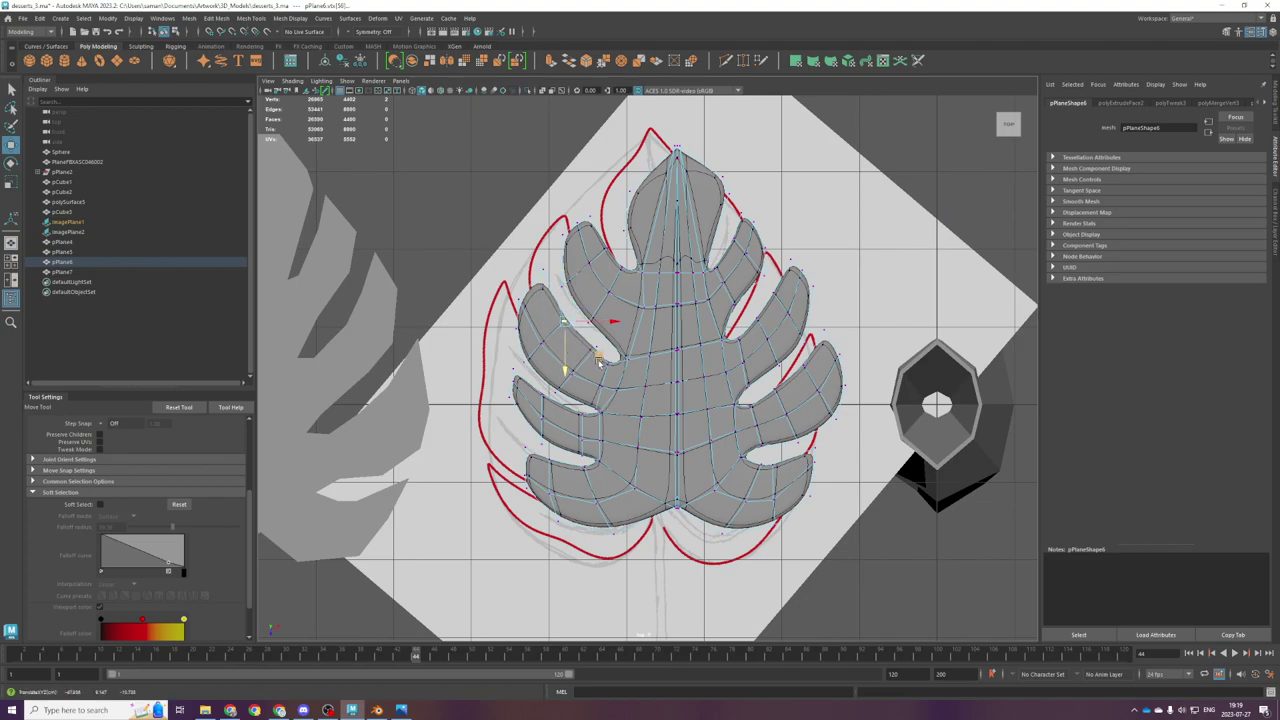
click(597, 351)
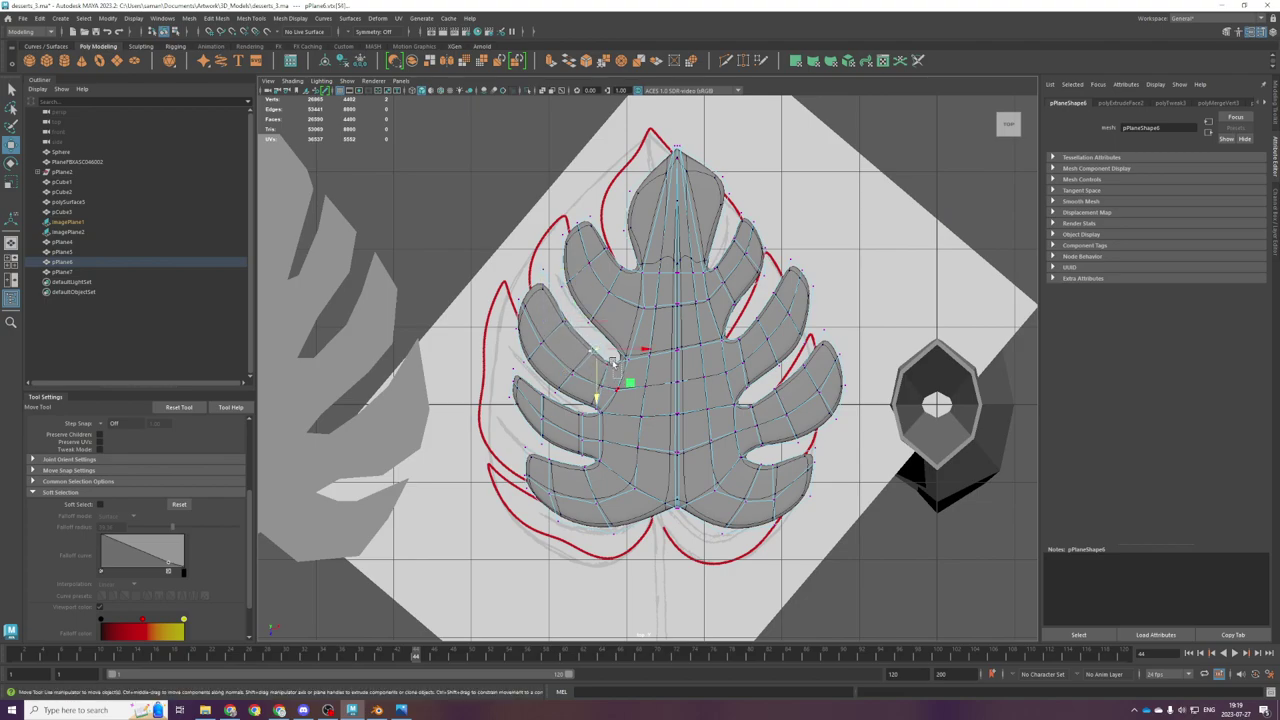
click(613, 358)
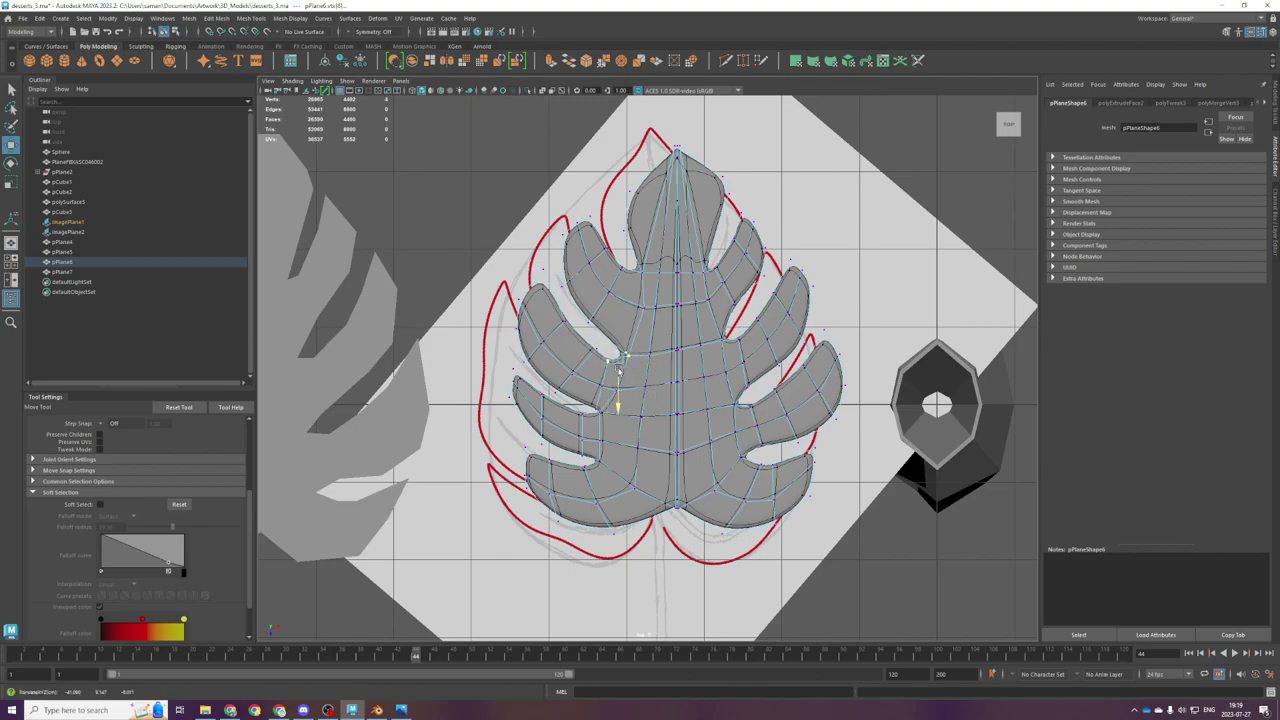
Step: Move the left first lobe's outer edge vertex slightly inward and save the scene
click(556, 227)
click(564, 238)
drag(564, 278, 566, 290)
drag(608, 245, 614, 246)
key(ctrl+s)
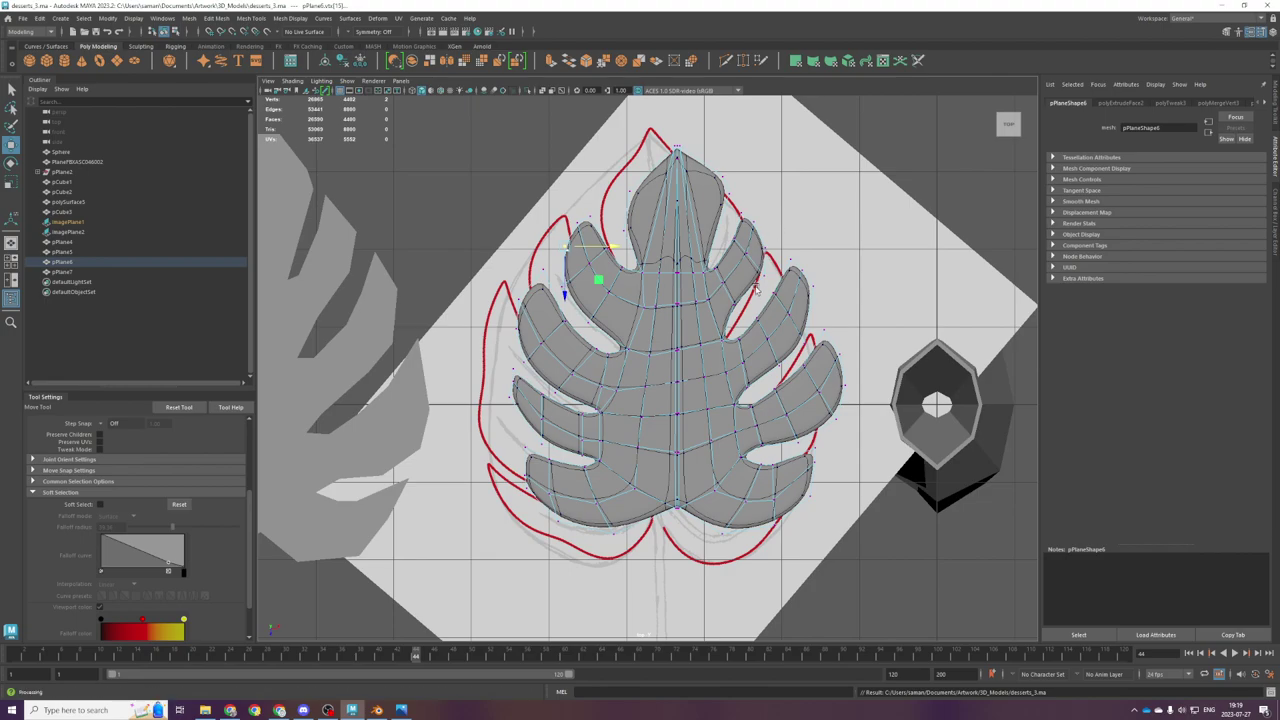
Step: Move the upper edge vertices of the right second lobe toward the leaf's tip to narrow the notch above it
scroll(728, 295, up, 2)
click(751, 329)
click(801, 300)
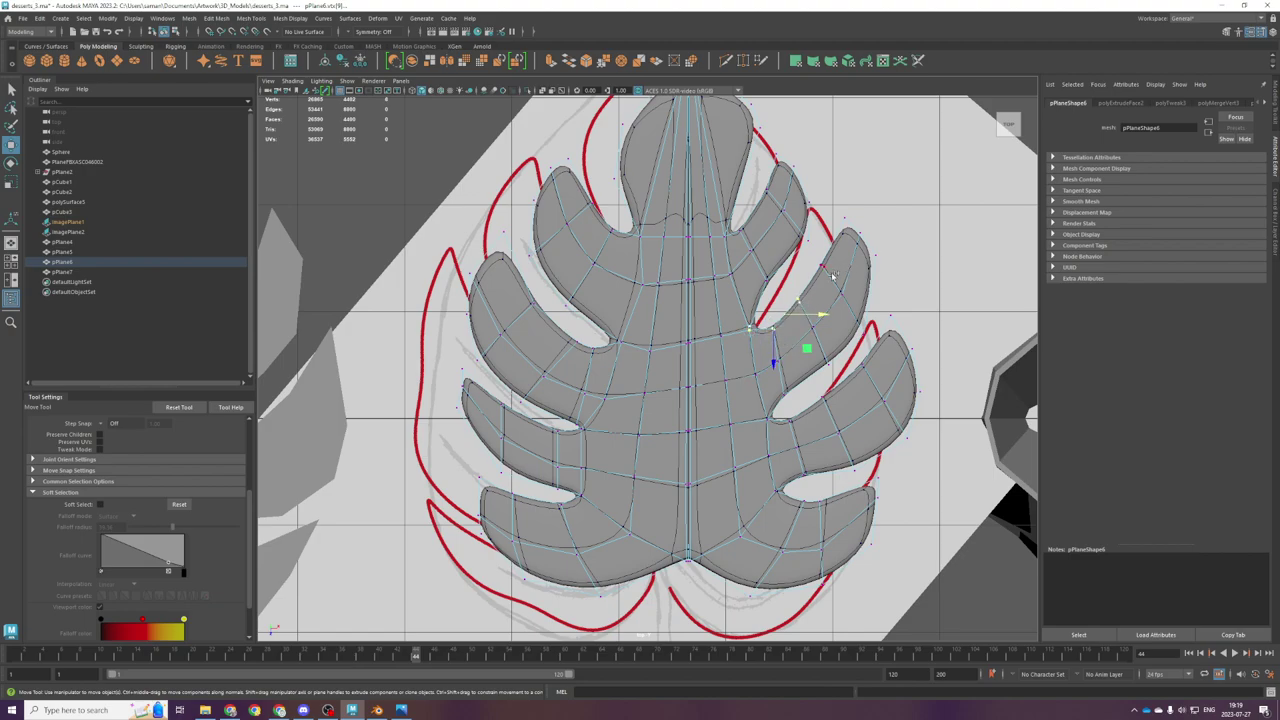
shift+drag(842, 237, 846, 240)
drag(795, 325, 793, 318)
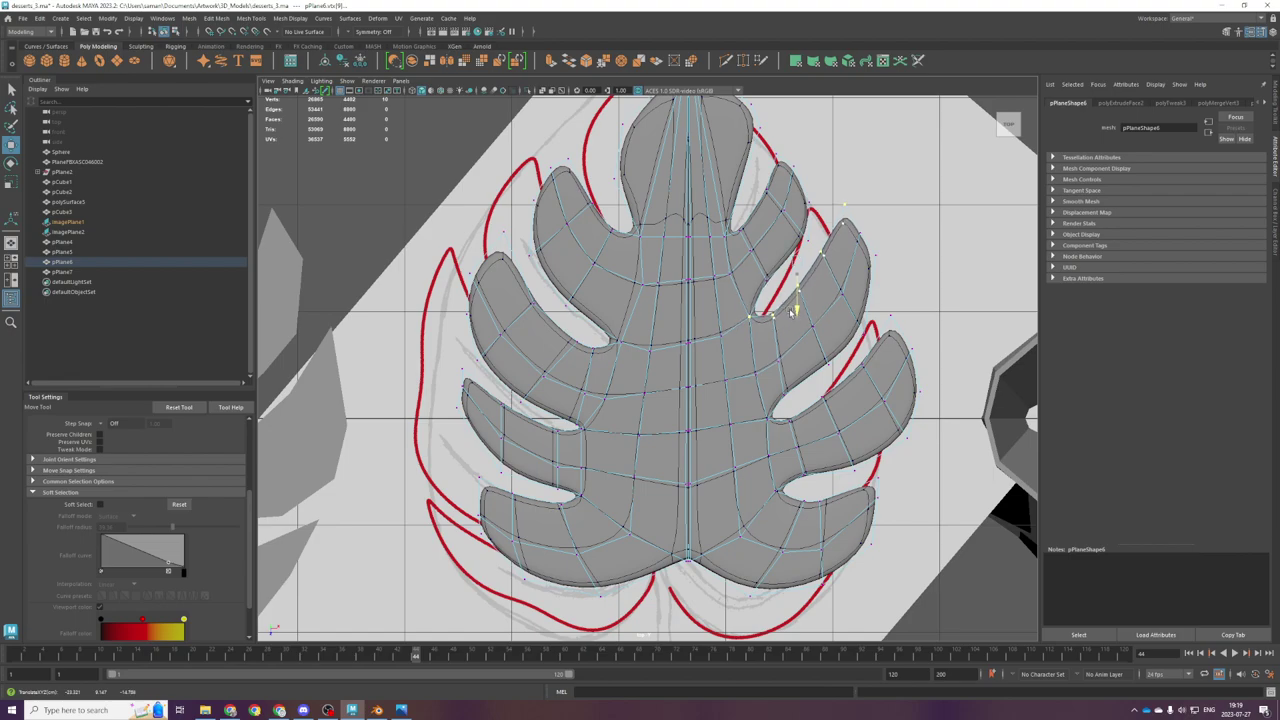
Step: Adjust the vertices at the right second lobe's upper notch and pull its outer edge vertex slightly inward
click(823, 260)
click(758, 316)
drag(764, 316, 755, 333)
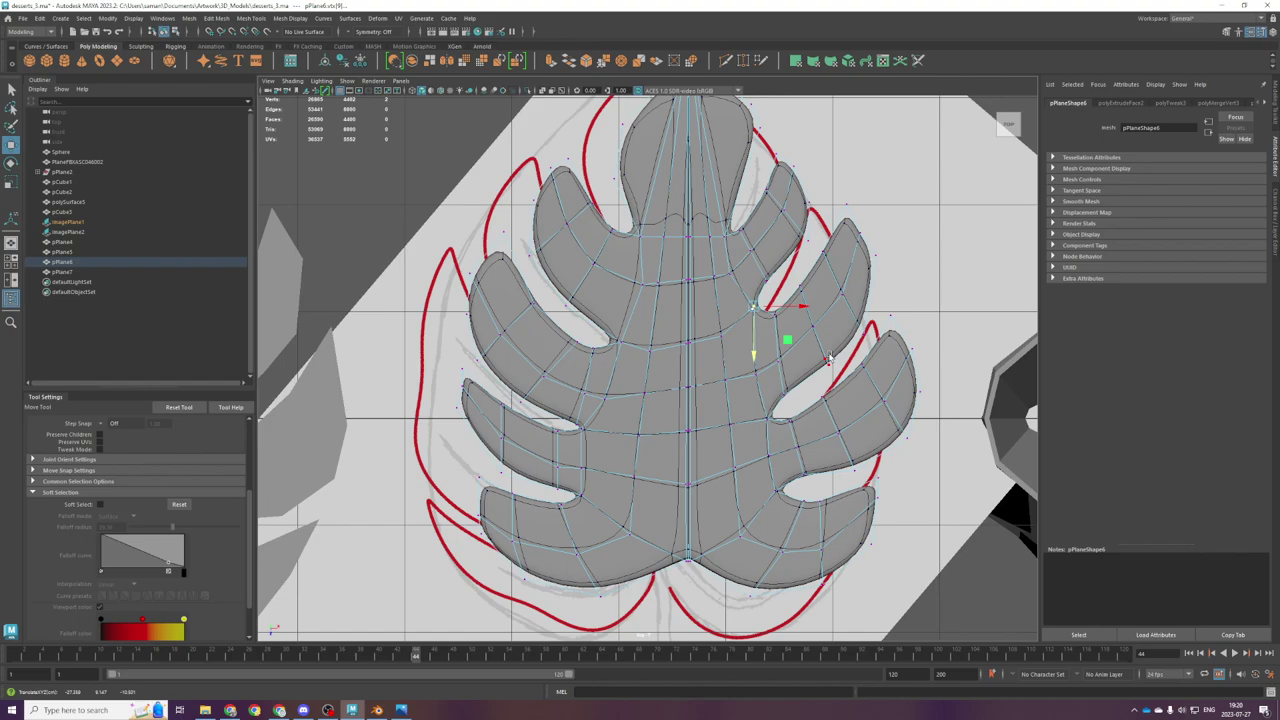
click(858, 236)
click(876, 285)
click(887, 266)
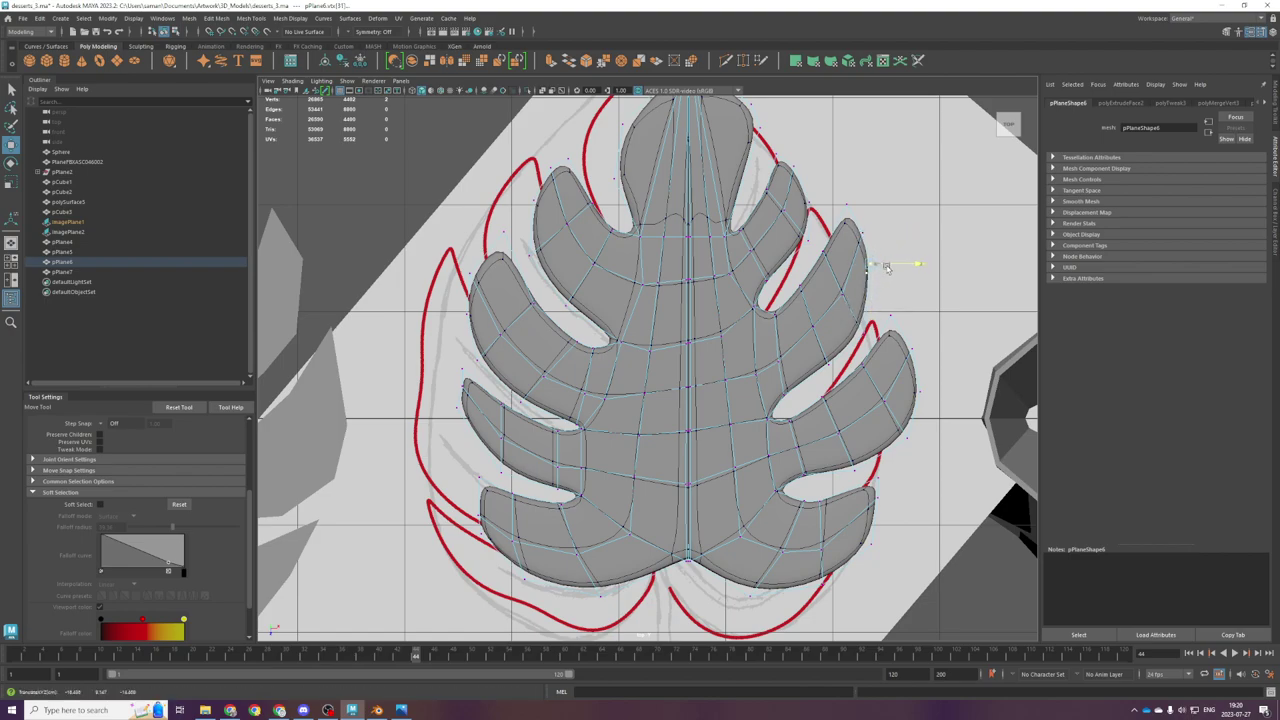
Step: Reshape the right first lobe by adjusting its tip and outer edge vertices, and save the scene
click(796, 160)
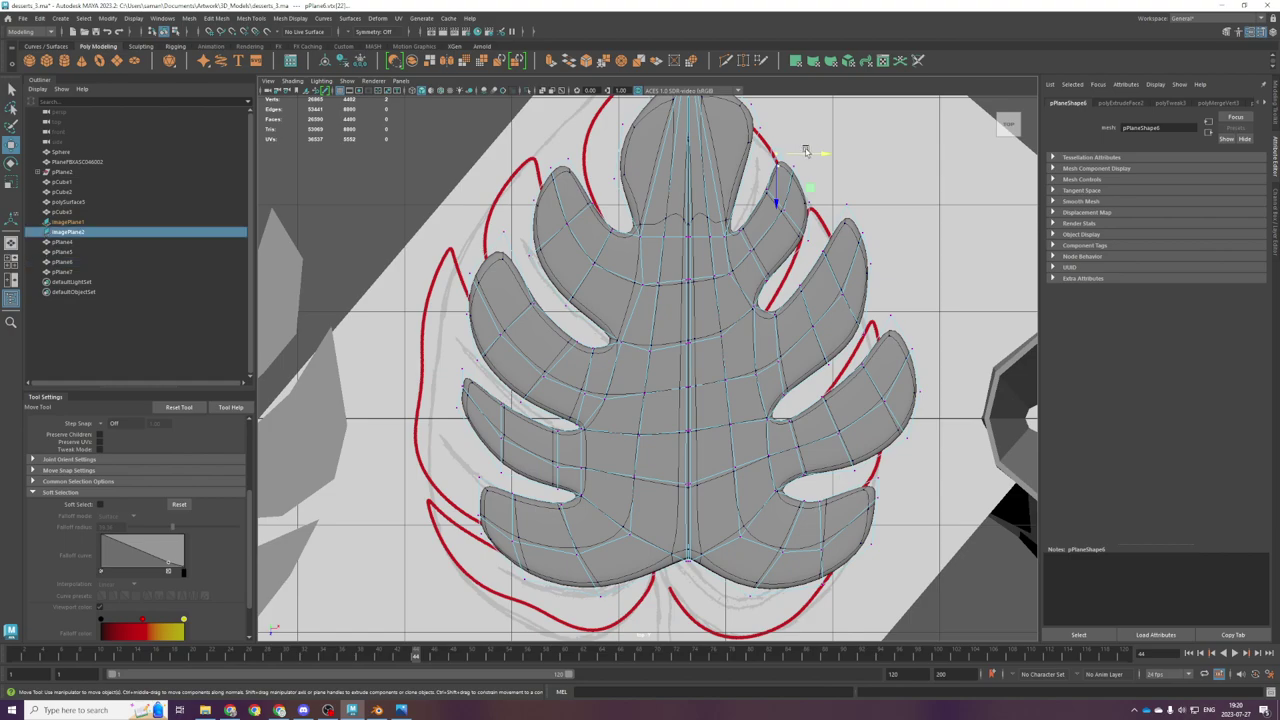
click(782, 199)
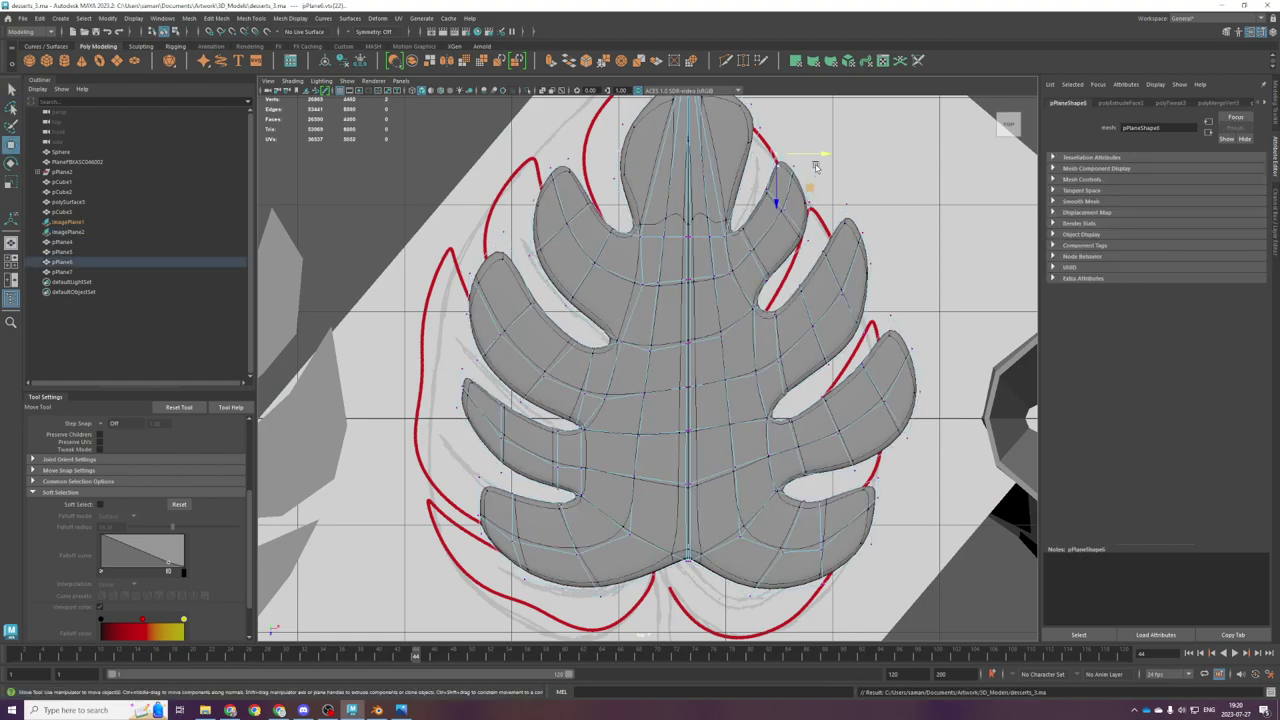
click(794, 162)
key(ctrl+z)
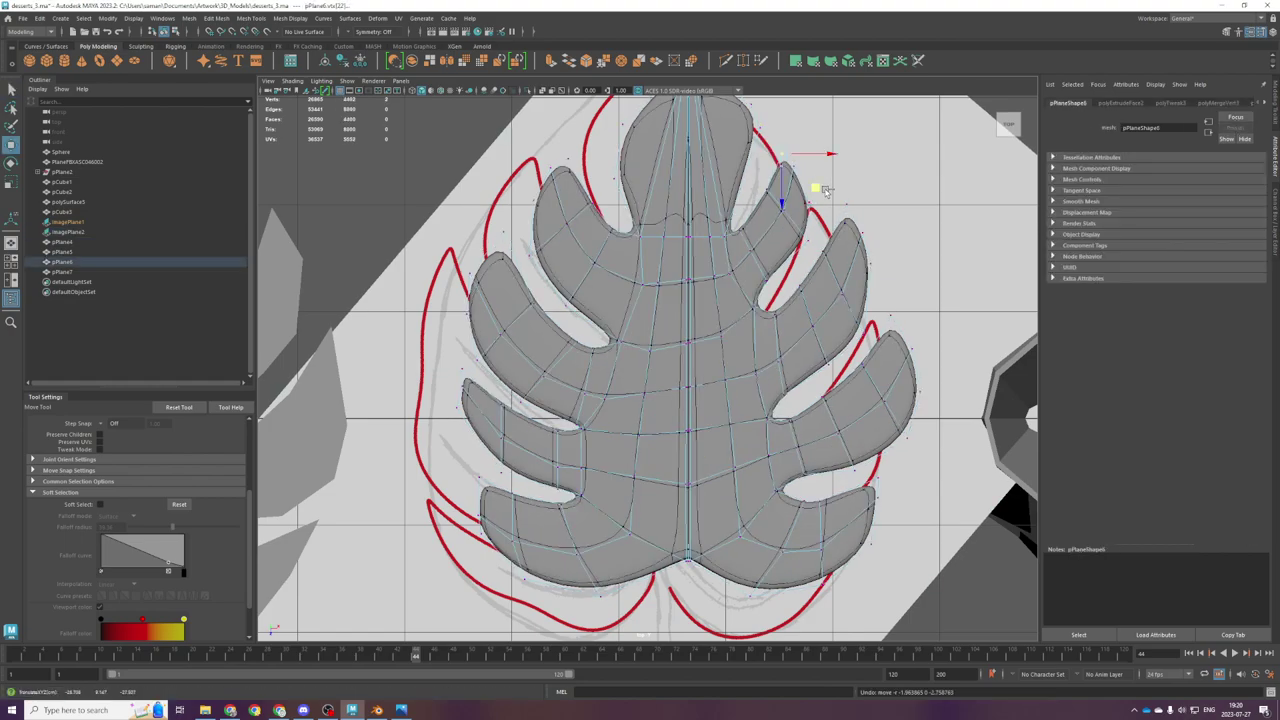
click(793, 166)
drag(801, 223, 809, 222)
click(808, 203)
drag(829, 205, 827, 205)
key(ctrl+s)
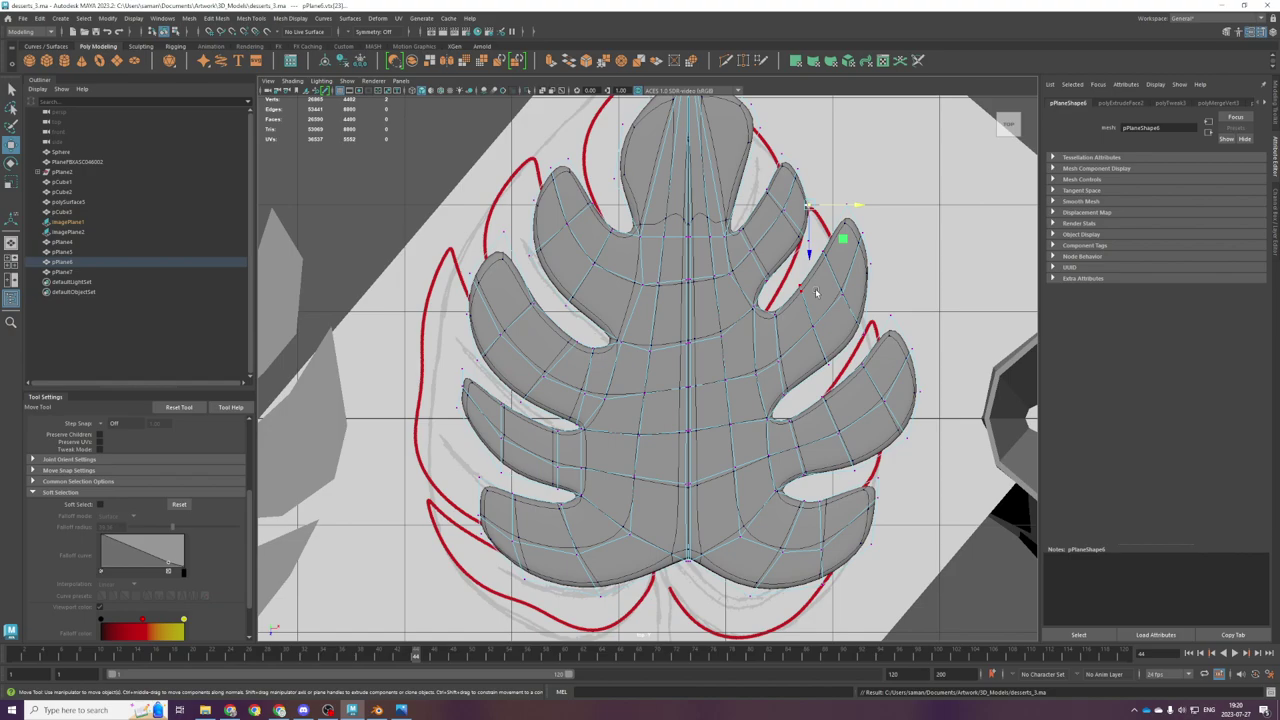
Step: Adjust the vertices at the inner ends of the notches above the right second and third lobes
click(774, 307)
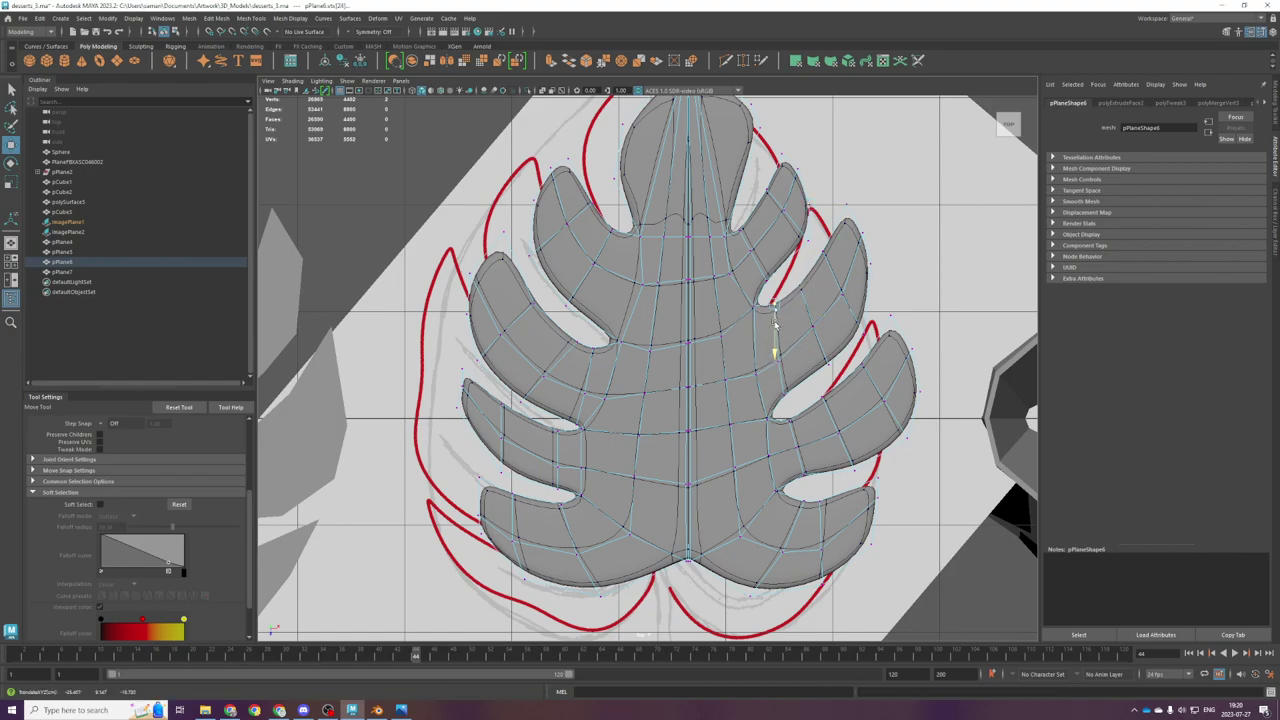
click(782, 389)
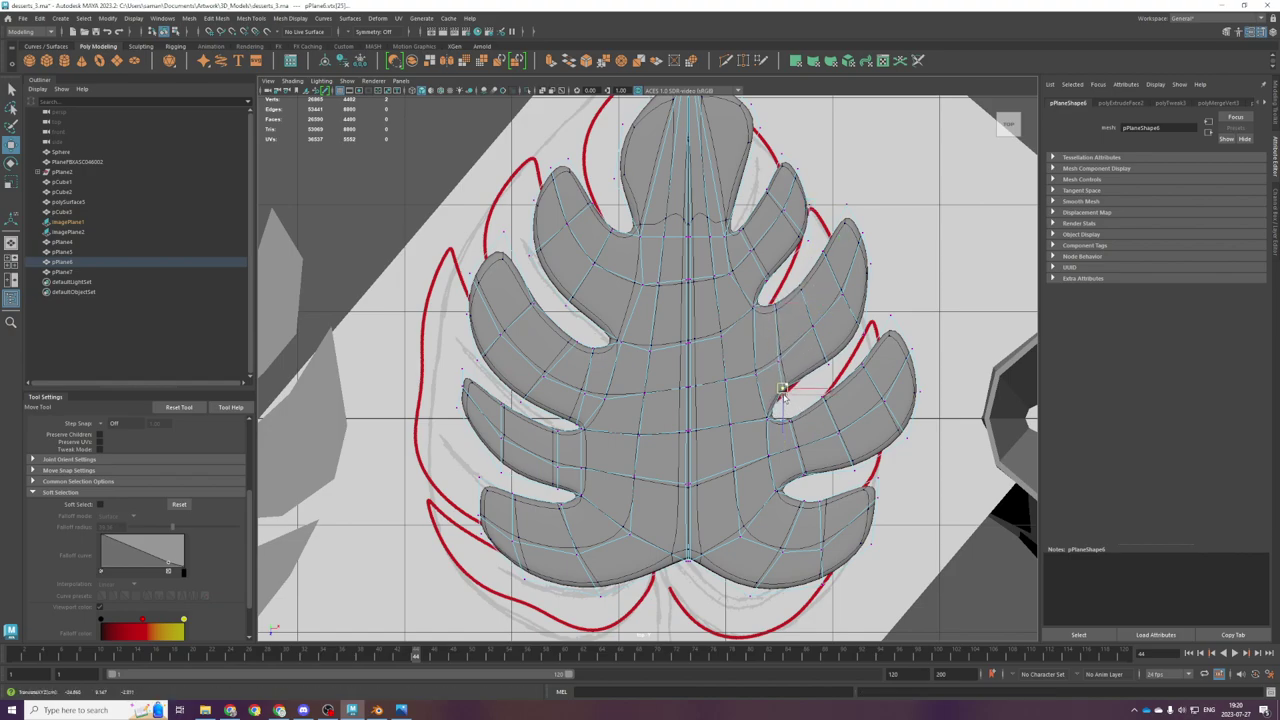
click(766, 421)
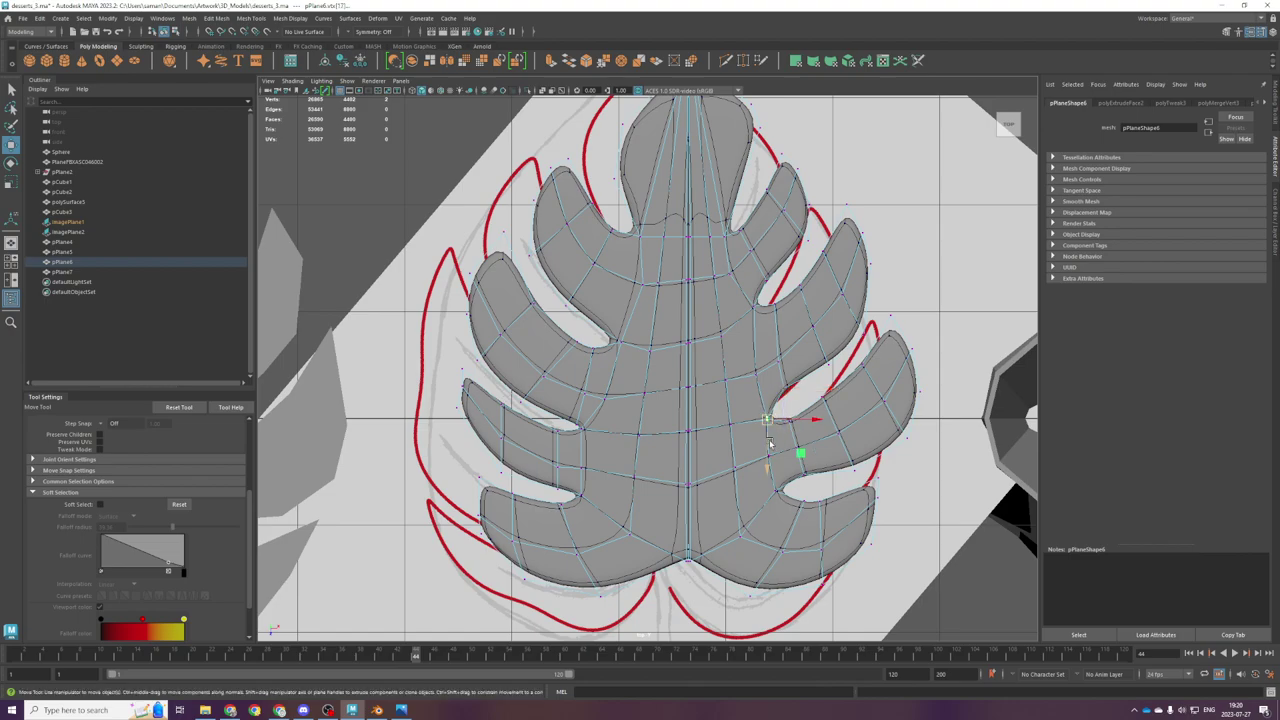
click(789, 417)
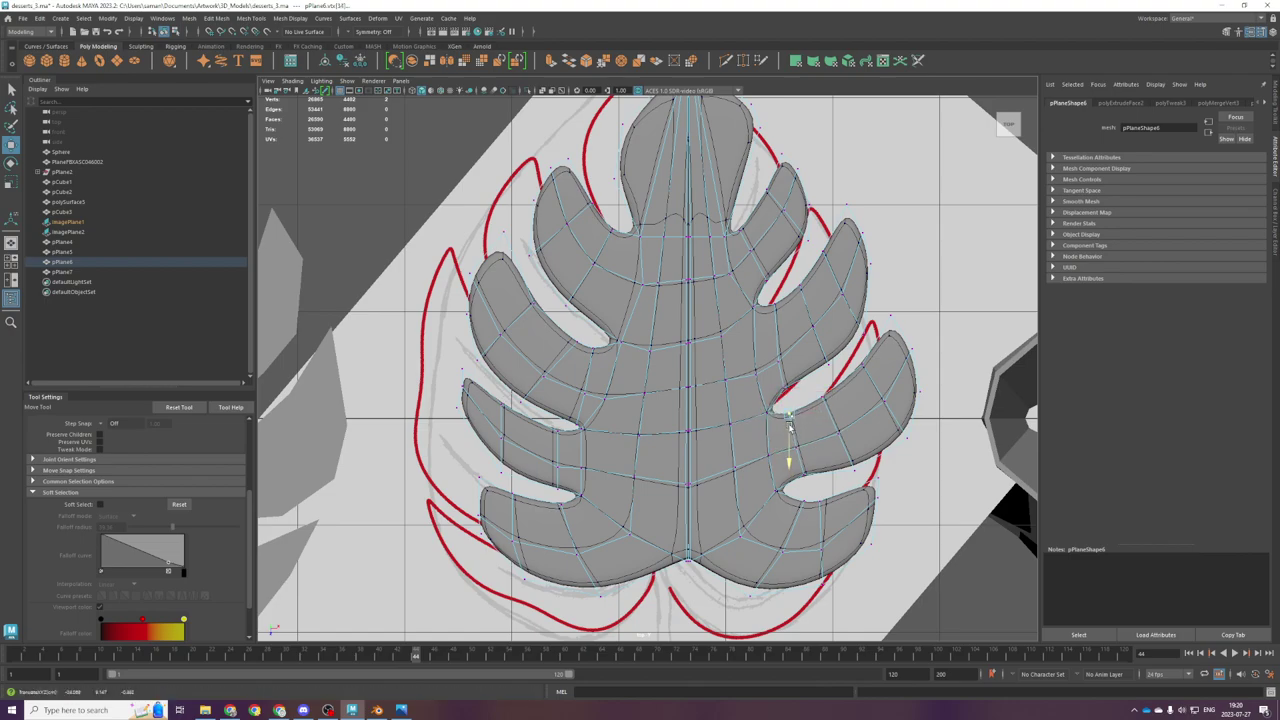
Step: Fine-tune the vertices along the upper edge of the right third lobe to shape the notch above it
click(822, 396)
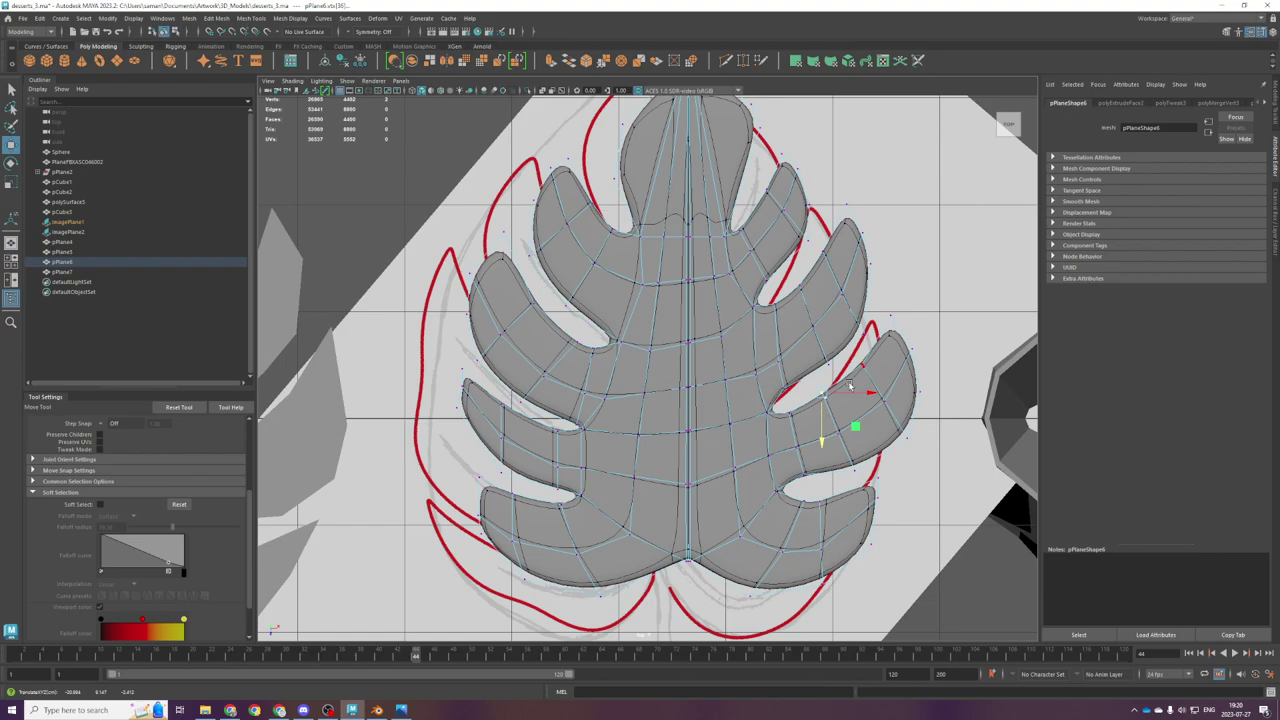
key(F8)
key(F8)
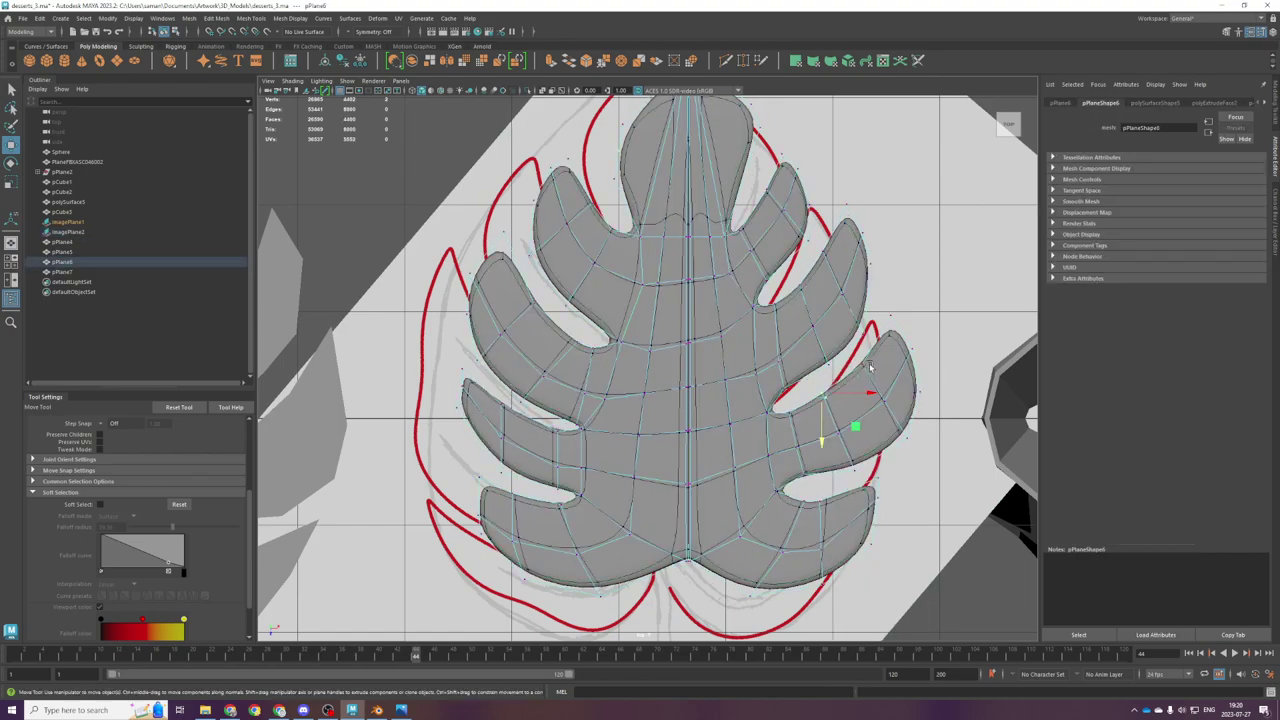
click(862, 361)
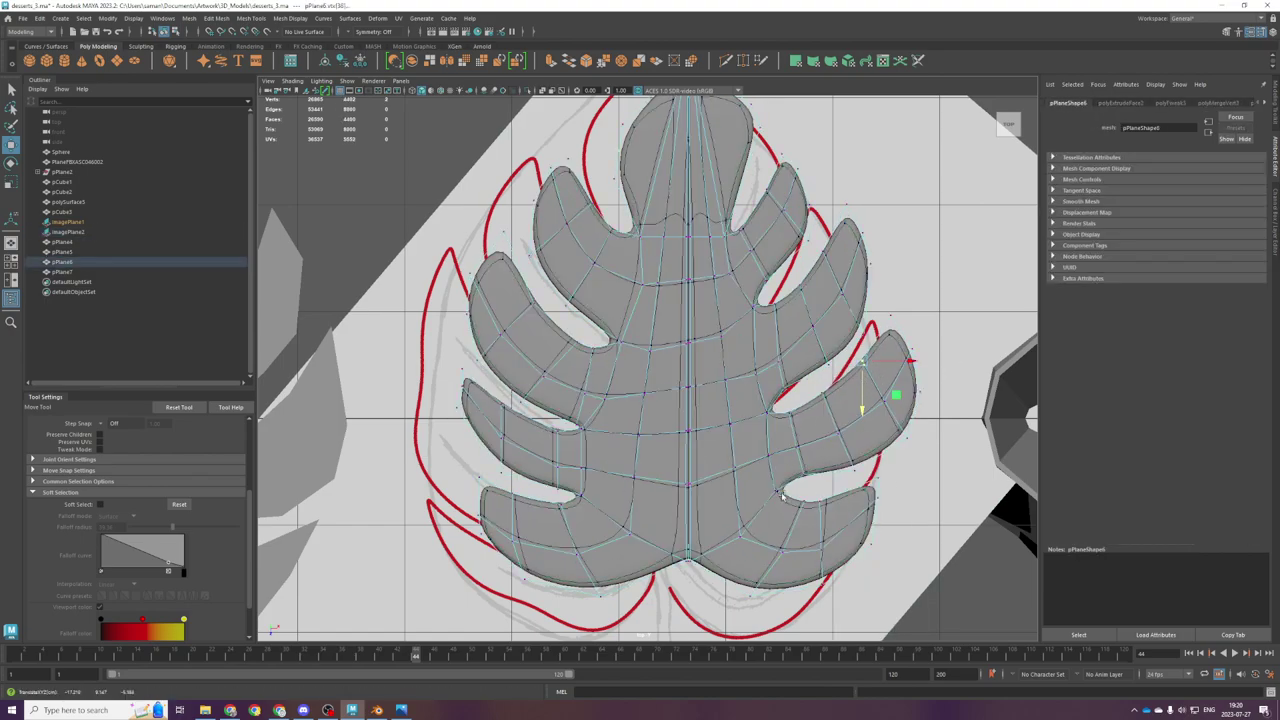
click(822, 398)
Step: Pull the right third lobe's outer edge vertices slightly inward and save the scene
click(916, 392)
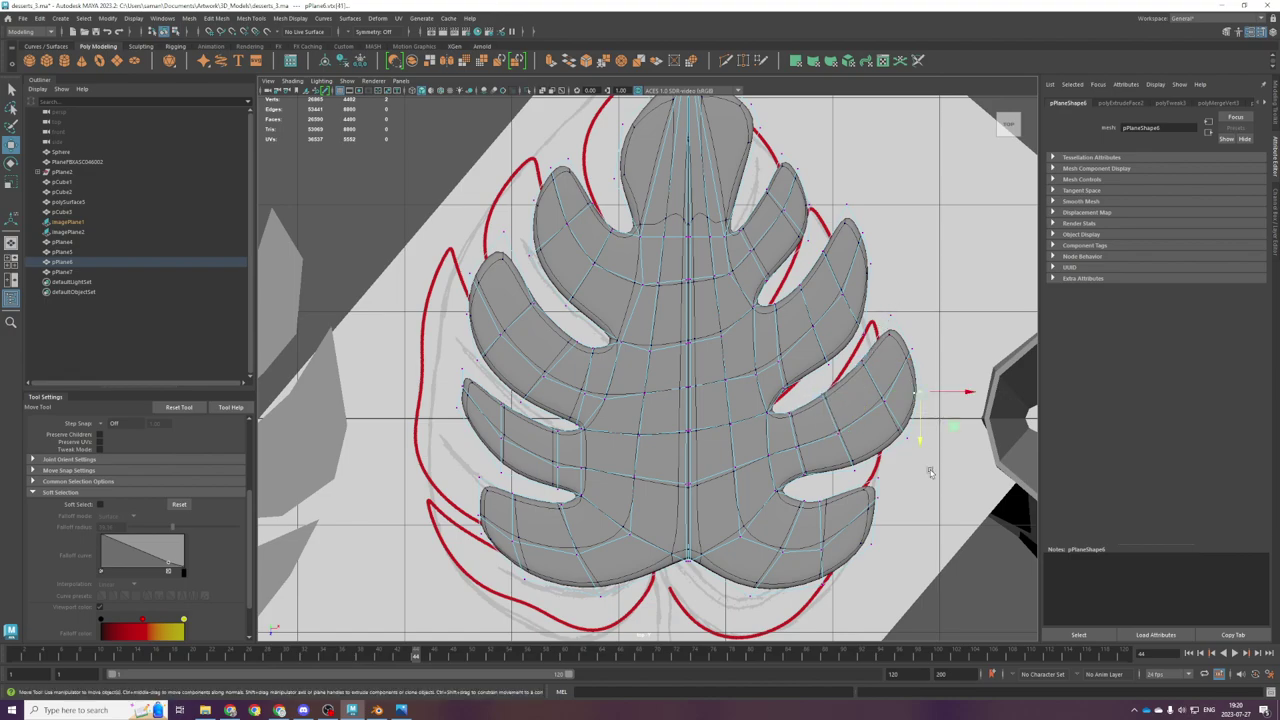
click(930, 438)
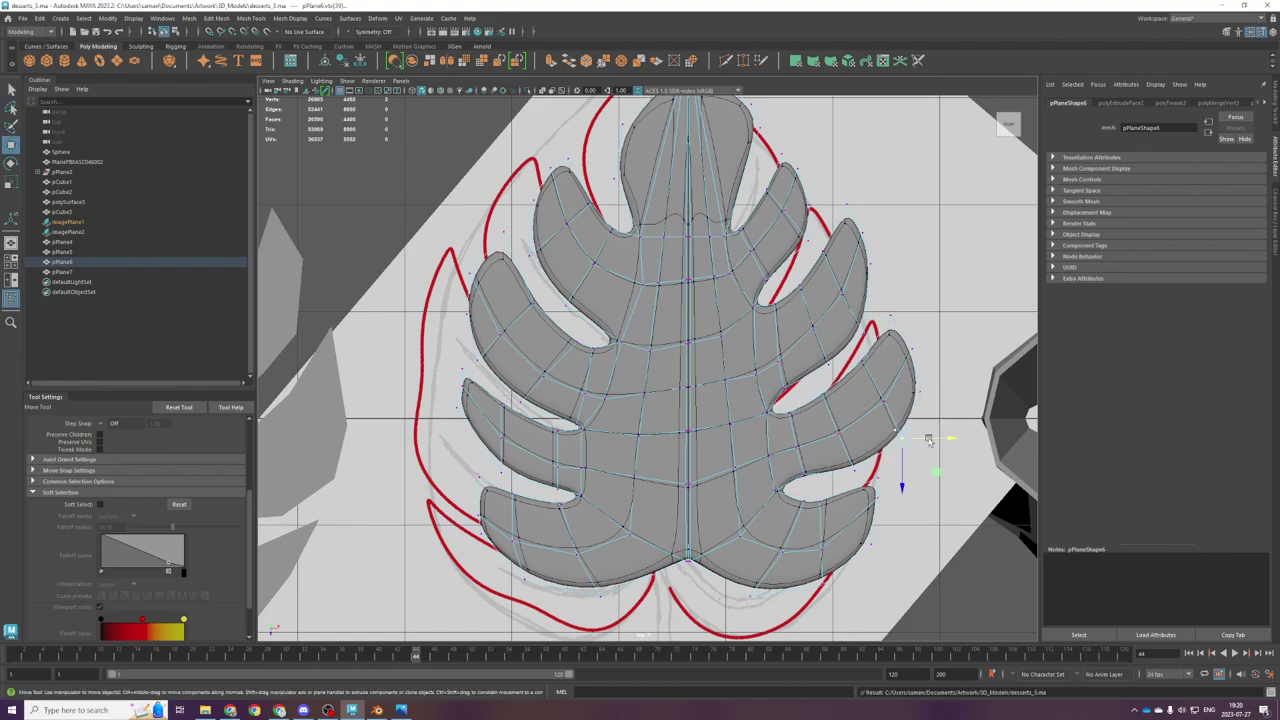
key(F8)
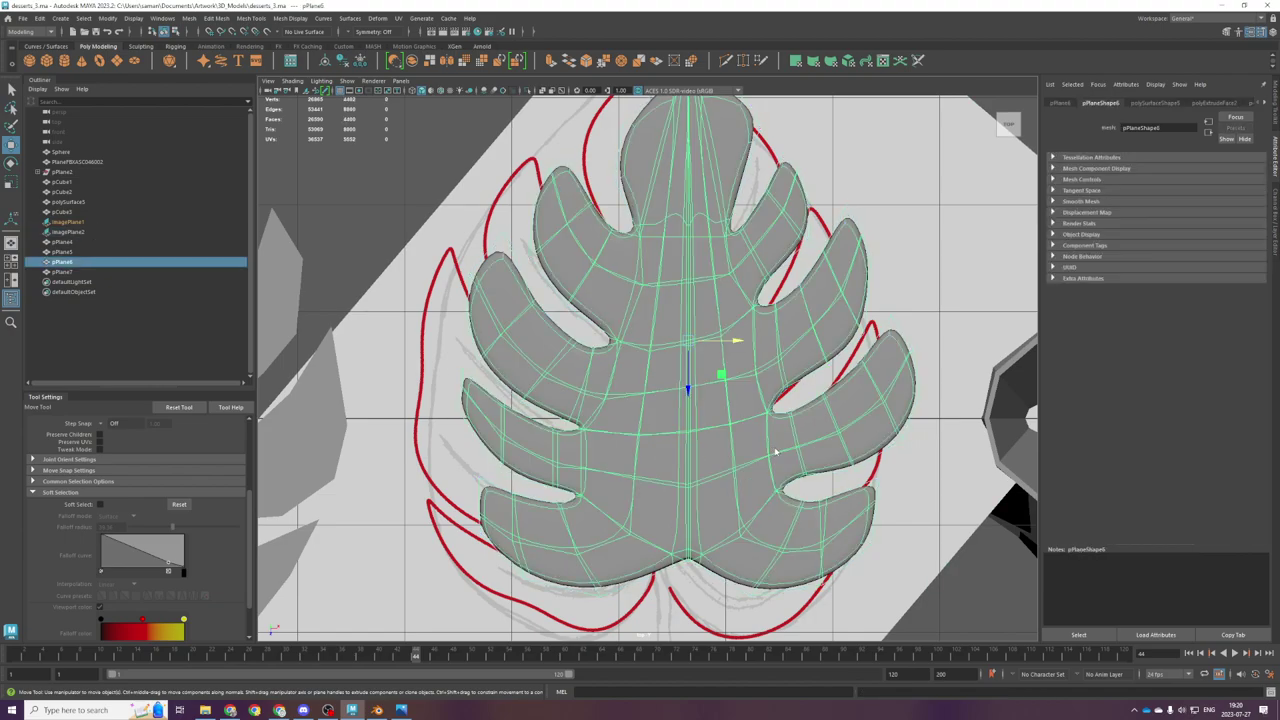
Step: Adjust the vertices along the upper edge of the bottom right lobe to reshape the notch above it
key(F8)
click(776, 490)
drag(792, 491, 882, 496)
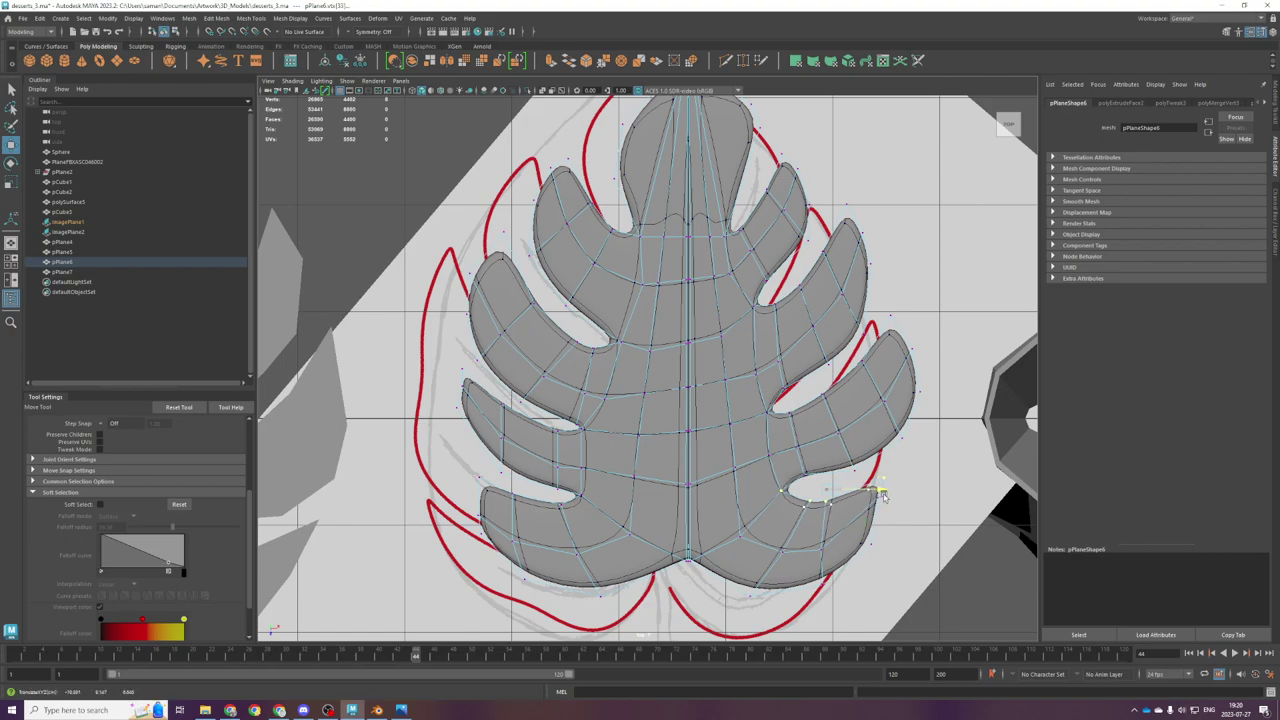
scroll(829, 512, down, 2)
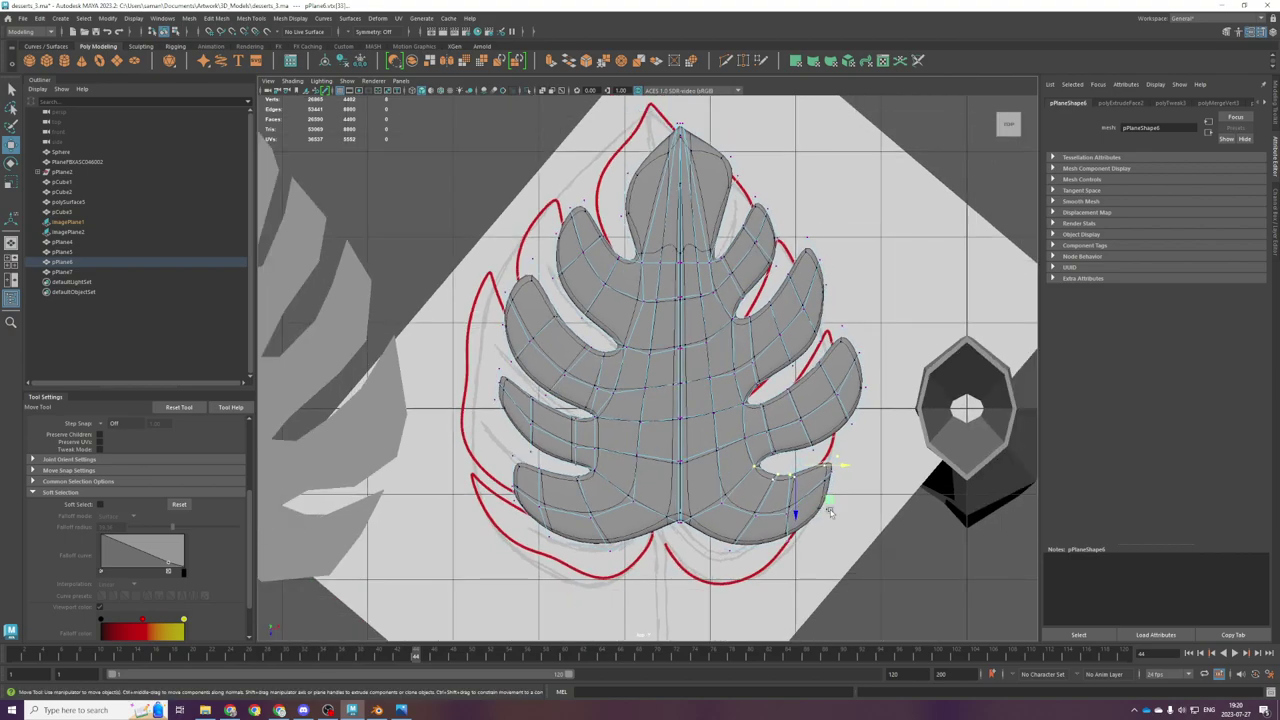
drag(766, 466, 804, 485)
scroll(853, 478, up, 2)
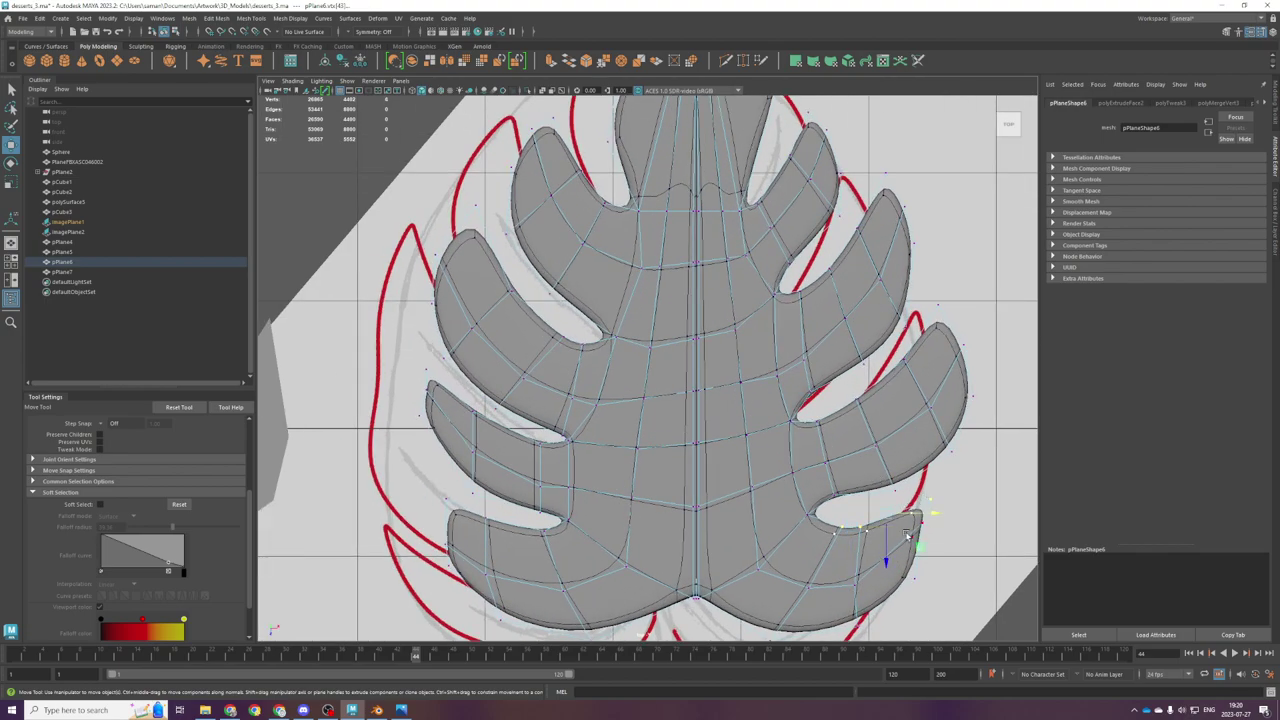
Step: Move the bottom right lobe's tip vertices slightly outward and toward the leaf's tip
click(858, 538)
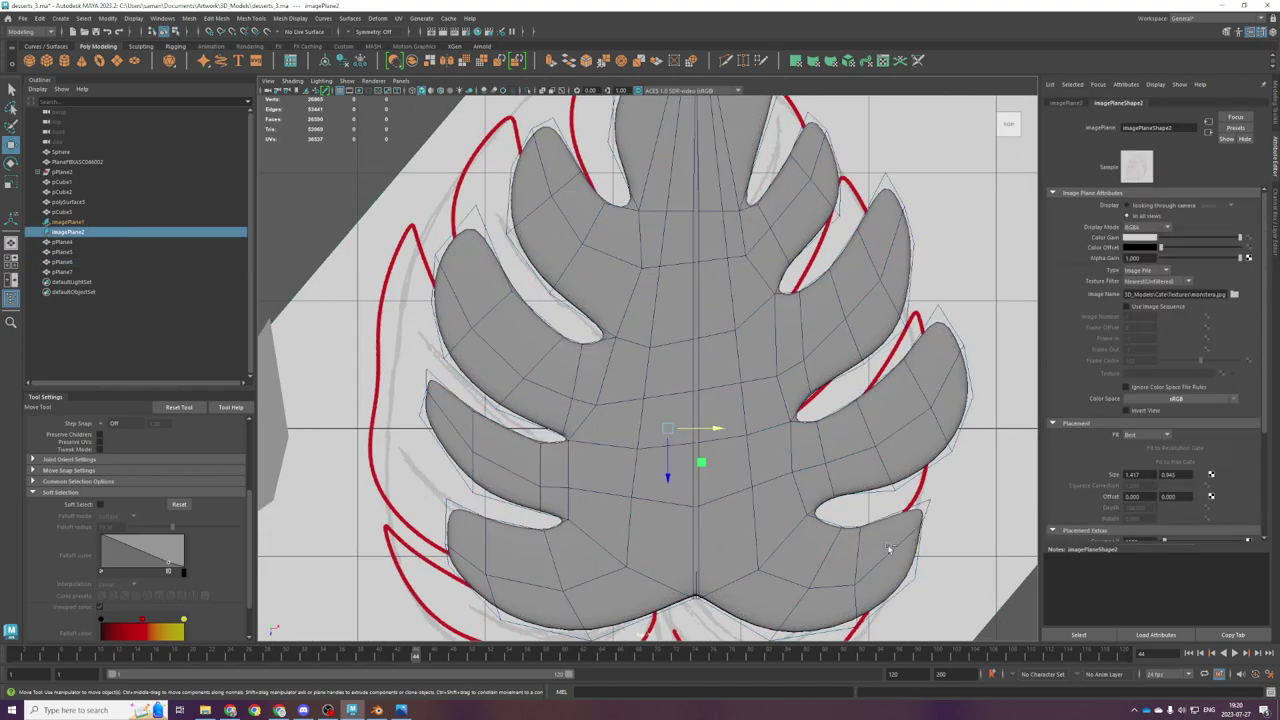
key(ctrl+z)
drag(887, 563, 887, 552)
drag(905, 504, 903, 502)
drag(955, 546, 952, 507)
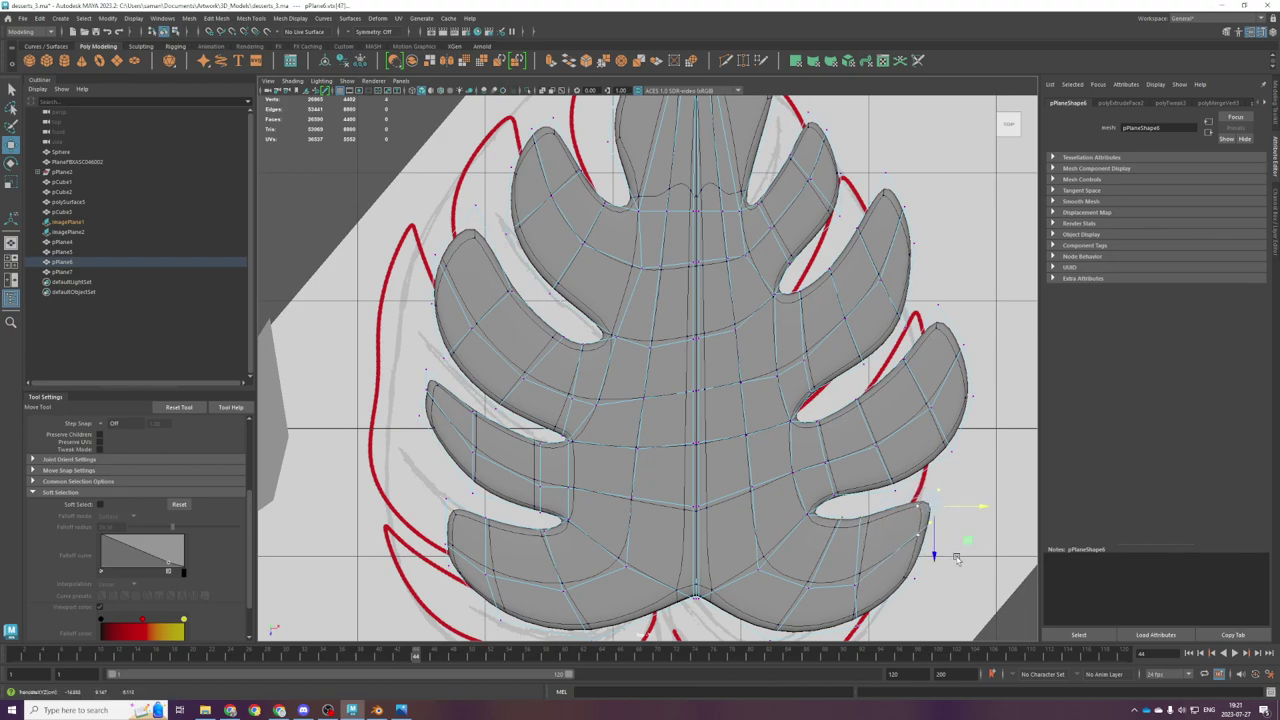
Step: Refine the outer edge vertices of the bottom right lobe just below its tip
click(908, 578)
drag(914, 588, 914, 585)
click(934, 579)
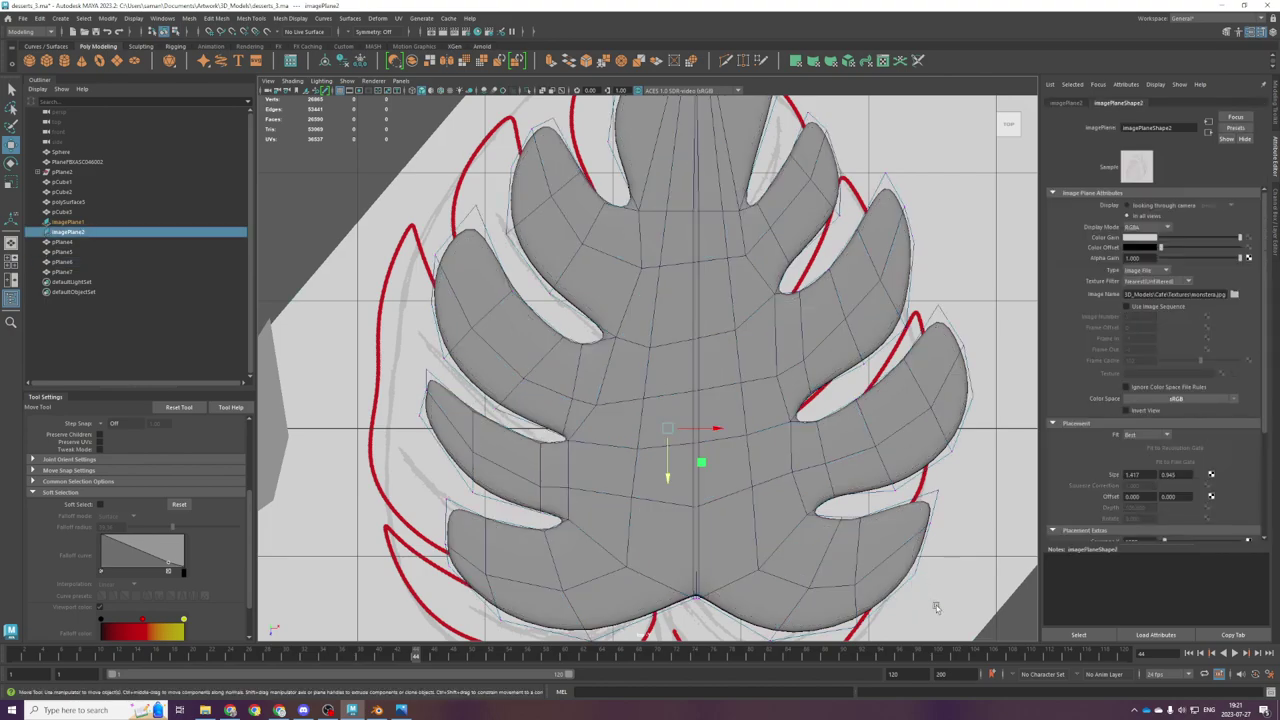
scroll(948, 600, up, 1)
key(ctrl+z)
drag(975, 536, 978, 536)
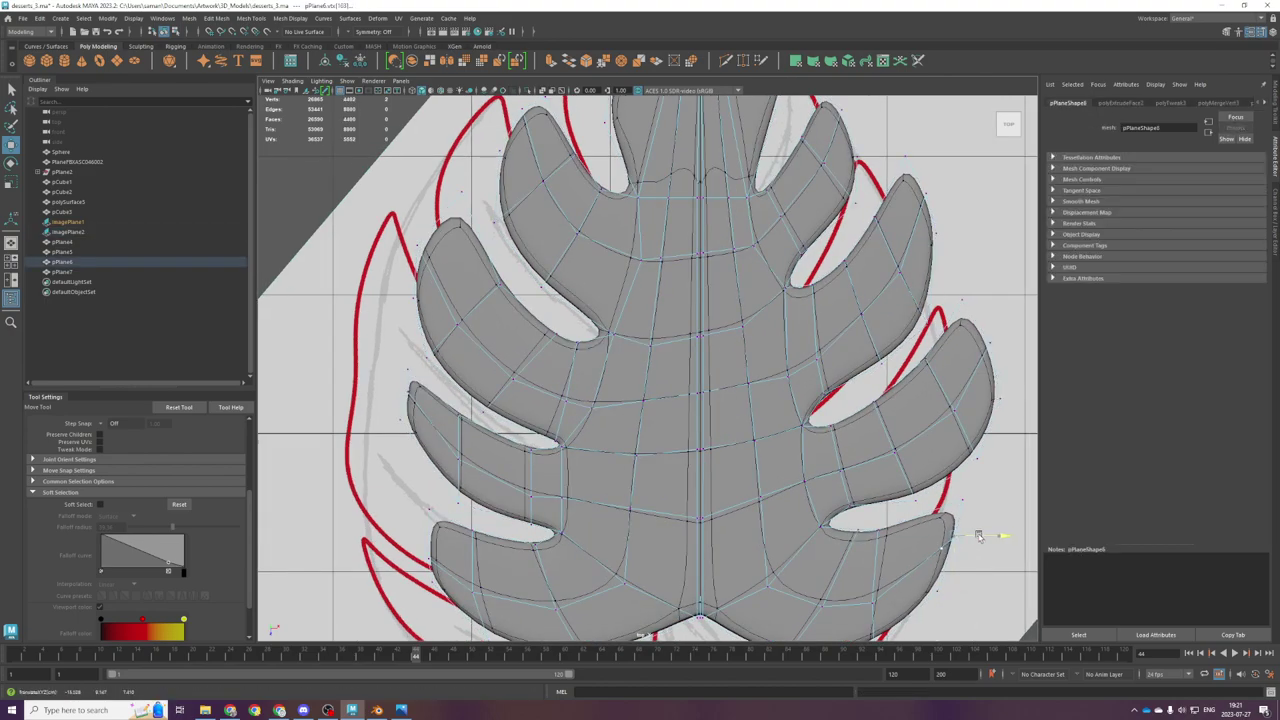
scroll(980, 537, down, 5)
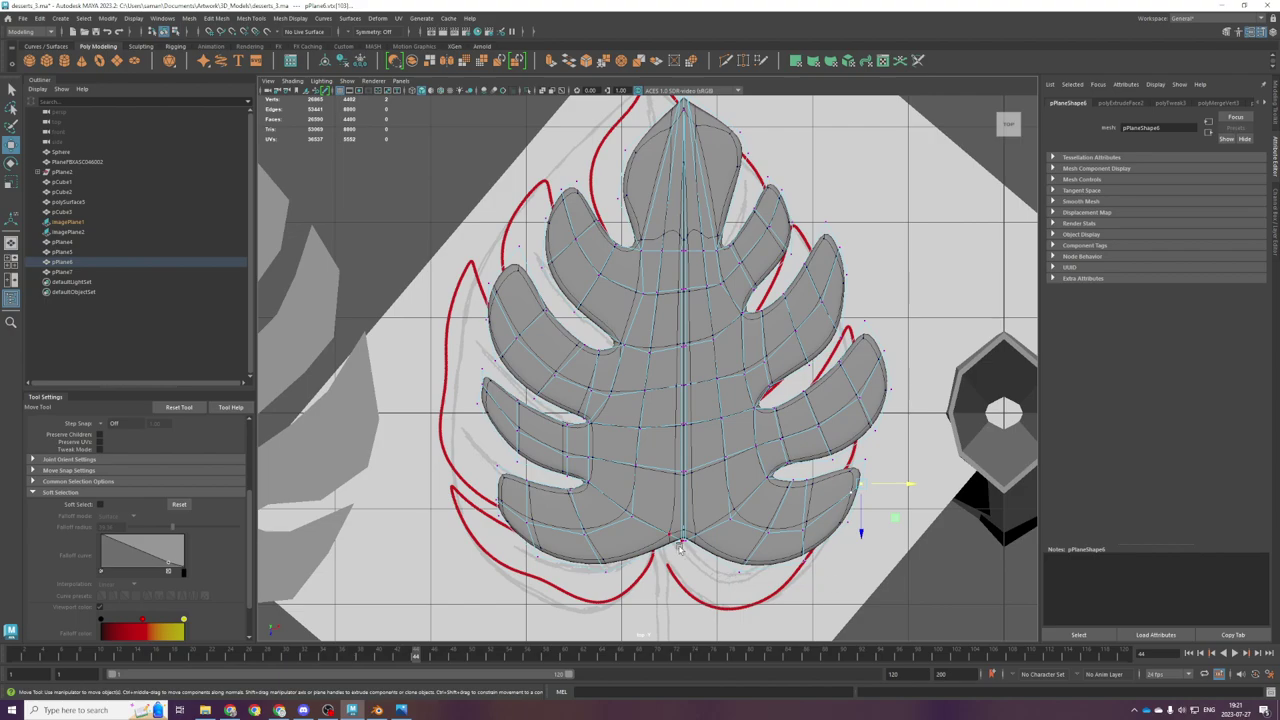
Step: Adjust the tip and outer edge vertices of the bottom left lobe, and return the leaf to object mode
click(499, 468)
drag(498, 496, 520, 529)
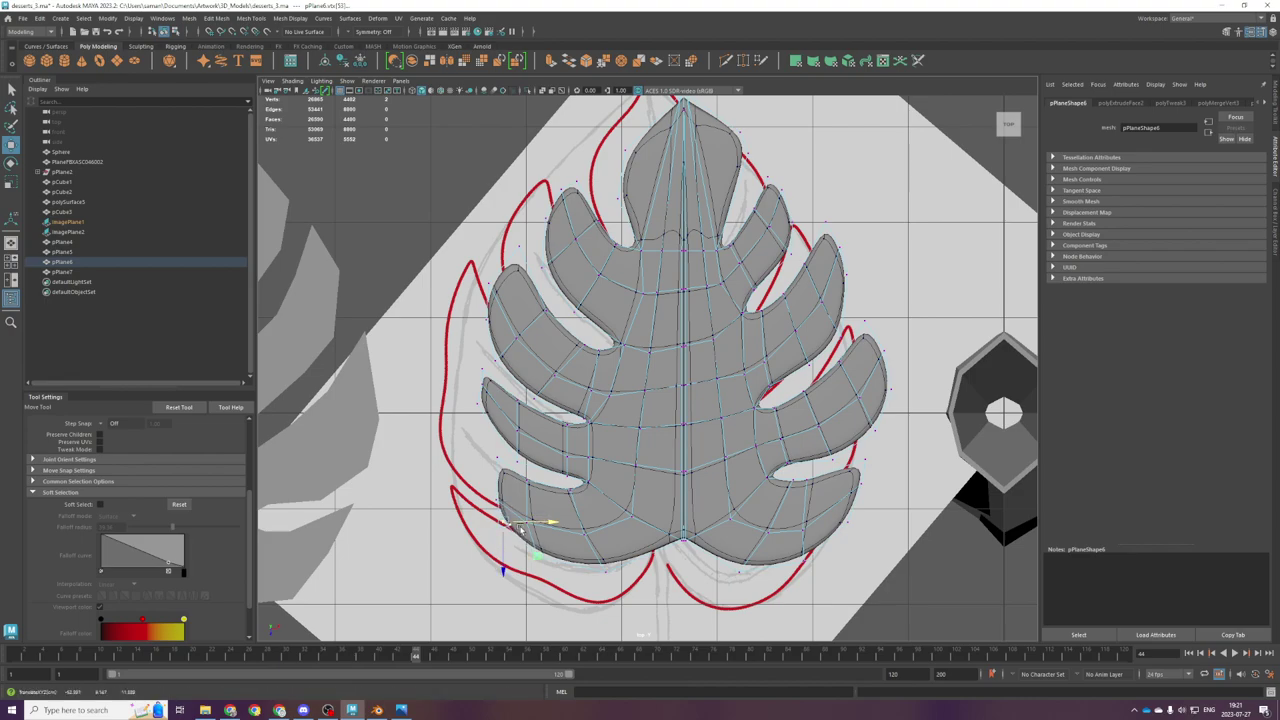
scroll(632, 528, down, 5)
right_drag(670, 400, 790, 357)
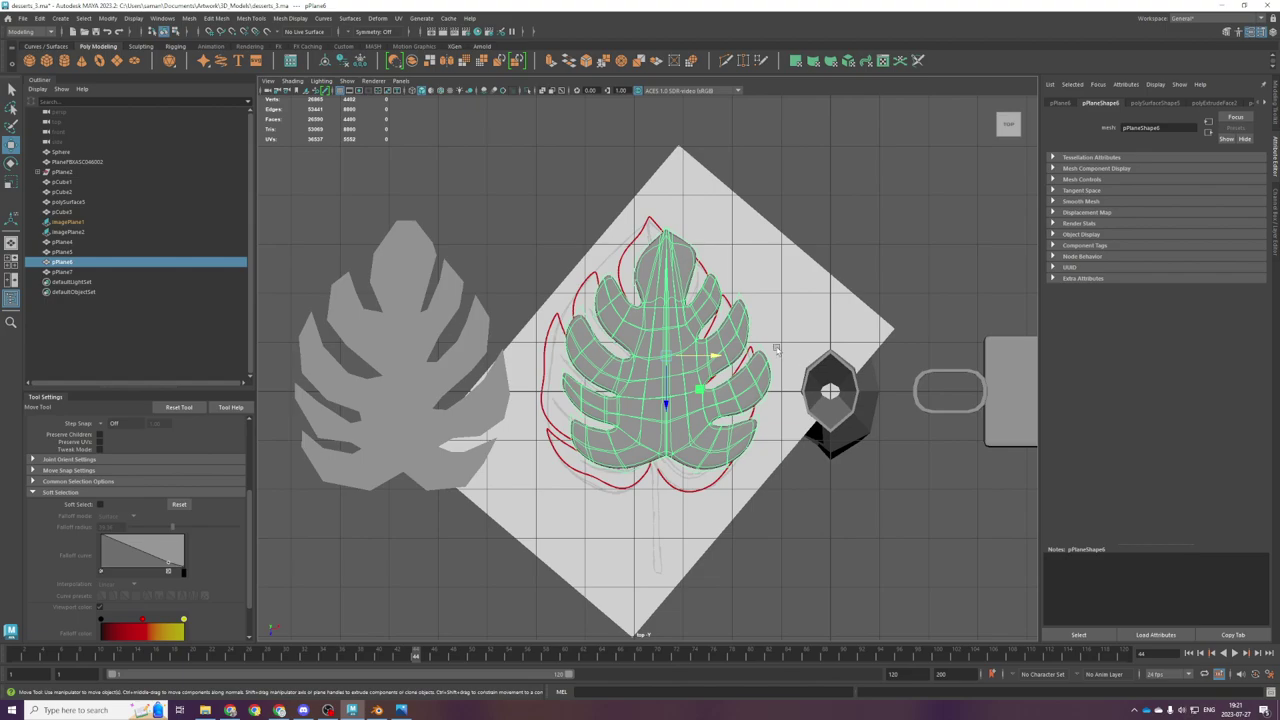
Step: Edit the central leaf's vertices in the top view, shifting the points near the tip of its upper-right lobe outward
scroll(720, 390, up, 8)
right_drag(667, 432, 622, 432)
click(686, 406)
scroll(713, 400, down, 3)
scroll(713, 400, down, 2)
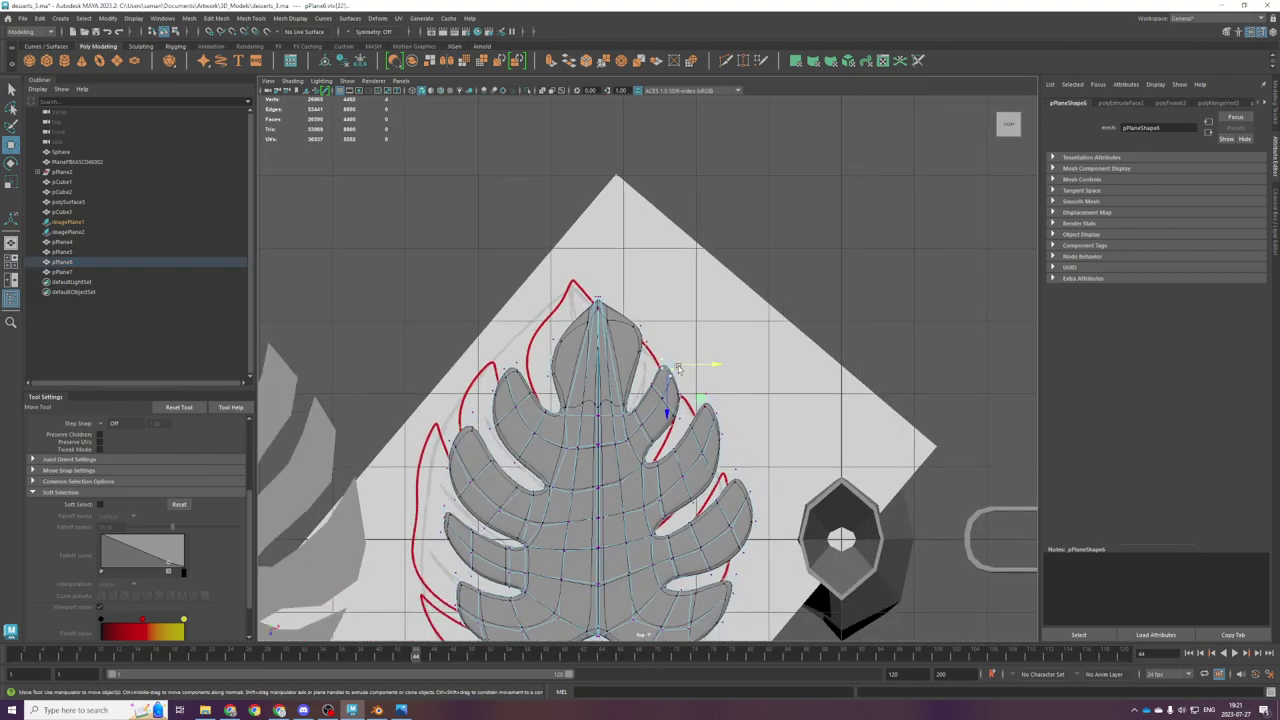
shift+click(679, 394)
drag(695, 376, 676, 403)
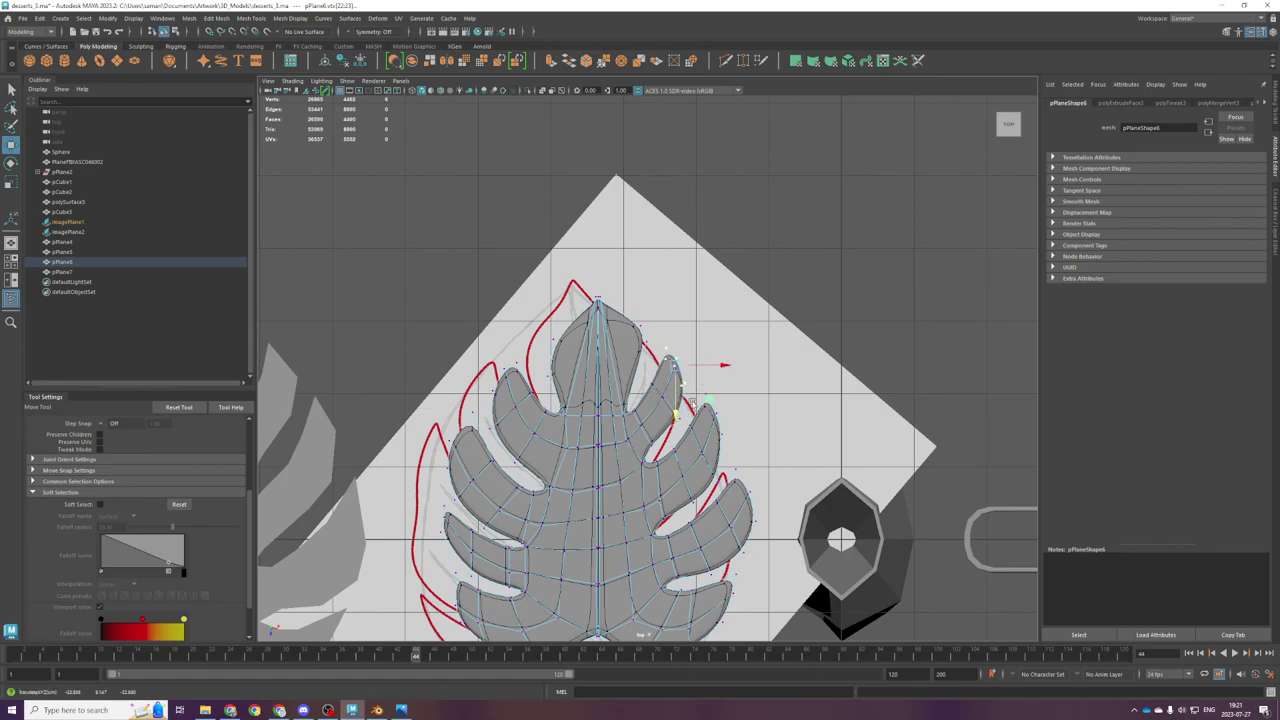
Step: Reposition the vertices along the outer edge of the leaf's upper-right lobe to round its outline
scroll(712, 364, up, 3)
drag(713, 363, 709, 363)
drag(640, 386, 657, 401)
drag(686, 391, 680, 391)
drag(667, 331, 722, 390)
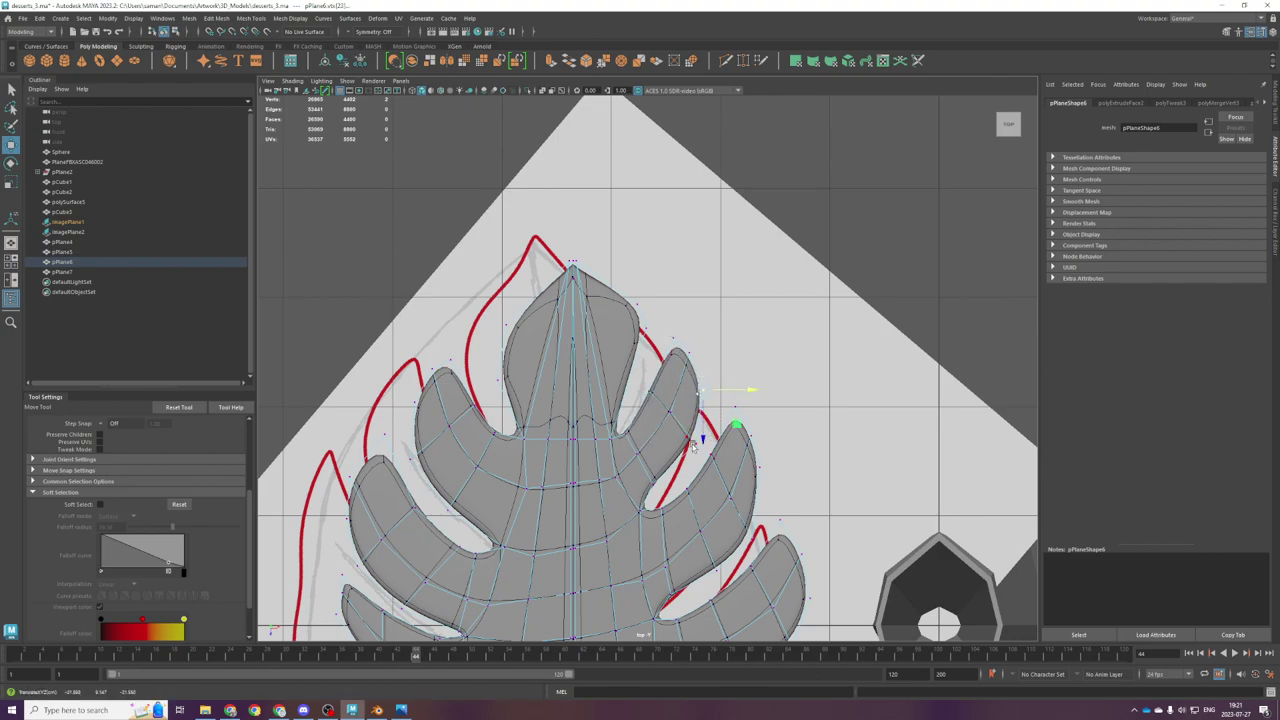
click(694, 481)
drag(694, 480, 694, 478)
drag(690, 380, 705, 441)
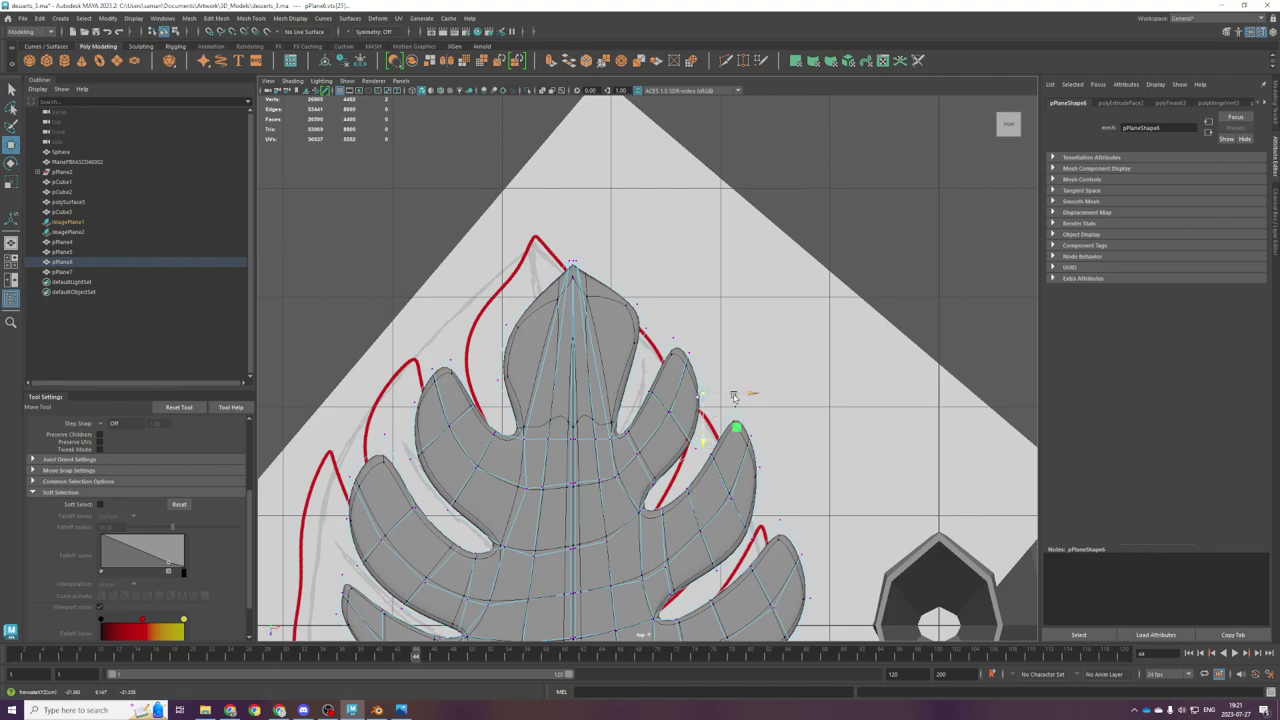
Step: Move the vertices on the lower edge of the upper-right lobe to refine its curve, and return to object mode
scroll(740, 410, down, 5)
scroll(747, 422, up, 6)
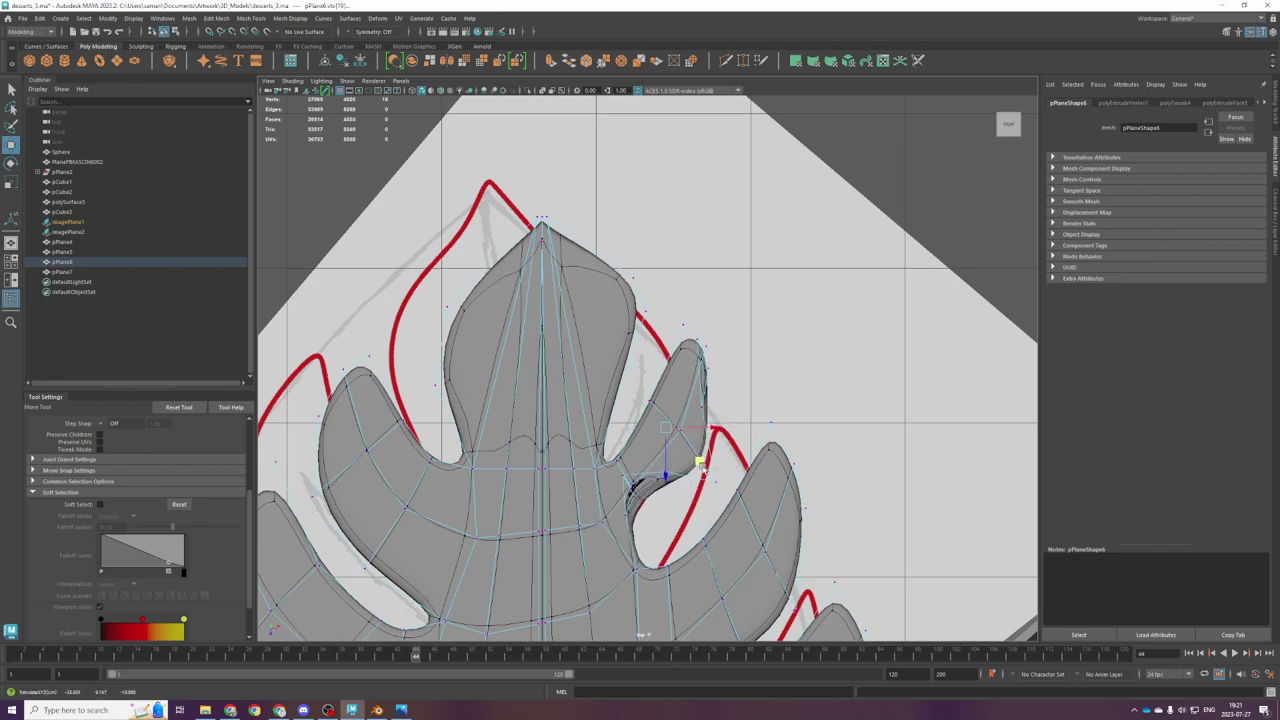
drag(694, 520, 695, 531)
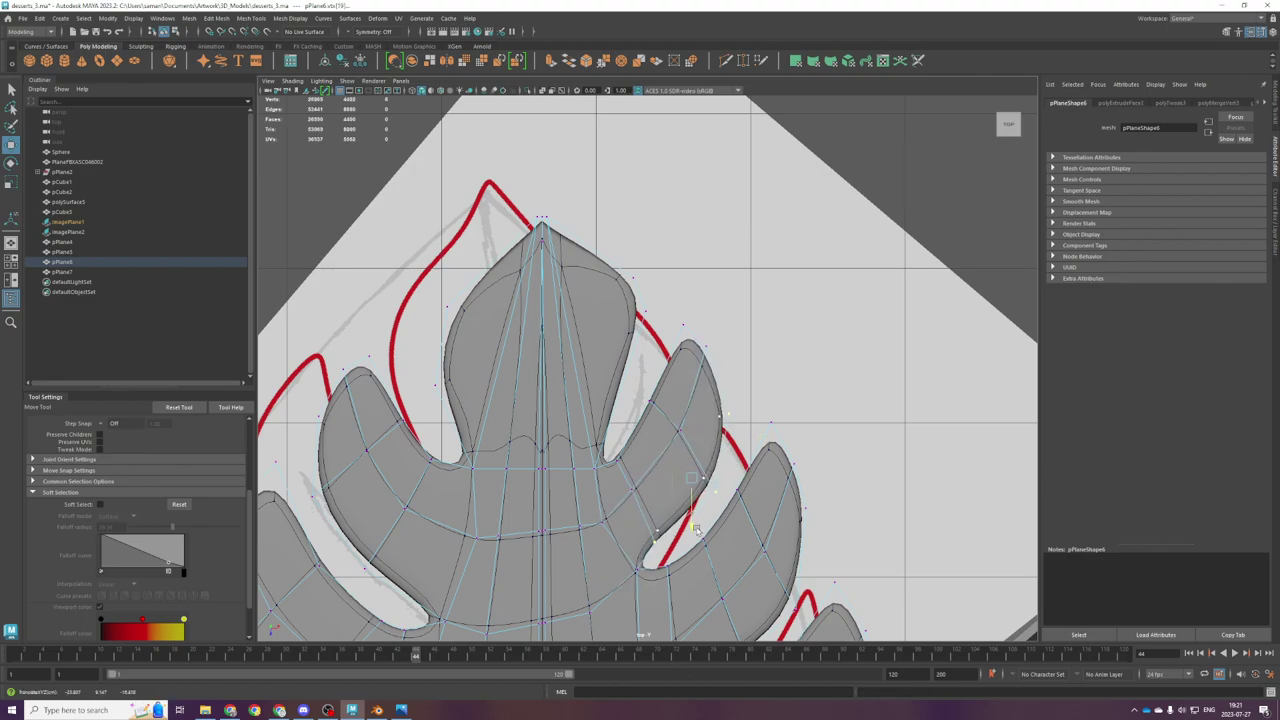
drag(741, 479, 748, 479)
scroll(744, 441, down, 5)
scroll(710, 543, up, 2)
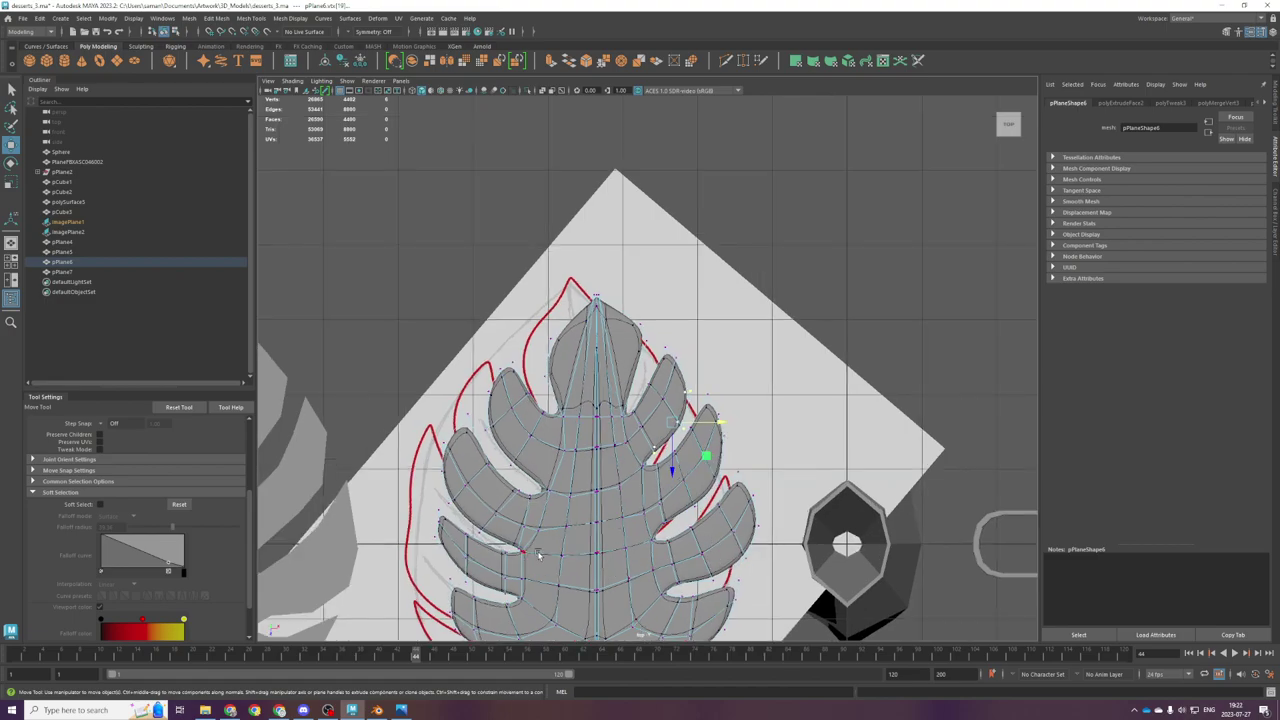
scroll(549, 520, up, 2)
scroll(530, 573, down, 6)
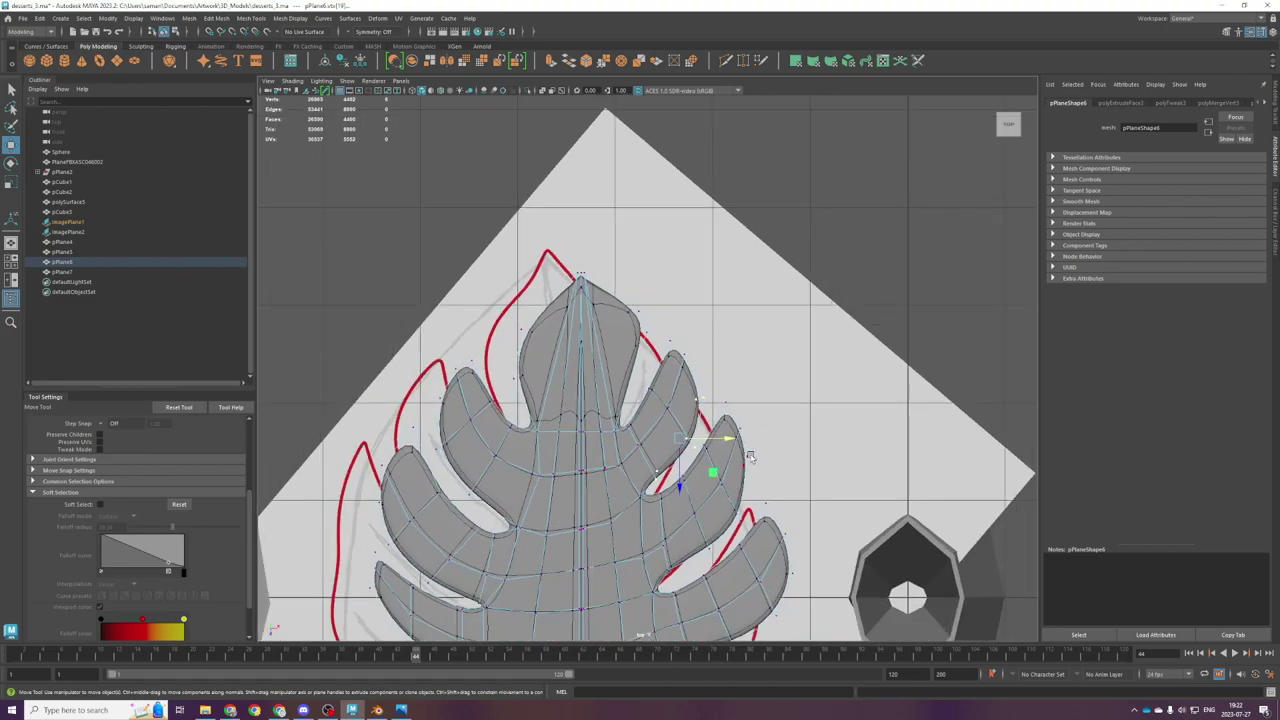
right_drag(604, 450, 721, 366)
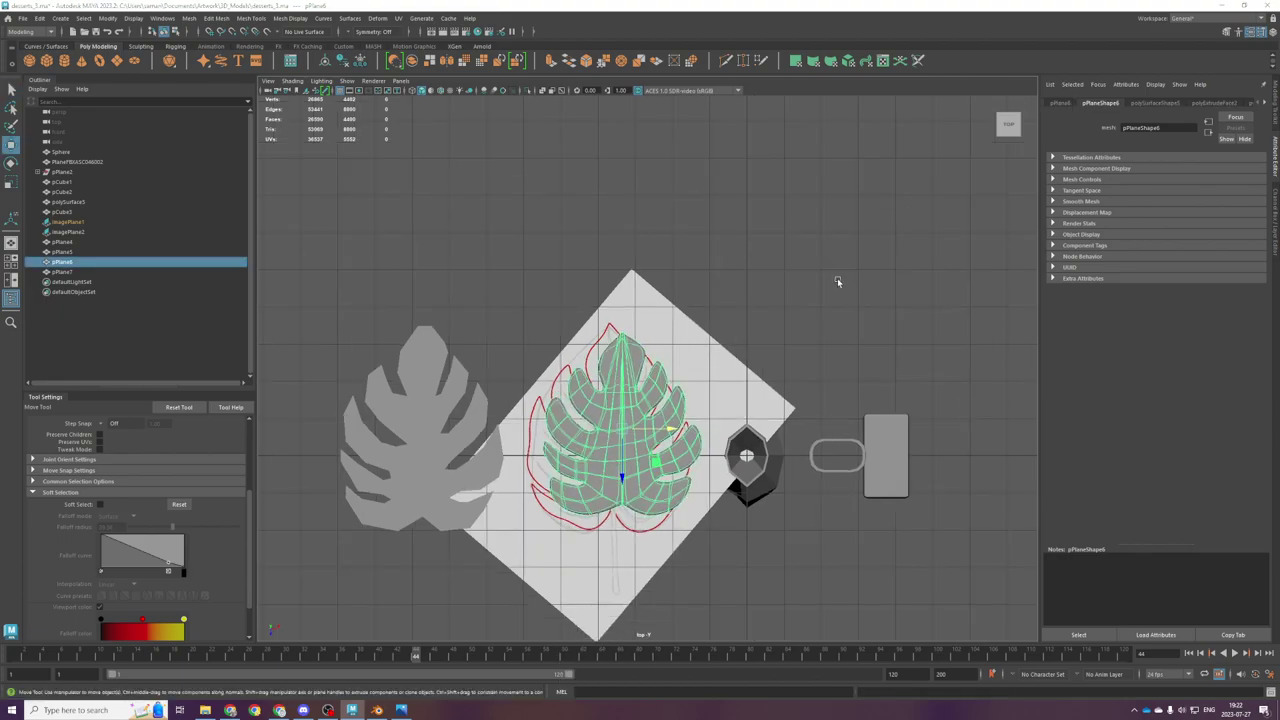
Step: Switch to the perspective view and turn off the leaf's smooth mesh preview
key(space)
key(space)
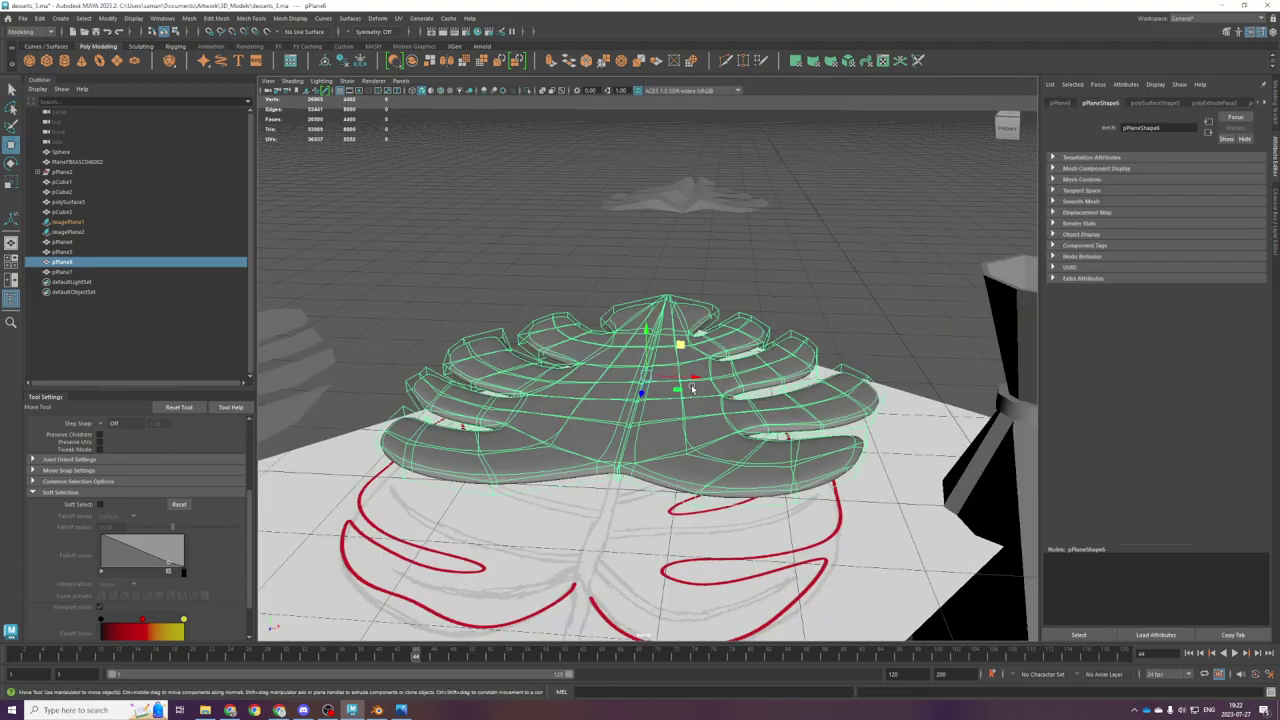
key(1)
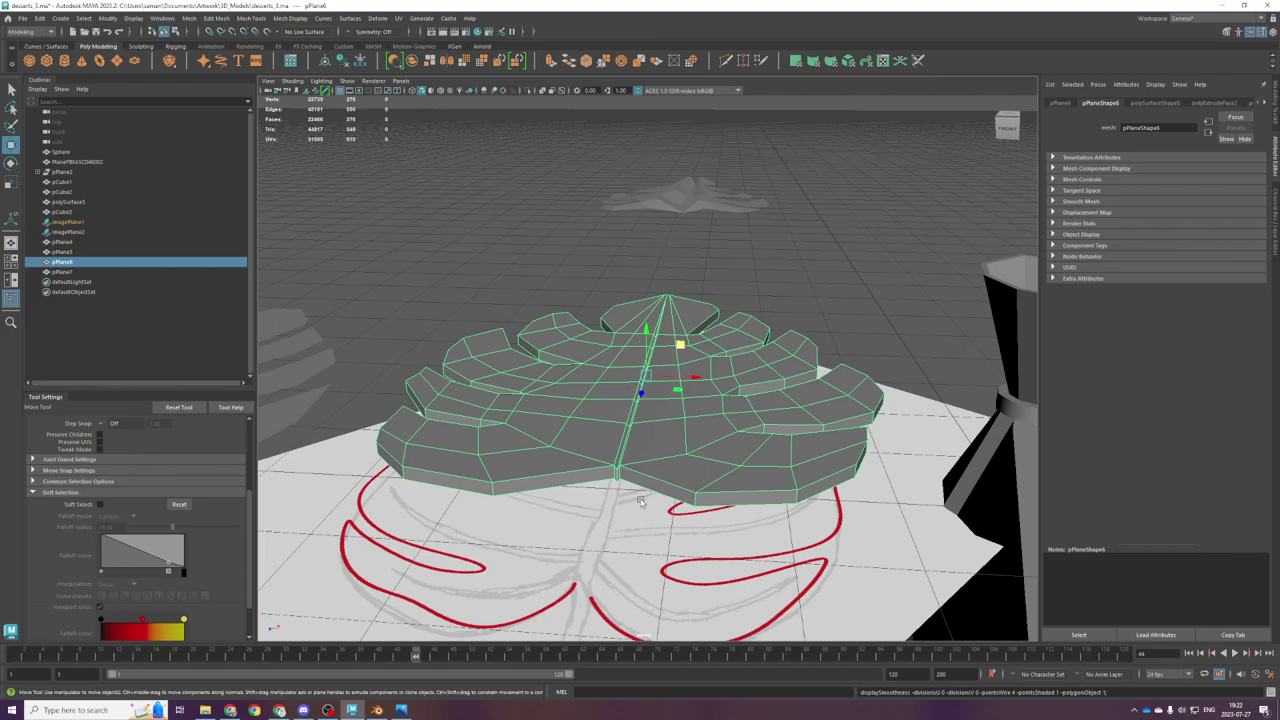
scroll(703, 459, down, 5)
scroll(789, 317, up, 5)
alt+drag(789, 317, 778, 370)
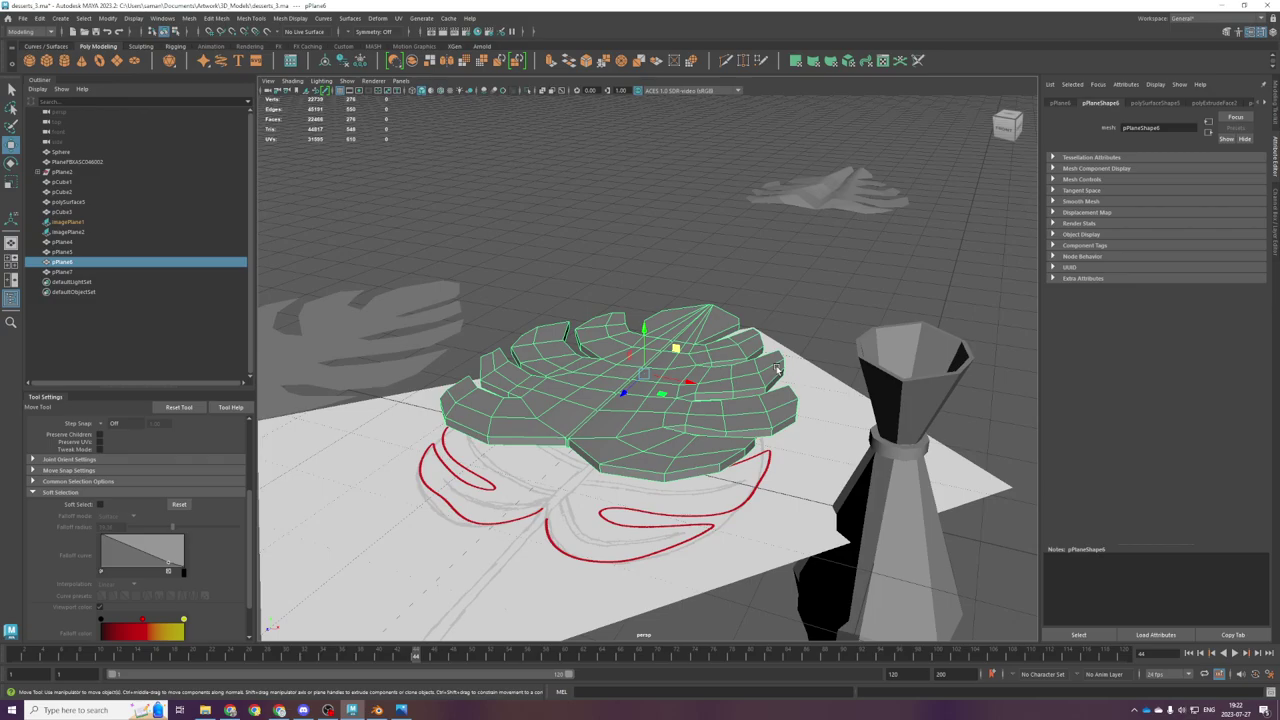
scroll(743, 477, up, 3)
mouse_move(720, 443)
alt+mouse_down()
mouse_move(749, 363)
mouse_move(740, 450)
mouse_move(690, 368)
mouse_move(684, 476)
alt+mouse_up()
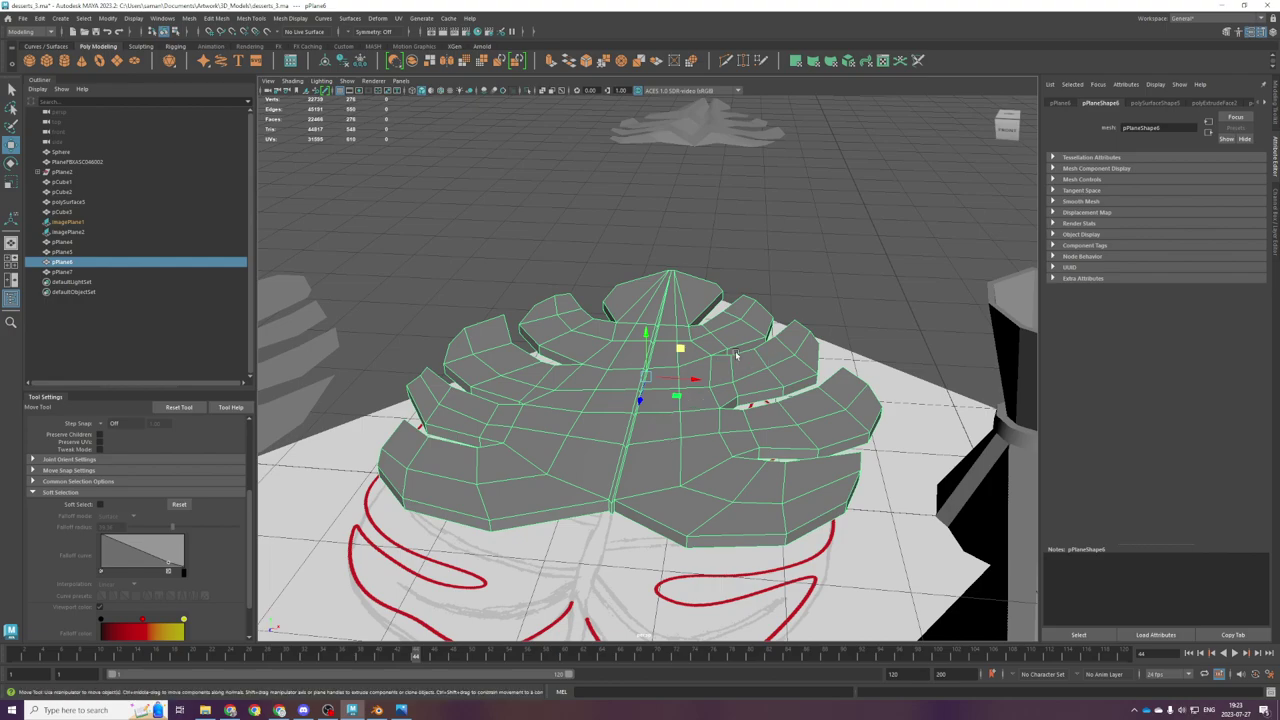
key(space)
key(space)
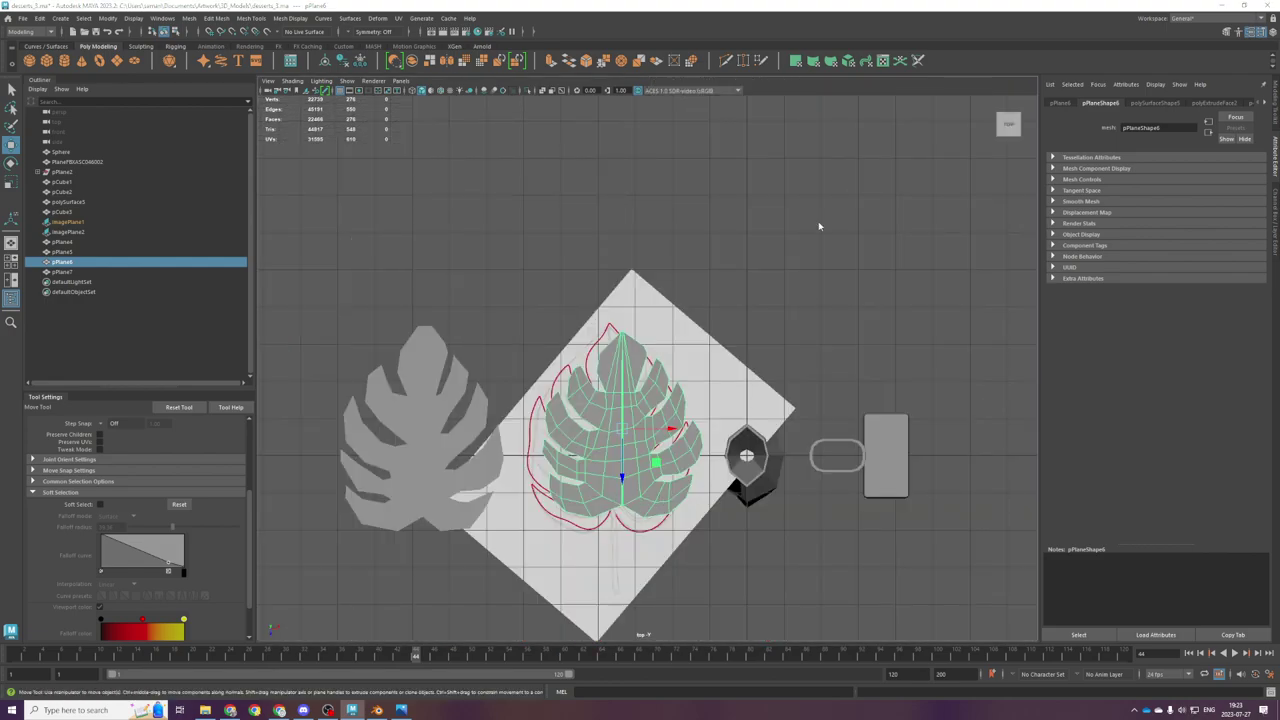
key(space)
key(space)
alt+drag(820, 269, 783, 363)
scroll(783, 363, down, 5)
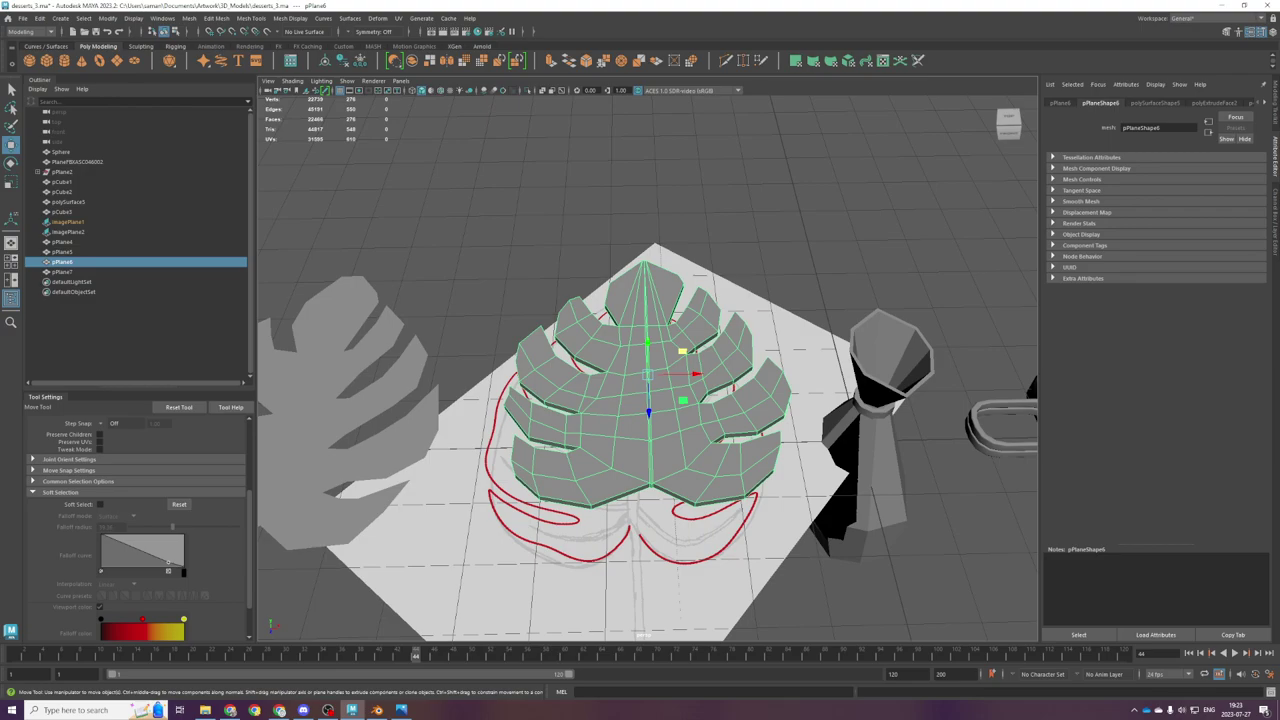
scroll(652, 405, up, 4)
Step: Duplicate the low-poly leaf in the top view, move the copy to the far right along X, and reselect the original
key(space)
key(space)
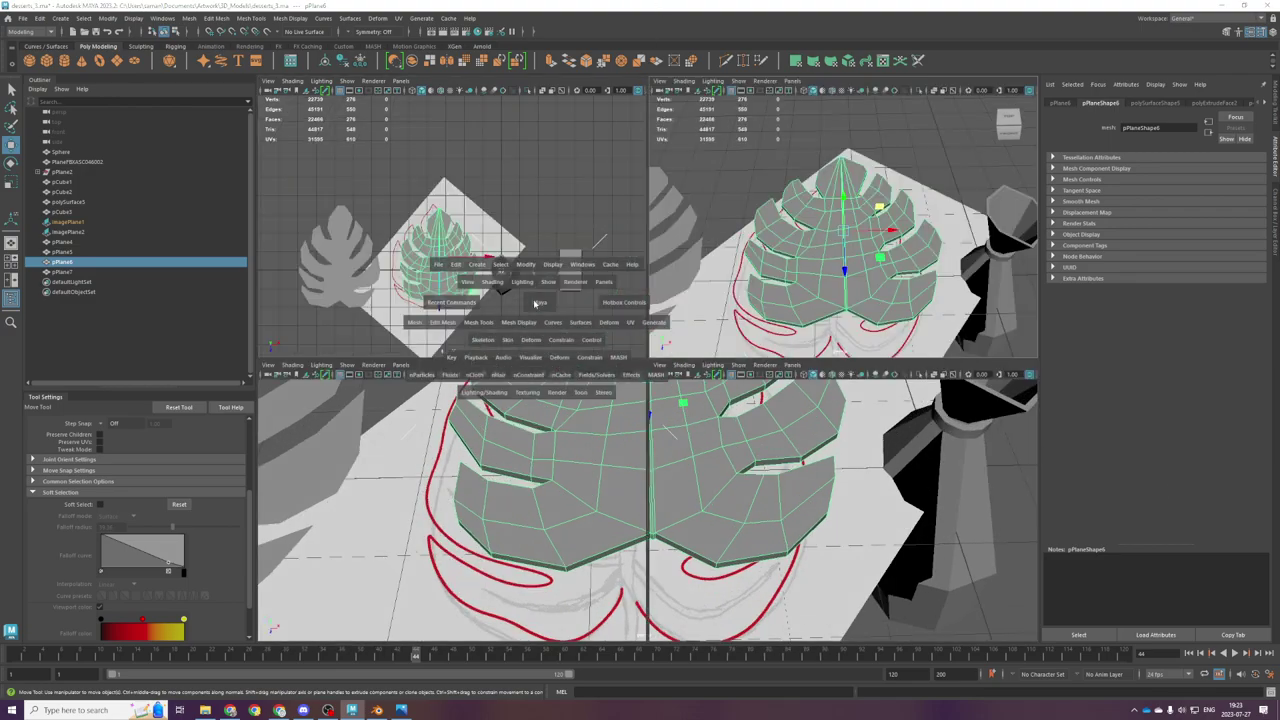
scroll(671, 415, up, 3)
key(ctrl+d)
drag(670, 431, 1027, 432)
click(668, 443)
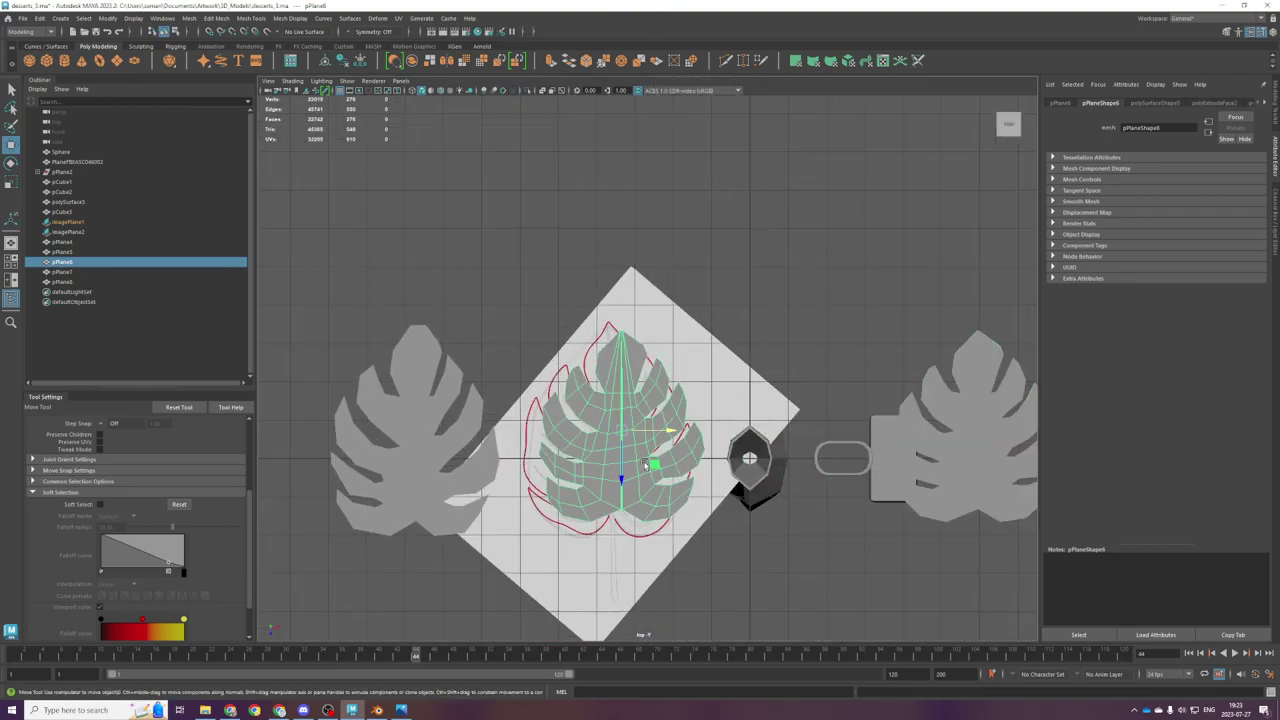
Step: Try subdividing the original leaf by applying Smooth twice with one division each
key(r)
key(3)
shift+right_drag(620, 474, 928, 373)
key(g)
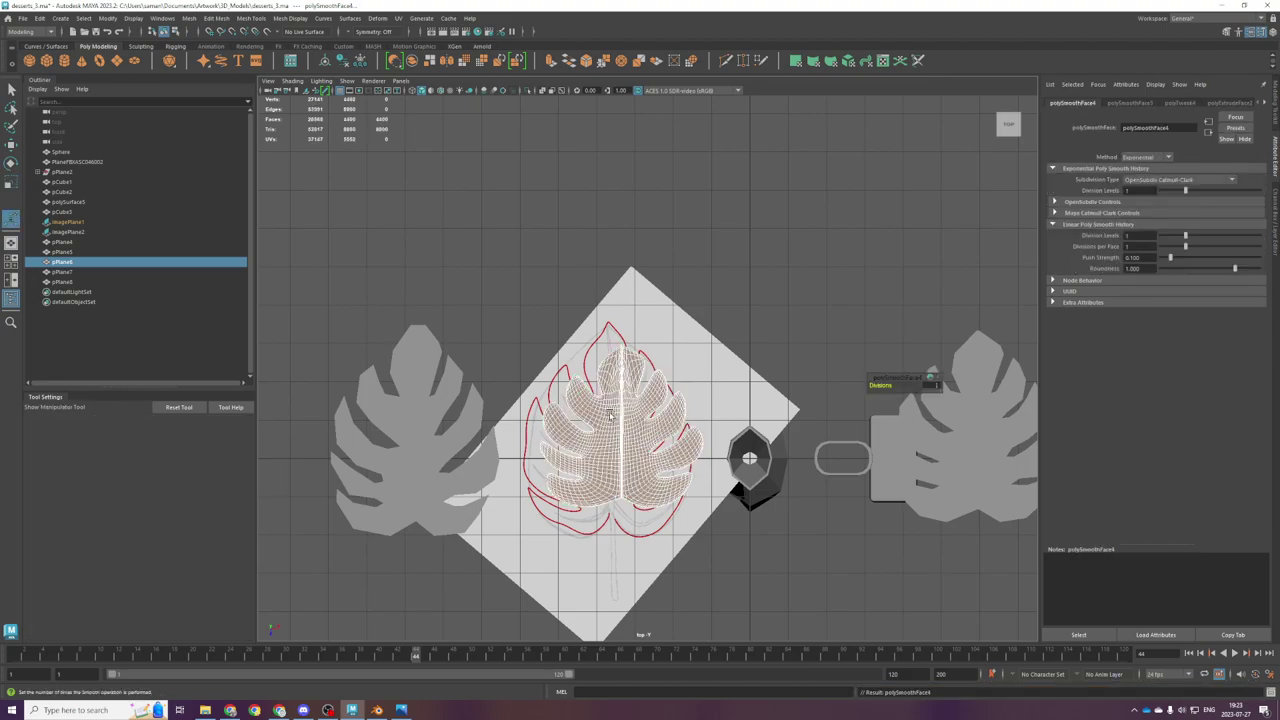
click(700, 336)
scroll(655, 433, down, 3)
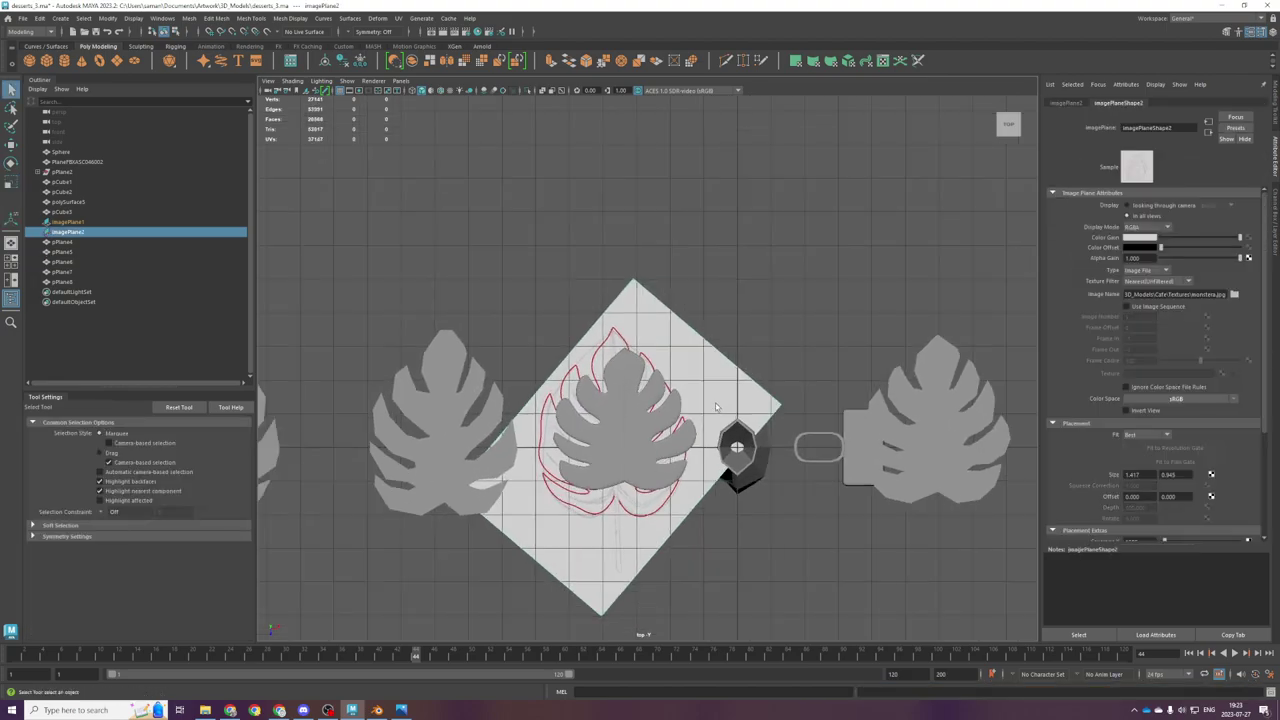
Step: Try scaling the smoothed leaf, and undo back to the unsmoothed low-poly mesh
scroll(655, 433, up, 1)
click(655, 430)
key(r)
drag(657, 420, 649, 417)
key(ctrl+z)
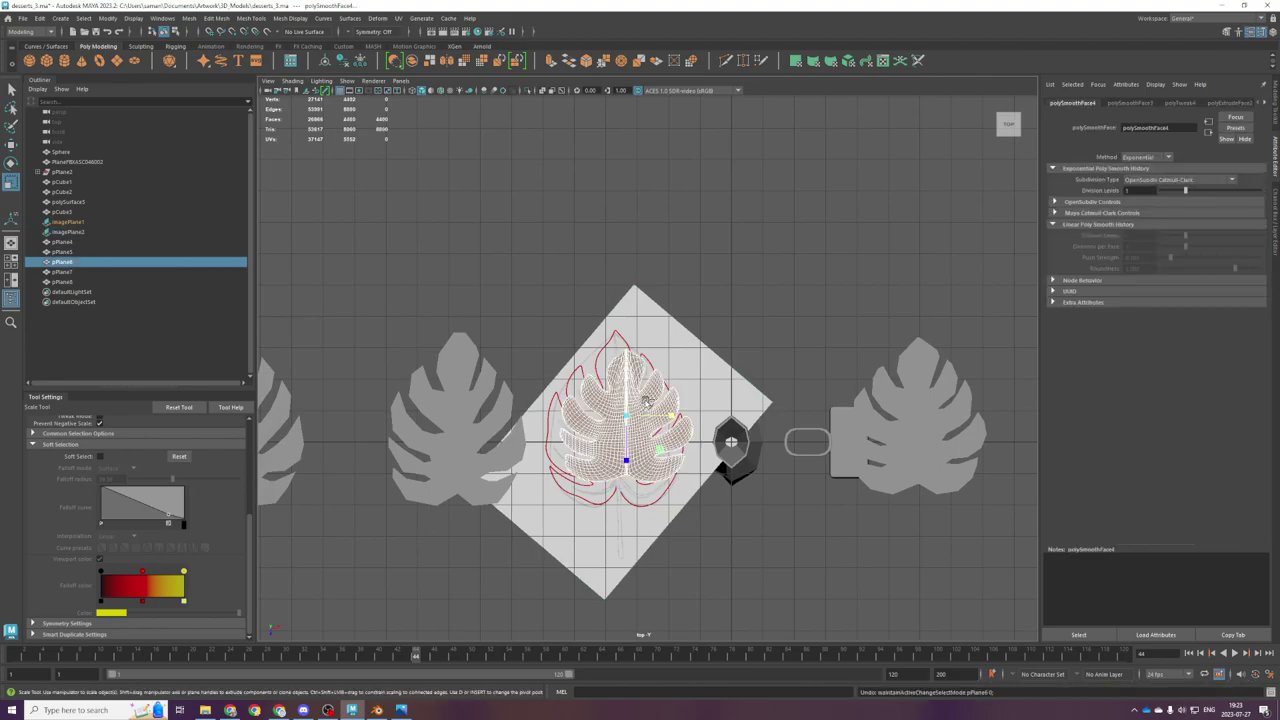
key(ctrl+z)
key(ctrl+z)
key(ctrl+z)
Step: Scale the low-poly leaf slightly along its length and width in the top view
drag(627, 464, 627, 459)
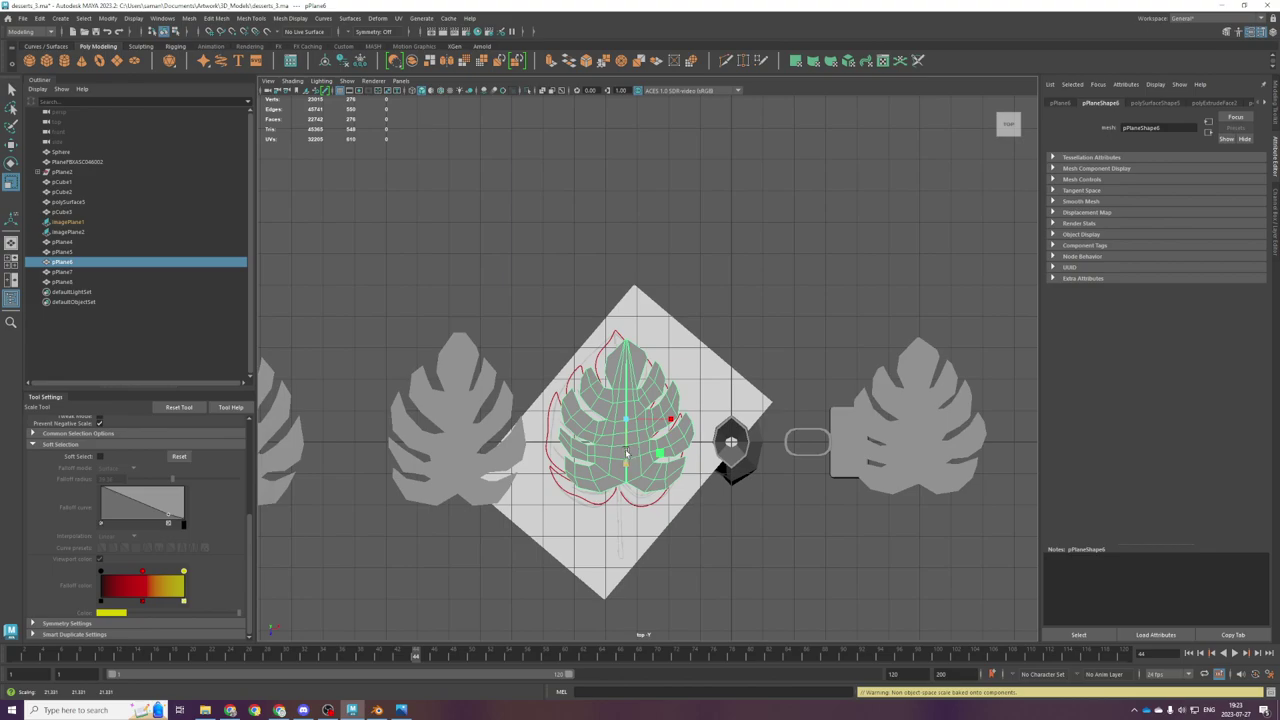
drag(670, 420, 651, 431)
scroll(658, 428, up, 2)
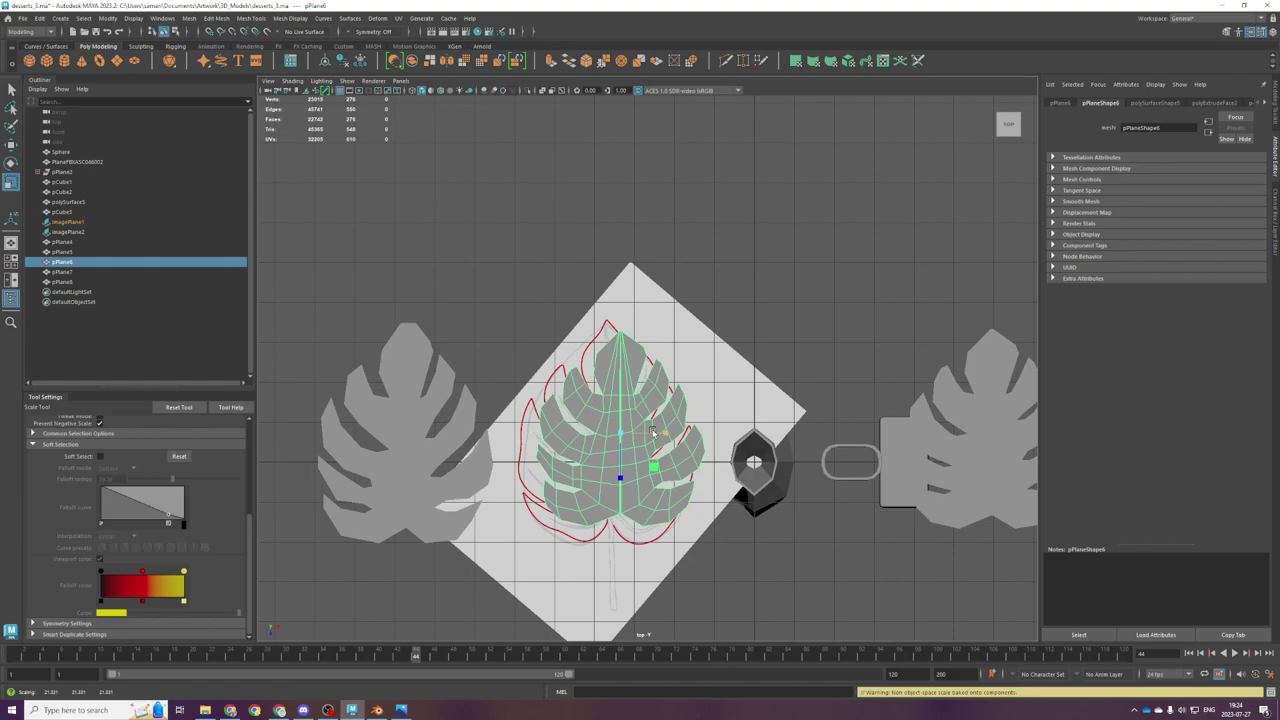
Step: Apply Smooth to the original leaf twice with one division each, and return to object mode
alt+right_drag(523, 453, 834, 4)
key(g)
key(g)
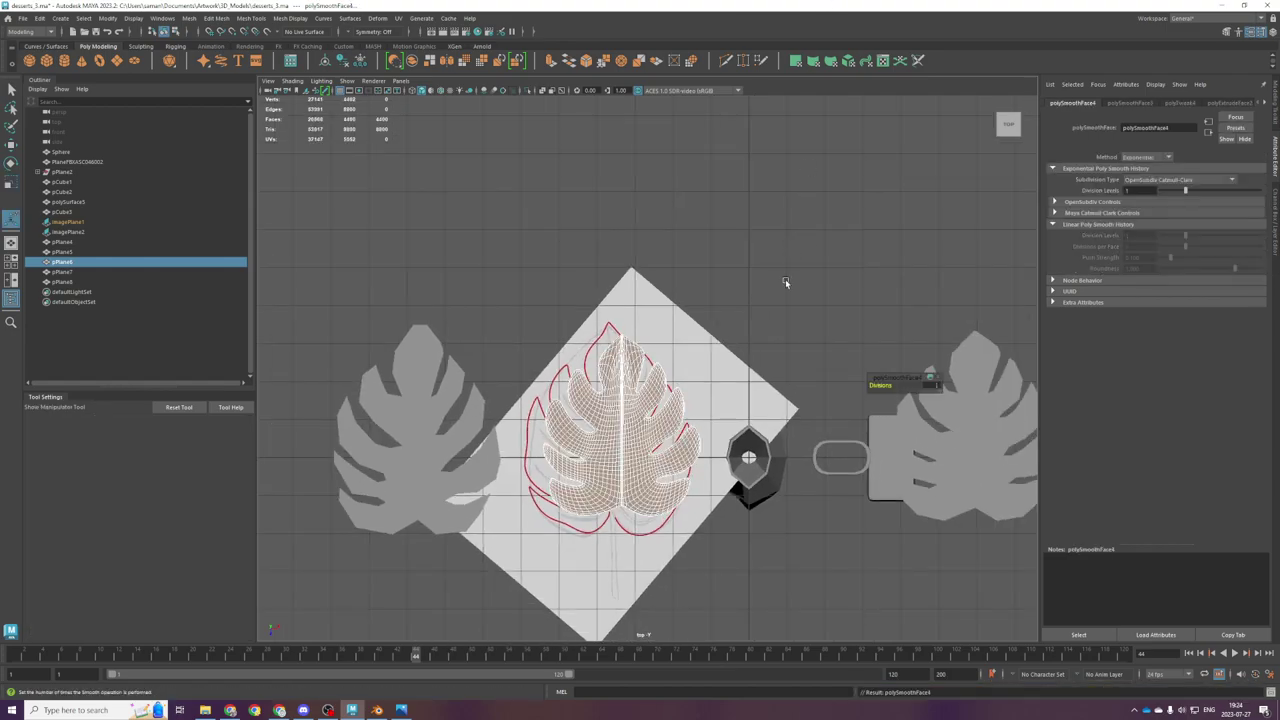
alt+right_drag(786, 281, 729, 360)
key(ctrl+z)
key(ctrl+z)
key(g)
key(g)
right_drag(674, 396, 724, 371)
Step: Duplicate the smoothed leaf in the perspective view, move the copy behind the scene, and reselect the original
key(space)
key(space)
alt+drag(806, 399, 714, 367)
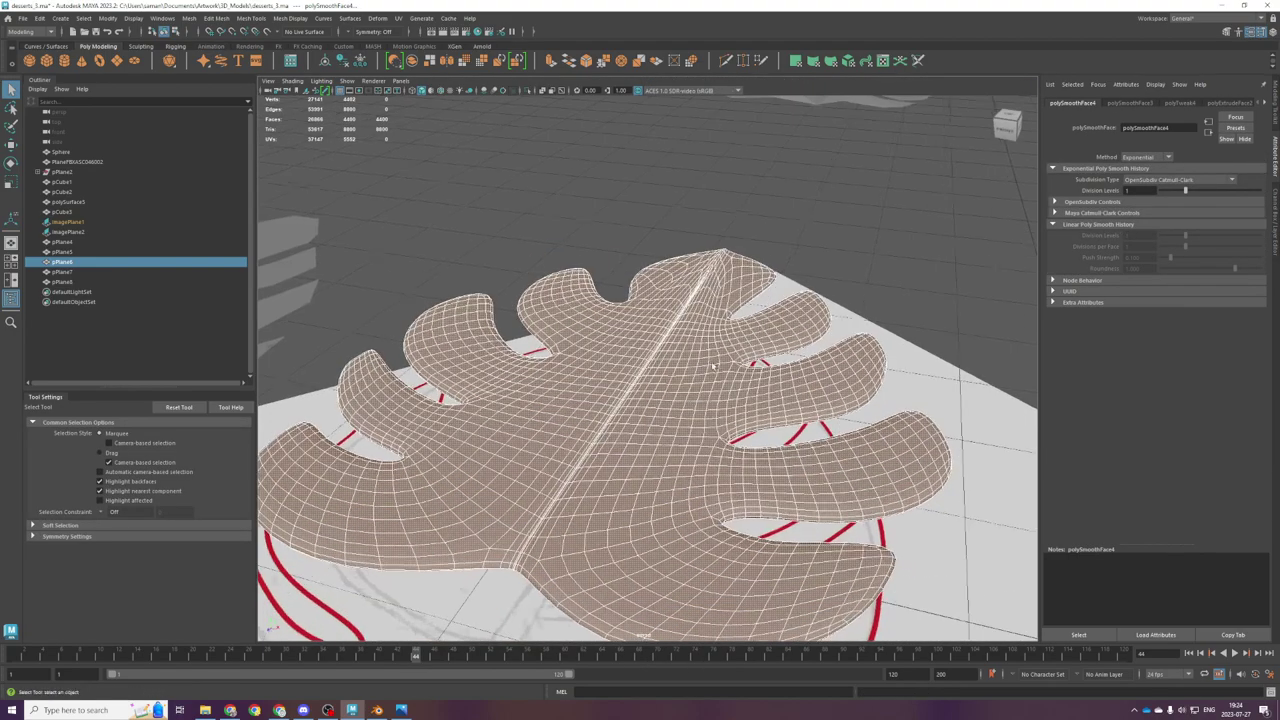
scroll(714, 367, down, 5)
key(ctrl+d)
key(w)
drag(631, 399, 759, 204)
click(664, 365)
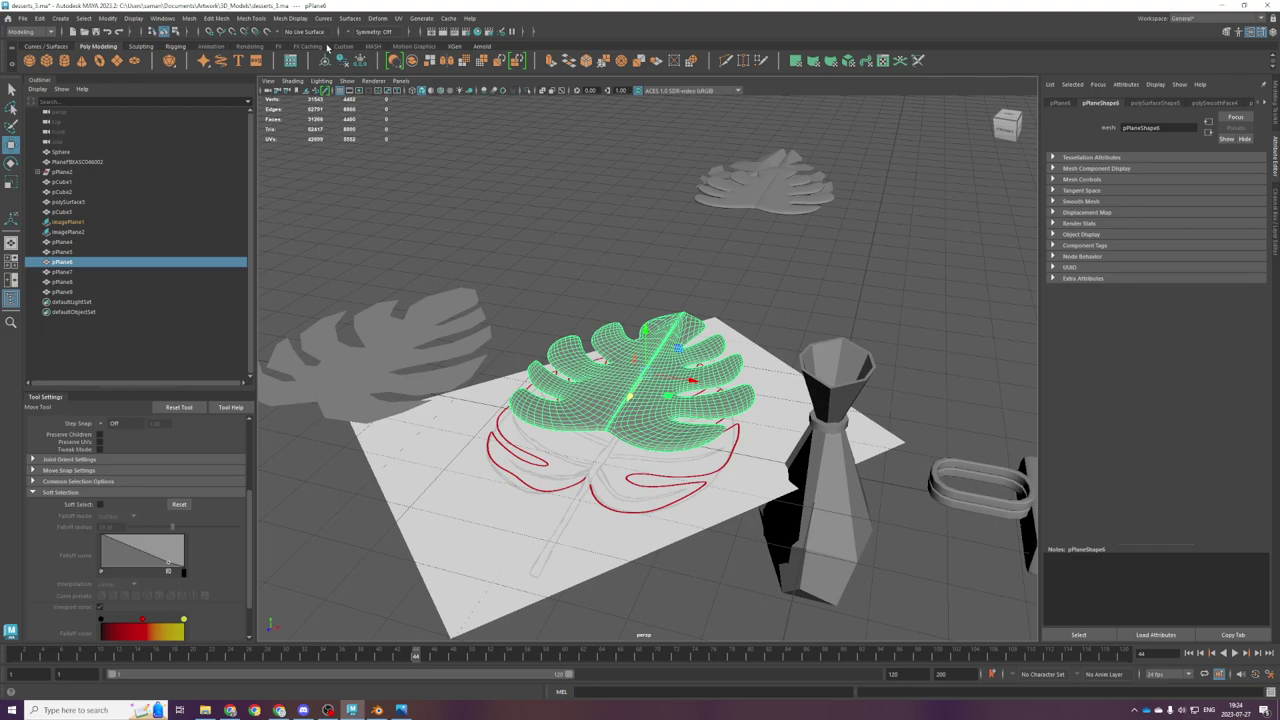
Step: Add a nonlinear Bend deformer to the smoothed leaf with its handle's Rotate Z at -90, and save the scene
click(377, 18)
mouse_move(418, 202)
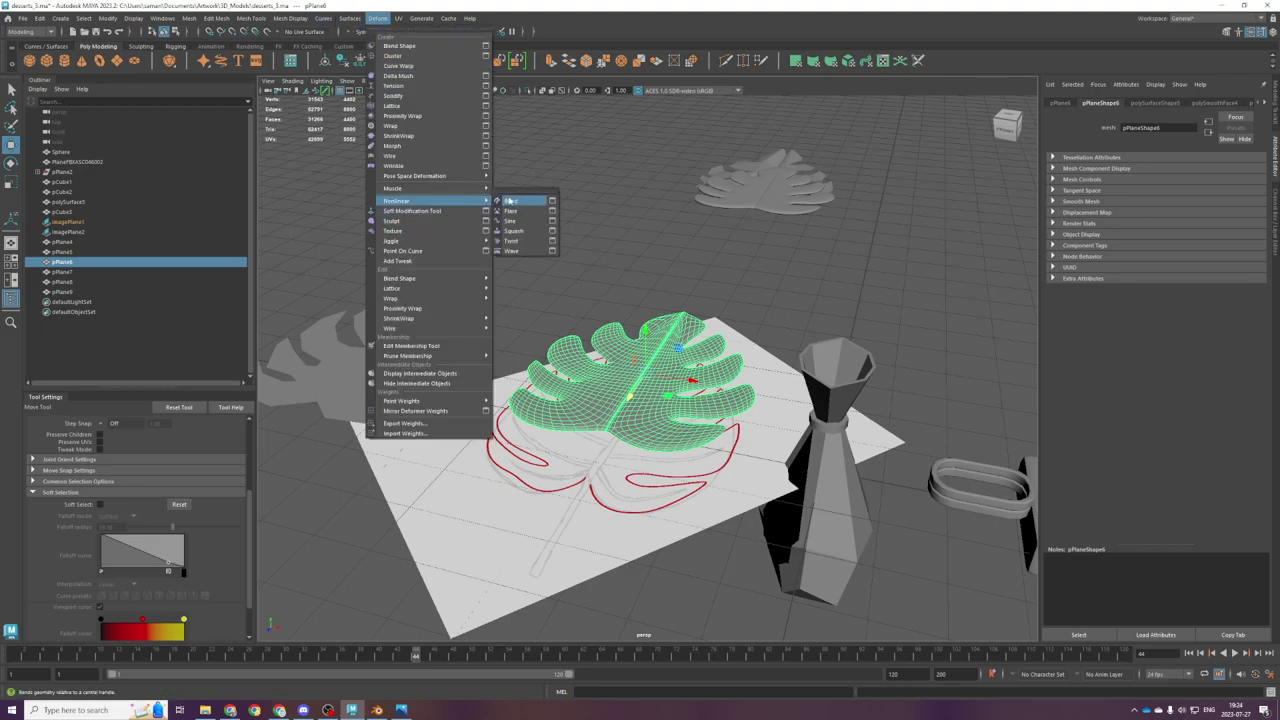
click(511, 201)
key(e)
drag(688, 353, 726, 410)
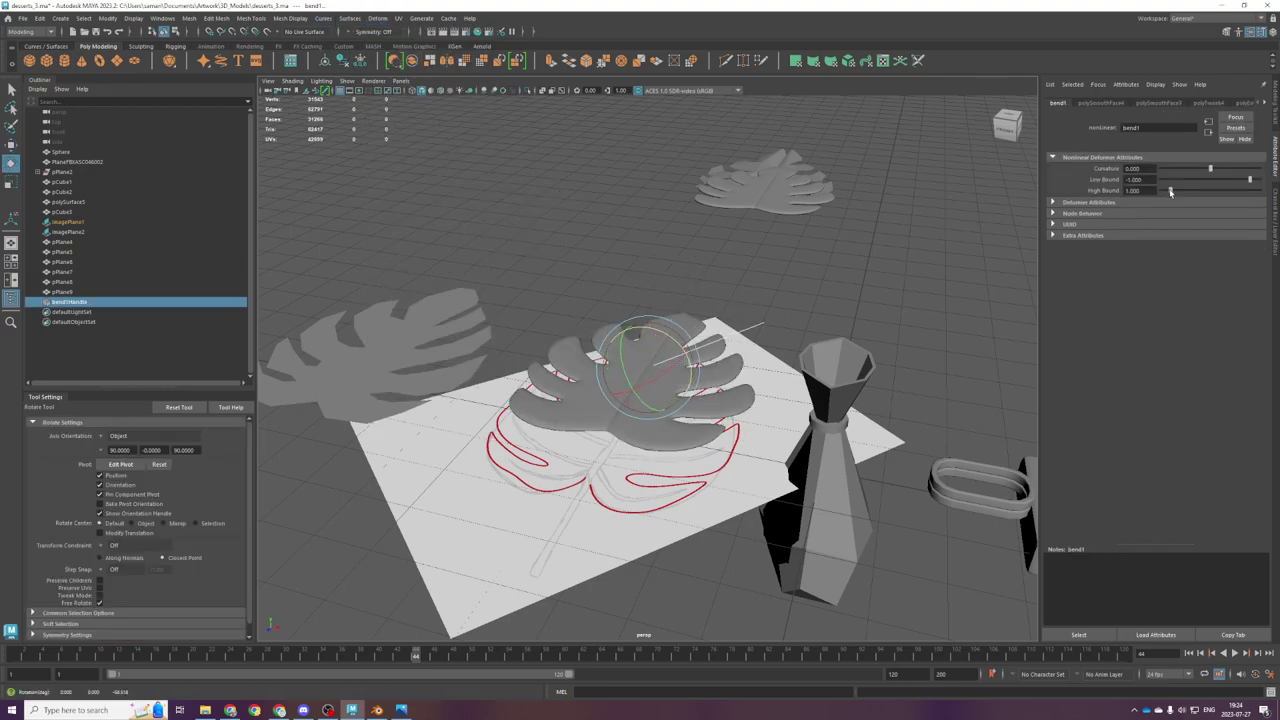
click(1276, 197)
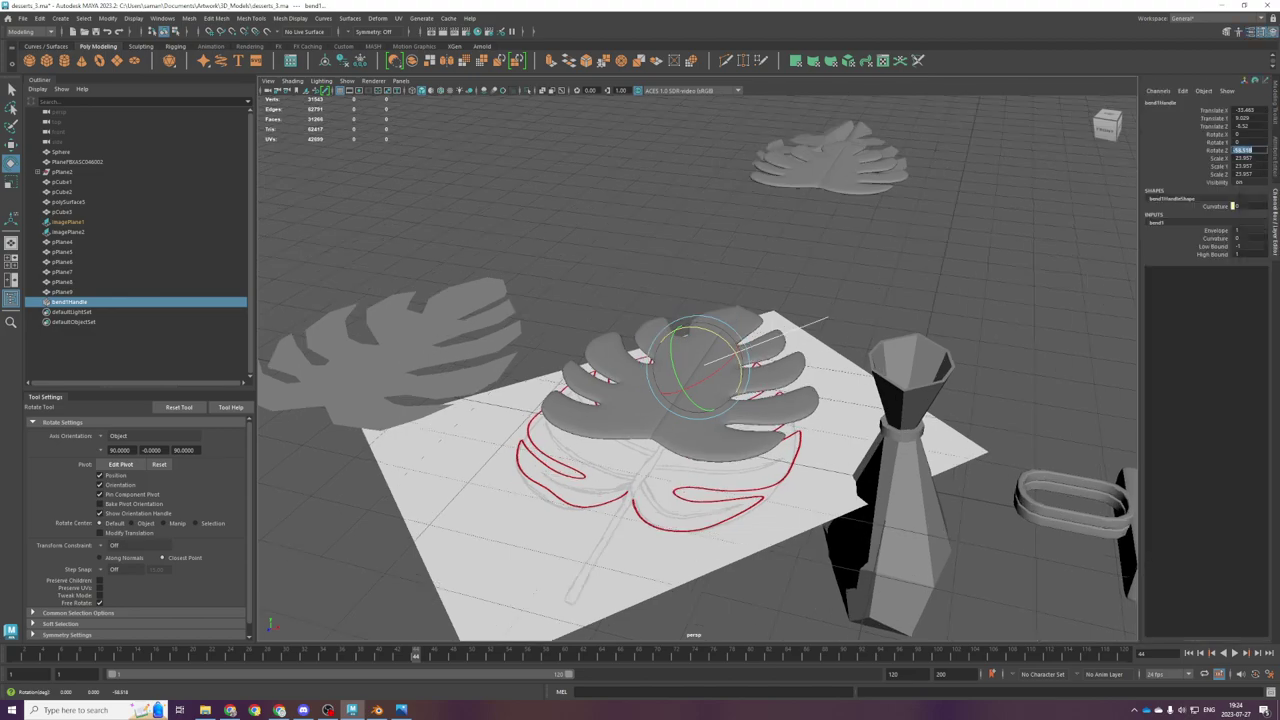
key(ctrl+s)
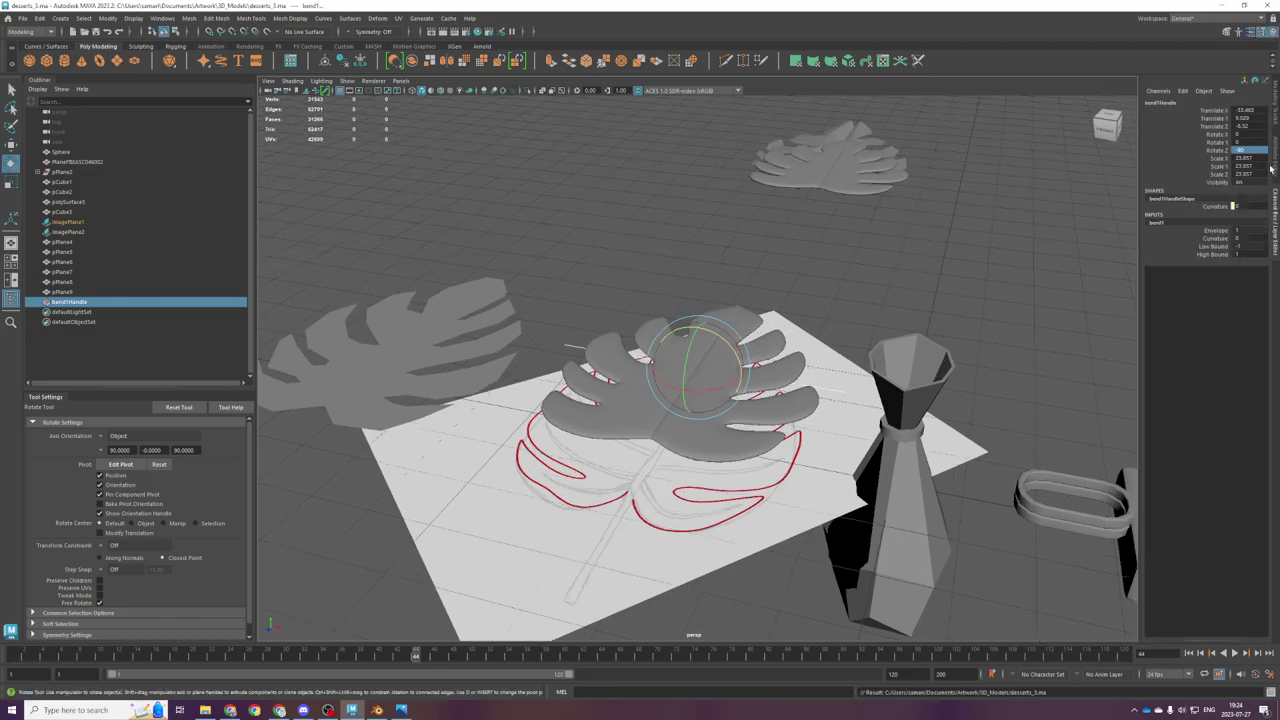
Step: Set the Bend deformer's curvature to about 40.4 so the leaf folds along its midrib
click(1273, 166)
drag(1211, 169, 1221, 170)
click(775, 388)
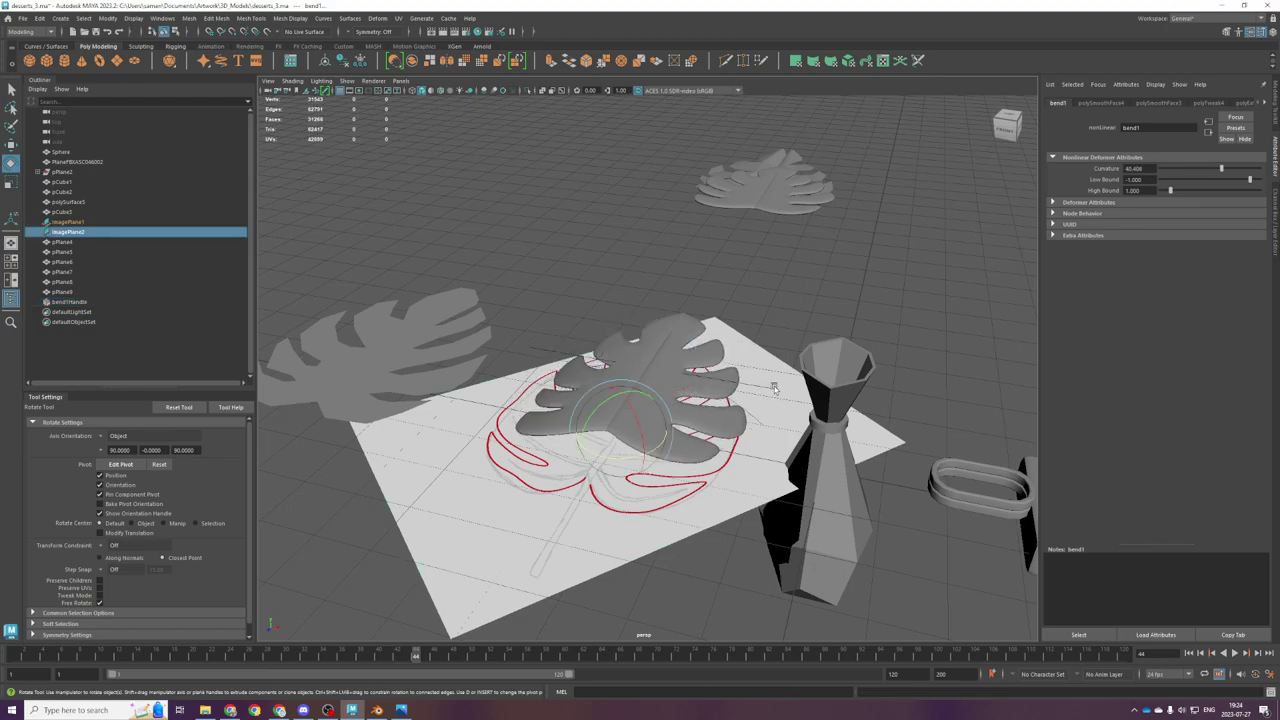
Step: Try scaling the bend handle along one axis, and undo the scaling
alt+drag(775, 388, 786, 358)
click(755, 377)
key(r)
drag(692, 371, 693, 372)
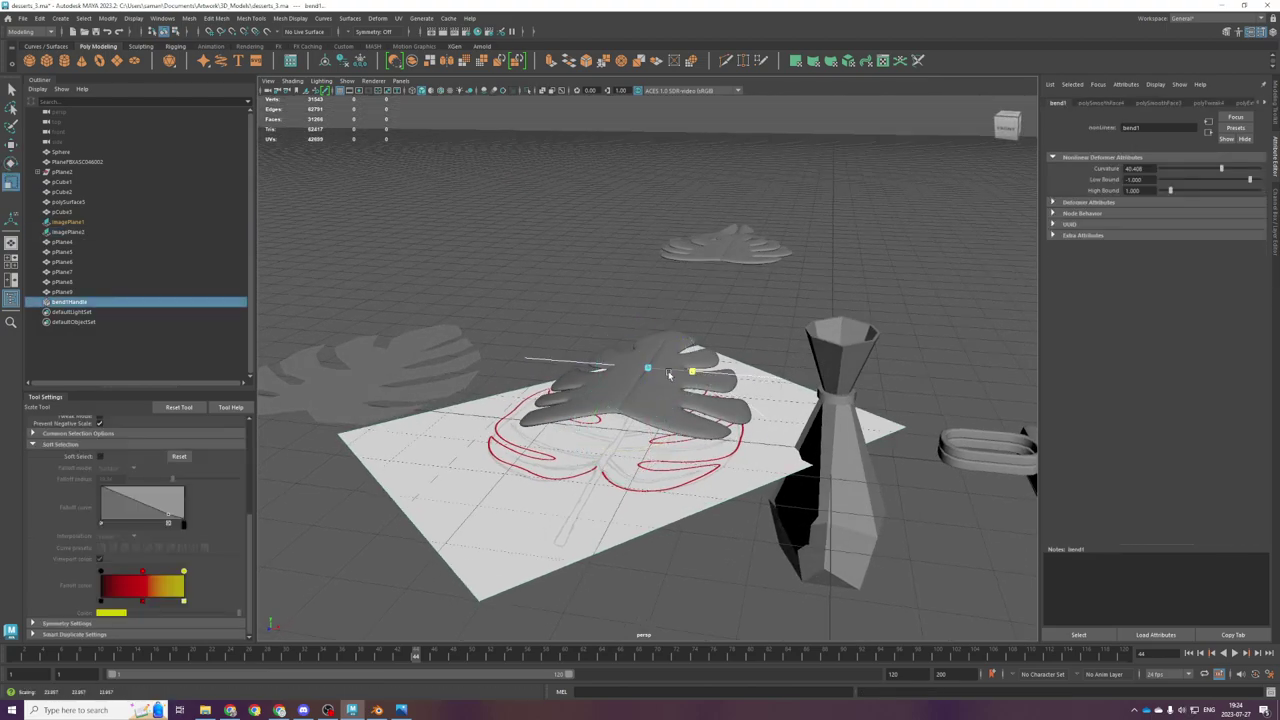
scroll(698, 388, down, 4)
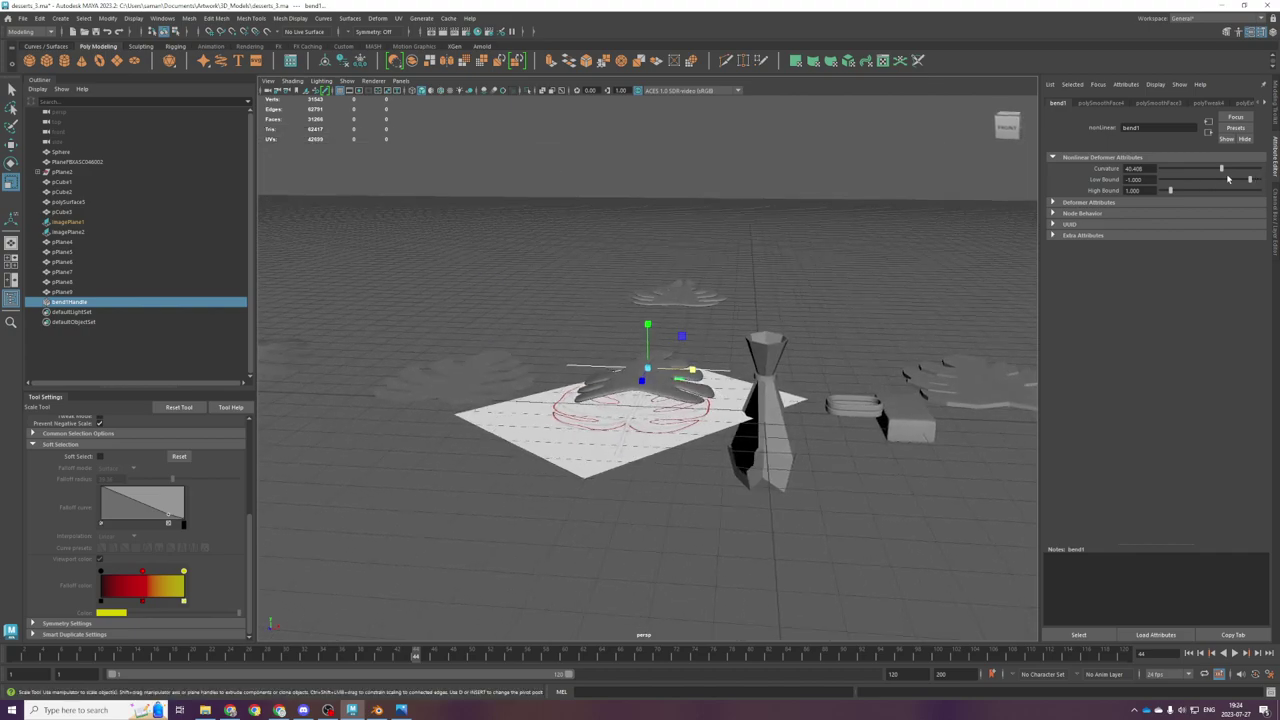
key(ctrl+z)
scroll(720, 355, up, 5)
alt+drag(720, 358, 557, 425)
click(557, 425)
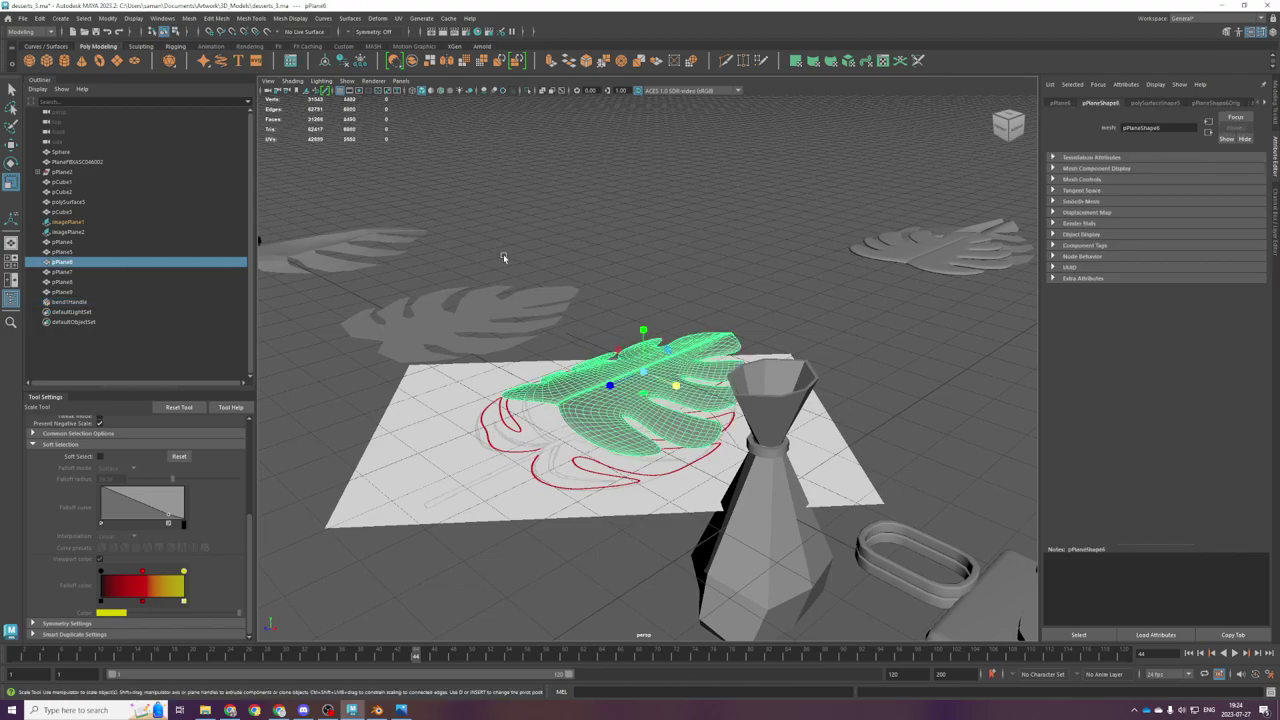
click(377, 18)
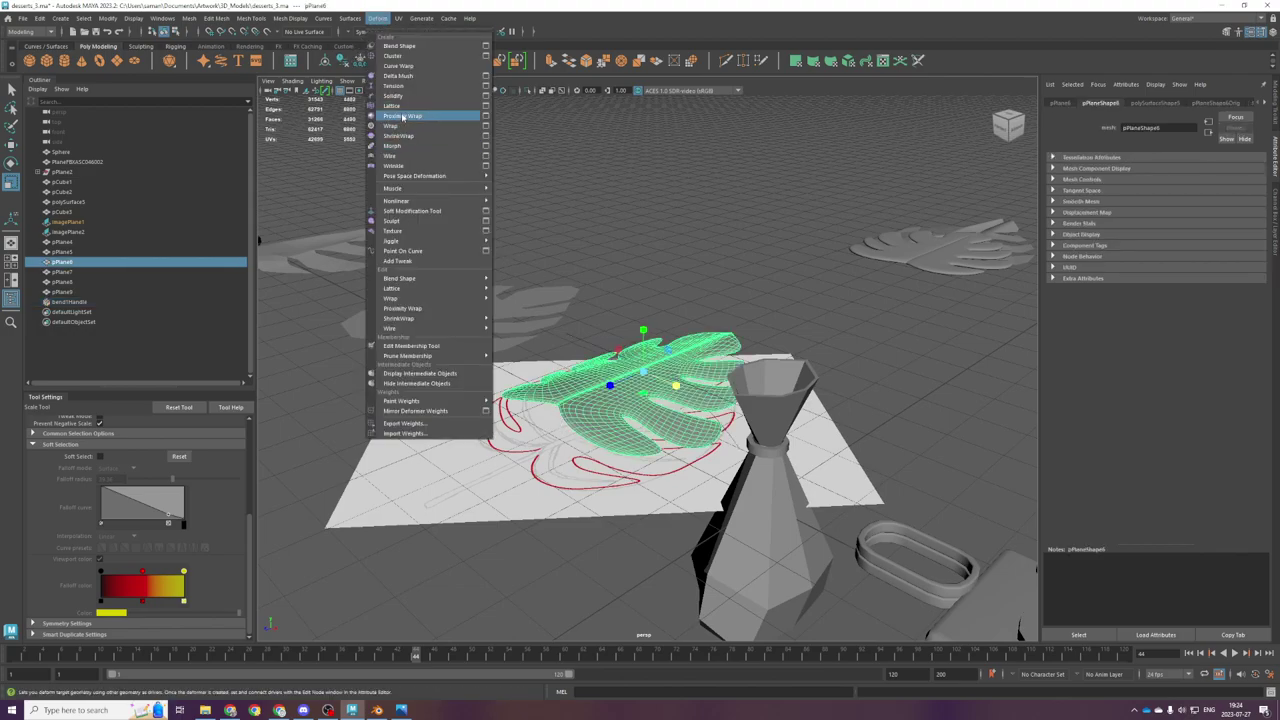
mouse_move(415, 201)
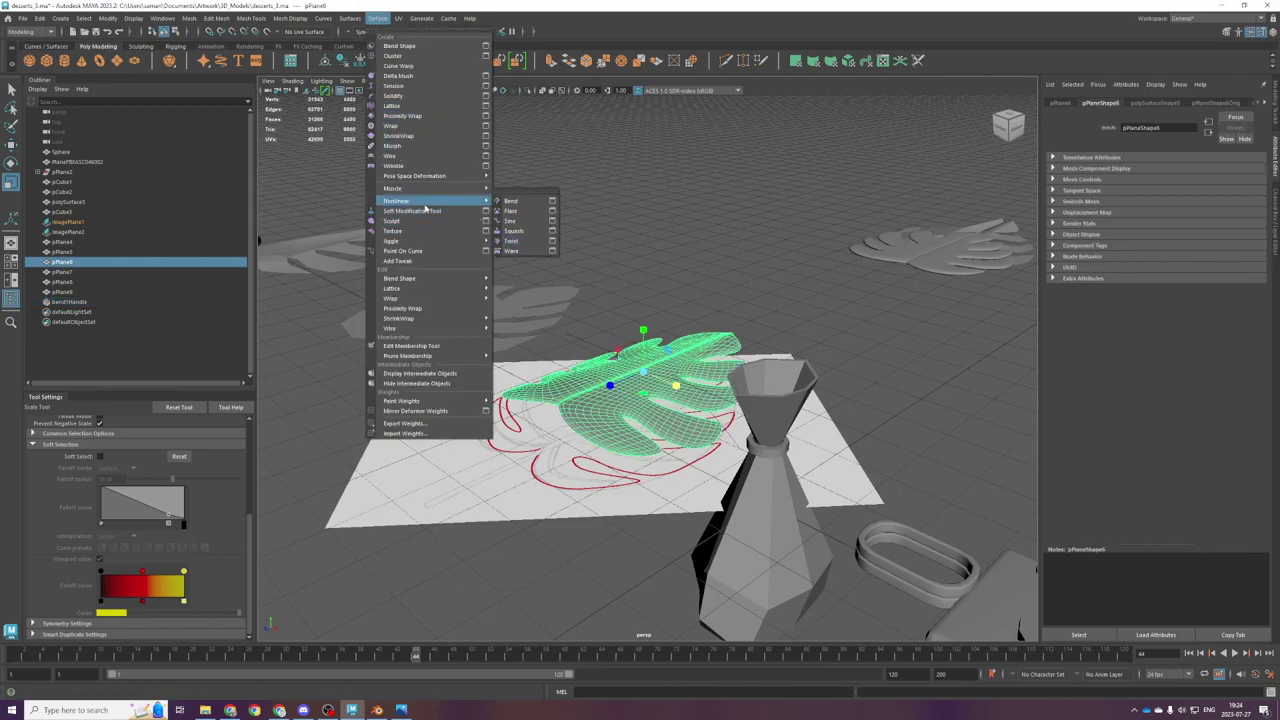
click(511, 201)
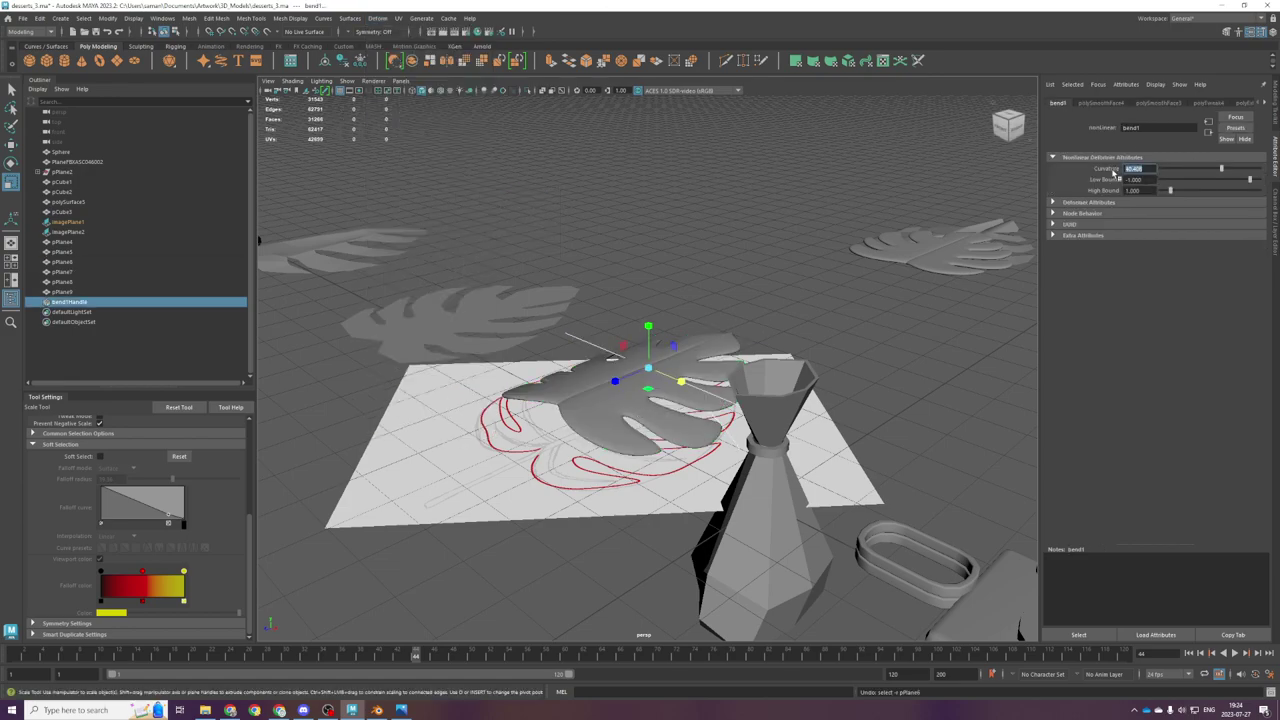
Step: Set the bend curvature to 0, then duplicate the flattened leaf and move the copy behind the original
text(0)
key(Return)
click(596, 405)
key(ctrl+d)
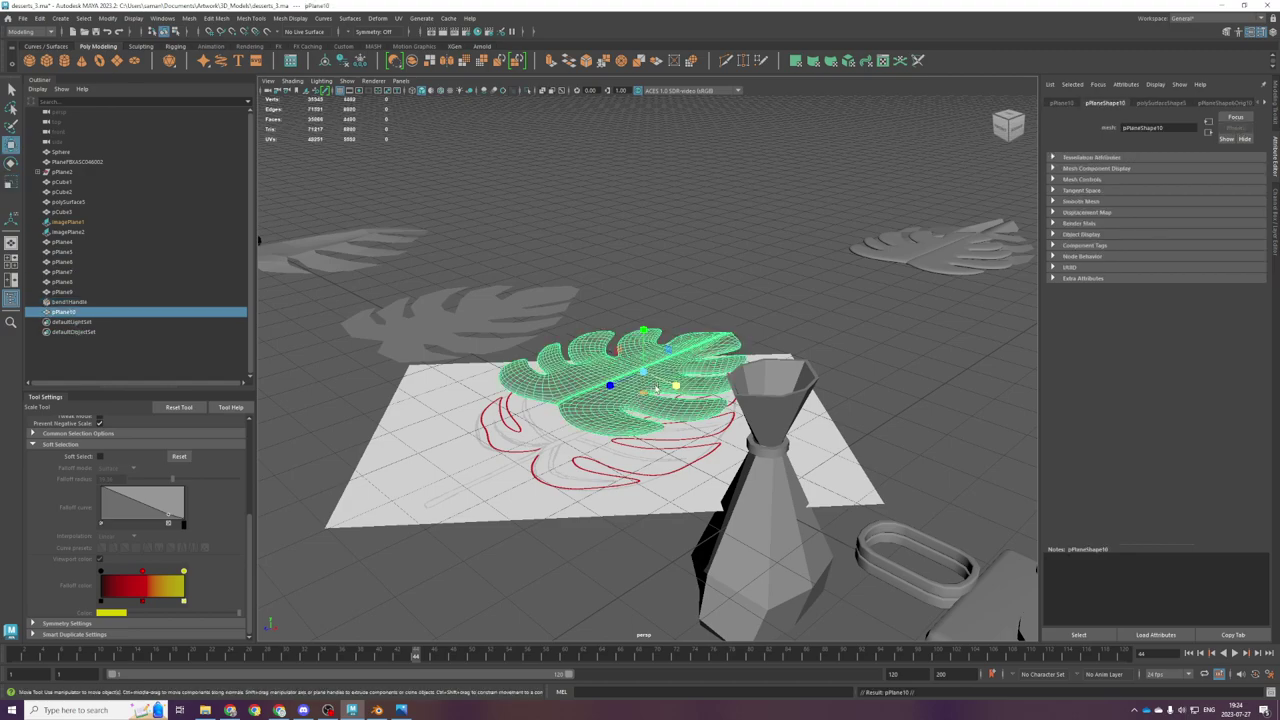
key(w)
drag(647, 391, 667, 235)
Step: Reselect the original leaf and set its Bend deformer's curvature to about 35
click(666, 362)
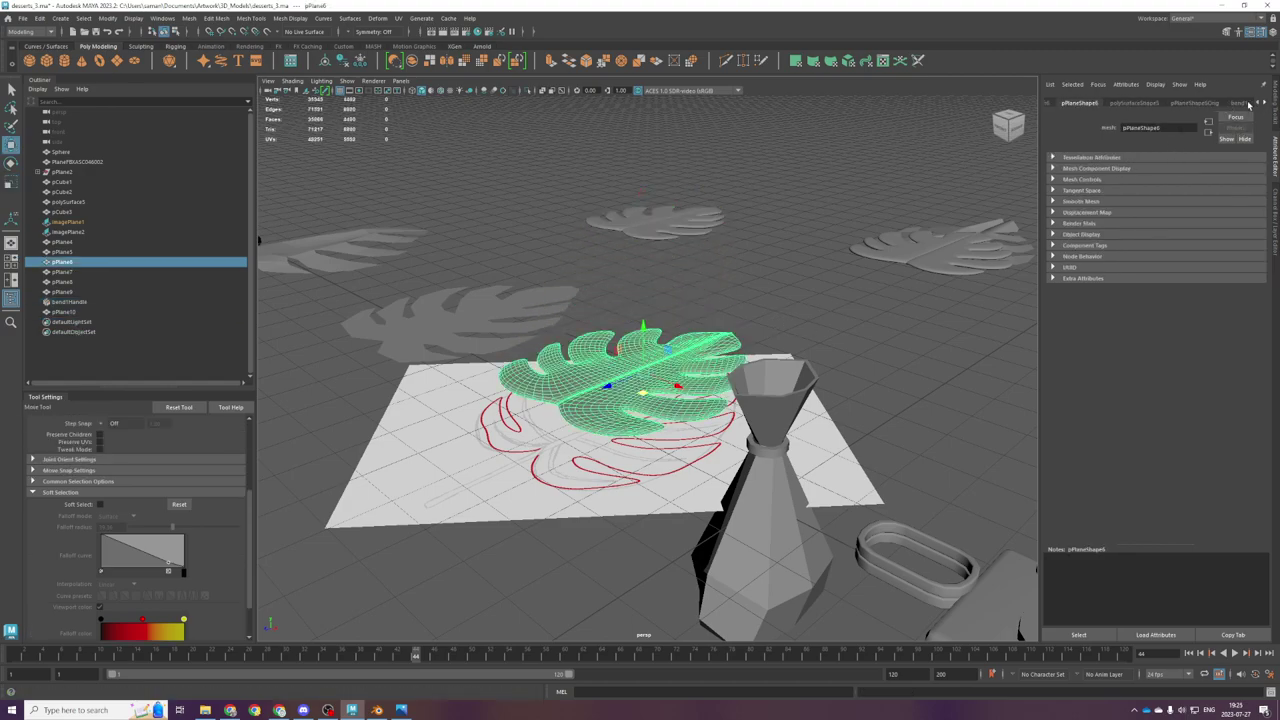
click(1248, 104)
drag(1210, 170, 1220, 175)
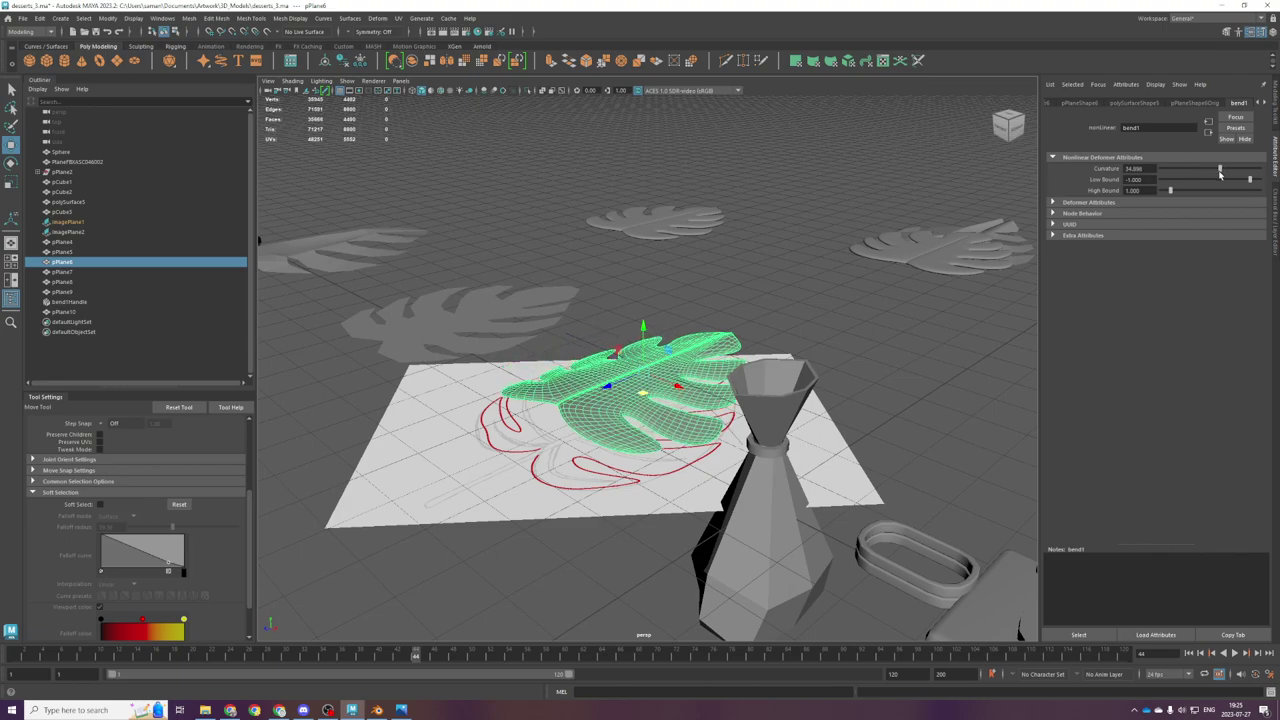
Step: Add a second nonlinear Bend deformer to the folded leaf with its handle's Rotate X at -90
scroll(400, 125, up, 5)
alt+drag(390, 120, 445, 153)
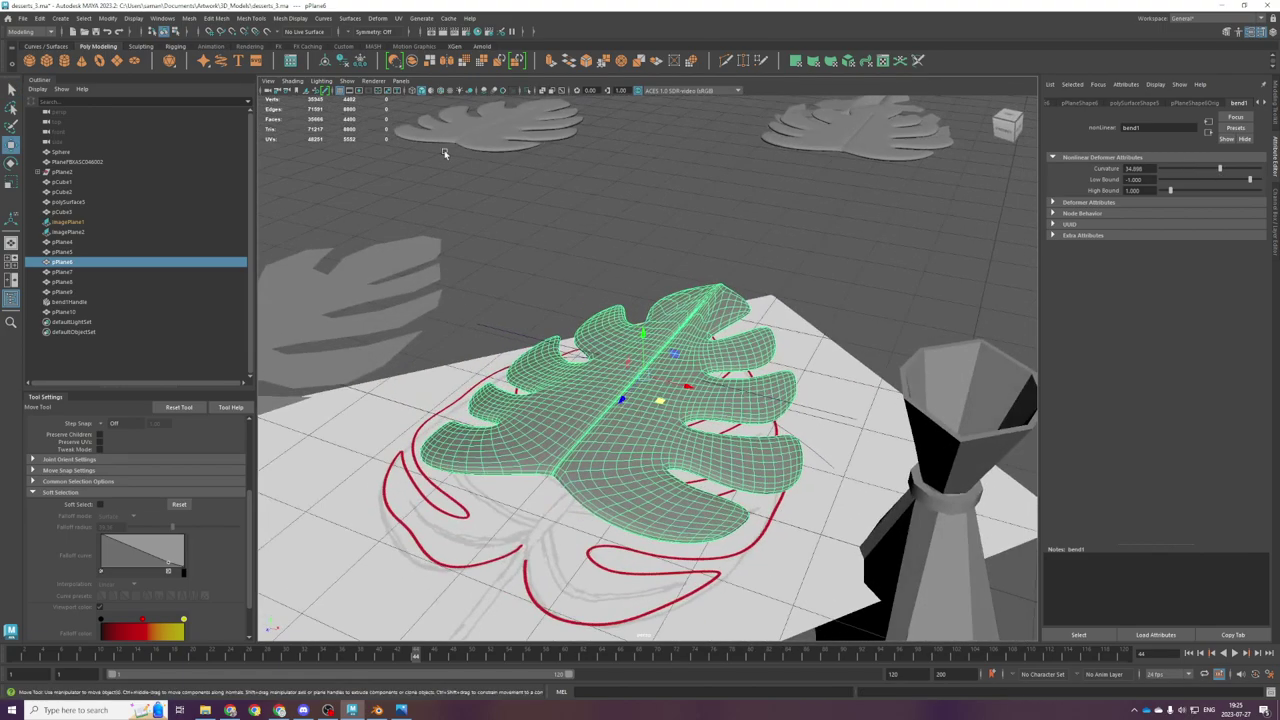
click(377, 18)
mouse_move(430, 197)
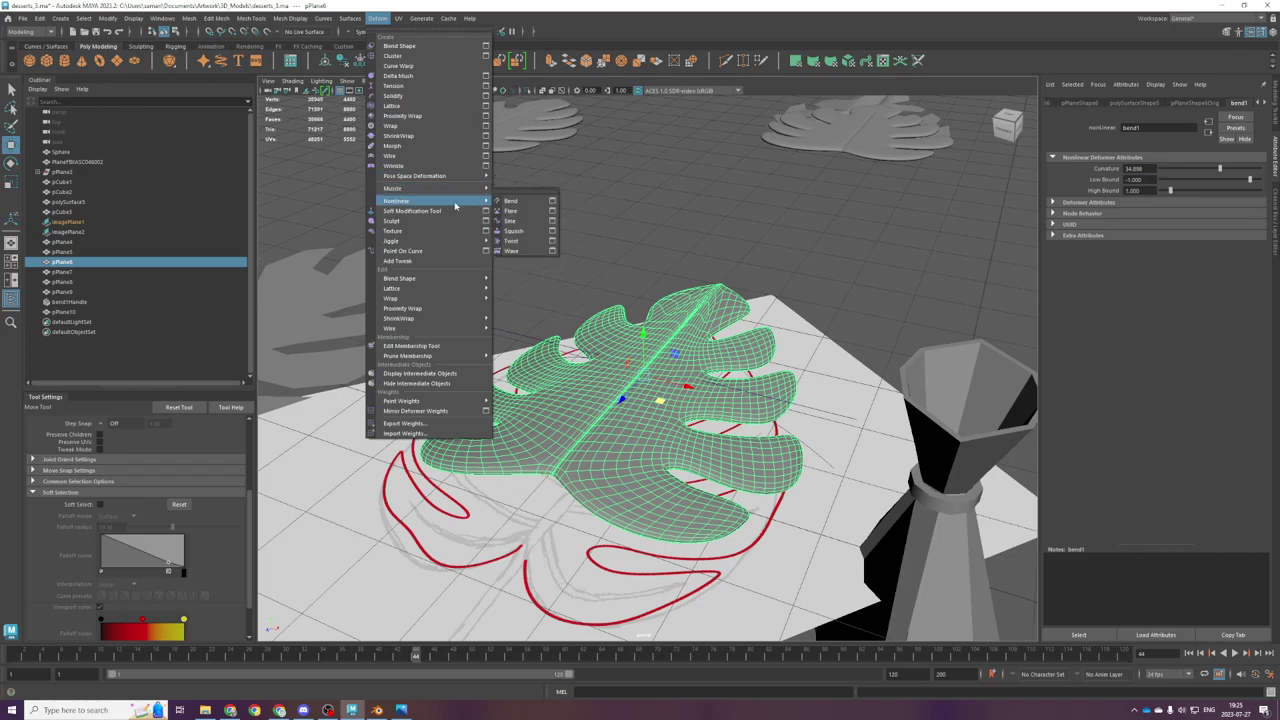
click(520, 200)
key(e)
drag(634, 388, 947, 252)
click(1274, 222)
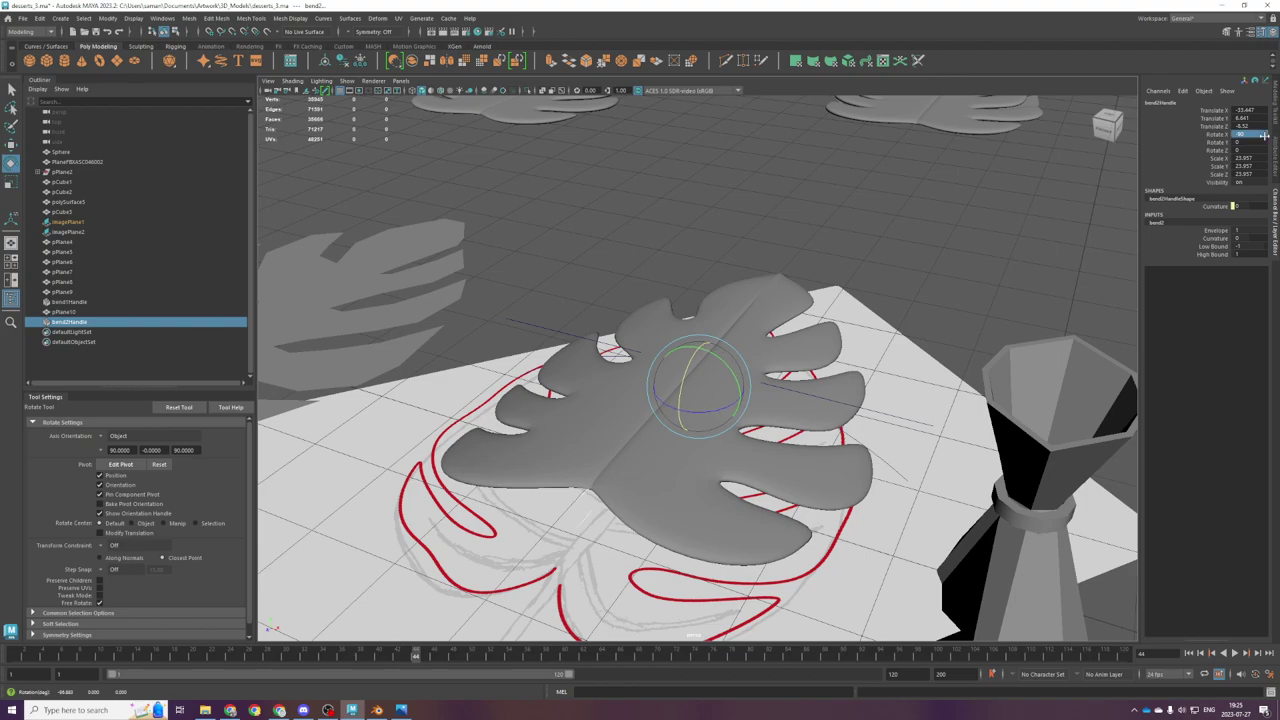
Step: Examine the mesh at the leaf's tip up close from several angles
alt+drag(922, 362, 874, 420)
scroll(870, 442, up, 4)
scroll(800, 430, up, 4)
alt+middle_drag(706, 451, 677, 680)
click(706, 433)
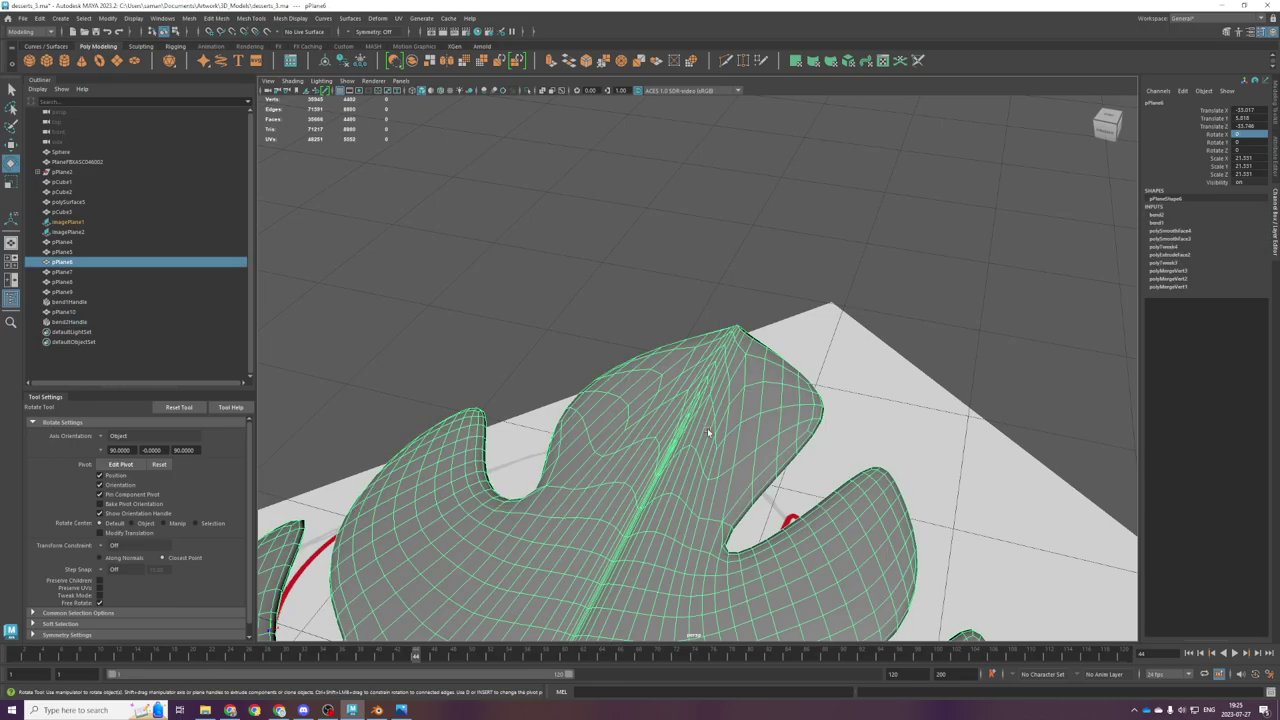
key(f)
alt+drag(905, 510, 867, 473)
scroll(820, 485, up, 5)
alt+middle_drag(960, 350, 791, 369)
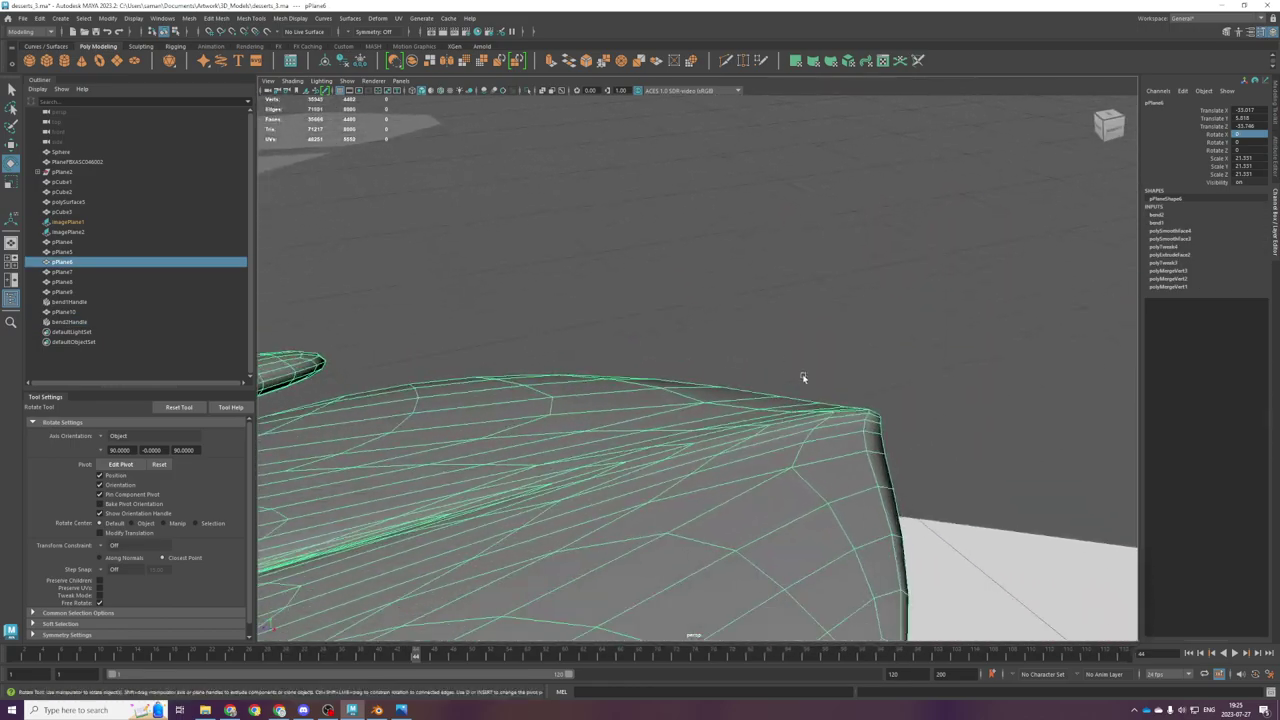
alt+drag(791, 369, 914, 476)
scroll(914, 476, down, 3)
alt+middle_drag(914, 476, 957, 386)
alt+drag(940, 367, 709, 560)
scroll(788, 430, down, 4)
alt+drag(706, 400, 654, 562)
scroll(717, 434, up, 4)
click(659, 574)
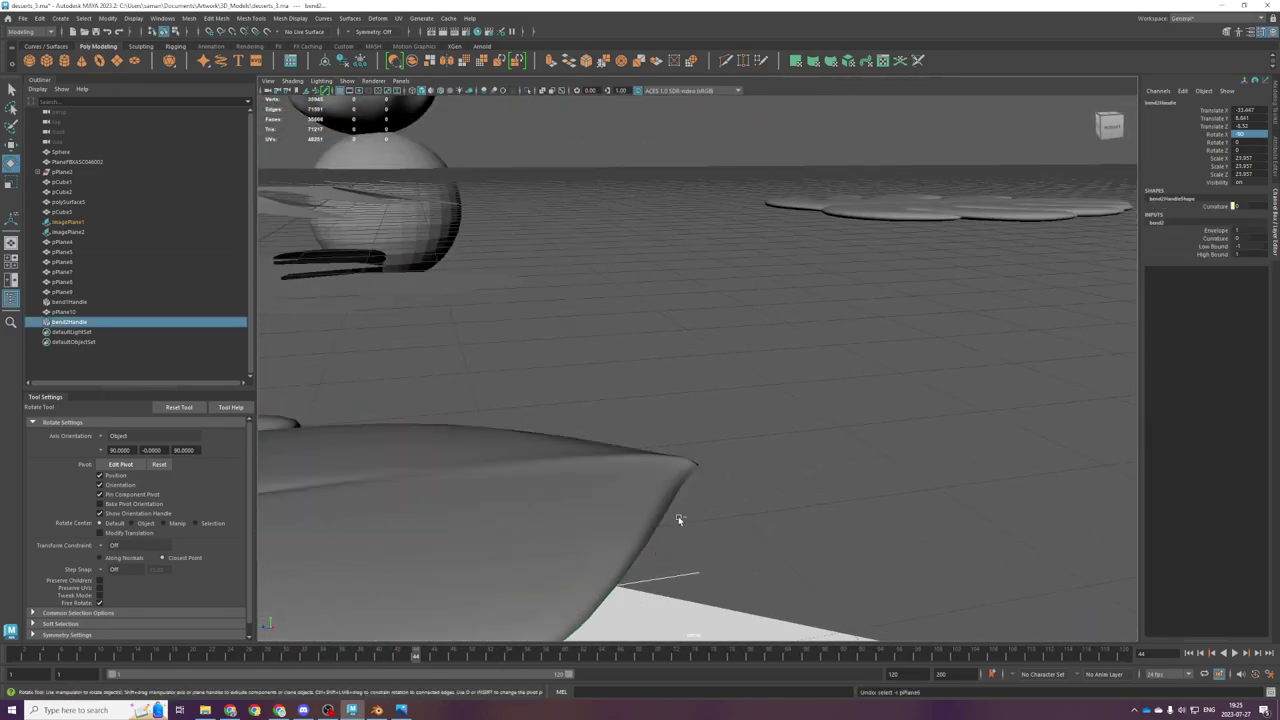
scroll(666, 500, down, 5)
alt+drag(666, 475, 694, 490)
Step: Undo the bend deformers, the leaf duplicates and the smoothing back to the extruded low-poly leaf
key(ctrl+z)
key(ctrl+z)
key(ctrl+z)
key(ctrl+z)
key(ctrl+z)
key(ctrl+z)
key(ctrl+z)
key(ctrl+z)
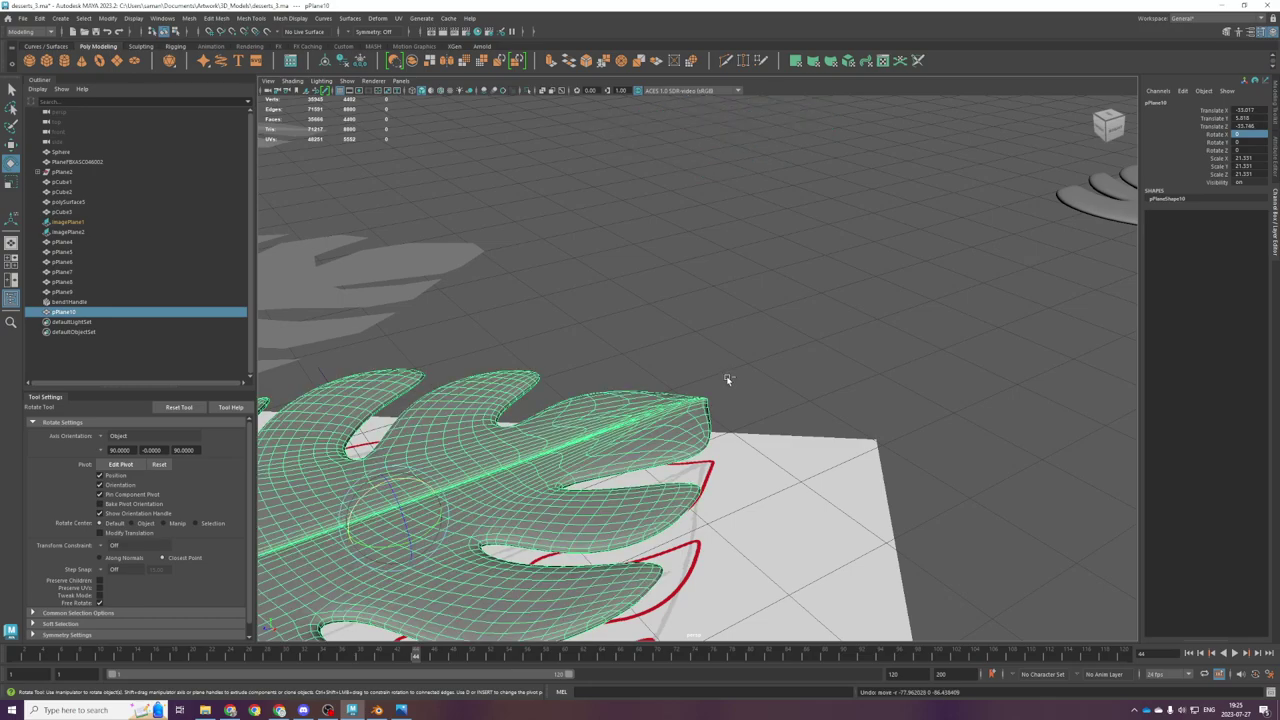
key(ctrl+z)
key(ctrl+z)
key(ctrl+z)
key(ctrl+z)
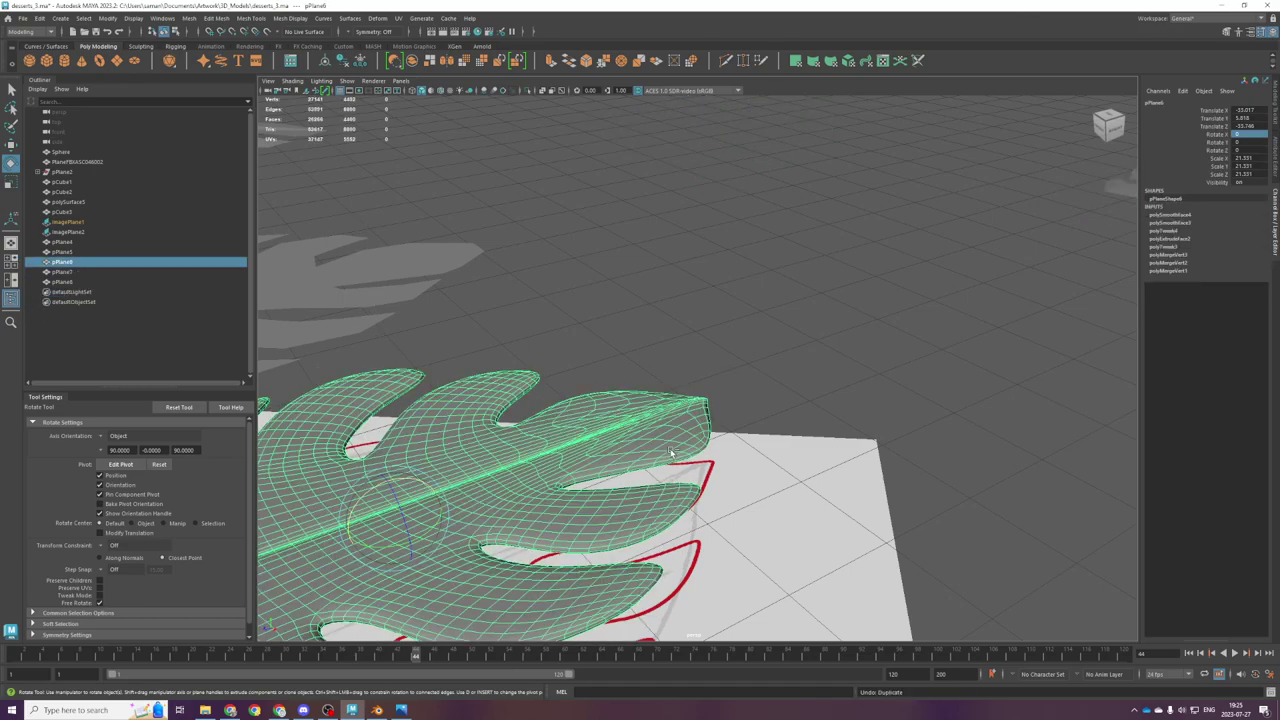
key(ctrl+z)
key(ctrl+z)
key(ctrl+z)
key(ctrl+z)
key(ctrl+z)
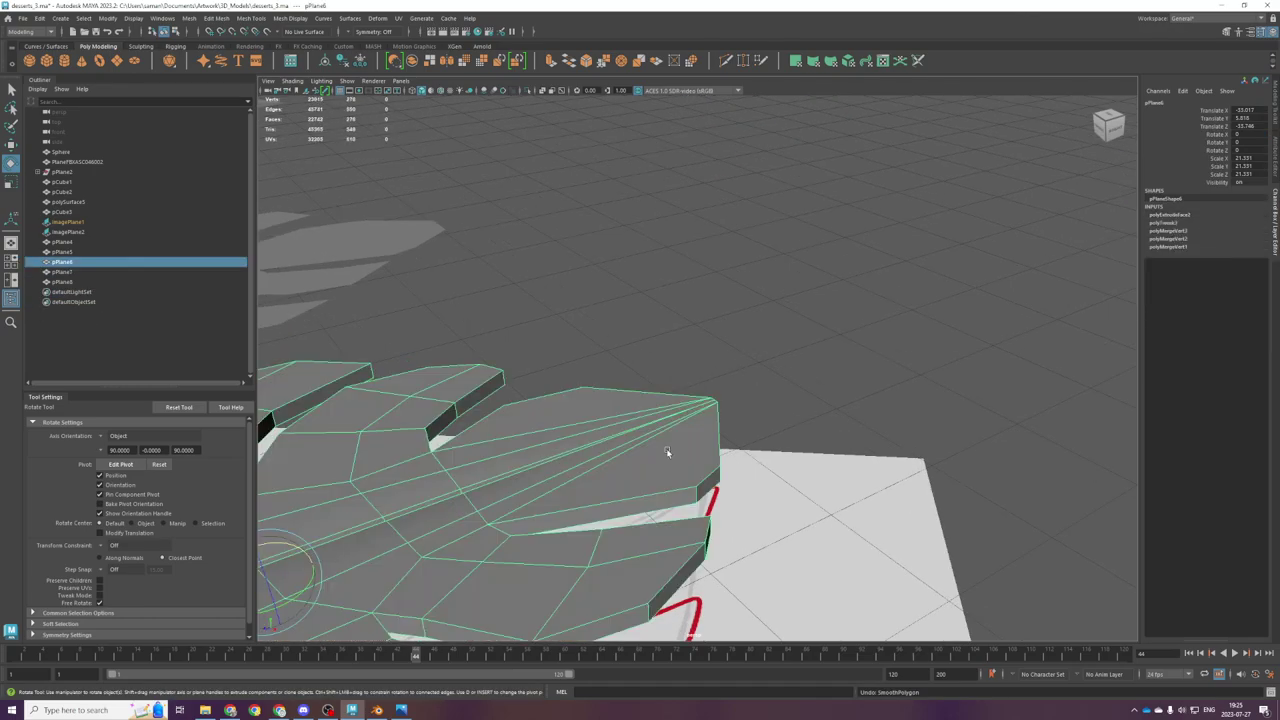
key(ctrl+z)
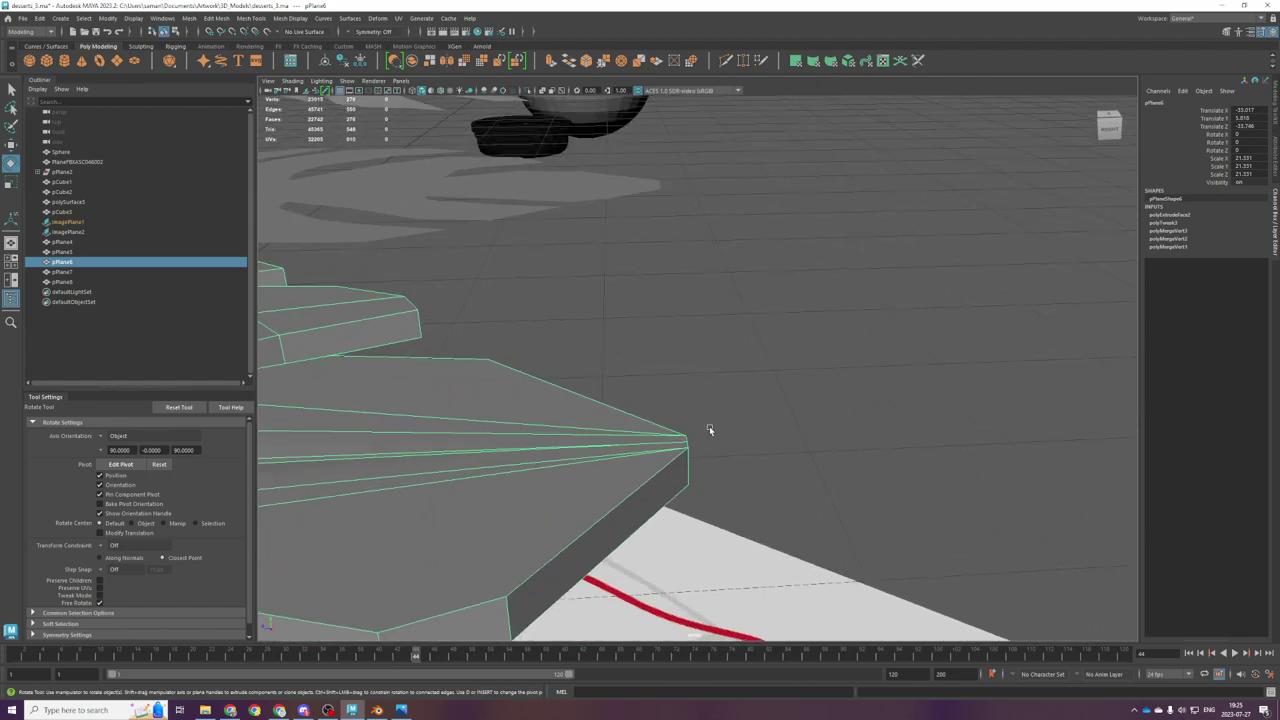
Step: Save the scene and select the vertices at the low-poly leaf's tip
alt+drag(696, 448, 689, 450)
alt+middle_drag(687, 450, 750, 428)
key(ctrl+s)
alt+drag(739, 480, 727, 472)
right_drag(725, 437, 682, 434)
drag(694, 360, 759, 513)
key(space)
key(space)
key(g)
key(f)
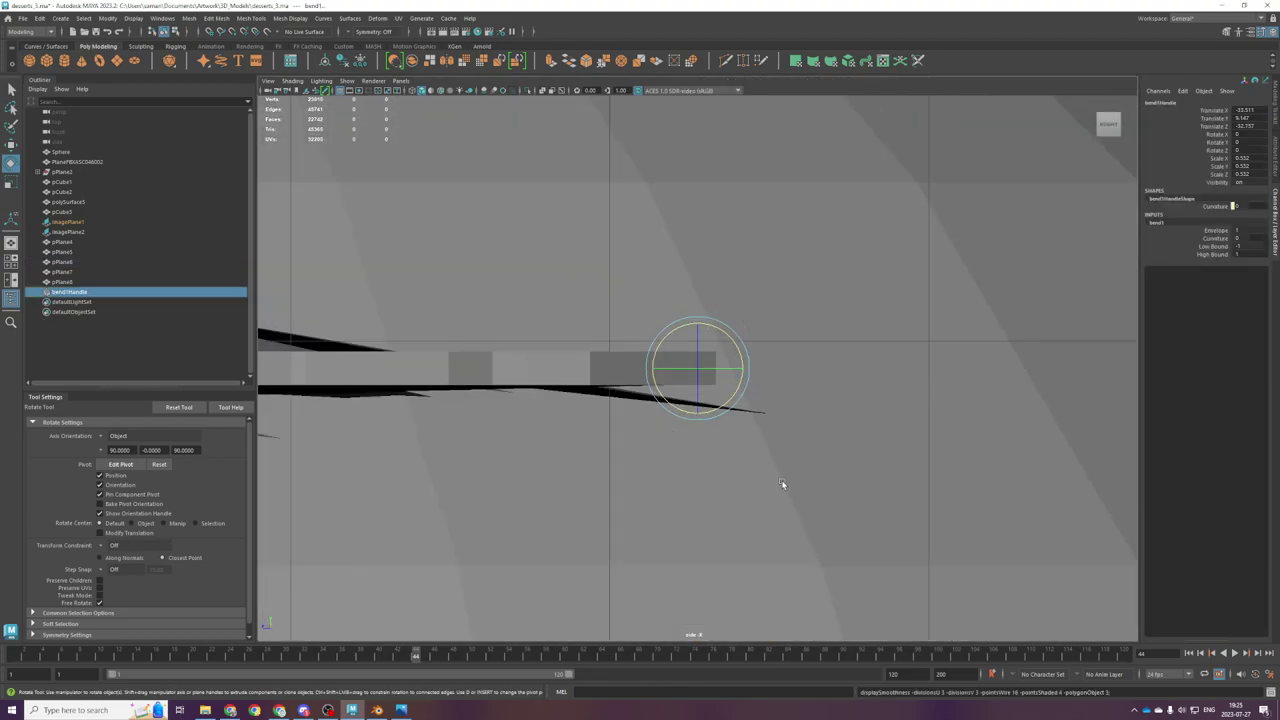
key(4)
key(w)
key(space)
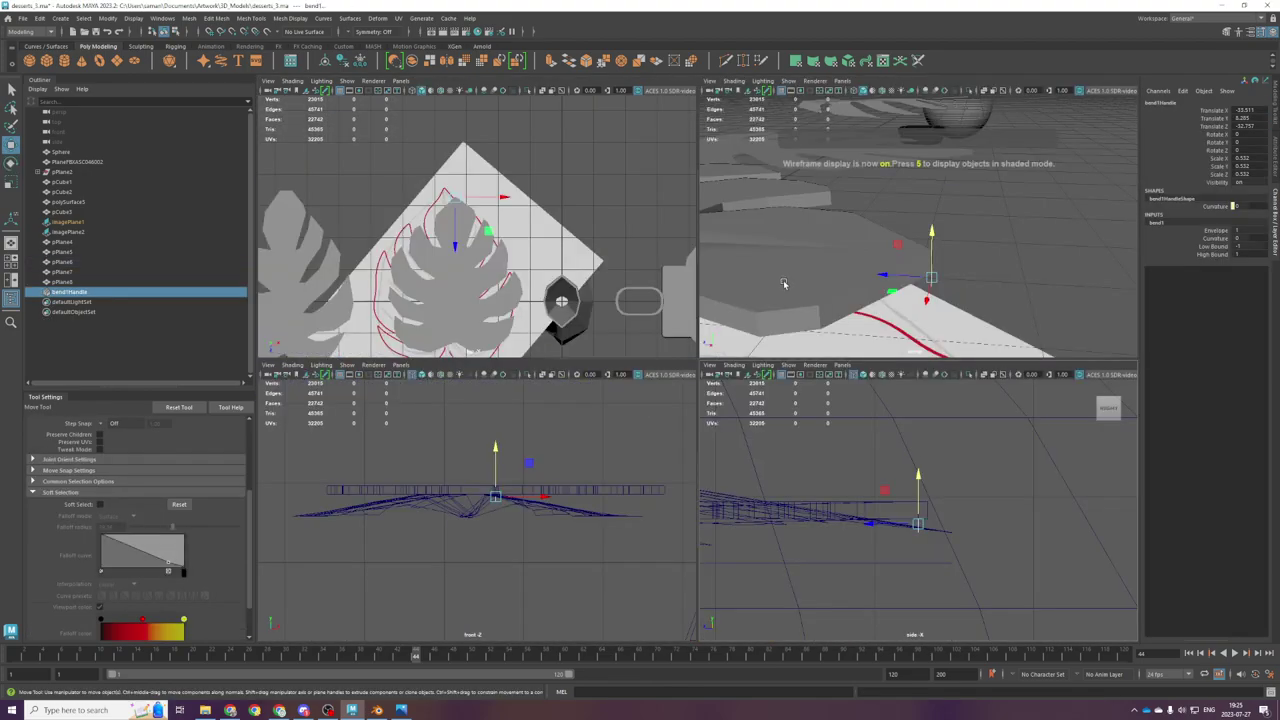
key(space)
key(ctrl+z)
key(ctrl+z)
key(ctrl+z)
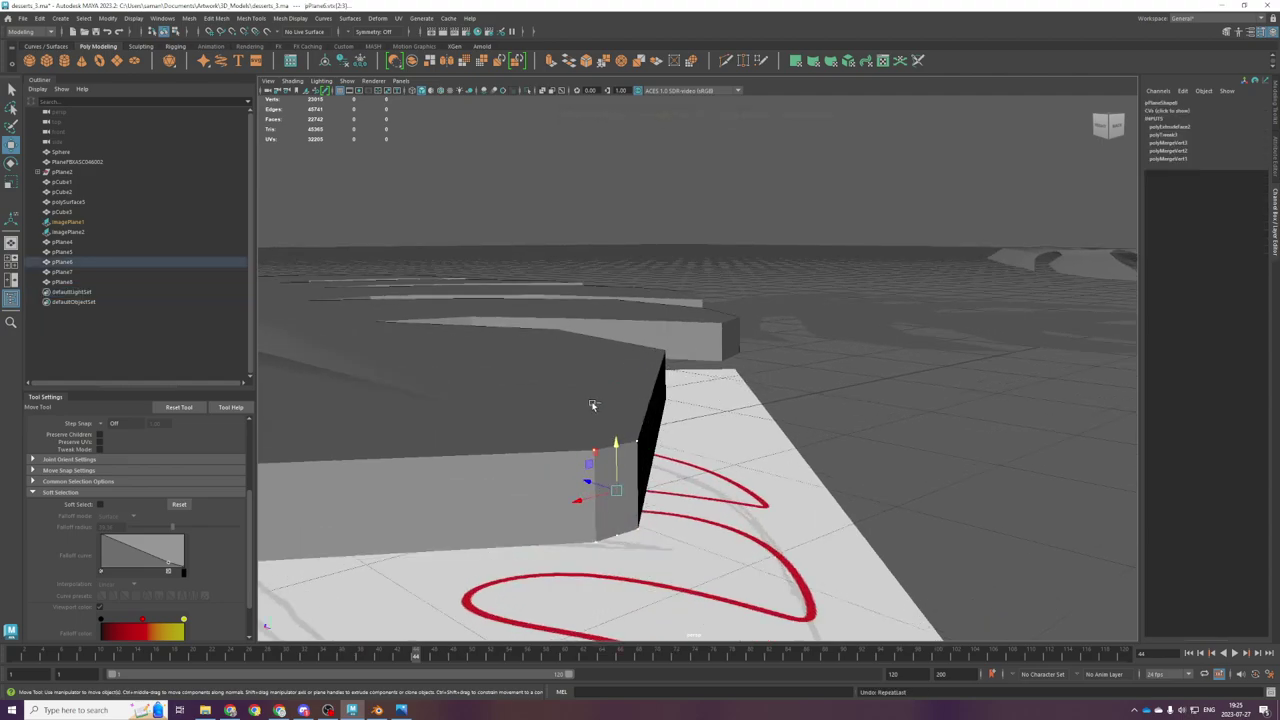
Step: Try smoothing the low-poly leaf to check the shape of its tip, and undo the smoothing
alt+drag(635, 465, 748, 446)
drag(665, 354, 764, 500)
alt+drag(739, 403, 614, 394)
right_drag(614, 394, 690, 345)
shift+right_drag(690, 385, 807, 372)
key(g)
alt+drag(807, 372, 640, 471)
click(716, 366)
alt+drag(717, 366, 741, 416)
key(ctrl+z)
key(ctrl+z)
key(ctrl+z)
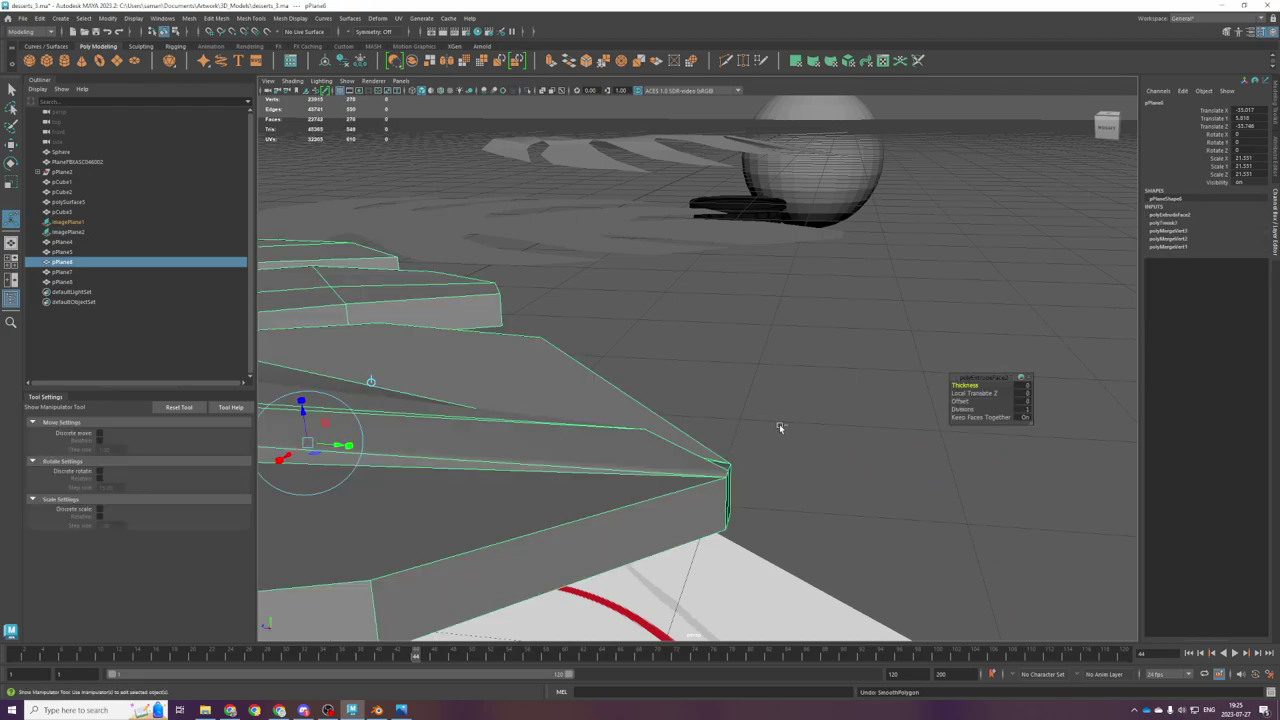
Step: Try moving the midrib vertices near the leaf's tip, and undo the move
alt+drag(717, 567, 745, 467)
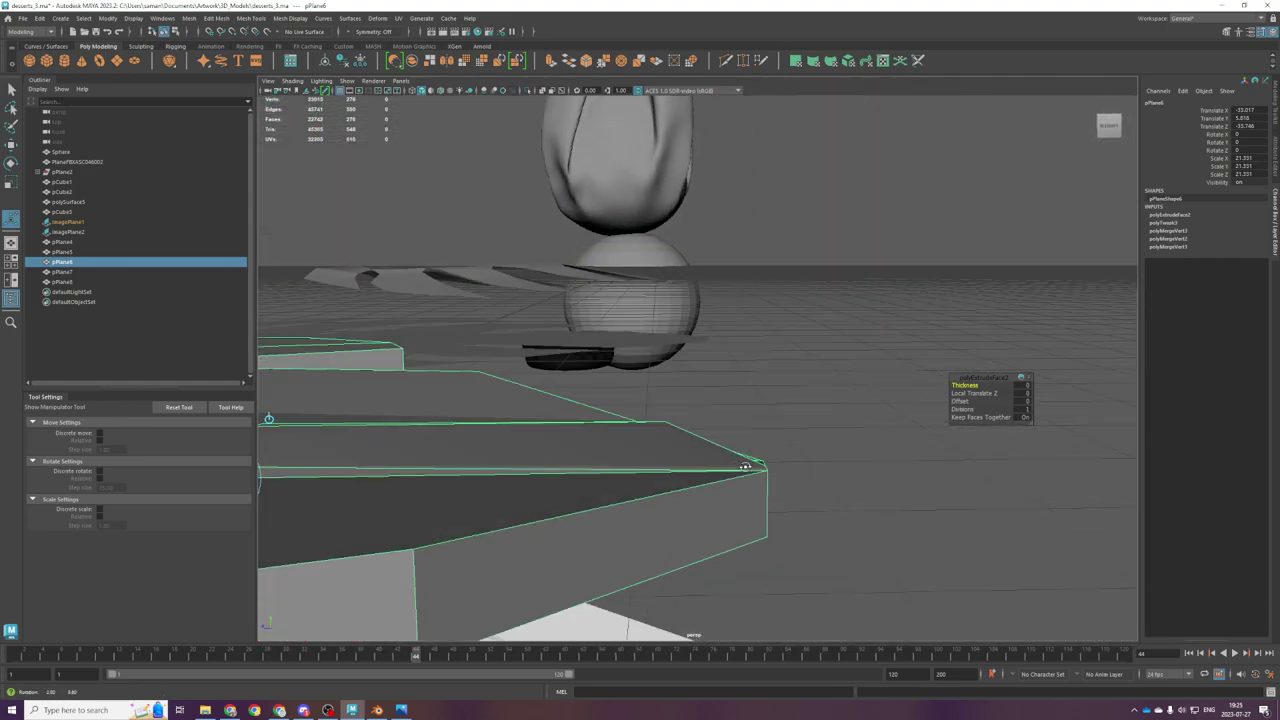
key(q)
click(665, 406)
drag(680, 427, 681, 429)
alt+drag(681, 429, 745, 461)
alt+drag(745, 461, 718, 442)
key(w)
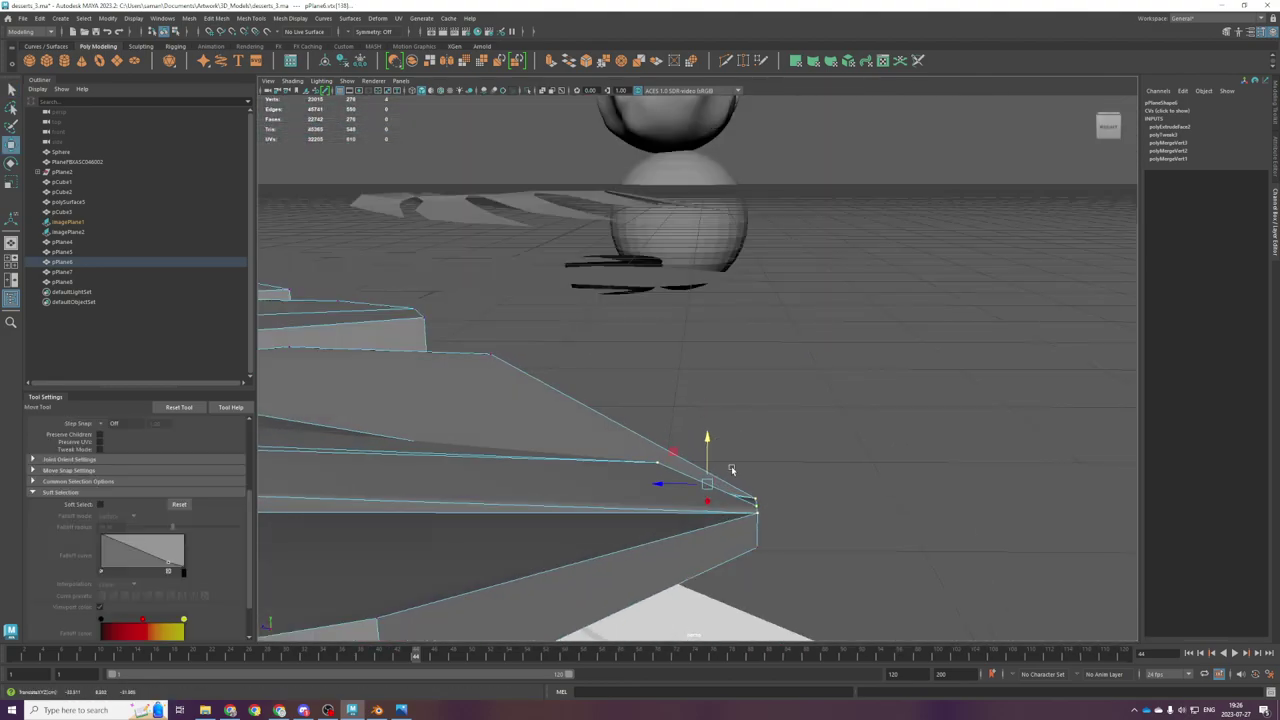
key(ctrl+z)
click(635, 410)
Step: Reposition the midrib vertex at the leaf's tip, and undo the last downward move
alt+drag(723, 496, 603, 337)
key(space)
key(space)
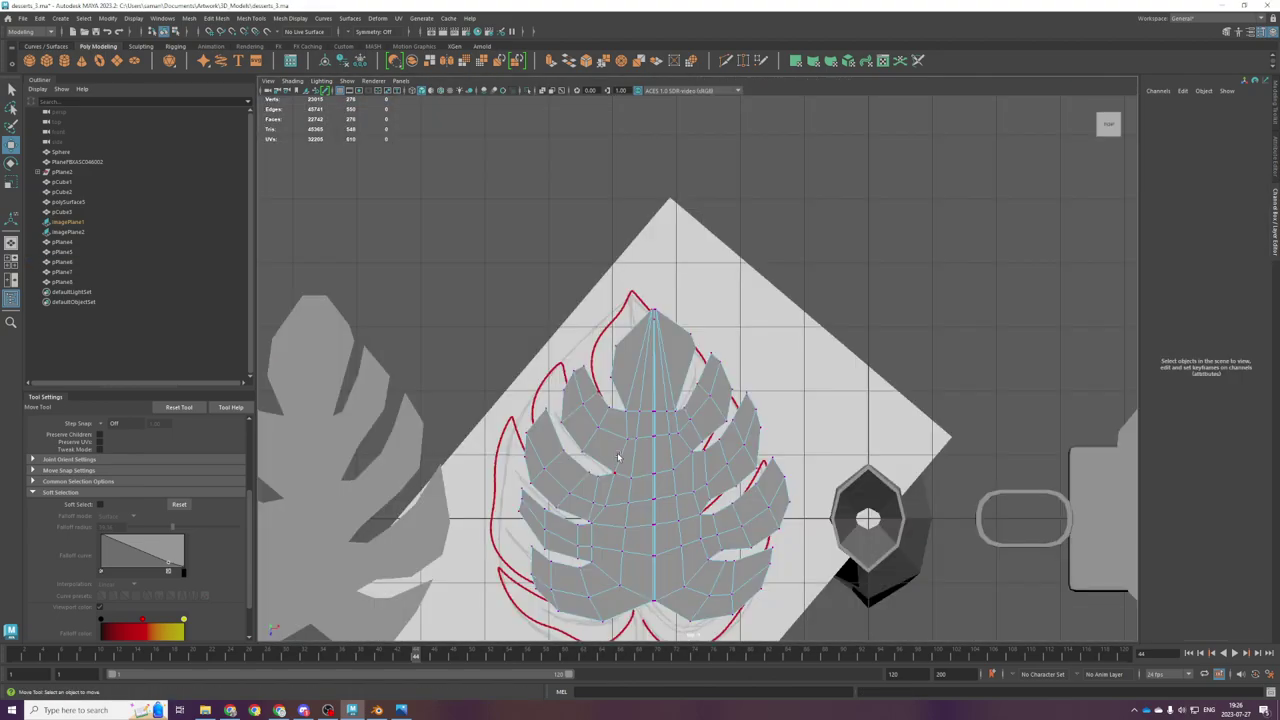
scroll(652, 316, up, 3)
click(650, 314)
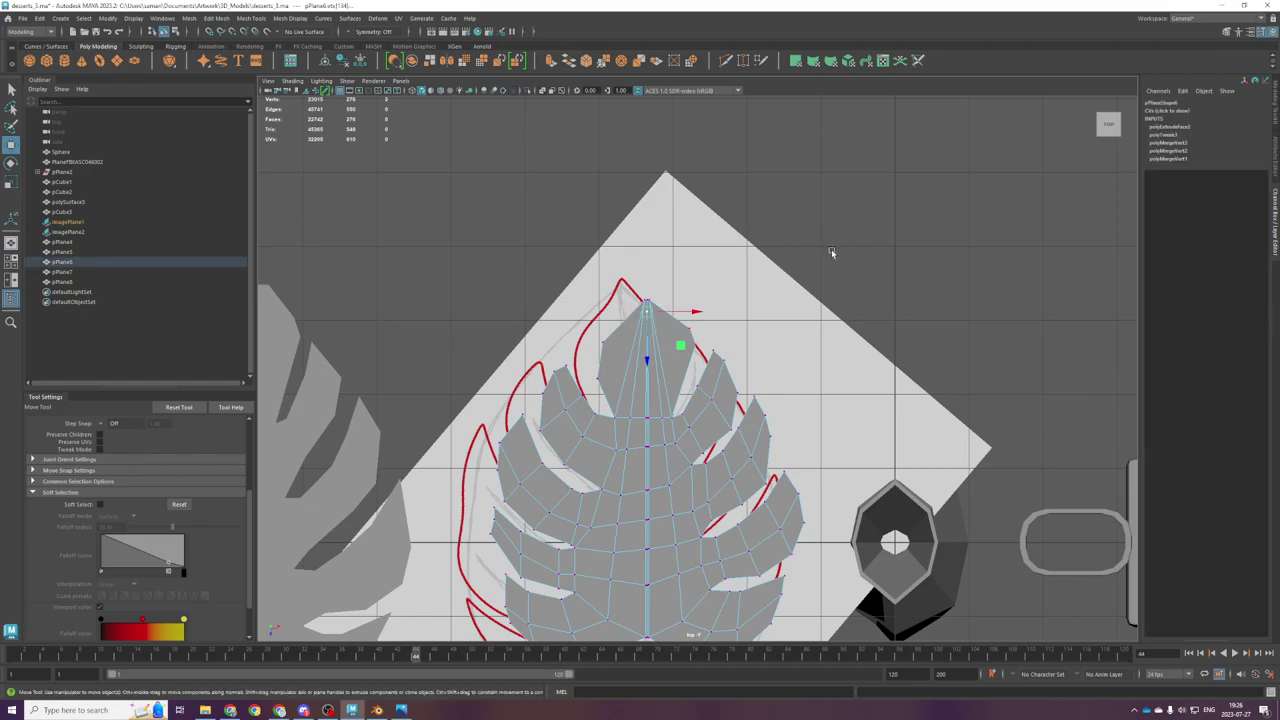
key(space)
key(space)
key(f)
scroll(787, 514, down, 10)
scroll(690, 404, up, 3)
drag(698, 335, 700, 365)
key(space)
key(space)
alt+drag(826, 349, 756, 402)
drag(729, 376, 729, 388)
key(ctrl+z)
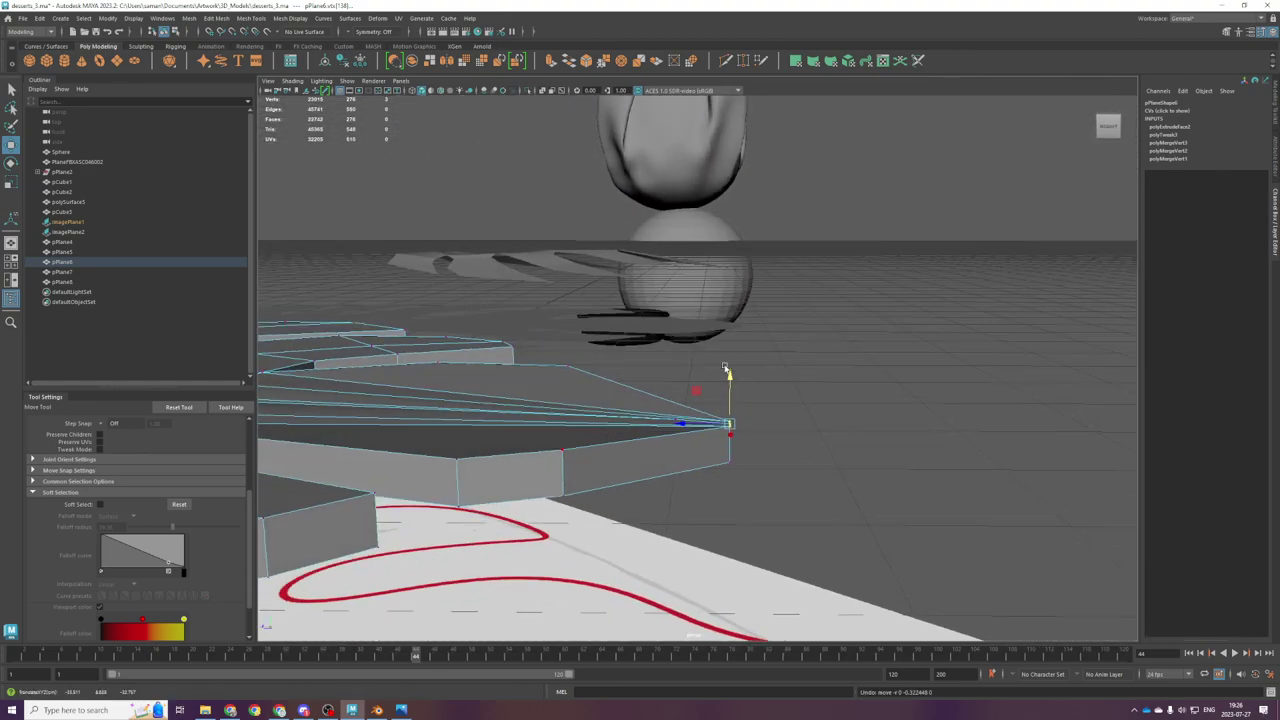
Step: Try smoothing the leaf again to check the adjusted tip, and undo the smoothing
right_drag(604, 430, 727, 366)
key(g)
alt+drag(748, 424, 740, 480)
key(q)
click(784, 428)
alt+drag(784, 428, 800, 403)
click(772, 468)
key(ctrl+z)
click(814, 448)
key(1)
Step: Merge the overlapping vertices at the leaf's tip
right_drag(790, 394, 735, 392)
drag(780, 372, 811, 381)
key(w)
key(f)
scroll(819, 413, up, 1)
alt+drag(729, 448, 709, 556)
Step: Try aligning the leaf's tip vertices by scaling them along the leaf's length, and undo the scaling
key(space)
key(space)
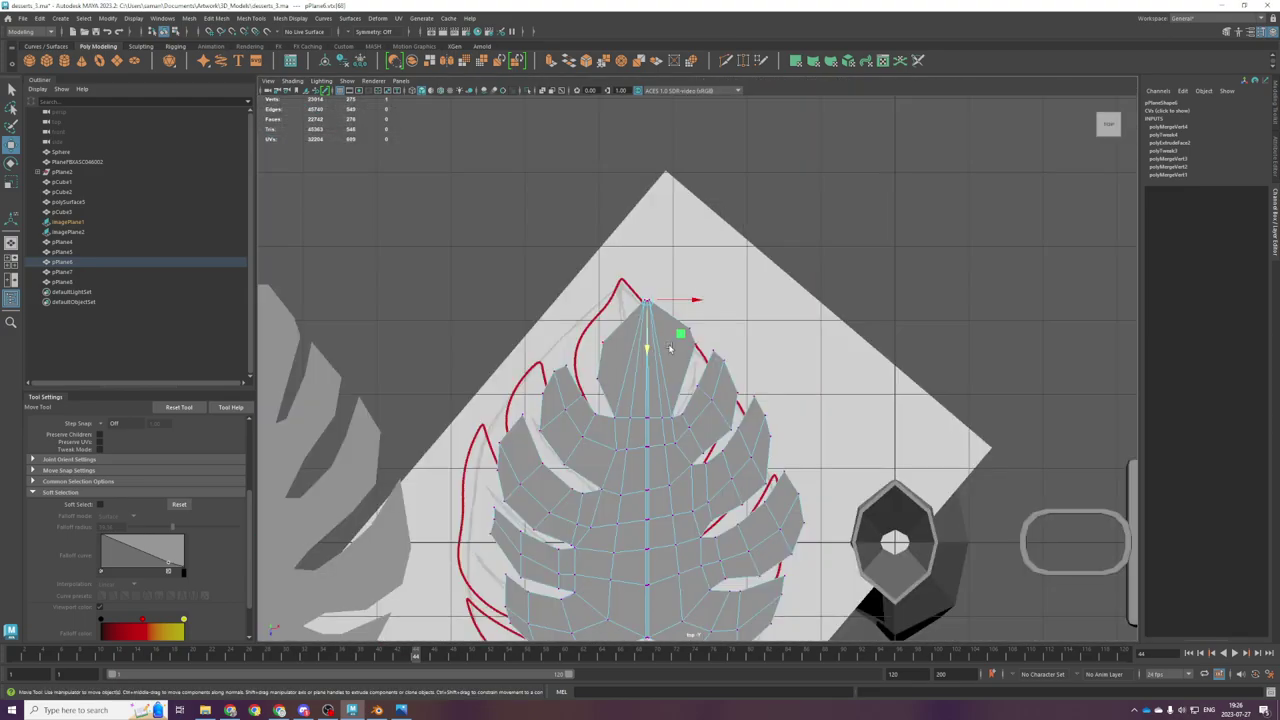
scroll(675, 345, up, 5)
alt+middle_drag(666, 311, 748, 540)
key(r)
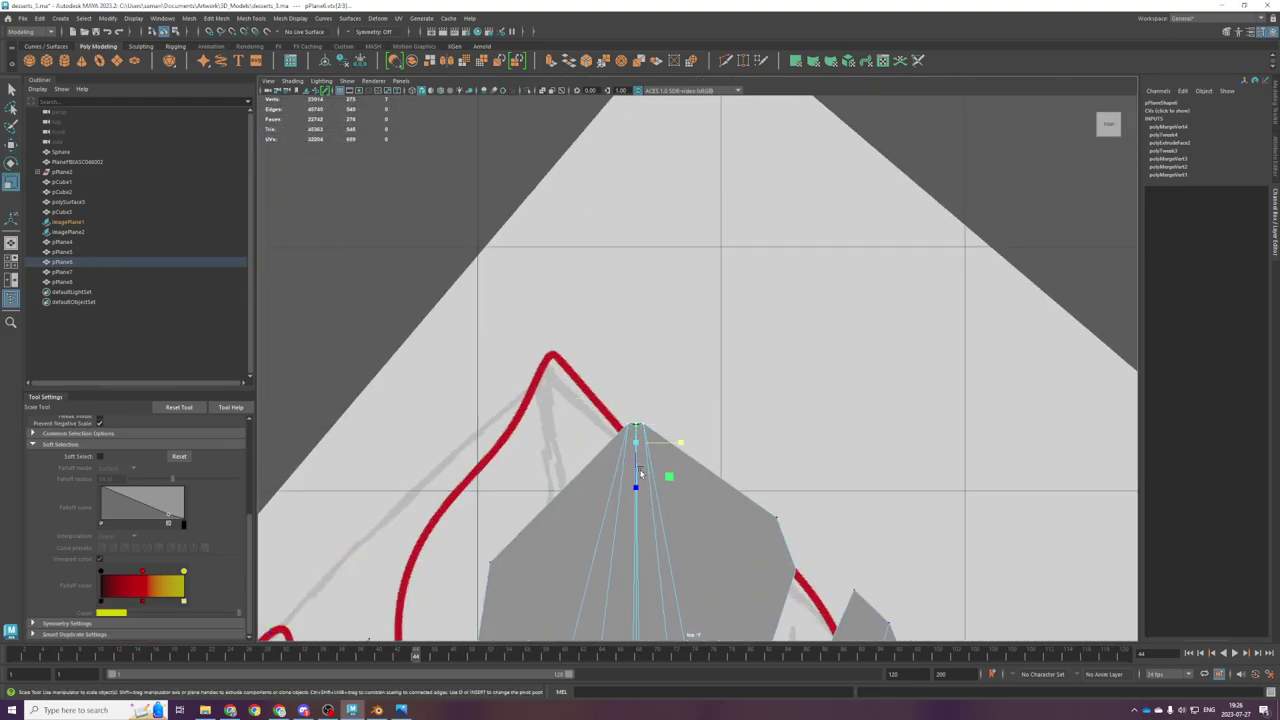
key(space)
key(ctrl+z)
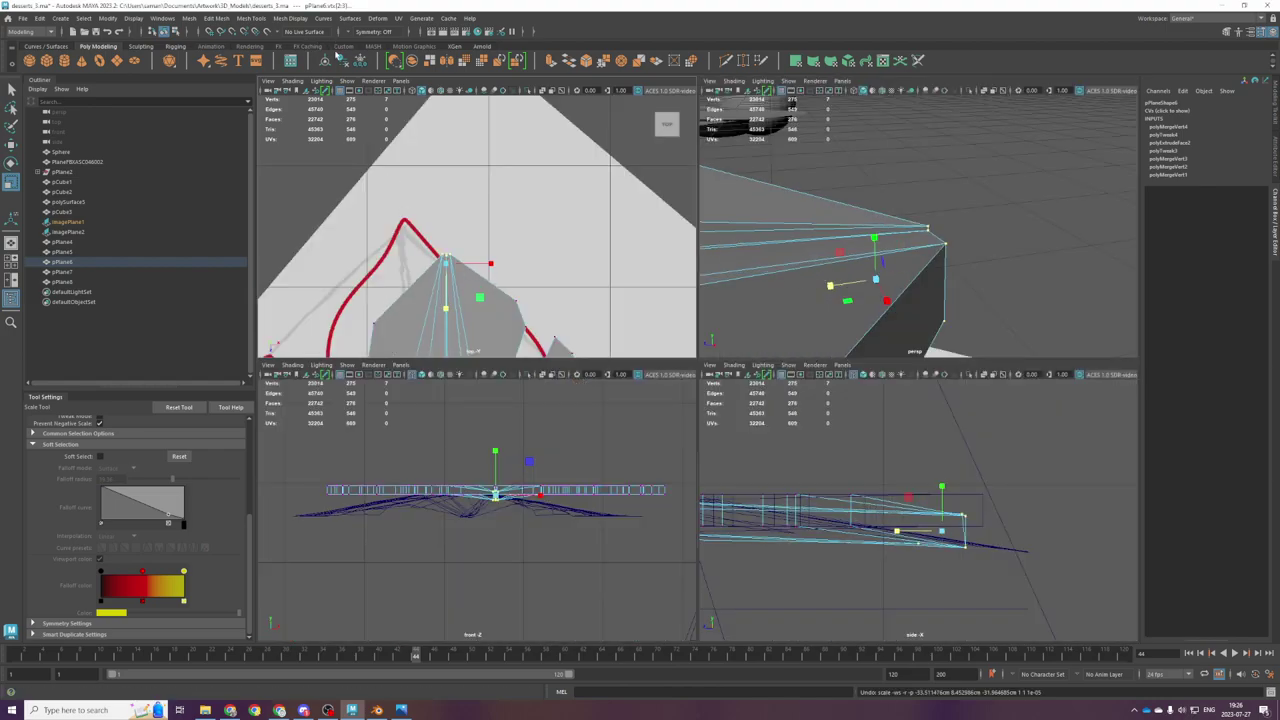
drag(831, 286, 894, 290)
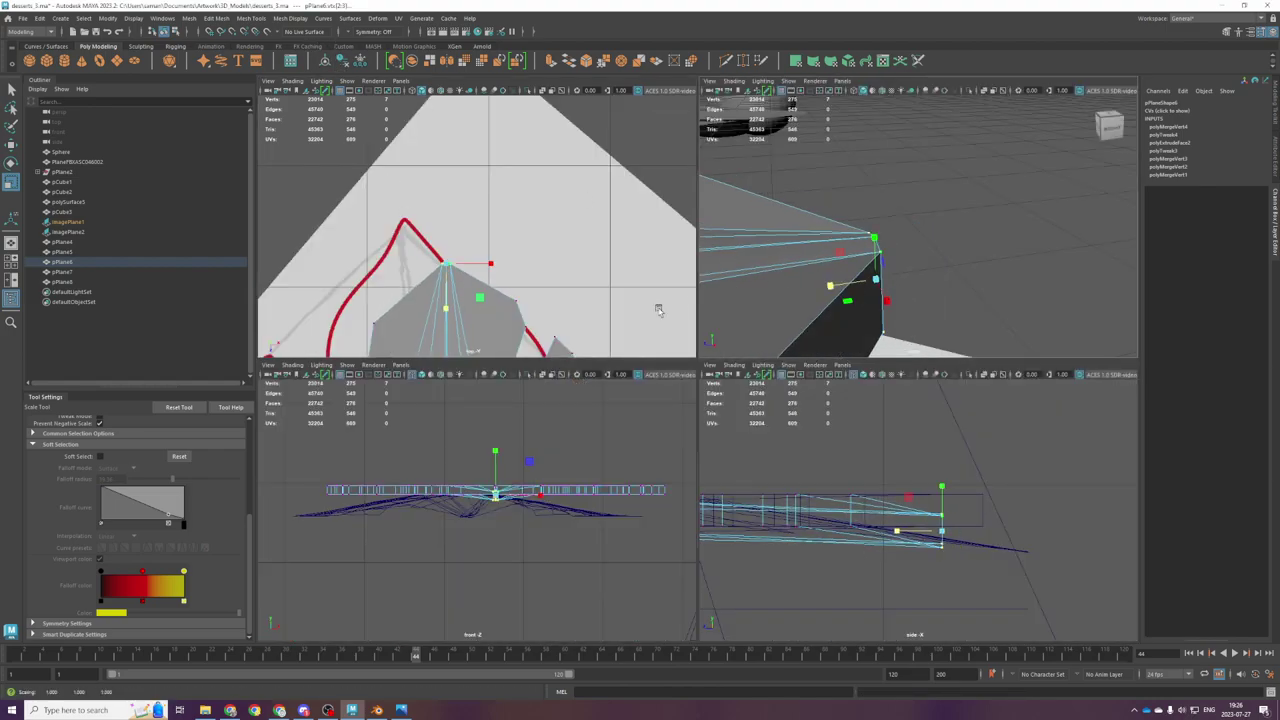
scroll(688, 302, down, 3)
scroll(944, 279, down, 3)
key(ctrl+z)
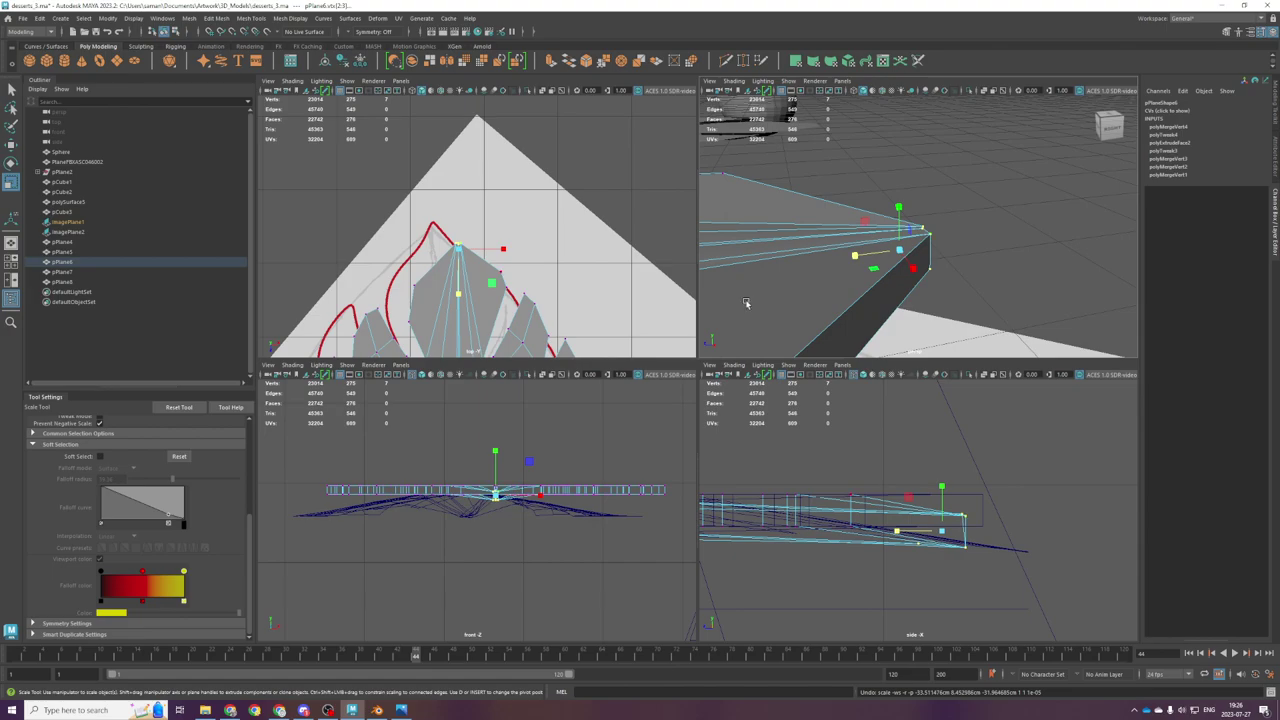
Step: Move the set-back midrib vertex out to the leaf's tip edge and merge it with the vertex there
key(space)
key(f)
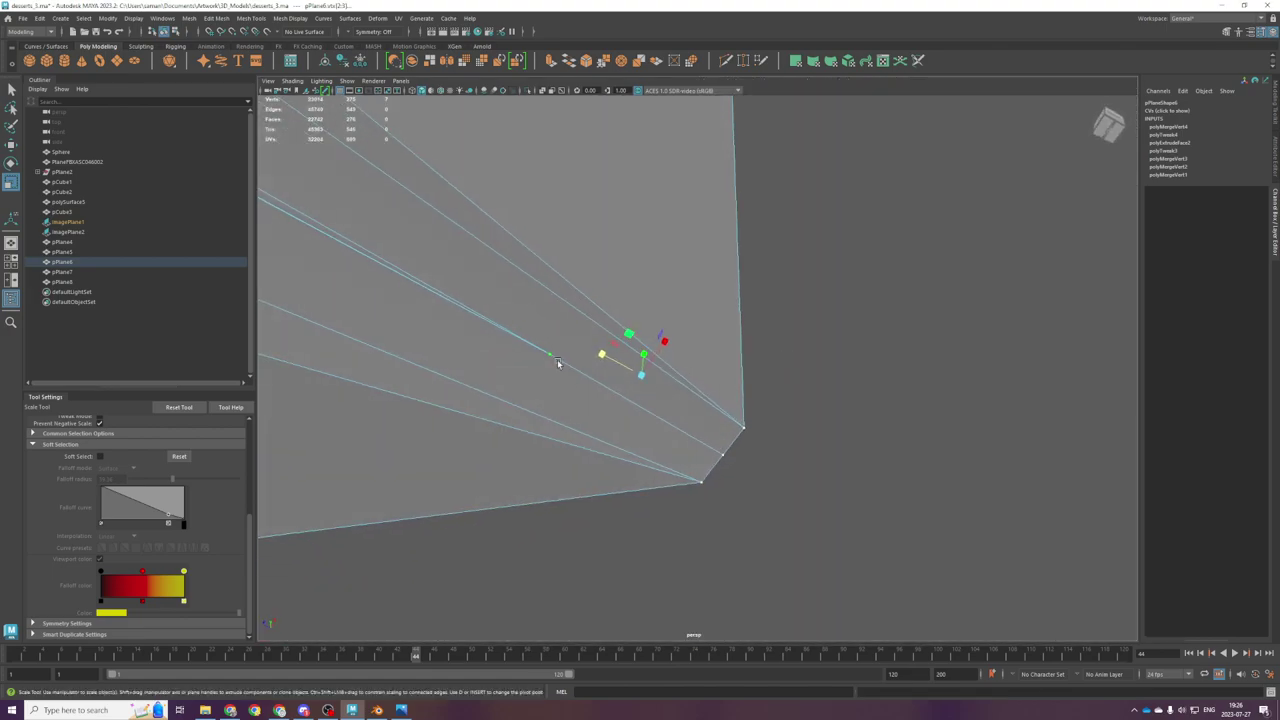
key(w)
click(688, 428)
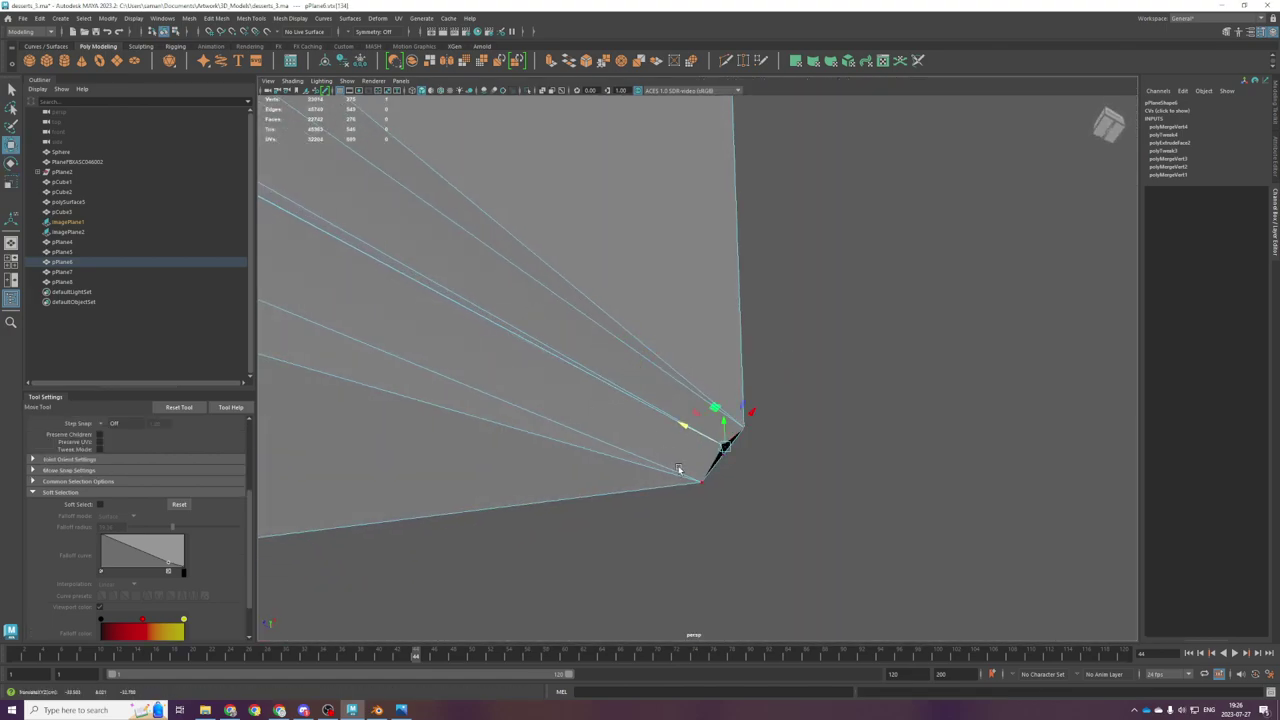
key(f)
mouse_move(668, 387)
mouse_down()
mouse_move(640, 383)
mouse_move(682, 401)
mouse_up()
shift+click(688, 402)
shift+right_drag(714, 396, 714, 301)
Step: Flatten the leaf's tip vertices into a straight line by scaling them along the leaf's length in top view, and save the scene
key(space)
key(space)
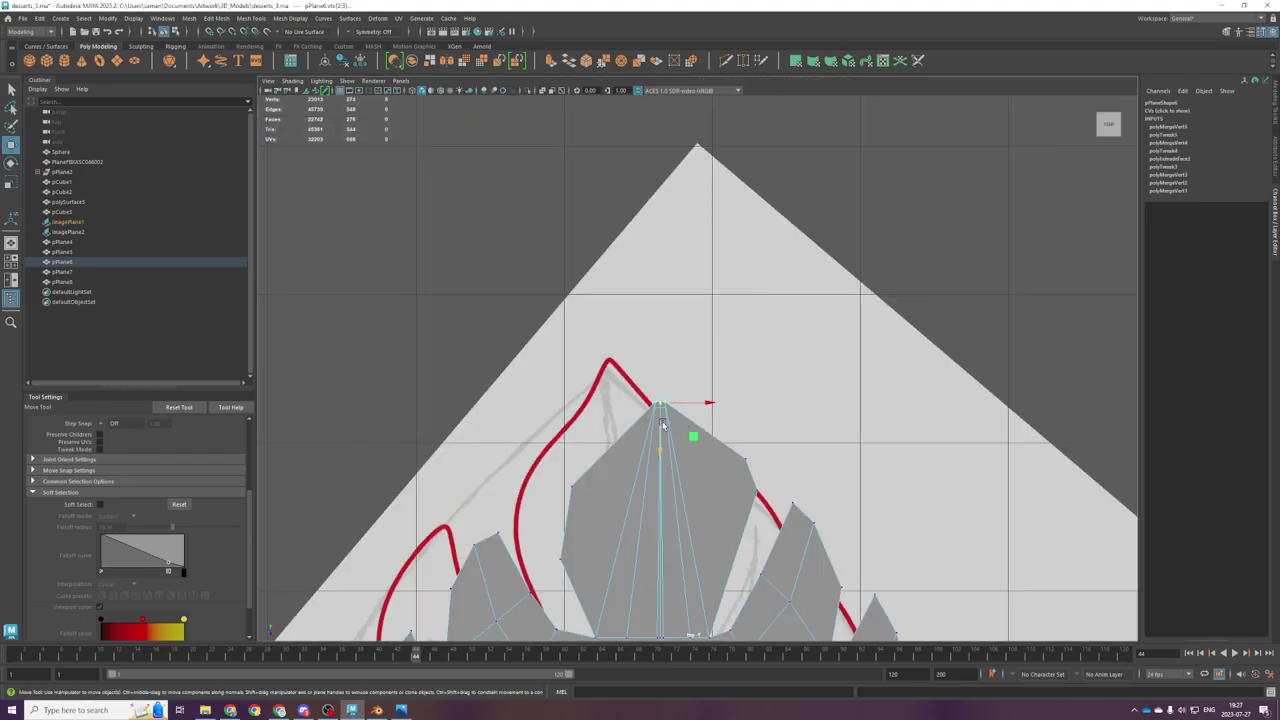
key(r)
scroll(688, 395, up, 5)
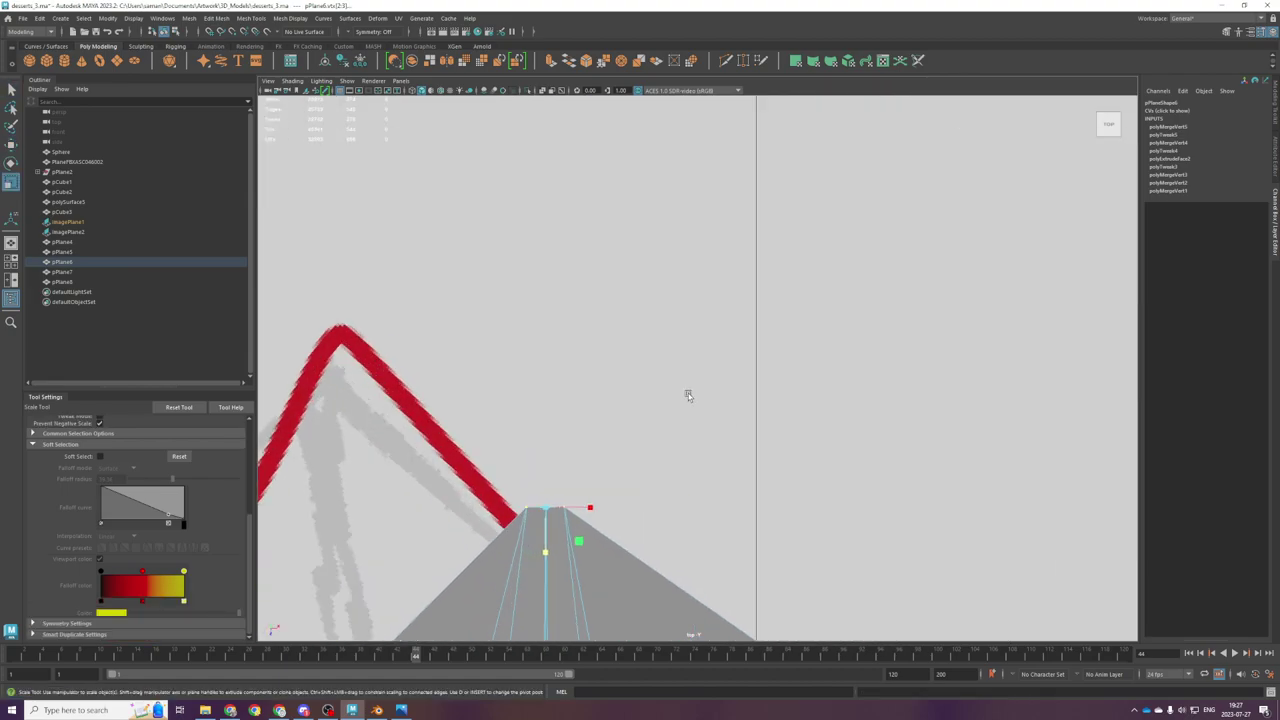
scroll(843, 508, down, 4)
alt+middle_drag(757, 528, 783, 423)
scroll(783, 423, up, 3)
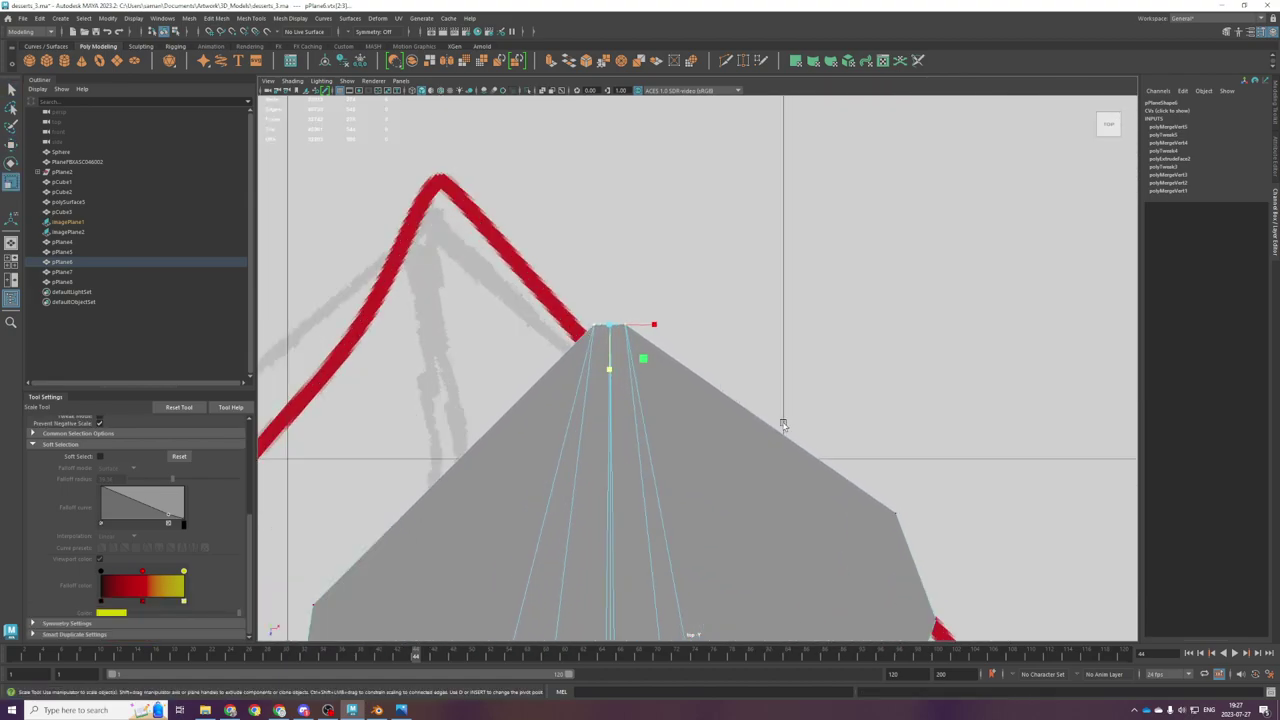
drag(611, 371, 617, 304)
key(ctrl+s)
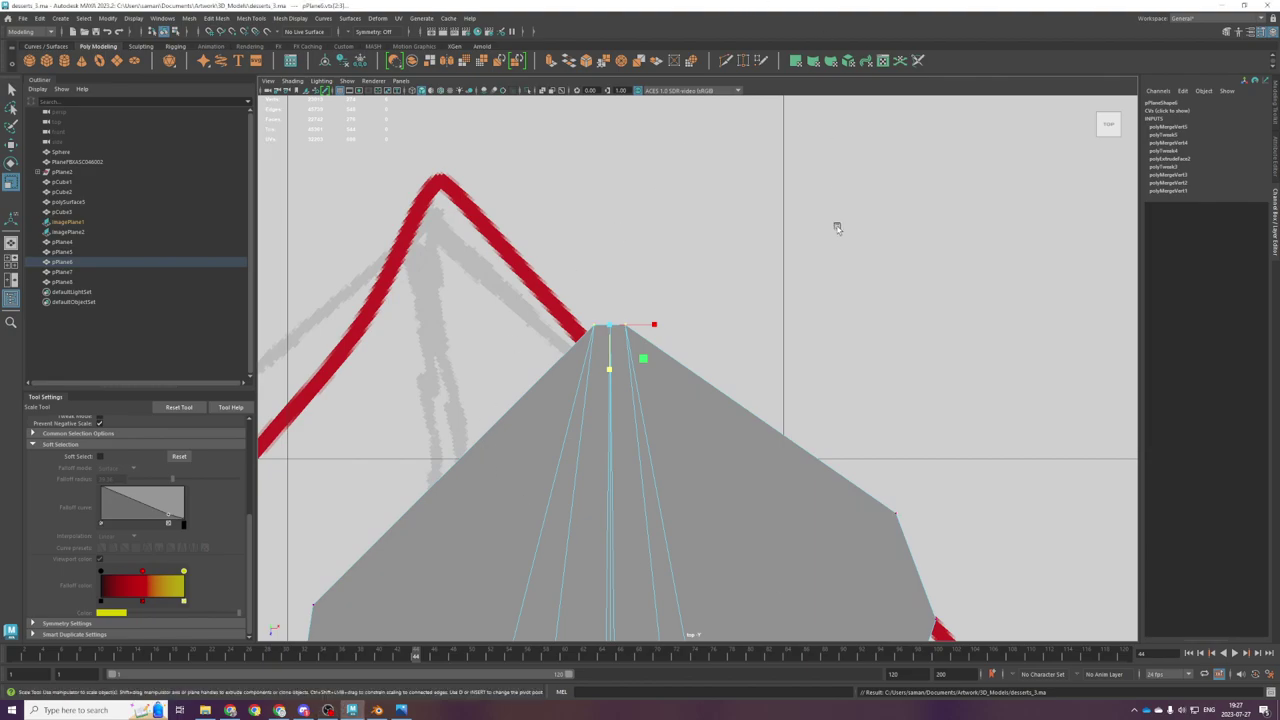
Step: Select the vertical midrib edge at the leaf's tip and examine its alignment in the perspective and side views
key(space)
key(space)
alt+drag(809, 387, 735, 490)
drag(669, 352, 685, 374)
alt+drag(680, 460, 712, 325)
right_drag(712, 325, 712, 305)
click(697, 308)
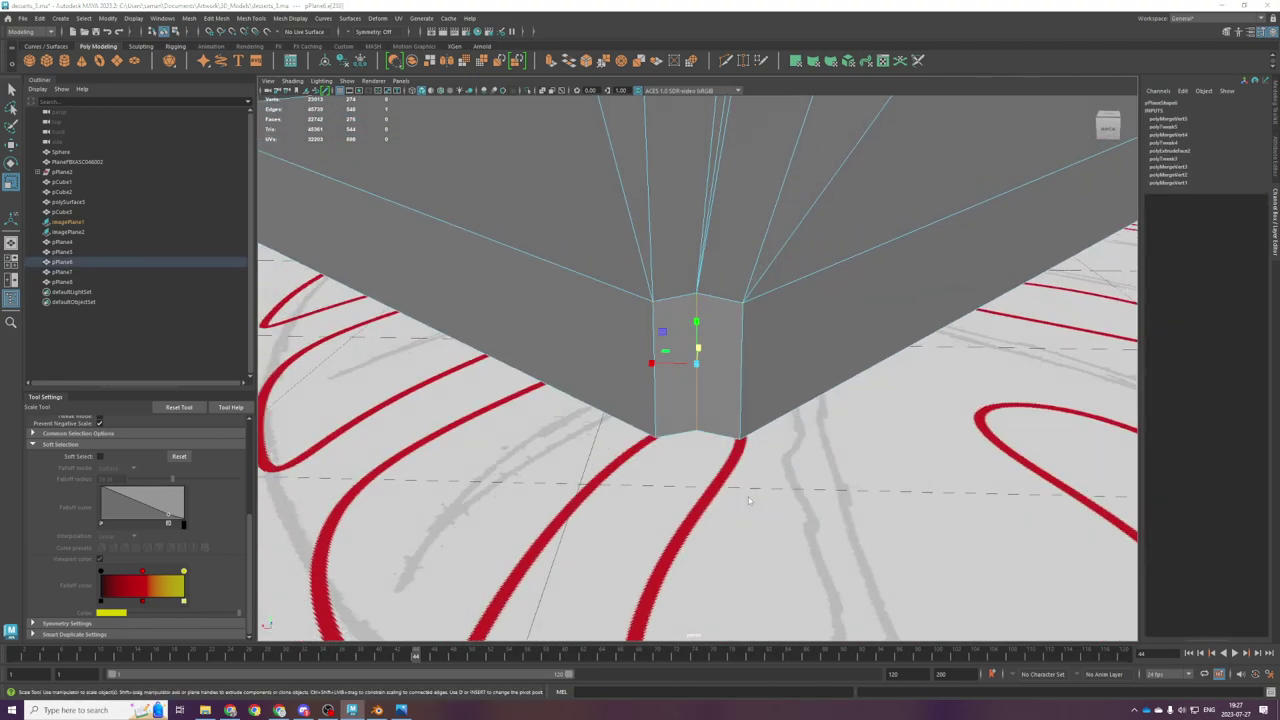
key(space)
key(space)
key(f)
scroll(712, 332, down, 10)
scroll(711, 331, up, 5)
key(w)
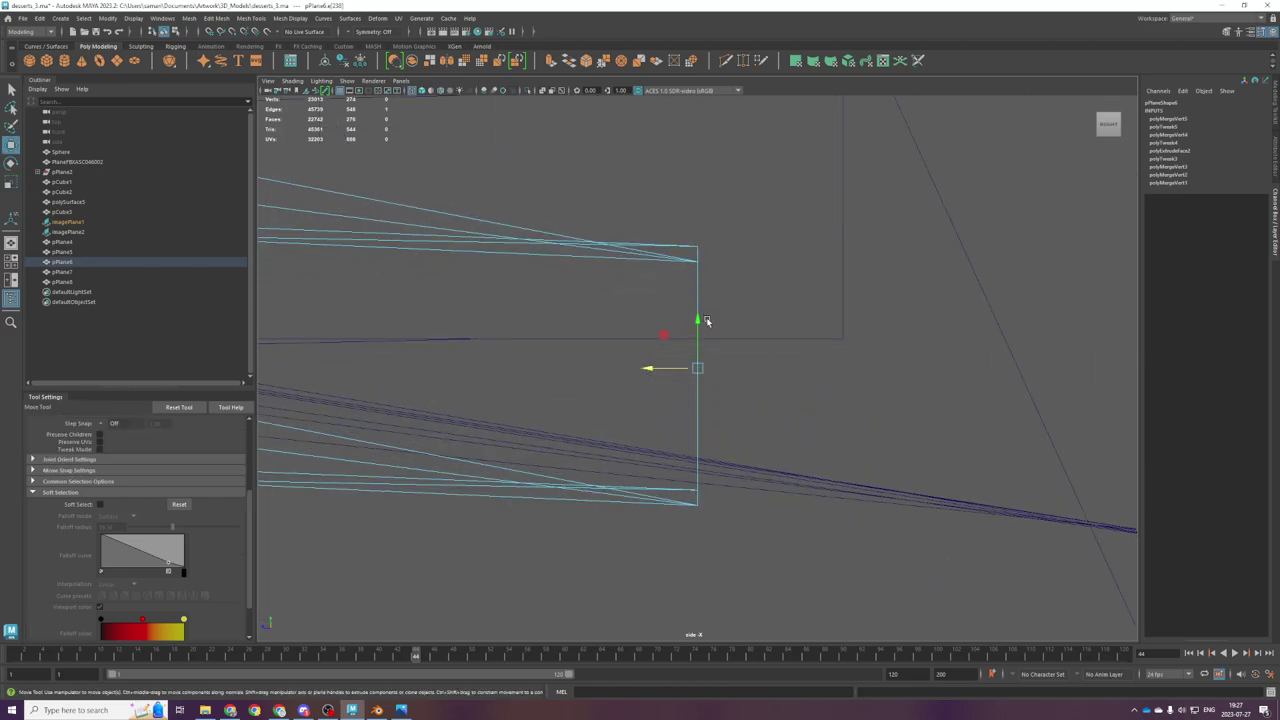
key(space)
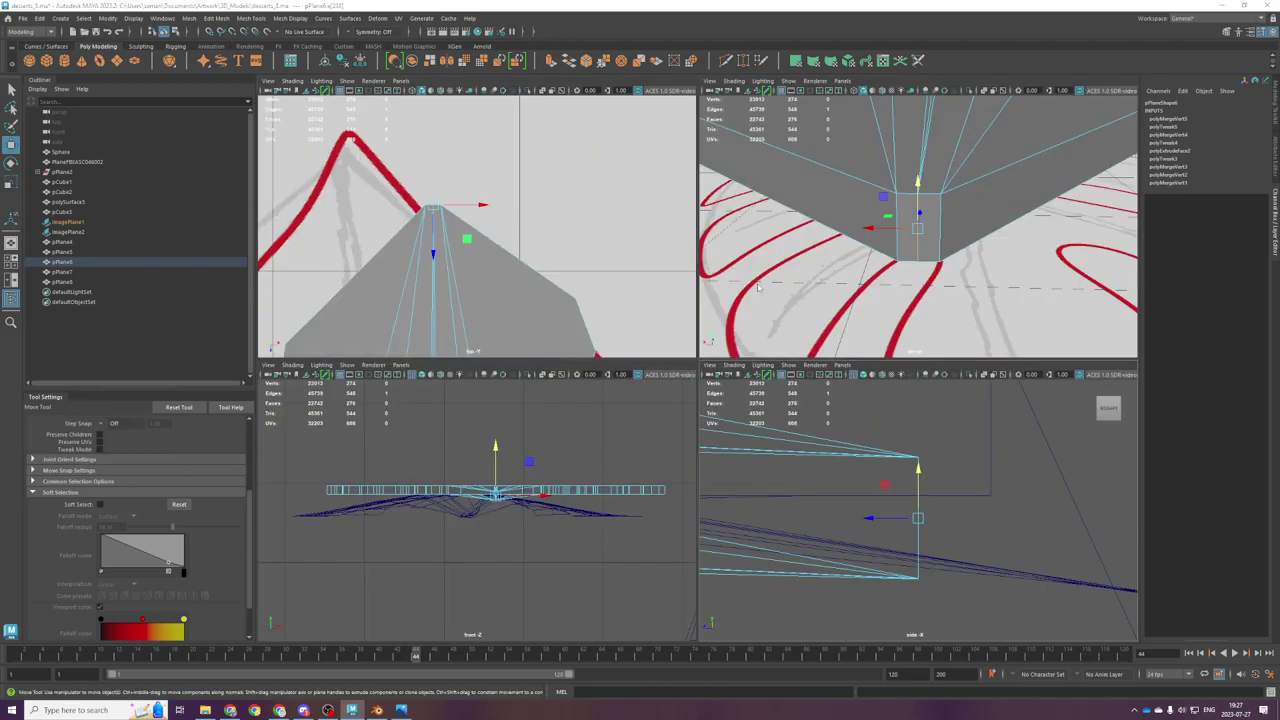
key(space)
alt+drag(807, 354, 804, 400)
scroll(800, 398, down, 10)
Step: Try smoothing the whole leaf twice to check the flattened tip, and undo the smoothing
right_drag(640, 380, 725, 325)
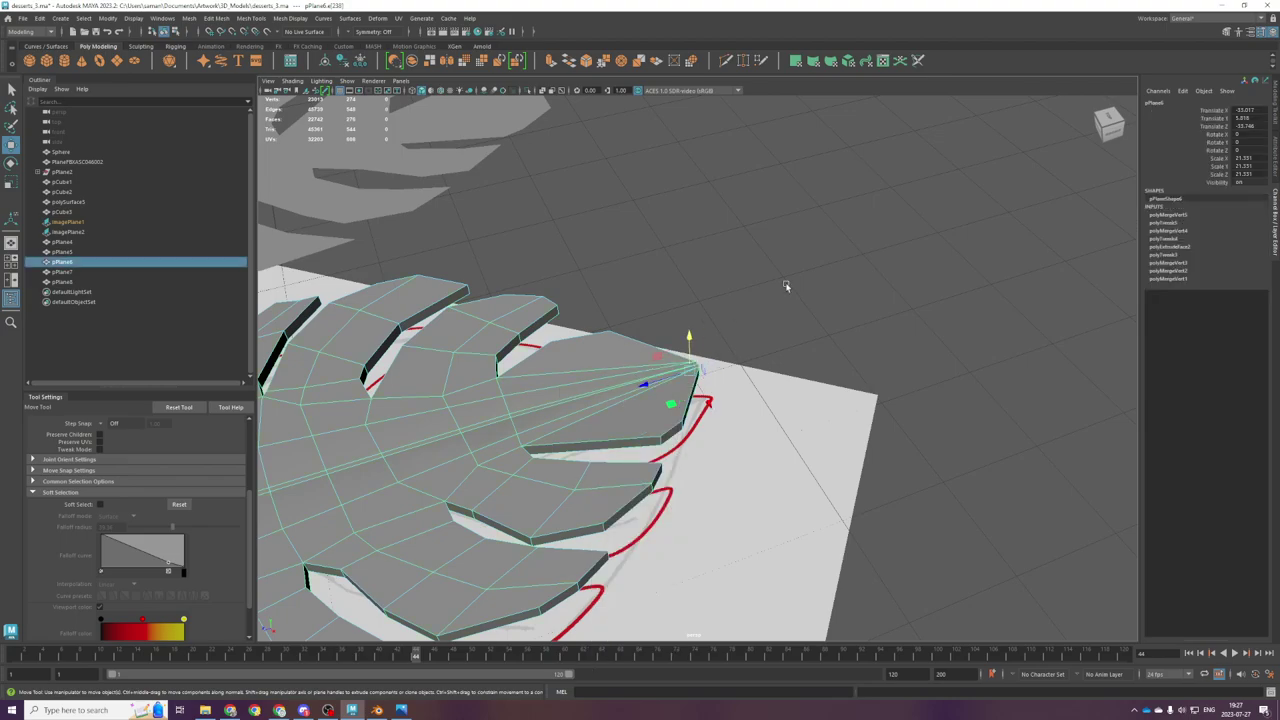
click(786, 283)
key(g)
click(664, 403)
key(g)
scroll(661, 403, up, 5)
key(q)
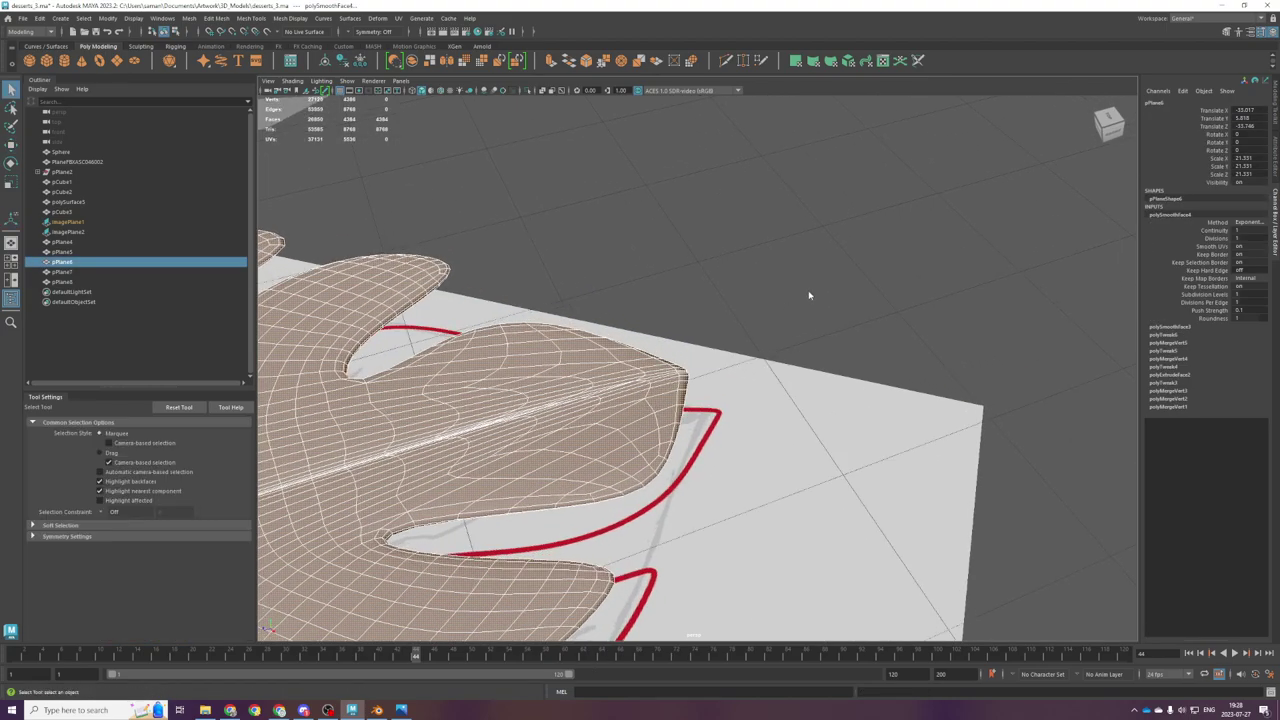
click(808, 294)
alt+drag(805, 394, 731, 397)
click(624, 347)
key(ctrl+z)
key(ctrl+z)
key(ctrl+z)
alt+drag(876, 446, 785, 478)
key(ctrl+z)
Step: Try deleting the vertical midrib edge on the end face of the leaf's tip
key(space)
key(space)
right_drag(749, 416, 749, 386)
click(747, 459)
key(Delete)
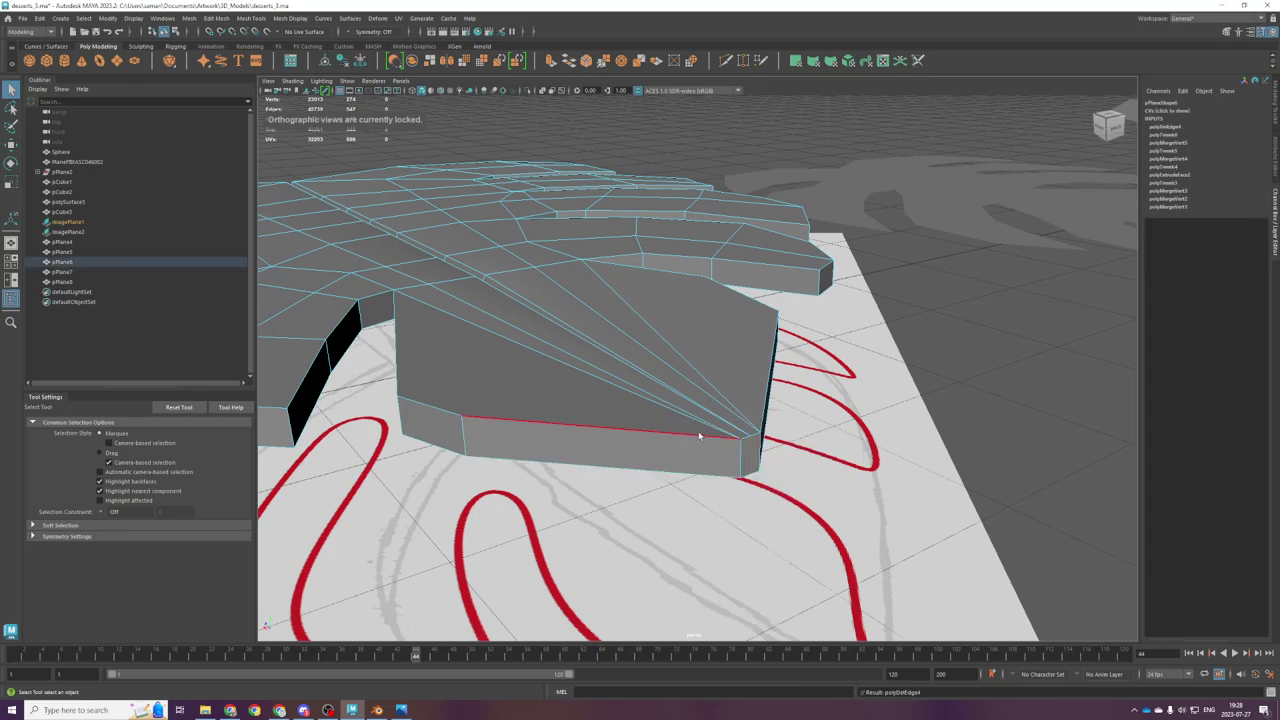
Step: Try smoothing the leaf twice without the tip's vertical midrib edge, inspect the tip, and undo the smoothing
key(g)
right_drag(691, 431, 734, 389)
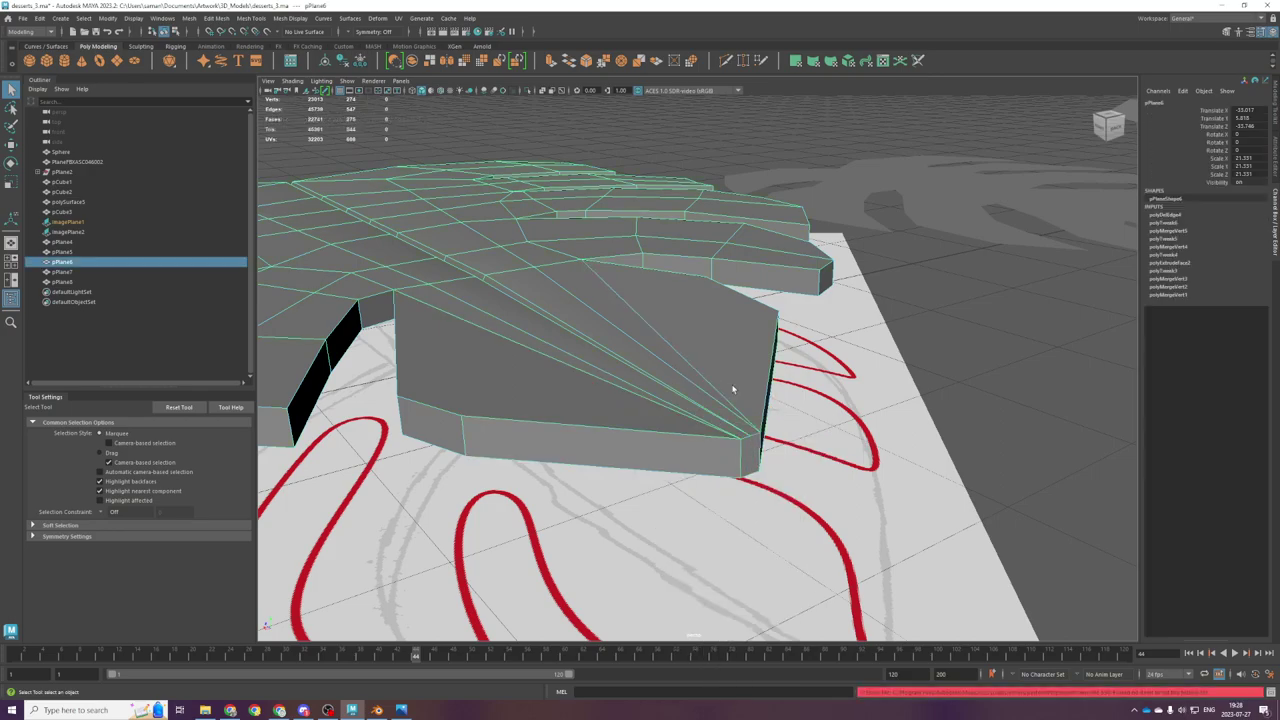
key(g)
key(g)
alt+drag(728, 485, 708, 386)
key(q)
alt+drag(792, 338, 813, 441)
click(804, 349)
alt+right_drag(813, 441, 903, 453)
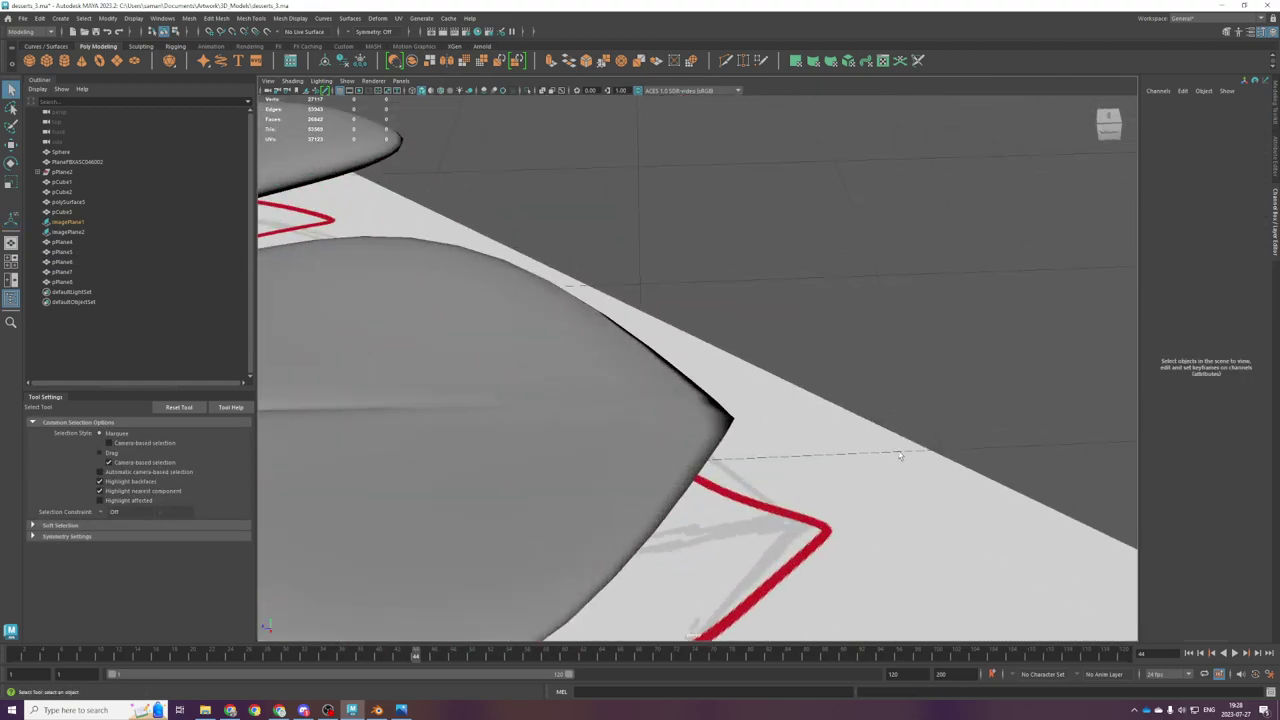
key(ctrl+z)
key(ctrl+z)
key(ctrl+z)
key(ctrl+z)
Step: Undo the deletion of the vertical midrib edge at the leaf's tip
alt+drag(763, 429, 825, 448)
alt+right_drag(825, 448, 815, 507)
alt+drag(815, 507, 663, 456)
alt+right_drag(663, 456, 635, 458)
alt+drag(635, 458, 706, 538)
key(ctrl+z)
key(ctrl+z)
key(ctrl+z)
Step: Try inserting a centred edge loop around the leaf's side walls with the Multi-Cut tool
shift+right_drag(785, 469, 727, 471)
ctrl+shift+click(728, 507)
right_drag(732, 401, 734, 375)
key(q)
Step: Try scaling the edge loop around the leaf's side walls, and undo both the scaling and the inserted loop
click(744, 510)
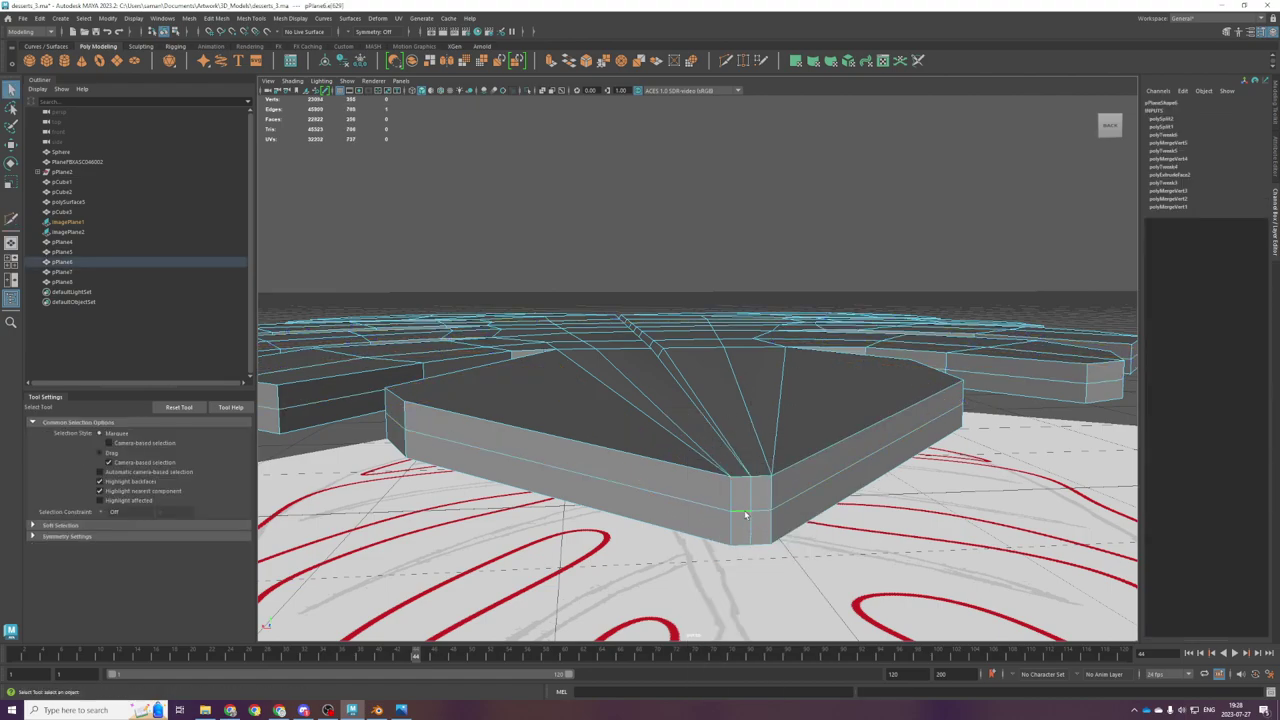
key(space)
key(r)
key(f)
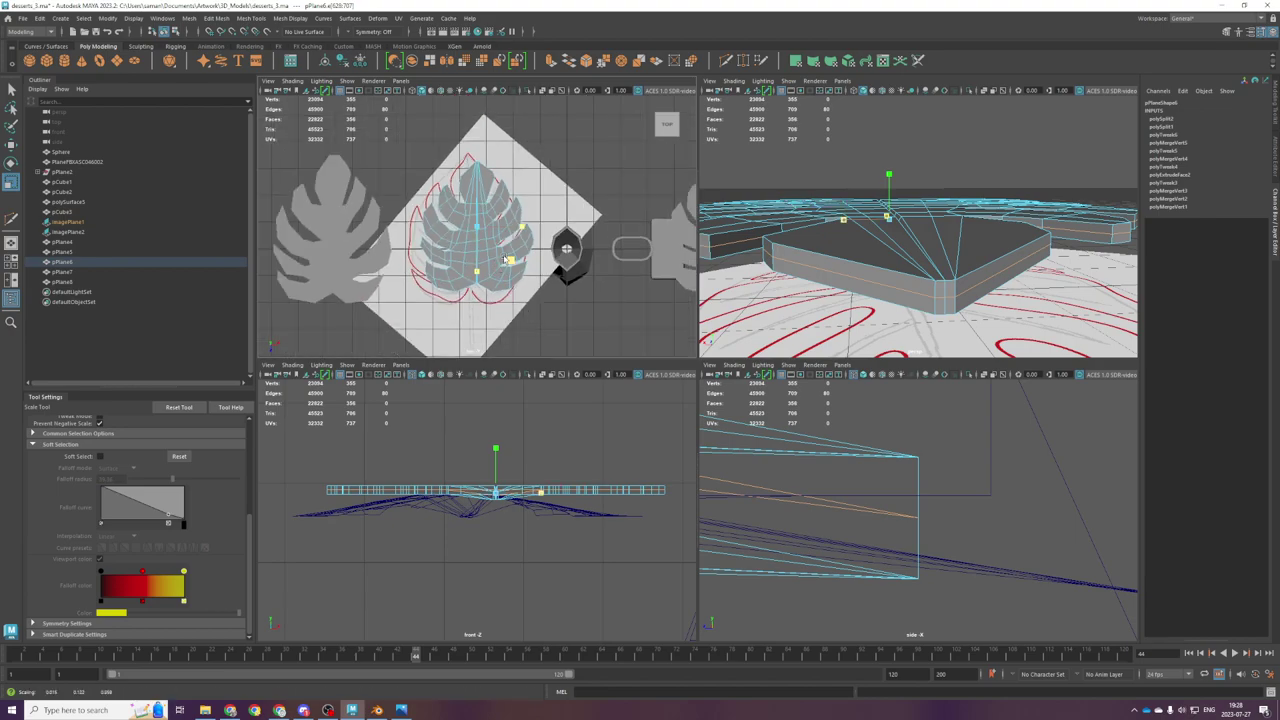
drag(506, 259, 508, 260)
key(ctrl+z)
key(ctrl+z)
key(ctrl+z)
key(ctrl+z)
key(ctrl+z)
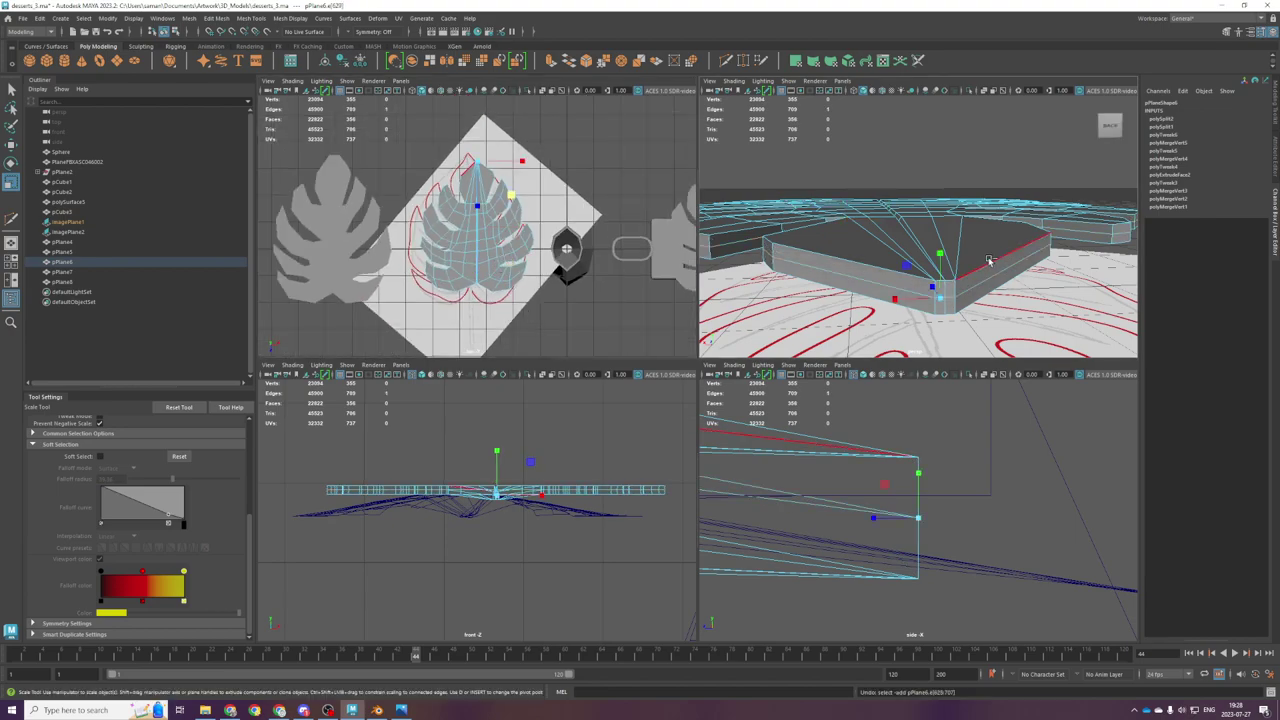
key(ctrl+z)
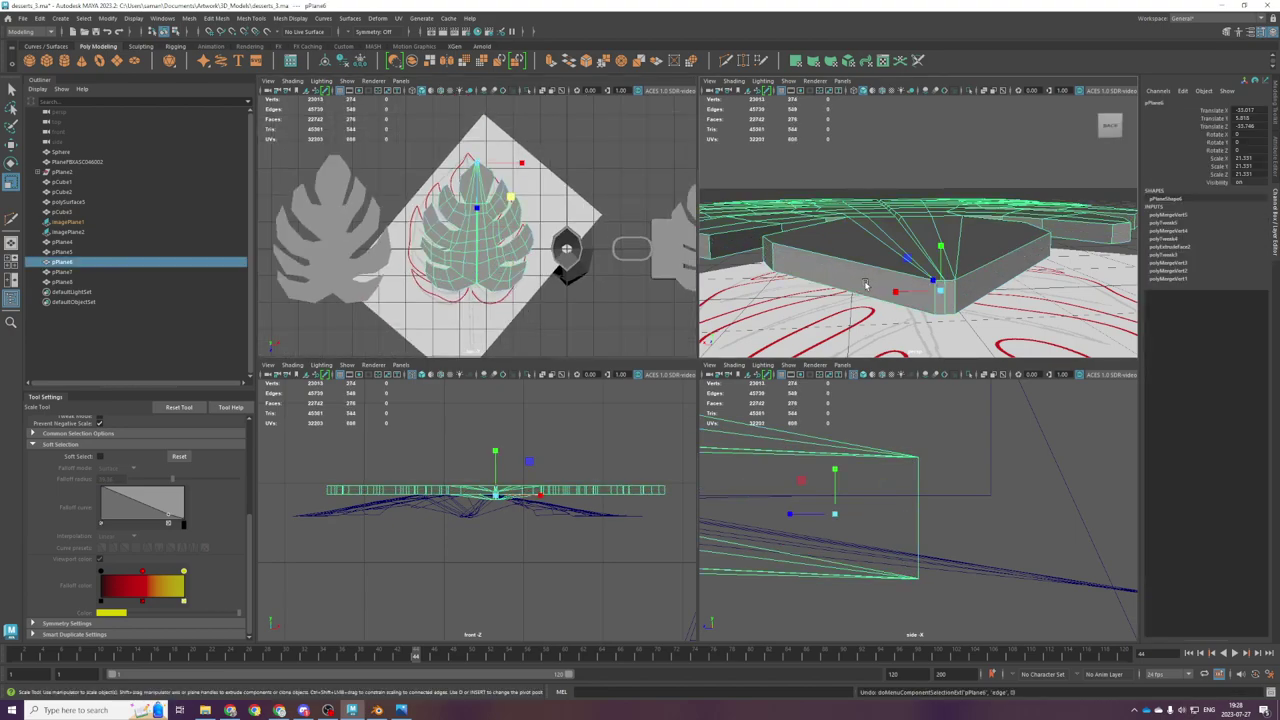
Step: Smooth the whole leaf mesh twice
scroll(900, 256, down, 5)
key(space)
alt+drag(755, 345, 841, 403)
scroll(841, 403, down, 8)
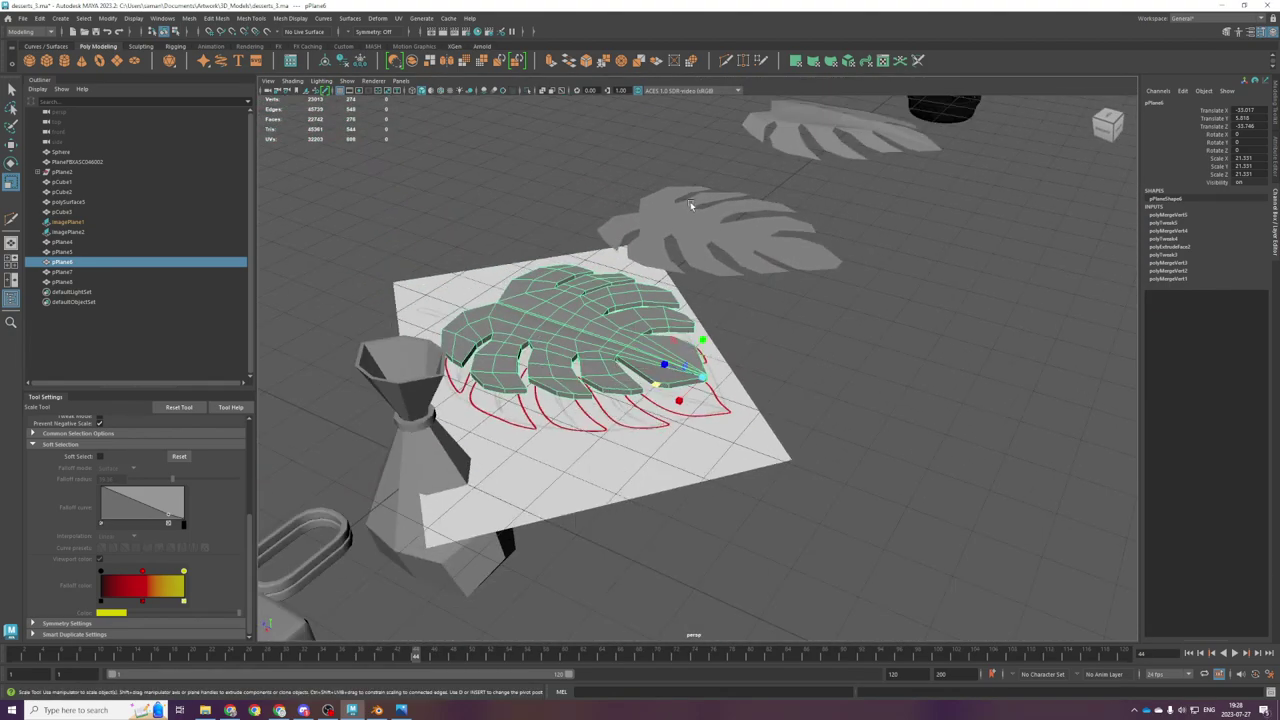
scroll(601, 390, up, 5)
key(g)
key(g)
alt+drag(765, 478, 925, 378)
Step: Select the smoothed leaf's tip vertices and inspect the tip's profile from the side
key(space)
key(space)
right_drag(766, 390, 737, 394)
drag(691, 449, 460, 370)
key(w)
scroll(748, 418, down, 10)
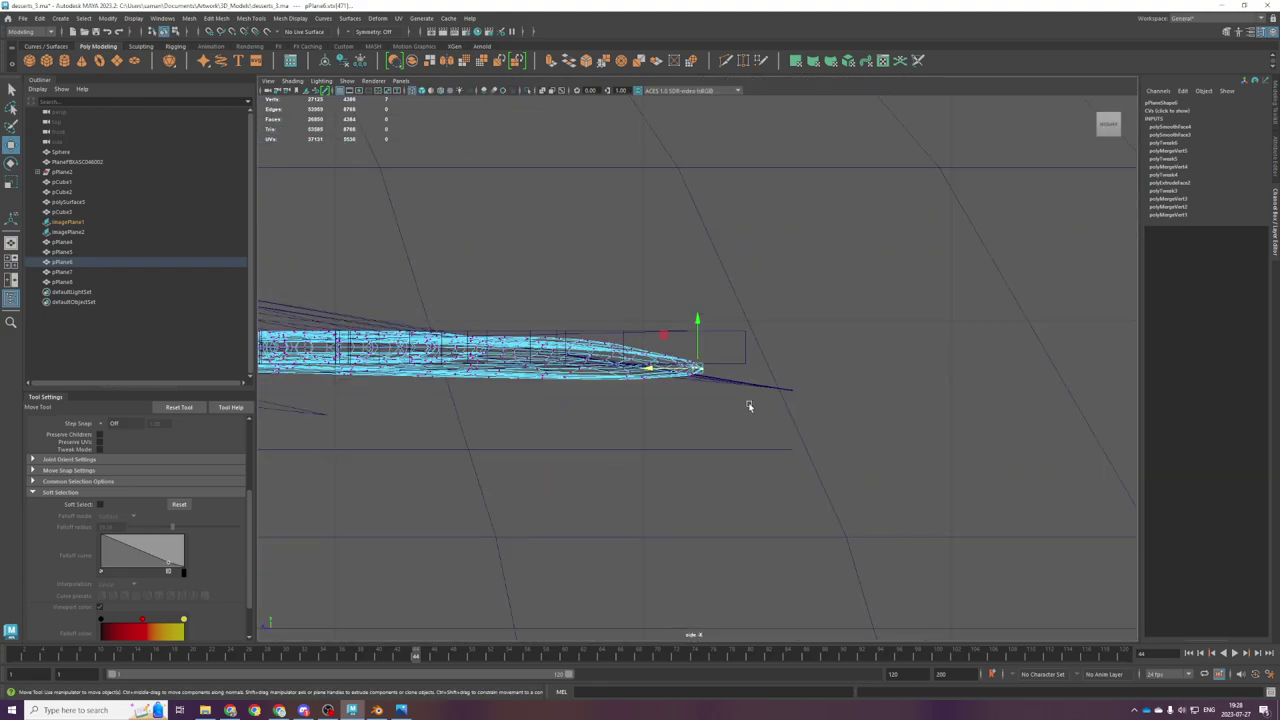
key(space)
key(space)
alt+drag(803, 297, 731, 400)
scroll(731, 400, up, 3)
key(ctrl+z)
Step: Try selecting matching rim vertices on both sides of the leaf's tip, and undo the selection
alt+drag(971, 549, 946, 474)
scroll(808, 444, down, 3)
alt+drag(808, 444, 836, 489)
scroll(765, 457, up, 2)
key(r)
key(w)
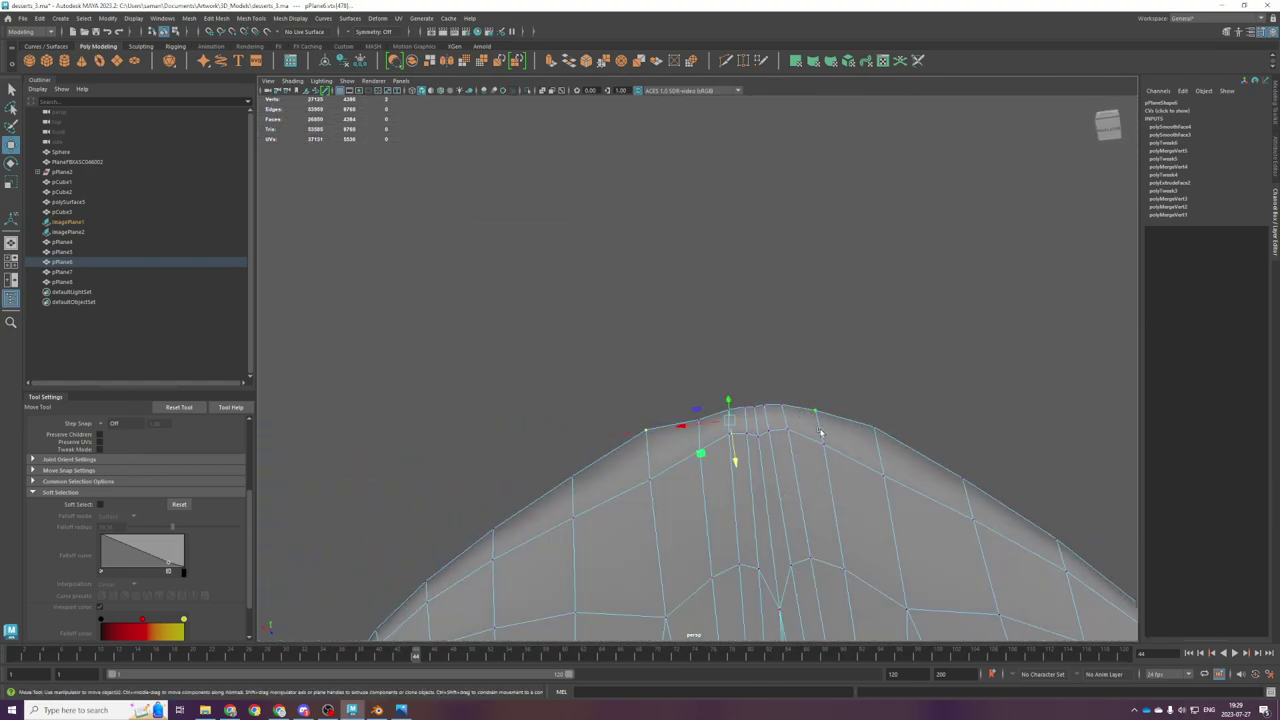
key(ctrl+z)
key(ctrl+z)
key(ctrl+z)
key(ctrl+z)
key(ctrl+z)
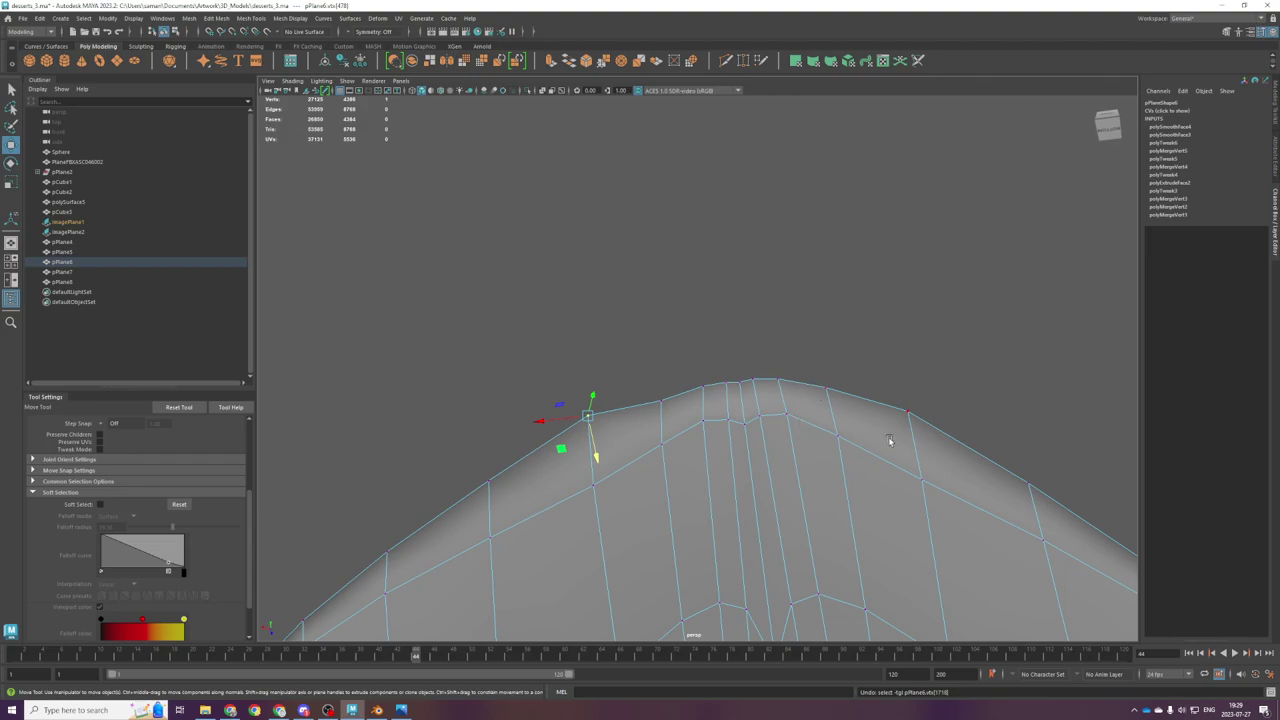
Step: Try pulling the pair of rim vertices beside the tip back along the leaf, and undo the move
alt+drag(890, 440, 883, 404)
drag(724, 410, 714, 449)
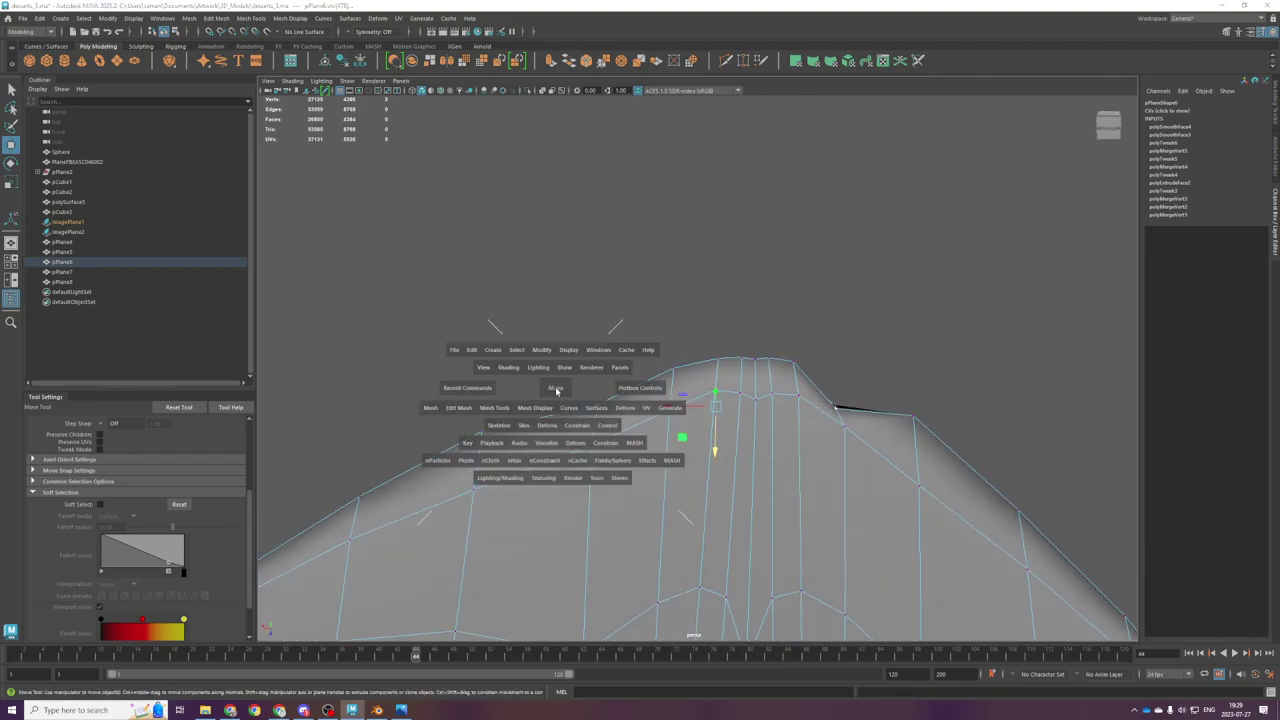
key(space)
key(space)
key(f)
alt+right_drag(554, 391, 584, 395)
key(space)
key(space)
key(f)
scroll(588, 394, down, 1)
key(ctrl+z)
scroll(612, 400, up, 10)
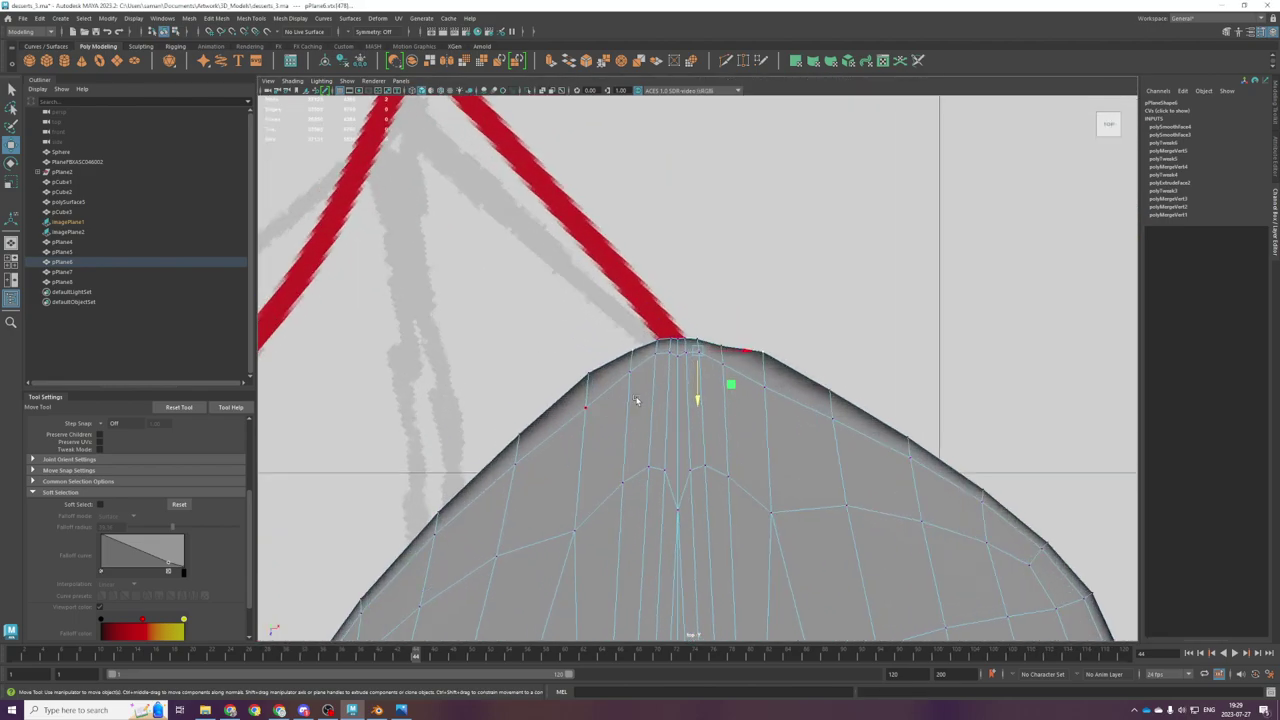
Step: Select the outermost vertices at the leaf's tip in top view and move them slightly back towards the leaf's body
key(r)
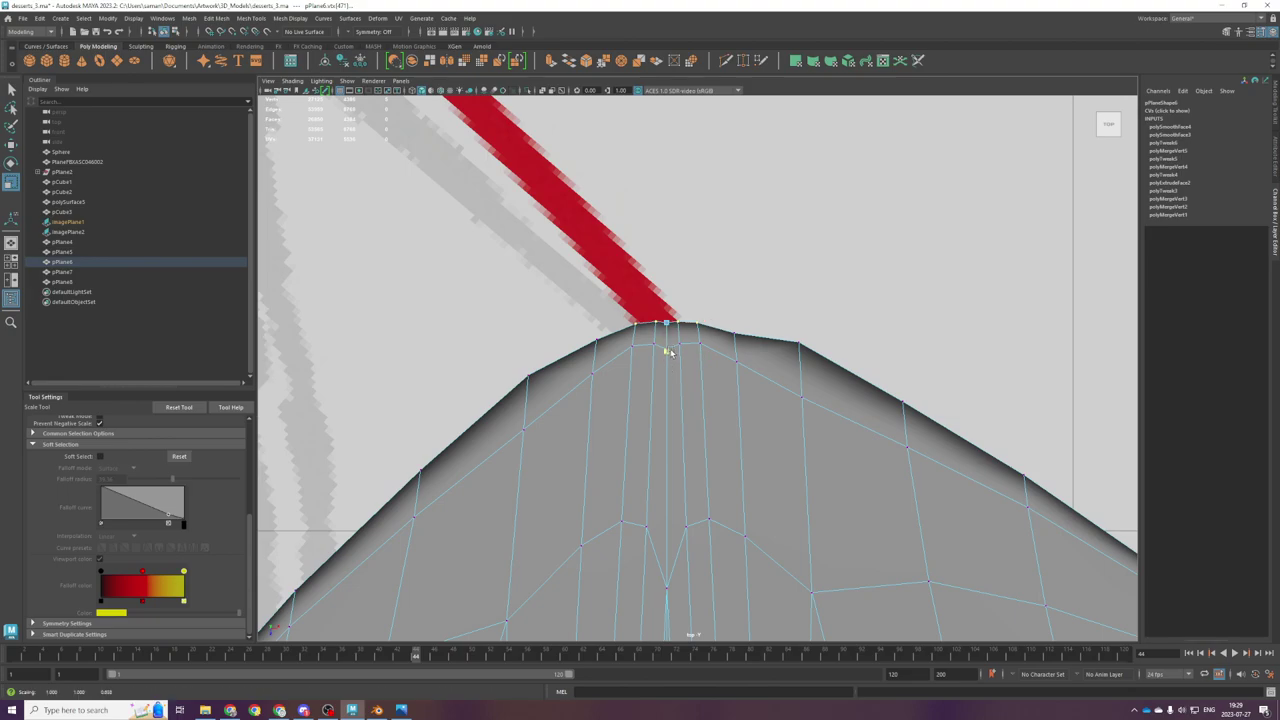
key(w)
drag(668, 371, 666, 401)
Step: Move the neighbouring vertex pairs on both sides of the tip back along the leaf's length to even out its outline
drag(488, 361, 547, 395)
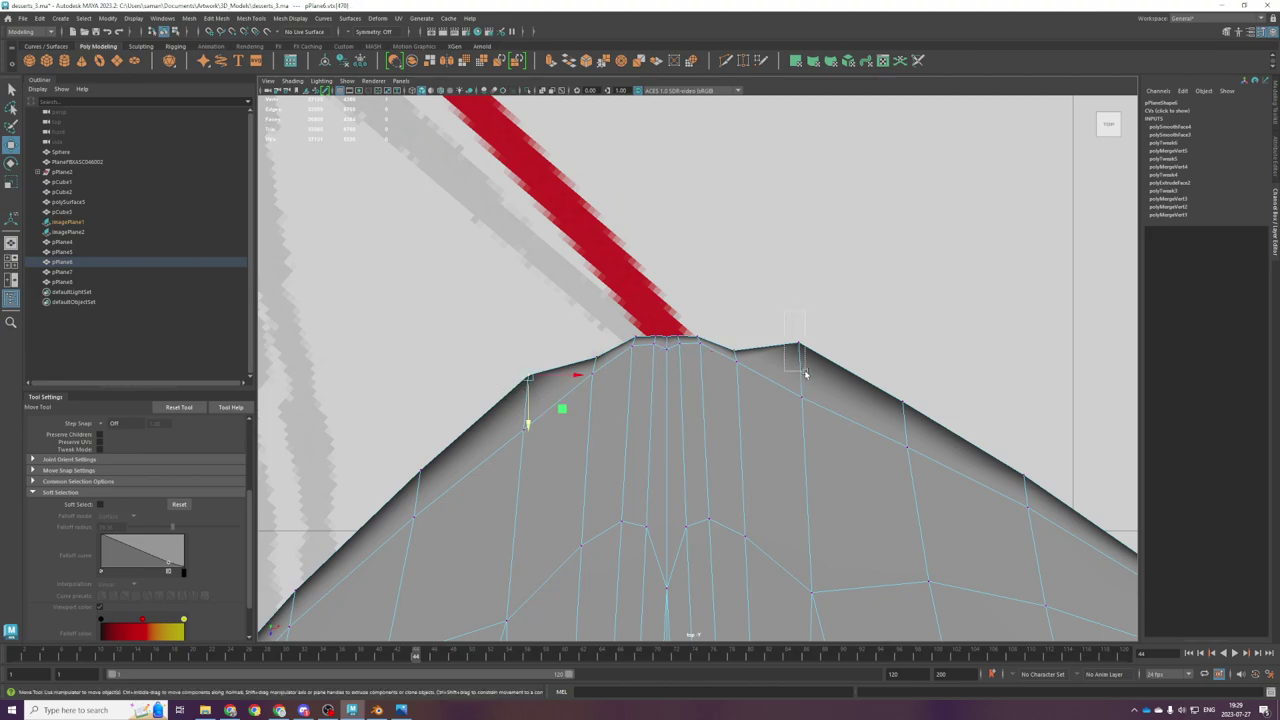
drag(667, 407, 666, 437)
drag(333, 443, 433, 480)
key(ctrl+z)
key(ctrl+z)
click(1033, 490)
scroll(702, 494, down, 6)
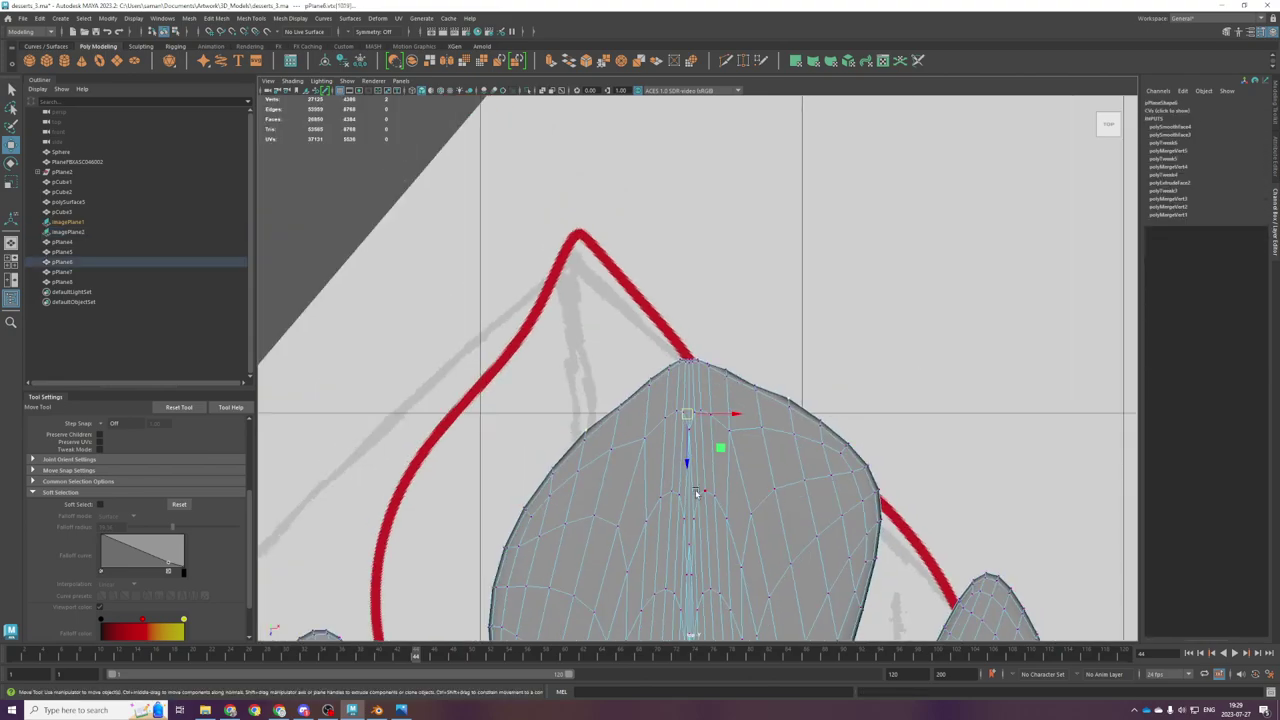
drag(688, 467, 688, 470)
Step: Select the edge loop running around the leaf's side rim from the perspective view and apply Smooth to it
key(space)
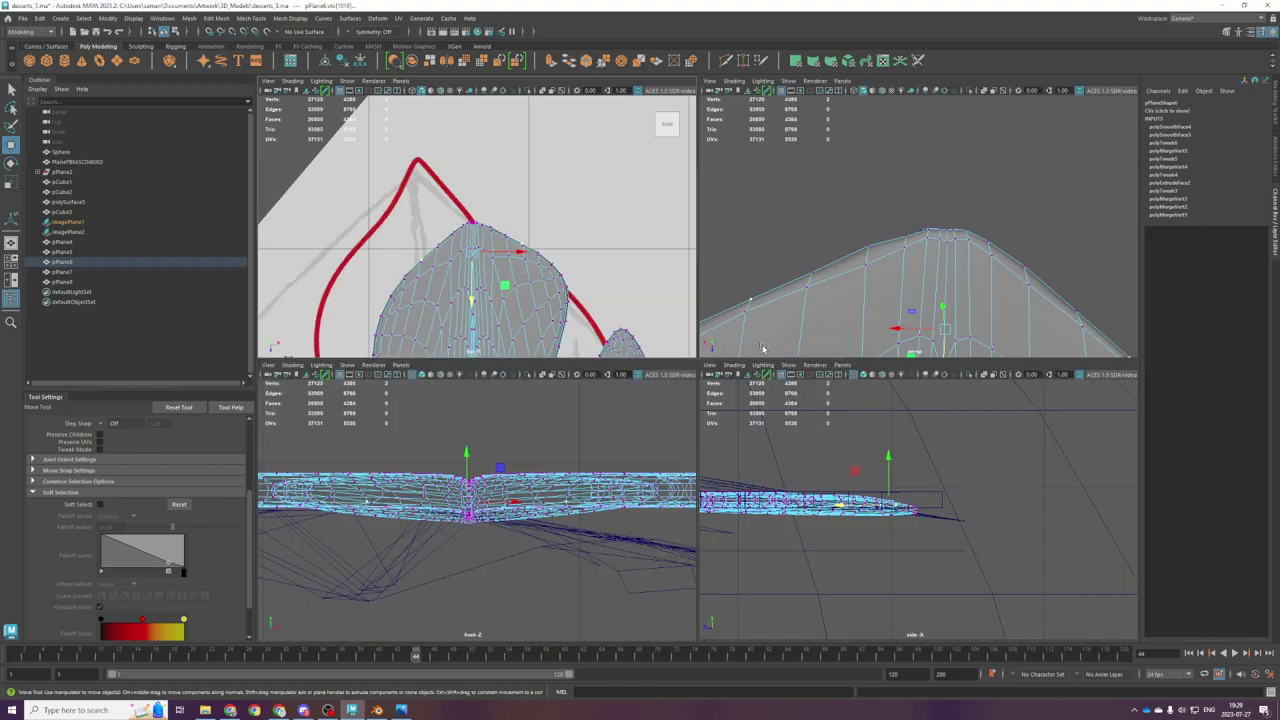
click(980, 214)
key(space)
alt+drag(914, 304, 650, 370)
click(323, 18)
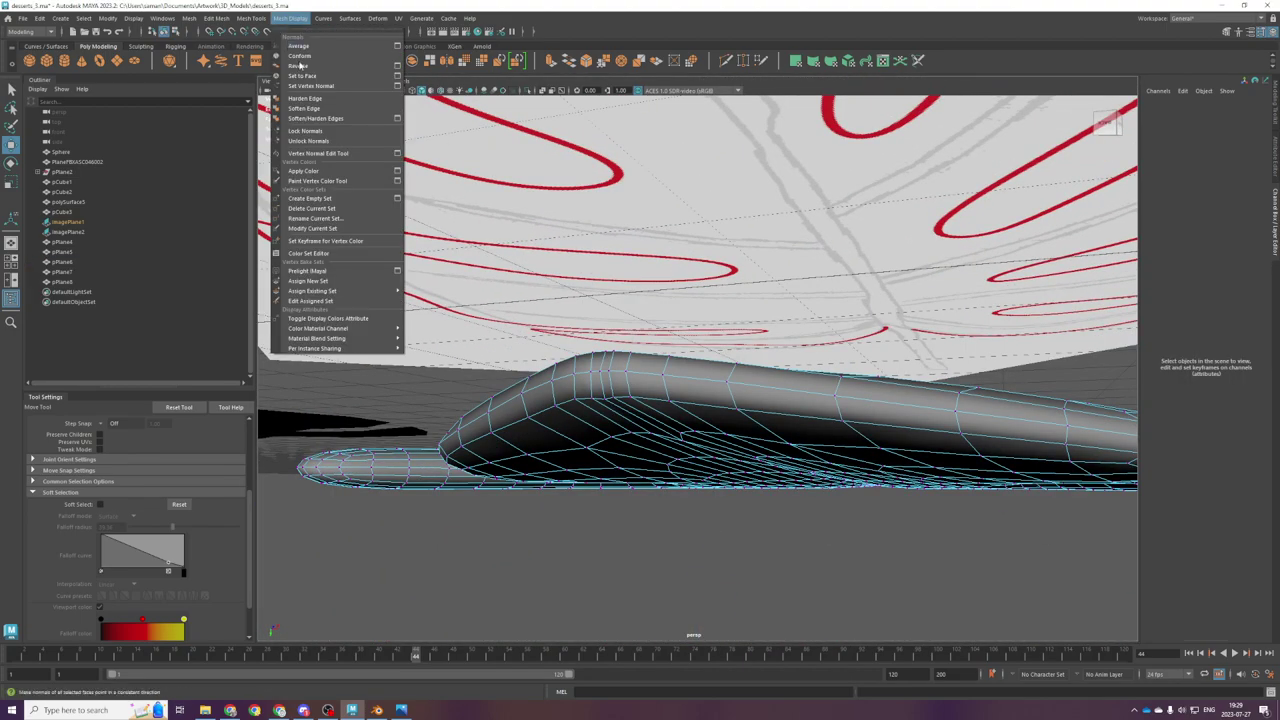
click(324, 112)
double_click(642, 383)
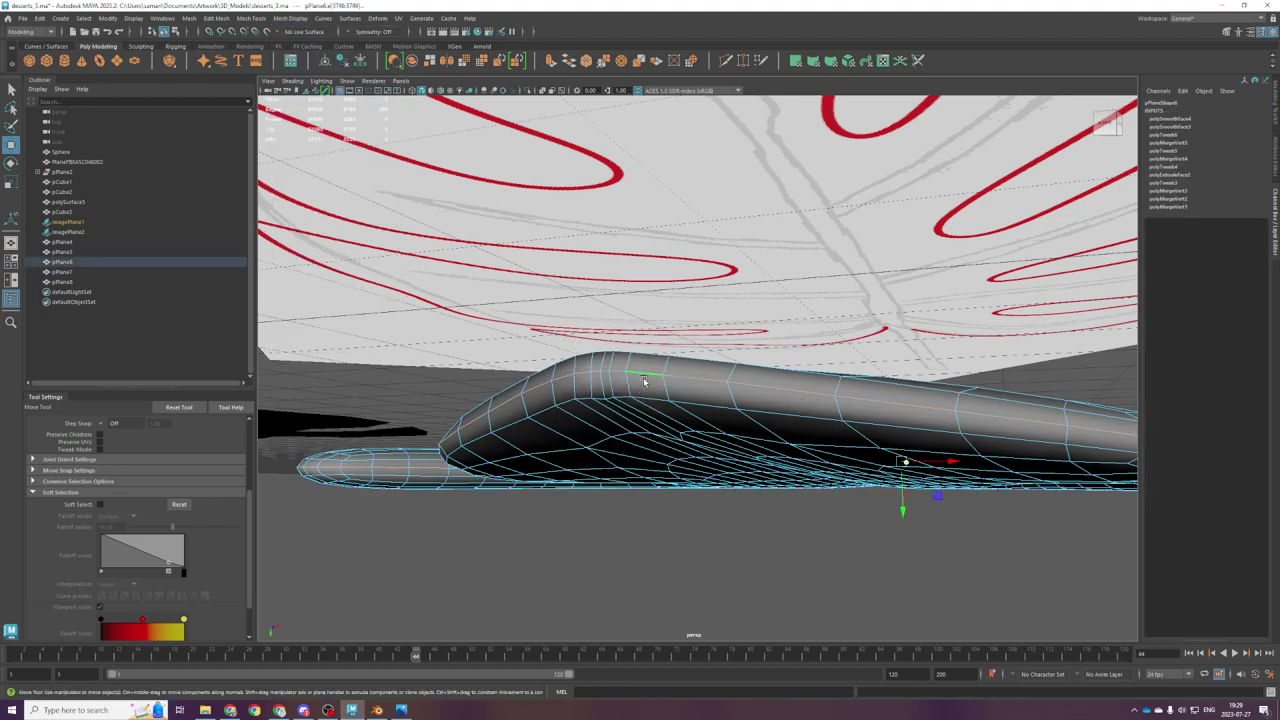
key(b)
key(b)
key(b)
key(g)
scroll(645, 377, down, 1)
right_drag(645, 377, 716, 321)
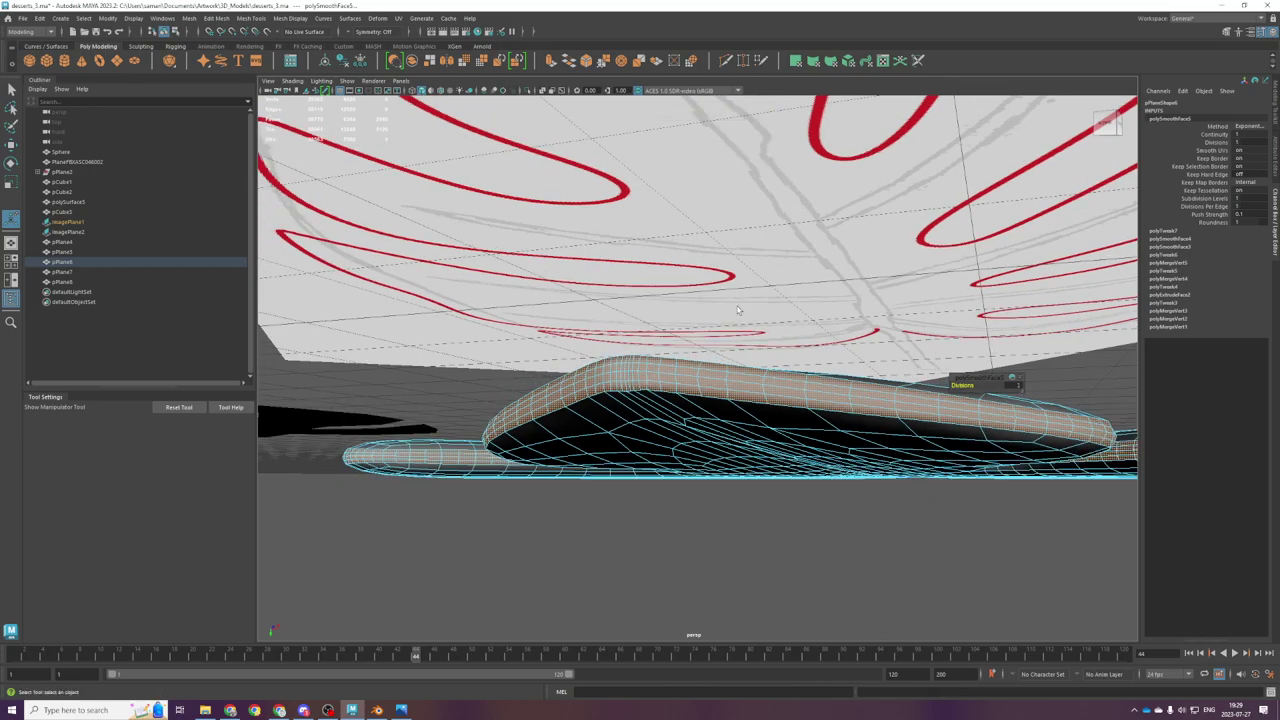
Step: Inspect the leaf's smoothed rim at the tip and undo the Smooth applied to its edge loop
key(q)
click(720, 322)
scroll(803, 499, down, 4)
alt+drag(803, 499, 640, 398)
scroll(813, 362, up, 2)
click(813, 362)
key(ctrl+z)
key(ctrl+z)
key(ctrl+z)
key(ctrl+z)
key(ctrl+z)
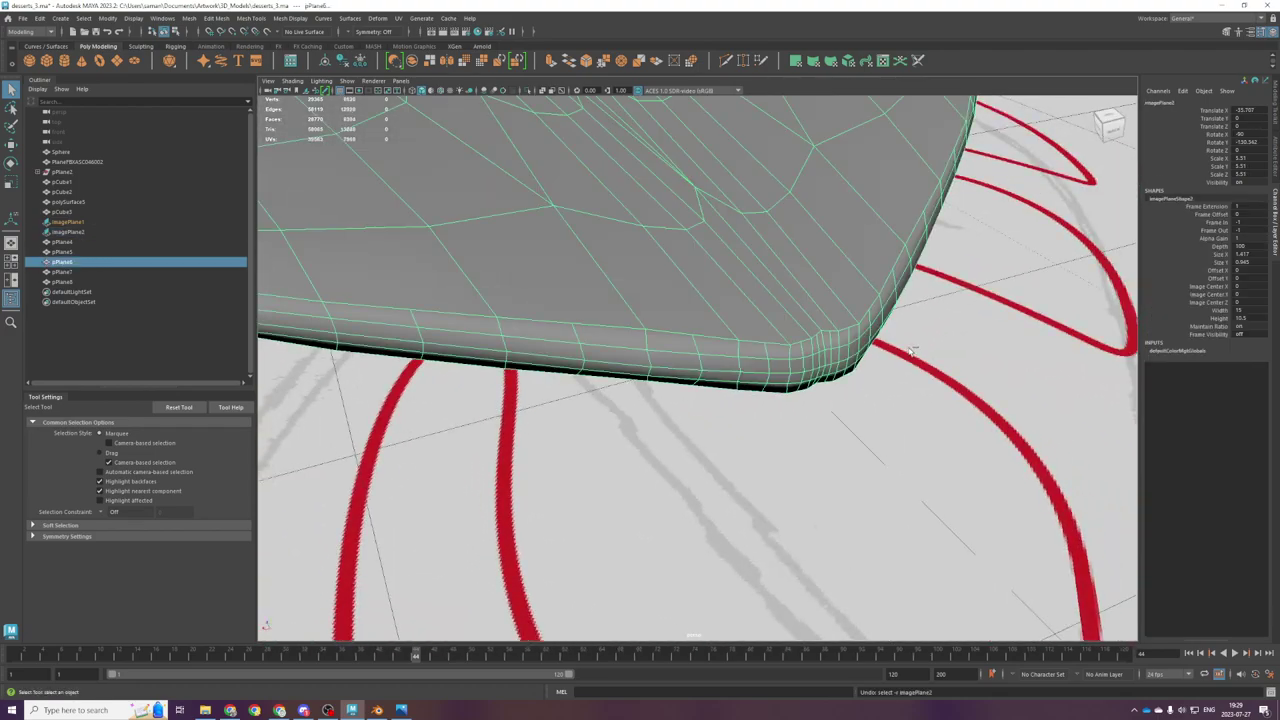
Step: Select the centre vertex on the inner rim edge at the leaf's tip and move it outward level with its neighbours in top view
alt+drag(815, 357, 855, 360)
right_drag(855, 360, 838, 303)
click(876, 299)
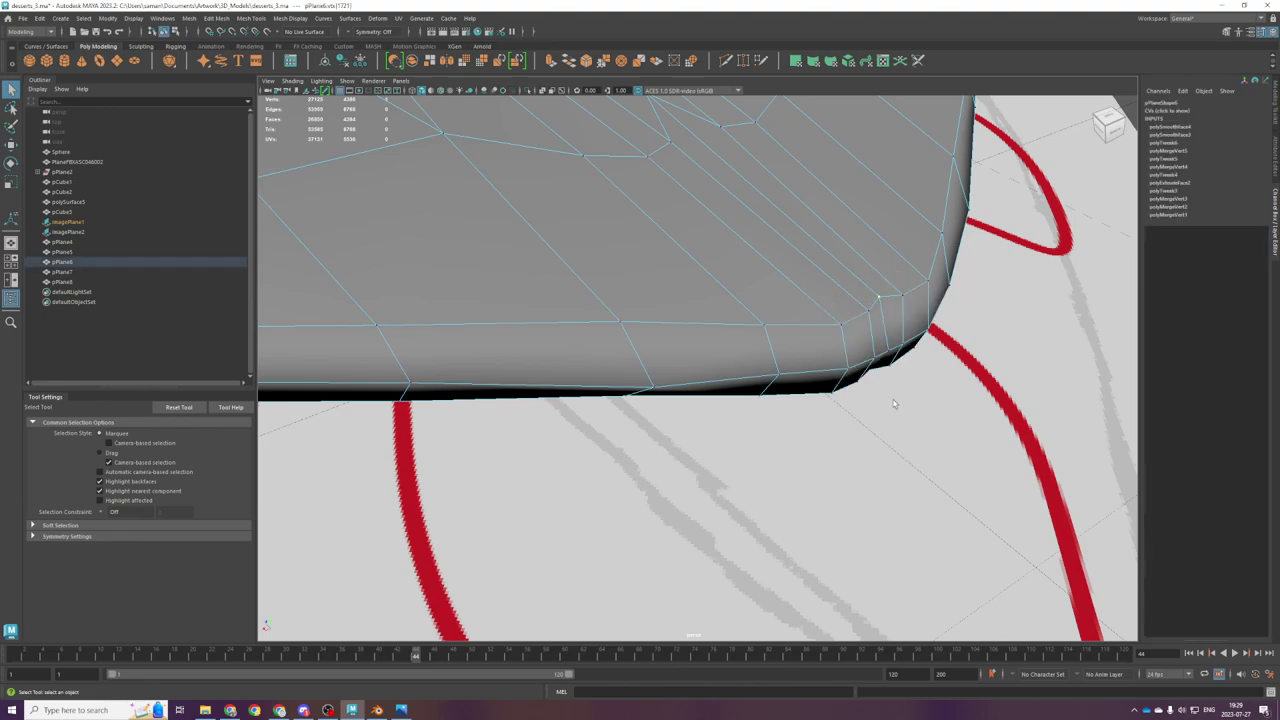
alt+drag(894, 400, 881, 366)
key(space)
key(space)
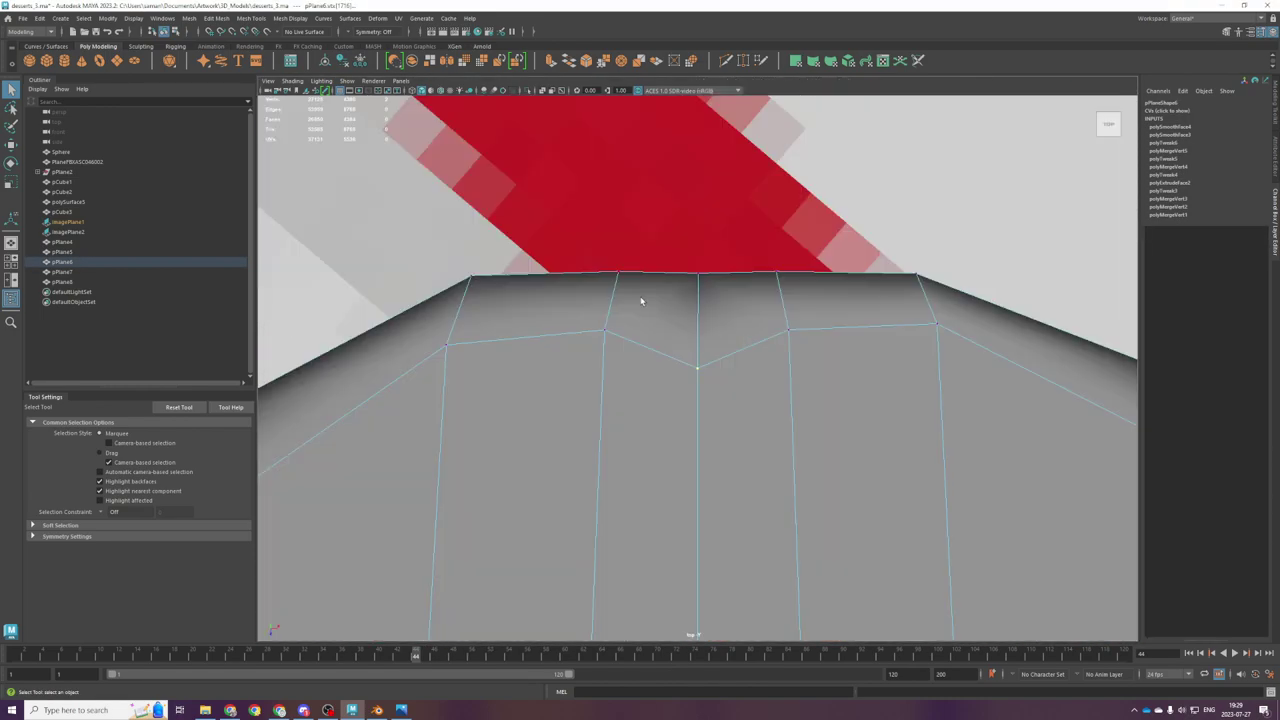
scroll(704, 388, down, 8)
scroll(713, 416, up, 6)
key(w)
drag(704, 420, 695, 396)
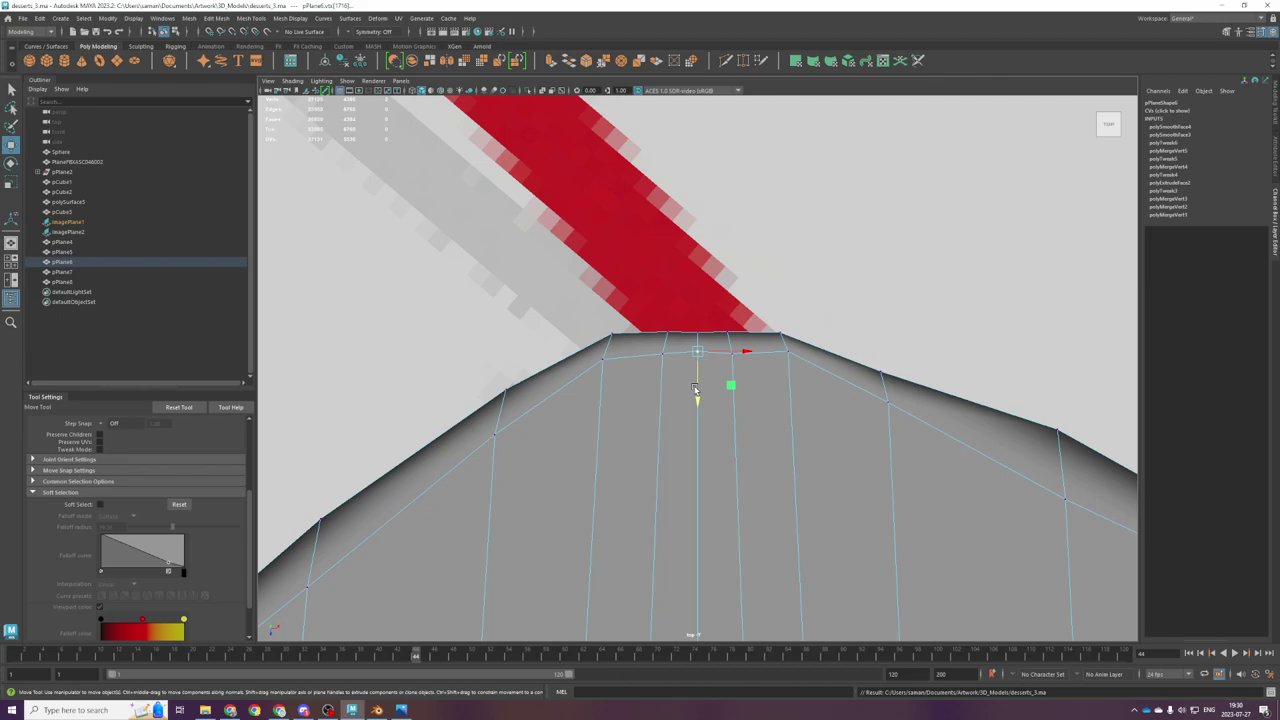
Step: Adjust the inner rim vertices beside the tip's centre vertex to even out the edge, and save the scene
click(786, 350)
mouse_move(788, 392)
mouse_down()
mouse_move(788, 403)
mouse_move(789, 366)
mouse_move(735, 393)
mouse_up()
key(ctrl+s)
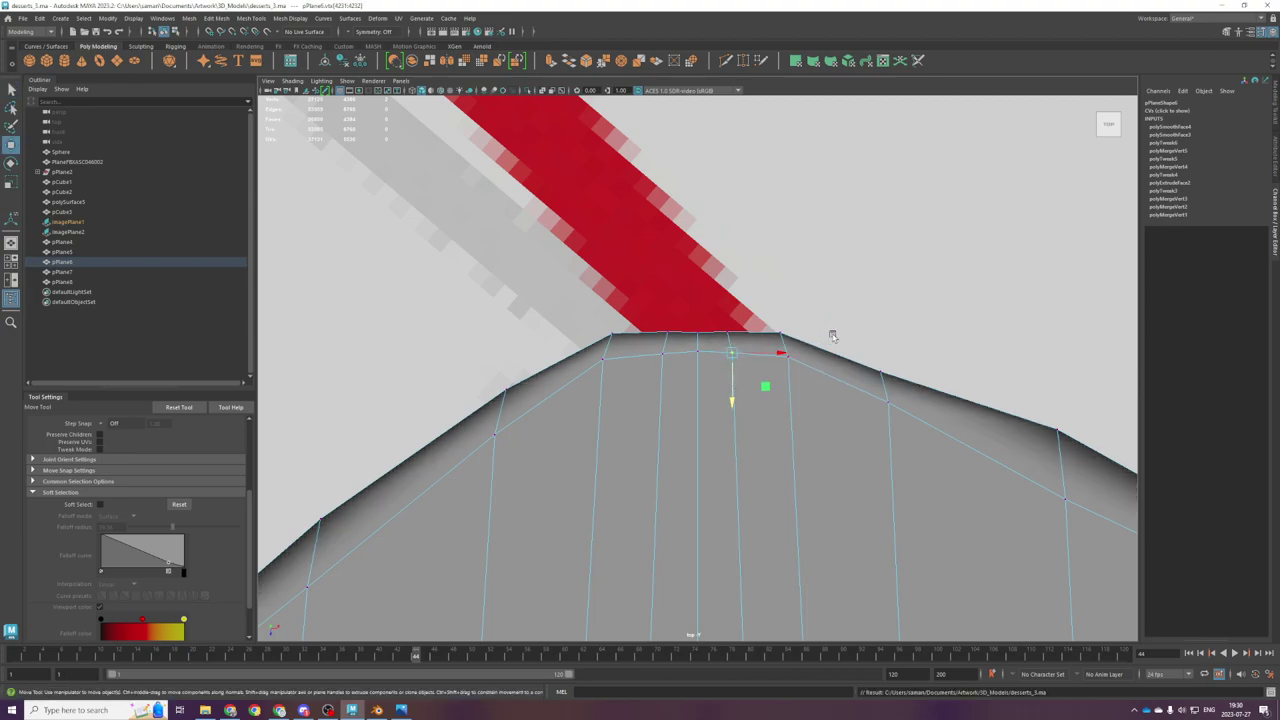
Step: Try applying Smooth to the edge loop running around the leaf's side rim, and undo it
key(space)
key(space)
alt+drag(806, 342, 730, 352)
key(F8)
right_drag(730, 352, 726, 300)
double_click(716, 356)
alt+drag(717, 357, 728, 412)
key(g)
key(ctrl+z)
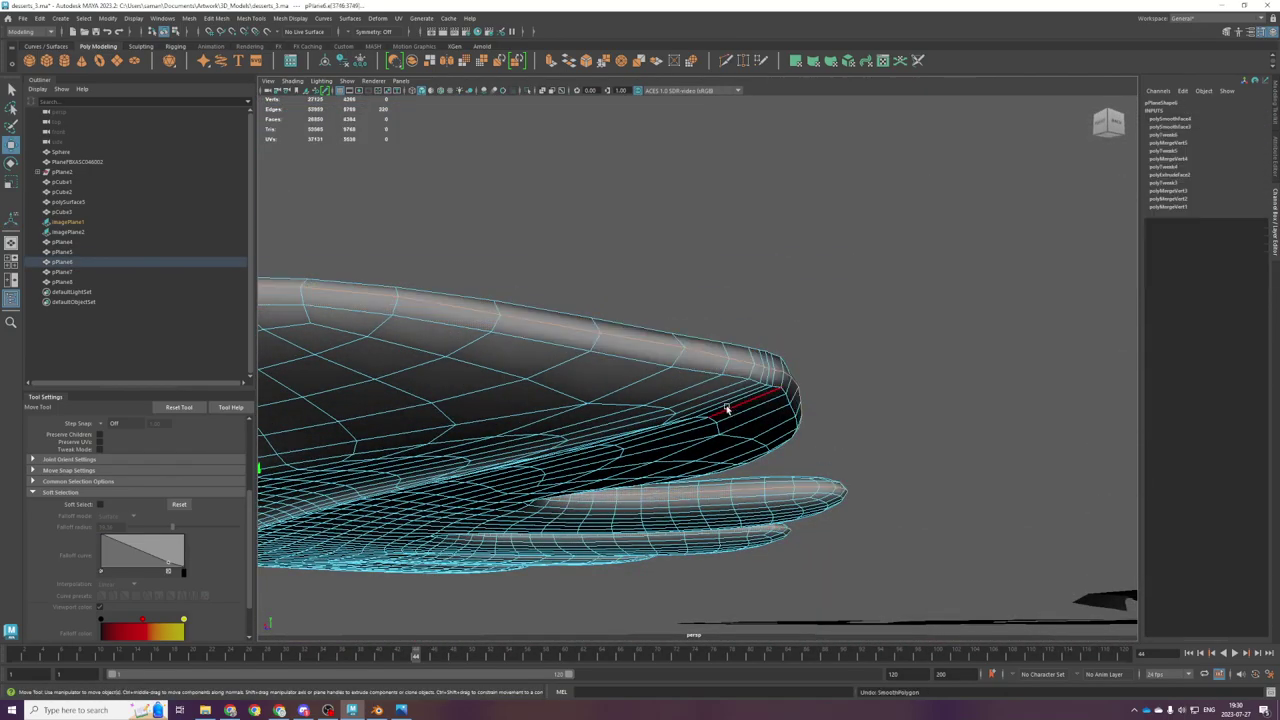
Step: Try repeating the Smooth on the rim, inspect the whole leaf in object mode, and undo back to the unsmoothed mesh
right_drag(698, 371, 767, 333)
key(g)
alt+drag(717, 400, 714, 429)
click(899, 269)
alt+drag(899, 269, 920, 302)
alt+drag(763, 400, 678, 410)
click(688, 397)
scroll(688, 397, down, 10)
alt+drag(688, 397, 631, 489)
key(ctrl+z)
key(ctrl+z)
key(ctrl+z)
key(ctrl+z)
Step: Try Smooth on a single rim edge loop near the tip, check the resulting faces, and undo it
scroll(700, 480, up, 5)
alt+drag(715, 488, 746, 437)
double_click(728, 342)
key(g)
scroll(722, 338, down, 2)
alt+drag(716, 324, 717, 363)
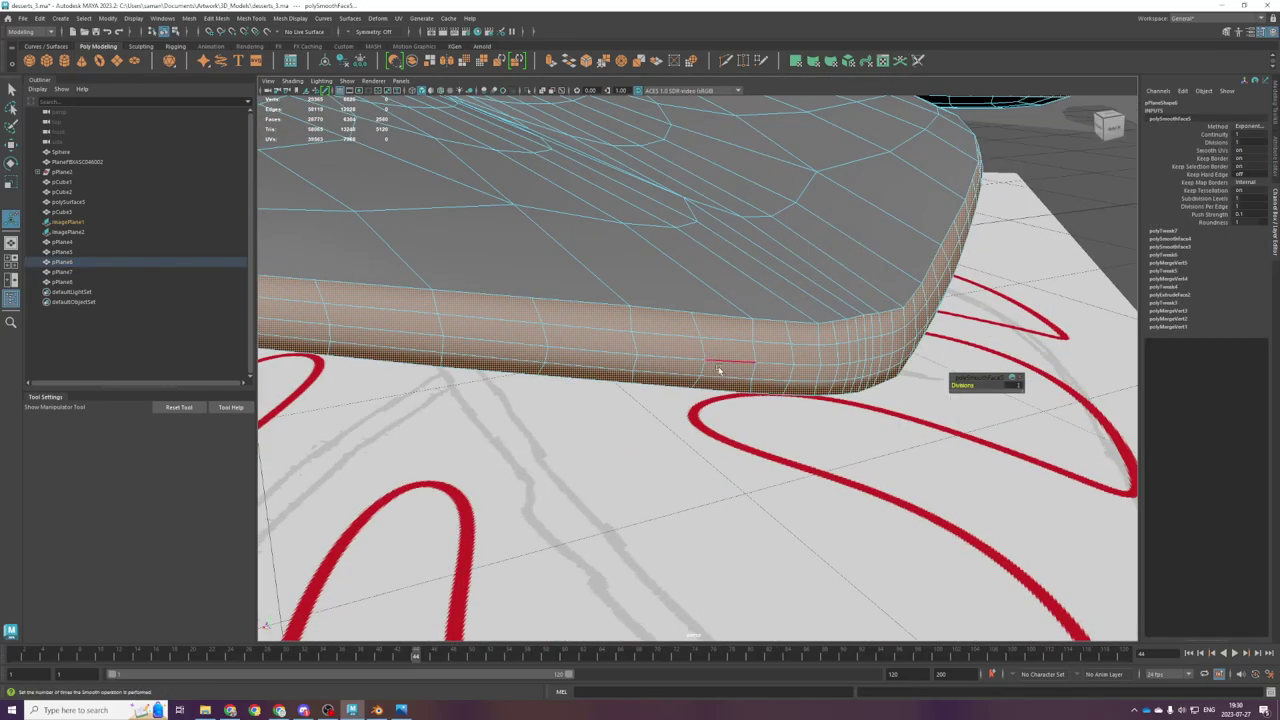
key(ctrl+z)
key(ctrl+z)
Step: Select two edge loops around the leaf's rim together, apply Smooth to them and inspect the tip without a selection
double_click(732, 316)
scroll(732, 350, down, 3)
shift+double_click(712, 366)
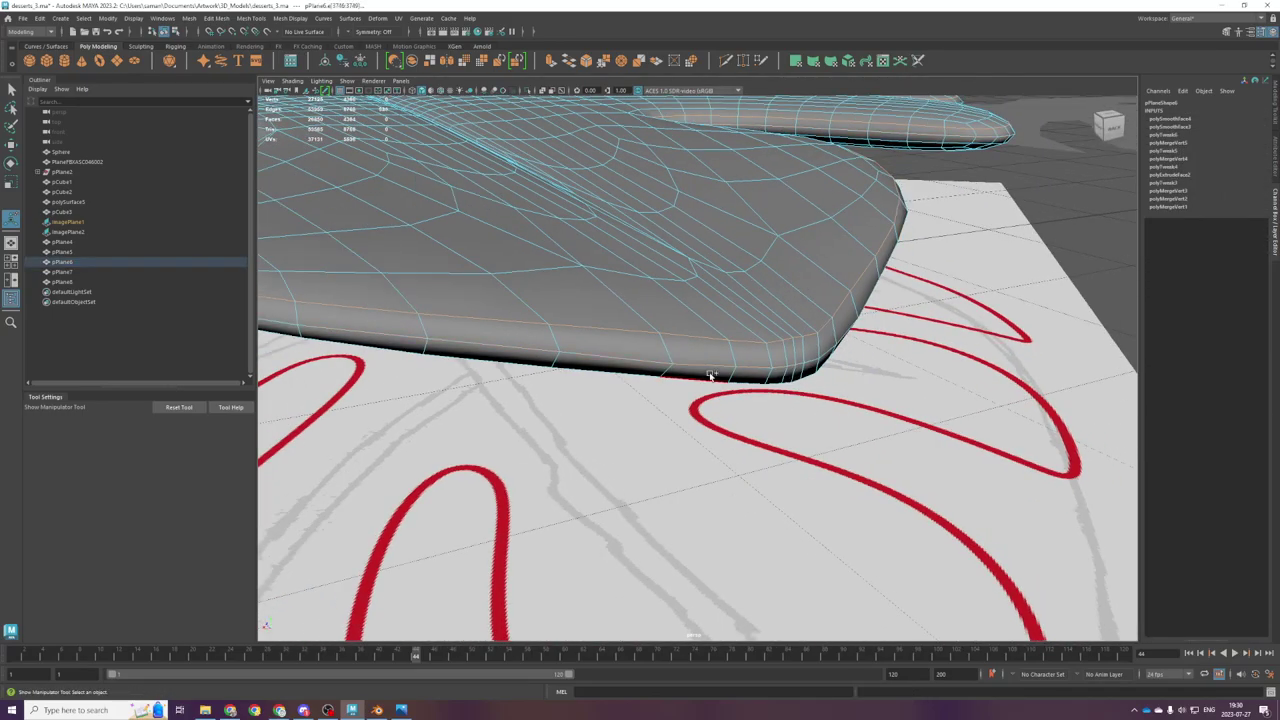
key(g)
alt+drag(712, 384, 762, 318)
key(q)
click(890, 215)
alt+drag(846, 352, 697, 408)
Step: Undo back to the selection of the two rim edge loops and reapply Smooth to them
key(ctrl+z)
key(ctrl+z)
key(ctrl+z)
key(ctrl+z)
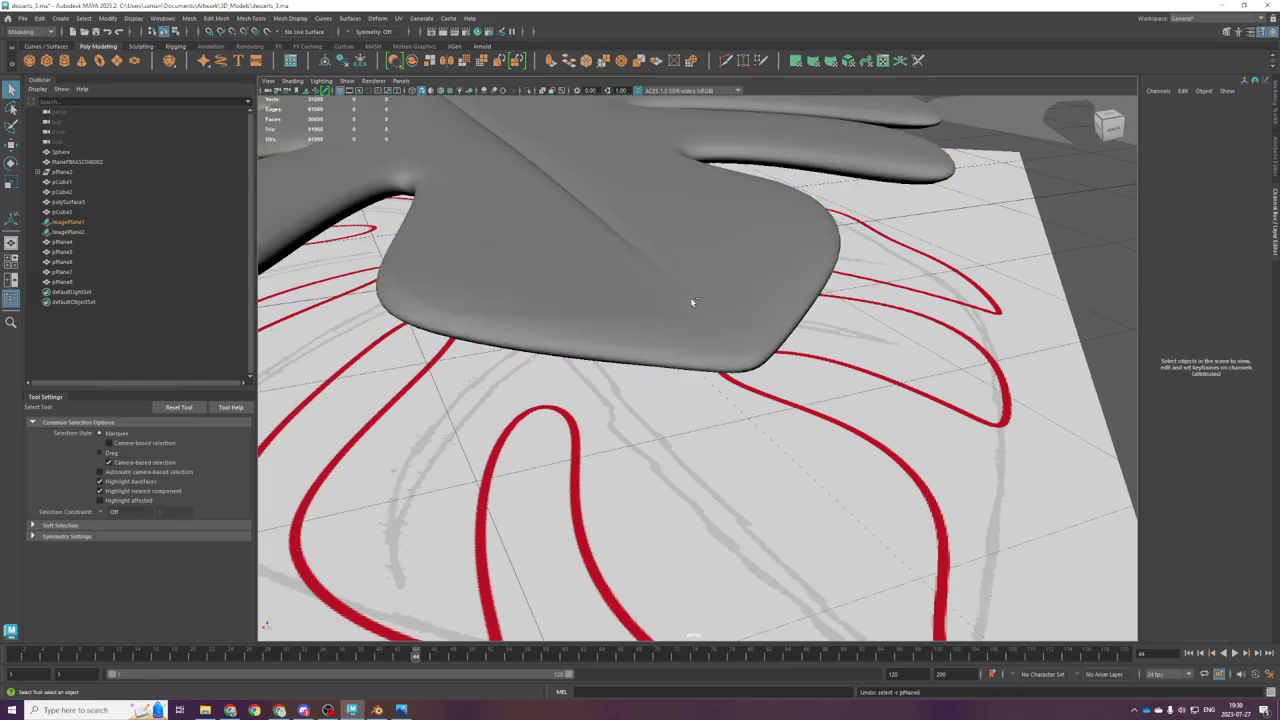
alt+drag(806, 337, 757, 373)
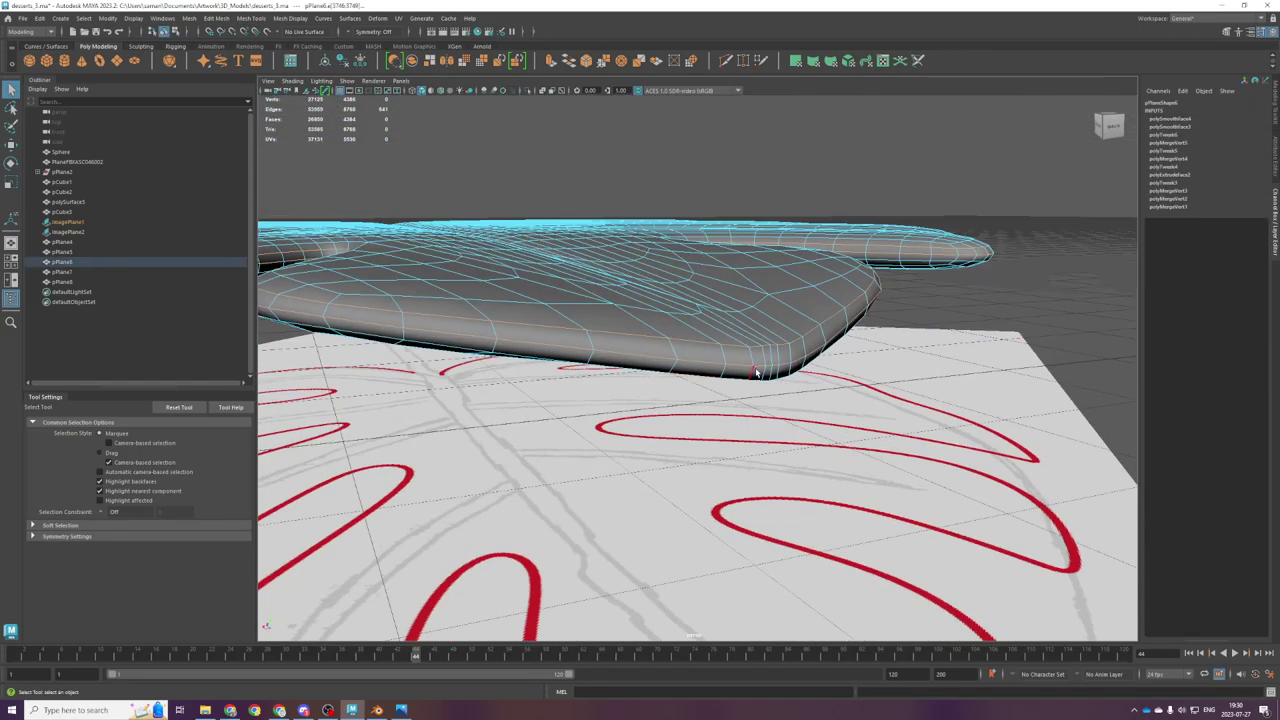
key(g)
Step: Return to object mode, select the smoothed leaf and save the scene
right_drag(740, 329, 804, 292)
scroll(820, 305, down, 4)
click(843, 322)
alt+drag(626, 430, 713, 508)
scroll(712, 508, down, 4)
click(614, 430)
scroll(706, 402, down, 4)
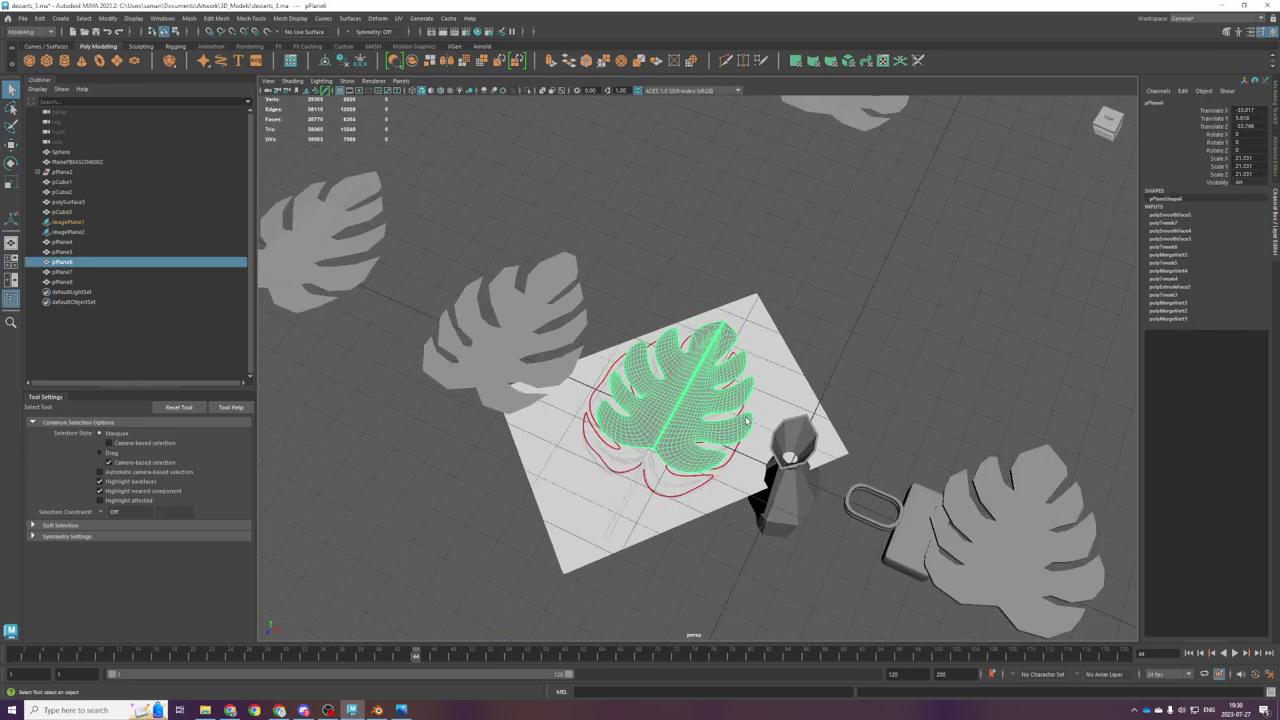
alt+drag(742, 416, 735, 421)
scroll(690, 365, up, 3)
key(ctrl+s)
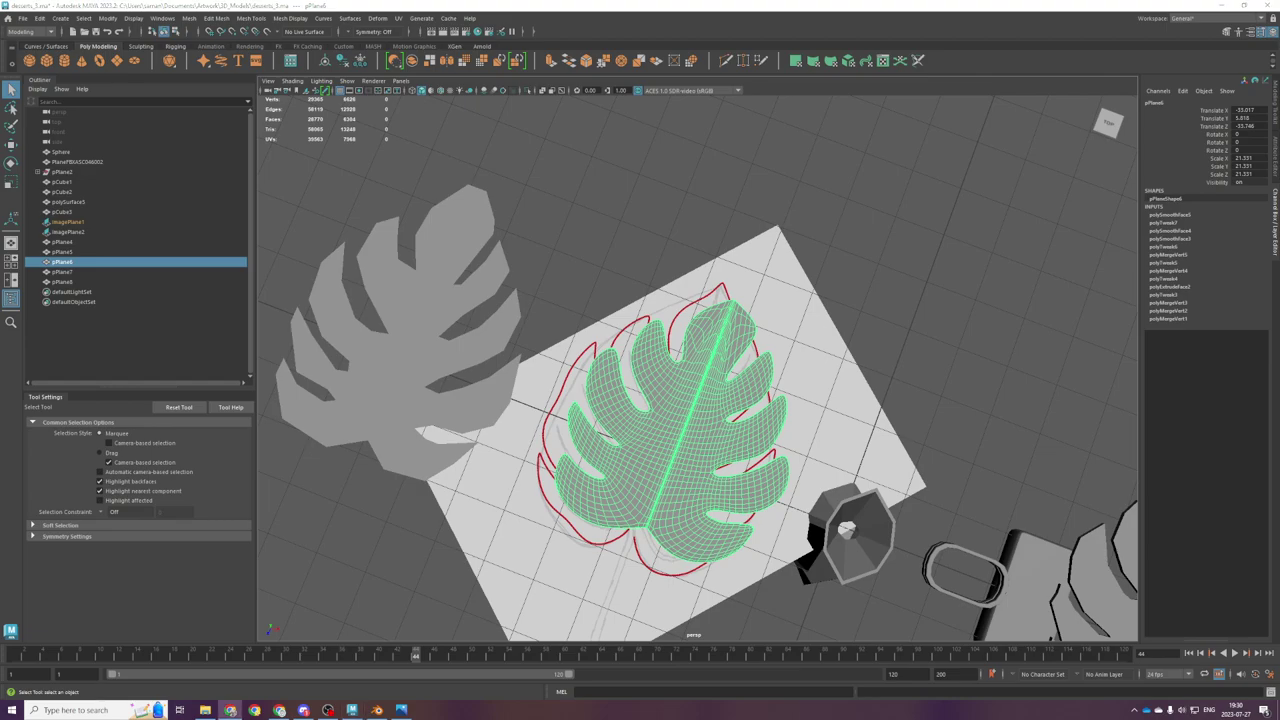
Step: Undo the rim smoothing to check the unsmoothed tip in top view, and redo it
click(568, 7)
scroll(706, 420, up, 3)
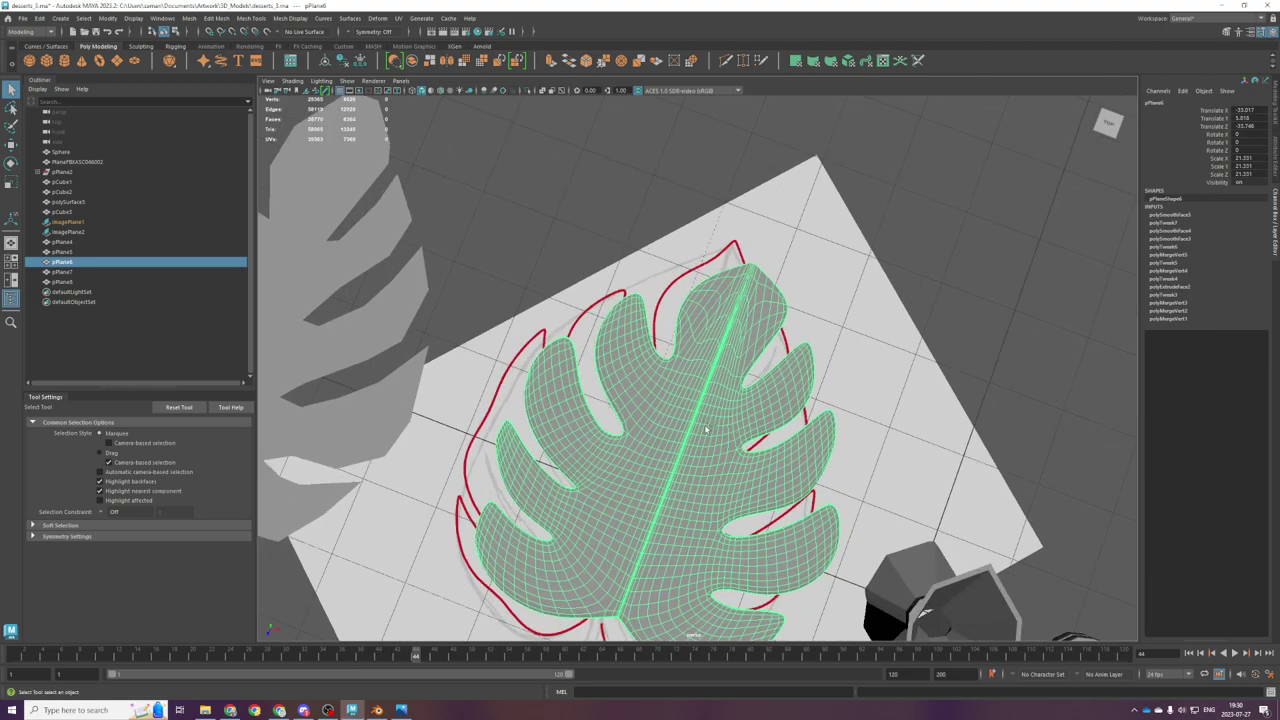
key(ctrl+z)
key(ctrl+z)
key(ctrl+z)
key(ctrl+z)
key(ctrl+z)
key(space)
key(space)
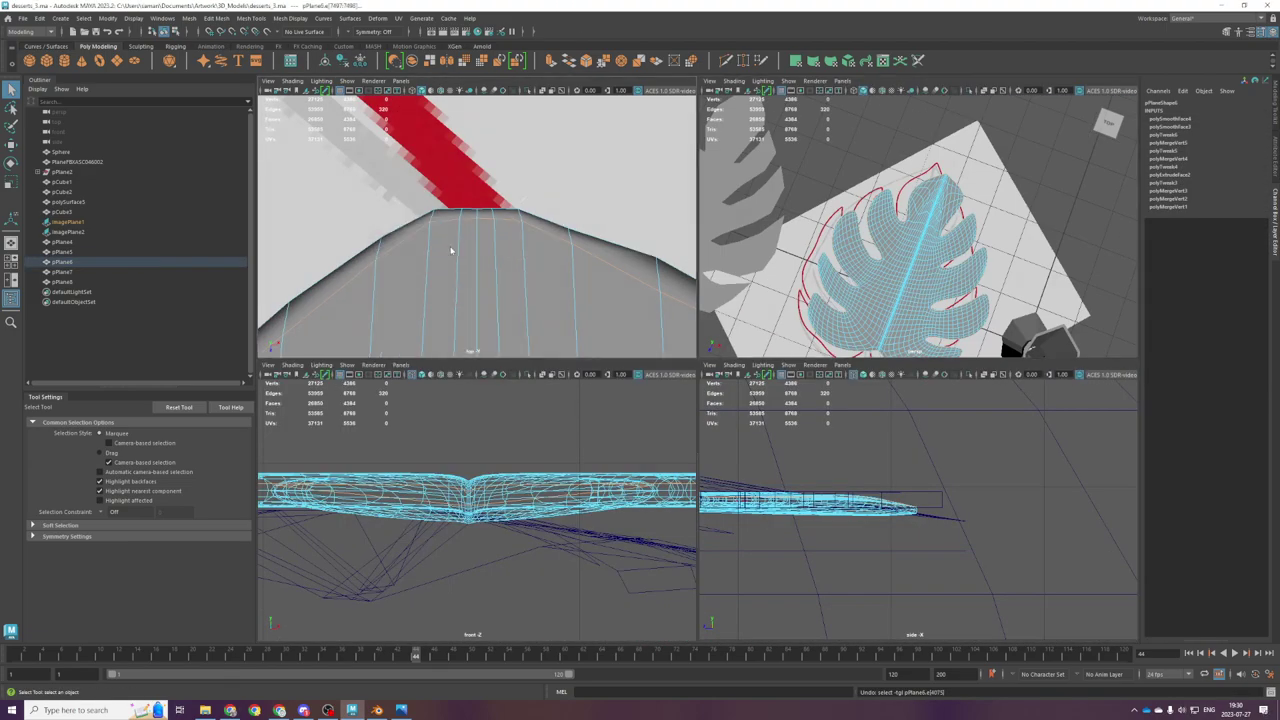
key(ctrl+y)
key(ctrl+y)
key(ctrl+y)
key(ctrl+y)
key(ctrl+y)
key(ctrl+y)
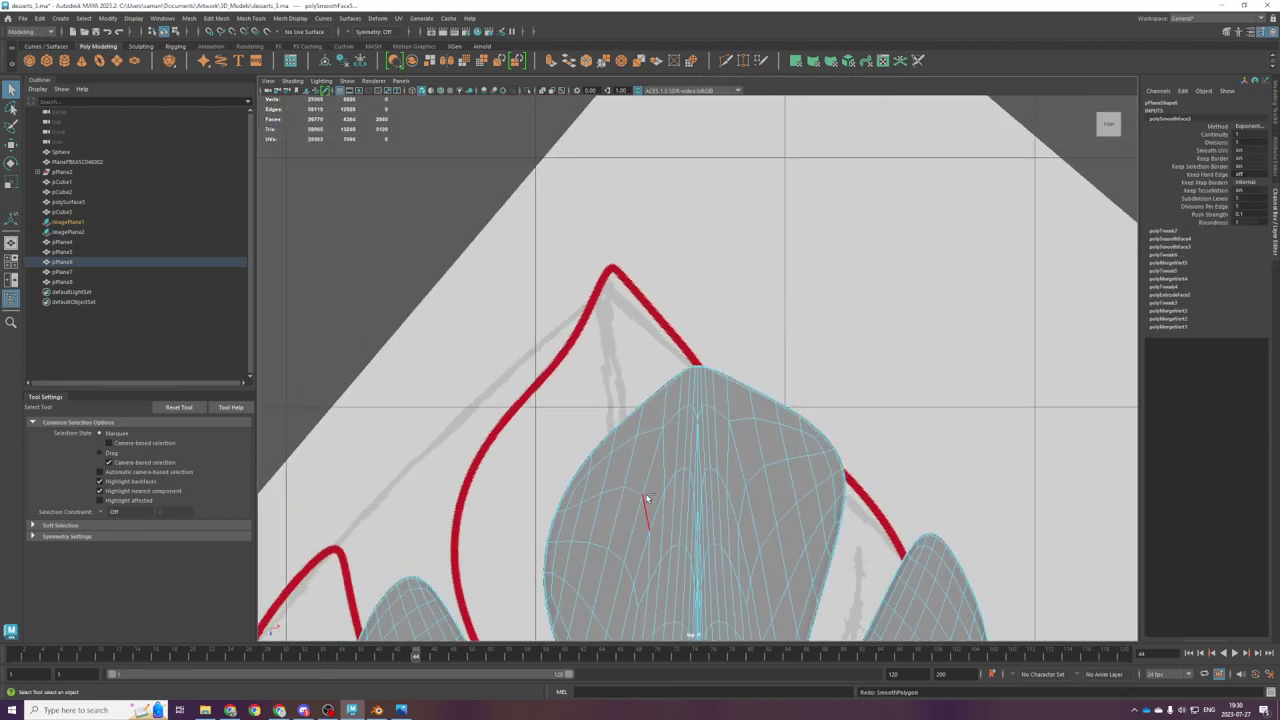
Step: Select the band of vertices across the middle of the tip lobe and scale it wider with a soft-selection radius of 5.25
scroll(650, 500, down, 2)
alt+middle_drag(671, 523, 671, 508)
scroll(670, 508, down, 1)
right_drag(657, 410, 553, 374)
drag(551, 371, 807, 421)
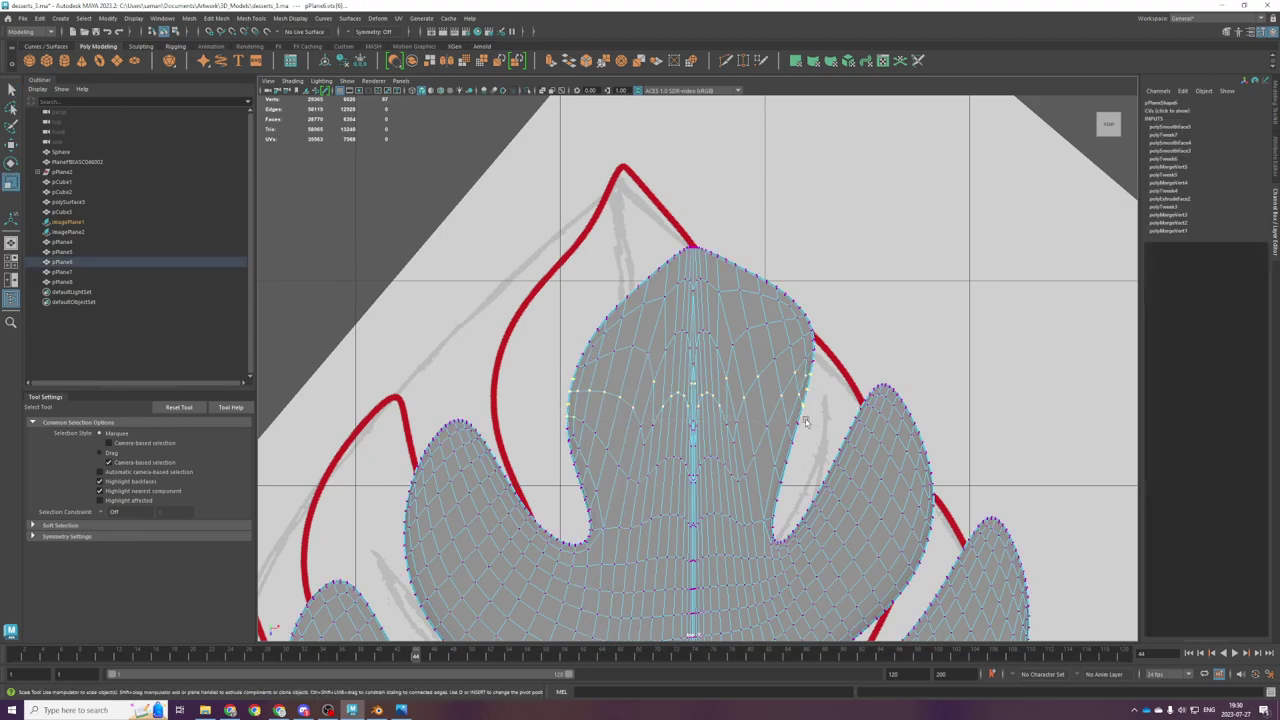
key(r)
key(b)
scroll(807, 421, down, 3)
drag(640, 436, 295, 565)
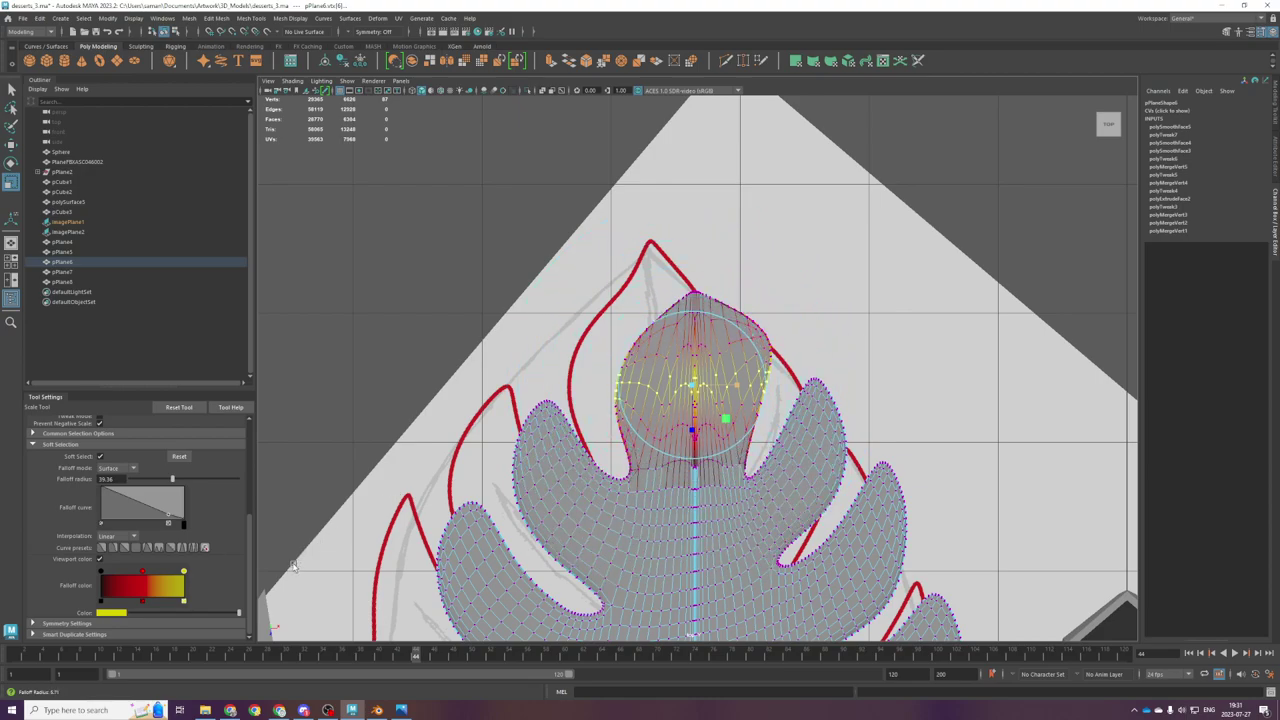
drag(736, 385, 752, 397)
Step: Return the leaf to object mode in the perspective view and deselect it to inspect its widened tip lobe
key(space)
key(space)
click(951, 215)
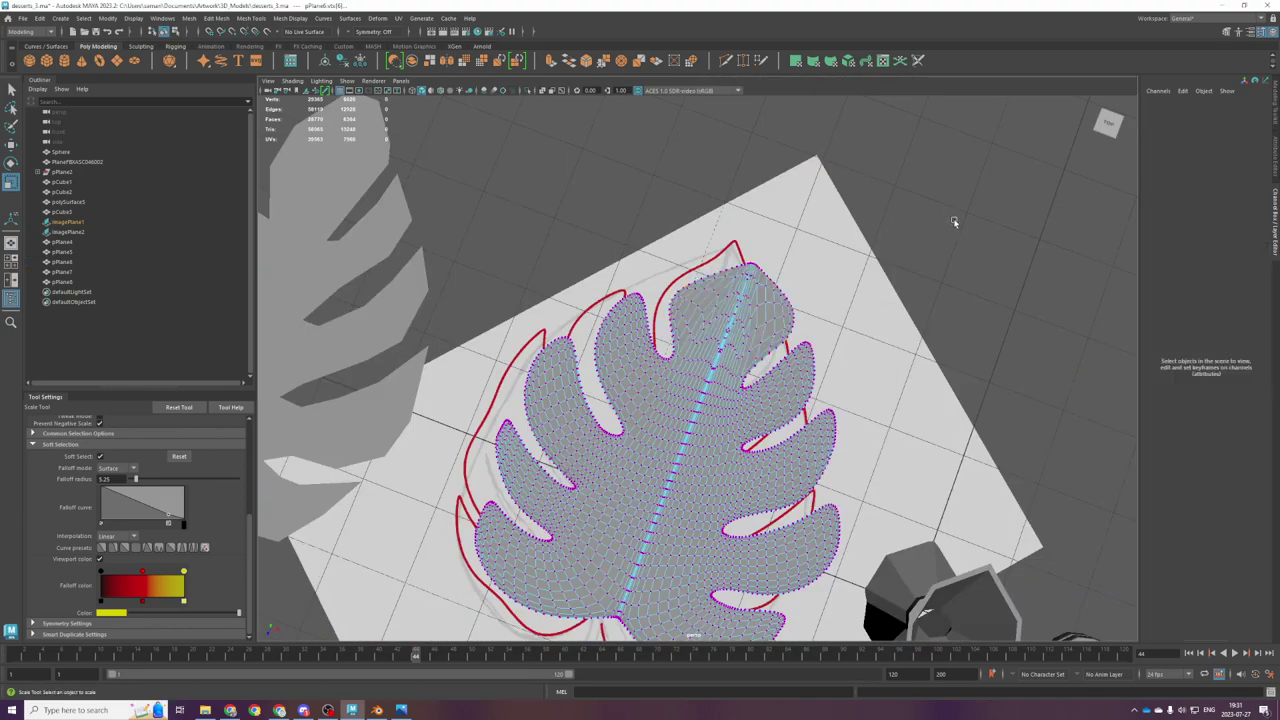
scroll(951, 215, down, 3)
alt+drag(934, 380, 886, 312)
right_drag(757, 326, 805, 300)
click(900, 242)
alt+drag(830, 412, 860, 440)
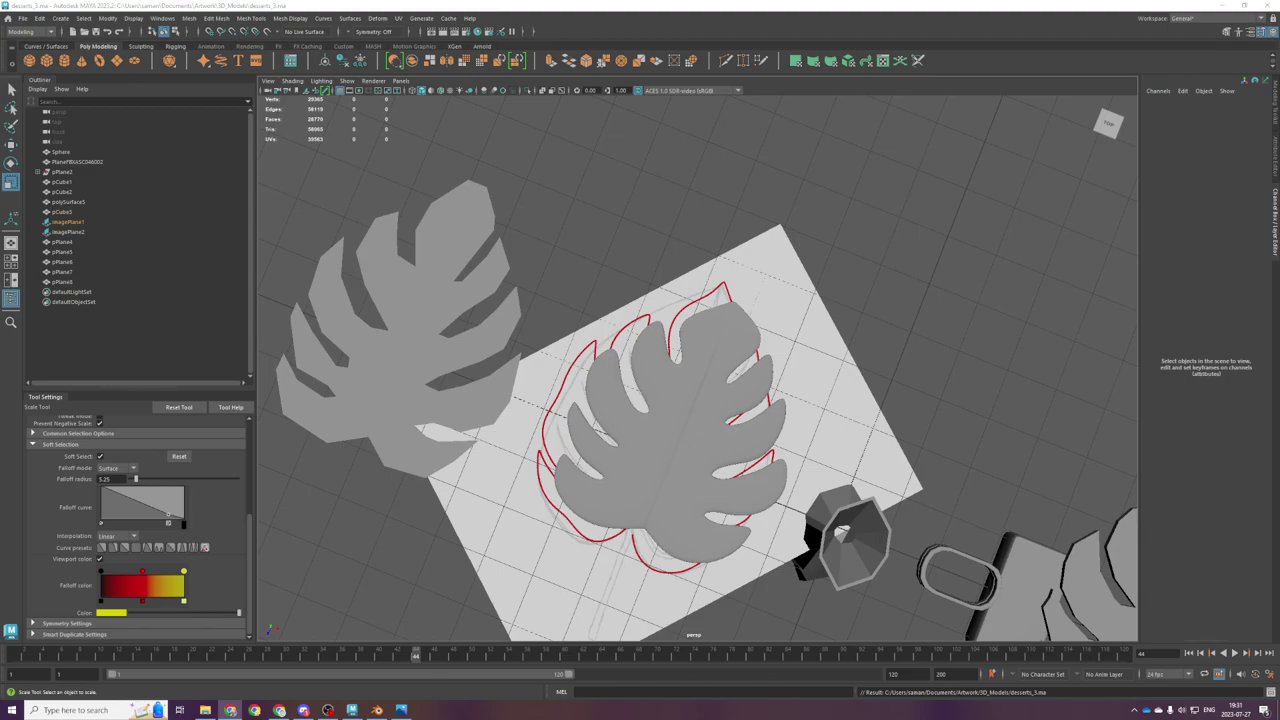
Step: Switch to the Chrome window with the arugula image search and move it off this screen
click(230, 710)
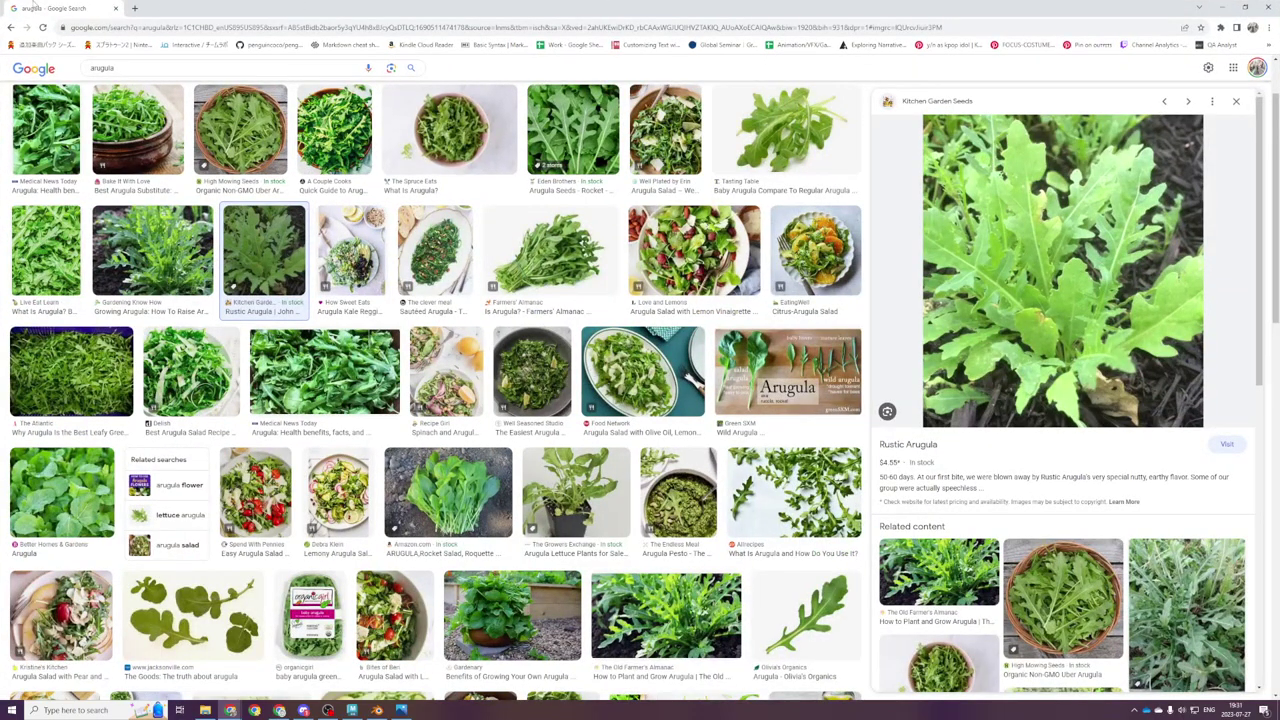
drag(34, 5, 1272, 347)
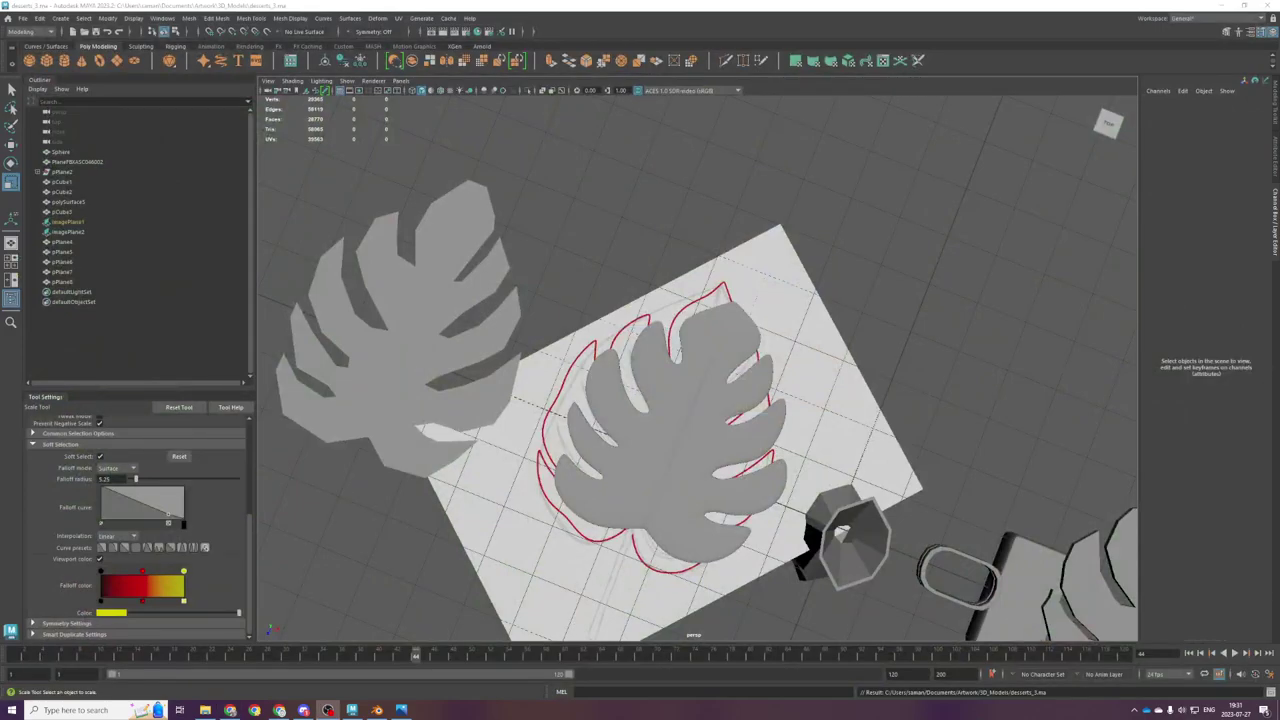
Step: Select the leaf's outermost tip vertices in top view with soft selection, ready for the Move tool
click(735, 348)
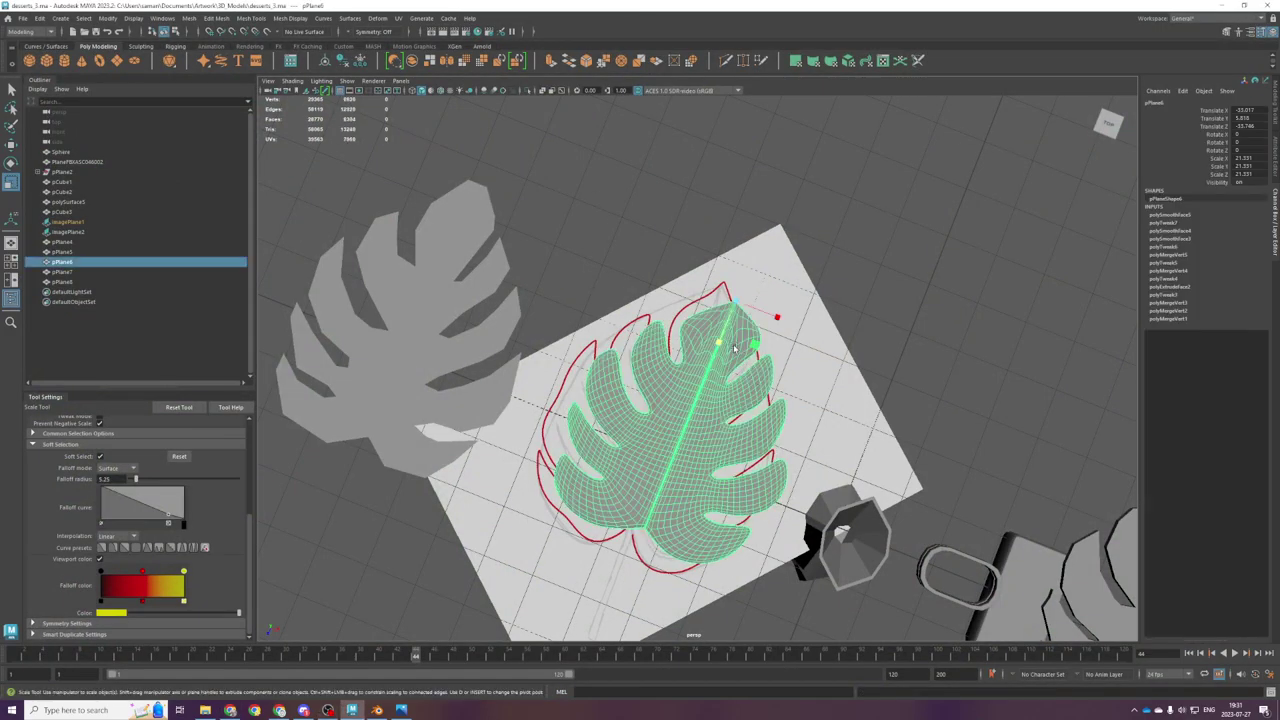
key(space)
key(space)
right_drag(702, 282, 661, 272)
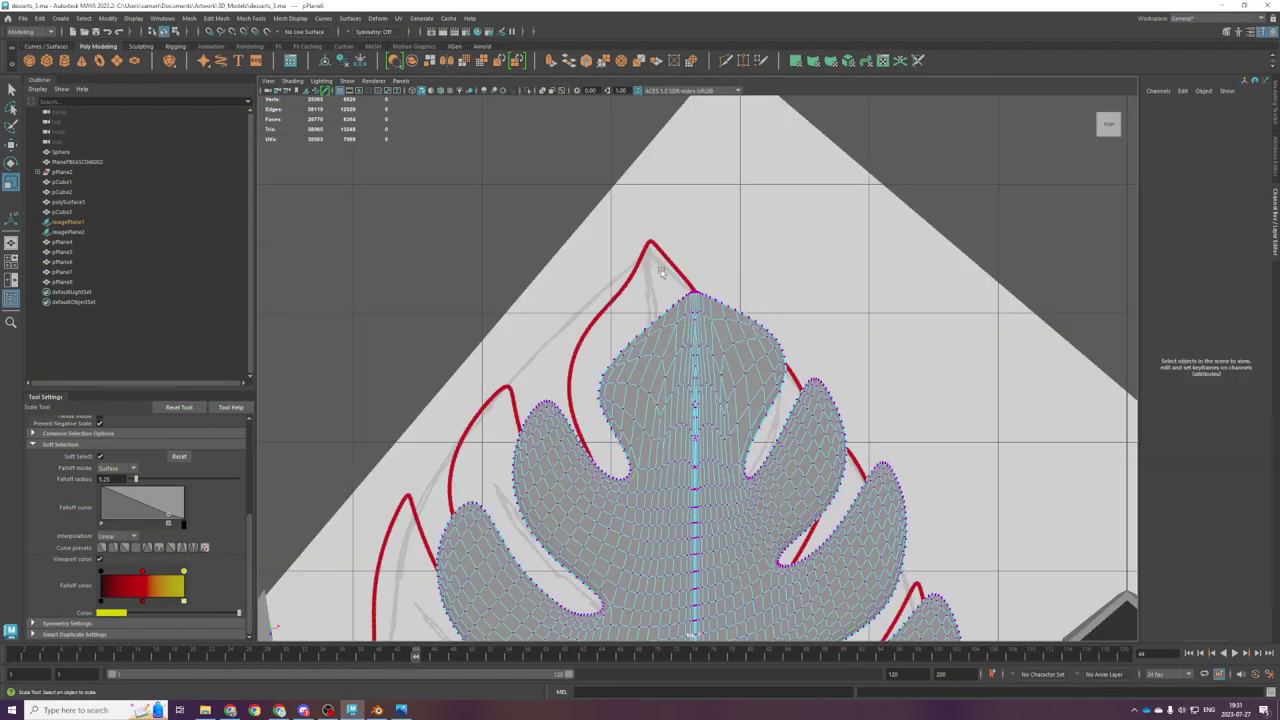
click(703, 308)
scroll(684, 224, up, 2)
key(w)
drag(702, 266, 700, 323)
key(b)
key(b)
click(693, 304)
key(space)
key(b)
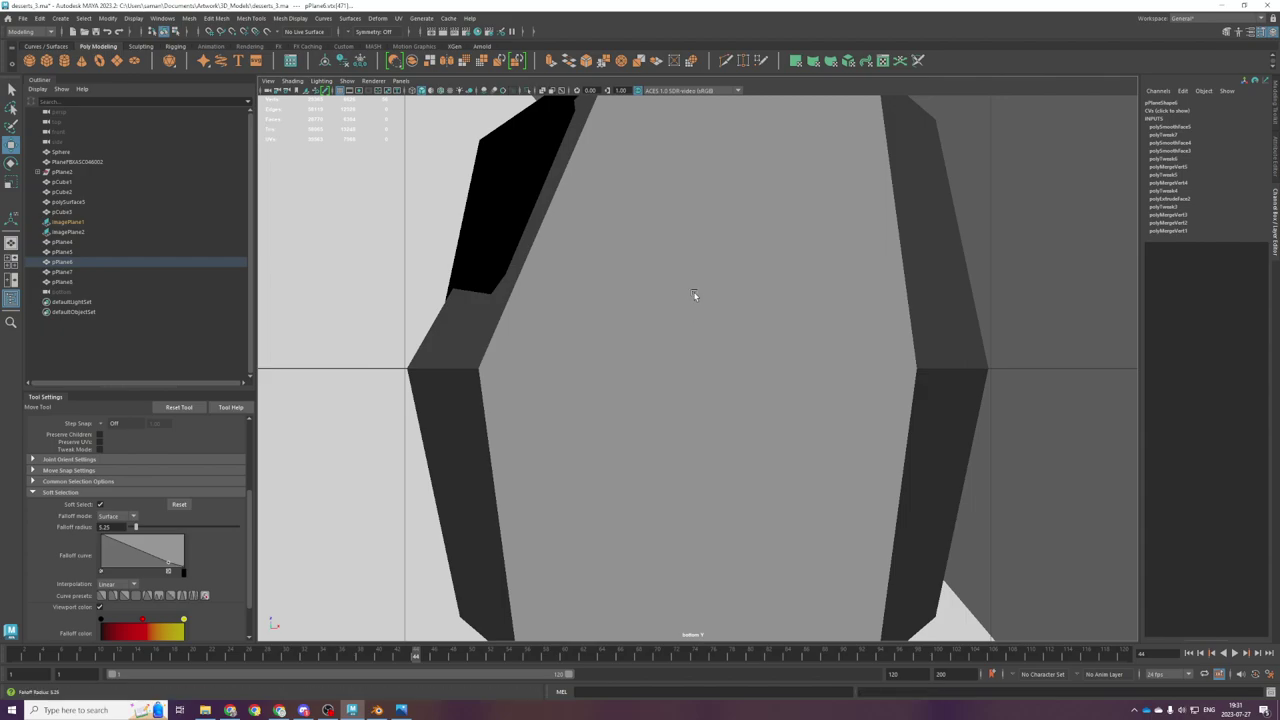
scroll(694, 297, down, 2)
key(space)
drag(697, 293, 696, 265)
key(space)
key(space)
key(space)
key(f)
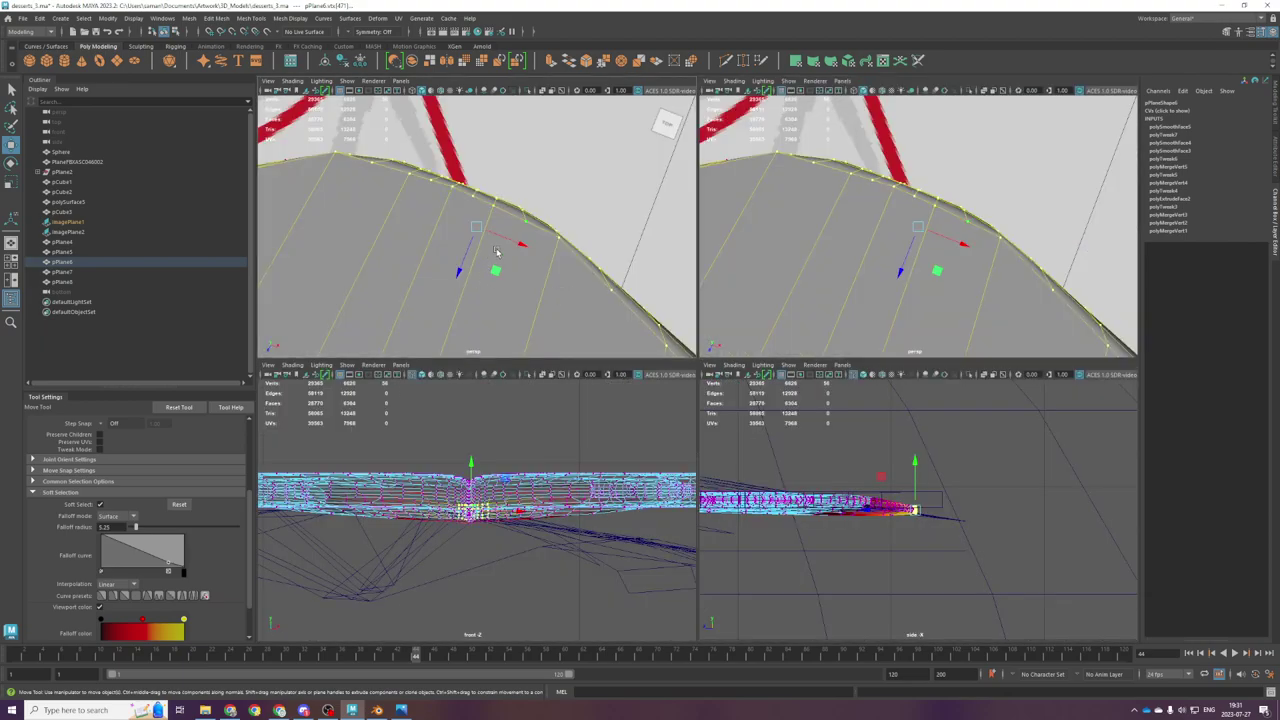
key(space)
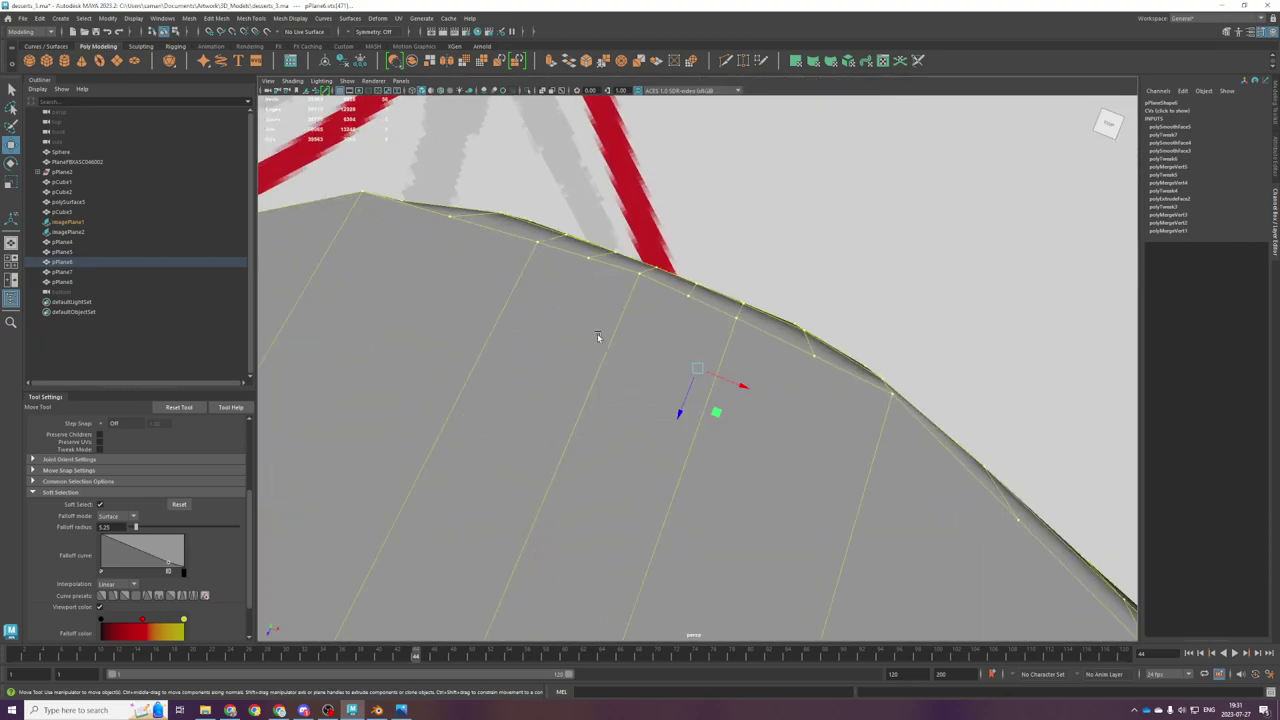
key(space)
drag(599, 338, 547, 335)
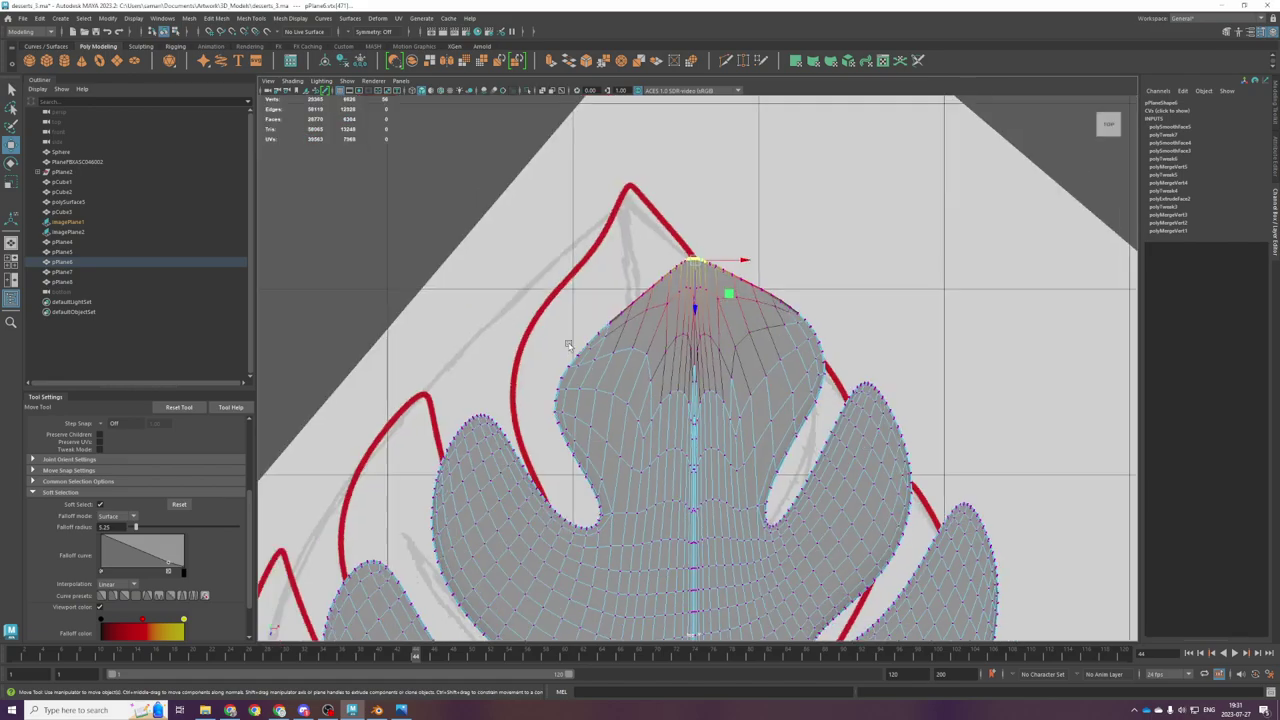
key(space)
key(space)
scroll(719, 277, up, 3)
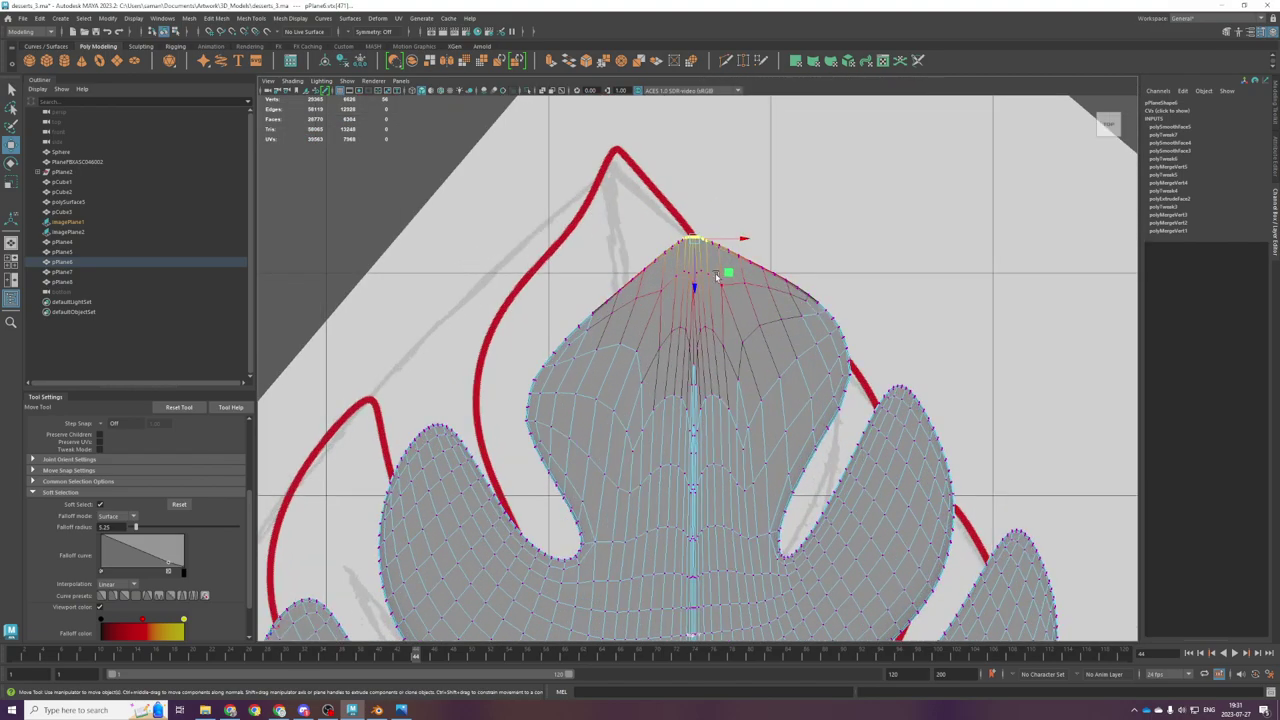
Step: Increase the soft-selection falloff radius to 10.78, move the tip vertices outward along the leaf, and return to object mode
scroll(693, 312, down, 2)
key(b)
drag(696, 378, 740, 380)
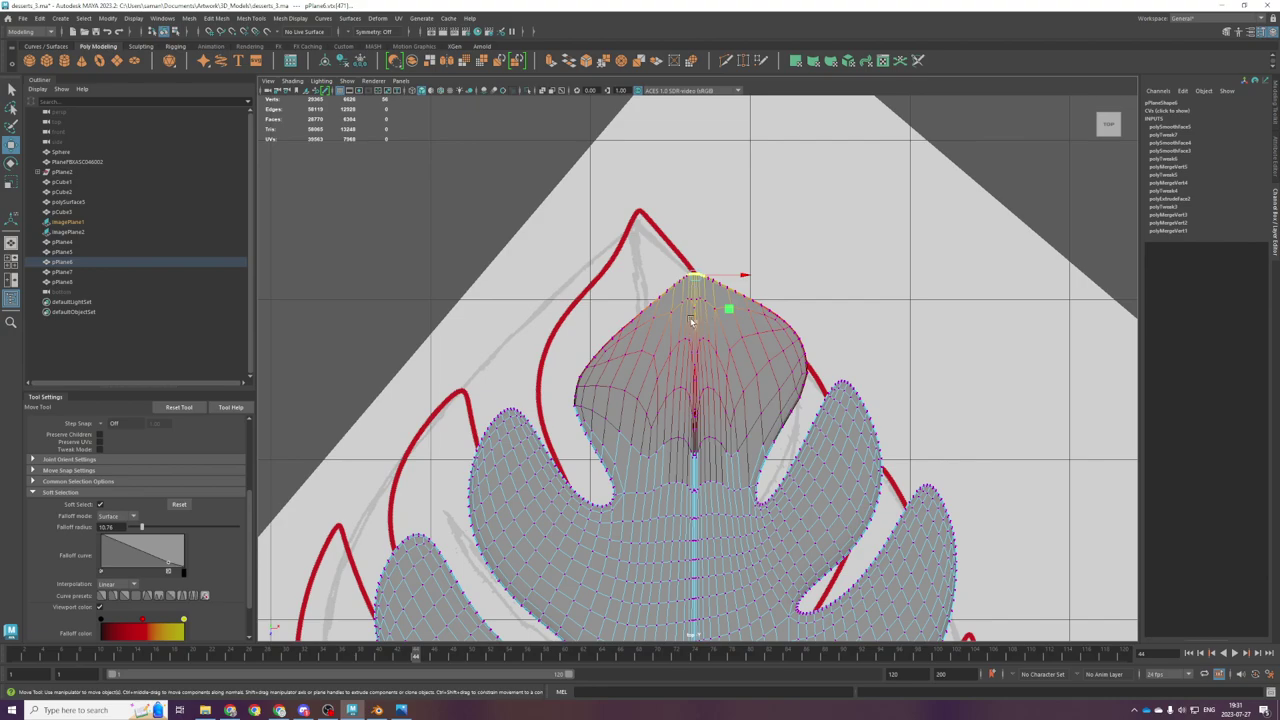
drag(694, 320, 693, 307)
right_drag(697, 305, 840, 223)
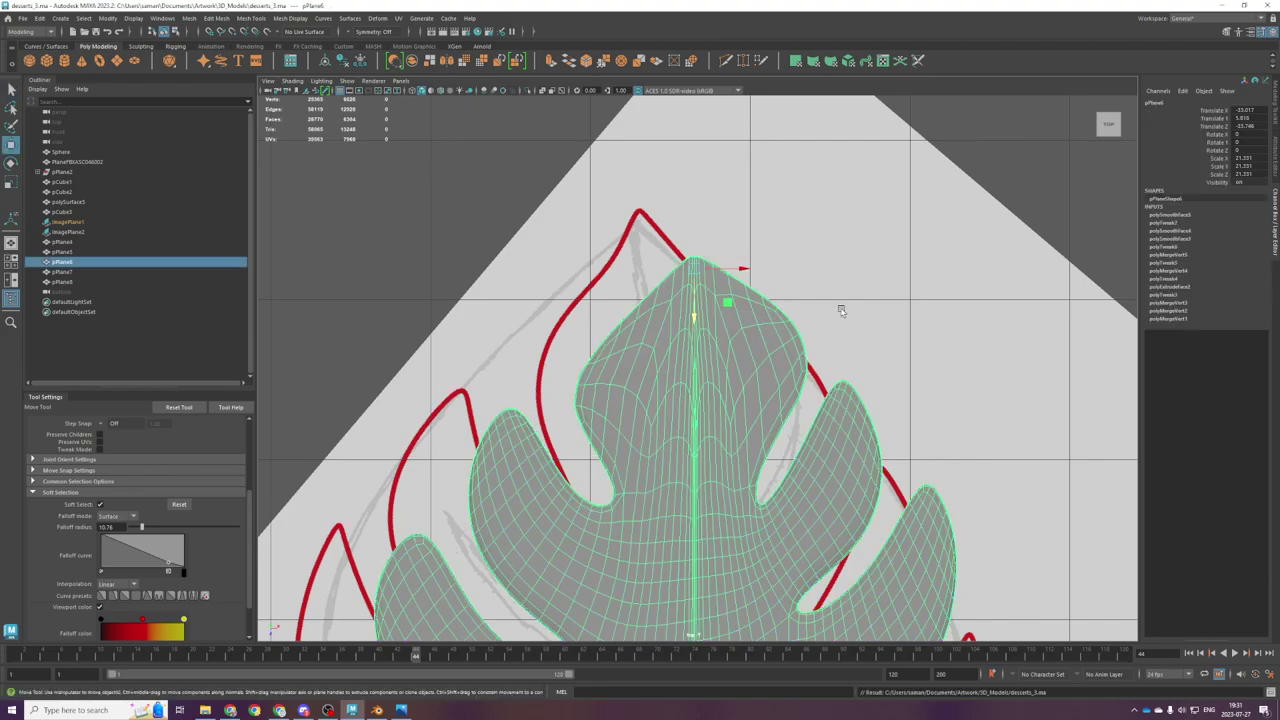
Step: Examine the leaf's profile in side view and its overall outline in the perspective view
key(space)
key(space)
key(space)
key(space)
scroll(799, 400, down, 3)
scroll(796, 396, up, 2)
key(space)
key(space)
scroll(814, 388, down, 4)
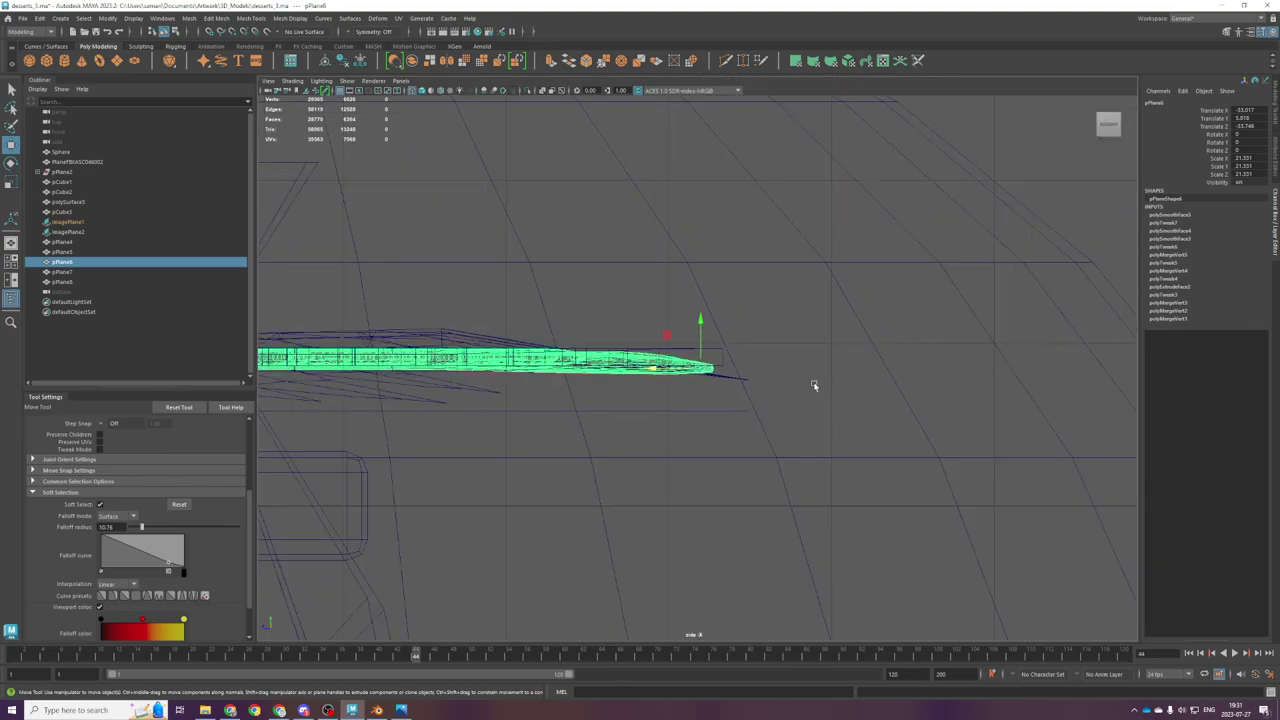
key(space)
key(space)
key(f)
scroll(757, 336, down, 4)
scroll(757, 336, up, 4)
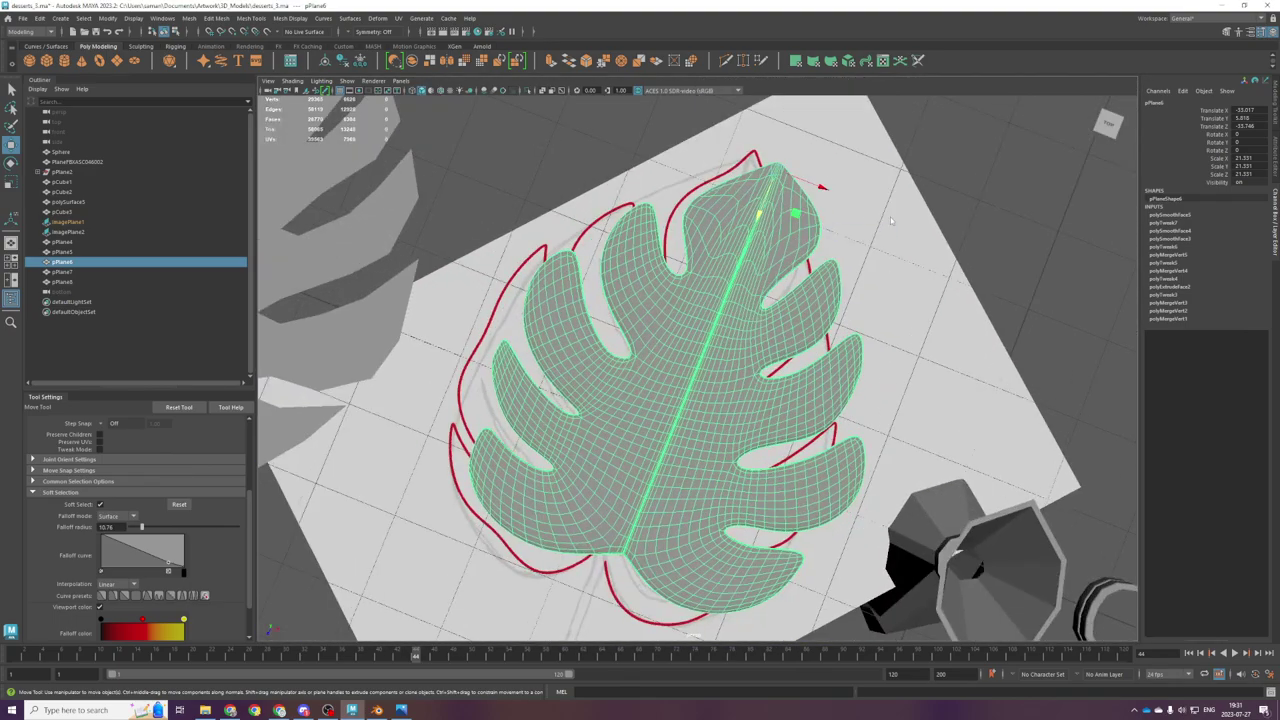
scroll(762, 324, down, 2)
click(958, 236)
scroll(958, 236, down, 2)
alt+drag(958, 236, 880, 294)
scroll(857, 312, up, 4)
click(702, 210)
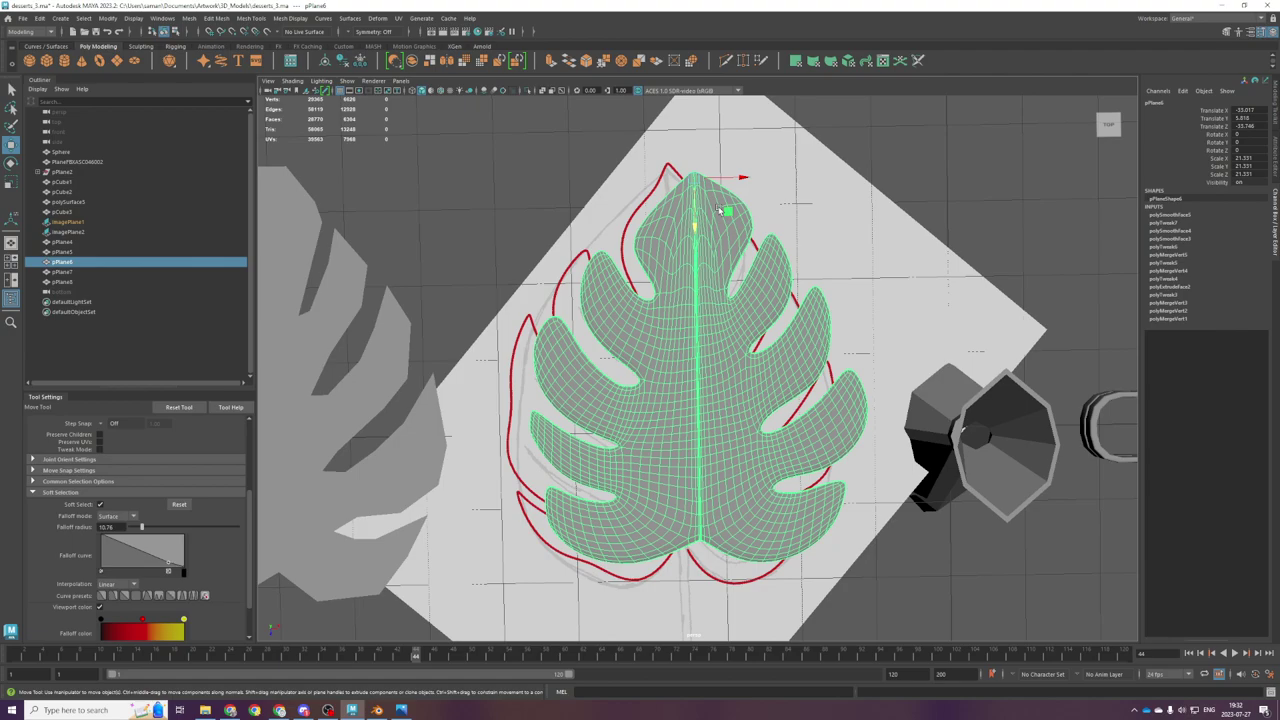
scroll(790, 421, down, 2)
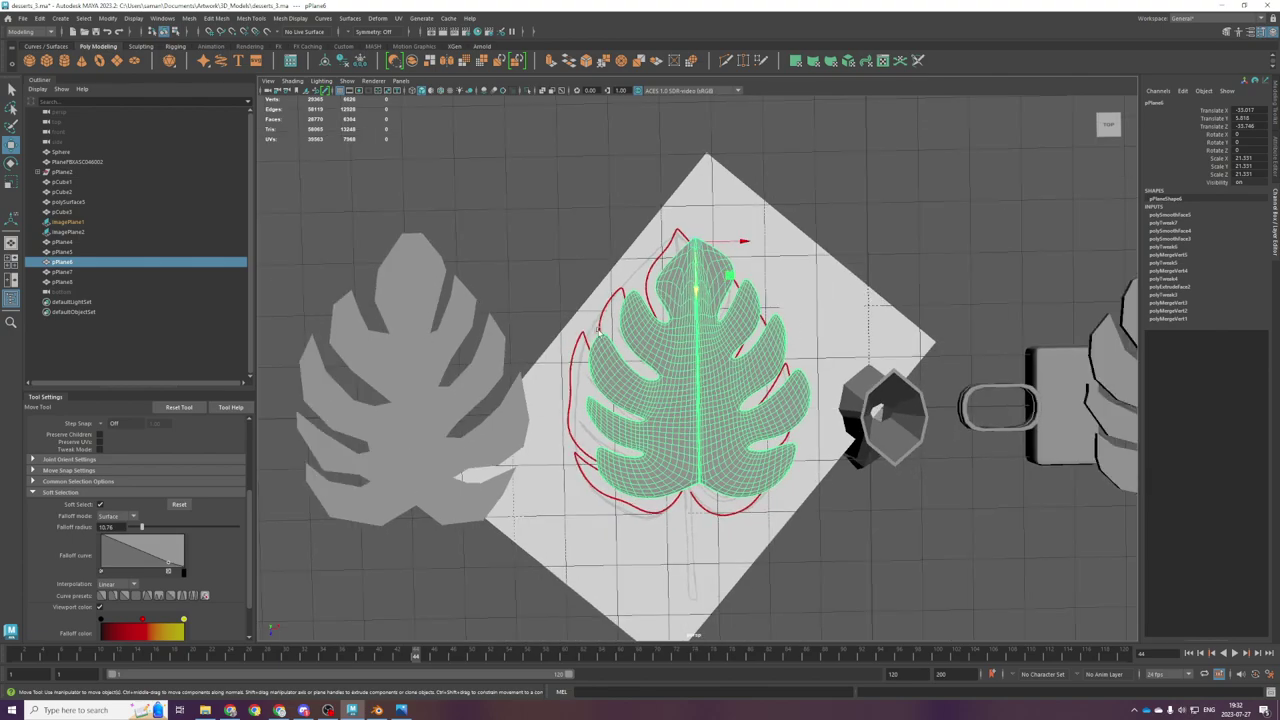
Step: Try to scale the leaf uniformly in the top and perspective views, undoing each attempt
key(space)
key(space)
scroll(706, 345, down, 4)
alt+middle_drag(702, 291, 699, 212)
key(r)
drag(684, 195, 684, 189)
key(ctrl+z)
key(w)
key(r)
drag(685, 196, 686, 193)
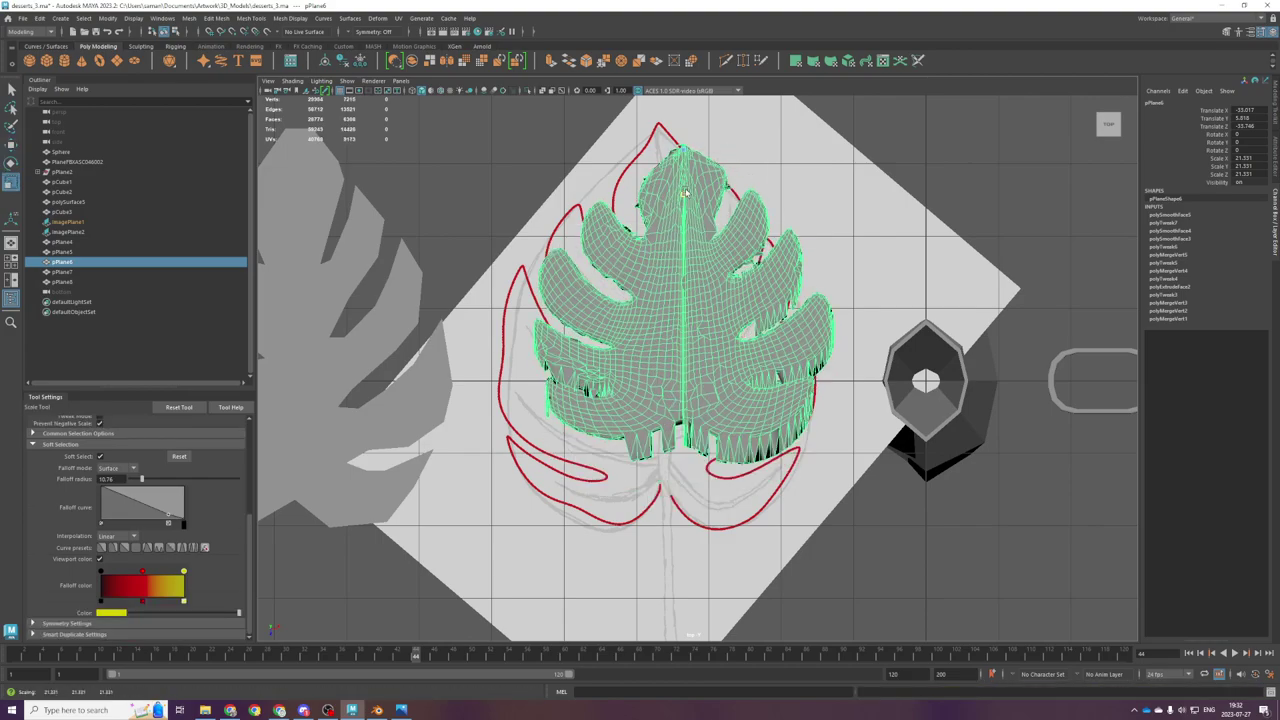
key(ctrl+z)
scroll(700, 205, down, 3)
key(space)
key(space)
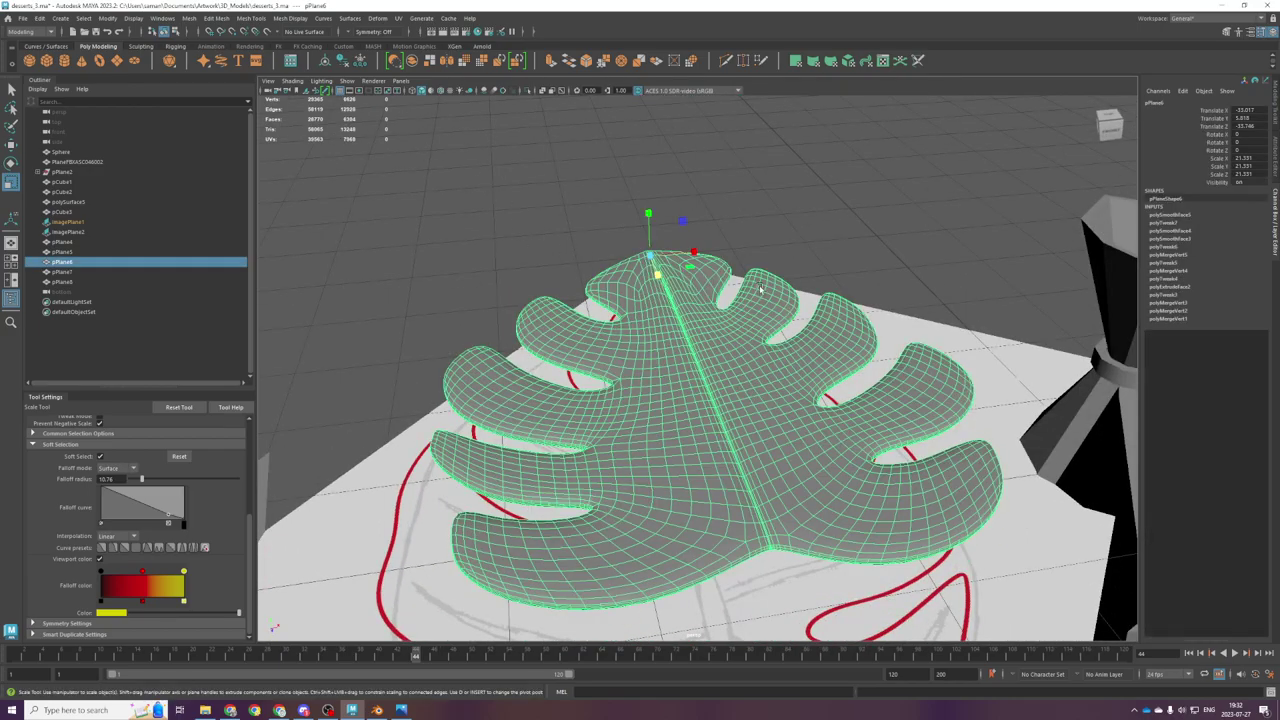
drag(659, 275, 657, 271)
key(ctrl+z)
Step: Inspect the leaf's components, return to object mode, and delete the leaf's construction history
right_drag(541, 292, 451, 325)
mouse_move(650, 440)
alt+mouse_down()
mouse_move(651, 417)
mouse_move(674, 447)
alt+mouse_up()
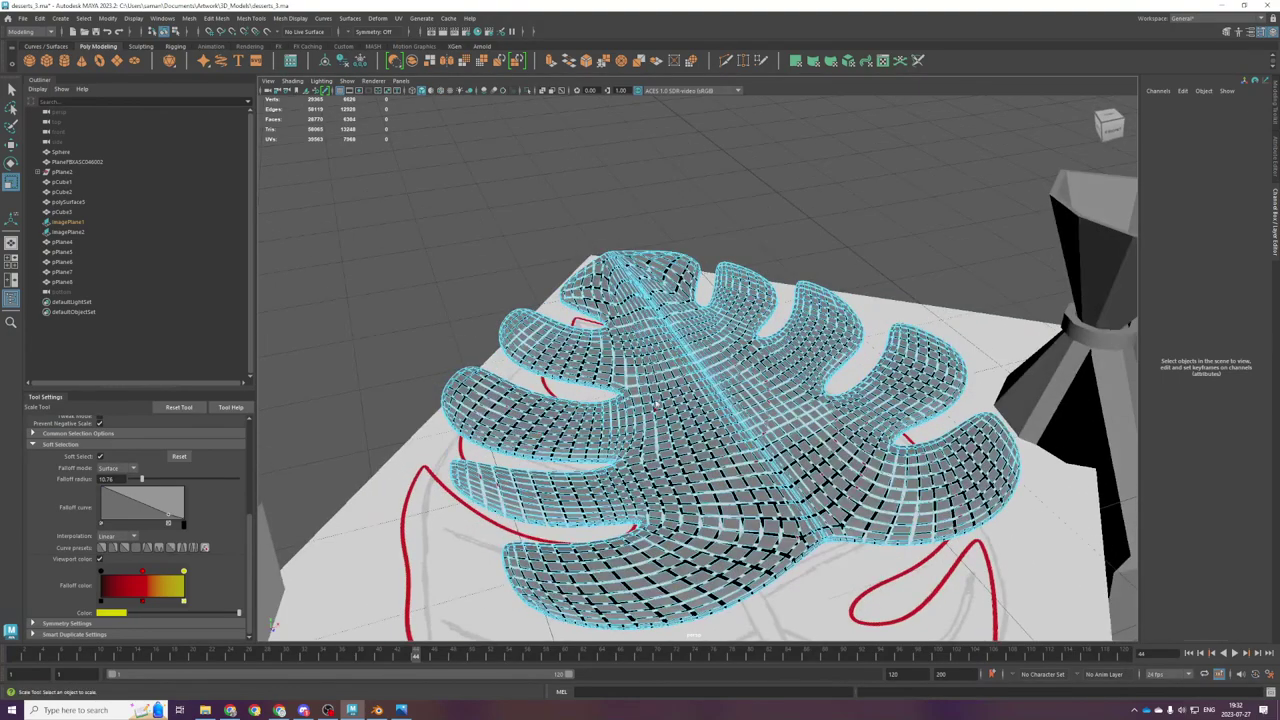
right_drag(426, 215, 466, 165)
click(344, 62)
alt+drag(775, 362, 702, 381)
scroll(702, 381, down, 4)
Step: Try scaling the leaf again after clearing its history, and undo the change
drag(722, 302, 725, 296)
key(space)
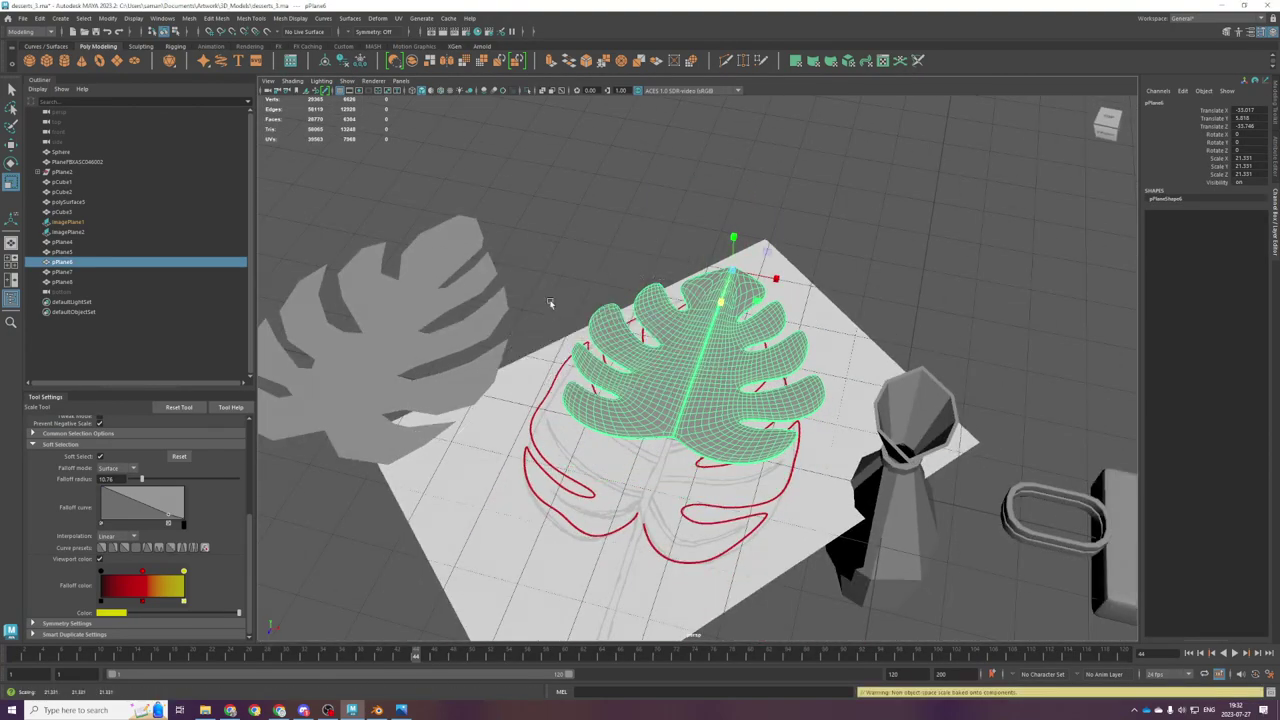
drag(597, 297, 583, 358)
key(ctrl+z)
drag(687, 256, 687, 252)
Step: Save the scene
key(ctrl+s)
scroll(628, 398, down, 6)
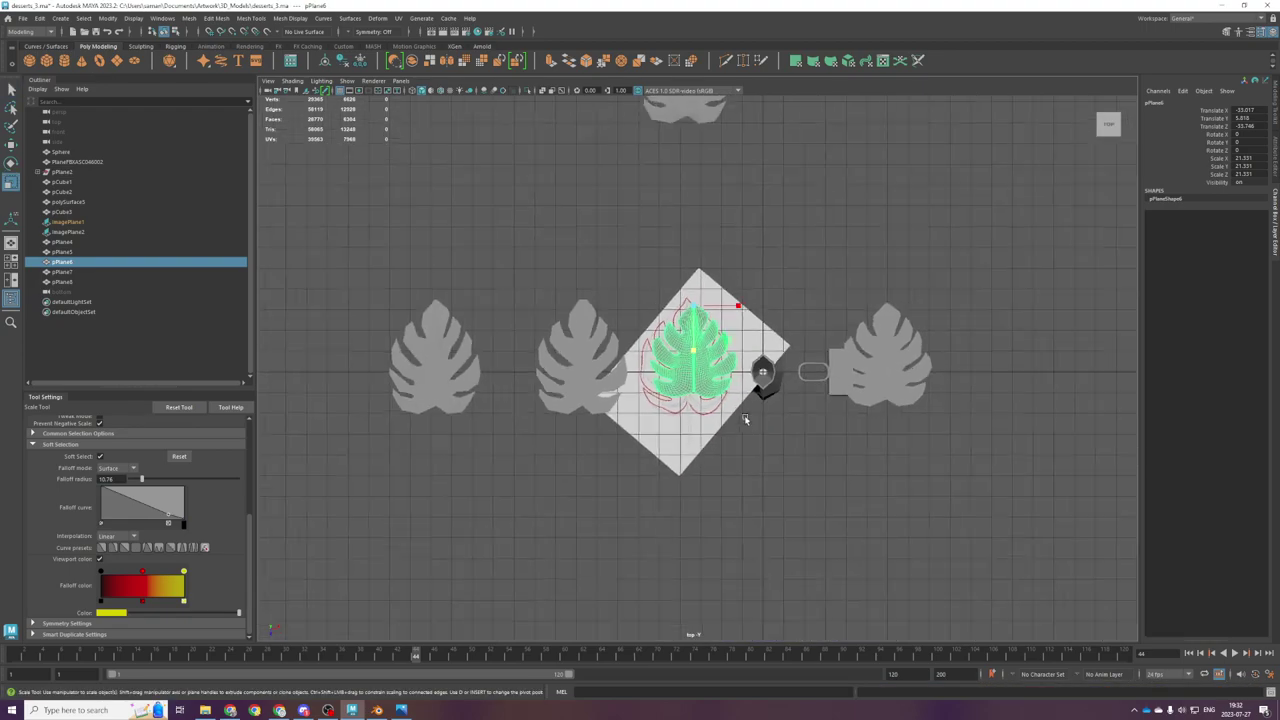
Step: Add a Bend deformer to the leaf and set its handle's Rotate Z to -90
scroll(664, 400, up, 5)
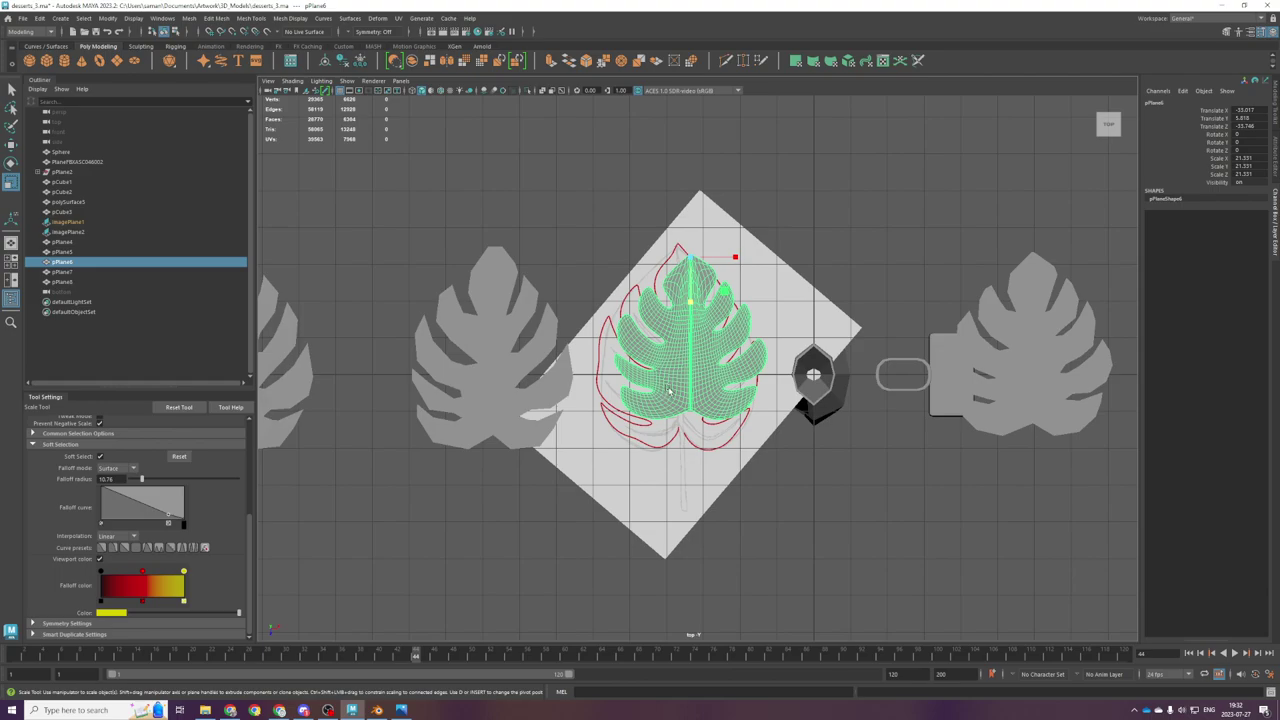
scroll(669, 390, up, 3)
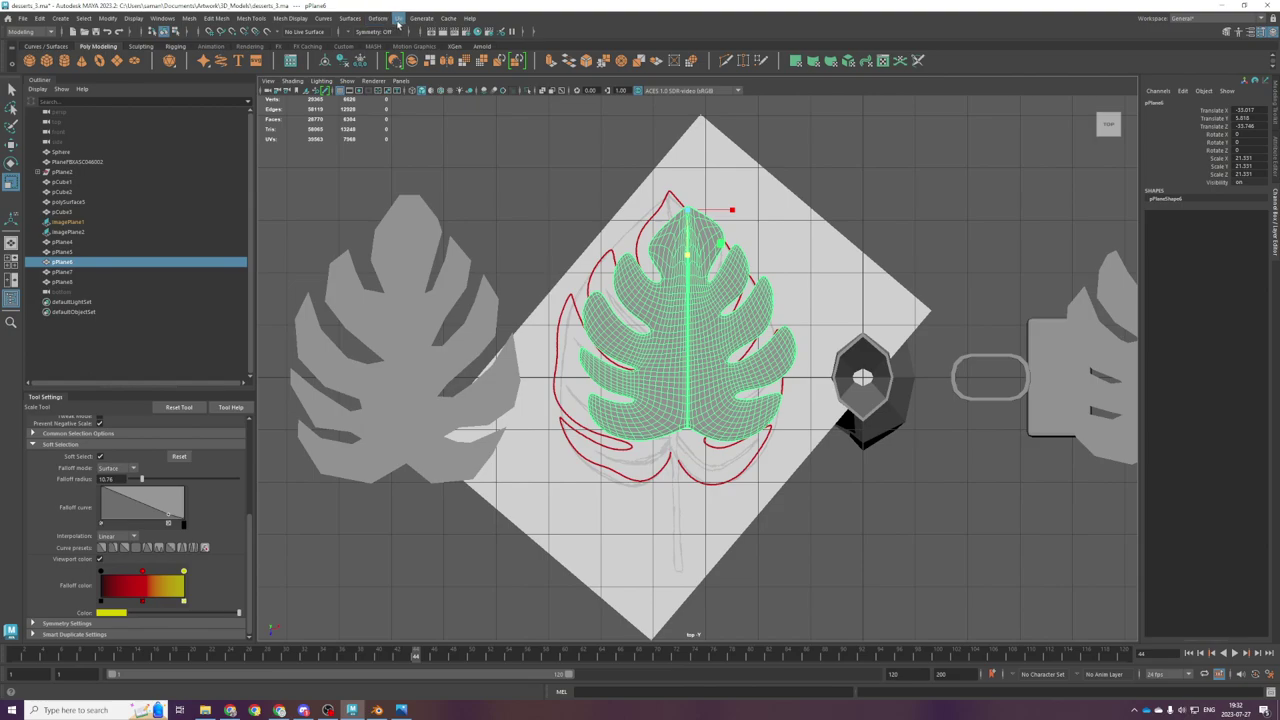
click(398, 18)
mouse_move(377, 18)
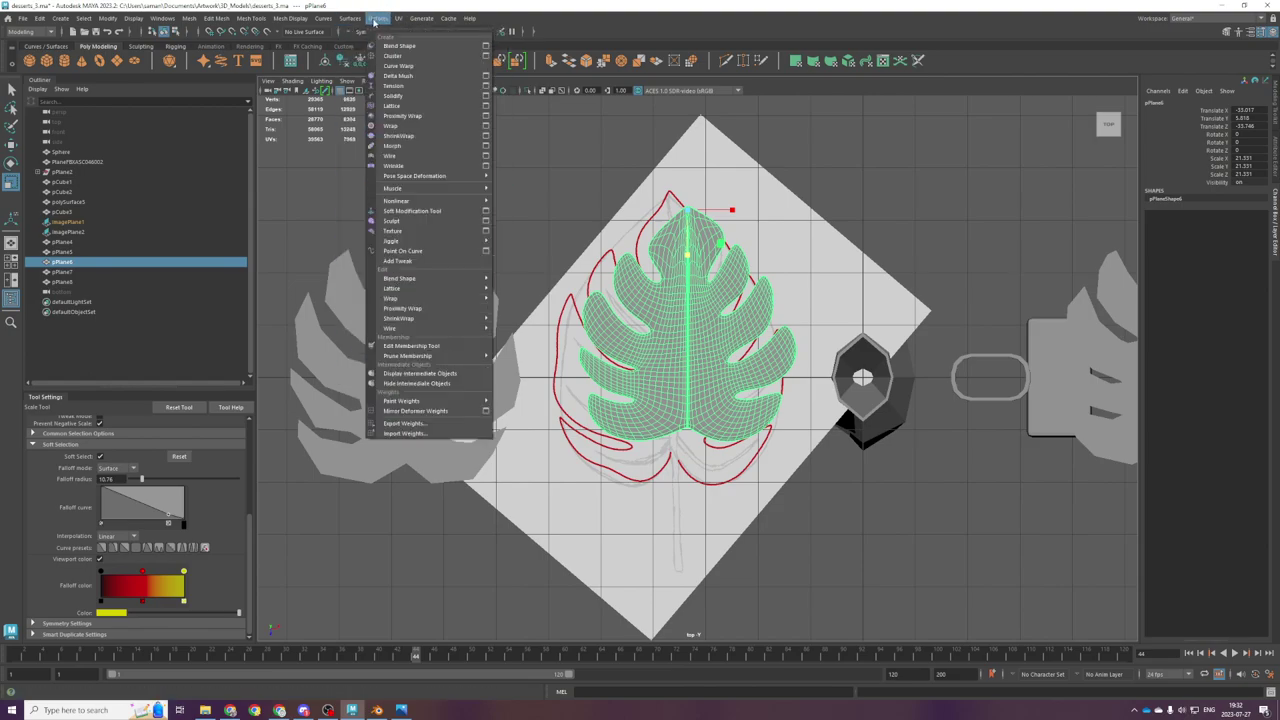
mouse_move(440, 201)
click(515, 203)
key(e)
drag(649, 328, 675, 330)
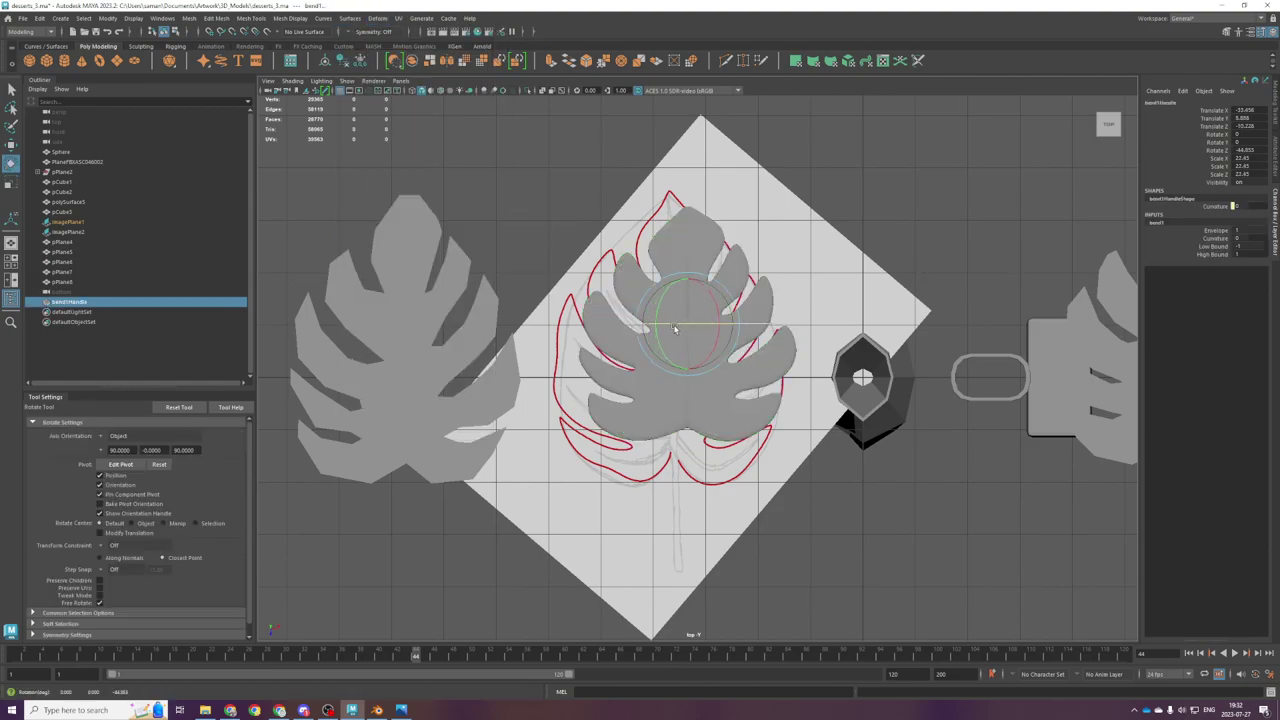
click(1245, 152)
text(-90)
key(Return)
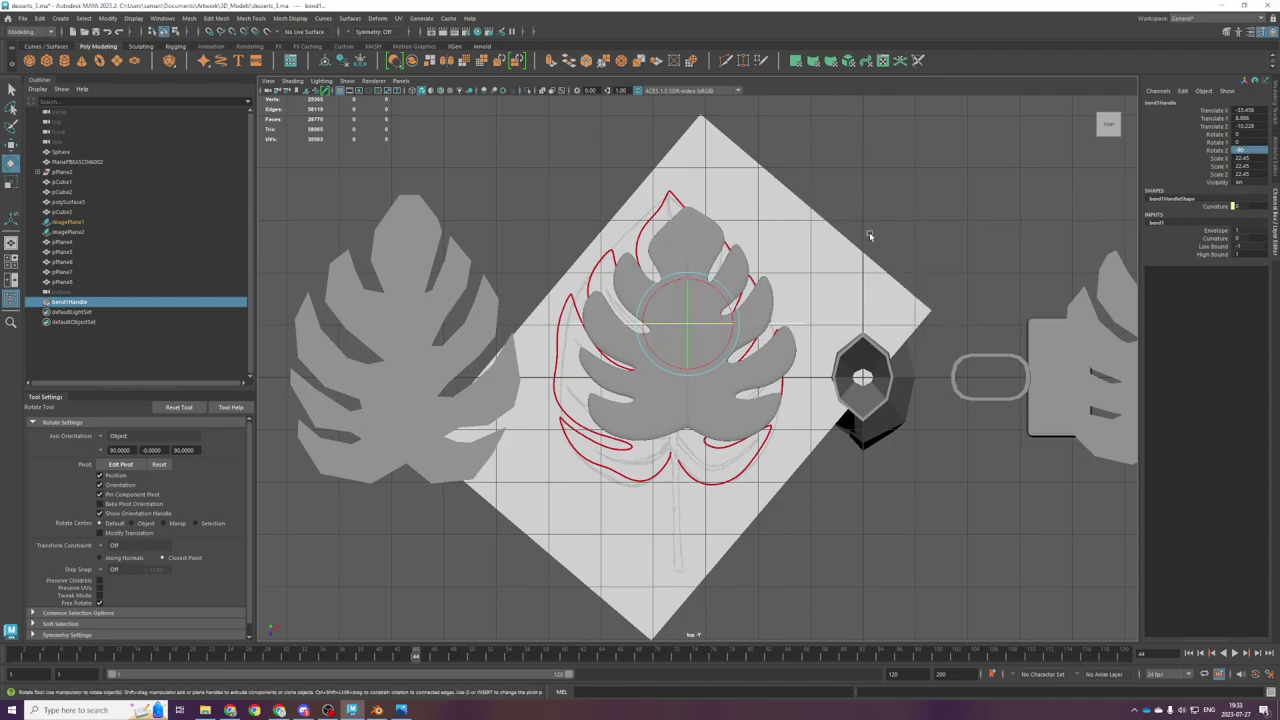
Step: Duplicate the leaf, move the copy behind the reference image plane, and reselect the original leaf
alt+drag(870, 238, 628, 363)
click(598, 392)
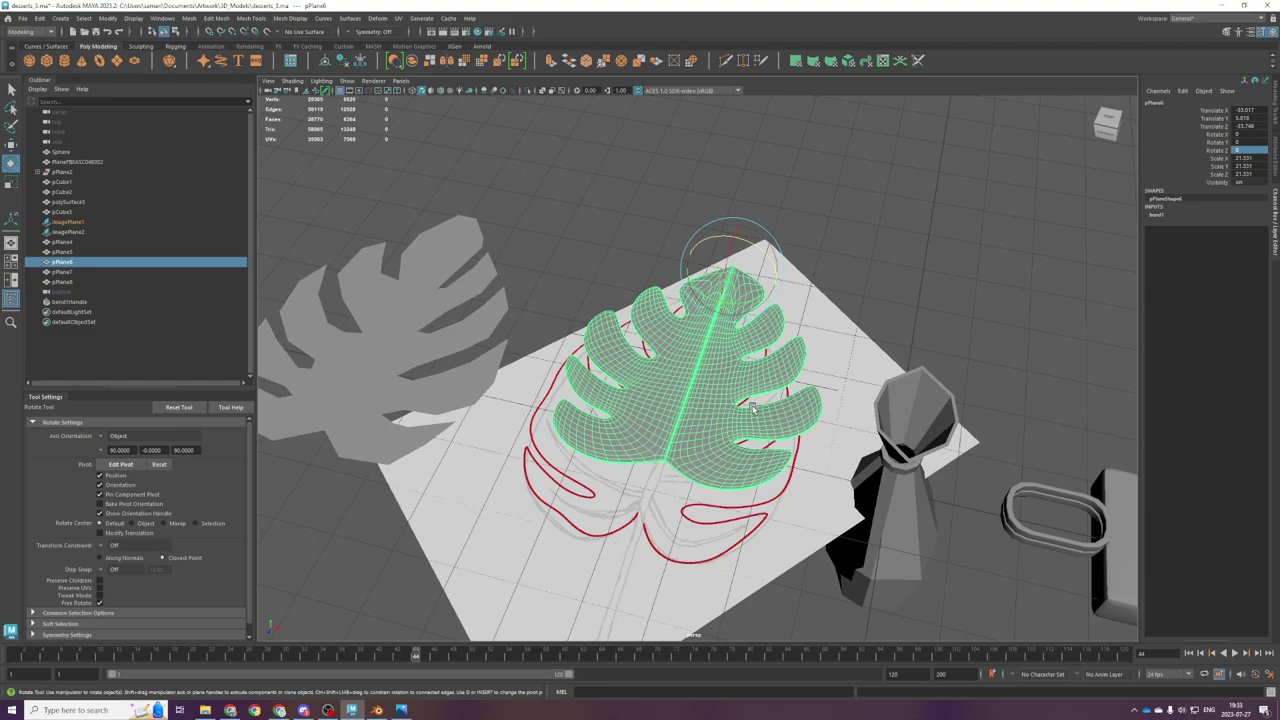
key(ctrl+d)
key(w)
drag(757, 301, 600, 131)
click(748, 330)
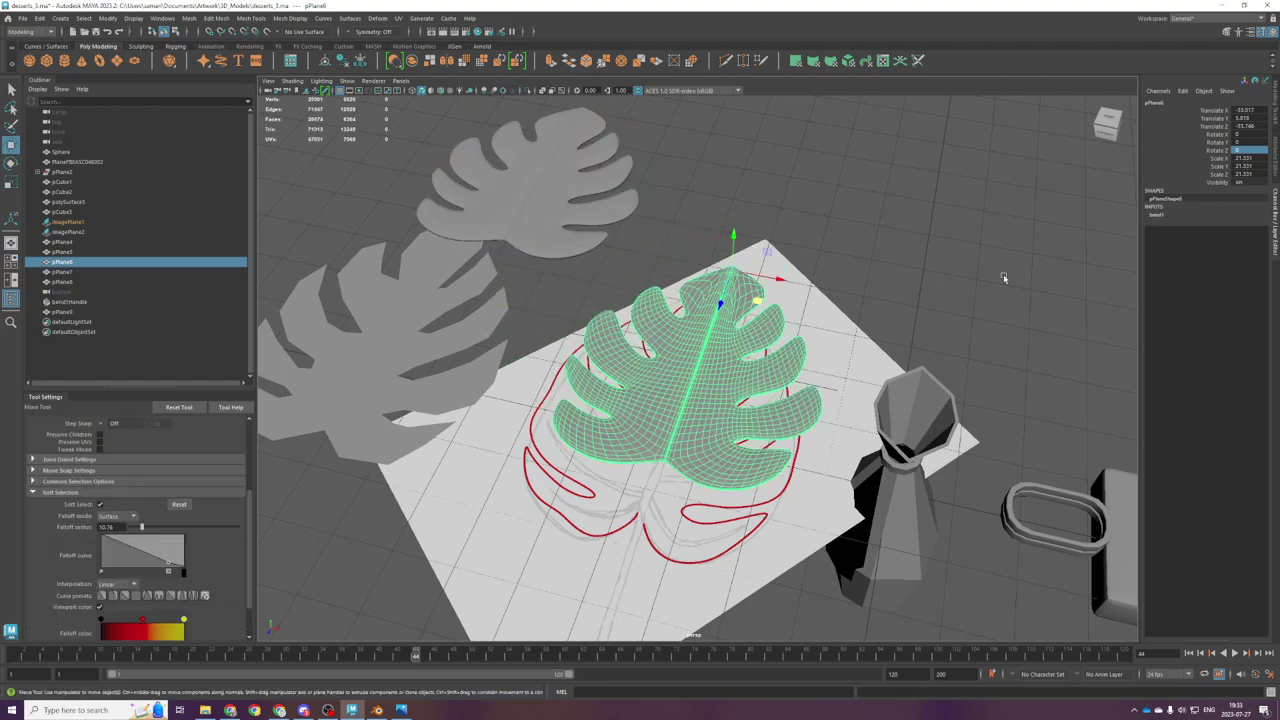
Step: Set the first Bend deformer's curvature to about 42.245 so the leaf curves downward on both sides of its midrib
click(1272, 214)
drag(1205, 169, 1222, 170)
alt+drag(742, 364, 642, 318)
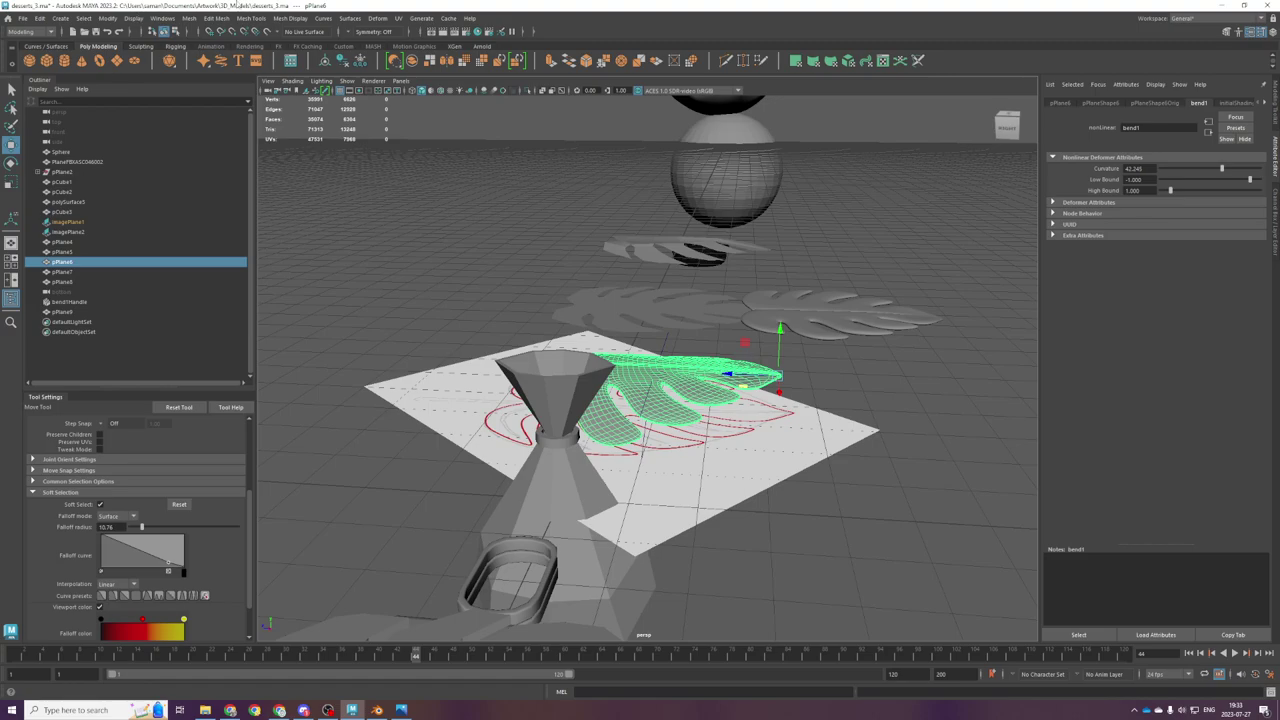
Step: Add a second Bend deformer to the leaf in side view, with its handle's Rotate X and Rotate Z at -90
key(space)
key(space)
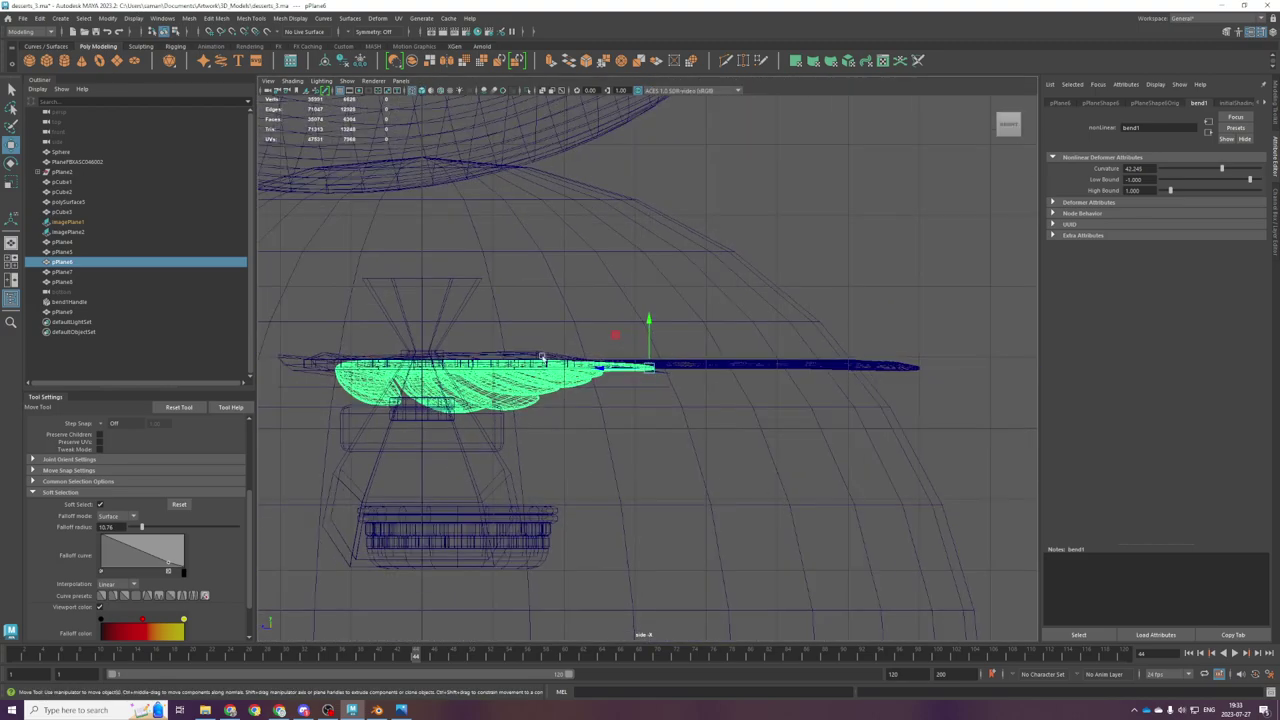
click(378, 18)
mouse_move(450, 201)
click(520, 201)
key(e)
drag(523, 349, 649, 412)
click(1274, 186)
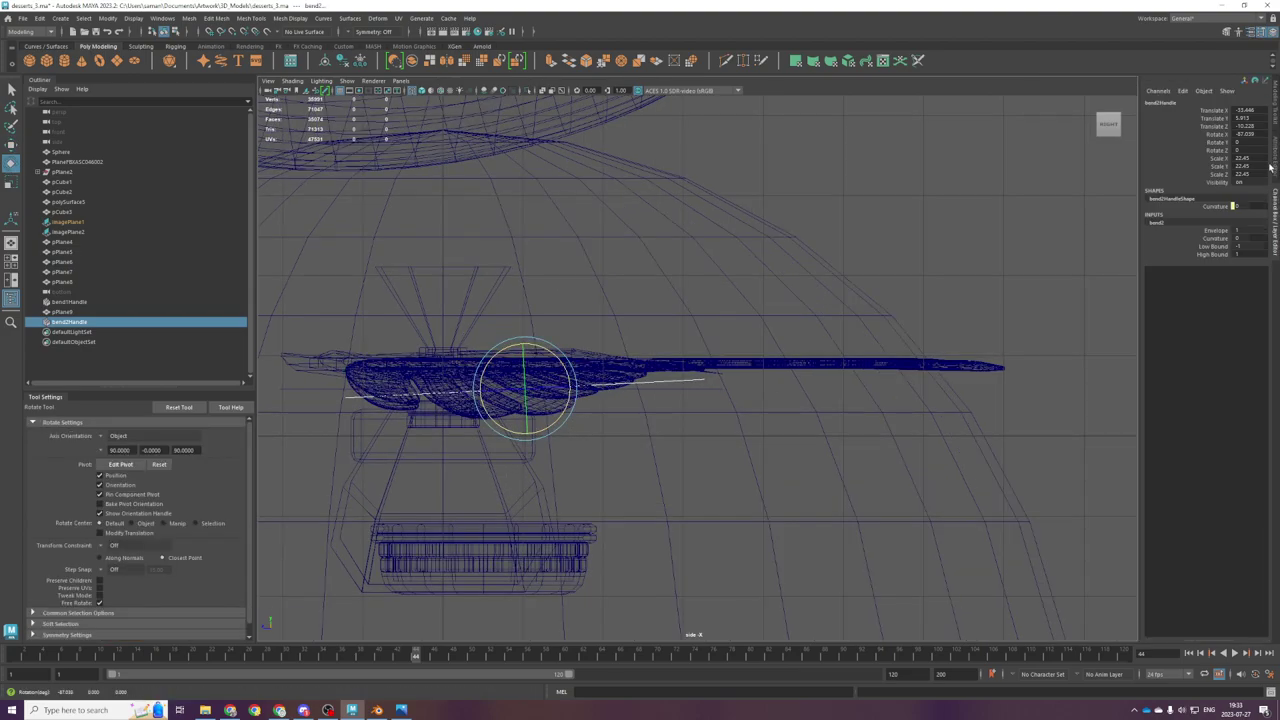
text(-90)
key(Tab)
key(Tab)
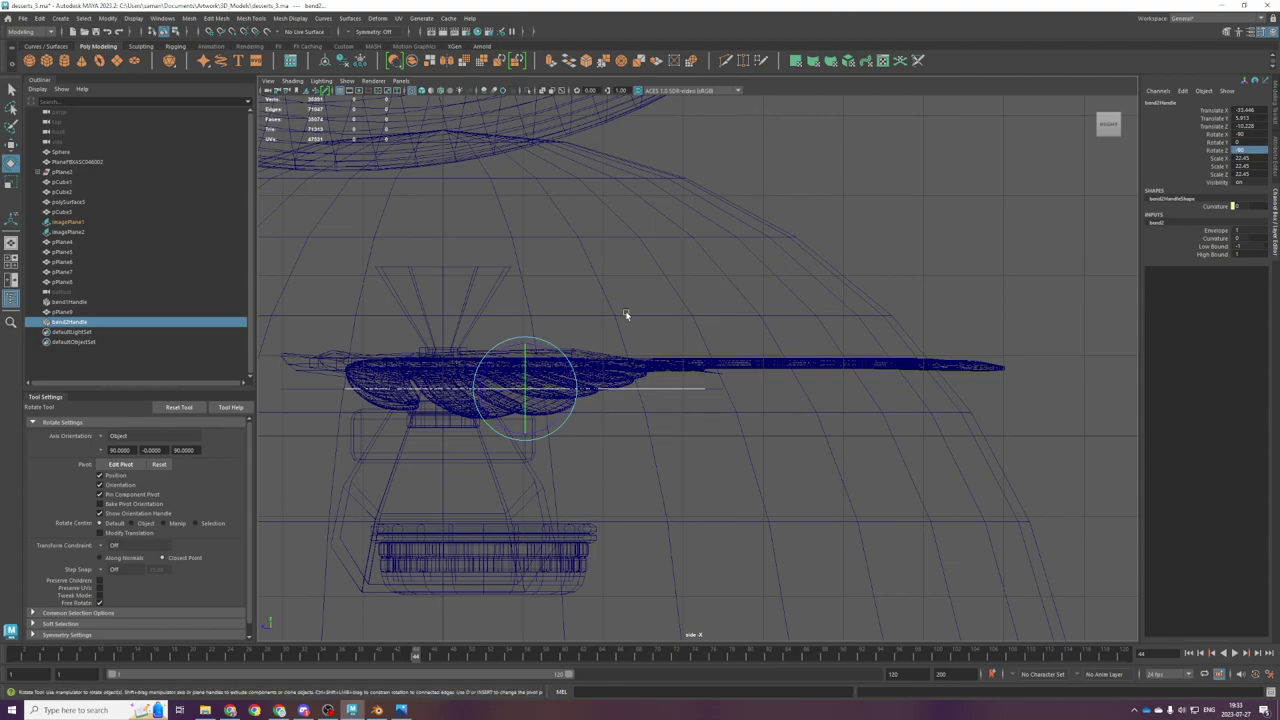
Step: Set the second Bend deformer's curvature to about 45.918, low bound to -1.276, and high bound to 0.306
key(space)
key(space)
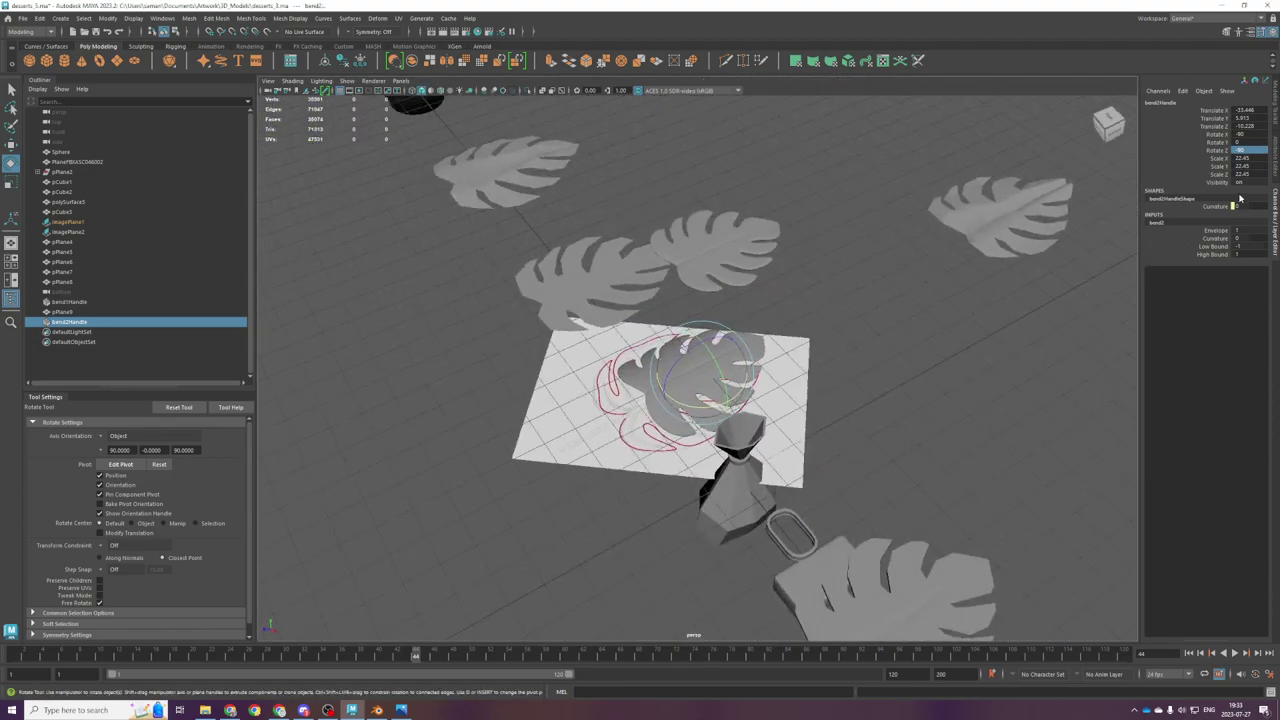
key(ctrl+a)
drag(1241, 177, 1223, 179)
alt+drag(770, 500, 686, 441)
key(space)
key(space)
scroll(767, 508, down, 1)
drag(1249, 180, 1163, 197)
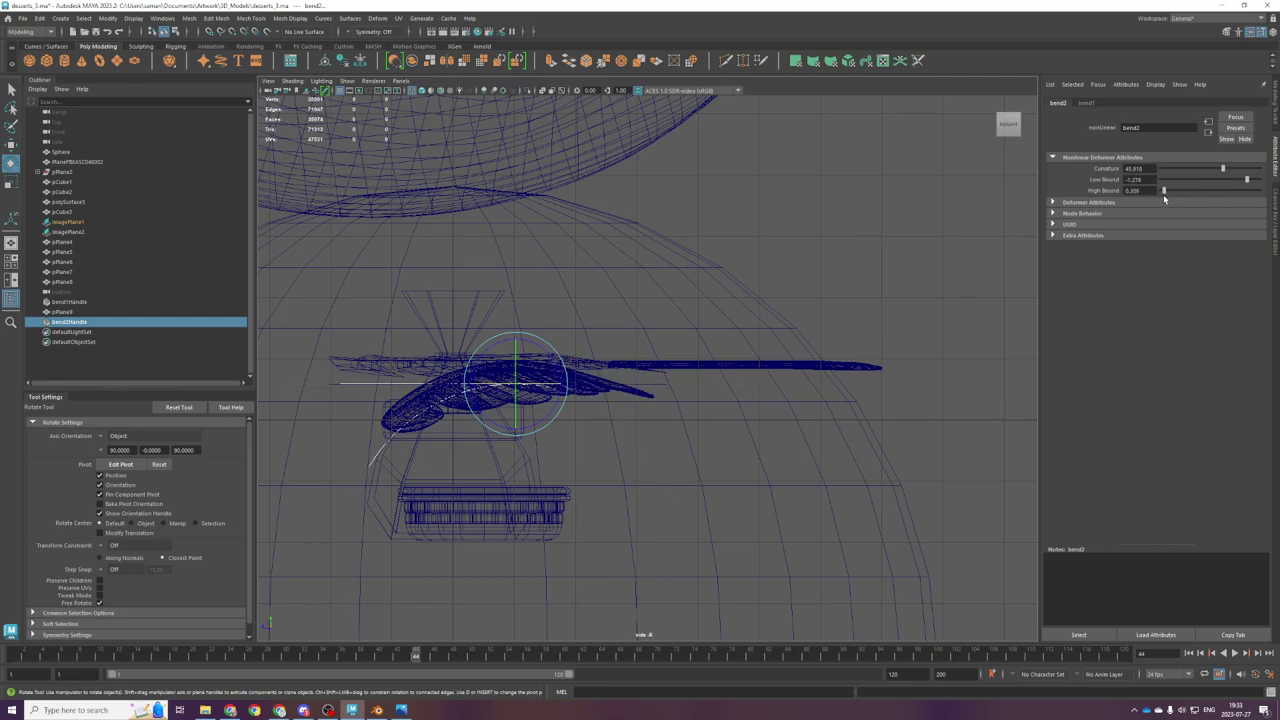
Step: Examine the bent leaf's curvature from several angles in the perspective view
key(space)
key(space)
alt+drag(782, 259, 629, 440)
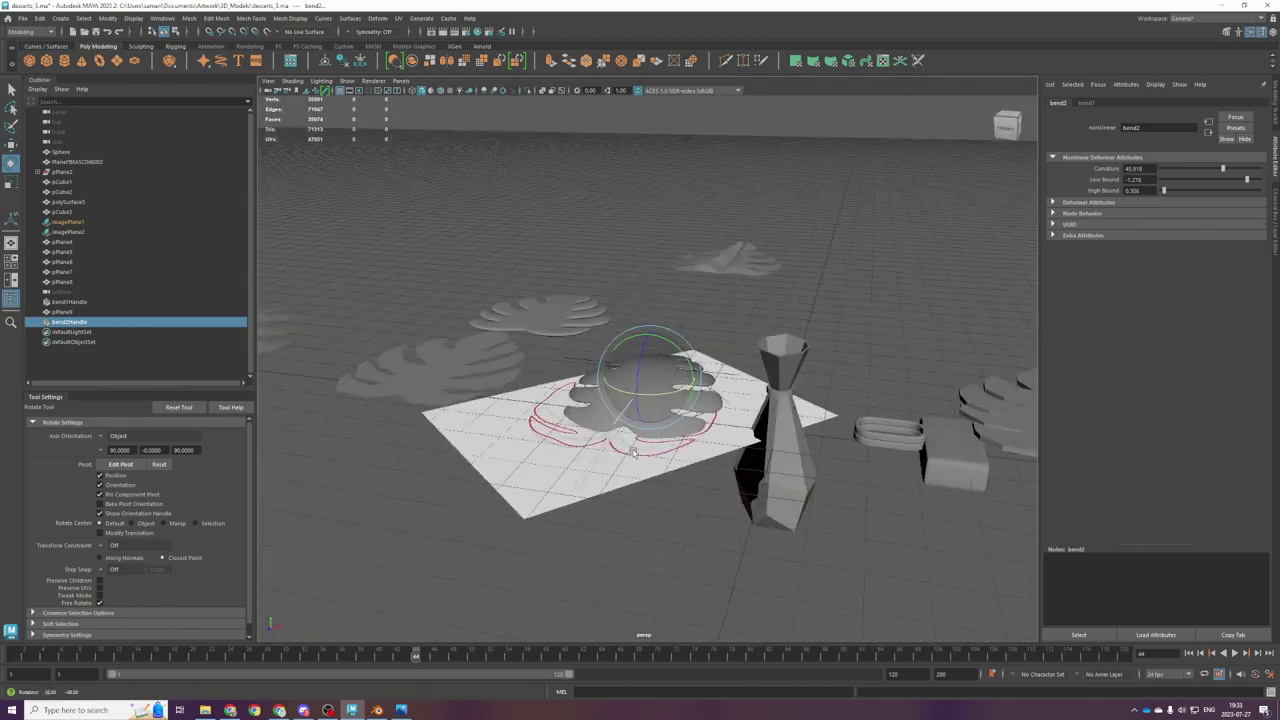
scroll(646, 480, up, 5)
alt+drag(646, 491, 638, 380)
click(638, 376)
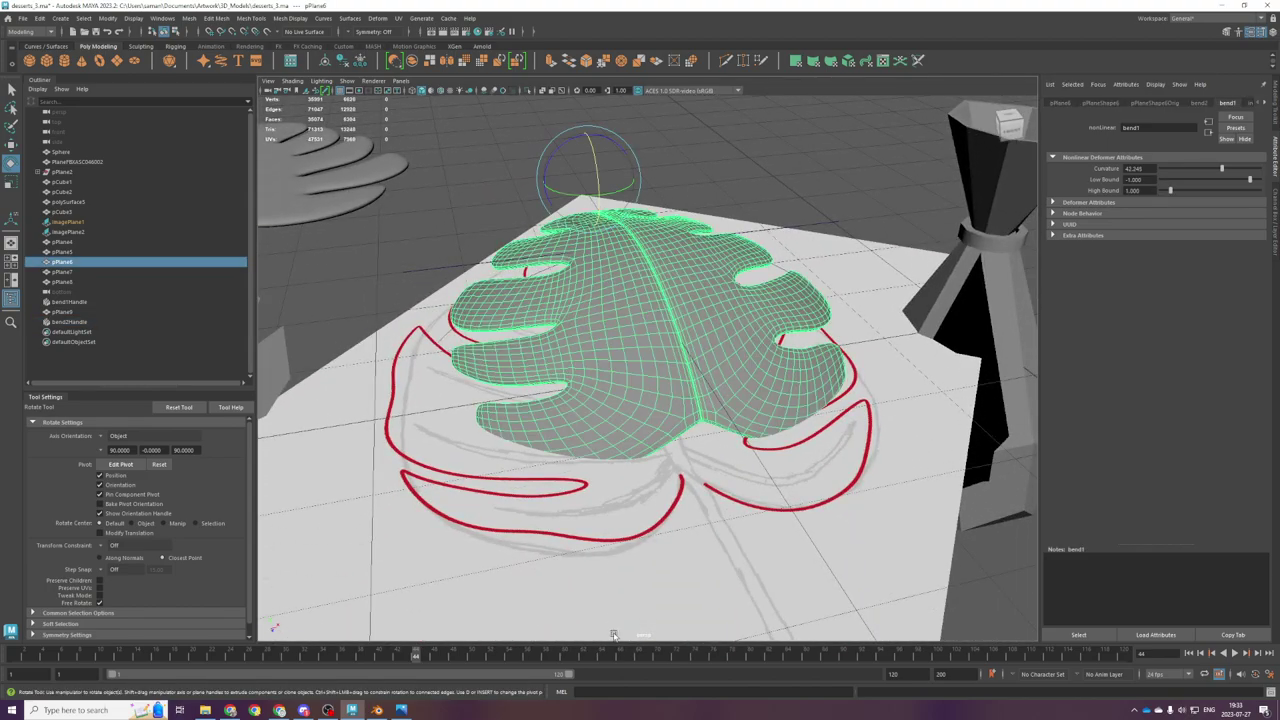
click(636, 574)
scroll(639, 569, down, 5)
scroll(640, 490, up, 5)
alt+drag(655, 610, 690, 552)
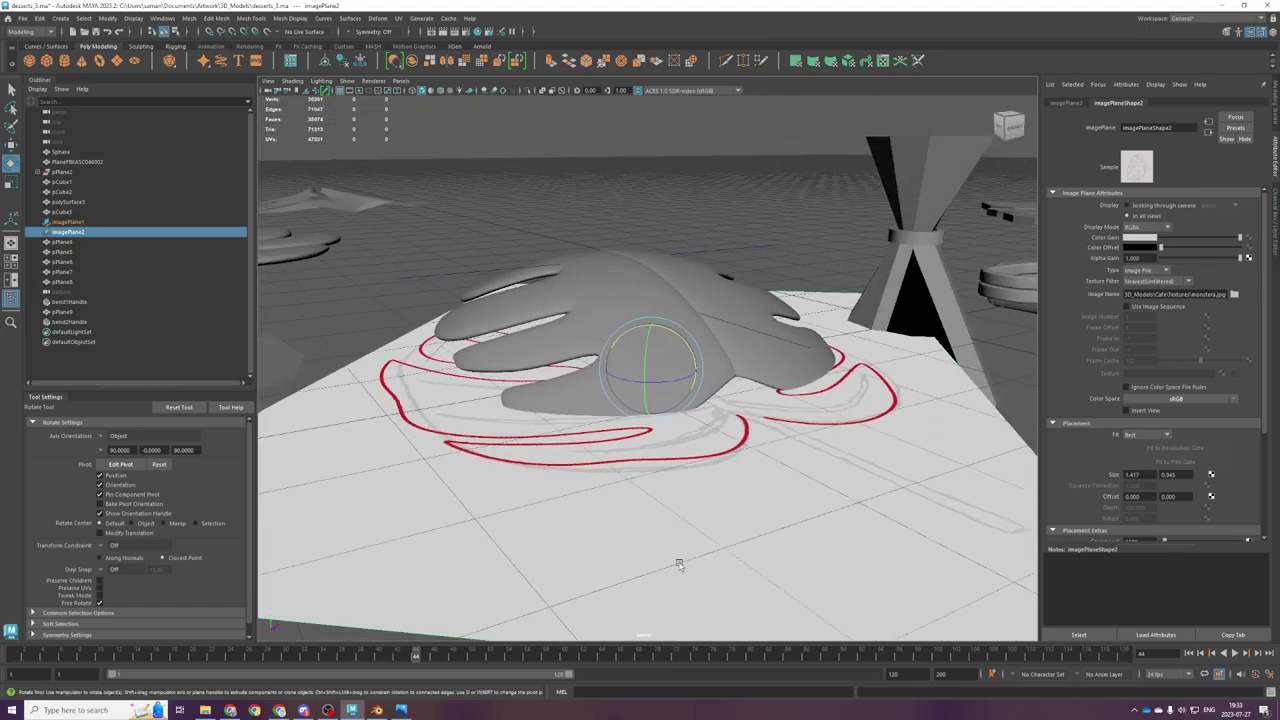
scroll(663, 375, down, 5)
Step: Move the monstera reference image plane out from under the bent leaf
key(w)
alt+drag(663, 375, 867, 436)
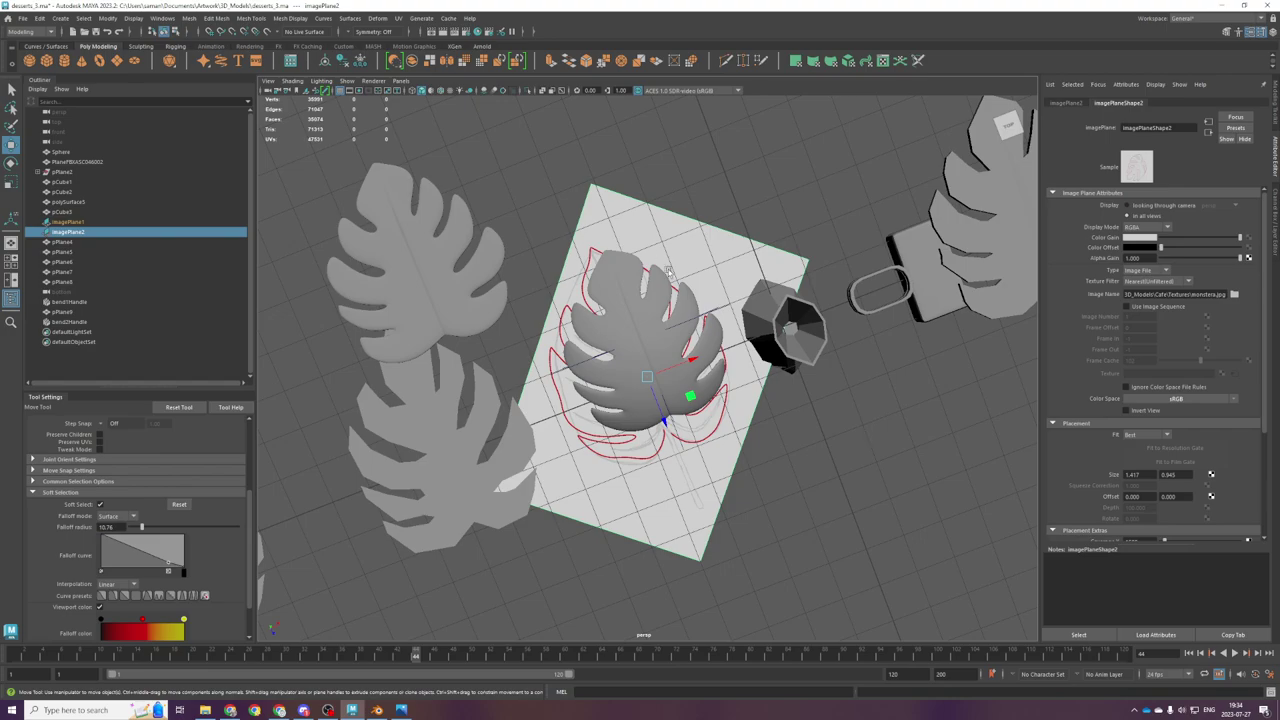
scroll(662, 263, up, 2)
key(space)
key(space)
alt+drag(421, 417, 640, 455)
key(alt+Tab)
key(alt+Tab)
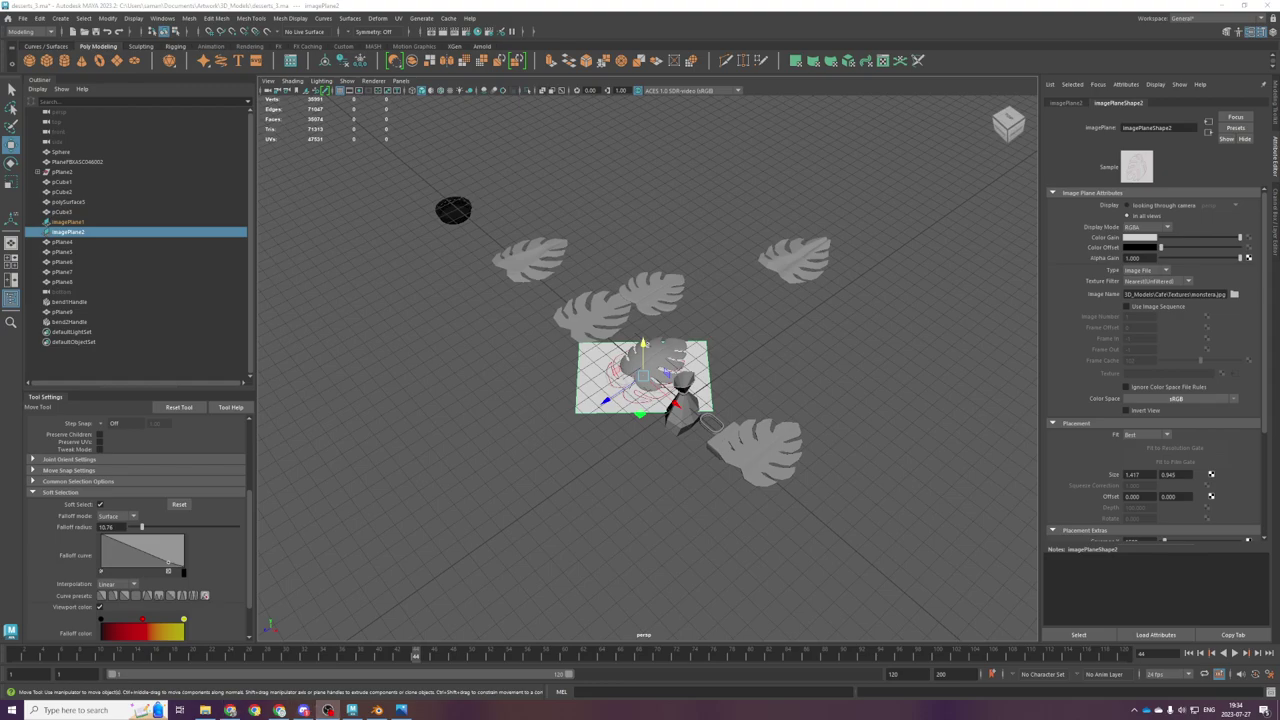
scroll(671, 411, up, 4)
alt+drag(720, 514, 732, 462)
drag(682, 389, 543, 352)
Step: Create a polygon cylinder for the stem and place it just beyond the leaf's base in top view
click(65, 61)
key(space)
key(space)
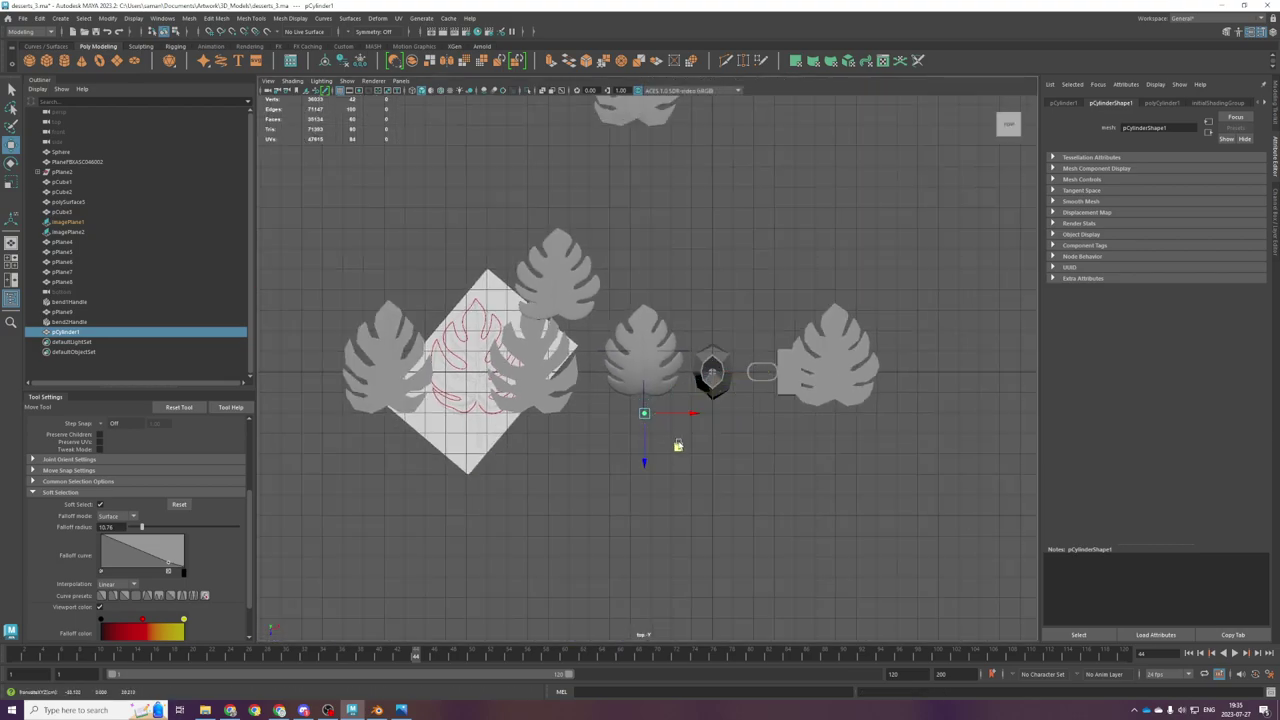
key(f)
scroll(661, 370, down, 3)
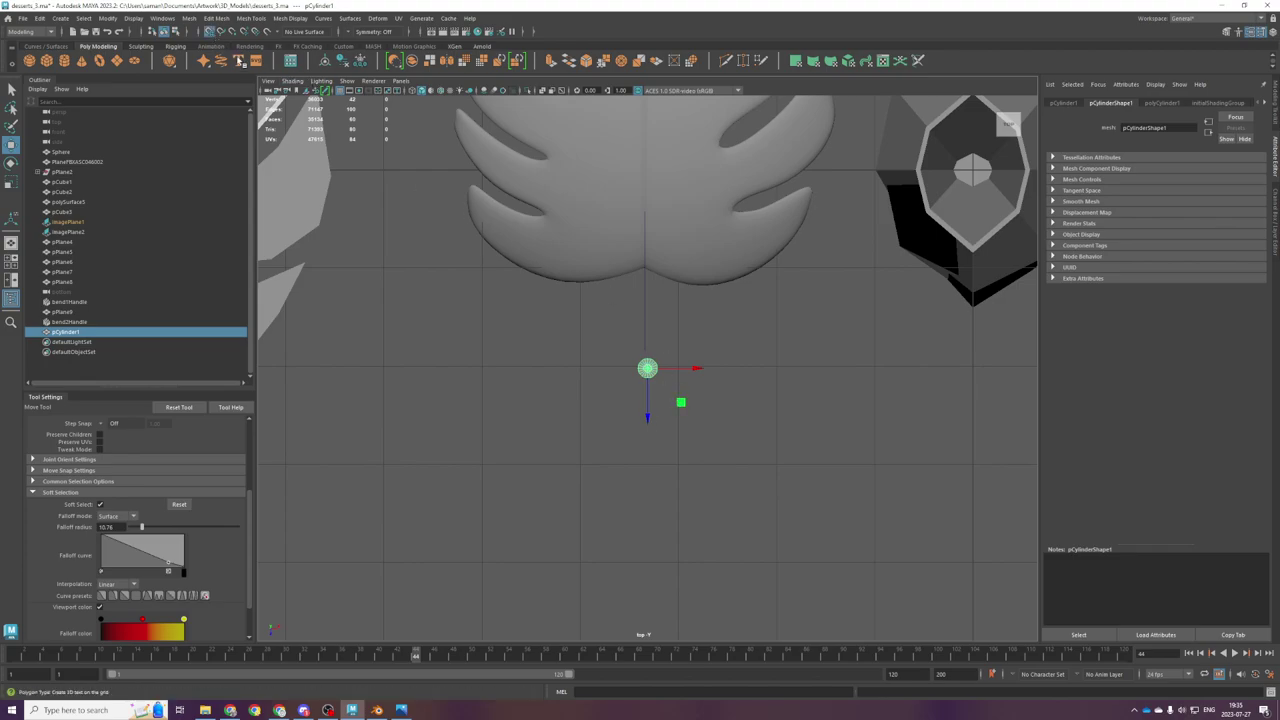
Step: Move the cylinder to the notch at the leaf's base with point snapping enabled, and keep it selected
click(232, 32)
drag(647, 368, 641, 265)
scroll(645, 250, up, 3)
click(670, 203)
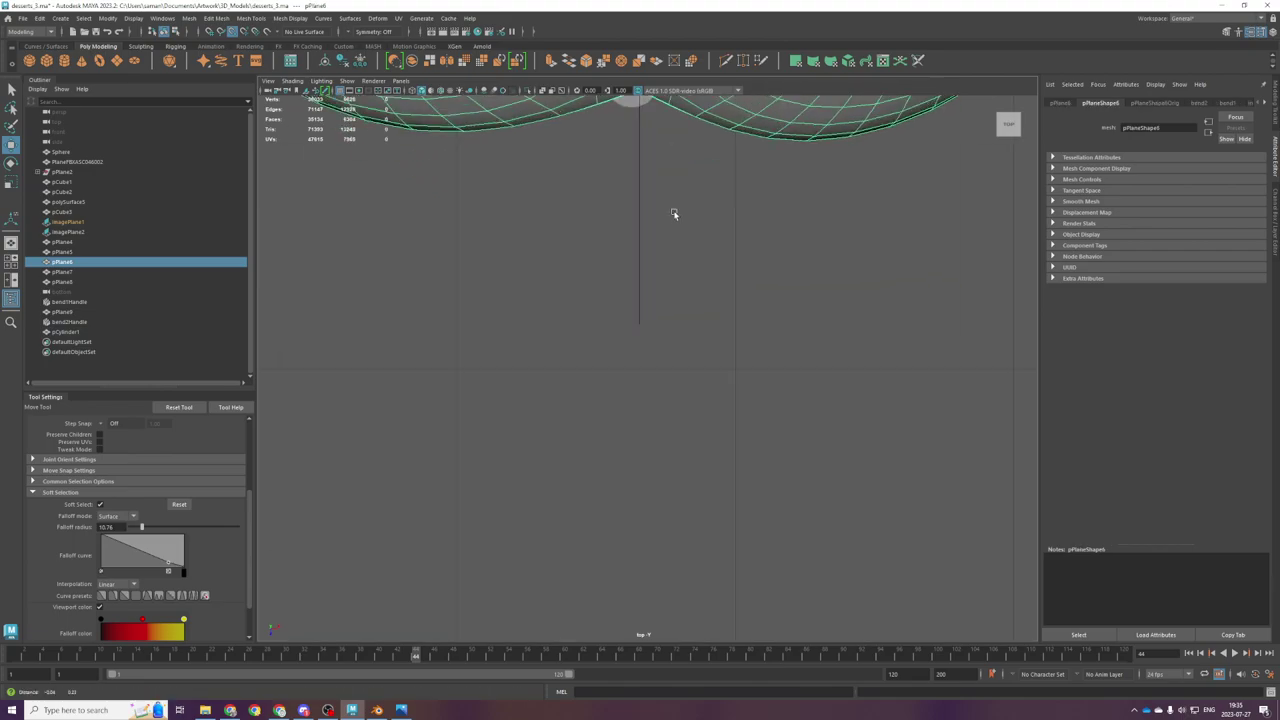
scroll(670, 280, up, 8)
click(714, 400)
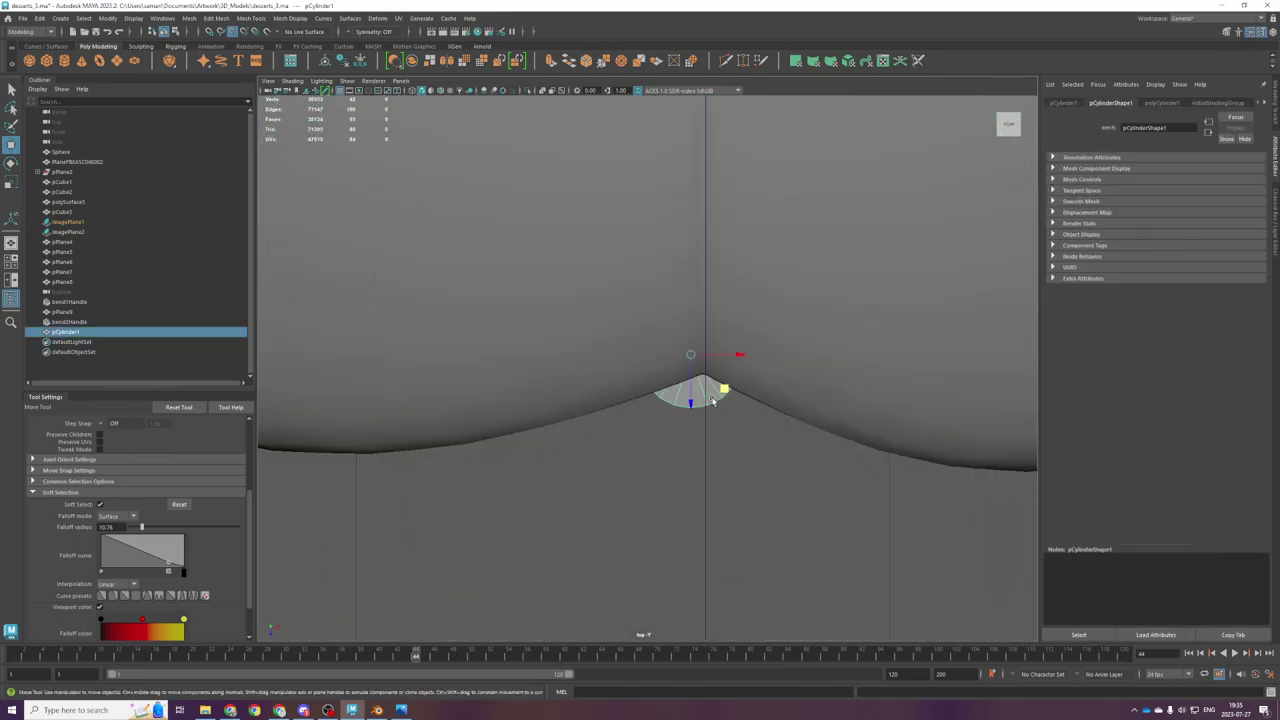
Step: Try to shift the cylinder sideways at the leaf's base, and undo the move
mouse_move(715, 354)
mouse_down()
mouse_move(743, 353)
mouse_move(703, 355)
mouse_move(777, 416)
mouse_up()
key(ctrl+z)
key(ctrl+z)
Step: Nudge the cylinder sideways toward the leaf's midrib and keep only the cylinder selected
scroll(753, 383, up, 1)
scroll(803, 334, up, 4)
shift+click(857, 301)
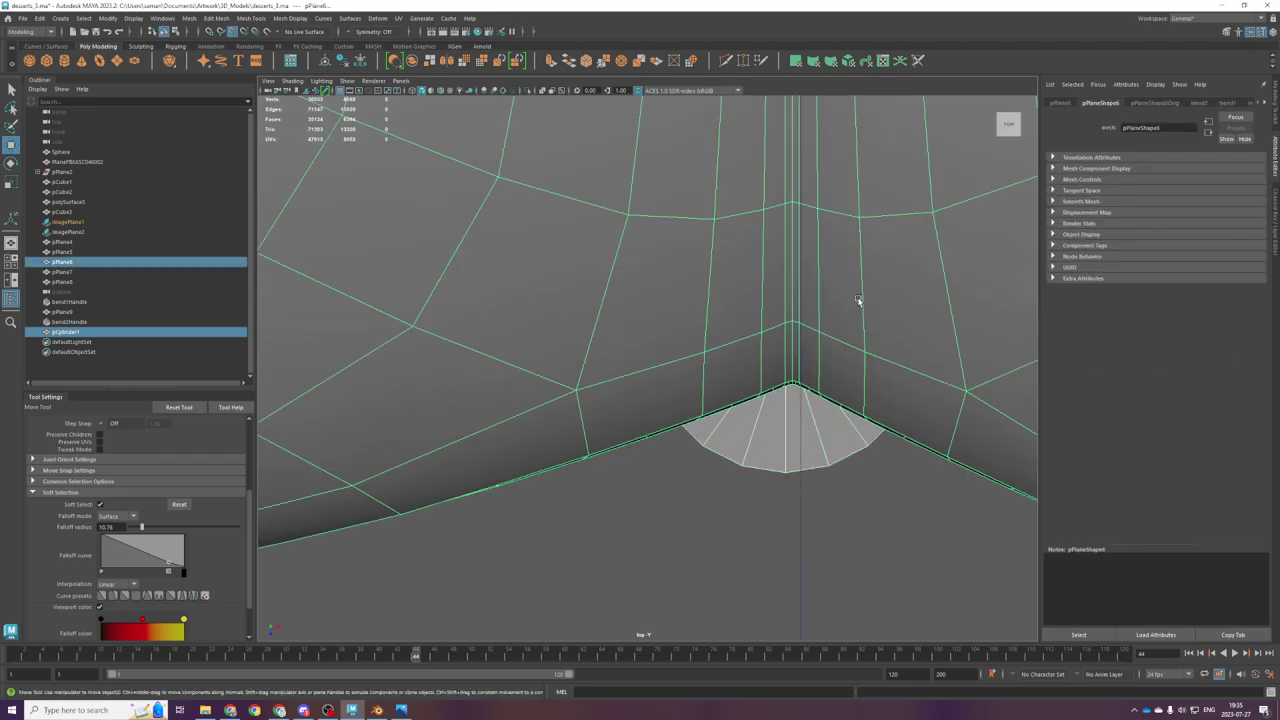
click(775, 445)
scroll(792, 438, up, 2)
drag(825, 322, 836, 322)
scroll(836, 366, down, 4)
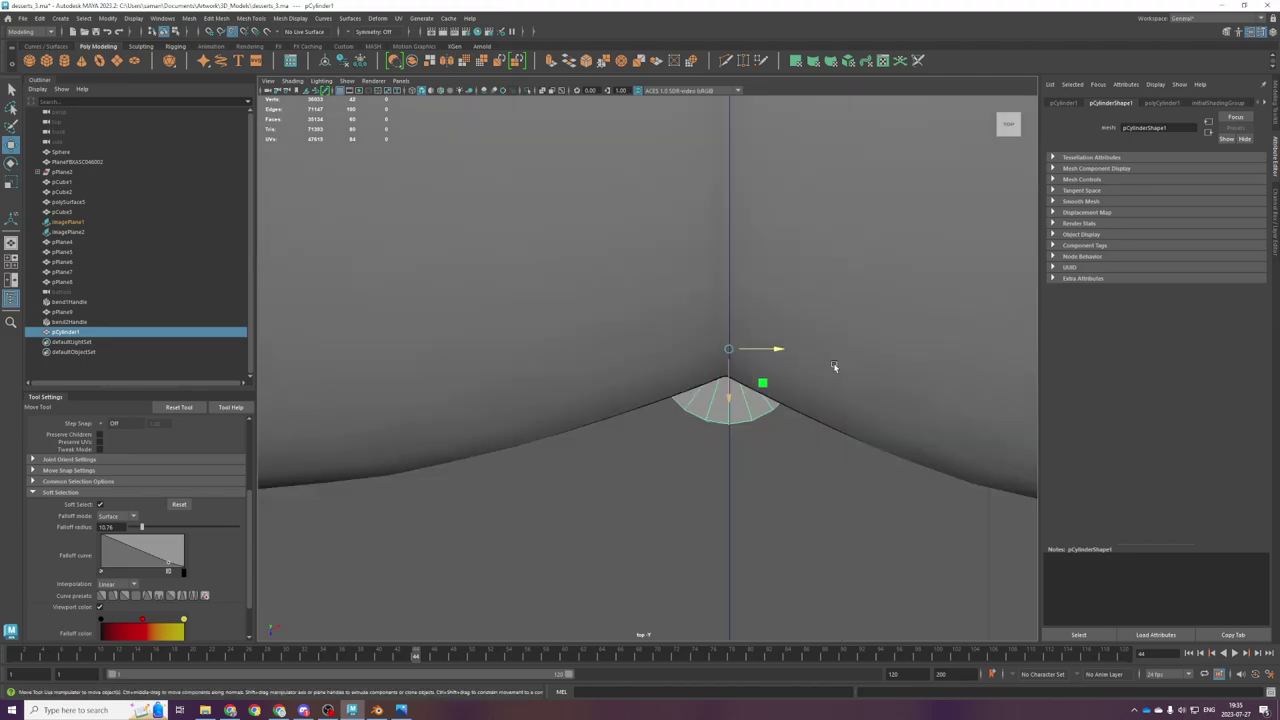
click(768, 357)
click(804, 437)
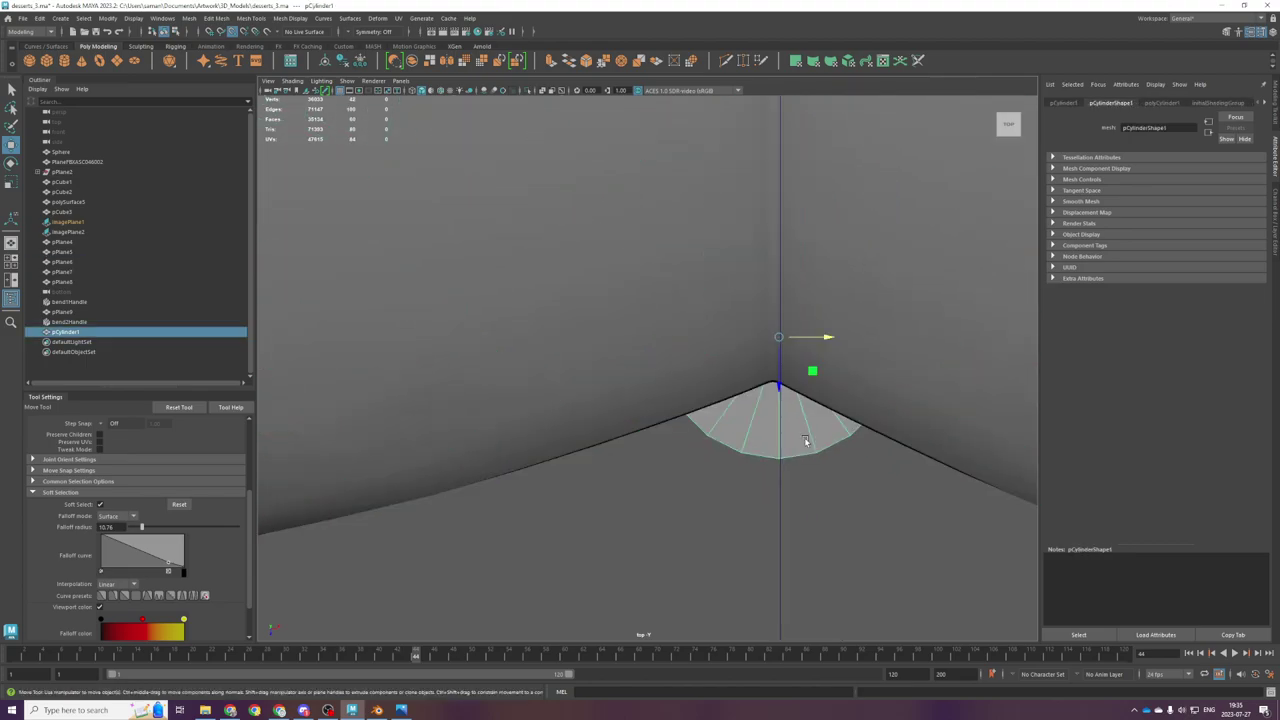
Step: Center the cylinder on the leaf's midrib line in wireframe display, and return to shaded display
key(4)
scroll(810, 380, up, 5)
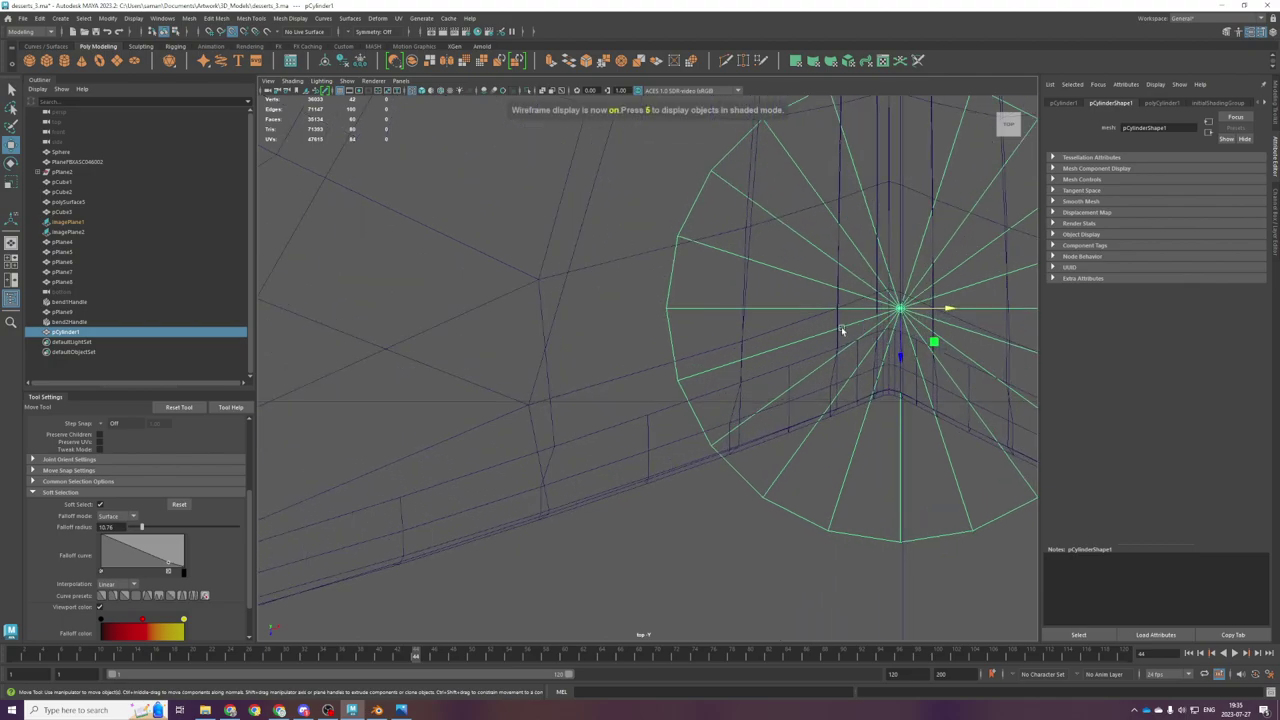
scroll(707, 447, down, 10)
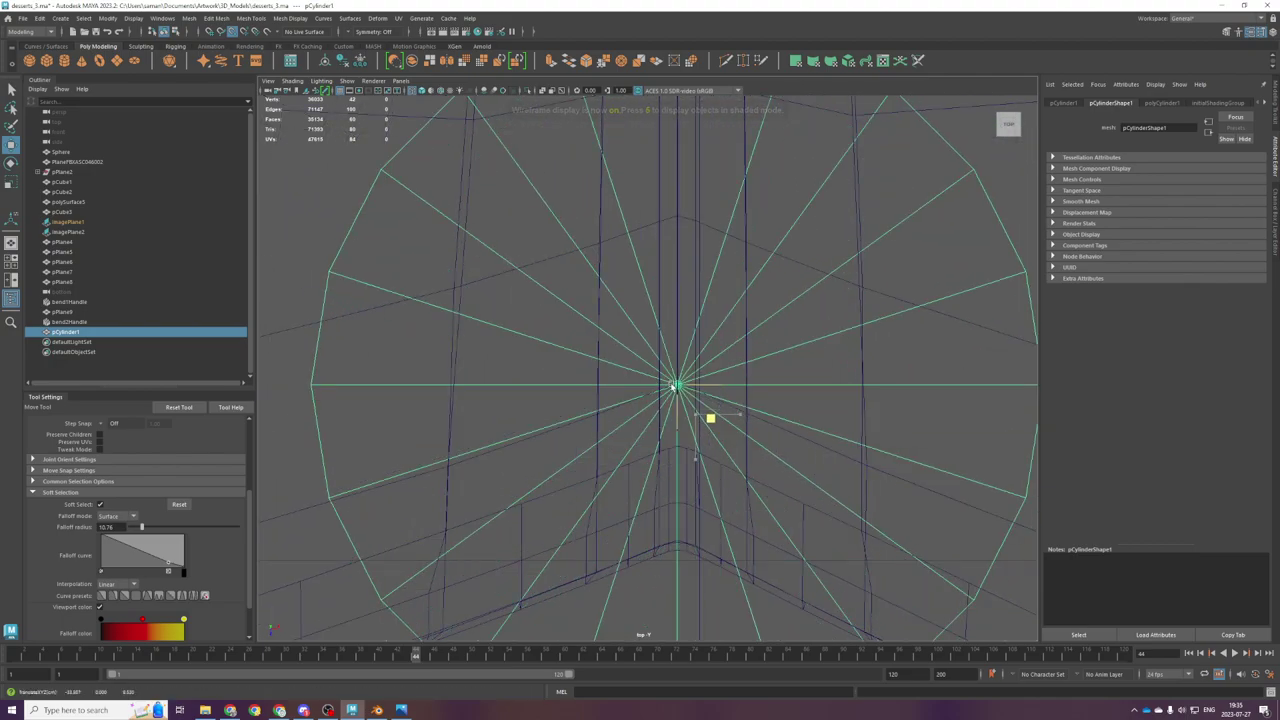
key(5)
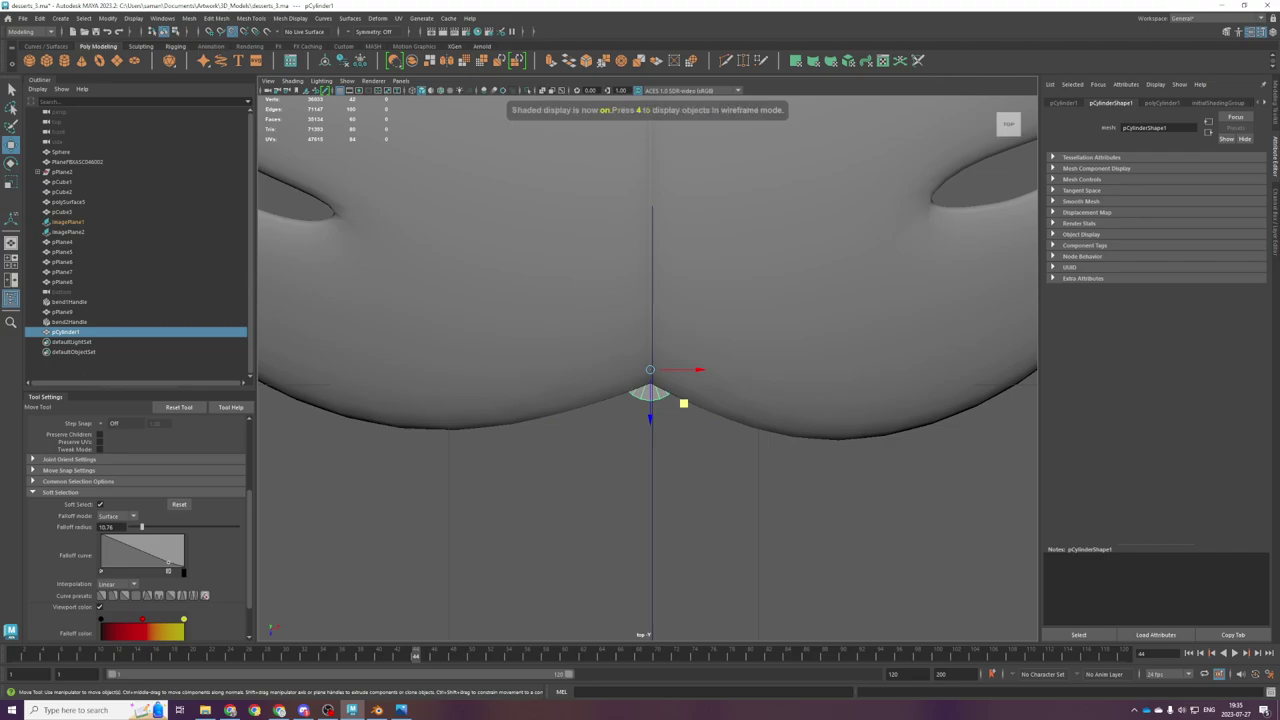
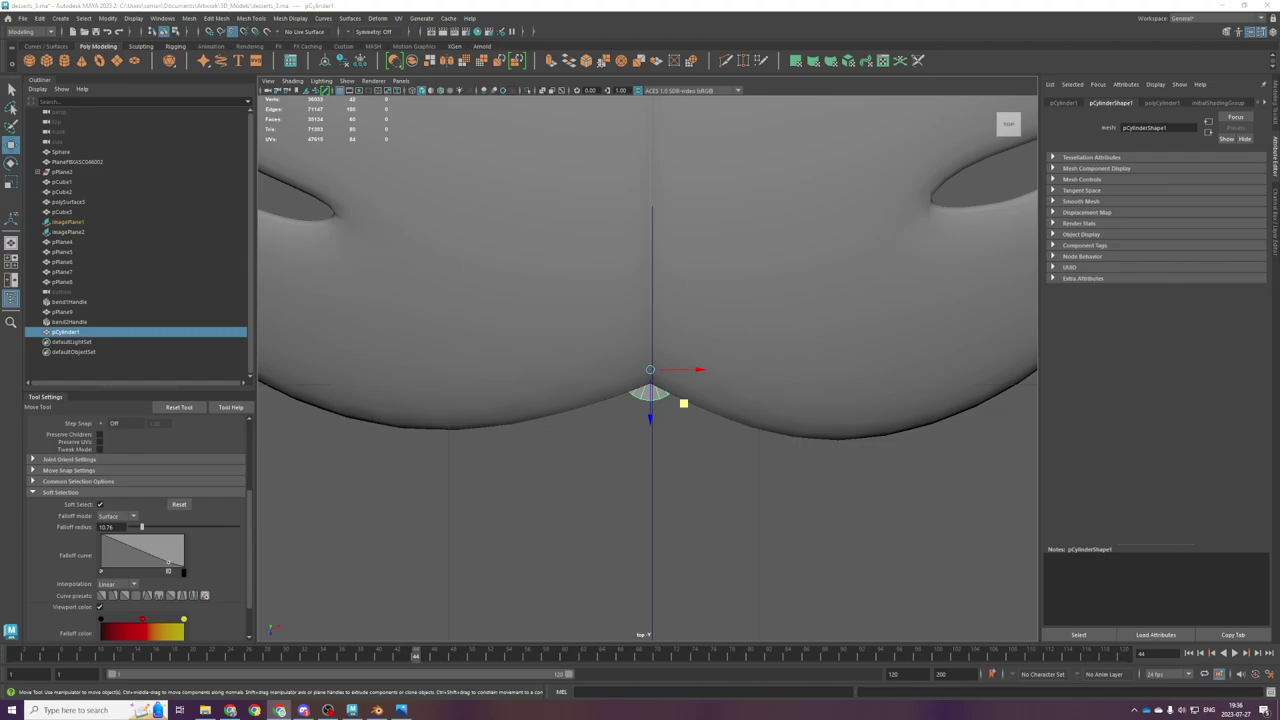
Step: Switch to the browser's image results, preview the HITC team picture, and search images for "rwby volume 9"
drag(1279, 400, 1010, 2)
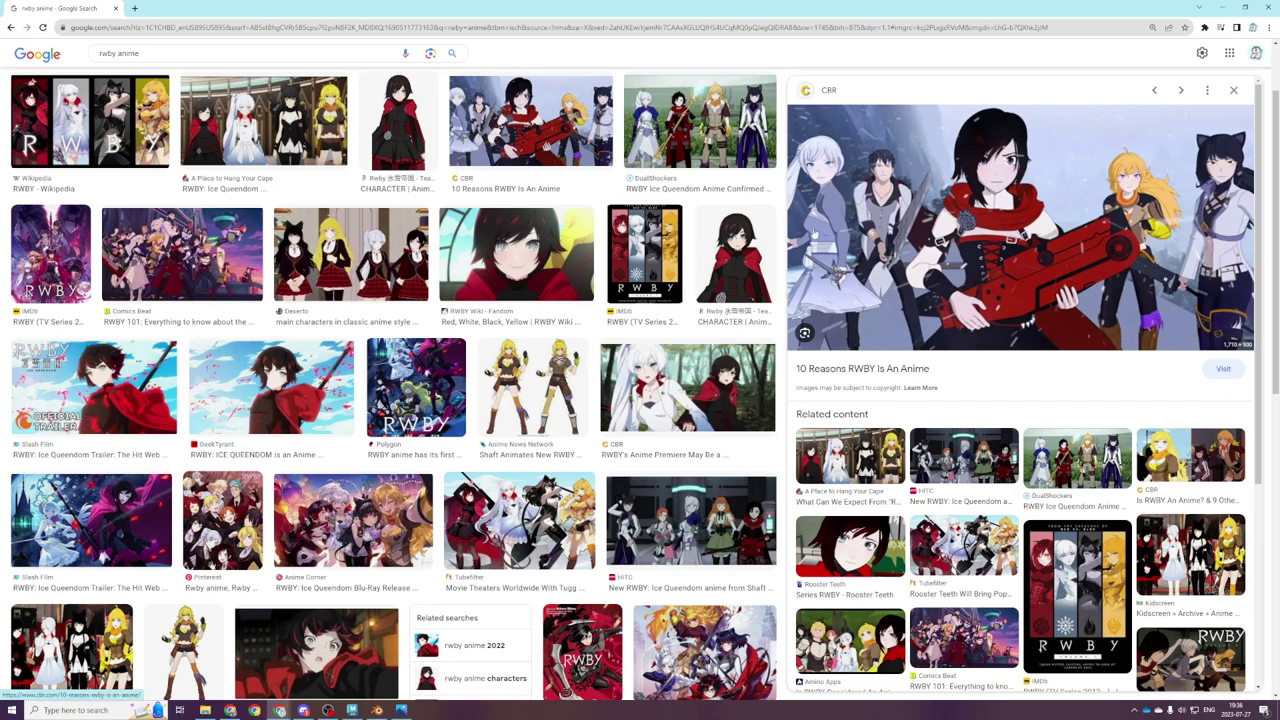
click(731, 530)
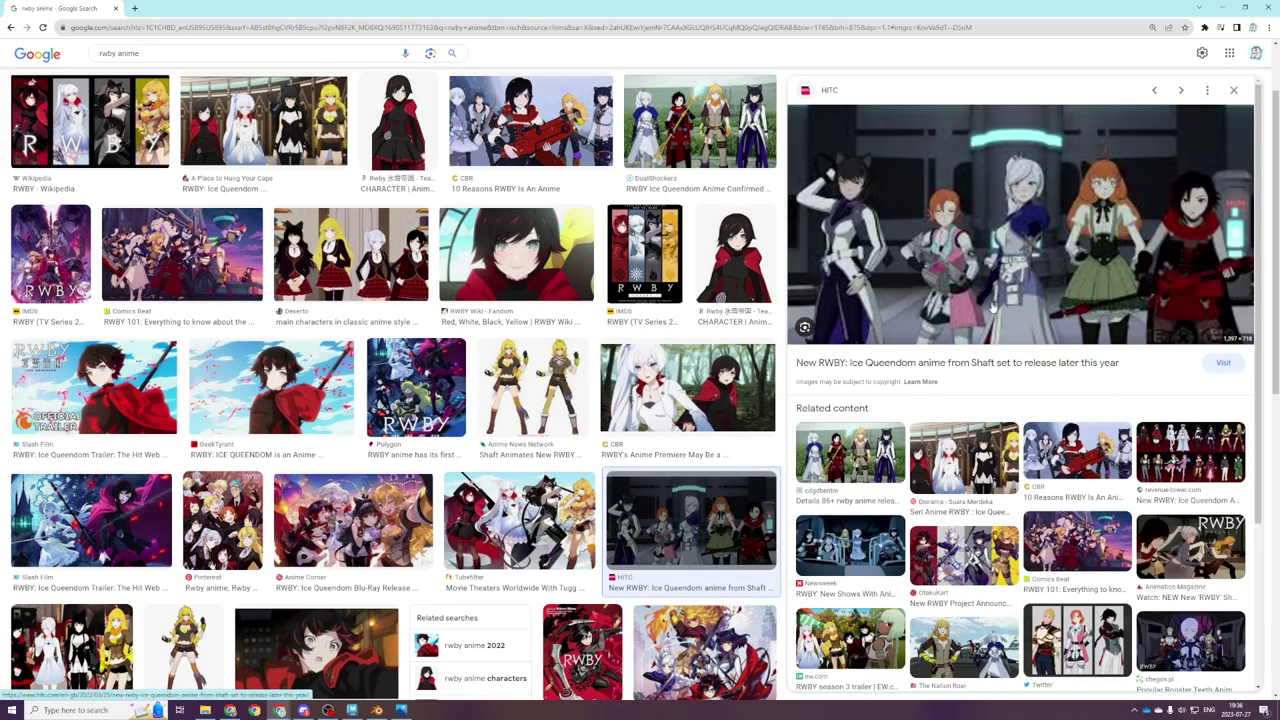
drag(172, 54, 13, 71)
text(rwbyu)
key(BackSpace)
key(BackSpace)
key(BackSpace)
text(vol)
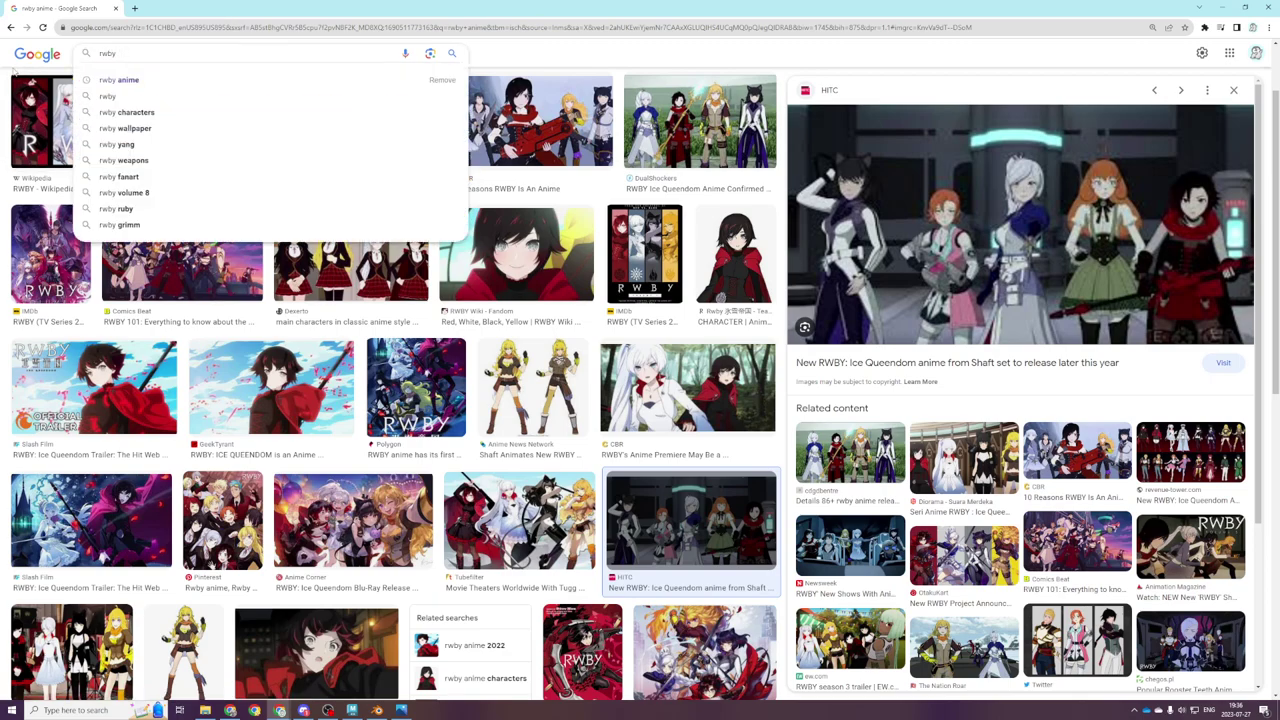
text(ume 9)
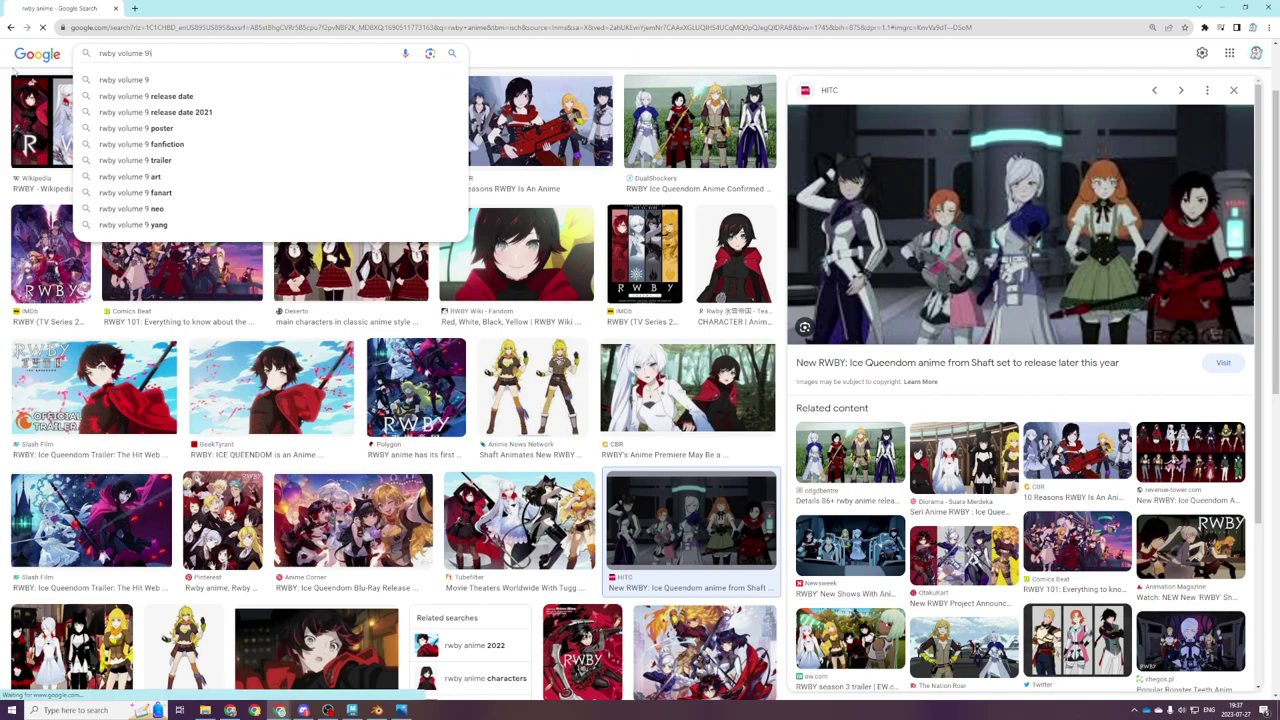
key(Return)
Step: Refine the image search to "rwby volume 9 outfits"
click(255, 63)
key(BackSpace)
text(outfits)
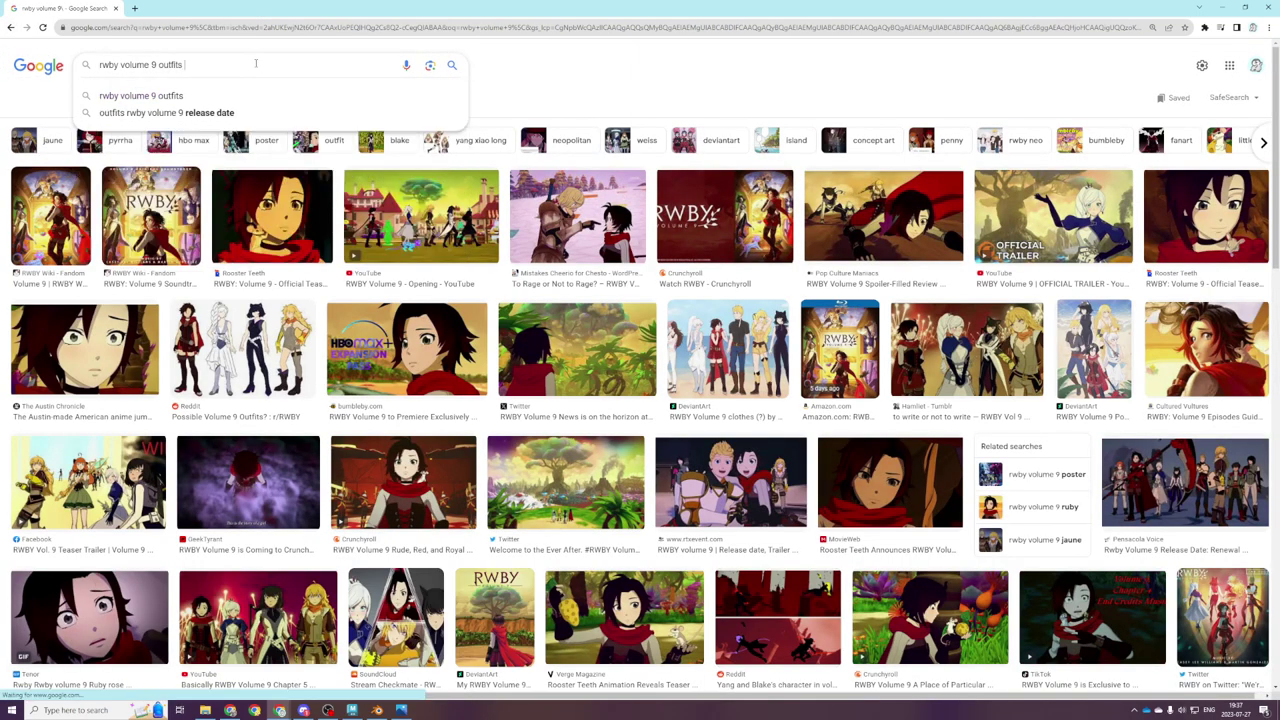
key(Return)
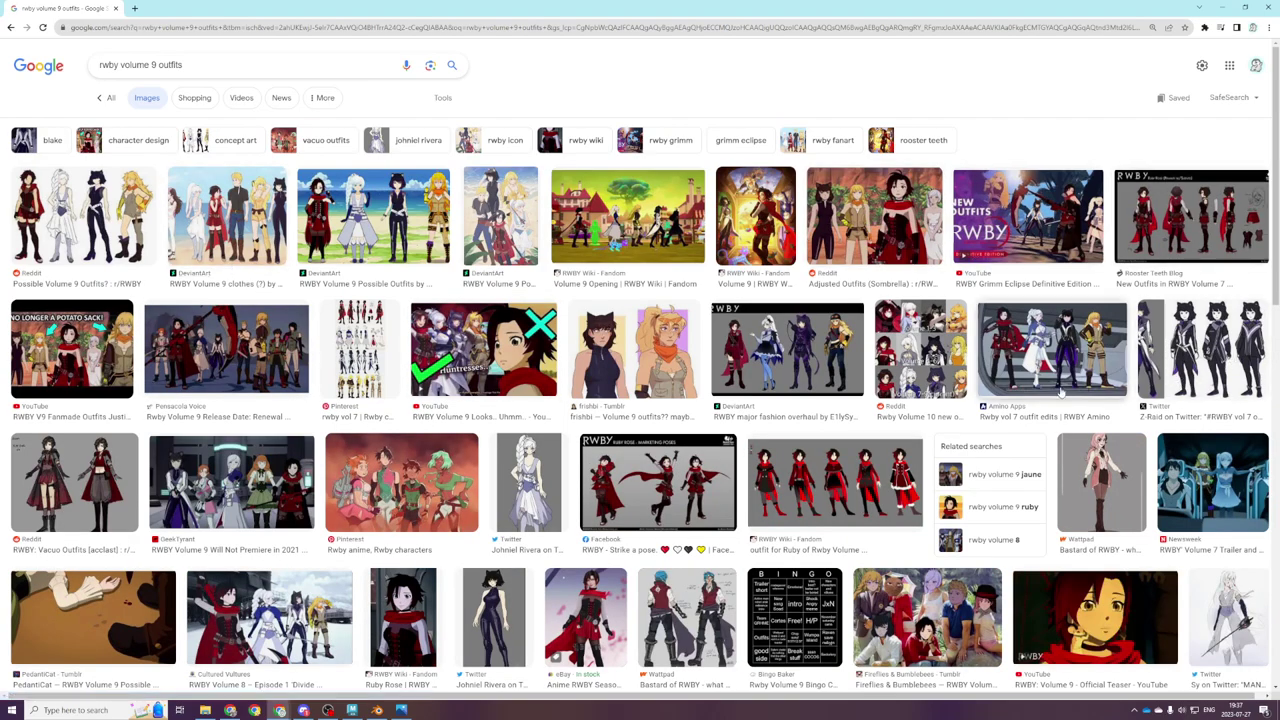
Step: Examine the team outfit images from Amino Apps, Cultured Vultures and DeviantArt among the search results
click(1072, 338)
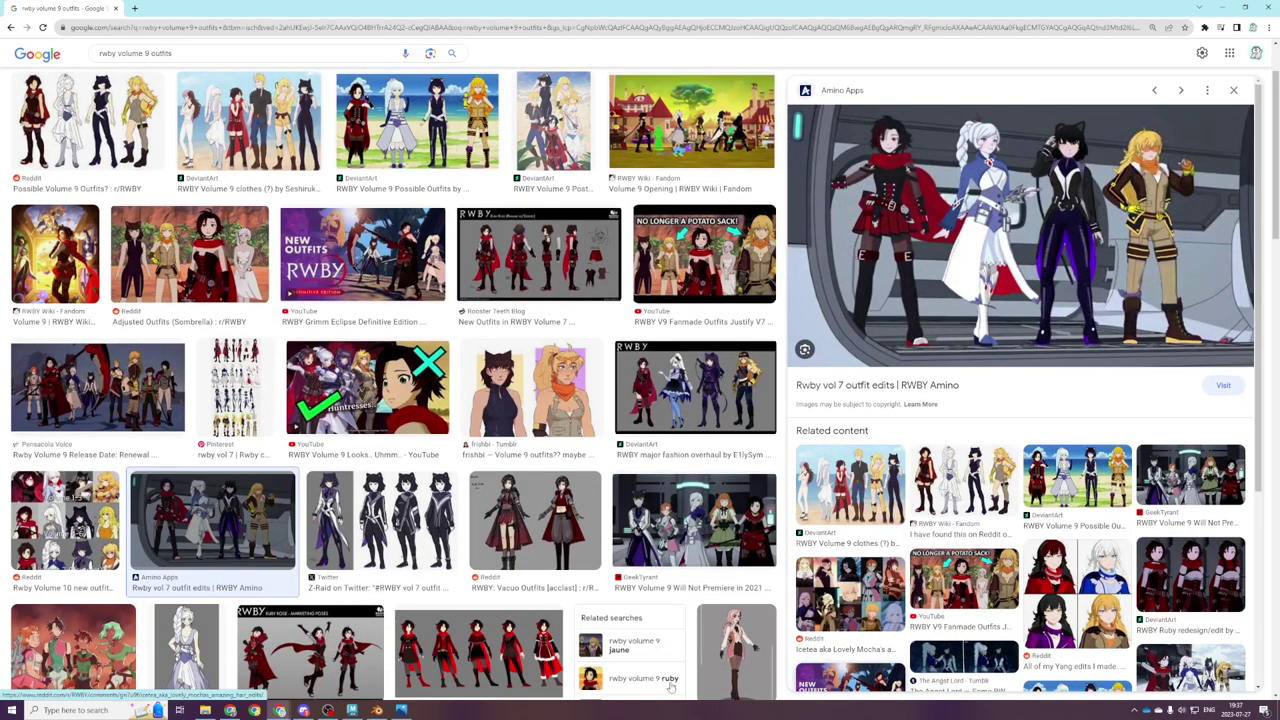
scroll(457, 577, down, 3)
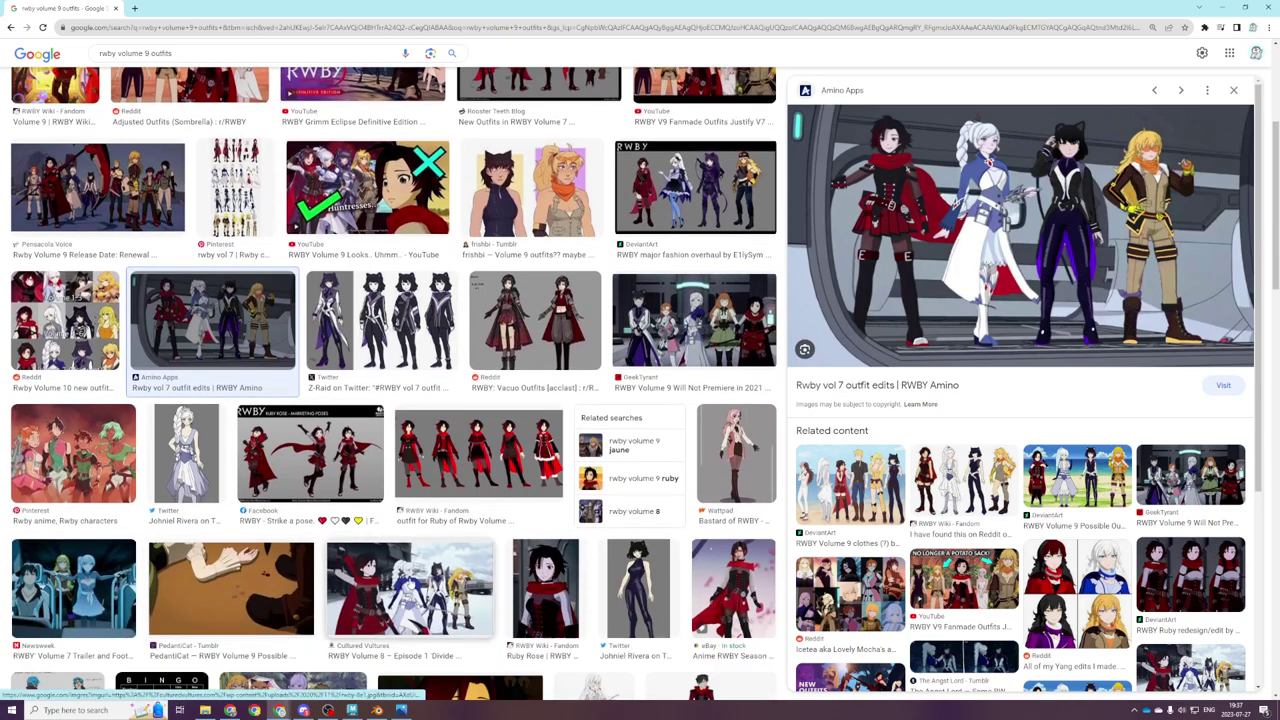
click(410, 585)
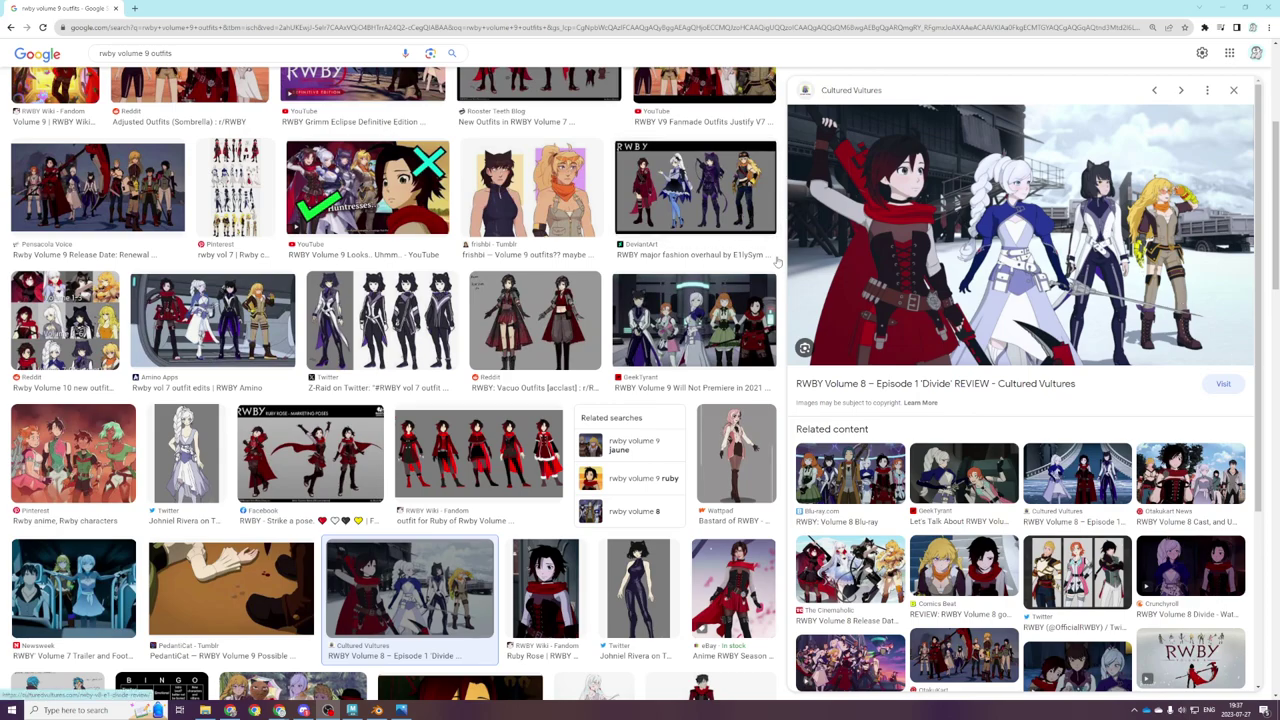
click(646, 212)
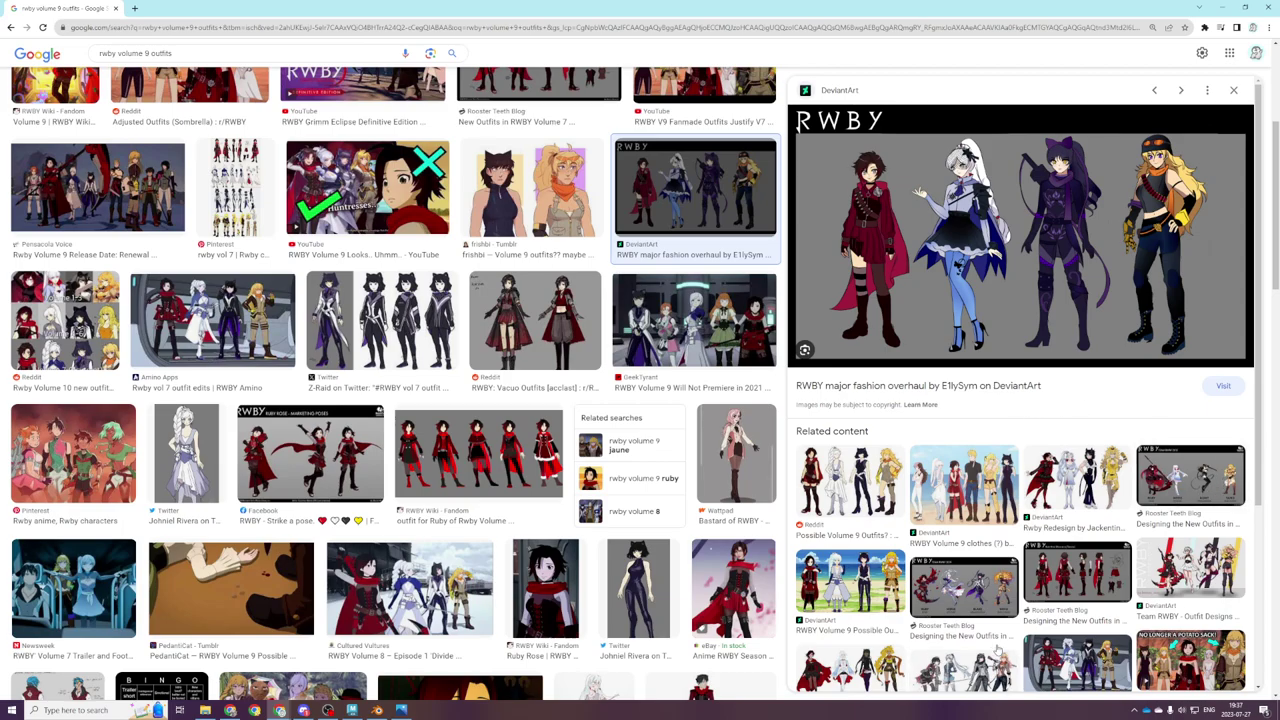
scroll(1062, 410, down, 1)
scroll(552, 636, down, 2)
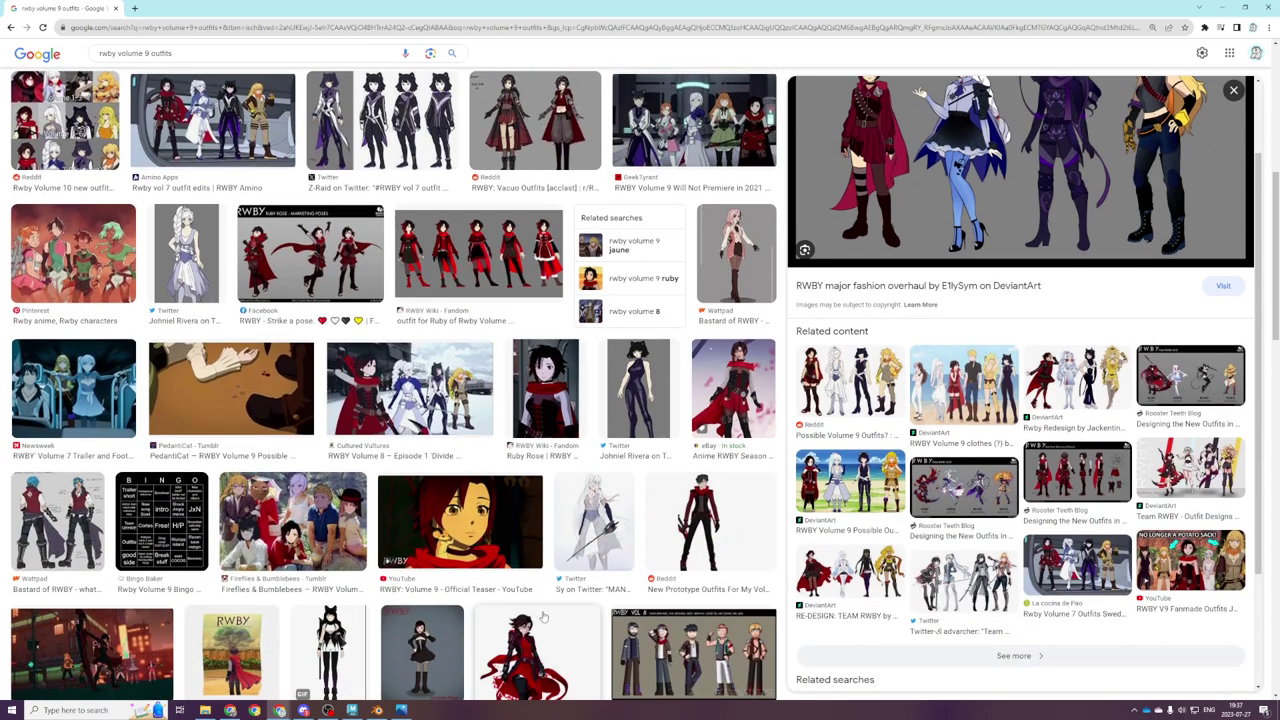
scroll(531, 608, down, 2)
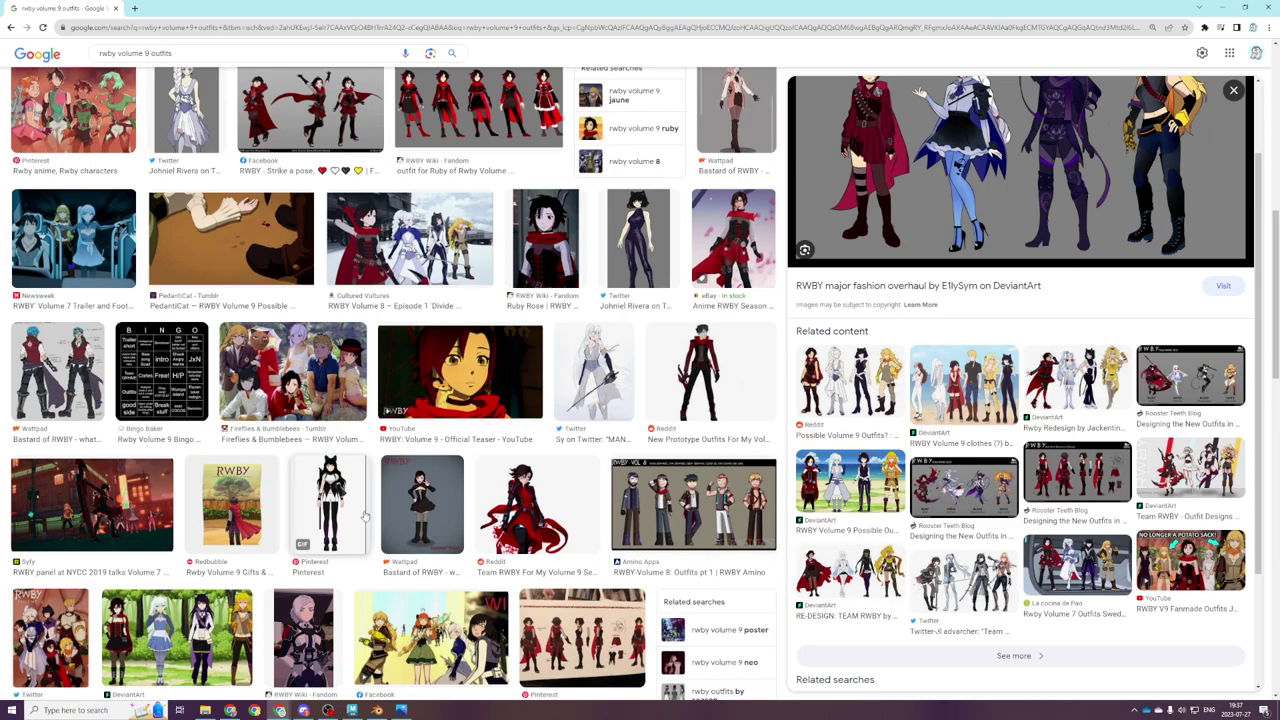
Step: Examine the Pinterest turnaround of the black-clad character, browse further outfit results, and switch back to Maya
click(330, 503)
scroll(1097, 420, down, 2)
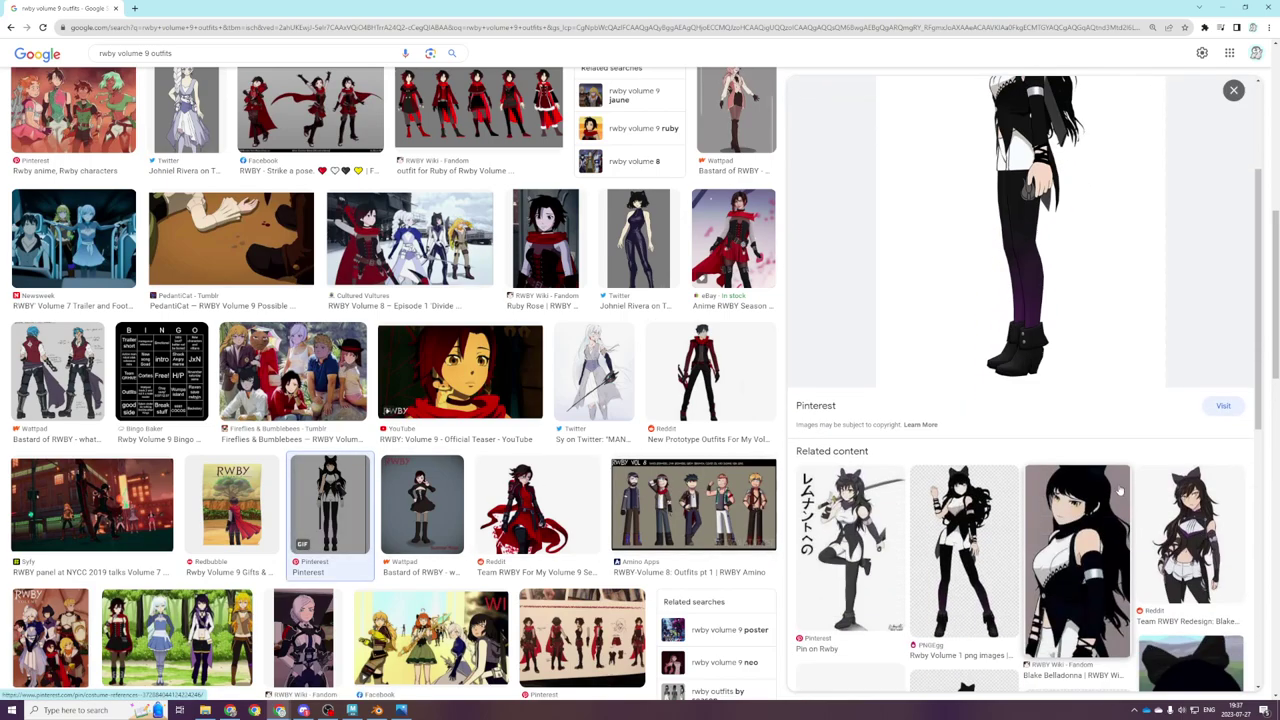
scroll(1100, 480, up, 2)
scroll(1060, 478, down, 2)
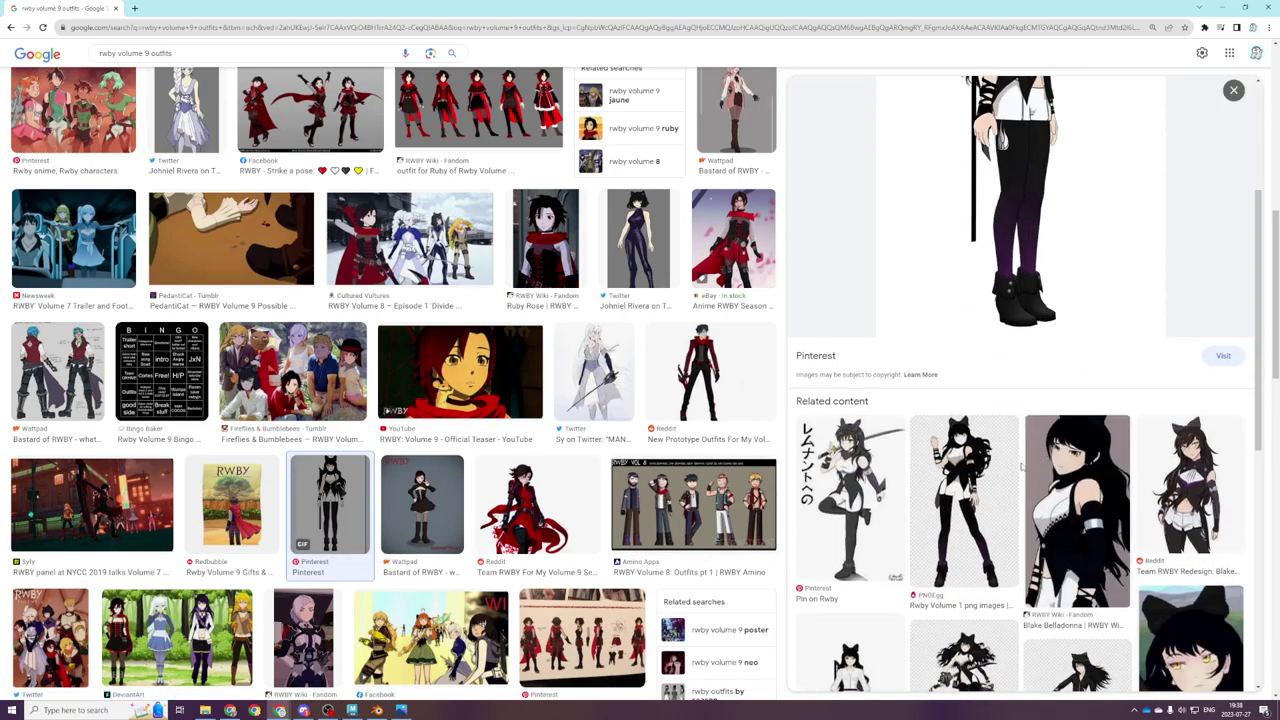
scroll(1020, 473, up, 2)
scroll(430, 490, down, 2)
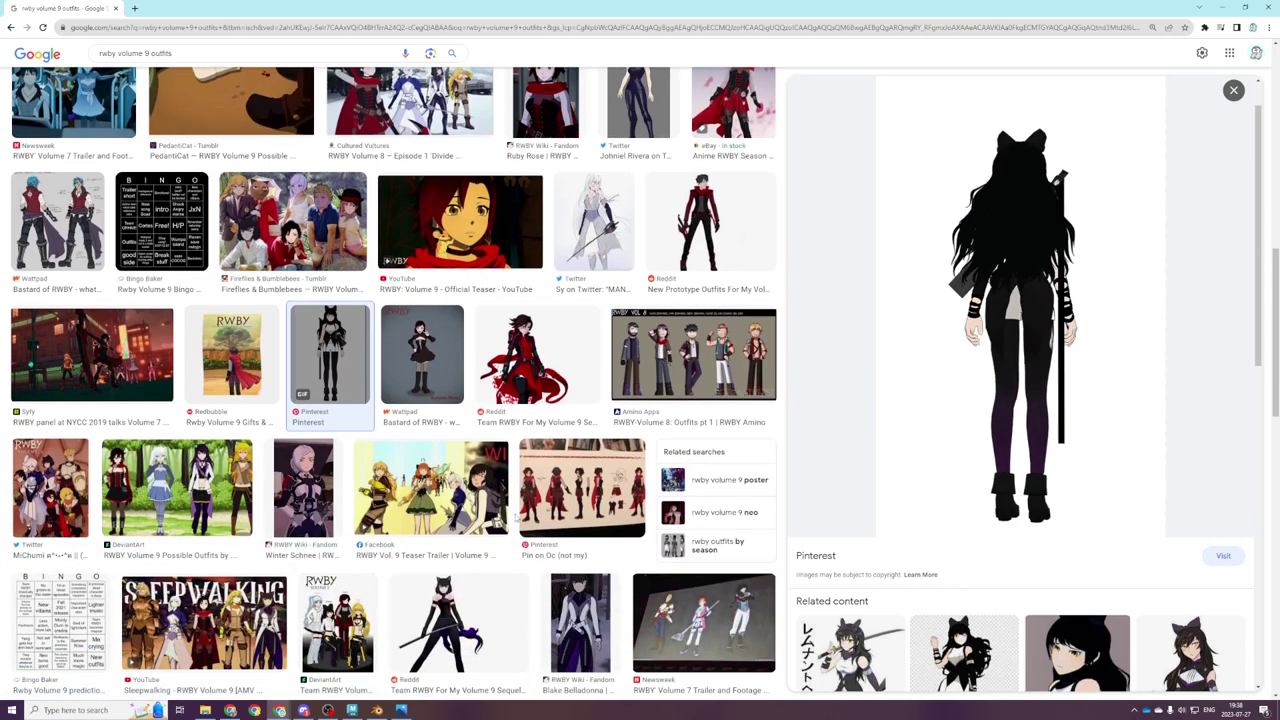
scroll(568, 597, down, 2)
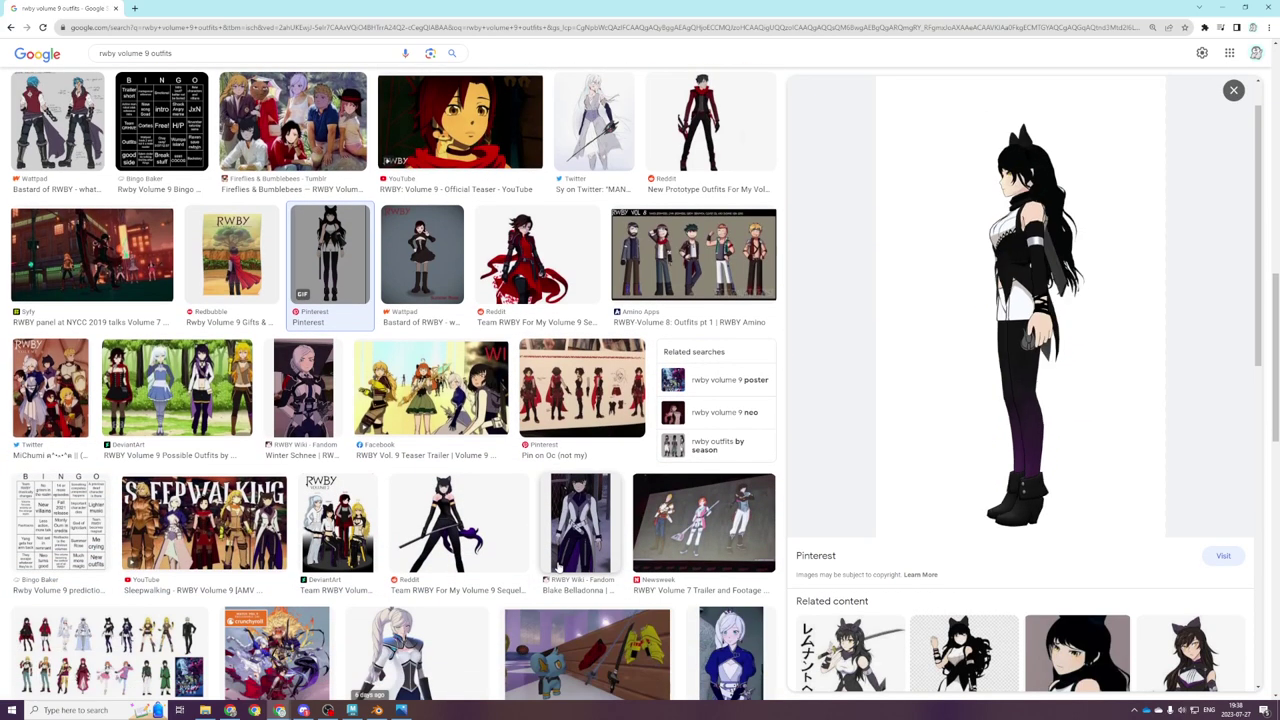
scroll(566, 594, down, 2)
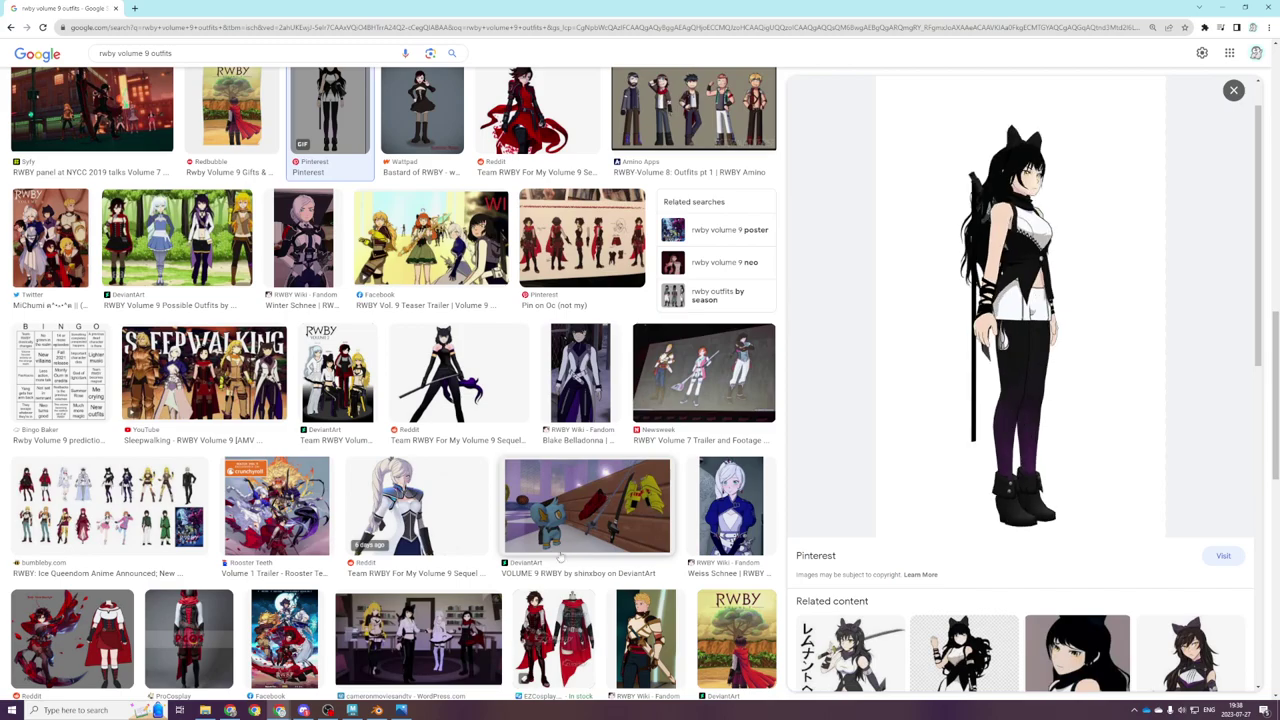
scroll(466, 515, down, 2)
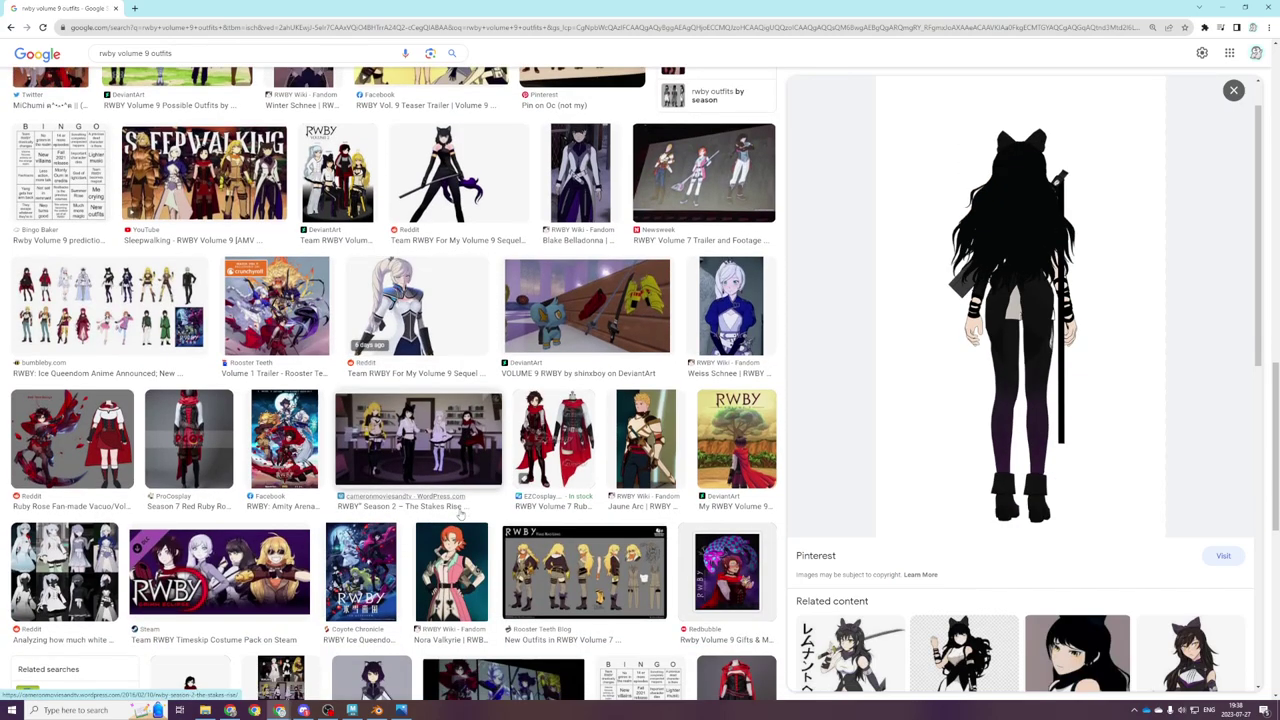
click(446, 451)
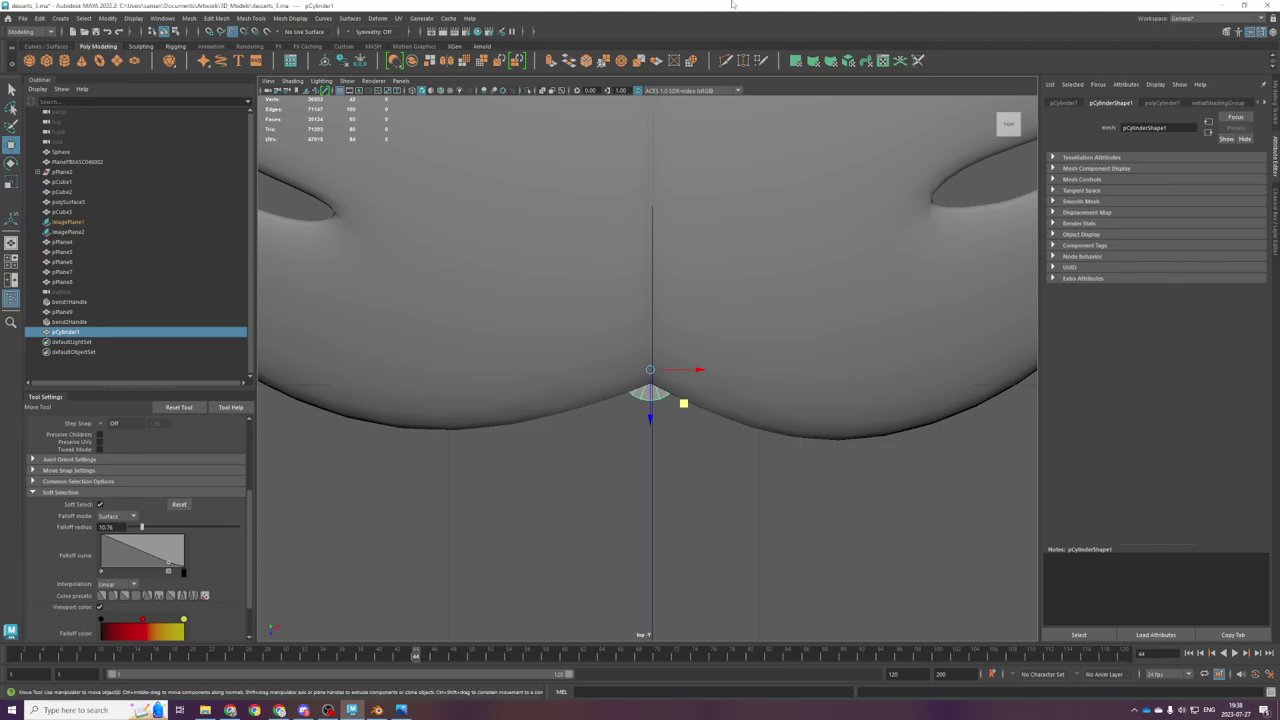
Step: Set the cylinder's axis subdivisions to 16 while viewing the whole scene in perspective
key(space)
key(space)
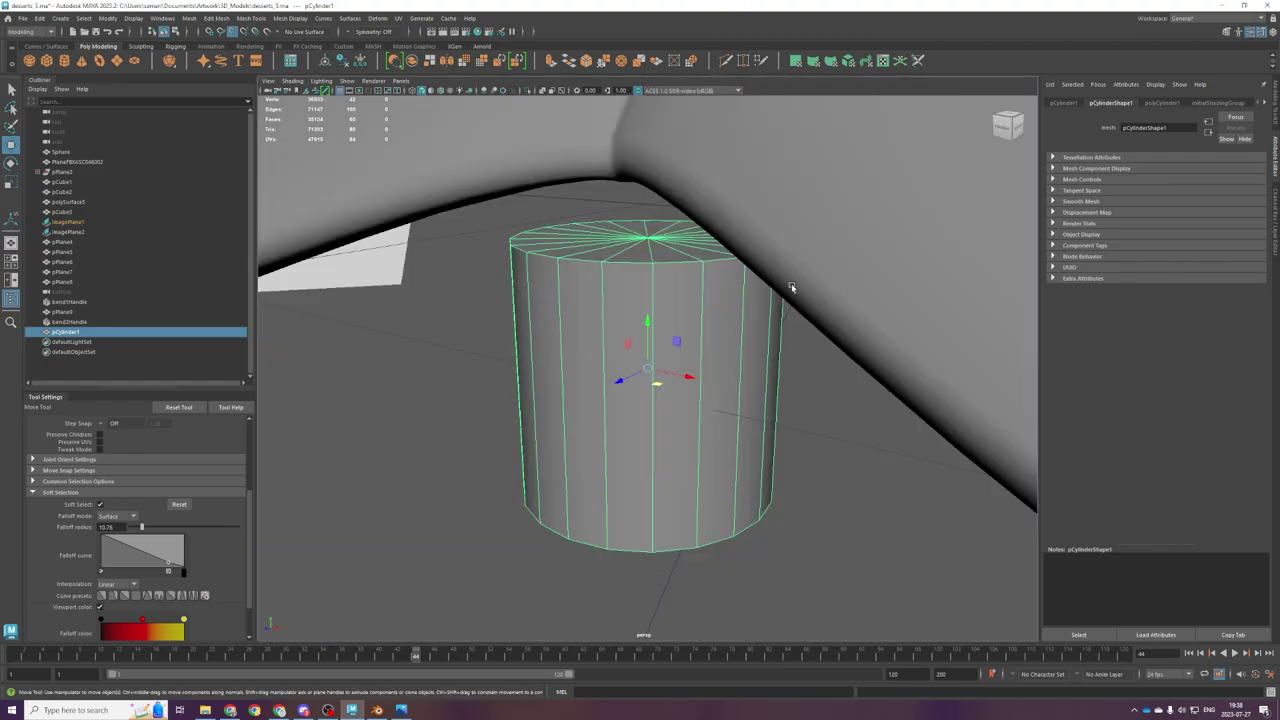
scroll(780, 330, down, 10)
scroll(756, 417, down, 5)
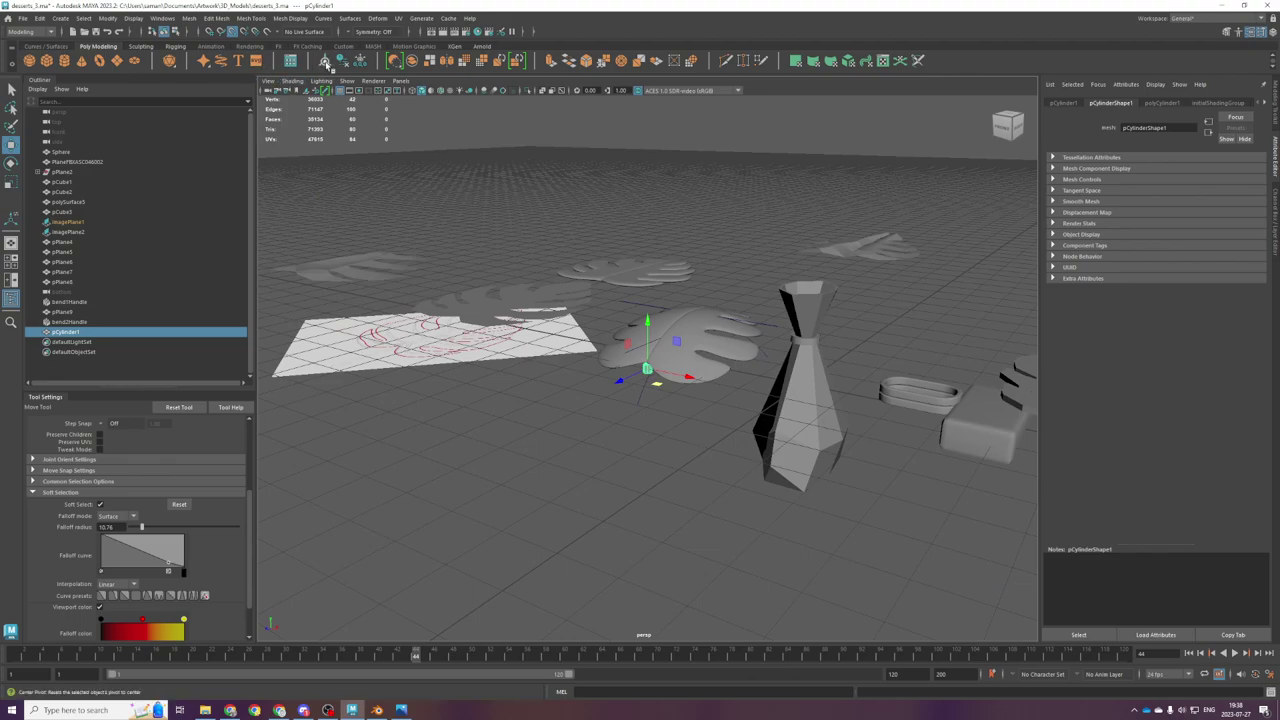
click(1161, 102)
text(12)
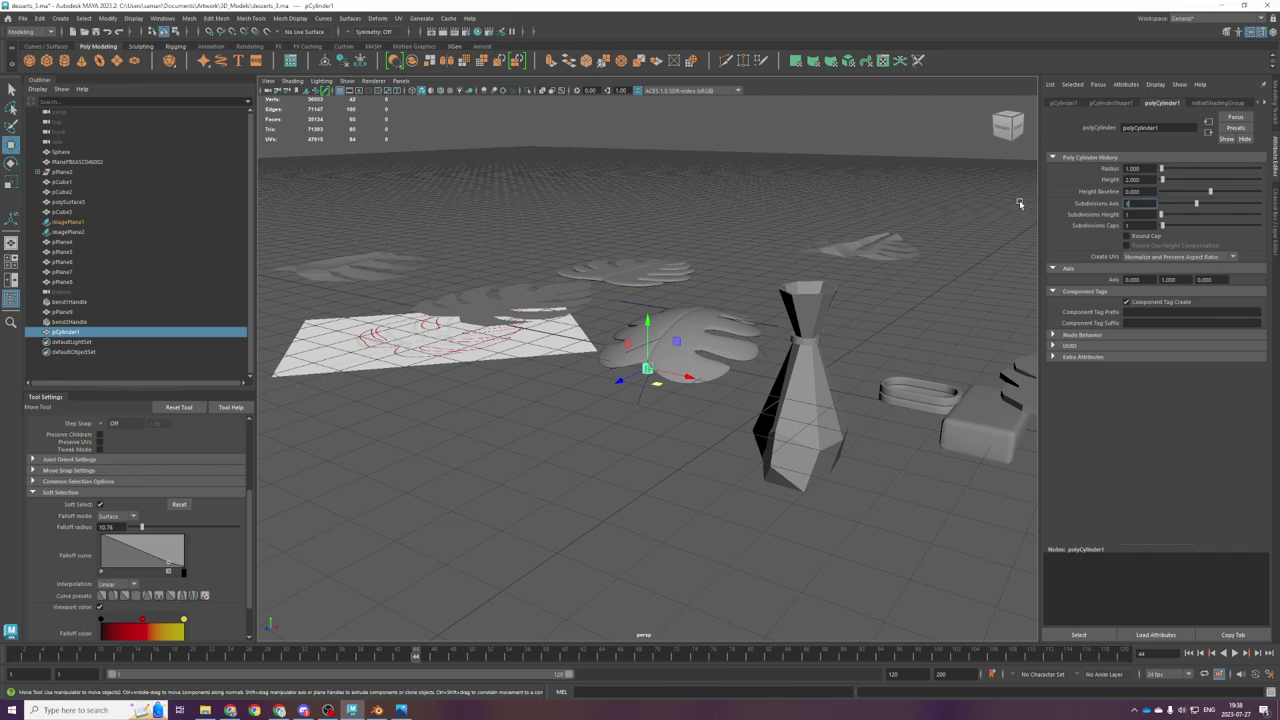
key(Return)
alt+drag(531, 168, 652, 507)
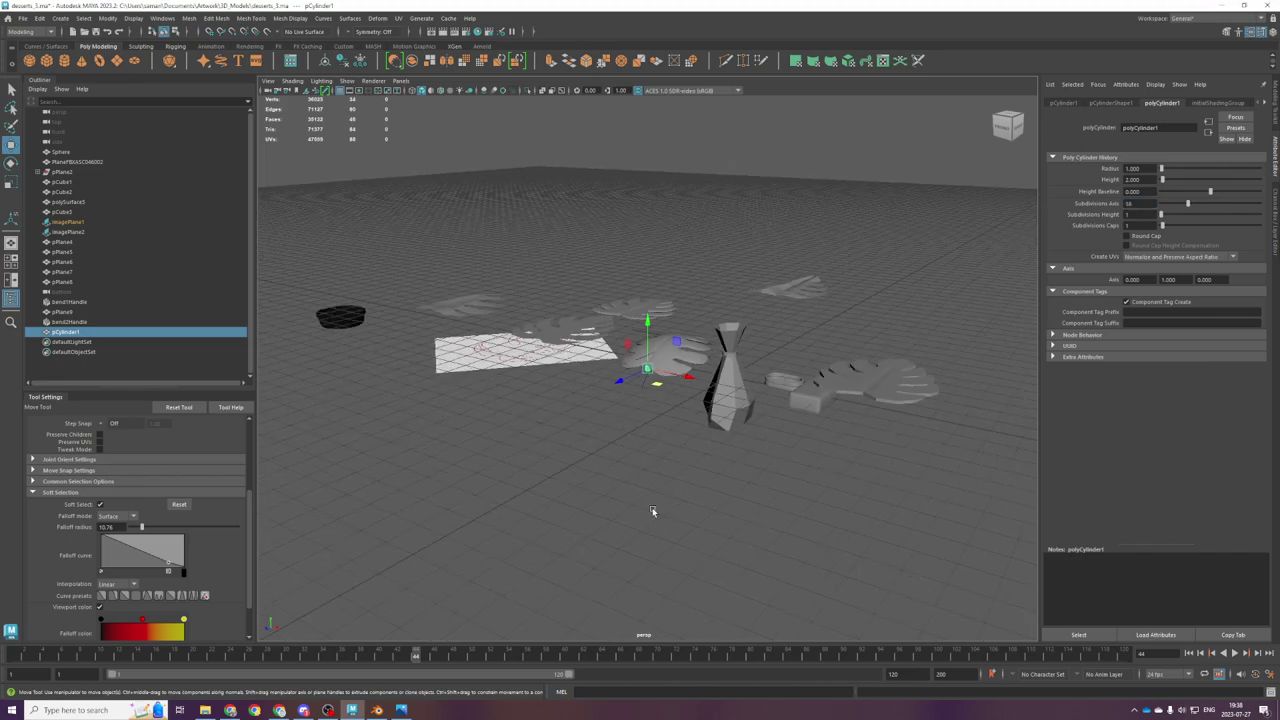
Step: Move the cylinder straight down in the side view, well below the leaf, and save the scene
key(space)
key(space)
scroll(655, 497, down, 15)
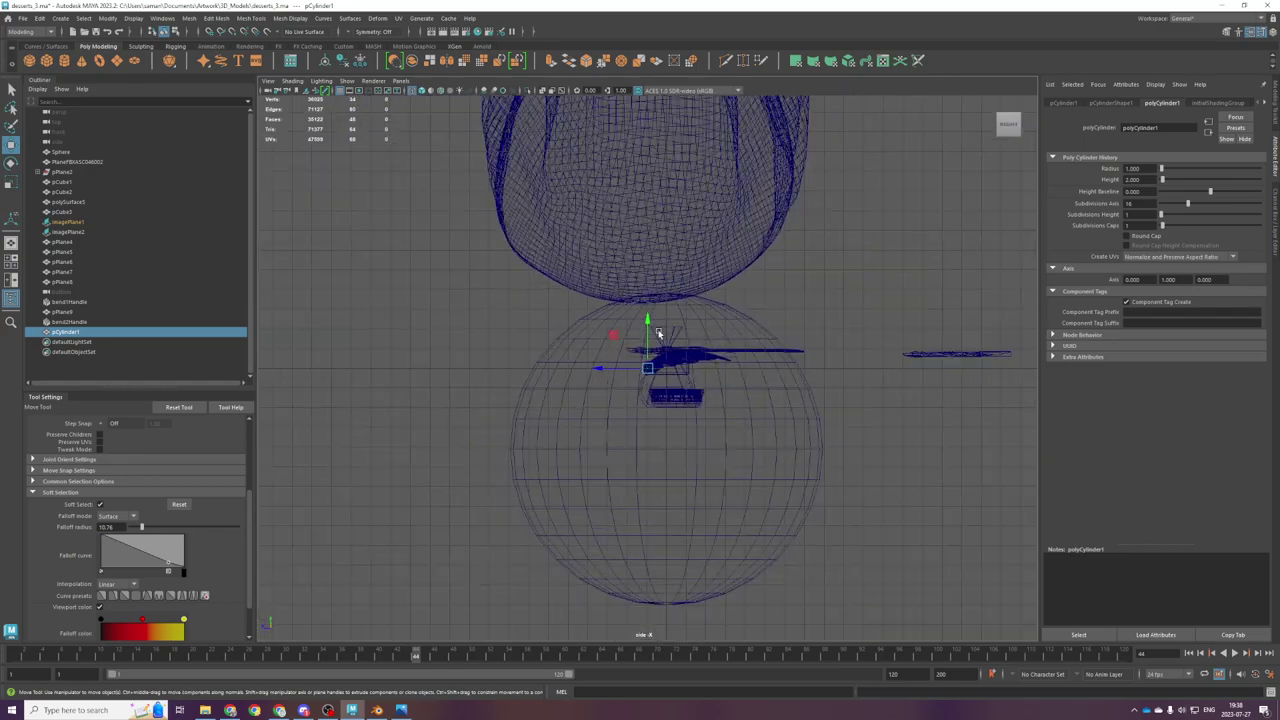
drag(660, 330, 655, 489)
key(ctrl+s)
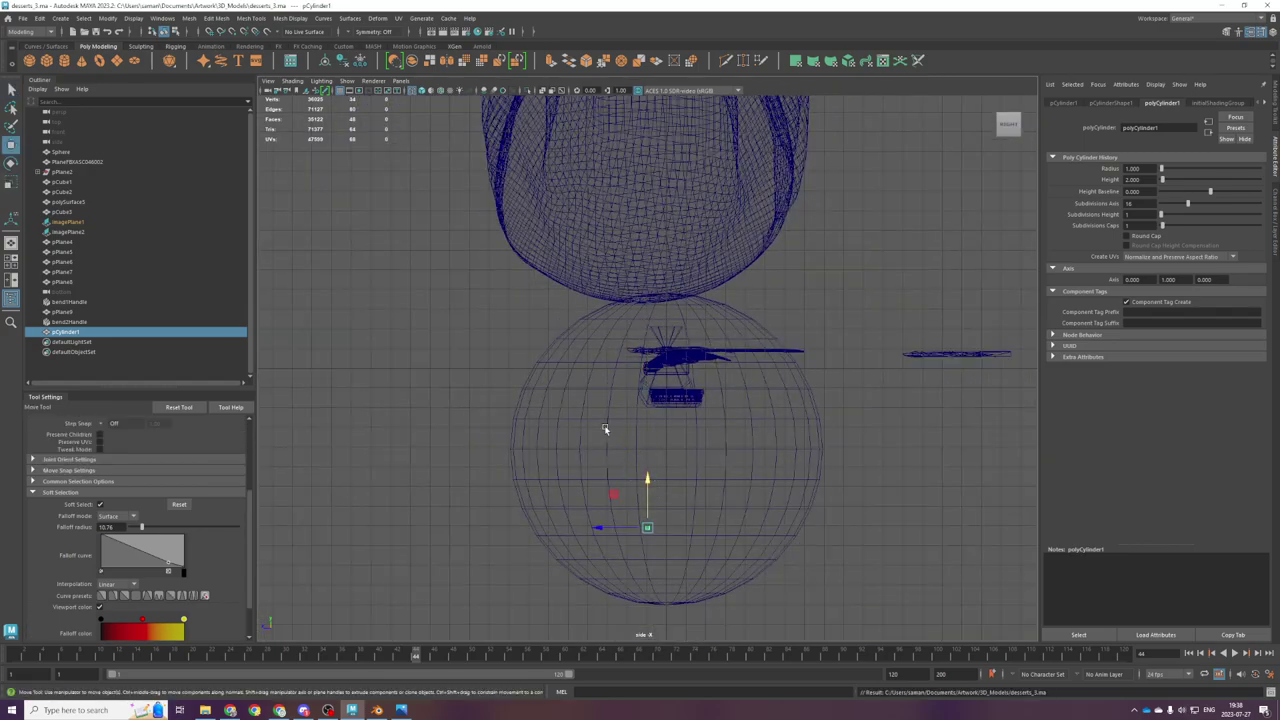
Step: Examine the lowered cylinder in relation to the leaf from the perspective view, and return to the side view
key(space)
key(space)
key(f)
scroll(740, 436, down, 18)
alt+middle_drag(706, 456, 702, 517)
scroll(702, 517, up, 5)
scroll(686, 502, down, 5)
scroll(684, 510, up, 3)
alt+drag(714, 526, 585, 497)
key(space)
key(space)
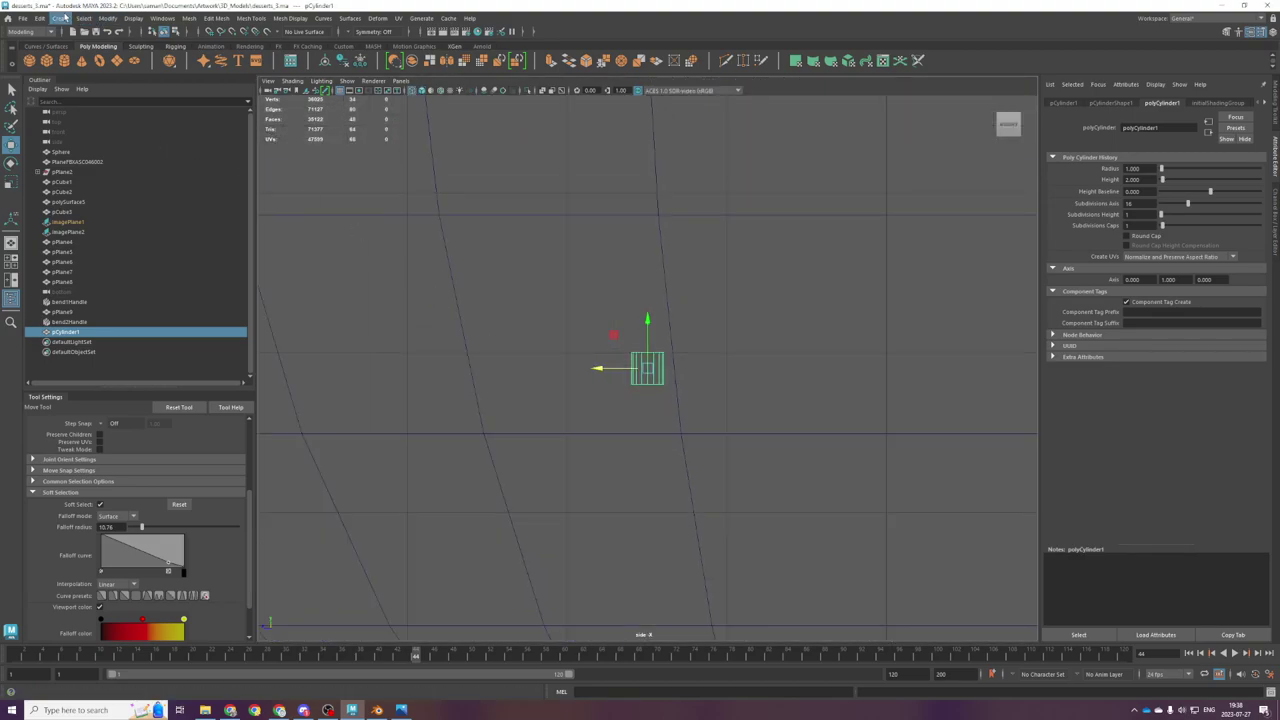
Step: Start a Bezier curve in the side view with its first point at the lowered cylinder
click(60, 18)
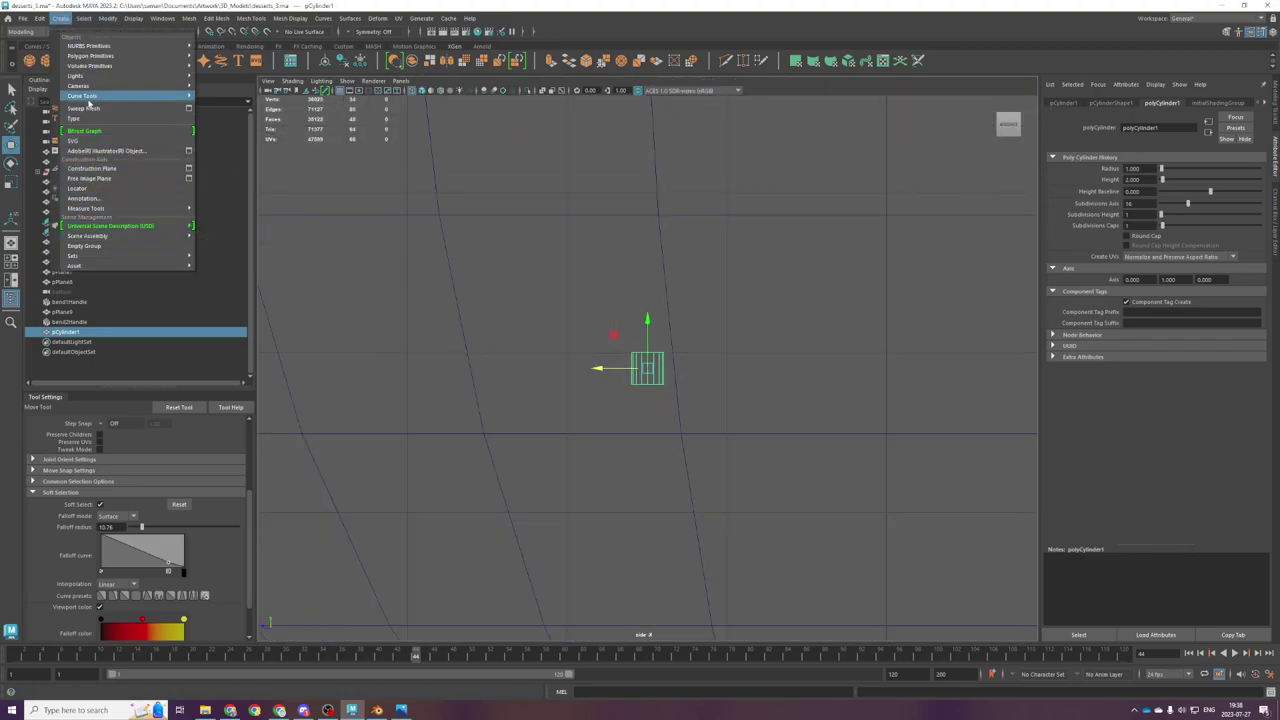
mouse_move(83, 262)
click(60, 18)
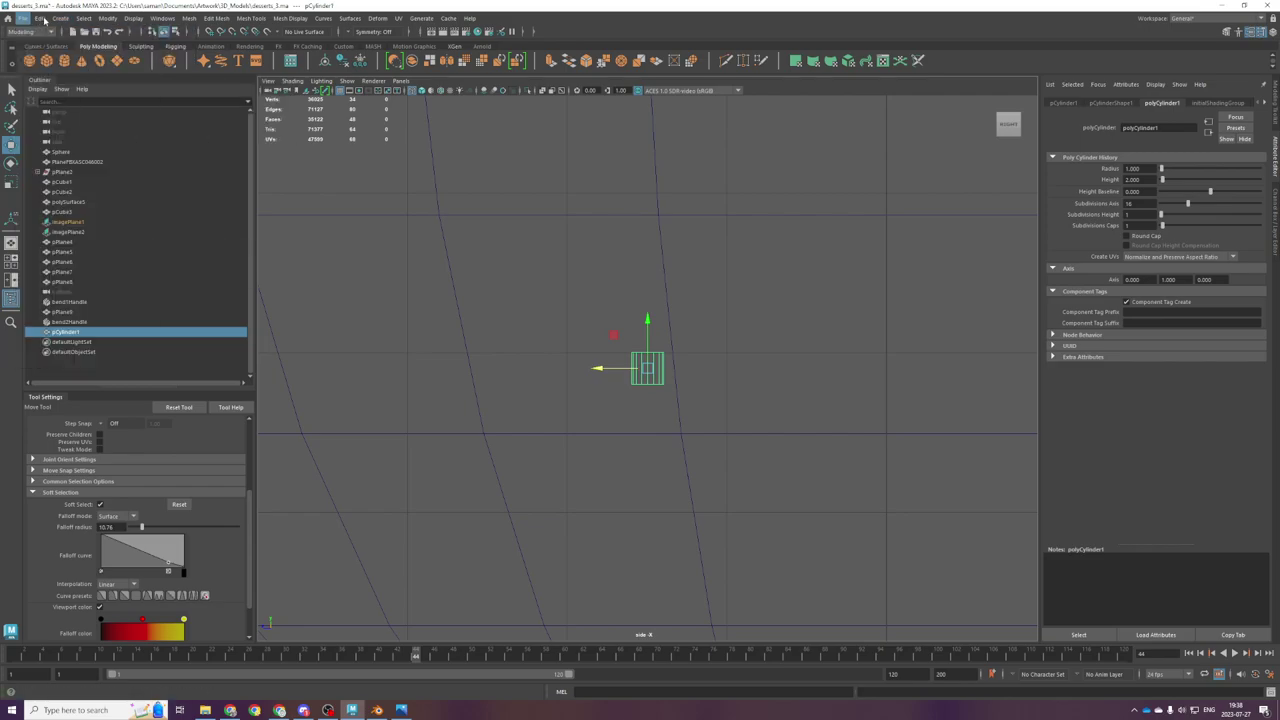
click(40, 18)
click(60, 18)
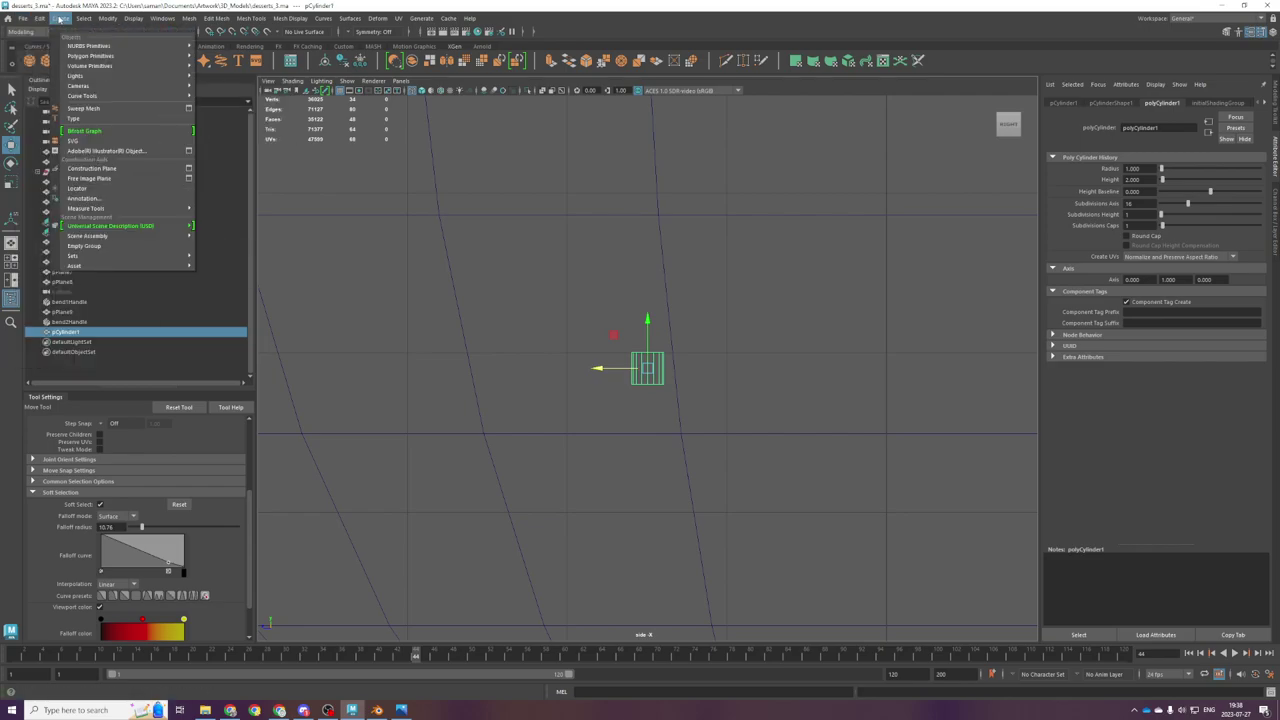
mouse_move(85, 96)
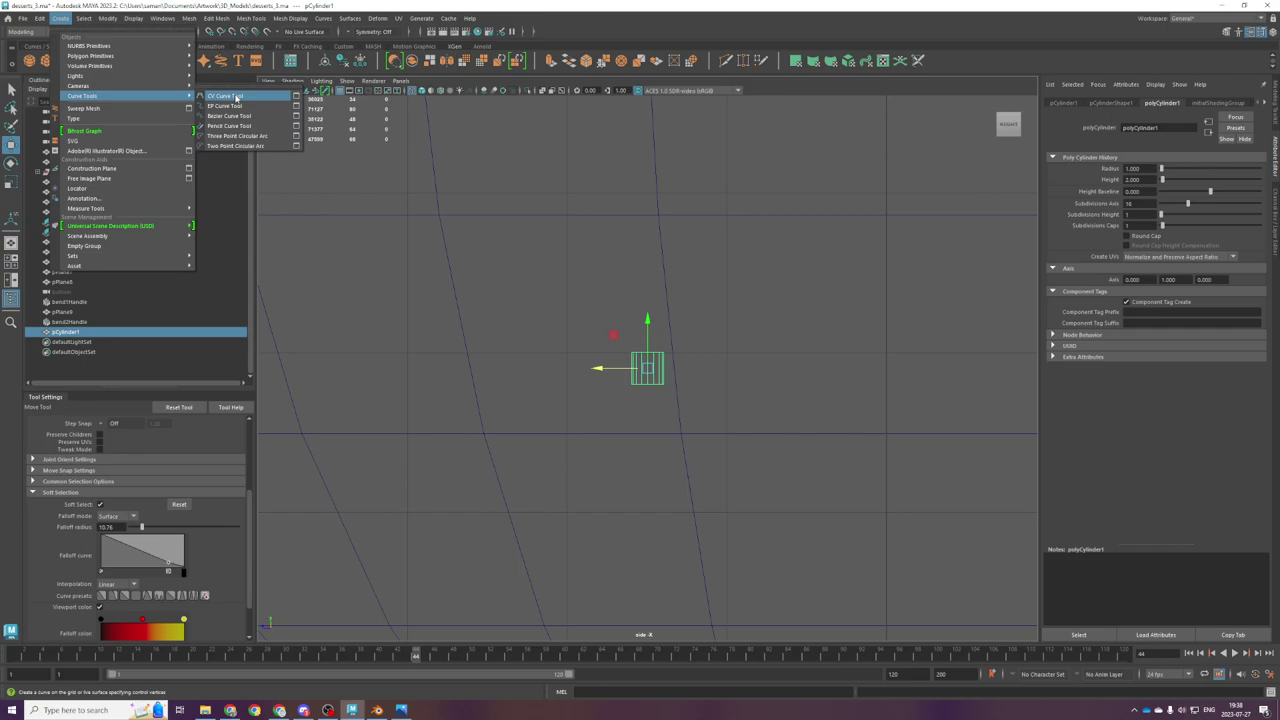
click(229, 116)
scroll(684, 338, down, 10)
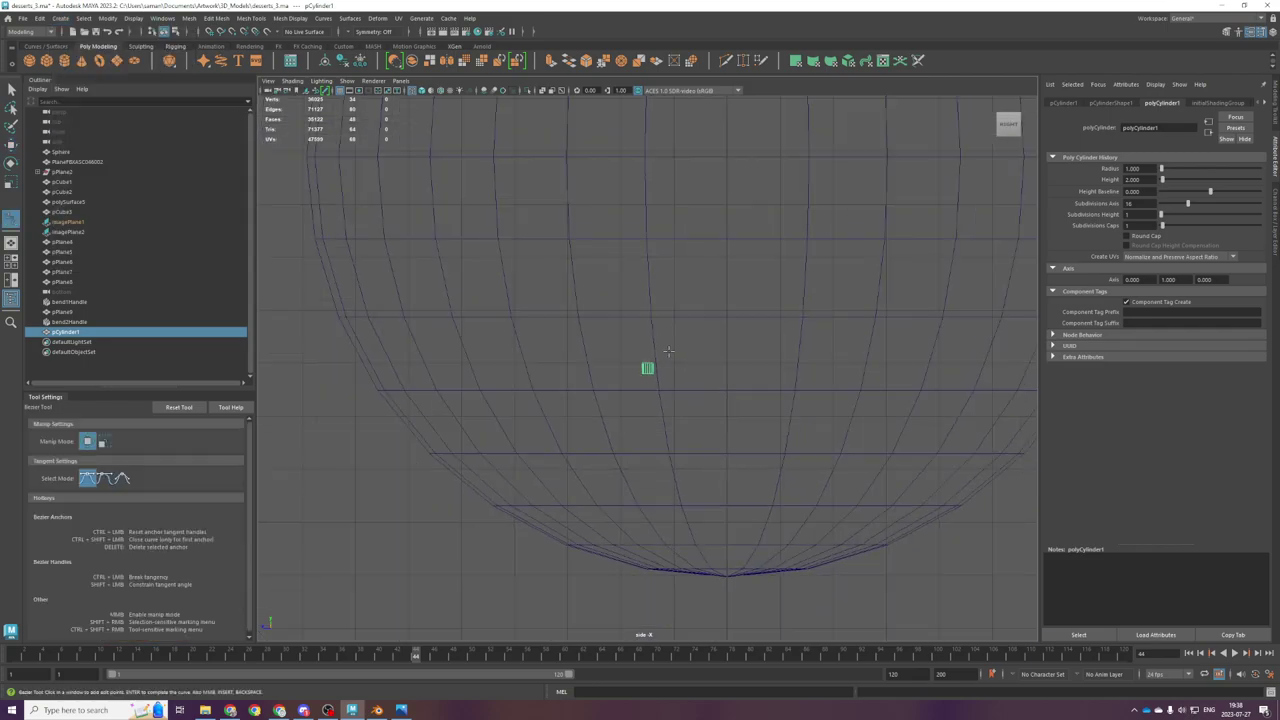
scroll(685, 338, up, 1)
alt+middle_drag(681, 345, 665, 415)
click(639, 424)
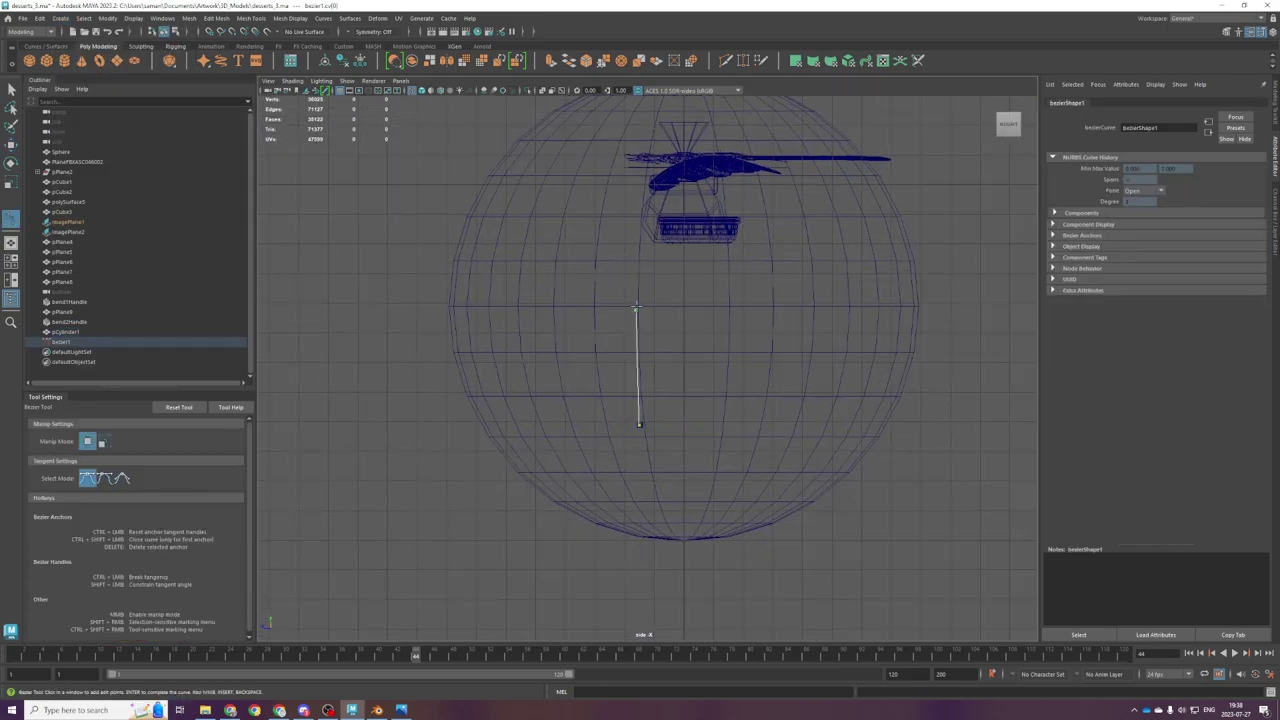
Step: Try to add a second Bezier point straight above the first toward the leaf, and undo it
click(636, 310)
scroll(688, 212, up, 4)
key(ctrl+z)
scroll(691, 240, up, 4)
alt+middle_drag(691, 240, 675, 423)
key(ctrl+z)
scroll(629, 503, down, 8)
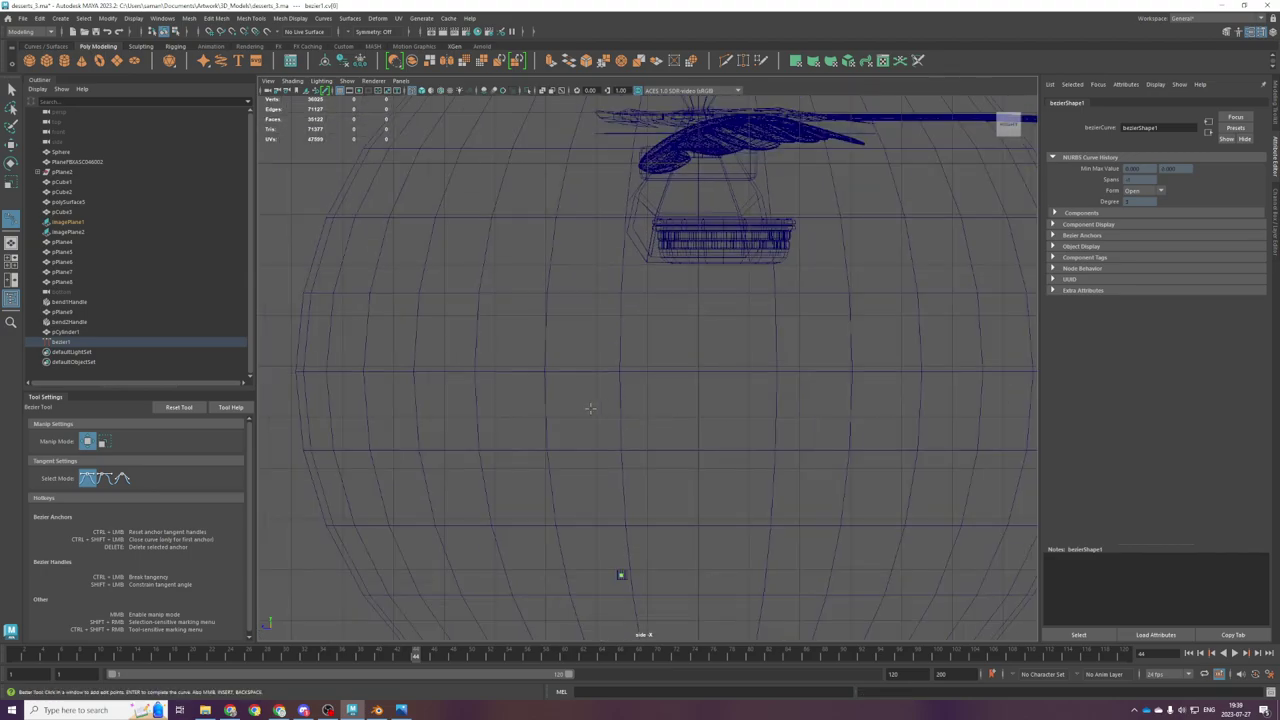
click(66, 18)
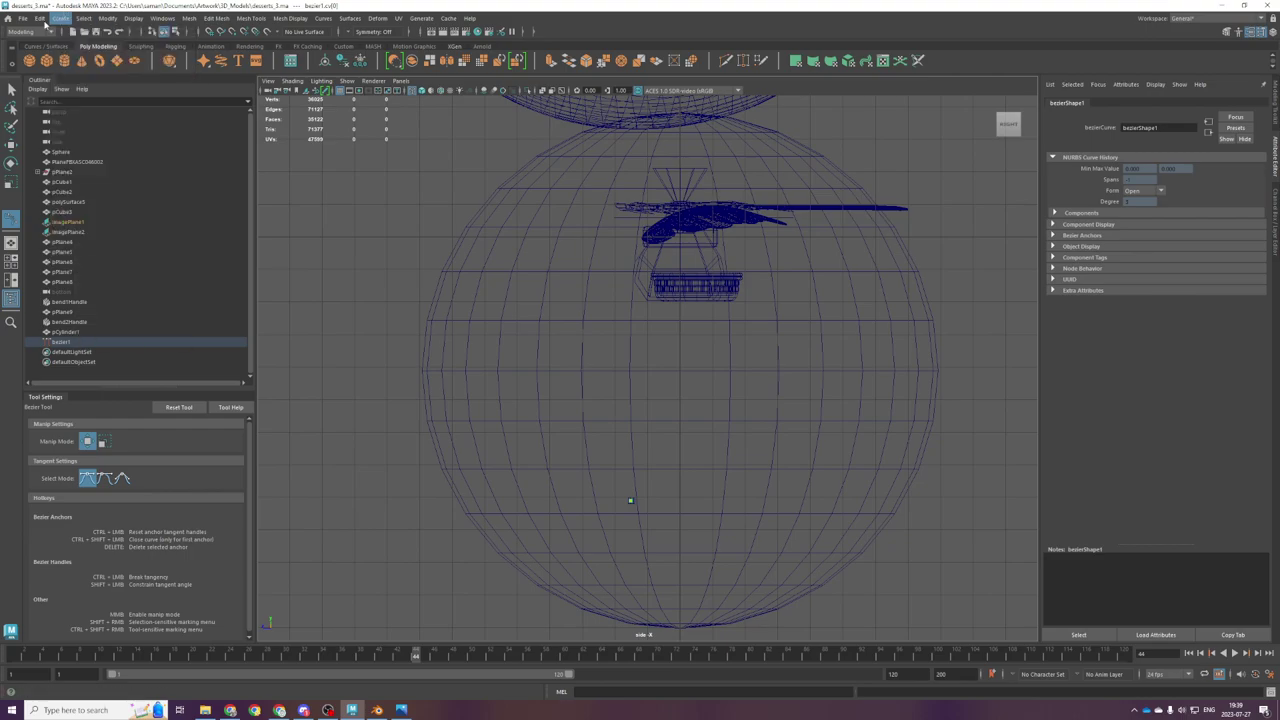
Step: Draw an EP curve in the side view from the lowered cylinder upward, arching over toward the leaf
mouse_move(100, 95)
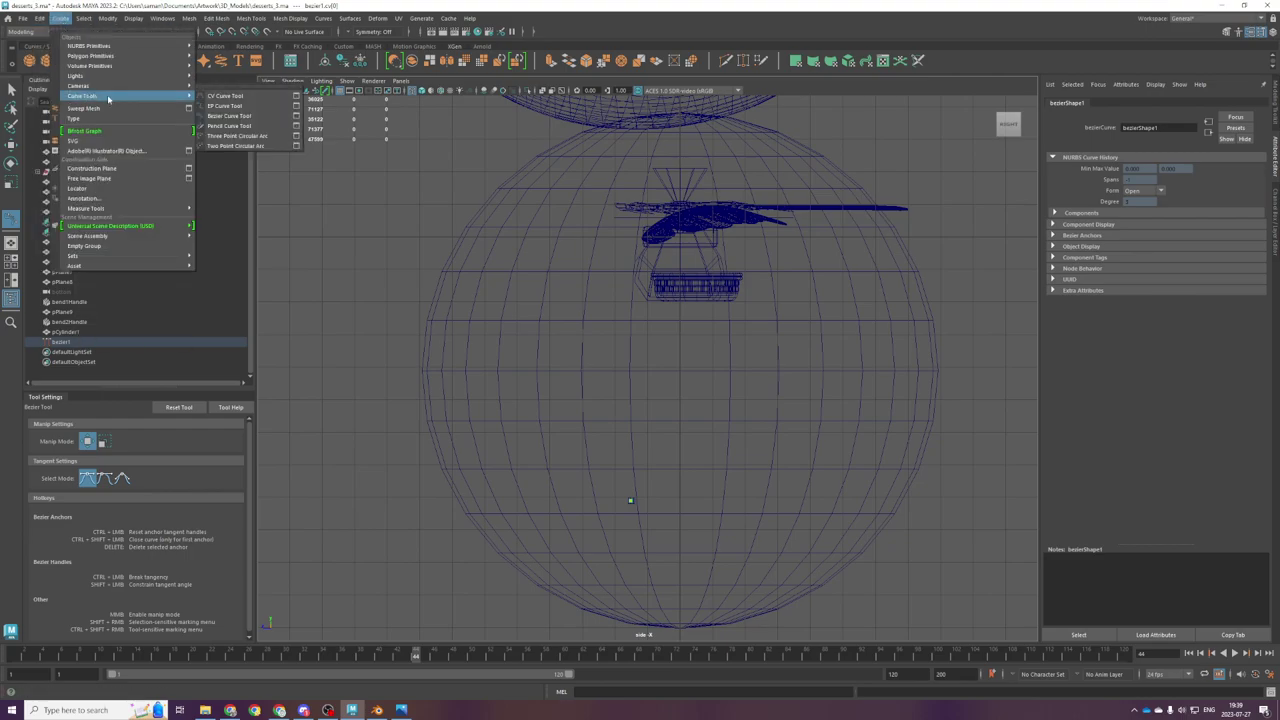
click(245, 106)
click(631, 500)
click(634, 391)
click(710, 283)
key(ctrl+z)
click(670, 340)
click(684, 310)
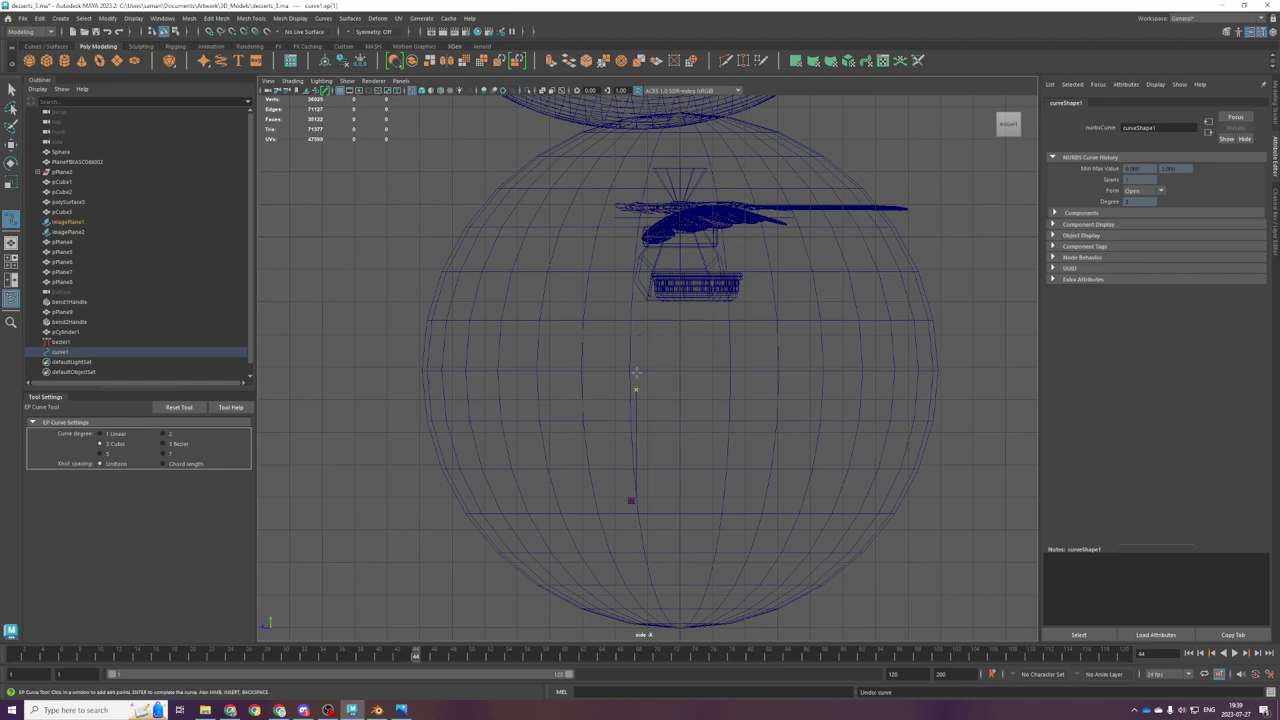
click(623, 432)
key(Return)
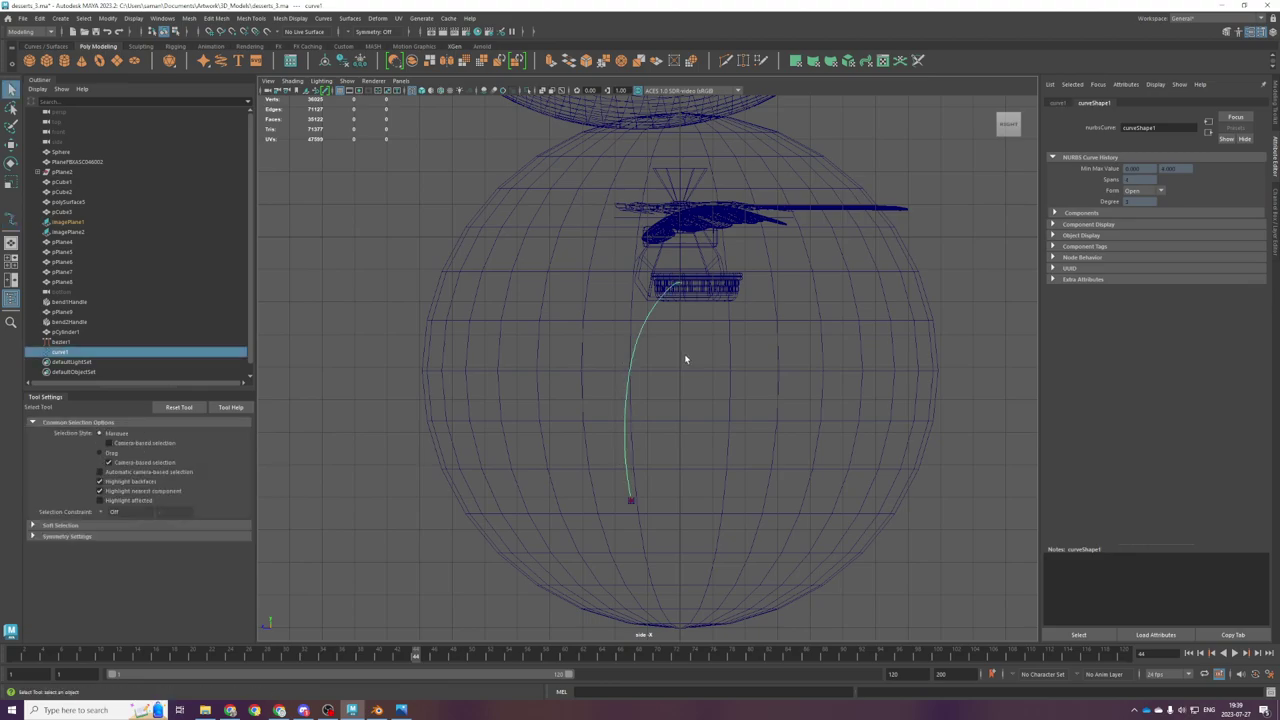
Step: Move the curve so its upper end meets the leaf's base, and switch it to control vertex editing
scroll(682, 374, down, 2)
key(w)
drag(667, 263, 635, 263)
click(323, 61)
drag(588, 352, 588, 317)
scroll(559, 259, up, 3)
scroll(665, 245, down, 2)
right_drag(409, 172, 474, 189)
click(473, 186)
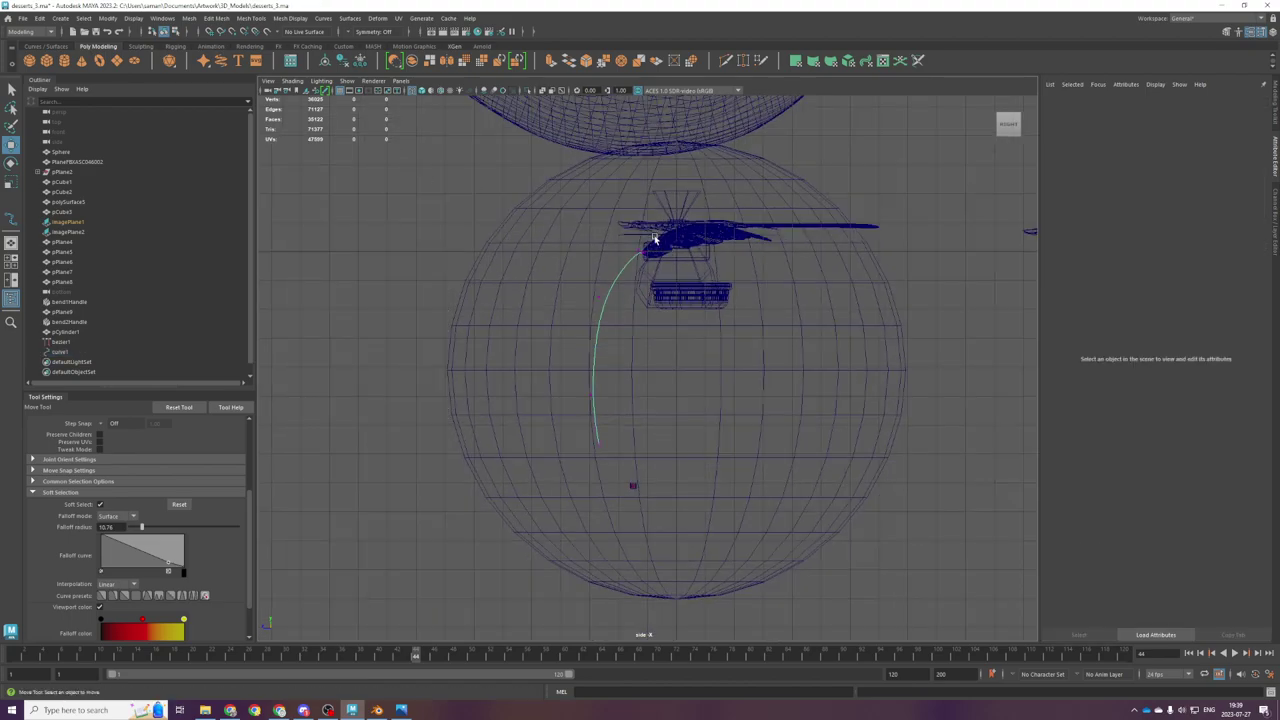
Step: Turn off soft selection and adjust the control vertices at the curve's upper end to fit the leaf's base
scroll(687, 298, up, 5)
click(683, 407)
scroll(706, 383, up, 3)
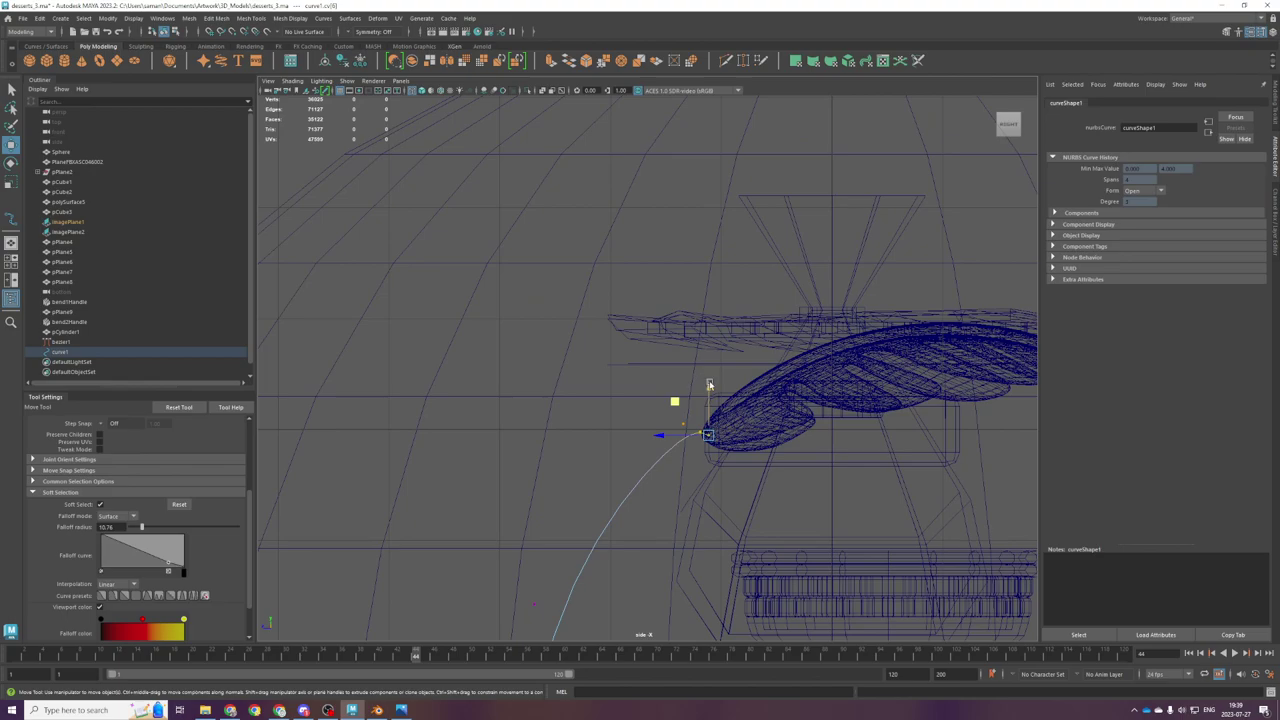
scroll(730, 448, up, 3)
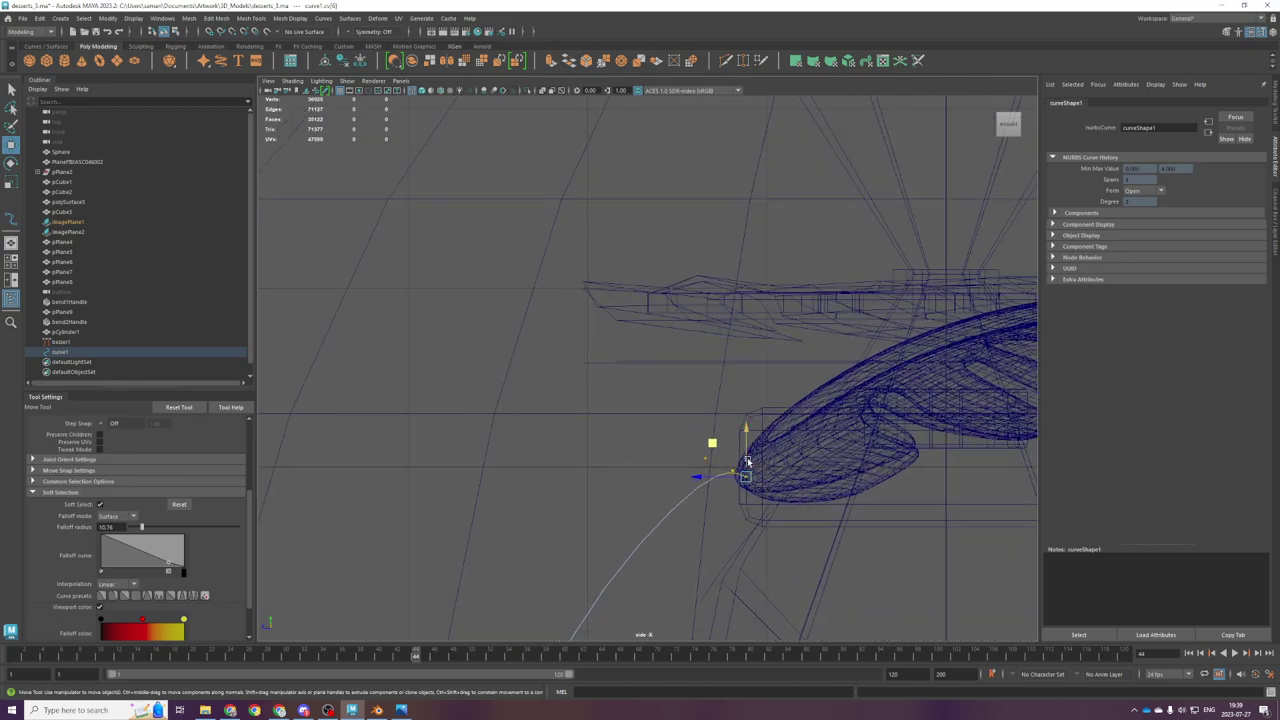
scroll(747, 463, up, 2)
key(b)
drag(769, 440, 613, 420)
scroll(733, 479, down, 2)
scroll(665, 464, down, 4)
key(ctrl+z)
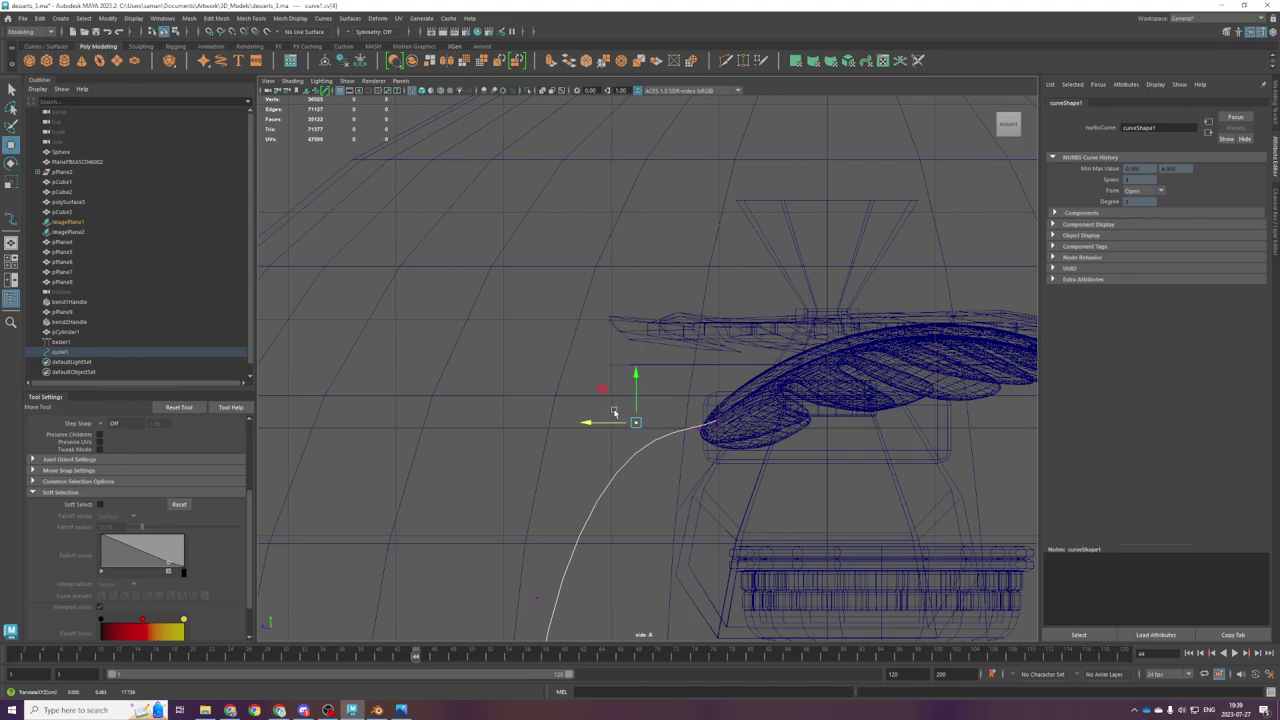
drag(631, 376, 633, 419)
drag(705, 462, 695, 405)
scroll(715, 570, down, 5)
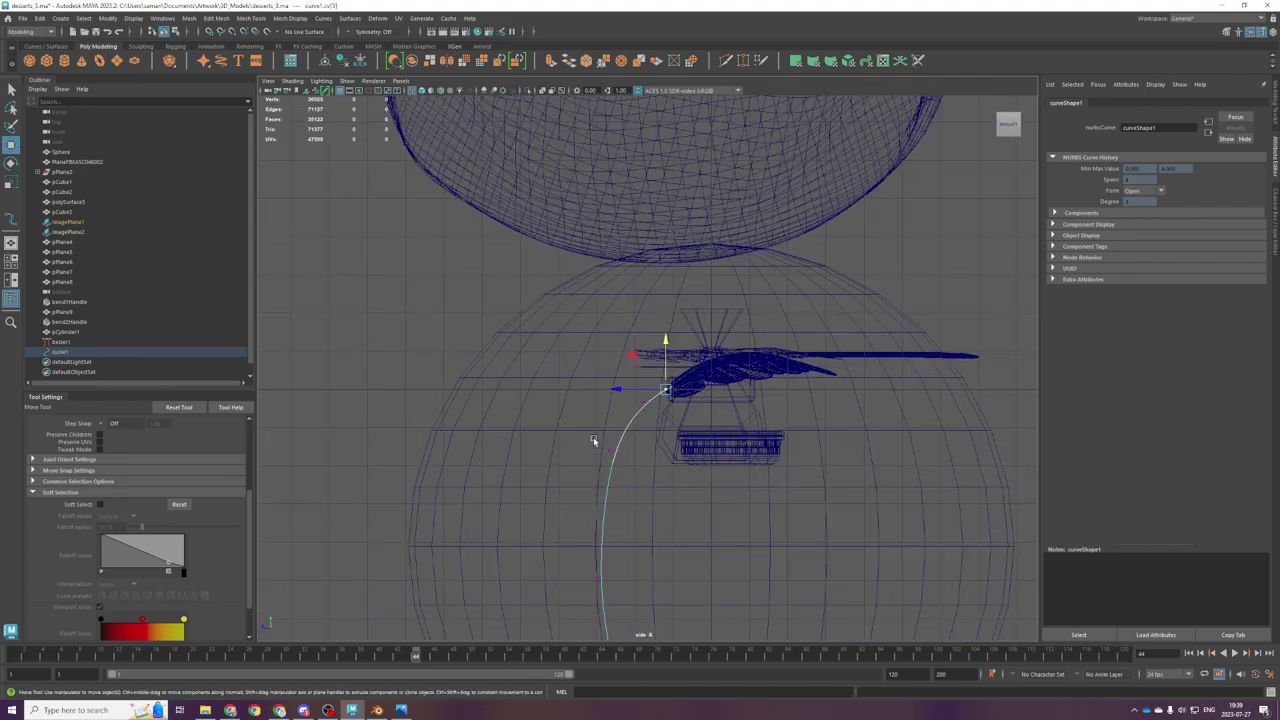
Step: Adjust the curve's middle bend and scale its lower control vertices flat into a straight vertical line
drag(602, 402, 608, 418)
drag(586, 461, 582, 462)
scroll(612, 494, down, 1)
alt+middle_drag(614, 497, 614, 403)
drag(578, 422, 673, 612)
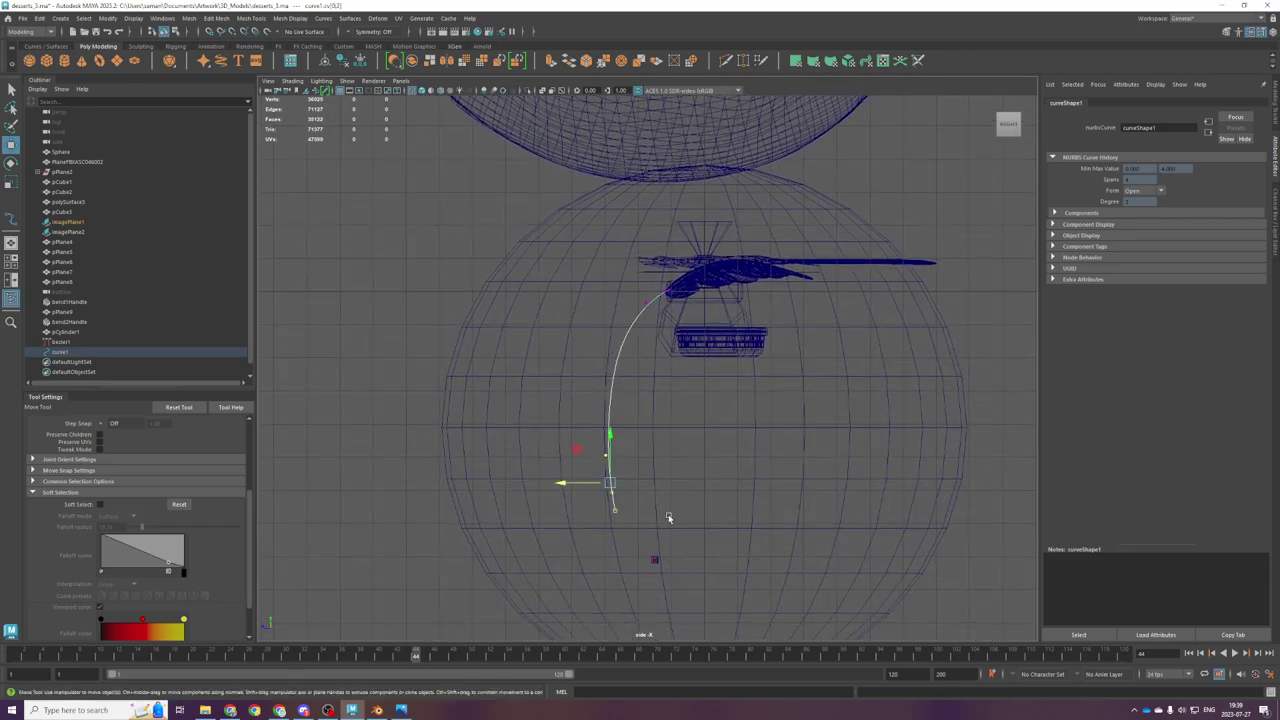
key(r)
mouse_move(582, 483)
mouse_down()
mouse_move(646, 495)
mouse_move(580, 482)
mouse_up()
key(w)
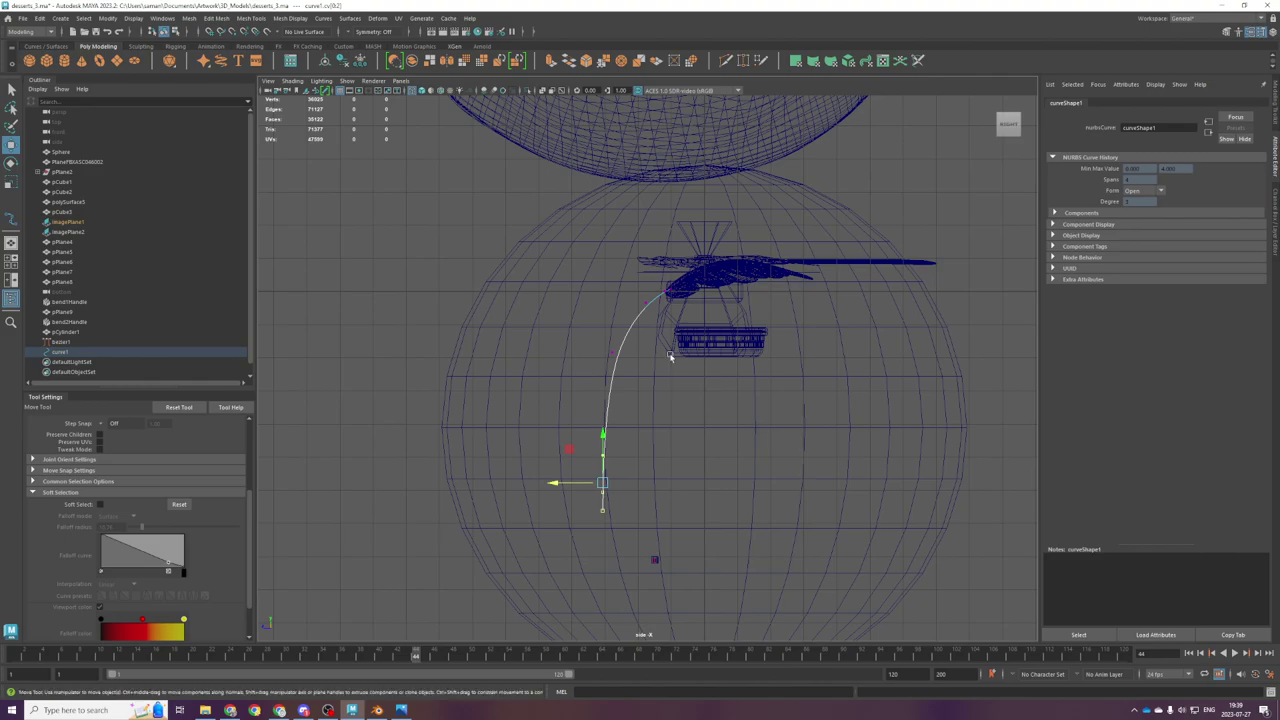
Step: Shift the curve's lowest control vertex slightly sideways toward the leaf
scroll(645, 389, up, 3)
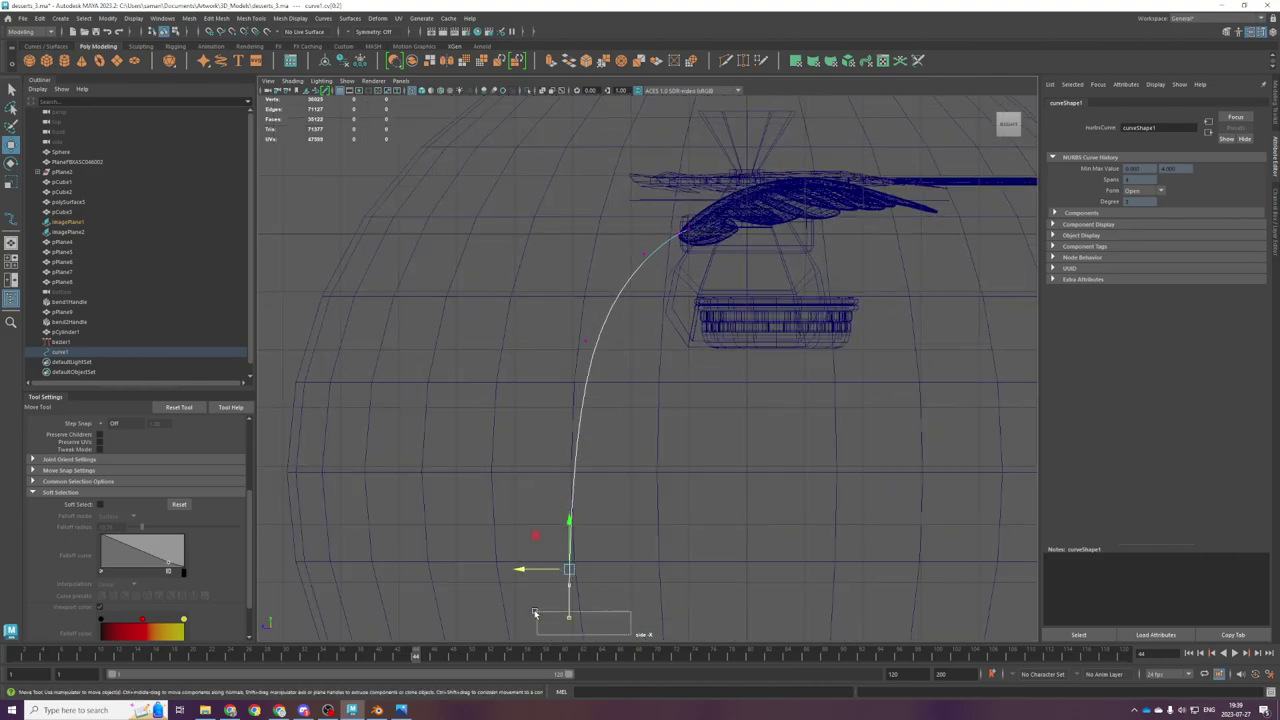
drag(543, 616, 543, 616)
scroll(531, 591, down, 1)
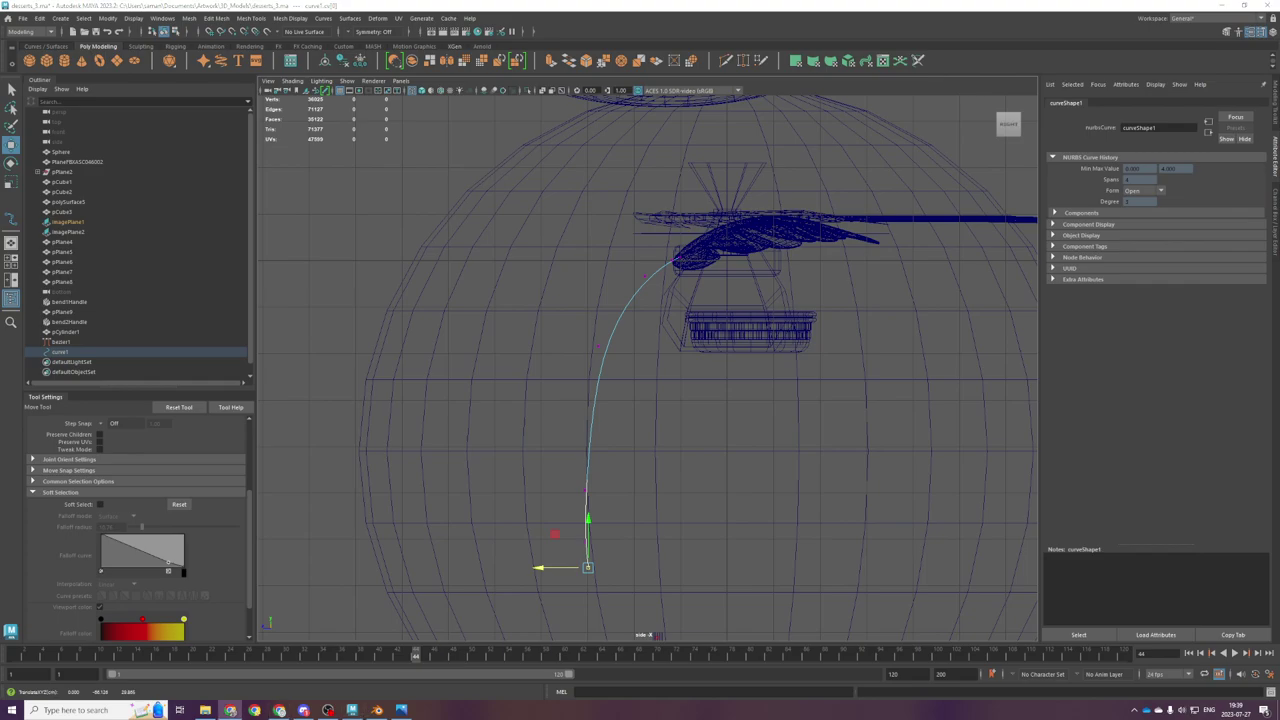
scroll(692, 544, up, 3)
scroll(666, 517, down, 5)
scroll(640, 481, up, 1)
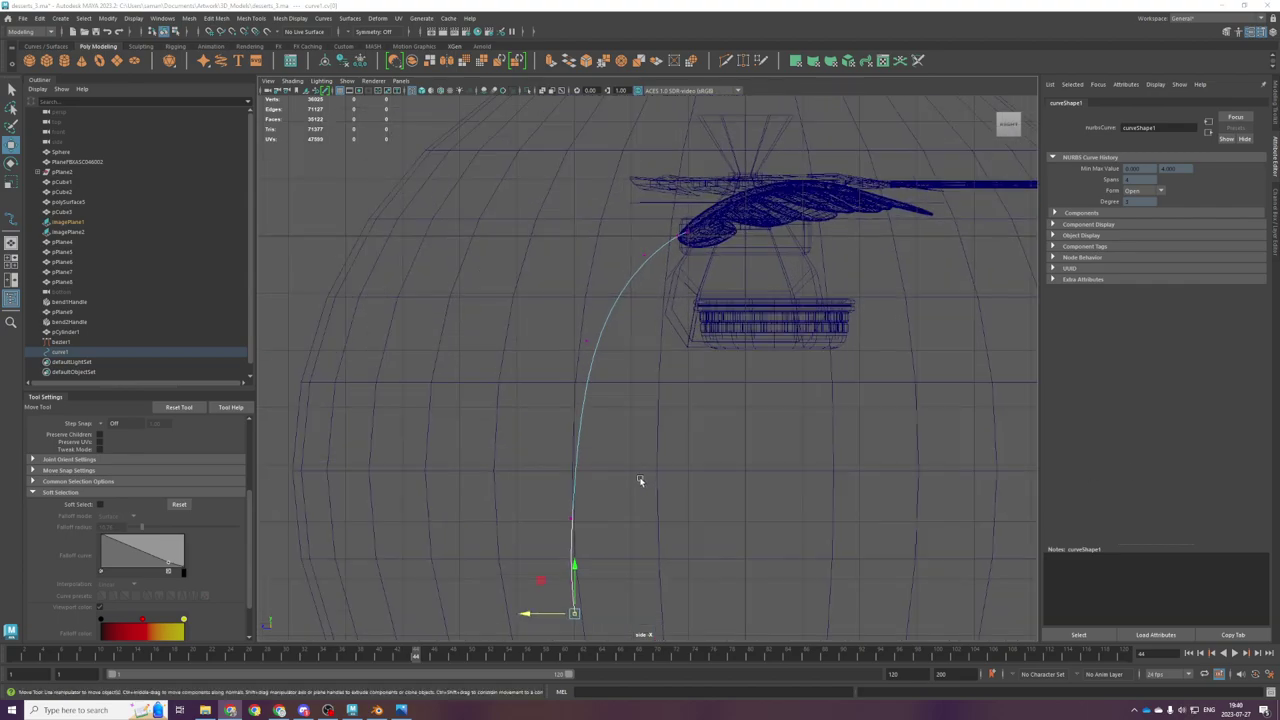
Step: Adjust the curve's upper bend vertices and raise its lower control vertices to shorten the stem path
click(641, 255)
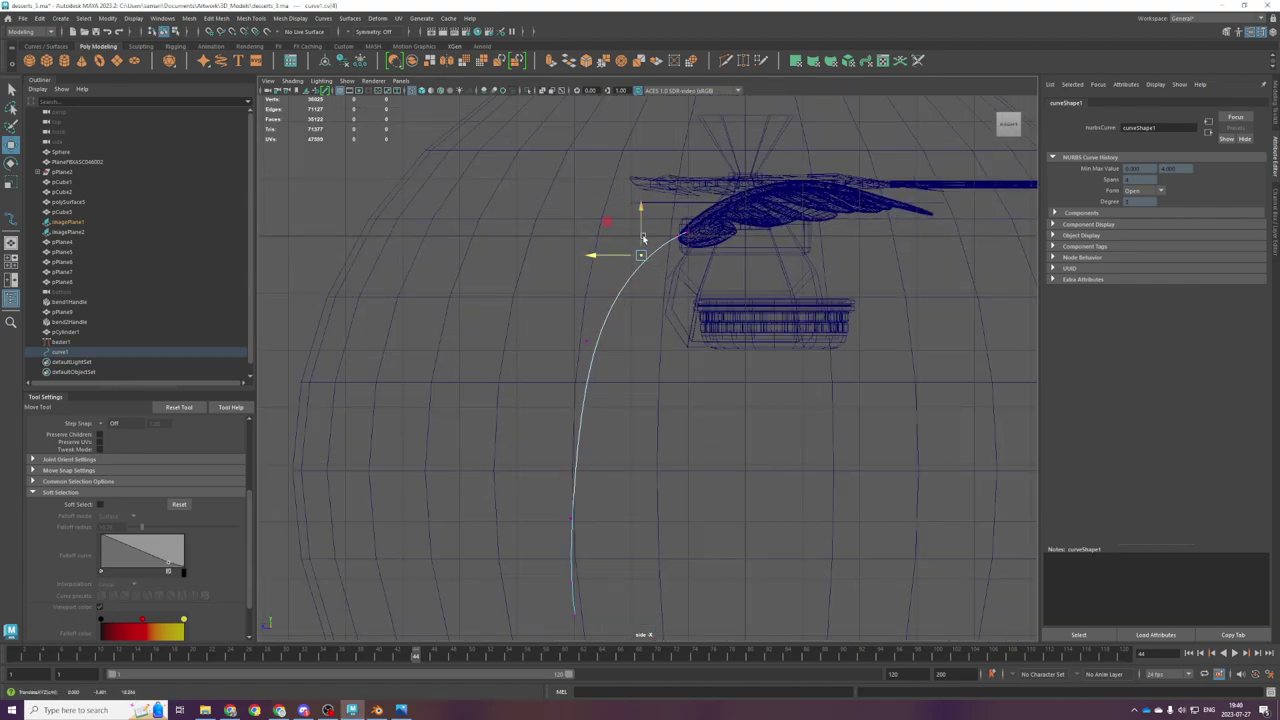
click(587, 339)
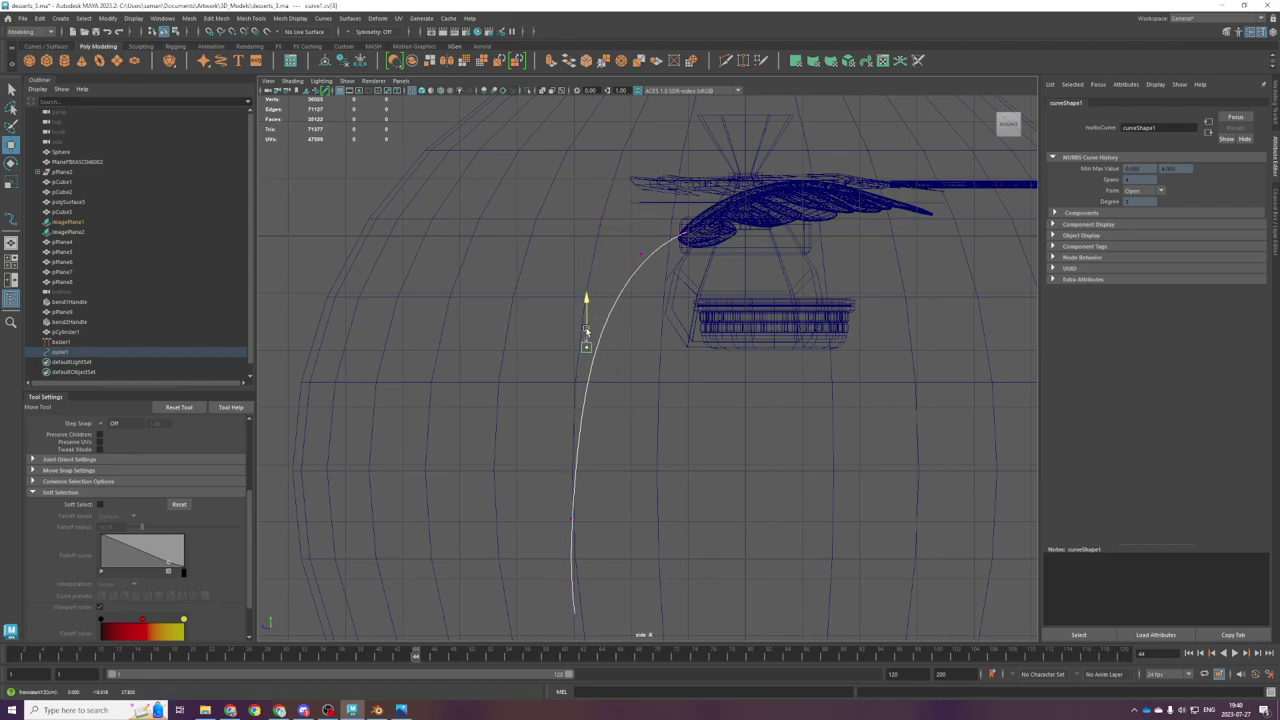
click(572, 566)
drag(573, 525, 551, 292)
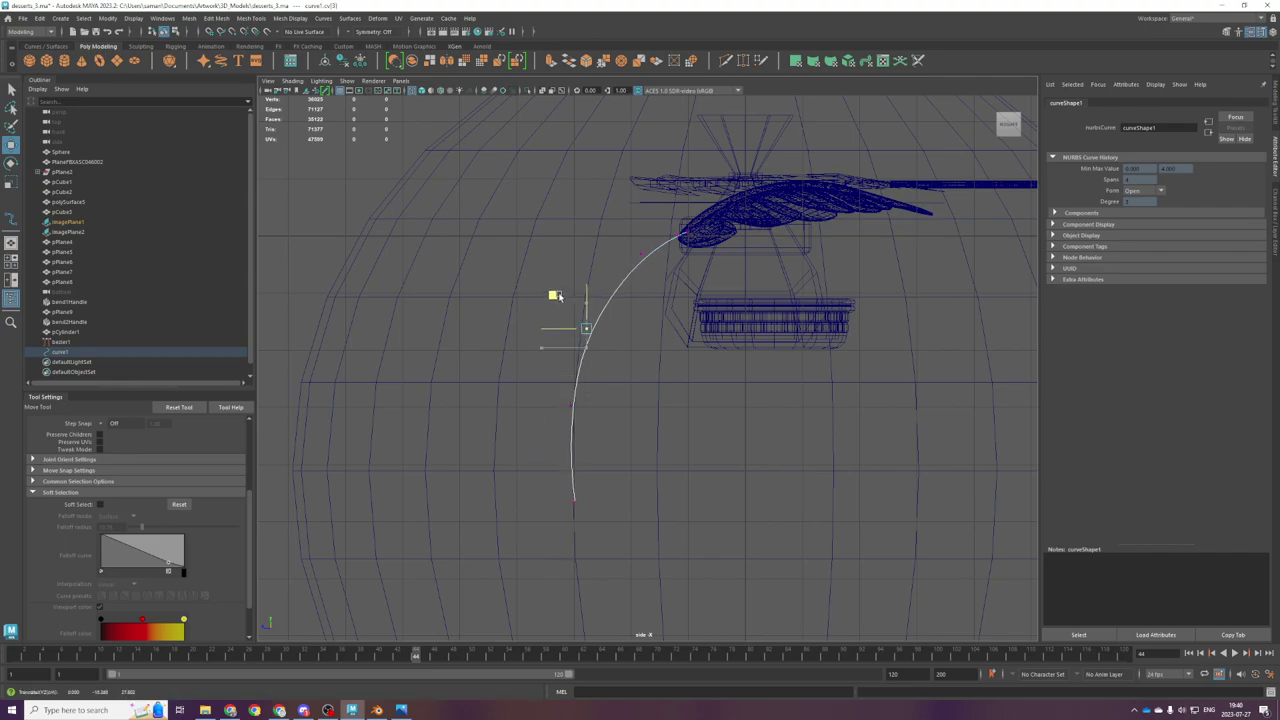
Step: Move the cylinder beneath the curve's lower end in the side view
scroll(640, 443, down, 5)
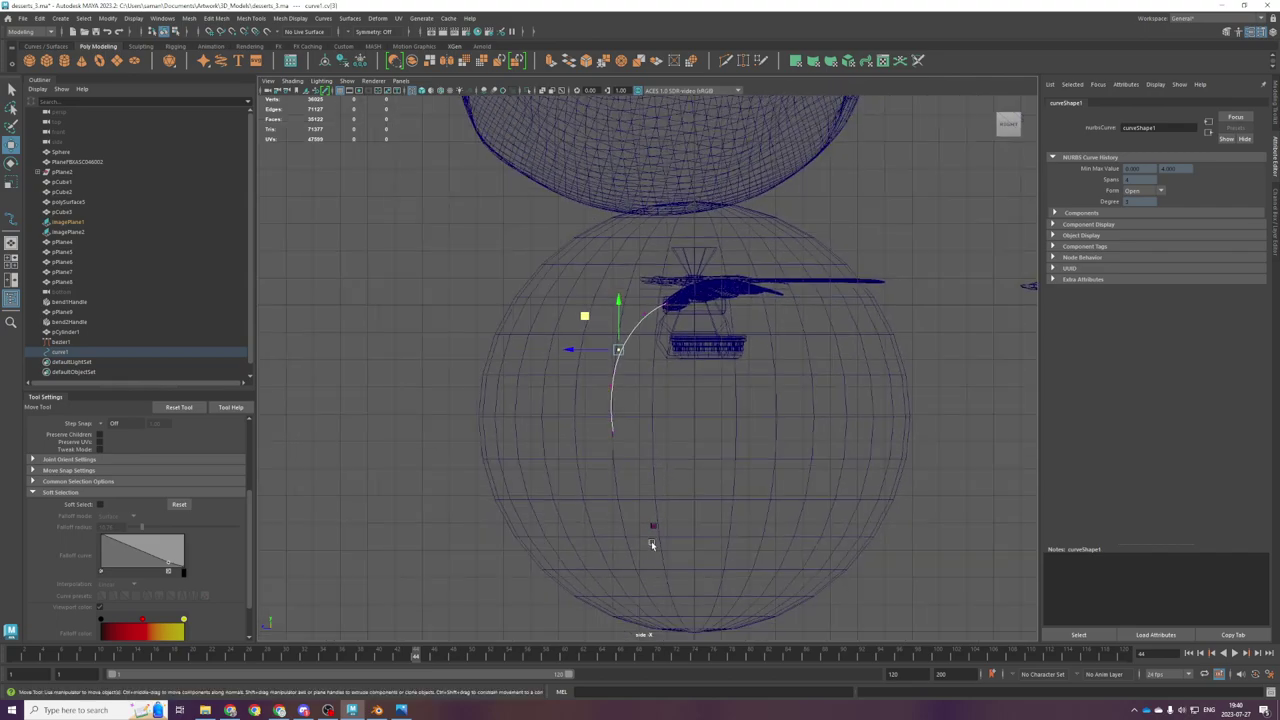
scroll(651, 545, up, 6)
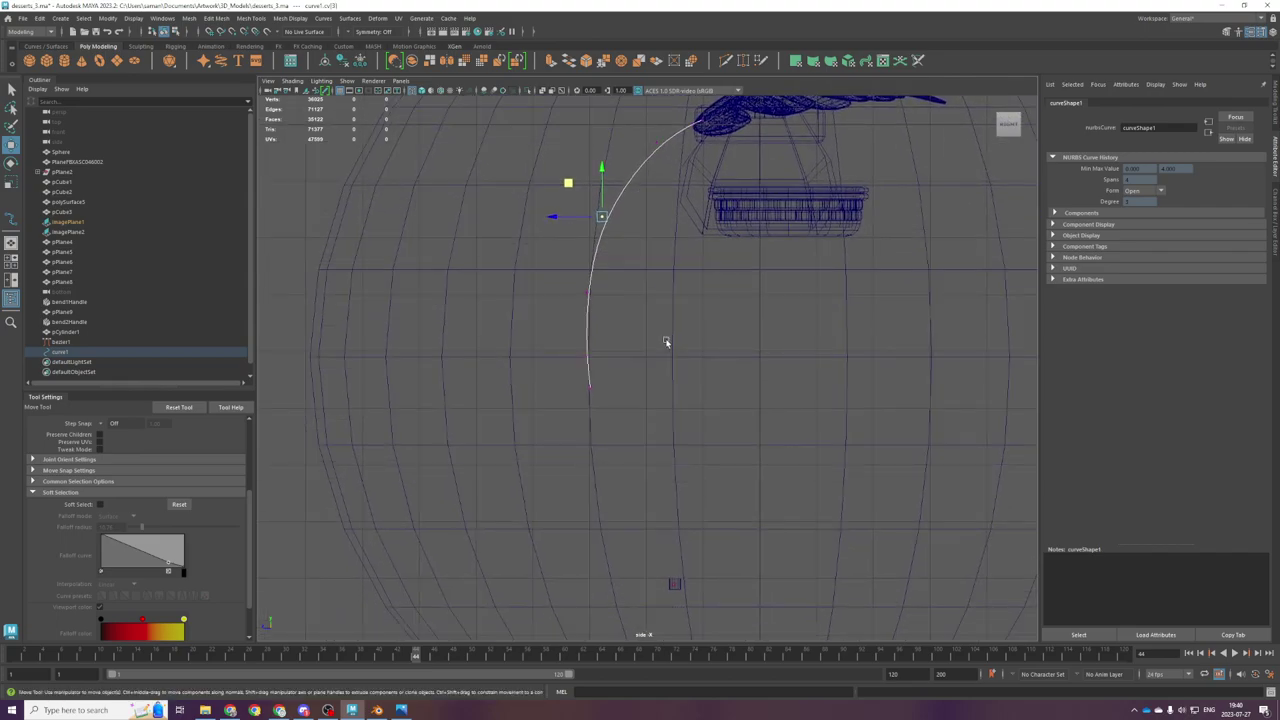
click(677, 585)
middle_drag(640, 552, 557, 357)
key(f)
scroll(626, 357, up, 2)
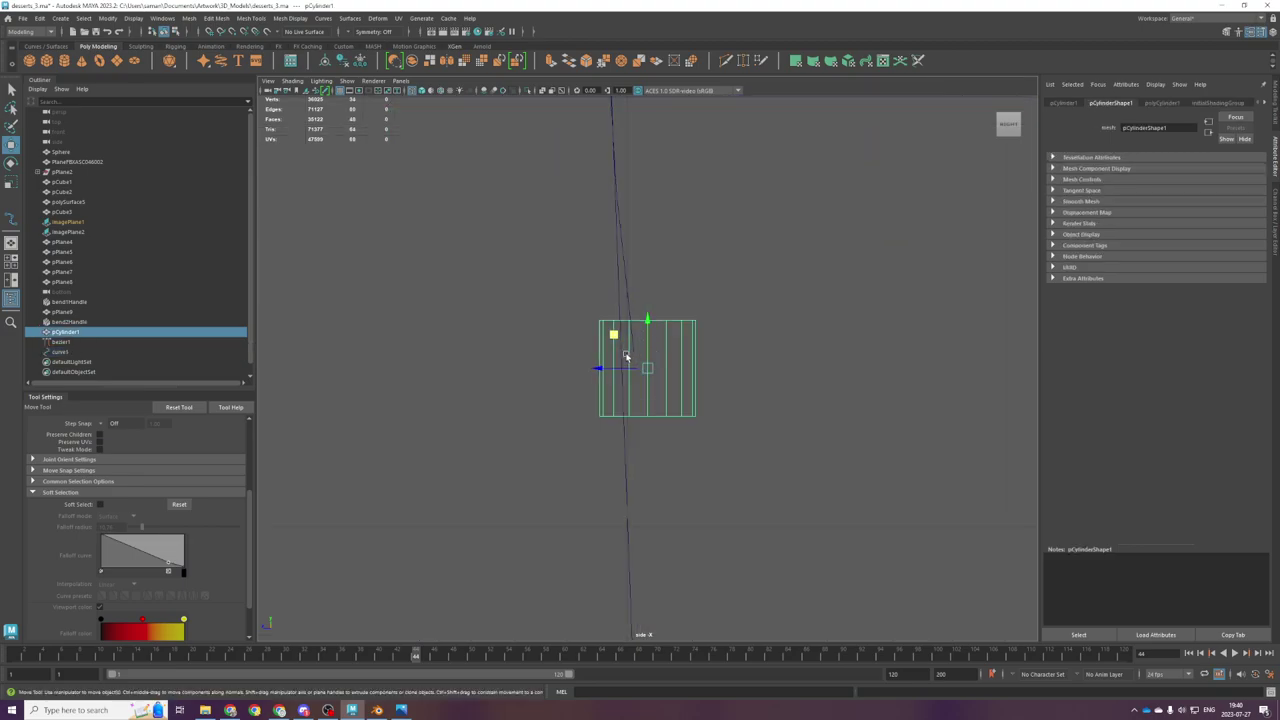
drag(620, 339, 602, 337)
drag(599, 325, 635, 373)
Step: Examine the cylinder and curve positions relative to the leaf in the perspective and top views
key(space)
key(space)
scroll(700, 470, down, 6)
scroll(703, 440, down, 10)
alt+drag(721, 437, 768, 488)
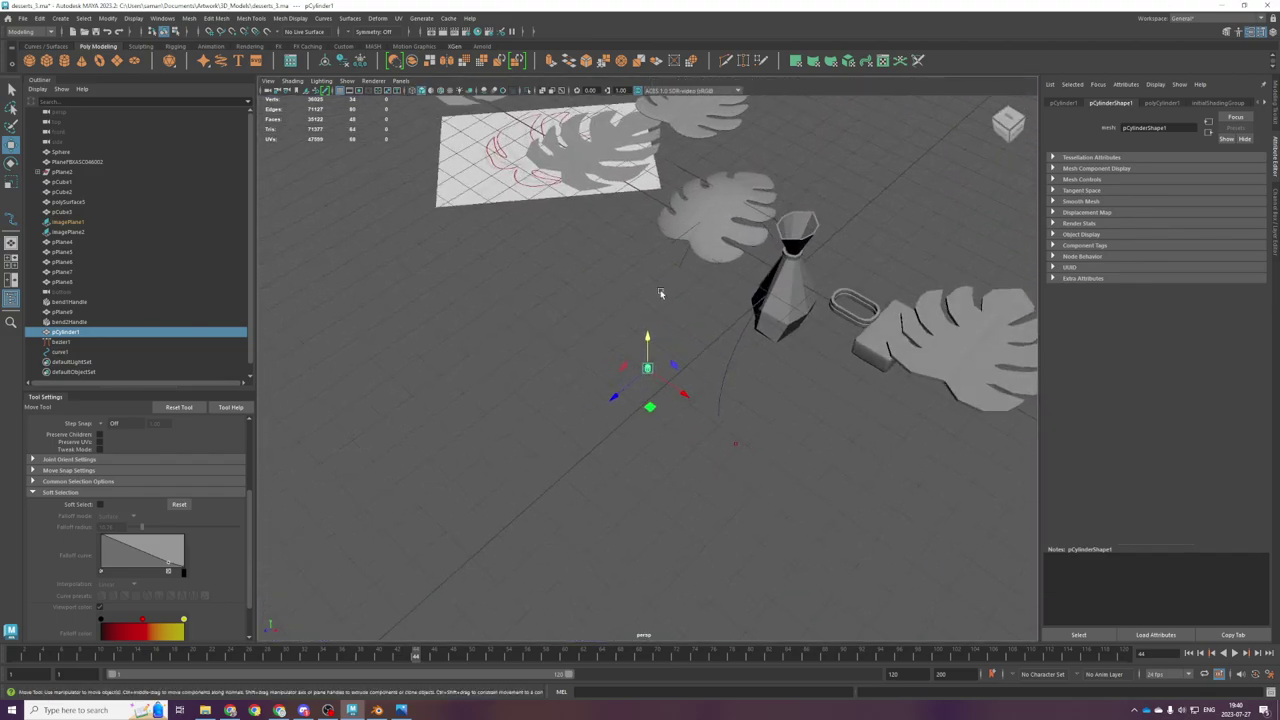
key(space)
key(space)
scroll(625, 320, down, 5)
scroll(663, 411, up, 1)
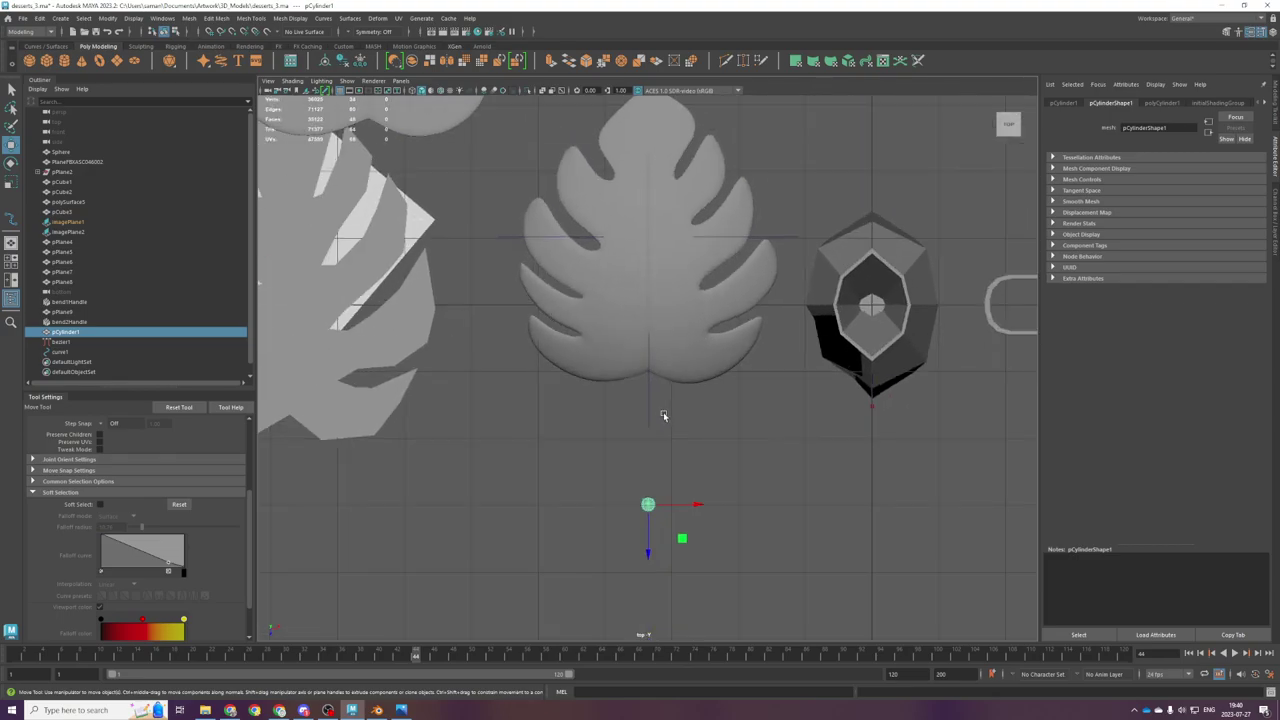
Step: Select the curve and move it over the leaf in the wireframe top view with point snapping
click(645, 407)
key(space)
key(space)
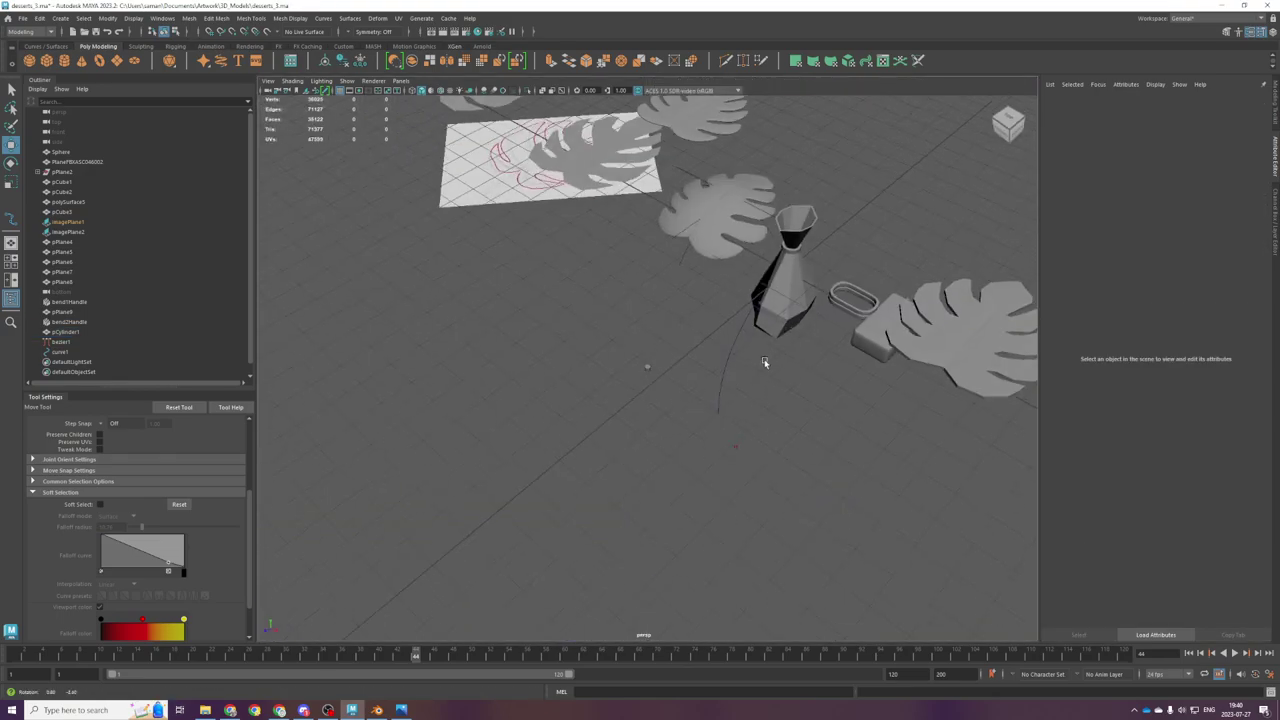
click(726, 370)
key(space)
key(space)
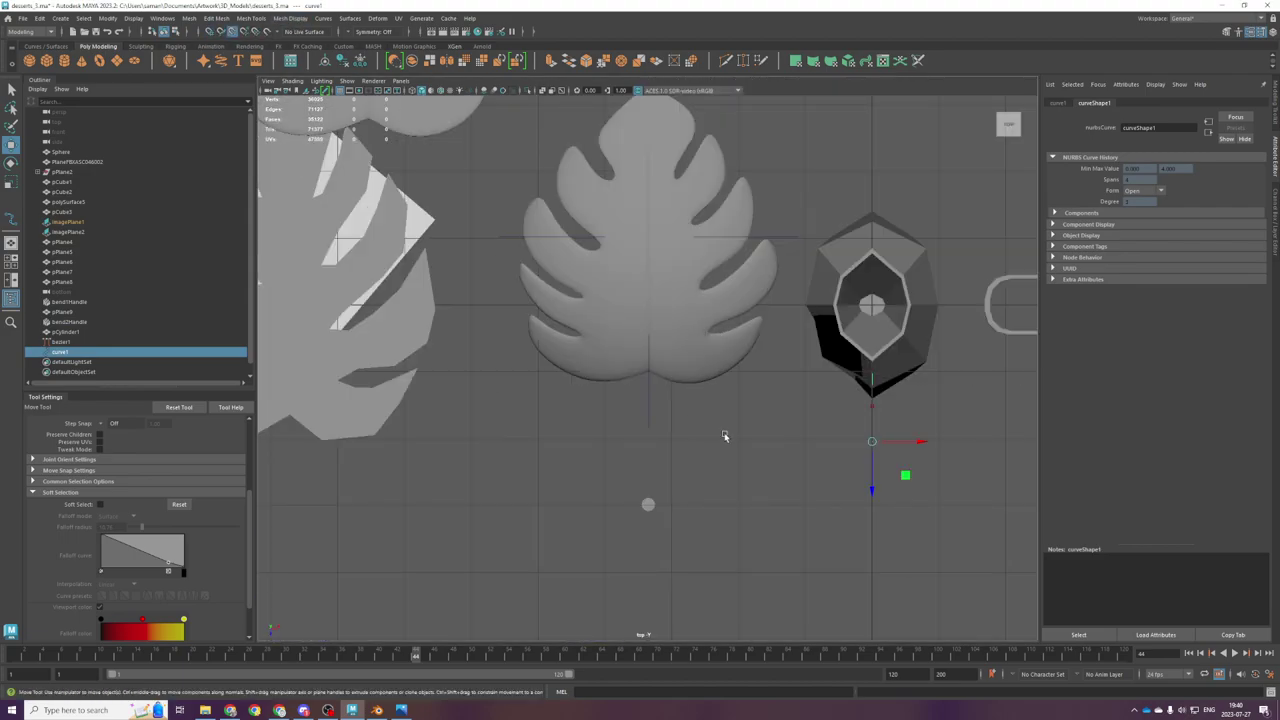
key(4)
drag(905, 472, 554, 304)
Step: Snap the curve onto the leaf's central vein at the notch of its base
scroll(648, 388, up, 8)
scroll(675, 398, up, 5)
scroll(560, 360, up, 6)
alt+middle_drag(550, 350, 743, 588)
scroll(518, 547, down, 6)
scroll(518, 548, down, 5)
drag(674, 430, 645, 366)
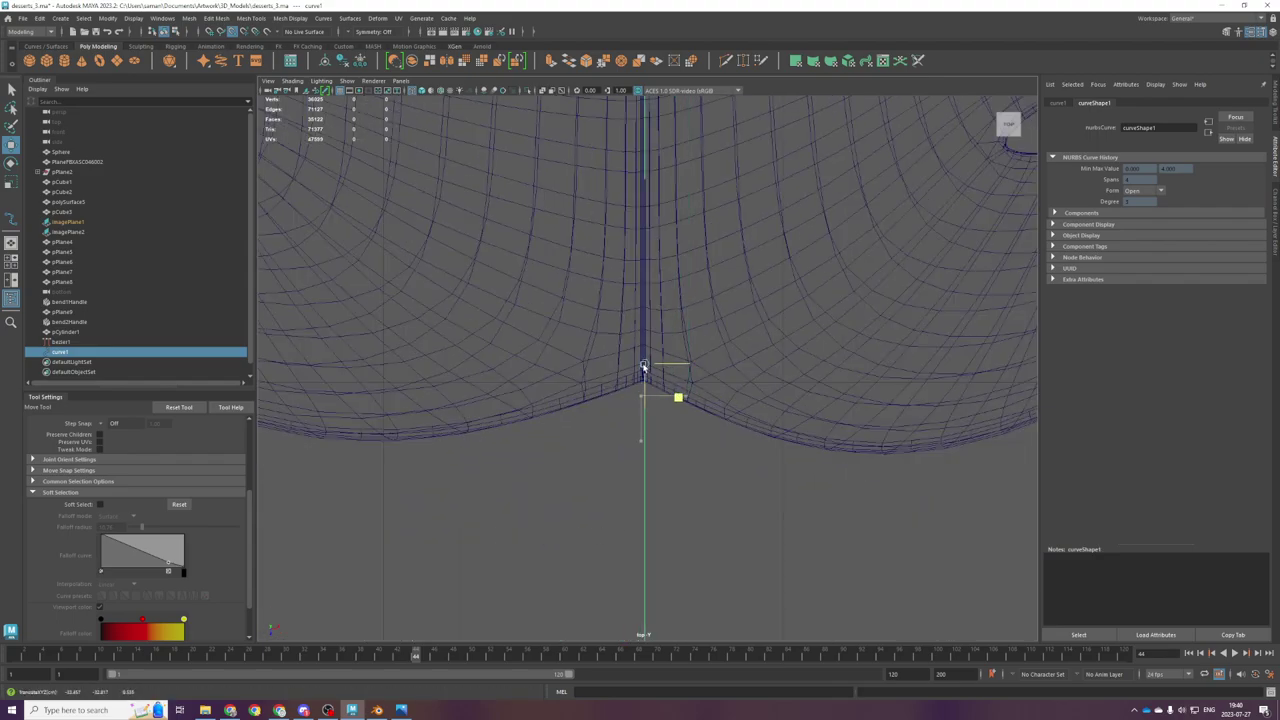
scroll(645, 367, down, 3)
scroll(645, 368, up, 10)
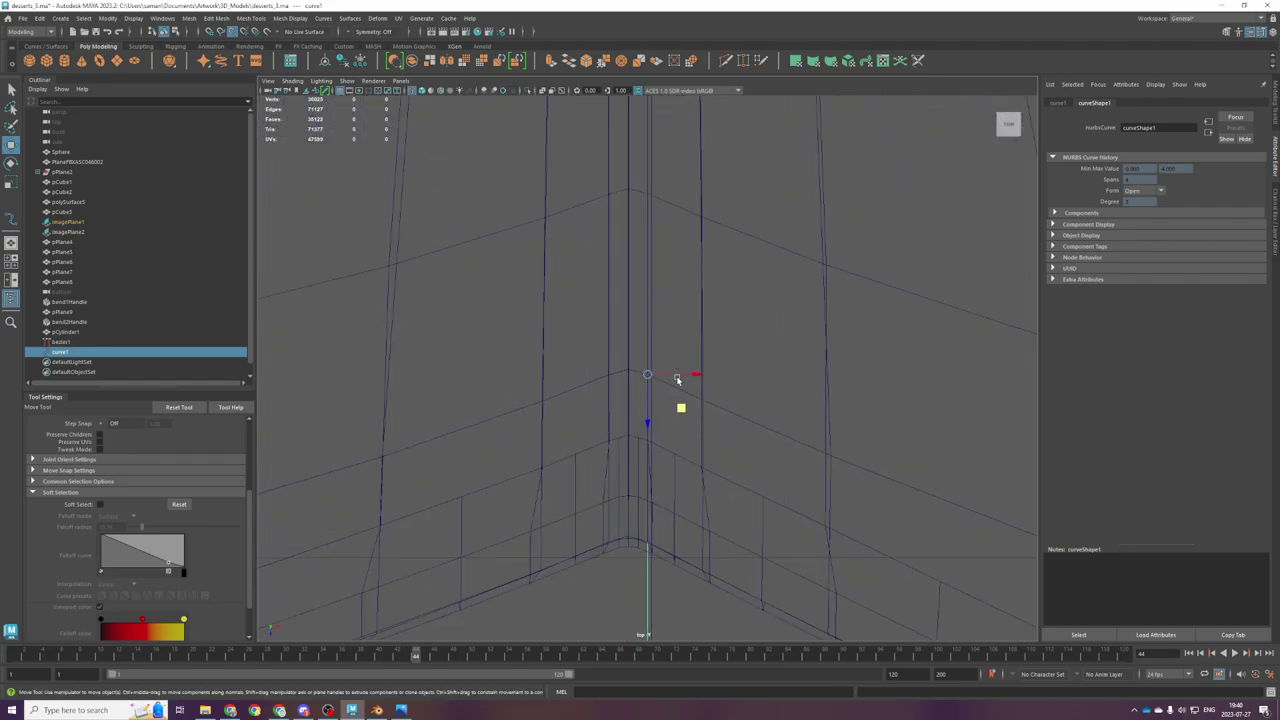
scroll(640, 374, down, 10)
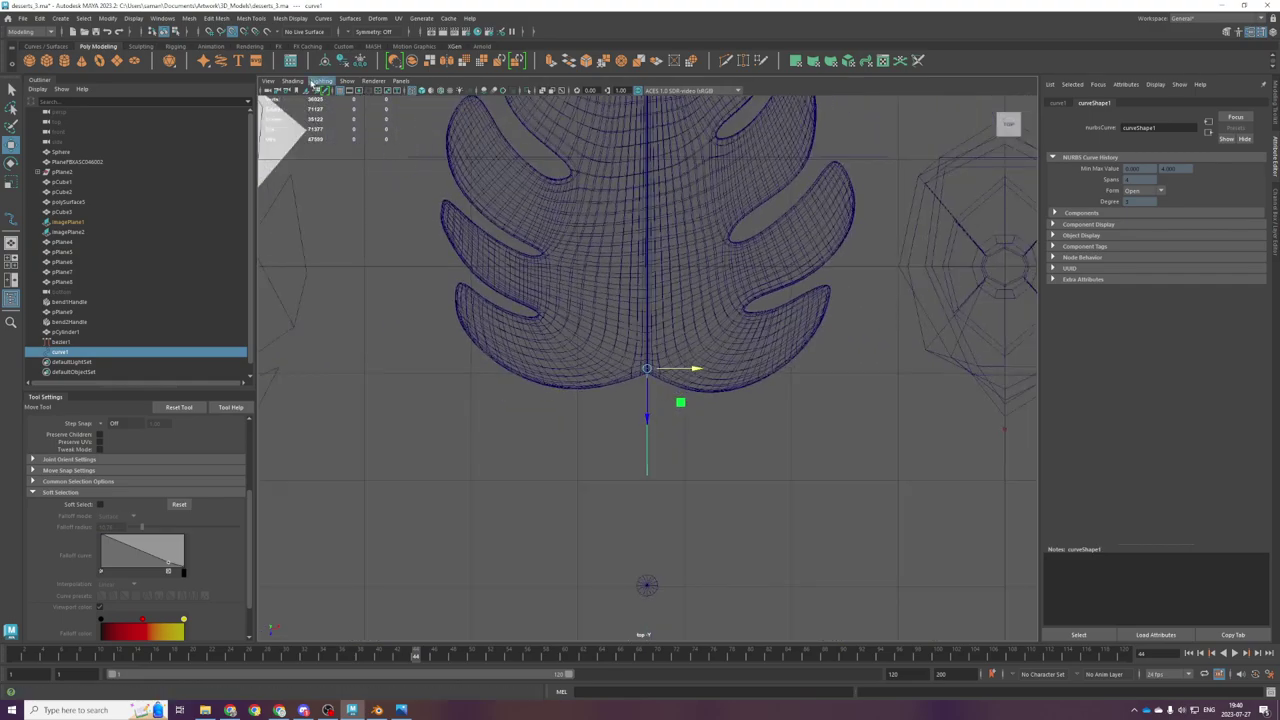
Step: Turn off point snapping, slide the curve back so its upper end meets the leaf's base, and save the scene
click(236, 32)
drag(646, 421, 633, 538)
key(space)
key(space)
scroll(600, 437, down, 5)
alt+drag(627, 426, 645, 365)
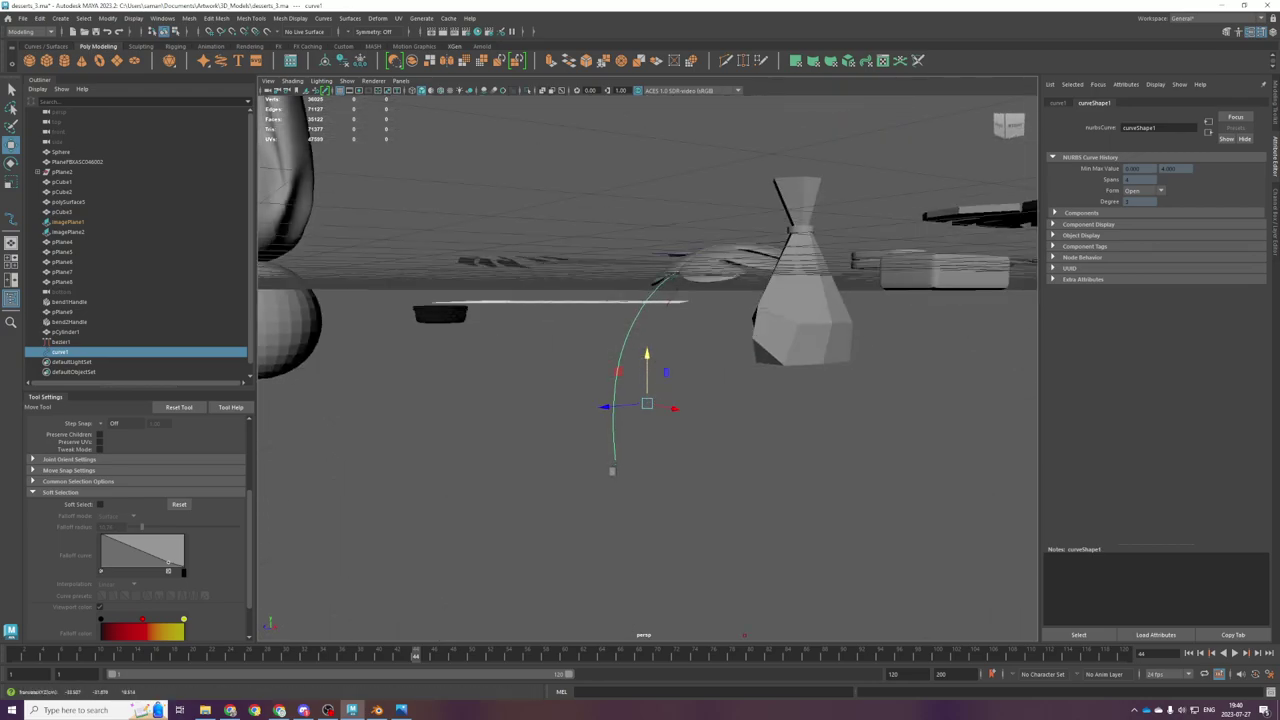
key(ctrl+s)
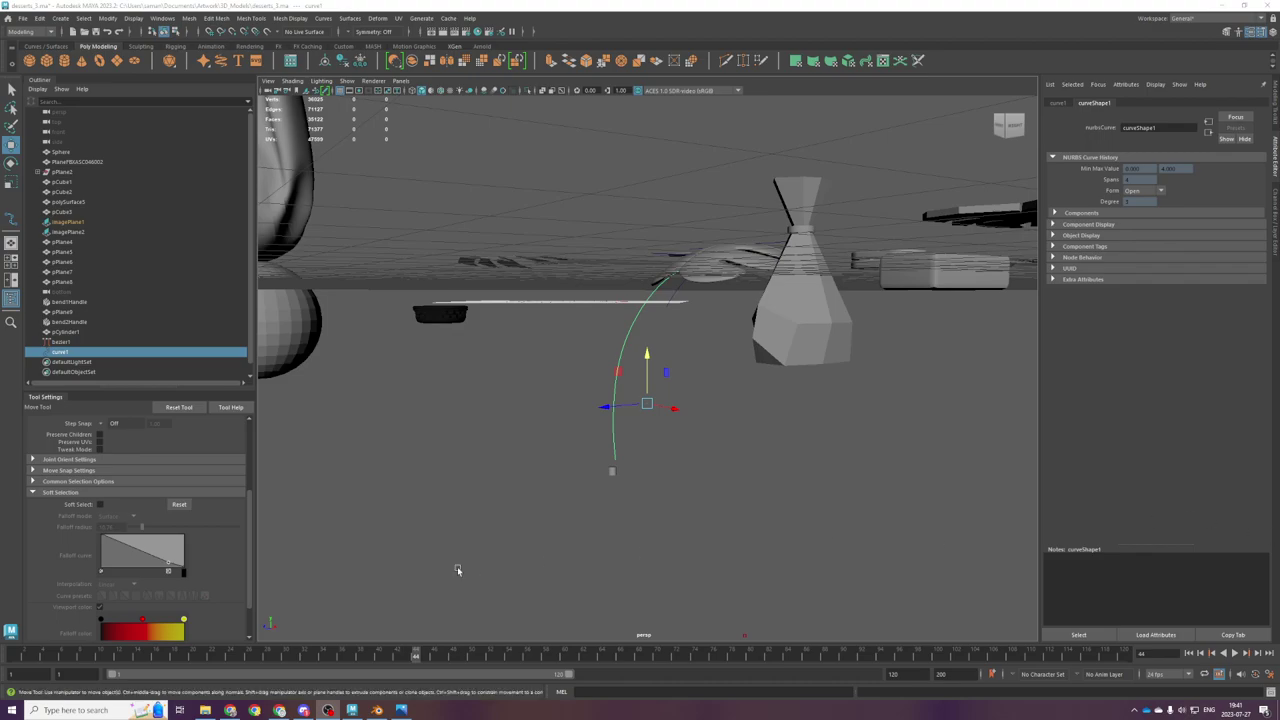
Step: Position the cylinder in the side view so its centre sits exactly on the curve's lower end
click(612, 468)
key(space)
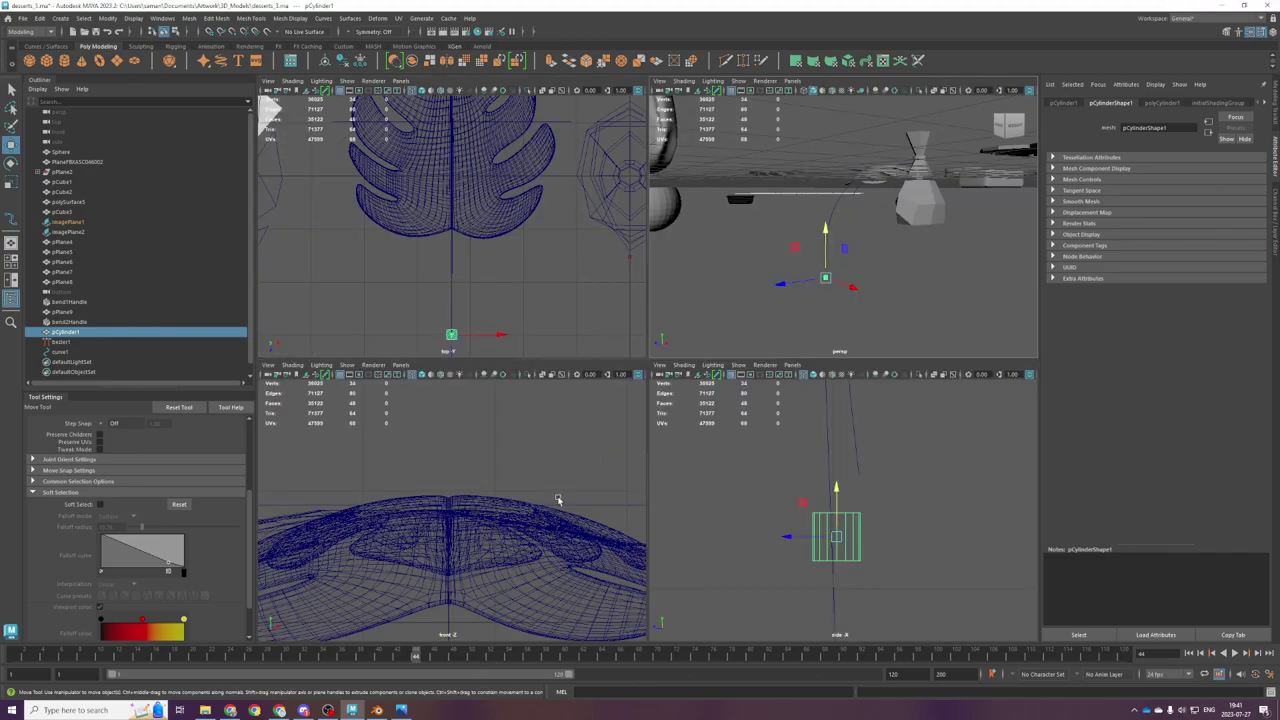
key(space)
key(f)
key(space)
key(space)
key(f)
scroll(643, 400, down, 9)
scroll(660, 375, up, 2)
alt+middle_drag(669, 363, 646, 470)
scroll(647, 471, up, 2)
alt+middle_drag(577, 496, 638, 322)
scroll(638, 322, up, 6)
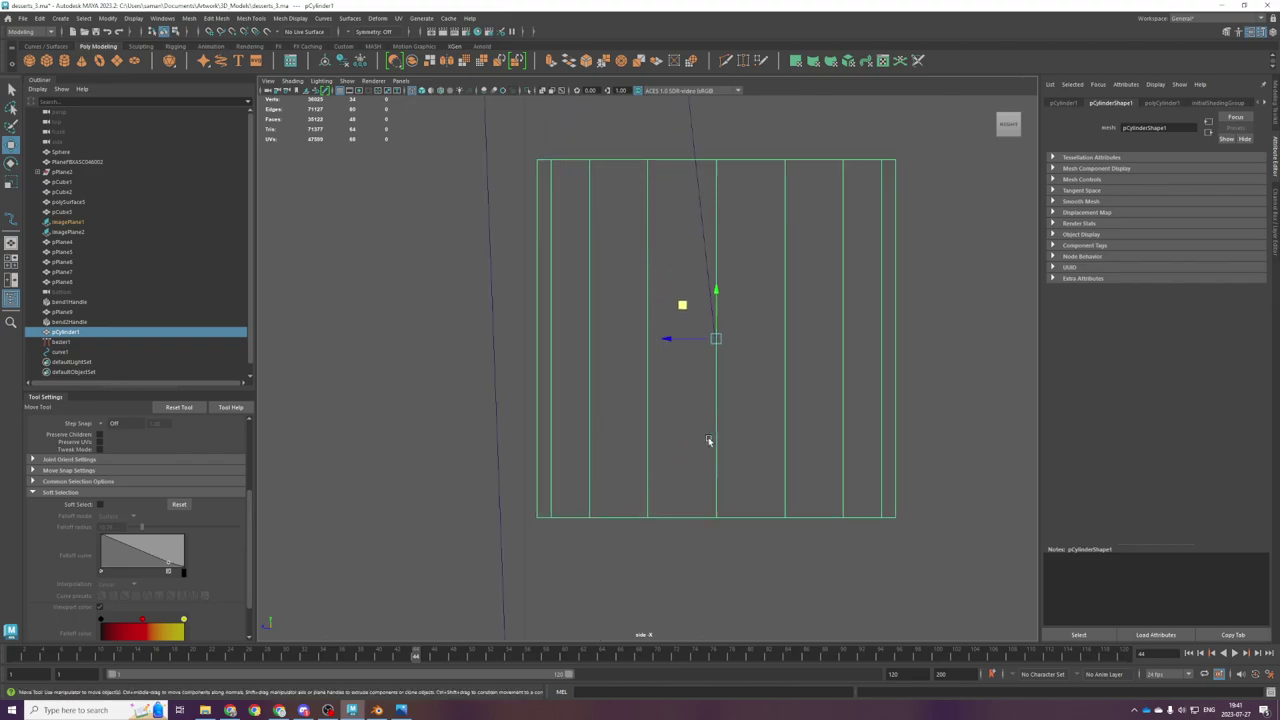
drag(657, 347, 657, 353)
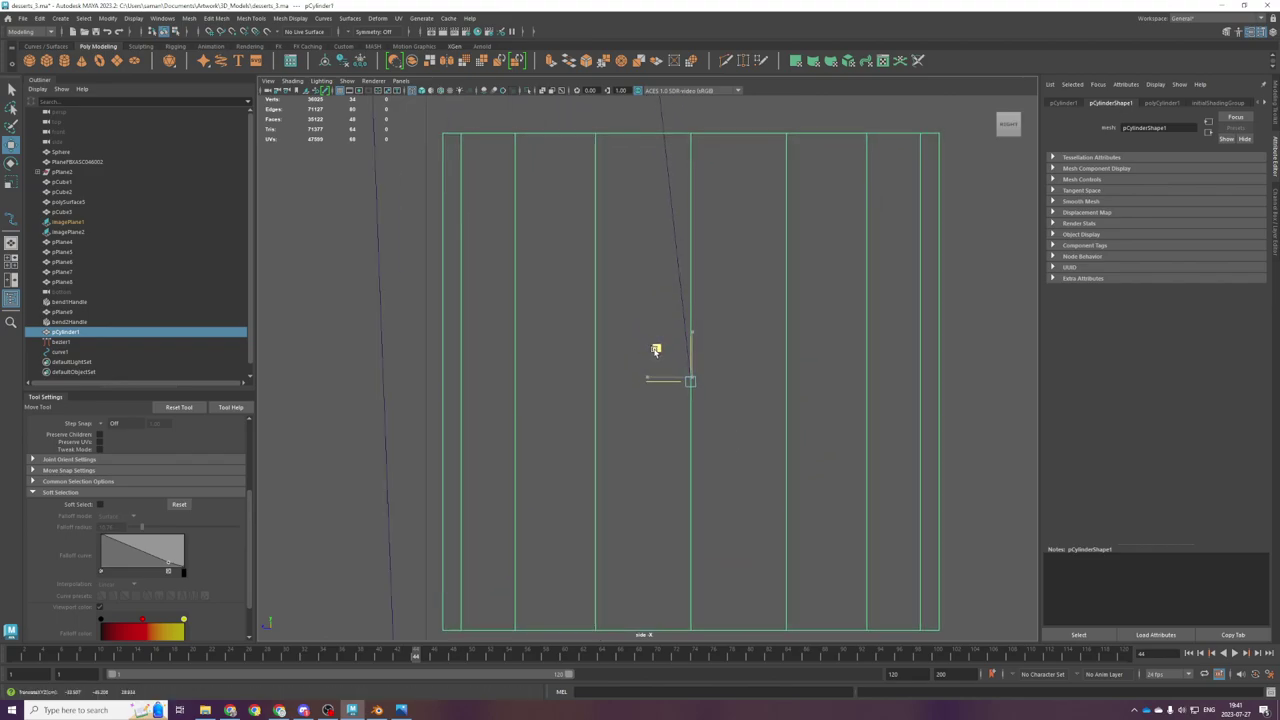
Step: Switch the cylinder to face mode and select only its top cap faces
key(space)
key(space)
scroll(738, 403, down, 8)
alt+drag(740, 404, 727, 447)
scroll(726, 447, up, 8)
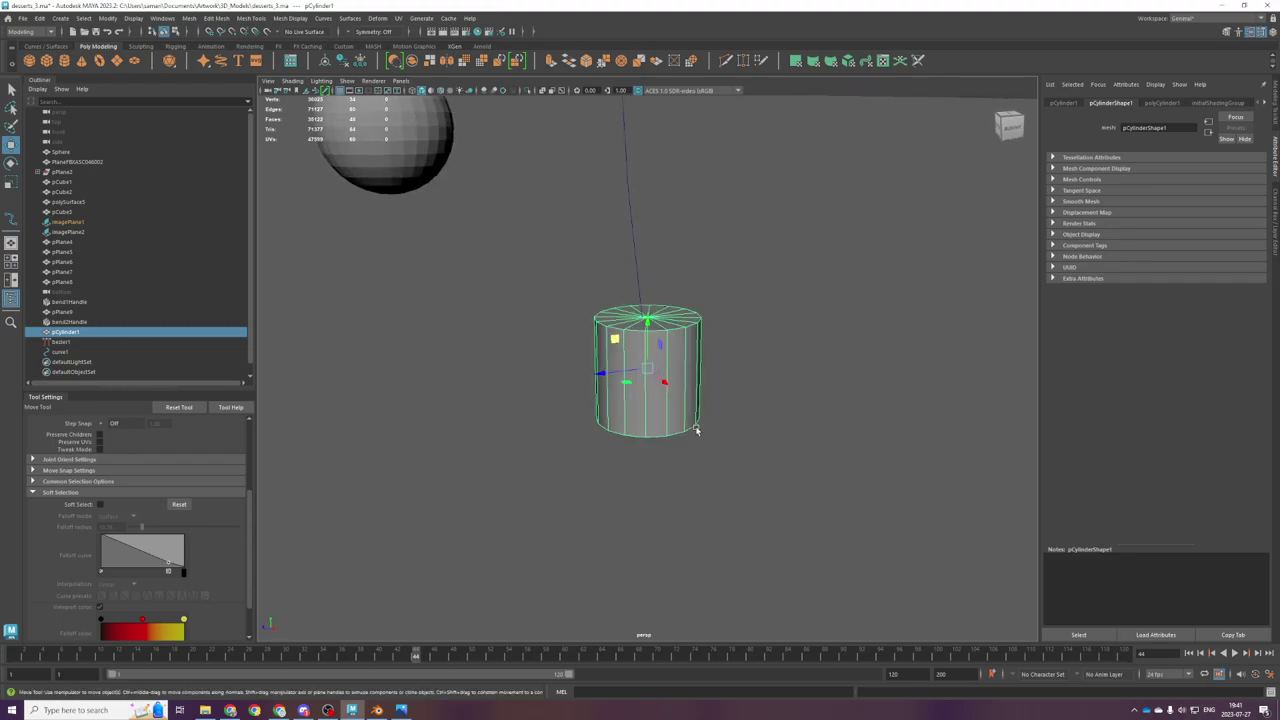
drag(597, 519, 558, 388)
scroll(565, 525, down, 7)
right_drag(558, 388, 559, 416)
drag(436, 208, 783, 418)
ctrl+drag(460, 394, 850, 415)
Step: Add the curve to the selection and extrude the cylinder's top faces along it
scroll(850, 411, down, 6)
scroll(850, 411, down, 3)
alt+middle_drag(713, 335, 717, 444)
shift+drag(596, 357, 676, 389)
scroll(681, 390, down, 4)
key(ctrl+e)
scroll(780, 415, down, 3)
alt+middle_drag(781, 416, 790, 472)
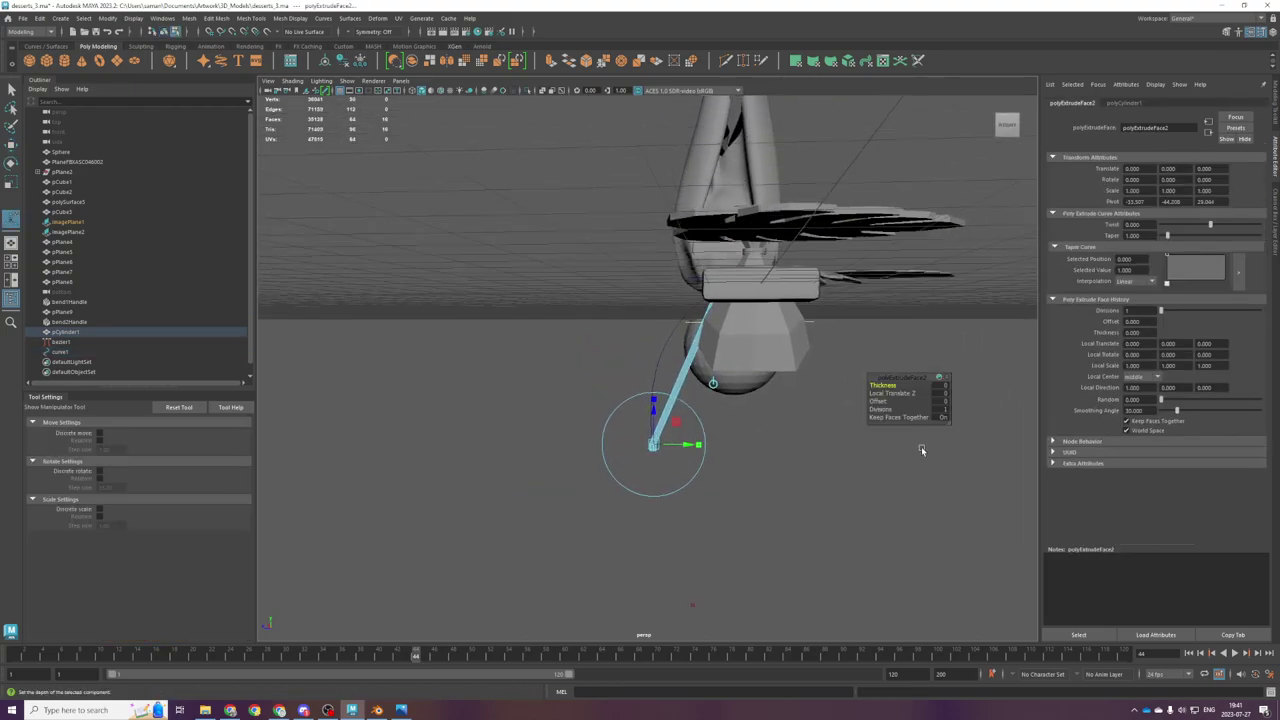
Step: Set the stem extrusion's divisions to 12
scroll(924, 453, up, 5)
drag(881, 409, 996, 434)
scroll(850, 408, down, 5)
alt+drag(765, 368, 840, 418)
key(Return)
scroll(706, 502, down, 5)
click(942, 411)
text(12)
key(Return)
Step: Try 15 divisions on the stem extrusion and settle on 14
scroll(796, 420, up, 4)
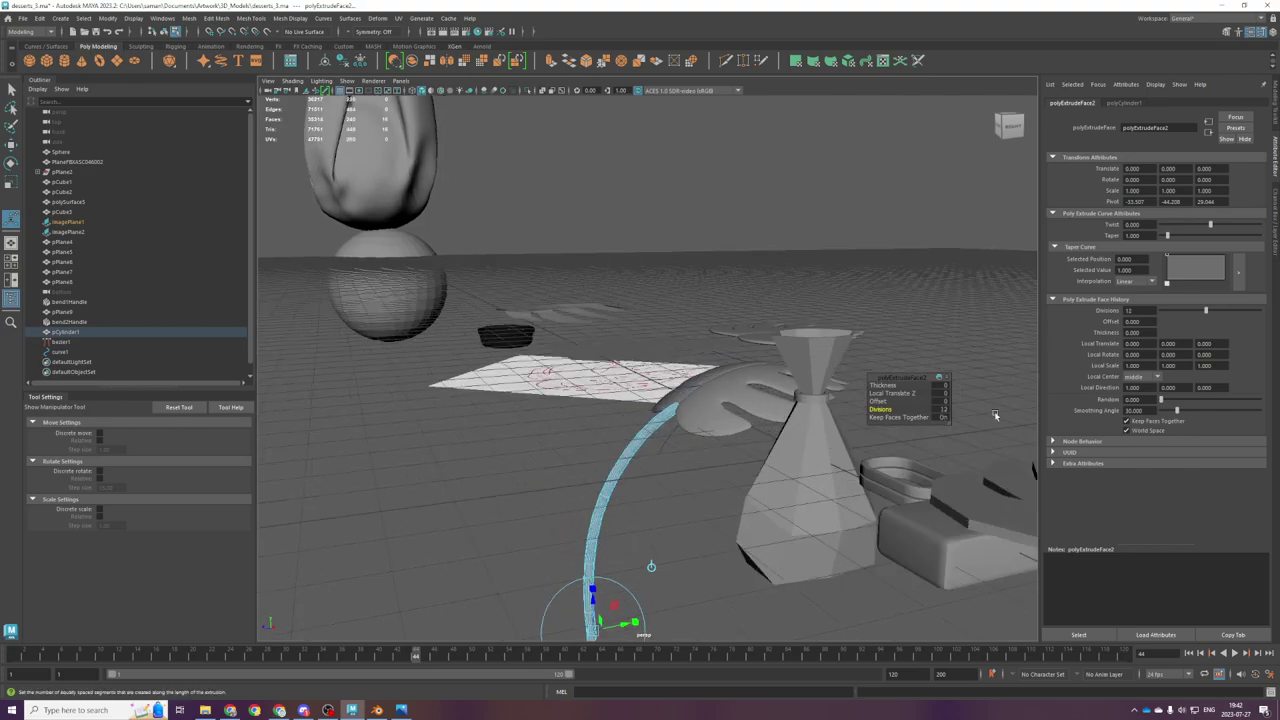
click(948, 412)
text(15)
key(Return)
click(940, 410)
text(14)
key(Return)
Step: Examine how the extruded stem meets the base of the bent monstera leaf
click(754, 509)
scroll(694, 500, down, 5)
mouse_move(694, 500)
alt+mouse_down()
mouse_move(716, 517)
mouse_move(692, 483)
alt+mouse_up()
click(736, 392)
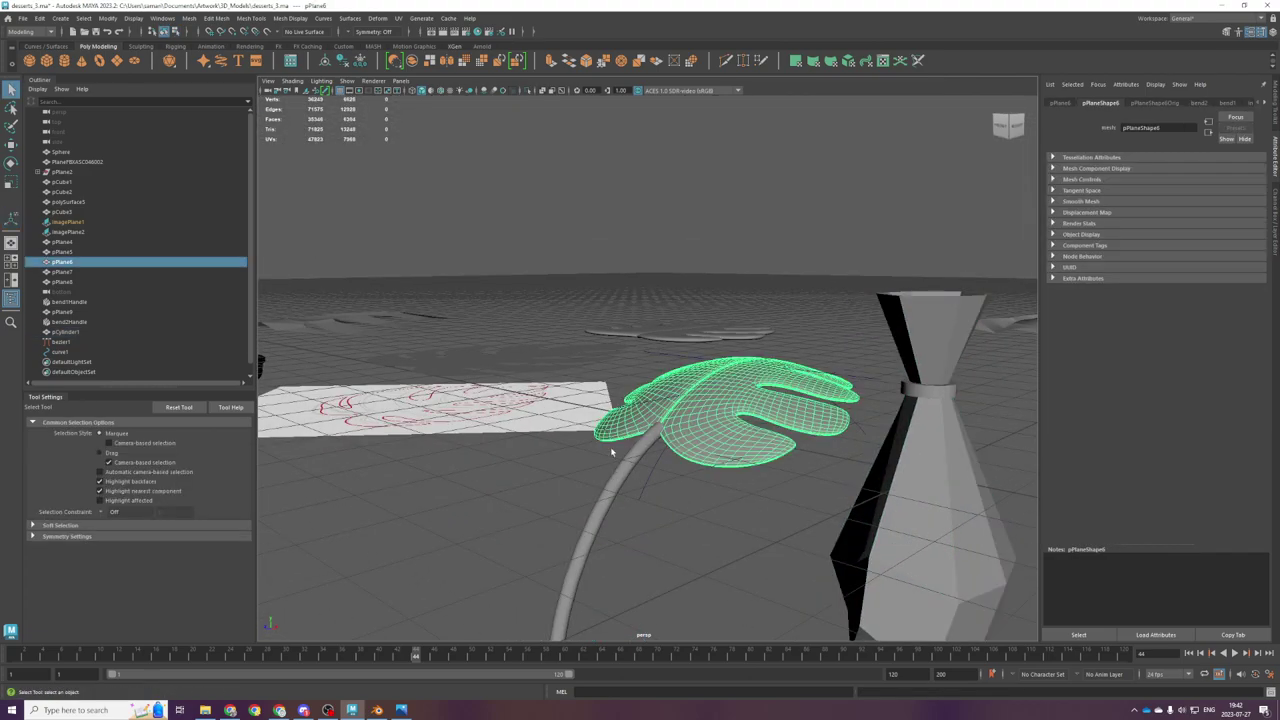
alt+drag(609, 449, 625, 476)
click(623, 452)
click(624, 454)
key(f)
alt+drag(751, 483, 679, 465)
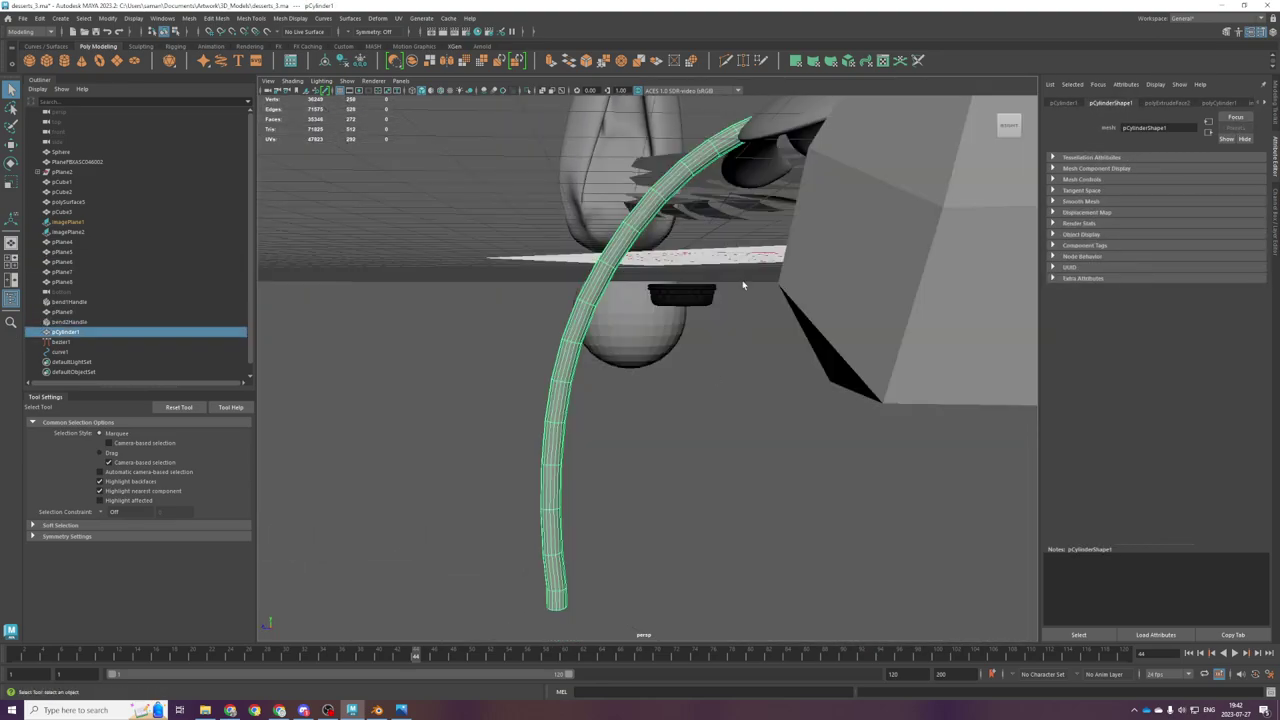
Step: Select the vertices at the stem's leaf end in the side view and turn on soft selection
key(space)
key(space)
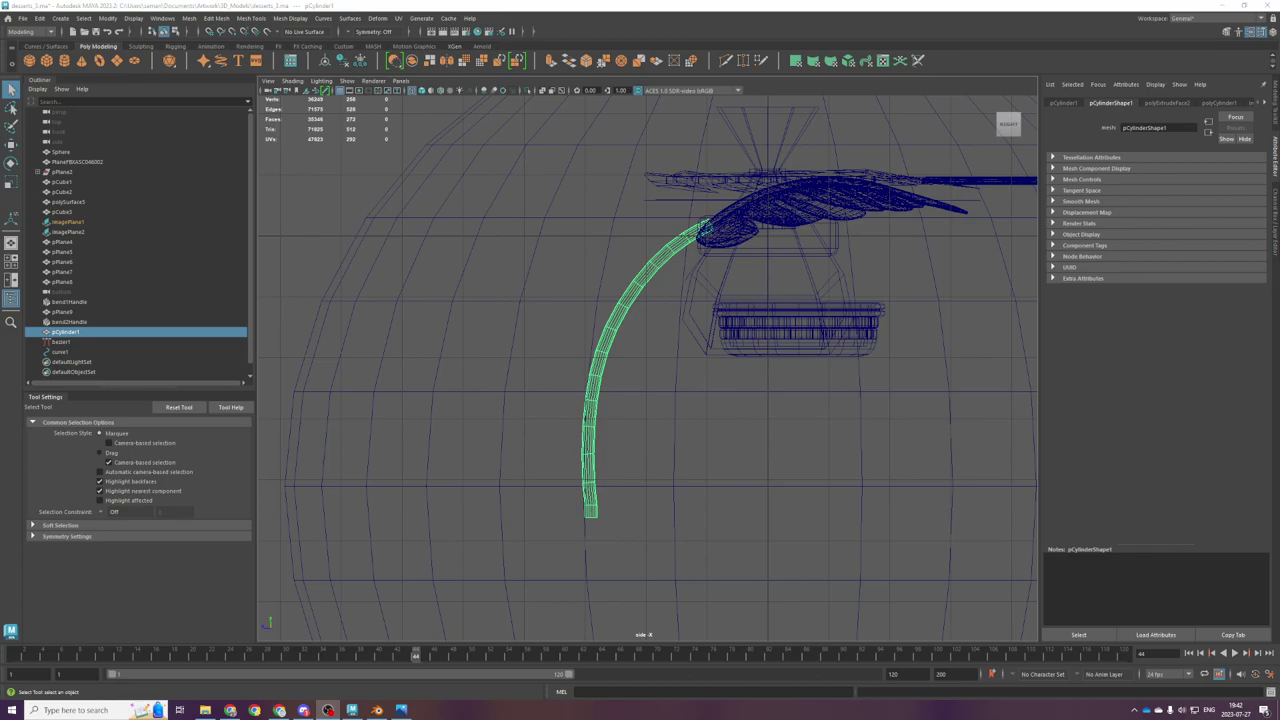
scroll(662, 361, up, 3)
alt+middle_drag(660, 361, 652, 545)
scroll(655, 520, up, 3)
right_drag(694, 267, 645, 269)
drag(809, 381, 775, 326)
key(t)
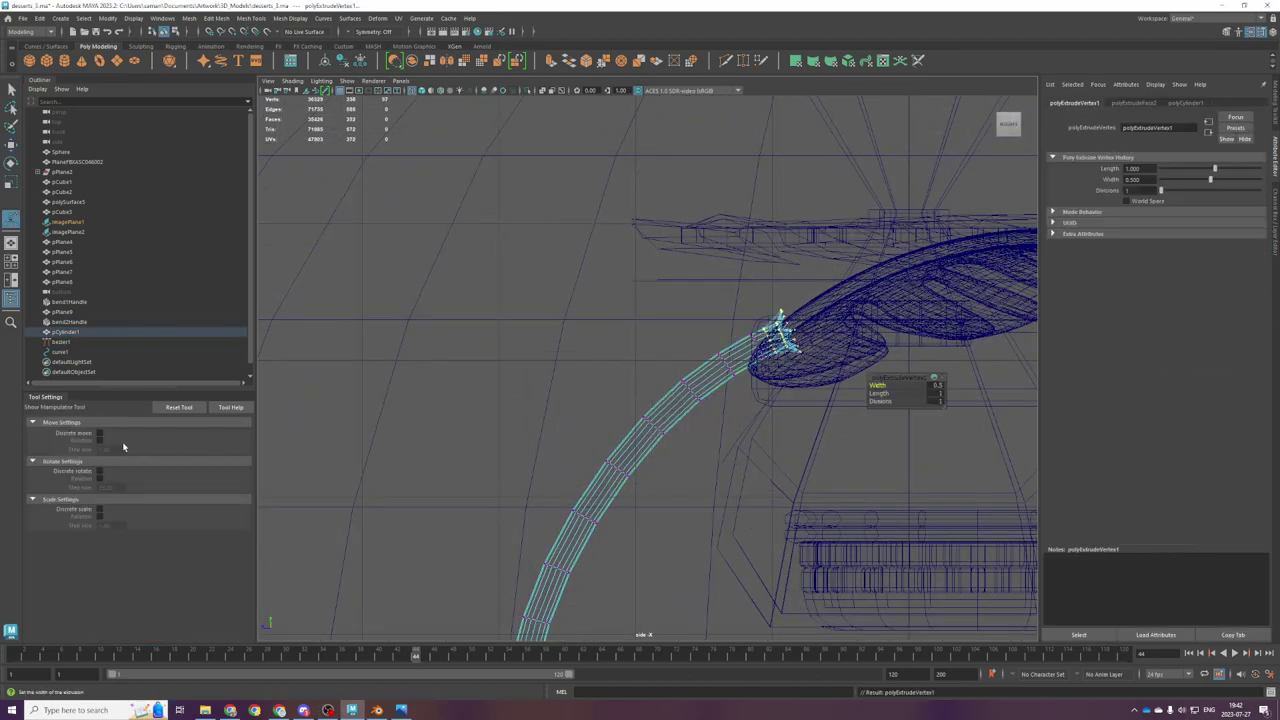
key(b)
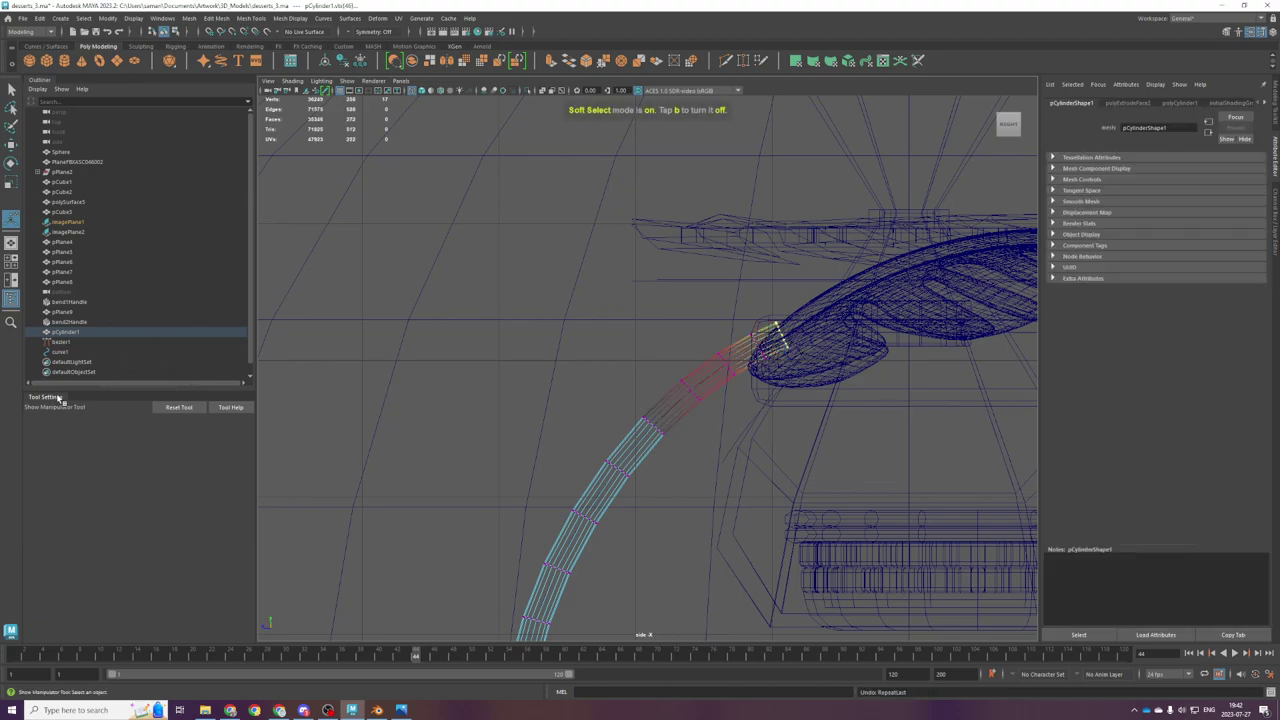
Step: Set the Move tool's axis orientation to Component for the stem's end vertices
key(w)
click(118, 516)
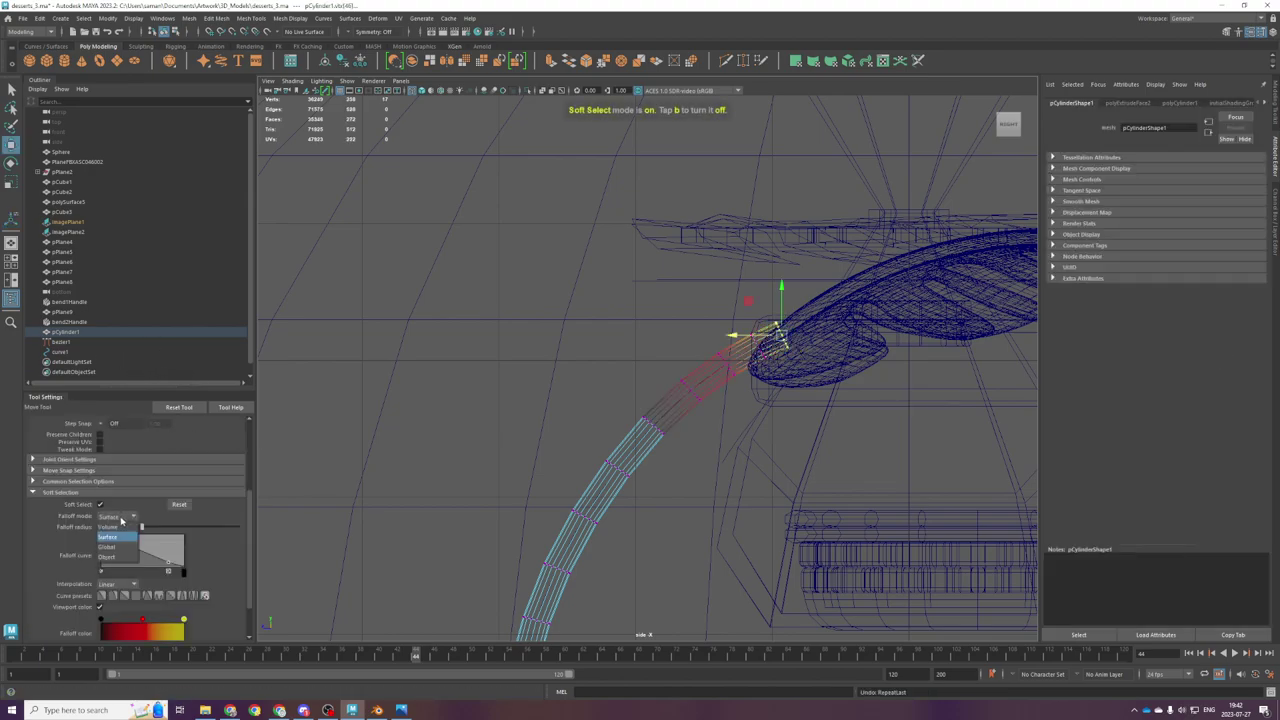
scroll(104, 469, up, 5)
click(112, 437)
click(134, 464)
scroll(158, 488, down, 2)
scroll(122, 588, down, 1)
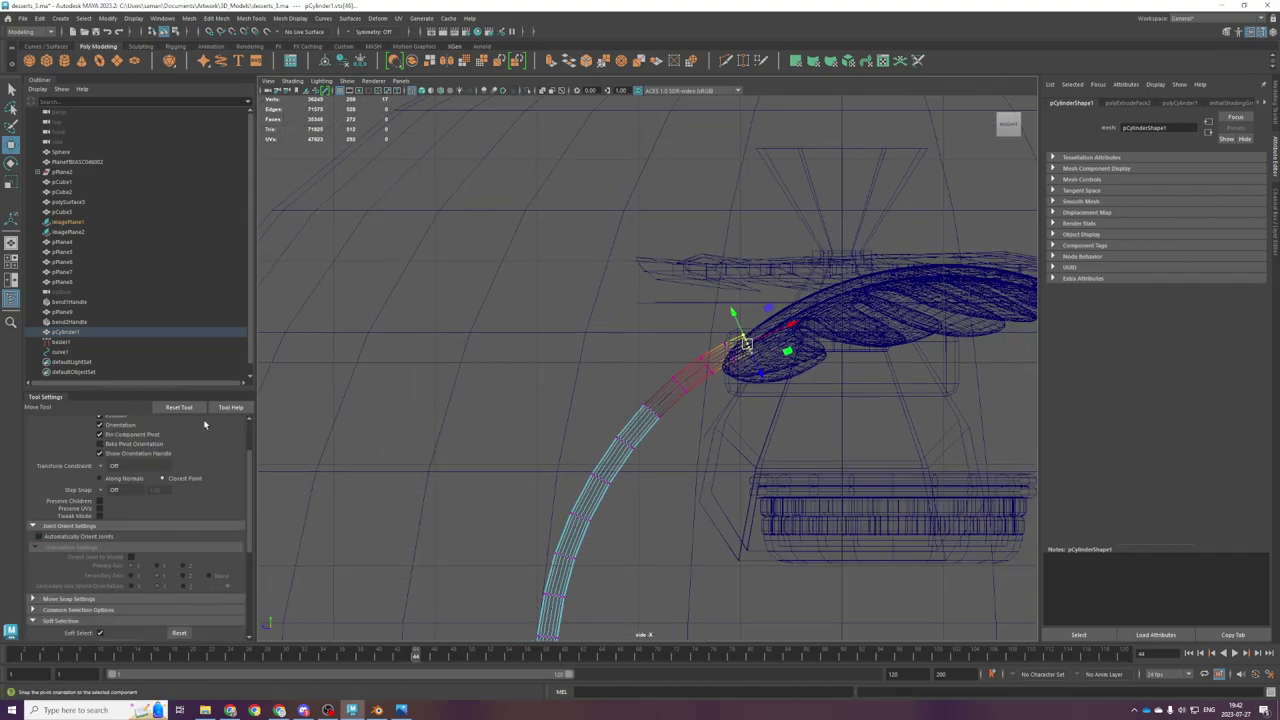
scroll(662, 452, up, 3)
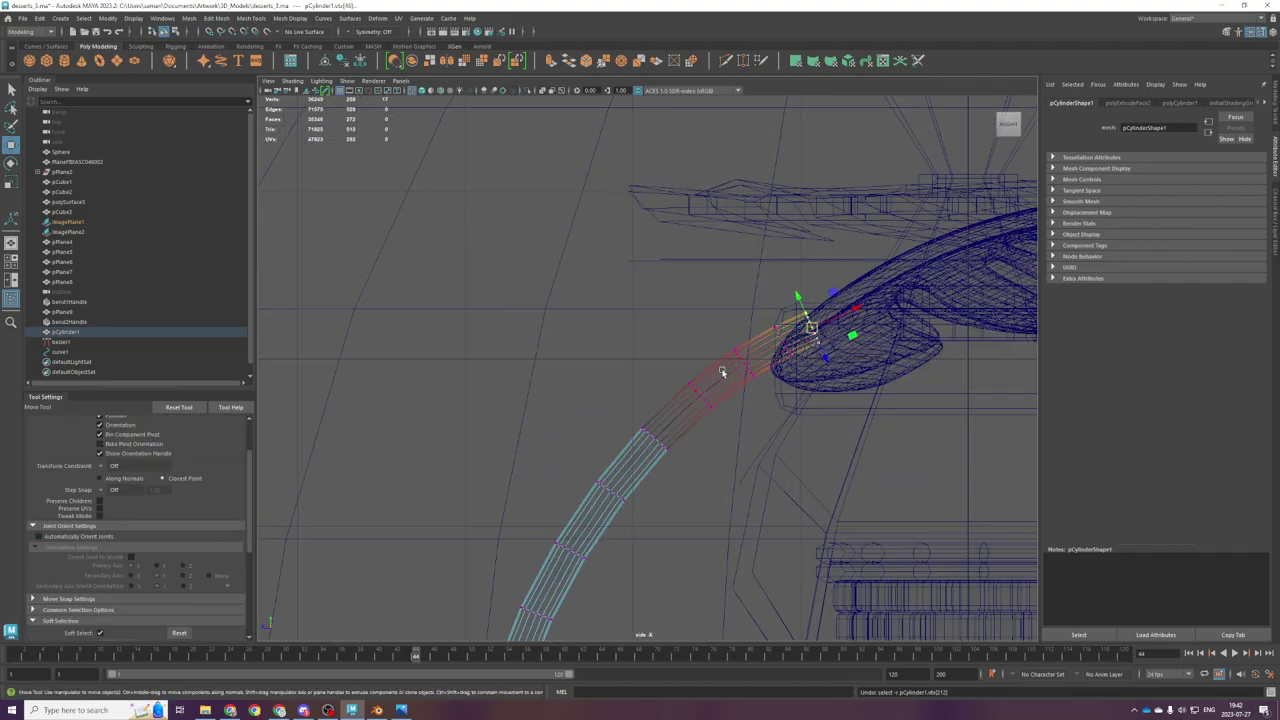
Step: Set the Scale tool's axis orientation to Component
key(r)
scroll(118, 463, up, 2)
click(118, 436)
click(128, 458)
Step: Set the soft selection falloff radius to 28.64 and move the stem's tip toward the leaf
key(w)
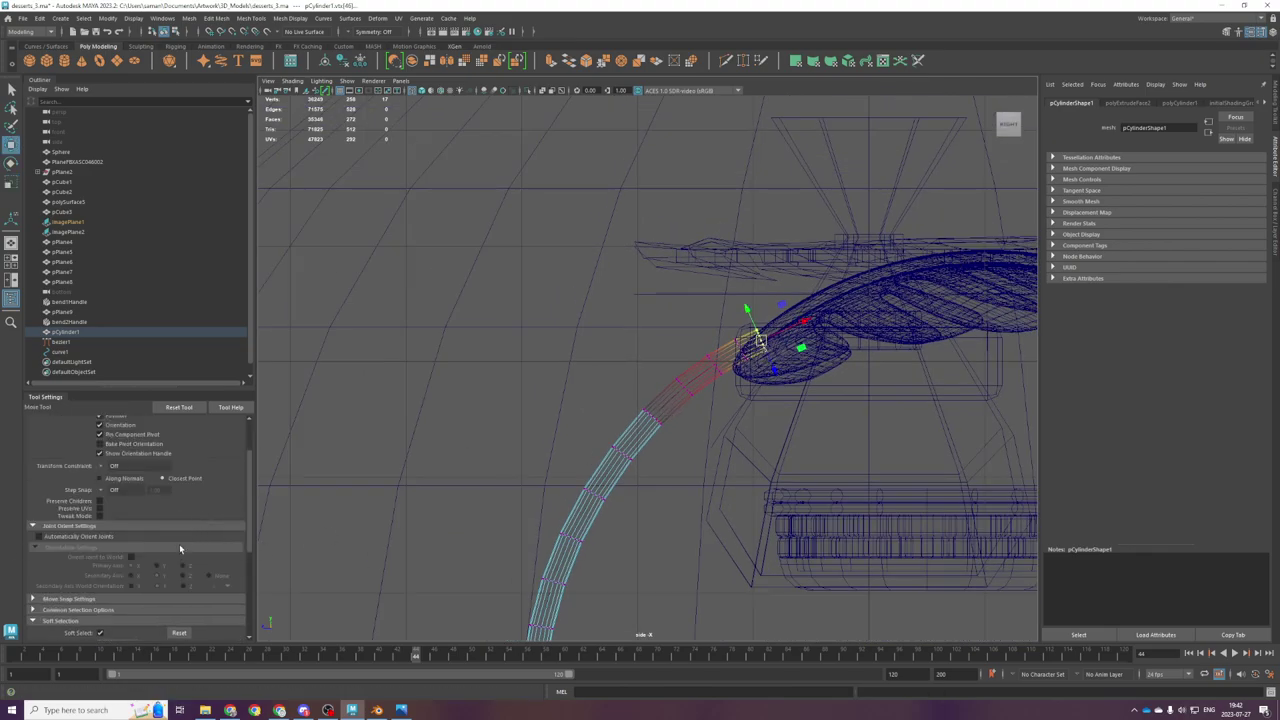
scroll(168, 576, down, 3)
drag(144, 508, 161, 508)
scroll(737, 397, down, 3)
drag(770, 329, 795, 330)
Step: Try to scale the stem's soft-selected tip down into a narrow taper
key(space)
key(space)
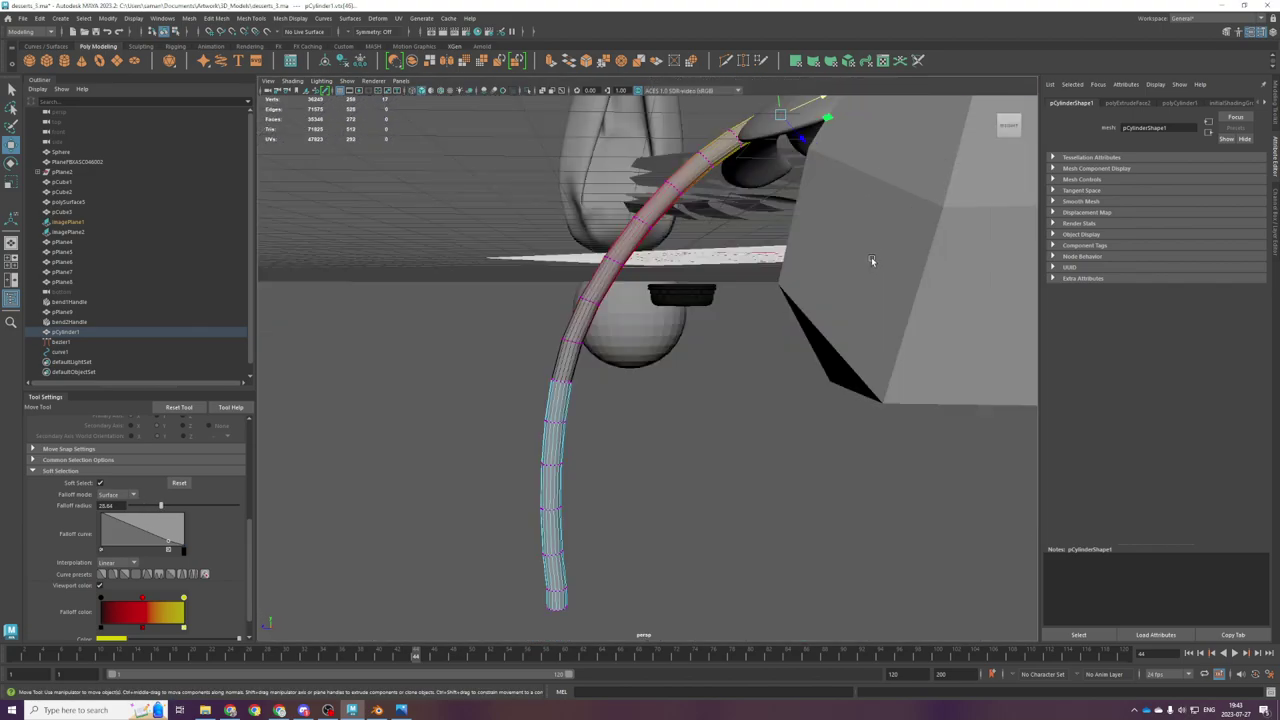
scroll(873, 261, down, 5)
alt+drag(874, 275, 753, 328)
key(f)
scroll(752, 324, down, 5)
key(4)
key(space)
scroll(843, 389, down, 5)
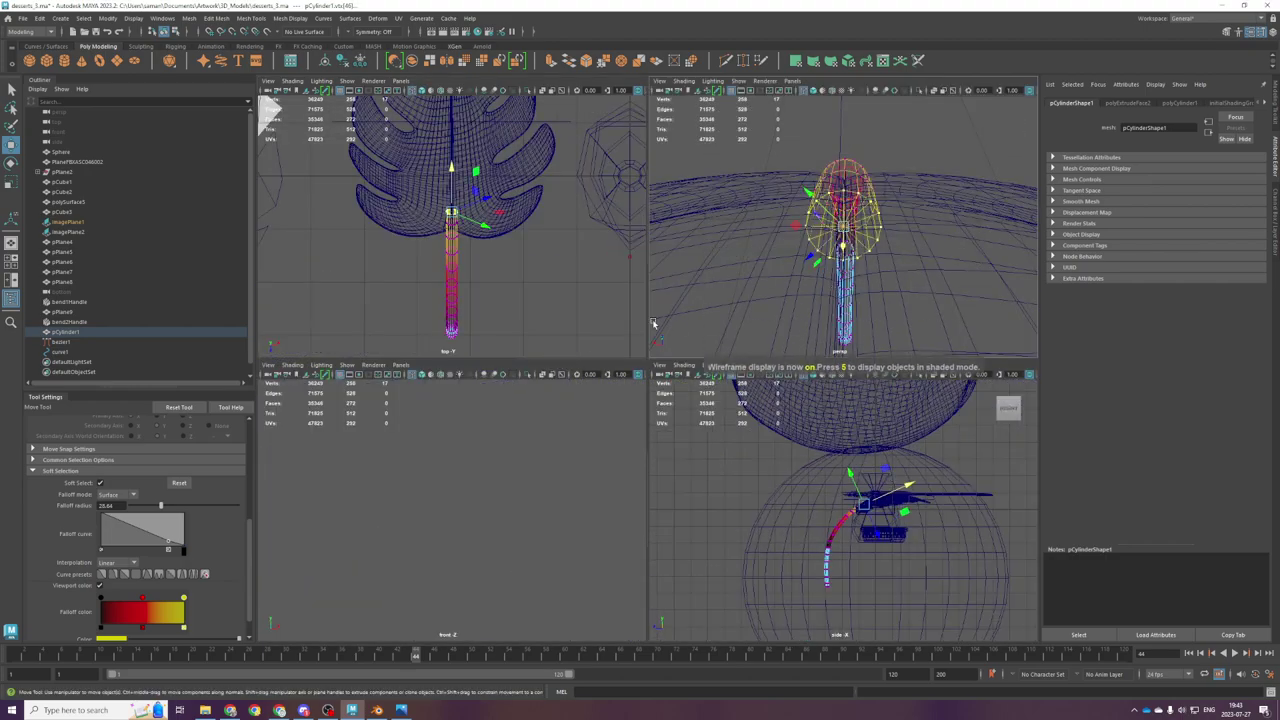
key(5)
key(5)
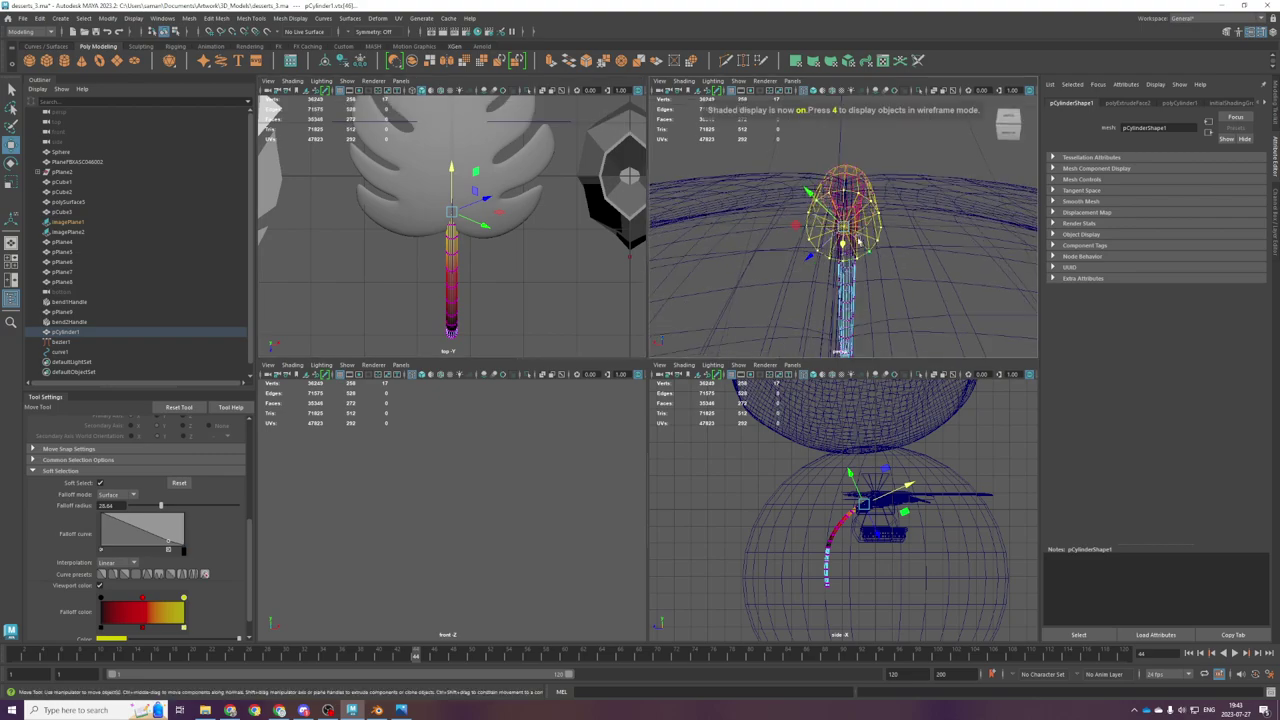
key(r)
drag(795, 224, 943, 254)
key(5)
Step: Check the tapered stem against the leaf from above and undo the tip's scaling
key(space)
alt+drag(575, 412, 697, 384)
scroll(620, 423, down, 5)
key(w)
scroll(647, 350, up, 5)
scroll(746, 424, up, 5)
alt+drag(749, 426, 822, 408)
alt+drag(293, 250, 472, 424)
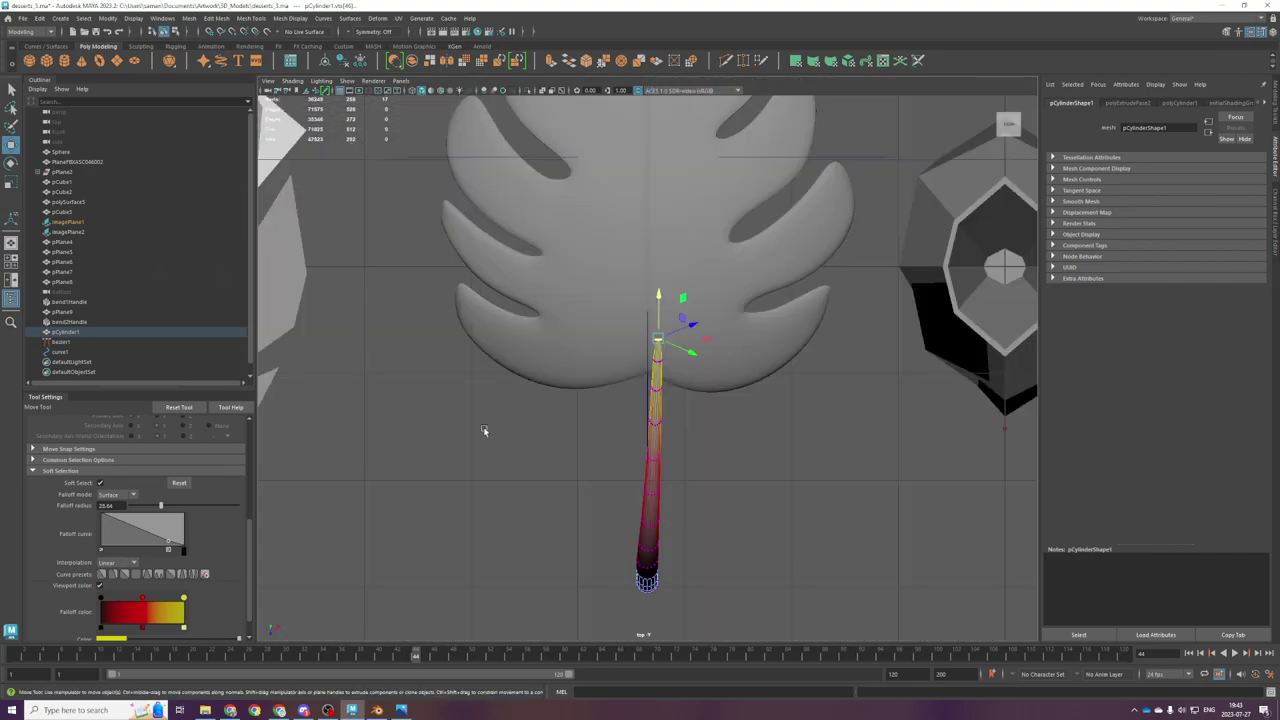
key(ctrl+z)
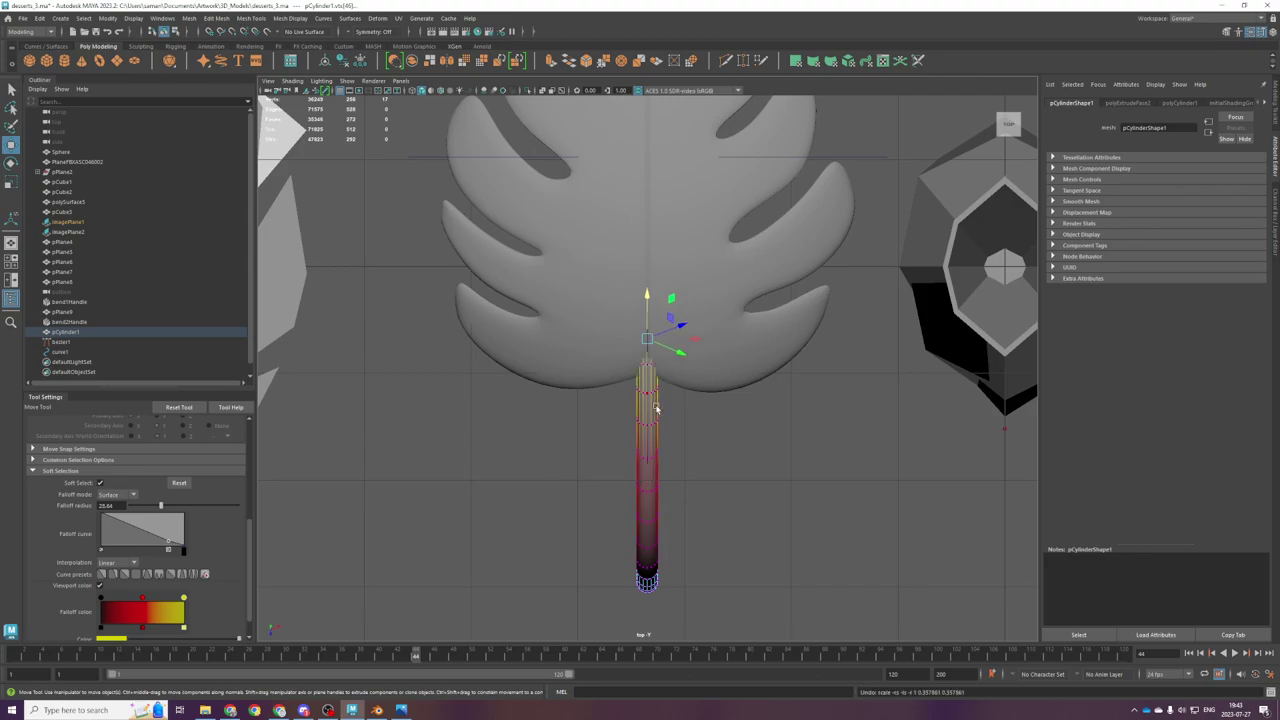
Step: Scale the stem's tip down across its thickness so it tapers gently toward the leaf
key(space)
key(r)
alt+drag(843, 253, 802, 226)
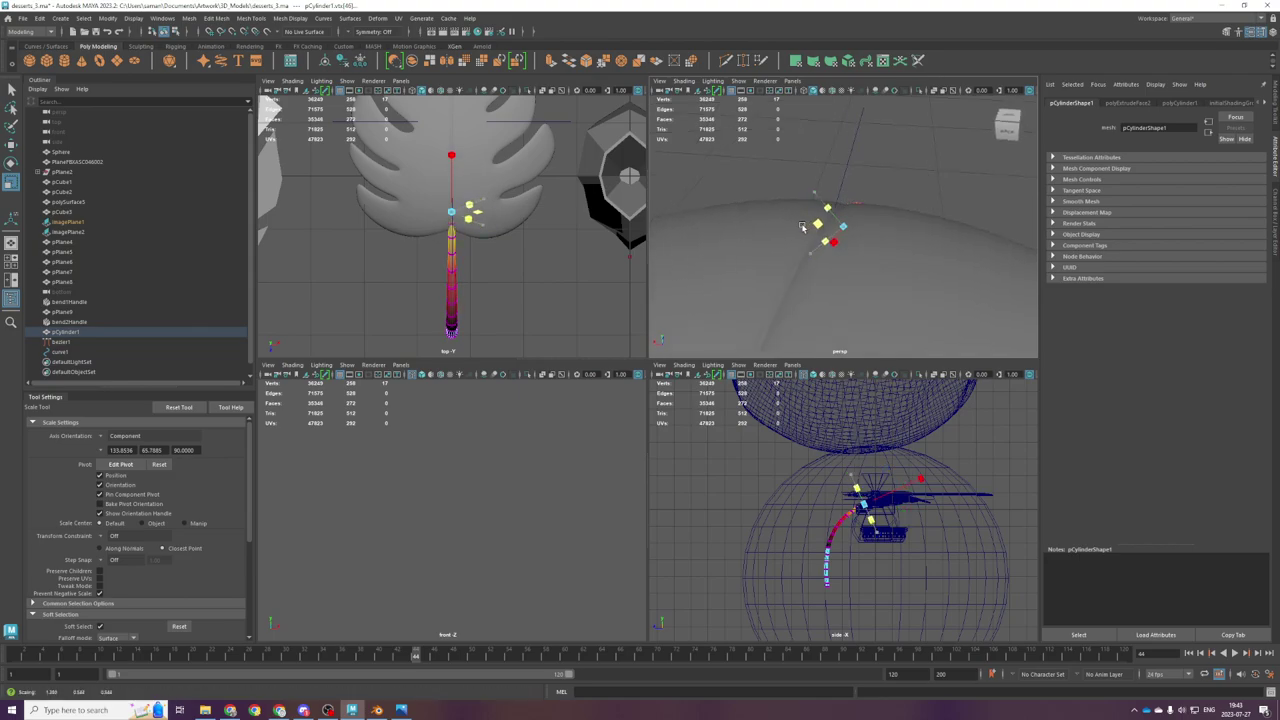
key(space)
key(f)
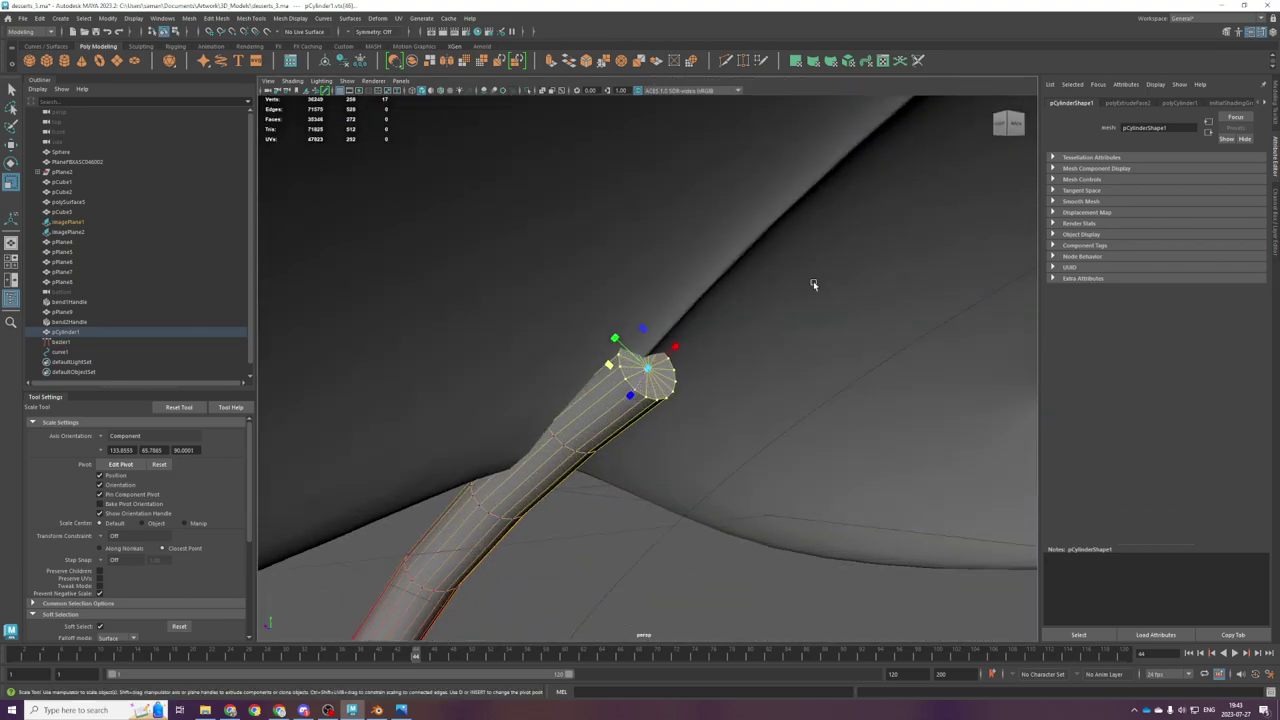
Step: Align the pivot orientation of the selected tip to an edge of the stem's end cap
scroll(725, 364, up, 6)
key(d)
scroll(666, 380, up, 3)
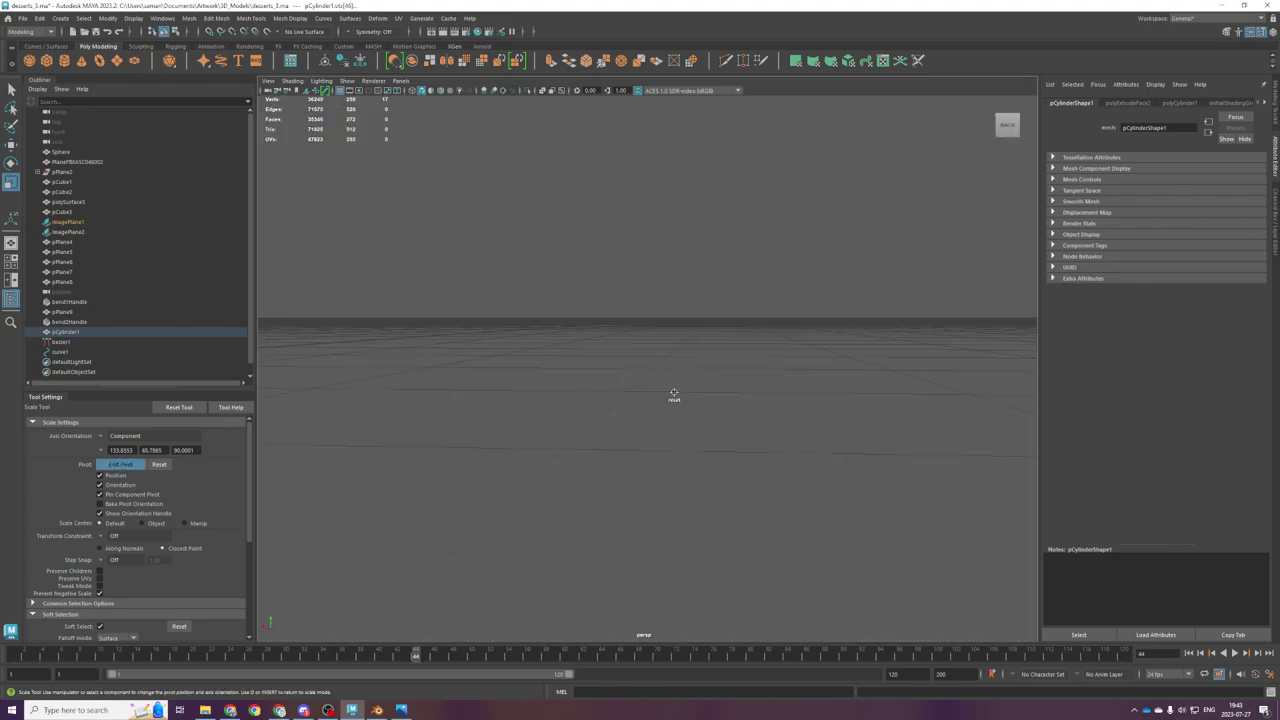
key(f)
scroll(682, 405, down, 1)
scroll(665, 399, up, 2)
scroll(662, 400, down, 1)
click(651, 427)
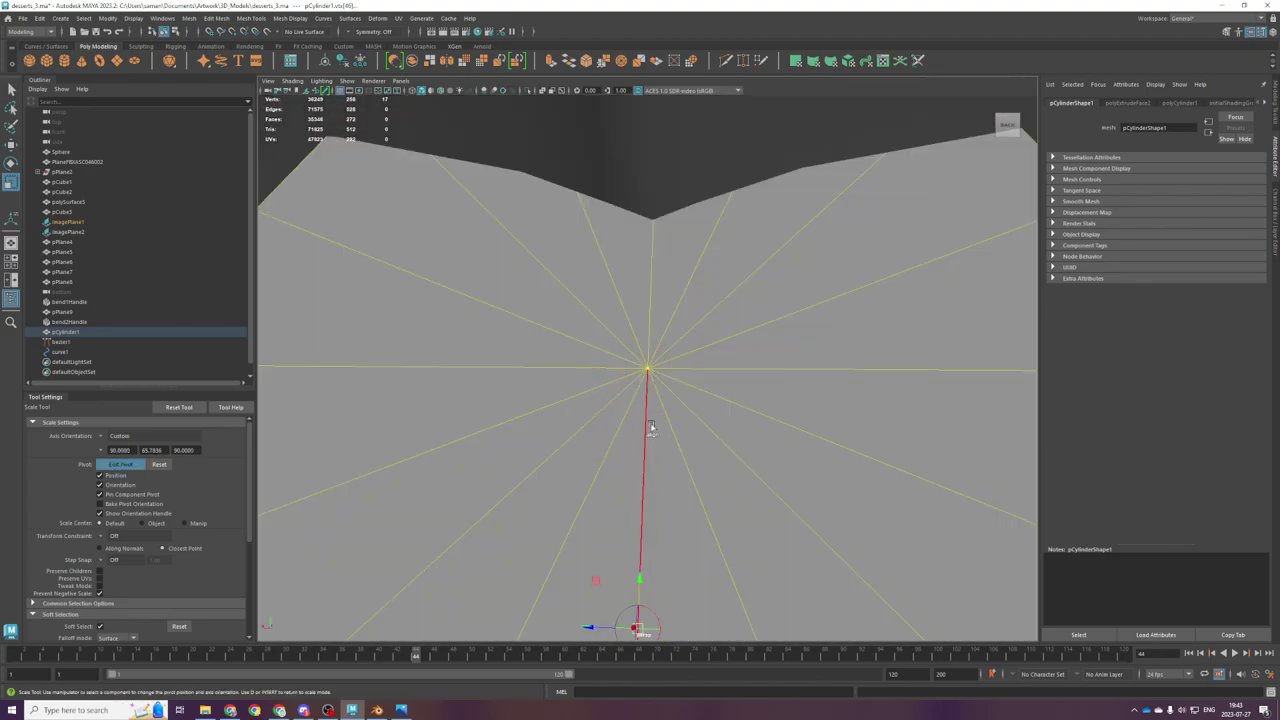
scroll(651, 428, down, 1)
key(w)
alt+drag(656, 427, 709, 355)
Step: Nudge the stem's tip into place under the leaf and return to object mode
key(space)
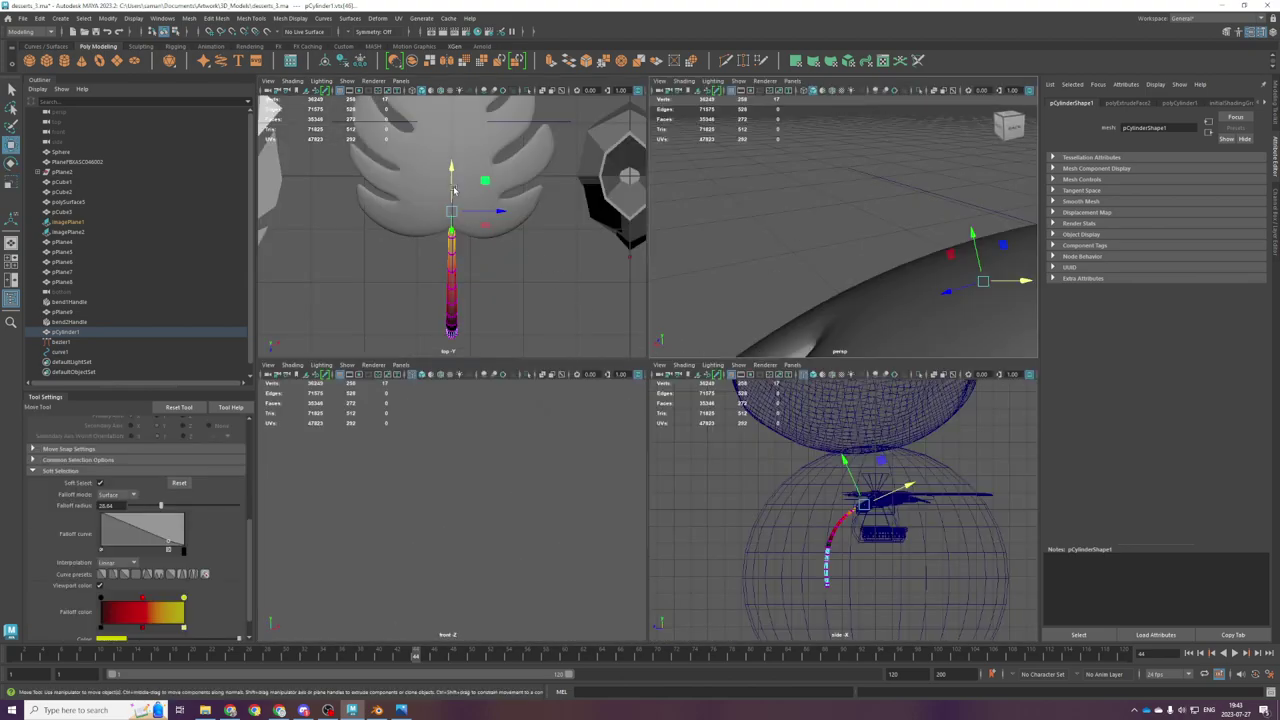
drag(846, 461, 896, 487)
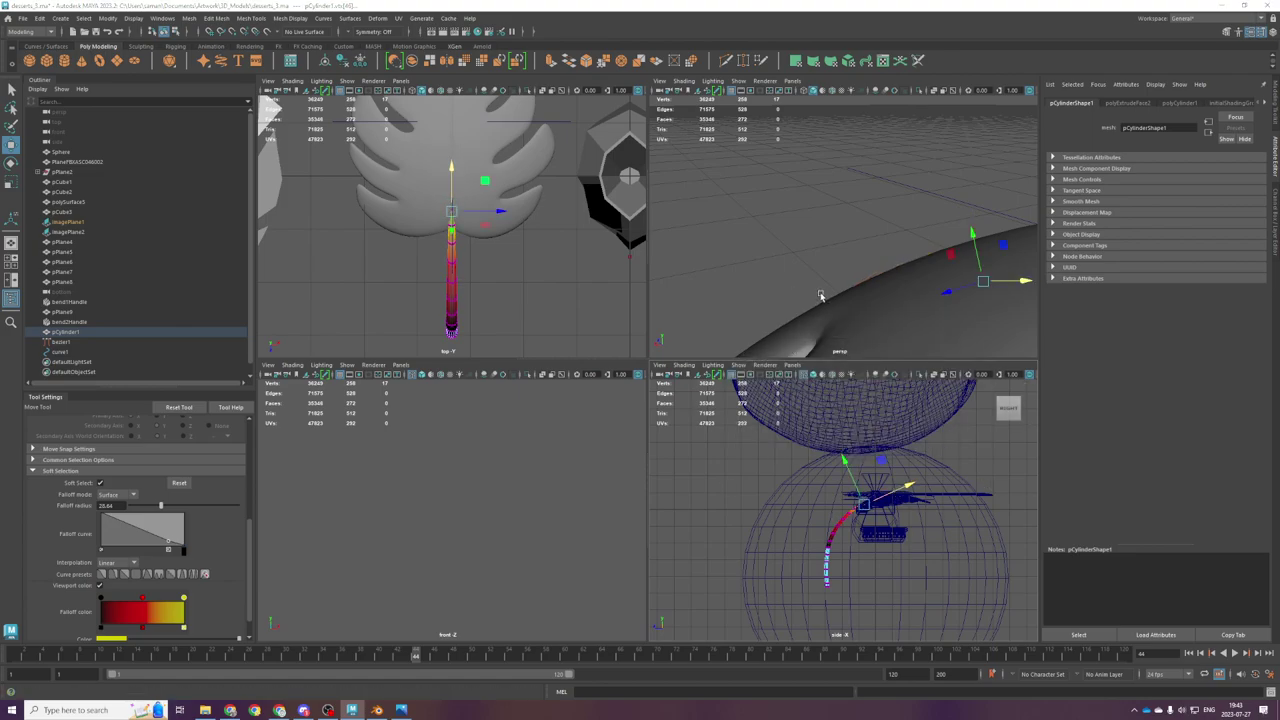
key(space)
alt+drag(866, 320, 880, 318)
drag(990, 362, 990, 360)
right_drag(800, 287, 845, 246)
alt+drag(840, 252, 803, 453)
click(646, 419)
scroll(803, 453, down, 5)
click(696, 514)
alt+drag(696, 514, 546, 651)
scroll(685, 494, down, 5)
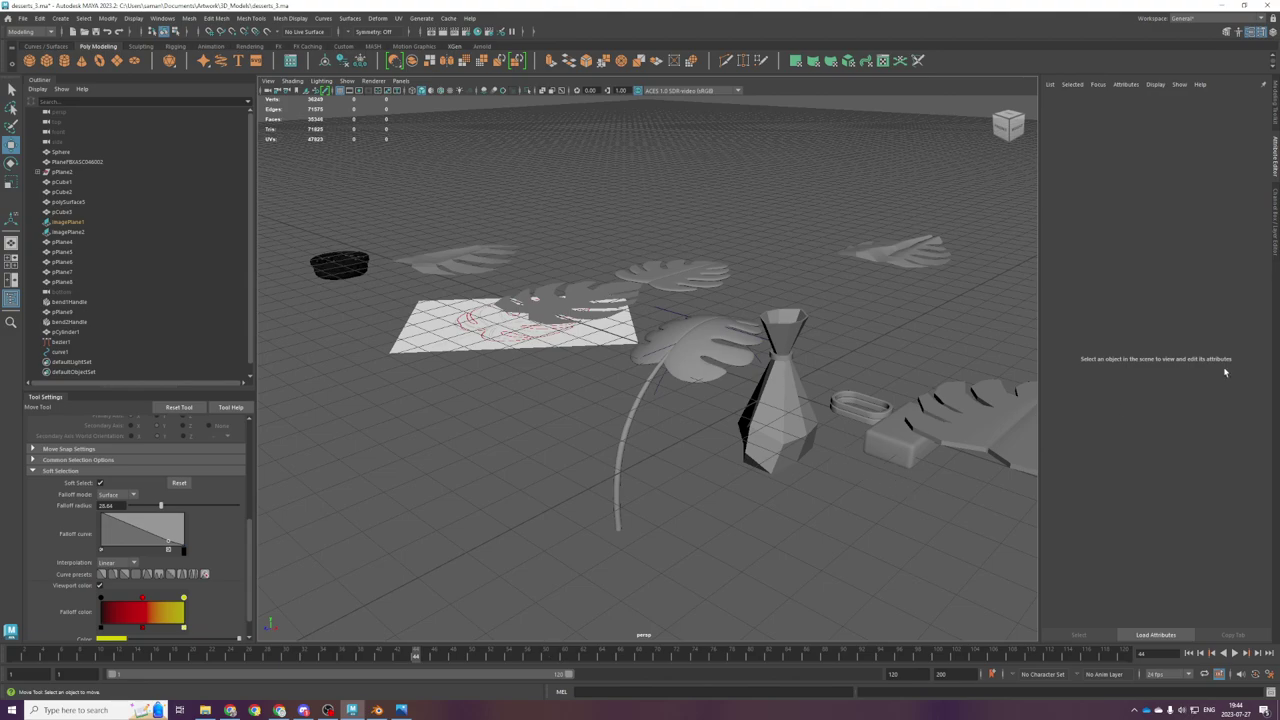
key(alt+Tab)
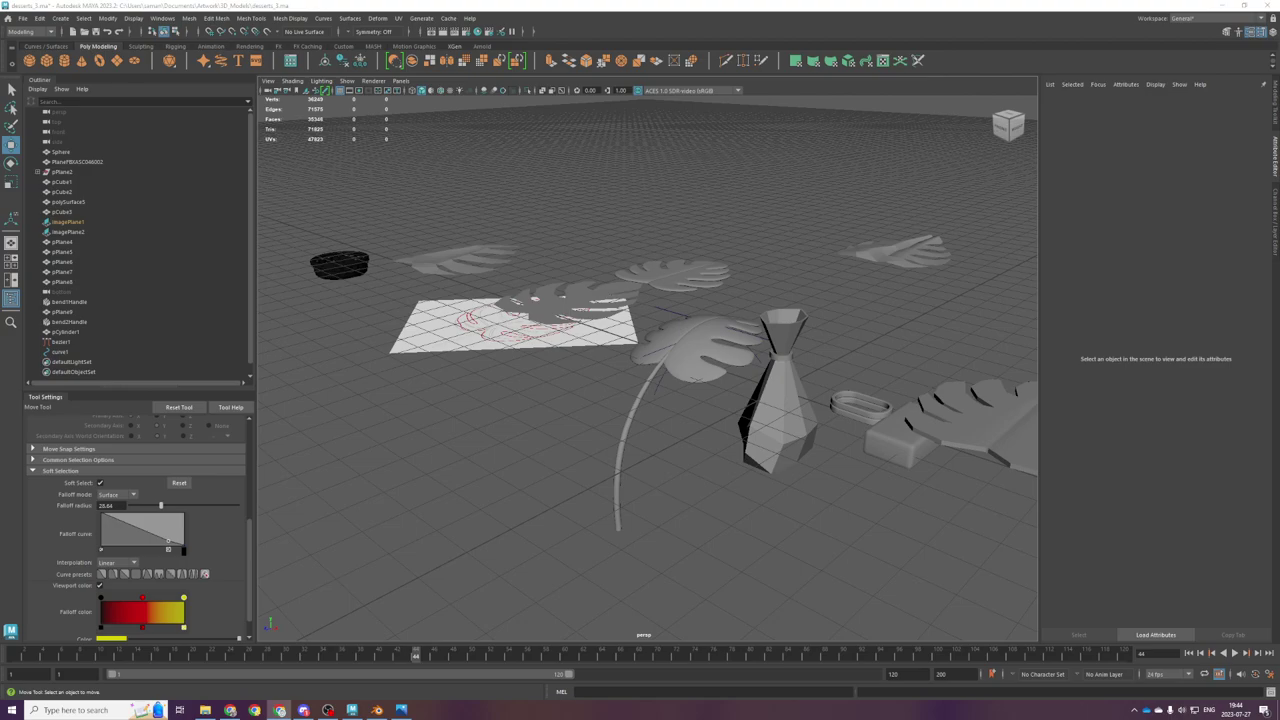
key(alt+Tab)
key(alt+Tab)
key(alt+Tab)
key(alt+Tab)
Step: Reselect the vertices at the stem's leaf end
scroll(770, 491, up, 2)
alt+drag(780, 491, 557, 306)
scroll(613, 429, up, 5)
click(640, 439)
scroll(683, 461, down, 5)
right_drag(557, 306, 510, 305)
drag(690, 325, 740, 372)
alt+drag(740, 430, 777, 398)
Step: Scale the stem's leaf end down slightly more and return to object mode
key(space)
key(r)
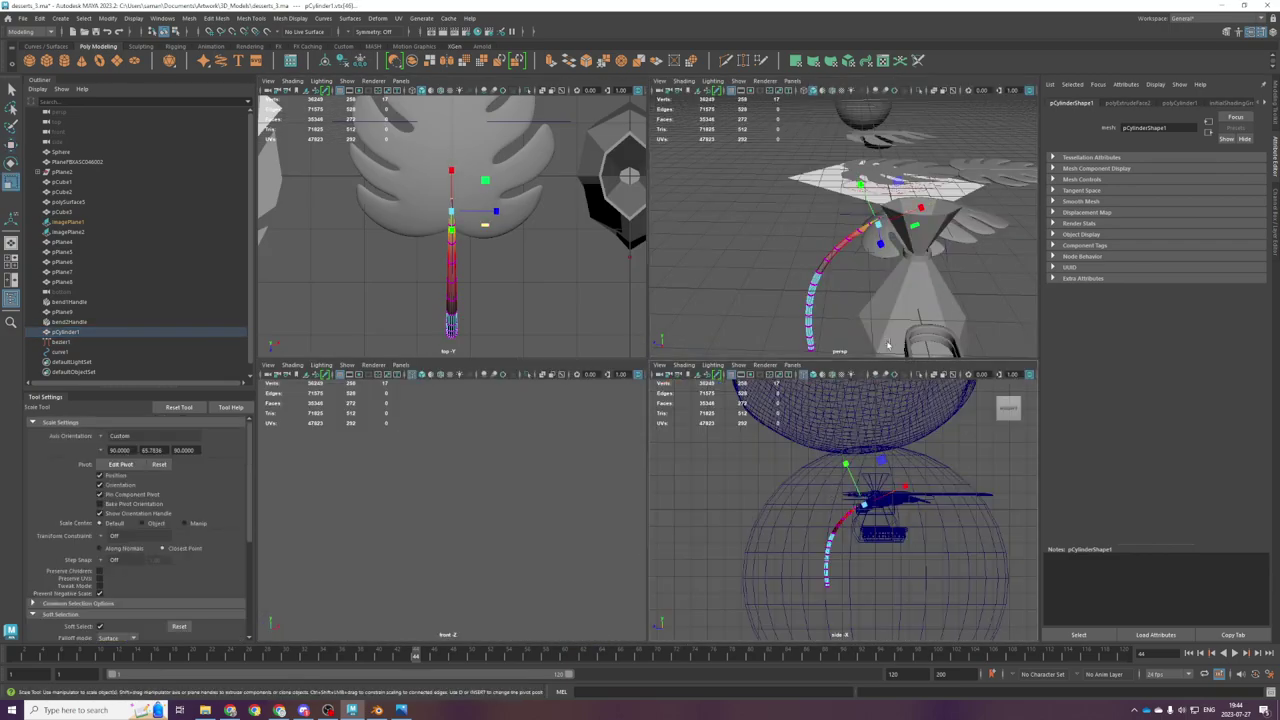
key(space)
alt+drag(897, 316, 801, 337)
scroll(801, 338, up, 5)
drag(669, 394, 663, 390)
alt+drag(664, 393, 700, 405)
key(w)
right_drag(640, 393, 706, 344)
click(715, 338)
alt+drag(655, 482, 700, 600)
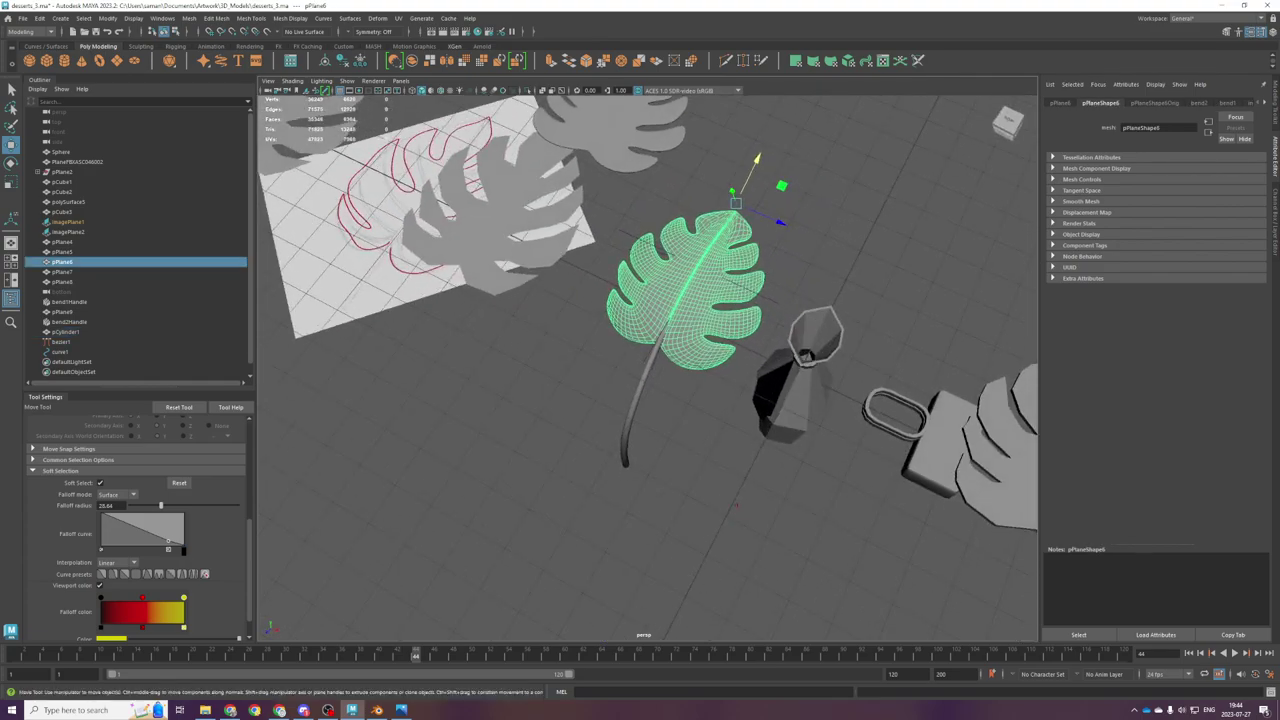
Step: Show the stem's guide curve in control vertex mode in the side view and select its control vertices
click(630, 430)
key(space)
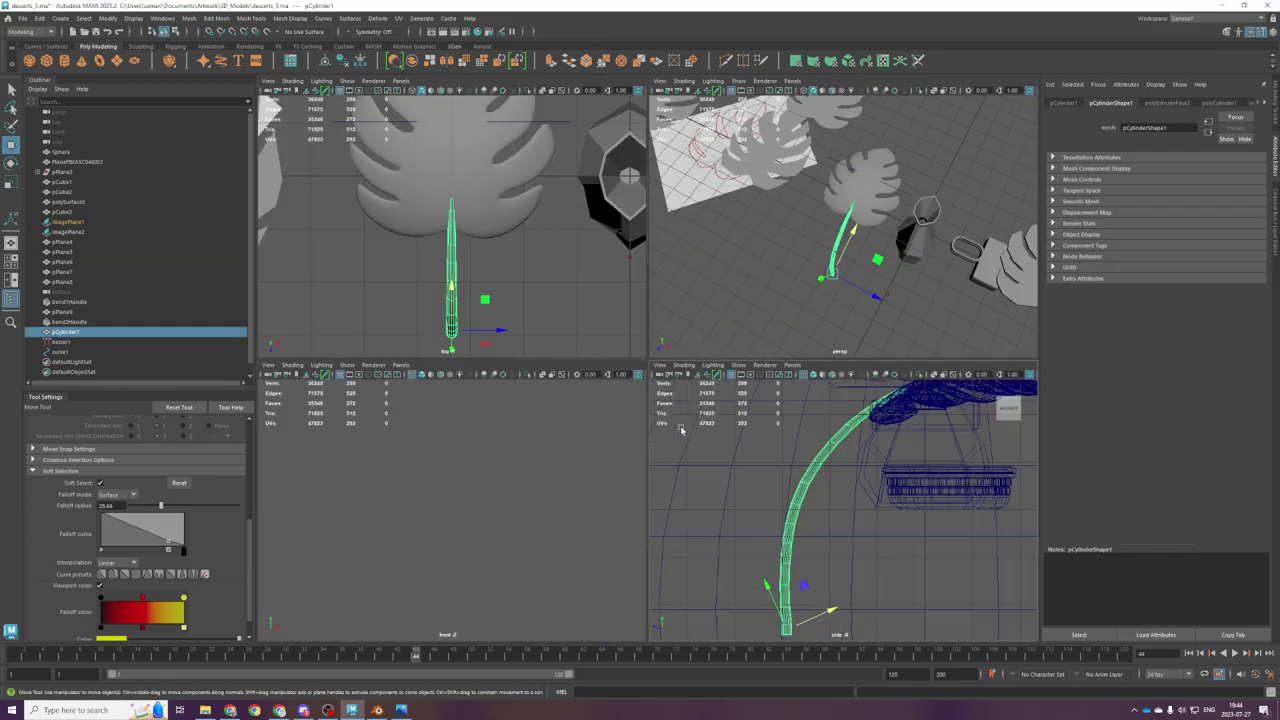
key(space)
scroll(514, 366, up, 5)
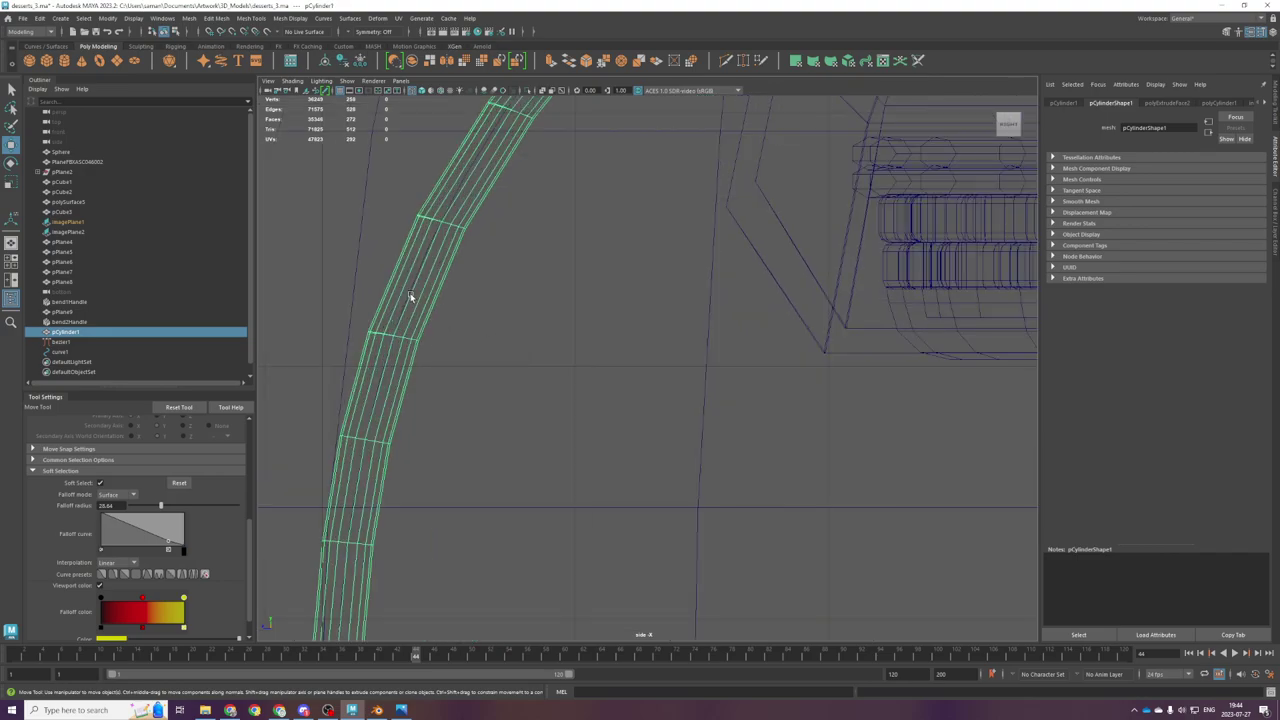
click(407, 294)
scroll(418, 292, down, 5)
right_drag(421, 292, 375, 283)
drag(375, 283, 516, 308)
scroll(650, 590, down, 4)
Step: Turn off soft selection and set the Move tool's axis orientation to World
key(b)
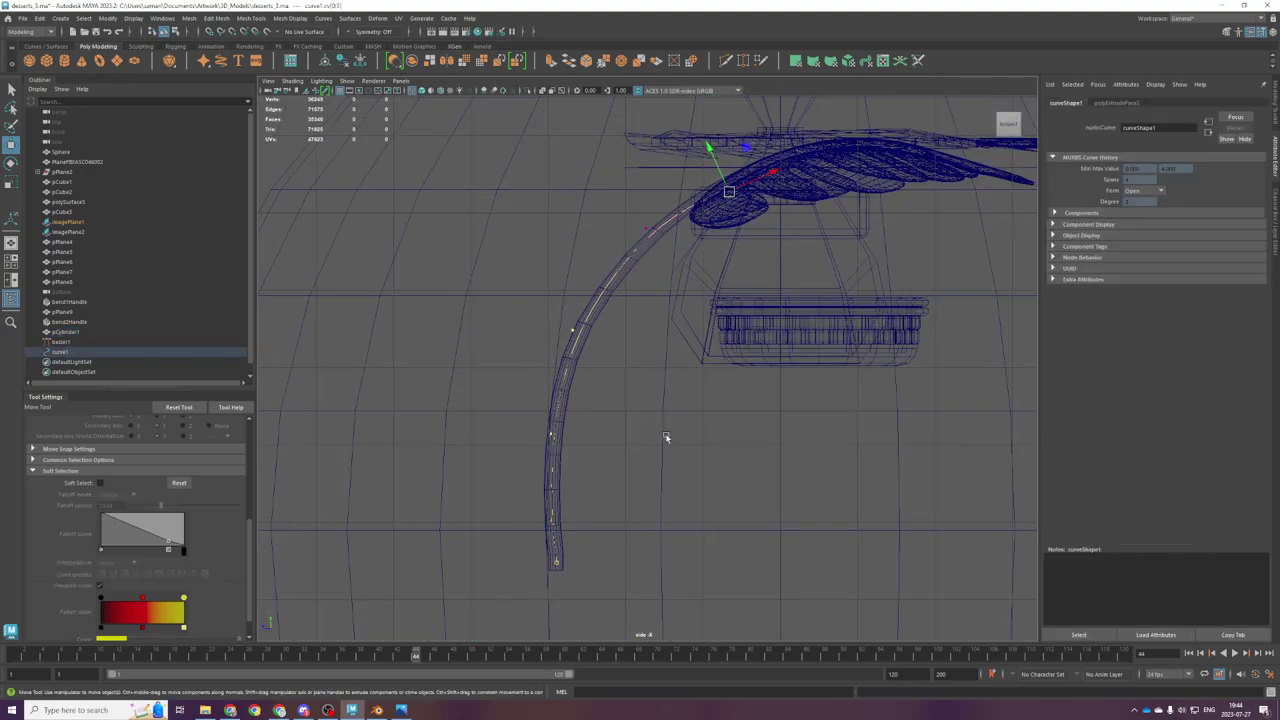
key(b)
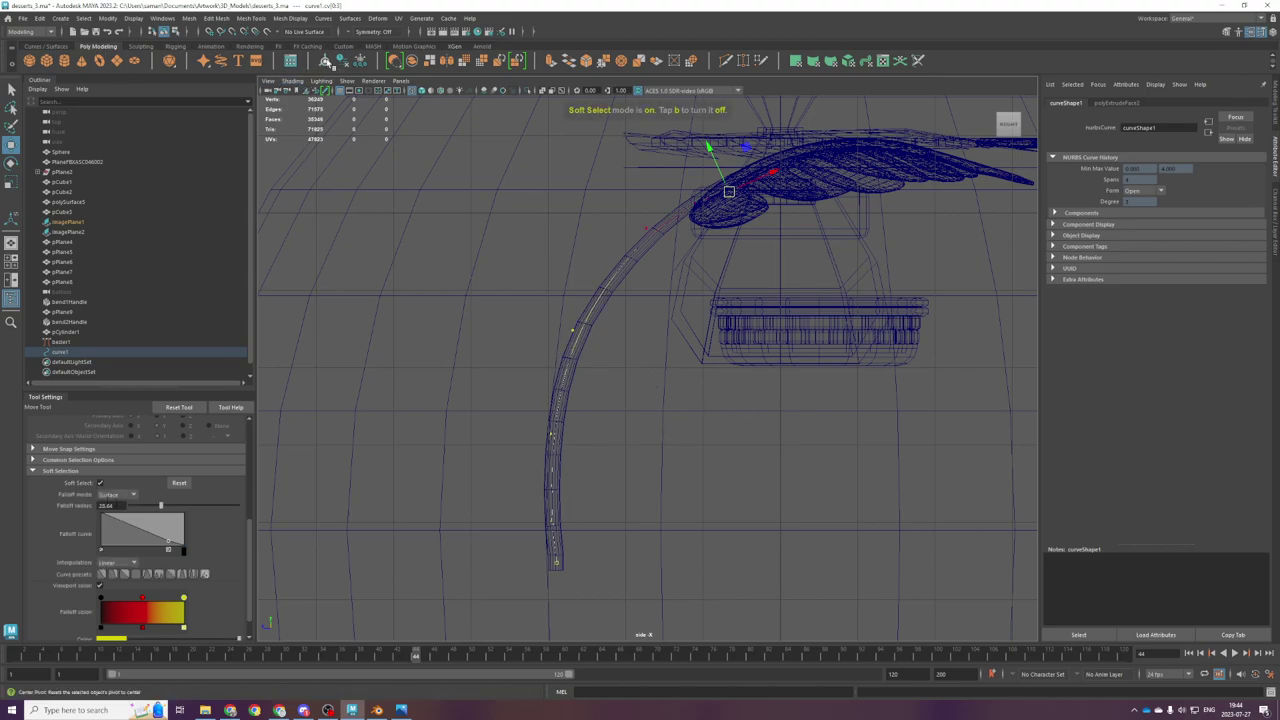
scroll(634, 451, up, 3)
scroll(634, 451, down, 3)
key(b)
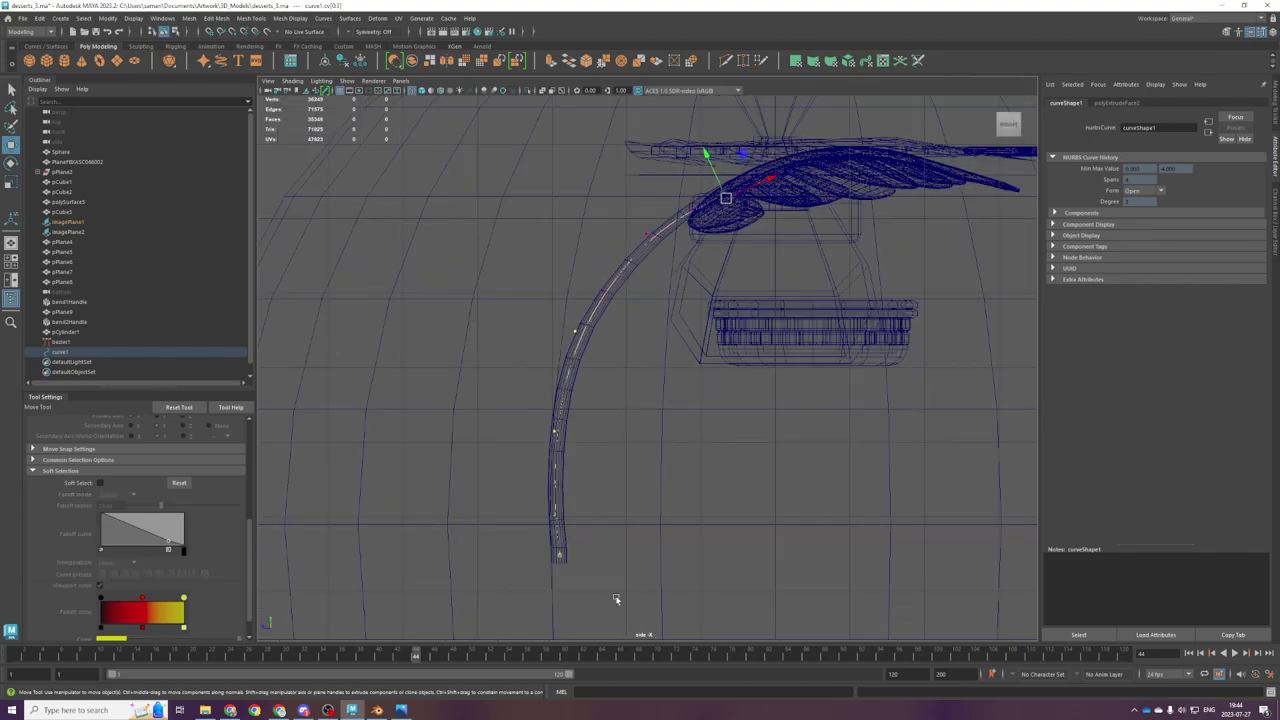
scroll(95, 479, up, 4)
click(159, 465)
click(107, 436)
click(120, 455)
Step: Move the curve's lower control vertices horizontally so the lower half of the stem sits closer beneath the leaf
drag(518, 445, 557, 457)
key(ctrl+z)
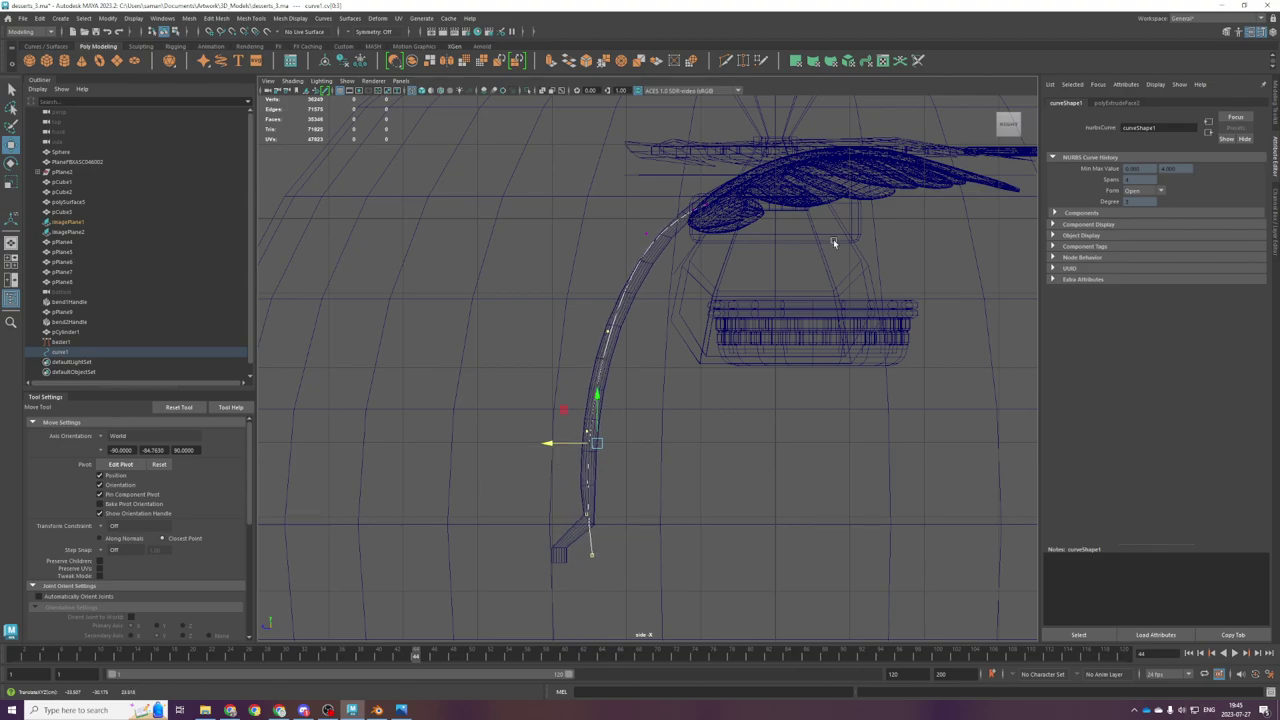
key(space)
key(space)
alt+drag(811, 281, 713, 457)
key(space)
key(space)
Step: Delete the kinked faces at the bottom of the stem in the side view
alt+middle_drag(663, 534, 668, 431)
scroll(629, 407, up, 5)
scroll(592, 438, down, 1)
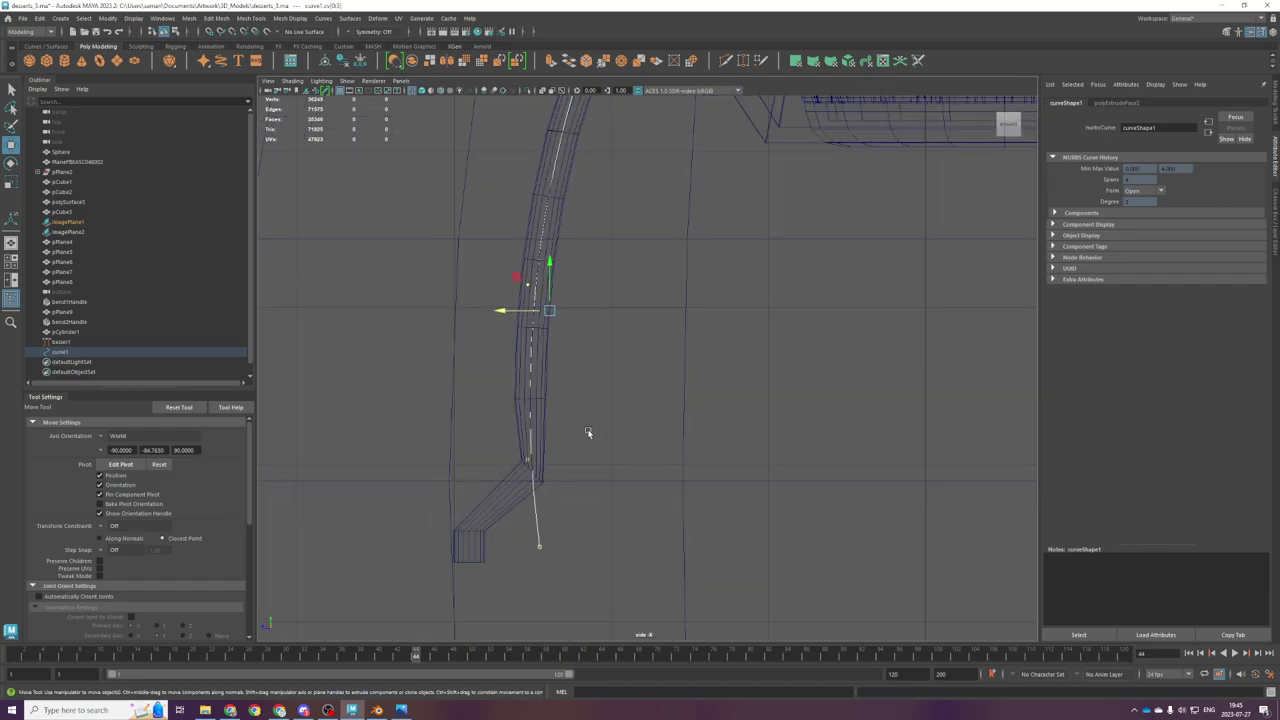
right_drag(575, 380, 571, 405)
drag(612, 584, 334, 437)
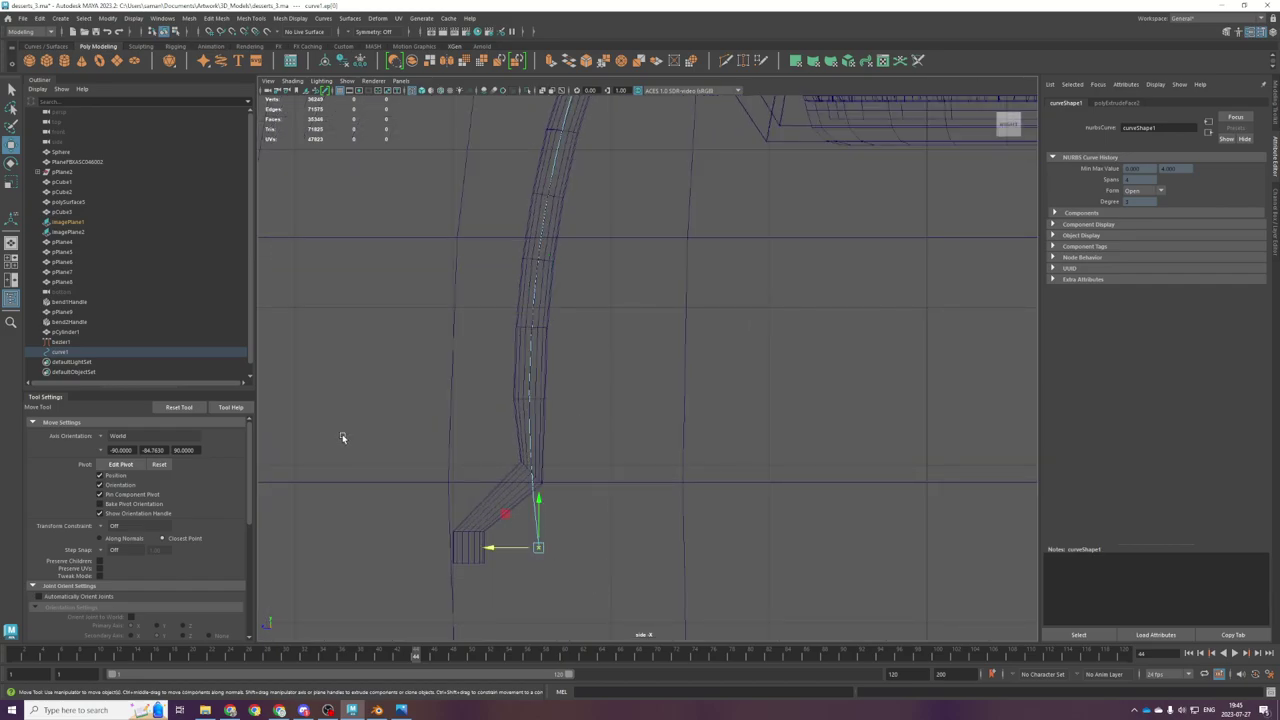
right_drag(537, 449, 557, 537)
drag(608, 617, 401, 457)
key(Delete)
Step: Select the stem's bottom border edge loop and flatten it vertically
right_drag(457, 411, 517, 394)
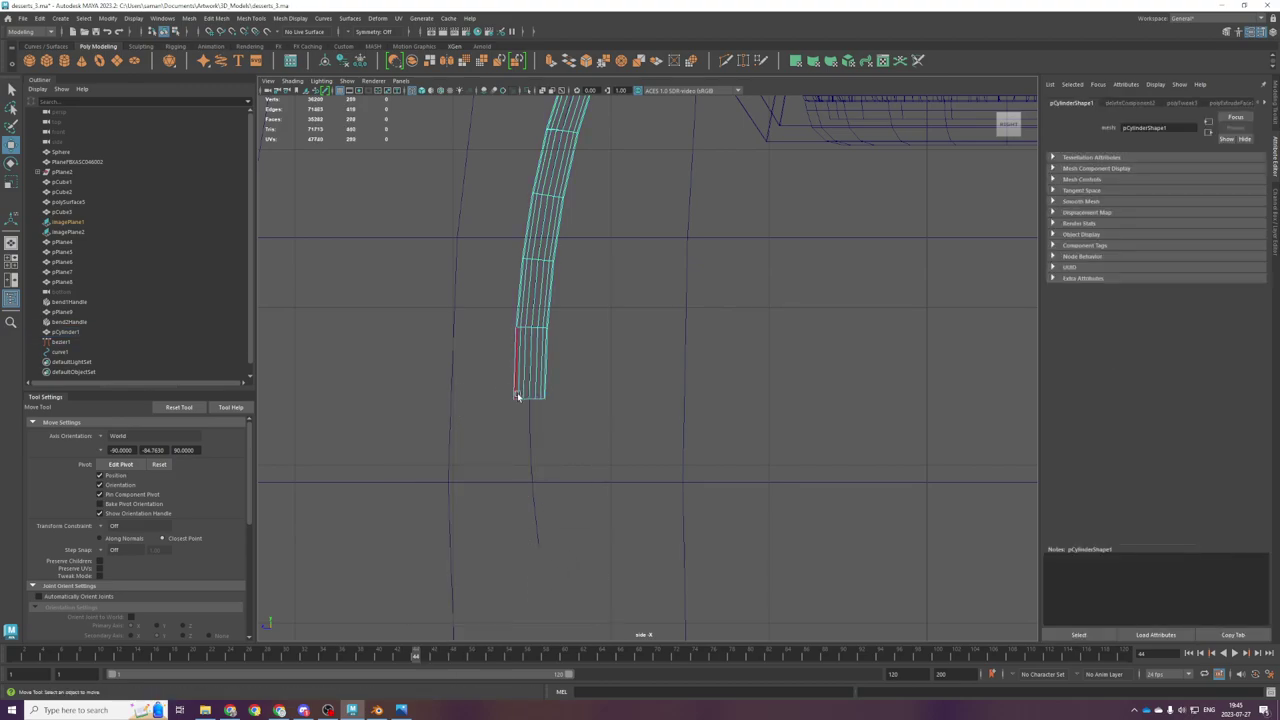
double_click(521, 398)
key(r)
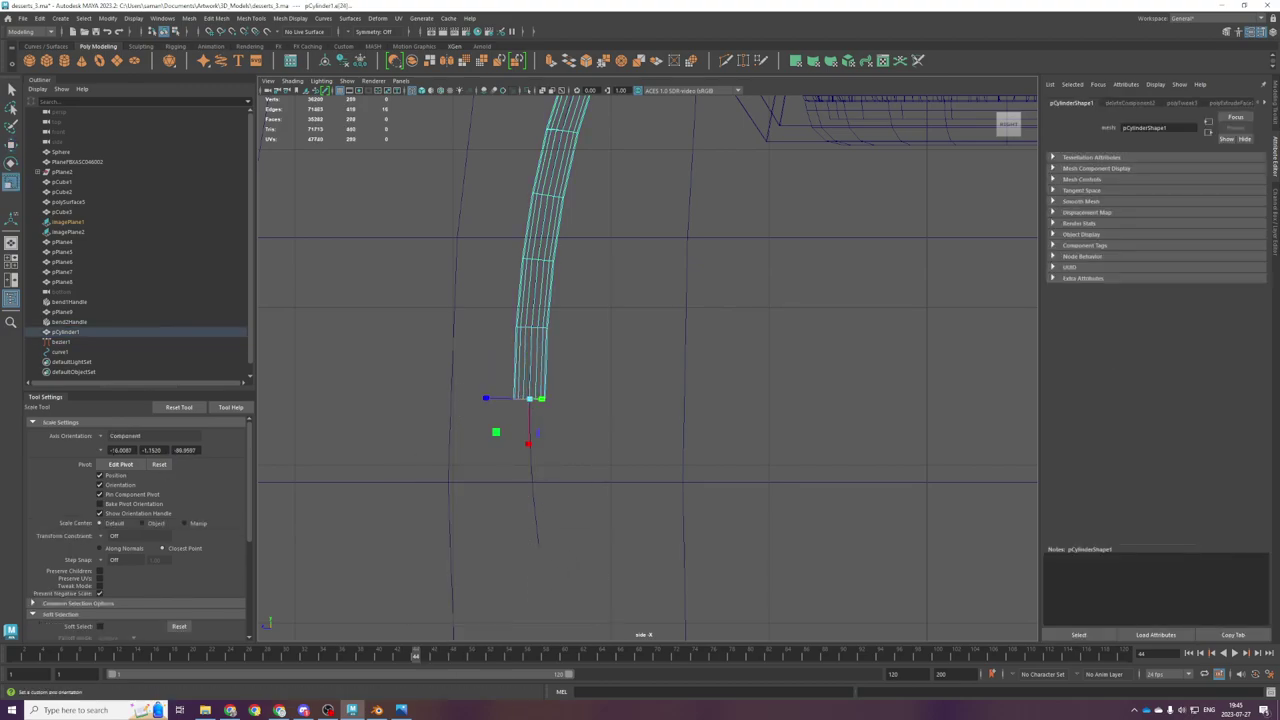
click(102, 437)
click(122, 459)
drag(530, 354, 530, 532)
Step: Extrude the stem's bottom border edges and pull them straight down to lengthen the stem
key(w)
key(ctrl+e)
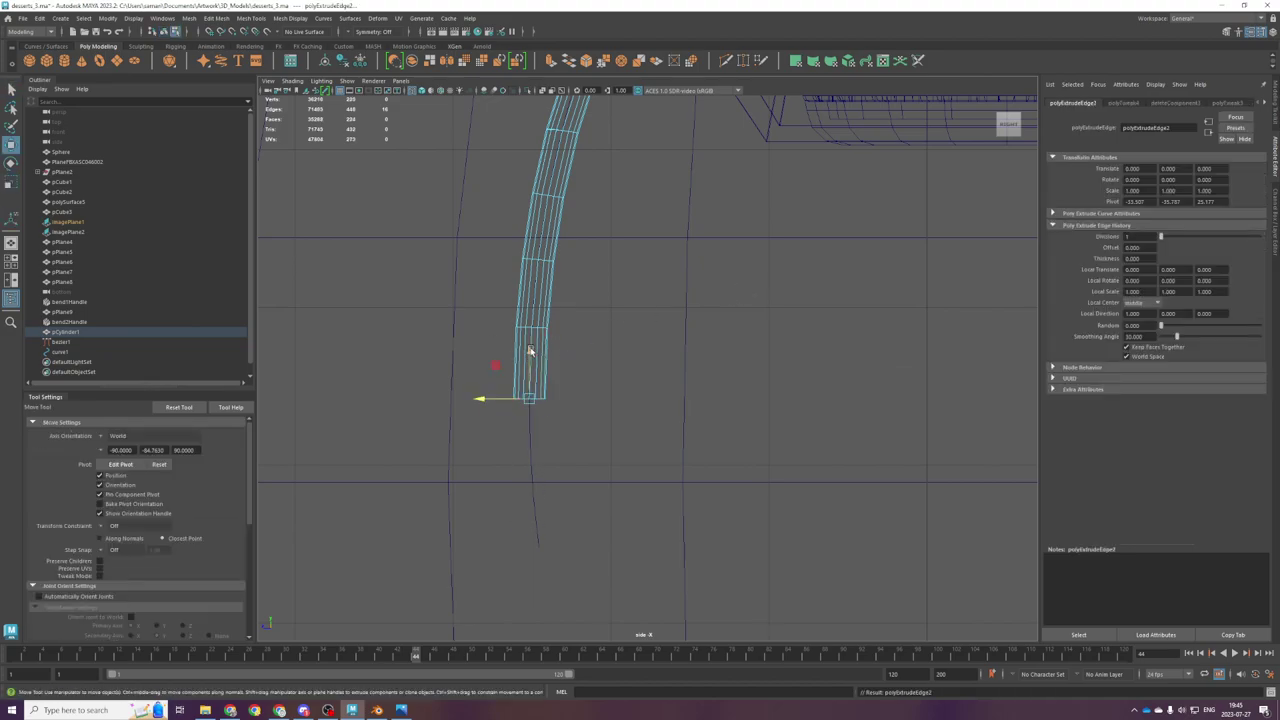
drag(529, 355, 517, 472)
key(space)
key(space)
alt+drag(724, 313, 802, 421)
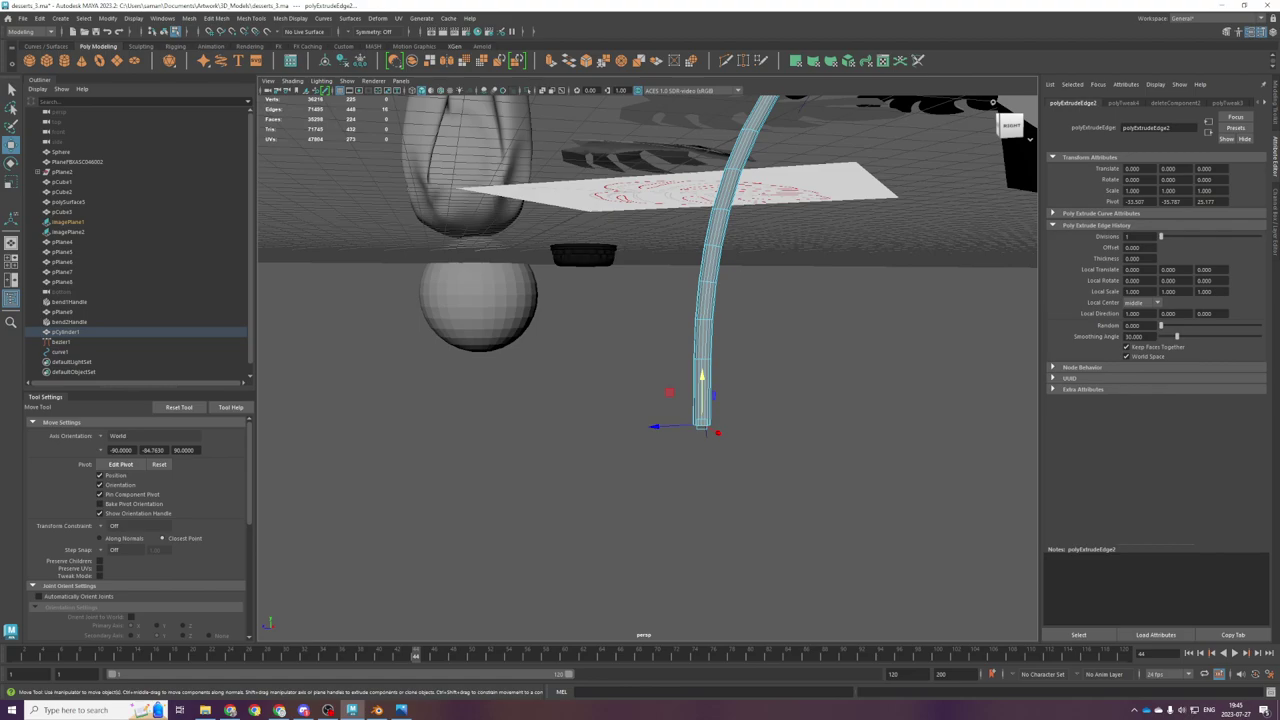
Step: Close the open bottom end of the stem with Fill Hole
click(188, 18)
click(209, 93)
key(r)
key(space)
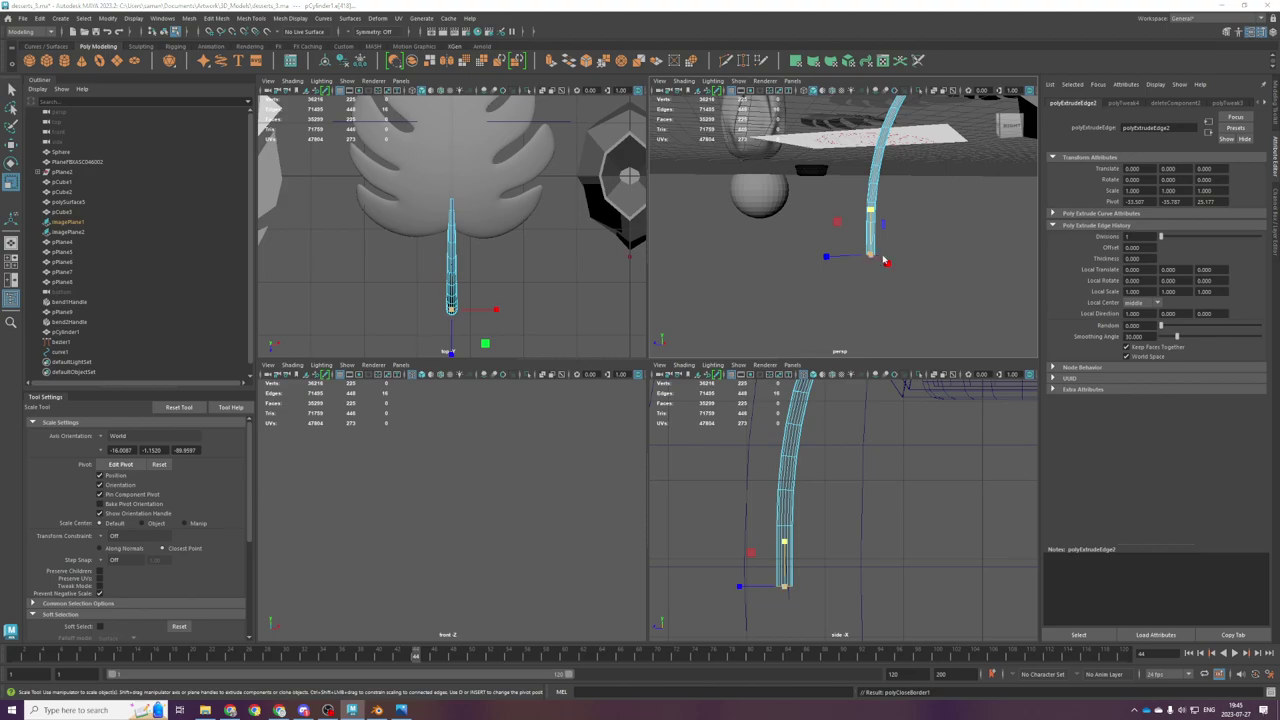
key(space)
scroll(812, 363, up, 4)
alt+drag(812, 363, 706, 541)
Step: Soften the edges of the stem's lower section in the side view and return to object mode
key(space)
key(space)
scroll(611, 425, down, 3)
drag(528, 320, 689, 429)
click(290, 18)
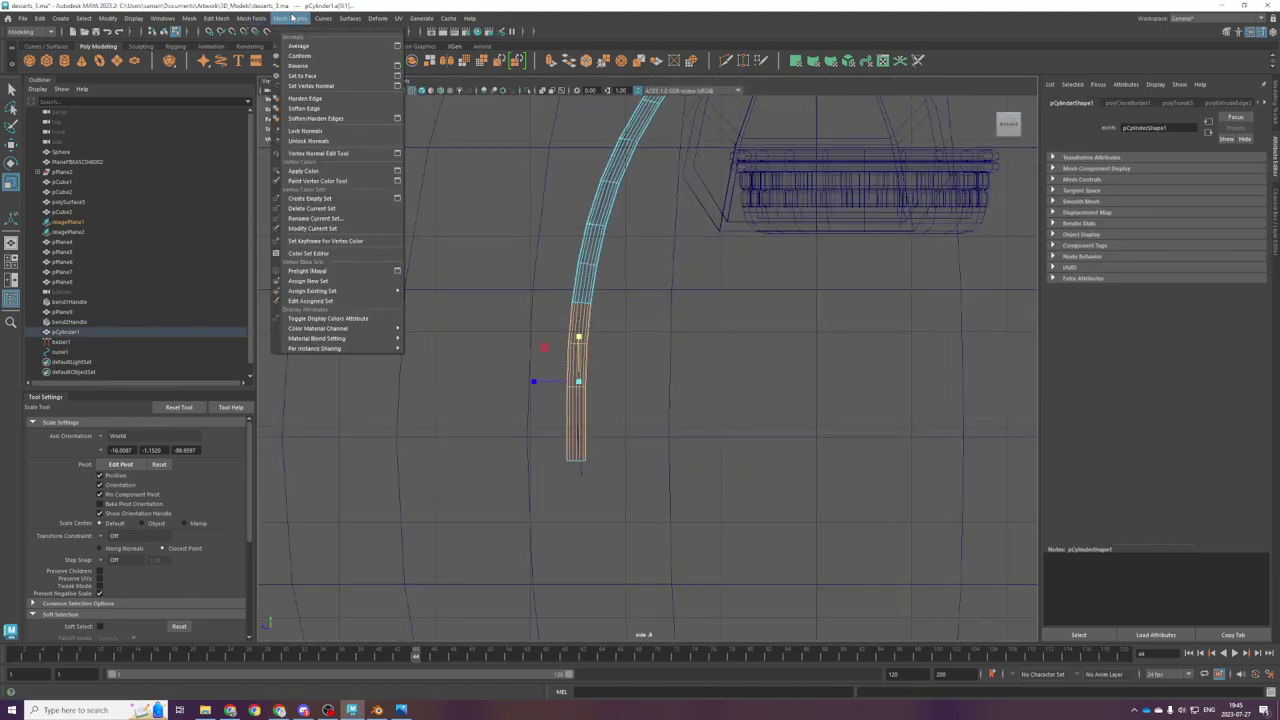
click(304, 108)
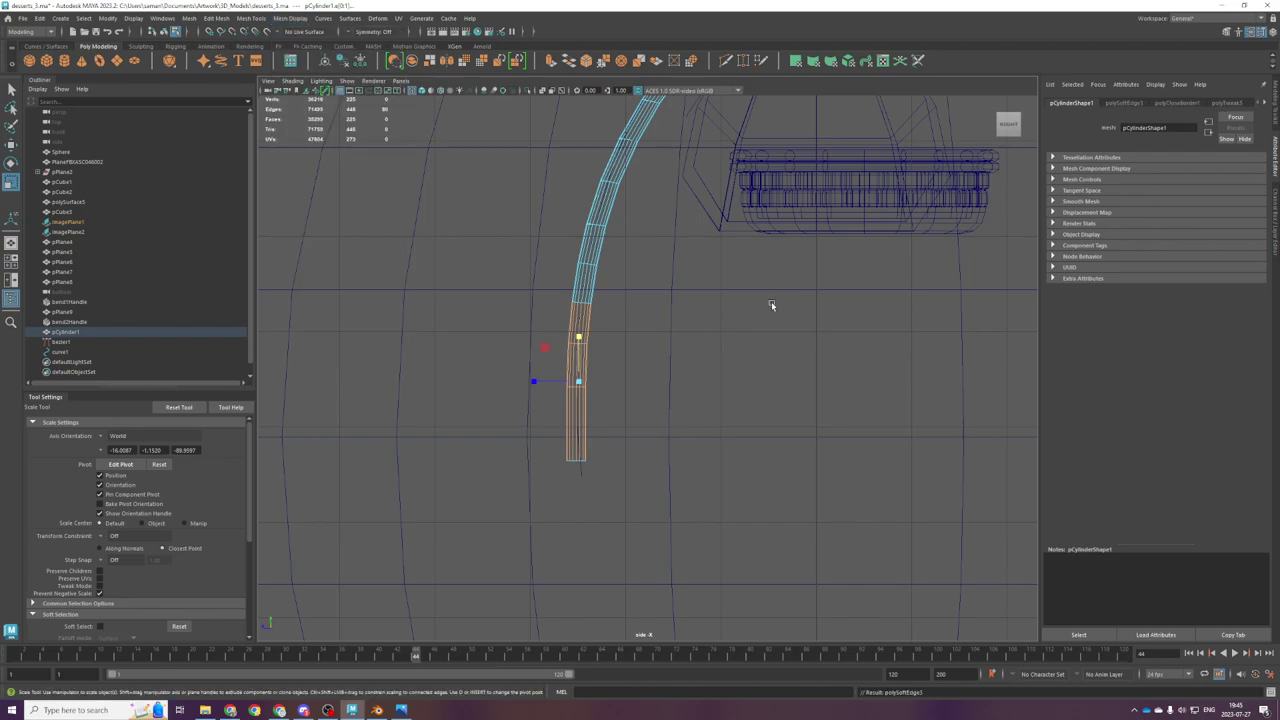
key(space)
key(space)
alt+drag(726, 363, 743, 379)
right_drag(743, 379, 793, 341)
scroll(793, 341, down, 4)
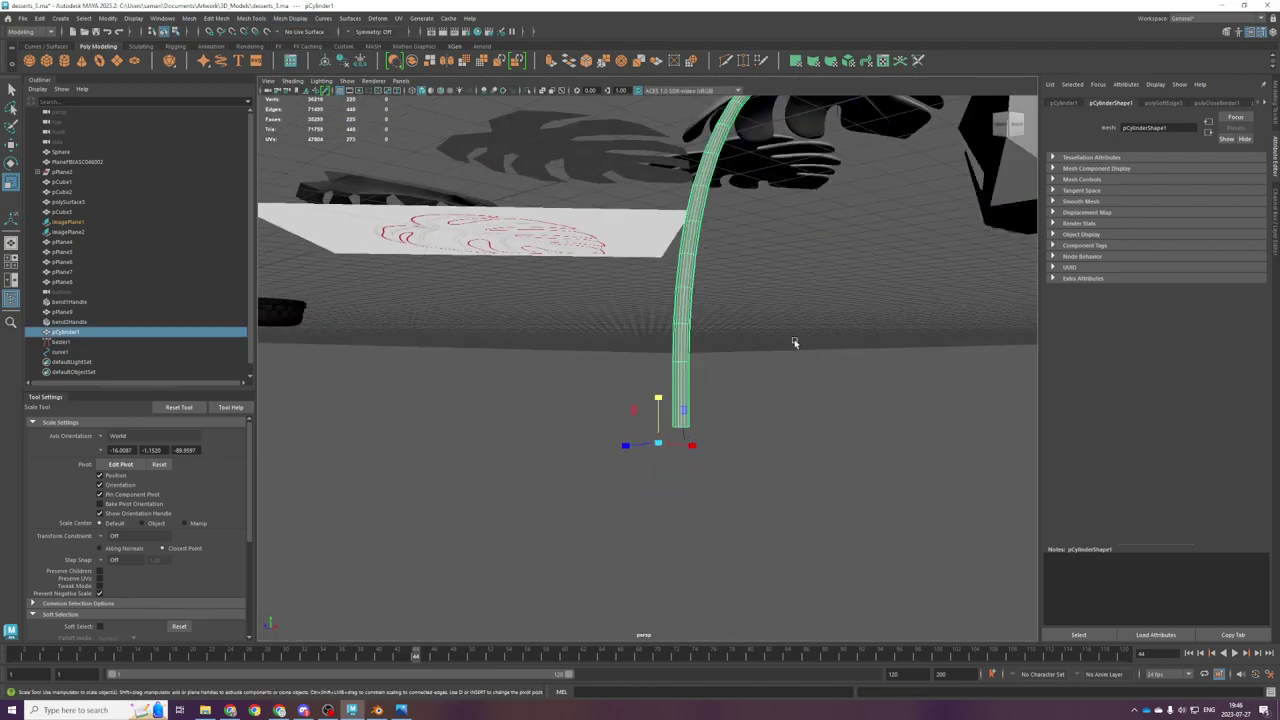
Step: Center the finished stem's pivot, delete its construction history and deselect it
click(793, 341)
alt+middle_drag(793, 341, 745, 514)
scroll(745, 480, up, 3)
click(741, 398)
scroll(741, 398, down, 4)
alt+drag(741, 398, 740, 403)
click(328, 64)
click(344, 63)
alt+drag(837, 484, 773, 410)
click(806, 480)
scroll(791, 459, down, 7)
scroll(893, 492, up, 5)
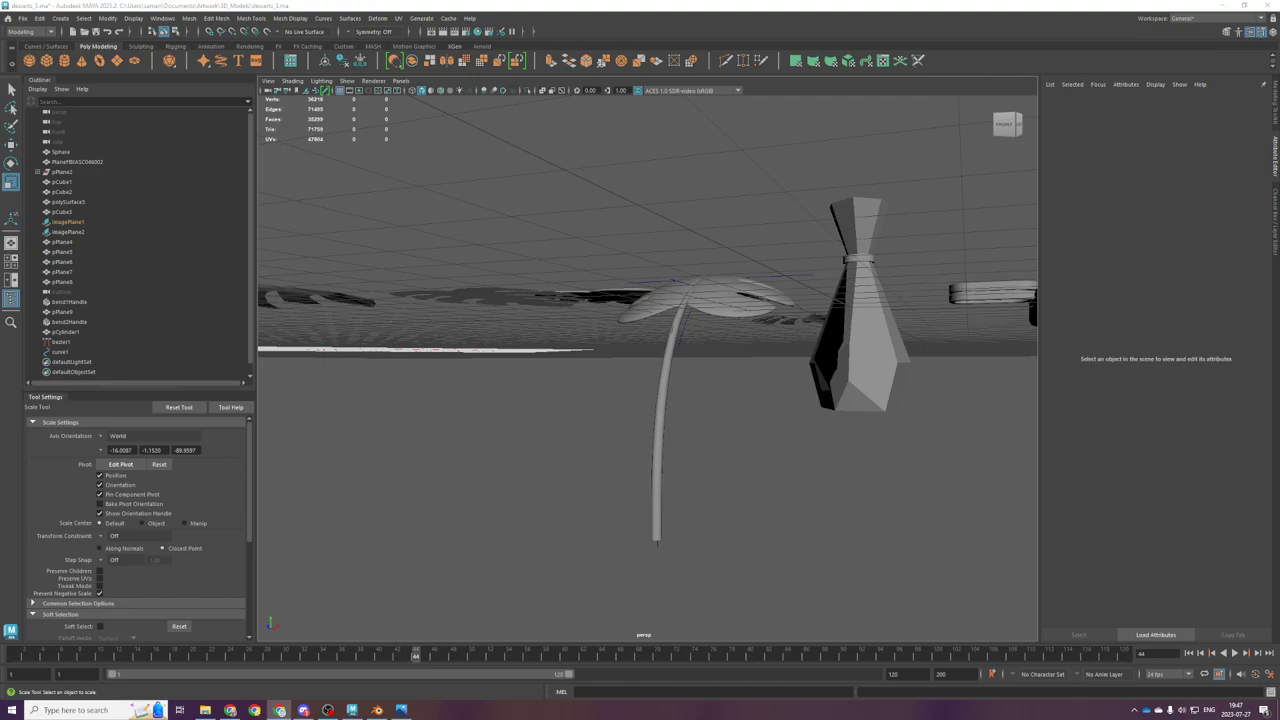
Step: Create a polygon cylinder and move it to the base of the leaf's stem in the top view
click(62, 65)
key(space)
key(space)
scroll(700, 405, down, 12)
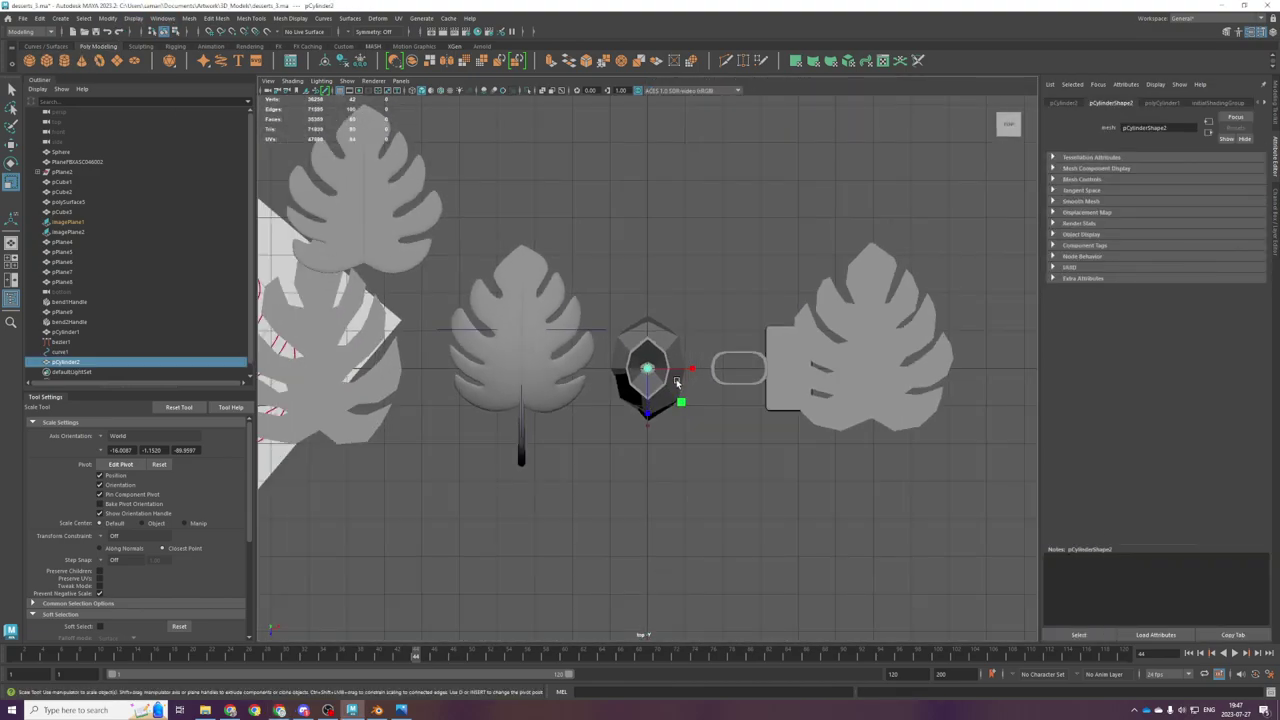
key(w)
drag(682, 391, 588, 466)
key(ctrl+z)
drag(681, 403, 547, 493)
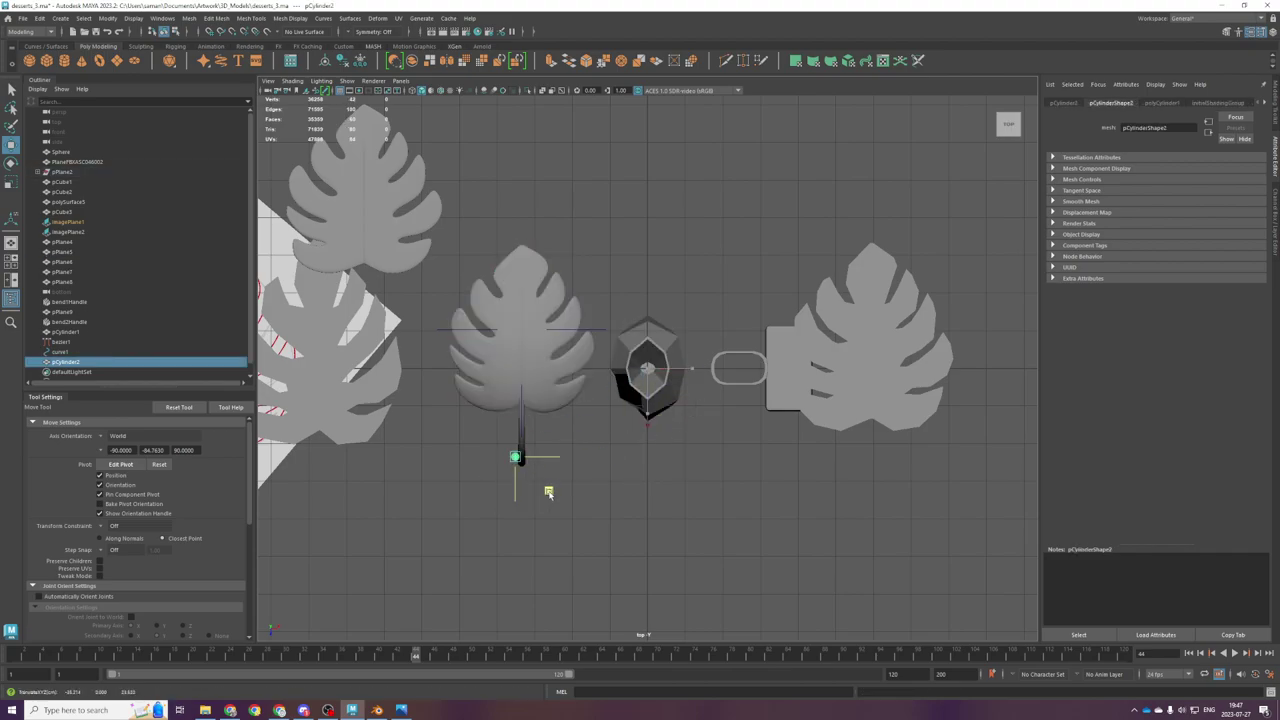
Step: Scale the cylinder up uniformly to about the leaf's width and set its Subdivisions Axis to 14
key(r)
middle_drag(547, 492, 589, 534)
click(1168, 103)
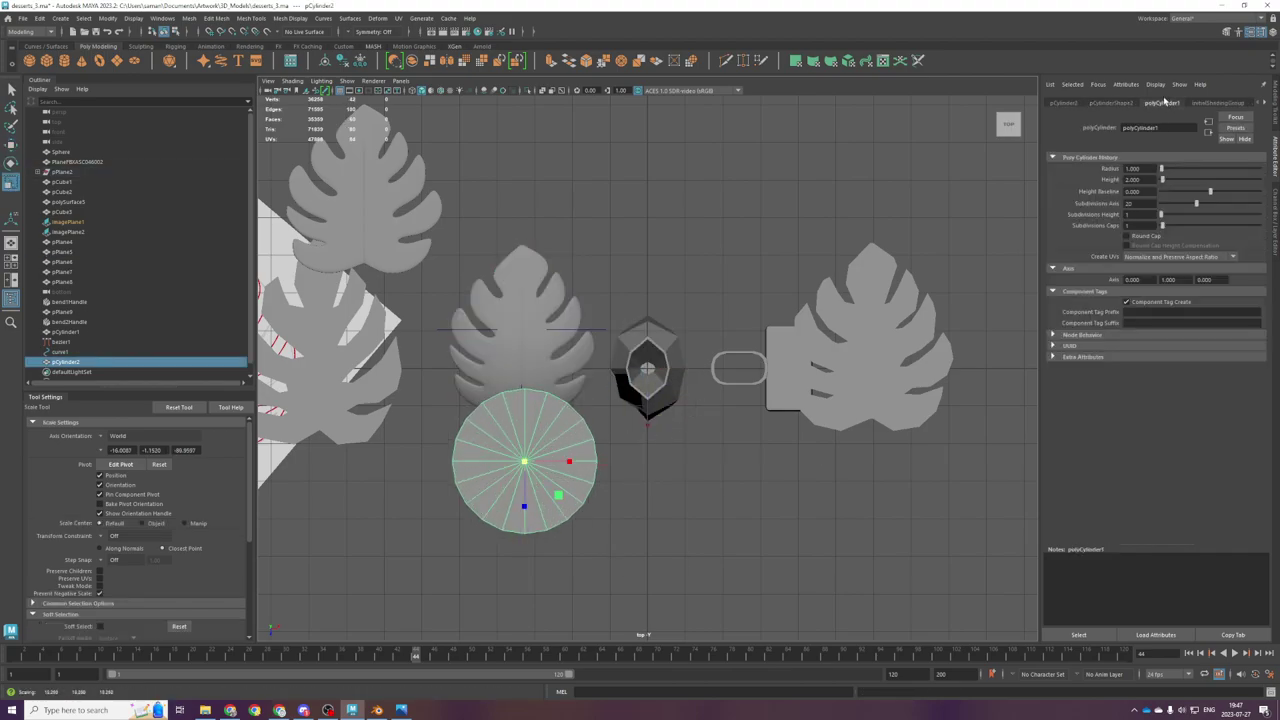
drag(1137, 204, 1080, 204)
text(14)
key(Return)
Step: Move the cylinder straight down so its upper end surrounds the bottom of the stem
key(space)
key(space)
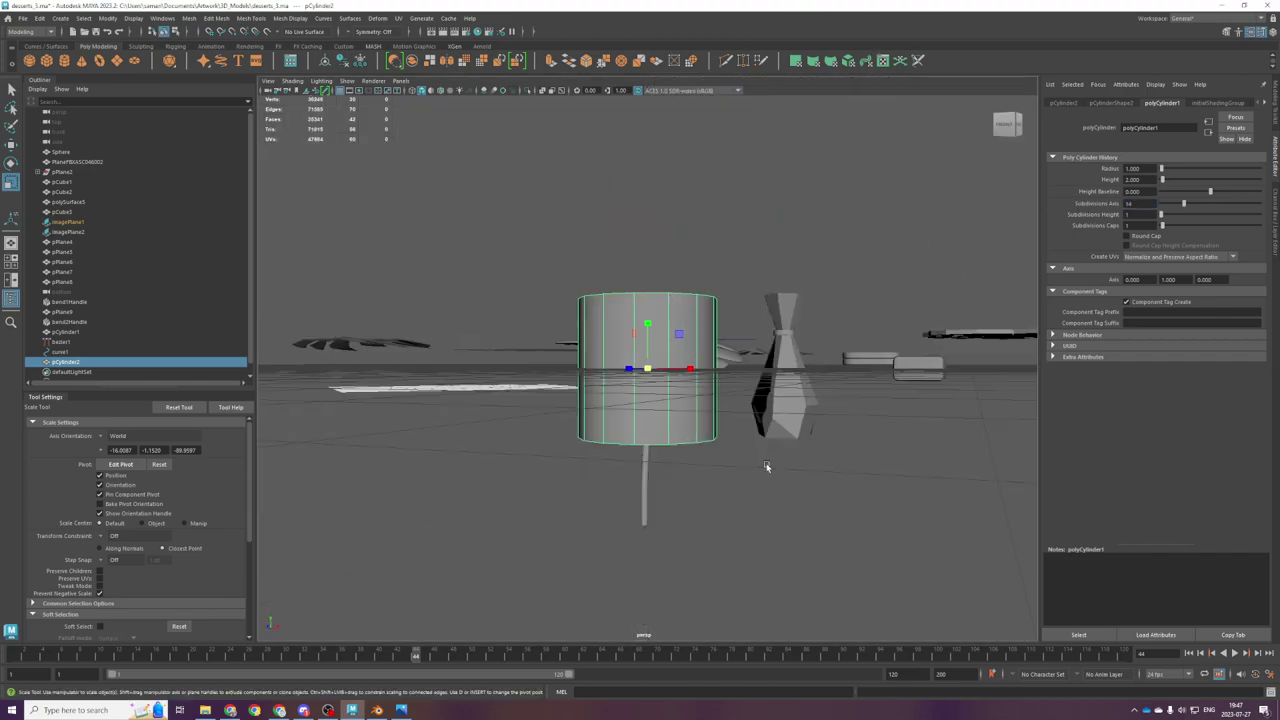
key(w)
drag(647, 318, 647, 500)
key(r)
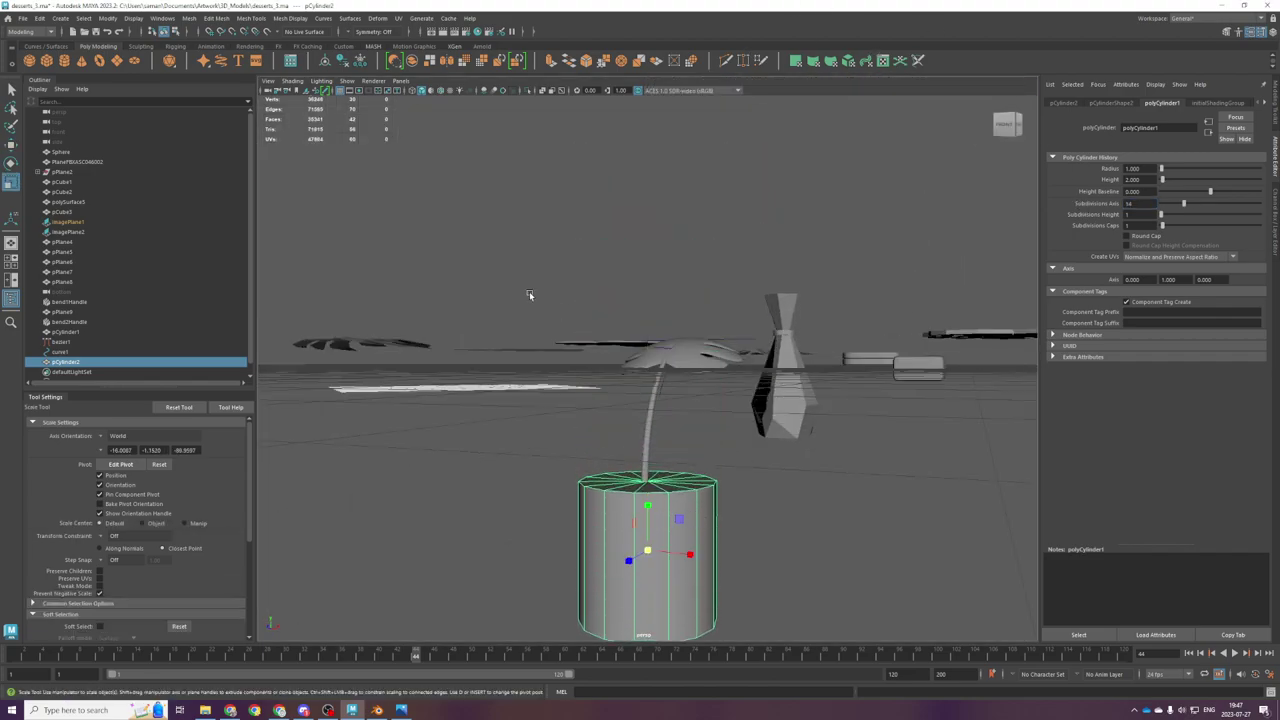
Step: Scale the cylinder down uniformly in the top view and adjust its height
key(space)
key(space)
drag(559, 497, 548, 495)
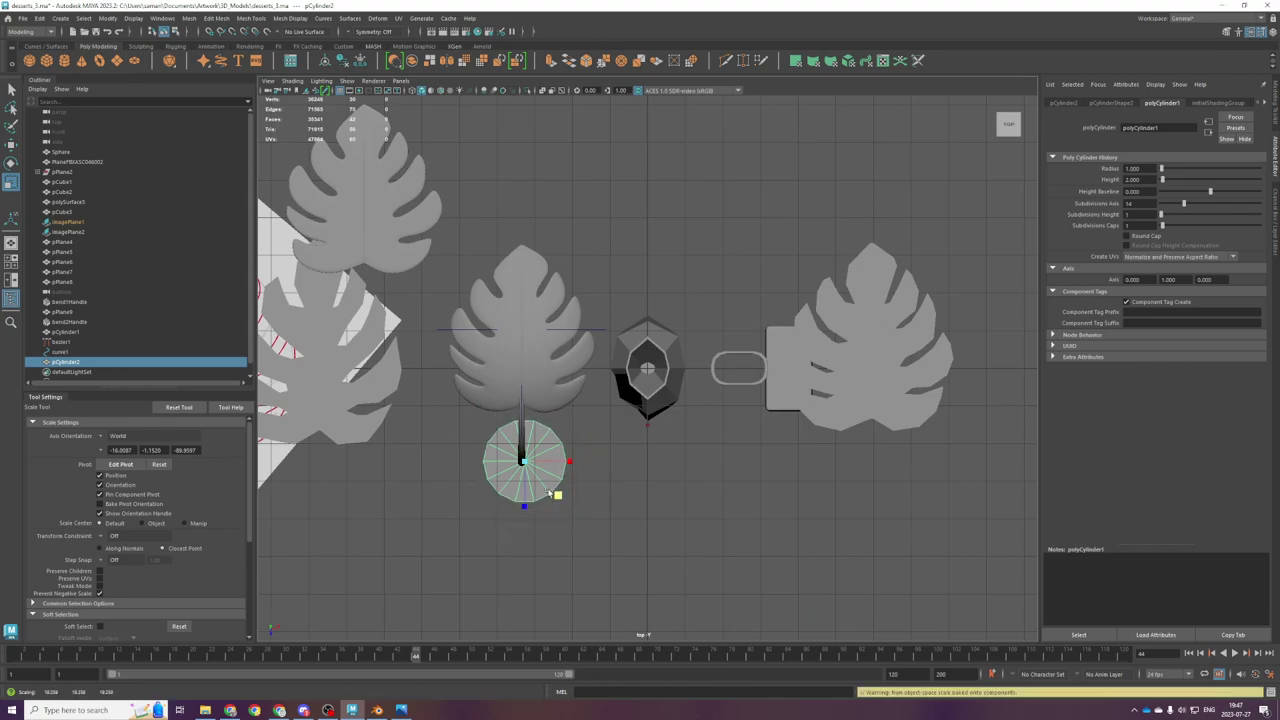
key(space)
key(space)
scroll(703, 343, down, 6)
scroll(701, 341, up, 2)
drag(647, 325, 645, 277)
scroll(697, 354, down, 5)
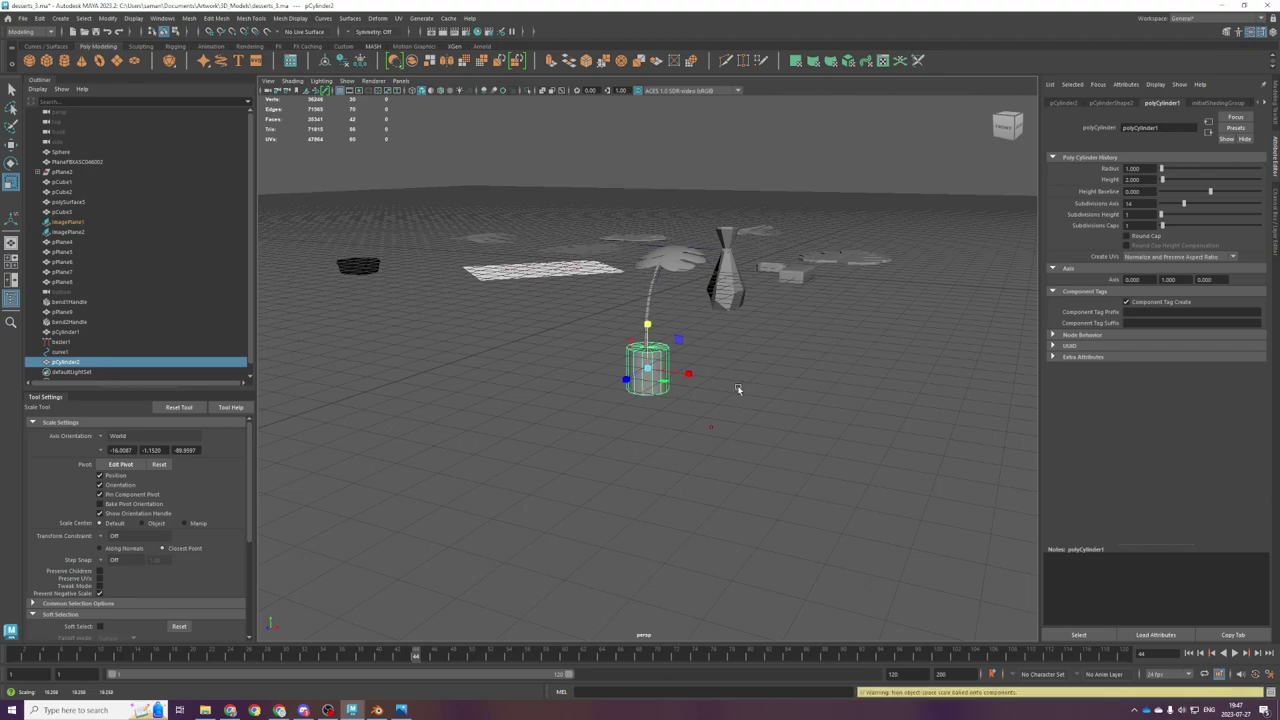
Step: Select the cylinder's bottom cap faces in the front view and raise them to shorten the cylinder
key(space)
key(space)
scroll(584, 420, down, 4)
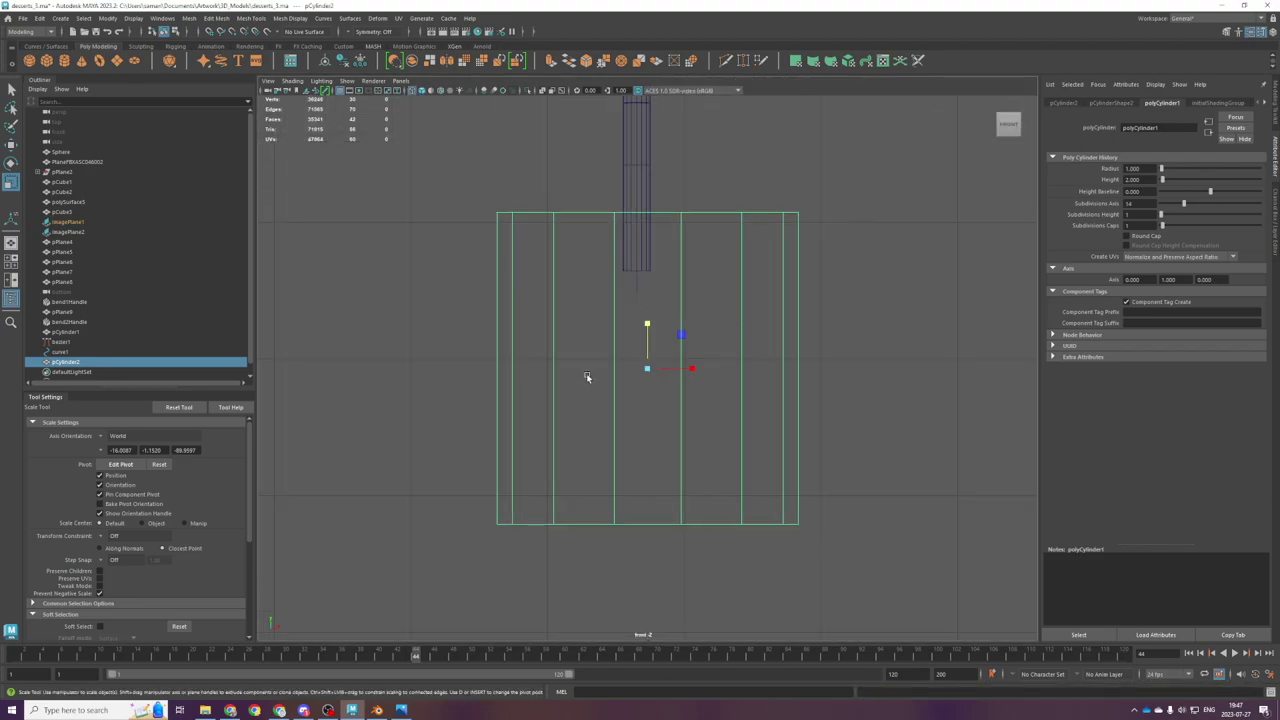
right_drag(648, 330, 647, 358)
drag(314, 484, 840, 580)
ctrl+drag(493, 498, 922, 490)
key(w)
click(649, 476)
key(ctrl+z)
drag(649, 476, 650, 429)
Step: Extrude the cylinder's bottom faces and scale them slightly inward to form an inset
key(space)
key(ctrl+e)
key(r)
key(f)
click(485, 262)
key(4)
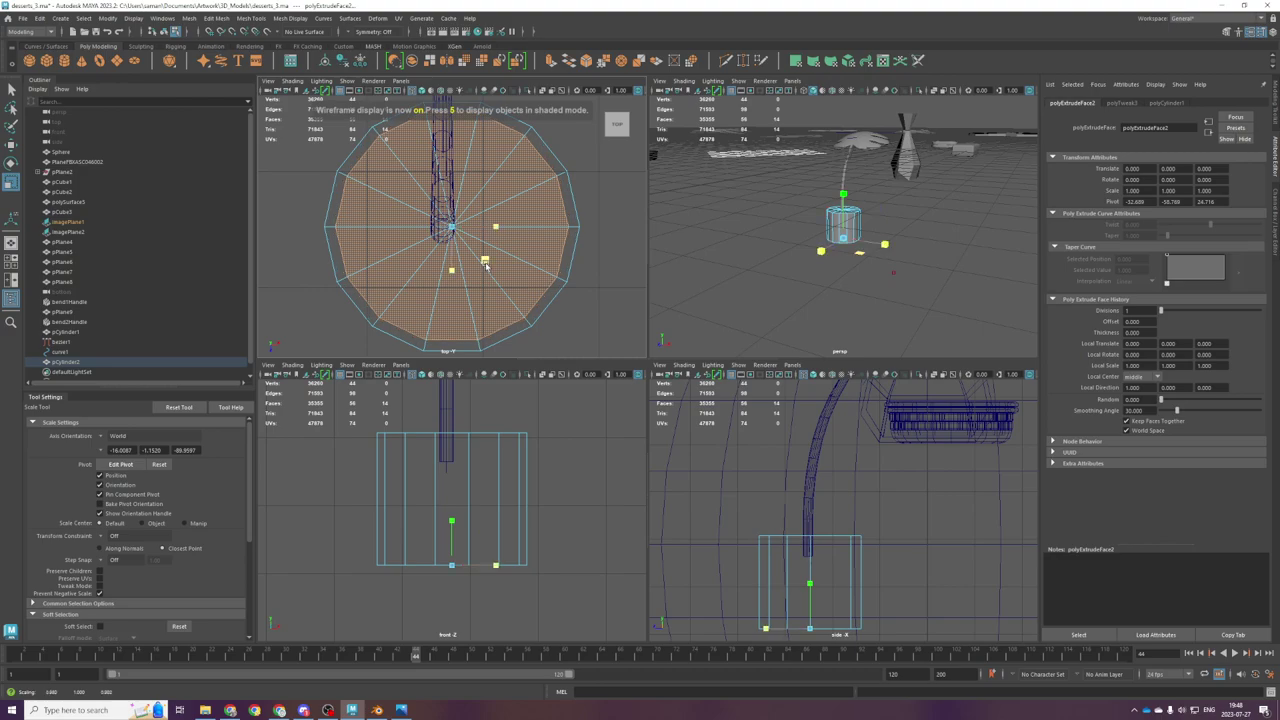
drag(486, 264, 486, 263)
Step: Extrude the inset bottom faces again and move them down to form a short foot
key(space)
key(ctrl+e)
key(w)
drag(646, 434, 647, 465)
Step: Bevel the foot's bottom edge with a fraction of 0.7 and 3 segments
key(space)
key(space)
alt+drag(785, 440, 712, 460)
scroll(739, 332, up, 5)
key(ctrl+b)
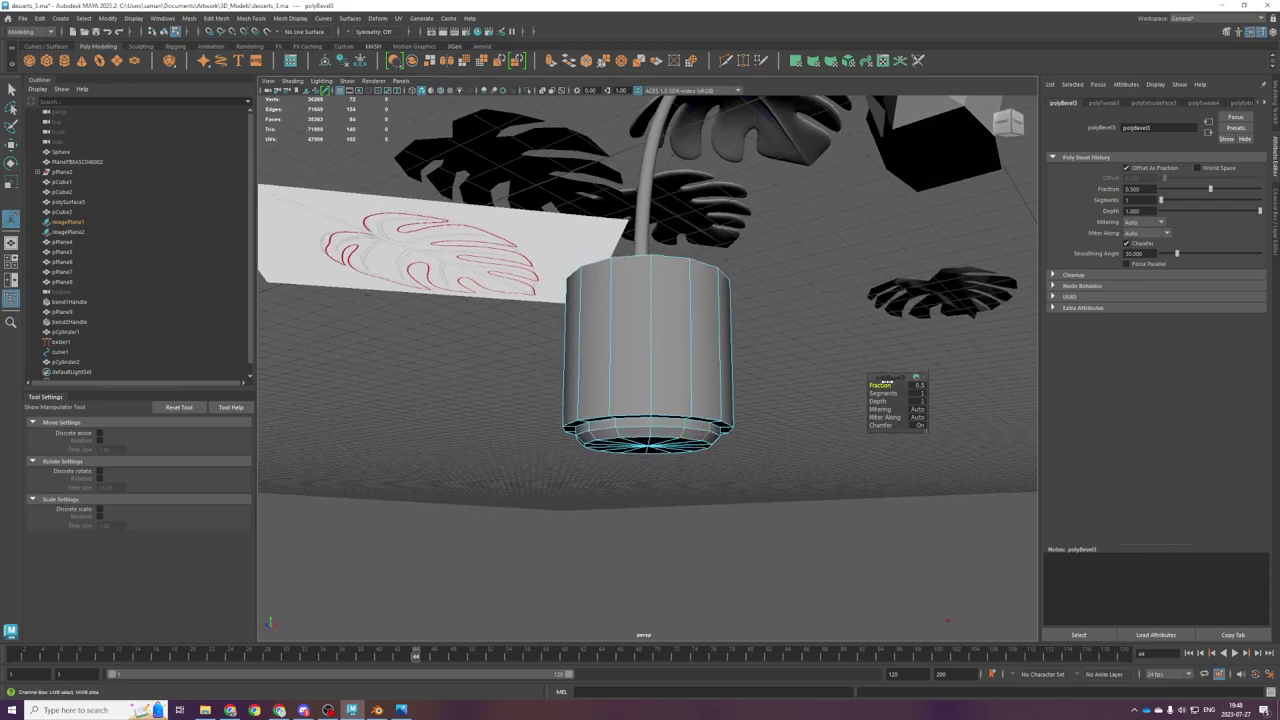
drag(886, 383, 891, 393)
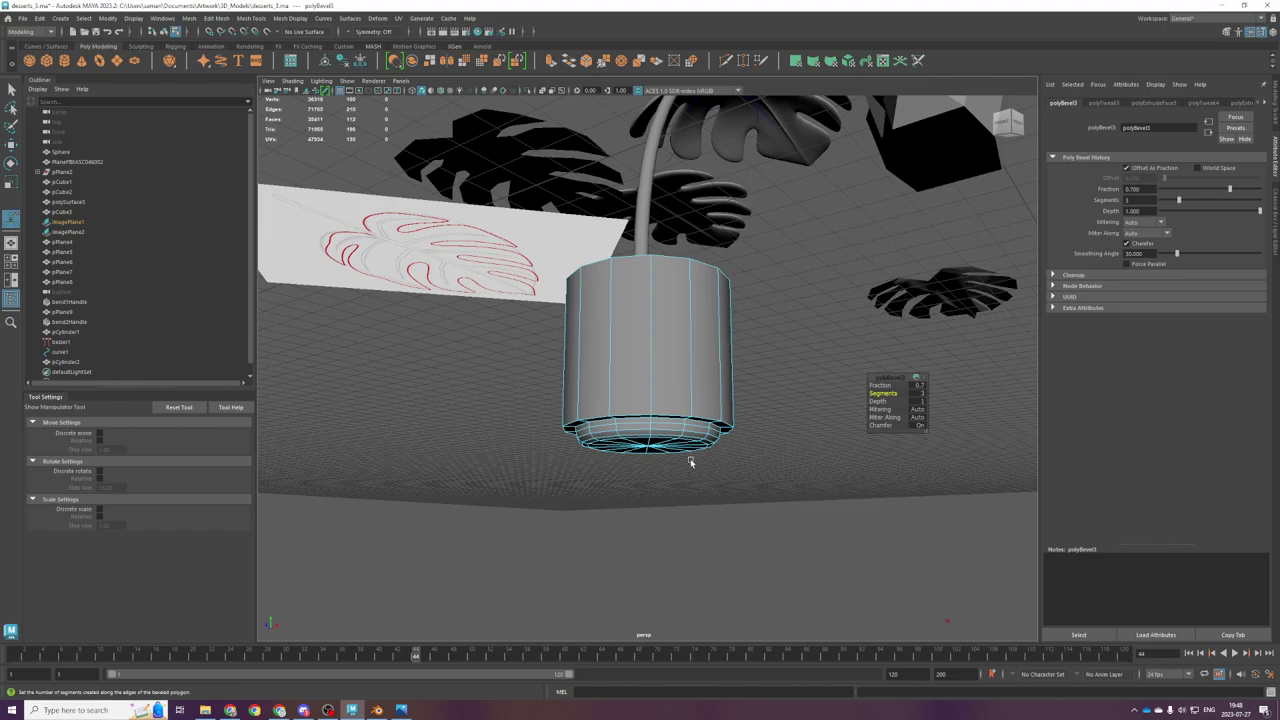
scroll(691, 461, up, 4)
scroll(690, 445, down, 5)
scroll(690, 405, up, 5)
Step: Select all edges of the rounded foot in the front view and soften them
right_drag(702, 271, 703, 244)
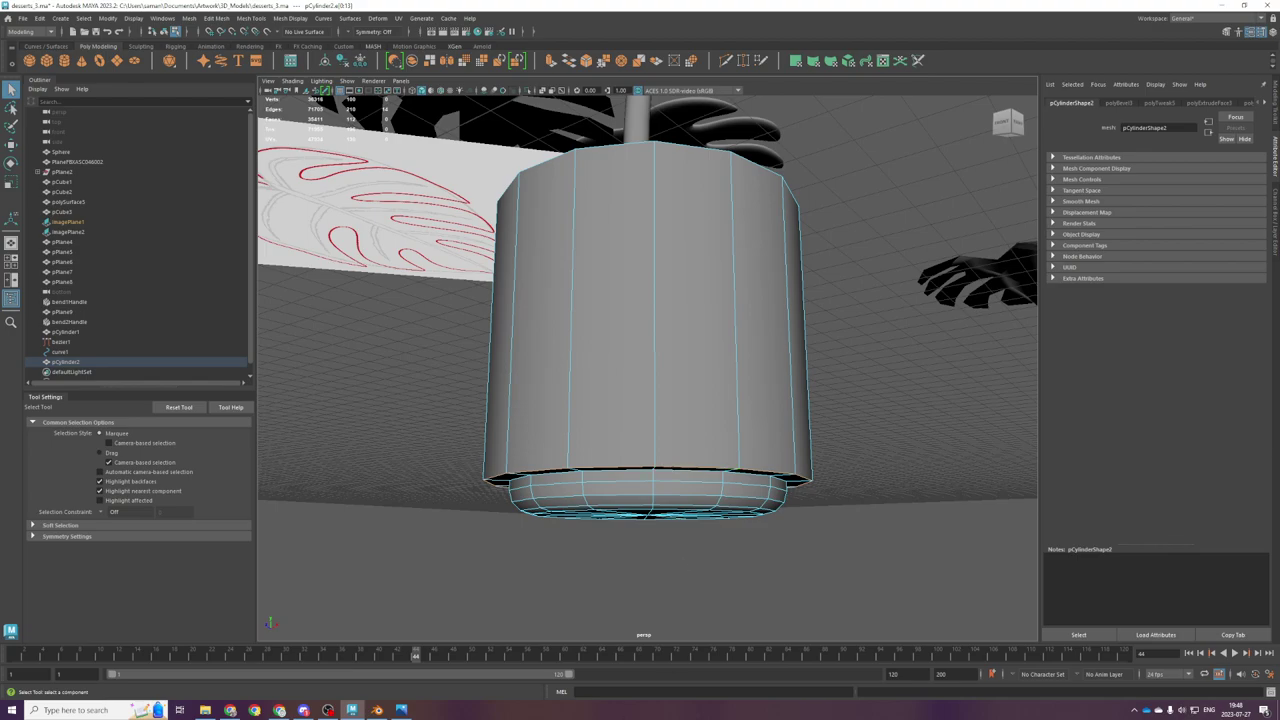
scroll(655, 393, down, 2)
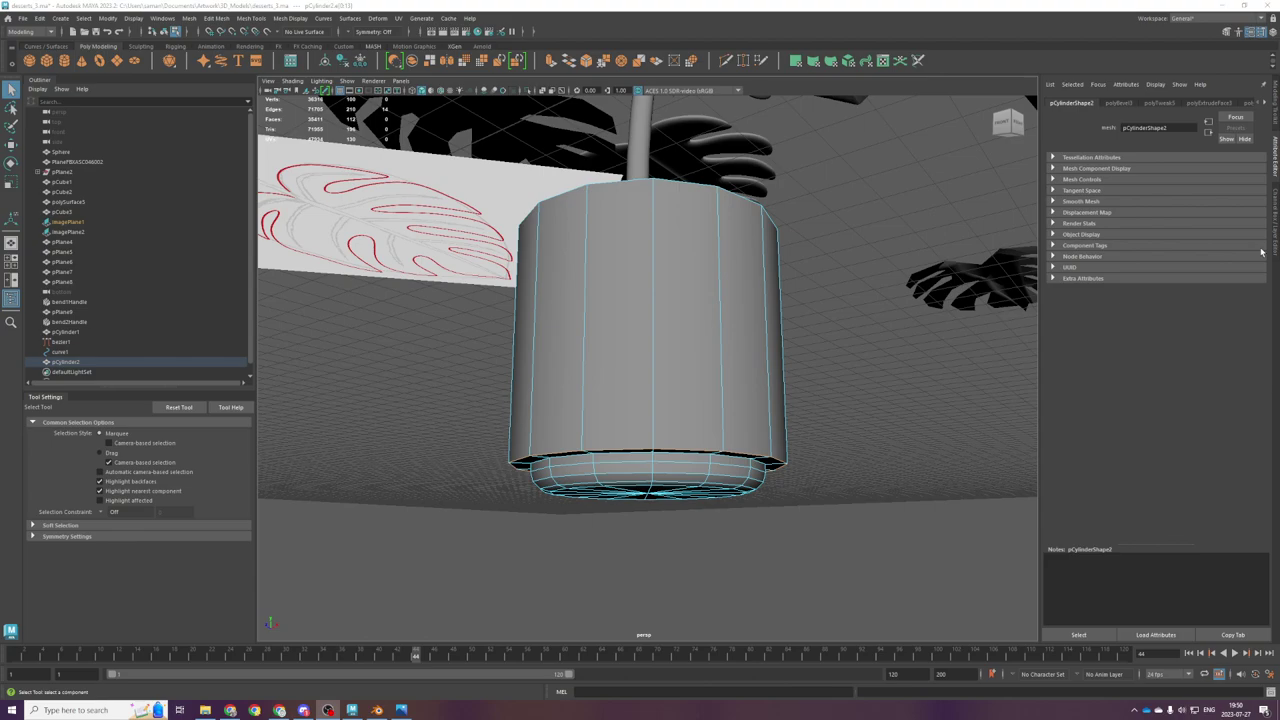
scroll(716, 430, down, 2)
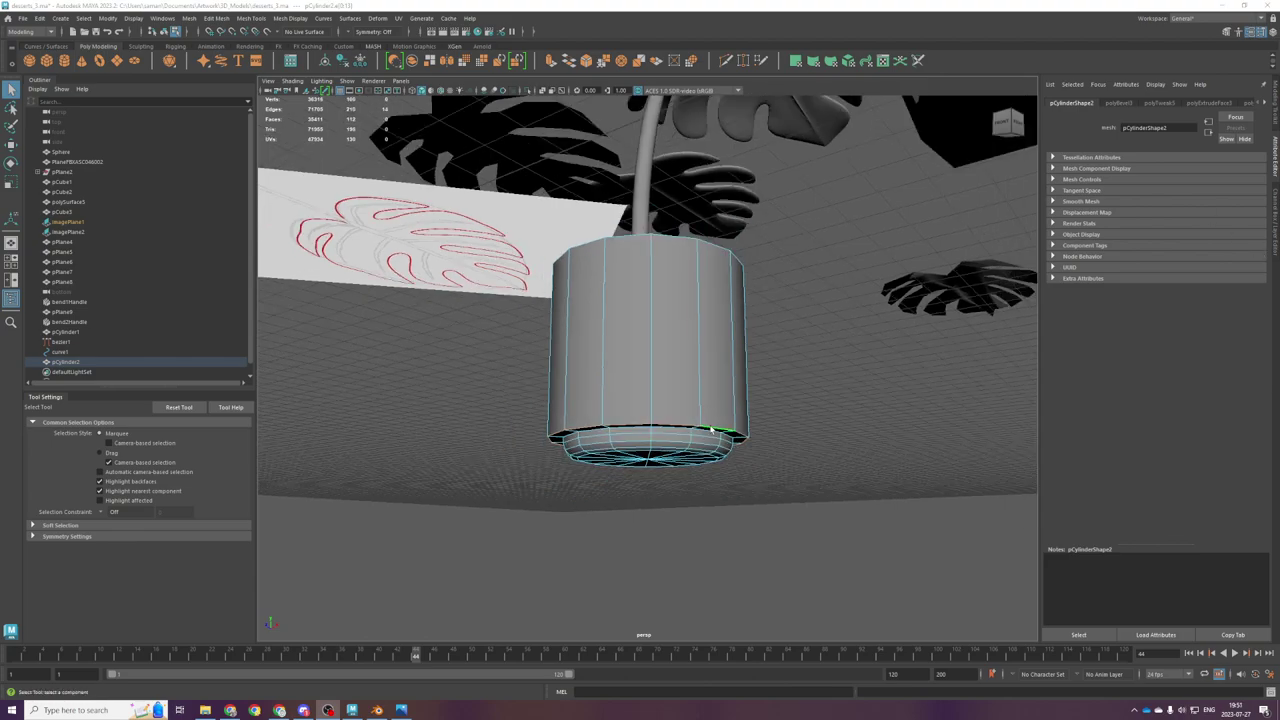
scroll(716, 430, up, 1)
key(space)
key(space)
key(space)
key(space)
scroll(509, 490, up, 6)
scroll(505, 470, down, 1)
right_drag(471, 379, 471, 351)
drag(365, 377, 947, 424)
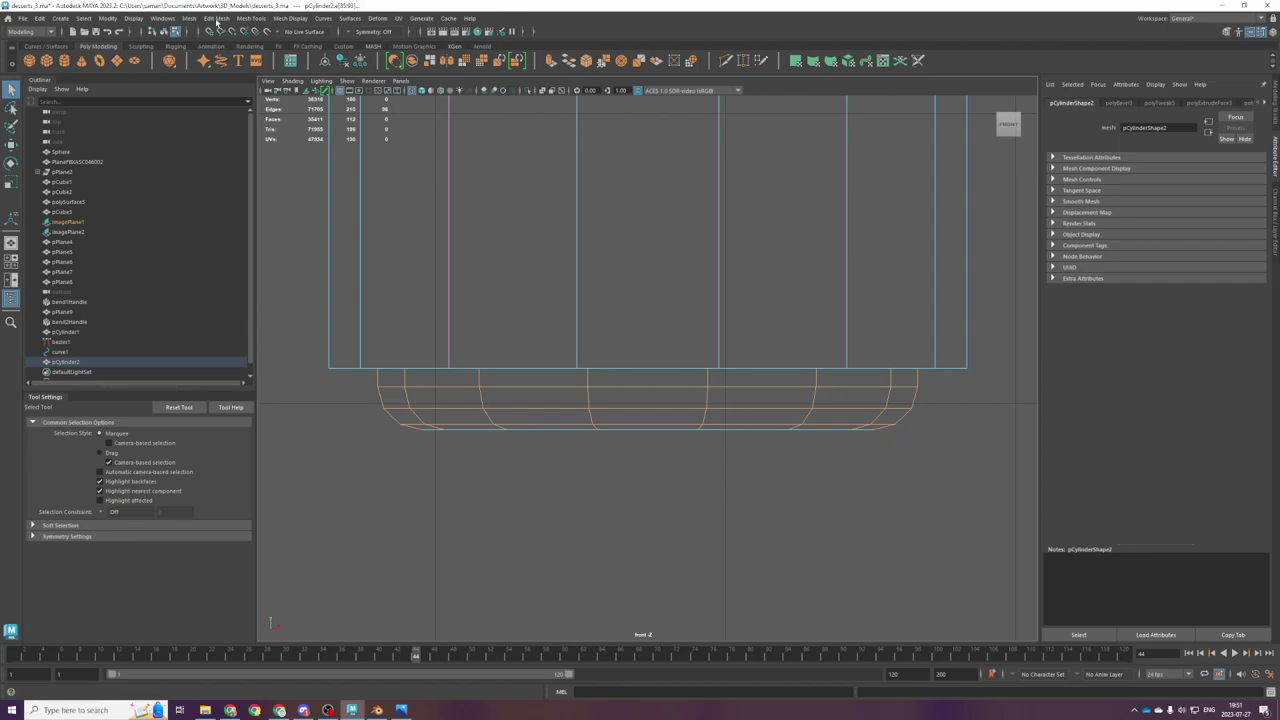
click(297, 18)
click(333, 109)
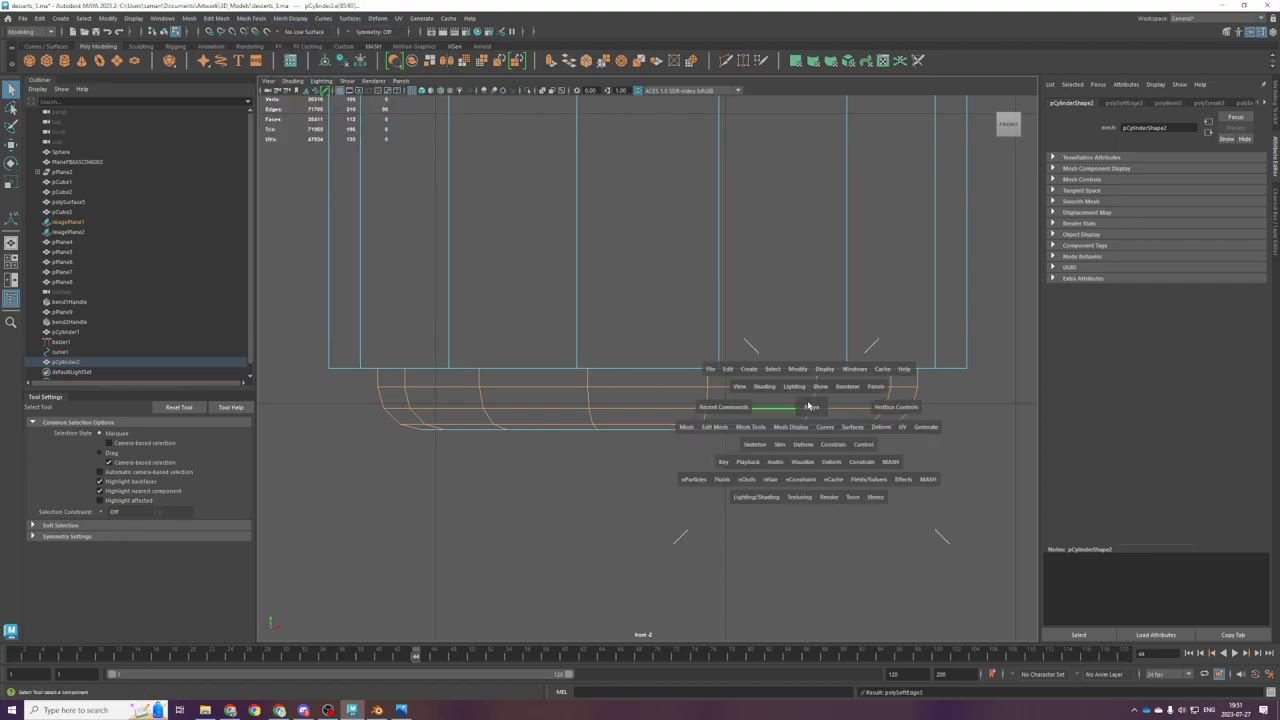
Step: Return to the perspective view and deselect the cylinder to check the foot's shading
key(space)
key(space)
double_click(861, 264)
scroll(728, 411, up, 3)
scroll(728, 411, down, 5)
alt+drag(728, 411, 728, 400)
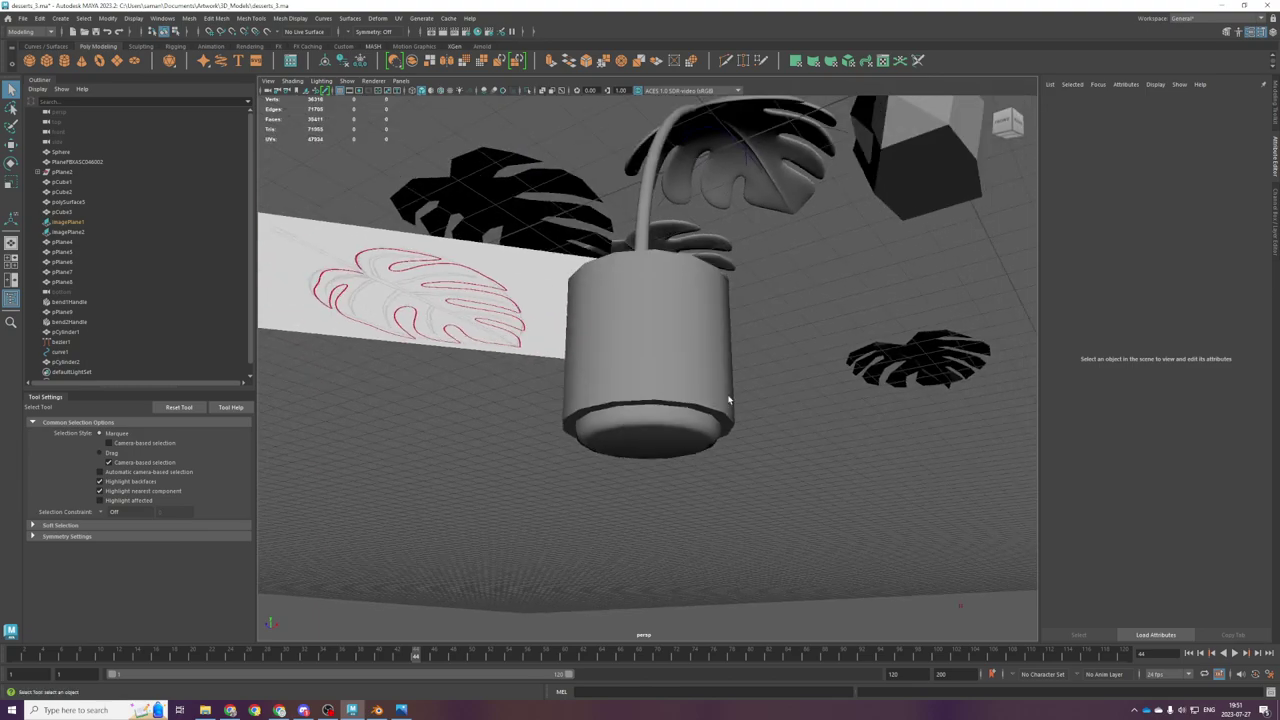
Step: Select the edge loop around the foot's flat underside and harden it
click(631, 357)
scroll(631, 357, up, 5)
alt+drag(643, 448, 653, 422)
right_drag(655, 422, 653, 397)
double_click(655, 460)
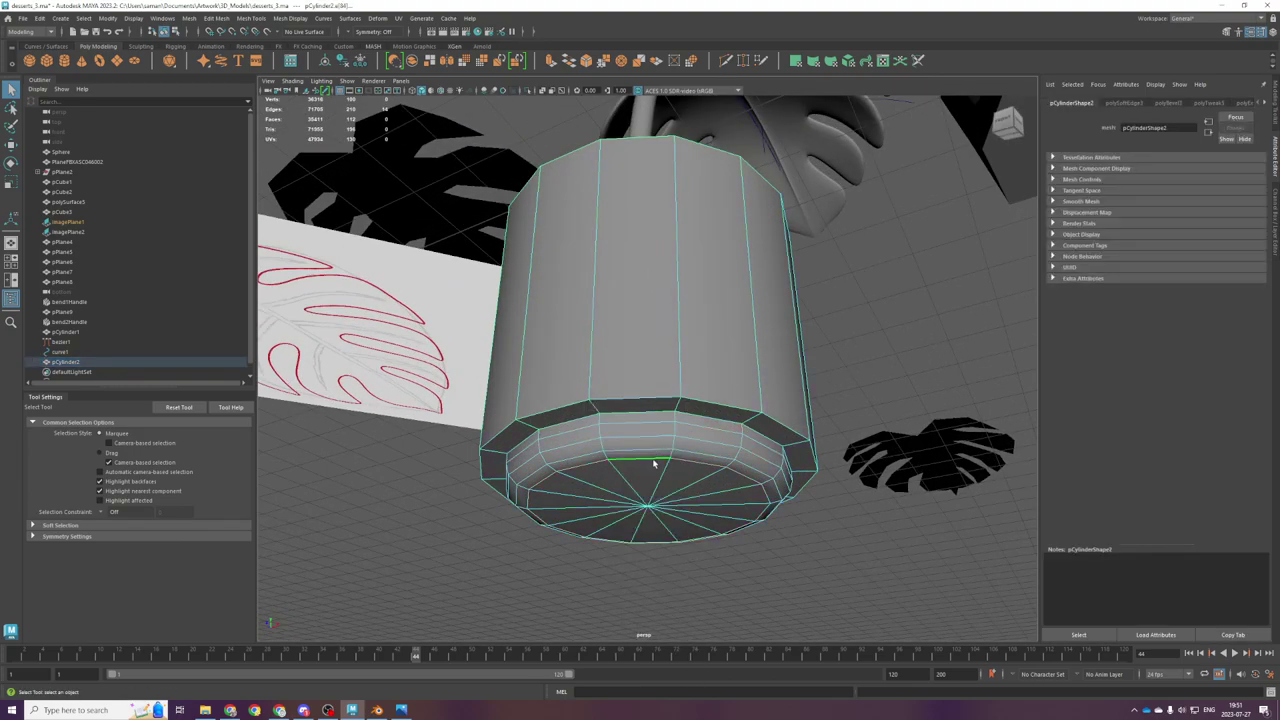
click(251, 18)
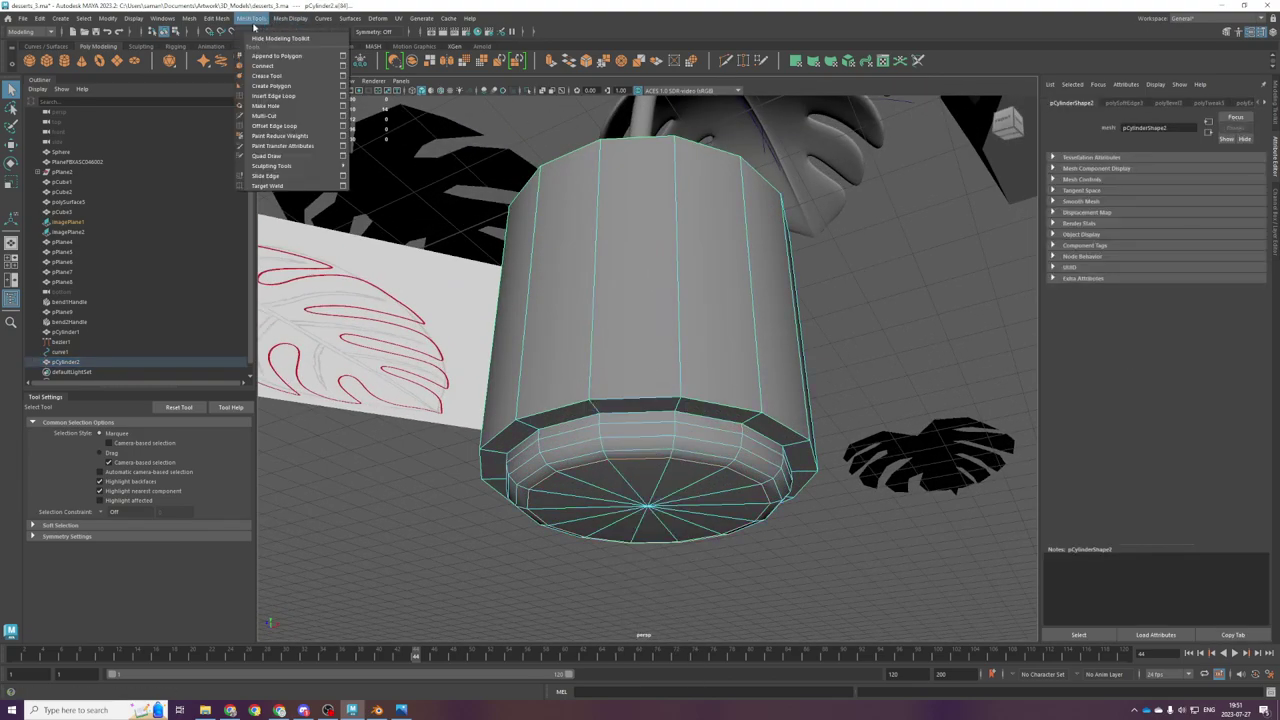
mouse_move(290, 18)
click(303, 101)
Step: Return the cylinder to object mode and save the scene
right_drag(556, 329, 605, 296)
scroll(871, 280, down, 4)
click(871, 280)
alt+drag(826, 390, 836, 510)
click(757, 417)
scroll(757, 417, down, 5)
alt+drag(757, 417, 748, 393)
scroll(748, 393, up, 3)
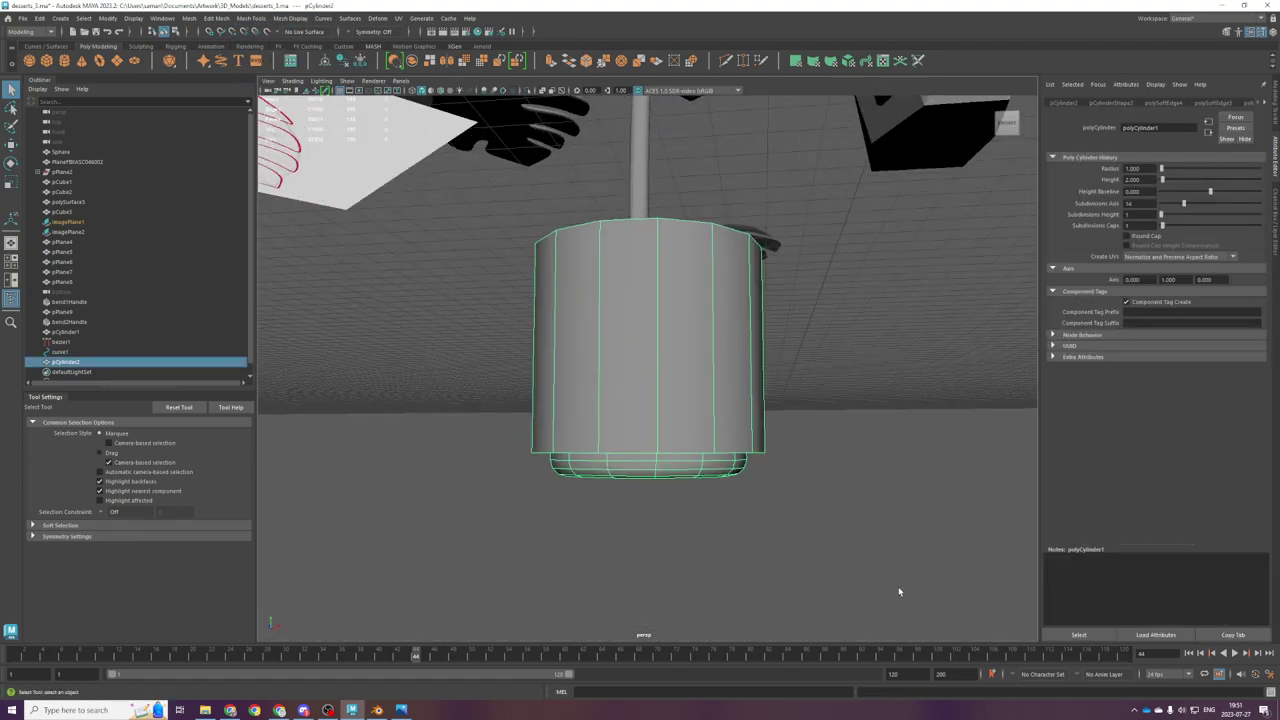
key(ctrl+s)
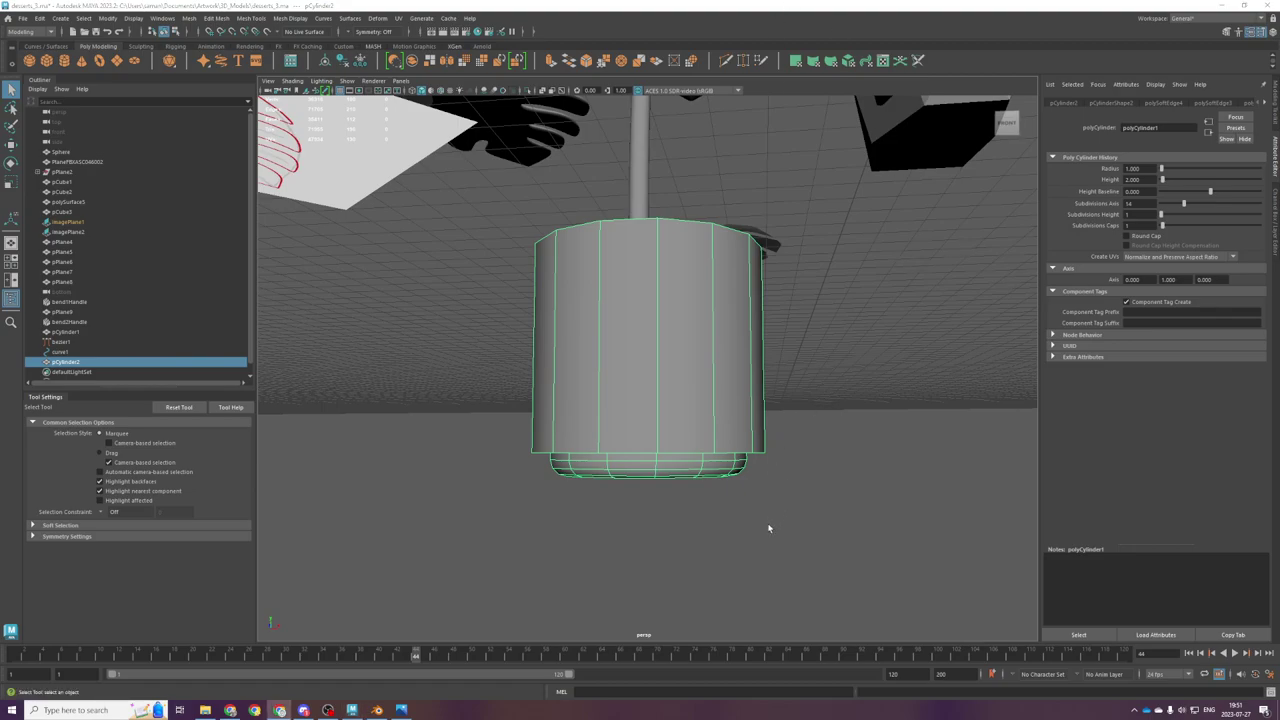
Step: Select only the cylinder's top cap faces in the front view
click(595, 4)
key(space)
key(space)
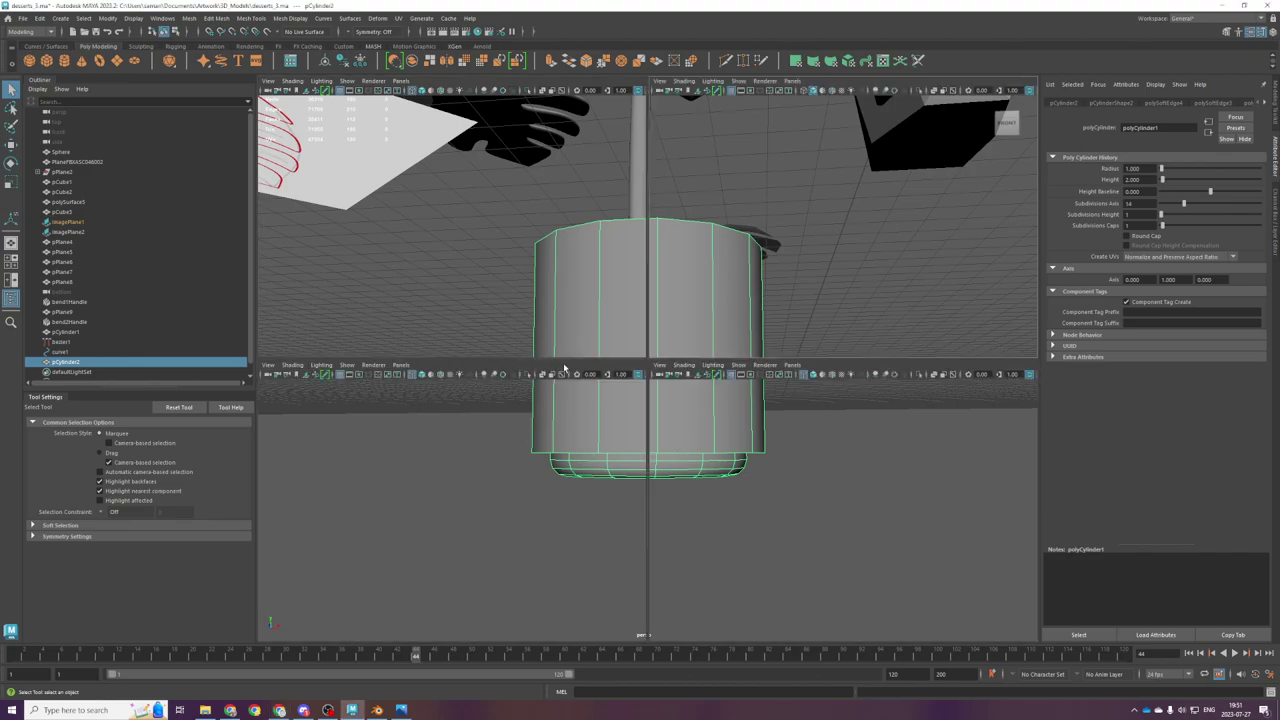
scroll(611, 434, down, 3)
mouse_move(604, 270)
alt+middle_down()
mouse_move(594, 637)
mouse_move(579, 712)
alt+middle_up()
scroll(624, 390, down, 2)
right_drag(626, 371, 621, 402)
key(ctrl+z)
right_drag(449, 328, 448, 355)
drag(447, 358, 922, 420)
ctrl+drag(379, 458, 893, 476)
Step: Extrude the top cap faces and scale them inward to leave a rim around the cylinder's top
key(space)
key(space)
key(ctrl+e)
key(r)
drag(681, 402, 676, 402)
key(space)
key(space)
scroll(763, 374, up, 5)
alt+drag(763, 374, 720, 570)
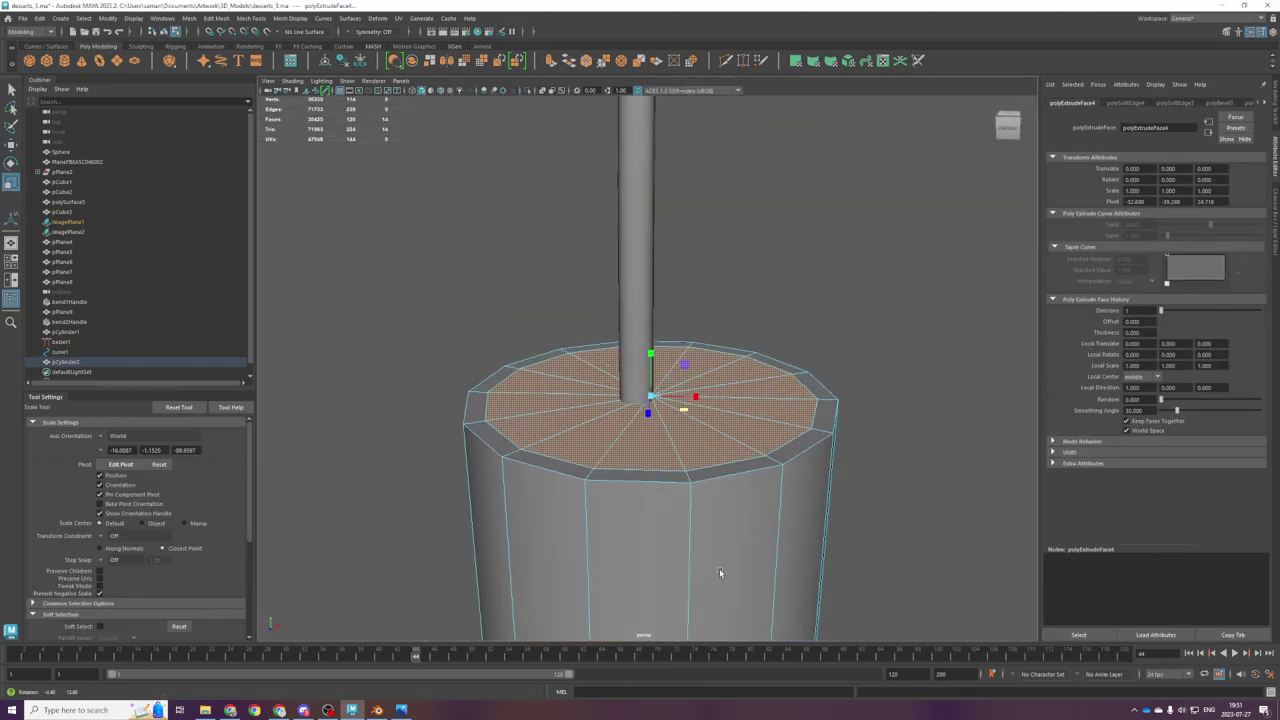
key(ctrl+z)
drag(684, 409, 683, 411)
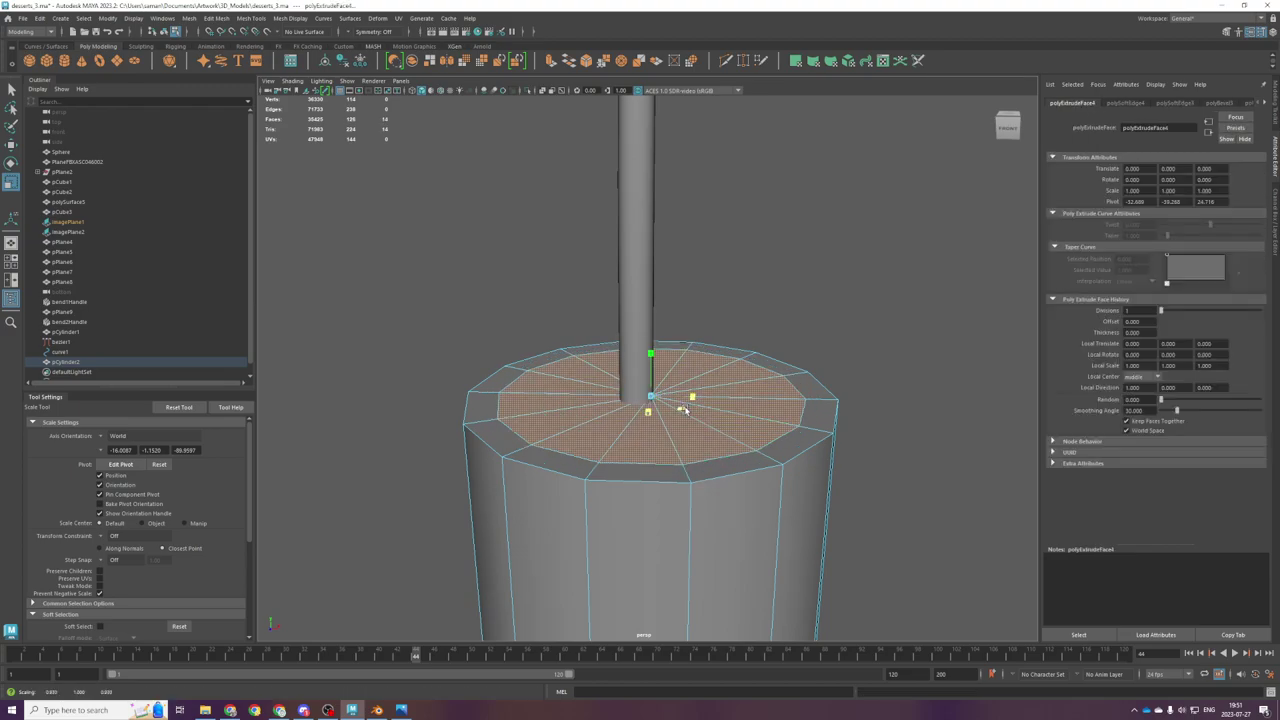
Step: Save the scene with the inset top faces still selected
alt+drag(694, 473, 680, 477)
alt+drag(696, 408, 699, 442)
key(ctrl+s)
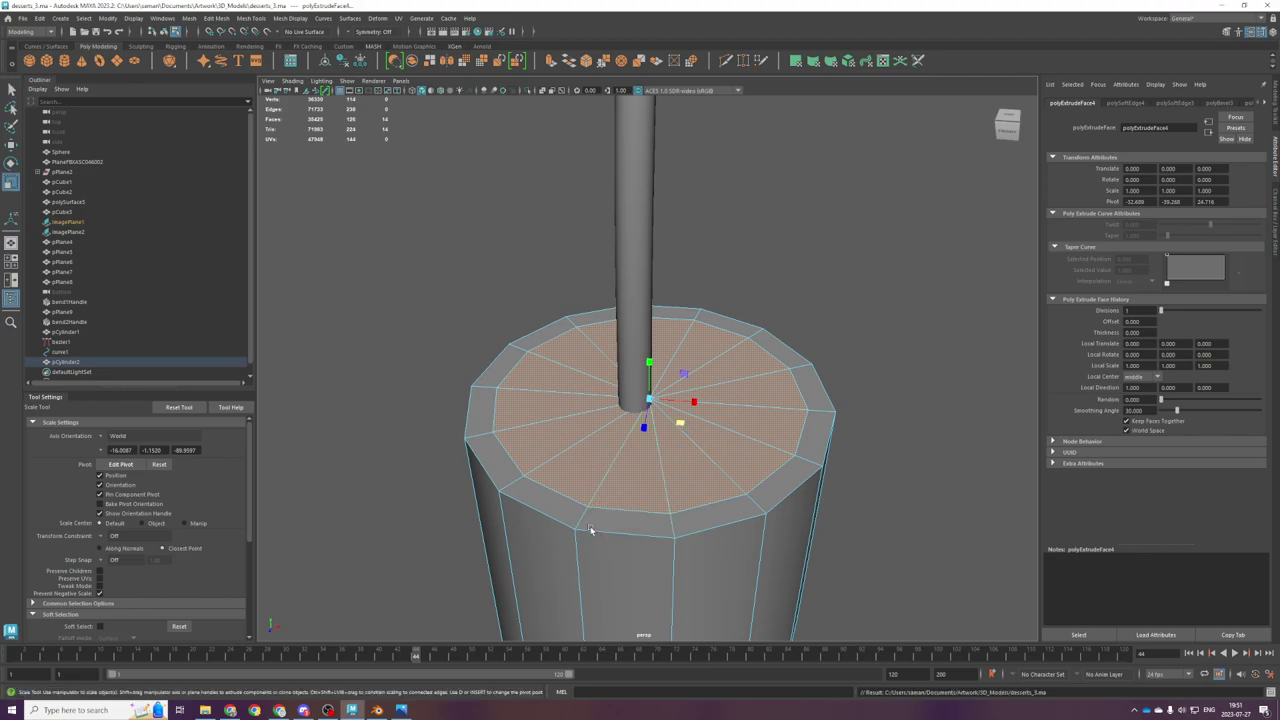
scroll(645, 528, up, 3)
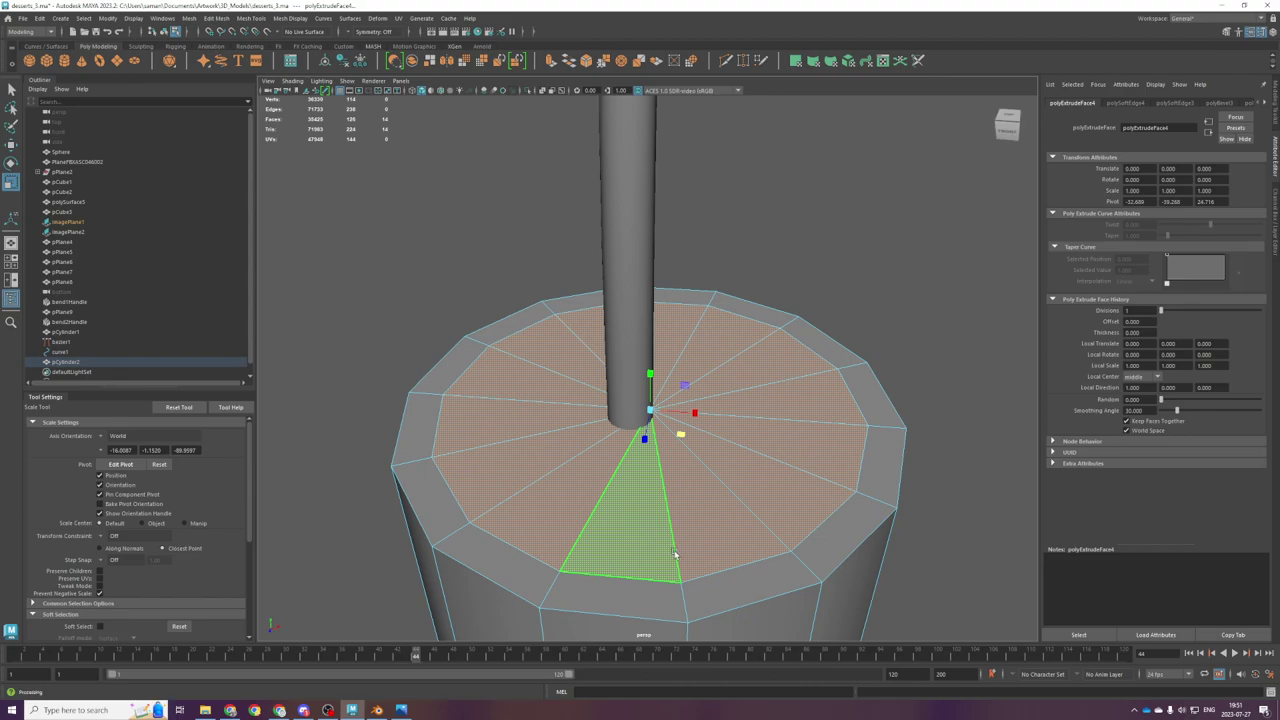
Step: Switch to the Blender bakery scene and examine the potted plants at the floor's corner in an enlarged perspective view
scroll(680, 496, down, 5)
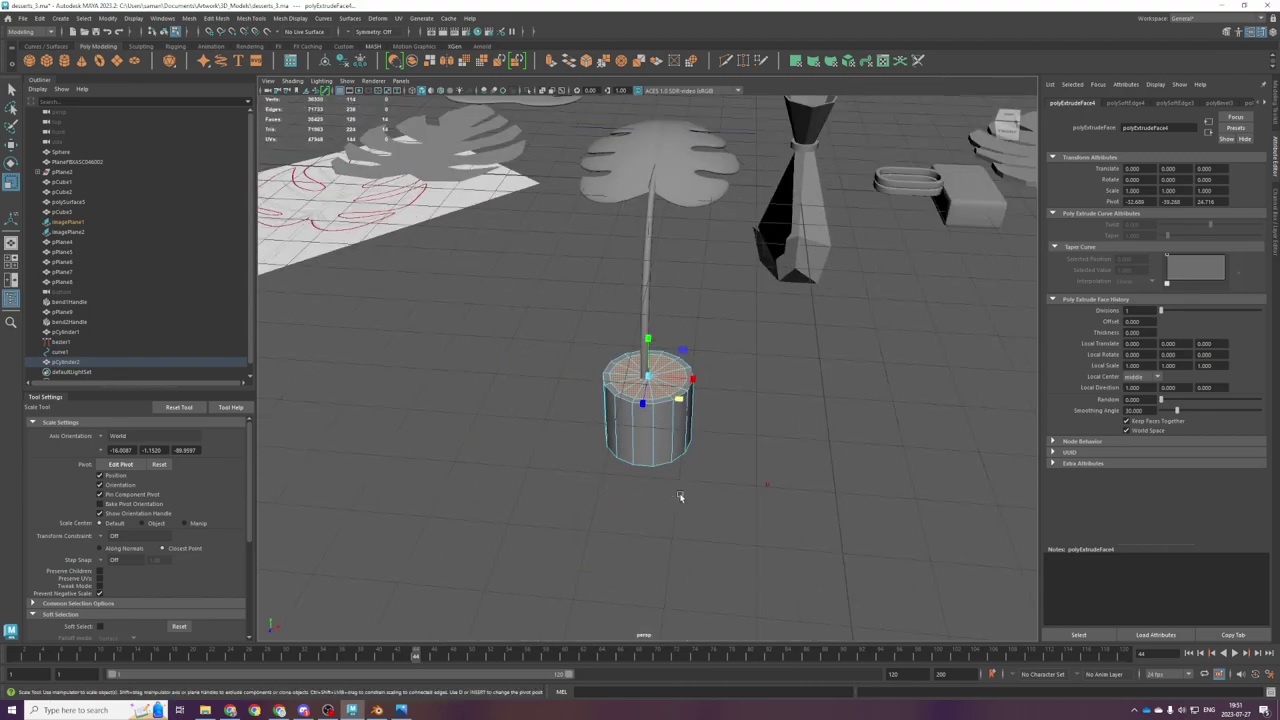
alt+right_drag(691, 496, 1106, 413)
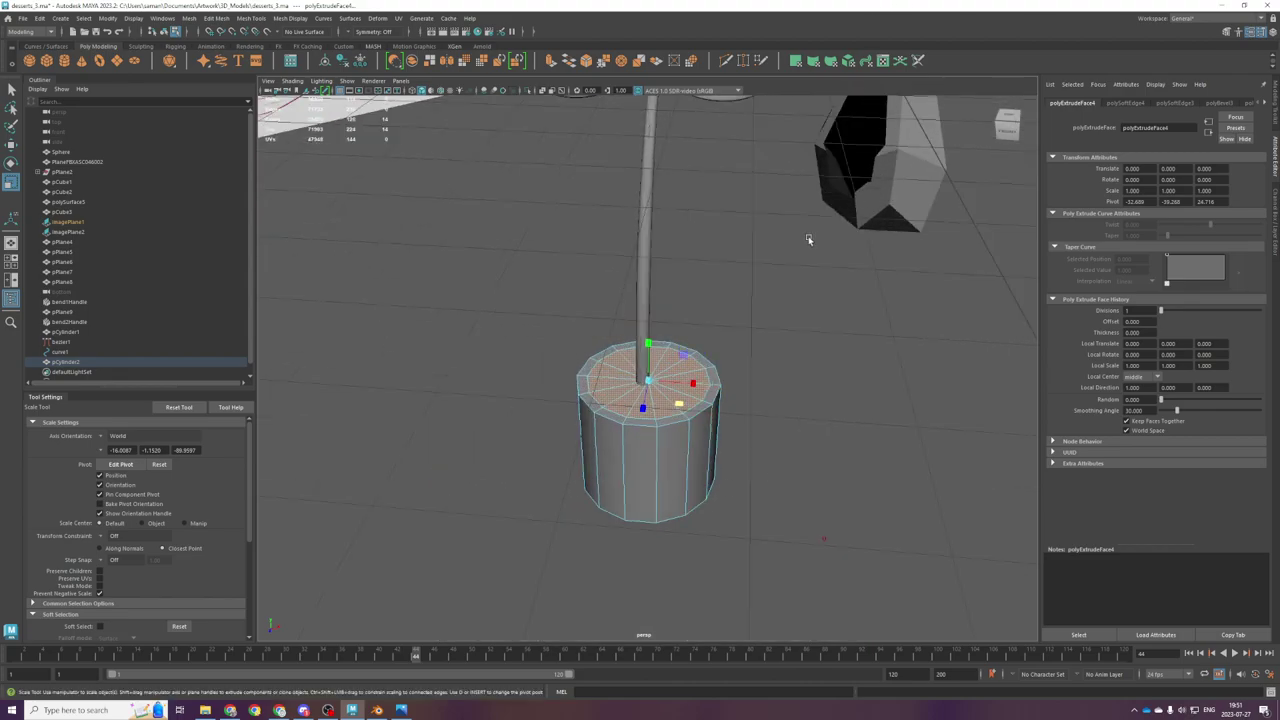
alt+right_drag(811, 240, 737, 554)
alt+drag(737, 554, 742, 415)
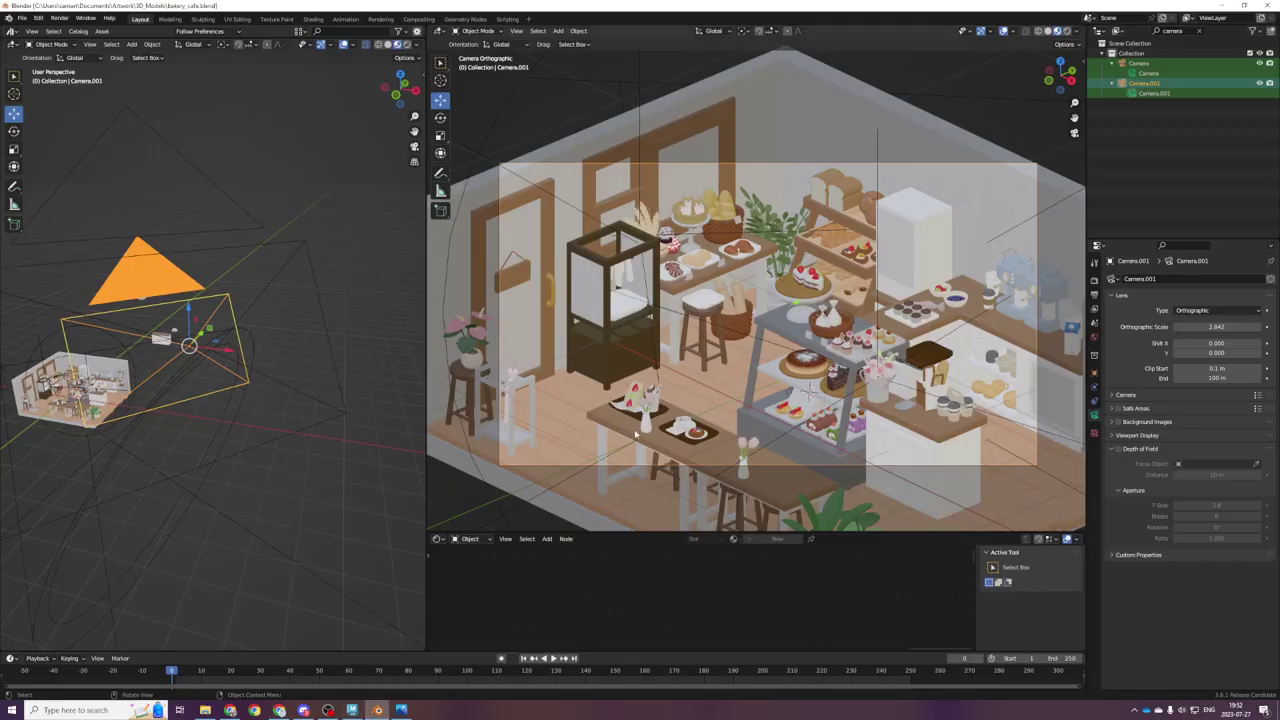
middle_drag(192, 421, 348, 466)
key(KP_Decimal)
scroll(228, 404, down, 5)
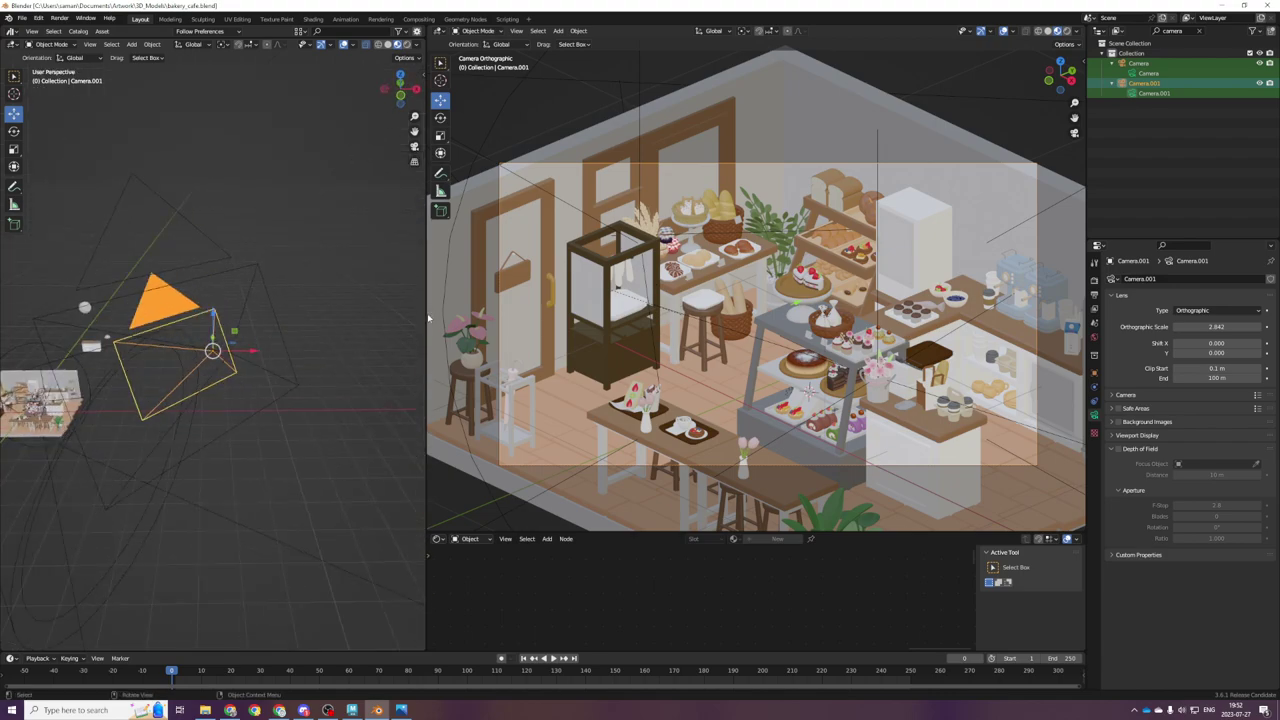
click(172, 374)
key(KP_Decimal)
scroll(277, 466, down, 4)
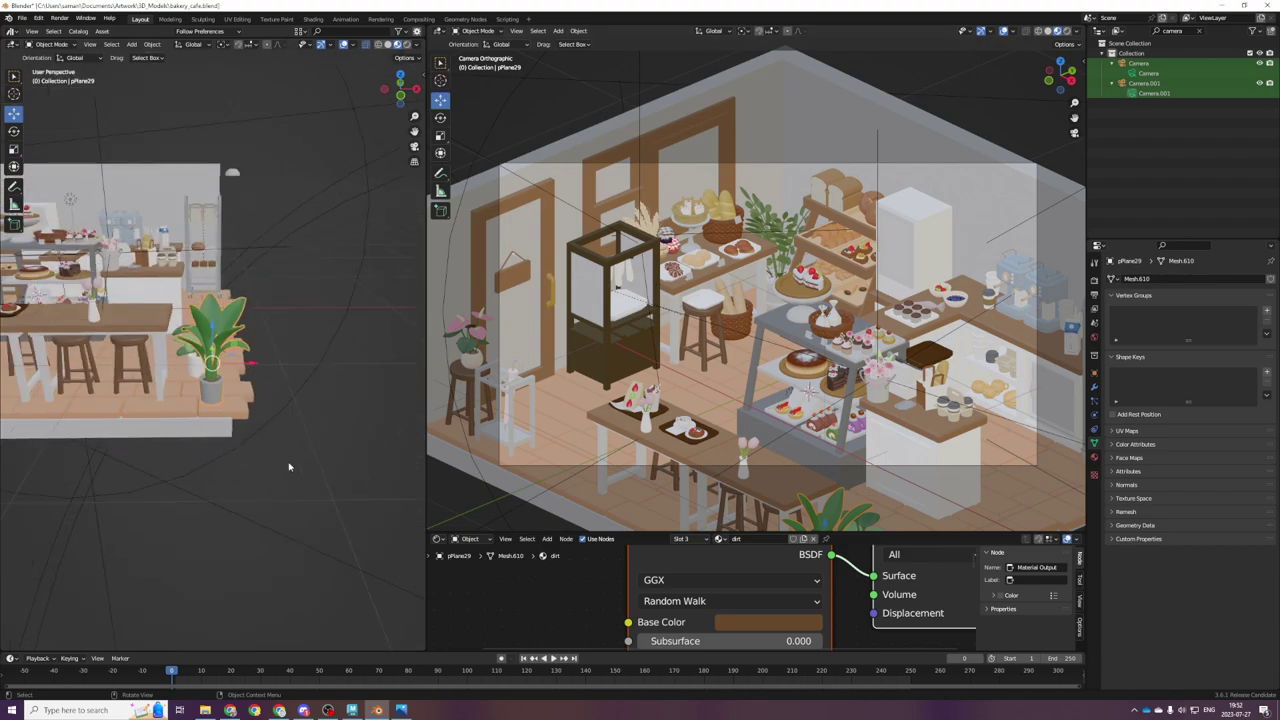
middle_drag(277, 466, 306, 412)
scroll(306, 412, up, 3)
click(269, 436)
drag(427, 318, 818, 318)
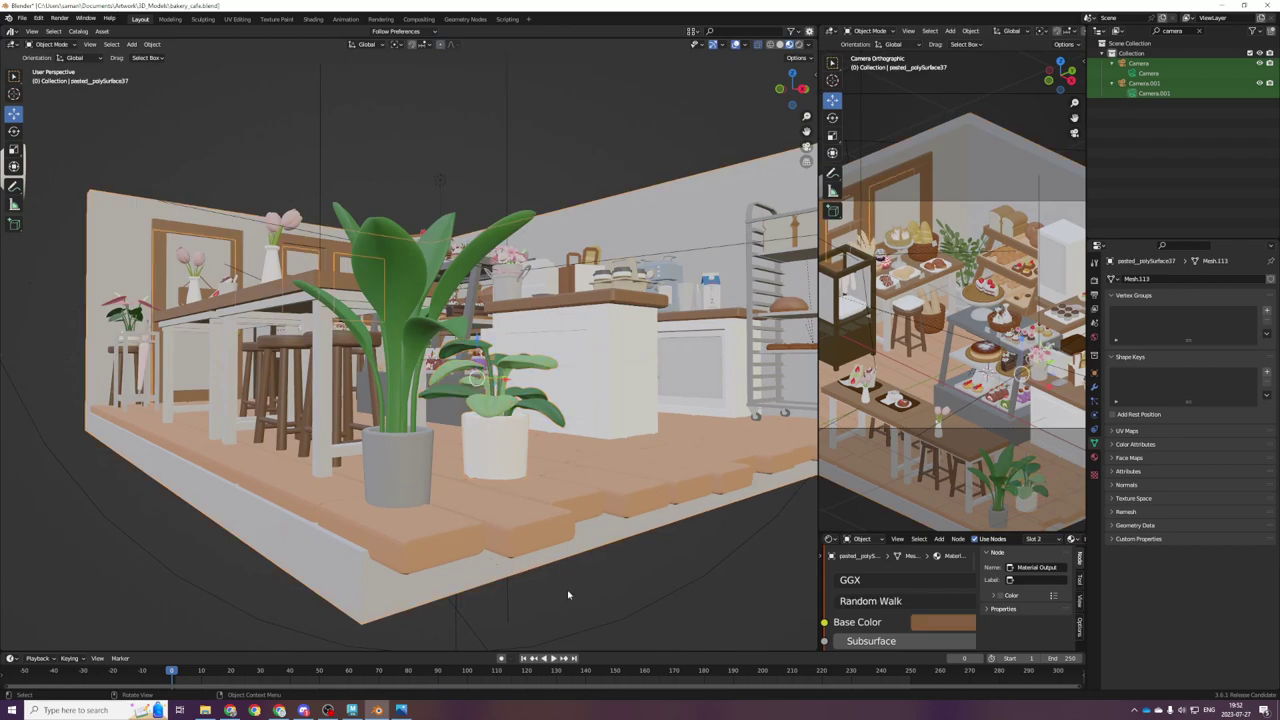
Step: Switch back to Maya, extrude the pot's inset top faces and move them down to form a recess inside the rim
click(351, 710)
alt+drag(687, 384, 683, 457)
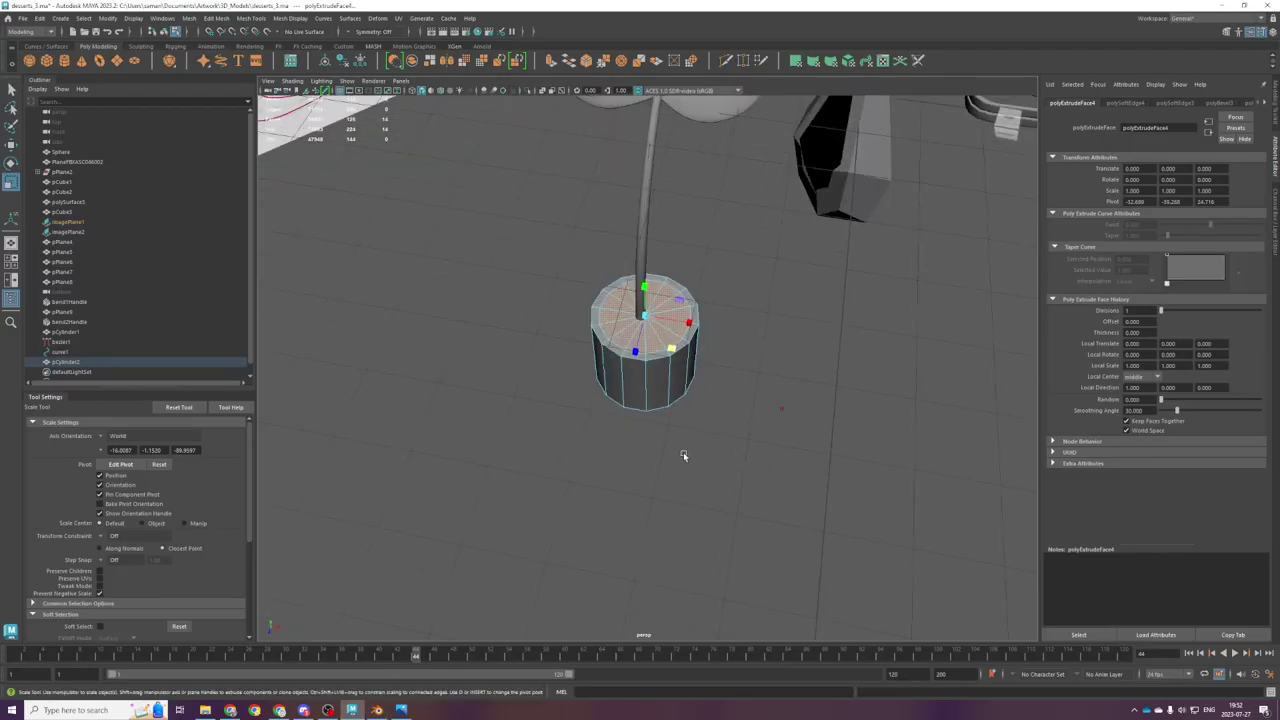
scroll(683, 457, up, 5)
alt+middle_drag(689, 357, 646, 460)
key(ctrl+e)
key(w)
drag(584, 306, 582, 329)
Step: Extrude the recessed faces again, scale them inward and bevel the result to shape a domed soil surface
key(ctrl+e)
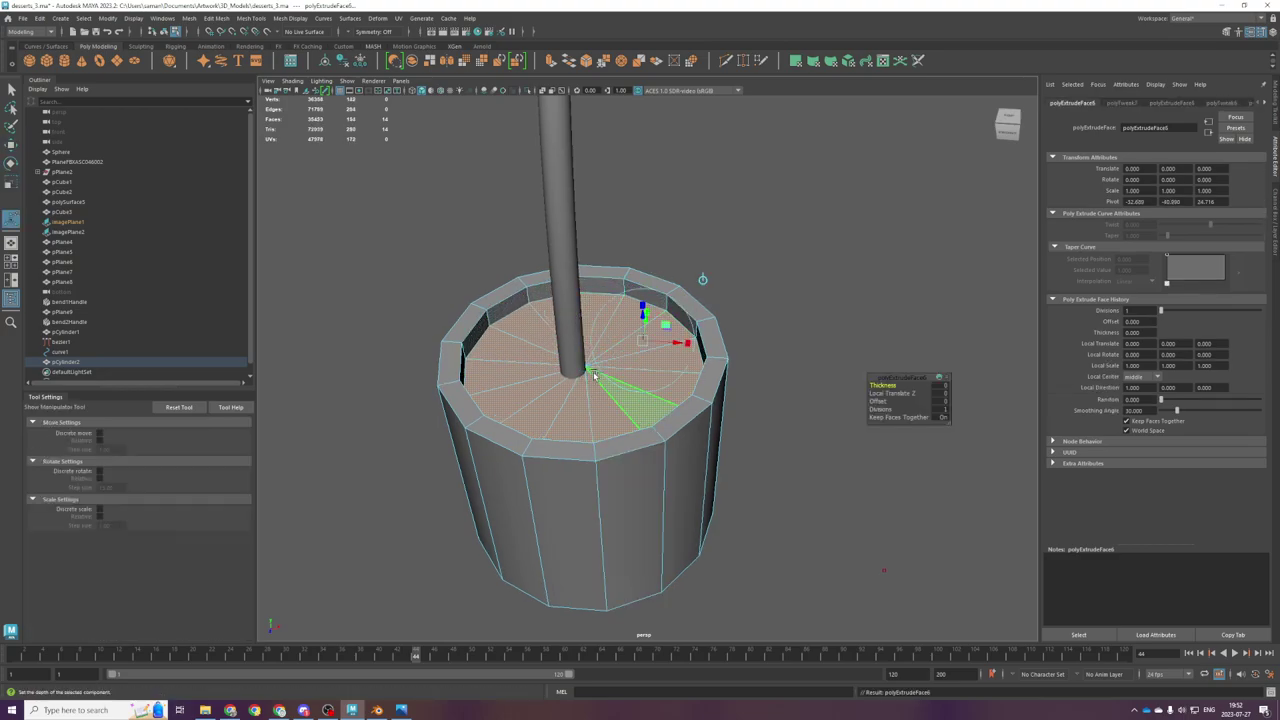
key(r)
drag(609, 386, 602, 380)
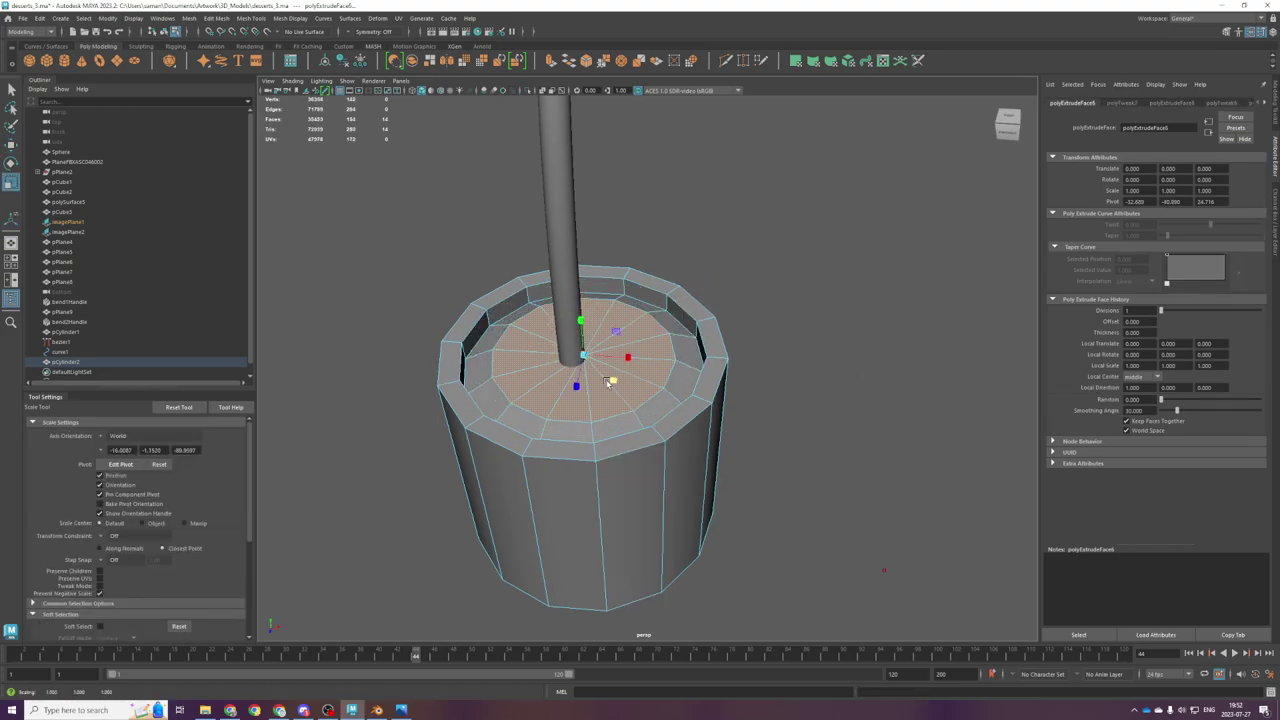
alt+drag(657, 491, 659, 460)
key(ctrl+b)
drag(868, 393, 886, 393)
Step: Select the edges crossing the pot's rim and soil in the front view and soften them
key(q)
double_click(709, 336)
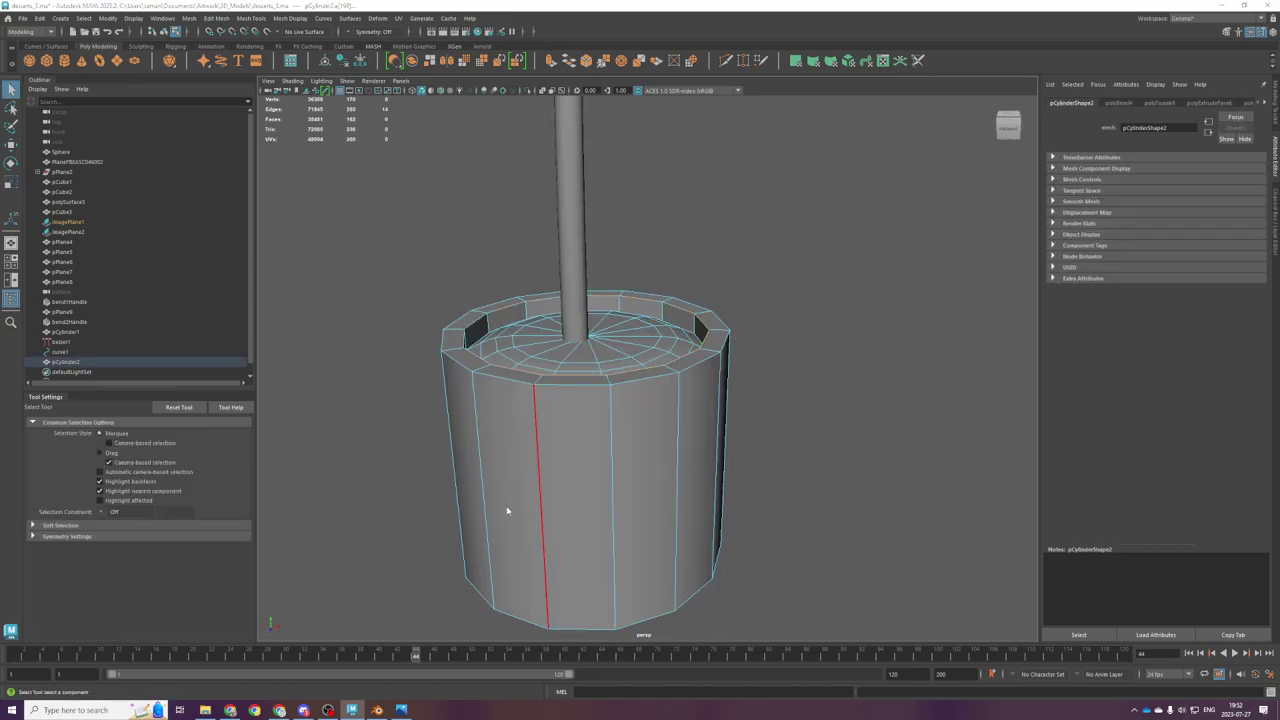
key(space)
key(space)
scroll(464, 490, down, 4)
drag(366, 378, 958, 412)
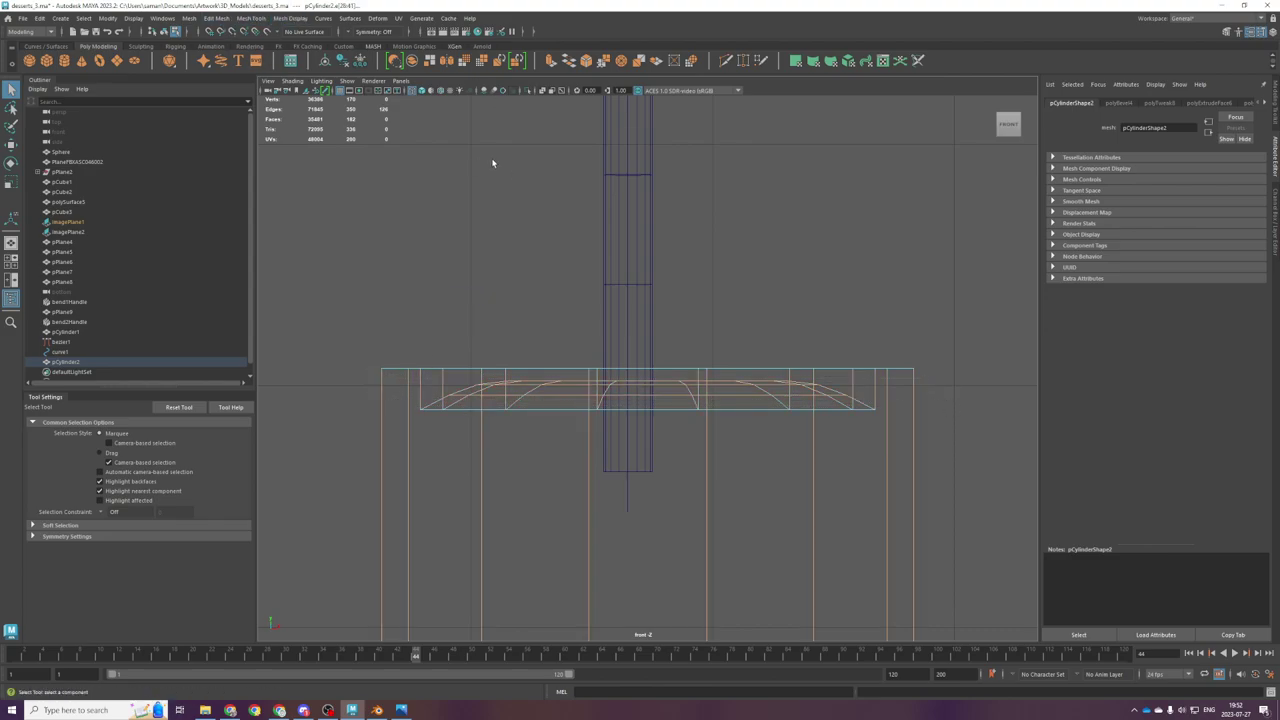
click(290, 18)
click(310, 108)
click(785, 287)
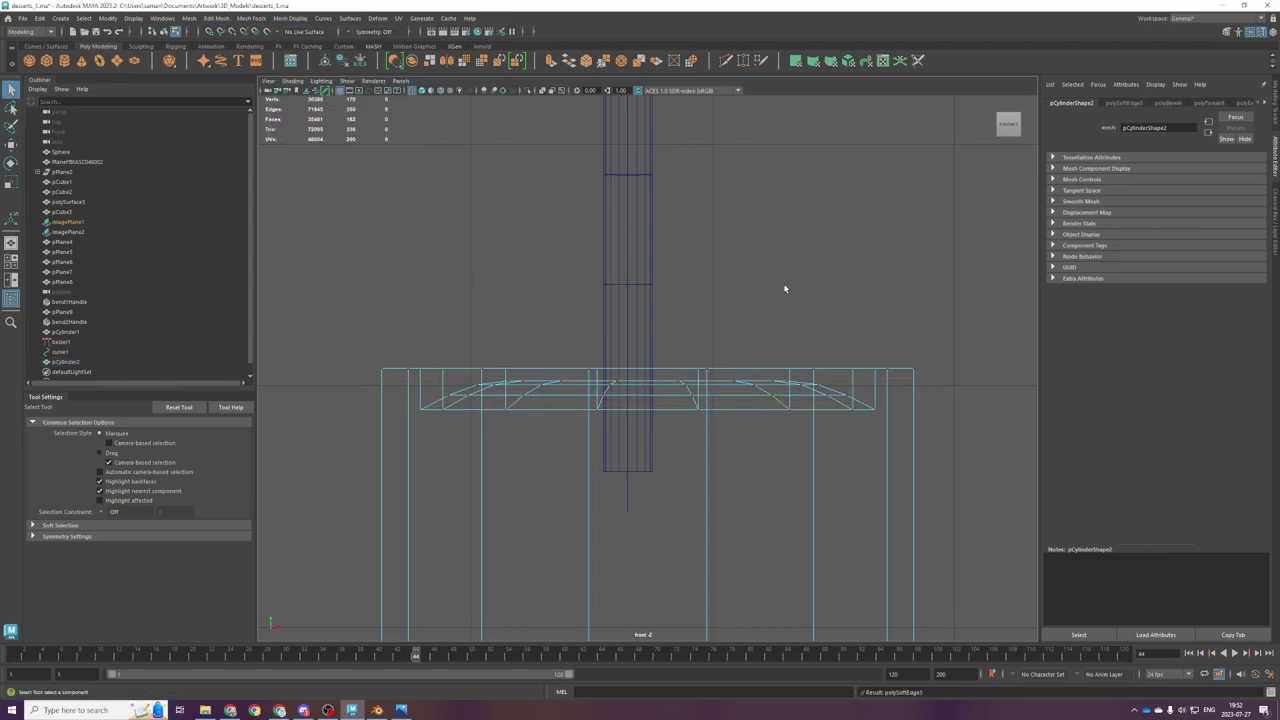
Step: Select the rim's top edge loops in the perspective view and bevel them with 2 segments
key(space)
key(space)
right_drag(698, 356, 735, 308)
scroll(729, 315, up, 5)
scroll(729, 315, down, 3)
click(708, 327)
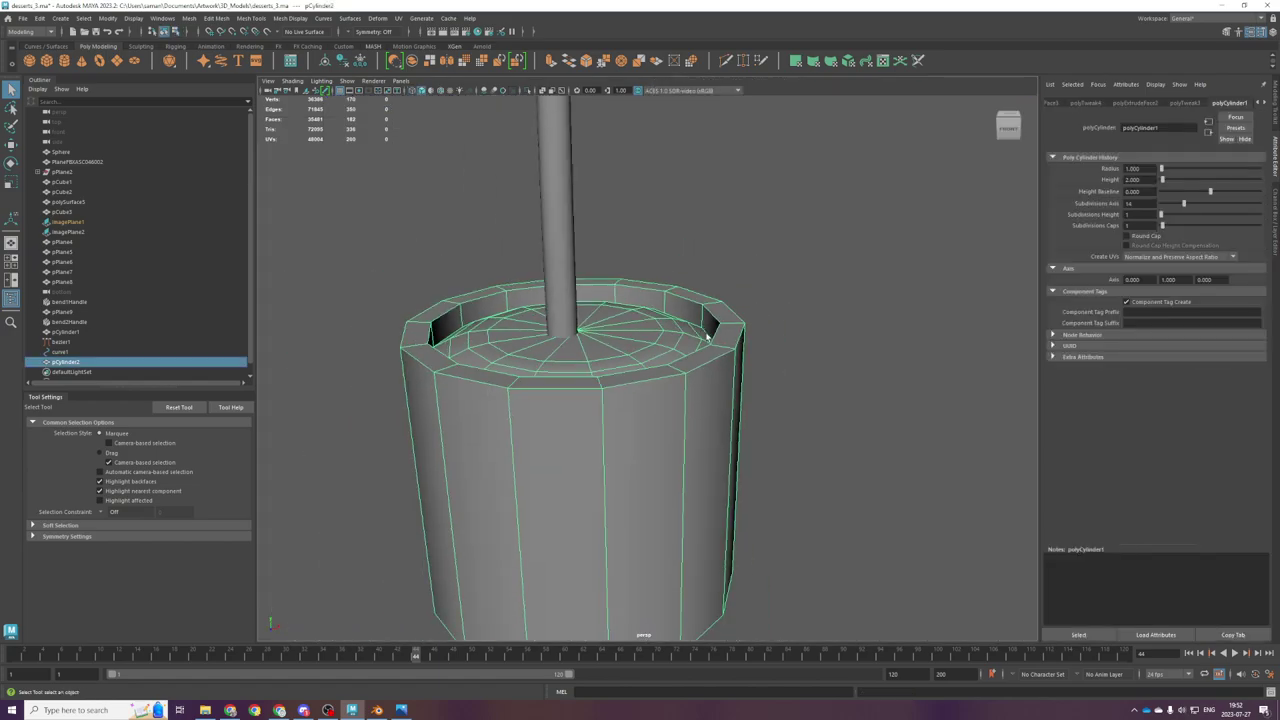
scroll(714, 352, up, 1)
right_drag(716, 365, 722, 320)
double_click(742, 350)
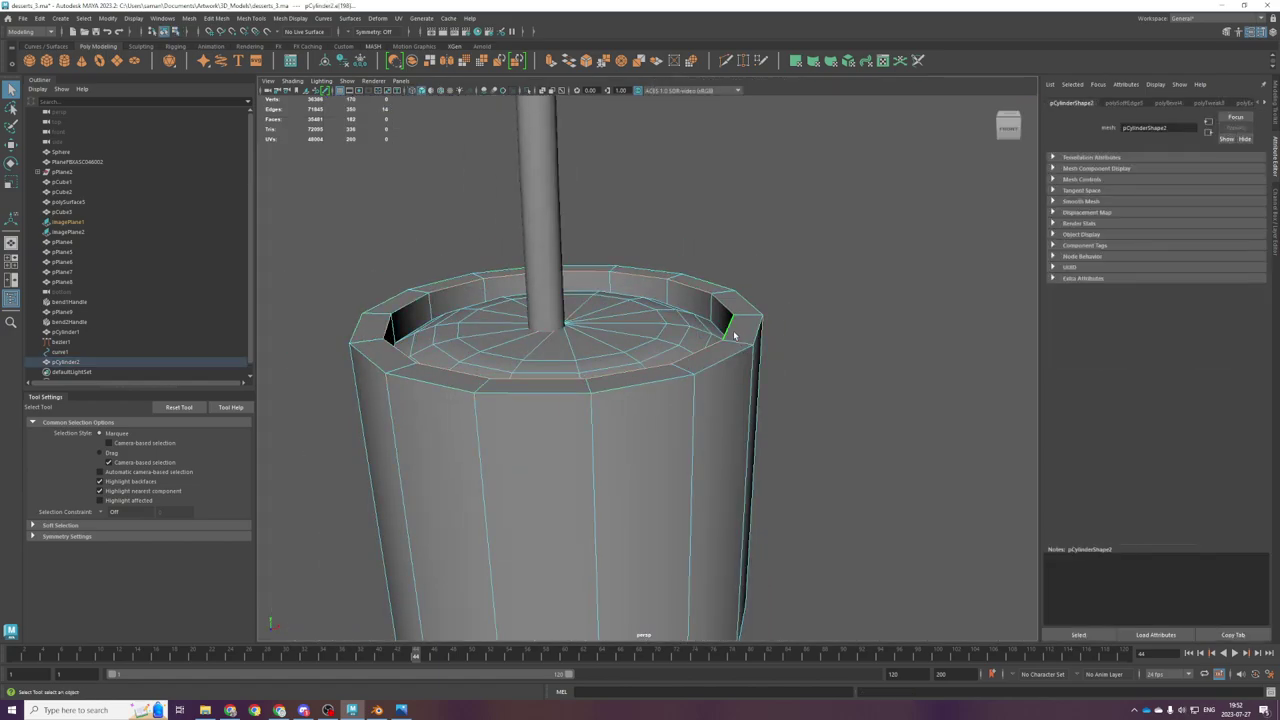
key(ctrl+b)
drag(883, 384, 895, 393)
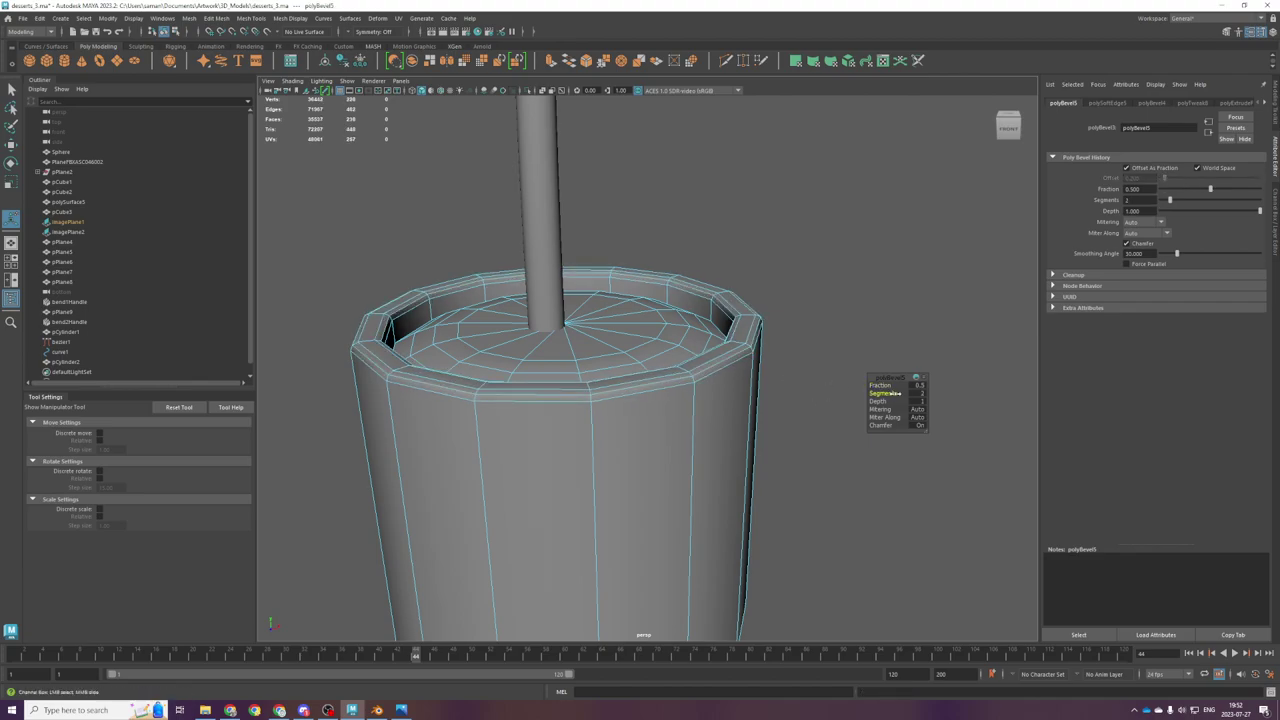
Step: Soften the edges crossing the bevelled rim in the front view, return to object mode and save the scene
key(space)
key(space)
key(q)
drag(344, 333, 958, 383)
click(291, 18)
click(312, 108)
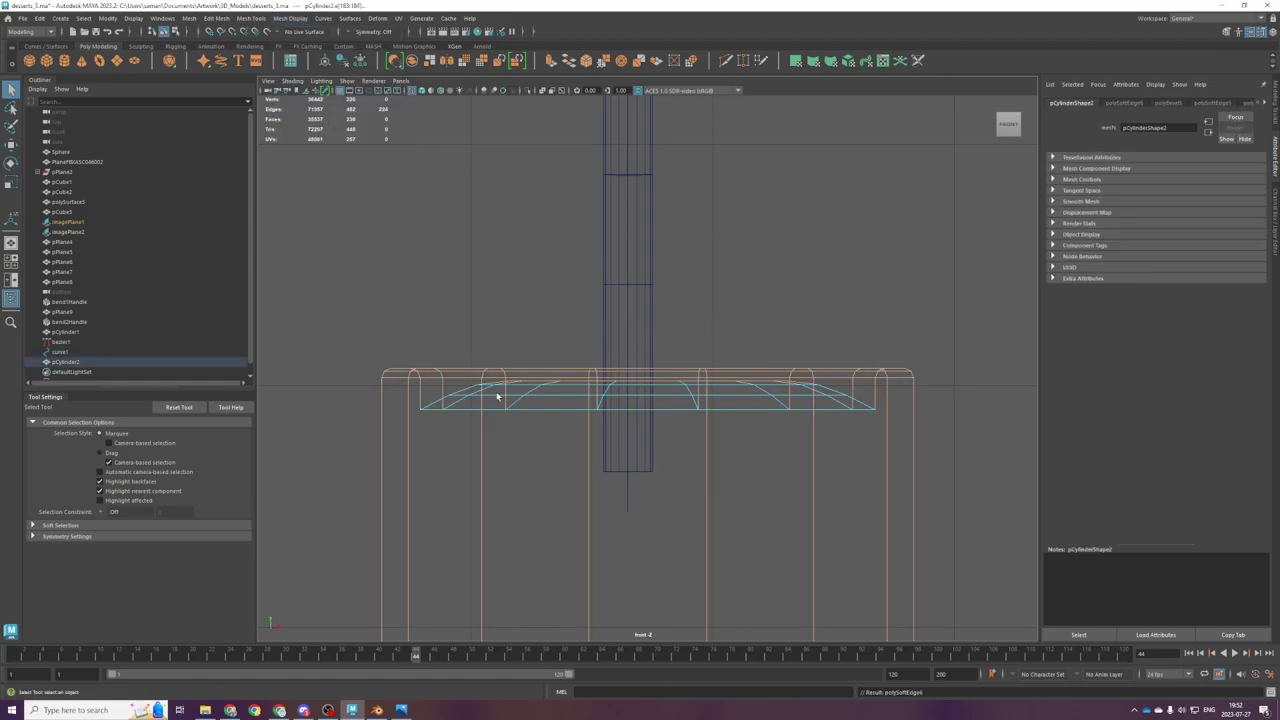
right_drag(516, 379, 586, 334)
key(ctrl+s)
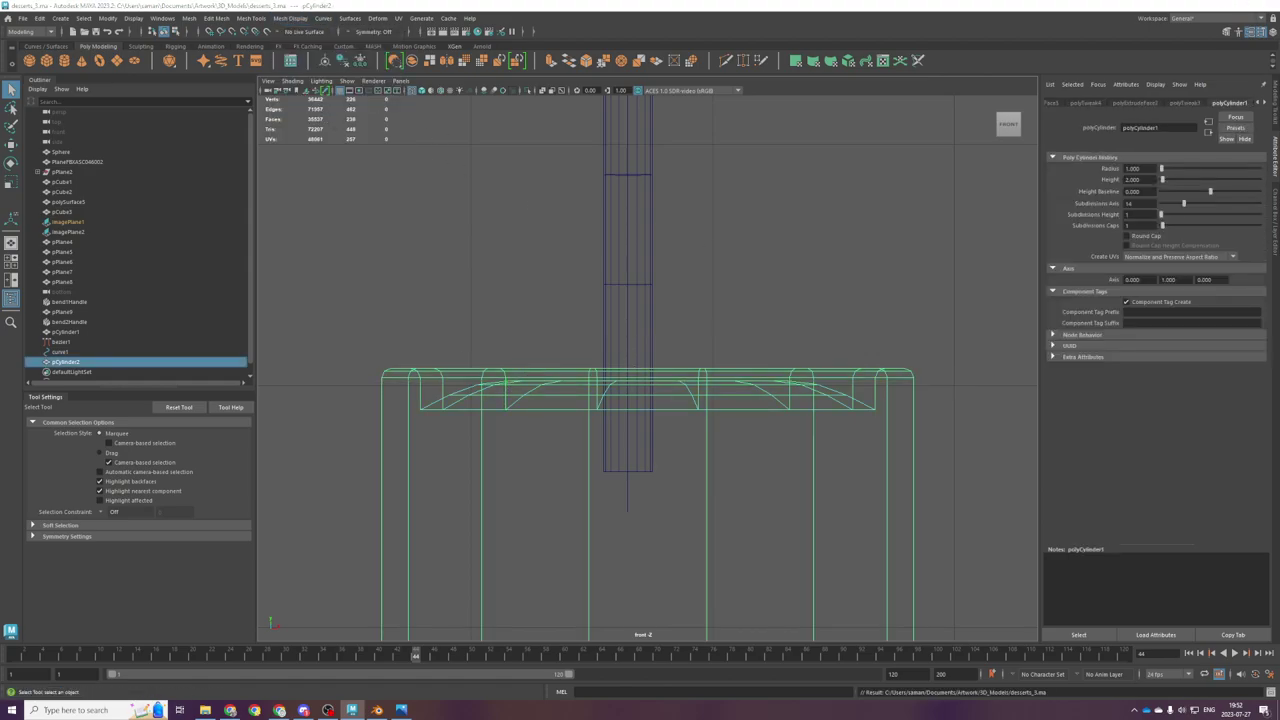
key(alt+Tab)
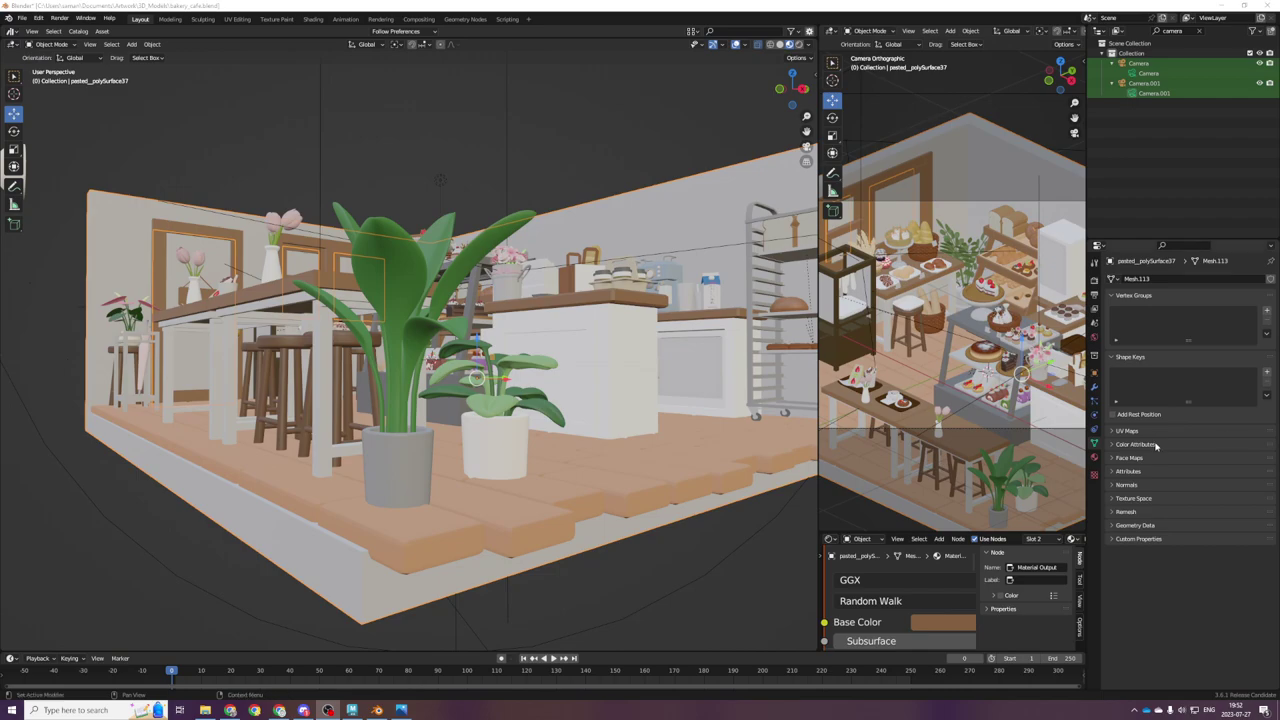
key(alt+Tab)
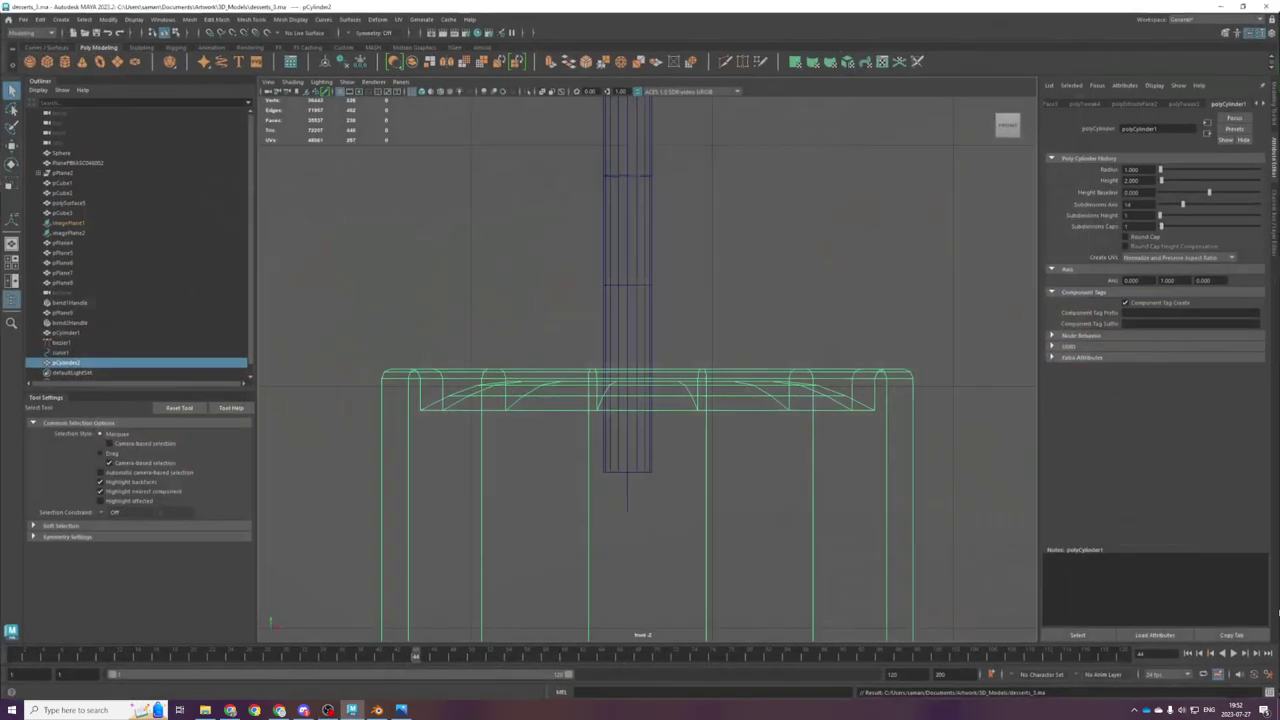
key(space)
drag(785, 11, 777, 55)
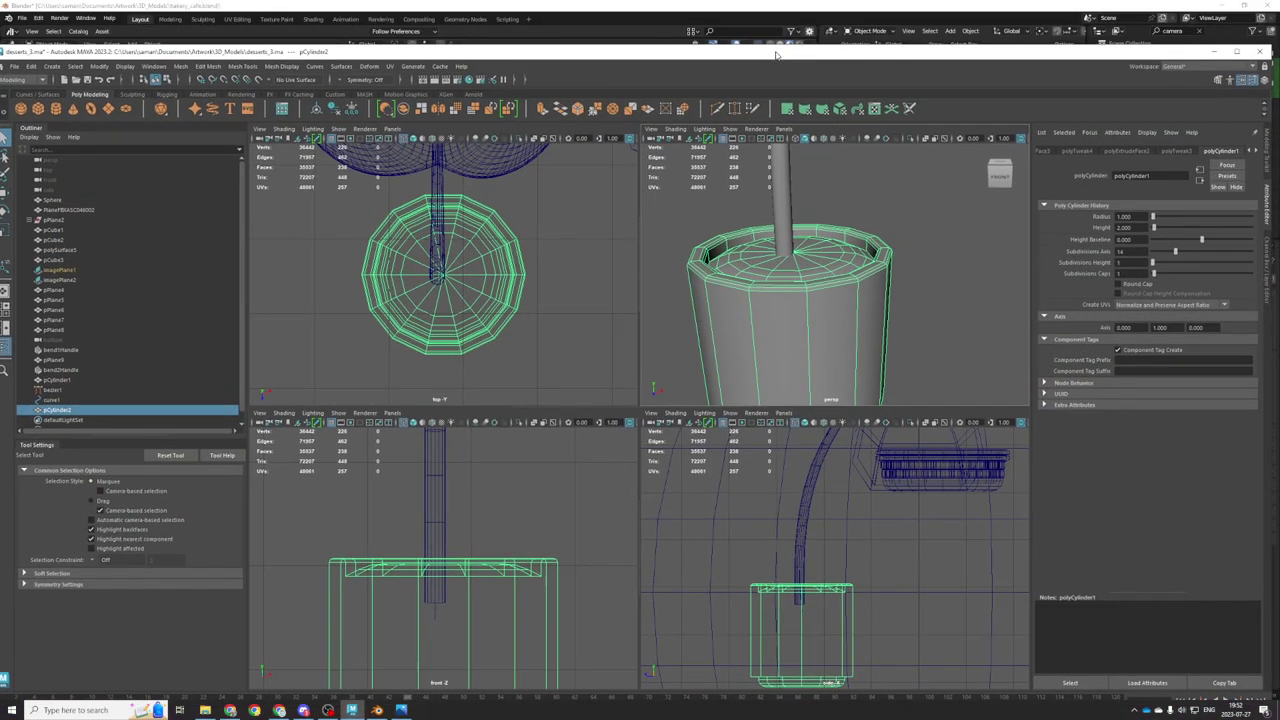
double_click(777, 56)
Step: Clear the selection and inspect the pot's lower body and foot in the maximized perspective view
click(912, 222)
key(space)
scroll(721, 446, down, 4)
alt+drag(786, 391, 641, 445)
scroll(709, 446, up, 2)
scroll(653, 450, down, 5)
scroll(641, 445, up, 2)
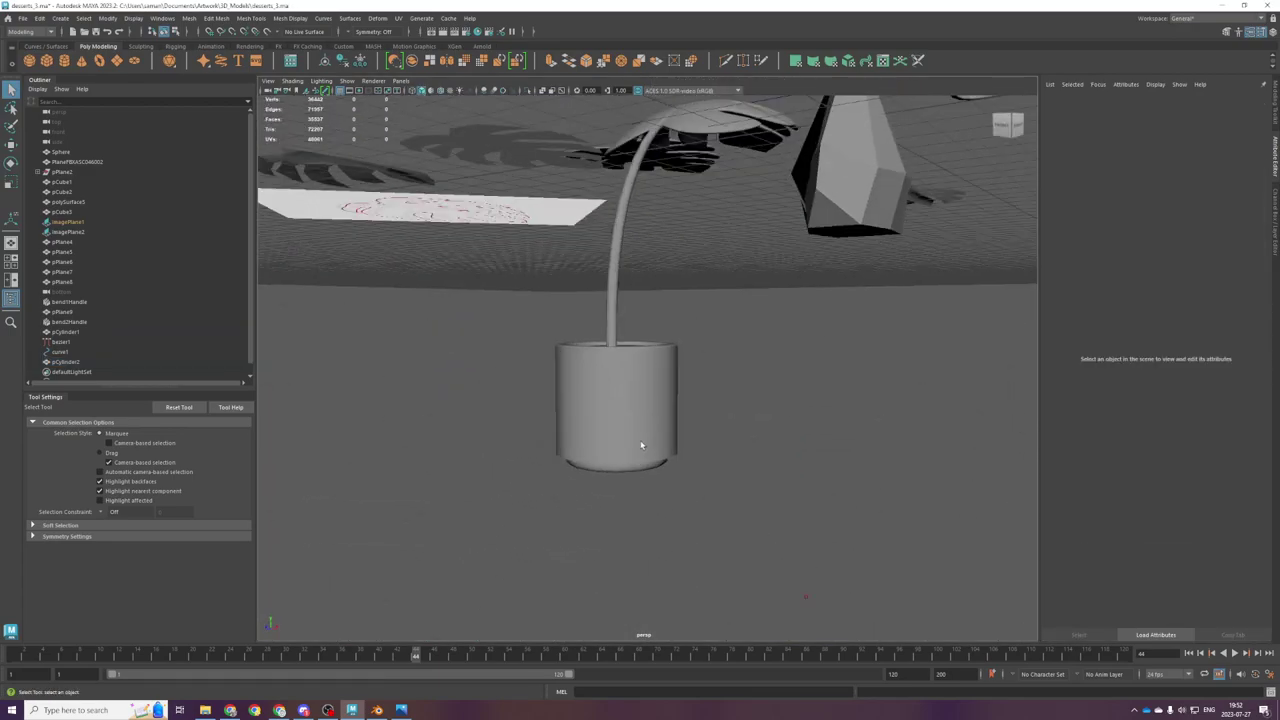
scroll(641, 445, up, 6)
Step: Try a bevel on the pot body's lower edge loop above the foot and check the shape in object mode
click(690, 487)
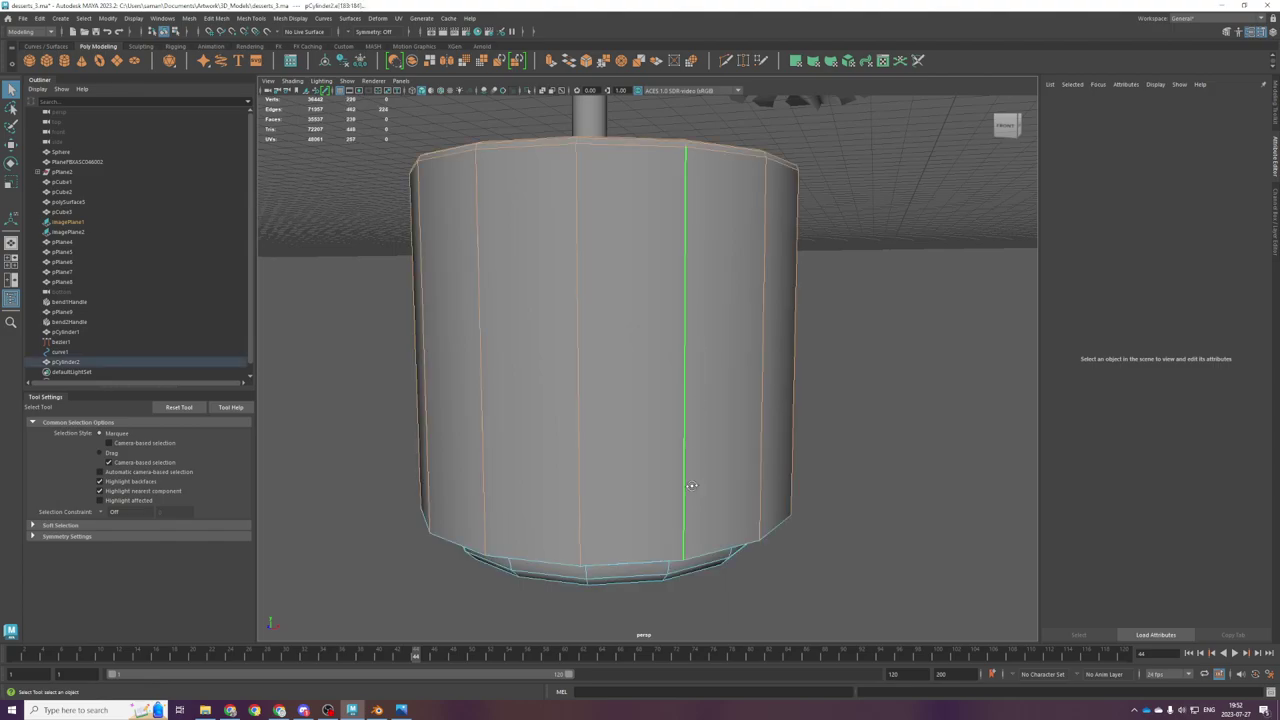
alt+drag(692, 489, 651, 394)
double_click(651, 396)
key(ctrl+b)
mouse_move(881, 386)
mouse_down()
mouse_move(860, 386)
mouse_move(894, 394)
mouse_up()
right_drag(709, 360, 853, 289)
scroll(853, 289, down, 4)
click(853, 289)
alt+drag(853, 289, 811, 404)
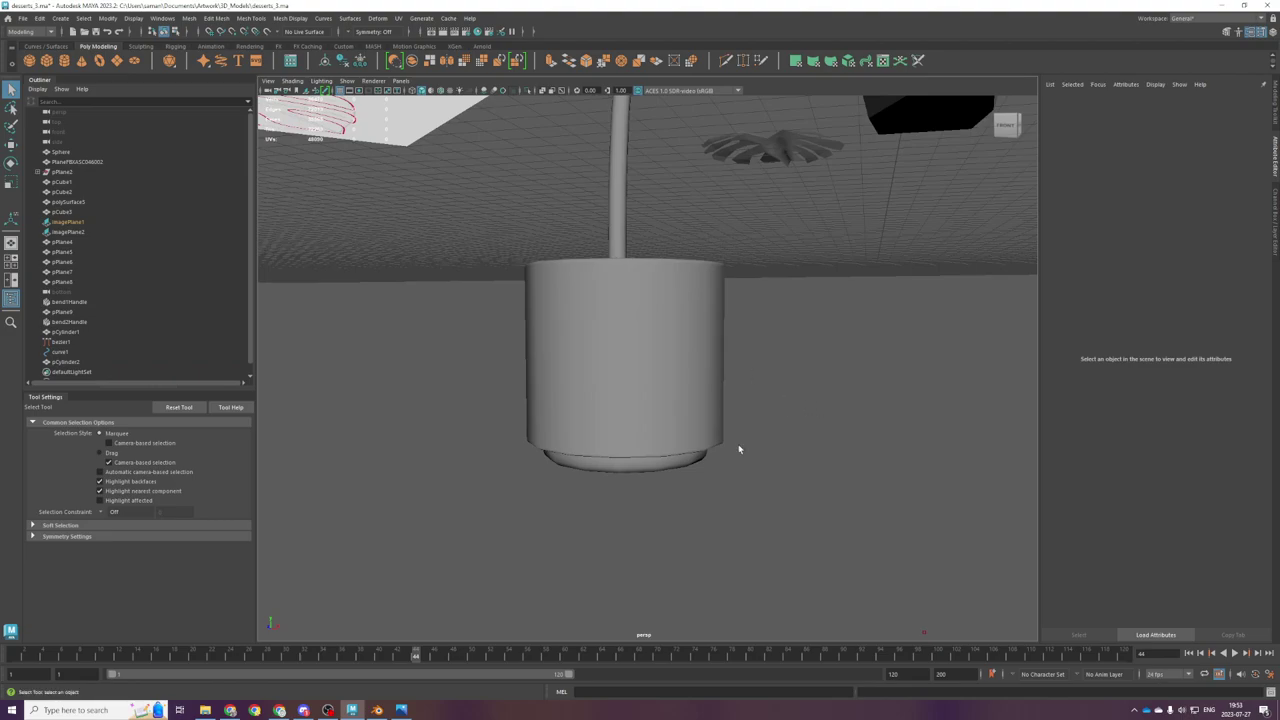
Step: Redo the bevel on the pot body's lower edge loop with fraction 0.4 and 2 segments, and save the scene
alt+drag(737, 449, 709, 363)
click(712, 368)
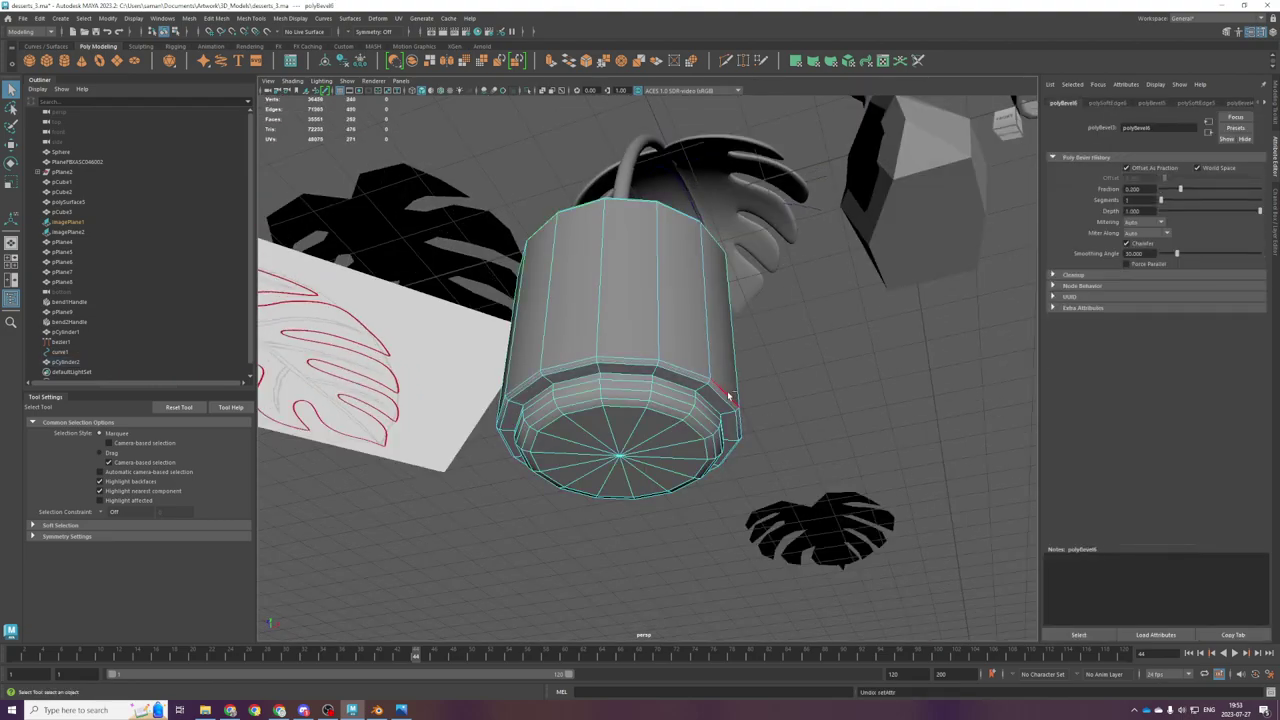
key(t)
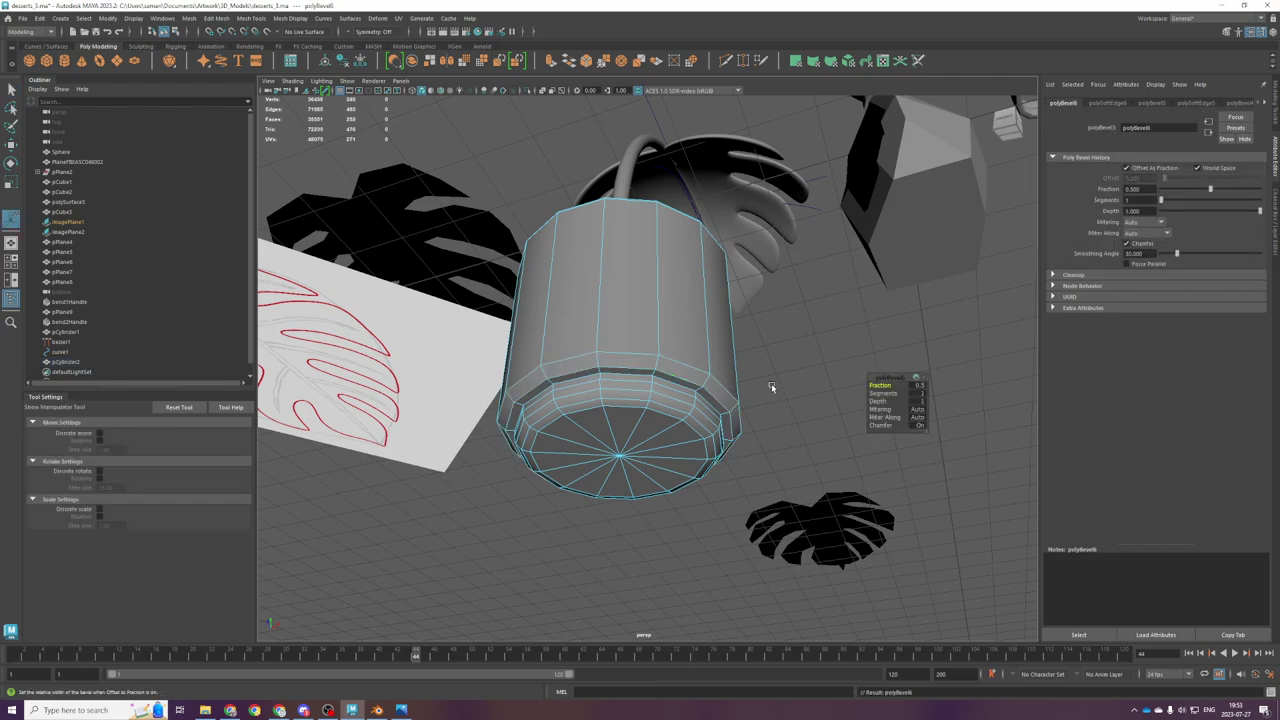
drag(884, 385, 889, 393)
key(ctrl+s)
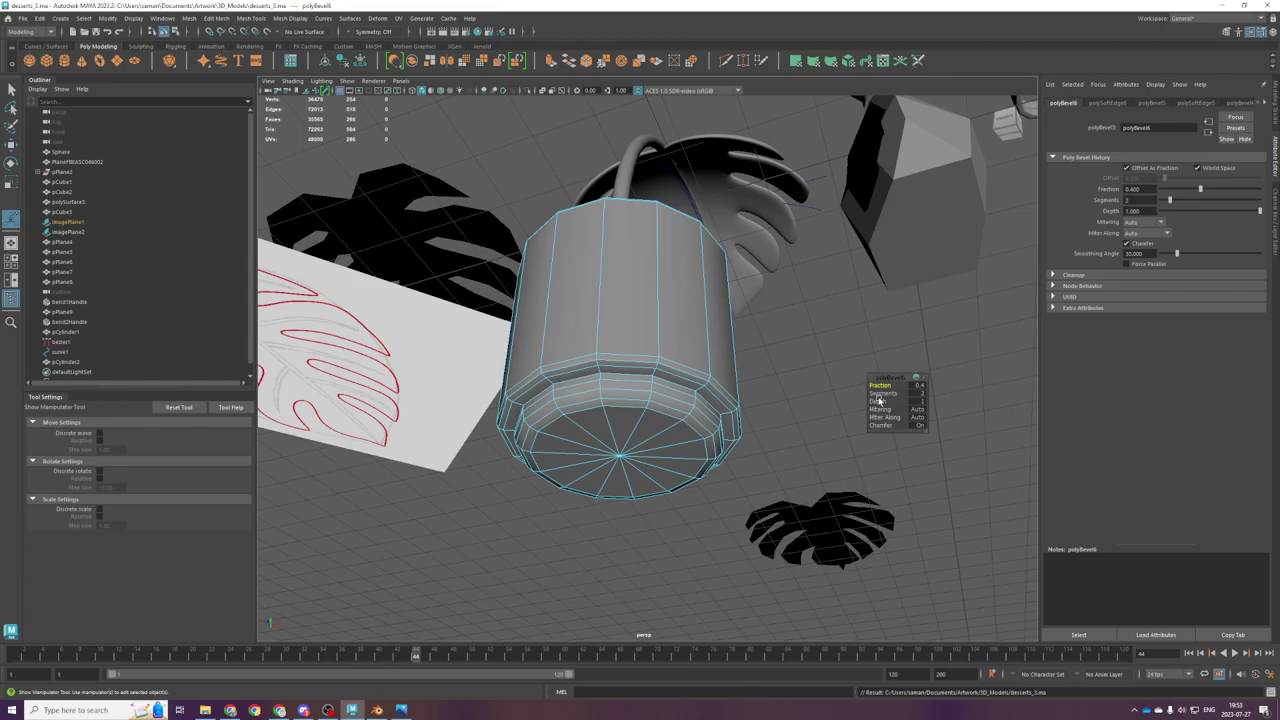
Step: Return the pot to object mode and clear the selection
alt+drag(665, 382, 679, 405)
right_drag(679, 405, 731, 329)
scroll(765, 390, up, 2)
scroll(815, 470, down, 2)
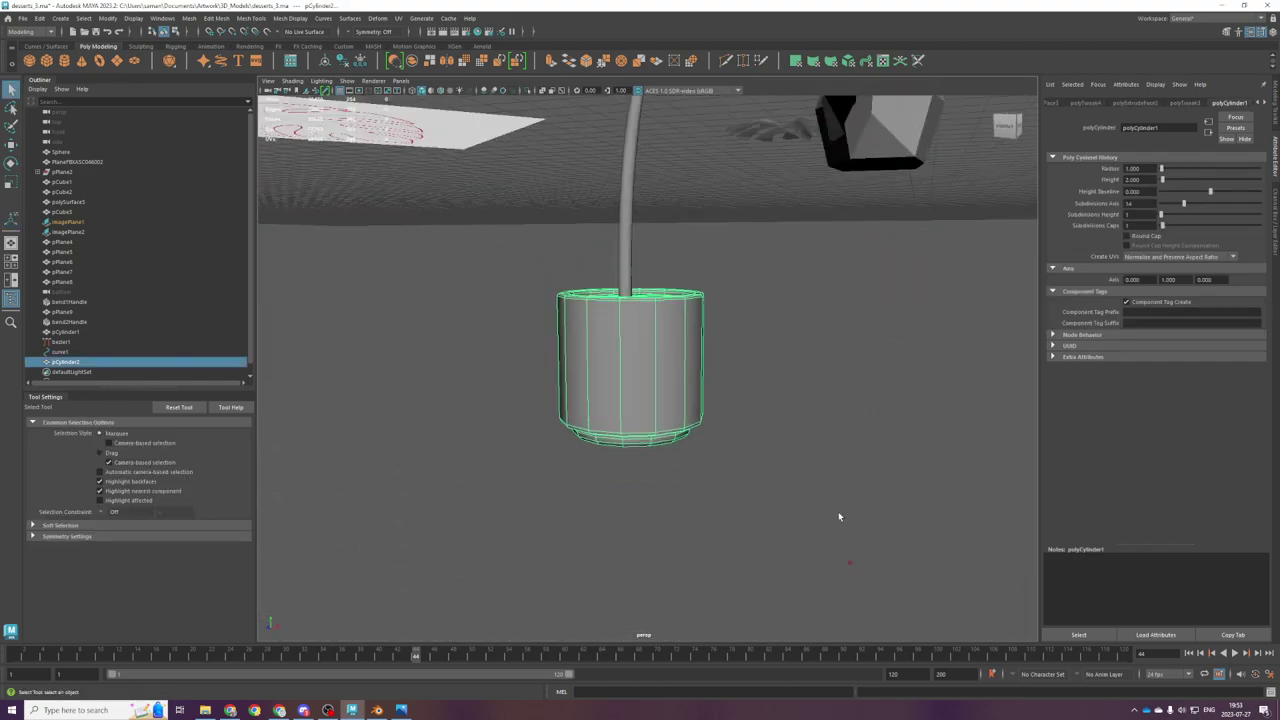
click(853, 540)
Step: Examine the pot, stem and leaf together from several angles
scroll(857, 550, down, 5)
alt+drag(590, 298, 617, 470)
scroll(642, 485, up, 4)
scroll(643, 486, down, 4)
alt+drag(645, 420, 675, 535)
key(alt+Tab)
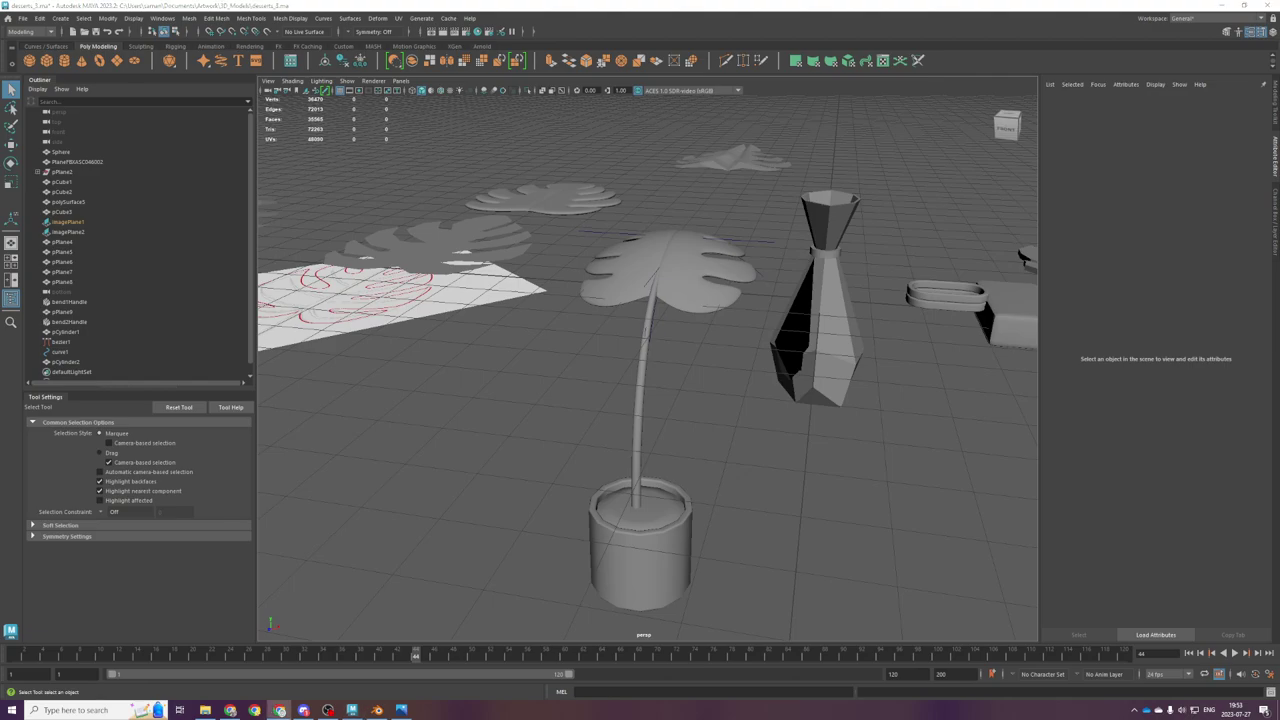
alt+drag(696, 420, 643, 397)
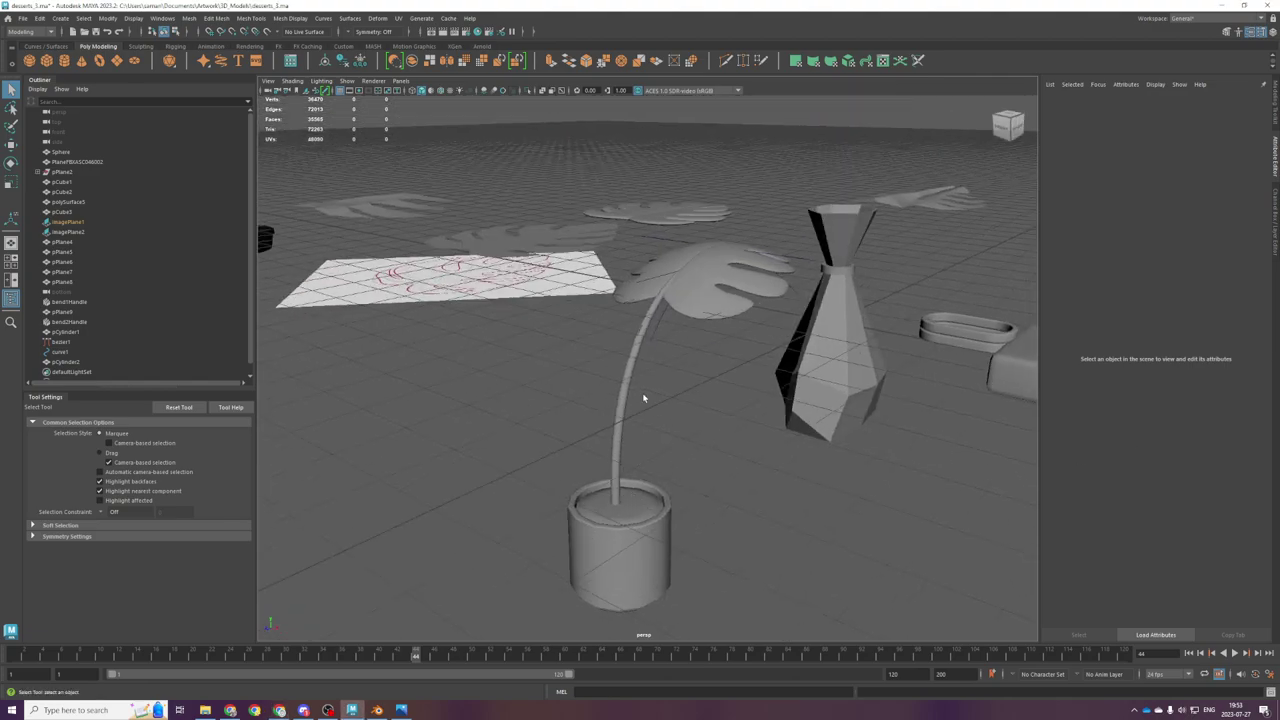
alt+middle_drag(643, 397, 632, 555)
Step: Compare the spare leaf meshes around the reference image, framing the dense one and selecting the low-poly one
click(668, 344)
scroll(680, 360, down, 3)
alt+drag(695, 365, 775, 465)
alt+middle_drag(775, 465, 804, 539)
key(f)
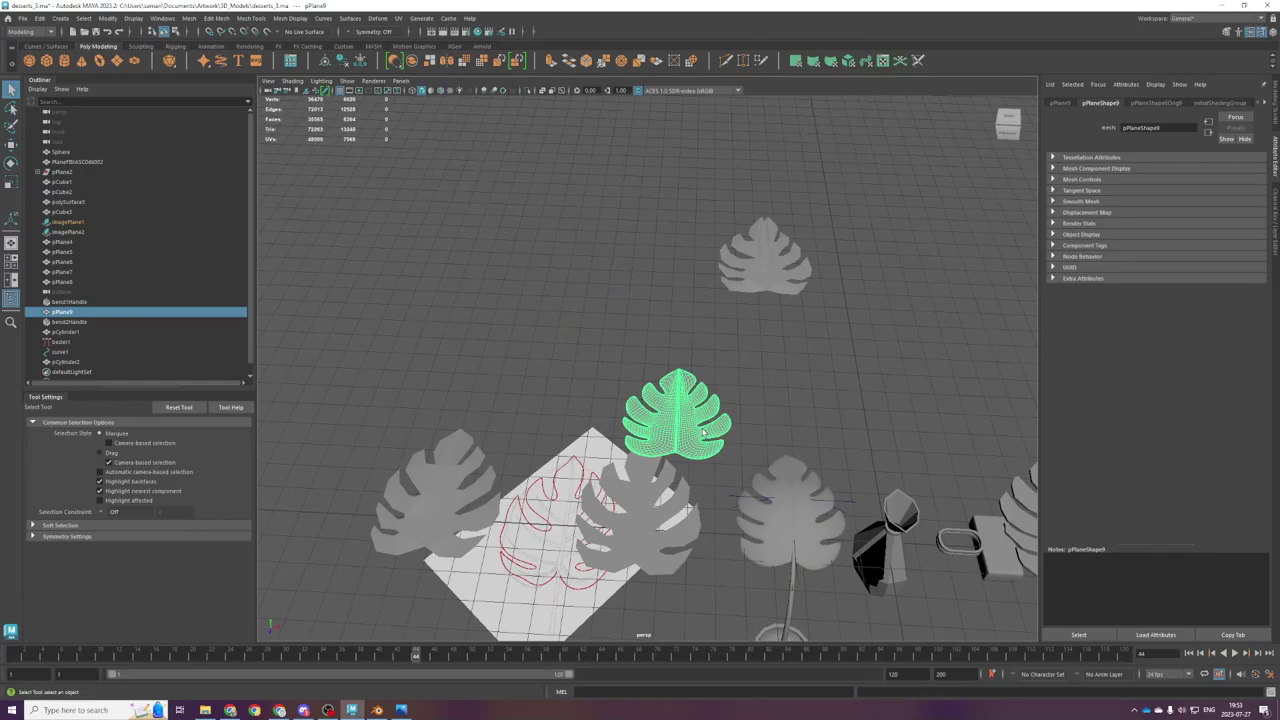
scroll(711, 389, down, 10)
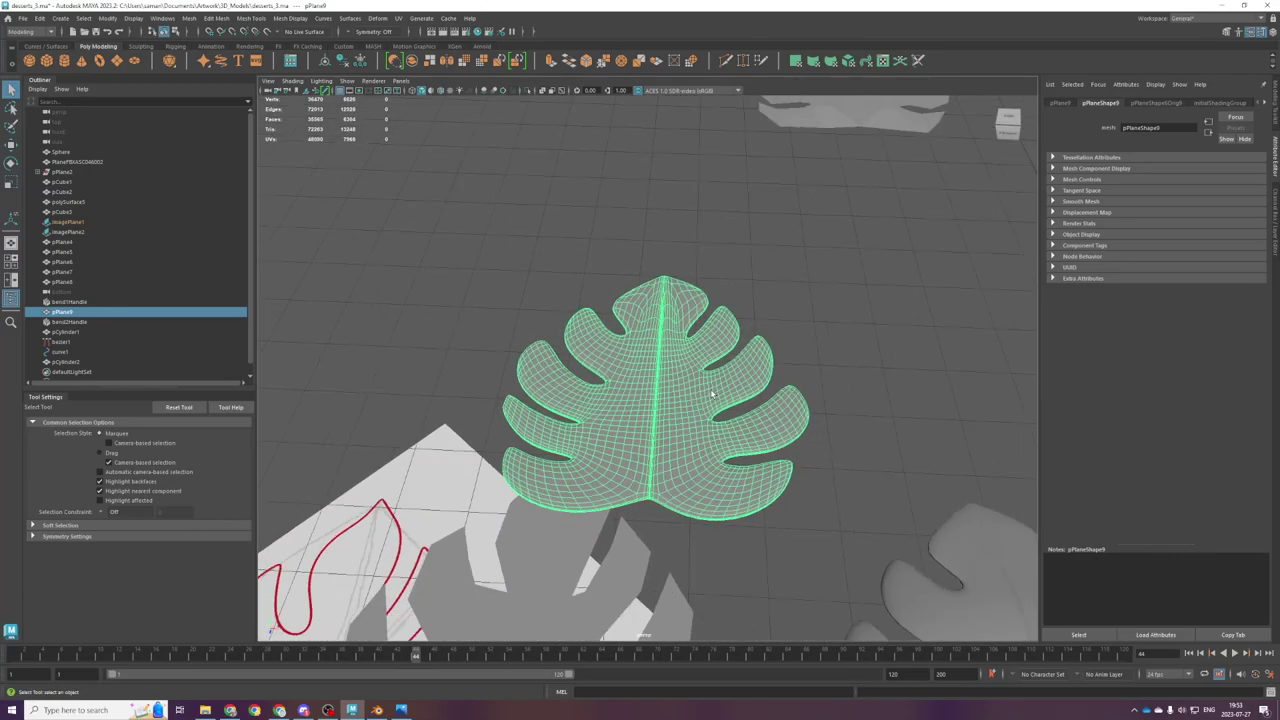
click(627, 460)
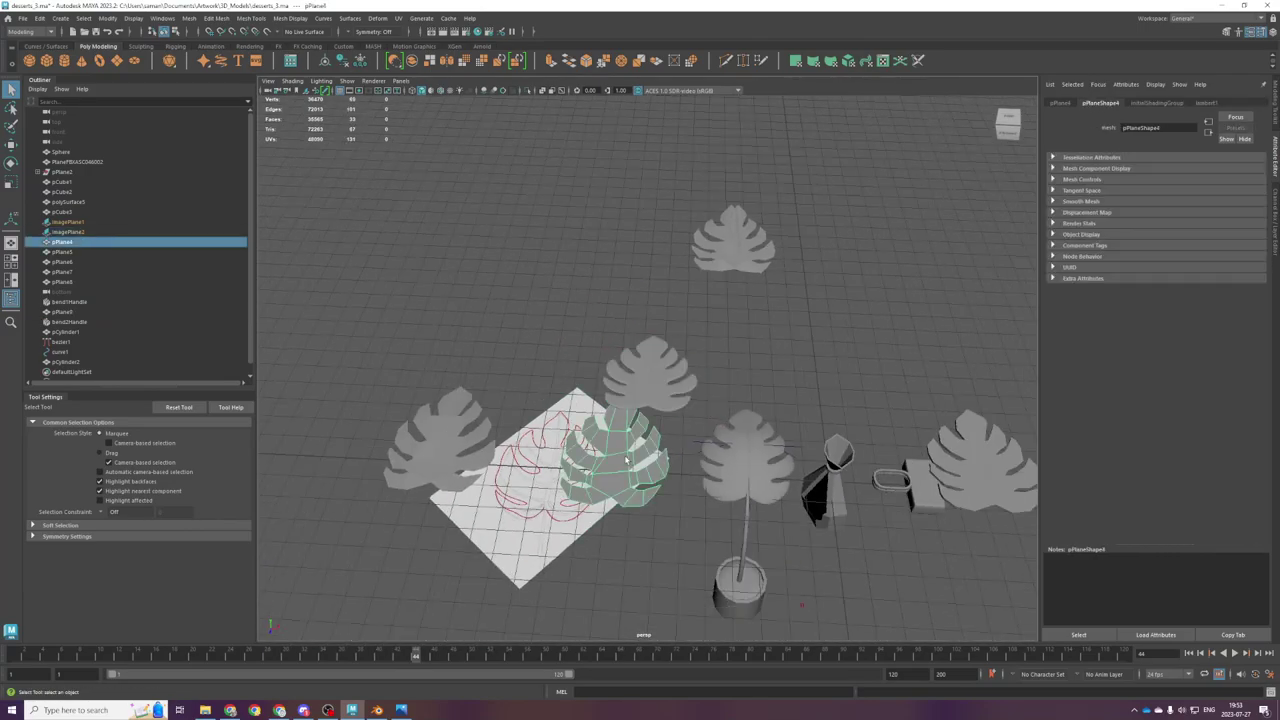
Step: In the top view, duplicate the low-poly leaf near the box and place the copy above the potted leaf
key(space)
key(space)
scroll(589, 363, down, 10)
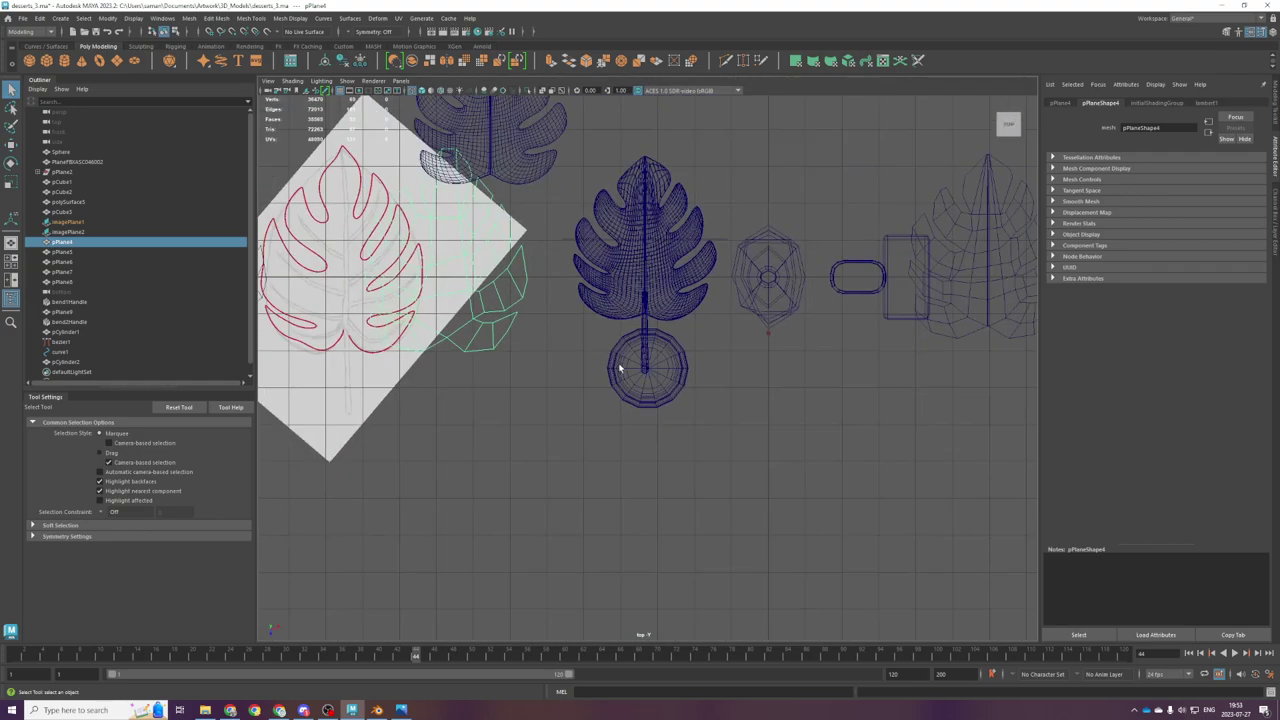
alt+middle_drag(701, 285, 684, 308)
click(895, 312)
scroll(907, 311, up, 2)
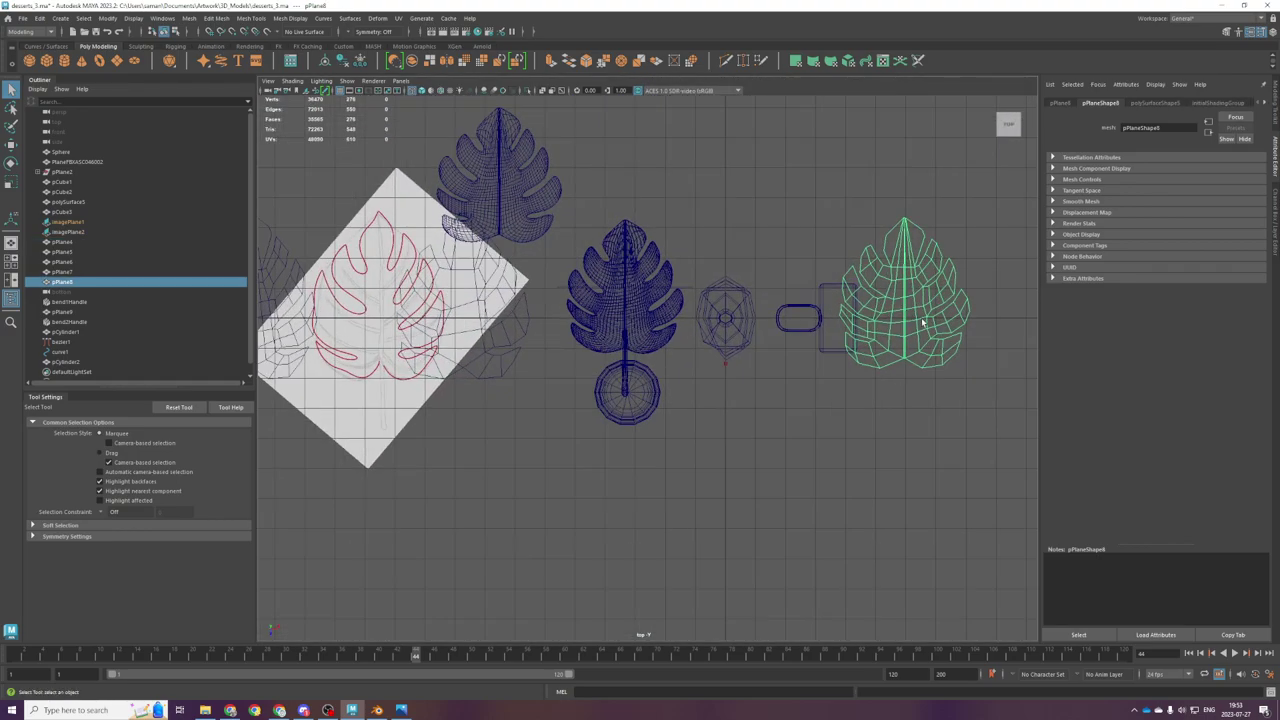
key(w)
drag(940, 334, 671, 184)
Step: Chamfer a vertex in the lower part of the leaf copy, between the midrib and the lobes, with a width of 0.75
scroll(697, 357, up, 5)
scroll(695, 357, up, 5)
right_drag(672, 249, 628, 252)
click(675, 269)
alt+middle_drag(694, 286, 672, 419)
scroll(692, 403, up, 1)
key(ctrl+b)
scroll(782, 410, down, 2)
drag(875, 385, 874, 385)
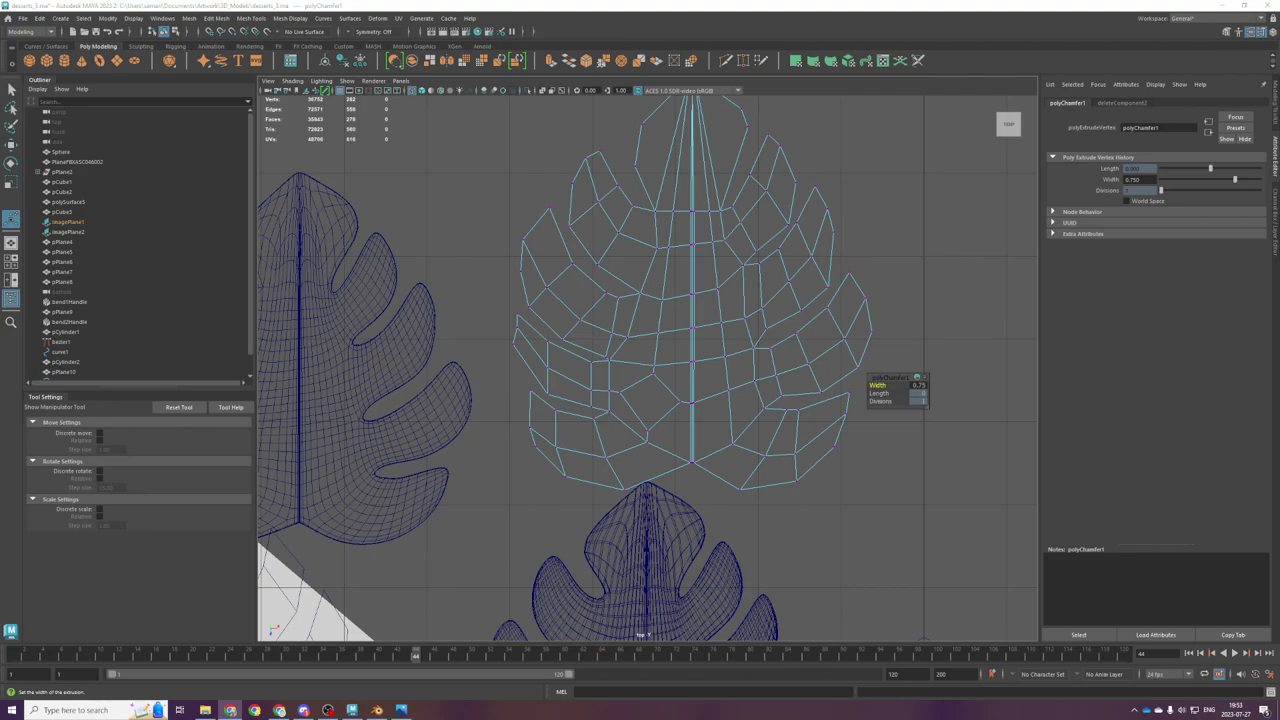
Step: Reshape the chamfered diamond in the lower part of the leaf copy by moving its corner vertices
scroll(690, 405, up, 5)
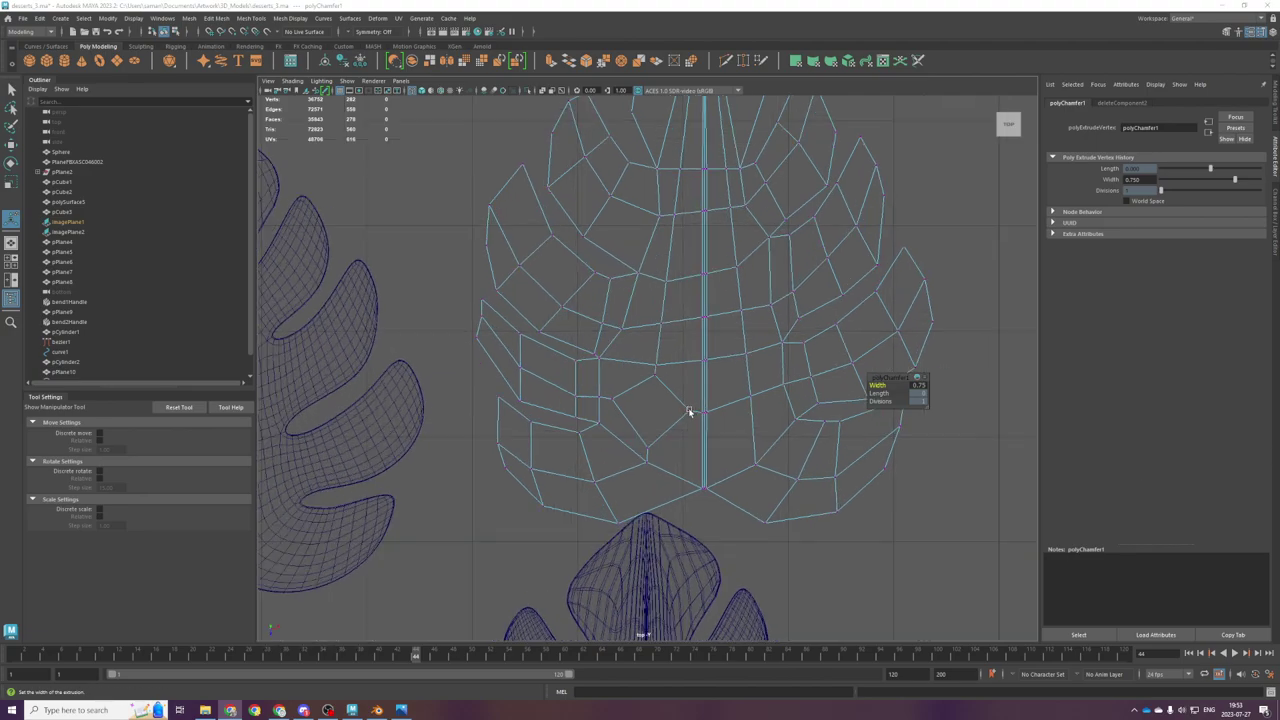
click(655, 378)
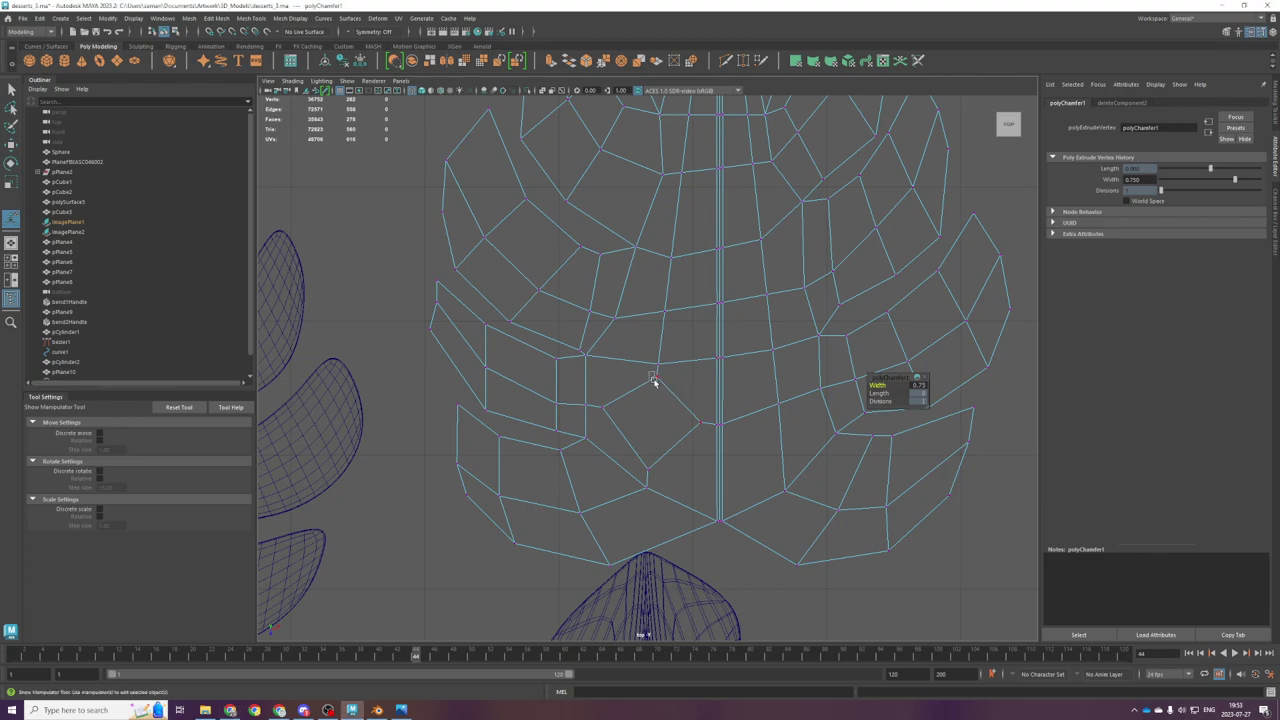
key(w)
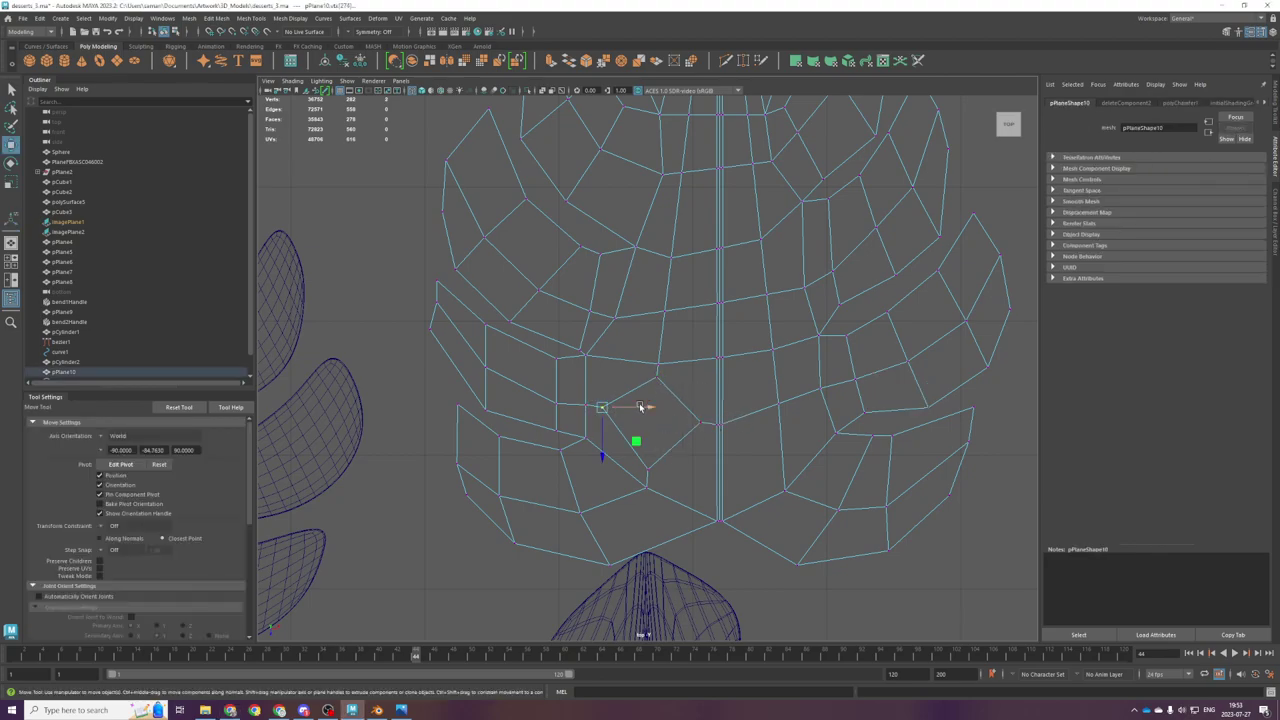
drag(616, 435, 730, 444)
scroll(729, 360, down, 2)
click(711, 393)
key(ctrl+z)
drag(711, 395, 709, 395)
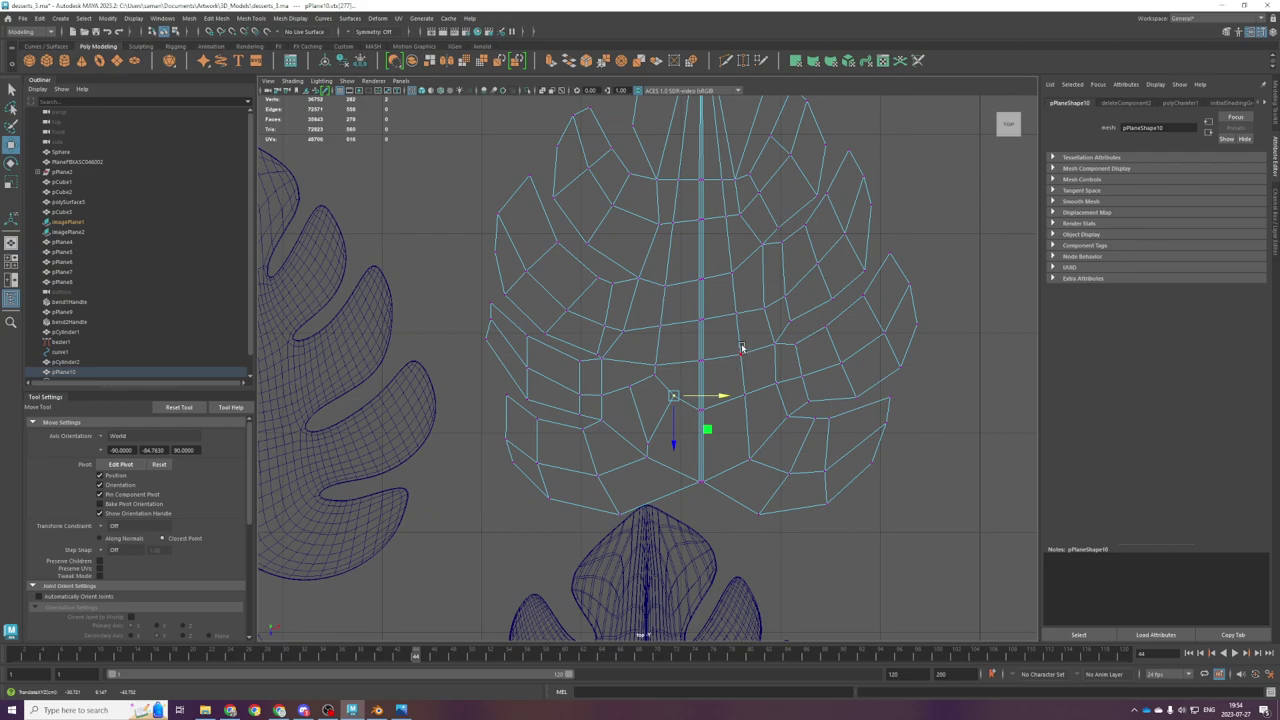
Step: Chamfer a vertex on the opposite side of the midrib, near the leaf's middle, with a width of 0.65
alt+middle_drag(707, 295, 710, 343)
scroll(735, 408, up, 2)
drag(760, 347, 783, 371)
key(ctrl+b)
drag(880, 385, 884, 385)
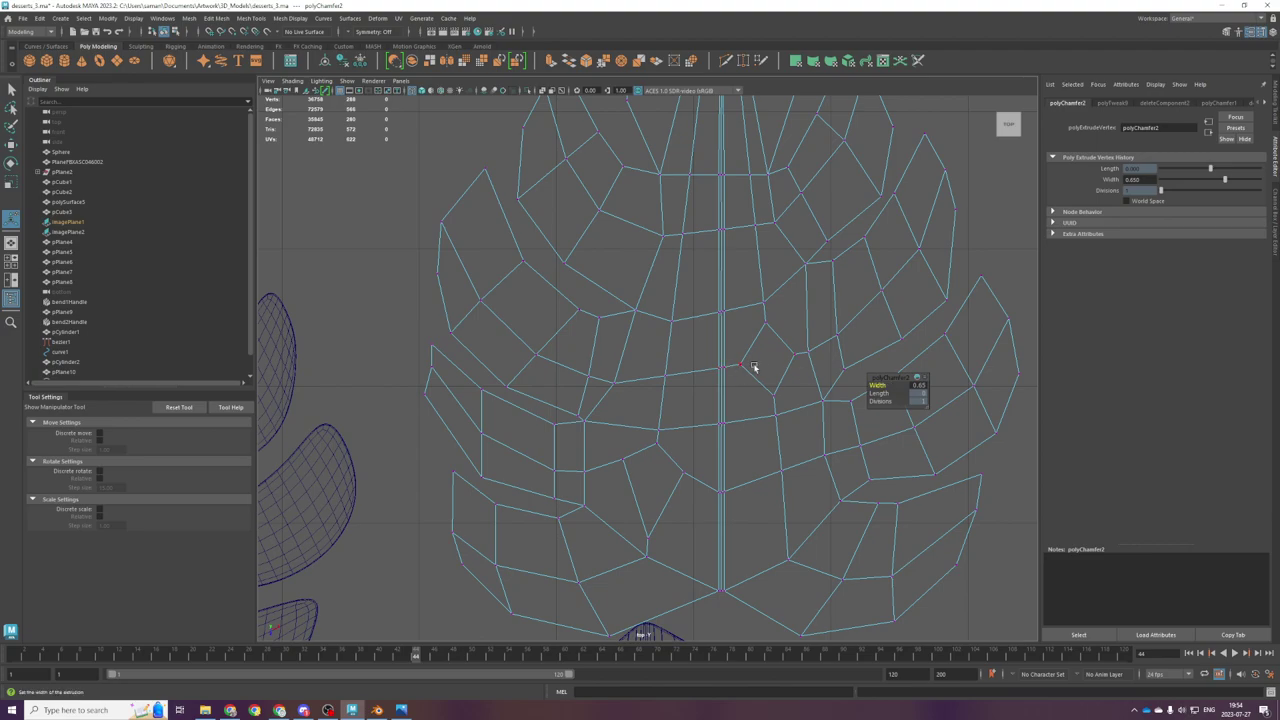
Step: Scale the smaller diamond's vertices into a narrower shape beside the midrib and save the scene
drag(737, 346, 784, 359)
key(r)
key(ctrl+s)
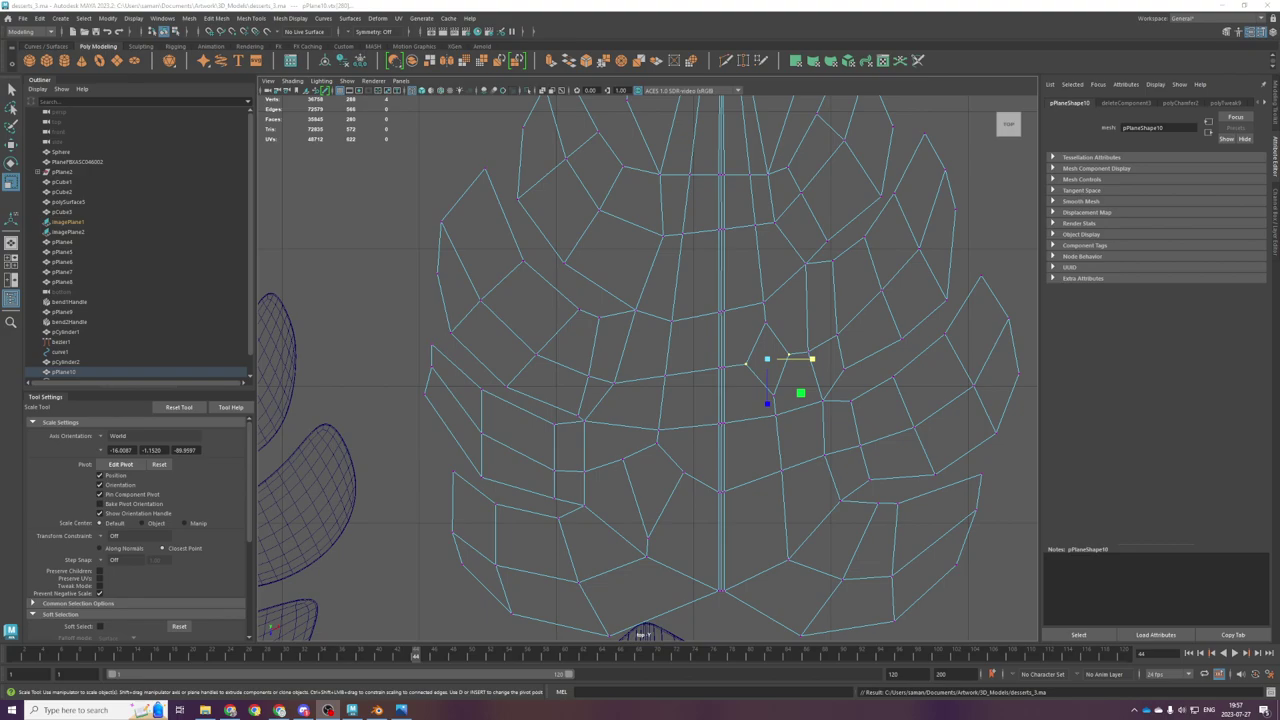
scroll(760, 337, down, 1)
drag(412, 337, 481, 370)
key(w)
scroll(895, 368, up, 2)
drag(751, 335, 811, 385)
key(r)
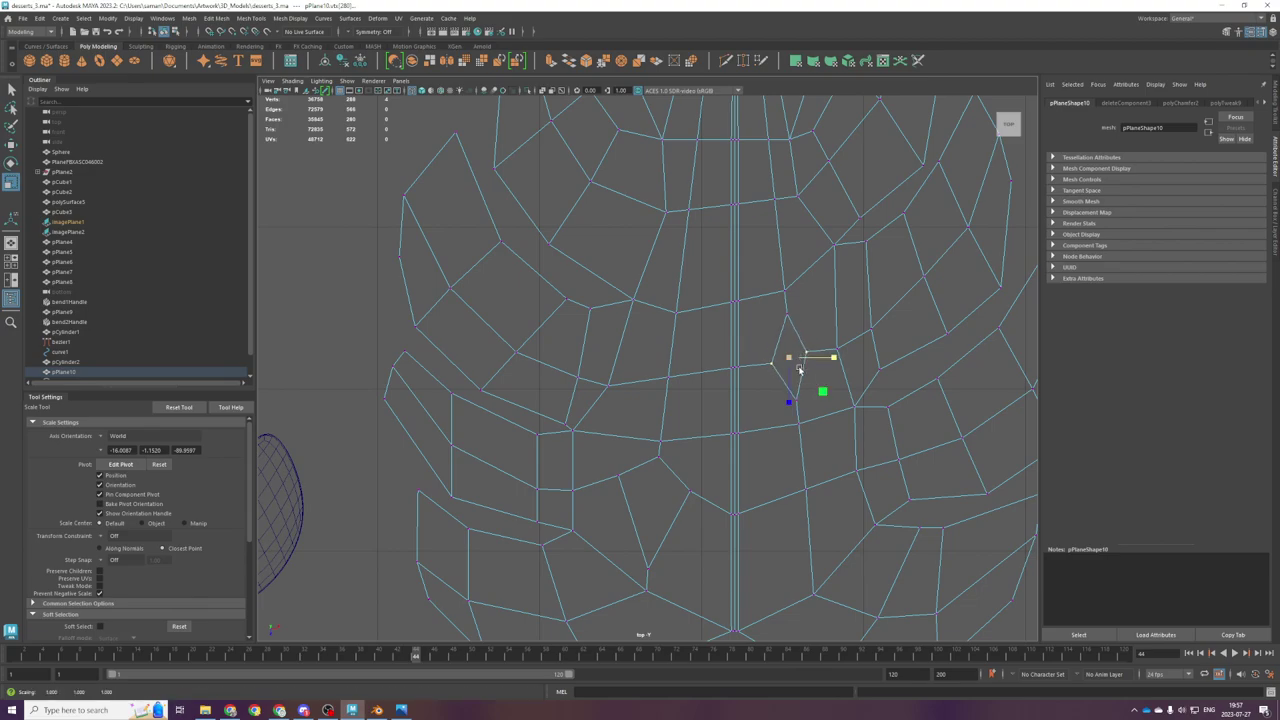
Step: Delete the faces inside the two chamfered diamonds to cut holes through the leaf copy
scroll(740, 345, down, 3)
key(space)
key(space)
scroll(740, 375, up, 3)
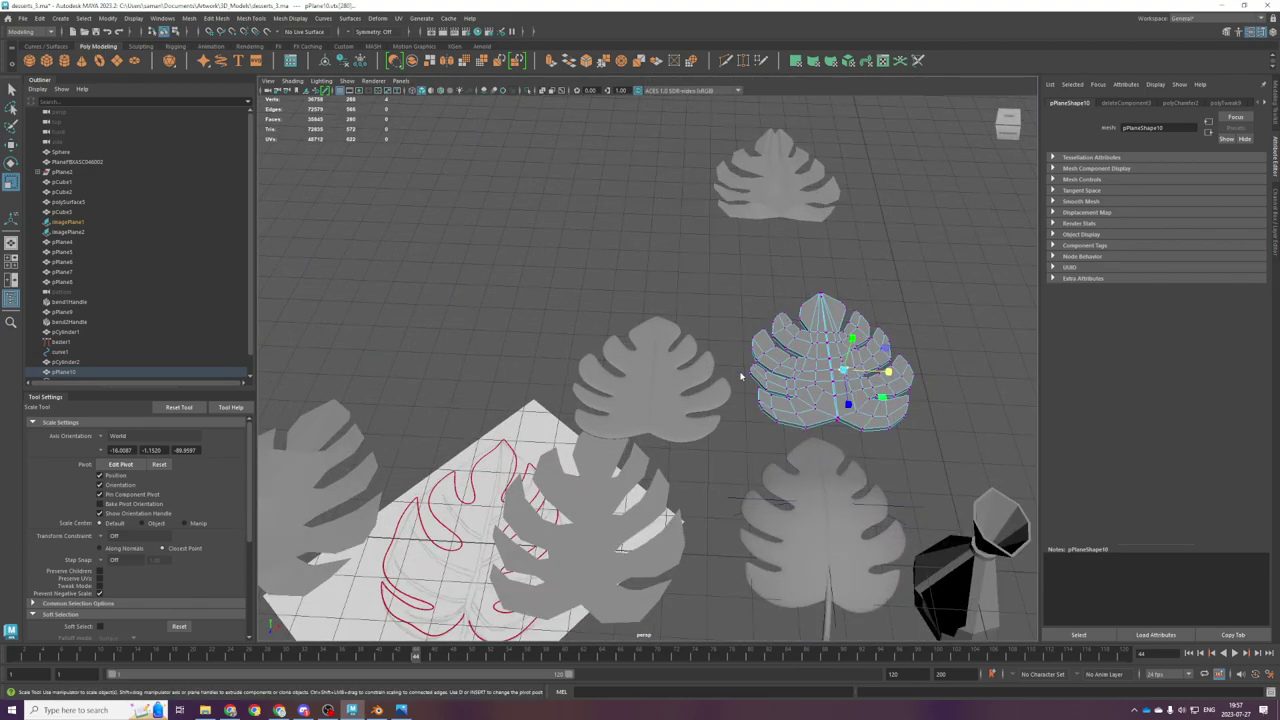
right_drag(790, 372, 872, 319)
scroll(860, 318, up, 3)
key(space)
right_drag(620, 355, 622, 390)
click(652, 465)
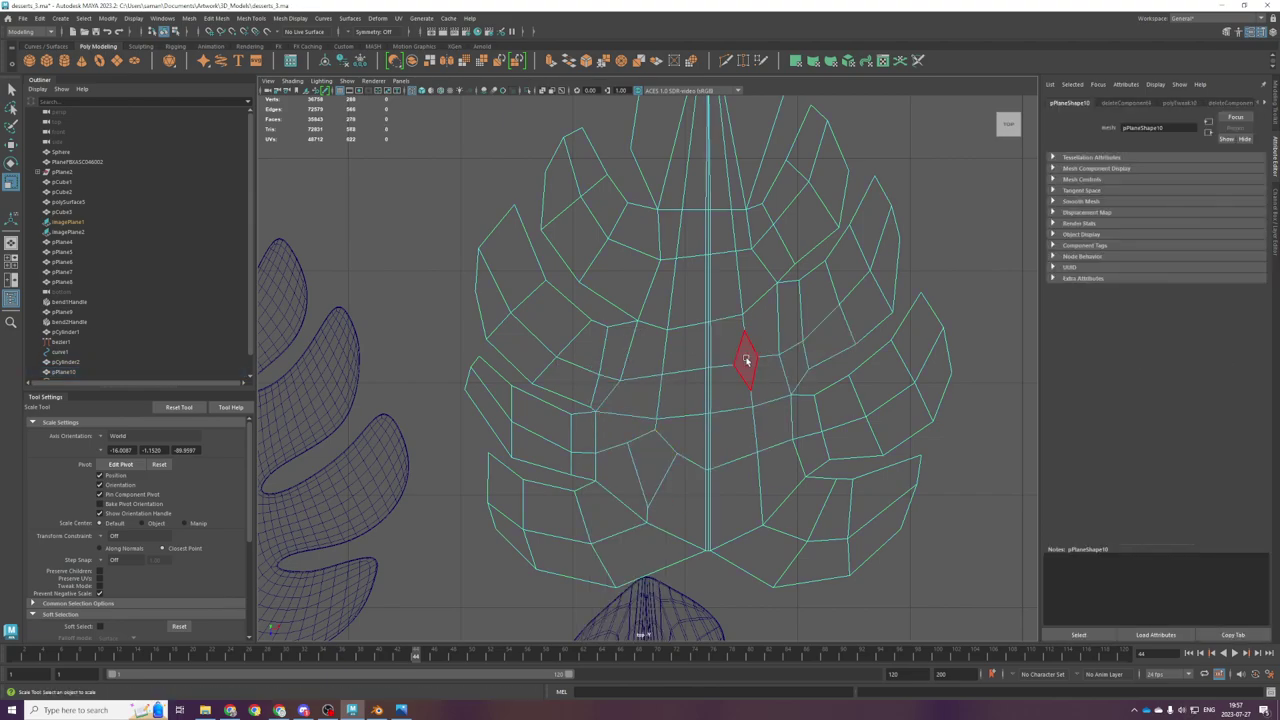
Step: Bridge the matching top and bottom edges around the larger hole to form its inner walls
key(space)
key(space)
alt+drag(809, 420, 652, 424)
right_drag(866, 414, 862, 388)
click(805, 496)
key(f)
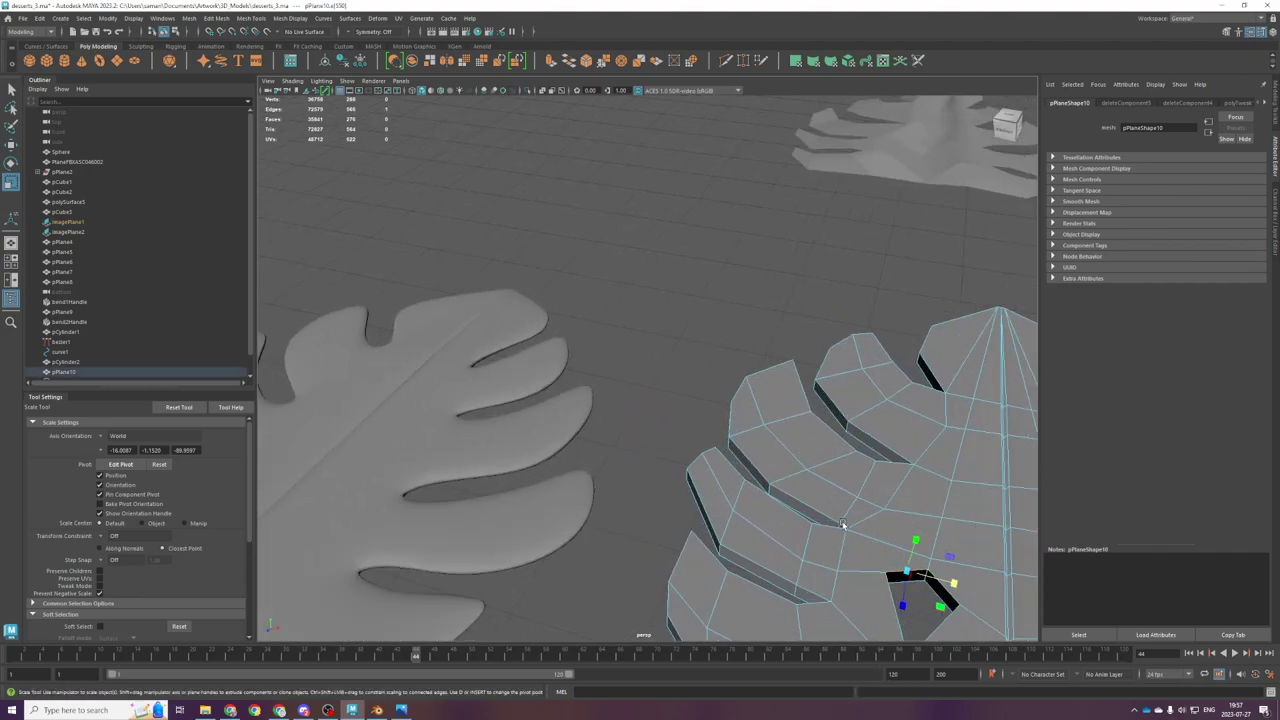
click(680, 472)
click(251, 18)
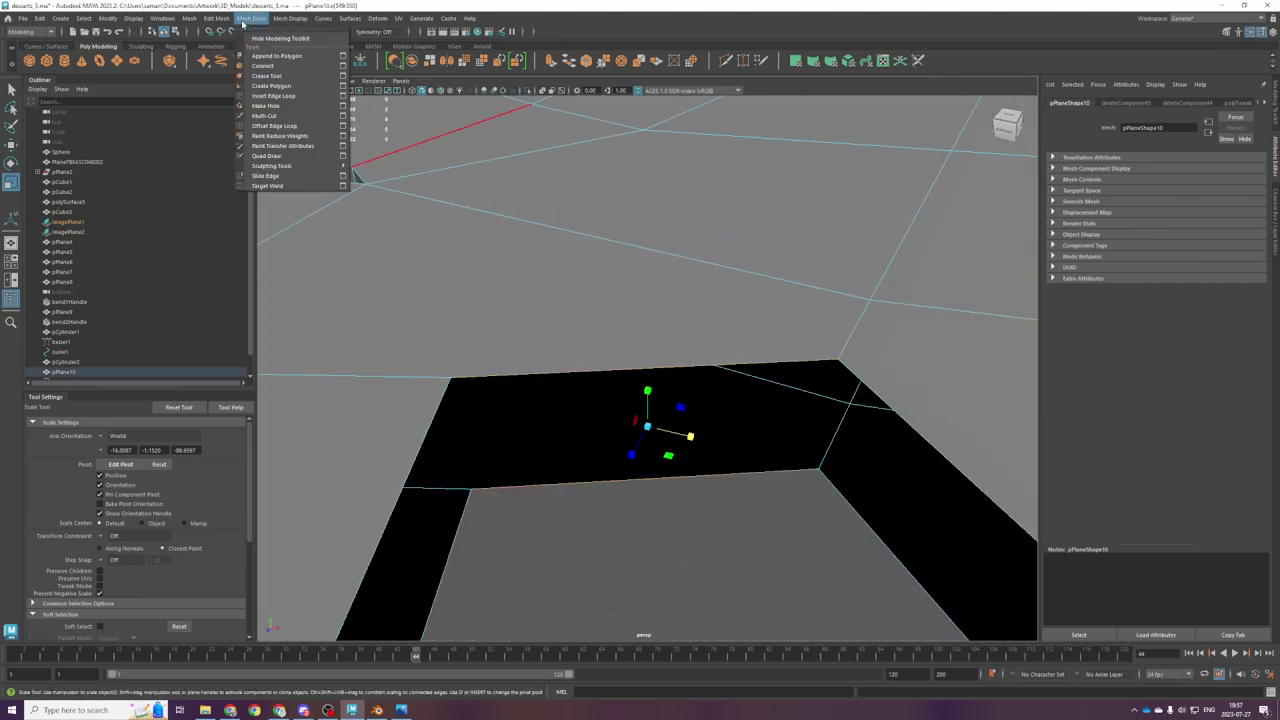
click(234, 67)
scroll(560, 364, down, 4)
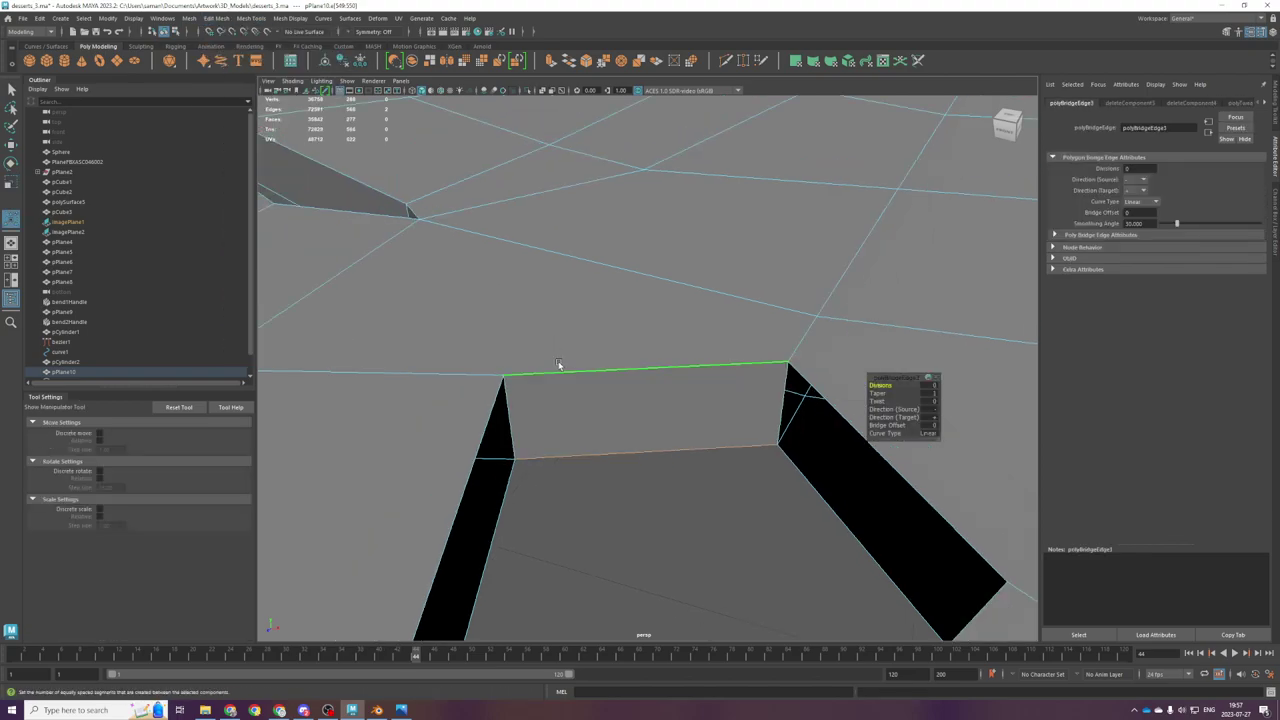
double_click(547, 397)
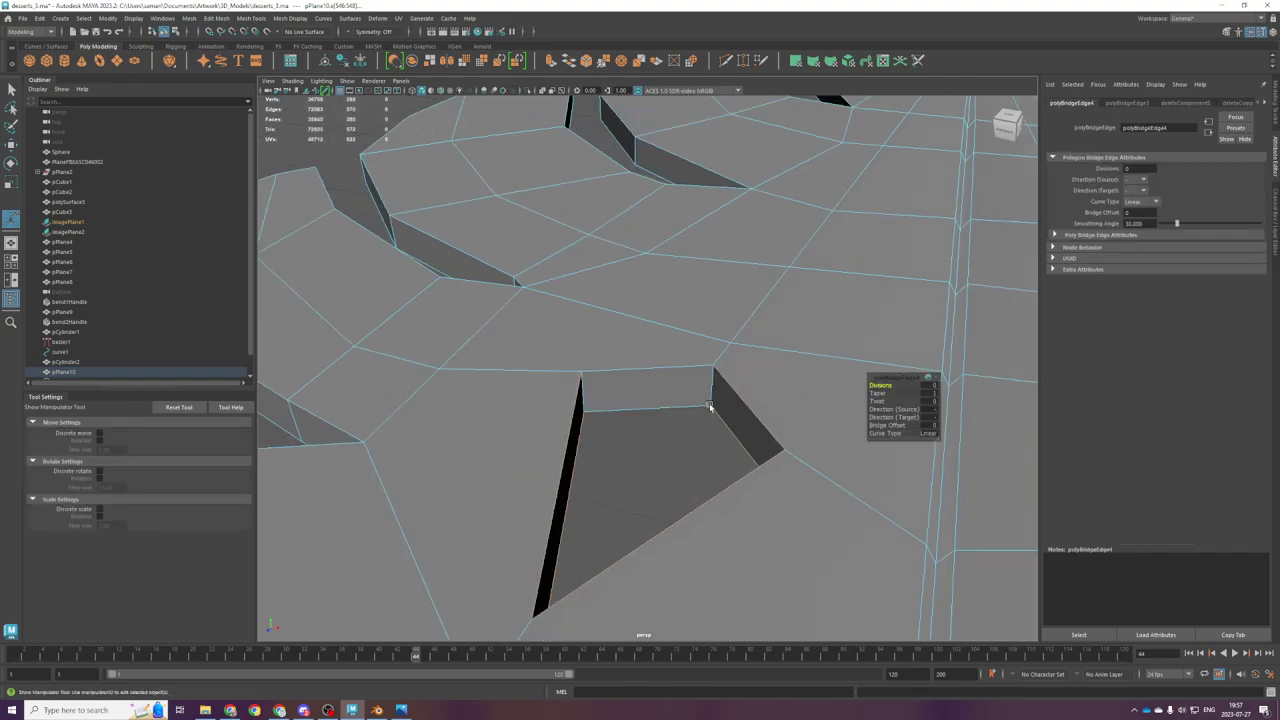
Step: Bridge the matching edges around the smaller hole to close its inner walls and return the leaf to object mode
alt+drag(540, 400, 617, 297)
scroll(768, 308, up, 2)
click(768, 266)
shift+click(773, 290)
key(g)
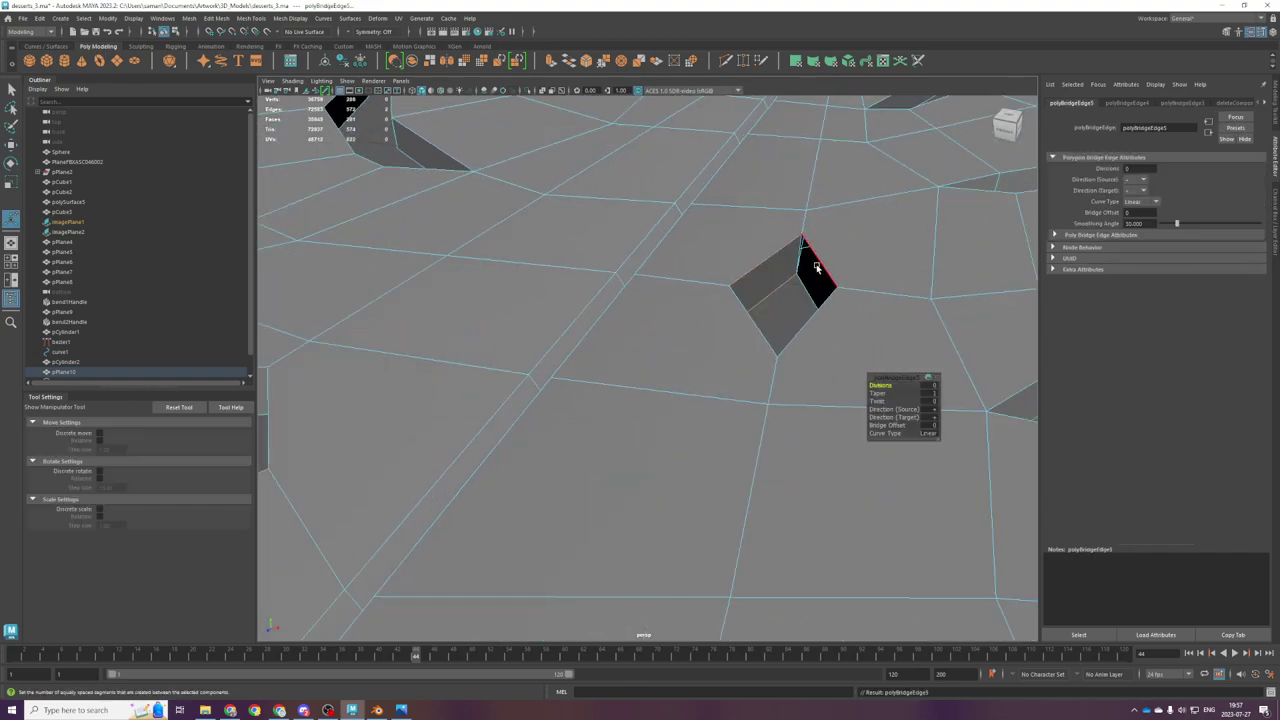
click(804, 268)
alt+drag(805, 268, 818, 317)
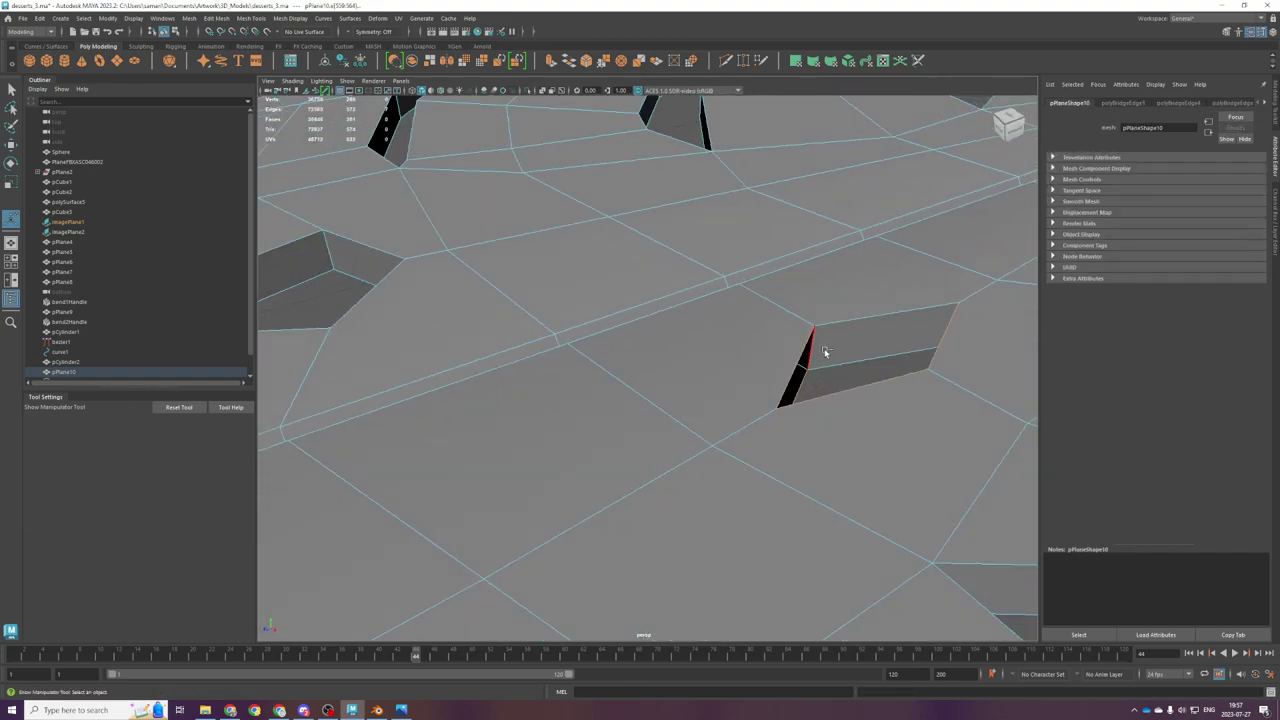
alt+drag(851, 363, 888, 303)
shift+click(897, 291)
key(g)
scroll(737, 360, down, 4)
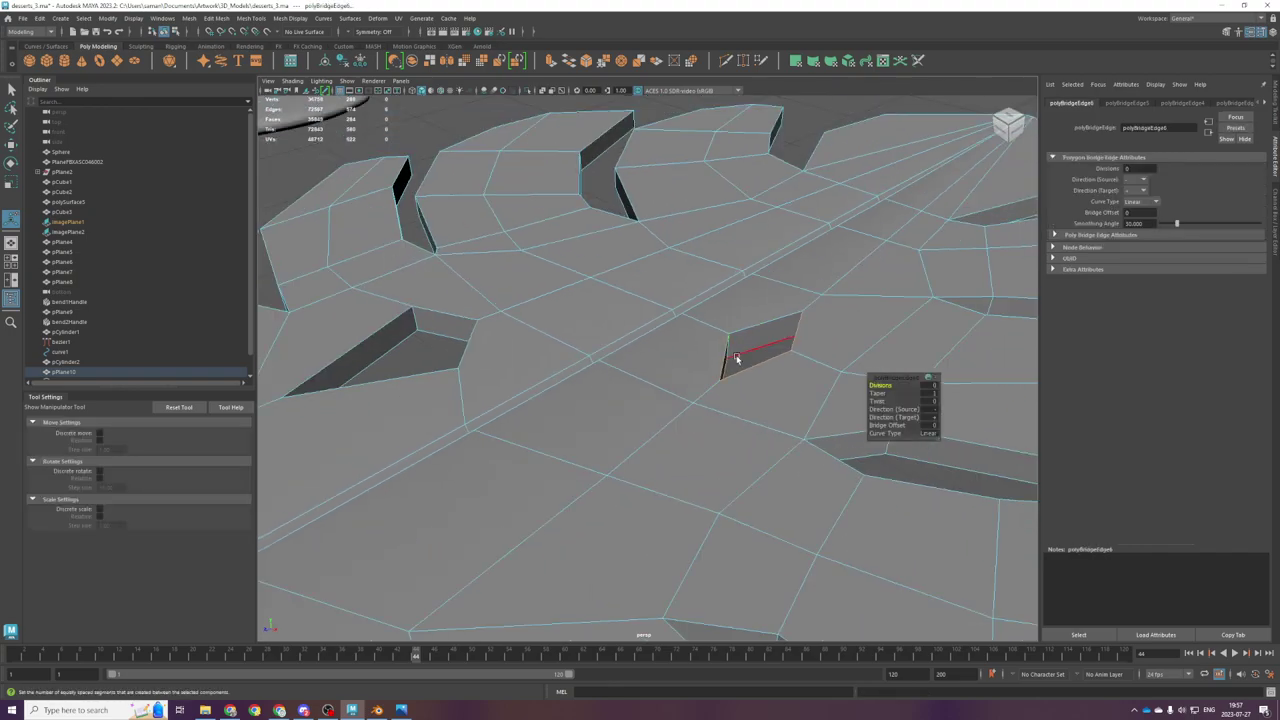
alt+drag(737, 360, 760, 363)
key(F8)
scroll(753, 380, down, 5)
scroll(753, 378, down, 4)
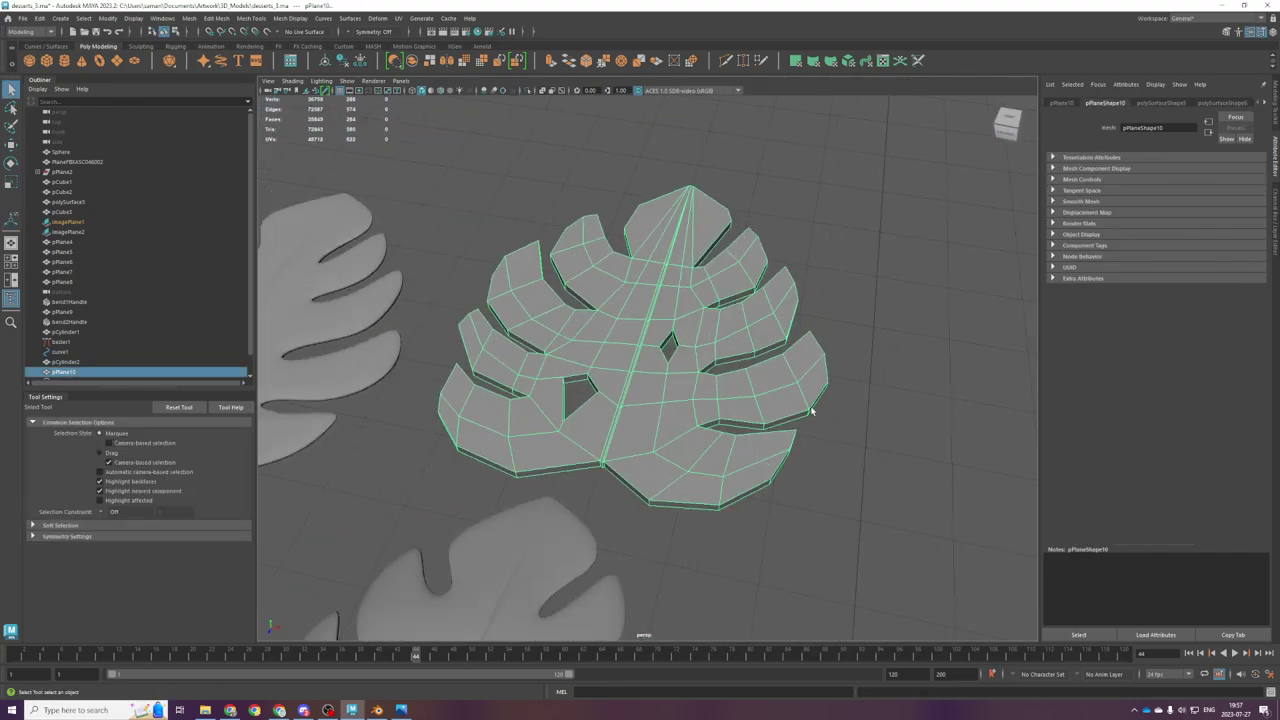
Step: Try smoothing the leaf copy twice and inspect the shape of both holes
scroll(829, 402, down, 5)
click(825, 410)
click(660, 356)
key(g)
key(g)
key(q)
click(748, 402)
alt+drag(748, 402, 791, 528)
scroll(694, 488, up, 5)
click(586, 389)
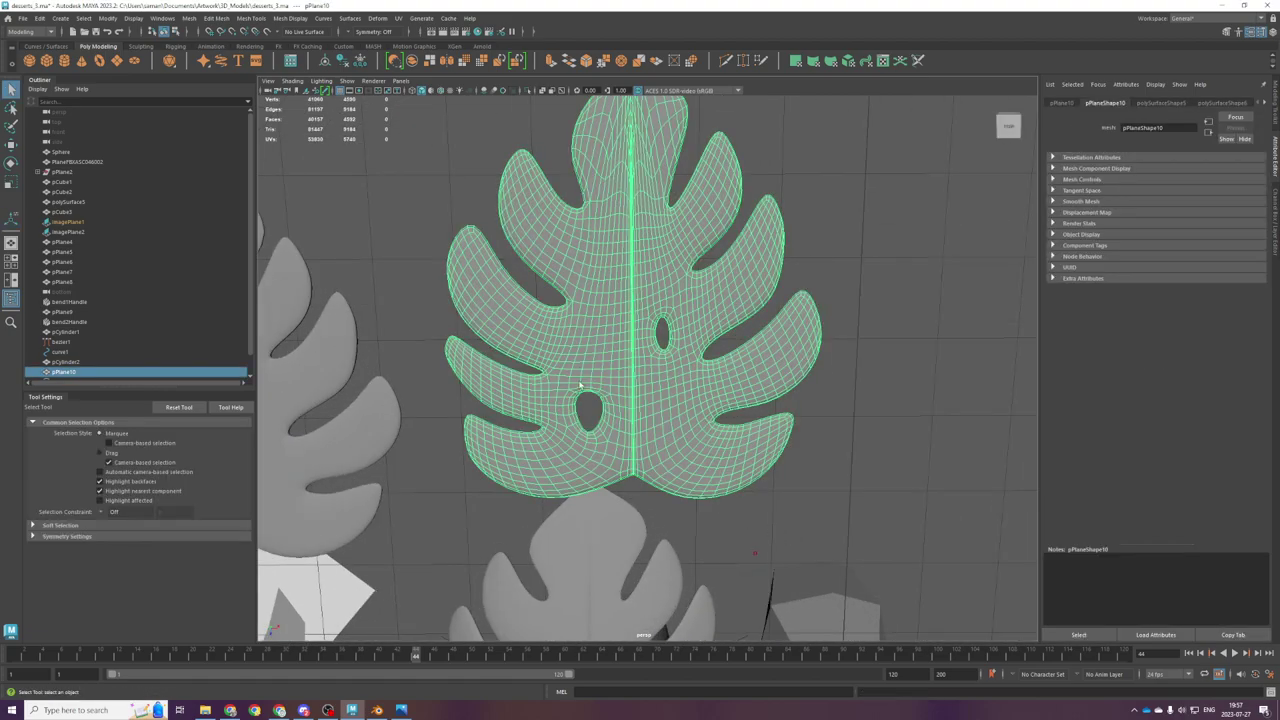
scroll(681, 440, up, 5)
alt+drag(681, 440, 673, 352)
Step: Undo the smoothing to bring back the low-poly leaf copy
key(ctrl+z)
key(ctrl+z)
key(ctrl+z)
key(ctrl+z)
key(ctrl+z)
Step: In the top view, shift the larger hole's vertices closer to the midrib
key(space)
key(space)
key(F9)
drag(620, 428, 687, 511)
key(e)
key(w)
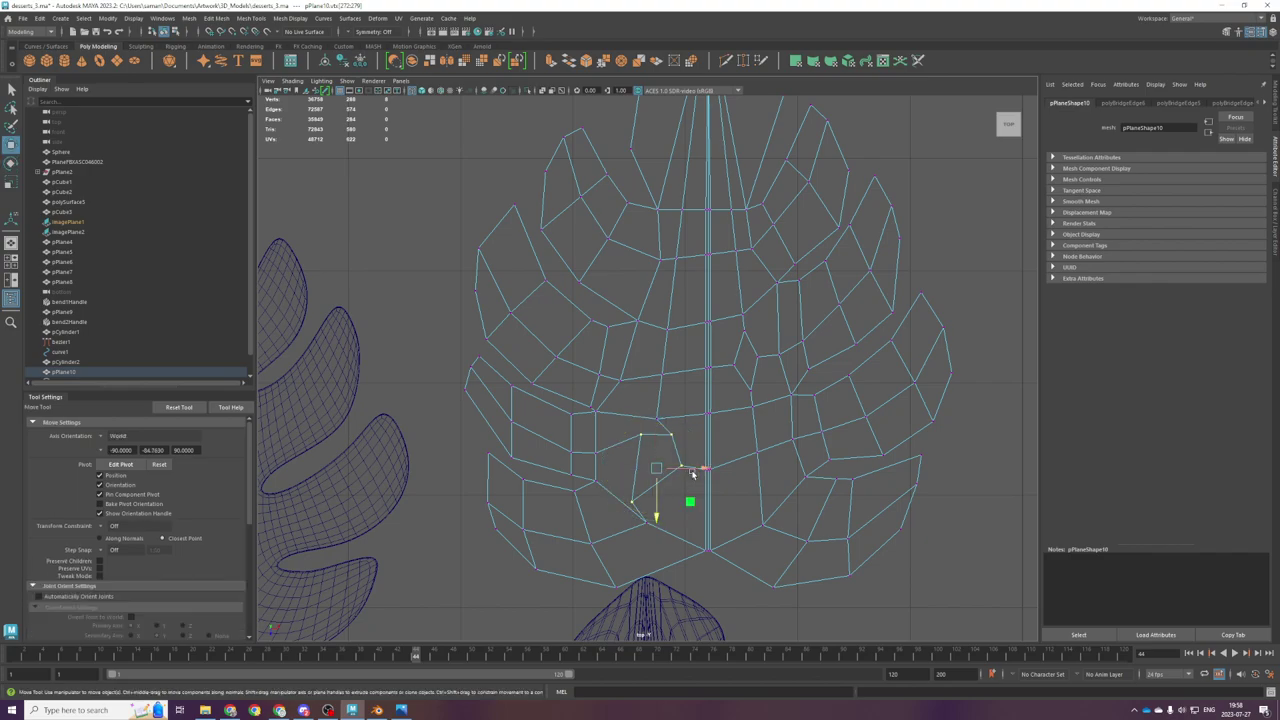
key(e)
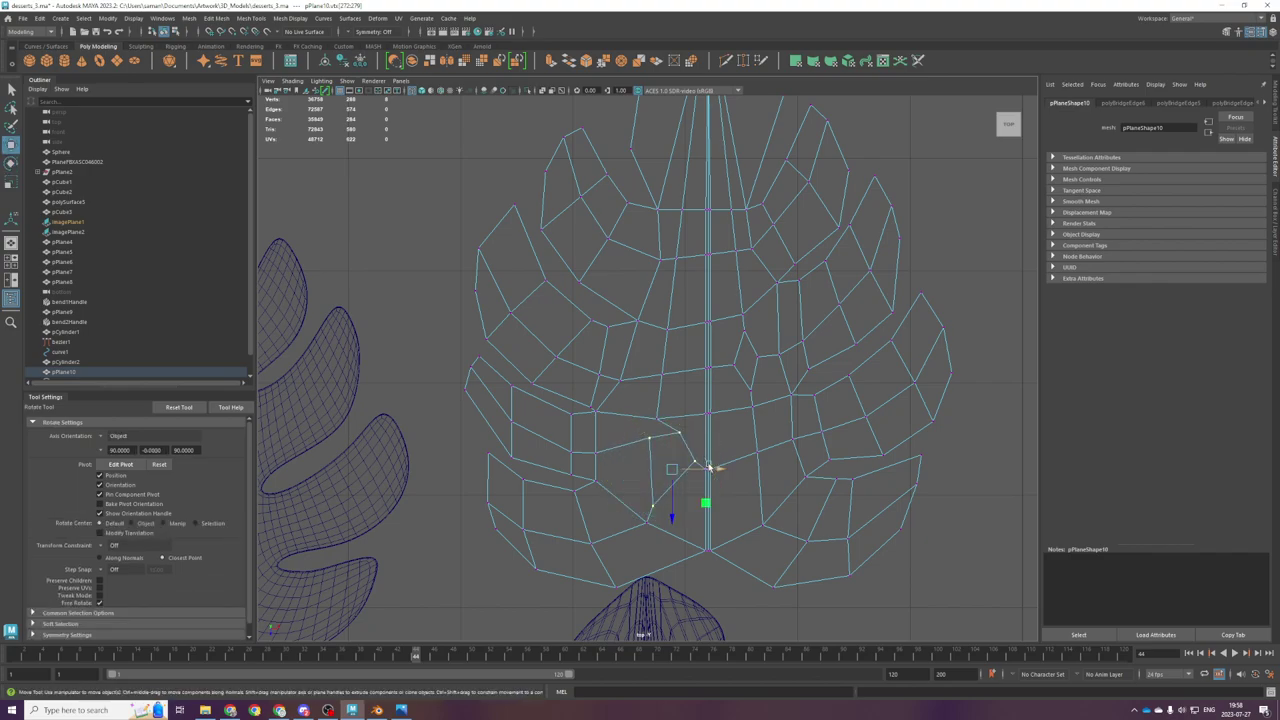
key(w)
click(702, 464)
key(ctrl+z)
drag(702, 469, 695, 469)
Step: Adjust the vertices around the larger hole, moving the edge junction above it and its upper corner
drag(722, 338, 772, 394)
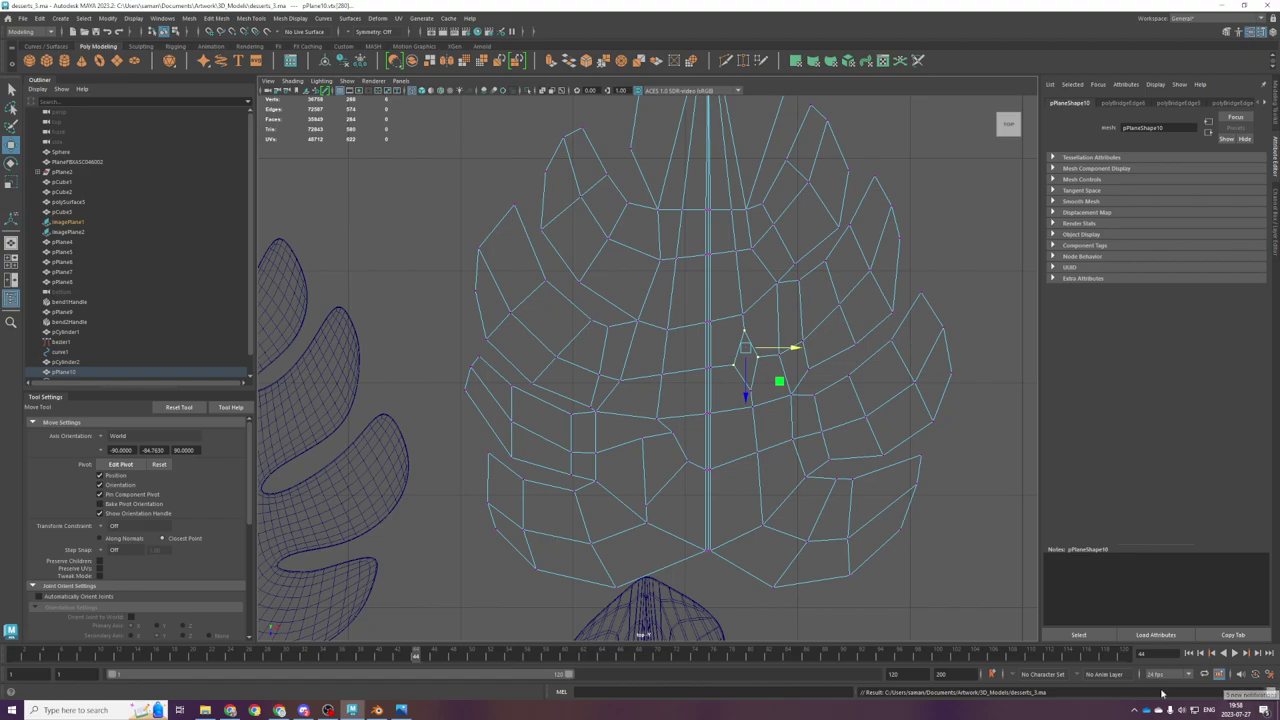
scroll(806, 410, down, 2)
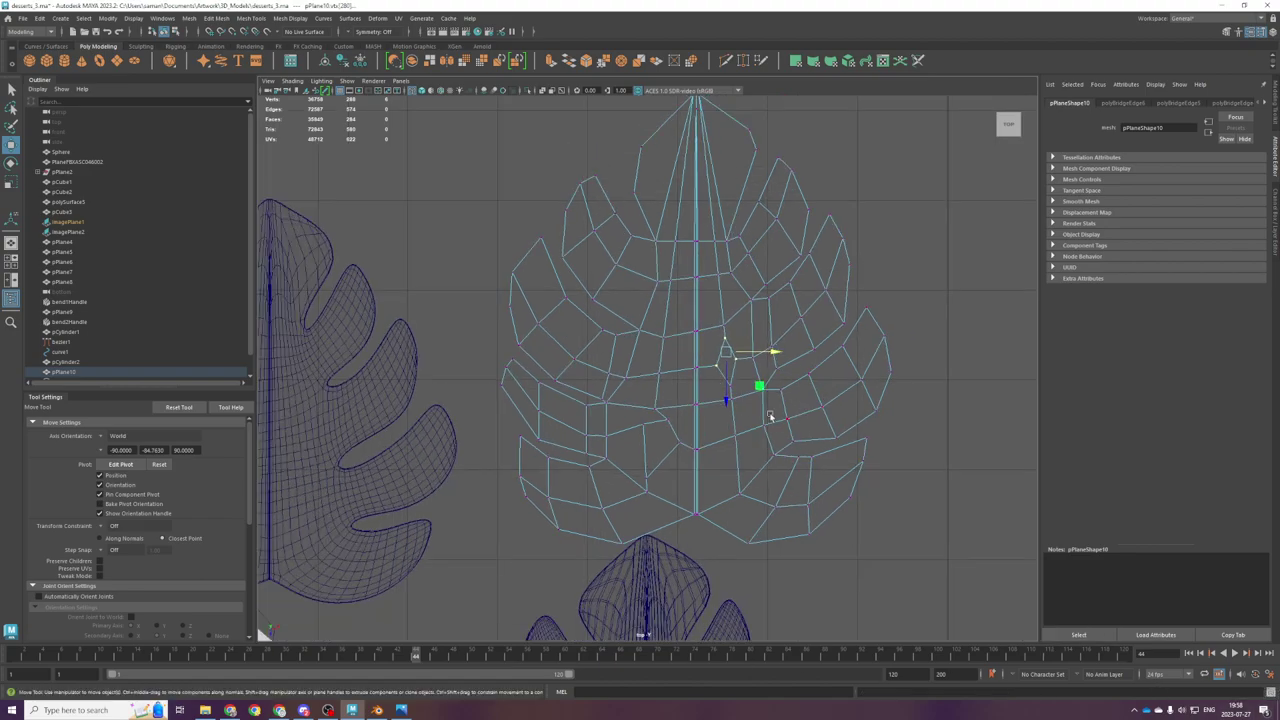
click(656, 408)
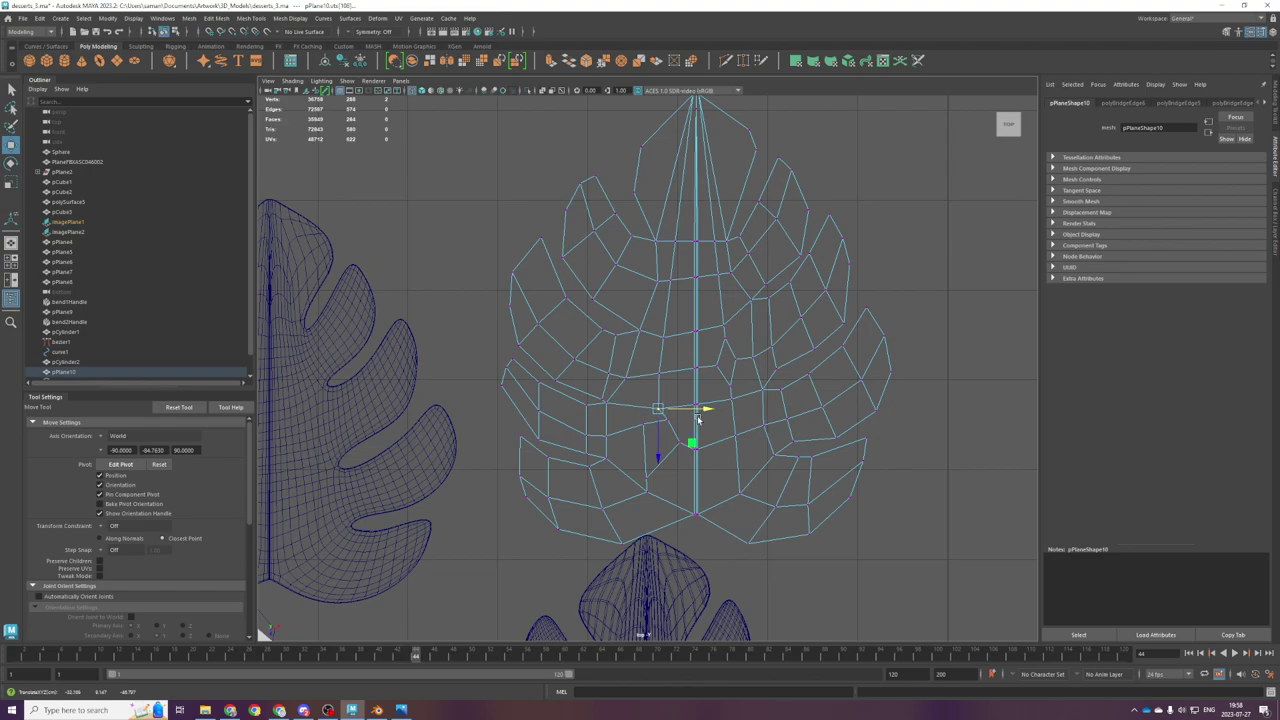
click(660, 446)
key(ctrl+z)
drag(660, 446, 689, 406)
Step: Try smoothing the adjusted leaf copy twice in the perspective view and undo the smoothing
right_drag(711, 374, 818, 310)
key(space)
key(space)
scroll(772, 535, down, 5)
alt+drag(772, 535, 722, 515)
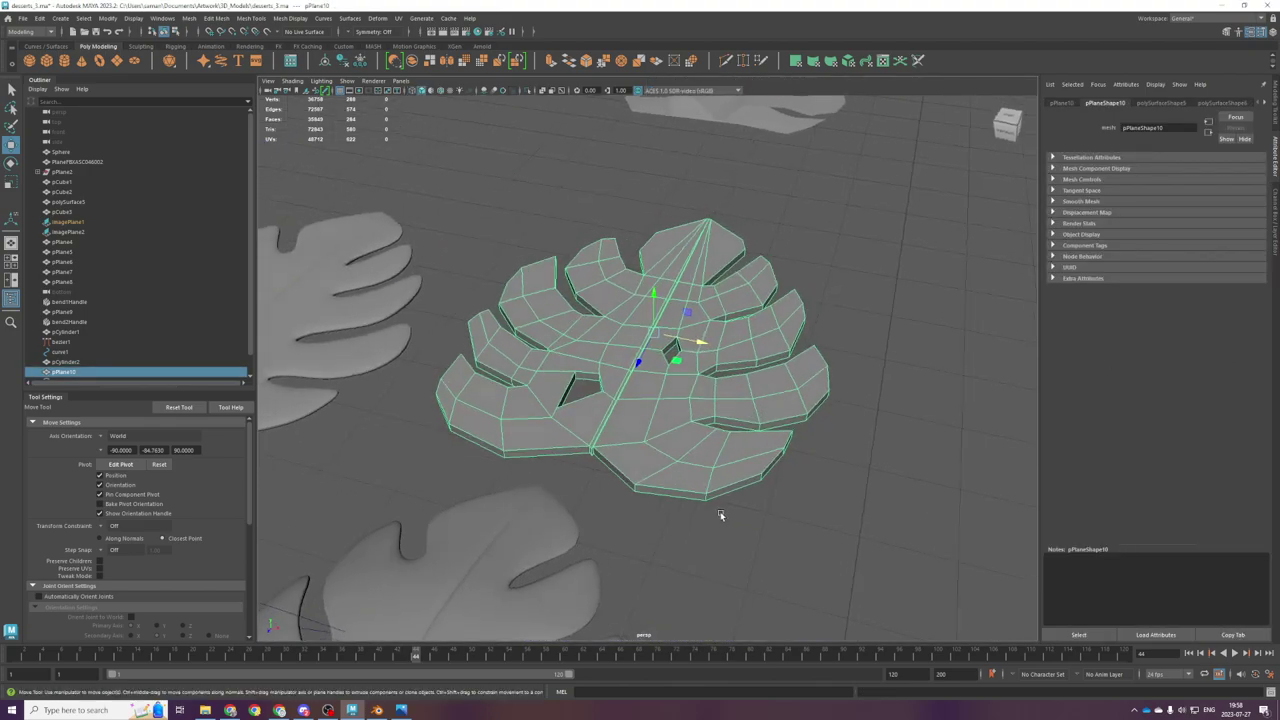
scroll(700, 512, down, 8)
scroll(694, 512, up, 3)
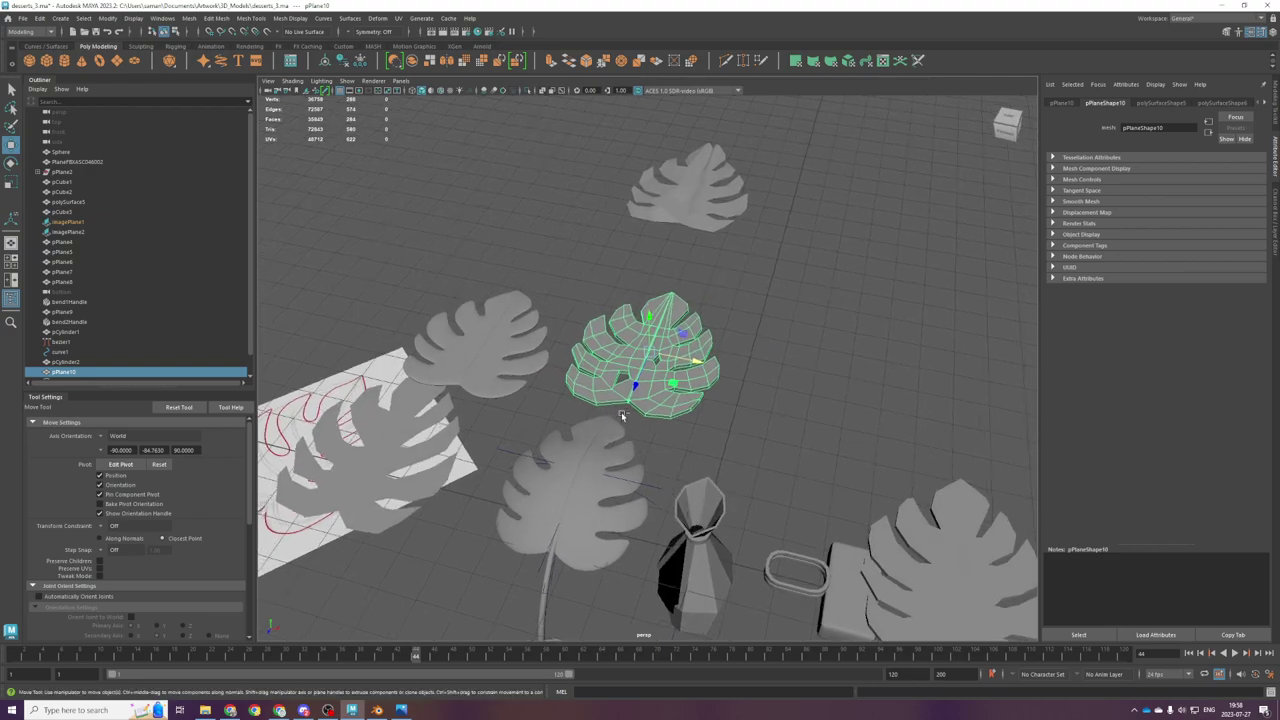
key(g)
key(g)
scroll(530, 303, up, 5)
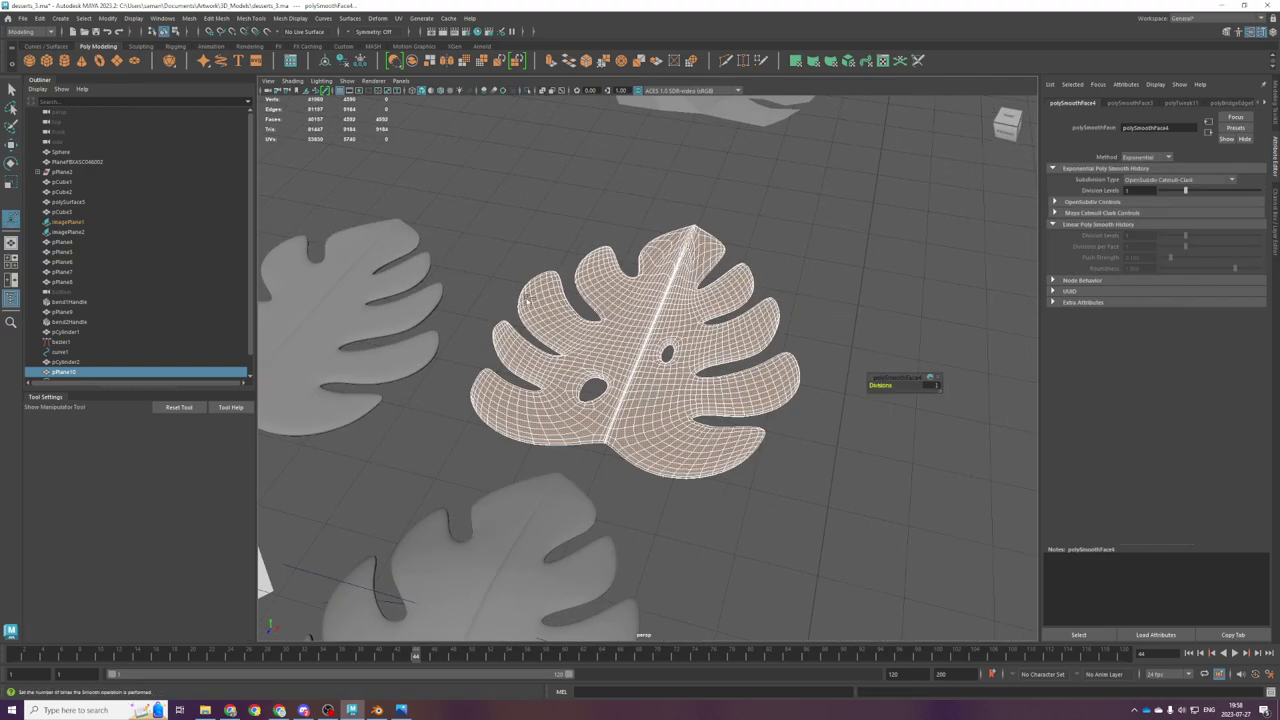
key(ctrl+z)
Step: In the top view, scale the larger hole's vertices along its length and reposition its upper corner vertex
key(space)
key(space)
right_drag(674, 420, 634, 413)
drag(634, 412, 664, 477)
key(r)
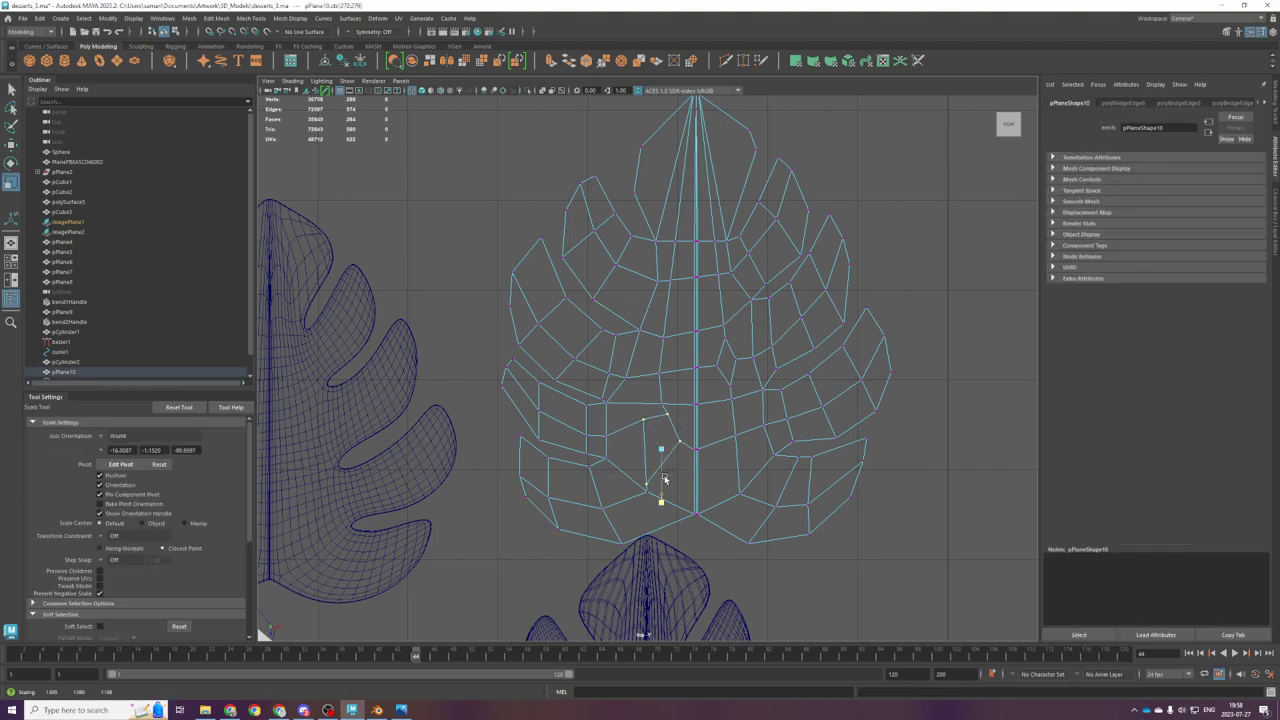
click(669, 424)
key(w)
drag(670, 430, 670, 426)
Step: Try smoothing the reshaped leaf copy twice and examine the inner edges of the holes up close
right_drag(711, 363, 783, 327)
key(space)
key(space)
key(g)
key(g)
key(q)
click(895, 251)
scroll(598, 430, up, 8)
alt+drag(600, 430, 750, 375)
click(754, 371)
right_drag(677, 334, 683, 314)
Step: Undo the smoothing, reapply it for comparison, and revert to the low-poly leaf copy
key(ctrl+z)
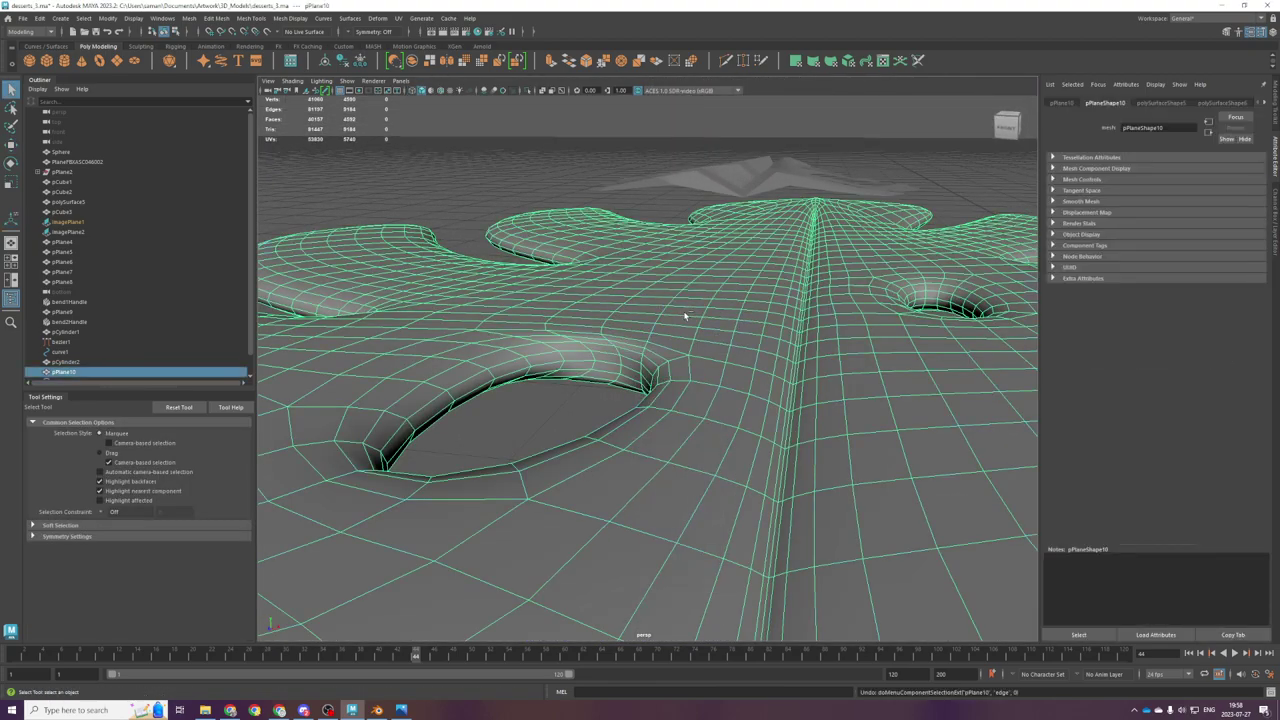
key(ctrl+z)
key(ctrl+z)
key(ctrl+z)
key(ctrl+z)
key(ctrl+z)
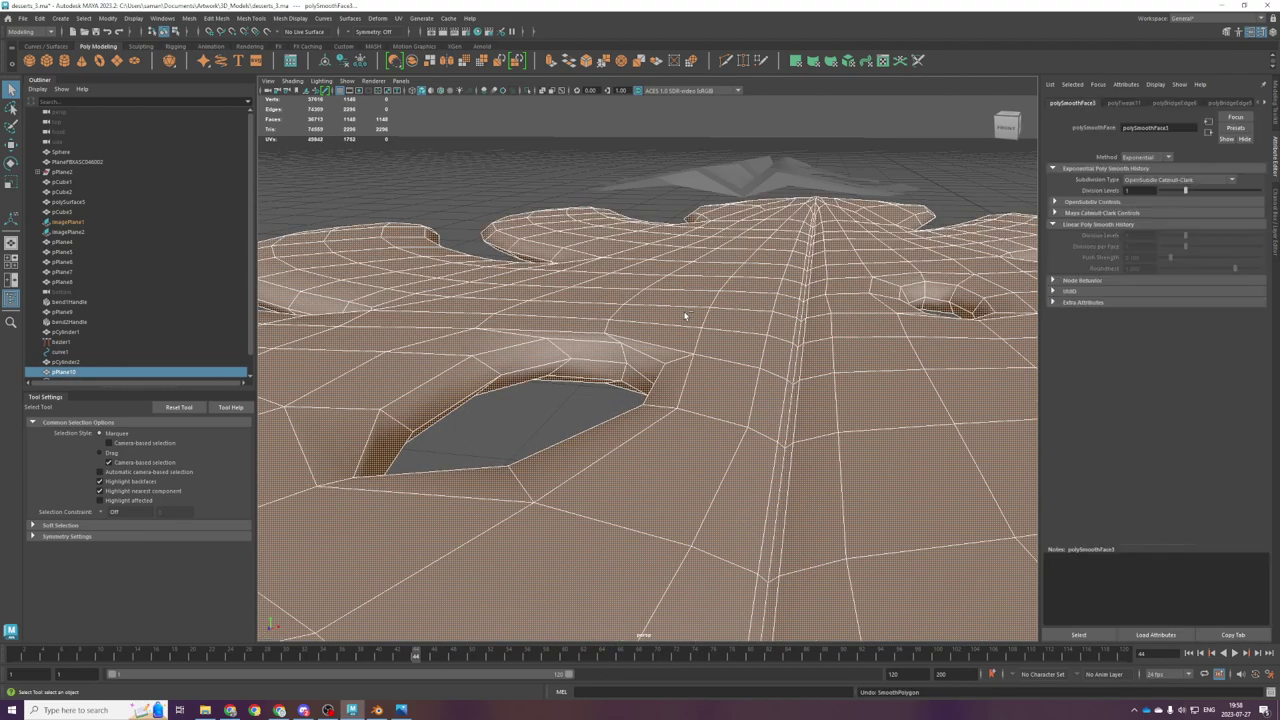
alt+drag(686, 317, 713, 372)
key(g)
key(g)
key(ctrl+z)
key(ctrl+z)
Step: Insert an edge loop around the inner walls of both holes with the Multi-Cut tool
right_drag(634, 366, 600, 364)
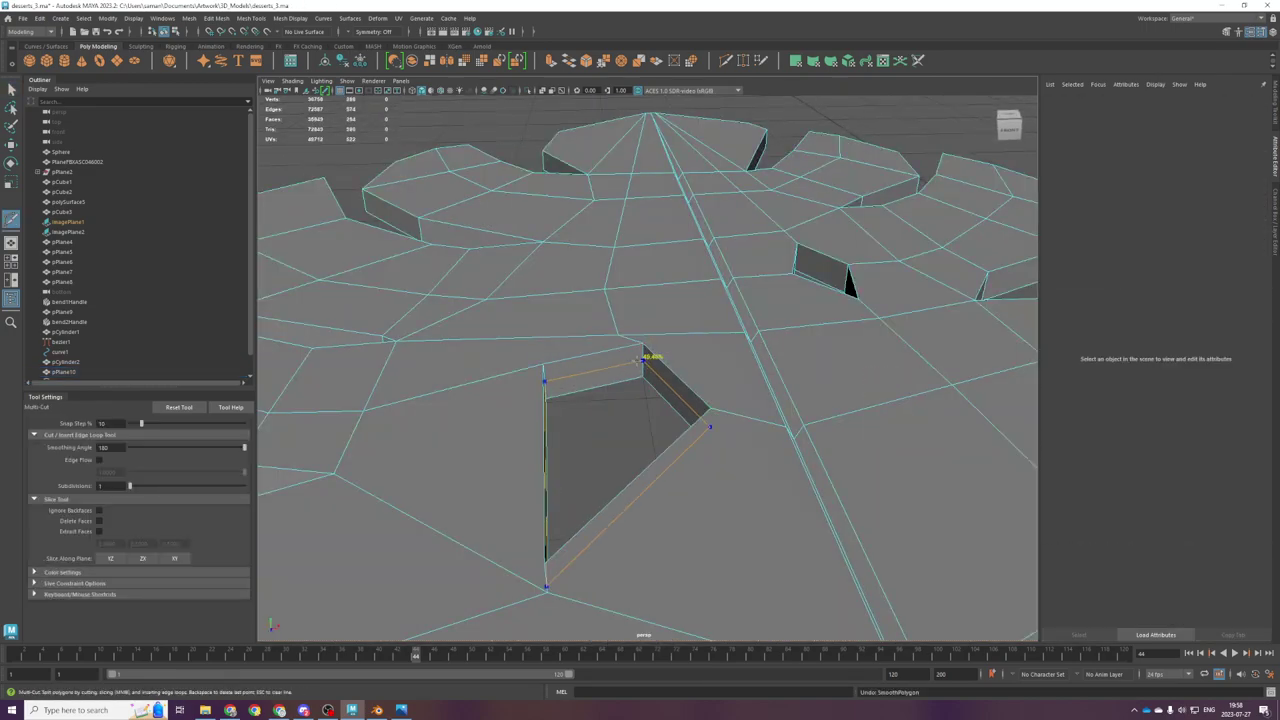
ctrl+click(641, 358)
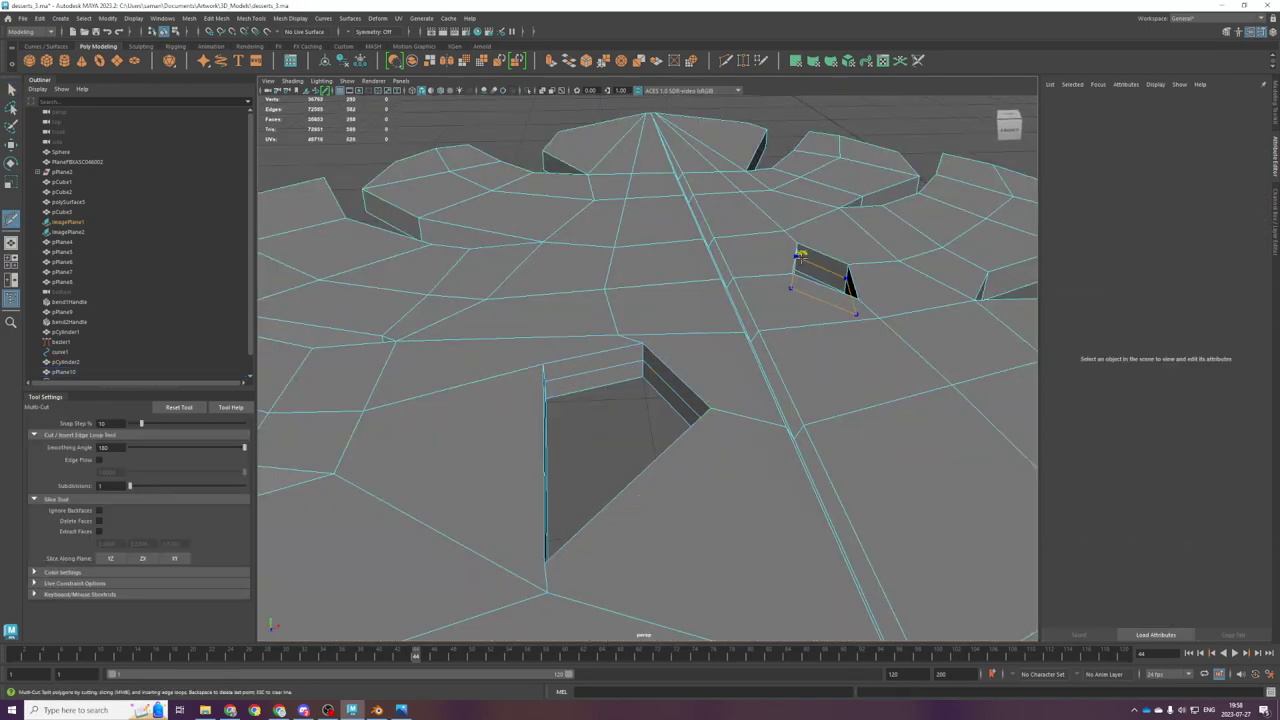
ctrl+click(799, 257)
key(q)
right_drag(802, 259, 808, 231)
Step: Try smoothing the leaf copy twice with the added edge loops and undo the smoothing
right_drag(855, 241, 896, 228)
key(g)
key(g)
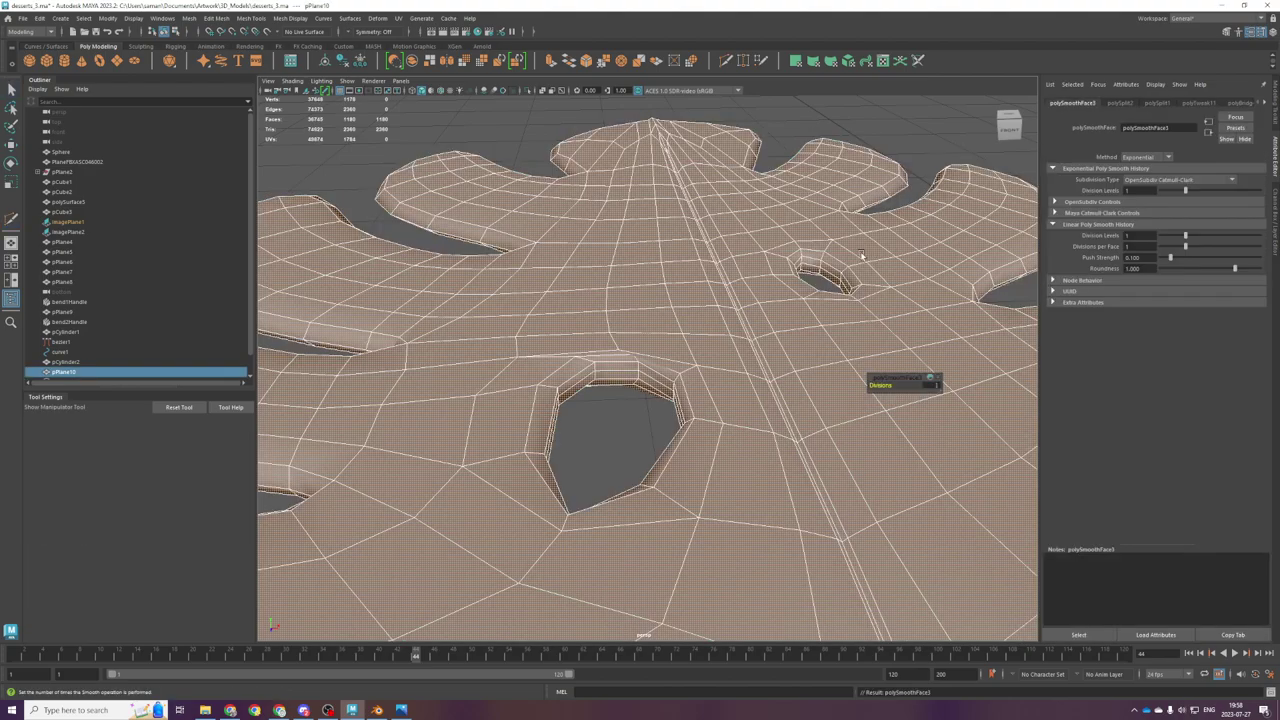
key(q)
key(ctrl+z)
key(ctrl+z)
key(ctrl+z)
key(ctrl+z)
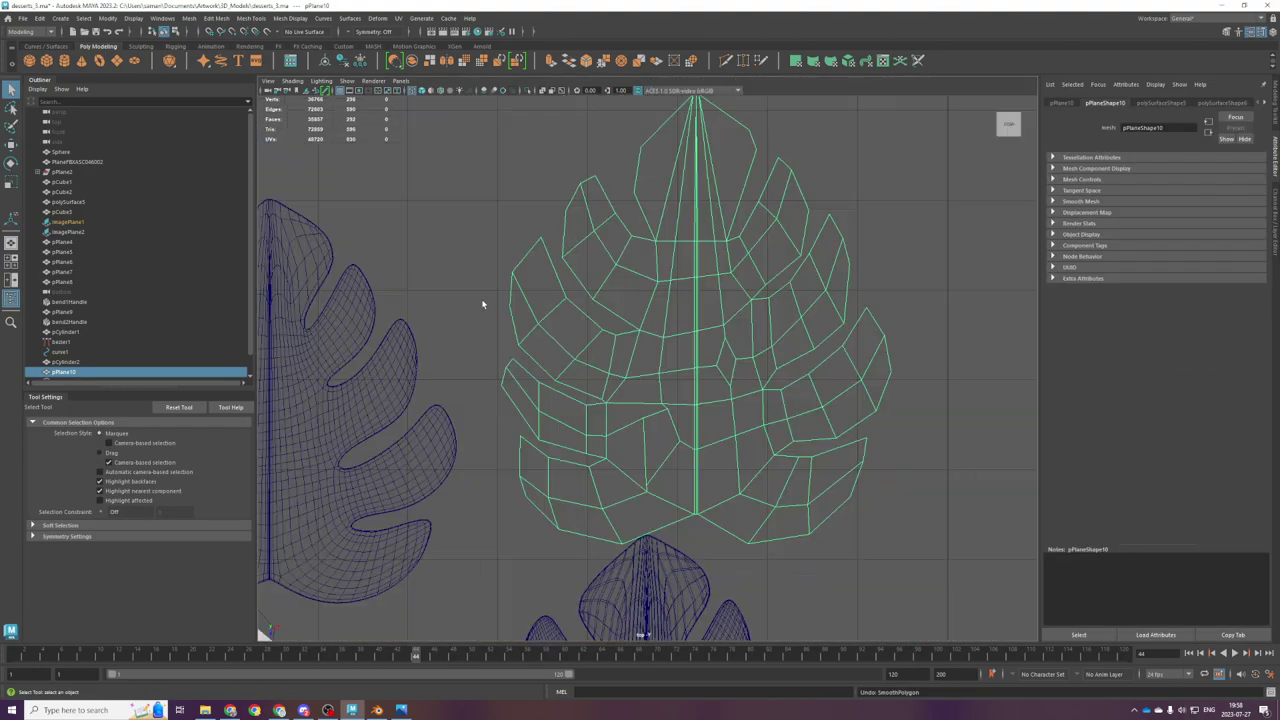
Step: Reposition the vertices above and below the larger hole in the leaf copy and preview the smoothed shape
right_drag(636, 380, 600, 377)
scroll(672, 402, up, 4)
drag(651, 411, 676, 428)
key(w)
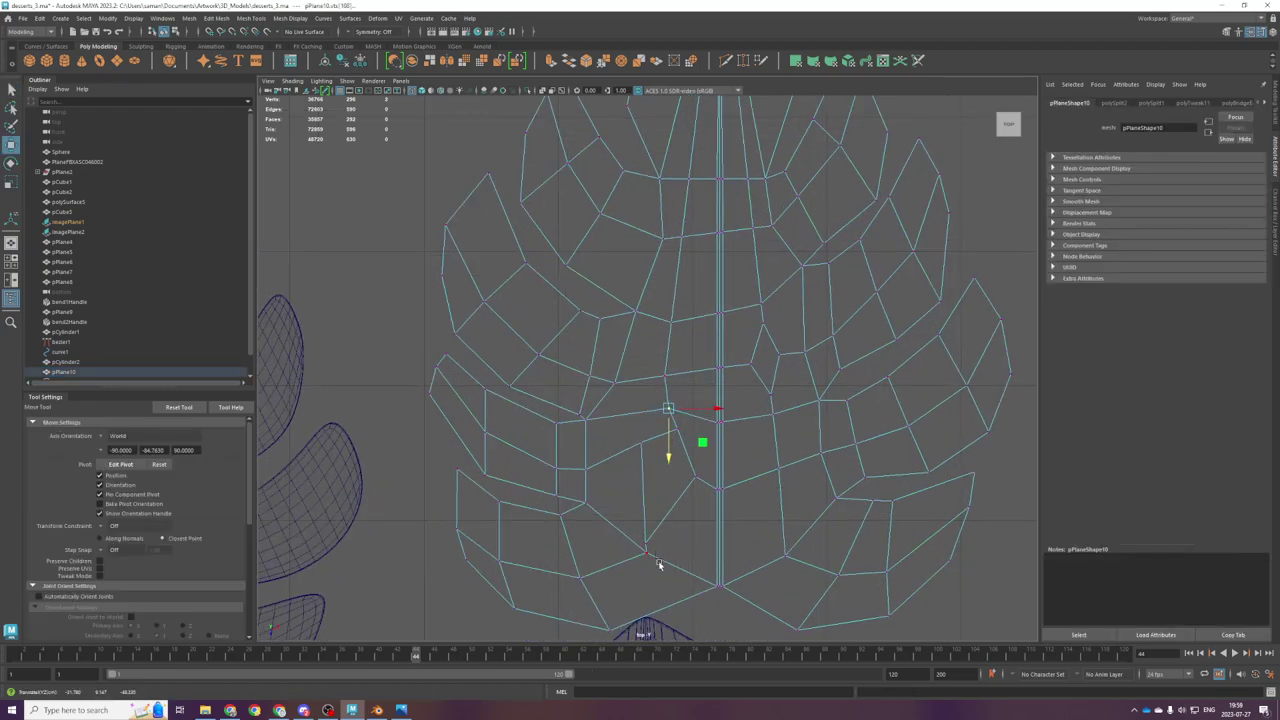
click(652, 562)
click(631, 549)
key(space)
key(space)
key(3)
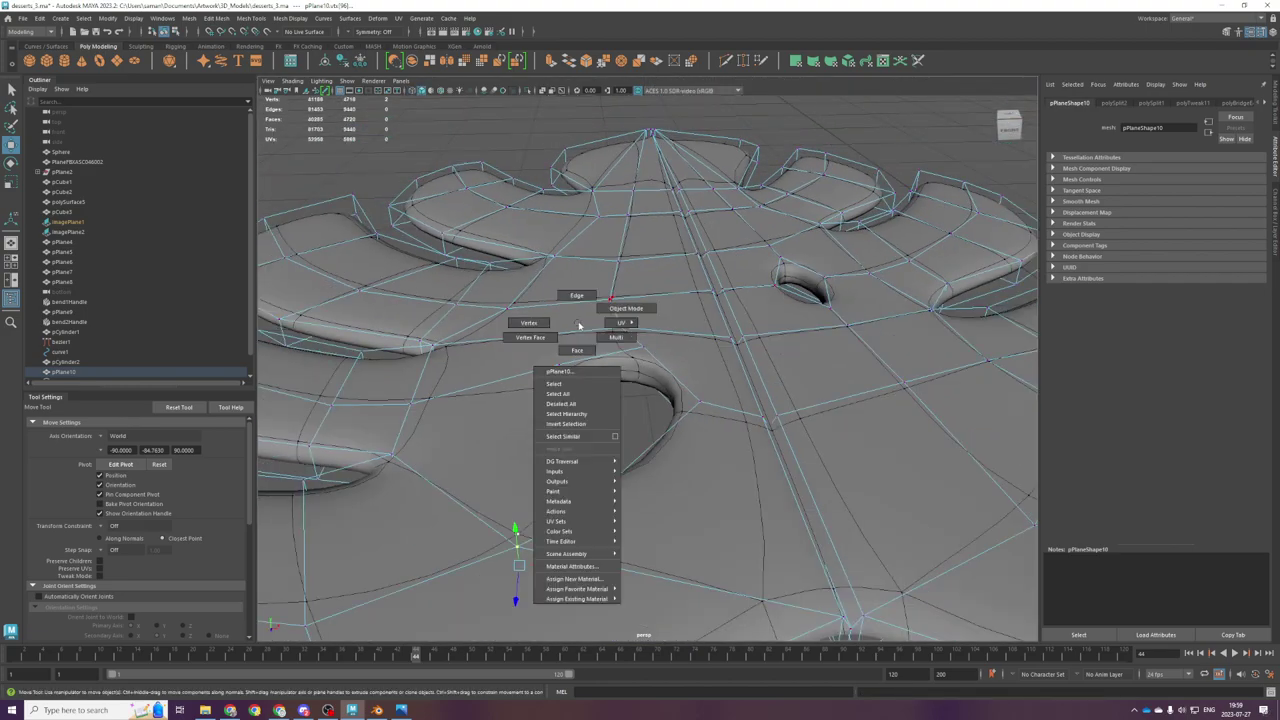
key(F8)
key(1)
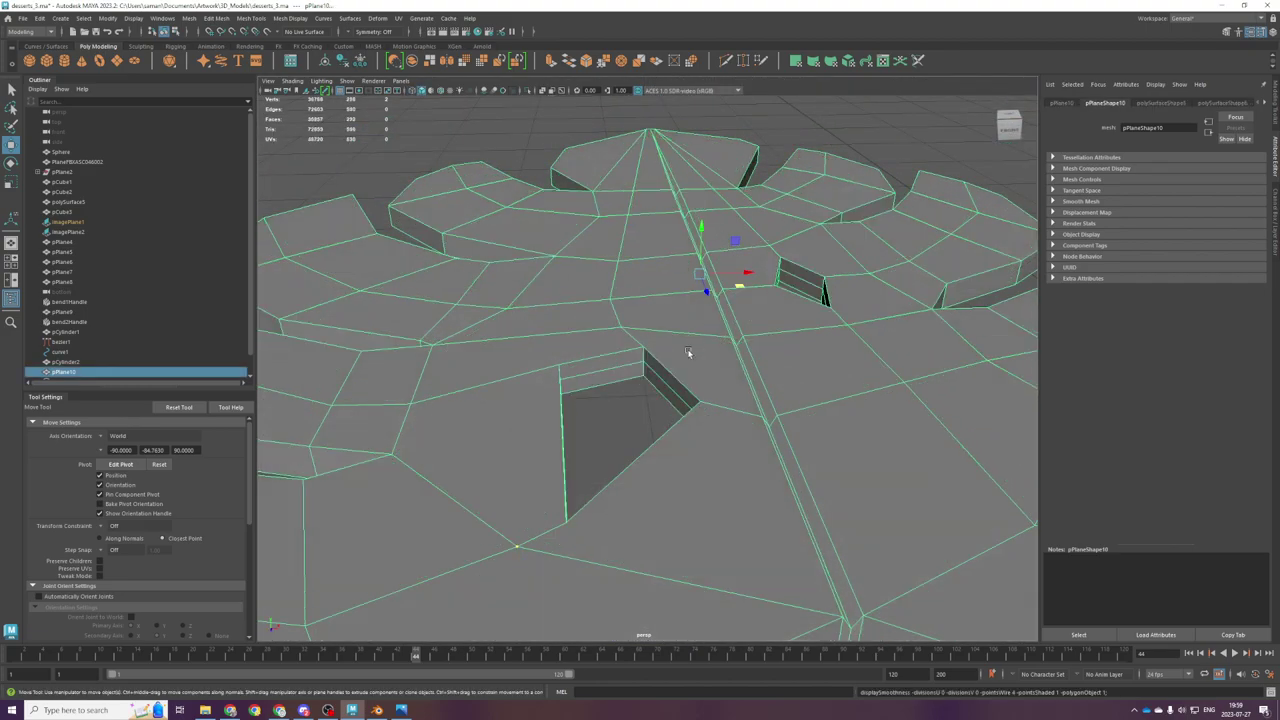
Step: Try smoothing the low-poly leaf copy twice and save the scene
key(g)
key(q)
click(888, 143)
scroll(888, 143, down, 5)
right_drag(745, 273, 792, 255)
scroll(843, 322, down, 3)
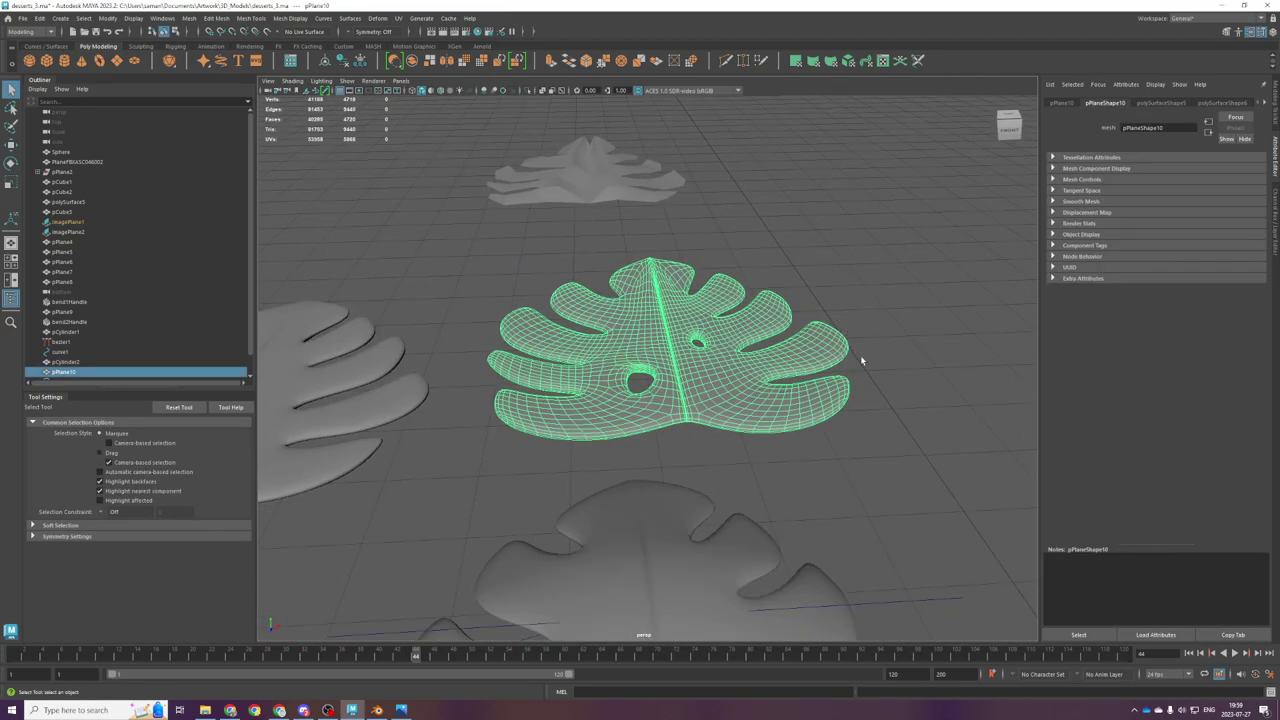
click(858, 360)
alt+drag(803, 360, 748, 337)
key(ctrl+s)
scroll(756, 380, down, 5)
alt+drag(754, 383, 792, 391)
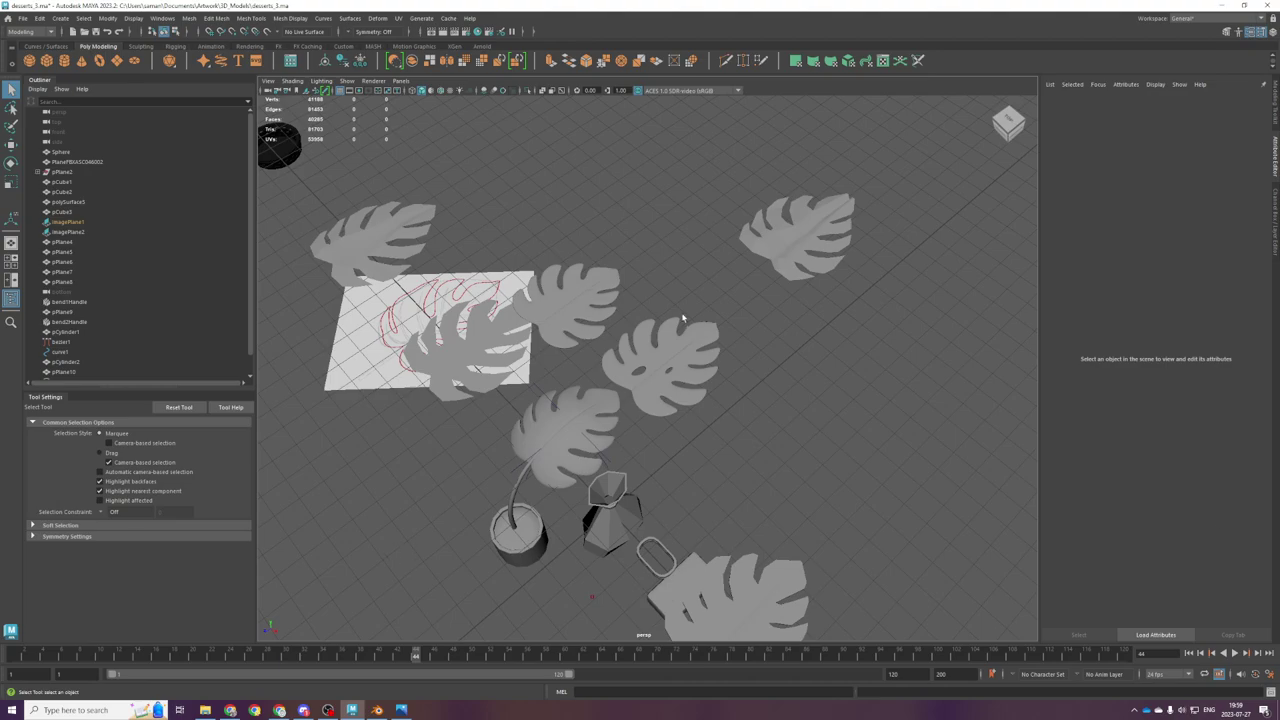
Step: Inspect the smoothed leaf copy's tip, undo the smoothing back to the low-poly mesh and save the scene
click(688, 344)
alt+right_drag(700, 350, 952, 457)
alt+drag(952, 457, 934, 446)
alt+right_drag(780, 420, 920, 437)
alt+drag(908, 438, 841, 404)
key(ctrl+z)
key(ctrl+z)
key(ctrl+z)
key(ctrl+z)
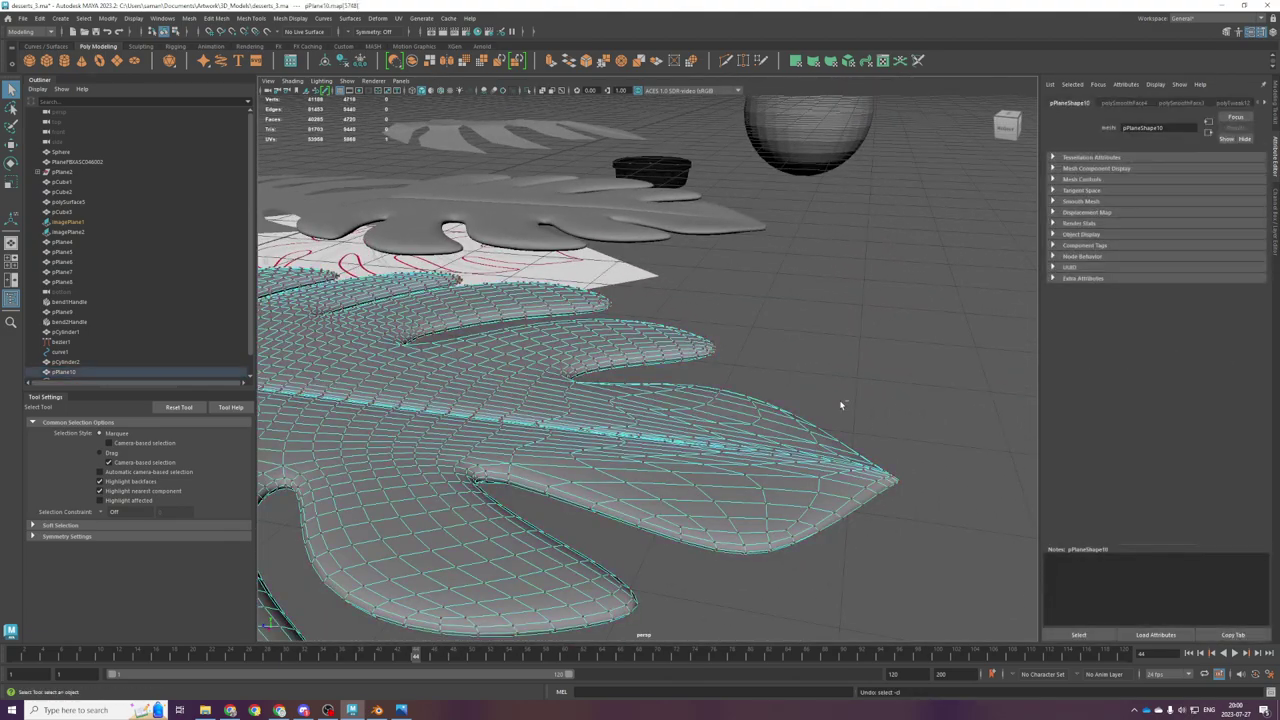
key(ctrl+z)
key(ctrl+z)
key(ctrl+z)
key(ctrl+z)
key(ctrl+s)
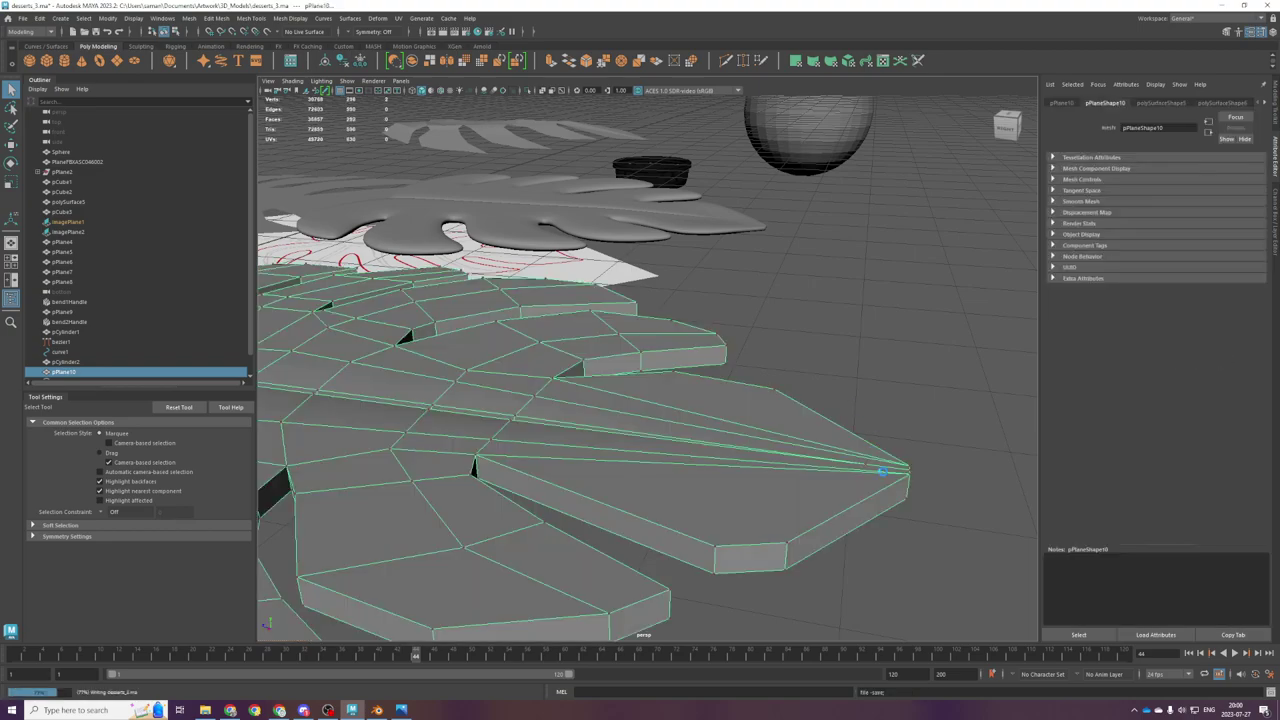
Step: Insert an edge loop around the side walls of the low-poly leaf copy at mid-height
scroll(885, 473, down, 3)
alt+drag(891, 477, 826, 460)
scroll(649, 457, up, 2)
shift+right_drag(600, 436, 538, 444)
click(673, 388)
scroll(645, 470, up, 4)
key(Escape)
Step: Examine the midrib vertices and the blunt end of the leaf tip in the top and perspective views
scroll(690, 317, down, 5)
key(space)
key(space)
scroll(588, 252, down, 4)
scroll(660, 335, up, 5)
key(q)
scroll(670, 370, up, 5)
click(630, 397)
key(w)
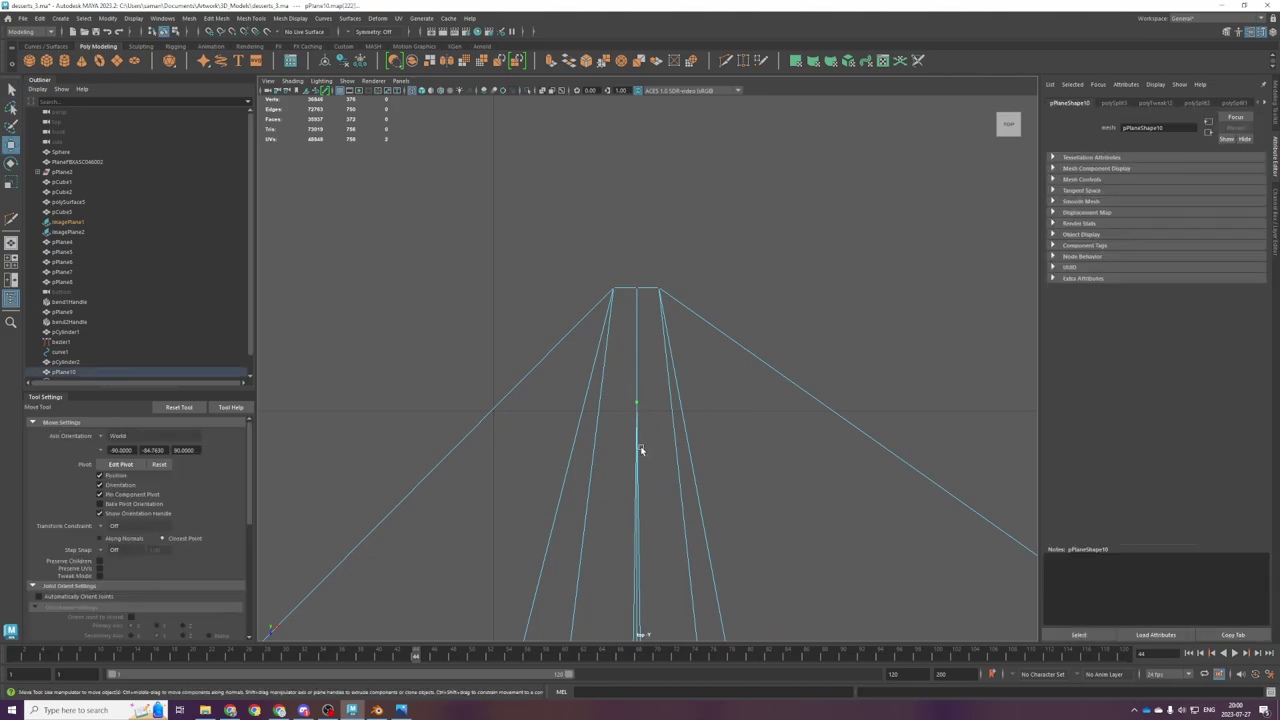
scroll(645, 430, down, 4)
scroll(680, 456, up, 5)
scroll(684, 446, down, 3)
key(space)
key(space)
key(f)
scroll(620, 418, down, 8)
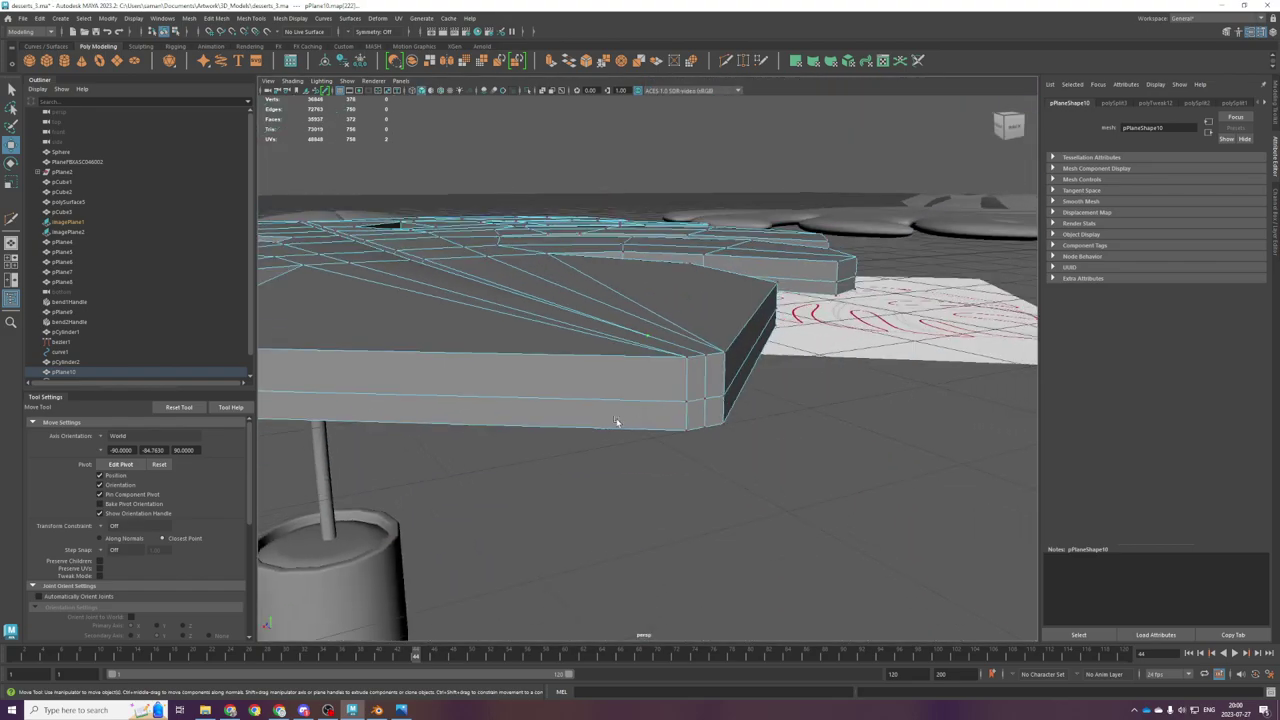
alt+drag(620, 431, 546, 465)
click(11, 90)
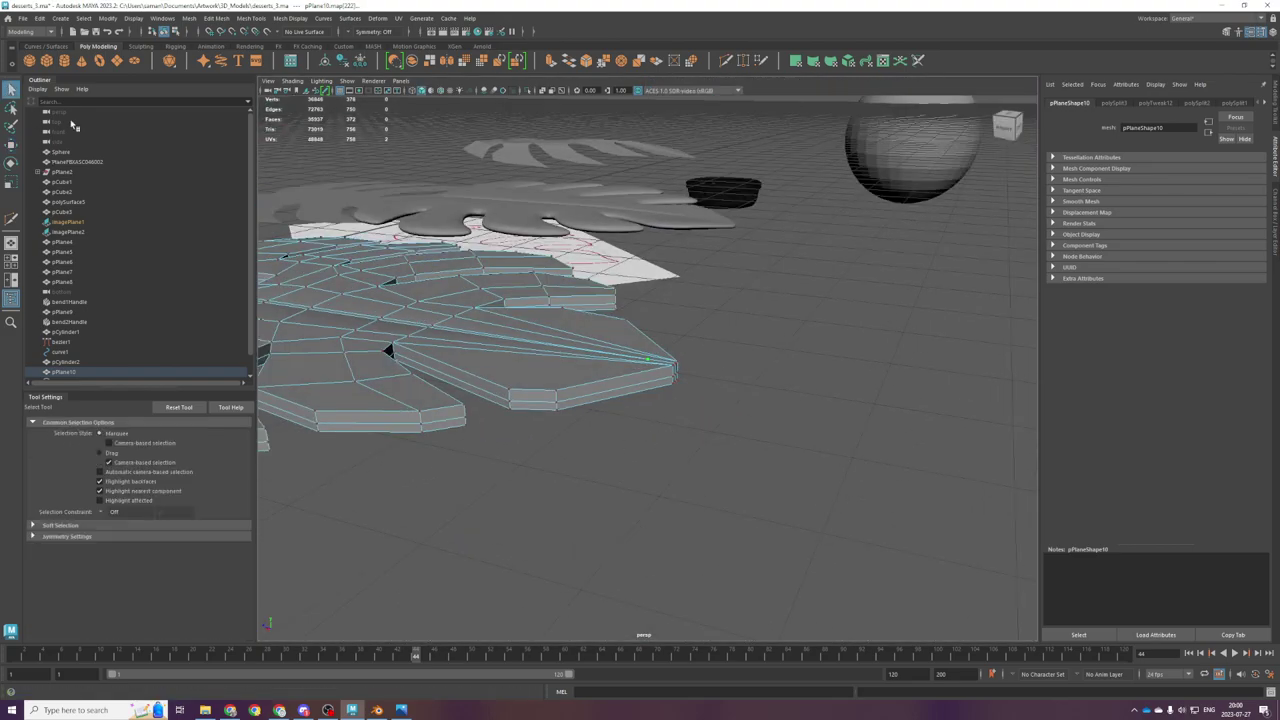
Step: Leave component editing and reselect the leaf copy as an object in the top view
click(11, 145)
key(f)
scroll(583, 373, down, 4)
key(space)
key(space)
scroll(593, 257, down, 3)
key(F8)
key(q)
key(w)
scroll(834, 287, down, 3)
click(760, 329)
key(t)
click(649, 432)
scroll(649, 432, down, 3)
key(w)
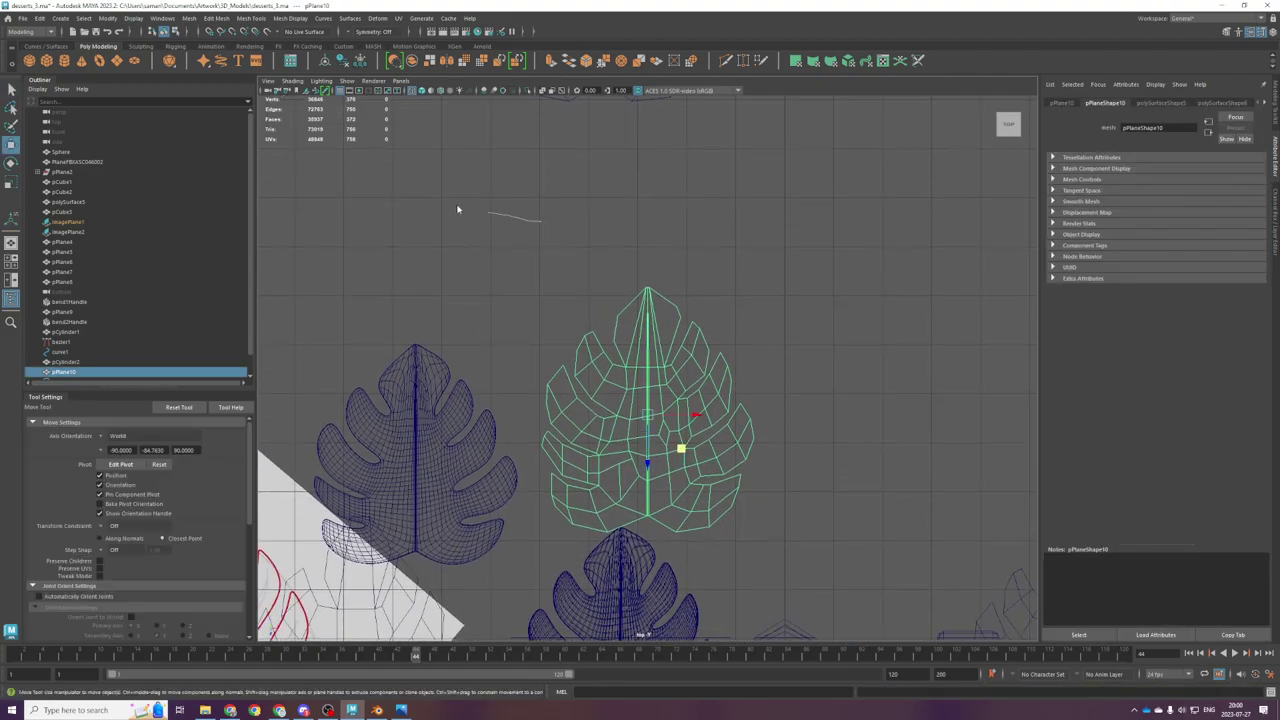
Step: Move the midrib vertex near the leaf tip up to the tip's outer edge
click(451, 206)
scroll(680, 364, up, 2)
scroll(683, 363, up, 2)
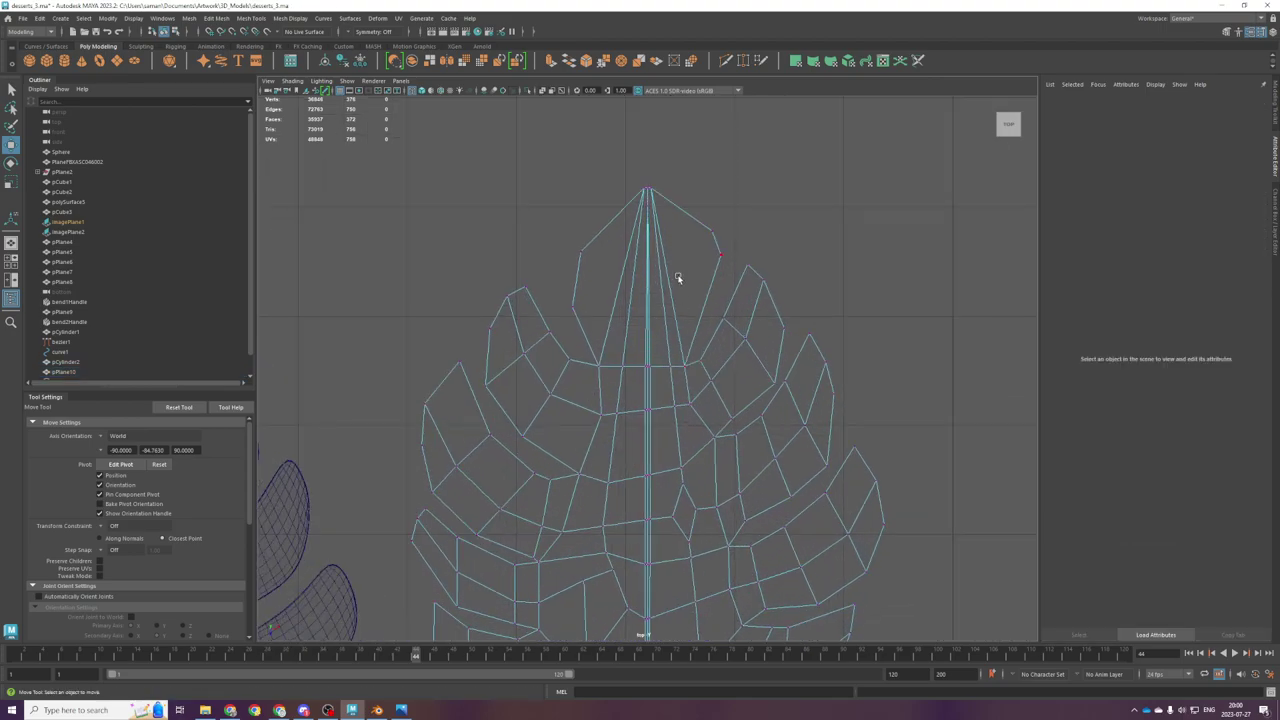
click(649, 202)
scroll(646, 252, up, 6)
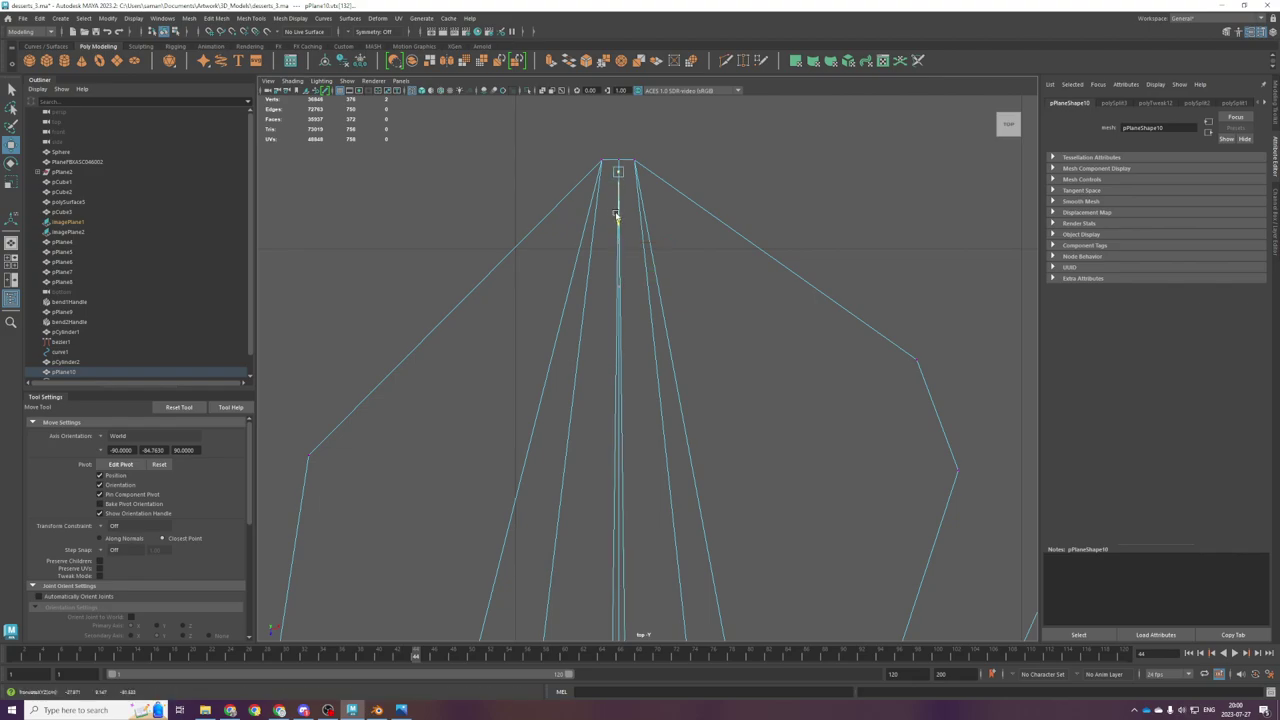
key(space)
key(space)
scroll(782, 413, down, 4)
alt+drag(729, 493, 760, 443)
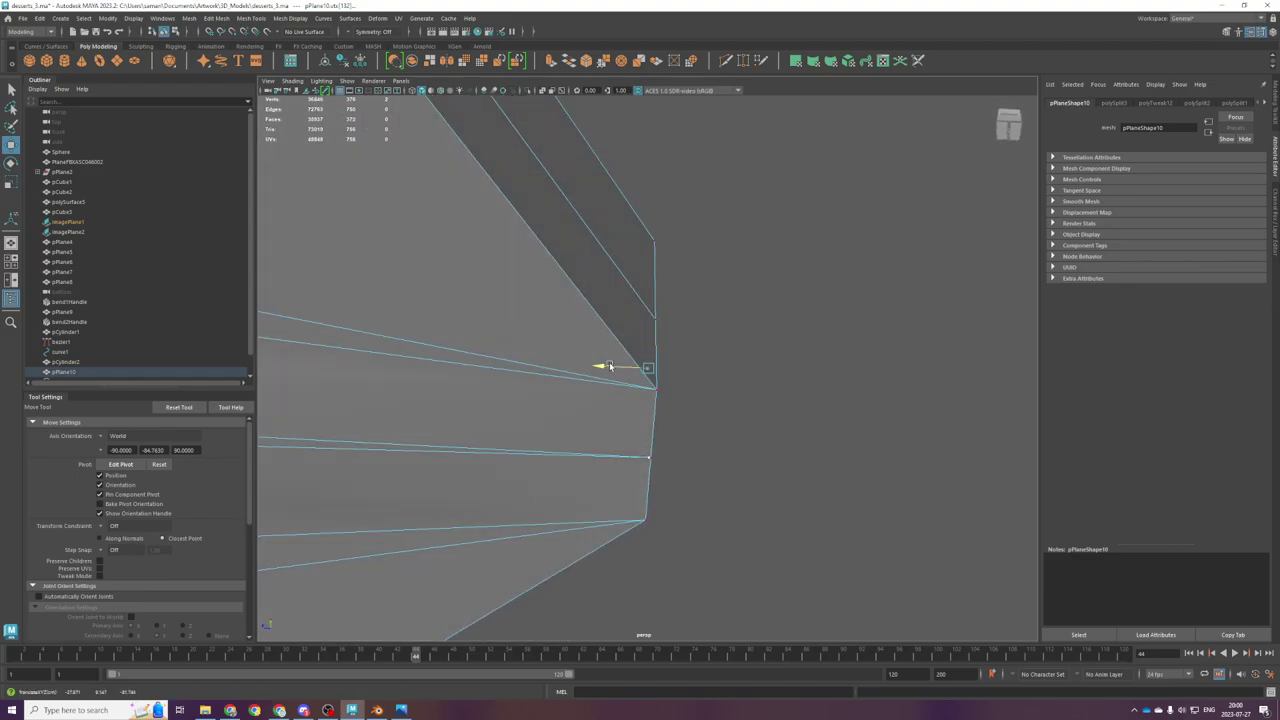
Step: Merge the moved midrib vertex with the adjoining centre vertex on the tip's edge
alt+drag(628, 382, 693, 399)
drag(660, 503, 640, 472)
alt+drag(642, 474, 676, 518)
shift+right_drag(732, 297, 729, 218)
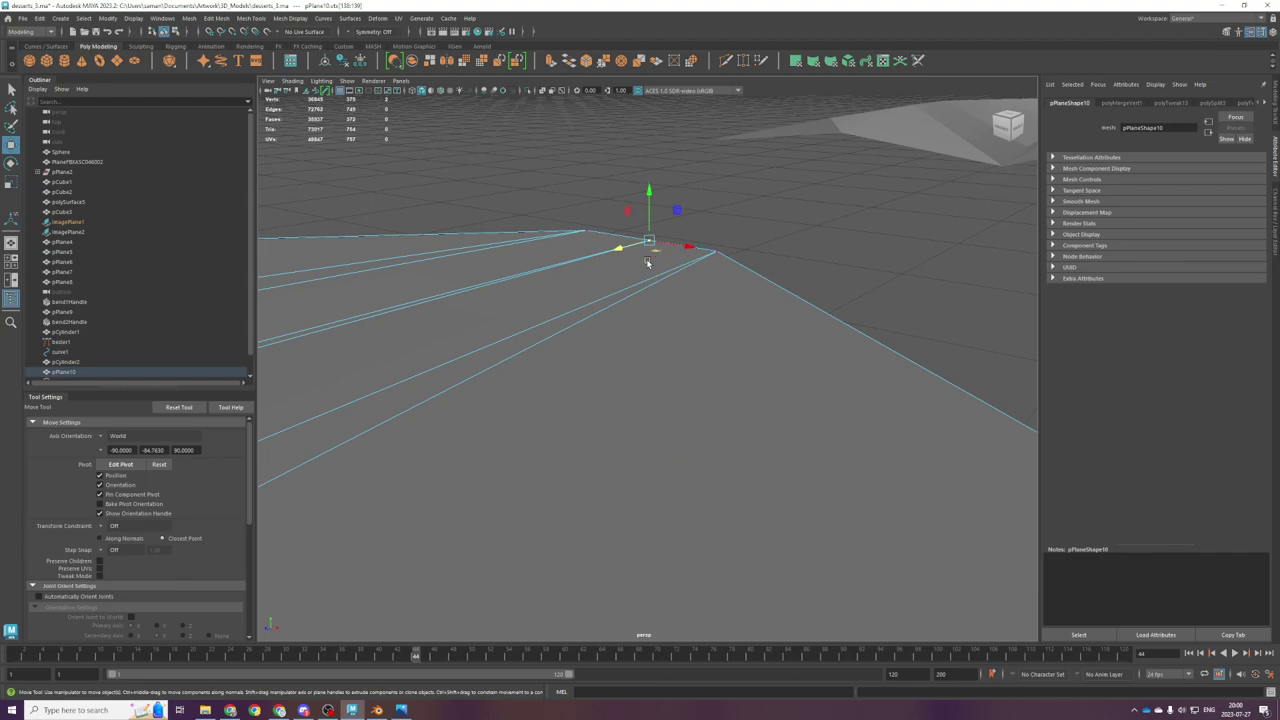
Step: Select the vertices along the leaf tip's edge and level them with the Scale tool
key(space)
drag(449, 260, 532, 348)
key(r)
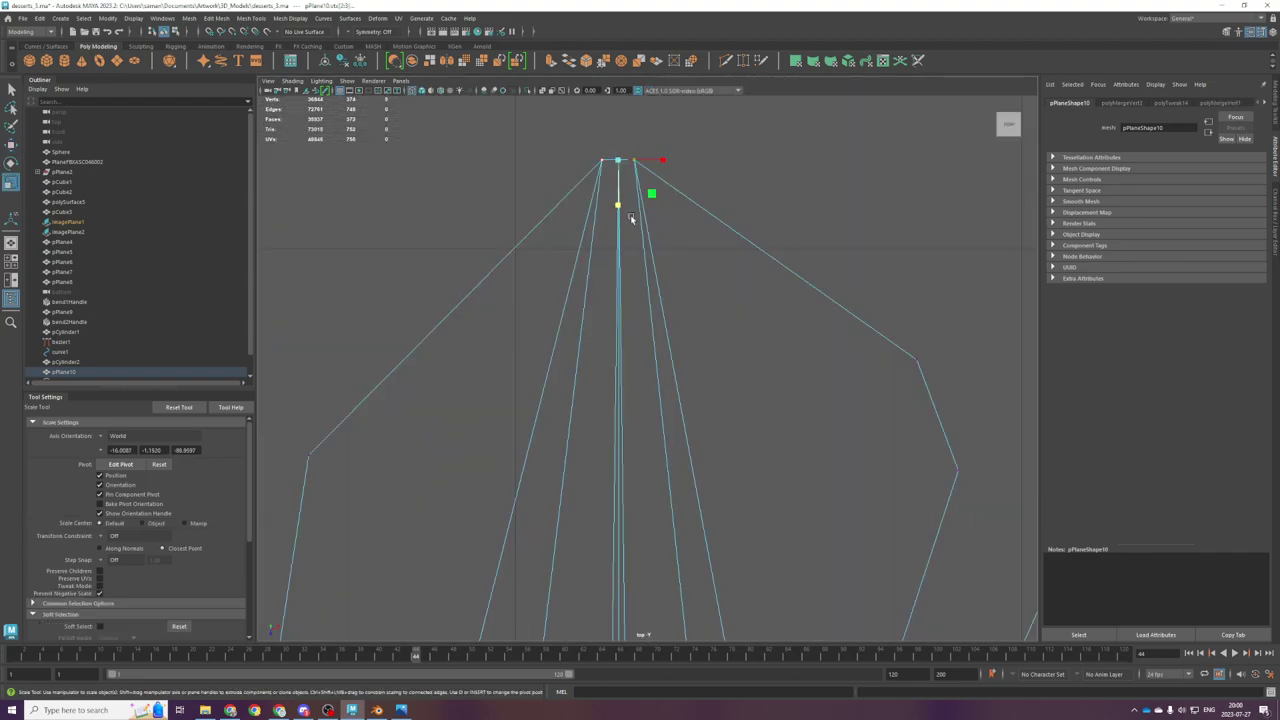
Step: Delete the edge loop running around the leaf copy's side walls
key(space)
key(space)
scroll(789, 394, down, 8)
alt+drag(789, 394, 661, 414)
alt+right_drag(662, 414, 623, 406)
alt+drag(623, 406, 579, 383)
right_drag(579, 383, 560, 418)
double_click(585, 384)
Step: Smooth the leaf copy twice and check the shape of its tip
right_drag(567, 374, 605, 345)
shift+right_drag(610, 347, 631, 377)
alt+drag(631, 377, 583, 366)
key(g)
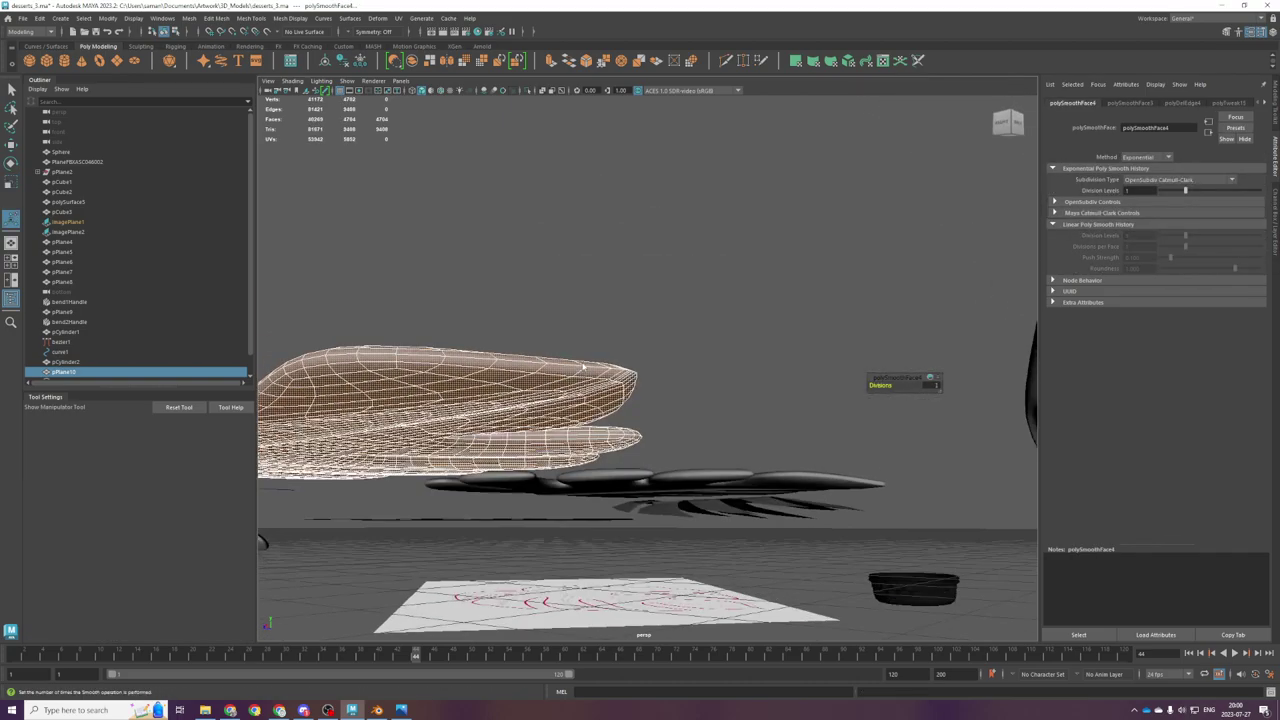
right_drag(583, 367, 582, 334)
alt+drag(582, 334, 687, 442)
click(686, 440)
click(628, 381)
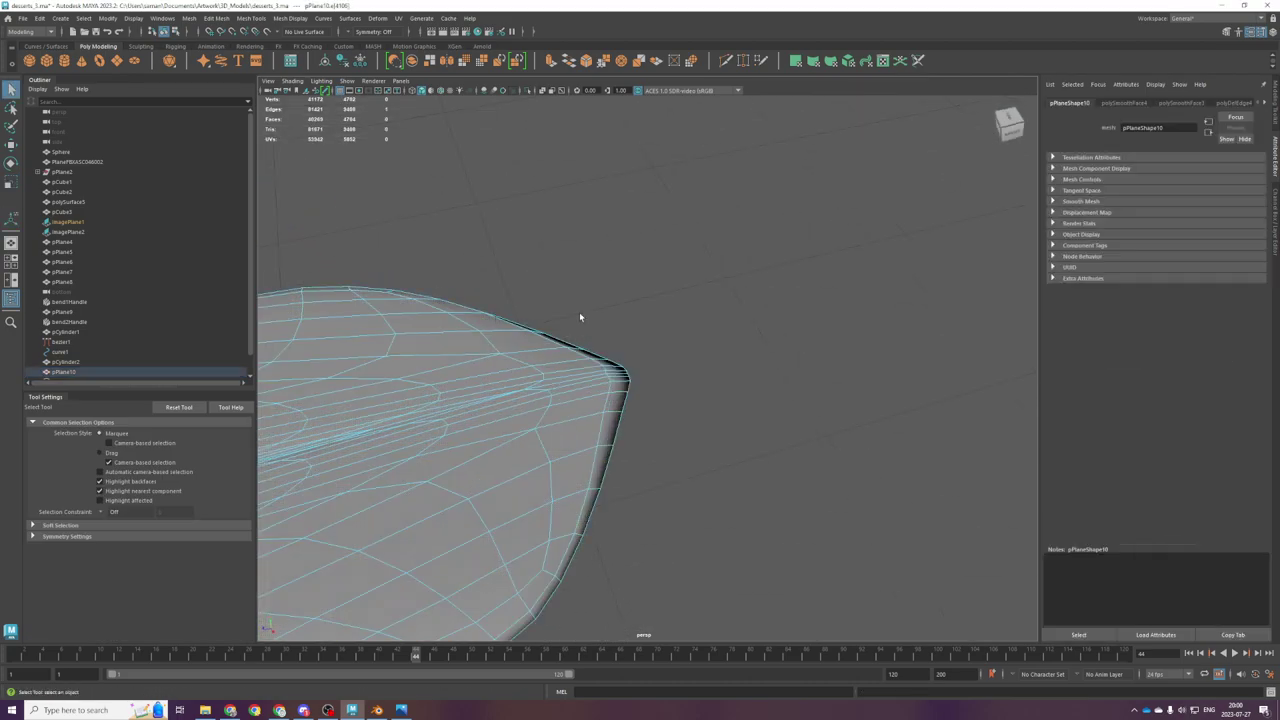
Step: Move the midrib vertices at the smoothed leaf tip to even out the dip in its outline
key(space)
key(space)
alt+middle_drag(597, 181, 649, 378)
right_drag(790, 272, 748, 275)
scroll(722, 394, up, 3)
alt+right_drag(724, 399, 708, 435)
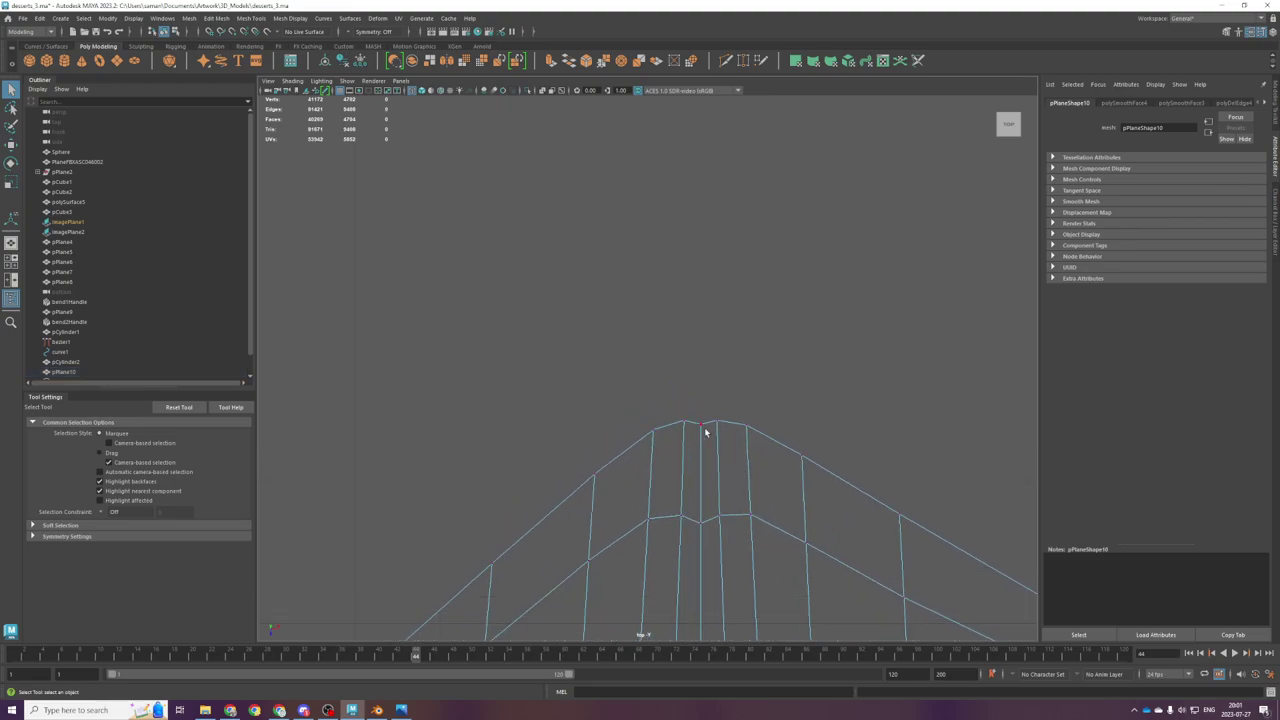
drag(699, 500, 705, 584)
key(w)
drag(700, 526, 699, 517)
Step: Reshape the group of vertices across the leaf tip into a rounder end by scaling and moving them
scroll(696, 513, down, 5)
scroll(695, 512, down, 2)
drag(660, 387, 655, 436)
key(r)
key(w)
scroll(711, 371, up, 2)
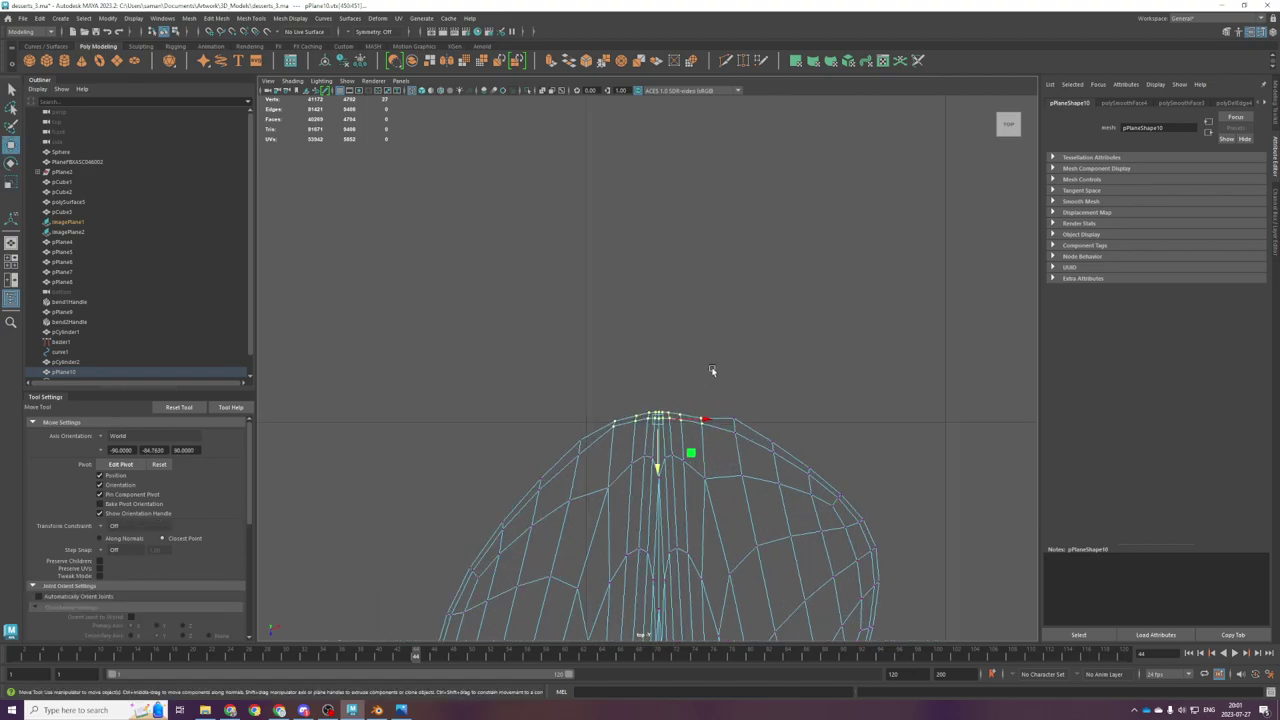
Step: Adjust the outline vertices on both sides of the leaf tip so they blend into the rounded end
drag(748, 430, 773, 463)
key(ctrl+z)
click(772, 442)
drag(576, 419, 604, 485)
scroll(653, 409, up, 1)
scroll(652, 410, up, 1)
click(600, 444)
key(space)
key(space)
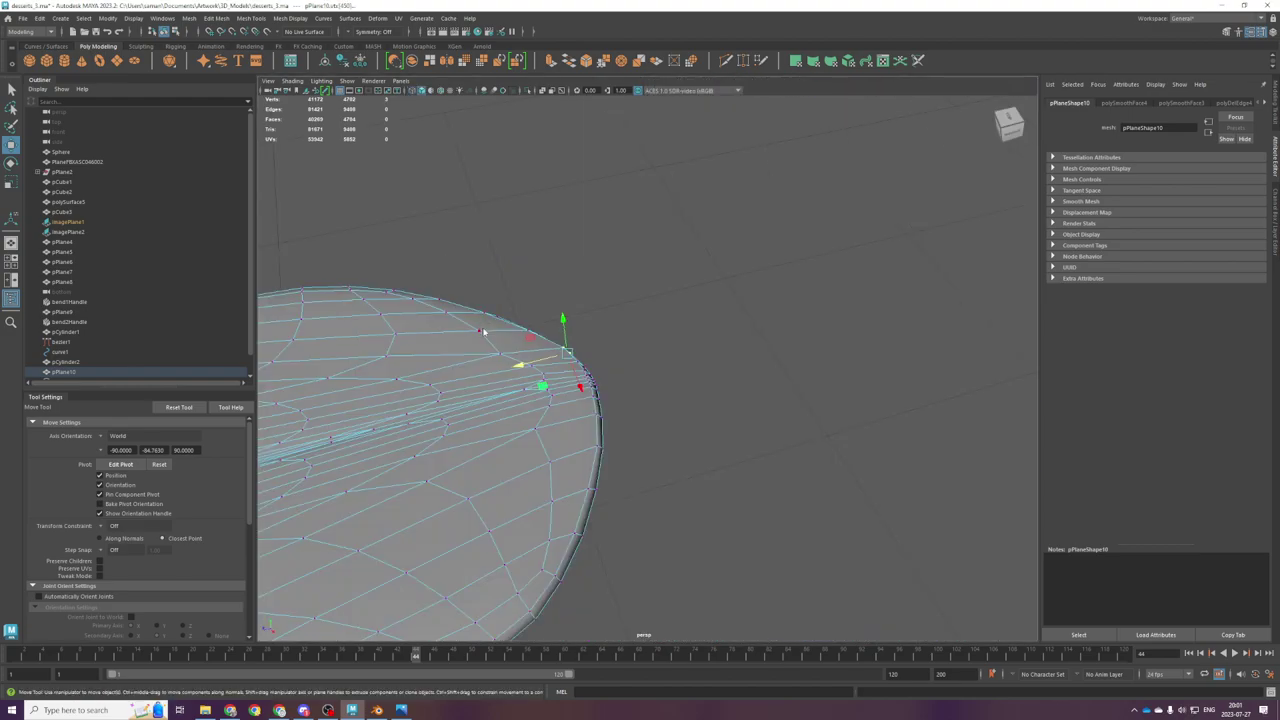
Step: Smooth the face loops along the leaf copy's side walls and return to object mode
right_drag(483, 331, 560, 290)
click(702, 269)
scroll(713, 392, down, 5)
click(647, 391)
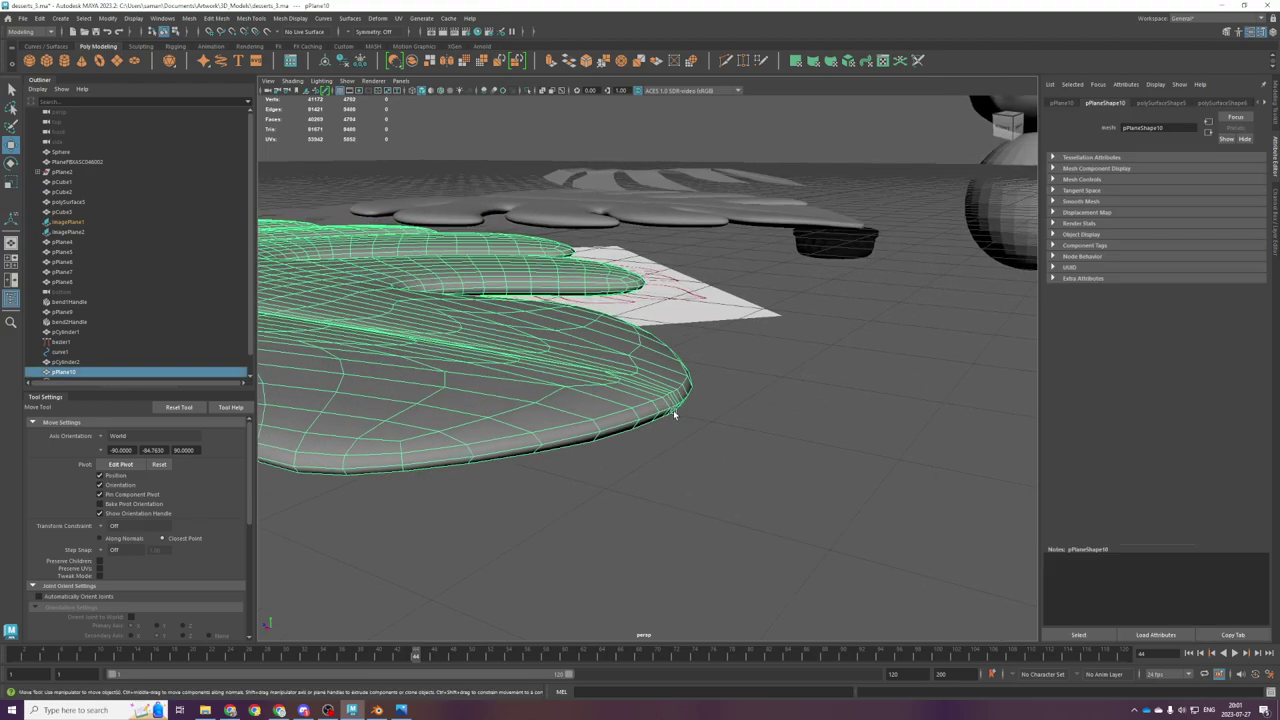
double_click(625, 424)
key(g)
right_drag(622, 427, 712, 363)
click(712, 363)
Step: Examine the leaf copy's outline, rounded tip and two holes in the top and perspective views
alt+drag(520, 512, 690, 480)
click(591, 413)
scroll(690, 480, down, 5)
key(space)
key(space)
scroll(572, 394, down, 3)
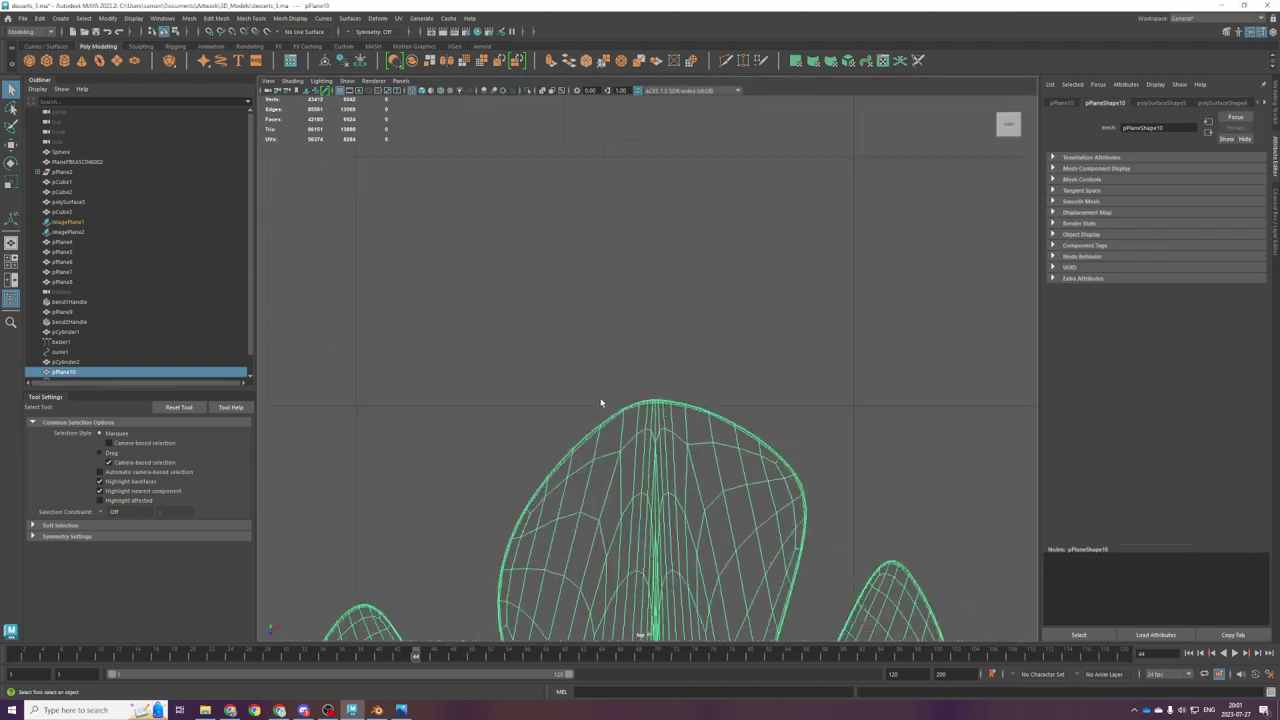
alt+middle_drag(697, 547, 719, 284)
scroll(800, 335, down, 5)
key(space)
key(space)
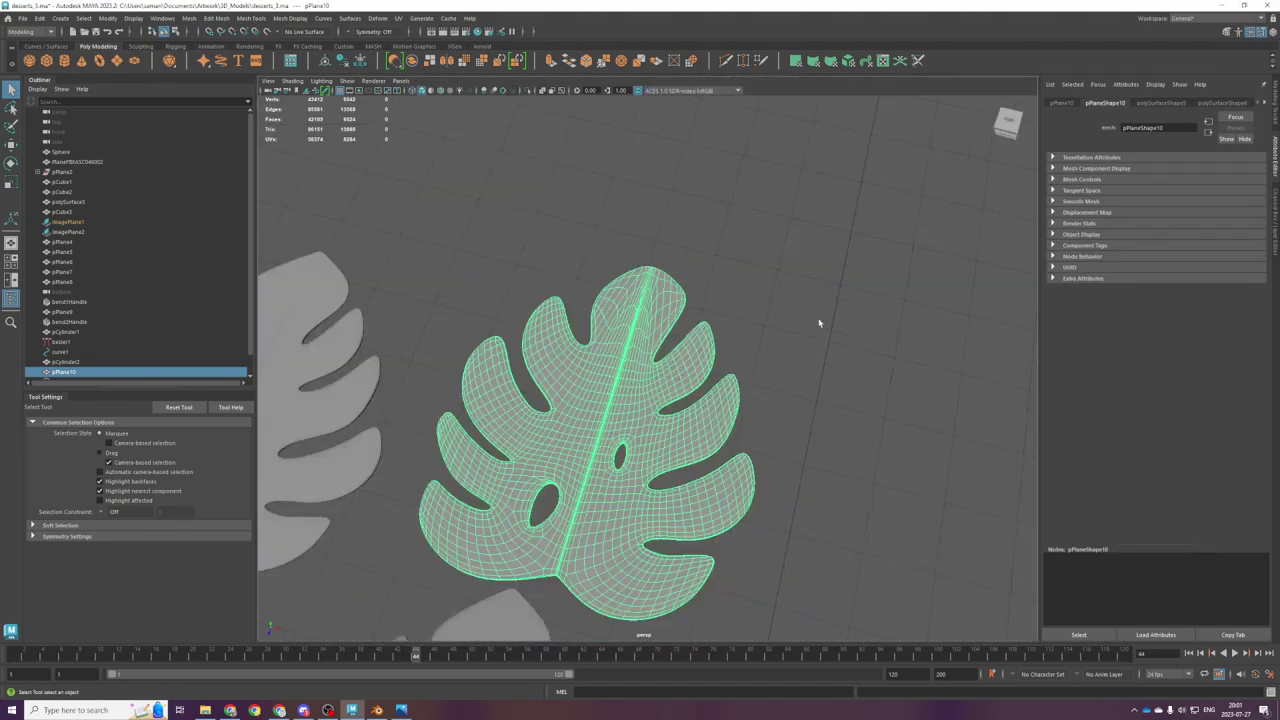
key(space)
key(space)
alt+drag(674, 543, 692, 470)
right_drag(716, 344, 769, 325)
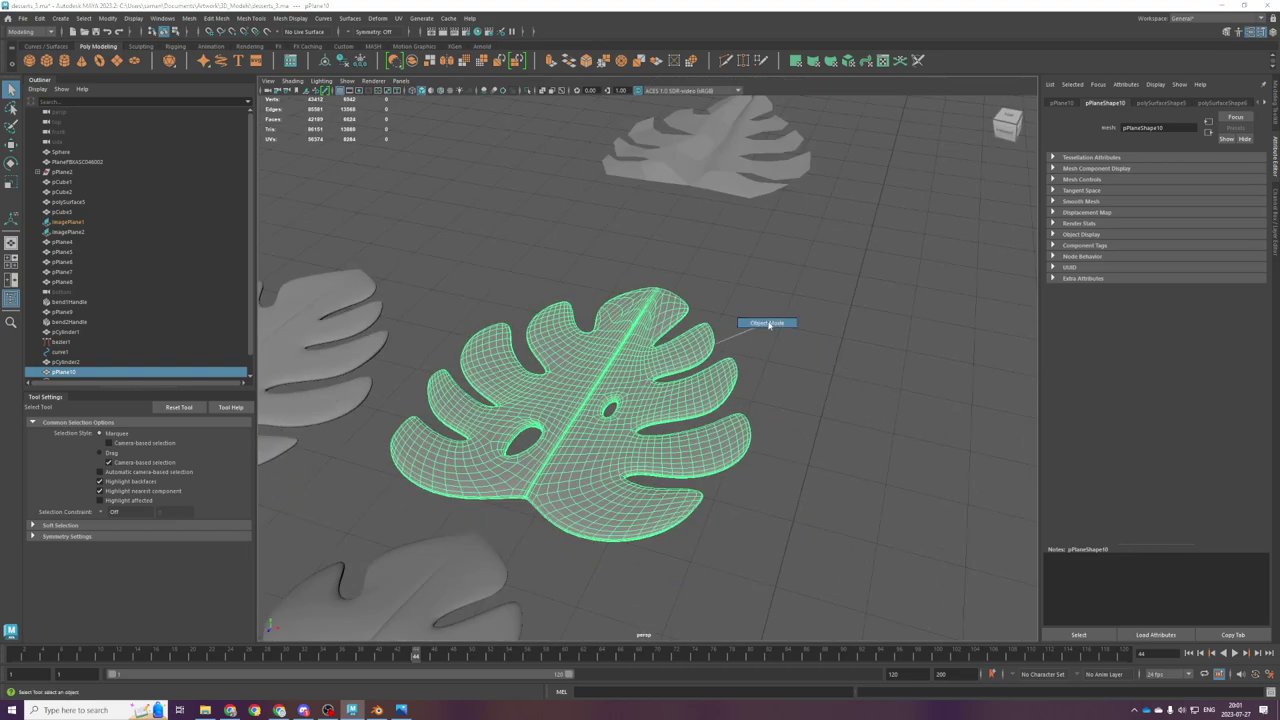
Step: Inspect the edge flow around the leaf copy's larger hole up close, and check the whole leaf framed in the top view
scroll(752, 400, down, 2)
click(740, 474)
scroll(631, 485, up, 5)
alt+drag(631, 485, 717, 400)
scroll(717, 400, down, 4)
click(712, 388)
scroll(706, 369, up, 6)
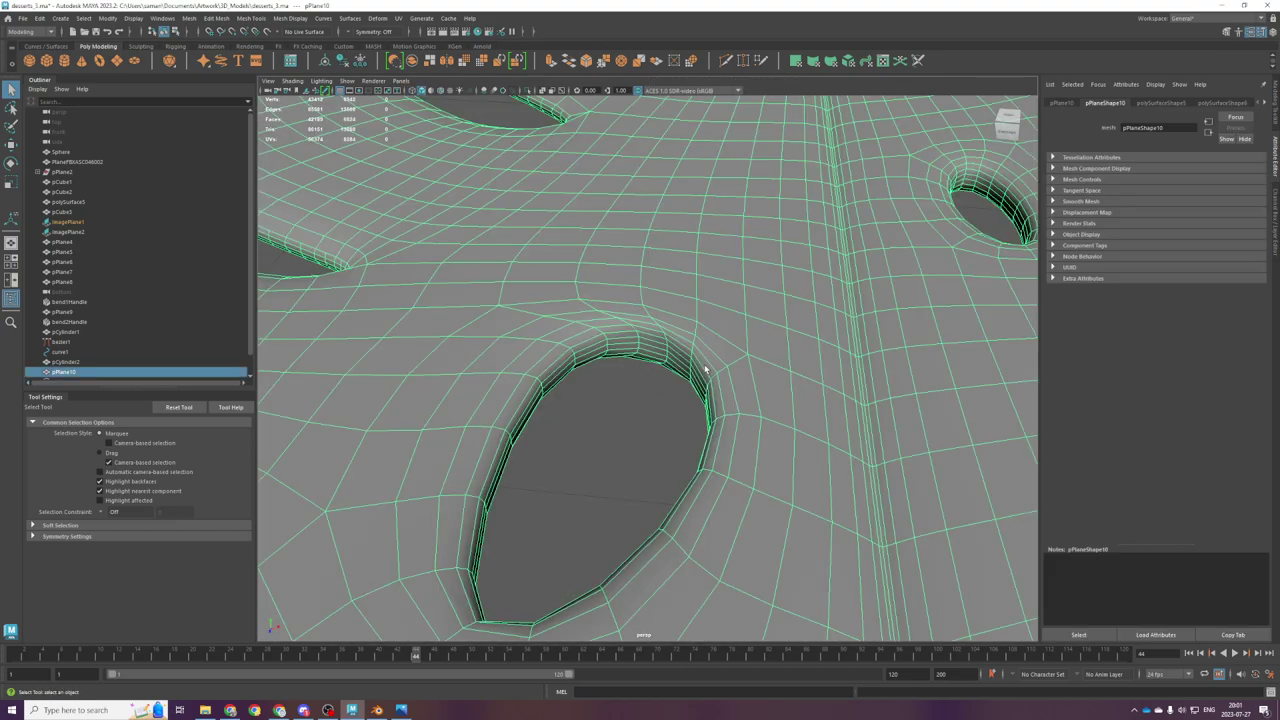
key(space)
key(space)
key(f)
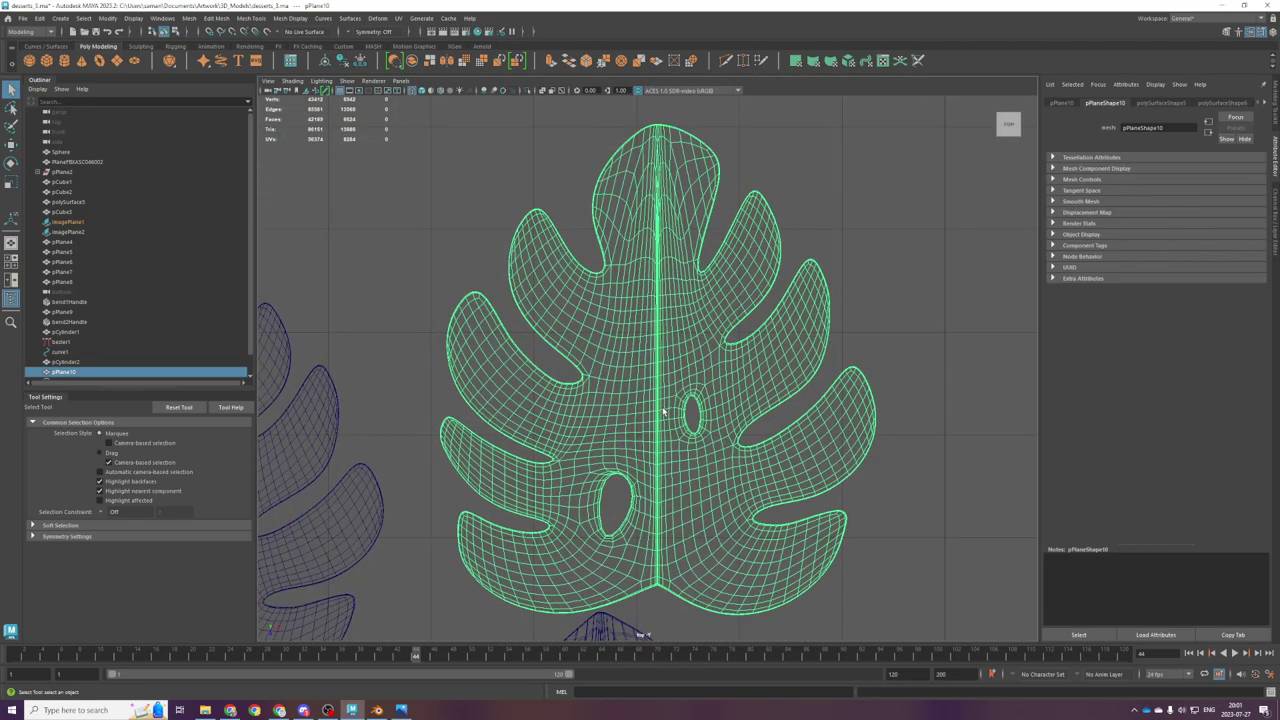
Step: Undo the latest edits on the monstera leaf with two holes
key(ctrl+z)
key(ctrl+z)
key(ctrl+z)
key(ctrl+z)
key(ctrl+z)
key(ctrl+z)
key(ctrl+z)
key(ctrl+z)
key(ctrl+z)
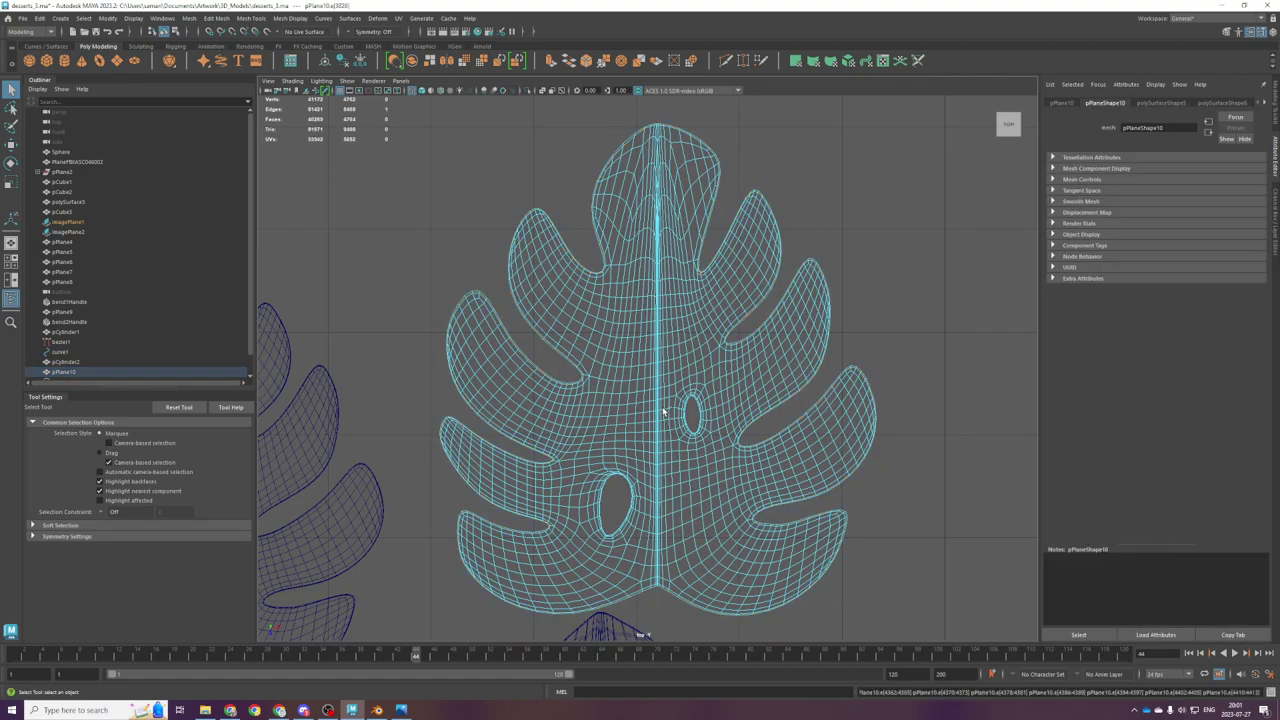
Step: Undo the leaf's edits back past its smoothing and redo them to the last smoothed version
key(ctrl+z)
key(ctrl+z)
key(ctrl+z)
key(ctrl+z)
key(ctrl+z)
key(ctrl+z)
key(ctrl+z)
key(shift+z)
key(shift+z)
key(shift+z)
key(shift+z)
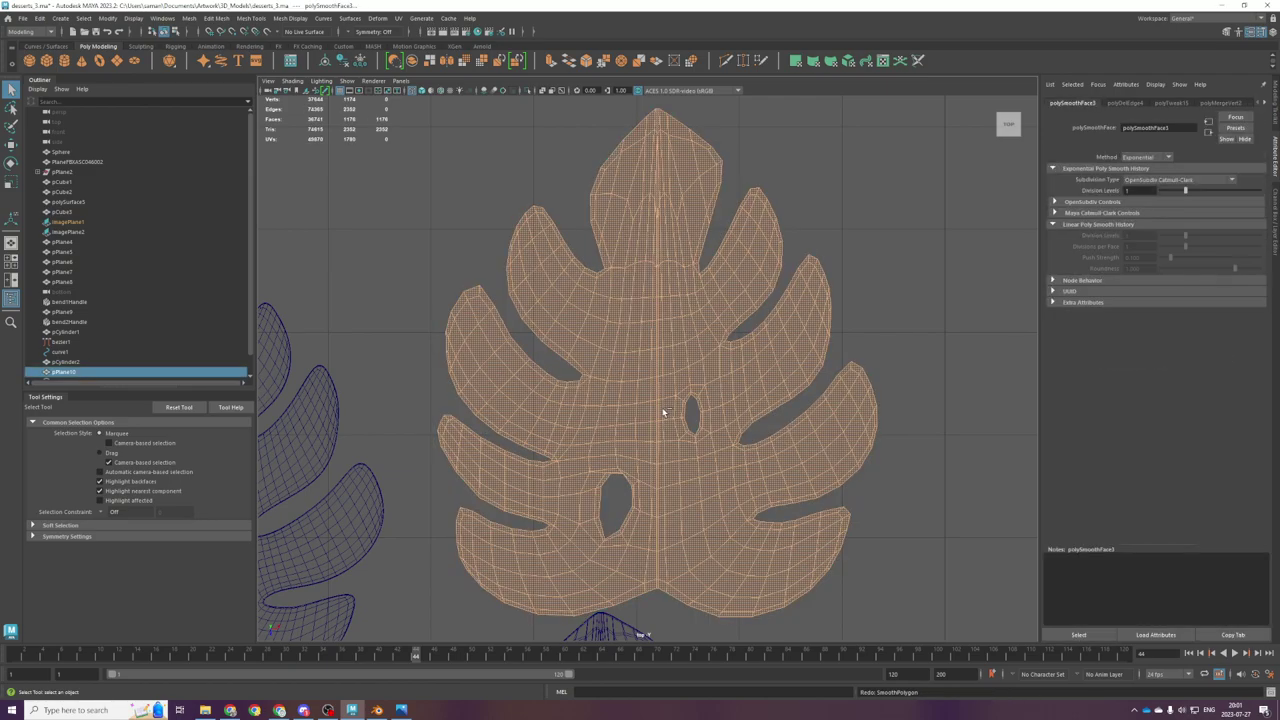
key(shift+z)
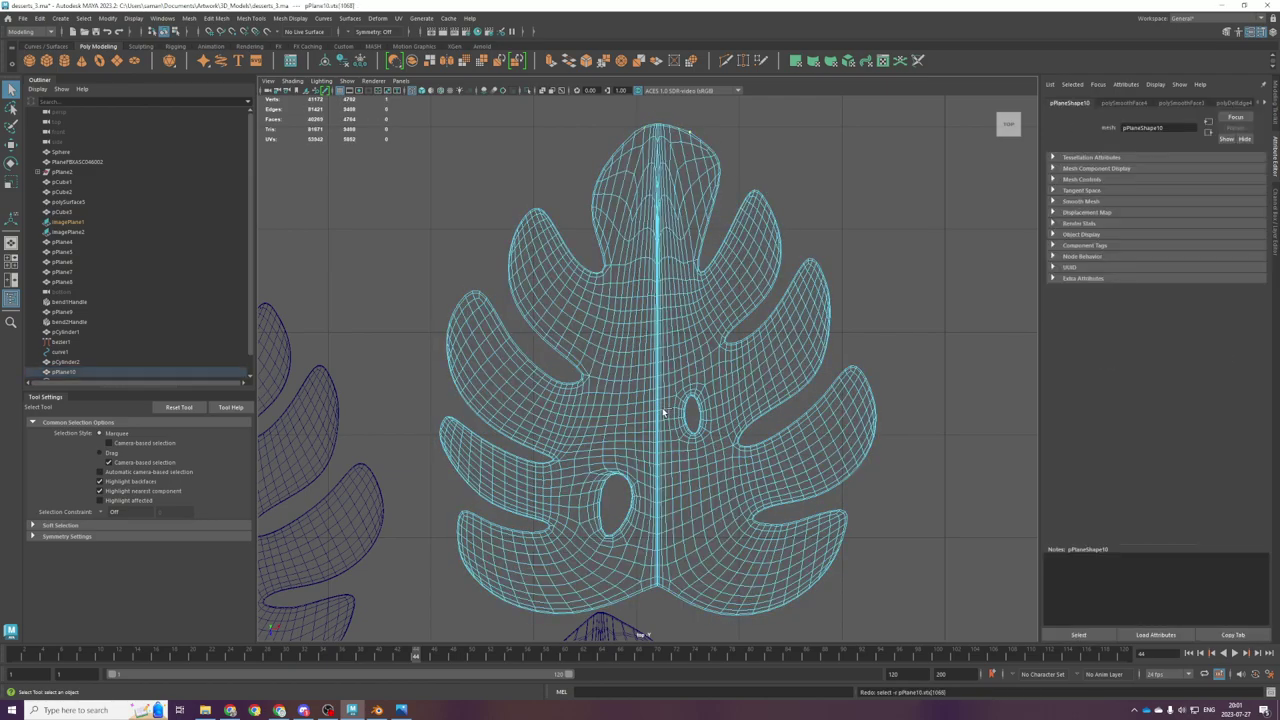
key(shift+z)
key(shift+z)
key(shift+z)
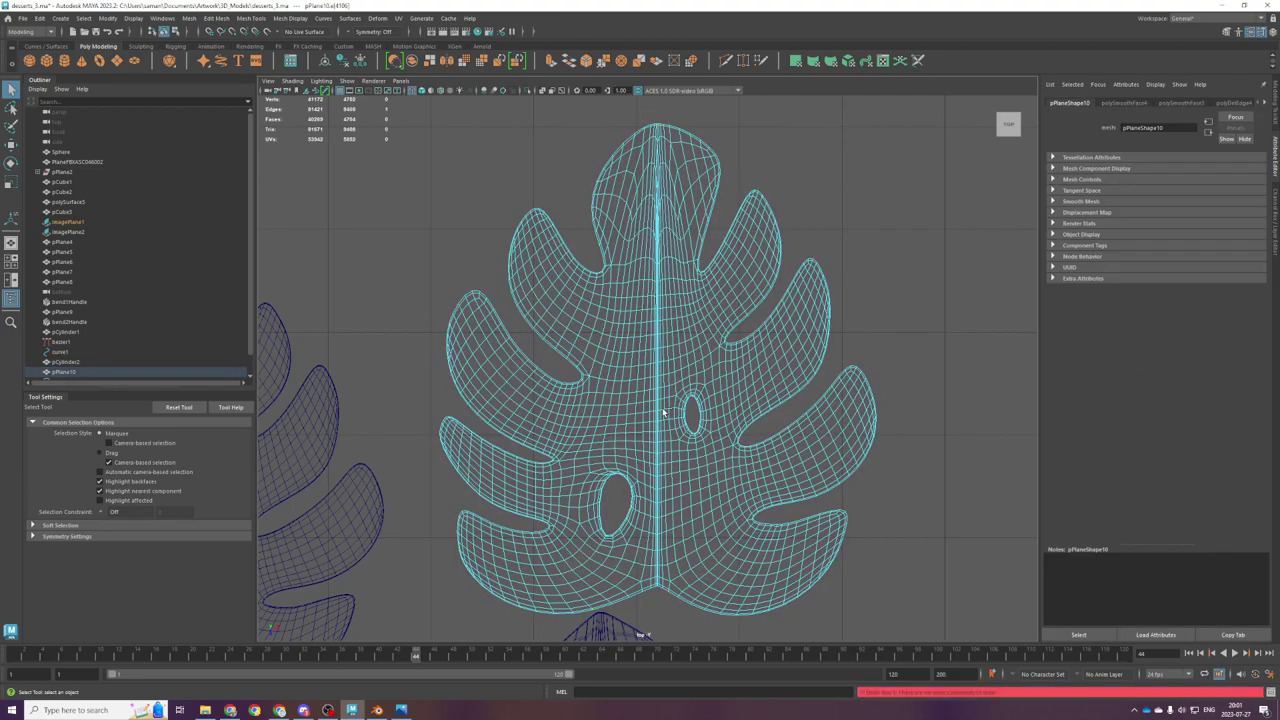
Step: Centre the pivot of the leaf with two holes, scale the leaf down slightly and save the scene
scroll(661, 417, down, 2)
right_drag(634, 391, 776, 312)
scroll(740, 355, down, 3)
key(r)
drag(651, 424, 660, 410)
key(ctrl+z)
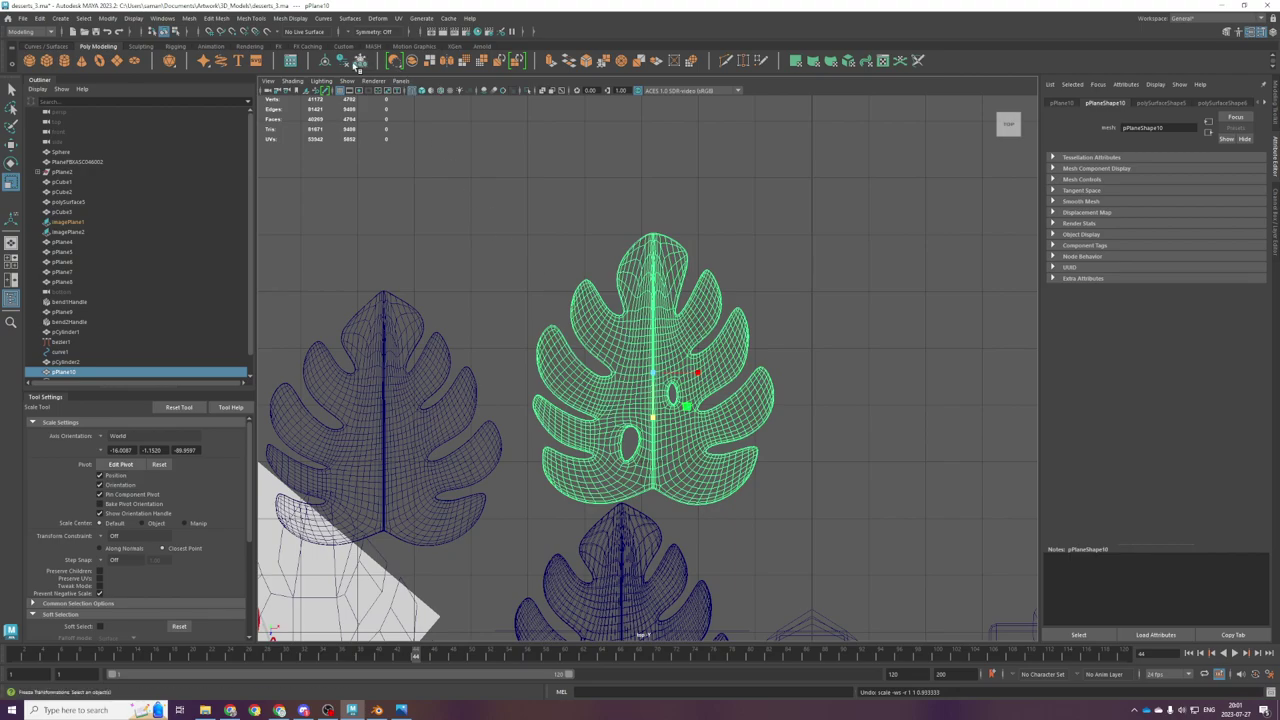
click(330, 66)
drag(654, 415, 685, 368)
key(ctrl+s)
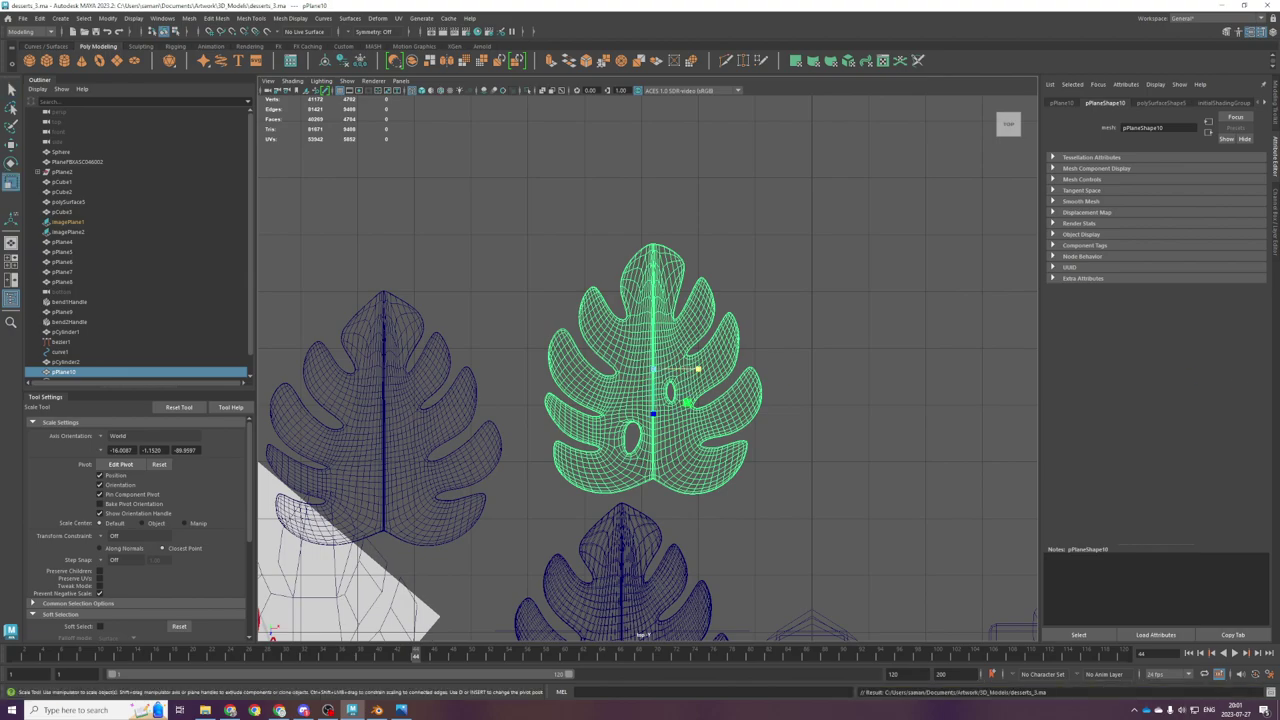
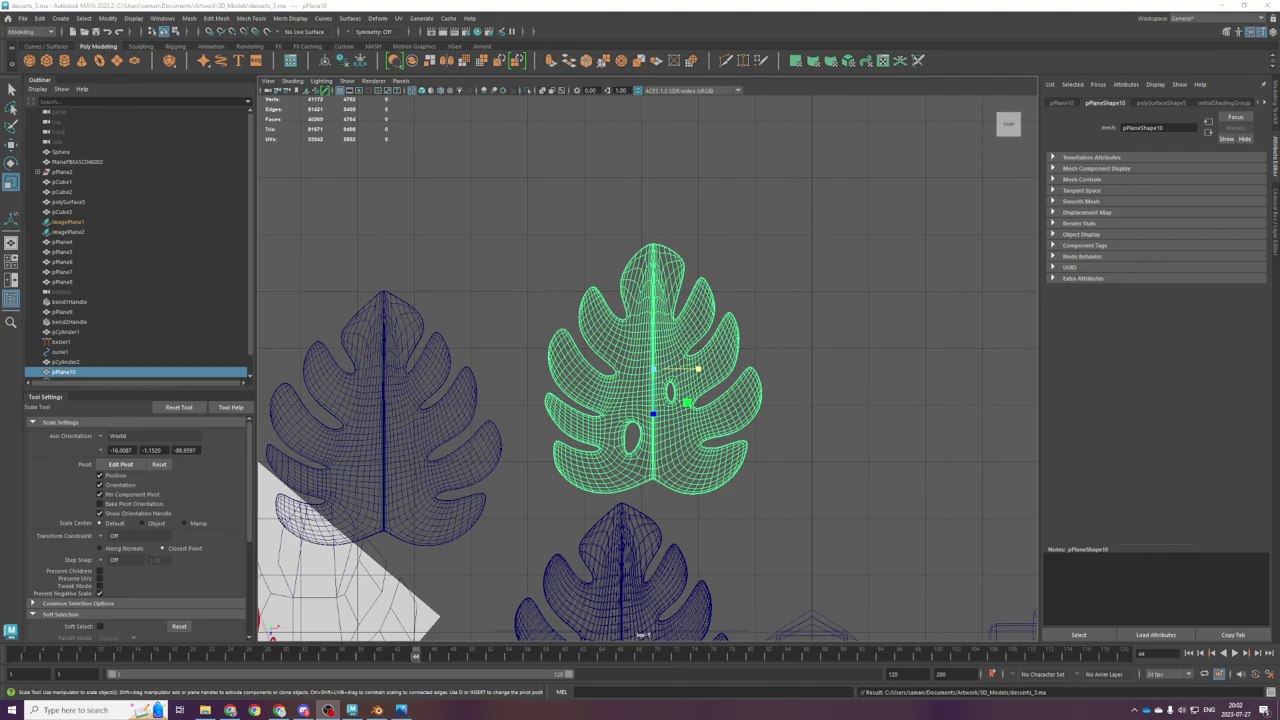
Step: Adjust the leaf's length slightly by scaling it along its midrib and freeze its transformations
drag(653, 414, 654, 410)
alt+middle_drag(666, 511, 680, 369)
scroll(703, 356, down, 2)
scroll(709, 398, down, 1)
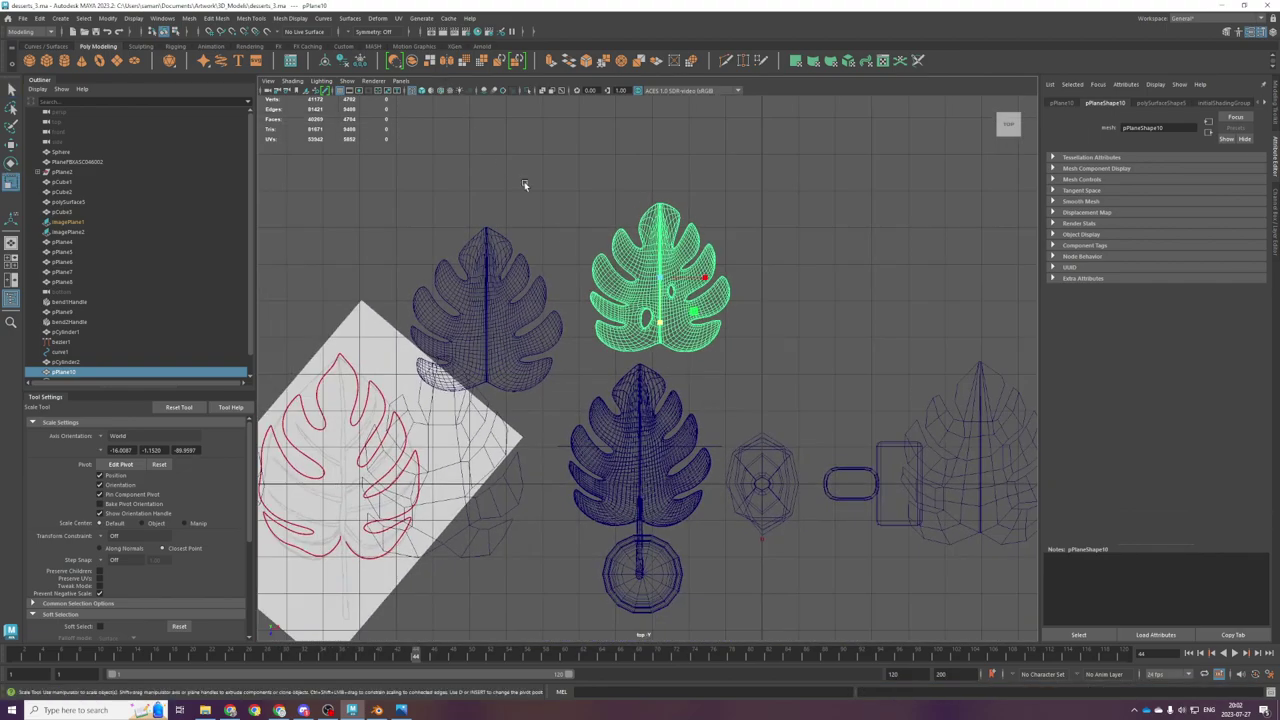
click(360, 62)
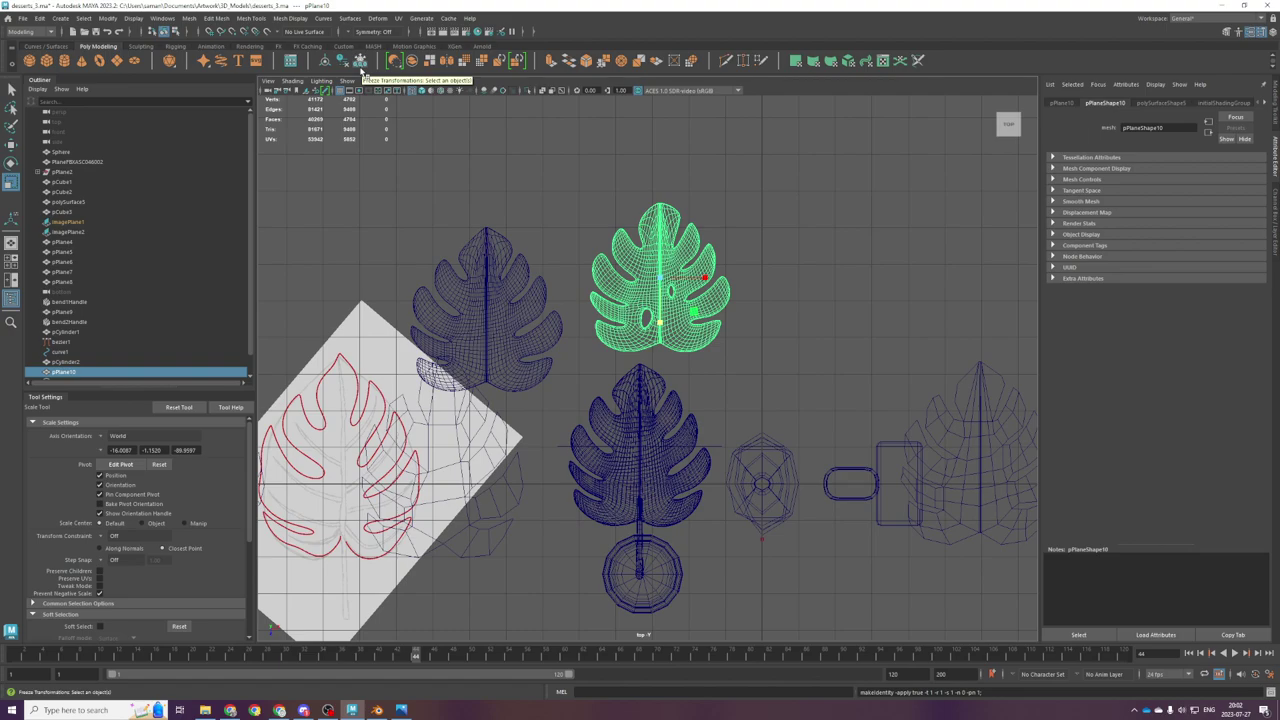
Step: Stretch the leaf's tip slightly outward by moving its tip vertices with soft selection
alt+middle_drag(636, 362, 669, 515)
scroll(674, 442, up, 2)
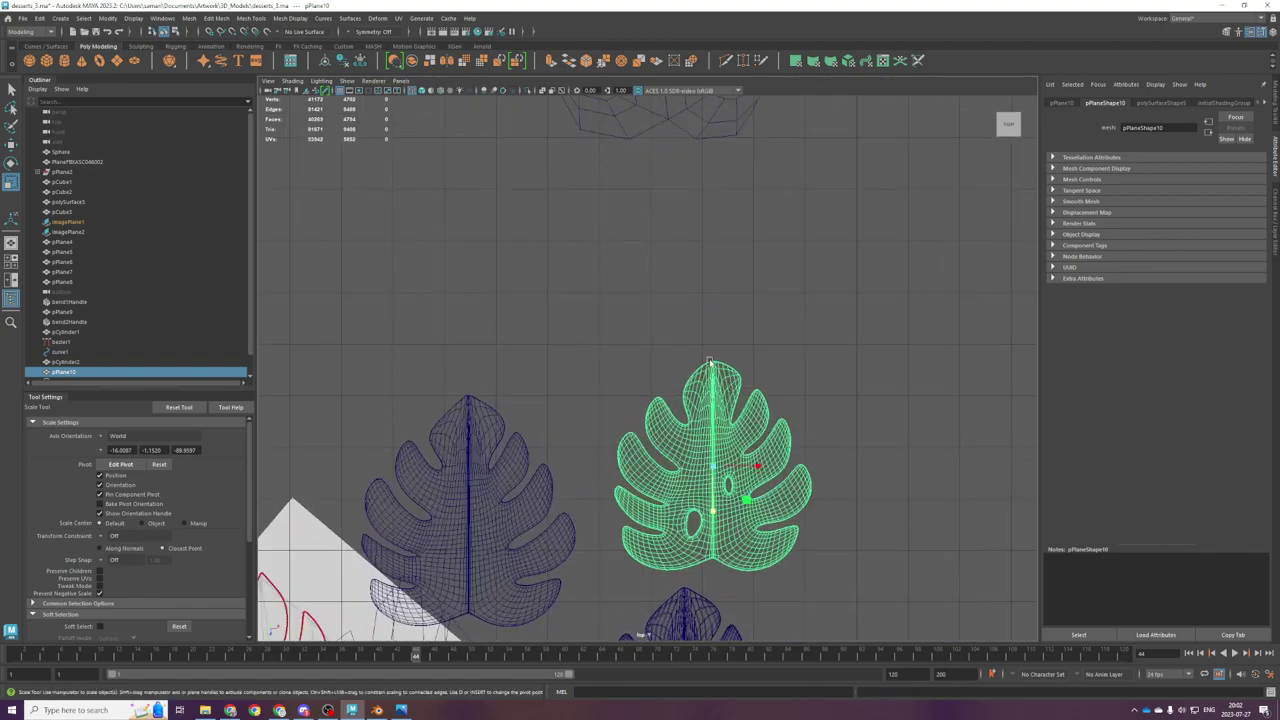
scroll(700, 335, up, 2)
scroll(854, 373, up, 5)
right_drag(815, 327, 671, 277)
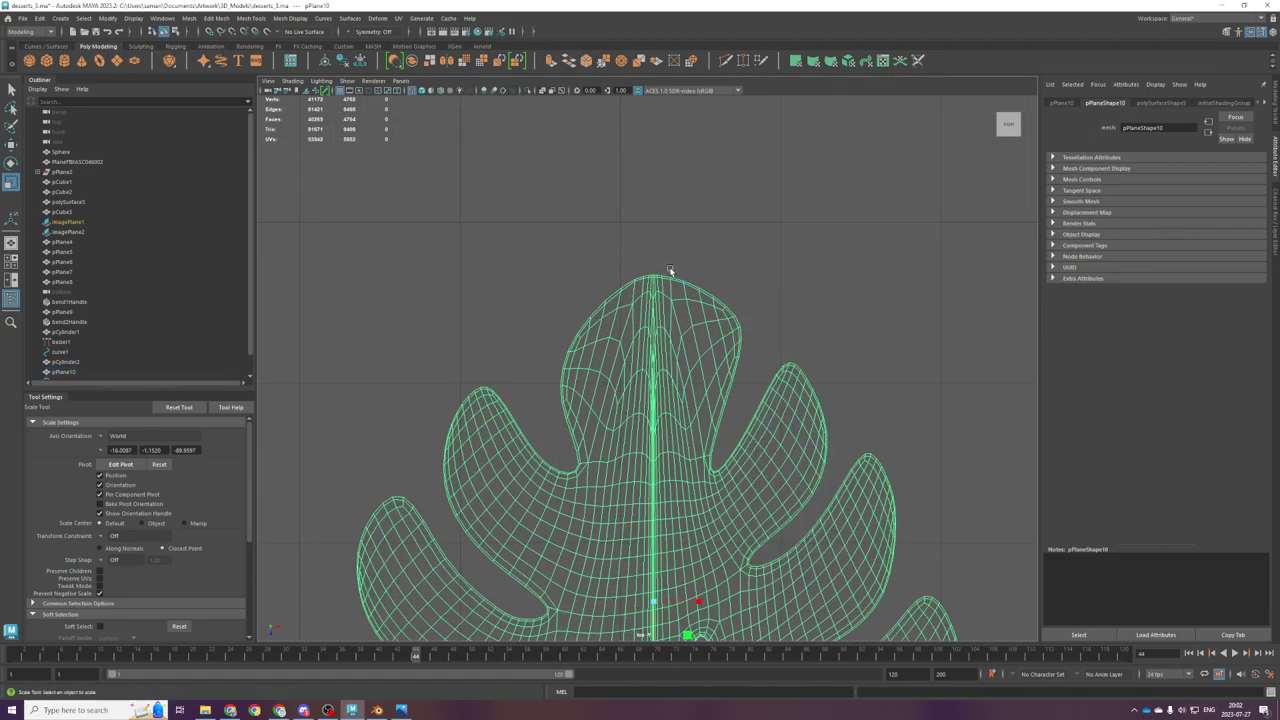
scroll(658, 268, up, 3)
drag(627, 108, 668, 131)
scroll(660, 255, down, 8)
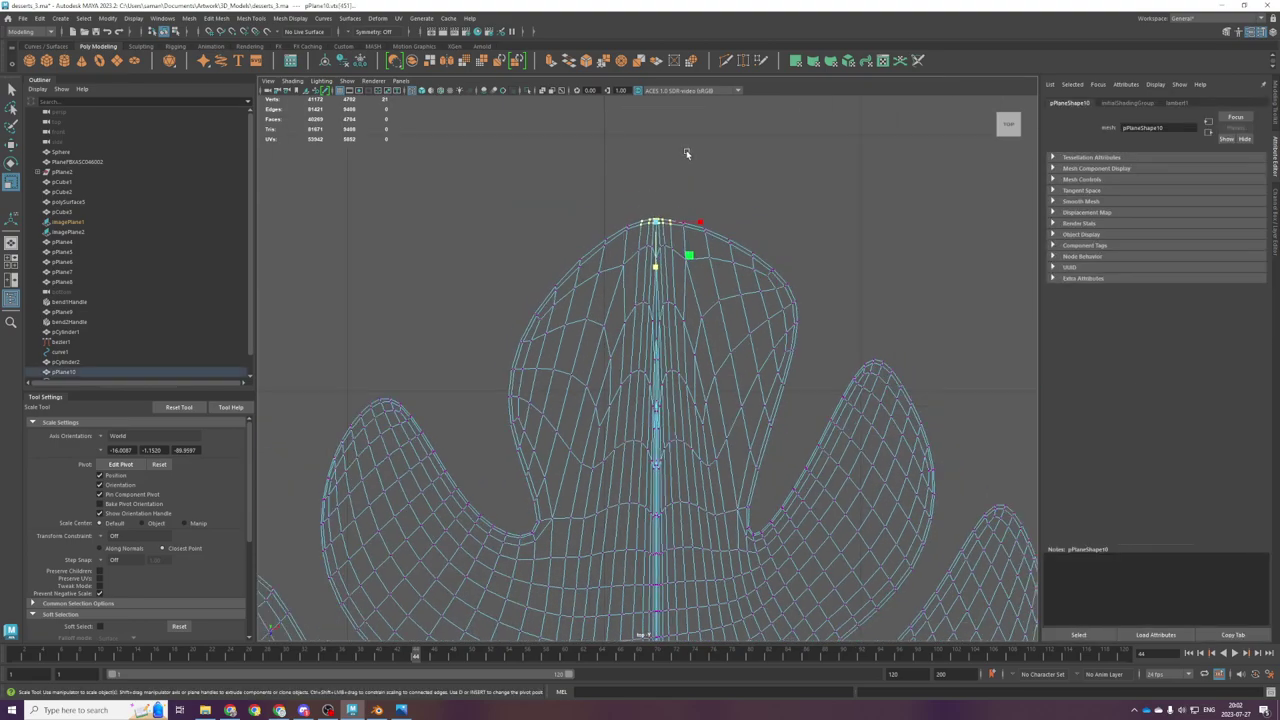
key(b)
key(w)
drag(648, 319, 551, 449)
key(ctrl+z)
key(b)
drag(647, 317, 645, 311)
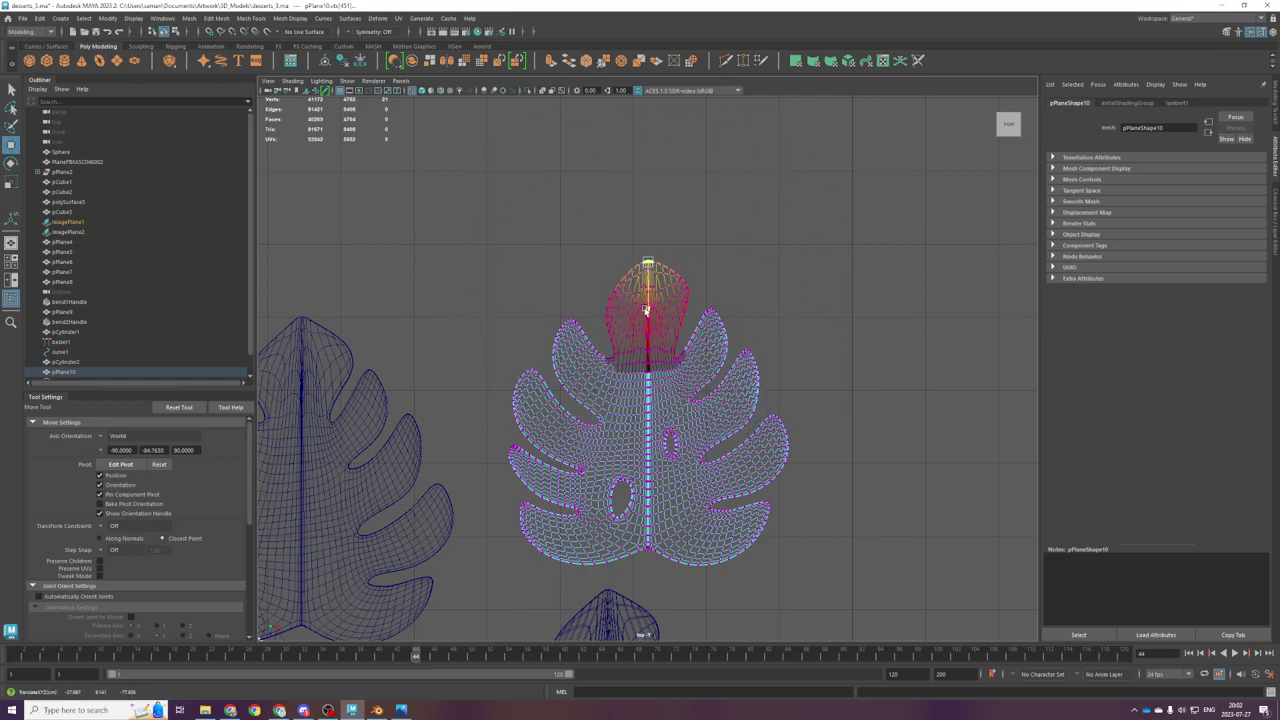
Step: Try to widen the leaf's tip lobe by scaling the soft-selected tip vertices sideways
scroll(640, 308, up, 5)
key(r)
drag(692, 206, 697, 206)
key(ctrl+z)
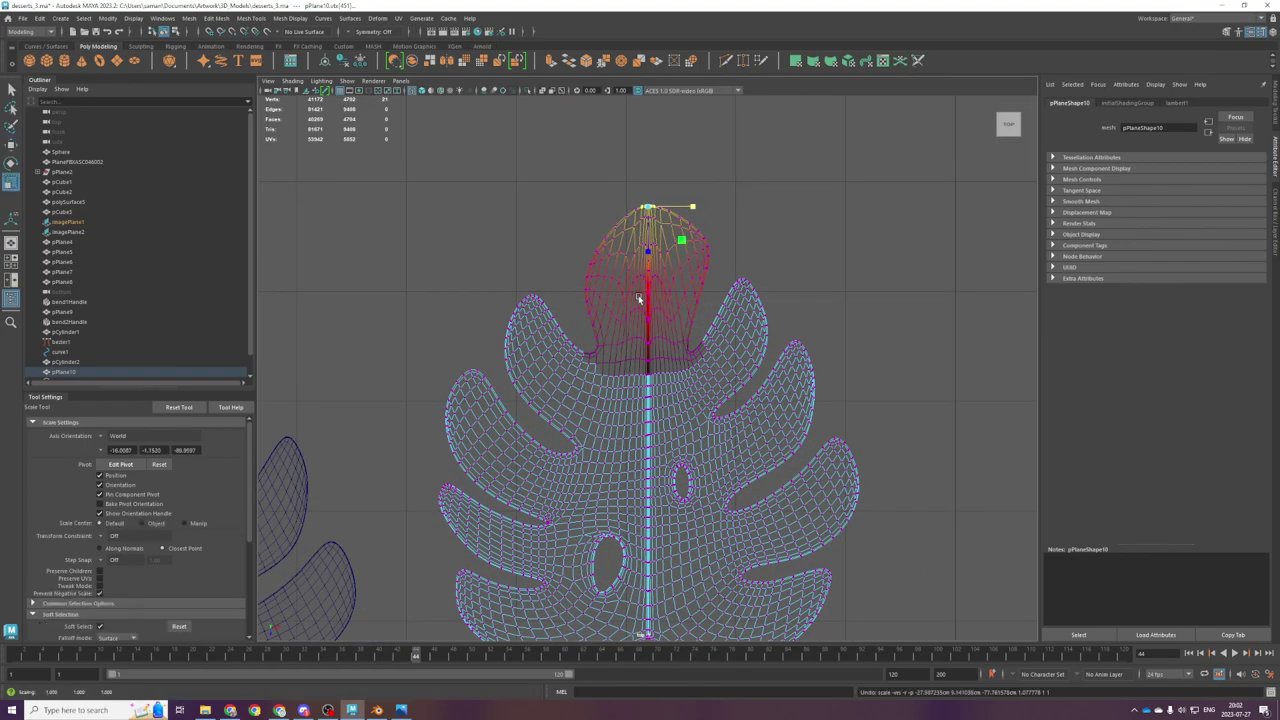
Step: Move the side vertices of the leaf's tip lobe slightly toward the leaf base and return to object mode
drag(580, 273, 596, 284)
mouse_move(716, 257)
shift+mouse_down()
mouse_move(704, 248)
mouse_move(695, 267)
mouse_move(709, 268)
shift+mouse_up()
key(w)
middle_drag(668, 310, 648, 323)
right_drag(652, 318, 734, 260)
scroll(732, 262, down, 3)
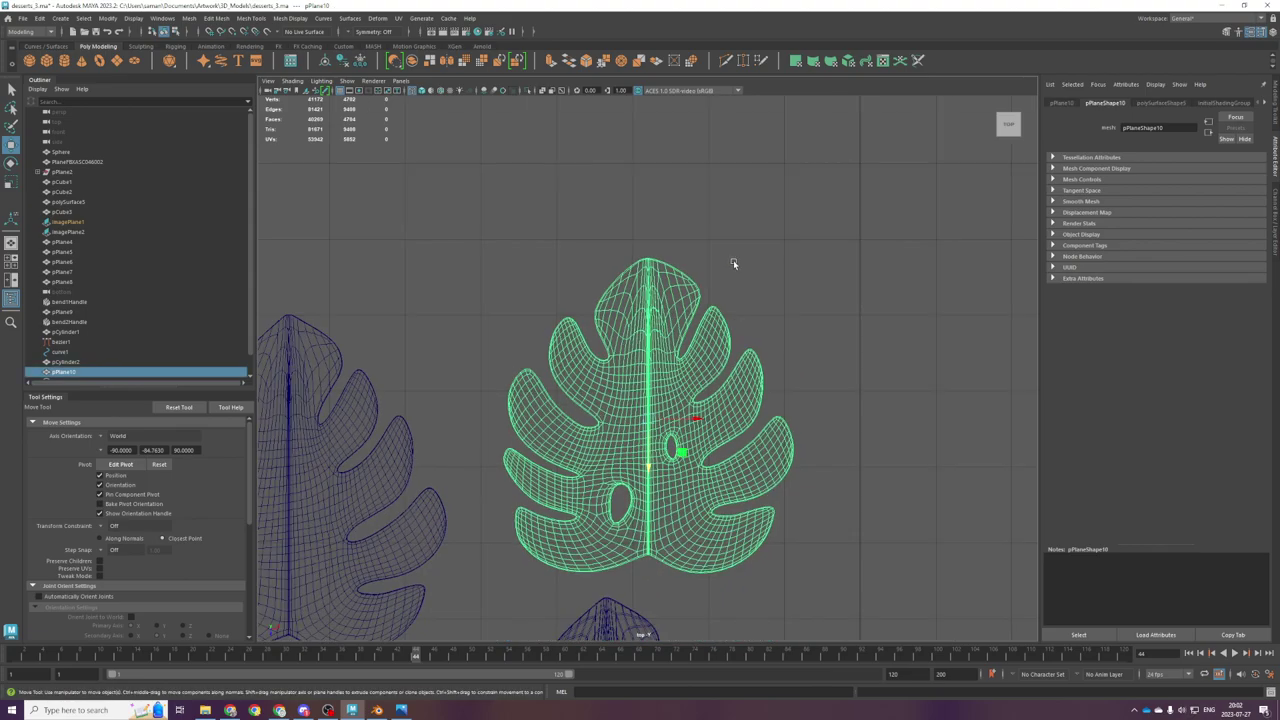
Step: Deselect the leaf and save the scene
click(732, 262)
scroll(634, 412, down, 6)
alt+middle_drag(656, 396, 668, 277)
key(ctrl+s)
Step: Try to rotate the leaf with holes and place it over the pot
click(665, 247)
right_drag(665, 247, 717, 230)
scroll(748, 322, down, 3)
key(e)
drag(692, 332, 653, 312)
key(r)
key(ctrl+z)
key(e)
middle_drag(660, 318, 726, 296)
key(w)
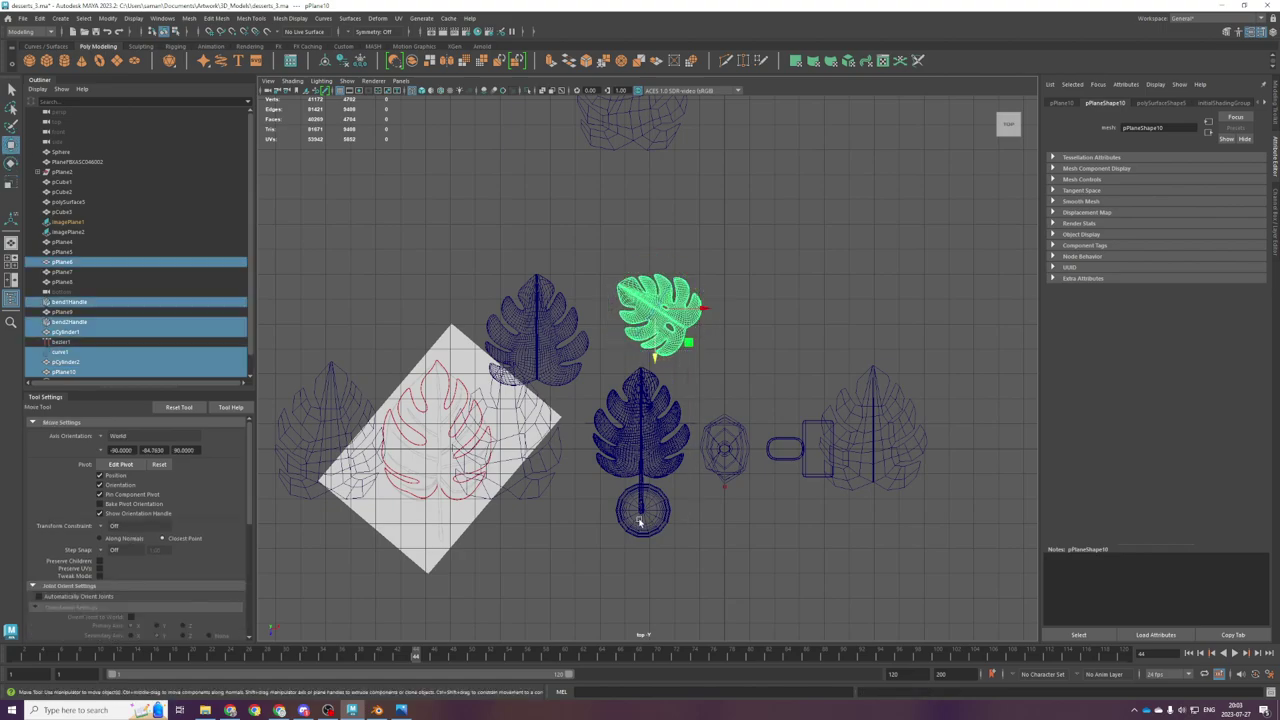
drag(690, 343, 642, 517)
Step: Examine the leaves and potted plant in the perspective view and save the scene
key(space)
key(space)
scroll(756, 330, down, 8)
alt+drag(728, 422, 688, 432)
scroll(710, 356, up, 10)
scroll(688, 432, down, 5)
scroll(680, 419, down, 5)
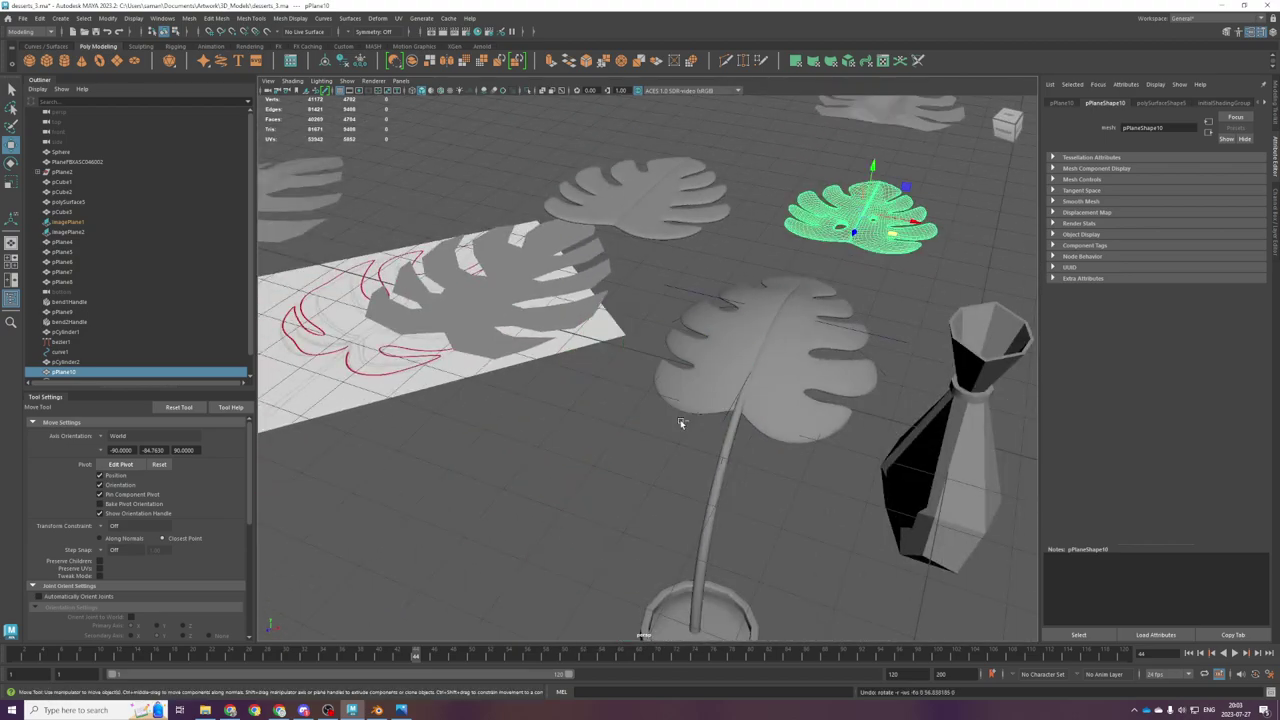
scroll(680, 419, down, 5)
key(ctrl+s)
scroll(754, 396, up, 3)
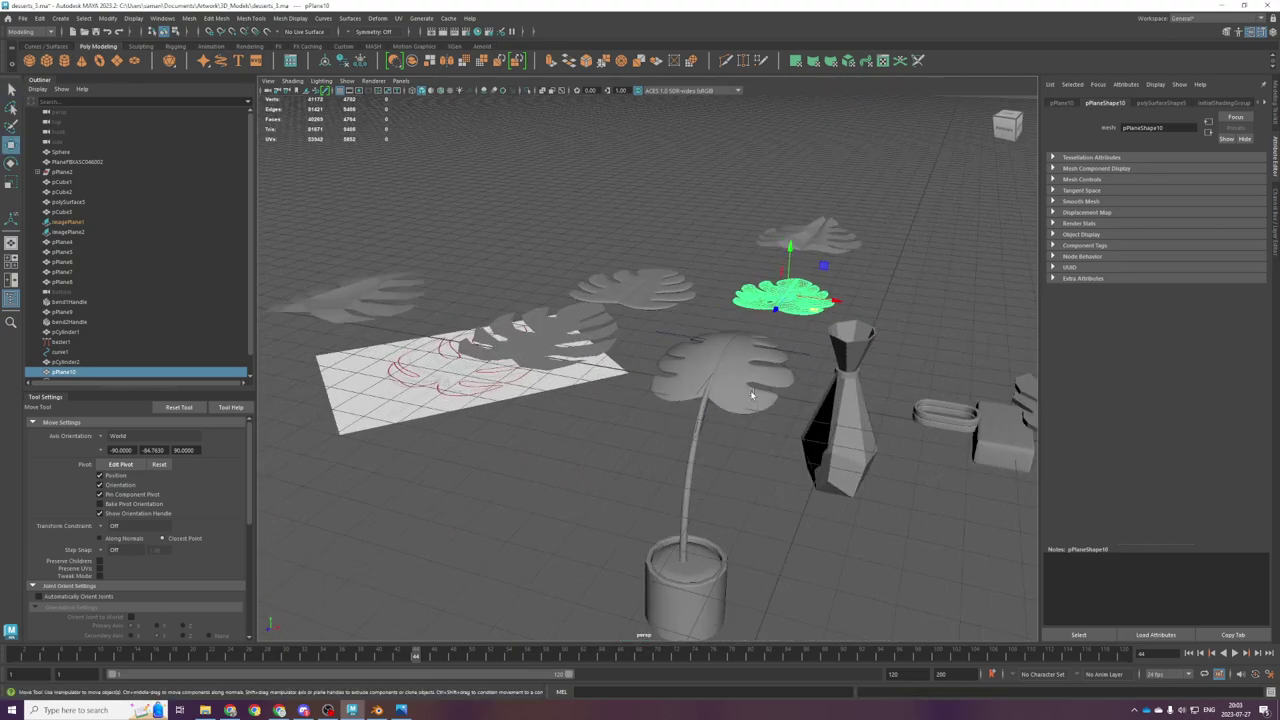
Step: In the top view, duplicate the leaf with holes toward the vase side, rotate the selected leaf diagonally and save the scene
scroll(761, 354, down, 6)
key(space)
key(space)
scroll(705, 433, down, 2)
shift+drag(686, 360, 785, 396)
key(e)
drag(686, 366, 690, 312)
key(ctrl+s)
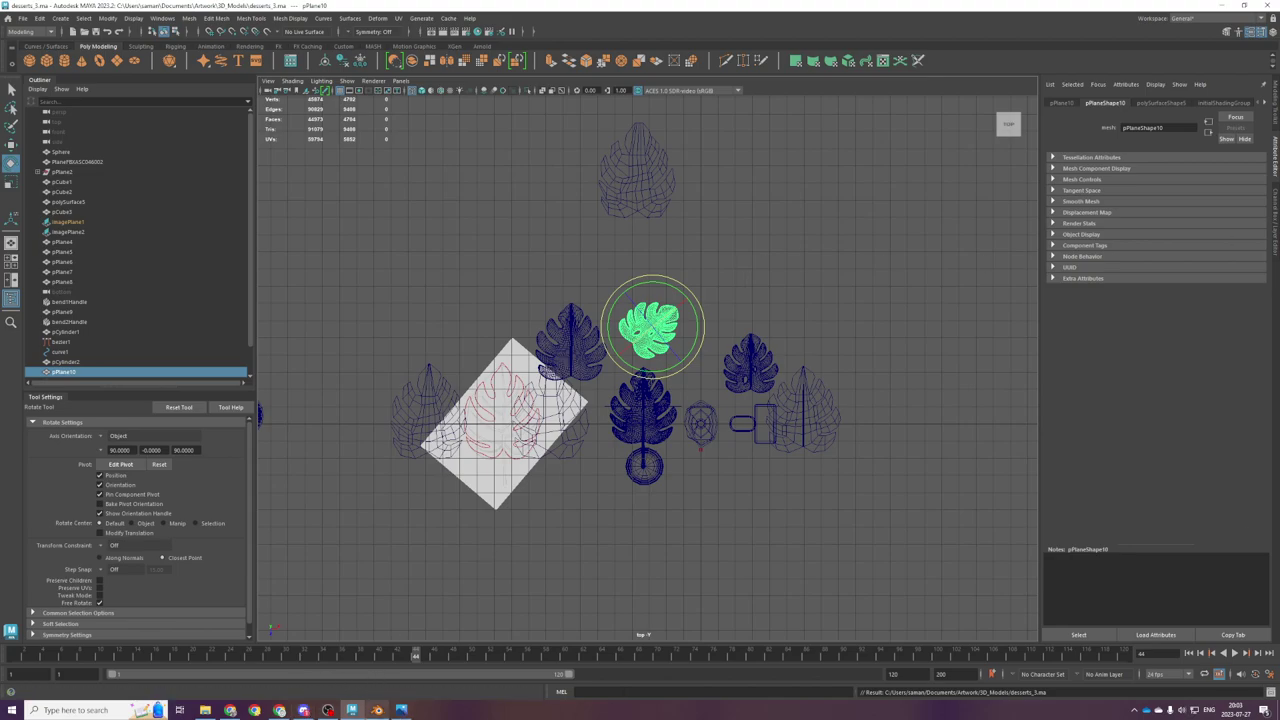
Step: Switch to Blender and save bakery_cafe.blend
click(377, 710)
scroll(475, 378, down, 3)
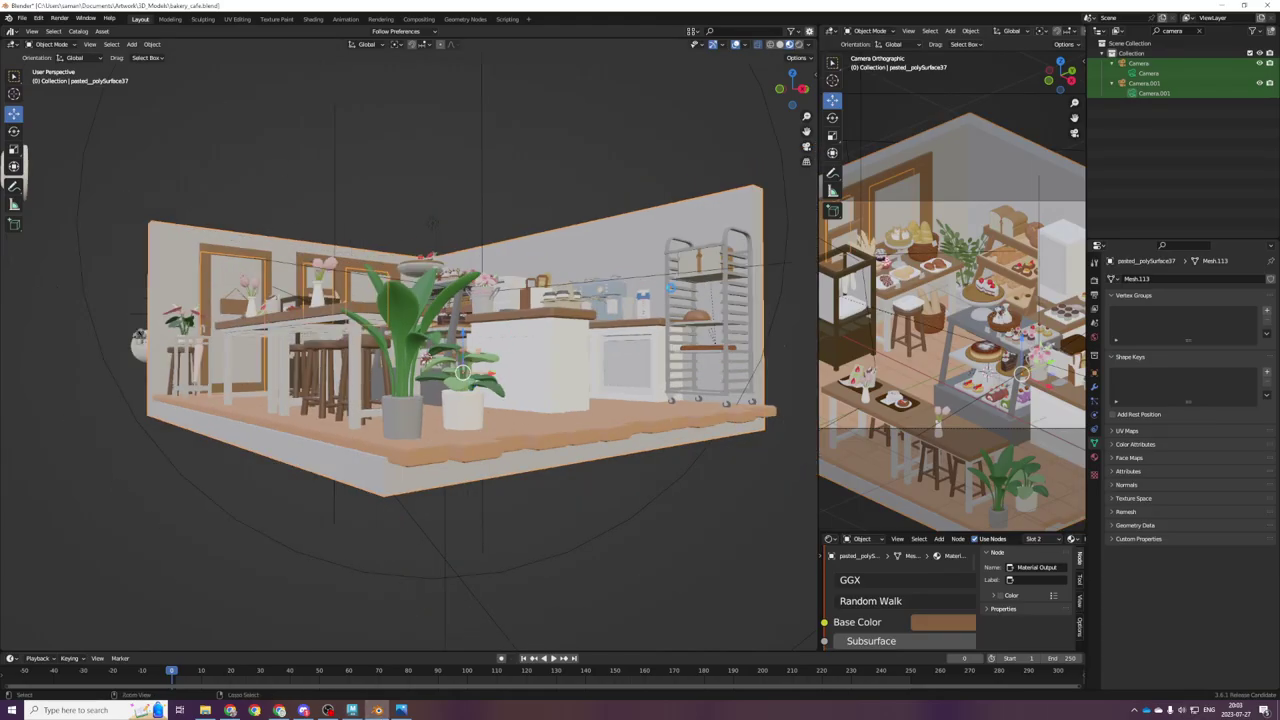
key(ctrl+s)
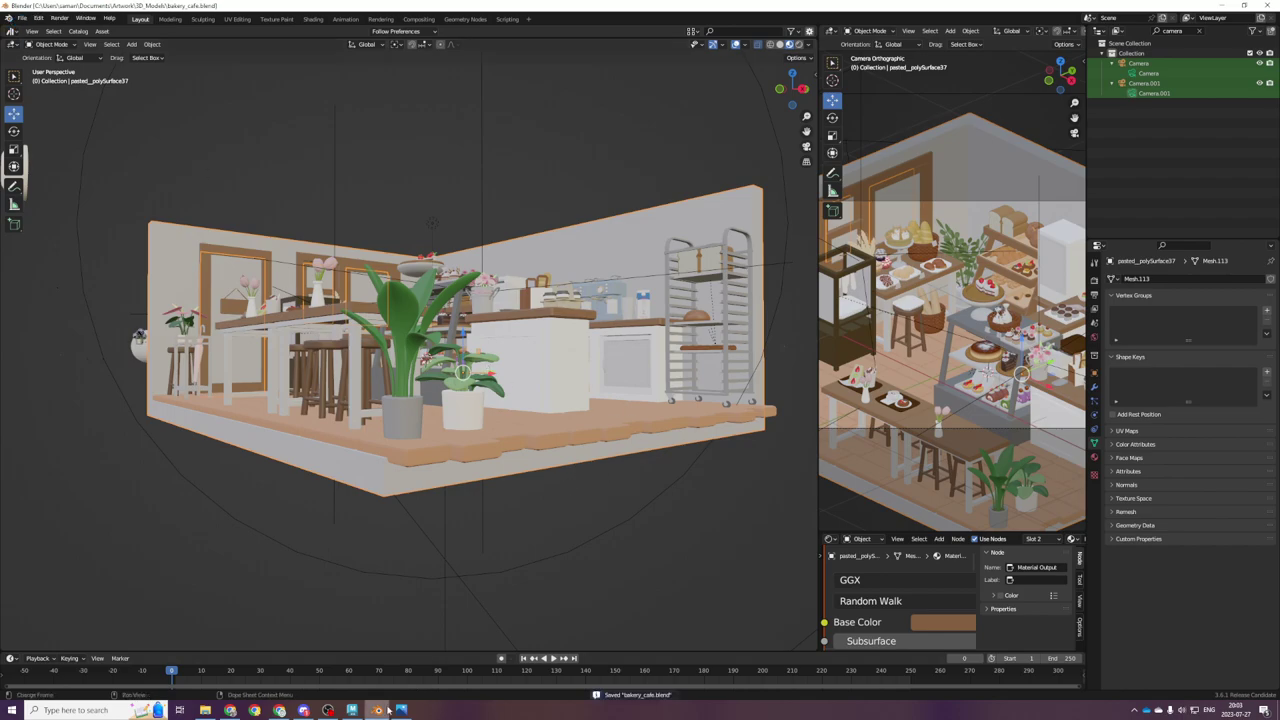
Step: Switch back to Maya, move the rotated leaf down beside the pot and save the scene
click(352, 710)
scroll(702, 314, up, 5)
drag(702, 314, 745, 553)
key(ctrl+s)
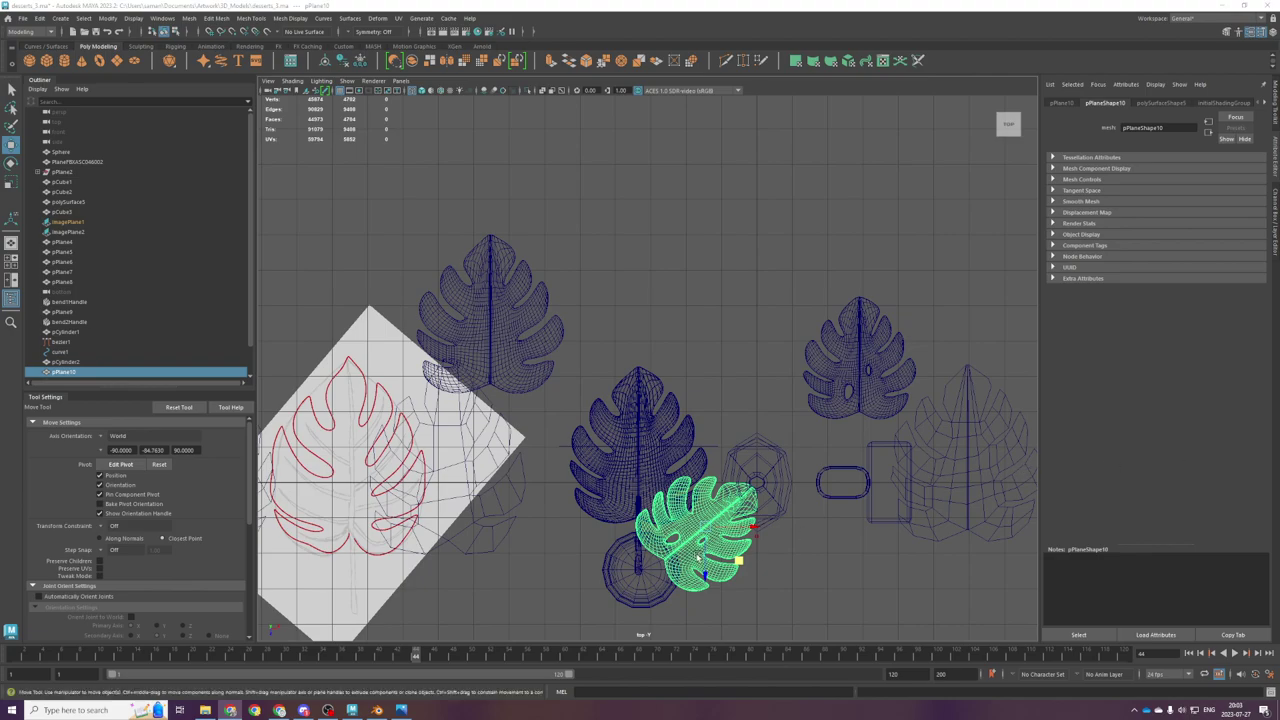
Step: Duplicate the low-poly leaf beside the box and move the copy to the right of it
scroll(518, 415, down, 2)
scroll(677, 489, up, 8)
scroll(727, 545, down, 5)
scroll(727, 545, down, 5)
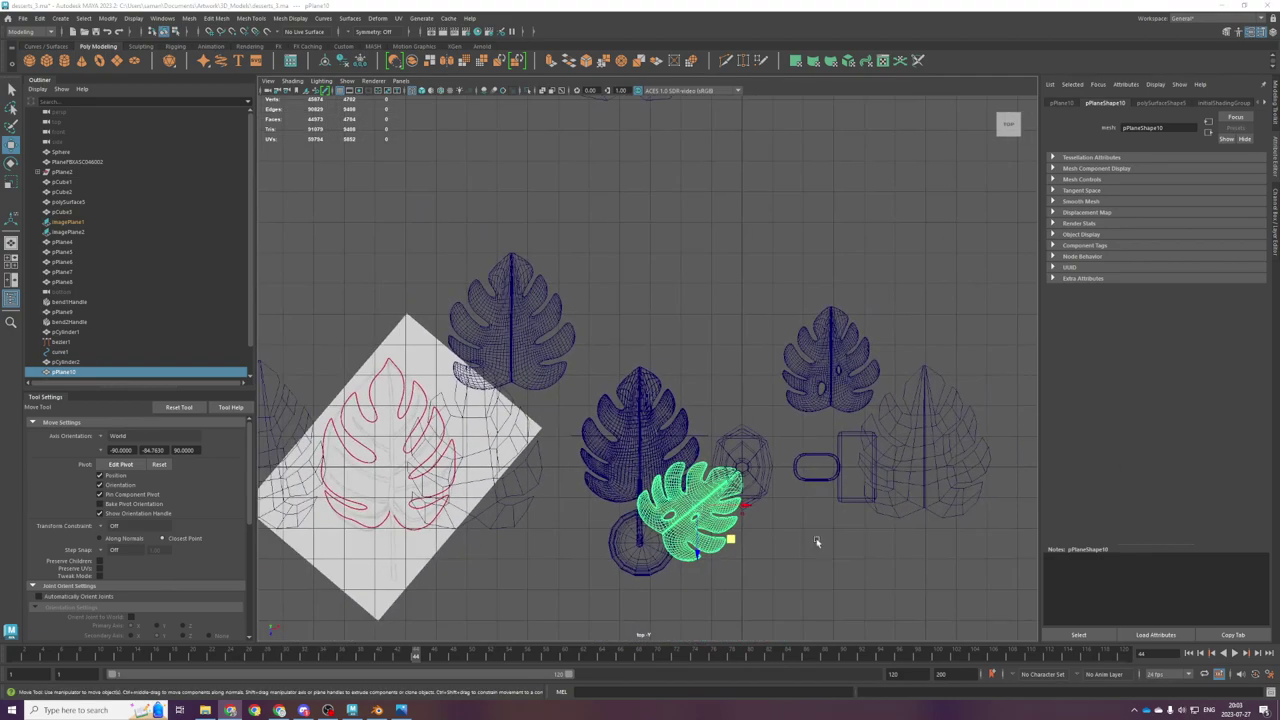
alt+middle_drag(911, 534, 873, 438)
click(834, 329)
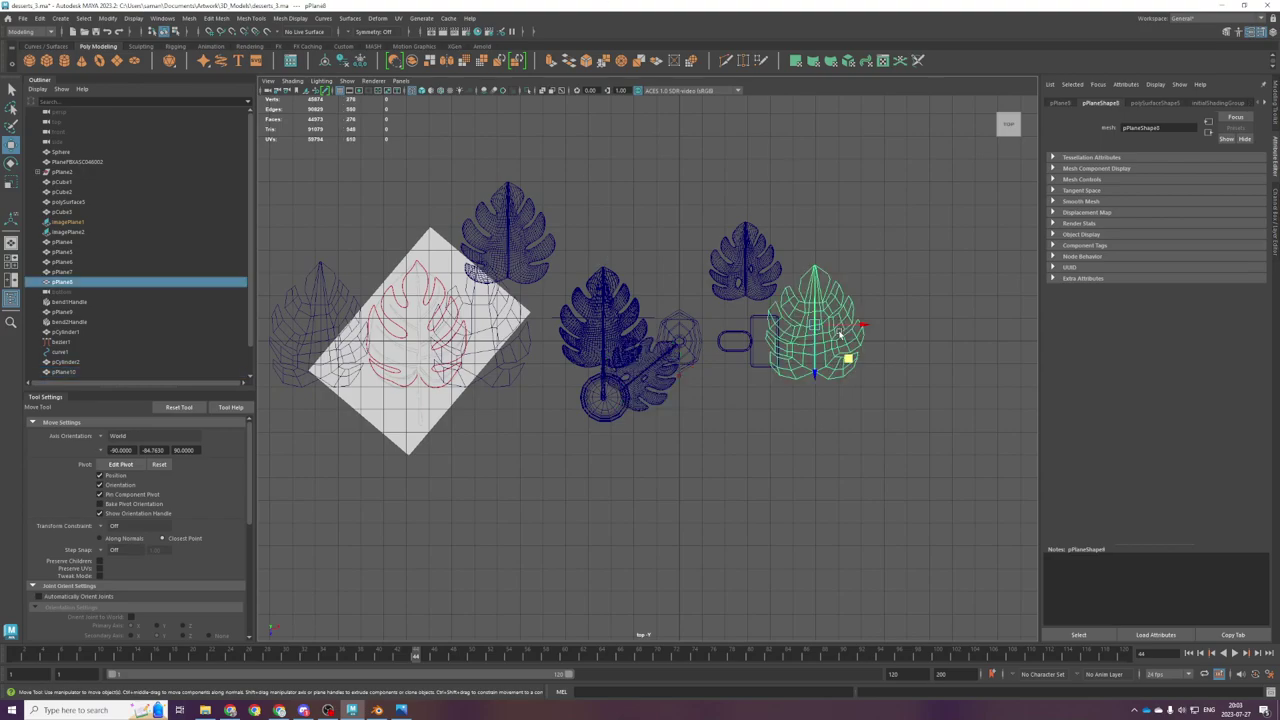
alt+middle_drag(867, 353, 726, 378)
scroll(726, 378, up, 2)
key(ctrl+d)
drag(734, 339, 898, 340)
scroll(751, 402, up, 1)
scroll(751, 402, up, 6)
click(702, 357)
click(703, 365)
click(703, 366)
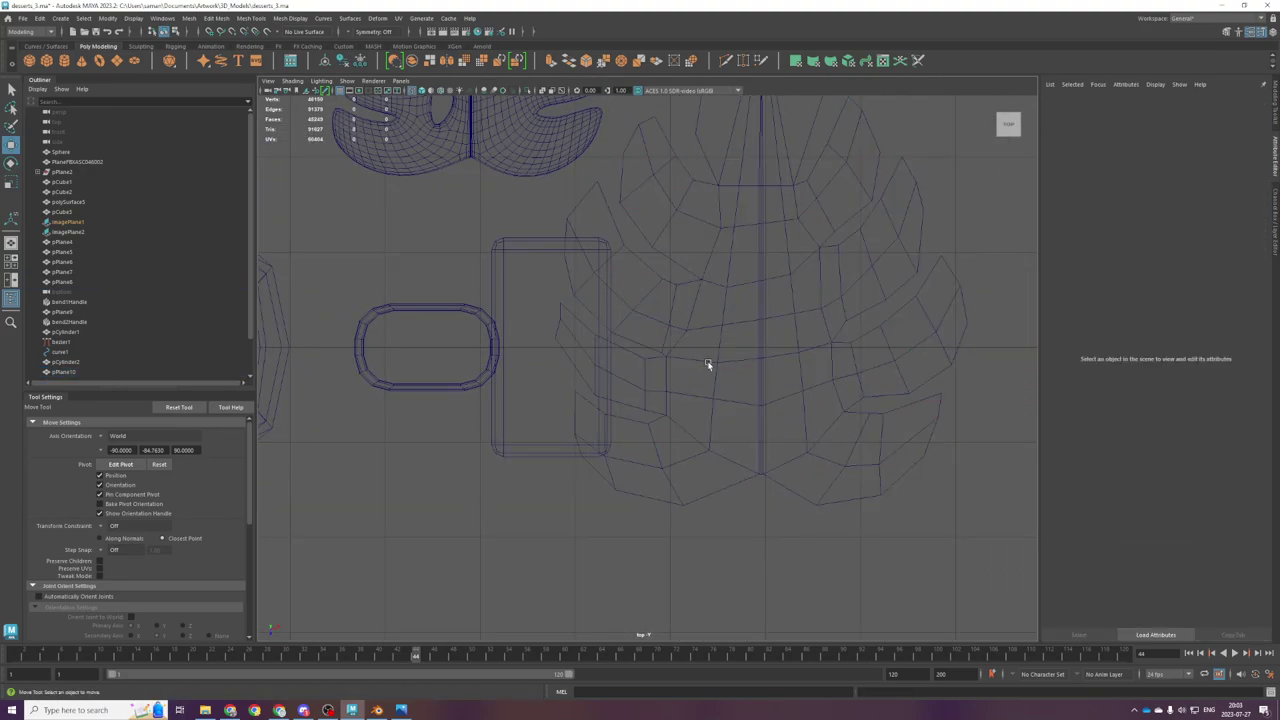
click(709, 366)
right_drag(711, 366, 651, 266)
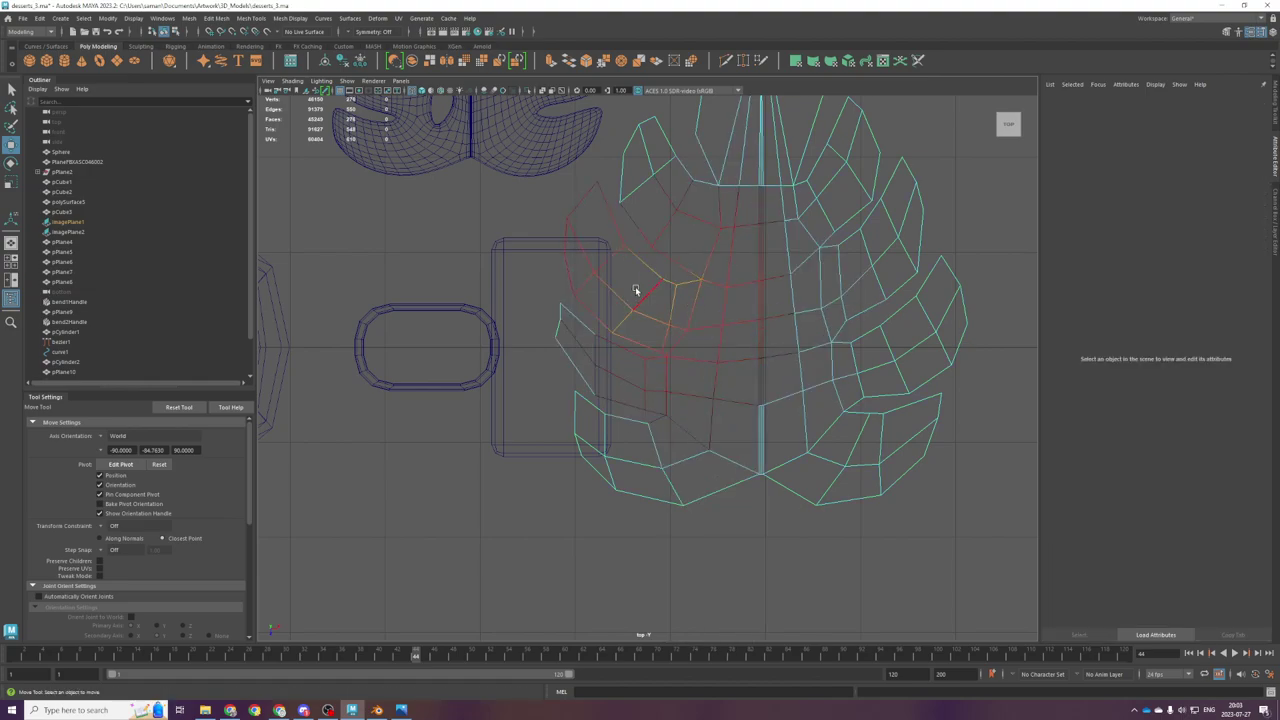
key(b)
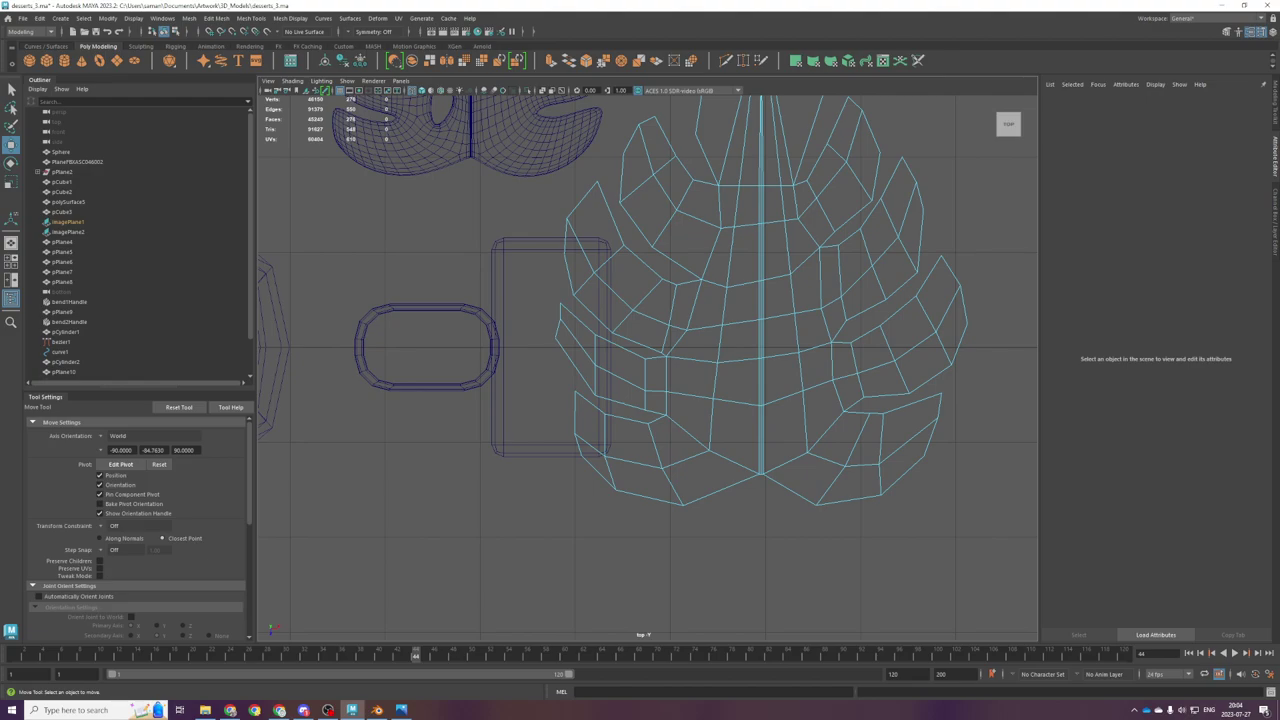
key(alt+Tab)
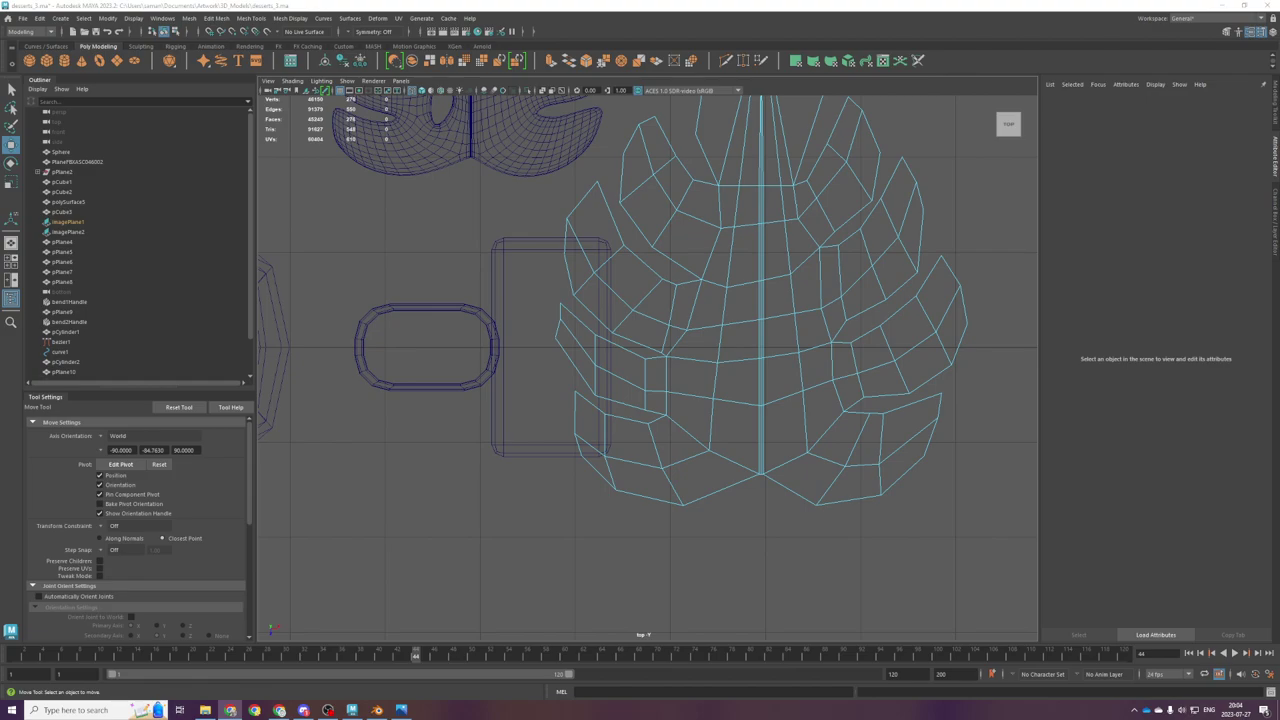
scroll(591, 400, down, 5)
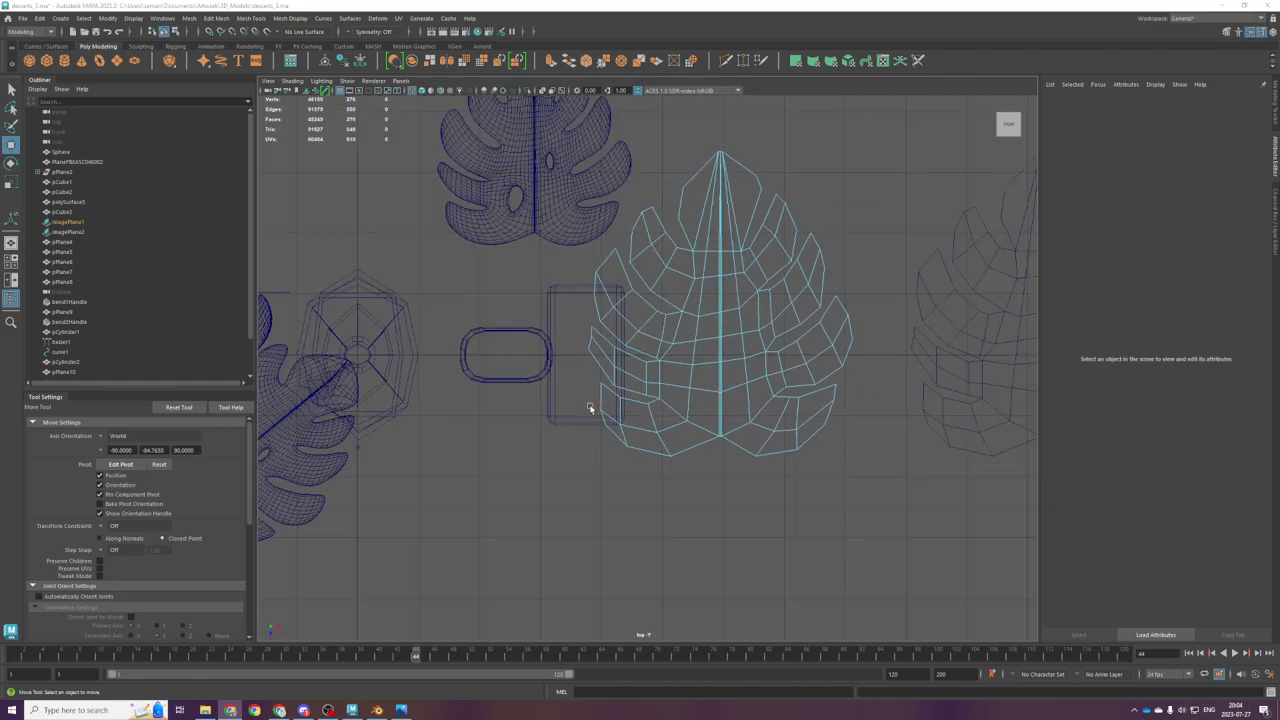
scroll(741, 368, down, 3)
alt+middle_drag(682, 371, 773, 482)
right_drag(511, 420, 575, 400)
Step: Try to move the coarse low-poly leaf beside the reference image to the right, past the potted plant
click(457, 449)
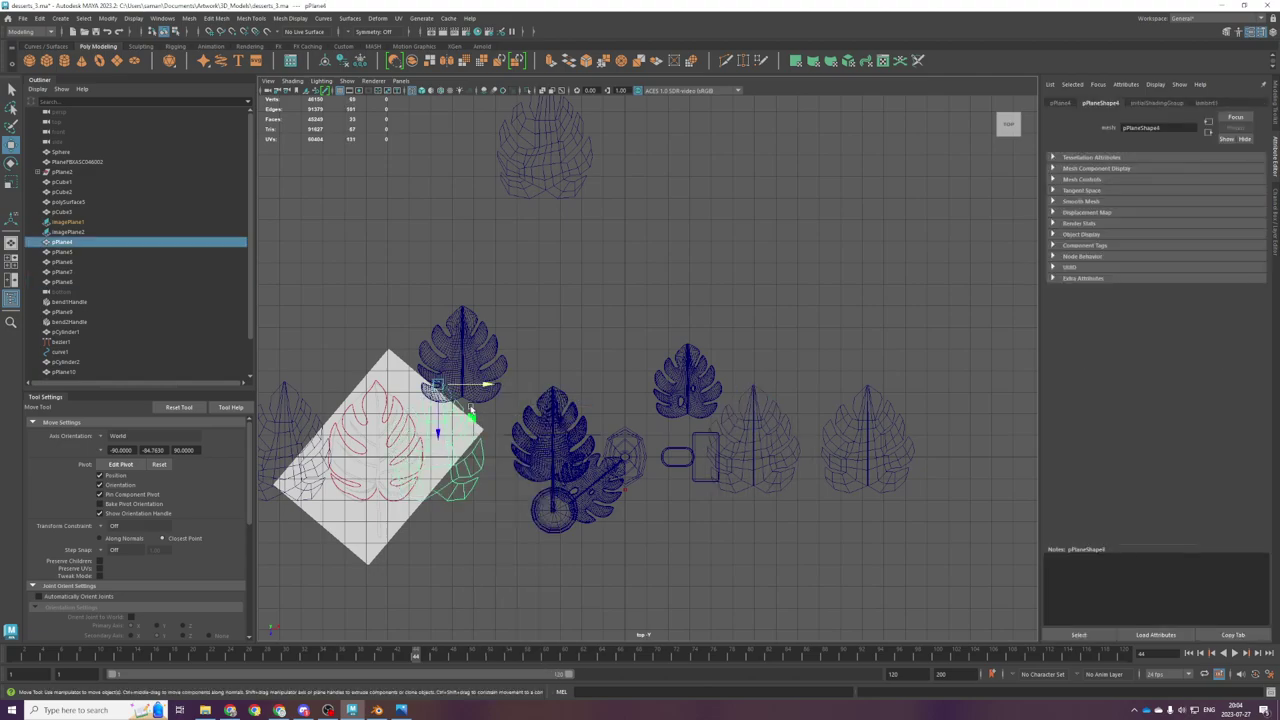
drag(476, 390, 673, 386)
key(space)
key(space)
scroll(876, 339, down, 3)
Step: Maximise the top view and switch it to shaded display
key(space)
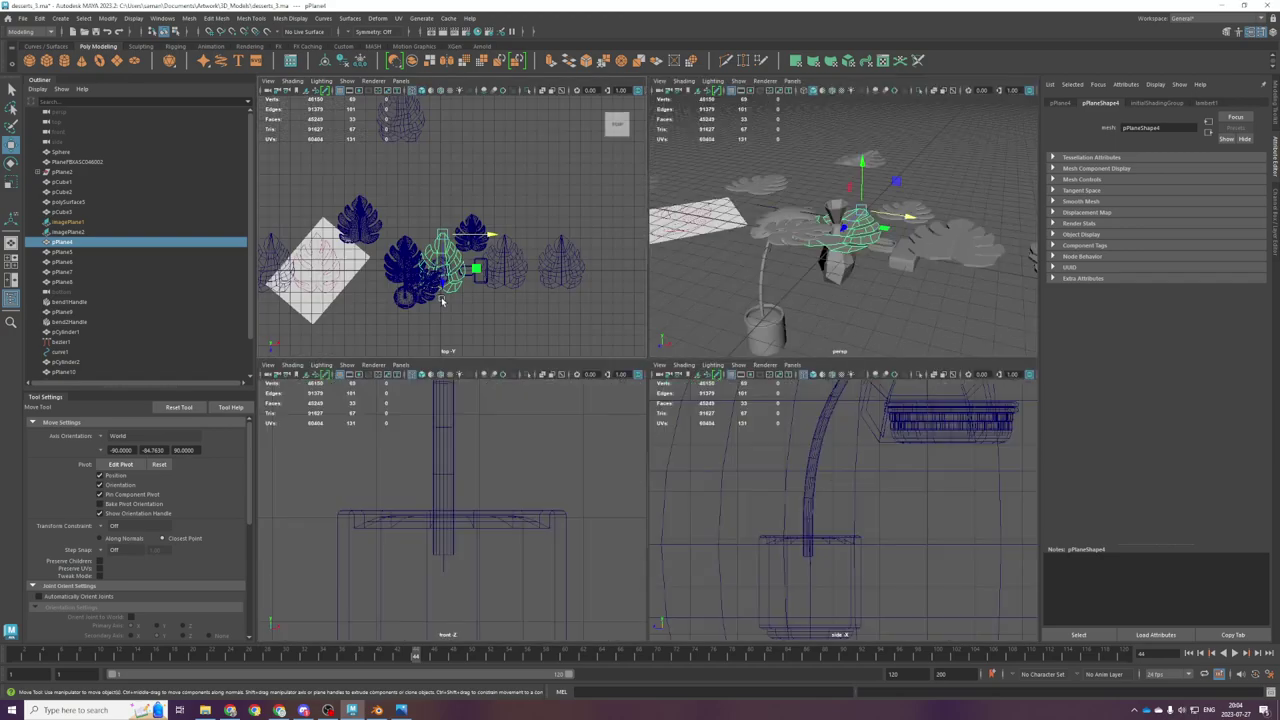
key(space)
key(5)
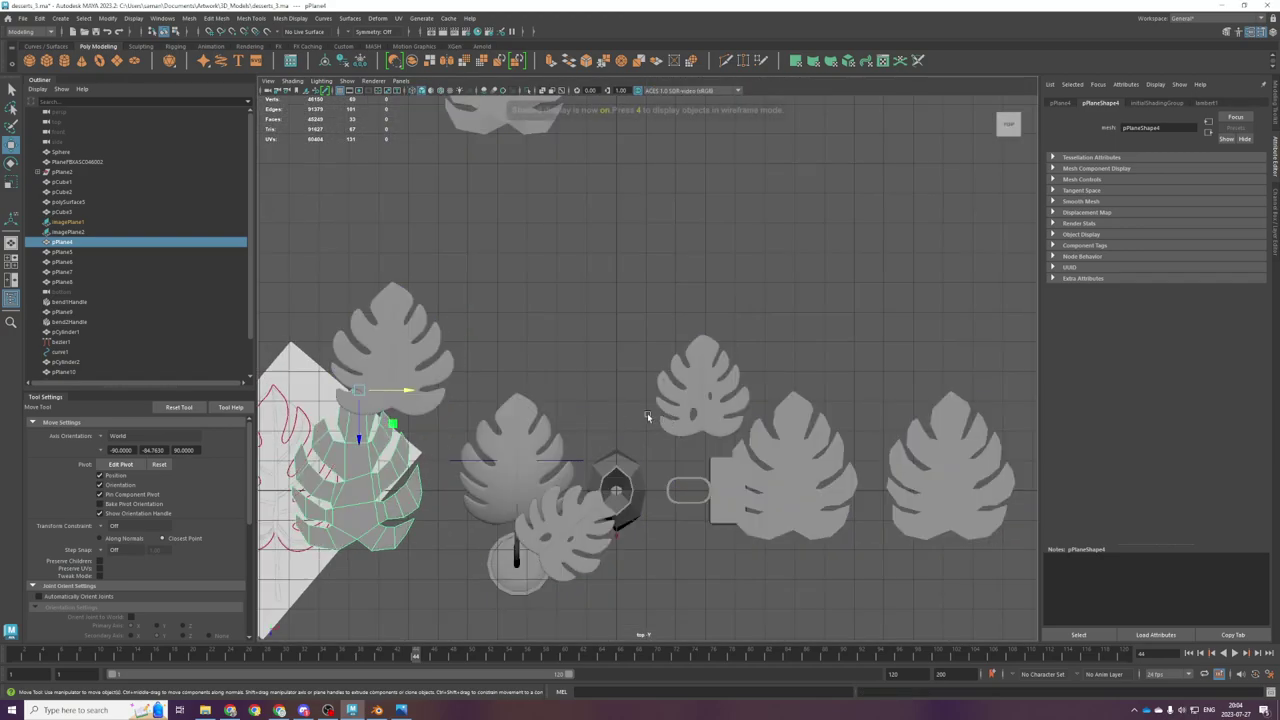
key(ctrl+e)
shift+drag(432, 474, 884, 474)
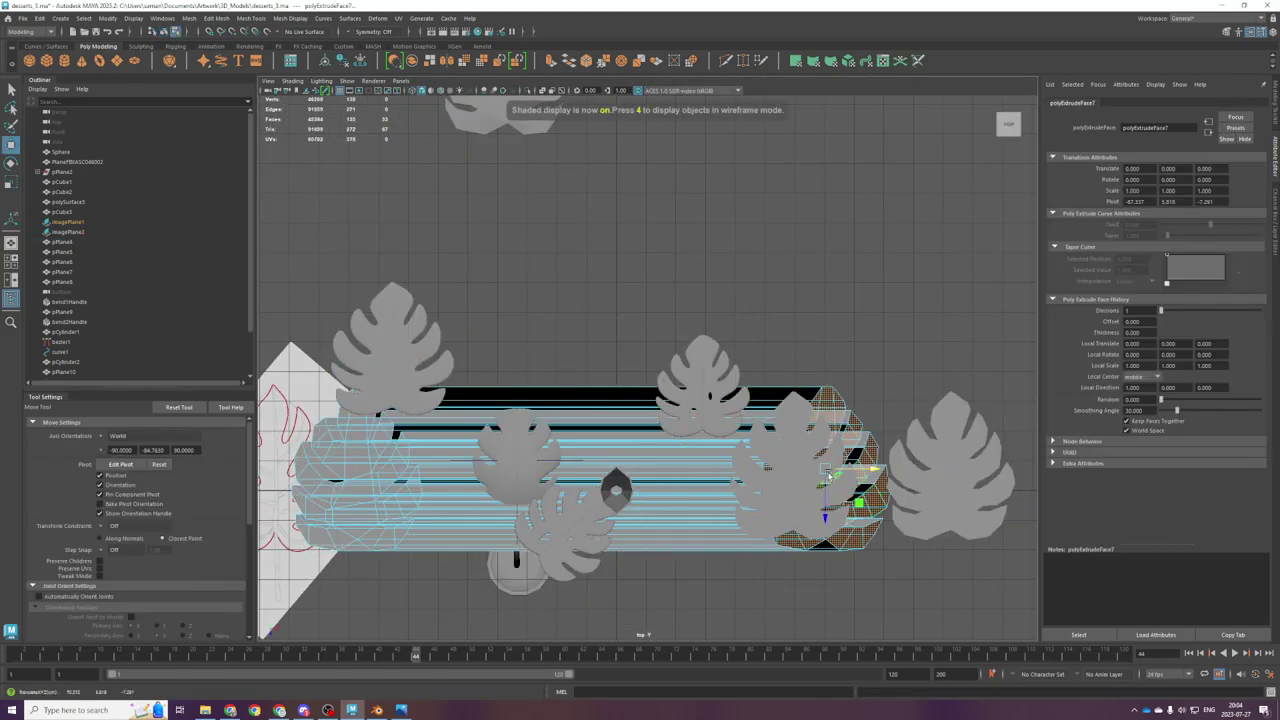
key(ctrl+z)
key(ctrl+z)
Step: Duplicate the coarse low-poly leaf beside the reference image and move the copy to the far right end of the leaf row
key(ctrl+d)
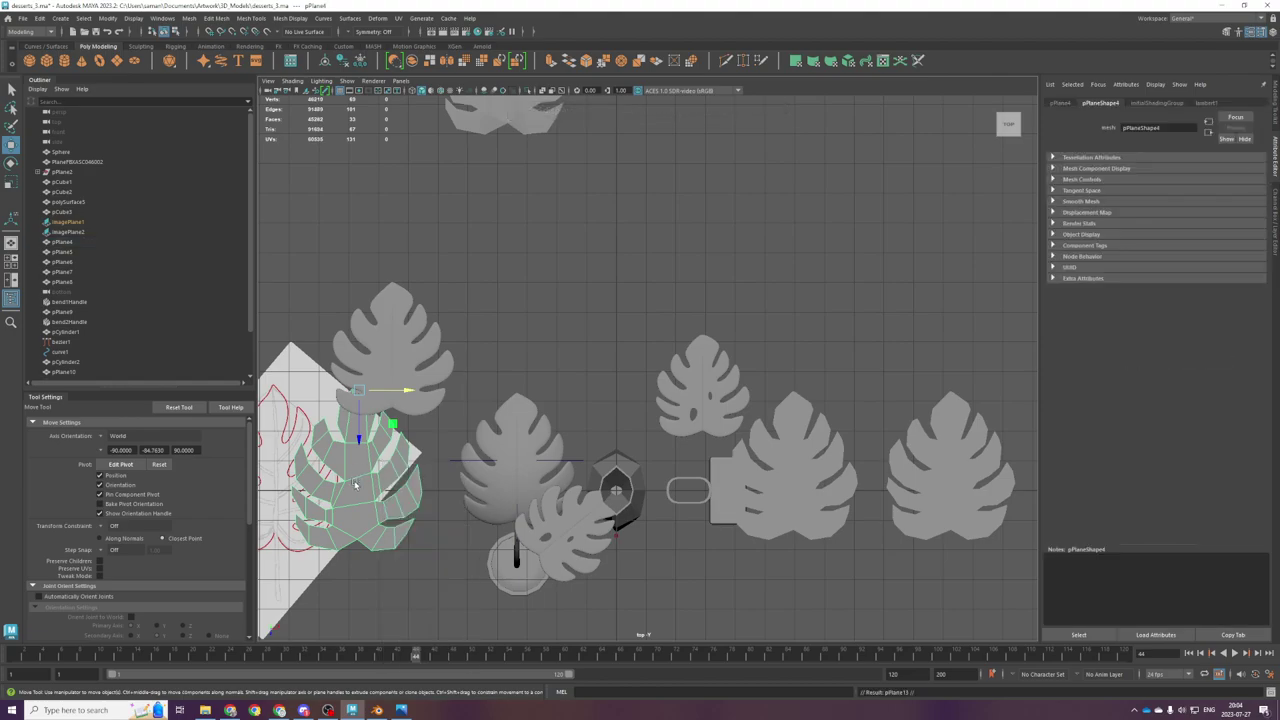
drag(408, 391, 869, 391)
alt+middle_drag(806, 382, 654, 330)
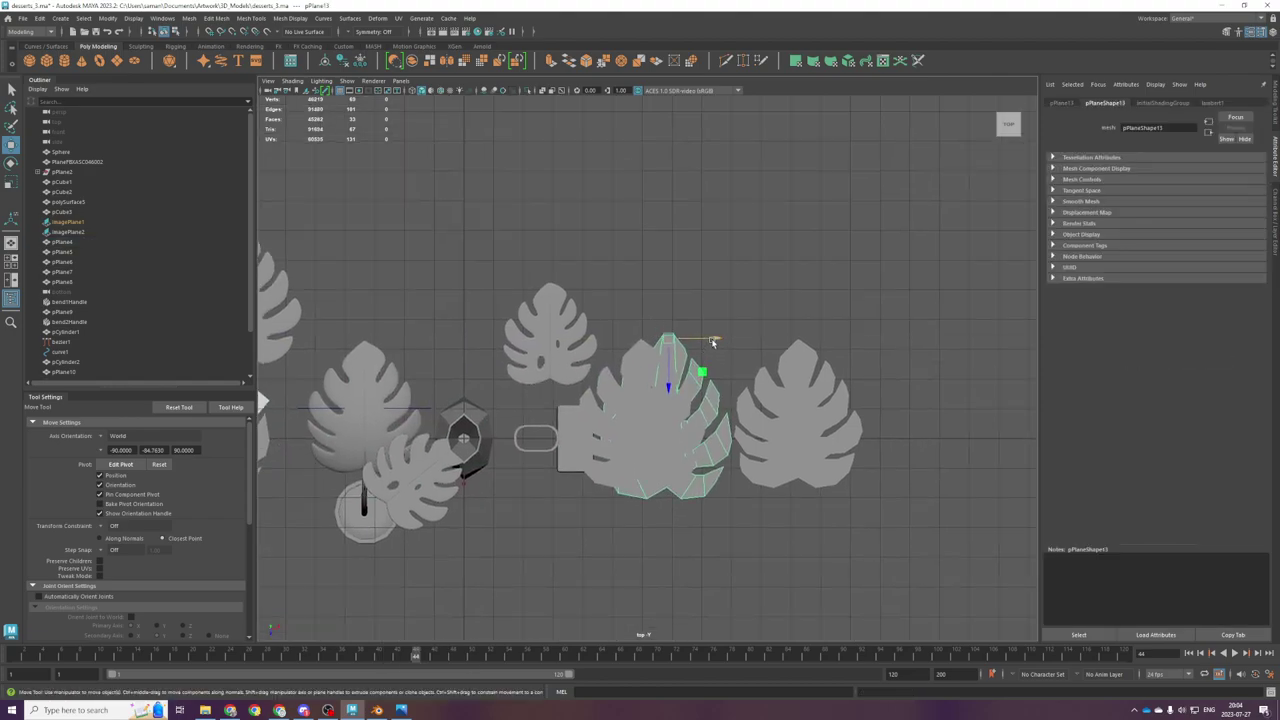
drag(714, 342, 968, 351)
alt+middle_drag(968, 351, 784, 320)
scroll(784, 320, up, 3)
drag(804, 289, 851, 291)
scroll(853, 320, up, 3)
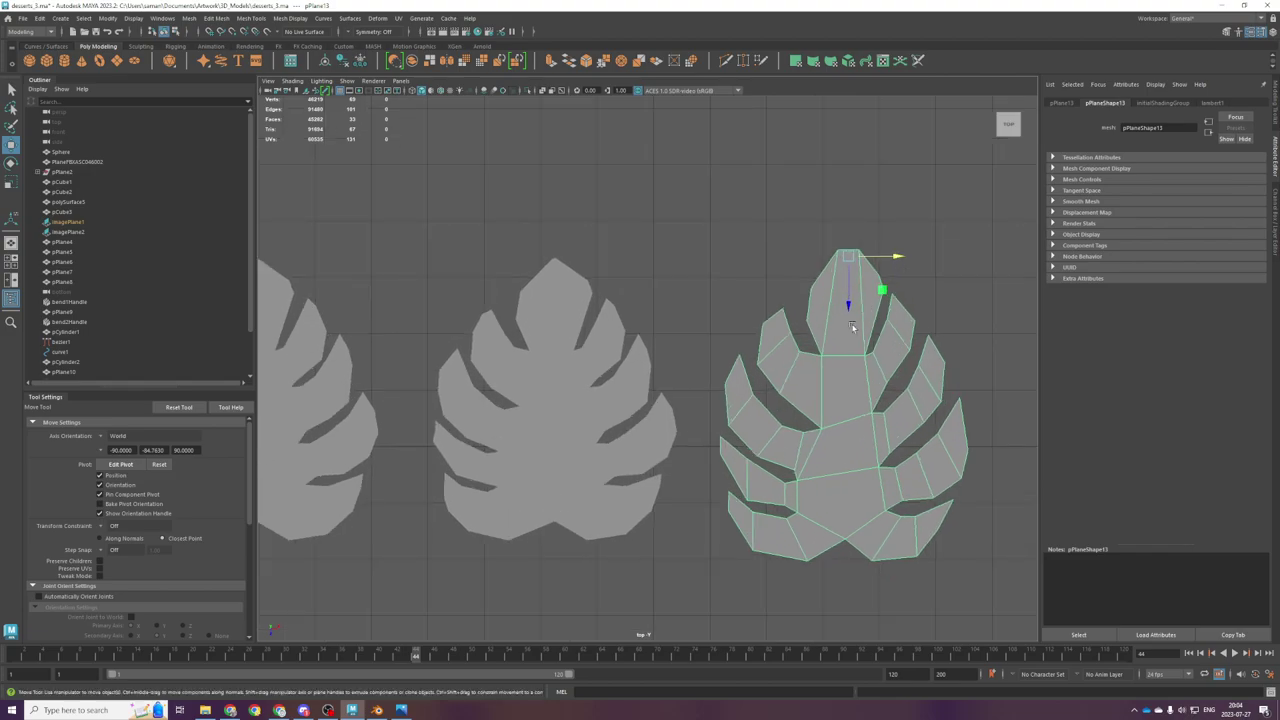
alt+middle_drag(854, 326, 778, 298)
Step: Try to join the facing edges across the lower-left gap of the copied leaf
right_drag(682, 414, 561, 376)
scroll(622, 436, up, 4)
scroll(520, 434, down, 10)
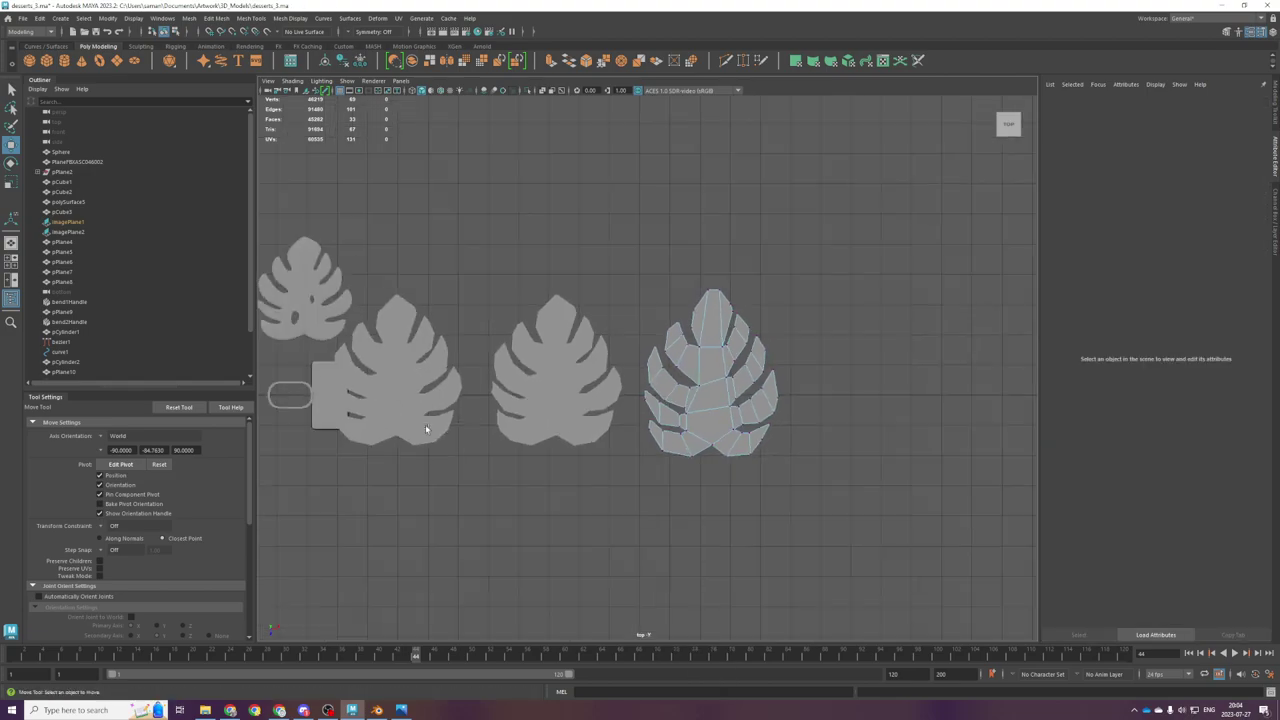
alt+middle_drag(330, 425, 519, 417)
scroll(500, 415, up, 2)
scroll(383, 408, down, 3)
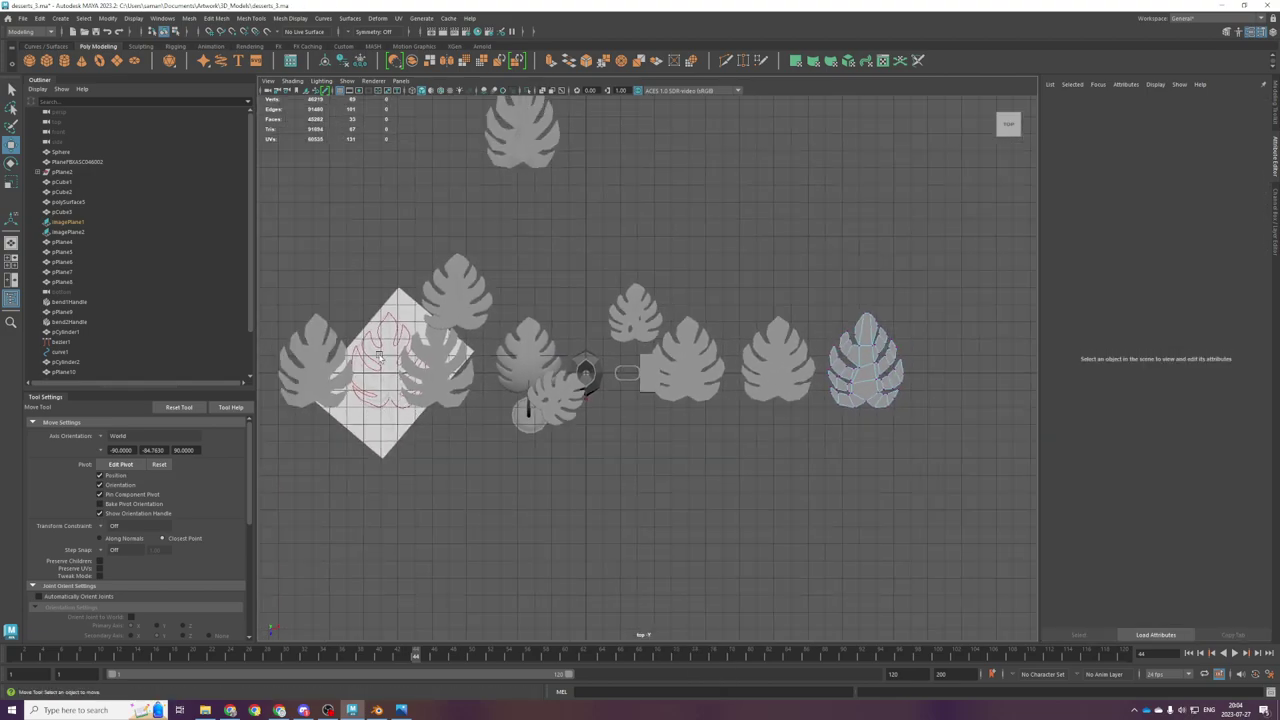
scroll(372, 348, up, 1)
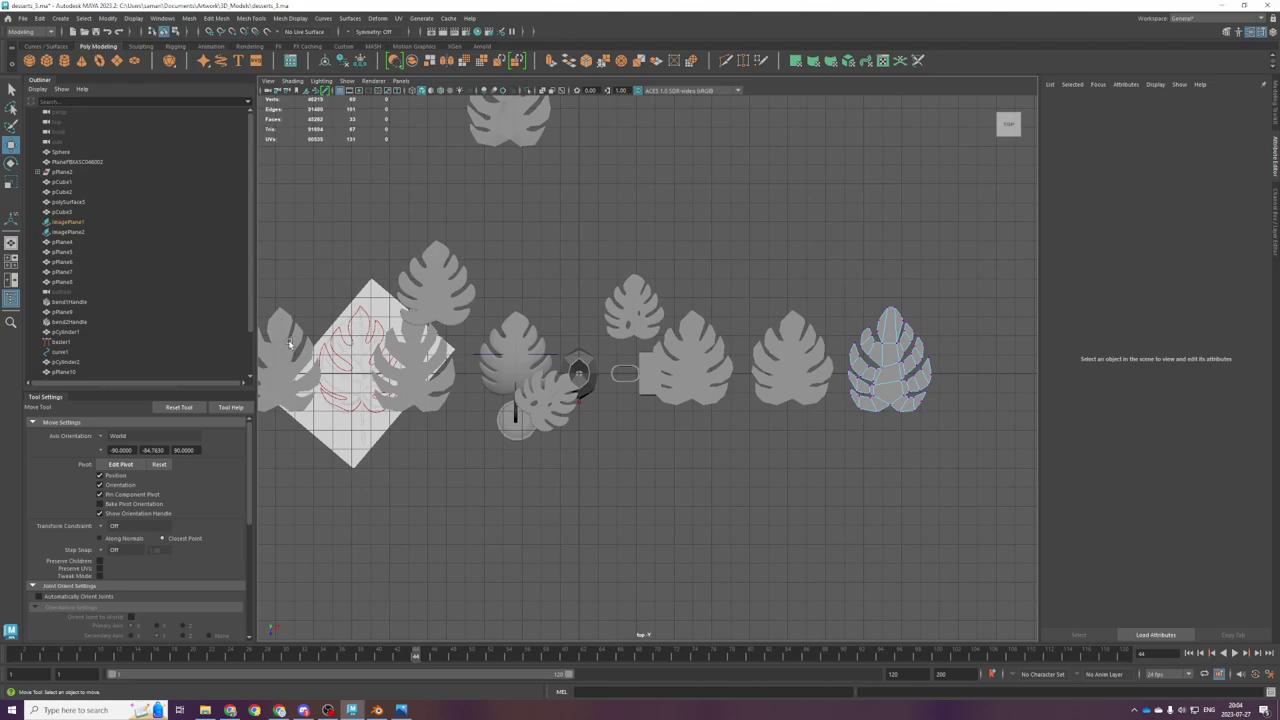
scroll(893, 398, up, 5)
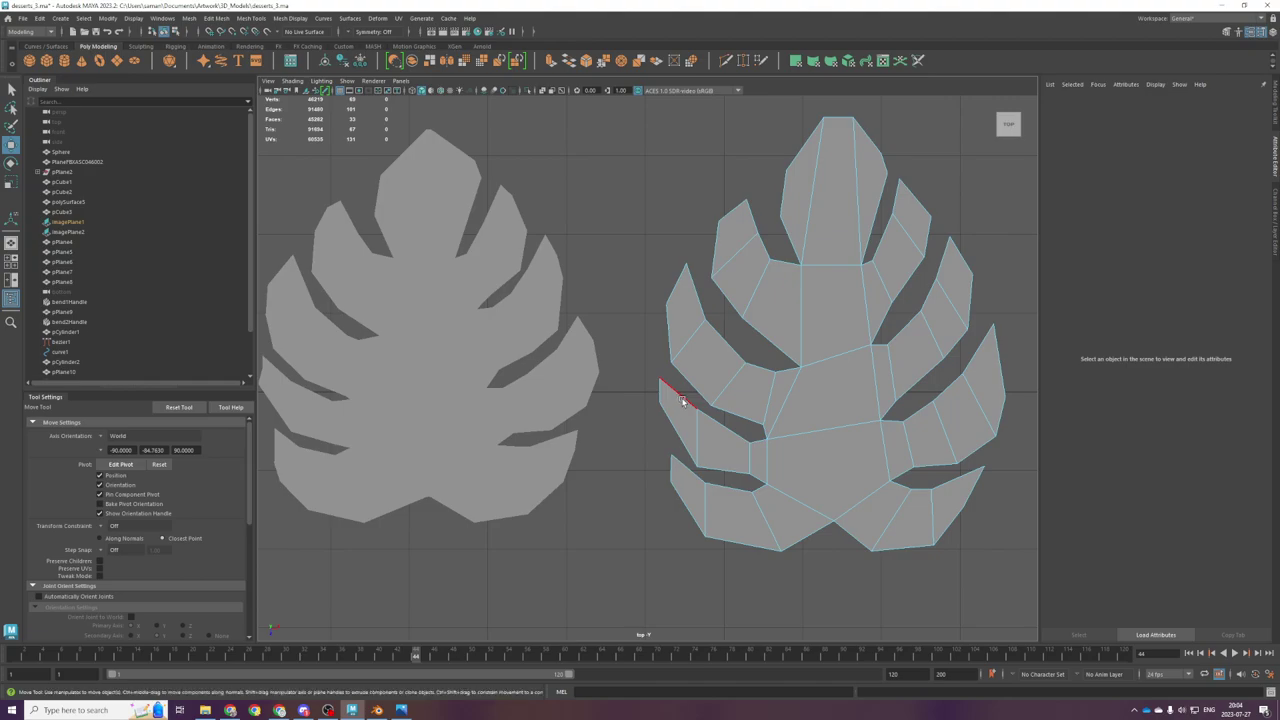
click(673, 392)
scroll(700, 432, up, 5)
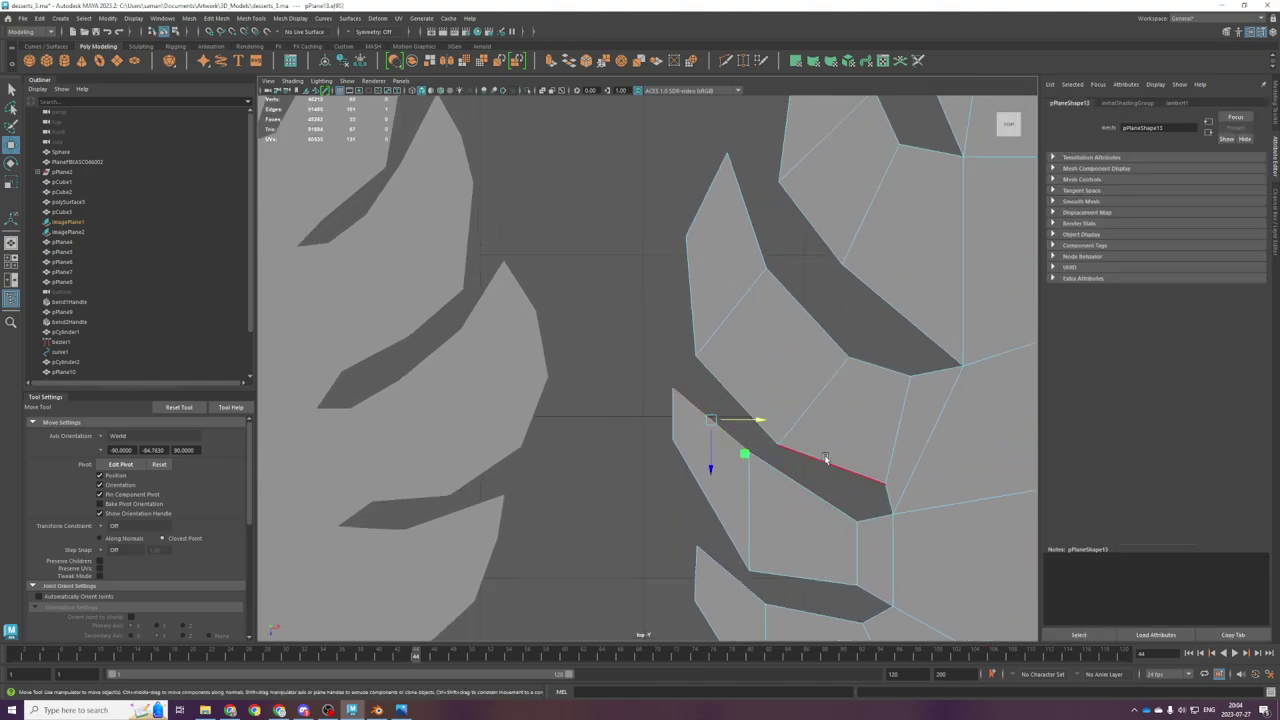
click(862, 479)
shift+click(734, 408)
shift+click(889, 500)
shift+click(871, 523)
shift+right_drag(874, 505, 795, 541)
alt+middle_drag(931, 472, 851, 433)
scroll(849, 434, down, 1)
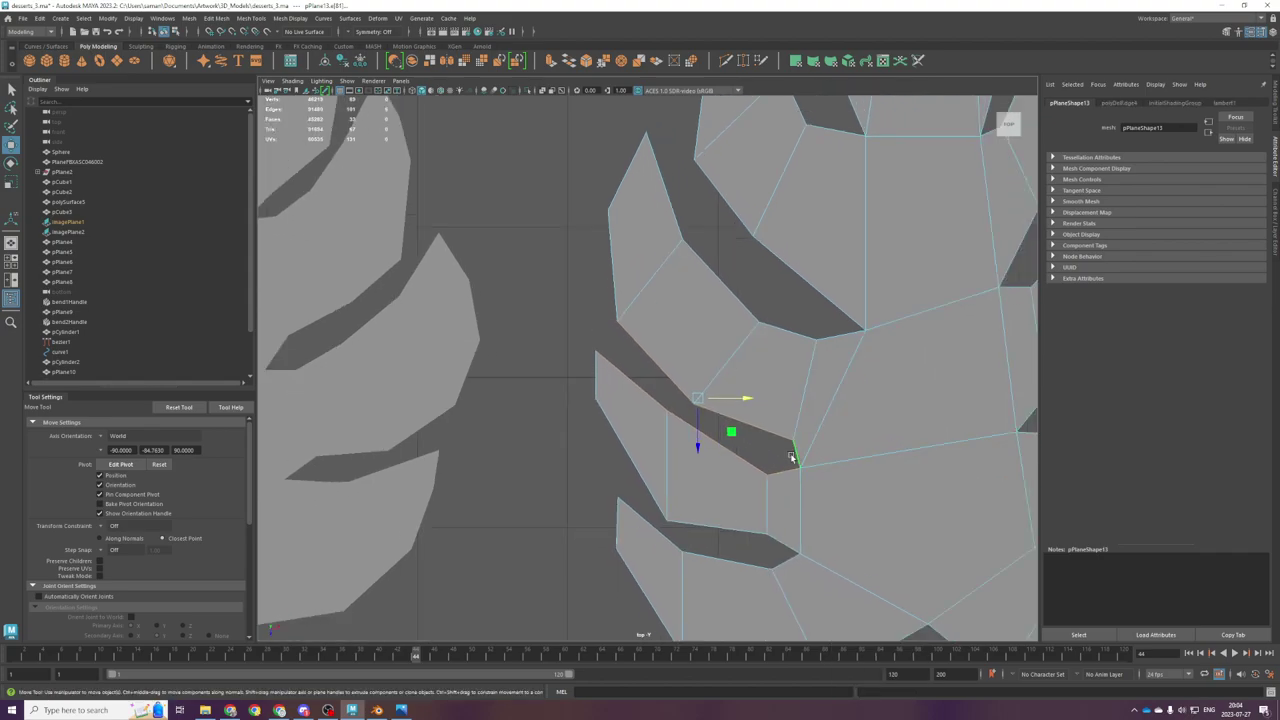
Step: Try to close the lower-left gap by scaling its selected edges together vertically
shift+click(793, 460)
shift+click(788, 471)
key(g)
key(r)
drag(694, 442, 694, 427)
key(ctrl+z)
Step: Try to collapse the two outer edges facing each other across the lower-left gap
right_drag(656, 353, 649, 280)
click(631, 379)
shift+click(648, 353)
key(ctrl+z)
shift+right_drag(692, 366, 734, 344)
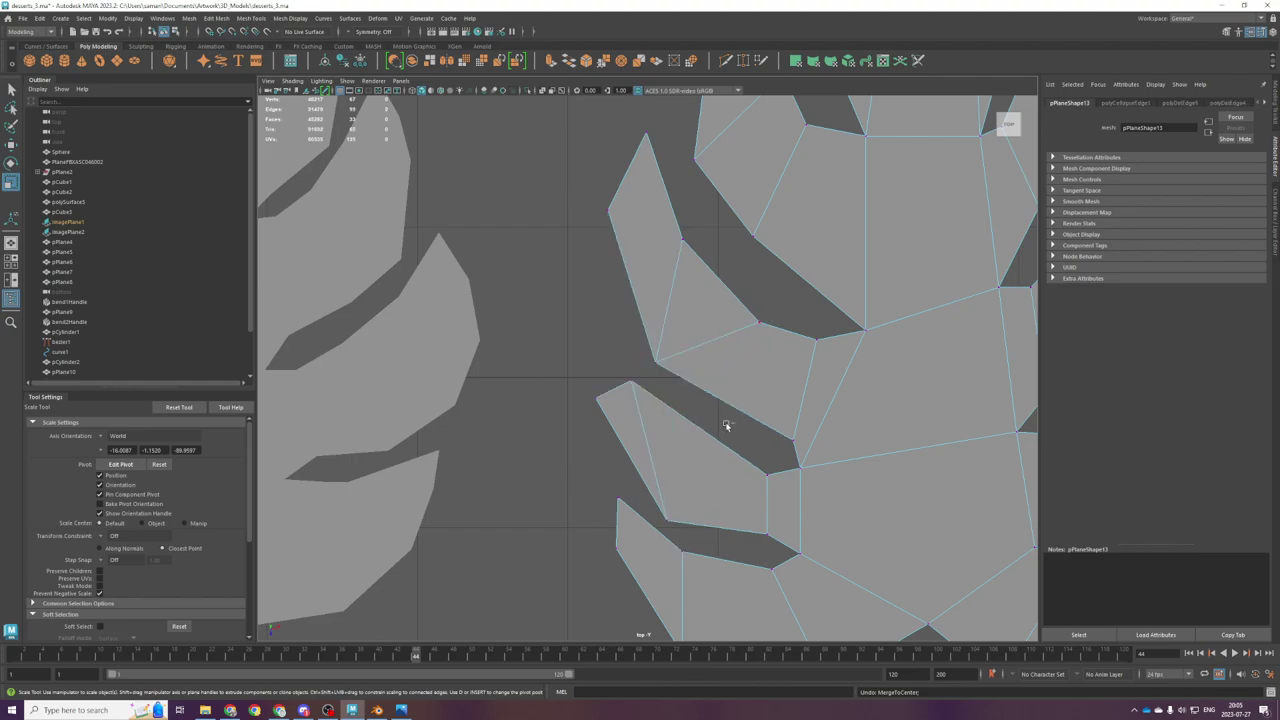
key(ctrl+z)
Step: Try to move the upper outer edge of the lower-left lobe across the gap
click(621, 363)
key(w)
click(654, 404)
right_drag(628, 390, 626, 349)
click(632, 382)
drag(667, 416, 685, 395)
key(ctrl+z)
Step: Snap the lobe's three vertices below the lower-left gap onto the matching vertices of the lobe above
right_drag(651, 372, 610, 368)
drag(572, 334, 613, 365)
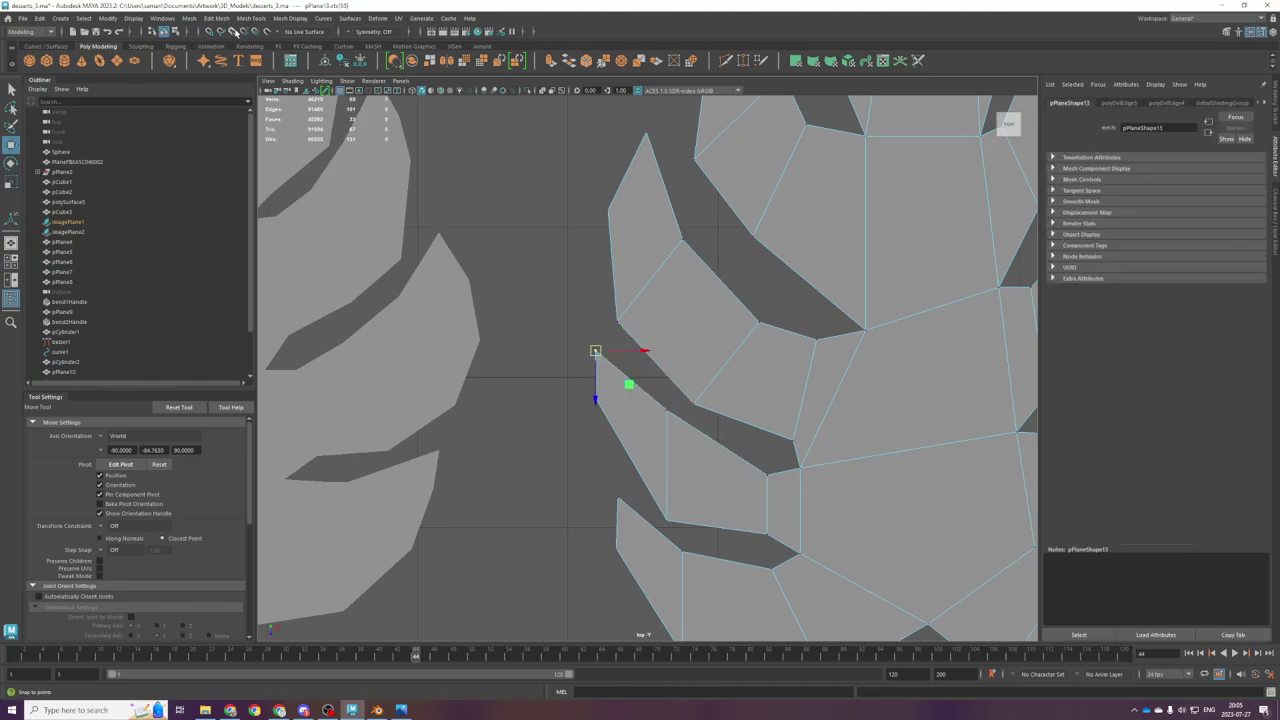
drag(628, 382, 730, 441)
click(763, 470)
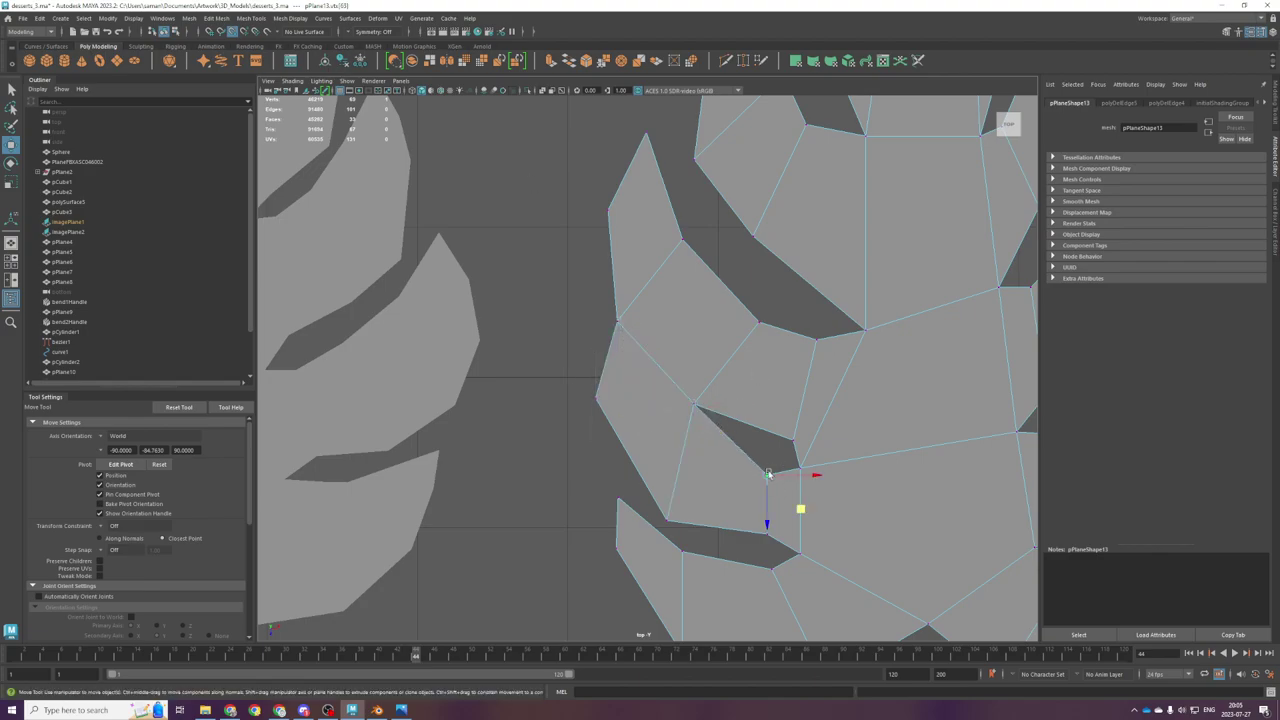
drag(800, 507, 826, 473)
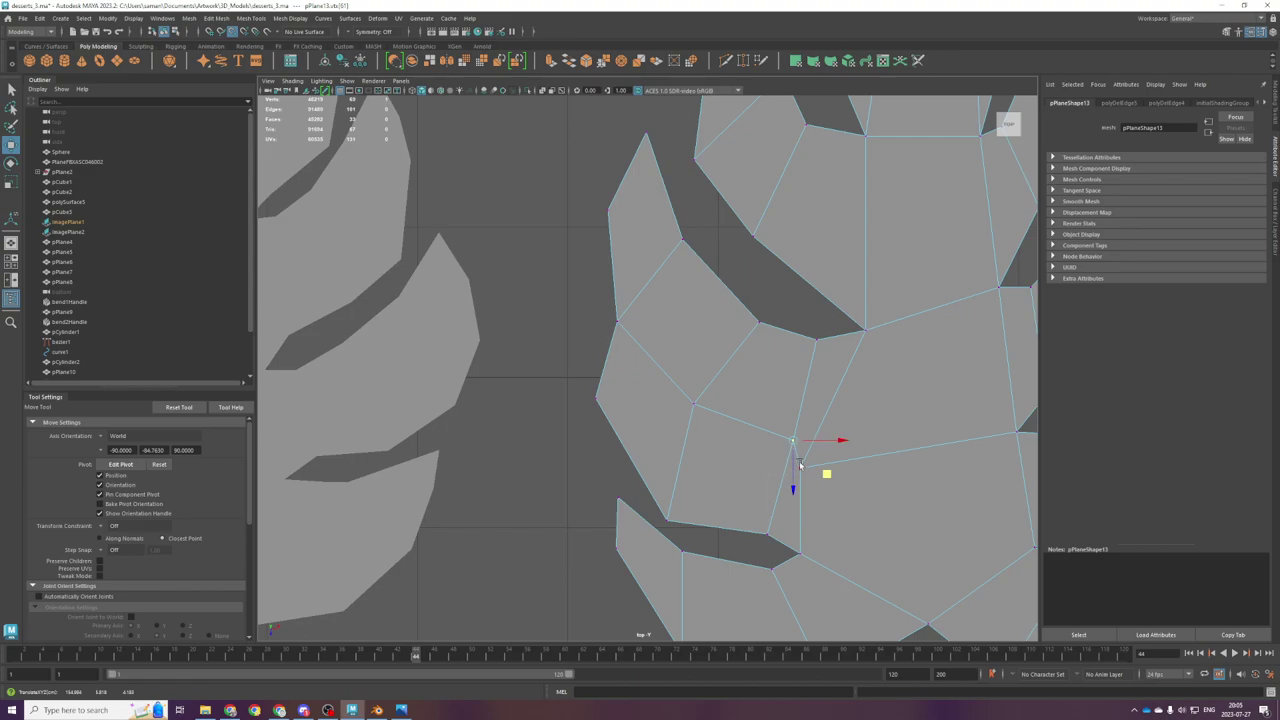
drag(779, 428, 799, 449)
Step: Merge the three overlapping vertex pairs along the closed gap and save the scene
shift+right_drag(795, 437, 791, 343)
click(694, 403)
click(617, 321)
key(alt+Tab)
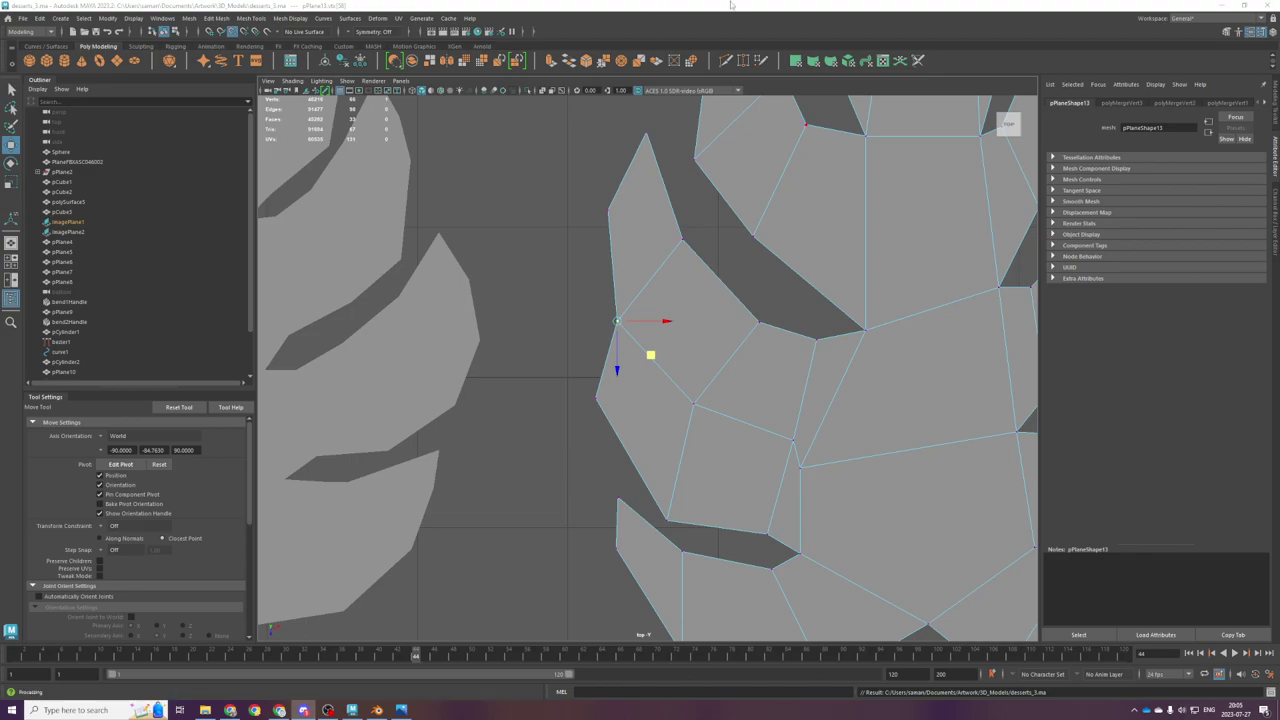
Step: Reshape the merged left lobe by pushing its outer corner outward and raising its lower edge, and save the scene
scroll(648, 366, down, 3)
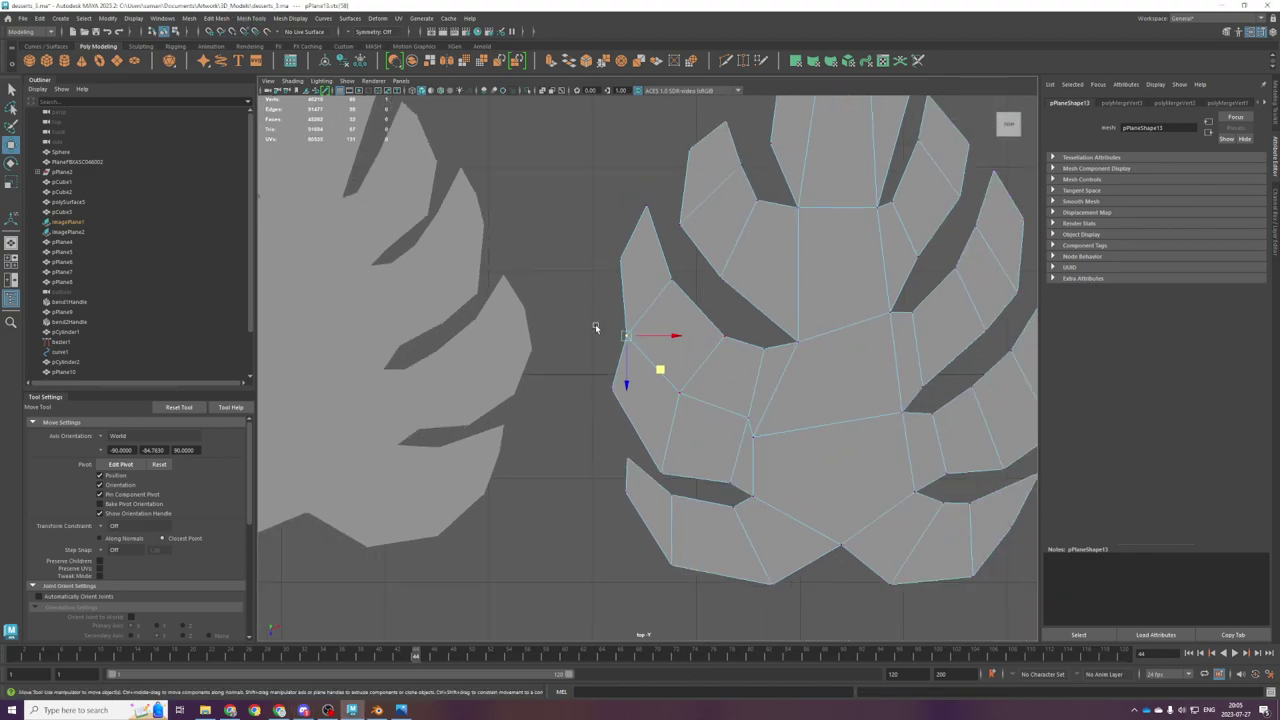
drag(686, 335, 659, 337)
scroll(690, 472, down, 3)
click(659, 447)
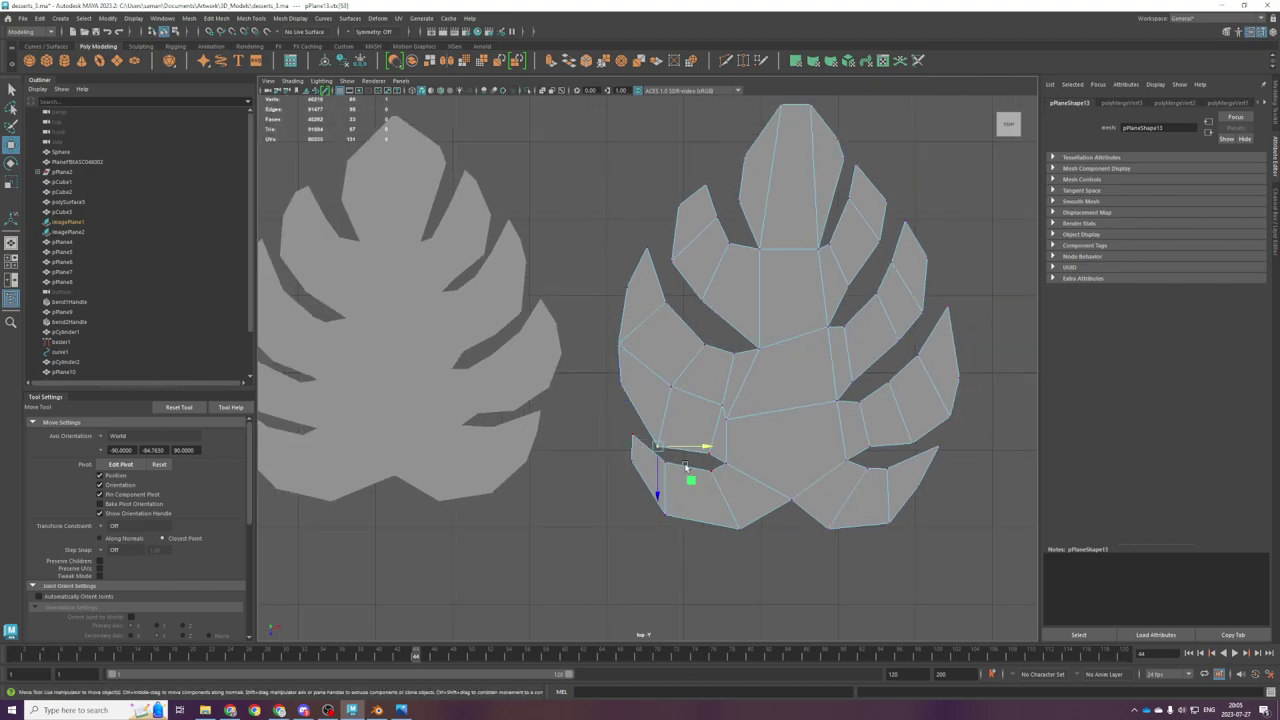
drag(655, 486, 714, 458)
click(708, 459)
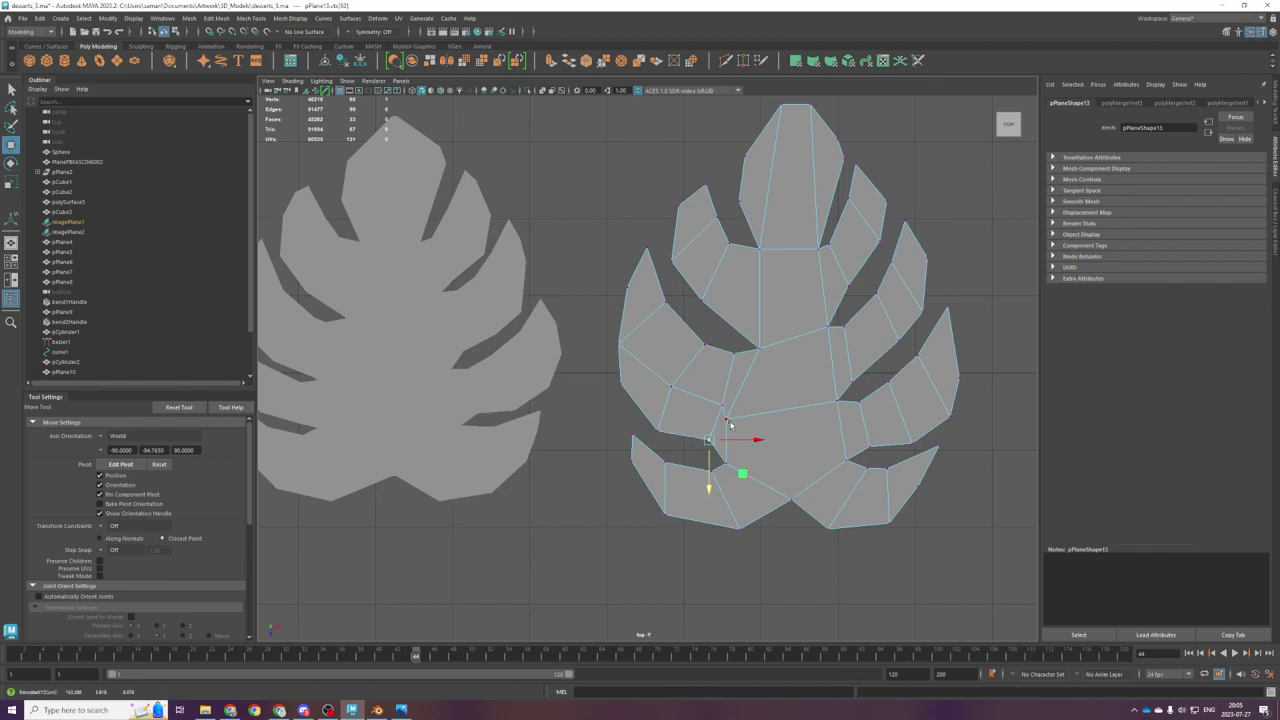
click(726, 408)
key(ctrl+s)
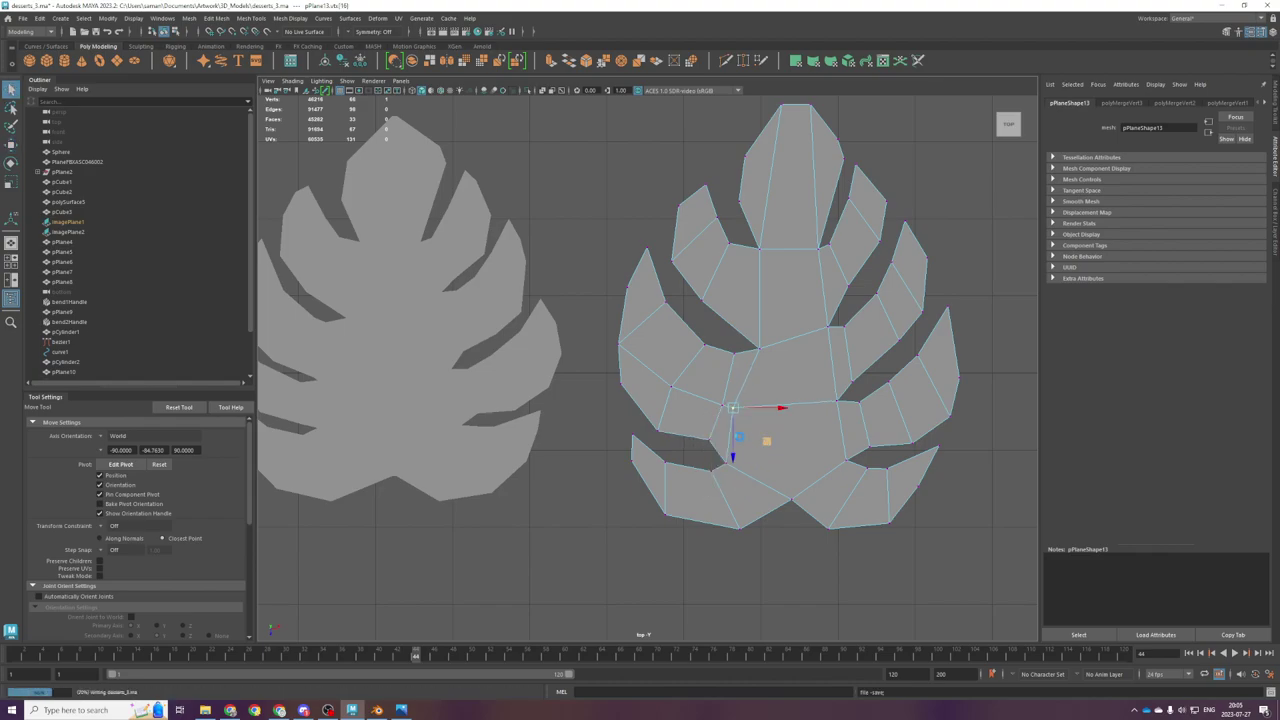
Step: Raise the upper edge of the bottom-left lobe and adjust the inner corner of the gap above it
click(630, 436)
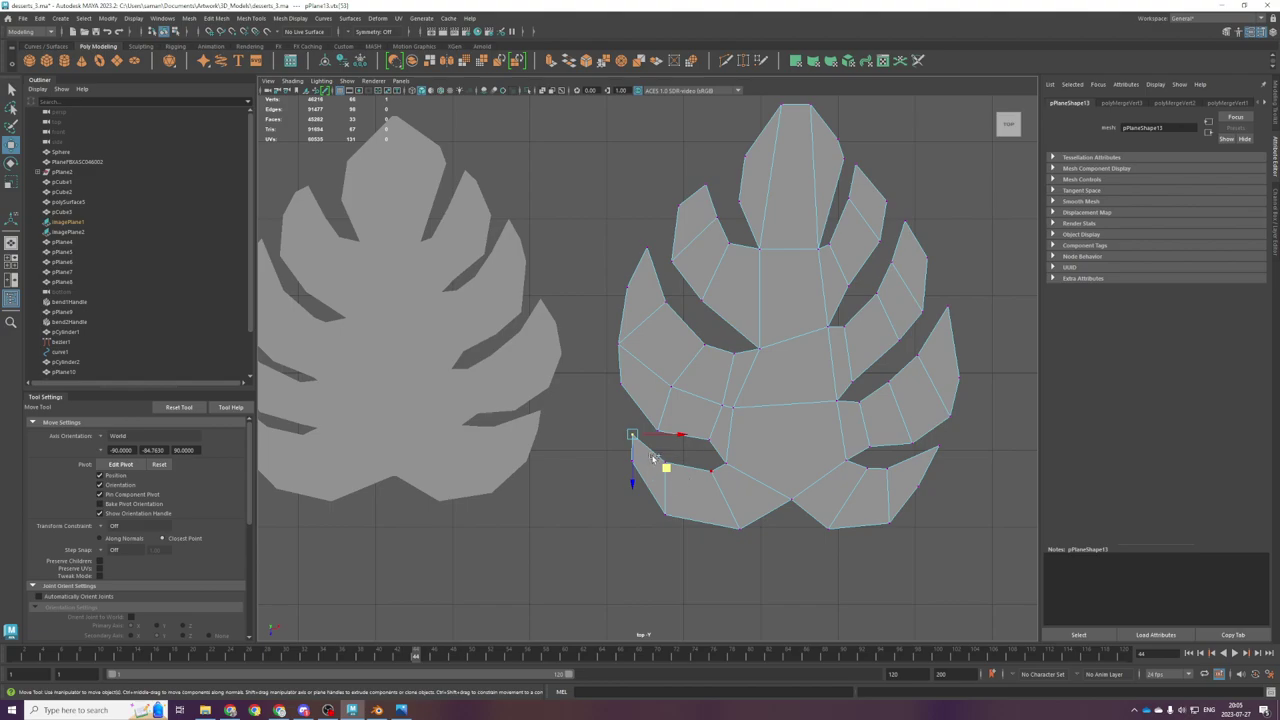
key(q)
key(w)
drag(671, 472, 707, 444)
scroll(711, 447, up, 3)
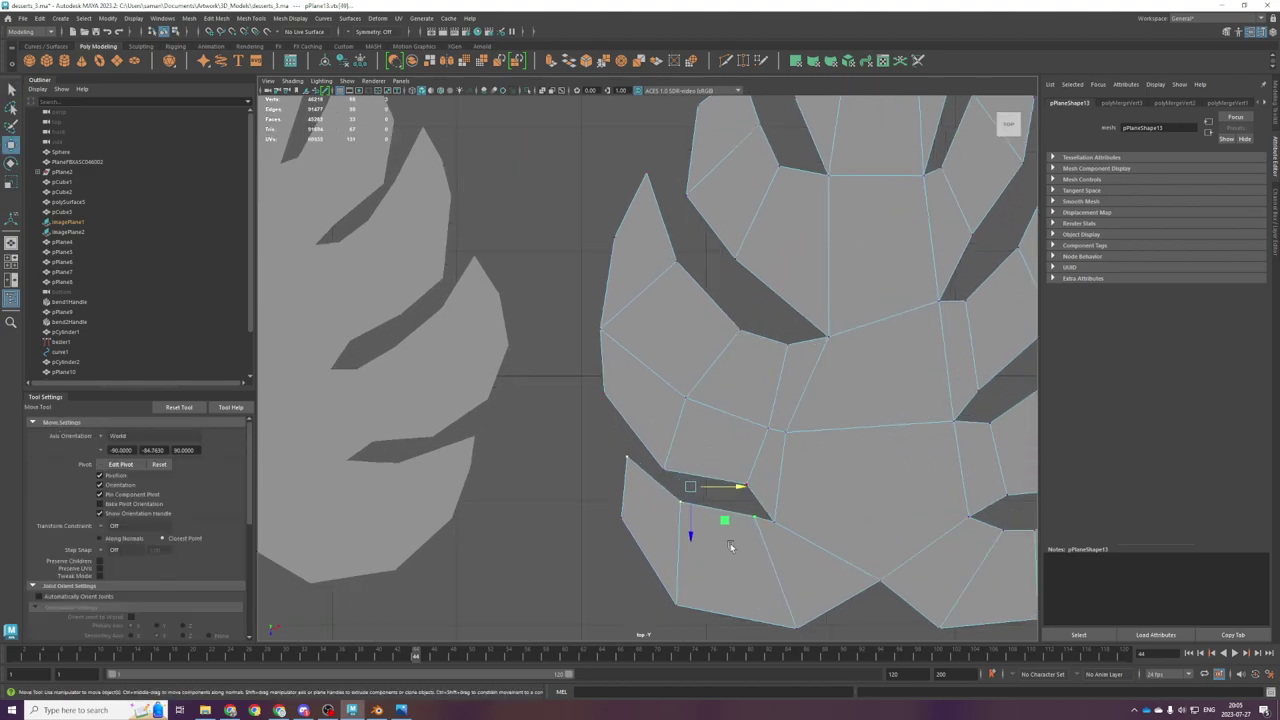
click(755, 516)
drag(788, 550, 776, 522)
key(ctrl+z)
click(774, 522)
scroll(670, 446, down, 2)
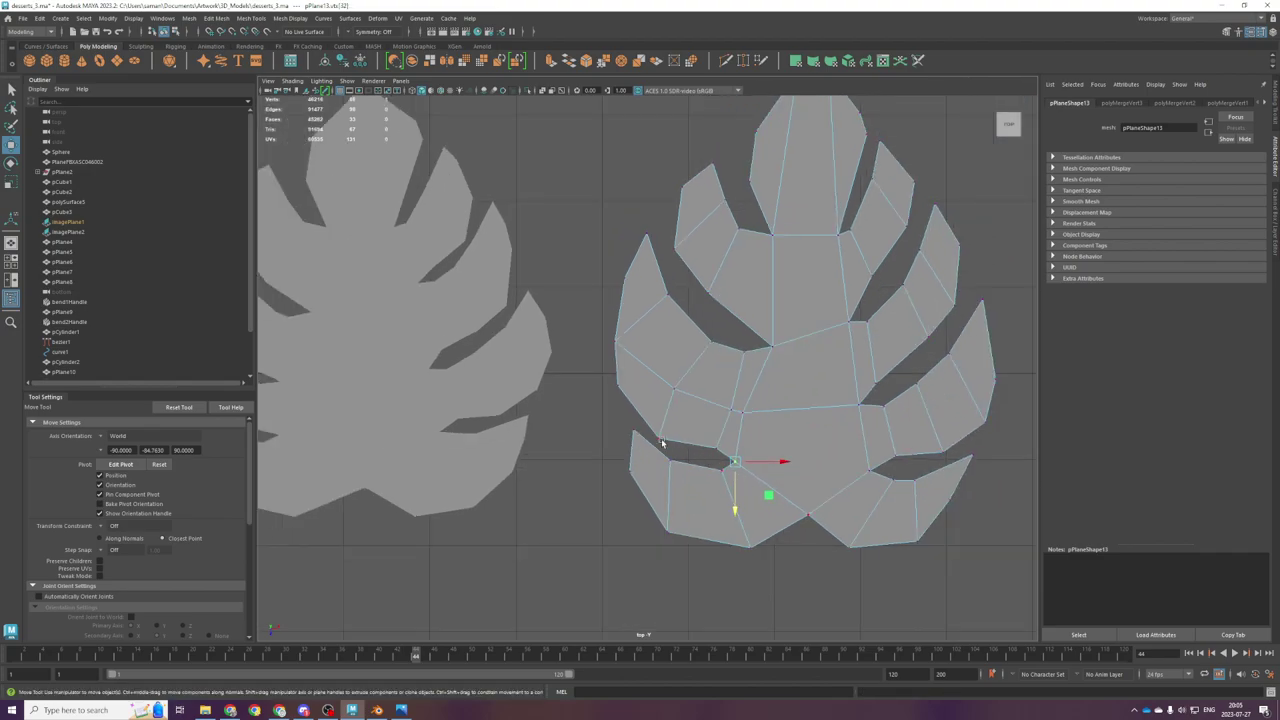
Step: Lower the underside of the upper-left lobe, adjust the inner vertices of the gap below it, and save the scene
scroll(687, 465, down, 2)
alt+middle_drag(776, 359, 722, 390)
drag(634, 326, 646, 350)
shift+drag(625, 306, 627, 308)
drag(630, 358, 649, 367)
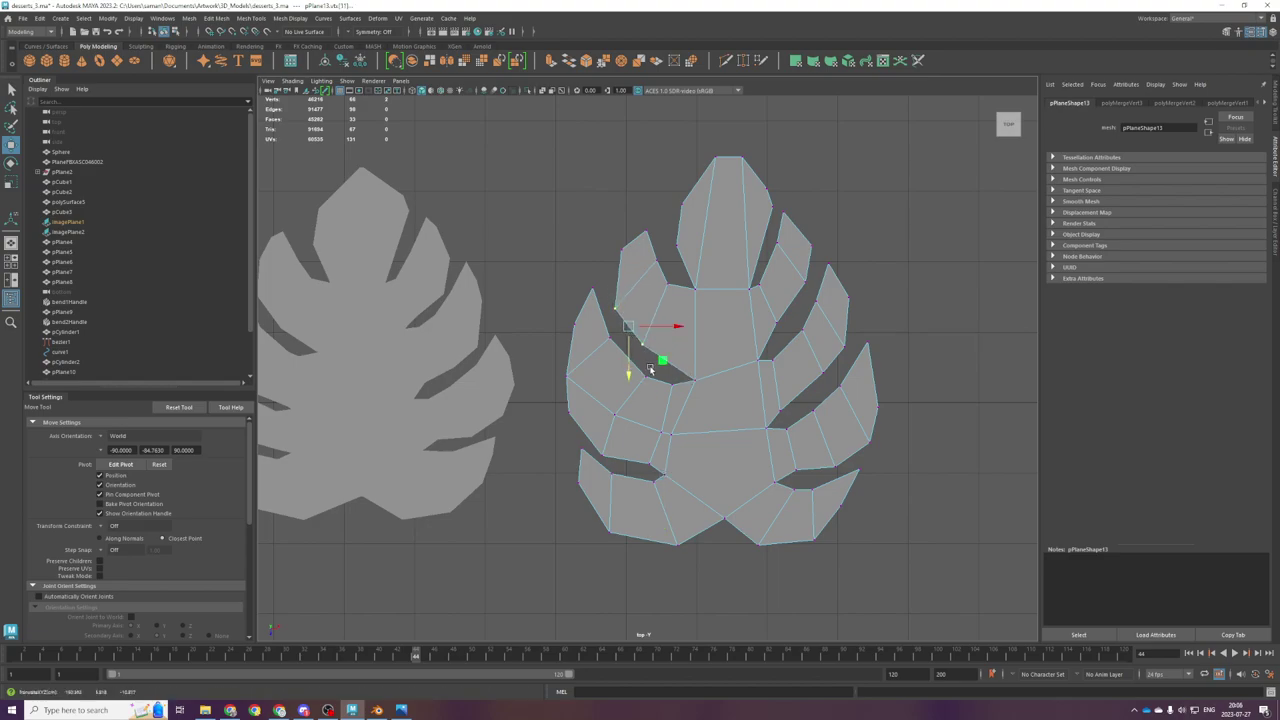
scroll(733, 391, up, 2)
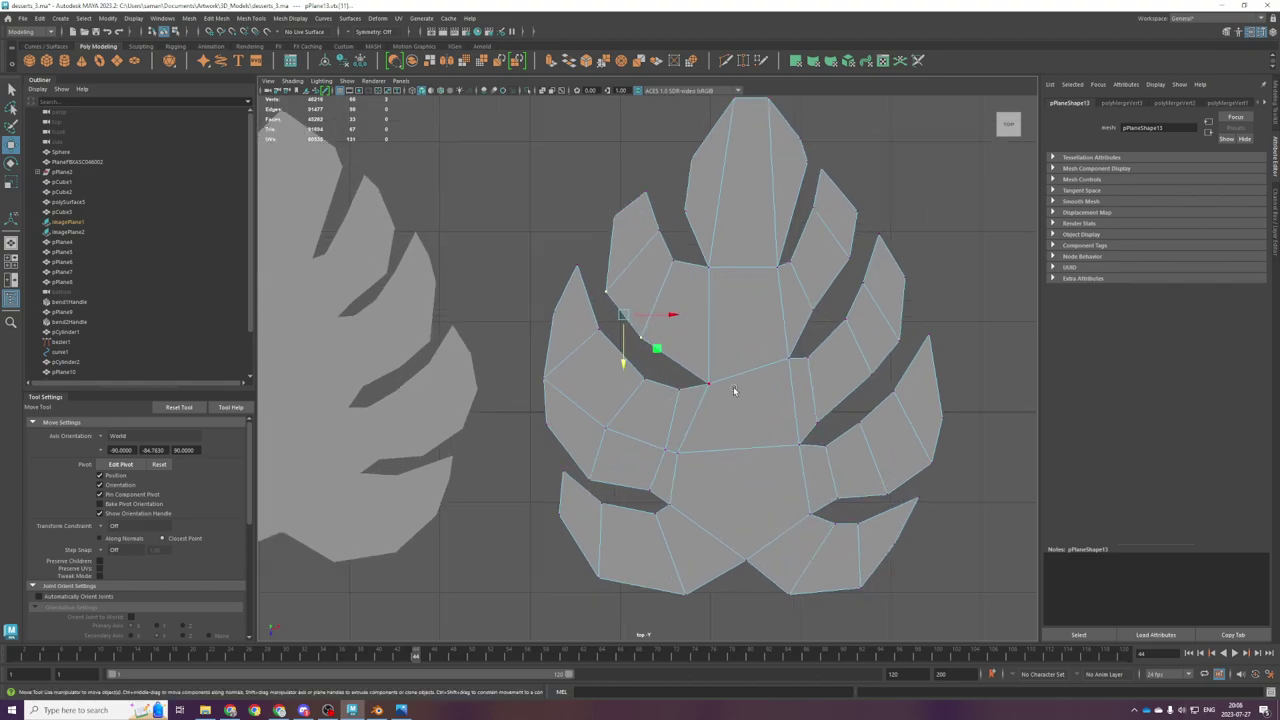
drag(703, 371, 702, 369)
drag(743, 418, 677, 385)
click(676, 385)
key(ctrl+s)
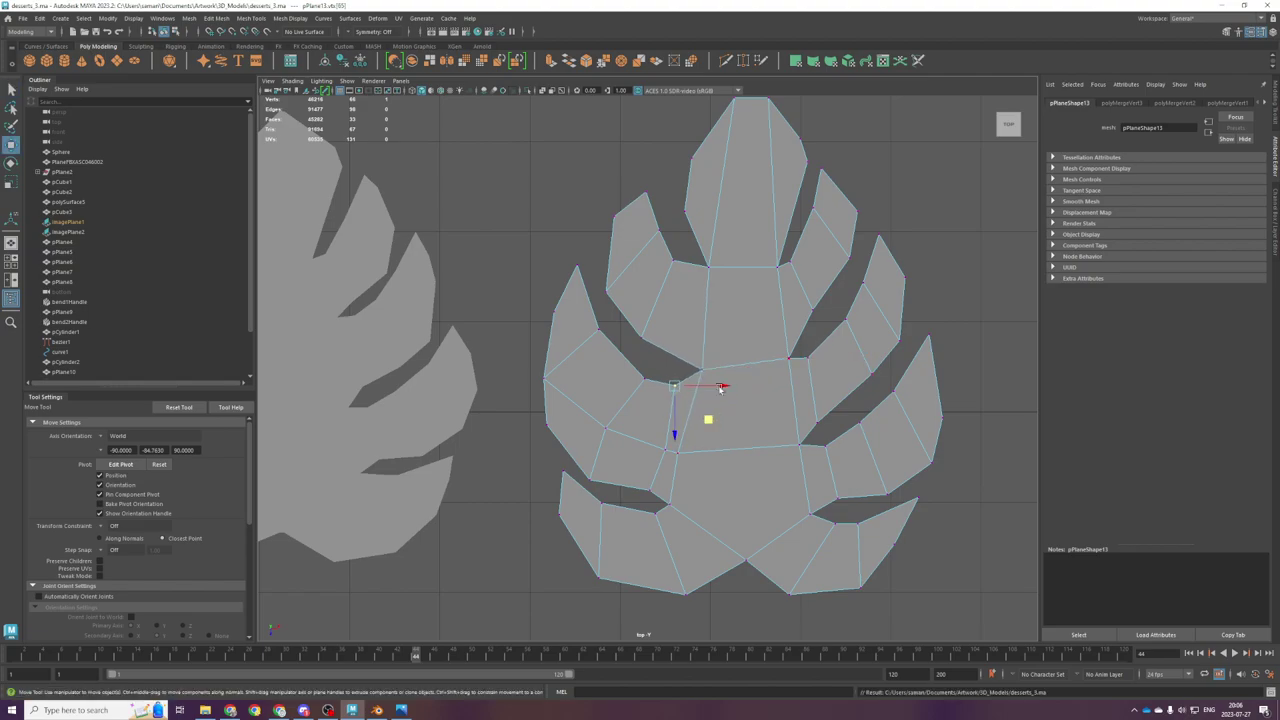
Step: Shift the inner vertices at the base of the left lobes outward to widen the leaf's central area
drag(643, 343, 774, 545)
drag(716, 446, 697, 446)
drag(609, 368, 658, 380)
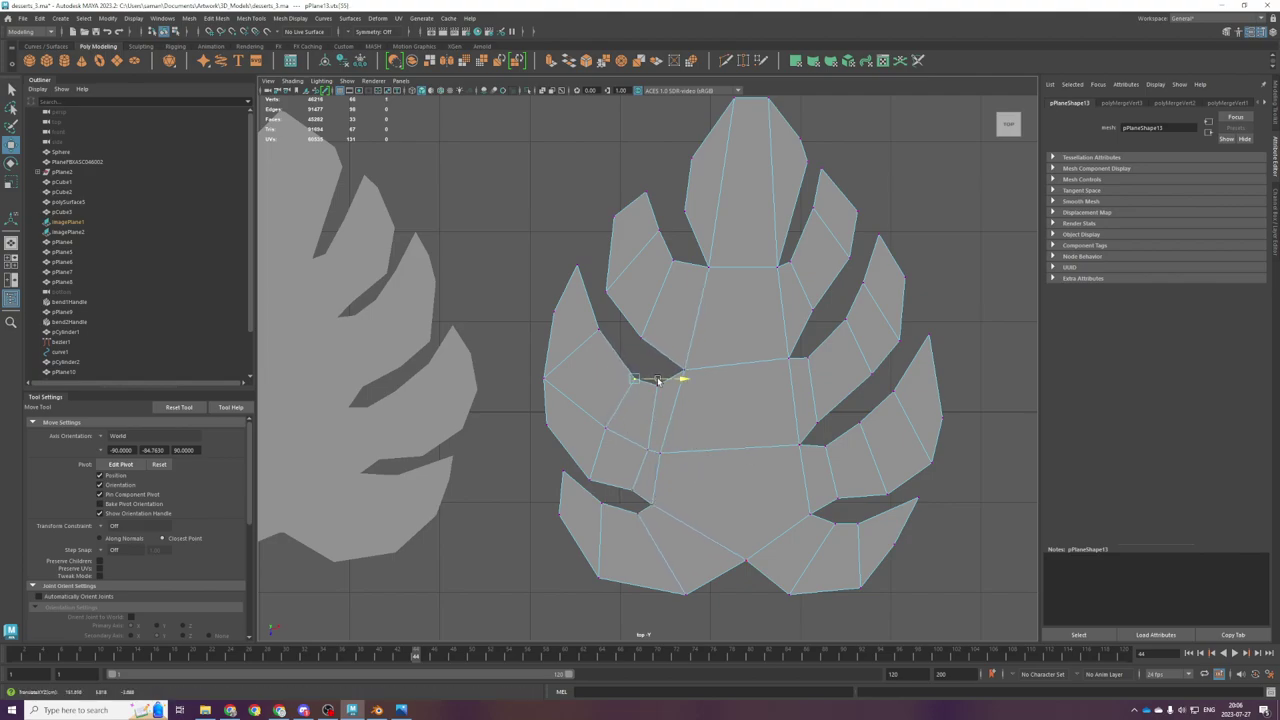
click(636, 514)
Step: Select the three inner vertices along the right side of the leaf's central area and shift them outward
click(789, 362)
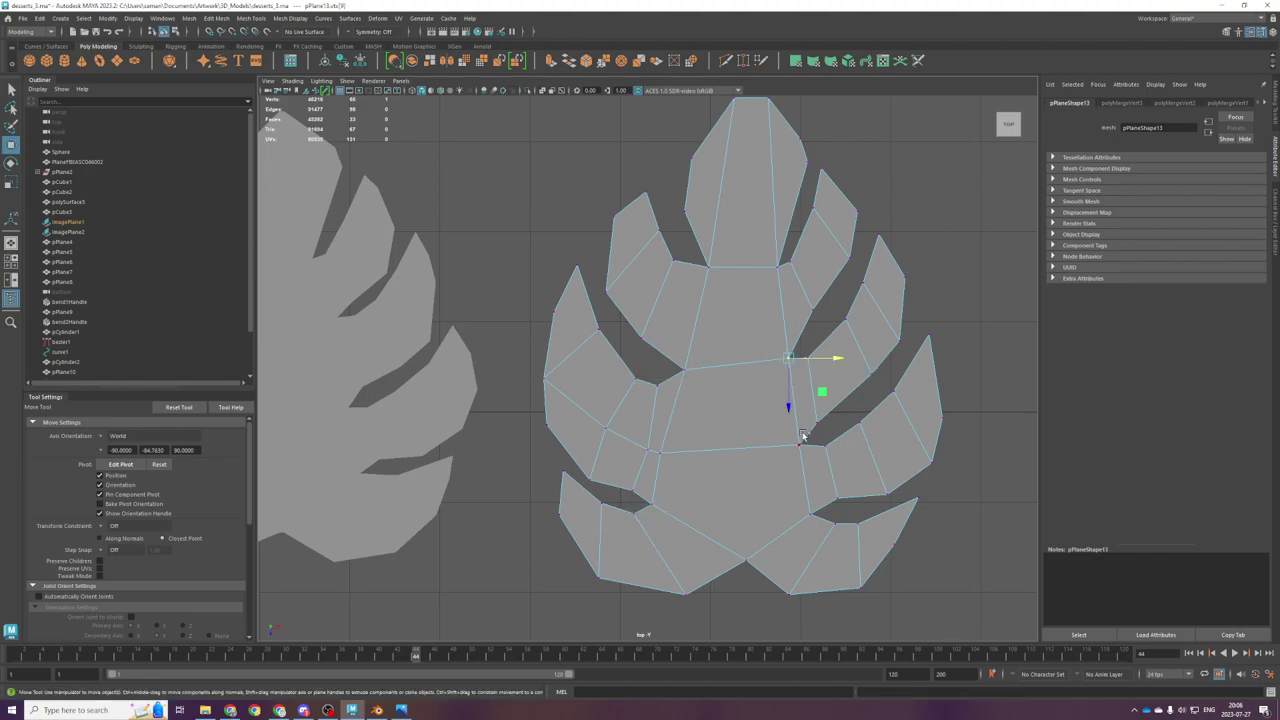
shift+click(800, 446)
shift+drag(802, 498, 825, 534)
drag(848, 436, 862, 436)
Step: Adjust the vertices at the base of the middle-right lobe, raising the inner corner of the gap above it
drag(806, 352, 857, 392)
key(r)
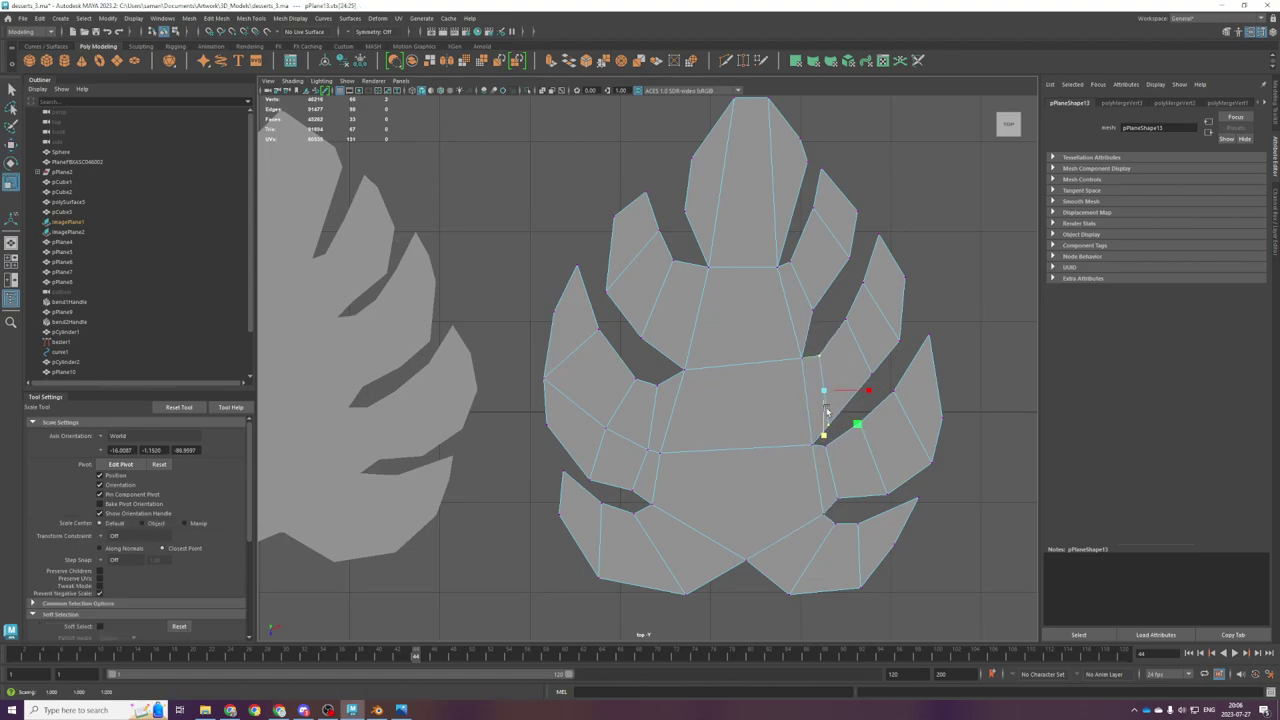
click(813, 315)
key(w)
drag(787, 344, 803, 373)
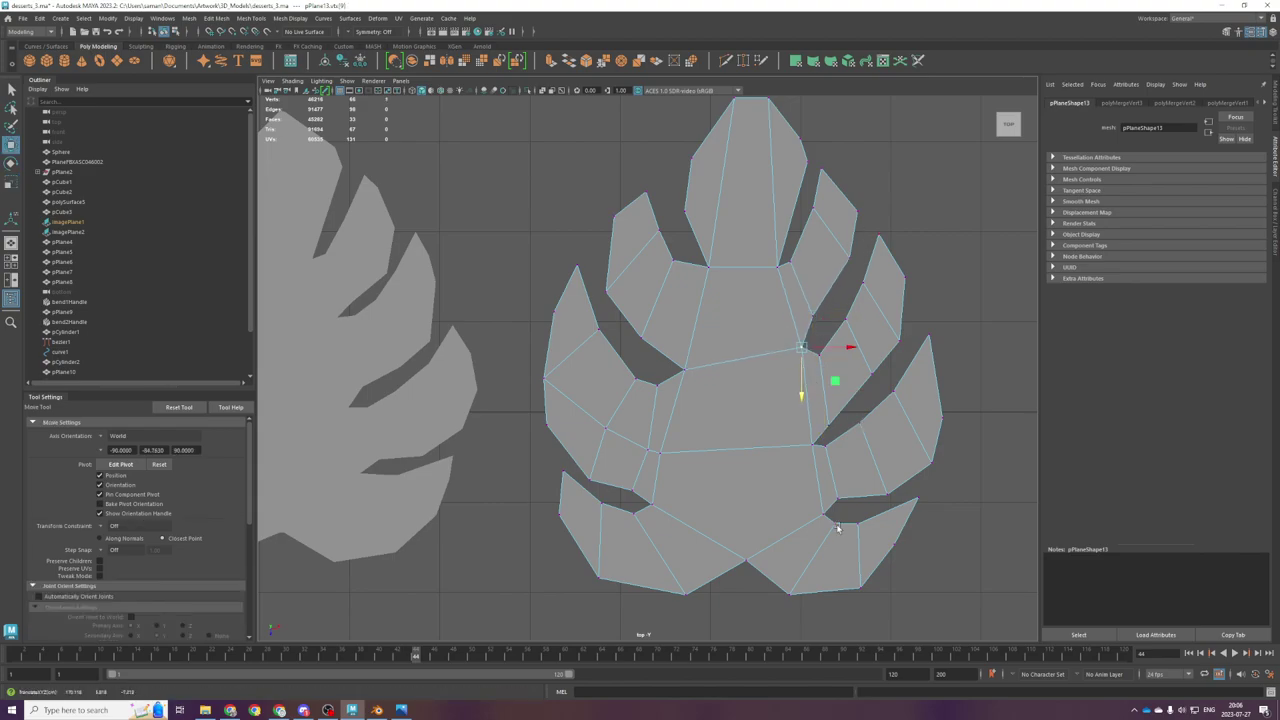
click(827, 428)
mouse_move(828, 445)
mouse_down()
mouse_move(803, 435)
mouse_move(813, 462)
mouse_up()
Step: Raise the bottom-right lobe and the lower edge of the lobe above it, and save the scene
scroll(772, 535, down, 2)
drag(706, 464, 1036, 628)
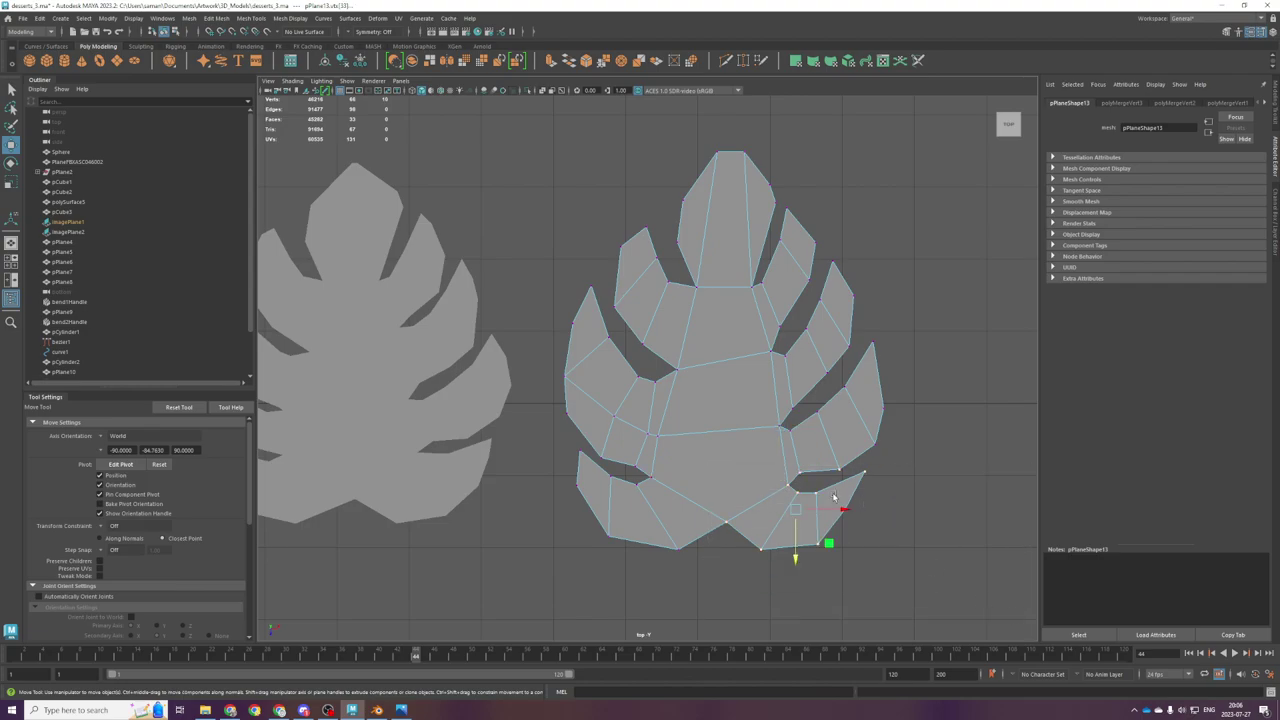
ctrl+drag(797, 466, 857, 476)
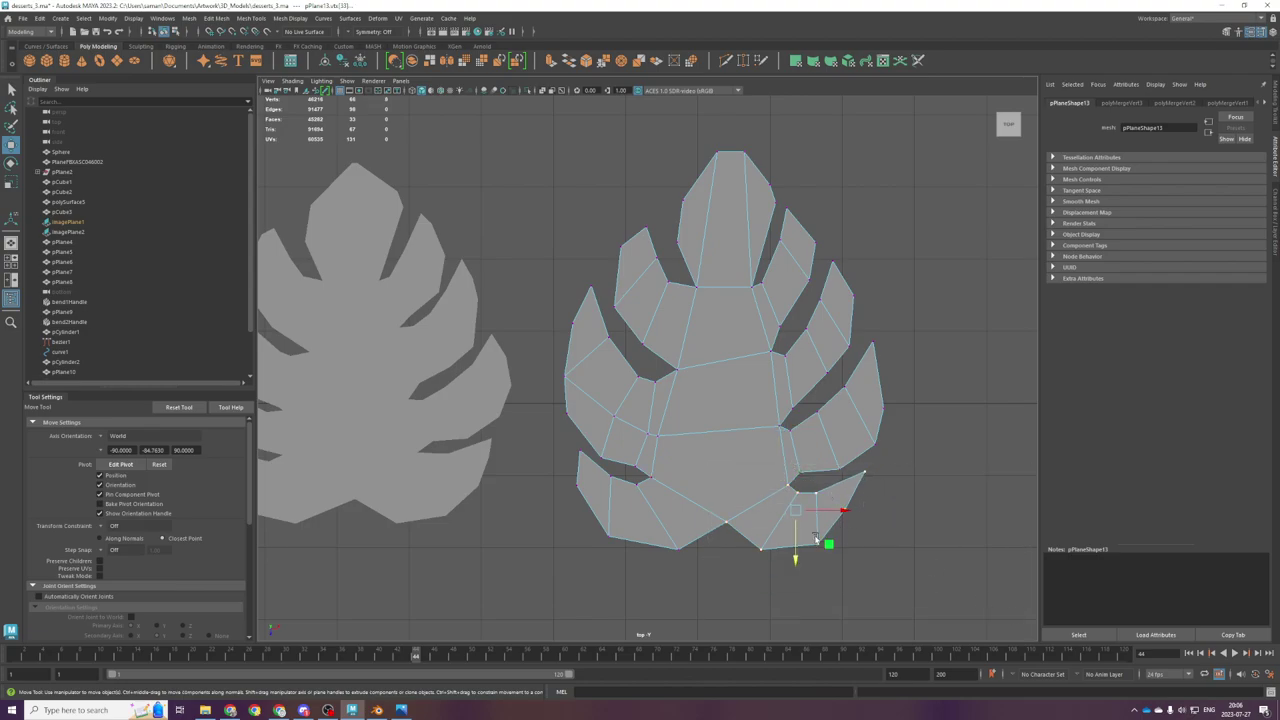
drag(801, 530, 820, 493)
click(801, 474)
shift+click(838, 468)
key(ctrl+s)
Step: Cut a vertical centre line through the leaf from its tip to the bottom notch with Multi-Cut
scroll(738, 371, up, 2)
shift+right_drag(743, 328, 687, 332)
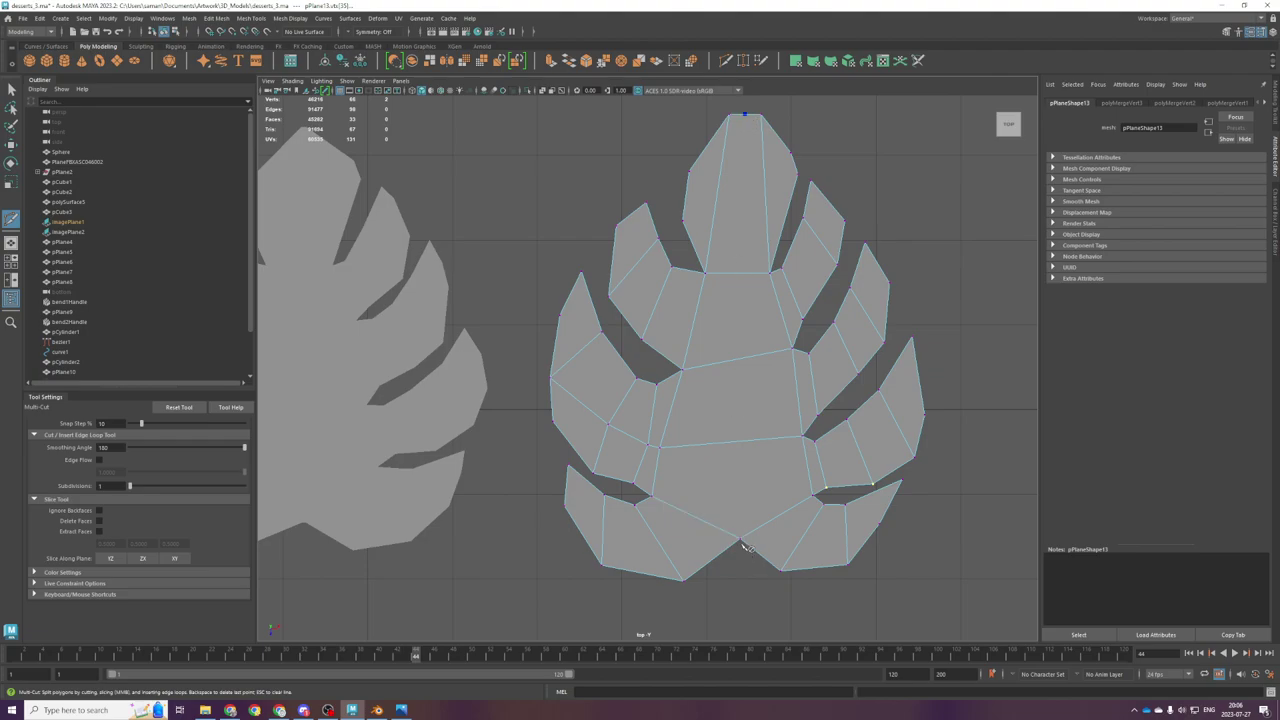
key(q)
right_drag(616, 366, 596, 371)
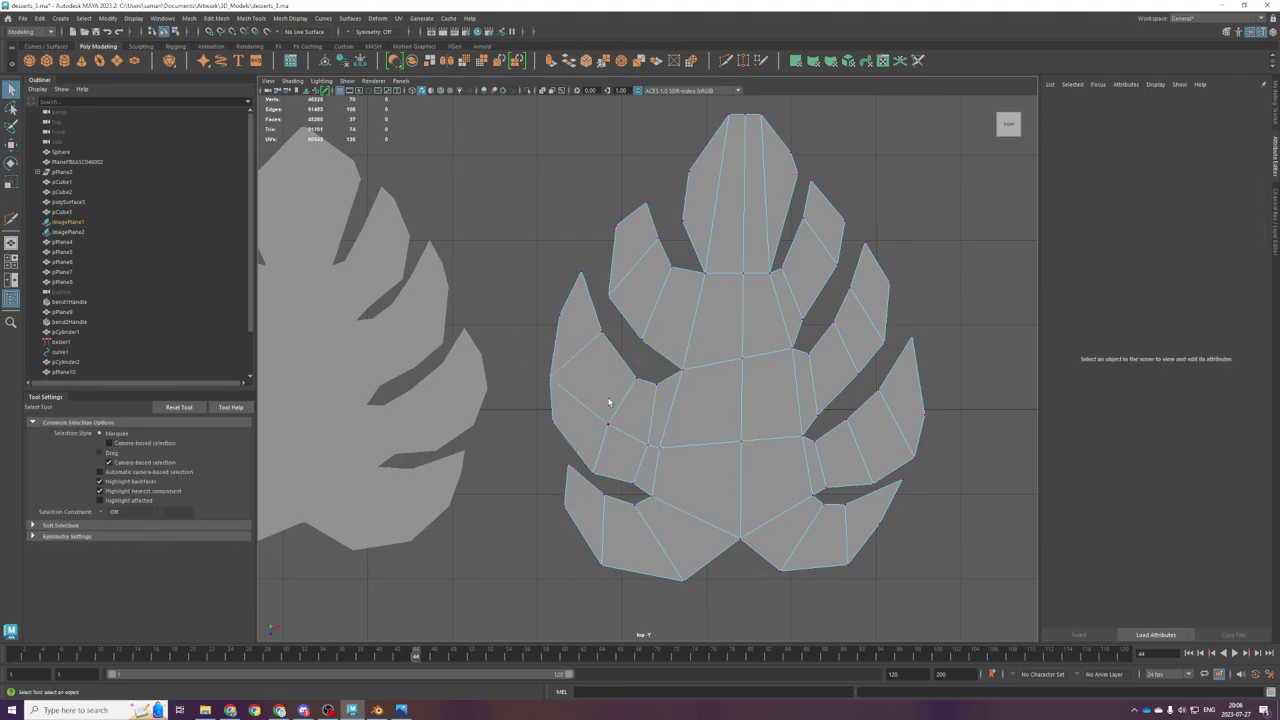
Step: Insert three crosswise edge loops through the upper, middle and lower lobes of the leaf with Multi-Cut
key(ctrl+shift+x)
ctrl+click(650, 278)
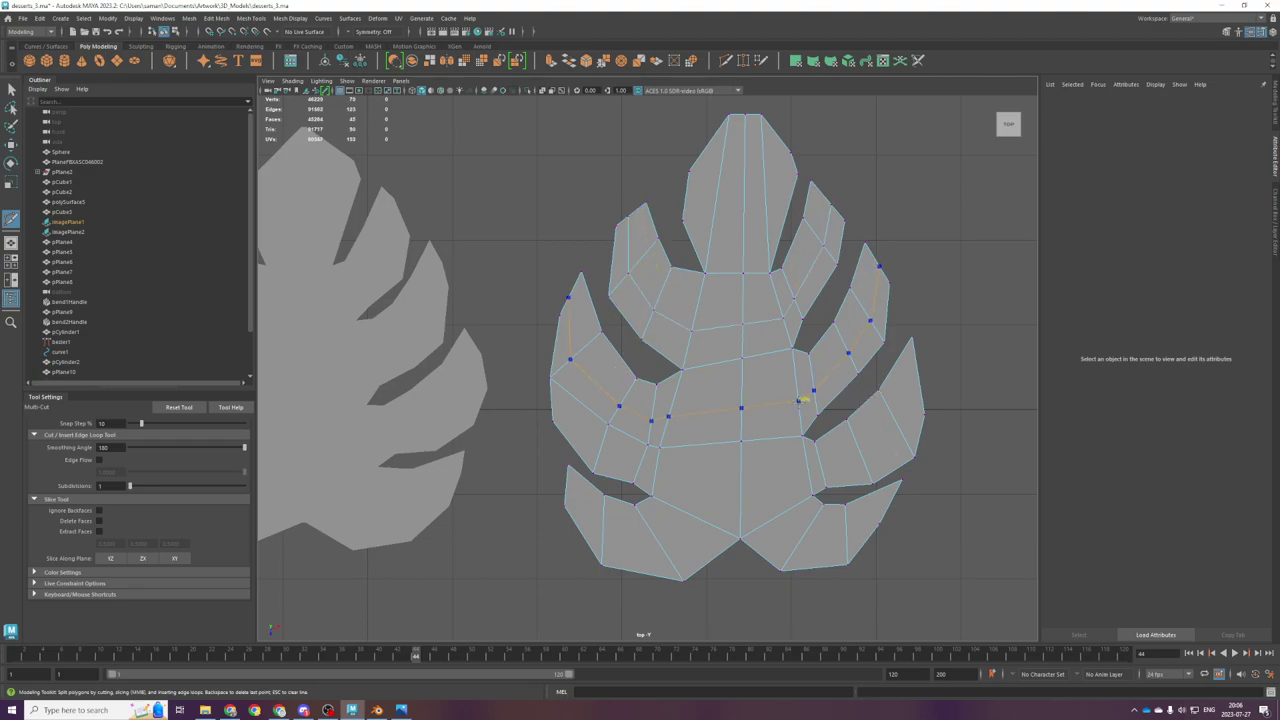
ctrl+click(803, 400)
ctrl+click(812, 466)
Step: Examine the newly subdivided leaf close up in the perspective view
key(space)
key(space)
scroll(874, 342, down, 10)
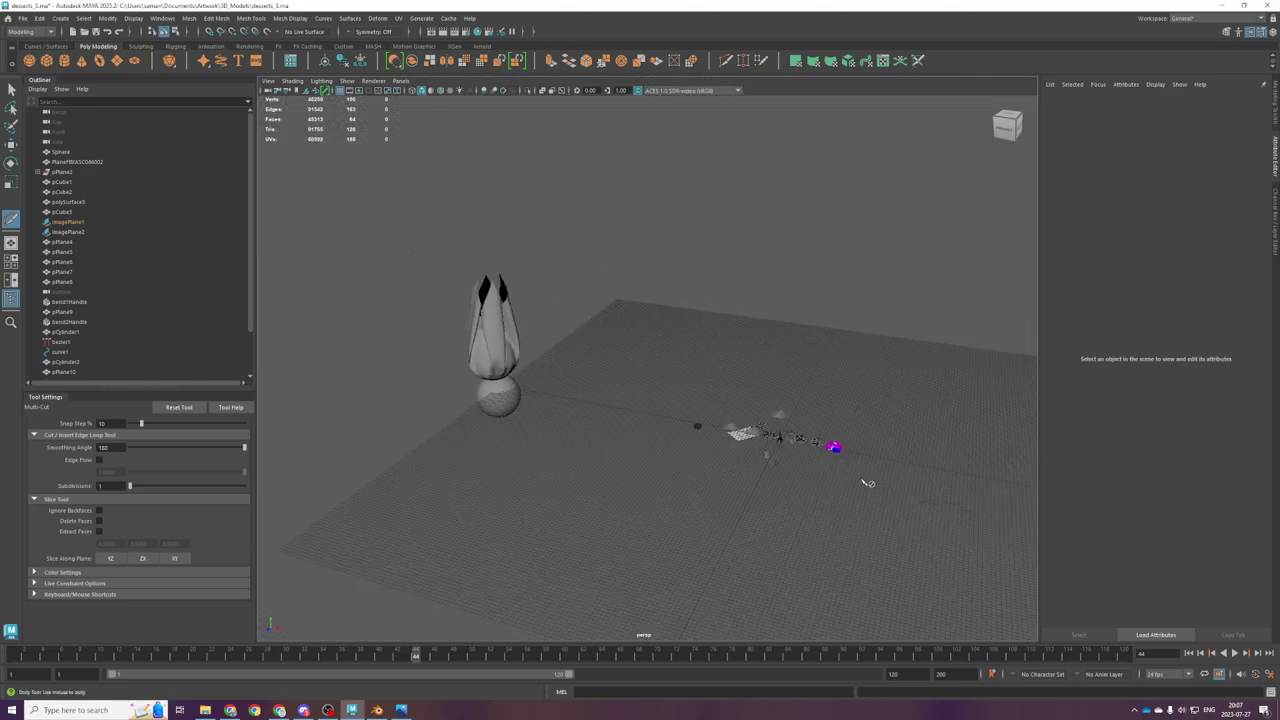
alt+middle_drag(865, 483, 829, 444)
scroll(829, 444, up, 6)
scroll(922, 444, down, 4)
alt+middle_drag(954, 442, 800, 420)
scroll(800, 420, up, 6)
scroll(801, 421, up, 4)
scroll(872, 341, down, 4)
alt+middle_drag(879, 341, 776, 386)
scroll(776, 386, up, 5)
scroll(770, 399, down, 2)
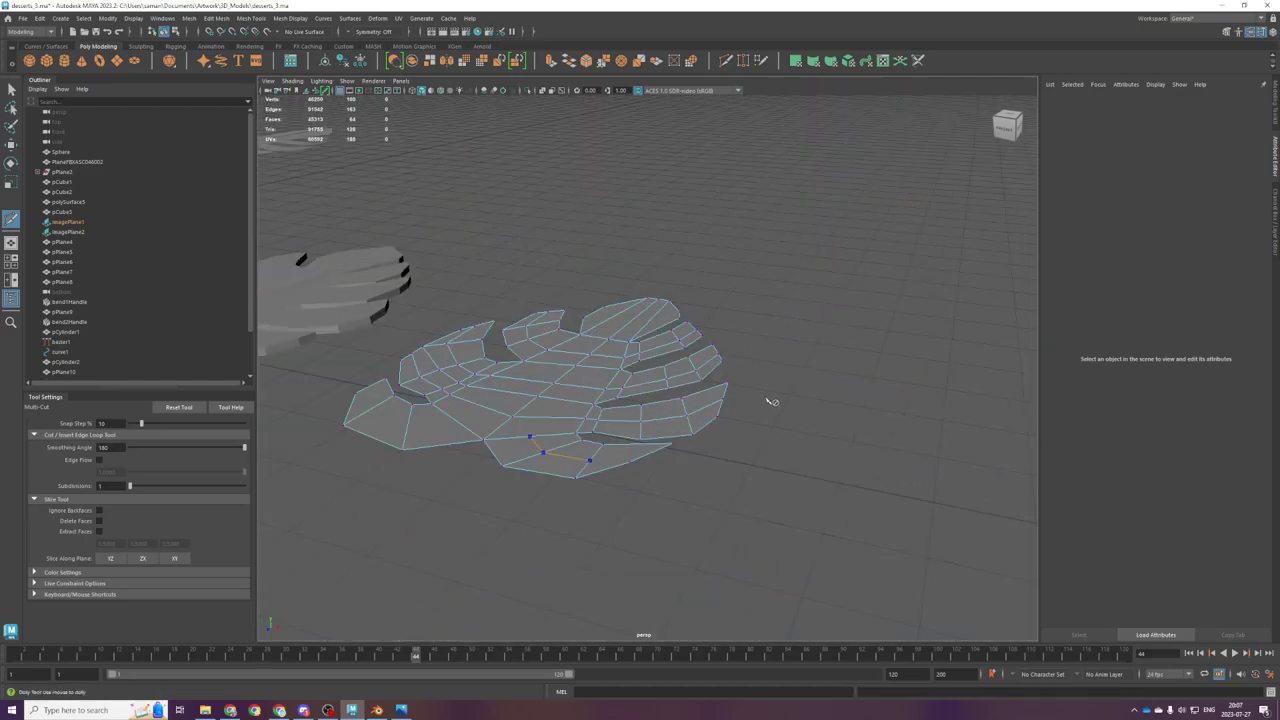
Step: Add crosswise Multi-Cut edges through the two bottom lobes of the leaf to match the subdivision of the other lobes
click(631, 463)
key(q)
key(space)
key(space)
key(g)
click(683, 580)
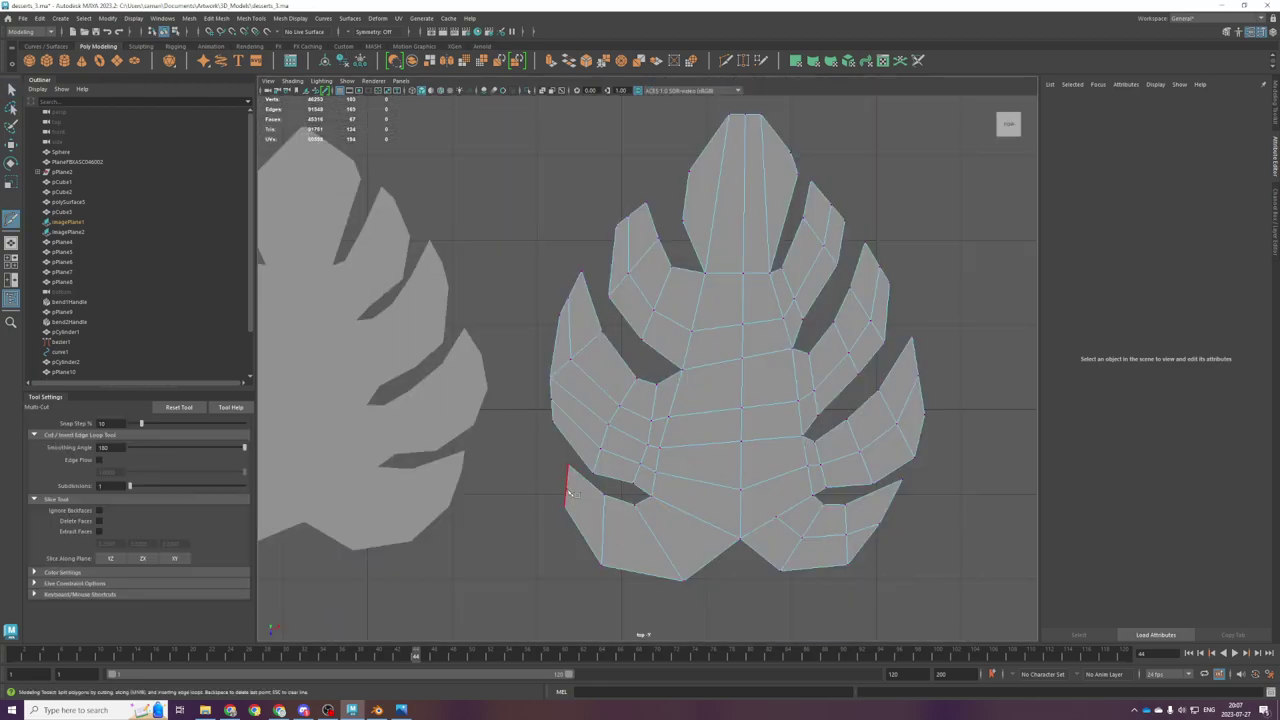
shift+click(687, 514)
key(q)
Step: Bevel the leaf's vertical centre edge line with a fraction of 0.5 and 2 segments
right_drag(766, 246, 766, 207)
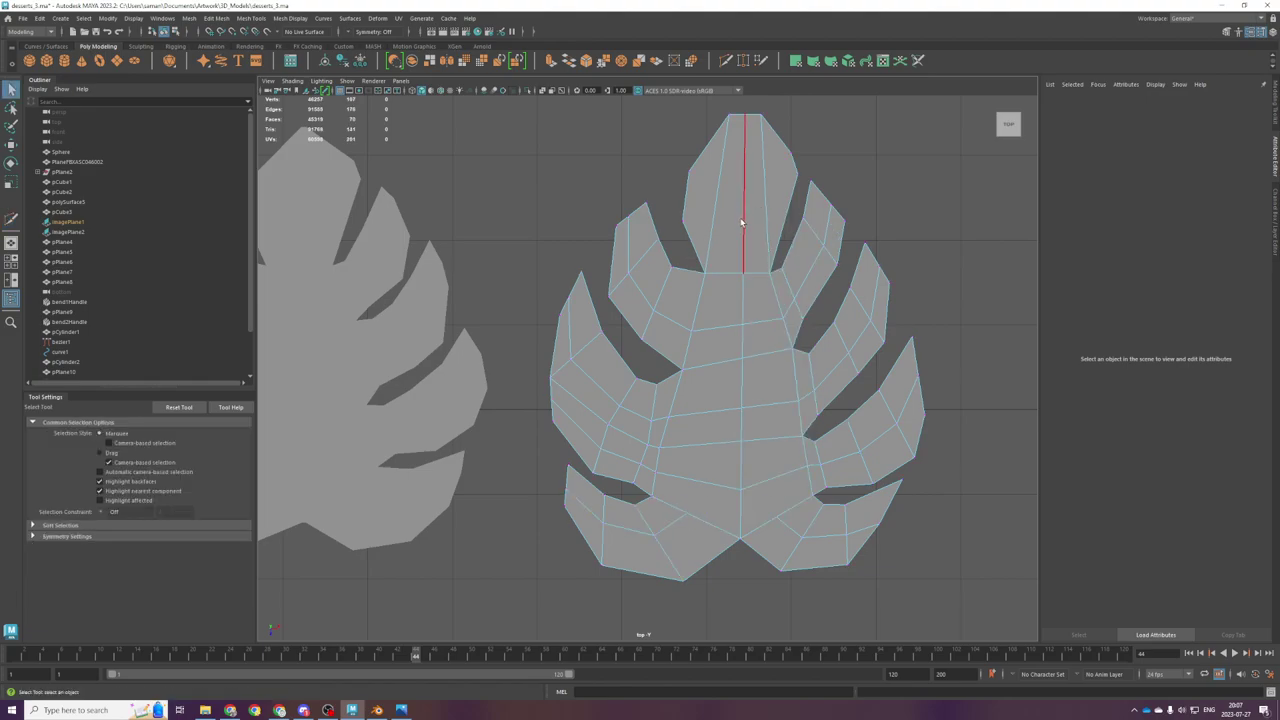
click(743, 222)
key(ctrl+b)
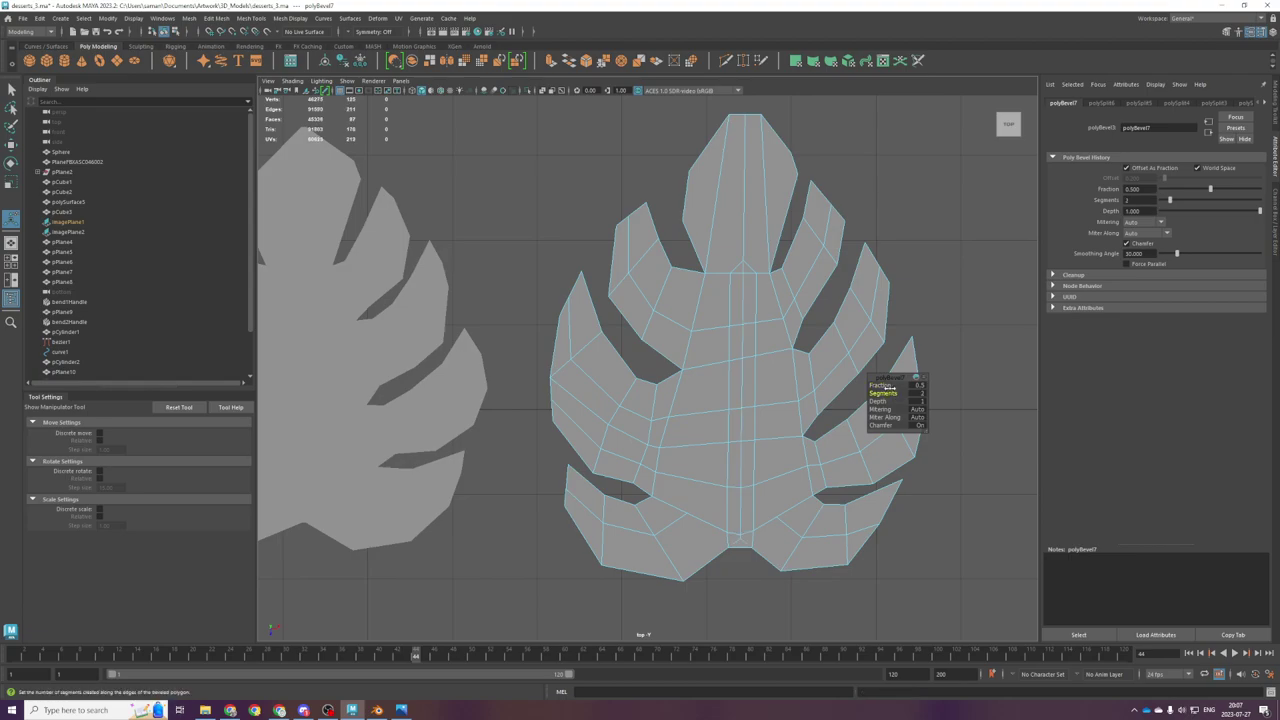
key(q)
Step: Extend the centre line to the flat bottom edge of the notch with Multi-Cut
right_drag(788, 396, 758, 403)
scroll(785, 272, up, 3)
alt+middle_drag(792, 542, 761, 481)
scroll(761, 481, up, 4)
shift+right_drag(800, 430, 755, 430)
key(ctrl+z)
click(809, 443)
shift+right_drag(820, 406, 766, 416)
key(q)
Step: Merge the loose centre vertex into the notch's bottom edge and scale the bottom row of vertices level
click(801, 472)
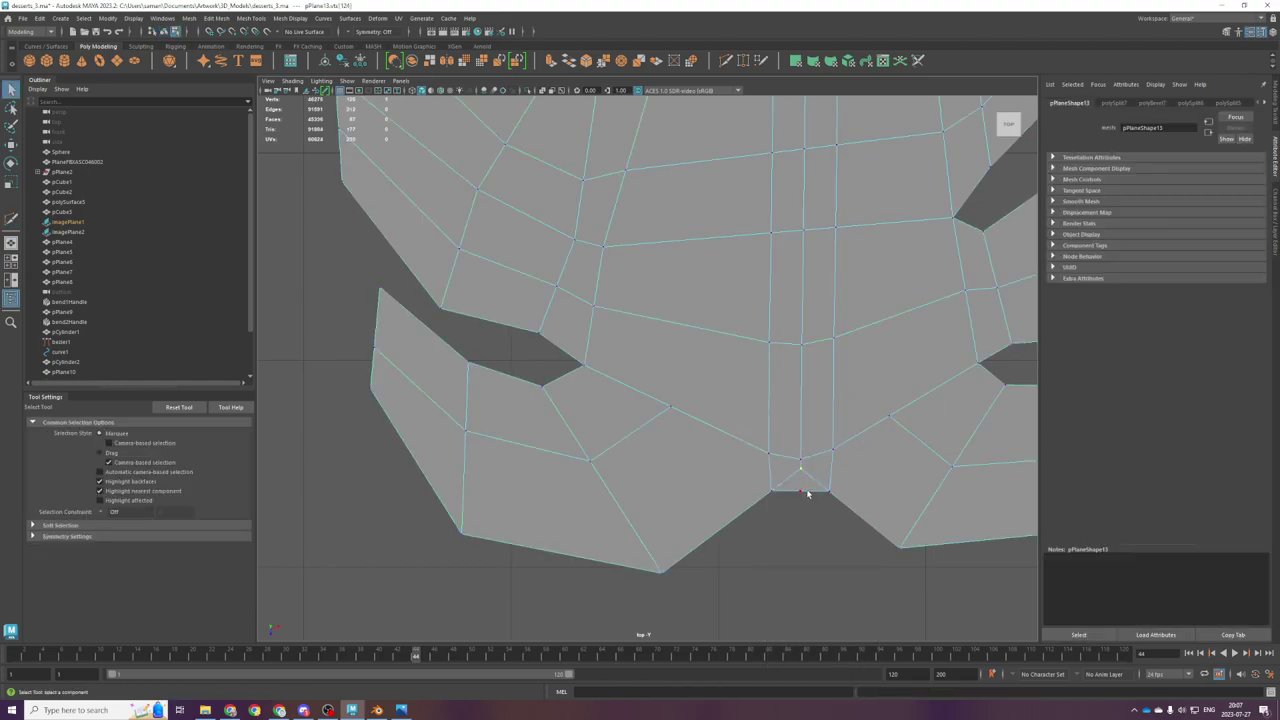
key(w)
drag(801, 501, 800, 504)
shift+right_drag(800, 480, 877, 368)
click(883, 518)
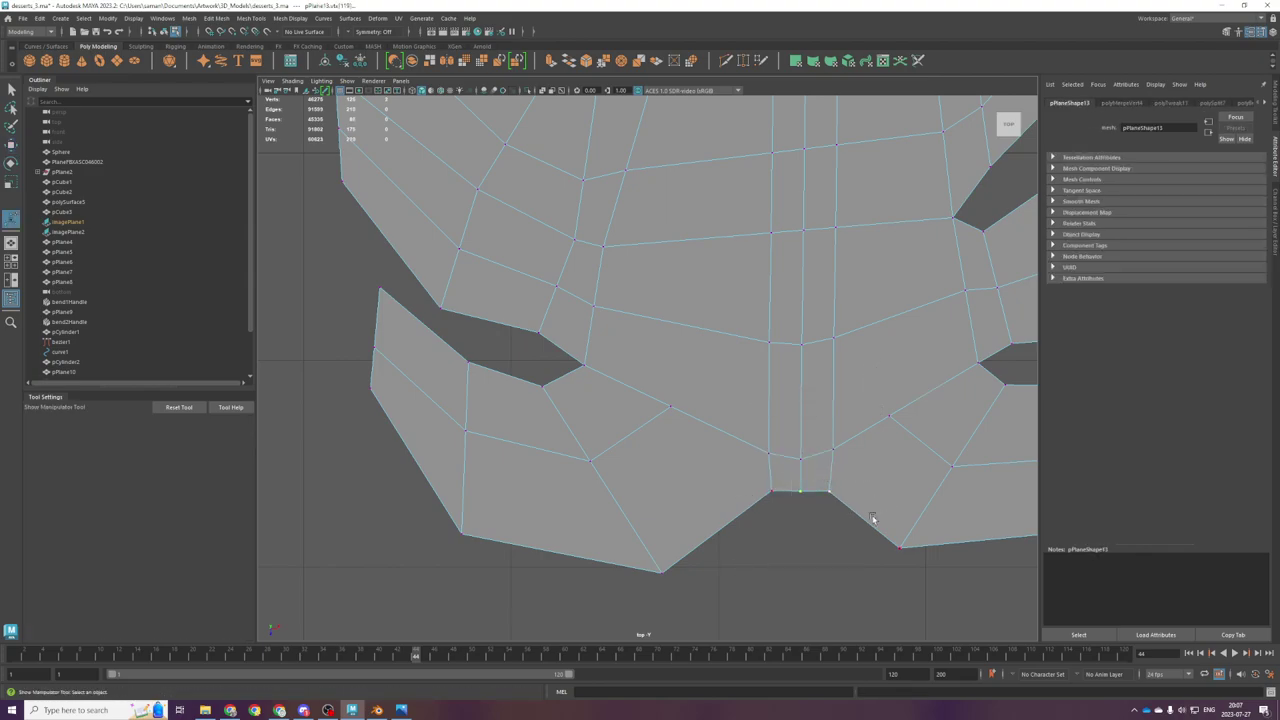
drag(757, 486, 756, 483)
key(r)
drag(800, 530, 792, 350)
Step: Move the loose centre vertex of the top lobe up to the leaf tip, merge it there, and save the scene
scroll(791, 346, down, 5)
alt+middle_drag(791, 346, 805, 686)
scroll(728, 470, up, 3)
key(w)
drag(758, 530, 760, 277)
scroll(773, 273, up, 1)
scroll(776, 273, up, 1)
key(space)
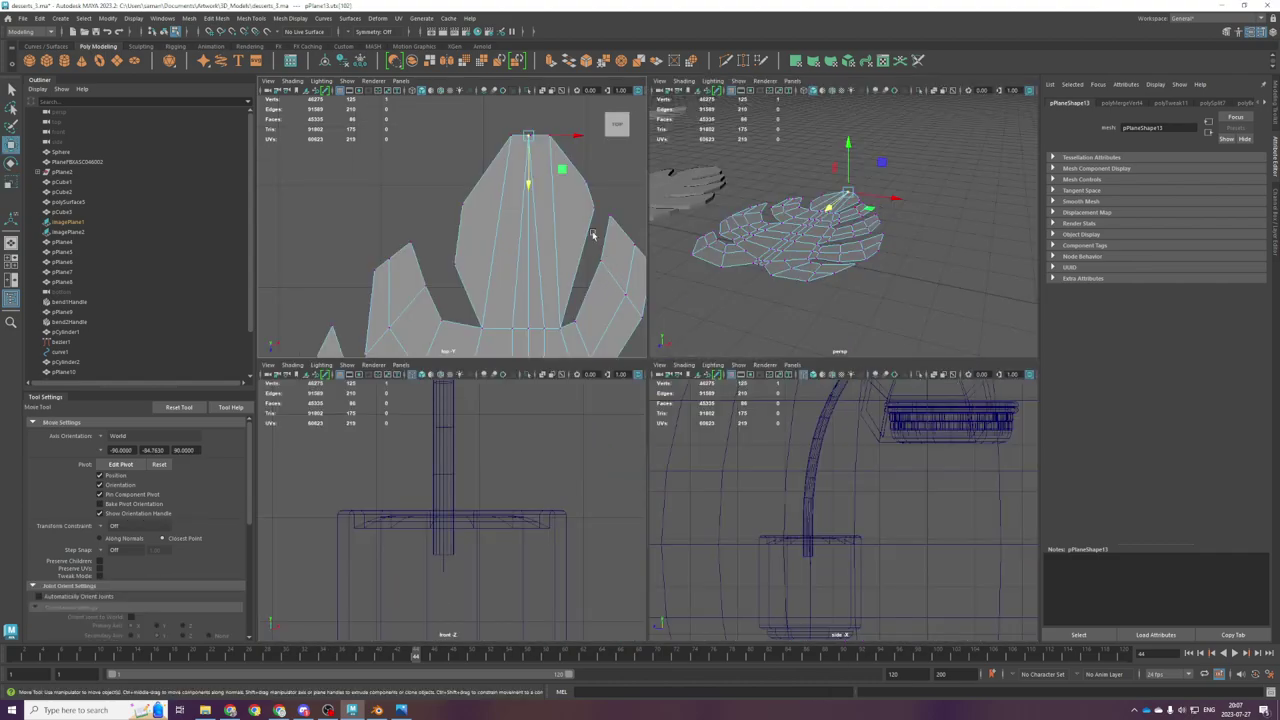
key(space)
drag(811, 197, 812, 199)
shift+right_drag(857, 182, 857, 115)
key(ctrl+s)
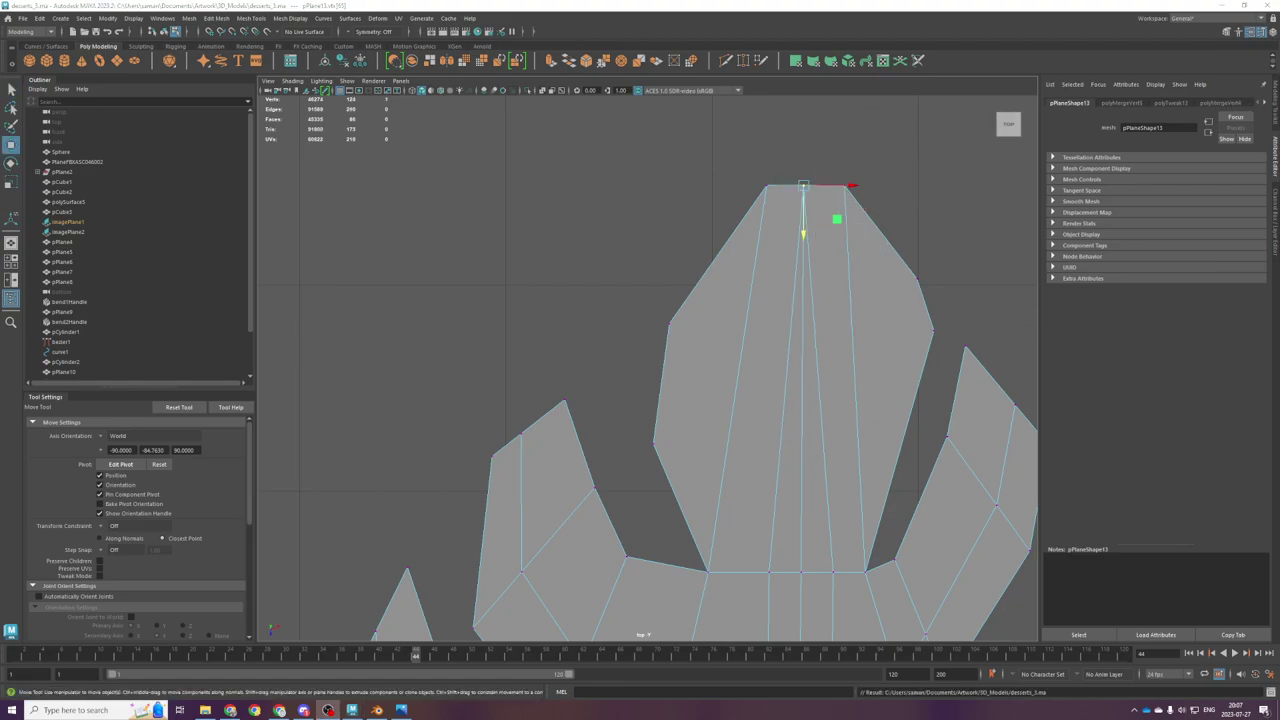
Step: Merge the left pair of vertices at the bottom notch where the midrib strip ends
scroll(722, 367, down, 5)
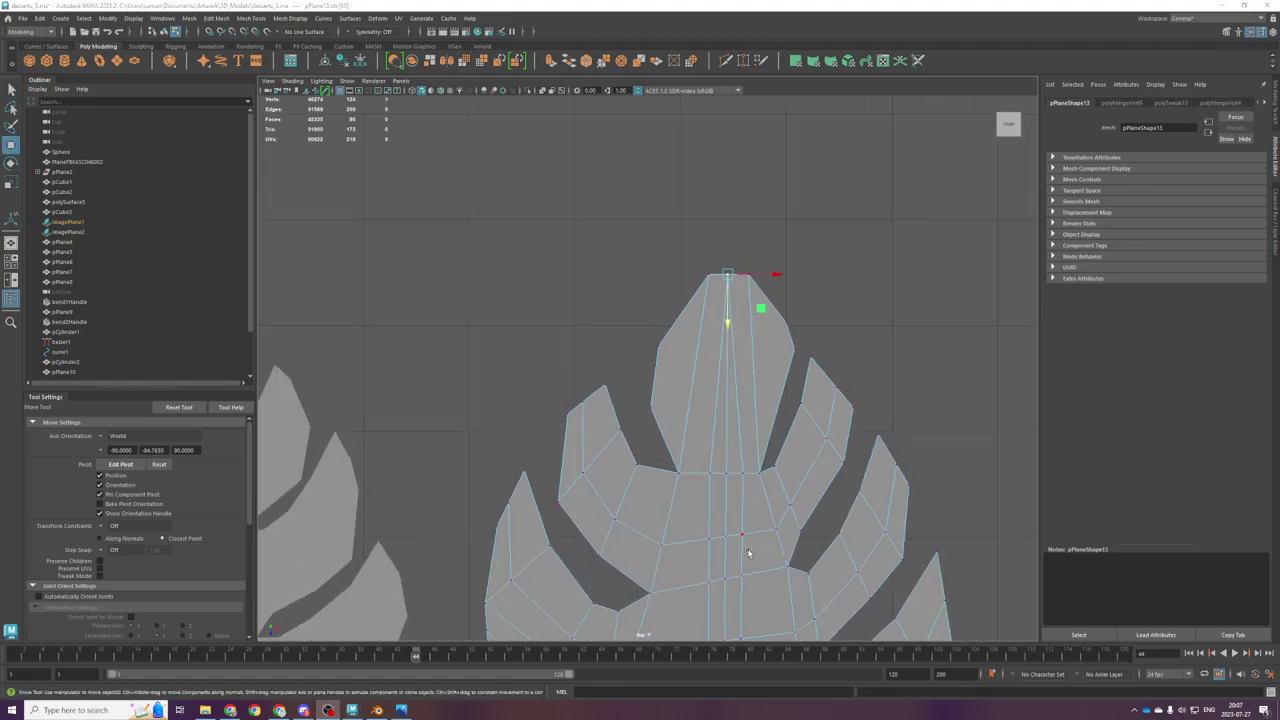
alt+middle_drag(755, 401, 723, 365)
right_drag(721, 381, 741, 321)
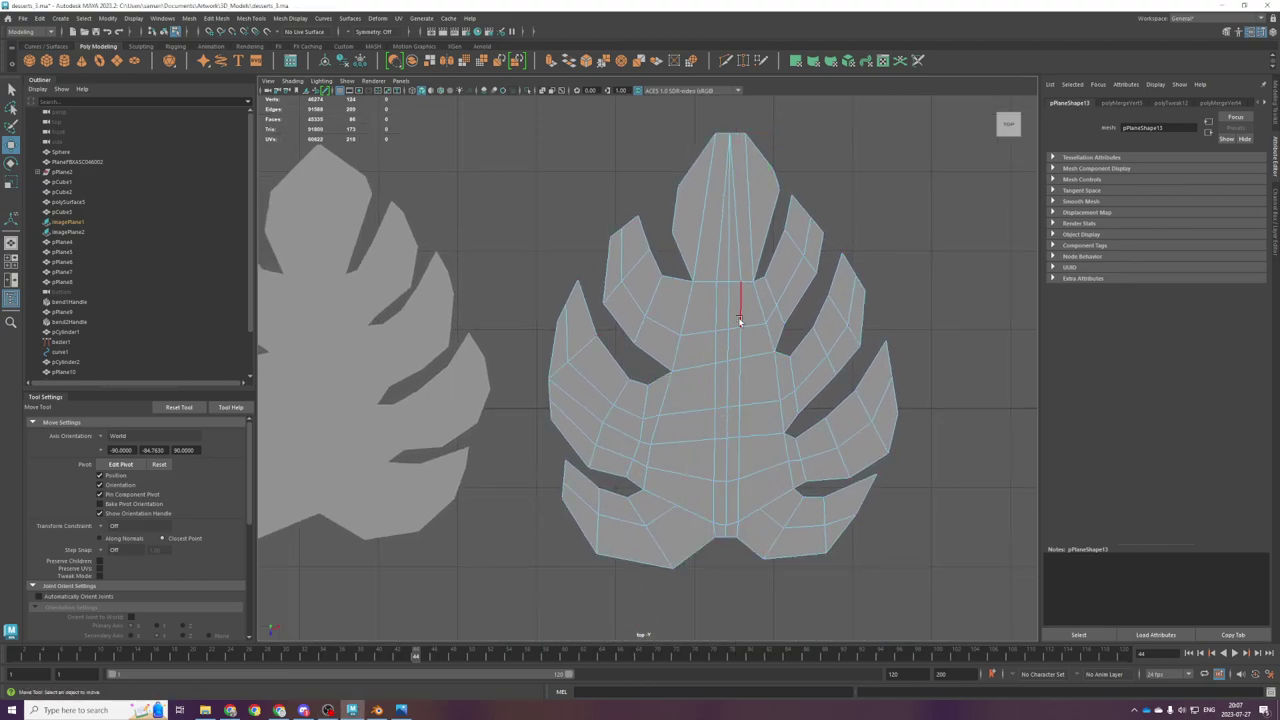
click(714, 305)
scroll(690, 515, up, 2)
scroll(781, 462, up, 4)
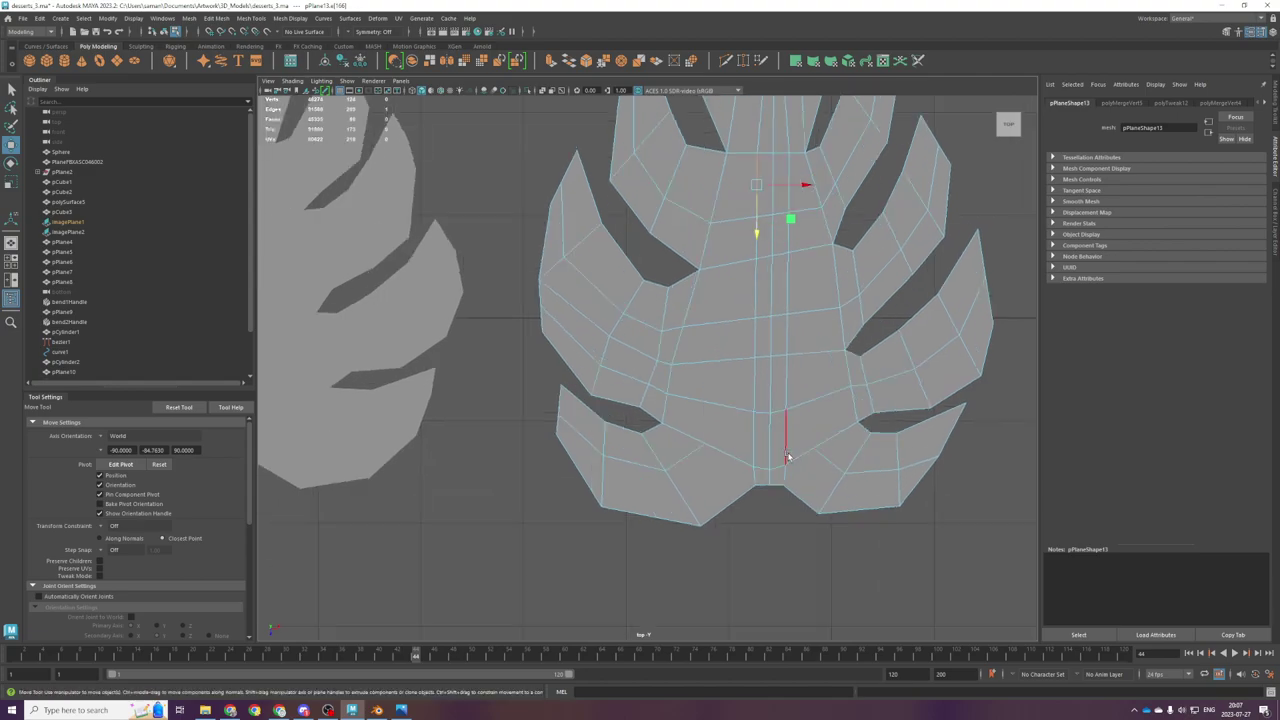
scroll(781, 462, up, 1)
alt+middle_drag(781, 462, 707, 326)
right_drag(774, 361, 730, 361)
drag(740, 432, 740, 432)
shift+right_drag(752, 400, 728, 290)
Step: Merge the remaining centre and right vertex pairs at the notch and scale the three bottom vertices level
drag(754, 352, 780, 354)
key(ctrl+z)
drag(797, 428, 803, 403)
key(ctrl+z)
drag(806, 466, 775, 358)
key(g)
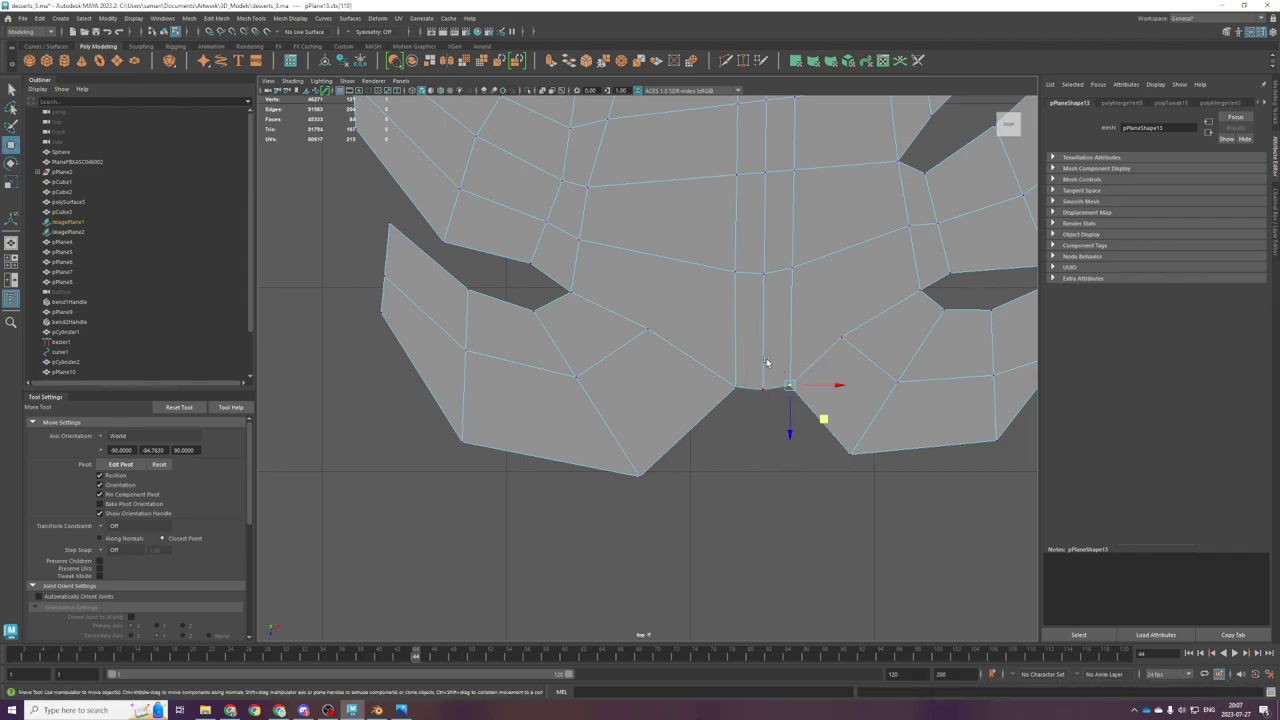
drag(786, 433, 764, 400)
key(r)
scroll(763, 340, down, 2)
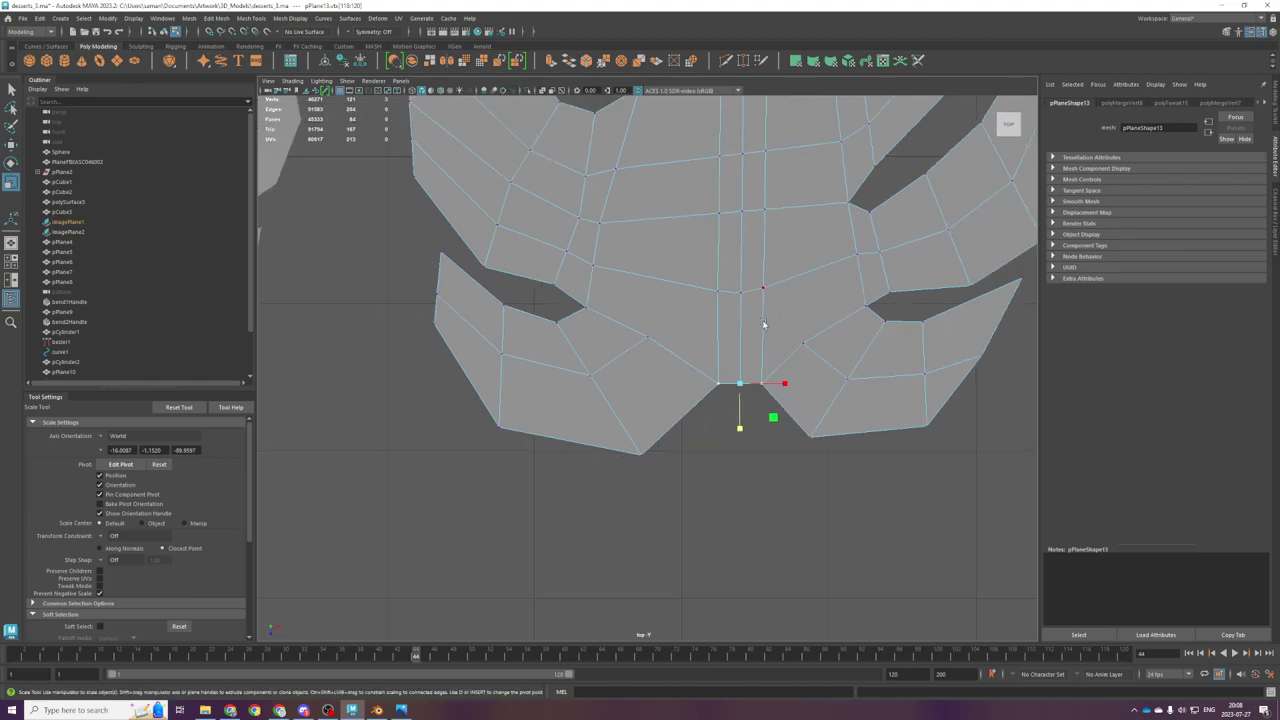
Step: Scale the two edge loops beside the centre line inward to form a narrow midrib
alt+middle_drag(763, 323, 750, 467)
right_drag(760, 380, 748, 336)
double_click(741, 337)
scroll(737, 352, down, 4)
alt+middle_drag(734, 258, 722, 370)
shift+double_click(673, 322)
drag(726, 354, 696, 360)
scroll(690, 360, up, 5)
Step: Cut a lengthwise edge line on each side of the midrib, from the leaf tip through to the bottom lobes
shift+right_drag(712, 292, 686, 285)
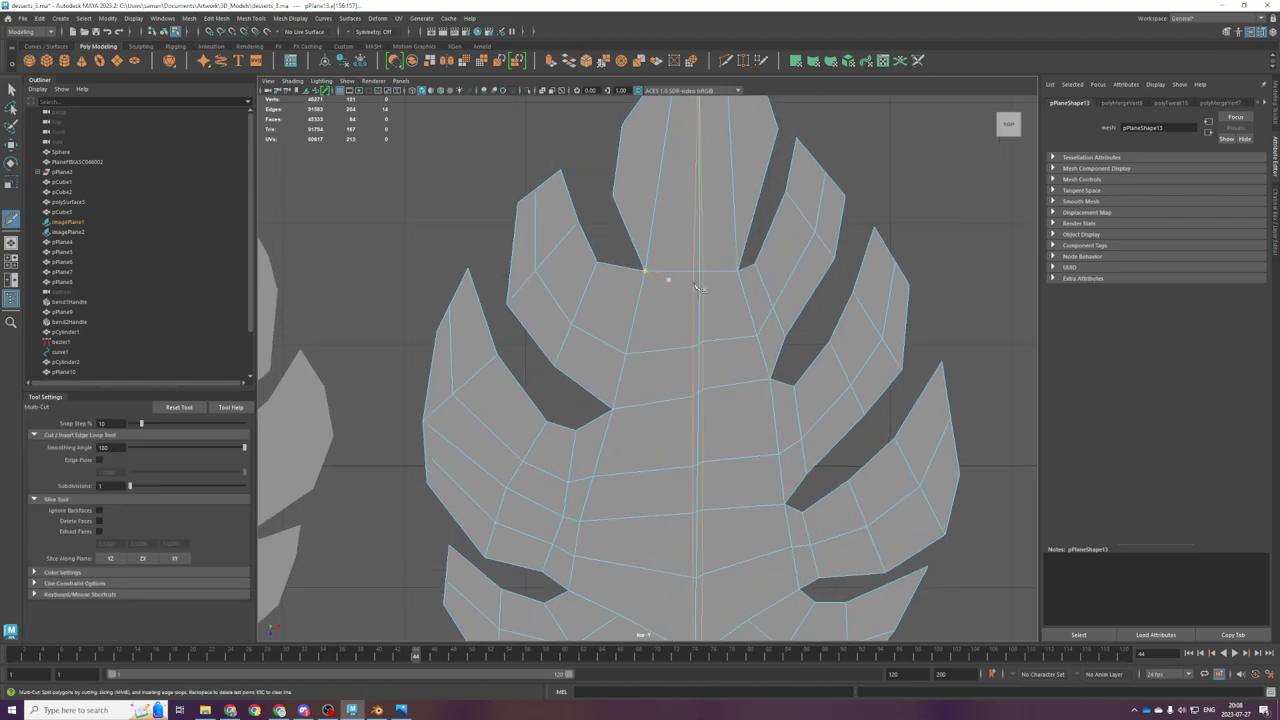
scroll(688, 282, down, 3)
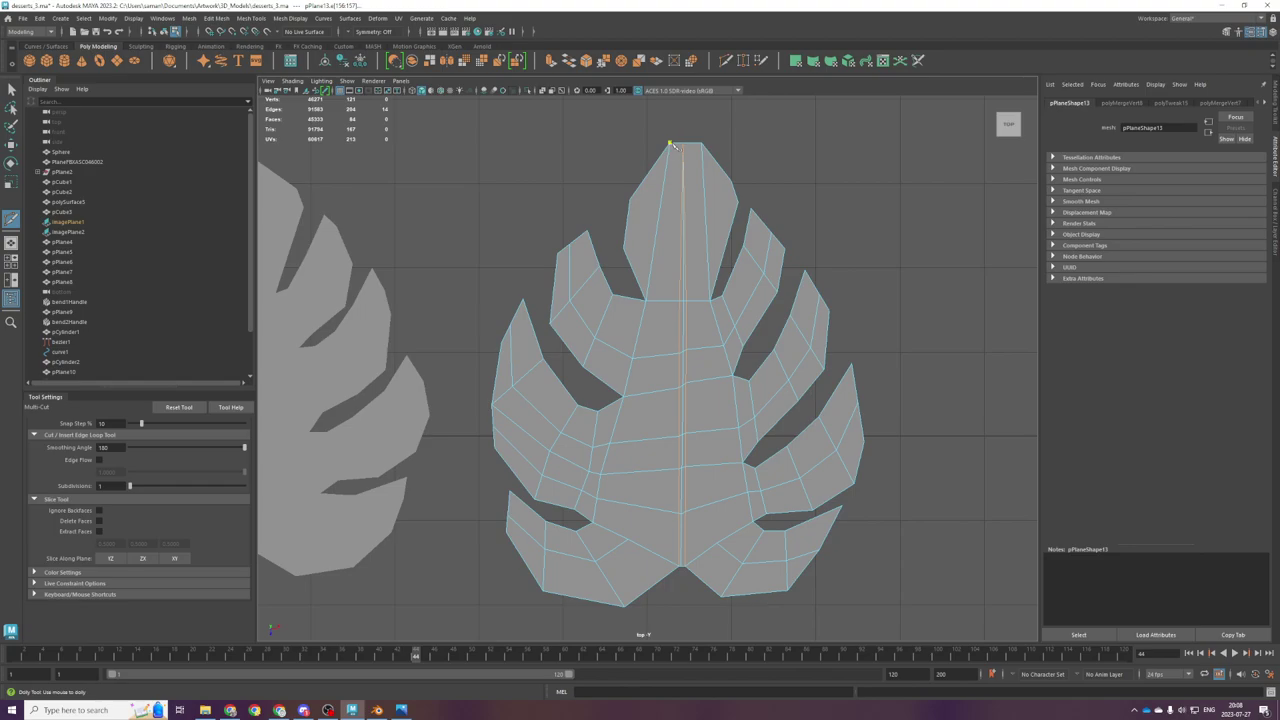
click(628, 540)
right_click(628, 540)
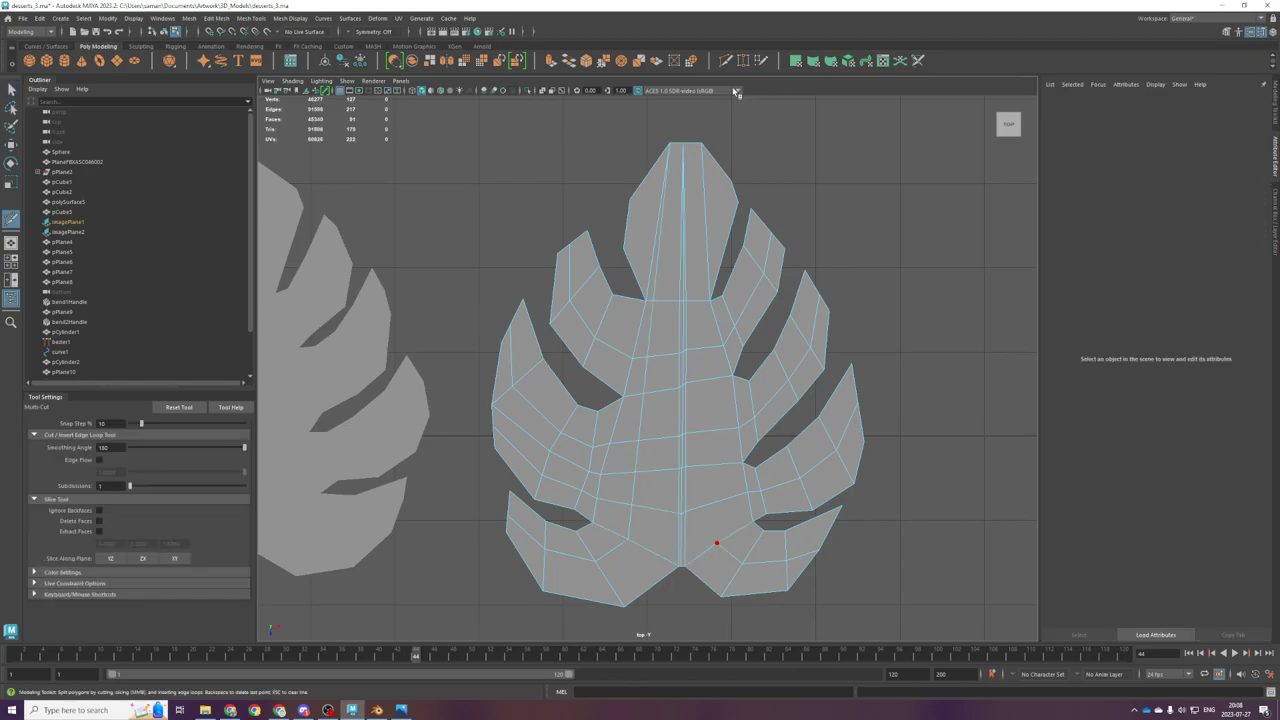
key(q)
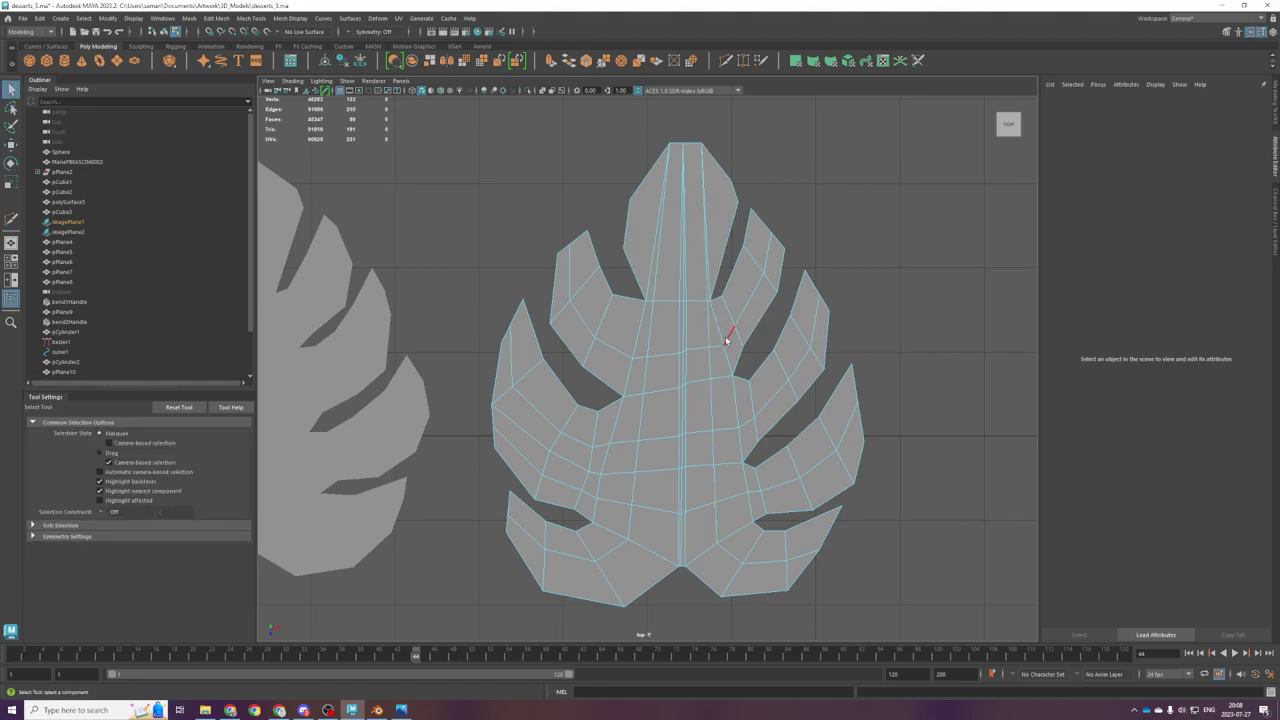
Step: Straighten the centre edge line and lower it in the front view to crease the leaf into a shallow V
right_drag(700, 325, 696, 299)
click(684, 325)
key(r)
drag(722, 431, 690, 429)
key(w)
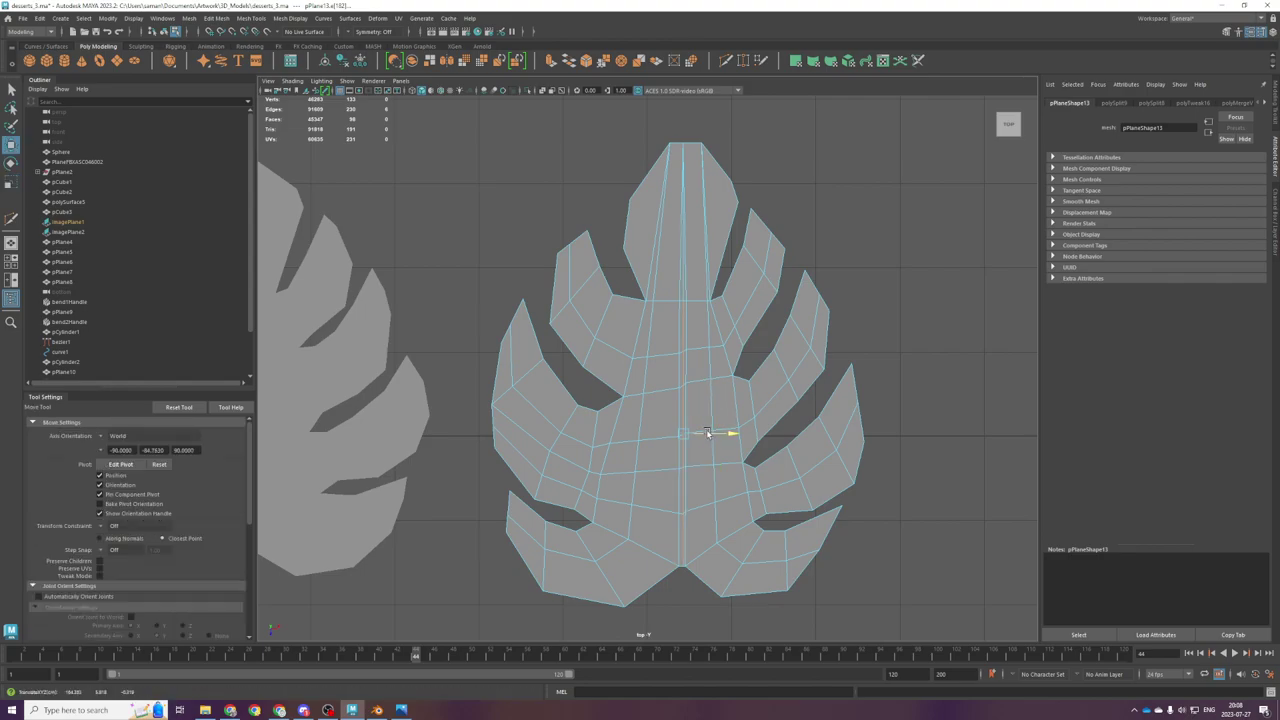
key(space)
key(f)
key(ctrl+shift+x)
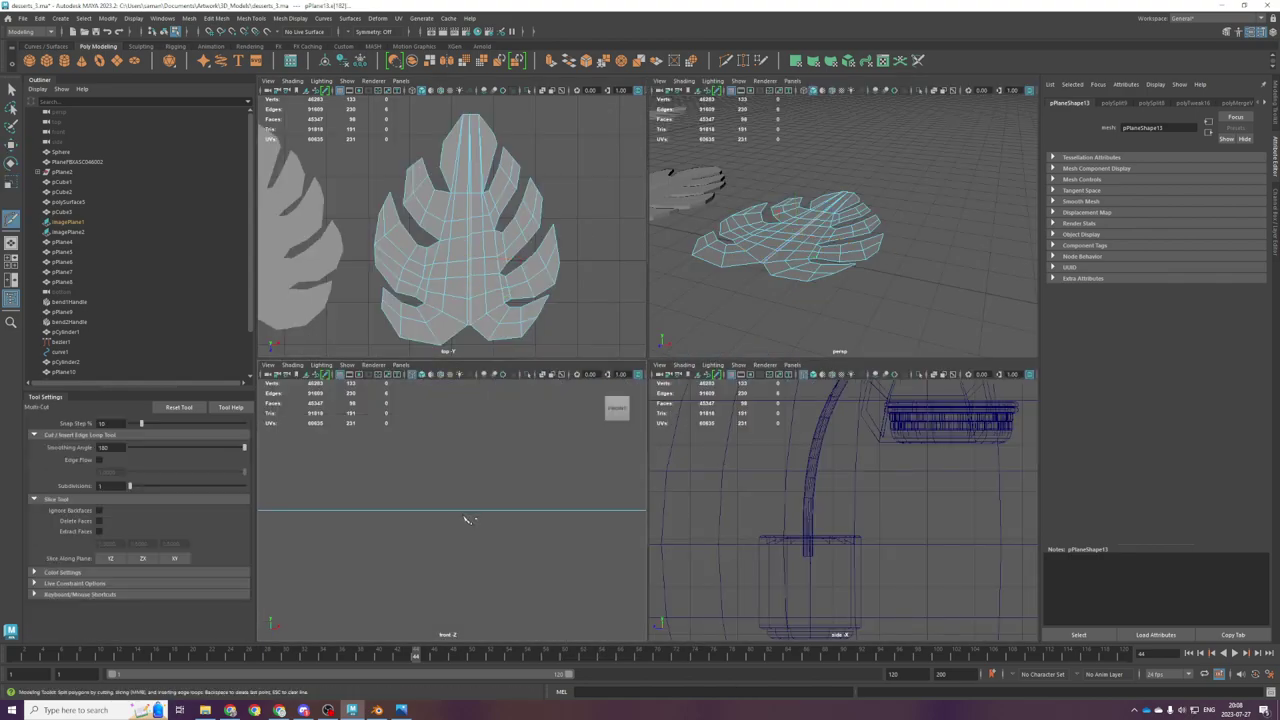
key(w)
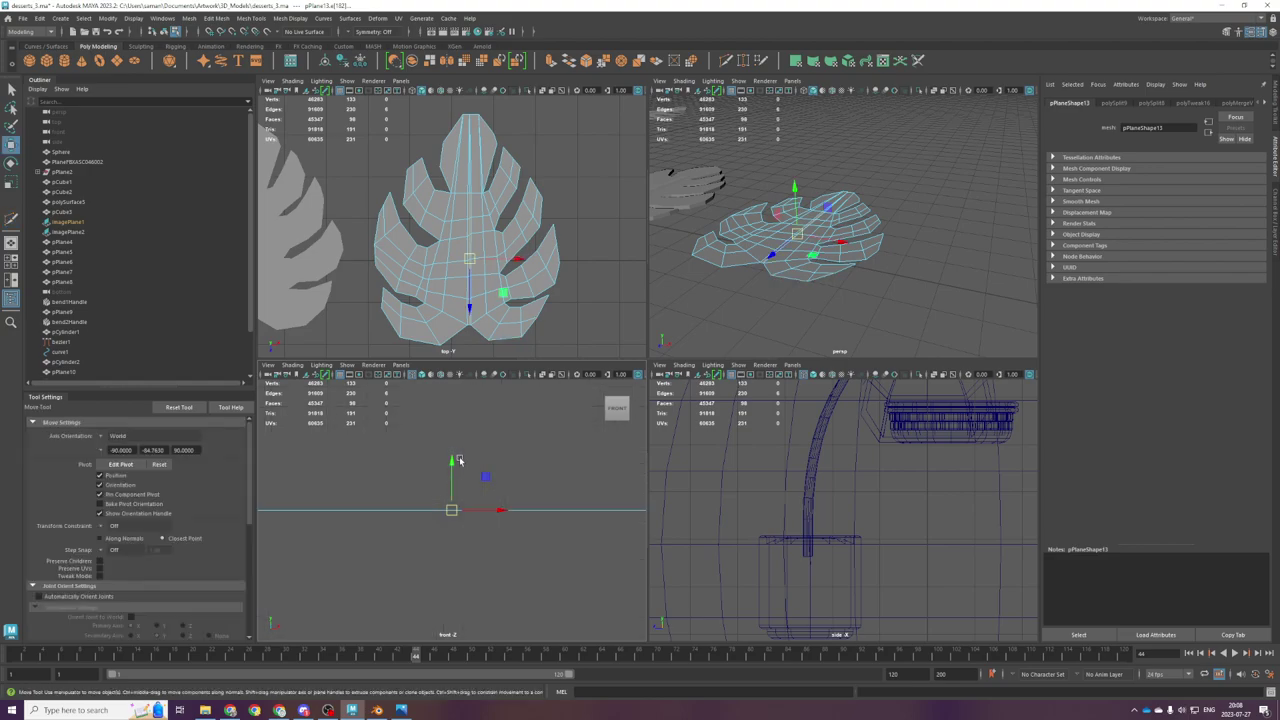
drag(453, 467, 452, 486)
key(space)
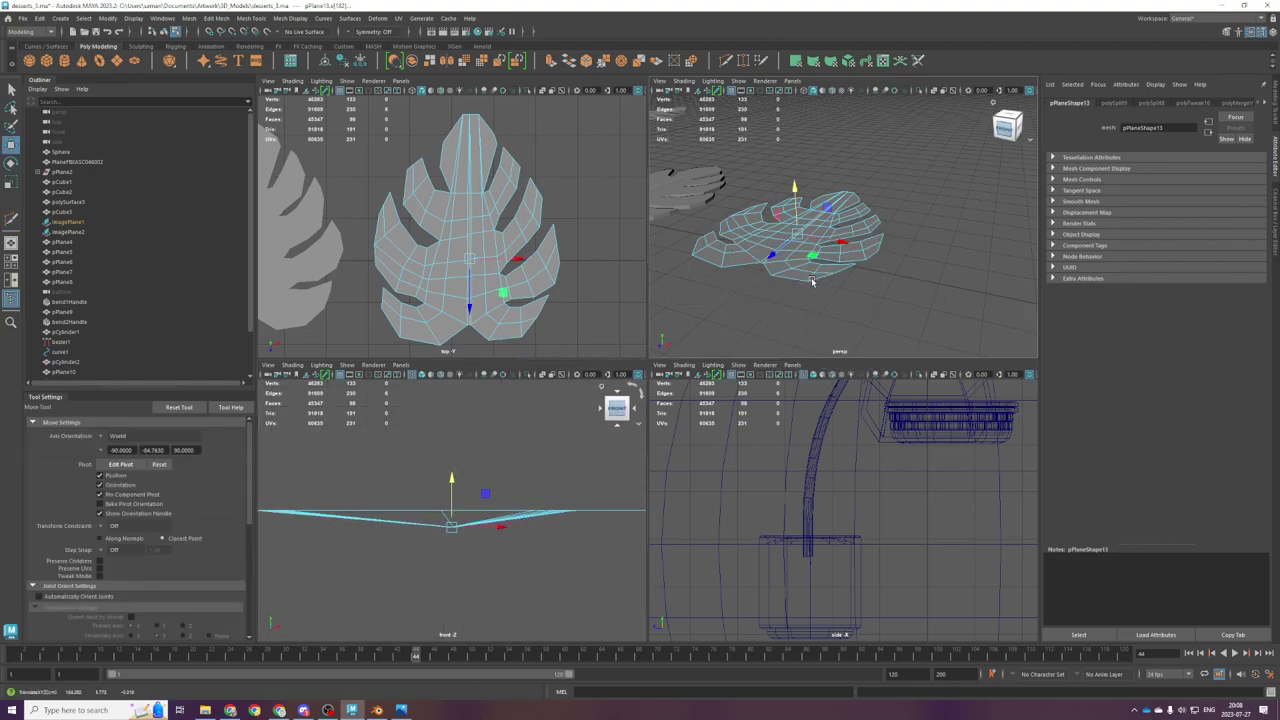
Step: Extrude all of the leaf's faces and raise them slightly to give the leaf thickness
key(f)
right_drag(660, 327, 706, 304)
scroll(737, 374, down, 2)
shift+drag(711, 288, 1033, 361)
click(673, 341)
key(ctrl+e)
drag(646, 297, 645, 289)
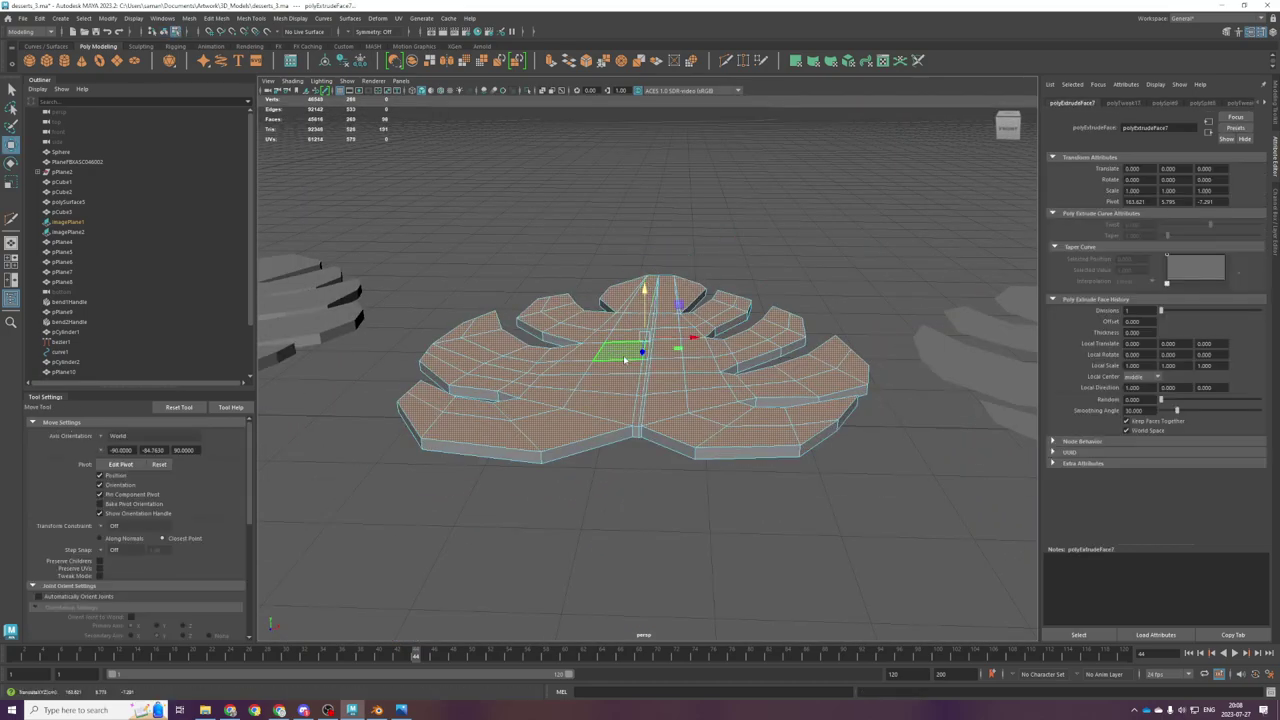
Step: Try smoothing the thickened leaf mesh with the Smooth operation
right_drag(622, 352, 716, 282)
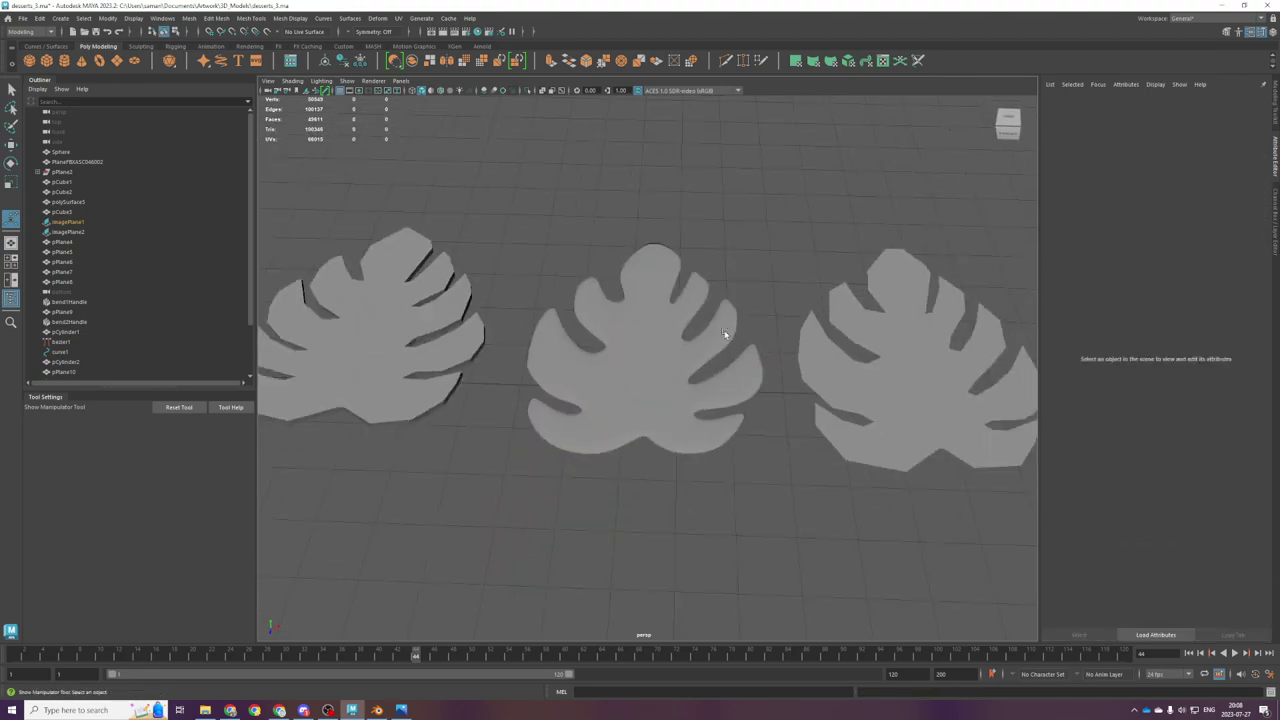
scroll(704, 381, up, 3)
alt+drag(704, 381, 734, 363)
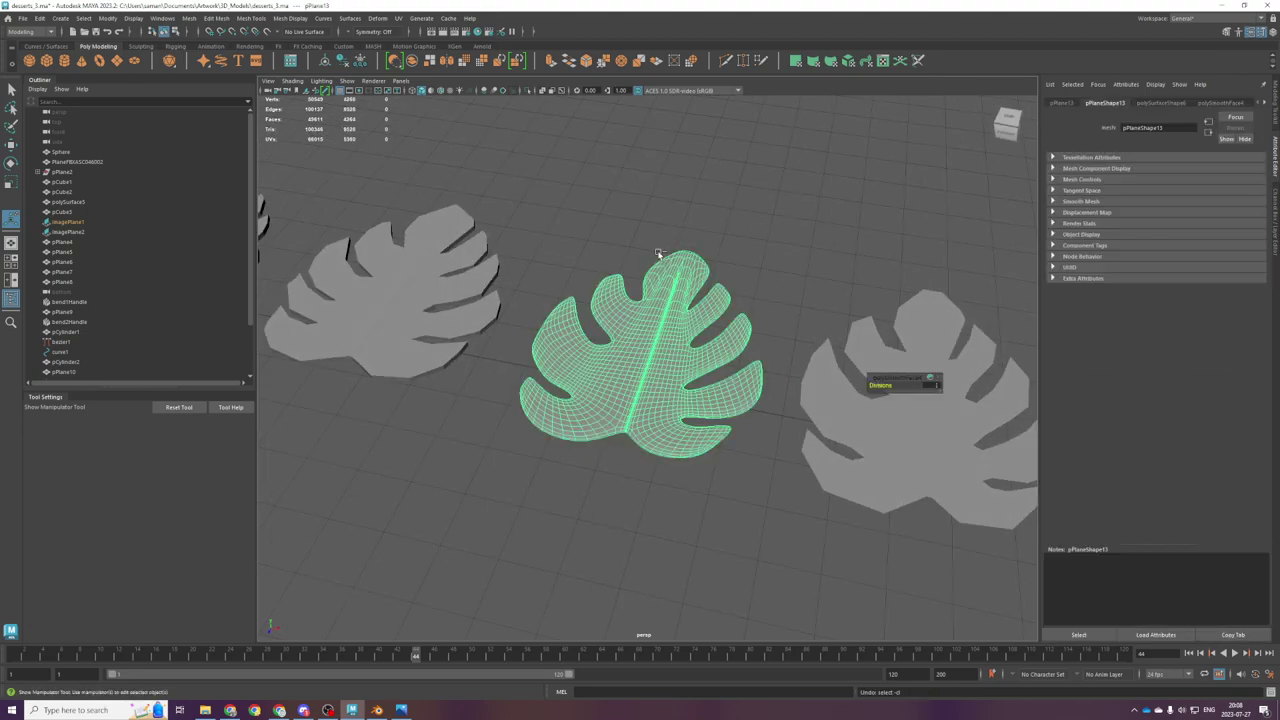
key(ctrl+z)
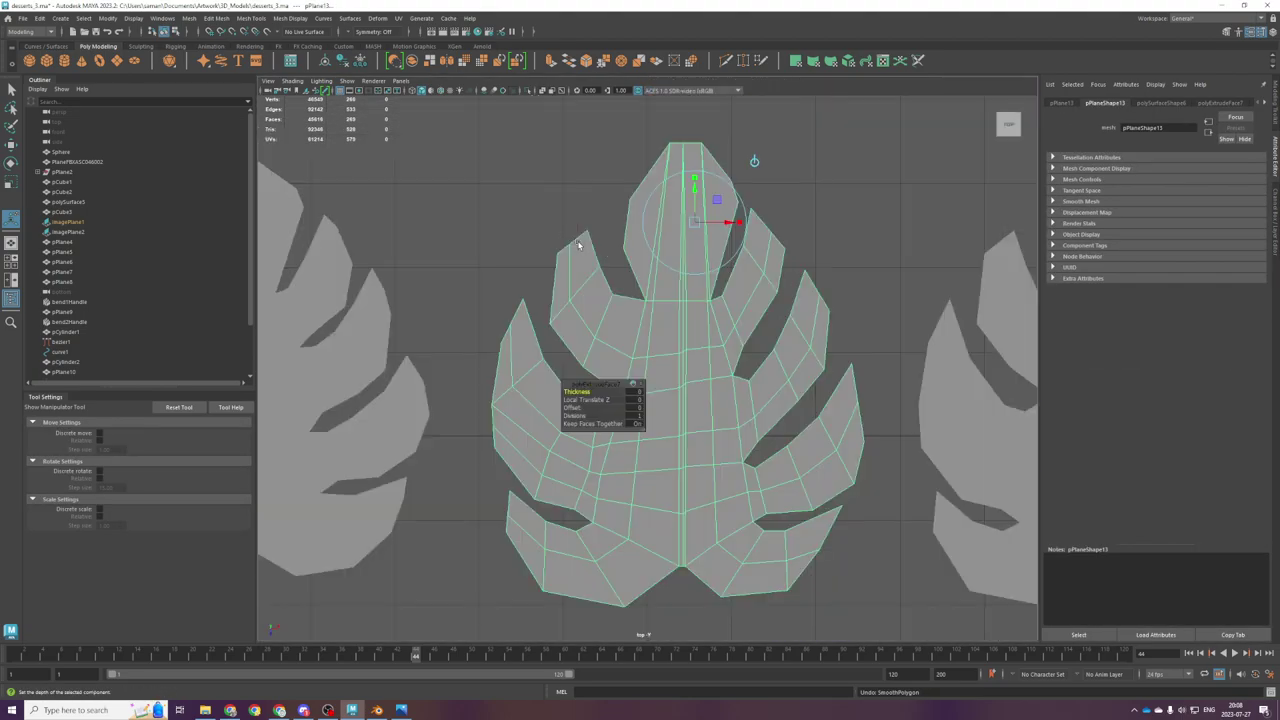
Step: Try widening the top lobe by scaling its side vertices outward with the smooth preview on
scroll(620, 280, up, 3)
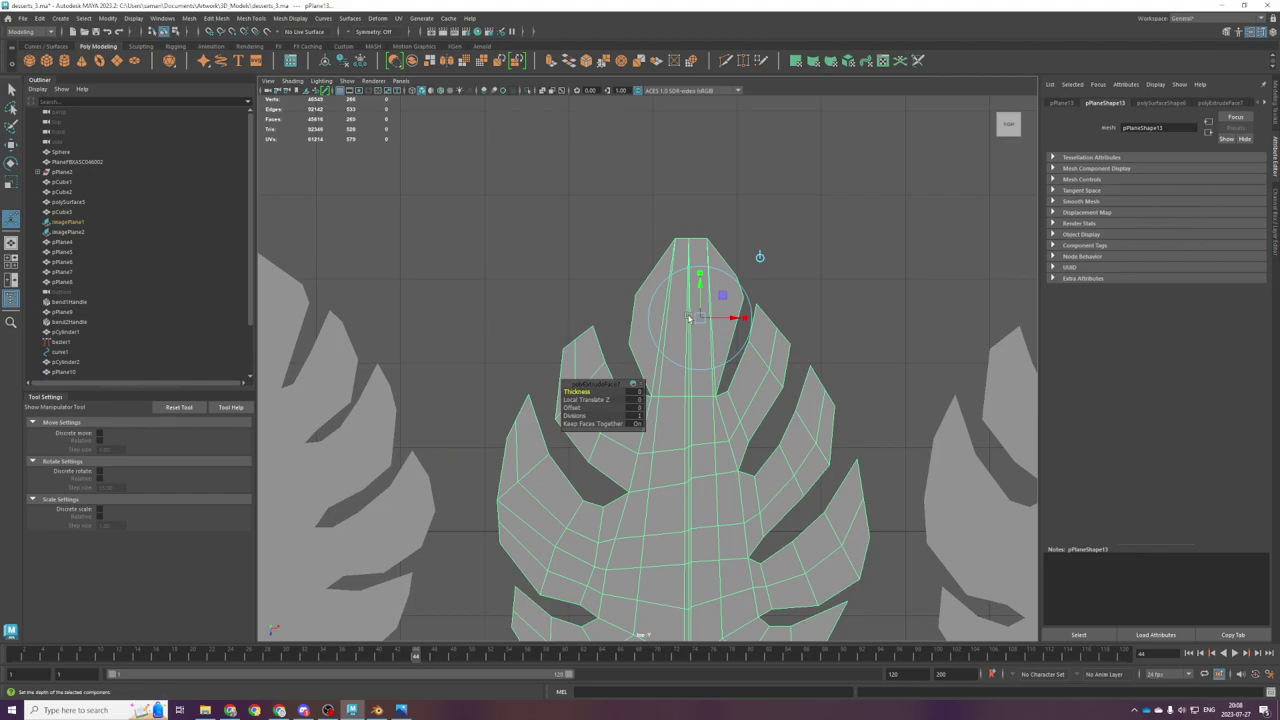
key(q)
drag(618, 279, 727, 317)
key(r)
key(3)
scroll(730, 338, up, 2)
key(ctrl+z)
Step: Cut a closed crosswise line around the base of the top lobe, across both the upper and lower surfaces
shift+right_drag(730, 299, 695, 299)
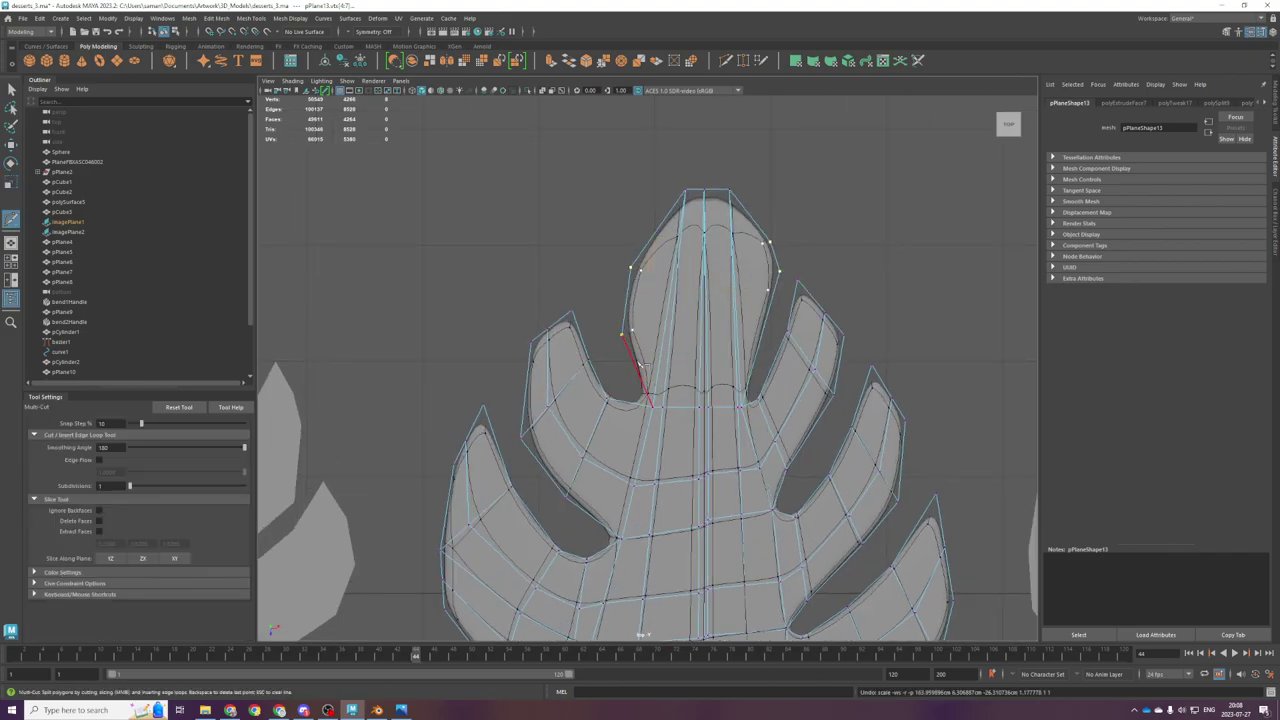
key(1)
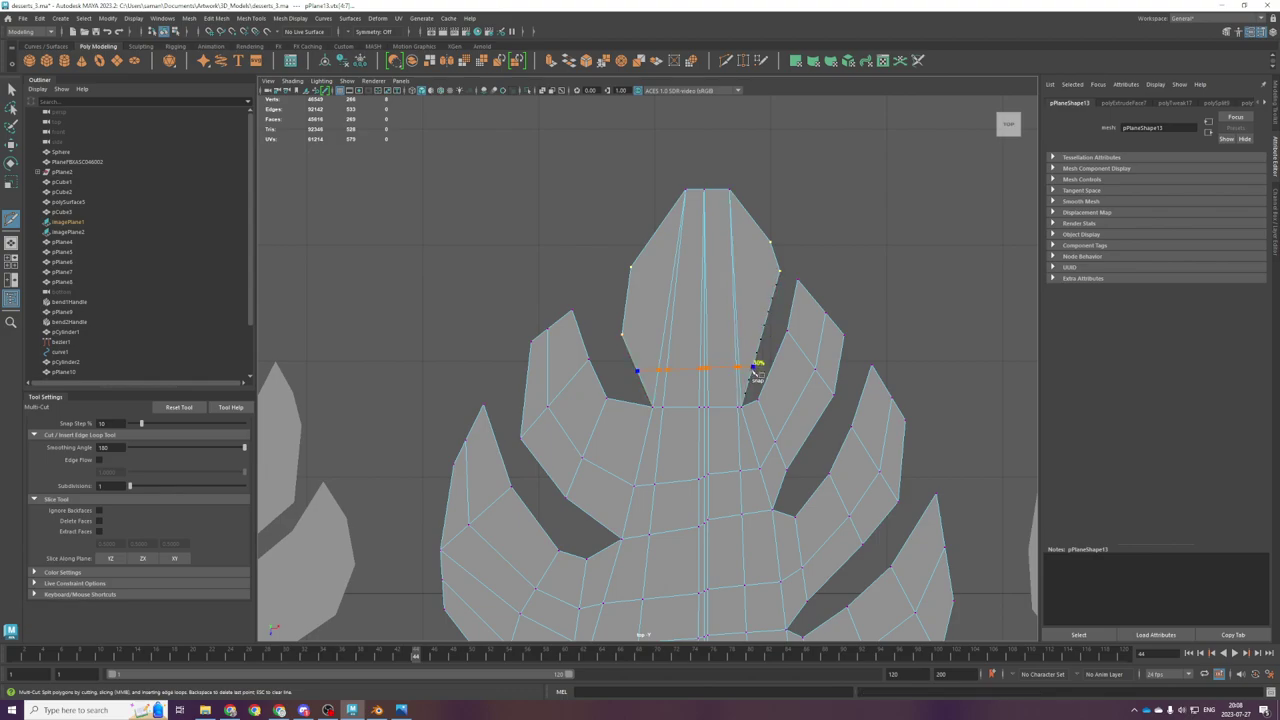
key(space)
key(space)
alt+drag(820, 452, 690, 474)
shift+click(579, 516)
alt+drag(585, 515, 800, 290)
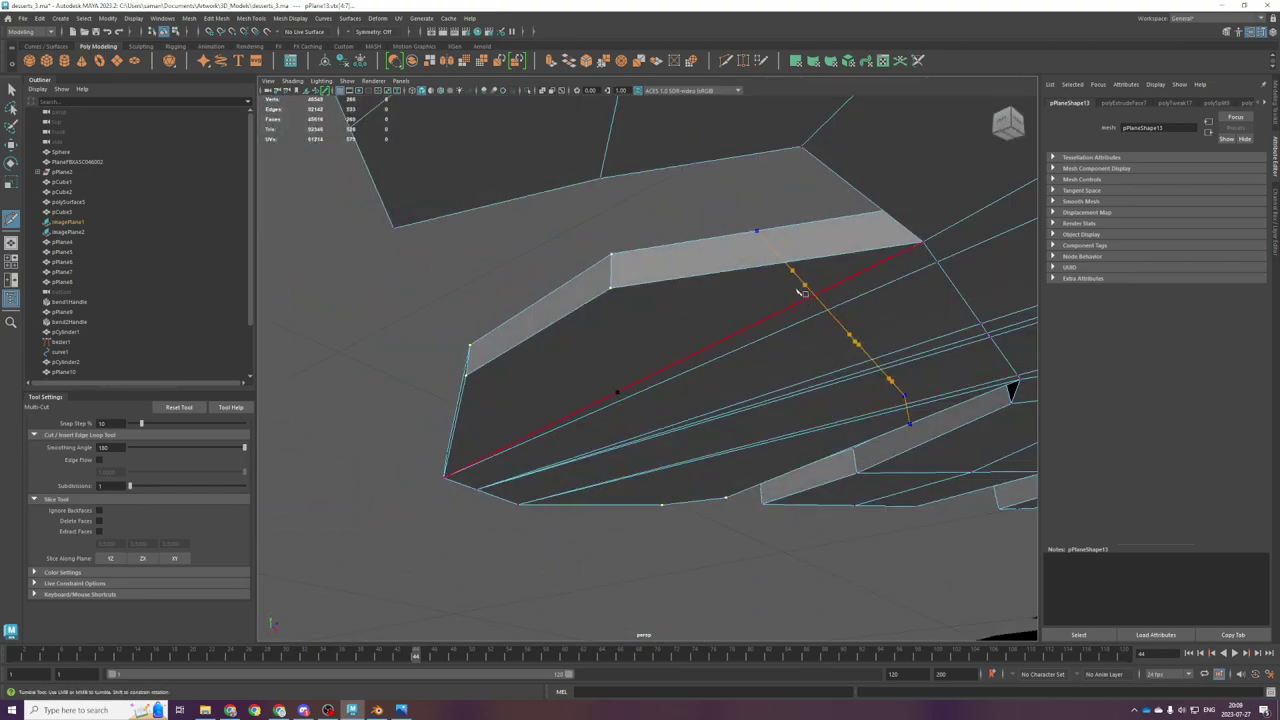
click(758, 233)
key(q)
Step: Scale the outer vertices of the new crosswise line outward to widen the lobe's base, and turn on the smooth preview
key(space)
key(space)
scroll(694, 333, up, 2)
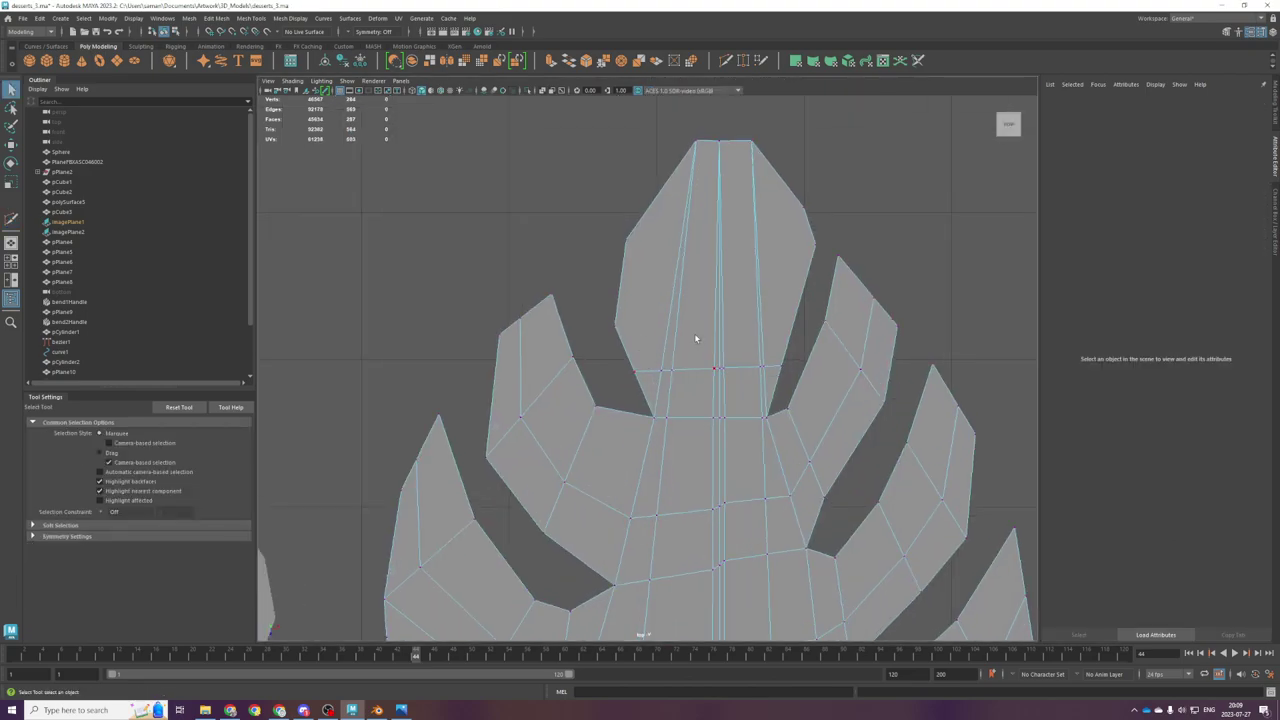
drag(777, 377, 746, 360)
key(r)
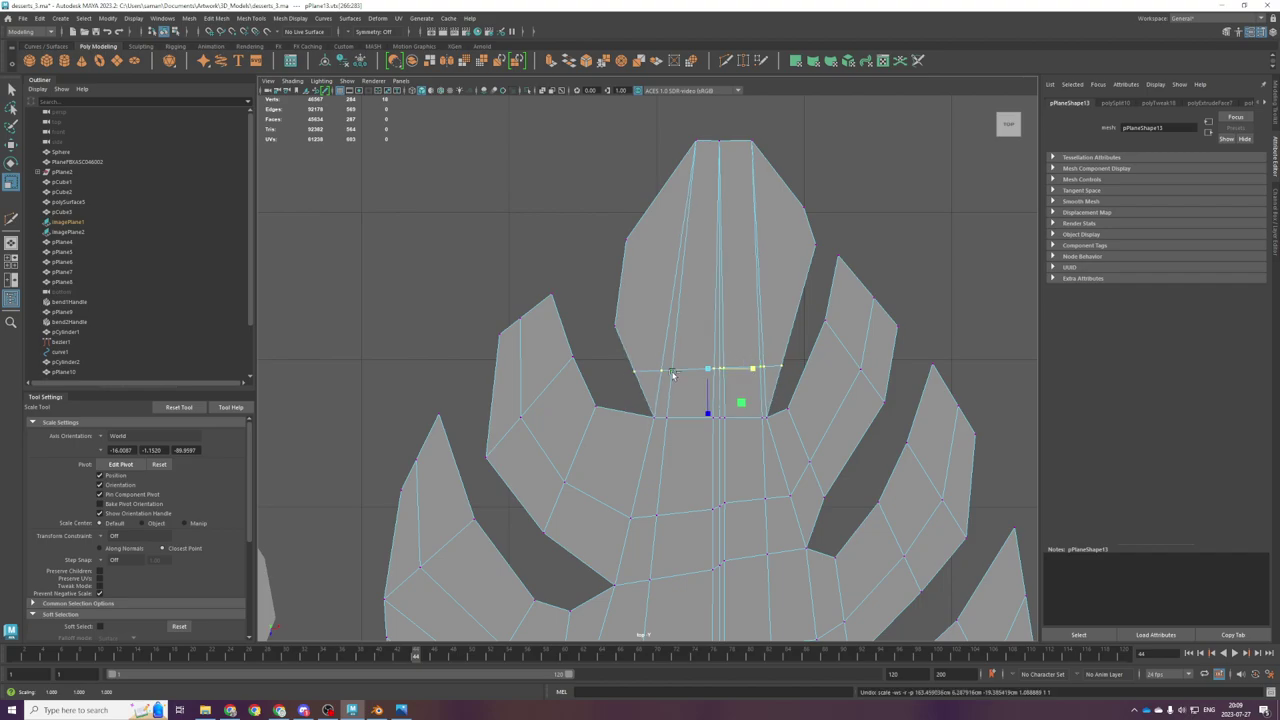
click(649, 376)
click(633, 369)
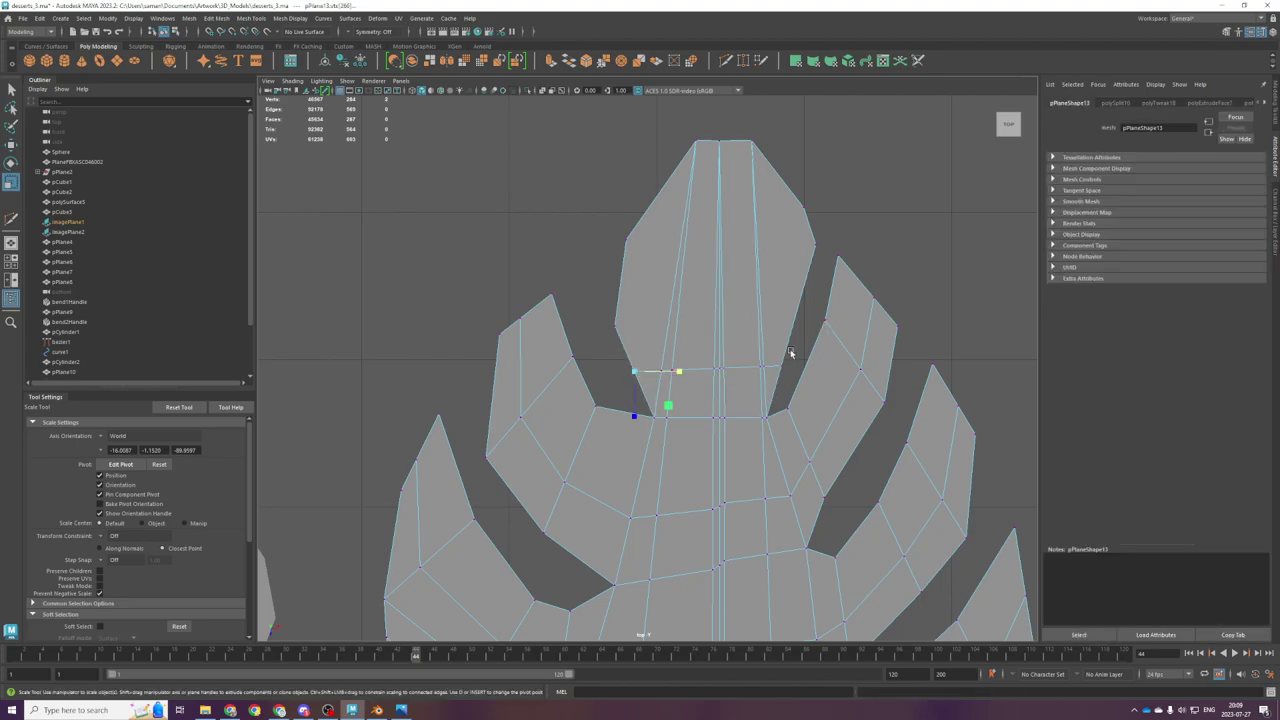
mouse_move(790, 377)
shift+mouse_down()
mouse_move(759, 369)
mouse_move(771, 377)
shift+mouse_up()
key(3)
Step: Move the side vertices of the top lobe outward to give it a fuller, rounder outline, and save the scene
drag(594, 304, 577, 337)
key(w)
drag(609, 215, 627, 258)
drag(809, 234, 825, 260)
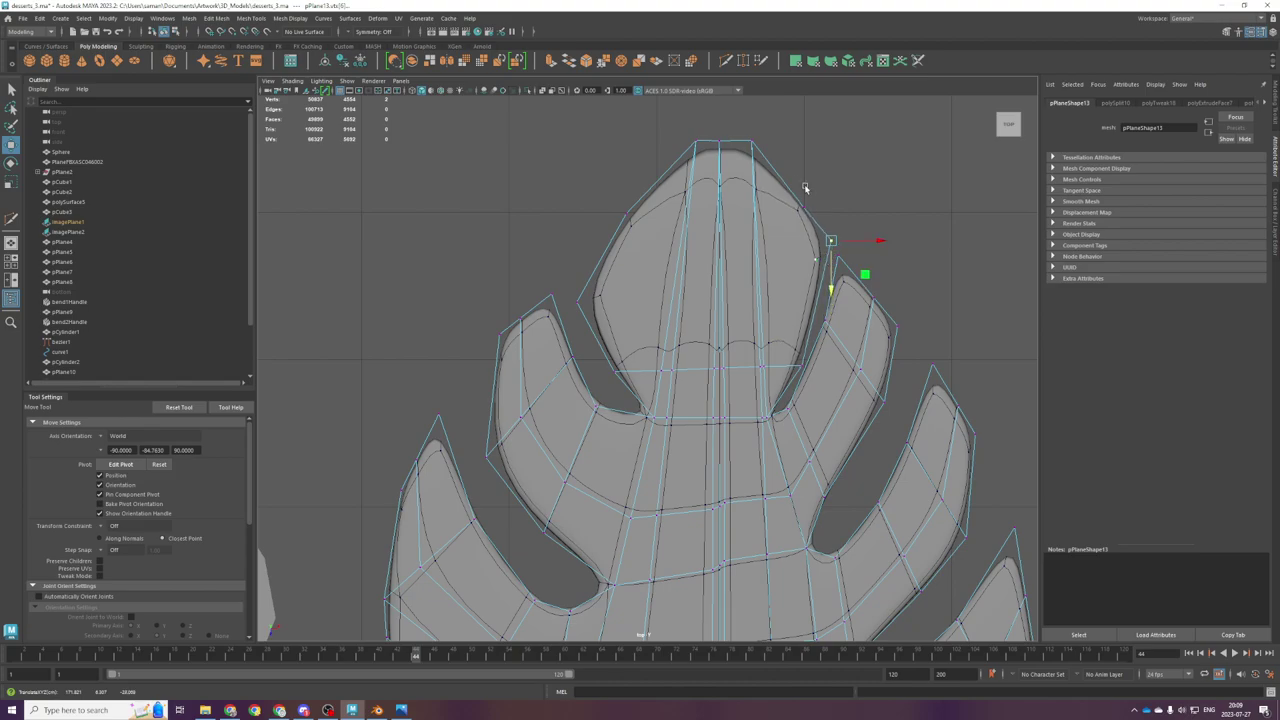
key(ctrl+s)
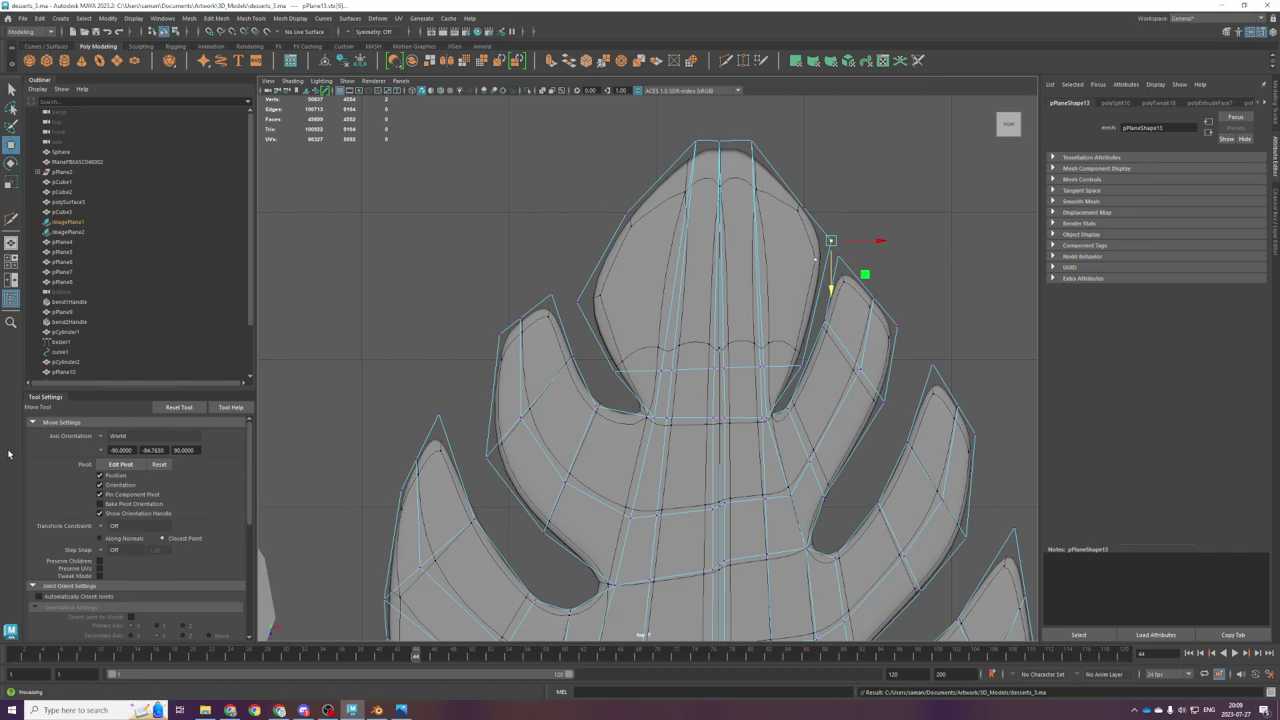
Step: Turn off the smooth preview and pull the middle tip vertices of the top lobe outward into a slight point
alt+middle_drag(731, 300, 735, 418)
drag(667, 424, 666, 422)
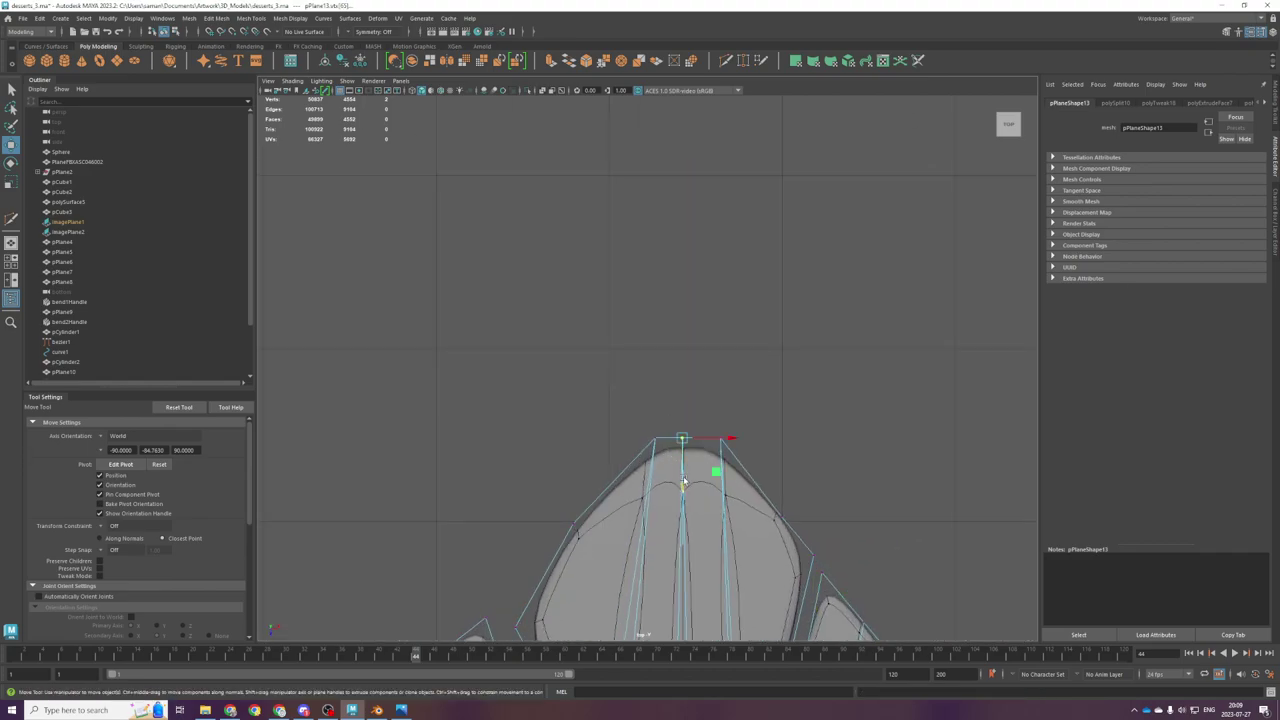
key(space)
key(space)
scroll(814, 416, down, 4)
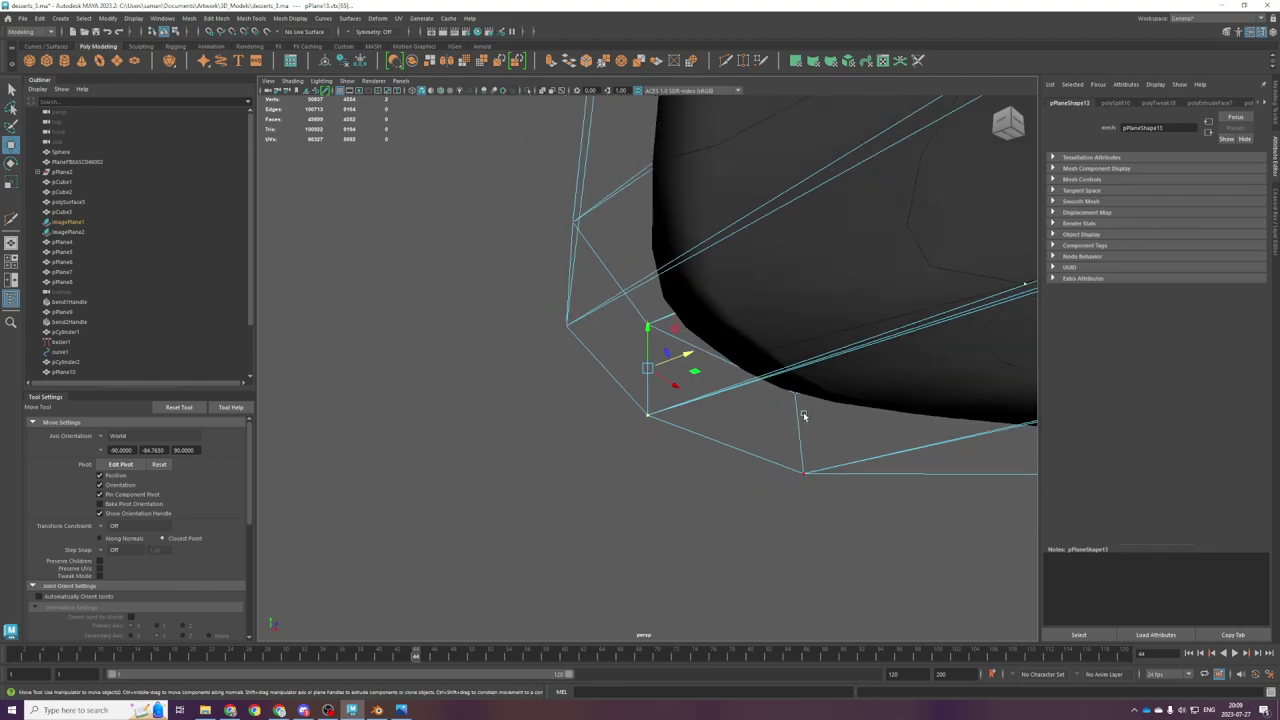
key(1)
scroll(745, 399, down, 4)
alt+drag(721, 397, 910, 428)
alt+drag(480, 490, 588, 580)
drag(603, 365, 611, 367)
scroll(709, 487, down, 4)
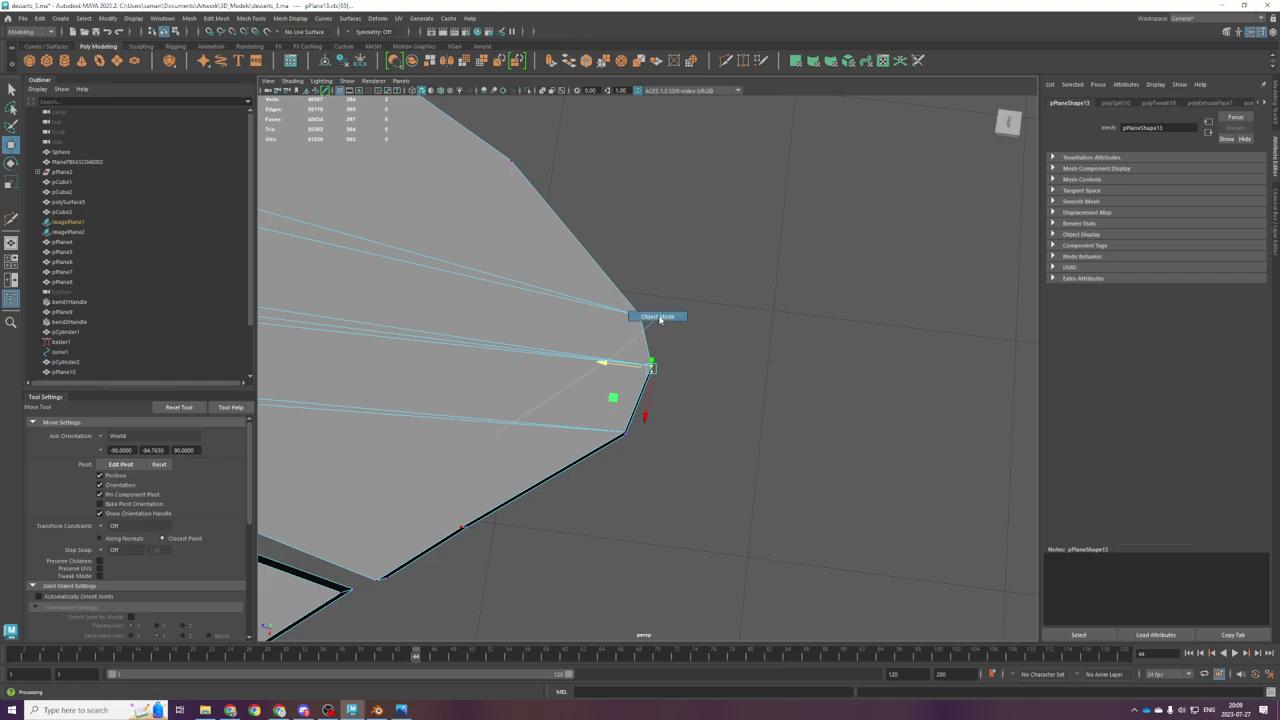
Step: Try smoothing the reshaped leaf mesh twice and compare it with the neighbouring leaves
right_drag(659, 319, 659, 319)
scroll(618, 388, down, 4)
alt+drag(603, 402, 690, 468)
key(g)
key(g)
key(q)
click(680, 402)
scroll(603, 418, down, 4)
click(608, 470)
key(space)
key(space)
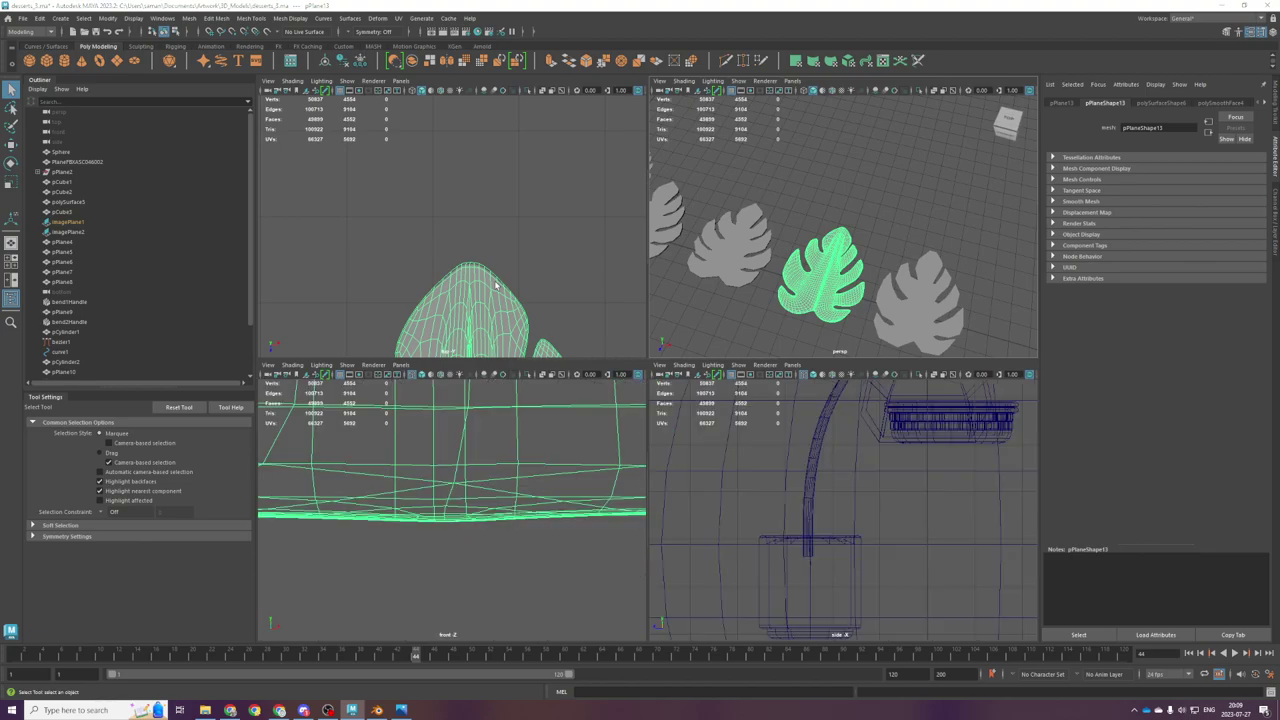
key(ctrl+z)
key(ctrl+z)
key(ctrl+z)
key(ctrl+z)
Step: Turn on the smooth preview and move the tip and outer vertices of the uppermost right side lobe outward
scroll(766, 449, up, 5)
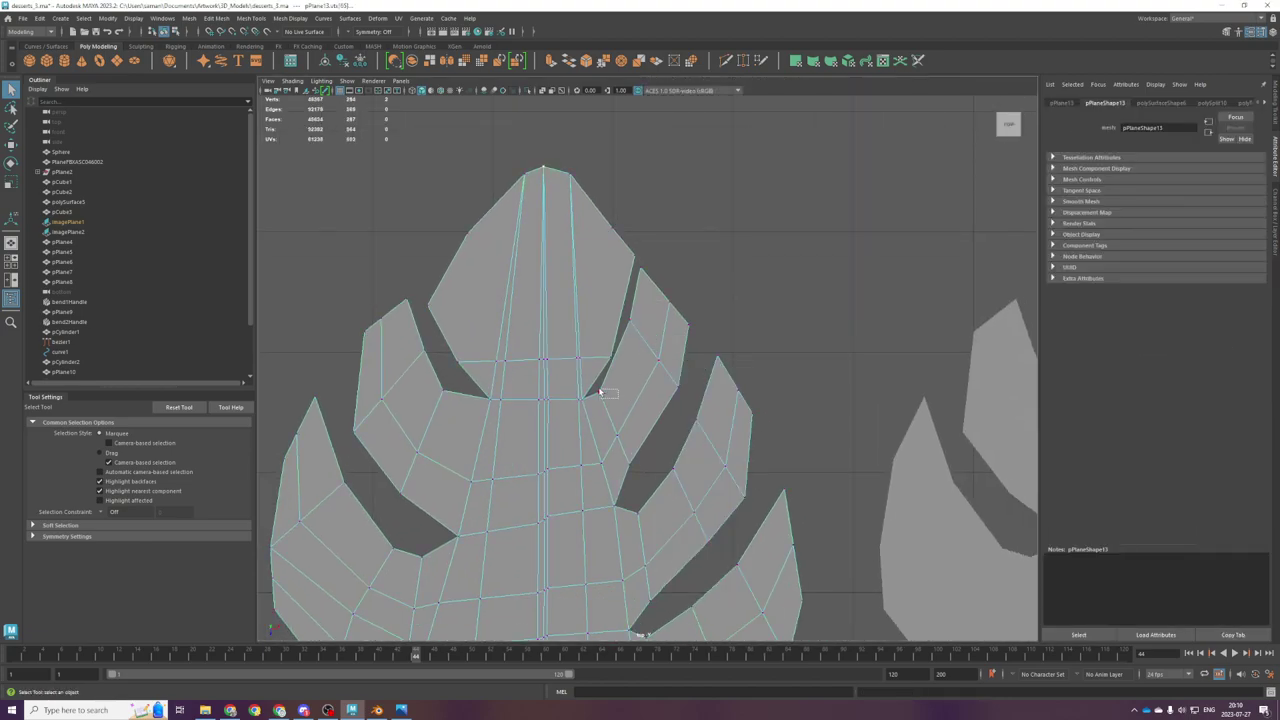
drag(657, 288, 700, 445)
key(w)
key(3)
drag(676, 384, 649, 412)
key(e)
key(w)
drag(667, 290, 699, 289)
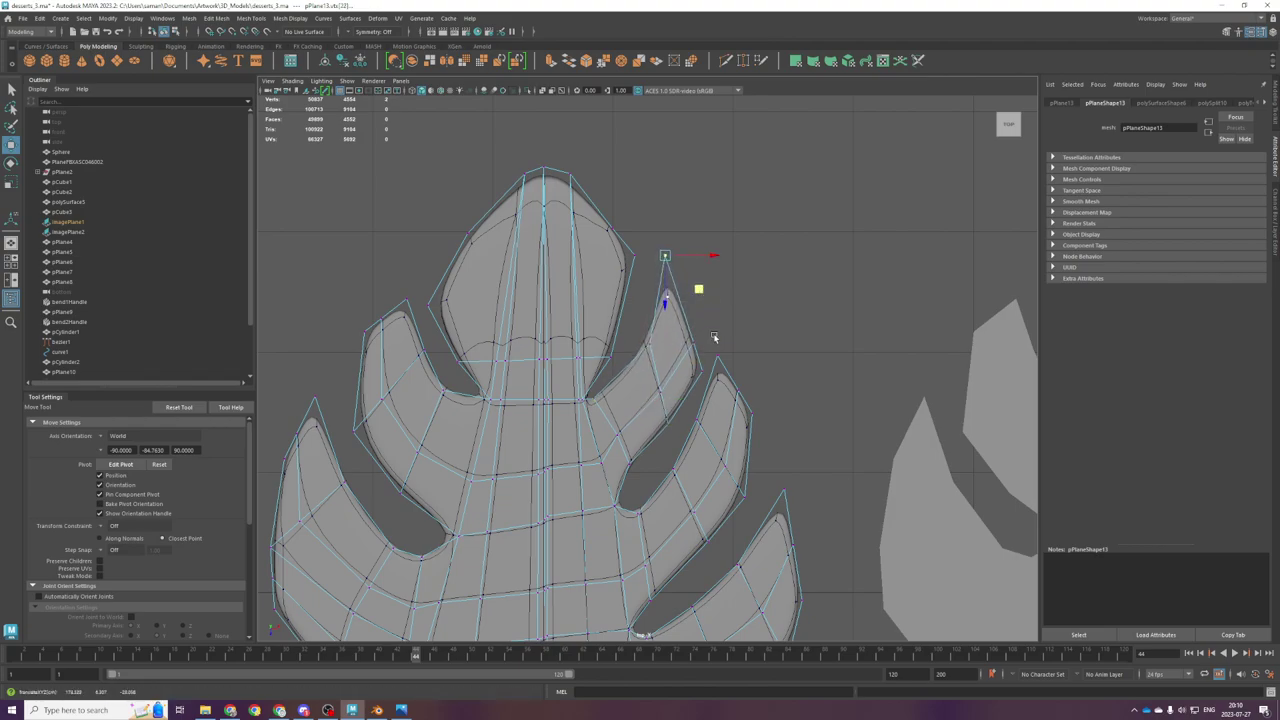
Step: Pull in the outer edge of the uppermost right lobe and reshape the vertices around the notch beneath it
drag(735, 404, 725, 403)
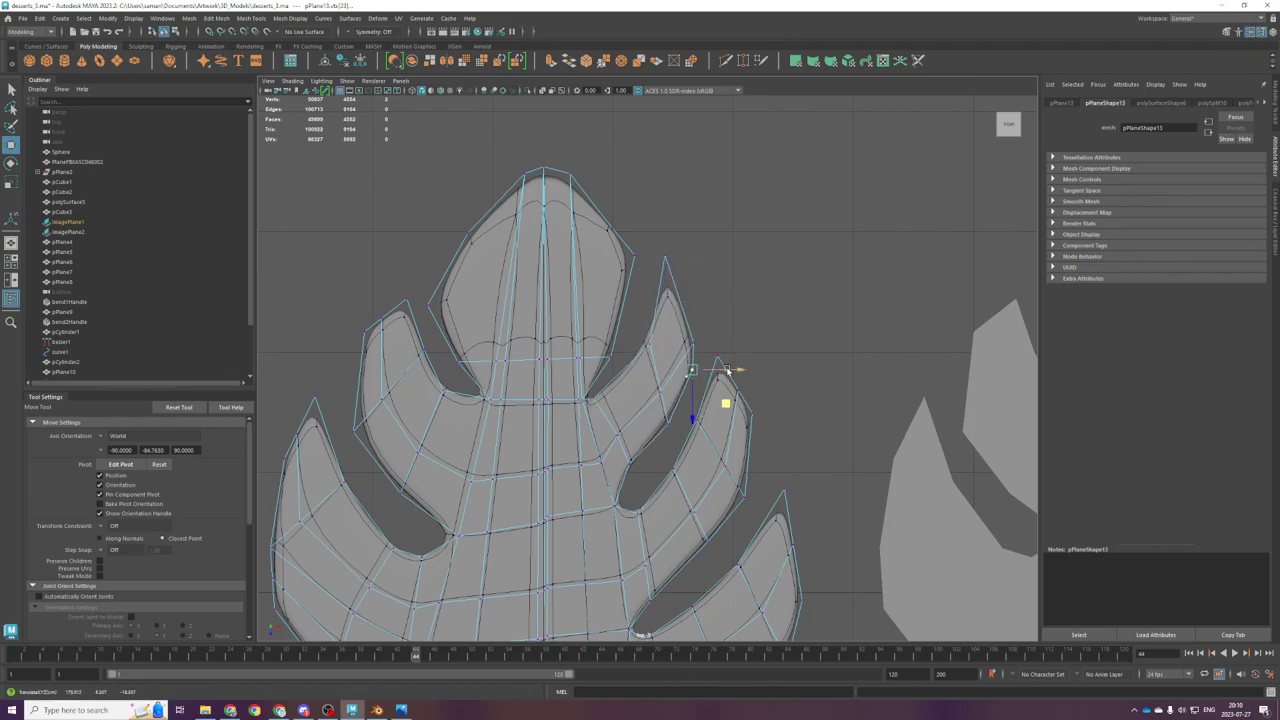
click(690, 380)
click(664, 429)
drag(669, 463, 618, 508)
click(630, 473)
middle_drag(619, 510, 613, 507)
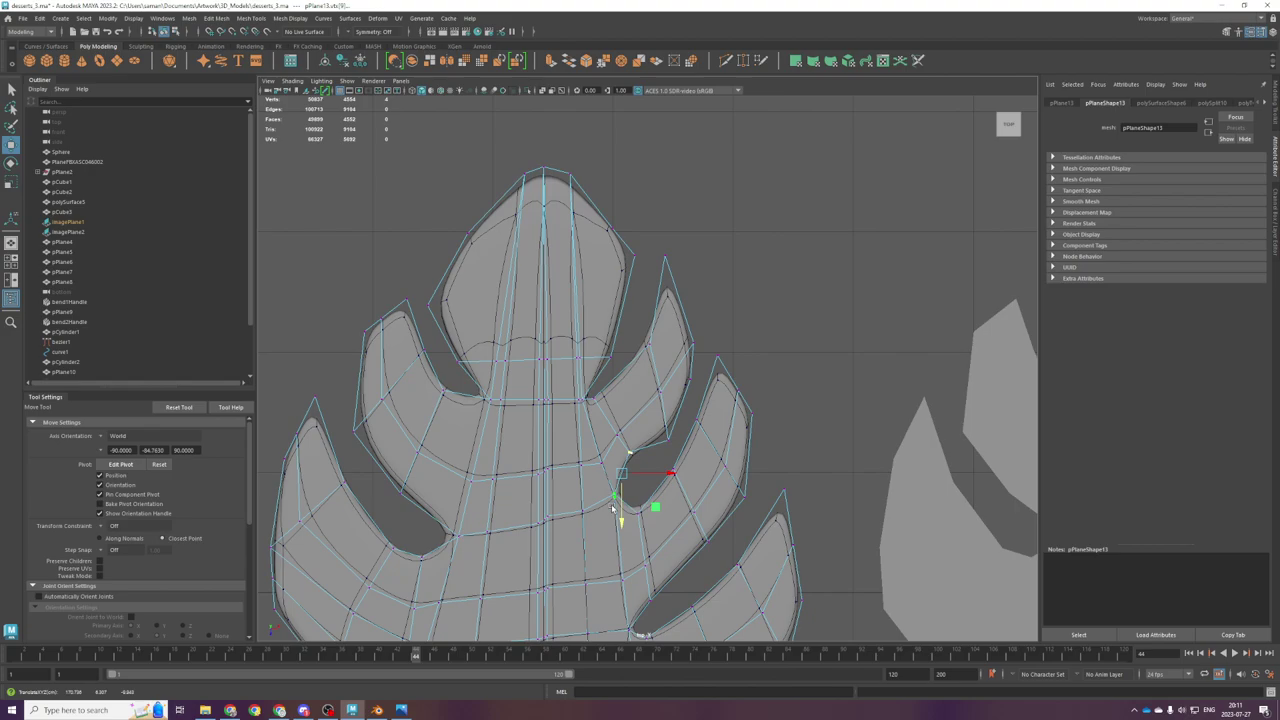
Step: Enable soft selection with a wide falloff and move the leaf's bottom-edge vertices upward to shorten the leaf
alt+middle_drag(613, 510, 679, 412)
scroll(640, 420, up, 2)
scroll(574, 434, down, 3)
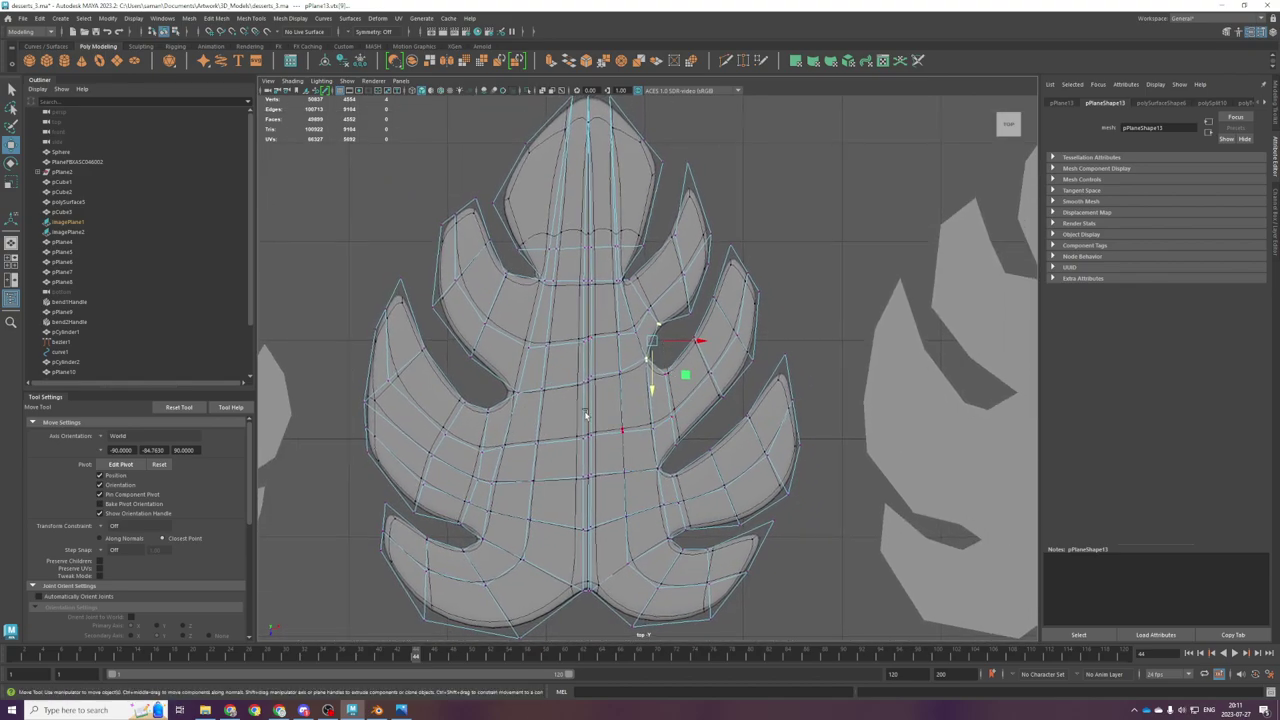
drag(388, 277, 420, 326)
scroll(520, 592, down, 3)
alt+middle_drag(563, 586, 561, 528)
drag(810, 590, 388, 516)
key(b)
drag(578, 577, 732, 525)
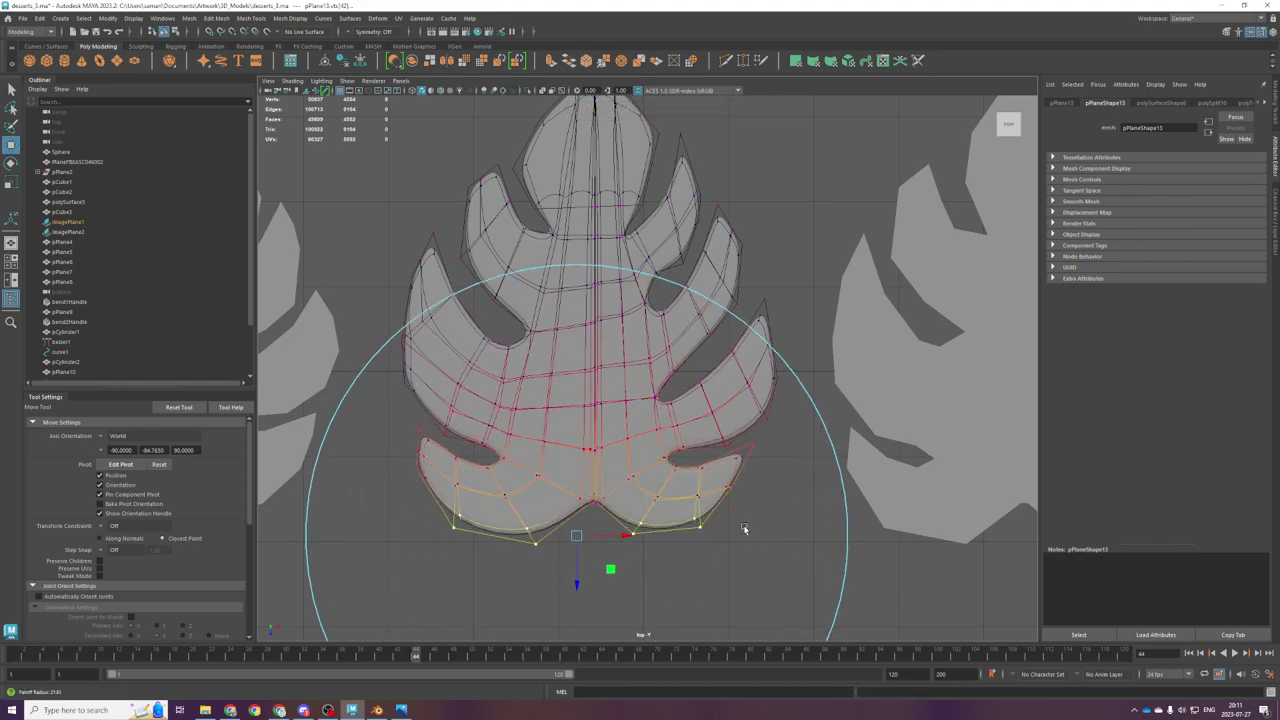
drag(584, 572, 584, 507)
Step: Move the tip vertices of the top lobe slightly down toward the leaf's centre with soft selection
scroll(584, 507, down, 3)
alt+middle_drag(590, 503, 604, 562)
drag(598, 172, 652, 242)
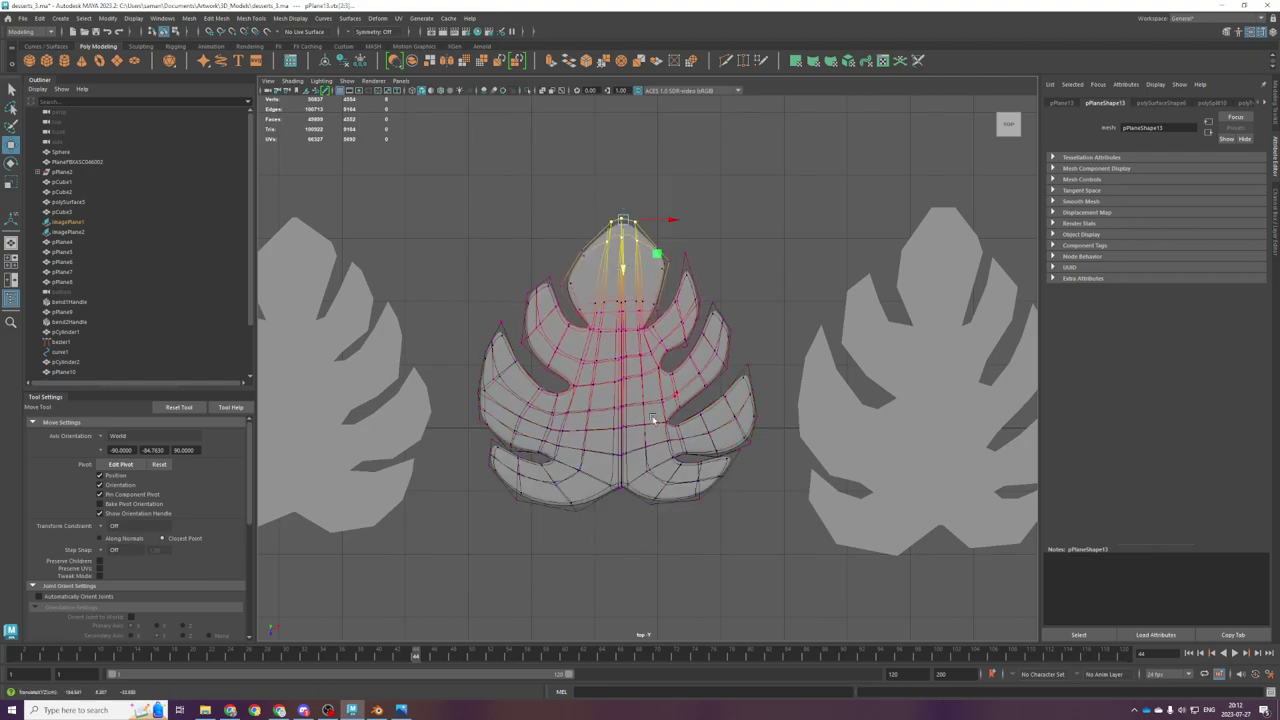
Step: Try narrowing the whole leaf by scaling its central vertices horizontally with soft selection
key(r)
drag(606, 374, 643, 392)
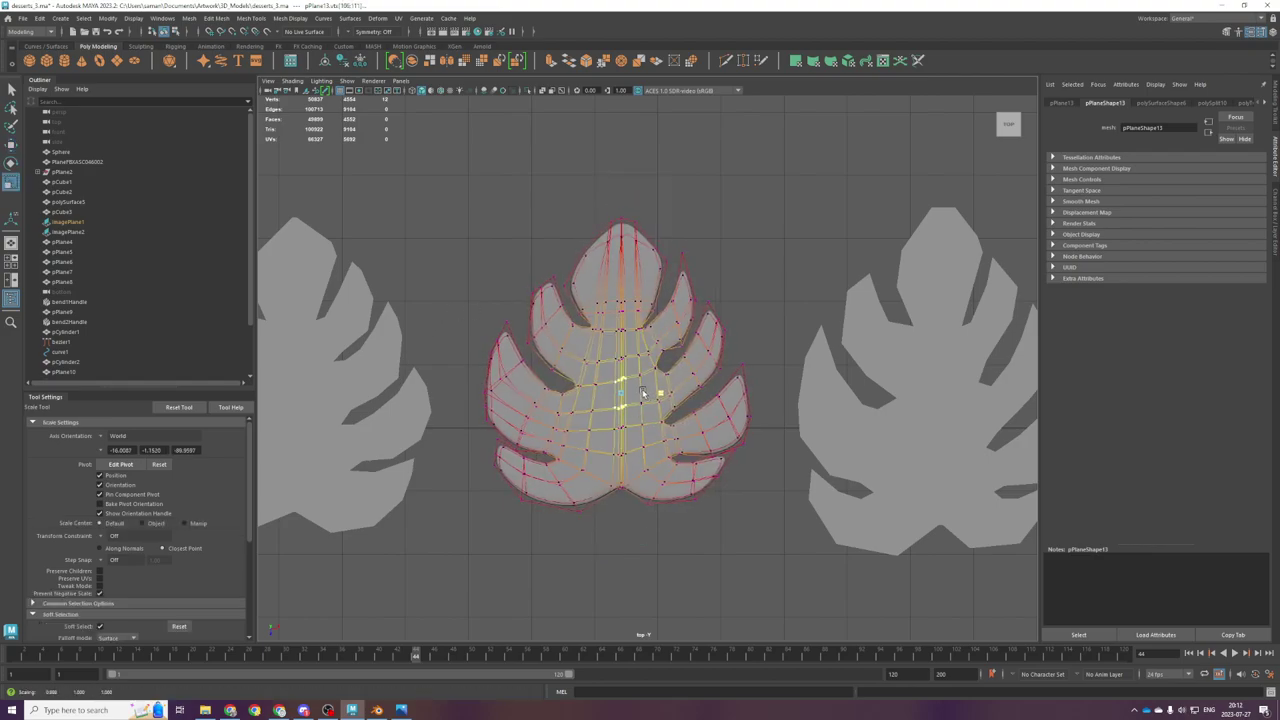
key(ctrl+z)
Step: Scale the tips of the second side lobes on both sides inward toward the midrib
drag(564, 379, 588, 397)
drag(463, 313, 512, 376)
shift+drag(706, 298, 733, 334)
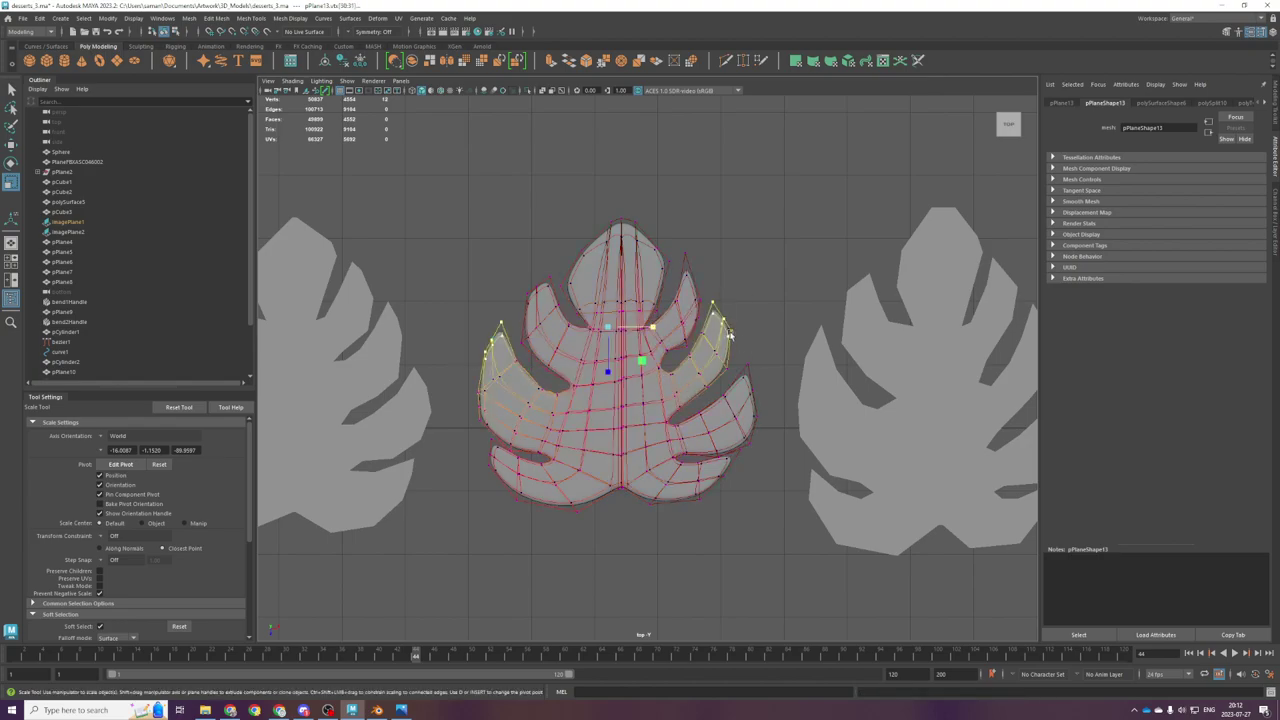
drag(654, 328, 650, 328)
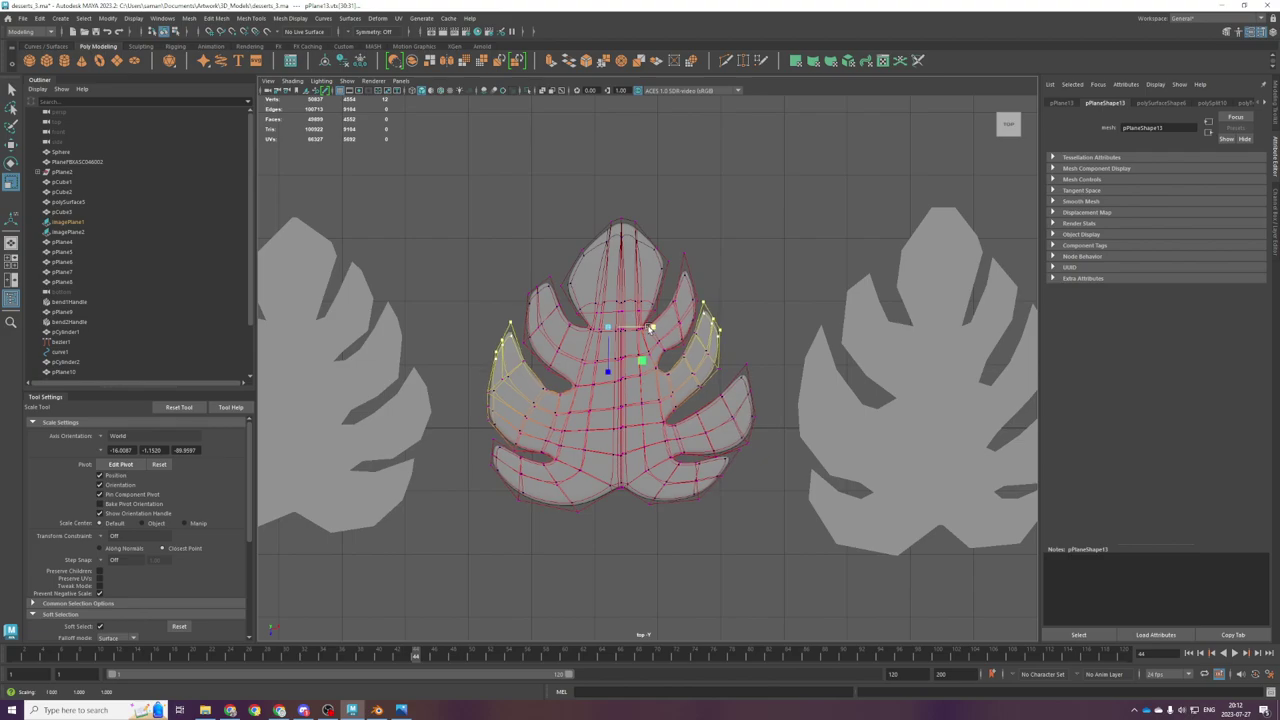
Step: Scale the inner ends of the middle notches on both sides outward with a smaller soft-selection falloff
scroll(648, 330, up, 1)
drag(549, 374, 575, 397)
shift+drag(651, 363, 443, 466)
key(w)
key(r)
key(ctrl+z)
key(b)
key(b)
mouse_move(645, 380)
mouse_down()
mouse_move(678, 390)
mouse_move(666, 383)
mouse_up()
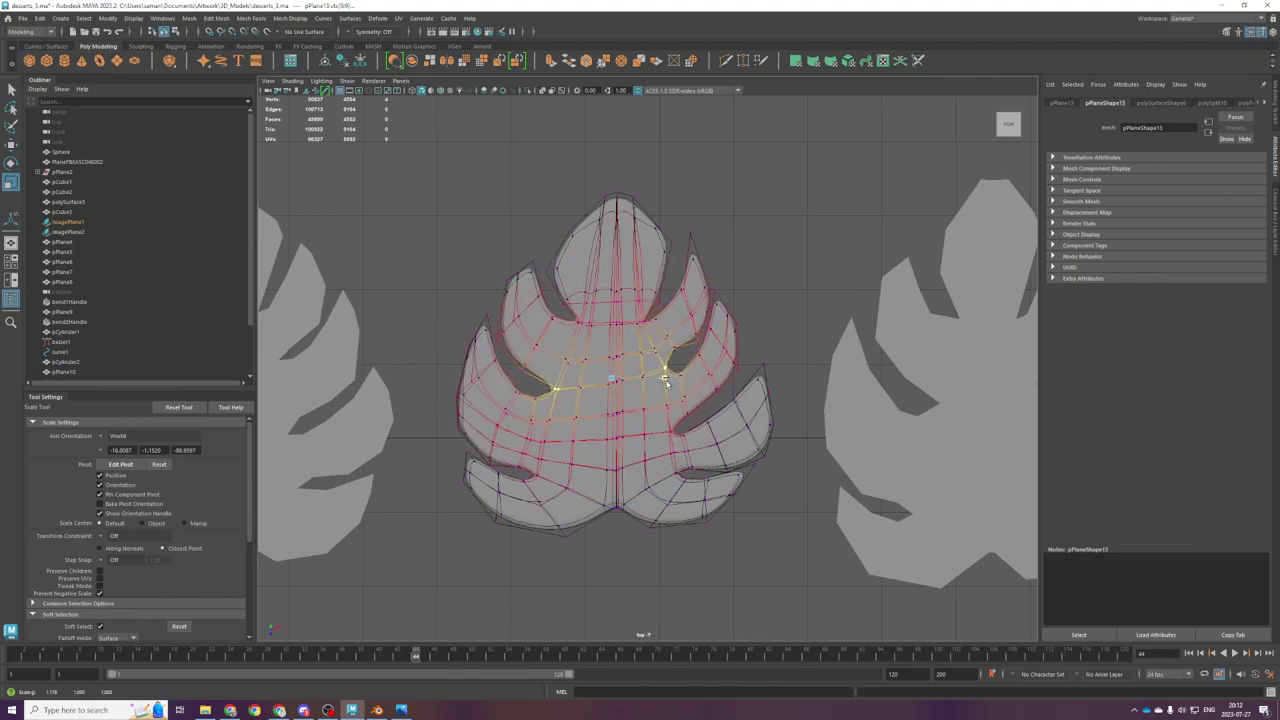
Step: Move the inner end of the third right notch outward, and pull the tip and outer edge of the lobe below inward
click(679, 431)
key(w)
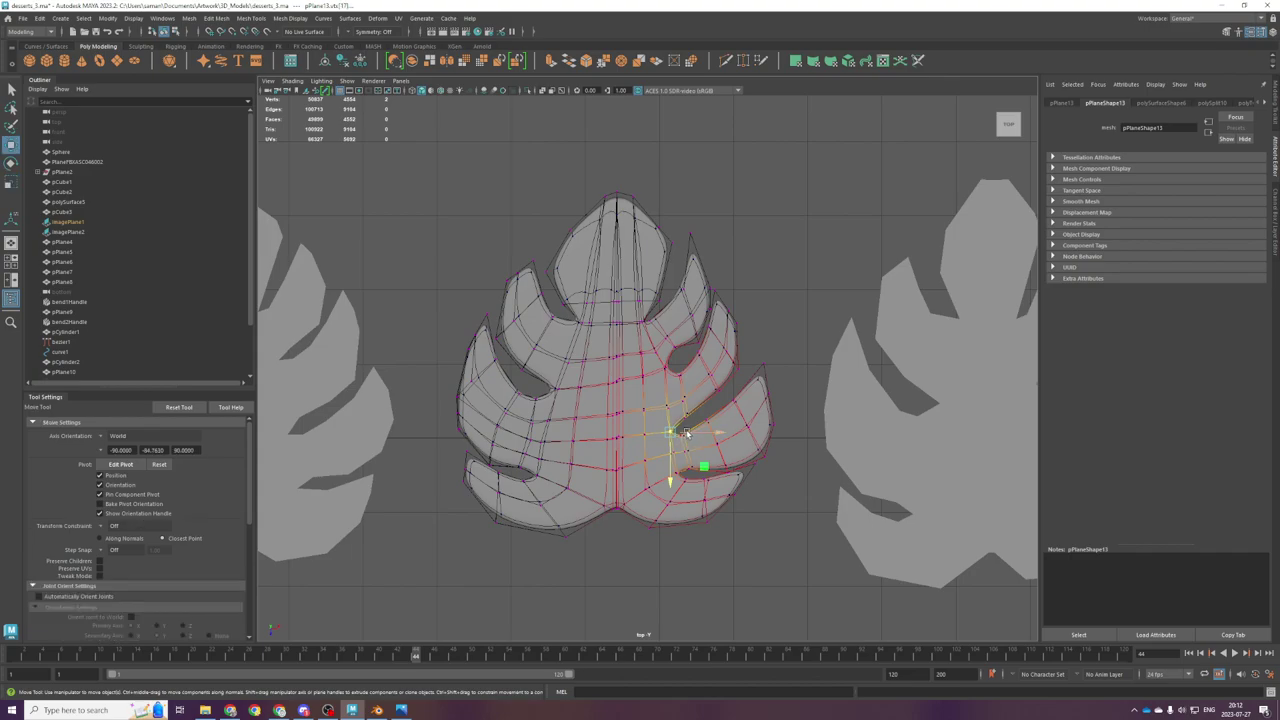
scroll(690, 430, up, 2)
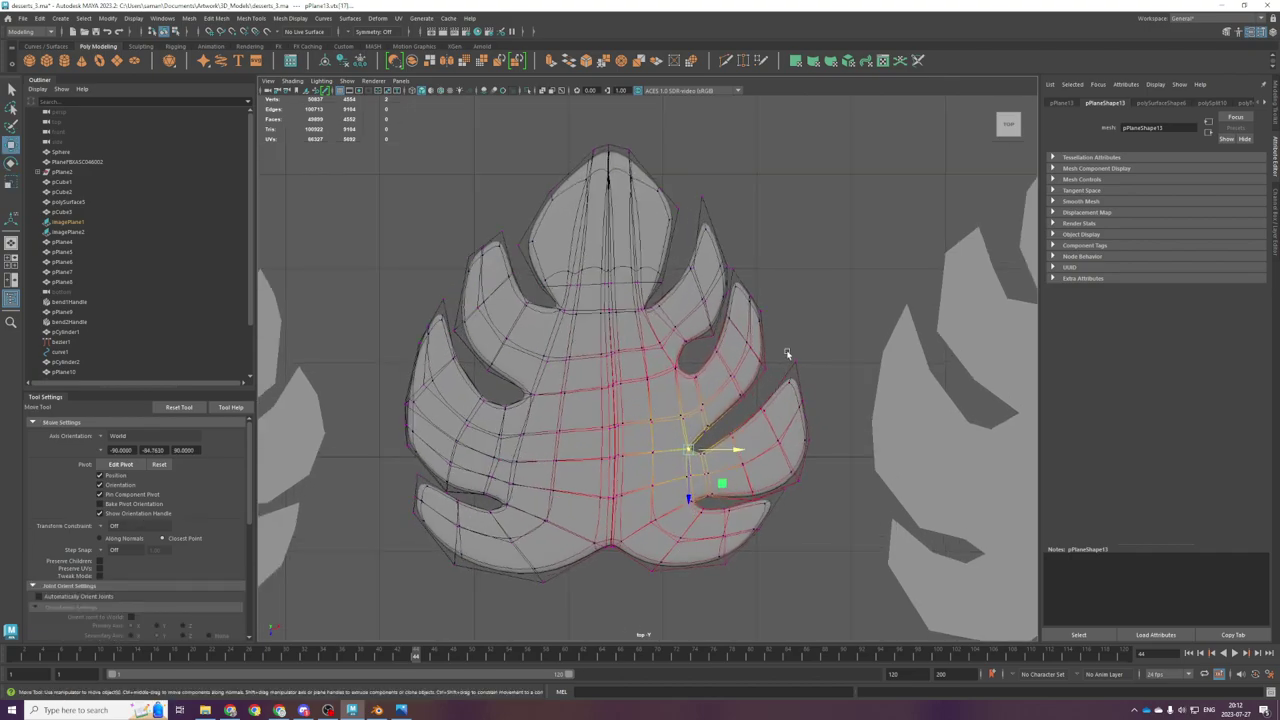
click(795, 362)
drag(828, 362, 818, 442)
click(801, 400)
click(806, 440)
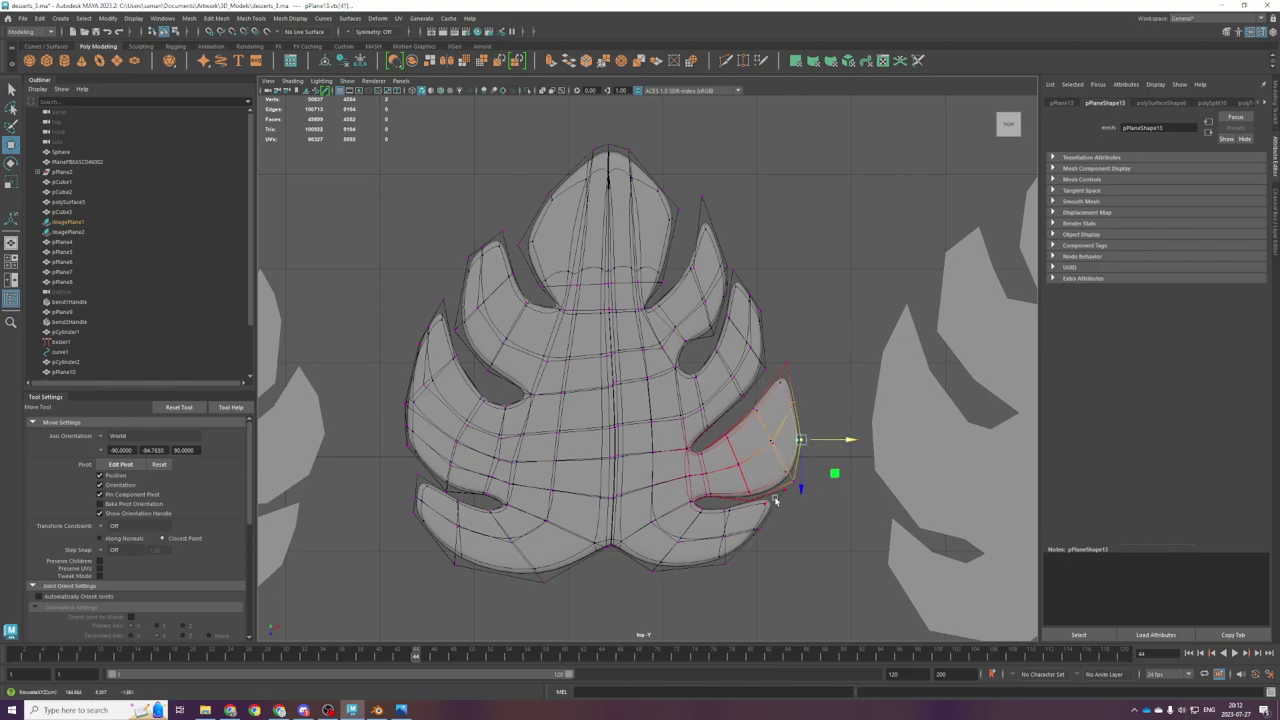
Step: Adjust the lower-edge vertices of the third right lobe to reshape the slot above the bottom lobe
scroll(785, 518, up, 2)
click(768, 518)
drag(769, 540, 770, 548)
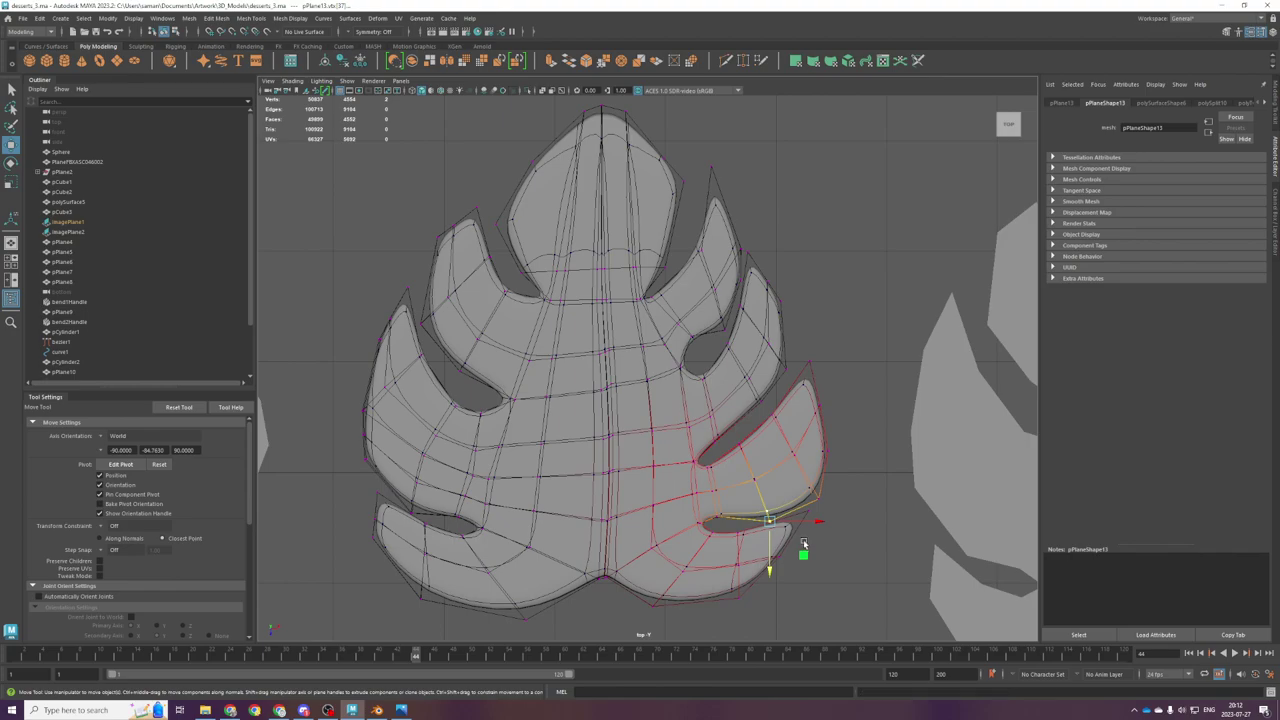
drag(789, 498, 824, 500)
drag(809, 559, 813, 547)
Step: Finish editing the leaf's vertices, turn off the smooth preview, and save the scene
click(840, 299)
scroll(820, 297, down, 3)
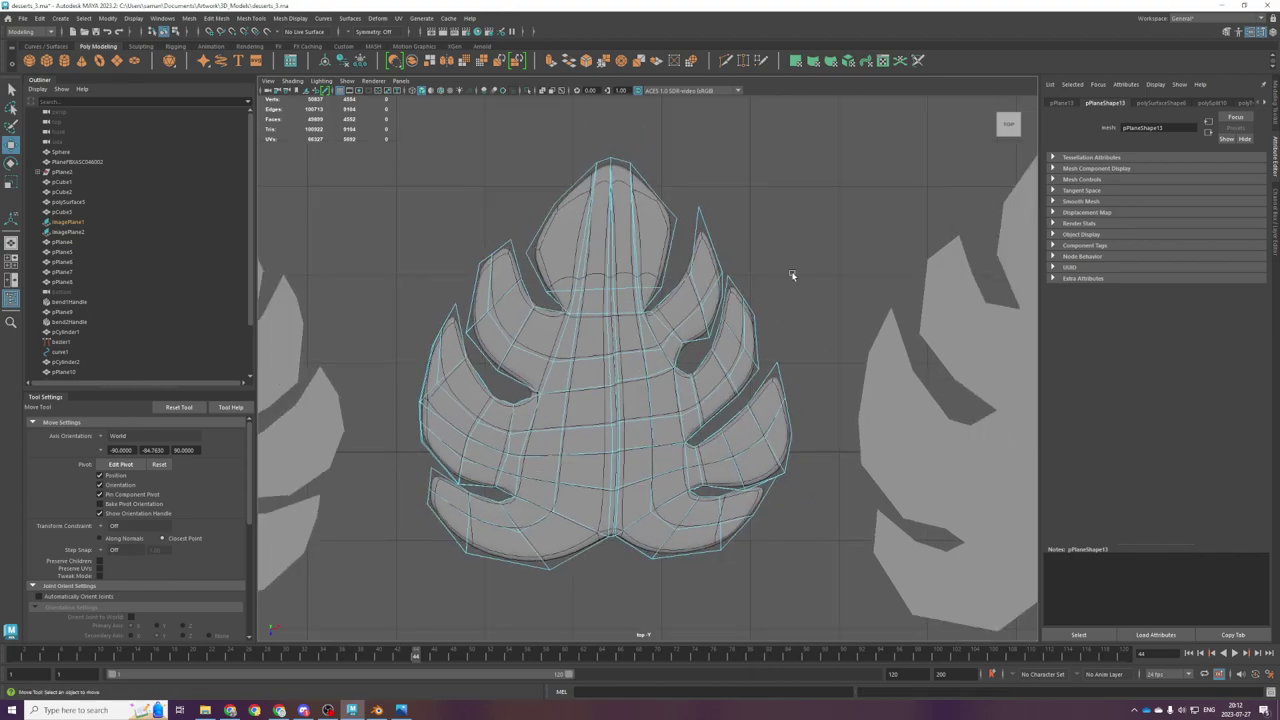
key(F8)
scroll(603, 375, up, 1)
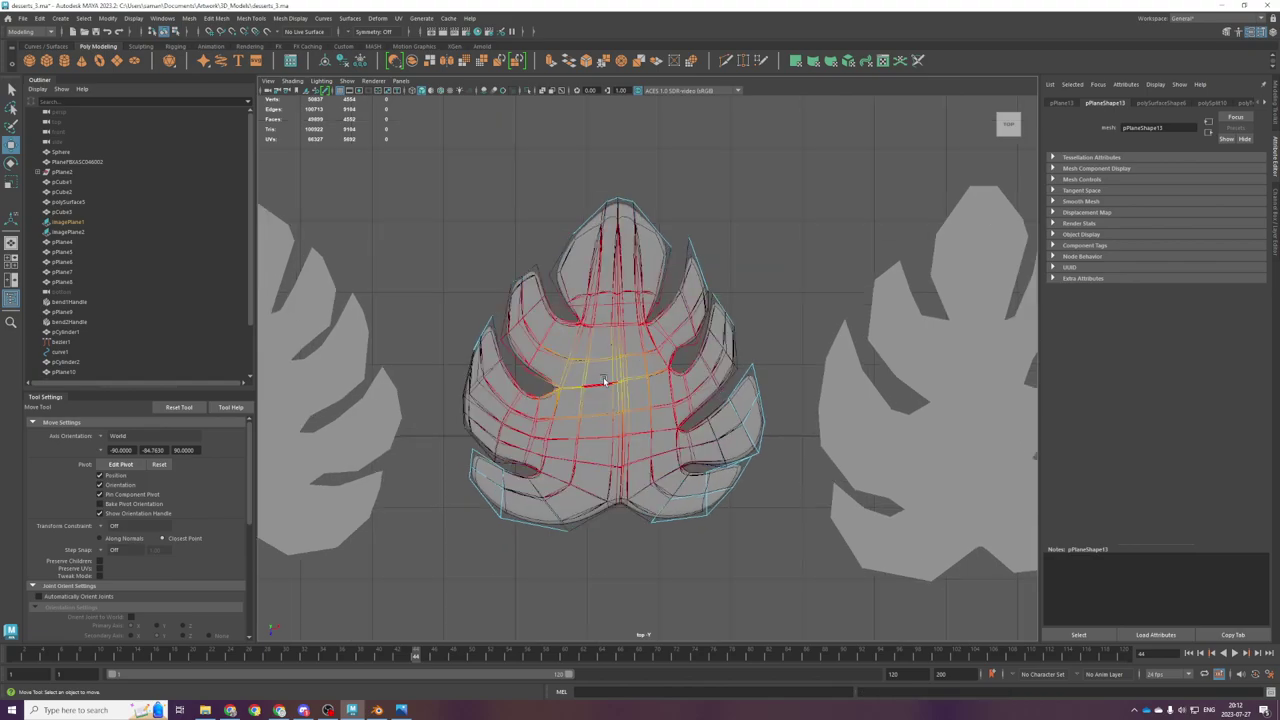
key(1)
scroll(603, 377, up, 2)
key(F8)
scroll(605, 440, down, 4)
key(ctrl+s)
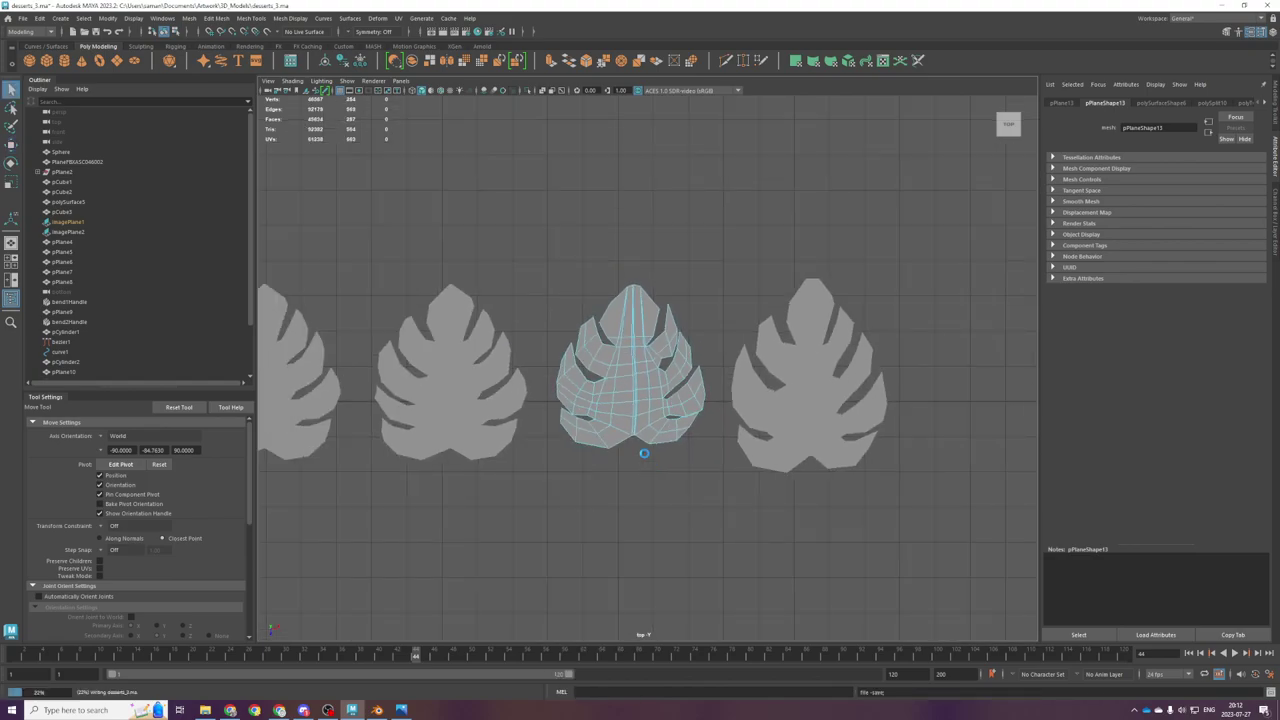
Step: Duplicate the reshaped leaf and place one copy above the row of leaves
scroll(592, 455, down, 5)
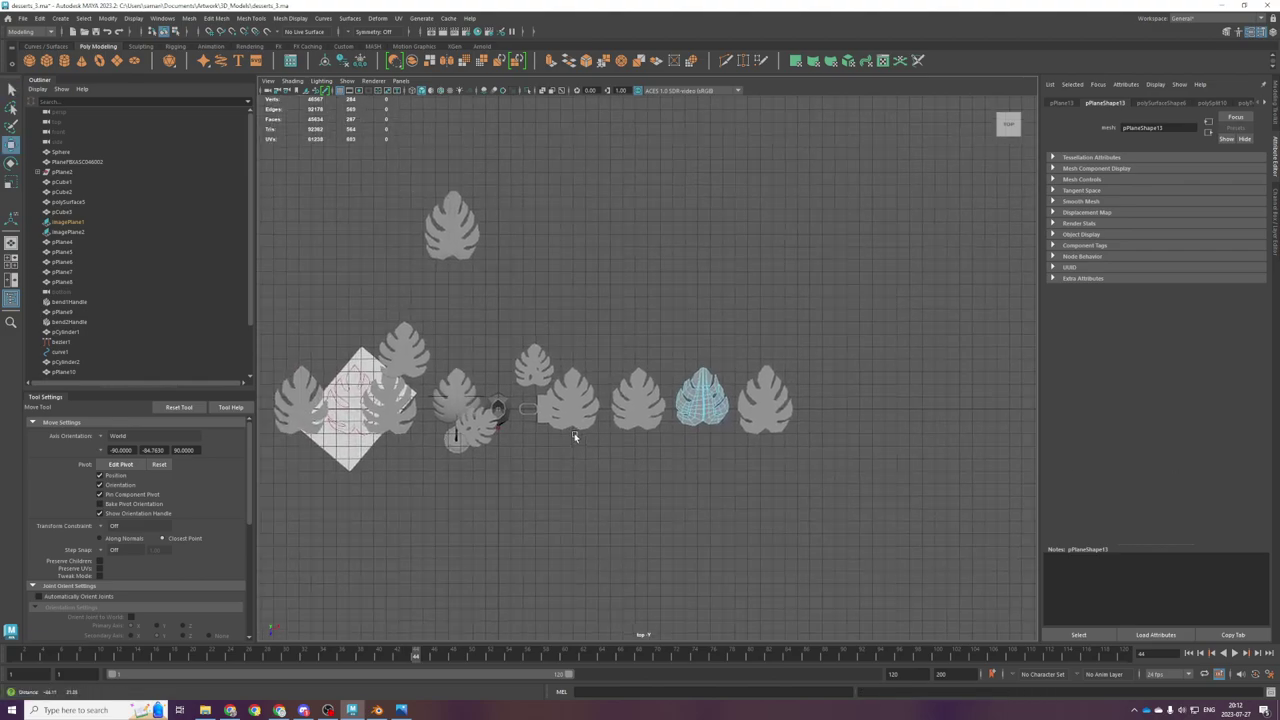
scroll(564, 432, up, 3)
click(660, 369)
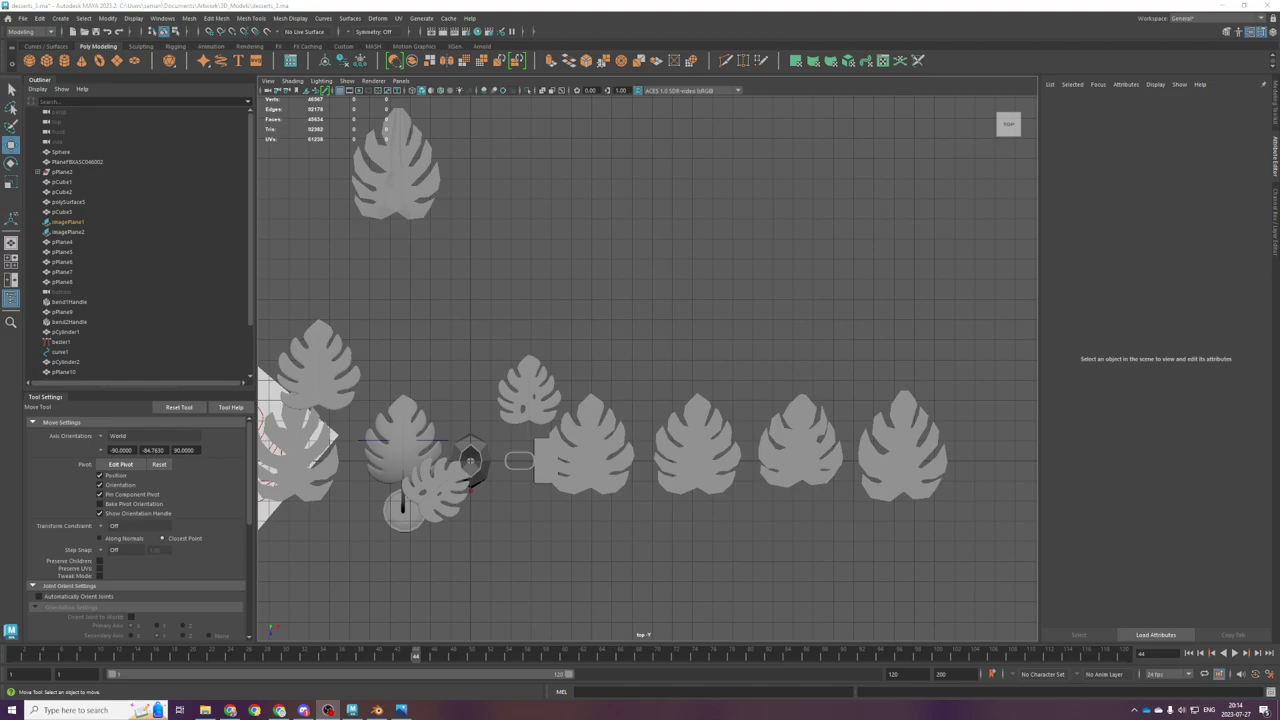
click(786, 456)
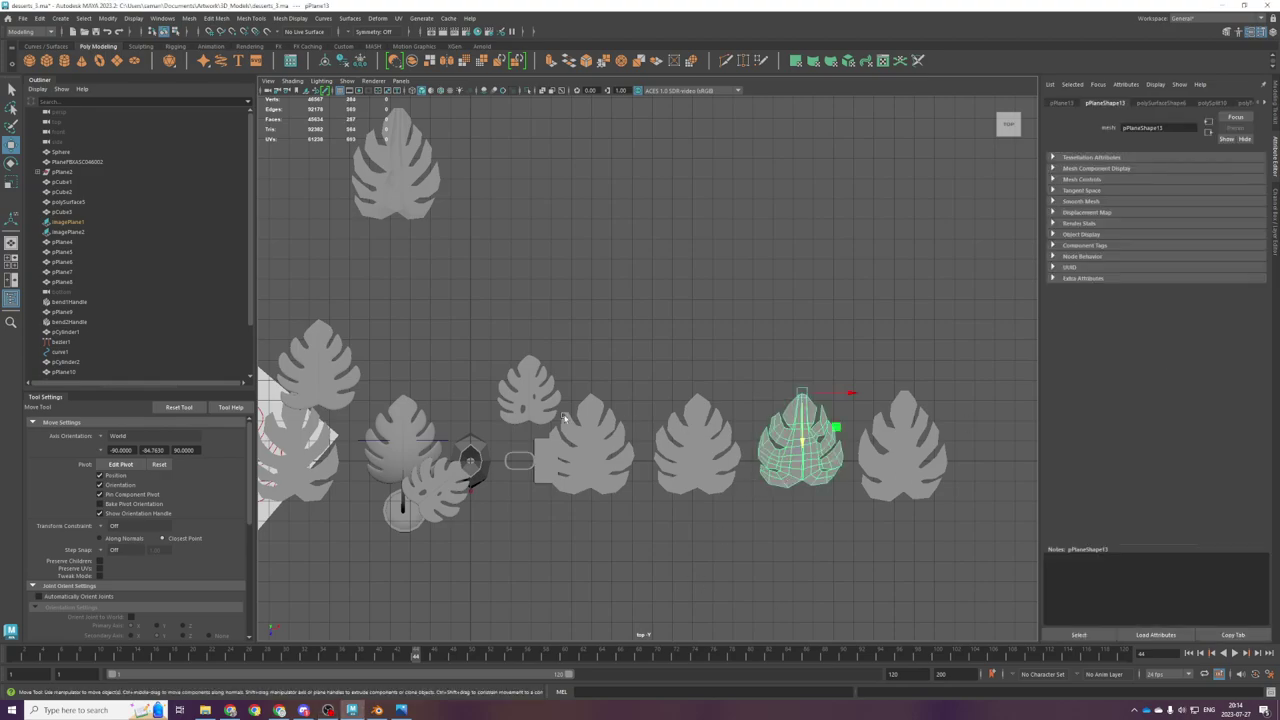
click(507, 402)
scroll(694, 445, down, 2)
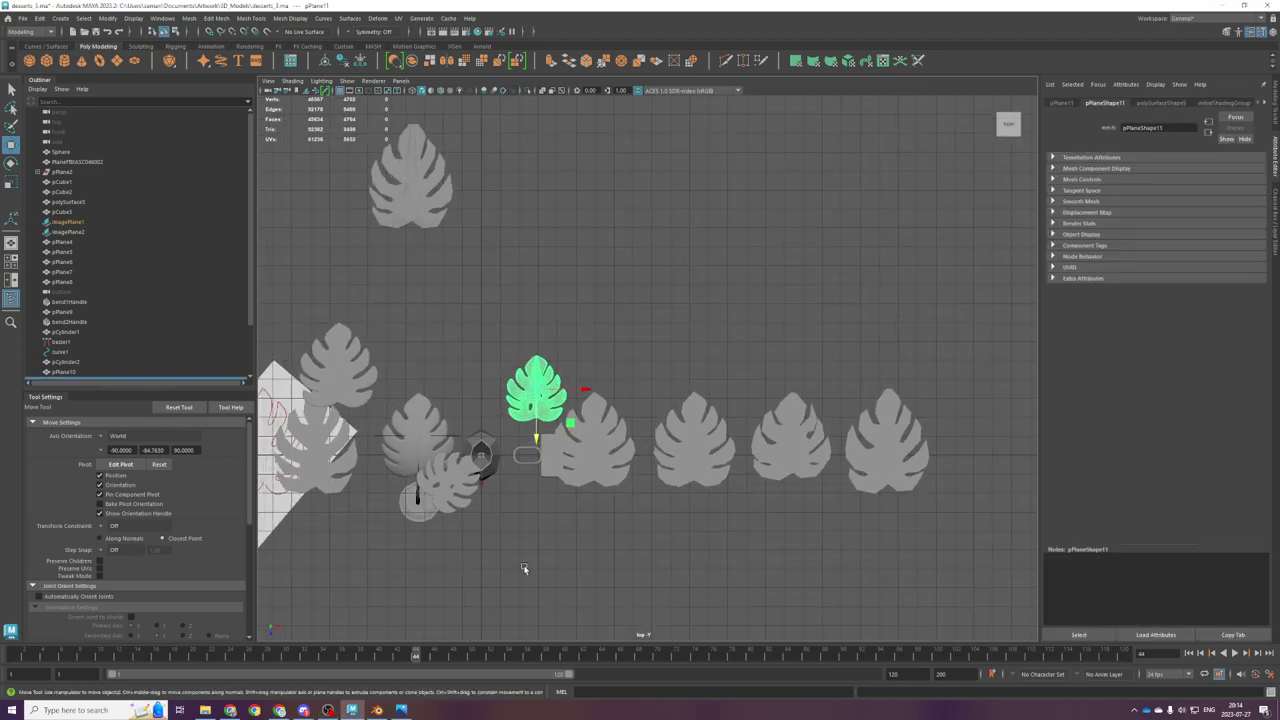
click(728, 442)
click(782, 468)
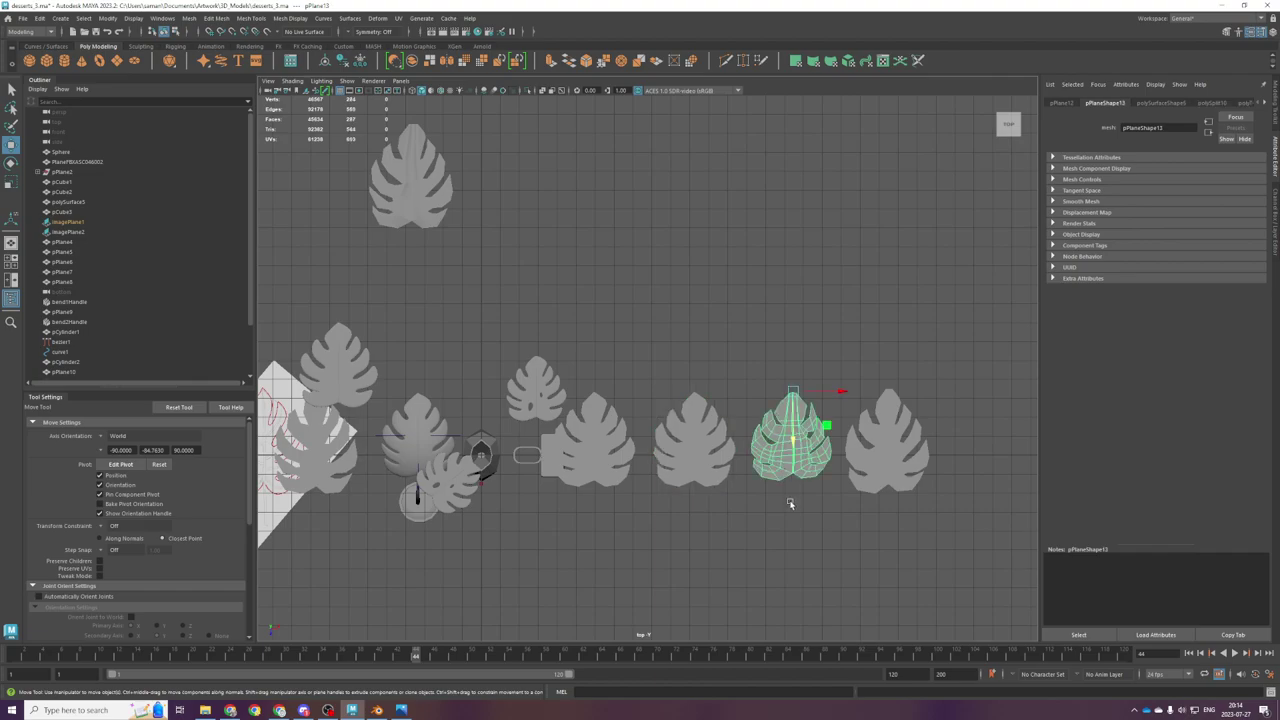
drag(810, 432, 810, 297)
Step: Smooth the reshaped leaf that stays in the row twice, with one division level each time
click(800, 444)
key(g)
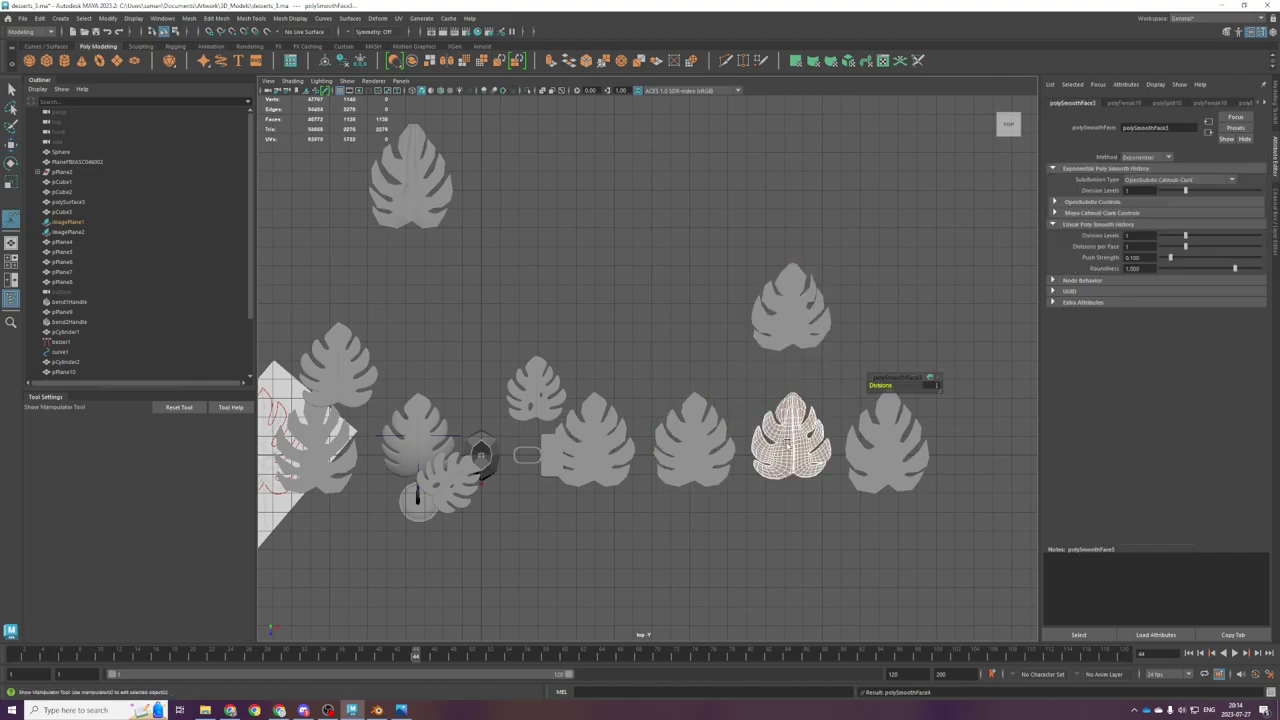
scroll(805, 472, up, 4)
alt+middle_drag(842, 470, 805, 370)
key(w)
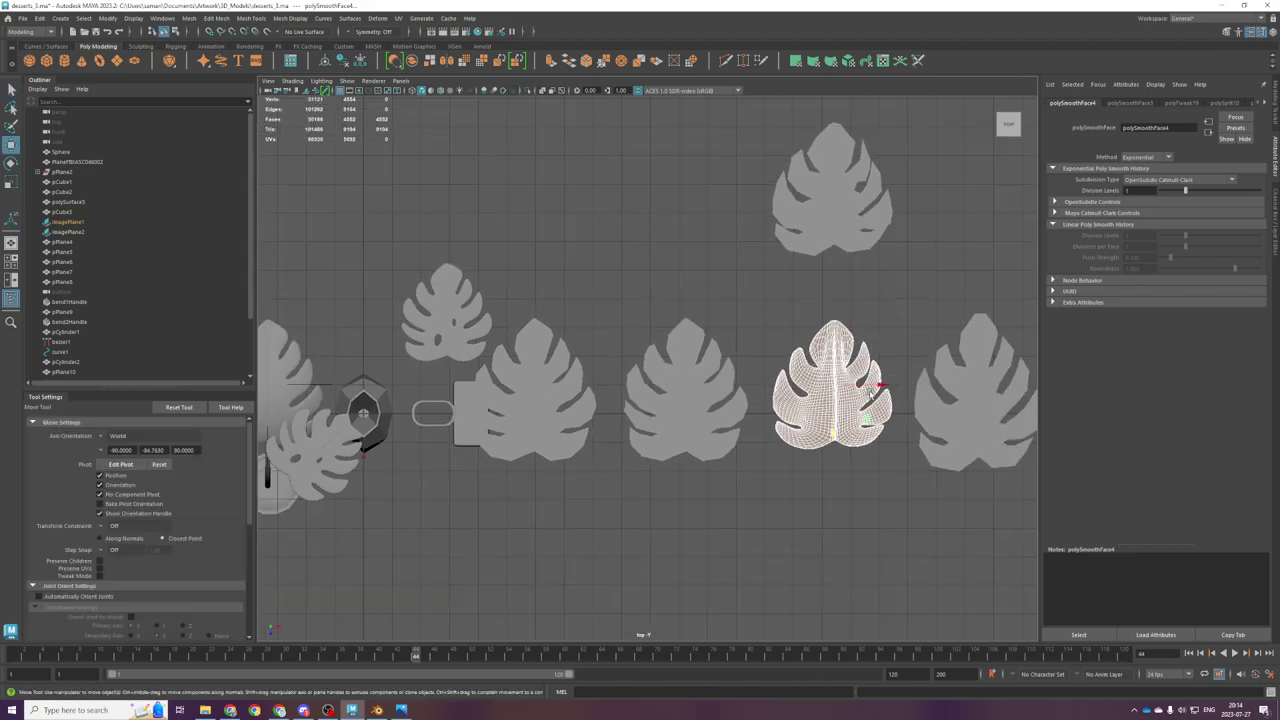
Step: Try moving the smoothed leaf sideways along the row toward the plant
click(856, 350)
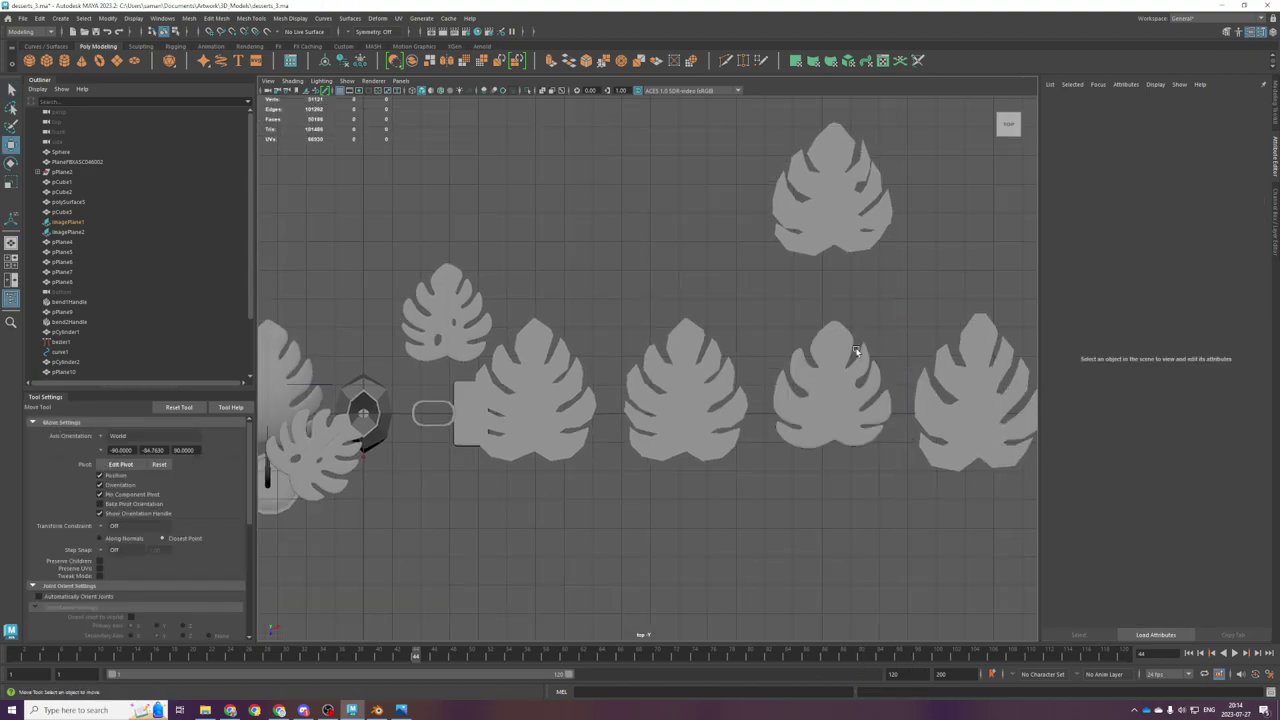
click(830, 384)
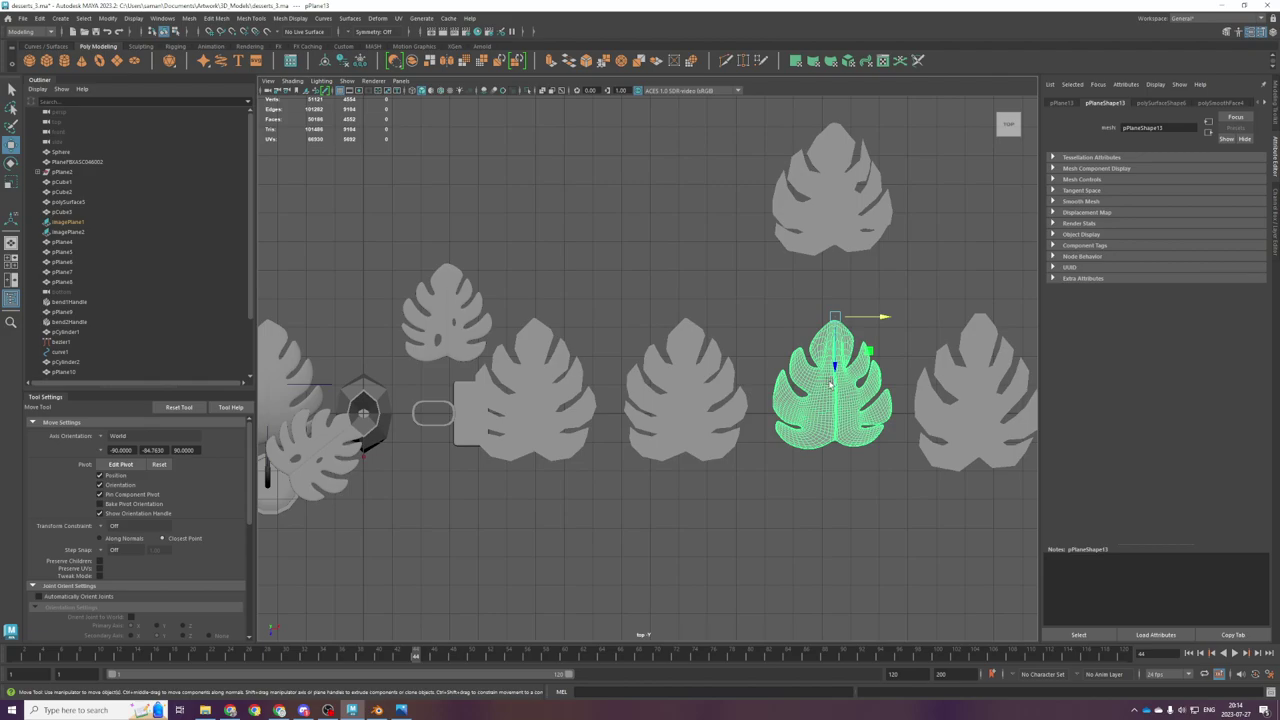
scroll(830, 384, down, 1)
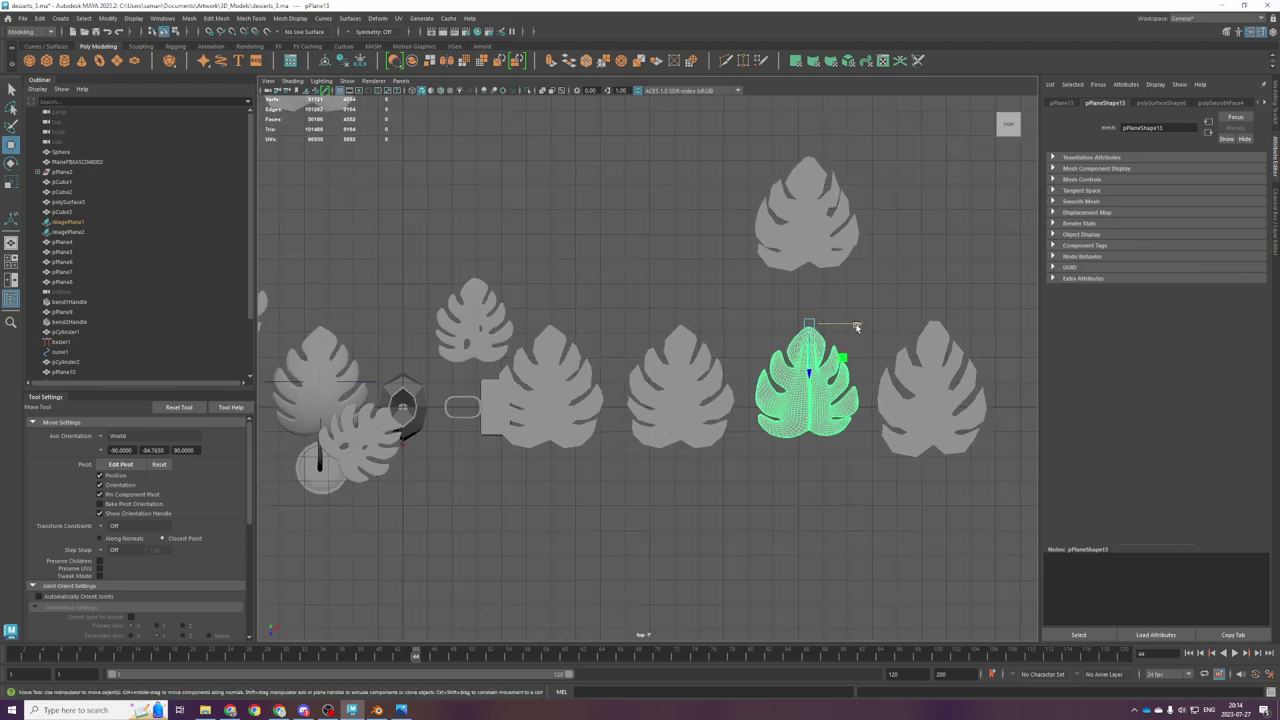
drag(860, 325, 663, 325)
key(ctrl+z)
Step: Check the neighbouring leaves in the row, and move the smoothed leaf sideways onto the potted plant's stem
click(677, 405)
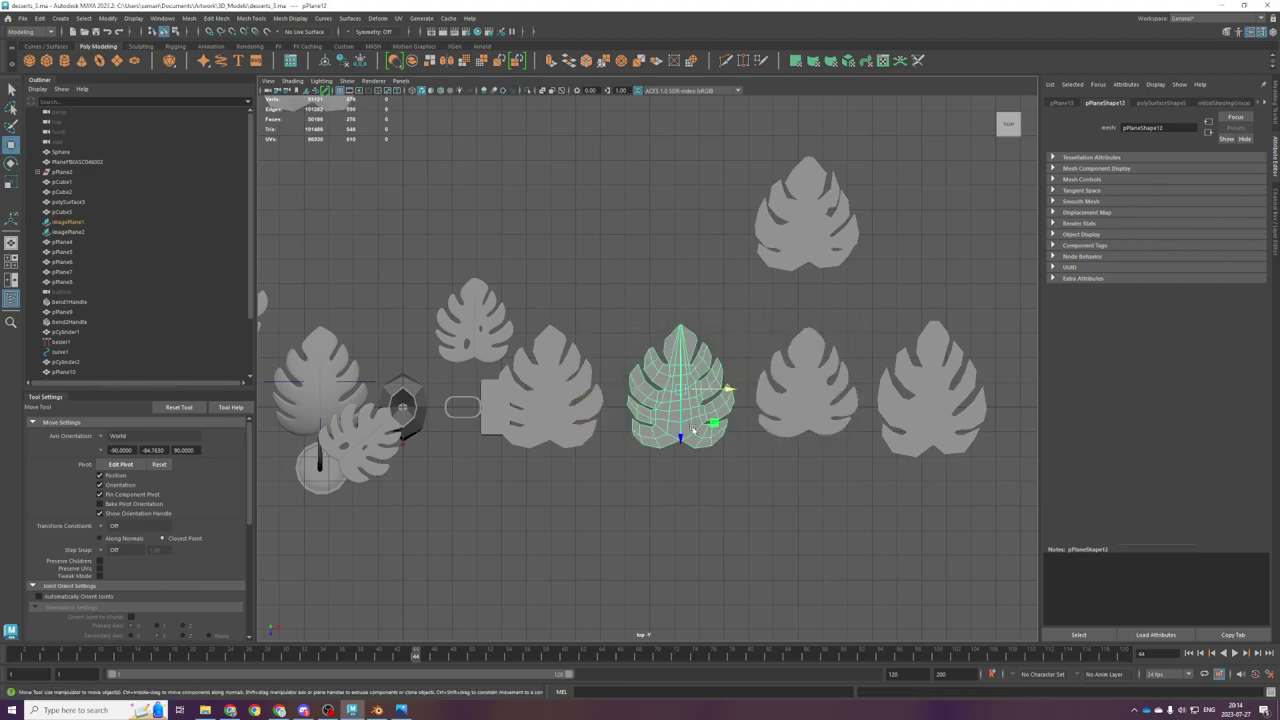
click(560, 400)
scroll(922, 428, down, 4)
scroll(922, 428, up, 2)
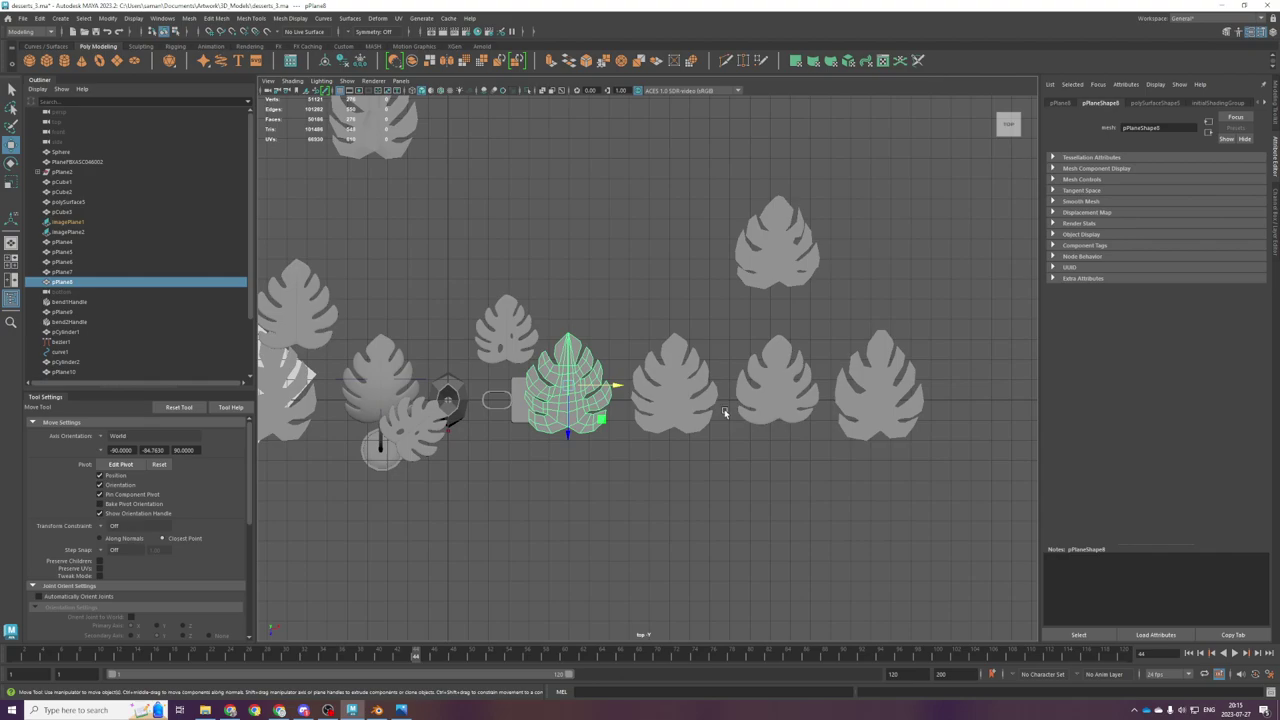
click(785, 400)
scroll(870, 430, up, 2)
scroll(826, 311, down, 2)
drag(818, 334, 448, 334)
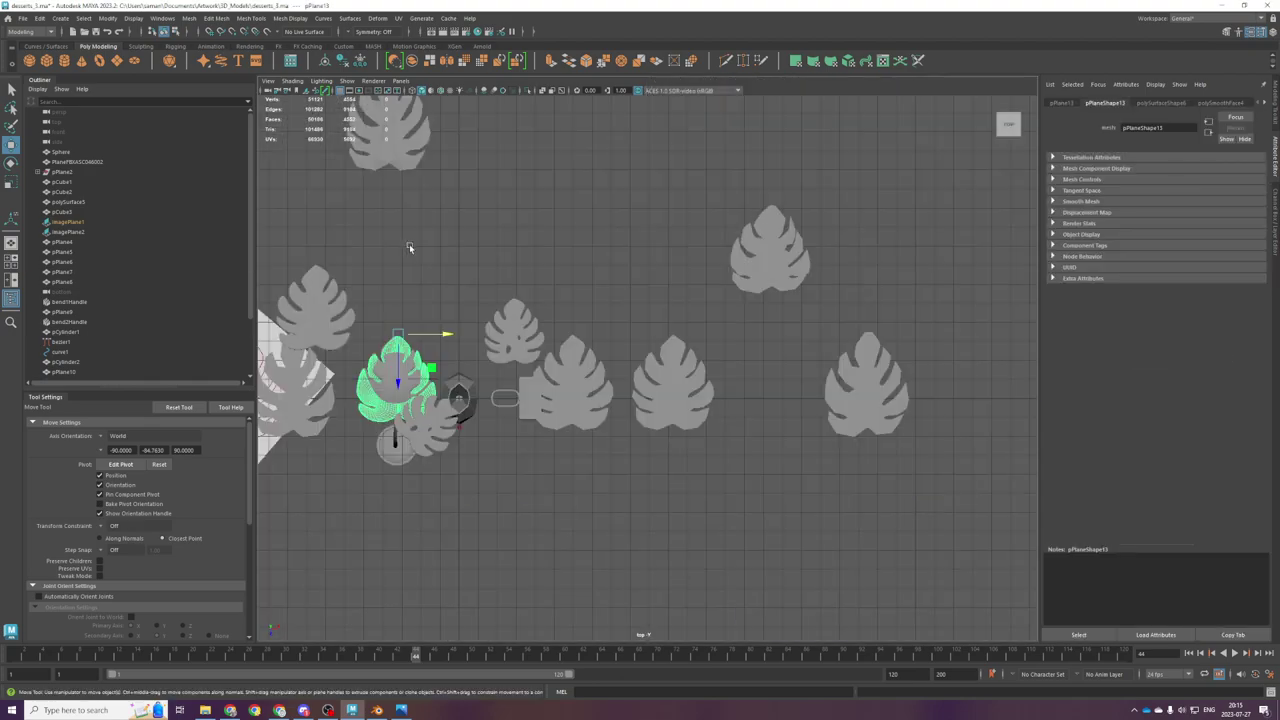
Step: Move the smoothed leaf's pivot to its base and rotate the leaf so it points sideways from the stem
key(f)
scroll(588, 368, down, 3)
scroll(585, 367, down, 1)
key(e)
key(d)
drag(653, 286, 641, 529)
key(d)
drag(691, 460, 231, 188)
Step: Scale the rotated leaf down and lower it along the stem to a little above the pot
key(r)
drag(653, 481, 586, 500)
key(space)
key(space)
alt+drag(731, 440, 770, 428)
key(w)
drag(700, 322, 699, 473)
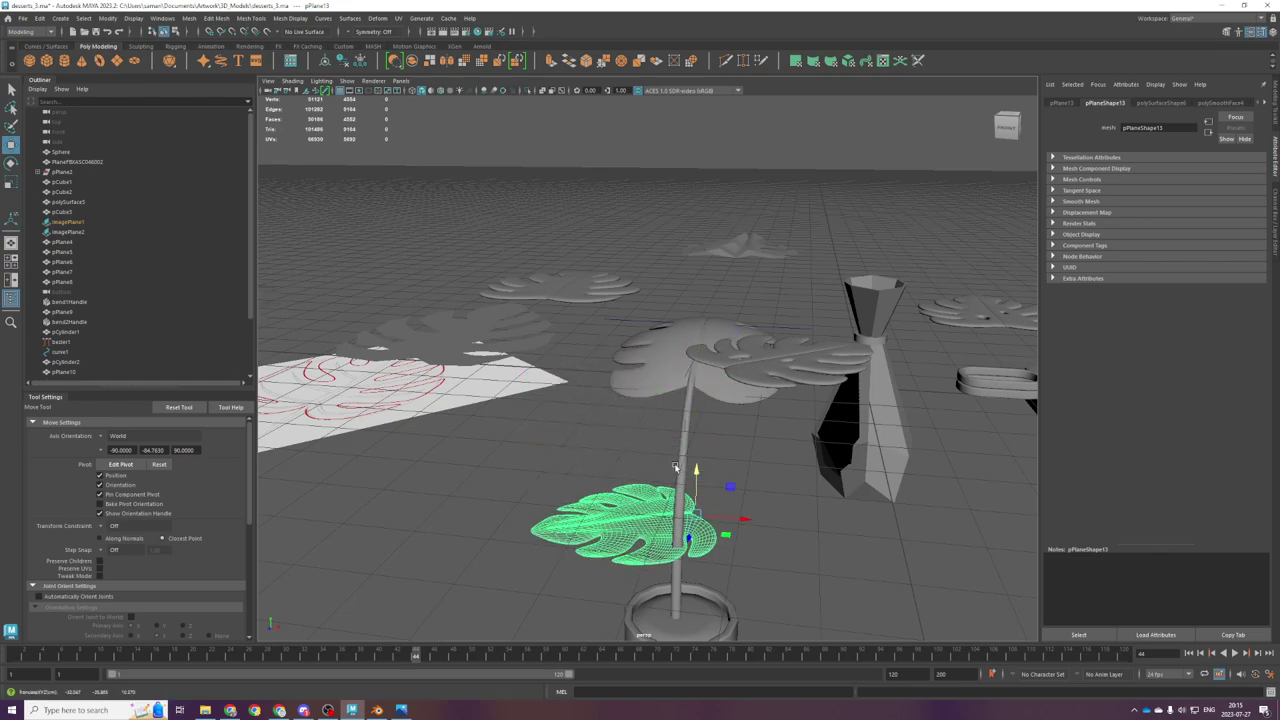
alt+drag(676, 398, 663, 456)
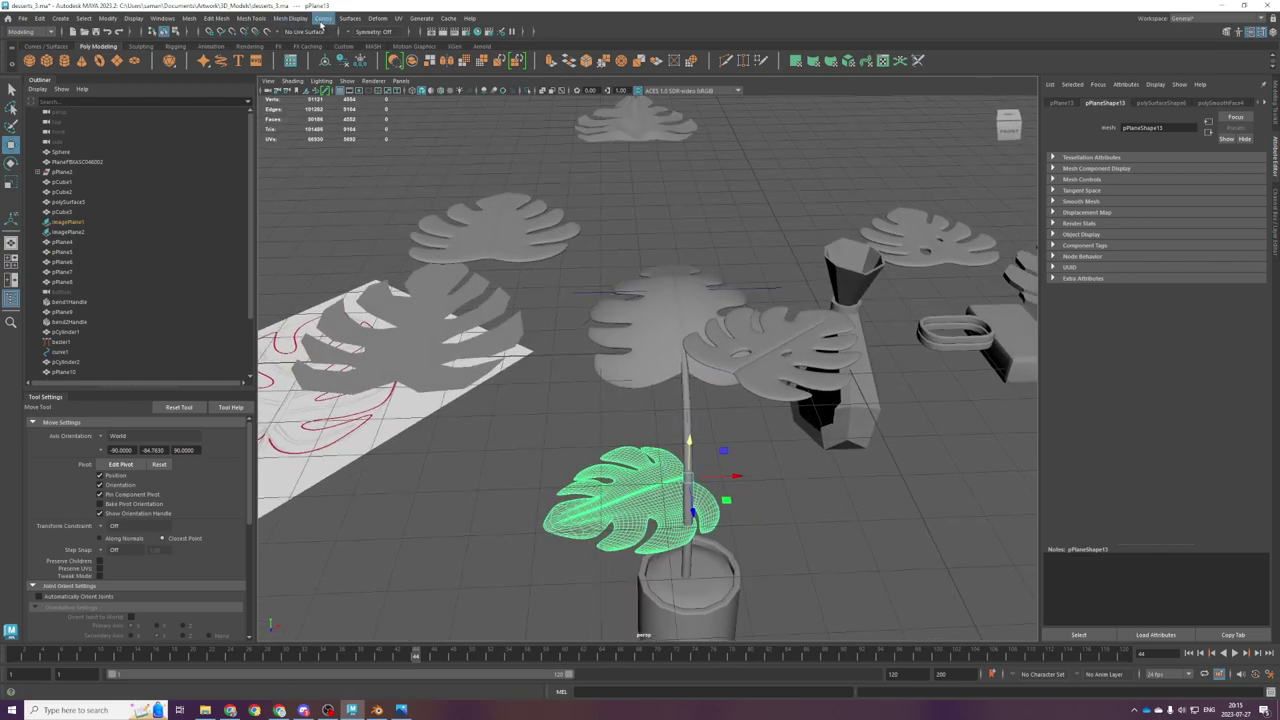
Step: Try adding a Bend deformer to the lower leaf and rotating its handle to match the leaf's direction
click(377, 19)
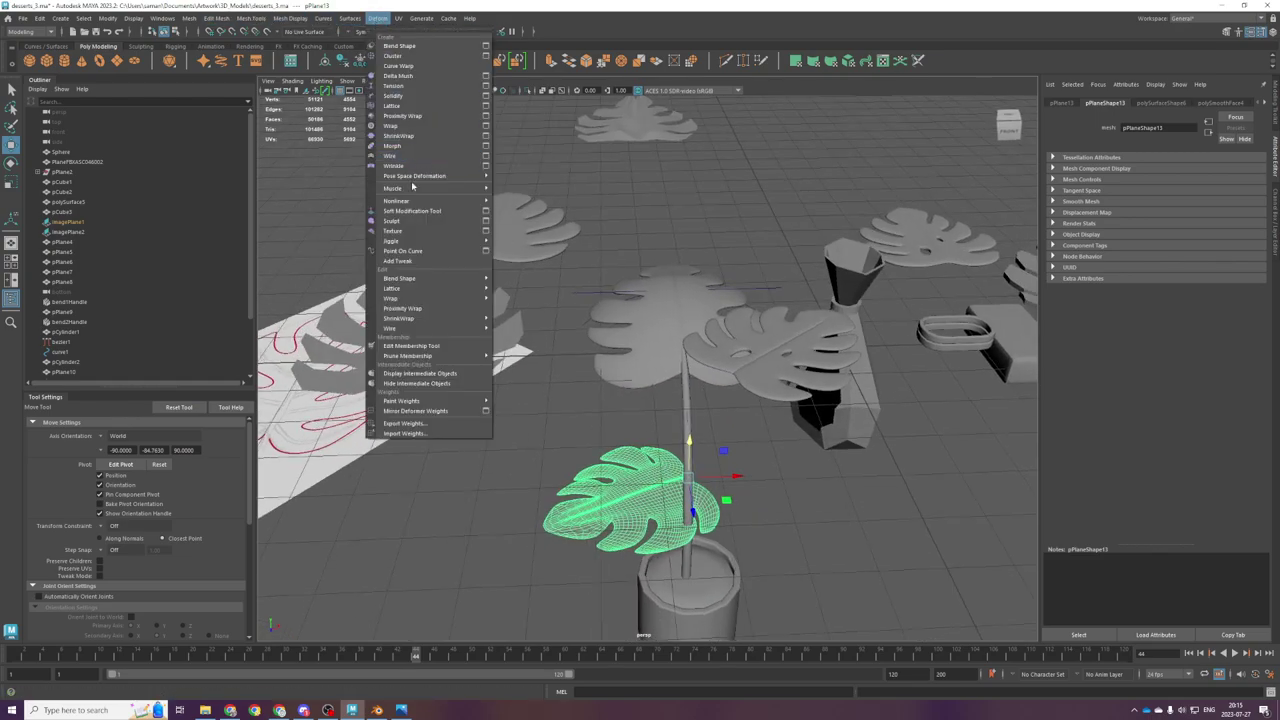
mouse_move(440, 201)
click(511, 201)
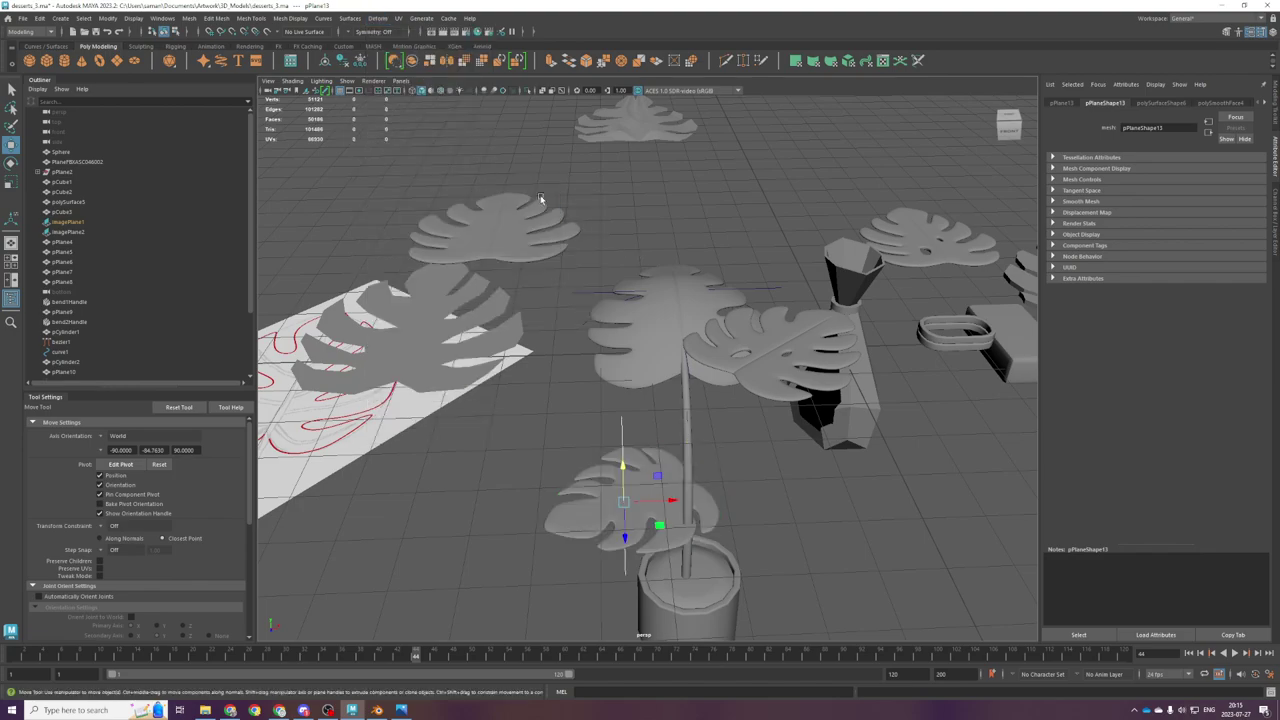
alt+drag(690, 470, 735, 485)
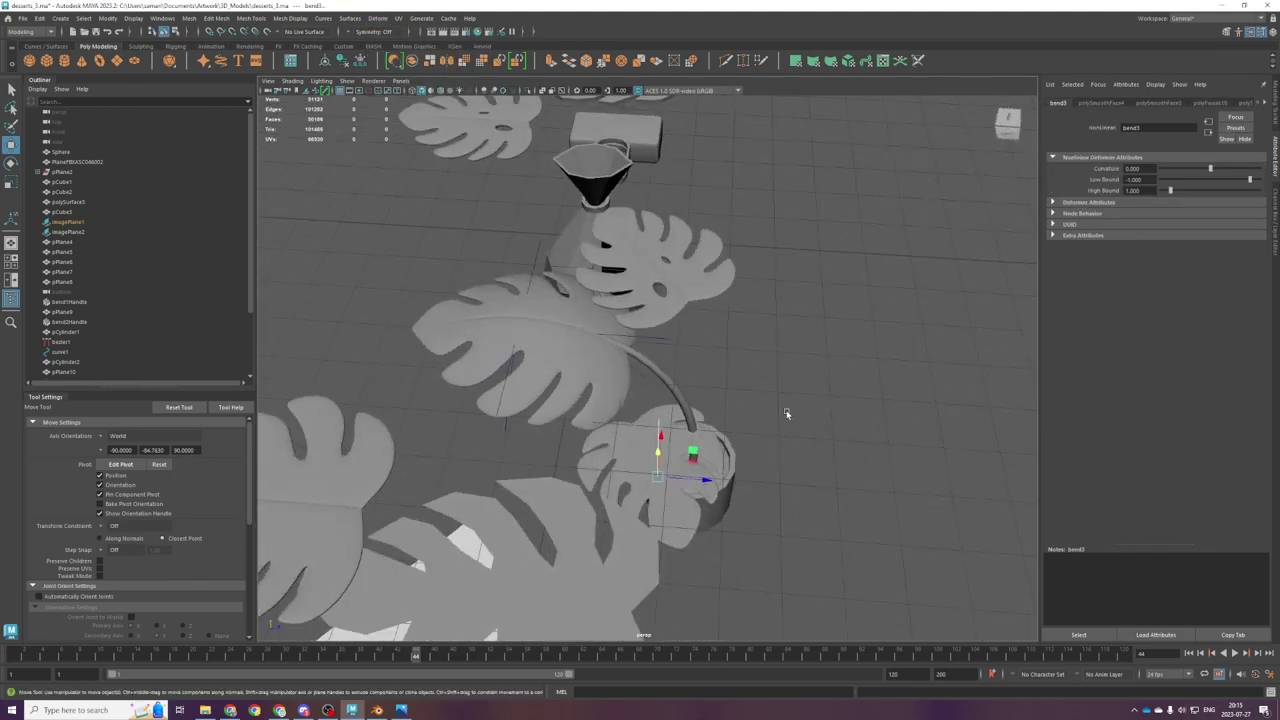
key(space)
key(space)
scroll(600, 388, down, 2)
key(e)
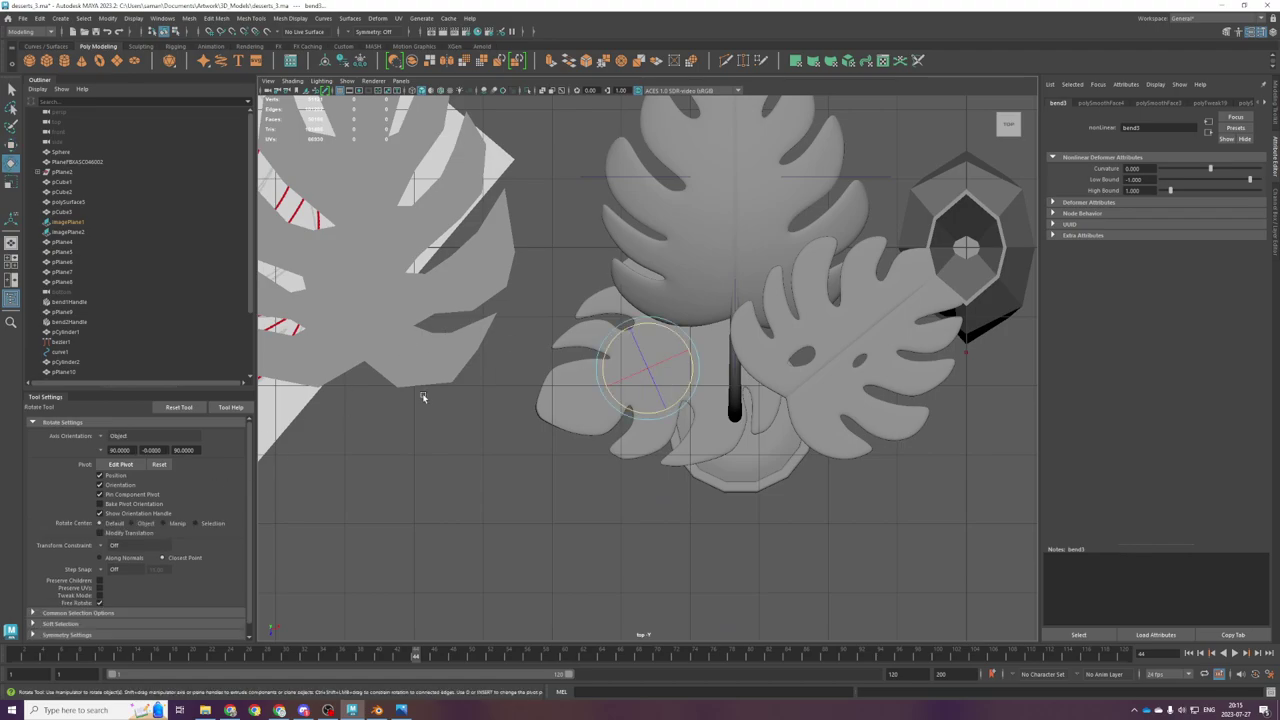
drag(612, 390, 775, 355)
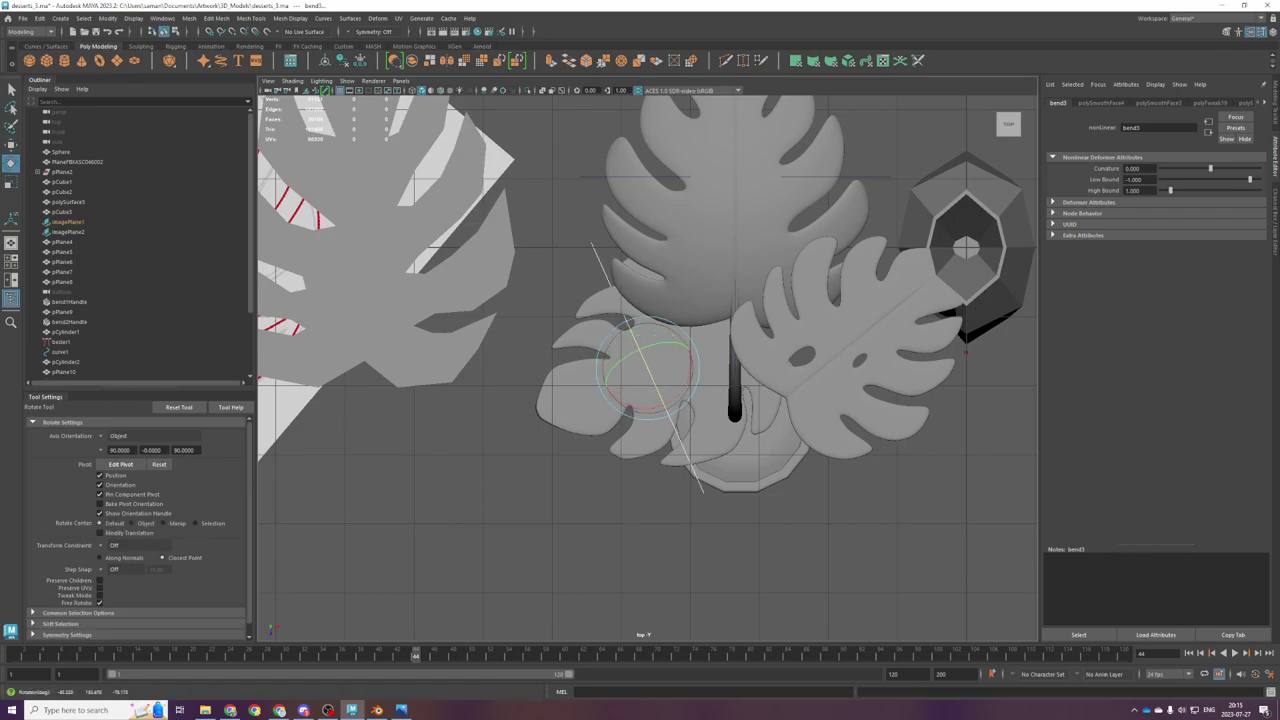
click(1275, 213)
click(1248, 134)
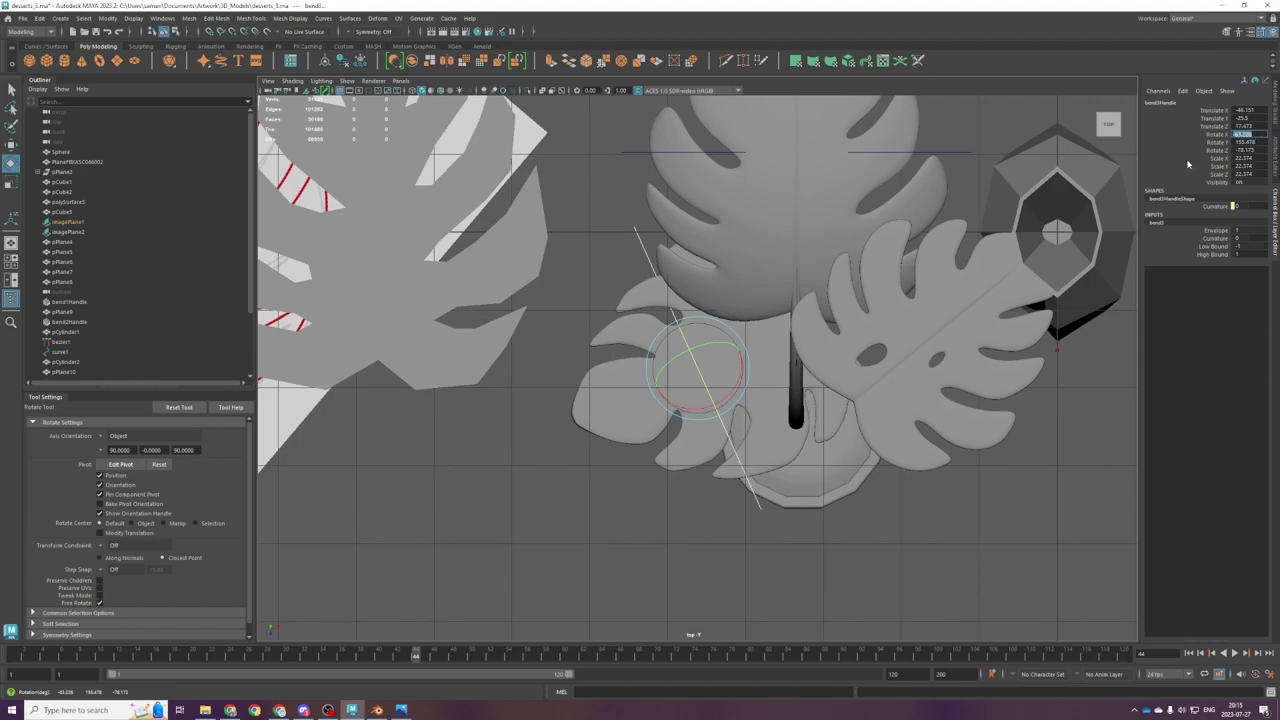
Step: Delete the bend handle from the lower leaf
click(600, 405)
click(600, 404)
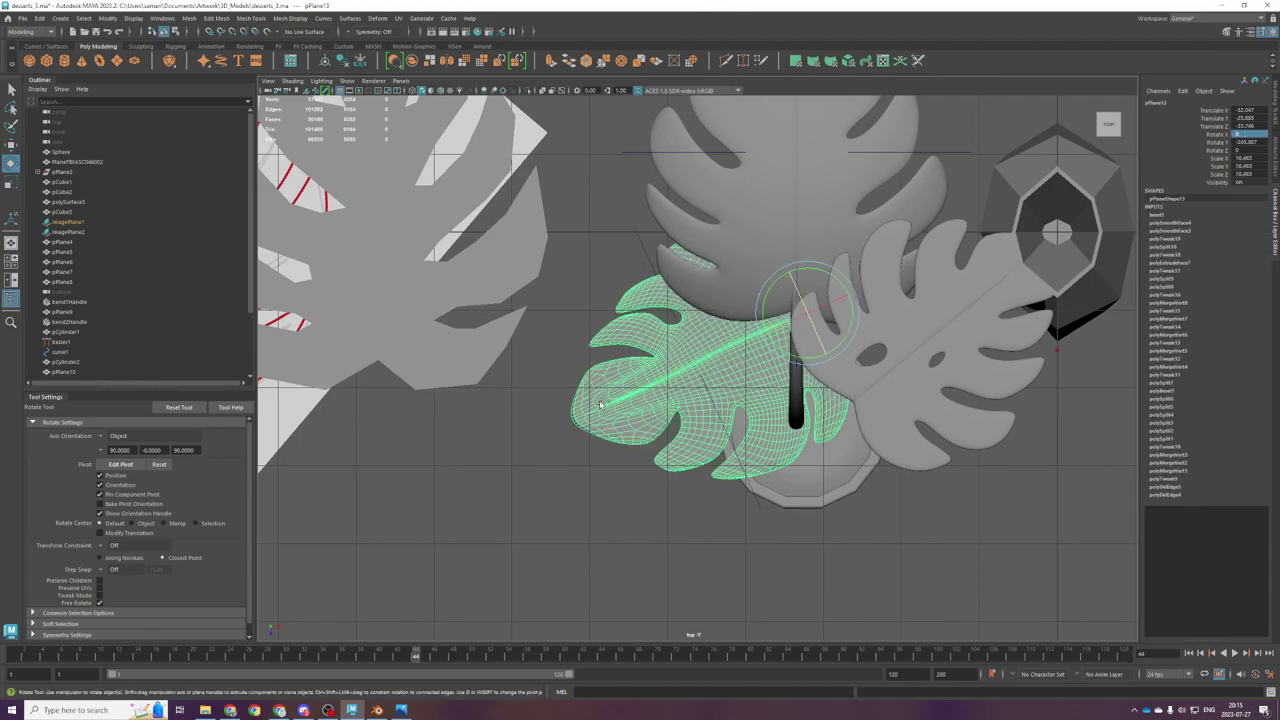
key(ctrl+z)
key(Delete)
Step: Duplicate the lower leaf and move the copy into the gap in the row of leaves away from the plant
scroll(718, 445, down, 3)
click(718, 412)
scroll(745, 390, down, 3)
key(ctrl+d)
key(w)
scroll(782, 366, down, 2)
drag(780, 374, 1064, 230)
alt+middle_drag(1064, 230, 508, 458)
scroll(520, 458, down, 1)
drag(522, 455, 848, 471)
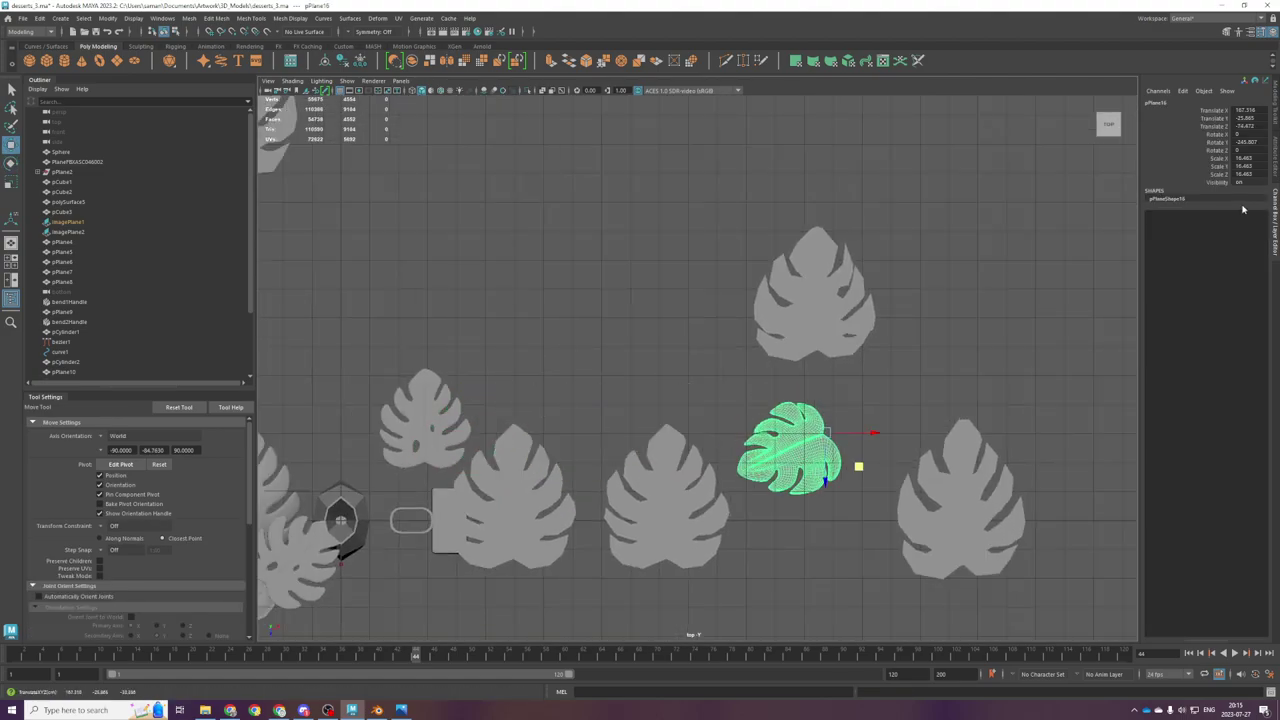
Step: Set the duplicated leaf's Rotate Y to 0 and freeze its transformations
click(1250, 142)
text(0)
key(Return)
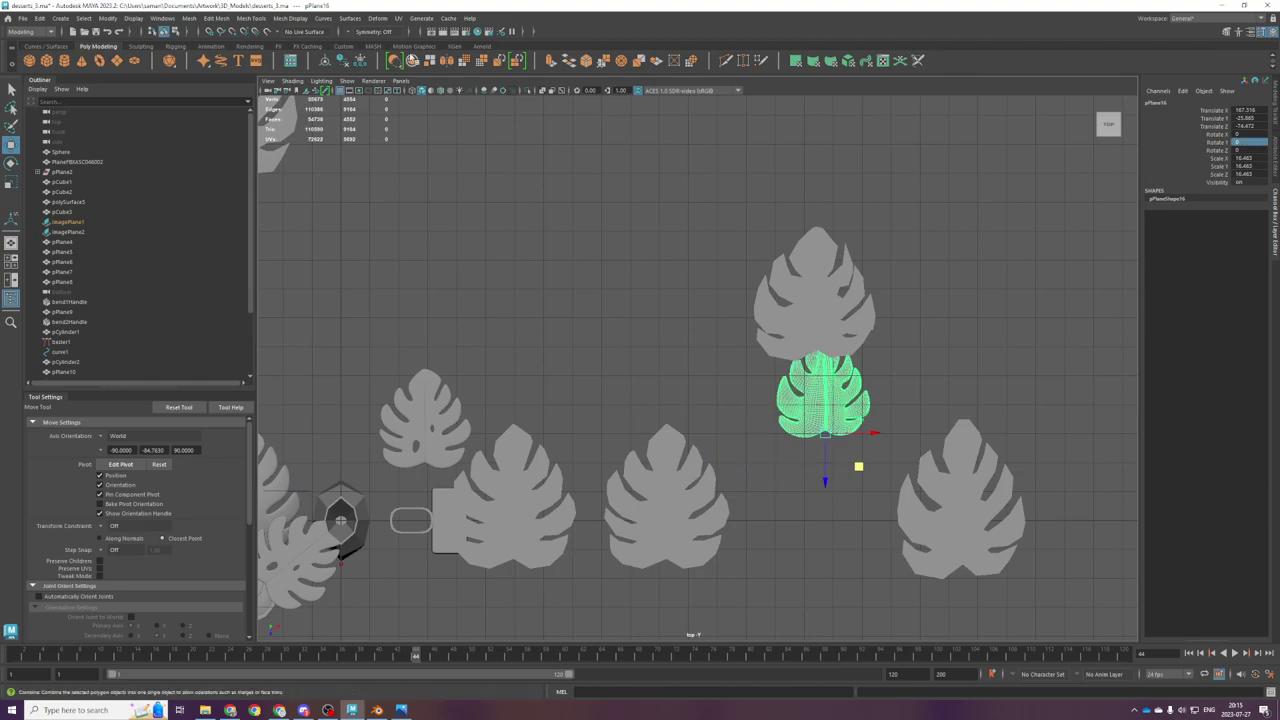
click(366, 61)
click(326, 61)
Step: Freeze the transformations of the lower leaf on the potted plant
alt+middle_drag(385, 560, 748, 360)
scroll(748, 360, up, 3)
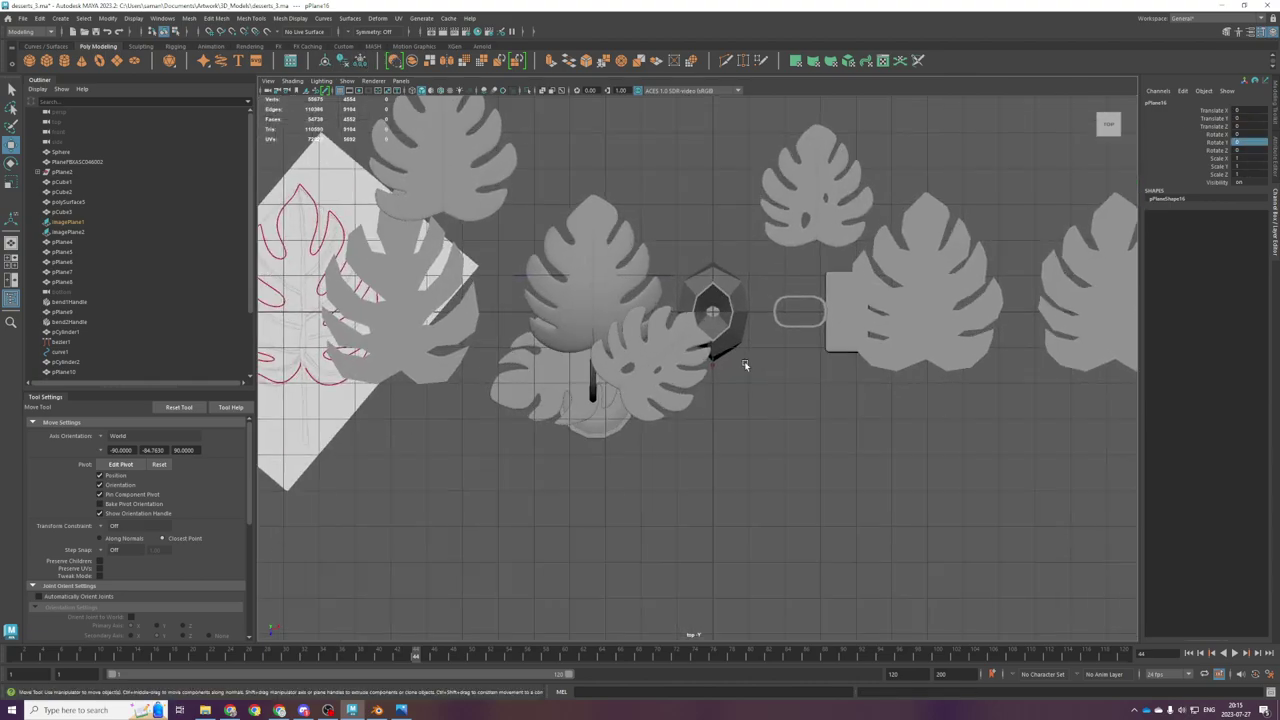
click(532, 390)
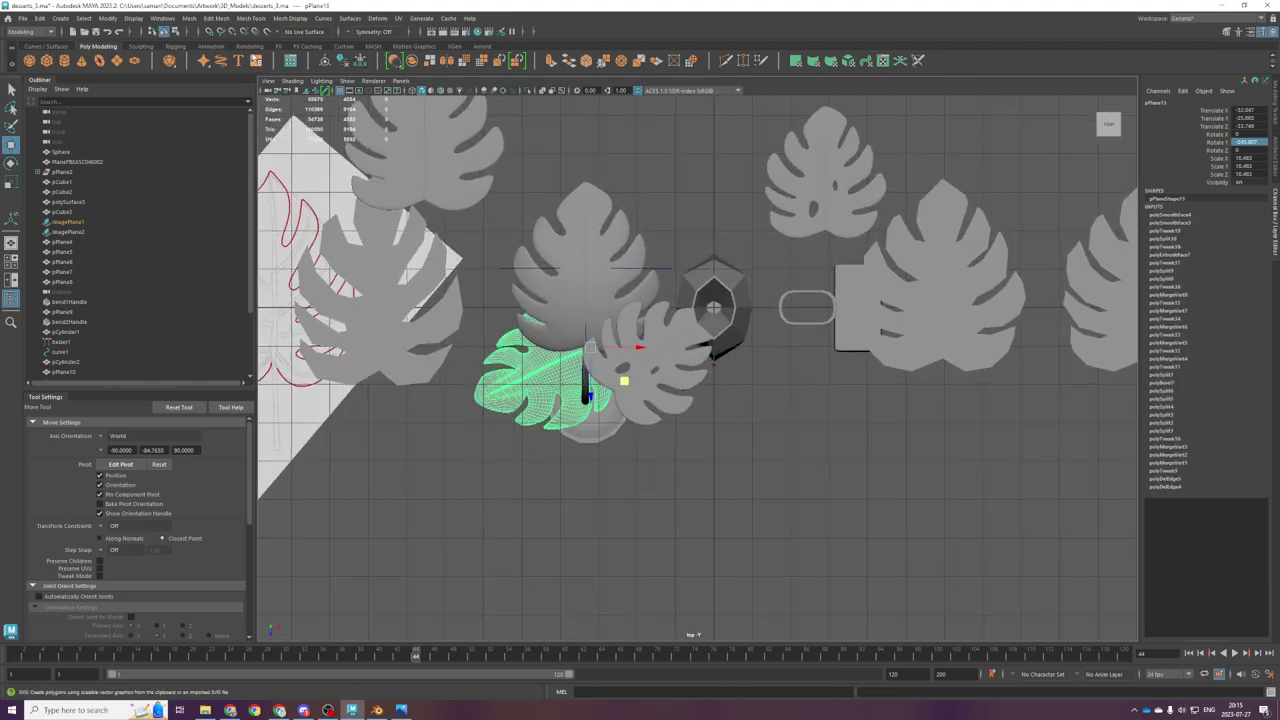
click(347, 62)
click(360, 61)
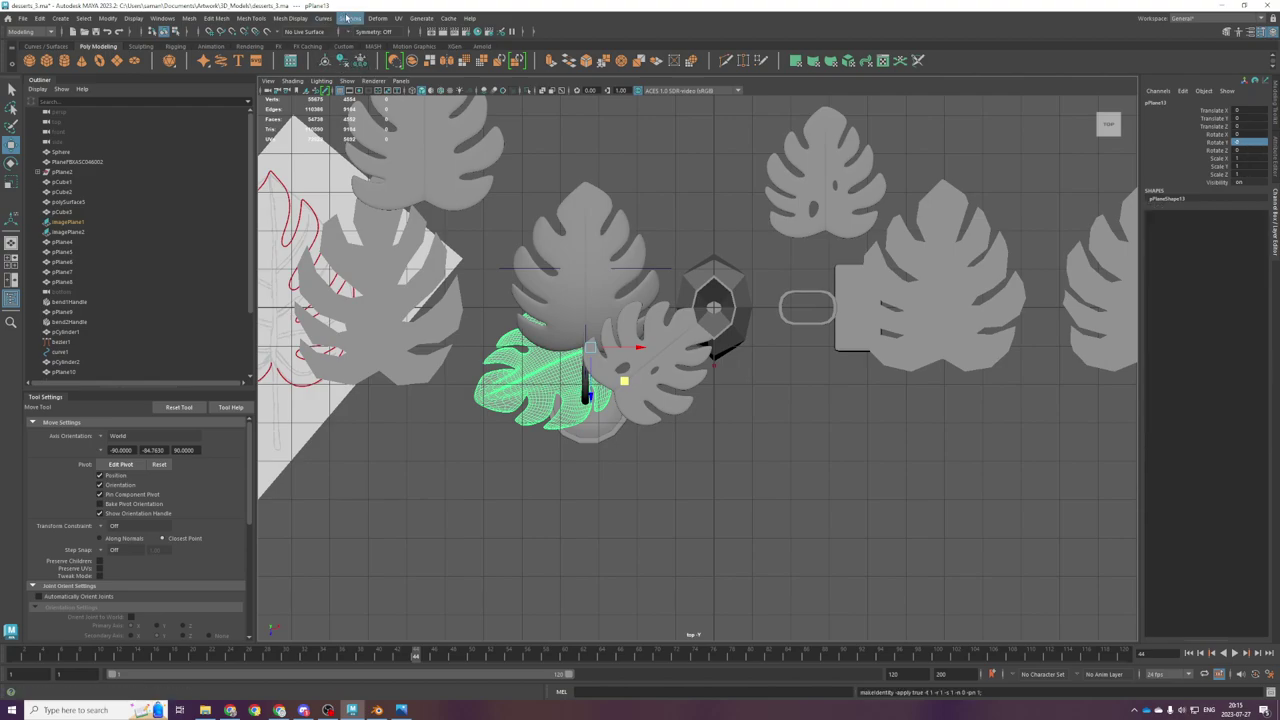
Step: Try a Bend deformer on the frozen leaf and check how its handle is oriented for rotating
click(377, 18)
mouse_move(400, 201)
click(515, 201)
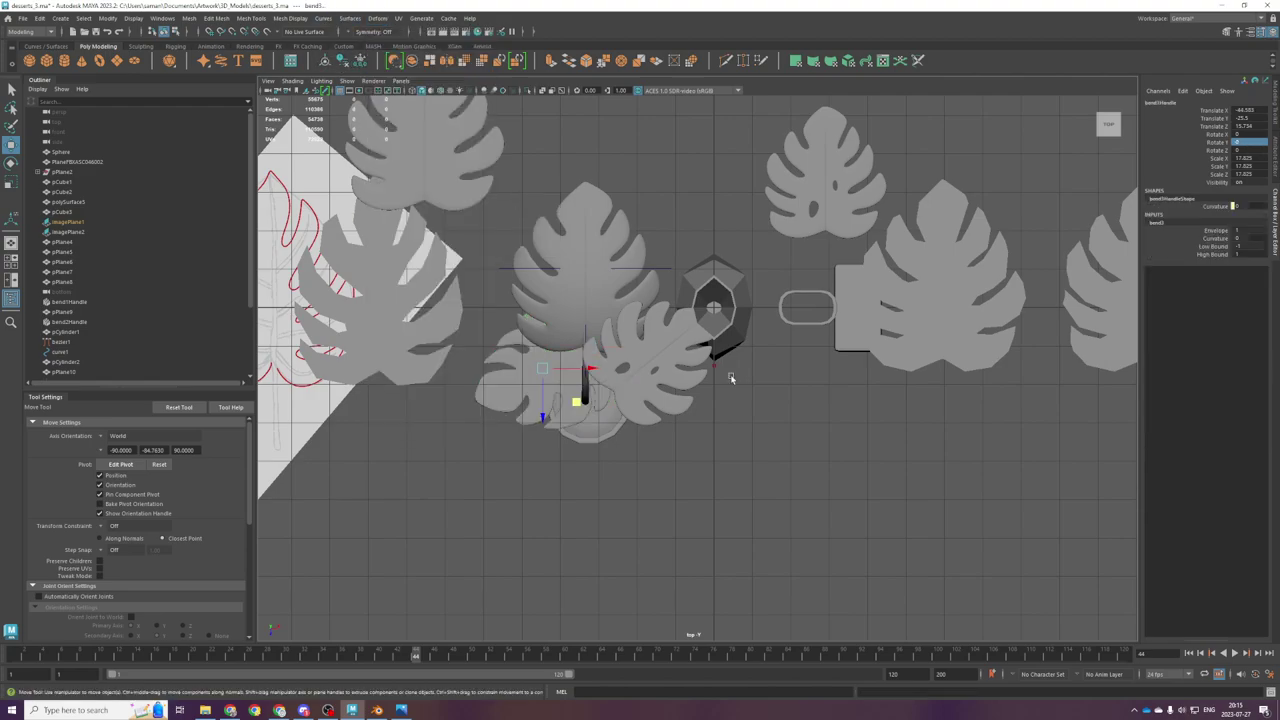
key(e)
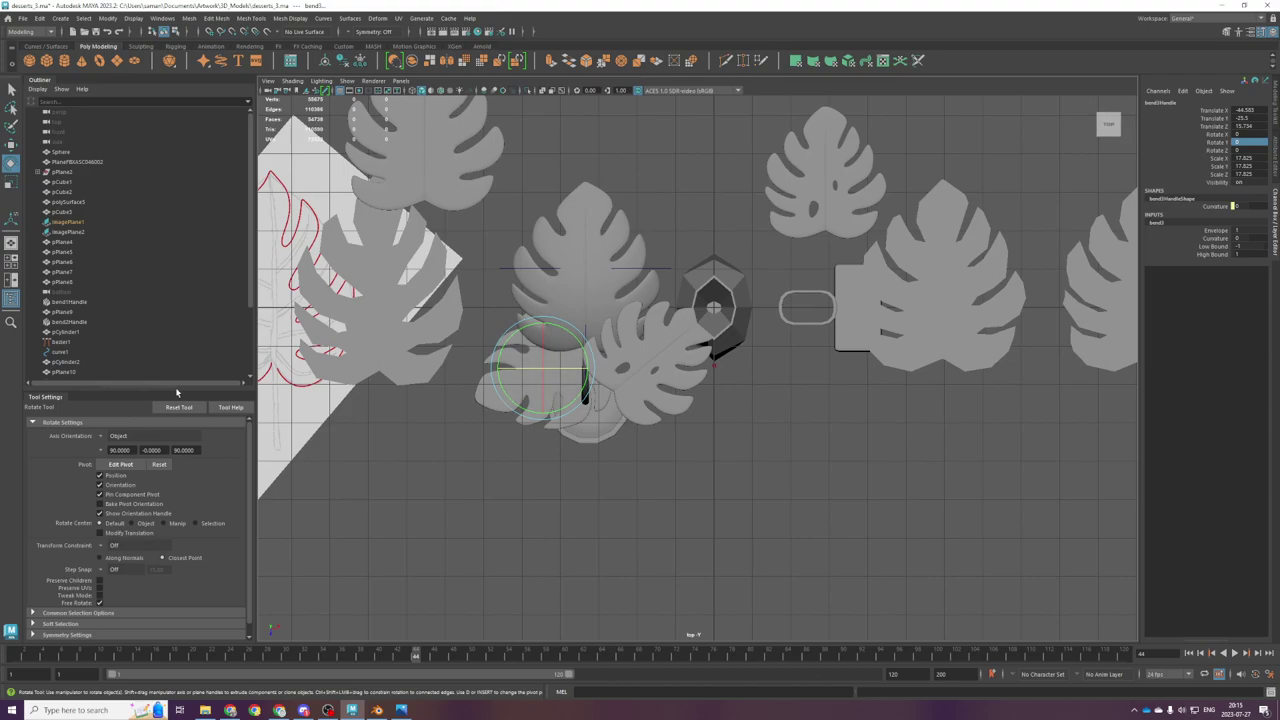
click(102, 438)
click(110, 446)
scroll(628, 390, up, 3)
alt+drag(620, 388, 628, 390)
key(space)
key(space)
key(f)
alt+drag(766, 424, 766, 409)
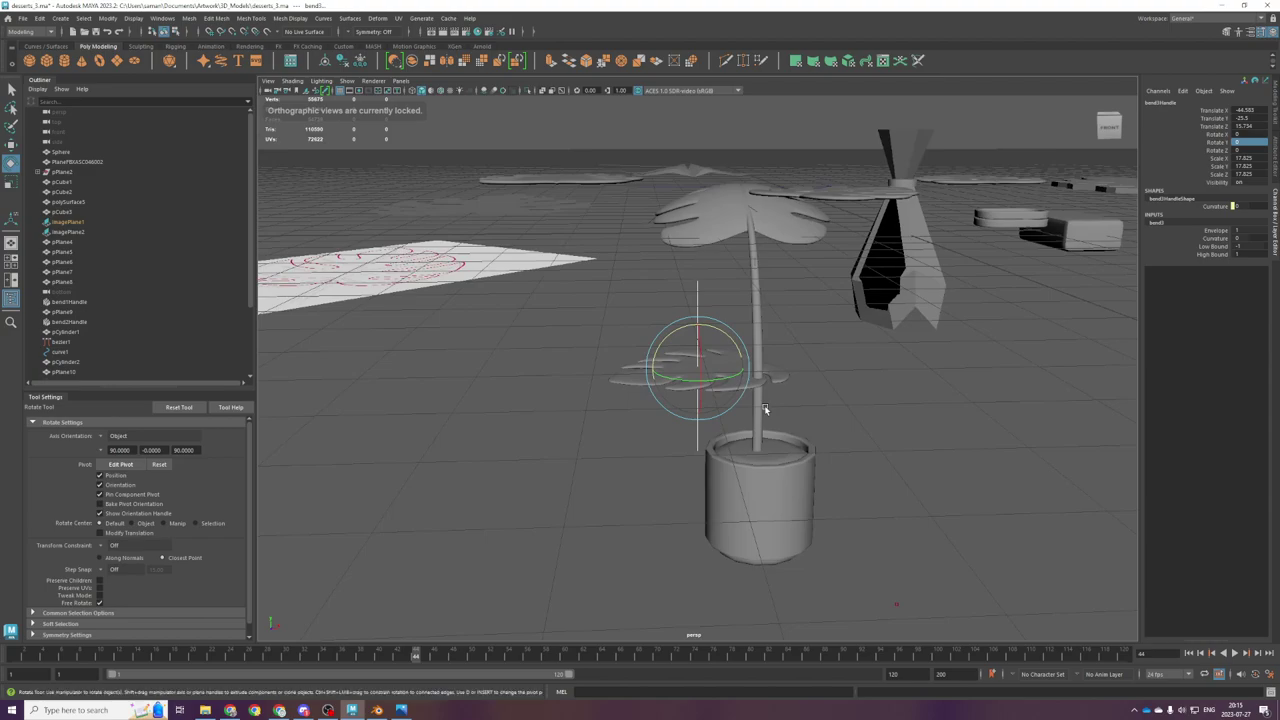
Step: Undo the bend deformers, the frozen transformations and the leaf duplicate
scroll(755, 395, up, 4)
key(ctrl+z)
key(ctrl+z)
key(ctrl+z)
key(ctrl+z)
key(ctrl+z)
key(ctrl+z)
key(ctrl+z)
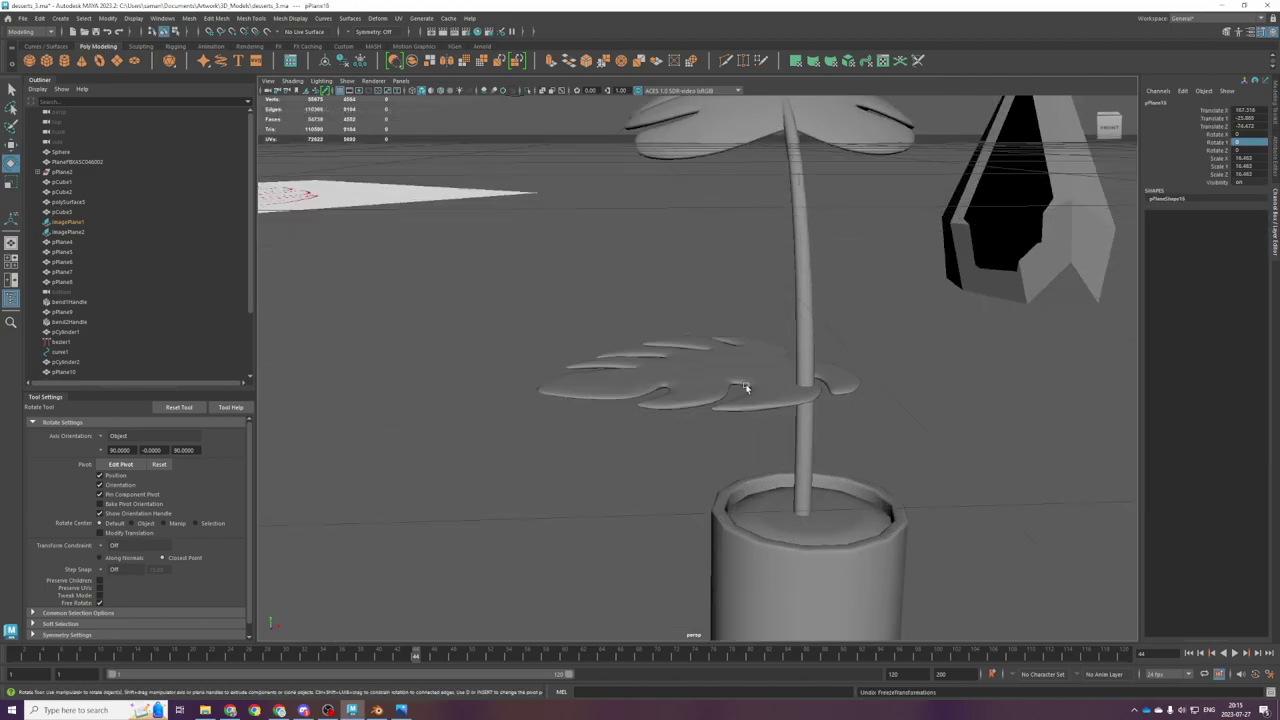
scroll(746, 388, down, 3)
key(ctrl+z)
key(ctrl+z)
key(ctrl+z)
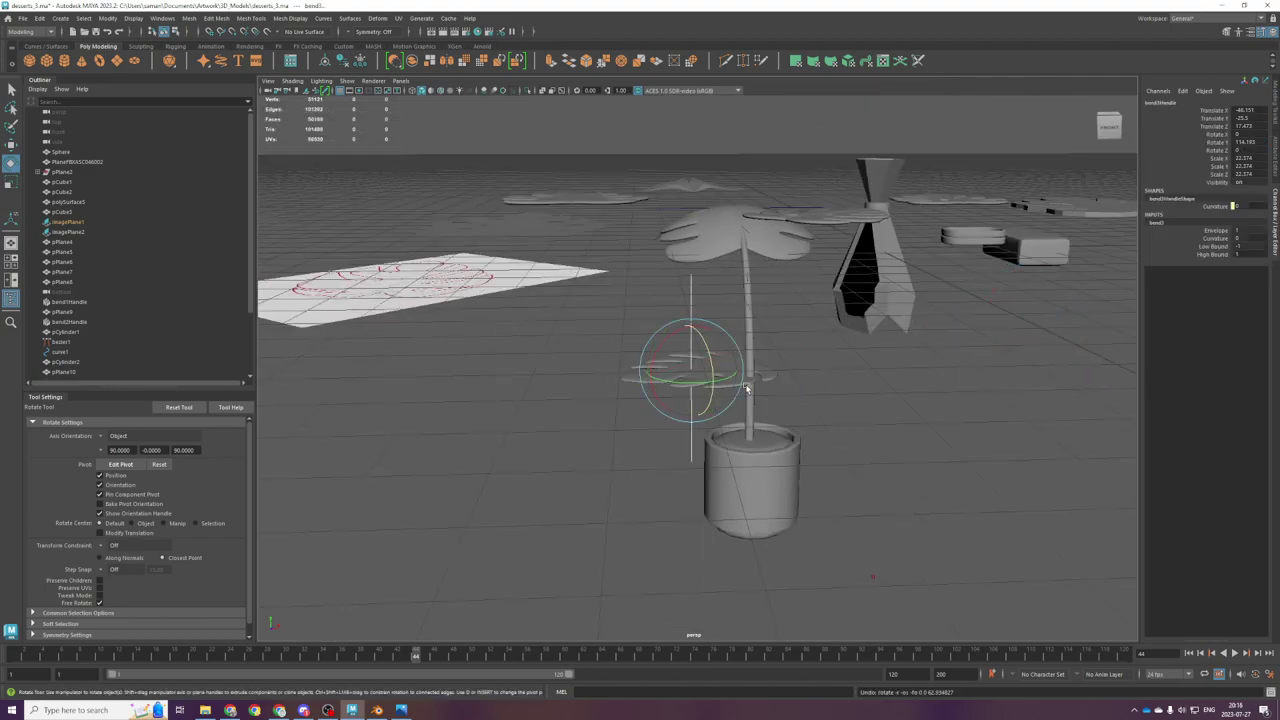
key(space)
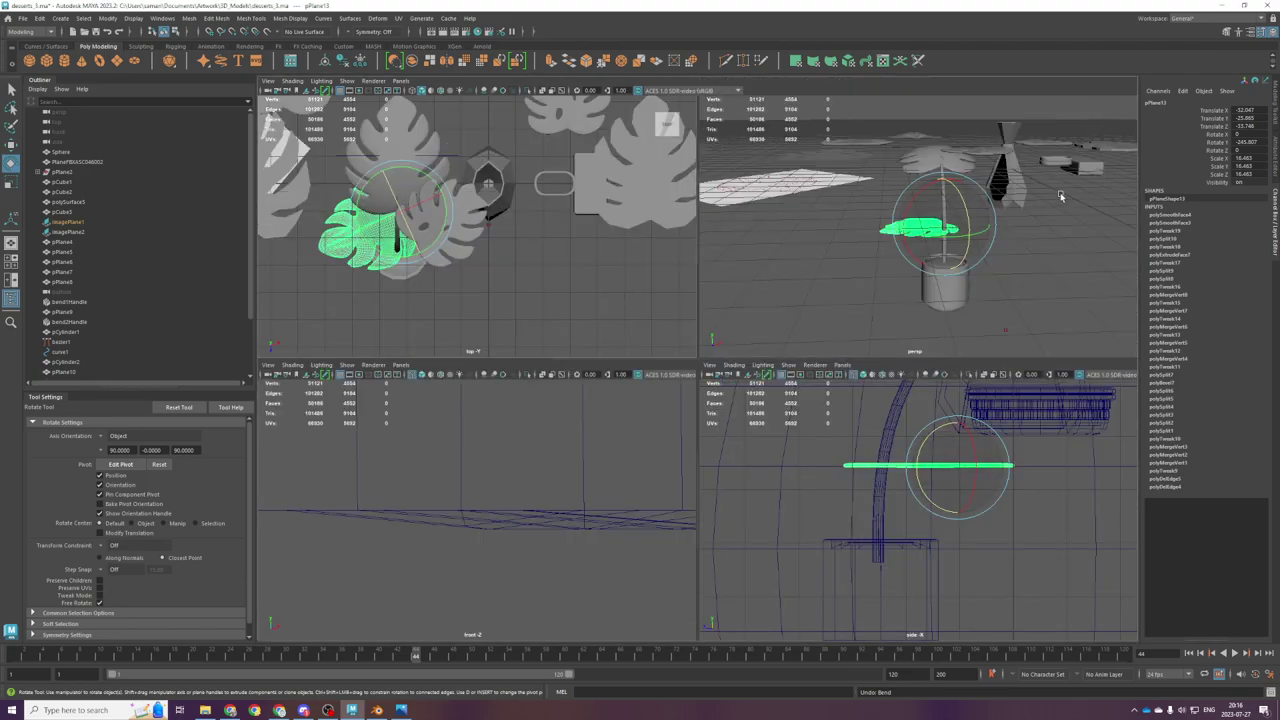
Step: Set the lower leaf's Rotate Y to 0
key(space)
click(1260, 139)
text(0)
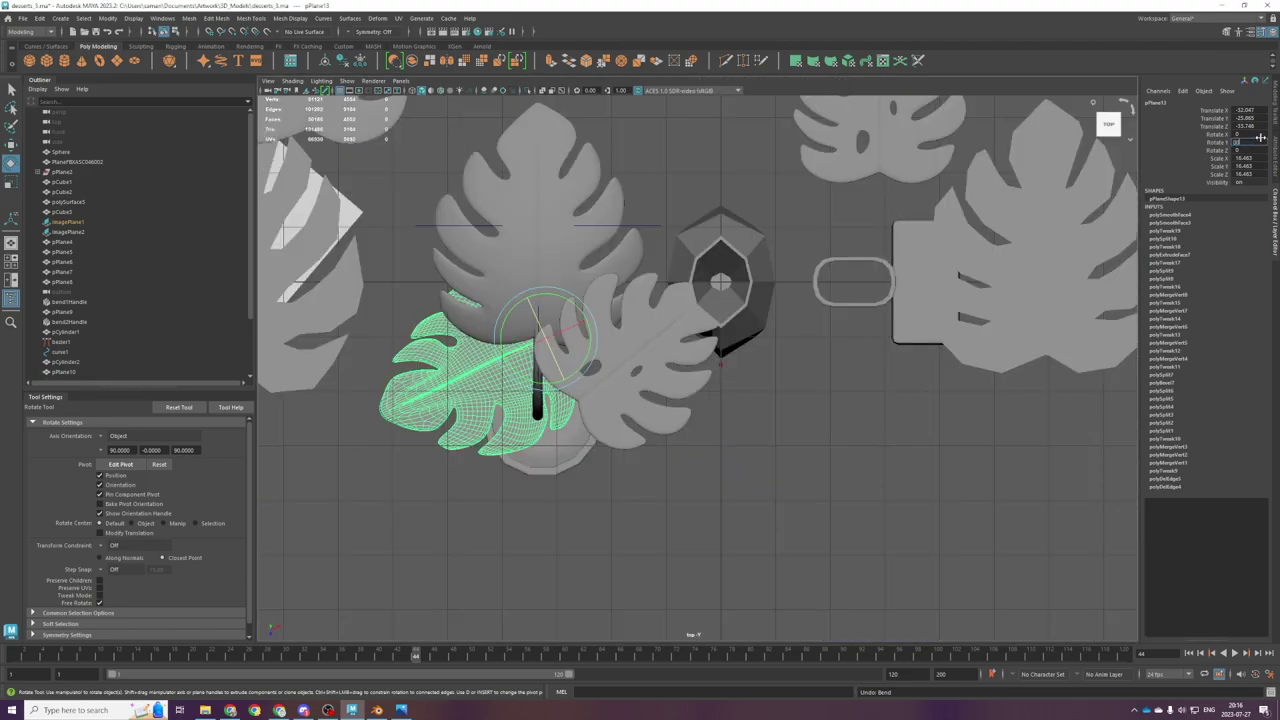
key(Return)
scroll(552, 253, down, 1)
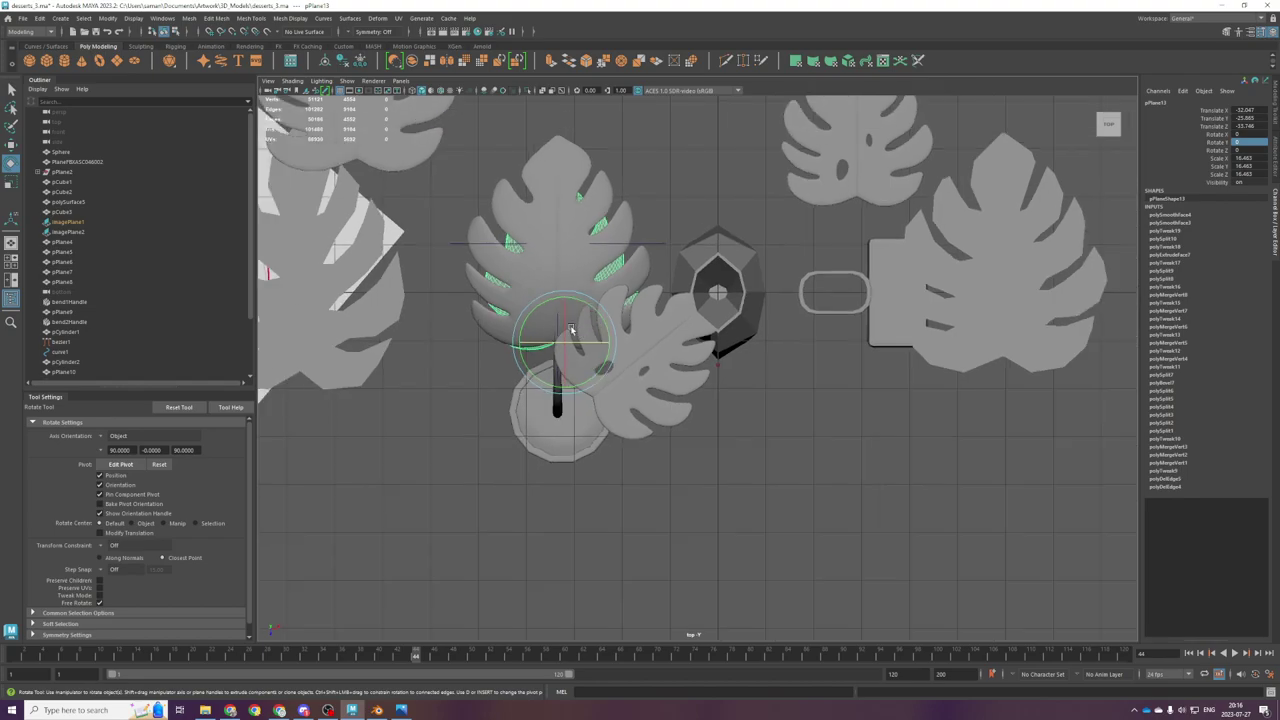
scroll(552, 253, up, 1)
Step: Add a Bend deformer to the straightened lower leaf and set its handle's Rotate Z to -90
click(377, 18)
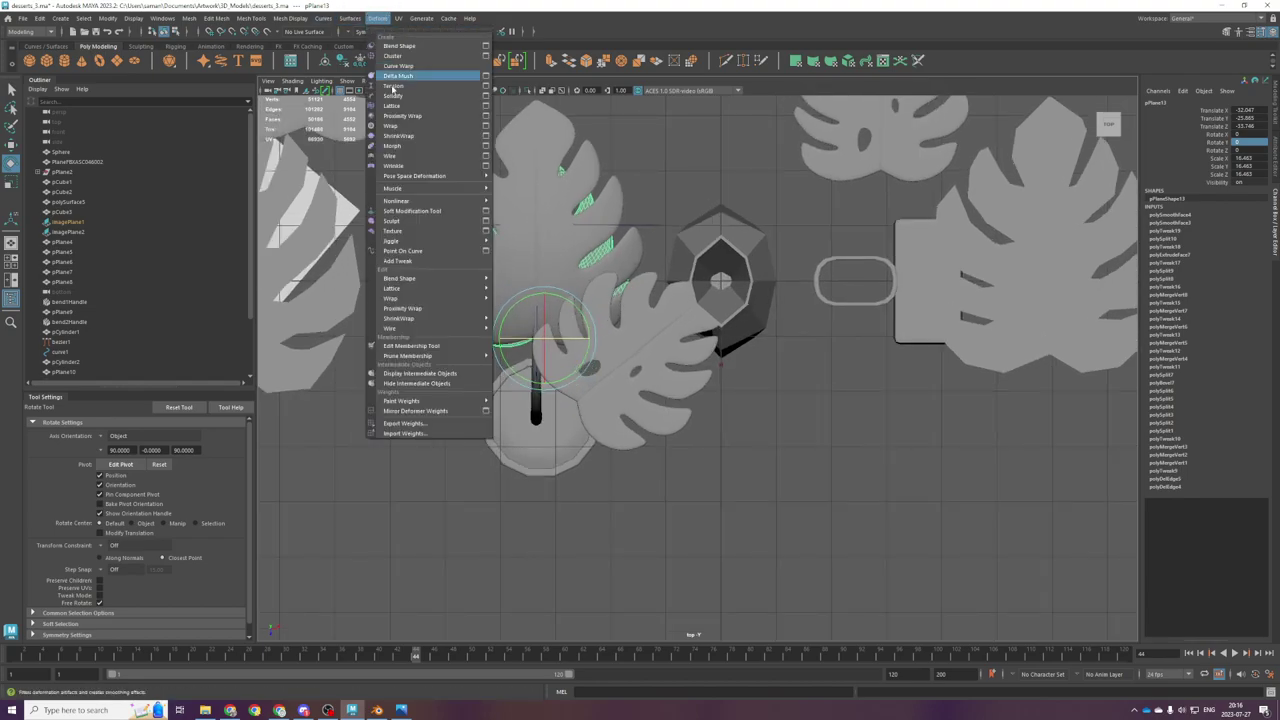
click(512, 201)
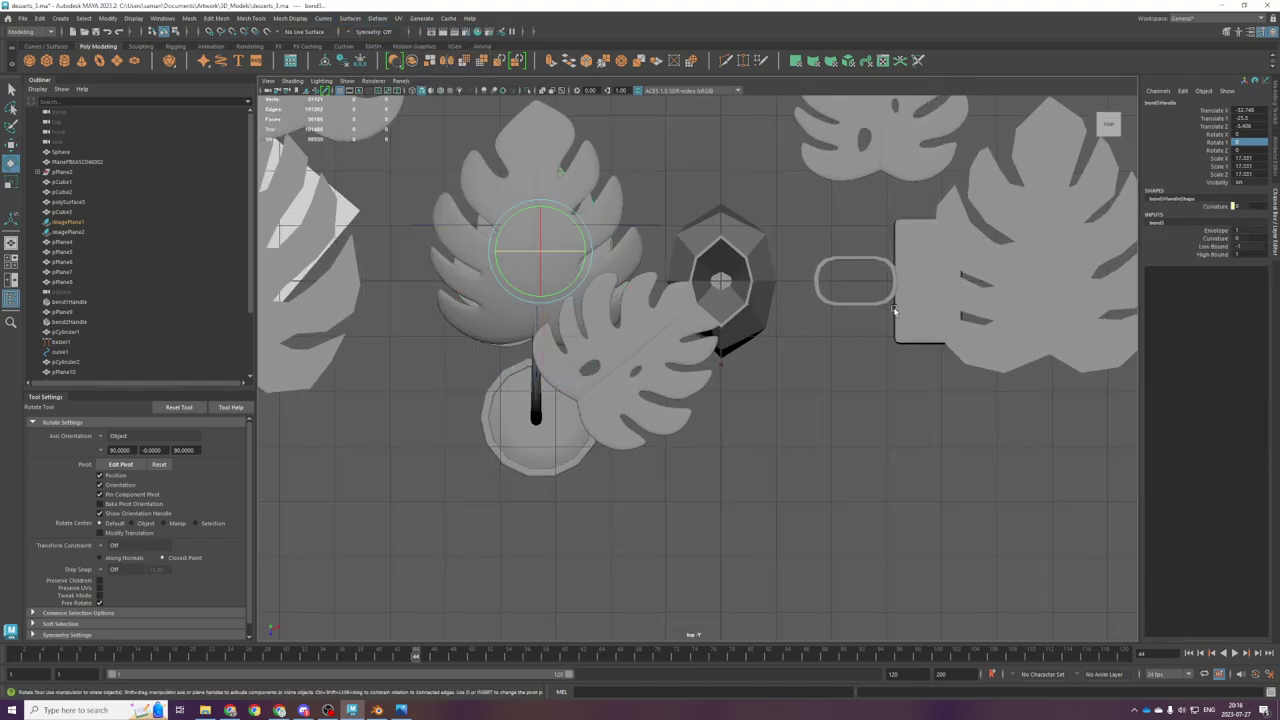
drag(528, 258, 540, 251)
click(1245, 150)
text(-90)
key(Return)
click(377, 18)
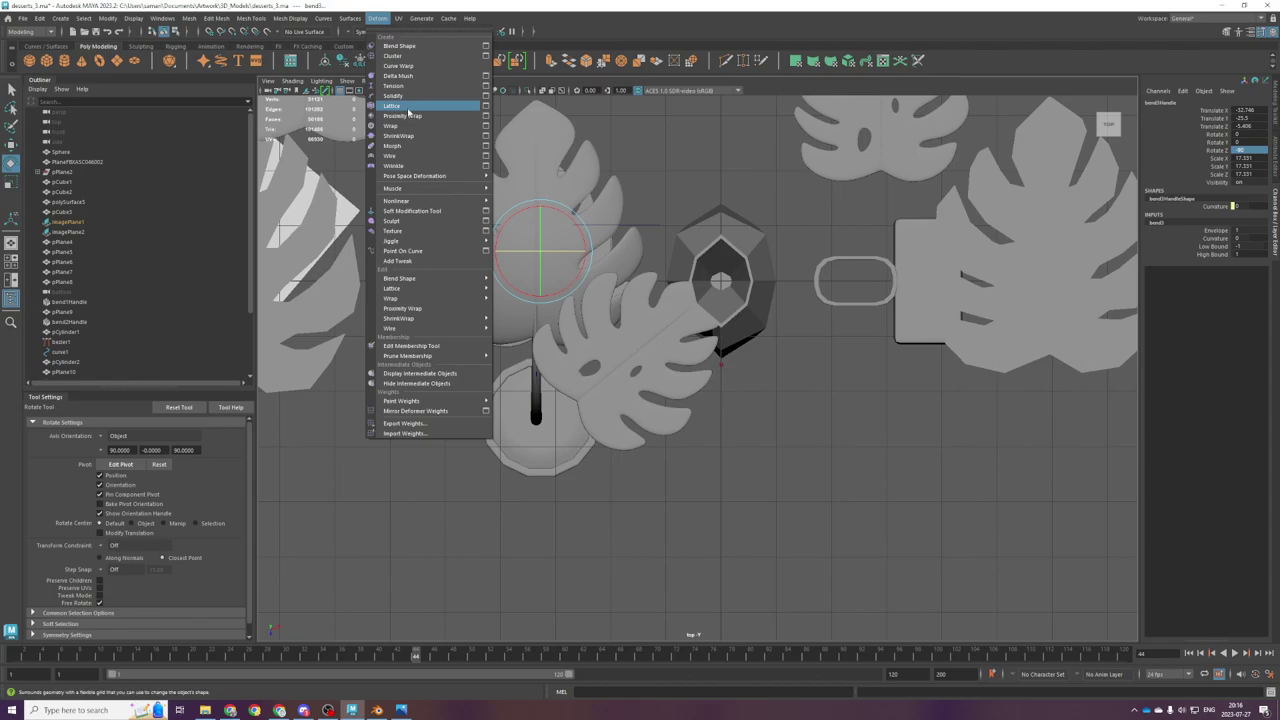
click(620, 206)
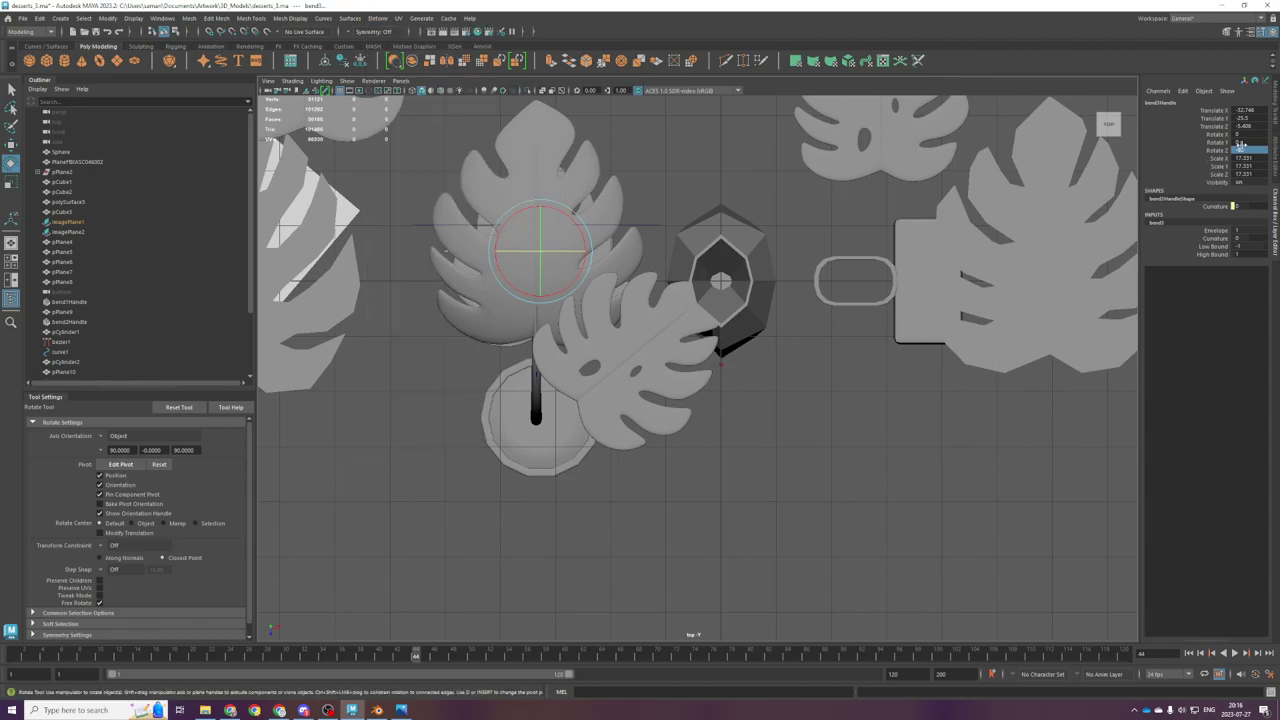
Step: Try moving the bend handle and raising its curvature on the lower leaf, and undo both changes
key(space)
key(space)
scroll(826, 340, down, 5)
alt+drag(826, 340, 934, 529)
key(w)
key(f)
scroll(723, 420, up, 5)
key(ctrl+z)
click(1272, 165)
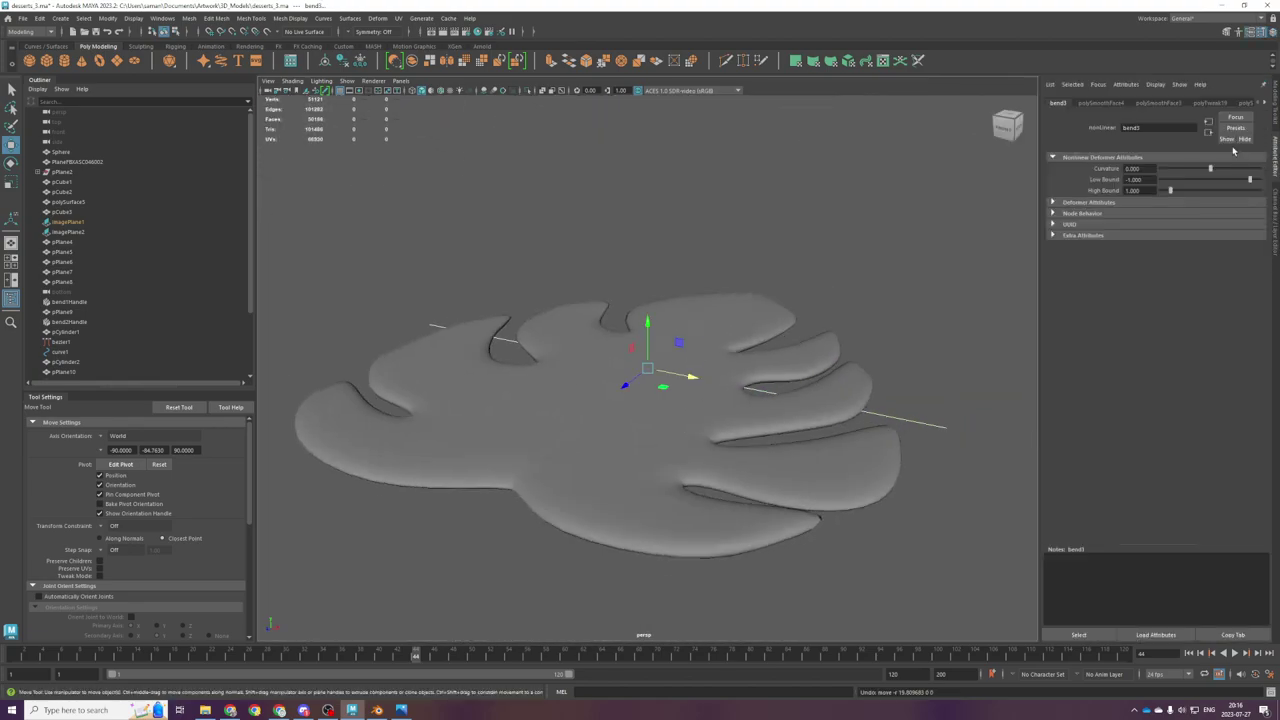
drag(1213, 168, 1238, 168)
key(ctrl+z)
Step: Add a second Bend deformer to the lower leaf and set its handle's Rotate X and Rotate Z to -90
click(451, 360)
key(g)
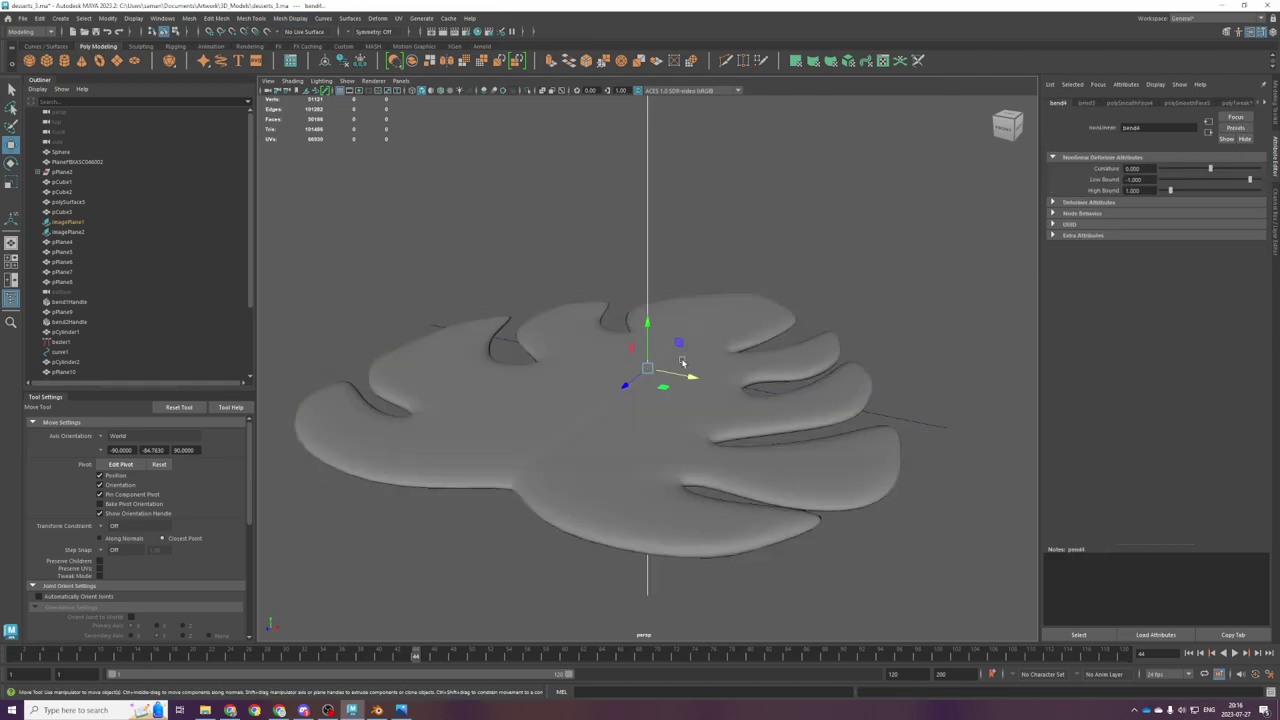
click(1270, 221)
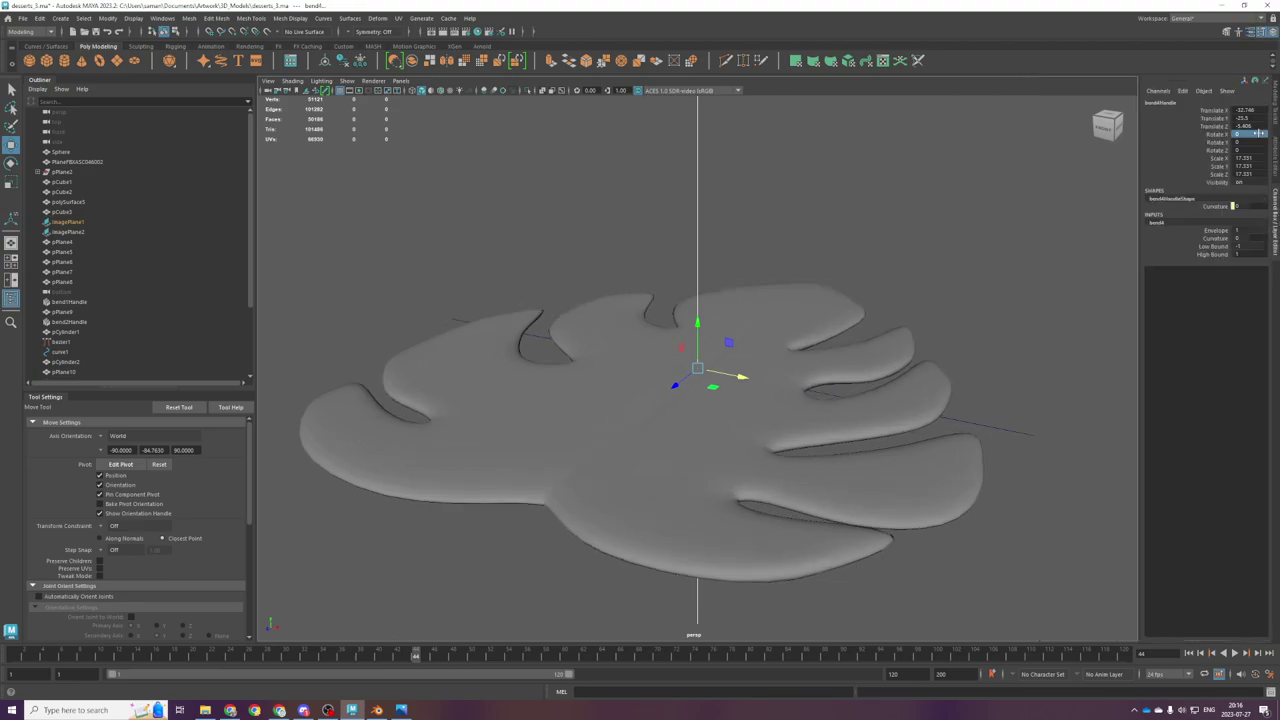
key(Tab)
key(Tab)
text(-90)
key(Return)
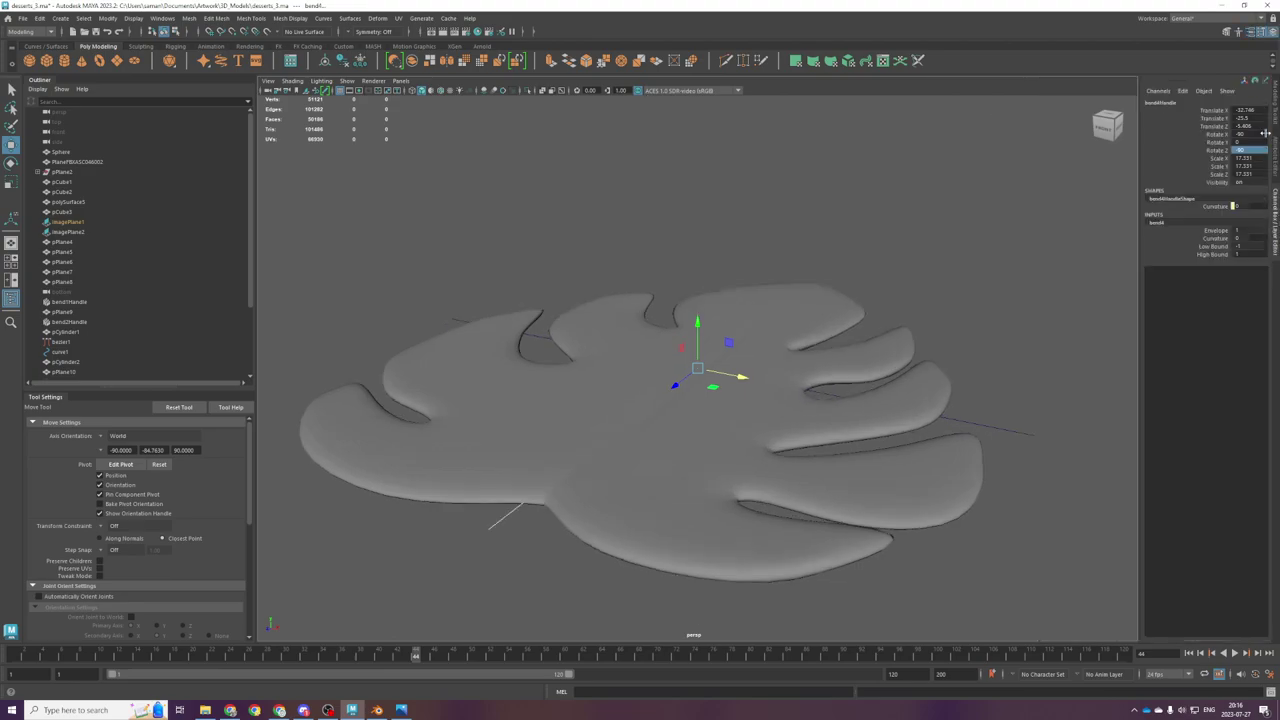
Step: Set the second bend's curvature to about 36.7, low bound to about -1.22 and high bound to about 0.2
click(1276, 175)
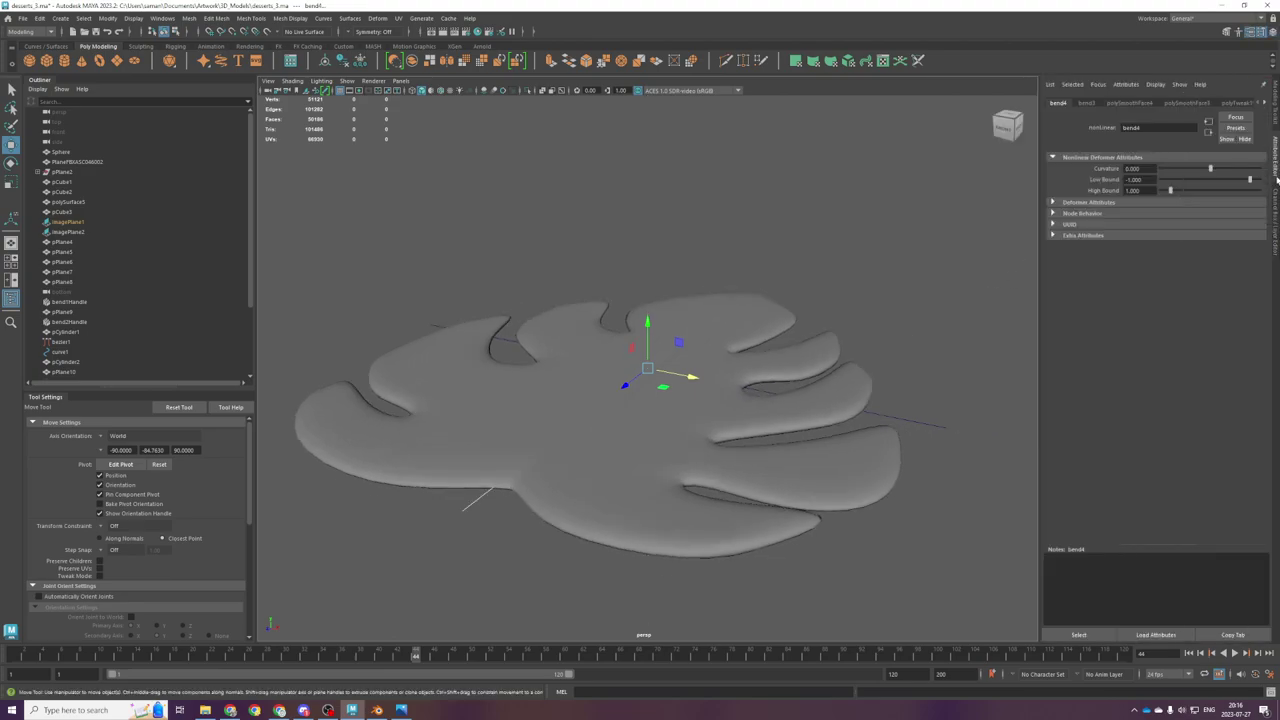
drag(1222, 167, 1219, 171)
scroll(850, 405, down, 8)
alt+drag(843, 413, 778, 408)
alt+drag(952, 304, 931, 278)
drag(1250, 181, 1247, 187)
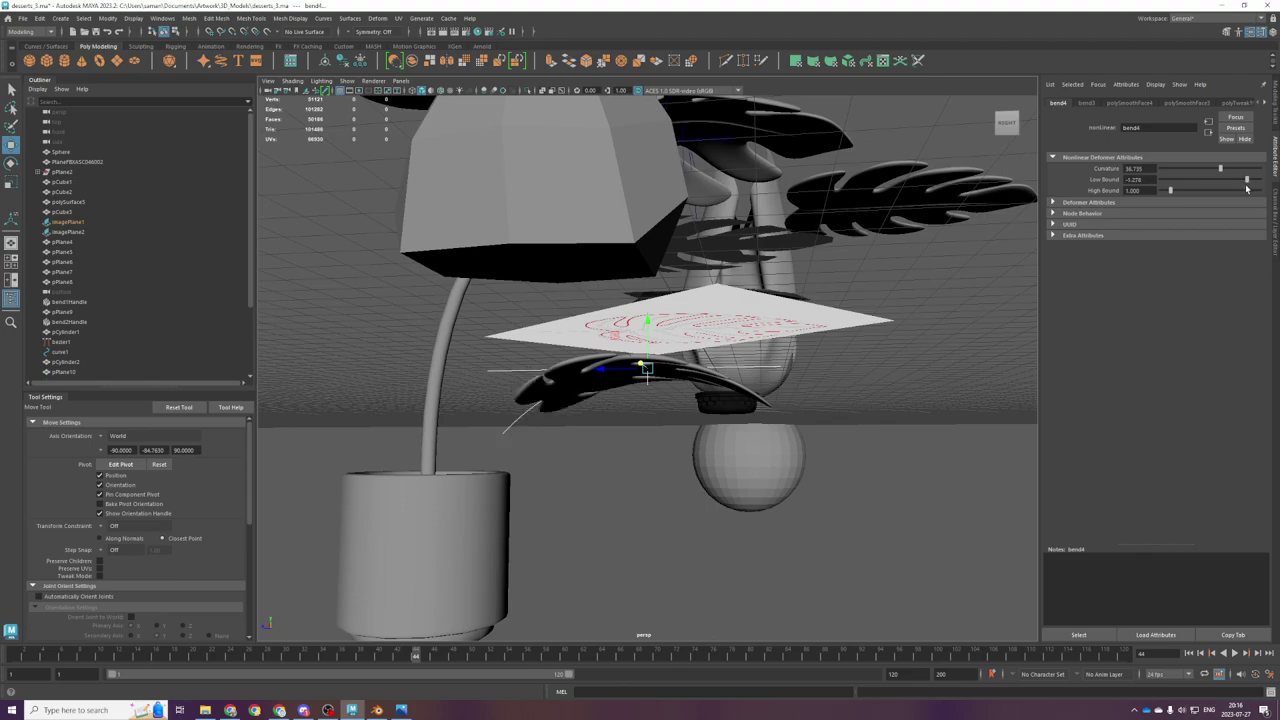
drag(1170, 191, 1162, 230)
alt+drag(1019, 302, 1057, 340)
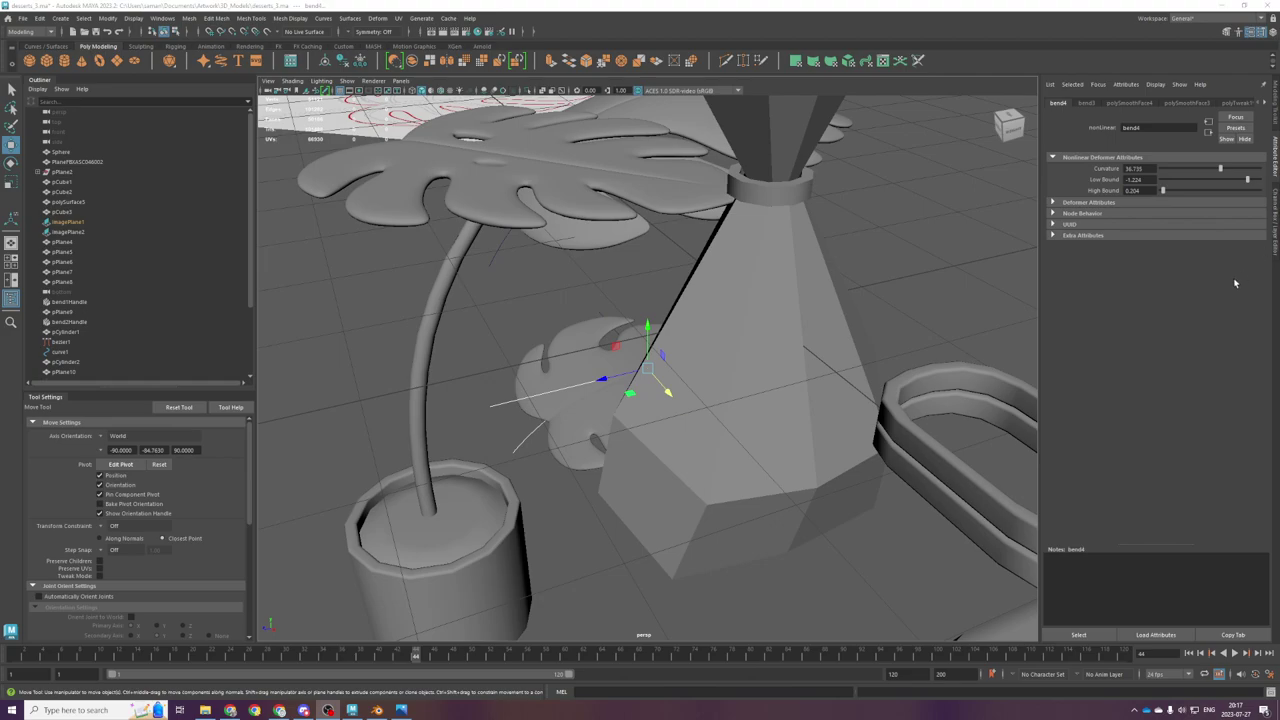
Step: Try a stronger curvature on the lower leaf's second bend, and undo the change
key(f)
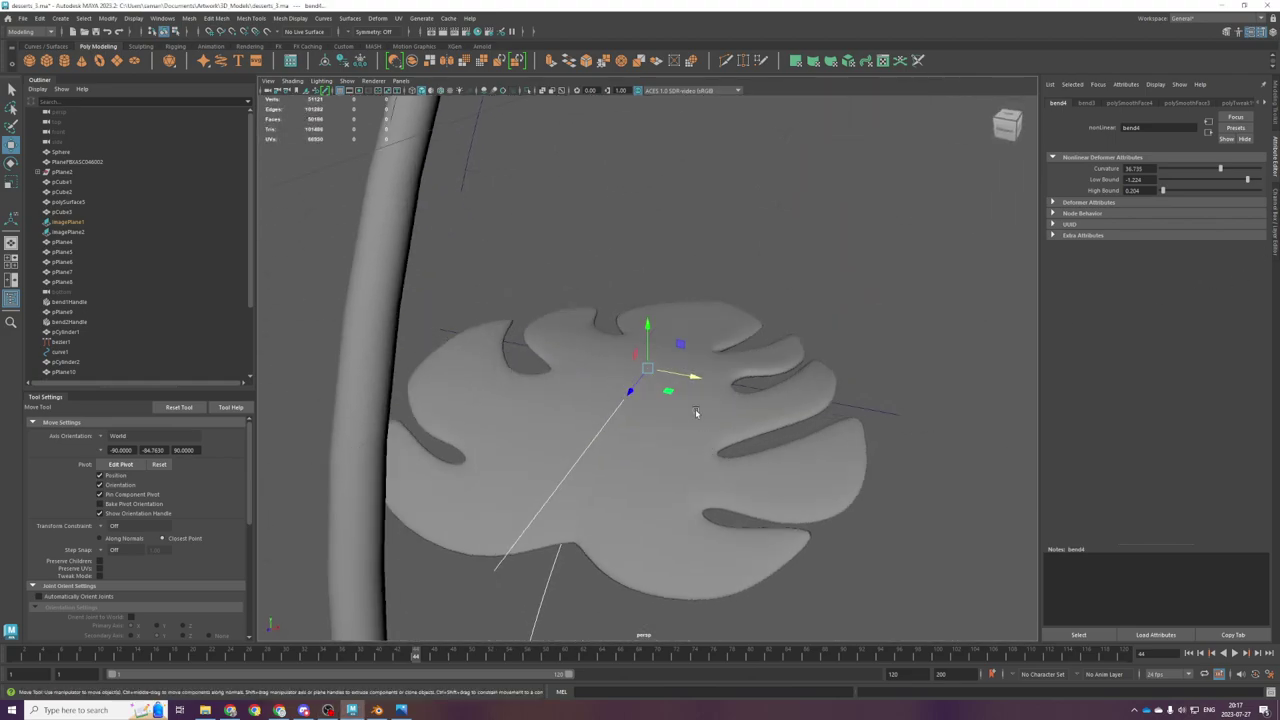
click(675, 403)
key(ctrl+z)
drag(1220, 169, 1230, 170)
key(ctrl+z)
key(ctrl+z)
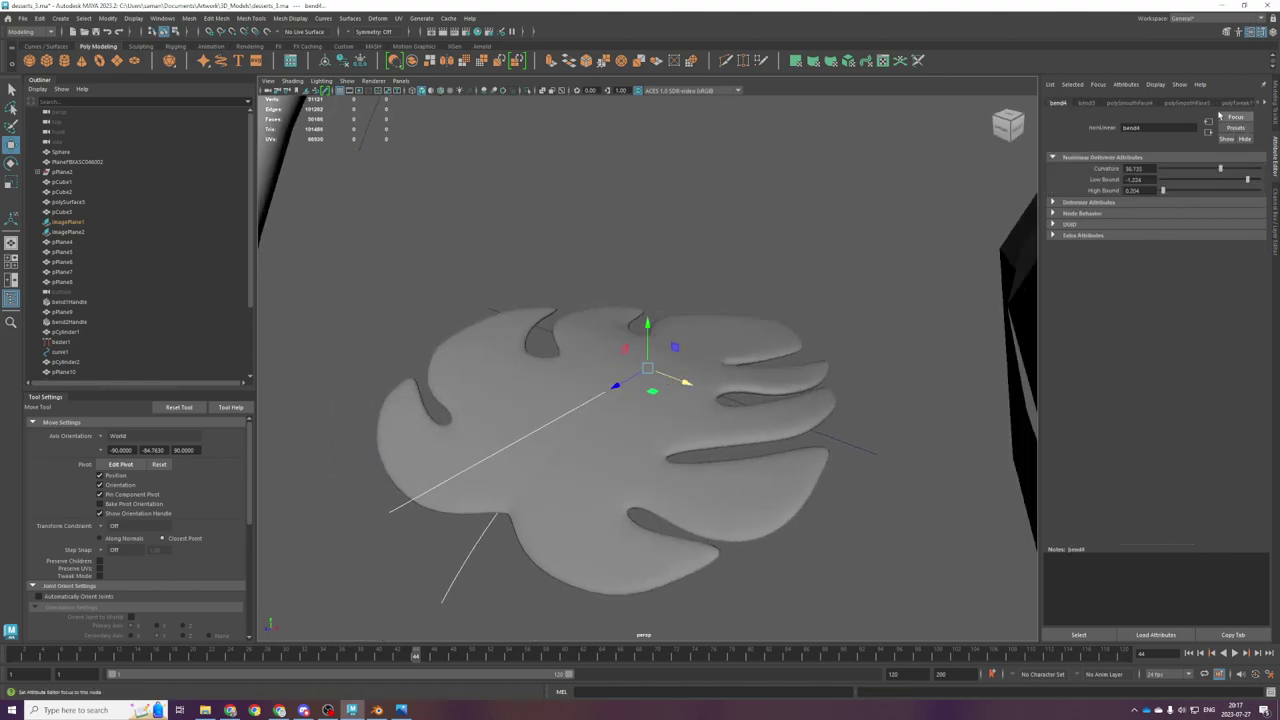
Step: Set the curvature of the lower leaf's first bend to about 38.6
drag(1211, 168, 1221, 170)
alt+drag(682, 347, 789, 440)
scroll(828, 381, down, 5)
scroll(657, 389, up, 8)
scroll(657, 389, down, 10)
scroll(739, 363, up, 4)
scroll(775, 447, down, 5)
scroll(700, 440, up, 7)
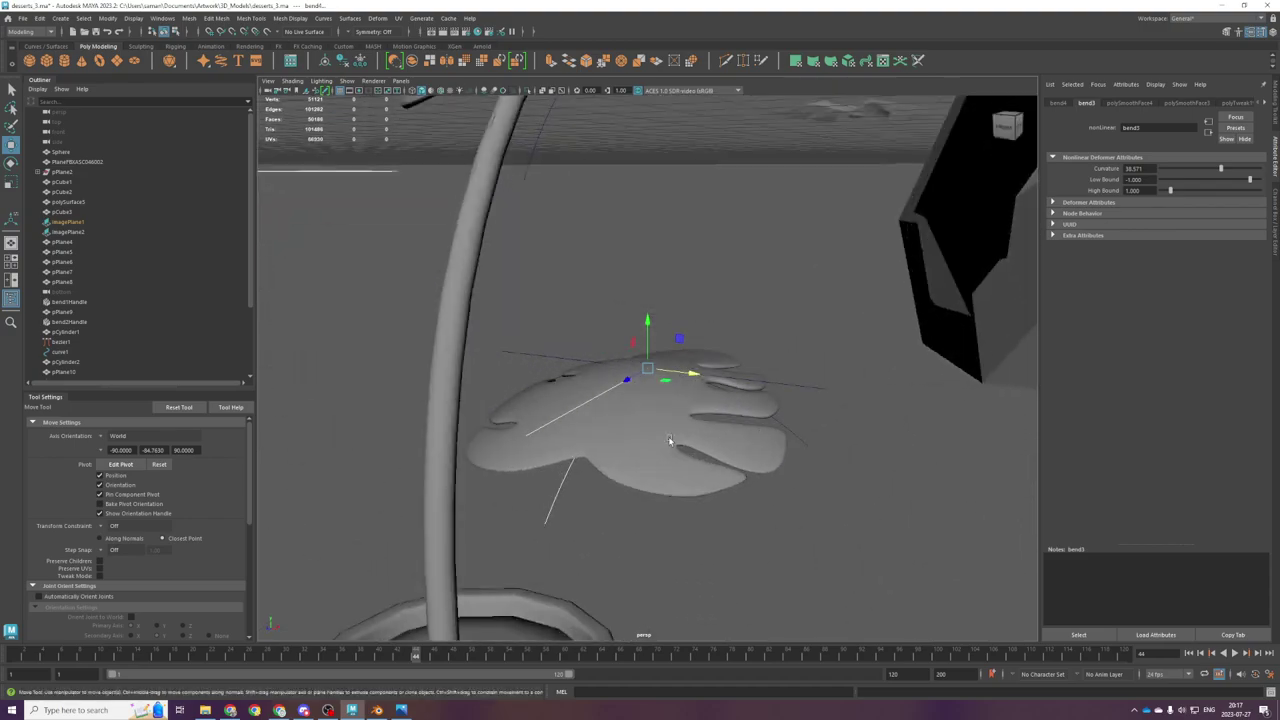
Step: Duplicate the bent lower leaf
click(670, 438)
scroll(658, 436, down, 3)
key(ctrl+d)
key(space)
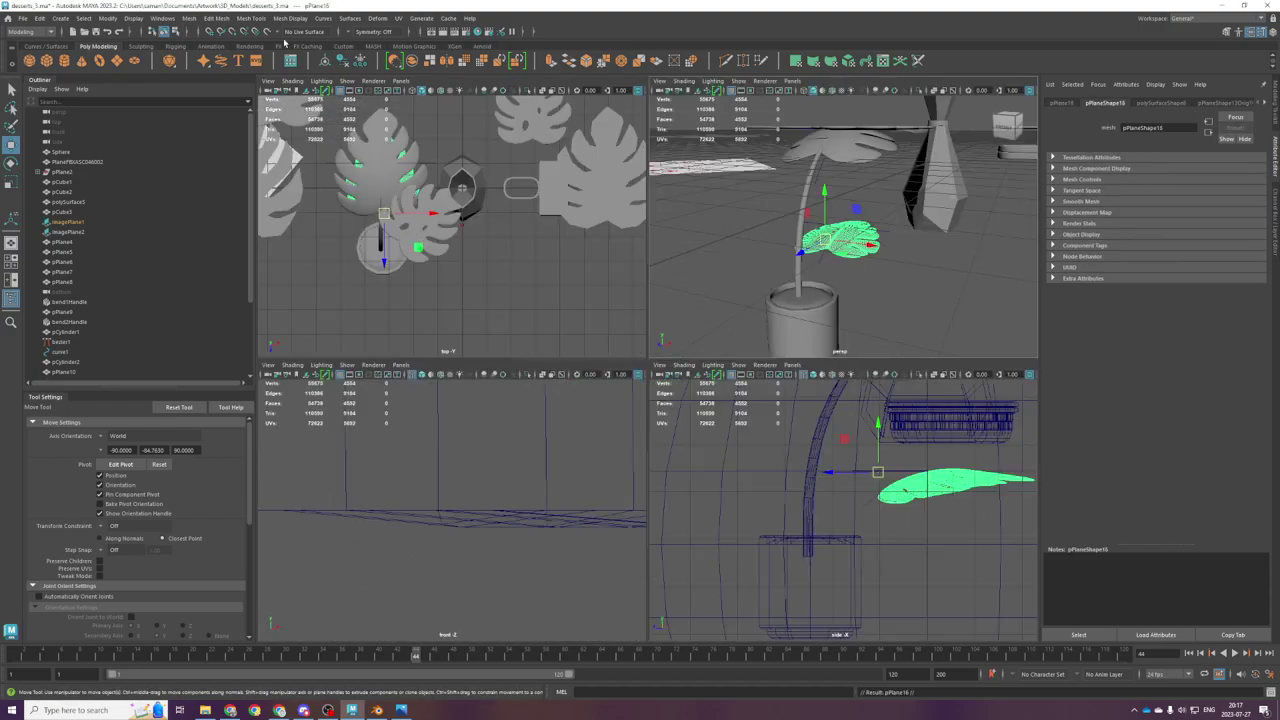
key(space)
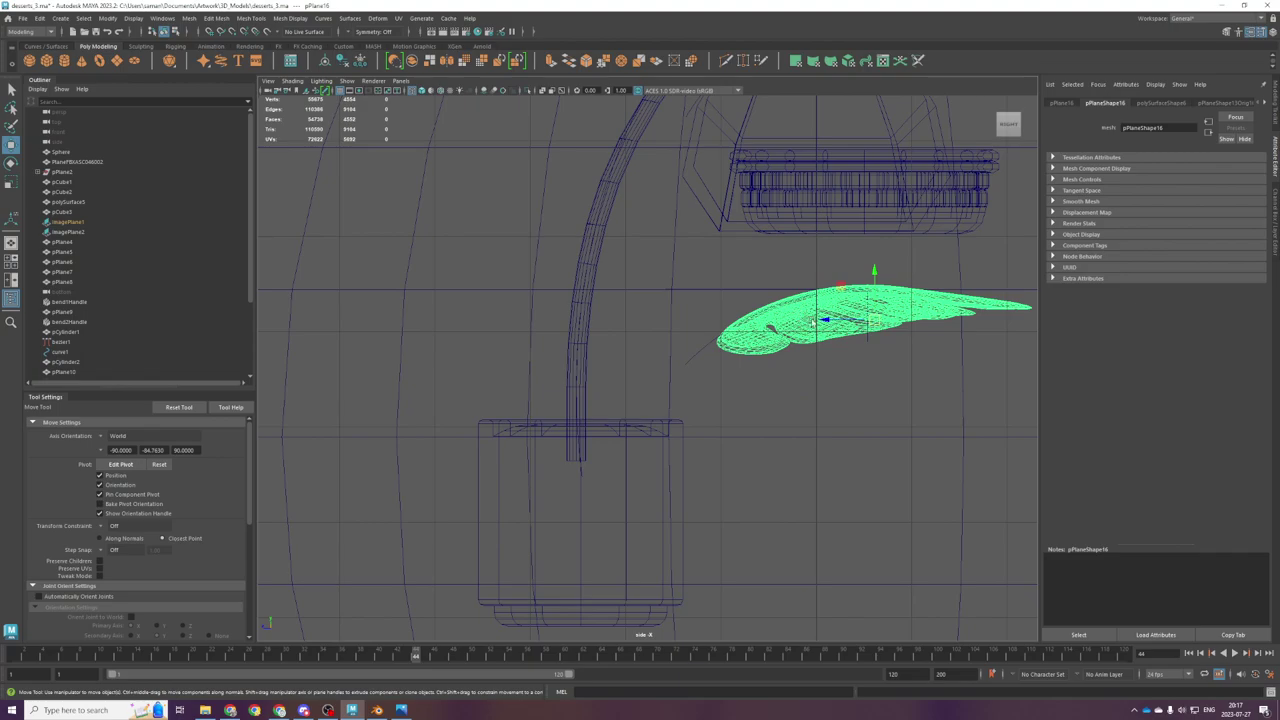
Step: Tilt the leaf copy in the side view and move it up beside the stem, above the original
key(e)
drag(852, 288, 711, 163)
key(w)
scroll(884, 310, down, 1)
key(ctrl+z)
key(e)
key(w)
key(space)
key(space)
scroll(729, 418, down, 5)
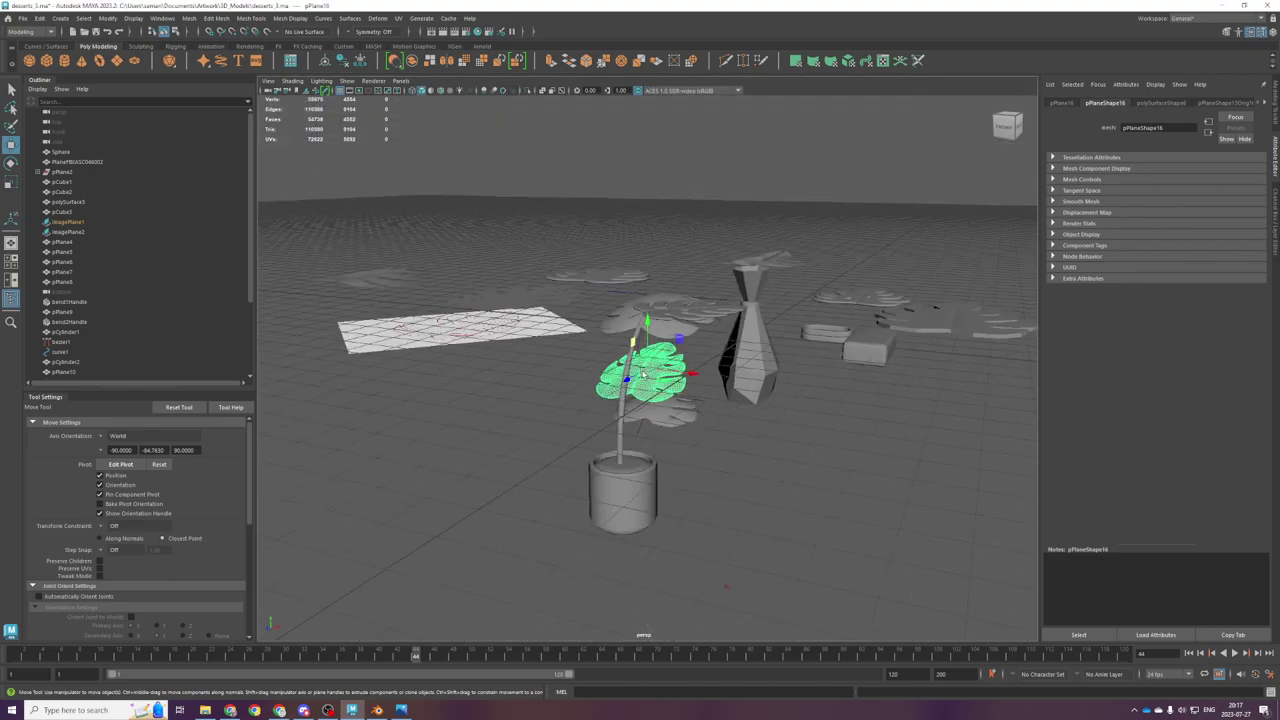
Step: Scale the raised leaf copy down slightly
scroll(729, 418, up, 7)
key(r)
drag(647, 370, 686, 446)
scroll(618, 414, down, 4)
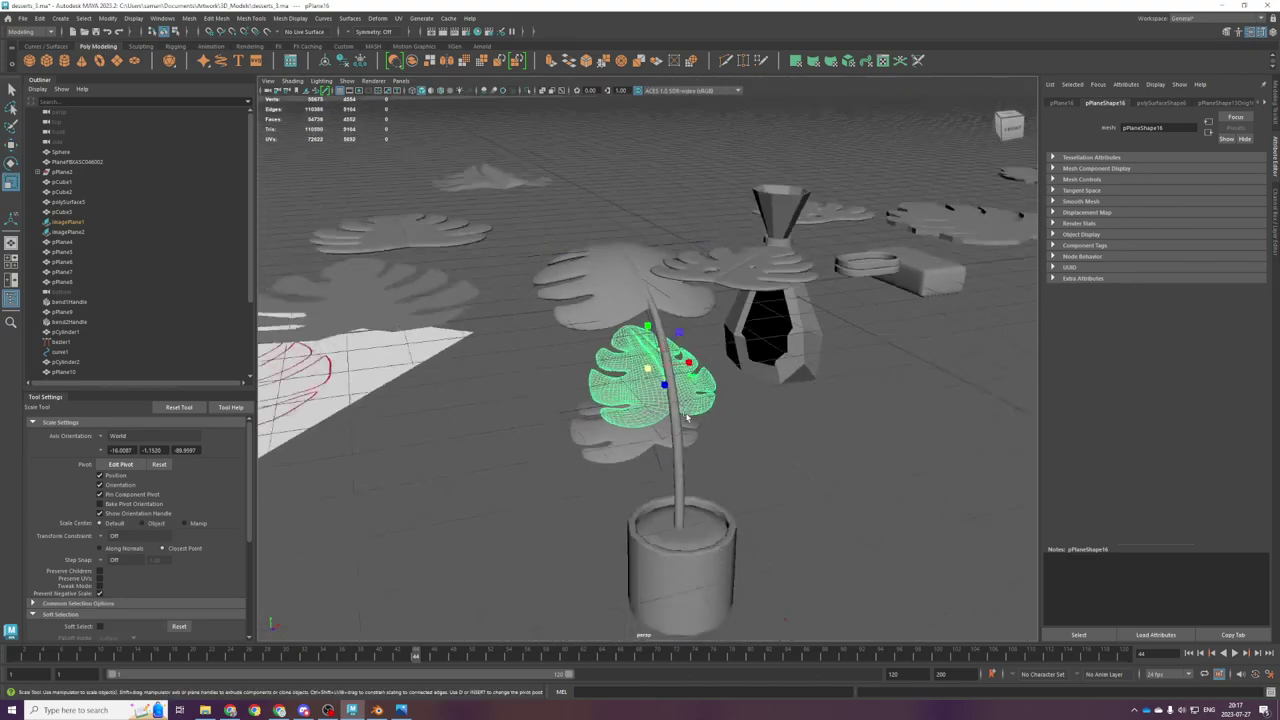
Step: Examine the curved stem and the leaves around it from several angles and in the side view
scroll(686, 451, up, 4)
click(698, 478)
scroll(726, 517, down, 6)
alt+drag(726, 517, 667, 514)
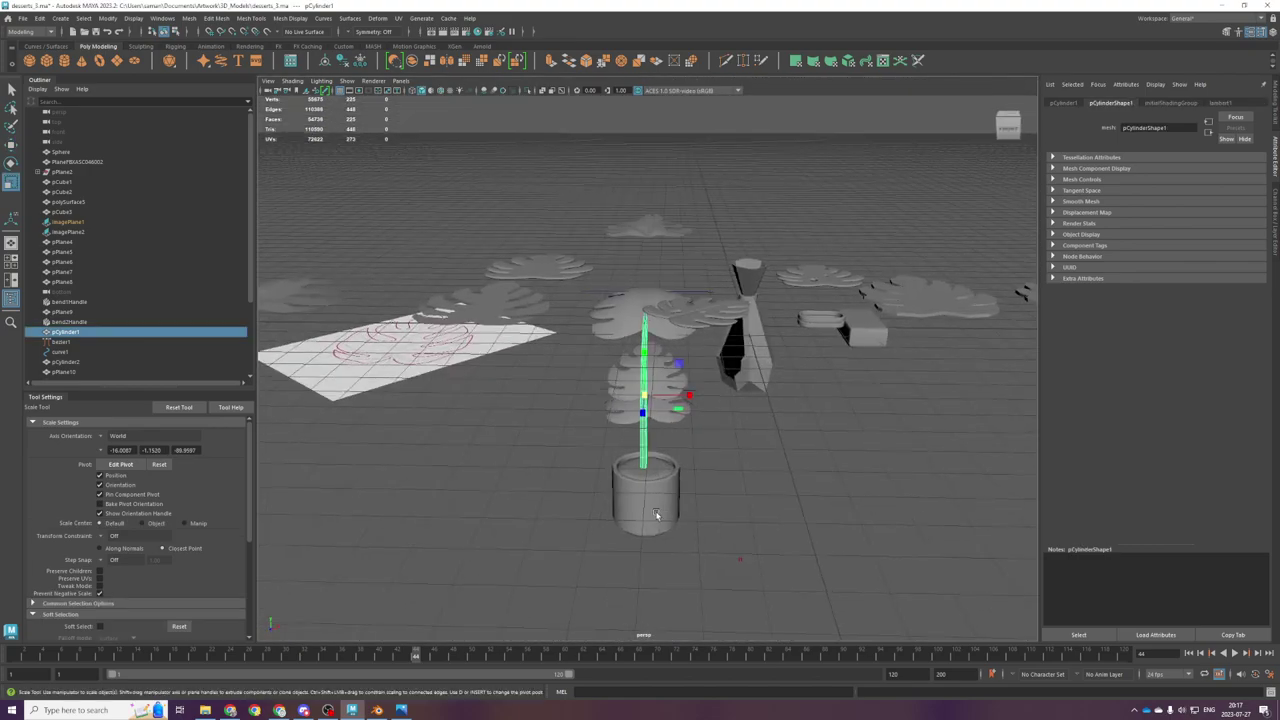
scroll(656, 515, up, 5)
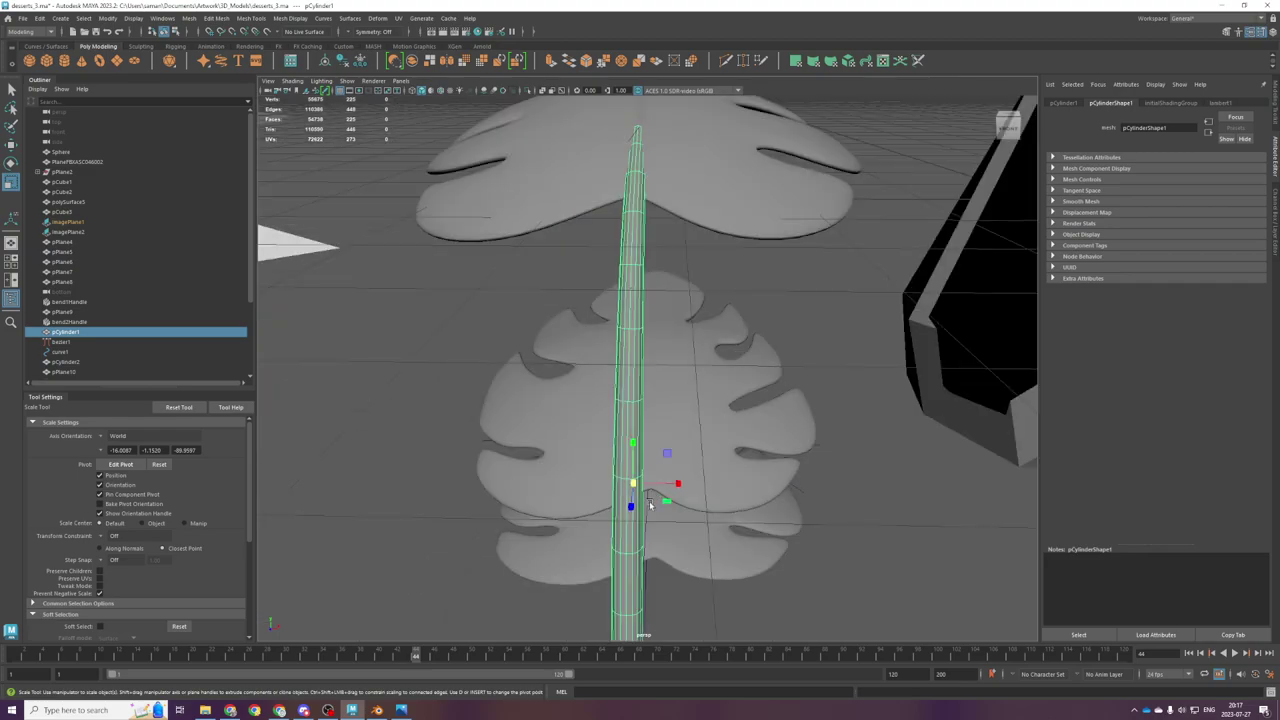
scroll(670, 500, down, 2)
alt+drag(663, 509, 610, 520)
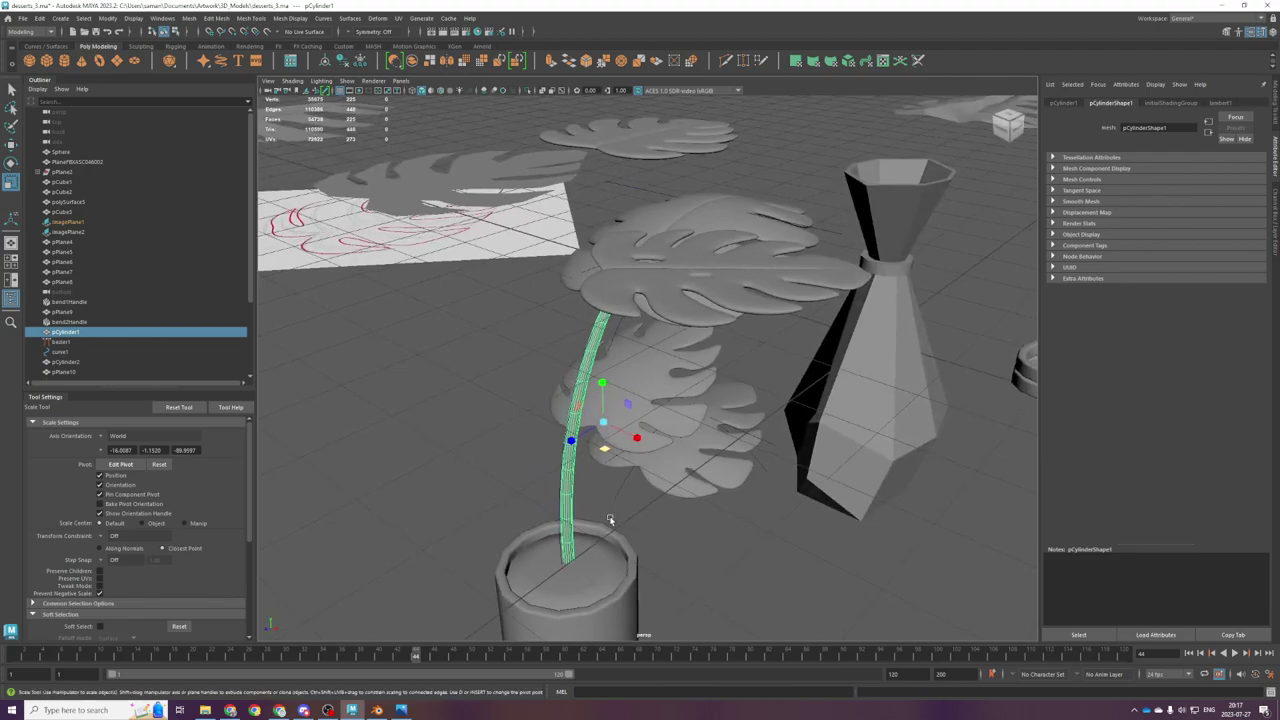
alt+drag(614, 513, 674, 437)
alt+drag(664, 485, 580, 397)
key(w)
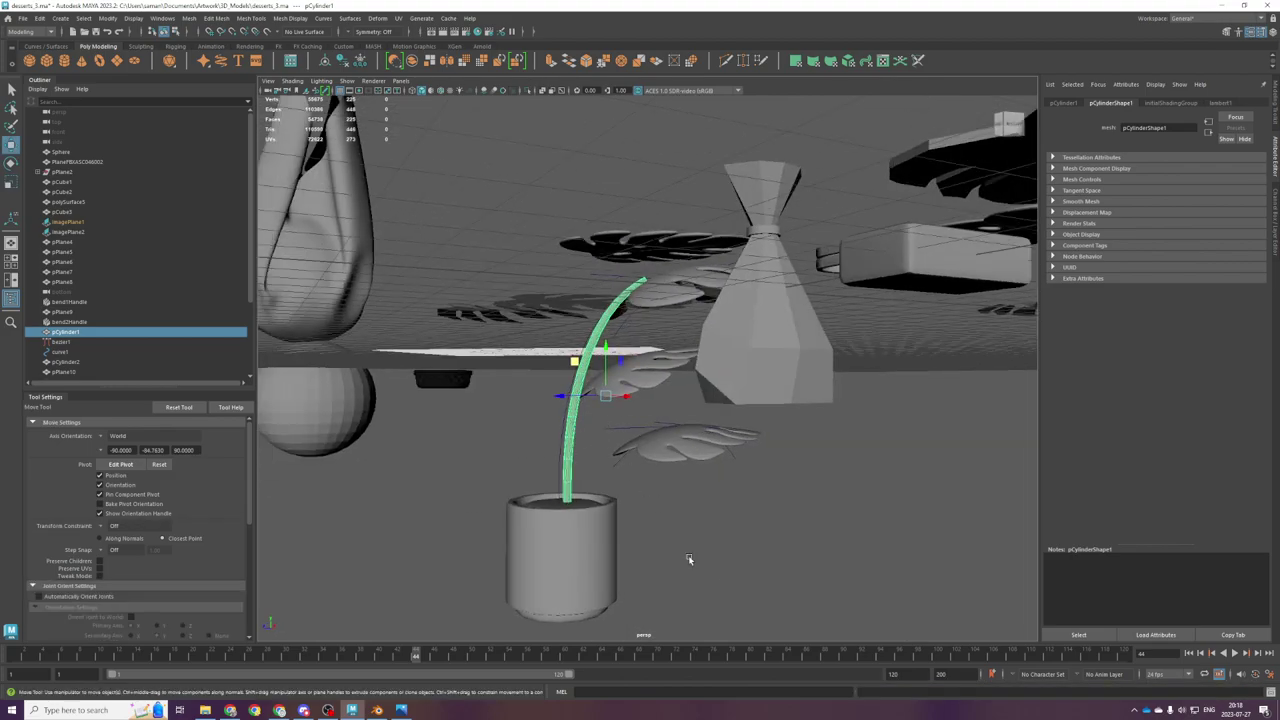
key(space)
key(space)
alt+middle_drag(570, 349, 587, 504)
alt+right_drag(587, 504, 630, 421)
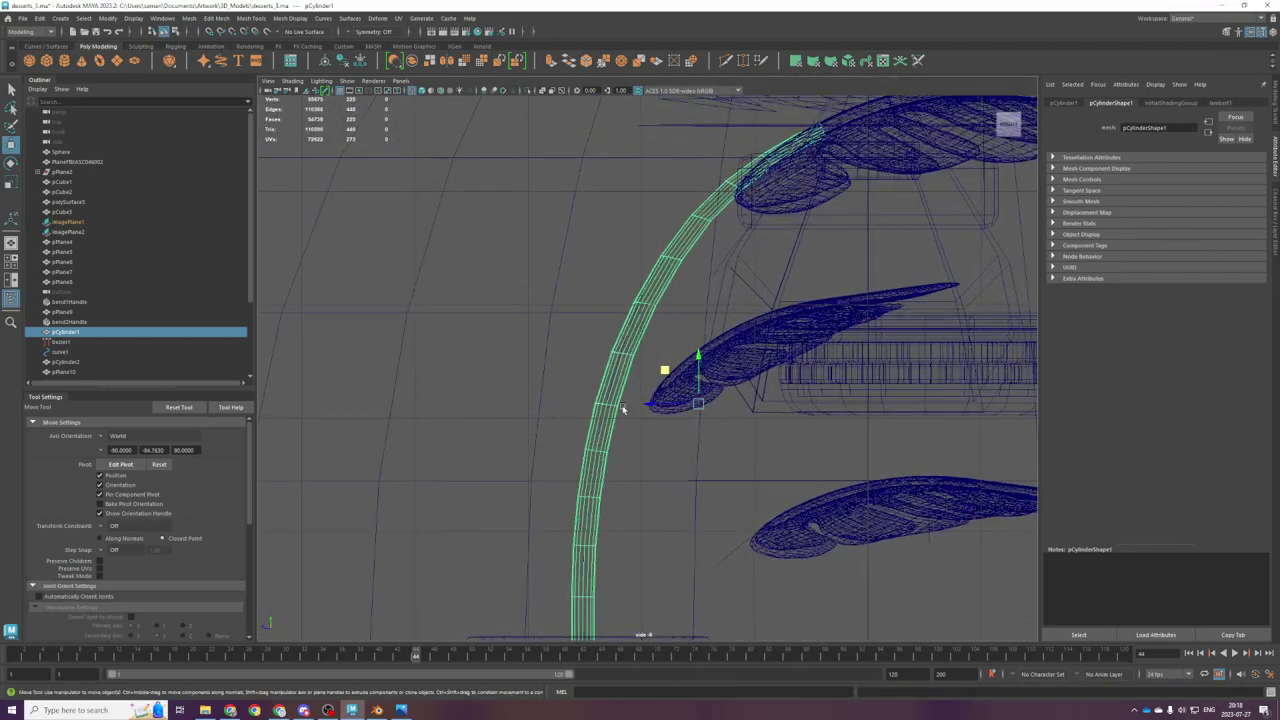
scroll(630, 420, down, 1)
scroll(739, 288, down, 1)
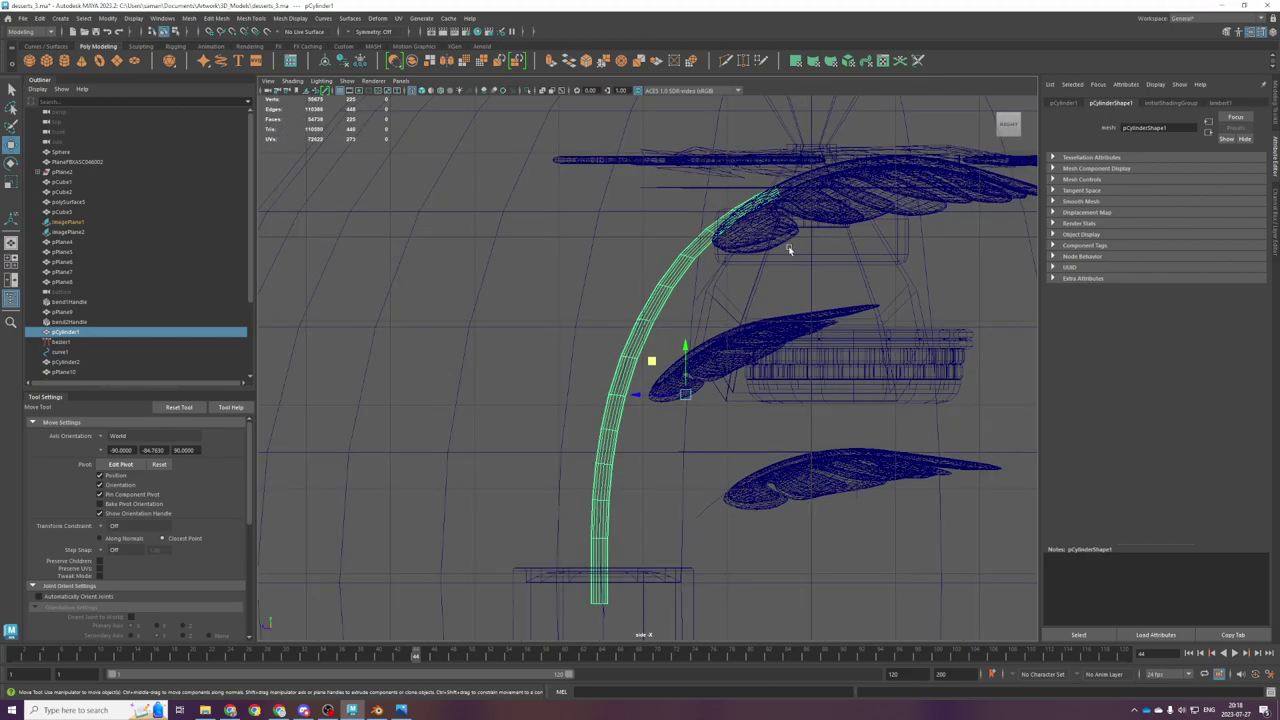
Step: Select the holed leaf near the vase and set its Rotate Y to 0
key(space)
key(space)
alt+drag(783, 270, 657, 401)
click(657, 401)
click(758, 252)
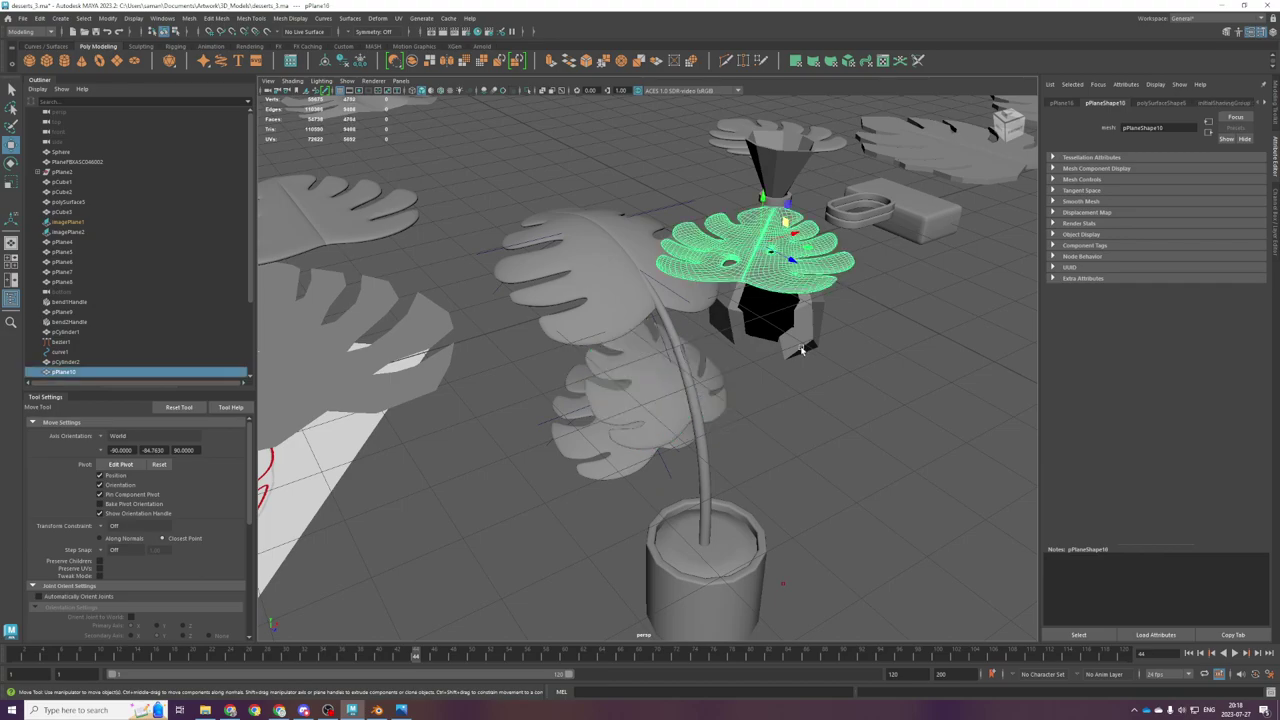
click(1274, 203)
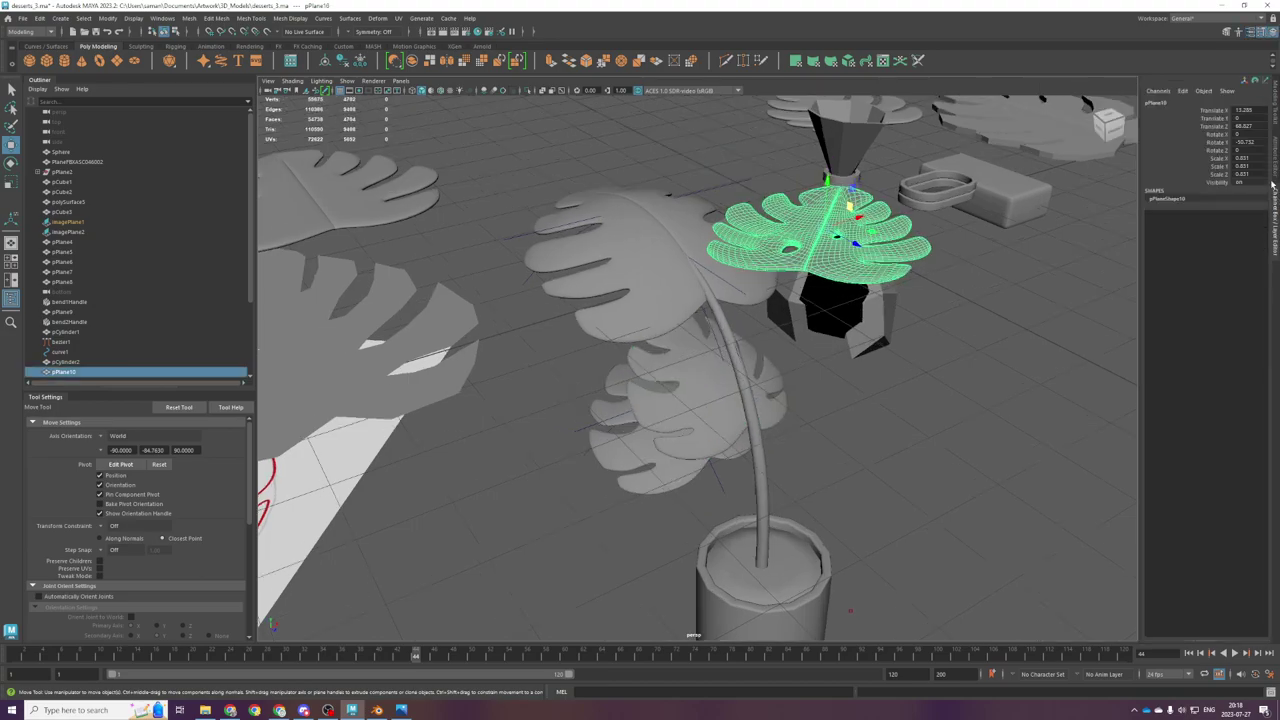
key(Return)
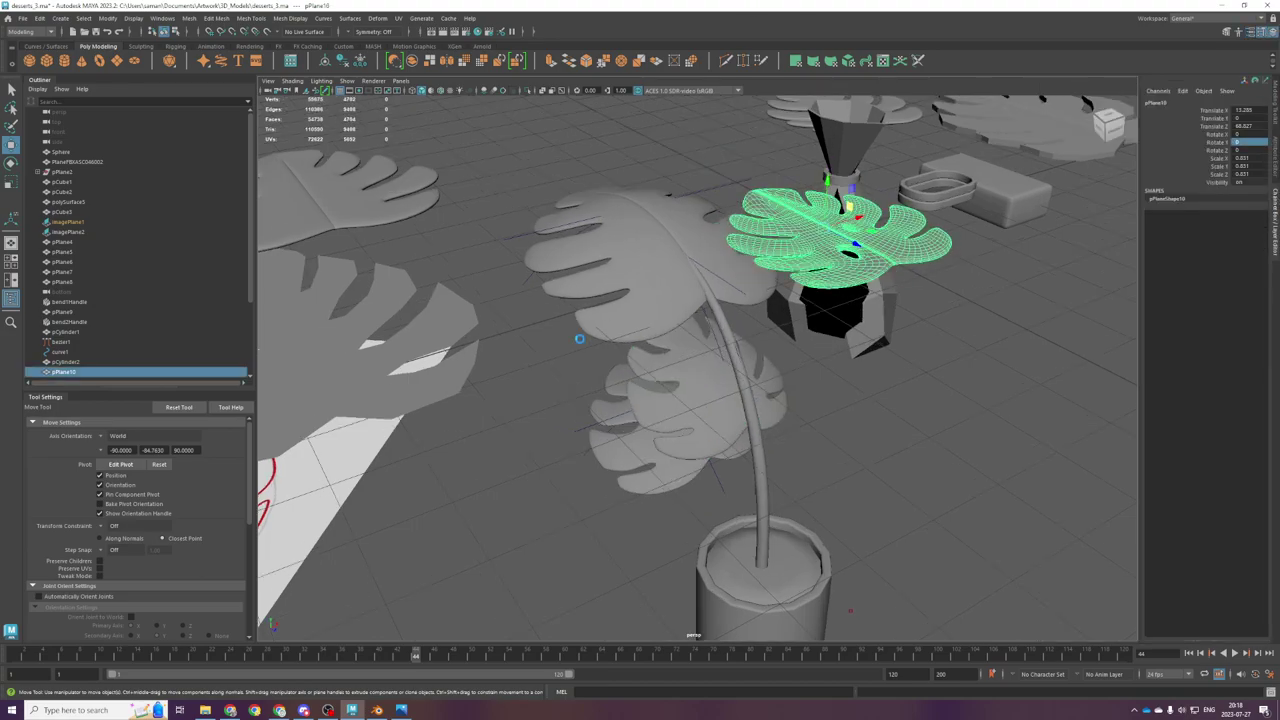
Step: Add a Bend deformer to the holed leaf and set its handle's Rotate Z to 90
key(space)
key(space)
key(f)
scroll(480, 226, down, 3)
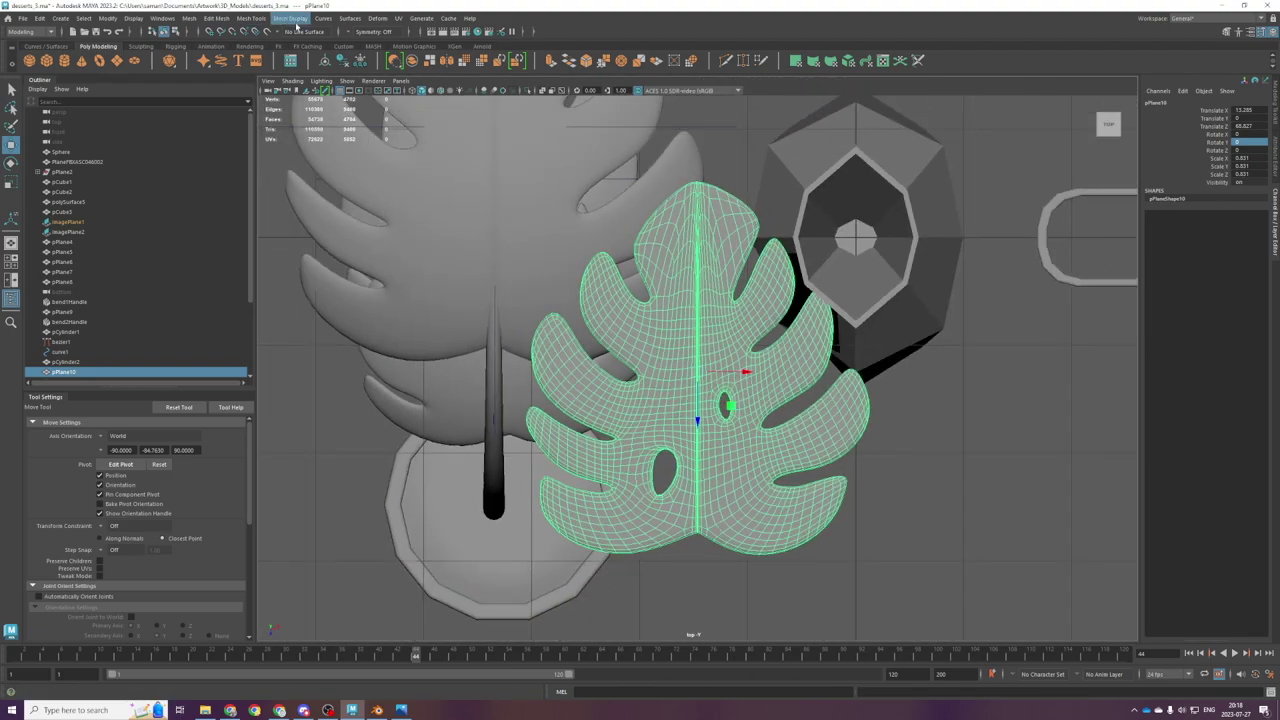
click(377, 19)
click(420, 198)
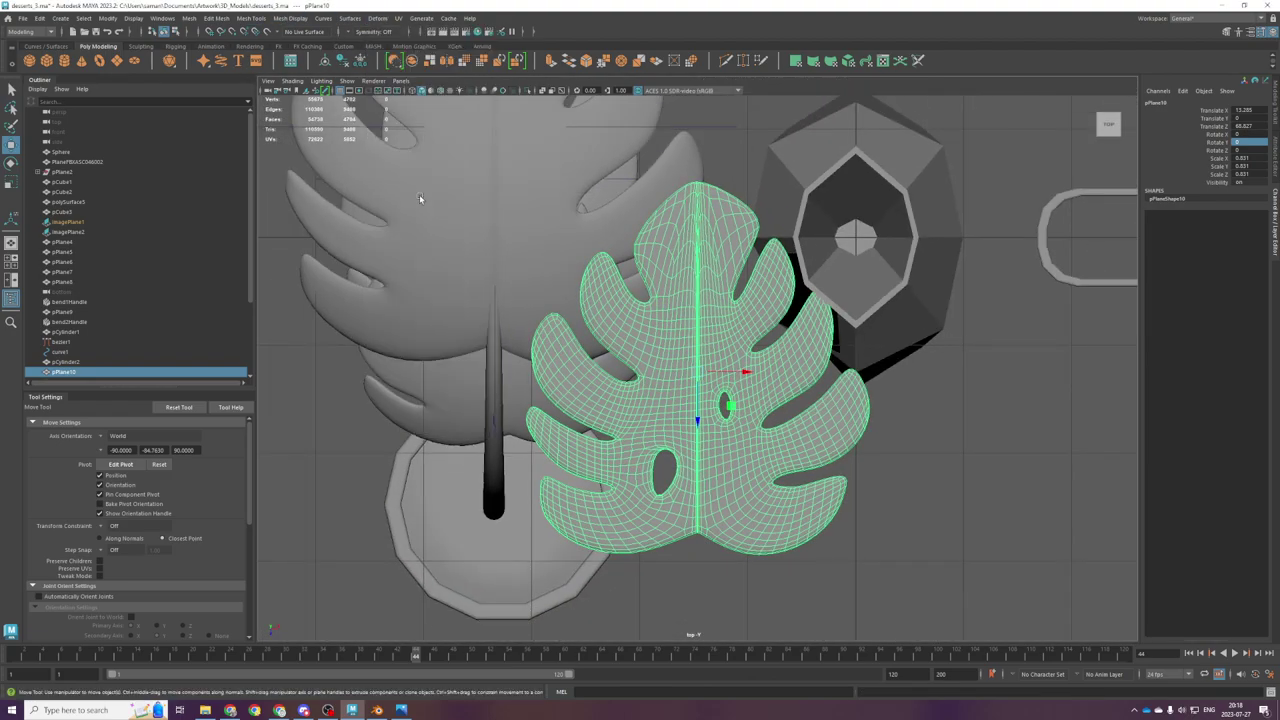
click(377, 18)
mouse_move(430, 210)
click(517, 201)
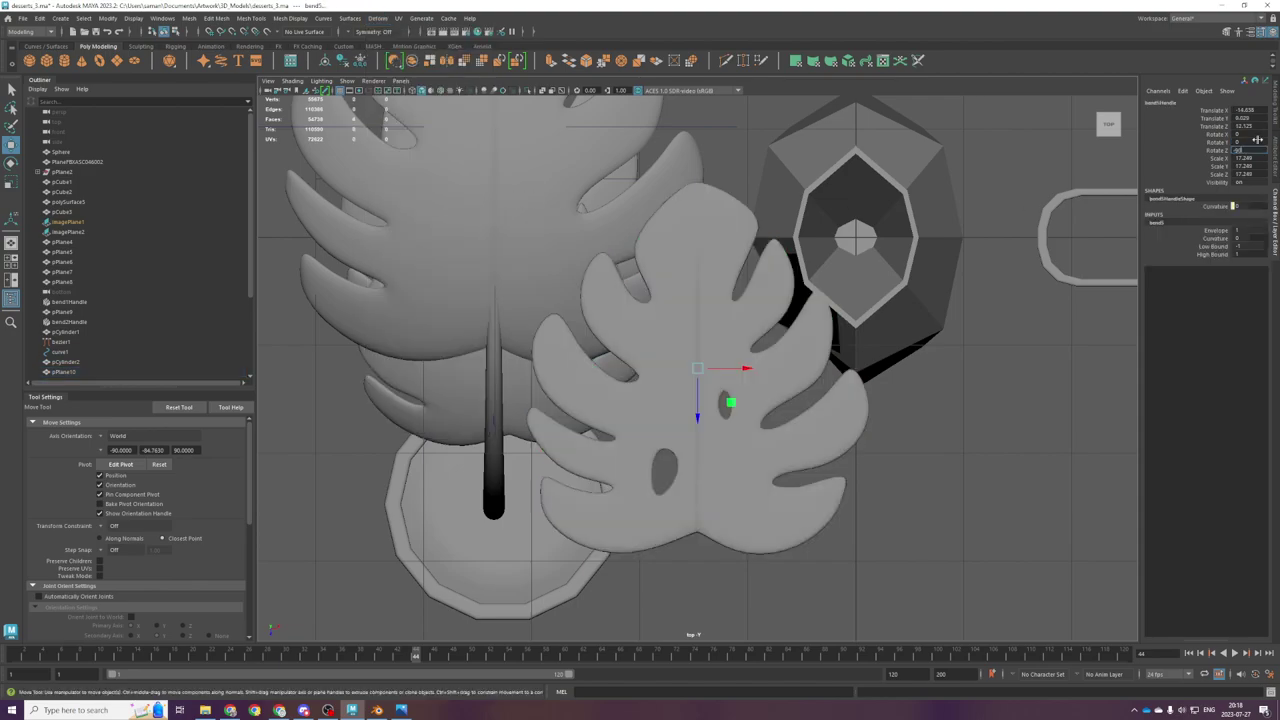
Step: Add a second Bend deformer to the holed leaf, set its handle's Rotate X and Rotate Z to -90, and save the scene
click(761, 293)
key(f)
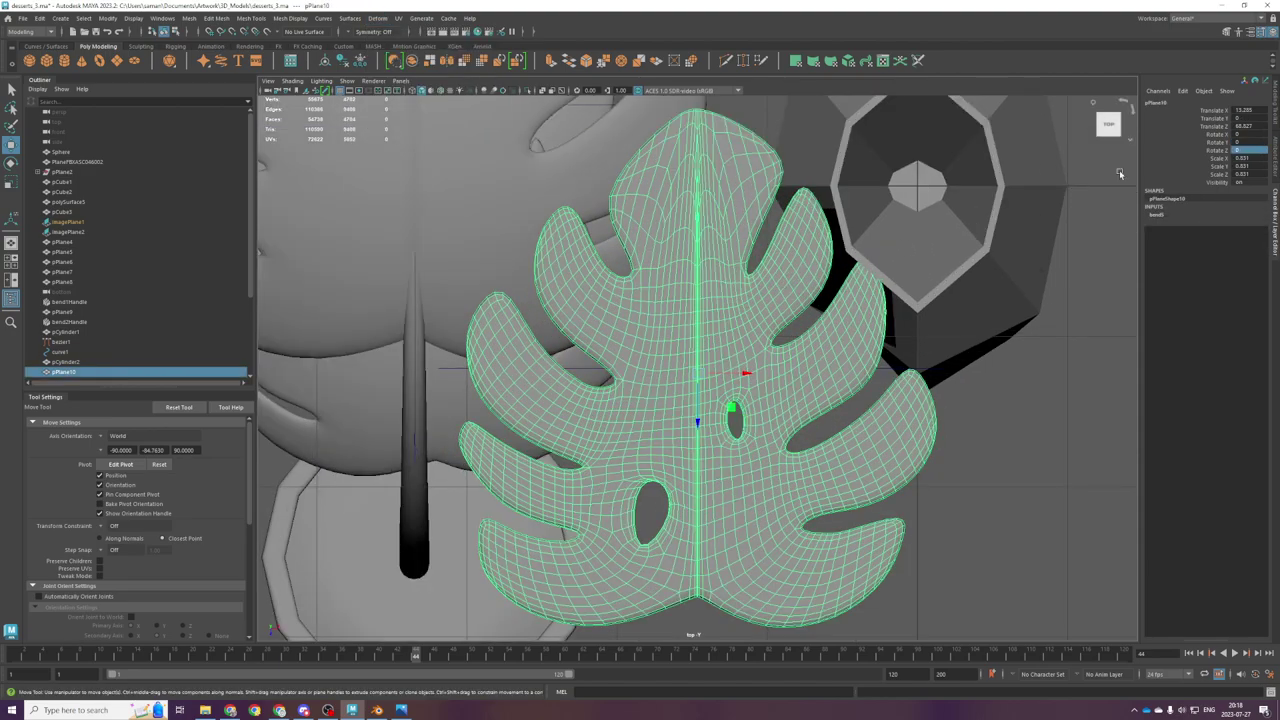
key(g)
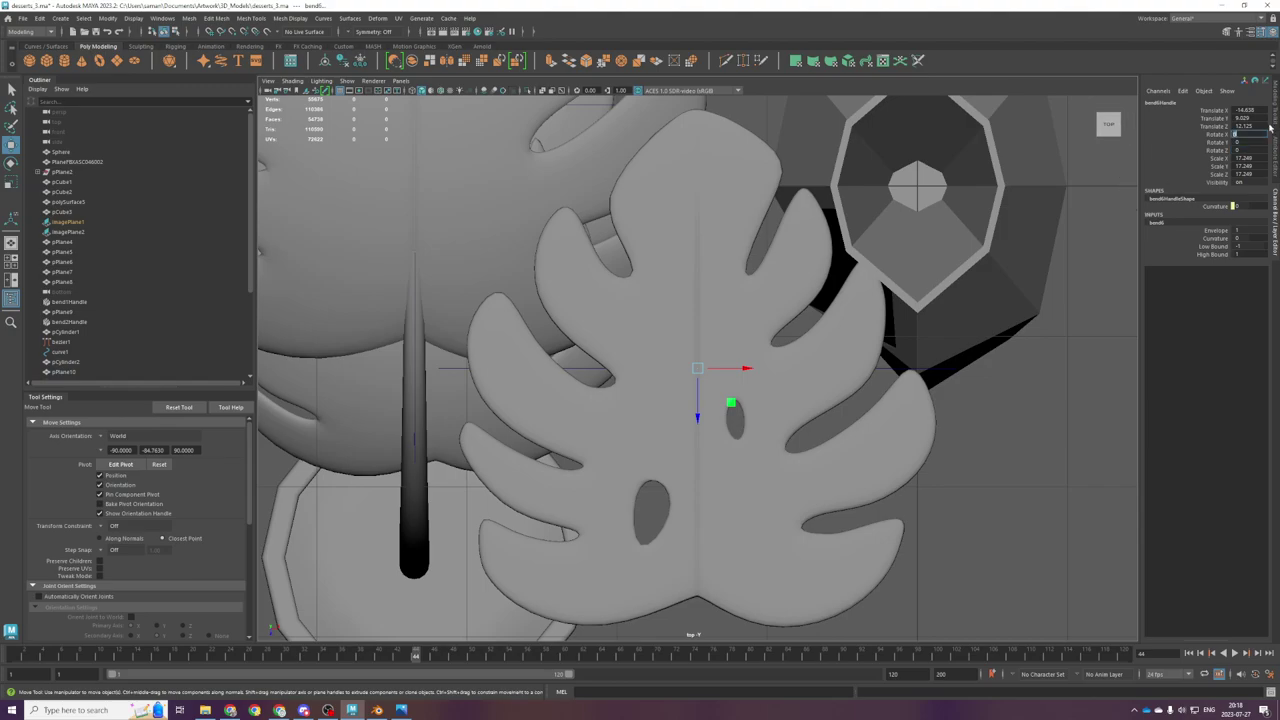
key(Return)
key(ctrl+s)
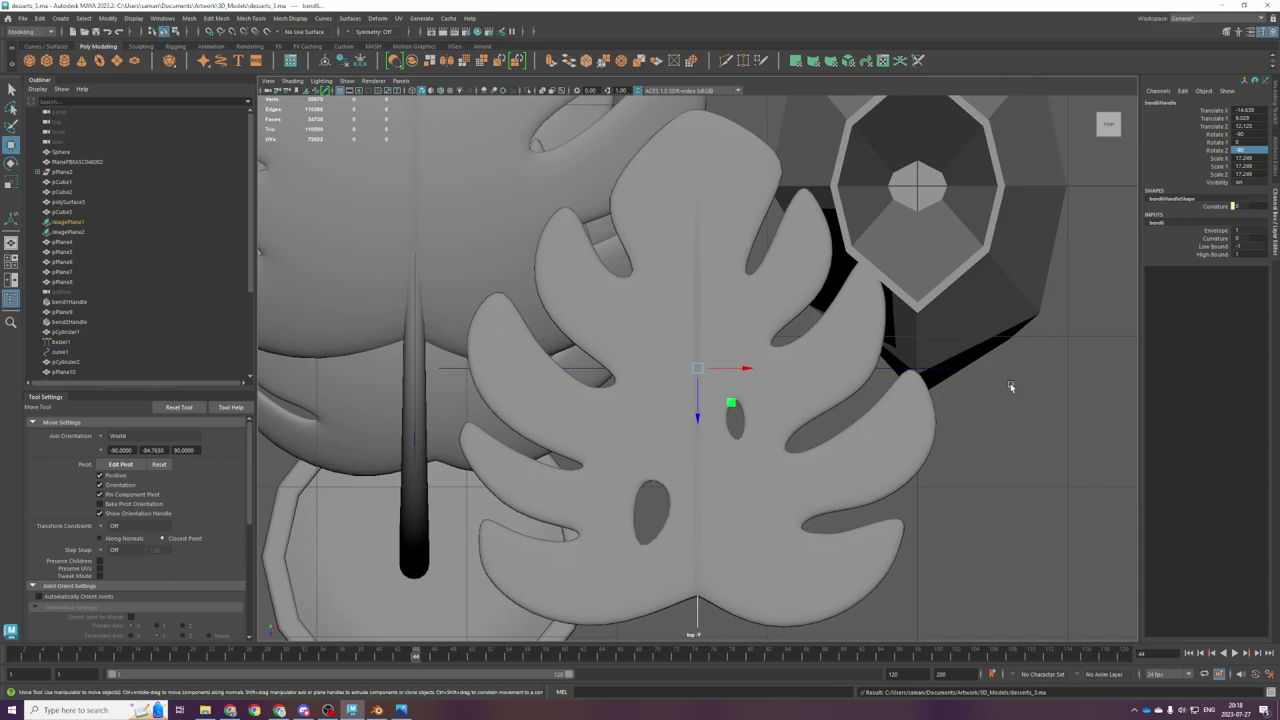
Step: Set the holed leaf's second bend curvature to about 18.4 and raise the curvature of its first bend
alt+right_drag(957, 21, 924, 5)
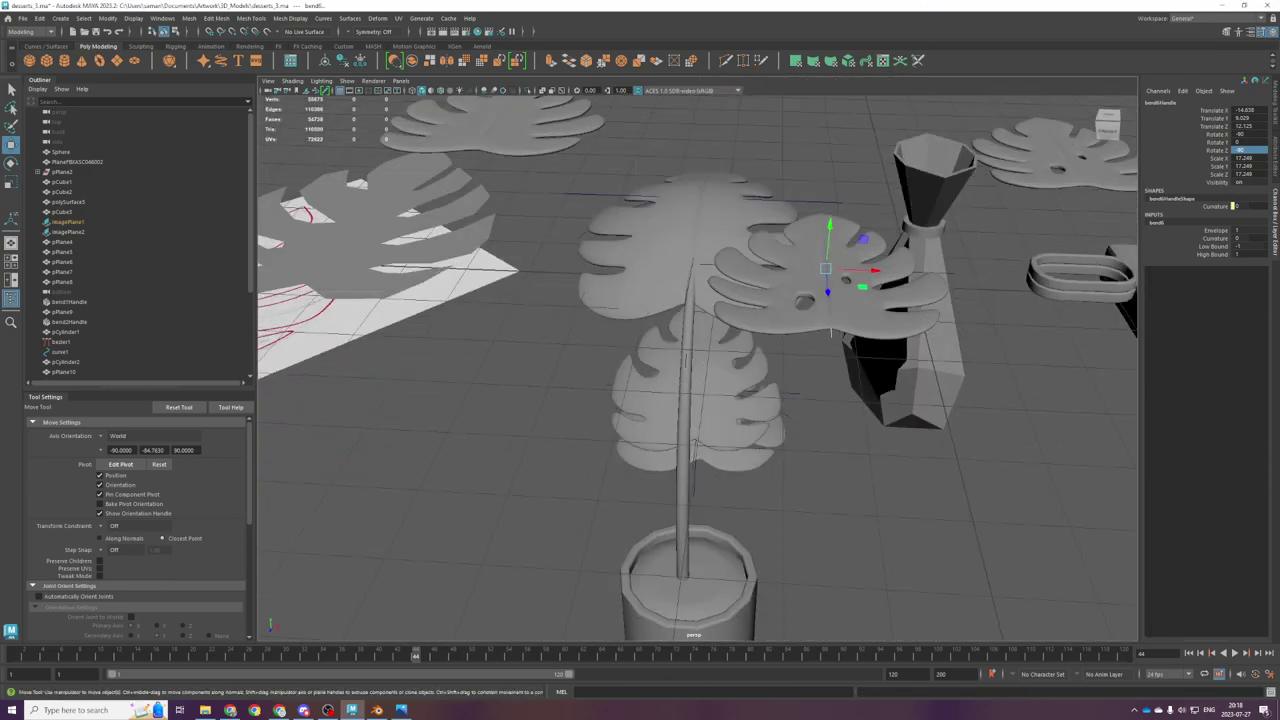
click(1276, 159)
click(1209, 132)
drag(1211, 168, 1215, 170)
alt+drag(1034, 274, 1003, 280)
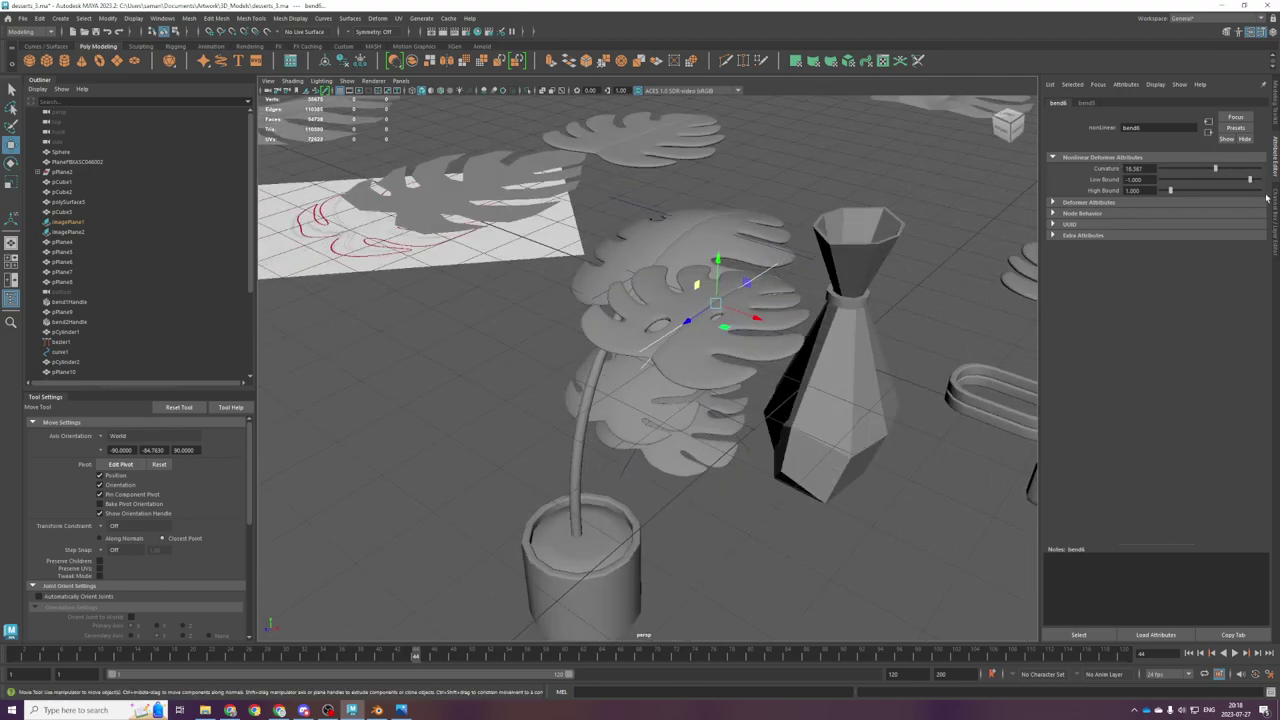
drag(1211, 169, 1225, 171)
Step: Duplicate the bent holed leaf and move the copy to the opposite side of the plant
alt+drag(690, 310, 455, 369)
click(875, 345)
key(ctrl+d)
scroll(690, 476, up, 3)
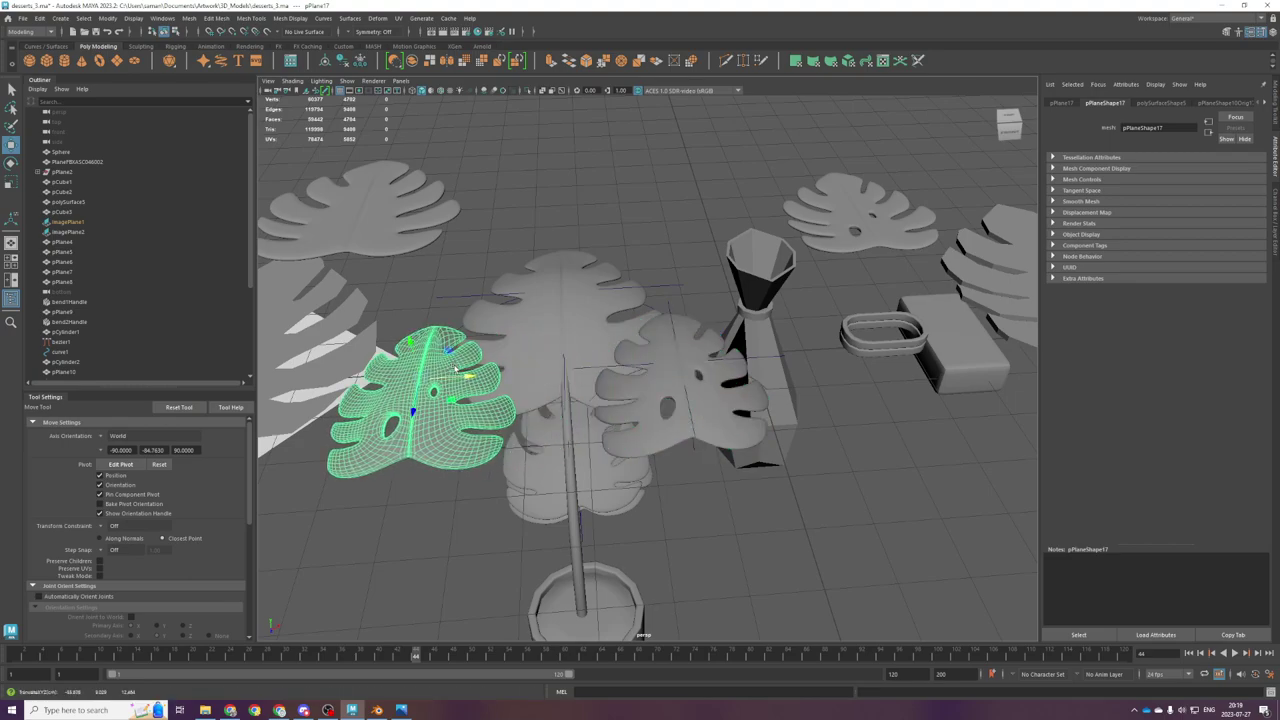
Step: Select the lowest leaf with its bend handles in the front view and move it aside from the plant
click(612, 508)
key(space)
key(space)
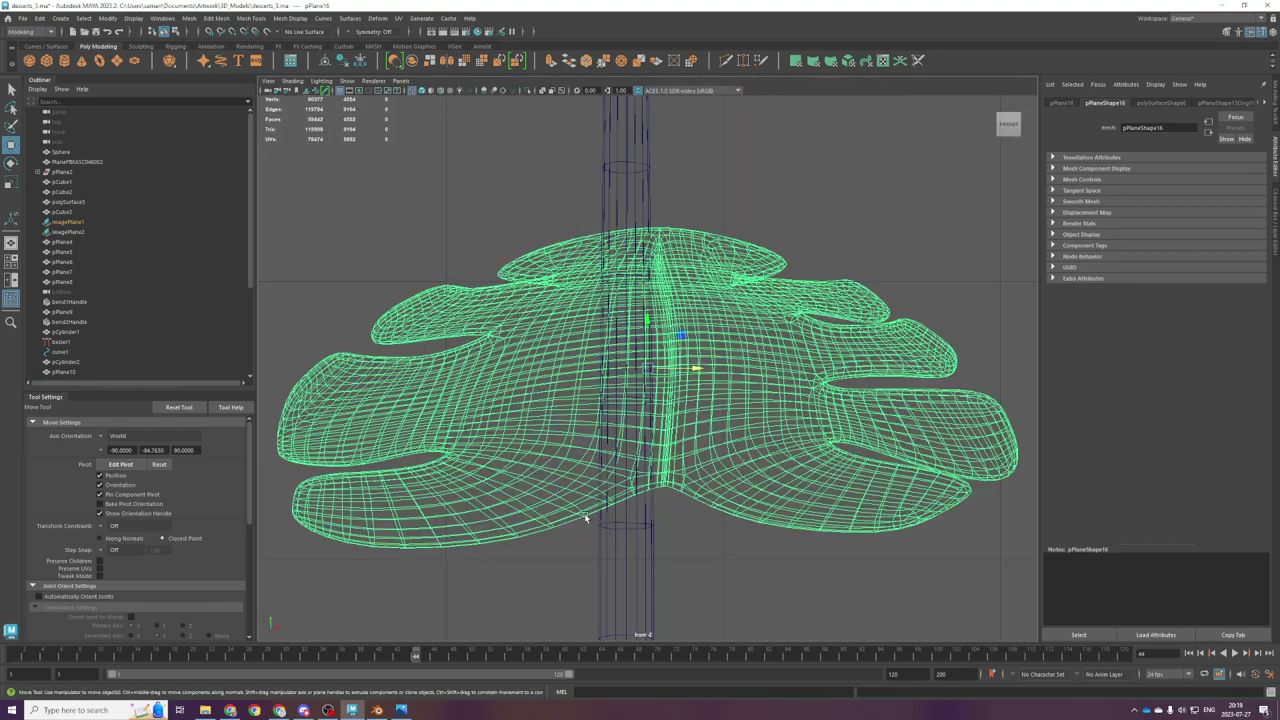
scroll(660, 512, down, 7)
scroll(623, 310, down, 2)
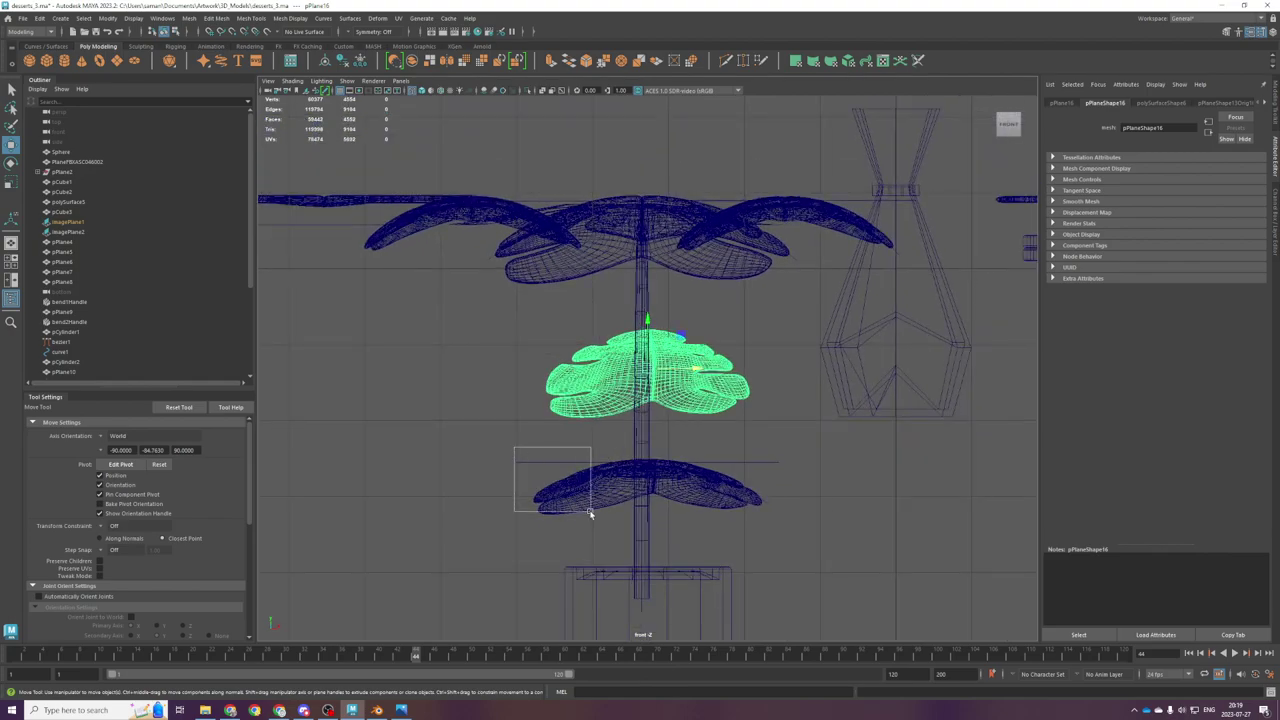
drag(514, 447, 590, 513)
scroll(757, 403, down, 2)
Step: Select the original holed leaf with only its own bend handles and move them far away from the plant
drag(755, 268, 638, 305)
key(space)
key(space)
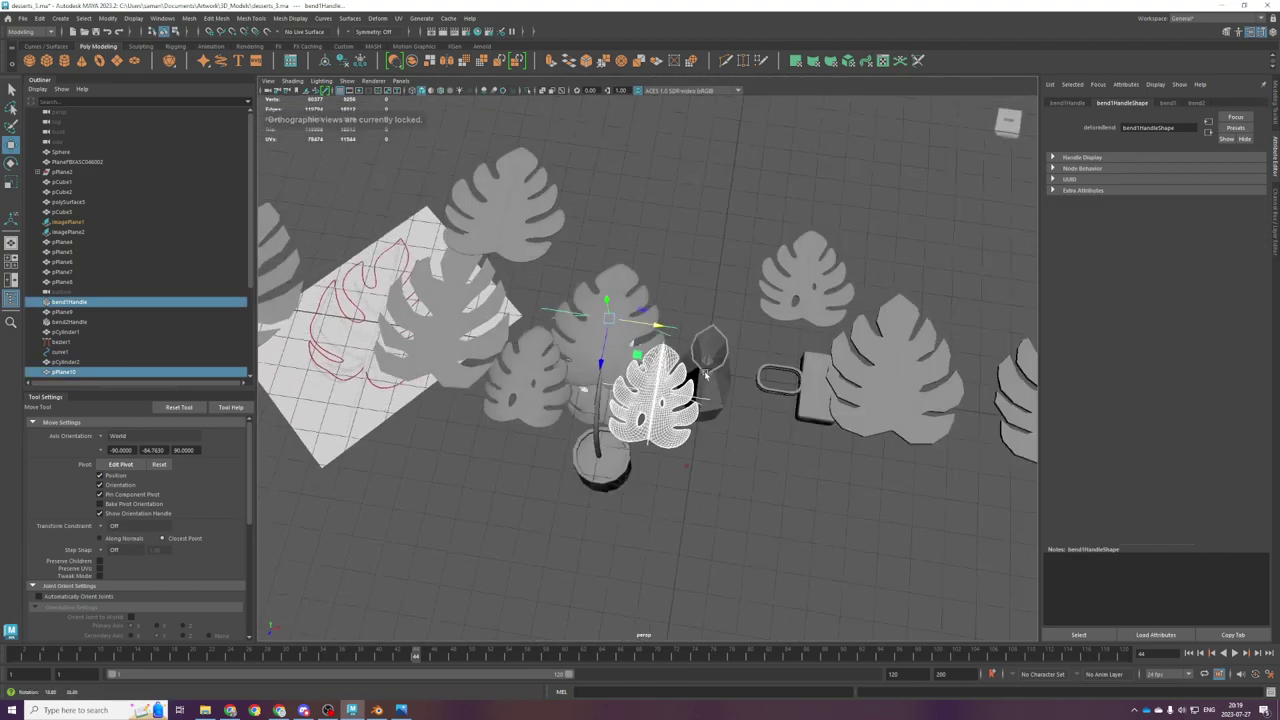
scroll(638, 305, up, 4)
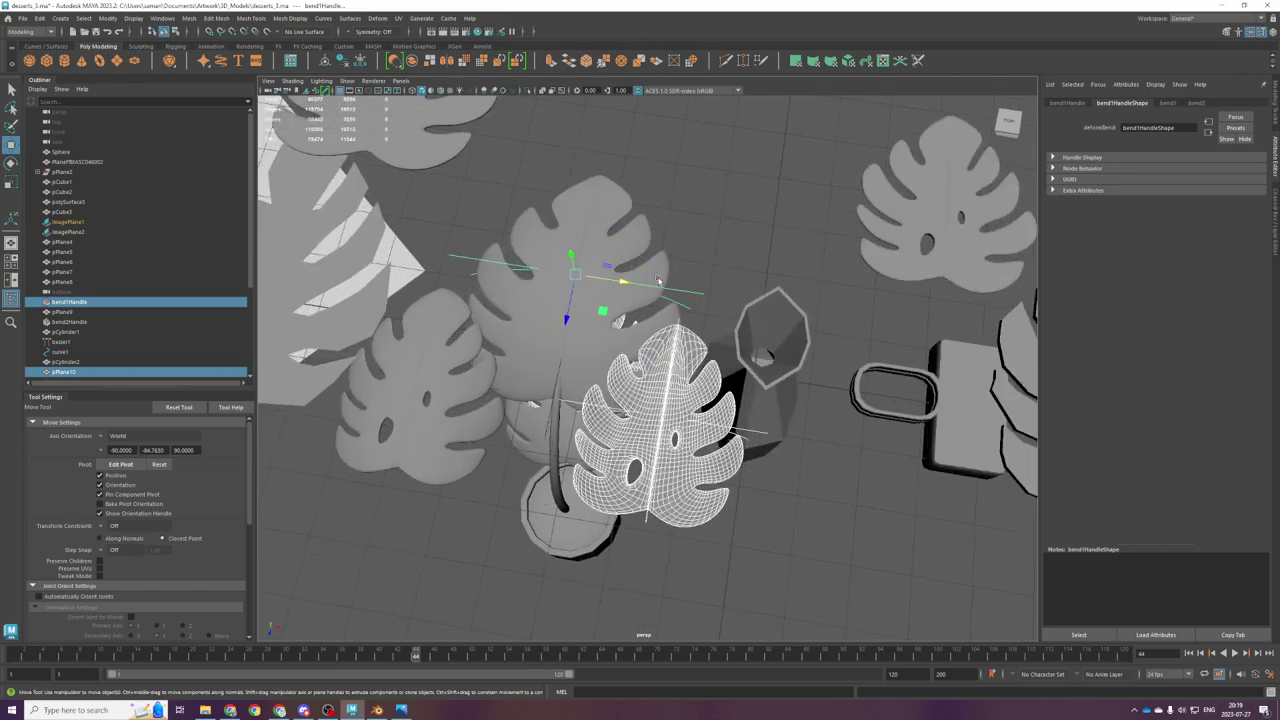
ctrl+click(687, 289)
scroll(686, 290, down, 5)
drag(693, 389, 932, 412)
scroll(932, 412, down, 2)
alt+middle_drag(896, 402, 803, 377)
key(ctrl+z)
drag(876, 404, 968, 417)
alt+drag(830, 490, 796, 391)
scroll(642, 398, up, 5)
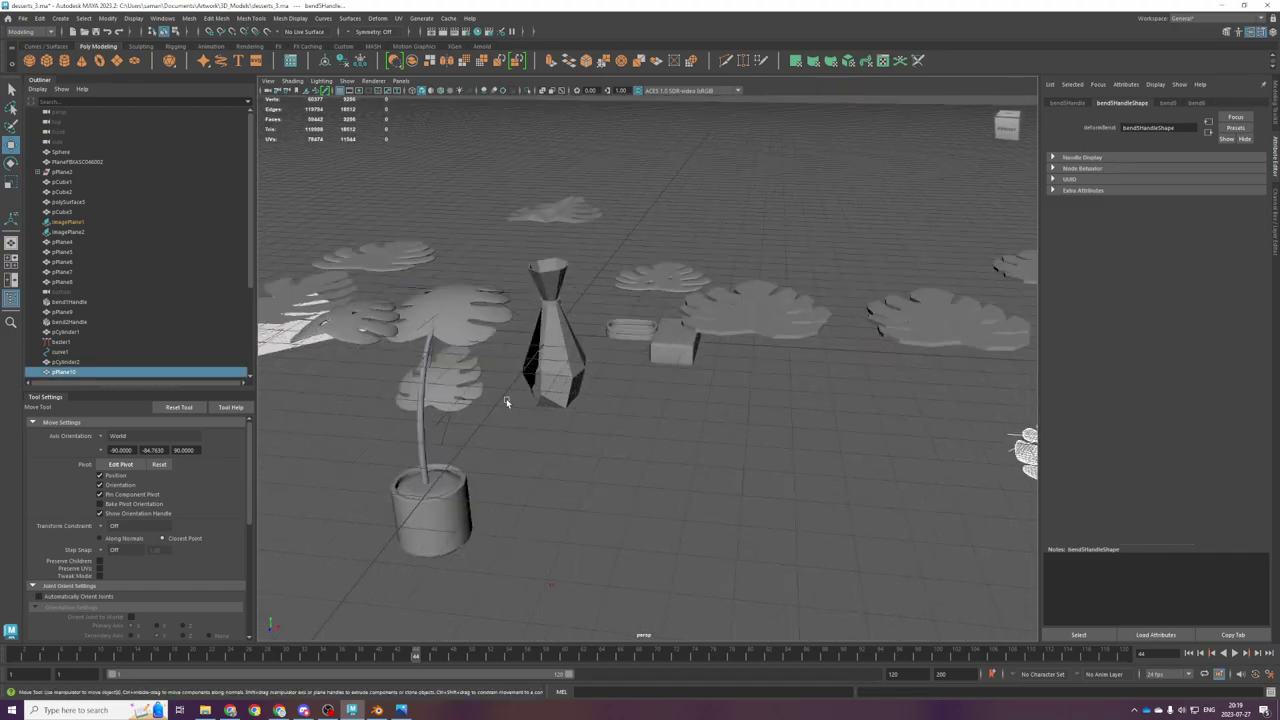
Step: Select the holed leaf copy beside the plant and rotate it to angle outward from the stem
click(458, 387)
alt+middle_drag(464, 394, 690, 371)
scroll(690, 371, up, 5)
alt+drag(765, 415, 619, 356)
key(space)
key(space)
alt+drag(700, 293, 622, 331)
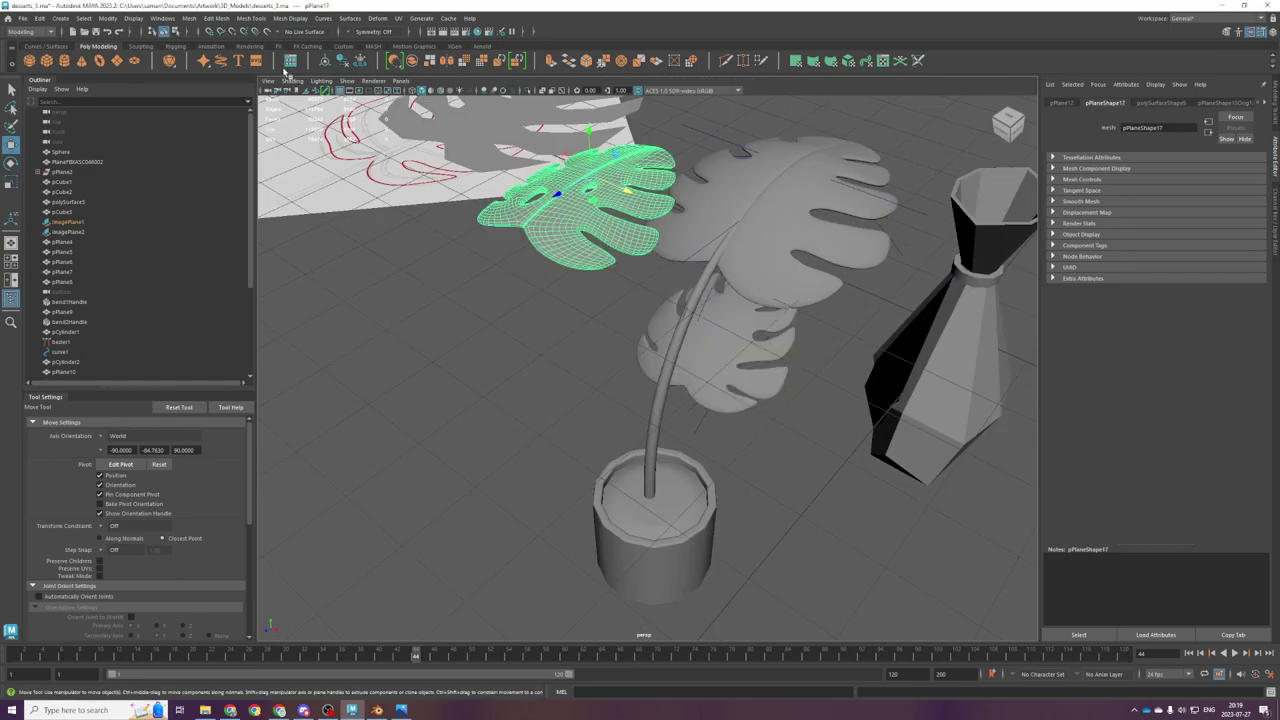
key(space)
key(space)
key(e)
scroll(414, 411, down, 3)
drag(411, 399, 318, 376)
drag(405, 364, 436, 412)
Step: Refine the holed leaf copy's rotation and move it against the stem below the top leaf
key(space)
key(space)
drag(613, 334, 593, 347)
key(w)
drag(611, 275, 650, 322)
Step: Rotate the plain middle leaf behind the stem and scale it down
key(space)
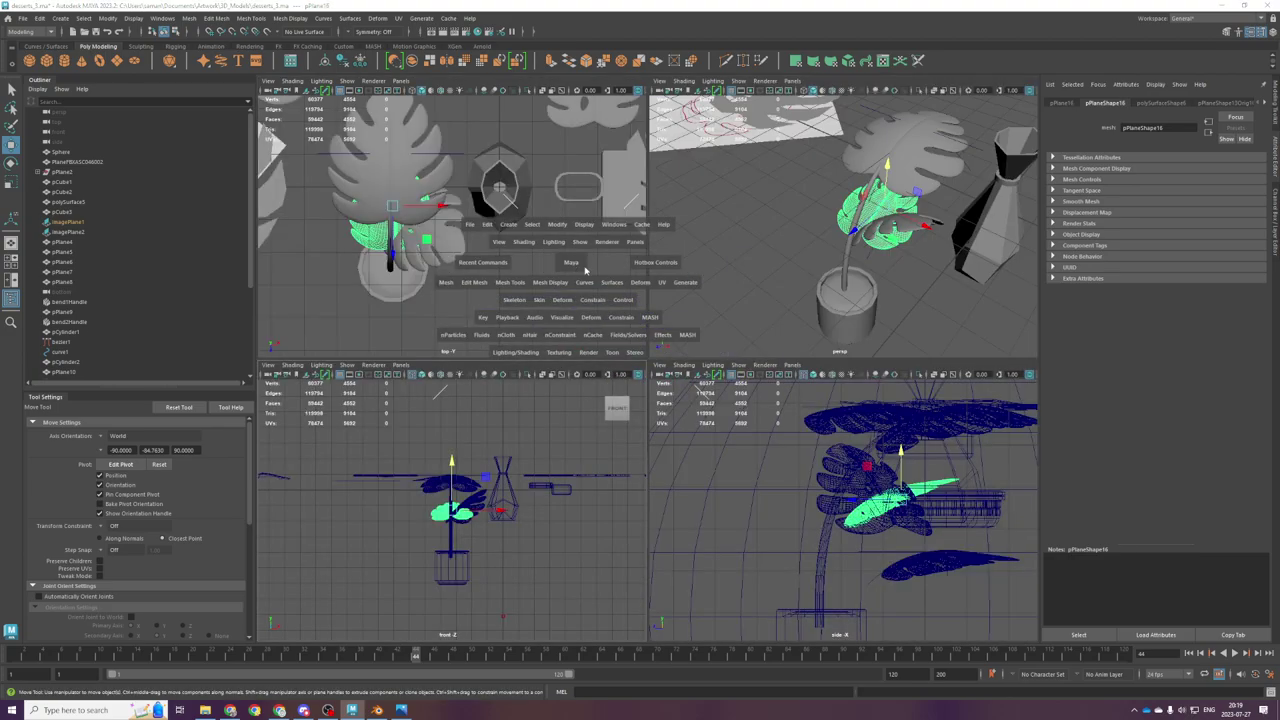
key(space)
key(space)
key(space)
alt+drag(880, 332, 791, 323)
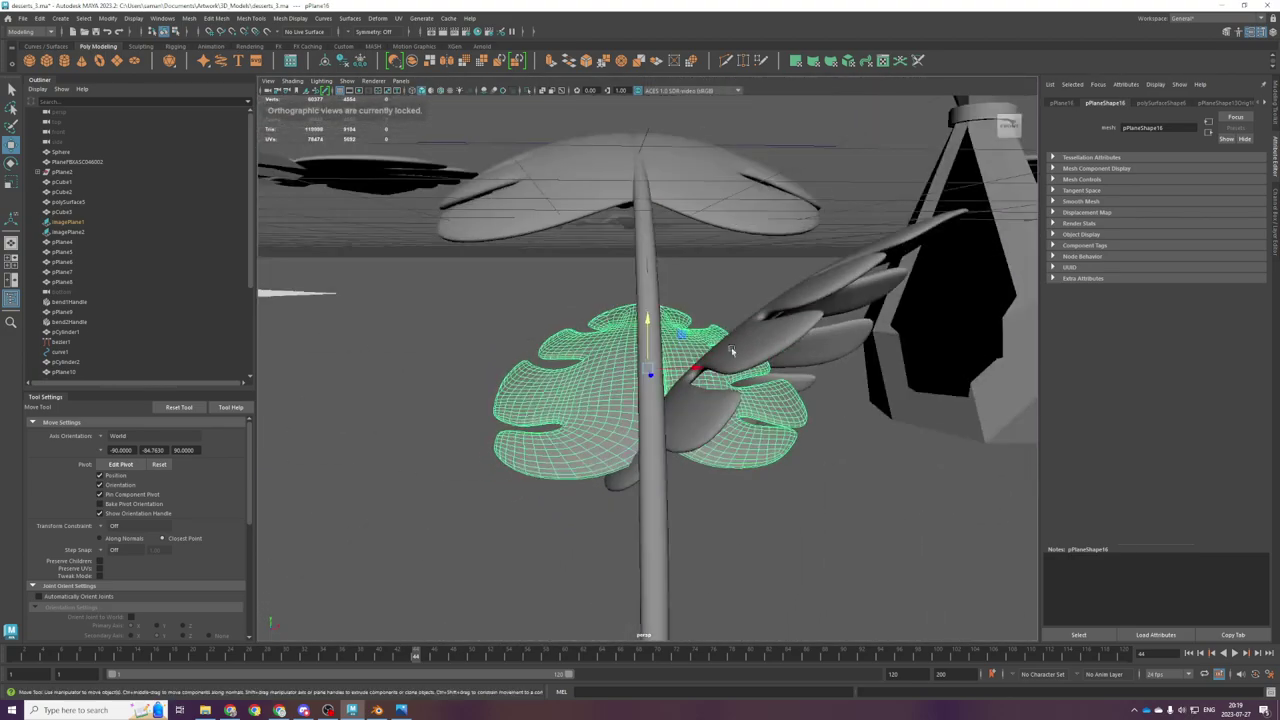
key(e)
drag(618, 384, 652, 396)
alt+drag(660, 400, 690, 455)
key(r)
drag(649, 367, 570, 335)
key(w)
Step: Turn the plain middle leaf to face away from the holed leaf on the other side of the stem, and save the scene
alt+drag(540, 230, 505, 288)
scroll(500, 288, down, 3)
key(space)
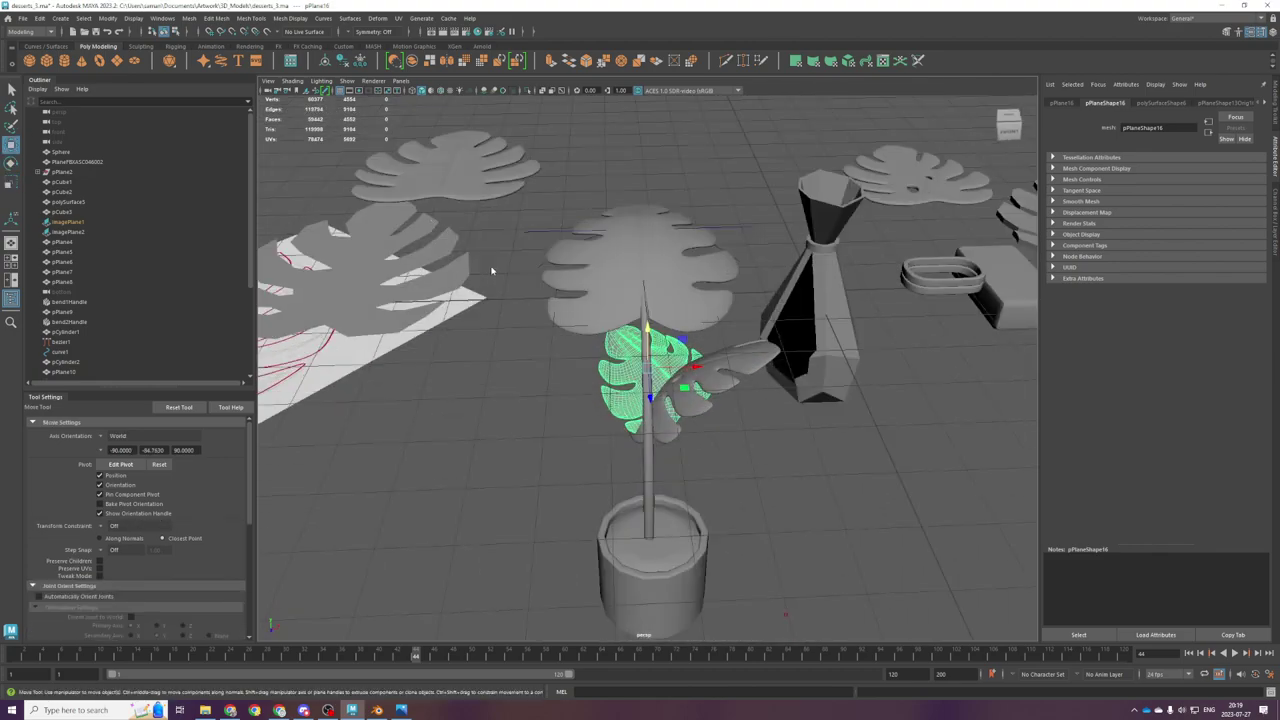
key(space)
scroll(660, 370, down, 1)
key(e)
drag(697, 418, 566, 452)
key(ctrl+s)
key(space)
key(space)
alt+drag(722, 300, 695, 310)
scroll(690, 310, down, 5)
scroll(655, 240, up, 5)
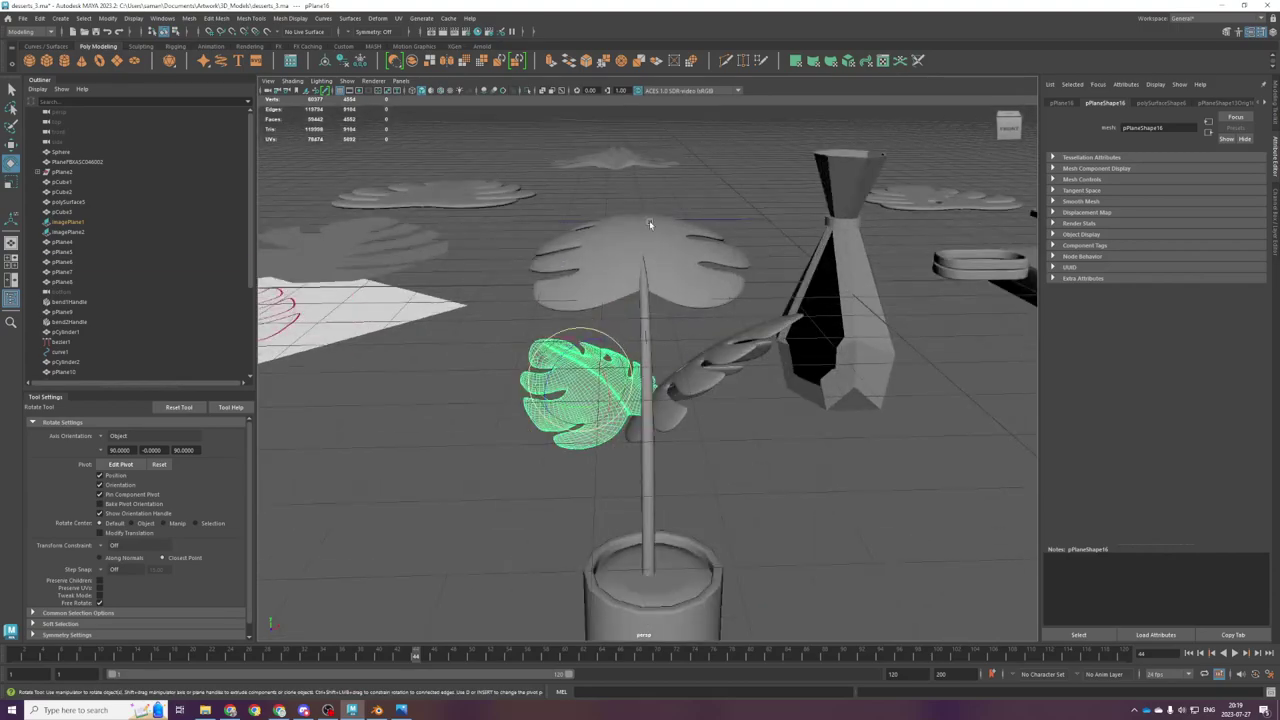
Step: Rescale the plain middle leaf beside the stem
click(650, 222)
scroll(679, 343, down, 4)
scroll(600, 396, up, 4)
click(590, 402)
key(r)
drag(570, 382, 721, 519)
key(w)
scroll(660, 400, down, 5)
click(749, 546)
click(596, 388)
alt+drag(689, 428, 706, 424)
Step: Select the holed leaf and reposition its base against the stem using the side view
click(697, 364)
key(space)
key(space)
scroll(847, 370, down, 3)
middle_drag(778, 440, 791, 575)
key(space)
key(space)
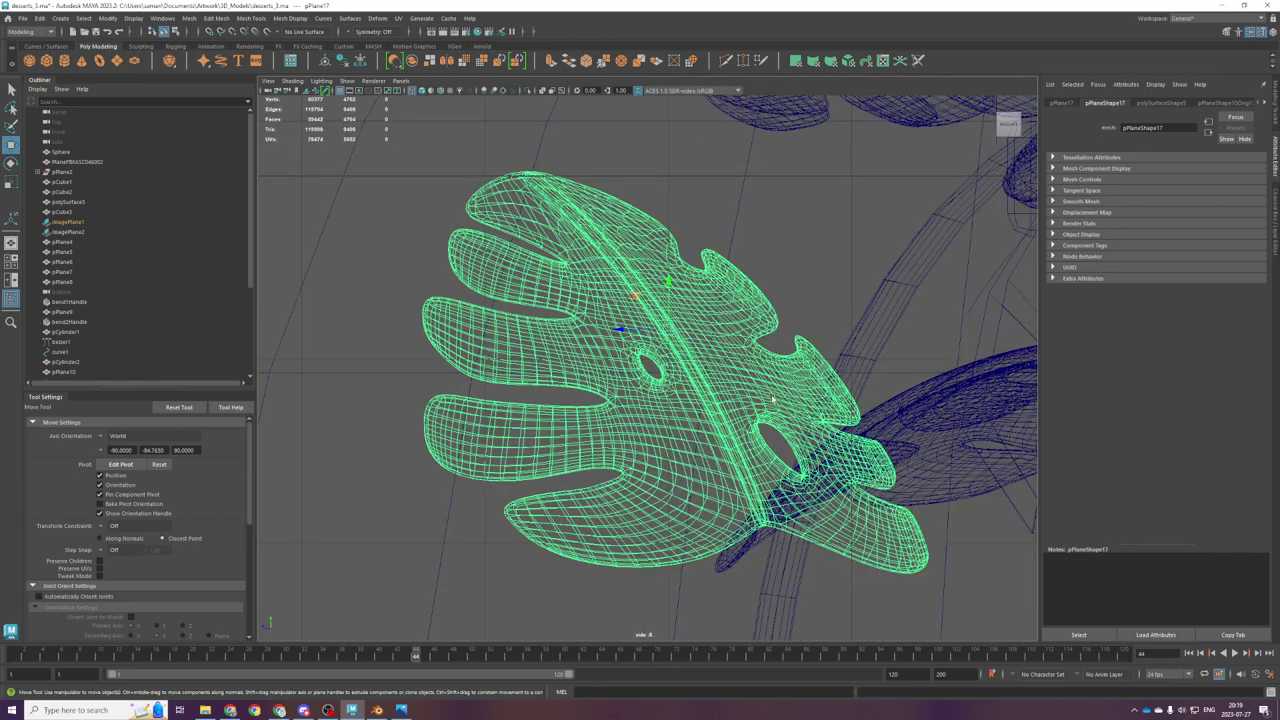
scroll(790, 365, down, 3)
alt+drag(780, 330, 749, 303)
key(space)
key(space)
alt+drag(690, 372, 711, 395)
scroll(737, 352, up, 5)
Step: Scale the plain middle leaf up slightly beside the stem
key(r)
click(620, 410)
alt+drag(620, 410, 665, 432)
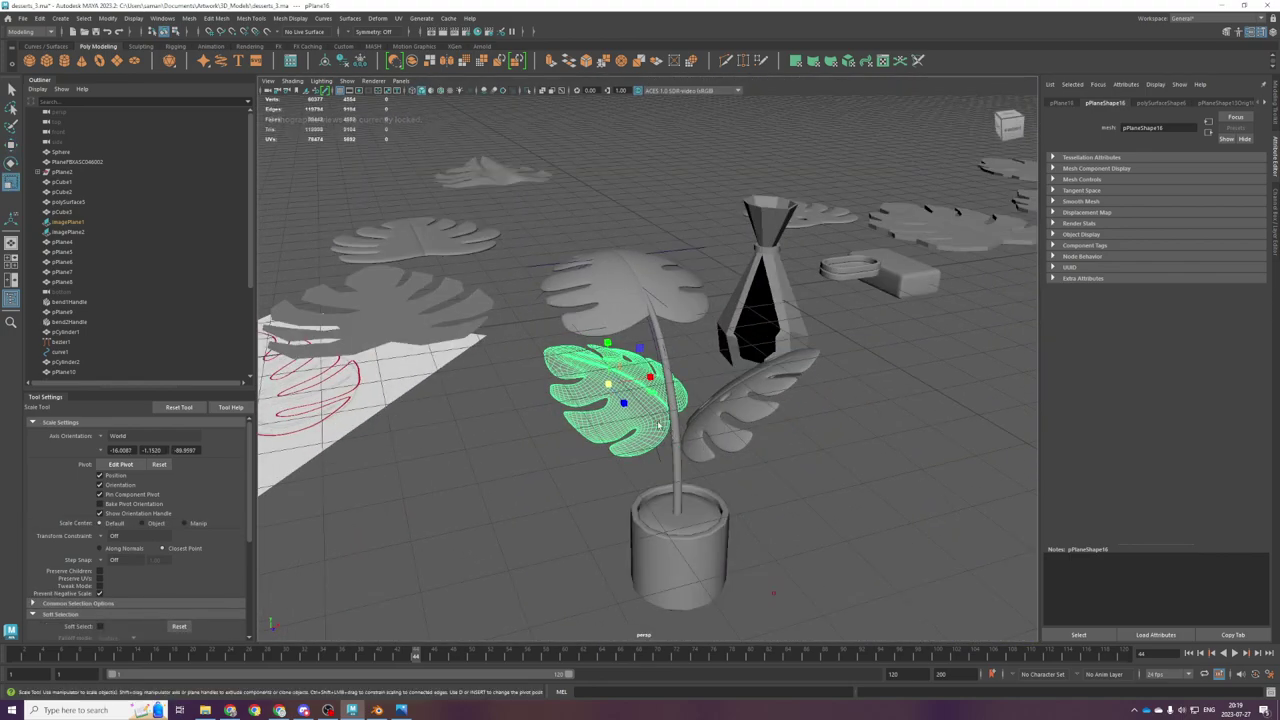
mouse_move(602, 387)
mouse_down()
mouse_move(582, 389)
mouse_move(597, 325)
mouse_move(612, 378)
mouse_up()
key(w)
Step: Select the holed leaf and enlarge it slightly in all directions
click(698, 408)
mouse_move(700, 406)
alt+mouse_down()
mouse_move(724, 434)
mouse_move(727, 407)
mouse_move(695, 427)
alt+mouse_up()
key(r)
alt+right_drag(683, 382, 783, 457)
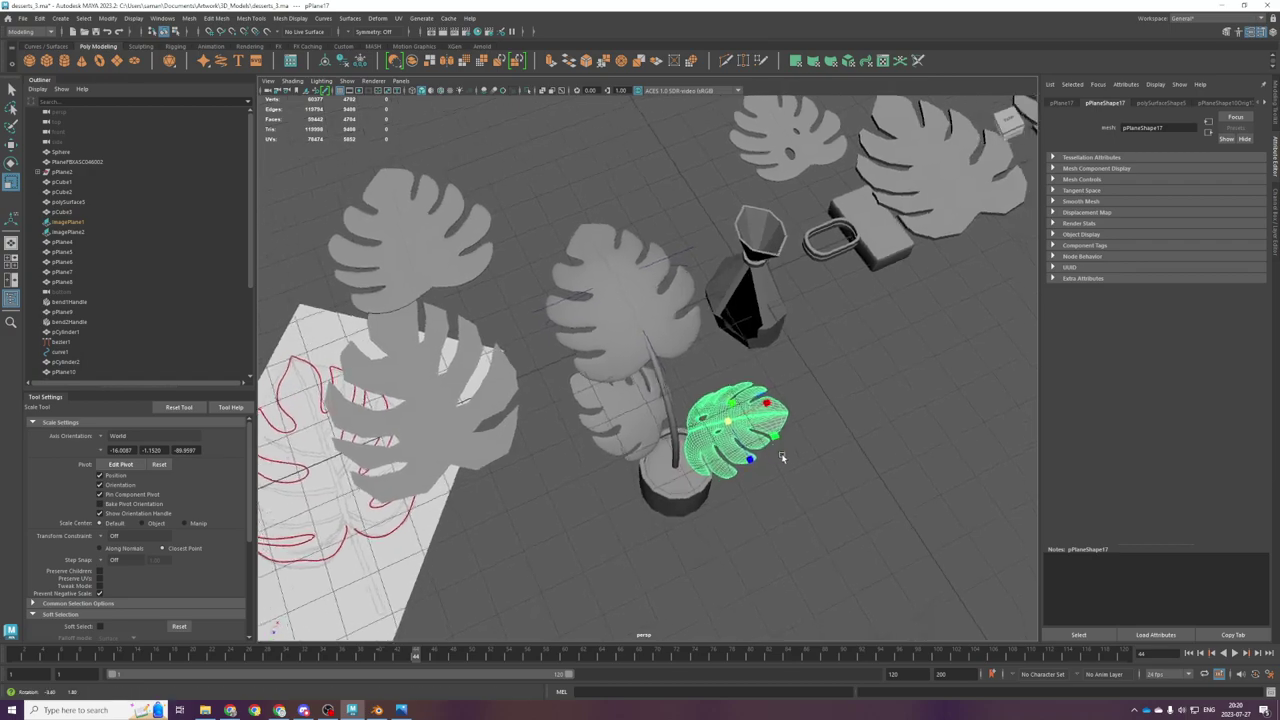
drag(728, 422, 741, 422)
Step: Set the rotation axis orientation to World and turn the holed leaf slightly around the vertical axis in the top view
alt+drag(757, 496, 686, 478)
key(space)
drag(550, 270, 505, 272)
key(e)
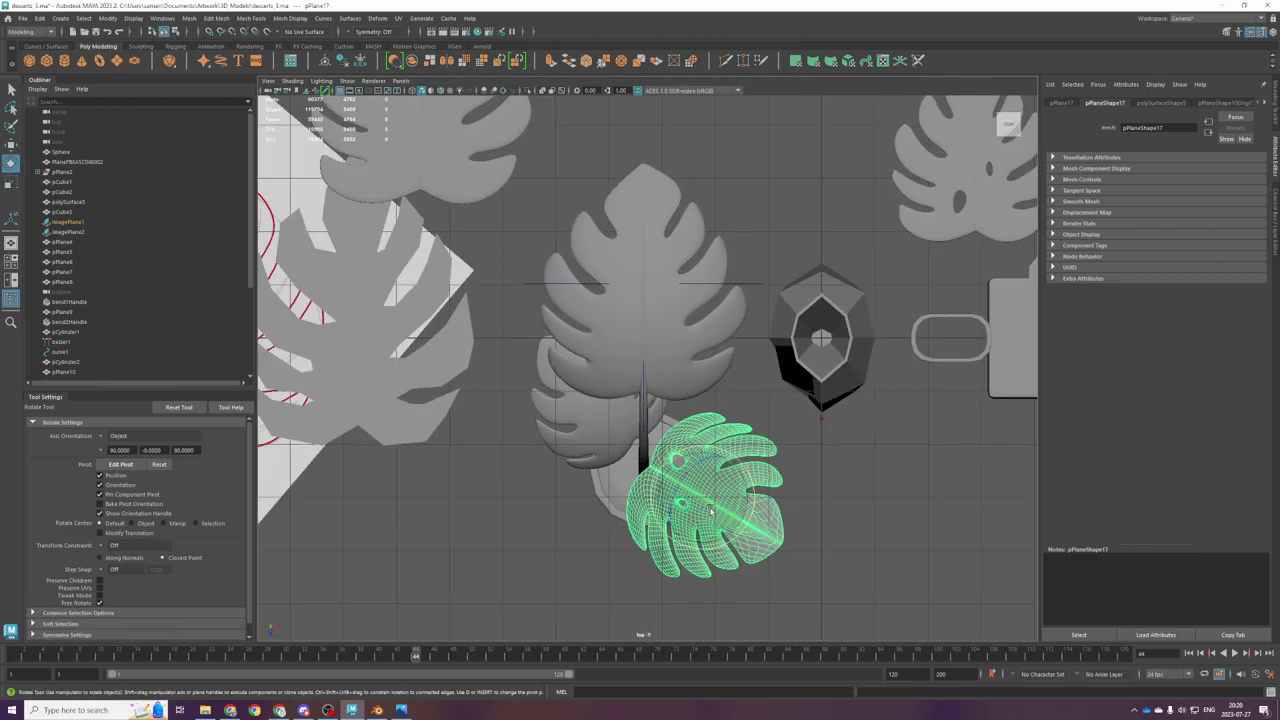
click(118, 436)
click(116, 450)
drag(746, 517, 751, 507)
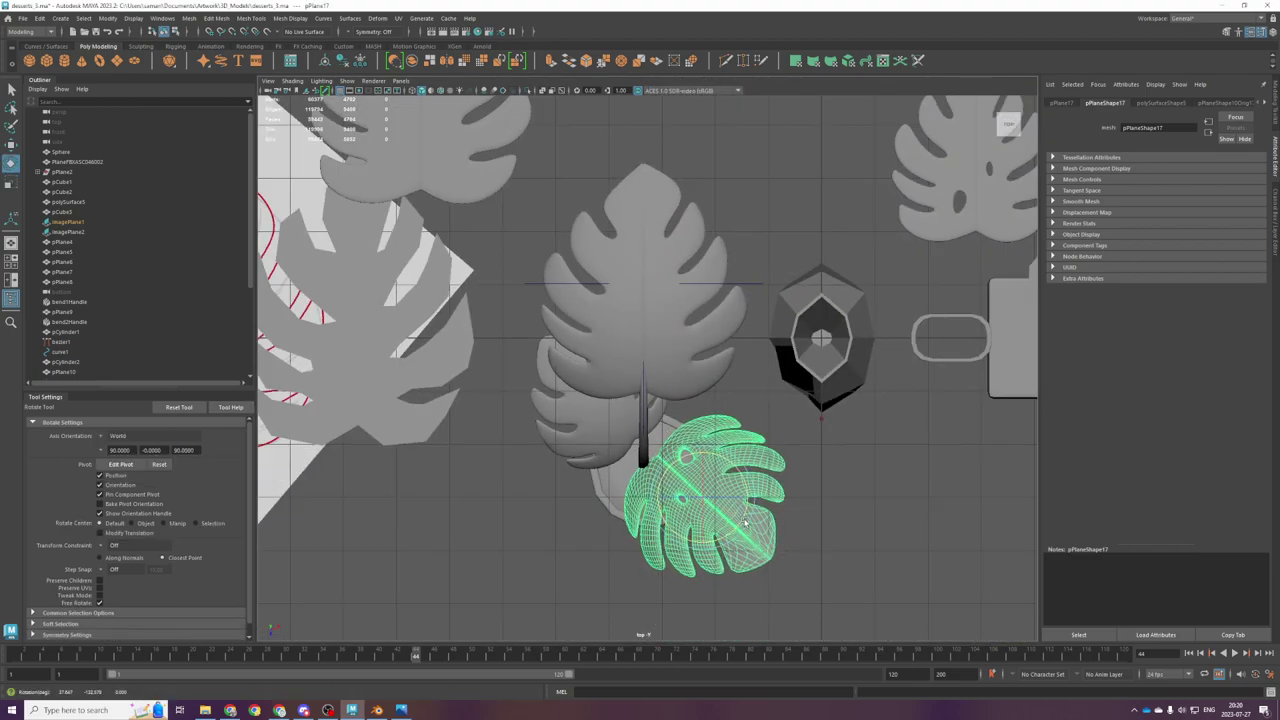
Step: Nudge the holed leaf so its base sits closer to the stem
key(space)
key(space)
scroll(759, 361, down, 3)
alt+drag(759, 361, 809, 416)
scroll(717, 405, up, 5)
mouse_move(668, 390)
mouse_down()
mouse_move(688, 412)
mouse_move(608, 378)
mouse_move(663, 381)
mouse_up()
scroll(604, 378, down, 5)
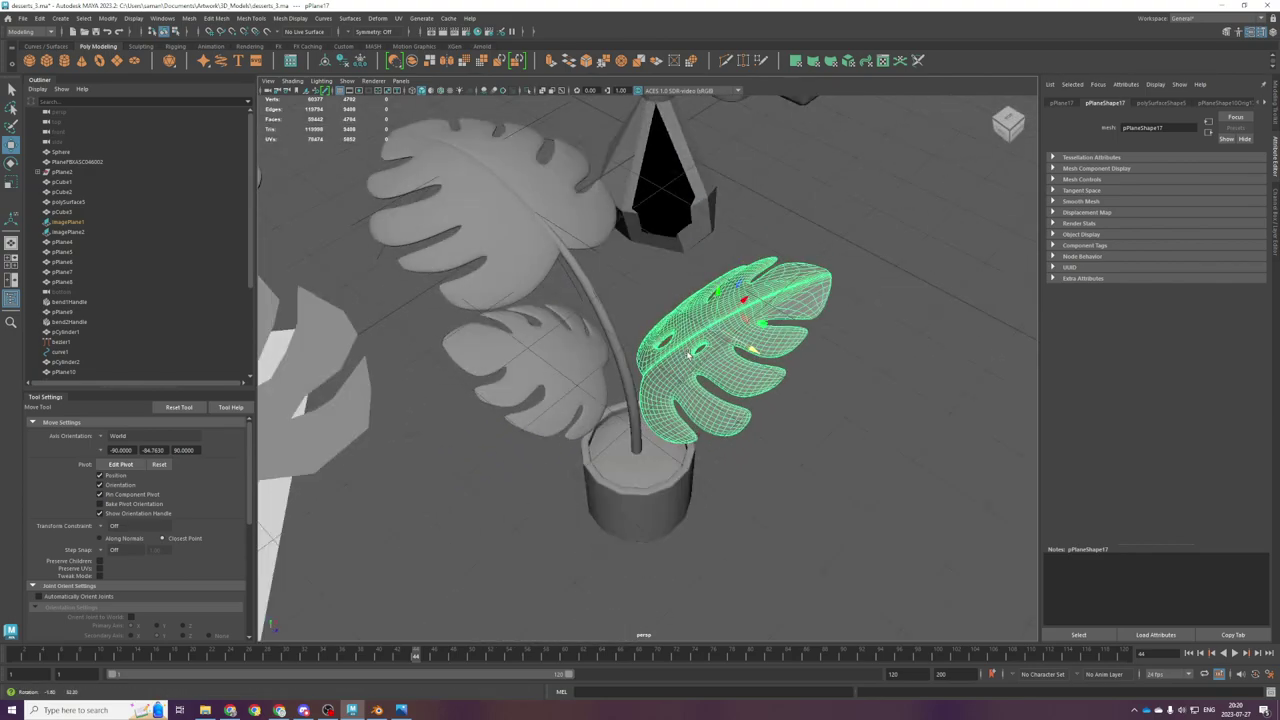
Step: Select the stem and examine how the side leaves are placed relative to it and the pot
click(627, 388)
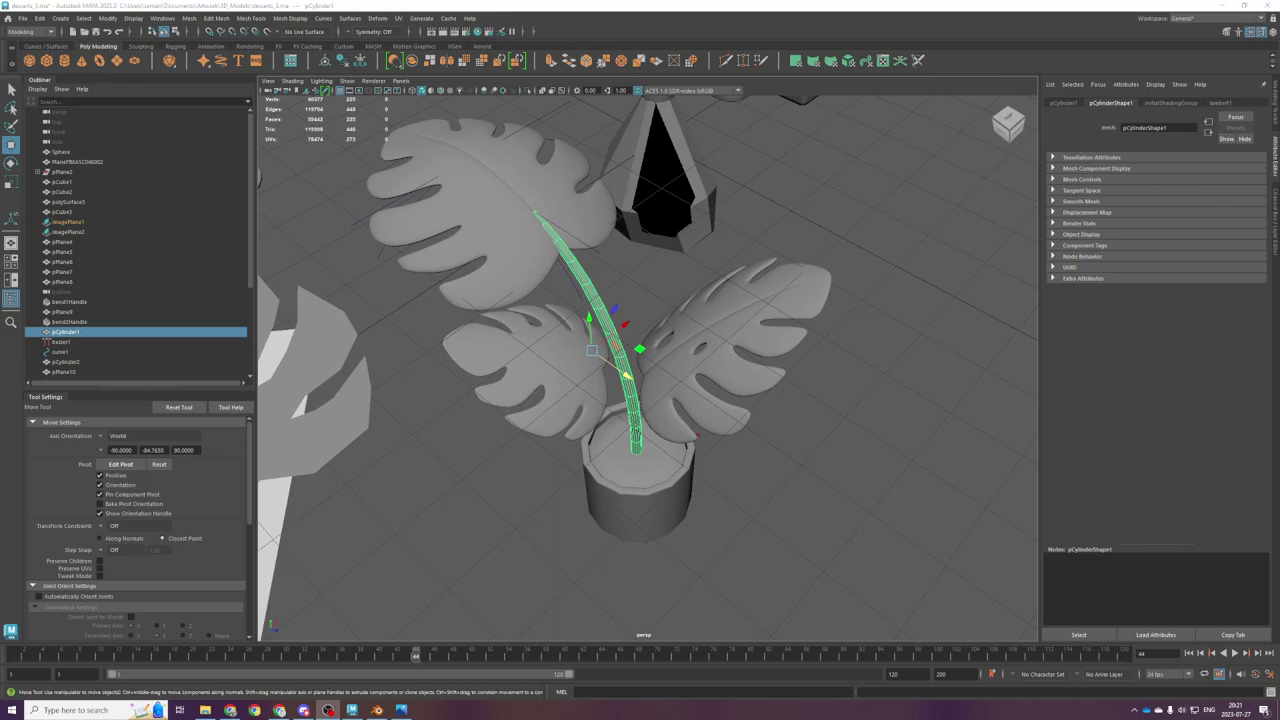
alt+drag(758, 367, 647, 435)
key(space)
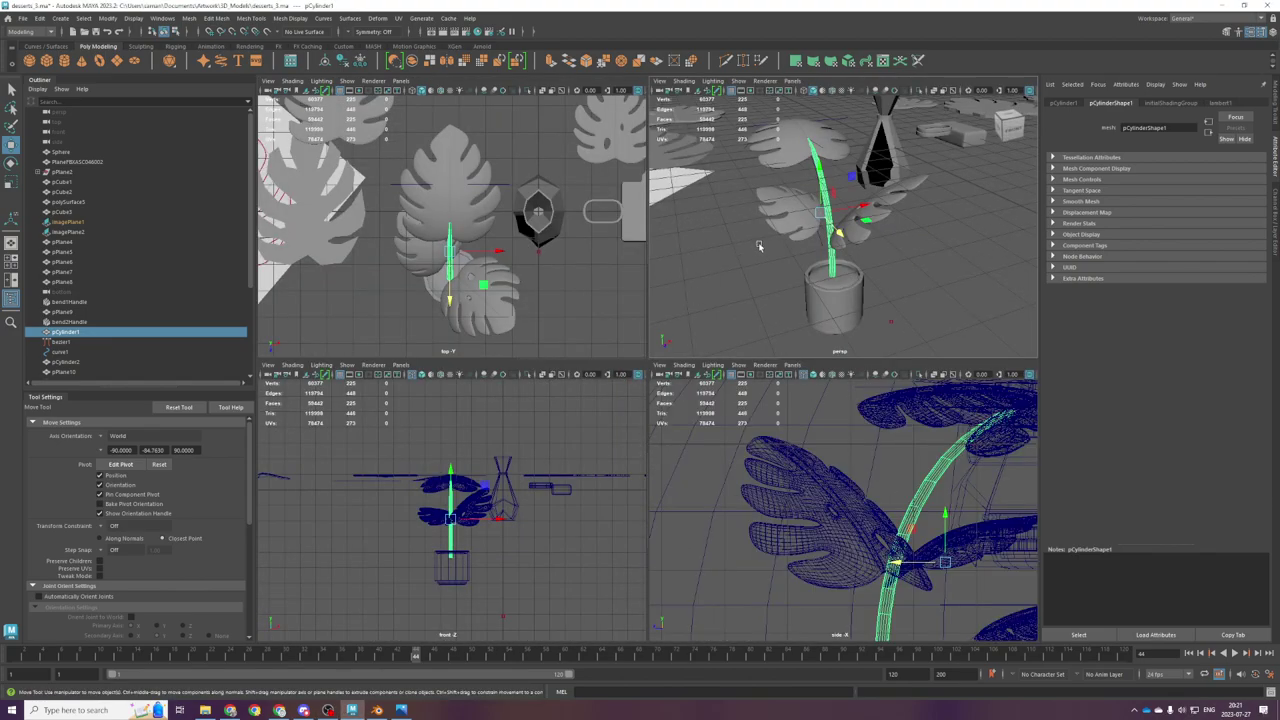
key(space)
alt+drag(760, 245, 738, 340)
scroll(720, 434, down, 4)
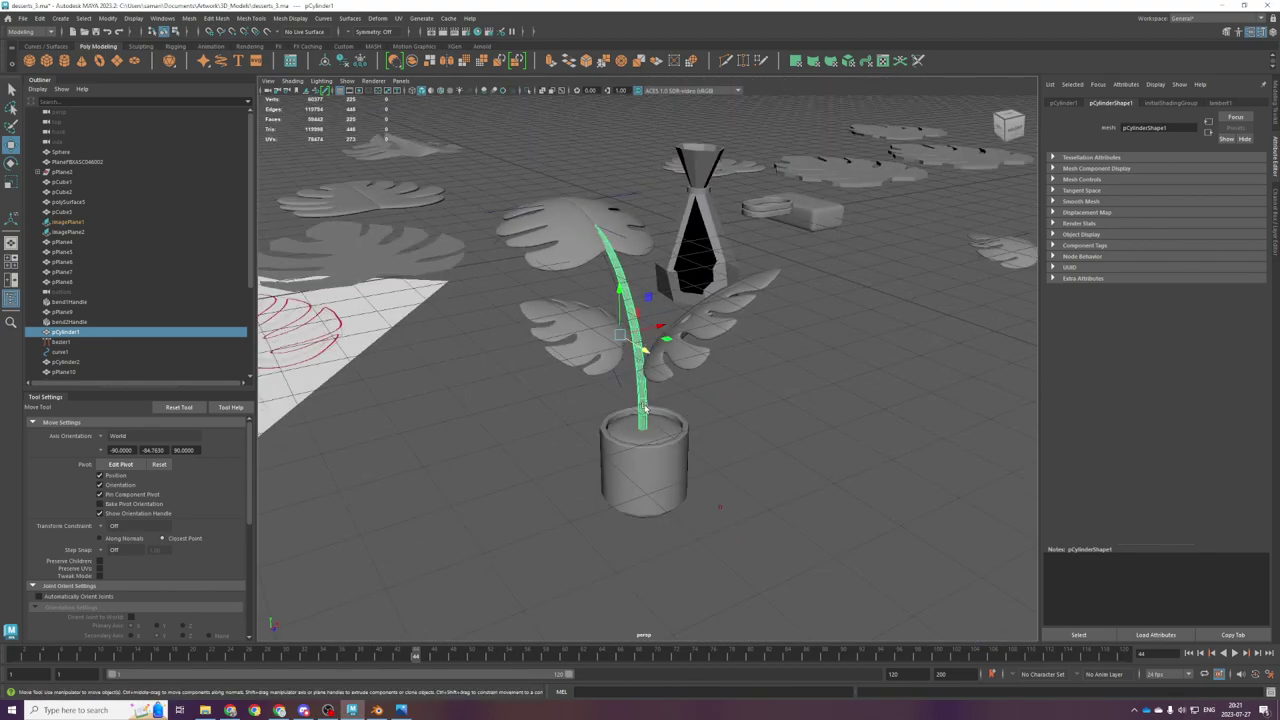
scroll(727, 403, down, 1)
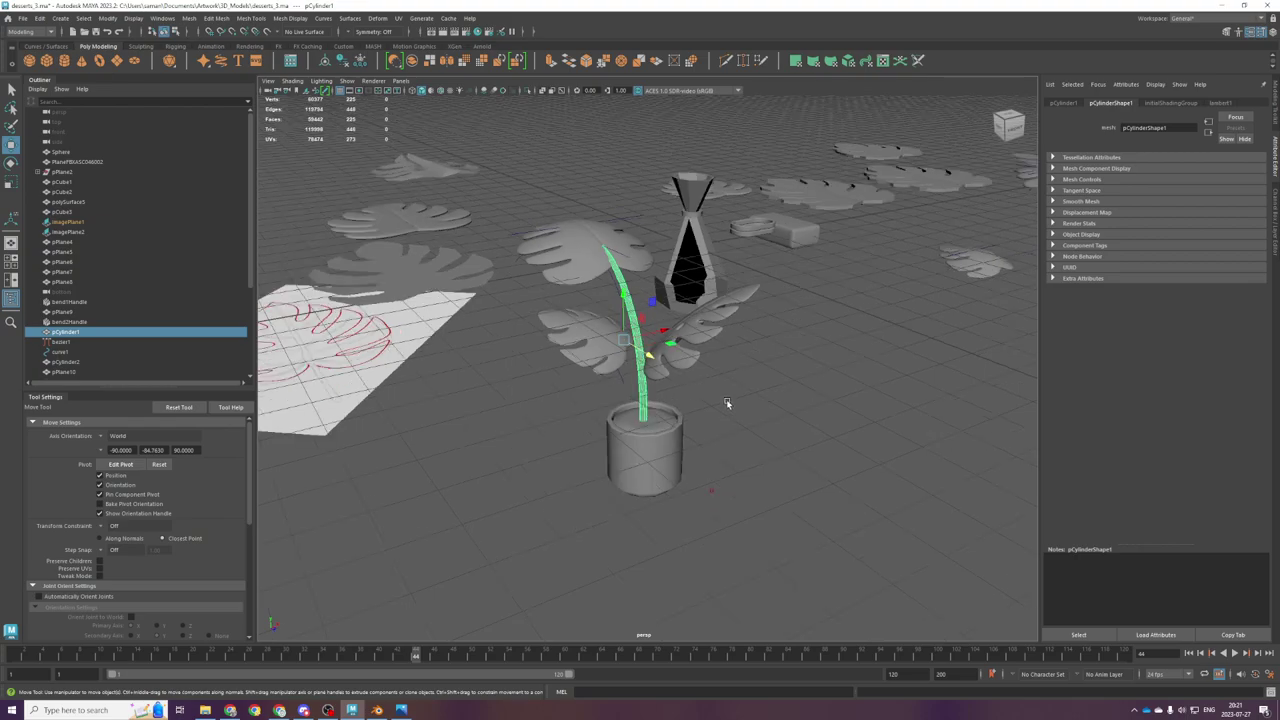
scroll(707, 413, up, 6)
scroll(636, 308, down, 2)
alt+drag(654, 350, 591, 321)
Step: Try to duplicate the stem and reposition the copy for a side leaf
key(ctrl+z)
key(ctrl+d)
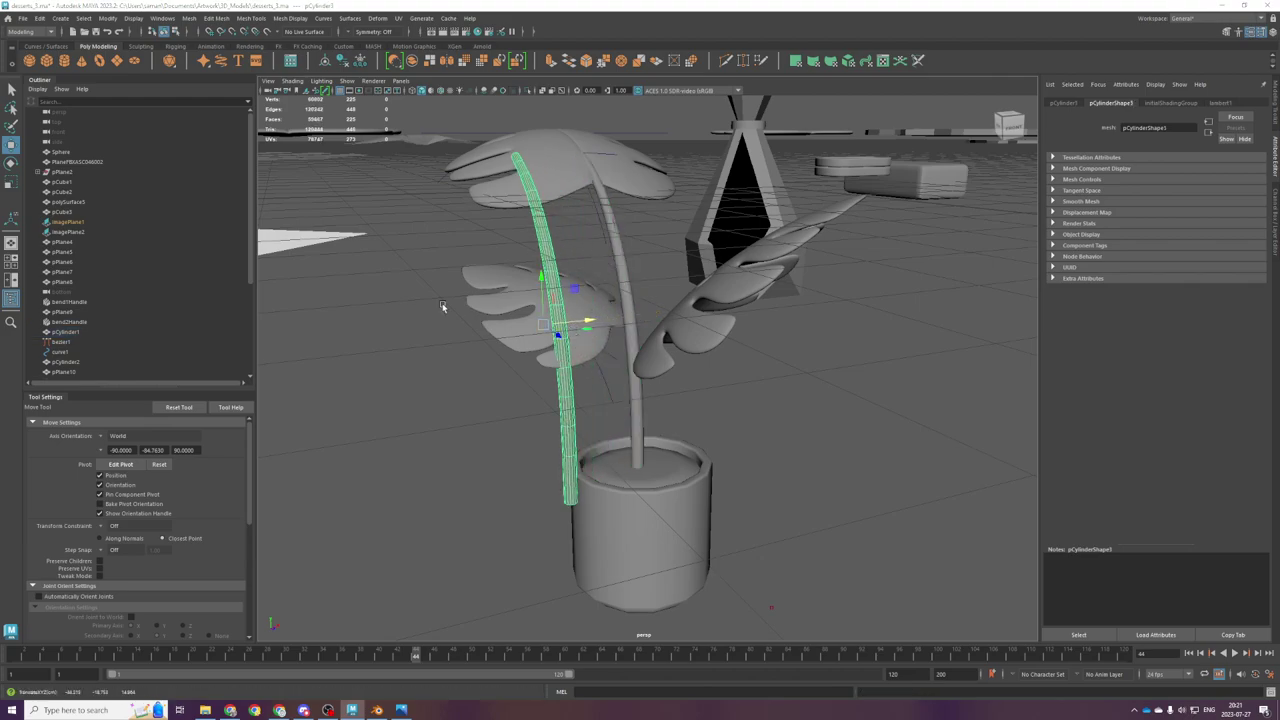
key(space)
key(space)
key(e)
drag(650, 430, 734, 431)
scroll(674, 423, up, 5)
key(space)
key(space)
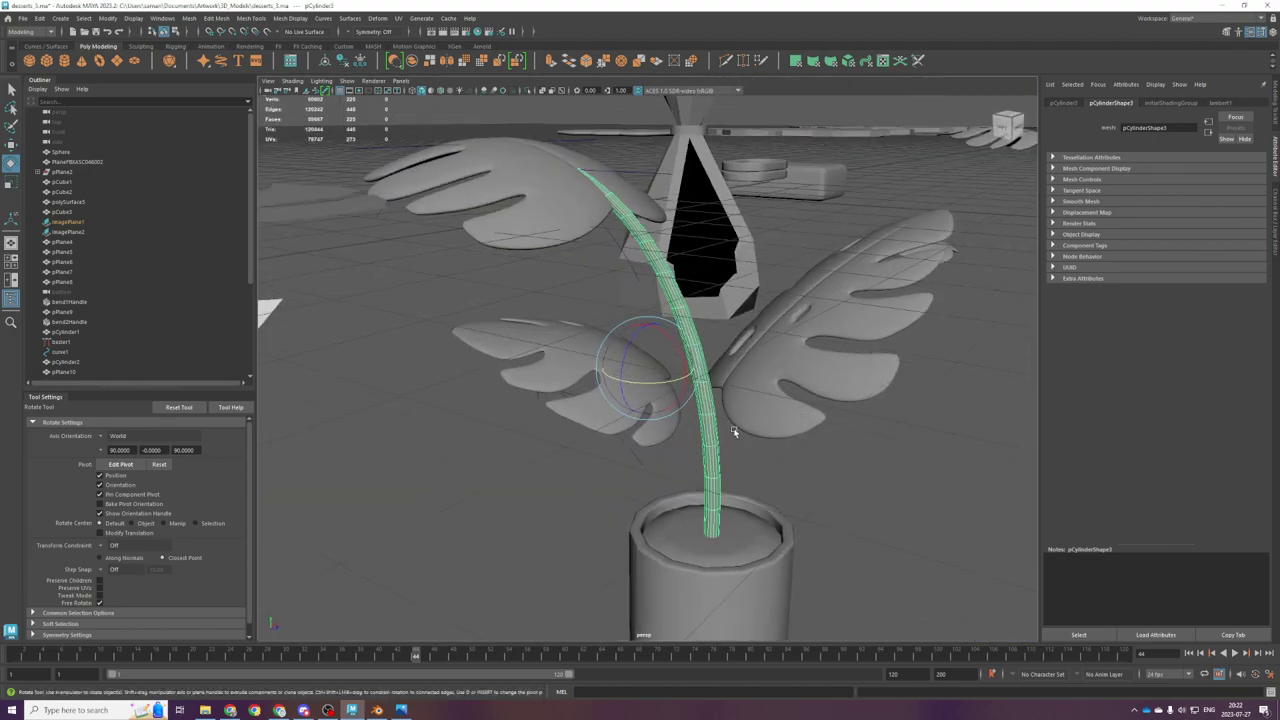
Step: Try to pick the curve inside the stem in wireframe display and move it out
scroll(718, 406, up, 5)
key(4)
scroll(718, 405, down, 4)
scroll(720, 405, up, 6)
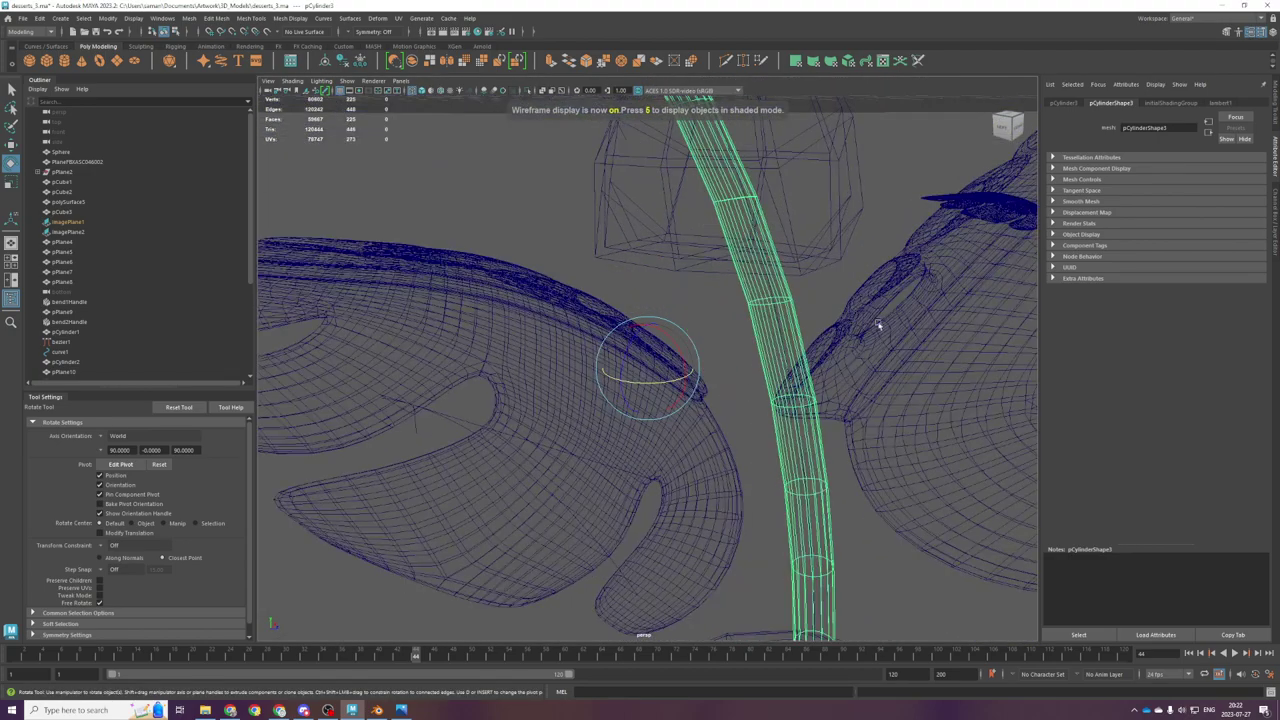
alt+middle_drag(869, 327, 767, 398)
scroll(767, 398, up, 4)
scroll(693, 371, up, 5)
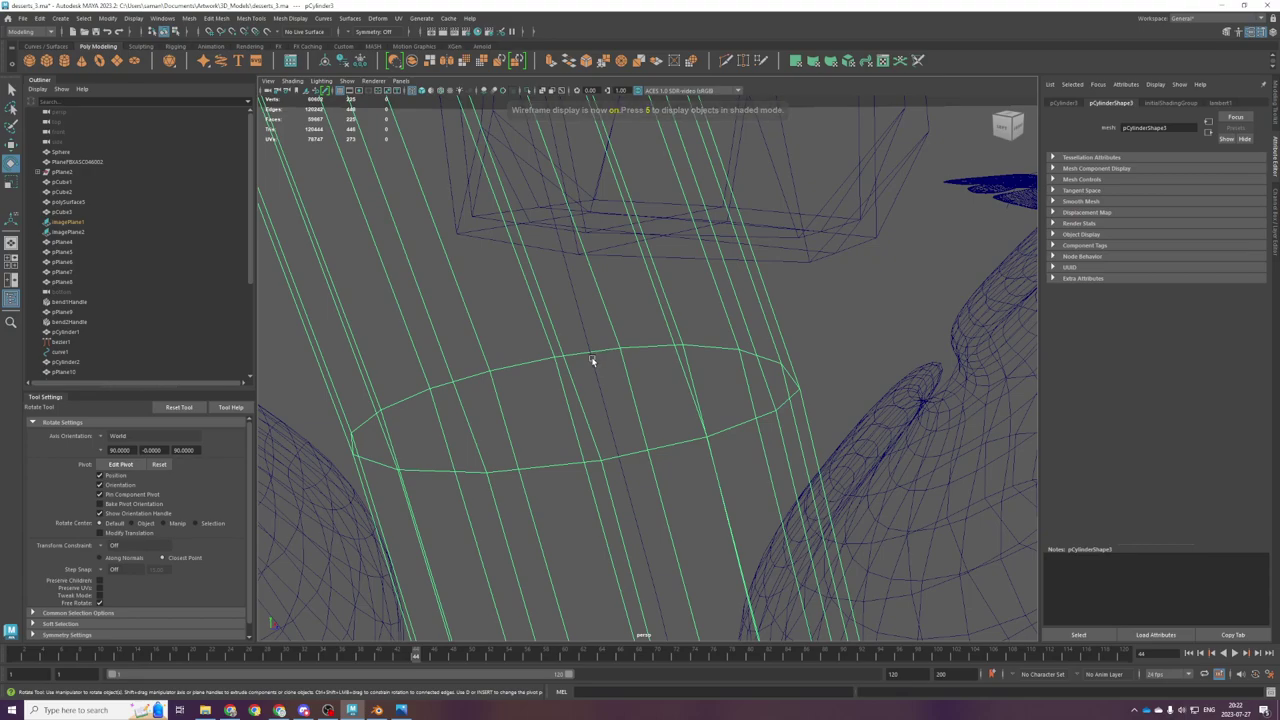
click(594, 360)
click(543, 471)
scroll(543, 471, down, 8)
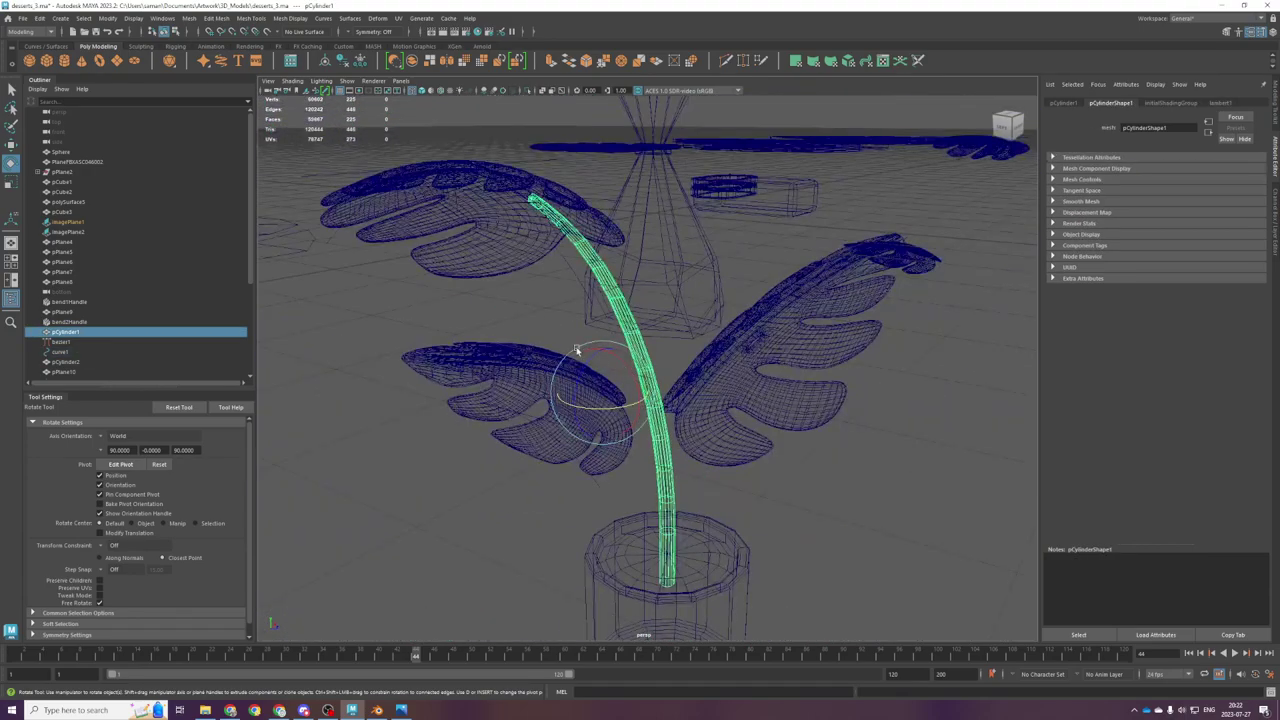
key(w)
alt+drag(662, 396, 596, 305)
alt+drag(625, 385, 682, 338)
scroll(682, 338, down, 8)
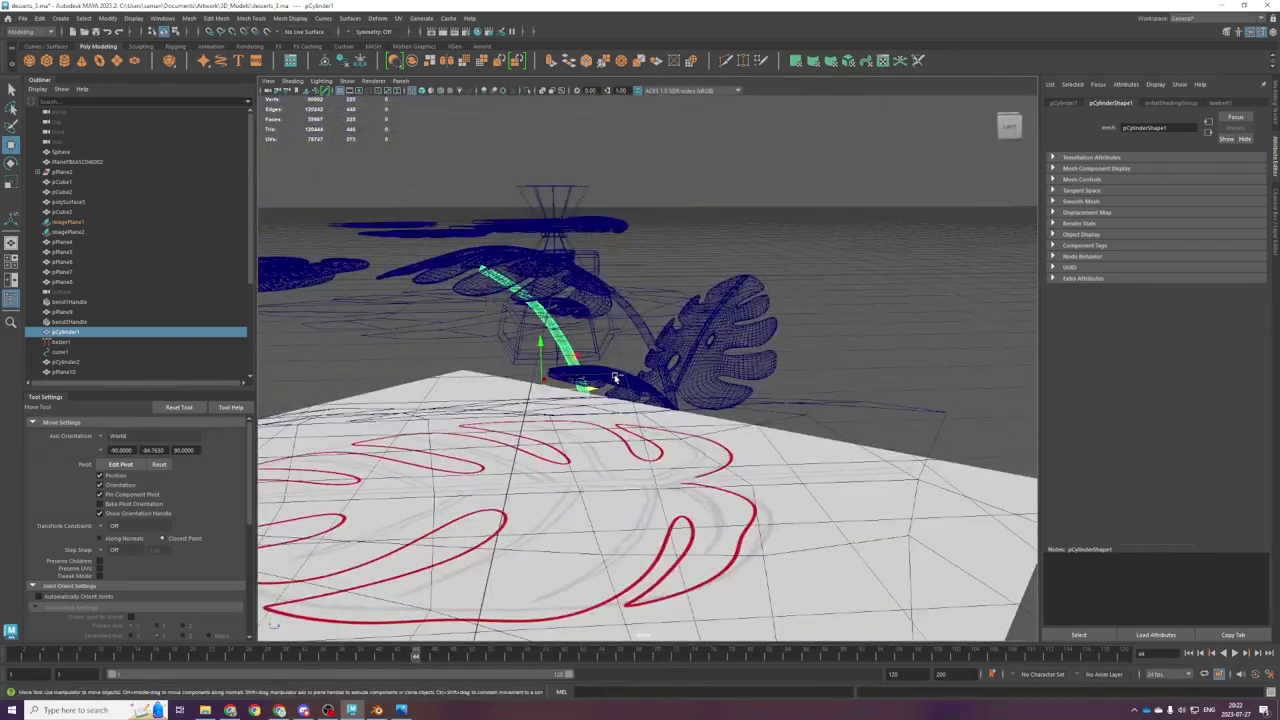
Step: Undo the stem's move and the stem duplication
key(ctrl+z)
key(space)
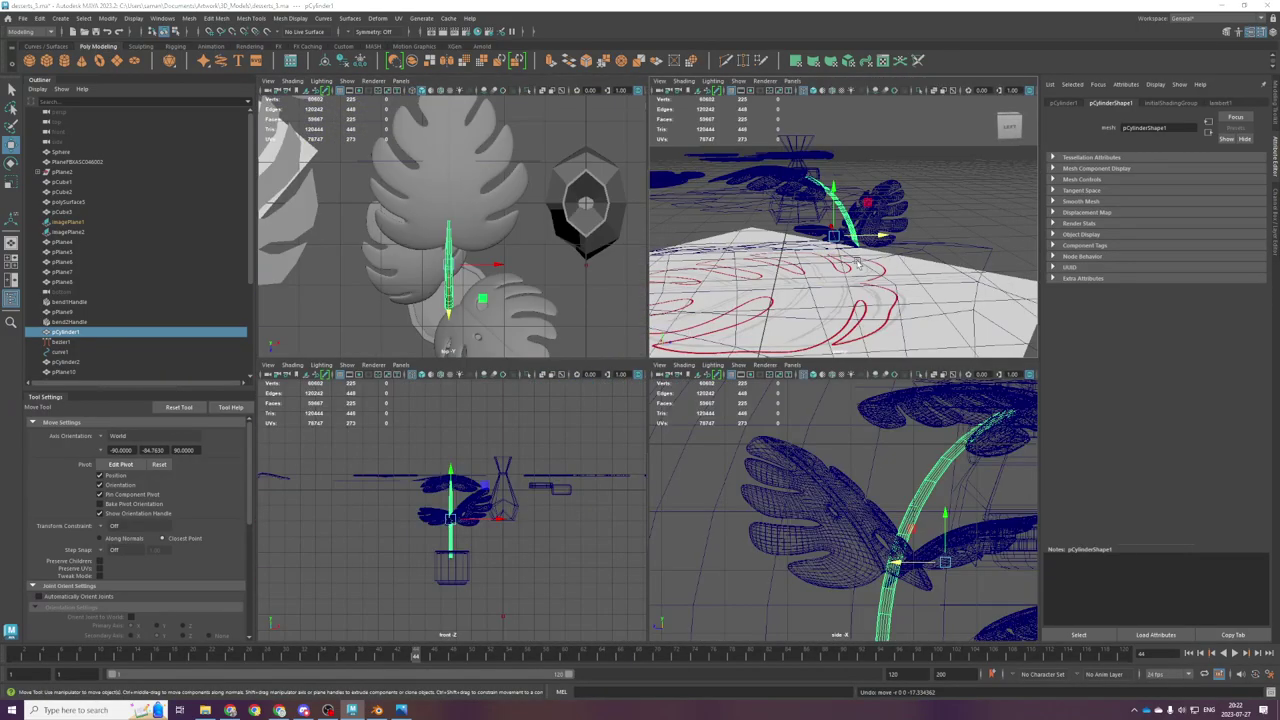
key(space)
alt+drag(650, 365, 655, 370)
key(ctrl+z)
key(ctrl+z)
key(ctrl+z)
key(ctrl+z)
key(ctrl+z)
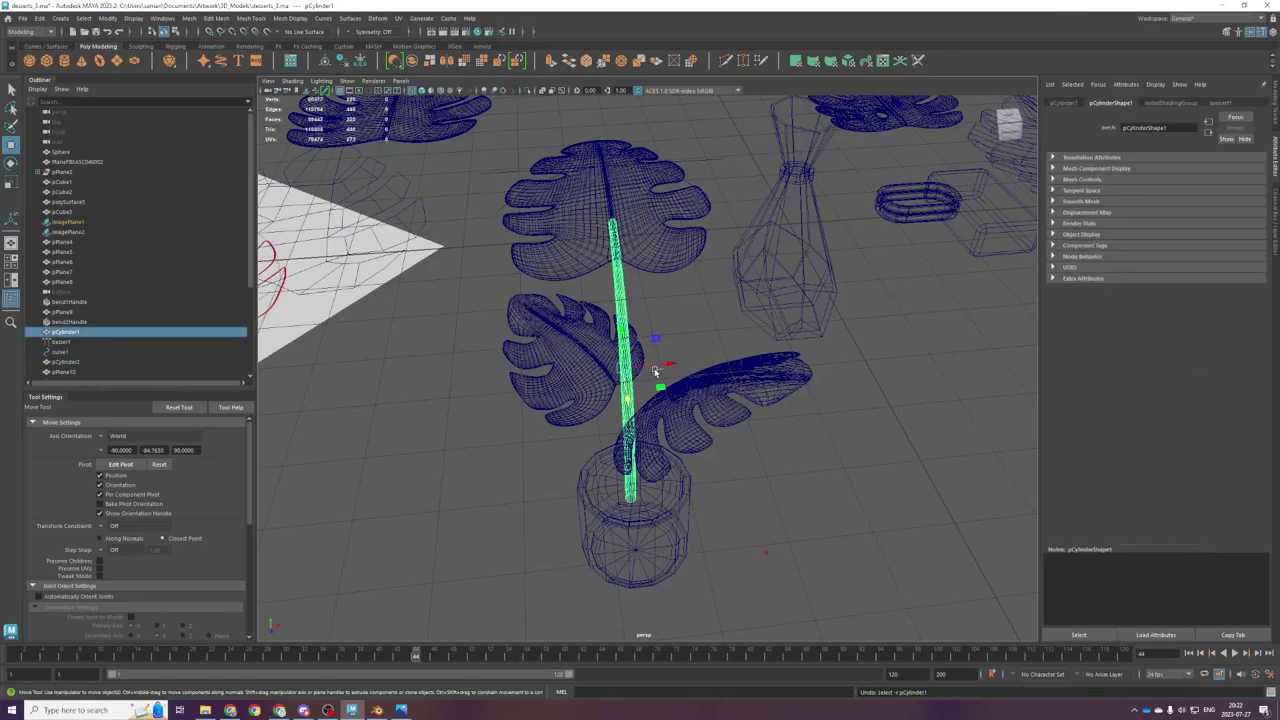
key(ctrl+z)
key(ctrl+z)
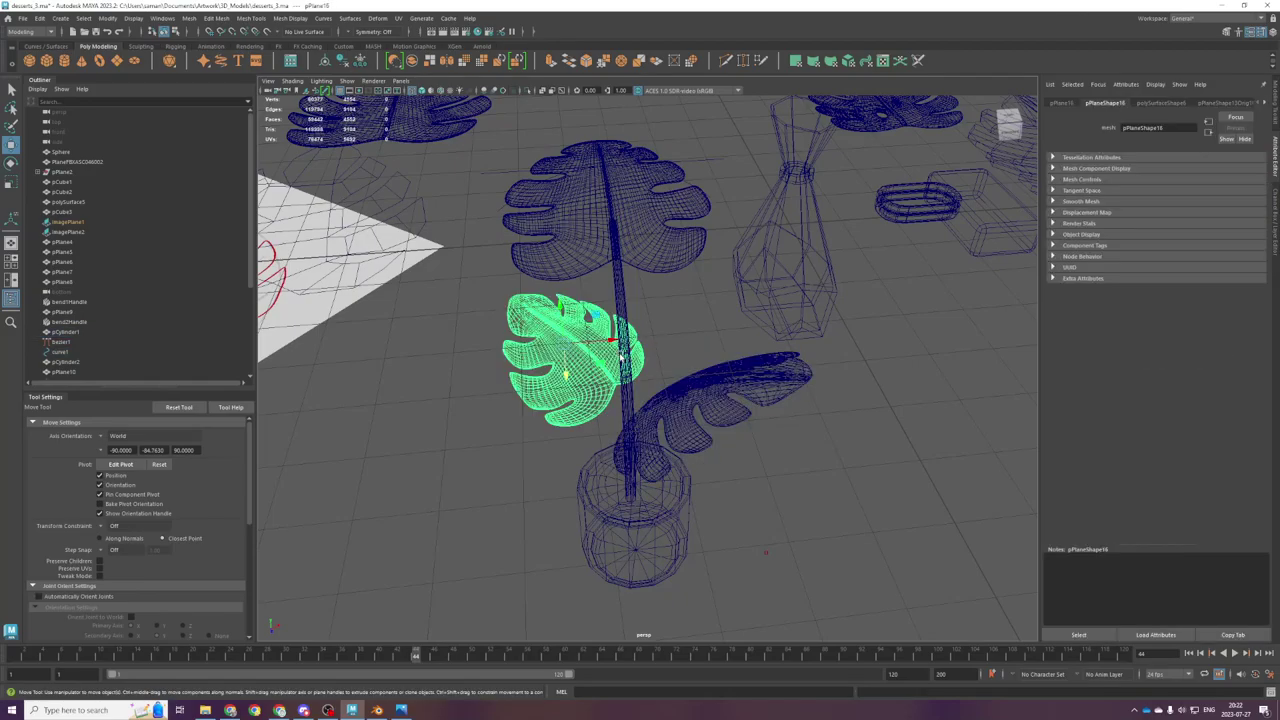
Step: Select the curve running through the middle of the stem and show it in the top view
alt+drag(639, 427, 569, 360)
key(ctrl+z)
scroll(624, 341, up, 5)
key(ctrl+z)
key(ctrl+z)
key(ctrl+z)
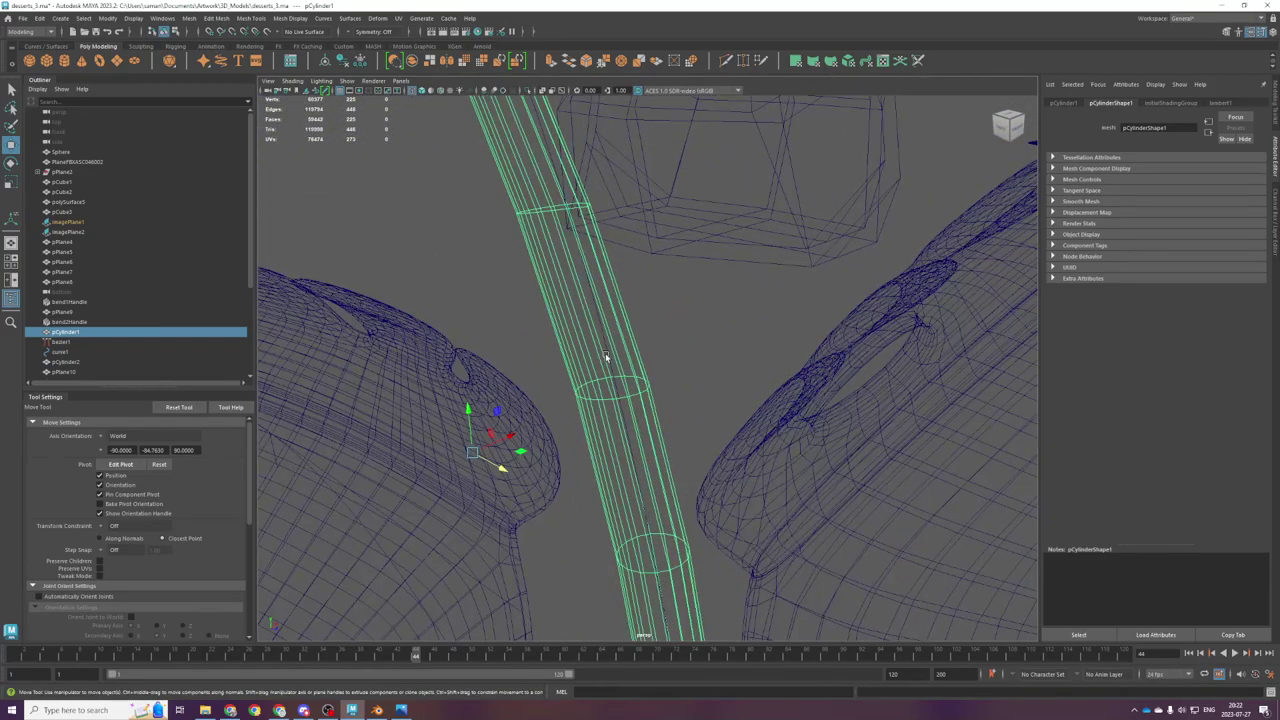
key(ctrl+z)
key(ctrl+z)
key(ctrl+z)
key(ctrl+z)
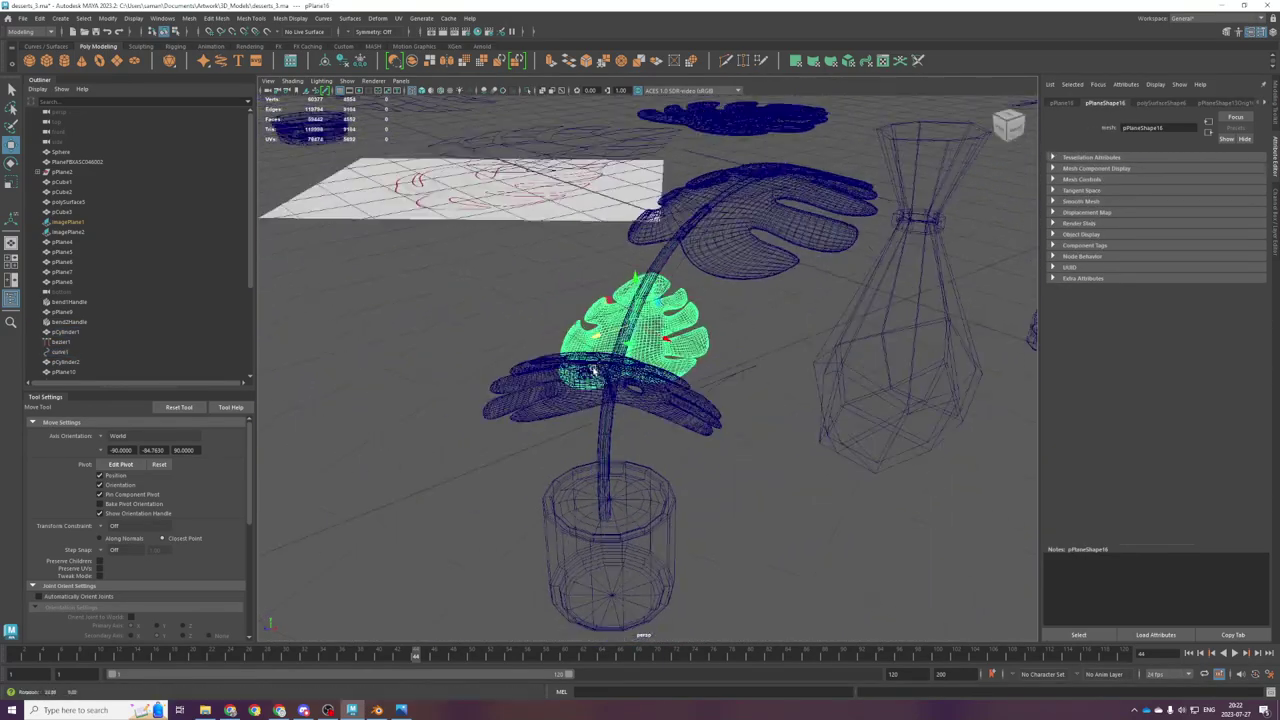
alt+drag(627, 315, 710, 300)
key(ctrl+z)
key(ctrl+z)
key(ctrl+z)
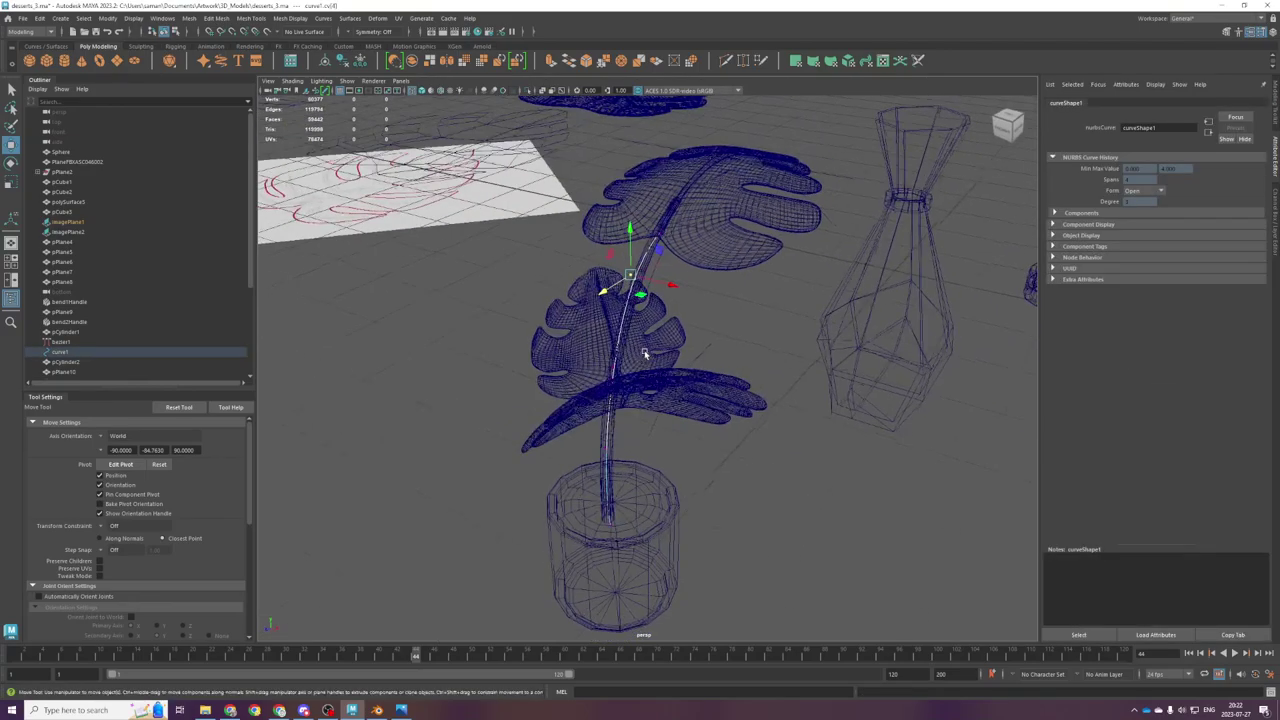
key(space)
key(space)
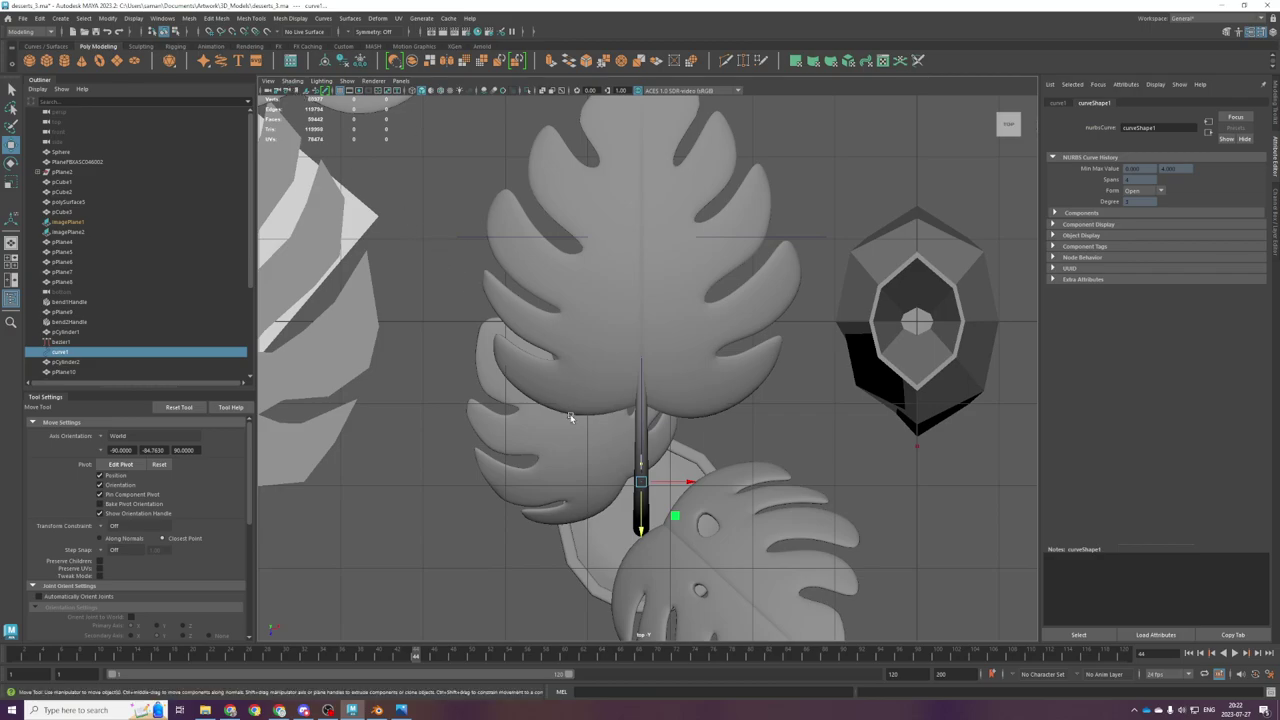
key(e)
drag(692, 513, 660, 505)
key(ctrl+z)
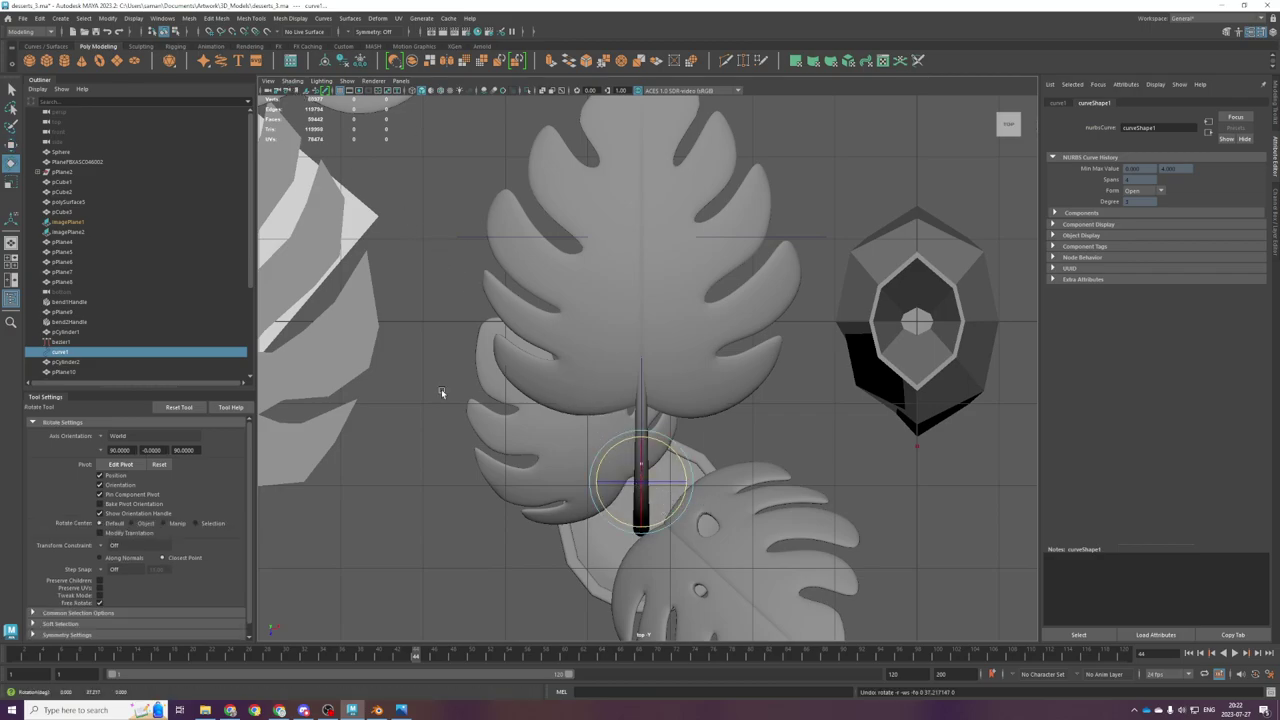
Step: Center the stem curve's pivot, rotate the curve around the vertical axis, and return the perspective view to shaded display
click(358, 60)
drag(672, 501, 709, 478)
key(space)
key(space)
scroll(803, 357, down, 4)
alt+drag(803, 357, 770, 345)
key(space)
key(space)
key(5)
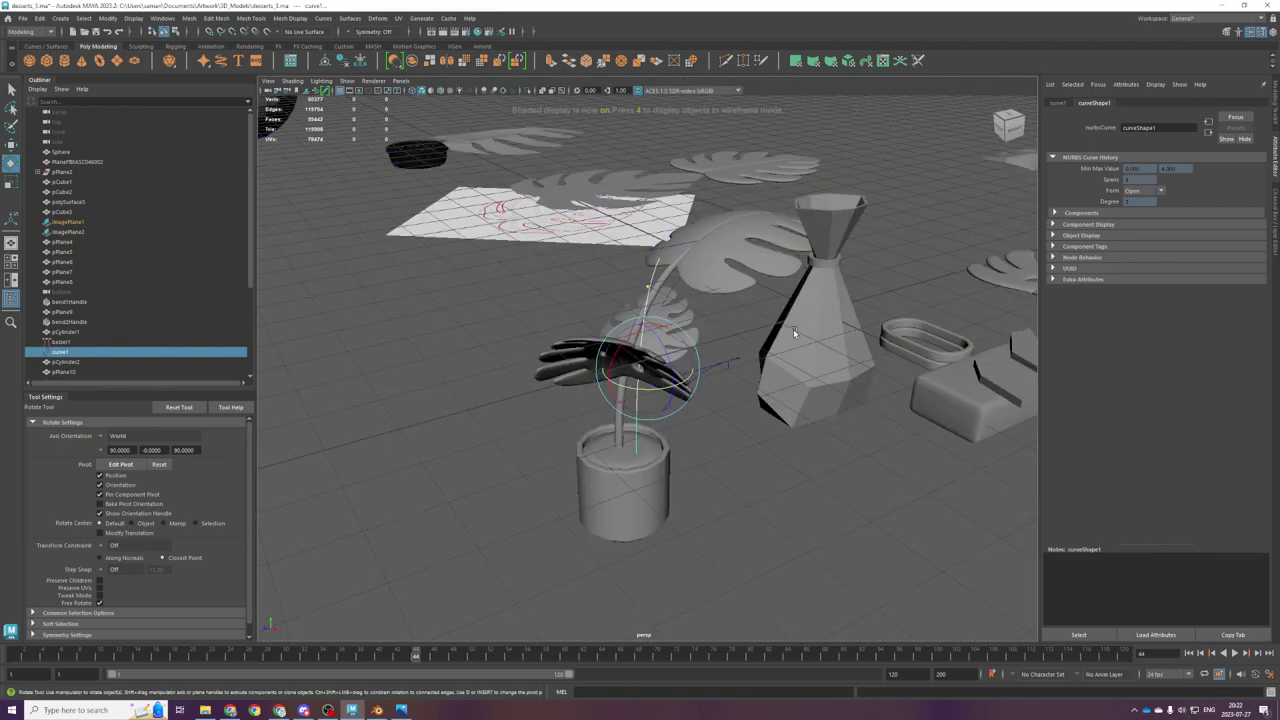
Step: Duplicate the rotated curve and move the copy well away from the plant
key(f)
key(r)
key(w)
alt+drag(660, 390, 691, 411)
key(ctrl+d)
drag(680, 363, 995, 300)
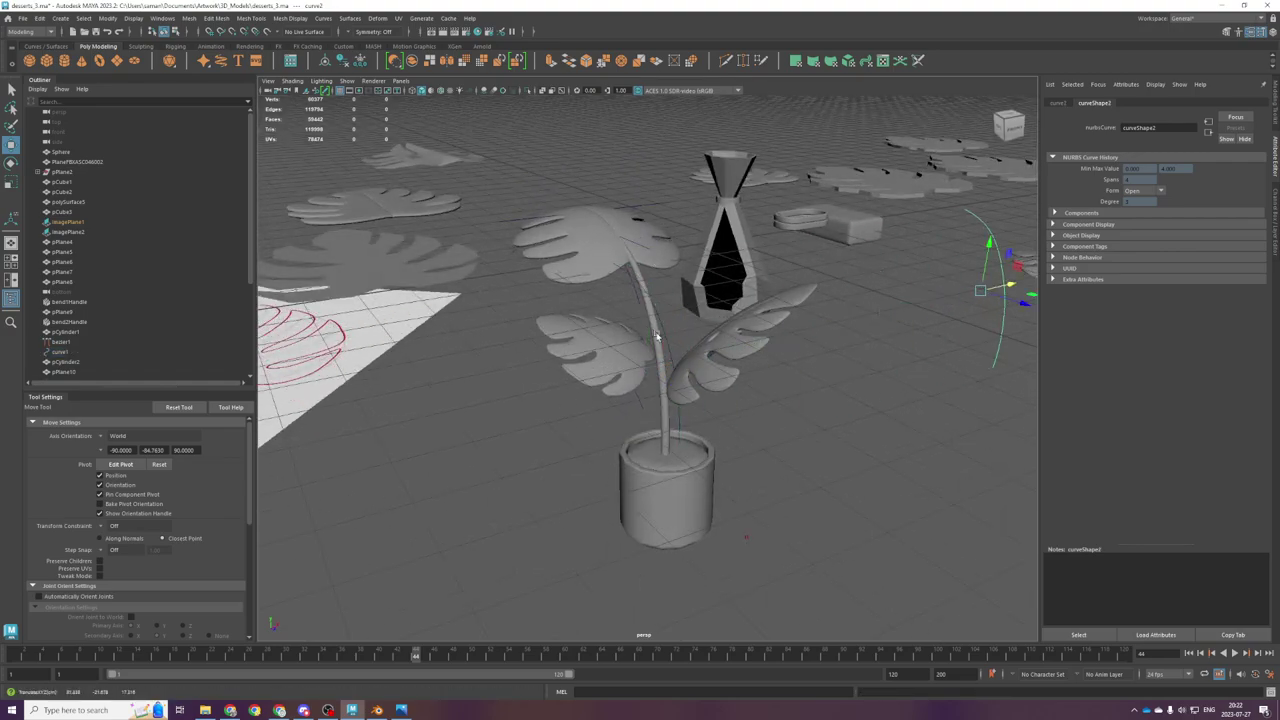
Step: Scale the original curve down evenly and lower it toward the pot beside the stem
click(661, 340)
key(r)
drag(648, 368, 594, 402)
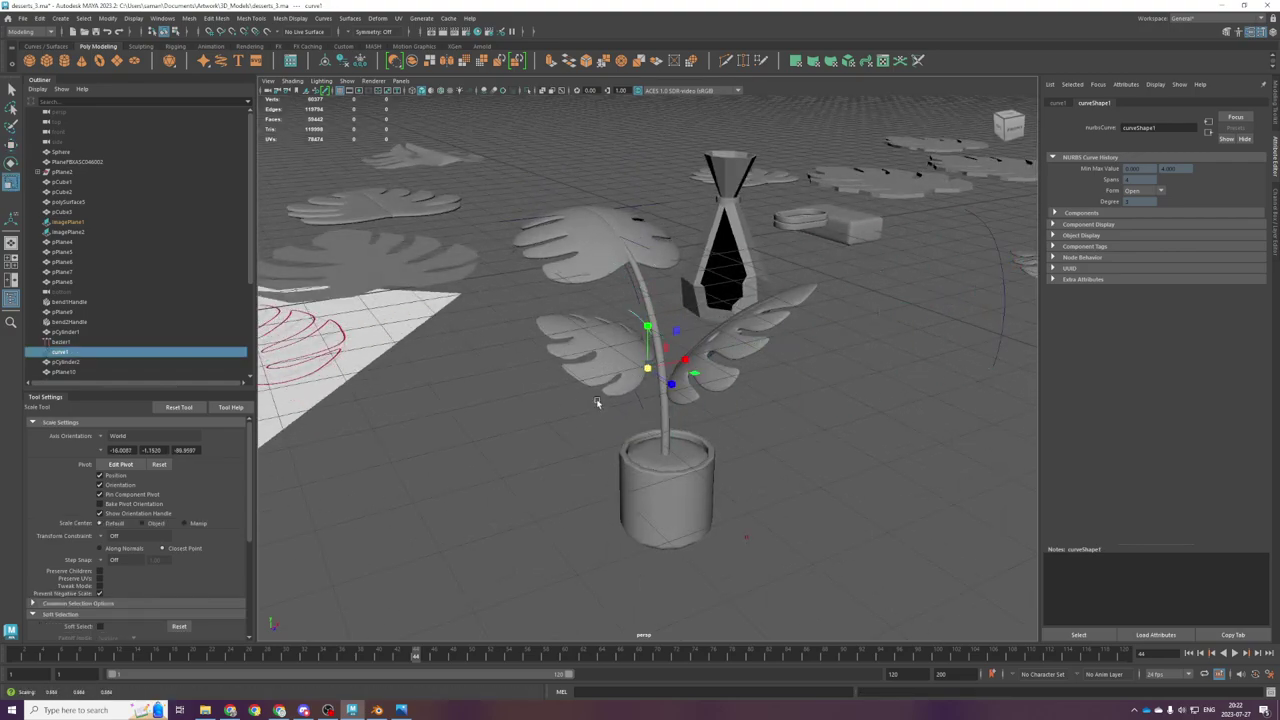
key(w)
drag(648, 324, 648, 354)
key(space)
key(space)
alt+drag(823, 321, 516, 406)
scroll(690, 480, up, 5)
alt+drag(712, 496, 648, 418)
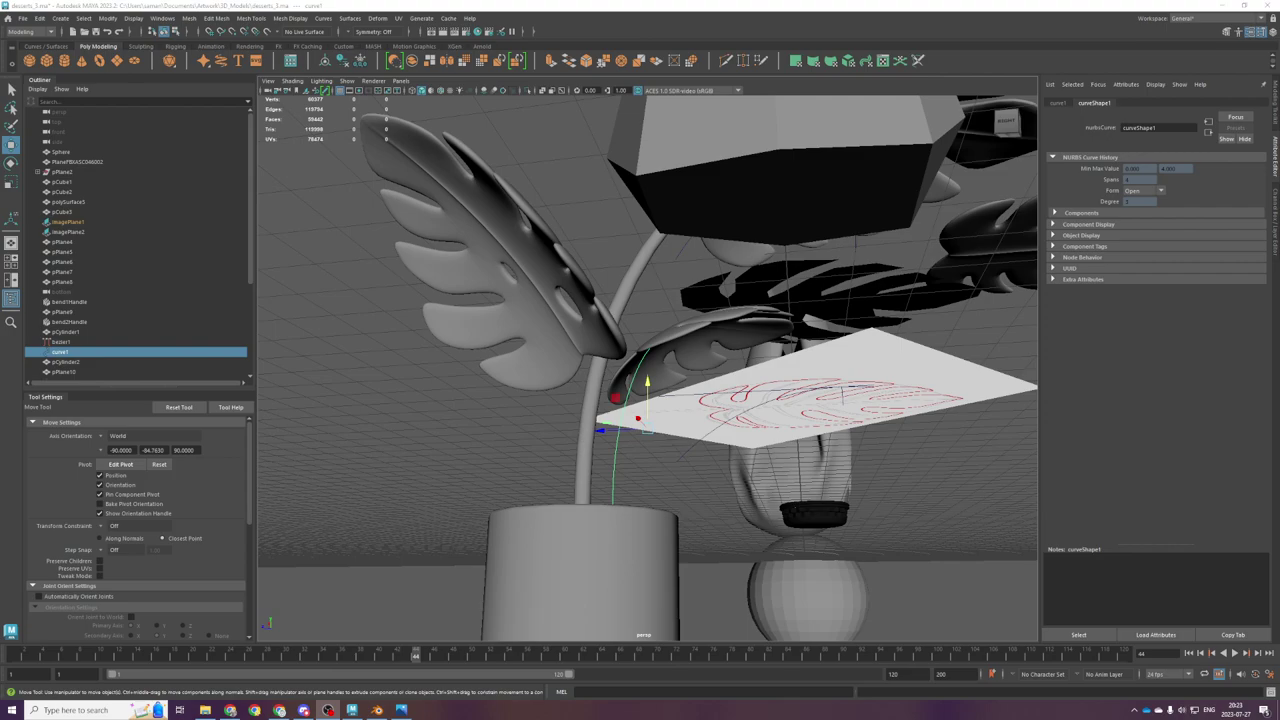
alt+right_drag(771, 526, 620, 506)
alt+drag(620, 506, 717, 494)
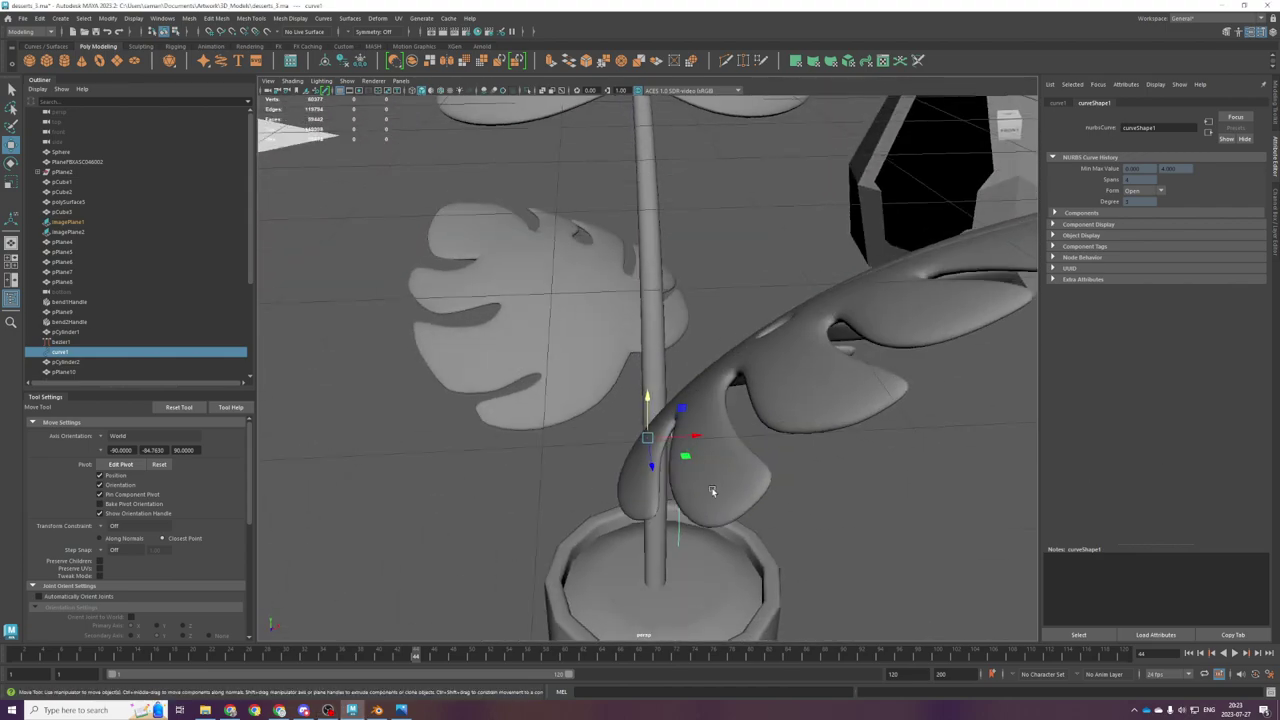
Step: Shift the shortened curve so its lower end stands over the pot's soil next to the main stem
key(space)
key(space)
key(f)
scroll(738, 414, down, 5)
drag(680, 403, 656, 436)
key(space)
key(space)
key(f)
alt+drag(780, 430, 380, 404)
scroll(610, 418, down, 5)
alt+drag(610, 418, 654, 412)
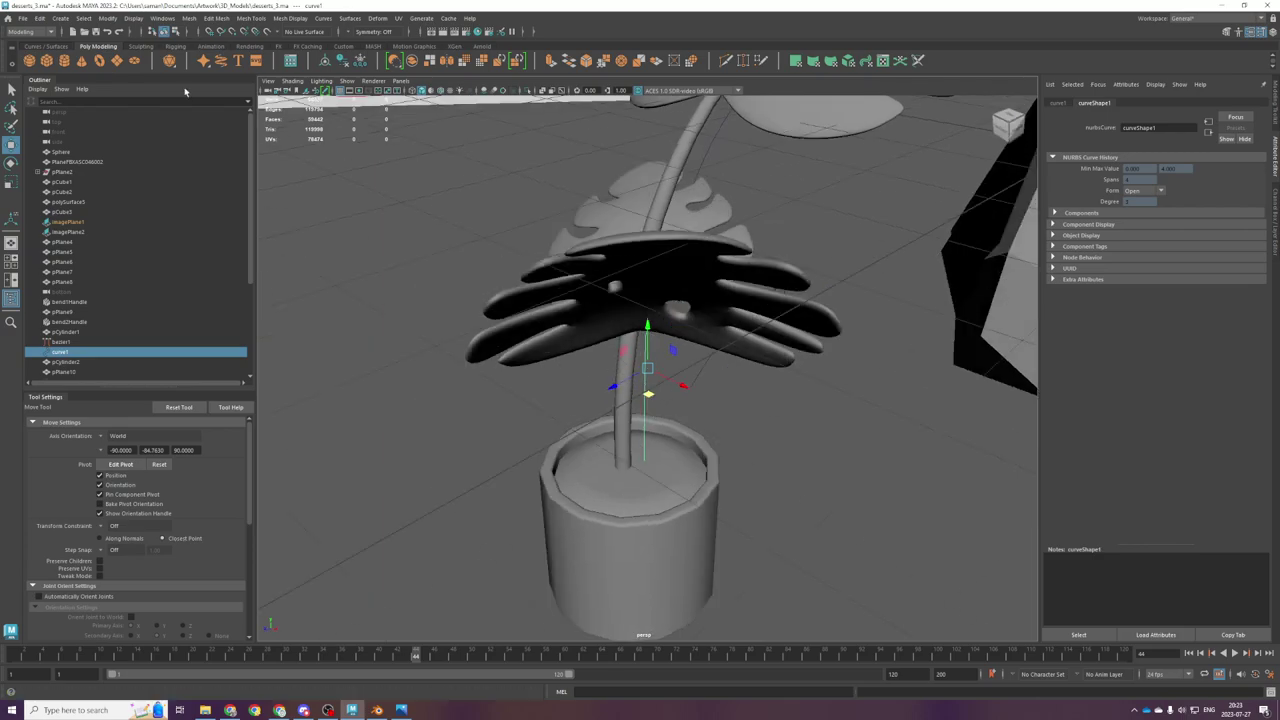
Step: Create a polygon cylinder and move it to the plant's stem area in the top view
click(66, 62)
scroll(743, 375, down, 7)
key(space)
key(space)
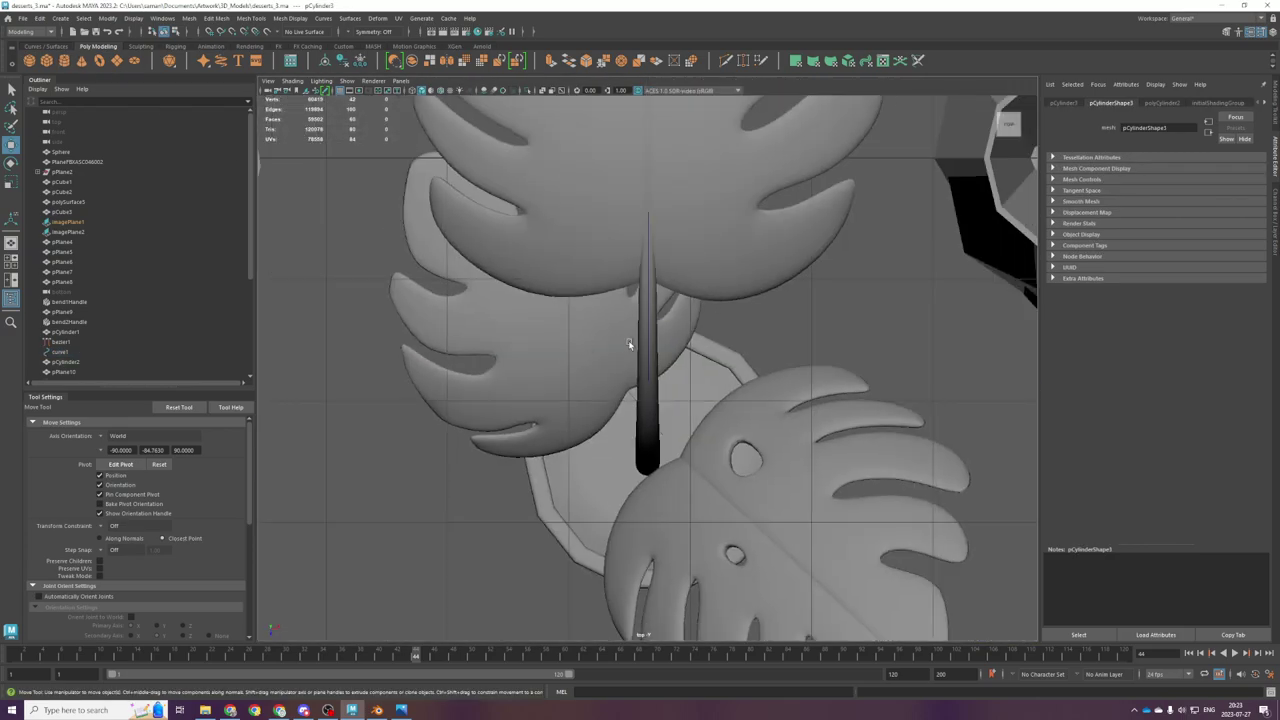
scroll(748, 391, down, 10)
drag(761, 361, 682, 412)
Step: Set the new cylinder's axis subdivisions to 12
click(1175, 106)
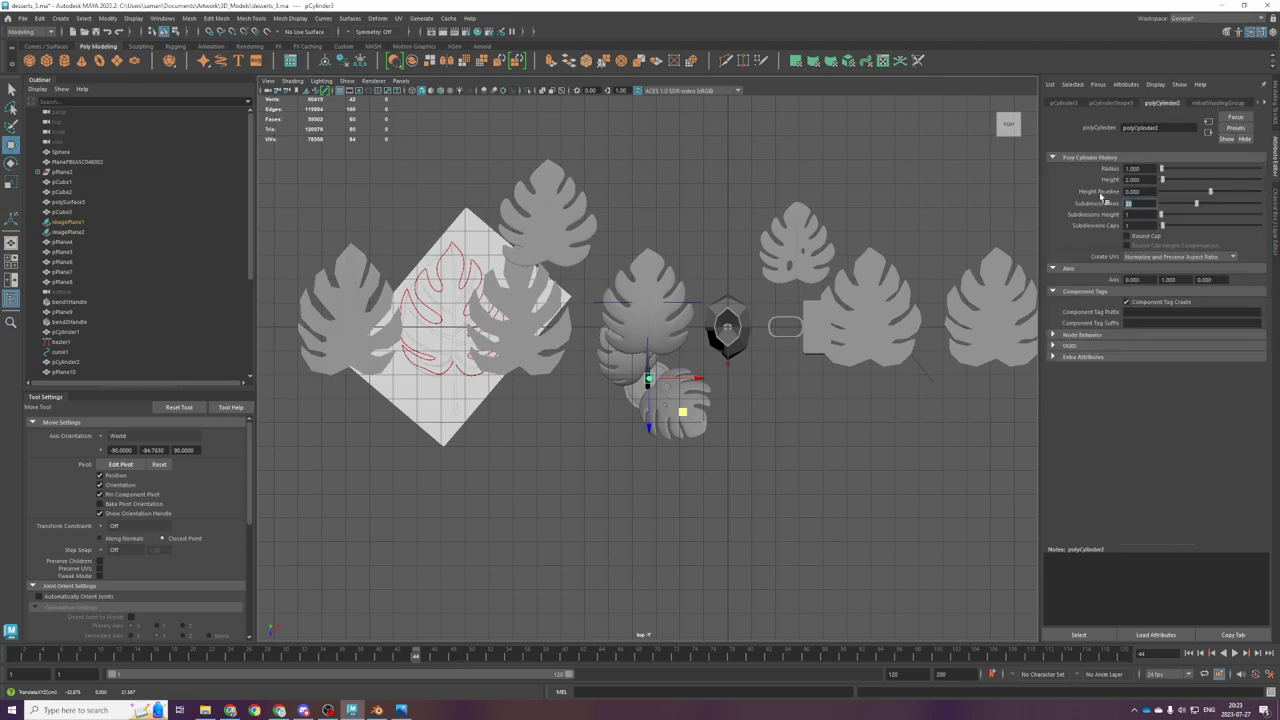
scroll(738, 360, up, 5)
key(f)
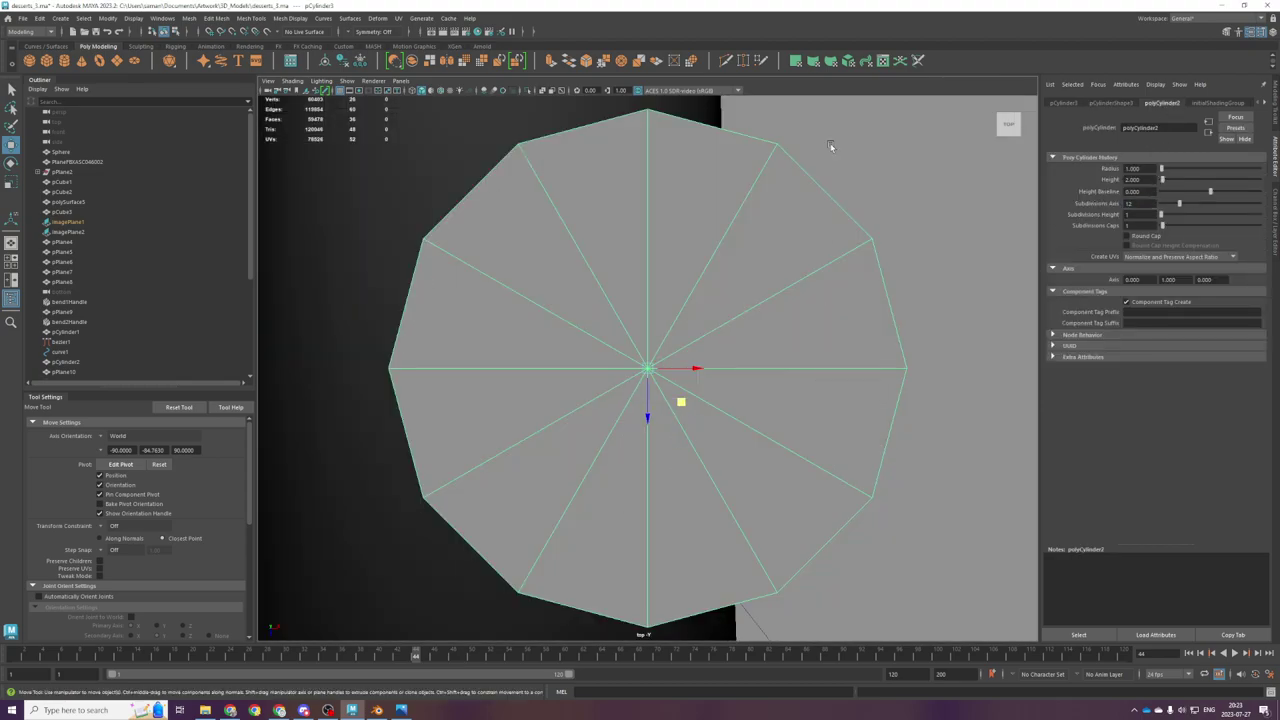
Step: Soften the vertical side edges of the new 12-sided cylinder
key(space)
key(space)
key(f)
scroll(795, 353, down, 3)
scroll(795, 353, down, 10)
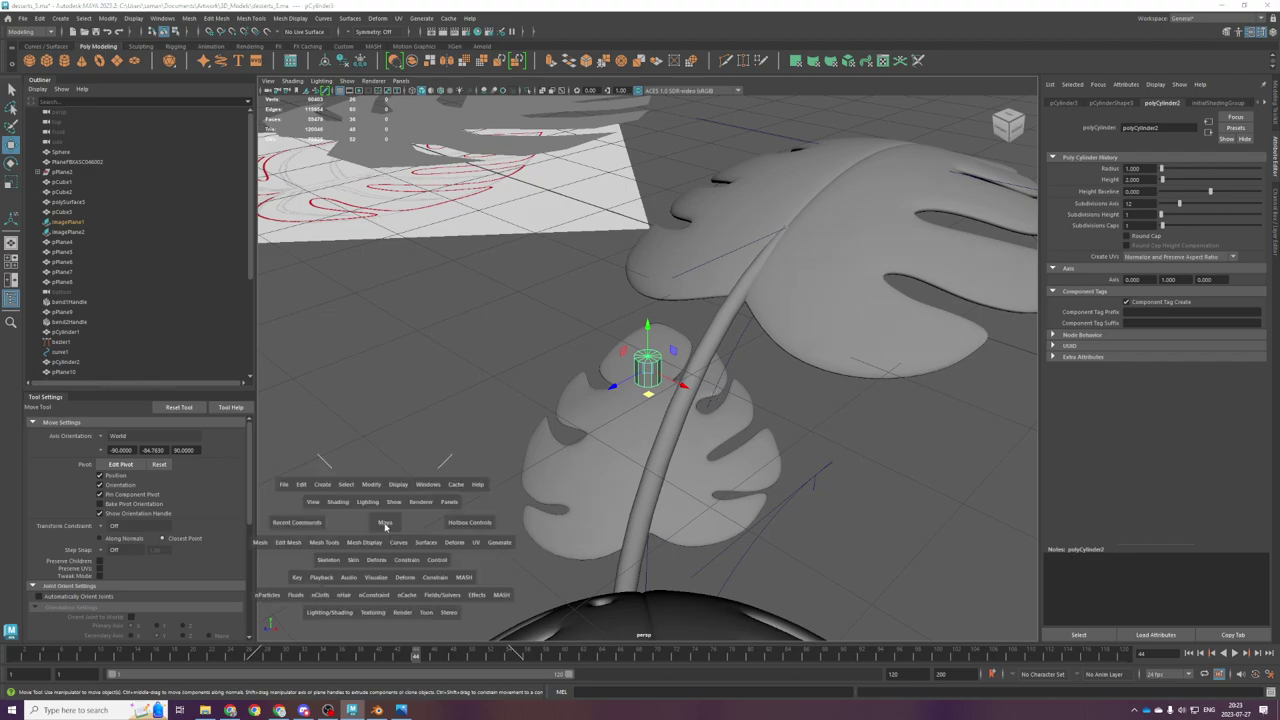
key(space)
key(space)
key(f)
scroll(386, 477, down, 5)
right_drag(454, 371, 453, 345)
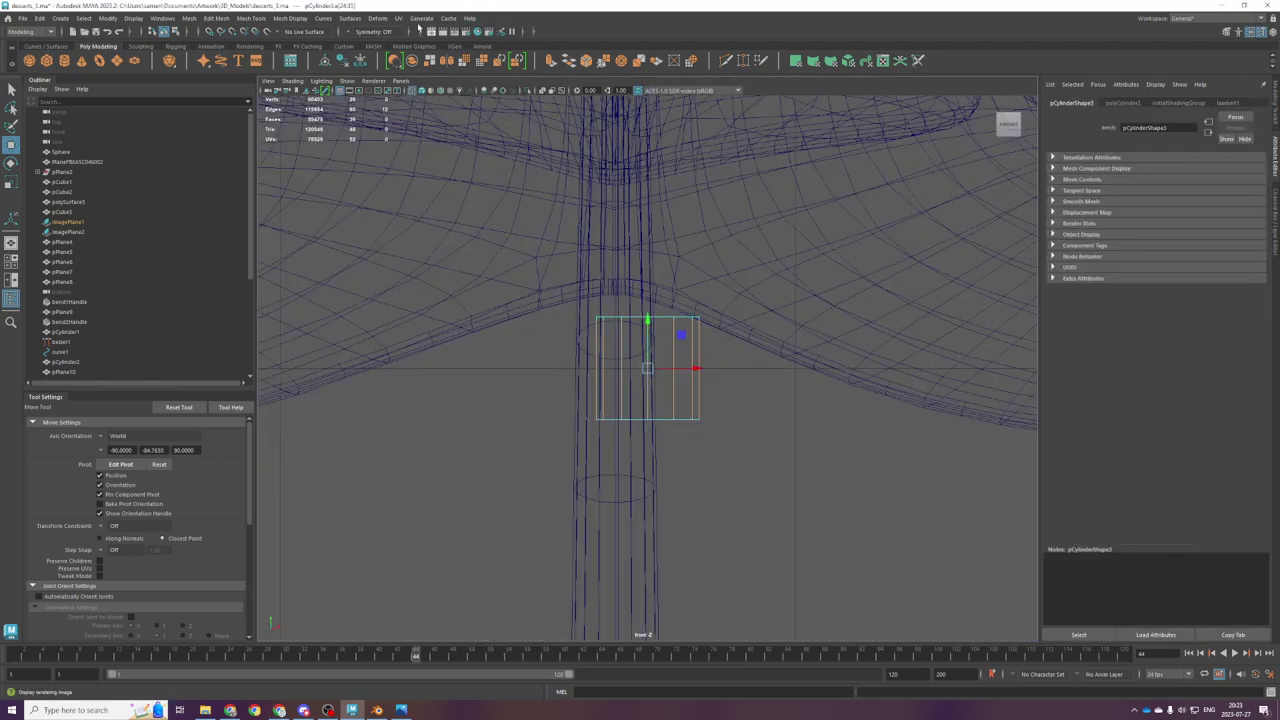
click(289, 18)
click(309, 109)
key(space)
key(space)
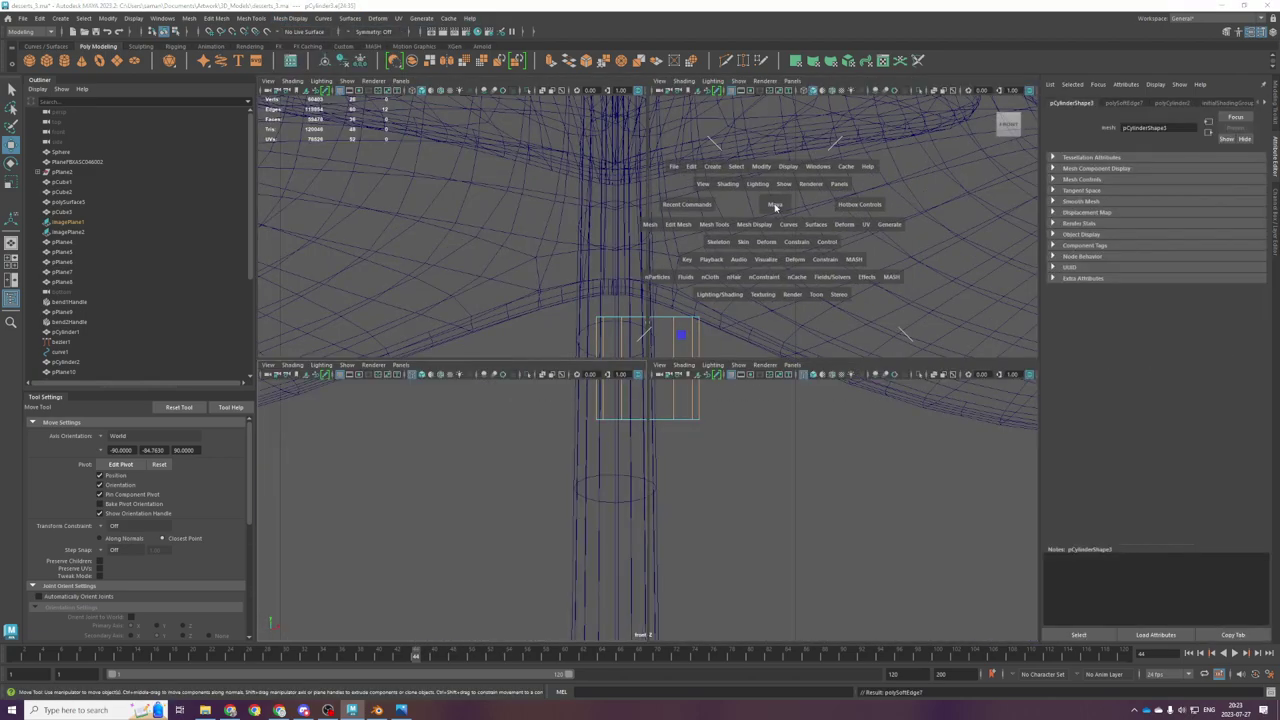
Step: Lower the cylinder from among the leaves toward the plant pot
scroll(773, 206, down, 4)
alt+drag(667, 386, 736, 371)
key(ctrl+z)
scroll(780, 372, up, 5)
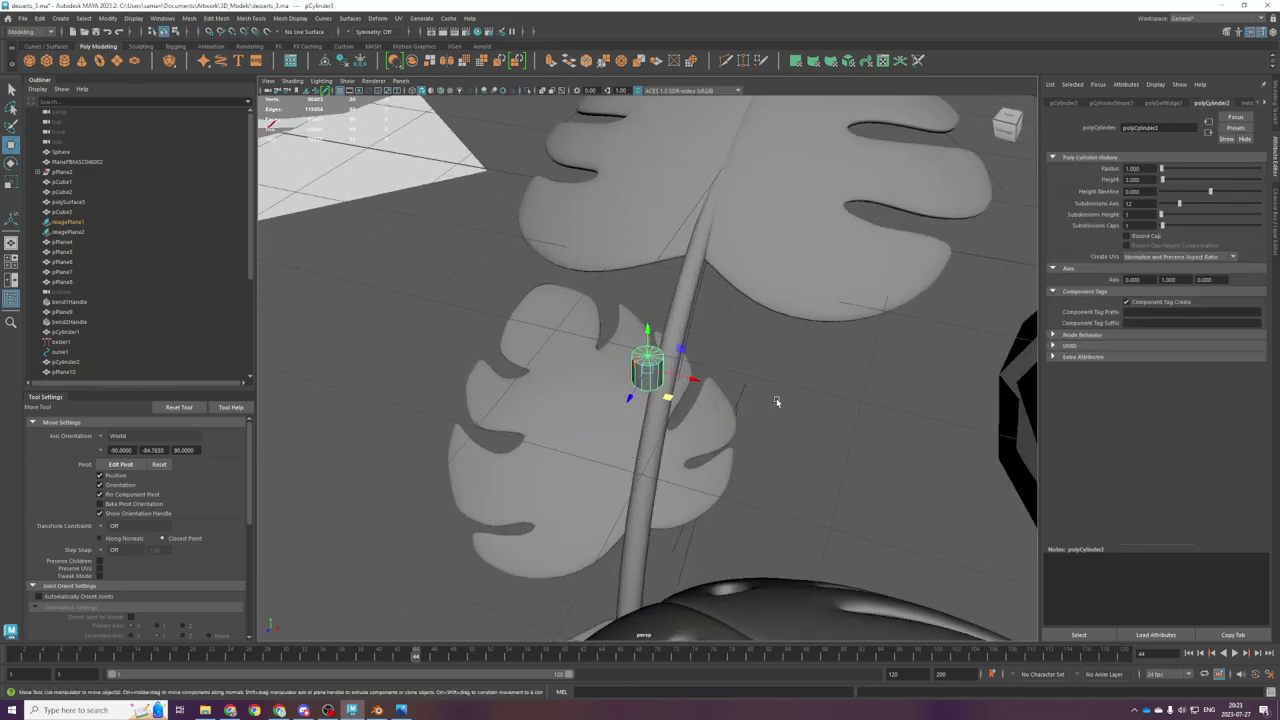
alt+drag(761, 398, 758, 345)
alt+middle_drag(758, 390, 760, 191)
scroll(757, 197, down, 4)
alt+drag(745, 220, 690, 255)
click(660, 281)
click(634, 403)
alt+drag(636, 410, 603, 361)
click(594, 222)
drag(593, 190, 595, 490)
Step: Move the cylinder further down so it sits in the pot at the shortened curve's lower end
key(space)
key(f)
key(space)
scroll(760, 531, down, 10)
scroll(700, 496, down, 1)
scroll(629, 386, up, 2)
drag(616, 340, 588, 460)
key(space)
key(f)
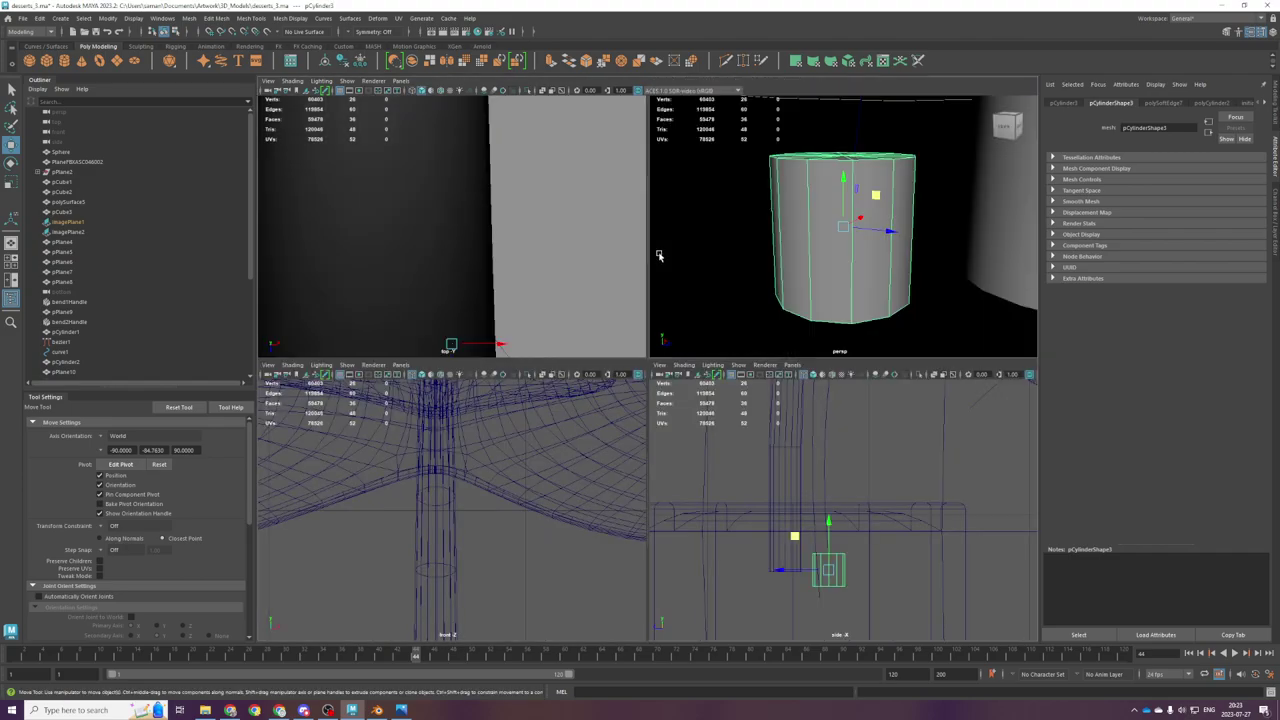
key(space)
scroll(623, 430, up, 5)
scroll(630, 426, down, 6)
alt+drag(632, 424, 708, 432)
scroll(708, 432, up, 5)
scroll(708, 432, down, 5)
alt+middle_drag(712, 345, 714, 390)
drag(644, 359, 631, 295)
shift+click(674, 326)
click(673, 327)
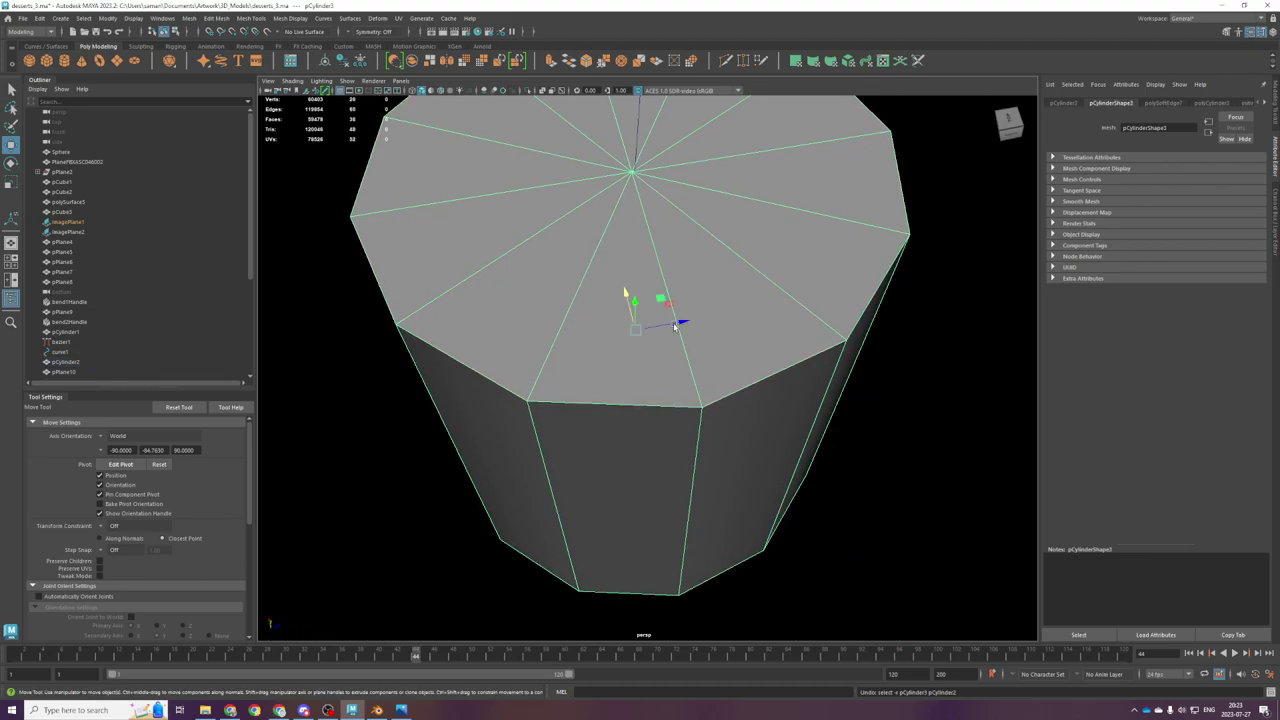
scroll(696, 291, up, 5)
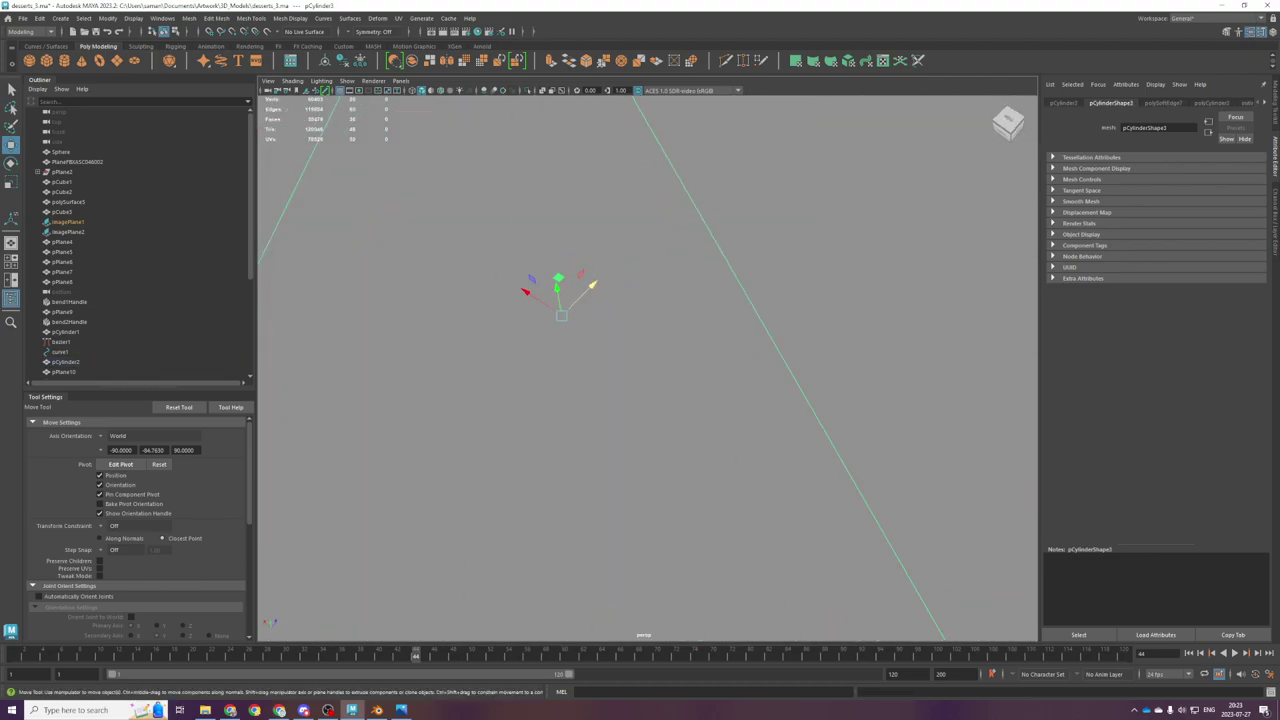
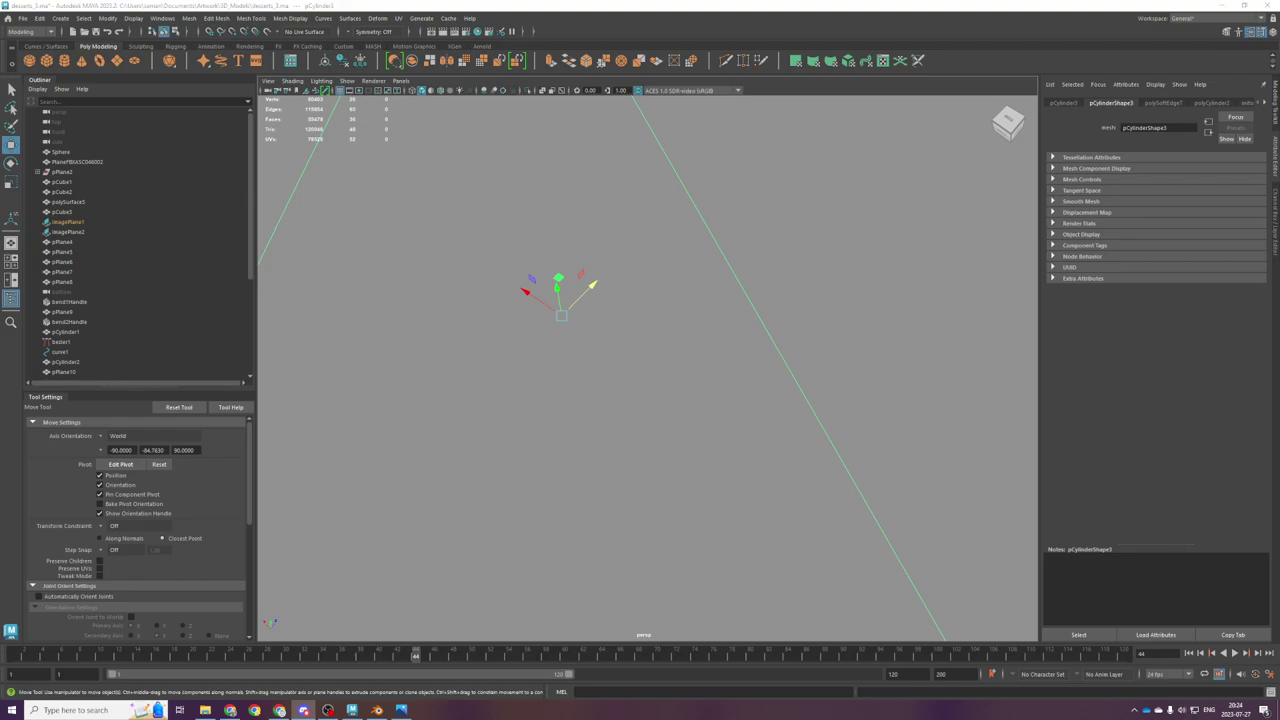
Step: Try to extrude the cylinder's top cap faces along the shortened curve with 4 divisions
scroll(351, 449, down, 6)
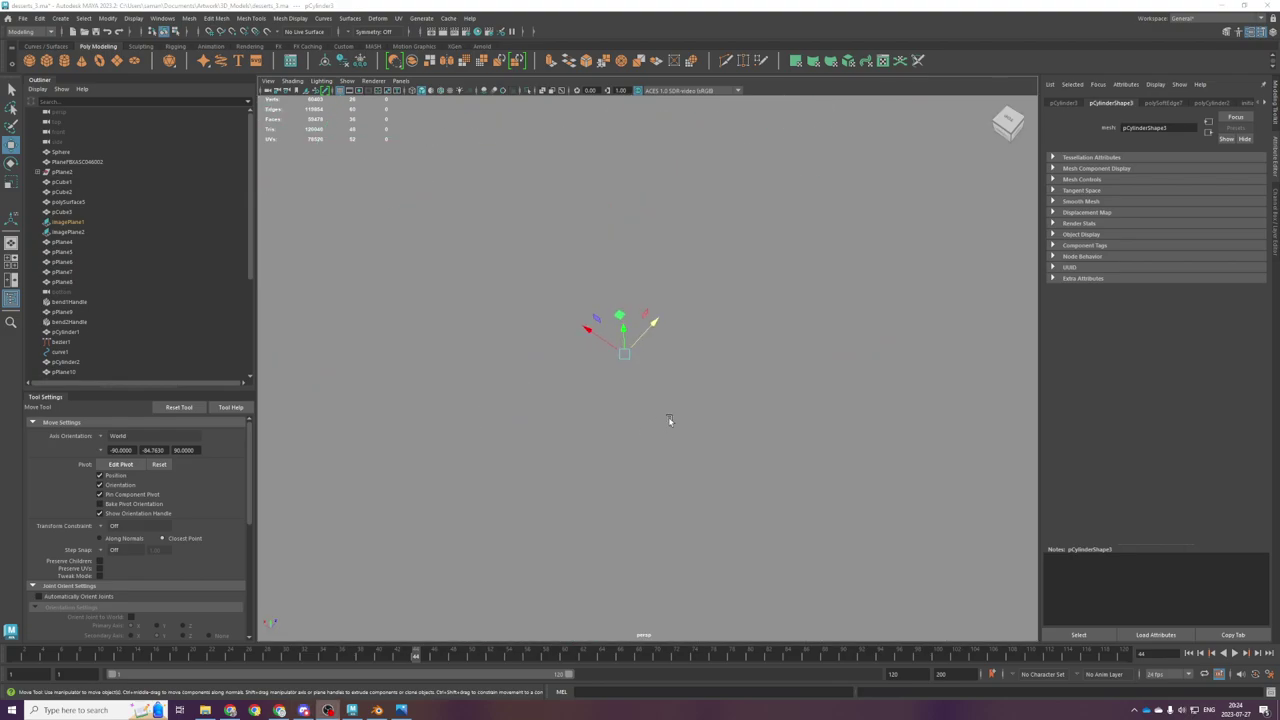
scroll(669, 420, down, 5)
click(630, 312)
alt+drag(630, 312, 628, 304)
drag(370, 108, 923, 400)
ctrl+drag(394, 343, 926, 376)
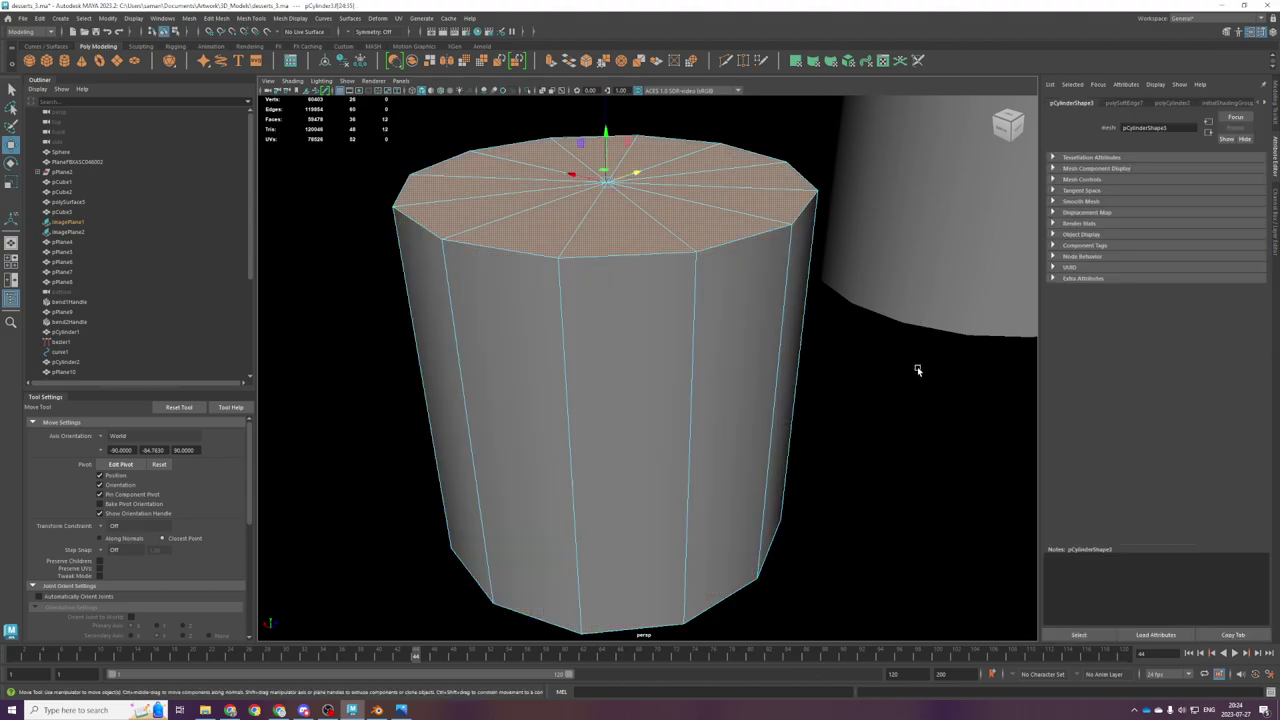
key(4)
scroll(917, 370, down, 3)
key(5)
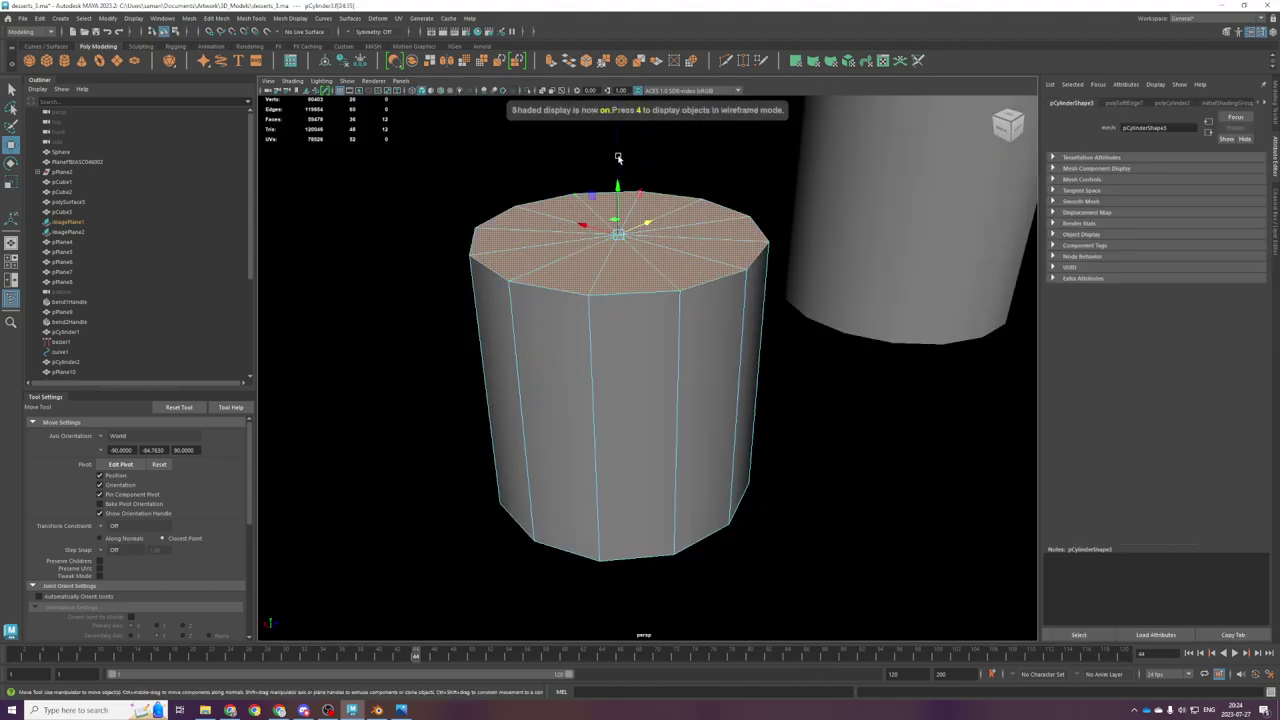
click(618, 158)
scroll(666, 251, down, 8)
alt+drag(760, 337, 759, 449)
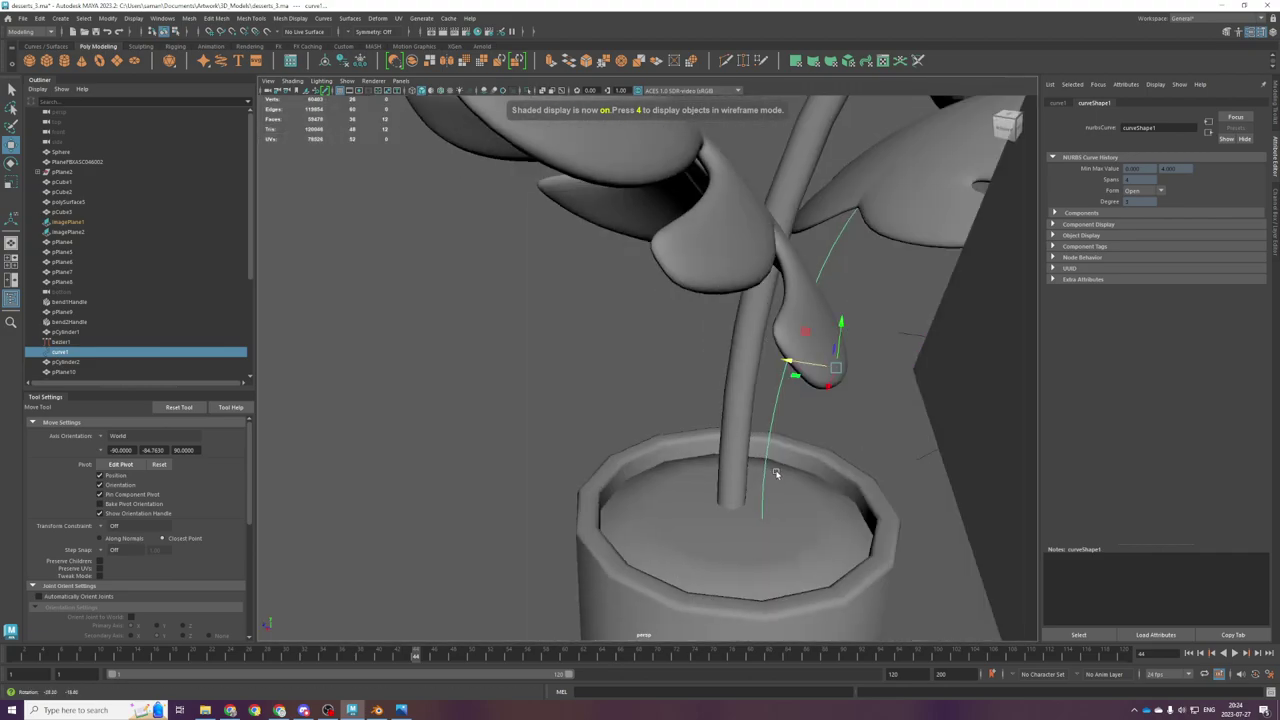
key(ctrl+e)
scroll(820, 462, down, 5)
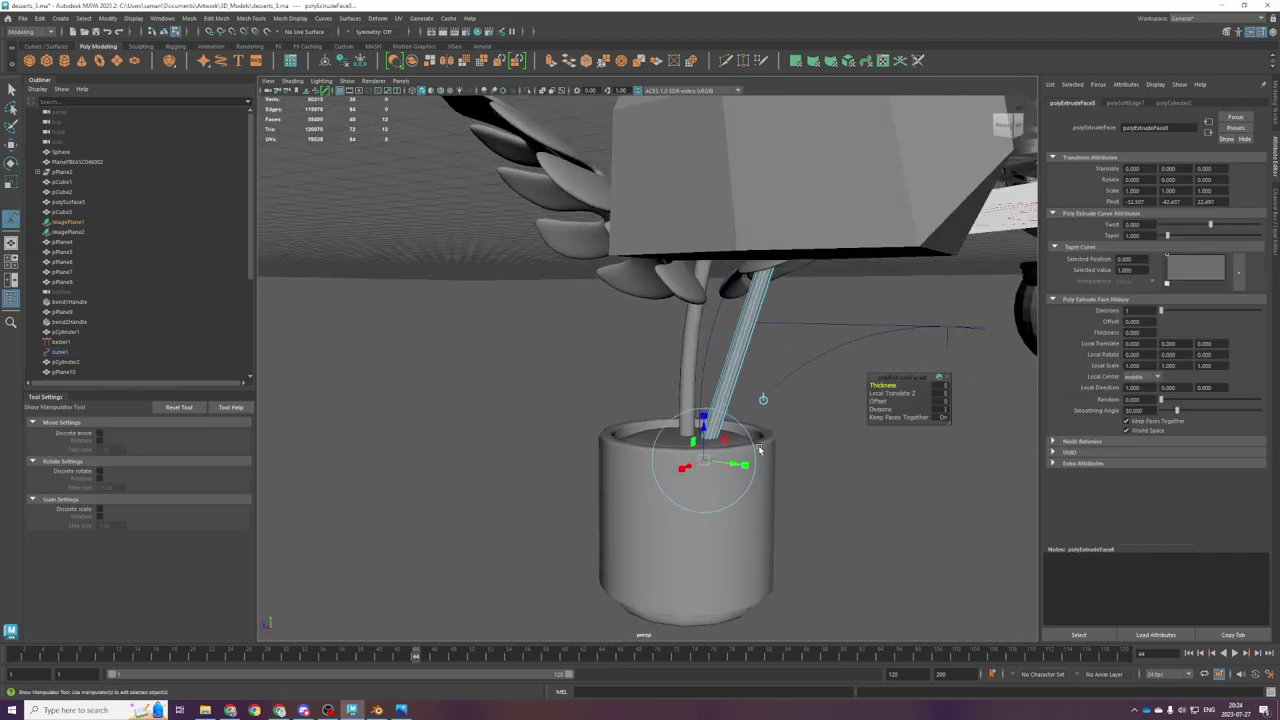
scroll(759, 449, up, 4)
drag(879, 409, 893, 411)
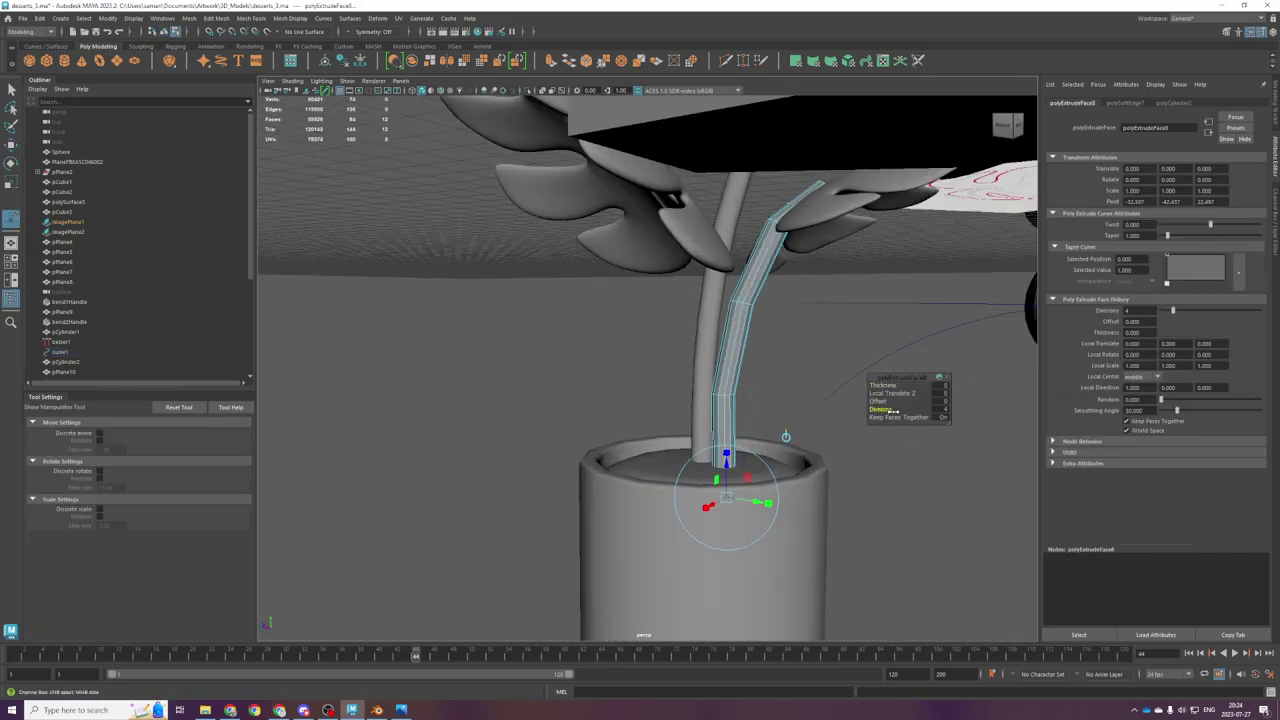
key(ctrl+z)
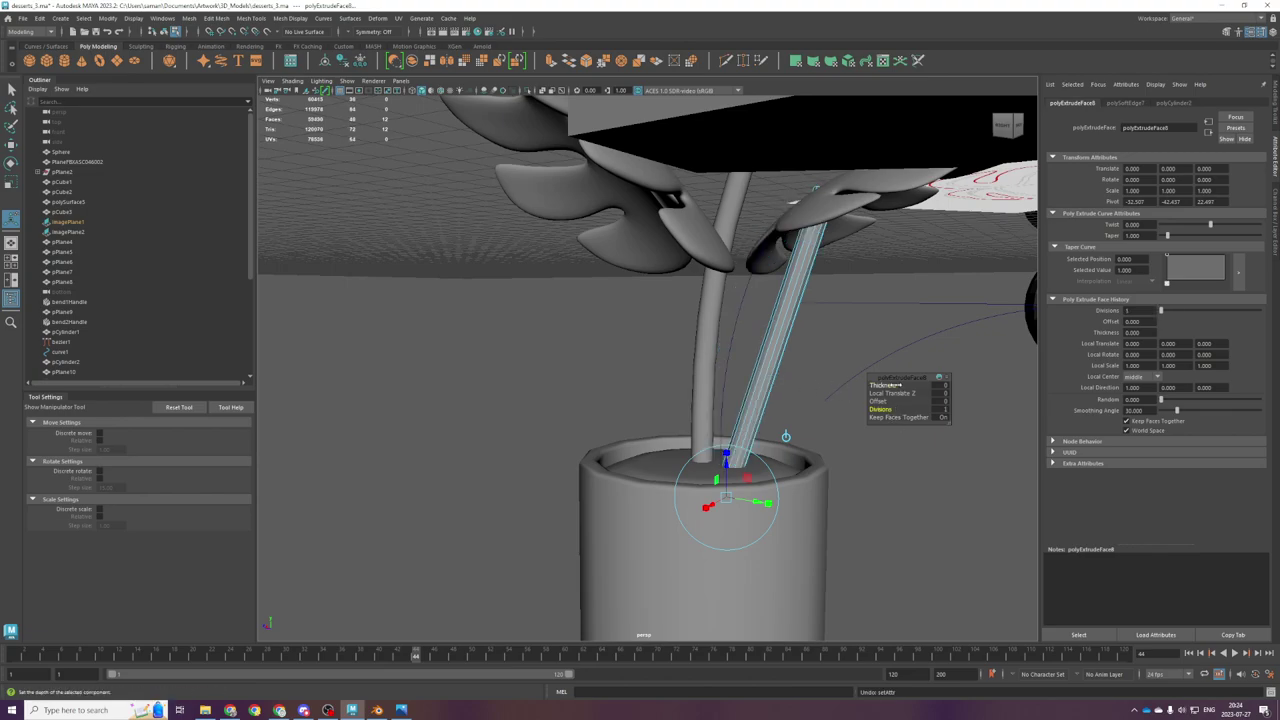
key(ctrl+z)
key(ctrl+z)
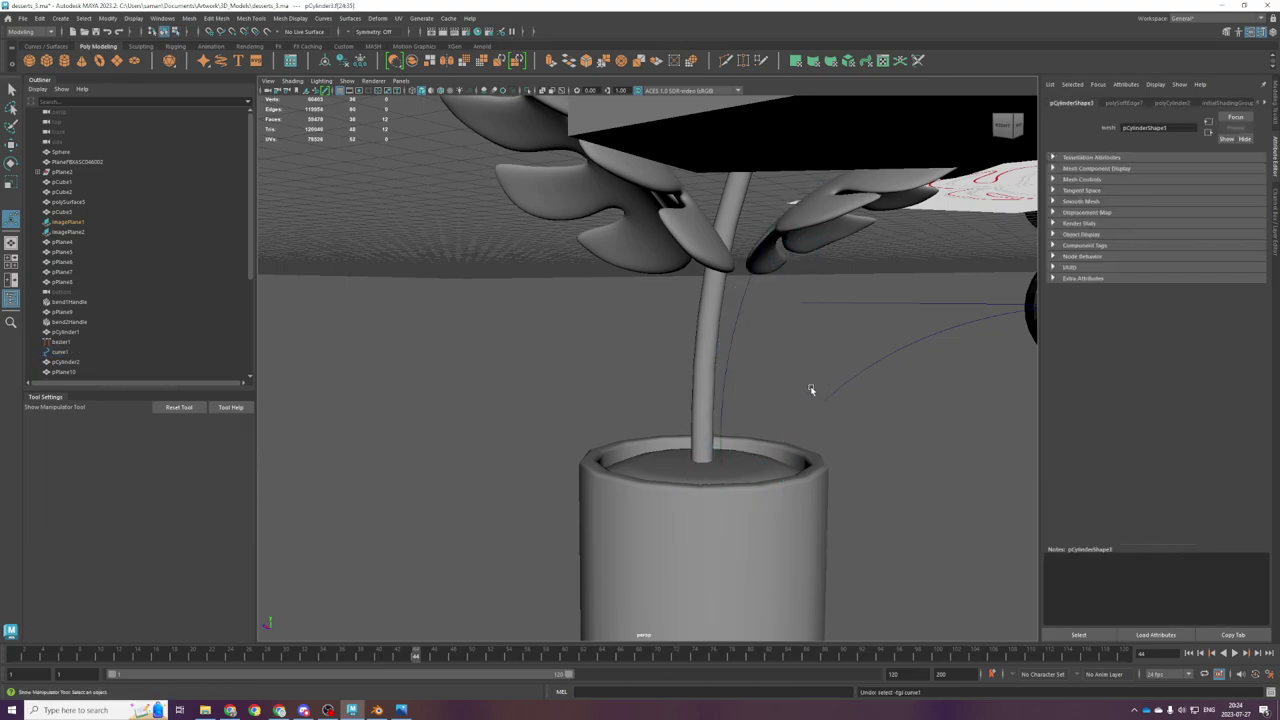
Step: Scale all the cylinder's vertices inward horizontally in the top view to make it slightly thinner
key(space)
key(space)
key(space)
key(space)
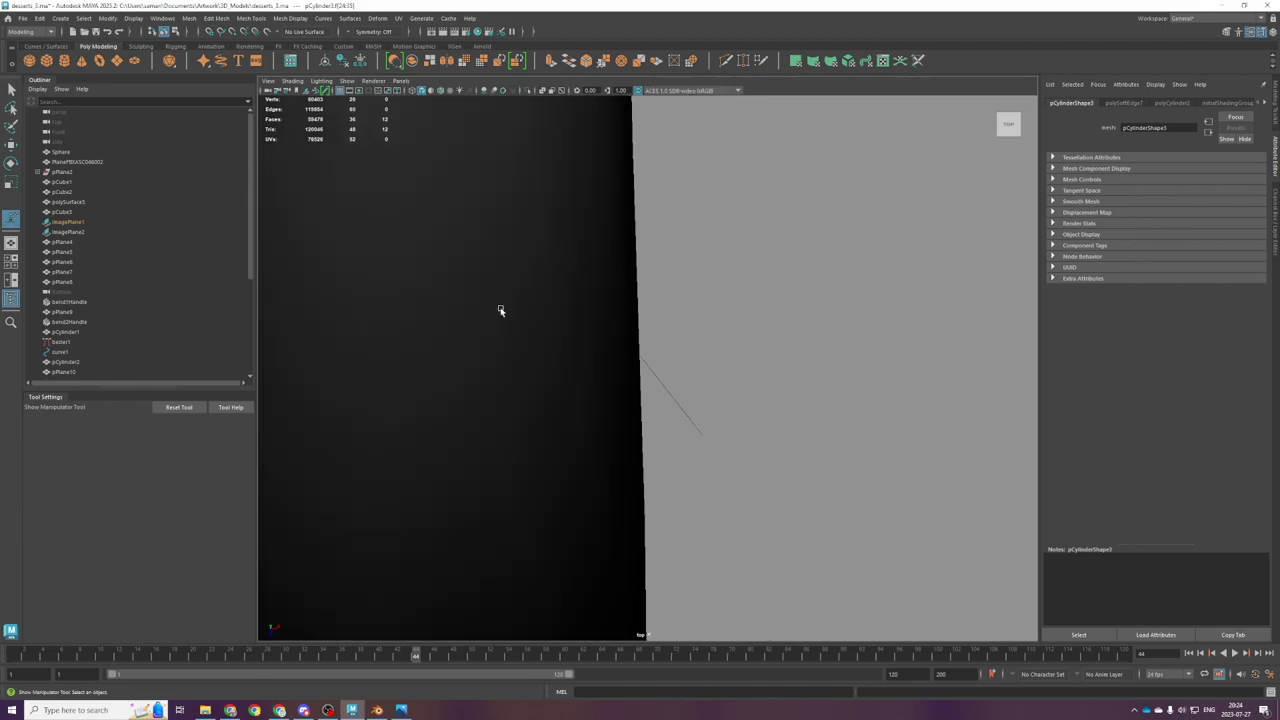
key(f)
key(4)
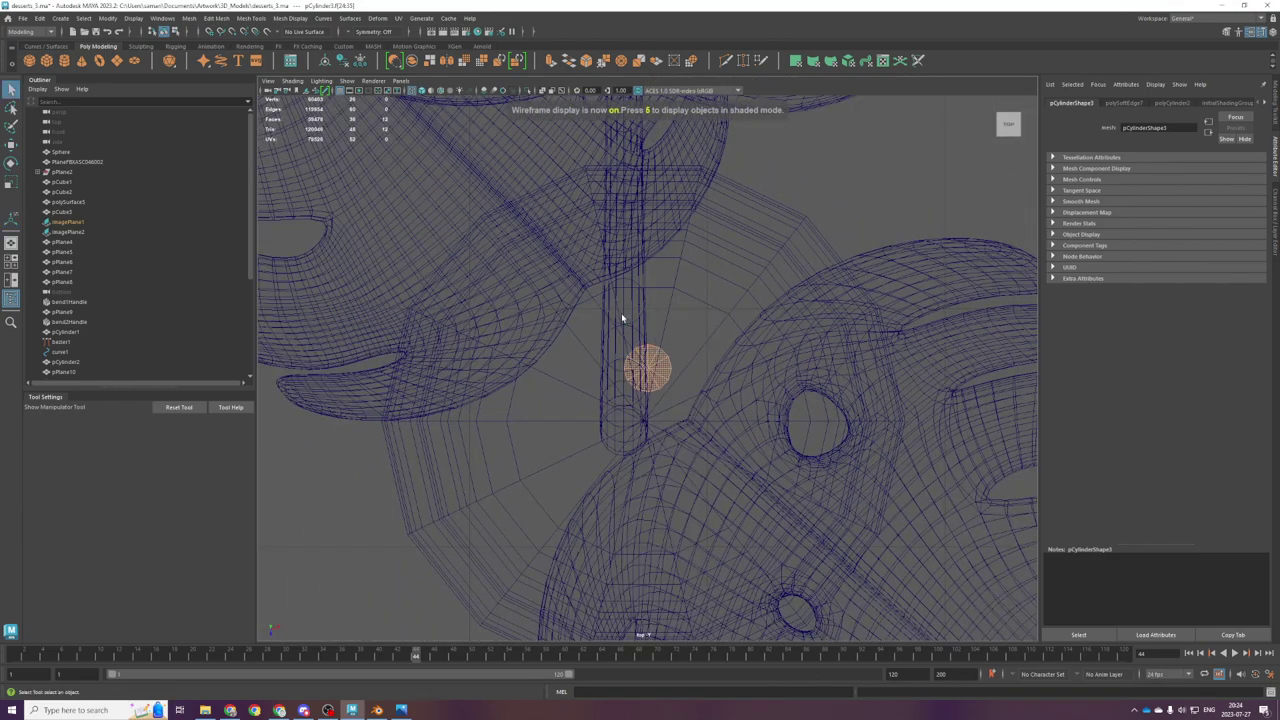
key(r)
key(space)
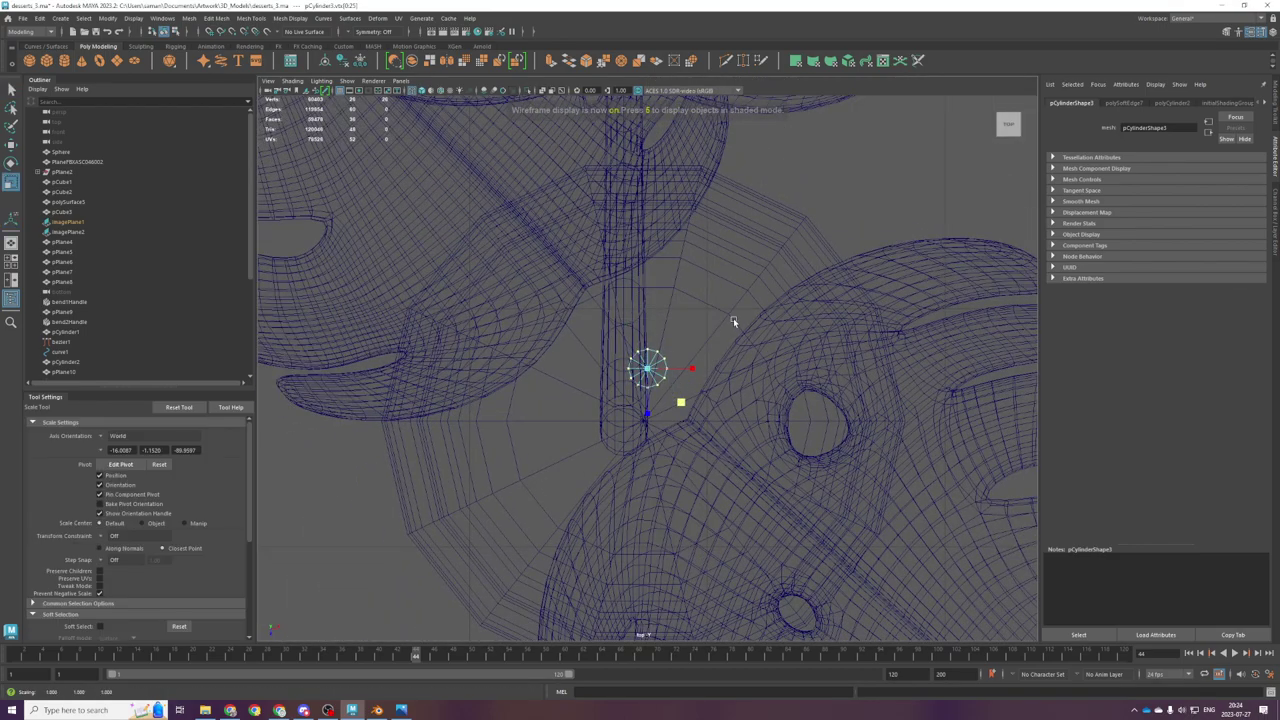
key(space)
scroll(728, 441, up, 3)
scroll(752, 497, down, 3)
Step: Extrude only the thinner cylinder's top cap faces along the shortened curve with 8 divisions
key(space)
key(space)
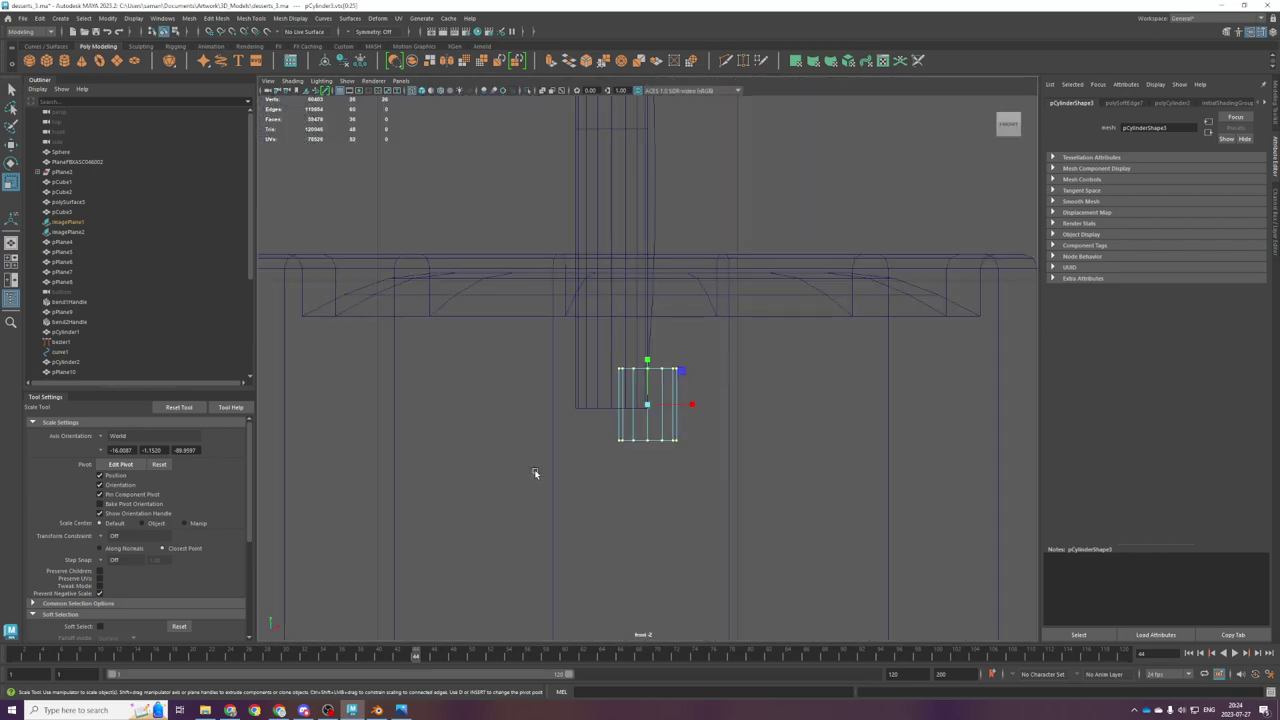
right_drag(537, 372, 539, 398)
drag(582, 354, 716, 397)
ctrl+drag(546, 403, 908, 392)
scroll(609, 300, down, 2)
scroll(795, 205, down, 2)
key(space)
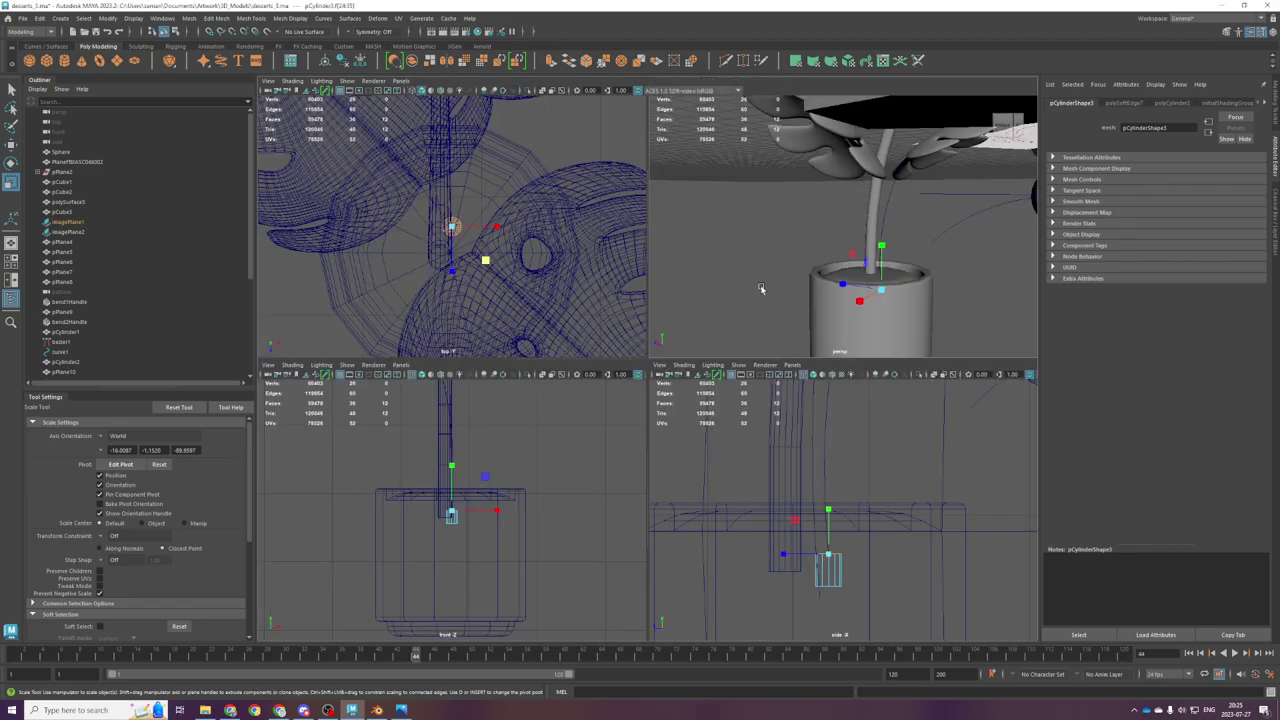
key(space)
shift+click(739, 318)
key(ctrl+e)
key(w)
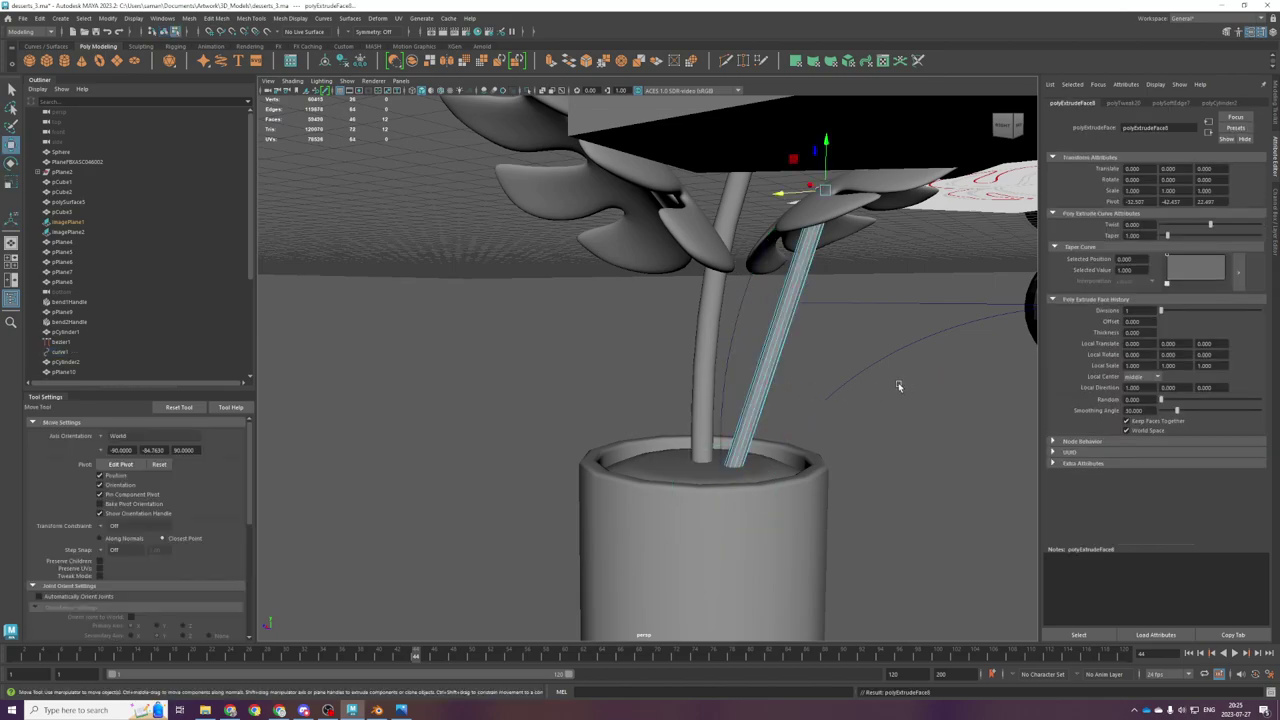
key(t)
drag(878, 409, 914, 422)
alt+middle_drag(850, 327, 844, 339)
click(947, 408)
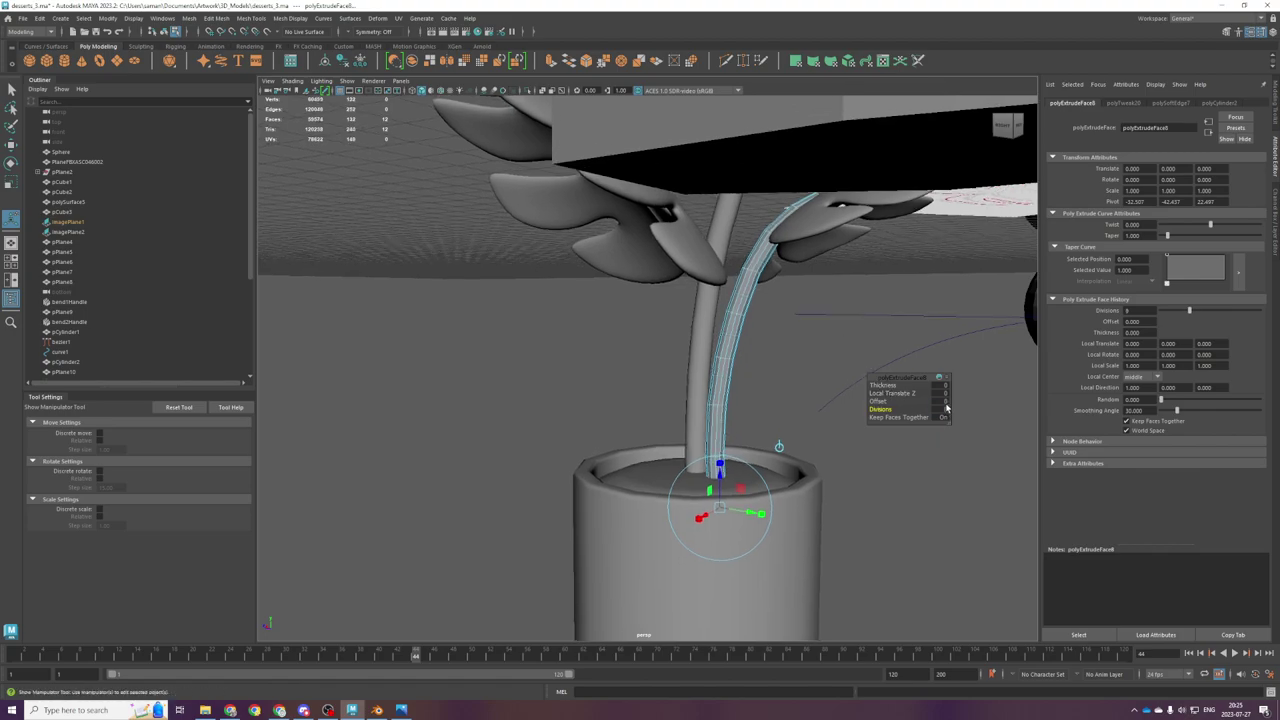
Step: Set the Scale tool's axis orientation to Component and turn on soft selection for the new stem's tip faces
alt+drag(946, 408, 795, 421)
scroll(795, 421, up, 3)
alt+middle_drag(795, 421, 685, 507)
scroll(685, 507, up, 3)
alt+drag(685, 507, 760, 547)
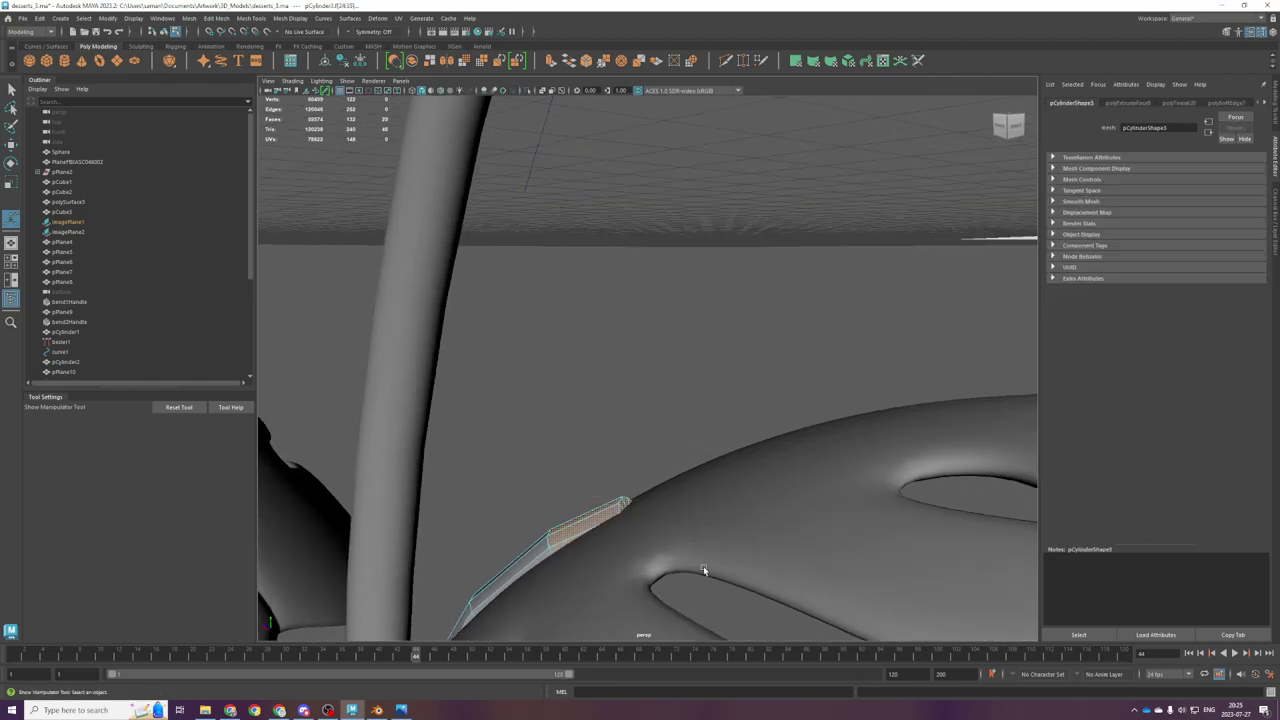
scroll(704, 567, down, 5)
key(r)
click(102, 436)
click(132, 461)
key(b)
scroll(650, 467, down, 2)
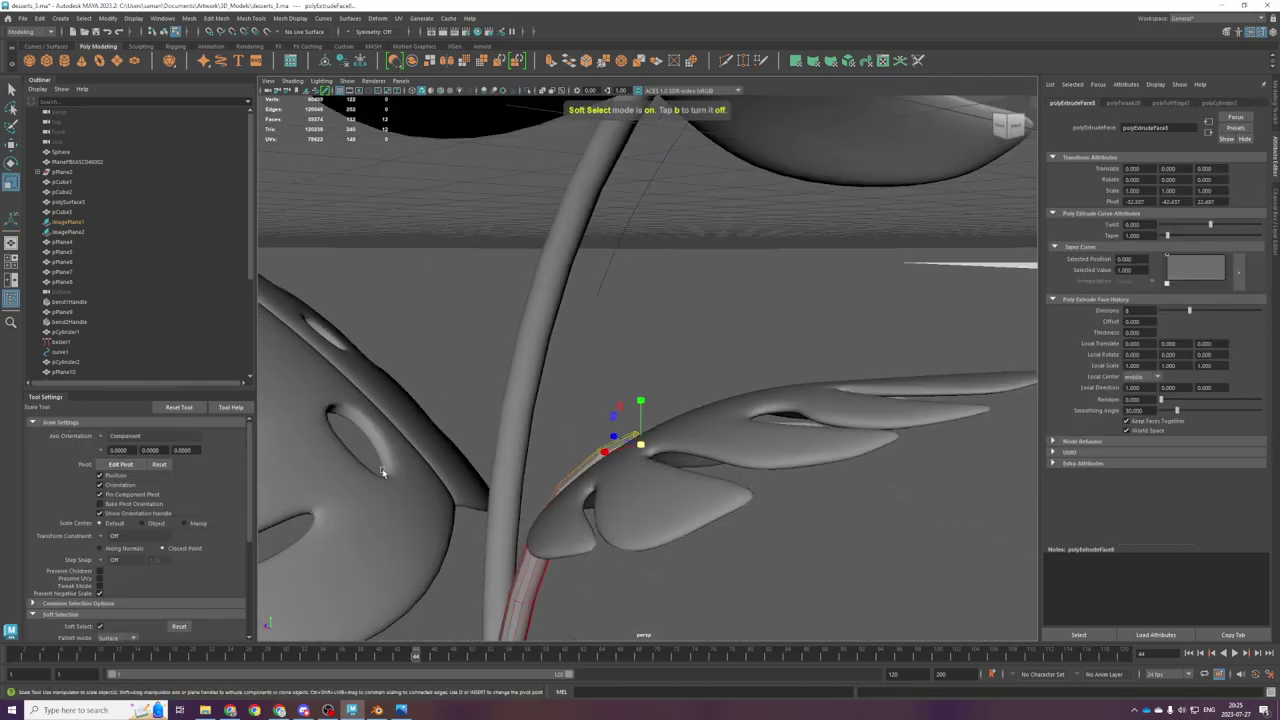
Step: Adjust the scale of the new stem's tip faces with soft selection where the stem meets the leaf
alt+drag(618, 488, 631, 522)
scroll(641, 515, up, 3)
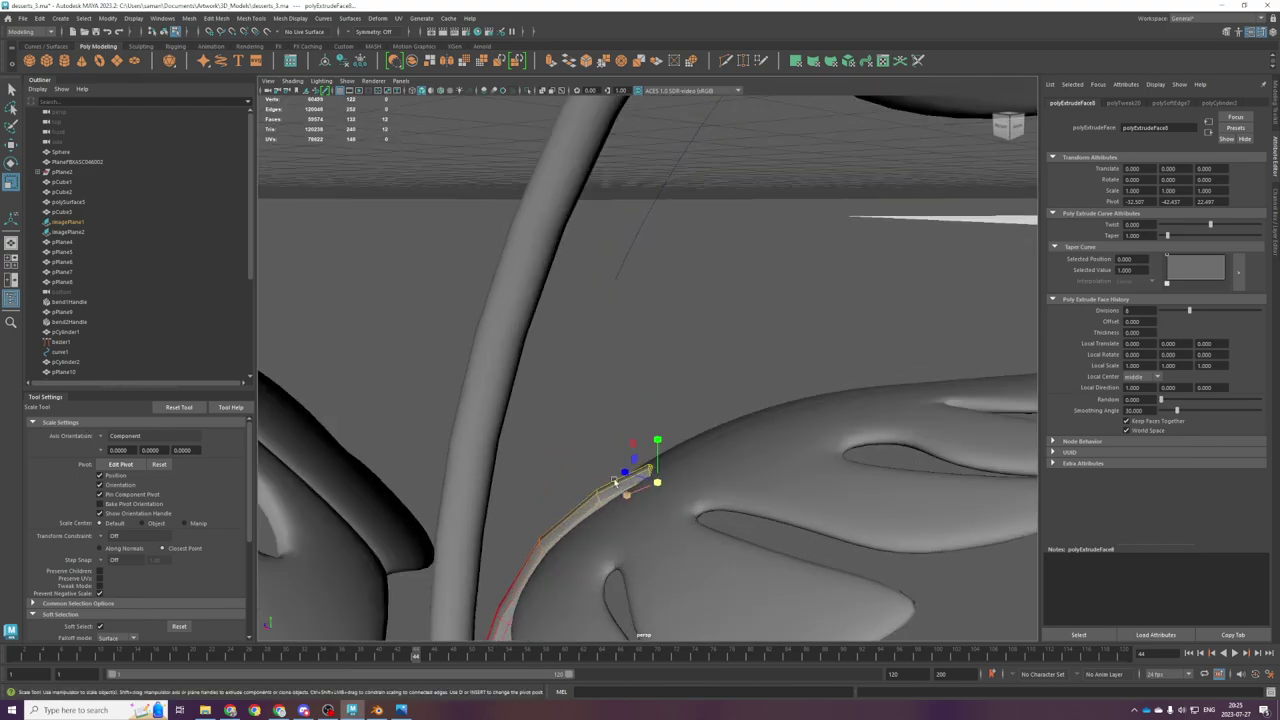
key(4)
drag(718, 515, 643, 538)
mouse_move(731, 537)
alt+mouse_down()
mouse_move(662, 547)
mouse_move(540, 511)
mouse_move(606, 546)
mouse_move(616, 524)
mouse_move(603, 506)
alt+mouse_up()
key(5)
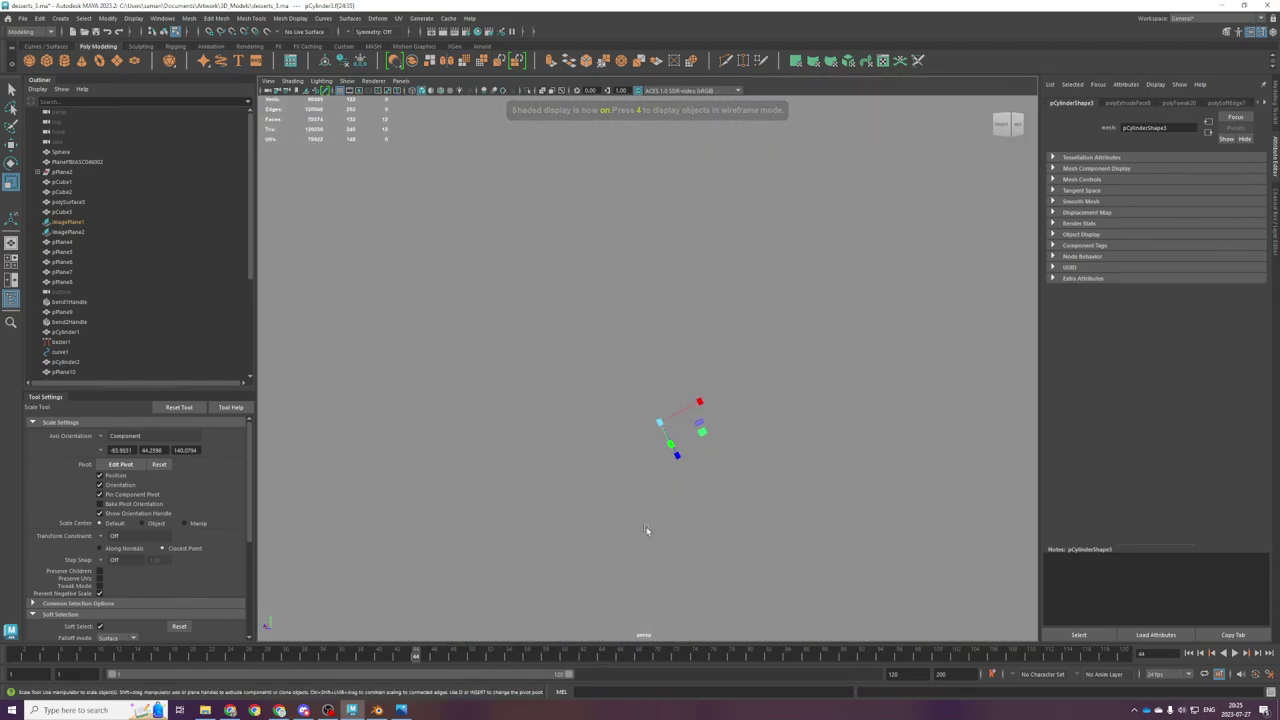
alt+right_drag(634, 520, 995, 499)
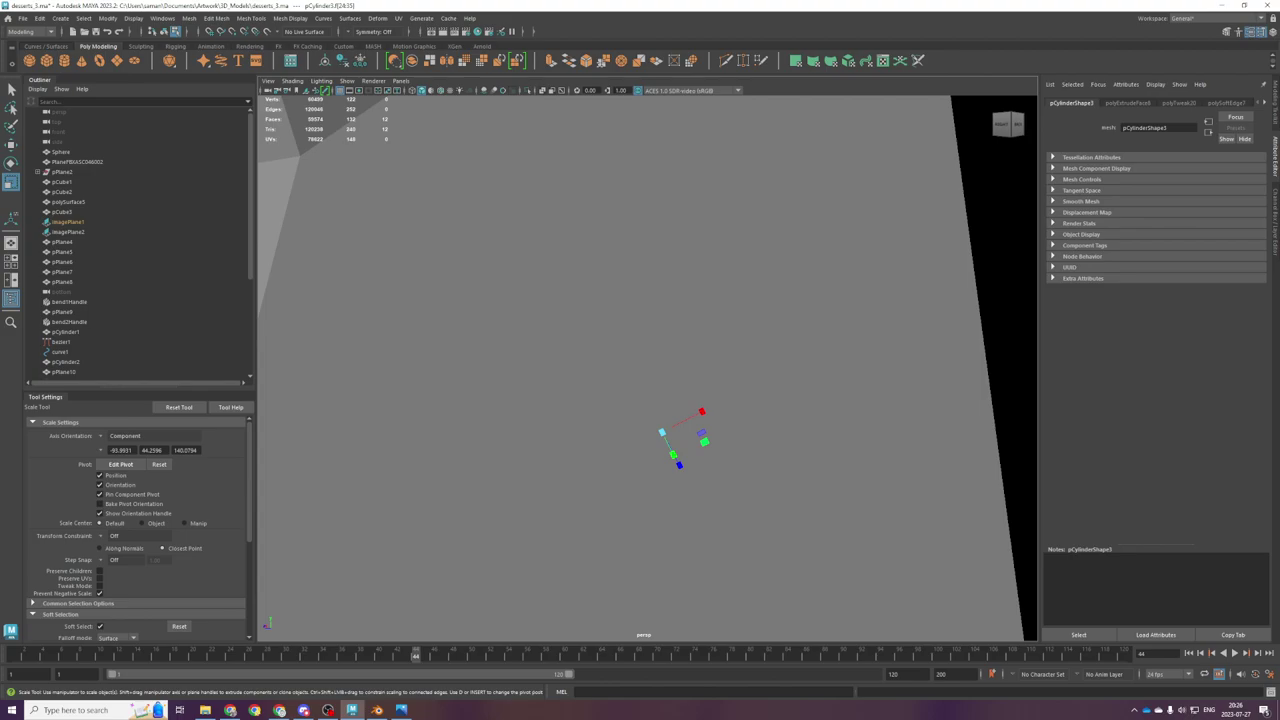
scroll(791, 391, down, 6)
alt+drag(551, 437, 600, 445)
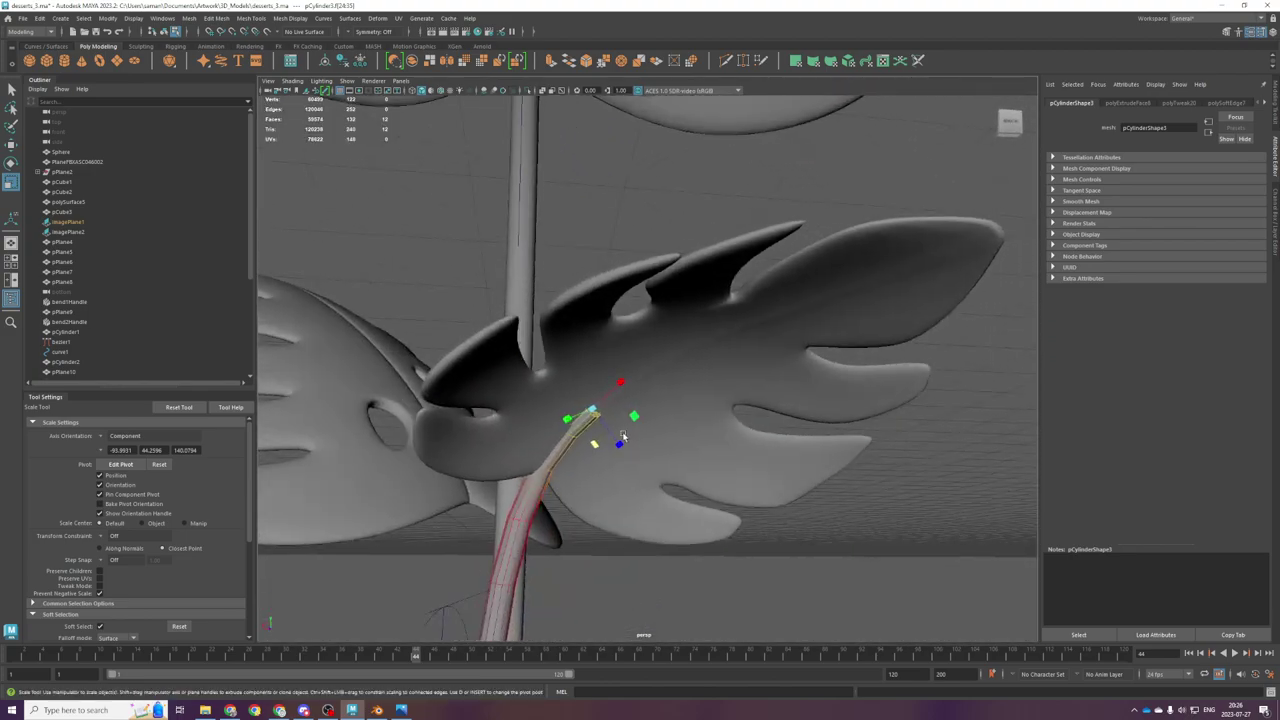
Step: Reorient the Move tool's pivot on the new stem's tip faces to a custom axis aligned with the stem's end
key(w)
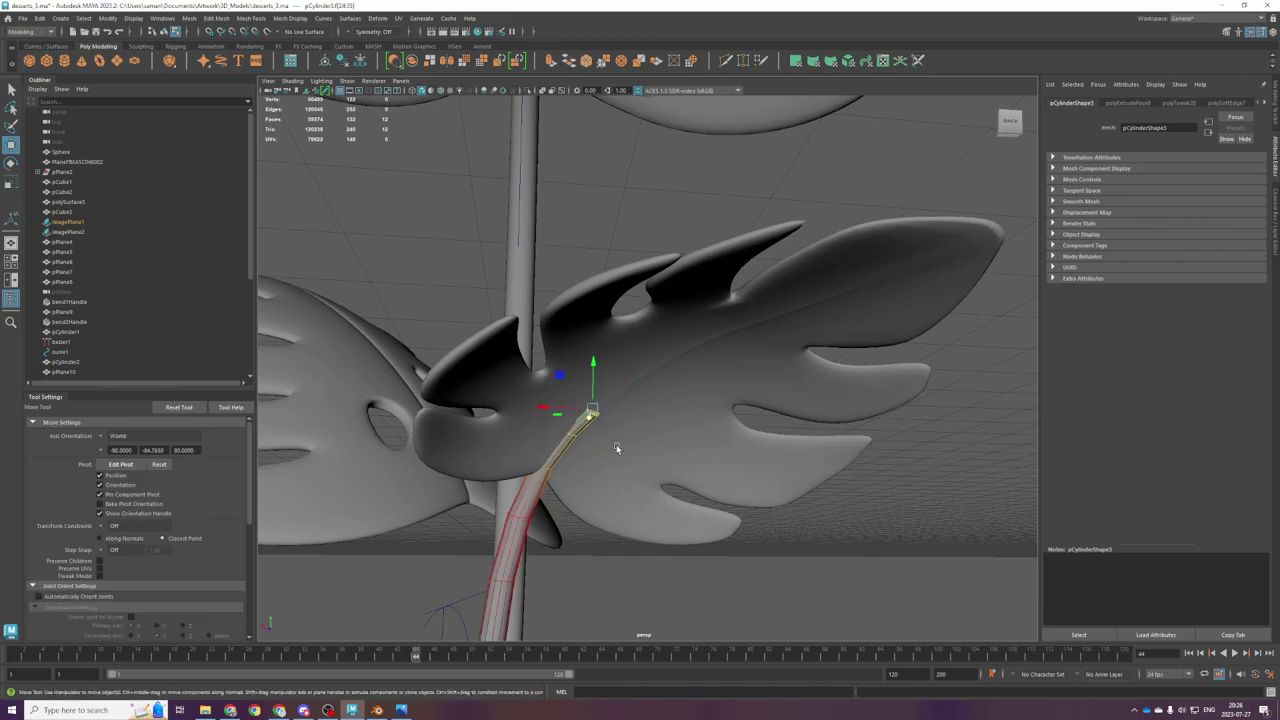
key(f)
key(space)
key(space)
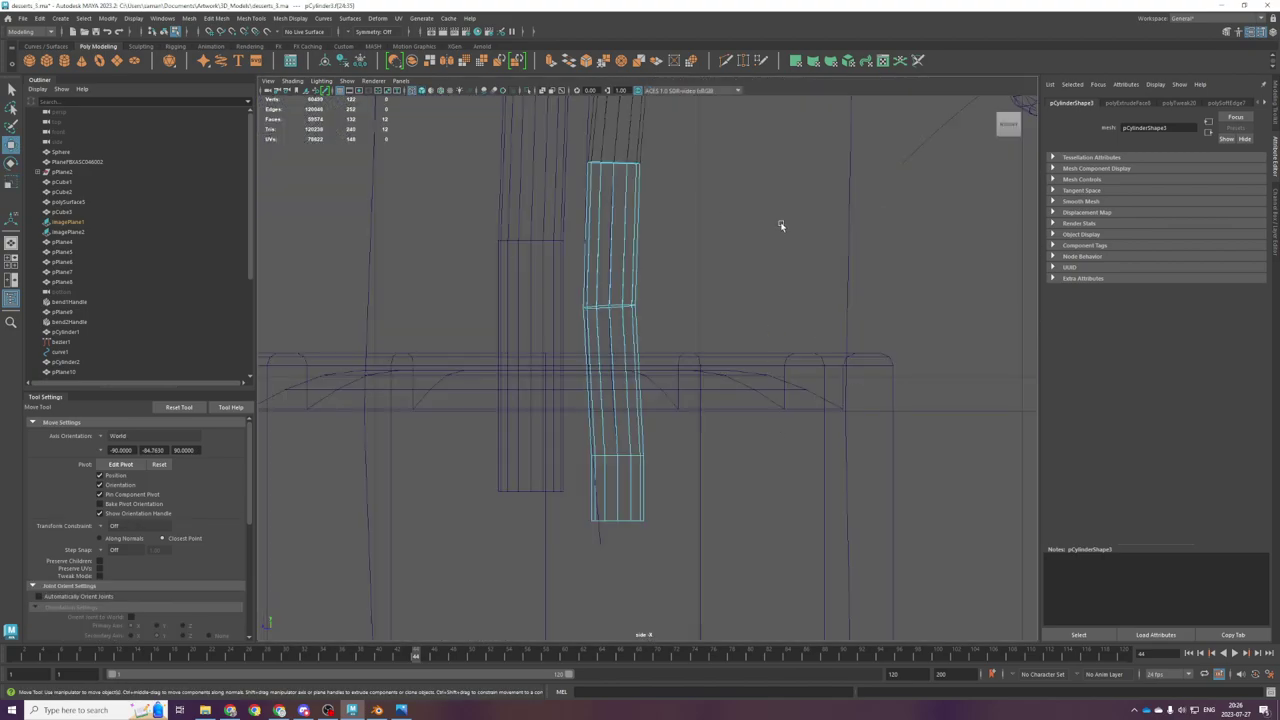
key(space)
key(space)
alt+drag(794, 322, 723, 355)
scroll(723, 355, up, 3)
key(d)
click(675, 503)
scroll(670, 505, down, 4)
key(d)
key(space)
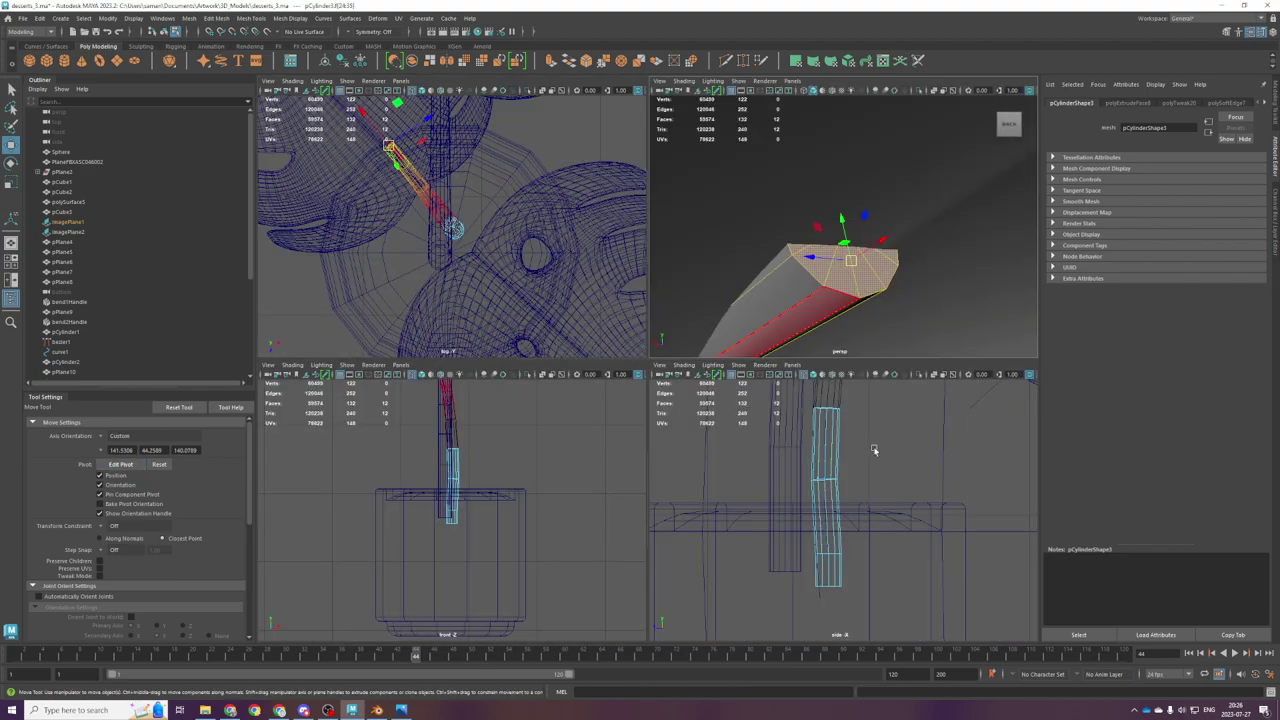
key(space)
key(f)
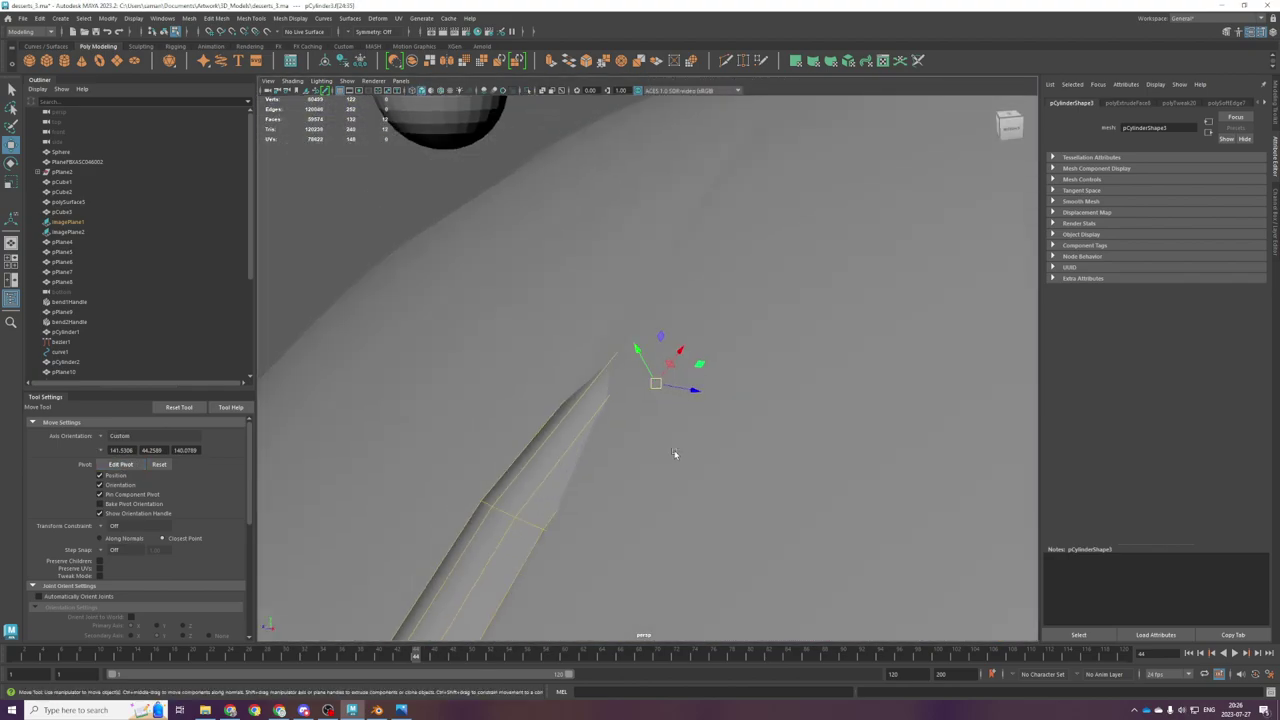
Step: Nudge the left leaf's stem tip faces toward the leaf and check the stem's fit against it
scroll(672, 449, down, 6)
drag(635, 340, 630, 336)
scroll(631, 400, down, 4)
scroll(631, 400, down, 4)
alt+drag(631, 400, 615, 465)
key(space)
key(space)
key(f)
scroll(612, 404, down, 6)
scroll(614, 405, down, 3)
key(space)
key(space)
Step: Adjust the stem's tip faces slightly where they meet the leaf's midrib, comparing the fit in object mode
click(791, 325)
mouse_move(775, 376)
alt+mouse_down()
mouse_move(859, 381)
mouse_move(752, 368)
alt+mouse_up()
key(ctrl+z)
drag(657, 334, 658, 338)
right_drag(714, 332, 774, 289)
scroll(777, 310, up, 4)
key(ctrl+z)
key(shift+z)
alt+drag(632, 384, 688, 367)
click(706, 380)
click(698, 382)
key(ctrl+z)
key(ctrl+z)
Step: Move the stem's tip faces up against the leaf's underside and return to object mode
alt+drag(689, 368, 714, 377)
mouse_move(648, 353)
mouse_down()
mouse_move(686, 338)
mouse_move(668, 338)
mouse_up()
right_drag(684, 319, 706, 304)
alt+drag(710, 303, 786, 334)
click(755, 299)
scroll(768, 328, down, 5)
scroll(768, 329, up, 3)
scroll(786, 334, up, 3)
scroll(786, 334, down, 6)
alt+drag(784, 448, 706, 437)
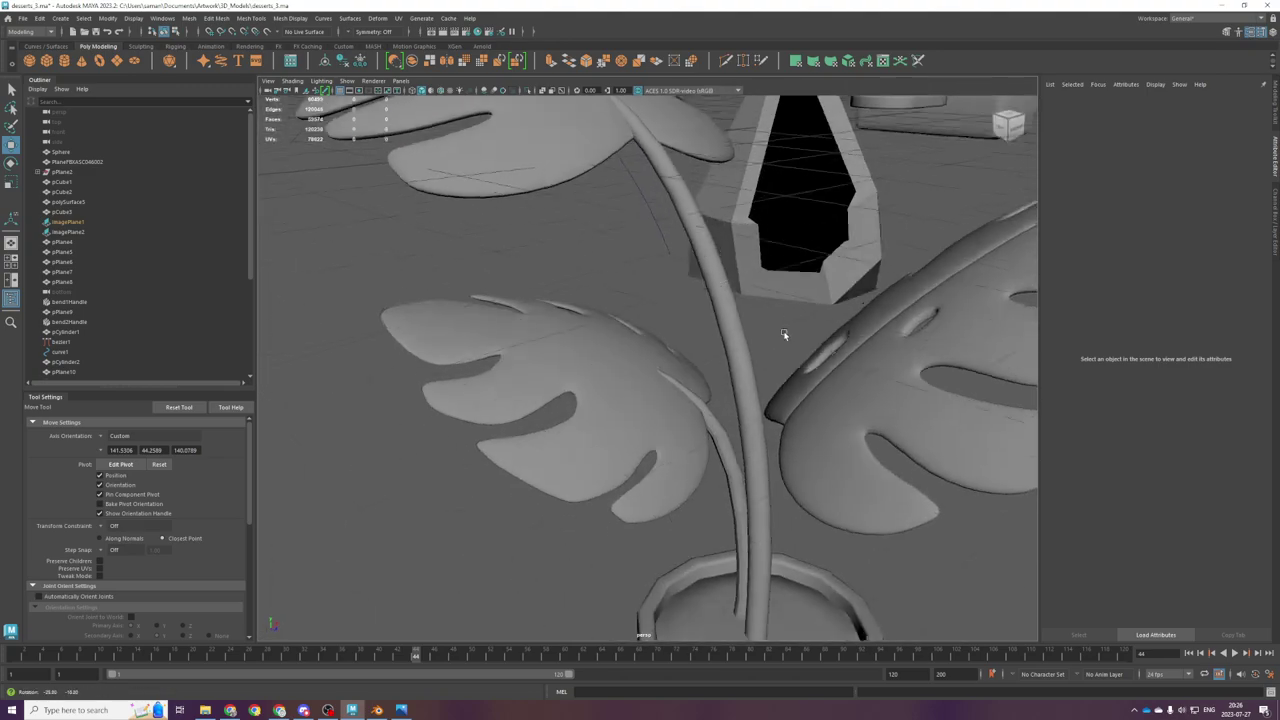
Step: Soften all edges of the left leaf's thin stem, then return to object mode and deselect it
click(690, 450)
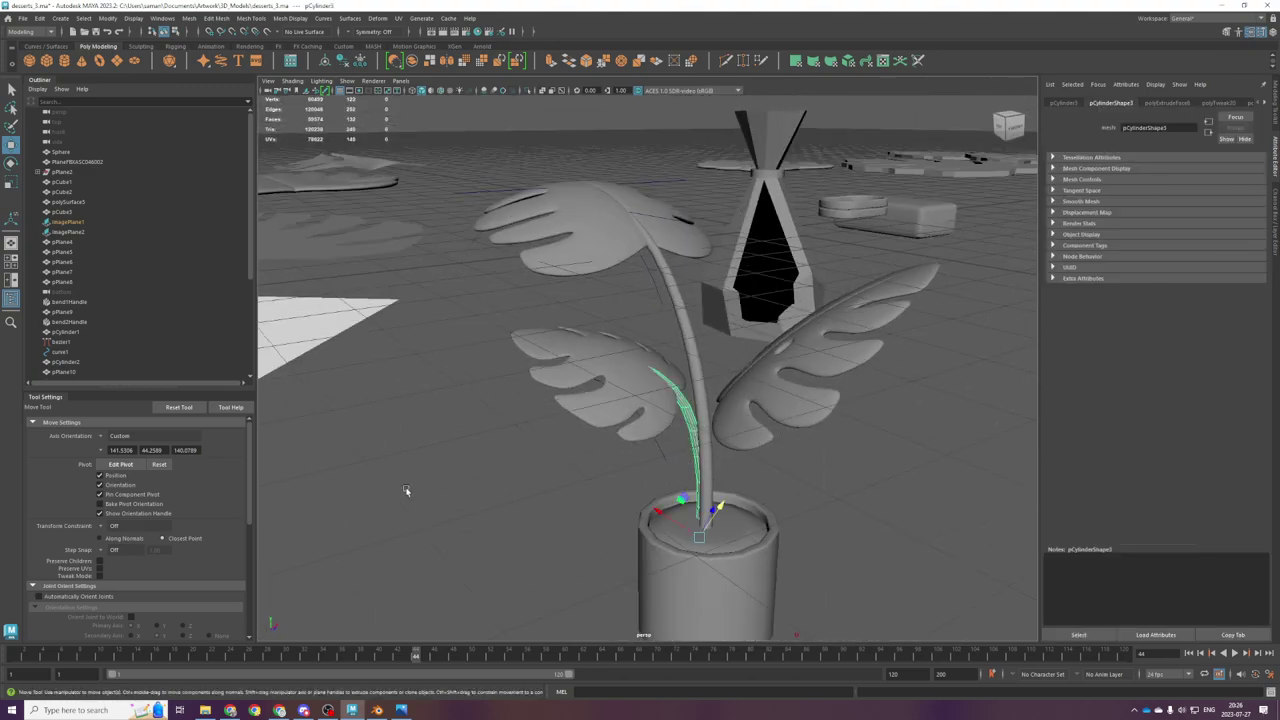
key(space)
key(space)
scroll(511, 325, down, 3)
right_drag(508, 288, 508, 263)
drag(575, 145, 752, 396)
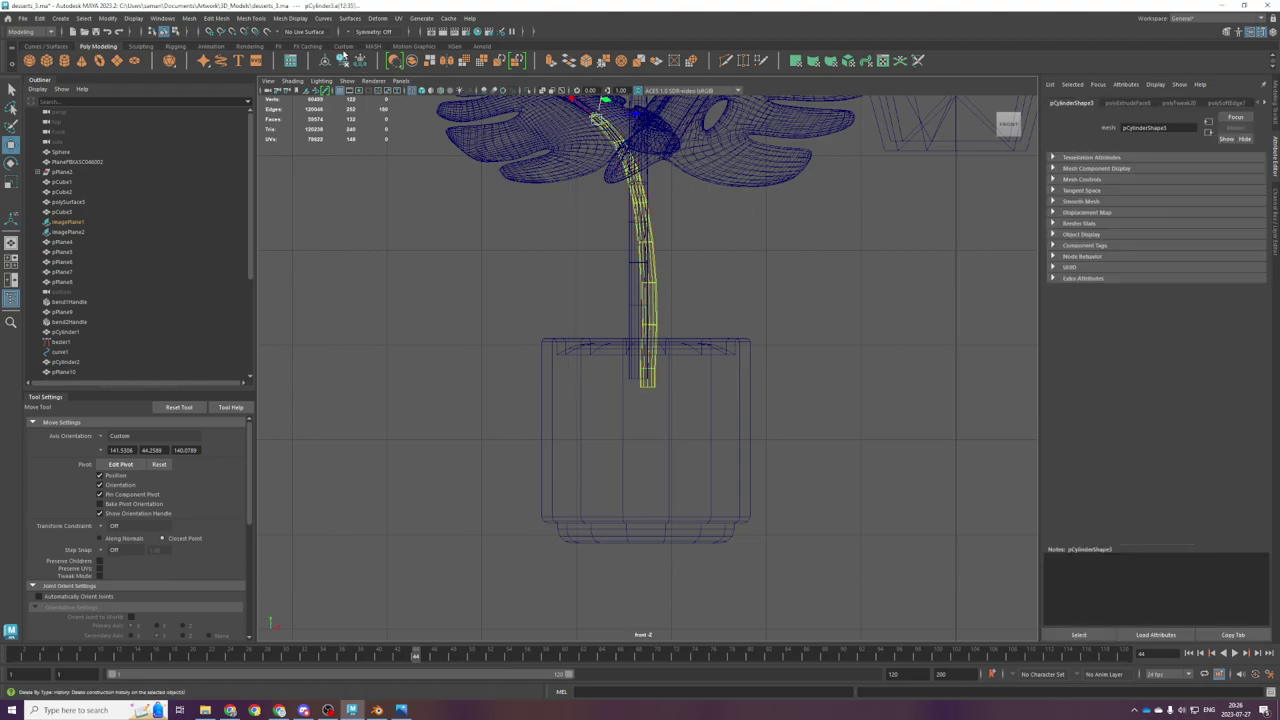
click(295, 18)
click(337, 133)
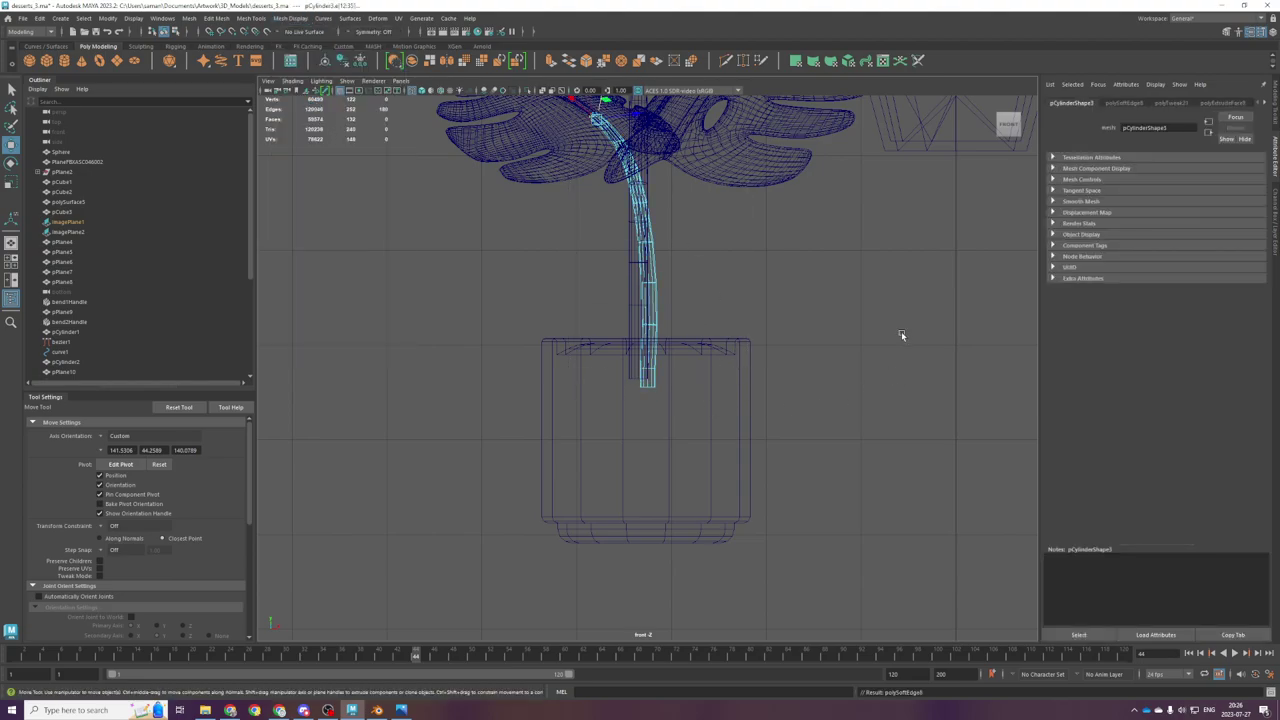
key(space)
key(space)
right_drag(672, 331, 751, 283)
scroll(755, 290, up, 3)
click(774, 353)
scroll(774, 355, down, 3)
mouse_move(764, 394)
alt+mouse_down()
mouse_move(755, 409)
mouse_move(788, 434)
mouse_move(780, 386)
mouse_move(774, 446)
mouse_move(788, 443)
mouse_move(762, 420)
alt+mouse_up()
scroll(788, 434, down, 3)
scroll(774, 446, down, 3)
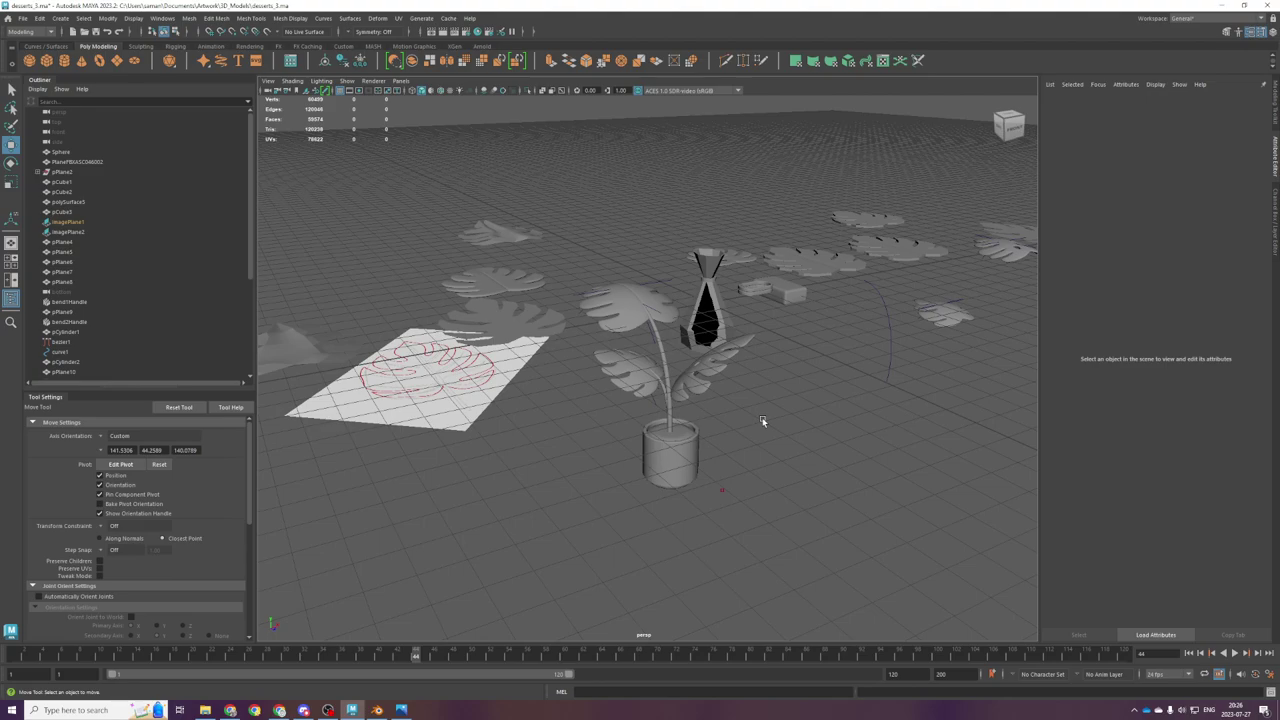
click(230, 710)
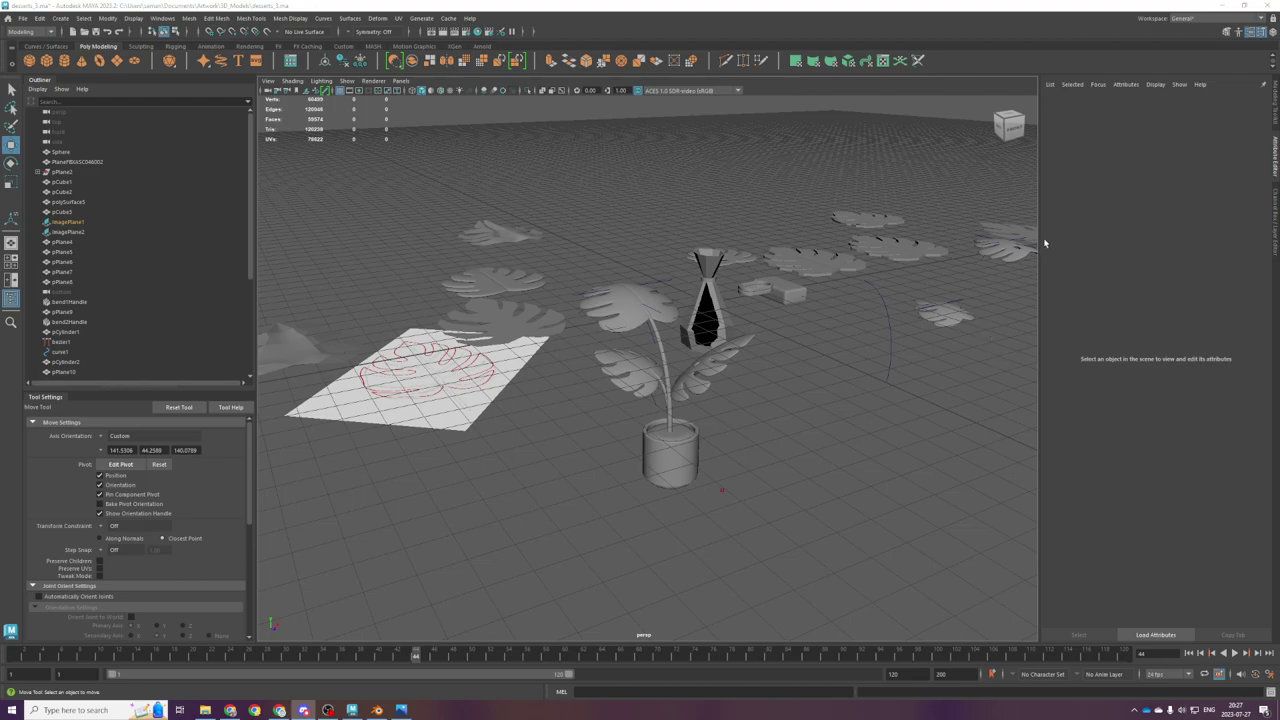
Step: Set the Rotate tool's axis orientation to Object and rotate the right side leaf in the top view
alt+right_drag(413, 549, 597, 474)
alt+drag(598, 475, 706, 428)
click(689, 438)
key(r)
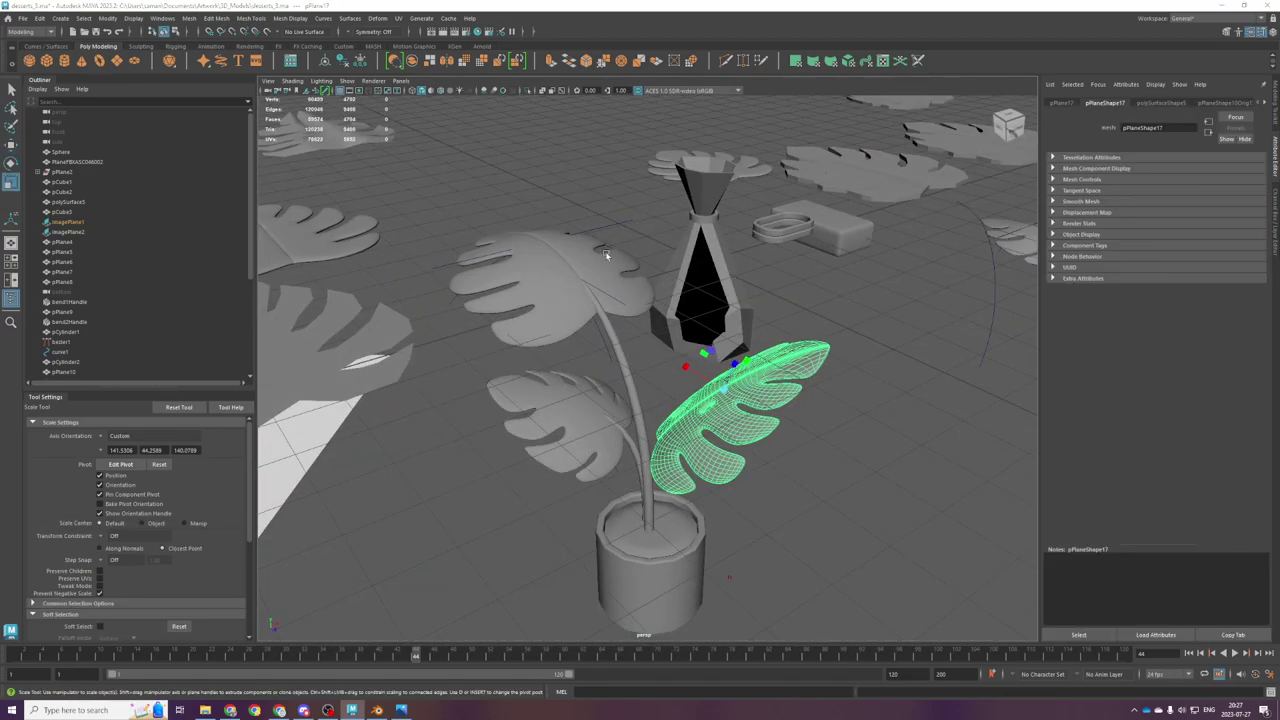
key(space)
key(space)
key(f)
key(e)
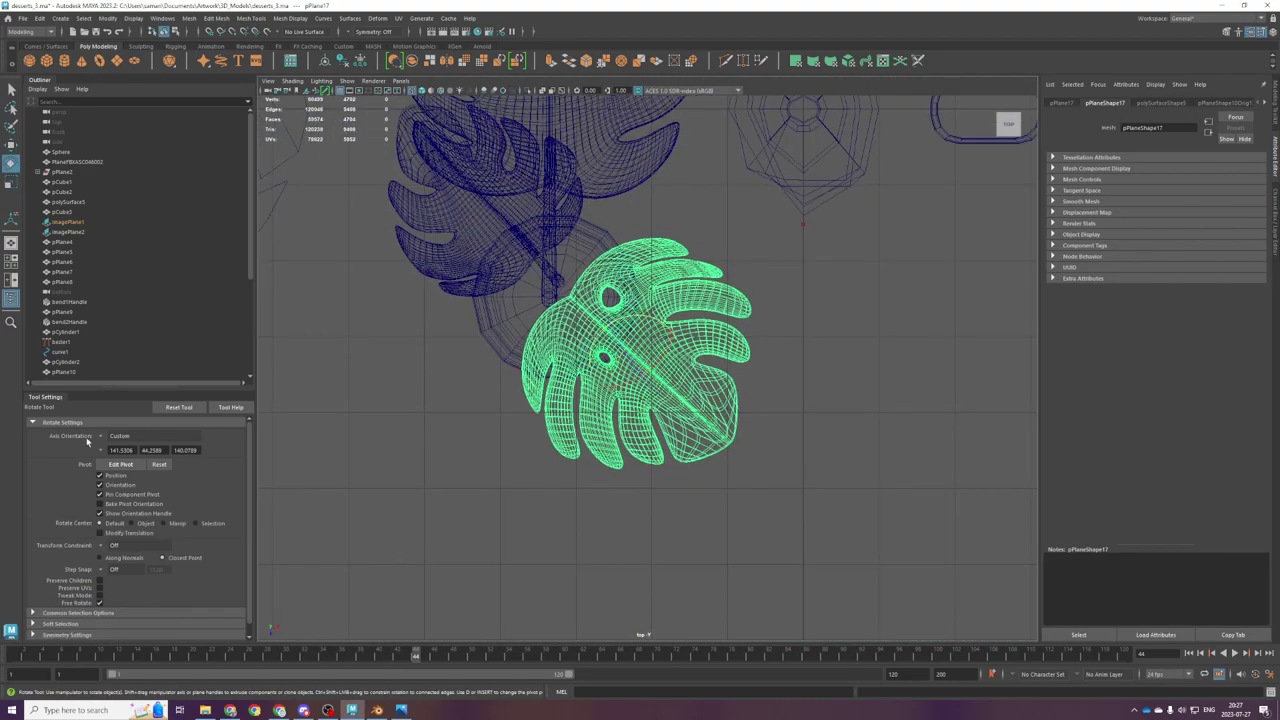
click(111, 440)
click(124, 441)
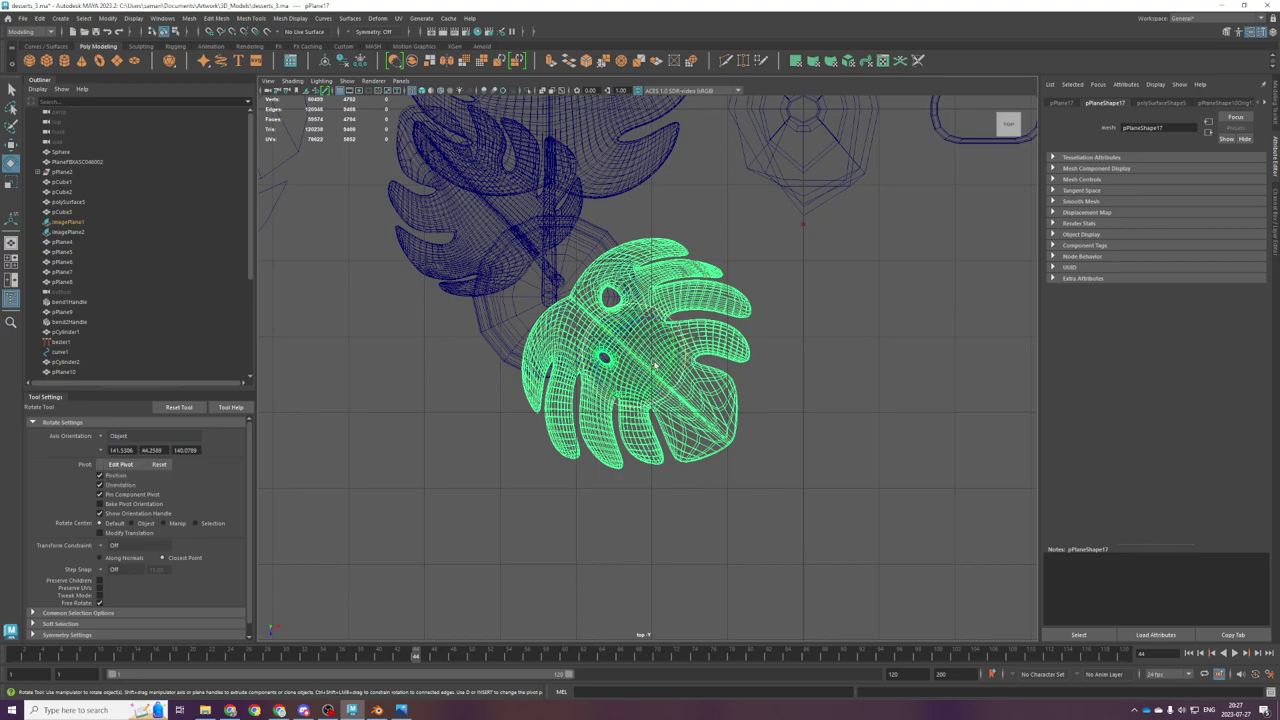
drag(646, 362, 698, 343)
Step: Set the Scale tool's axis orientation to World and scale the right side leaf uniformly
key(space)
key(space)
key(r)
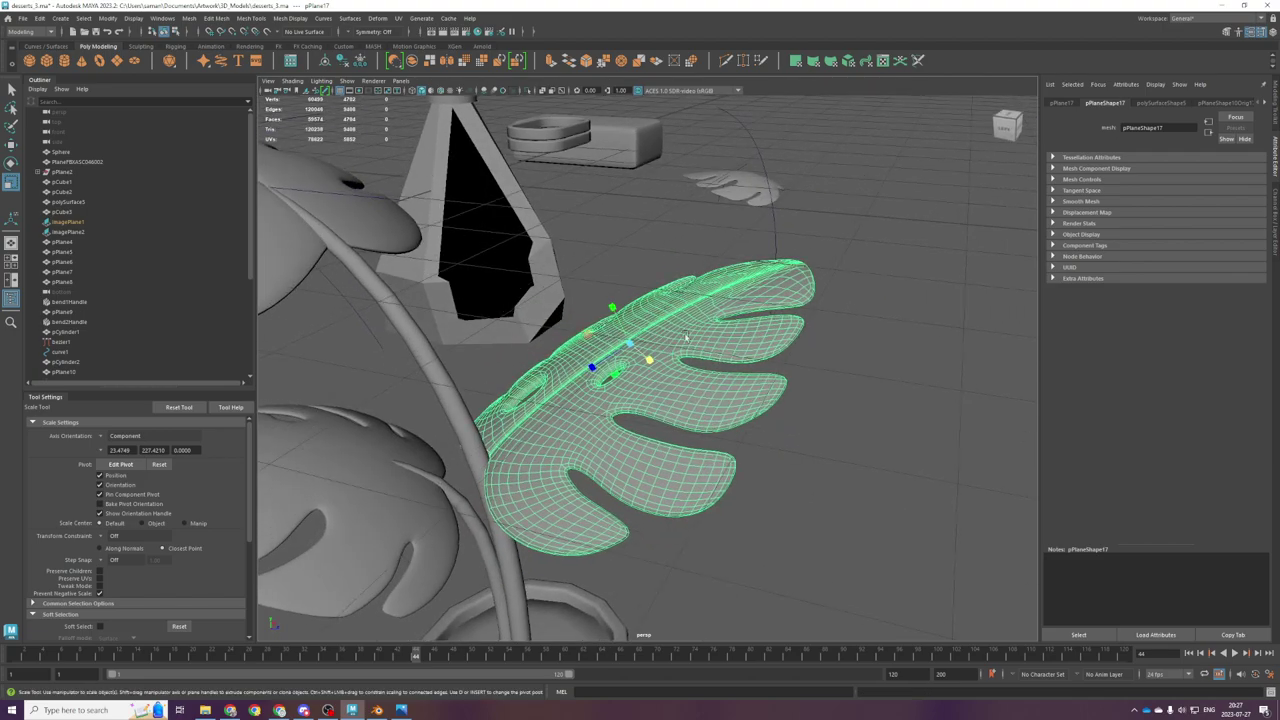
click(124, 436)
click(115, 452)
drag(672, 349, 574, 344)
scroll(574, 344, down, 5)
Step: Set the Rotate tool's axis orientation to World and turn the right leaf outward from the pot in the top view
key(w)
key(space)
key(space)
scroll(660, 366, down, 6)
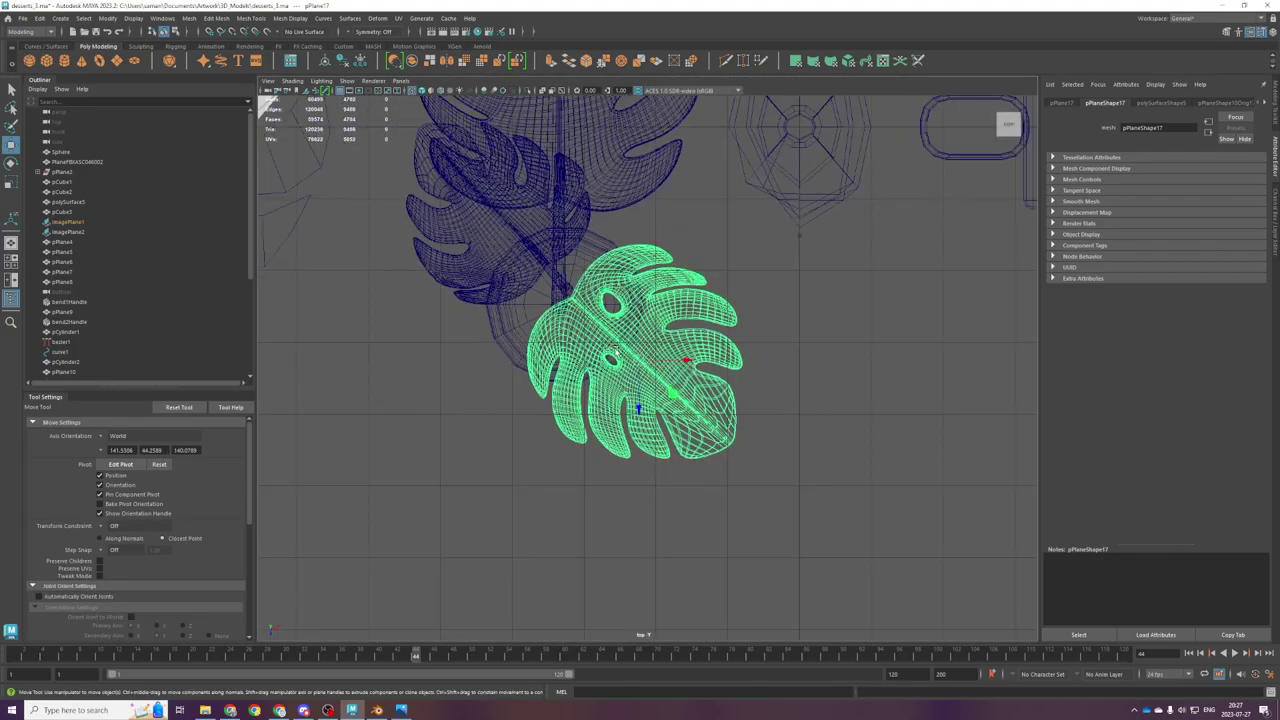
key(e)
drag(655, 367, 688, 363)
key(ctrl+z)
click(118, 436)
click(130, 457)
key(w)
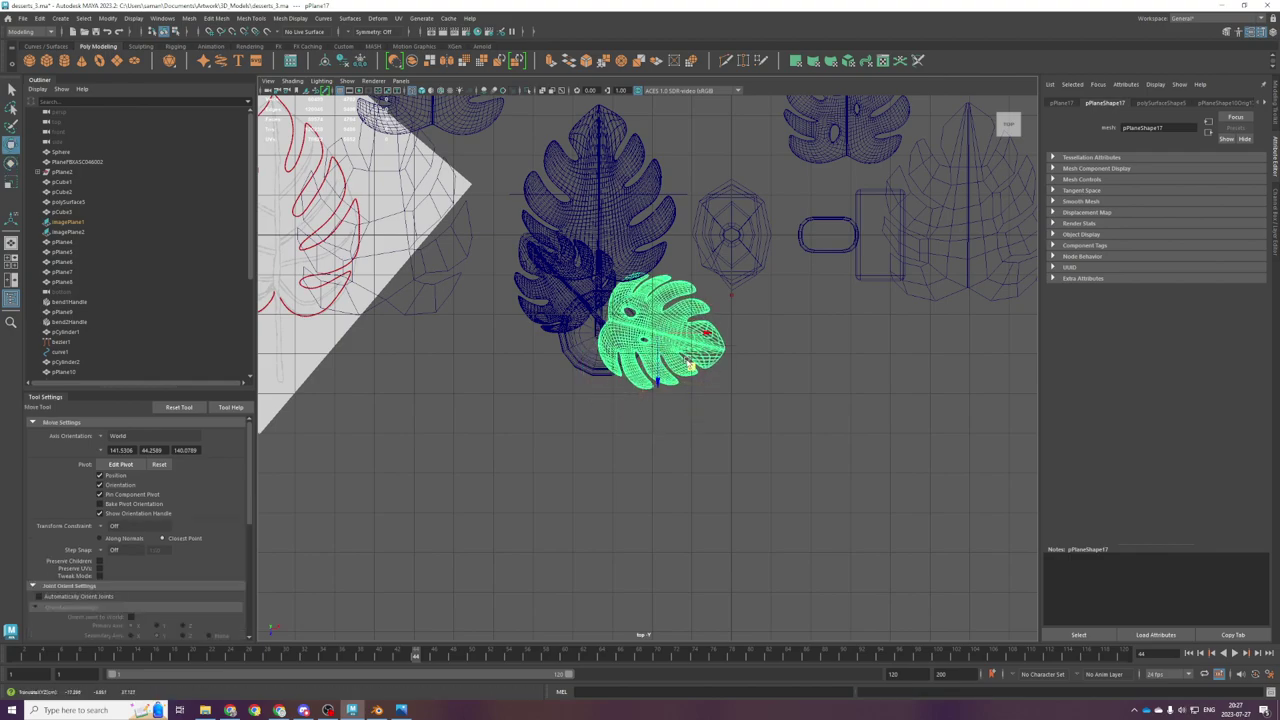
Step: Fine-tune the right leaf's rotation and position beside the main stem, and save the scene
key(space)
key(space)
scroll(738, 299, down, 3)
mouse_move(735, 301)
alt+mouse_down()
mouse_move(654, 397)
mouse_move(697, 393)
alt+mouse_up()
scroll(715, 336, down, 5)
key(e)
key(w)
key(ctrl+s)
Step: Duplicate the left leaf's thin stem, then rotate and move the copy beneath the right leaf
drag(633, 427, 474, 310)
click(606, 411)
key(ctrl+d)
key(e)
key(space)
key(space)
key(w)
scroll(625, 327, up, 3)
key(e)
key(w)
drag(611, 300, 675, 390)
Step: Scale the copied stem and move it in the front view so it rises from the pot to the right leaf
key(r)
key(space)
key(space)
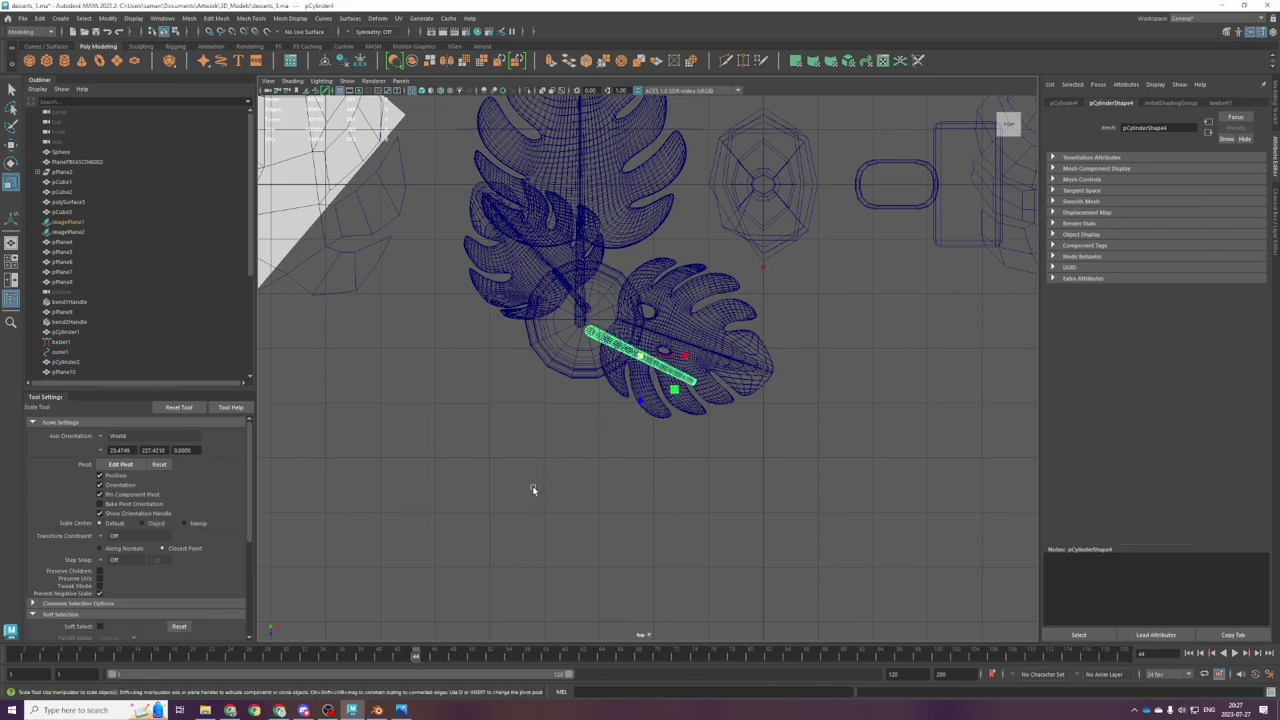
scroll(553, 459, down, 1)
drag(713, 214, 671, 250)
key(w)
drag(716, 191, 737, 277)
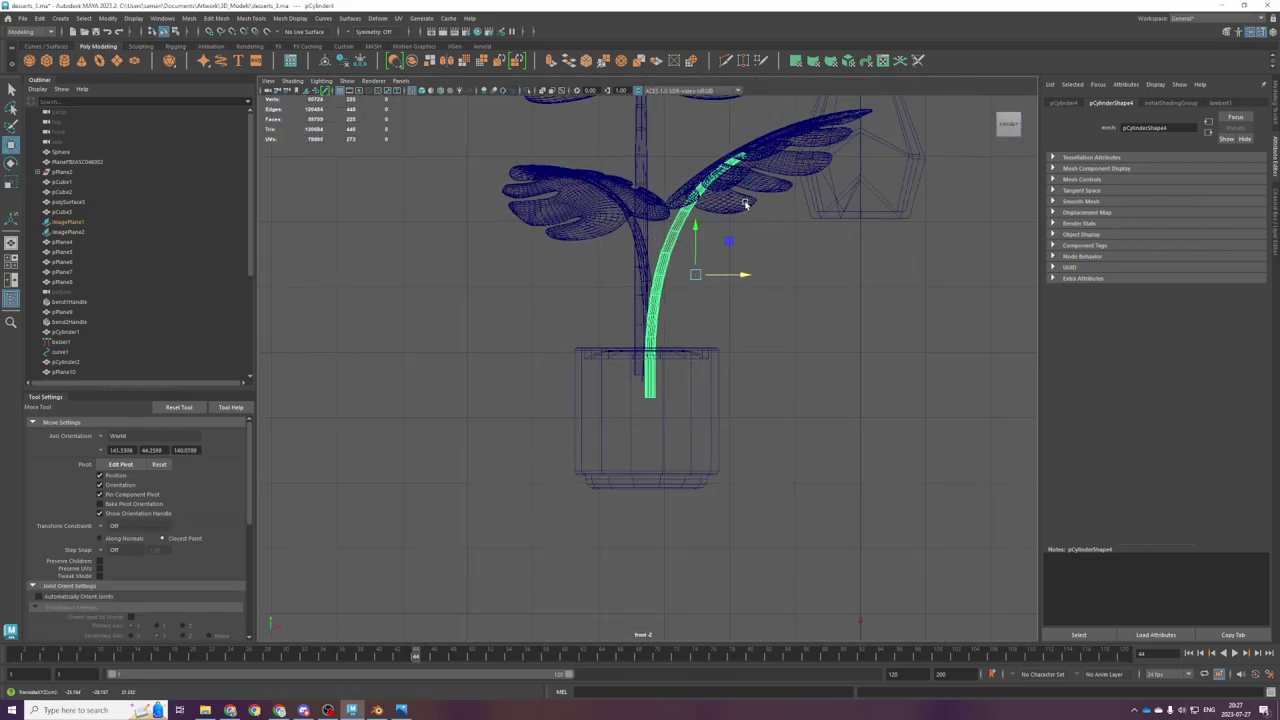
Step: Rotate and move the copied stem in the top view to line it up with the right leaf's midrib
key(space)
key(space)
alt+drag(757, 354, 748, 318)
scroll(748, 318, up, 2)
drag(659, 443, 654, 474)
key(e)
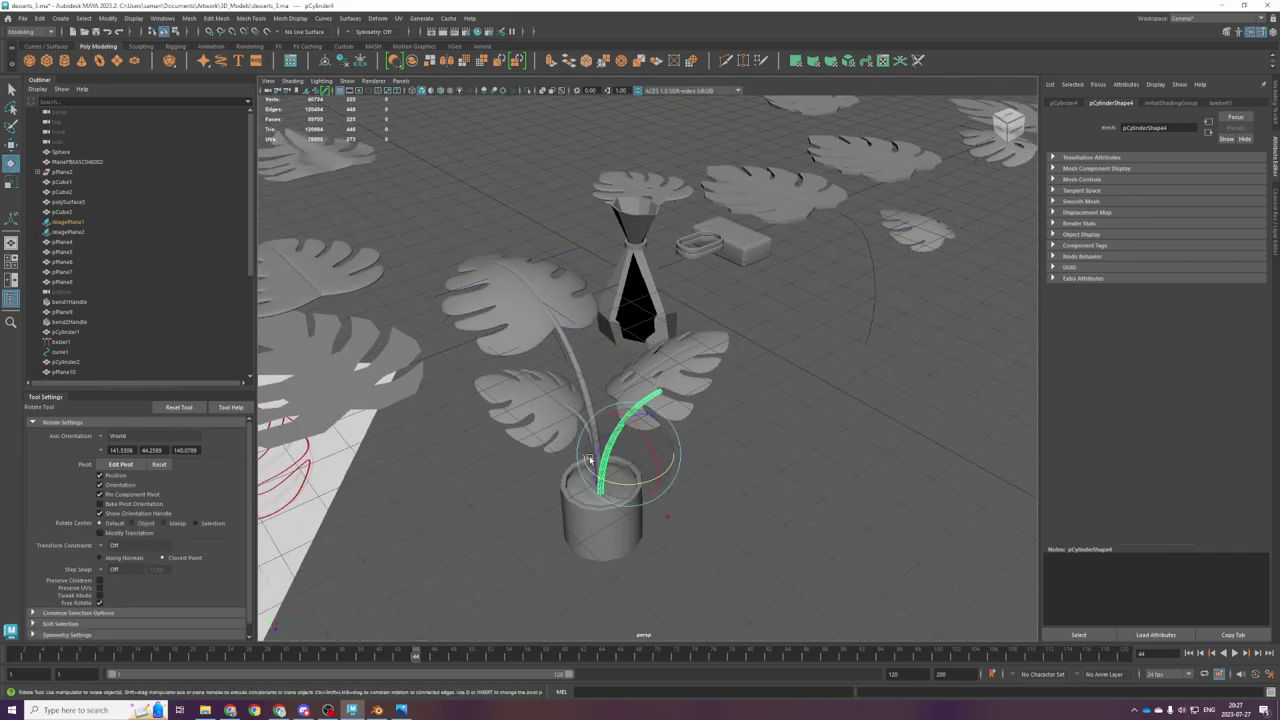
key(space)
key(space)
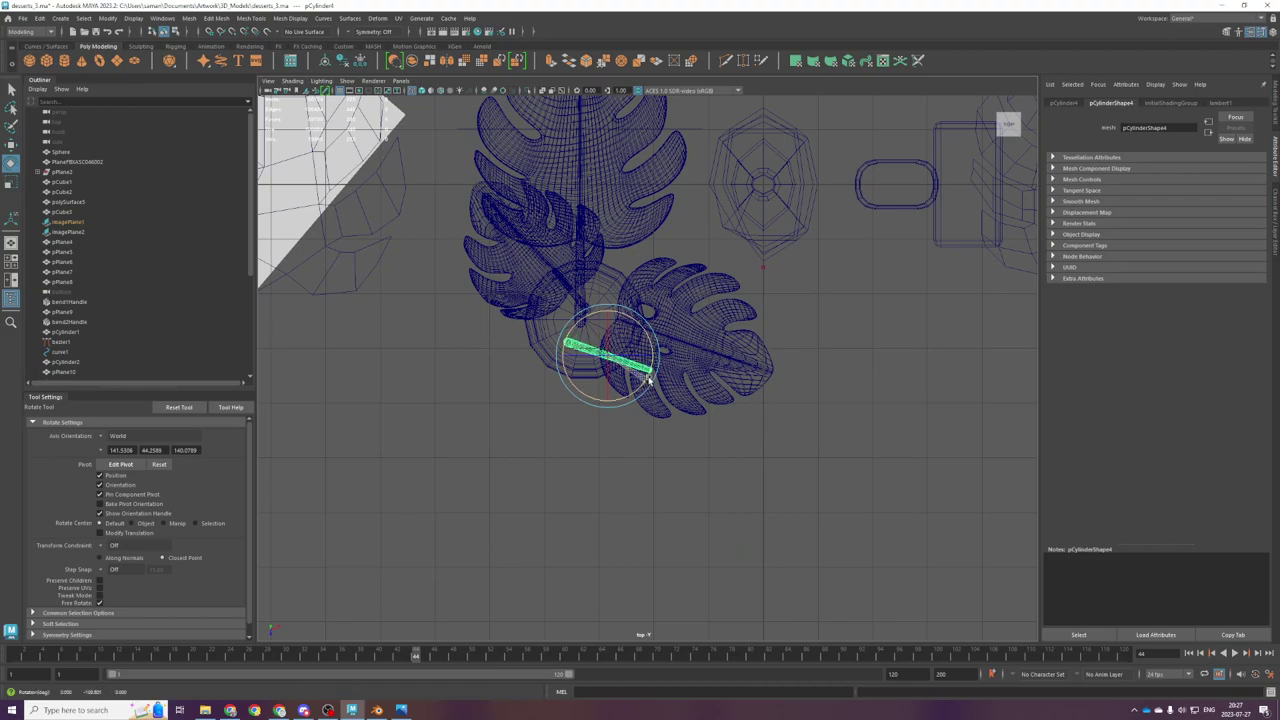
key(w)
mouse_move(641, 389)
mouse_down()
mouse_move(703, 300)
mouse_move(751, 347)
mouse_move(677, 323)
mouse_move(681, 363)
mouse_move(662, 402)
mouse_up()
Step: Fine-tune the copied stem's placement between the pot soil and the right leaf
key(space)
key(space)
key(r)
key(w)
click(660, 242)
alt+drag(672, 236, 684, 204)
mouse_move(769, 106)
mouse_down()
mouse_move(772, 133)
mouse_move(773, 101)
mouse_up()
alt+drag(773, 101, 752, 166)
scroll(775, 150, down, 2)
alt+middle_drag(772, 151, 765, 224)
drag(754, 273, 621, 181)
scroll(730, 291, up, 4)
Step: Select the copied stem's tip vertices and align the Move tool's pivot orientation with the stem's end
click(668, 281)
right_drag(629, 207, 568, 178)
drag(646, 206, 711, 282)
drag(663, 231, 724, 290)
alt+drag(724, 288, 693, 290)
scroll(694, 290, up, 5)
key(d)
alt+drag(758, 335, 733, 378)
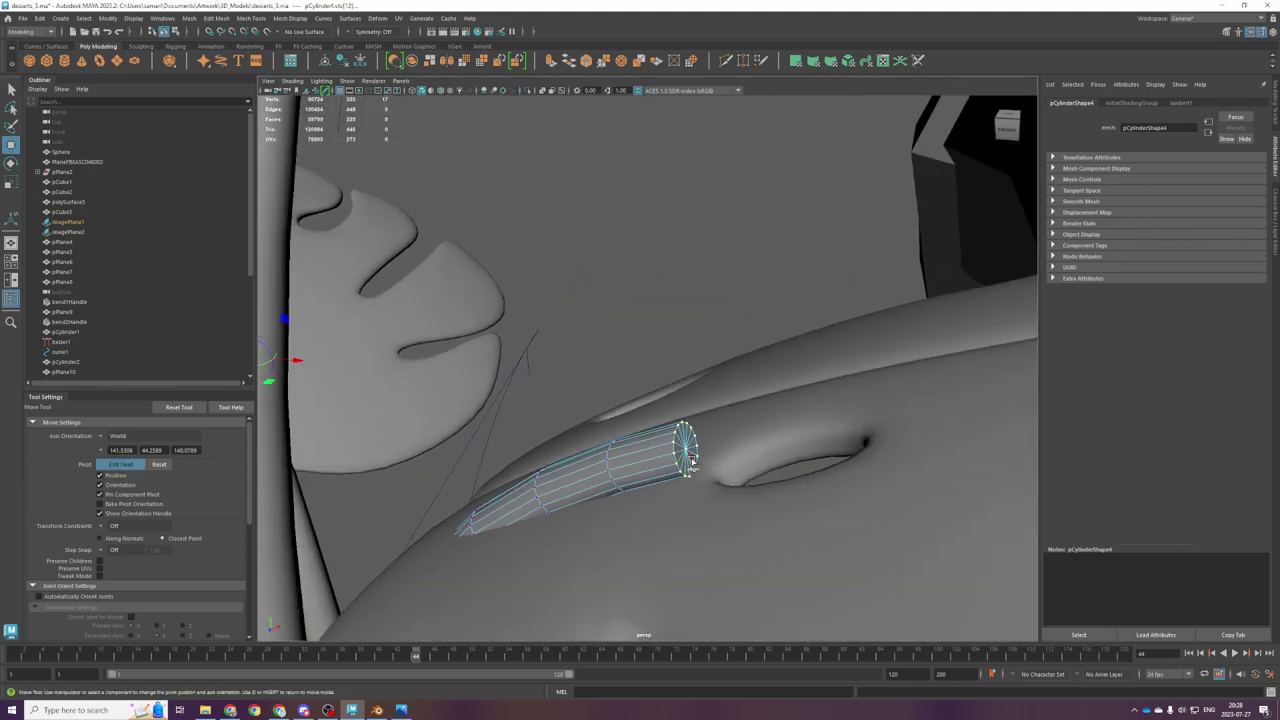
click(689, 459)
key(d)
Step: Move the copied stem's tip vertices under the right leaf with soft selection on, then return to object mode
scroll(680, 415, down, 10)
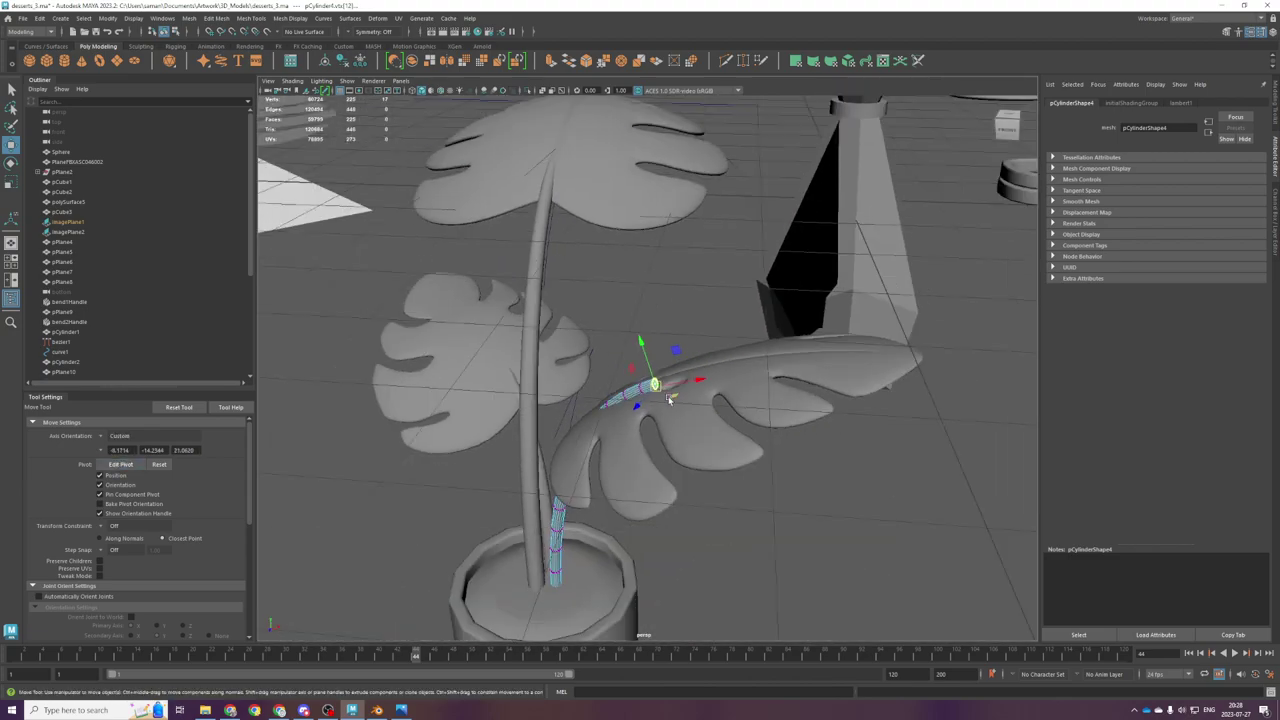
alt+drag(665, 390, 712, 384)
key(b)
drag(668, 345, 786, 409)
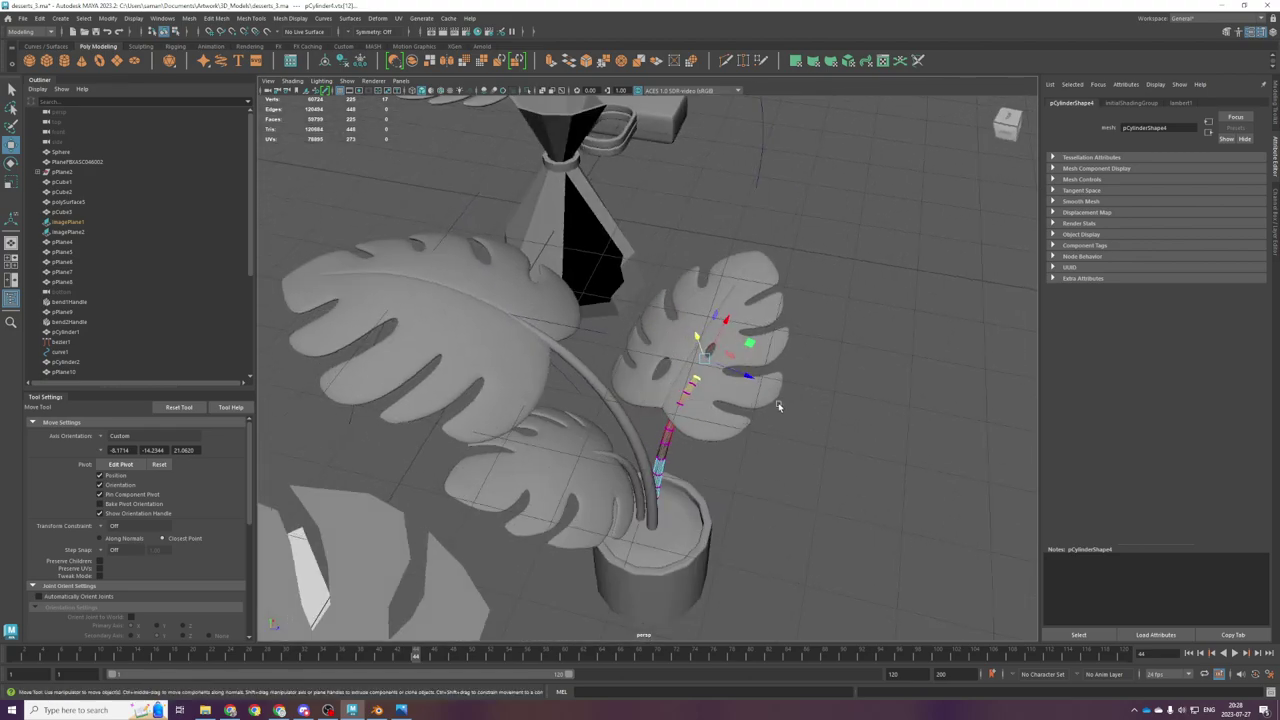
right_drag(724, 362, 790, 318)
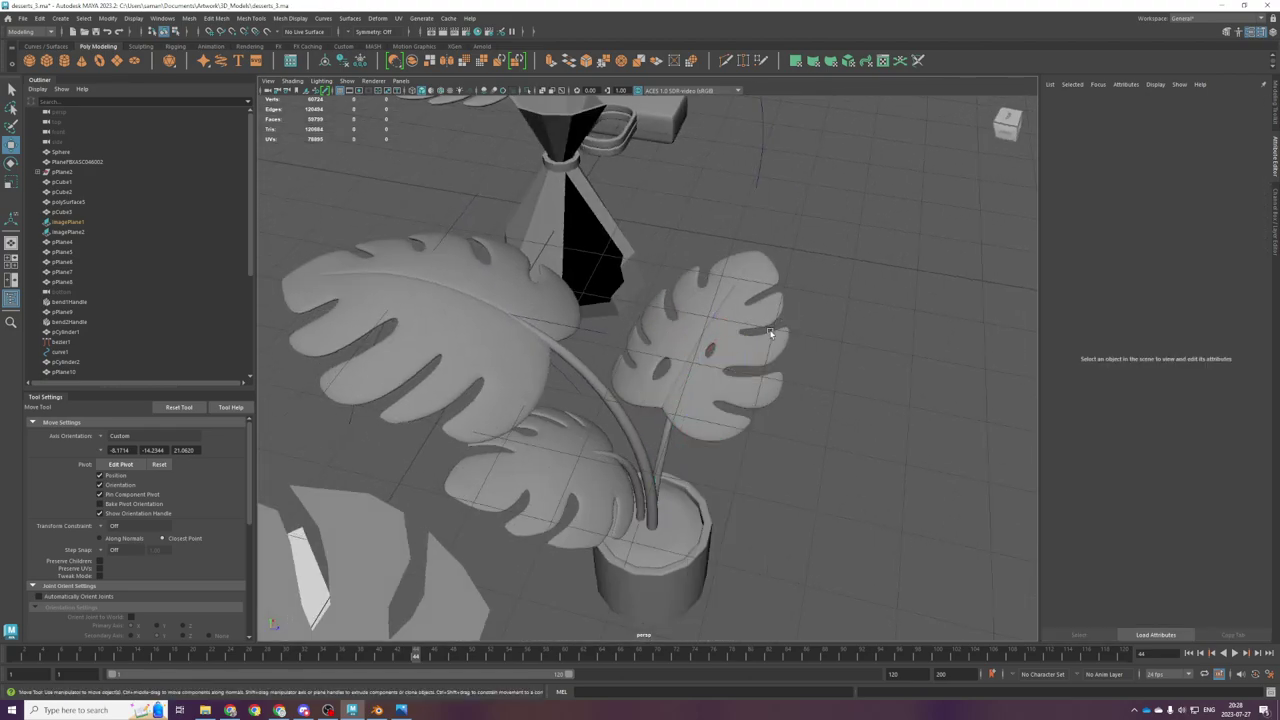
Step: Adjust the right leaf's placement so it sits on its stem, and save the scene
click(767, 331)
drag(738, 345, 750, 352)
alt+drag(766, 376, 761, 349)
key(e)
key(w)
key(r)
key(w)
key(q)
key(ctrl+s)
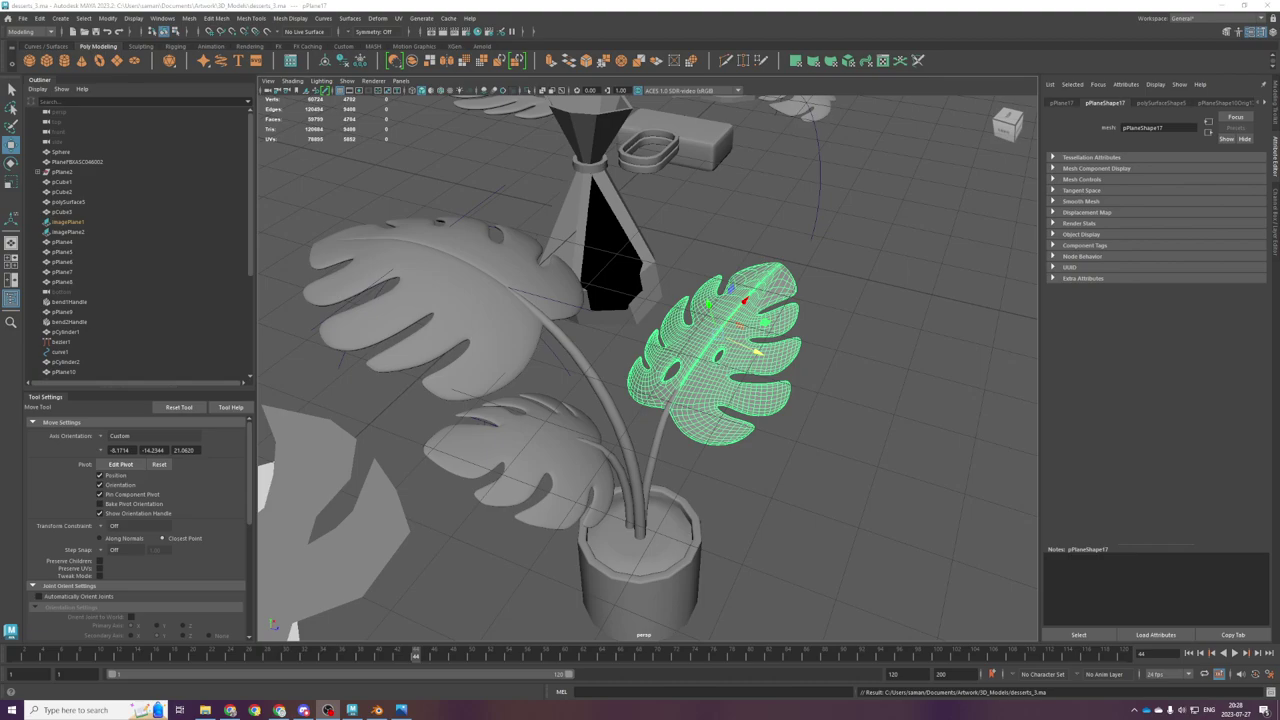
scroll(769, 509, down, 5)
alt+drag(769, 509, 1055, 445)
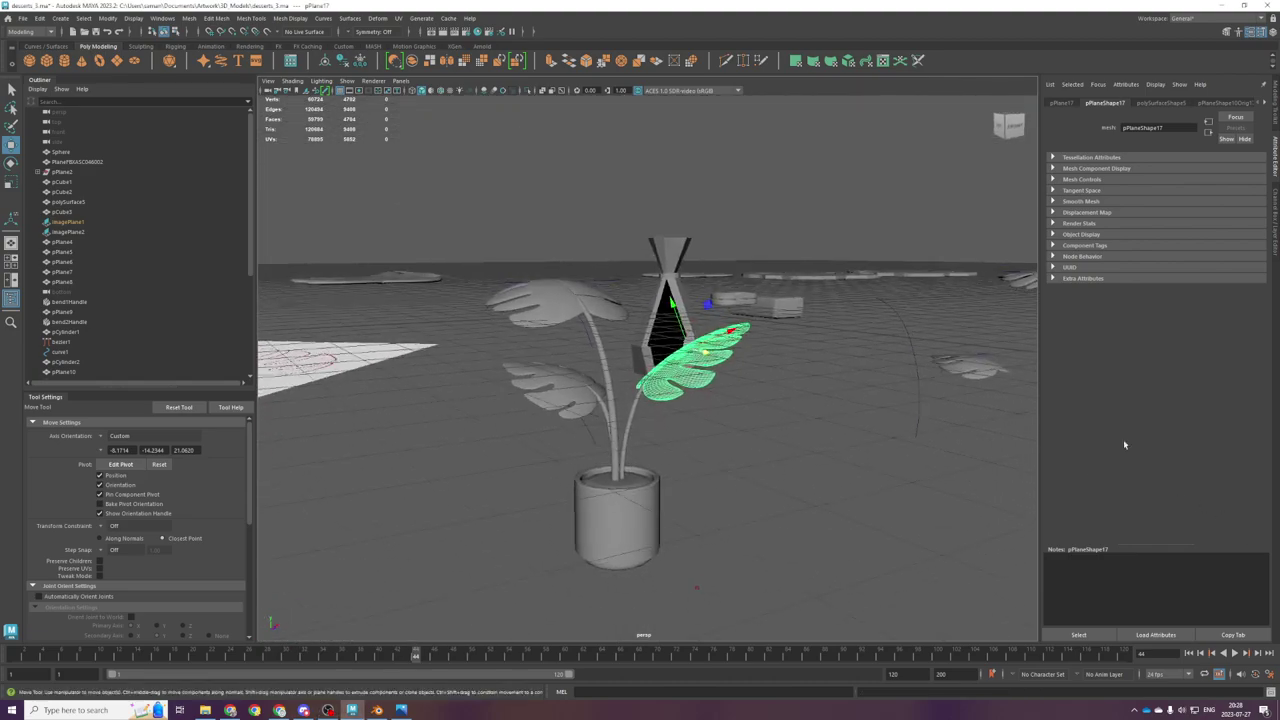
key(alt+Tab)
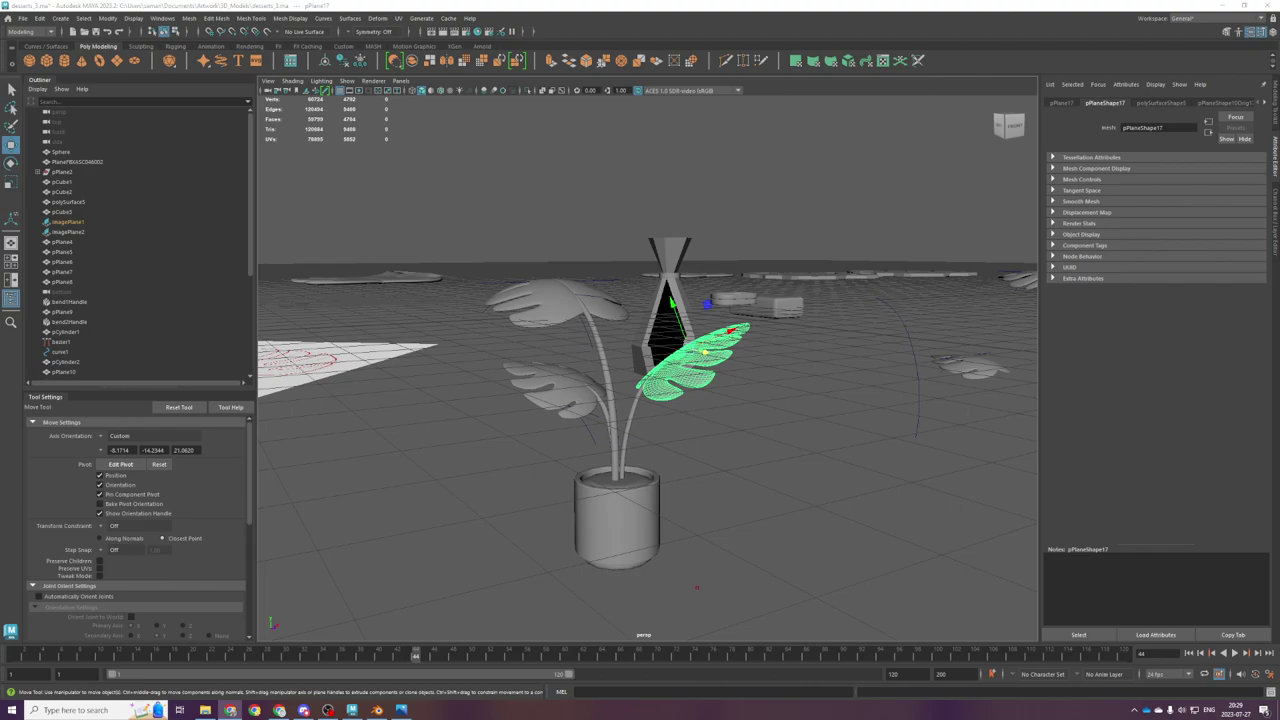
Step: Import anthurium_bumpy_pot.fbx from the Artwork\_LIBRARY\vegetation folder into the scene
alt+drag(636, 468, 395, 413)
scroll(650, 475, down, 4)
click(22, 18)
click(45, 48)
click(22, 18)
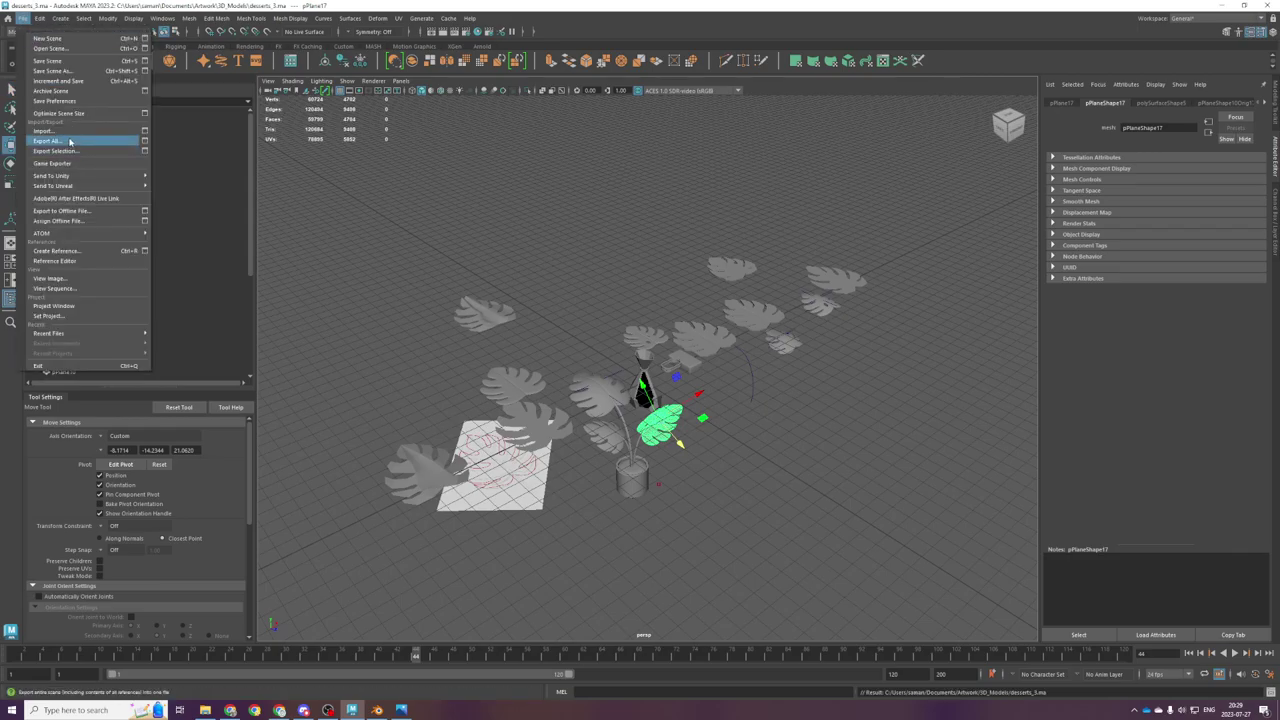
click(45, 137)
click(433, 280)
scroll(520, 469, down, 7)
scroll(494, 429, down, 4)
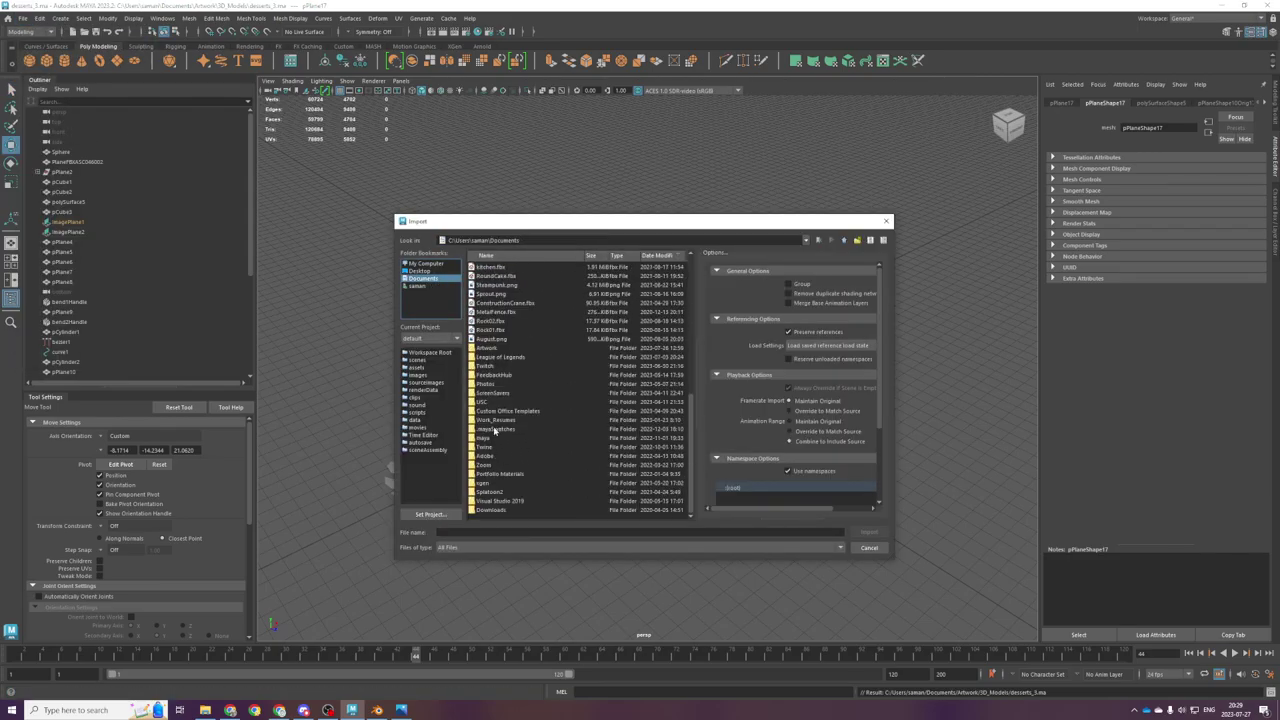
double_click(500, 348)
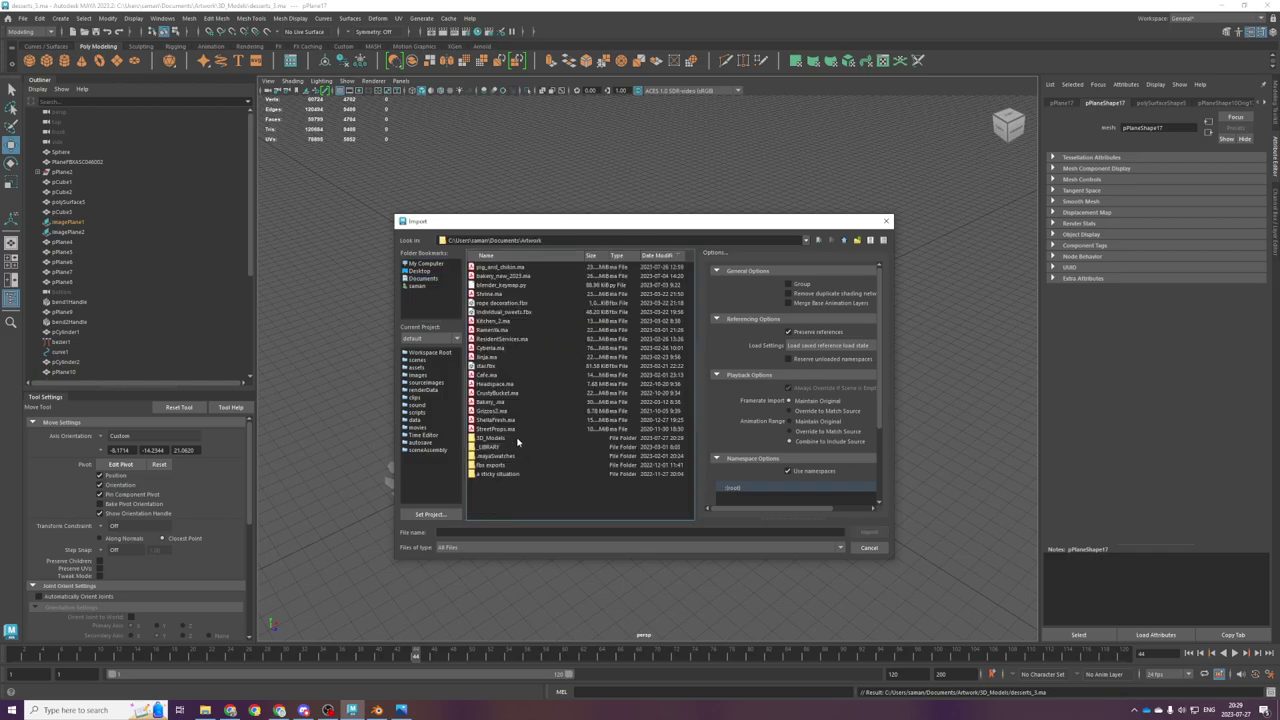
double_click(515, 447)
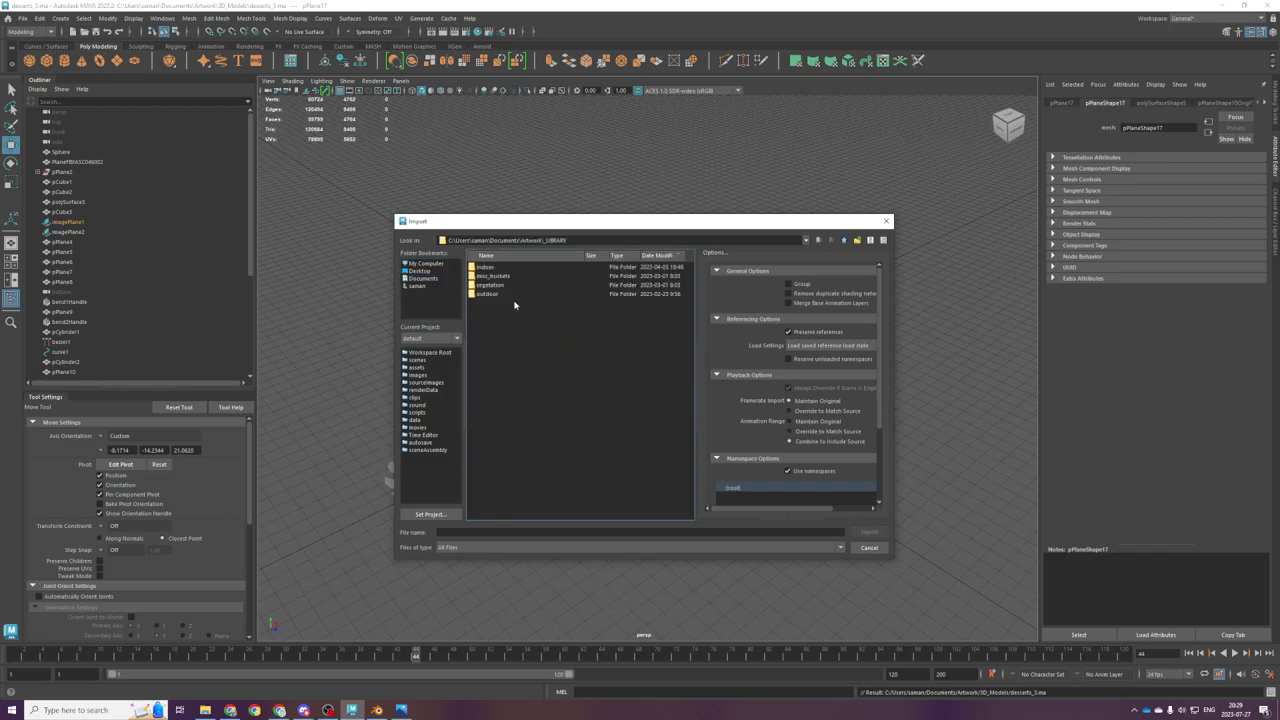
double_click(515, 286)
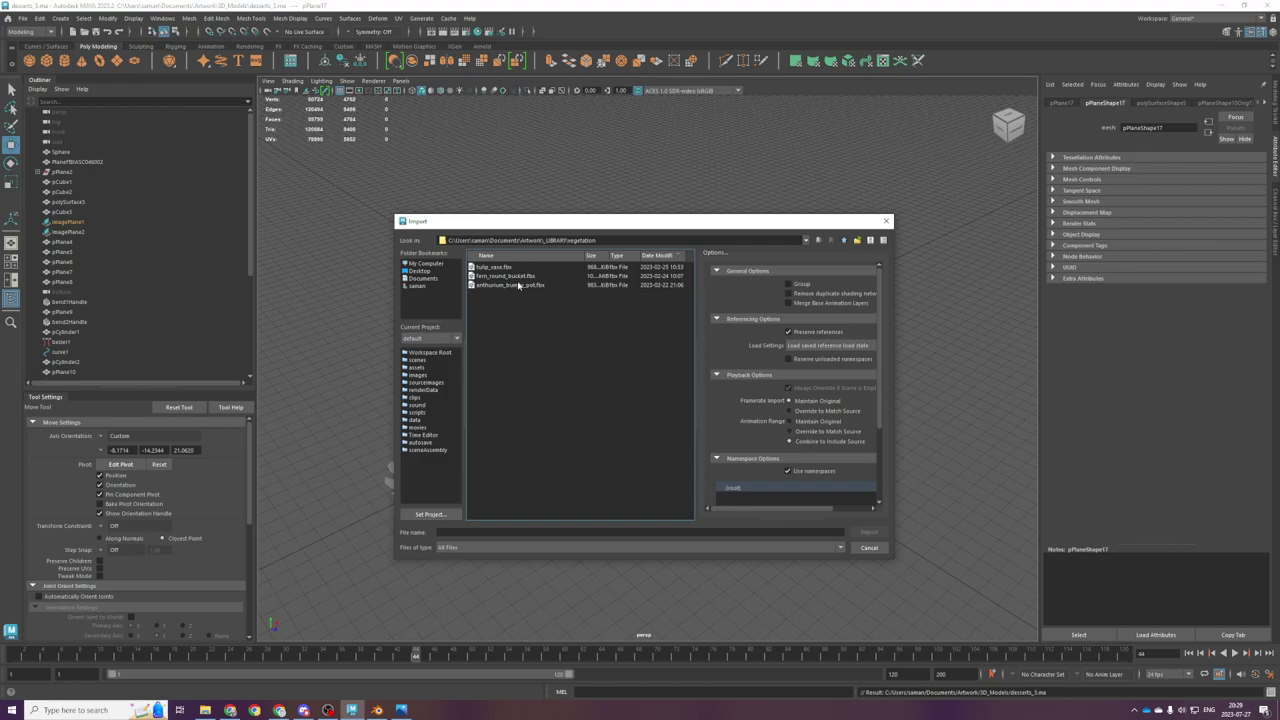
double_click(518, 284)
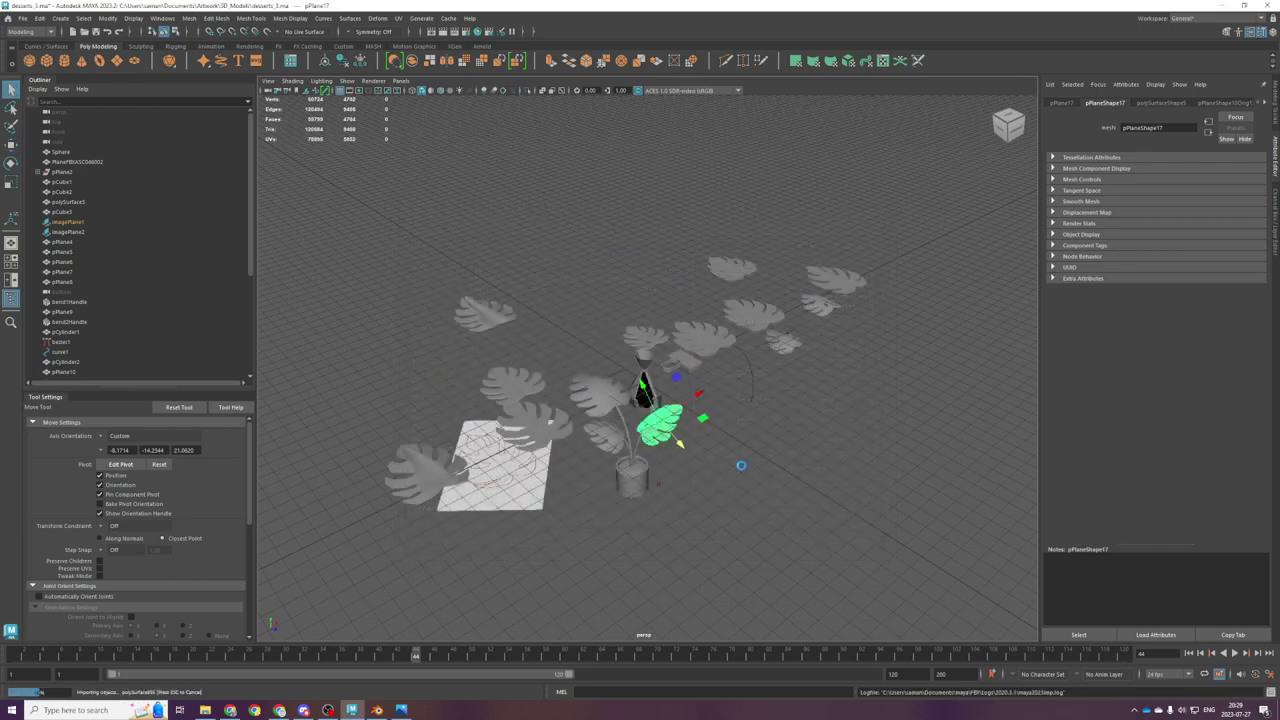
Step: Delete the imported potted anthurium from the scene
click(735, 460)
scroll(731, 456, down, 3)
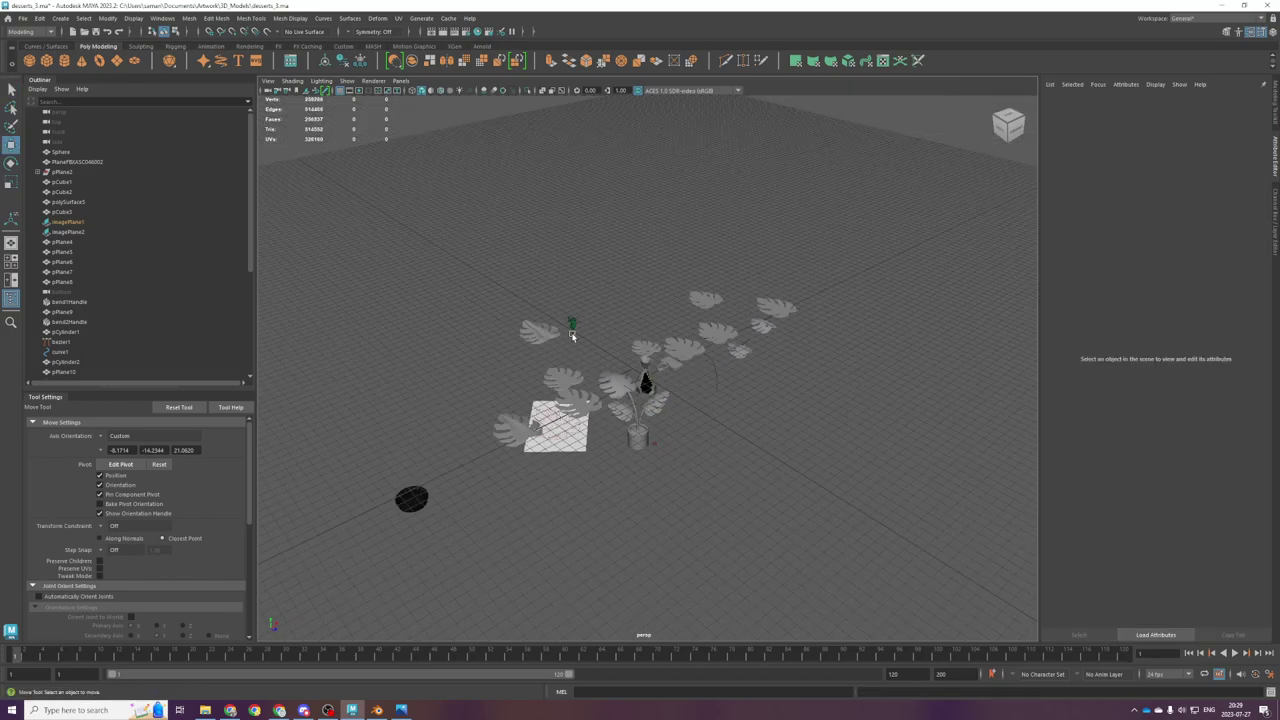
click(572, 330)
key(Delete)
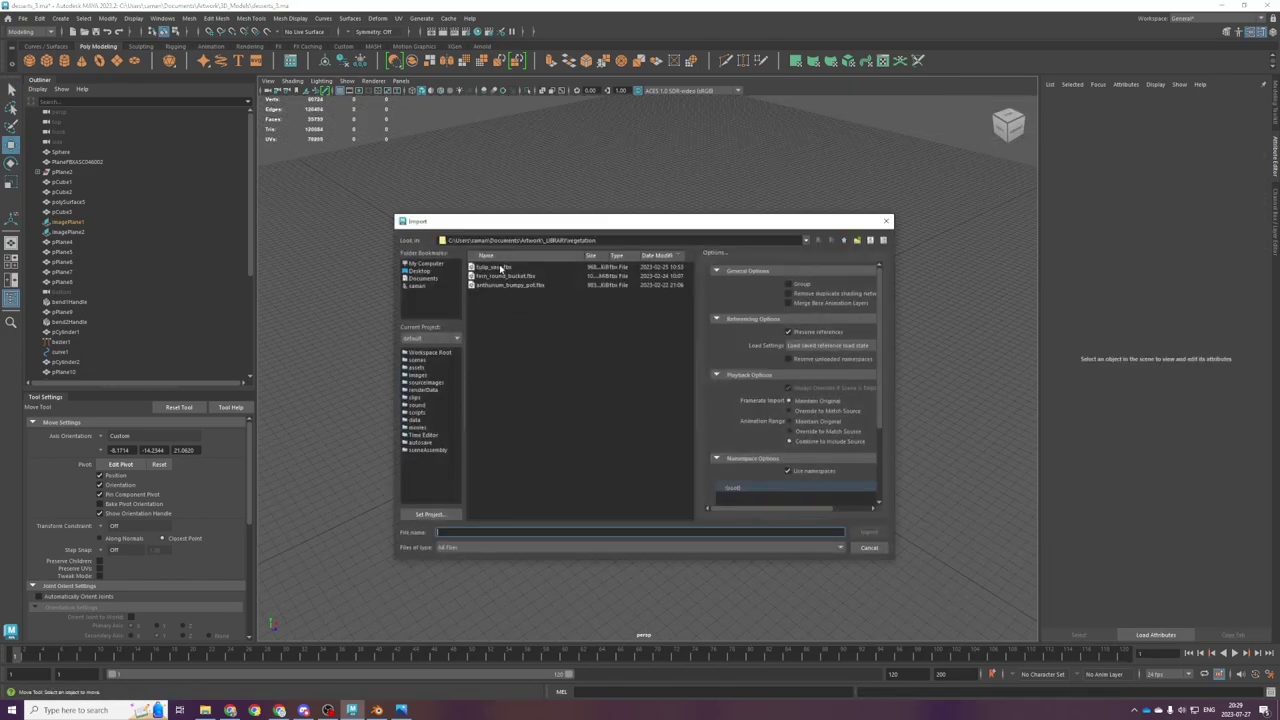
Step: Reopen the import browser and go from the vegetation folder back up to the Artwork folder
click(499, 276)
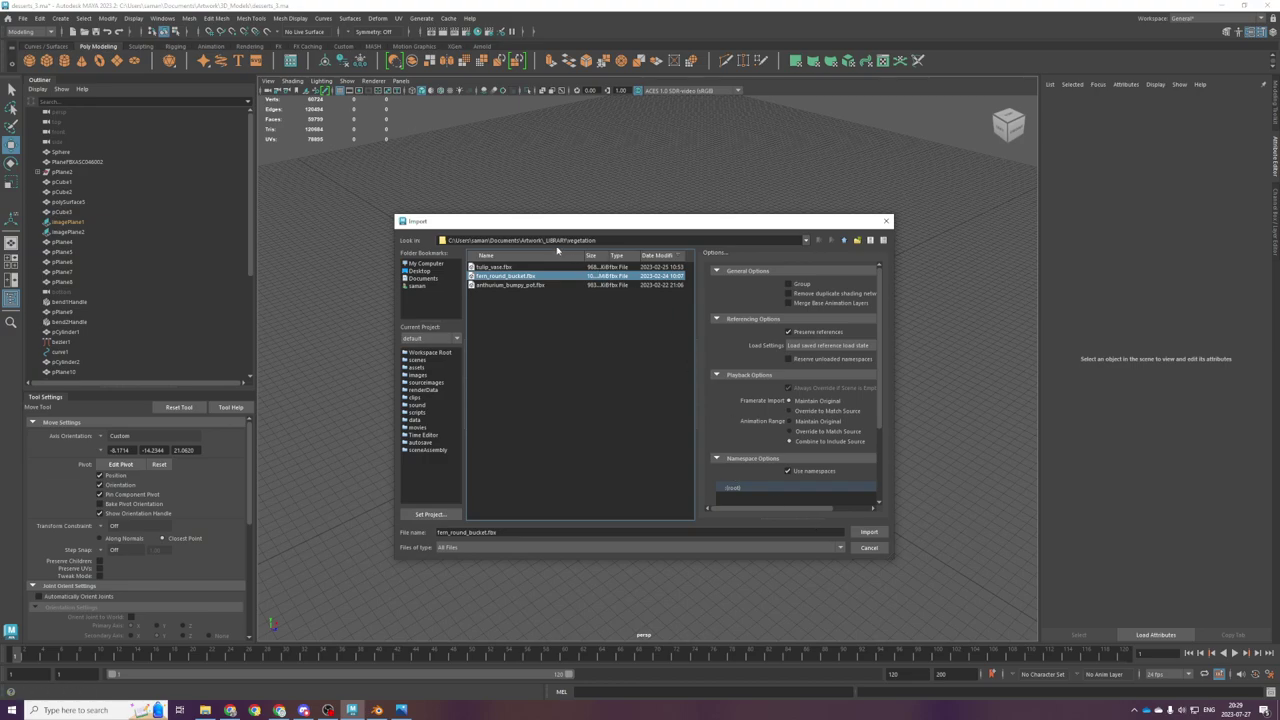
drag(569, 240, 622, 242)
key(BackSpace)
key(Return)
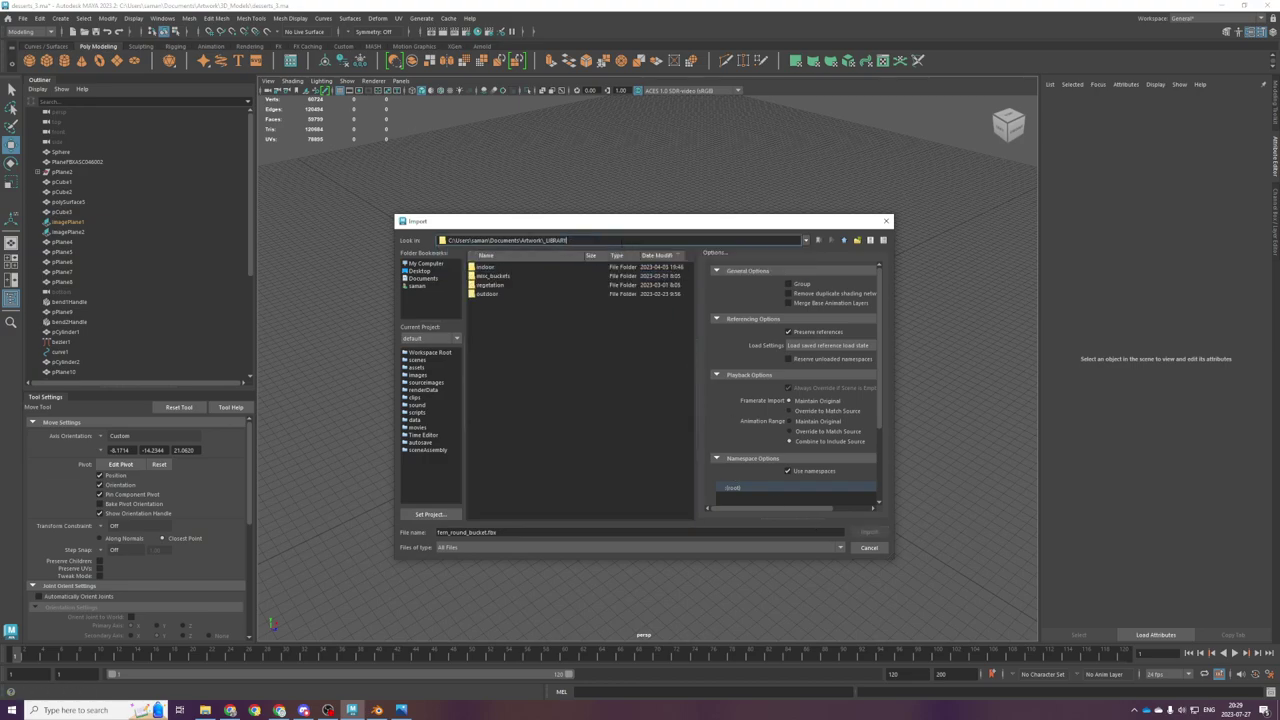
double_click(555, 240)
key(BackSpace)
key(Return)
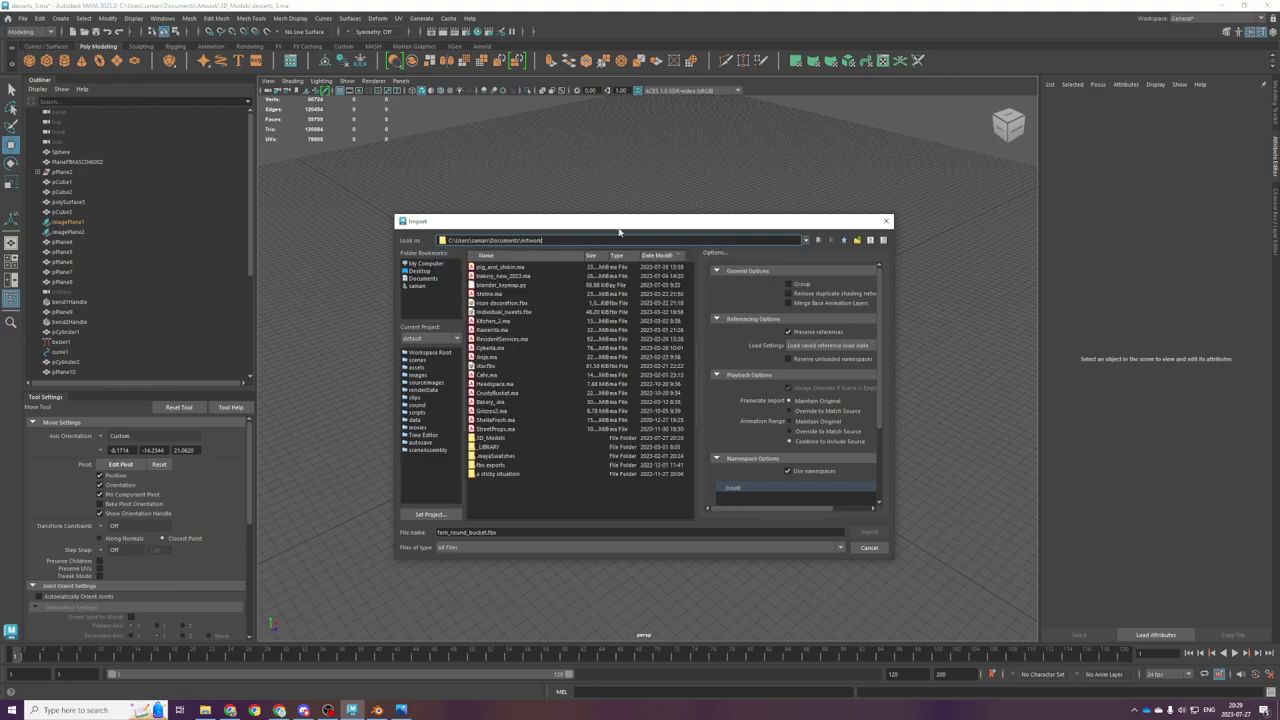
Step: Sort the 3D_Models folder by name and import fern.fbx from its Momo no Hanaya subfolder
double_click(499, 438)
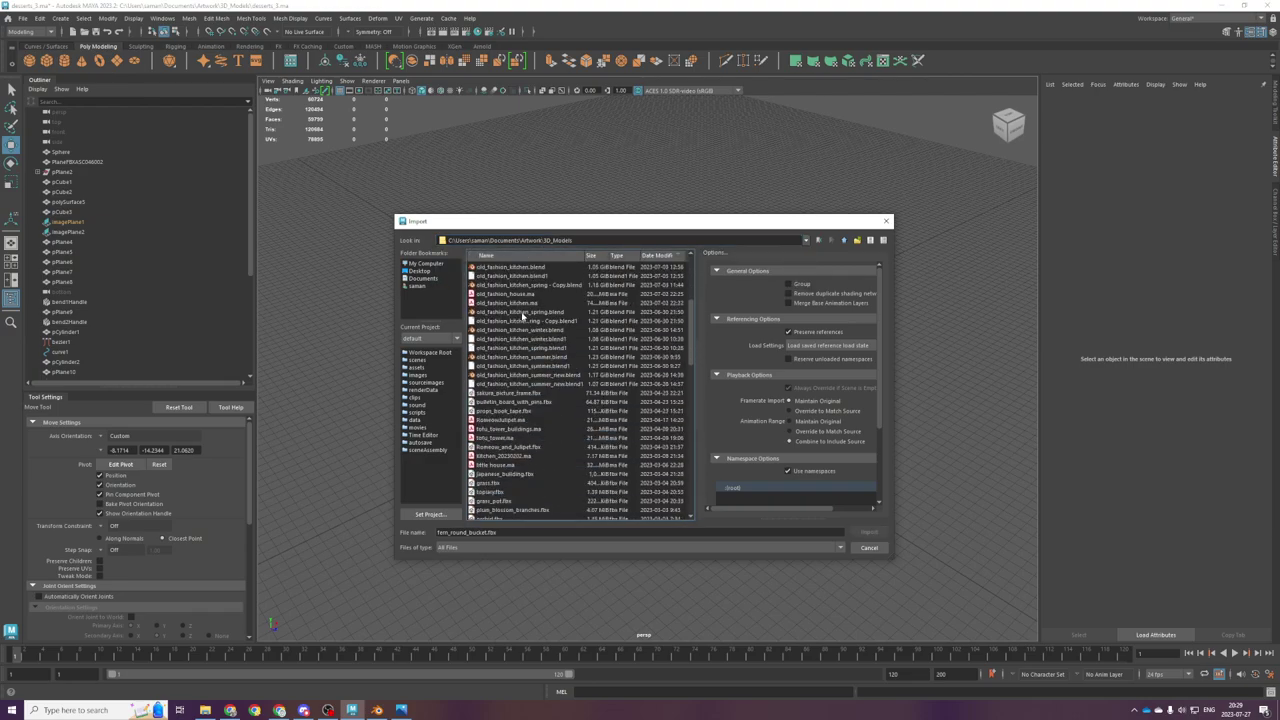
click(535, 258)
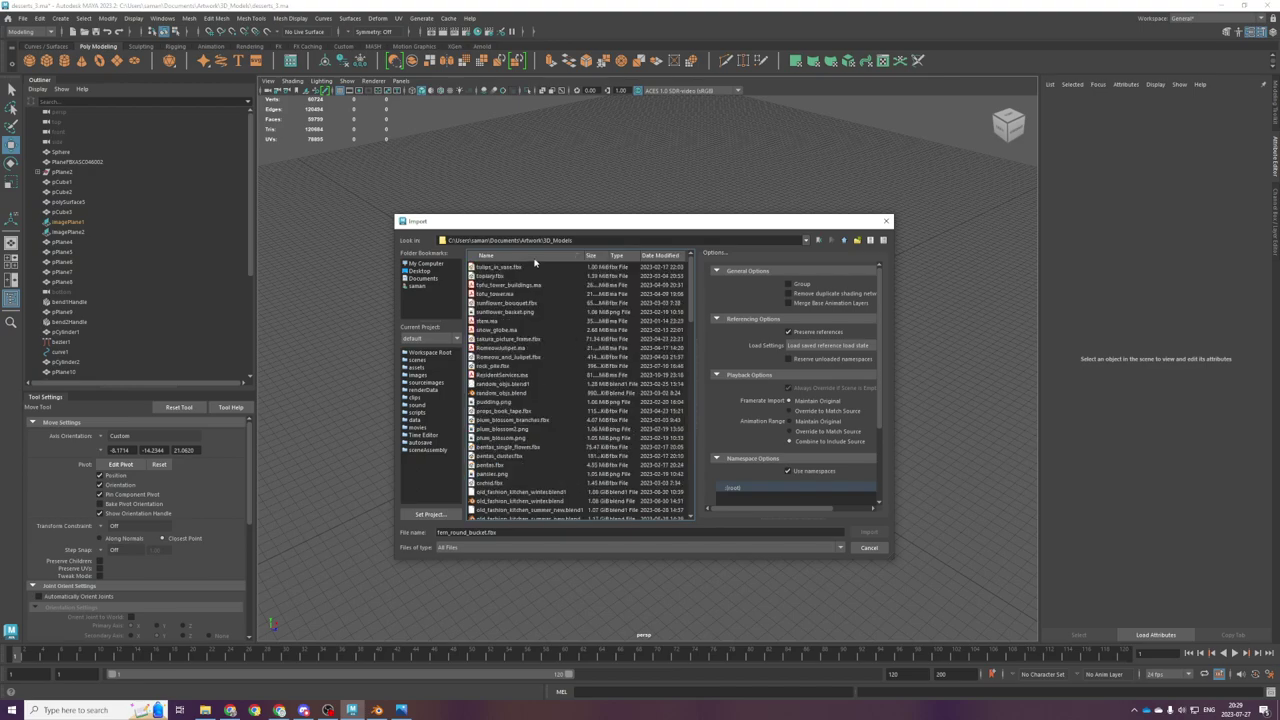
click(503, 258)
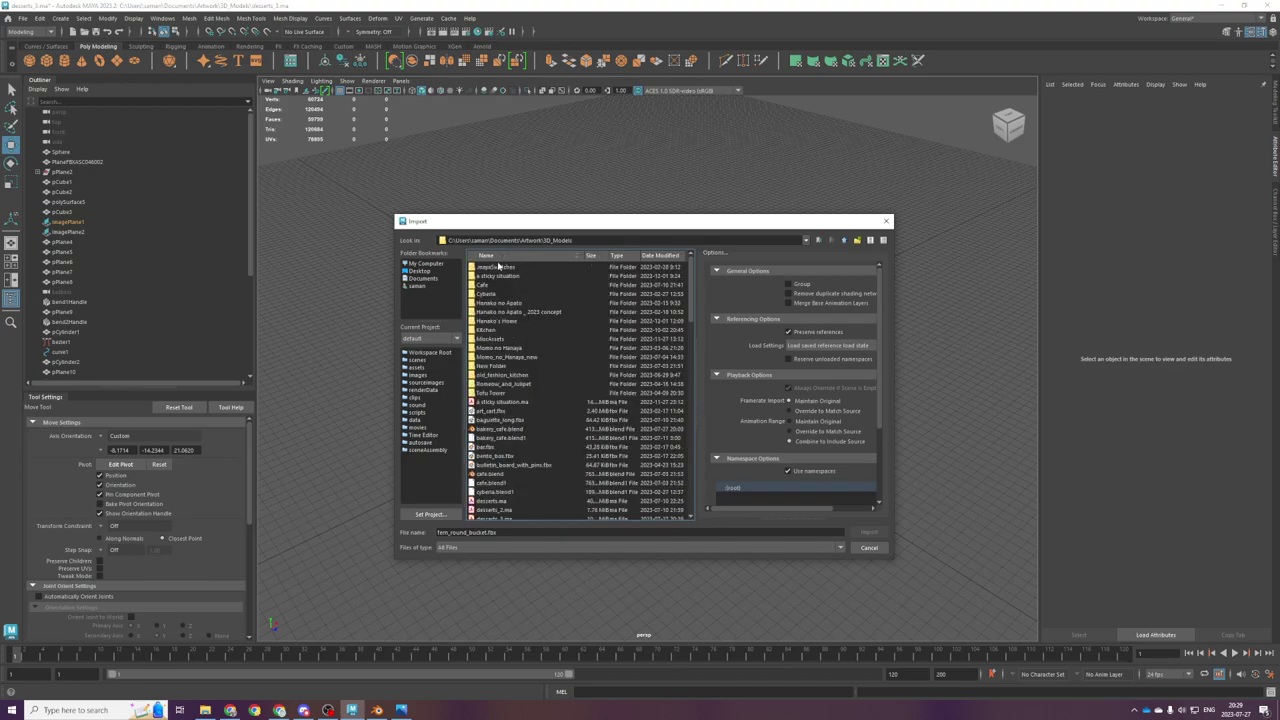
double_click(512, 348)
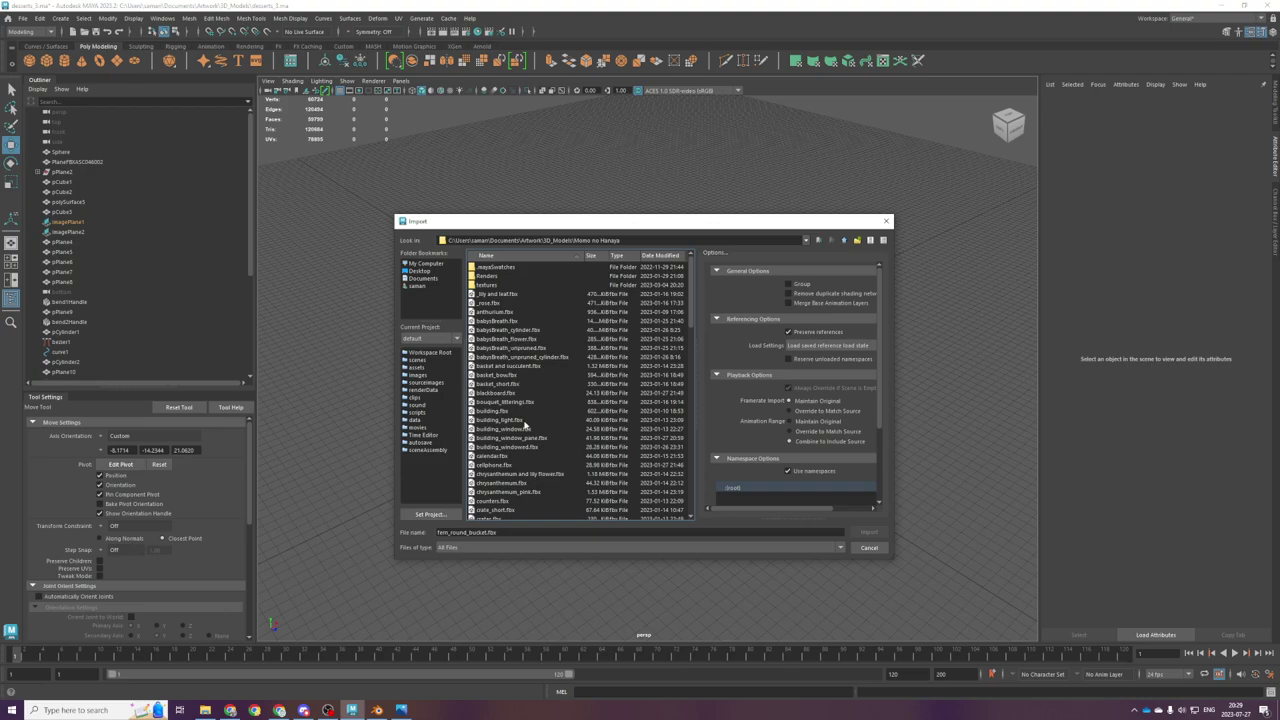
scroll(524, 424, down, 7)
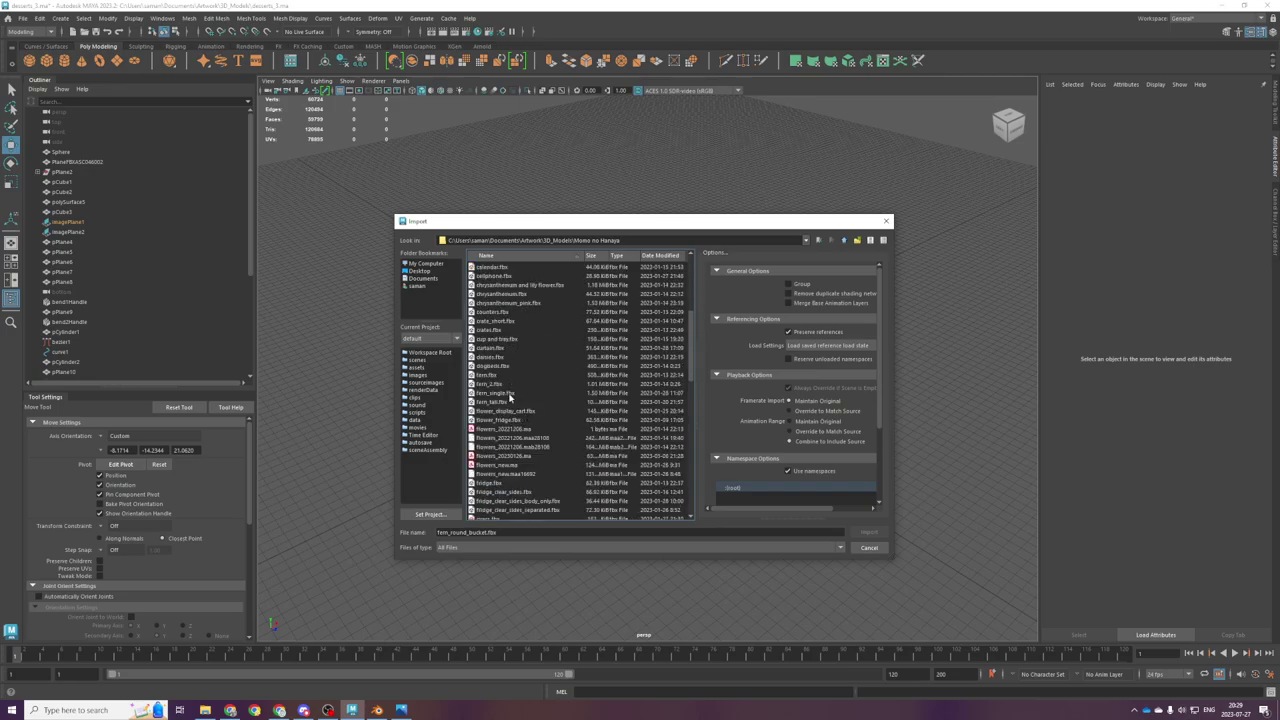
click(500, 375)
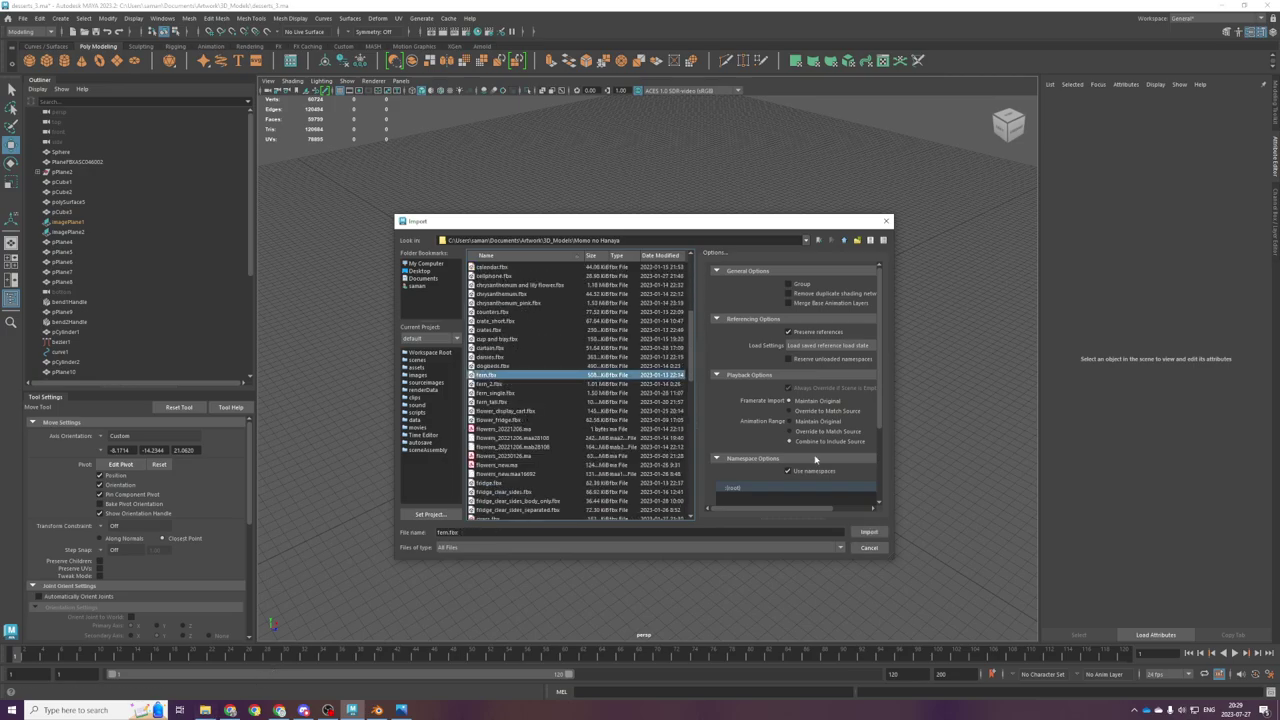
click(867, 531)
Step: Separate the imported potted plant mesh into individual pieces
click(753, 374)
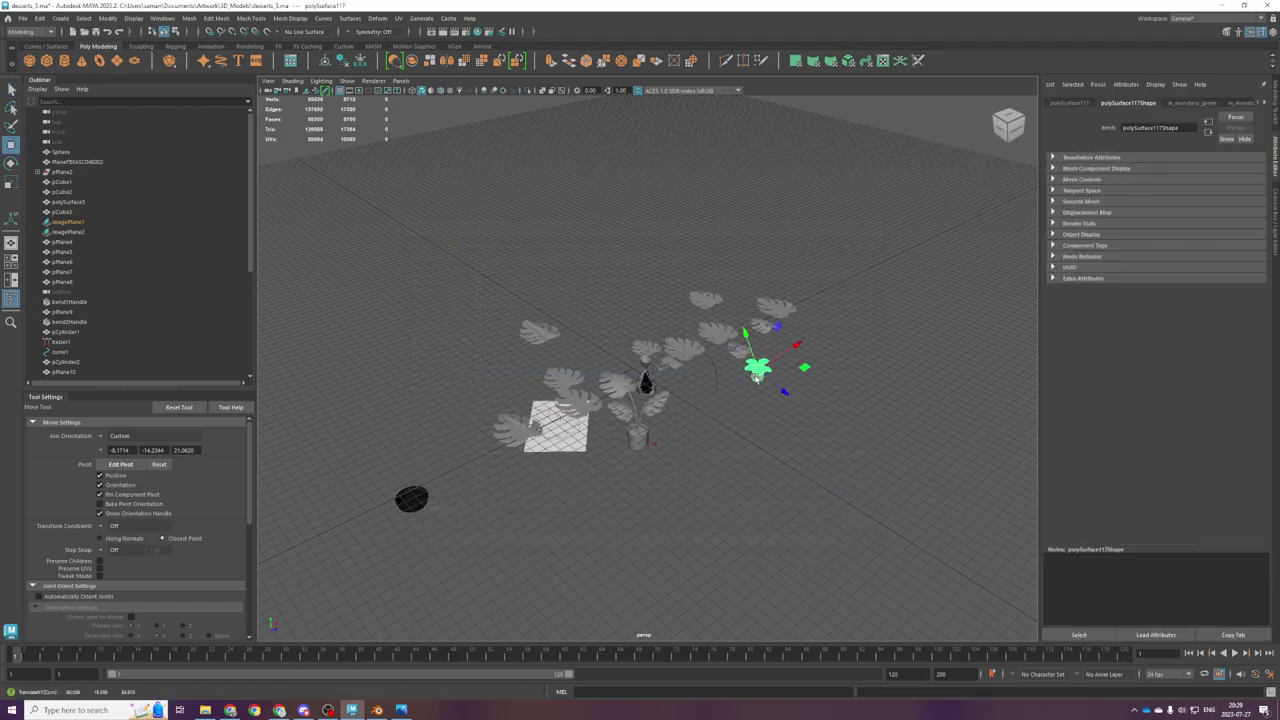
scroll(767, 400, up, 2)
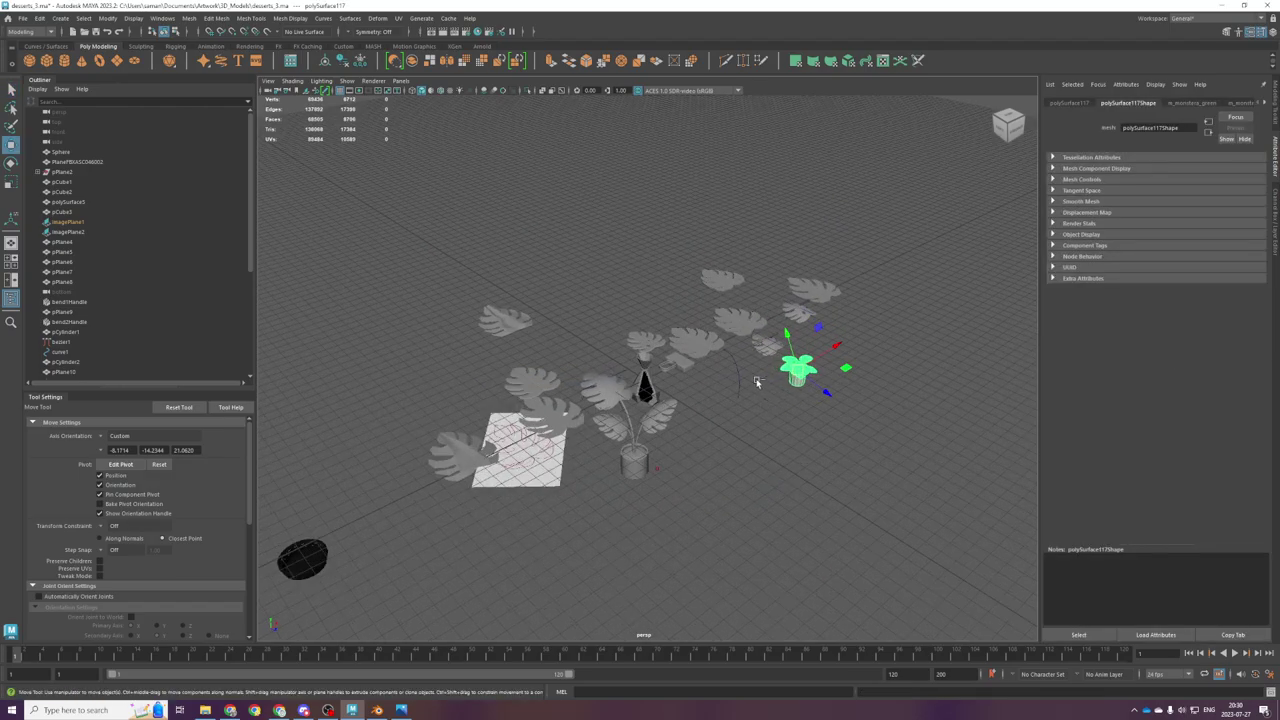
key(f)
alt+drag(800, 434, 783, 480)
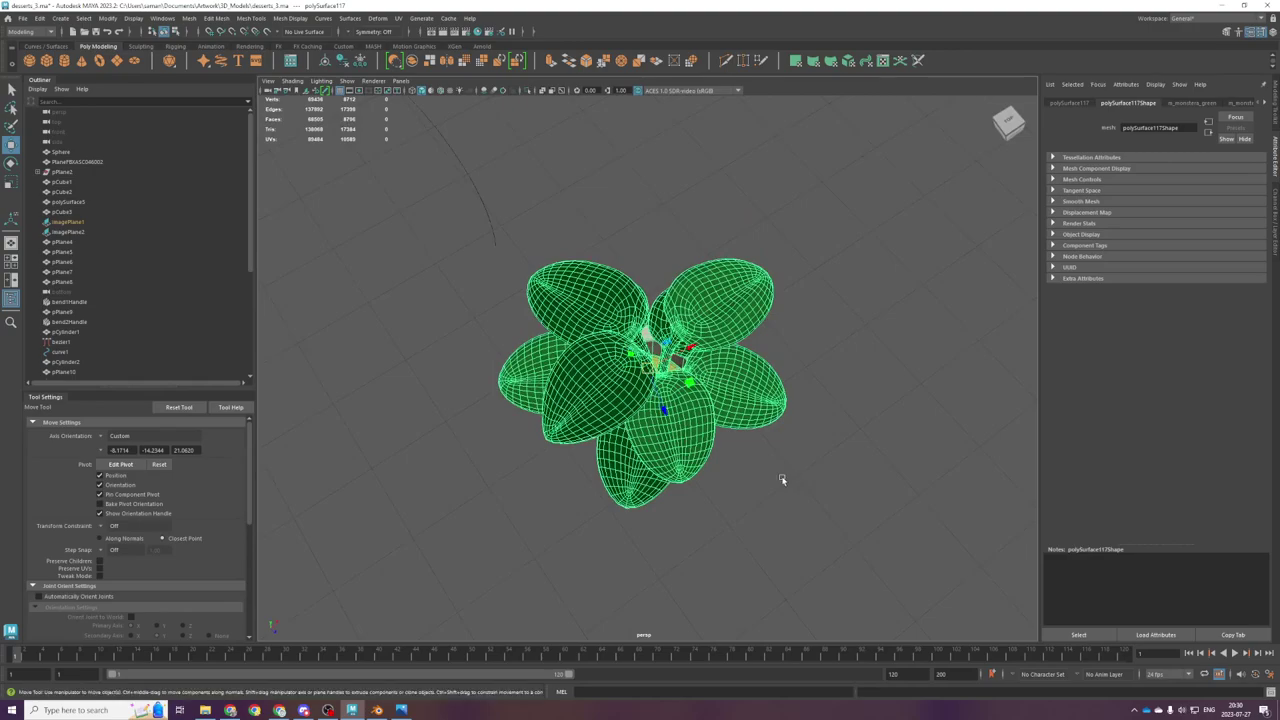
scroll(775, 474, down, 3)
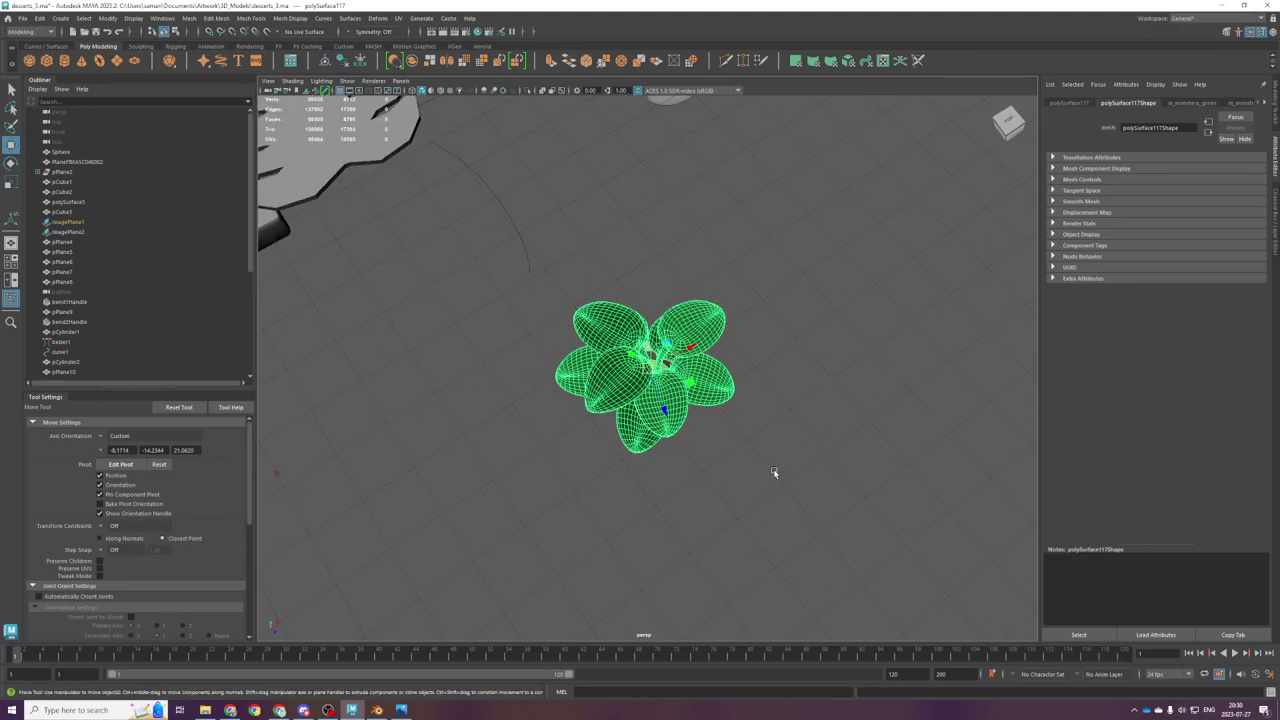
scroll(700, 443, down, 2)
mouse_move(726, 451)
alt+mouse_down()
mouse_move(743, 363)
mouse_move(724, 472)
alt+mouse_up()
click(743, 363)
scroll(743, 365, up, 3)
click(668, 415)
click(189, 19)
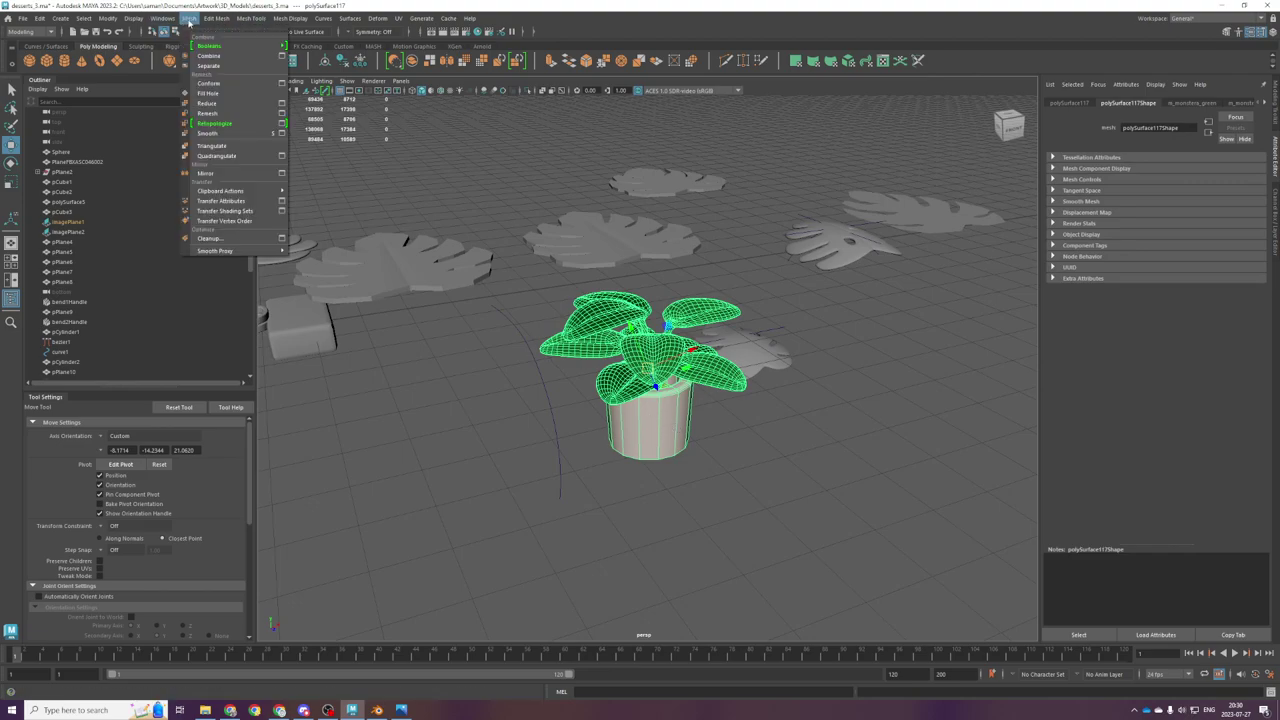
click(211, 66)
Step: Select only the low front-left leaf and its stem from the separated plant
click(697, 387)
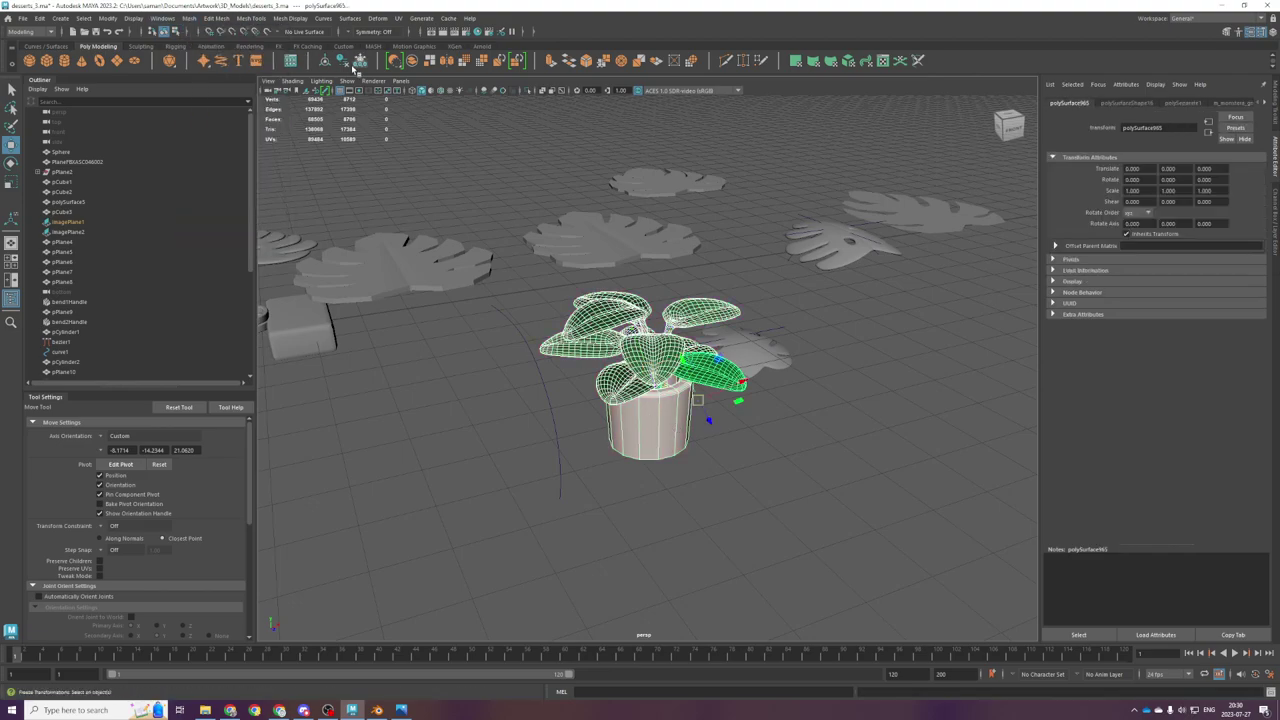
scroll(697, 387, up, 3)
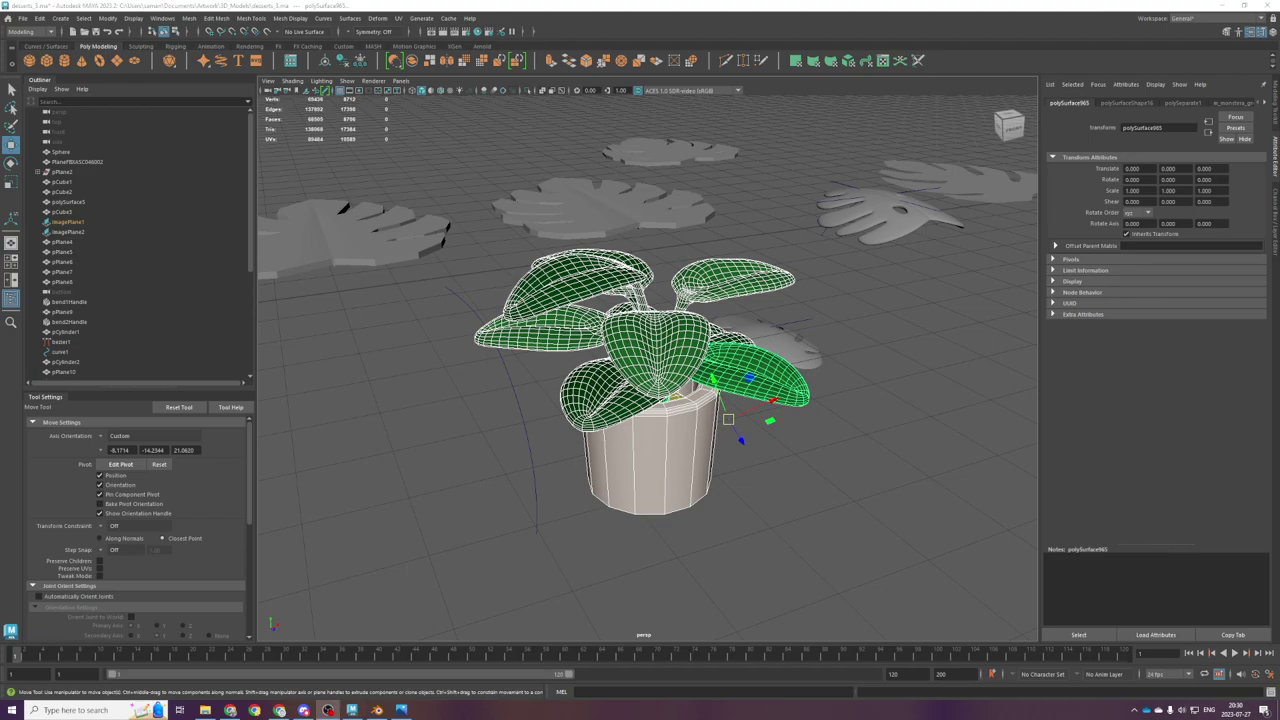
scroll(960, 426, down, 2)
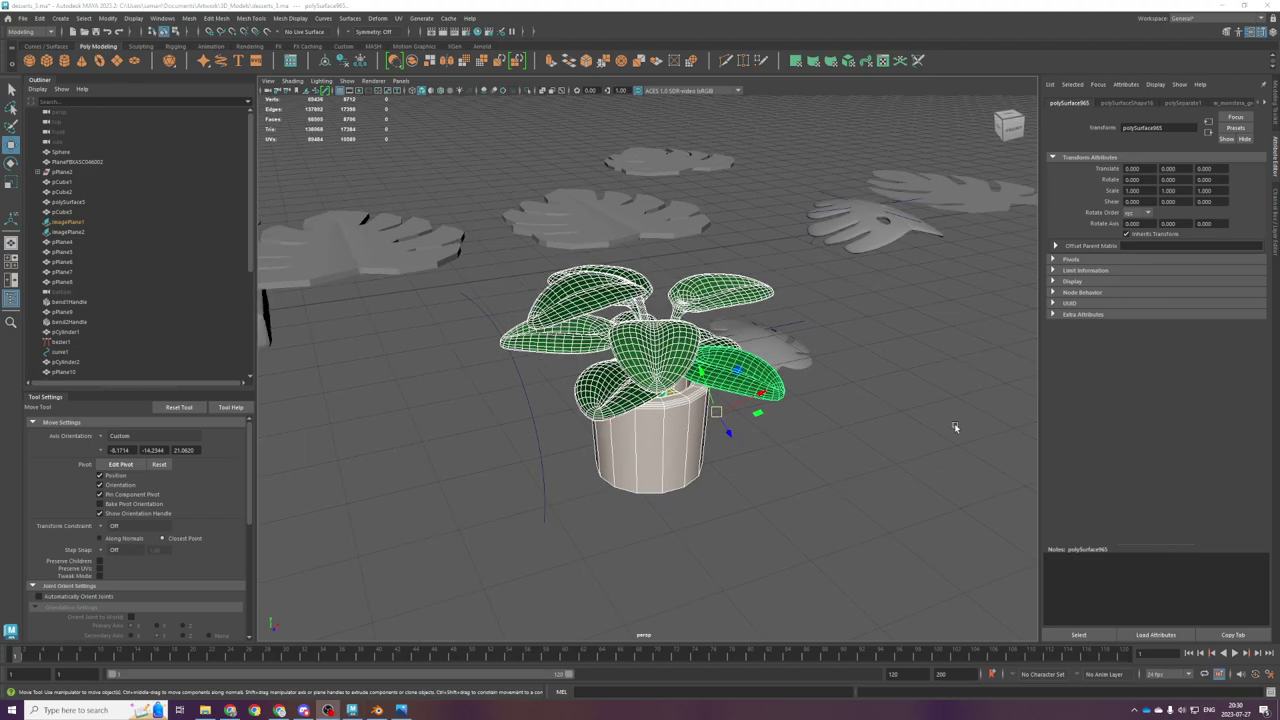
click(761, 458)
alt+drag(761, 458, 742, 410)
scroll(742, 410, up, 4)
click(609, 397)
scroll(609, 397, down, 5)
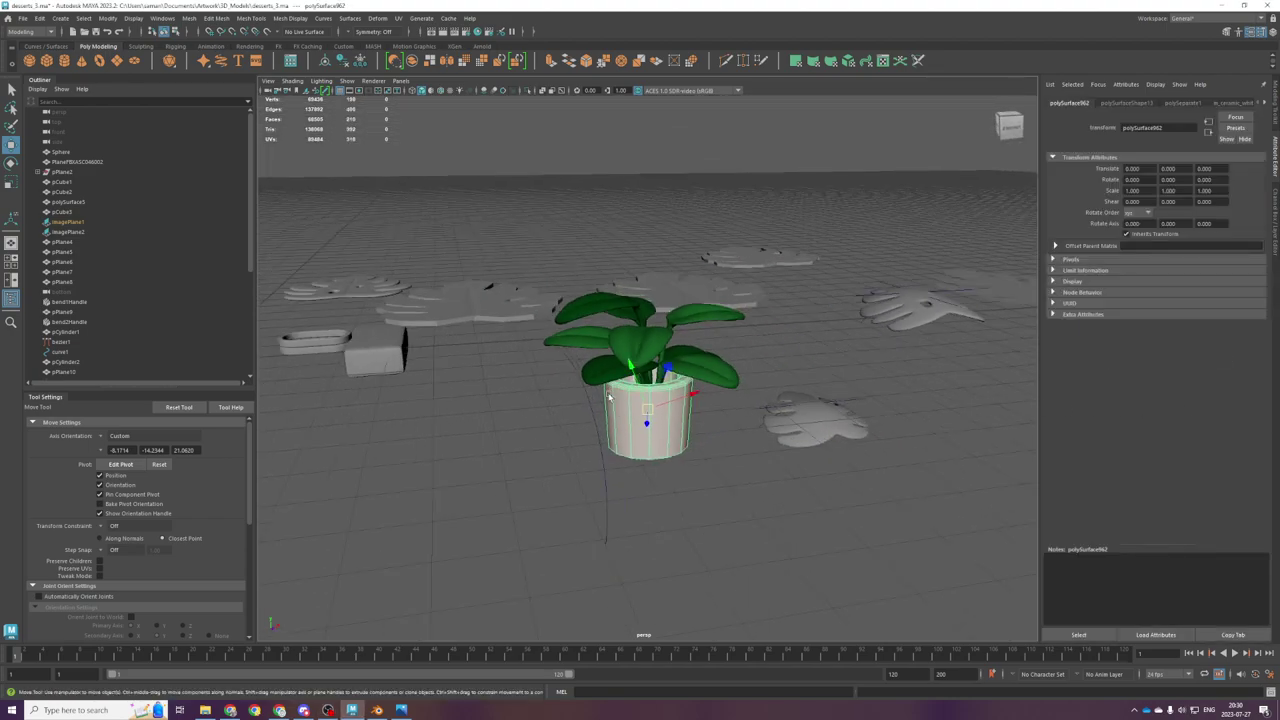
click(588, 387)
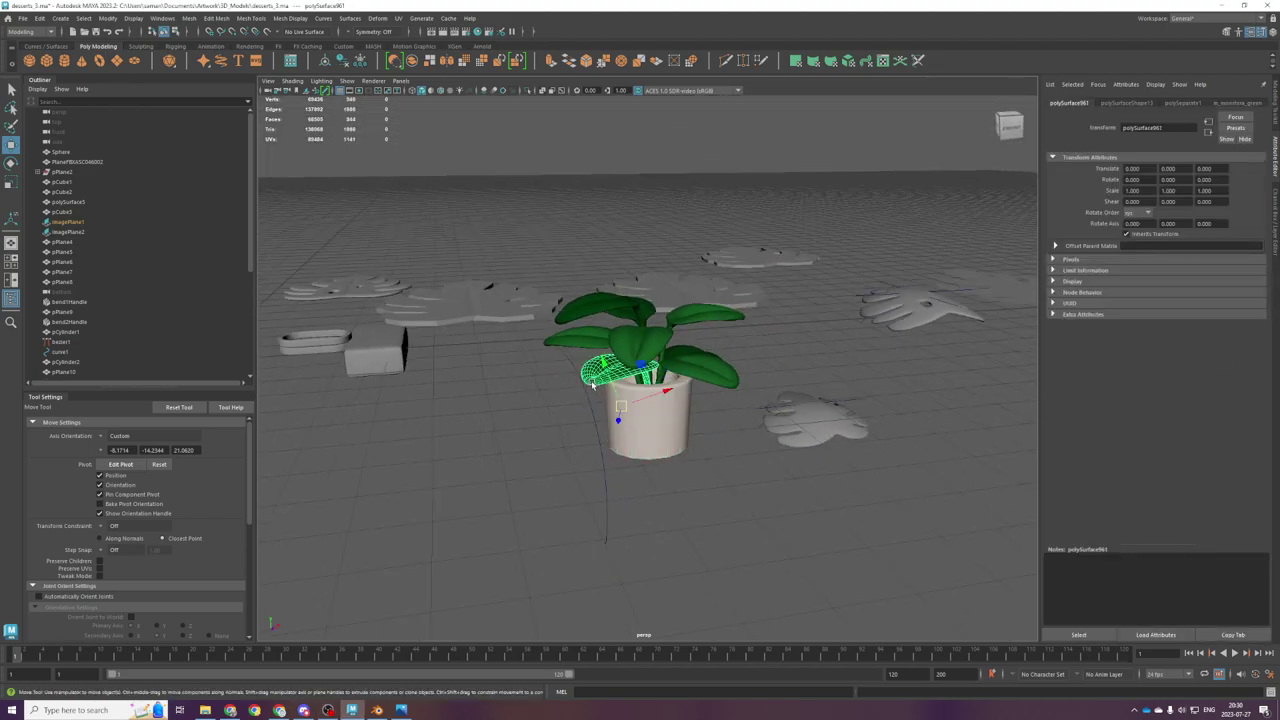
Step: Reset the Move tool's custom pivot so its axis orientation is World
alt+right_drag(588, 387, 371, 271)
key(space)
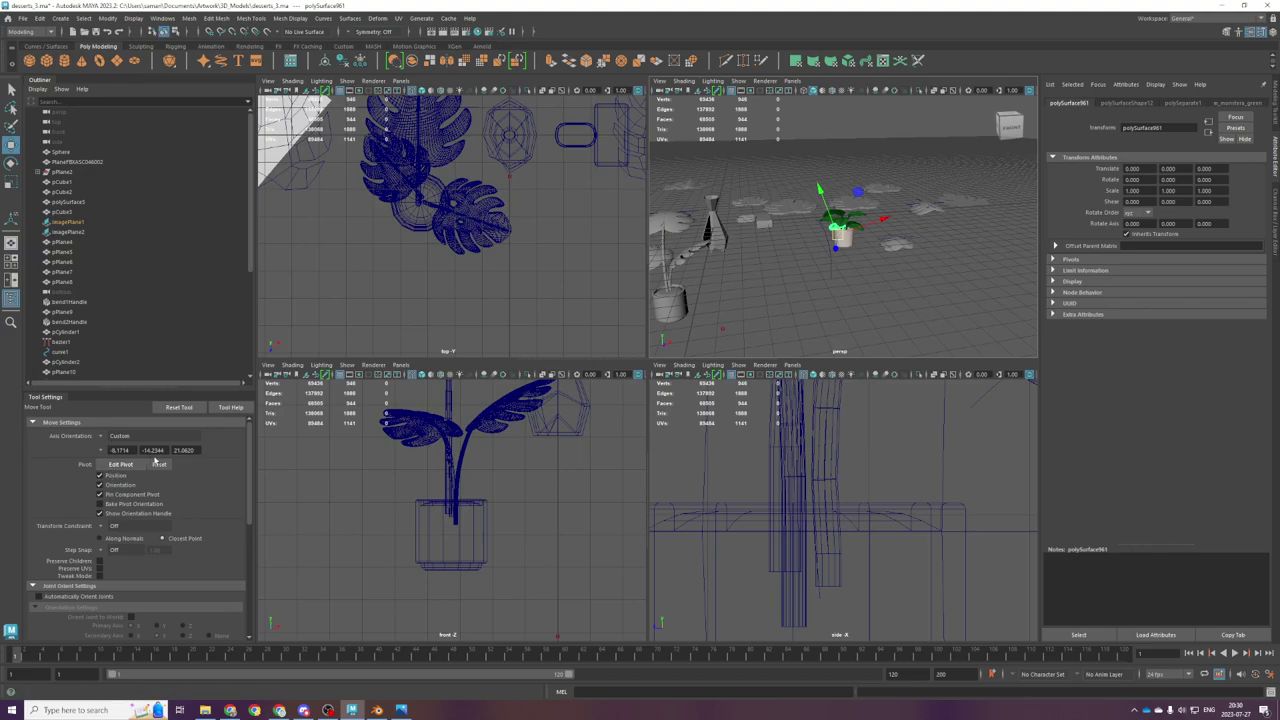
click(156, 463)
key(space)
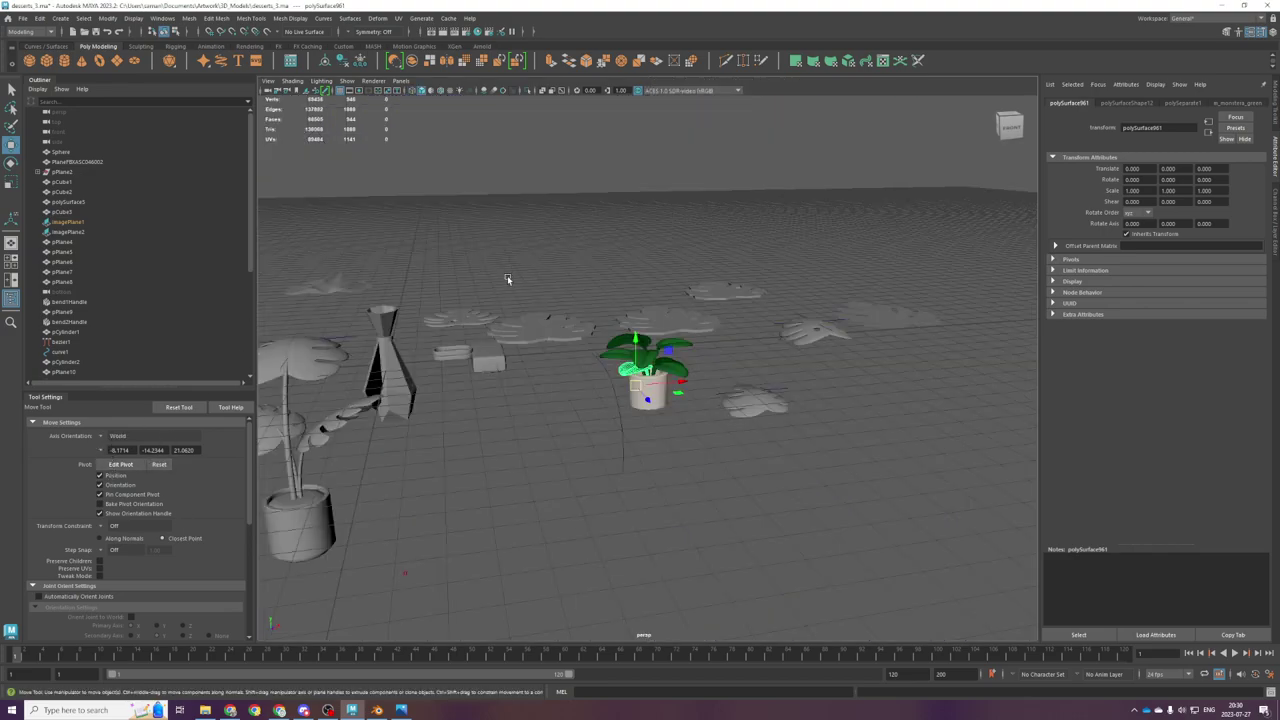
Step: Move the separated leaf and its stem over to the potted monstera in the top view
scroll(667, 374, down, 3)
key(space)
key(space)
scroll(602, 324, down, 6)
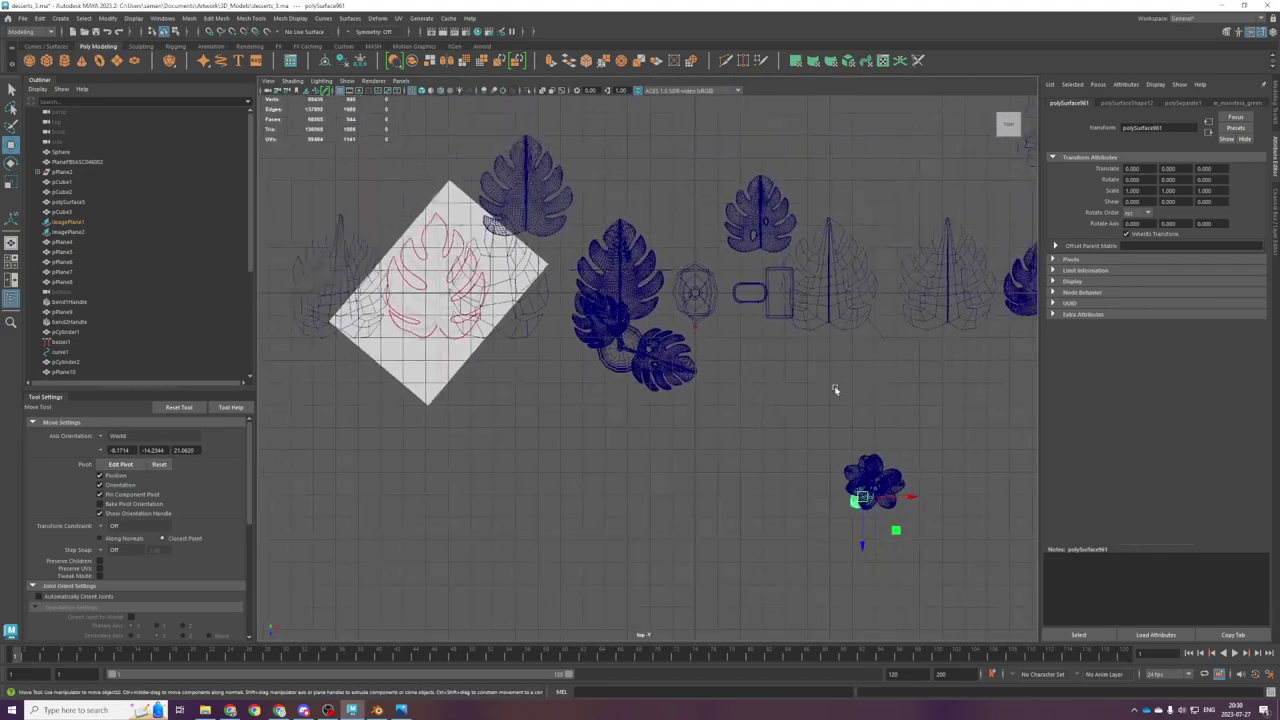
drag(854, 505, 648, 396)
key(space)
key(space)
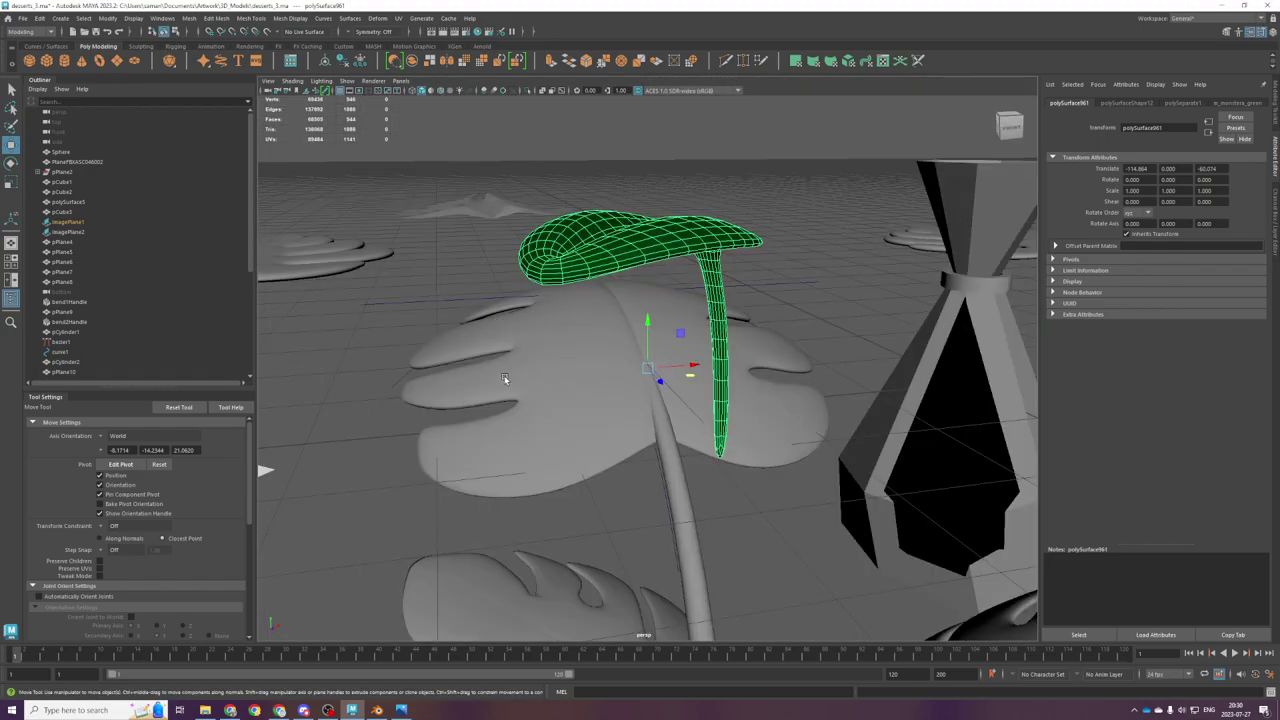
Step: Switch the moved leaf to vertex mode and select the vertices at its tip in the top view
key(space)
key(space)
key(f)
alt+middle_drag(529, 432, 786, 203)
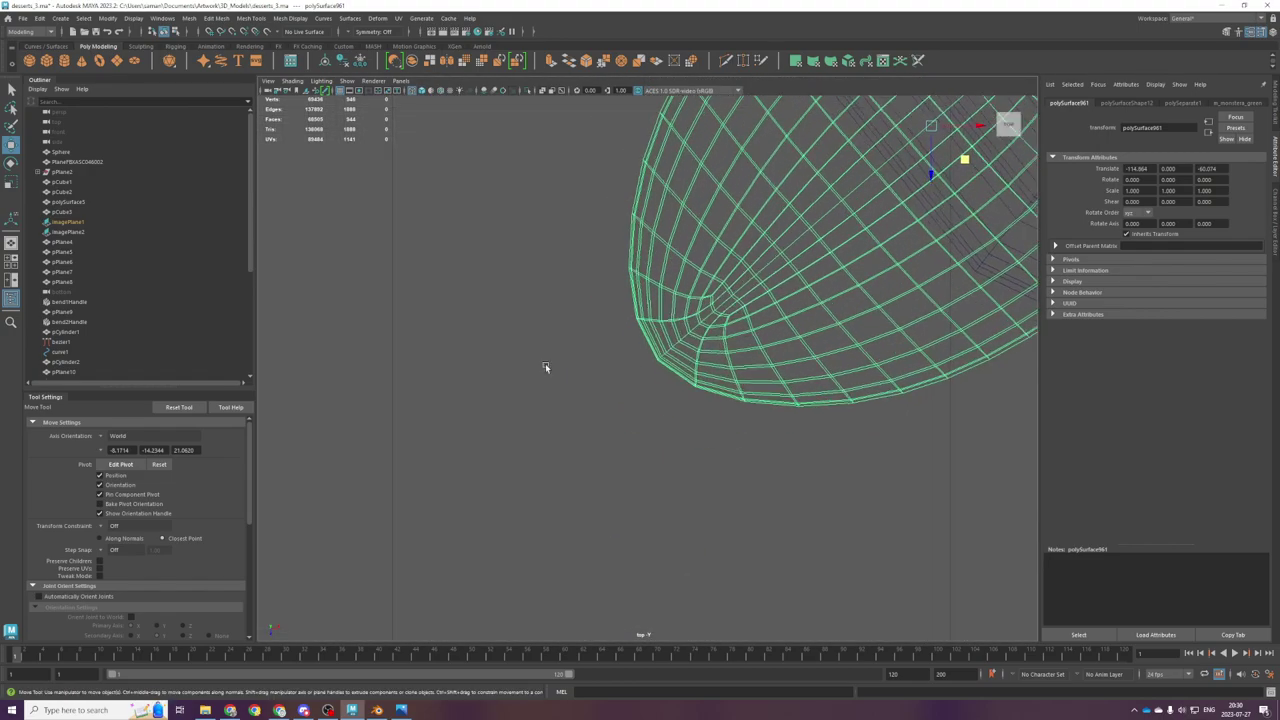
right_drag(546, 348, 589, 345)
scroll(598, 348, up, 3)
drag(673, 375, 784, 495)
Step: Frame the selected tip vertices in perspective and align the pivot orientation with the leaf's tip
key(space)
key(f)
scroll(720, 388, down, 5)
scroll(697, 383, up, 3)
key(d)
click(641, 405)
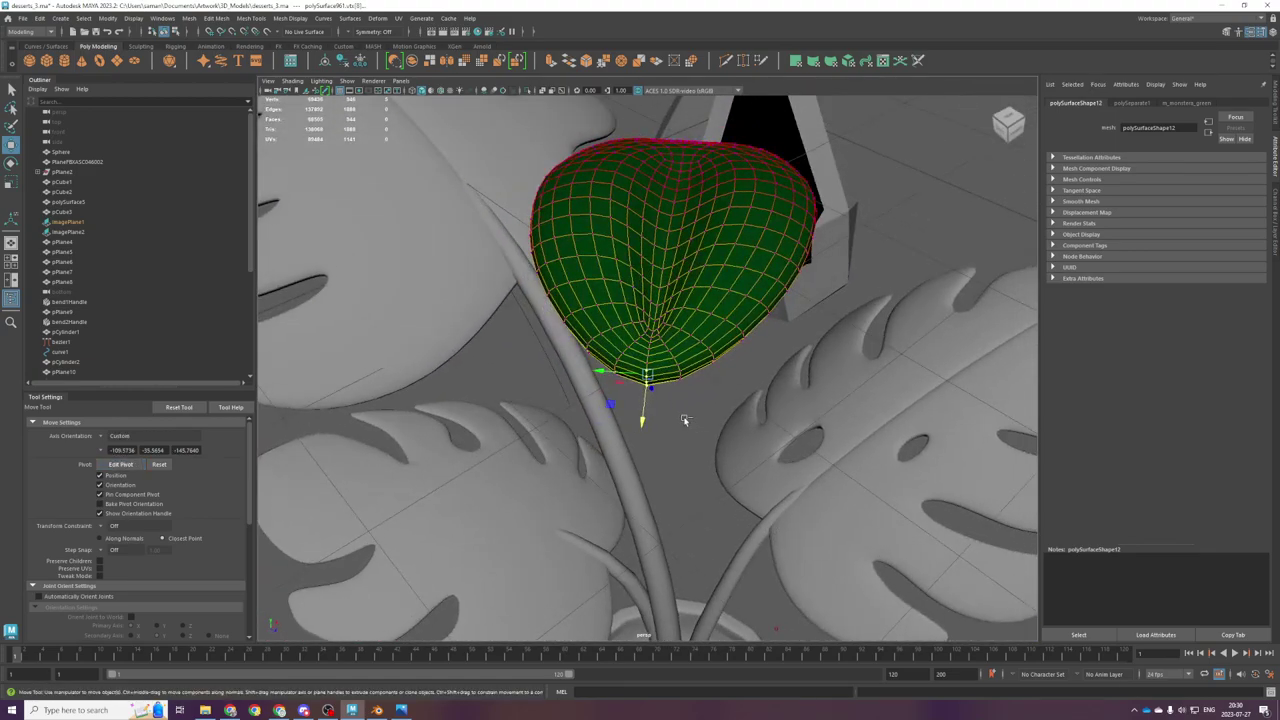
Step: Reduce the soft selection falloff and scale the tip vertices inward to taper the leaf to a point
scroll(680, 414, down, 5)
key(b)
drag(671, 329, 465, 489)
alt+drag(611, 467, 735, 422)
scroll(695, 435, up, 5)
key(r)
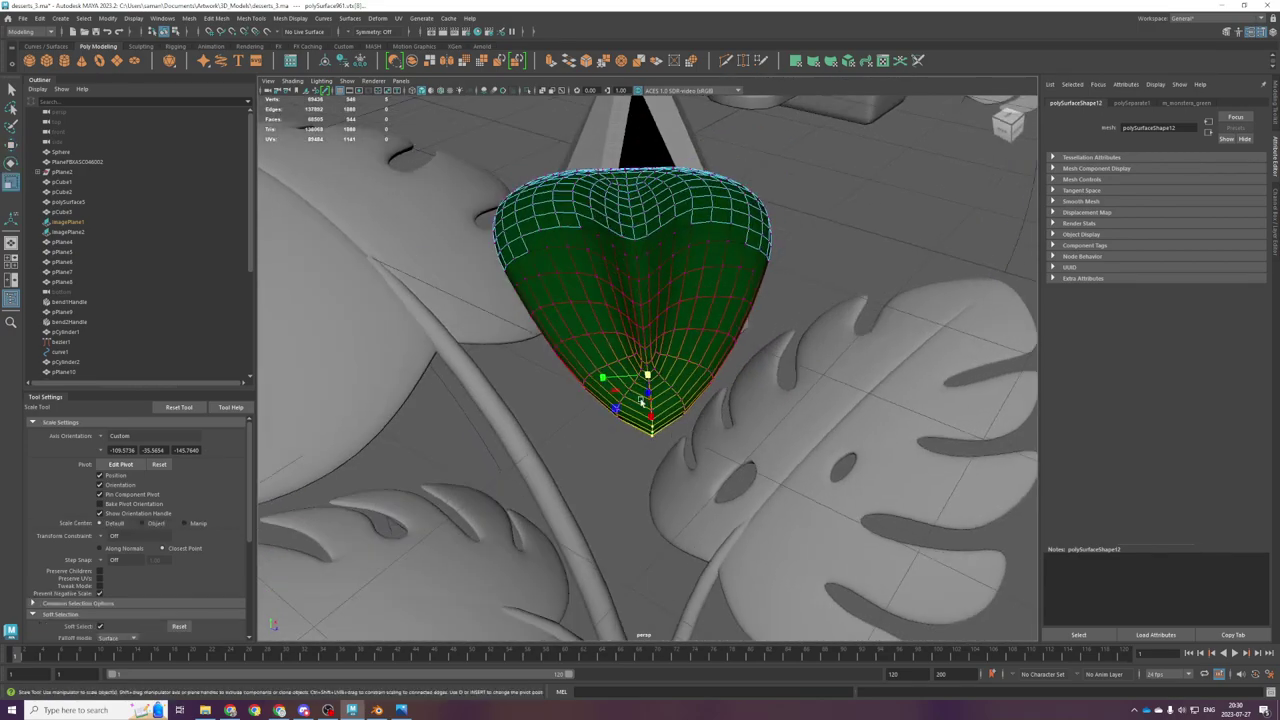
drag(616, 379, 611, 337)
alt+drag(811, 349, 839, 413)
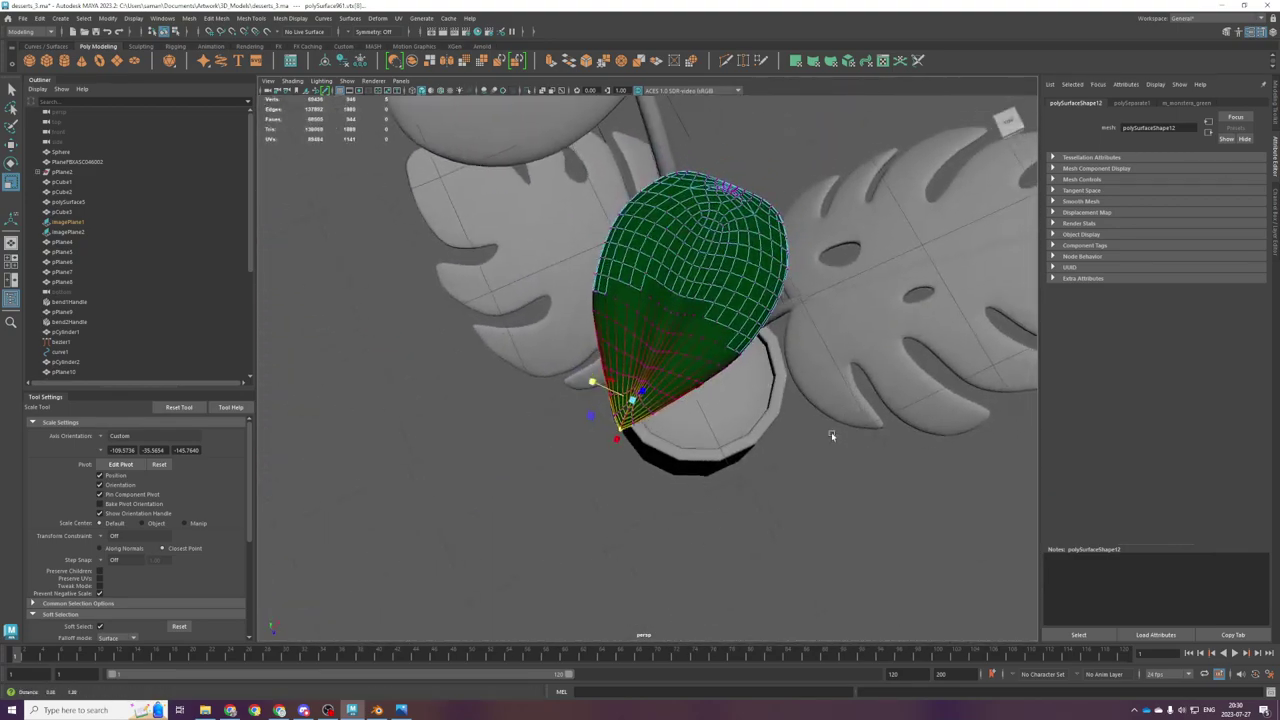
Step: Inspect the tapered leaf and its joint with the stem from the perspective and top views
alt+middle_drag(790, 295, 737, 411)
scroll(737, 411, up, 4)
alt+drag(790, 287, 766, 360)
key(space)
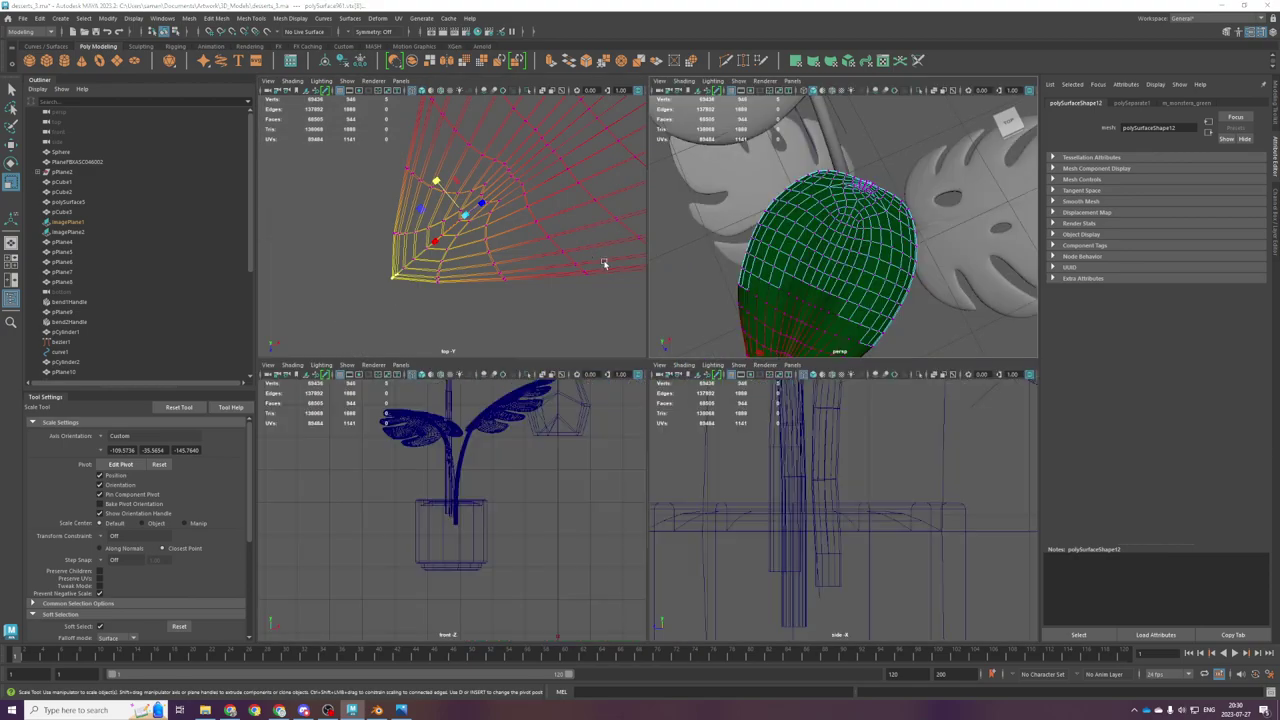
key(space)
scroll(788, 217, down, 6)
alt+middle_drag(739, 345, 675, 416)
alt+middle_drag(890, 200, 500, 460)
alt+middle_drag(690, 440, 888, 350)
scroll(890, 350, up, 5)
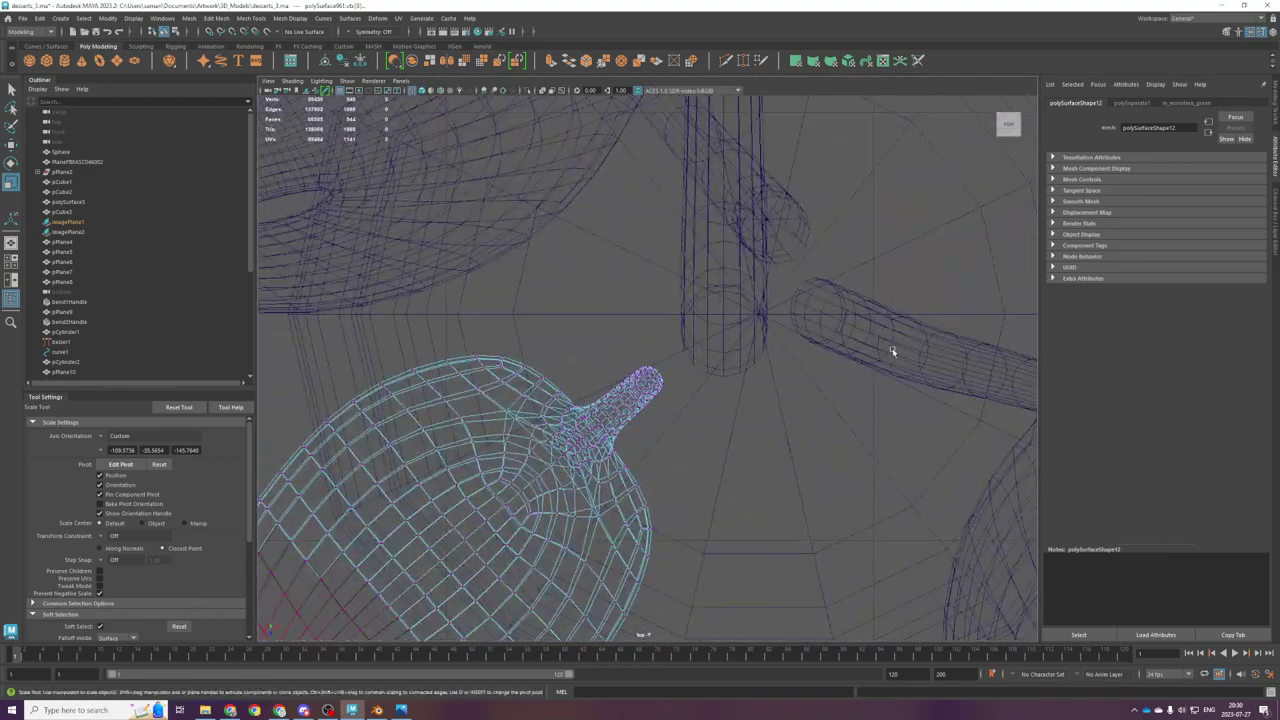
alt+middle_drag(651, 400, 689, 331)
Step: Select all the vertices of the small leaf's stem in the front view
key(space)
key(space)
key(f)
scroll(743, 446, down, 7)
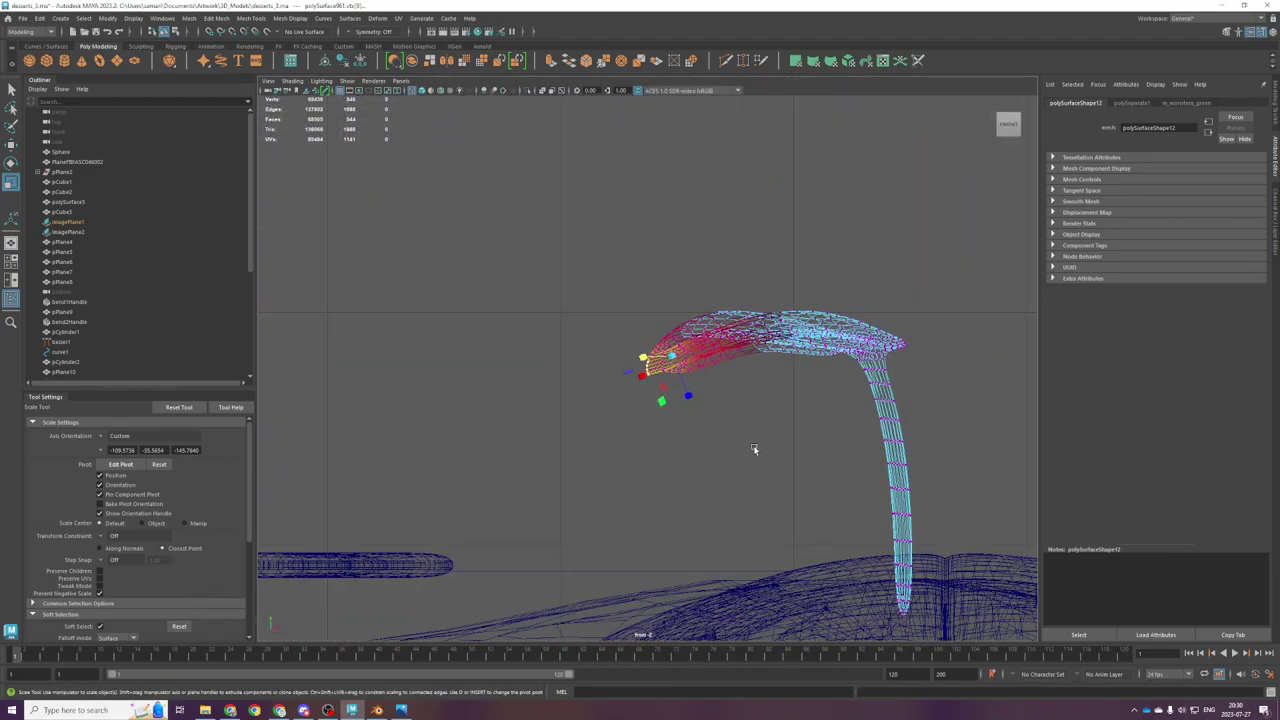
alt+middle_drag(778, 433, 678, 359)
drag(792, 547, 679, 291)
Step: Try to pull the stem vertices toward the leaf's tip in the top view with the current wide soft selection
key(space)
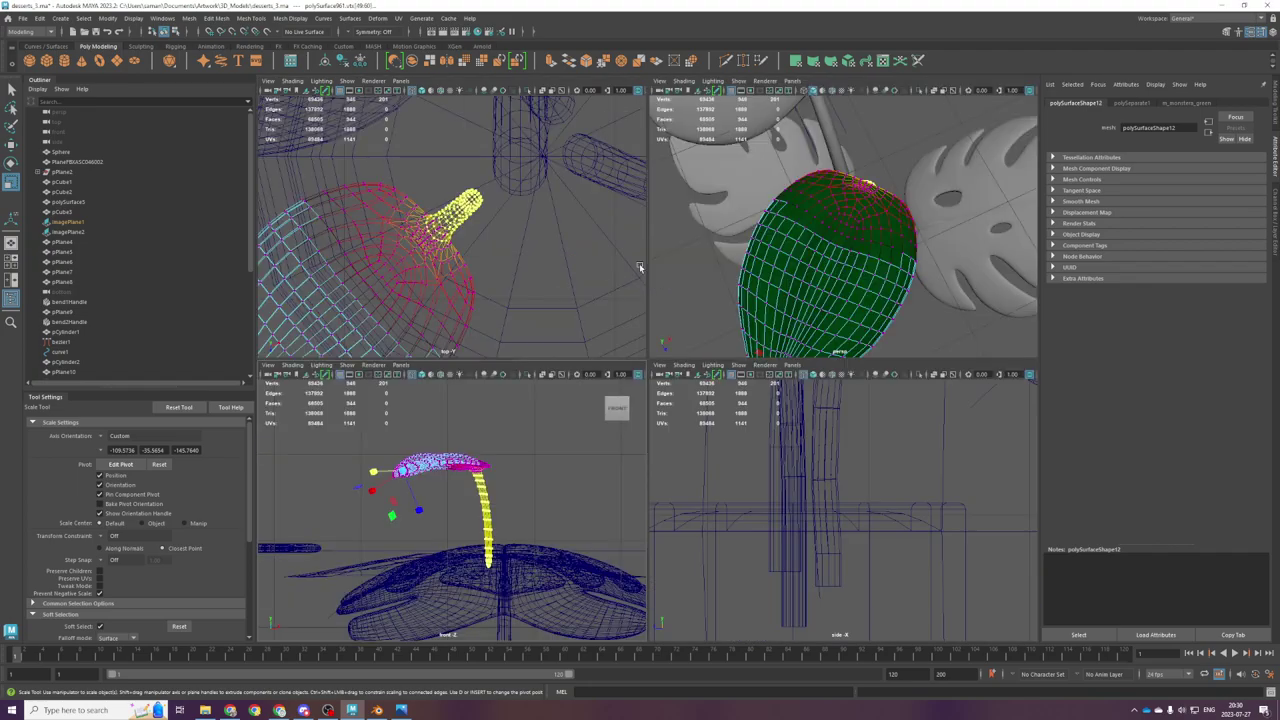
key(space)
key(w)
scroll(598, 459, down, 5)
scroll(597, 458, down, 1)
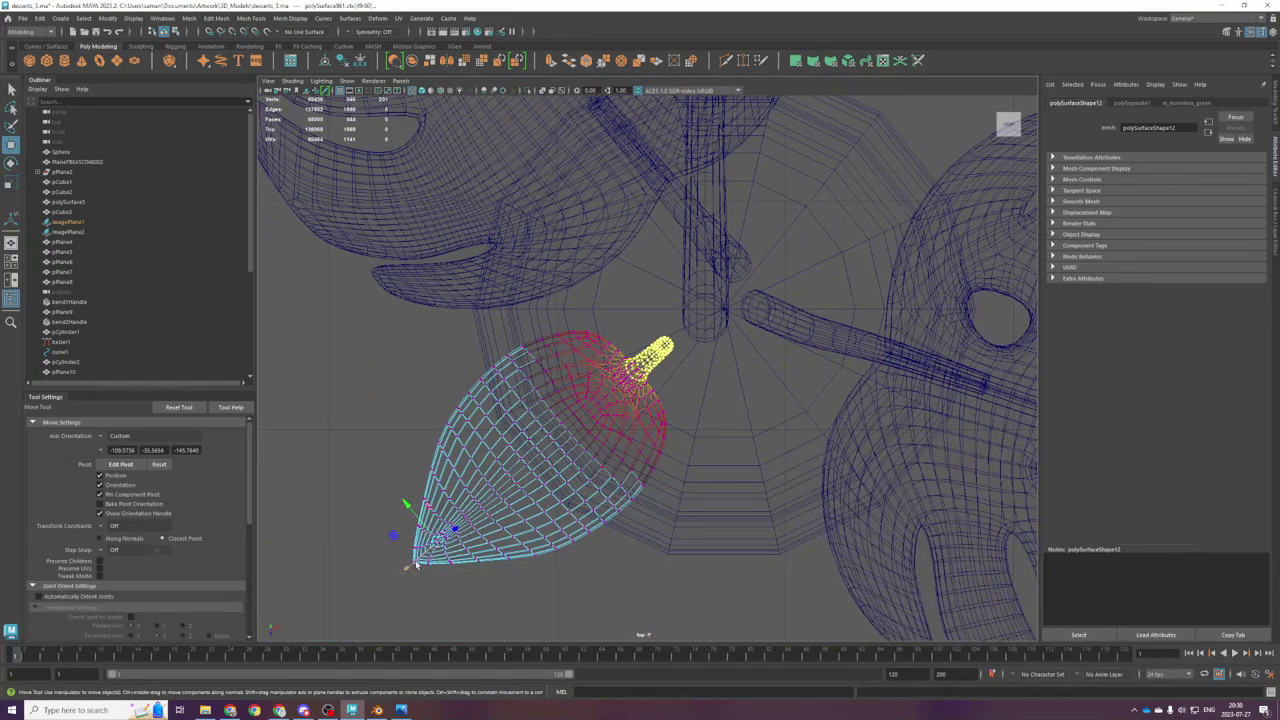
drag(398, 565, 352, 606)
key(space)
key(space)
right_drag(656, 346, 846, 251)
key(f)
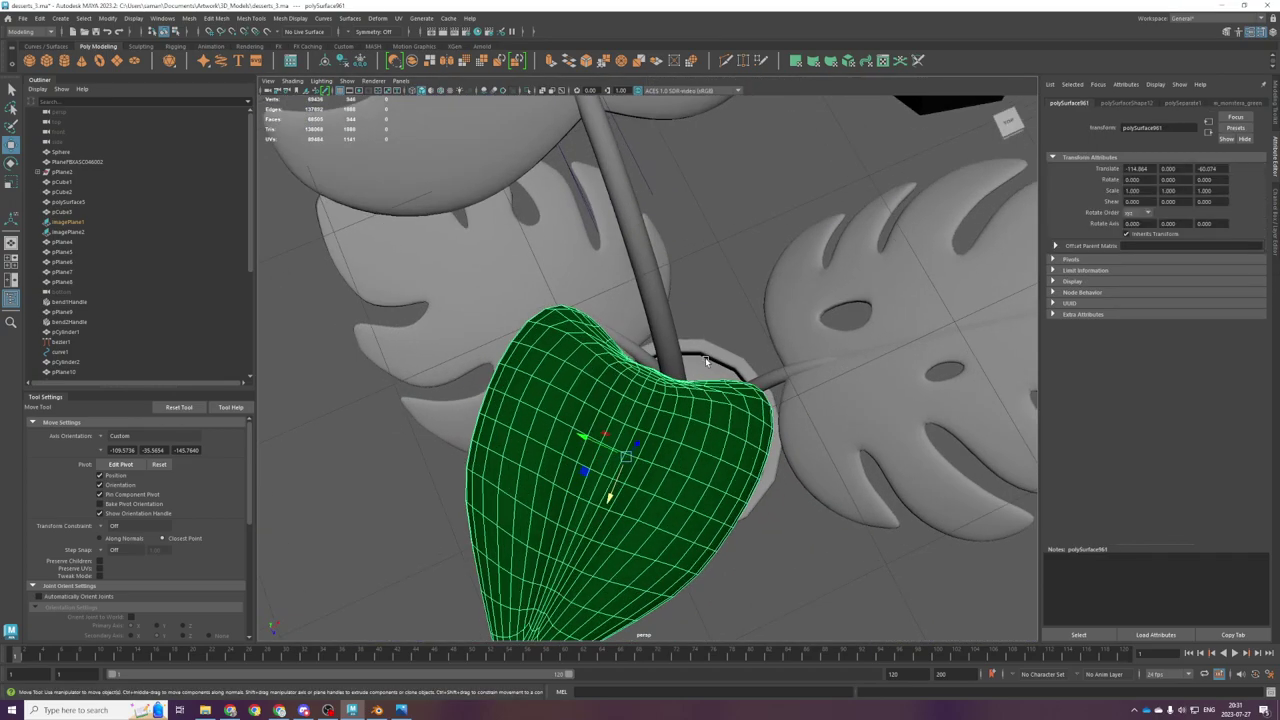
key(ctrl+z)
key(f)
alt+drag(709, 363, 698, 386)
scroll(708, 388, up, 3)
scroll(688, 394, down, 3)
key(ctrl+z)
scroll(697, 356, down, 1)
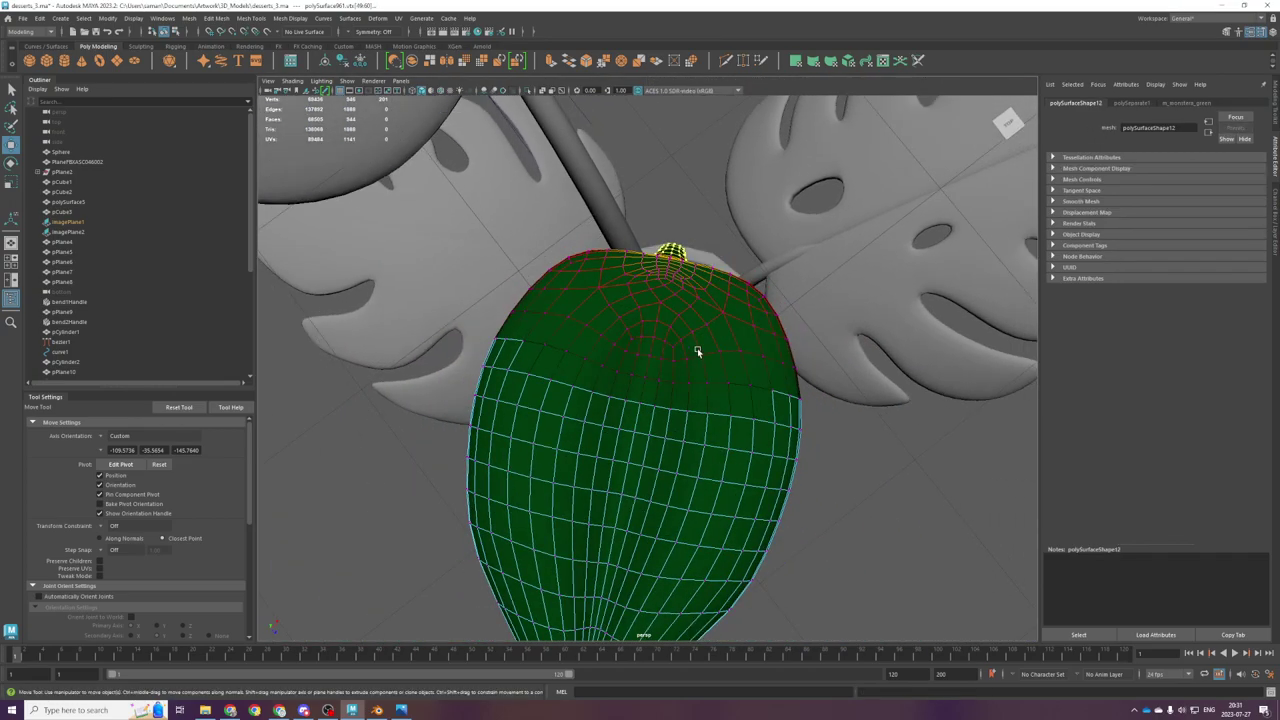
Step: Reduce the soft selection falloff and move the stem vertices toward the leaf's tip to notch its base, then reselect the leaf as an object
drag(710, 307, 665, 298)
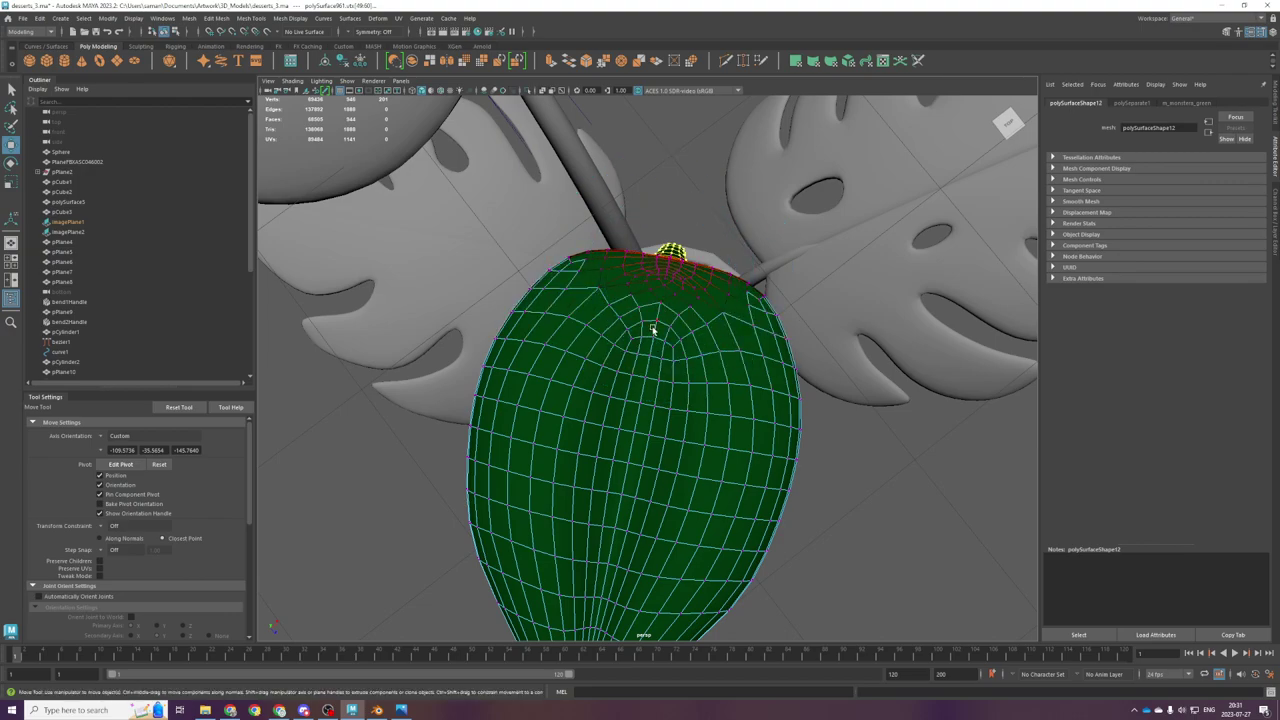
scroll(652, 330, down, 3)
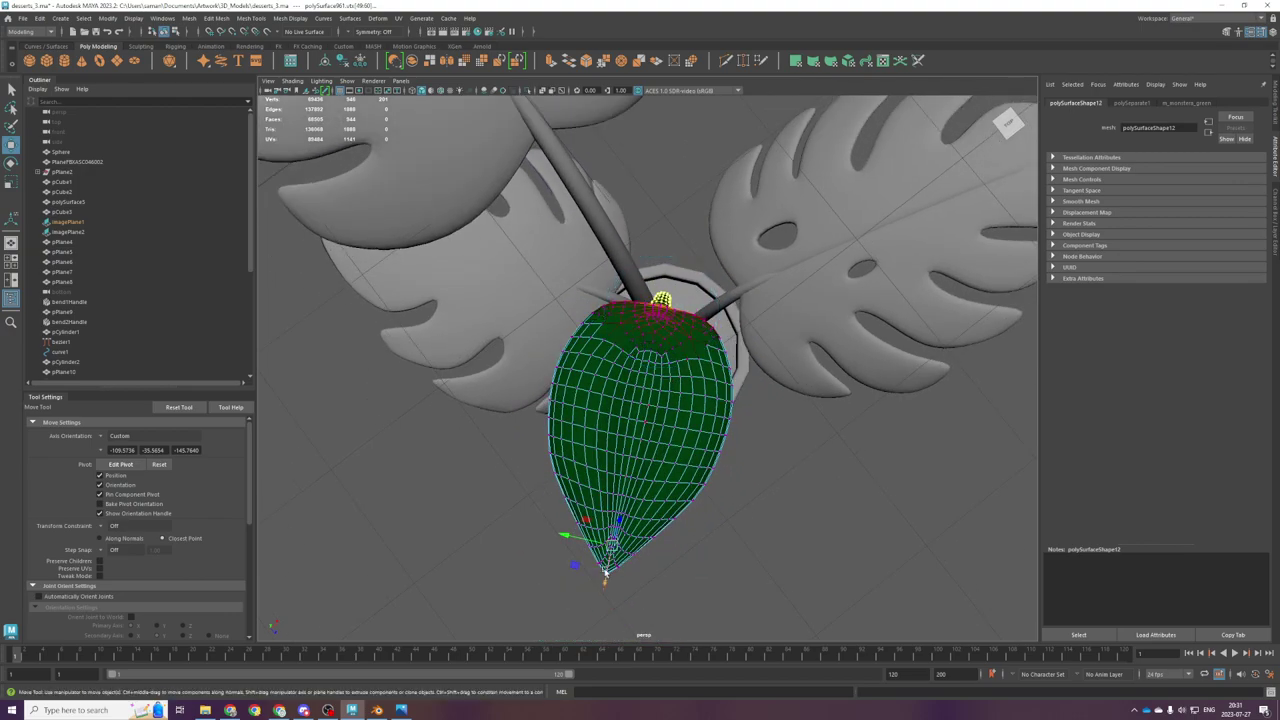
drag(604, 576, 601, 604)
scroll(680, 323, up, 4)
alt+middle_drag(680, 323, 662, 490)
scroll(674, 443, up, 2)
scroll(674, 443, down, 5)
right_drag(648, 354, 690, 305)
scroll(691, 256, down, 3)
alt+drag(691, 256, 590, 415)
click(600, 410)
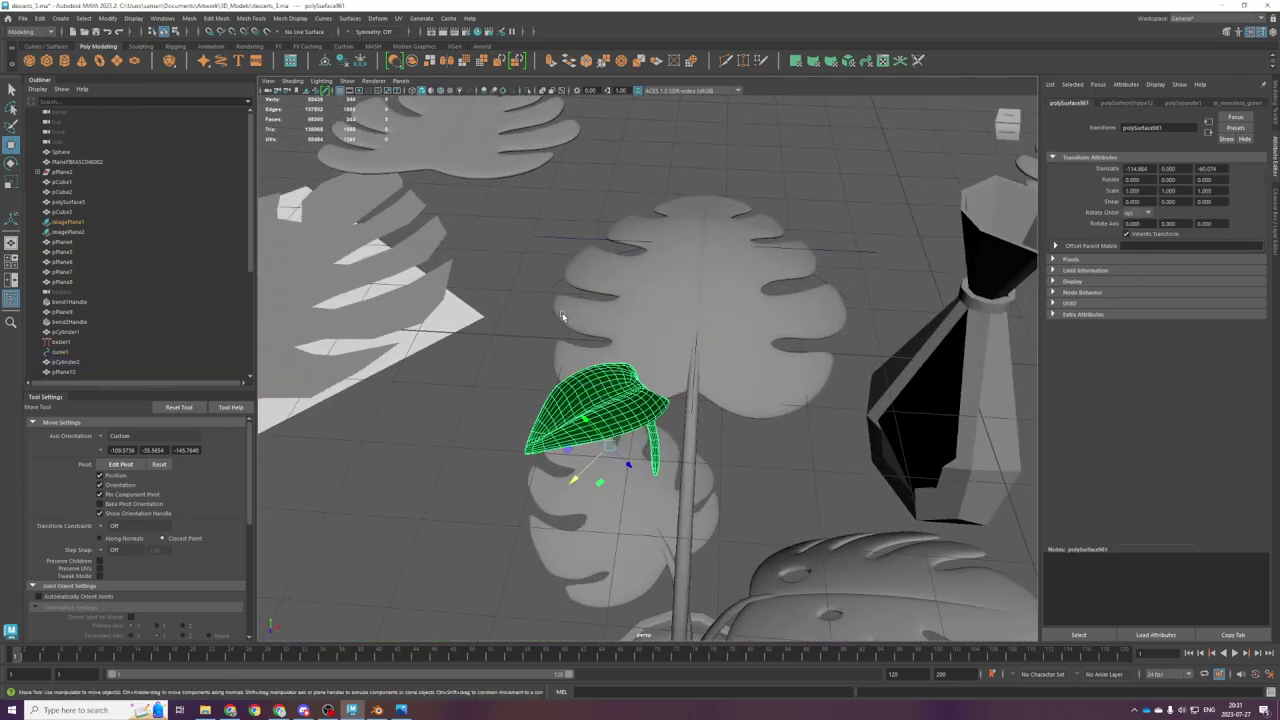
Step: Select the vertices on both sides of the stem along the leaf's base edge in the top view and shrink the soft selection falloff
key(space)
key(space)
scroll(567, 336, up, 3)
alt+middle_drag(630, 346, 816, 399)
scroll(822, 390, up, 3)
right_drag(838, 364, 773, 332)
alt+middle_drag(832, 420, 692, 304)
scroll(702, 316, up, 3)
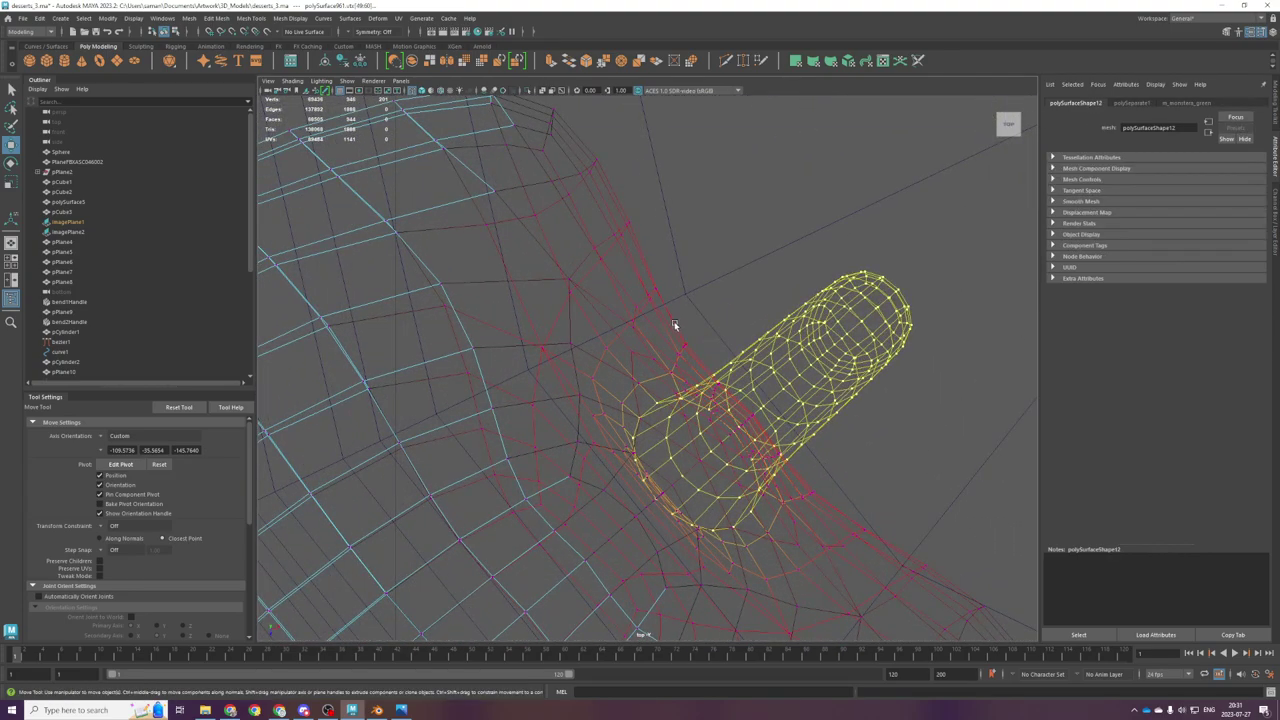
drag(694, 356, 696, 358)
alt+middle_drag(840, 399, 786, 352)
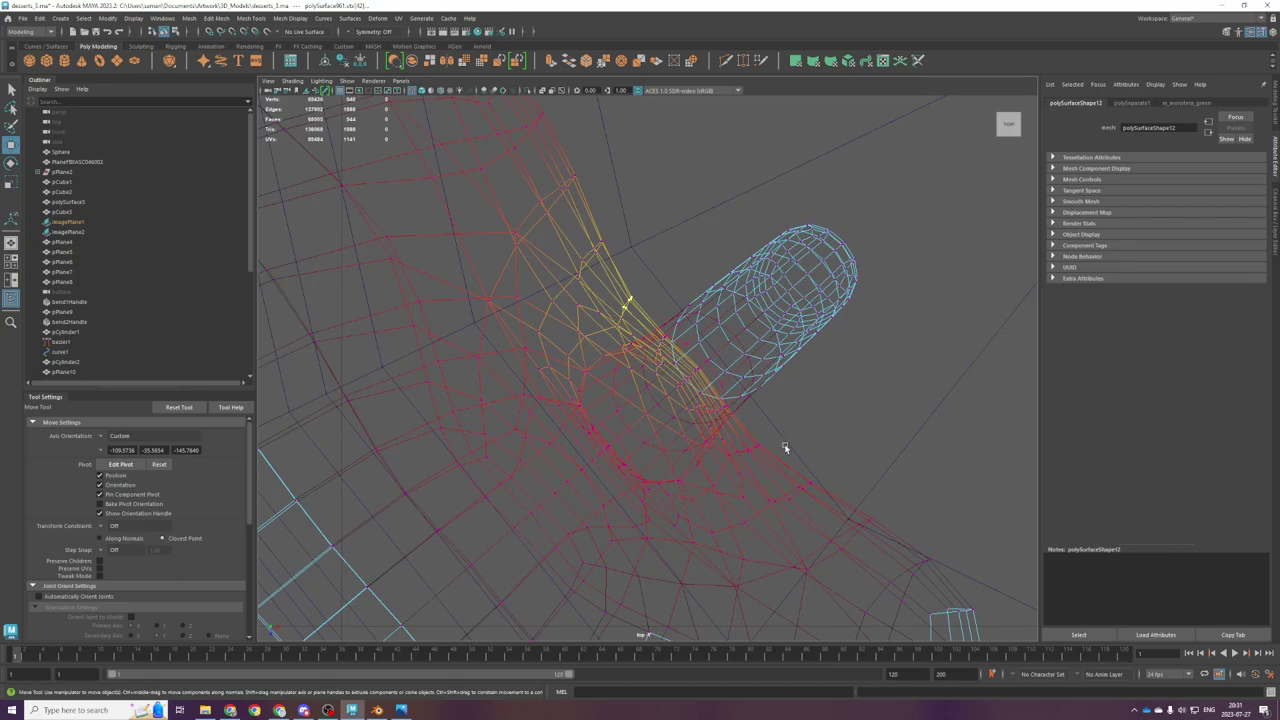
shift+drag(780, 457, 779, 458)
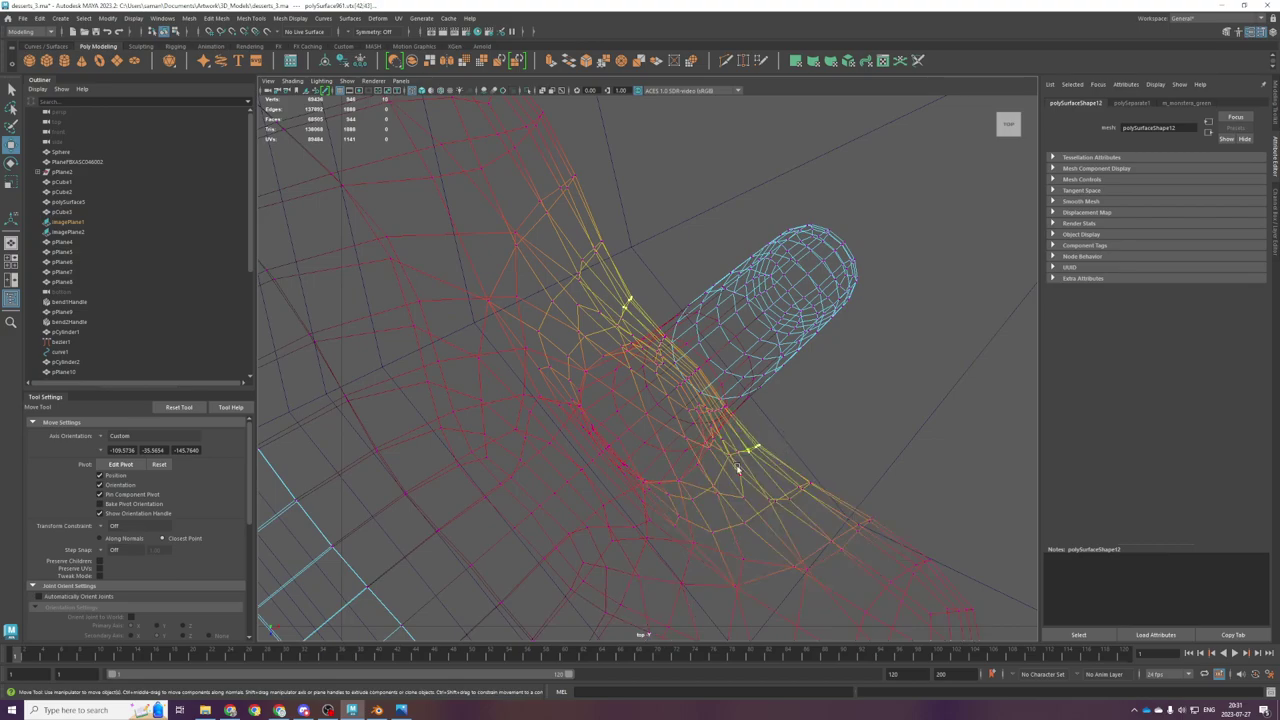
scroll(718, 460, down, 6)
key(b)
drag(664, 388, 609, 401)
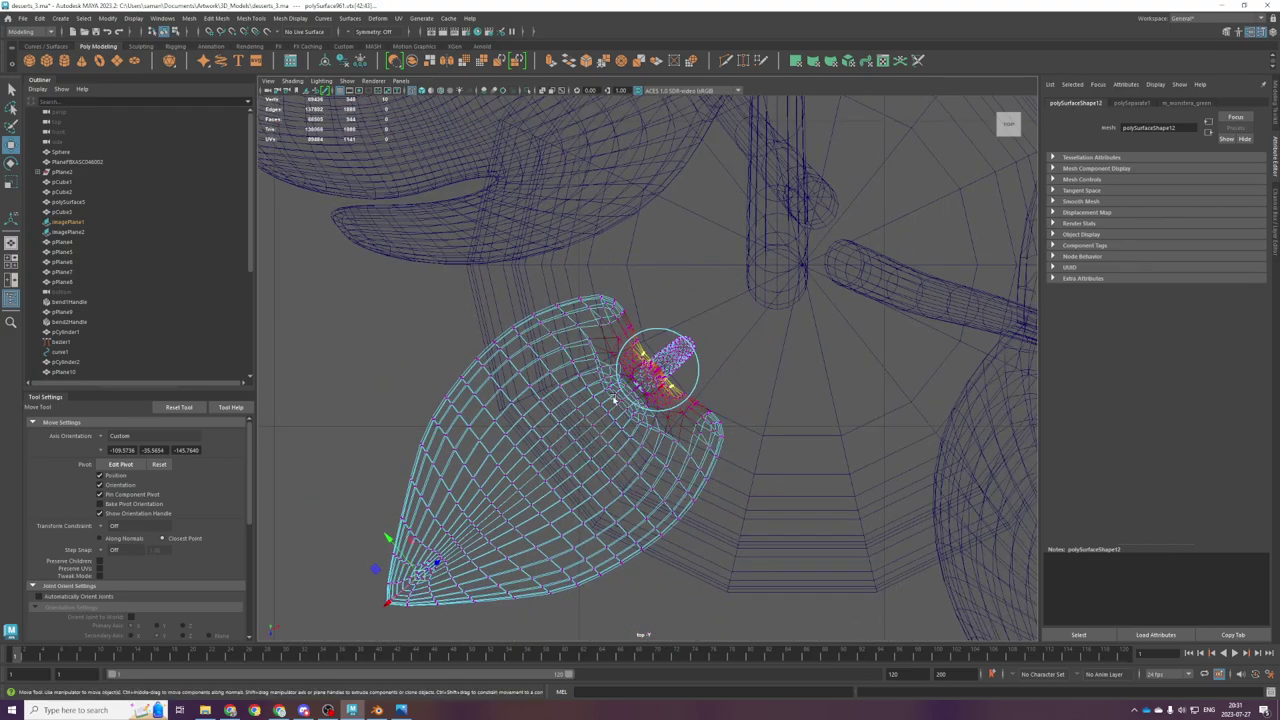
Step: Try to move the selected base-edge vertices and readjust the soft selection falloff
drag(391, 602, 402, 592)
key(ctrl+z)
key(b)
drag(621, 366, 638, 373)
key(ctrl+z)
Step: Change the soft selection falloff curve to a smooth preset and nudge the base-edge vertices beside the stem
scroll(126, 571, down, 5)
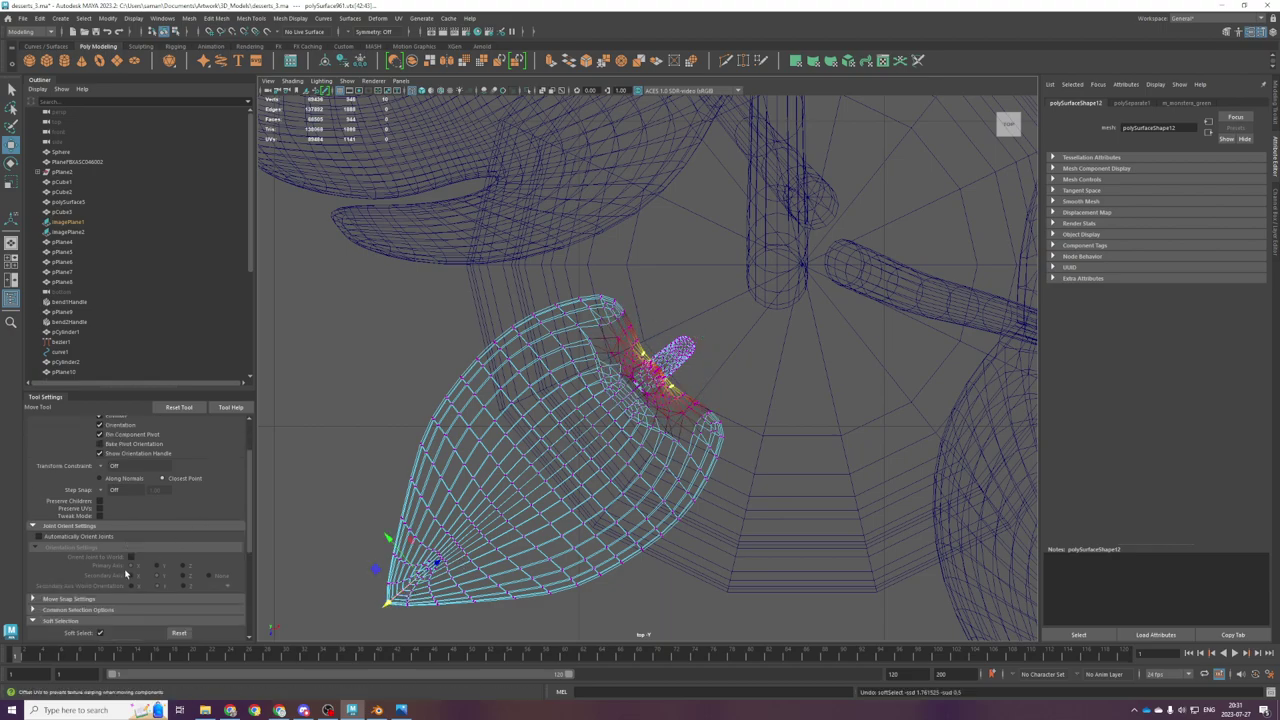
scroll(150, 590, down, 2)
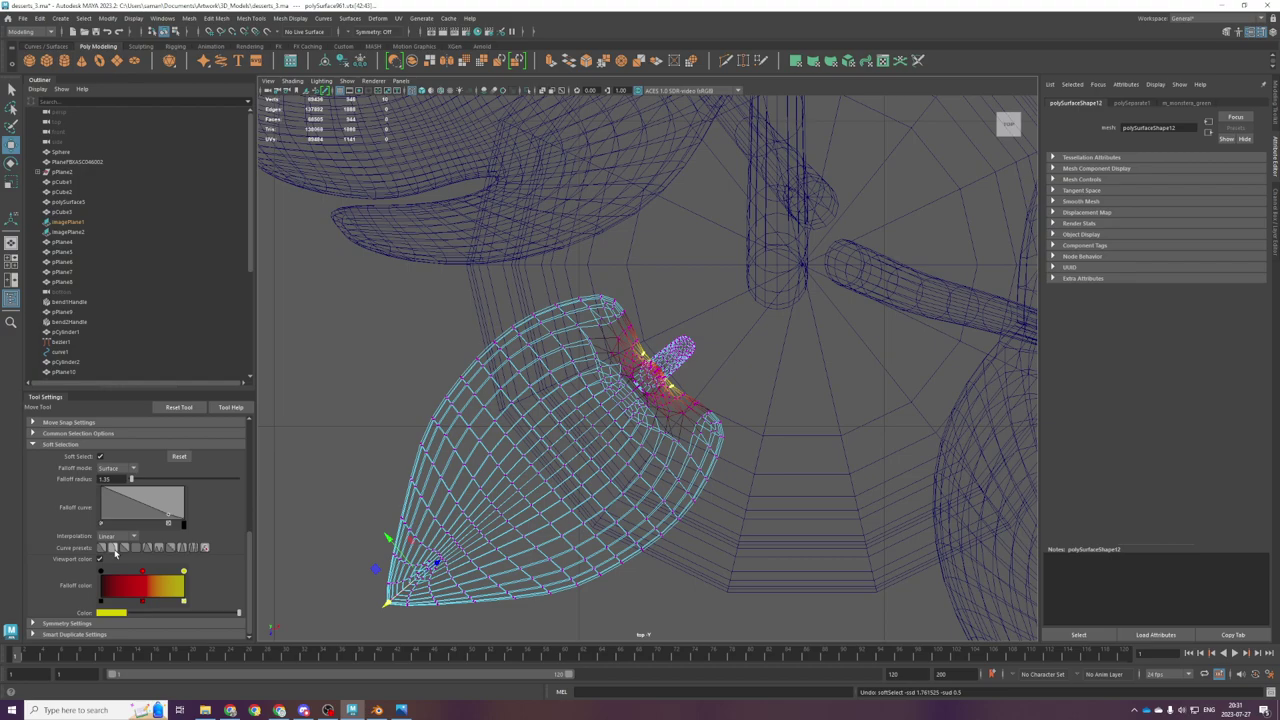
click(114, 548)
drag(386, 604, 393, 611)
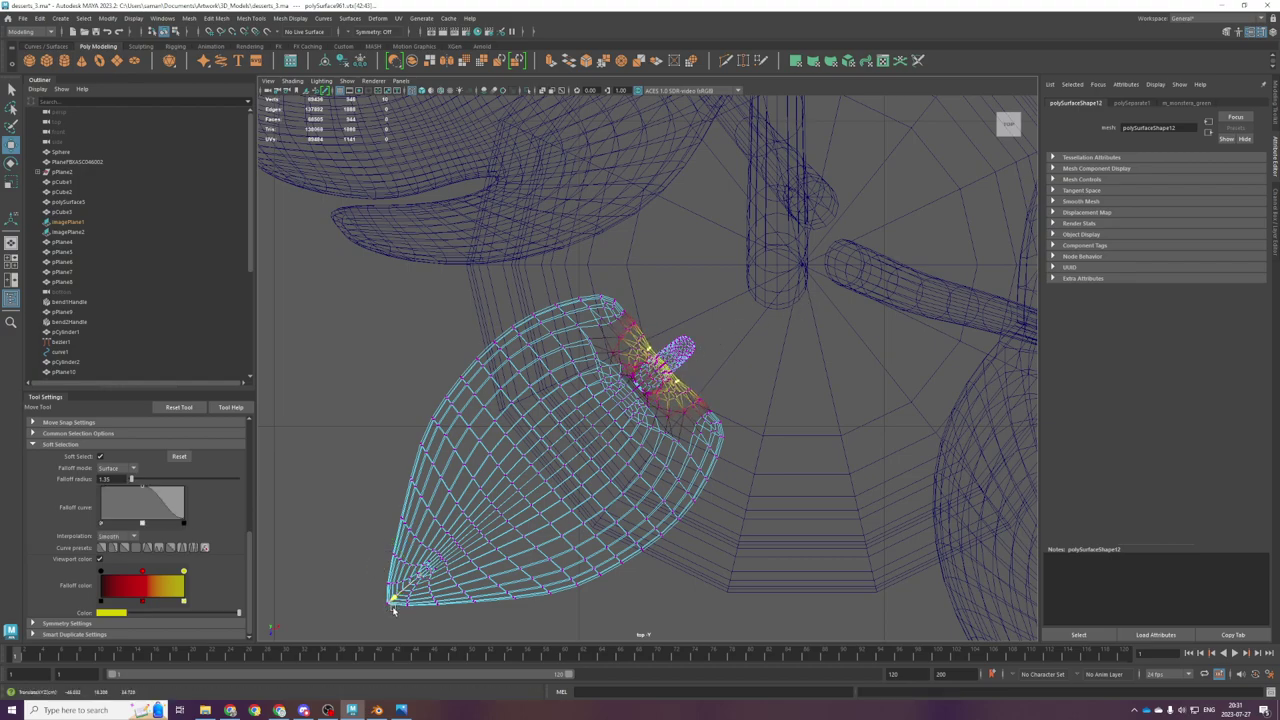
Step: Select the vertices farther out on both sides of the stem along the leaf's base edge, then check the leaf in perspective
scroll(690, 362, up, 4)
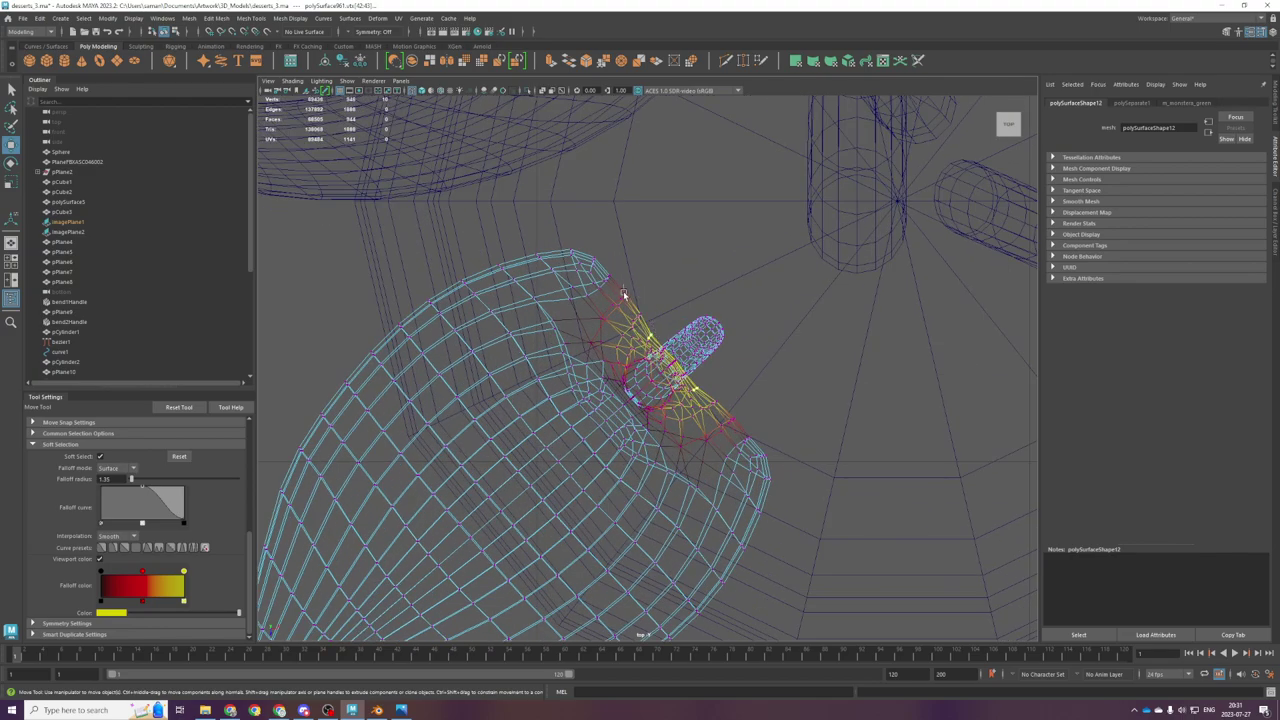
alt+drag(632, 305, 763, 396)
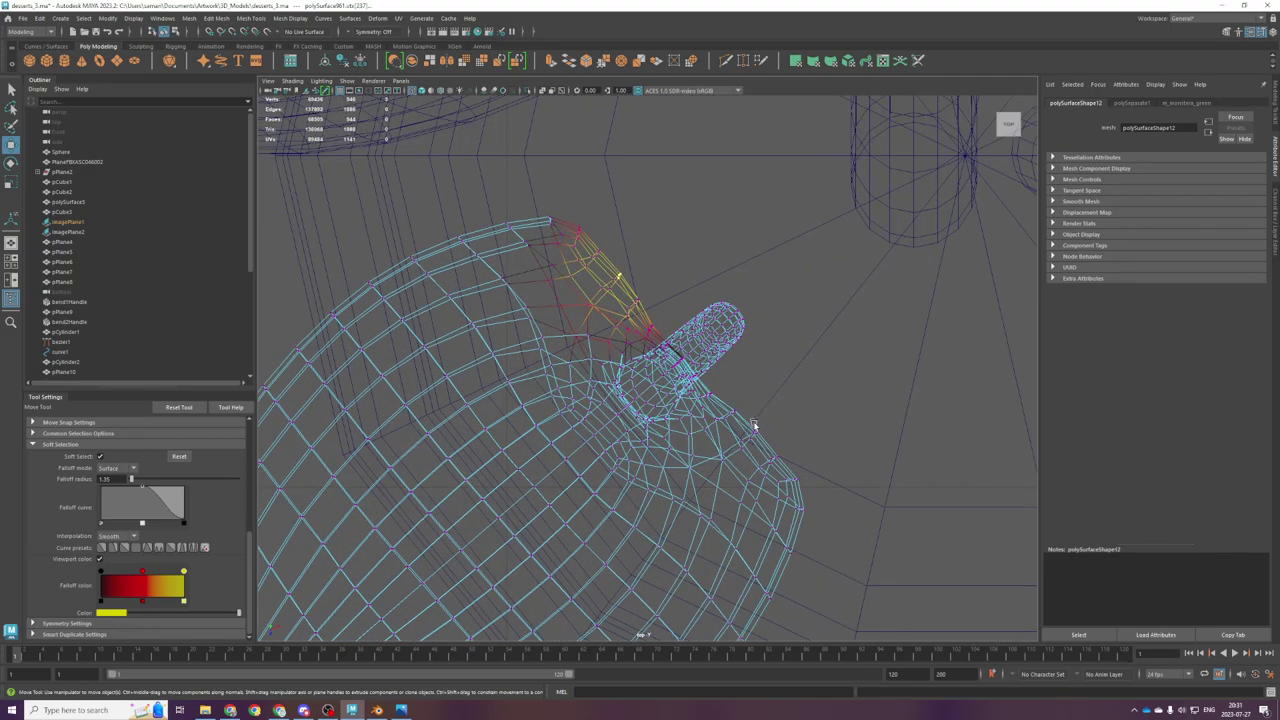
shift+click(756, 433)
scroll(379, 534, down, 5)
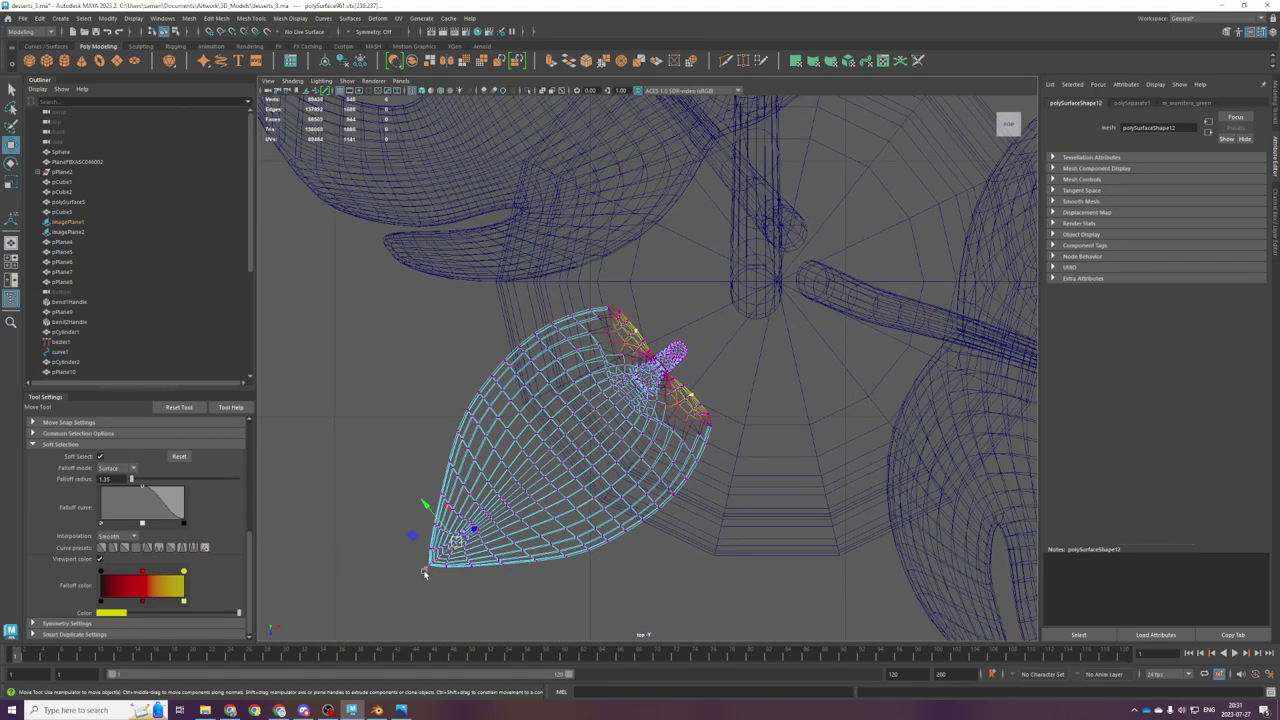
right_click(700, 345)
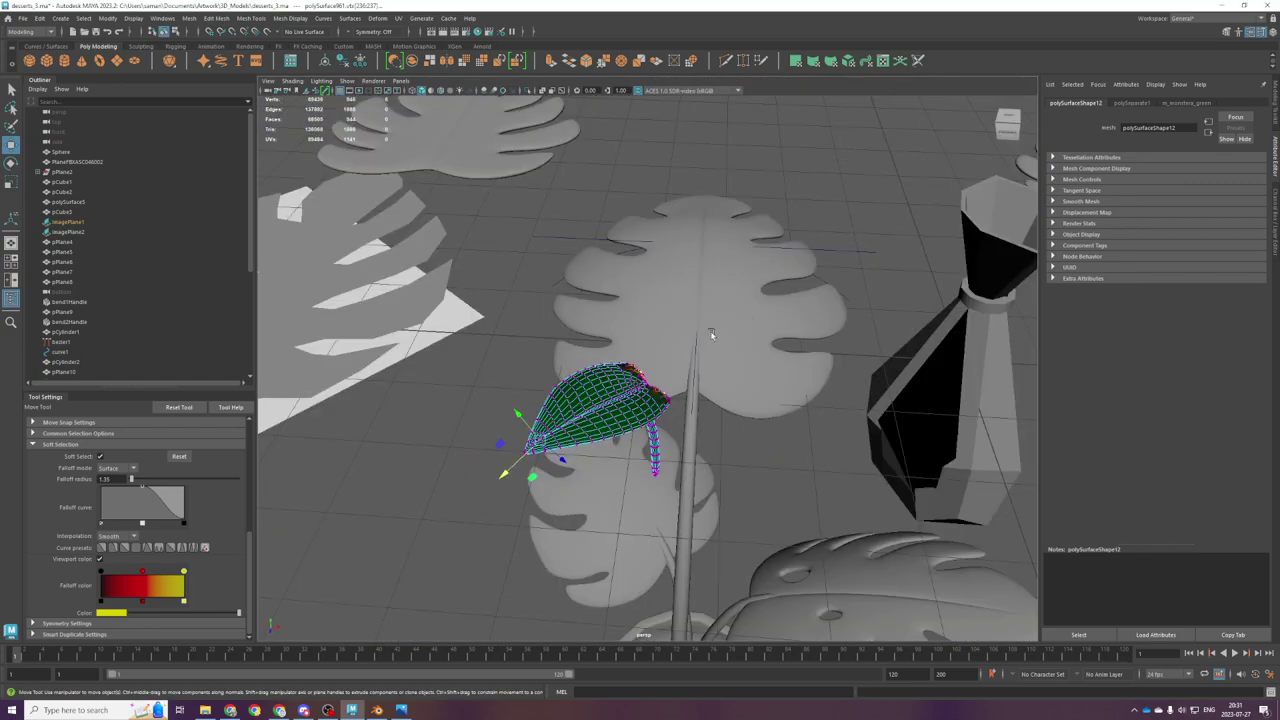
click(670, 344)
alt+drag(670, 344, 680, 394)
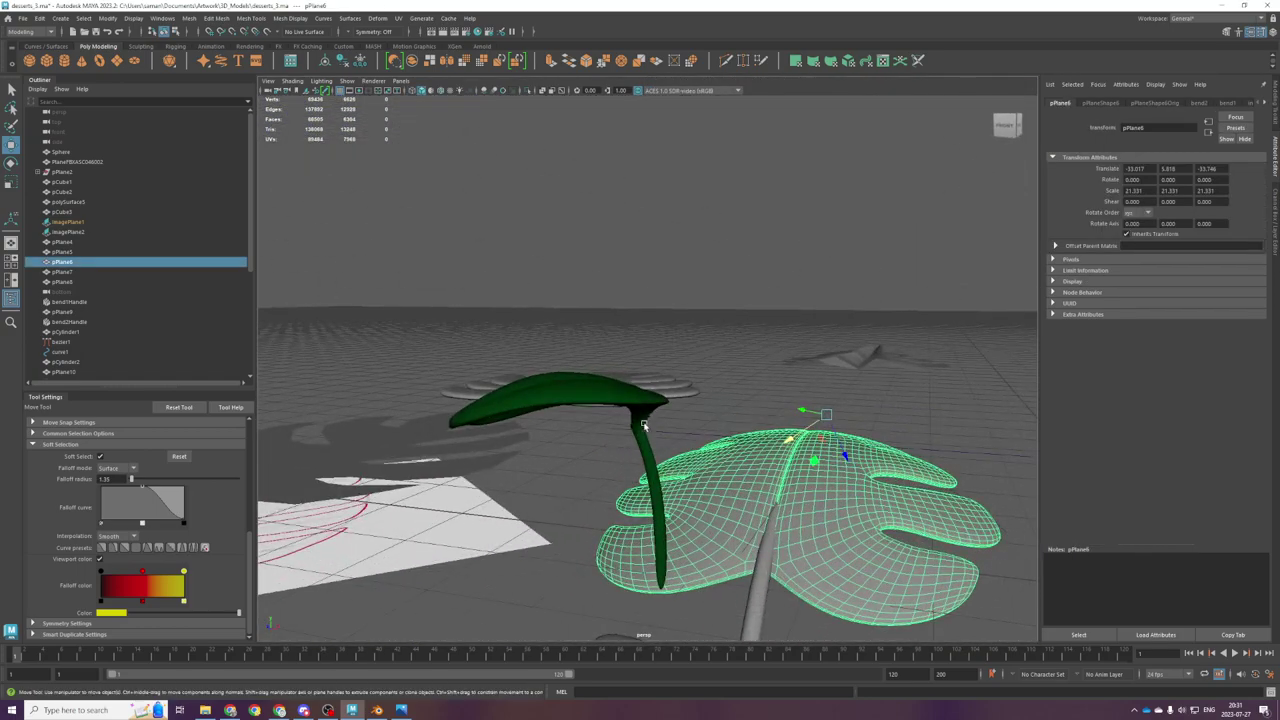
Step: Try to move the ring of vertices near the top of the leaf's stem in the front view
click(638, 433)
key(space)
key(space)
scroll(563, 471, up, 5)
right_drag(728, 311, 698, 311)
scroll(698, 311, up, 2)
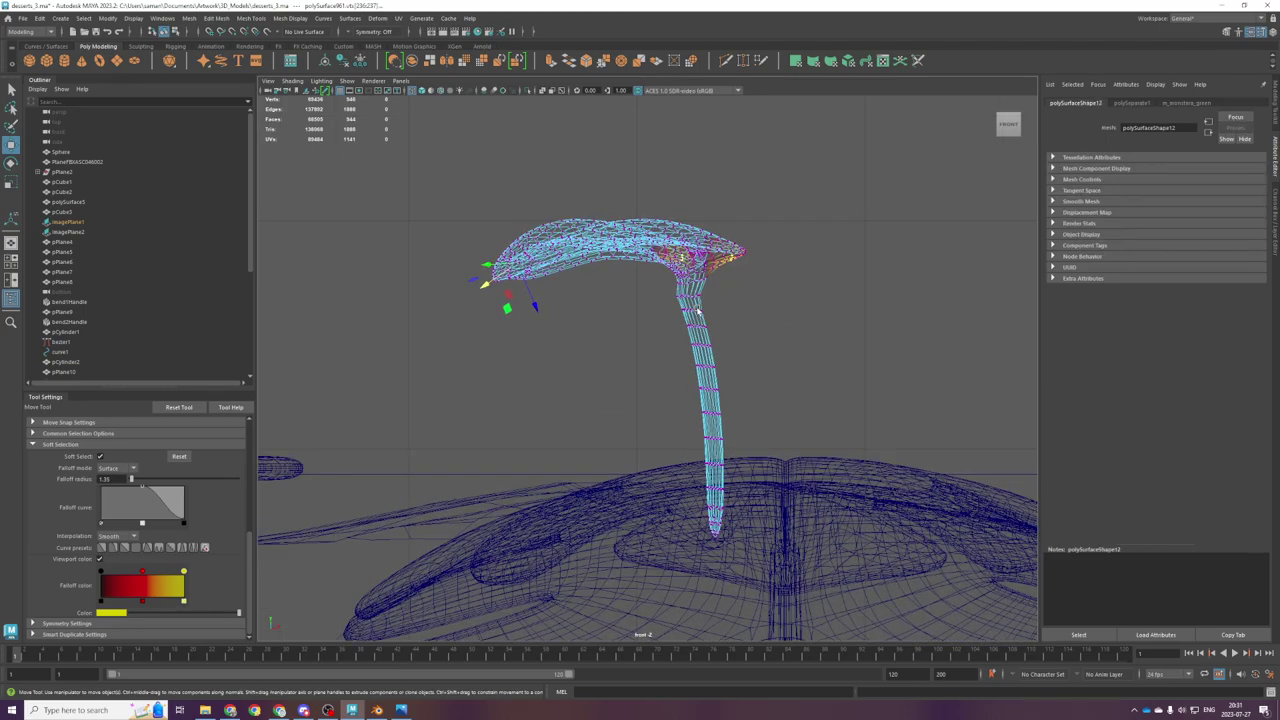
drag(656, 292, 655, 296)
drag(483, 287, 491, 285)
key(ctrl+z)
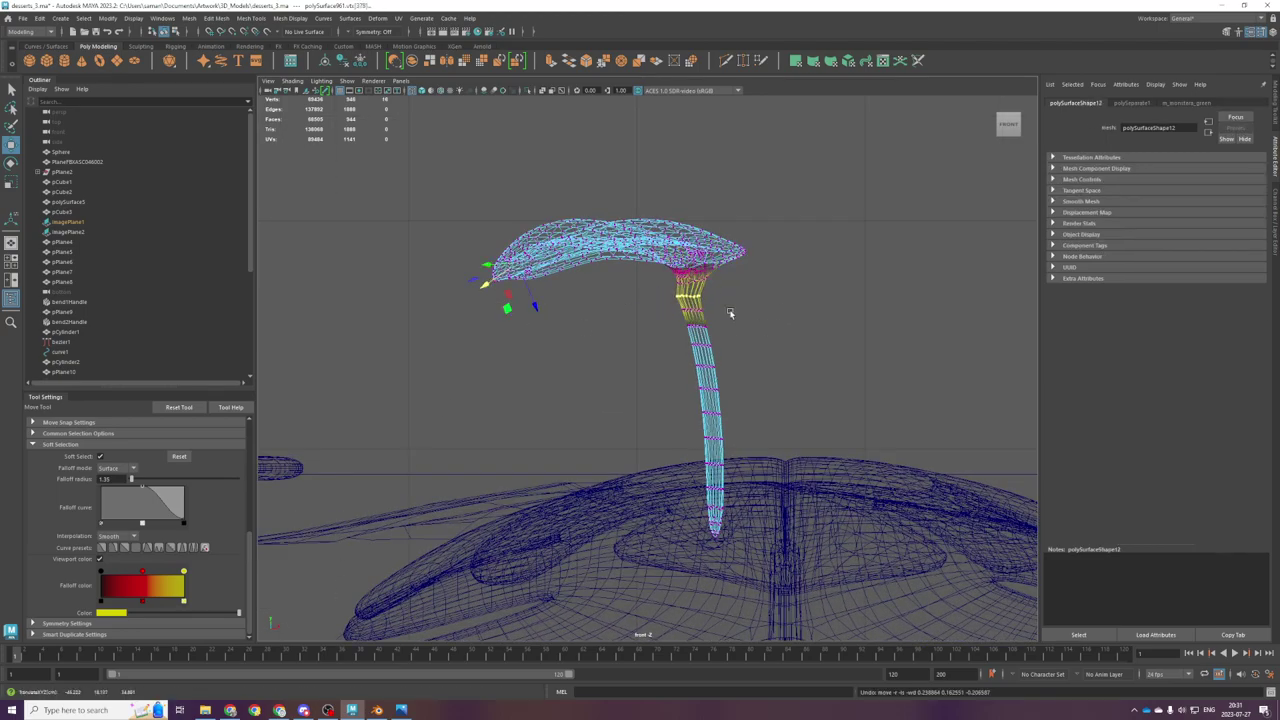
Step: Delete the edge loop at the kink near the top of the leaf's stem
scroll(735, 312, up, 2)
right_drag(758, 277, 763, 252)
scroll(735, 266, up, 4)
alt+middle_drag(743, 222, 684, 310)
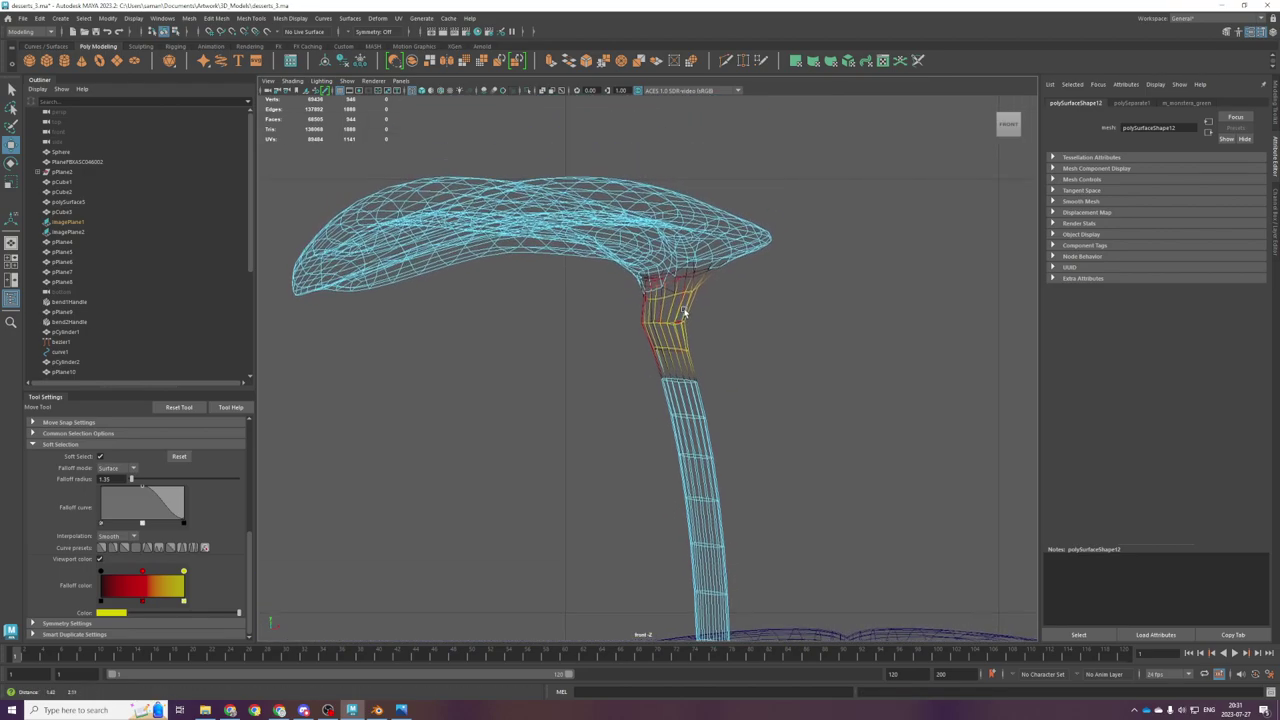
scroll(684, 310, up, 3)
double_click(667, 308)
shift+right_drag(667, 308, 786, 291)
scroll(642, 331, down, 5)
key(space)
key(space)
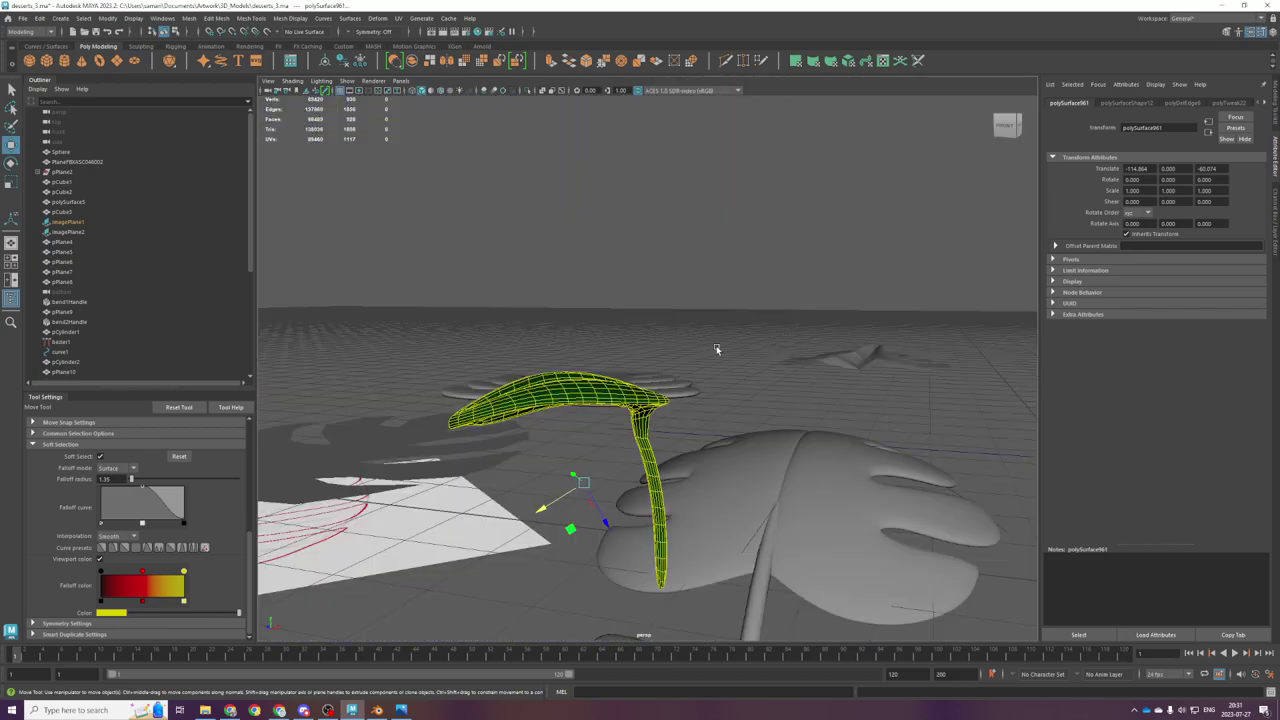
Step: Turn off soft selection, delete another edge loop on the upper stem and return the leaf to object mode
key(b)
scroll(710, 420, up, 5)
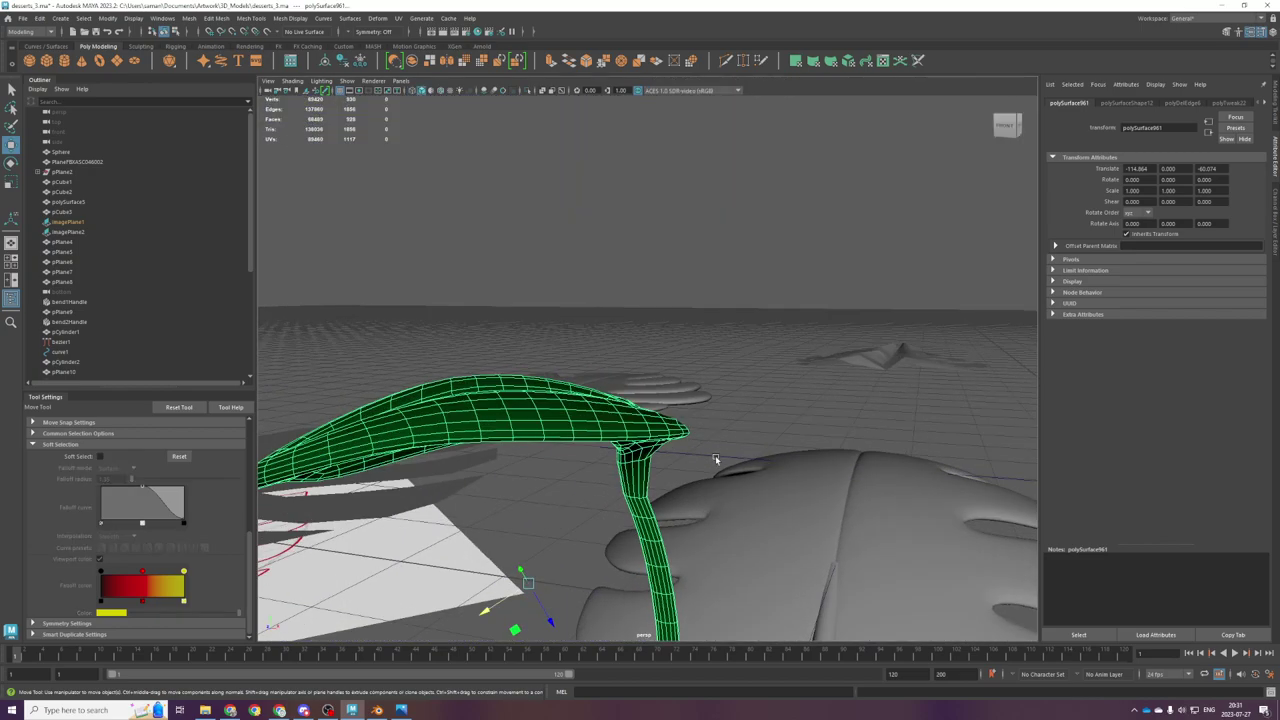
right_drag(656, 375, 656, 357)
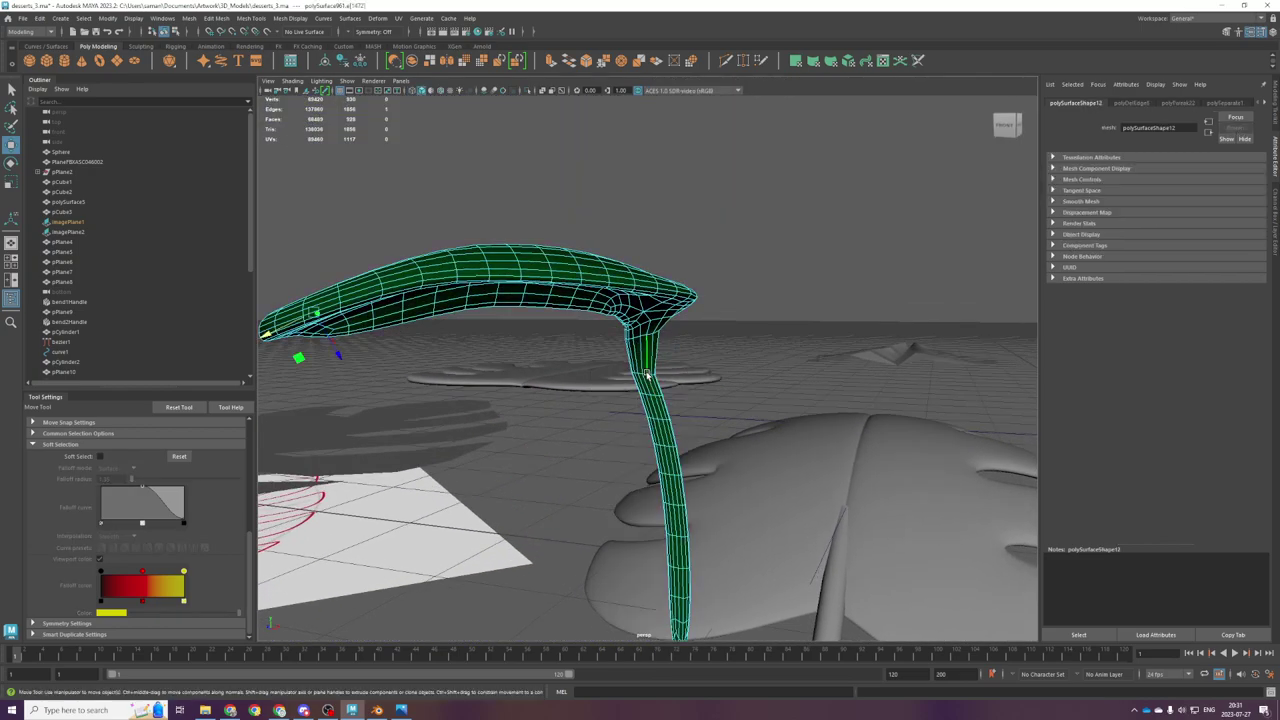
click(645, 376)
key(b)
key(b)
key(ctrl+Delete)
right_drag(645, 378, 738, 290)
scroll(796, 264, down, 5)
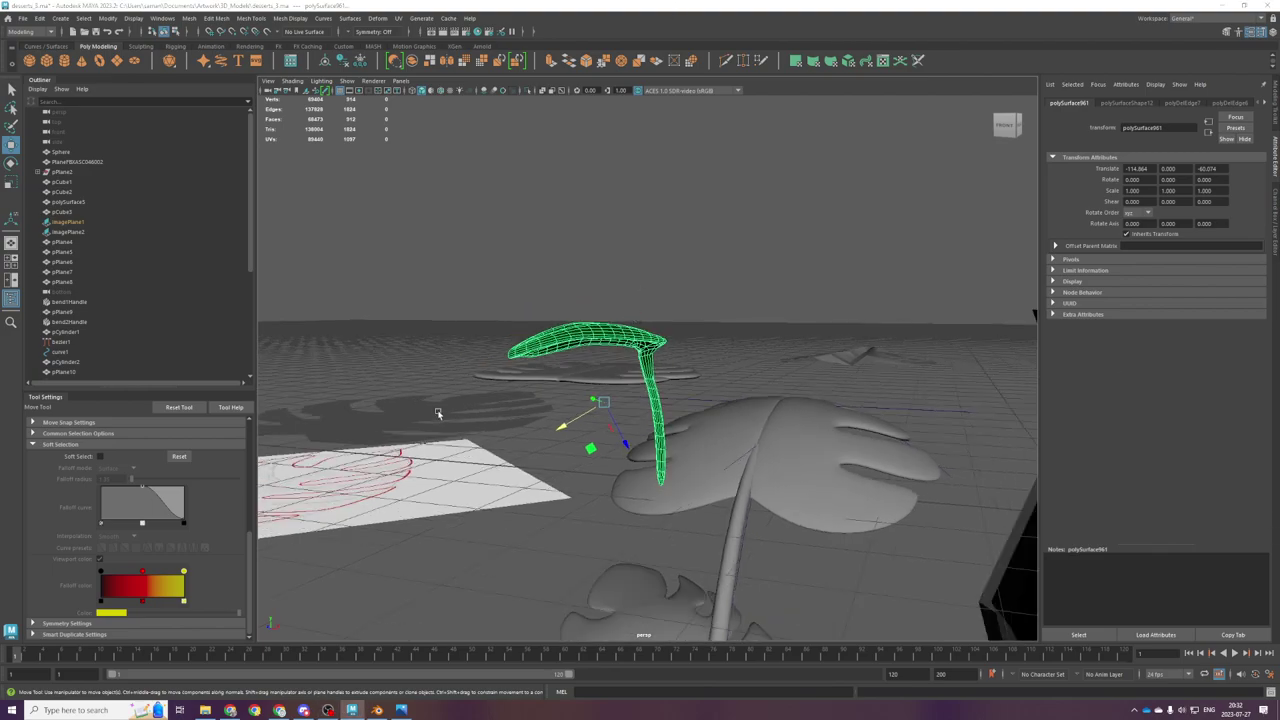
Step: Select the stem vertices below the leaf joint in the front view and try shifting them in the top view
key(space)
key(space)
right_drag(826, 411, 643, 371)
drag(636, 366, 786, 640)
key(space)
drag(323, 341, 318, 345)
key(ctrl+z)
scroll(524, 518, up, 2)
alt+middle_drag(524, 519, 526, 460)
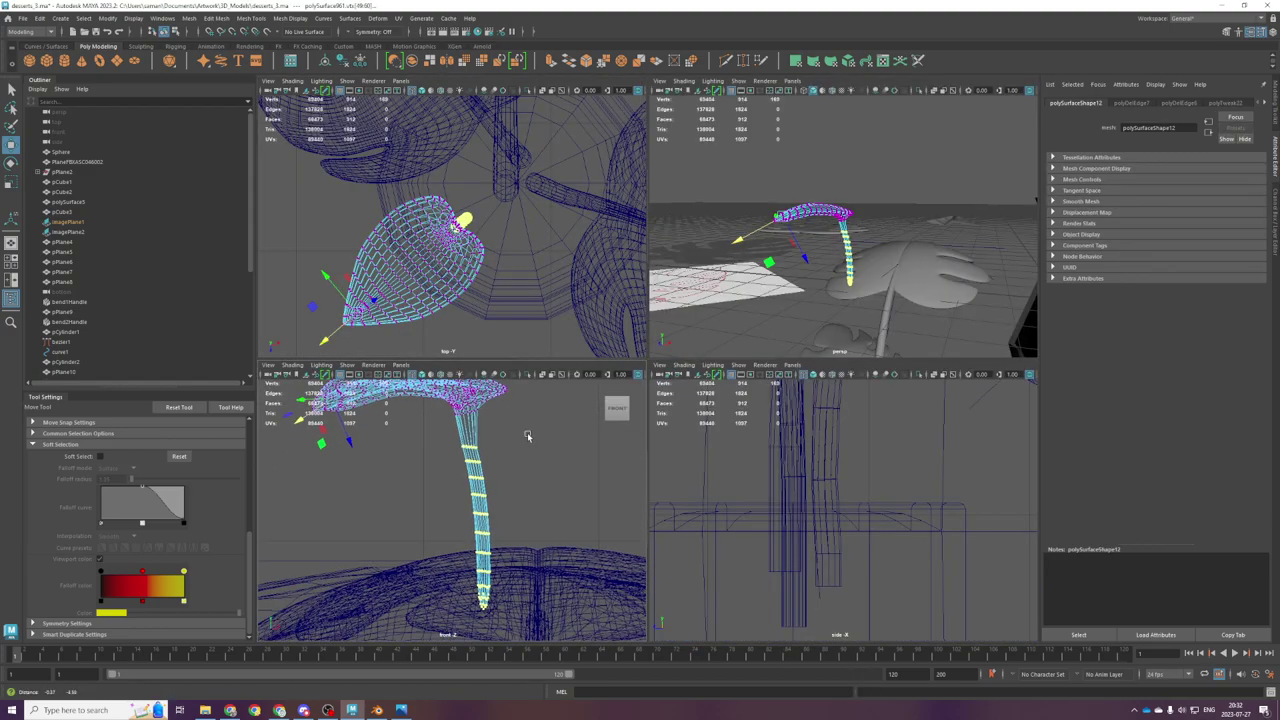
Step: Straighten the stem by moving its lower vertices slightly toward the leaf's tip in the top view
scroll(526, 460, down, 3)
scroll(452, 412, down, 1)
drag(323, 341, 323, 343)
click(331, 341)
key(ctrl+z)
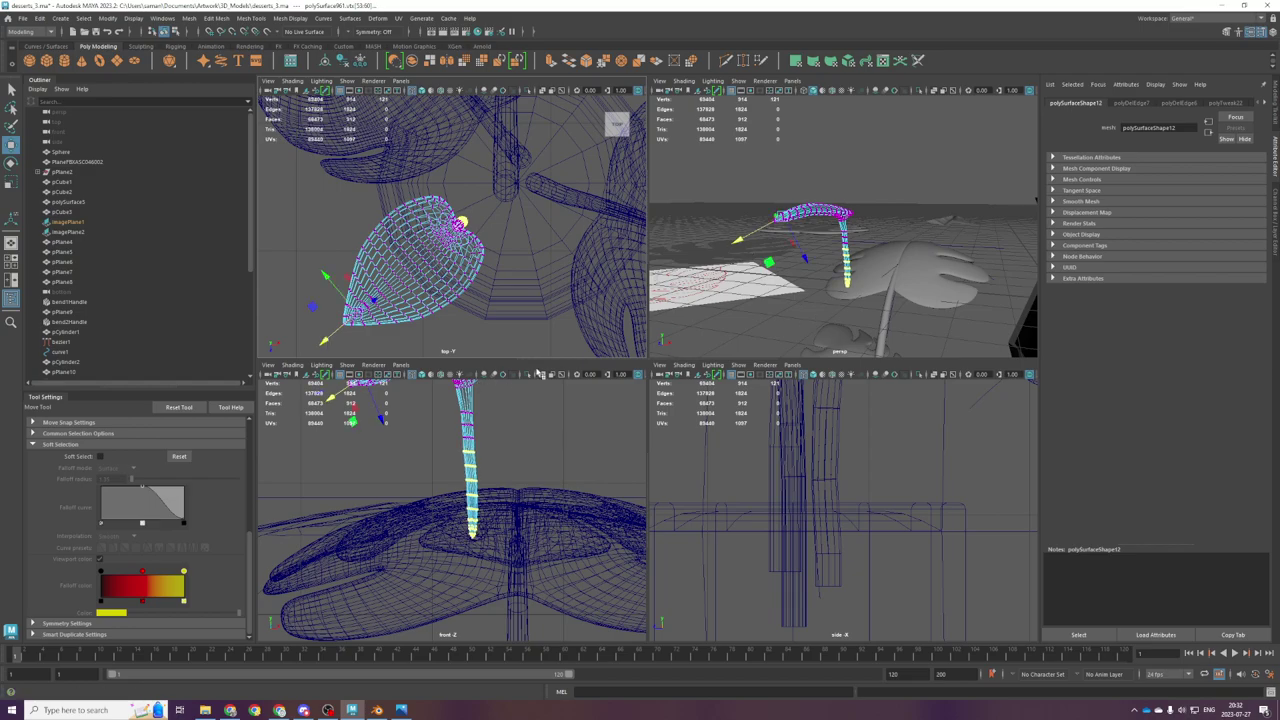
Step: Return the leaf to object mode and set the Move tool's axis orientation to World
key(space)
click(719, 357)
alt+drag(742, 360, 664, 364)
scroll(662, 366, up, 4)
right_drag(660, 367, 653, 365)
scroll(653, 365, down, 5)
alt+drag(652, 367, 625, 368)
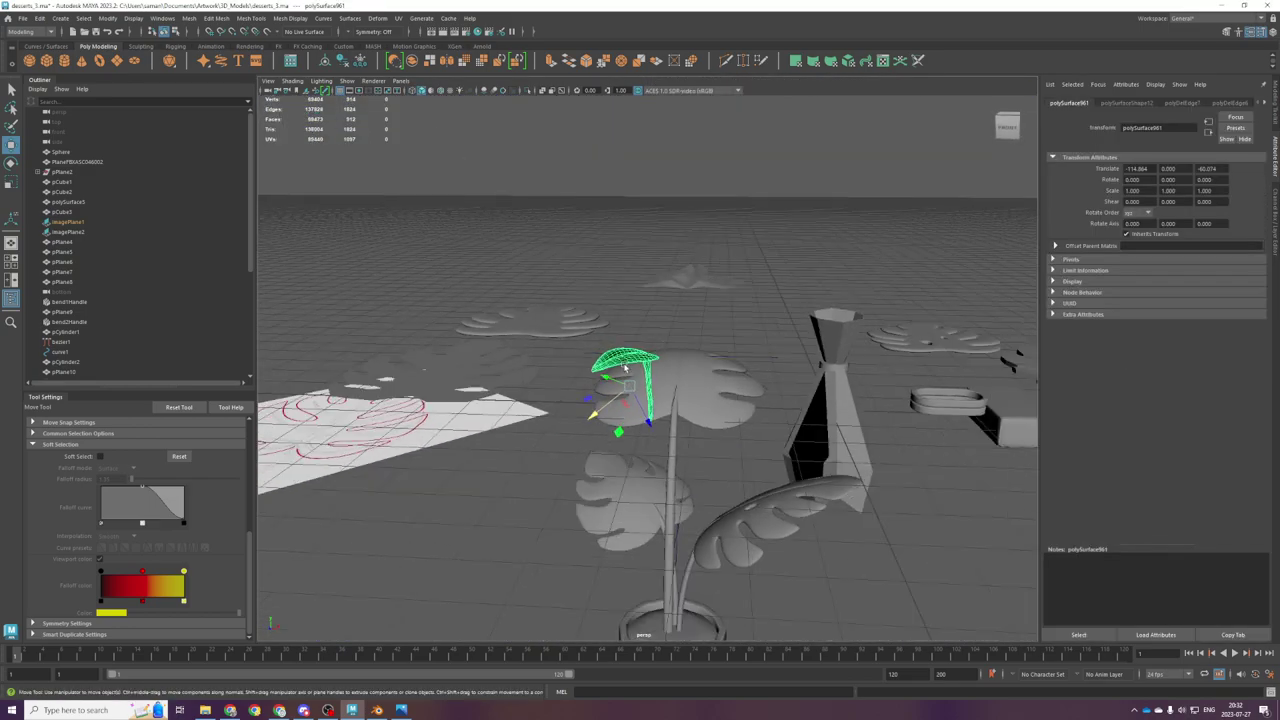
scroll(108, 468, up, 5)
click(108, 444)
click(130, 453)
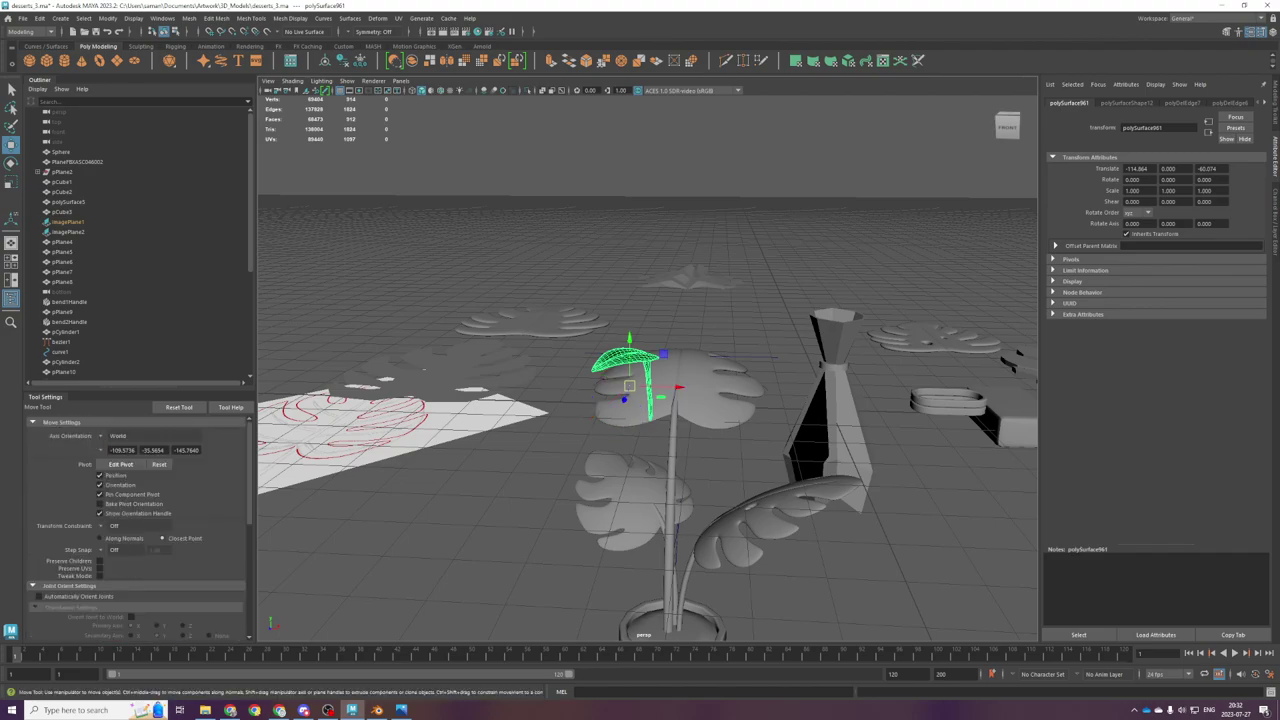
Step: Lower the small leaf and its stem down to the pot's soil in the front view
scroll(555, 561, down, 5)
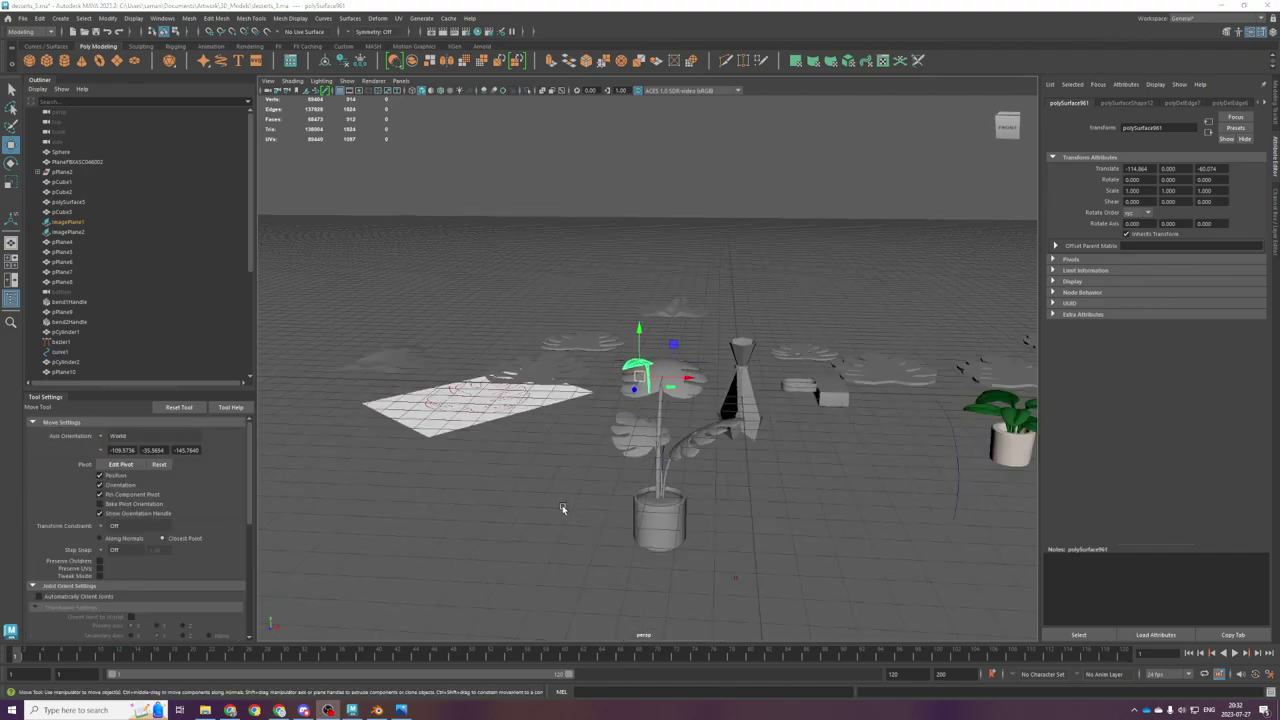
scroll(563, 507, down, 3)
key(space)
key(space)
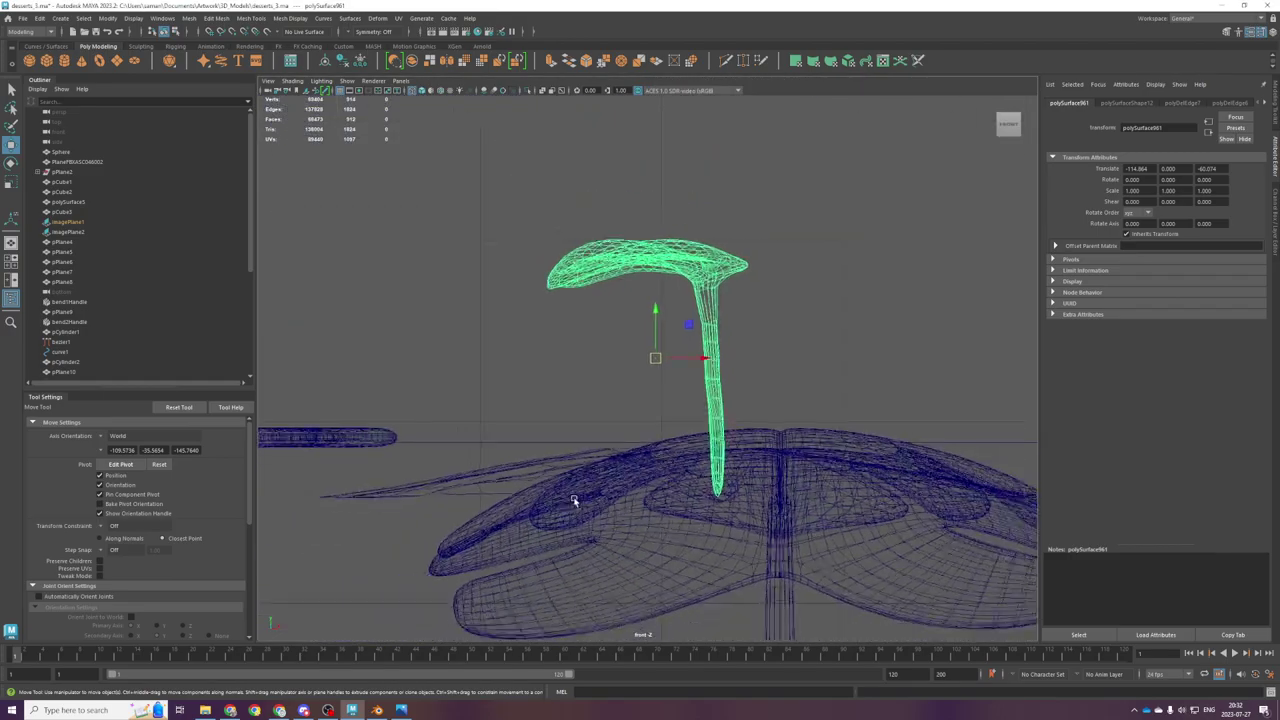
scroll(650, 370, down, 5)
alt+middle_drag(658, 389, 647, 272)
drag(644, 214, 682, 488)
Step: Shift the small leaf toward the plant's main stems in the top view
key(space)
key(space)
scroll(622, 512, down, 5)
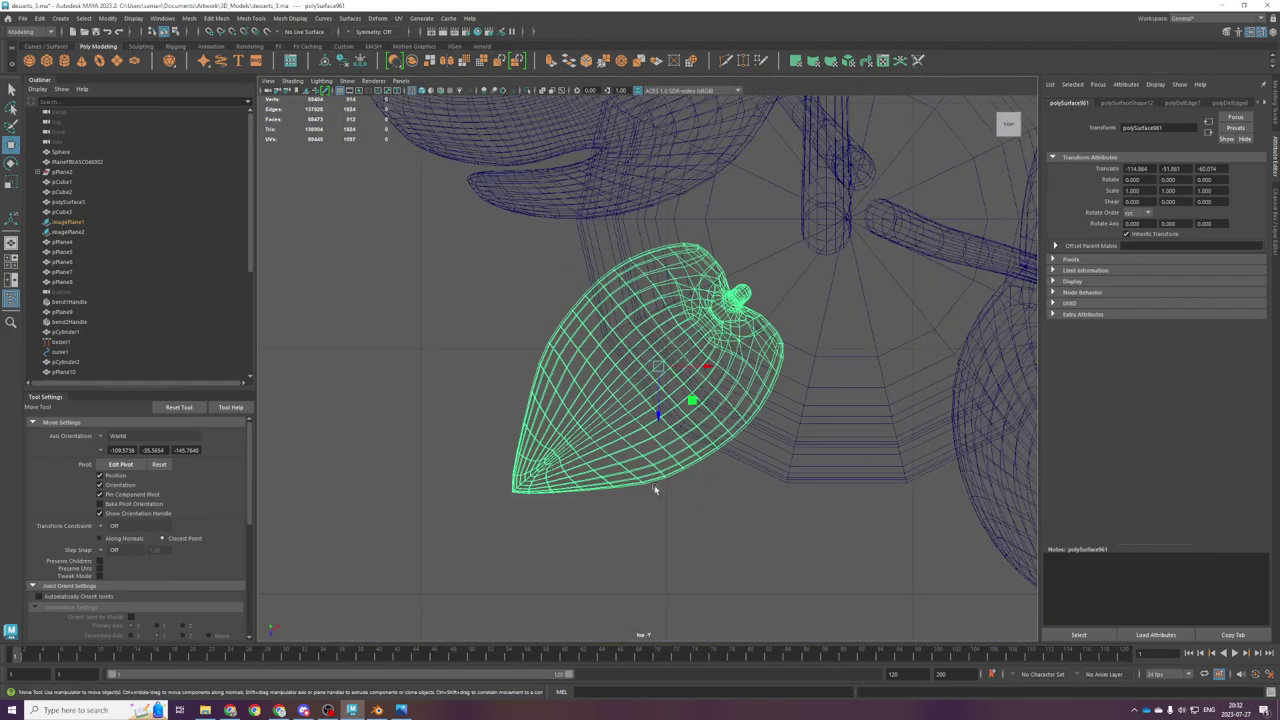
scroll(623, 510, down, 3)
drag(695, 405, 734, 380)
key(space)
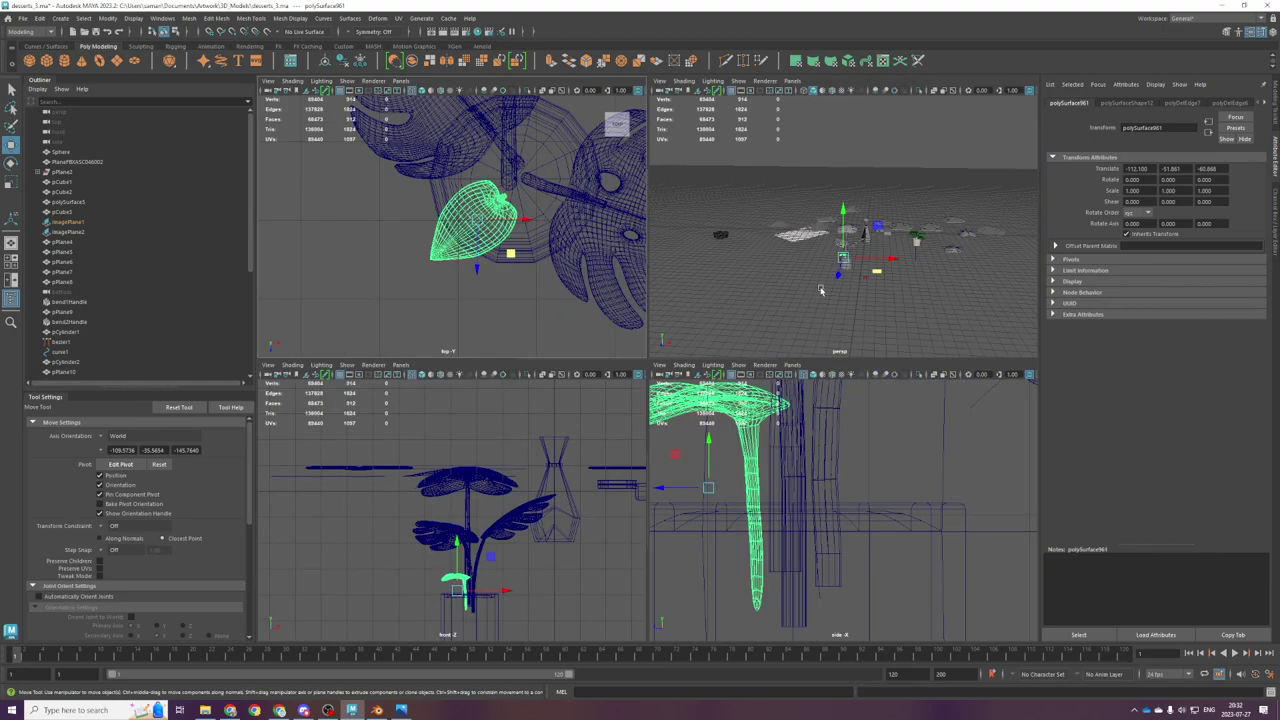
Step: Set the Rotate tool's axis orientation to Object for the small leaf in the perspective view
key(space)
click(763, 377)
scroll(763, 378, down, 5)
click(694, 345)
key(e)
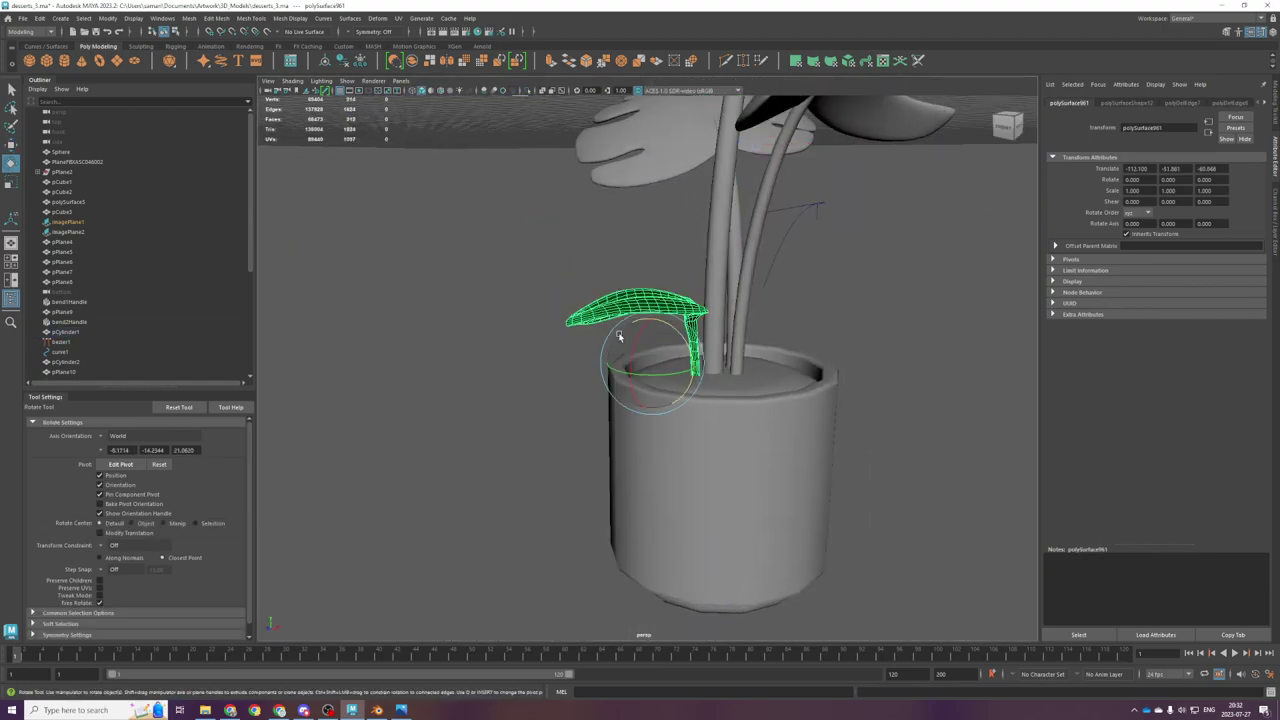
alt+drag(486, 394, 614, 434)
click(122, 436)
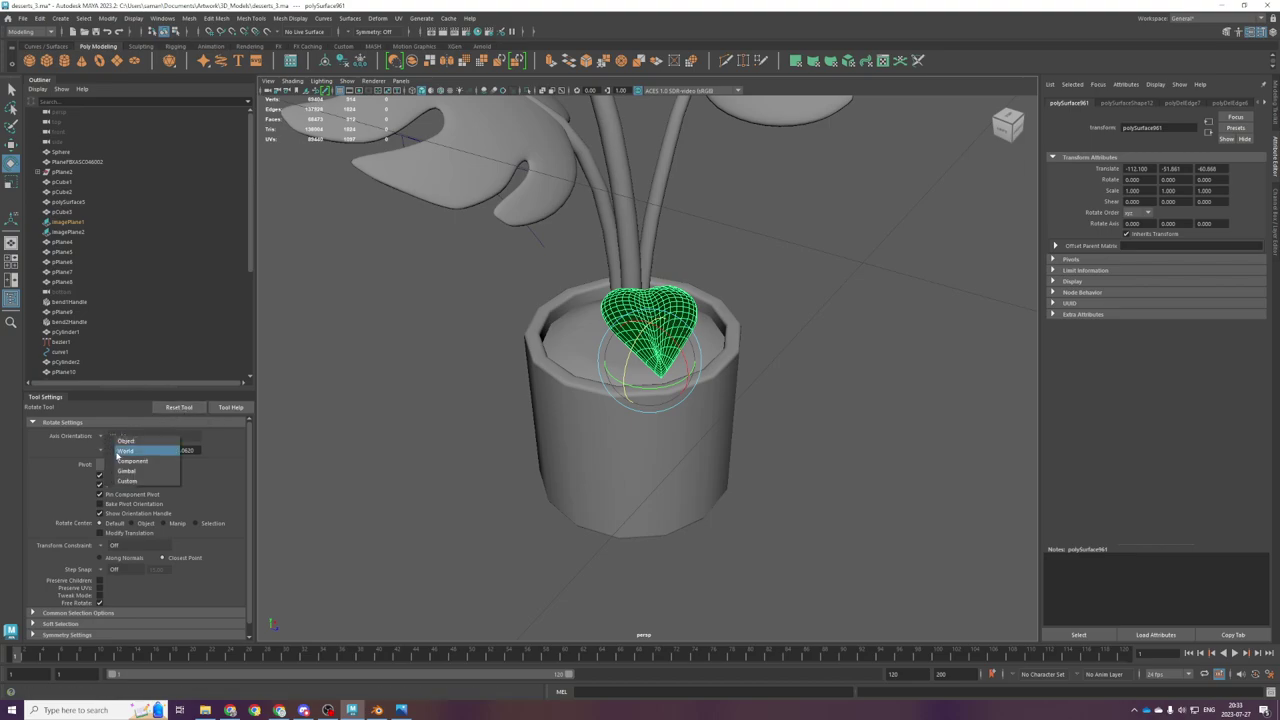
click(125, 440)
mouse_move(620, 340)
alt+mouse_down()
mouse_move(755, 322)
mouse_move(641, 335)
alt+mouse_up()
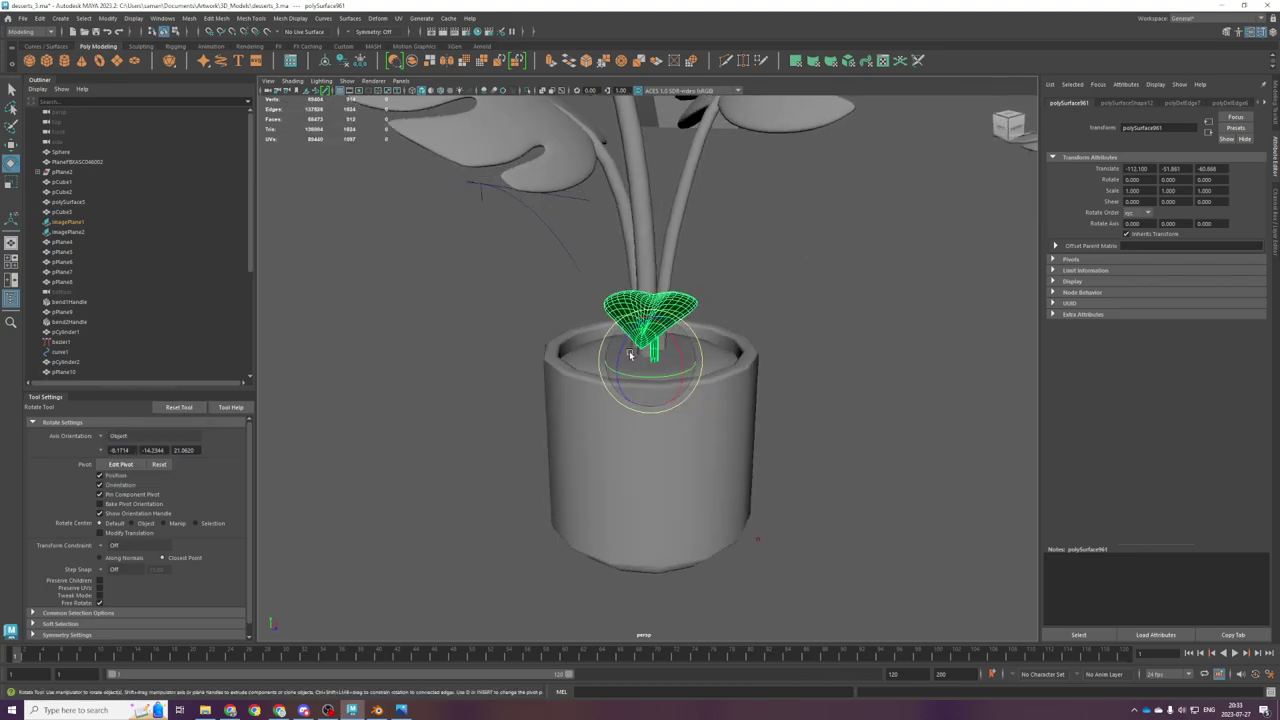
Step: Snap the small leaf's pivot to its tip and rotate the leaf so its stem slants toward the main stems
scroll(630, 355, up, 5)
key(d)
click(603, 229)
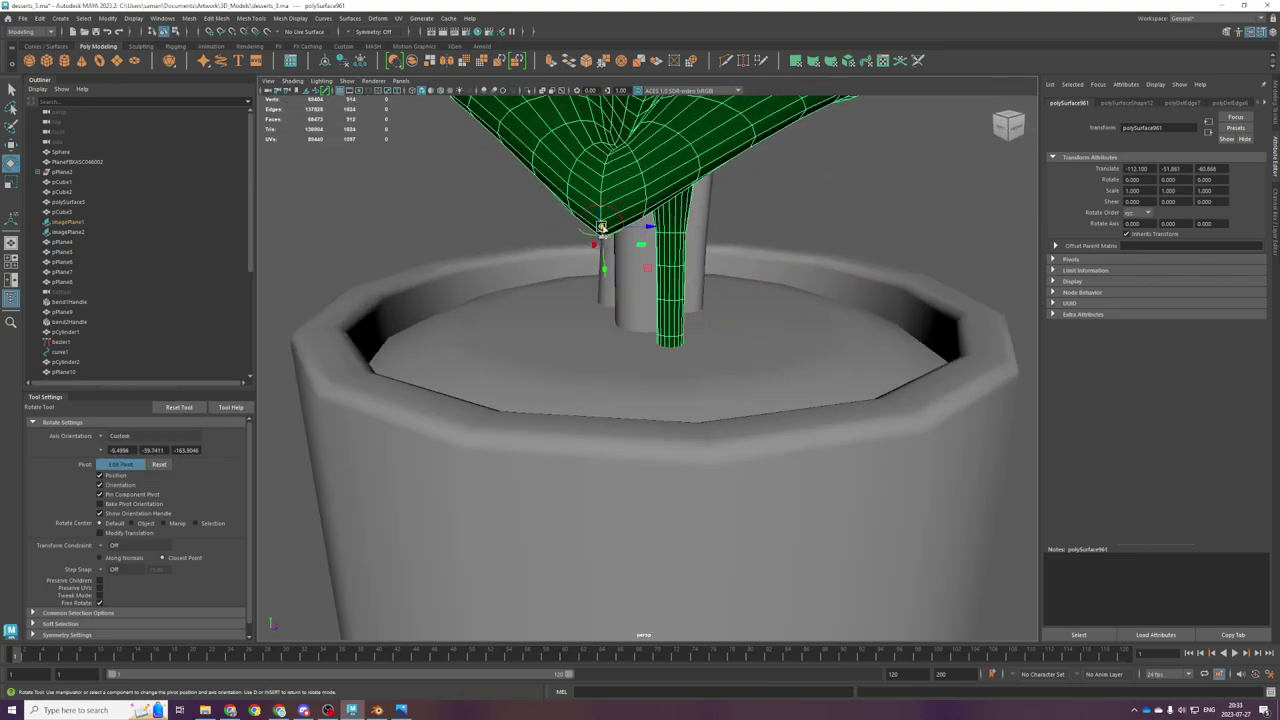
drag(601, 236, 560, 307)
scroll(620, 258, down, 5)
Step: Set the Move tool's axis orientation to World, then lower the small leaf into the soil and nudge it horizontally
key(w)
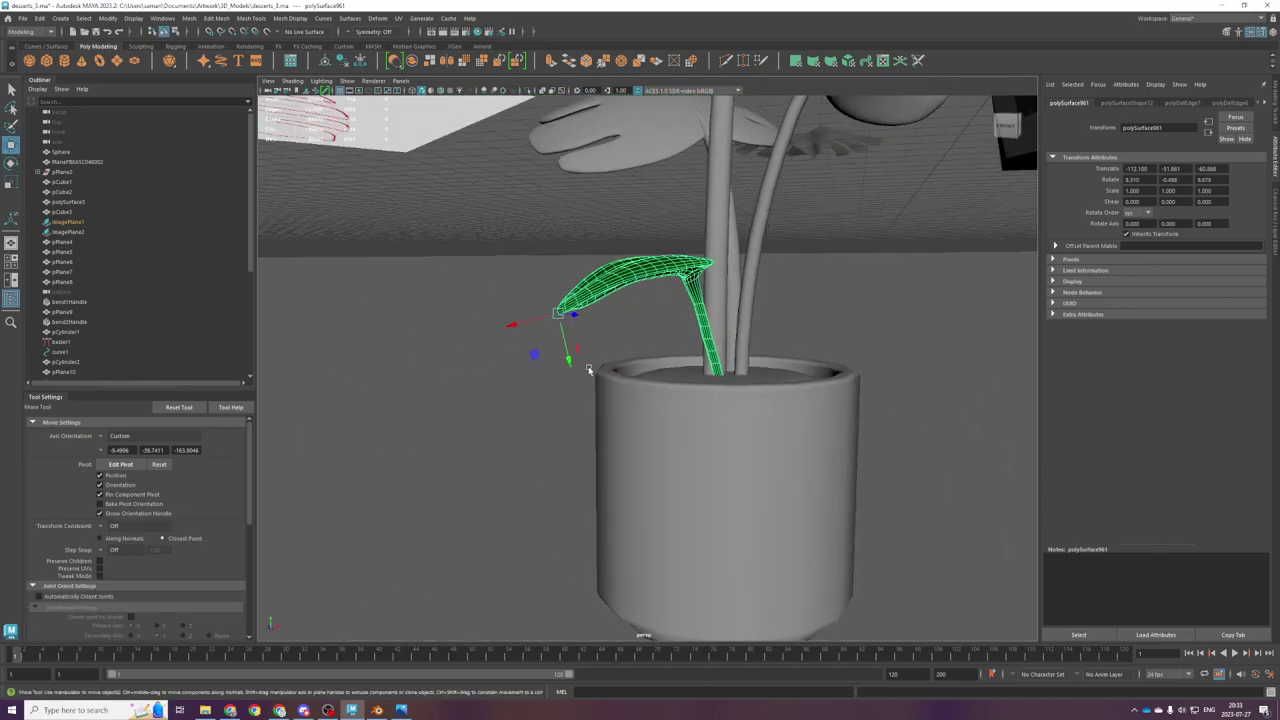
drag(560, 354, 572, 405)
key(ctrl+z)
click(118, 436)
click(112, 458)
drag(557, 267, 560, 306)
alt+drag(575, 300, 645, 358)
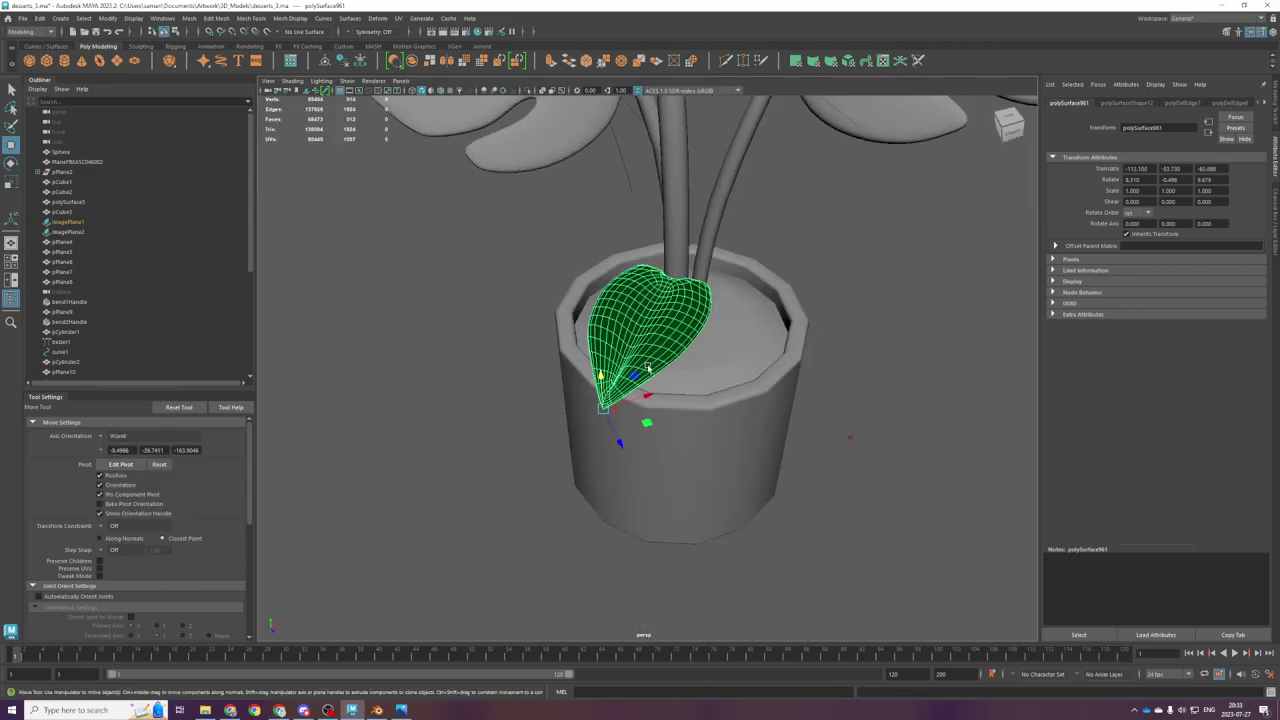
drag(644, 426, 639, 420)
scroll(720, 395, down, 5)
click(817, 360)
alt+drag(817, 360, 735, 427)
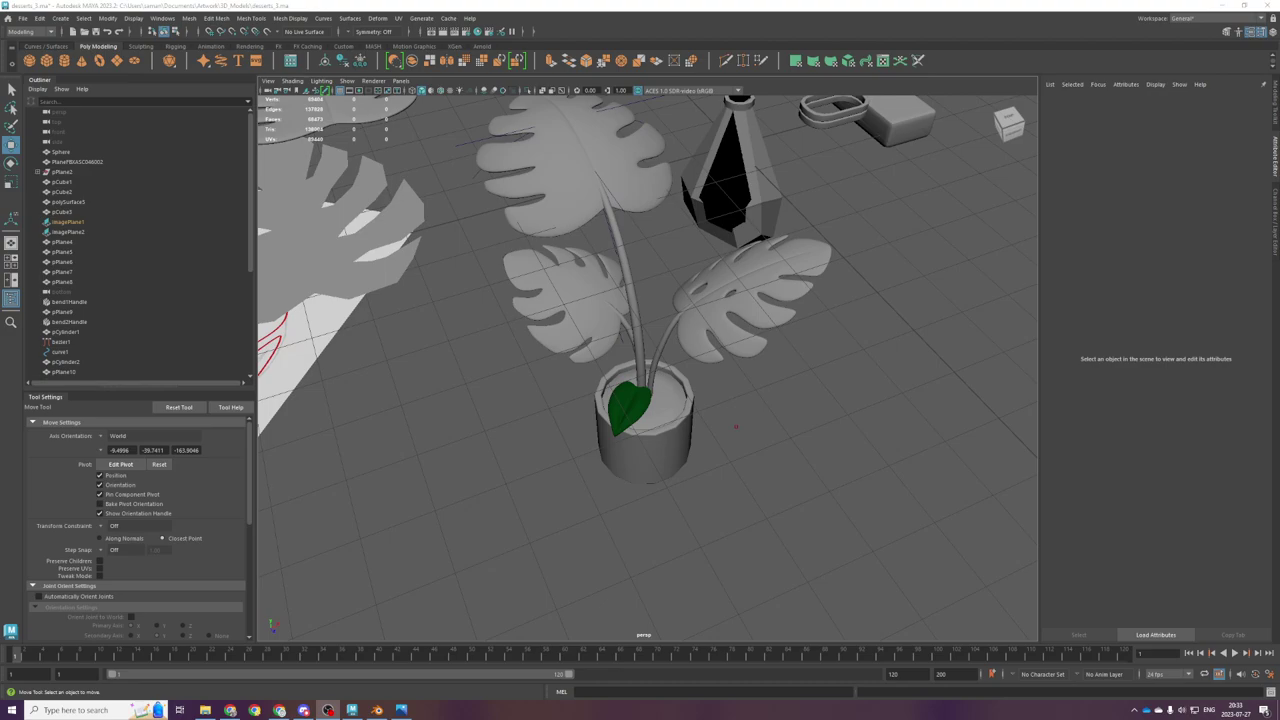
Step: Open the small leaf's material attributes and assign m_monstera_green to the large leaf on the vase side
click(625, 390)
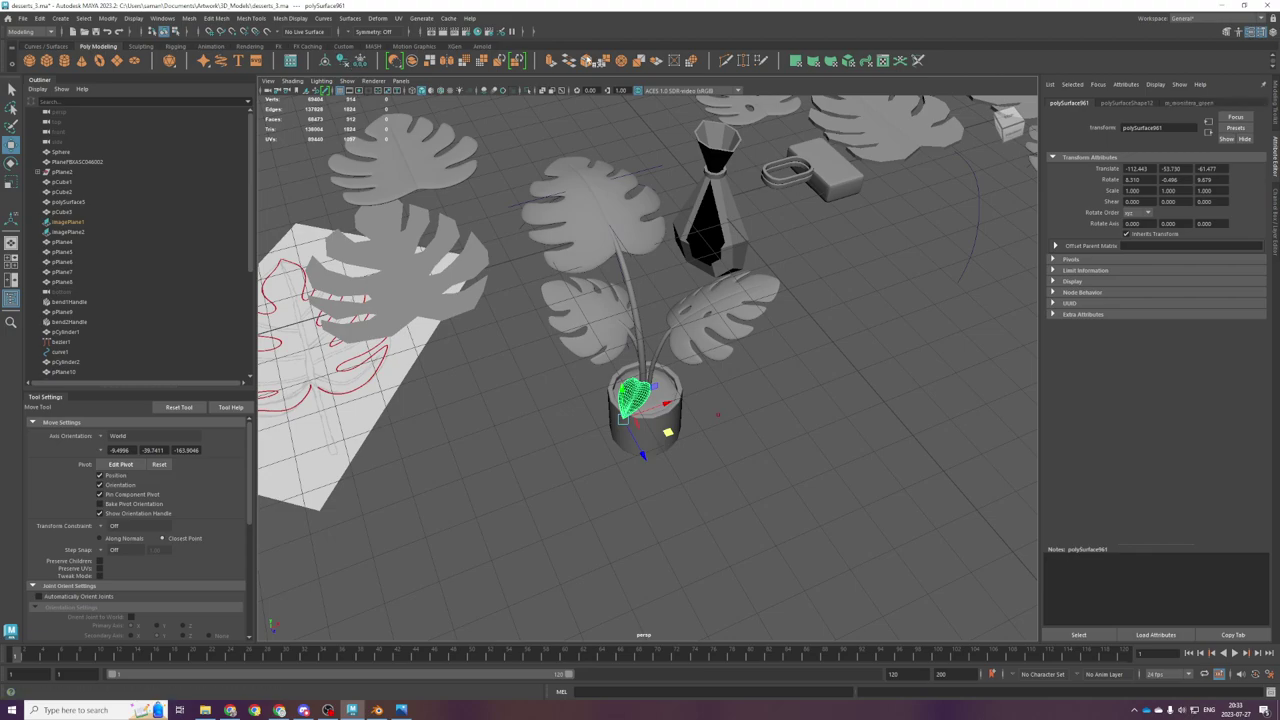
click(1192, 103)
click(705, 319)
scroll(724, 299, up, 4)
right_drag(727, 298, 802, 648)
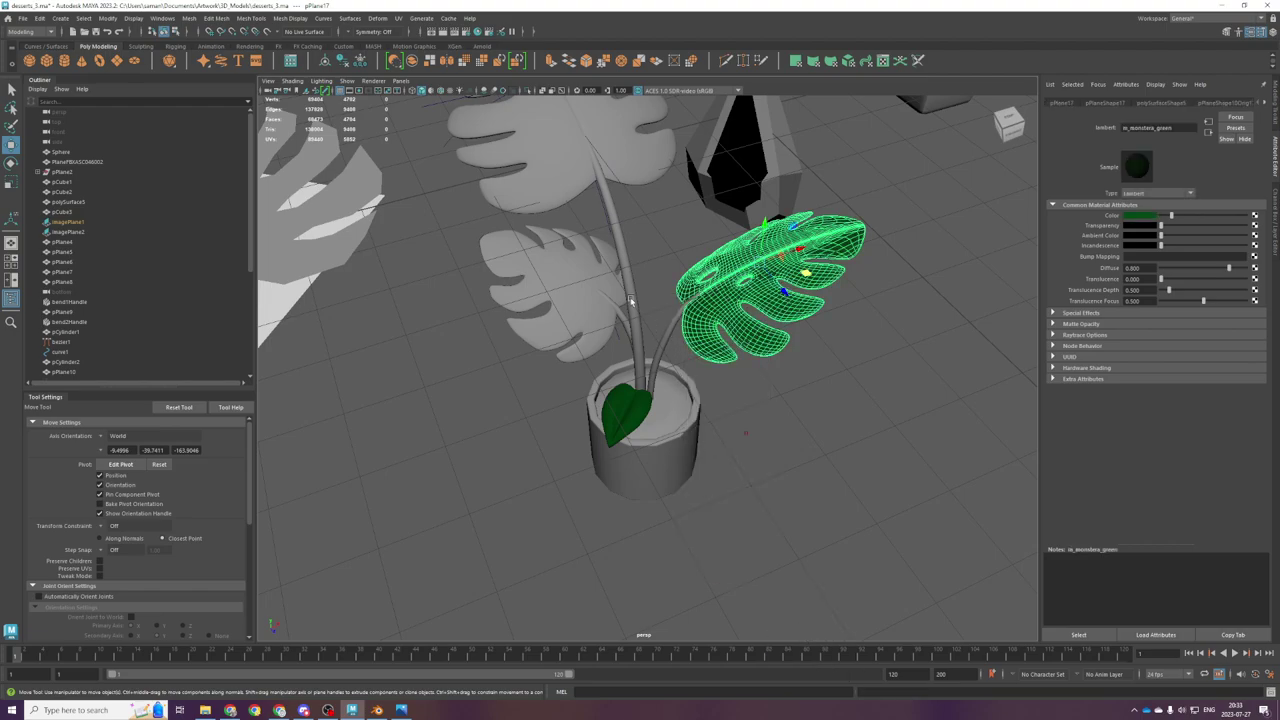
Step: Assign m_monstera_green to the two remaining large leaves and the shortest stem
click(608, 220)
click(566, 152)
click(576, 322)
click(624, 330)
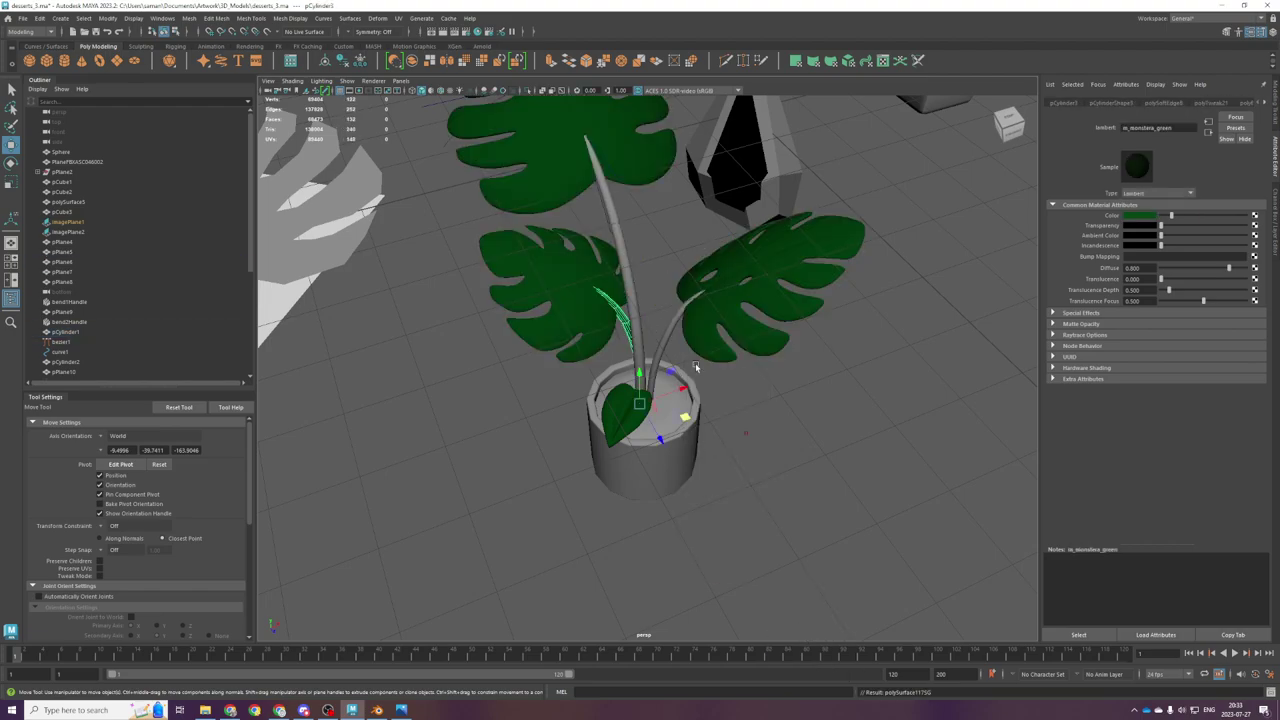
key(alt+Tab)
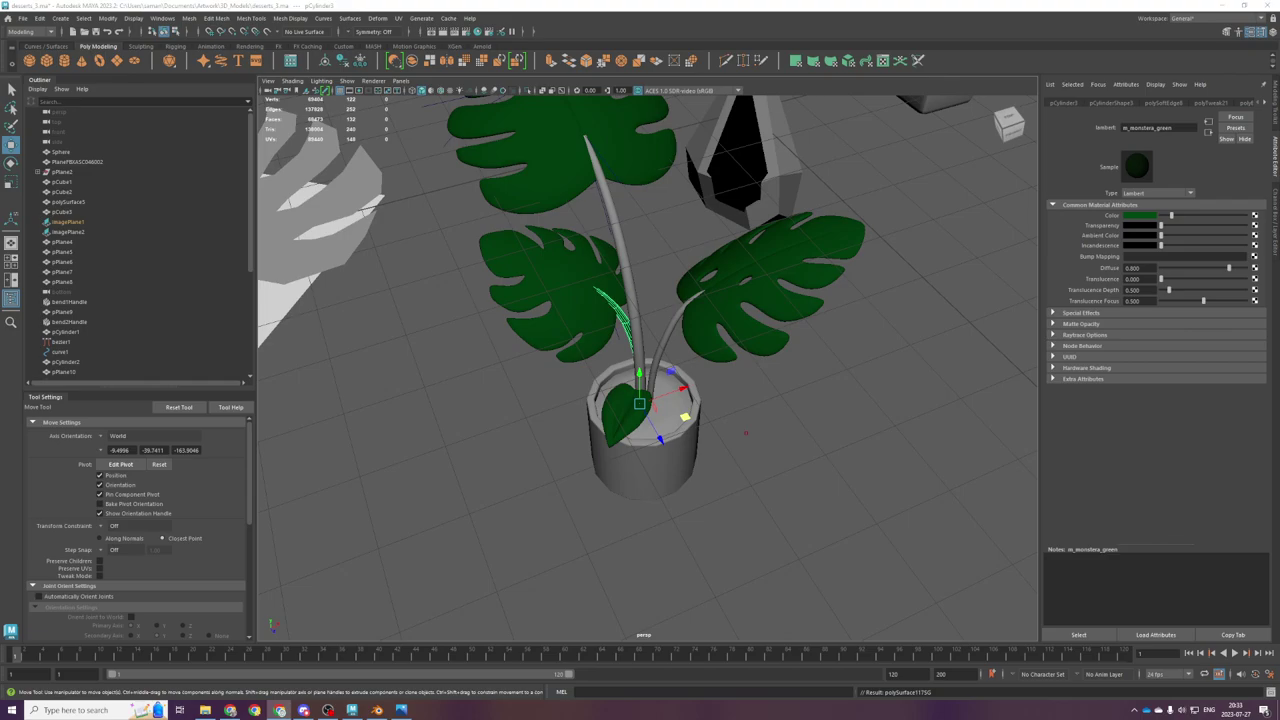
key(alt+Tab)
key(alt+Tab)
Step: Apply m_monstera_green to the tall main stem and the vase-side leaf's stem
click(630, 347)
key(f)
key(g)
click(736, 418)
key(g)
Step: Assign m_monstera_green2 to the small leaf and shift the material's color to a yellowish green
click(674, 551)
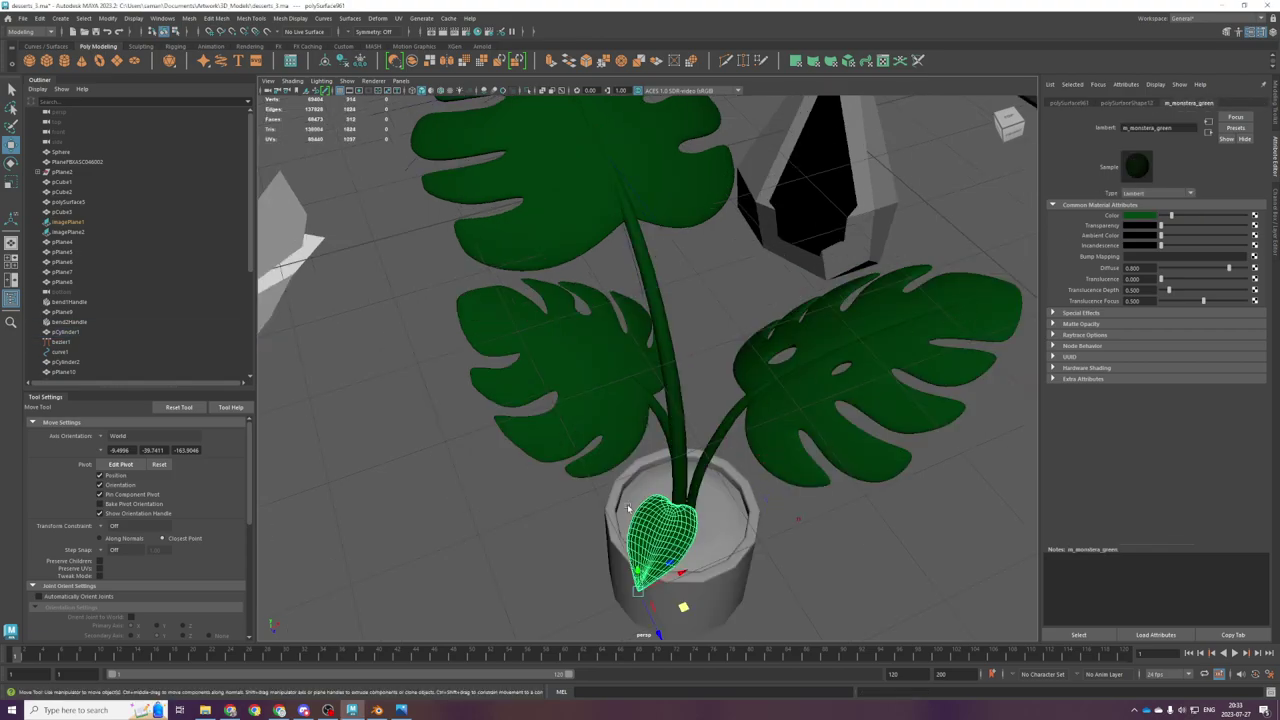
right_click(628, 414)
mouse_move(640, 690)
click(709, 657)
alt+drag(709, 657, 719, 549)
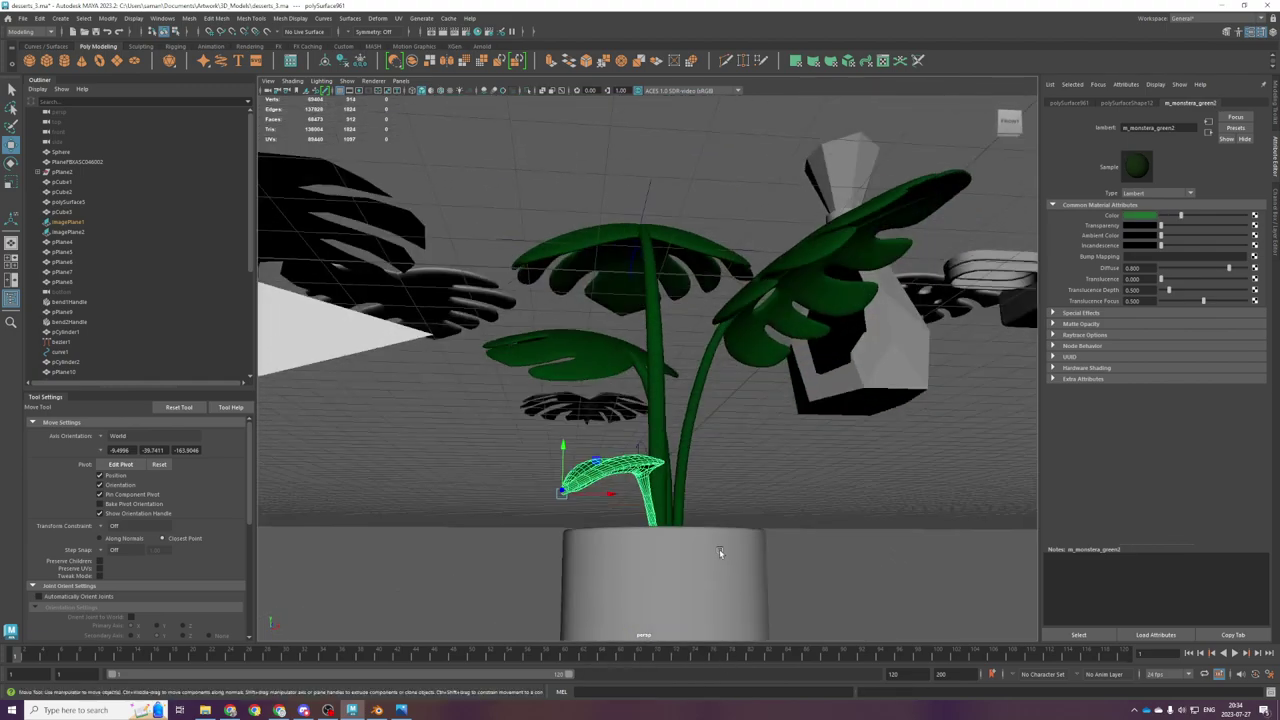
click(1140, 215)
drag(1145, 277, 1138, 277)
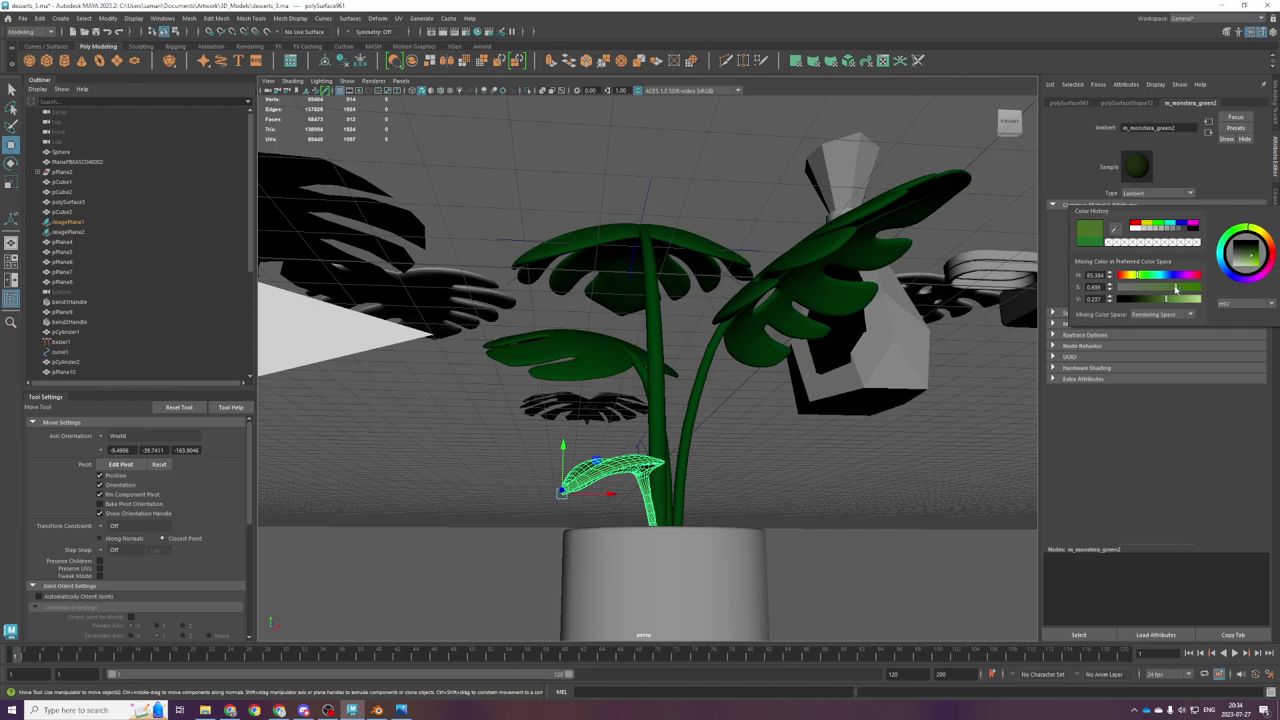
Step: Examine the coloured potted monstera from several angles and distances
click(914, 402)
alt+drag(914, 402, 743, 490)
scroll(764, 529, down, 5)
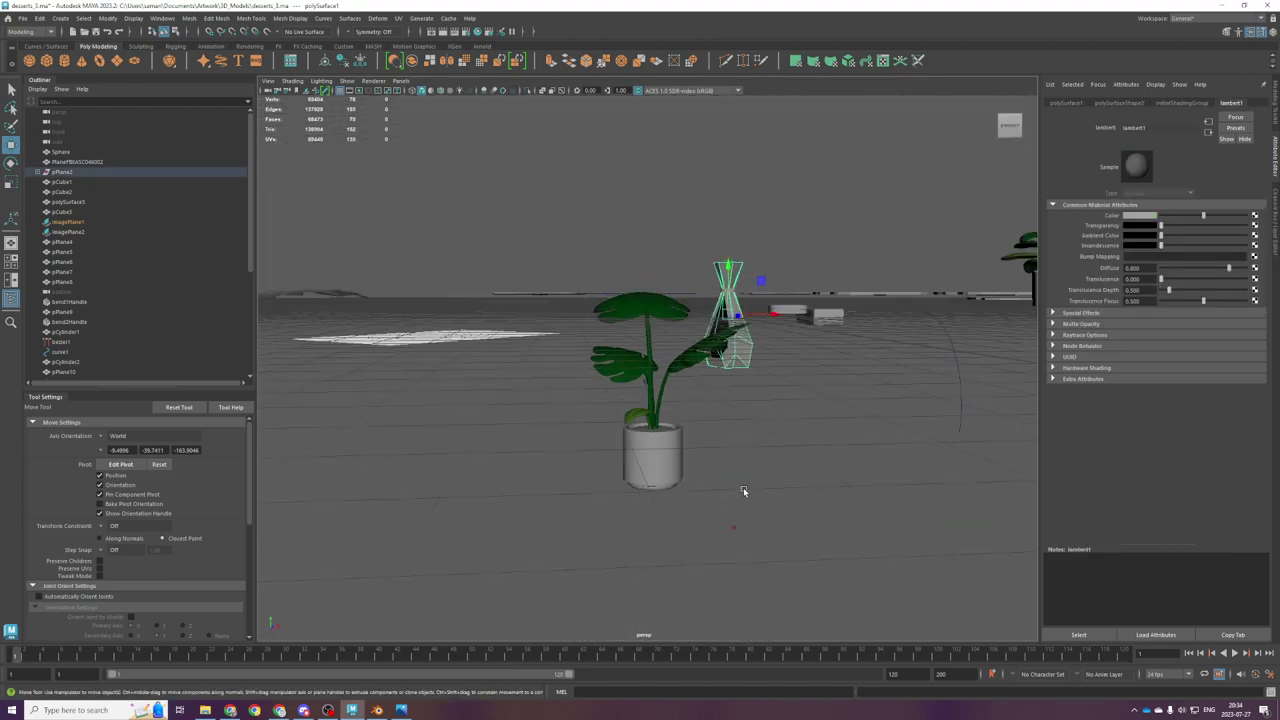
scroll(743, 490, up, 3)
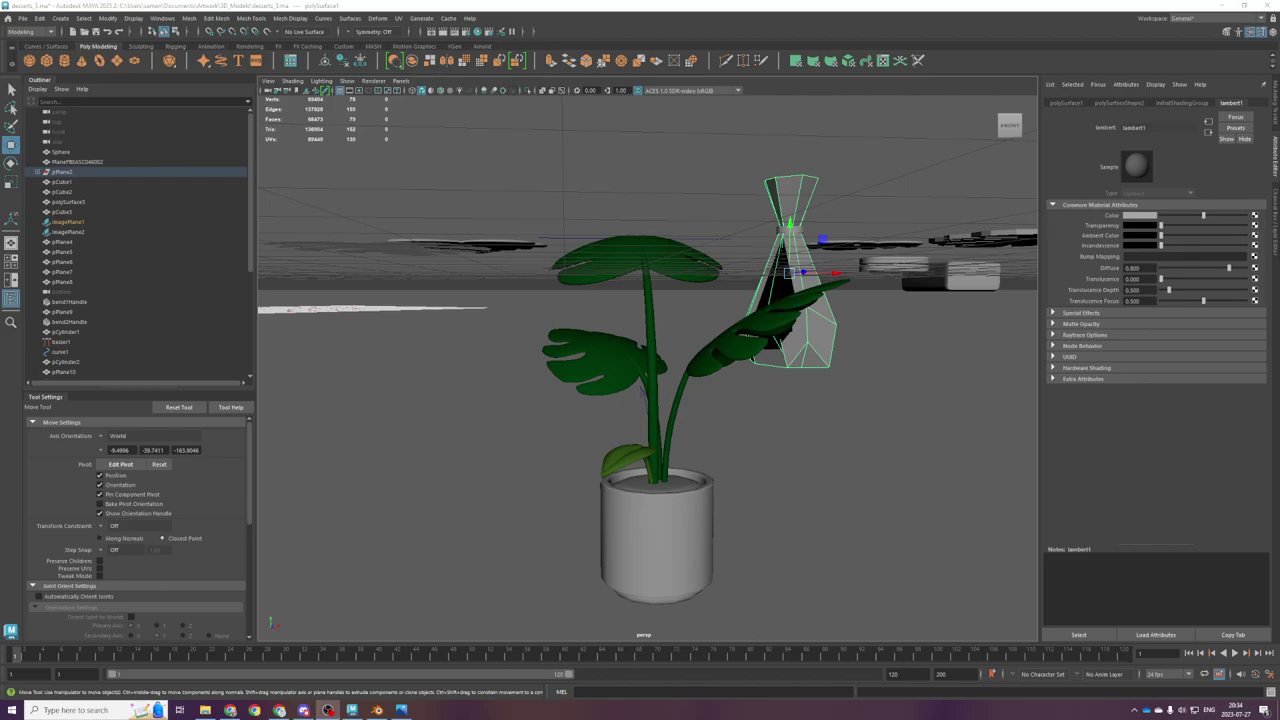
scroll(523, 534, down, 4)
scroll(523, 534, up, 4)
alt+drag(705, 450, 743, 485)
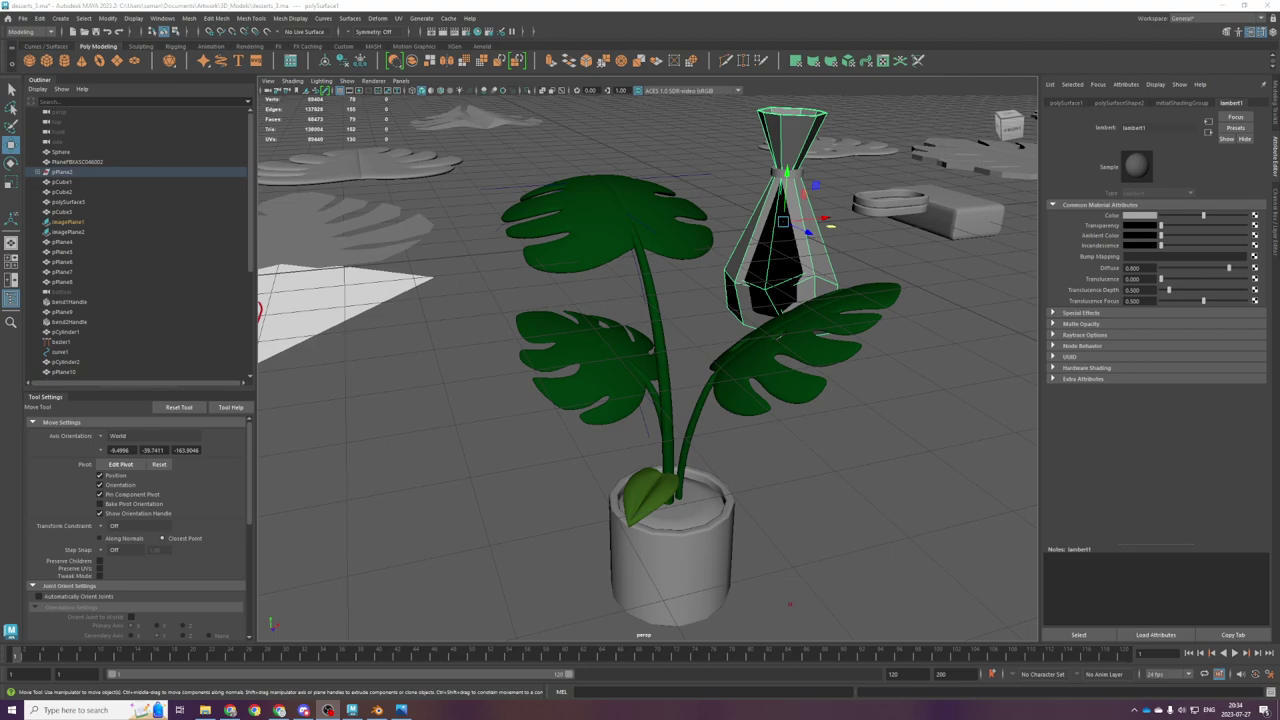
scroll(770, 478, down, 3)
alt+drag(714, 385, 735, 368)
scroll(700, 366, up, 4)
Step: Select the lower large leaf together with its short stem and move both slightly down
click(610, 361)
shift+click(672, 400)
drag(689, 493, 690, 512)
scroll(690, 400, down, 4)
mouse_move(689, 388)
alt+mouse_down()
mouse_move(690, 364)
mouse_move(682, 379)
alt+mouse_up()
scroll(662, 431, down, 5)
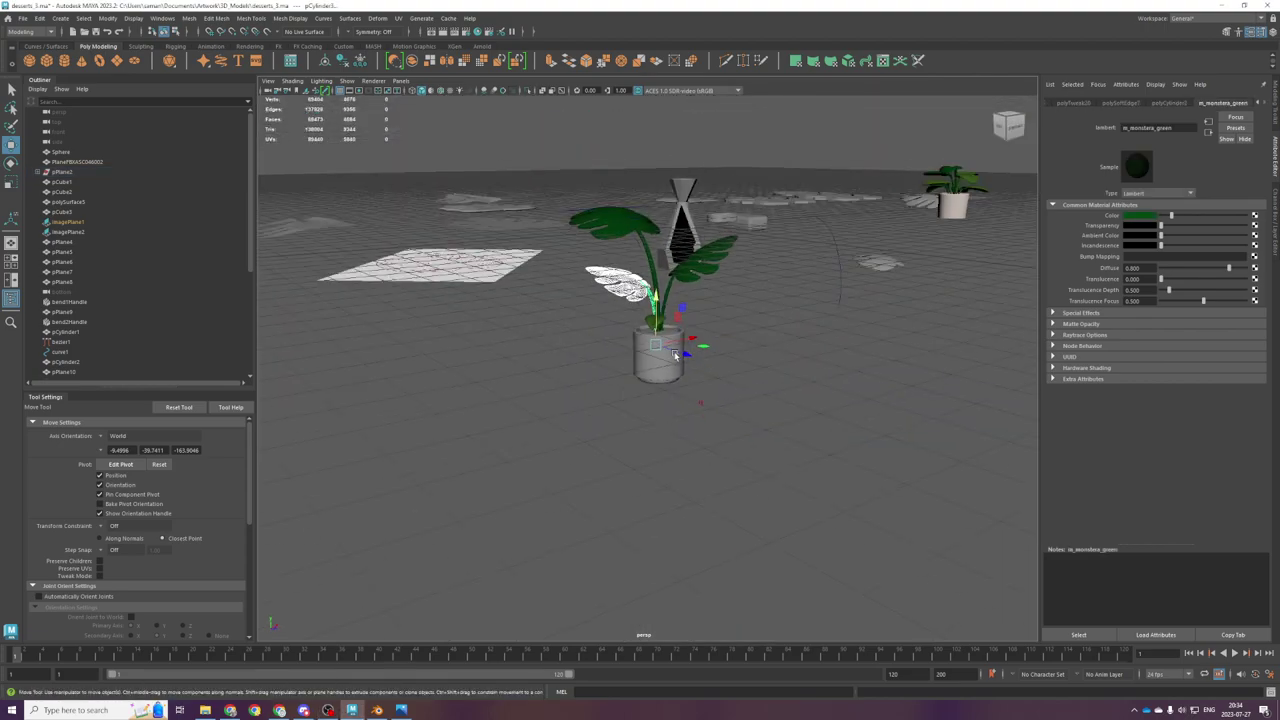
alt+middle_drag(662, 431, 665, 483)
scroll(665, 483, up, 5)
Step: Duplicate the topmost monstera leaf in the top view
click(679, 456)
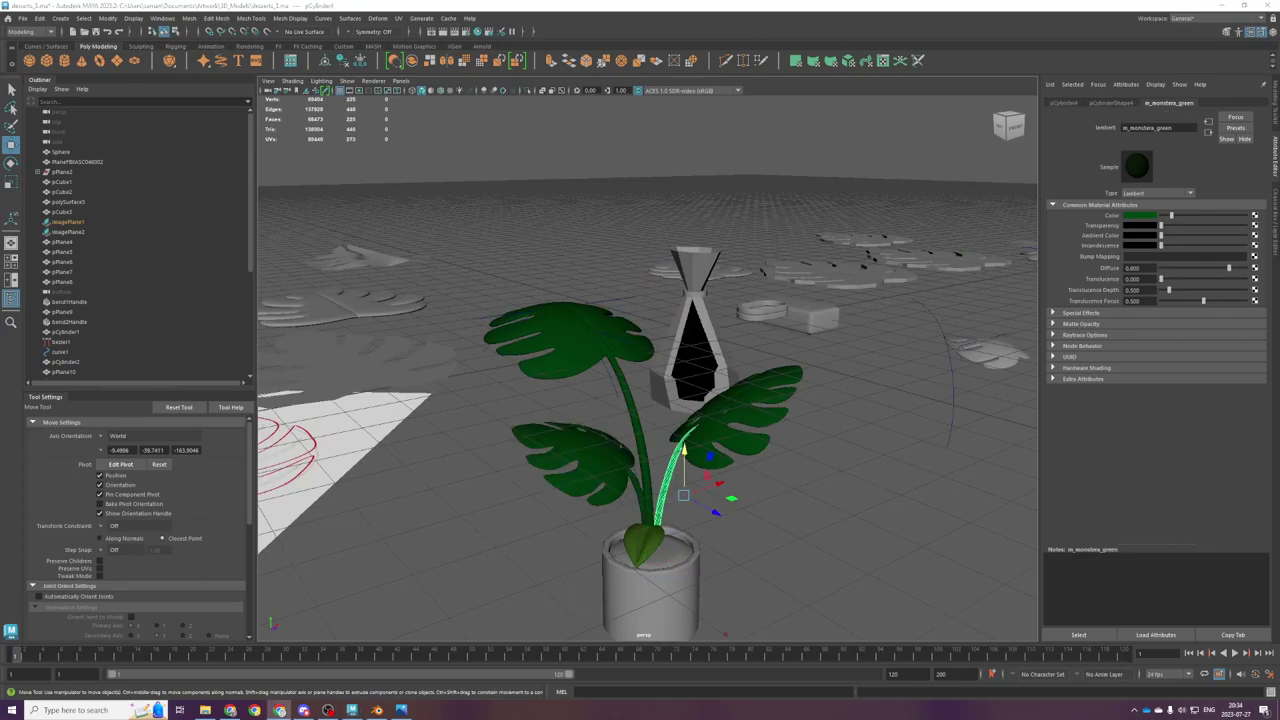
click(622, 333)
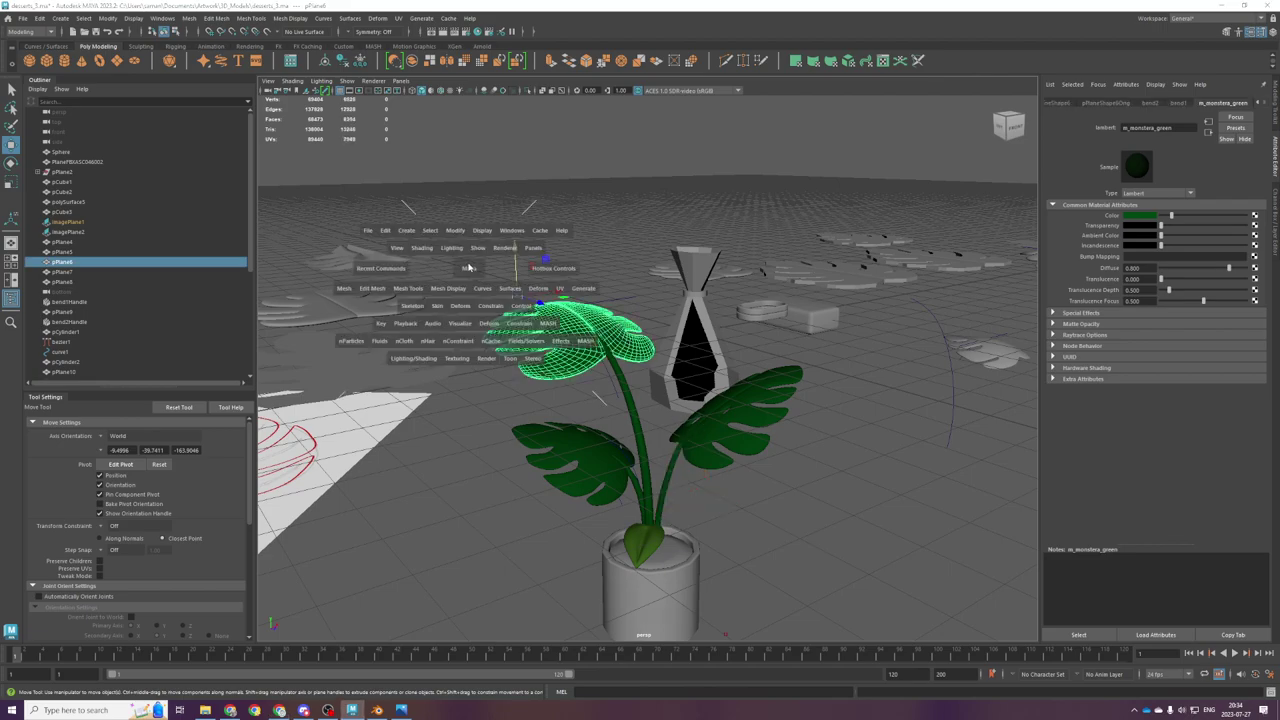
key(space)
key(space)
scroll(700, 398, down, 5)
scroll(705, 408, down, 1)
key(ctrl+d)
Step: Rotate the duplicated leaf so its tip points to the plant's front and move it over the pot
key(e)
scroll(716, 242, down, 3)
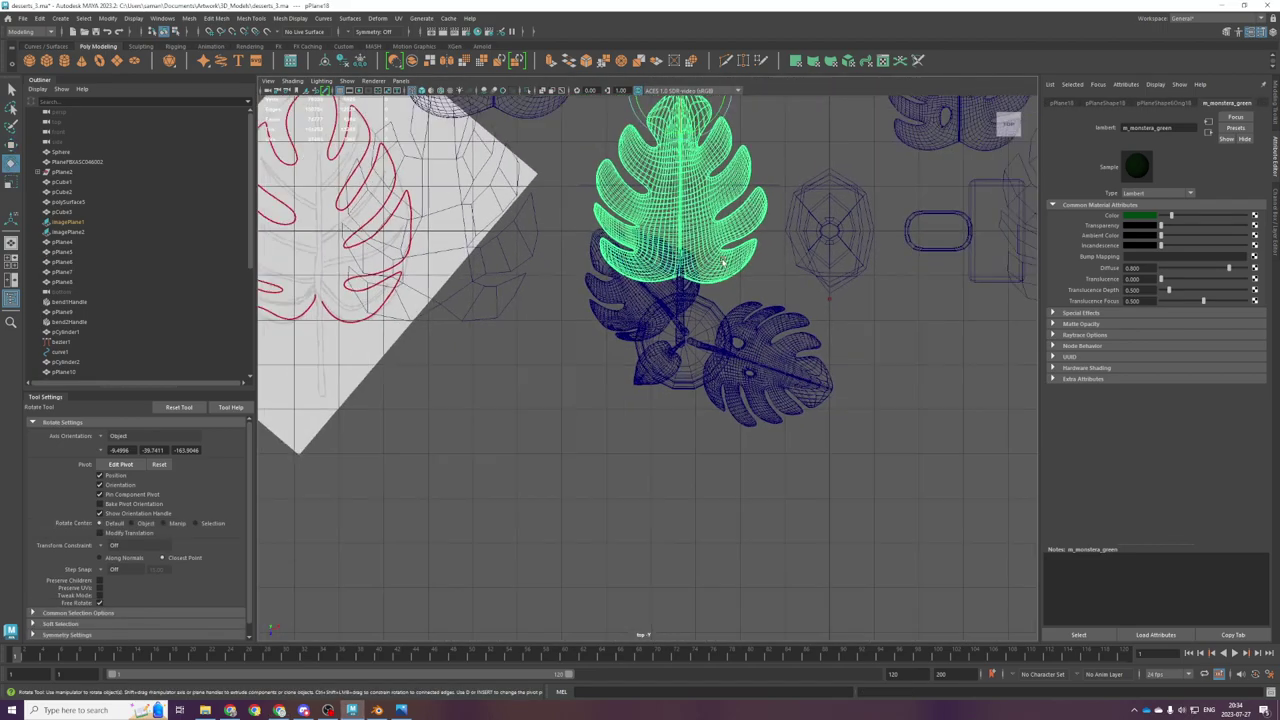
drag(702, 169, 555, 144)
scroll(557, 143, down, 5)
drag(680, 276, 663, 517)
key(w)
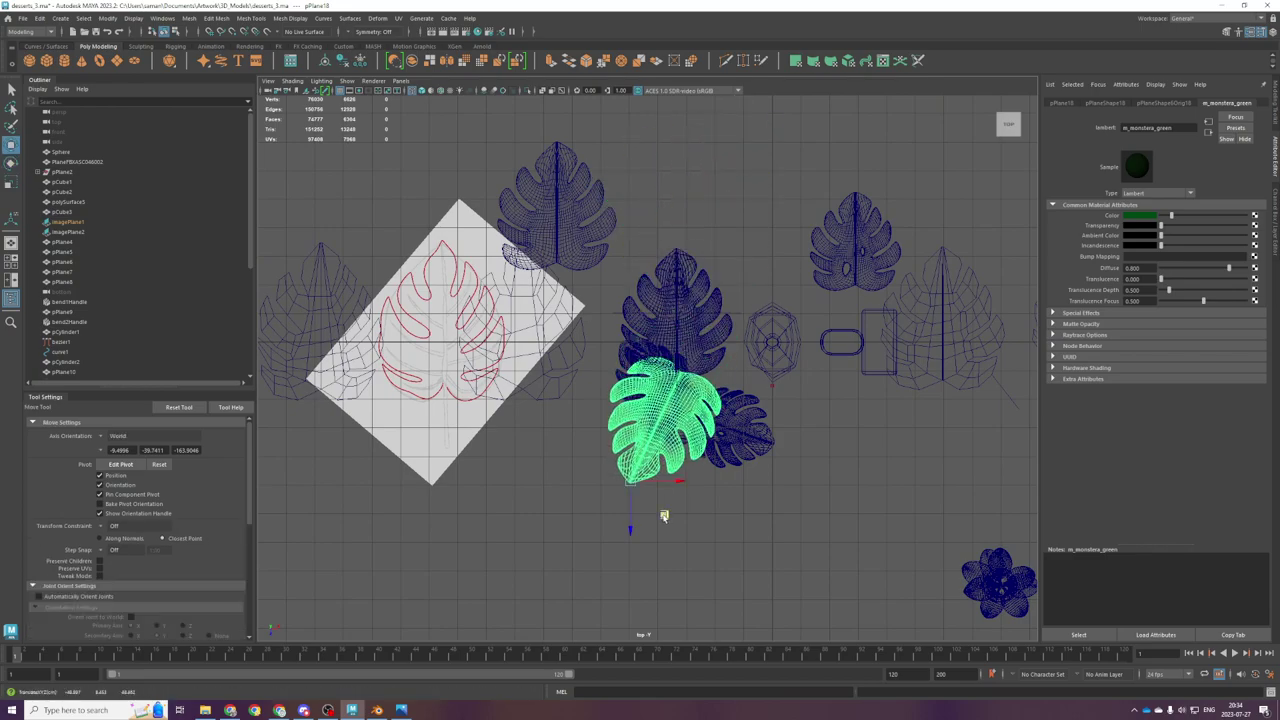
Step: Set the Scale tool's axis orientation to Object, reset the duplicated leaf's pivot and scale the leaf slightly
key(r)
click(123, 436)
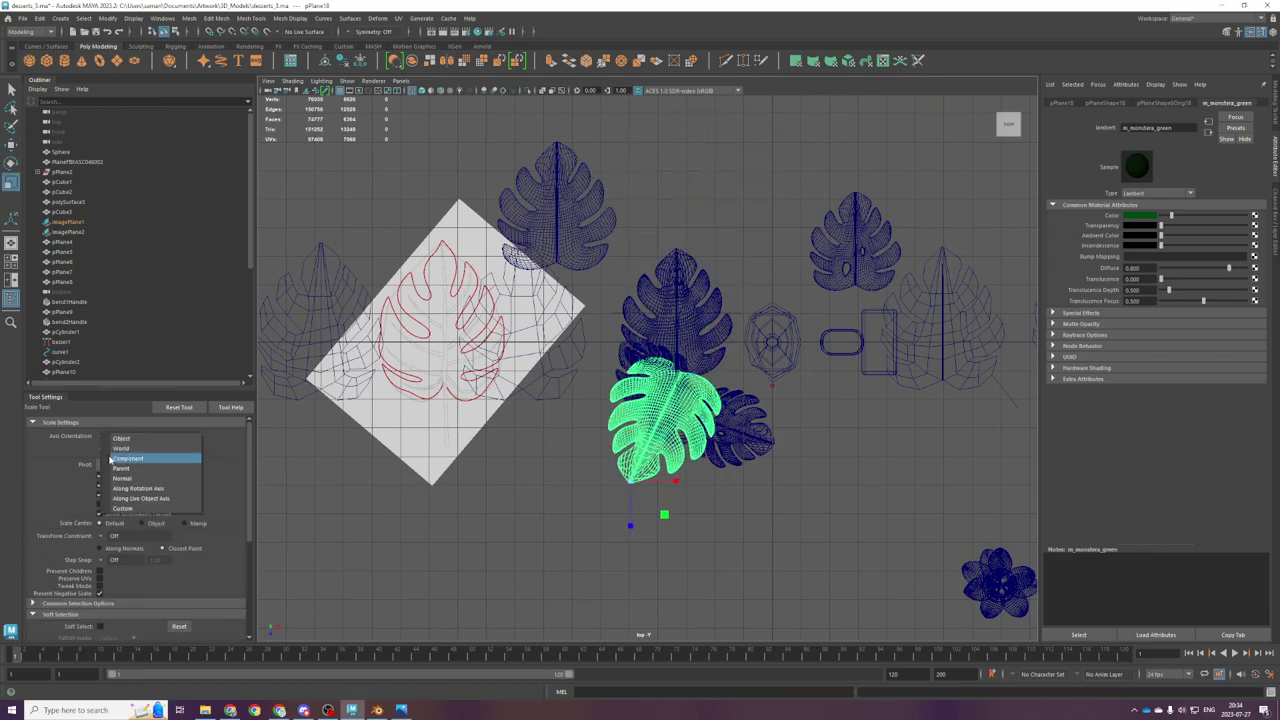
click(118, 452)
click(160, 464)
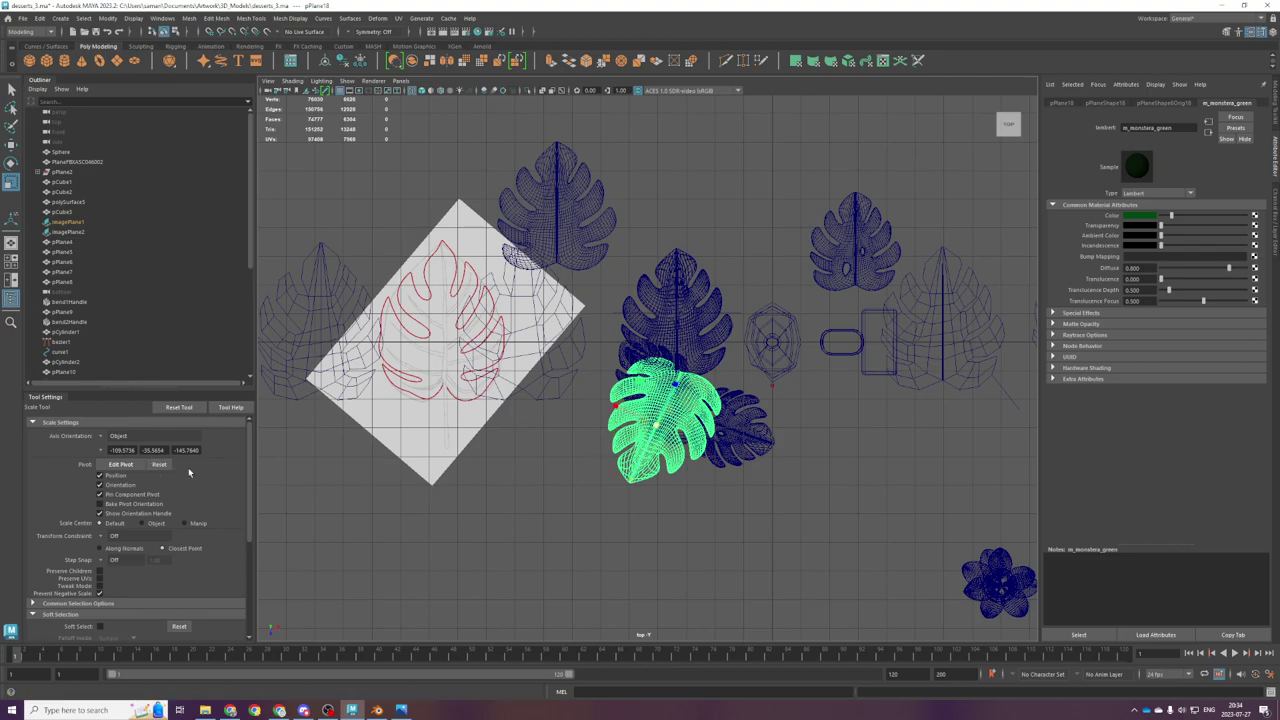
drag(657, 428, 655, 426)
Step: Lower the duplicated leaf between the topmost leaf and the lower large leaf in the front view
key(space)
key(space)
key(w)
drag(647, 282, 646, 345)
Step: Tilt the duplicated leaf's tip upward, checking it in the front and perspective views
key(e)
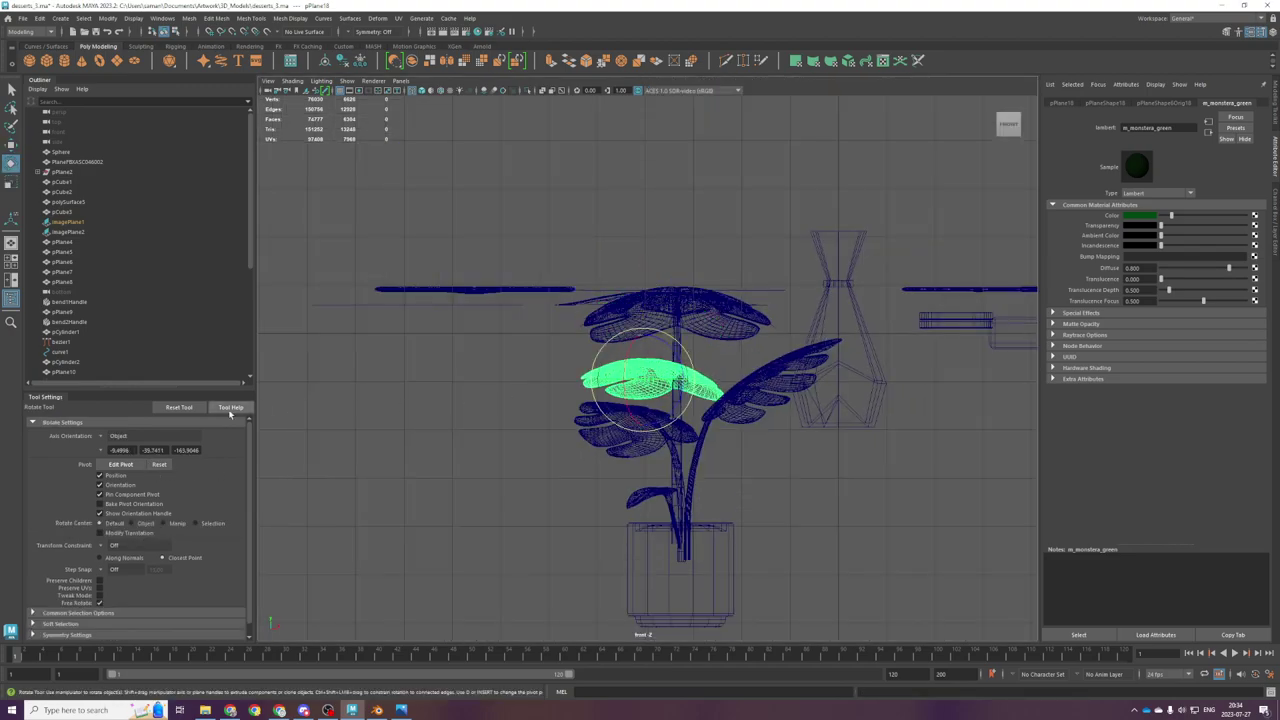
key(space)
key(space)
alt+drag(735, 263, 663, 443)
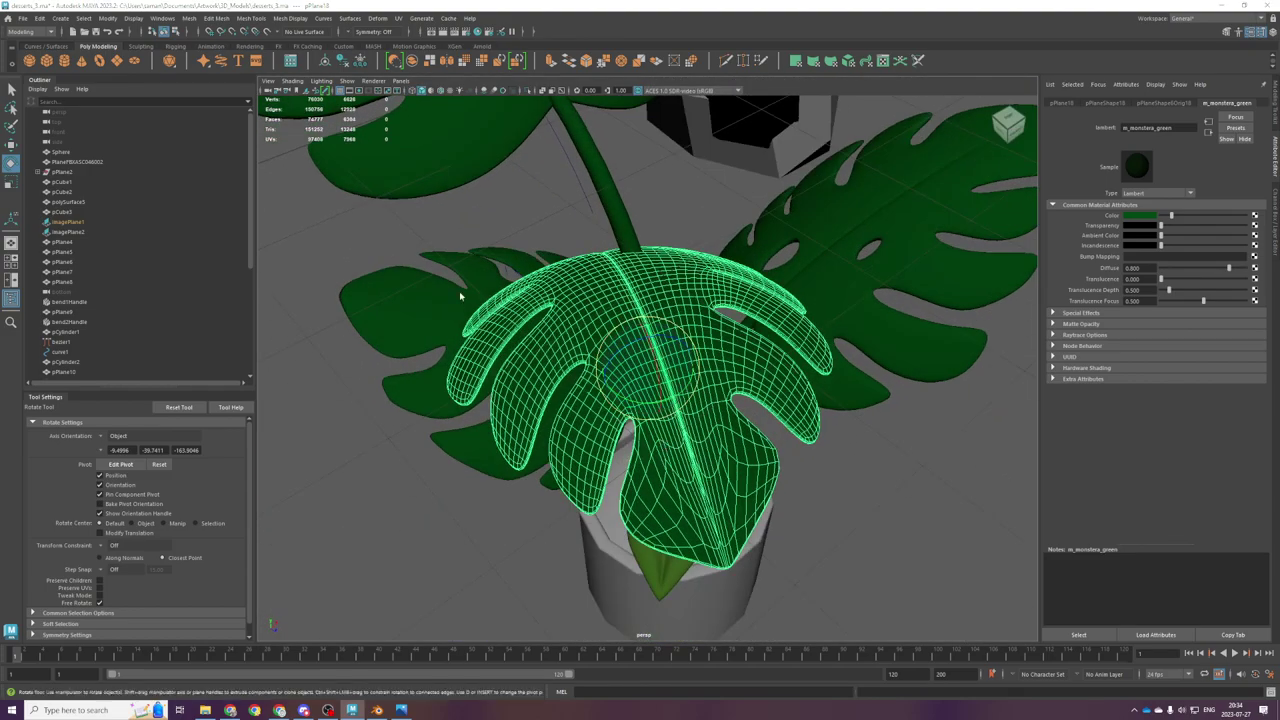
key(space)
key(space)
key(space)
key(space)
Step: Move the duplicated leaf sideways and upward so its base sits at the main stem
key(w)
alt+drag(836, 172, 775, 463)
drag(686, 379, 641, 409)
alt+drag(641, 409, 698, 375)
drag(678, 301, 690, 175)
scroll(718, 366, up, 5)
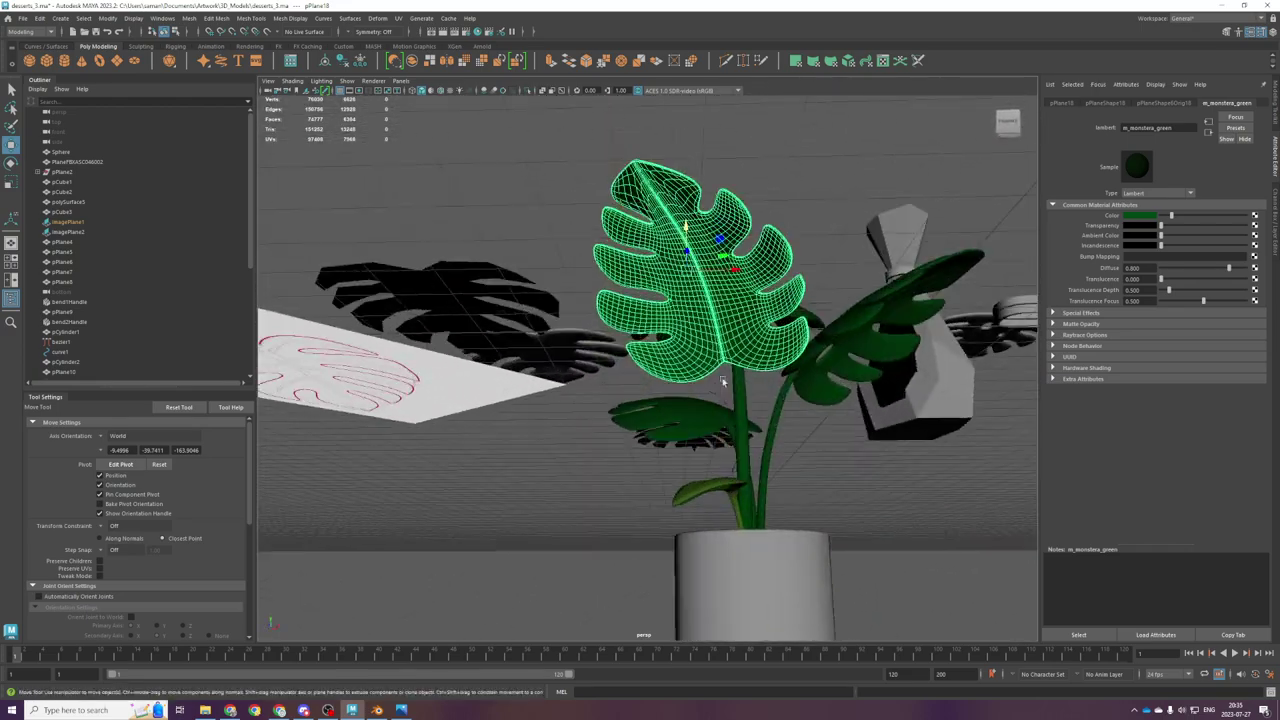
Step: Select the curved stem under the right-hand leaf and shift its pivot onto the stem's base in the top view
click(778, 412)
key(space)
key(space)
scroll(870, 575, up, 3)
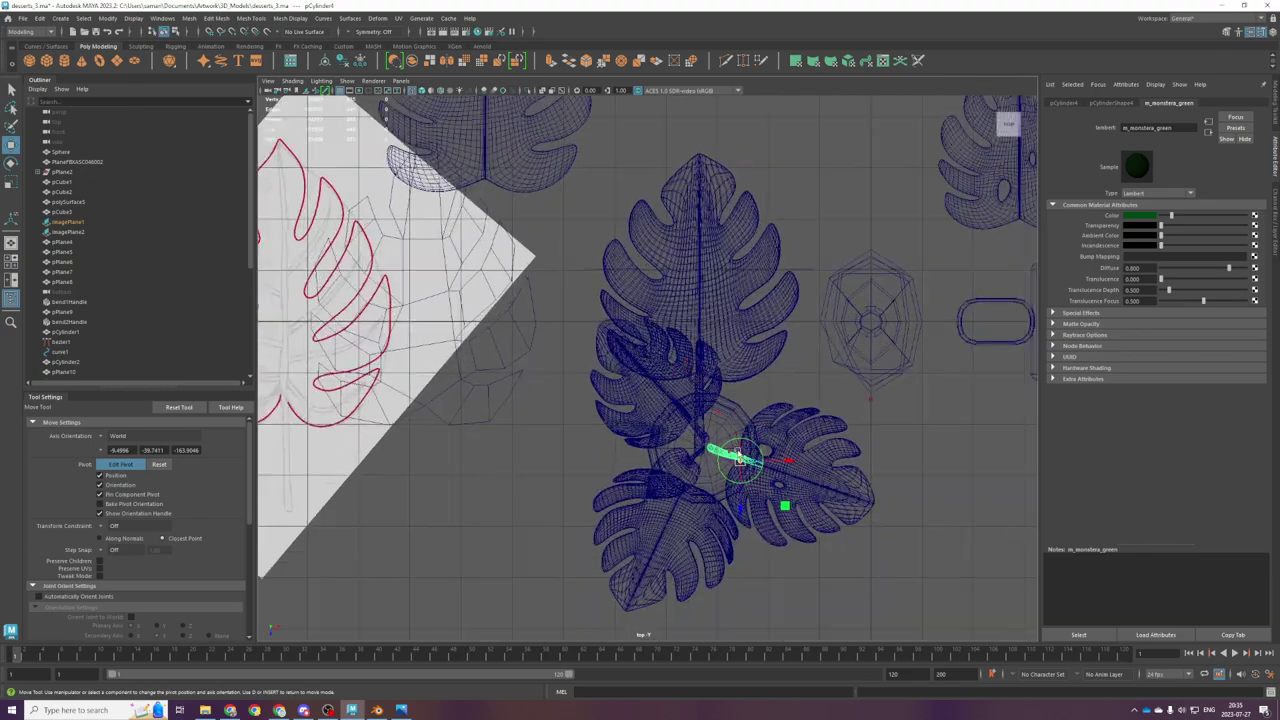
scroll(870, 575, up, 3)
drag(832, 553, 788, 535)
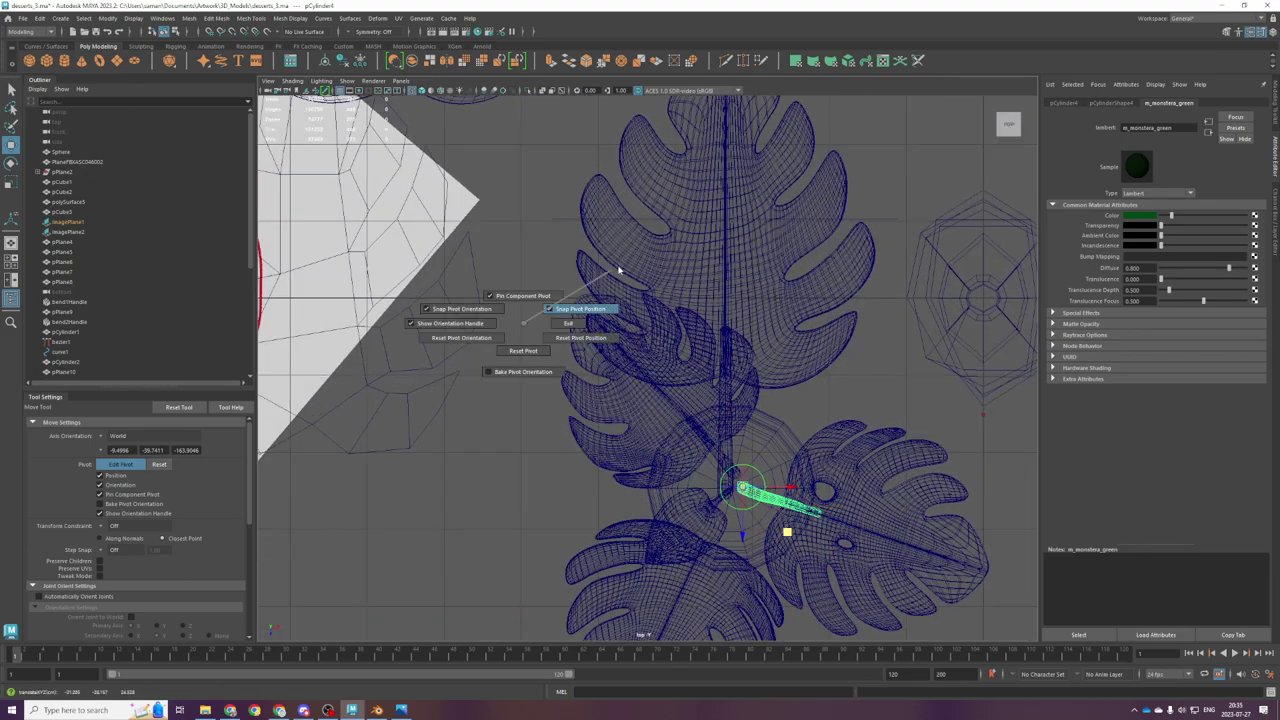
Step: Lower the stem's pivot to its bottom end inside the pot in the front view
key(q)
key(space)
key(space)
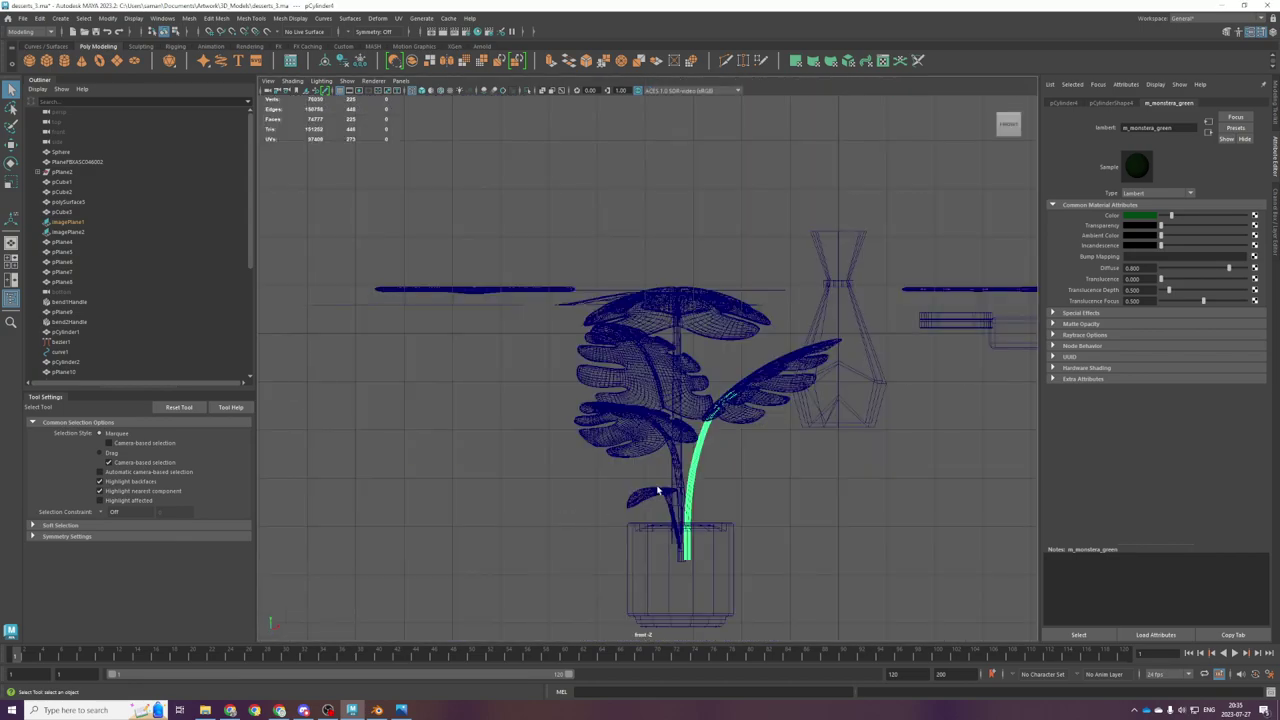
scroll(660, 488, up, 3)
key(w)
key(d)
drag(580, 337, 609, 570)
Step: Duplicate the stem, rotate the copy toward the front leaf in the top view, and move its base near the other stems
key(space)
key(space)
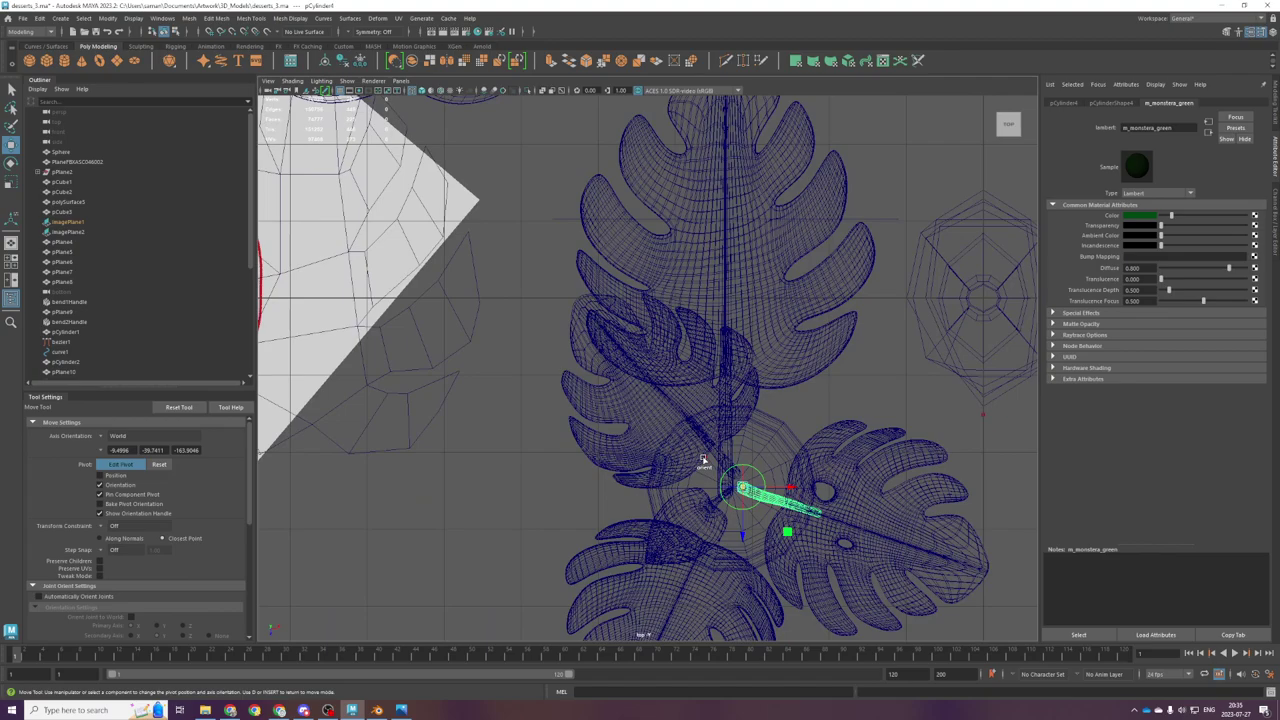
key(e)
drag(760, 508, 702, 541)
key(w)
drag(774, 520, 763, 526)
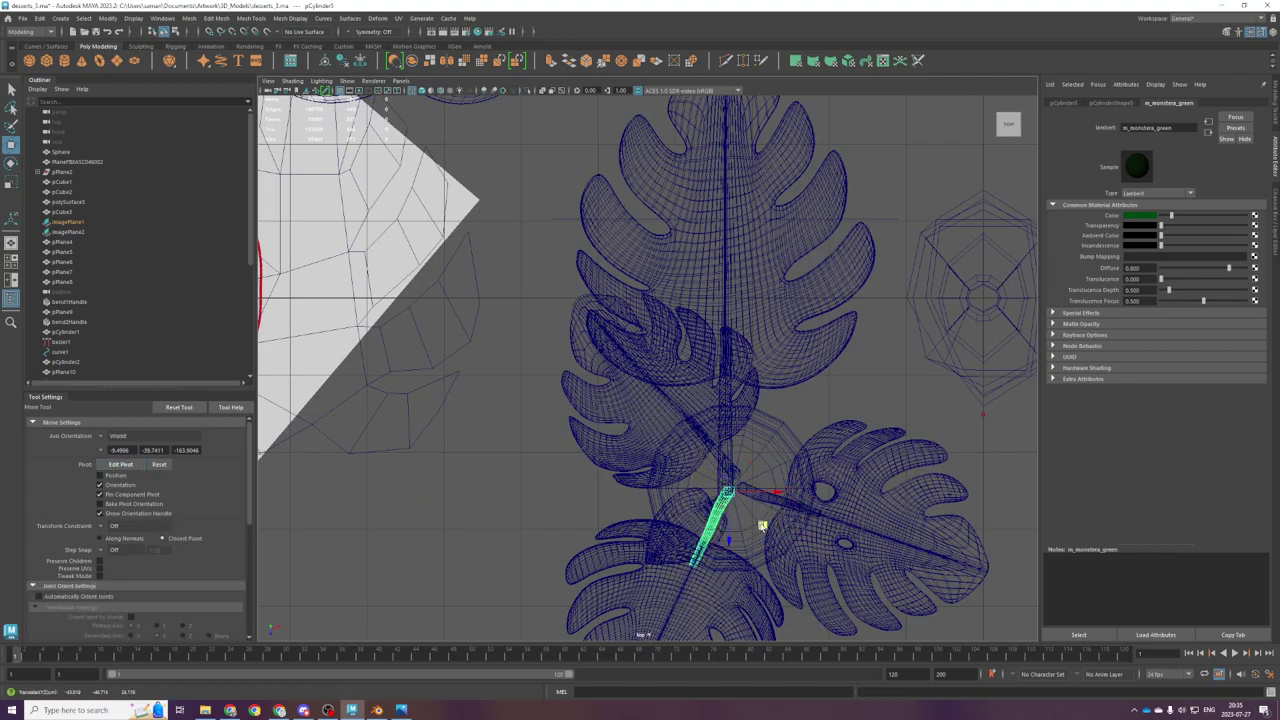
Step: Rotate the duplicated stem slightly so it lines up with the front leaf
key(space)
key(space)
alt+drag(693, 413, 650, 464)
scroll(634, 457, down, 5)
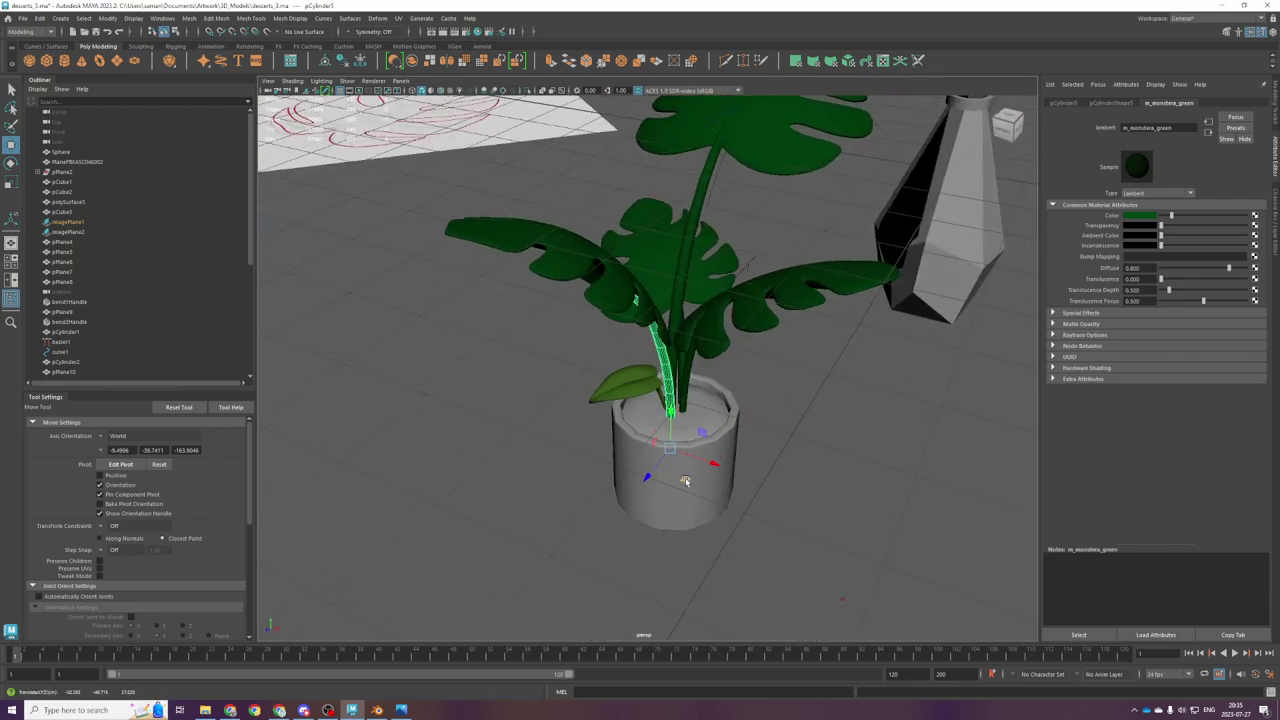
key(e)
drag(683, 485, 688, 480)
Step: Select the leaf belonging to the new stem and move it upward above the stem
alt+drag(688, 339, 655, 400)
click(615, 357)
alt+drag(615, 357, 562, 360)
key(w)
drag(520, 260, 534, 180)
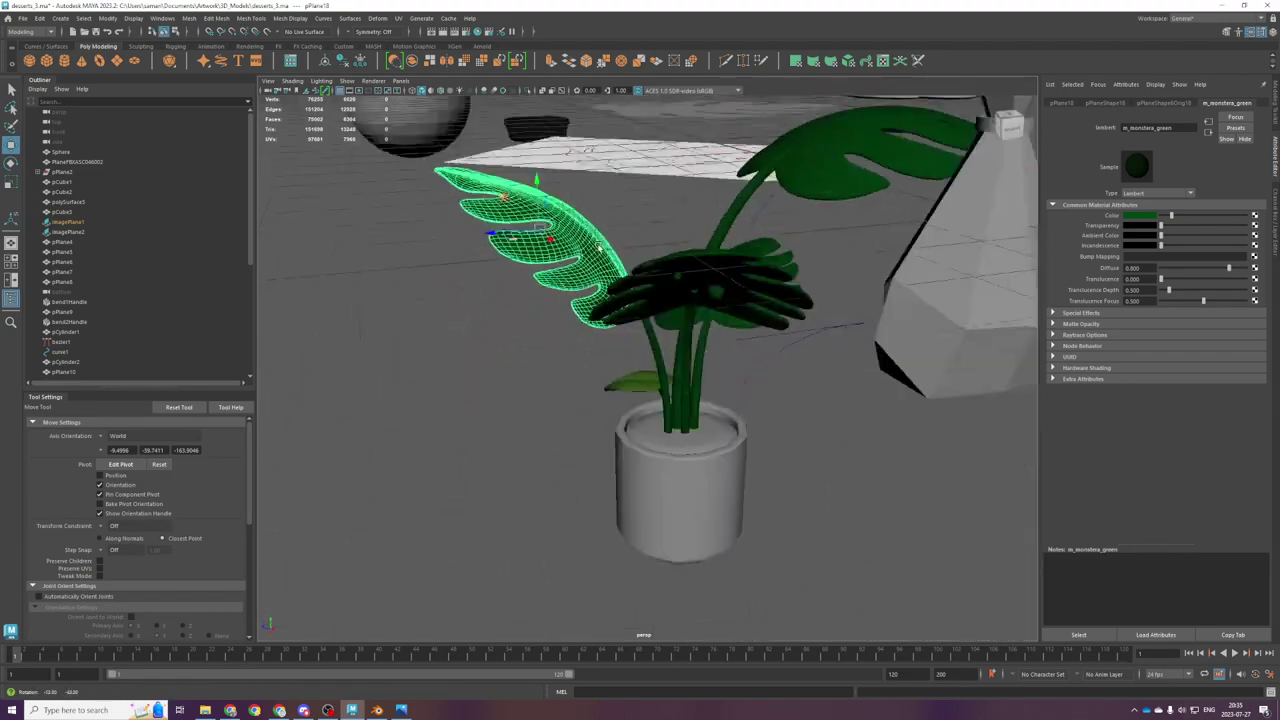
Step: Rotate the new stem about its base toward the raised leaf
scroll(650, 320, up, 5)
click(657, 330)
alt+drag(657, 330, 690, 400)
key(e)
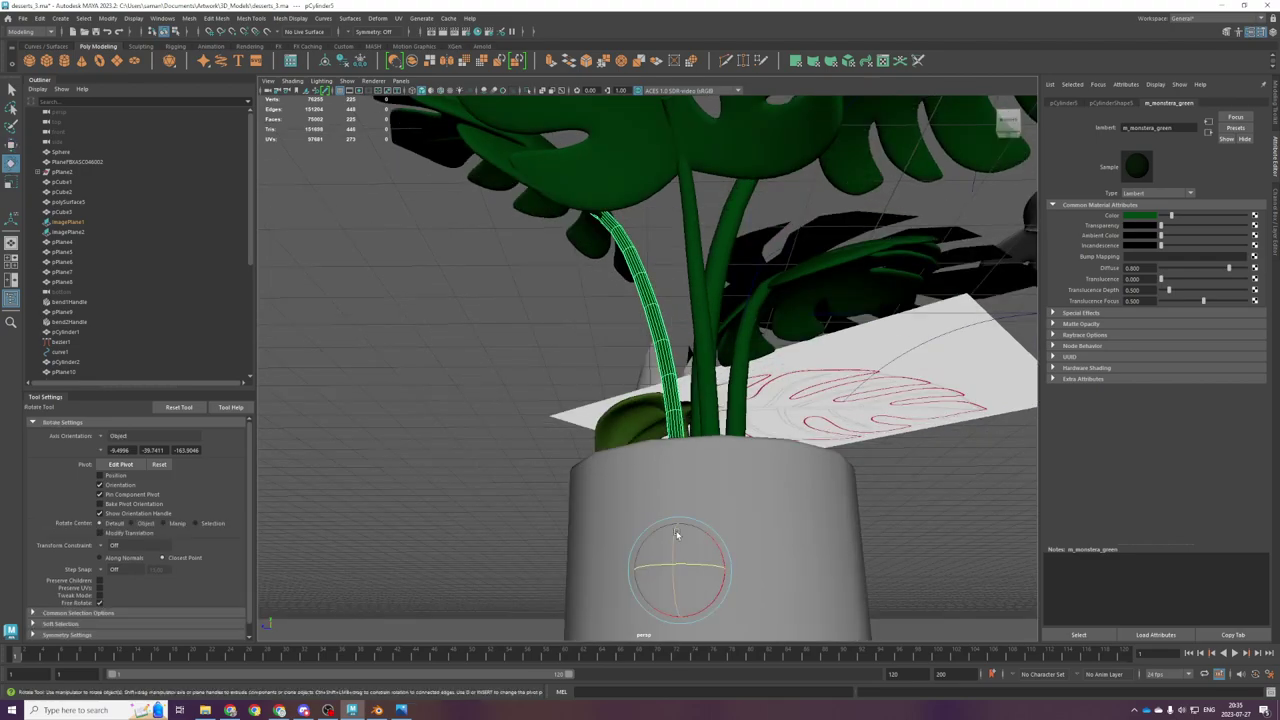
drag(662, 532, 700, 540)
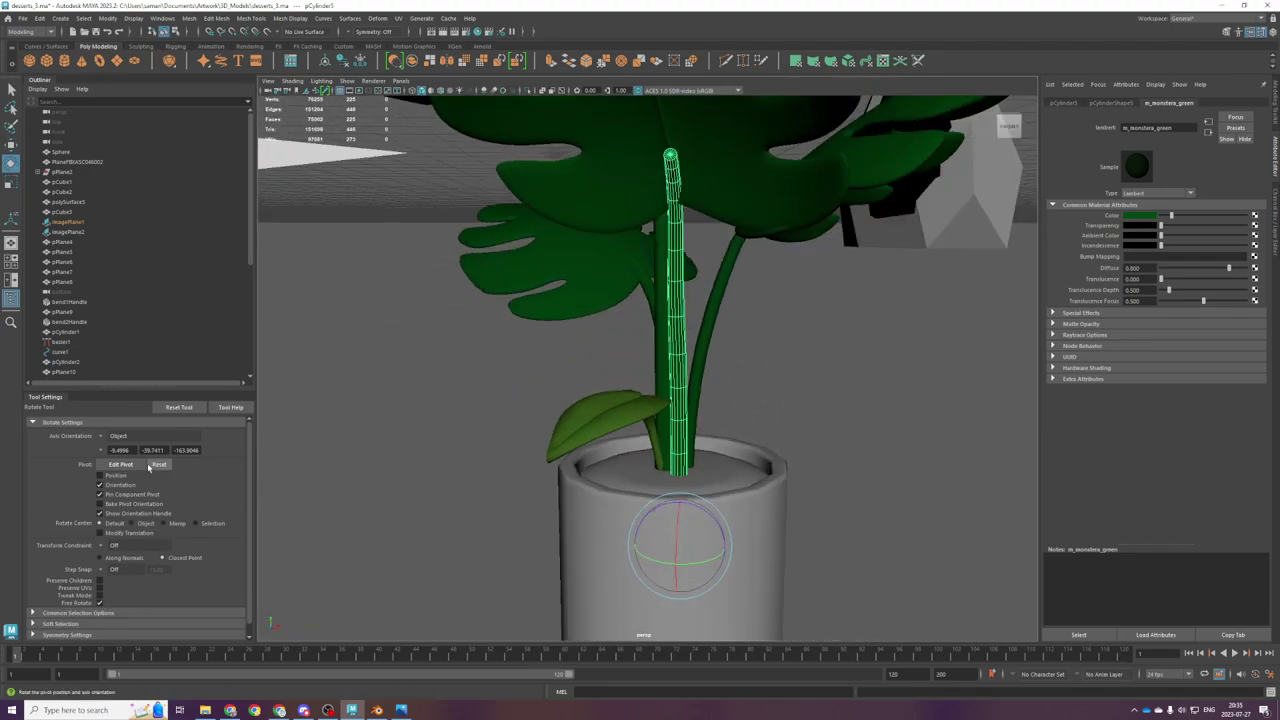
Step: Give the new stem's pivot a custom axis orientation and rotate the stem to lean toward its leaf
click(120, 436)
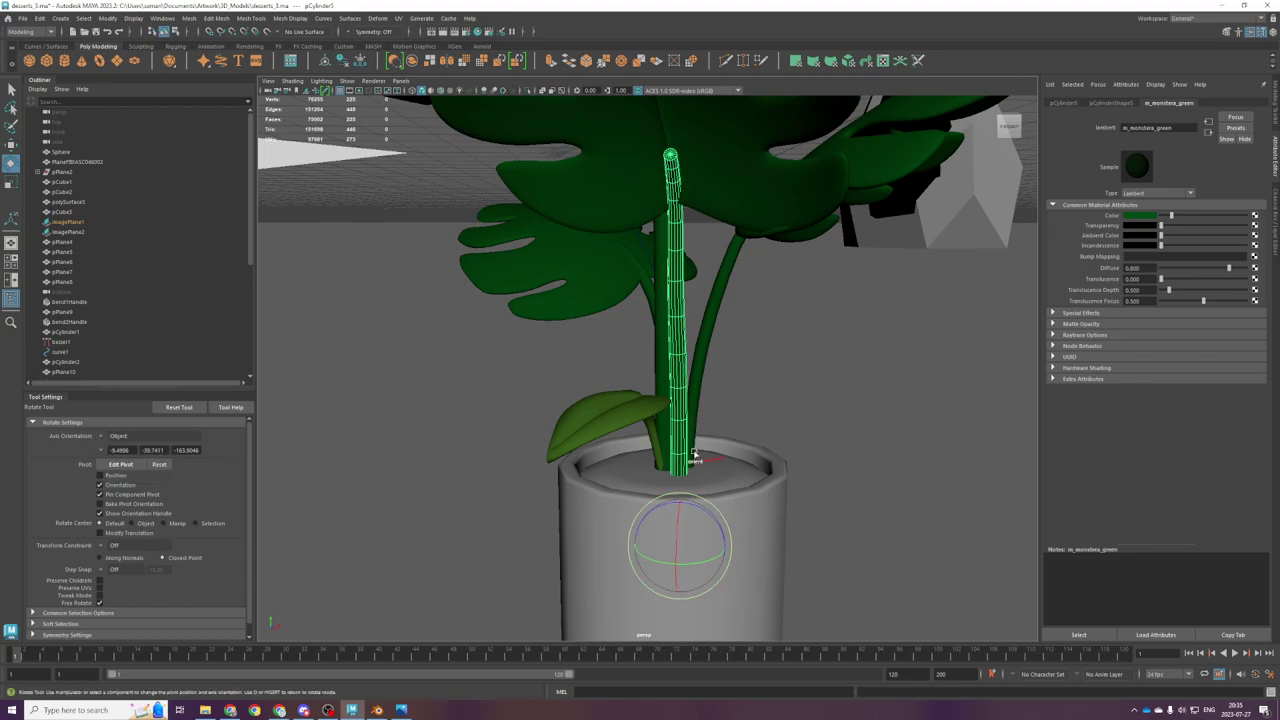
key(d)
scroll(688, 452, up, 2)
click(686, 449)
drag(685, 544, 757, 462)
drag(720, 555, 726, 559)
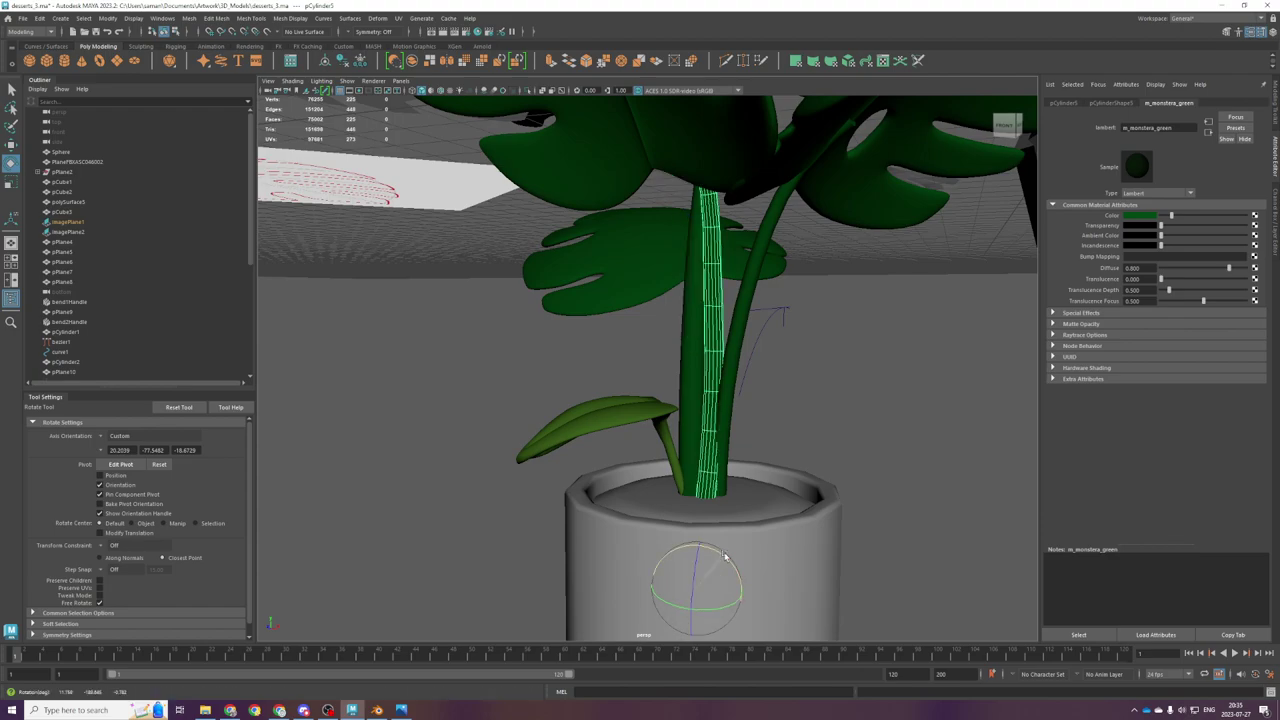
Step: Move the new stem's base within the pot and turn the stem toward its leaf
key(w)
alt+drag(701, 487, 686, 530)
drag(653, 582, 622, 607)
alt+drag(714, 443, 583, 463)
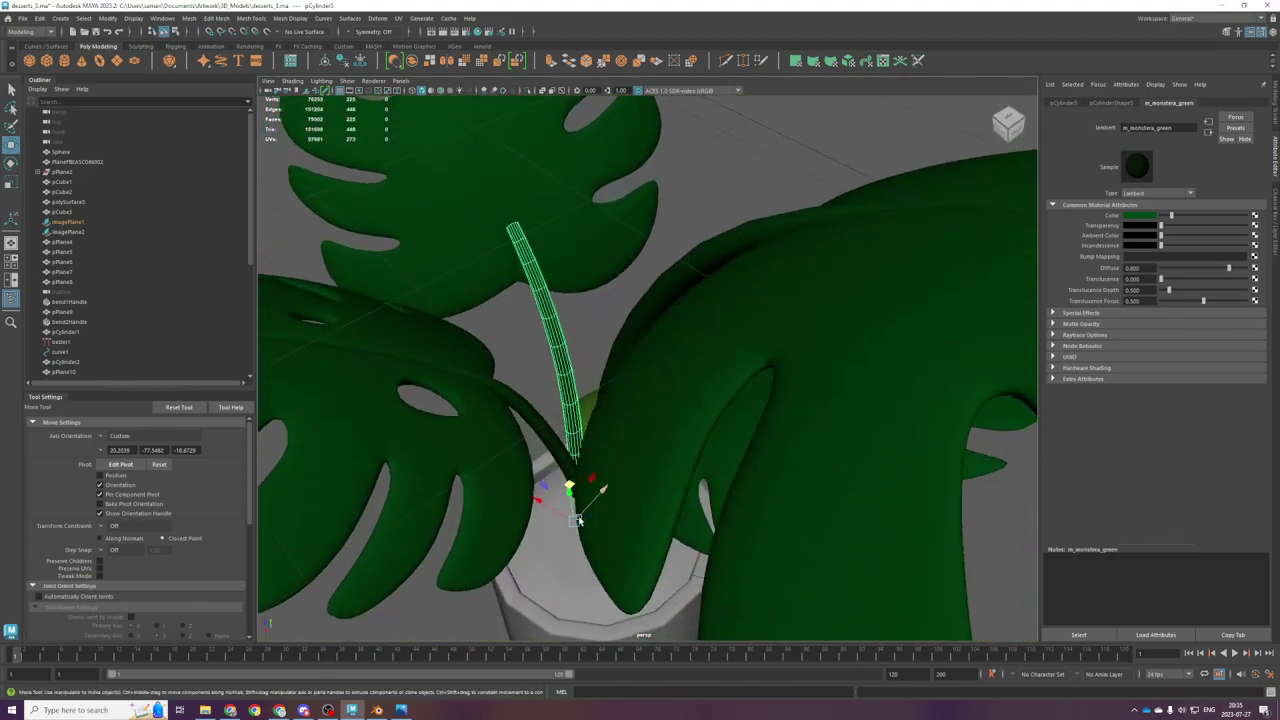
key(e)
drag(577, 555, 559, 556)
alt+drag(559, 556, 690, 540)
Step: Select the new stem's leaf and move it so its base meets the stem tip
click(522, 286)
key(w)
drag(420, 204, 365, 229)
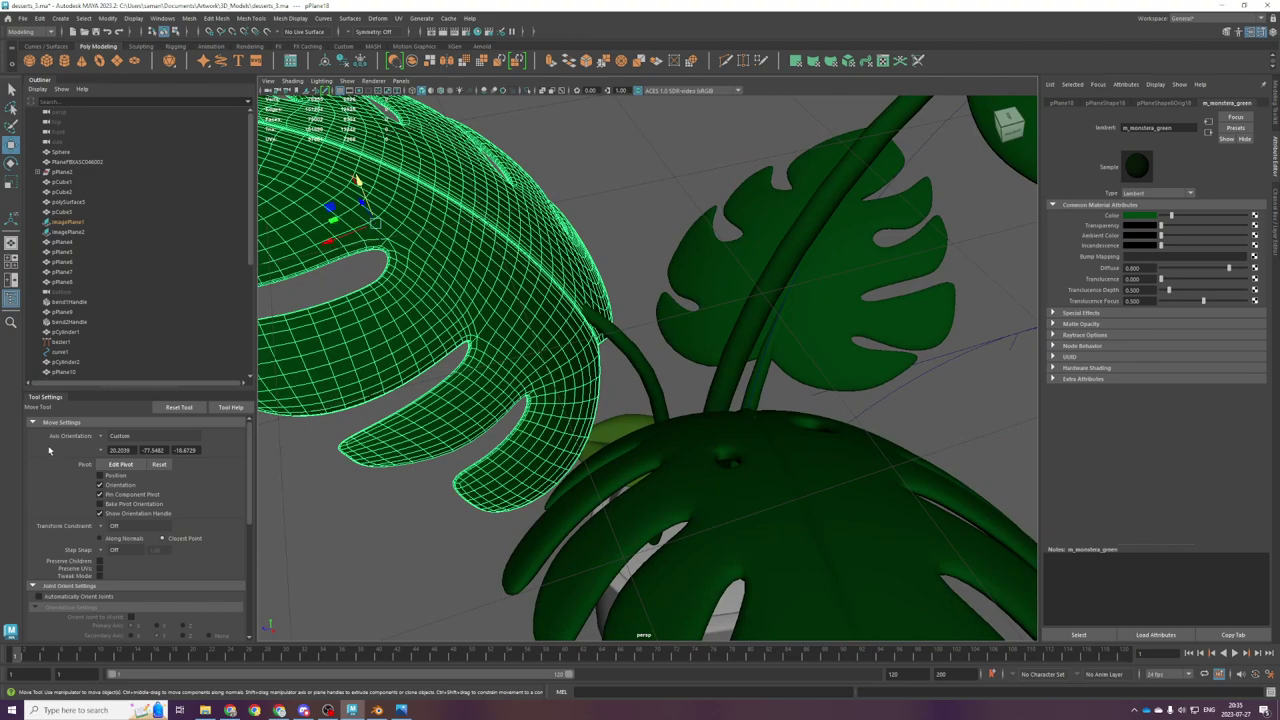
Step: Set the Move tool's axis orientation to Object, nudge the leaf into place on the stem, and save the scene
click(100, 440)
click(117, 455)
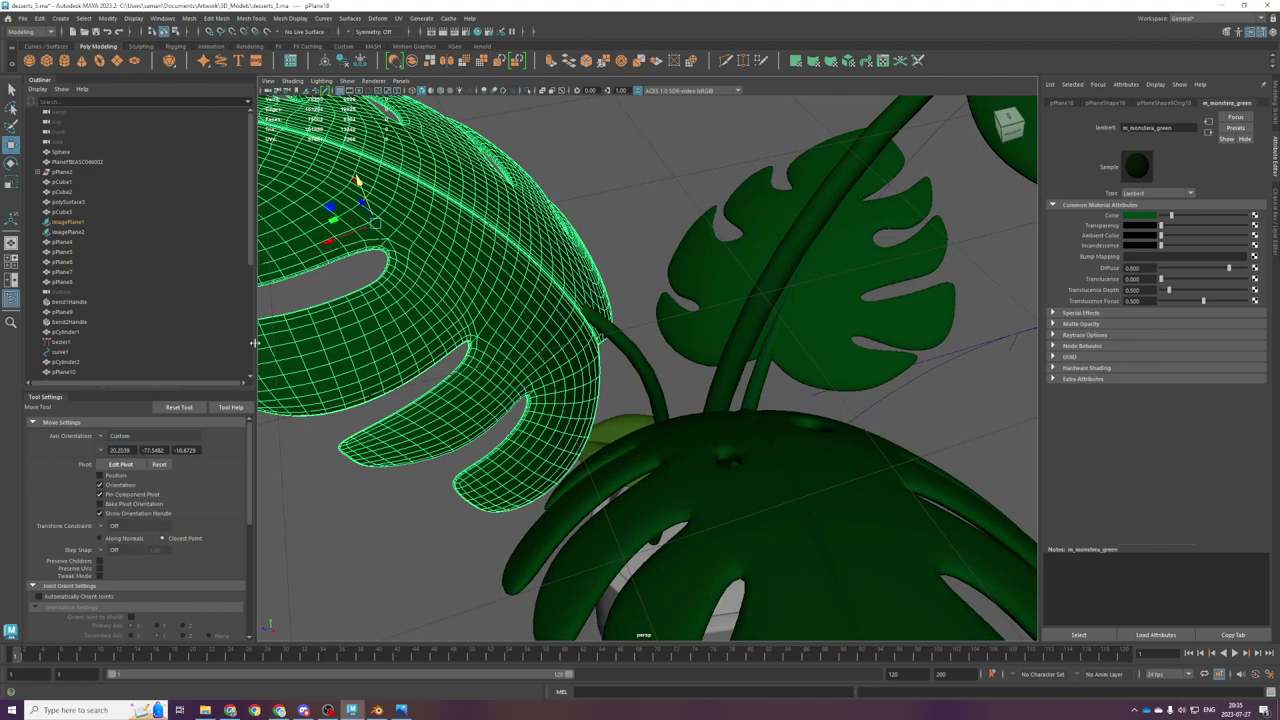
click(115, 439)
click(122, 442)
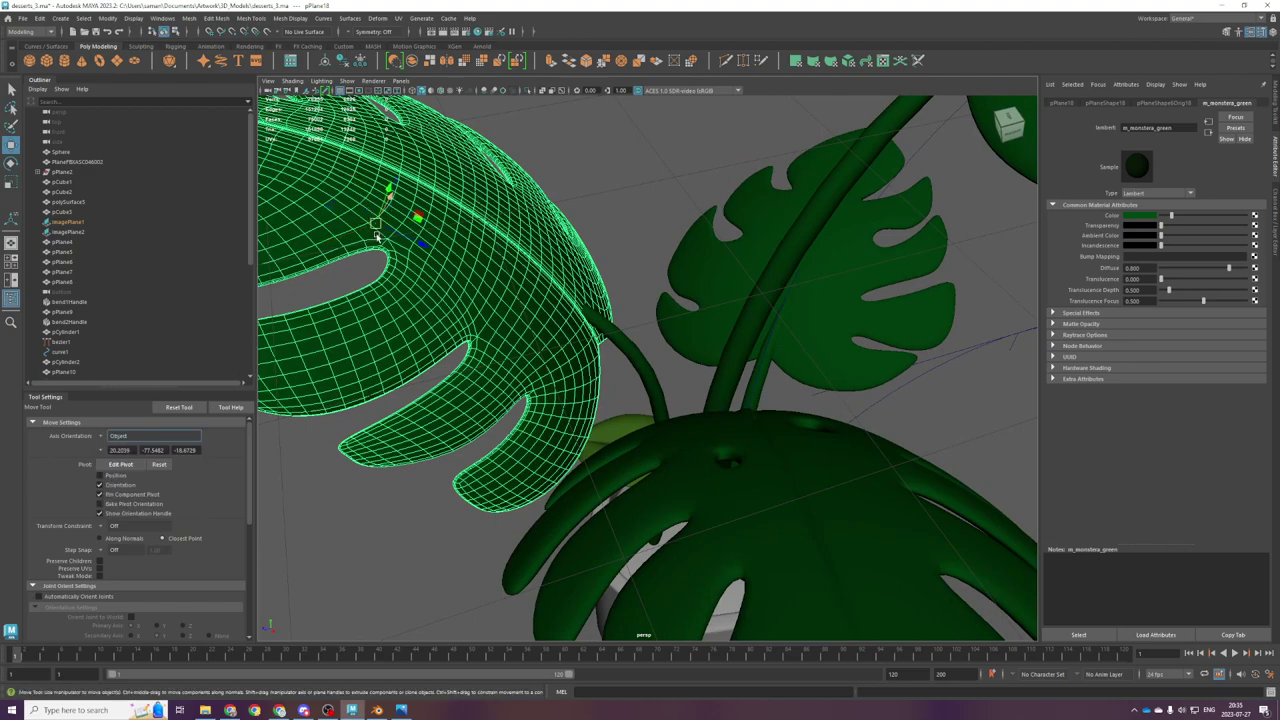
key(f)
drag(556, 343, 559, 357)
mouse_move(560, 357)
alt+mouse_down()
mouse_move(631, 374)
mouse_move(563, 340)
alt+mouse_up()
key(ctrl+s)
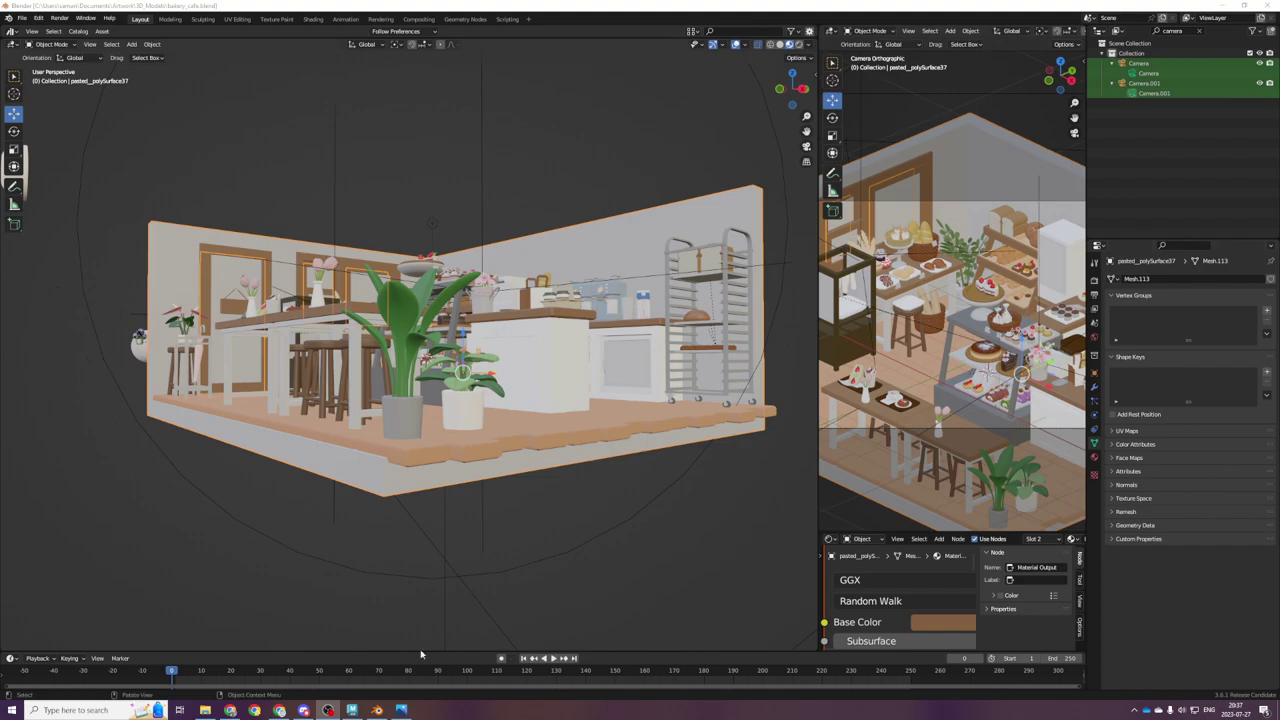
Step: Switch back to Maya and delete the lower faces of the new stem in the front view
click(352, 710)
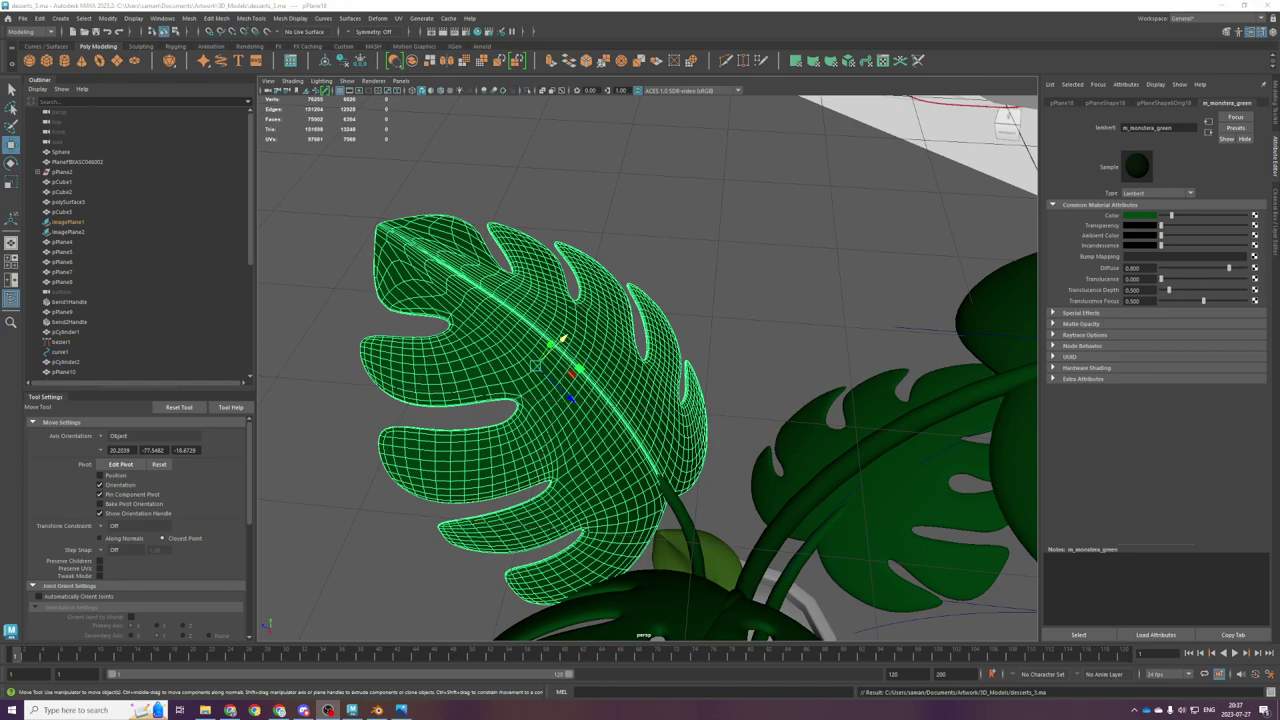
alt+drag(831, 485, 778, 364)
click(725, 442)
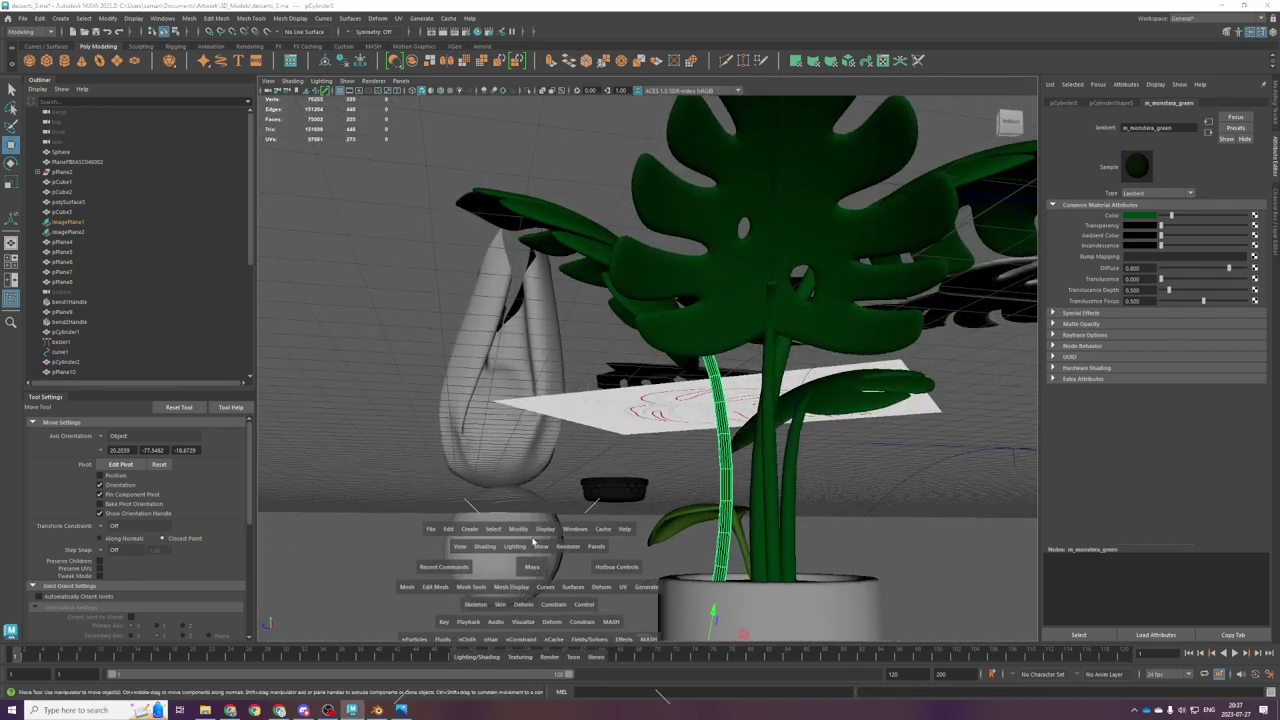
key(space)
key(space)
key(F9)
drag(679, 586, 614, 382)
right_drag(526, 380, 526, 404)
drag(556, 382, 773, 582)
key(Delete)
Step: Flatten the vertices at the stem's cut end by scaling them vertically with the axis orientation set to World
right_drag(800, 337, 734, 341)
drag(641, 347, 722, 394)
key(r)
click(666, 329)
key(ctrl+z)
click(140, 436)
click(130, 448)
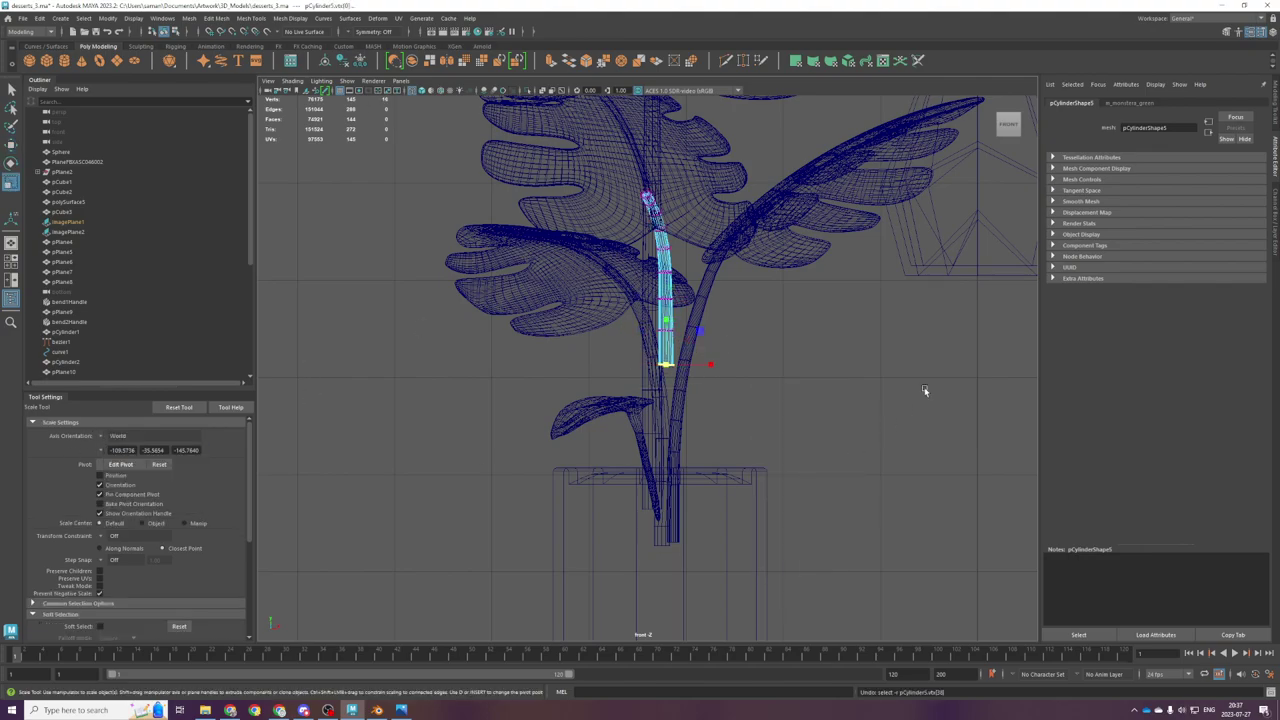
click(668, 322)
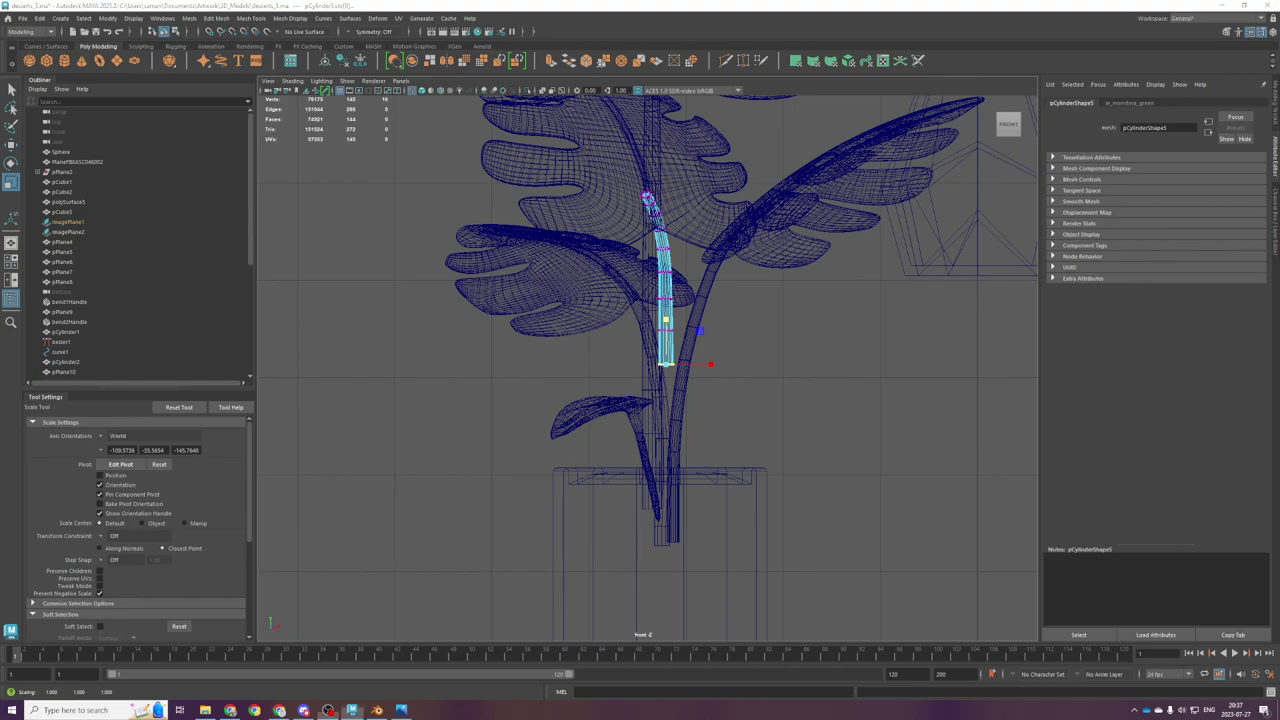
Step: Try to extrude the vertices at the stem's cut end, and undo the extrusion
key(space)
key(space)
key(f)
key(space)
key(space)
scroll(734, 443, down, 8)
alt+drag(734, 443, 570, 465)
scroll(637, 458, up, 8)
alt+drag(667, 498, 586, 505)
key(ctrl+e)
key(w)
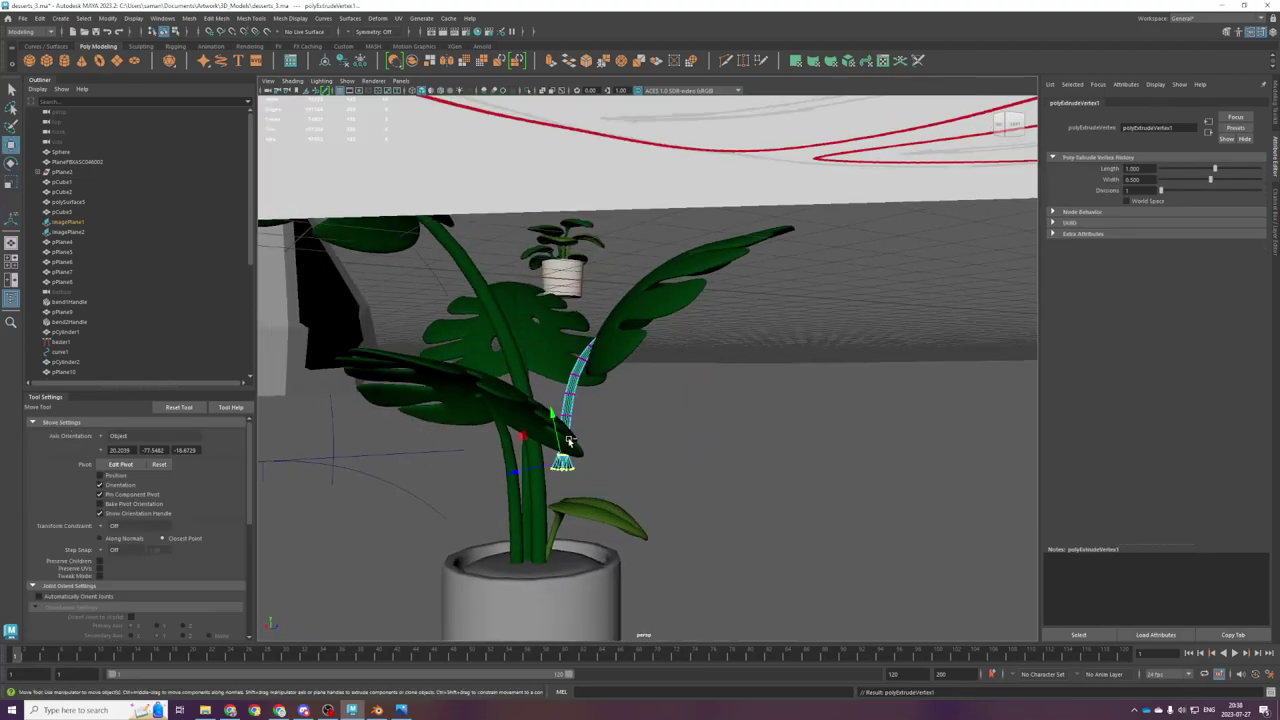
scroll(570, 470, up, 5)
key(ctrl+z)
Step: Select the edges at the stem's cut end and move them straight down to the soil along the World axis
alt+drag(606, 434, 648, 457)
alt+middle_drag(648, 457, 713, 335)
right_drag(711, 348, 714, 331)
drag(513, 351, 600, 407)
shift+drag(505, 366, 606, 345)
key(ctrl+z)
drag(453, 363, 738, 369)
click(118, 436)
click(199, 448)
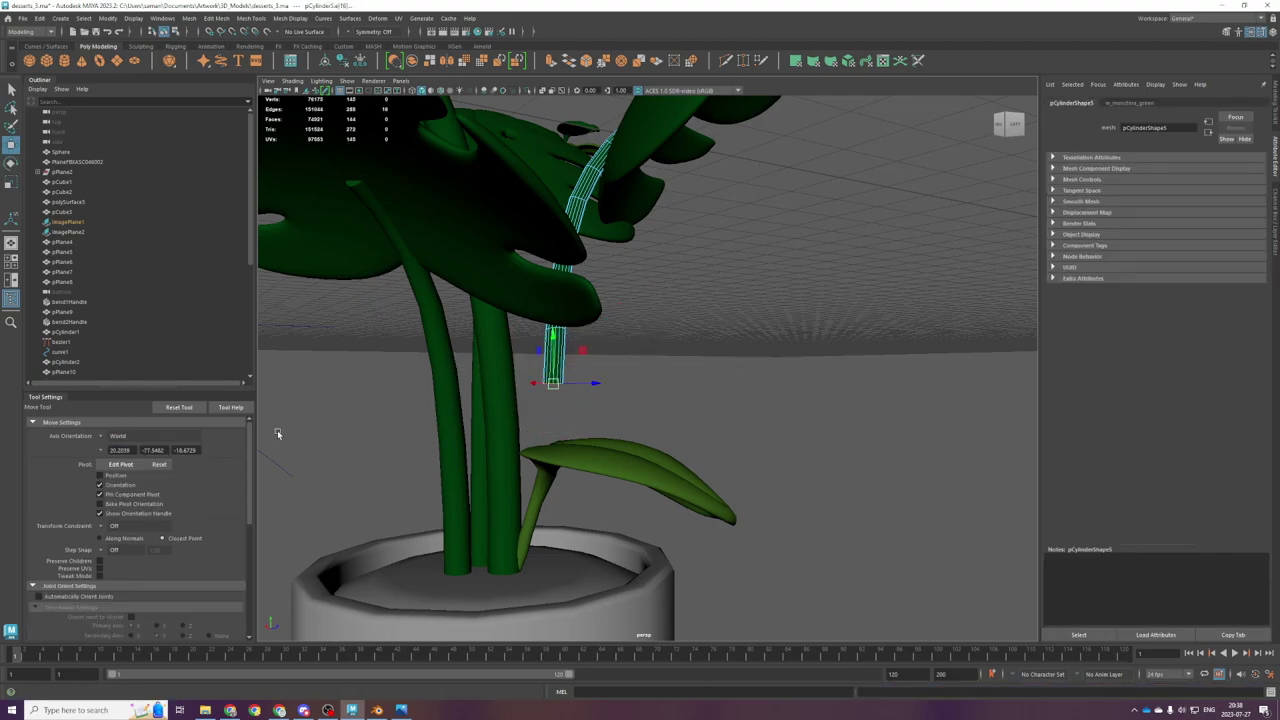
drag(554, 338, 554, 530)
Step: Move the stem's bottom edges closer to the pot's centre in the top view
alt+drag(633, 502, 496, 566)
key(space)
key(space)
scroll(763, 449, down, 10)
scroll(671, 384, up, 3)
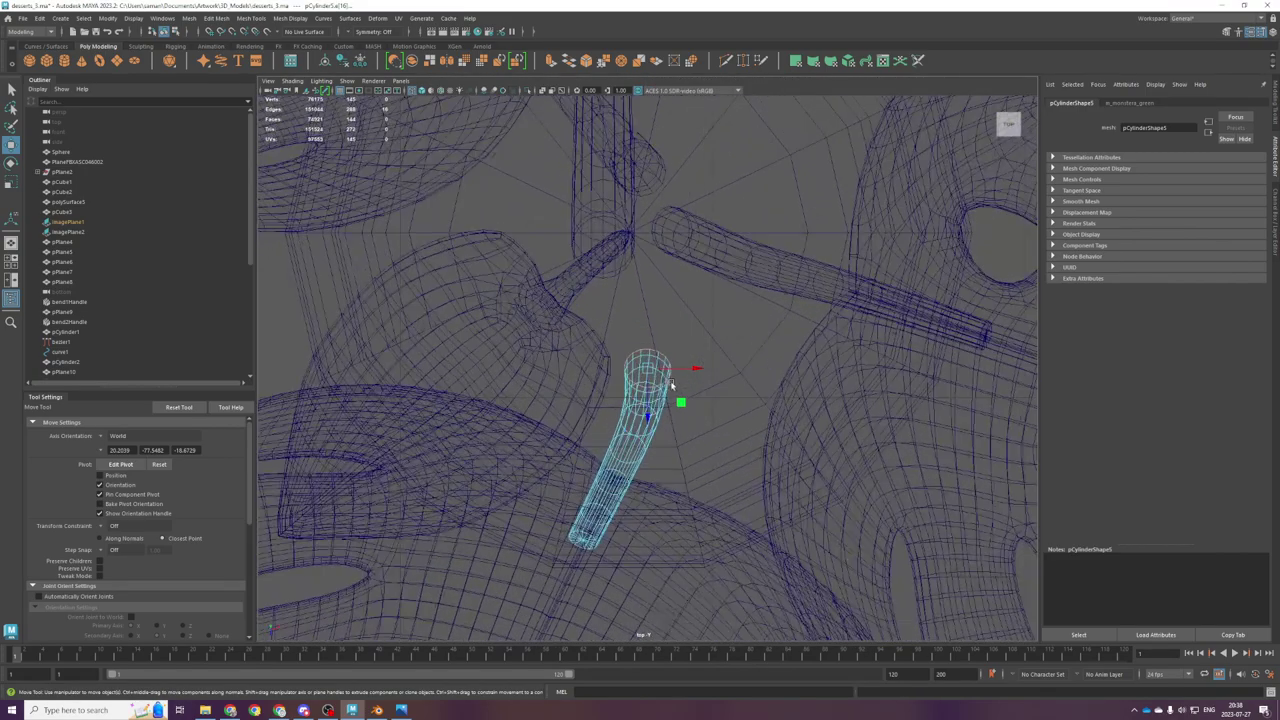
drag(678, 393, 684, 372)
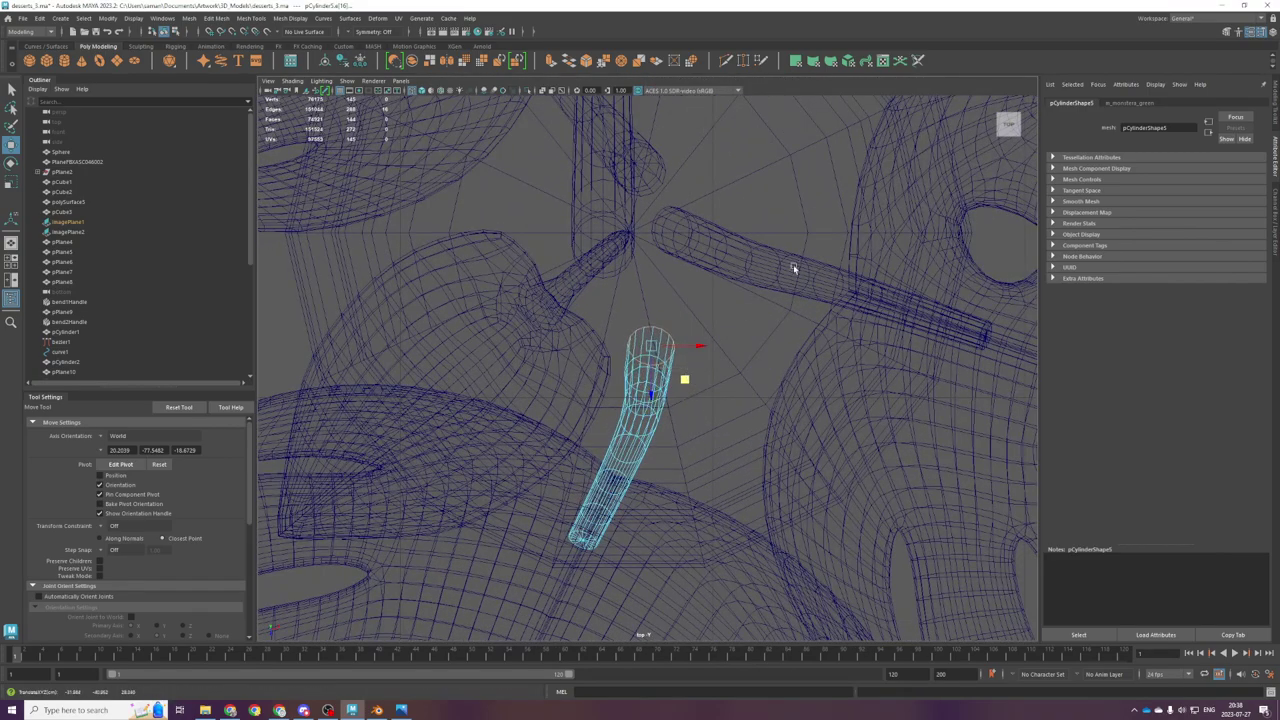
Step: Select the edges of the stem's lower section and soften them
key(space)
key(space)
scroll(660, 440, down, 8)
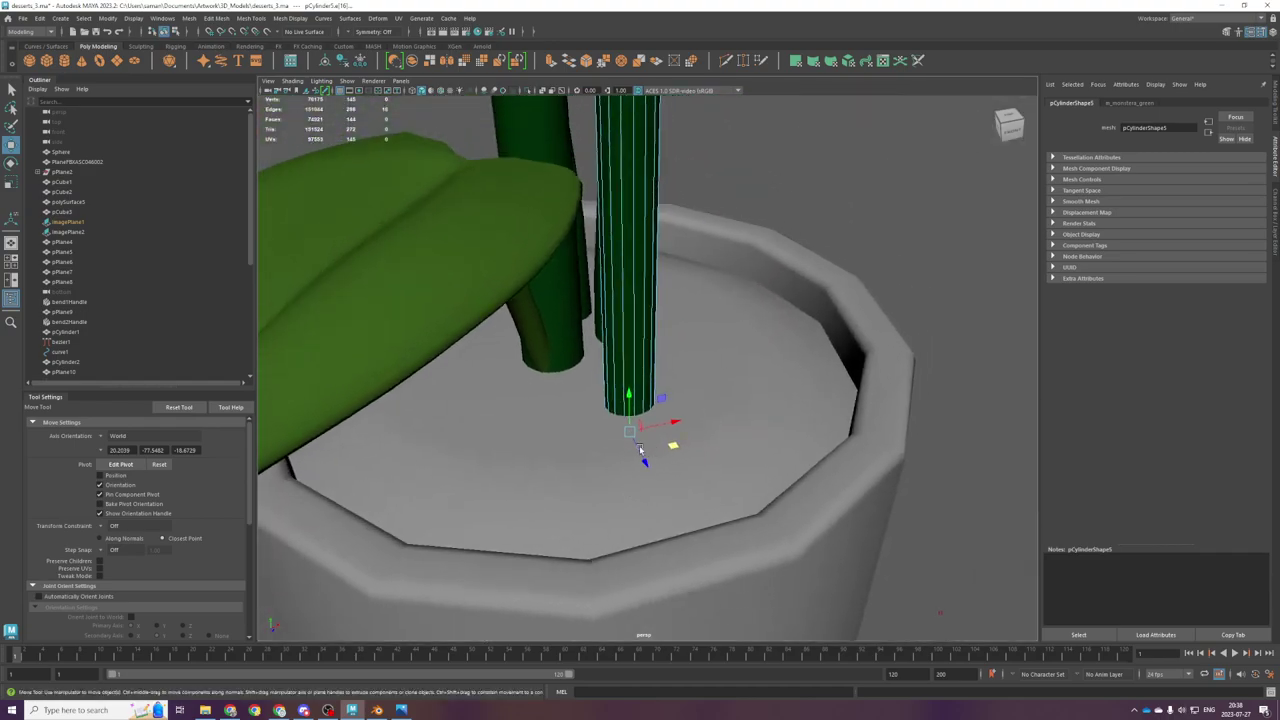
alt+drag(656, 366, 598, 310)
alt+middle_drag(598, 310, 597, 371)
scroll(585, 360, down, 2)
right_drag(575, 328, 573, 304)
drag(569, 257, 721, 399)
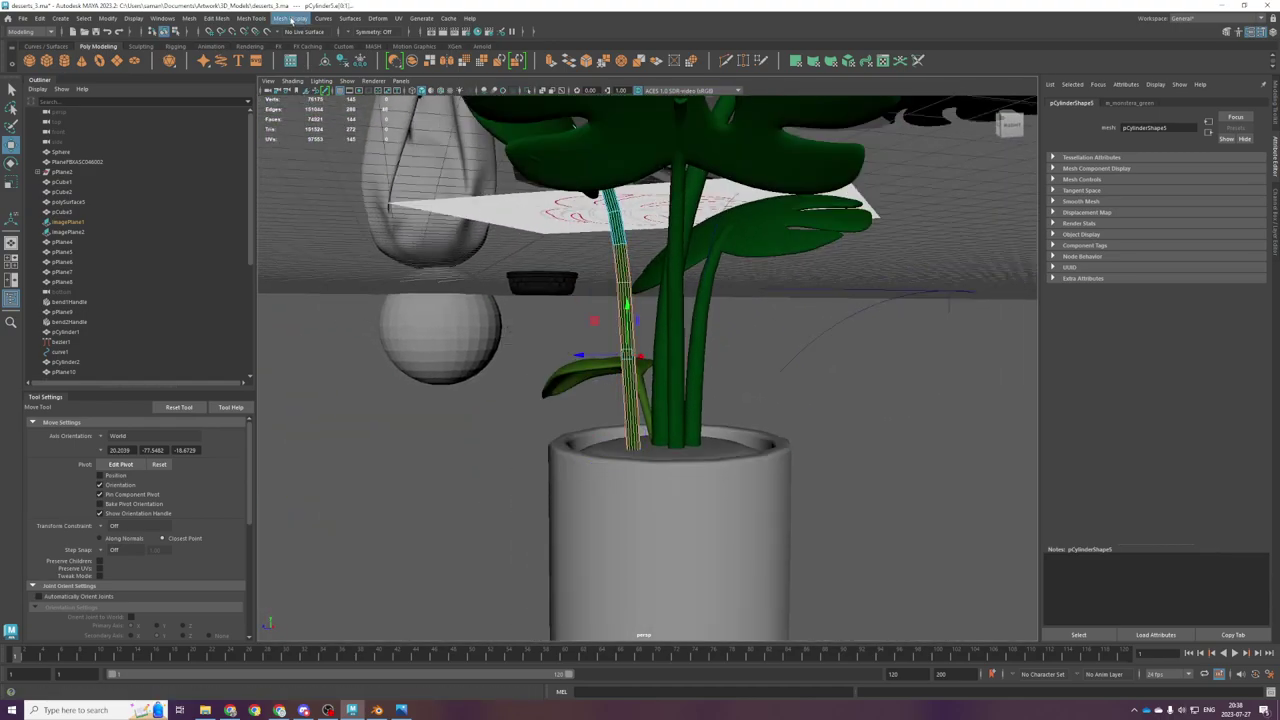
click(291, 19)
click(314, 109)
Step: Close the open bottom of the stem by filling the hole at its border edge loop
scroll(636, 370, up, 5)
key(4)
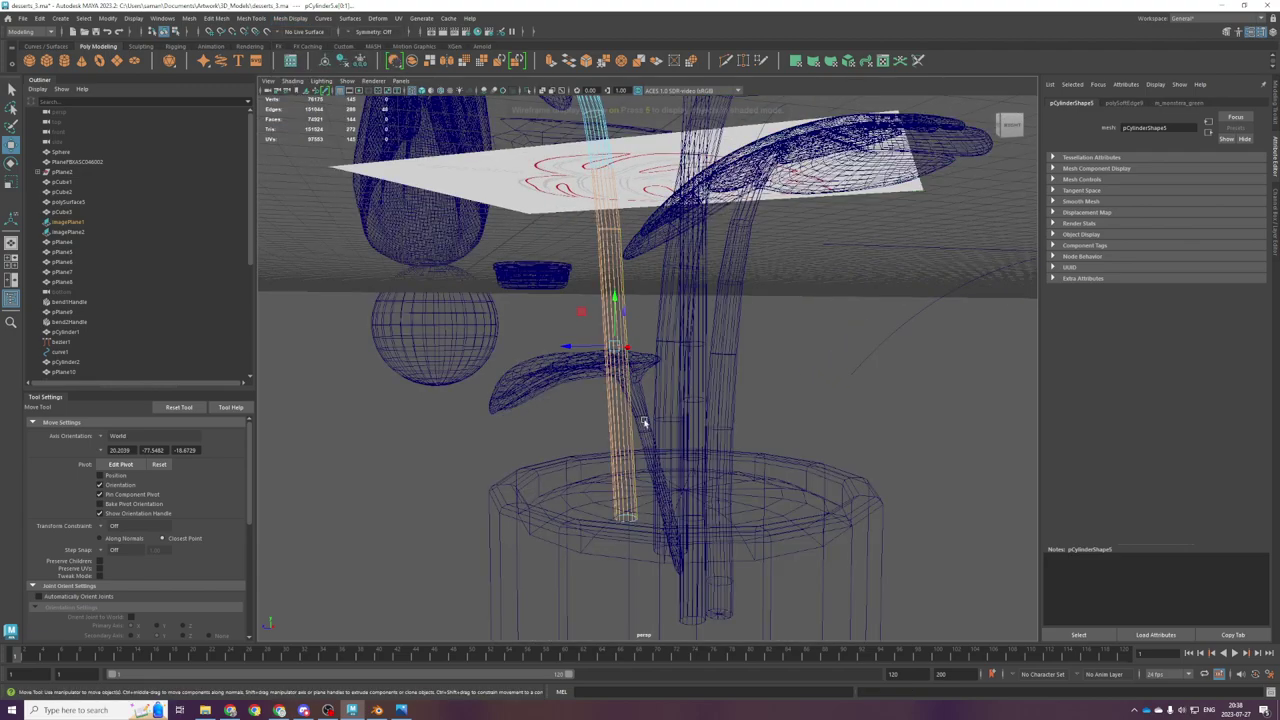
alt+middle_drag(708, 534, 708, 467)
scroll(706, 468, up, 4)
double_click(647, 537)
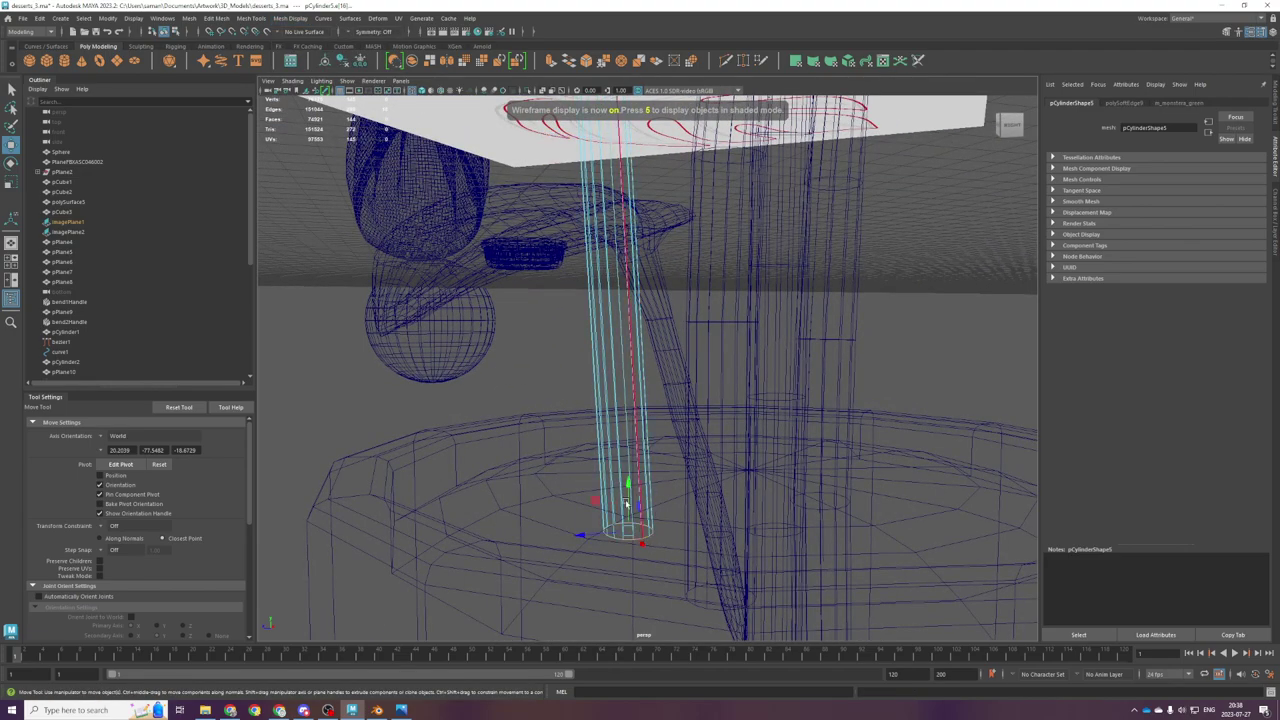
click(188, 18)
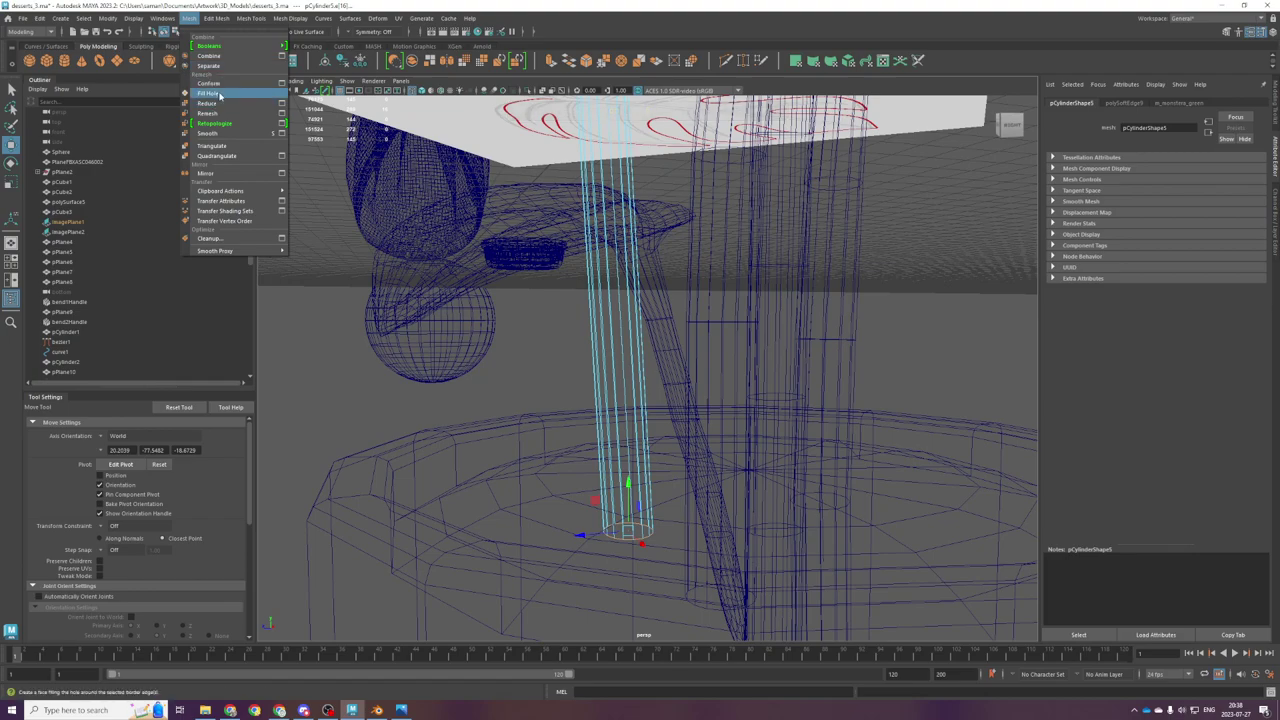
click(220, 104)
right_drag(594, 337, 666, 289)
key(5)
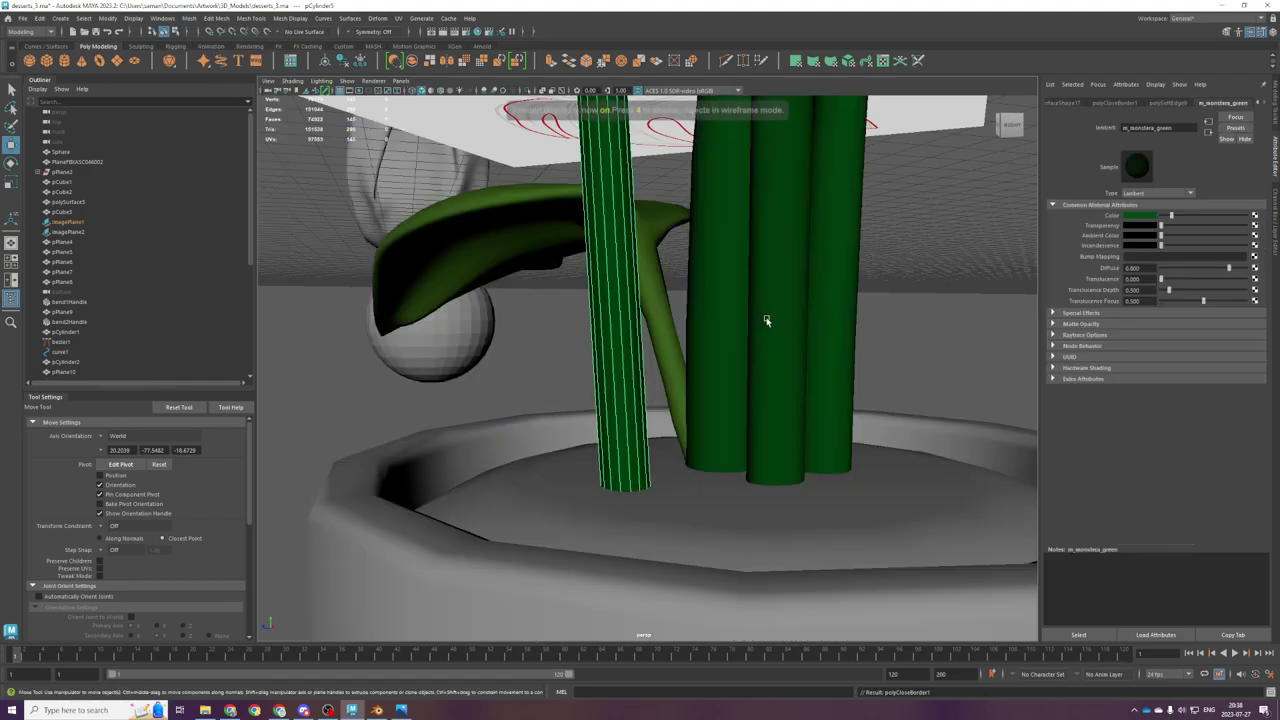
Step: Examine how the extended stem sits in the pot and meets its leaf from several angles
scroll(766, 320, down, 3)
scroll(808, 300, down, 2)
alt+drag(806, 317, 812, 322)
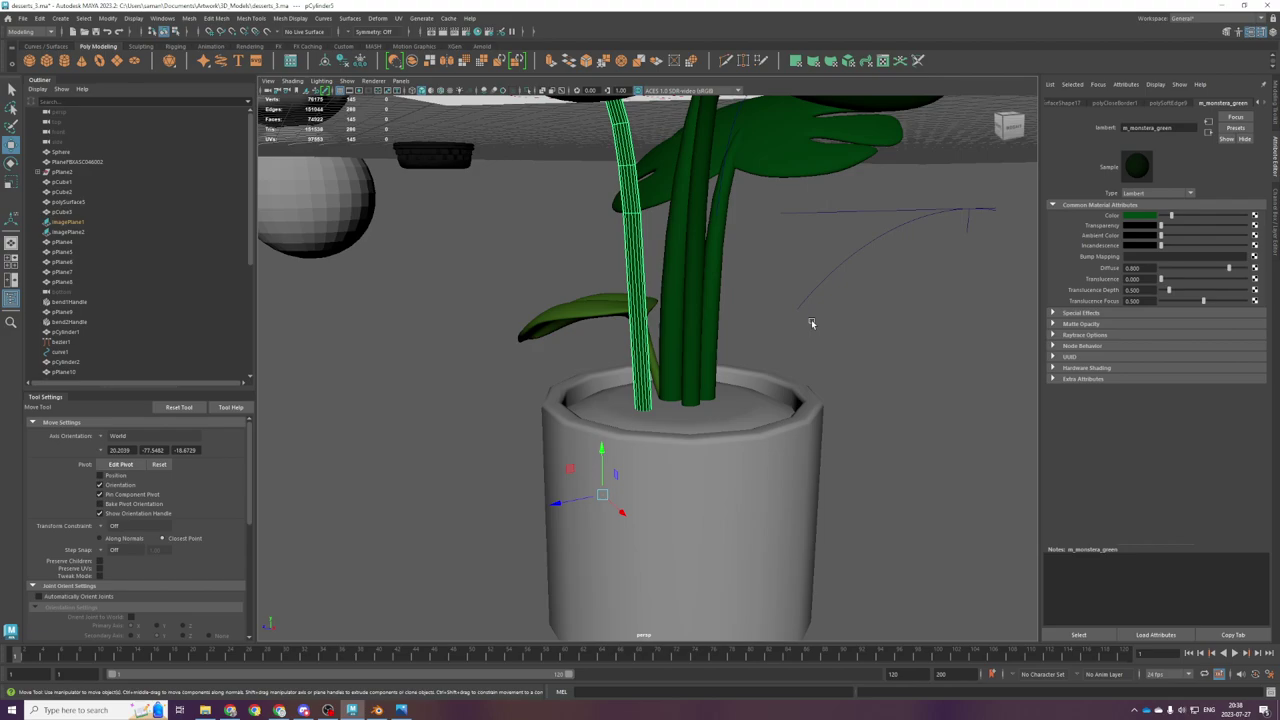
scroll(811, 322, down, 5)
alt+middle_drag(706, 408, 706, 443)
scroll(775, 421, up, 5)
alt+drag(706, 443, 718, 379)
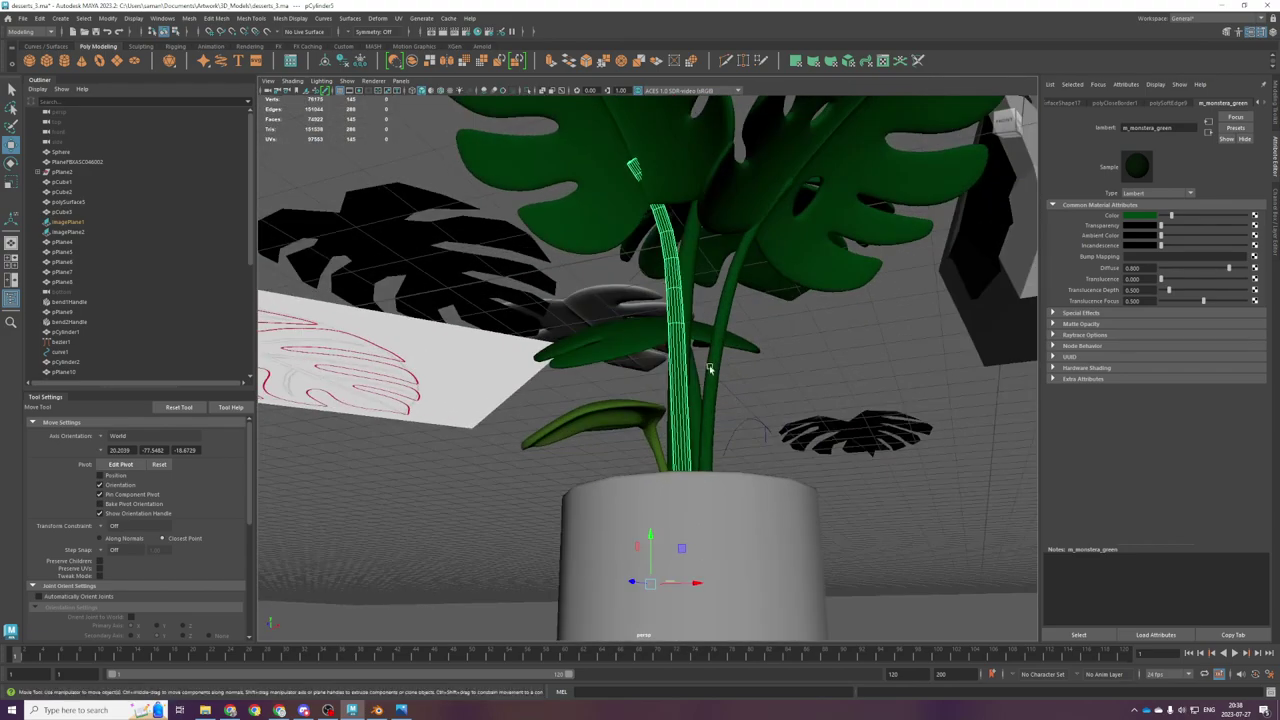
alt+middle_drag(663, 295, 641, 449)
alt+drag(623, 434, 563, 466)
Step: Select the vertices at the stem's upper tip in the front view and return to the perspective view
key(space)
key(space)
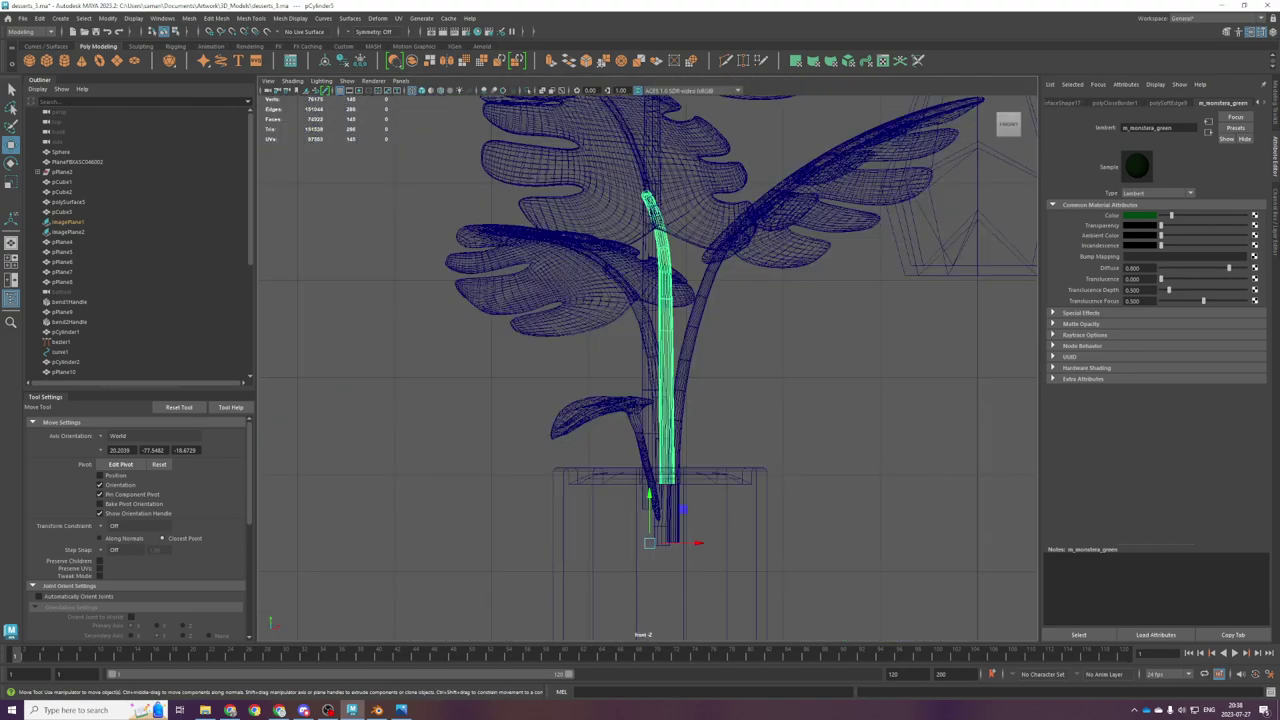
scroll(800, 294, up, 4)
alt+middle_drag(787, 293, 777, 455)
right_drag(843, 443, 745, 438)
drag(575, 231, 666, 280)
key(f)
scroll(676, 310, down, 8)
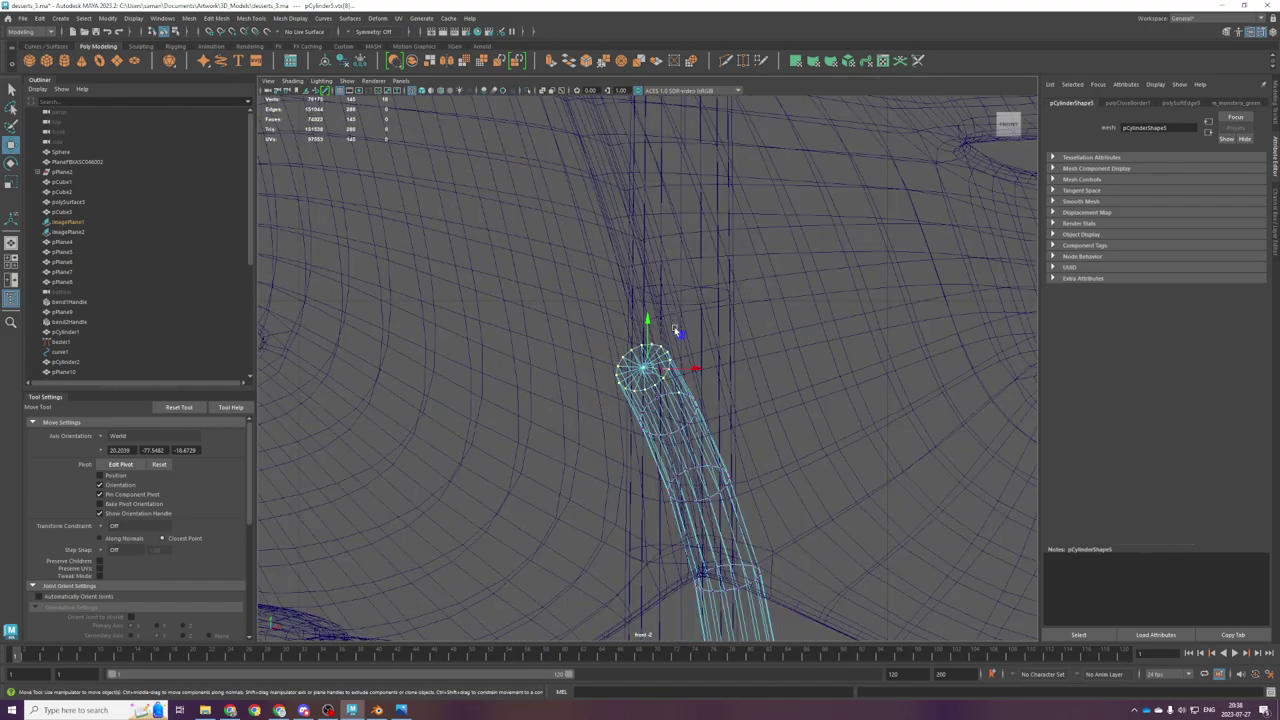
scroll(672, 345, up, 3)
key(space)
key(space)
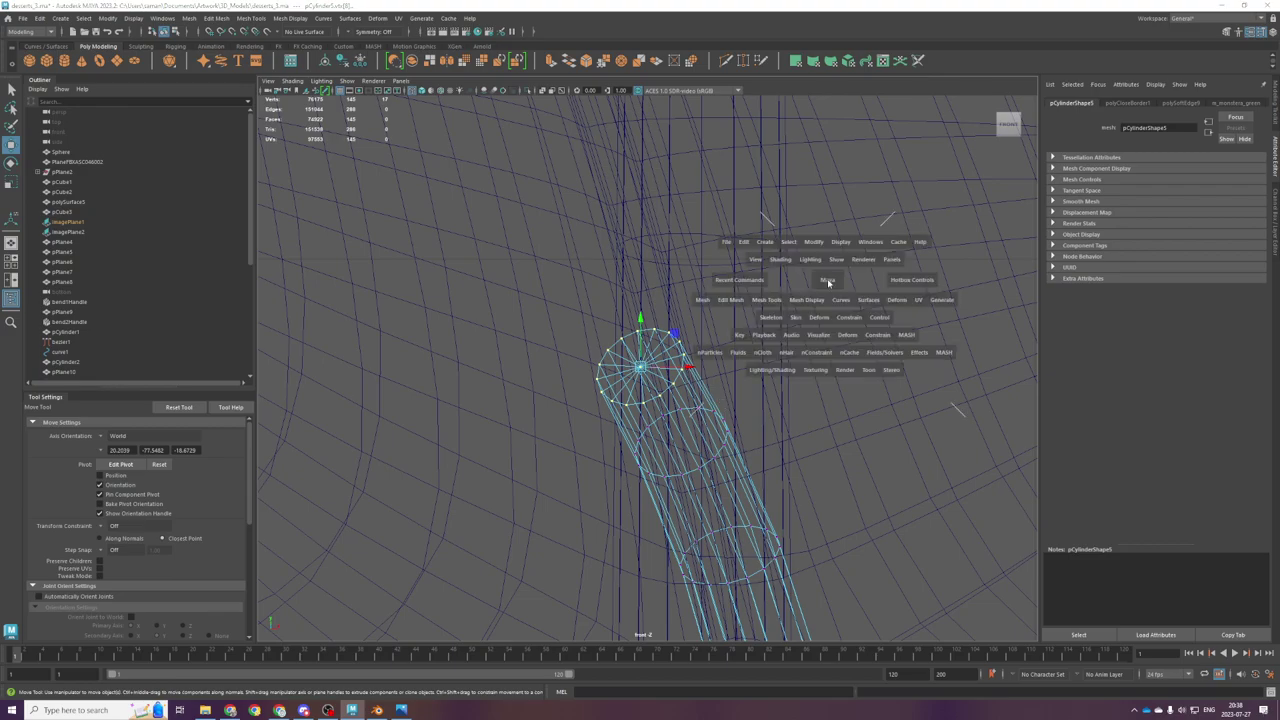
alt+drag(757, 360, 791, 406)
scroll(765, 417, down, 6)
scroll(762, 418, down, 5)
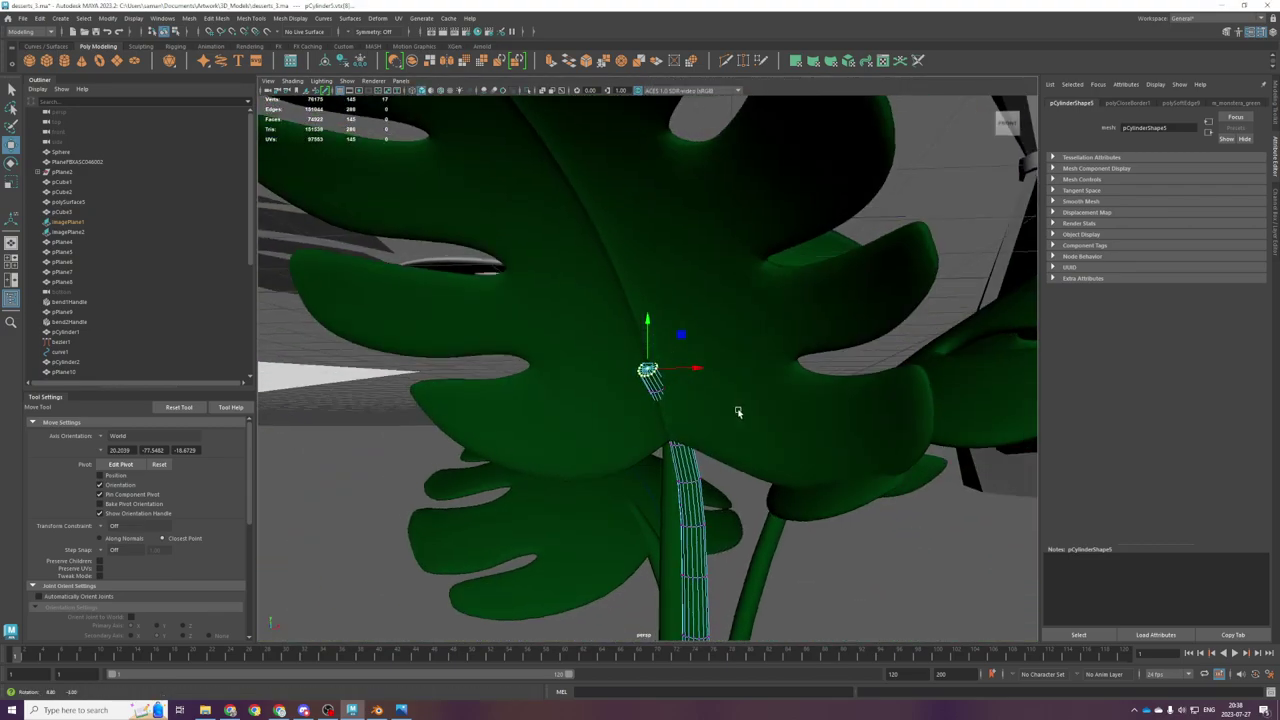
Step: Try to move the stem's tip vertices up along the leaf with soft selection
key(b)
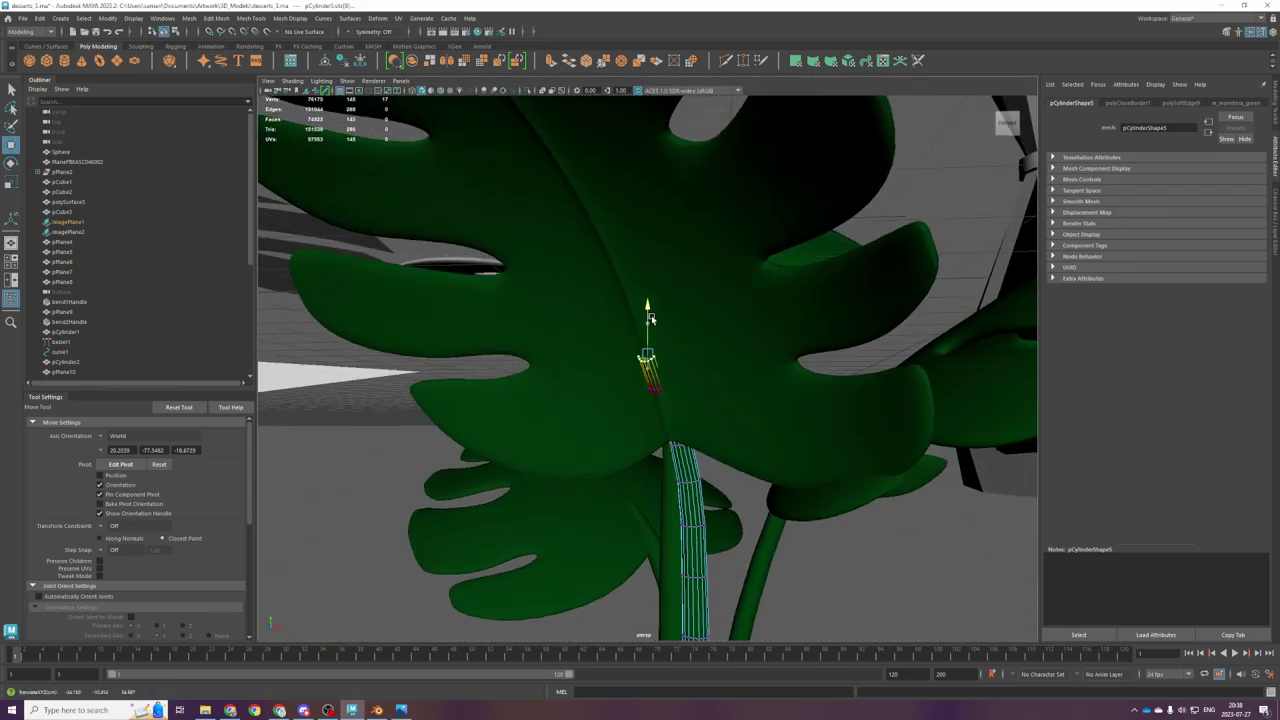
alt+drag(650, 318, 731, 420)
key(ctrl+z)
key(ctrl+z)
key(b)
scroll(654, 449, down, 8)
key(ctrl+z)
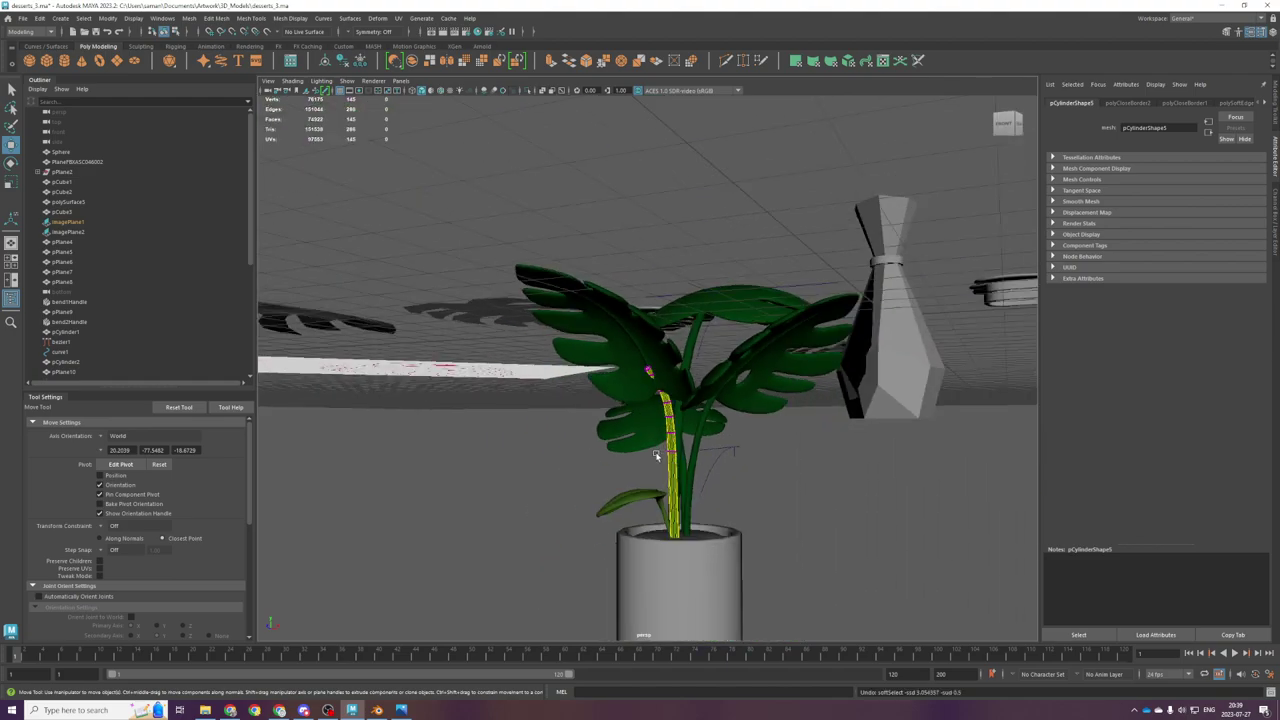
scroll(656, 455, up, 5)
key(ctrl+z)
key(f)
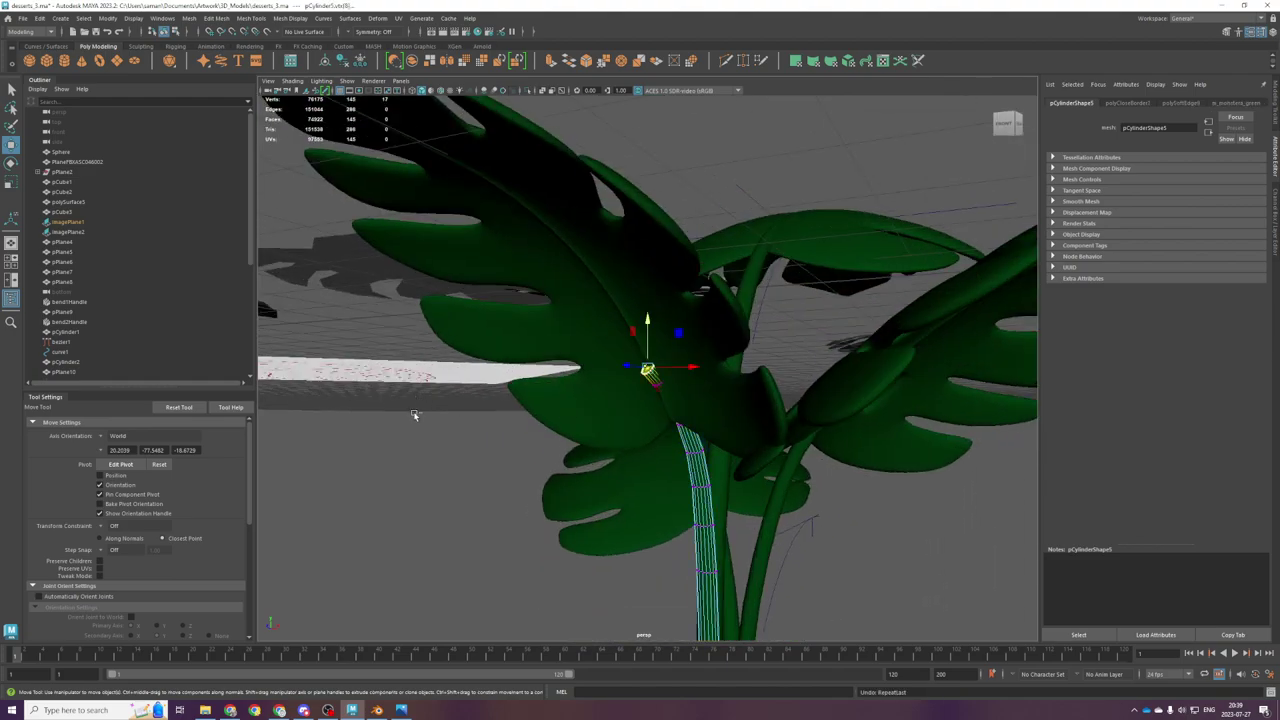
Step: Adjust the soft-selection falloff around the stem's tip vertices and move them against the leaf's midrib
middle_drag(610, 400, 827, 632)
scroll(645, 320, down, 3)
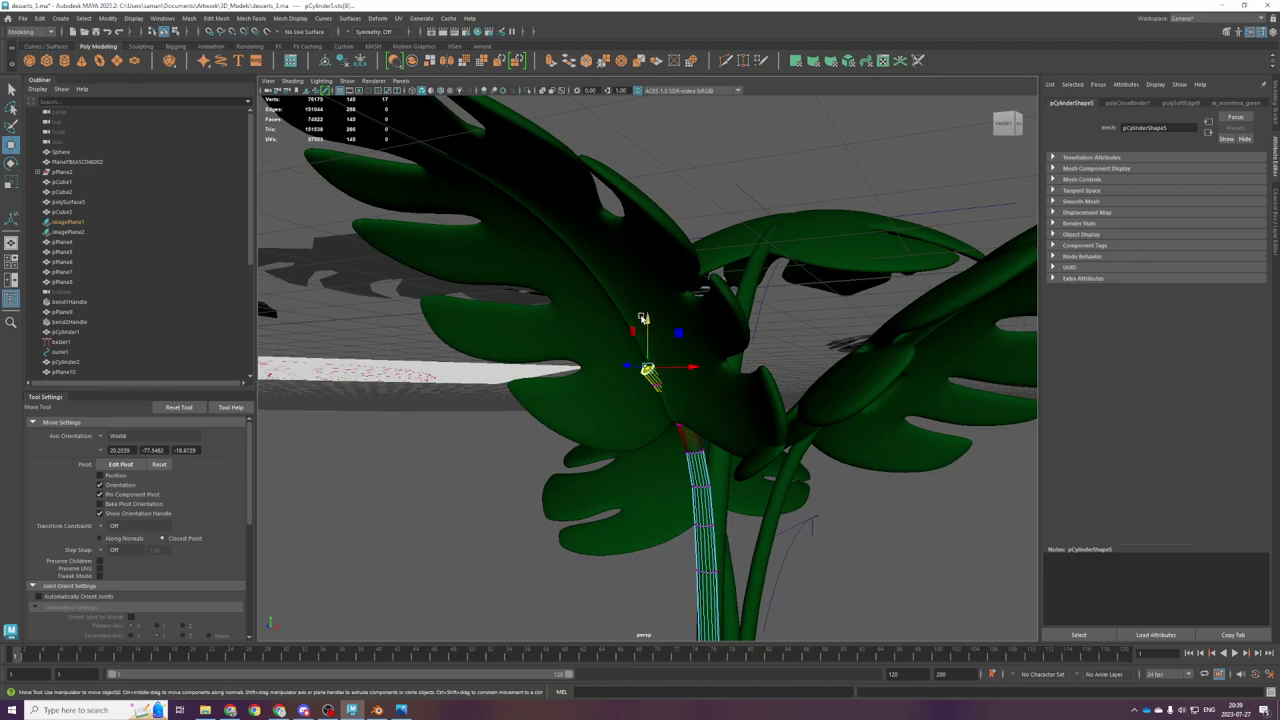
alt+drag(647, 316, 585, 423)
drag(608, 364, 604, 365)
scroll(651, 377, up, 5)
drag(611, 409, 674, 435)
key(ctrl+z)
Step: Select the vertex ring below the stem's tip and move it to smooth the bend towards the leaf
key(space)
key(space)
key(b)
drag(603, 430, 676, 358)
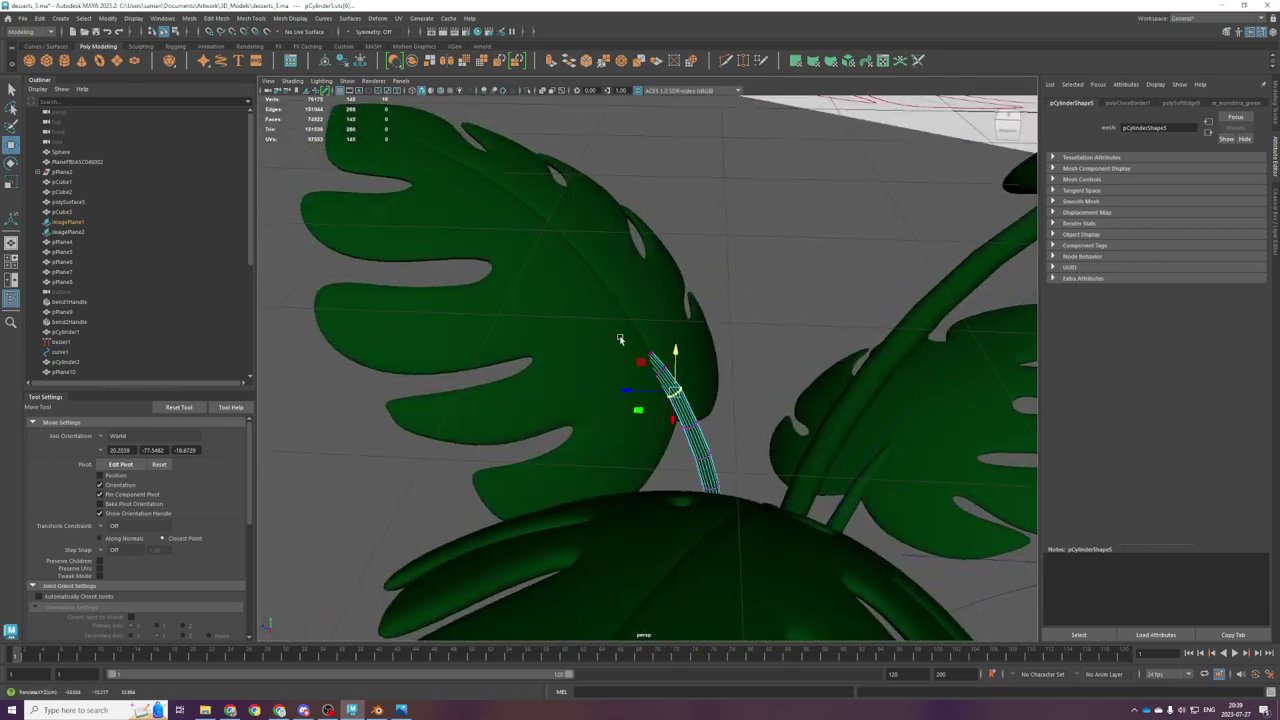
scroll(620, 340, up, 2)
Step: Reselect the stem's tip vertices in an orthographic view and enable soft selection for them
key(space)
key(space)
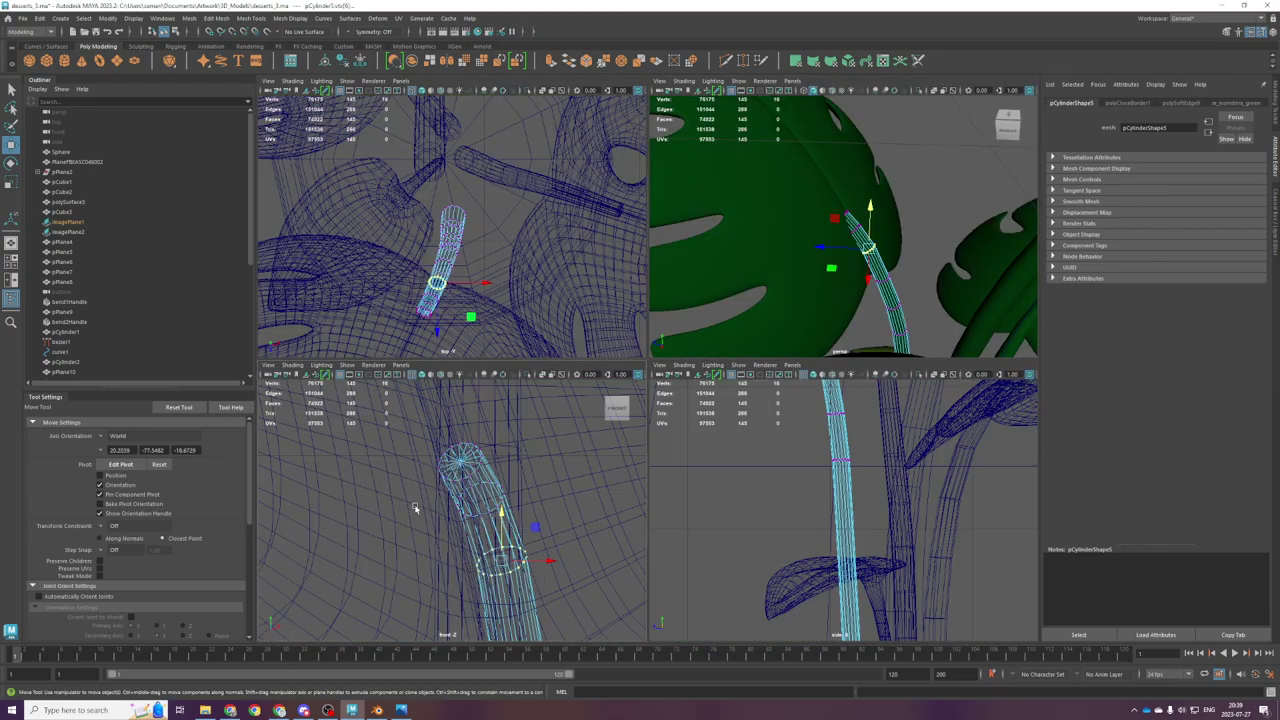
drag(540, 156, 660, 355)
key(space)
key(space)
key(b)
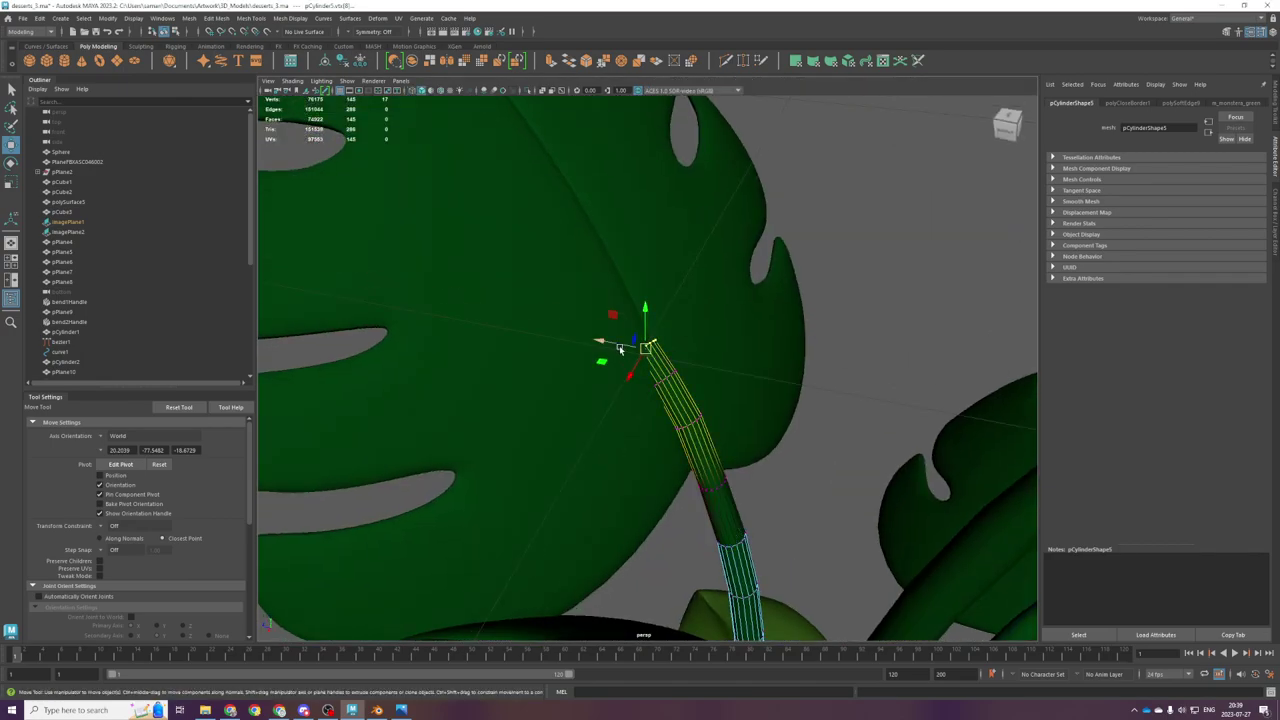
Step: Move the stem's tip onto the leaf's midrib using a different axis orientation, and restore the World orientation
click(115, 446)
click(120, 466)
drag(608, 306, 641, 297)
click(103, 441)
click(118, 447)
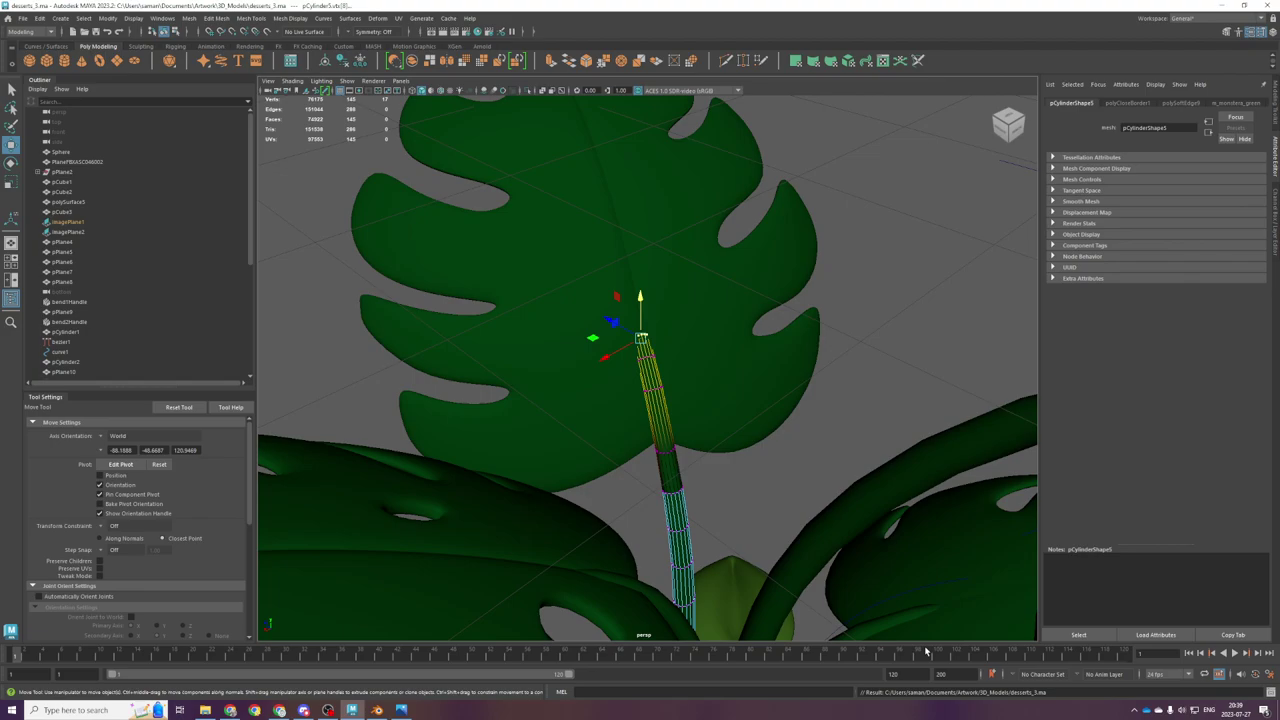
Step: Leave vertex editing on the stem and examine how its tip meets the leaf from several angles
scroll(488, 293, down, 10)
alt+drag(582, 396, 785, 289)
click(784, 288)
scroll(787, 487, down, 2)
mouse_move(803, 374)
alt+mouse_down()
mouse_move(787, 487)
mouse_move(800, 390)
alt+mouse_up()
click(787, 487)
right_drag(731, 394, 819, 323)
scroll(770, 342, up, 5)
Step: Try to scale the leaf and its stem together
click(695, 337)
scroll(695, 340, down, 4)
alt+drag(692, 370, 615, 515)
shift+click(676, 439)
scroll(680, 443, down, 4)
key(r)
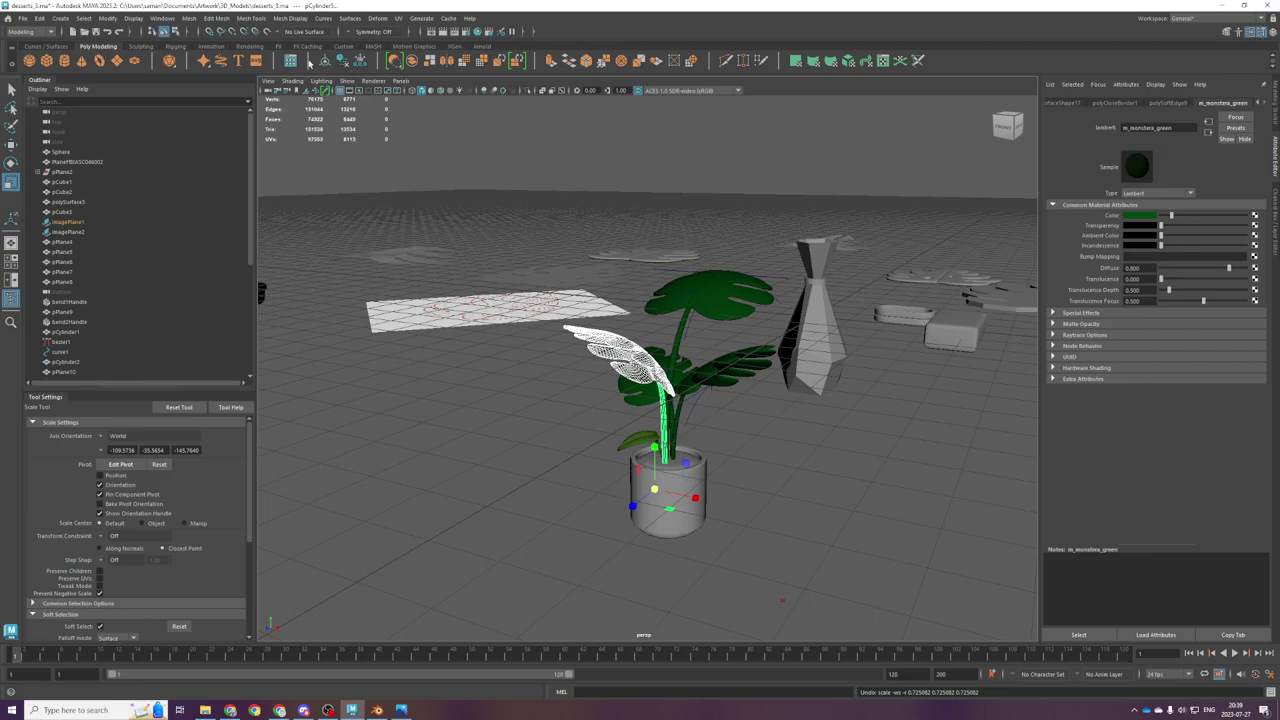
Step: Try to combine the leaf and its stem into one mesh and resize it
click(188, 18)
click(212, 52)
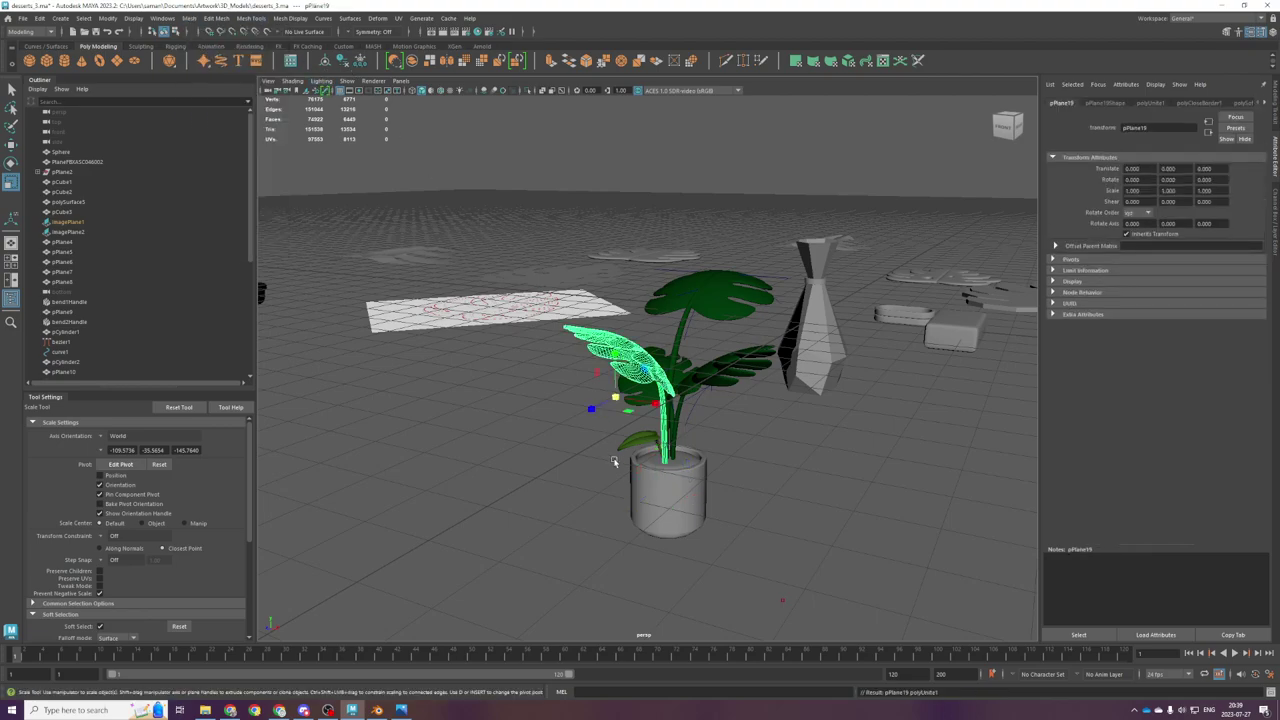
key(w)
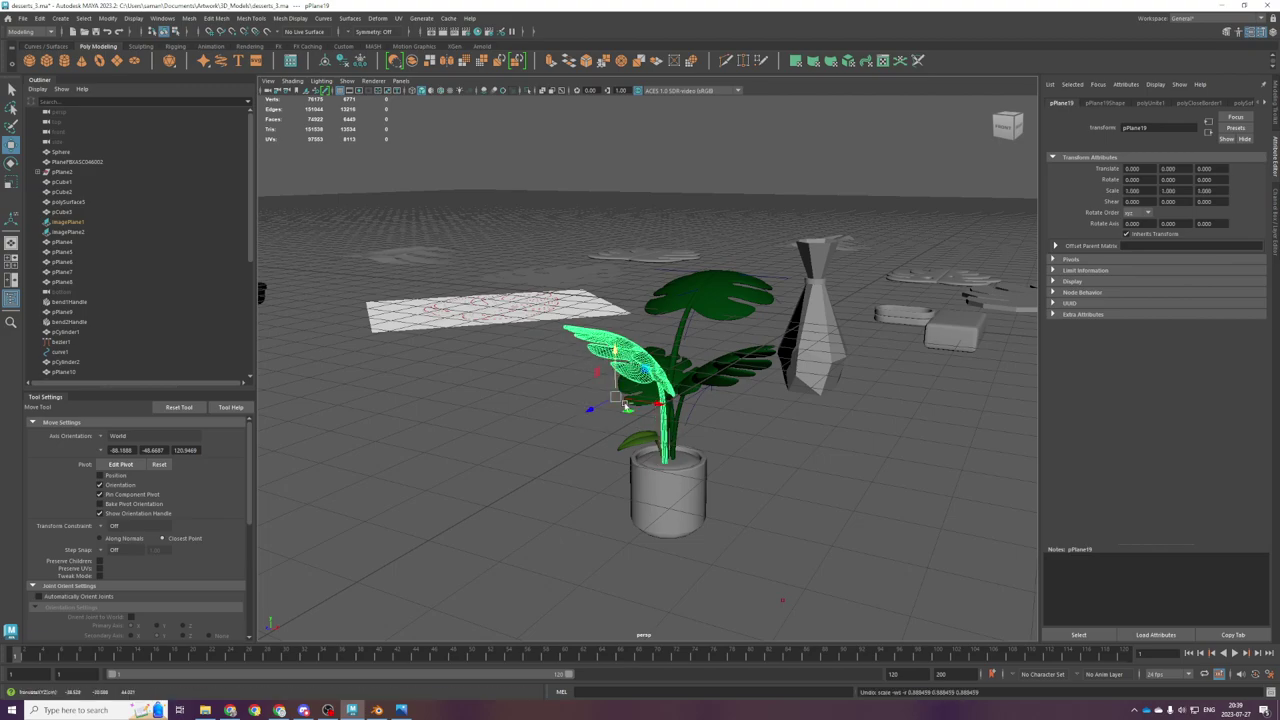
key(ctrl+z)
Step: Scale the leaf alone down slightly, leaving its stem unscaled
key(r)
drag(615, 354, 603, 360)
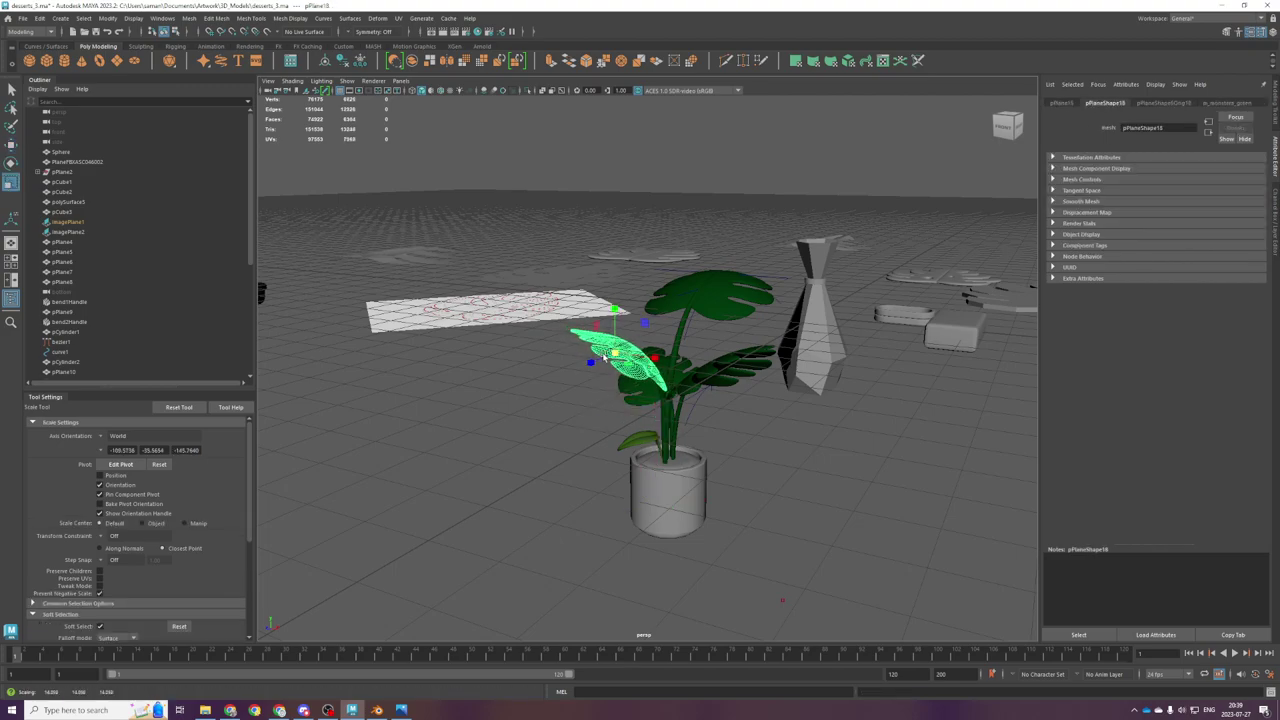
scroll(683, 383, up, 2)
Step: Select the stem and examine its fit with the leaf in the front and perspective views
click(679, 428)
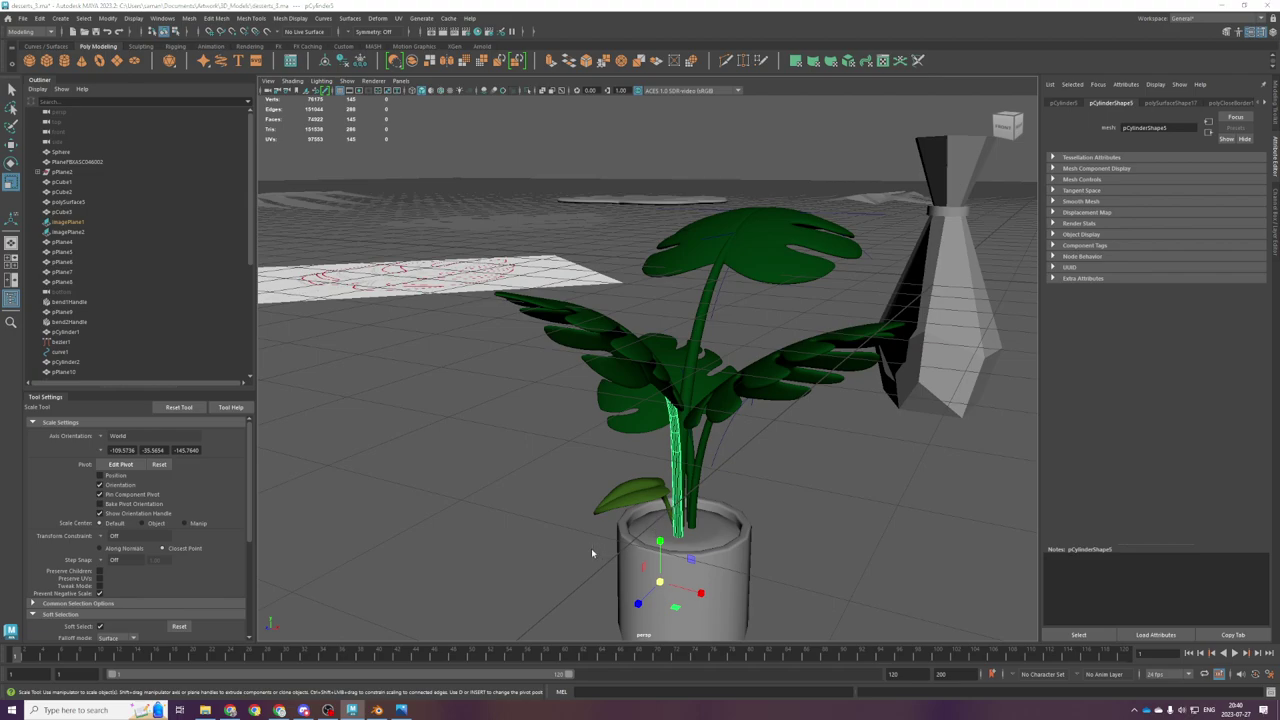
key(f)
scroll(548, 487, down, 10)
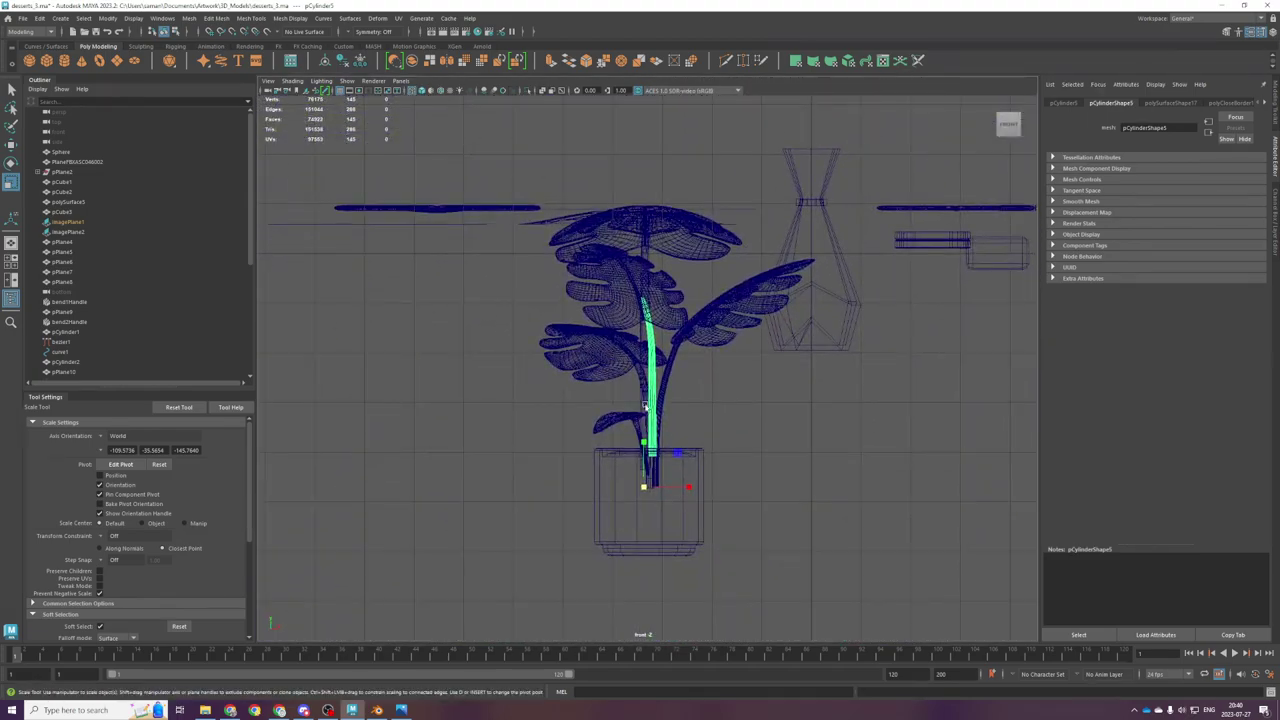
key(w)
key(space)
key(space)
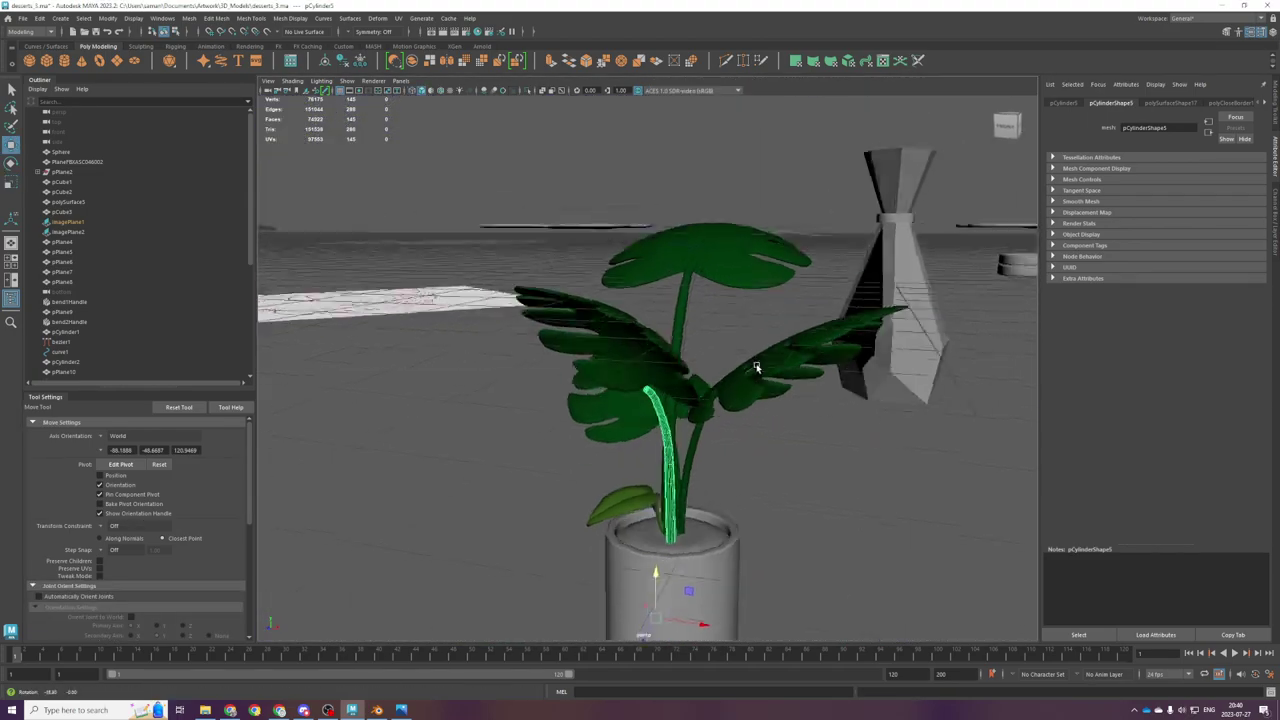
Step: Select the leaf and lower it onto the tip of its stem
click(620, 342)
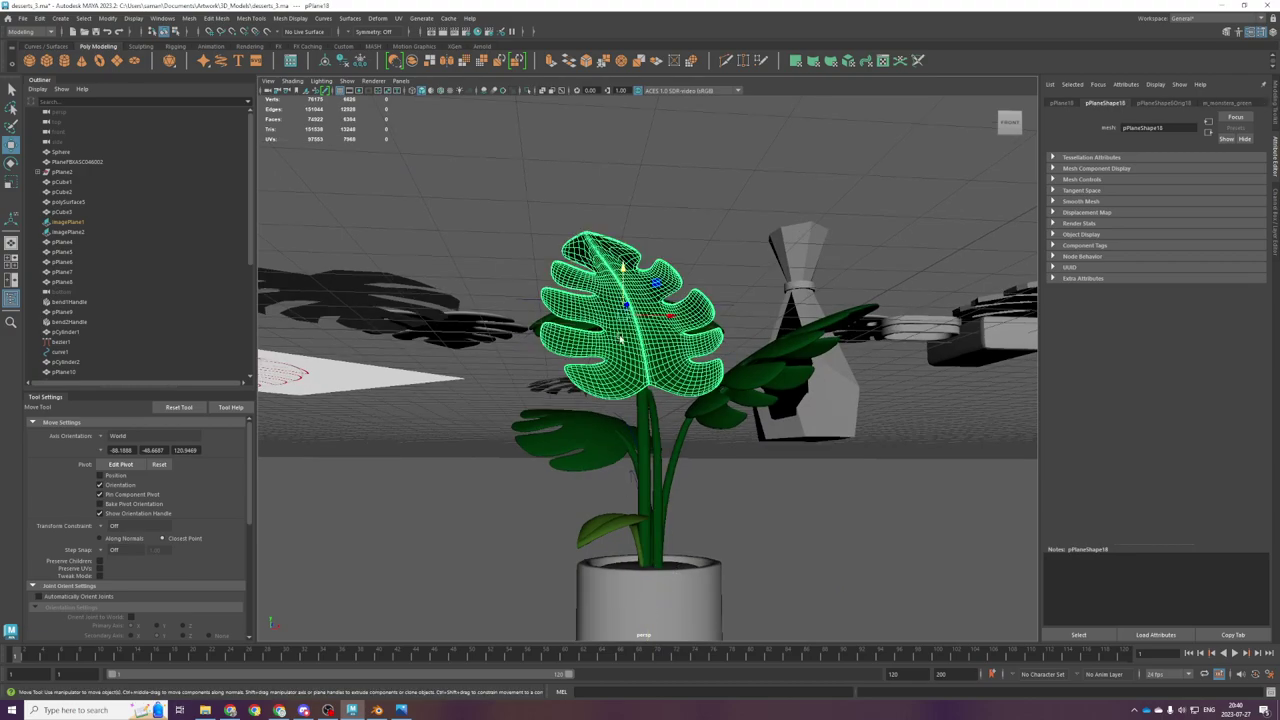
drag(622, 267, 622, 294)
alt+drag(745, 352, 647, 316)
Step: Rotate the leaf to follow its stem and rescale it with the Object axis orientation
key(e)
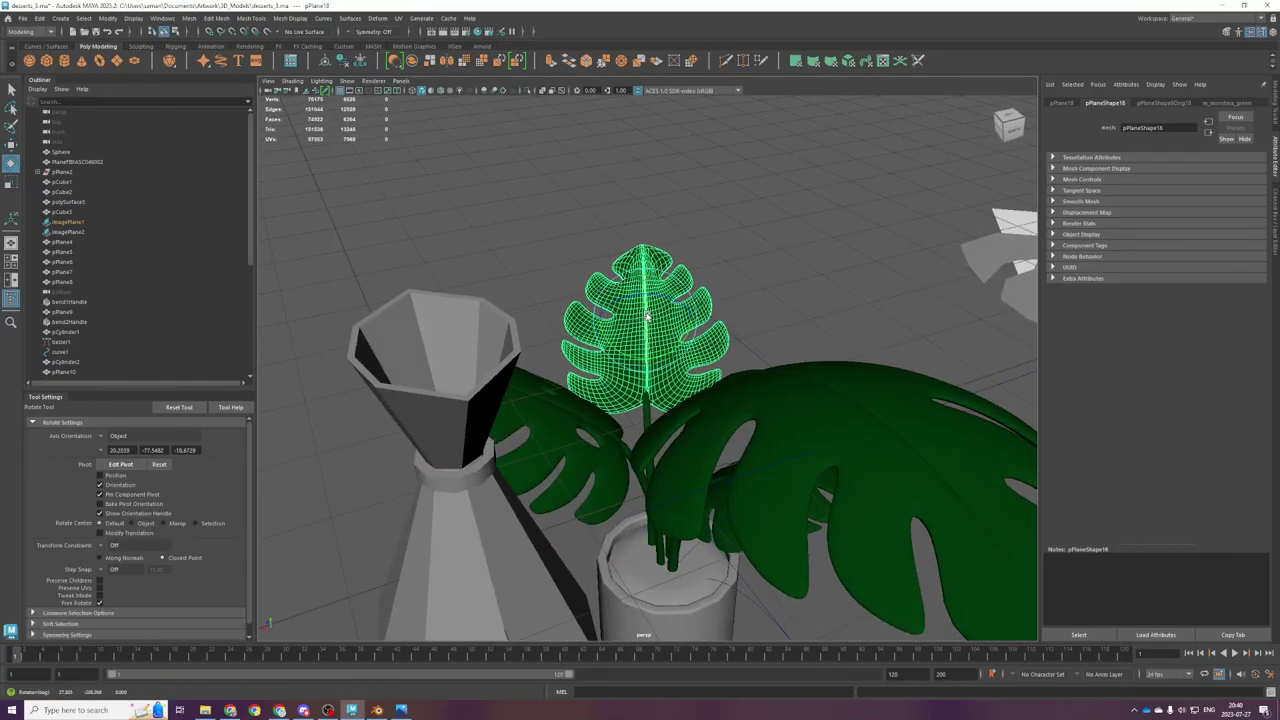
key(r)
click(99, 439)
click(105, 450)
drag(689, 322, 579, 352)
key(e)
mouse_move(637, 350)
mouse_down()
mouse_move(612, 366)
mouse_move(633, 388)
mouse_move(636, 369)
mouse_up()
Step: Reposition the rotated leaf so that its base meets the stem's tip, and save the scene
key(w)
mouse_move(551, 347)
alt+mouse_down()
mouse_move(573, 315)
mouse_move(554, 330)
alt+mouse_up()
alt+drag(554, 330, 502, 400)
drag(601, 332, 764, 301)
key(ctrl+s)
Step: Deselect everything and examine the whole potted plant from several angles
click(604, 436)
scroll(640, 415, down, 4)
alt+drag(657, 415, 778, 445)
scroll(740, 450, up, 5)
scroll(775, 435, down, 6)
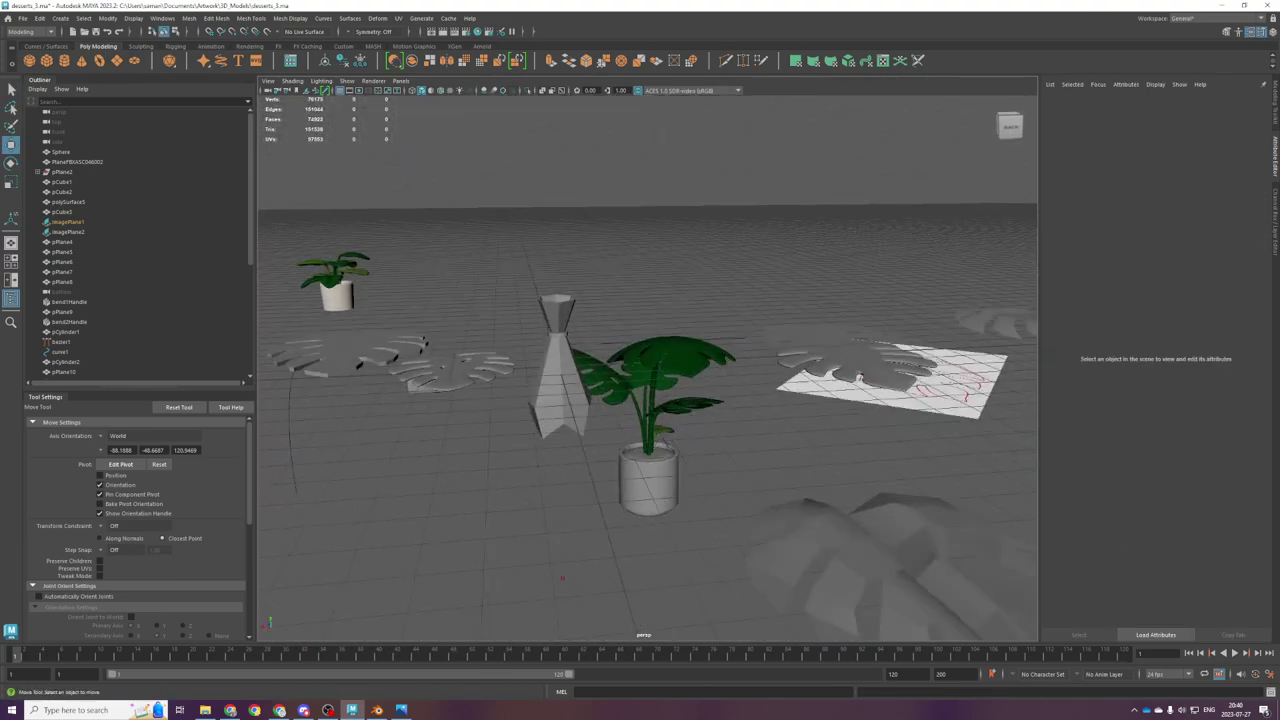
key(alt+Tab)
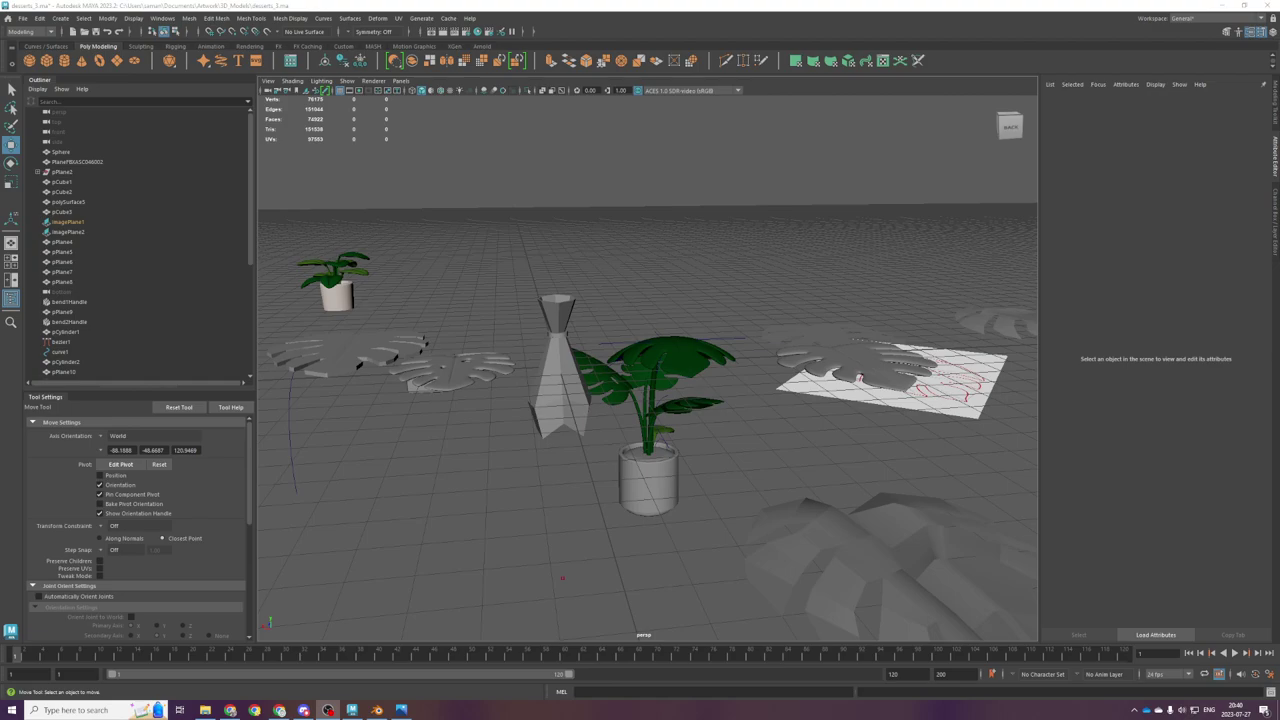
alt+drag(668, 506, 612, 504)
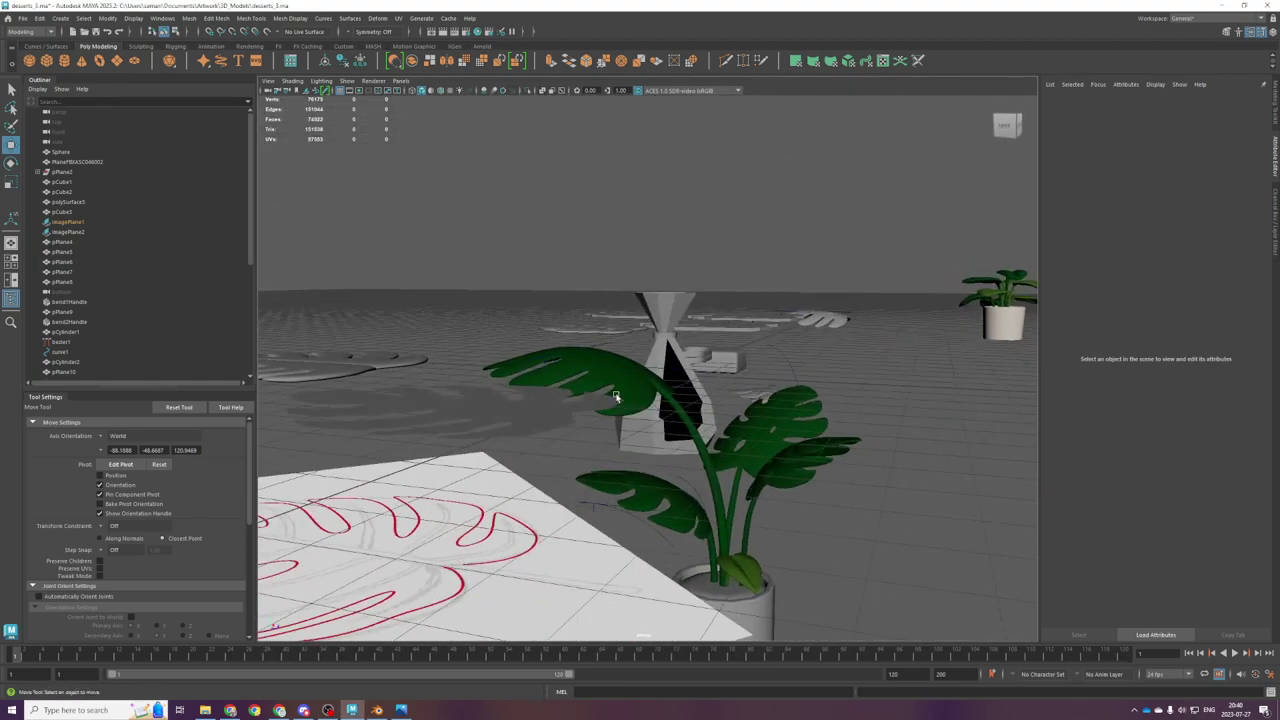
Step: Try to rotate and scale the leaf on the tallest stem
click(617, 394)
key(e)
alt+drag(646, 344, 635, 268)
key(w)
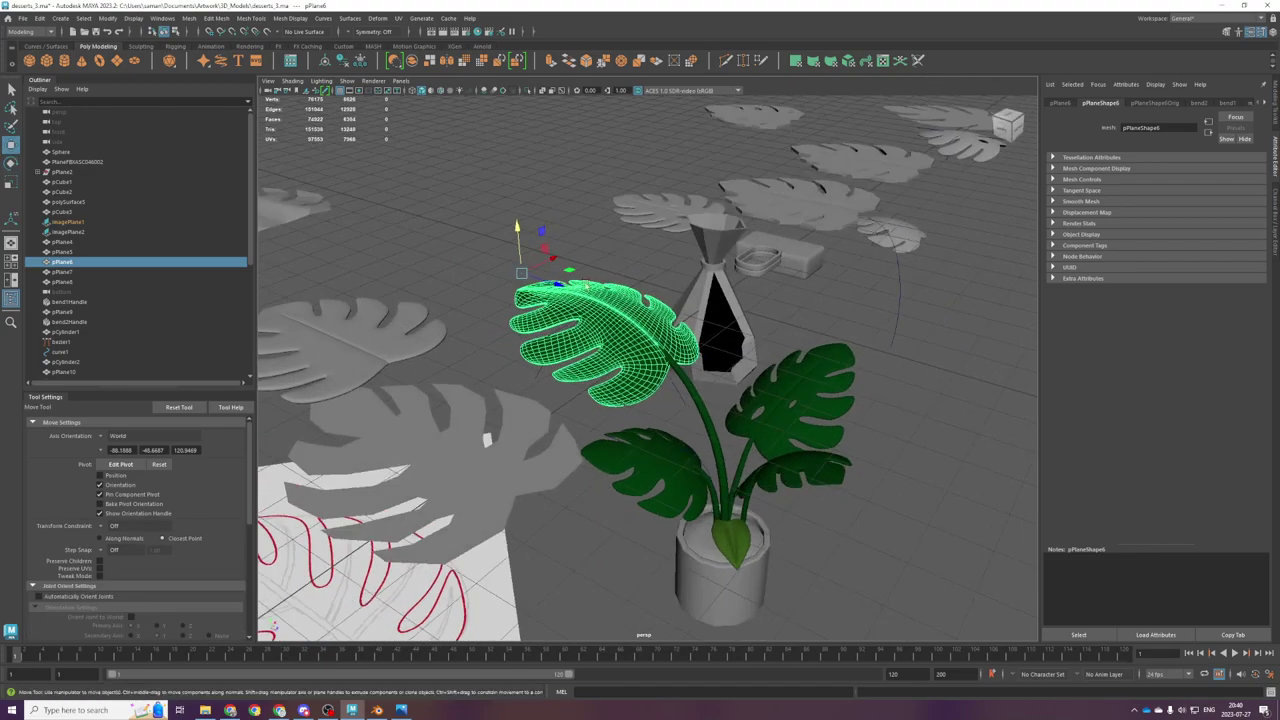
key(r)
drag(523, 273, 556, 303)
key(ctrl+z)
key(ctrl+z)
alt+drag(601, 392, 593, 362)
key(ctrl+z)
click(593, 363)
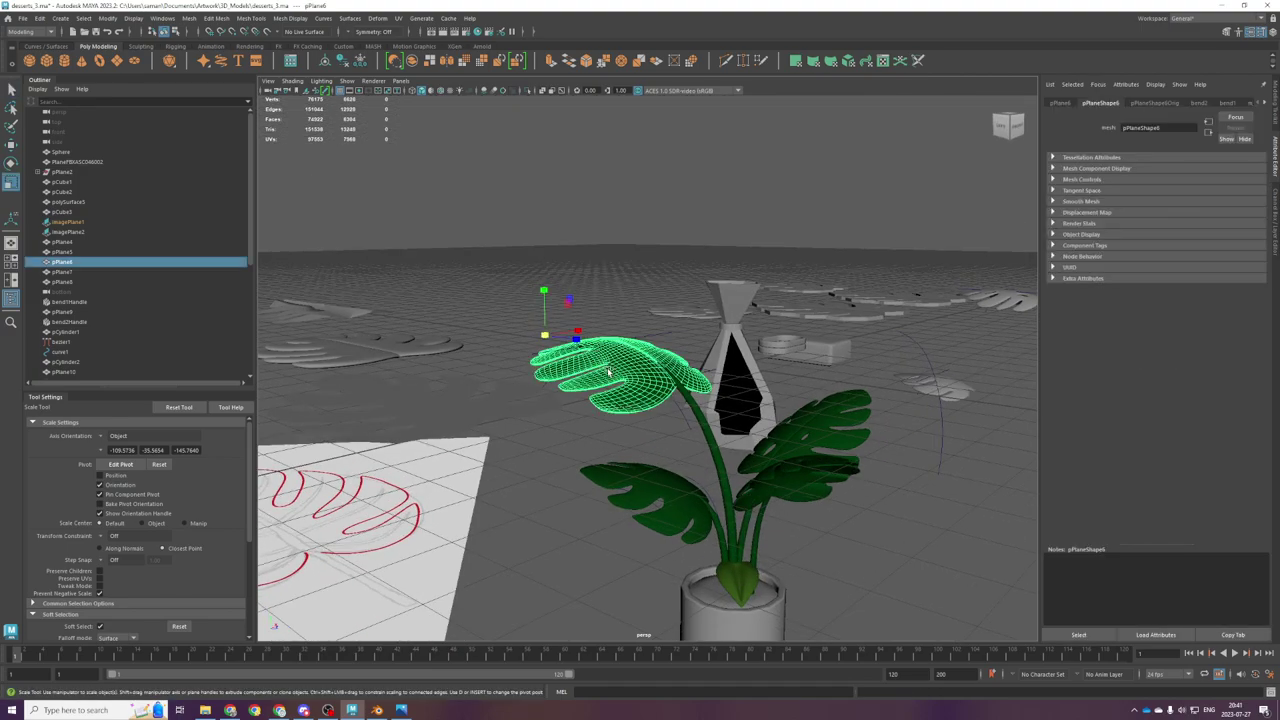
Step: Duplicate the leaf on the tallest stem and center the copy's pivot
key(w)
scroll(688, 402, up, 3)
click(479, 316)
key(ctrl+z)
click(324, 65)
click(352, 65)
Step: Select the original leaf together with its bend handle and move both aside, away from the plant
click(682, 416)
shift+click(697, 432)
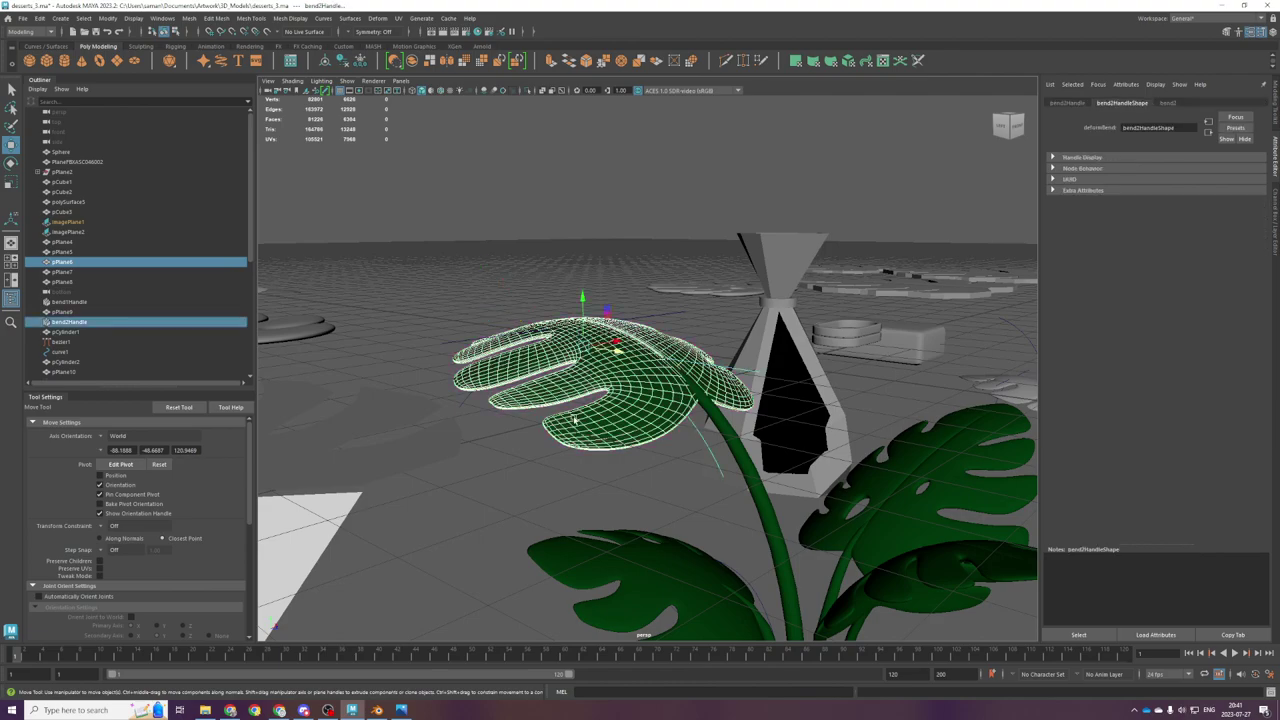
shift+click(460, 397)
drag(615, 328, 368, 295)
Step: Select the leaf copy on the tallest stem and try to scale and rotate it
click(560, 371)
key(r)
drag(583, 361, 582, 313)
key(w)
mouse_move(704, 338)
alt+mouse_down()
mouse_move(623, 346)
mouse_move(626, 332)
mouse_move(711, 334)
alt+mouse_up()
key(ctrl+z)
key(ctrl+z)
Step: Scale the leaf copy down slightly and move it so its base sits on the tallest stem
key(r)
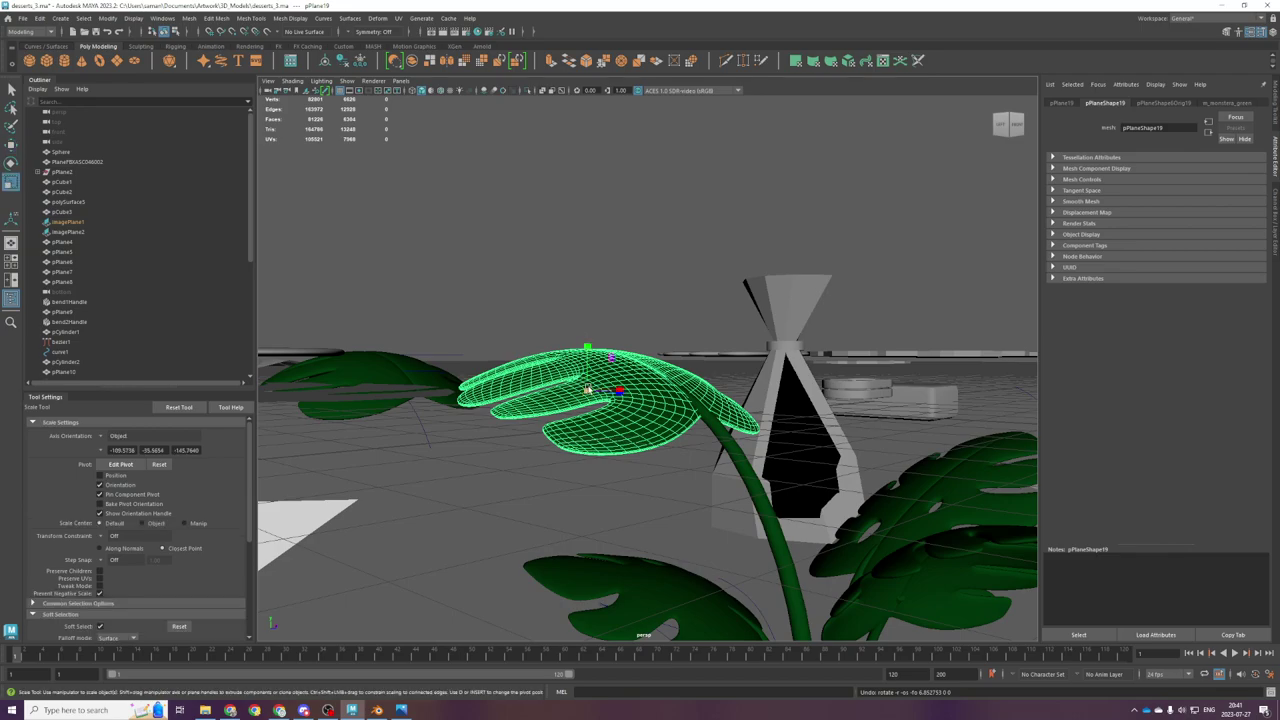
drag(587, 390, 577, 391)
key(w)
drag(586, 341, 588, 336)
drag(616, 388, 633, 388)
drag(606, 339, 605, 353)
scroll(783, 300, down, 5)
Step: Deselect the leaf and examine how the plant's leaves are spread when seen from above
click(833, 354)
alt+drag(834, 357, 809, 428)
scroll(720, 403, down, 5)
scroll(808, 428, up, 3)
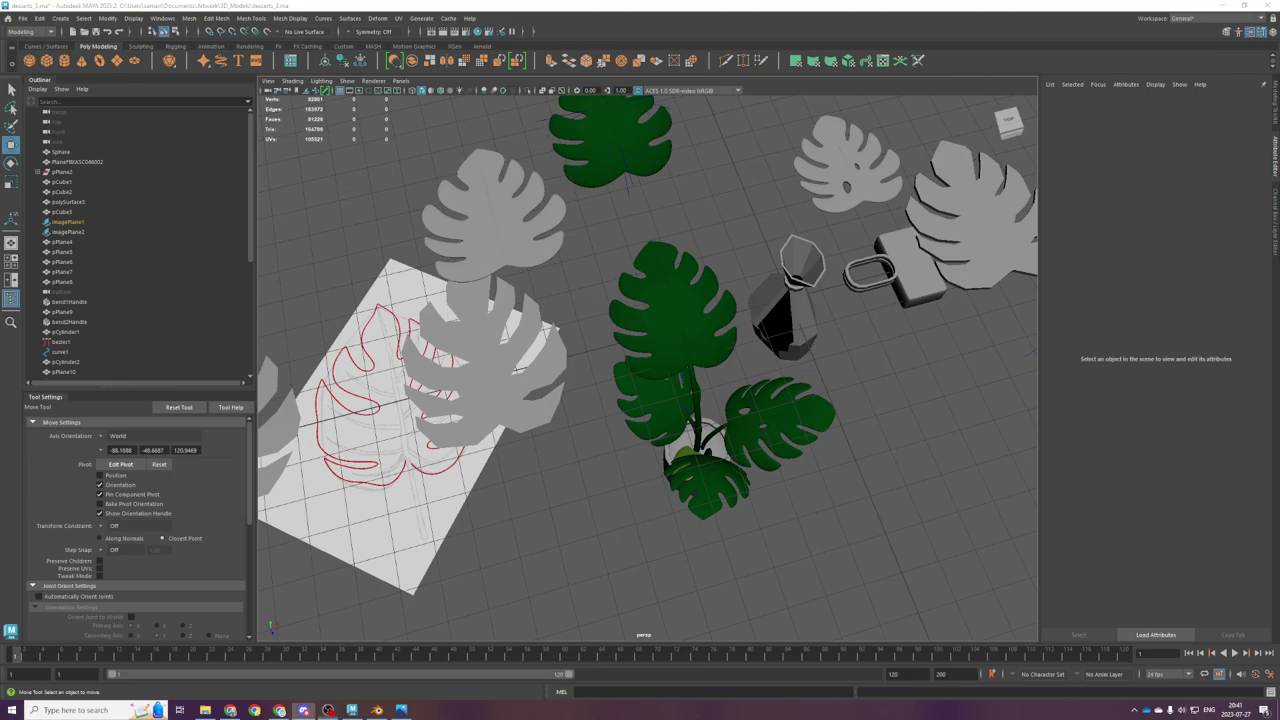
alt+drag(782, 465, 627, 435)
Step: Select the lower leaf together with its stem and shift both to a new spot in the pot
click(663, 486)
scroll(712, 478, up, 5)
click(649, 367)
click(640, 354)
shift+click(556, 308)
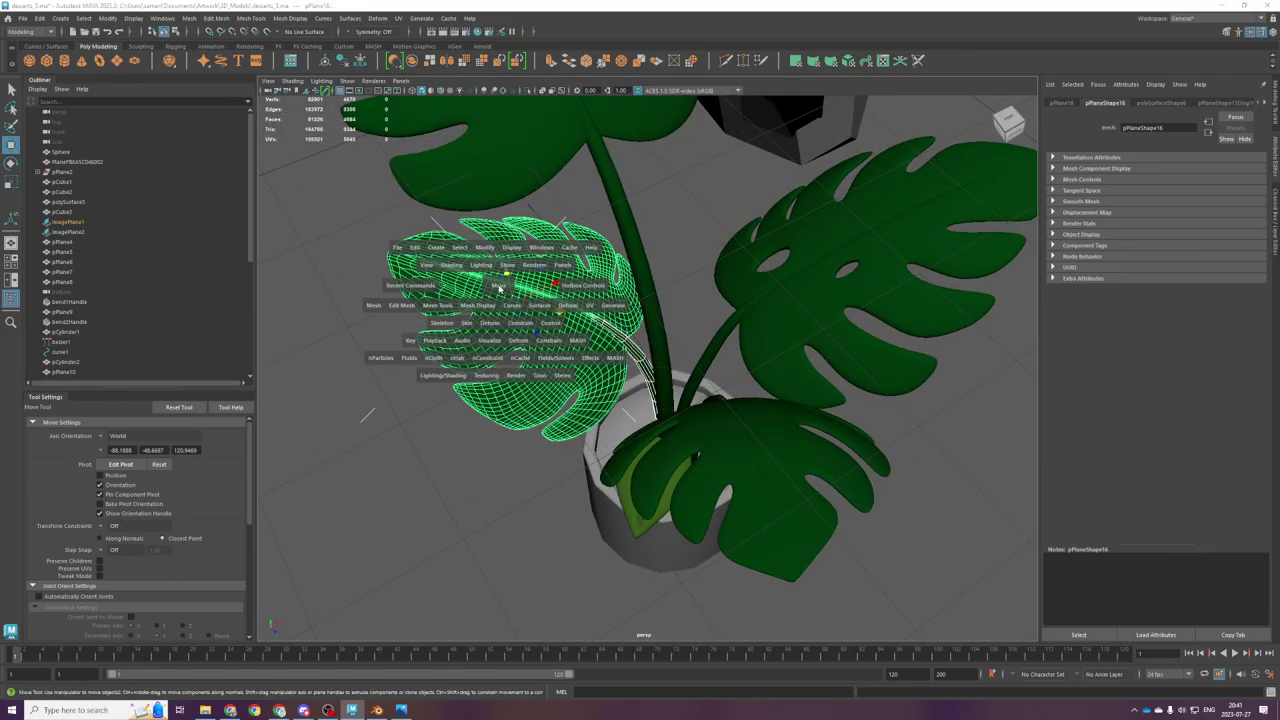
key(space)
key(space)
scroll(695, 371, down, 3)
drag(694, 370, 673, 370)
drag(628, 418, 628, 425)
key(space)
key(space)
alt+drag(836, 320, 764, 427)
scroll(765, 427, up, 4)
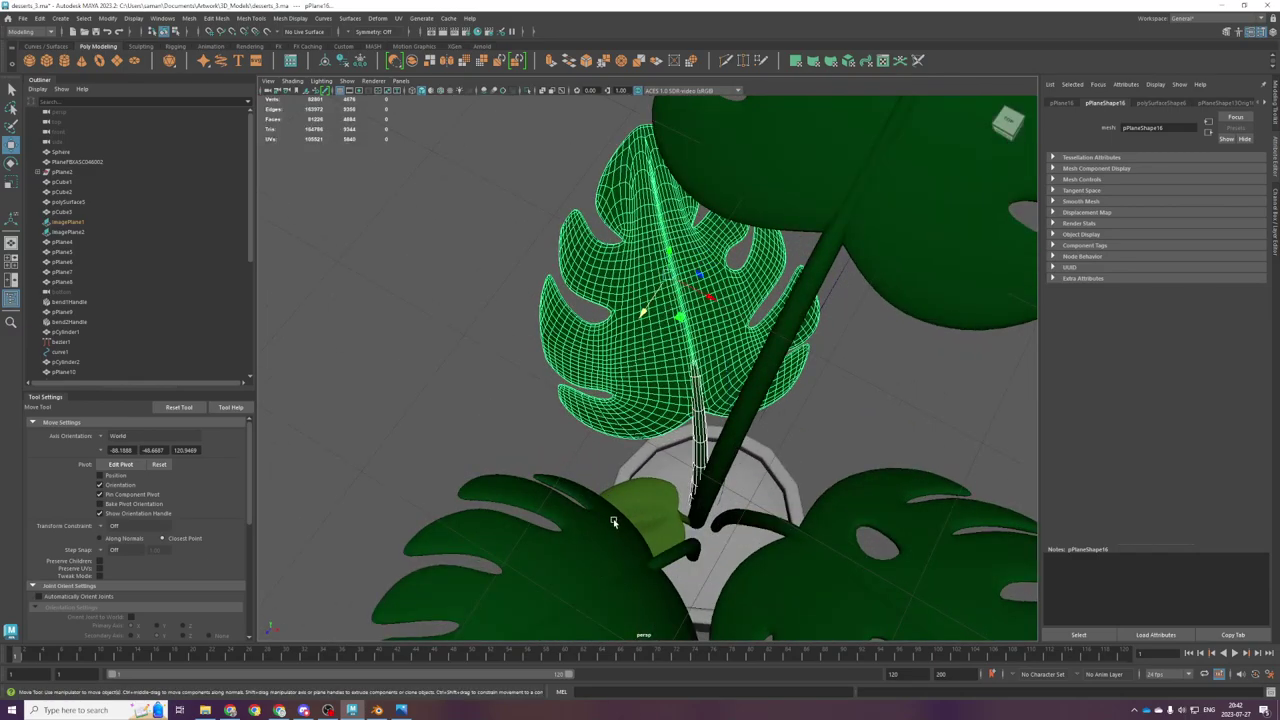
Step: Move the small light-green leaf slightly within the pot and save the scene
click(622, 502)
drag(576, 585, 570, 594)
key(ctrl+s)
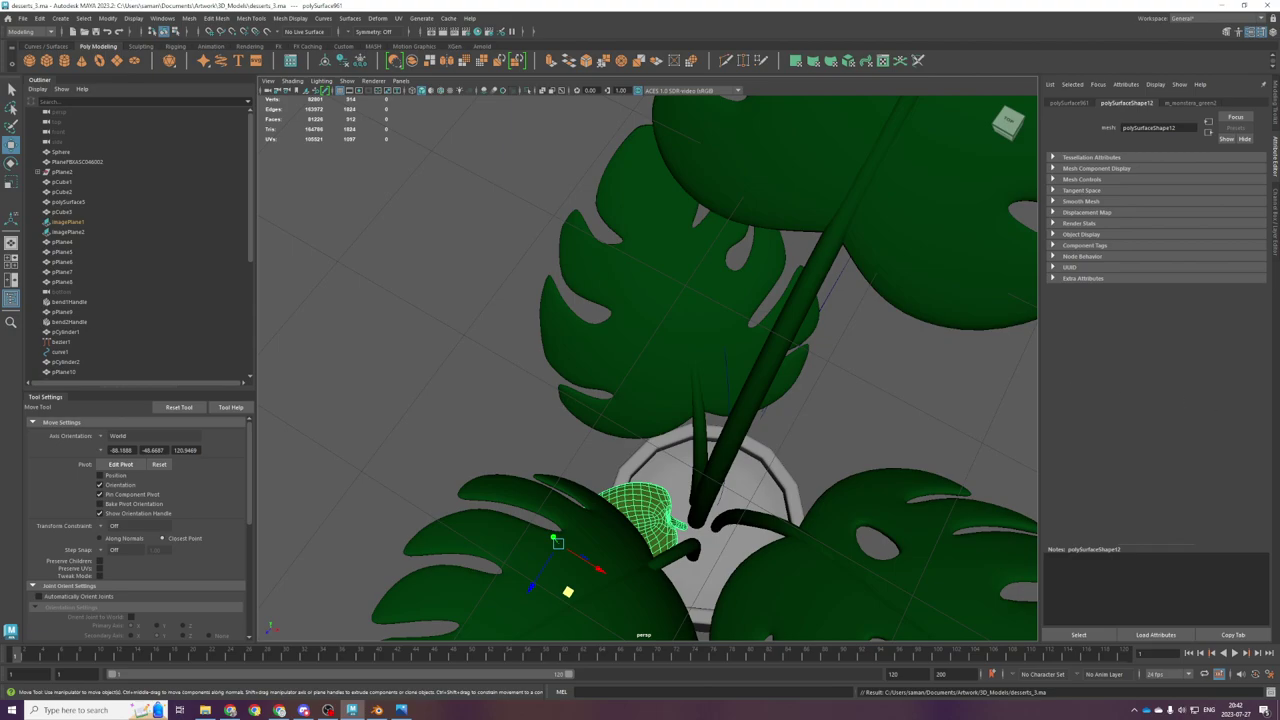
key(alt+Tab)
key(alt+Tab)
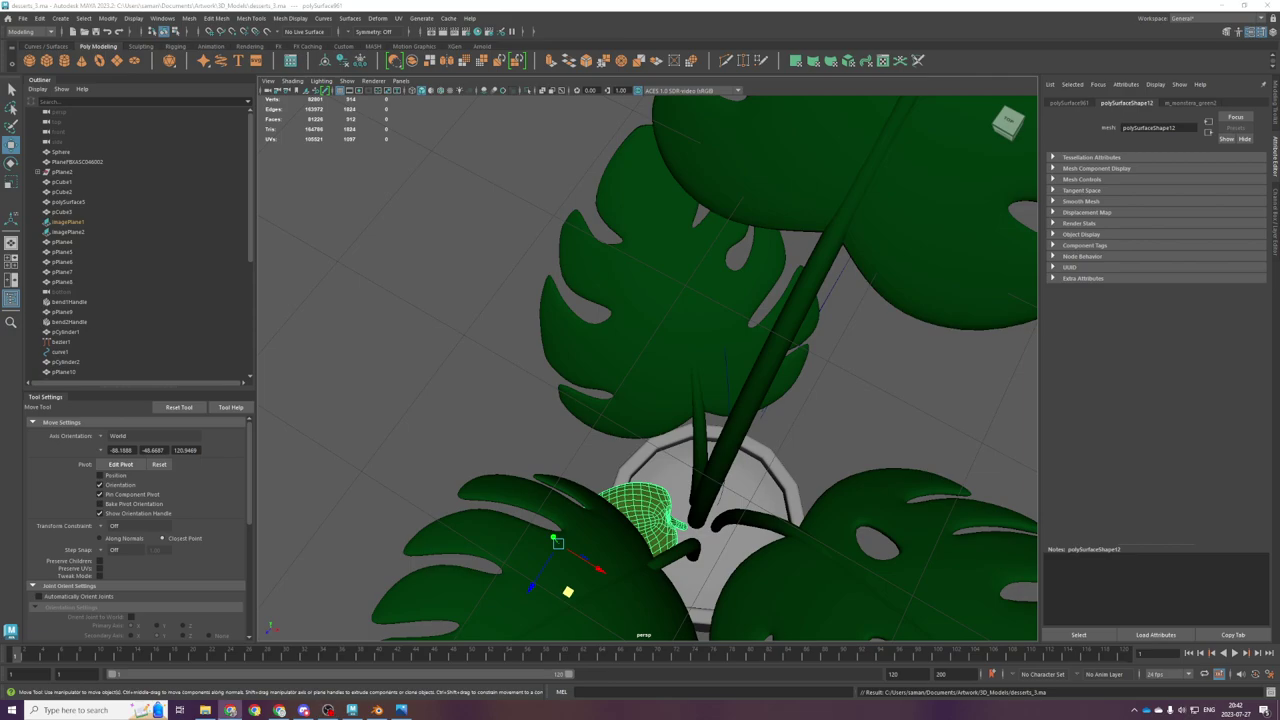
Step: Select the tallest monstera leaf together with its stem and turn on pivot editing for both
scroll(720, 562, down, 6)
alt+drag(723, 566, 759, 520)
scroll(759, 522, up, 4)
click(670, 408)
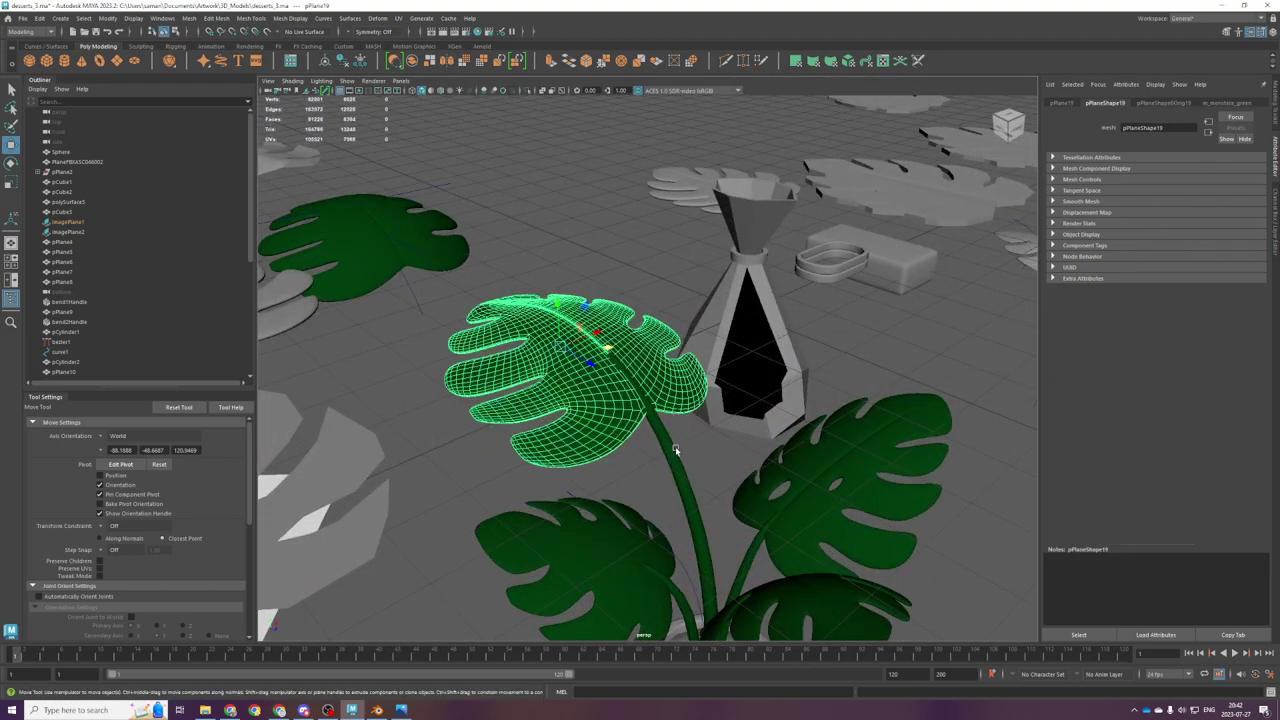
shift+click(668, 451)
key(space)
key(space)
key(d)
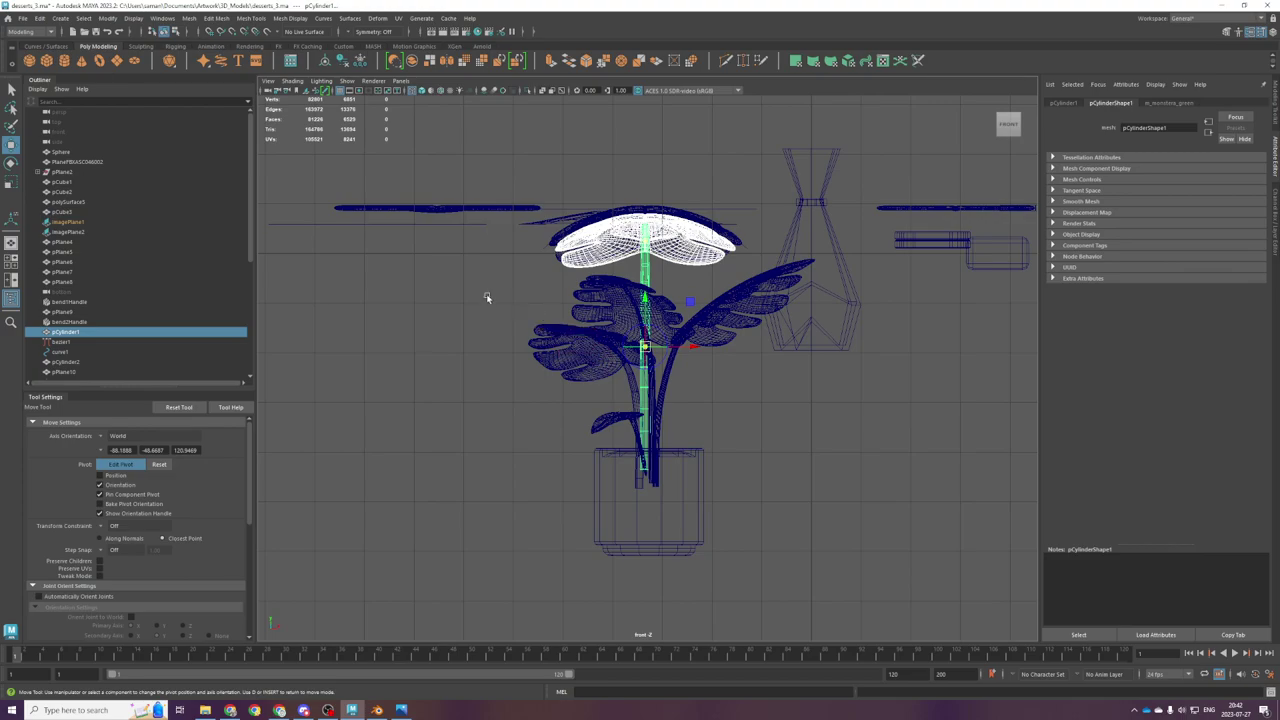
Step: Move the pivot of the tallest leaf and stem down to the stem's base inside the pot
key(space)
key(space)
scroll(782, 502, up, 2)
alt+middle_drag(804, 500, 714, 389)
scroll(714, 389, up, 3)
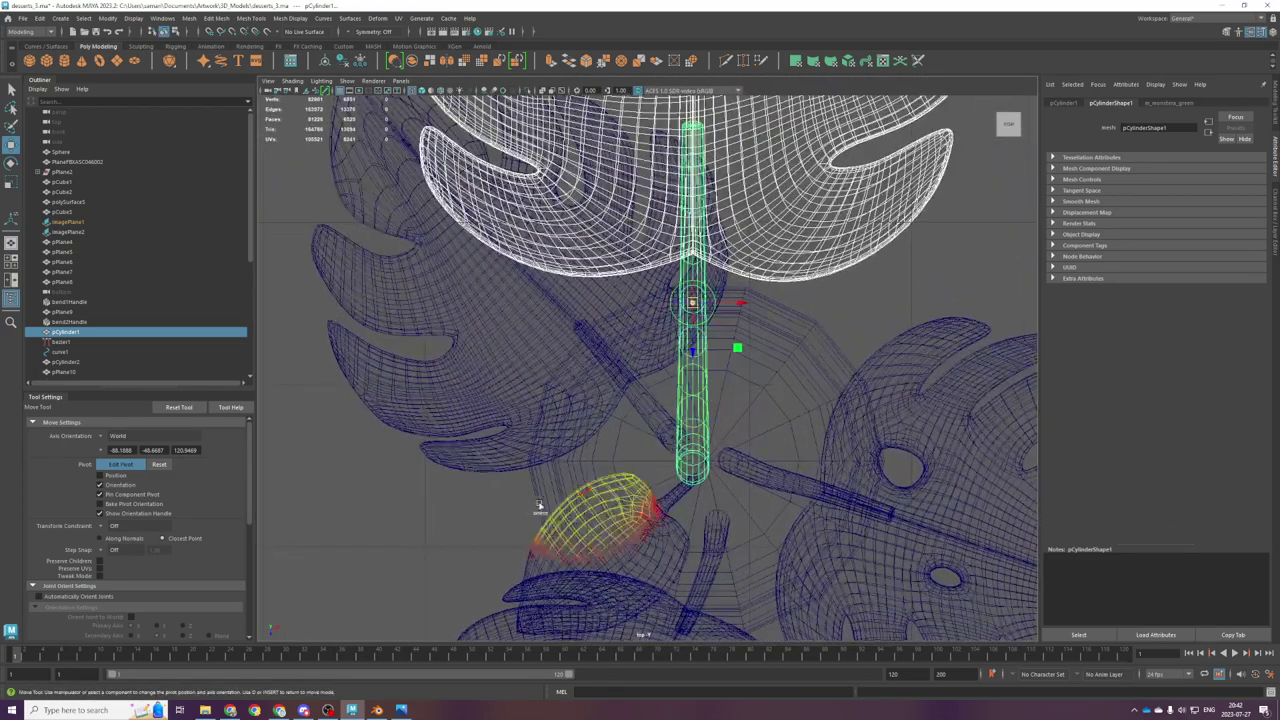
key(space)
key(space)
scroll(713, 326, up, 3)
drag(690, 302, 688, 433)
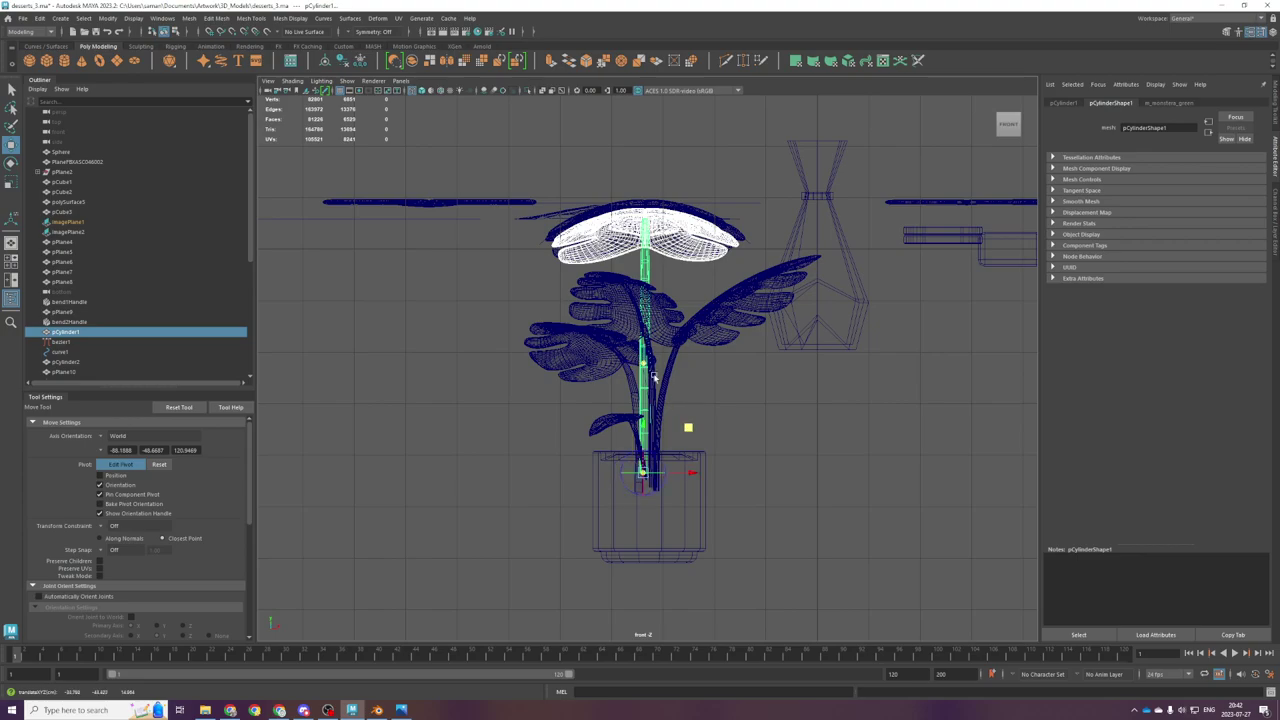
key(space)
key(space)
scroll(697, 458, down, 1)
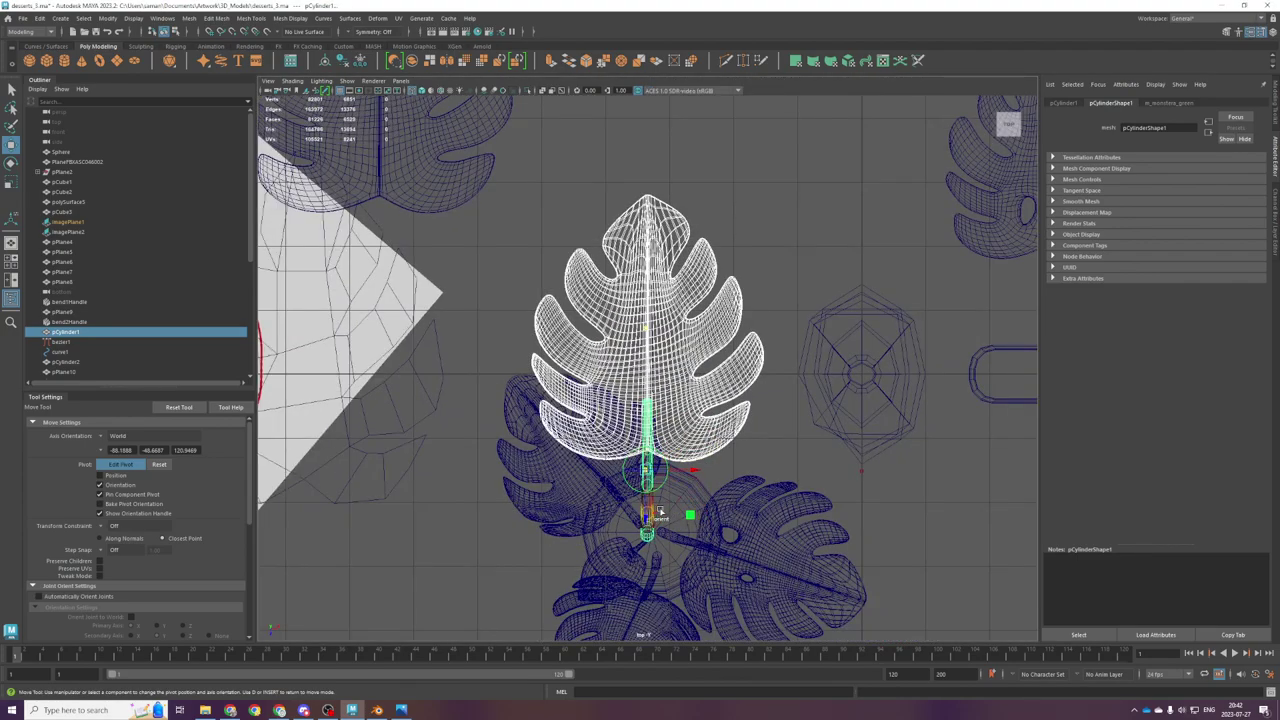
drag(691, 516, 698, 573)
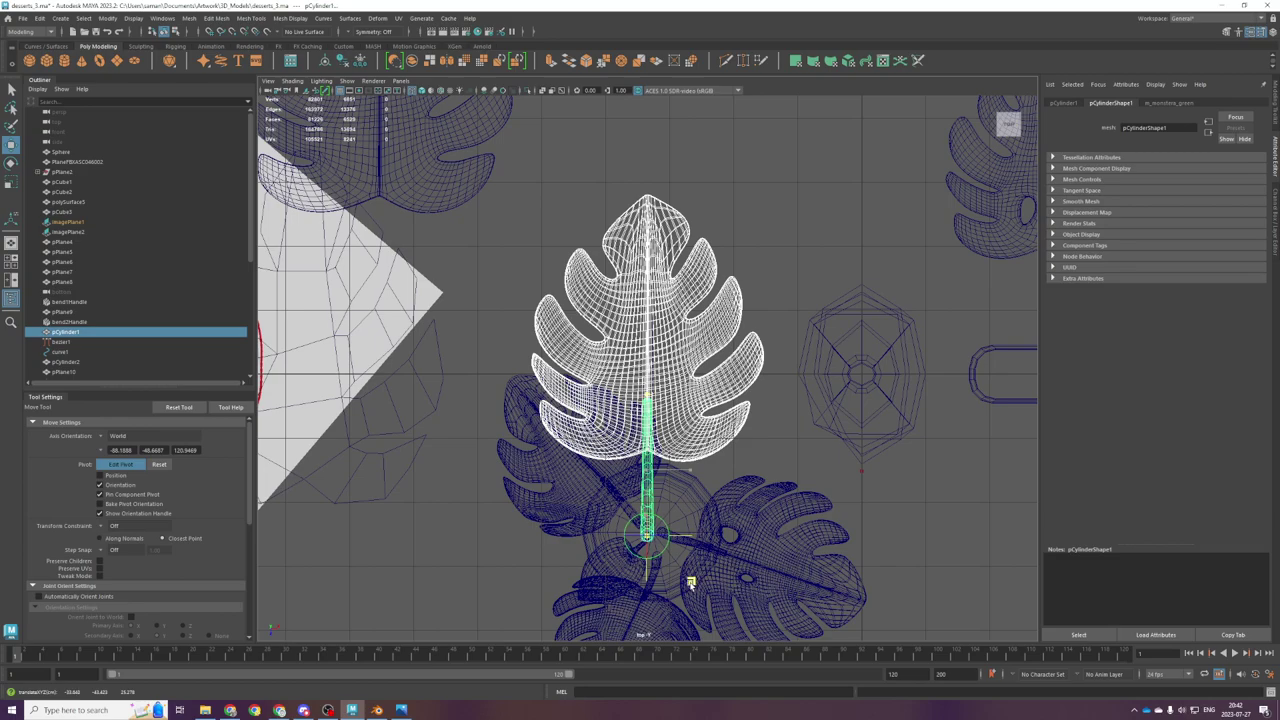
Step: Try rotating the tallest leaf and stem together about the stem's base, including as a group
key(e)
drag(682, 514, 682, 529)
key(ctrl+z)
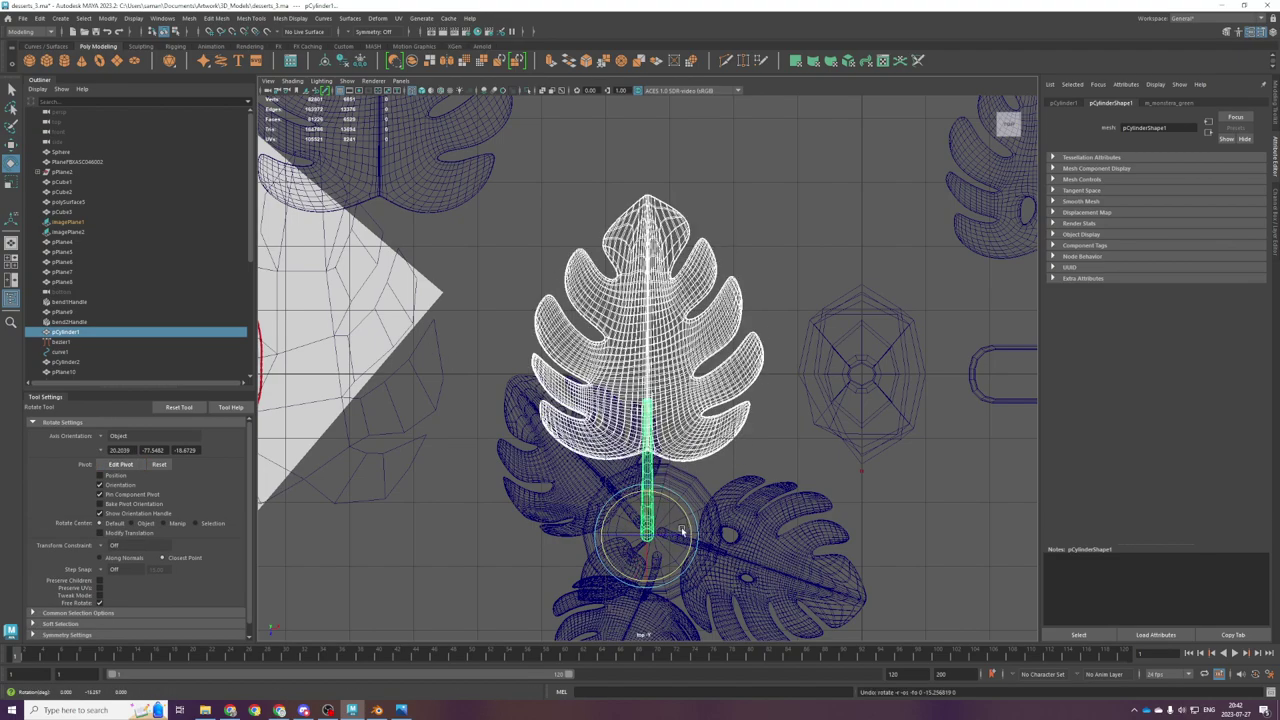
key(ctrl+g)
key(ctrl+z)
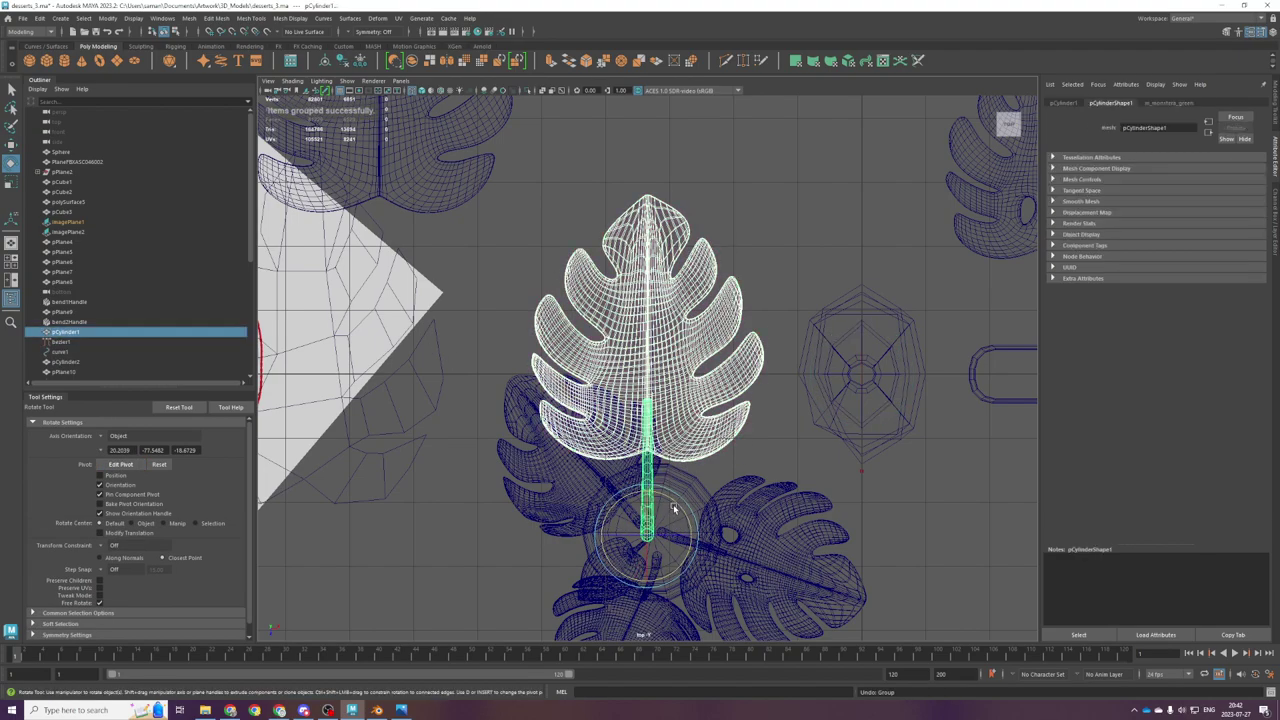
scroll(683, 517, up, 1)
mouse_move(686, 526)
mouse_down()
mouse_move(690, 541)
mouse_move(690, 515)
mouse_move(710, 525)
mouse_move(686, 535)
mouse_up()
key(ctrl+z)
Step: Rotate the tallest stem slightly about its base and move the tall leaf's pivot down to that same base
click(657, 477)
click(653, 495)
click(683, 393)
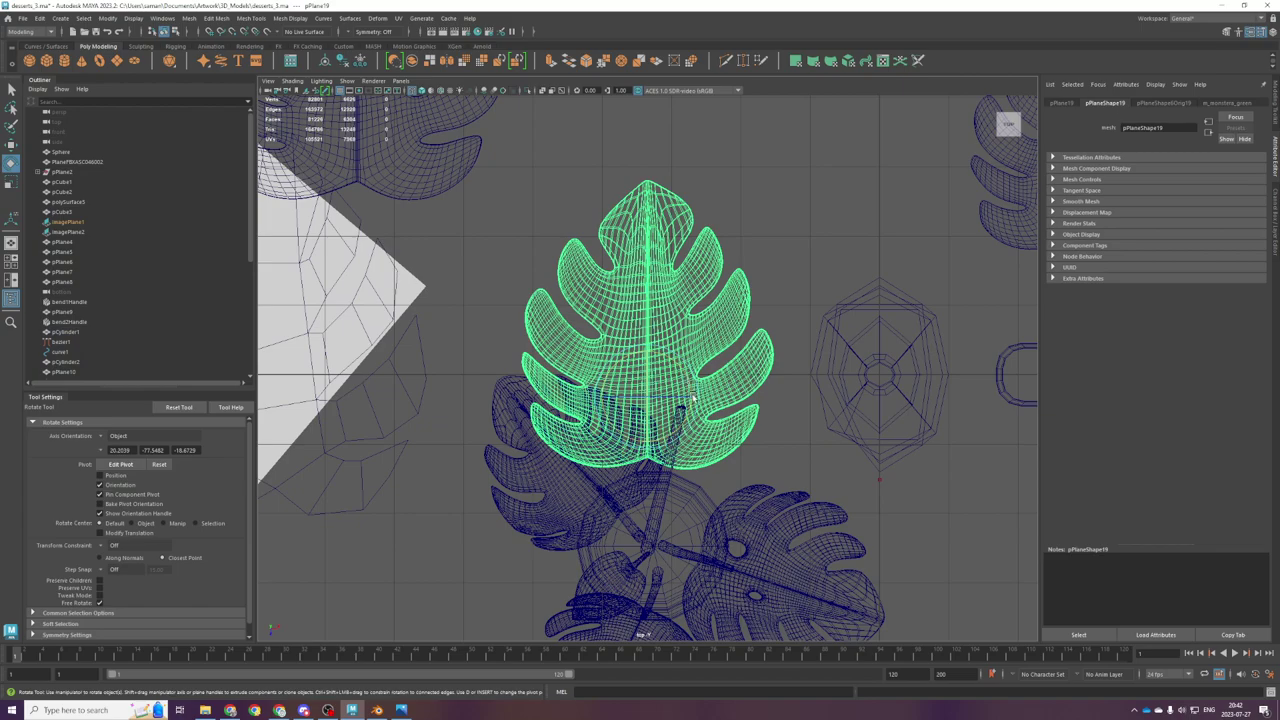
key(d)
drag(688, 443, 686, 591)
key(space)
key(space)
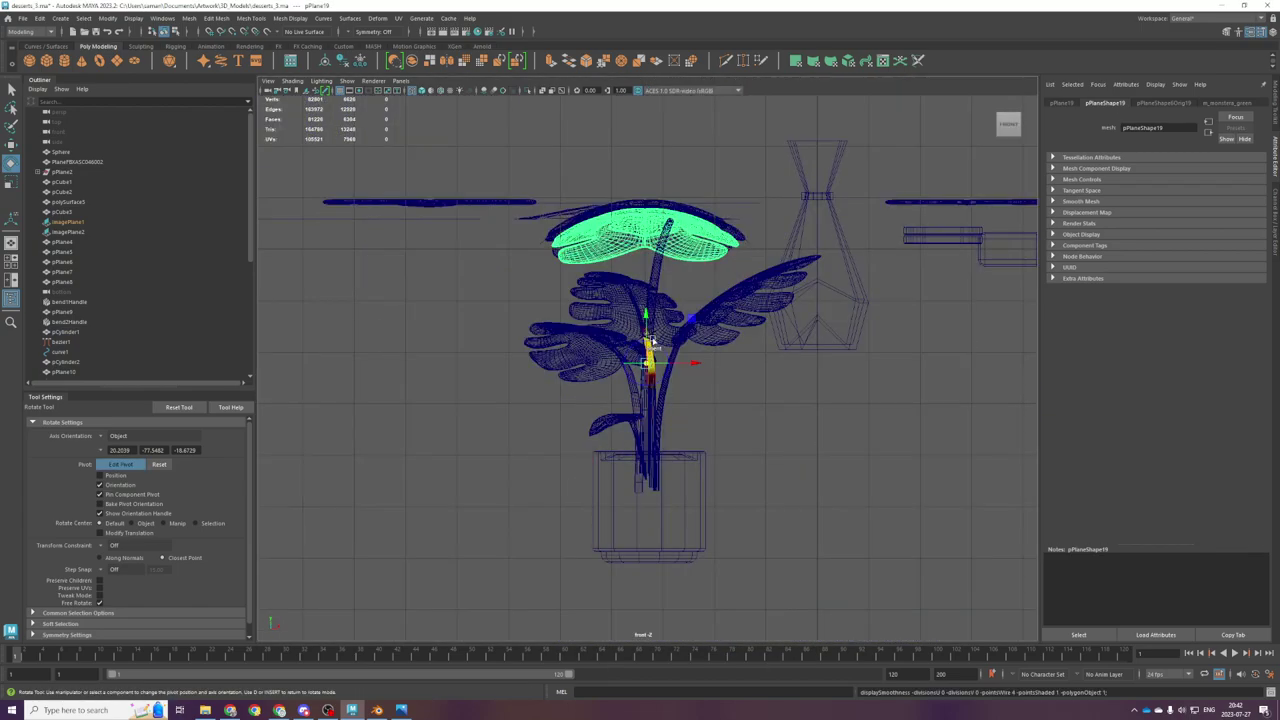
scroll(652, 366, up, 4)
drag(651, 317, 652, 405)
Step: Rotate the tallest leaf about the new pivot to line it up with its tilted stem, and save the scene
key(space)
key(space)
drag(701, 533, 695, 548)
key(q)
key(ctrl+s)
Step: Deselect everything and examine the potted plant from several angles to judge how its leaves are arranged
key(space)
key(space)
scroll(700, 350, down, 5)
click(773, 402)
alt+drag(855, 426, 814, 403)
click(812, 494)
scroll(812, 496, down, 5)
scroll(812, 498, up, 6)
alt+drag(810, 520, 700, 523)
alt+middle_drag(700, 523, 701, 503)
scroll(692, 502, up, 4)
alt+drag(692, 502, 737, 447)
click(743, 408)
scroll(880, 470, down, 6)
alt+drag(886, 474, 867, 517)
click(867, 518)
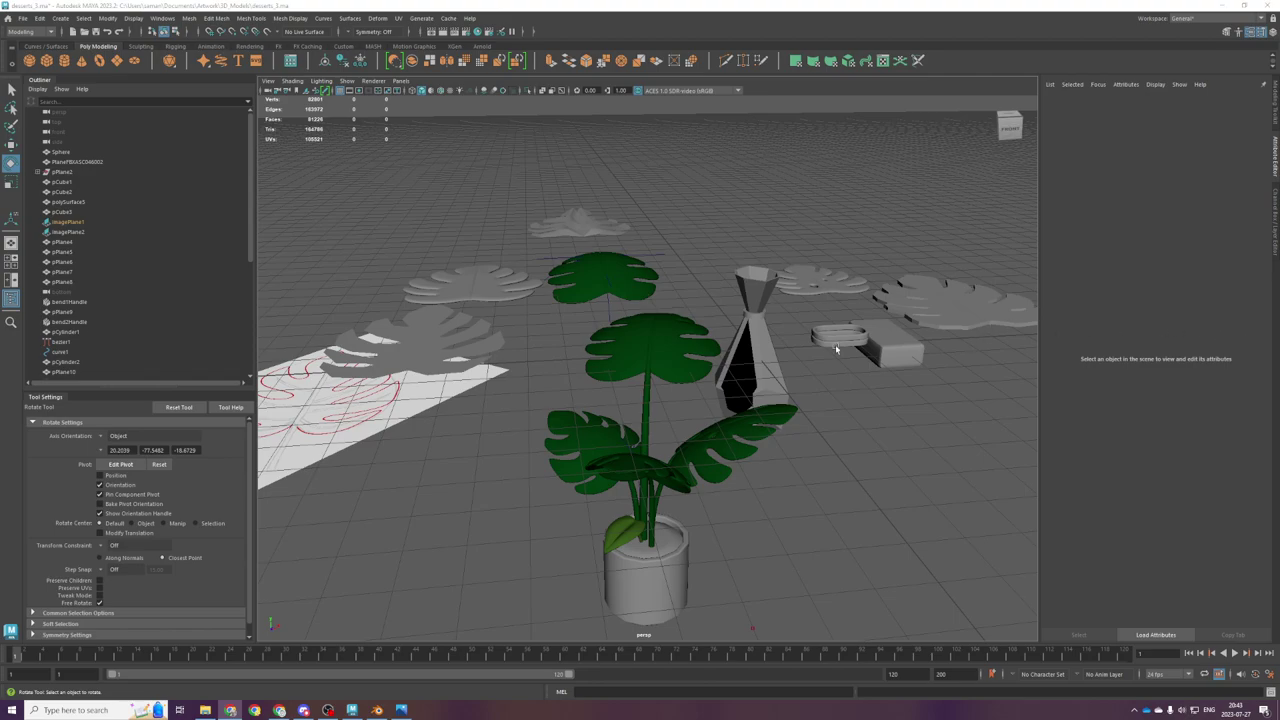
Step: Delete the small light-green leaf at the edge of the pot
scroll(626, 455, up, 3)
alt+middle_drag(620, 457, 631, 266)
scroll(631, 266, up, 4)
scroll(647, 324, down, 2)
key(alt+Tab)
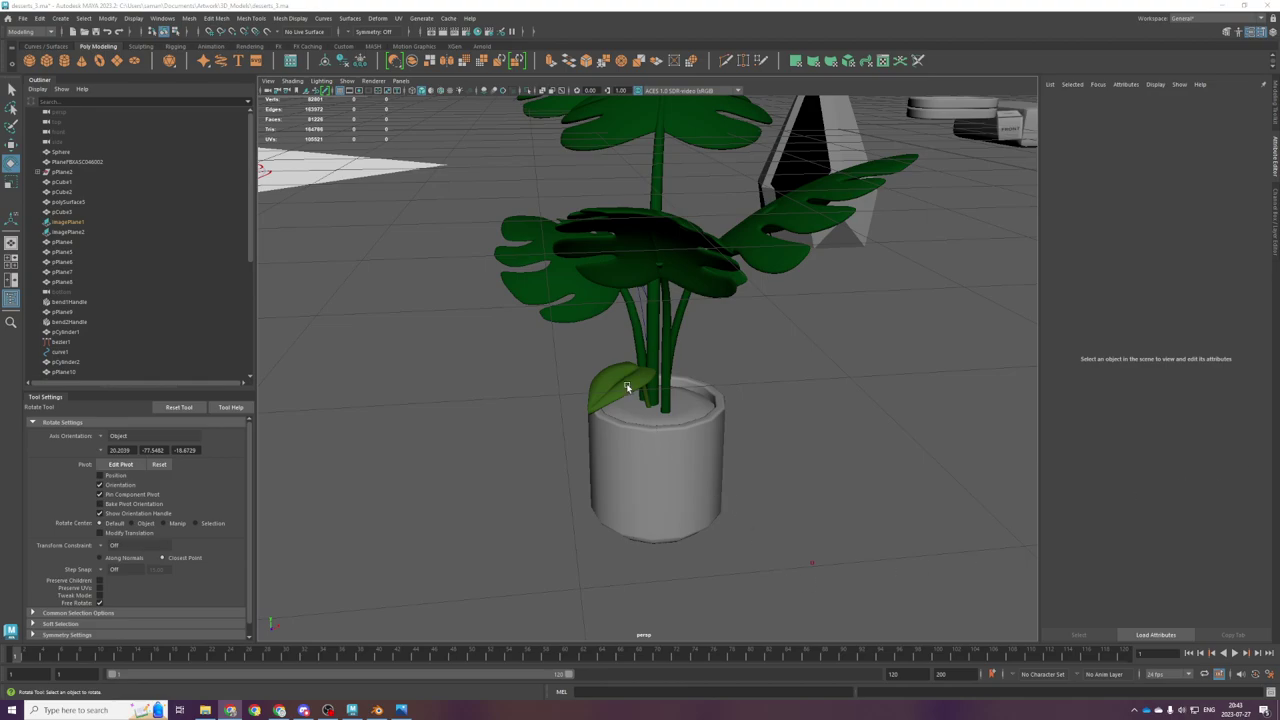
click(603, 372)
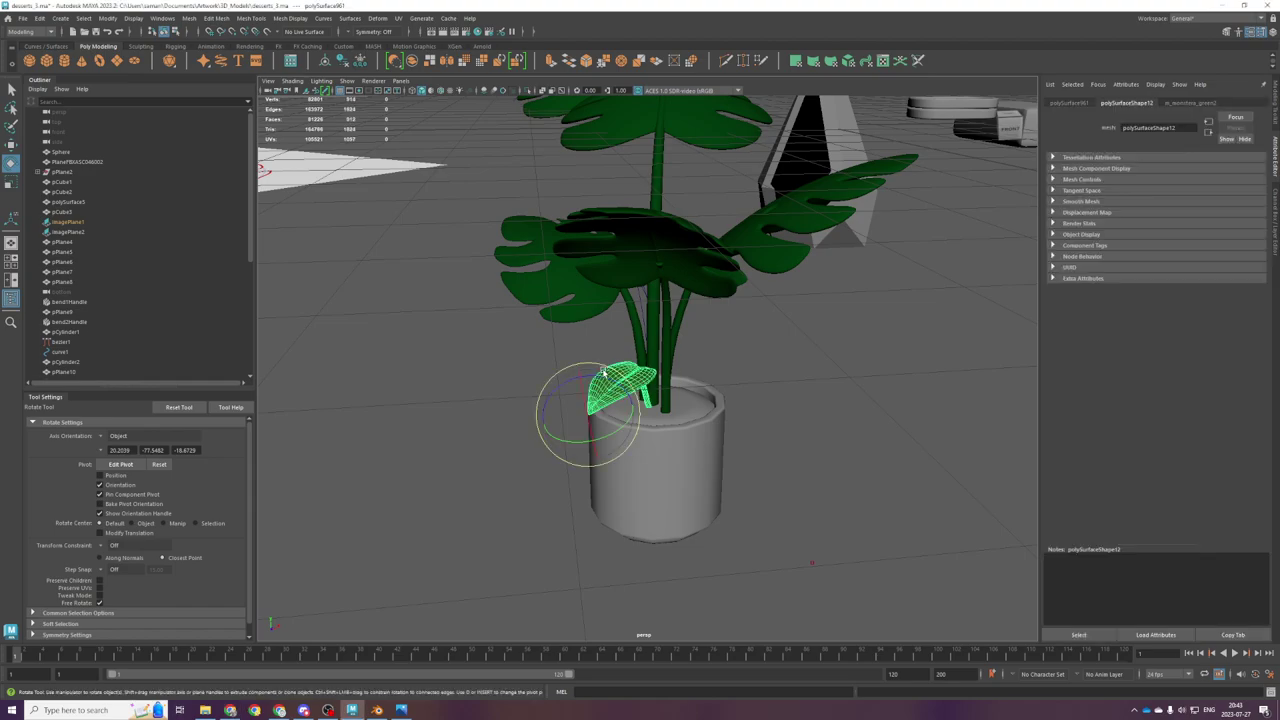
key(Delete)
Step: Select the low front leaf with its stem and shift both slightly within the pot
scroll(613, 372, down, 5)
scroll(623, 354, up, 6)
alt+drag(655, 331, 742, 384)
scroll(650, 347, down, 5)
click(742, 384)
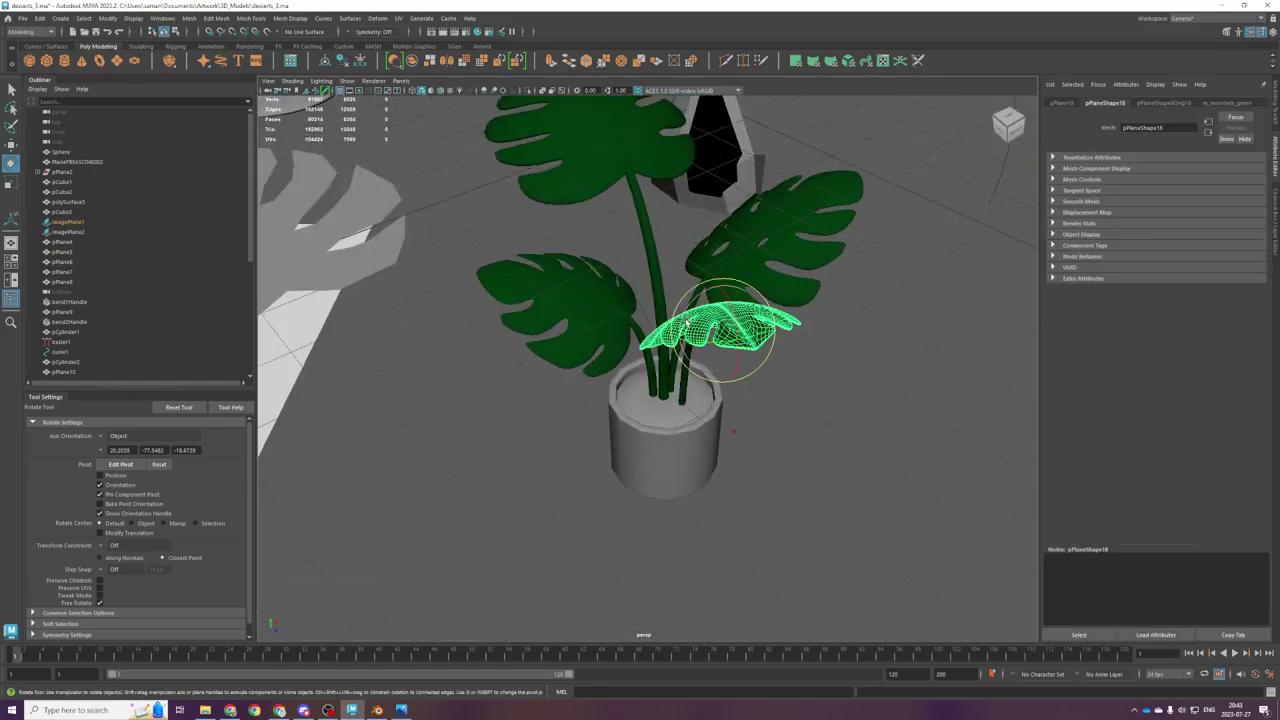
scroll(698, 408, up, 4)
shift+click(708, 412)
key(w)
drag(755, 537, 742, 531)
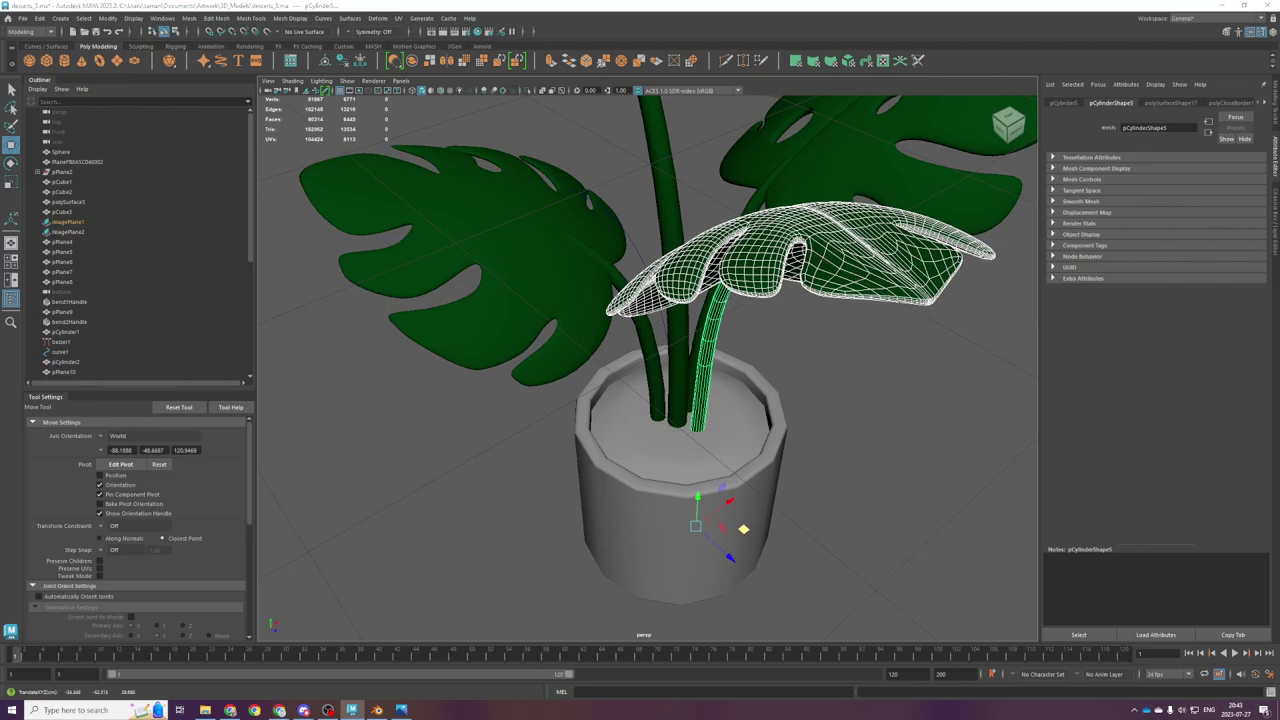
Step: Select the large leaf opposite the back-left one together with its curved stem
alt+drag(911, 363, 680, 535)
click(727, 571)
scroll(695, 355, up, 4)
click(697, 366)
scroll(697, 370, up, 5)
shift+click(682, 434)
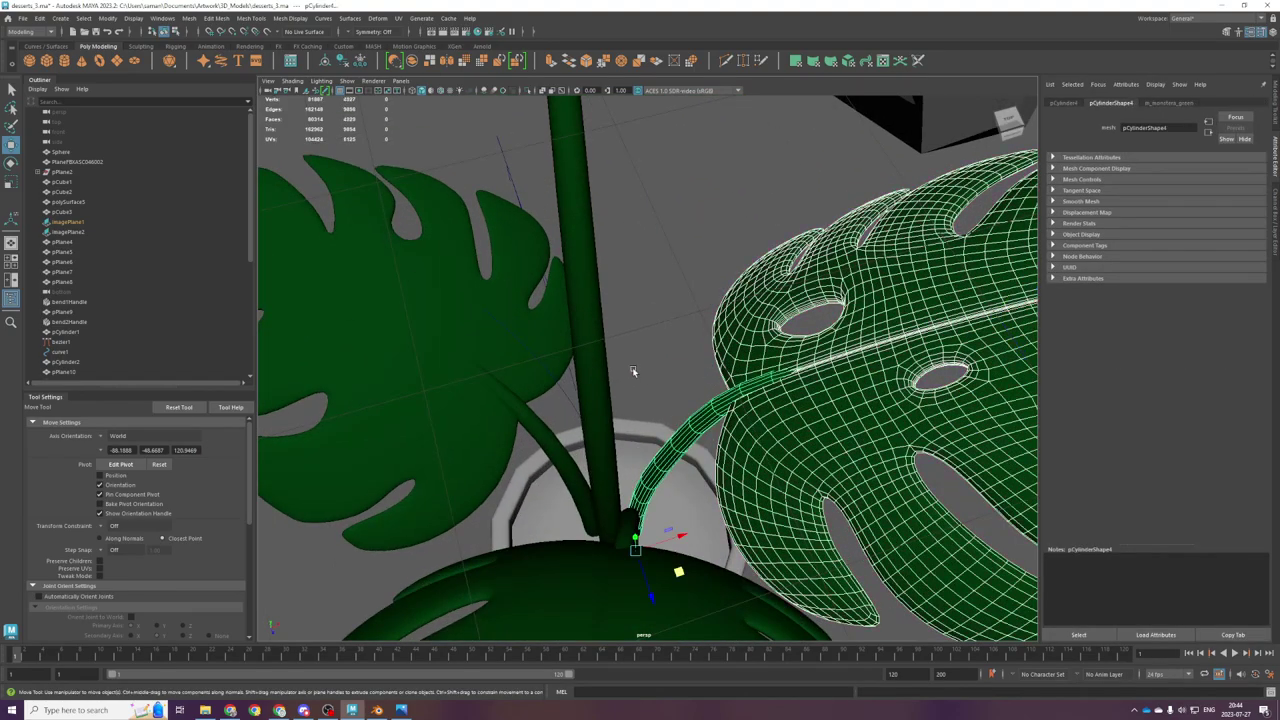
Step: Try rotating the selected leaf and stem around the pot in the top view
key(space)
key(space)
key(e)
drag(692, 584, 607, 590)
key(ctrl+z)
Step: Duplicate the selected leaf and stem and combine the copy into one mesh
alt+middle_drag(663, 473, 645, 268)
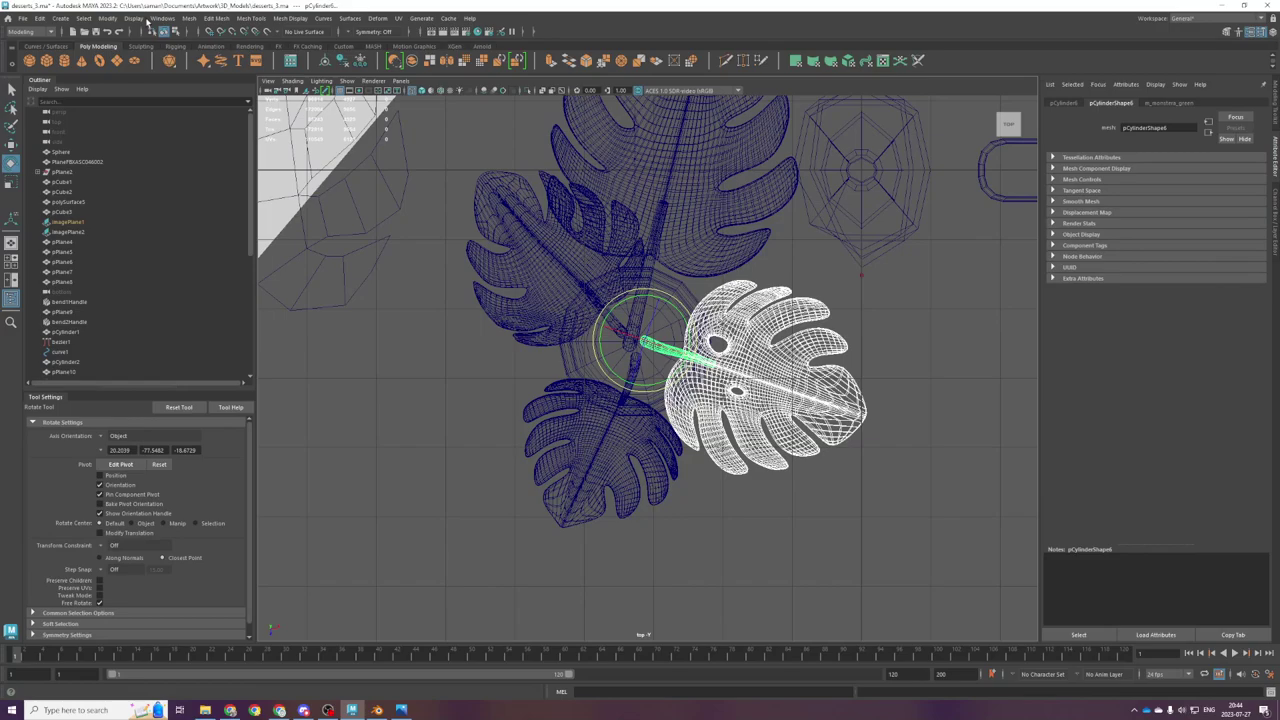
click(188, 18)
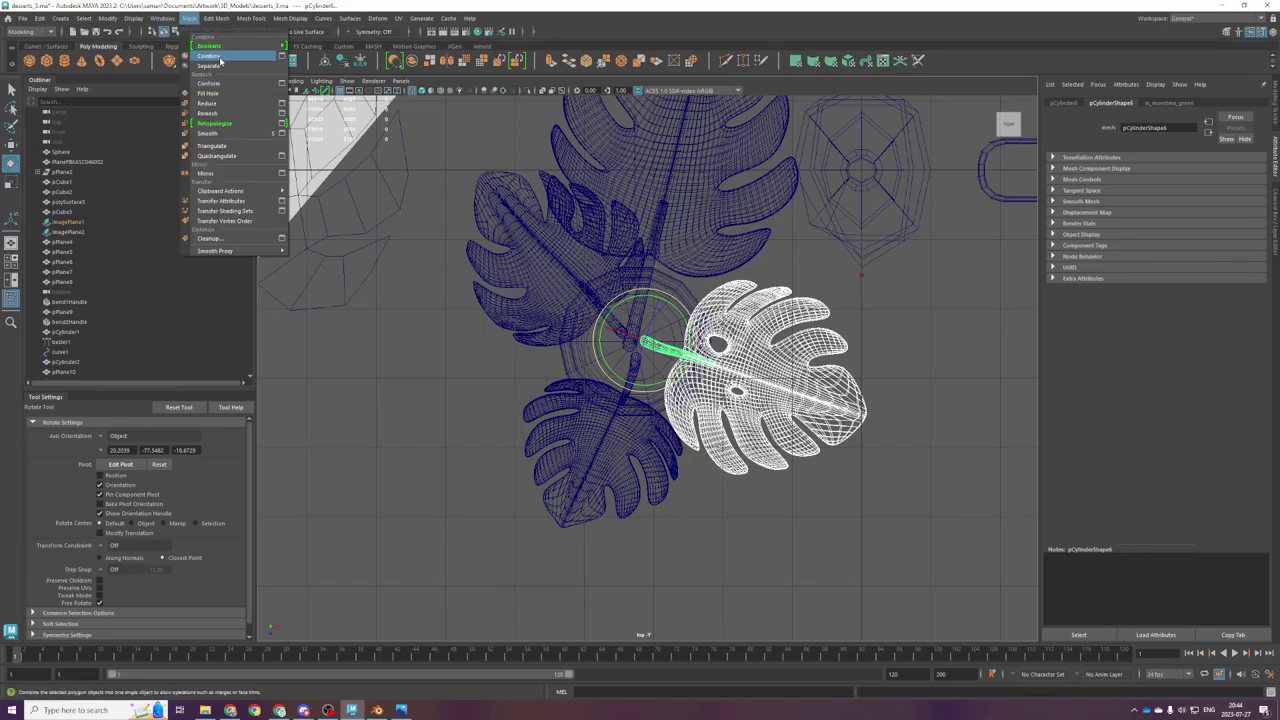
click(210, 56)
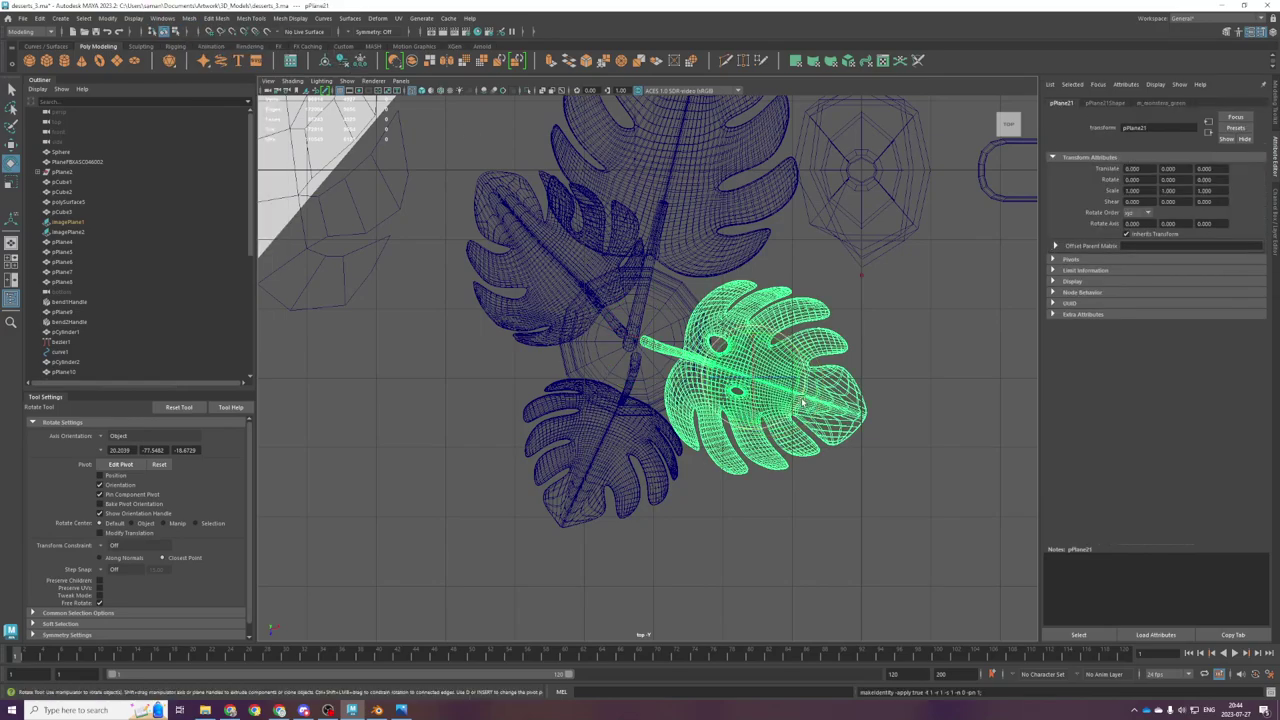
Step: Rotate the combined copy about -118 degrees around the vertical axis and place it on the pot's opposite front side
drag(805, 405, 578, 468)
key(w)
key(space)
key(space)
scroll(797, 404, down, 5)
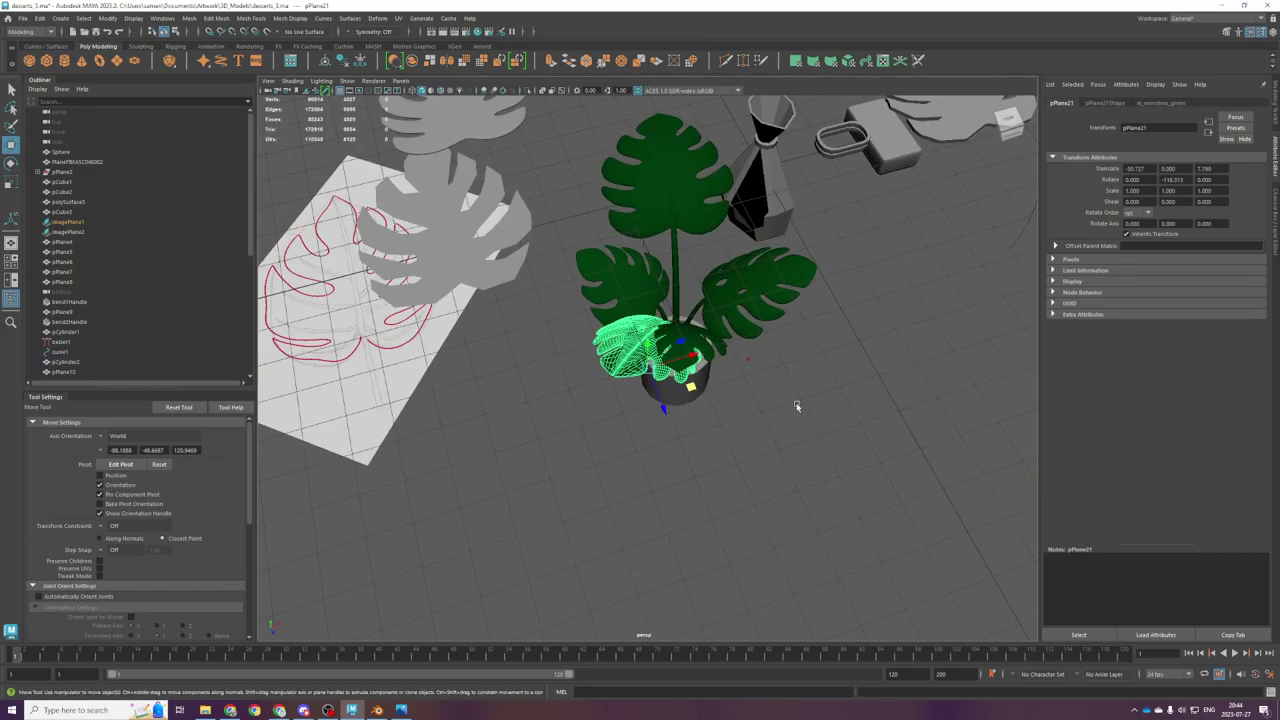
Step: Turn the combined copy further to about -128 degrees and adjust its position so its stem stands in the pot
alt+drag(797, 404, 797, 373)
scroll(797, 373, up, 5)
scroll(643, 371, up, 3)
key(e)
drag(623, 387, 582, 381)
key(w)
scroll(648, 374, down, 4)
Step: Try scaling the combined leaf and stem copy
key(r)
key(w)
key(ctrl+z)
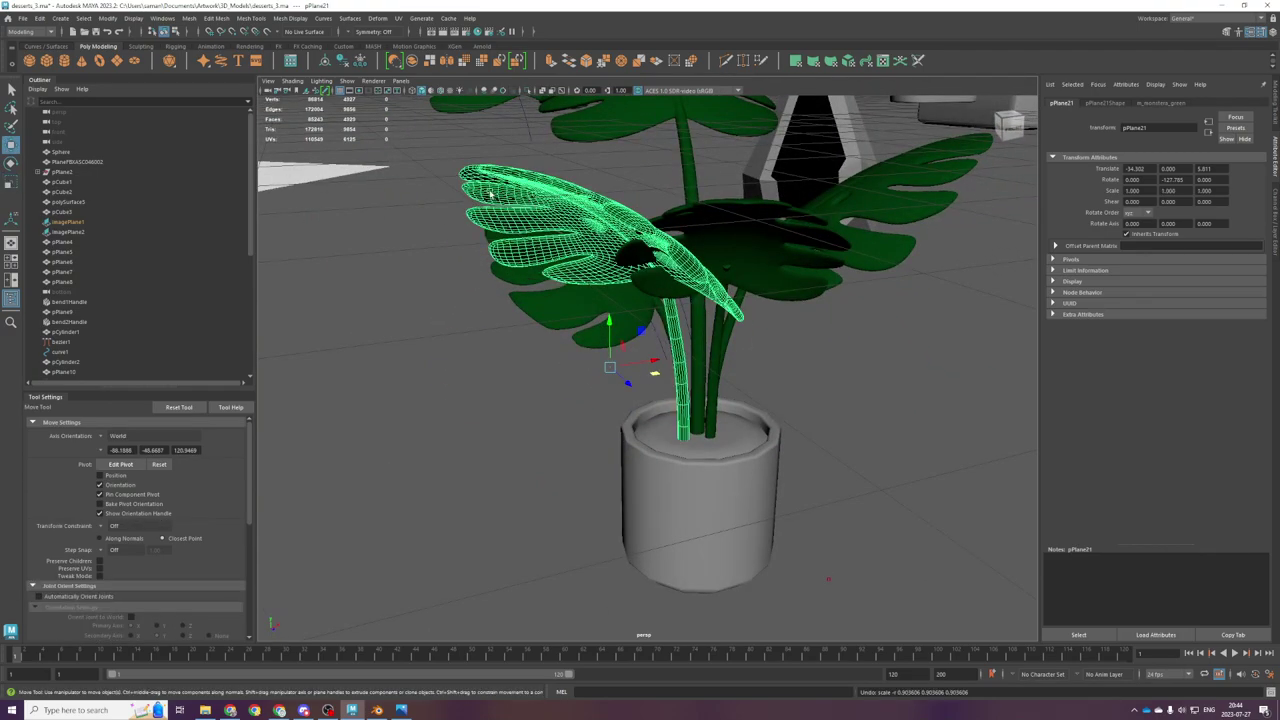
Step: Separate the combined copy back into leaf and stem meshes and select the leaf alone
click(192, 18)
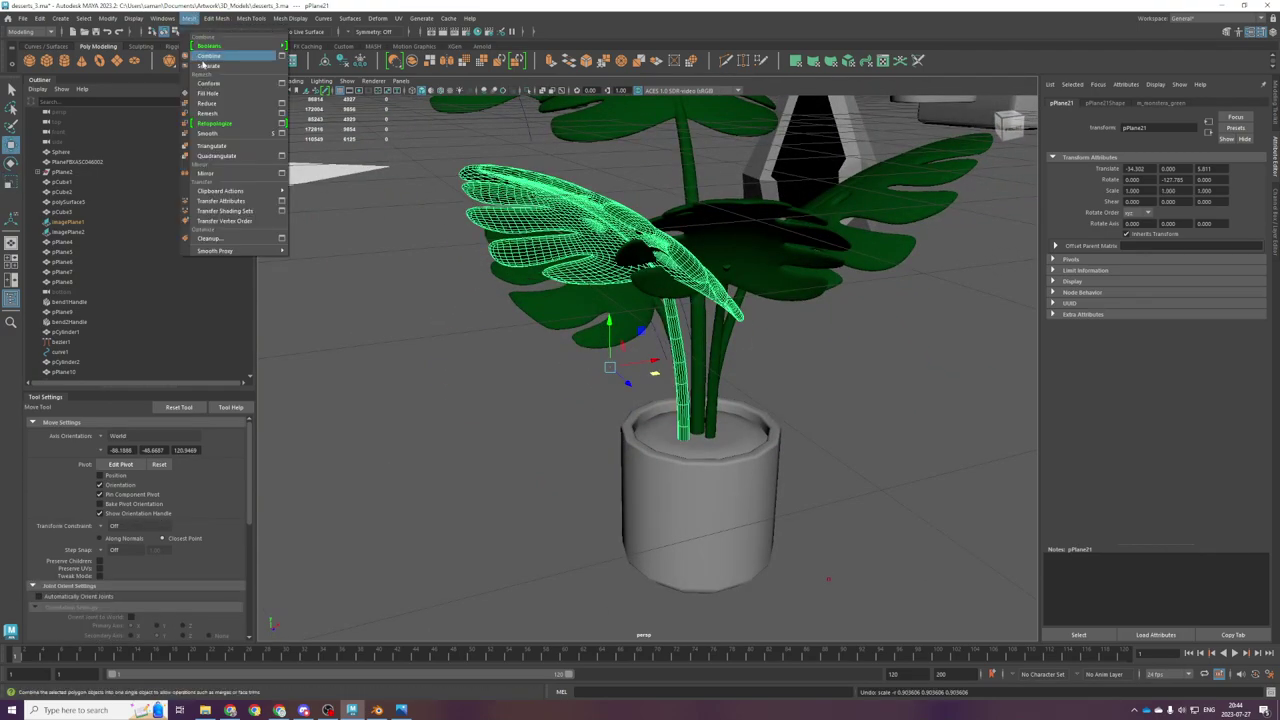
click(207, 65)
click(340, 65)
click(625, 246)
click(609, 222)
Step: Move the separated leaf down by about 10.6 units so it sits lower on the plant
alt+drag(617, 308, 607, 254)
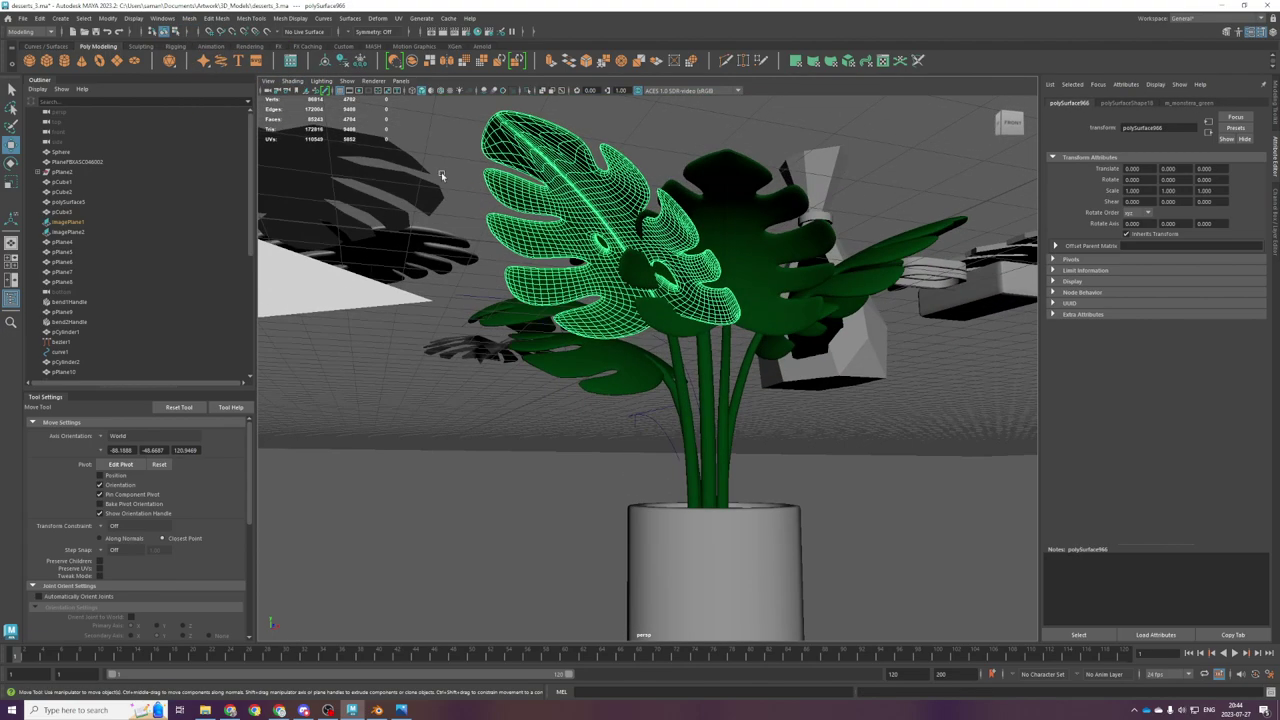
drag(617, 199, 621, 298)
alt+right_drag(621, 298, 697, 477)
alt+drag(697, 477, 708, 478)
Step: Centre the separated stem's pivot and lower the stem into the pot so its upper end meets the leaf
click(709, 479)
alt+middle_drag(708, 478, 640, 300)
key(space)
key(space)
alt+middle_drag(626, 400, 680, 325)
mouse_move(680, 325)
alt+right_down()
mouse_move(668, 437)
mouse_move(674, 302)
alt+right_up()
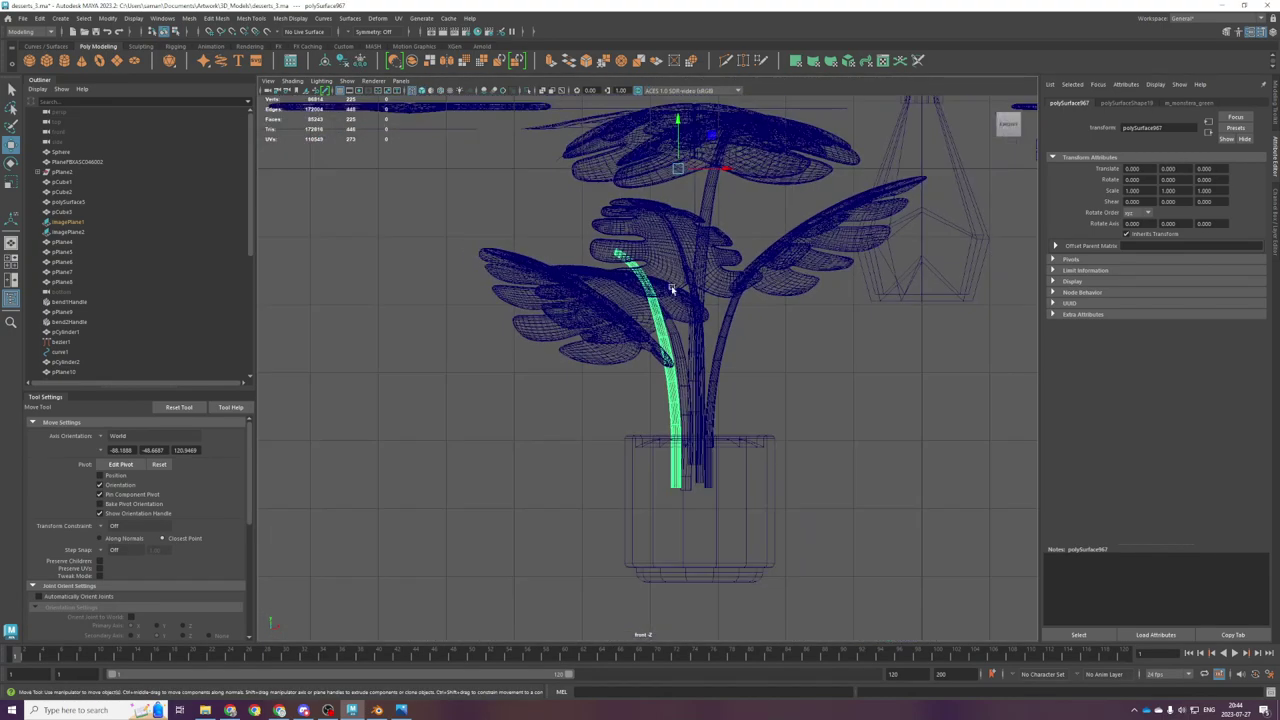
alt+right_drag(438, 153, 394, 122)
click(325, 62)
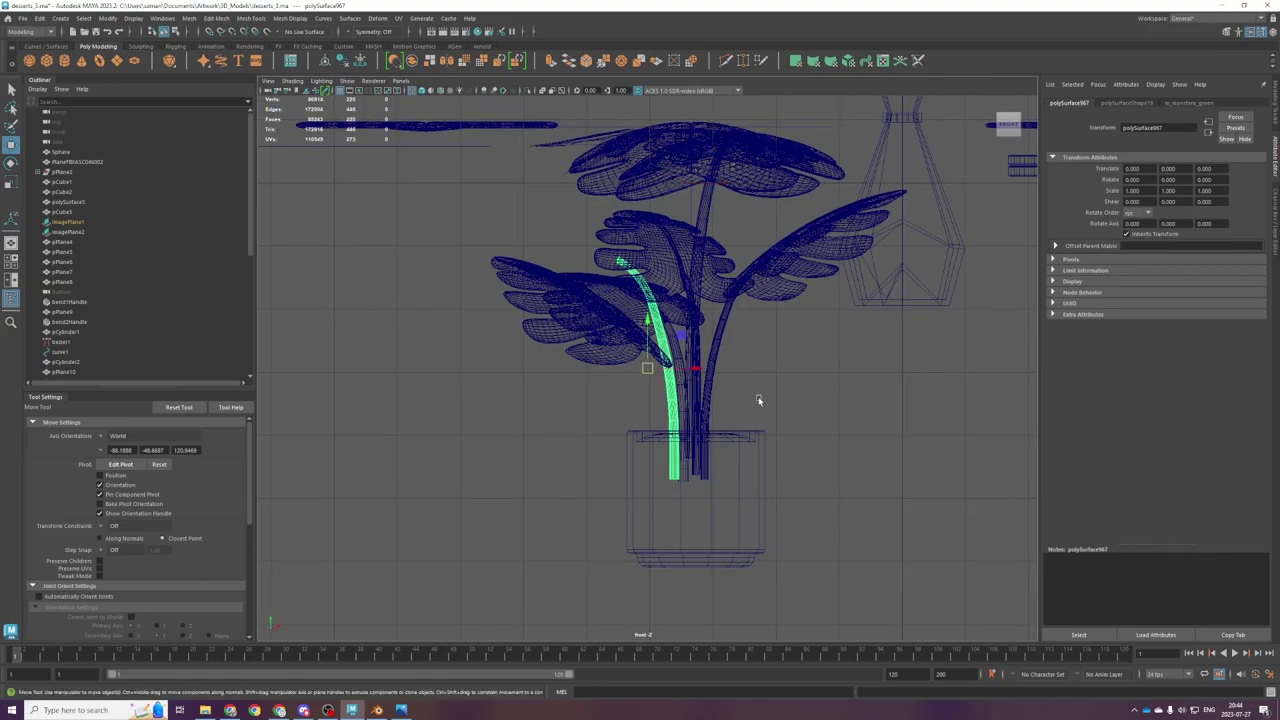
drag(649, 318, 661, 387)
key(space)
key(space)
scroll(692, 324, down, 5)
alt+drag(692, 324, 718, 321)
drag(695, 371, 587, 316)
Step: Select the lowered leaf and move its pivot to its base, near where the stem attaches
click(598, 308)
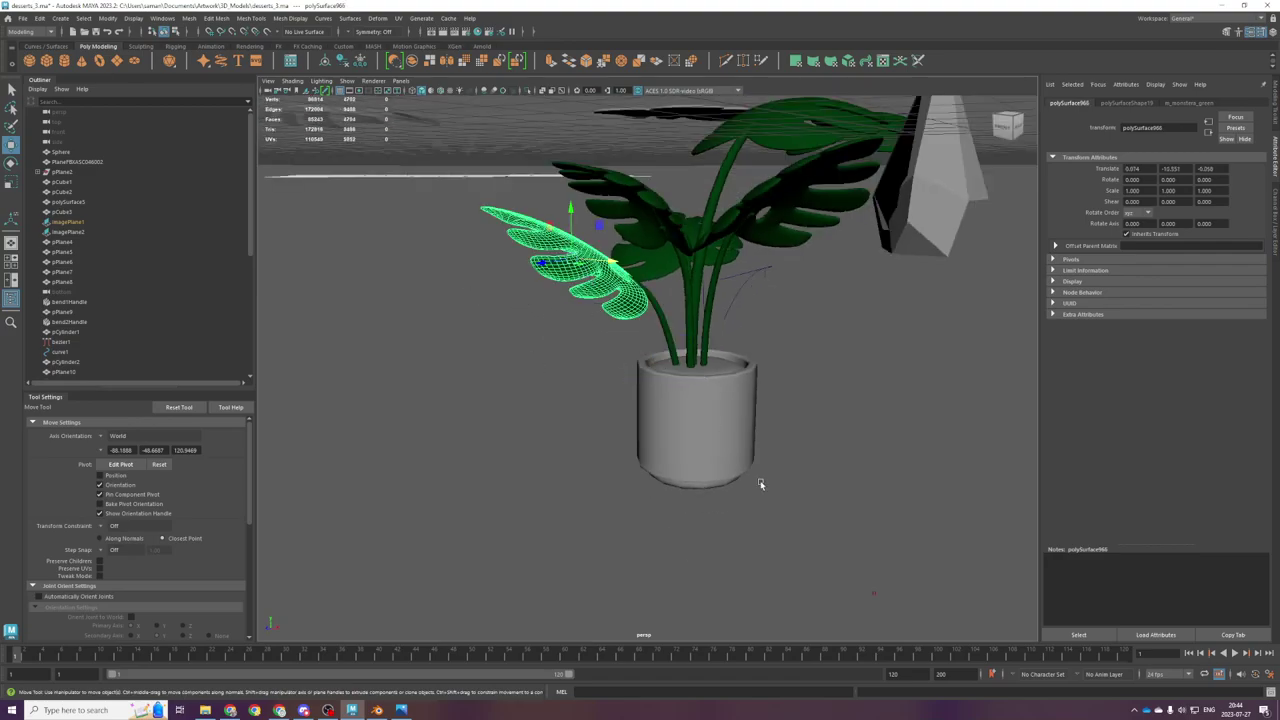
key(space)
key(space)
key(d)
drag(621, 282, 632, 376)
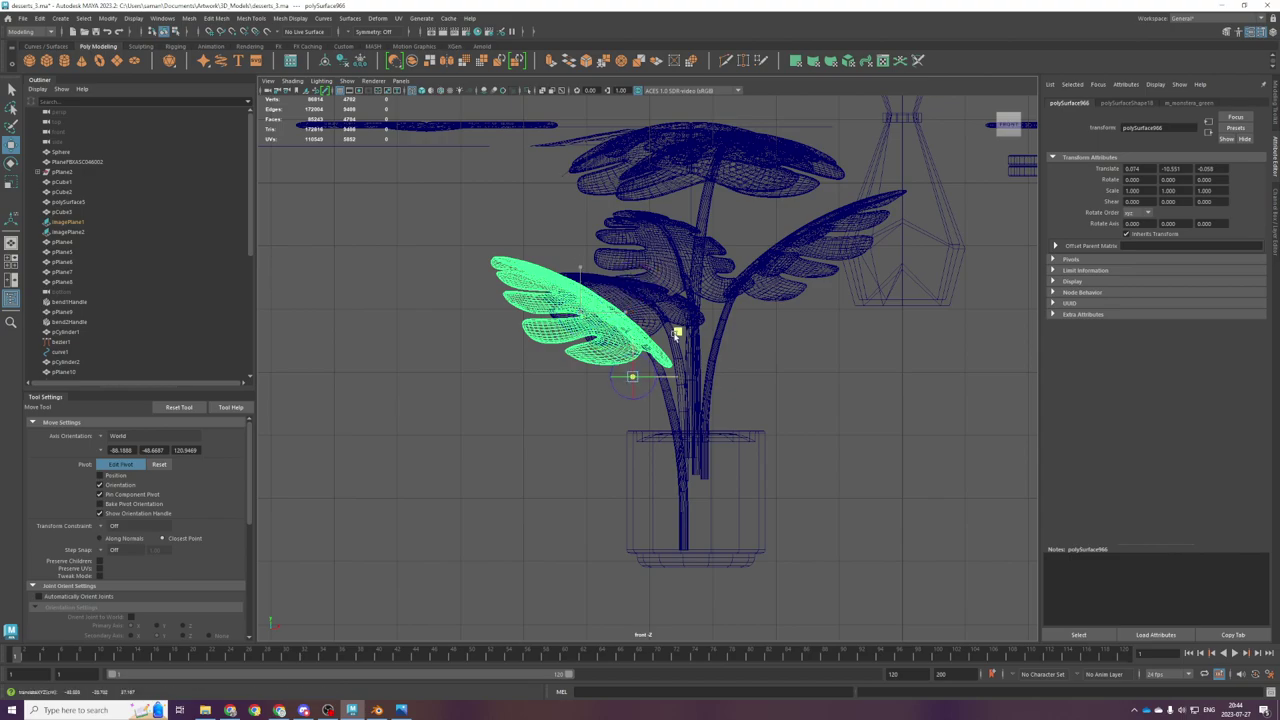
key(space)
key(space)
alt+drag(771, 274, 735, 435)
drag(540, 450, 571, 453)
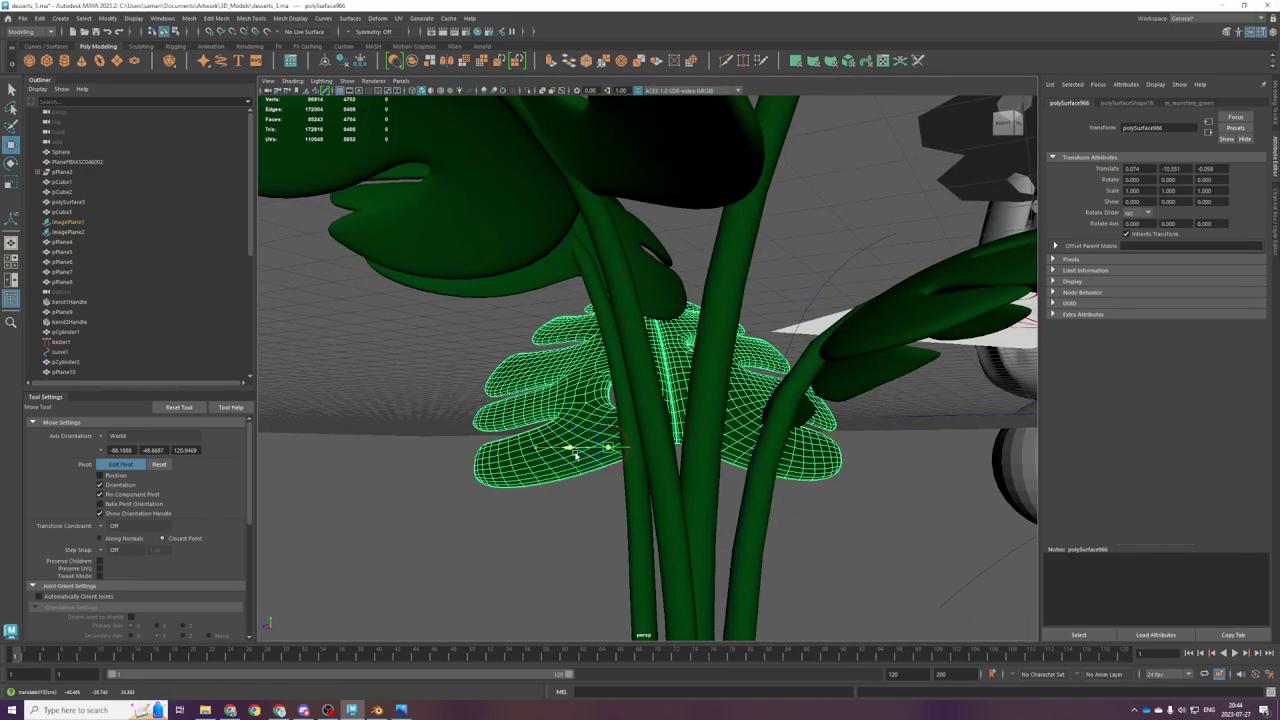
key(space)
key(space)
scroll(633, 424, up, 2)
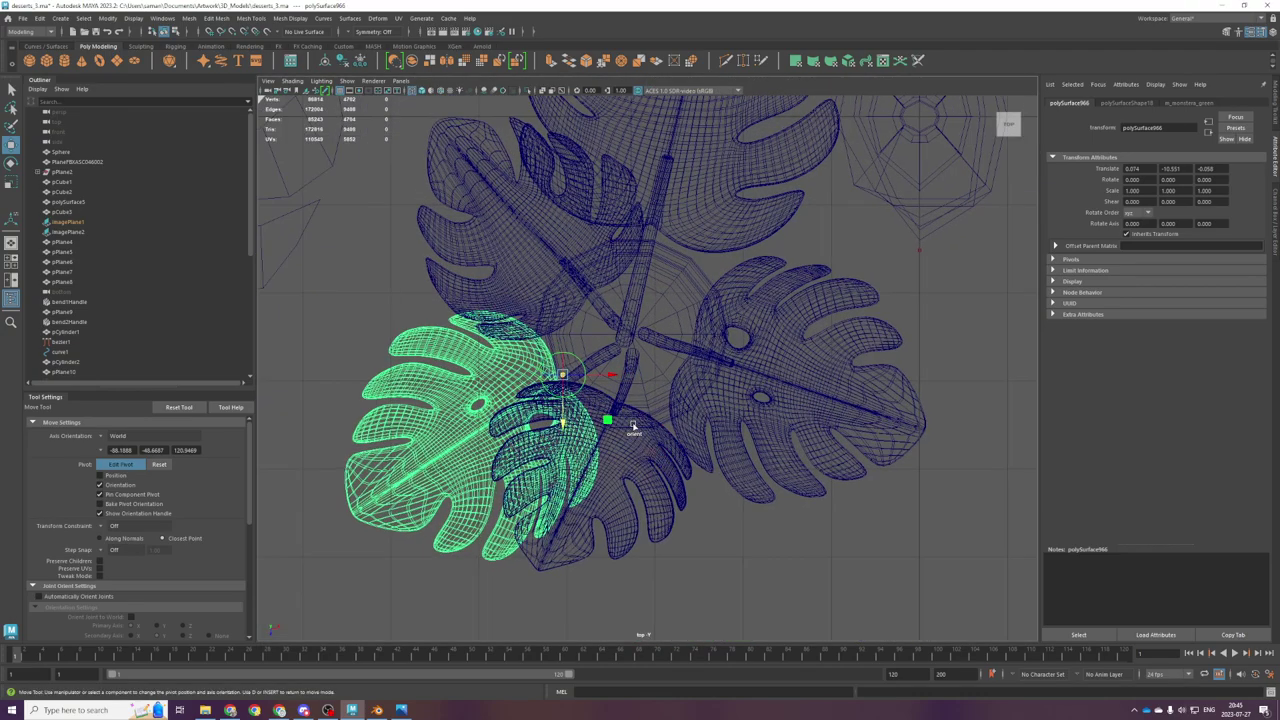
Step: Scale the lowered leaf down uniformly to 0.786 about its new pivot
key(space)
key(space)
alt+drag(690, 377, 771, 465)
key(r)
click(767, 466)
scroll(757, 420, up, 4)
alt+drag(749, 389, 757, 402)
click(744, 409)
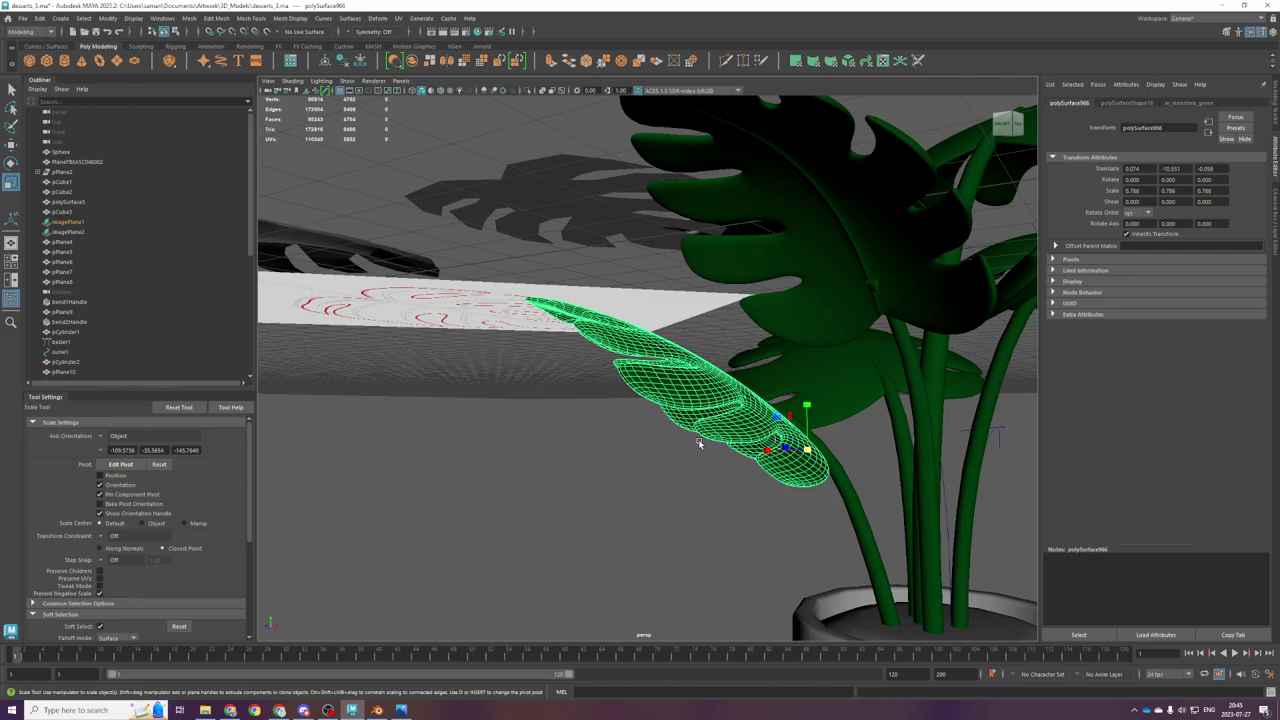
alt+drag(698, 439, 757, 428)
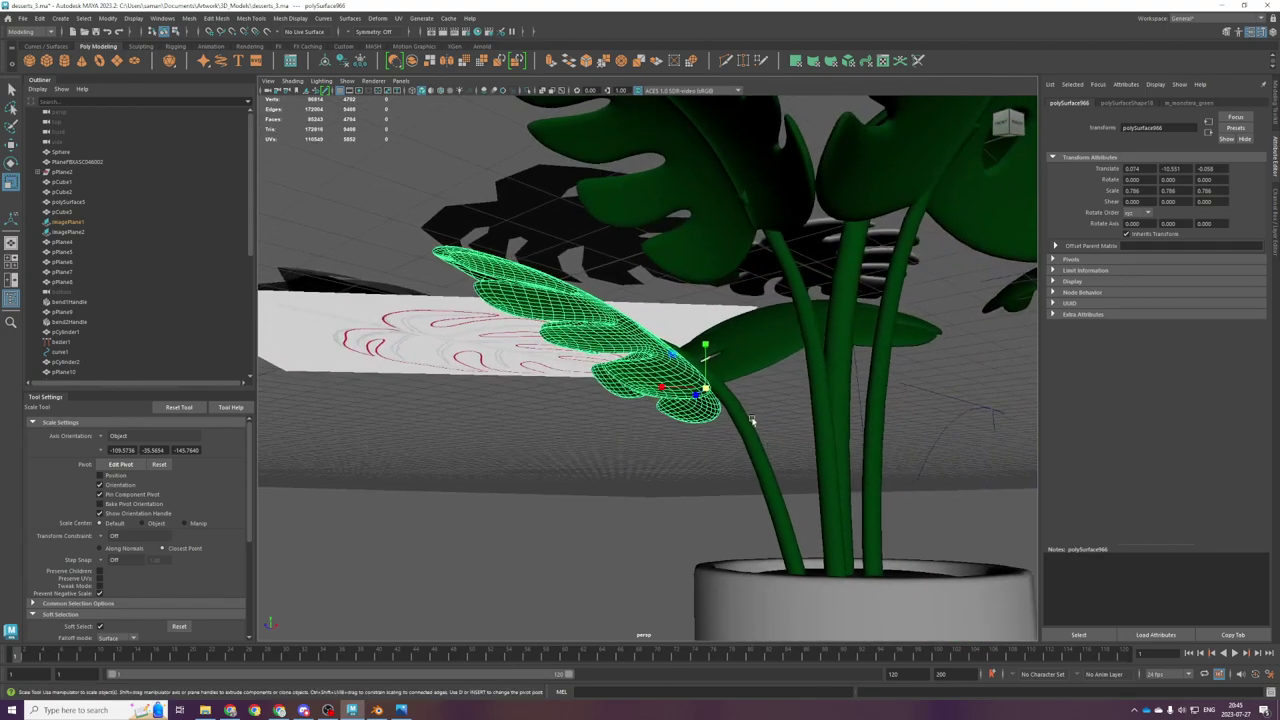
Step: Select the lowered leaf's stem and scale it down uniformly to 0.977
key(w)
alt+drag(718, 363, 714, 463)
click(716, 481)
key(r)
drag(708, 606, 707, 565)
key(w)
Step: Select the vertices at the upper end of the lowered leaf's stem in the front view
alt+drag(707, 565, 677, 552)
key(space)
key(space)
scroll(528, 262, down, 1)
alt+middle_drag(528, 262, 578, 476)
scroll(463, 494, up, 4)
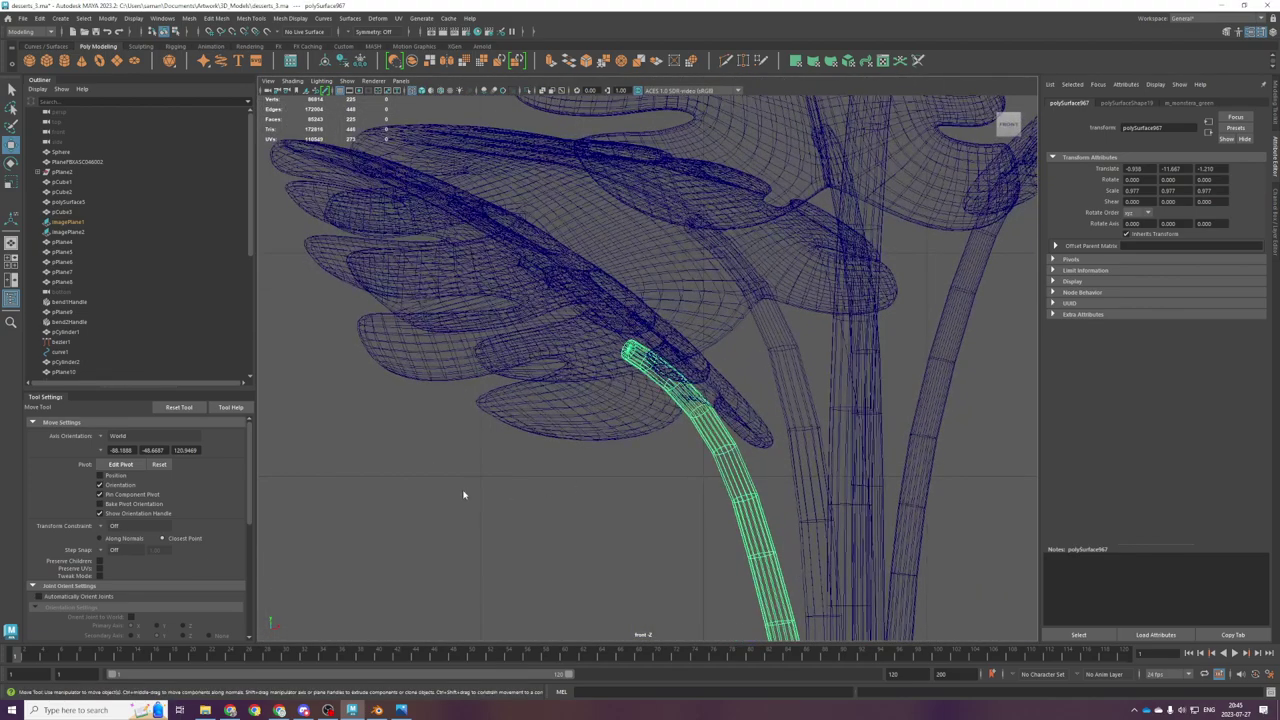
drag(643, 361, 645, 363)
key(ctrl+z)
scroll(423, 432, up, 1)
right_drag(419, 415, 374, 419)
drag(539, 315, 602, 363)
key(space)
key(space)
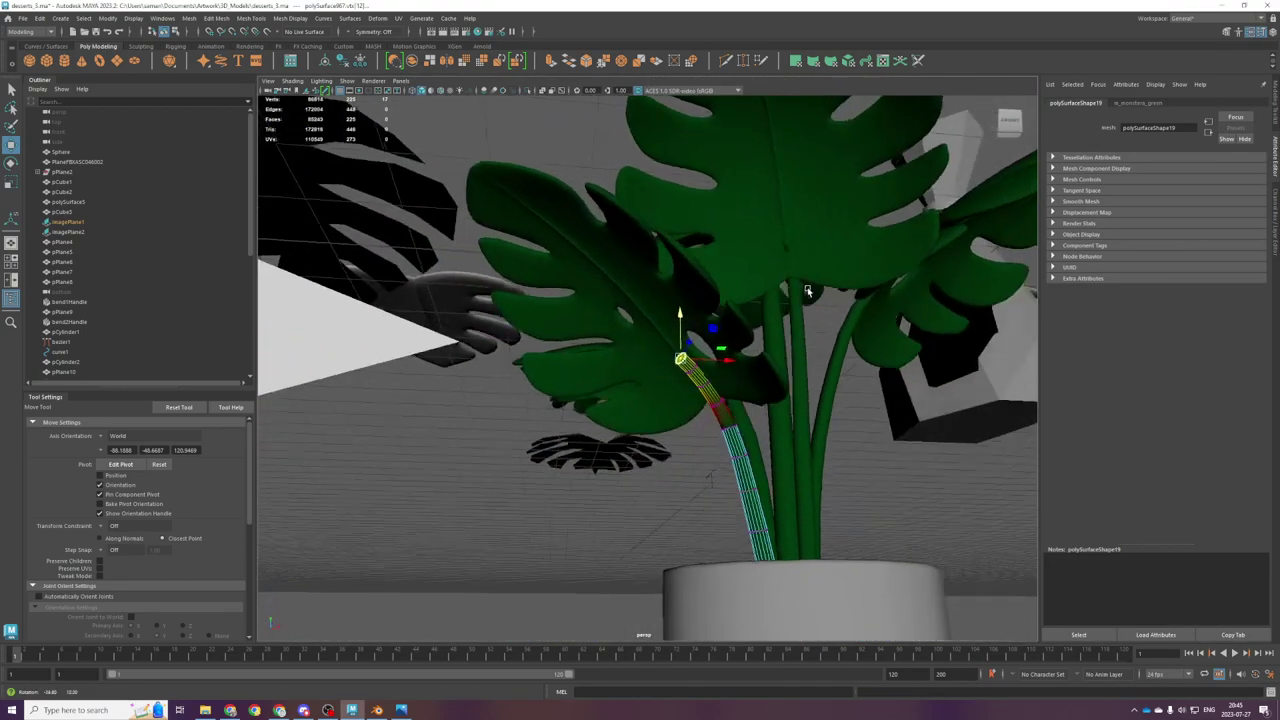
Step: Move the lowered leaf so its base sits closer to the upper end of its stem
alt+drag(751, 249, 831, 307)
scroll(794, 321, up, 4)
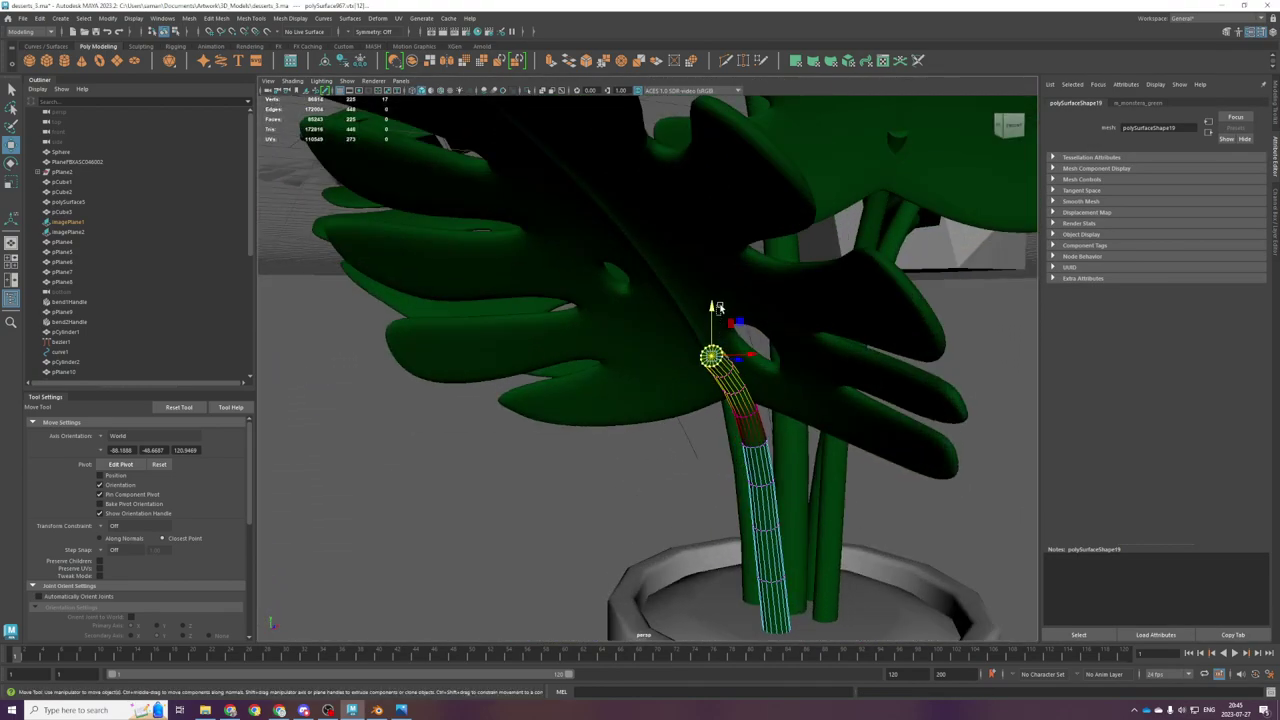
right_drag(706, 278, 712, 281)
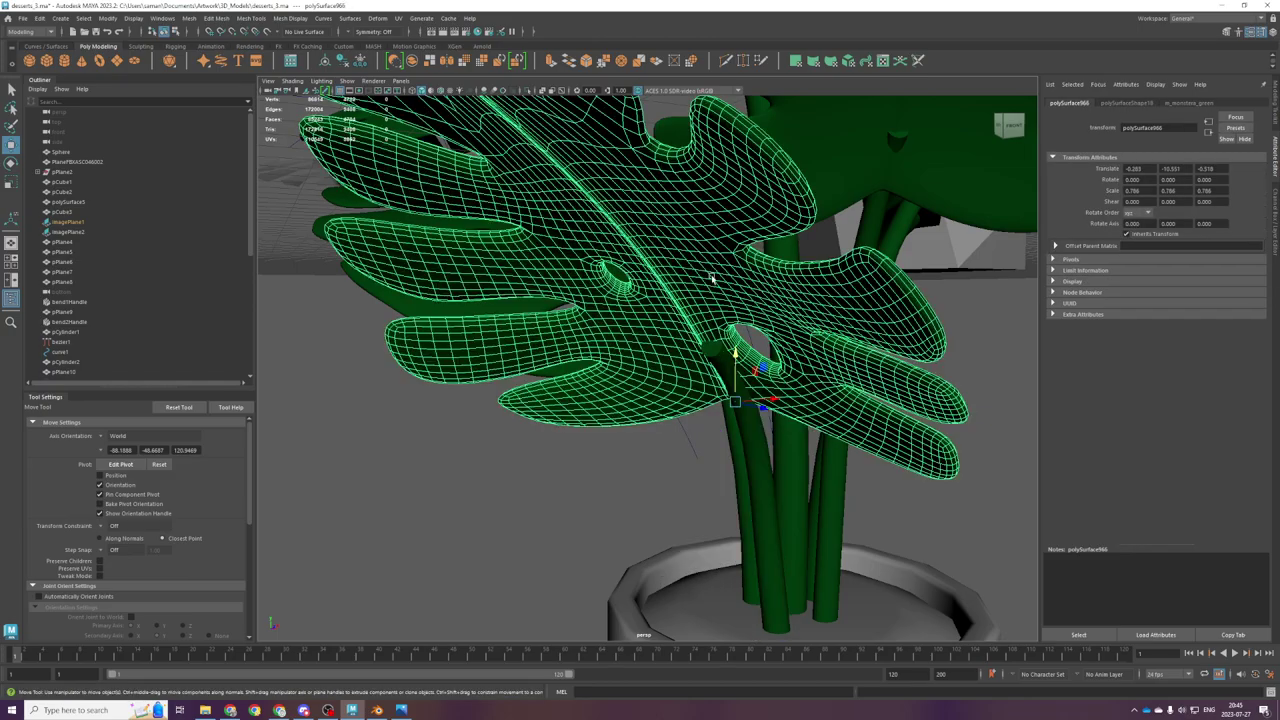
drag(736, 355, 687, 375)
Step: Shift the vertices at the lowered leaf's stem tip toward the leaf's midrib, then return to object mode
click(726, 420)
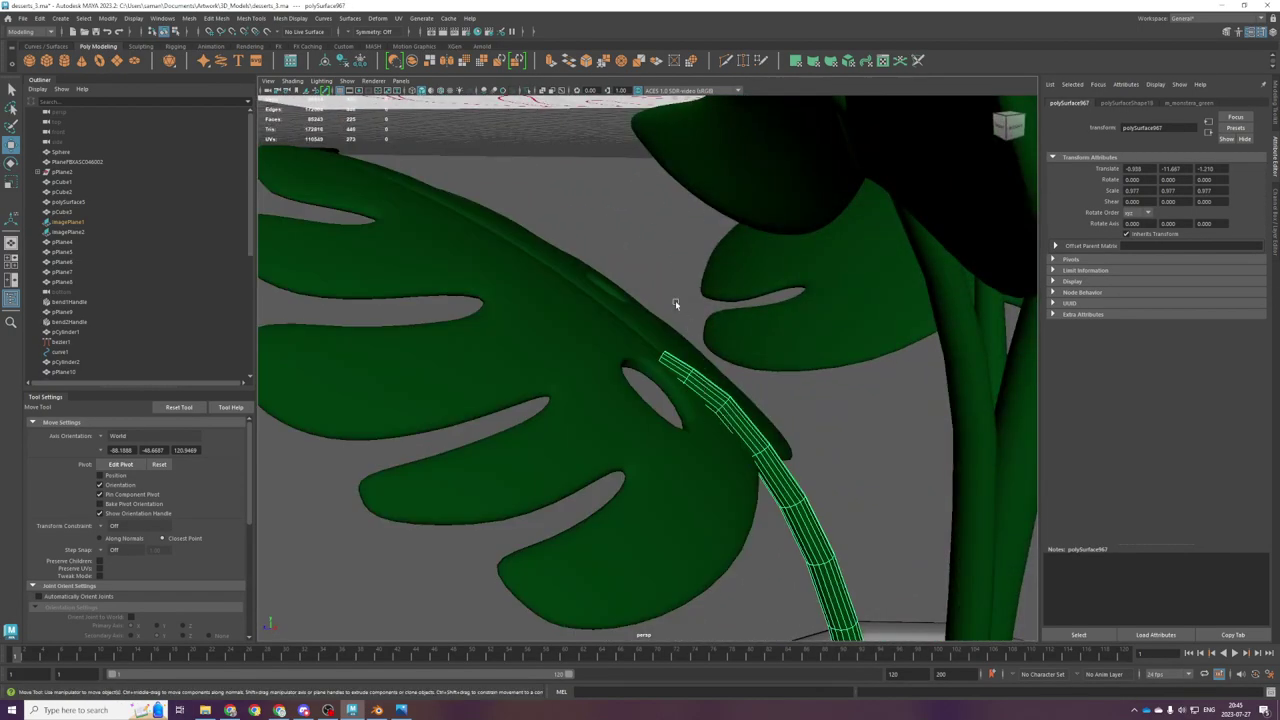
right_drag(676, 304, 637, 303)
drag(670, 326, 654, 313)
drag(696, 373, 688, 372)
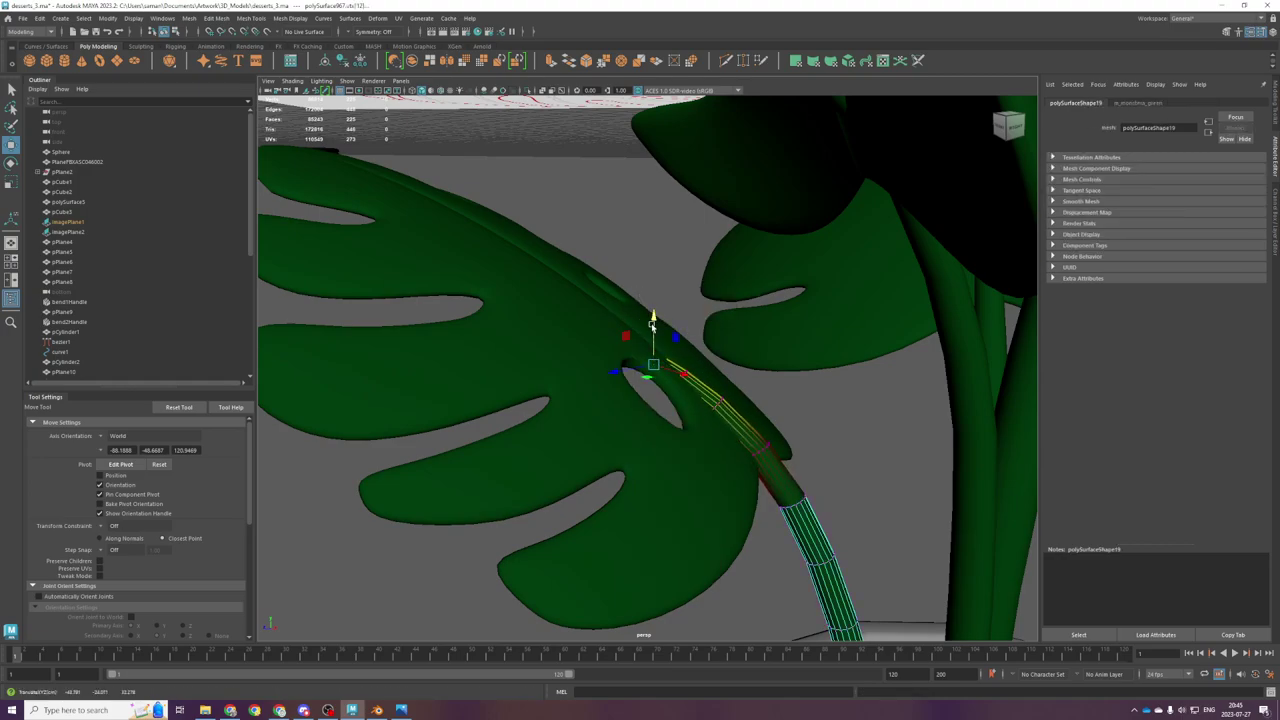
right_drag(652, 326, 692, 298)
Step: Scale the lowered leaf uniformly to 0.751 and reposition it so its base meets the stem
click(706, 277)
scroll(706, 277, down, 5)
alt+drag(706, 277, 712, 340)
click(712, 340)
scroll(710, 342, up, 4)
key(r)
drag(673, 447, 648, 470)
key(w)
drag(674, 408, 738, 397)
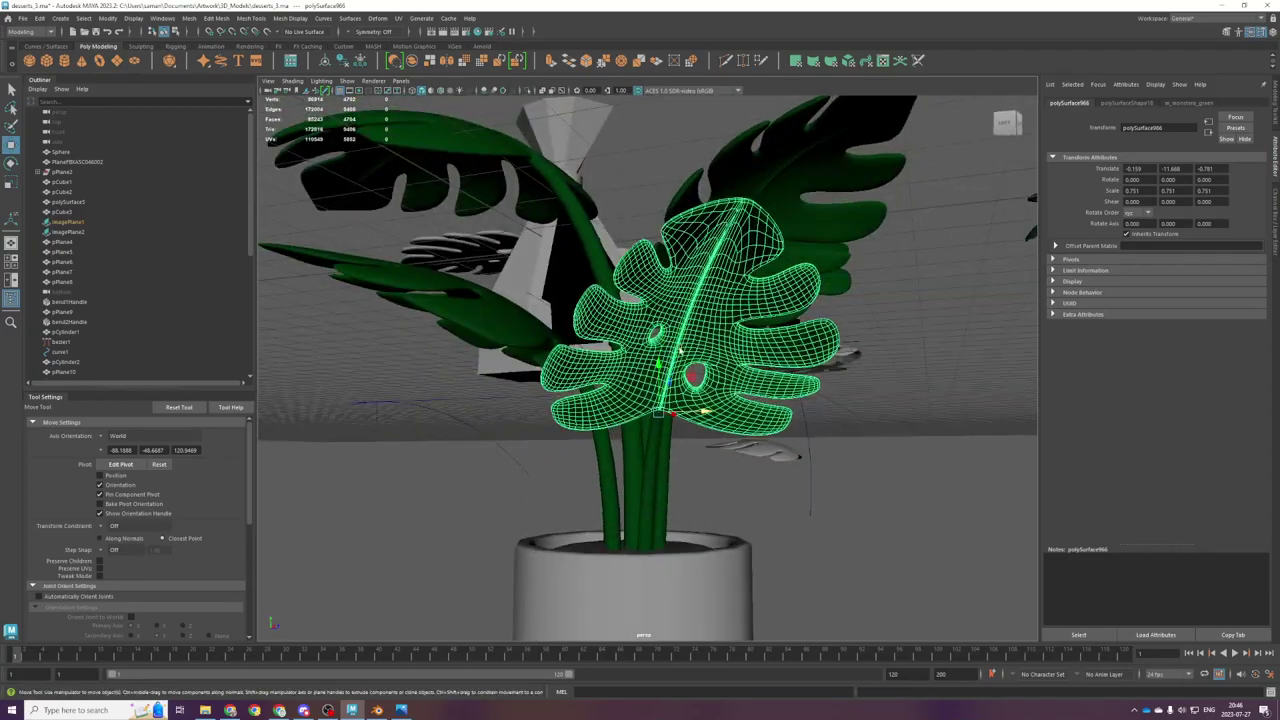
Step: Select the tallest leaf with its stem and lower them slightly into the pot
scroll(884, 398, down, 5)
click(886, 399)
scroll(886, 399, down, 4)
alt+drag(886, 399, 793, 459)
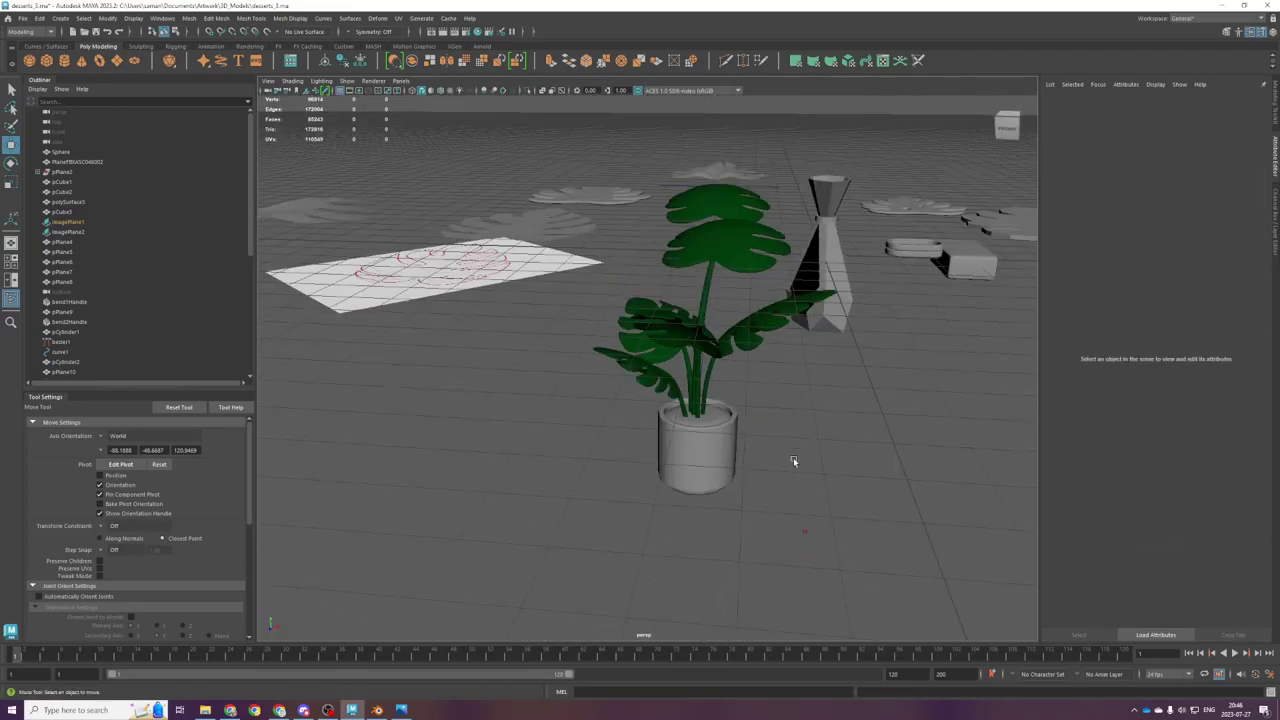
alt+middle_drag(793, 459, 726, 519)
scroll(726, 519, up, 5)
alt+drag(725, 516, 697, 416)
click(638, 361)
click(632, 374)
alt+middle_drag(632, 374, 637, 418)
shift+click(574, 358)
key(ctrl+z)
drag(664, 614, 662, 634)
alt+middle_drag(662, 634, 668, 407)
Step: Select the tallest leaf together with its stem and tilt them about their pivot in the pot
scroll(700, 460, down, 5)
alt+drag(715, 480, 649, 434)
click(656, 440)
key(ctrl+z)
click(746, 428)
alt+drag(746, 428, 602, 402)
click(605, 403)
key(e)
alt+drag(560, 465, 641, 462)
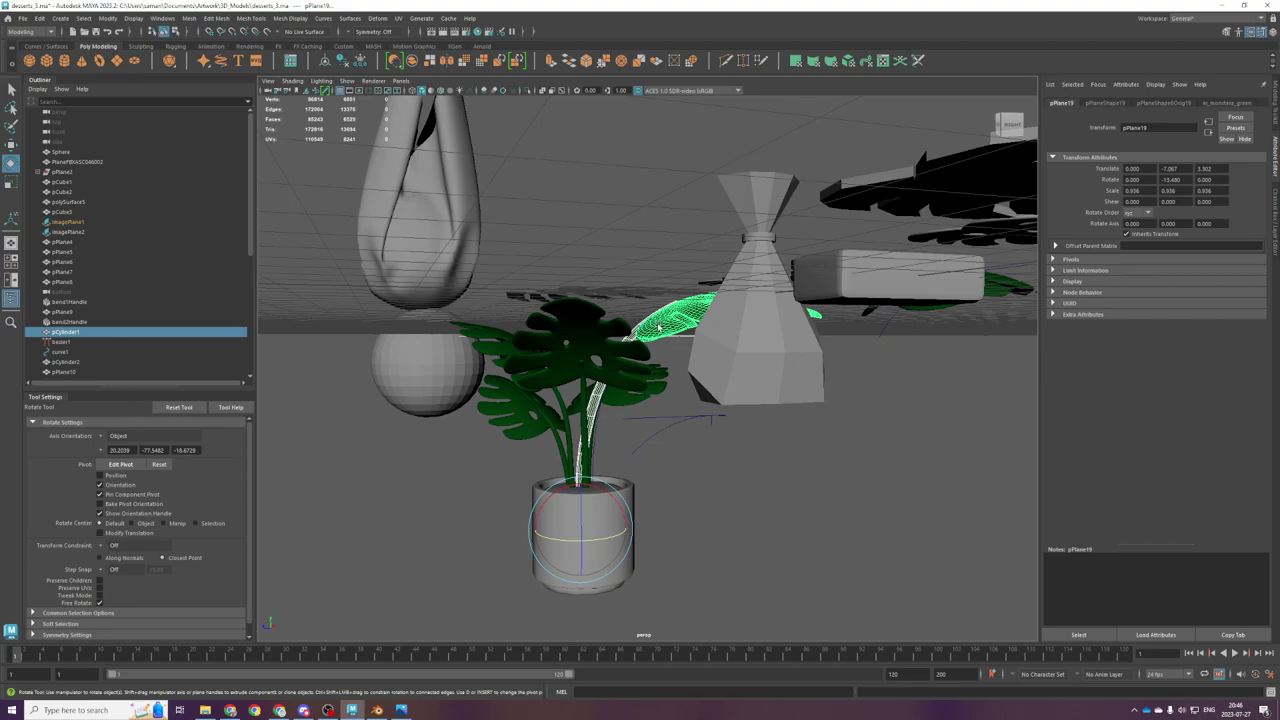
drag(540, 506, 533, 514)
Step: Rotate only the tallest leaf's stem to 5.134, -13.441, 0 so it follows the leaf's attachment
click(630, 342)
scroll(588, 420, up, 5)
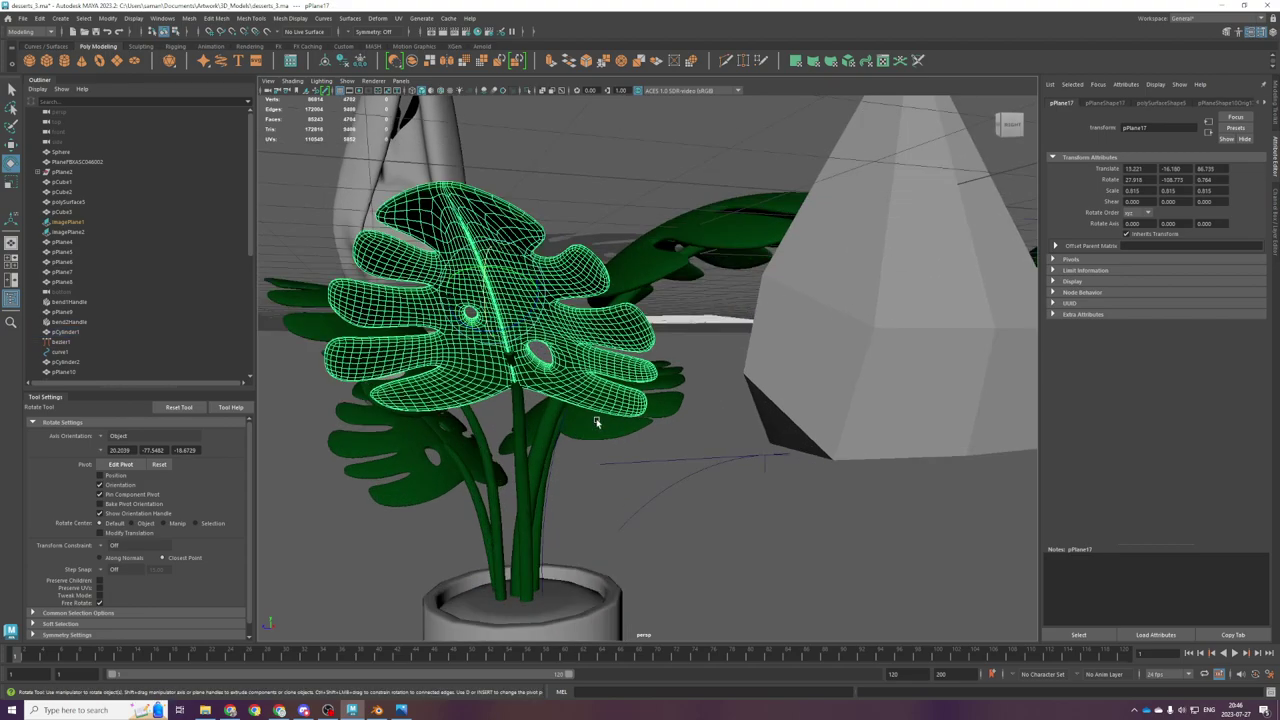
scroll(532, 449, down, 3)
click(545, 452)
alt+drag(545, 452, 545, 462)
drag(527, 554, 661, 518)
drag(592, 590, 588, 581)
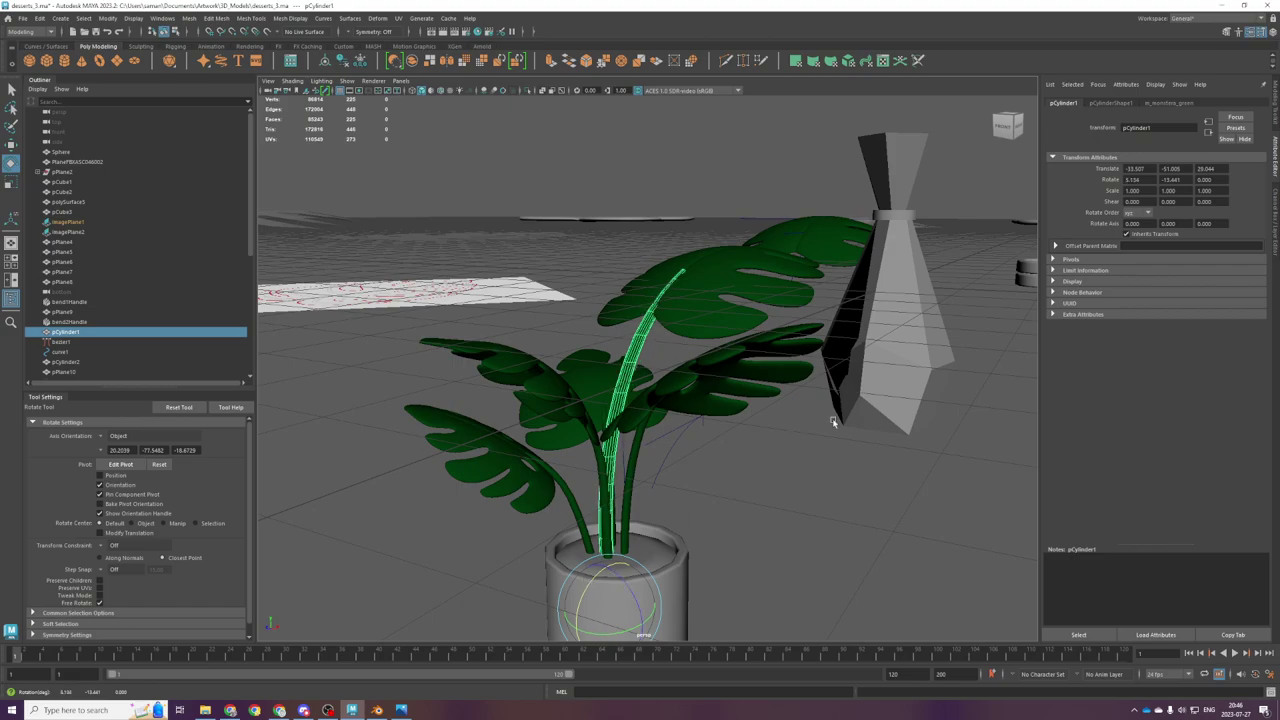
Step: Select the vertices at the outer tip of the tallest leaf in the side view
click(833, 421)
scroll(788, 457, down, 6)
alt+drag(788, 457, 790, 520)
alt+middle_drag(790, 520, 774, 458)
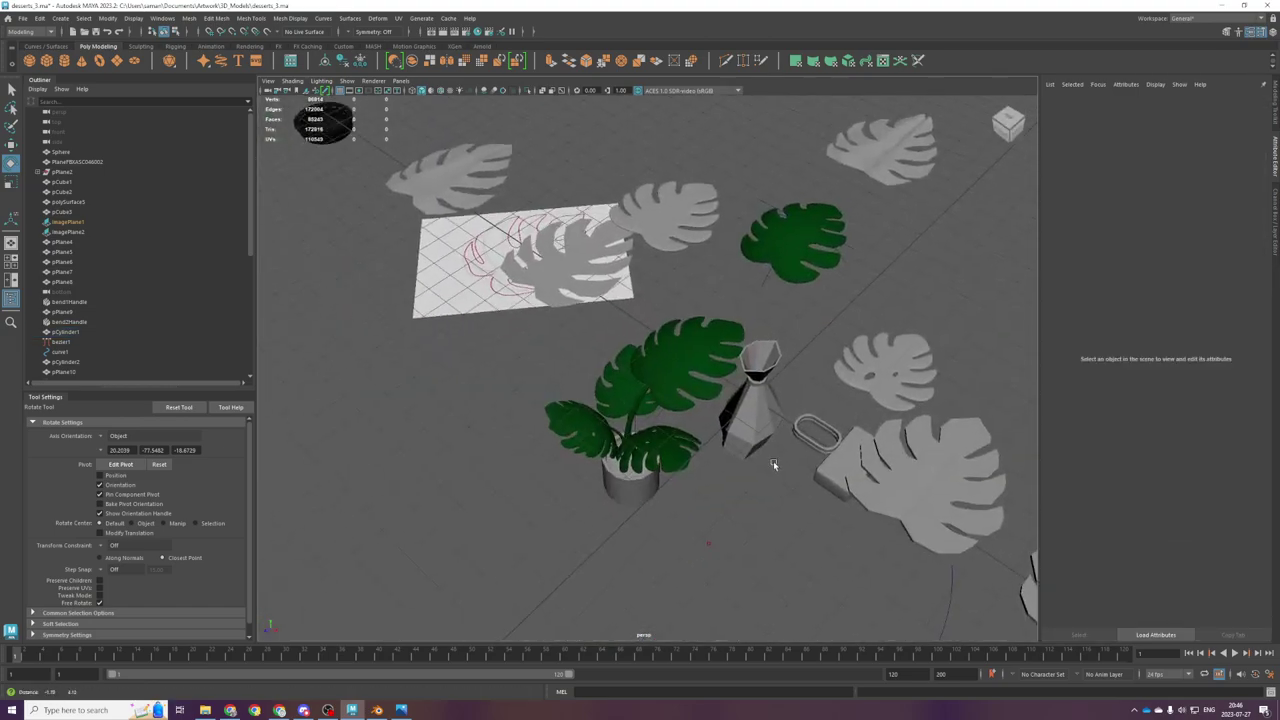
alt+drag(774, 457, 701, 410)
click(719, 373)
key(space)
key(space)
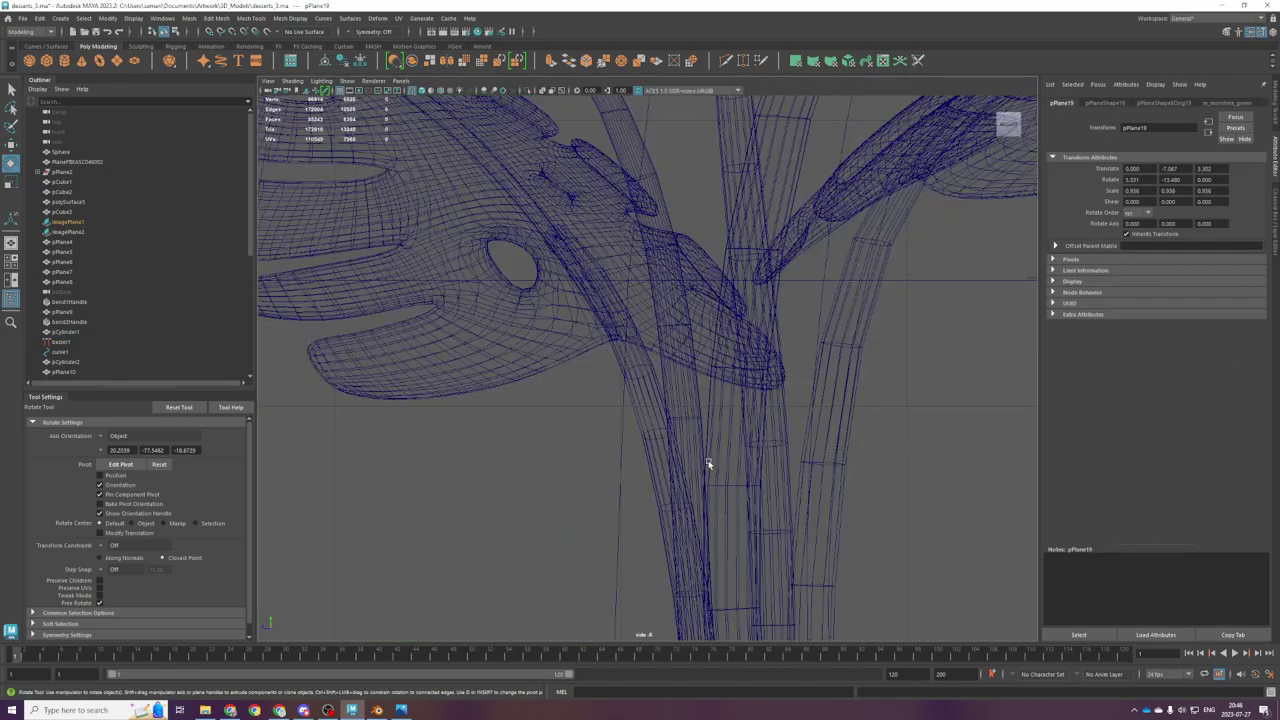
key(f)
right_drag(866, 375, 836, 367)
drag(855, 372, 834, 334)
key(w)
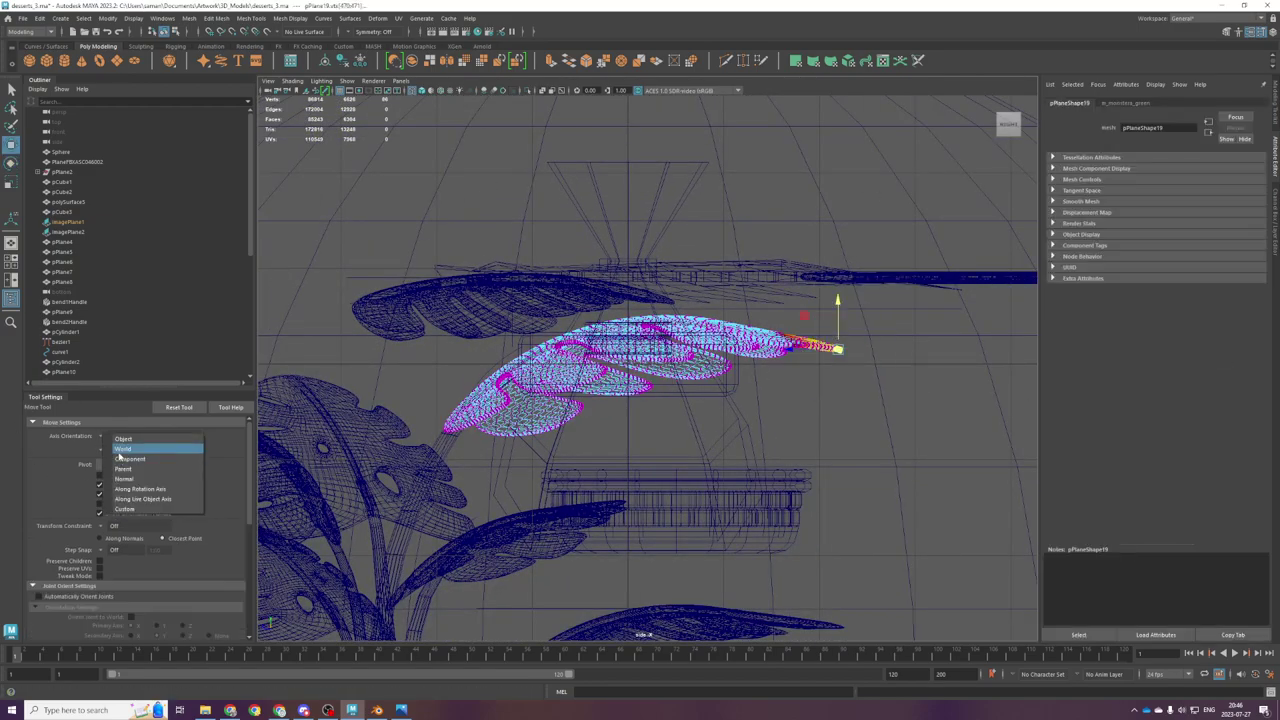
Step: Widen the soft-selection falloff over the outer part of the tallest leaf and rotate its tip using world axes
key(b)
drag(846, 378, 1072, 384)
key(e)
drag(823, 306, 815, 310)
click(102, 438)
click(121, 454)
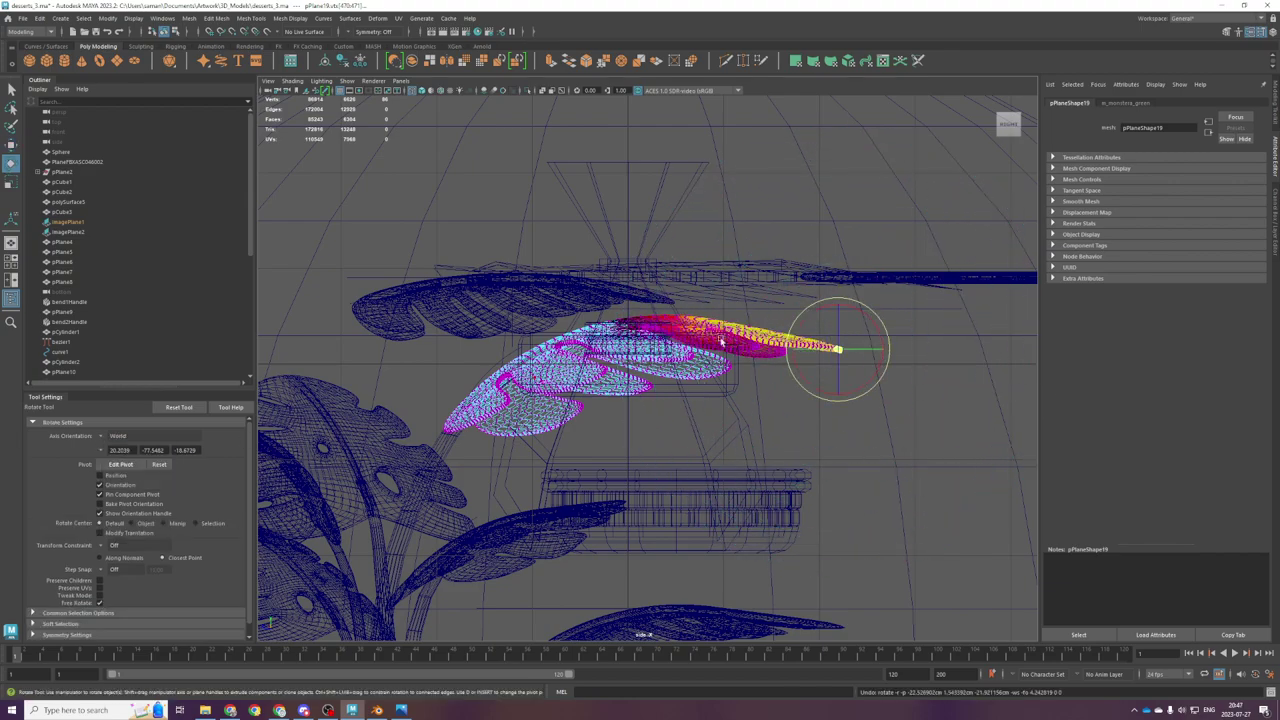
drag(889, 328, 842, 290)
key(w)
Step: Examine the tallest leaf's adjusted tip in the perspective and top views
key(space)
key(space)
mouse_move(700, 350)
alt+mouse_down()
mouse_move(755, 346)
mouse_move(798, 390)
mouse_move(911, 334)
mouse_move(918, 346)
alt+mouse_up()
scroll(755, 346, up, 6)
scroll(802, 353, down, 5)
key(space)
key(space)
key(space)
key(space)
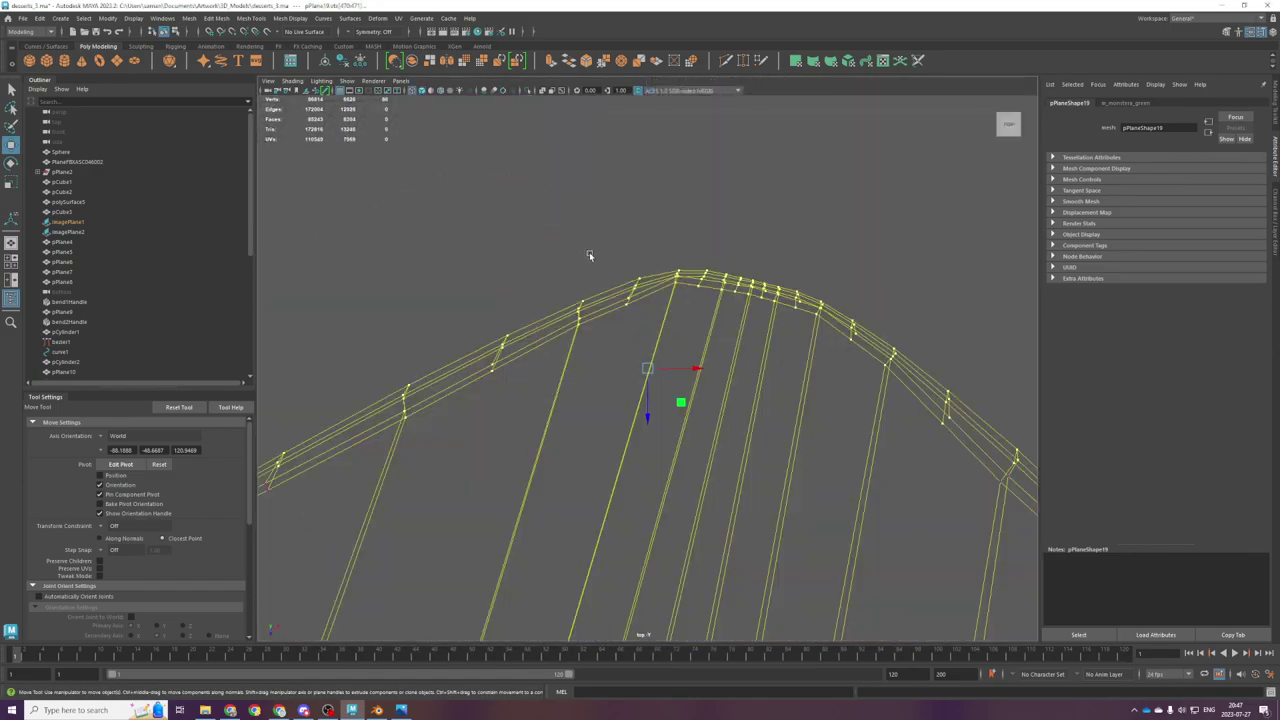
scroll(671, 329, down, 12)
scroll(658, 495, down, 2)
alt+middle_drag(685, 491, 671, 229)
scroll(690, 235, down, 3)
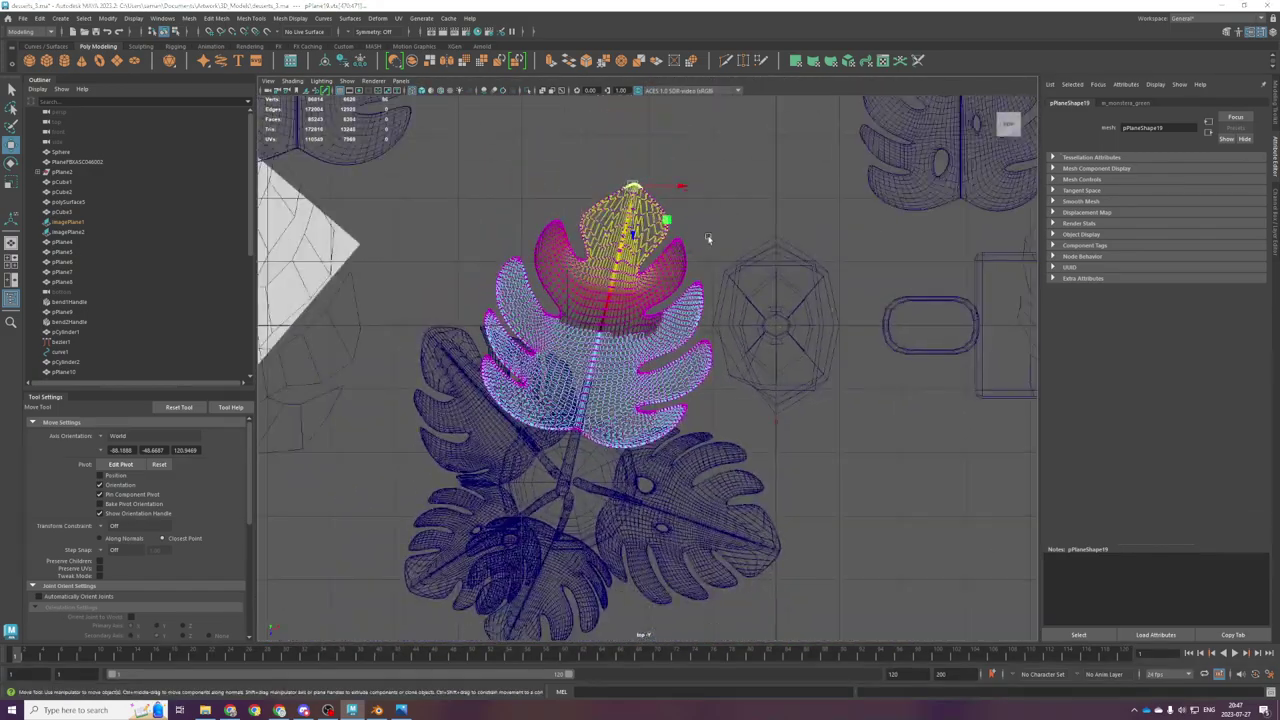
key(space)
key(space)
mouse_move(690, 390)
alt+mouse_down()
mouse_move(606, 327)
mouse_move(751, 460)
mouse_move(831, 483)
mouse_move(822, 455)
alt+mouse_up()
scroll(766, 443, up, 5)
alt+middle_drag(822, 455, 800, 476)
alt+drag(800, 476, 761, 461)
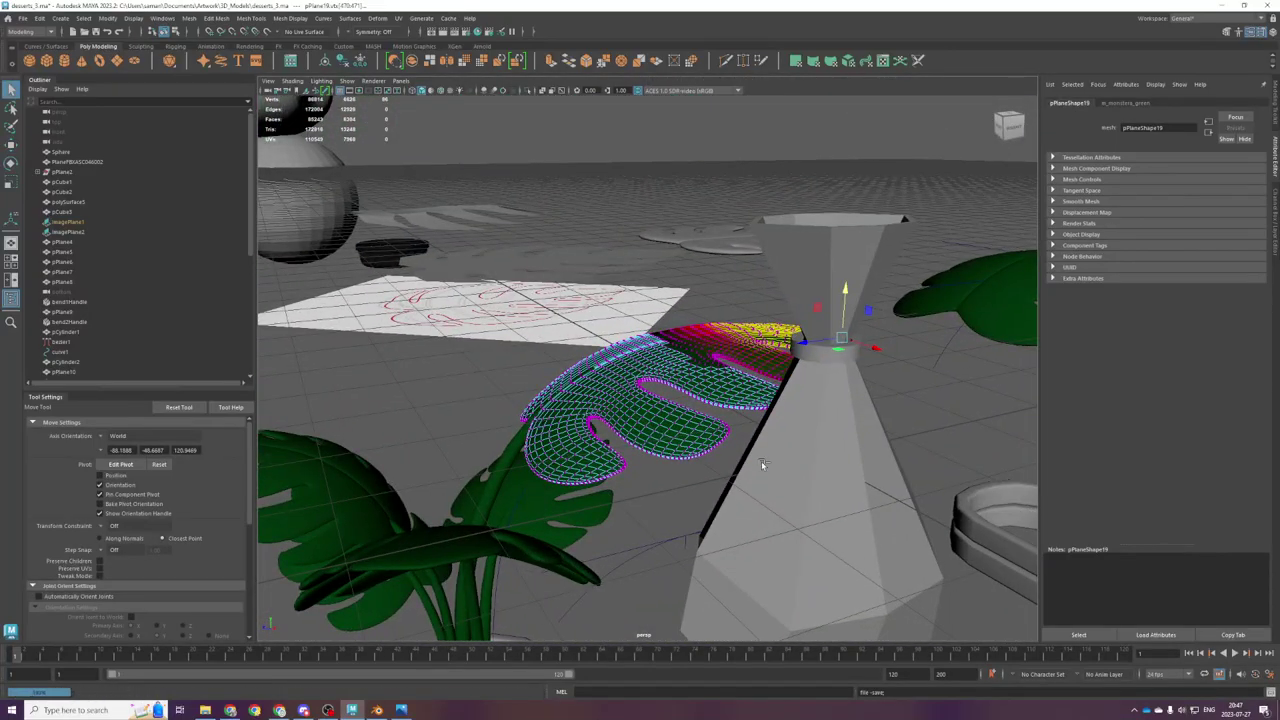
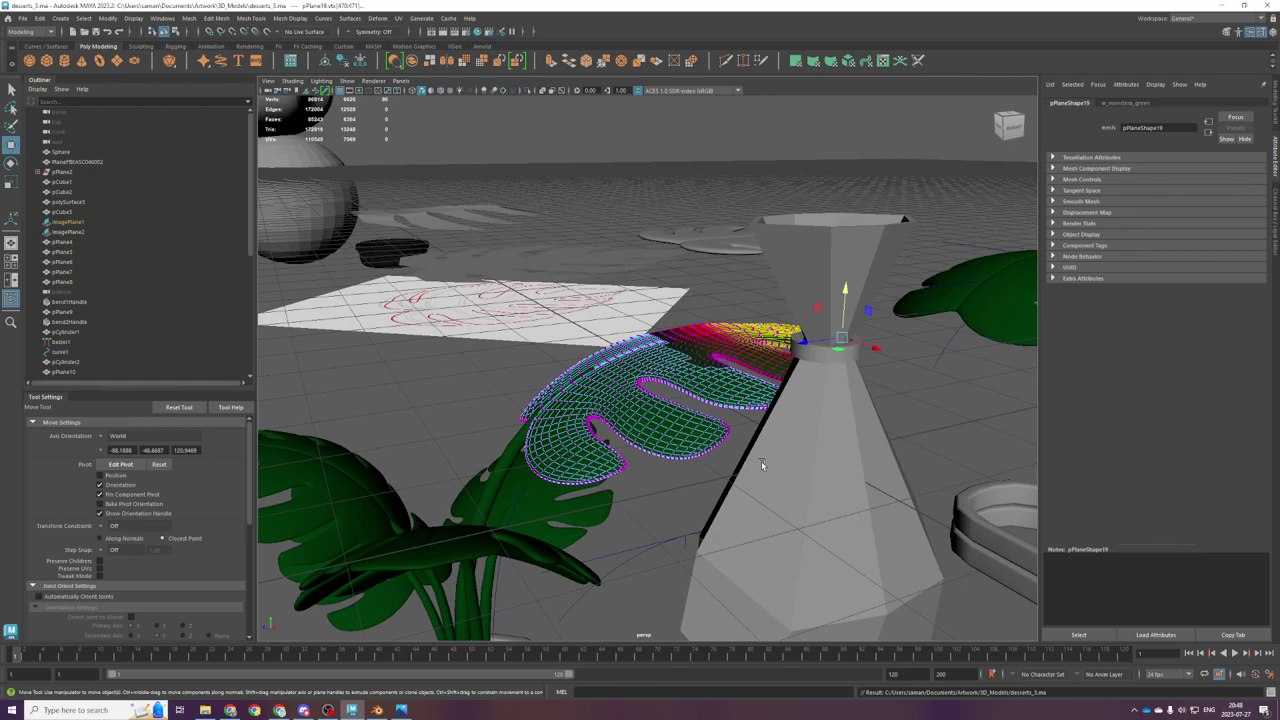
Step: Leave vertex editing on the tallest leaf and save the scene
scroll(698, 441, down, 1)
scroll(682, 434, up, 1)
alt+drag(698, 439, 767, 451)
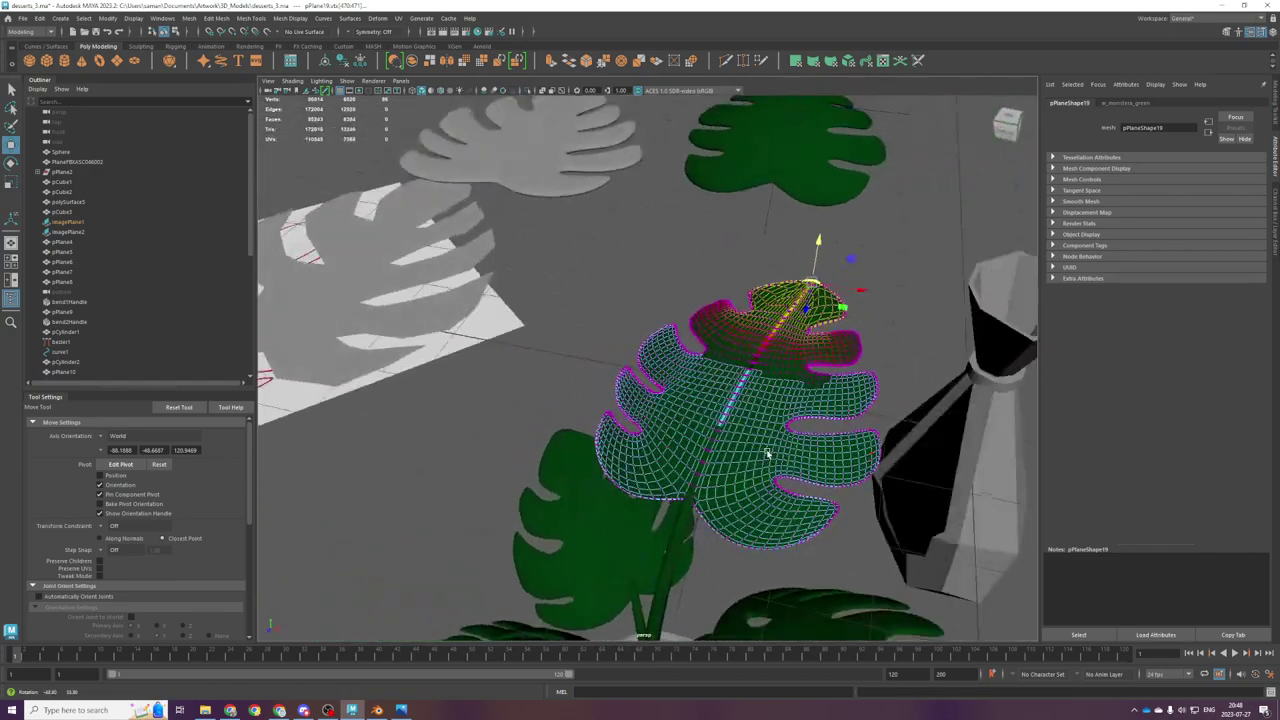
scroll(779, 433, down, 3)
right_drag(727, 412, 757, 384)
click(785, 400)
alt+drag(785, 400, 727, 473)
key(ctrl+s)
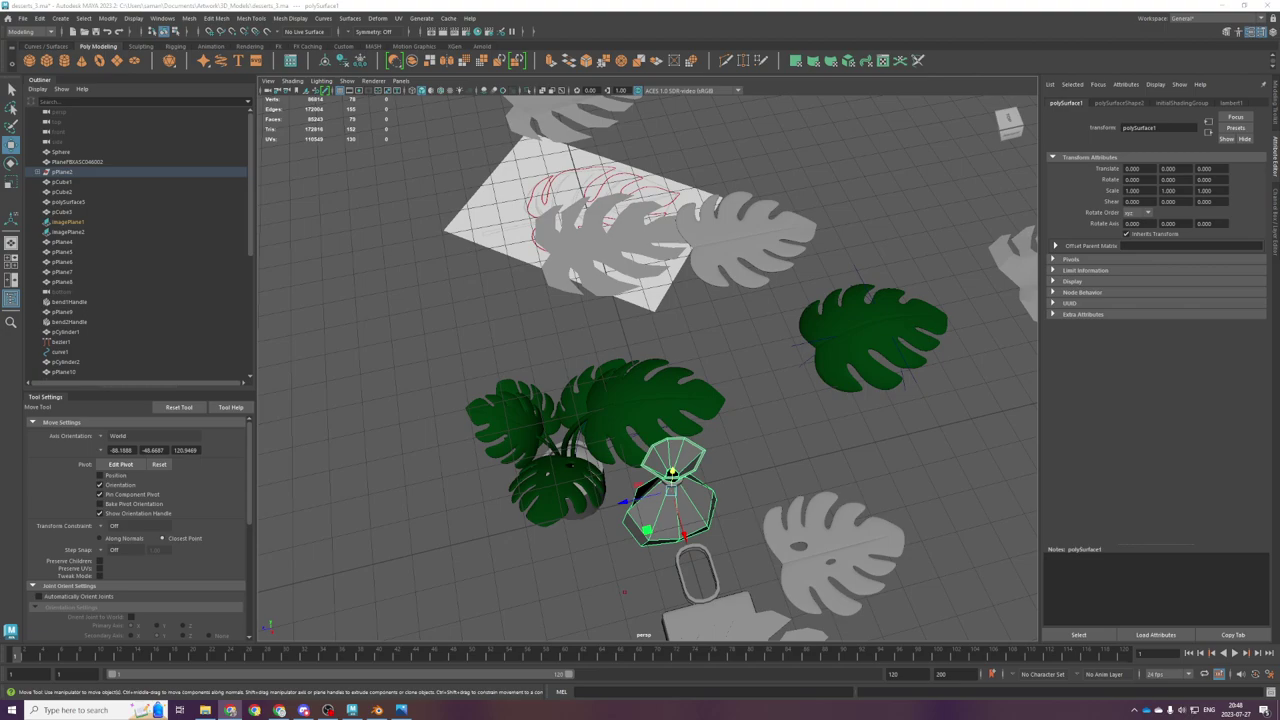
Step: Select the low outer leaf and assign it the lighter green monstera material
alt+drag(945, 463, 725, 400)
scroll(718, 376, up, 3)
click(718, 376)
scroll(718, 453, down, 4)
alt+drag(718, 453, 717, 433)
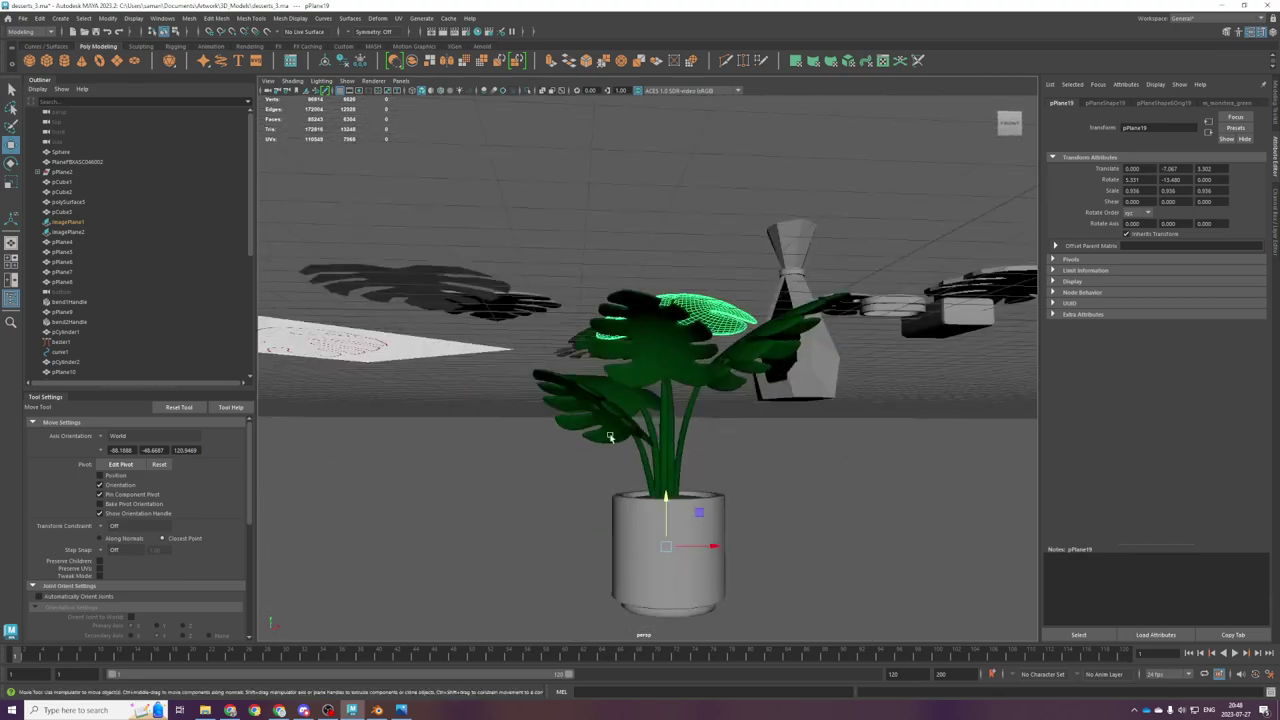
click(613, 416)
right_drag(575, 422, 666, 655)
Step: Apply the same lighter green material to another spreading leaf and to the matching stems
scroll(699, 543, up, 2)
click(644, 492)
alt+drag(797, 325, 766, 411)
key(g)
click(766, 411)
key(g)
click(651, 492)
key(g)
alt+drag(708, 452, 687, 476)
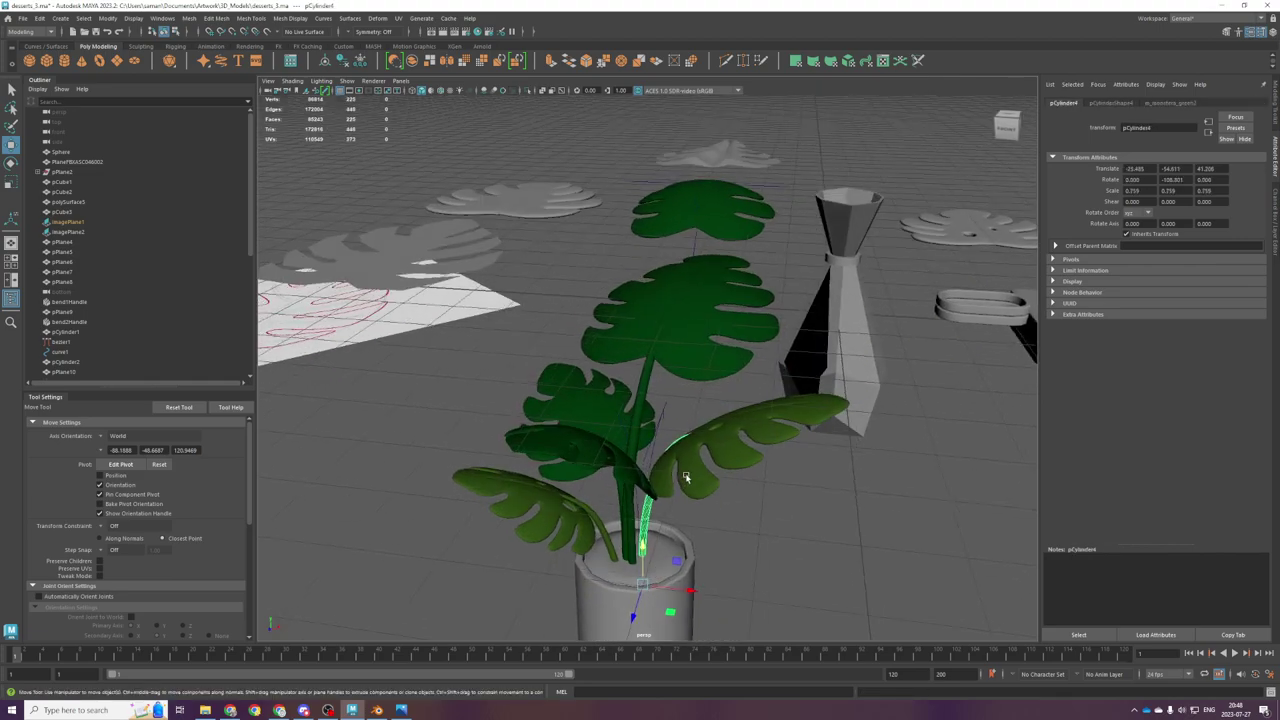
Step: Check the two-tone foliage from the other side, select the pot and save the scene
scroll(770, 379, down, 4)
click(745, 422)
alt+drag(743, 424, 758, 380)
click(749, 443)
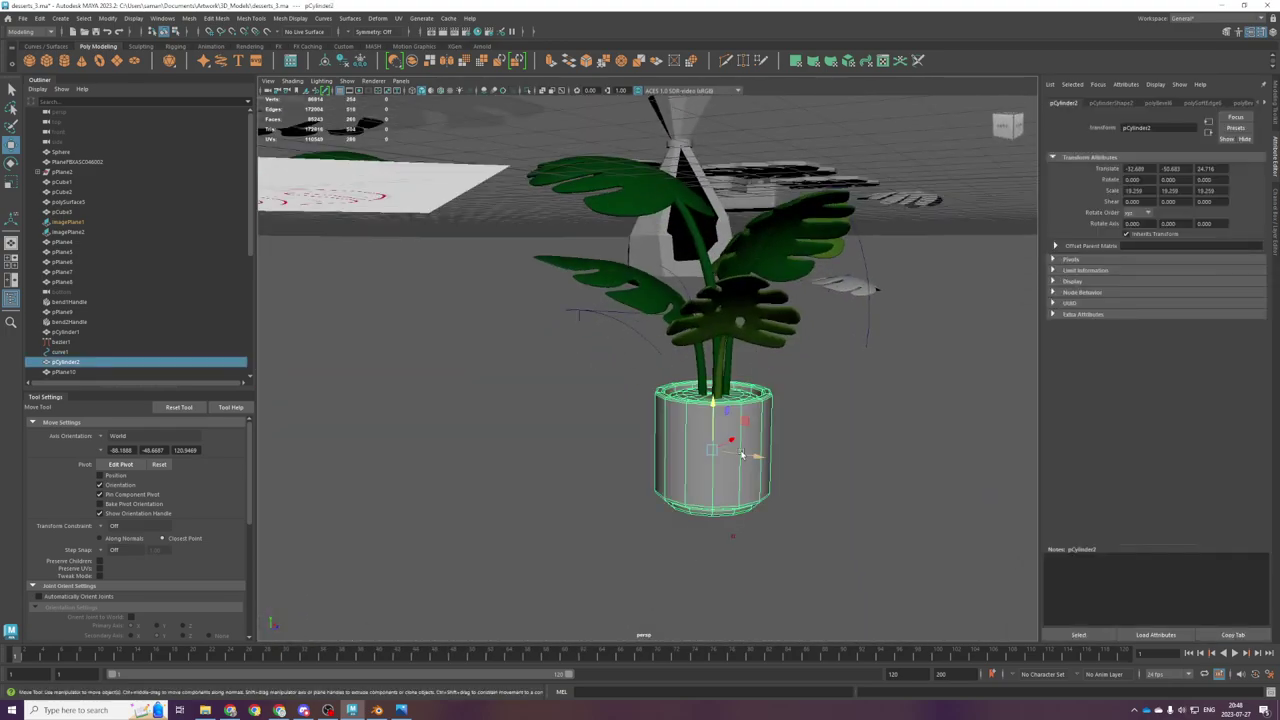
scroll(735, 450, up, 2)
key(ctrl+s)
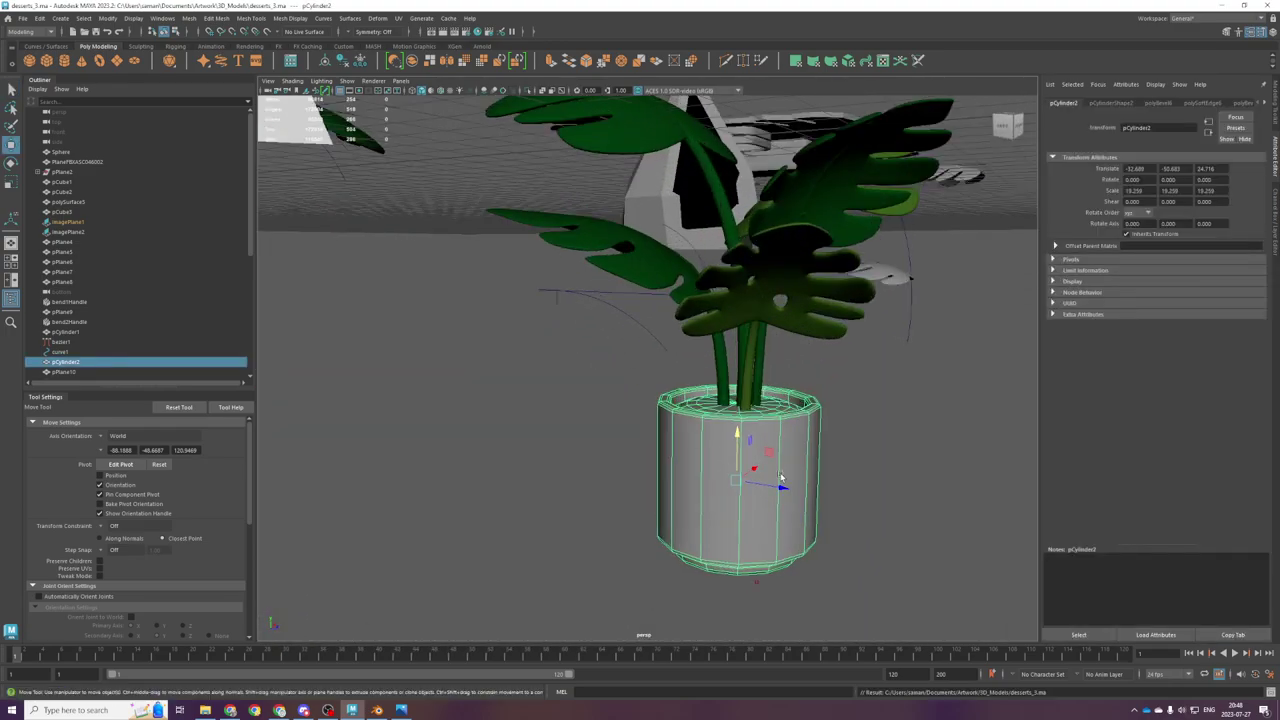
Step: Create a polygon cube, scale it uniformly to 12.787 and smooth it into a rounded ball
scroll(780, 472, down, 4)
scroll(780, 472, up, 3)
scroll(781, 476, down, 4)
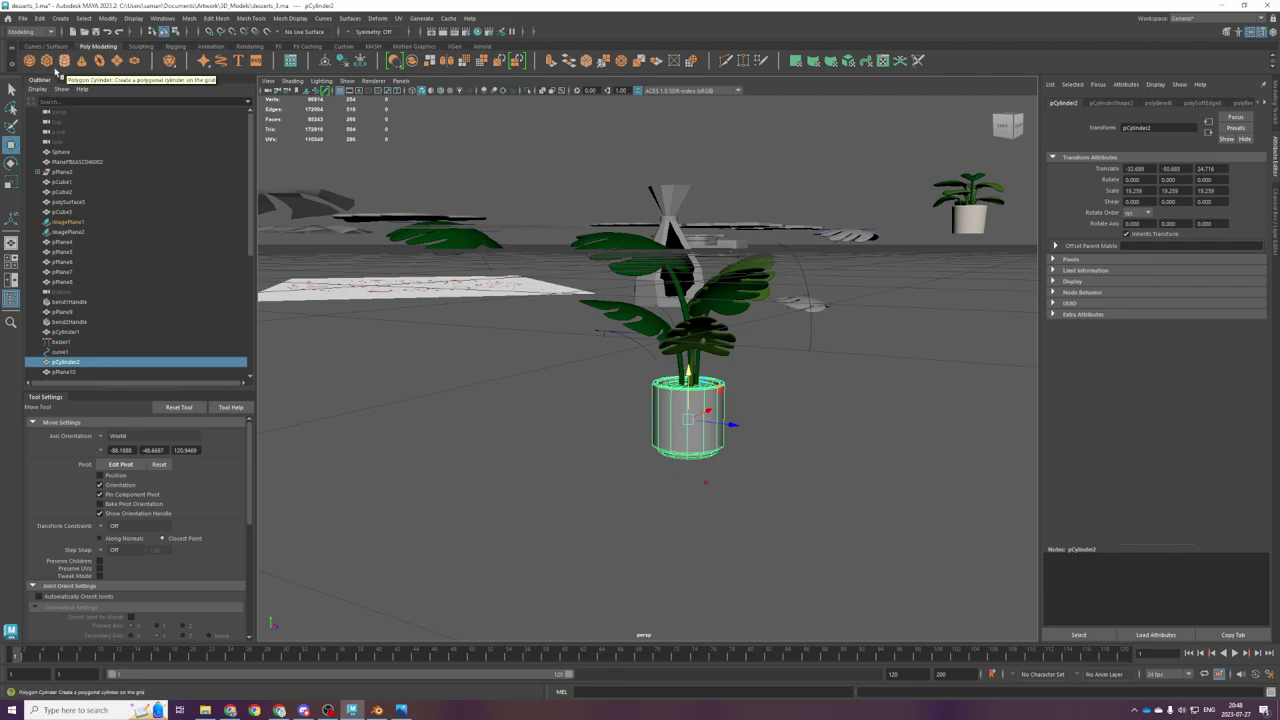
click(47, 61)
key(space)
drag(529, 311, 530, 270)
scroll(591, 403, down, 5)
key(r)
drag(643, 381, 752, 547)
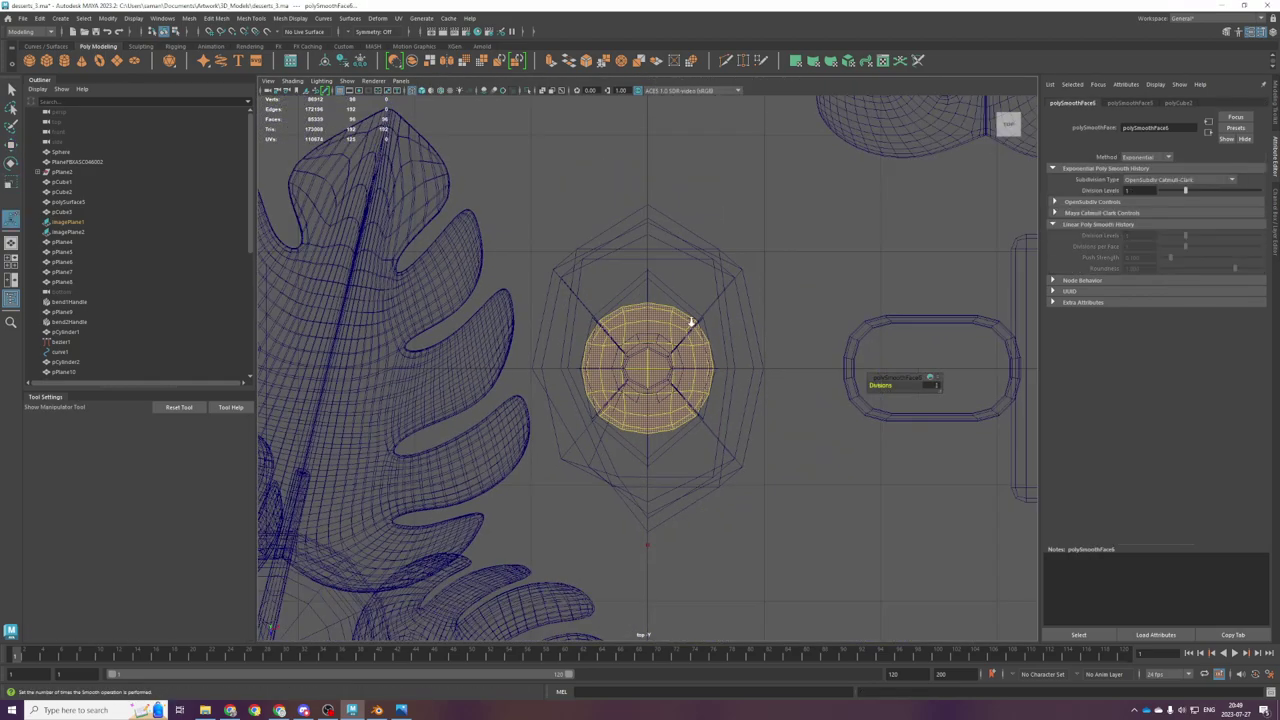
Step: Move the smoothed cube over the plant in the top view, to X -41.242 and Z 37.009
right_drag(668, 332, 718, 310)
scroll(700, 370, down, 4)
key(w)
click(697, 320)
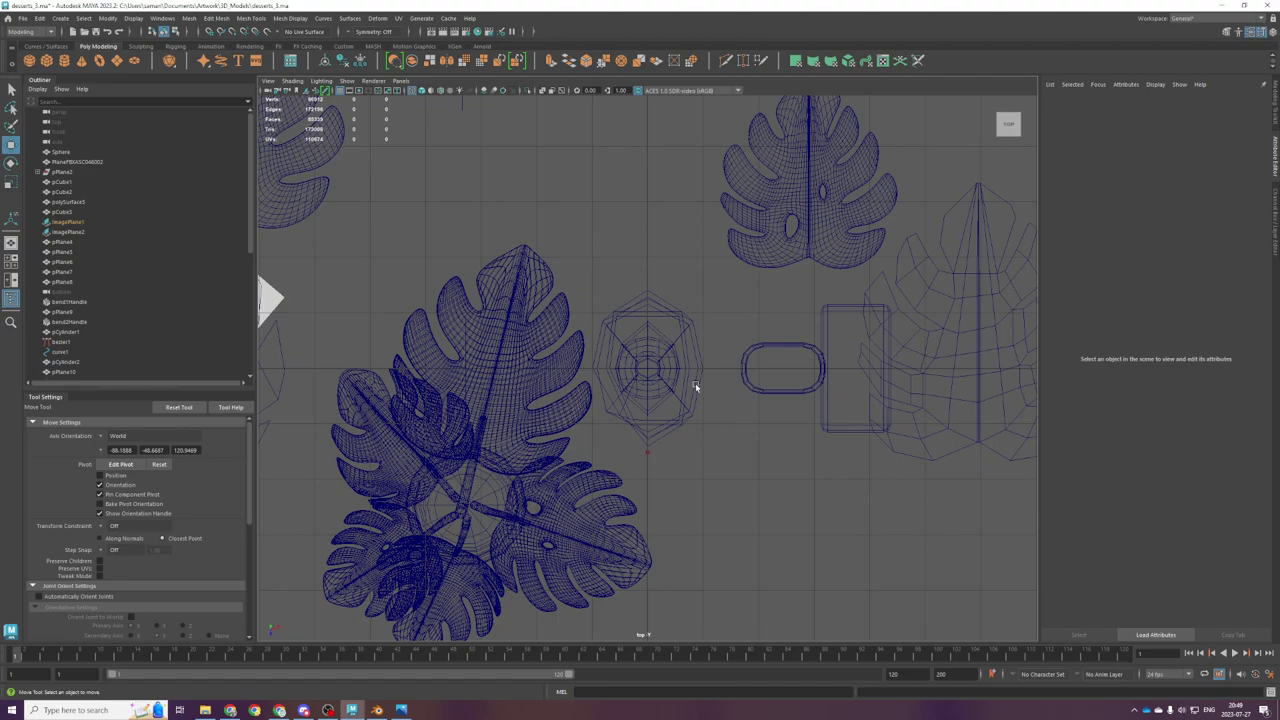
click(655, 366)
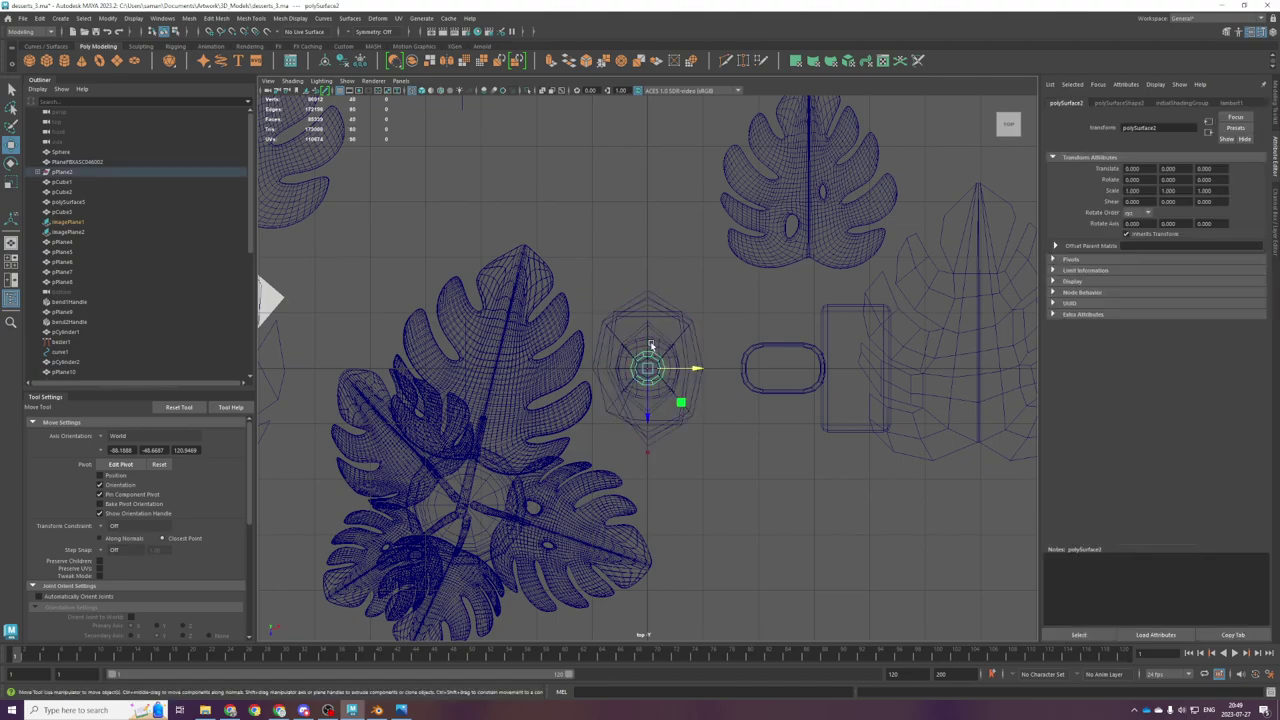
drag(680, 403, 434, 591)
key(space)
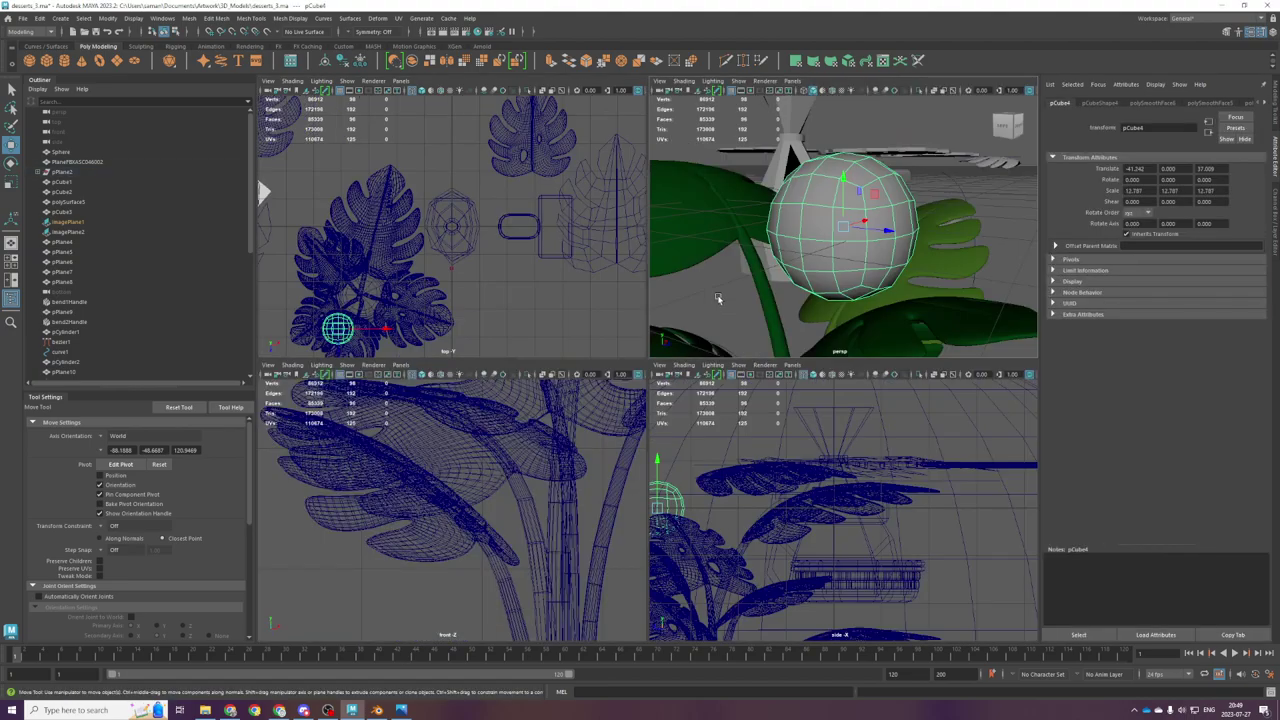
Step: Lower the ball in the front view to Y -57.701, beside the base of the pot
key(space)
scroll(722, 437, down, 4)
alt+drag(722, 437, 653, 438)
key(space)
key(space)
key(f)
scroll(642, 508, down, 6)
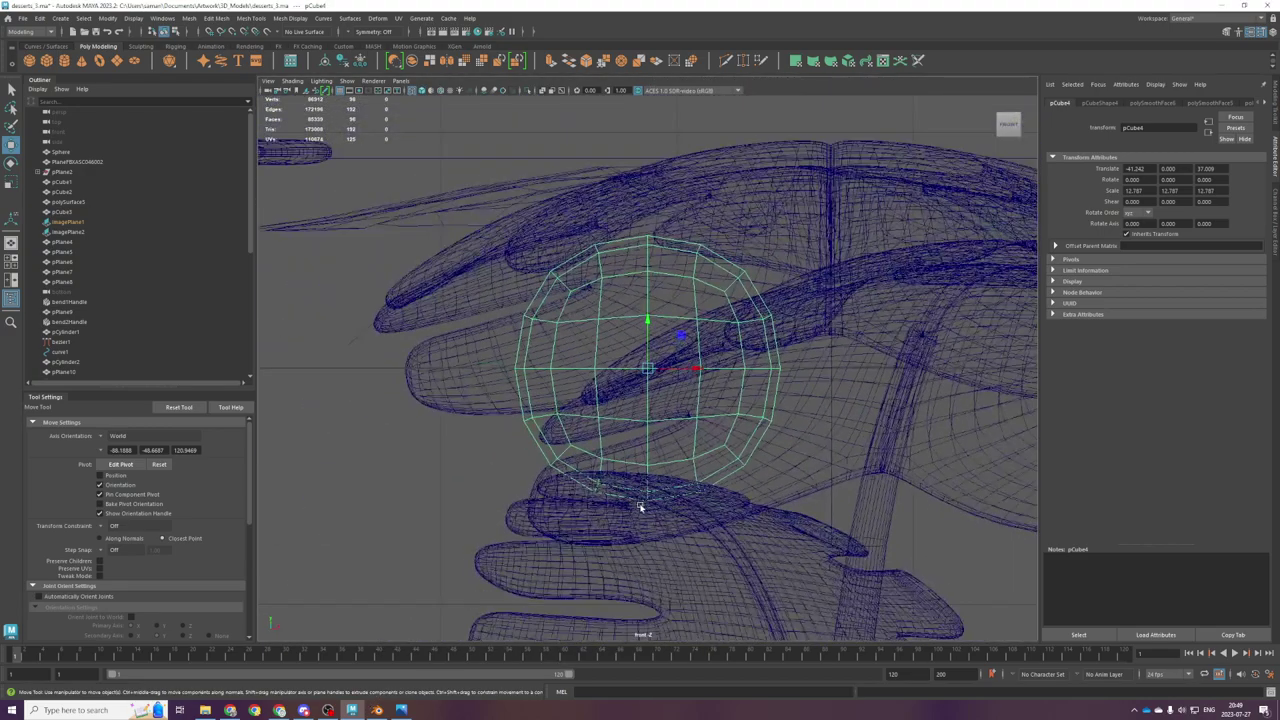
scroll(679, 391, down, 5)
drag(636, 333, 653, 521)
key(ctrl+z)
drag(647, 320, 648, 541)
alt+middle_drag(668, 592, 680, 378)
scroll(682, 381, up, 6)
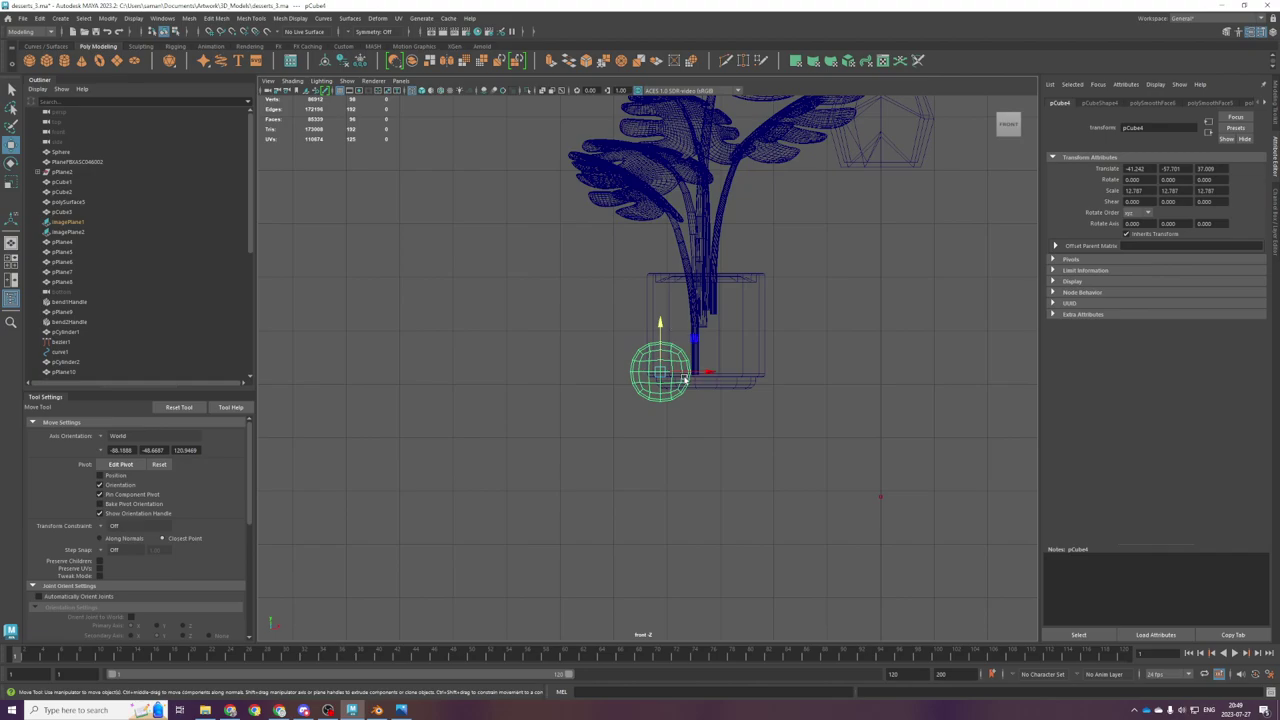
Step: Remove the ball's horizontal middle edge loop
right_drag(572, 345, 536, 345)
scroll(628, 383, up, 3)
right_drag(620, 372, 572, 366)
right_click(634, 371)
Step: Try scaling the lower and middle vertex rows of the ball vertically in the front view
drag(569, 362, 900, 580)
key(r)
drag(686, 396, 679, 407)
key(ctrl+z)
drag(588, 338, 794, 426)
drag(684, 358, 681, 344)
key(ctrl+z)
key(ctrl+z)
Step: Flatten the ball's upper and lower vertex groups and pull the lower one down to form a long rounded leg
drag(571, 268, 816, 360)
drag(684, 276, 684, 298)
drag(595, 393, 685, 463)
drag(683, 397, 685, 418)
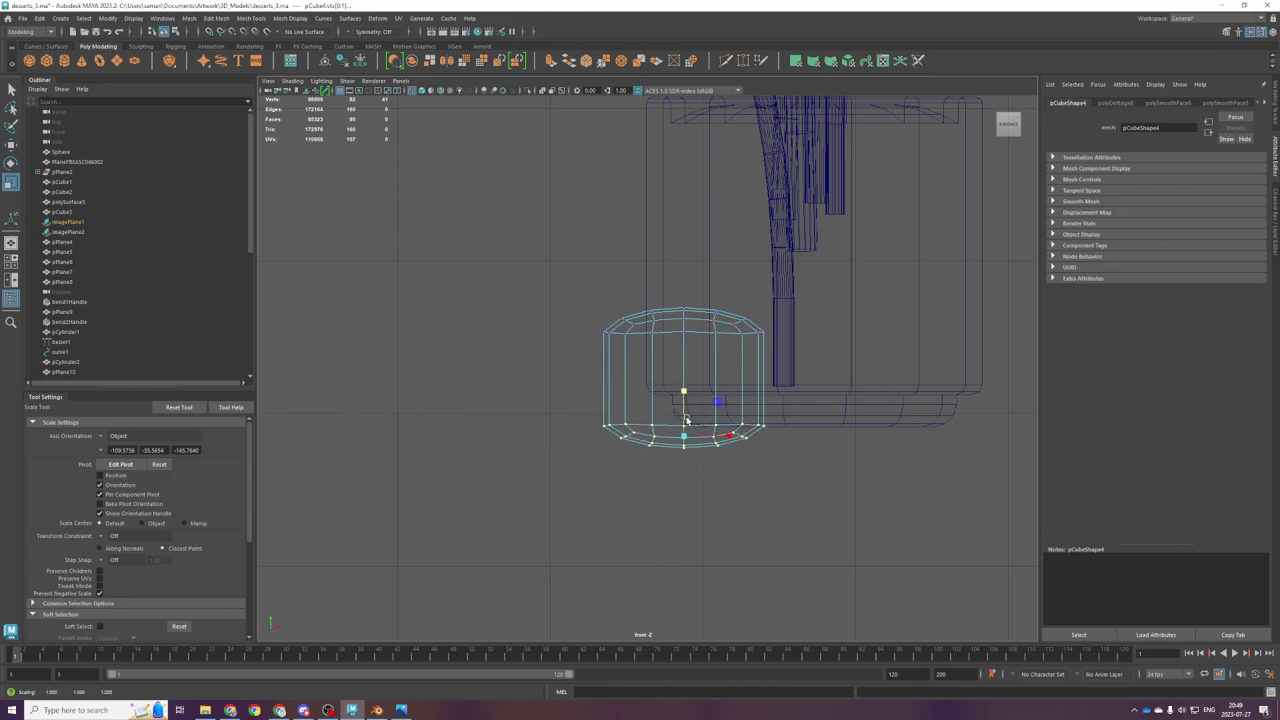
key(w)
drag(681, 398, 684, 592)
Step: Narrow the rounded leg in X and Z to a scale of 3.308
key(space)
key(space)
key(r)
key(f)
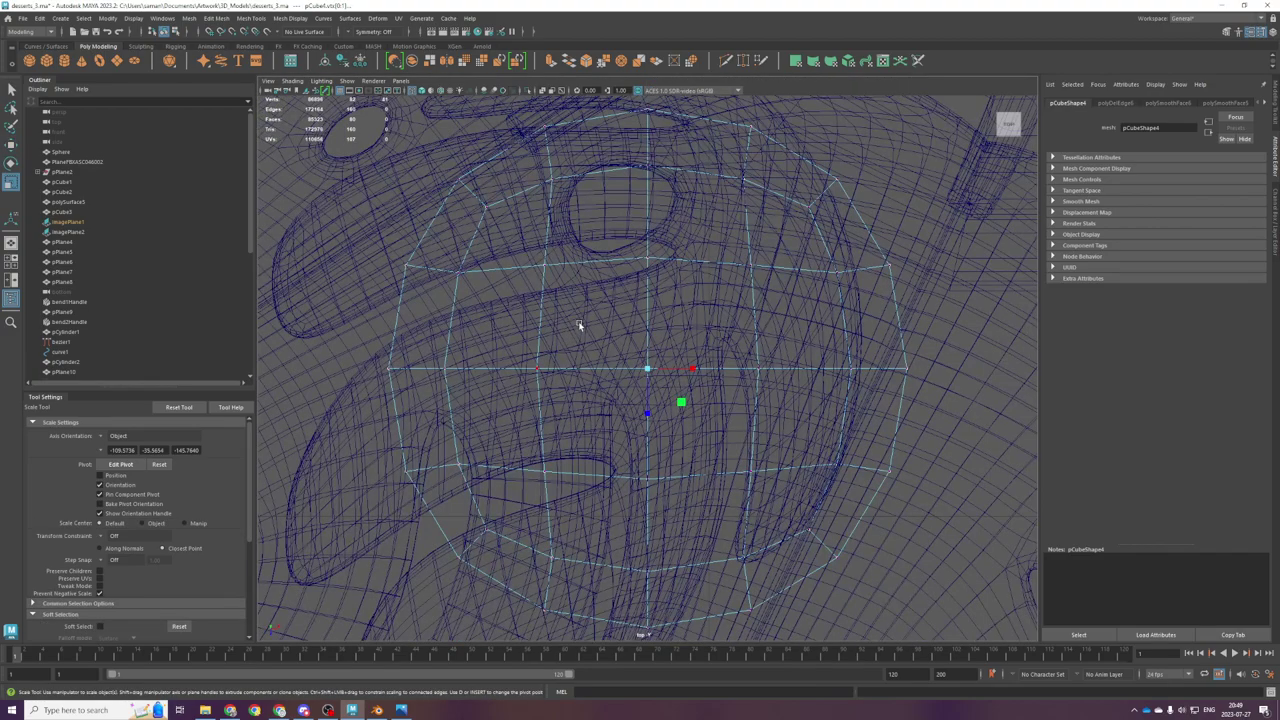
key(F8)
drag(681, 403, 667, 402)
key(space)
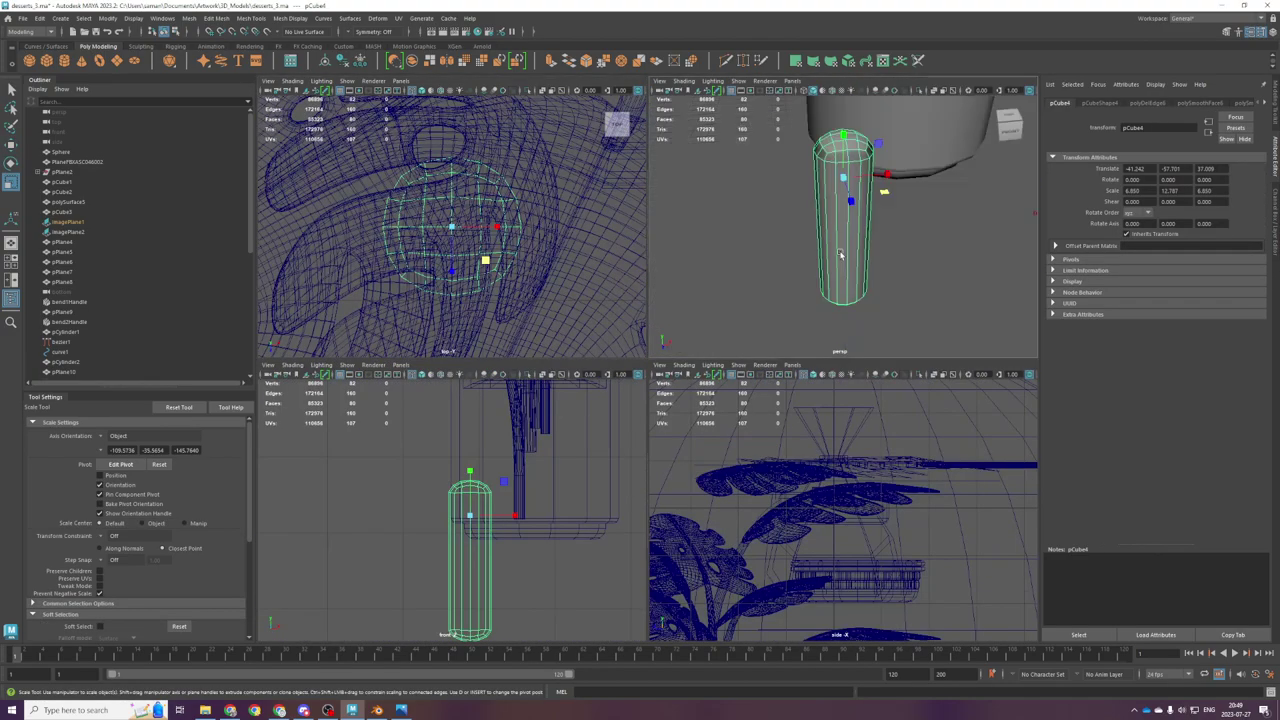
key(space)
key(f)
scroll(744, 369, down, 4)
scroll(684, 465, down, 2)
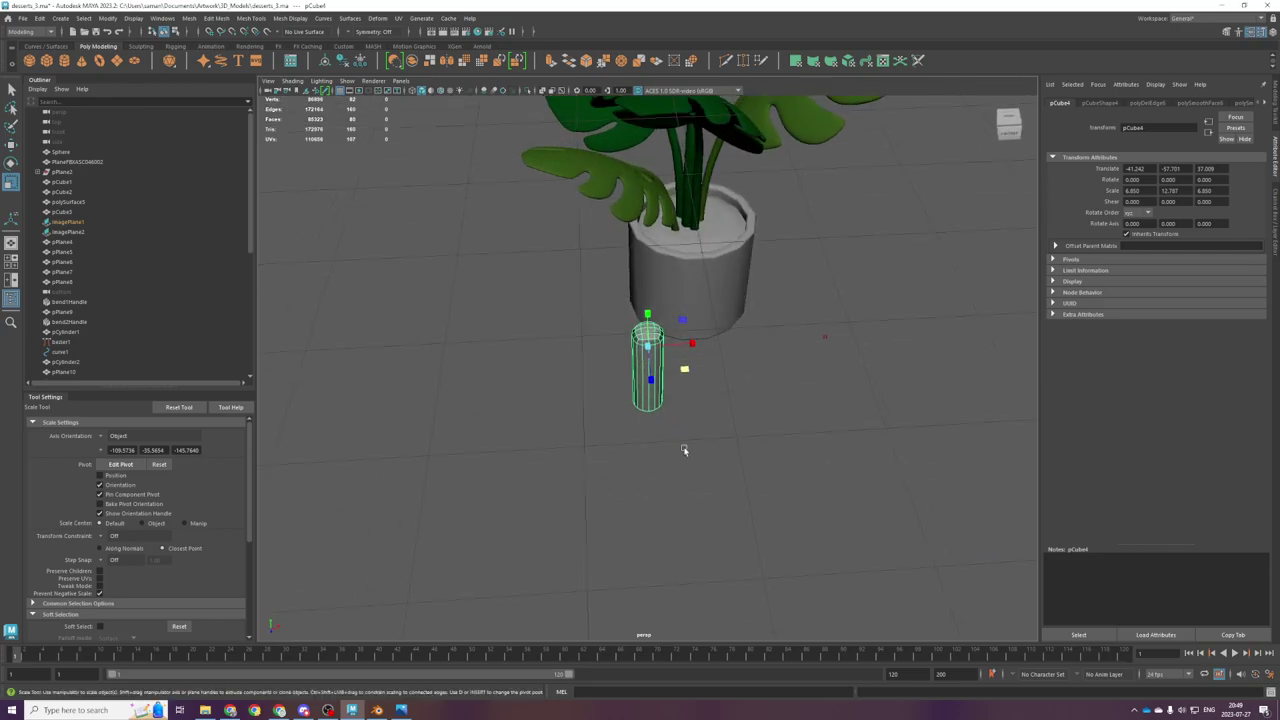
drag(684, 373, 655, 318)
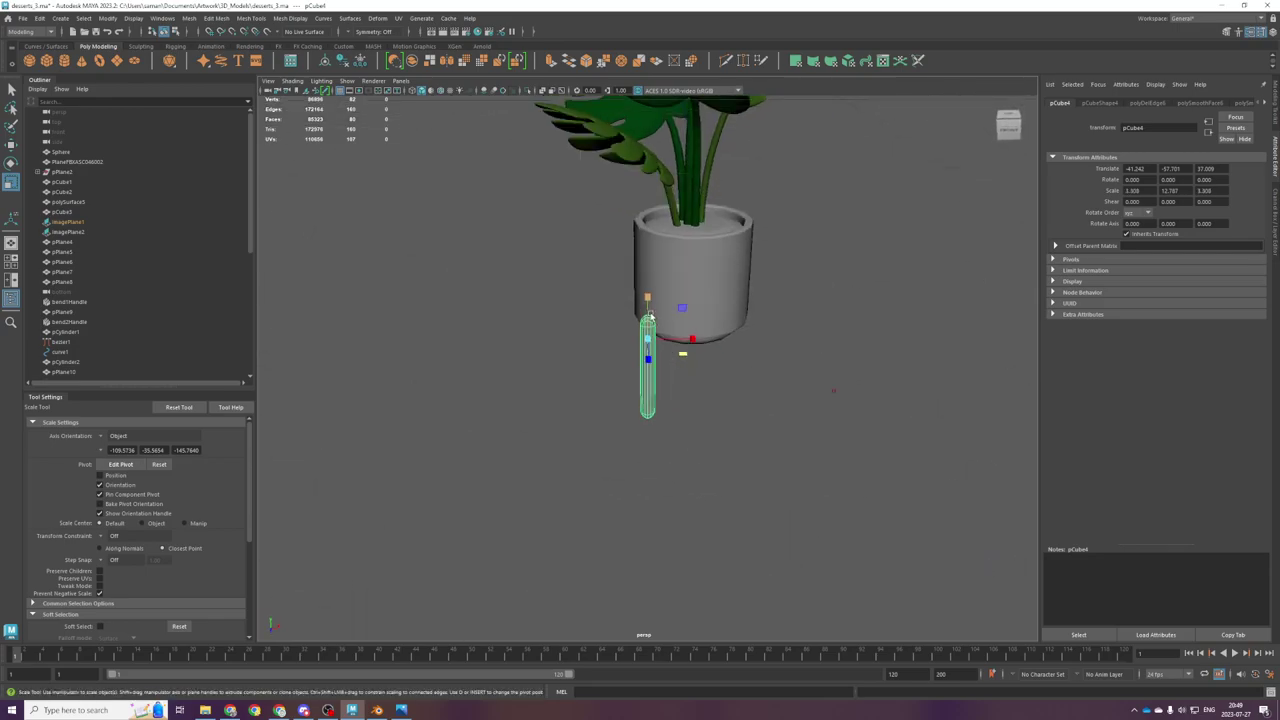
Step: Move the leg toward the pot's front side, to X -40.504 and Z 33.176
key(space)
key(space)
key(w)
drag(680, 405, 714, 351)
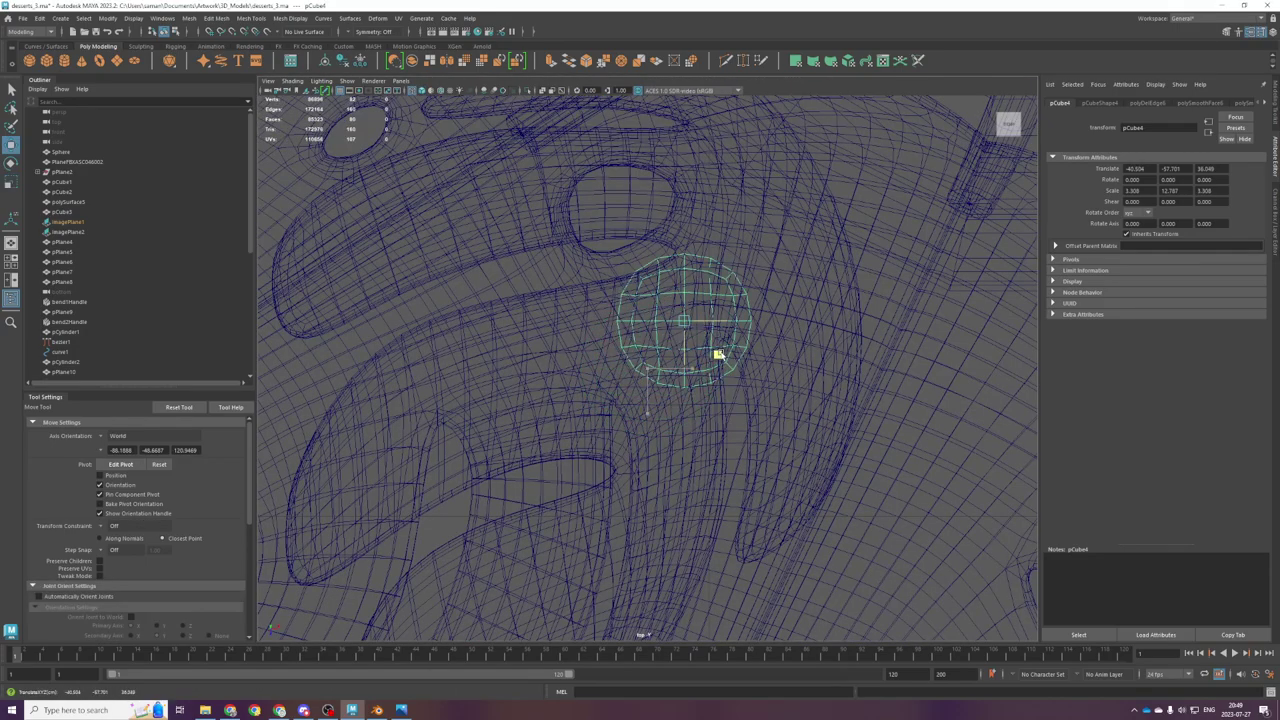
key(space)
key(space)
key(f)
alt+drag(764, 420, 846, 462)
scroll(854, 406, down, 3)
drag(685, 318, 651, 322)
alt+drag(800, 408, 611, 362)
alt+drag(677, 302, 664, 398)
Step: Snap the leg to a vertex on the pot's outline in the top view, at X -39.551 and Z 33.321
key(space)
key(space)
key(f)
scroll(717, 431, down, 10)
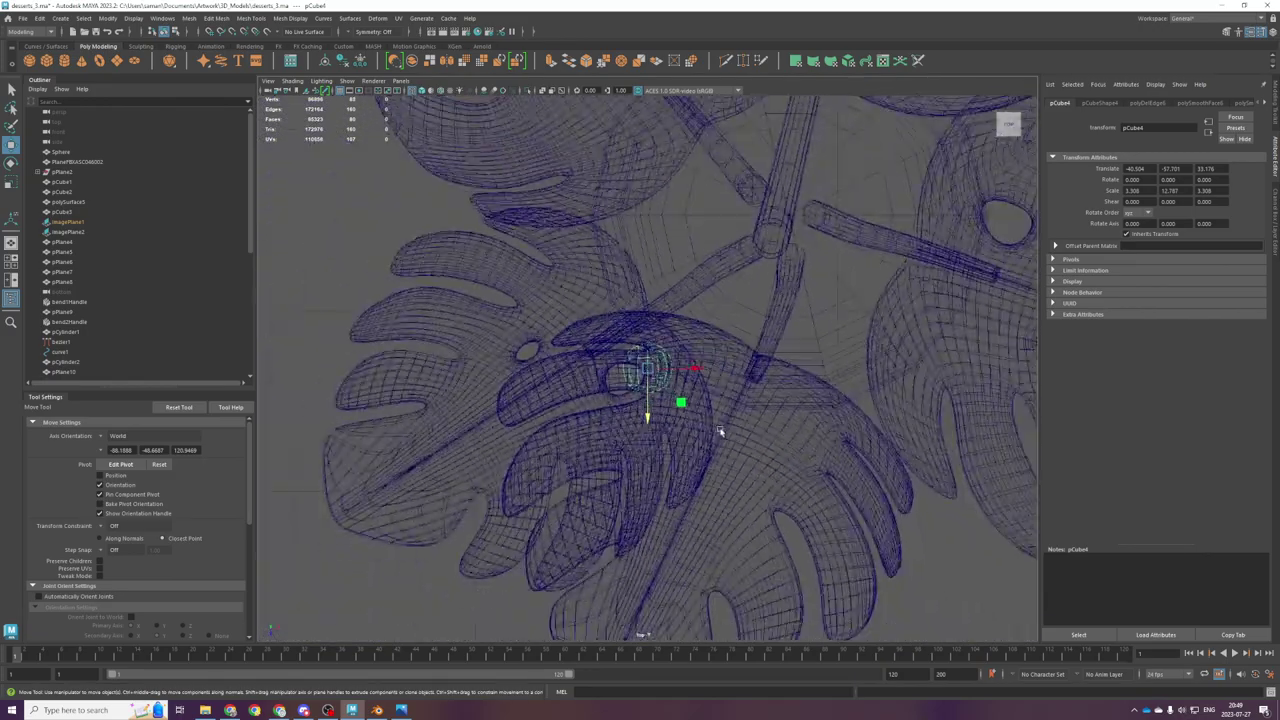
scroll(731, 427, up, 4)
click(762, 271)
click(768, 288)
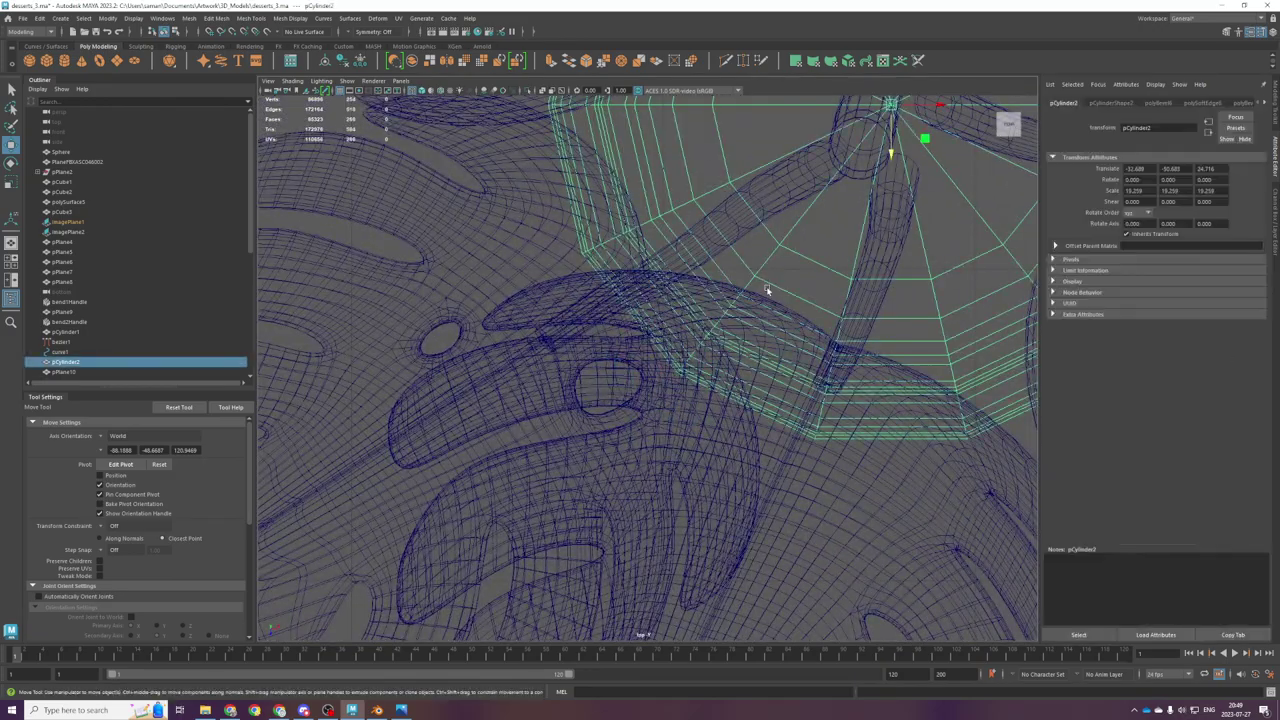
scroll(760, 300, up, 6)
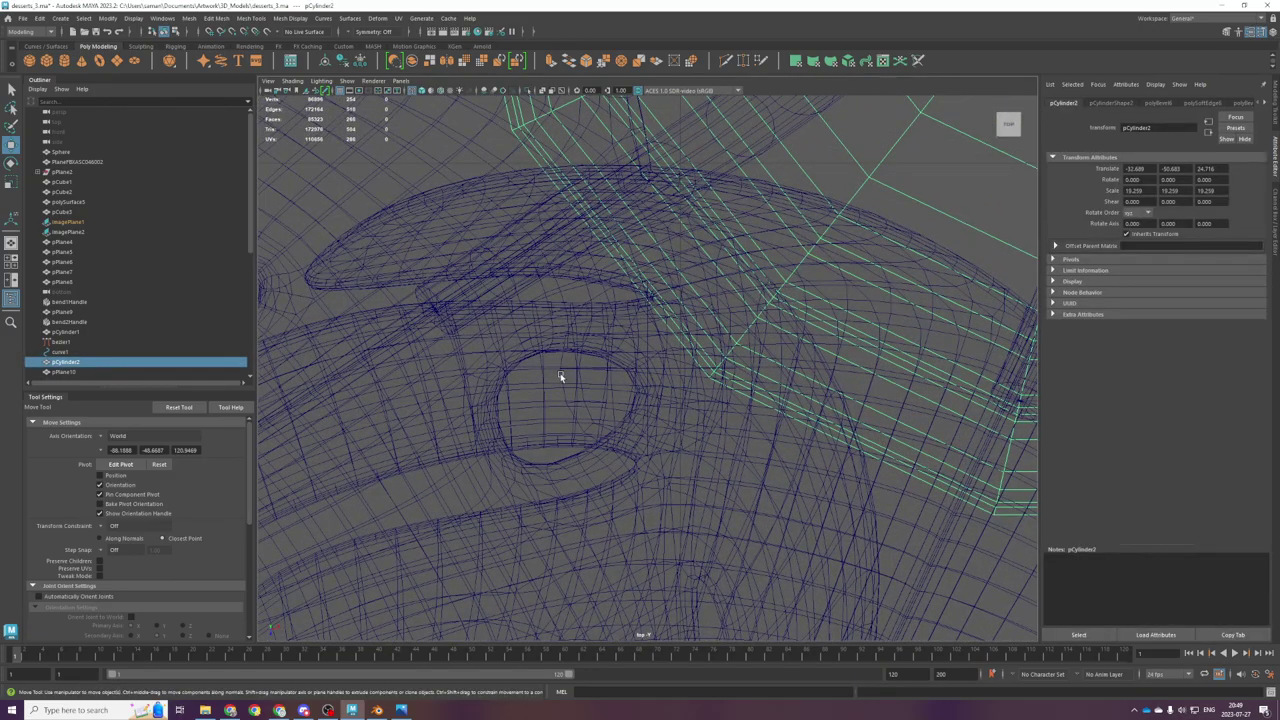
click(561, 376)
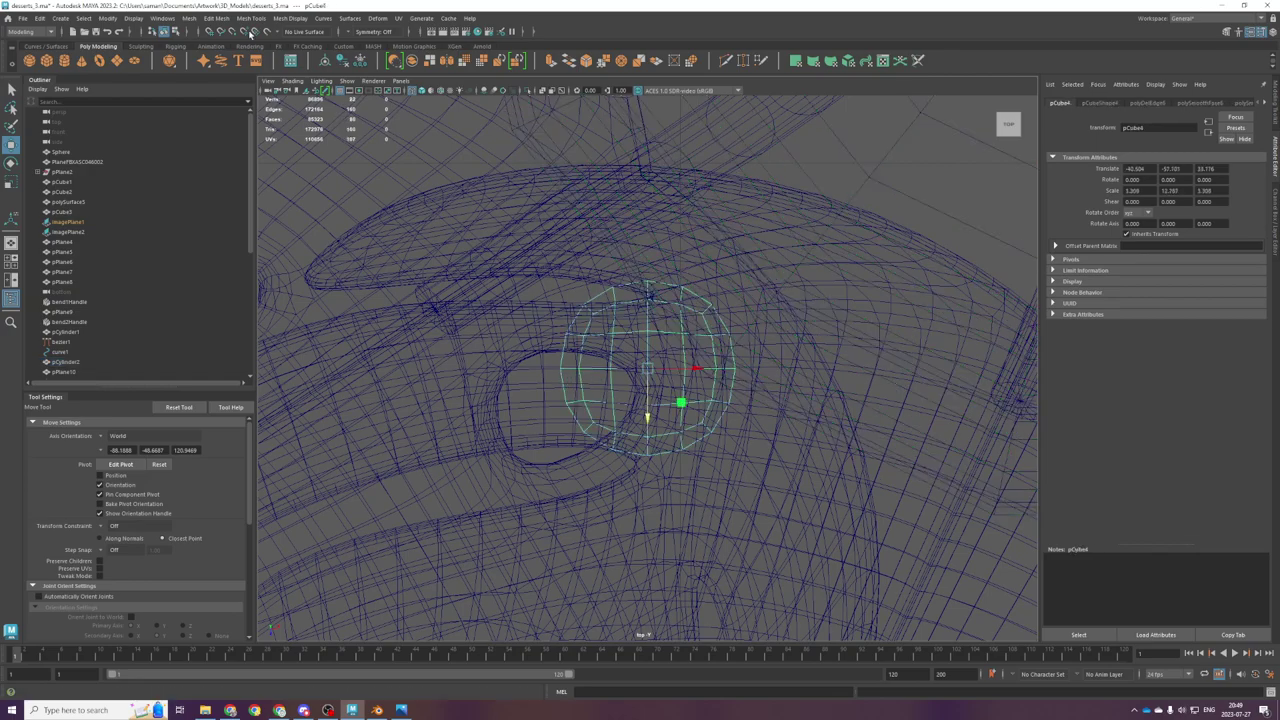
drag(680, 400, 740, 414)
key(f)
scroll(763, 381, down, 6)
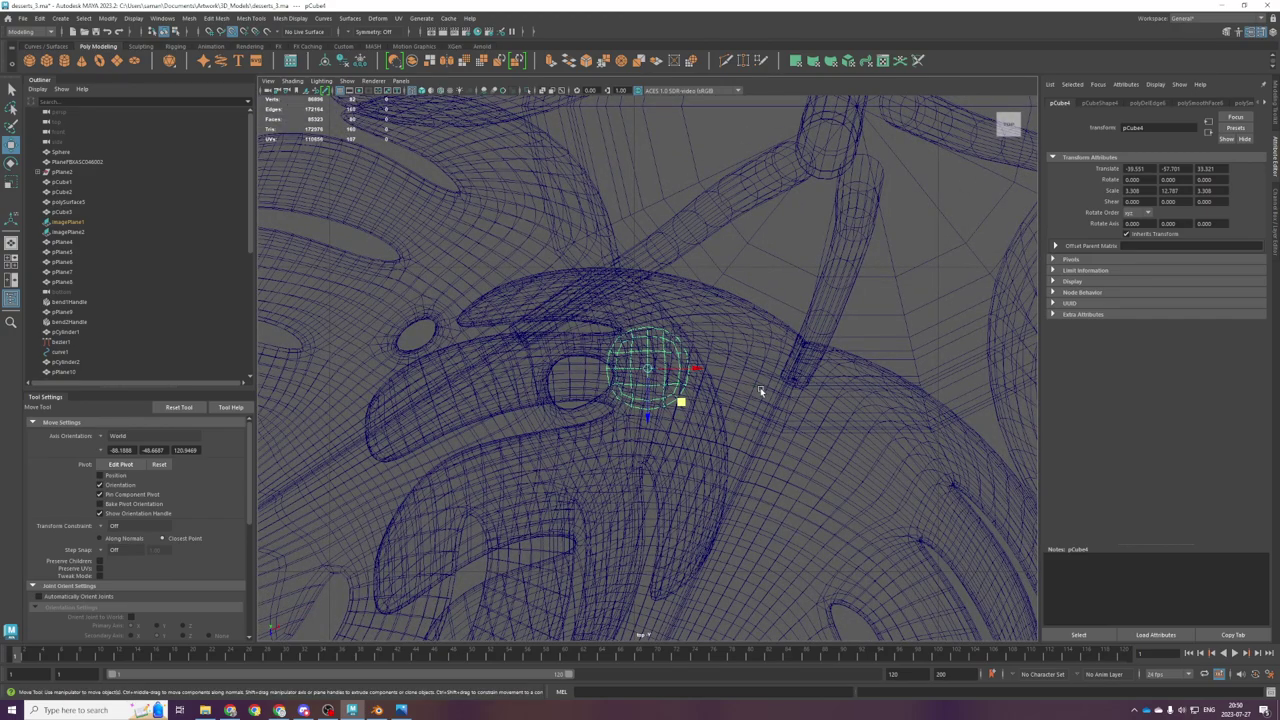
Step: Duplicate the leg and move the copy along X to -25.726 on the other side of the pot
scroll(760, 387, down, 5)
key(ctrl+d)
drag(668, 381, 815, 385)
scroll(815, 387, up, 3)
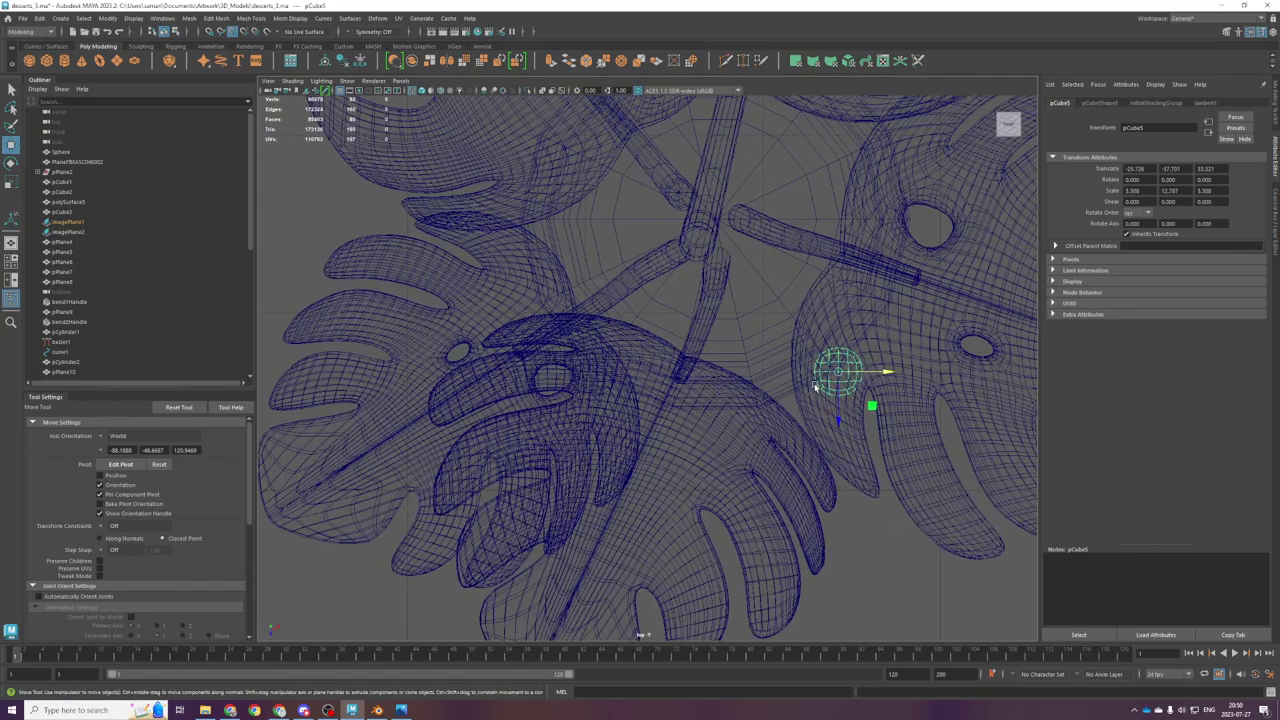
scroll(600, 400, up, 6)
Step: Duplicate both front legs and move the copies along Z to the rear of the pot
key(space)
key(space)
shift+click(651, 347)
key(space)
key(space)
scroll(711, 374, down, 8)
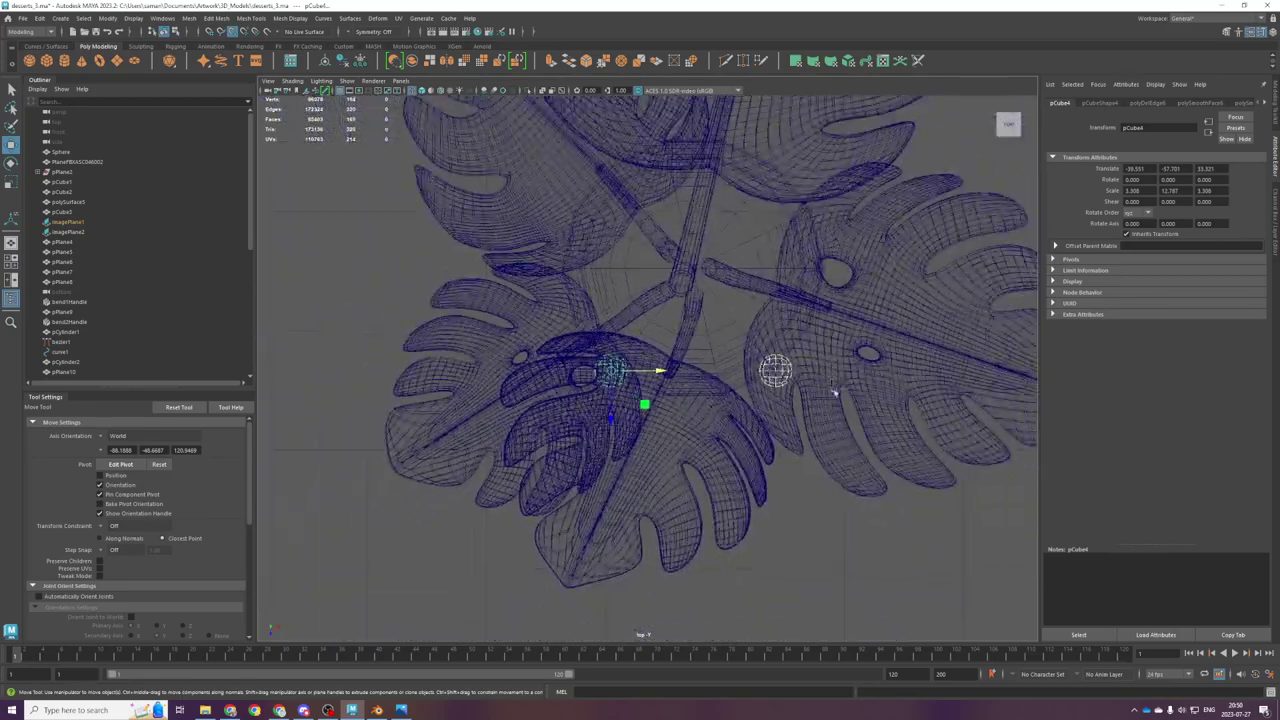
drag(614, 410, 630, 226)
drag(633, 387, 633, 186)
Step: Adjust the rear legs' Z position against the pot in the top view and save the scene
key(f)
scroll(545, 280, up, 4)
scroll(561, 298, down, 5)
alt+middle_drag(330, 388, 573, 414)
scroll(600, 445, up, 7)
drag(655, 489, 655, 431)
key(ctrl+s)
key(space)
key(space)
mouse_move(786, 388)
alt+mouse_down()
mouse_move(726, 354)
mouse_move(814, 437)
mouse_move(795, 370)
alt+mouse_up()
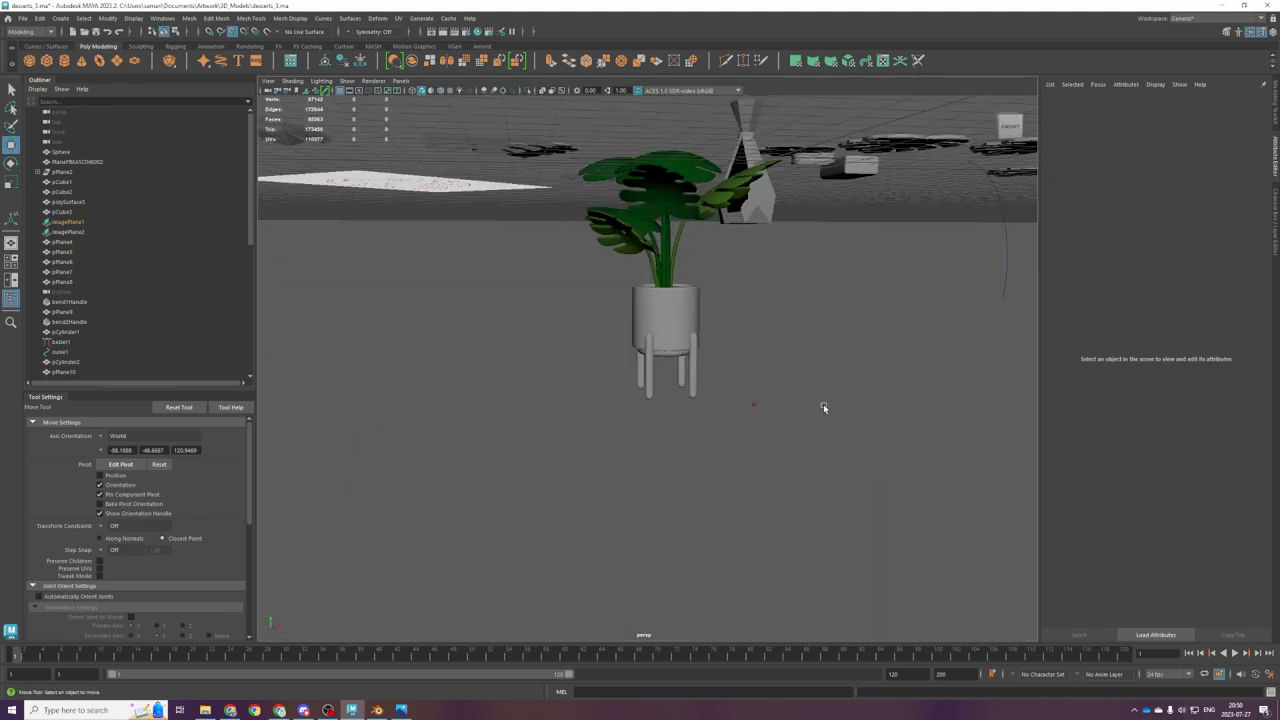
Step: Turn off point snapping and reposition the duplicated front leg diagonally at the pot's outer edge, at Z 31.223
scroll(785, 388, up, 3)
click(700, 340)
alt+drag(702, 341, 715, 428)
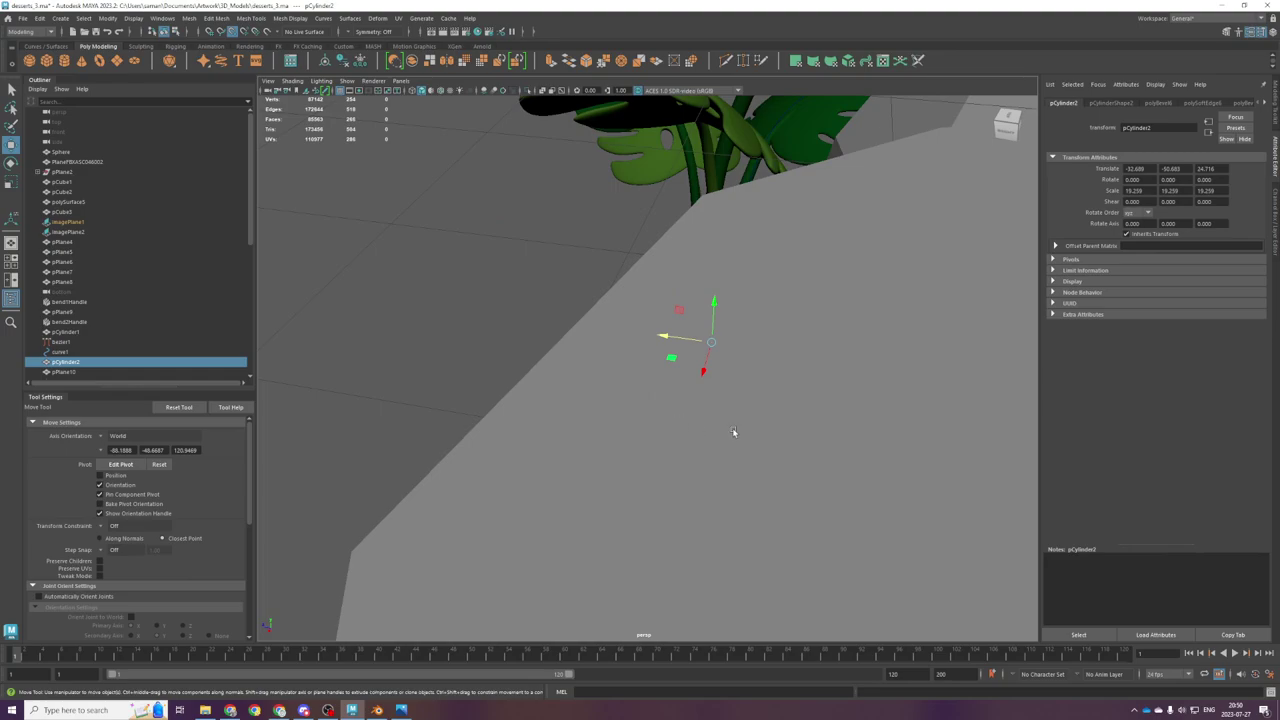
scroll(719, 445, up, 5)
click(636, 447)
key(space)
key(space)
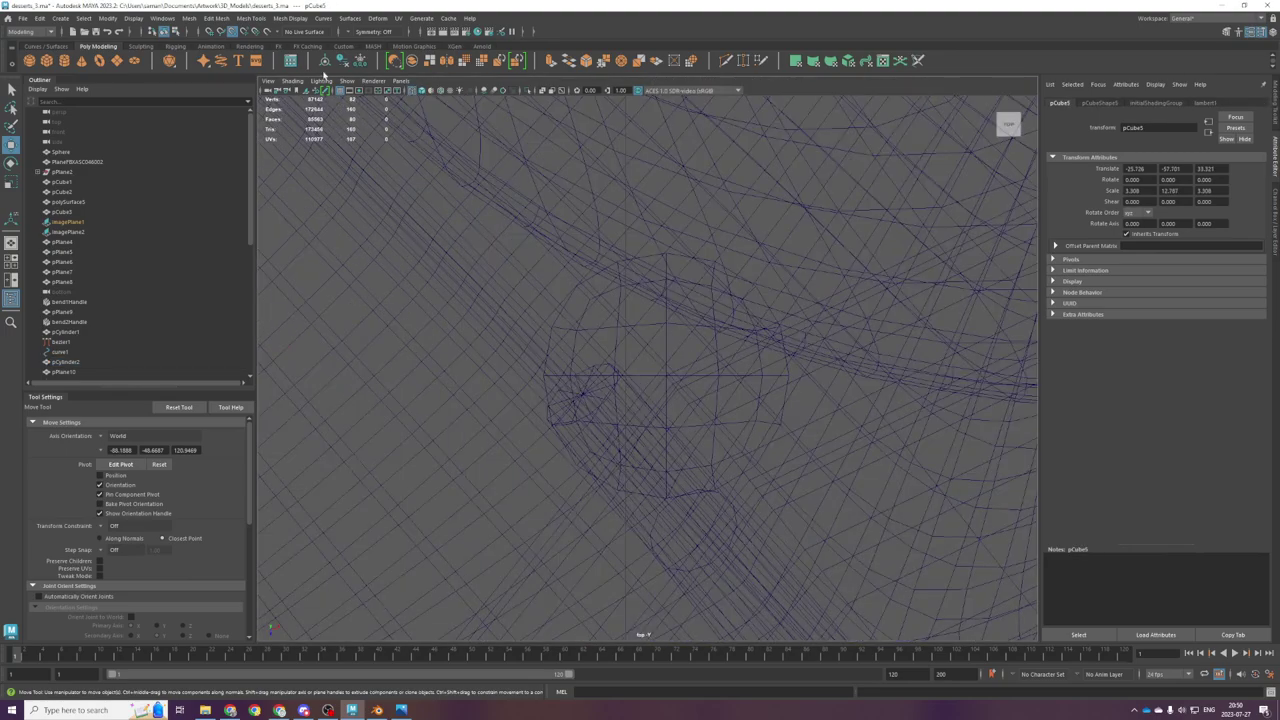
click(232, 33)
key(f)
scroll(640, 350, down, 6)
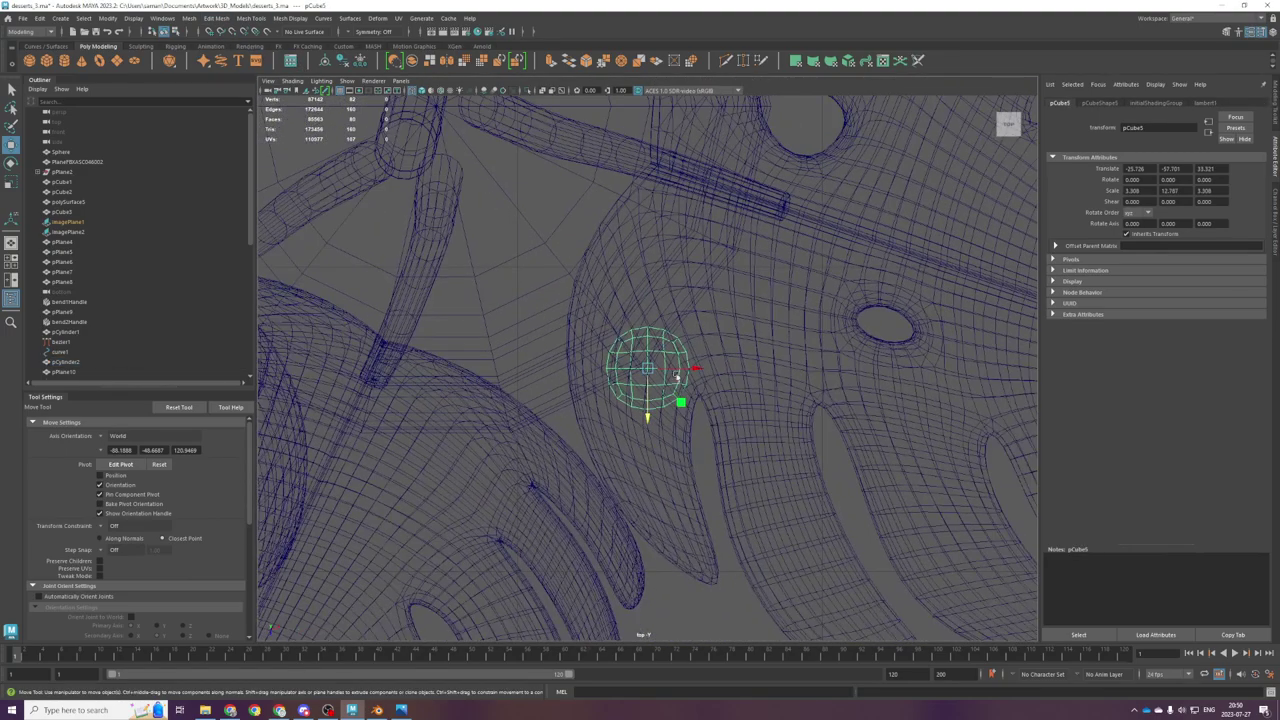
scroll(690, 398, down, 6)
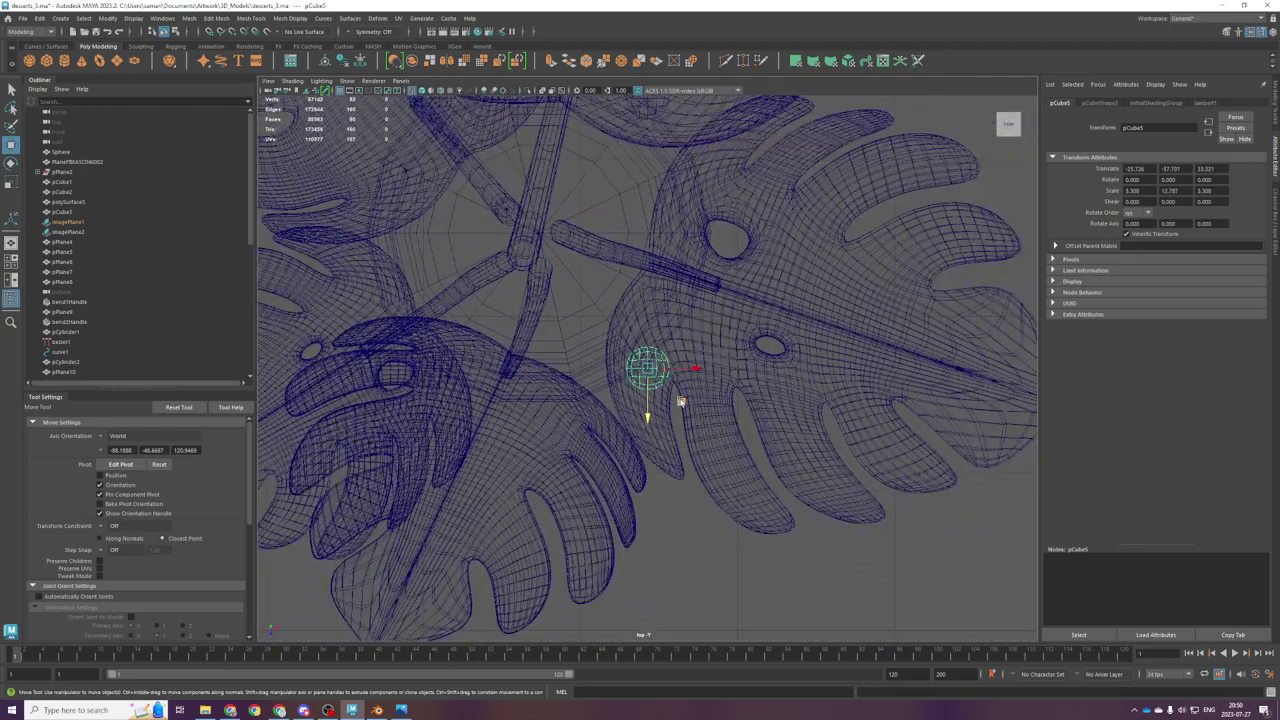
scroll(681, 390, up, 3)
middle_drag(654, 403, 730, 337)
scroll(705, 374, up, 5)
scroll(715, 355, down, 5)
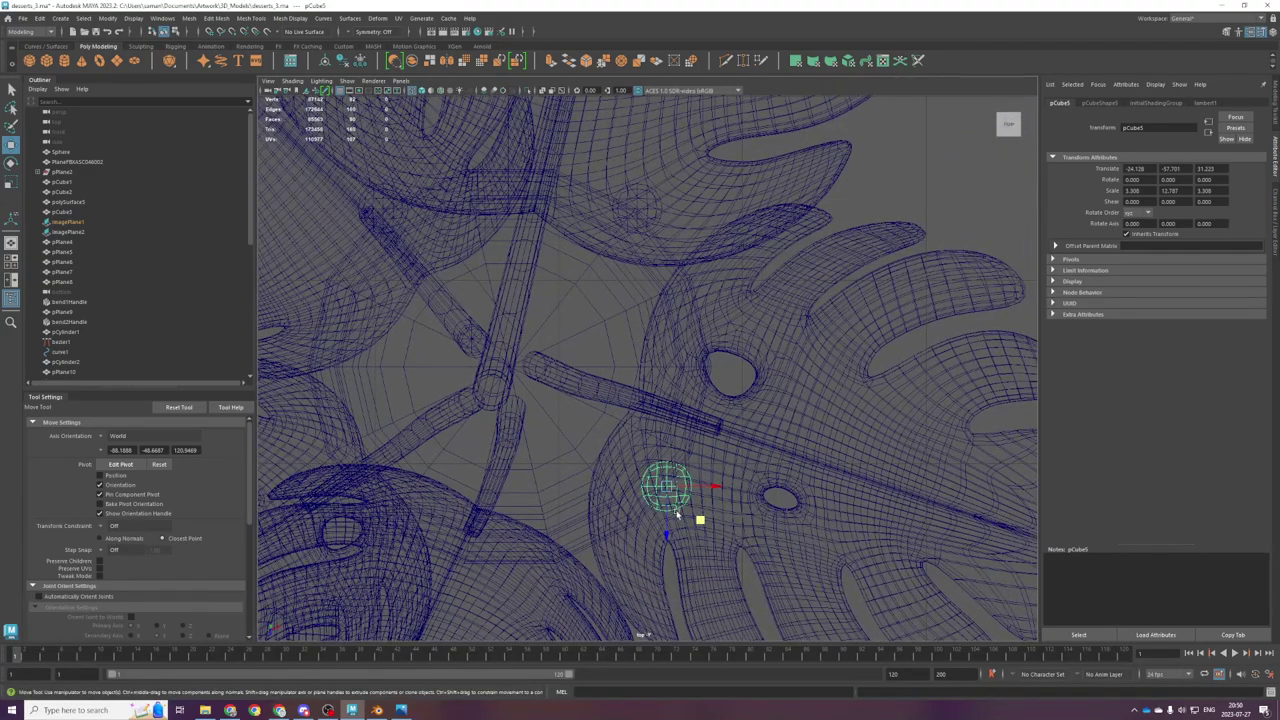
Step: Delete the other three legs in the front view and select the remaining repositioned leg
key(space)
key(space)
drag(392, 456, 607, 554)
key(Delete)
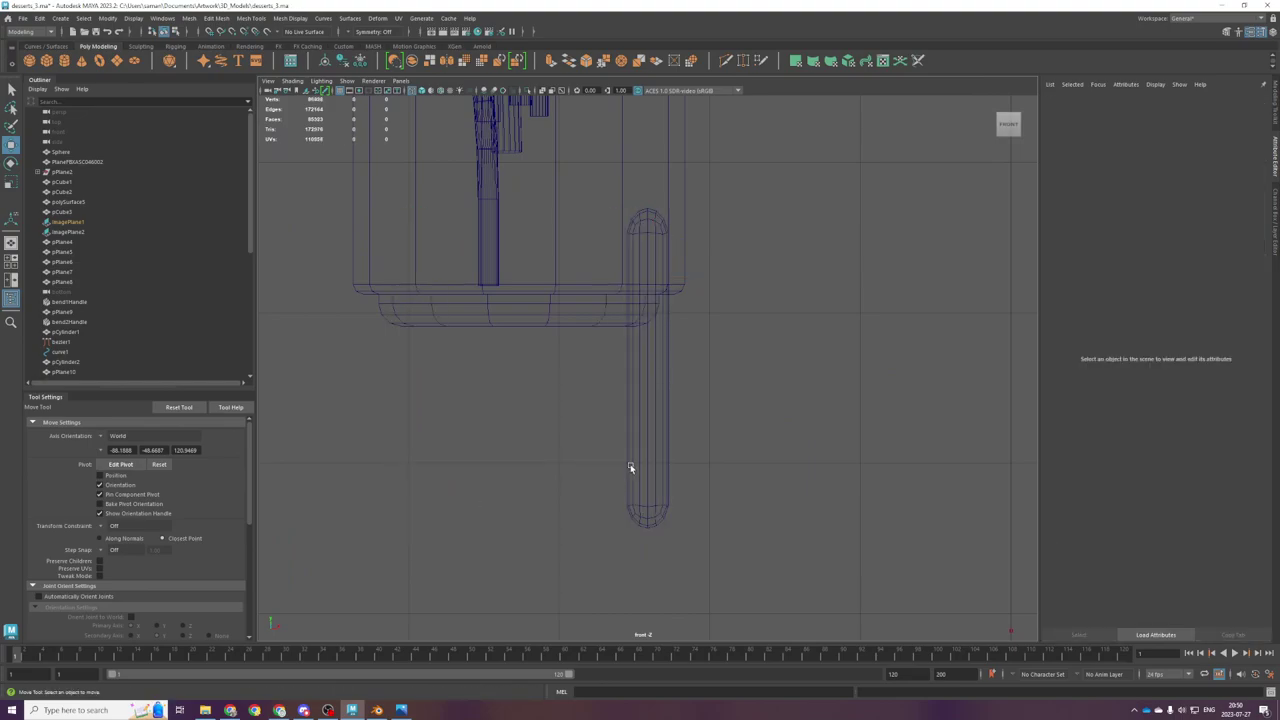
click(631, 467)
Step: Snap the leg's pivot to the centre of the pot in the top view and save the scene
key(space)
key(space)
key(d)
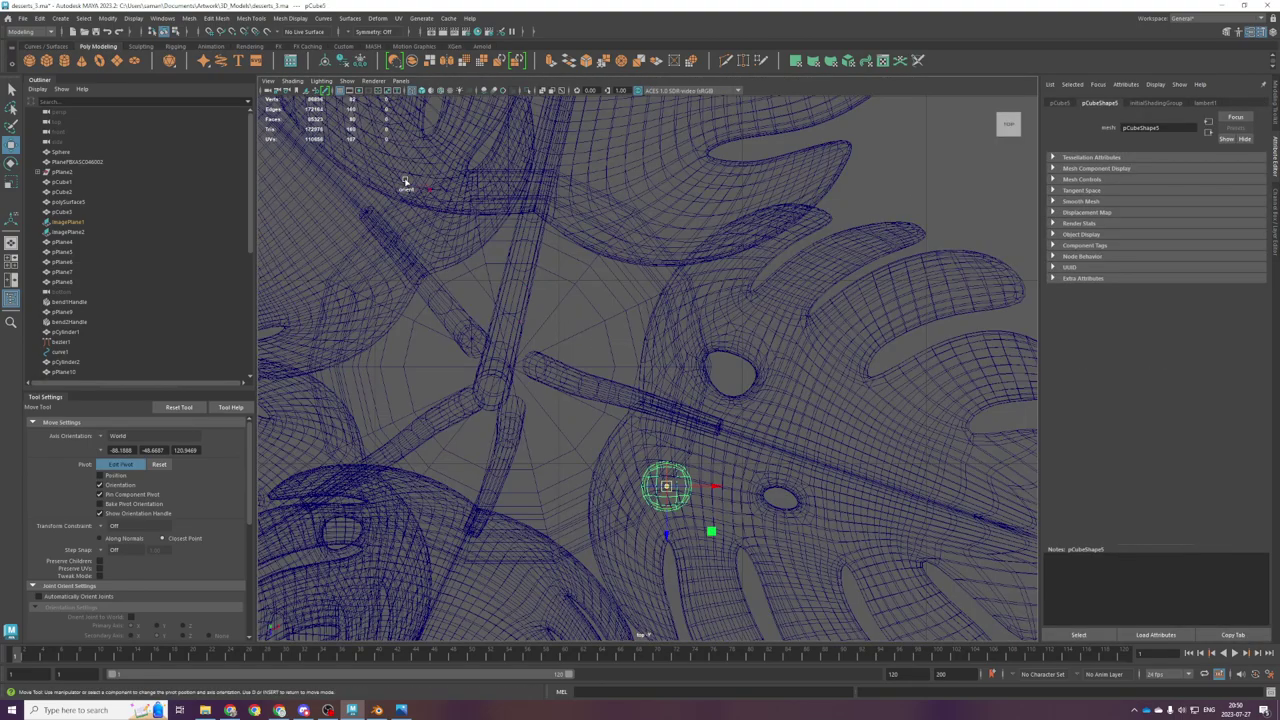
click(235, 35)
drag(711, 531, 506, 368)
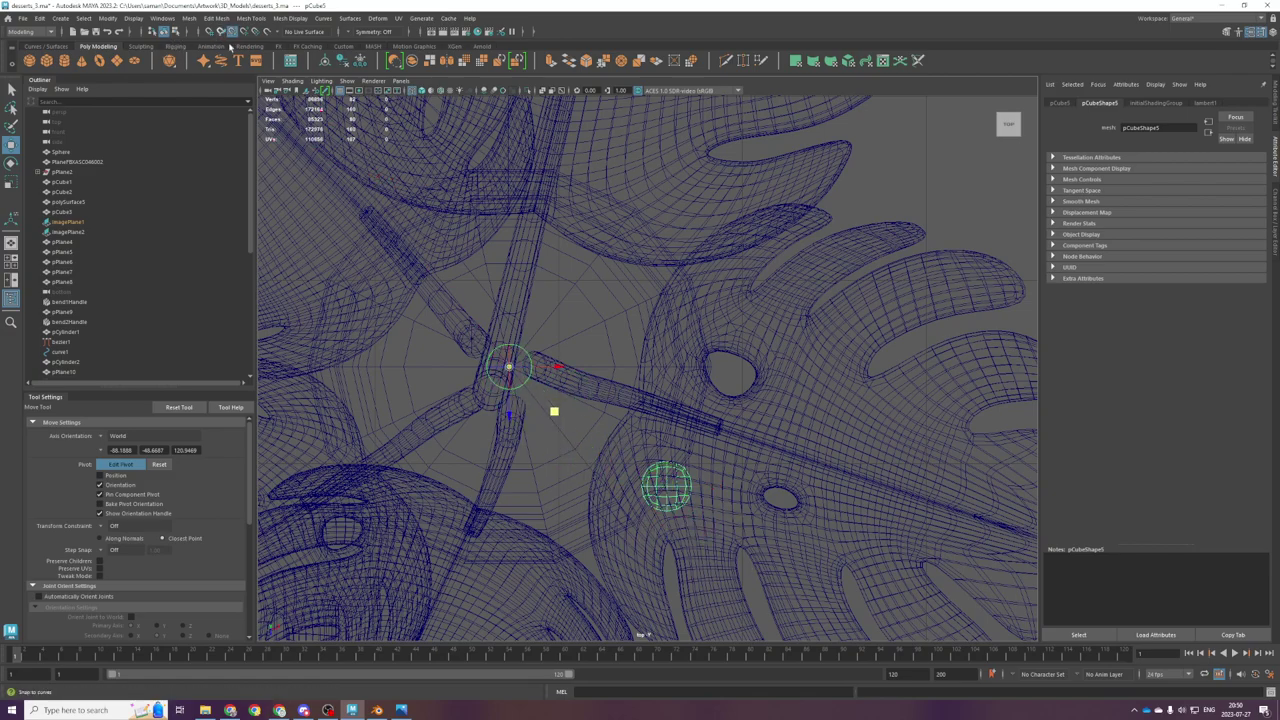
key(d)
key(ctrl+s)
Step: Nudge the leg inward against the pot's side in the perspective view
click(107, 18)
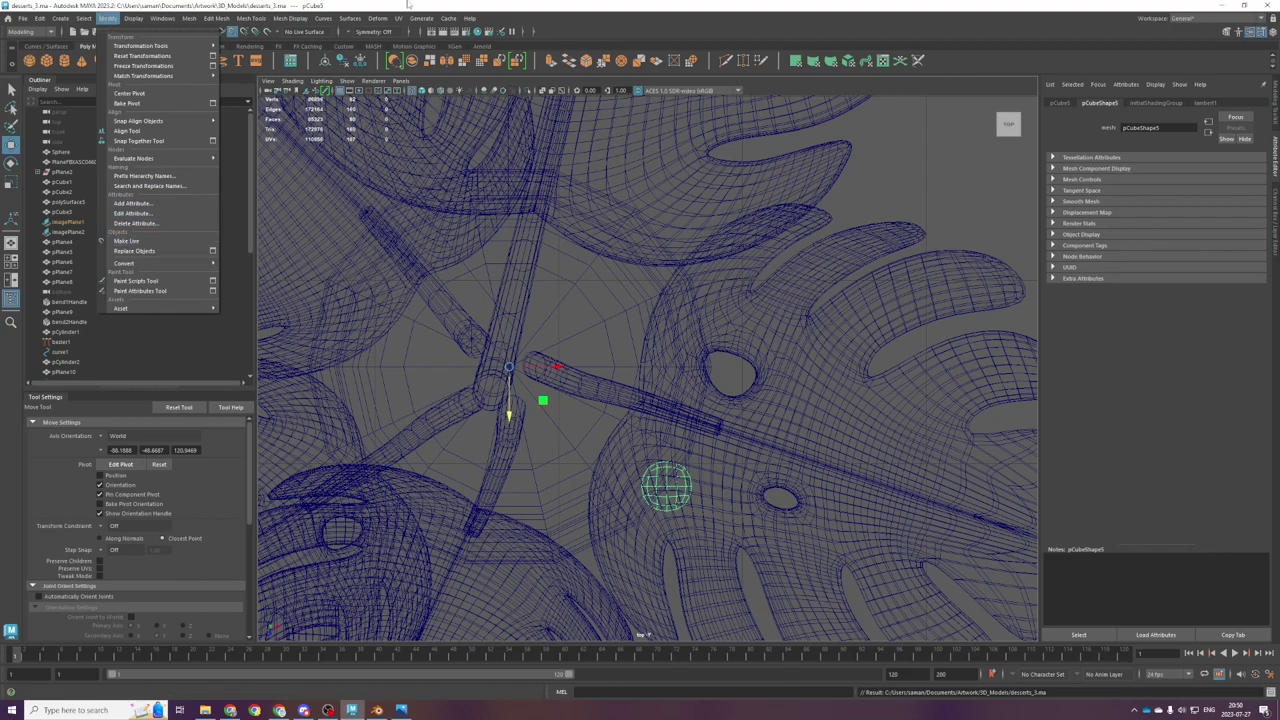
click(805, 234)
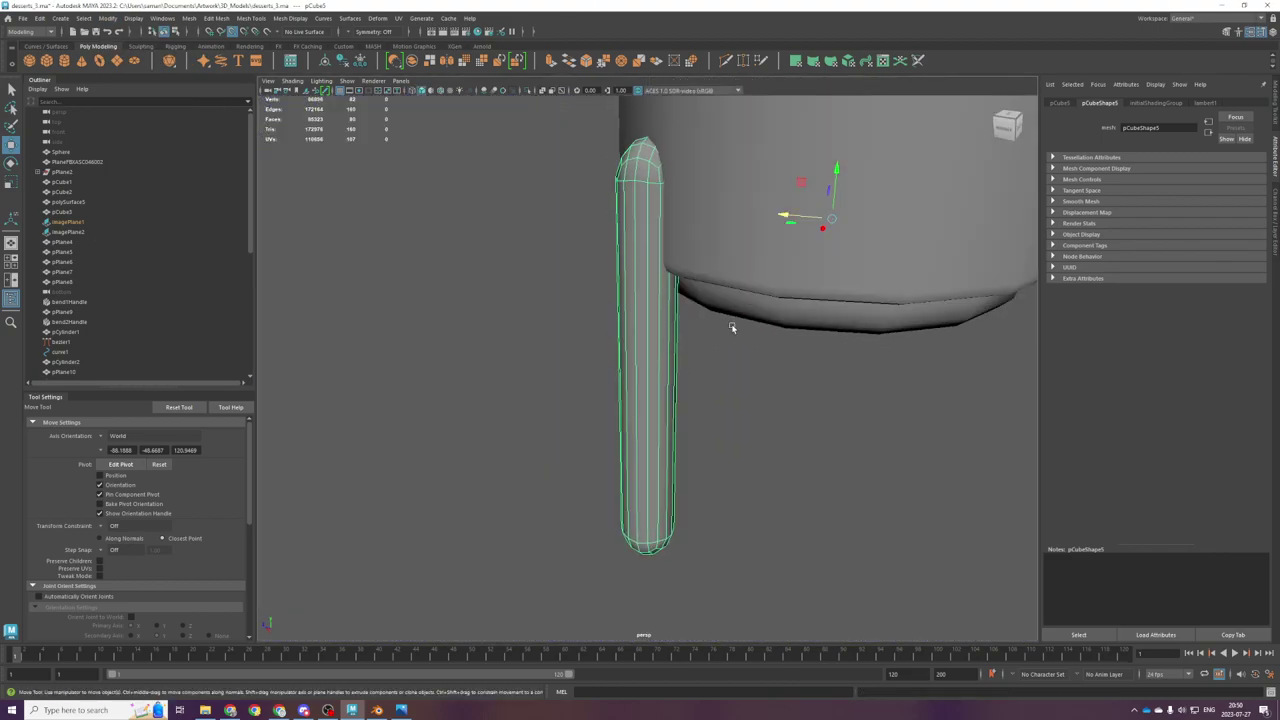
alt+drag(732, 327, 738, 264)
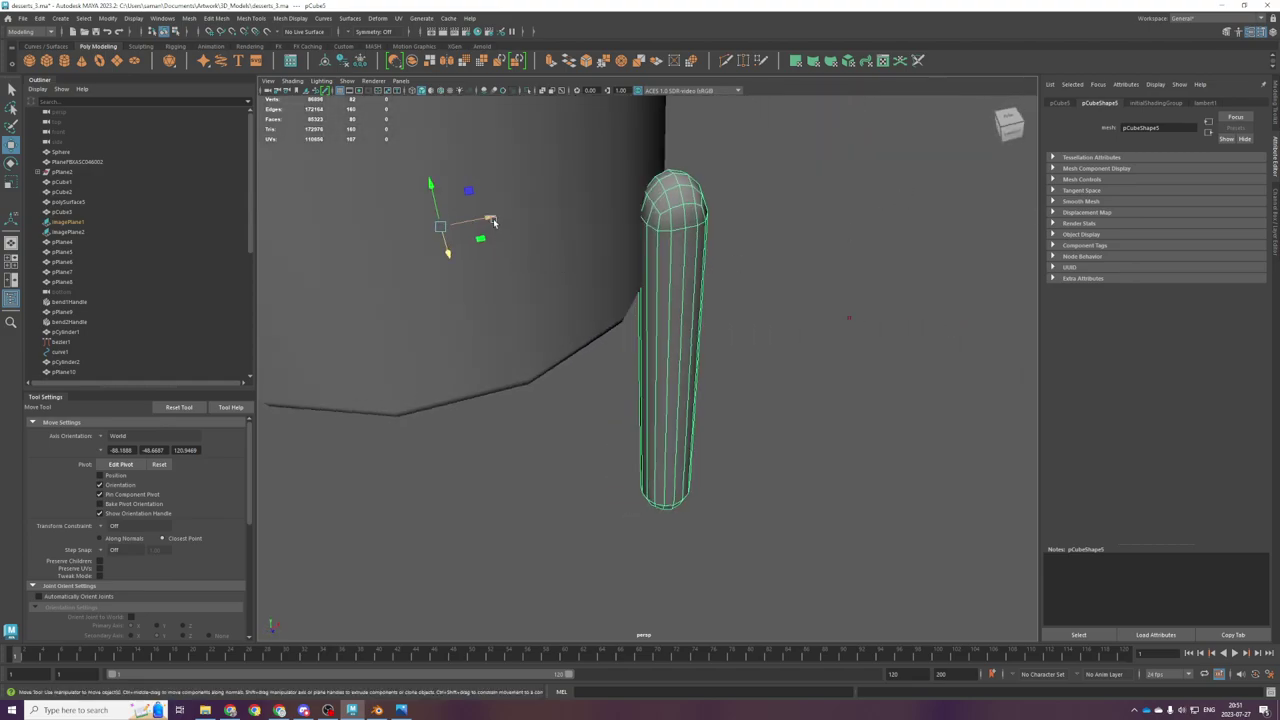
alt+drag(552, 213, 606, 271)
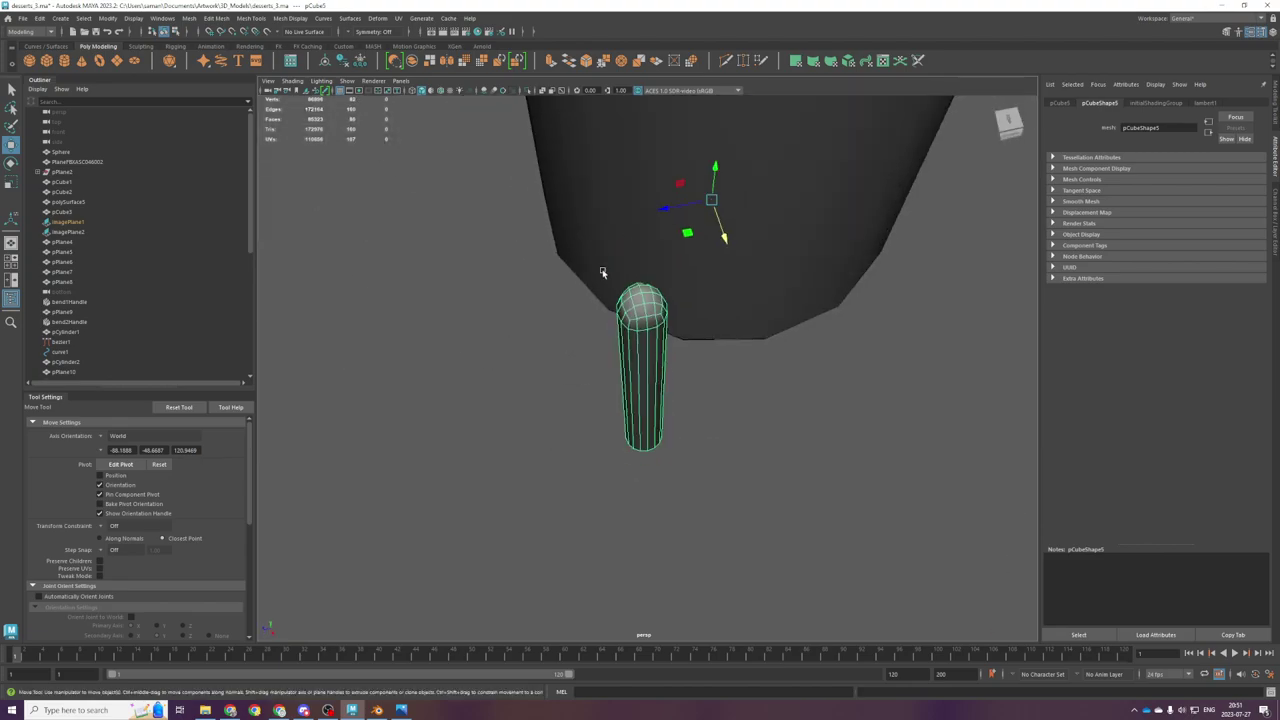
key(space)
key(space)
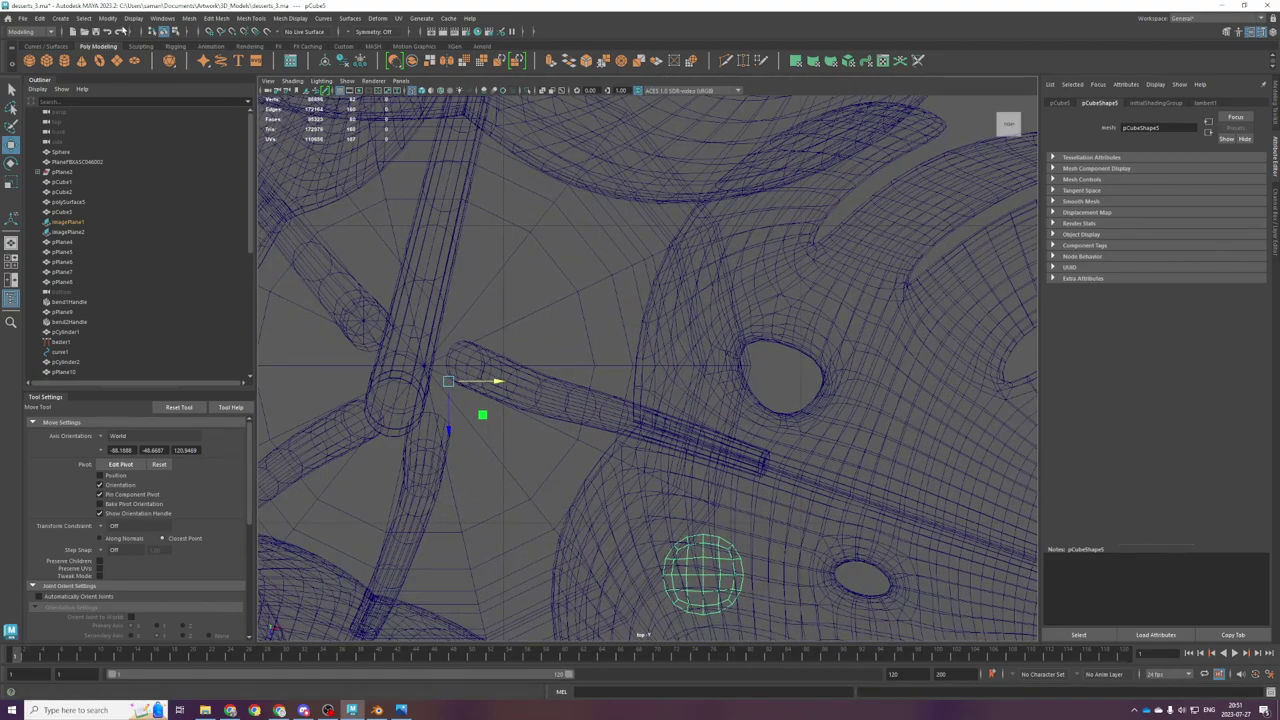
Step: Use Duplicate Special to create three instances of the leg, rotated about Y and evenly spaced around the pot
click(189, 18)
mouse_move(38, 20)
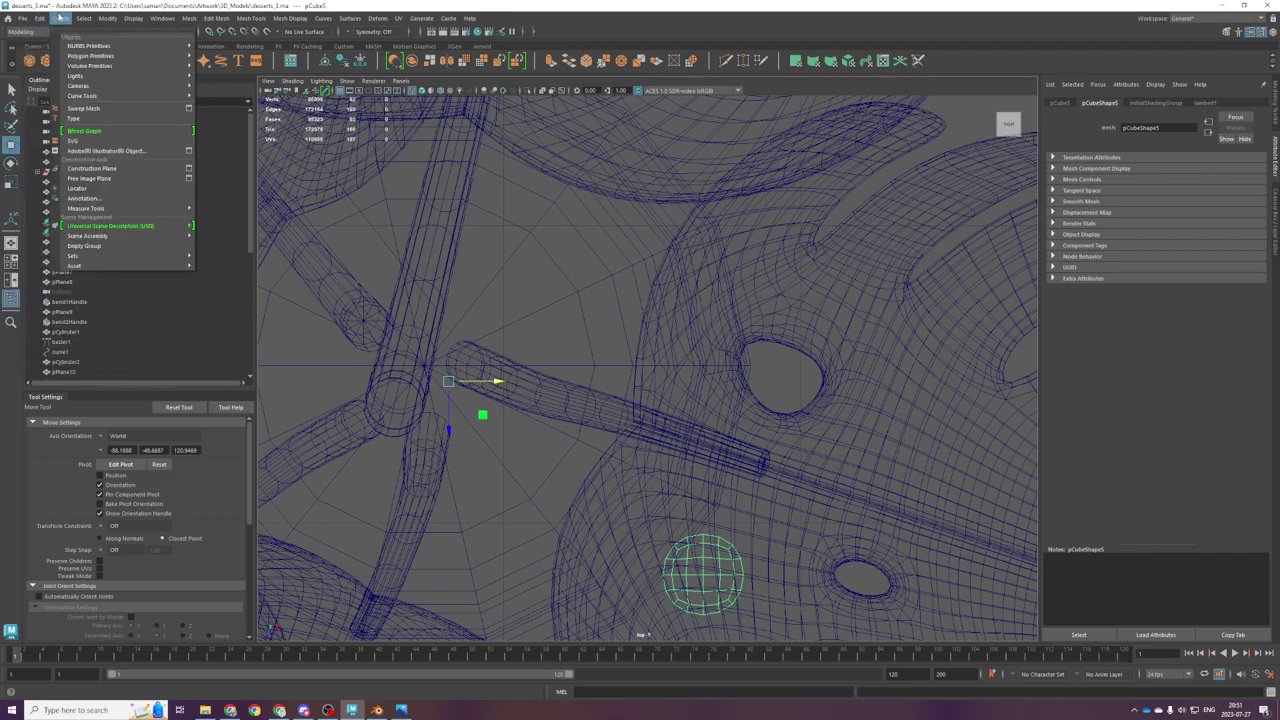
mouse_move(77, 17)
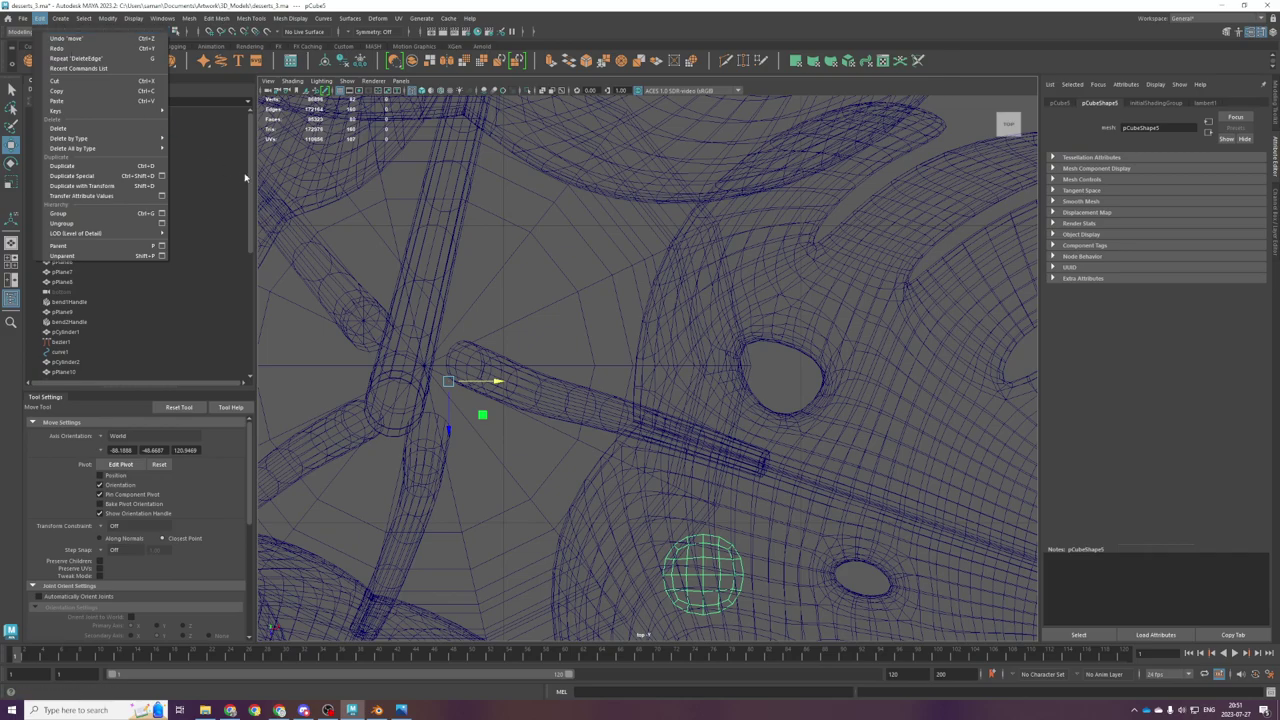
click(161, 176)
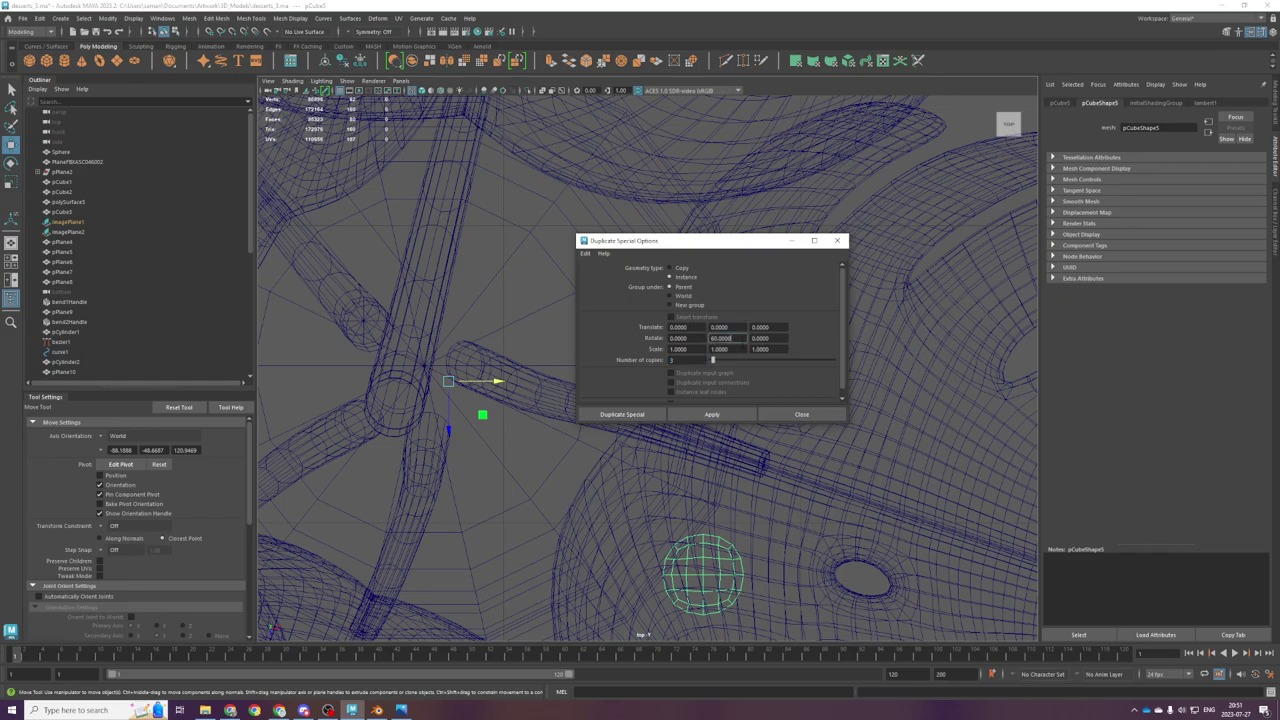
double_click(720, 338)
click(645, 418)
Step: Examine the placement of the four legs around the pot from several angles
scroll(710, 375, down, 5)
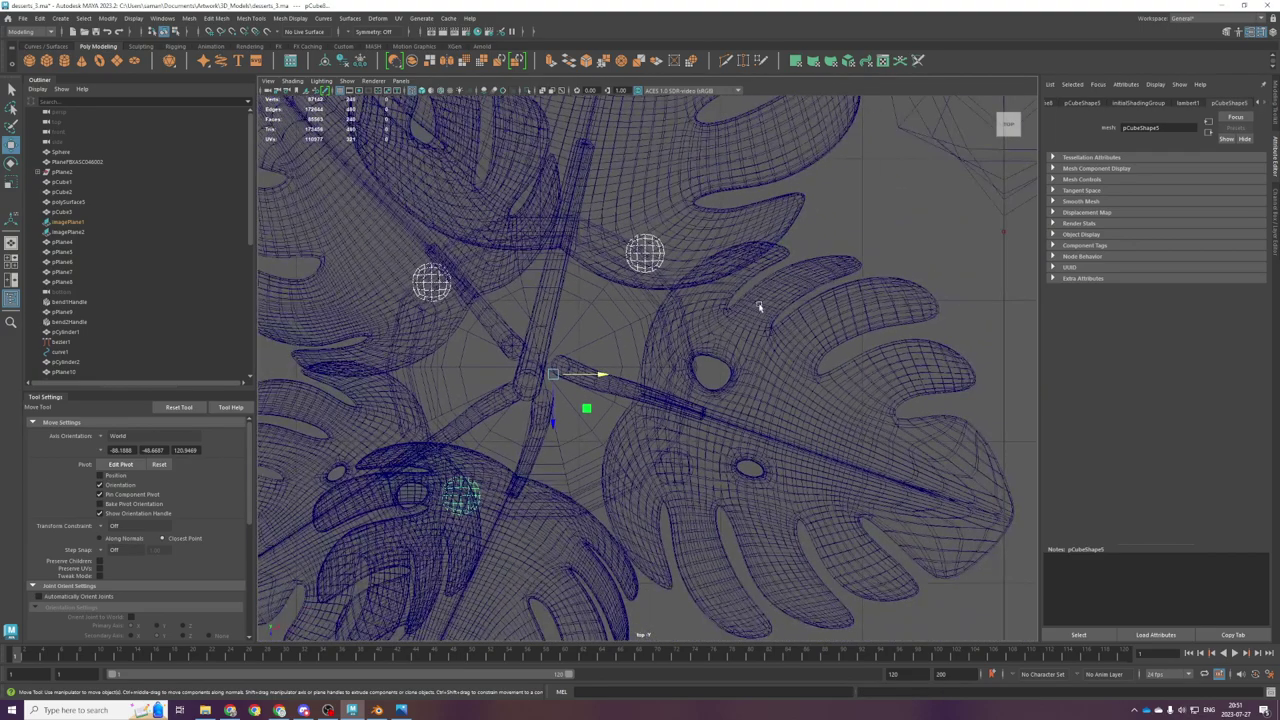
key(space)
key(space)
click(761, 301)
scroll(820, 386, down, 3)
alt+drag(820, 386, 777, 357)
click(890, 288)
scroll(891, 290, up, 5)
click(891, 291)
alt+drag(891, 291, 675, 383)
click(675, 383)
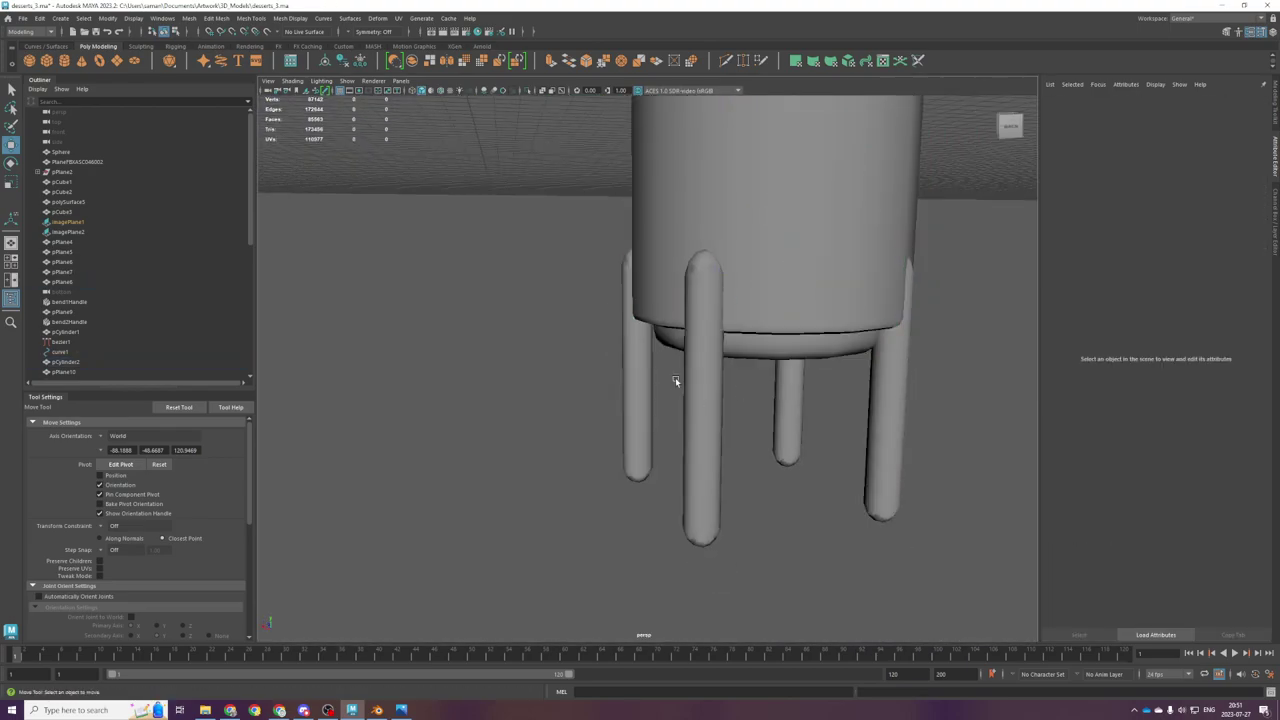
Step: Select the edges of all four legs in the front view and soften them
click(684, 380)
key(space)
key(space)
key(f)
scroll(527, 506, down, 3)
drag(401, 456, 716, 569)
right_drag(775, 329, 705, 305)
drag(364, 168, 498, 220)
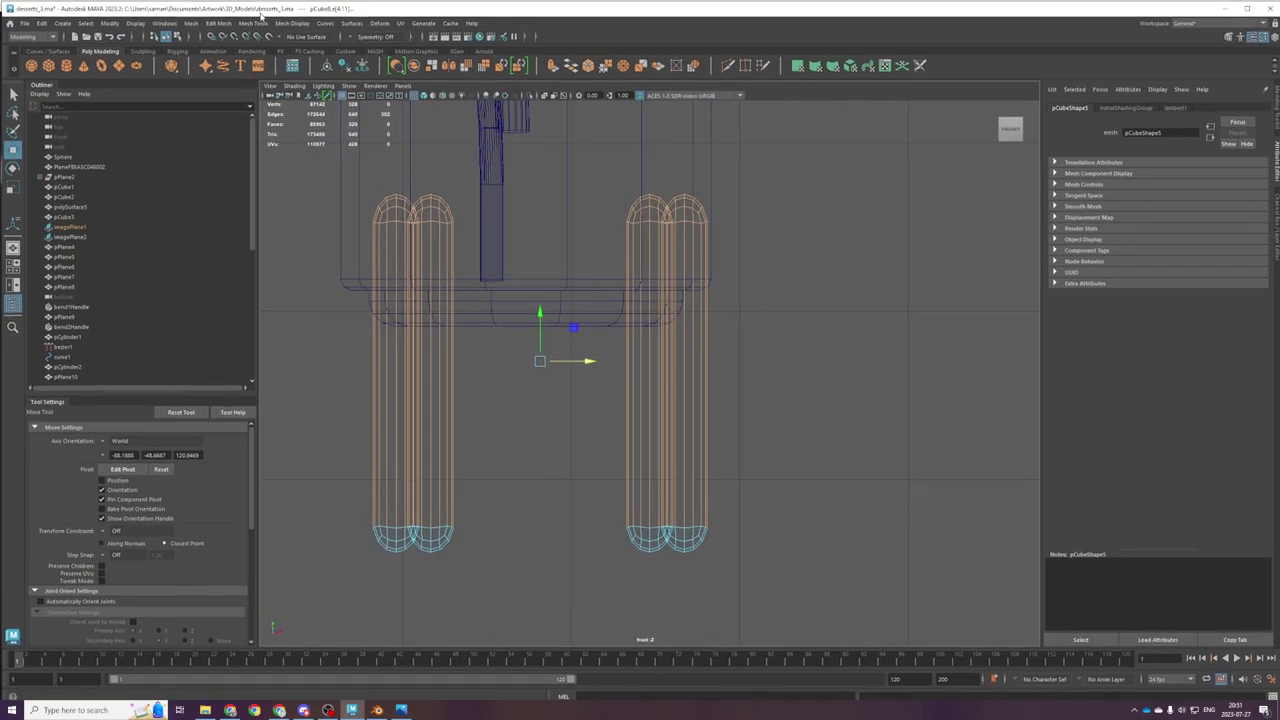
click(290, 18)
click(313, 108)
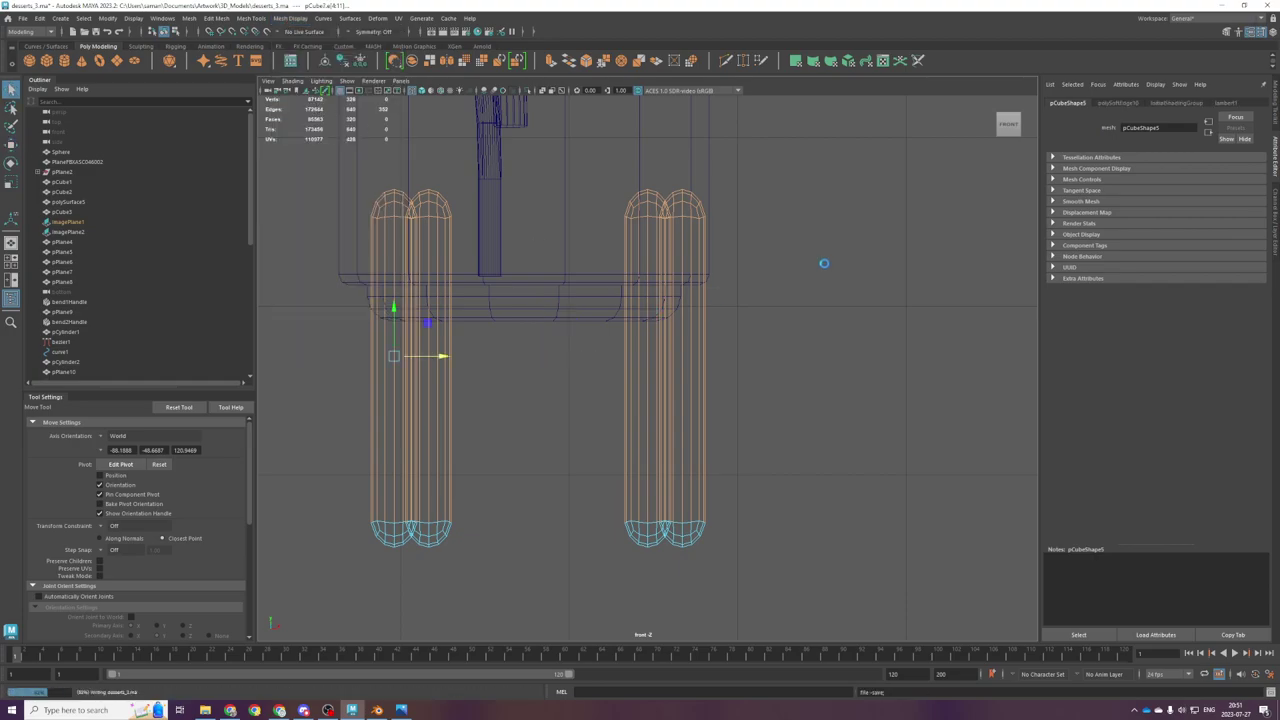
Step: Save the scene and return the legs to object mode in the perspective view
key(space)
key(space)
click(954, 333)
scroll(931, 420, down, 3)
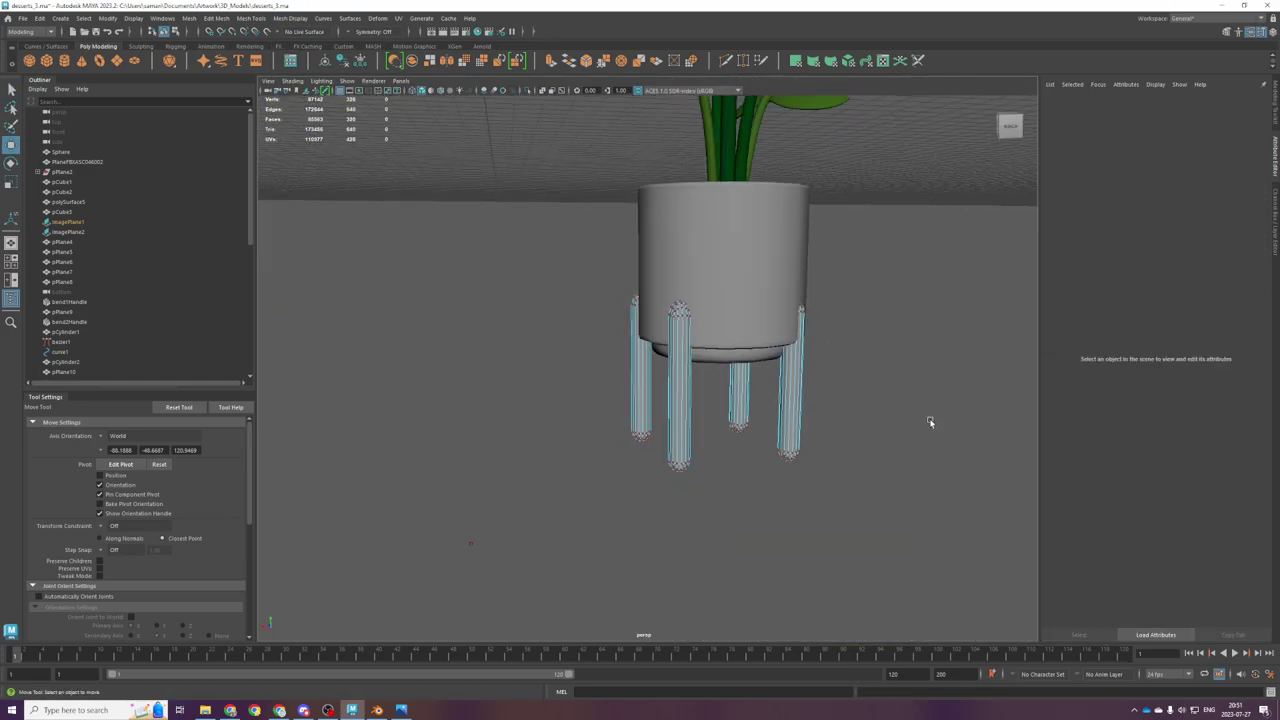
scroll(927, 430, up, 2)
right_drag(922, 428, 903, 317)
click(905, 320)
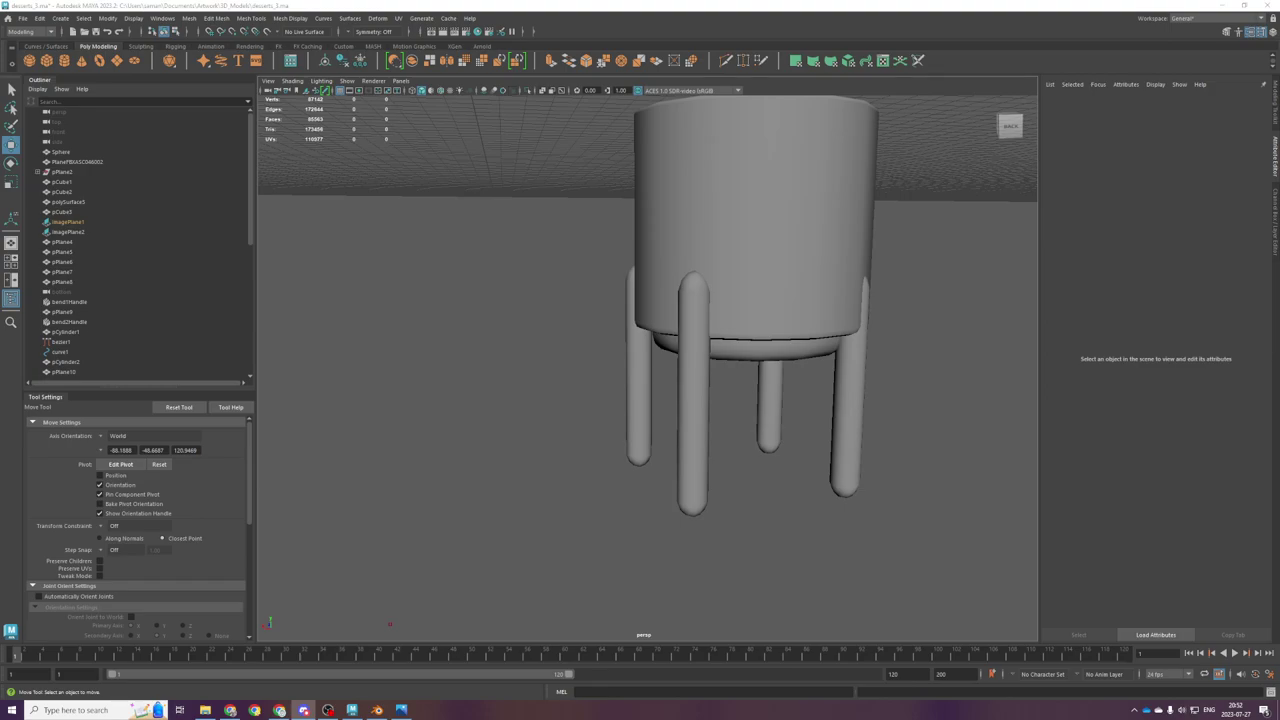
Step: Select all four legs and examine their shared pivot against the centre of the pot from below and in the top view
scroll(777, 443, up, 4)
scroll(790, 455, down, 6)
alt+drag(798, 461, 700, 384)
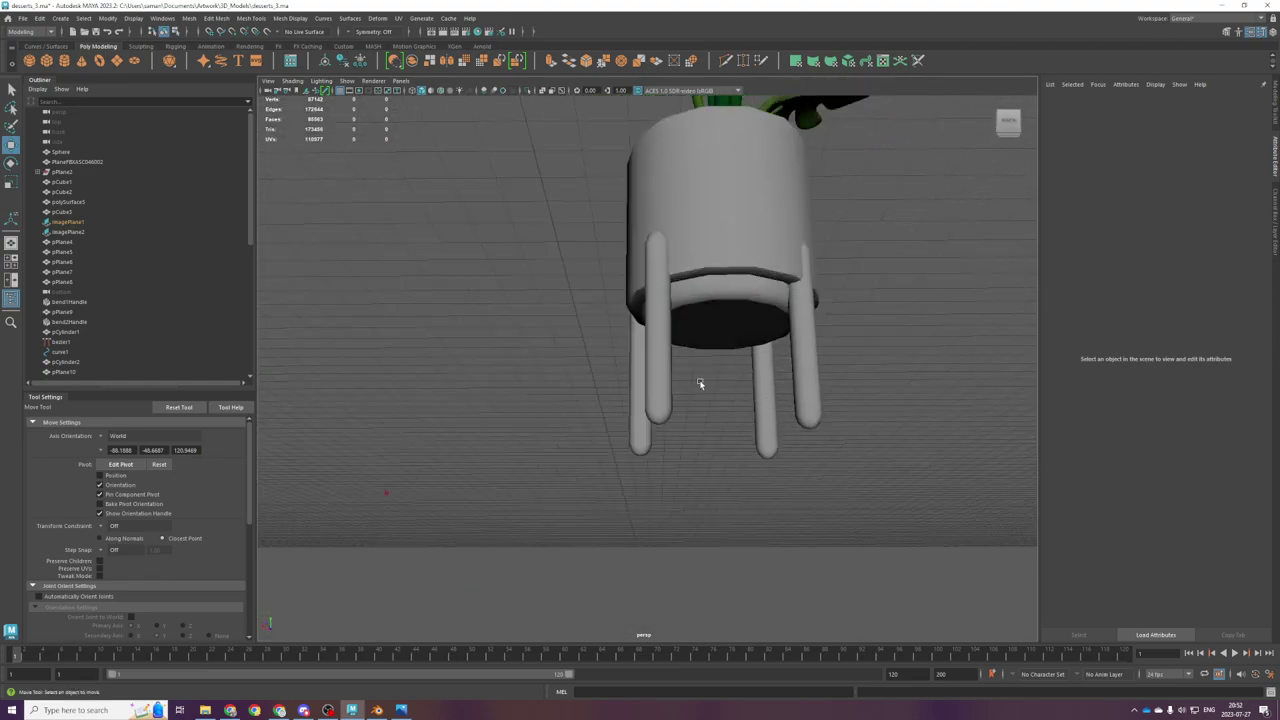
click(798, 374)
alt+drag(791, 391, 742, 424)
click(612, 369)
click(588, 373)
alt+drag(590, 375, 719, 409)
shift+click(645, 367)
alt+drag(840, 416, 723, 437)
shift+click(673, 436)
shift+click(766, 406)
key(space)
key(space)
alt+middle_drag(601, 385, 675, 448)
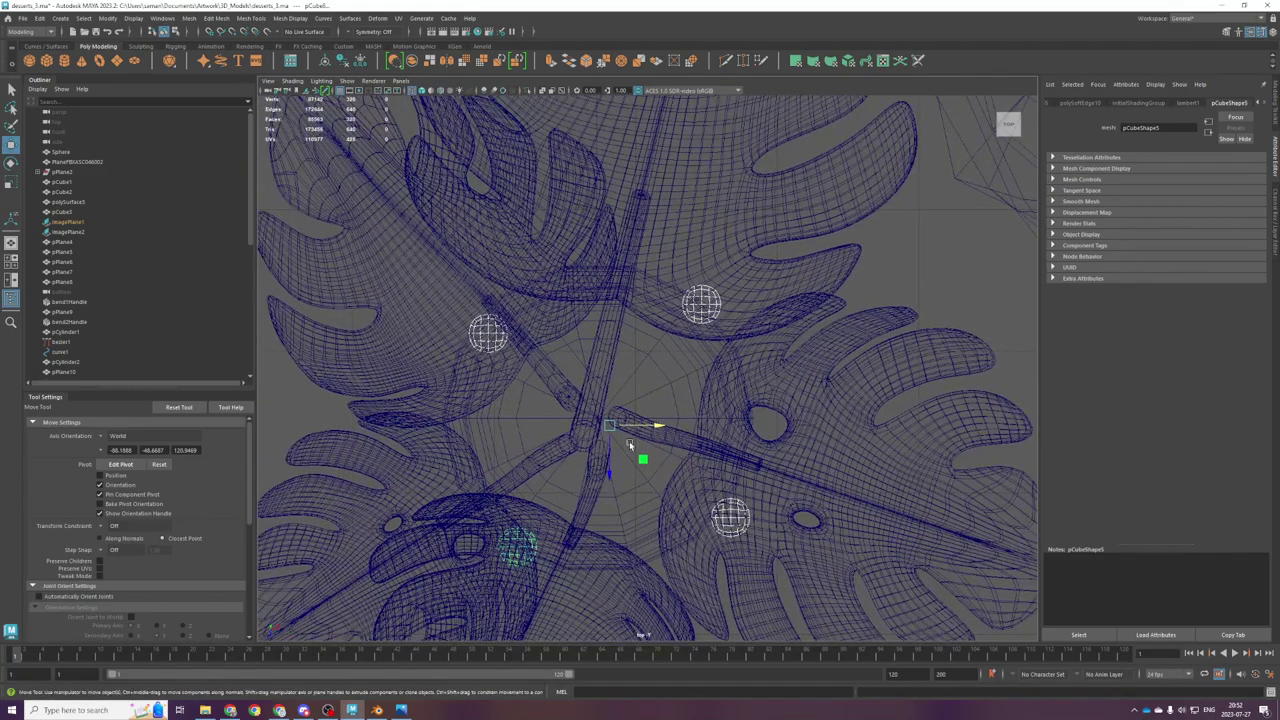
scroll(630, 444, up, 4)
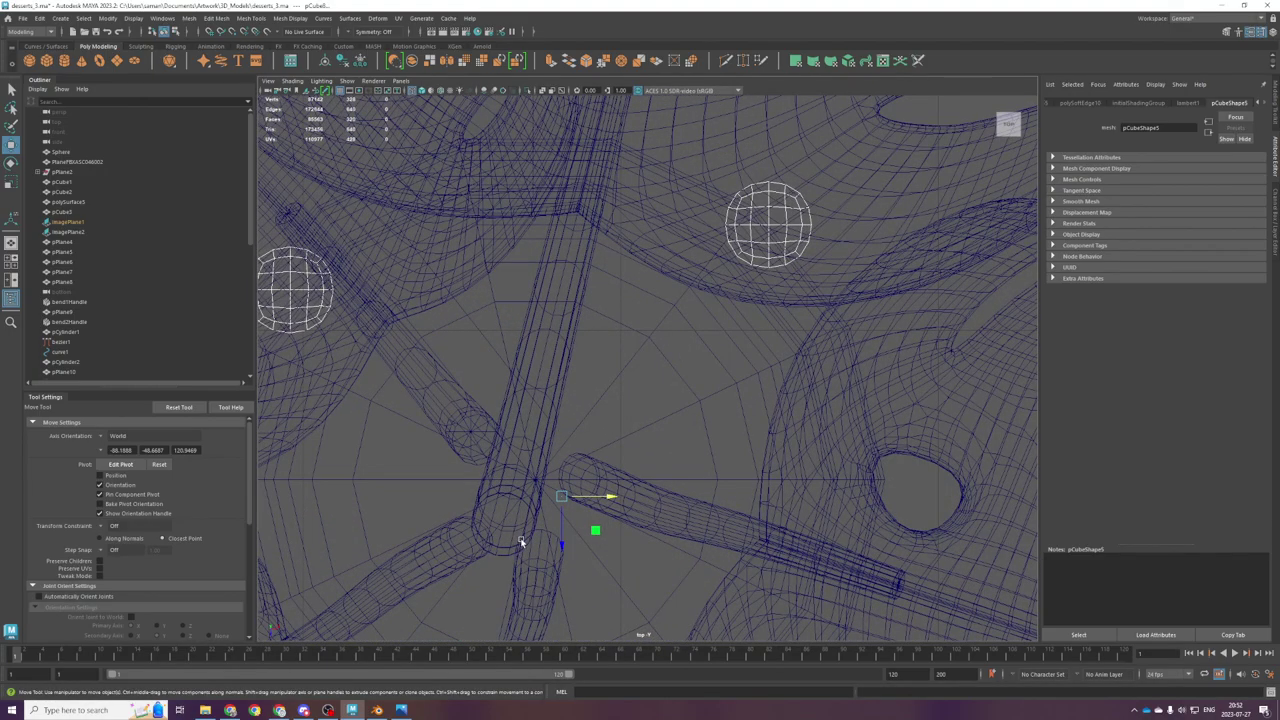
scroll(522, 538, down, 2)
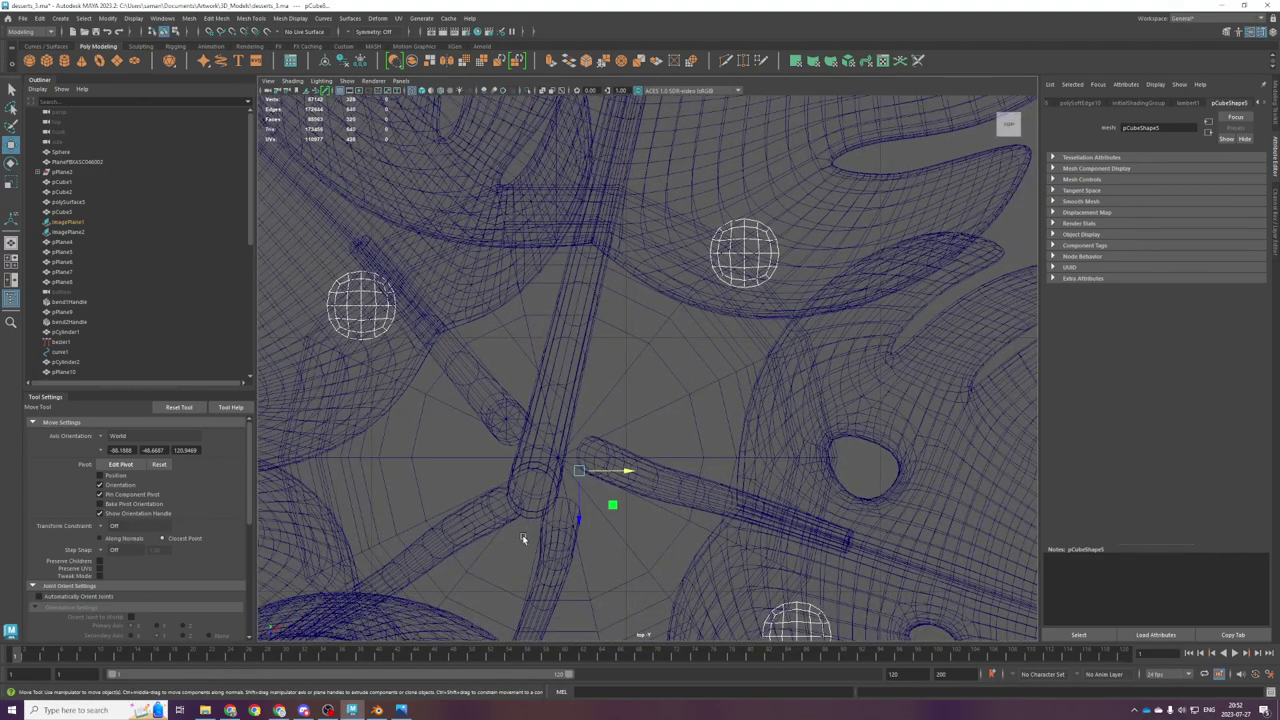
scroll(523, 538, down, 2)
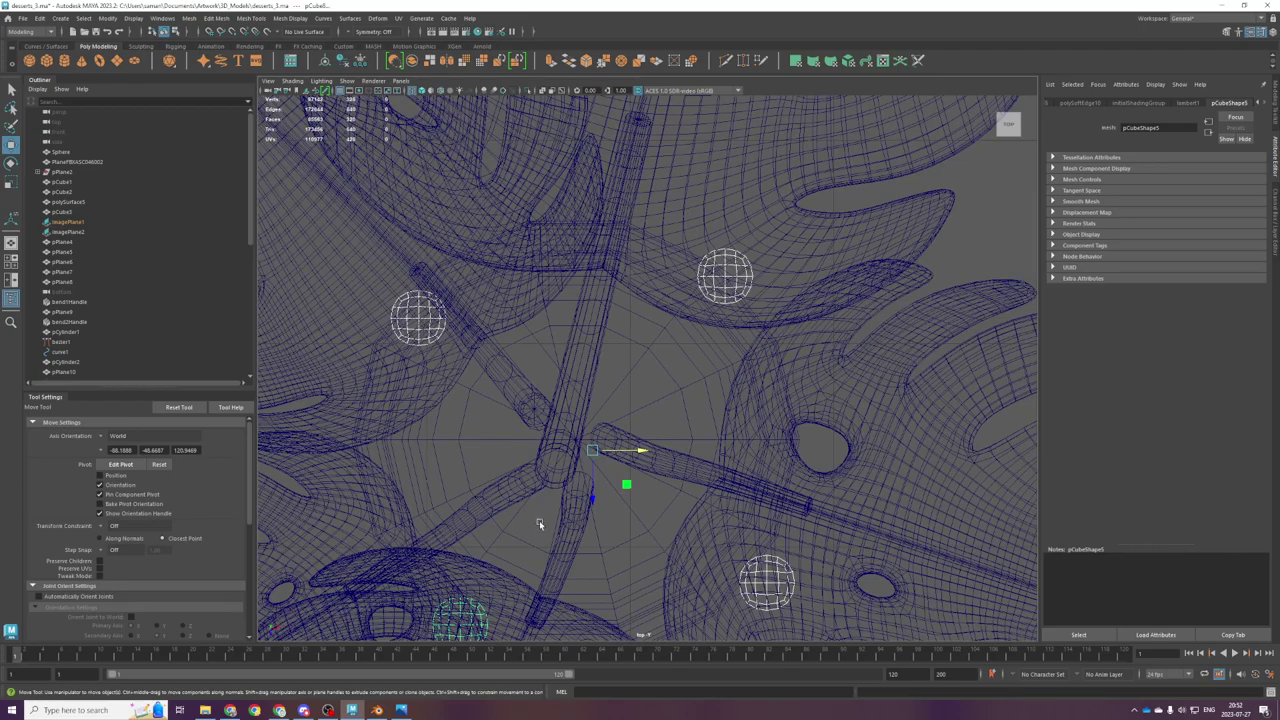
key(ctrl+z)
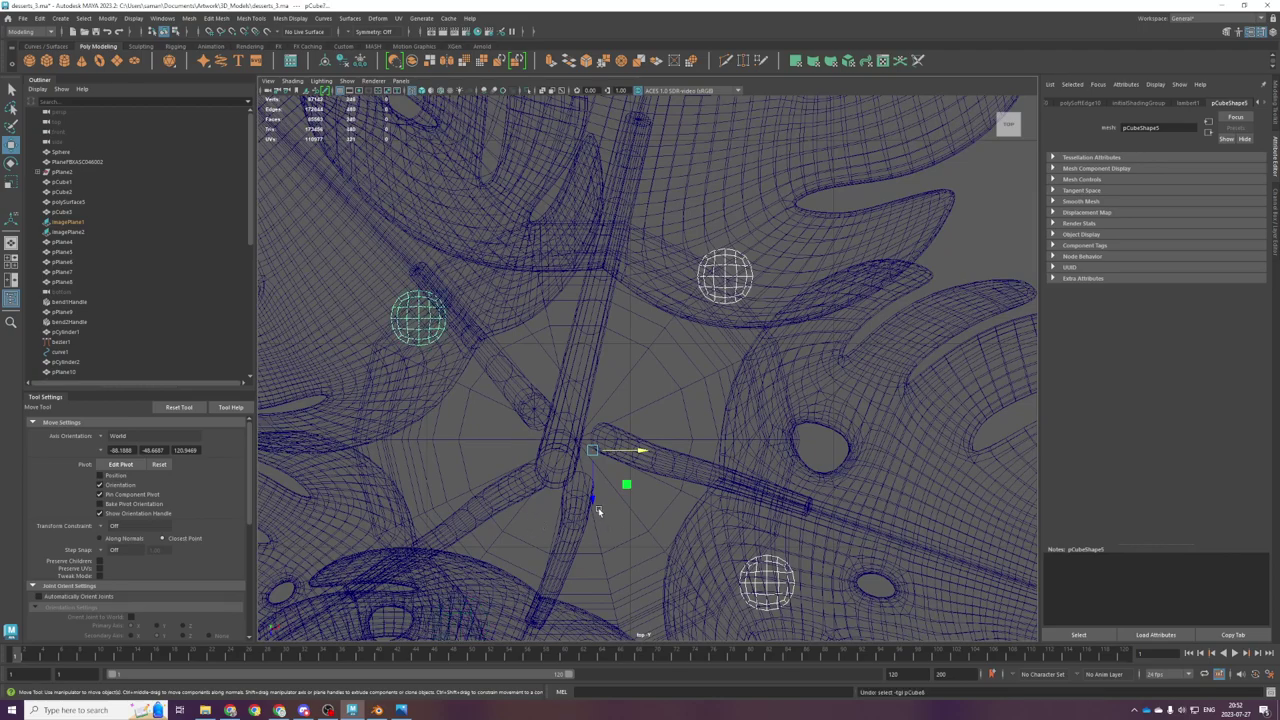
Step: Delete the three duplicated legs in the front view and select the remaining original leg
key(space)
drag(354, 489, 643, 581)
key(Delete)
click(660, 483)
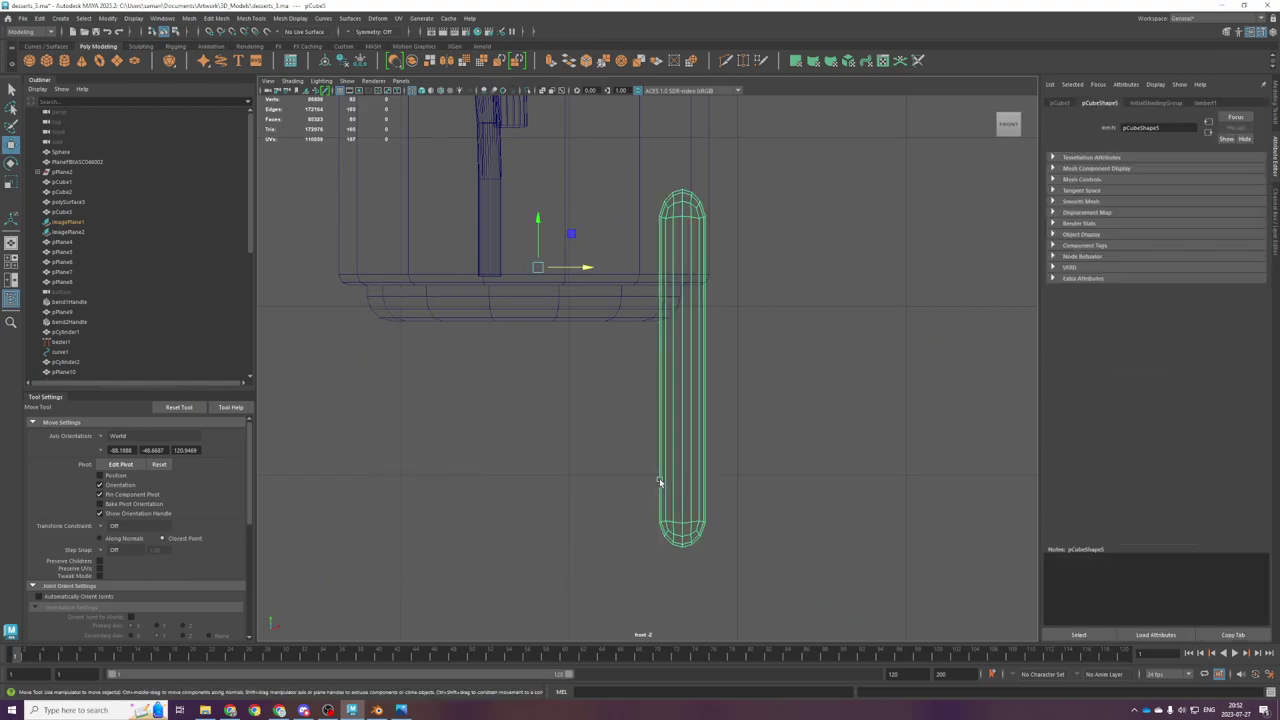
Step: Move the remaining leg's pivot to the exact centre of the pot in the top view using point snapping
key(space)
key(space)
key(space)
key(space)
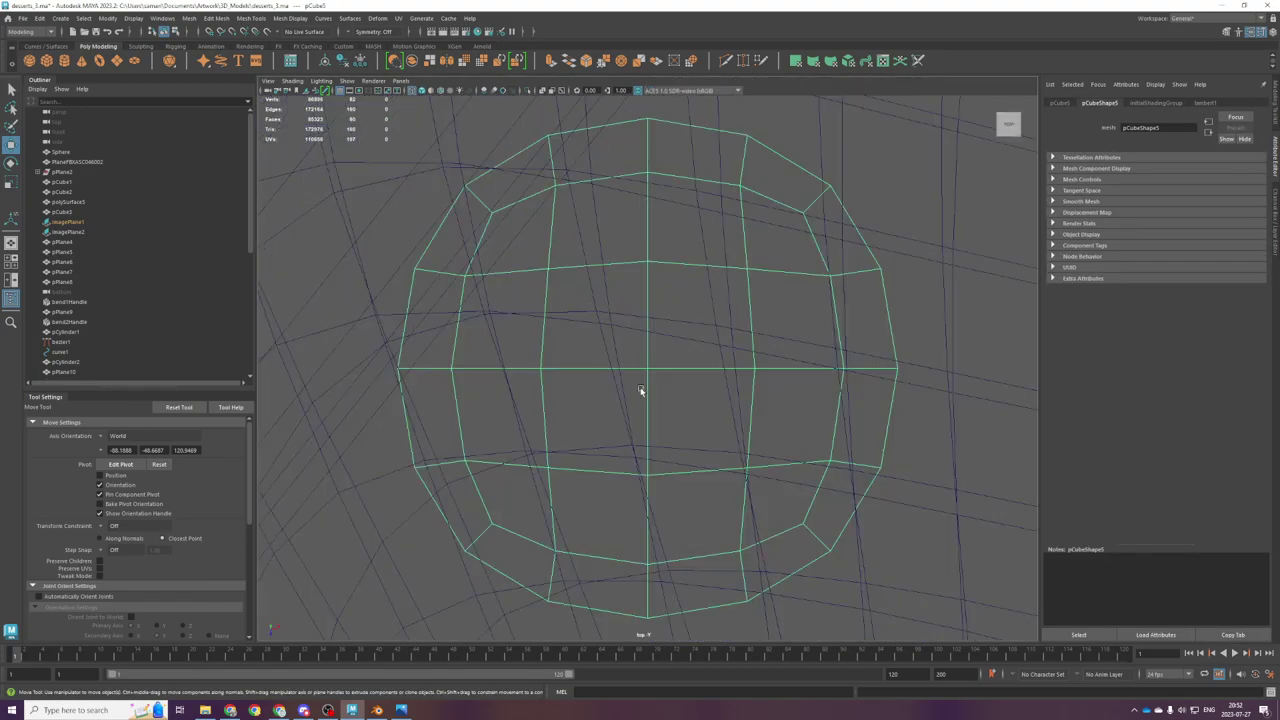
scroll(640, 400, down, 3)
alt+middle_drag(449, 380, 603, 530)
scroll(603, 530, up, 3)
drag(575, 397, 534, 373)
key(ctrl+z)
key(d)
drag(588, 411, 508, 347)
key(ctrl+z)
click(232, 32)
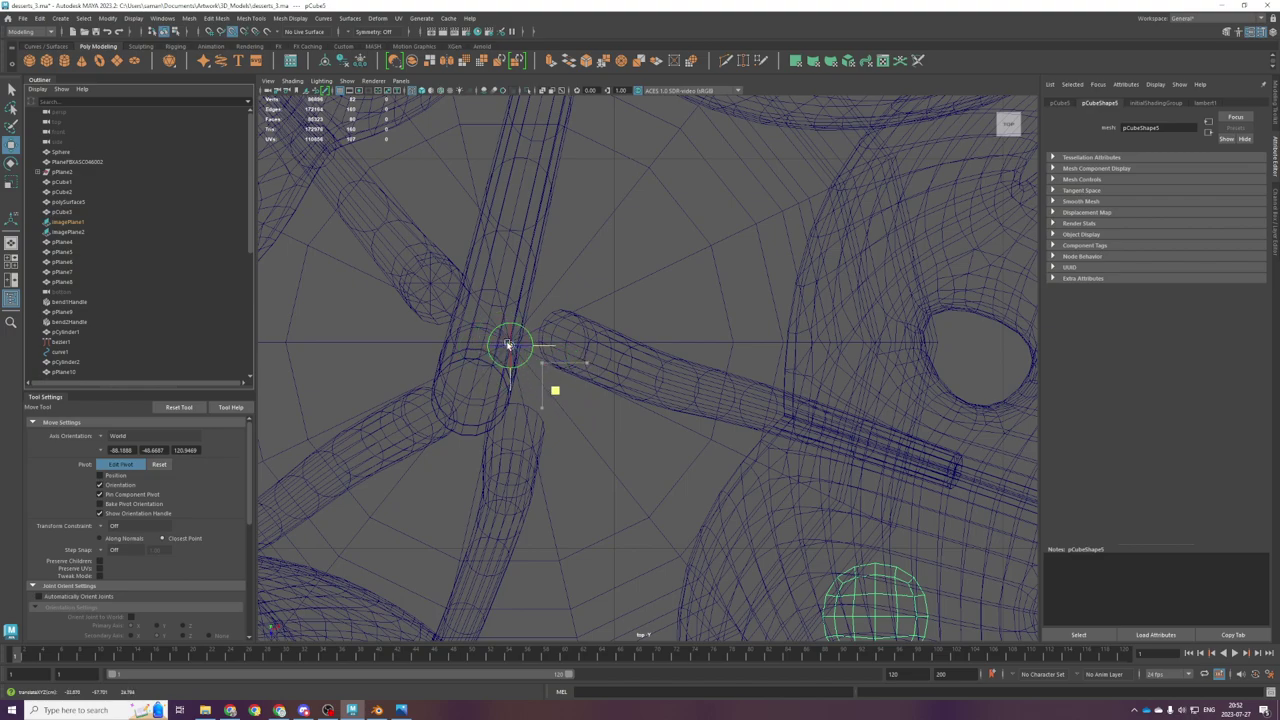
scroll(517, 379, up, 2)
scroll(517, 380, down, 6)
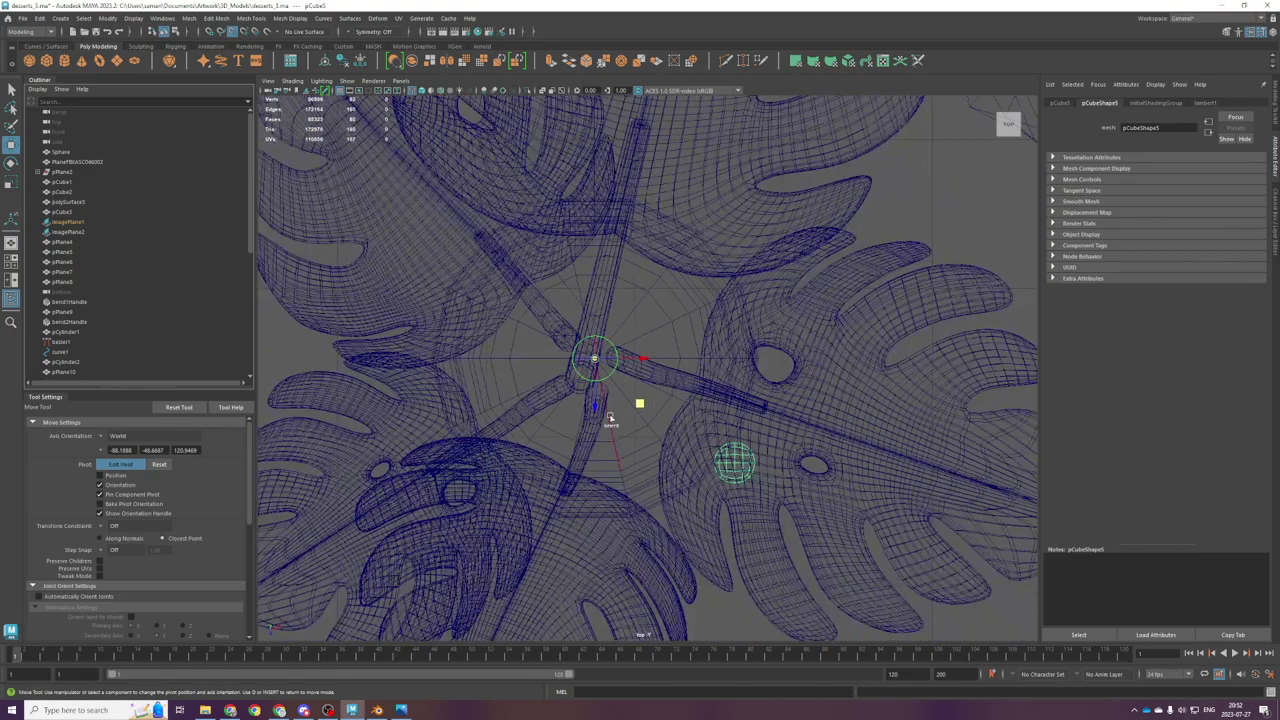
scroll(610, 418, down, 3)
key(q)
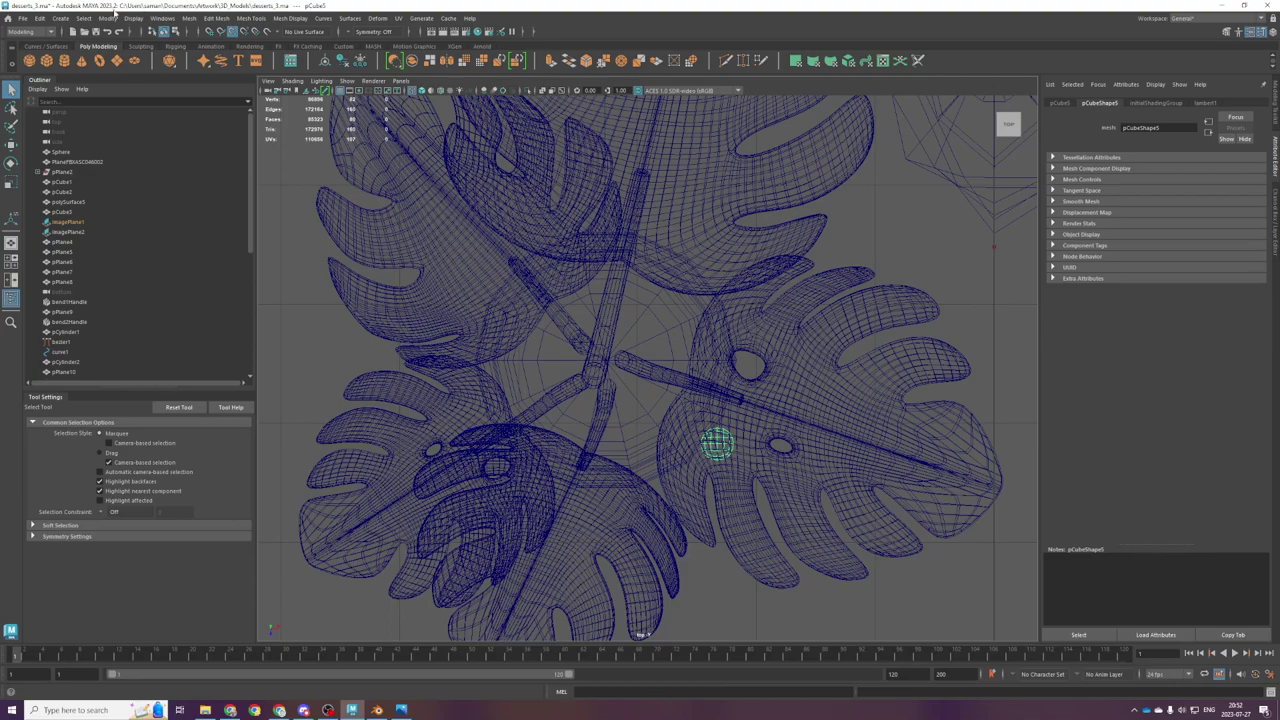
Step: Recreate the three other legs around the pot with Duplicate Special and check their placement in the perspective view
click(60, 18)
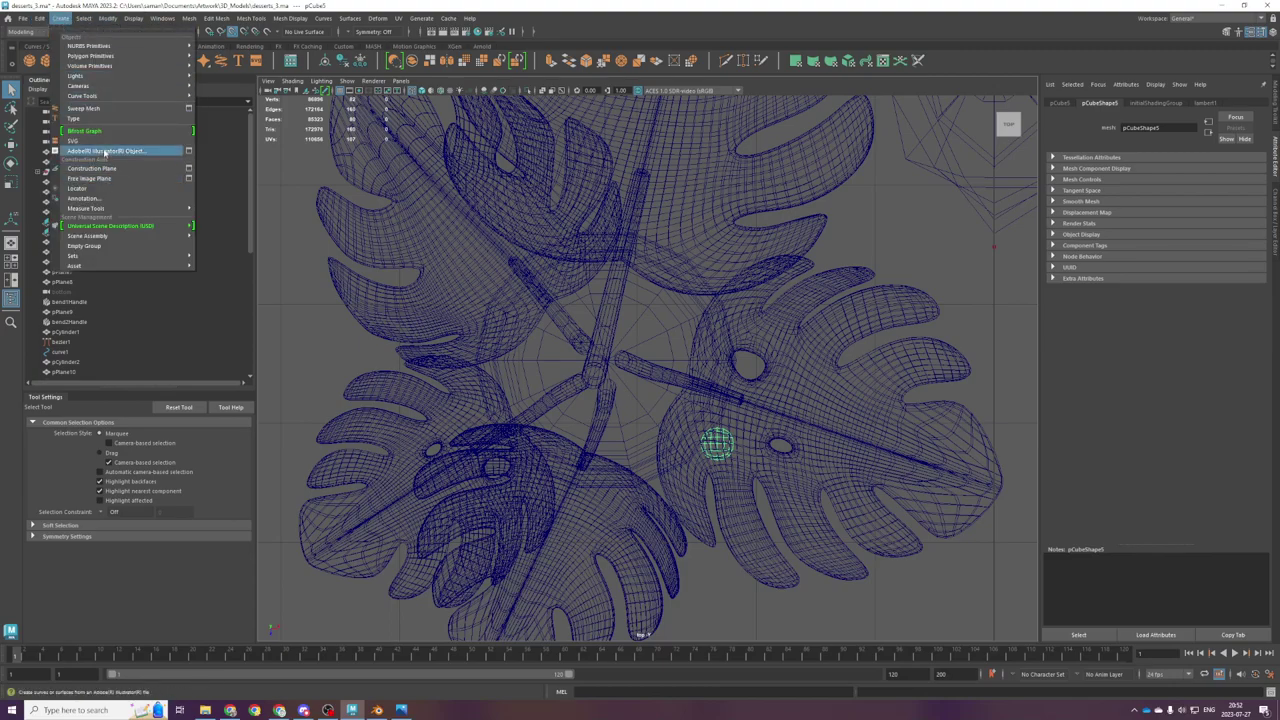
mouse_move(121, 234)
mouse_move(40, 18)
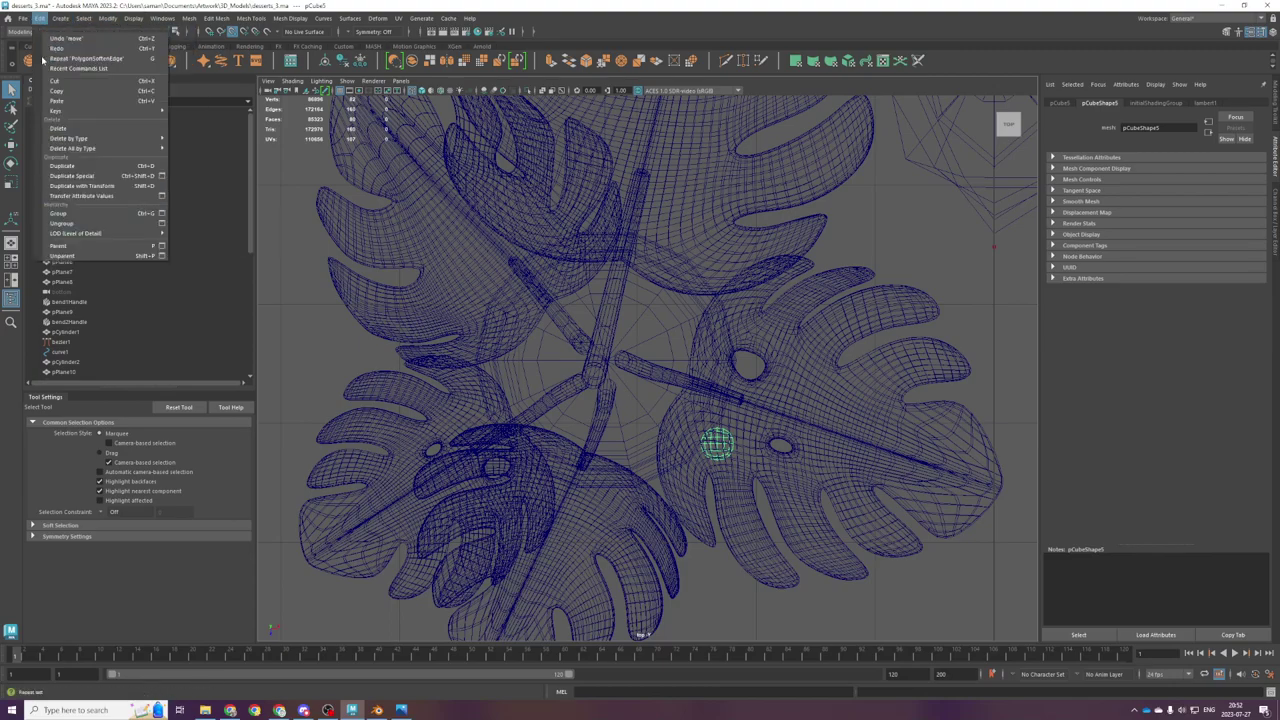
click(82, 178)
key(space)
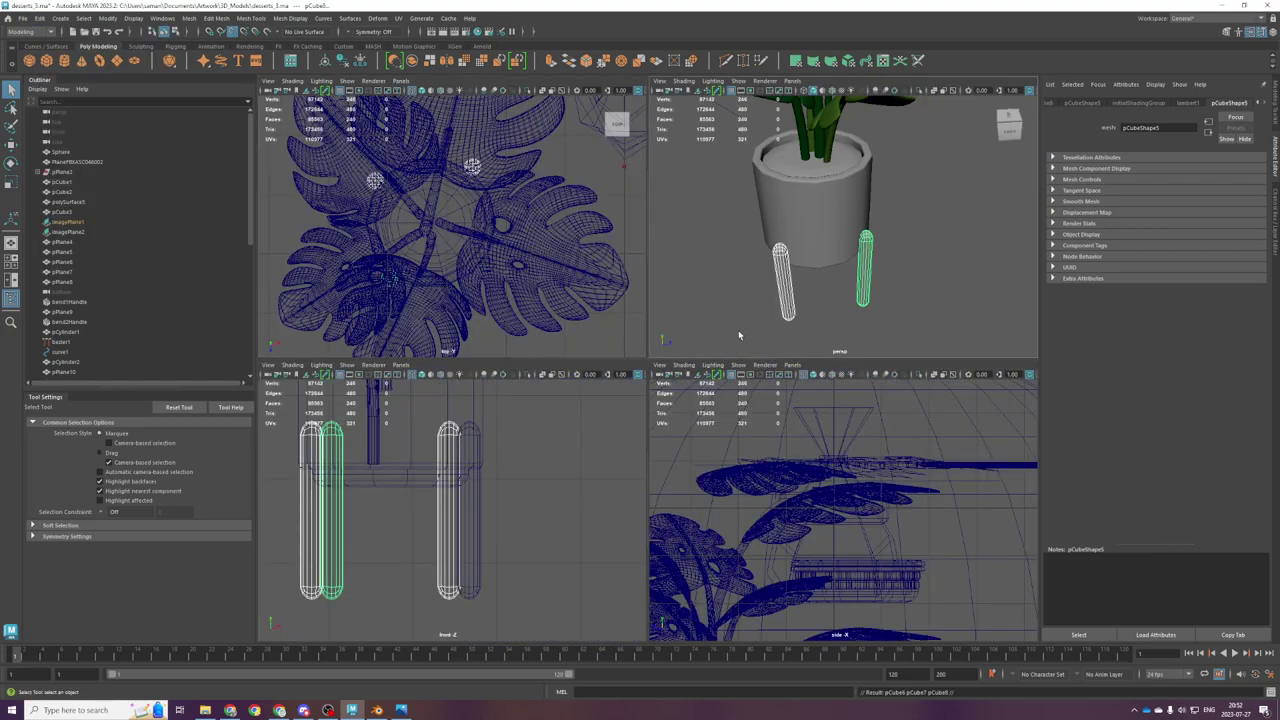
key(space)
click(828, 362)
alt+drag(829, 364, 690, 364)
scroll(690, 364, up, 5)
Step: Create a polygon cube and place it over the potted plant in the top view
key(space)
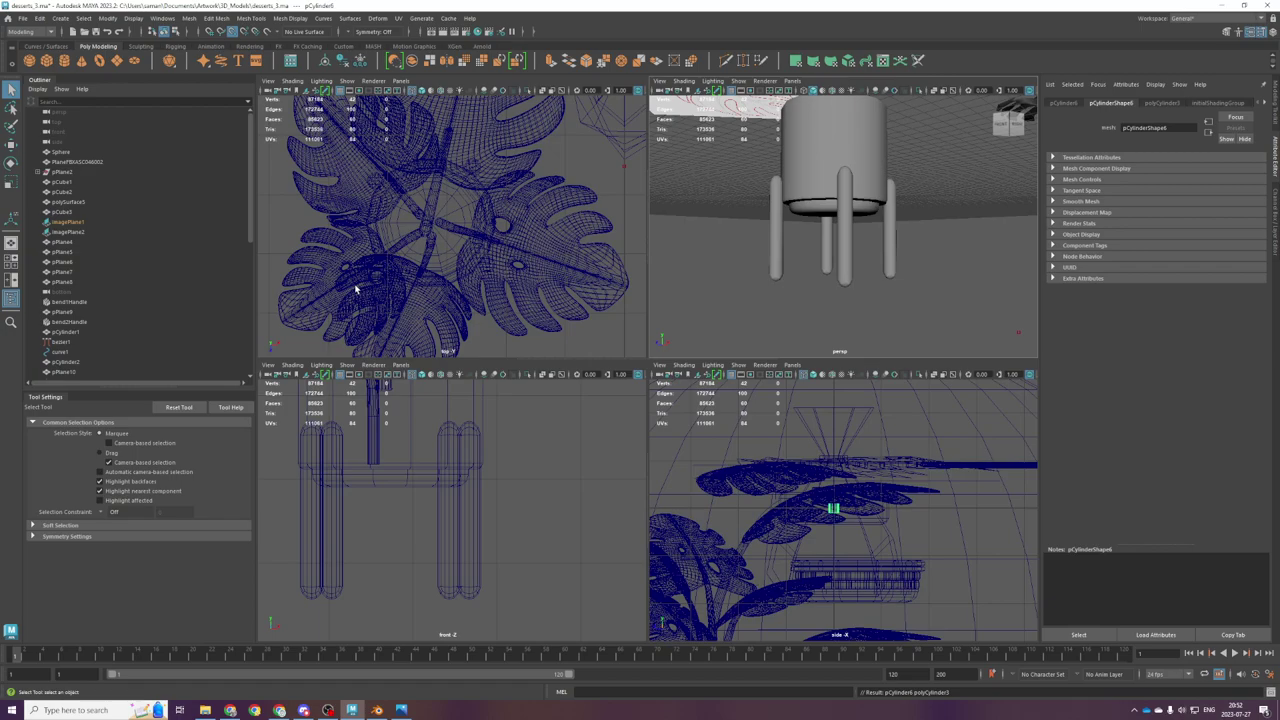
click(49, 61)
key(space)
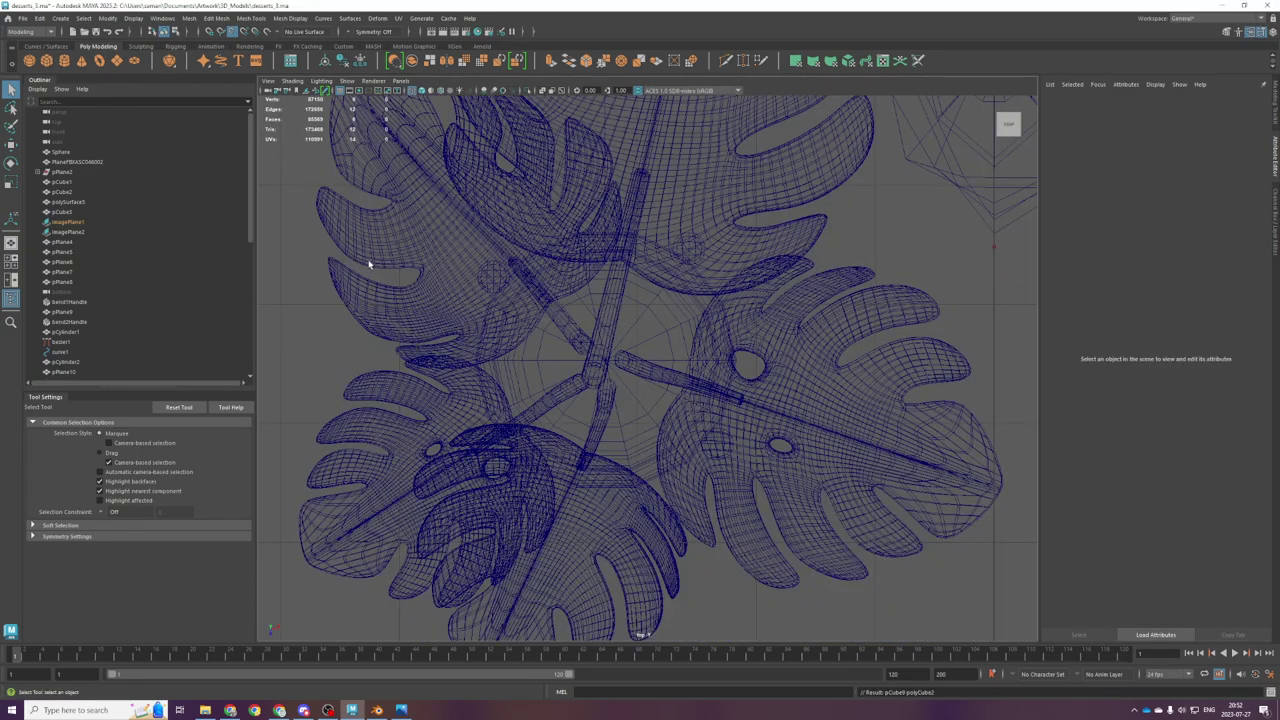
key(space)
scroll(434, 296, down, 10)
key(space)
scroll(720, 366, down, 2)
key(w)
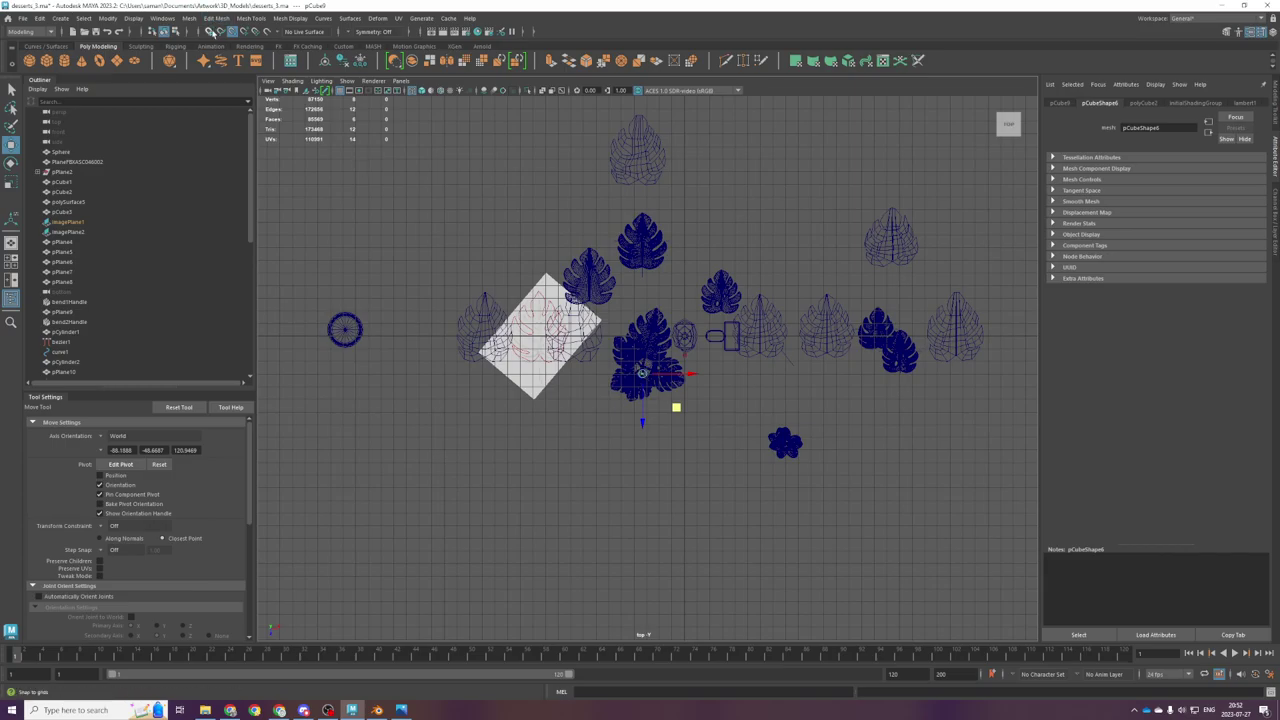
Step: Scale the cube up uniformly and bring it into the front view with the Move tool ready
key(f)
scroll(701, 379, down, 12)
key(r)
drag(647, 368, 754, 463)
key(space)
key(space)
key(f)
scroll(555, 477, down, 6)
key(w)
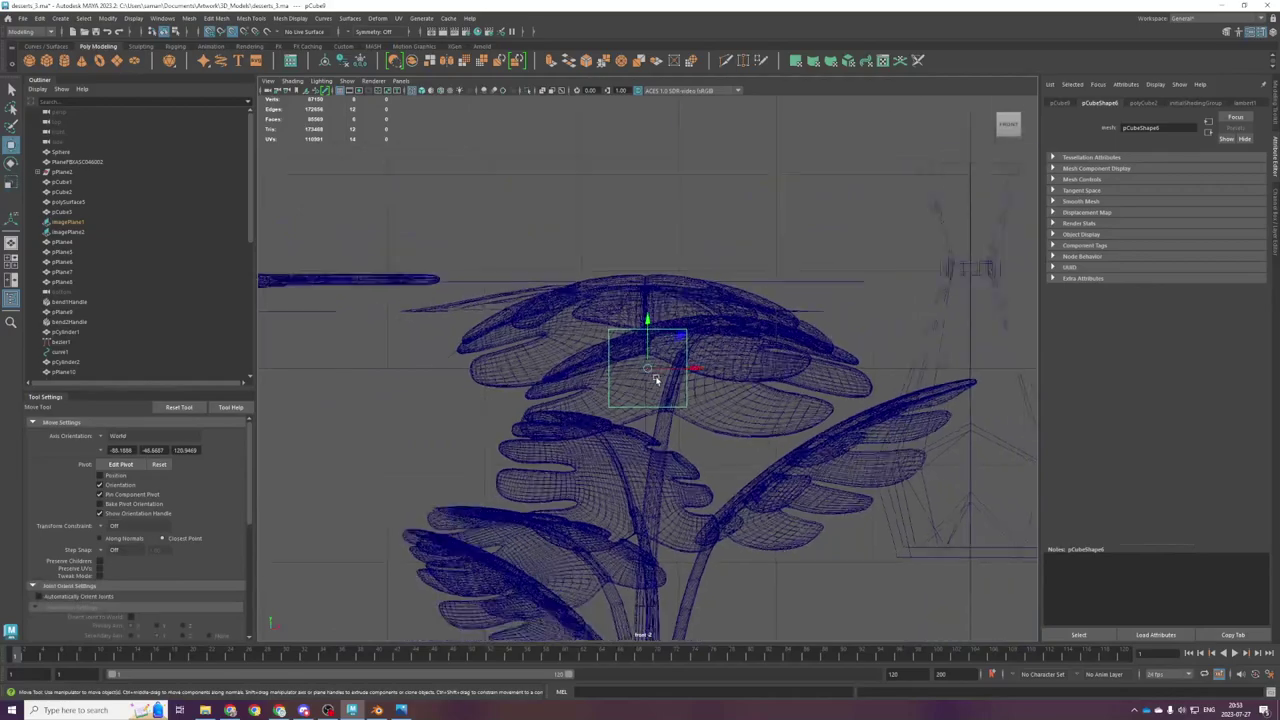
Step: Turn off grid snapping and move the cube straight down to the base of the pot in the front view
drag(628, 245, 648, 446)
scroll(650, 440, down, 3)
key(ctrl+z)
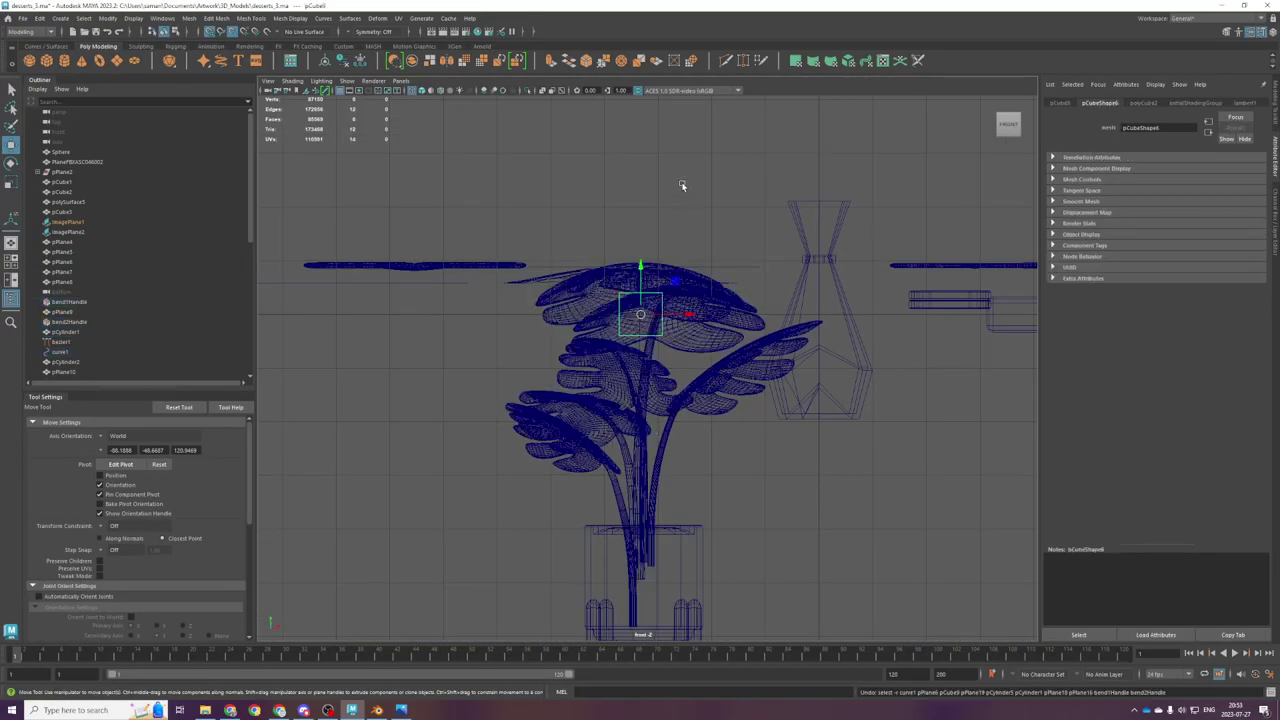
click(213, 35)
drag(644, 272, 651, 597)
key(a)
key(f)
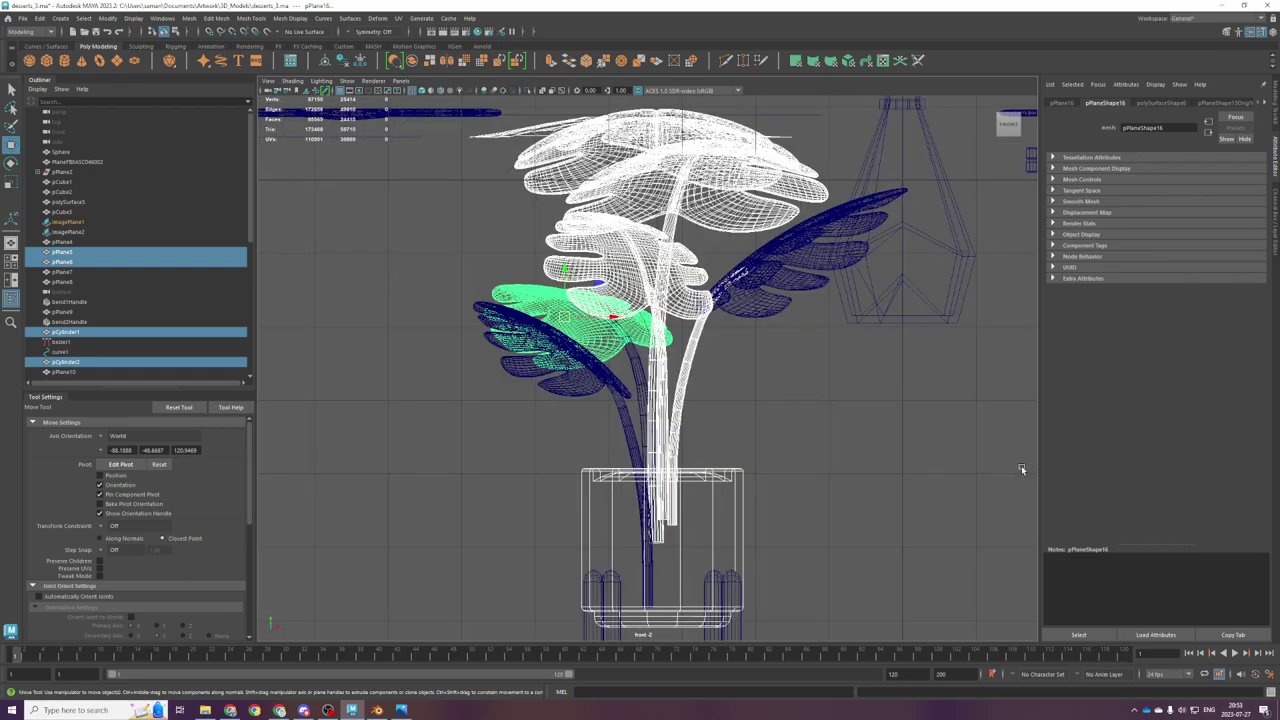
key(ctrl+z)
drag(647, 127, 701, 606)
key(ctrl+z)
alt+middle_drag(676, 535, 581, 303)
Step: Flatten the cube vertically and position it just beneath the pot's base, between the legs
key(r)
drag(573, 391, 565, 375)
key(w)
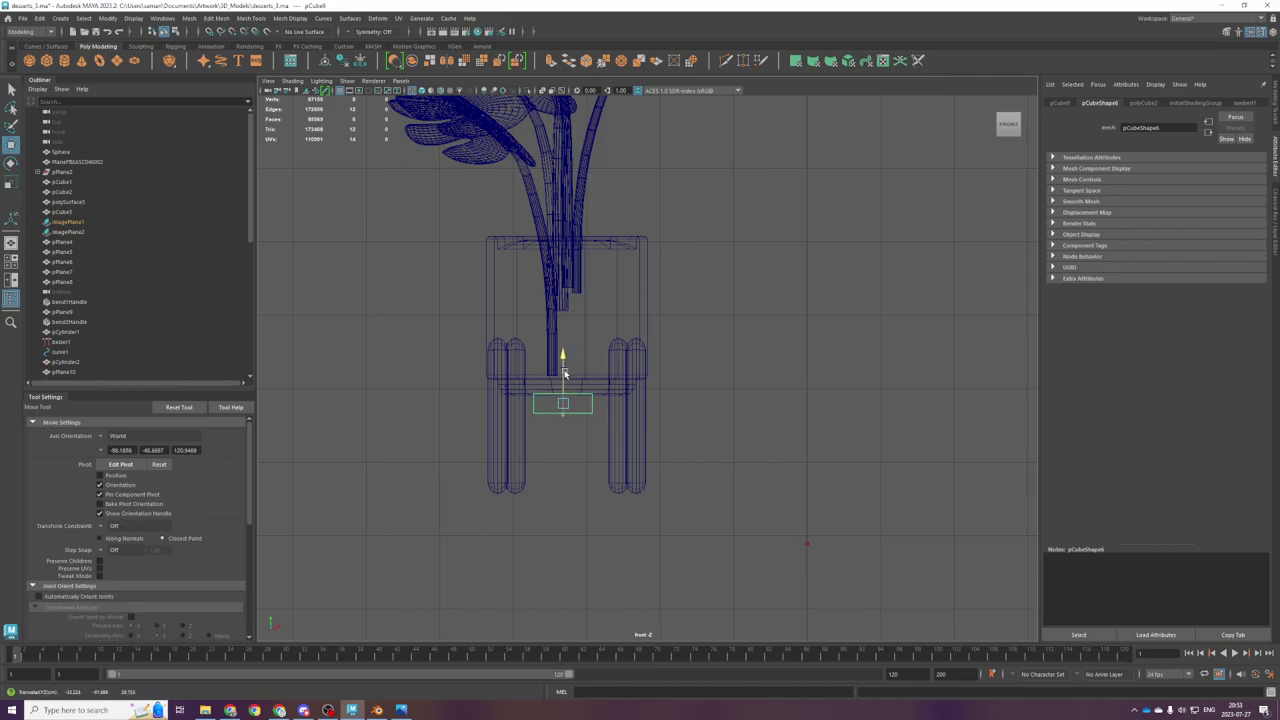
Step: Scale down the cube's depth in the top view to turn it into a thin bar
key(space)
key(space)
key(f)
scroll(621, 408, down, 5)
key(r)
drag(647, 410, 663, 380)
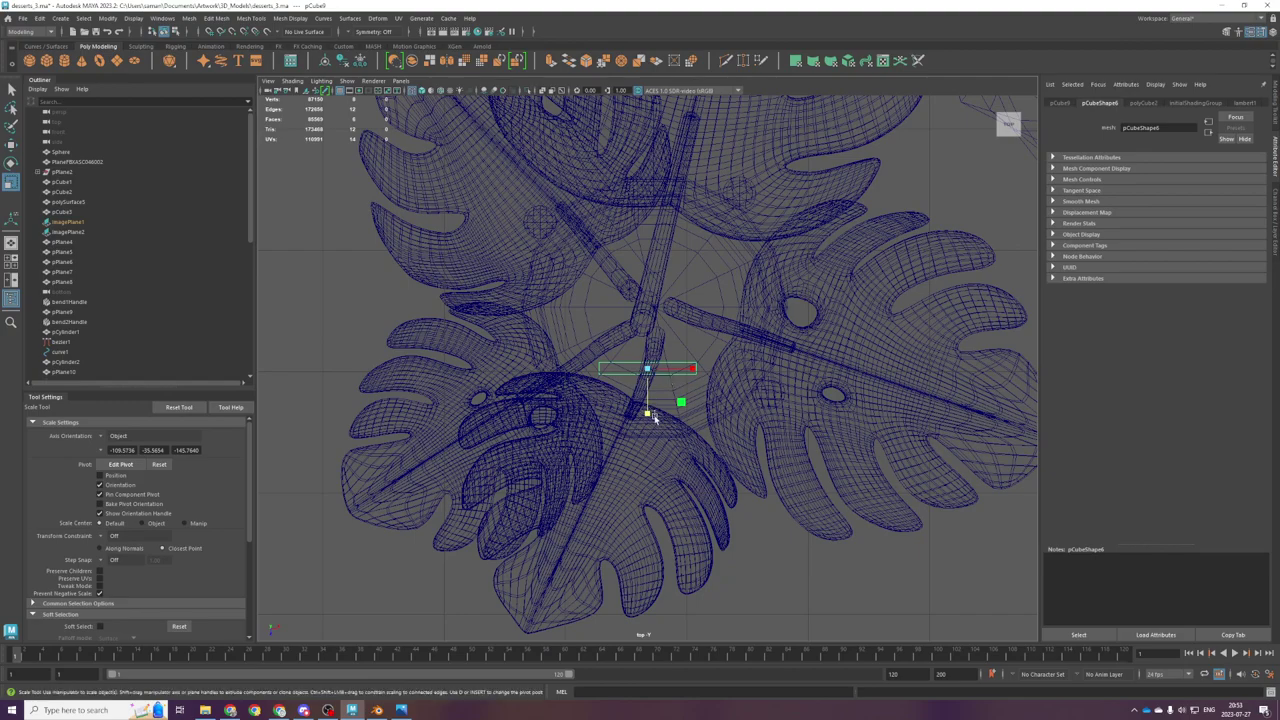
Step: Rotate the bar about the vertical axis so it runs diagonally towards two opposite legs
key(e)
drag(688, 377, 668, 430)
click(1146, 103)
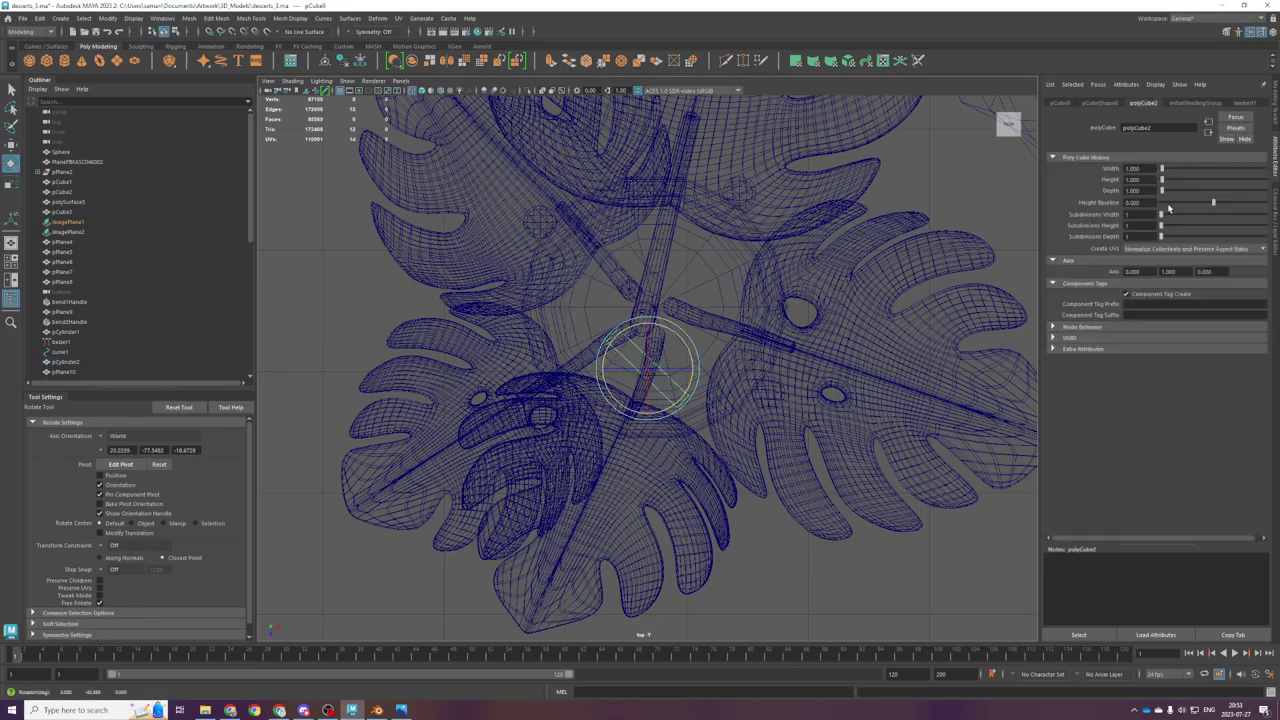
scroll(644, 335, up, 5)
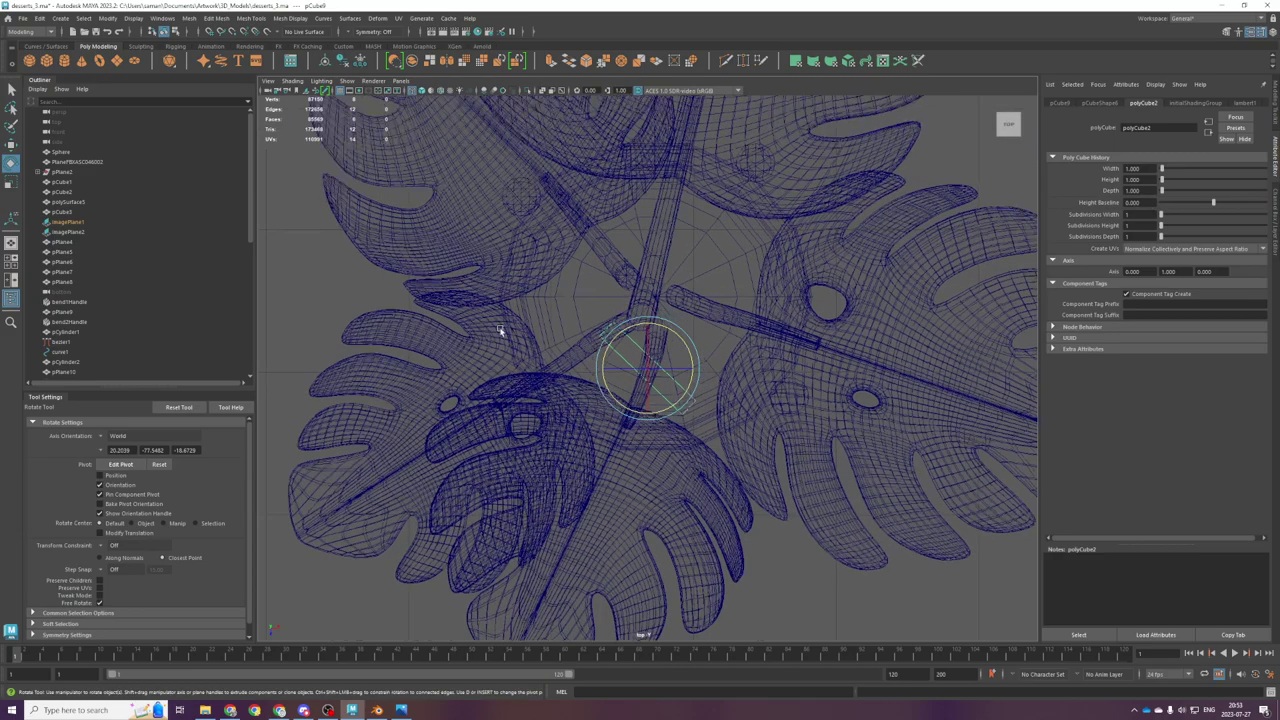
click(605, 342)
click(603, 356)
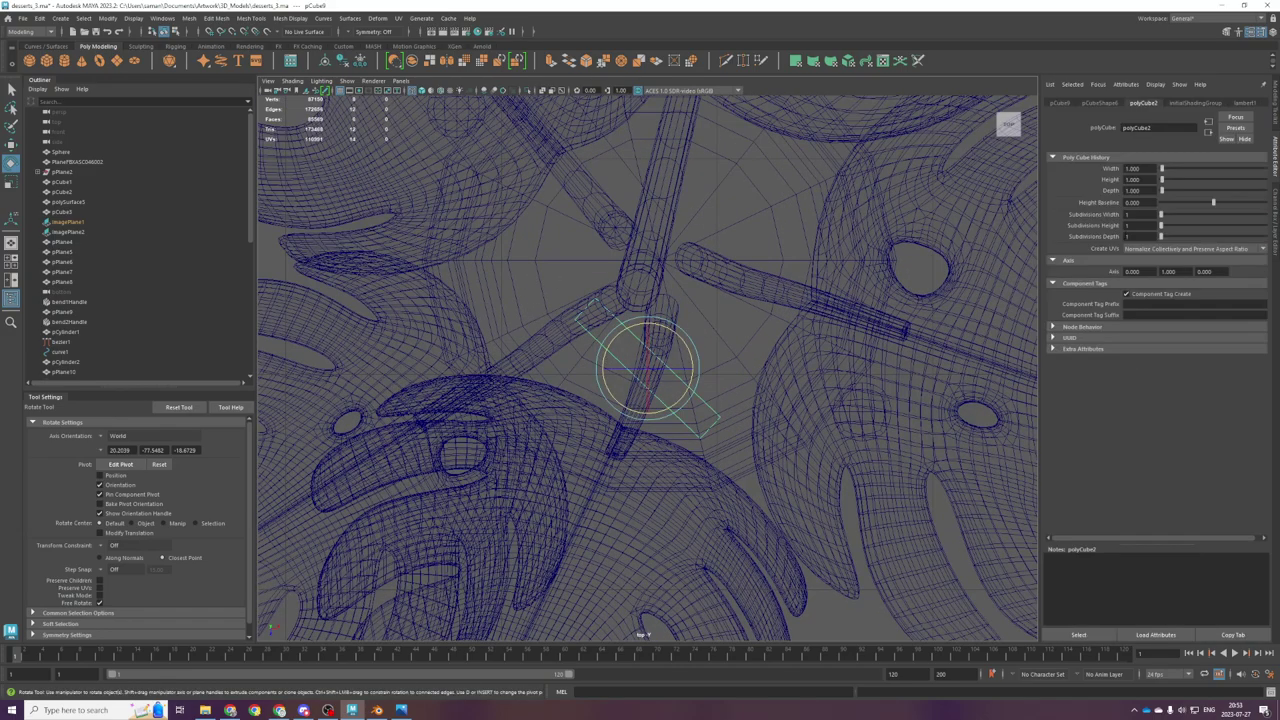
Step: Stretch the bar along its length so it spans the distance between two opposite legs
scroll(648, 370, down, 6)
key(r)
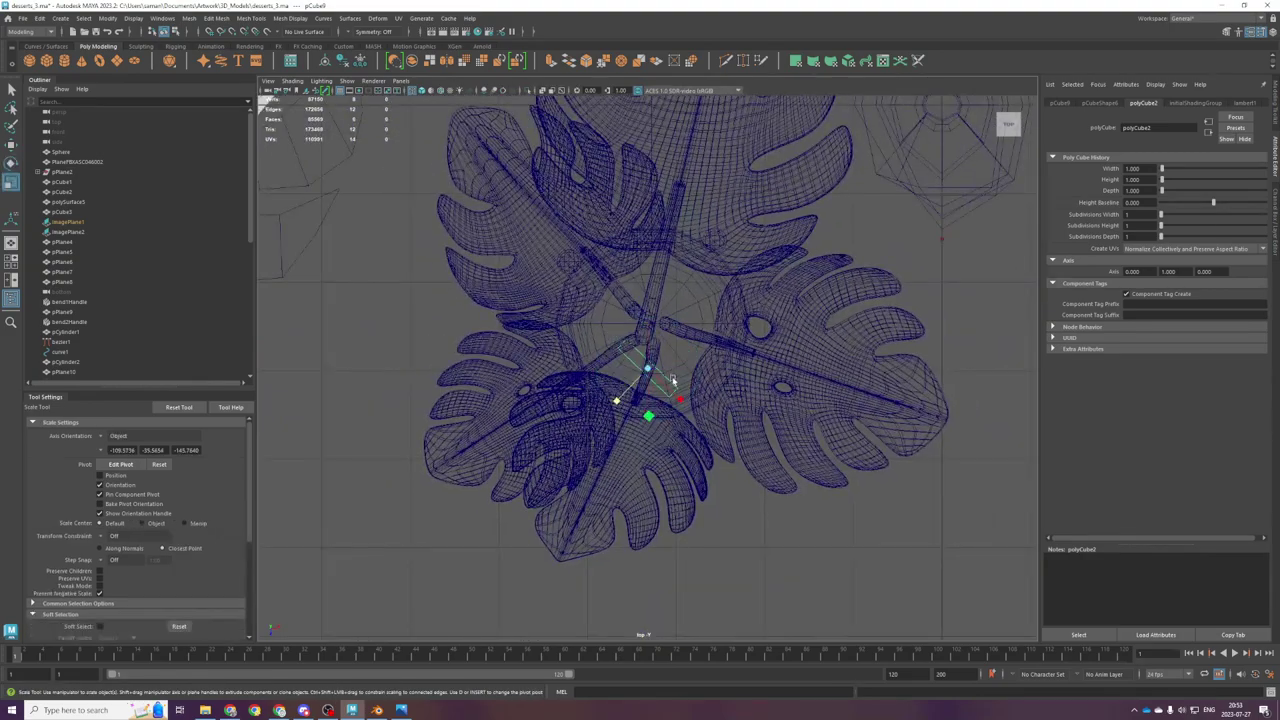
drag(689, 410, 720, 510)
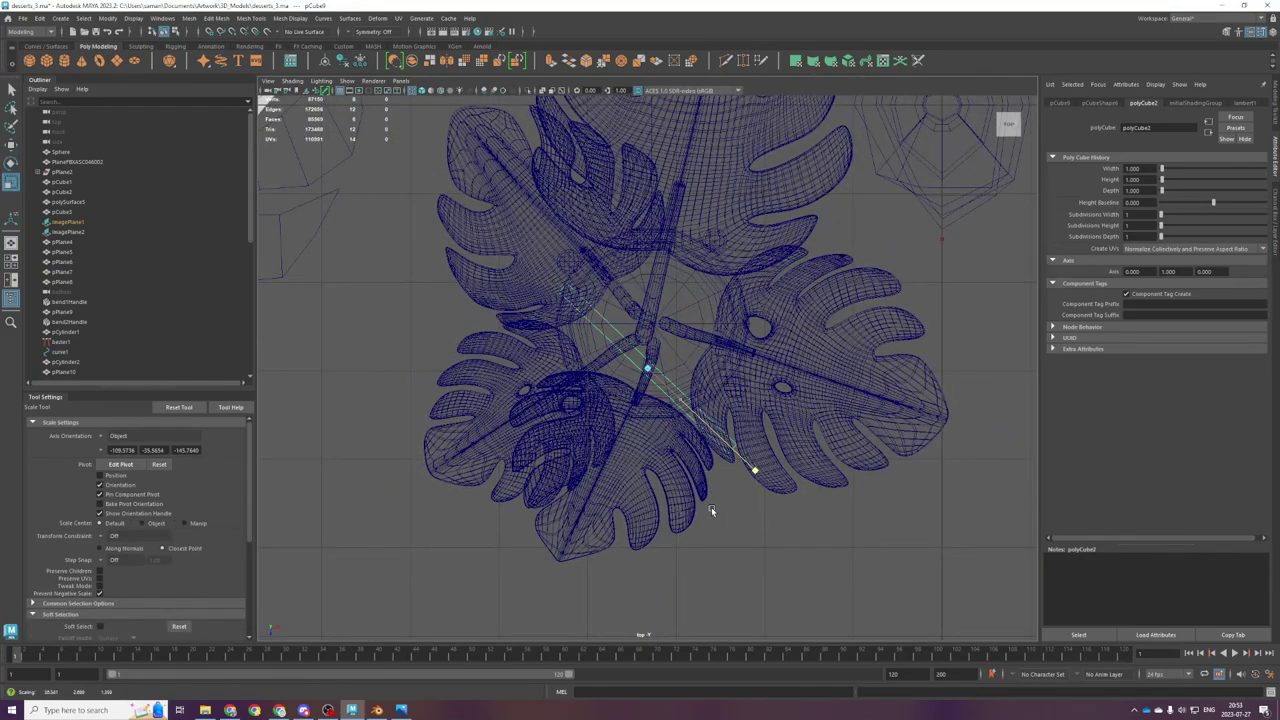
Step: Move the diagonal bar to the centre beneath the pot and fine-tune its angle towards the two opposite legs
key(w)
drag(684, 403, 698, 356)
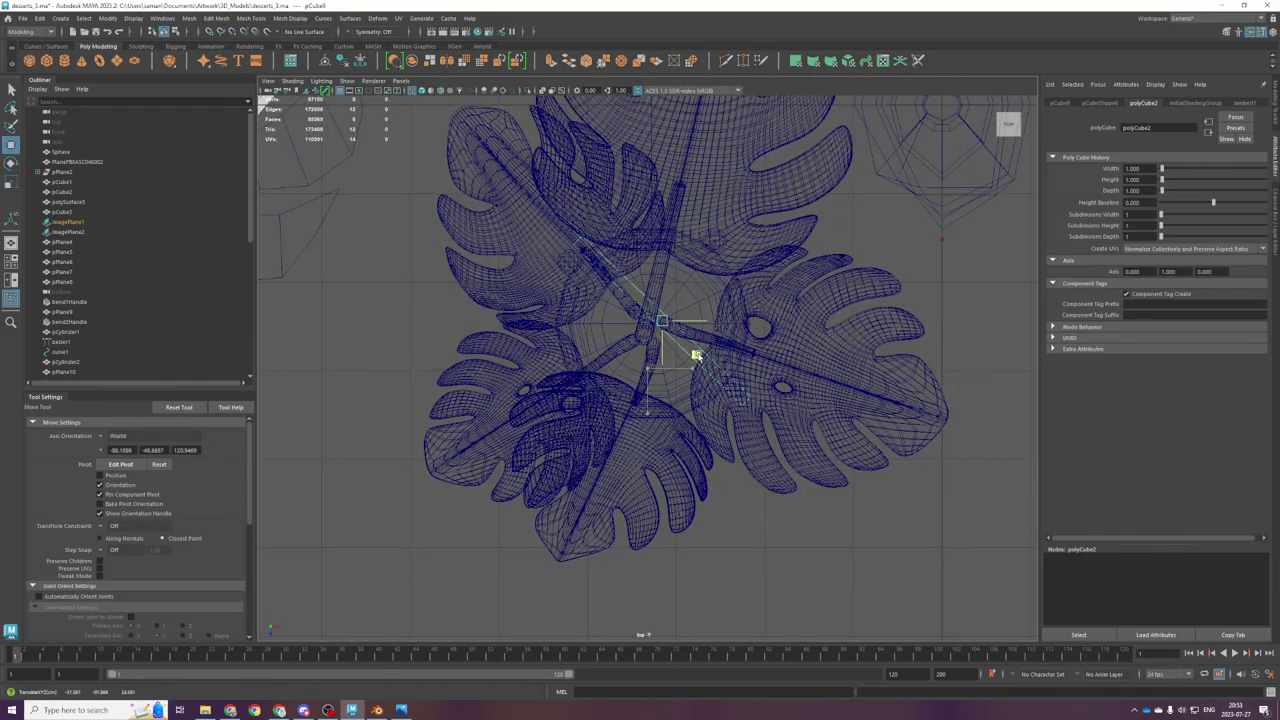
key(e)
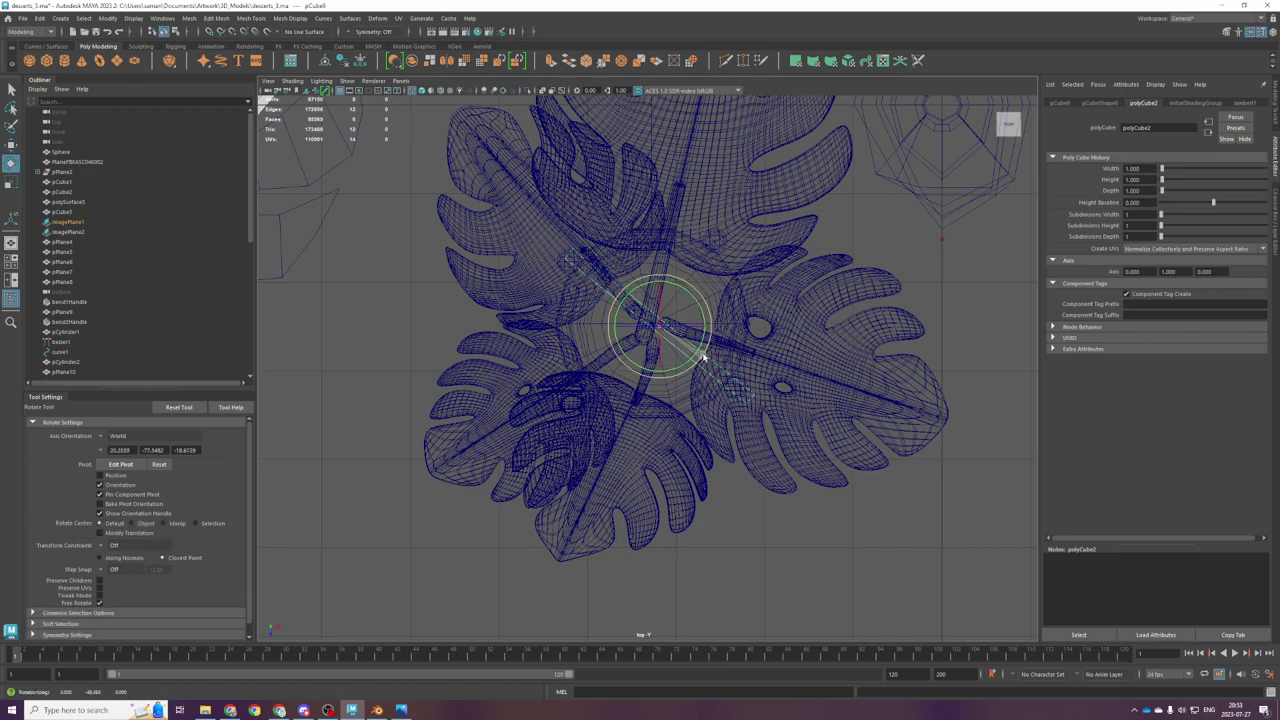
key(w)
drag(687, 332, 689, 333)
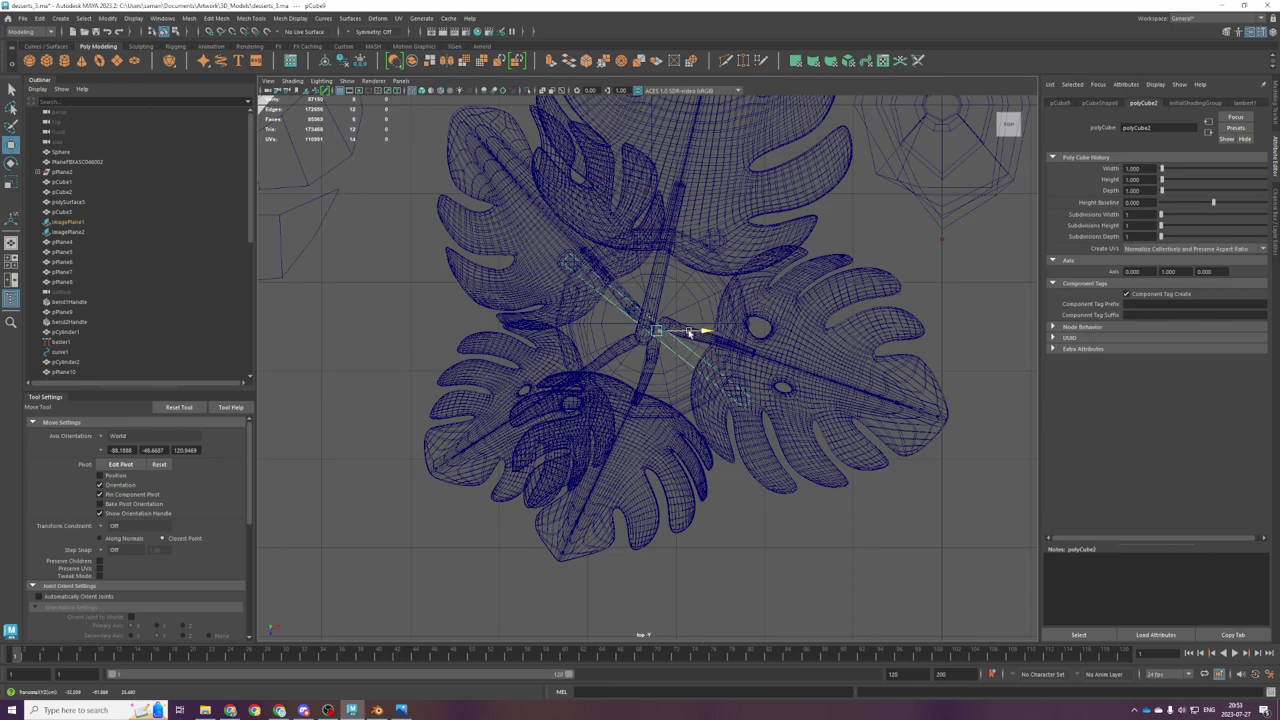
key(e)
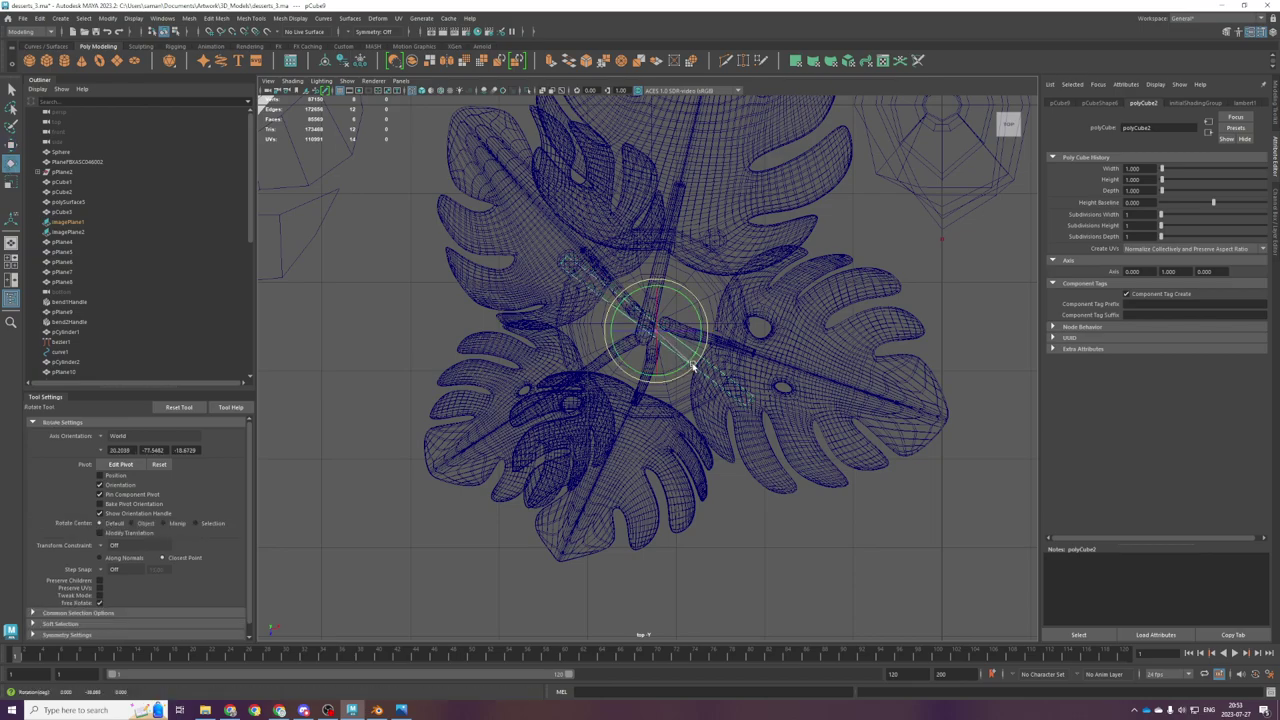
key(r)
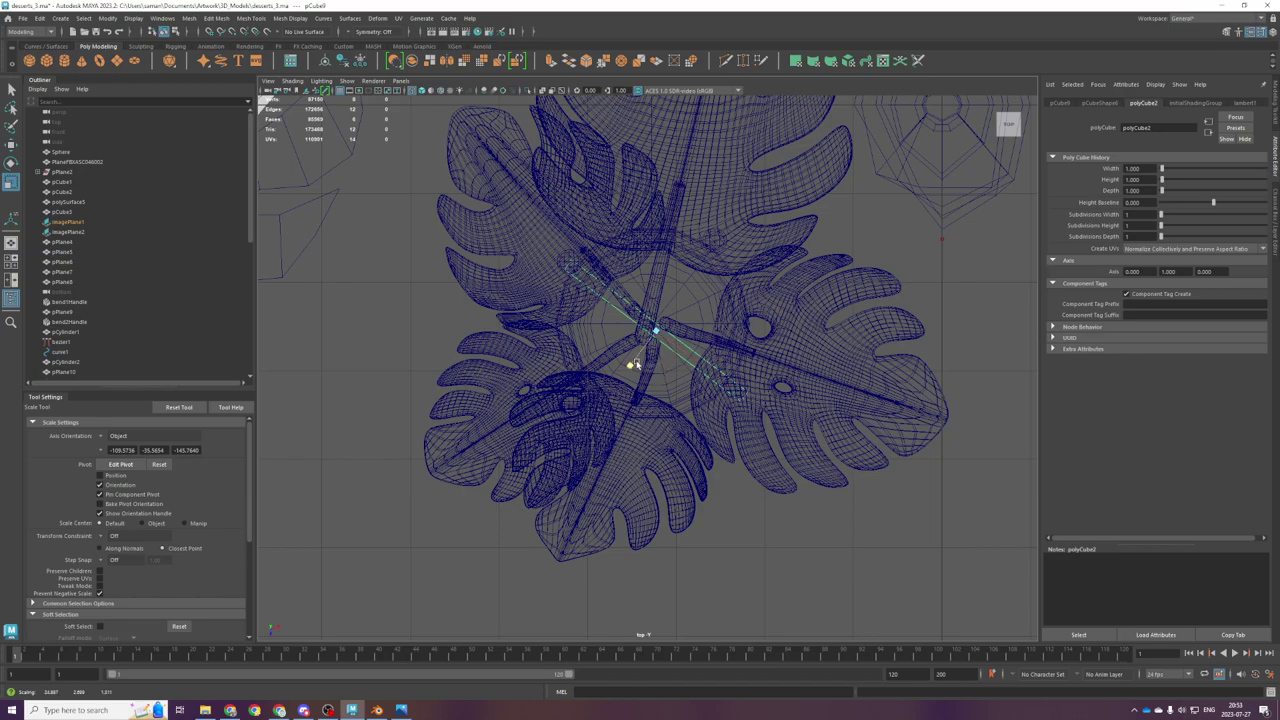
Step: Set the Move tool's axis orientation to Object, nudge the bar along its own axes to the pot's centre, and save the scene
key(w)
click(110, 438)
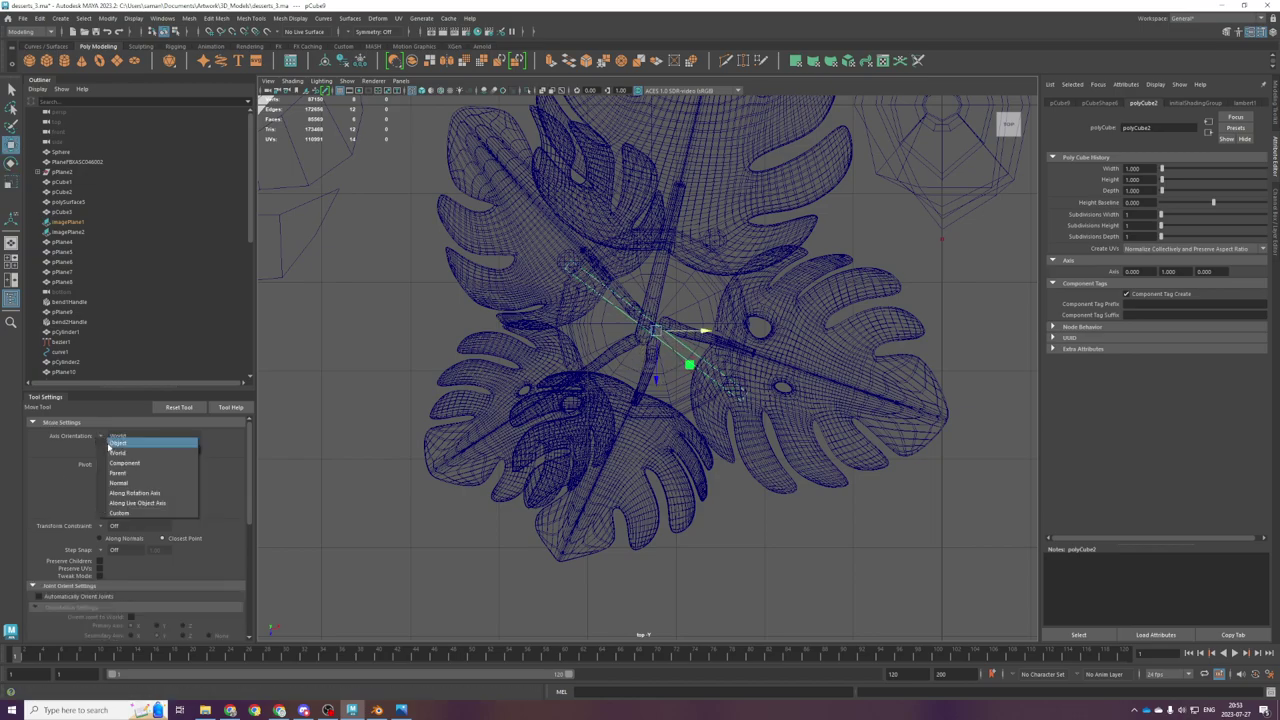
click(115, 443)
drag(607, 366, 629, 370)
key(r)
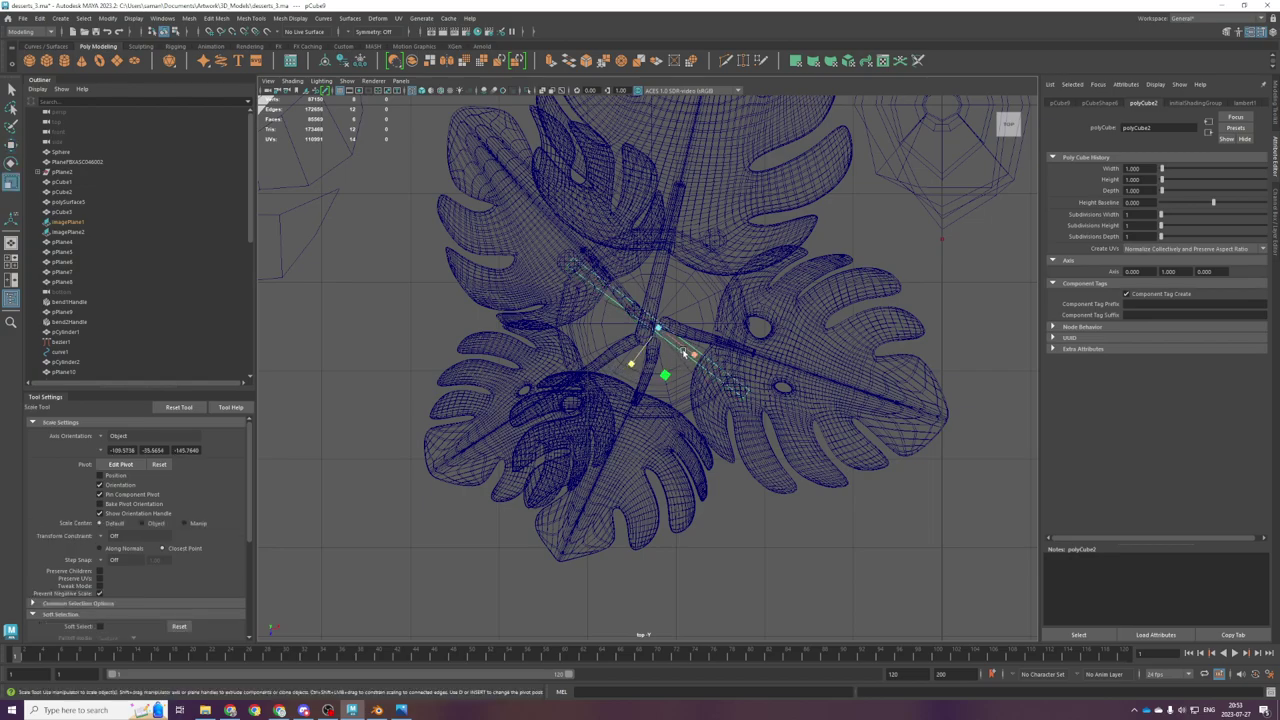
key(w)
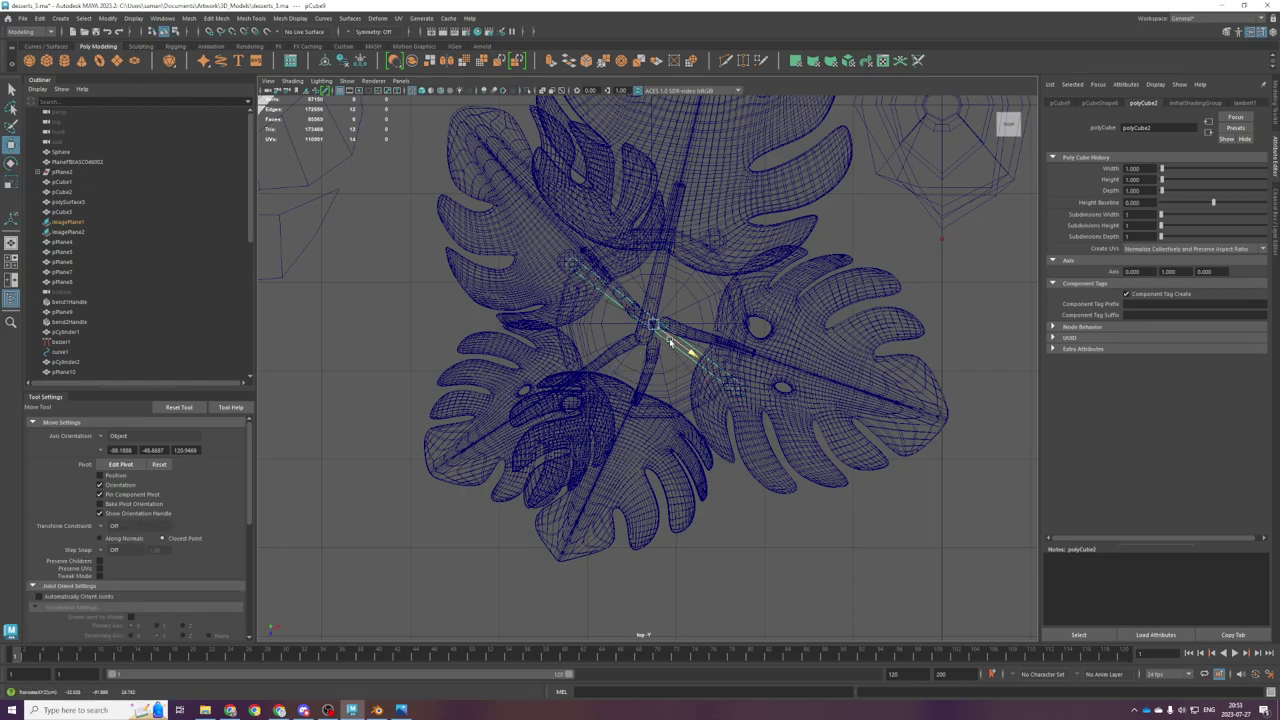
drag(621, 358, 620, 359)
key(ctrl+s)
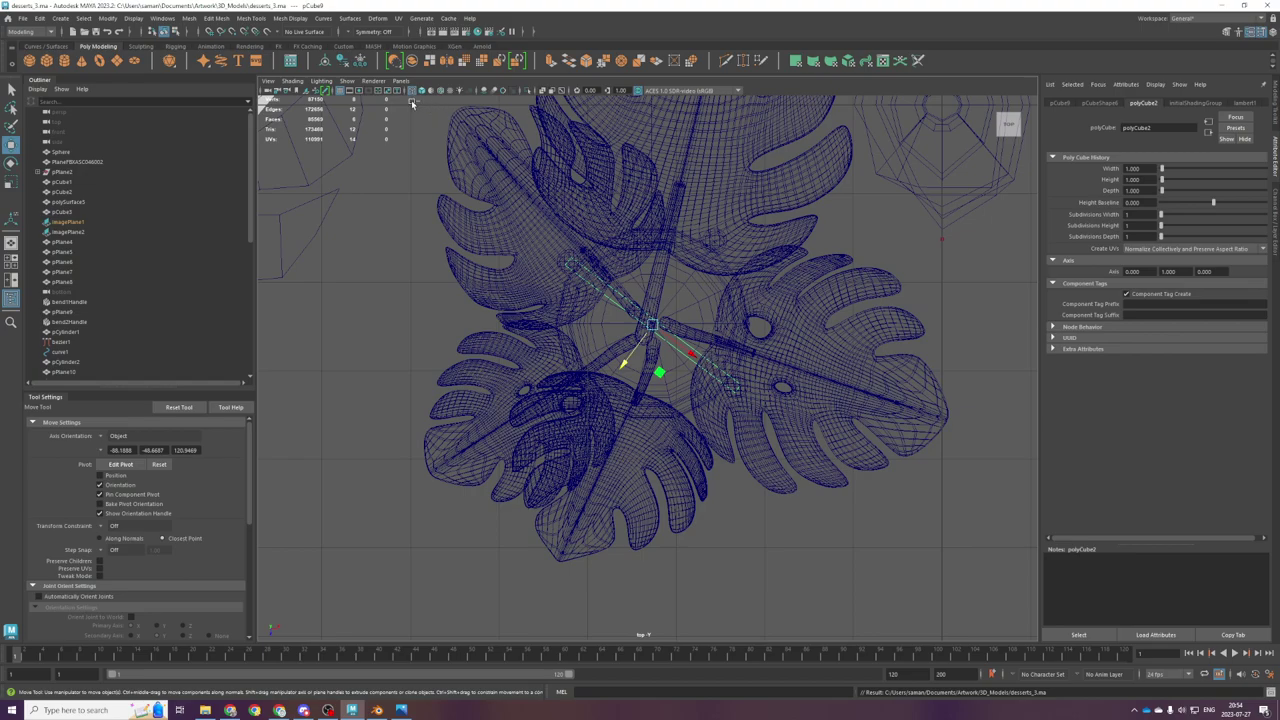
Step: Duplicate the crossbar, then center the copy's pivot, delete its history and freeze its transformations
key(ctrl+d)
click(325, 63)
click(343, 62)
click(360, 62)
key(e)
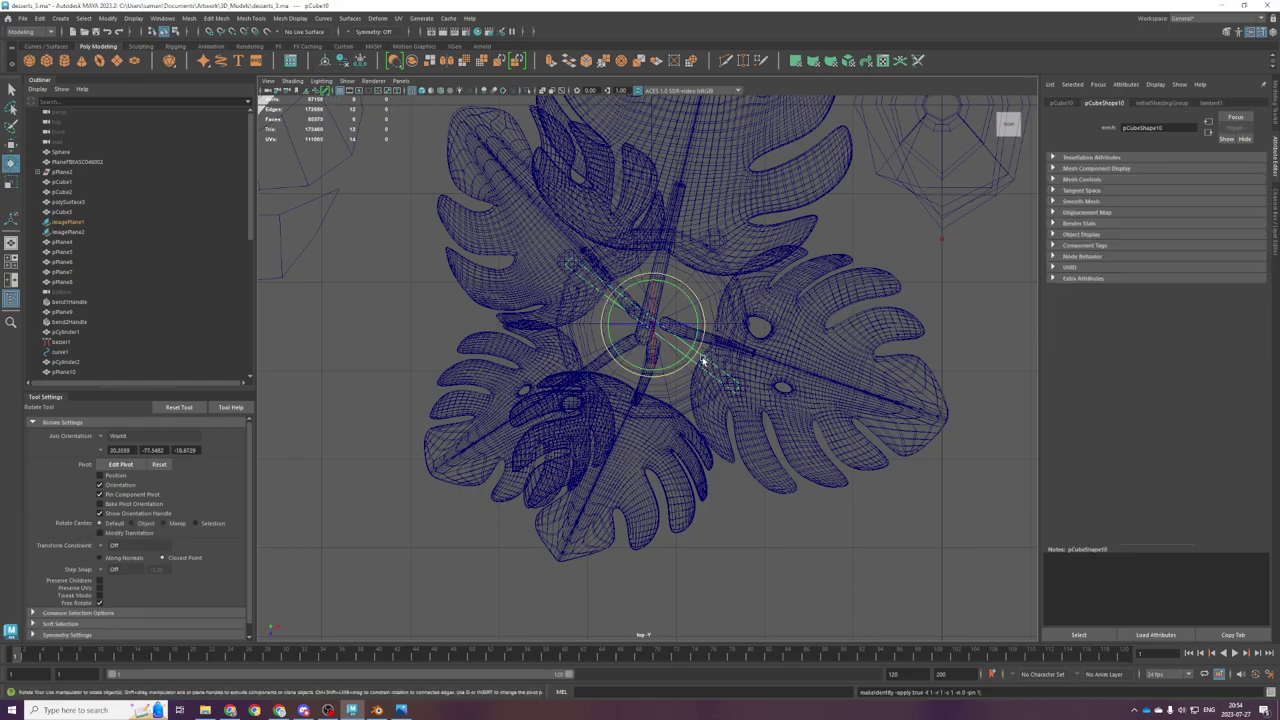
Step: Set the duplicated bar's Rotate Y to 90 so it crosses the first bar, and save the scene
click(1274, 204)
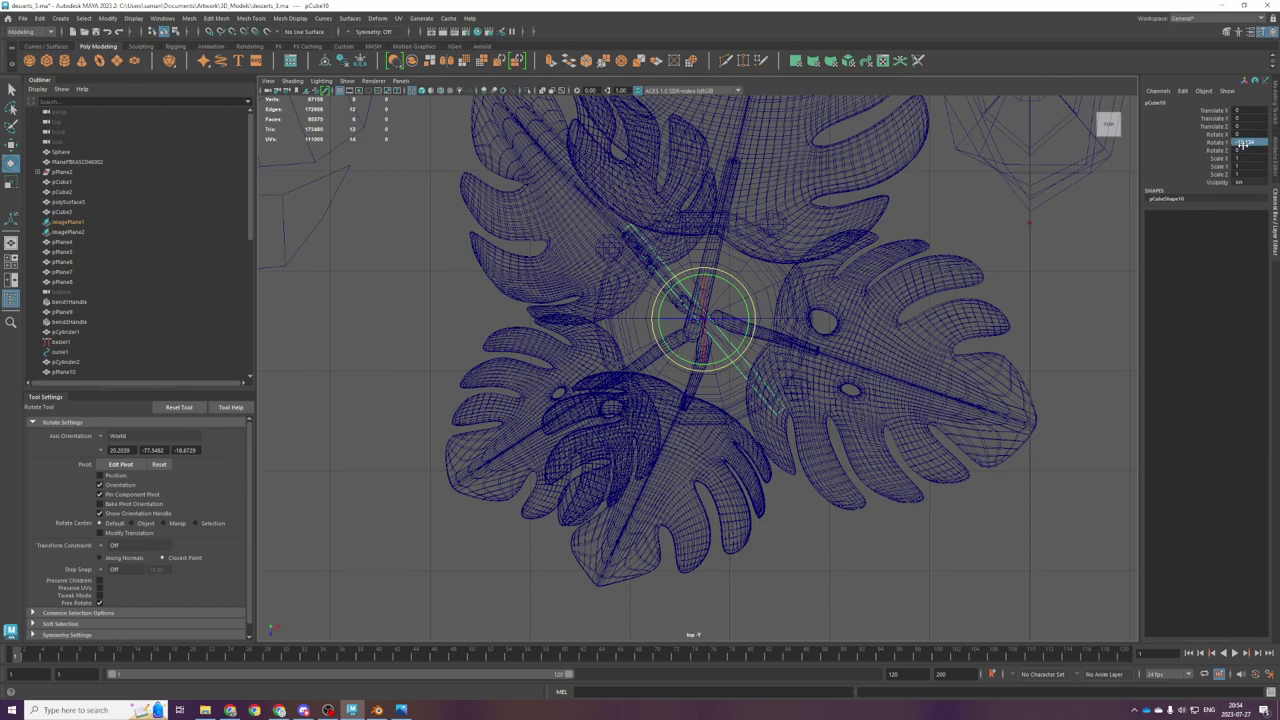
click(1238, 142)
text(90)
key(Return)
key(ctrl+s)
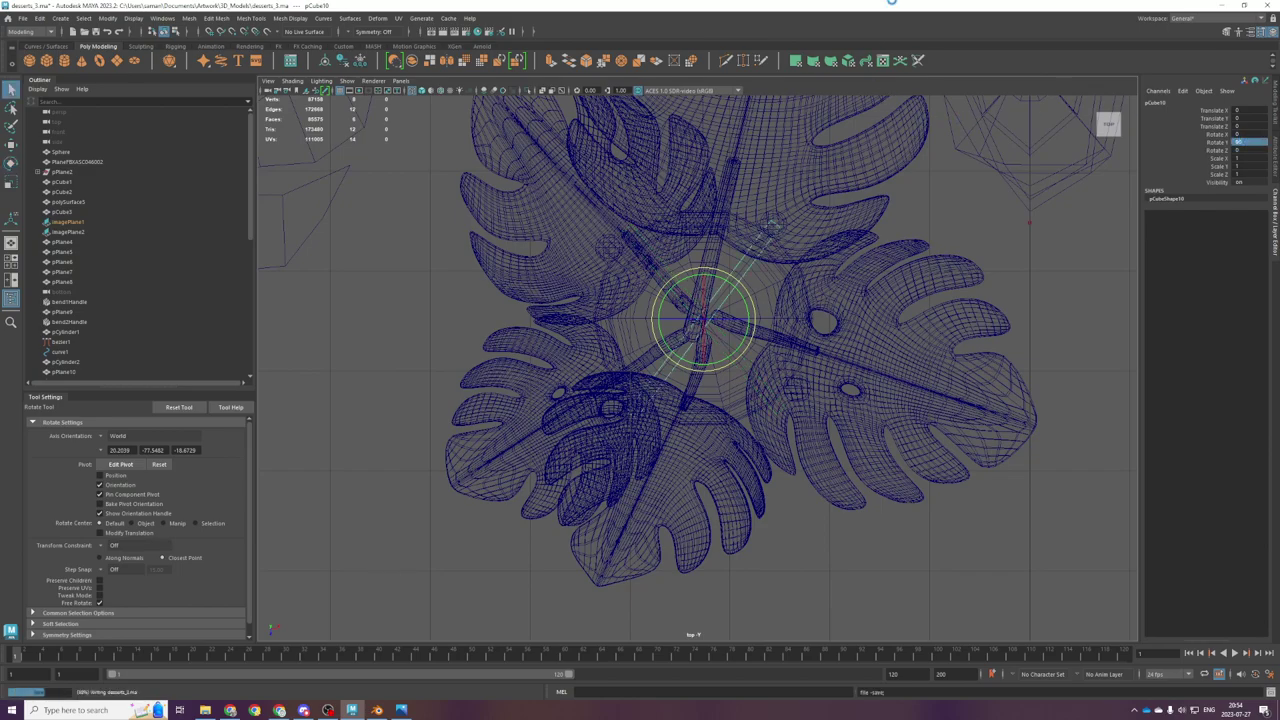
Step: Lower both crossbars slightly beneath the pot's base and save the scene
key(space)
key(space)
alt+drag(837, 542, 771, 372)
click(773, 374)
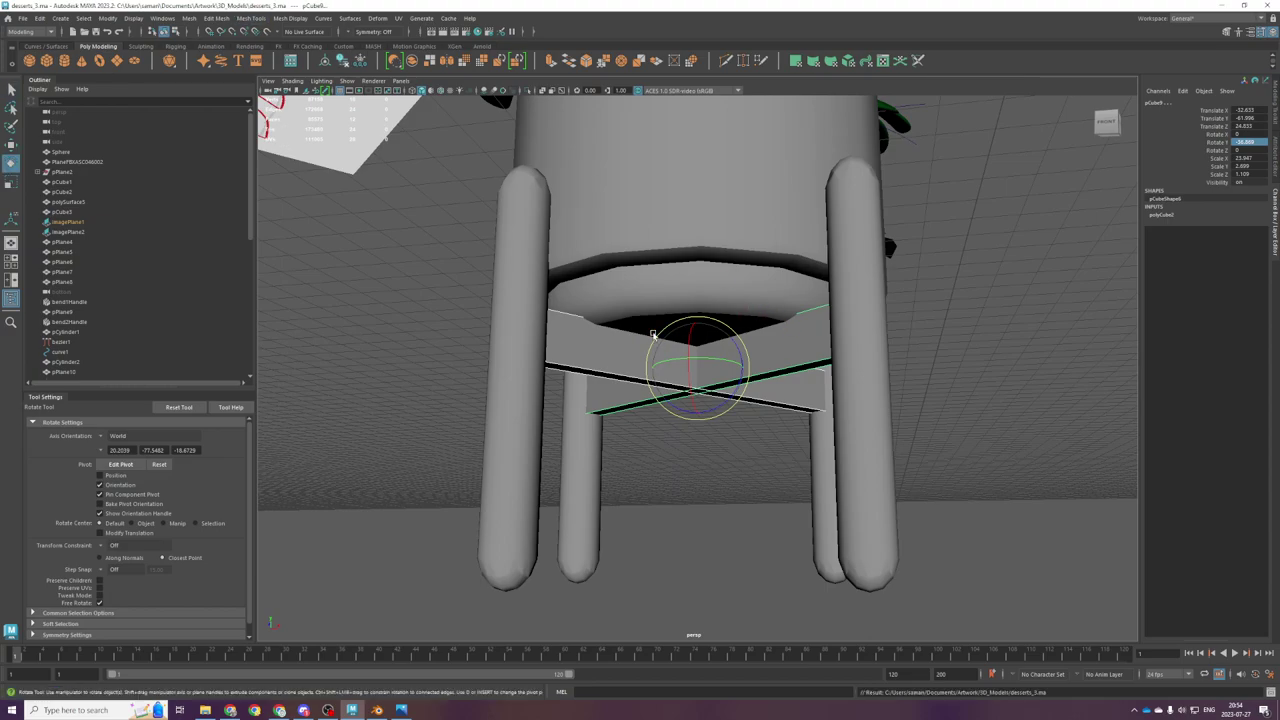
key(w)
drag(696, 346, 695, 336)
key(ctrl+s)
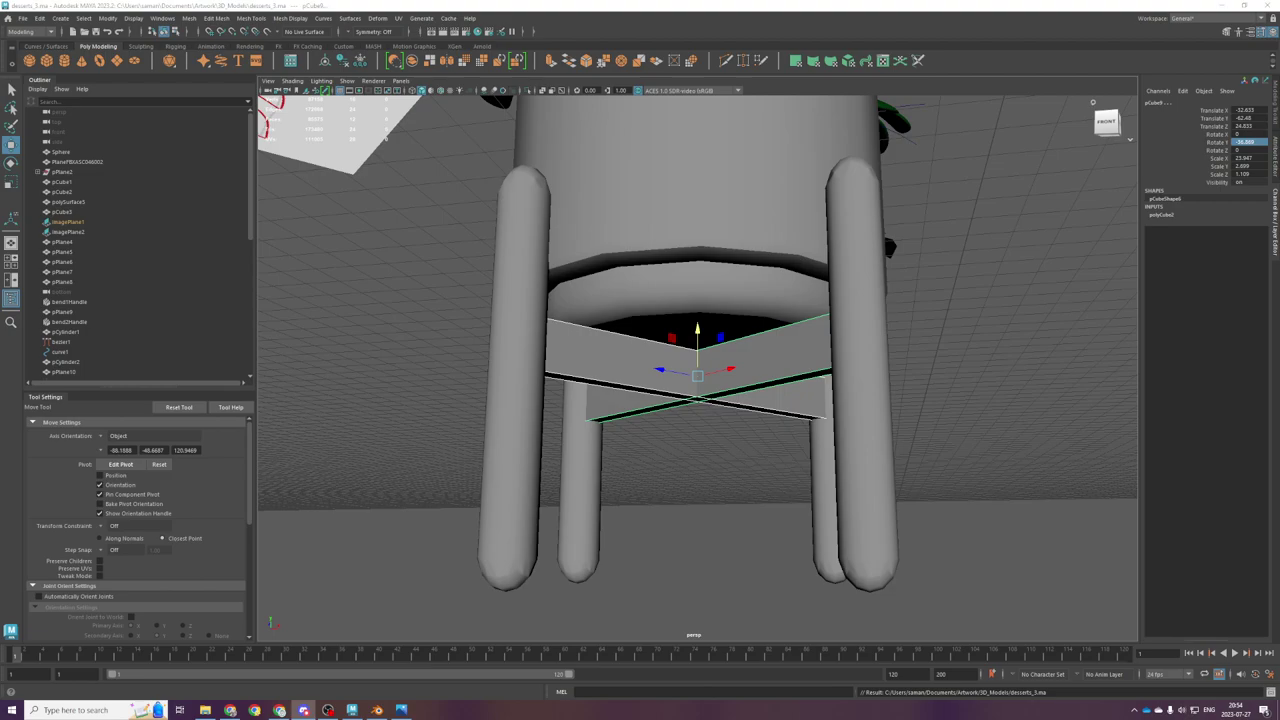
Step: Select the bottom vertices of the legs in the front view and scale them vertically to flatten the rounded ends
click(487, 572)
scroll(570, 478, down, 3)
key(space)
key(space)
scroll(540, 501, down, 2)
scroll(713, 497, down, 2)
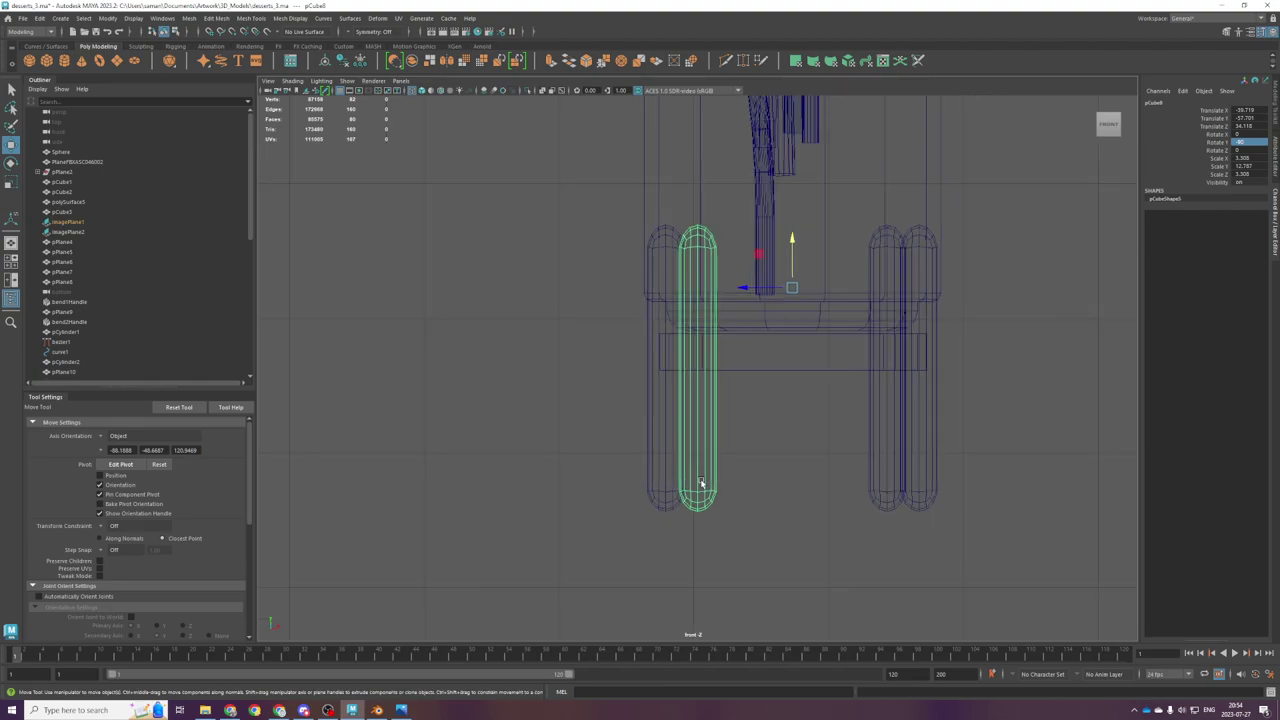
scroll(700, 481, up, 3)
scroll(688, 475, down, 3)
alt+middle_drag(747, 448, 672, 411)
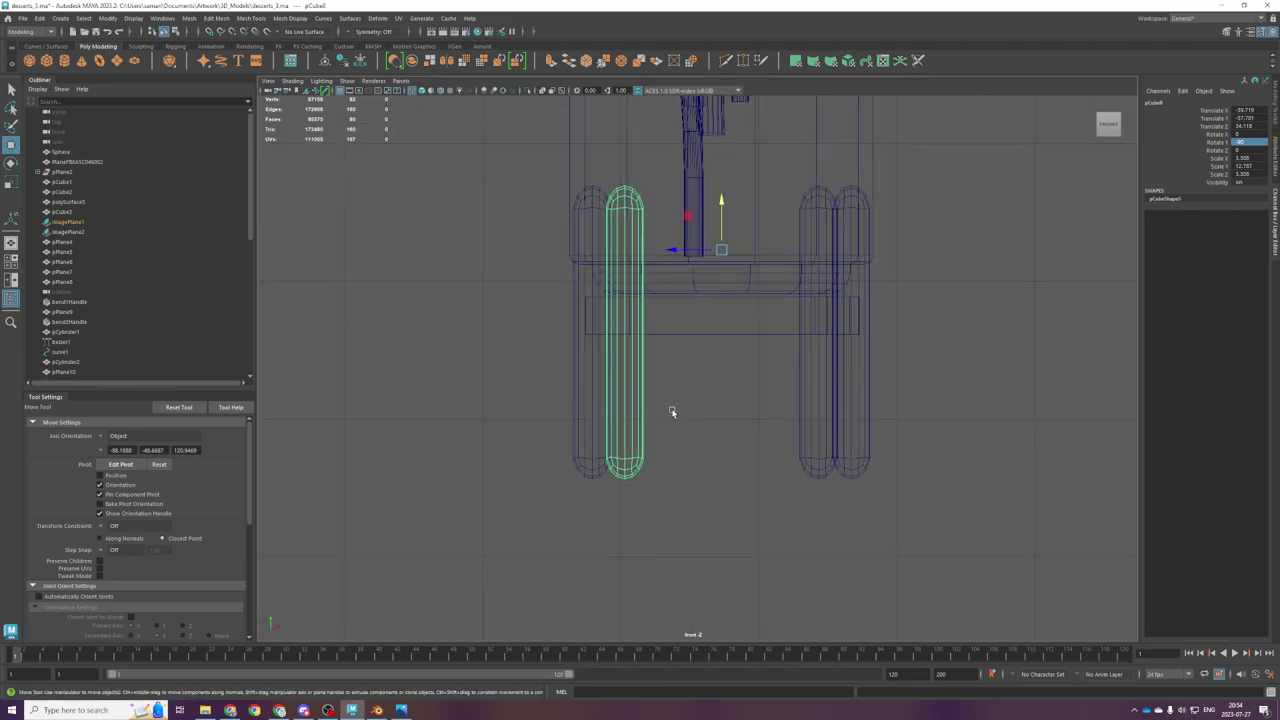
drag(555, 411, 932, 556)
click(881, 432)
click(867, 431)
right_drag(879, 430, 821, 412)
drag(820, 408, 952, 575)
key(r)
drag(851, 423, 850, 453)
Step: Scale the legs' top vertices vertically to flatten the rounded upper ends, and return to object selection
drag(790, 188, 940, 270)
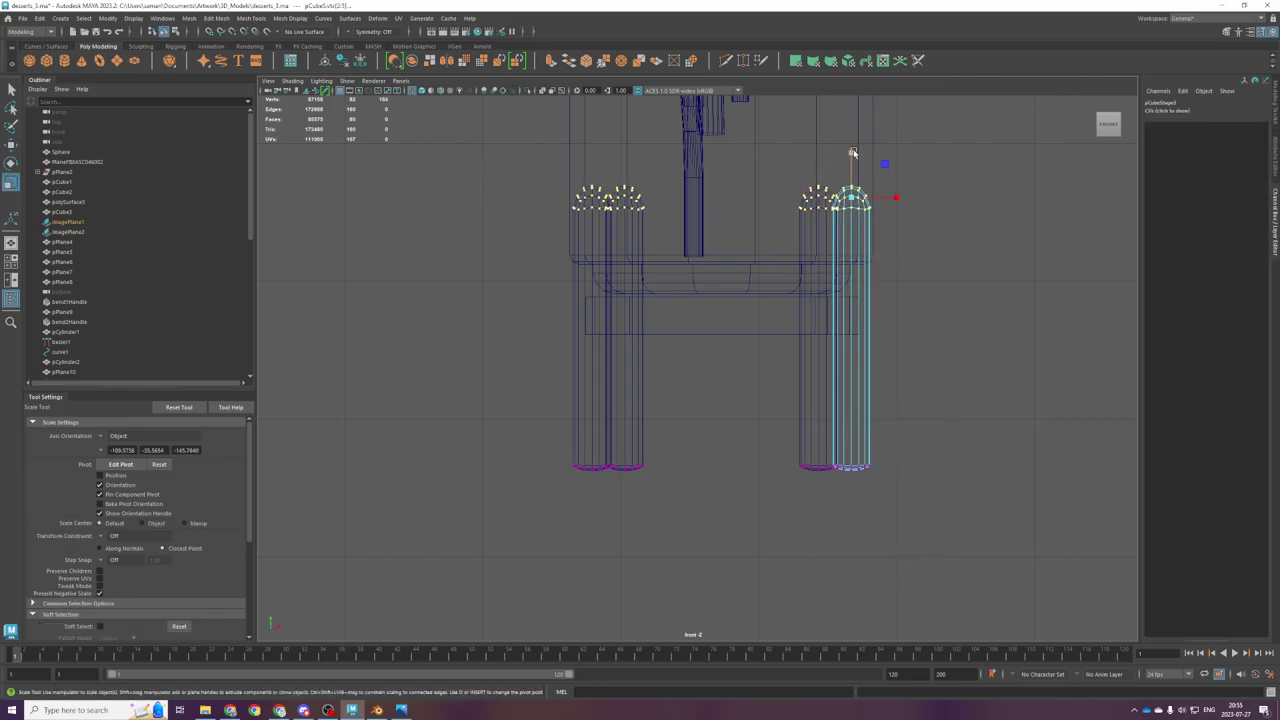
key(space)
key(space)
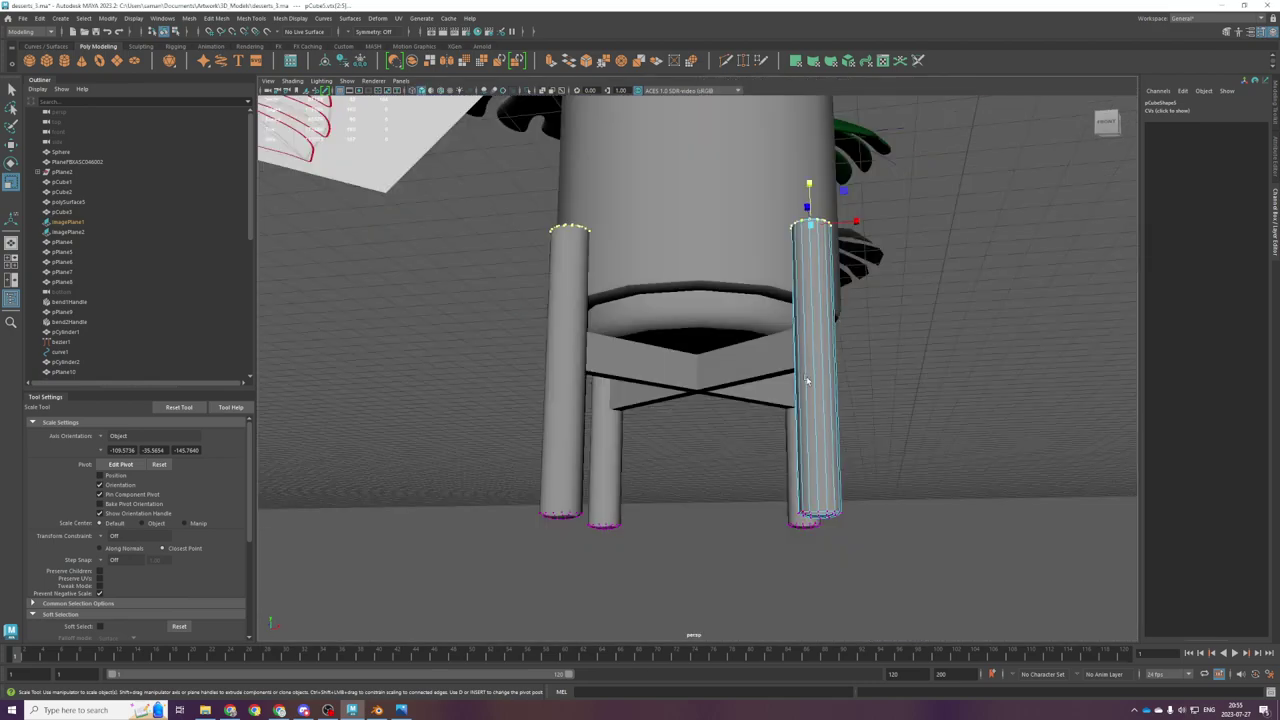
alt+drag(814, 400, 804, 362)
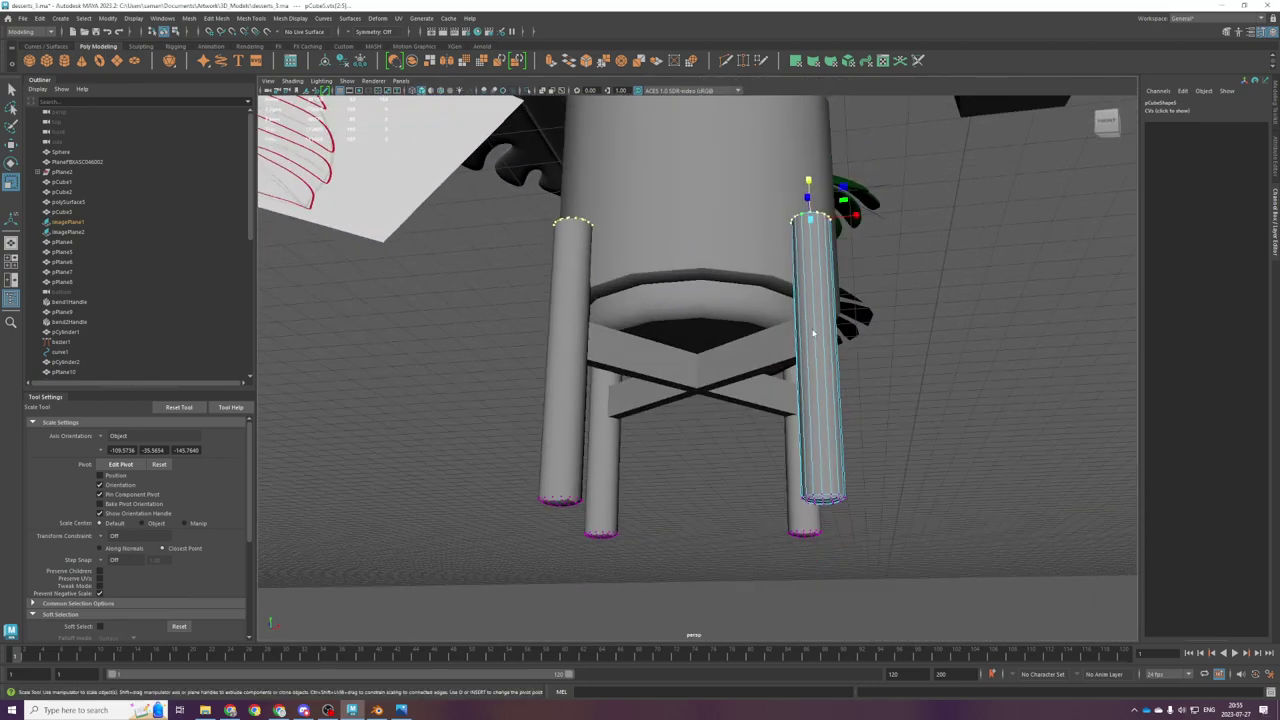
click(926, 347)
click(832, 428)
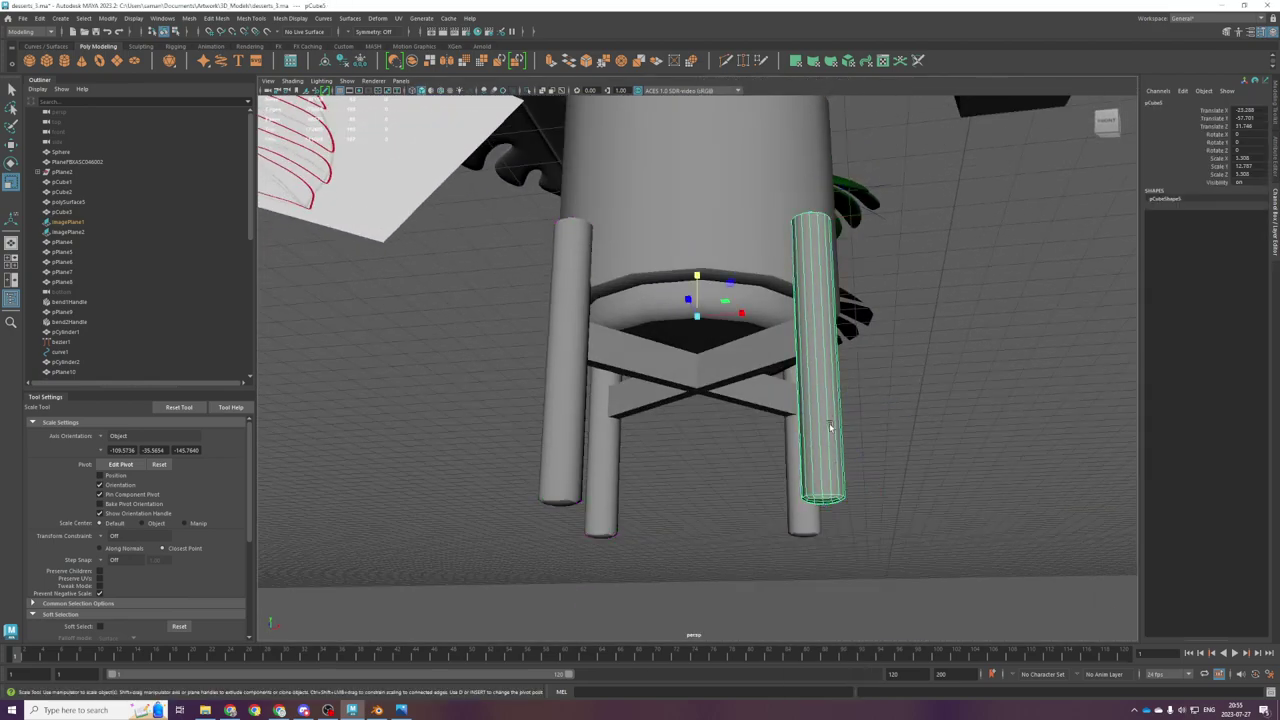
Step: Select all edges of the front leg and soften their normals
right_drag(826, 260, 812, 210)
drag(772, 185, 965, 535)
click(291, 19)
click(304, 108)
click(754, 532)
scroll(658, 478, up, 3)
click(505, 482)
click(682, 522)
scroll(686, 523, down, 3)
alt+drag(686, 523, 687, 564)
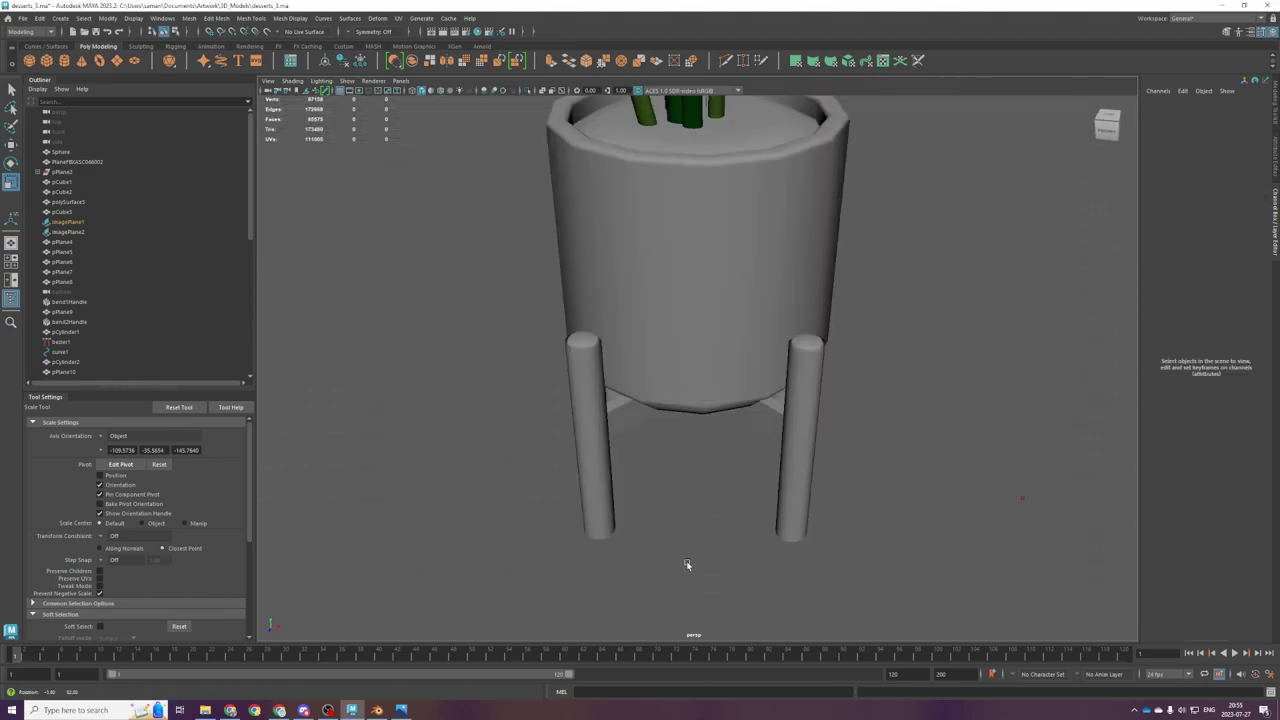
Step: Select only the top cap faces of the legs in the front view and delete them
click(814, 430)
scroll(951, 366, up, 5)
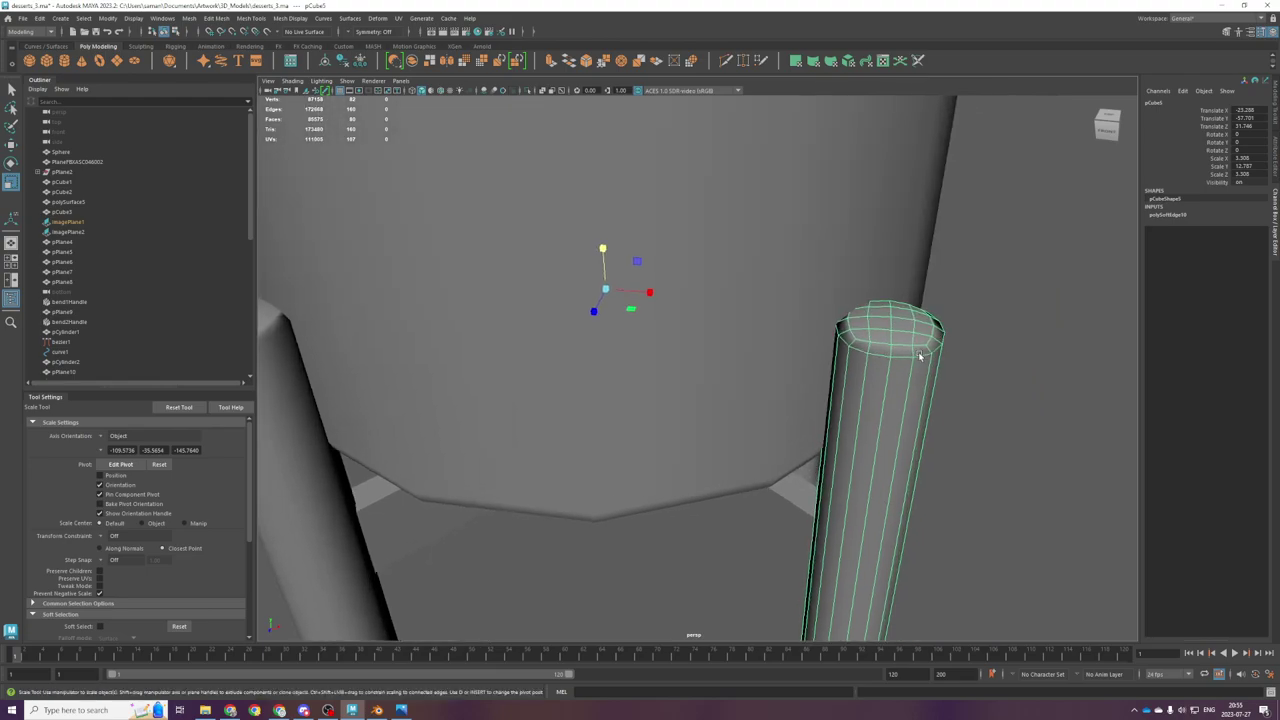
scroll(428, 327, down, 3)
click(424, 368)
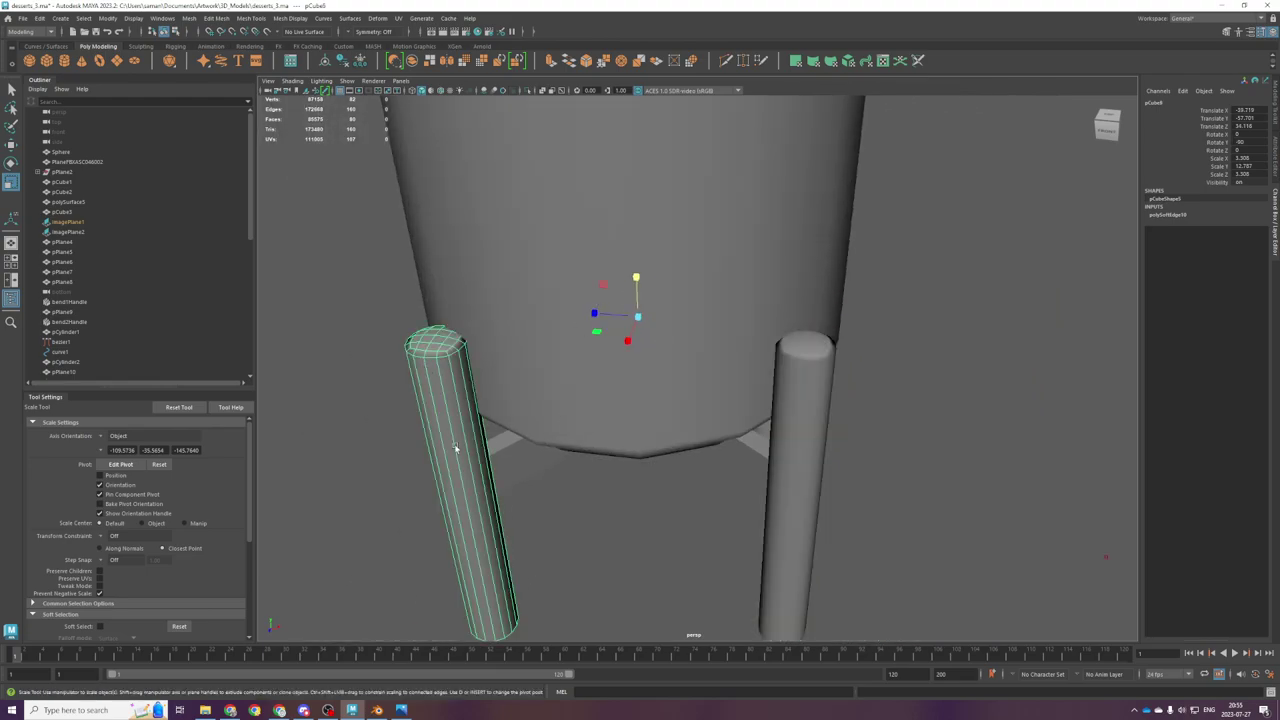
key(space)
key(space)
click(871, 357)
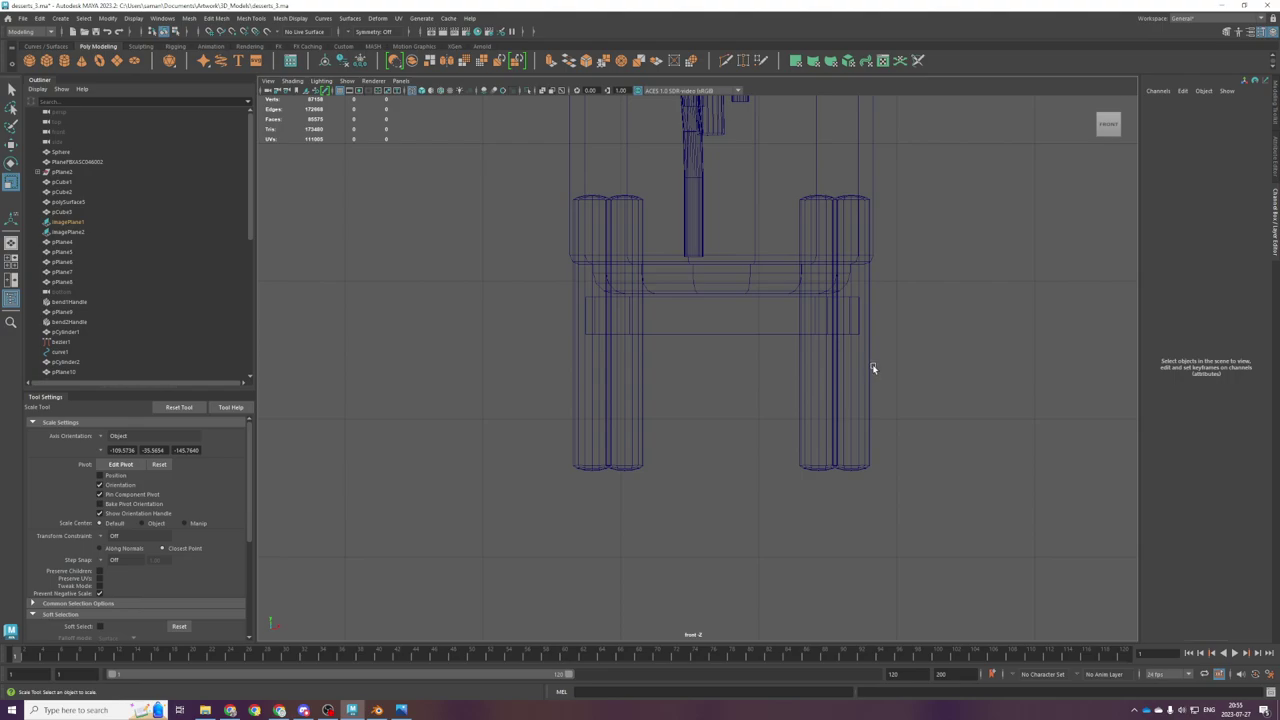
click(871, 372)
right_drag(872, 378, 872, 398)
ctrl+drag(986, 274, 545, 224)
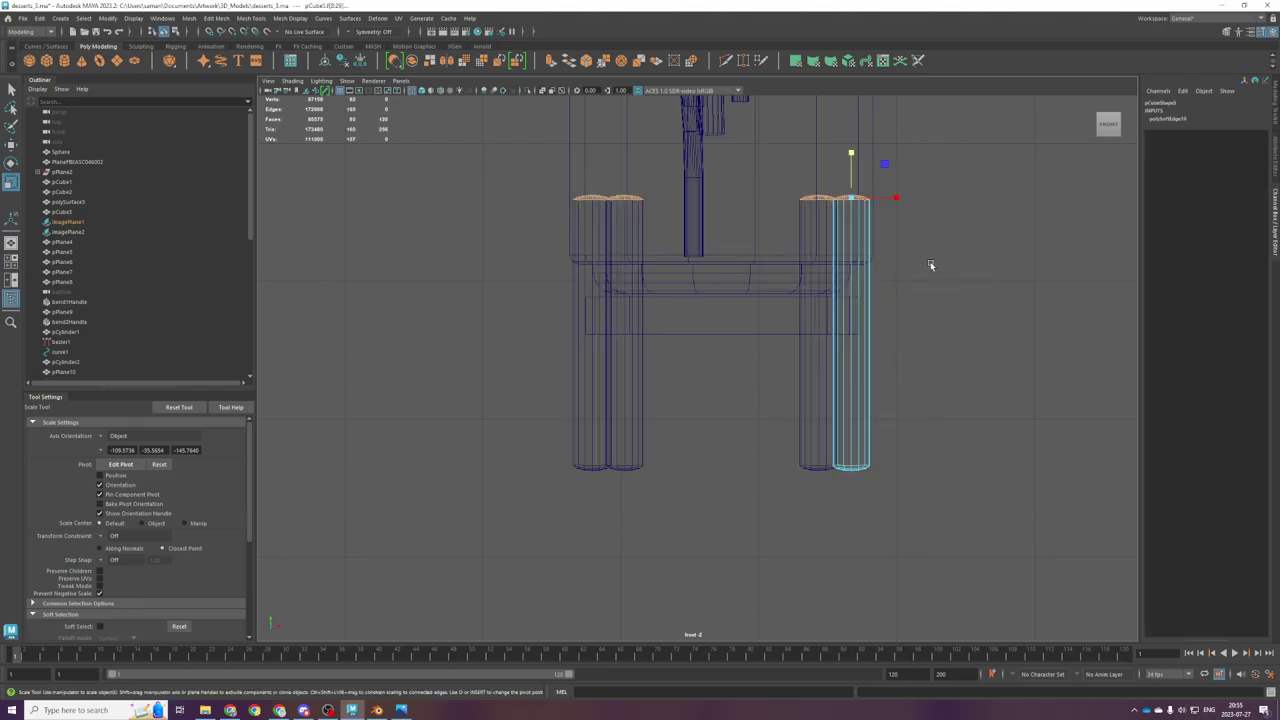
key(Delete)
Step: Select the open border edges at the top of the leg and close them with Fill Hole
right_drag(923, 262, 923, 237)
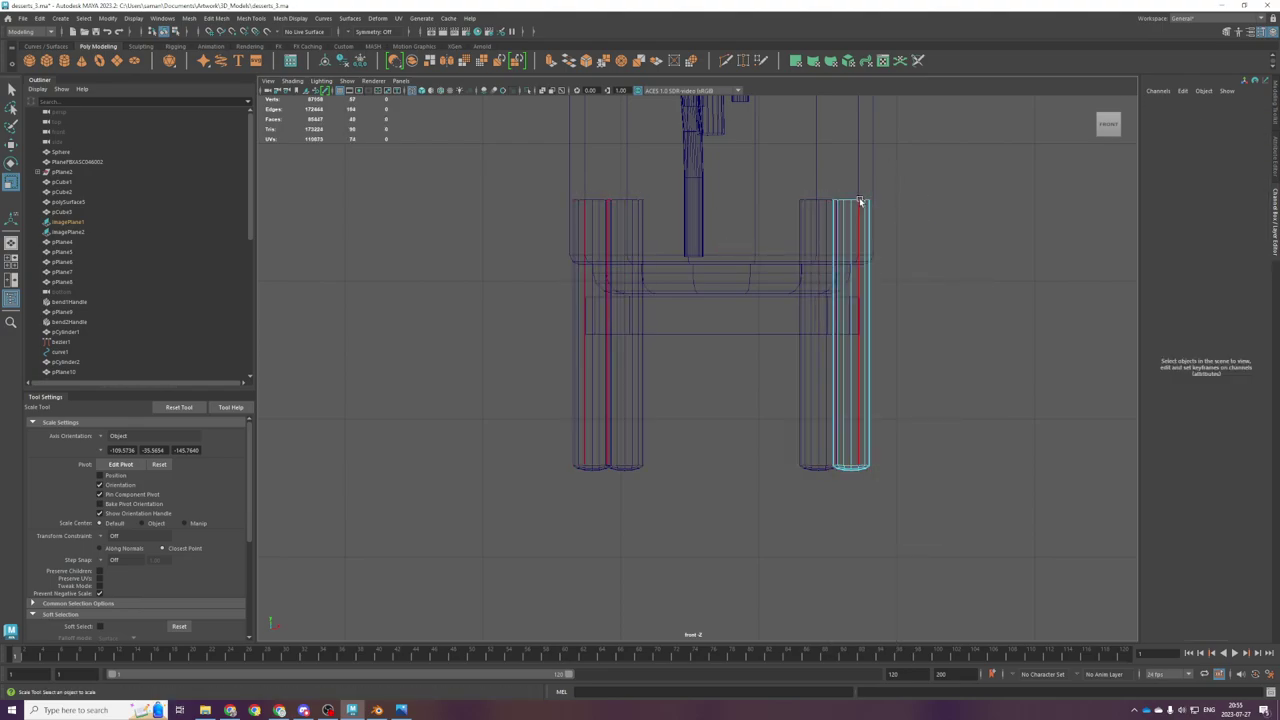
double_click(859, 200)
scroll(855, 212, up, 4)
alt+middle_drag(855, 212, 553, 698)
click(643, 538)
click(189, 18)
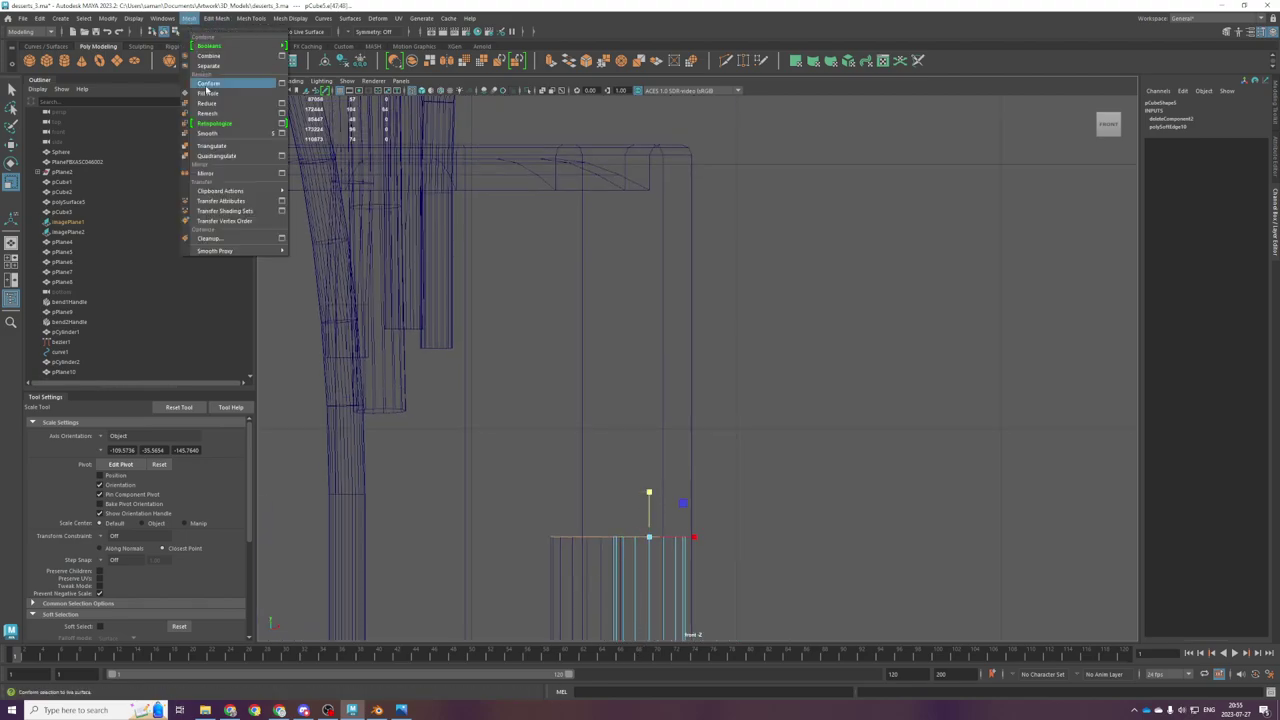
click(207, 93)
Step: Bevel the leg's top rim edges with 3 segments
key(space)
key(space)
scroll(779, 345, down, 3)
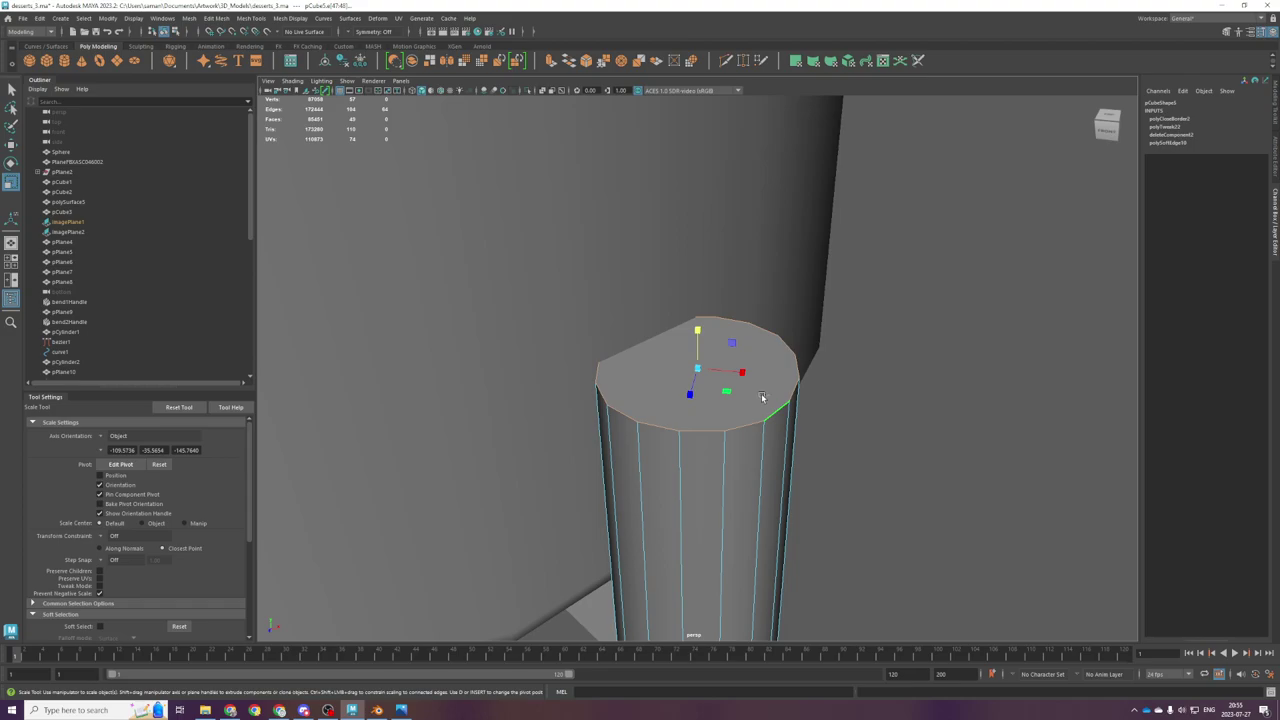
key(ctrl+b)
key(ctrl+space)
scroll(736, 423, down, 4)
key(ctrl+space)
scroll(713, 397, down, 3)
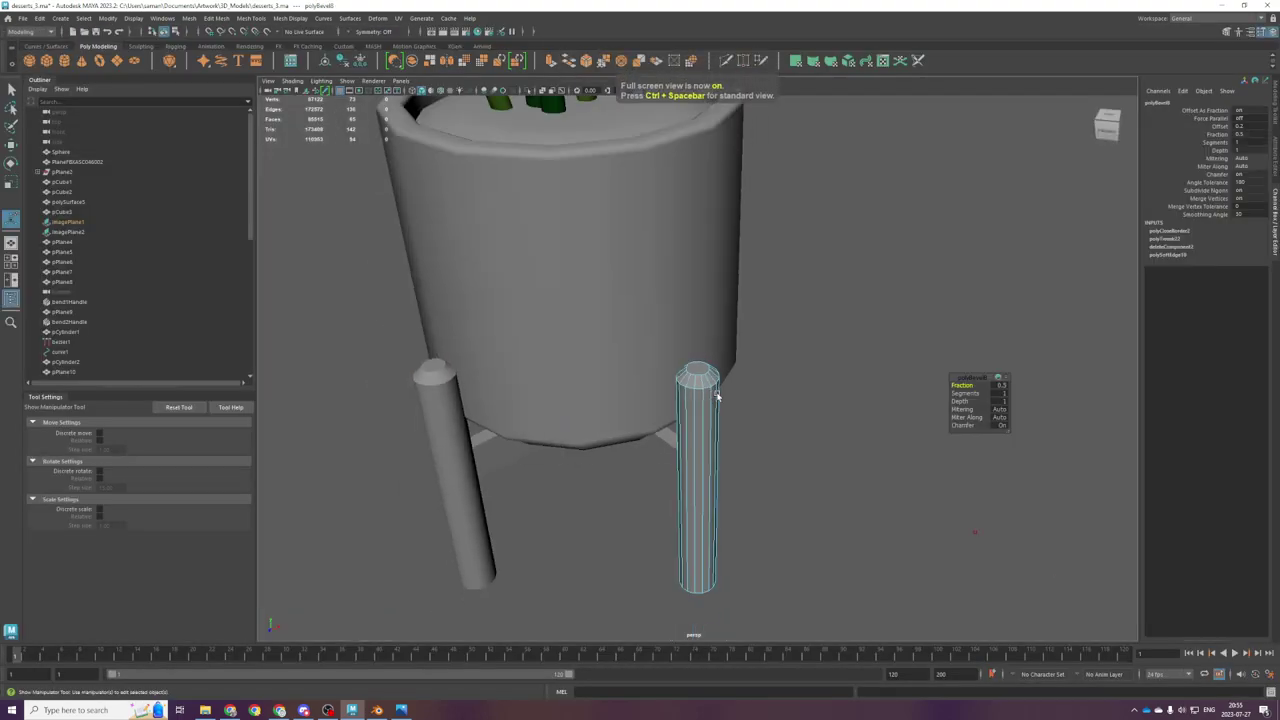
drag(960, 393, 974, 393)
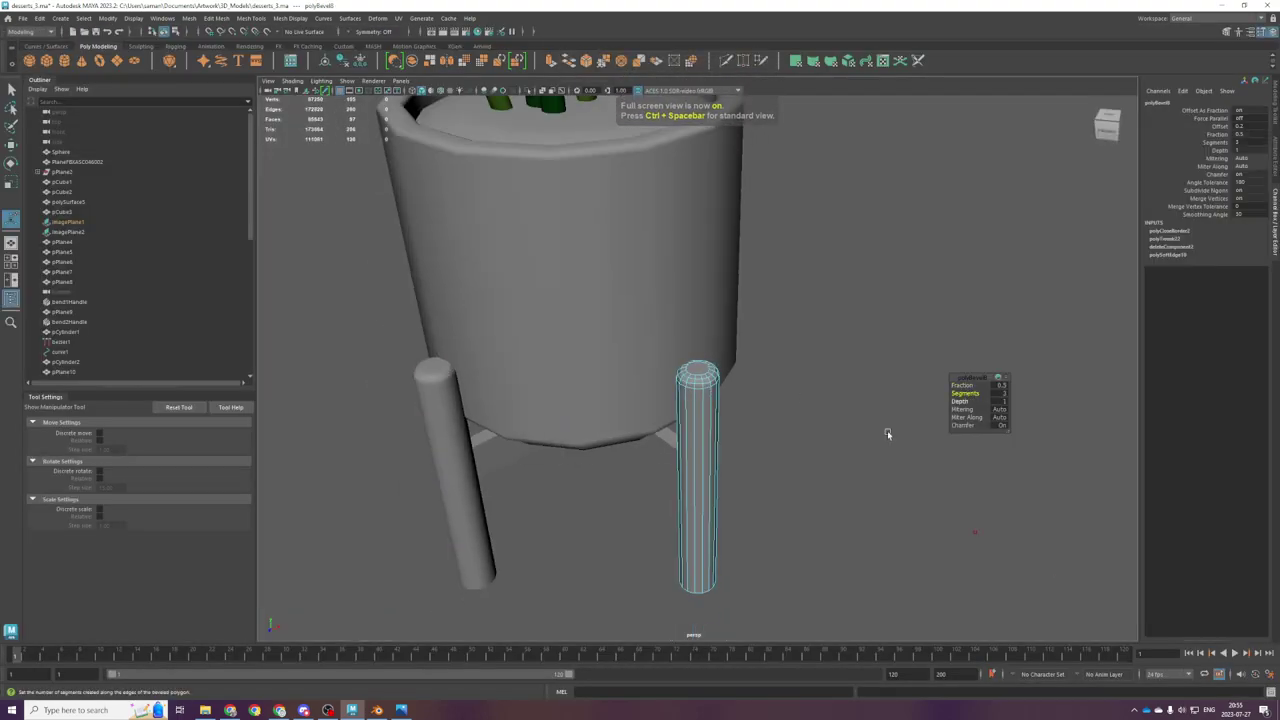
Step: Select only the bottom cap faces of the legs in the front view and delete them
key(space)
key(space)
alt+middle_drag(778, 466, 731, 197)
scroll(585, 499, down, 4)
alt+middle_drag(585, 499, 657, 251)
scroll(680, 290, up, 1)
right_drag(709, 327, 710, 356)
drag(610, 320, 914, 537)
ctrl+drag(847, 436, 640, 345)
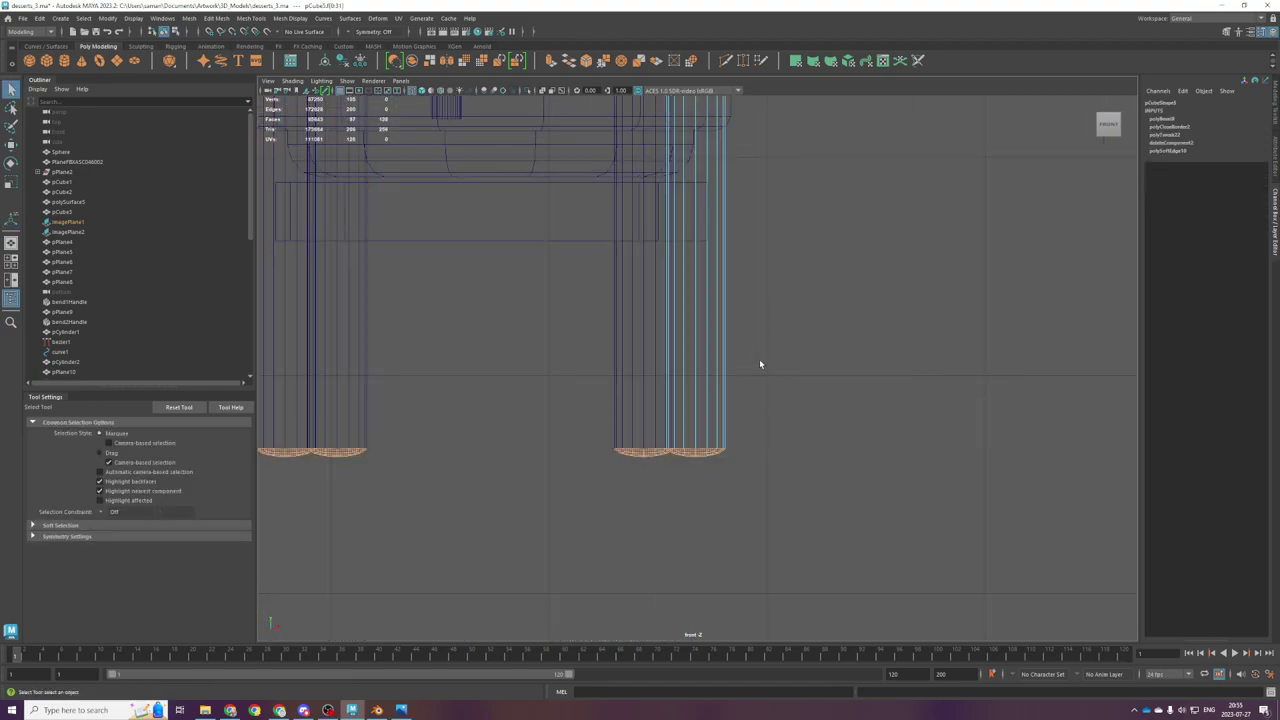
key(Delete)
Step: Flatten the vertices along the leg's open bottom border and close the opening with Fill Hole
right_drag(757, 356, 706, 356)
drag(627, 381, 748, 472)
key(r)
drag(695, 405, 694, 488)
right_drag(720, 415, 718, 388)
click(697, 442)
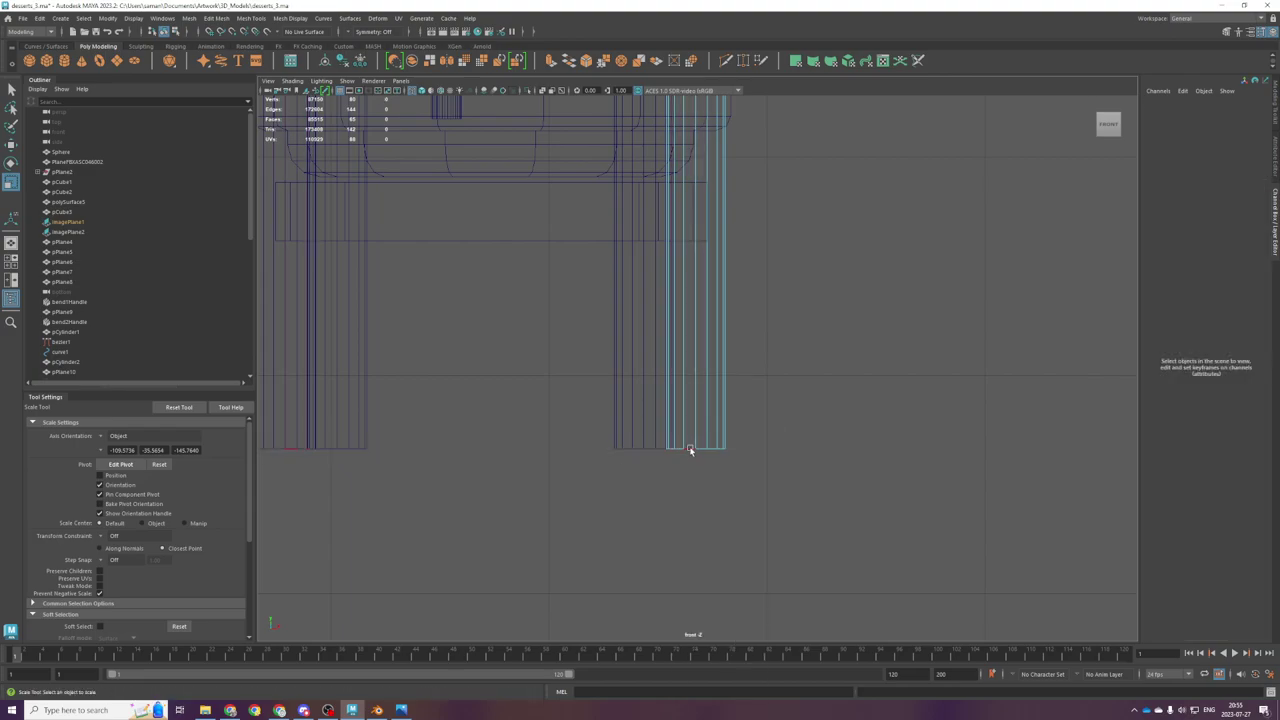
click(189, 18)
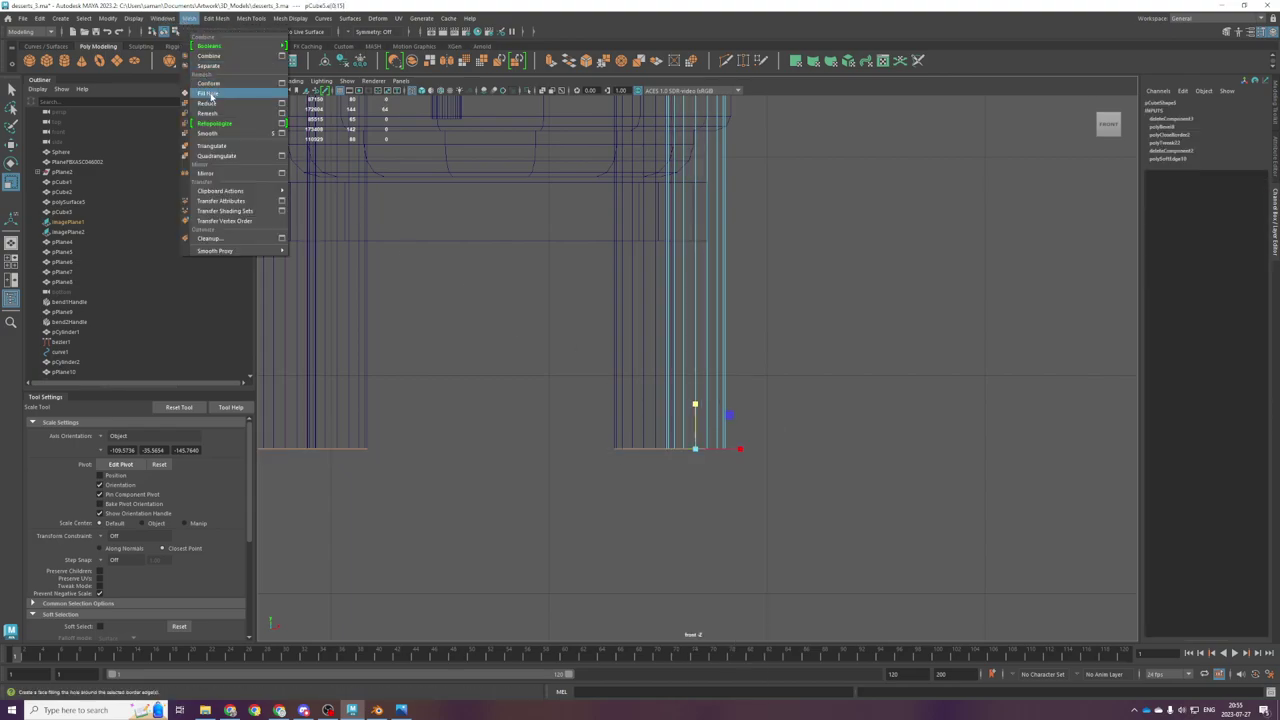
click(208, 93)
Step: Bevel the leg's bottom rim edges with 3 segments and return to object mode
key(space)
key(space)
alt+drag(810, 322, 900, 250)
alt+drag(780, 373, 737, 470)
alt+middle_drag(737, 470, 726, 300)
right_drag(671, 410, 657, 355)
key(ctrl+b)
drag(967, 394, 982, 396)
alt+drag(911, 414, 791, 461)
key(q)
right_drag(694, 410, 797, 358)
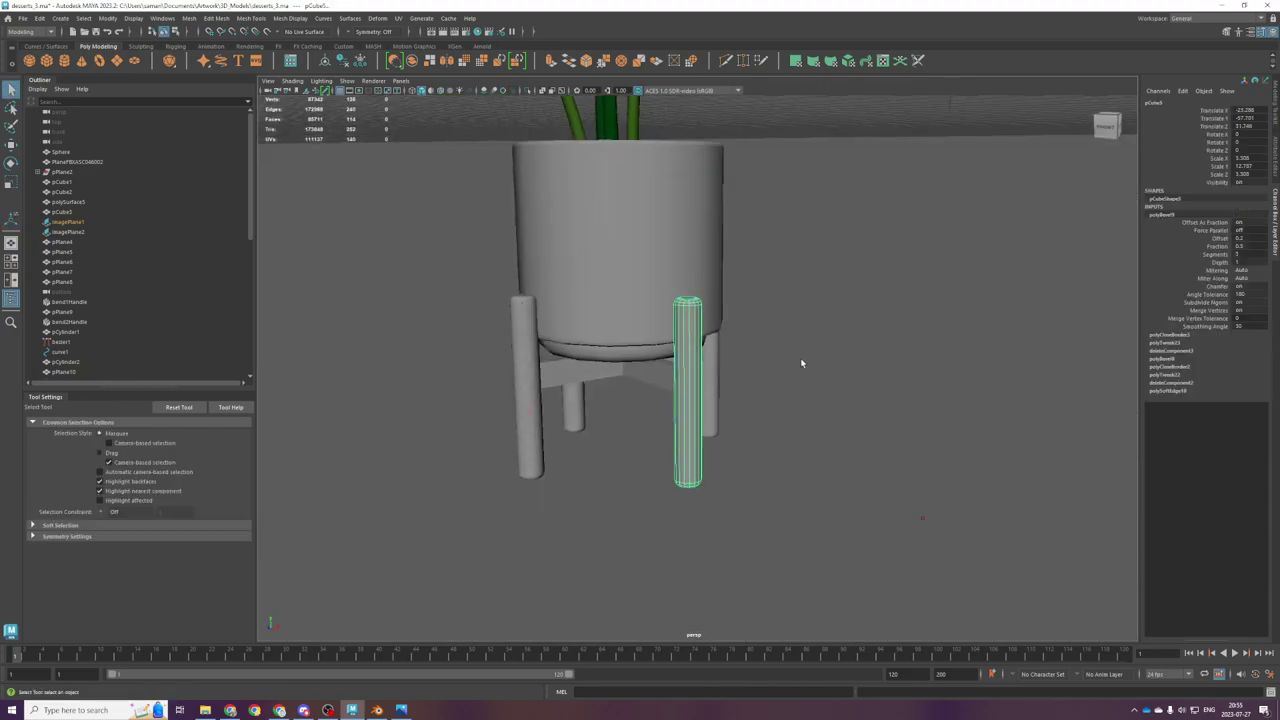
Step: Select the monstera's pot and assign it a light off-white material
click(797, 360)
scroll(839, 472, down, 5)
alt+drag(839, 472, 671, 430)
scroll(671, 480, up, 5)
click(667, 567)
right_drag(516, 414, 617, 619)
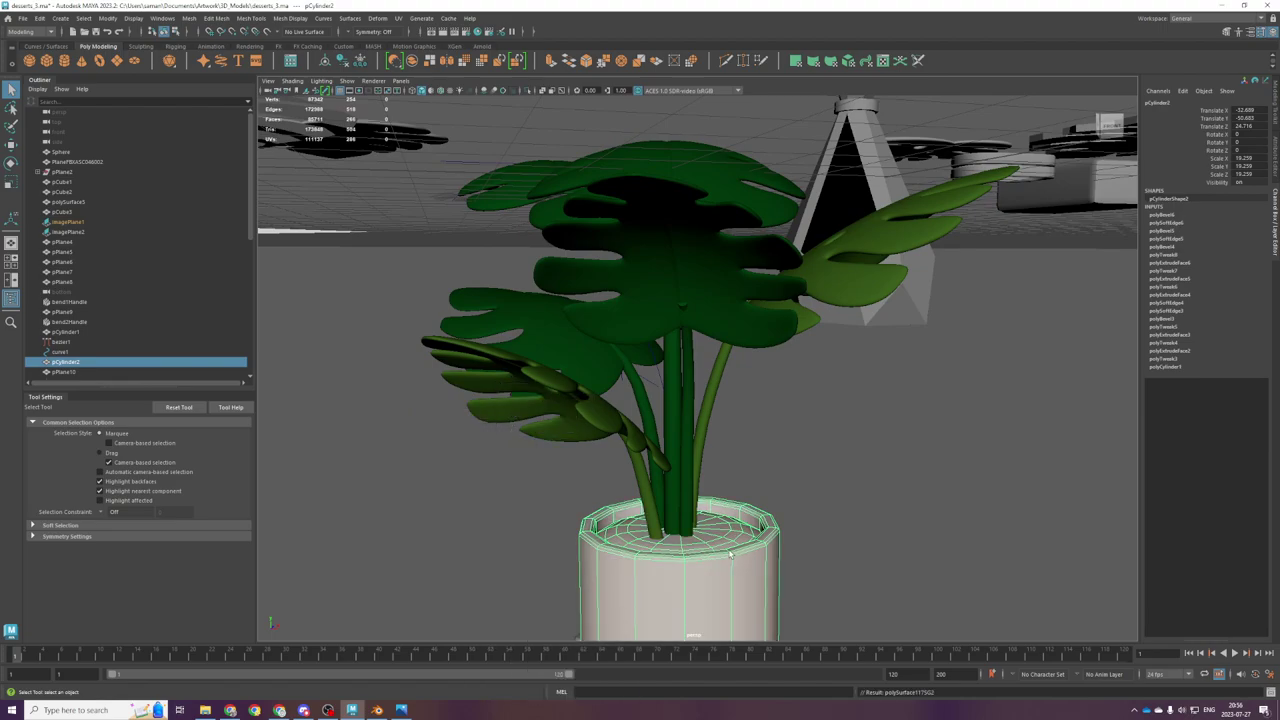
Step: Select only the soil faces inside the pot's rim in the front view and assign them the brown material
key(space)
key(space)
key(f)
alt+middle_drag(621, 267, 640, 475)
scroll(640, 475, up, 3)
right_drag(511, 331, 514, 359)
drag(447, 383, 1029, 456)
ctrl+drag(430, 388, 1008, 418)
ctrl+drag(1016, 482, 1103, 430)
scroll(515, 440, up, 4)
key(ctrl+z)
key(ctrl+x)
key(ctrl+z)
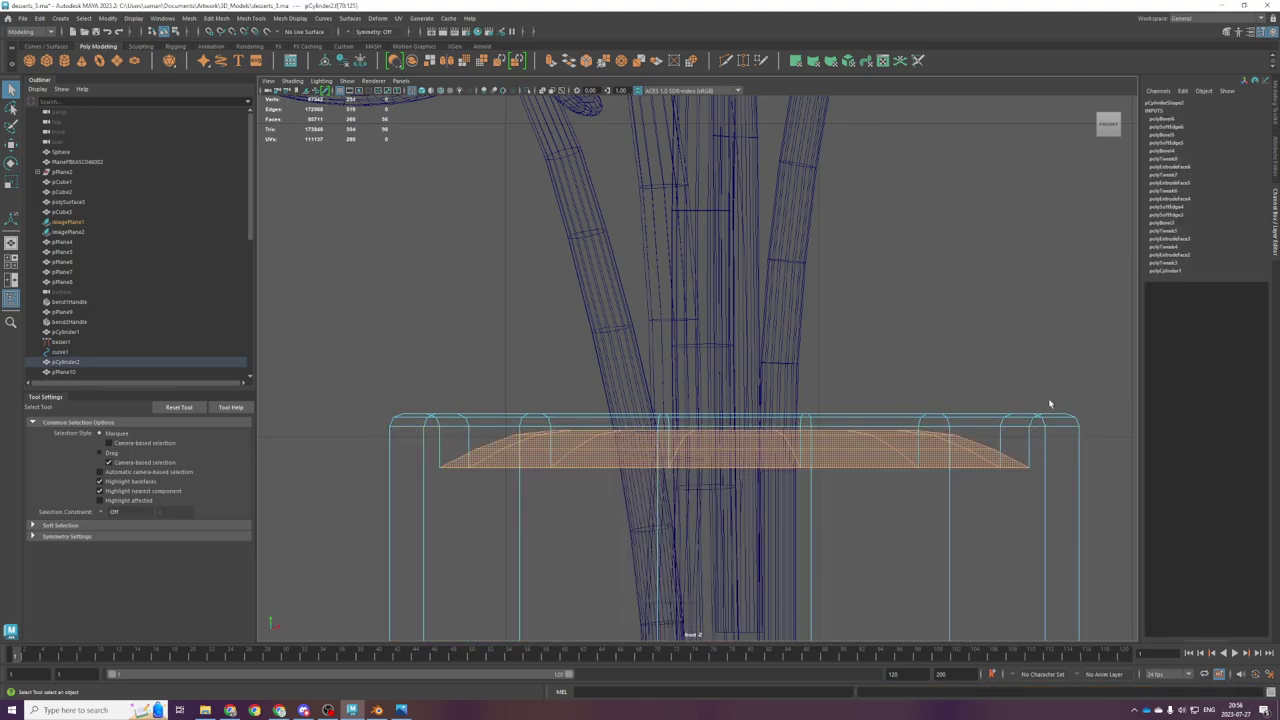
key(space)
key(space)
right_drag(494, 414, 563, 589)
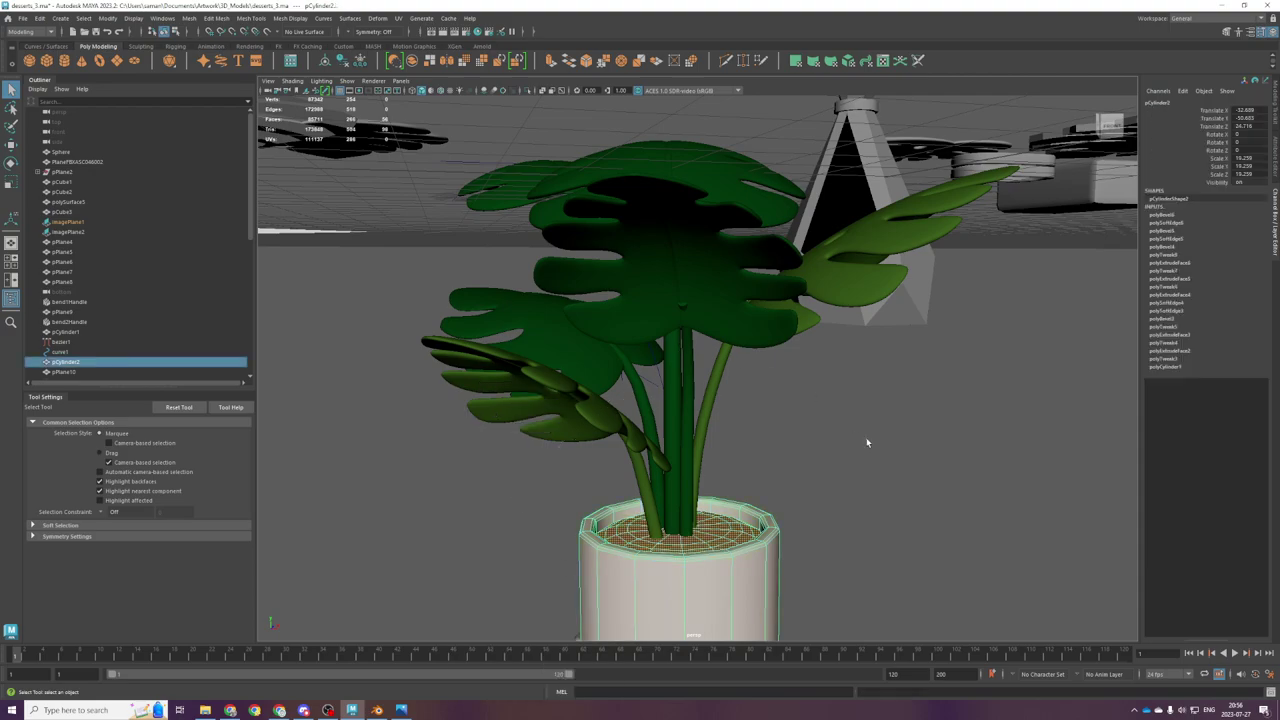
click(867, 441)
Step: Select the complete potted monstera, including its pot and stand, in the top view and duplicate it
scroll(840, 480, down, 5)
alt+drag(837, 482, 697, 424)
scroll(765, 515, down, 5)
scroll(765, 515, up, 5)
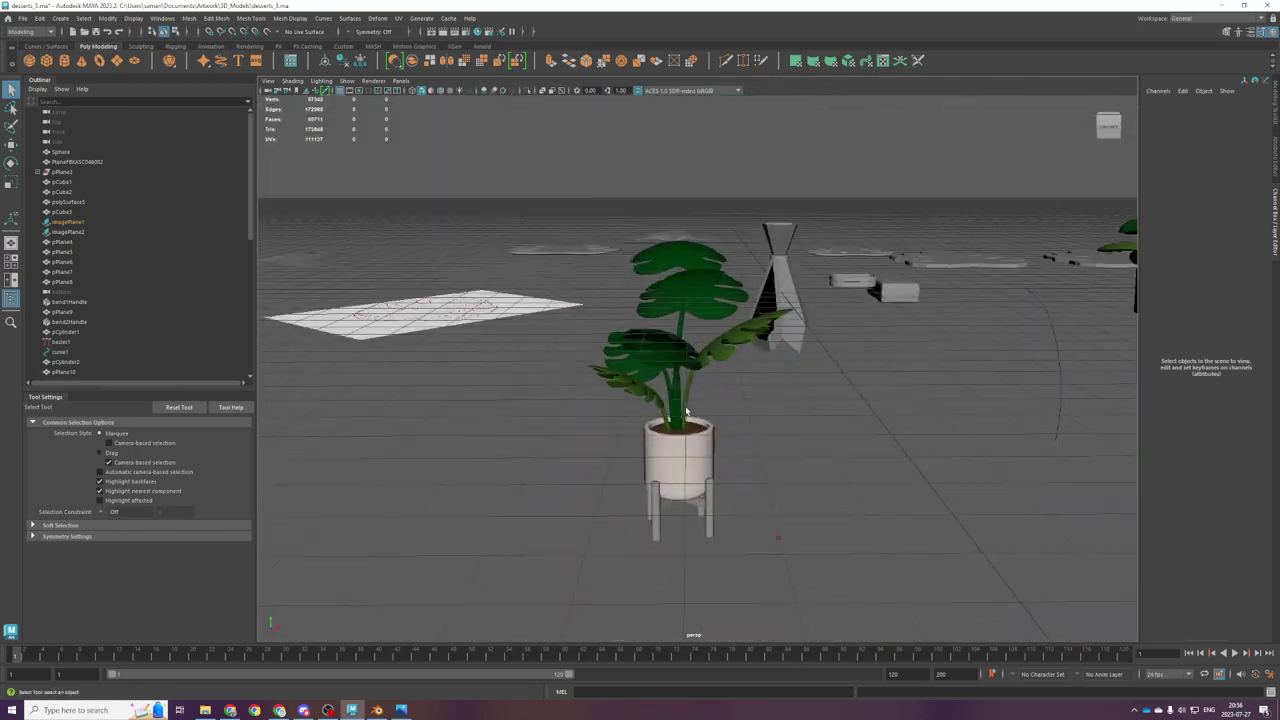
key(space)
key(space)
scroll(594, 443, up, 5)
scroll(557, 341, up, 3)
alt+middle_drag(938, 366, 371, 311)
scroll(540, 388, up, 3)
alt+middle_drag(591, 451, 778, 486)
scroll(415, 435, up, 4)
drag(436, 392, 530, 461)
scroll(546, 465, down, 2)
key(w)
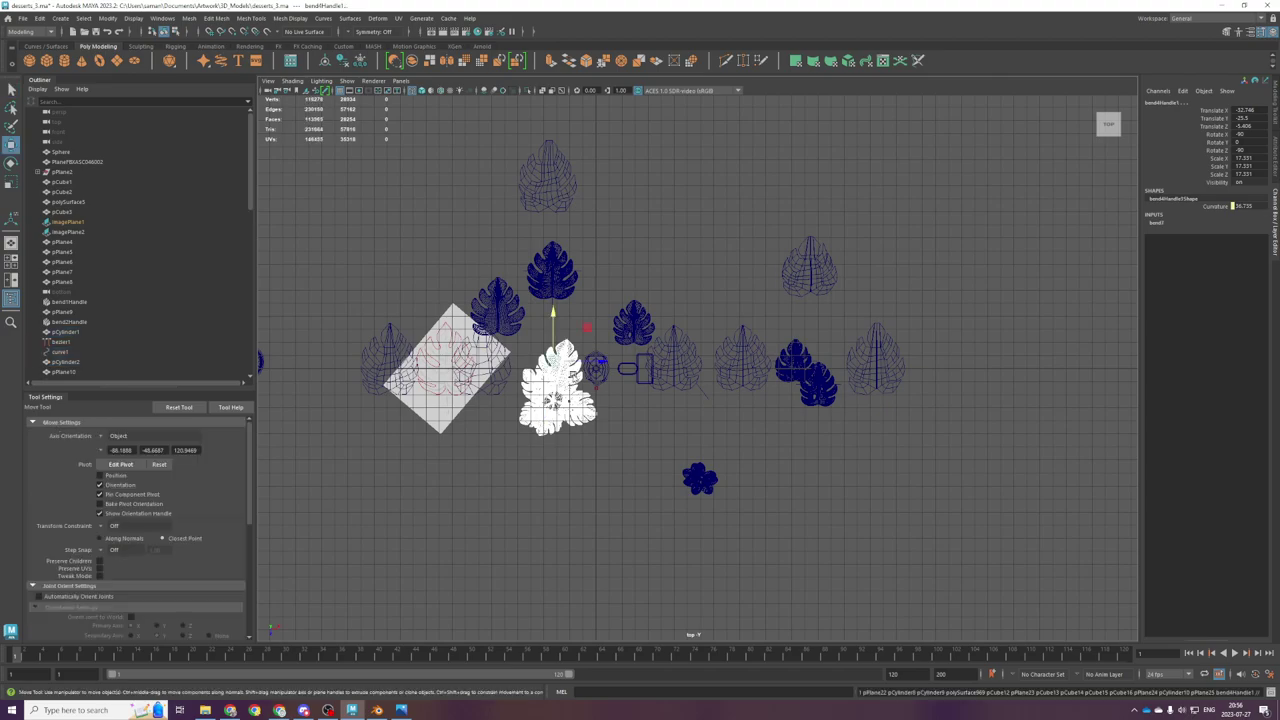
Step: Set the move axis orientation to World and move the duplicate along X, past the row of separate leaf models
drag(601, 360, 1045, 361)
key(ctrl+z)
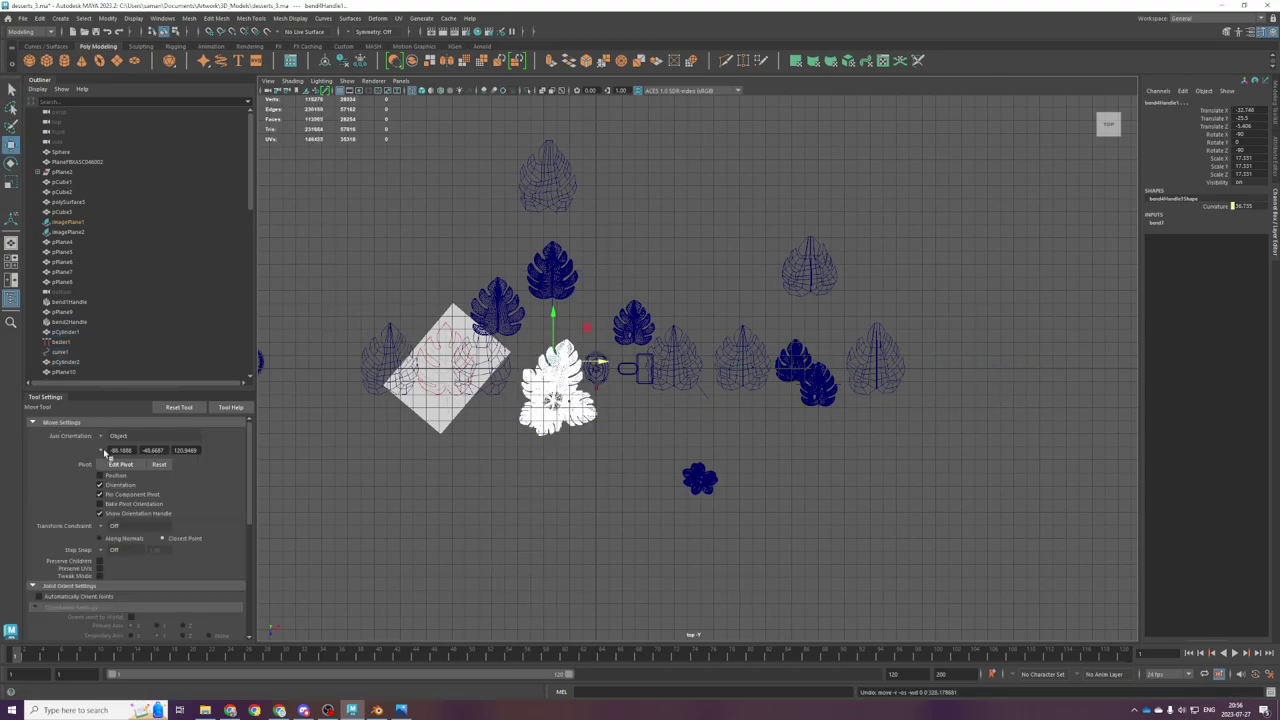
click(99, 437)
click(115, 447)
drag(600, 377, 1001, 378)
Step: Combine all parts of the original monstera into one mesh, clearing its history and freezing its transforms
scroll(571, 420, up, 2)
drag(460, 398, 552, 477)
click(189, 18)
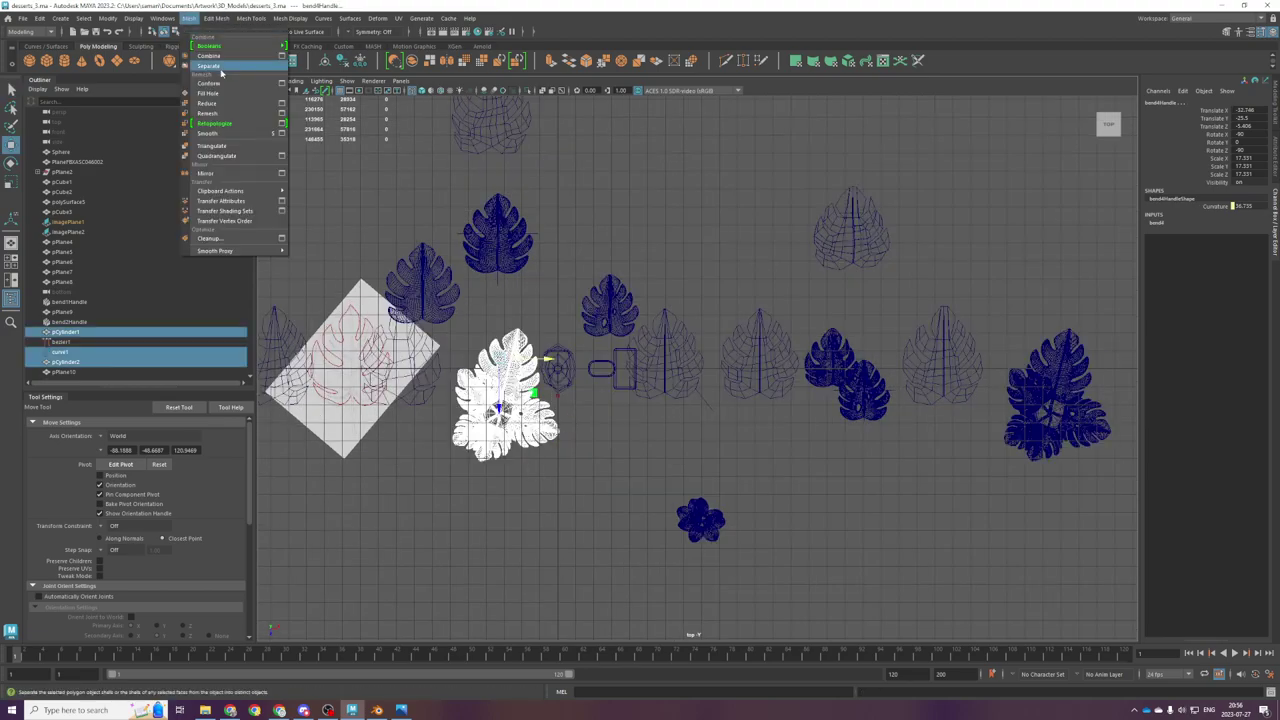
click(221, 66)
click(189, 18)
click(223, 57)
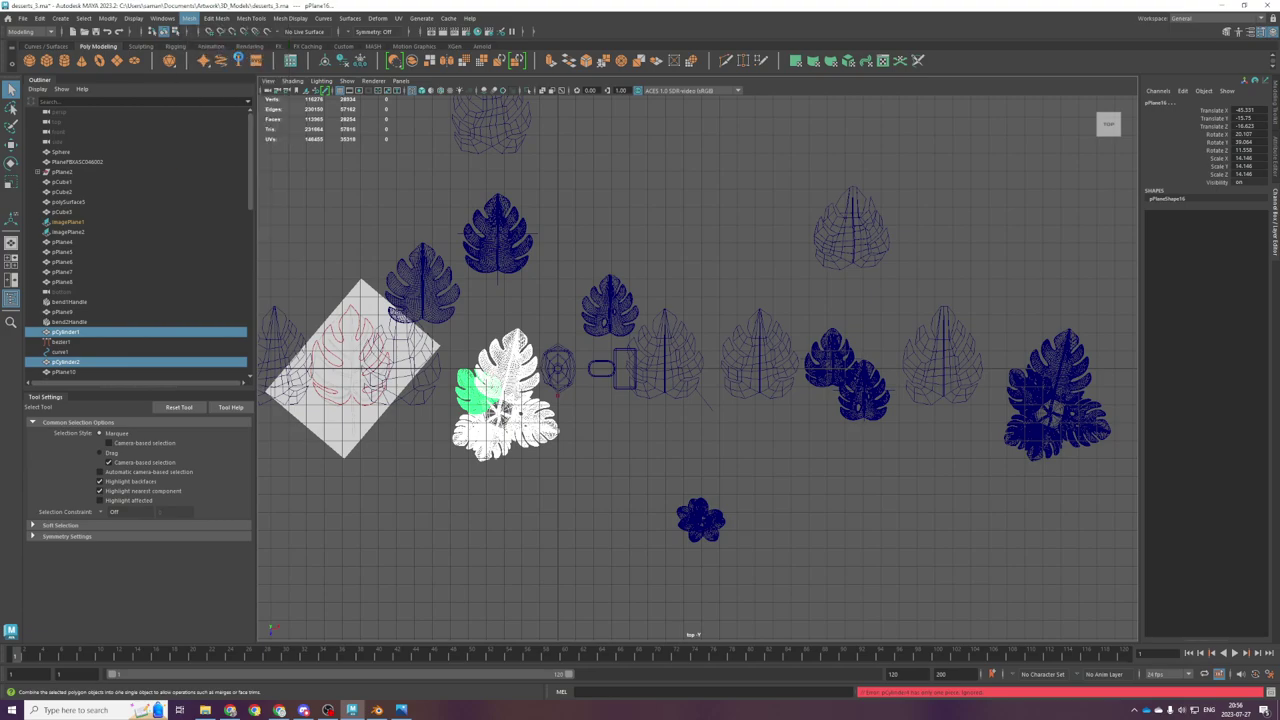
click(328, 64)
click(343, 62)
key(space)
key(space)
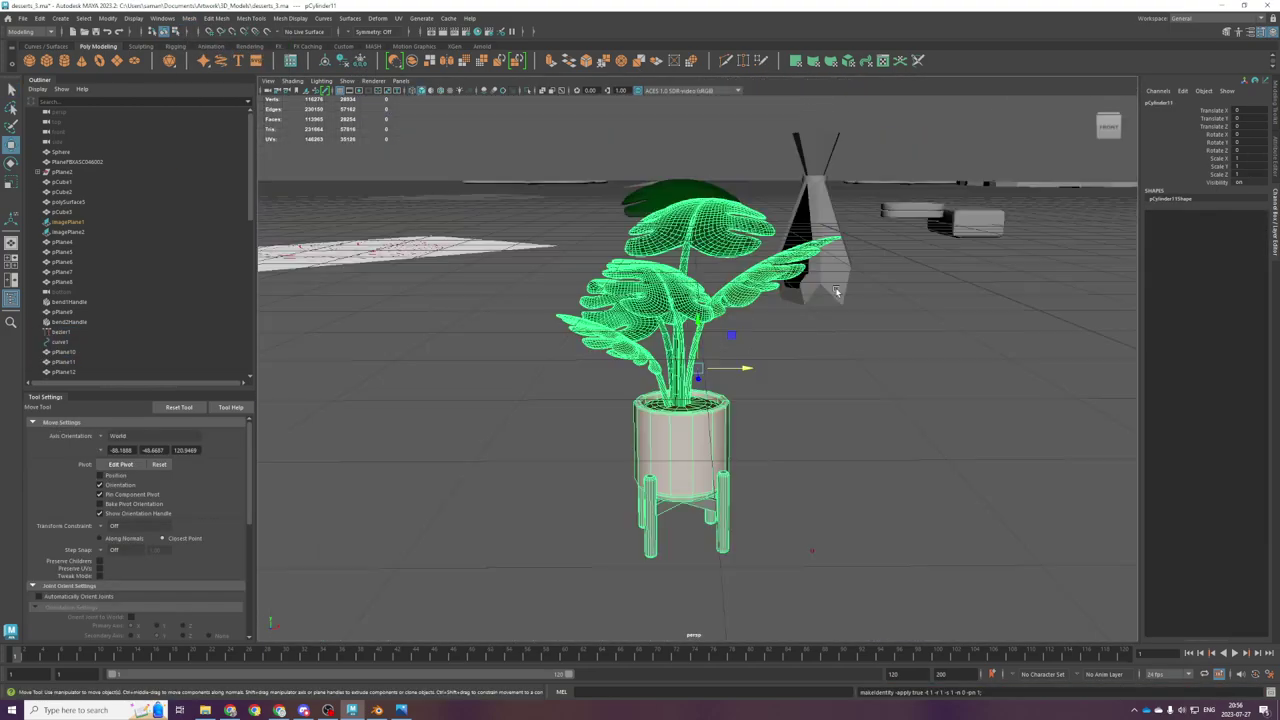
Step: Apply an automatic UV projection to the combined monstera and clear its construction history
alt+drag(814, 405, 768, 405)
click(628, 376)
click(638, 452)
click(399, 18)
click(422, 78)
right_drag(488, 298, 686, 226)
key(q)
click(717, 457)
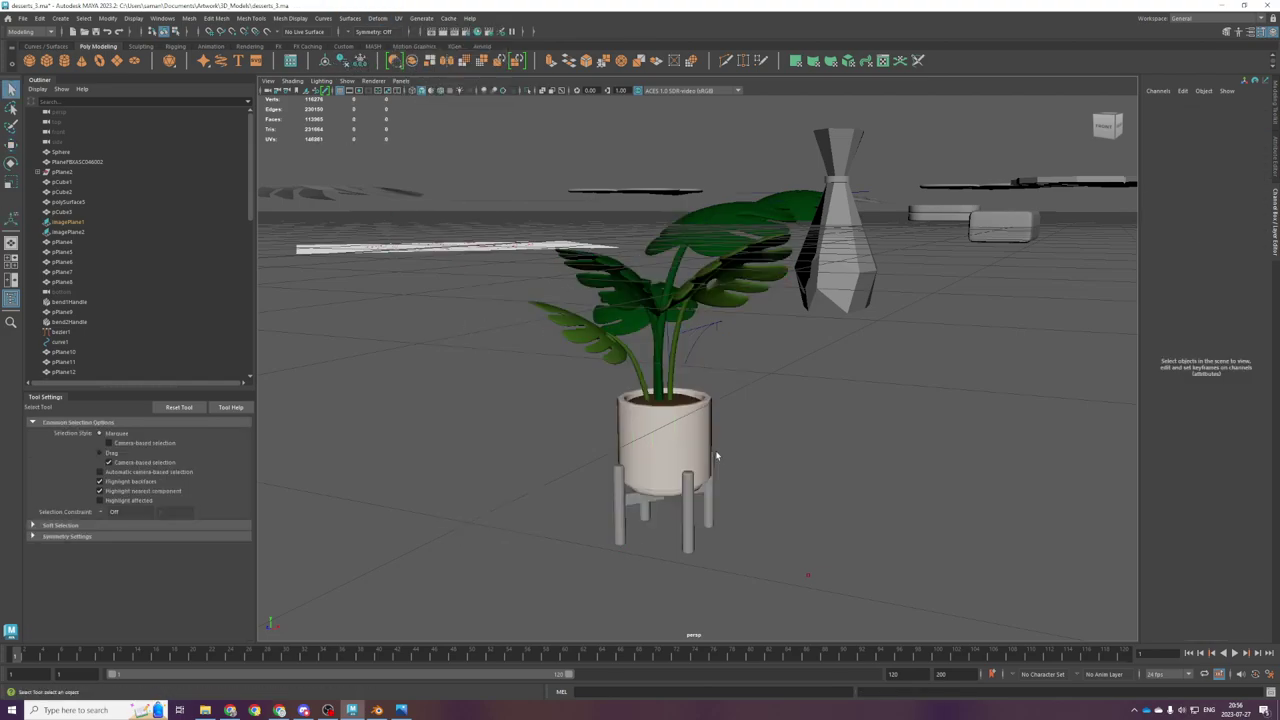
click(636, 390)
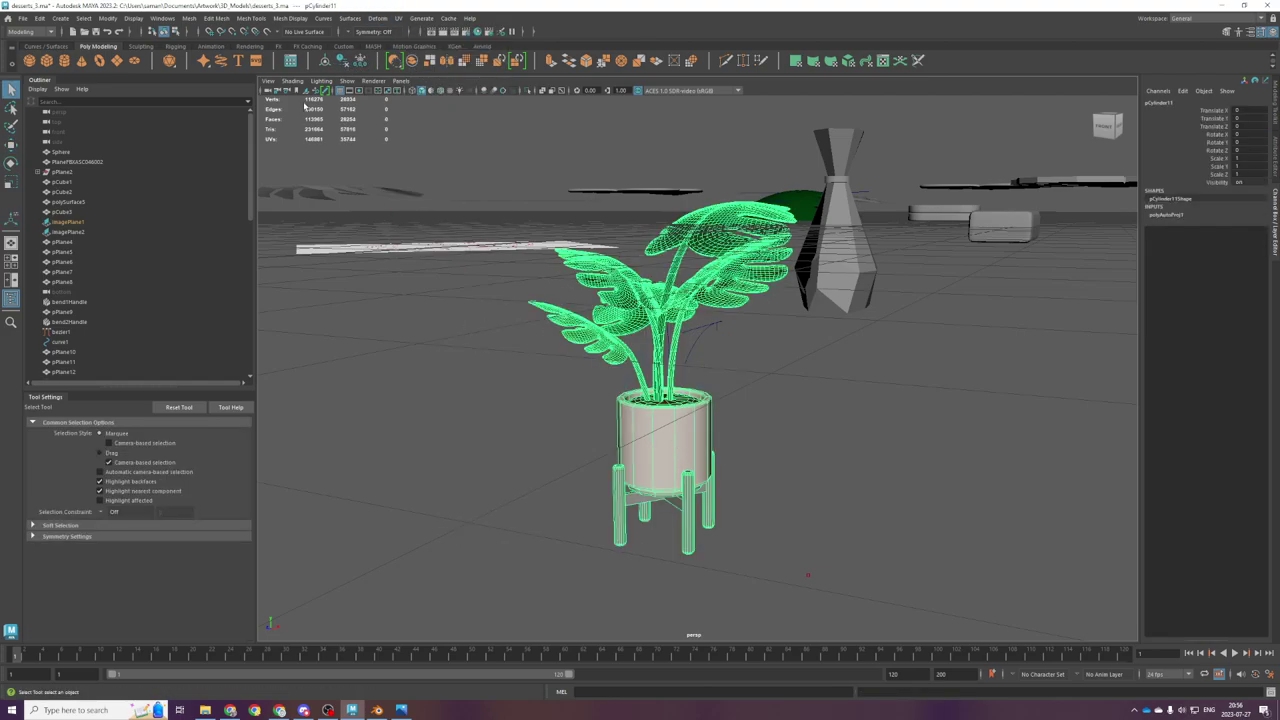
click(360, 63)
Step: Start an FBX export of the selected monstera and browse to the Artwork\3D_Models\Cafe folder in Documents
click(22, 18)
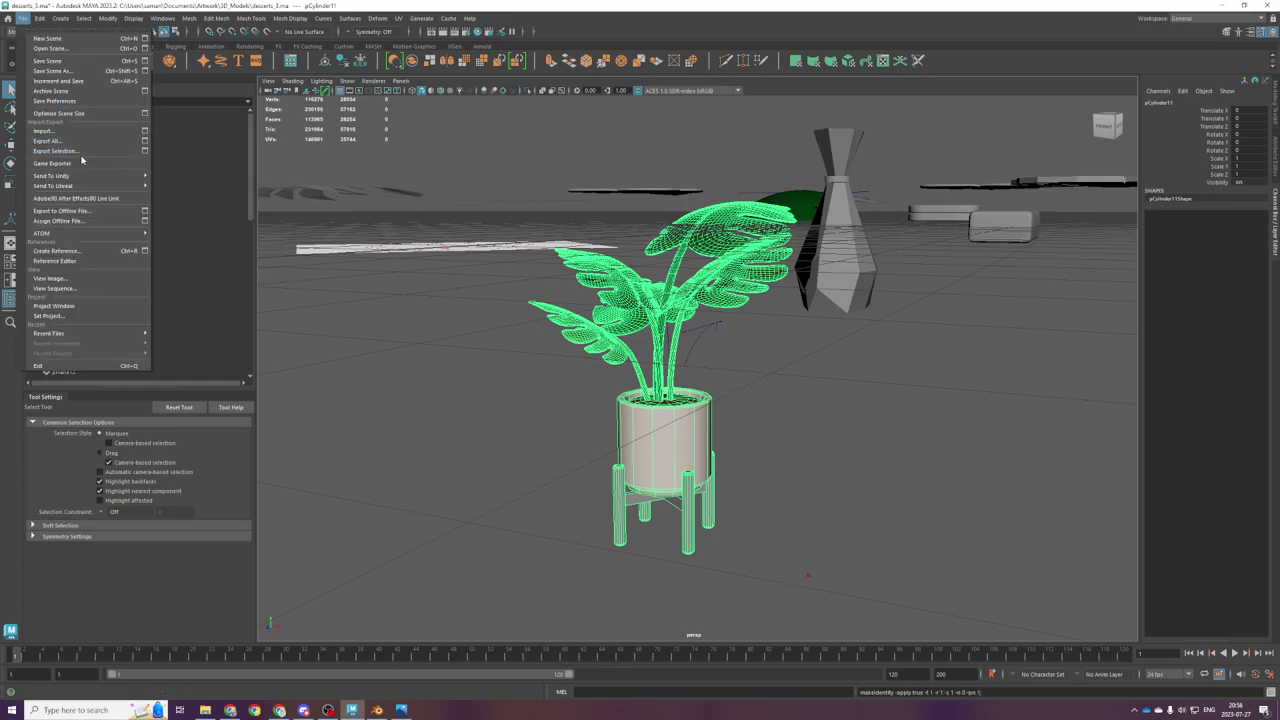
click(89, 156)
click(445, 279)
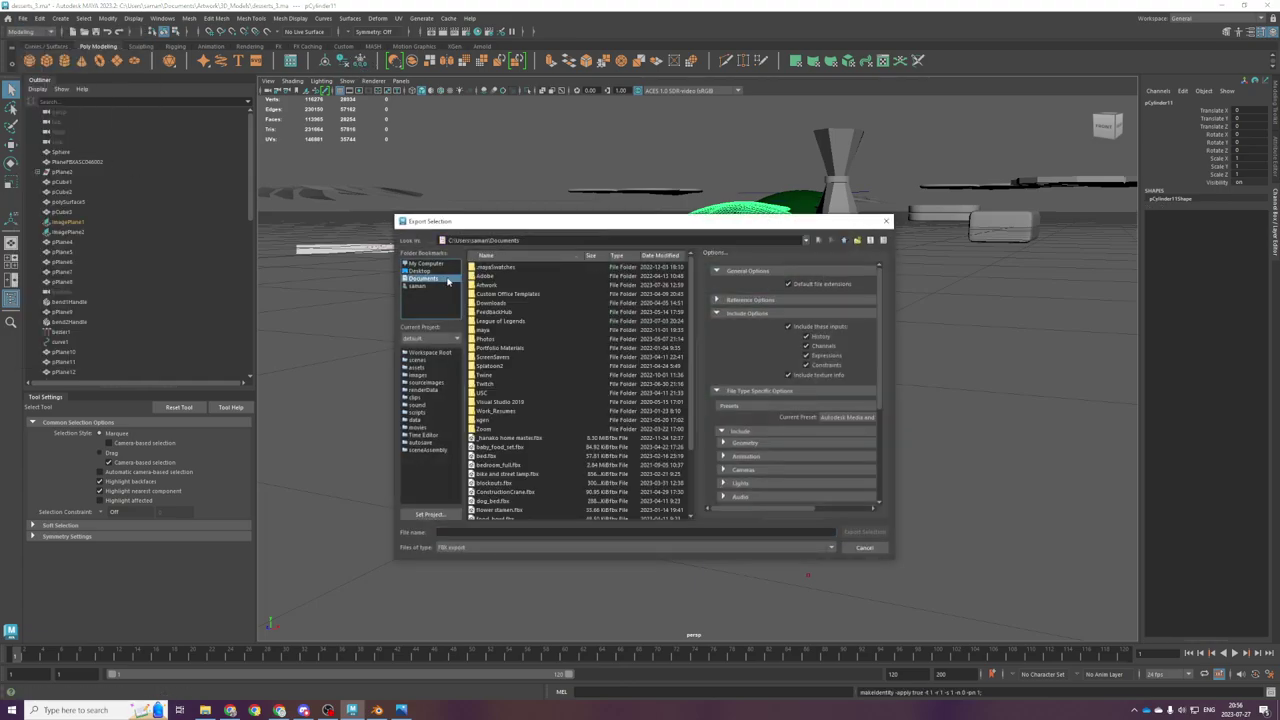
double_click(503, 278)
click(504, 285)
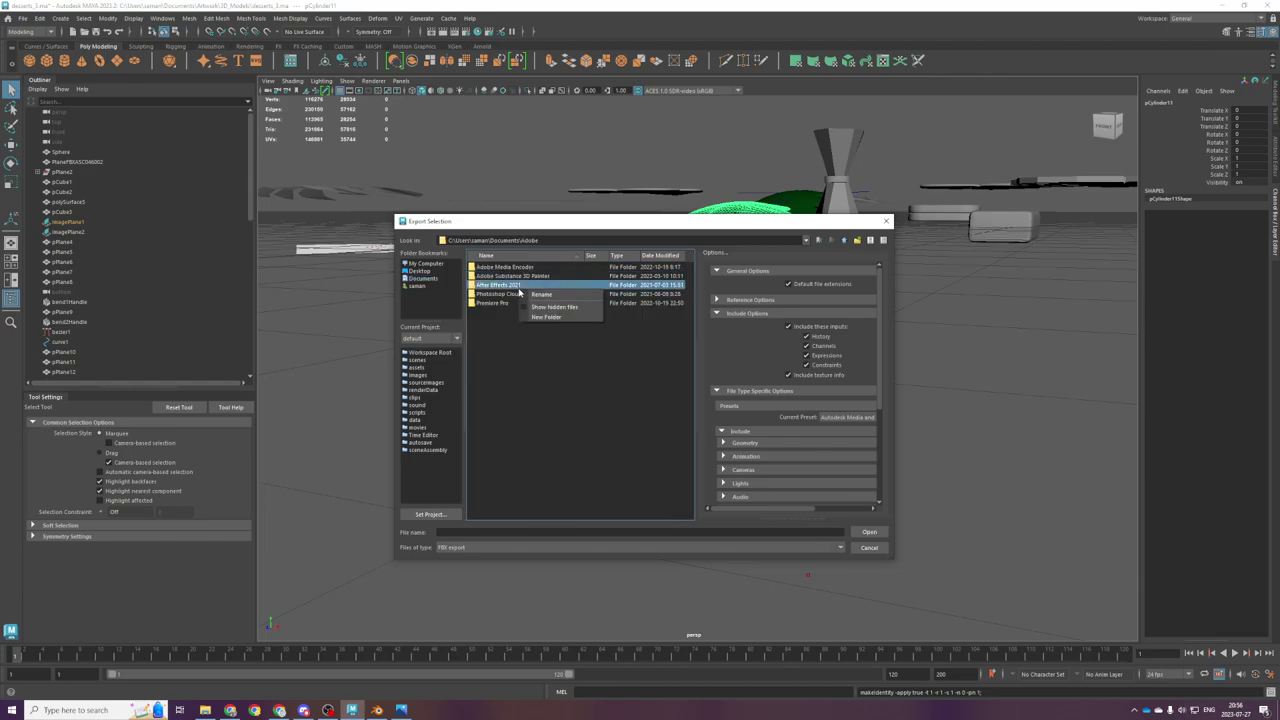
key(super)
key(super)
text(Artwork\)
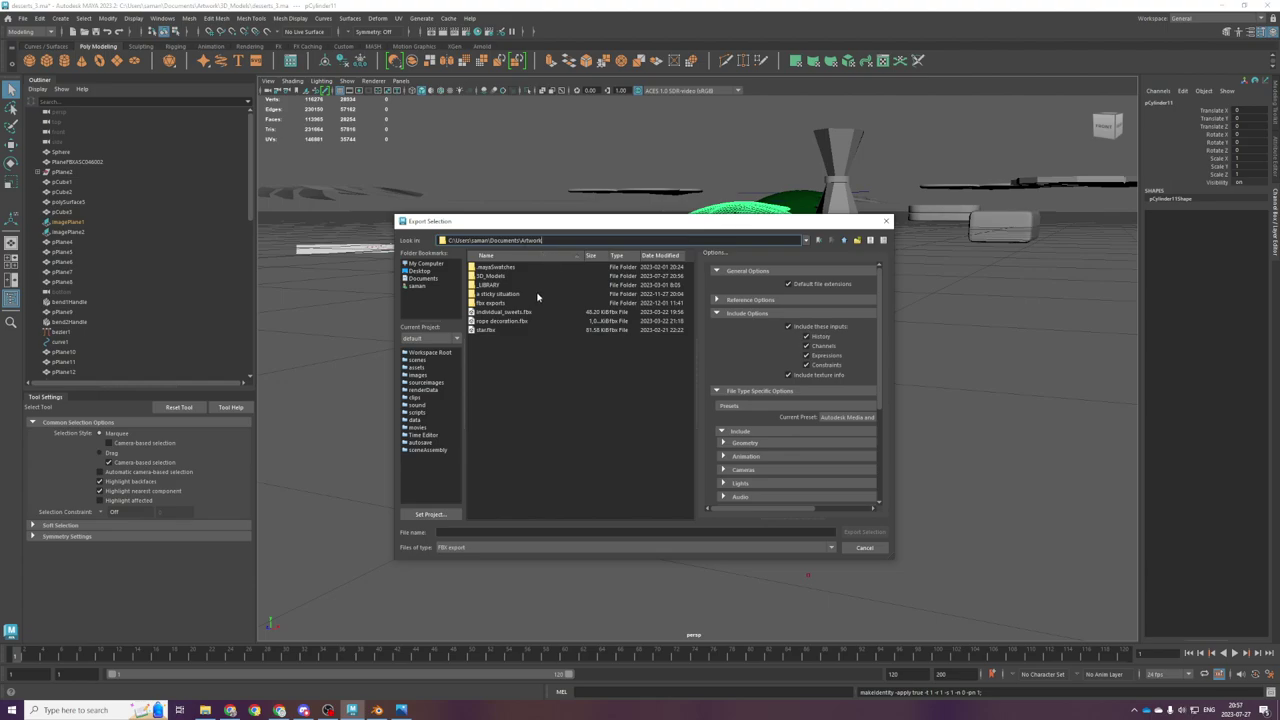
double_click(483, 278)
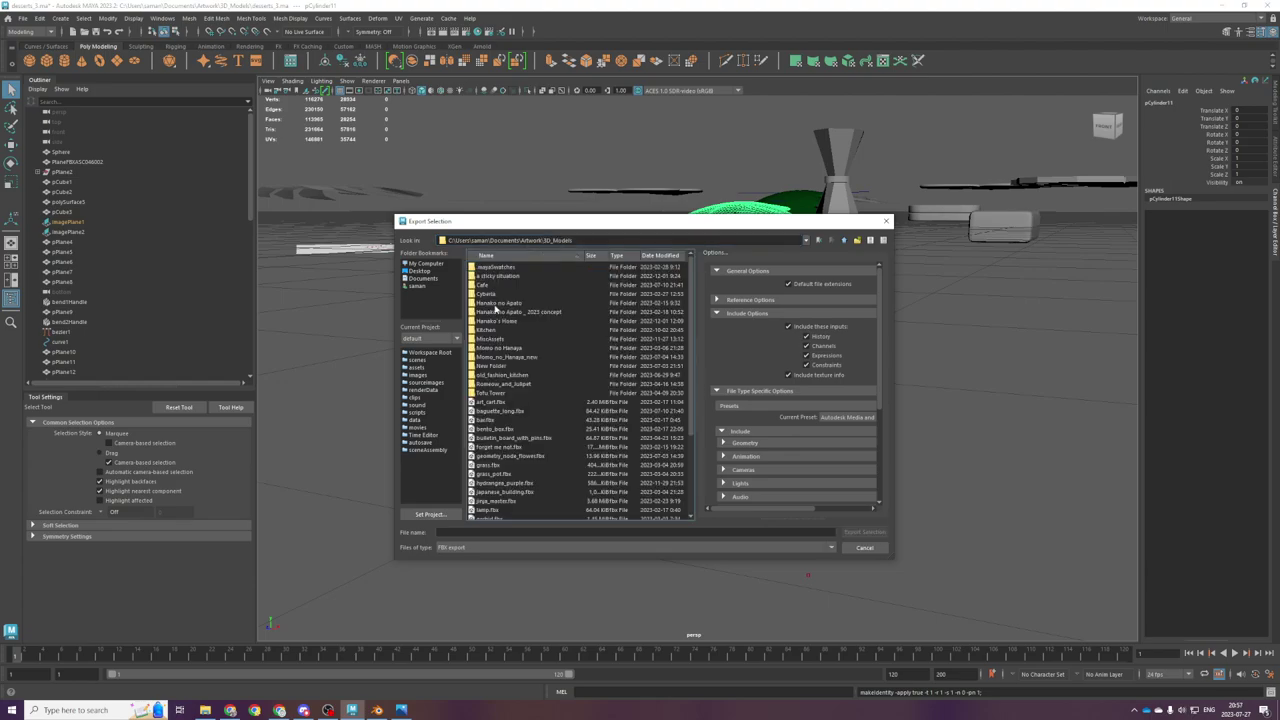
double_click(486, 285)
Step: Export the selection under the file name monstera and deselect the plant
click(582, 530)
text(monstera)
key(Return)
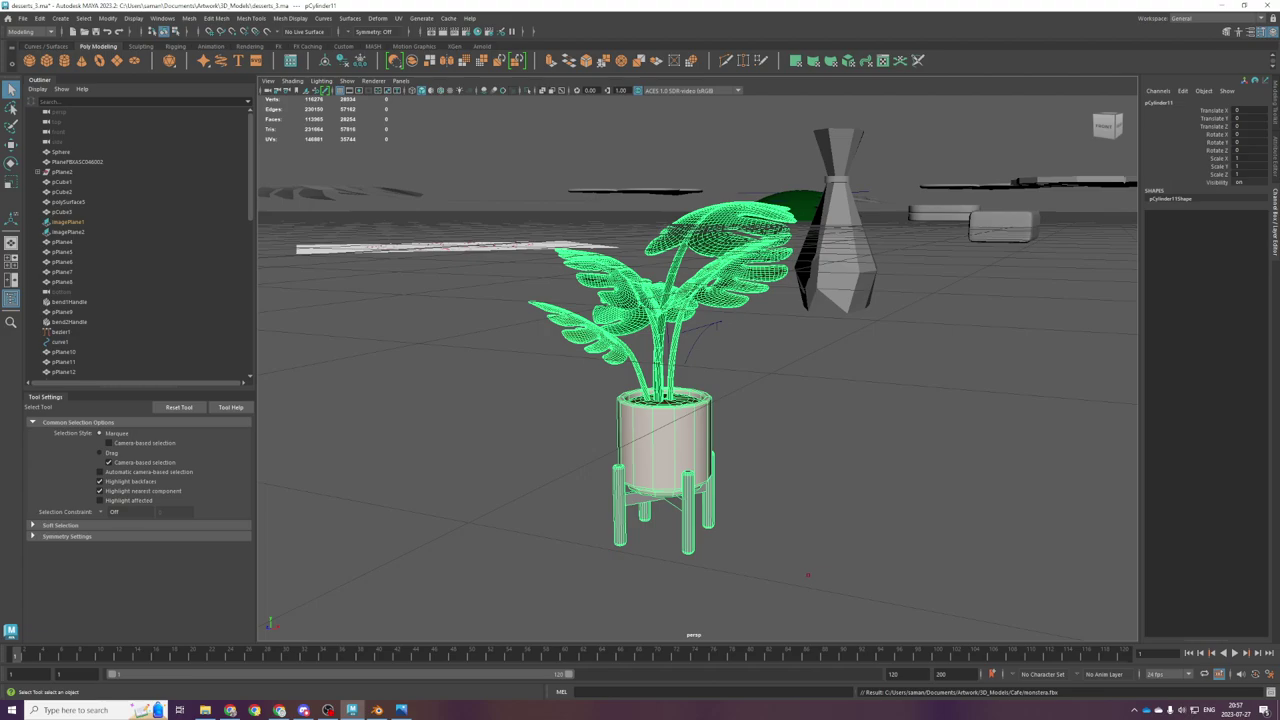
click(723, 384)
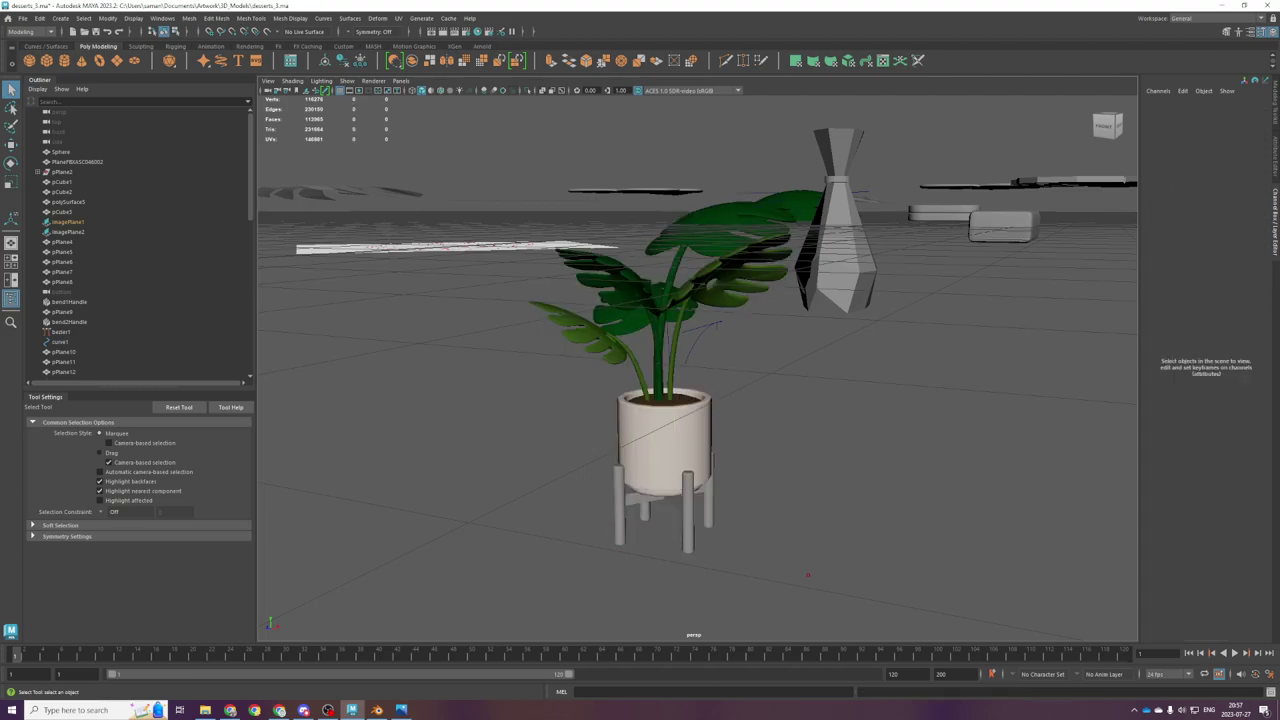
Step: Switch to Blender with the bakery_cafe scene and save the file
key(alt+Tab)
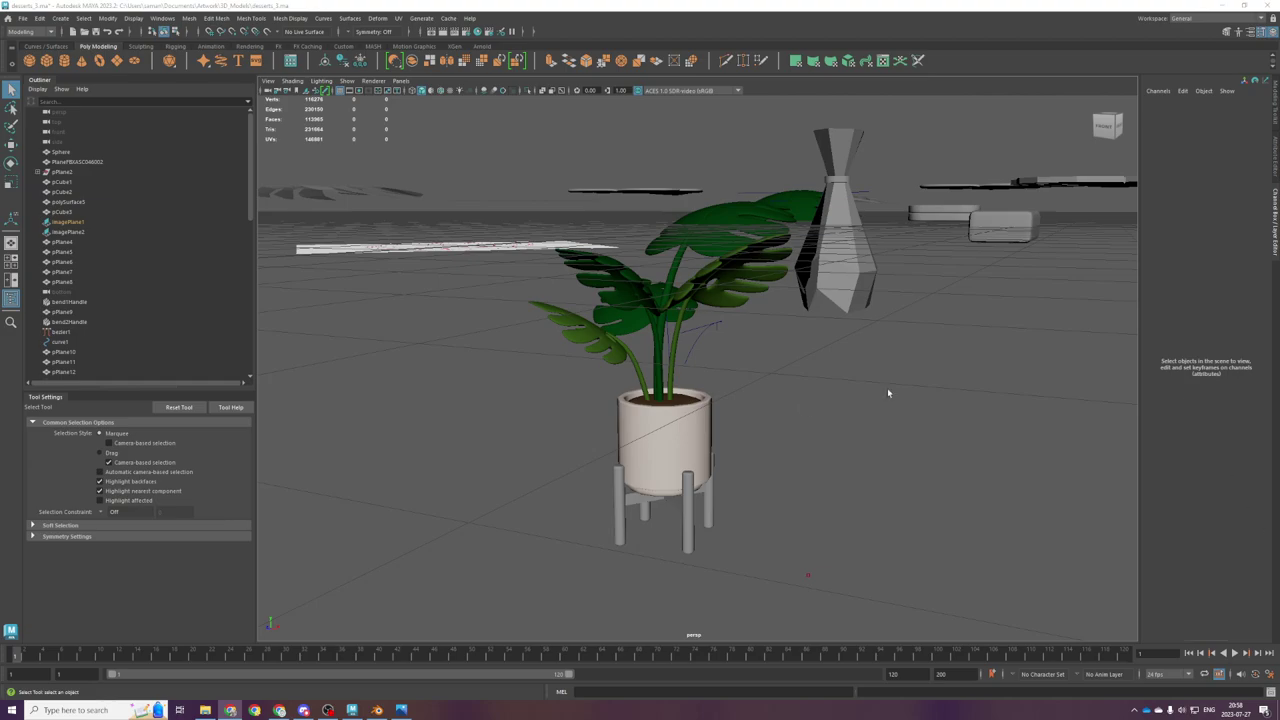
scroll(991, 378, up, 2)
click(378, 709)
scroll(484, 355, down, 1)
middle_drag(484, 354, 447, 372)
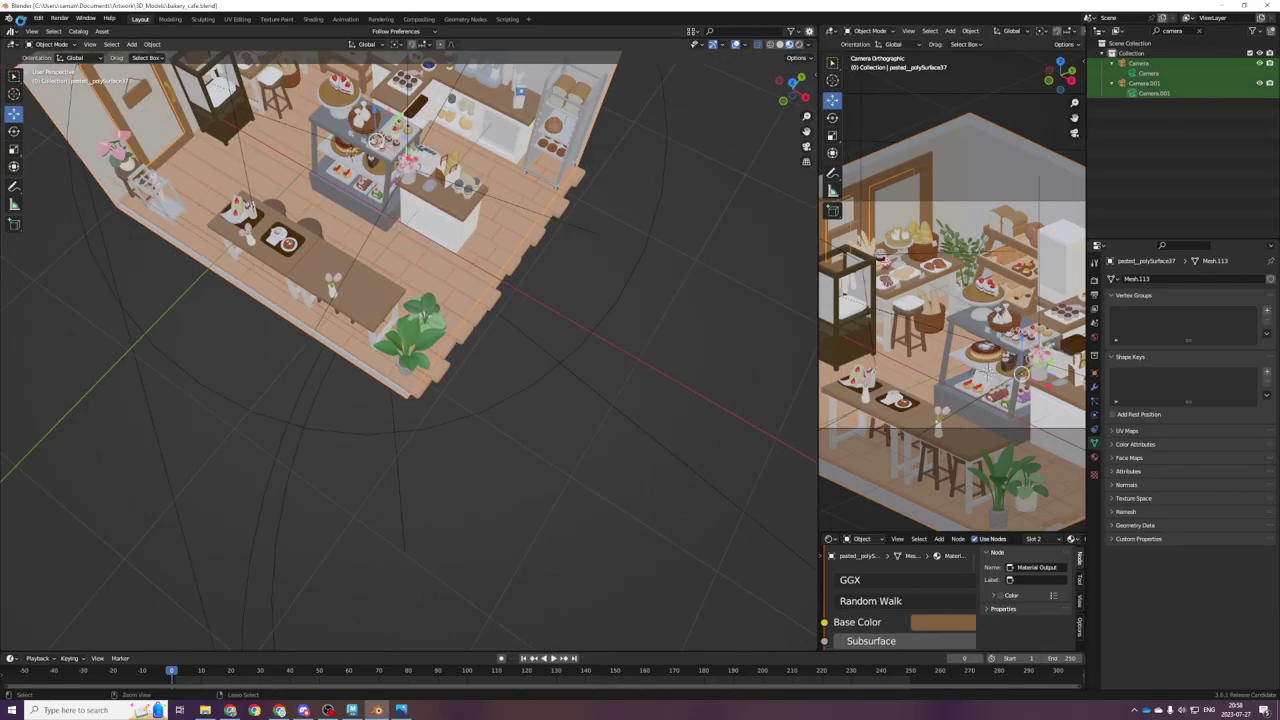
key(ctrl+s)
click(22, 18)
mouse_move(45, 153)
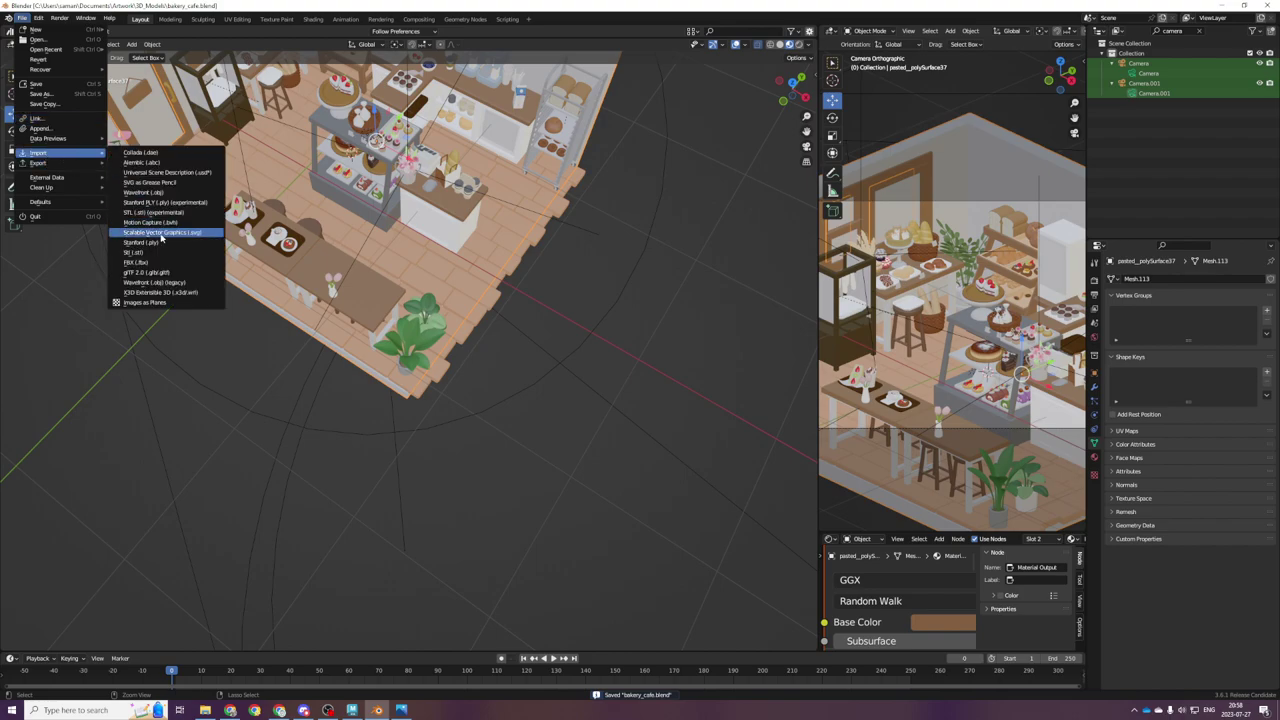
click(148, 271)
click(868, 492)
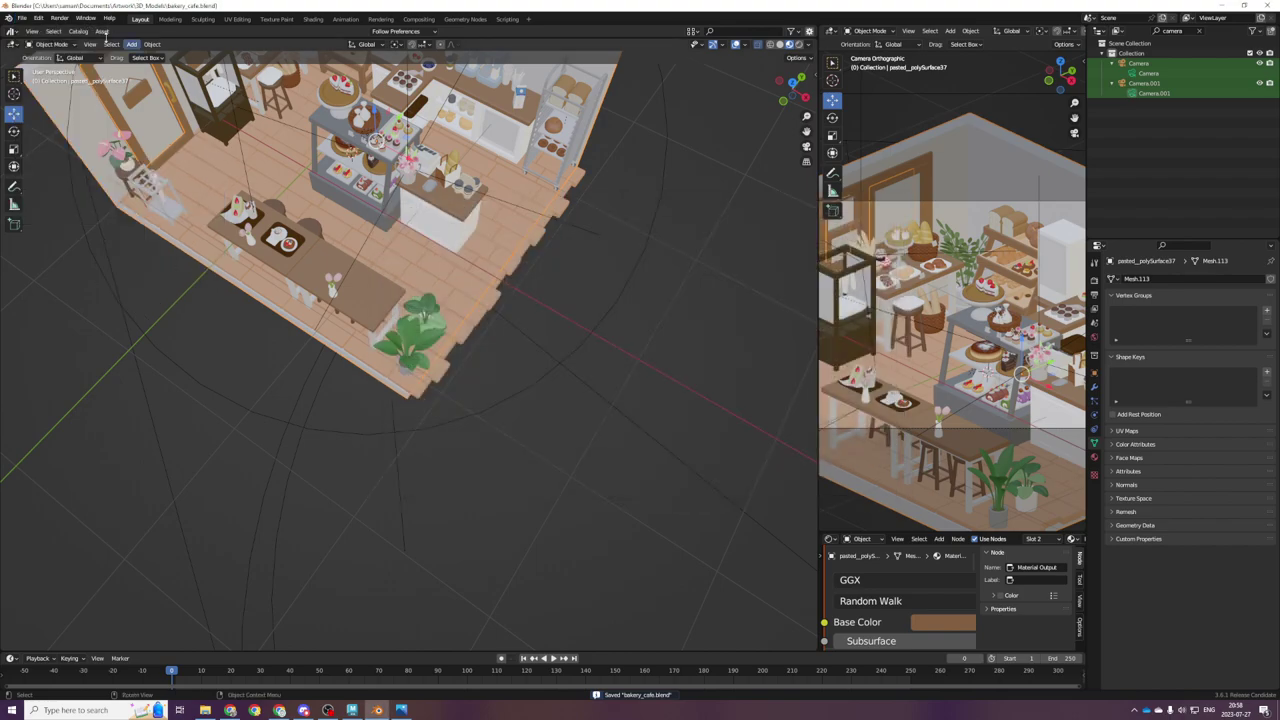
Step: Import monstera.fbx from the Cafe folder into the bakery scene
click(22, 18)
mouse_move(45, 153)
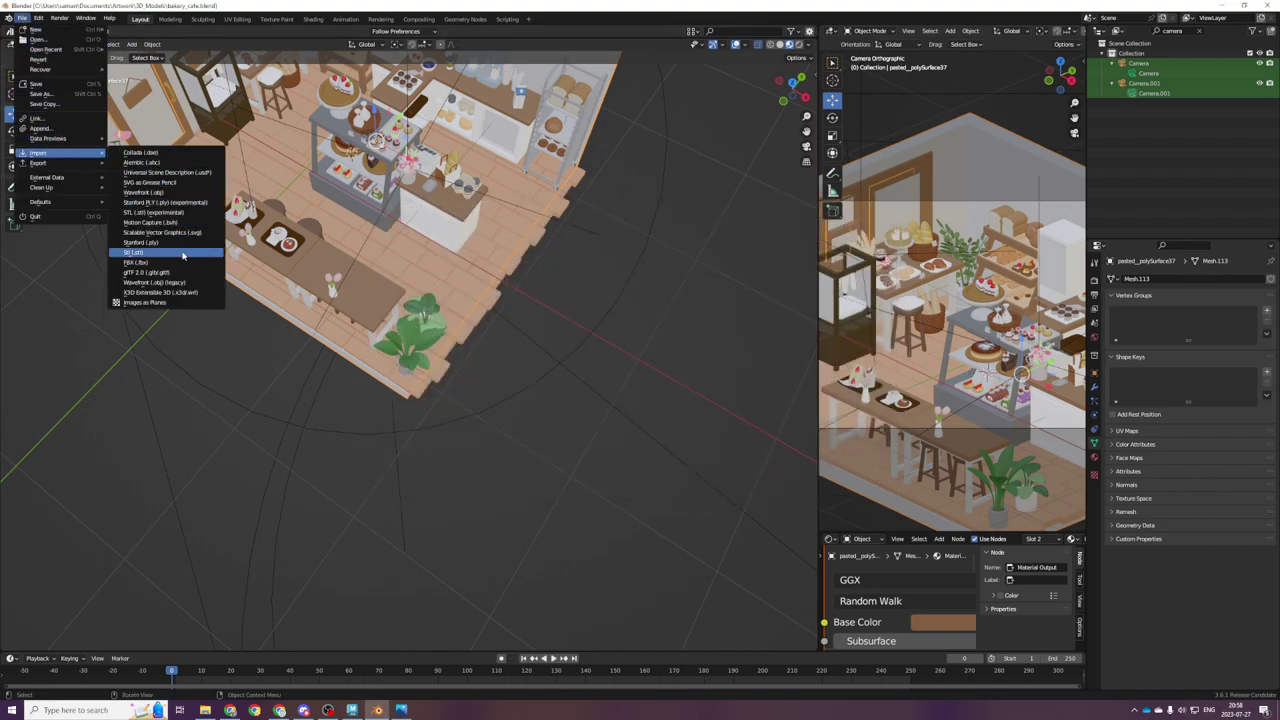
click(180, 262)
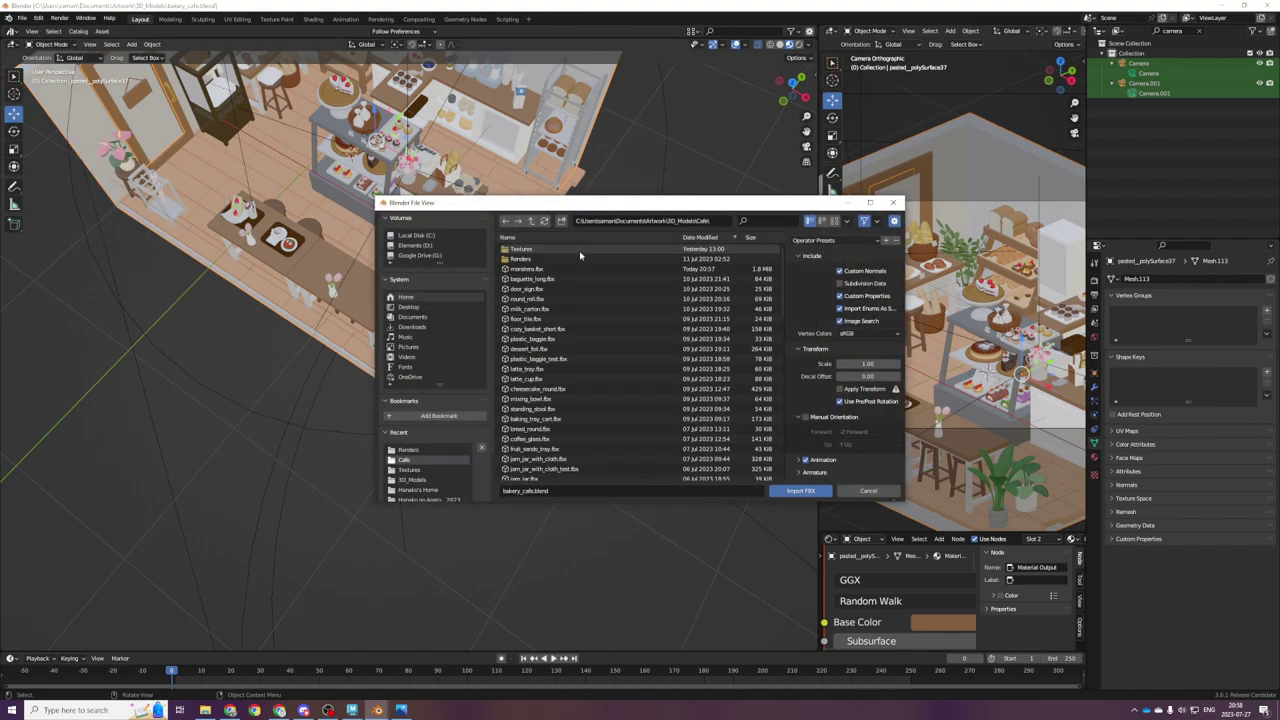
click(718, 269)
click(815, 491)
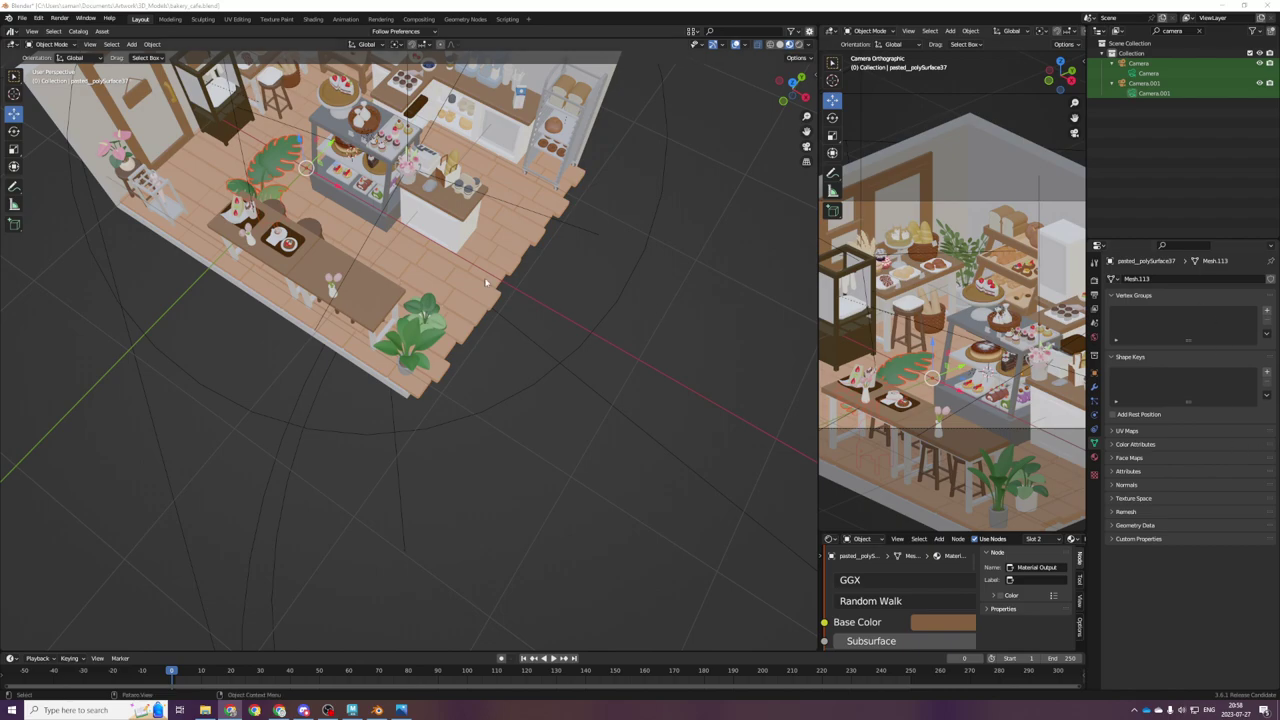
Step: Set the imported monstera's origin to its center of mass by volume
scroll(183, 79, down, 5)
click(151, 44)
mouse_move(168, 67)
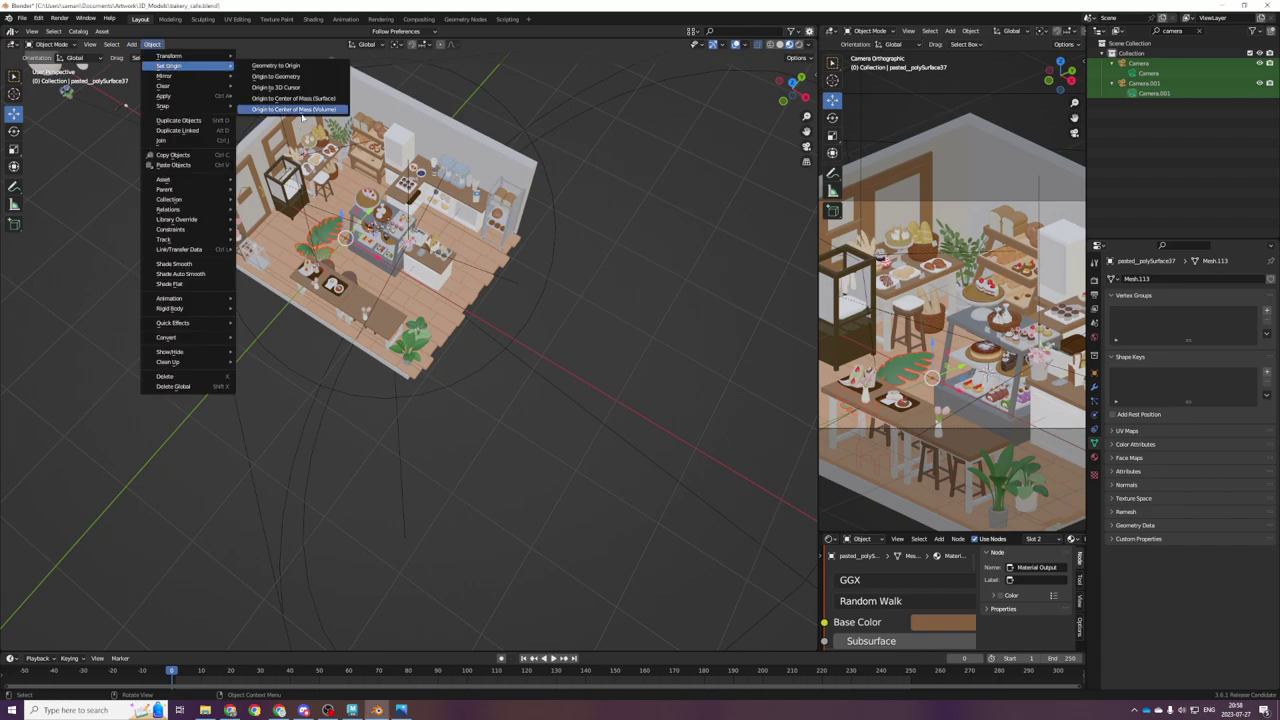
click(294, 109)
Step: Move the monstera about -1.42 m along X, outside the café's wall
scroll(400, 370, up, 10)
scroll(370, 385, down, 2)
drag(420, 390, 120, 259)
scroll(180, 266, down, 4)
Step: Move the monstera across the room to the floor area beside the counter and the two potted plants, then raise it in the front view
key(KP_7)
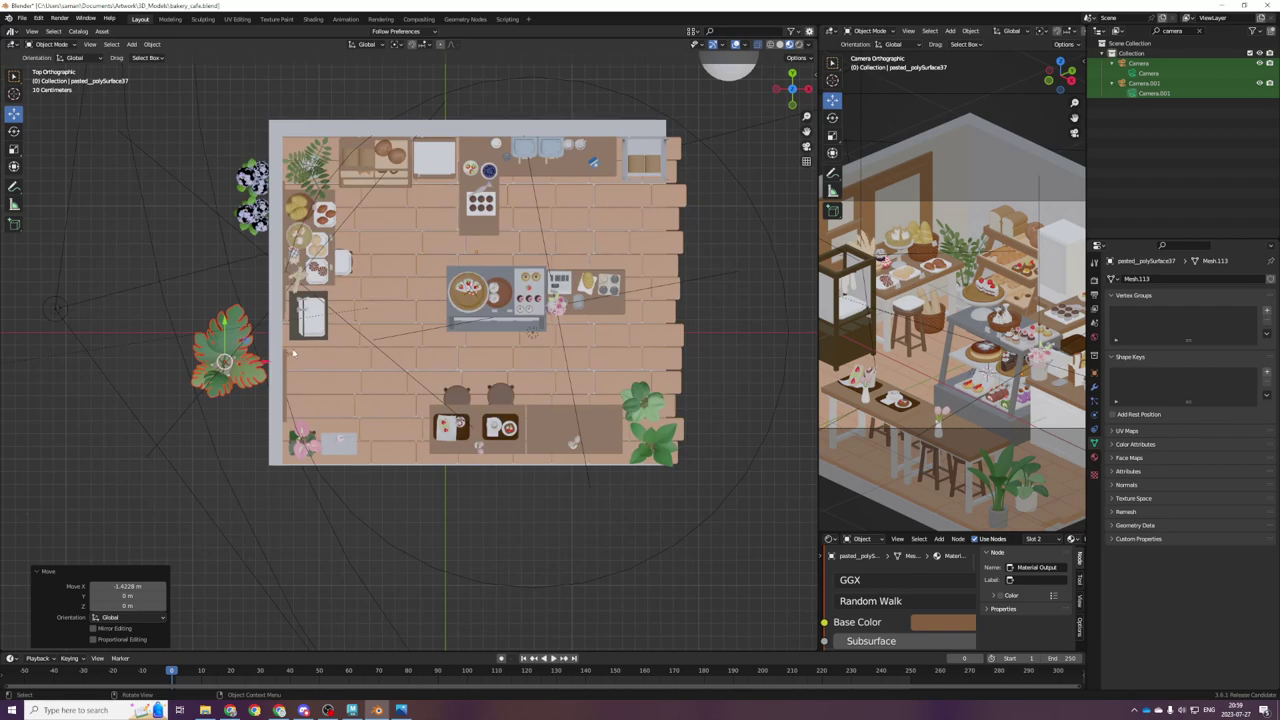
scroll(880, 342, down, 4)
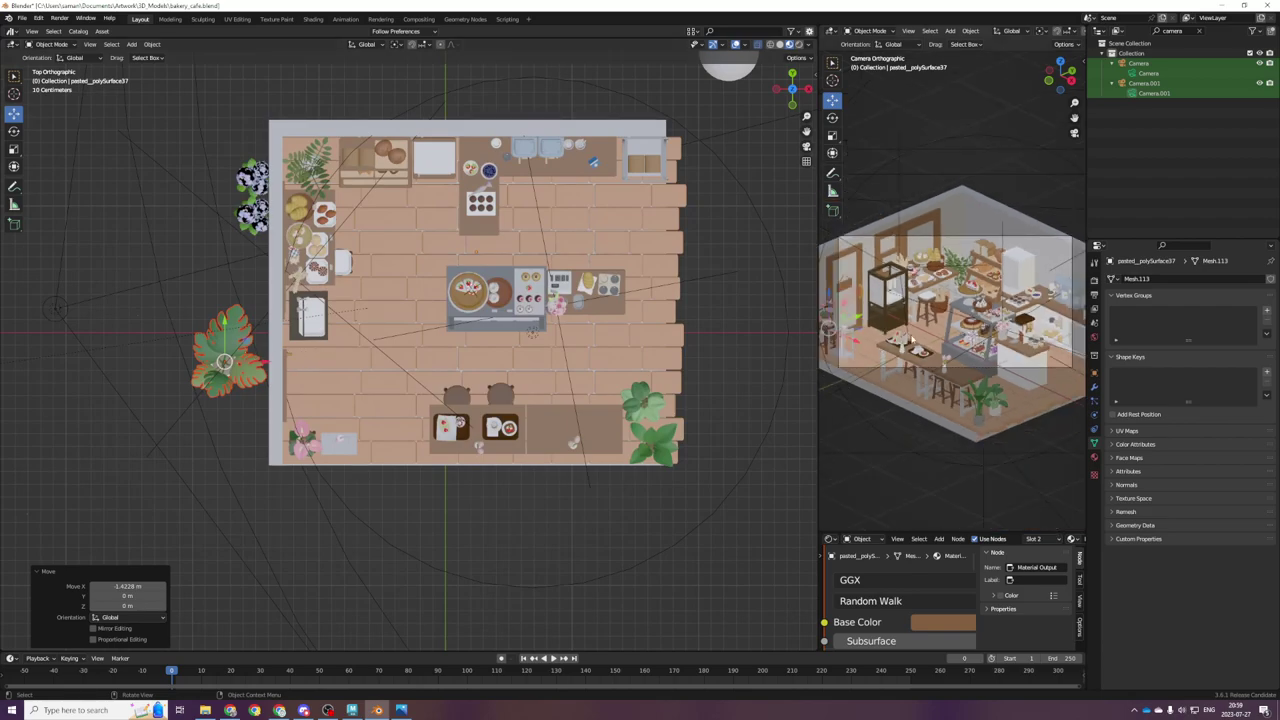
drag(818, 335, 736, 340)
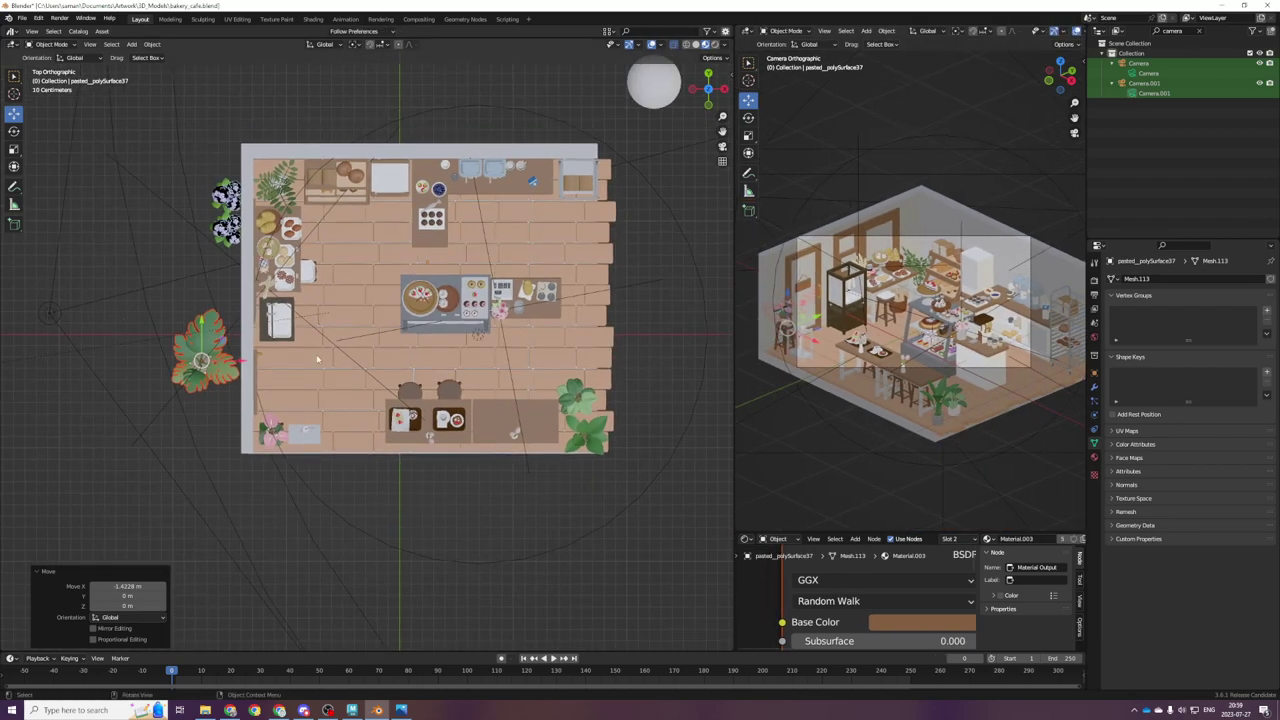
key(g)
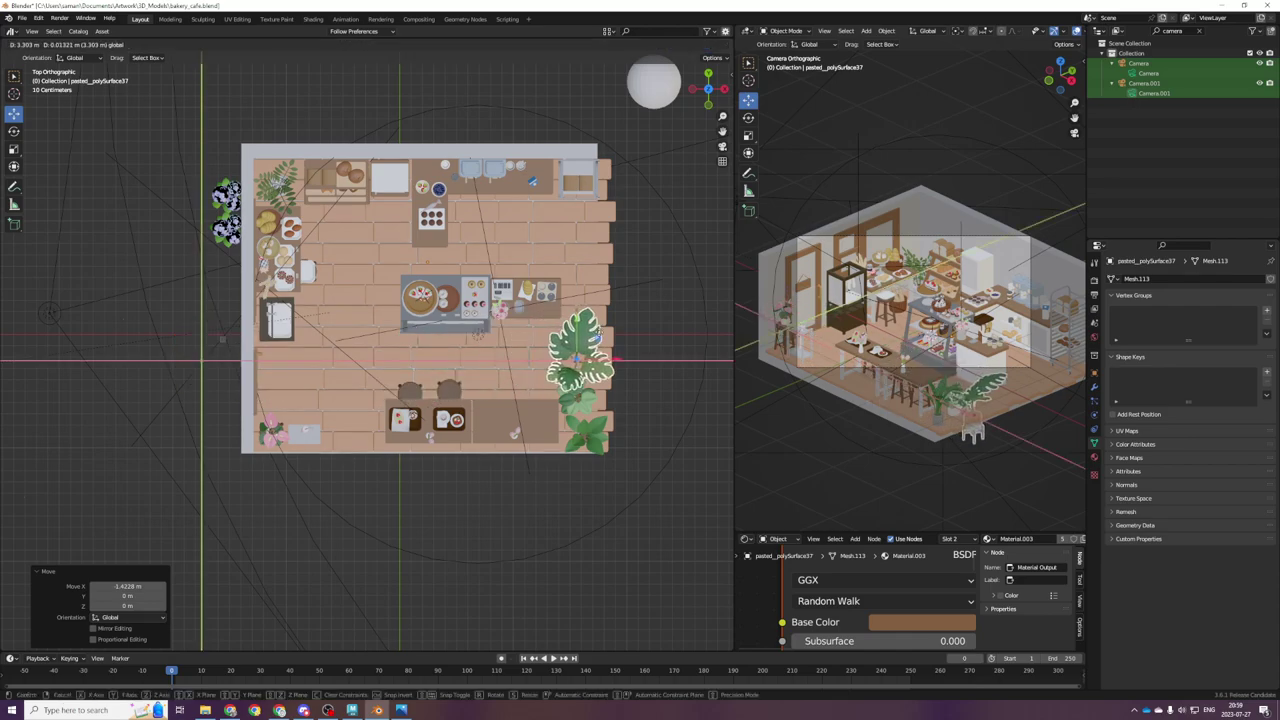
key(KP_1)
drag(594, 309, 594, 281)
Step: Scale the monstera to 0.764, lower it about 0.088 m so its stand rests on the floor, and save the file
key(s)
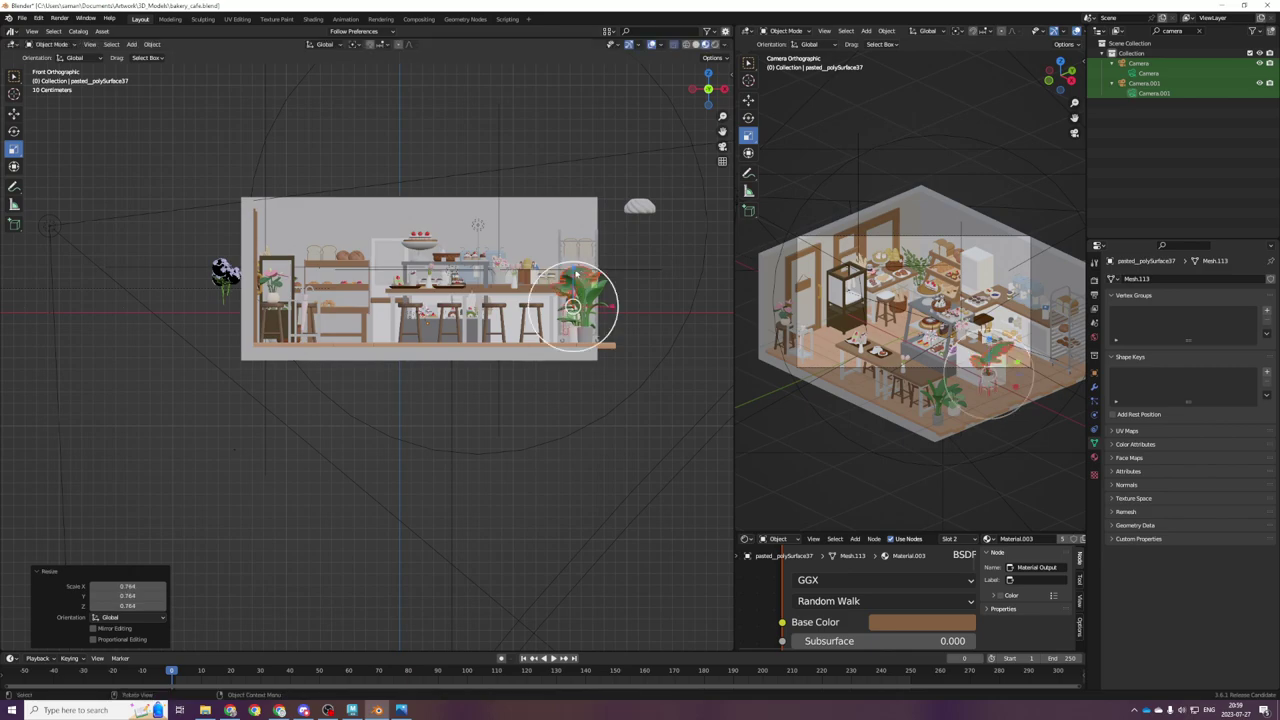
key(w)
key(g)
key(z)
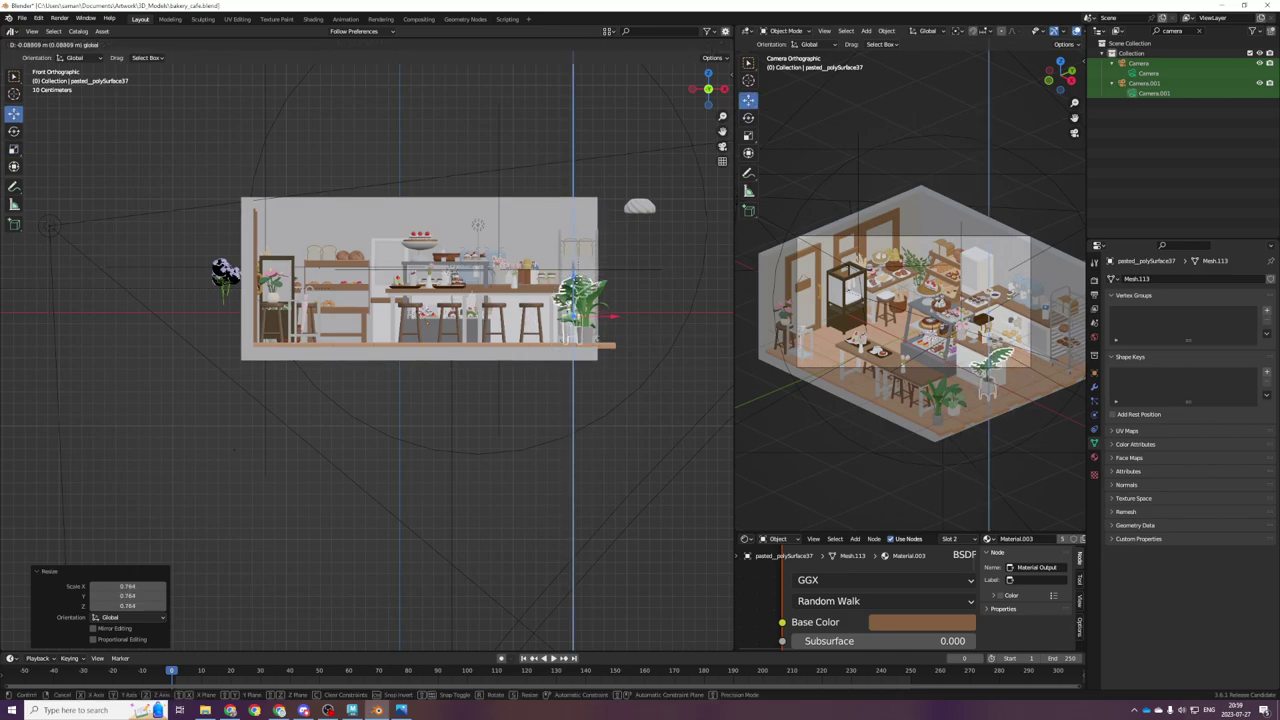
click(592, 336)
key(ctrl+s)
Step: Rotate the monstera about its vertical axis in the top view so its large leaves spread toward the room's open front side
scroll(968, 415, up, 1)
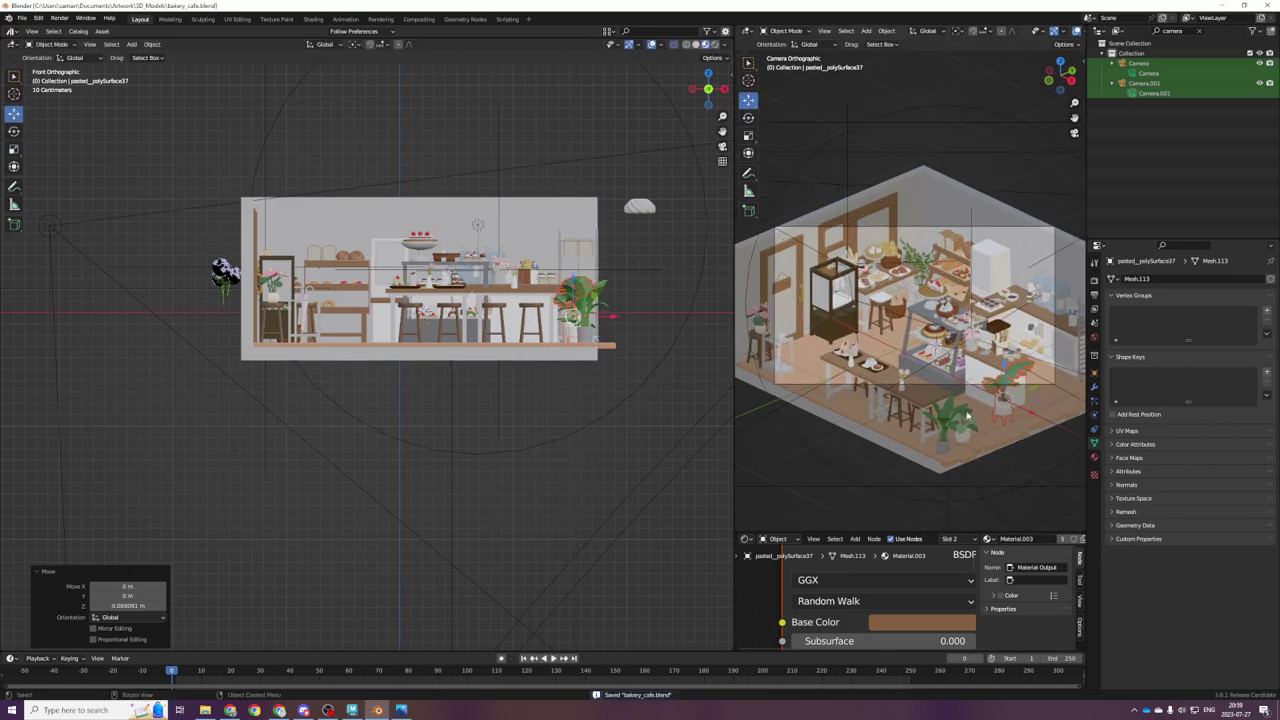
scroll(1036, 334, up, 3)
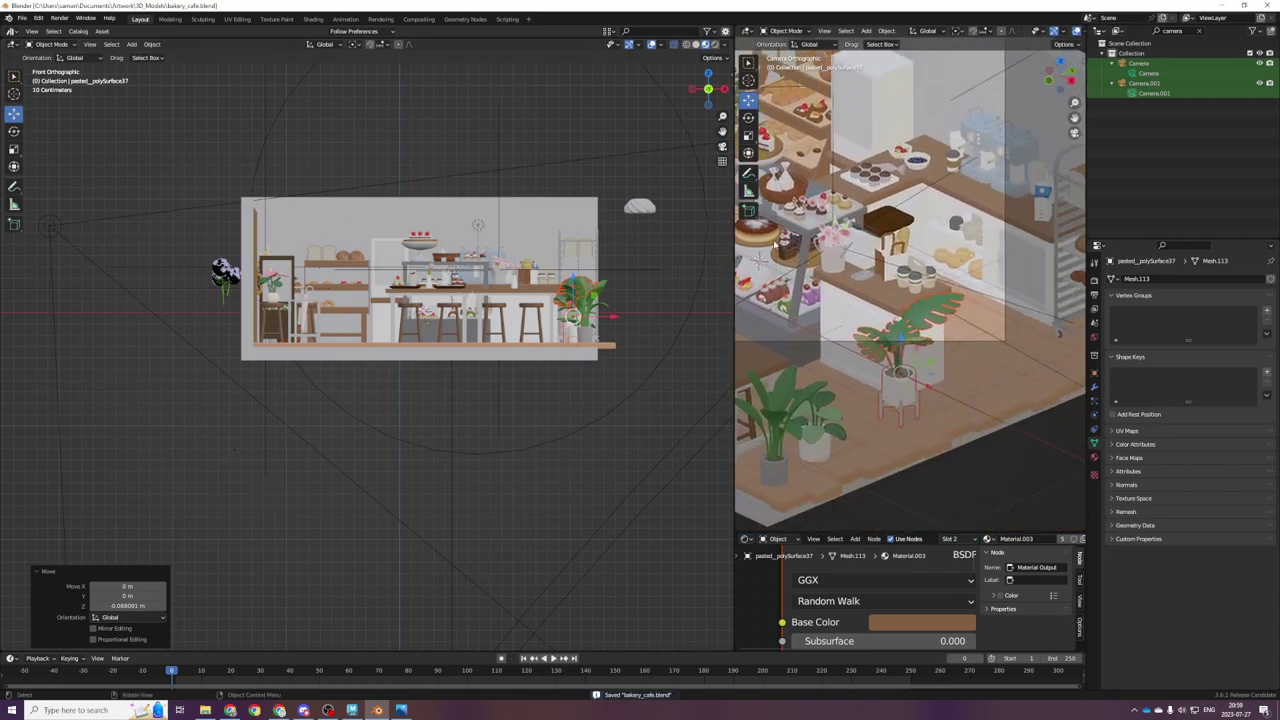
scroll(559, 399, up, 1)
scroll(559, 399, up, 2)
key(KP_7)
key(r)
scroll(540, 374, down, 2)
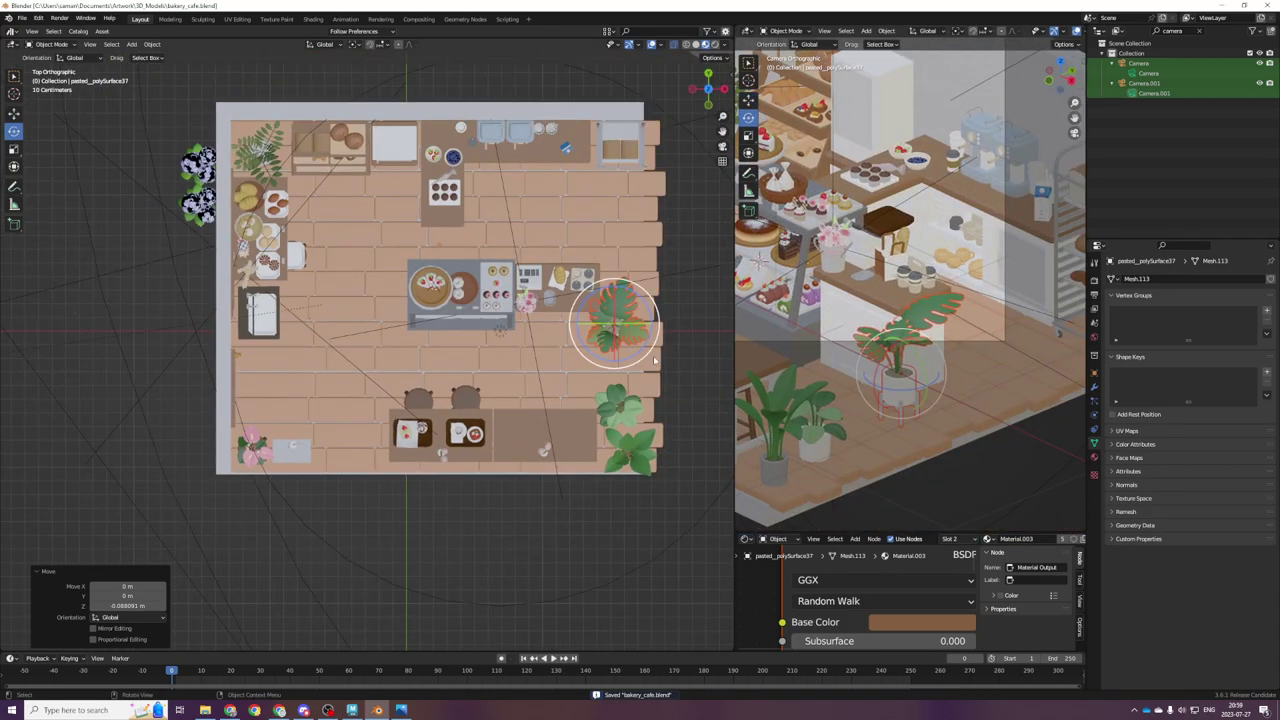
drag(641, 350, 705, 329)
scroll(1003, 401, down, 1)
key(ctrl+z)
drag(635, 357, 65, 330)
drag(611, 357, 628, 345)
key(ctrl+z)
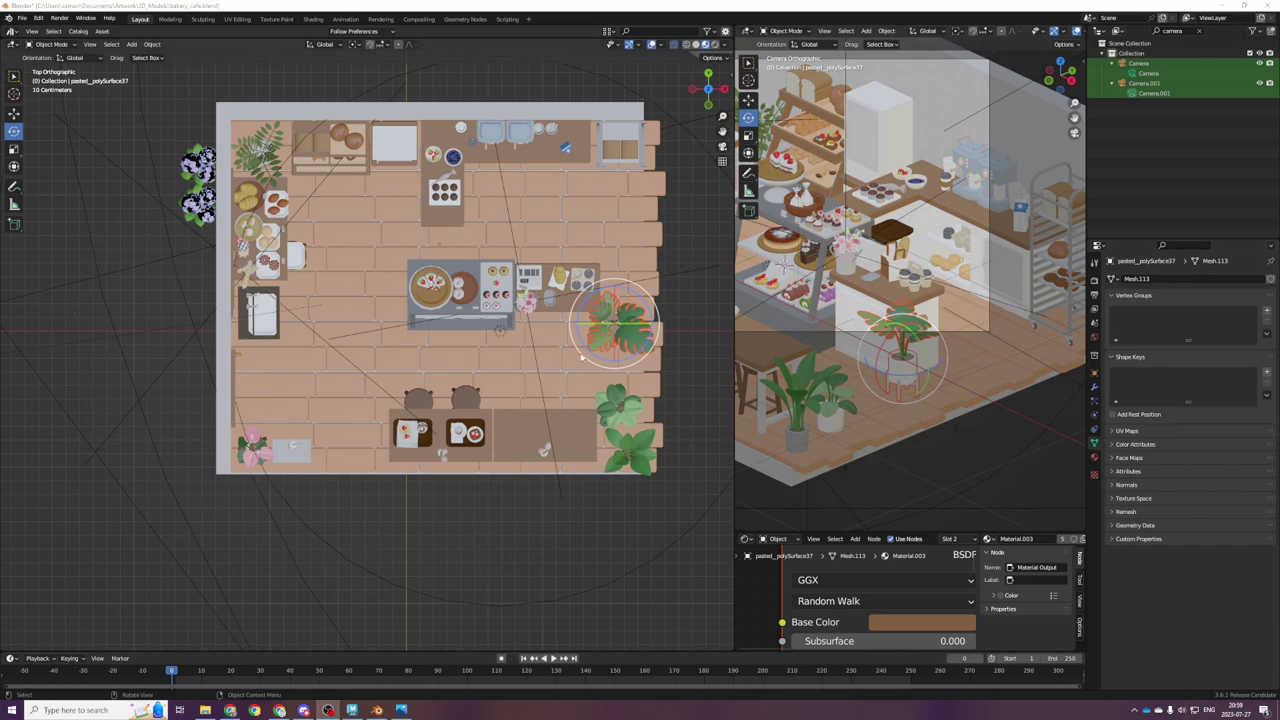
Step: Rotate the monstera about its vertical axis in the top view so its leaves turn toward the open floor side, and save the file
drag(643, 350, 720, 286)
drag(612, 357, 663, 362)
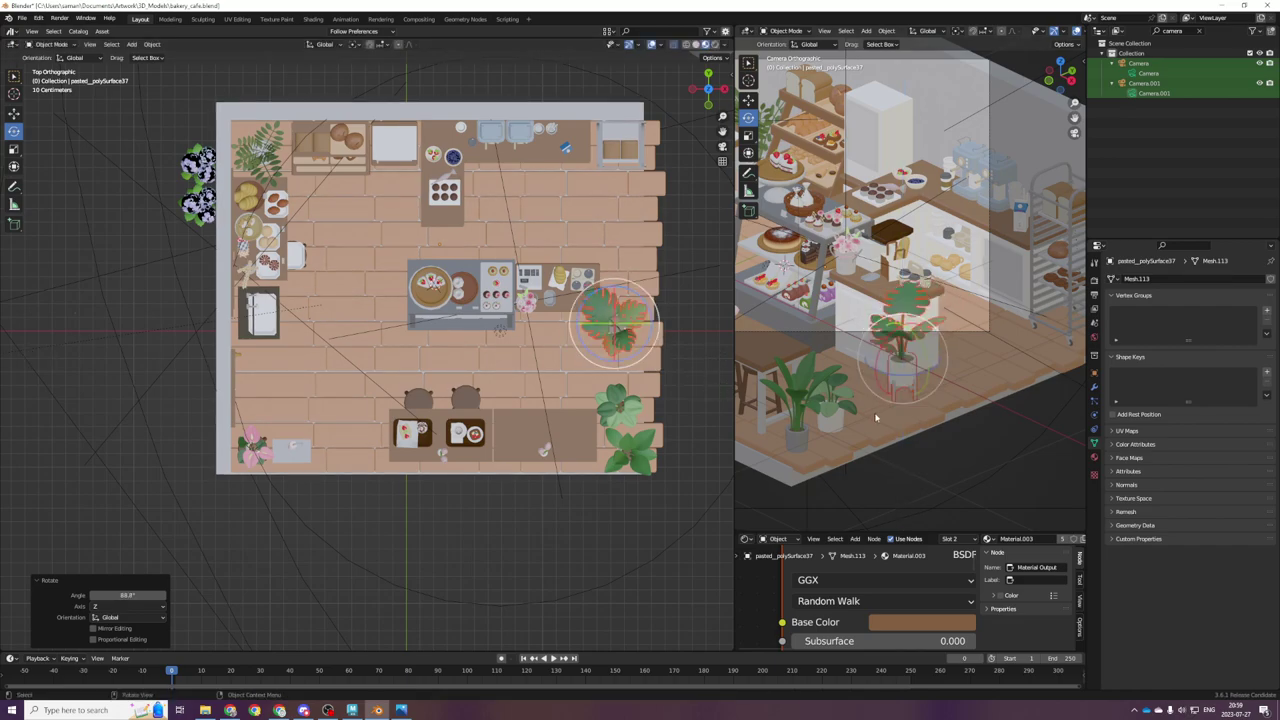
click(873, 415)
scroll(873, 415, up, 4)
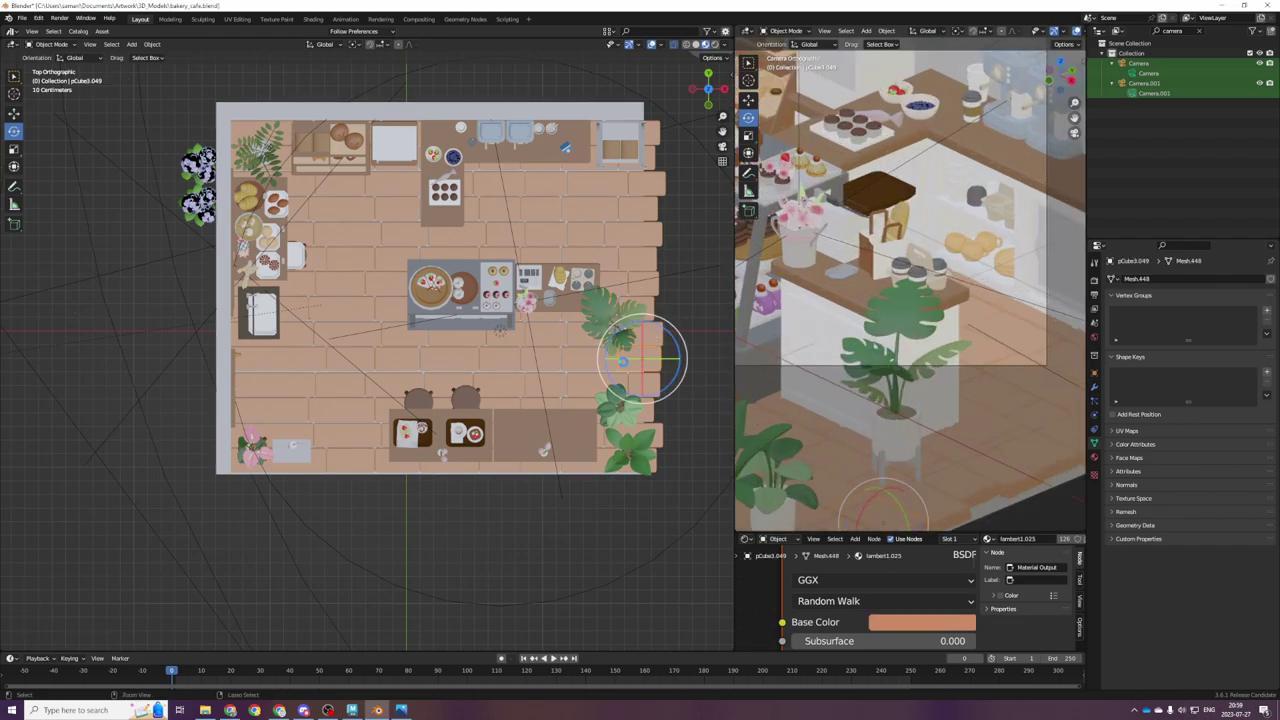
key(ctrl+s)
Step: Rotate the monstera a further 27.5° about the Z axis beside the counter
click(610, 332)
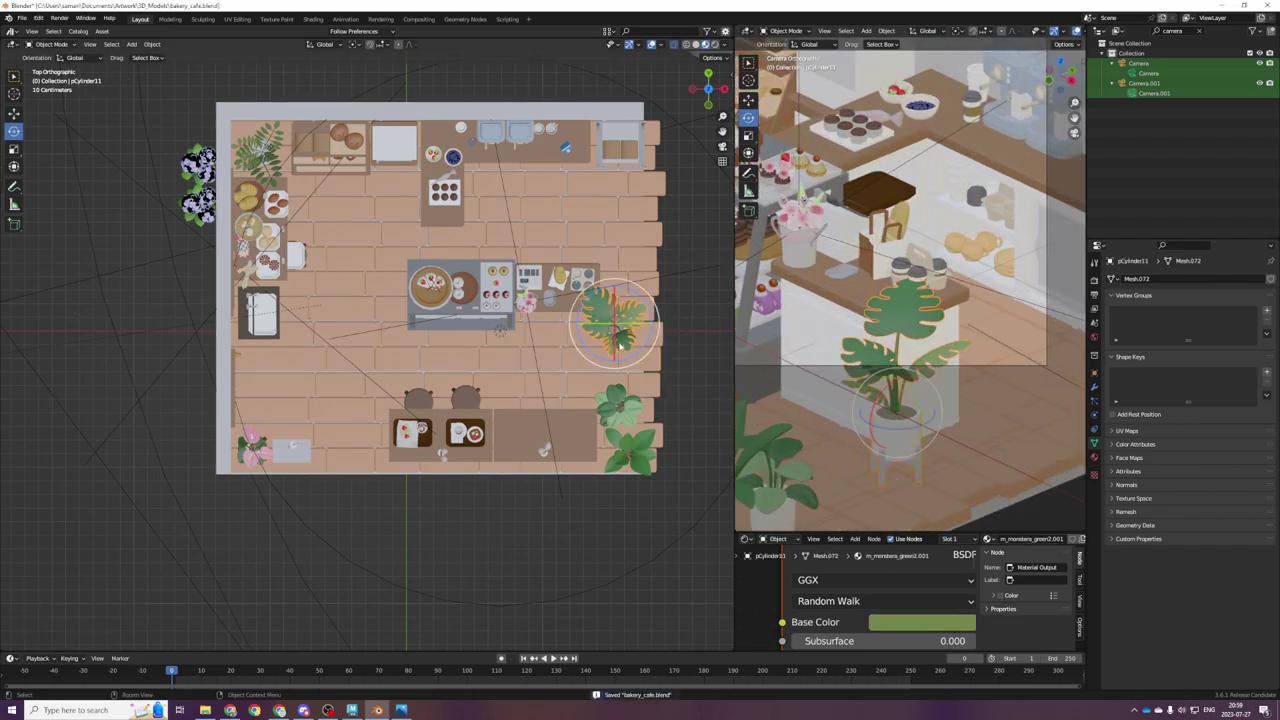
key(r)
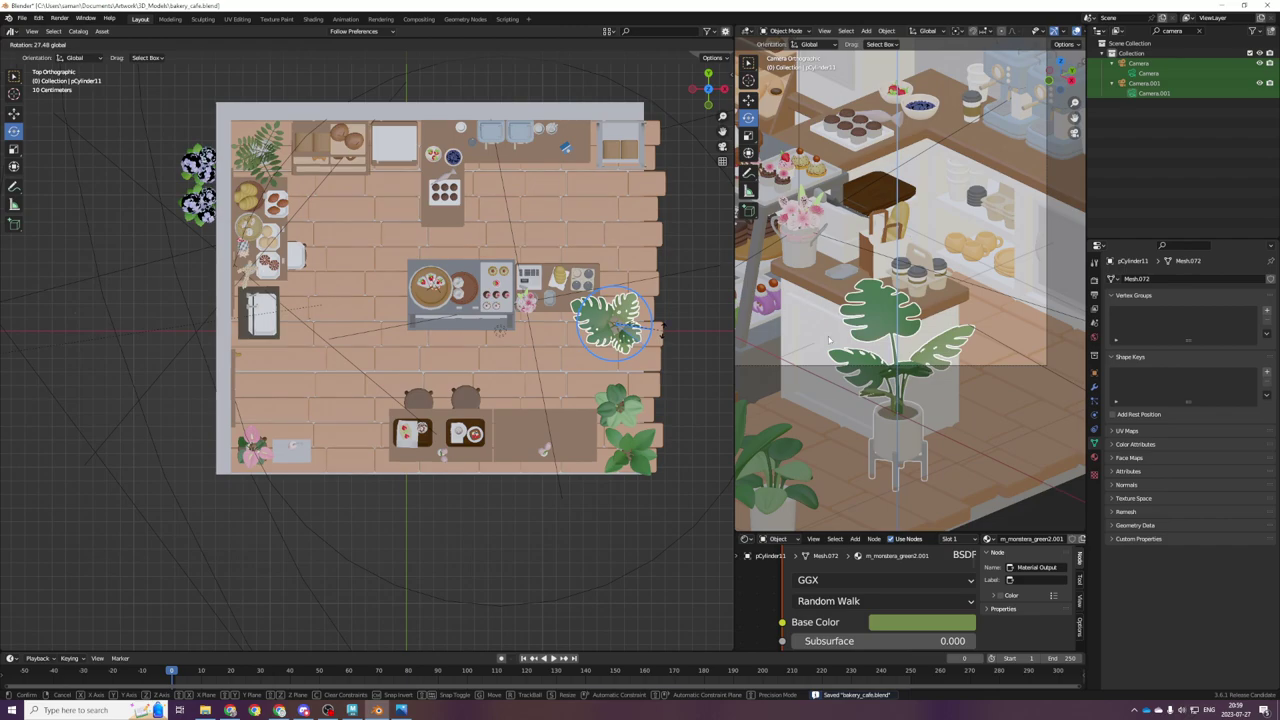
drag(660, 330, 662, 331)
scroll(614, 428, down, 3)
key(g)
scroll(654, 381, up, 6)
scroll(654, 381, down, 5)
scroll(925, 440, down, 6)
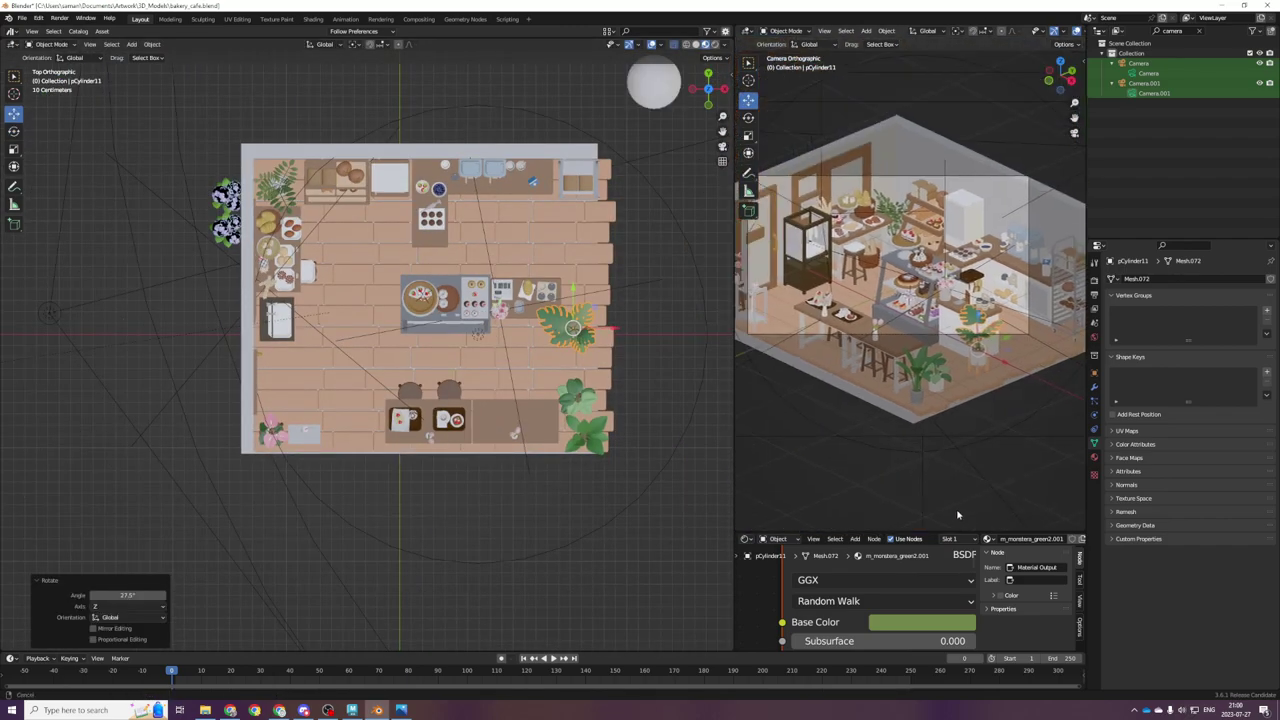
Step: Set the scene's active camera to Camera, save the file, and widen the camera viewport
click(555, 413)
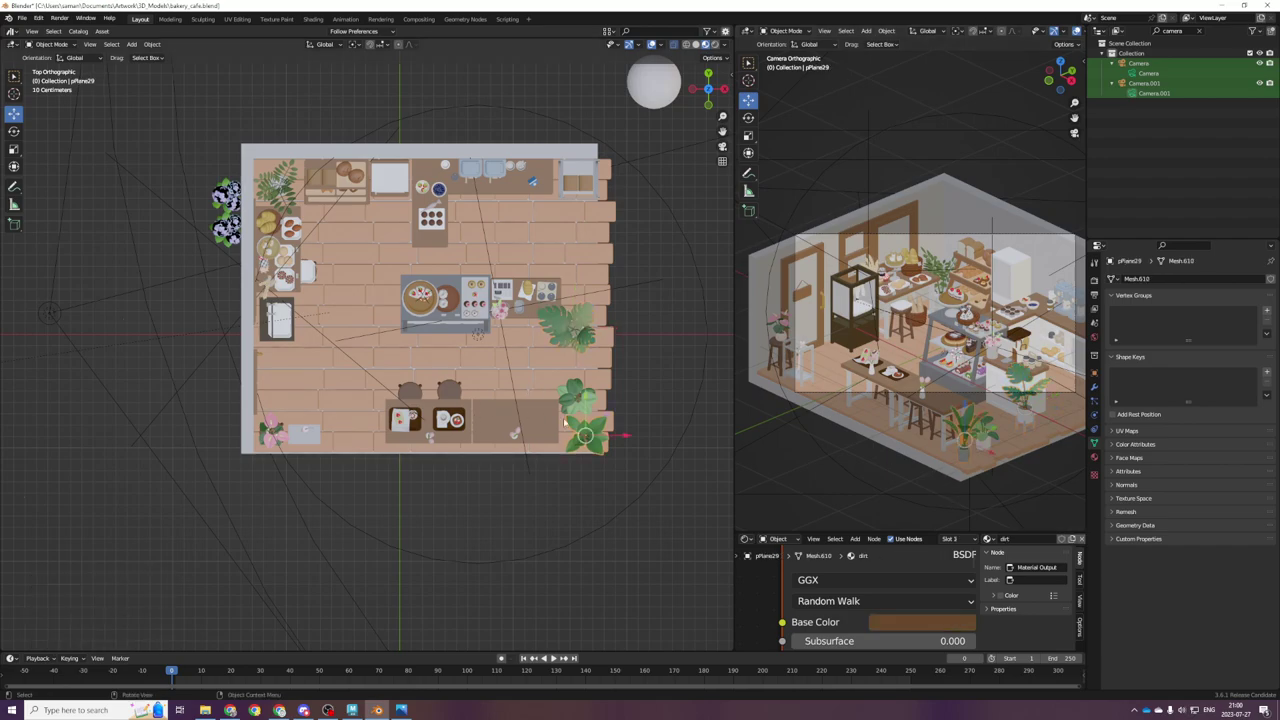
click(1094, 322)
click(1225, 292)
click(1215, 307)
scroll(956, 400, down, 2)
key(ctrl+s)
scroll(956, 400, up, 4)
scroll(956, 400, down, 1)
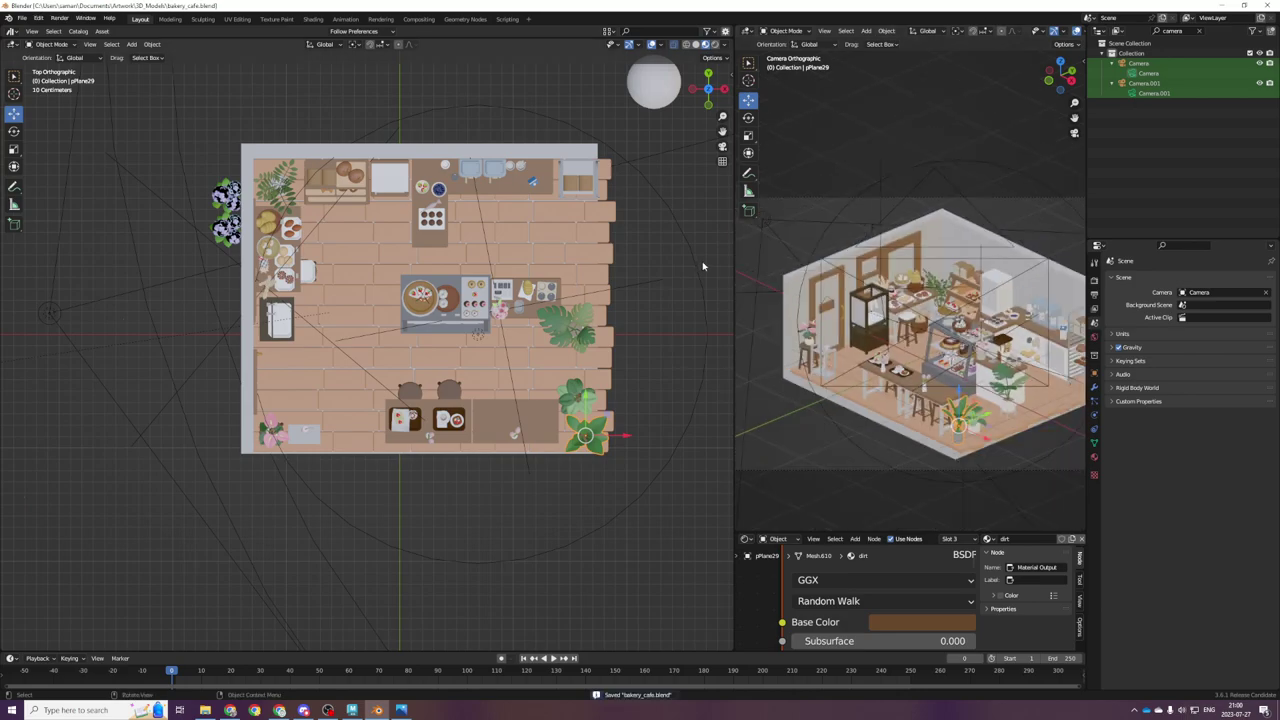
drag(1086, 166, 1230, 165)
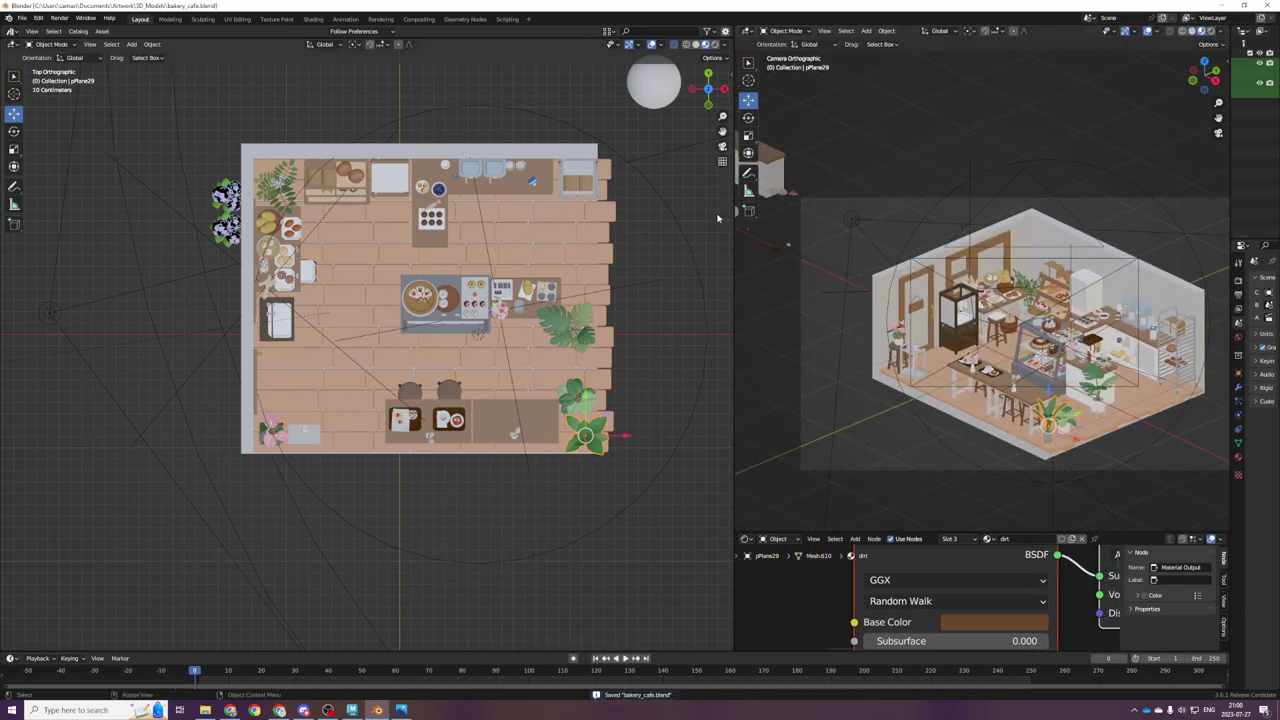
Step: Move the broad-leaved potted plant in the front corner about -2.14 m along X, beside the umbrella stand
scroll(763, 296, up, 8)
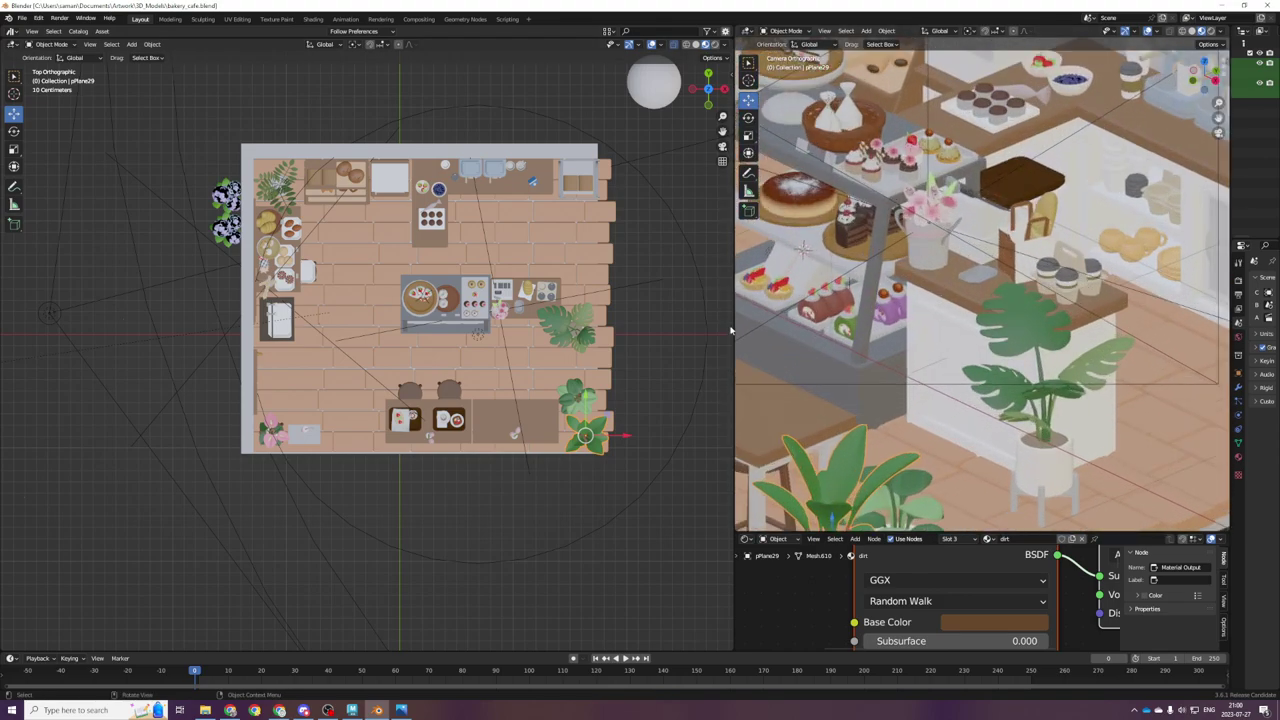
drag(620, 435, 377, 435)
scroll(1083, 372, down, 8)
scroll(1083, 372, down, 1)
shift+middle_drag(914, 390, 994, 410)
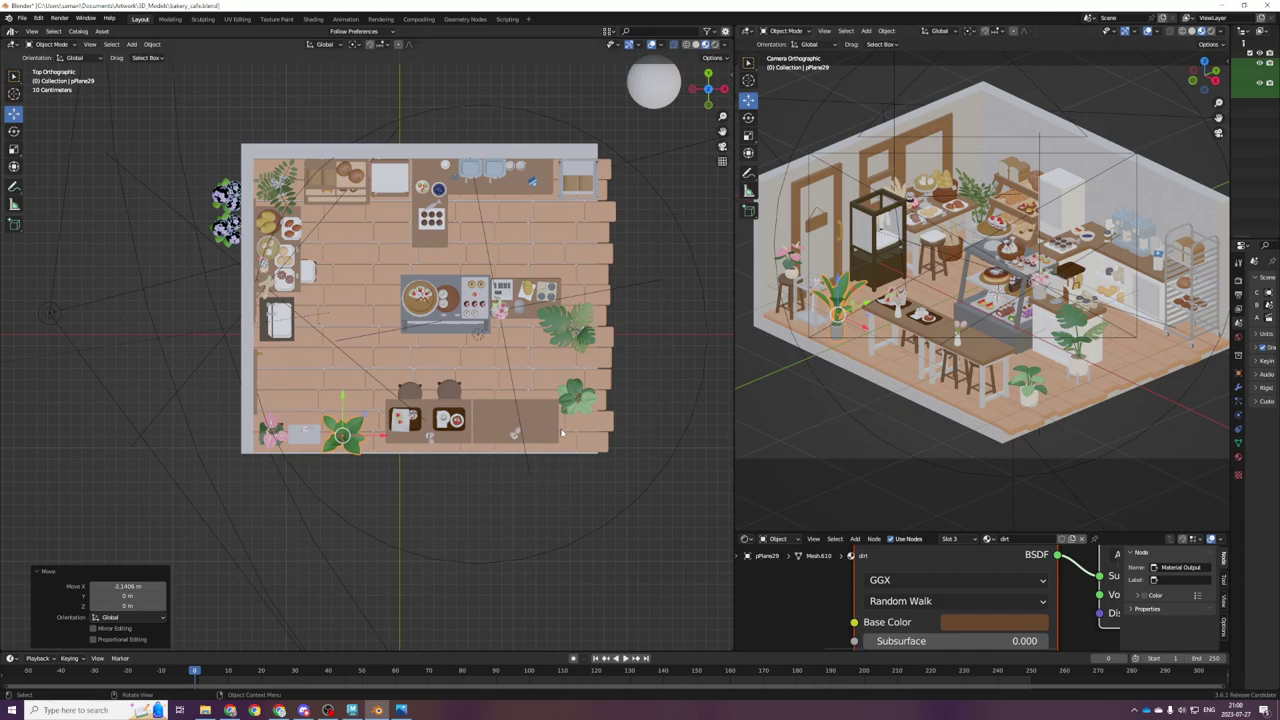
Step: Move the monstera along Y from the counter to the floor area at the end of the bar table
scroll(562, 432, up, 2)
click(587, 315)
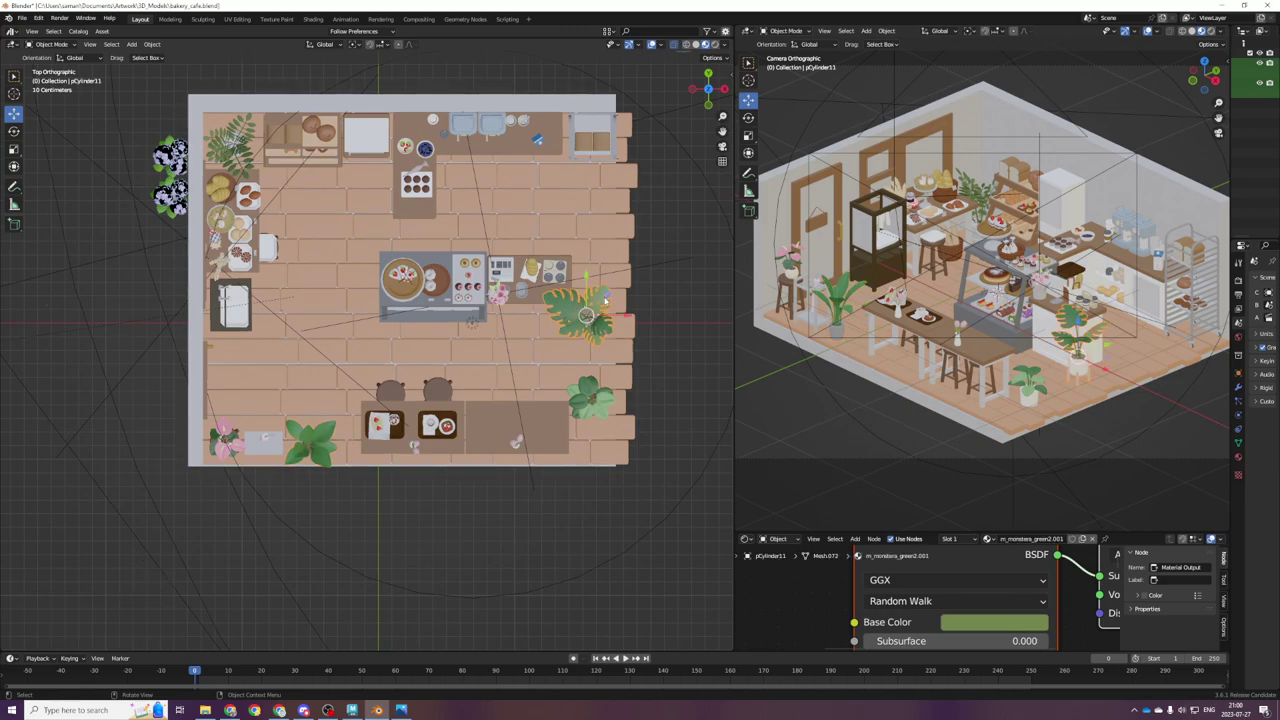
key(g)
key(y)
key(Return)
Step: Fine-tune the monstera's position beside the bar table in the front view and save the file
key(KP_1)
scroll(661, 288, up, 5)
drag(678, 312, 669, 312)
drag(628, 270, 628, 267)
key(Return)
scroll(553, 289, up, 5)
drag(407, 347, 407, 348)
key(ctrl+s)
scroll(458, 341, down, 3)
Step: Move the small potted plant beside the monstera about 0.158 m along X and 0.041 m along Y, and save the file
middle_drag(486, 334, 410, 398)
click(410, 398)
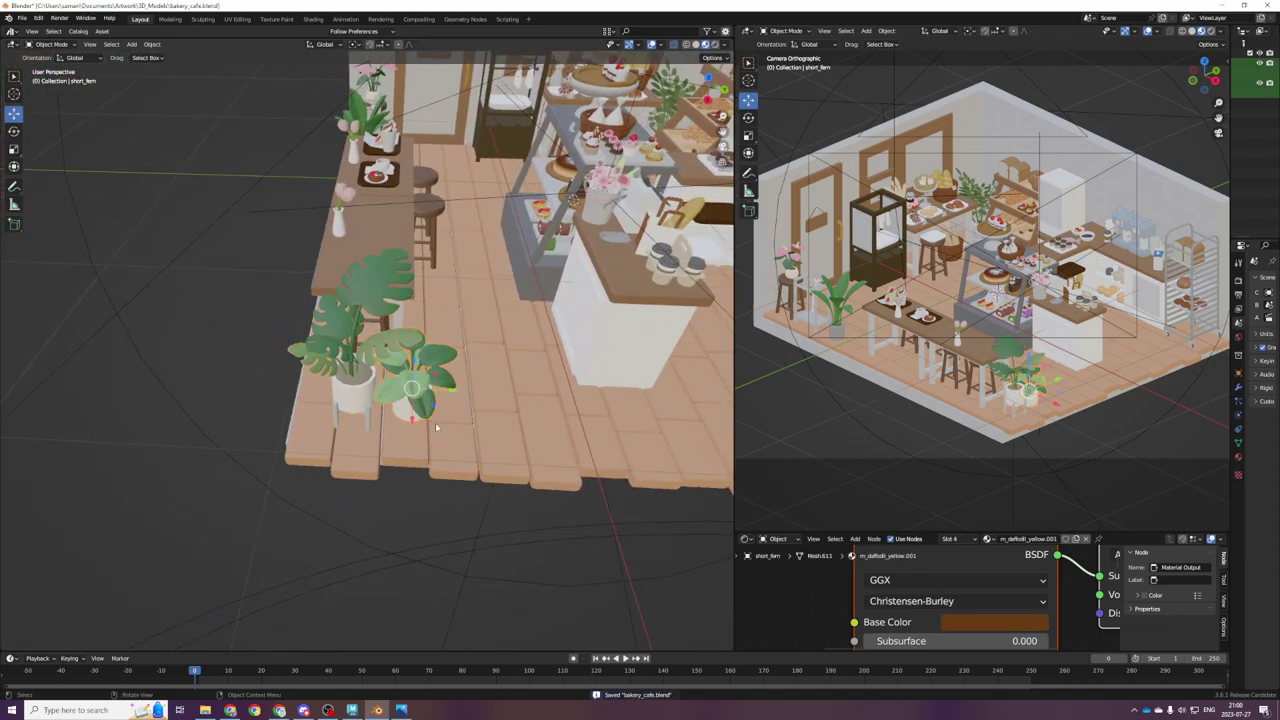
drag(435, 408, 446, 440)
key(ctrl+s)
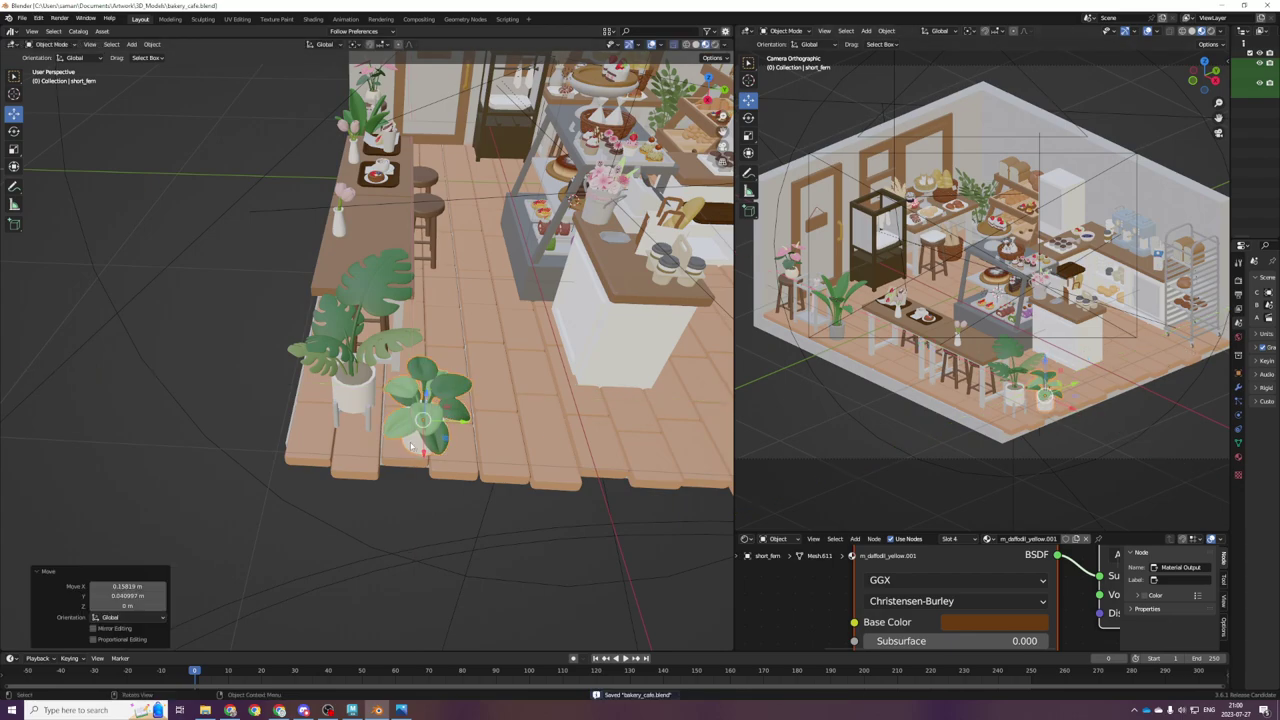
Step: Select the parts of the umbrella stand between the pink flowers and the potted plant in the top view
key(KP_7)
shift+middle_drag(300, 426, 726, 500)
shift+middle_drag(424, 529, 547, 470)
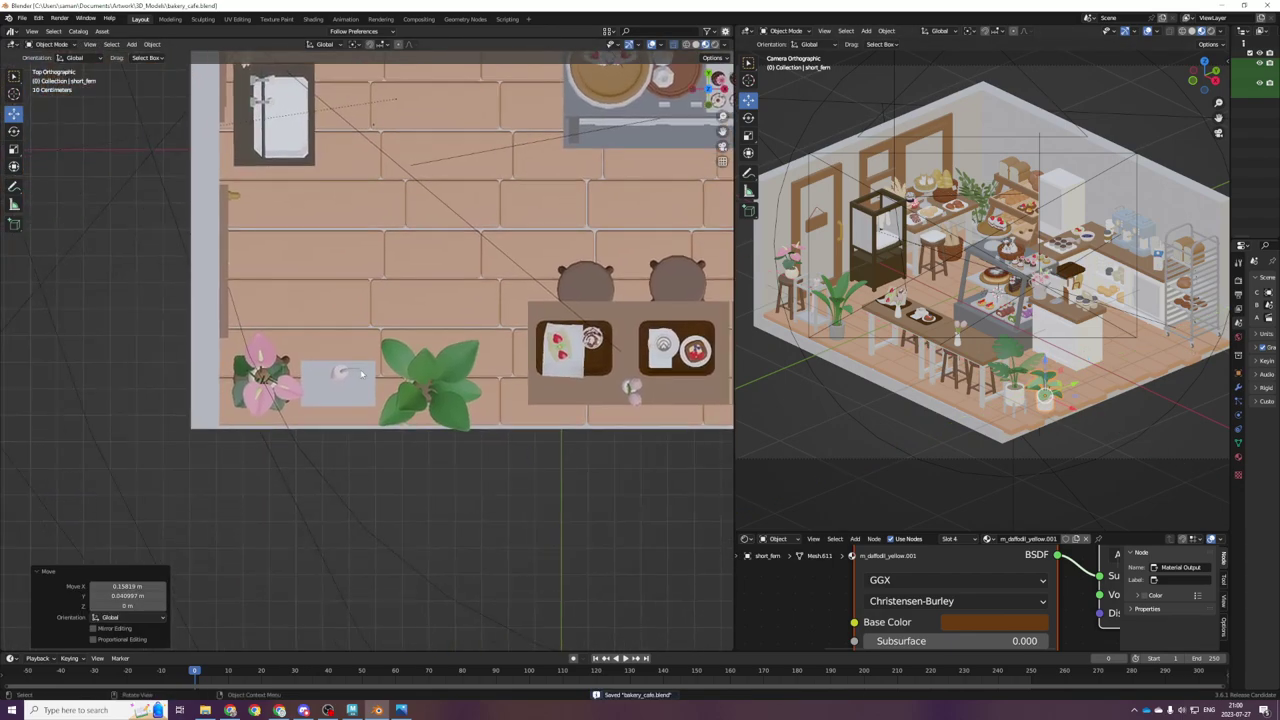
click(300, 393)
scroll(352, 385, up, 2)
click(369, 389)
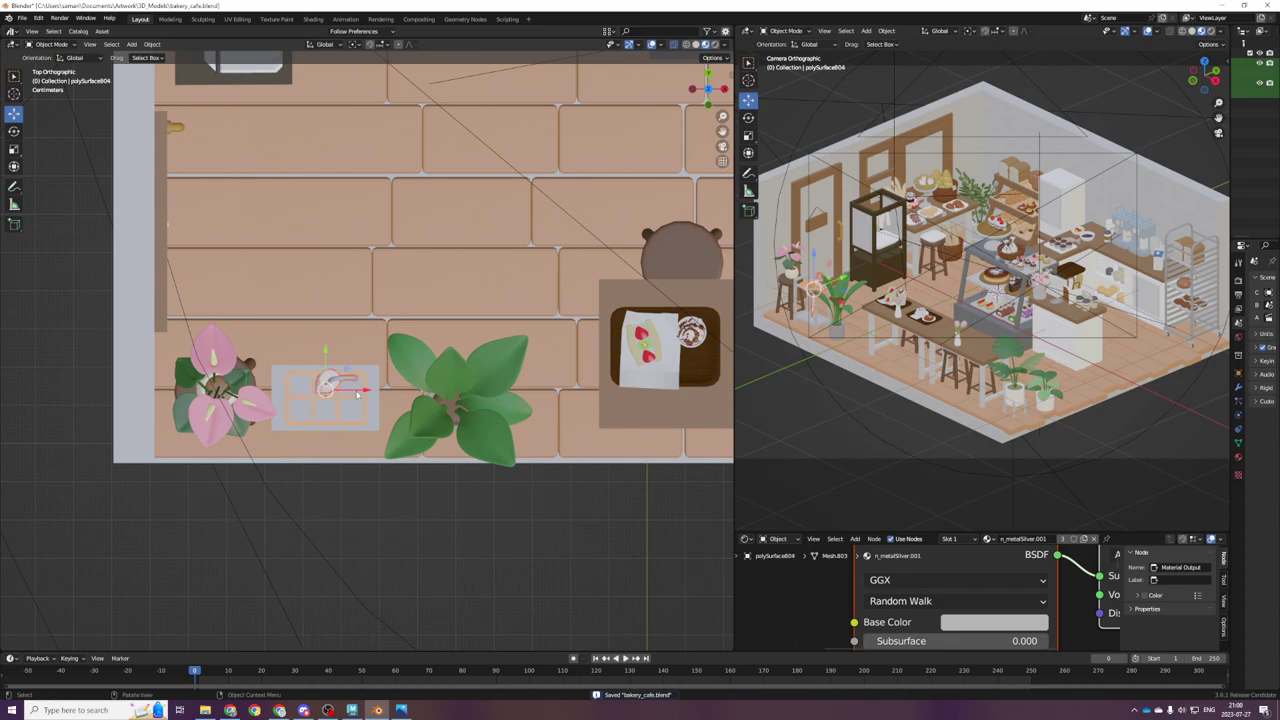
shift+click(377, 402)
Step: Try moving the umbrella stand about 0.71 m along X, undo the move, and save the file
drag(366, 390, 636, 366)
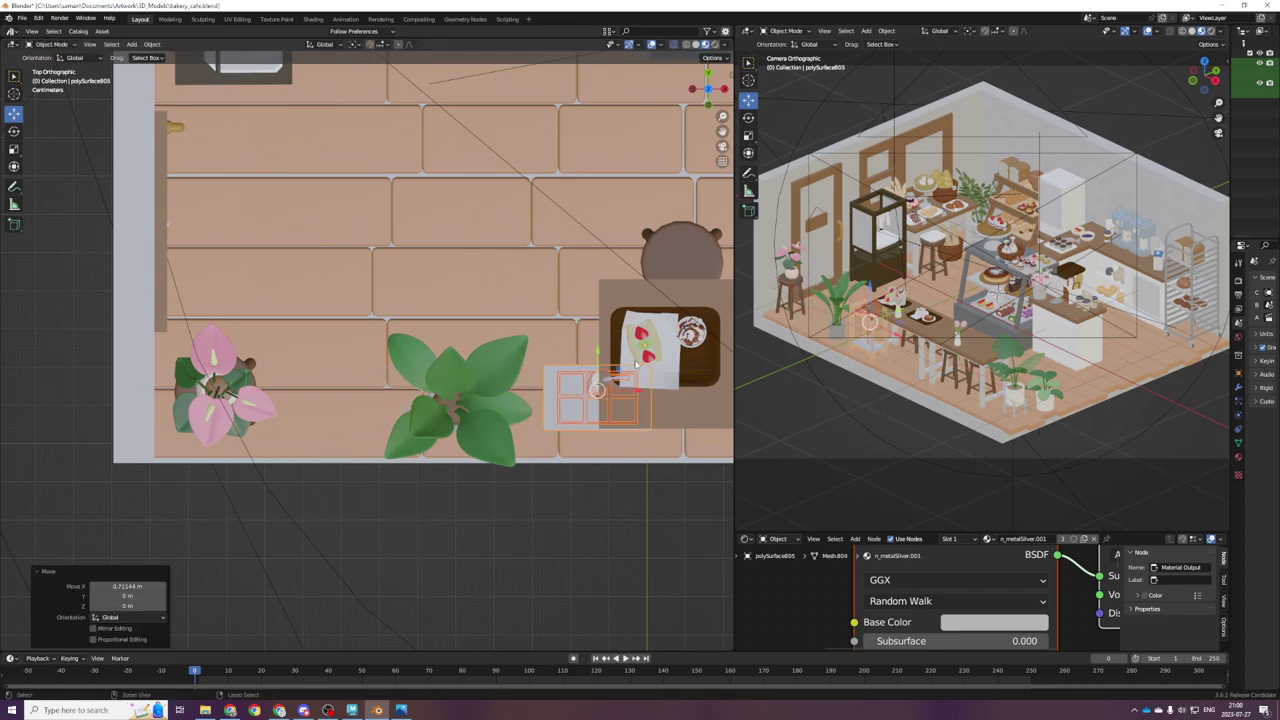
key(ctrl+z)
key(ctrl+s)
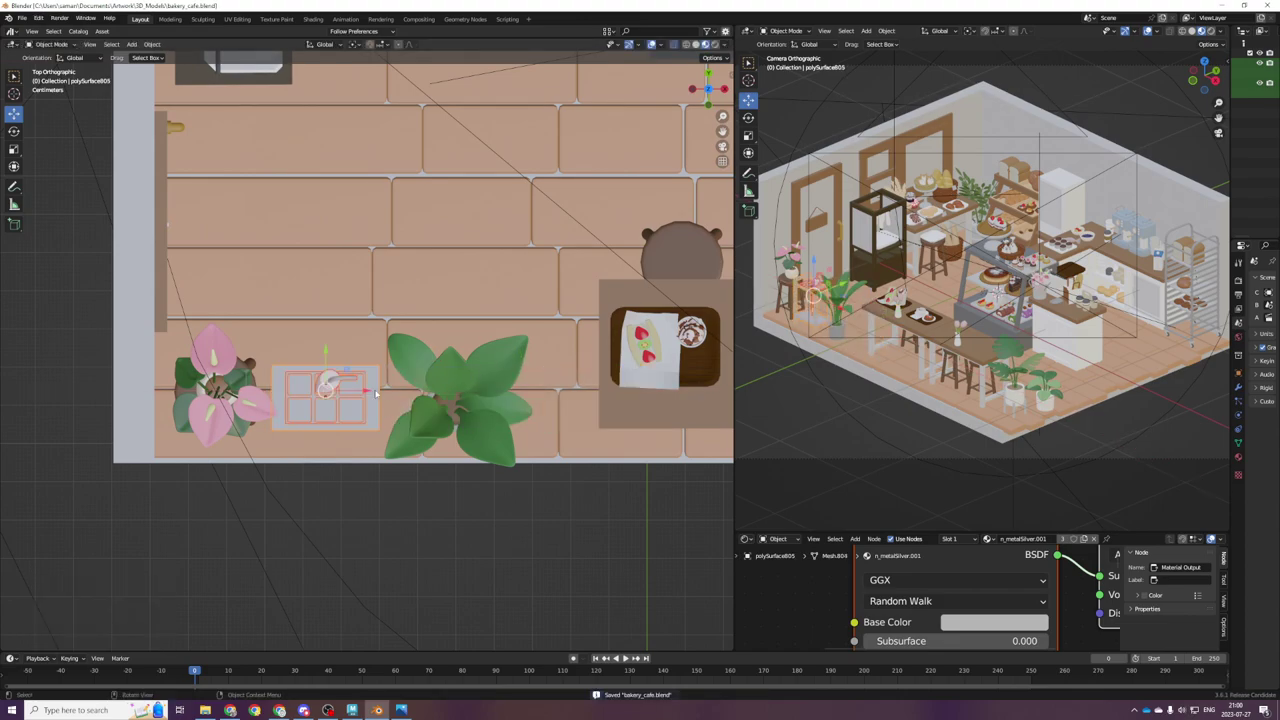
Step: Move the umbrella stand about 0.77 m along Y, shift it toward the wall, and move it 0.074 m further along Y against the dark cabinet
scroll(335, 445, down, 3)
shift+middle_drag(351, 313, 354, 380)
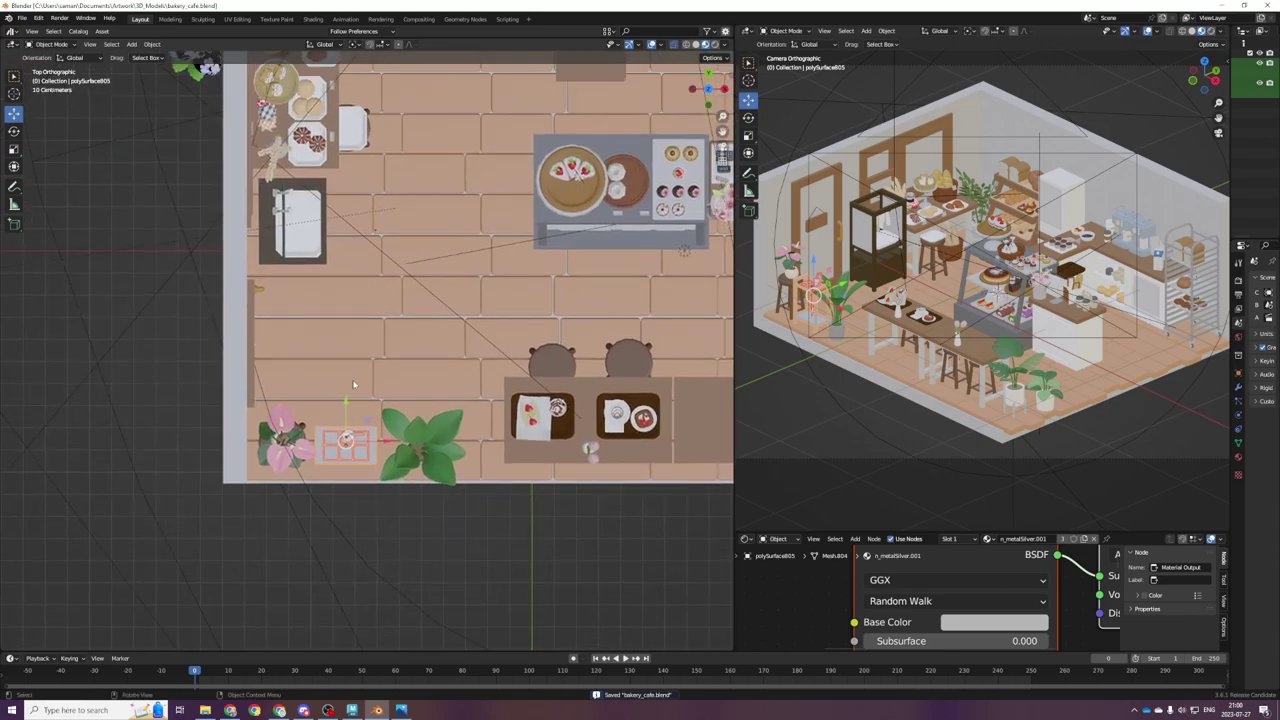
drag(346, 402, 327, 307)
click(367, 258)
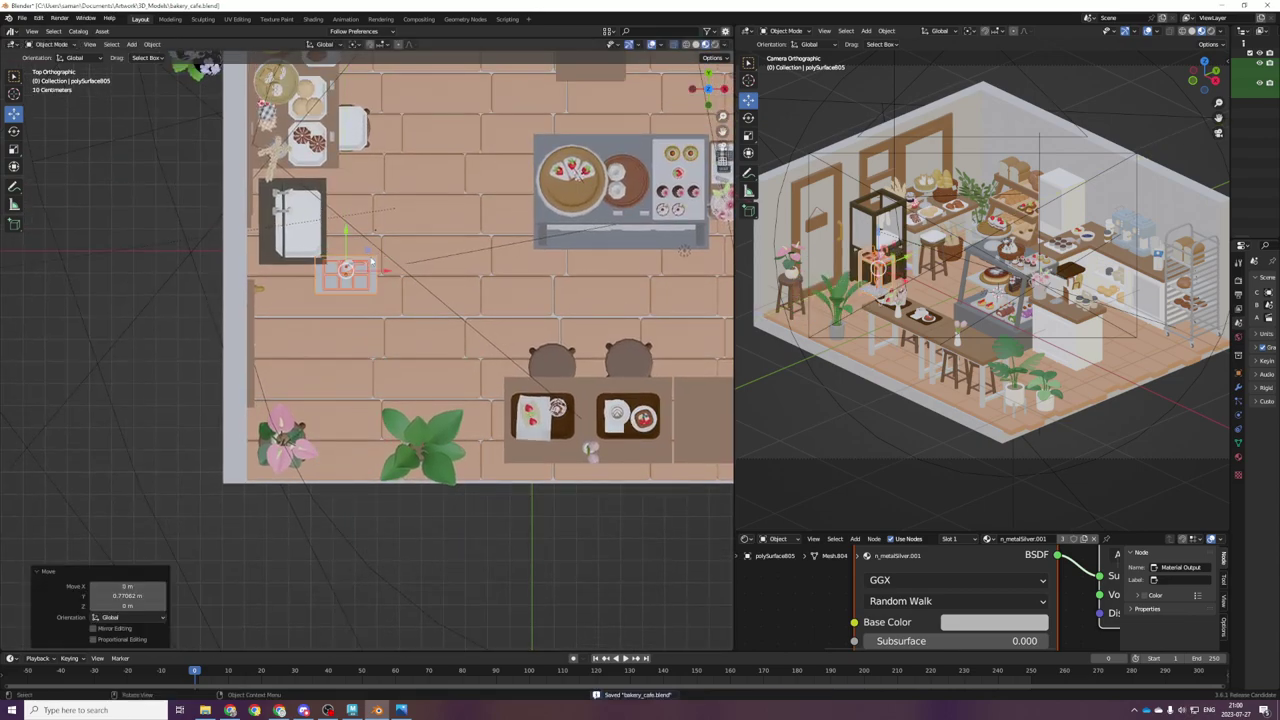
mouse_move(375, 273)
mouse_down()
mouse_move(312, 280)
mouse_move(366, 275)
mouse_up()
scroll(285, 258, up, 7)
middle_drag(455, 400, 427, 311)
mouse_move(436, 317)
mouse_down()
mouse_move(482, 322)
mouse_move(418, 324)
mouse_move(458, 318)
mouse_up()
scroll(436, 315, down, 2)
key(ctrl+z)
scroll(460, 328, down, 4)
middle_drag(461, 331, 451, 400)
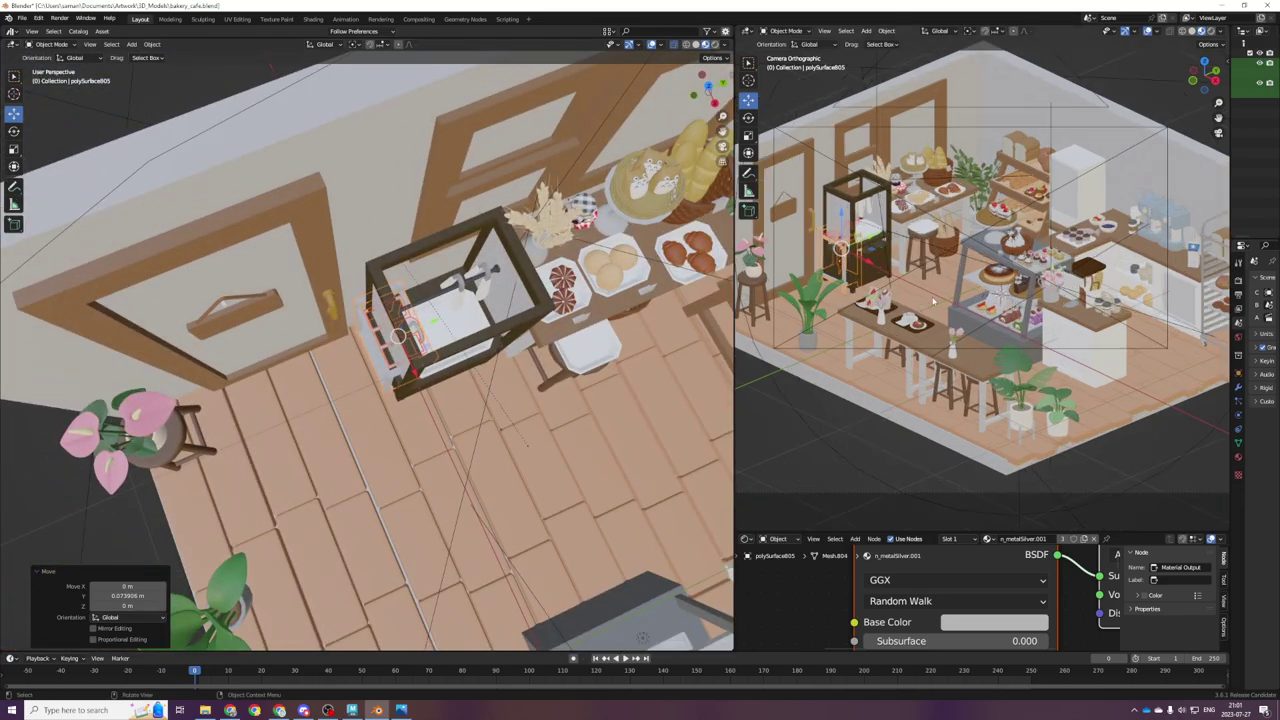
Step: Narrow the dark glass cabinet by moving its vertices on the umbrella stand's side about 0.063 m along Y
key(KP_7)
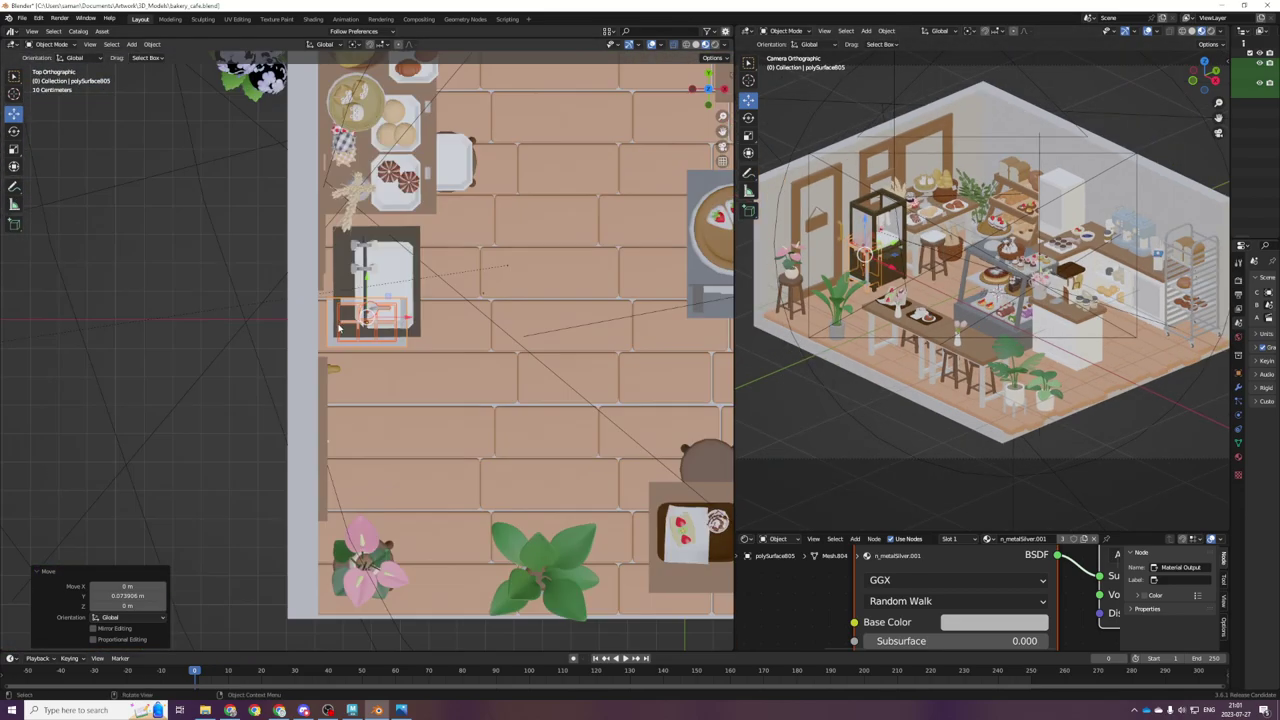
scroll(490, 295, up, 2)
key(Tab)
shift+middle_drag(480, 260, 460, 381)
key(Tab)
click(360, 369)
key(Tab)
scroll(292, 413, up, 1)
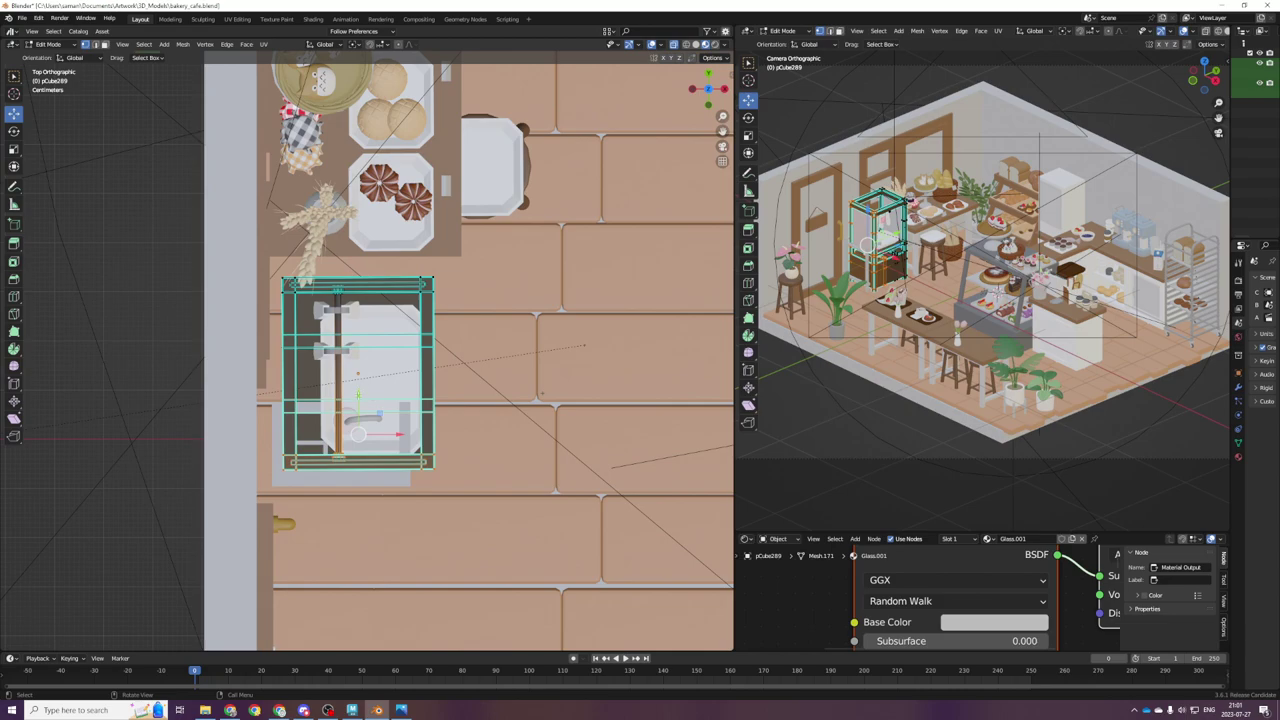
key(g)
key(y)
drag(365, 352, 357, 348)
scroll(990, 230, up, 3)
middle_drag(505, 432, 351, 213)
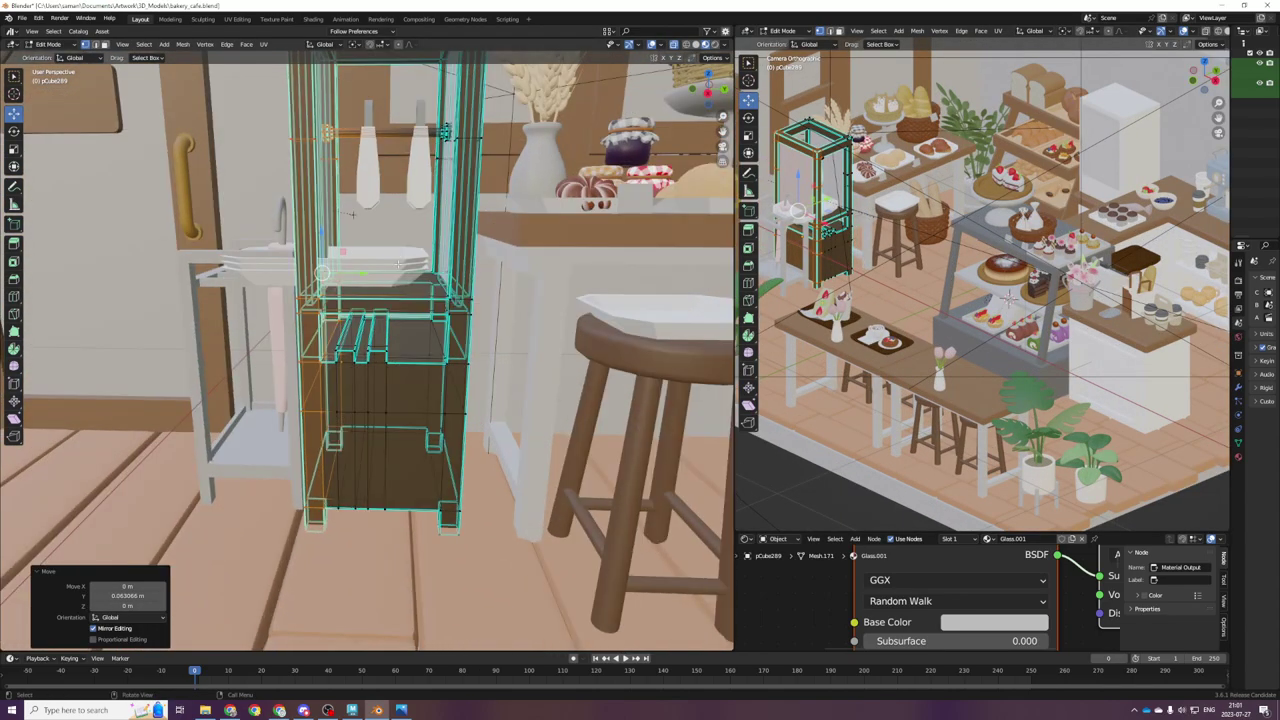
click(398, 265)
key(KP_1)
middle_drag(397, 270, 393, 371)
key(Tab)
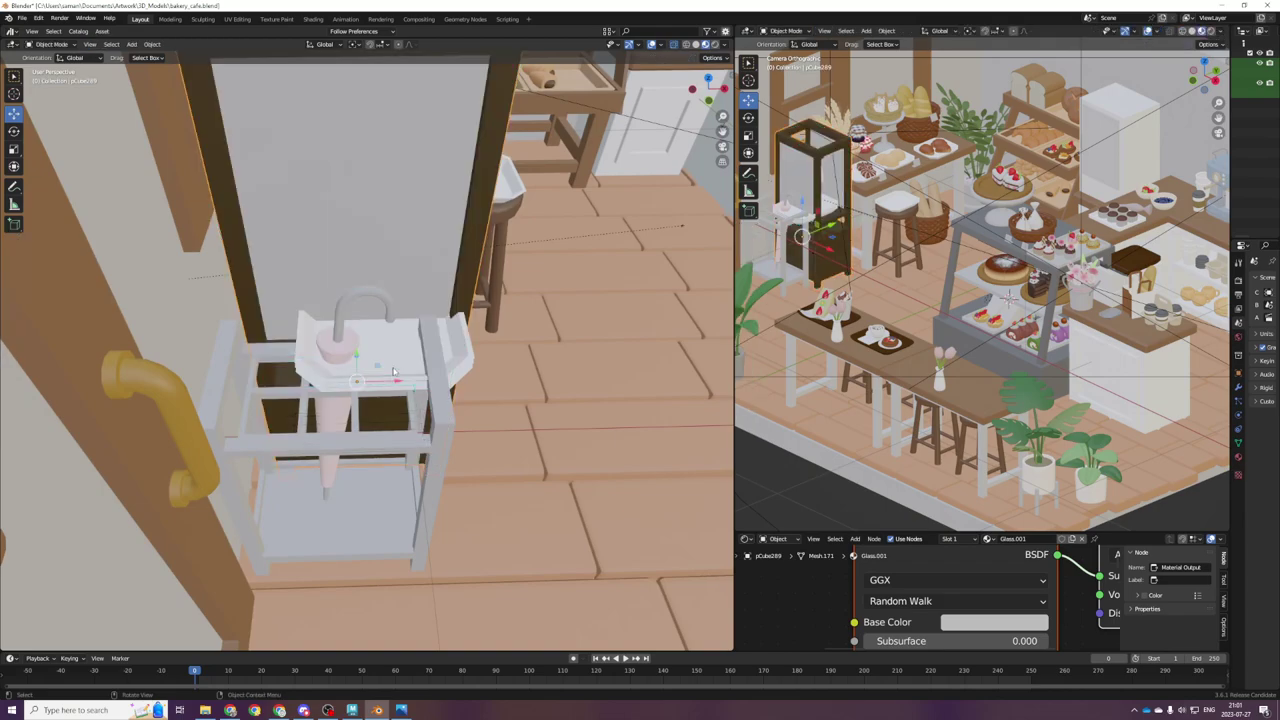
Step: Rotate the white tray in the dark cabinet about -90° around the Z axis
scroll(380, 327, down, 2)
middle_drag(380, 327, 340, 335)
click(433, 325)
middle_drag(433, 325, 418, 360)
key(r)
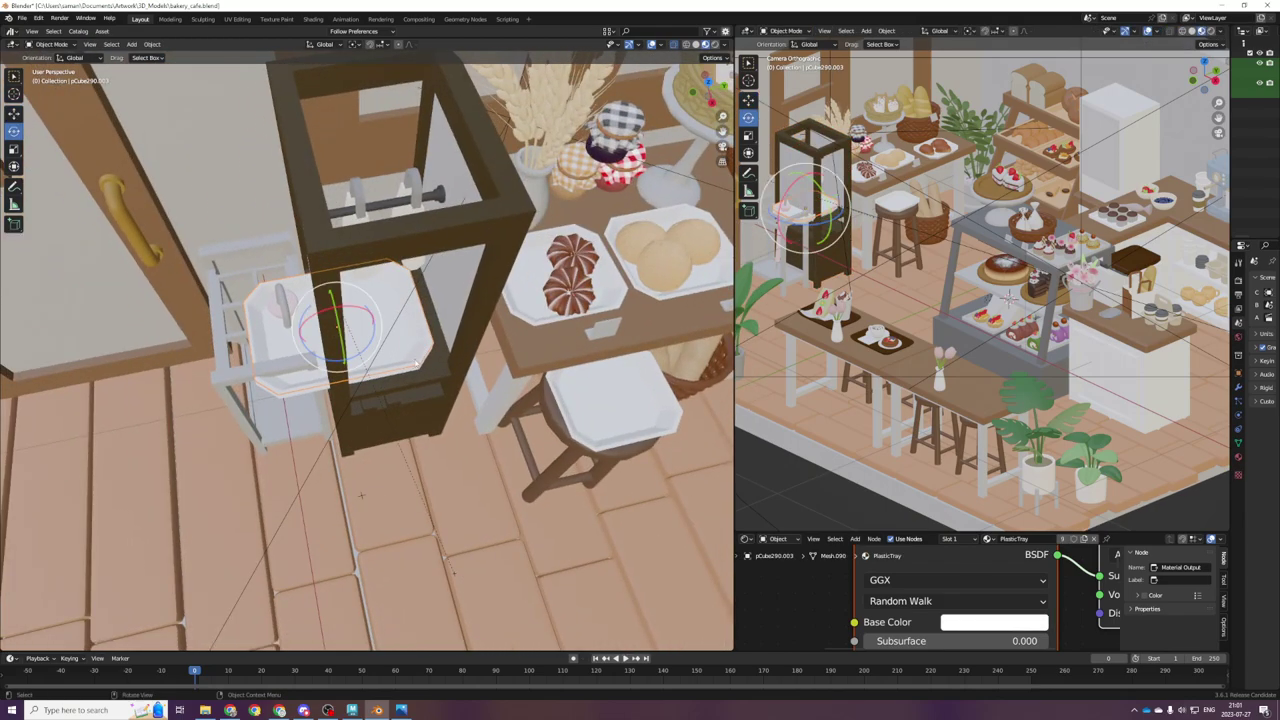
drag(356, 350, 950, 358)
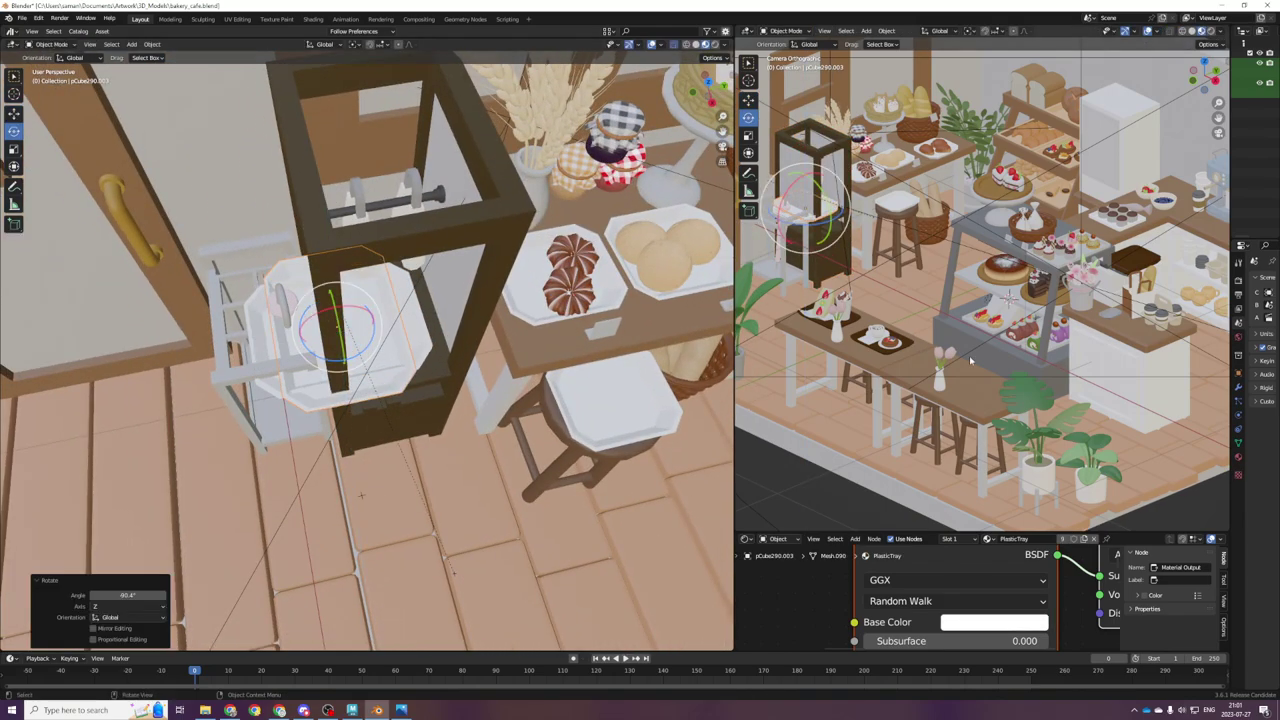
Step: Widen the properties area and set the tray's Y and Z rotation to 0°
click(1239, 374)
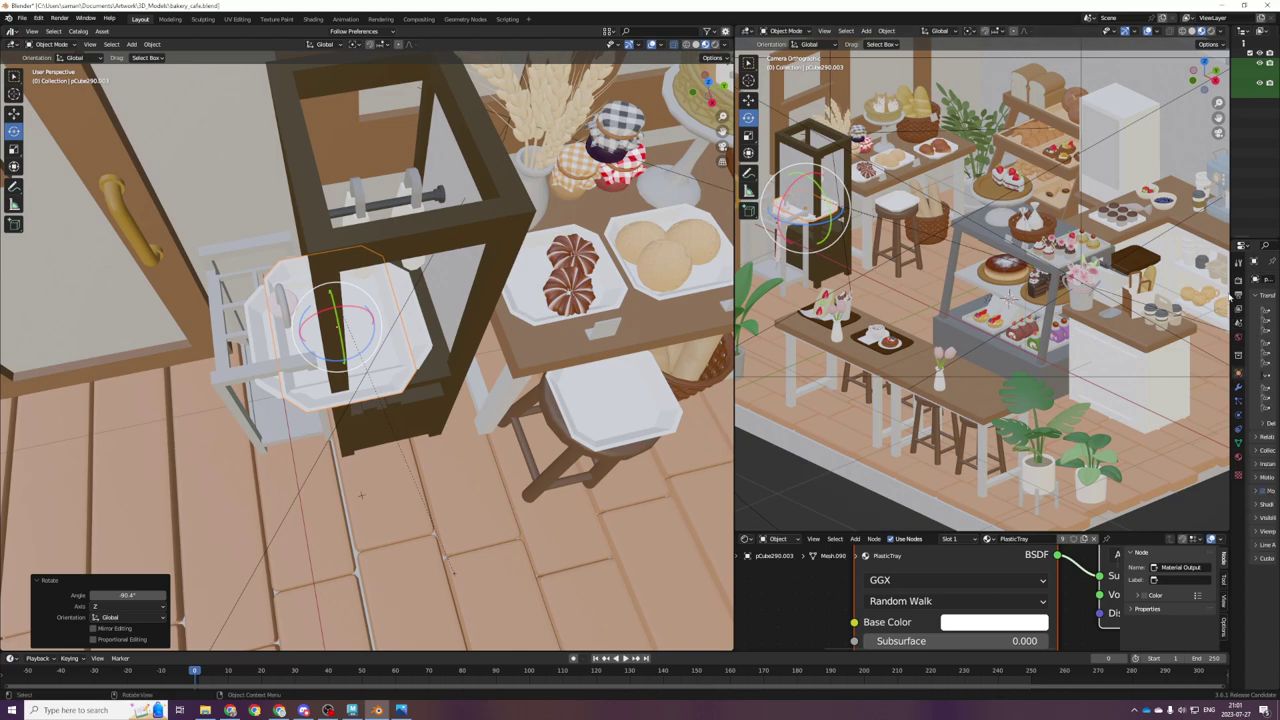
drag(1229, 292, 1079, 296)
click(1203, 353)
text(0)
key(Return)
key(Return)
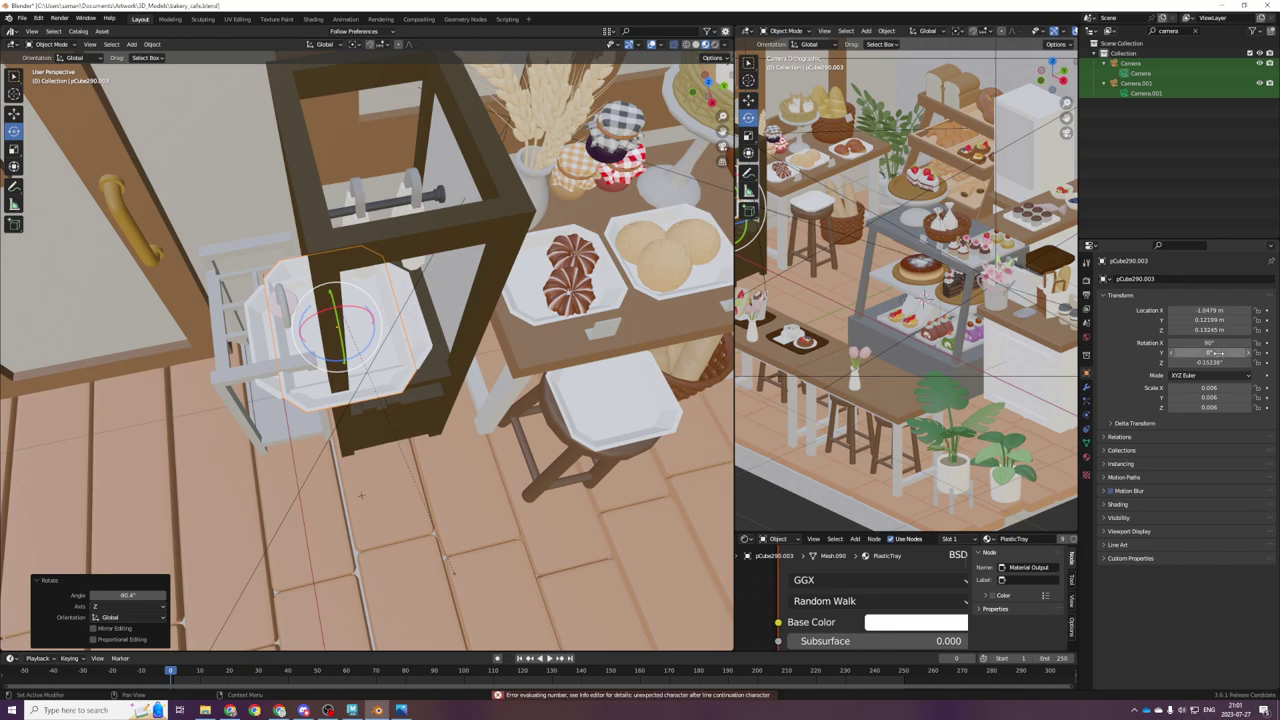
double_click(1210, 362)
key(Return)
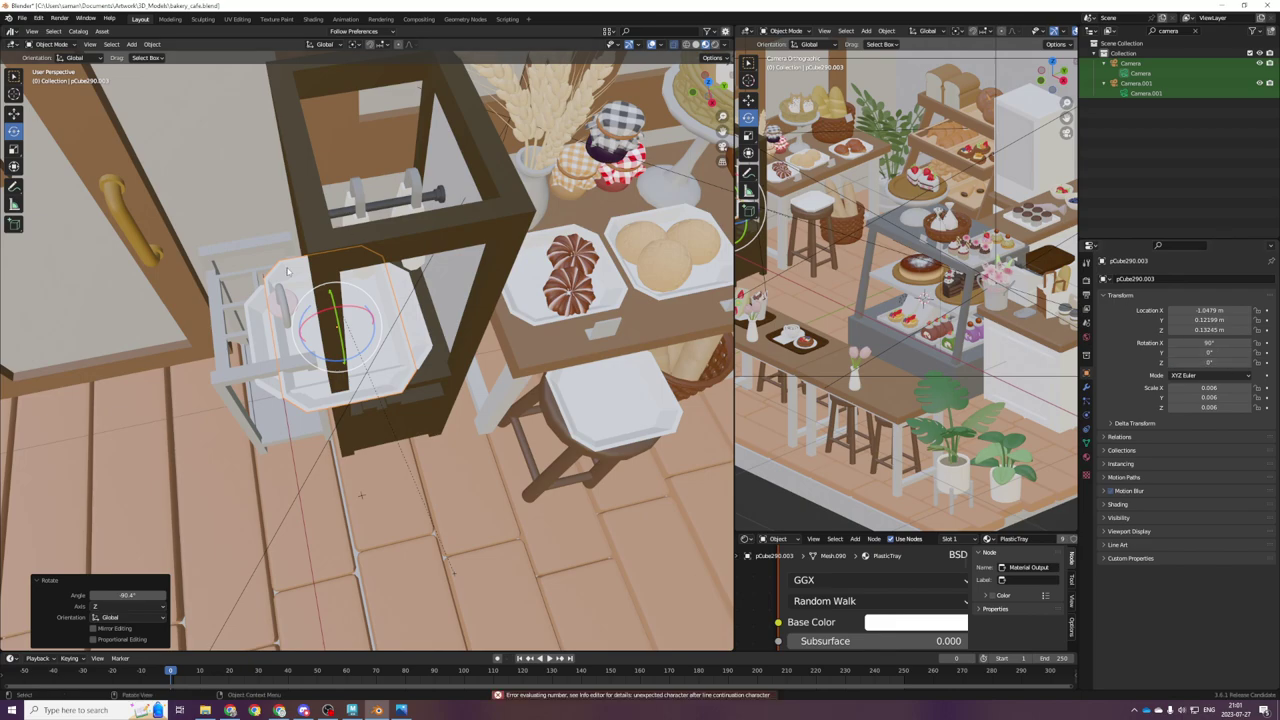
Step: Delete the overlapping duplicate tray that still has the original orientation
click(243, 322)
click(273, 299)
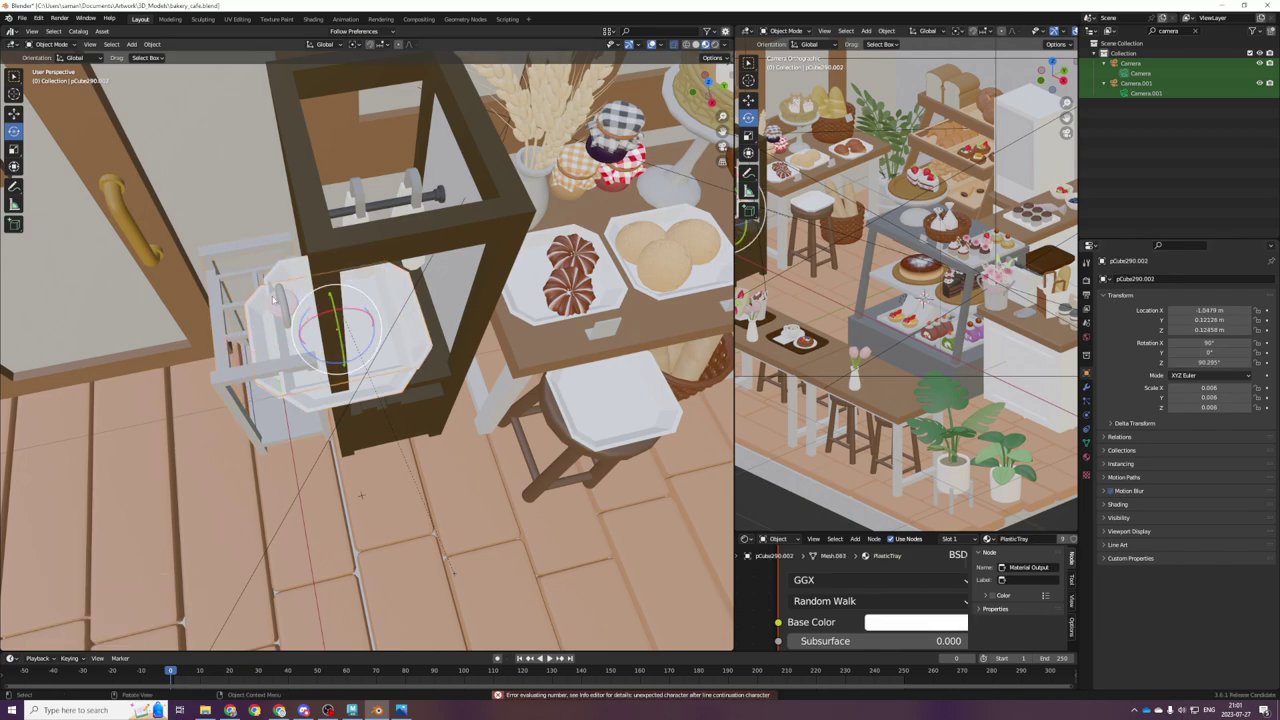
key(Delete)
Step: Scale the remaining rotated tray to 0.839 and move it about 0.088 m along Y inside the dark cabinet
click(390, 362)
middle_drag(390, 362, 543, 361)
key(s)
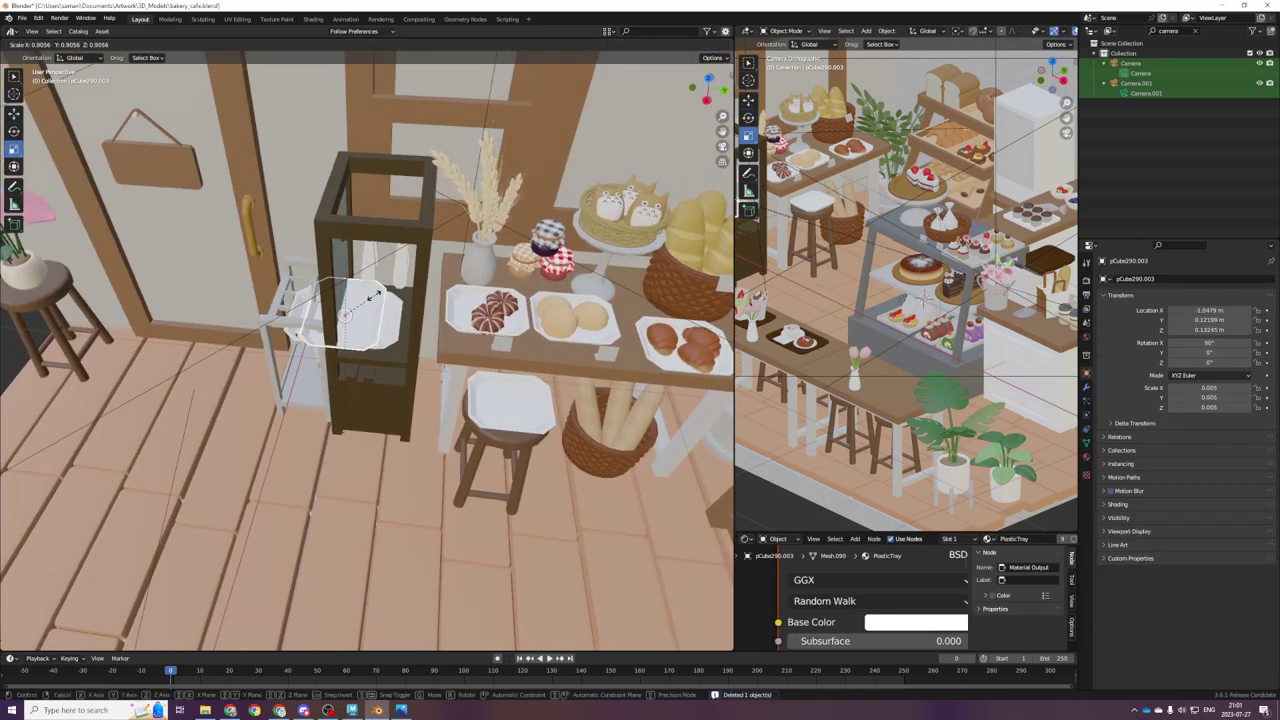
click(372, 310)
key(g)
key(y)
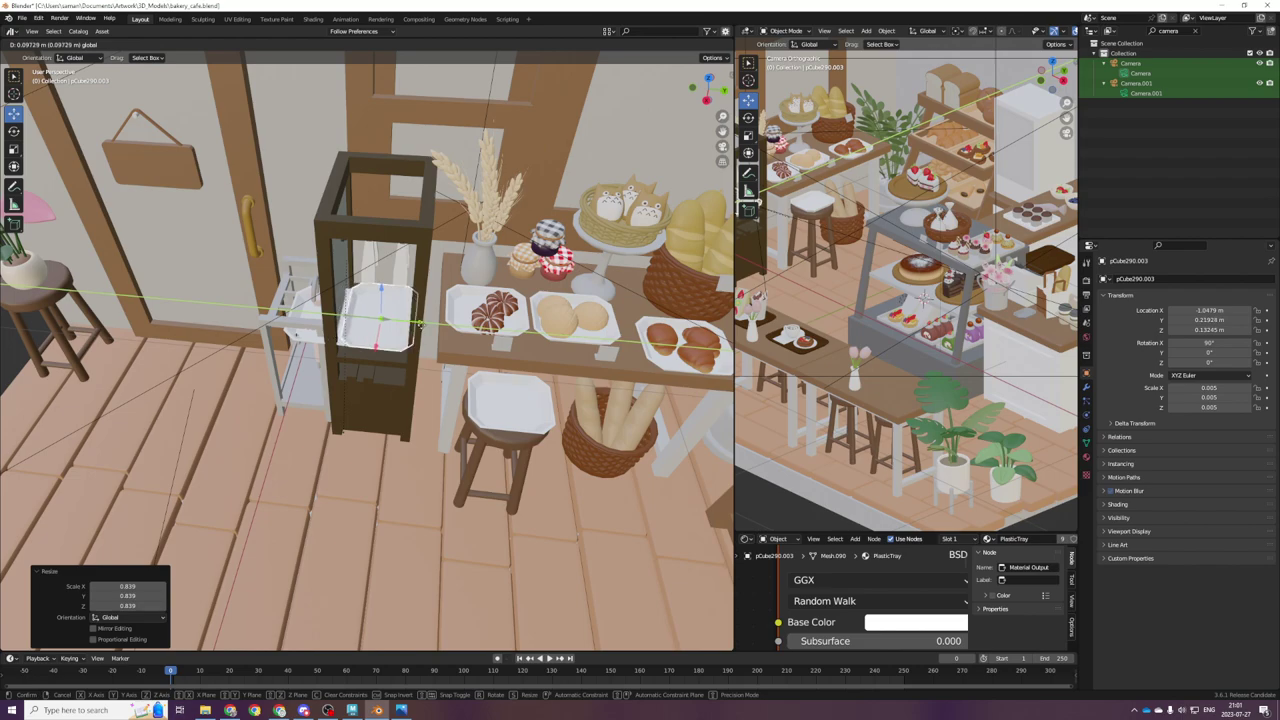
click(427, 343)
Step: Lower the tray vertically toward the base of the dark cabinet's display compartment
key(KP_Decimal)
key(KP_1)
middle_drag(427, 343, 347, 331)
middle_drag(391, 391, 385, 408)
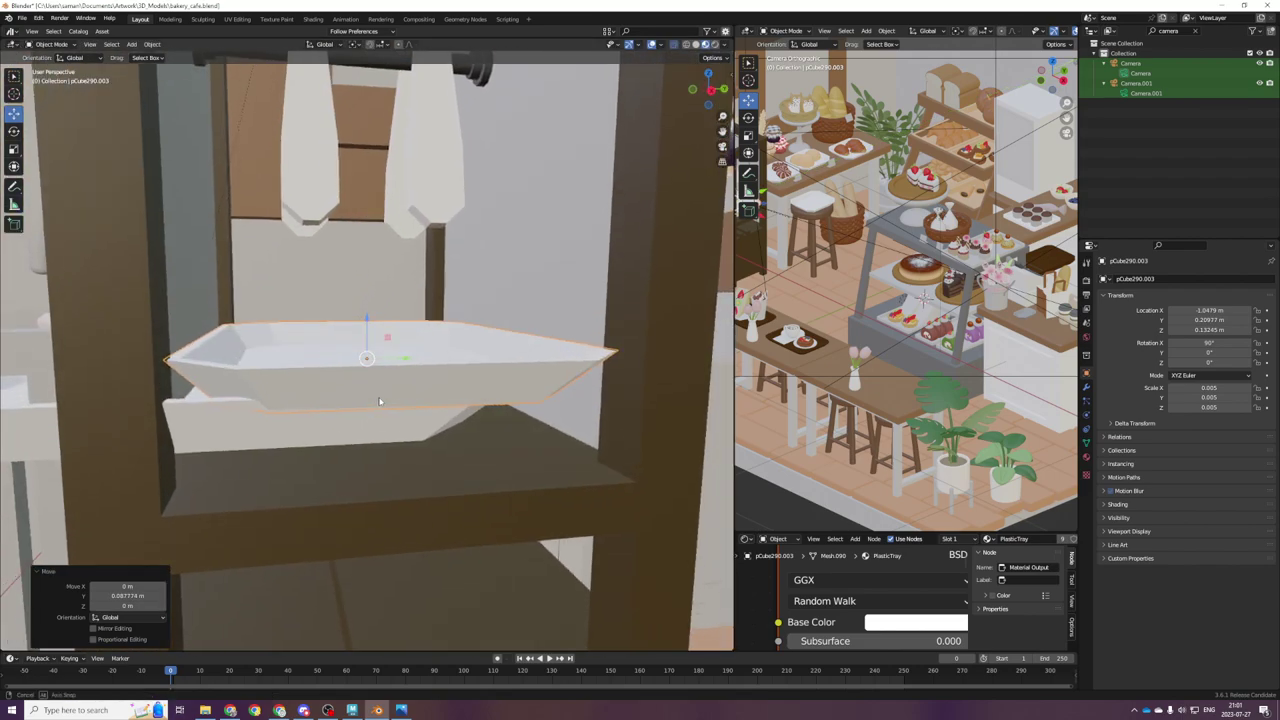
drag(368, 318, 370, 369)
Step: Delete the surplus overlapping tray in the cabinet and widen the camera viewport
scroll(370, 369, down, 5)
middle_drag(370, 369, 373, 413)
key(Delete)
scroll(345, 404, down, 5)
scroll(373, 413, down, 1)
scroll(803, 340, down, 2)
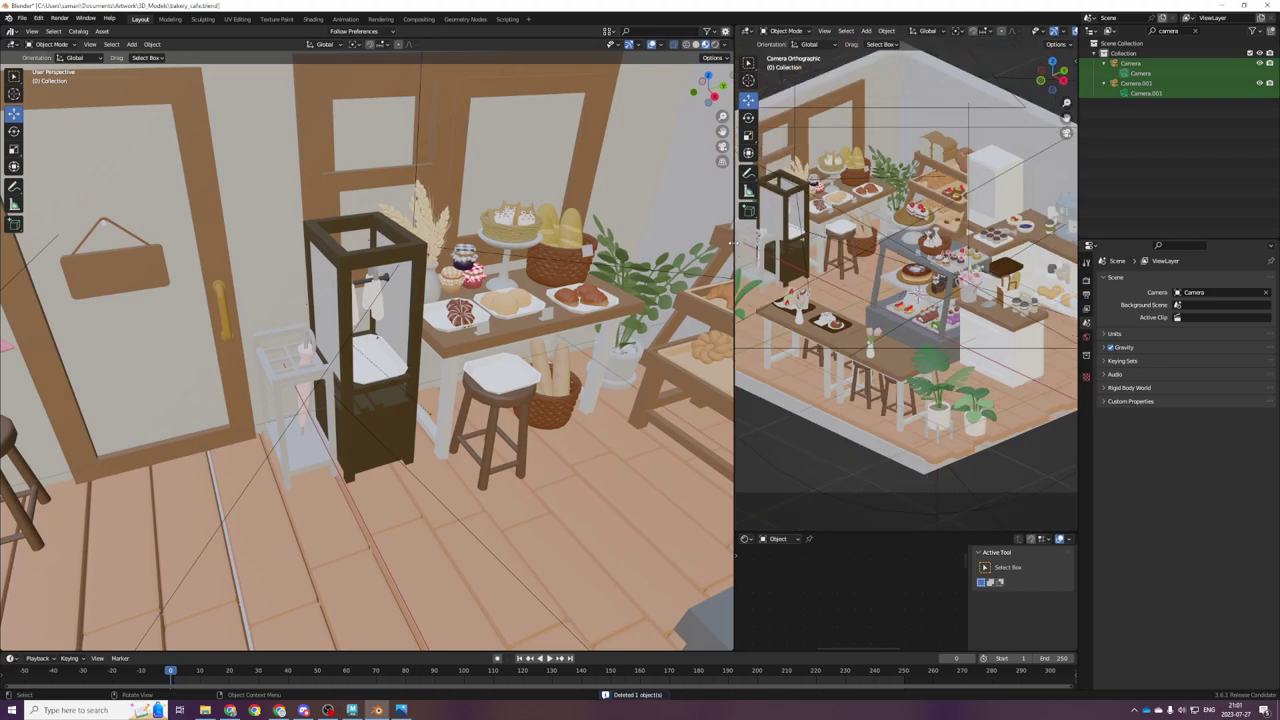
drag(733, 242, 674, 243)
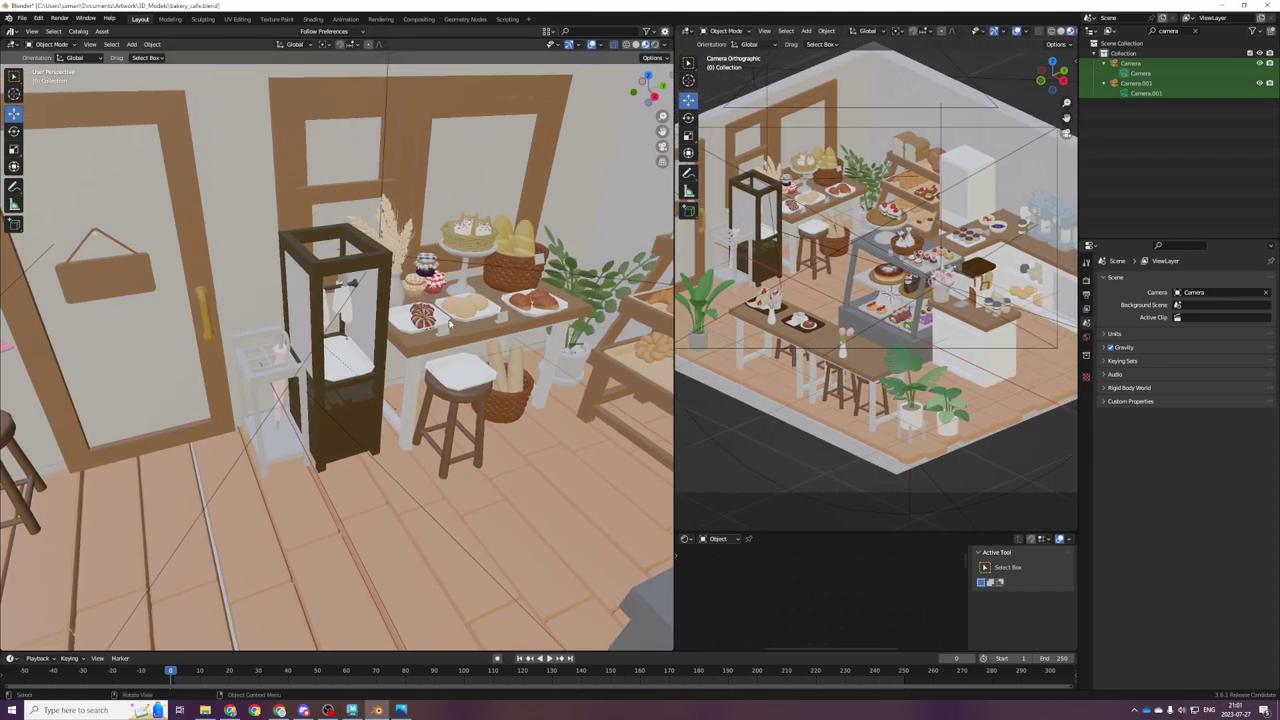
Step: Undo the recent tray edits inside the dark cabinet and save the file
scroll(450, 323, up, 2)
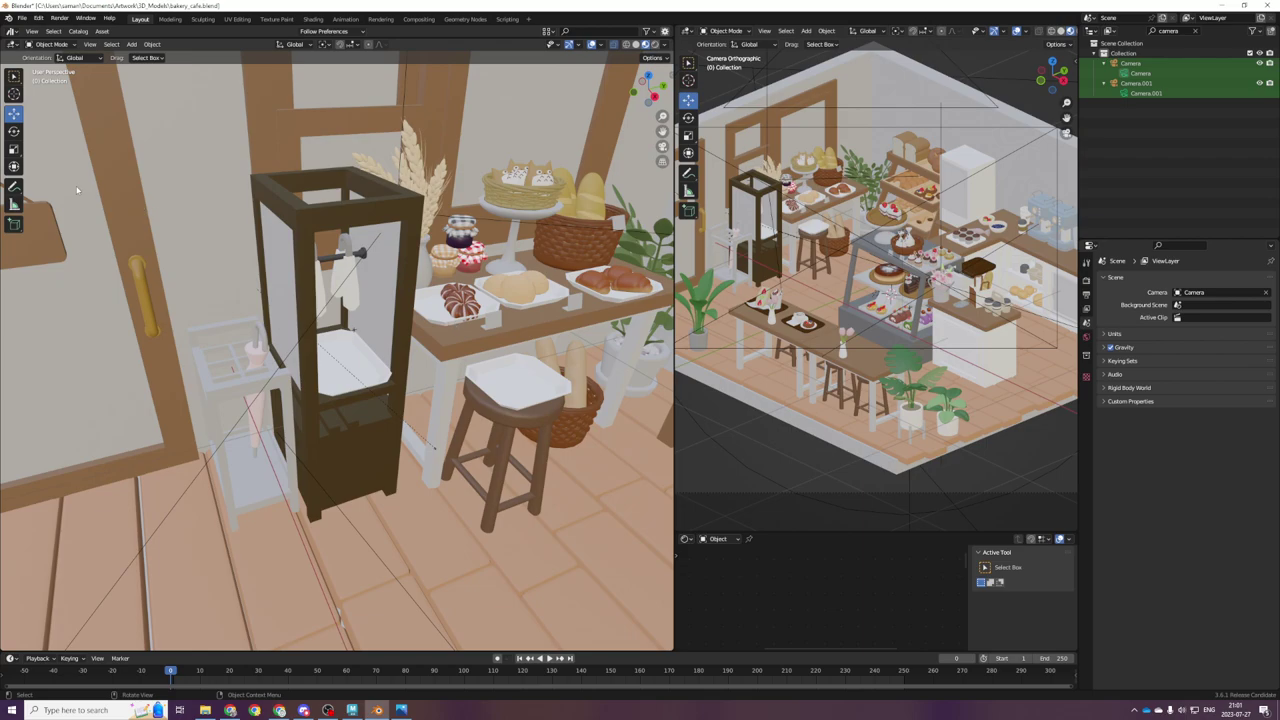
scroll(514, 490, down, 2)
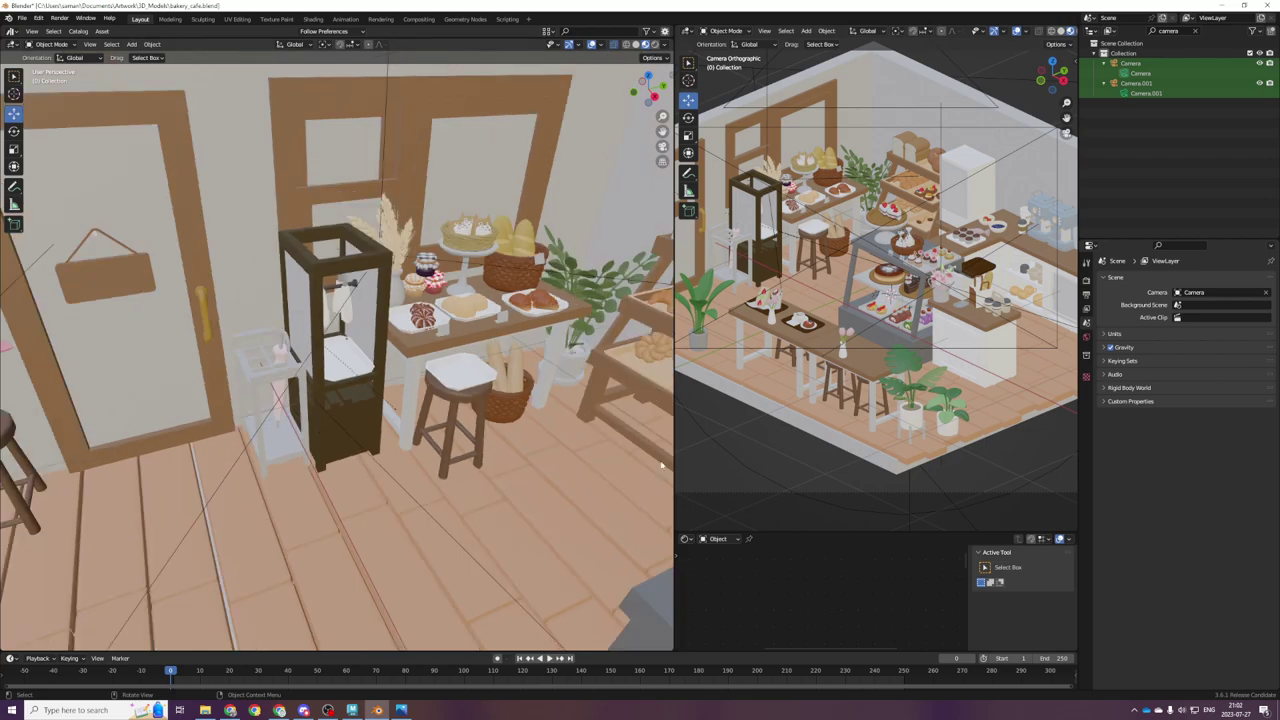
scroll(853, 367, down, 2)
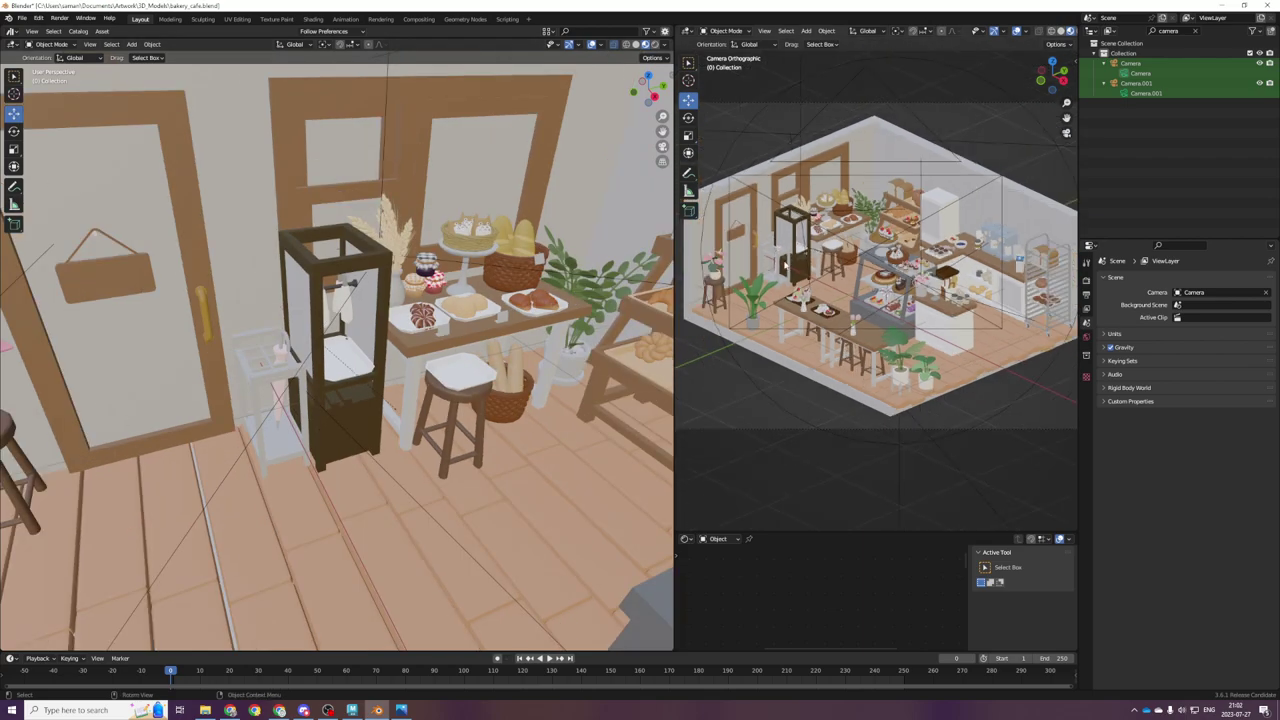
click(428, 346)
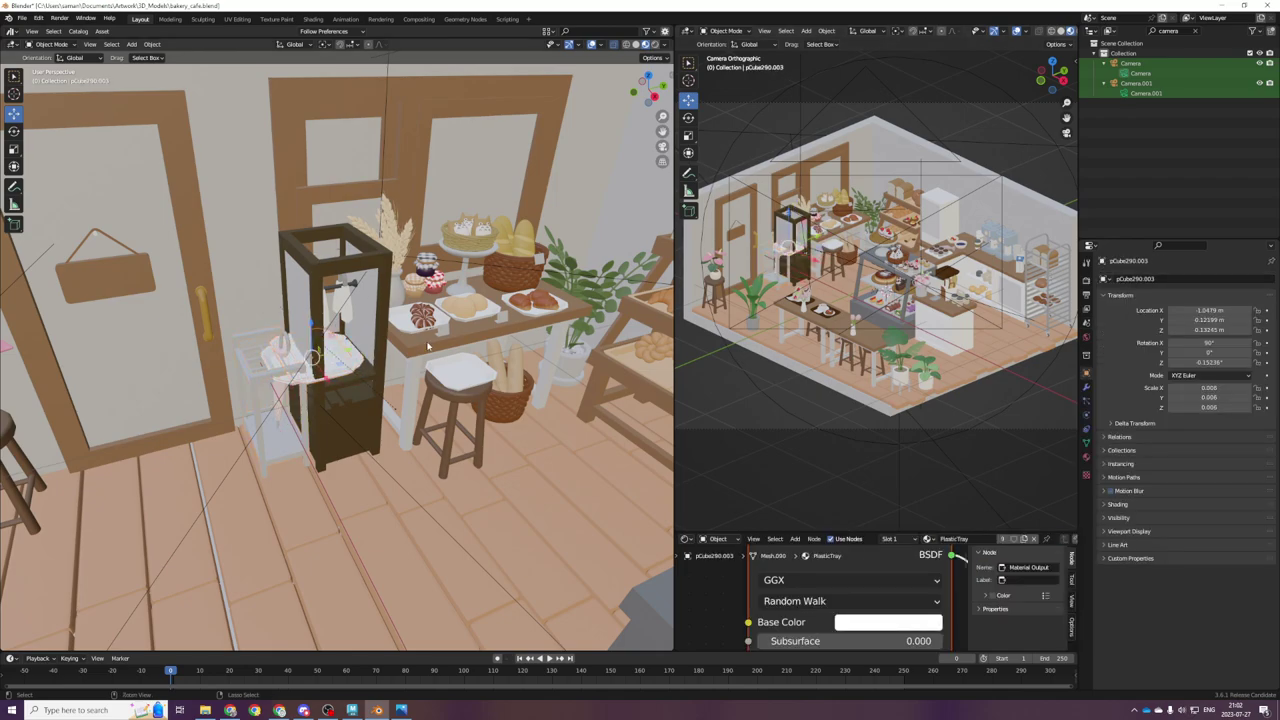
key(ctrl+z)
key(ctrl+z)
key(ctrl+z)
key(ctrl+z)
key(ctrl+z)
key(ctrl+z)
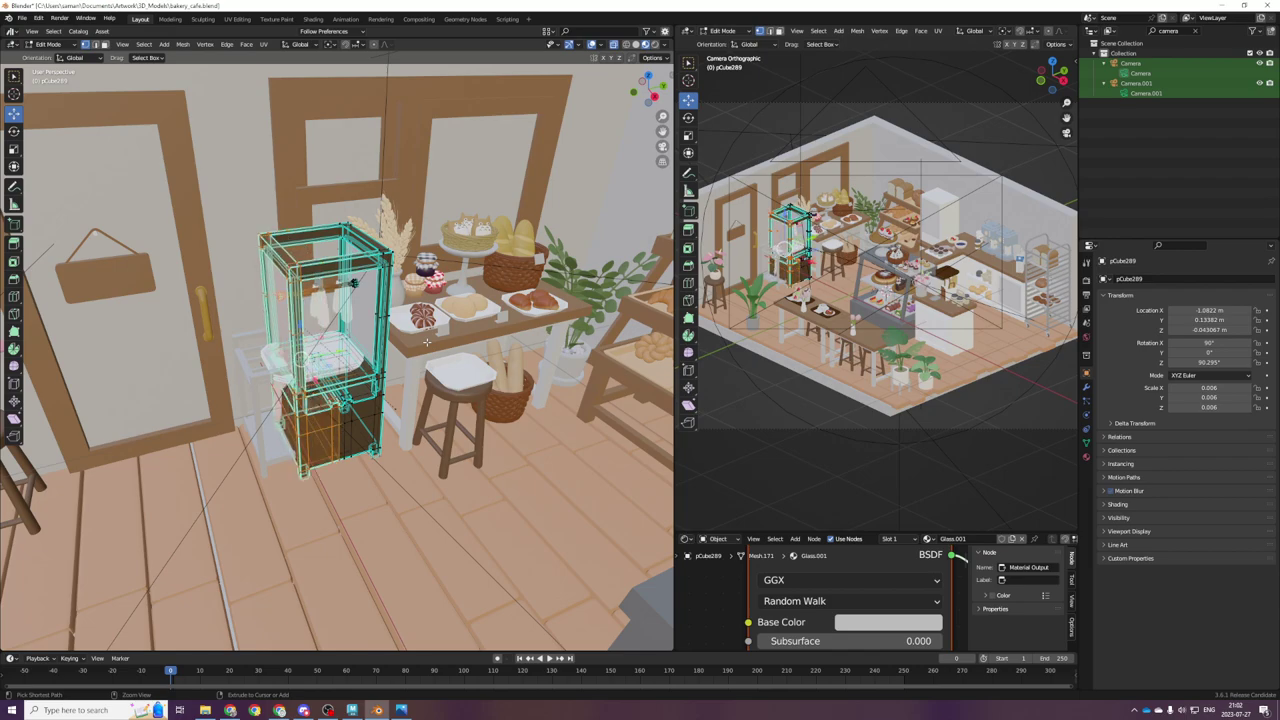
key(ctrl+z)
key(ctrl+s)
Step: Undo the remaining edits that narrowed the dark cabinet
scroll(337, 351, up, 1)
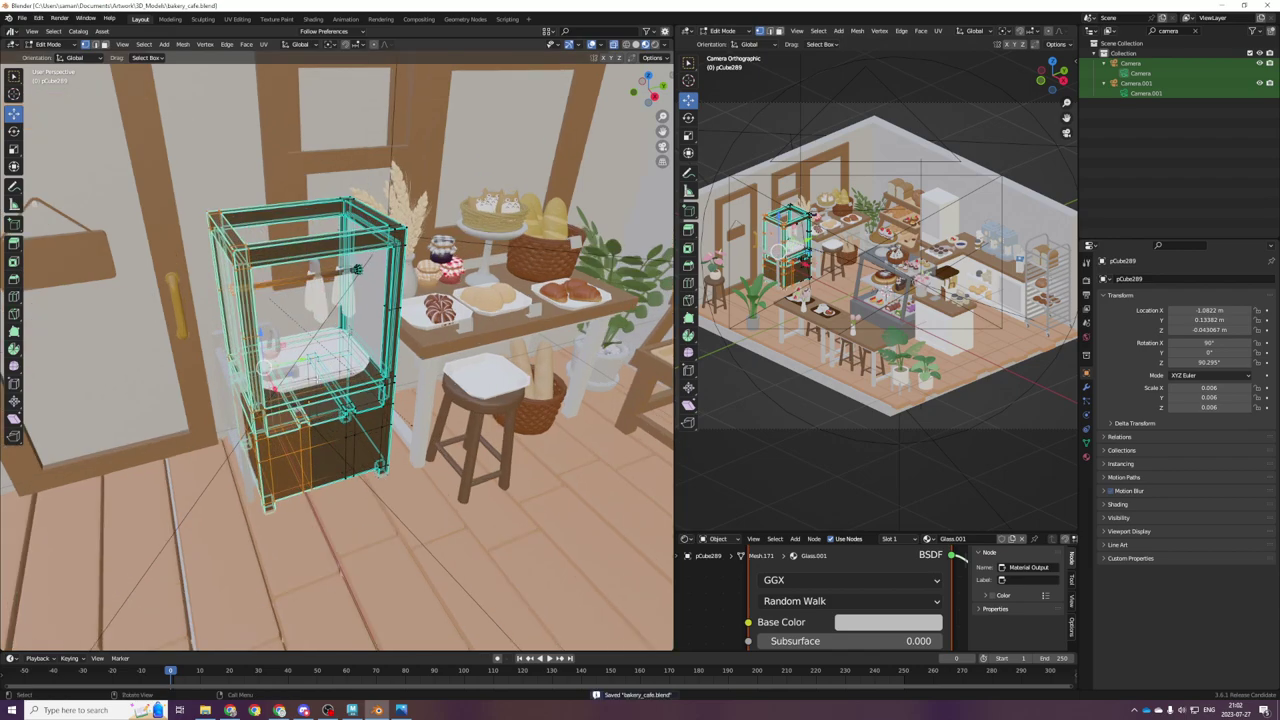
scroll(515, 319, down, 1)
key(ctrl+z)
key(ctrl+z)
key(ctrl+z)
key(ctrl+z)
key(ctrl+z)
key(ctrl+z)
key(ctrl+z)
key(ctrl+z)
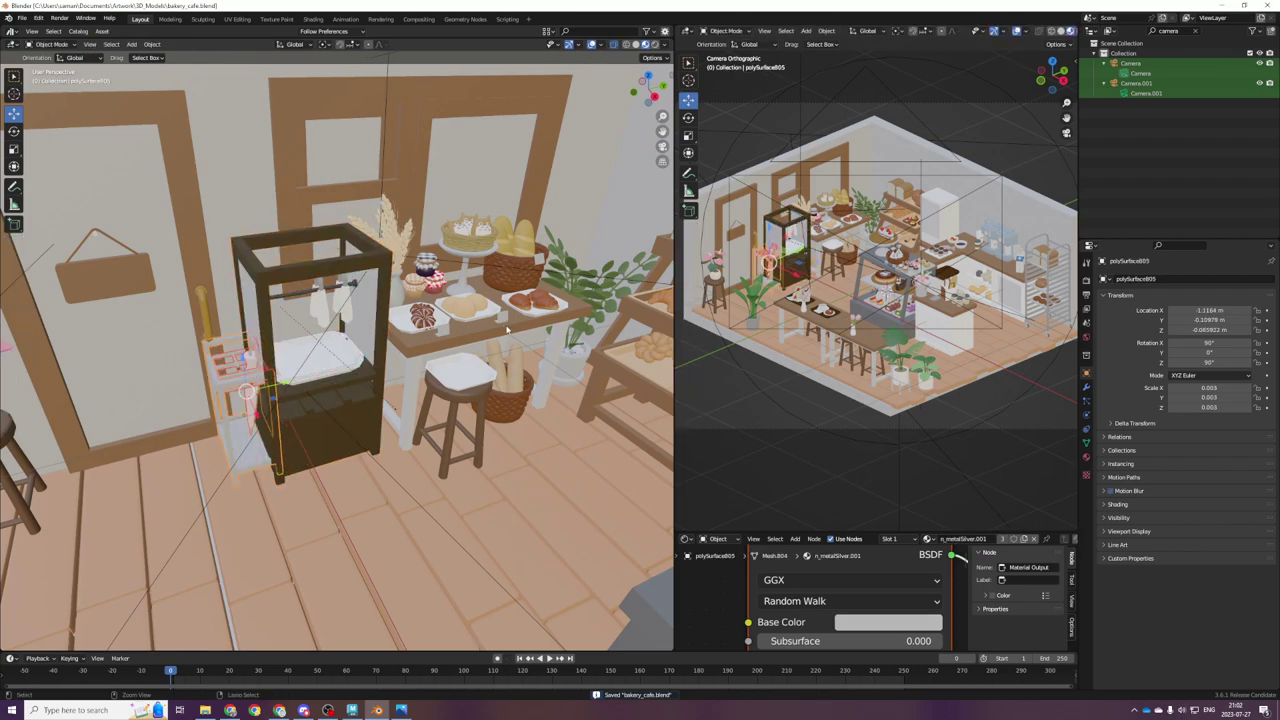
Step: Move the umbrella stand away from the dark cabinet by -1.3008 m along Y, past the room's open edge
scroll(363, 510, down, 3)
middle_drag(335, 515, 350, 424)
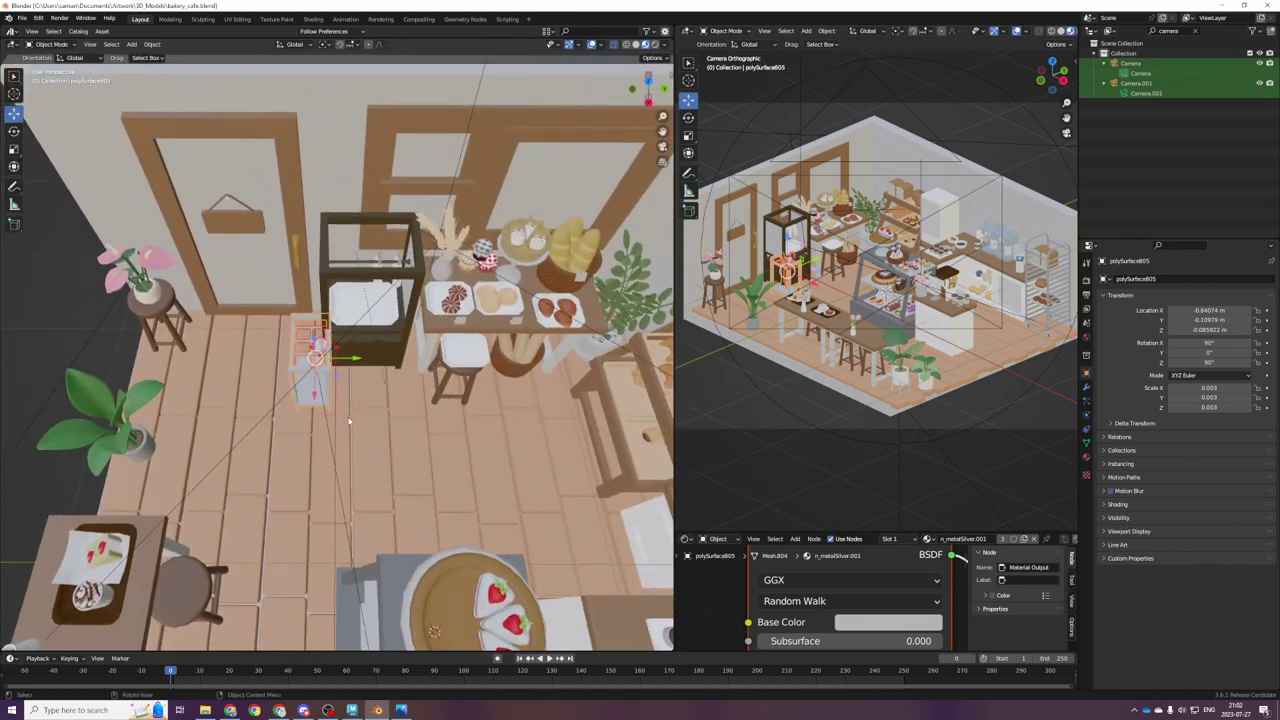
drag(346, 359, 50, 361)
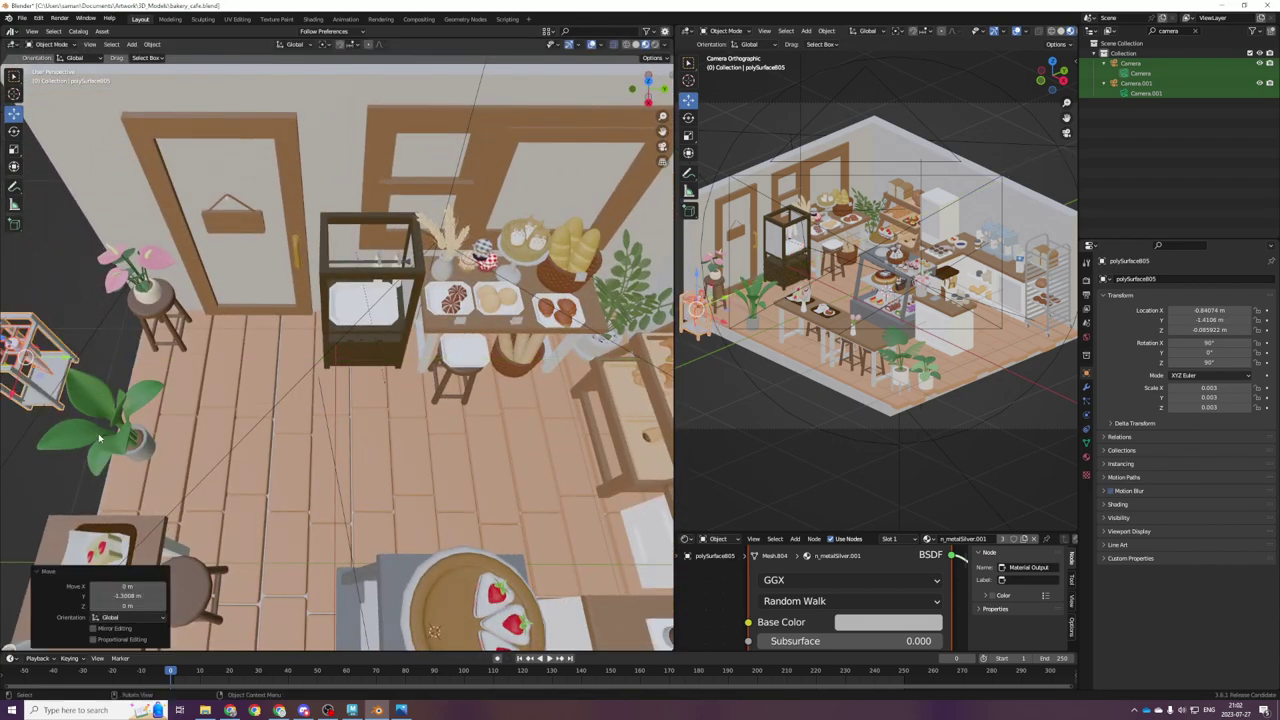
Step: Move the large potted green plant along X toward the door wall, beside the stool with the pink flowers
click(101, 418)
key(KP_7)
drag(466, 539, 396, 540)
shift+middle_drag(434, 558, 430, 455)
Step: Move the whole umbrella stand about 0.351 m along X and 0.49 m along Y, beside the green plant, and save
click(362, 544)
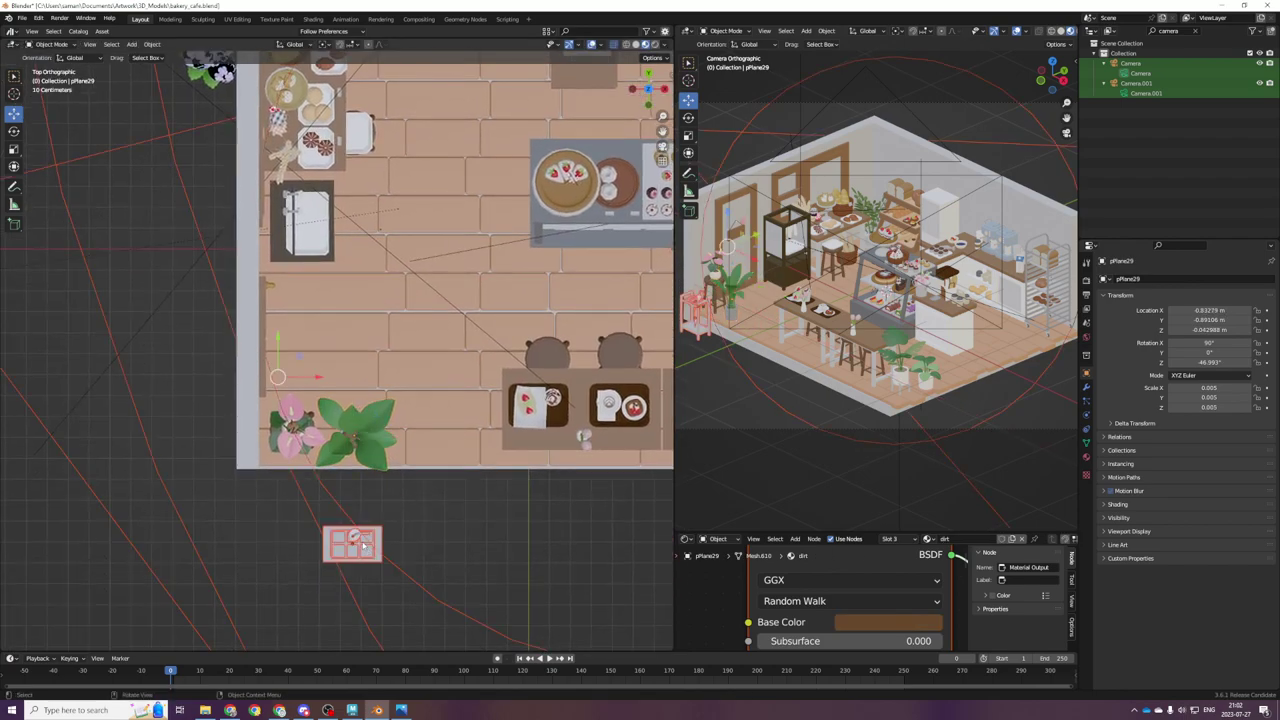
click(353, 540)
shift+click(367, 544)
shift+click(374, 529)
drag(373, 521, 453, 410)
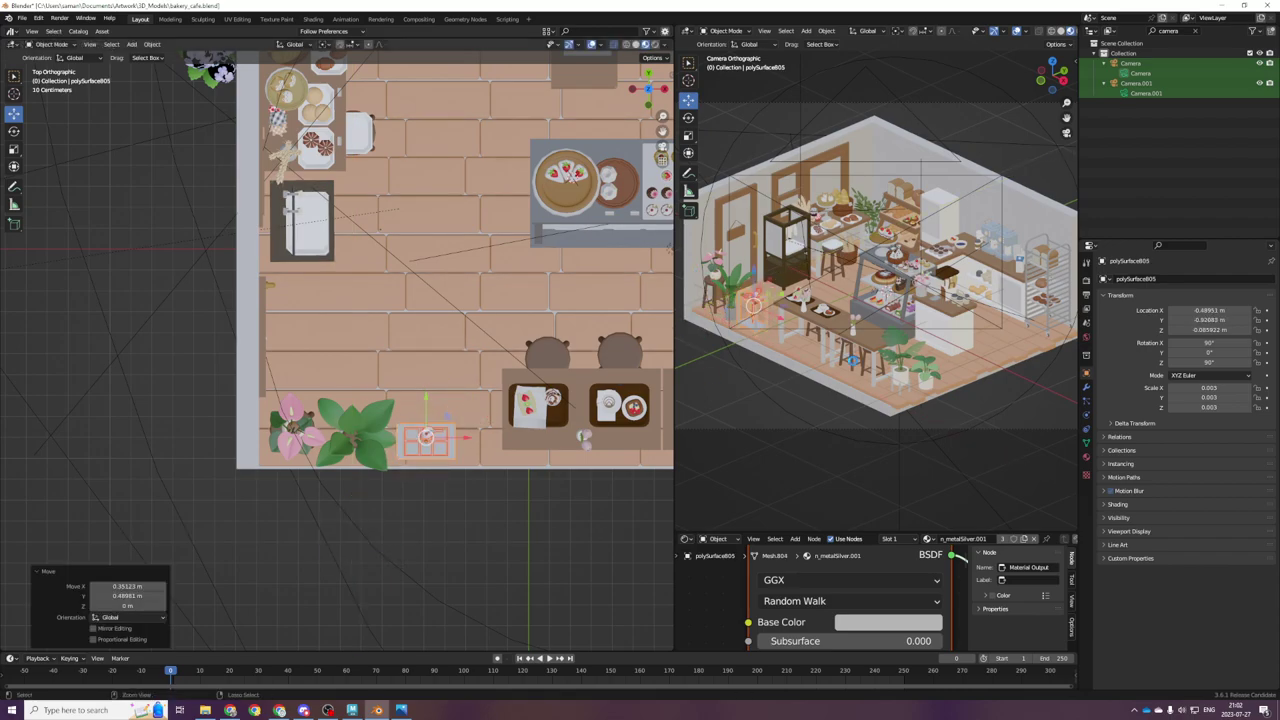
key(ctrl+s)
Step: Examine the new plant and umbrella stand arrangement in the camera view, in perspective and from above
scroll(337, 350, up, 1)
scroll(839, 482, down, 1)
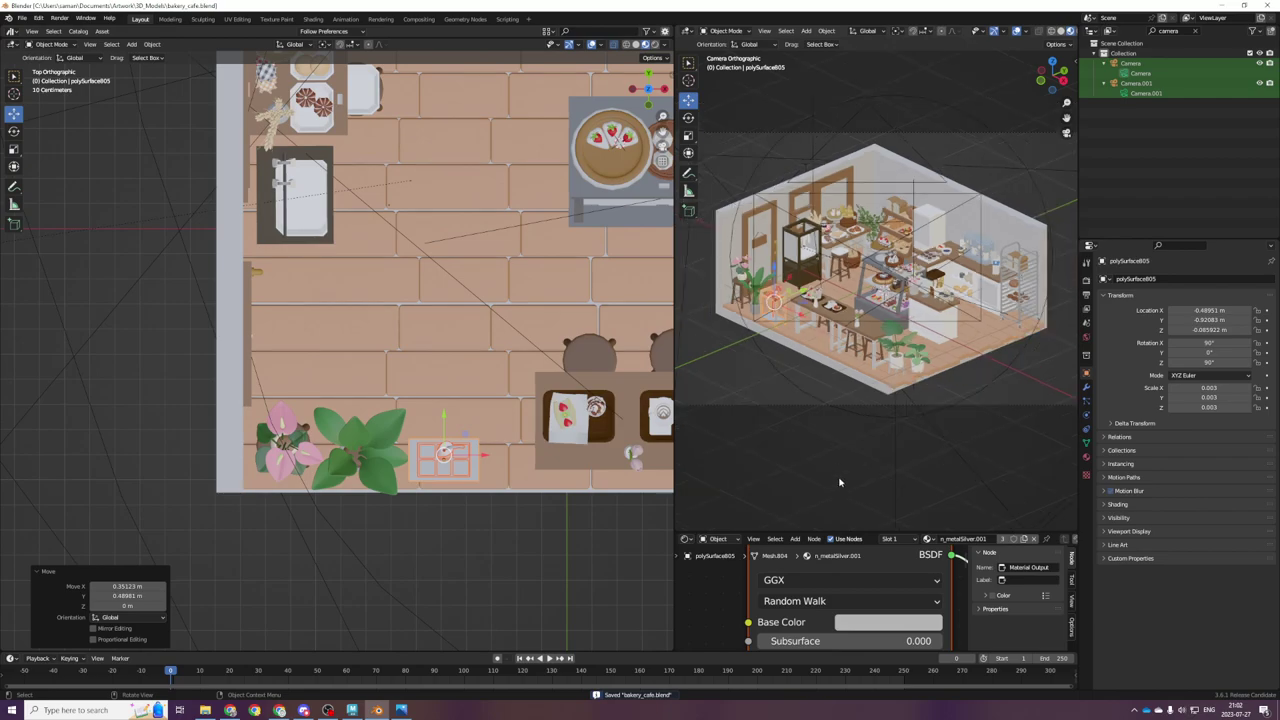
scroll(839, 482, up, 1)
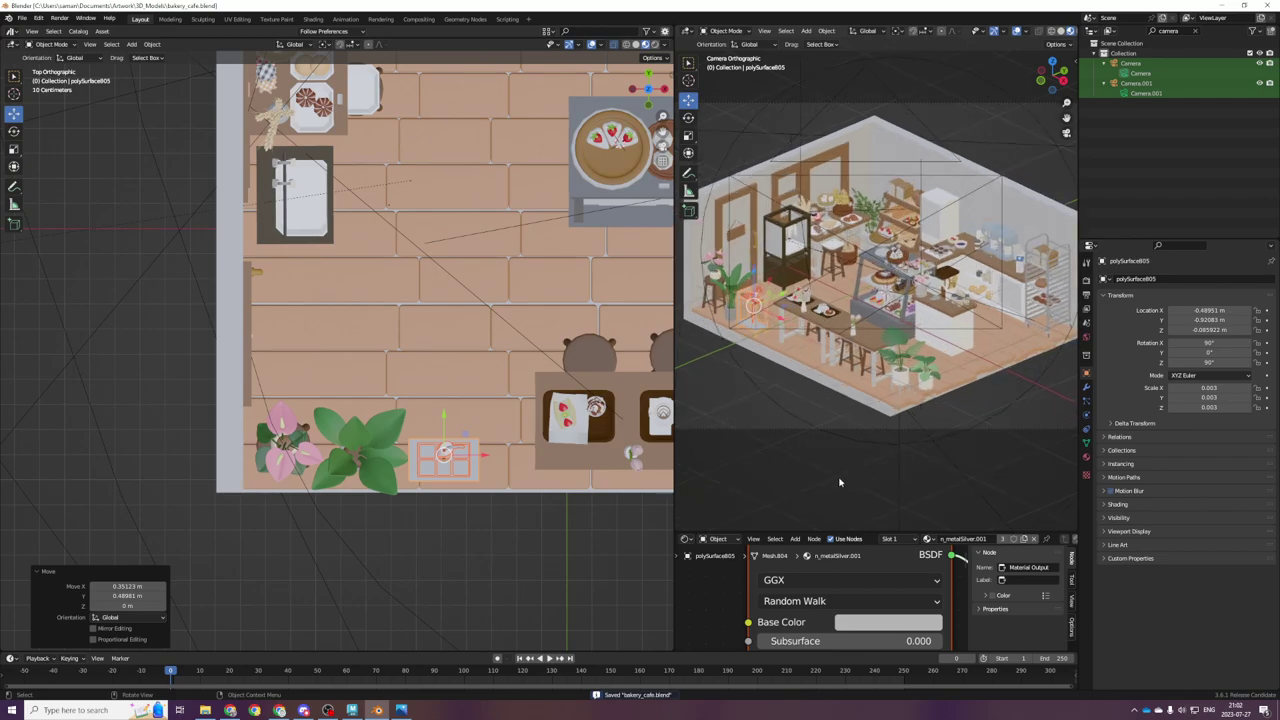
middle_drag(488, 471, 362, 434)
scroll(802, 434, up, 3)
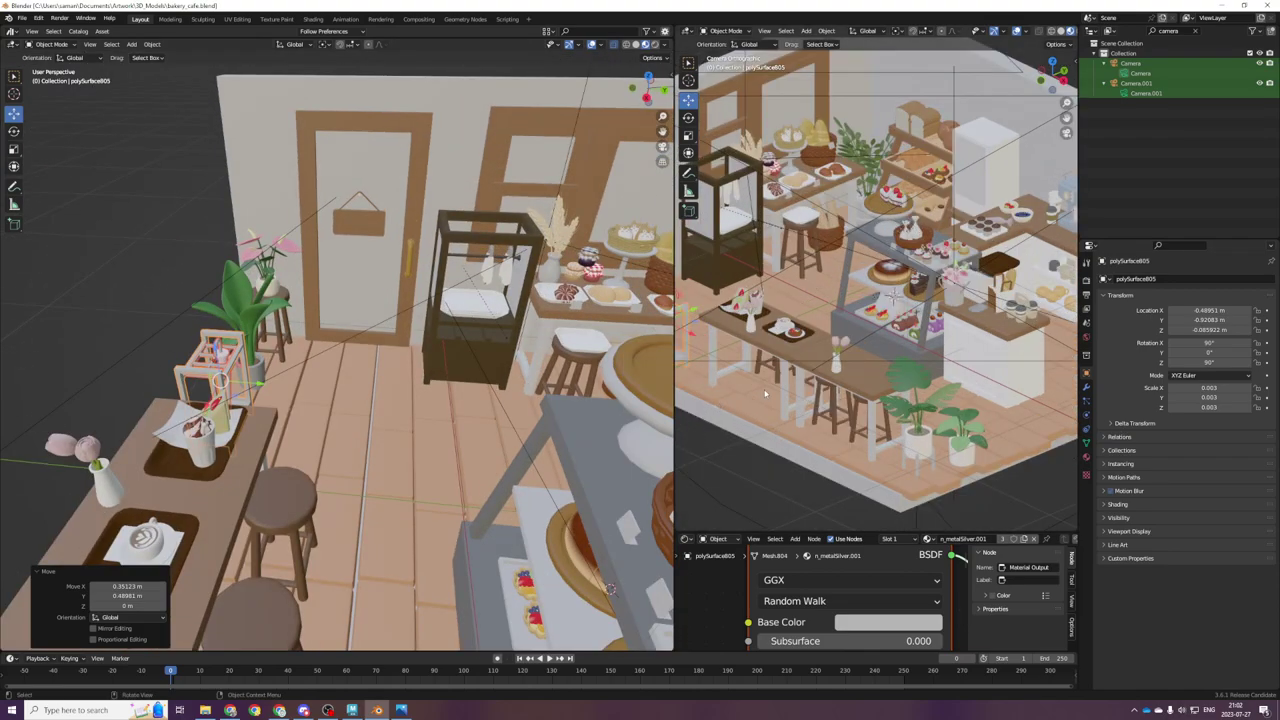
scroll(291, 515, down, 2)
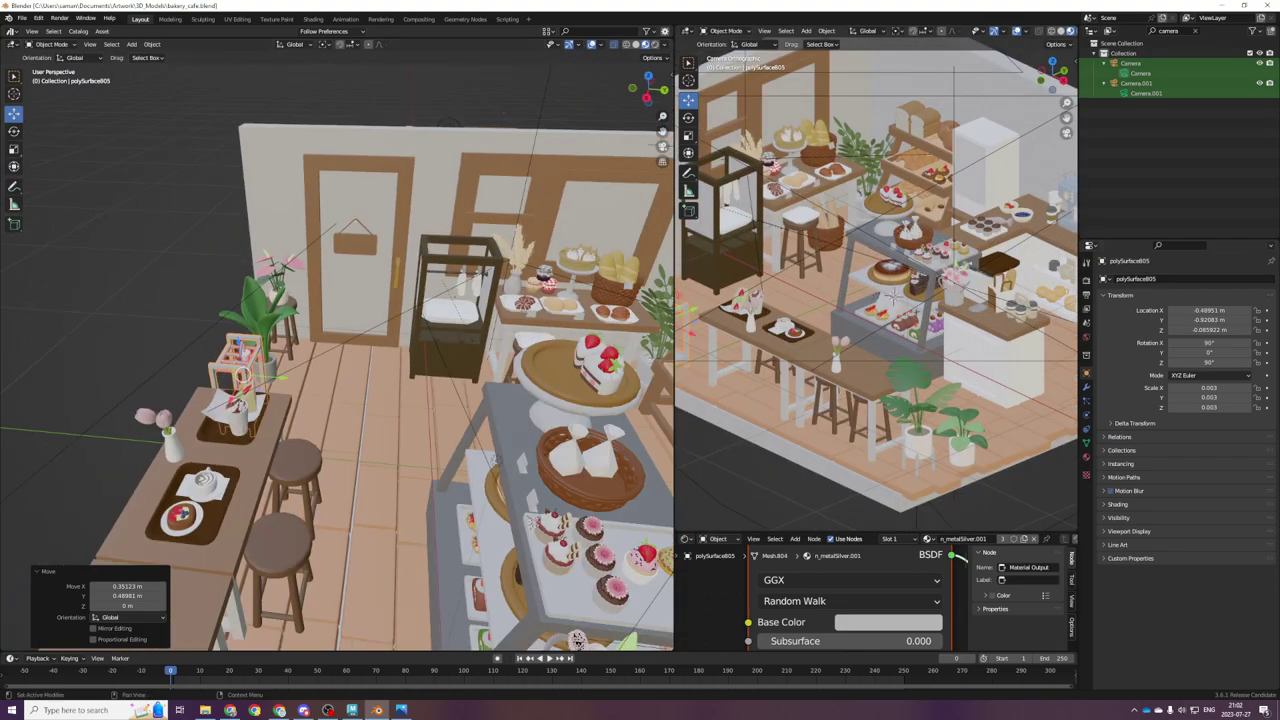
key(alt+Tab)
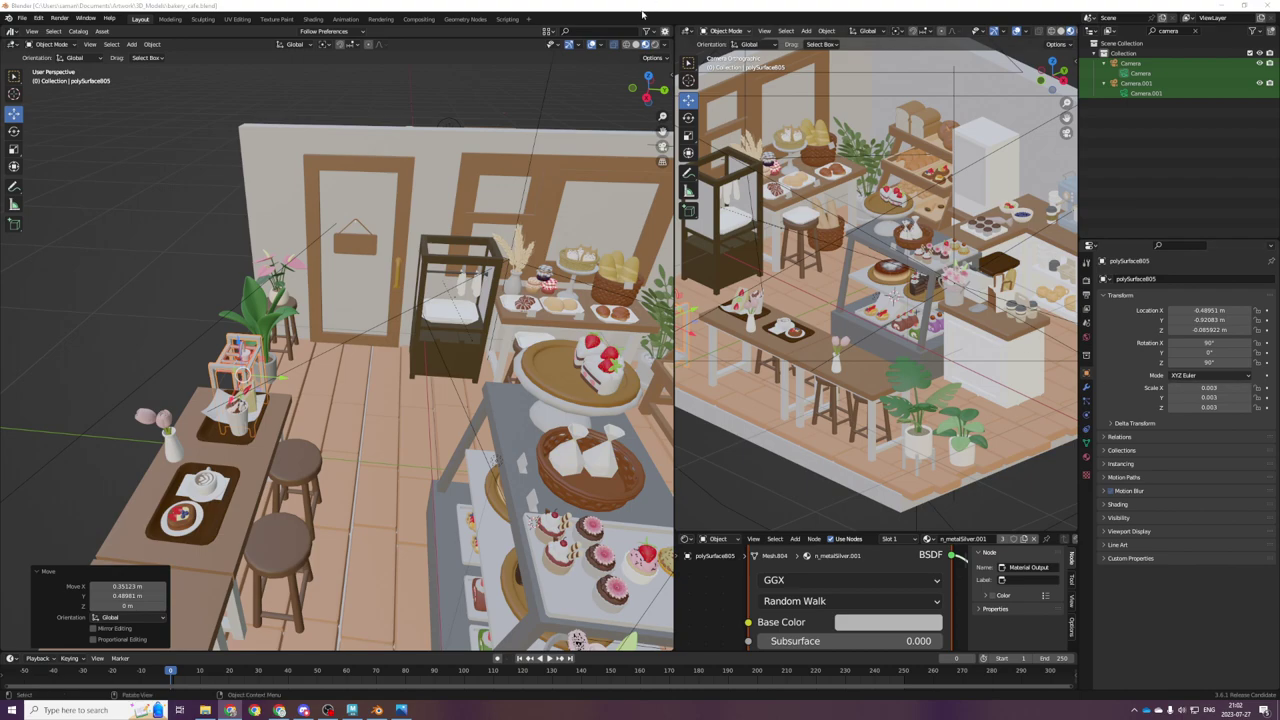
scroll(499, 412, down, 3)
middle_drag(497, 418, 540, 551)
shift+middle_drag(575, 512, 328, 482)
middle_drag(462, 392, 451, 408)
key(KP_7)
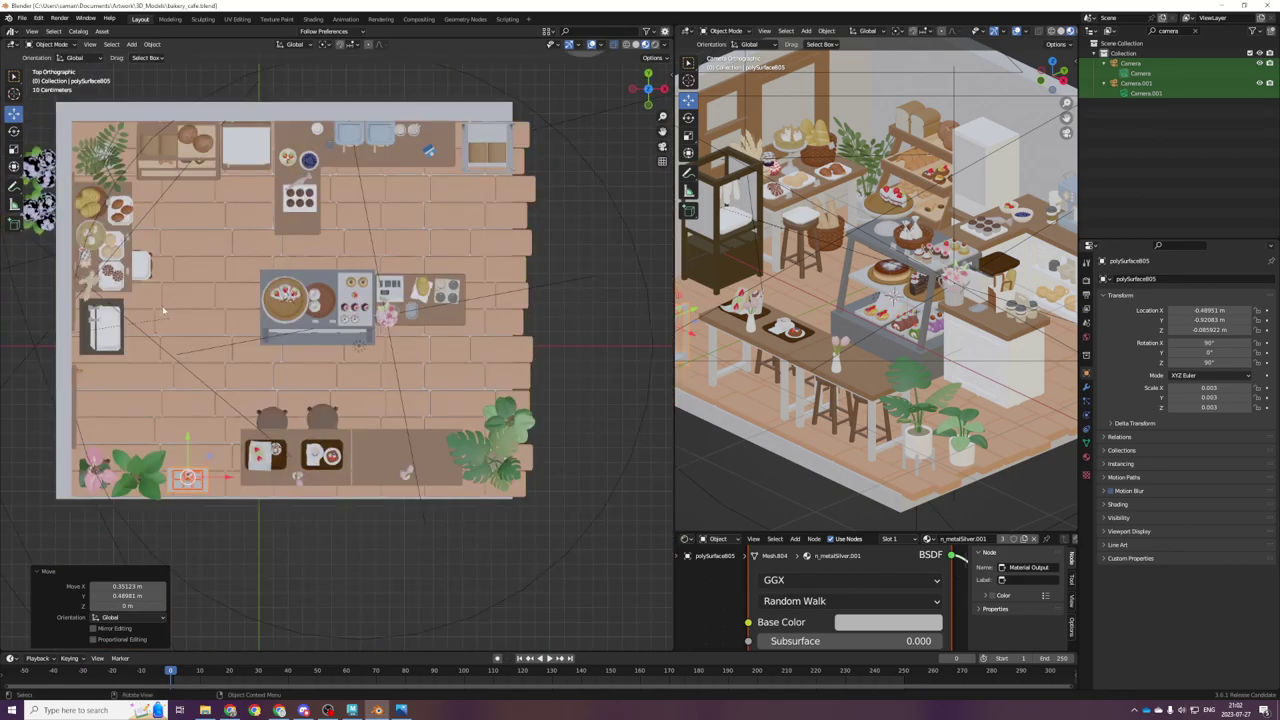
Step: Duplicate the corner plant's decorative stones and place the copy over the green plant's pot, about 0.256 m in X and -2.805 m in Y
scroll(299, 451, up, 5)
click(140, 293)
key(KP_Decimal)
middle_drag(155, 310, 110, 262)
shift+click(323, 434)
key(KP_7)
scroll(323, 435, down, 12)
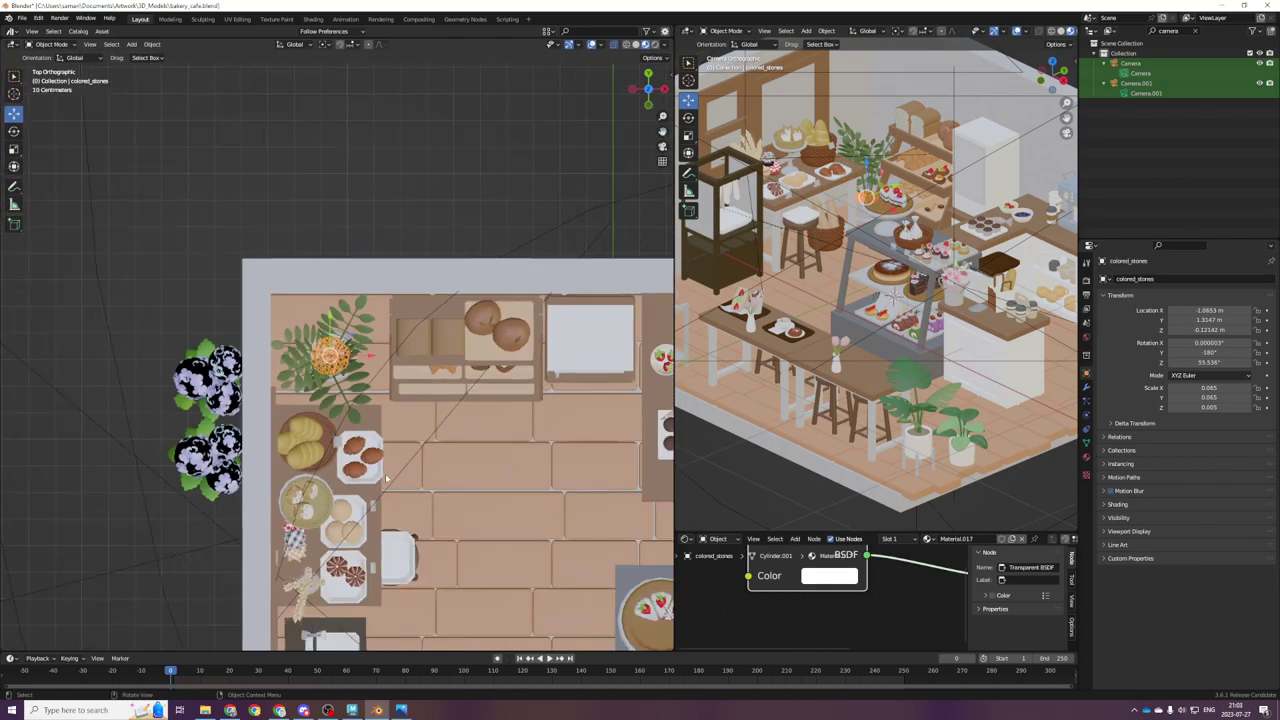
scroll(915, 438, down, 1)
shift+middle_drag(924, 436, 962, 441)
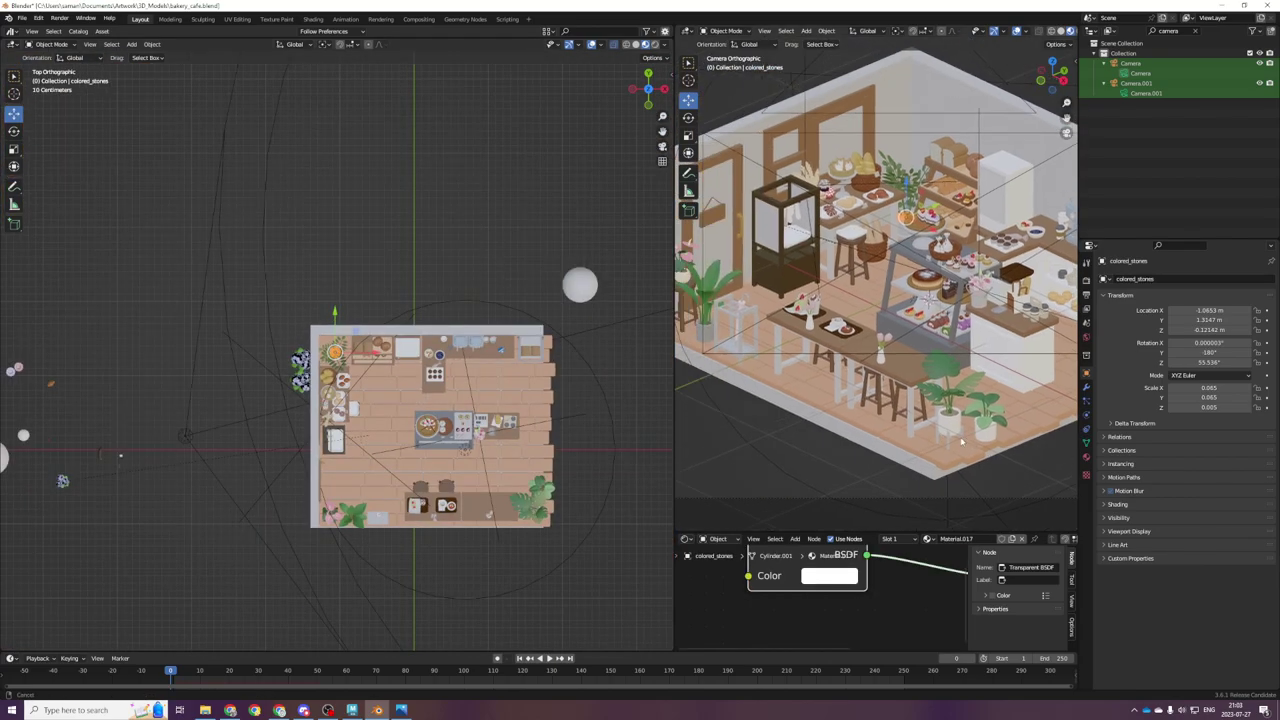
scroll(961, 441, up, 1)
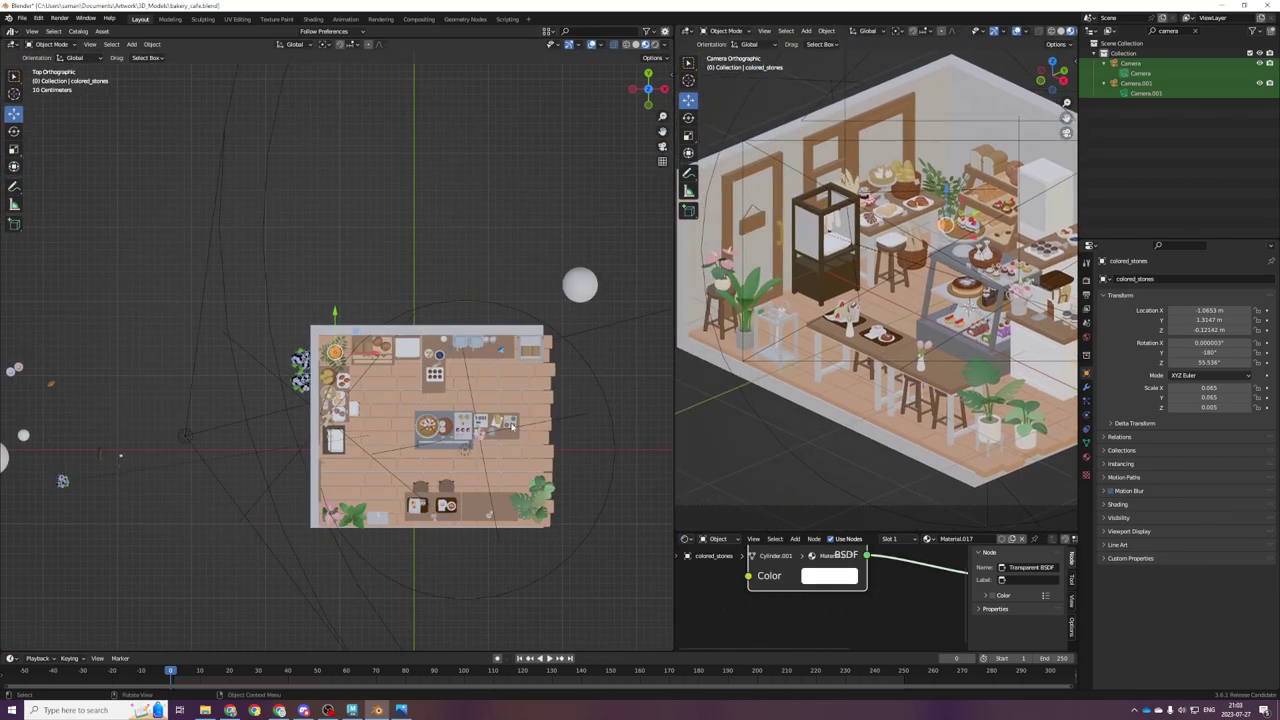
key(shift+d)
click(440, 558)
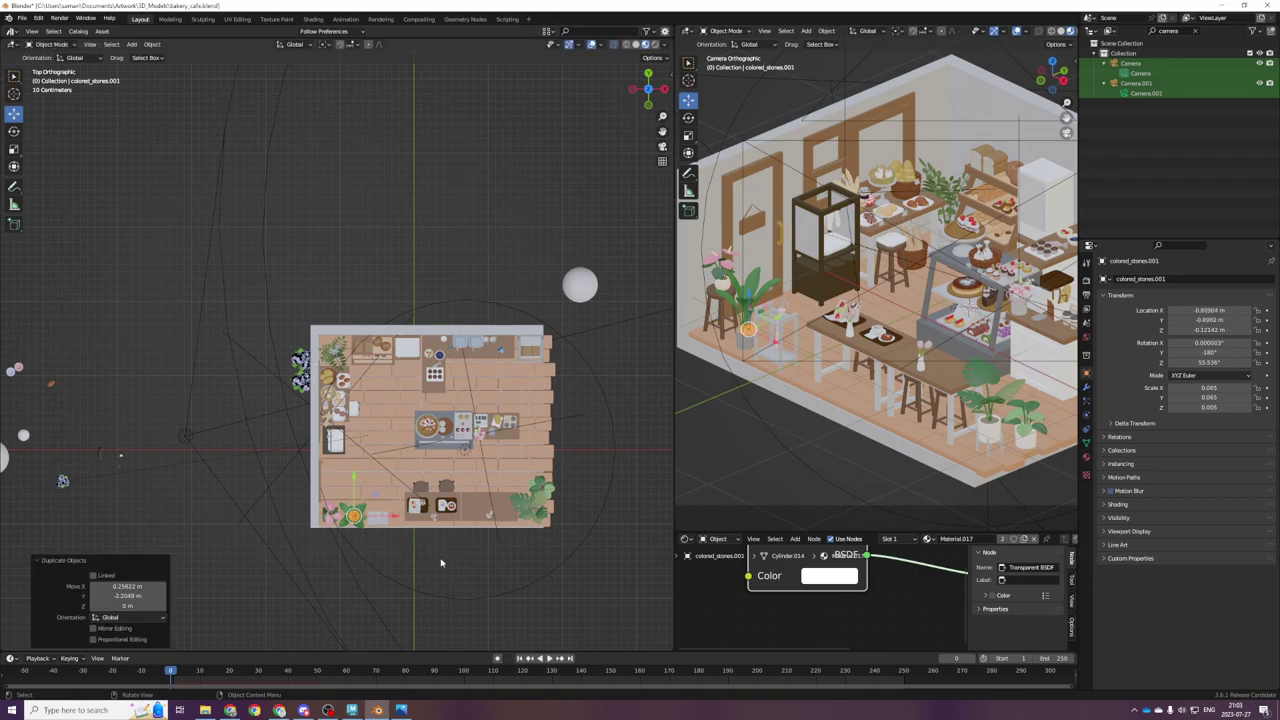
Step: Try scaling the copied stones at the green plant's pot, then undo the scaling
key(KP_1)
key(KP_Decimal)
scroll(409, 474, down, 4)
key(s)
drag(358, 318, 354, 324)
key(ctrl+z)
Step: Center the copied stones over the green plant's pot by moving them about -0.037 m in X and 0.004 m in Y
middle_drag(372, 329, 360, 378)
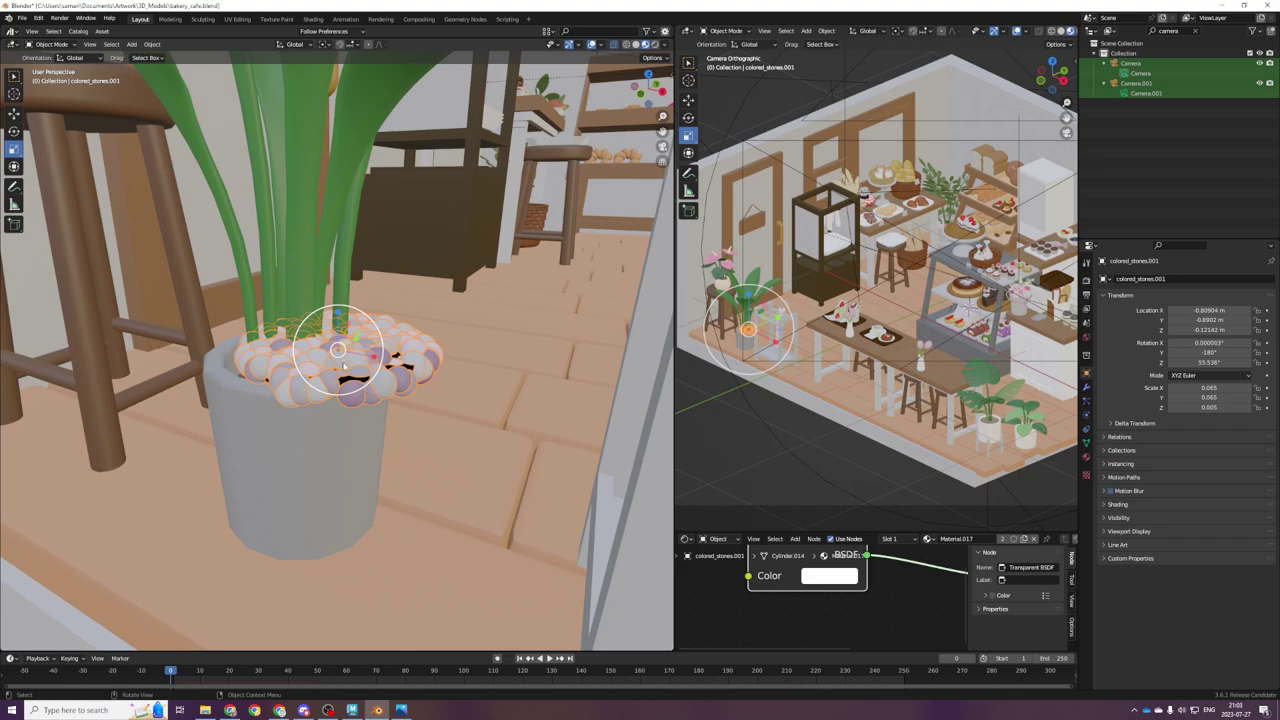
key(KP_7)
key(g)
drag(360, 330, 311, 325)
key(KP_Decimal)
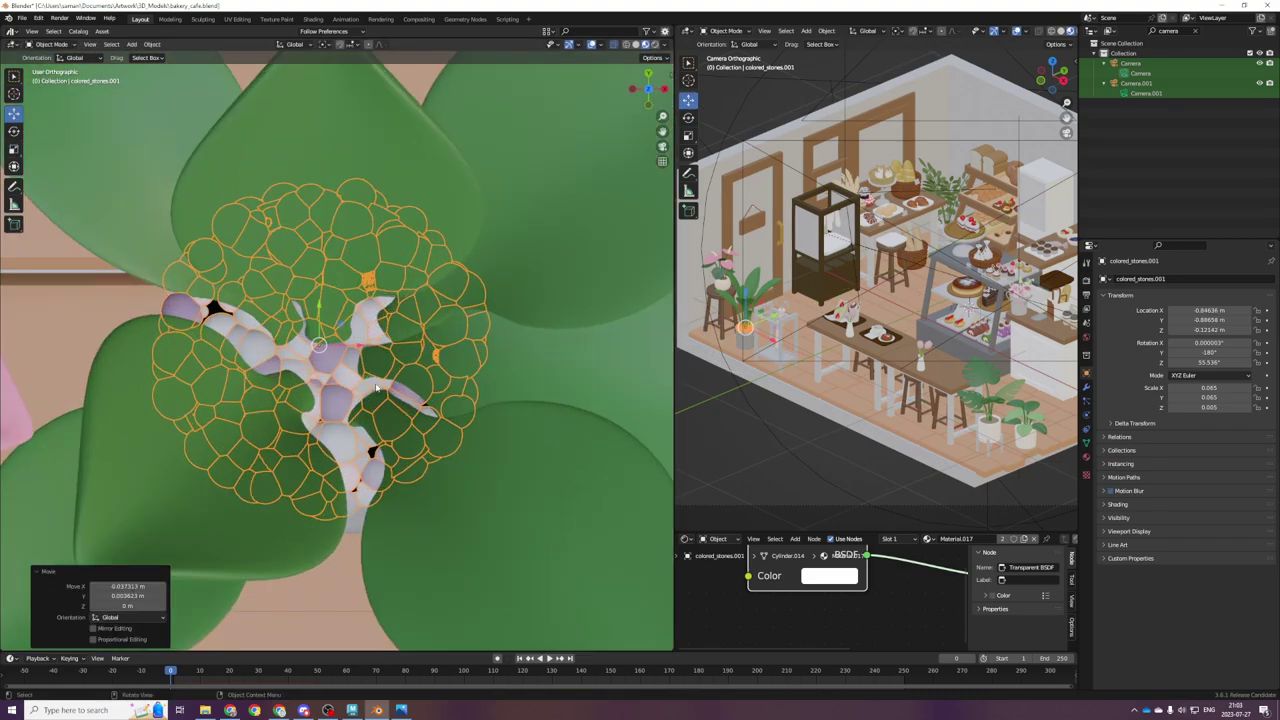
Step: Shrink the copied stones to a scale of 0.035 in X and Y and lower them about 0.012 m into the pot
middle_drag(376, 440, 361, 315)
key(s)
drag(363, 323, 338, 348)
key(g)
Step: Try raising the copied stones' particle render scale to 0.235, undo it, and save the file
scroll(830, 271, up, 4)
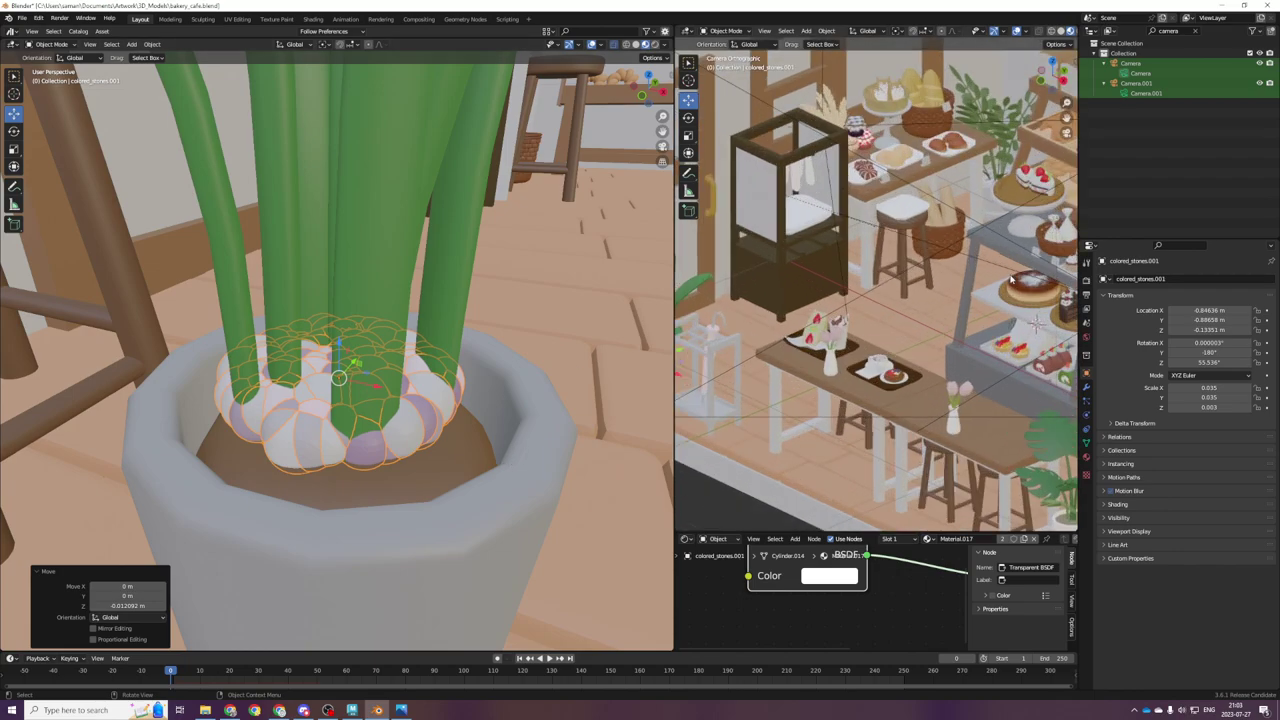
shift+middle_drag(1010, 220, 775, 335)
scroll(860, 265, up, 7)
shift+middle_drag(946, 196, 1074, 505)
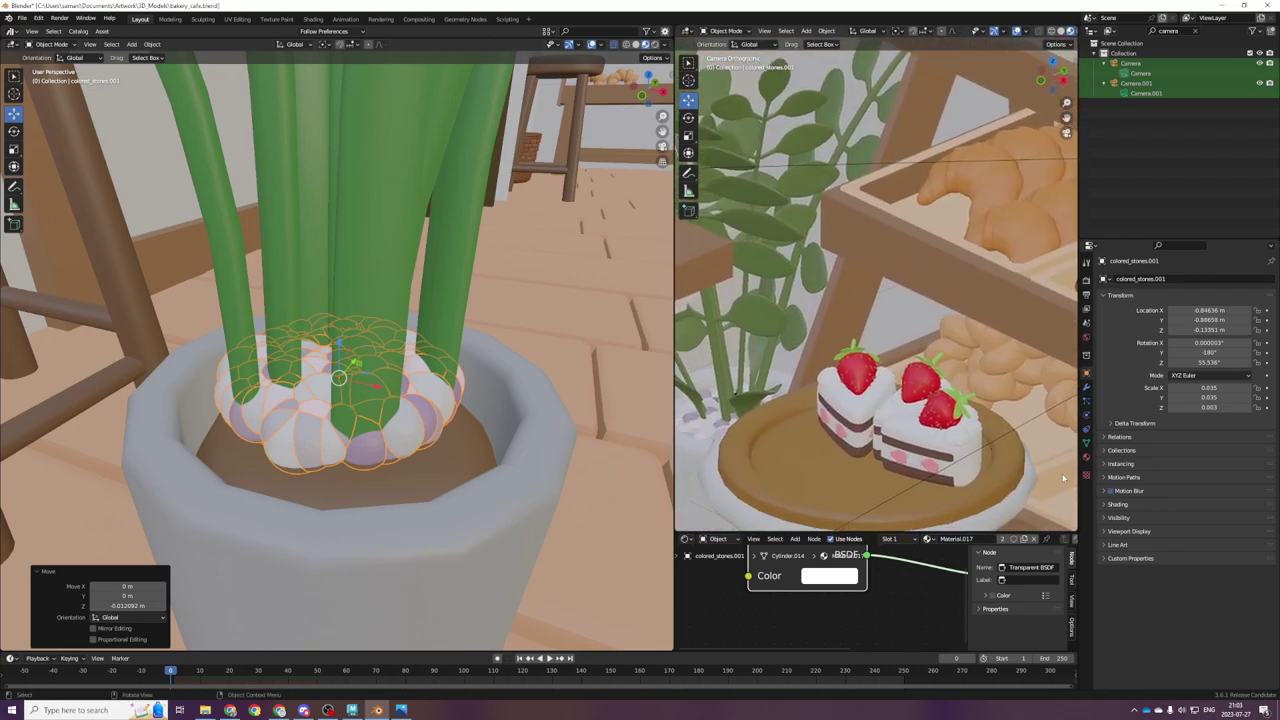
click(1087, 410)
scroll(1215, 450, down, 8)
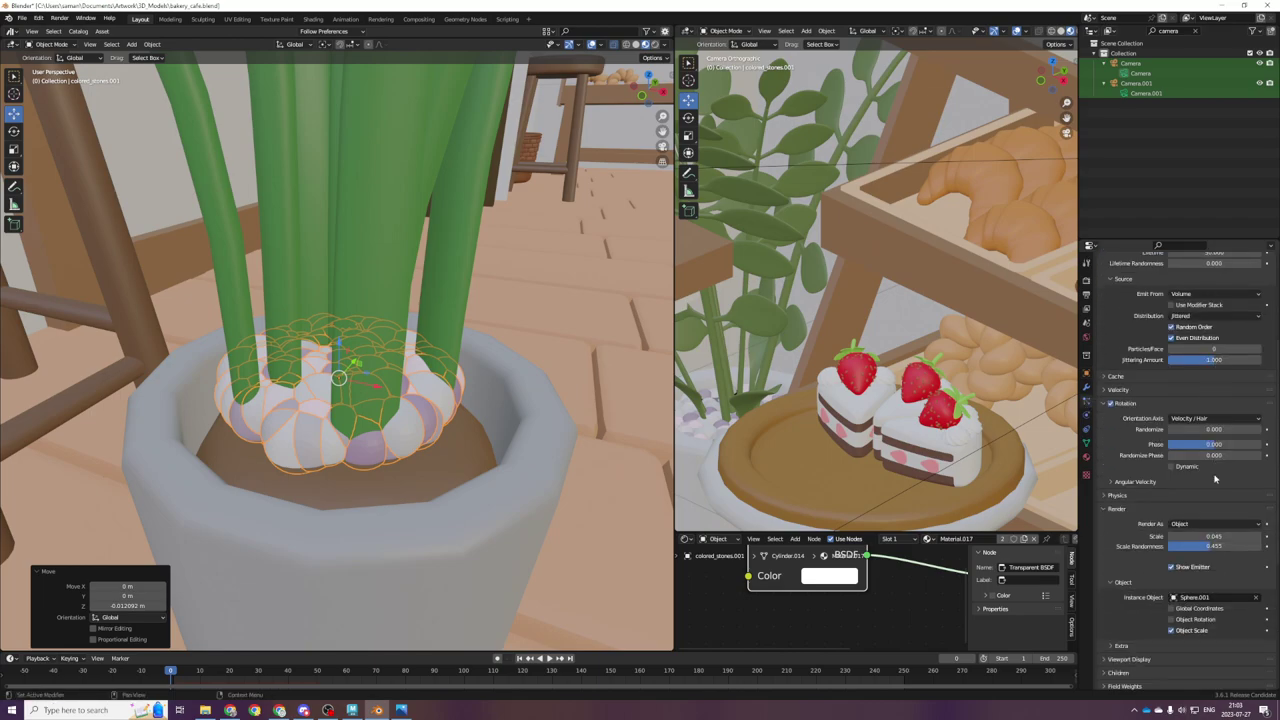
drag(1217, 517, 1243, 517)
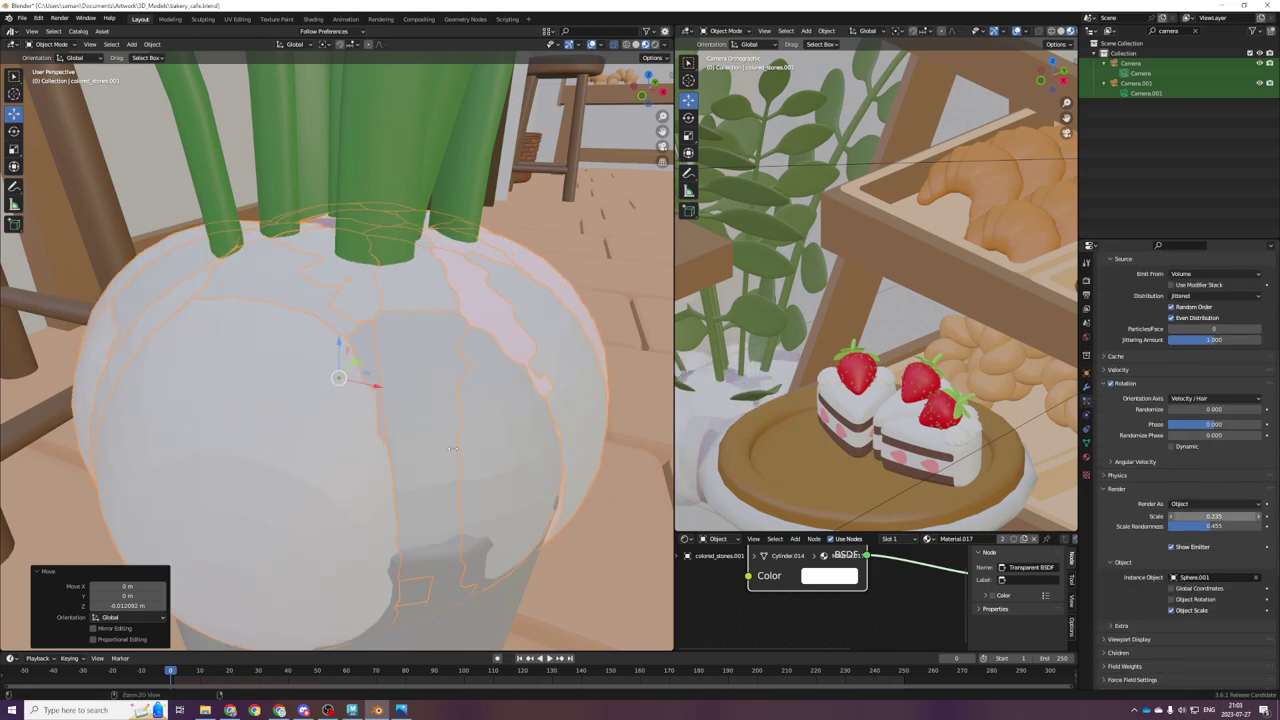
key(ctrl+z)
key(ctrl+s)
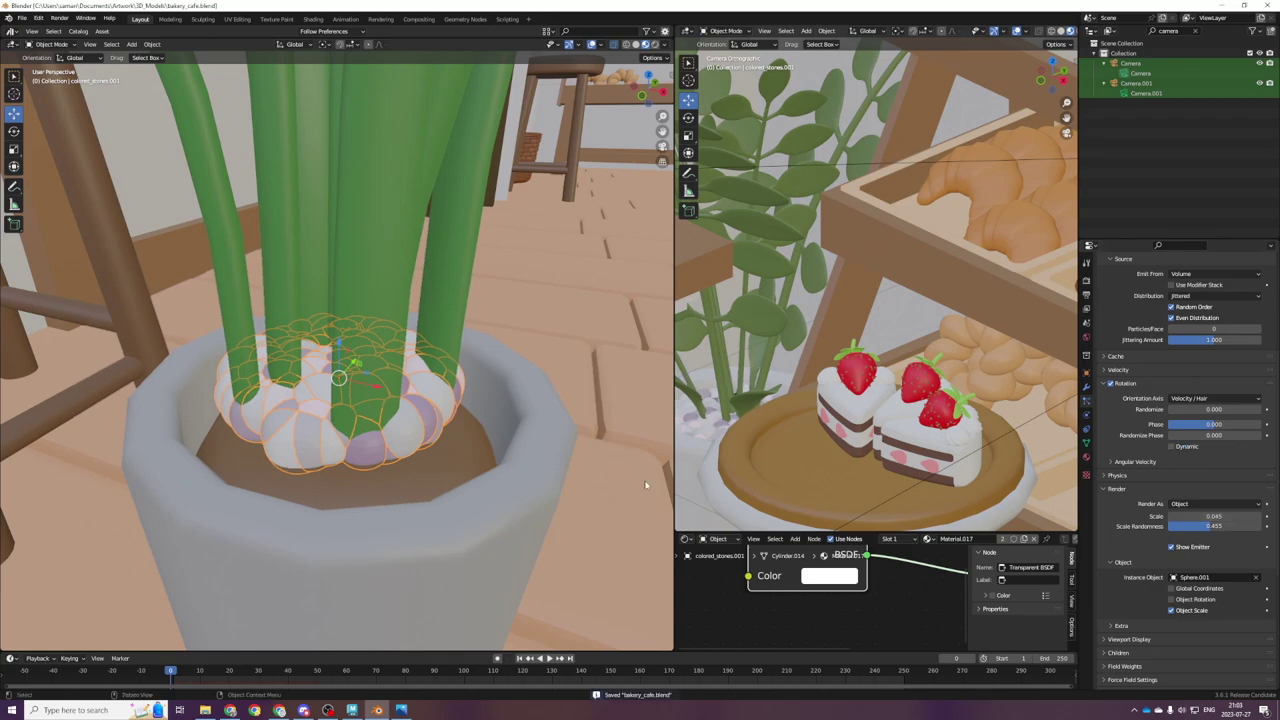
Step: Delete the copied stones from the green plant's pot, save, and undo the deletion
scroll(430, 459, down, 3)
key(Delete)
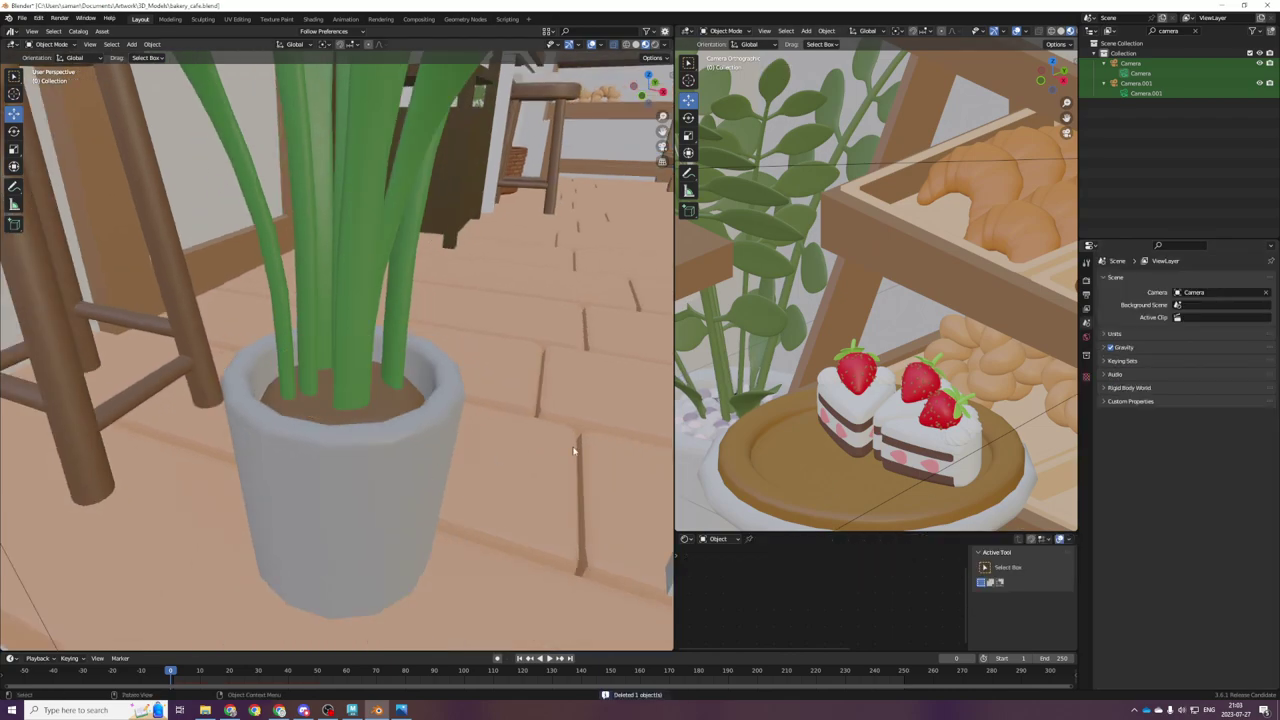
scroll(772, 500, down, 2)
scroll(771, 496, up, 2)
key(ctrl+s)
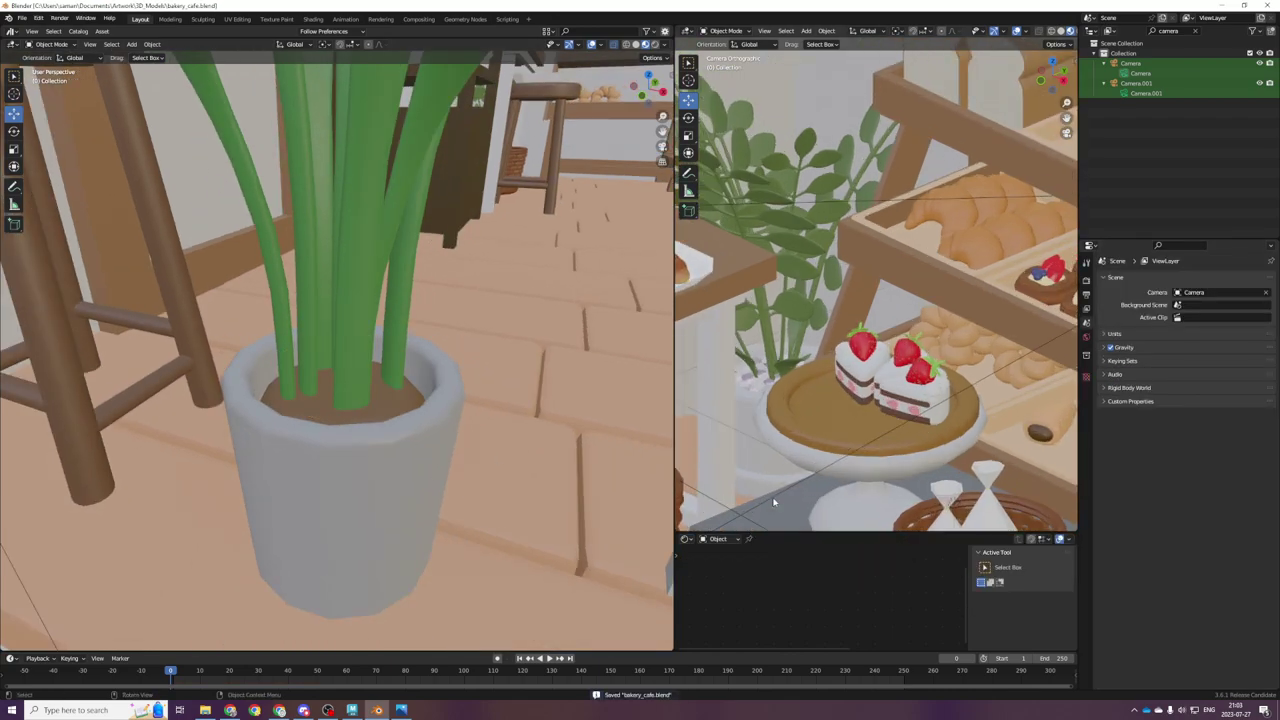
key(ctrl+z)
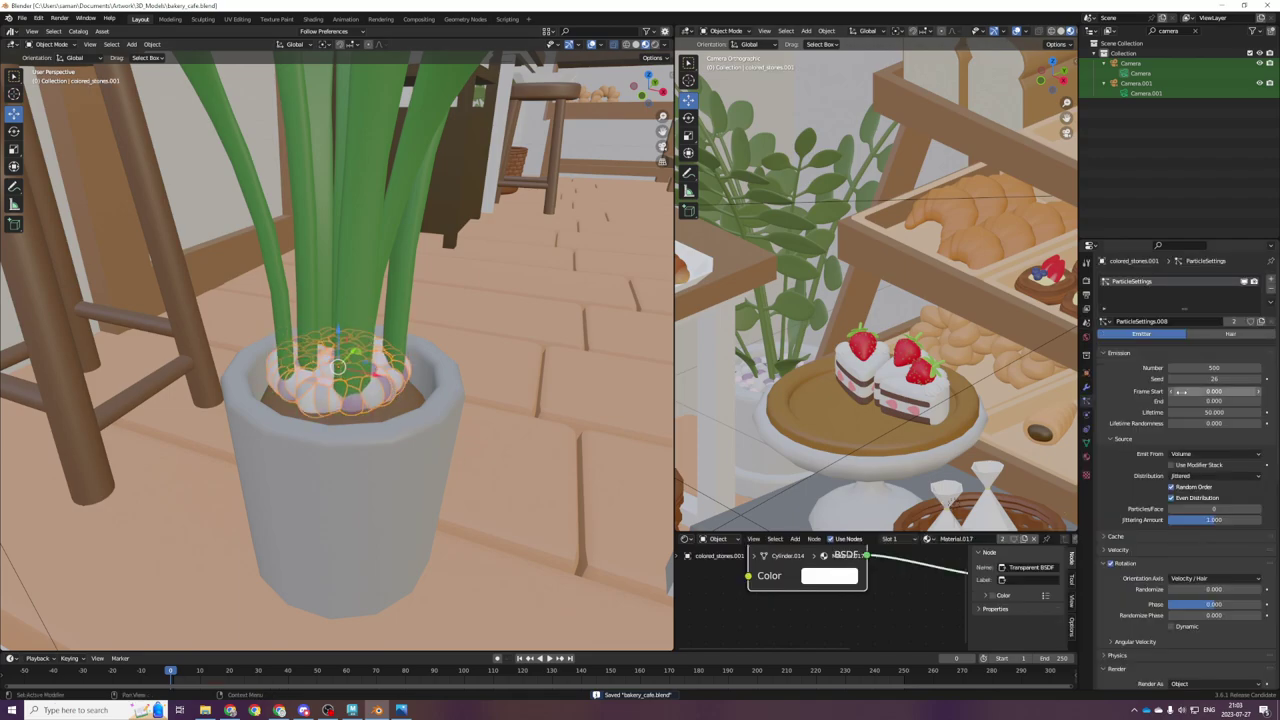
Step: Replace the copied stones' particle system with a new one, checking the original stones' render settings for reference
click(1267, 289)
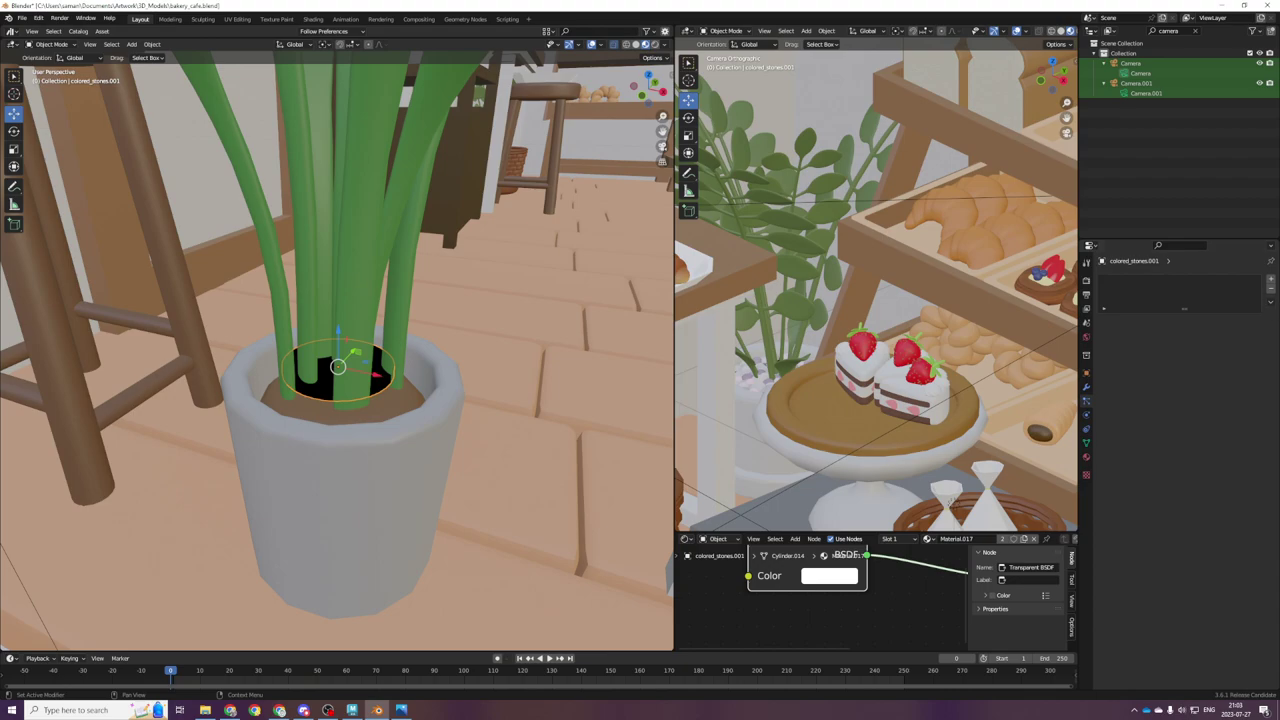
click(1271, 282)
scroll(1221, 348, down, 6)
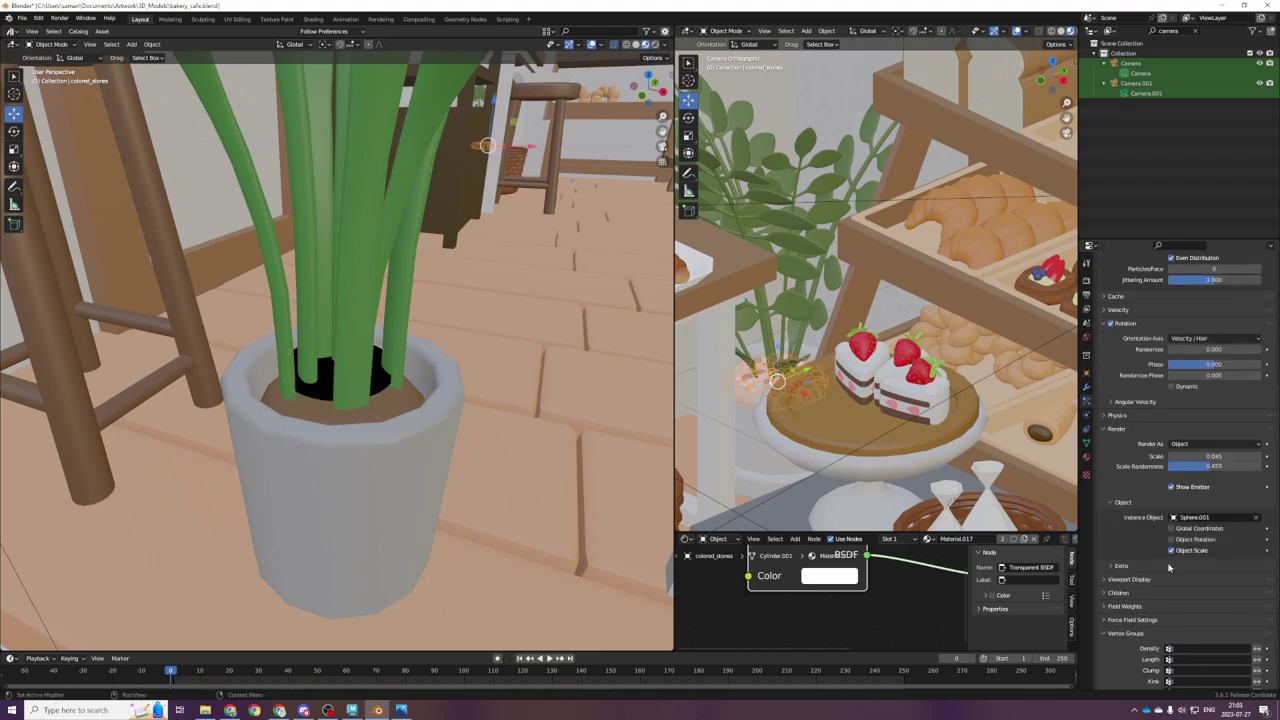
scroll(1170, 566, down, 6)
click(330, 400)
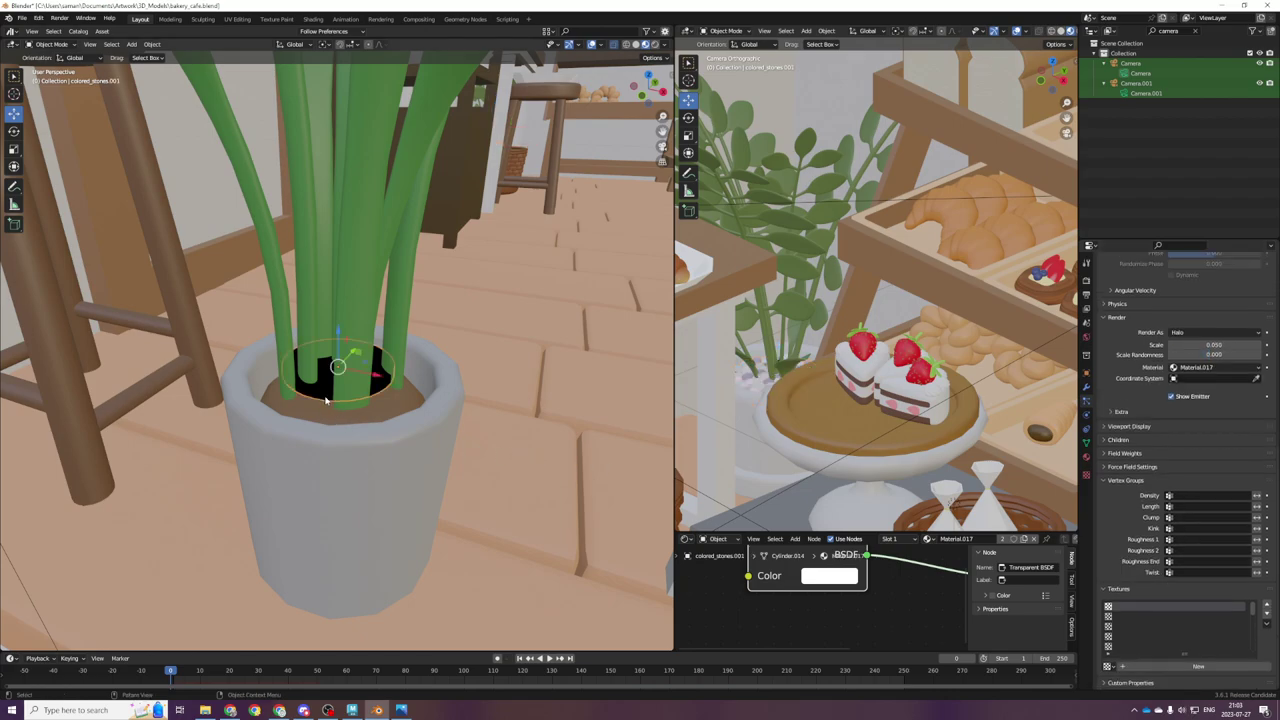
Step: Render the copied stones' new particles as Object, using Sphere.001 as the instance object
click(1217, 335)
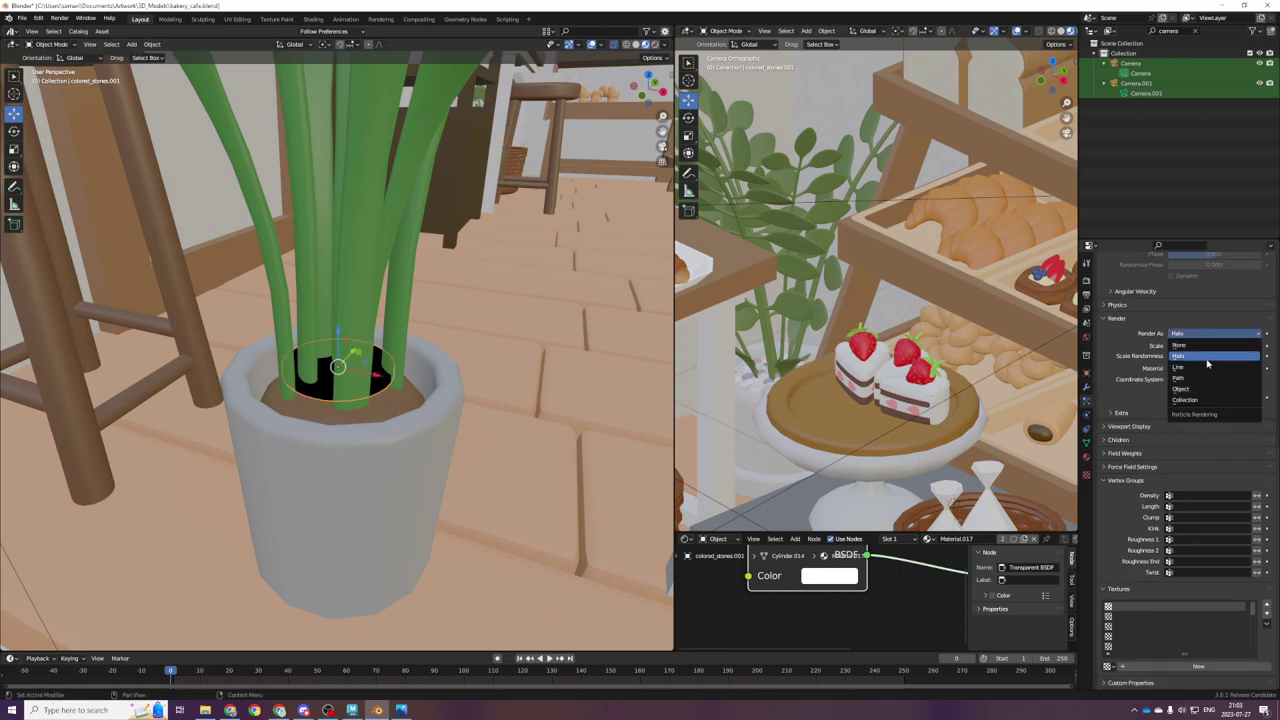
click(1215, 386)
click(1214, 406)
text(sphere.001)
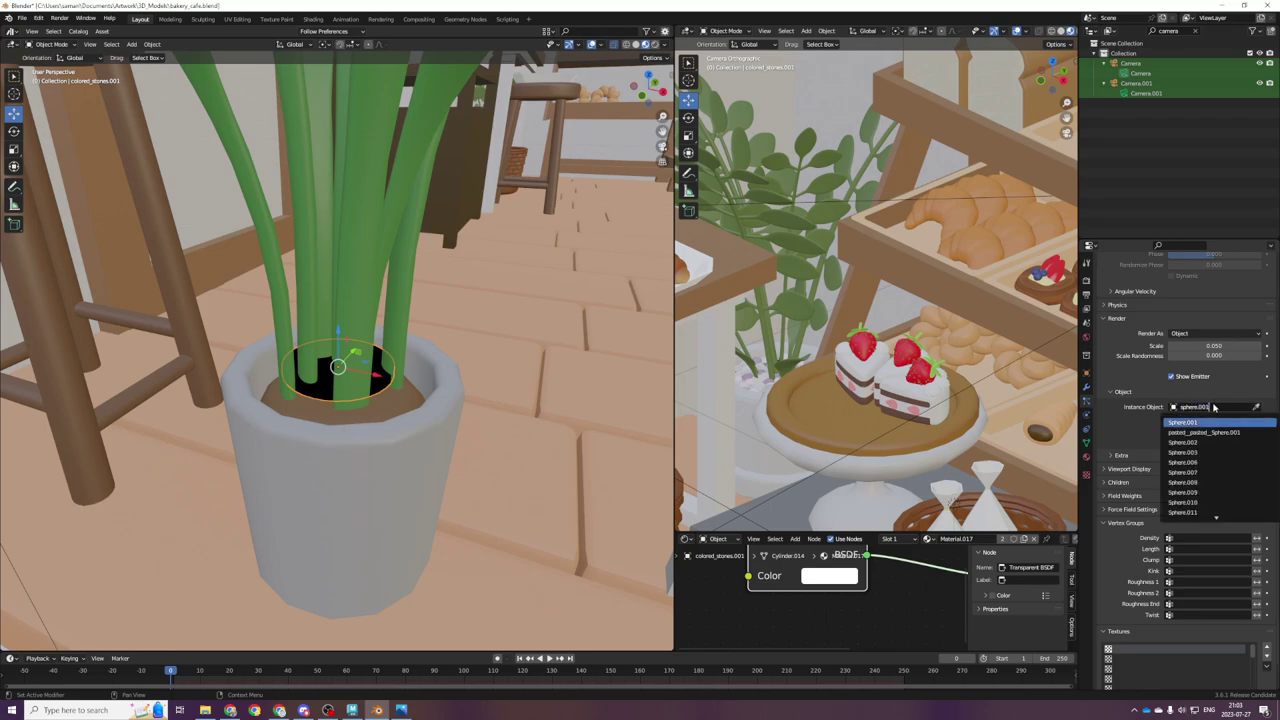
key(Return)
Step: Set the new particle system's emission start and end frames to 0 and edit its particle count
scroll(1212, 400, up, 10)
click(1212, 391)
text(0)
key(Tab)
text(0)
key(Return)
click(1214, 368)
text(5)
key(Return)
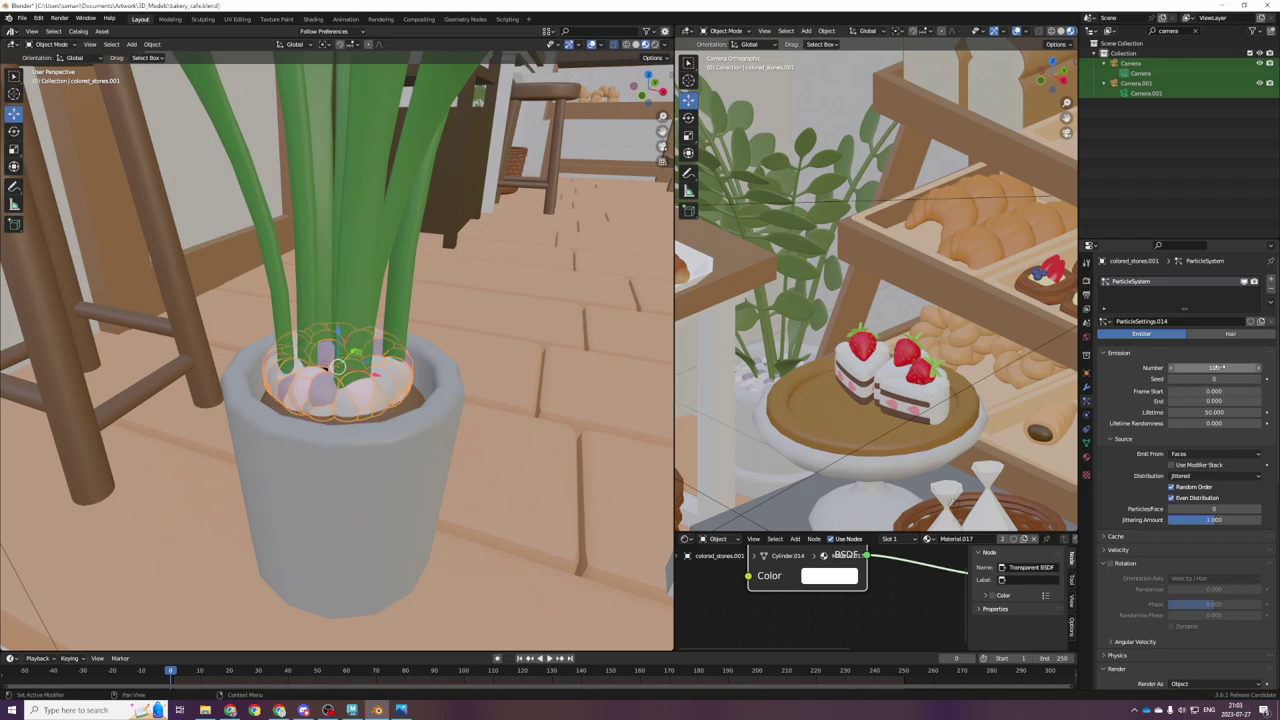
Step: Reduce the copied stones' particle render scale to 0.010 and raise the scale randomness to just over 0.9
scroll(1231, 530, down, 4)
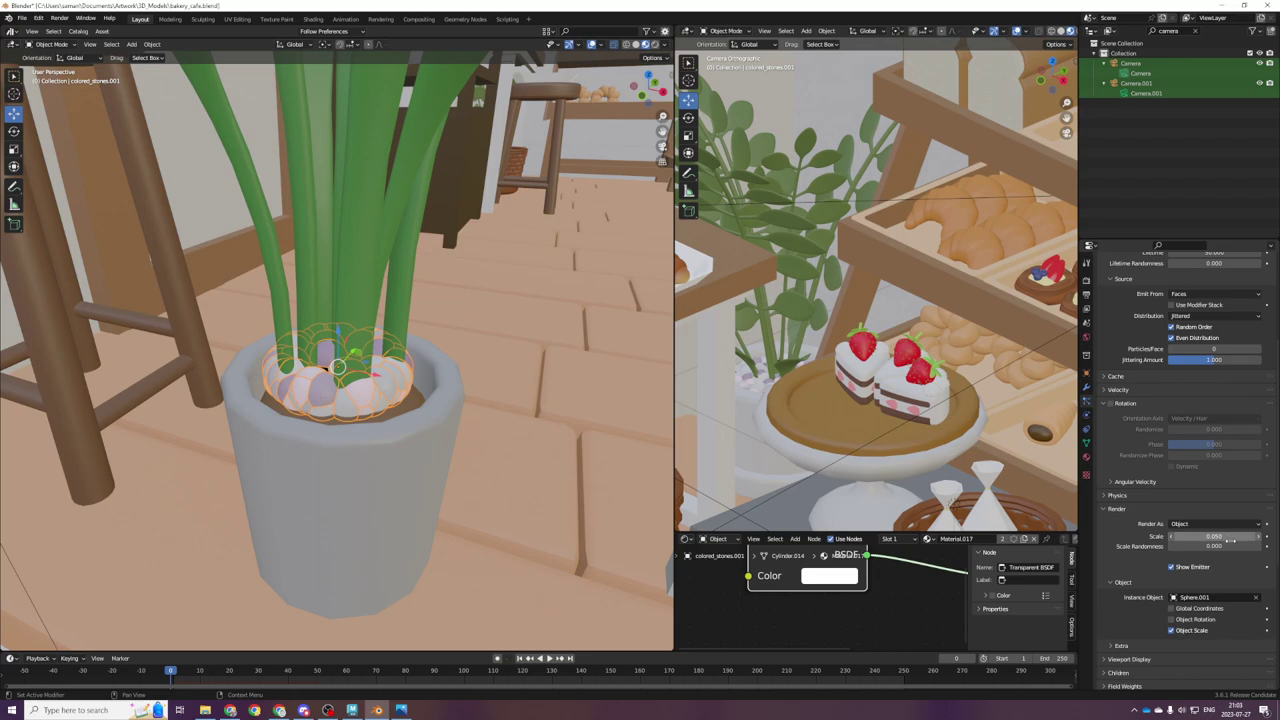
scroll(1231, 538, down, 2)
drag(1228, 517, 1260, 526)
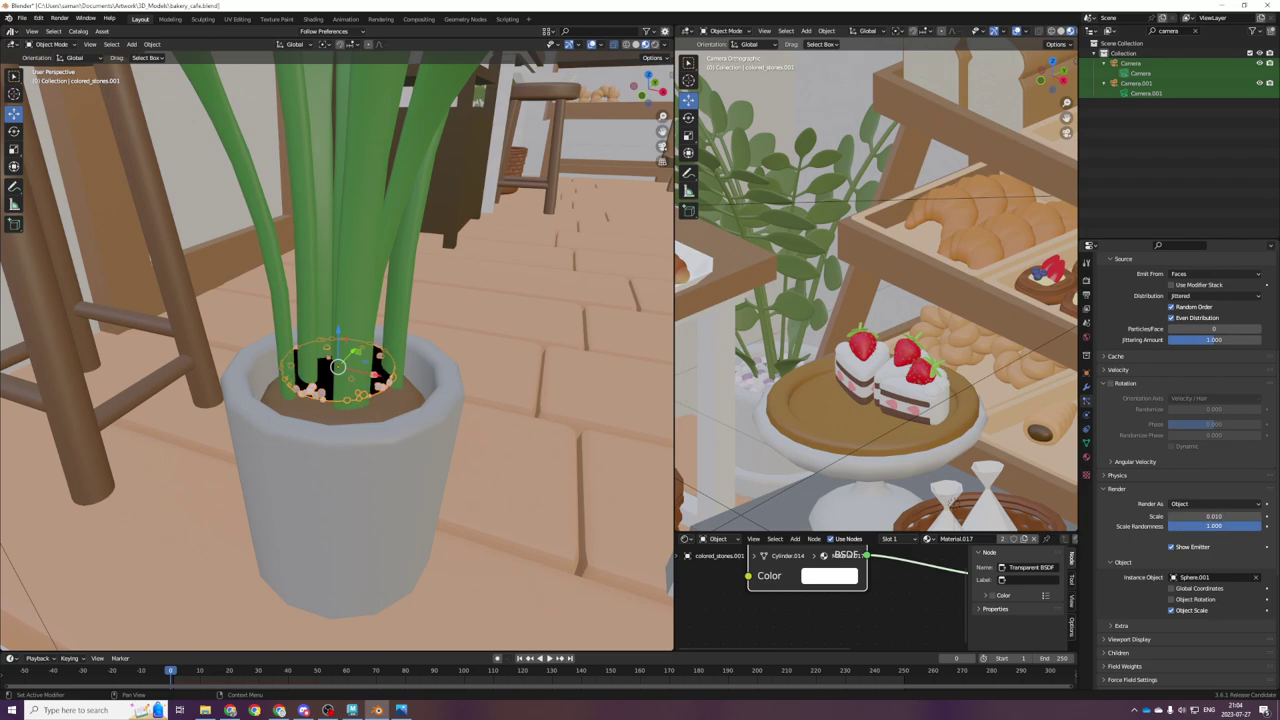
Step: Set the number of particles in the copied stones' system to 500
scroll(1215, 515, up, 5)
drag(1215, 367, 1231, 367)
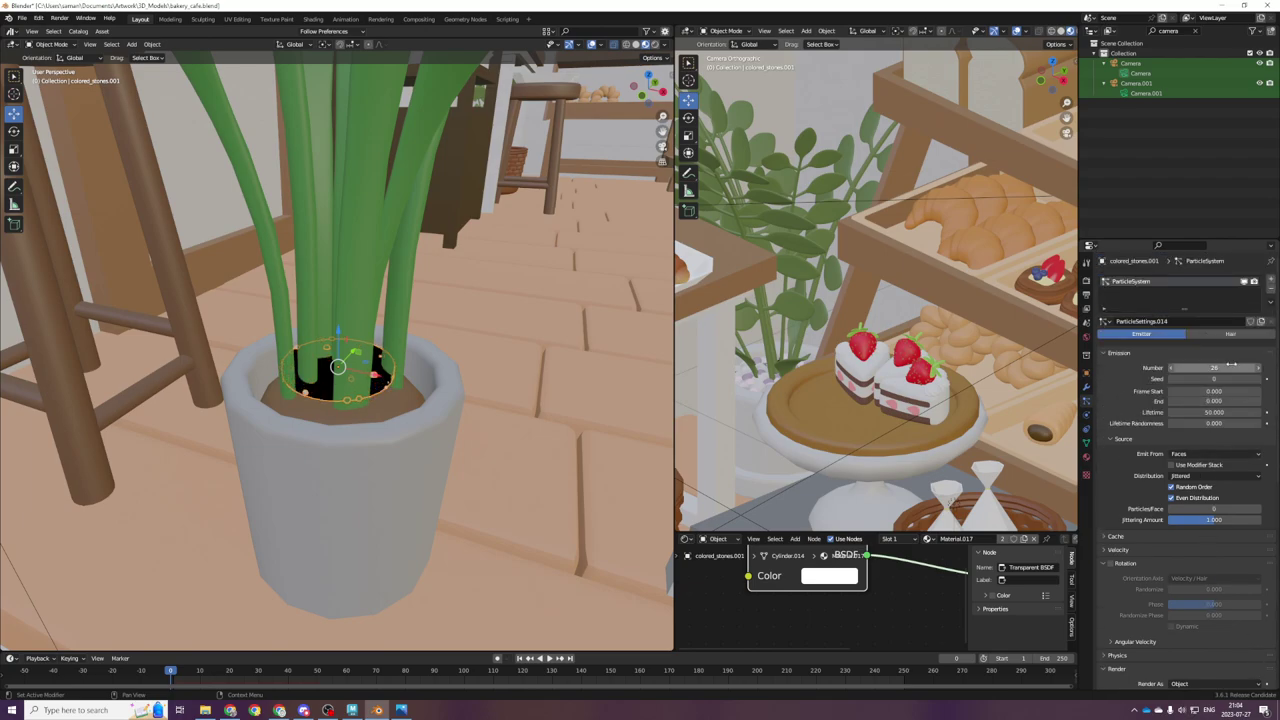
click(1231, 367)
text(5)
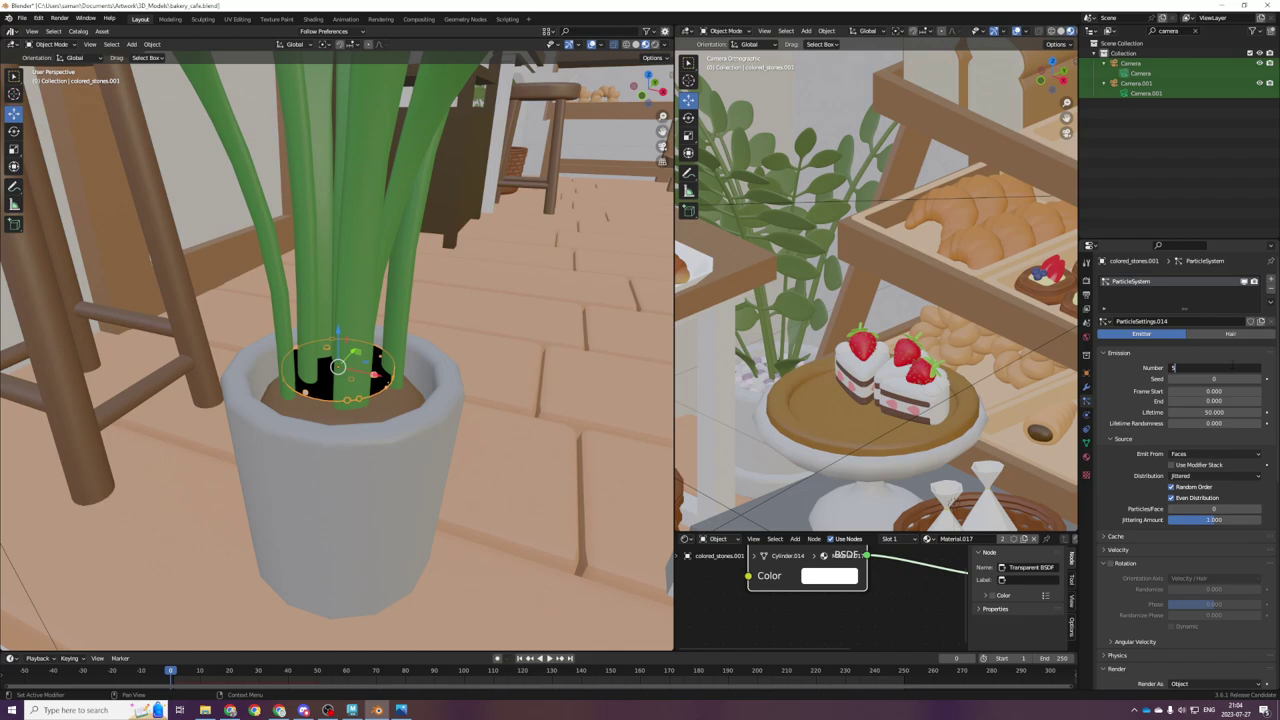
text(00)
key(Return)
Step: Try emitting the copied stones from Vertices, and settle on Volume as the emission source
scroll(1207, 620, down, 2)
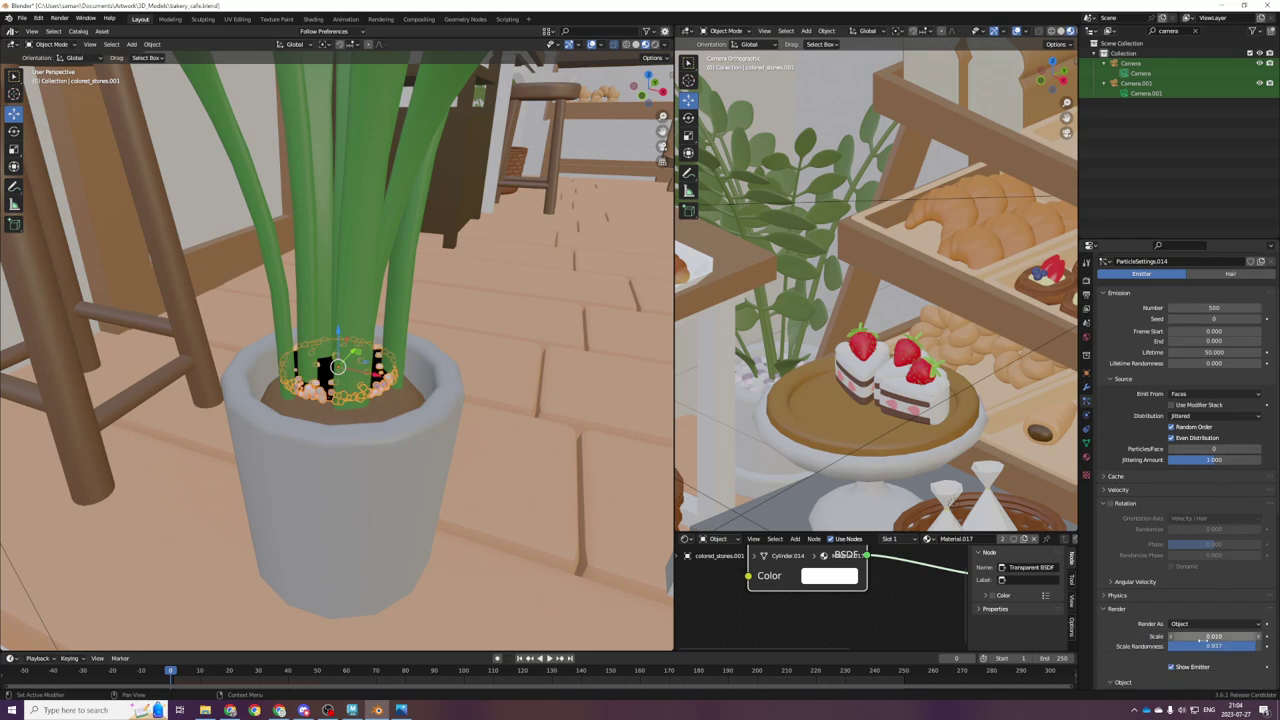
click(1213, 394)
click(1208, 408)
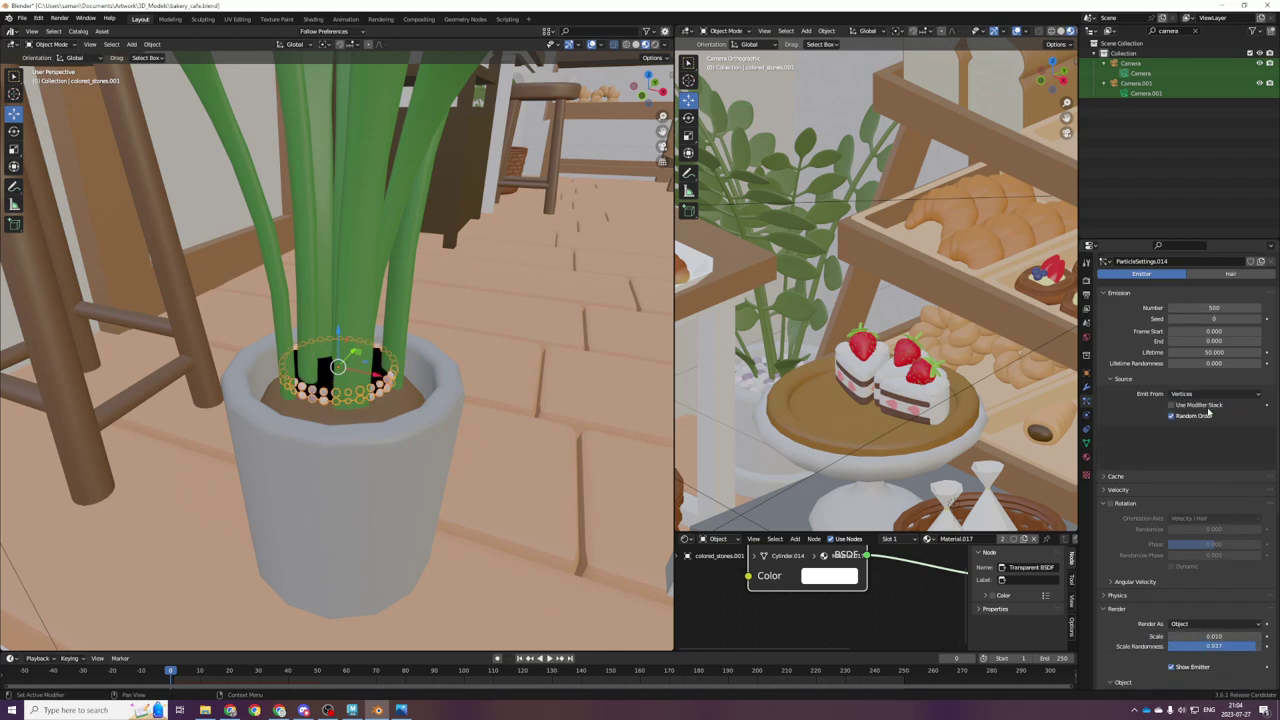
click(1195, 393)
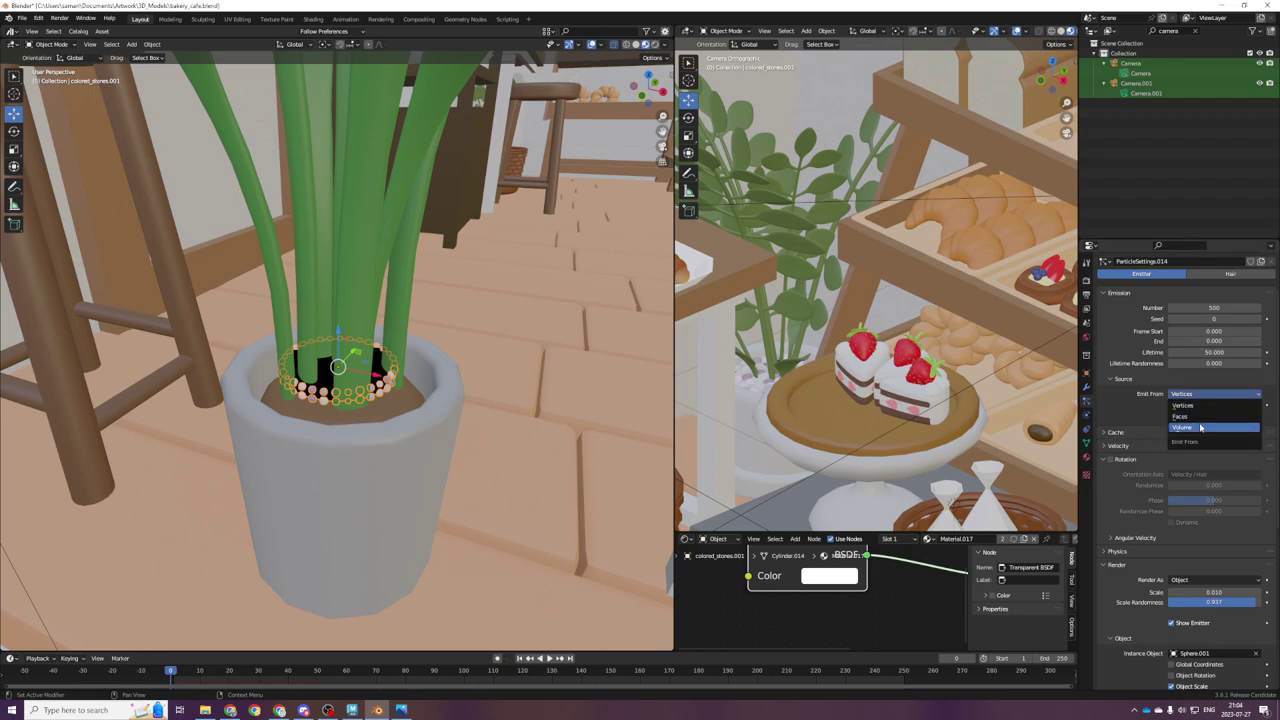
click(1200, 430)
scroll(383, 432, up, 6)
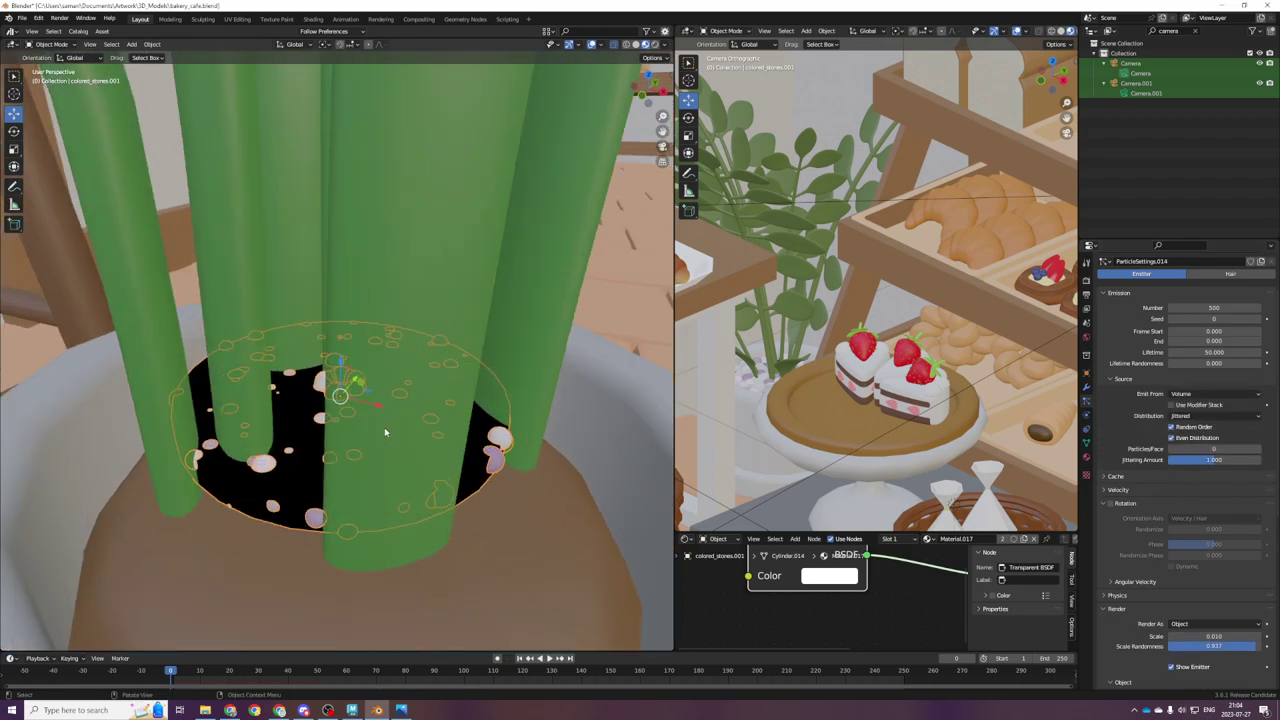
Step: Try a particle count of 1000 for the copied stones and undo it
scroll(403, 428, down, 3)
double_click(1213, 307)
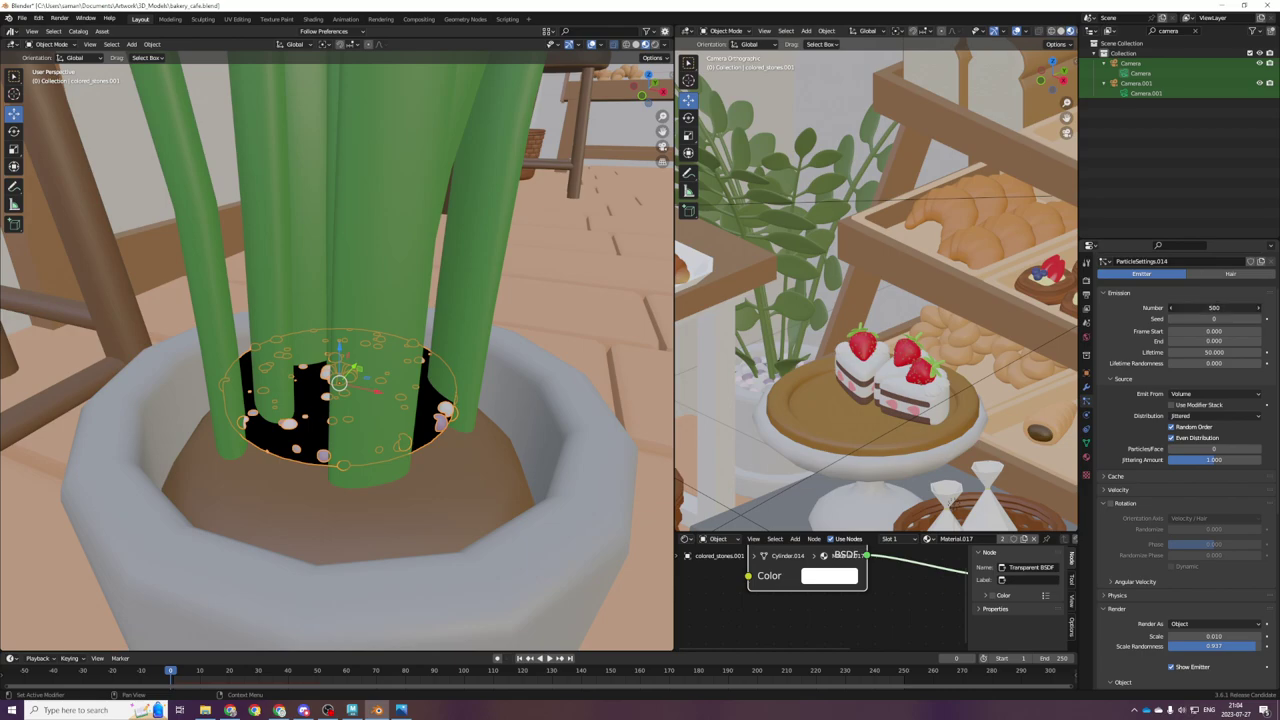
text(1000)
key(Return)
key(ctrl+z)
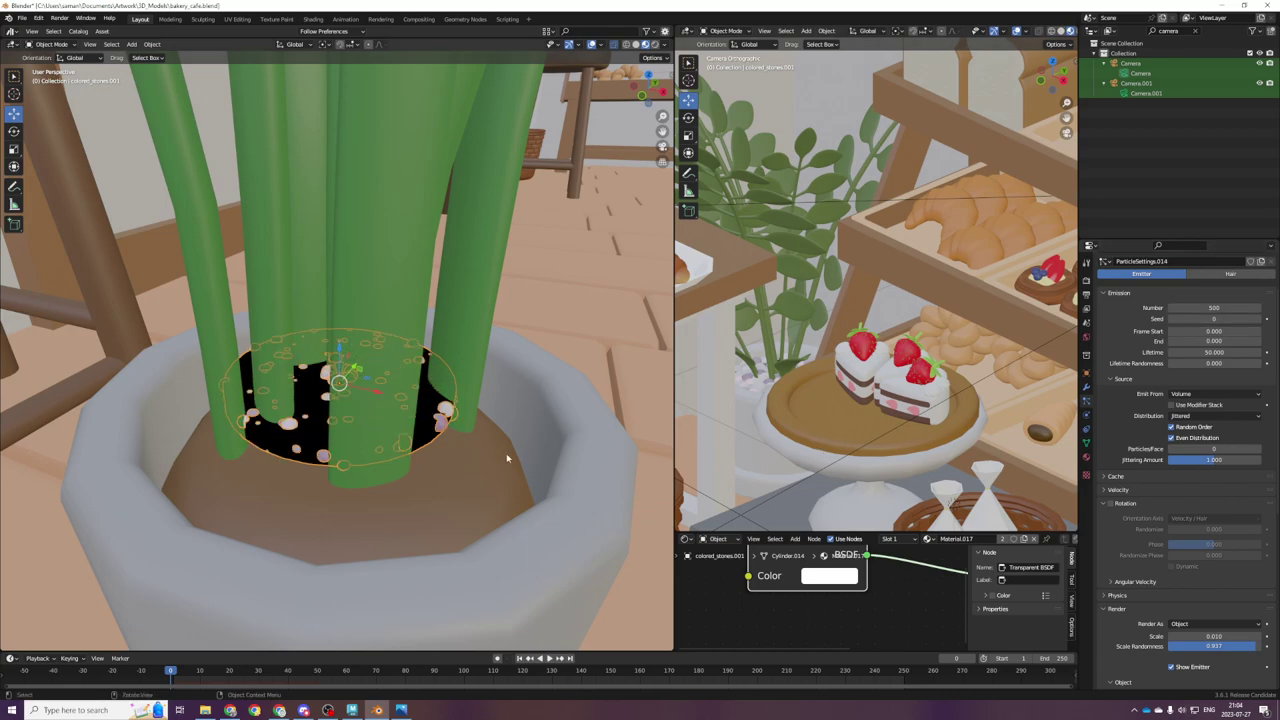
Step: Enlarge the copied stones' emitter disc by a factor of about 1.36 in the top view
scroll(455, 441, down, 3)
key(KP_7)
key(s)
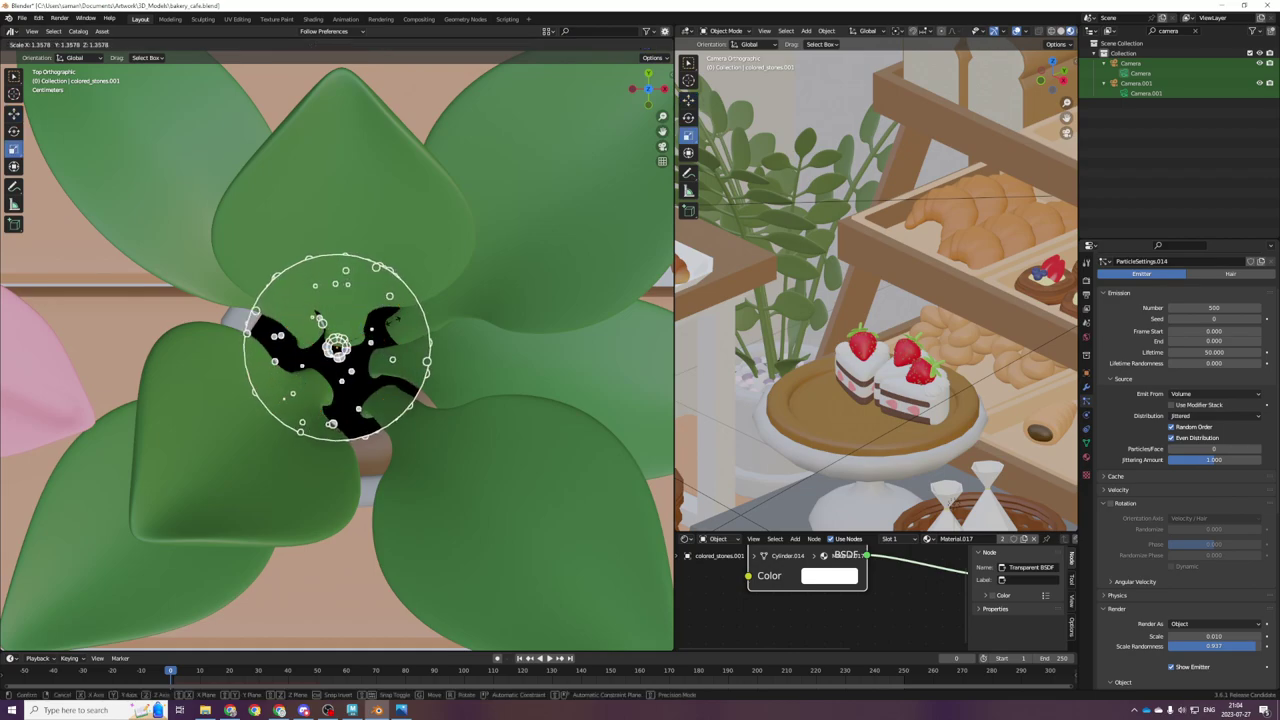
click(376, 327)
Step: Center the enlarged stones in the green plant's pot, shifting them about -0.012 m and then 0.002 m in Y
drag(361, 329, 365, 339)
middle_drag(460, 434, 318, 325)
drag(331, 343, 331, 354)
middle_drag(335, 360, 312, 405)
drag(368, 377, 343, 380)
middle_drag(325, 383, 316, 365)
key(g)
key(y)
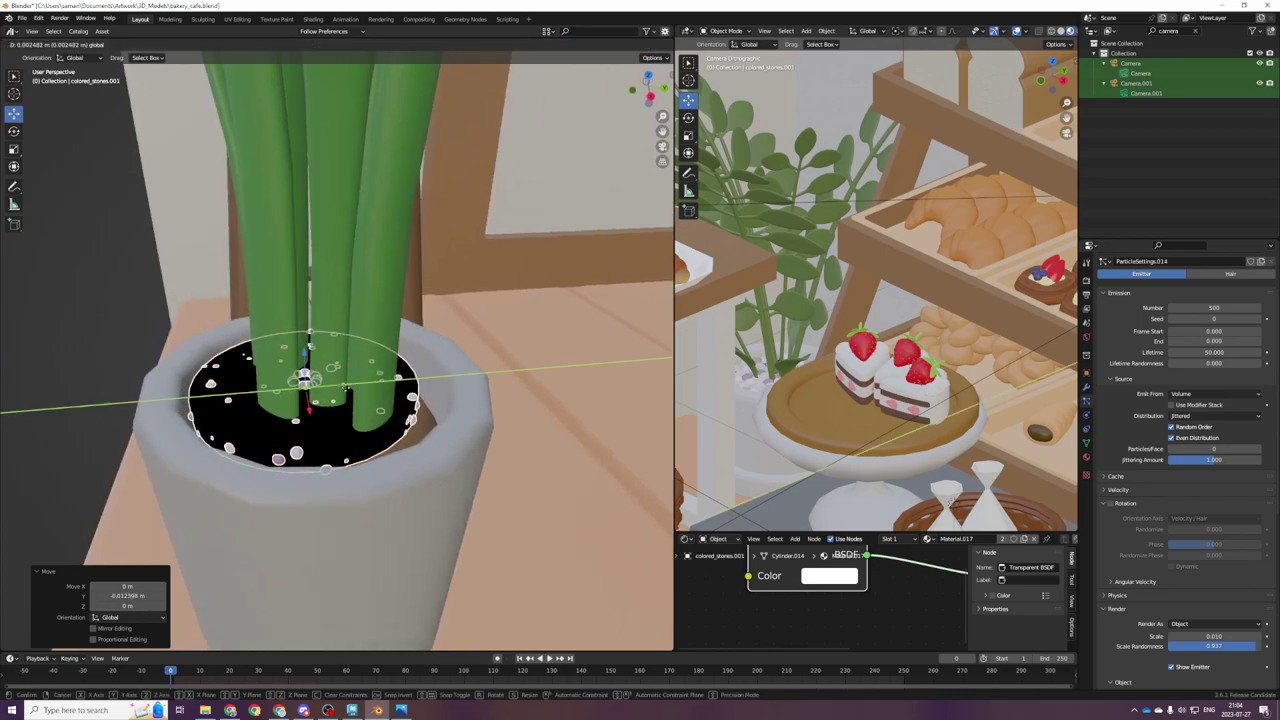
click(313, 357)
Step: Raise the copied stones in the pot by about 0.004 m along Z
key(g)
key(z)
click(313, 357)
middle_drag(313, 357, 313, 355)
drag(313, 355, 313, 347)
middle_drag(313, 347, 183, 362)
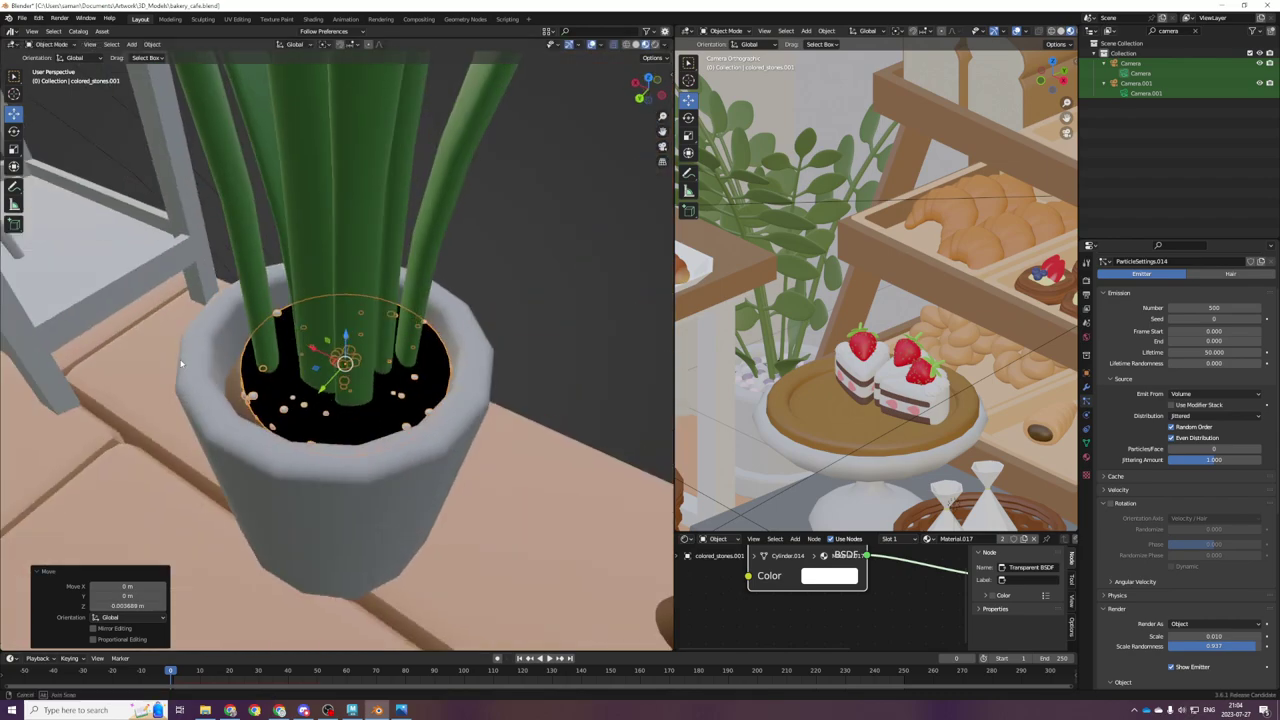
Step: Scale the copied stones up by 1.192 in the top wireframe view to fill the pot
key(KP_7)
key(z)
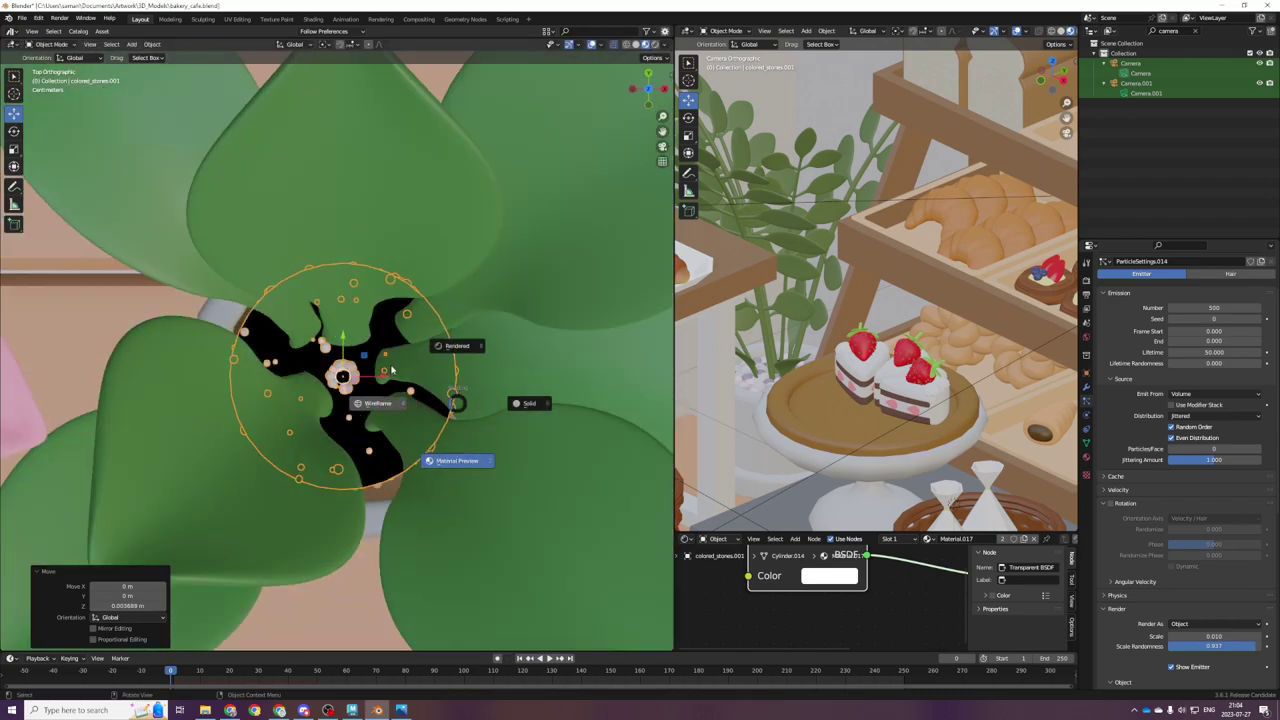
click(383, 371)
key(shift+space)
key(s)
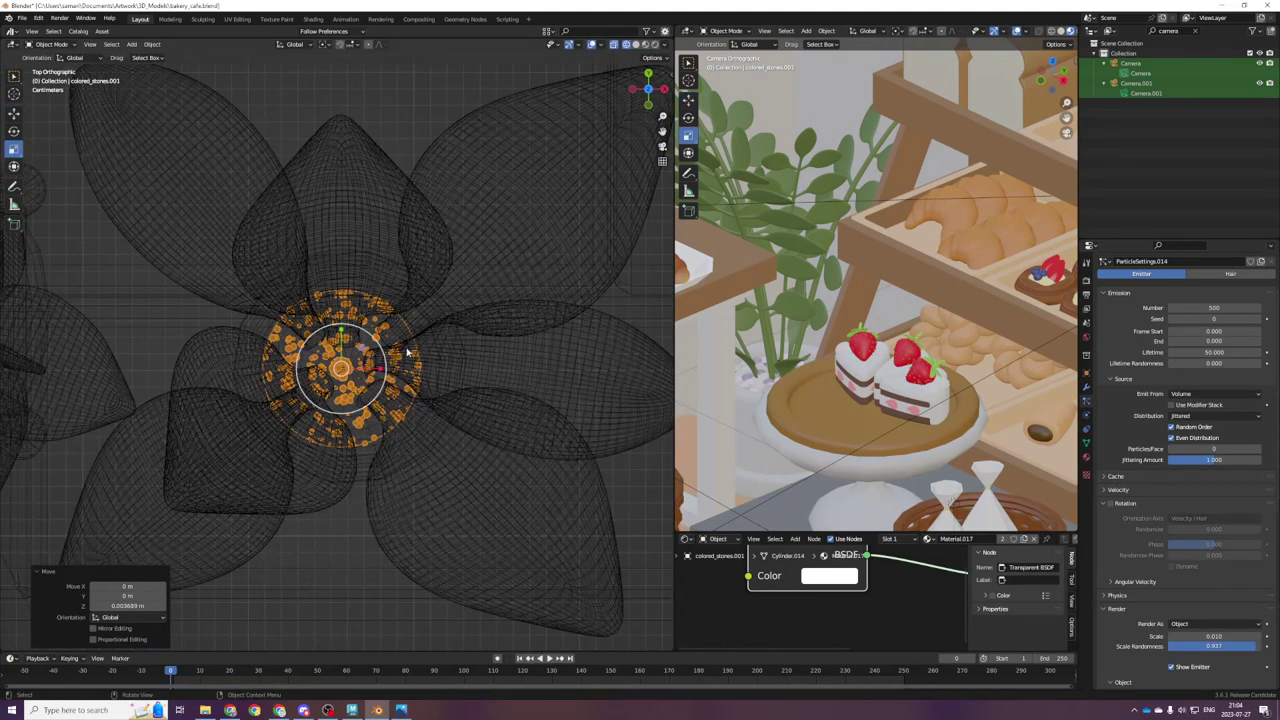
scroll(410, 352, up, 6)
drag(342, 361, 386, 380)
scroll(339, 350, down, 3)
Step: Move the copied stones about 0.006 m in X and return the viewport to Material Preview shading
key(g)
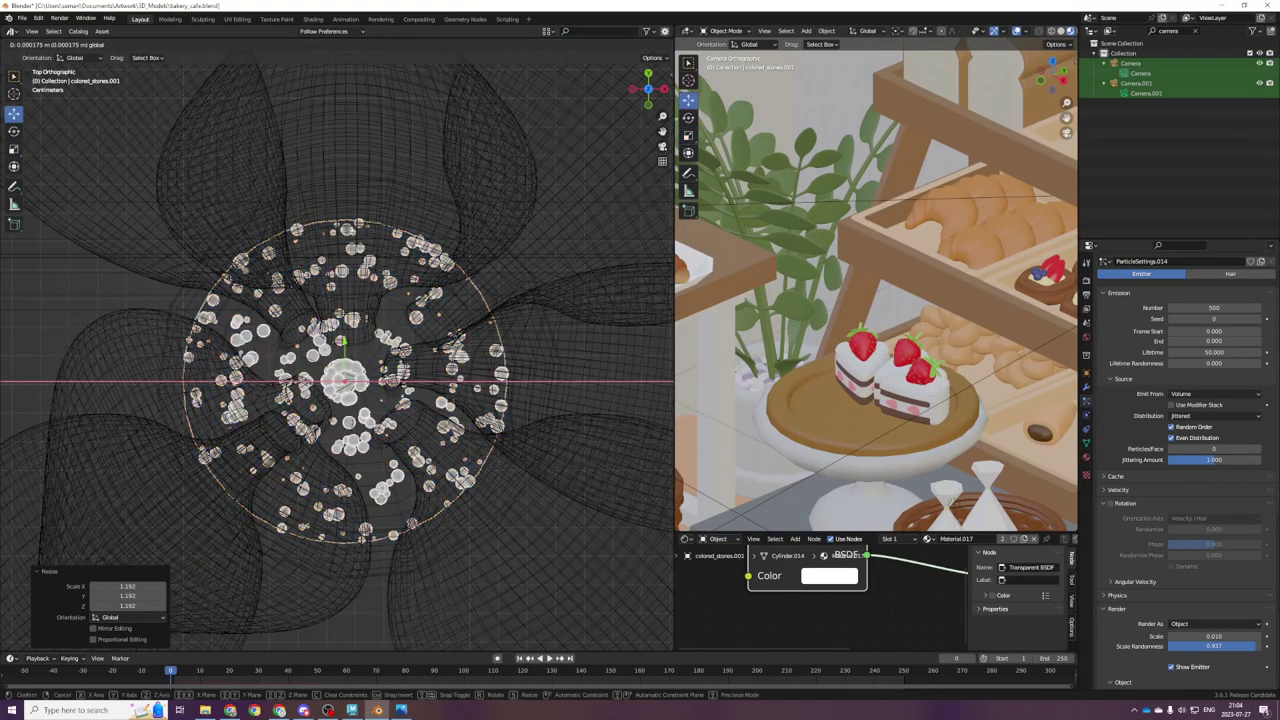
click(470, 420)
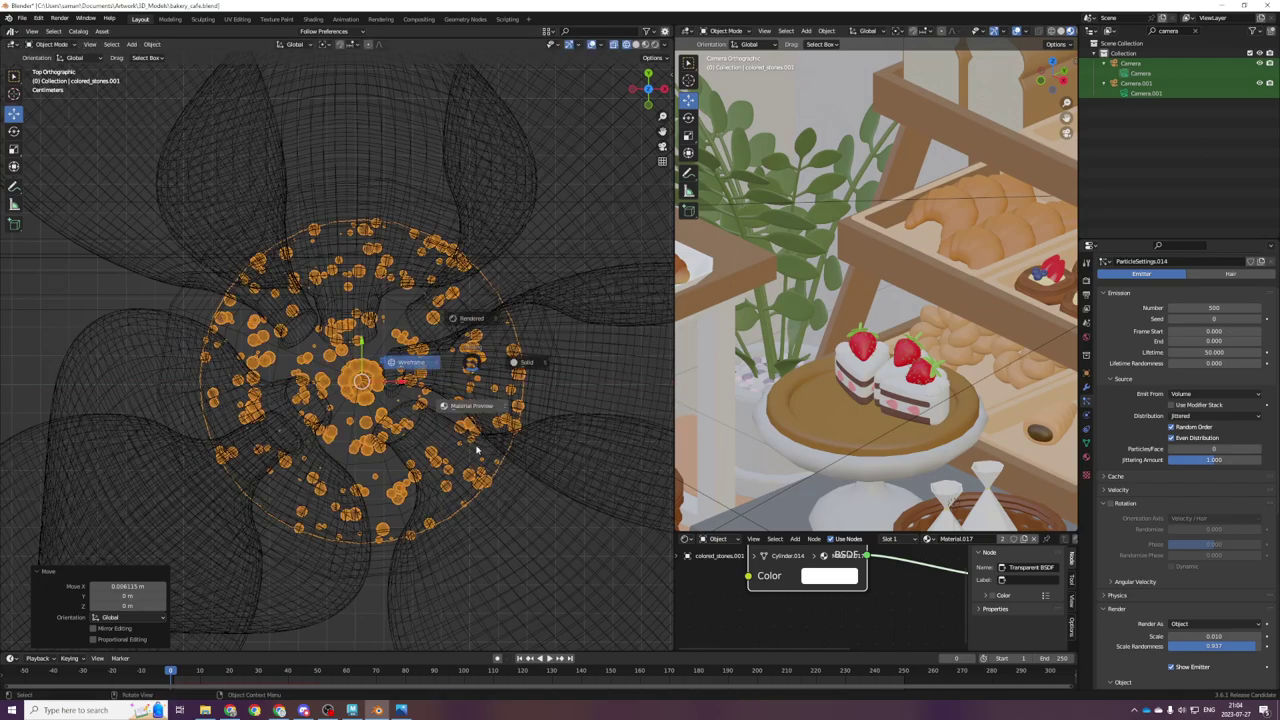
click(475, 432)
mouse_move(491, 494)
middle_down()
mouse_move(447, 432)
mouse_move(455, 398)
middle_up()
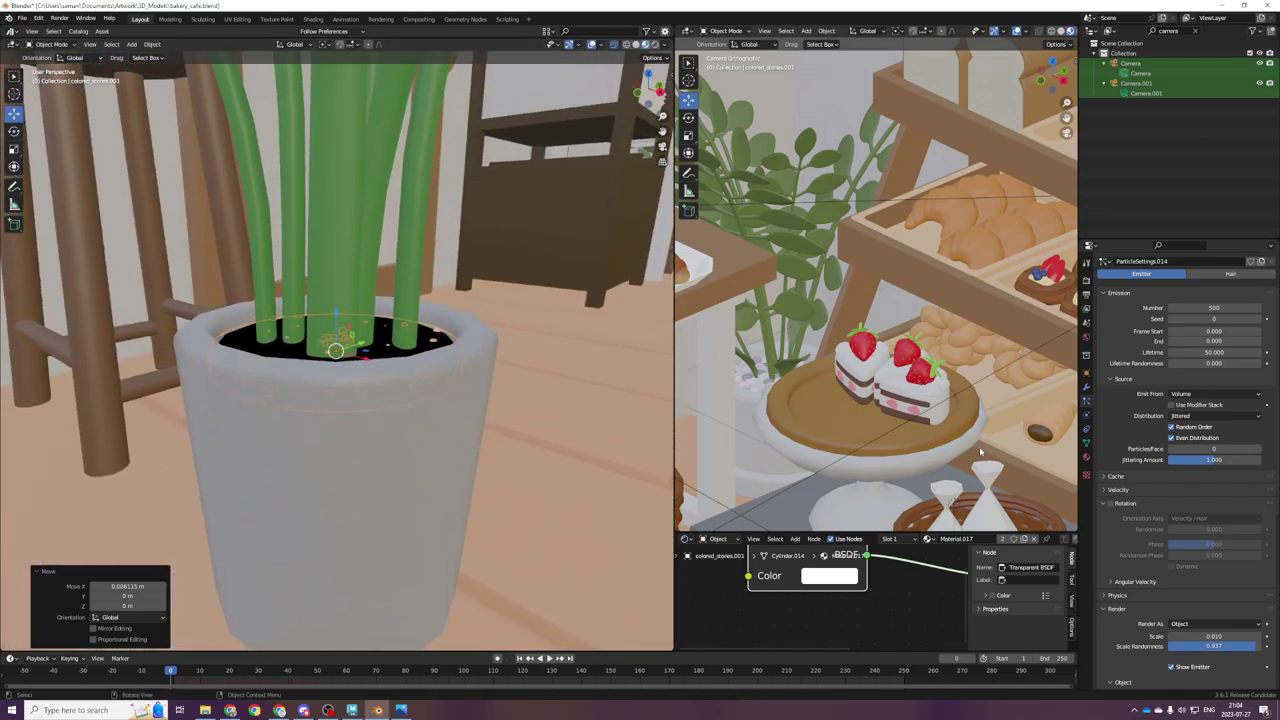
Step: Increase the copied stones' particle render scale to 0.030 and save the file
scroll(1203, 480, down, 5)
drag(1198, 516, 1204, 516)
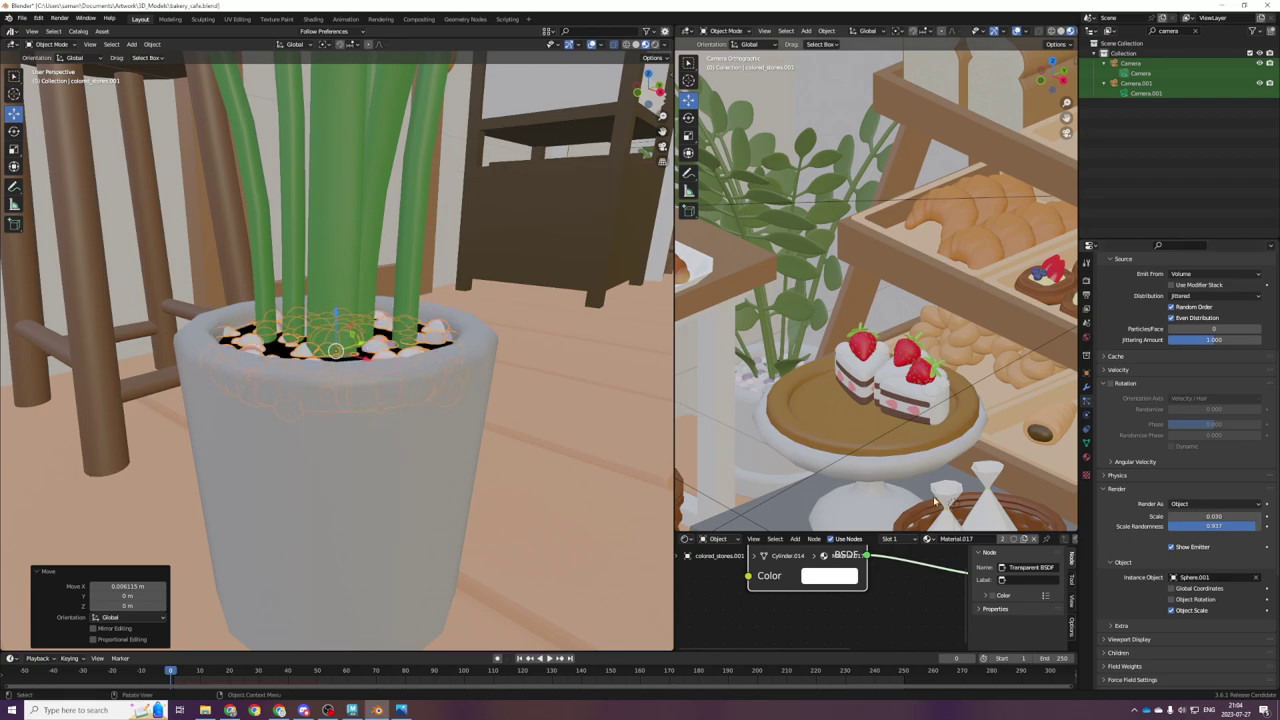
key(ctrl+s)
Step: Select the monstera plant near the front edge of the café floor and frame it in the perspective view
scroll(877, 400, down, 3)
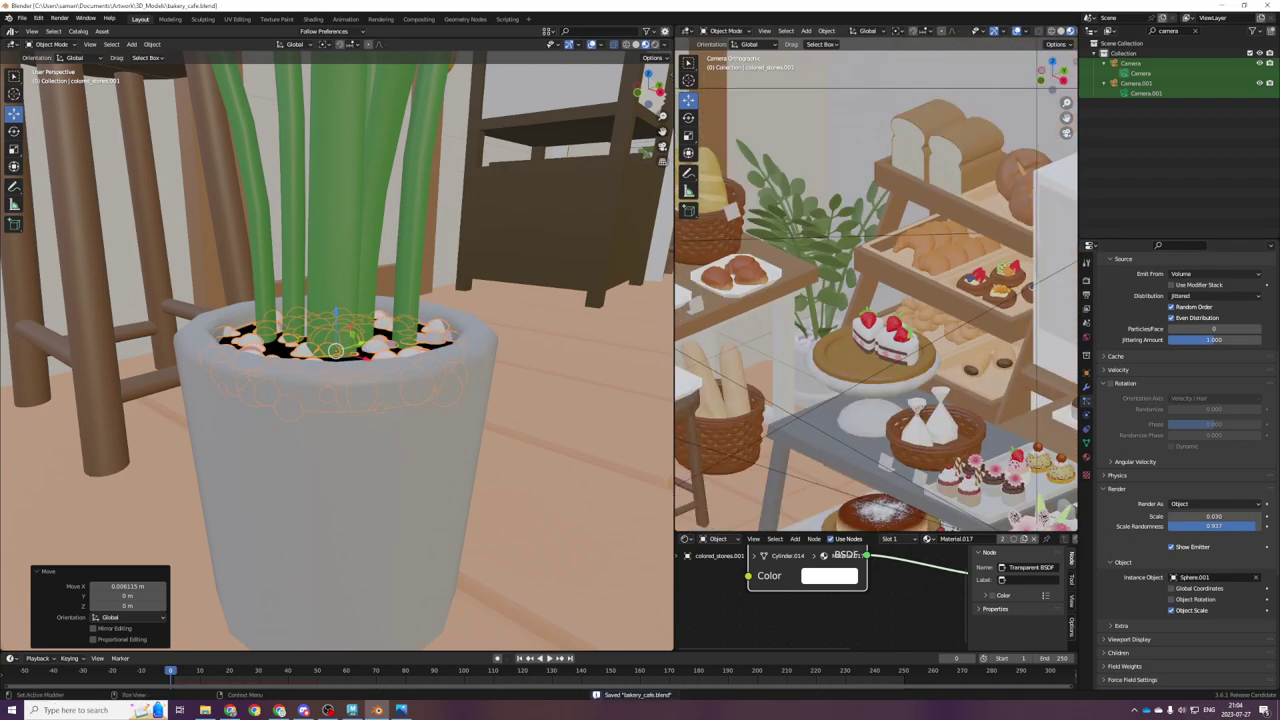
scroll(891, 433, down, 5)
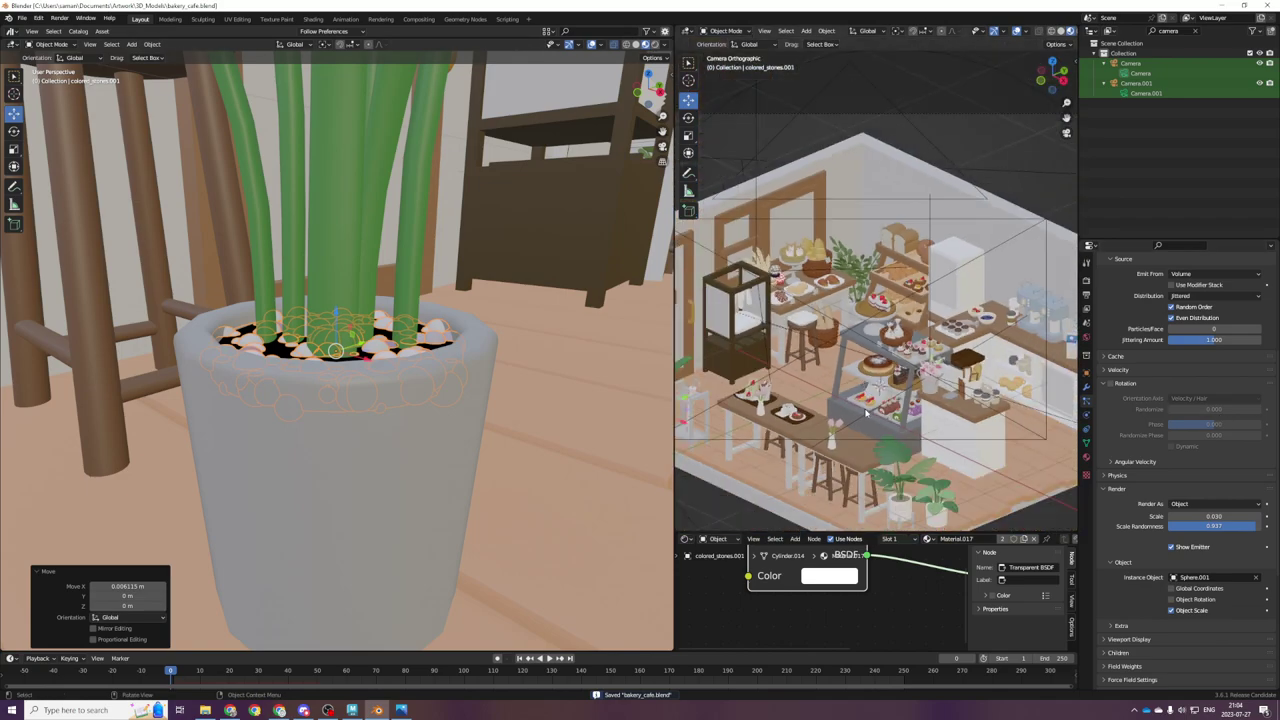
scroll(1027, 477, up, 2)
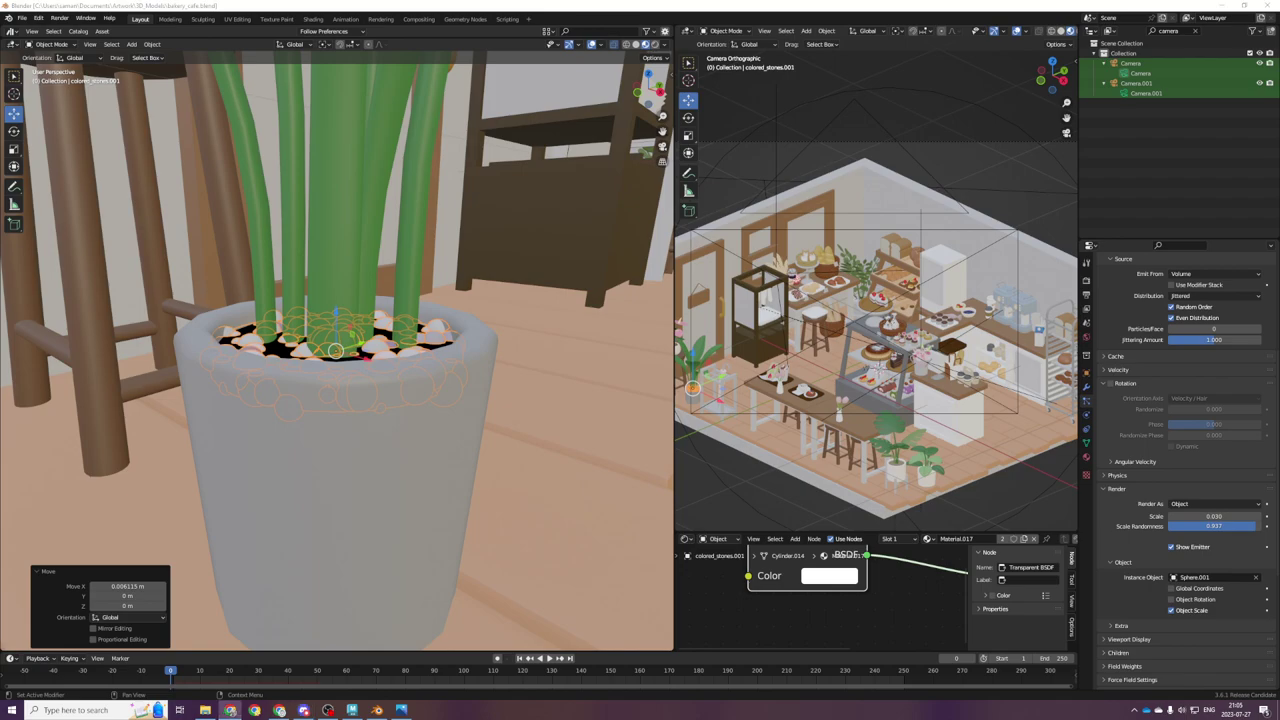
scroll(995, 396, up, 1)
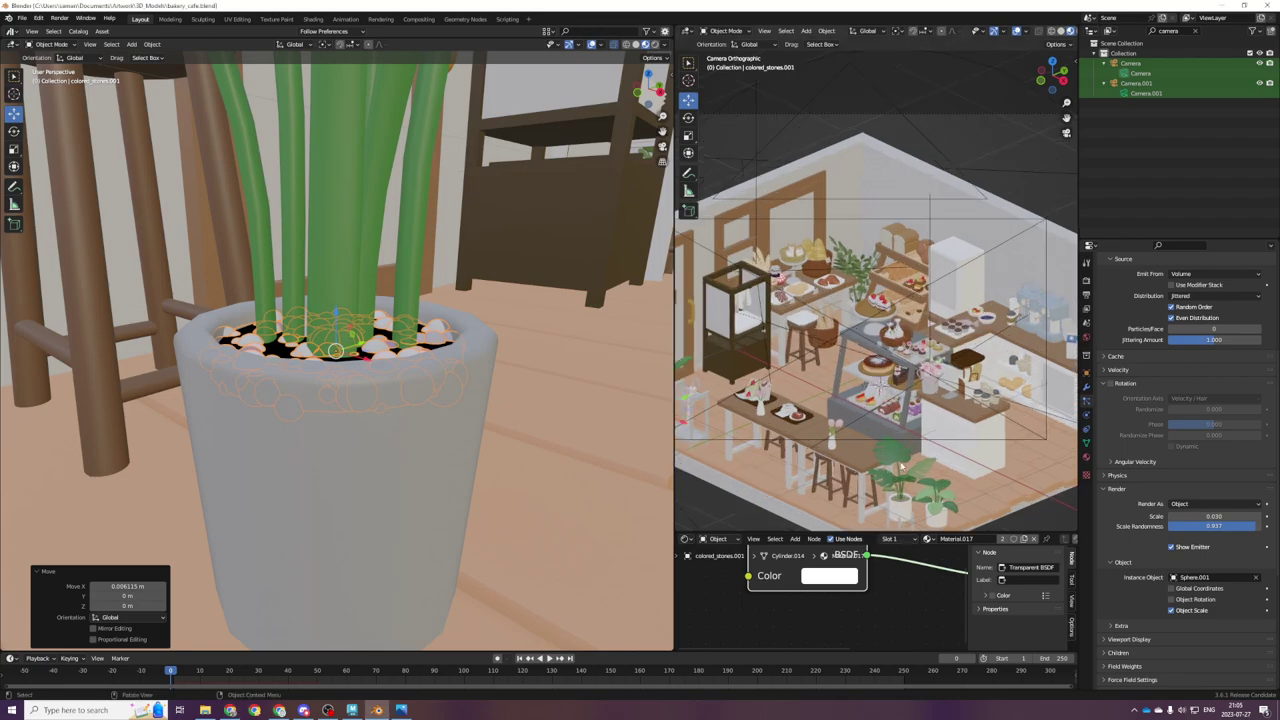
click(899, 472)
key(KP_Decimal)
middle_drag(414, 451, 425, 495)
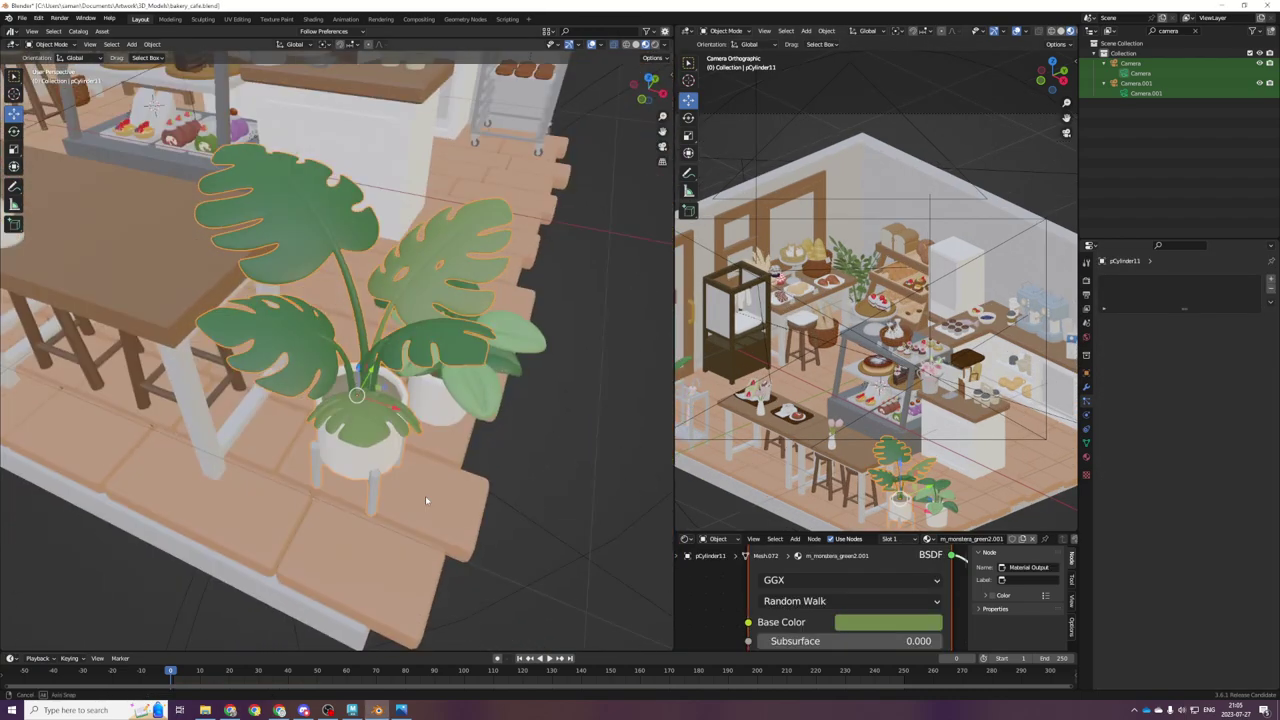
Step: Enlarge the node editor area and bring the monstera up close in the camera view
drag(918, 533, 925, 458)
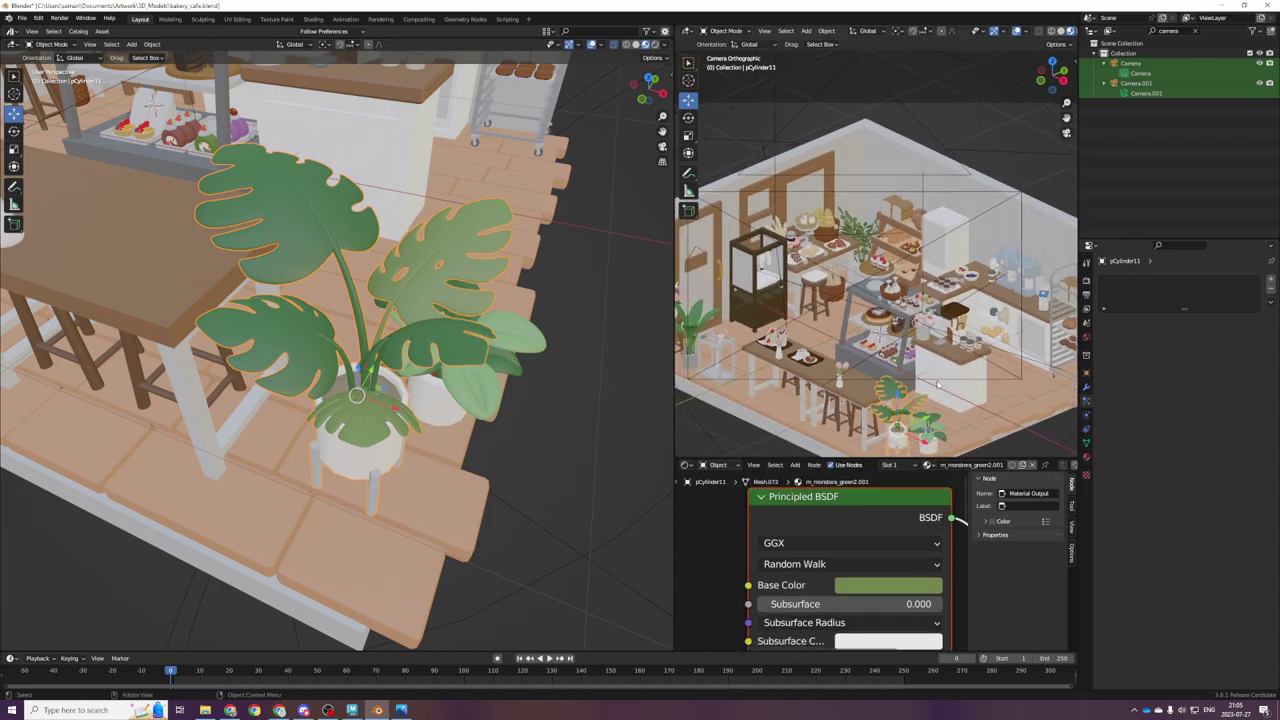
key(KP_0)
key(KP_0)
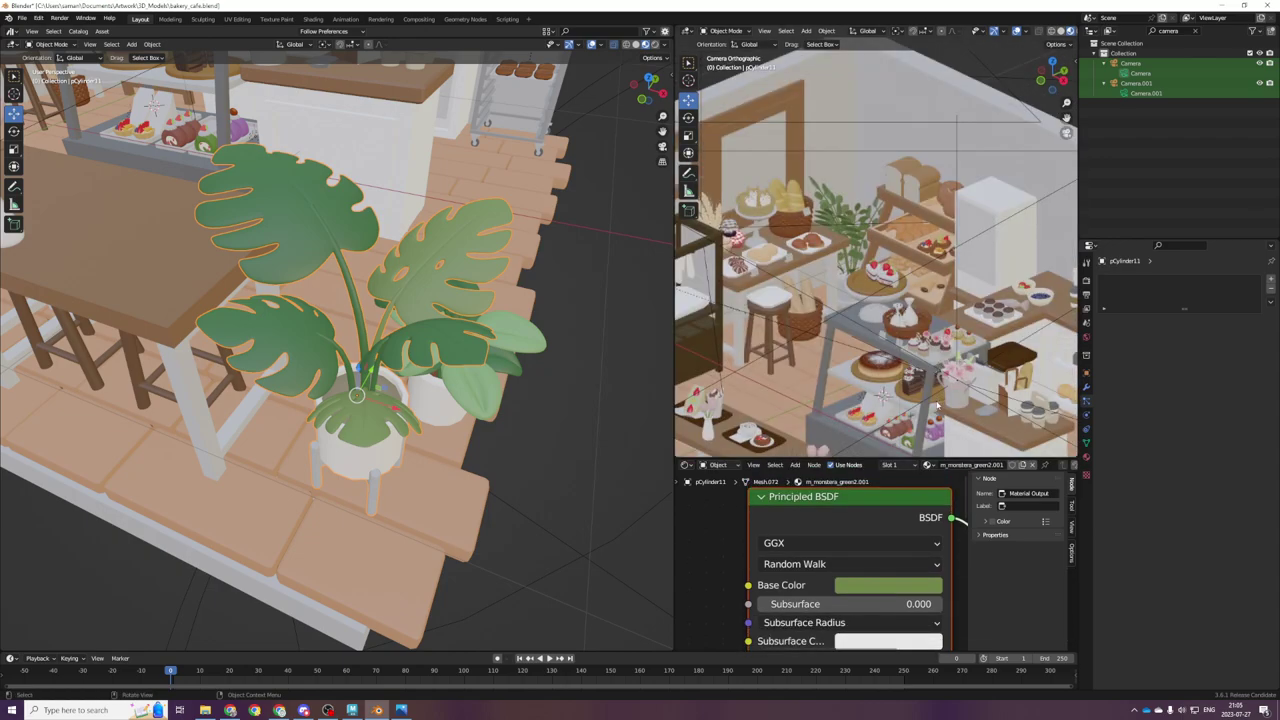
shift+middle_drag(939, 366, 890, 225)
scroll(930, 330, up, 3)
shift+middle_drag(968, 405, 930, 279)
scroll(930, 279, up, 2)
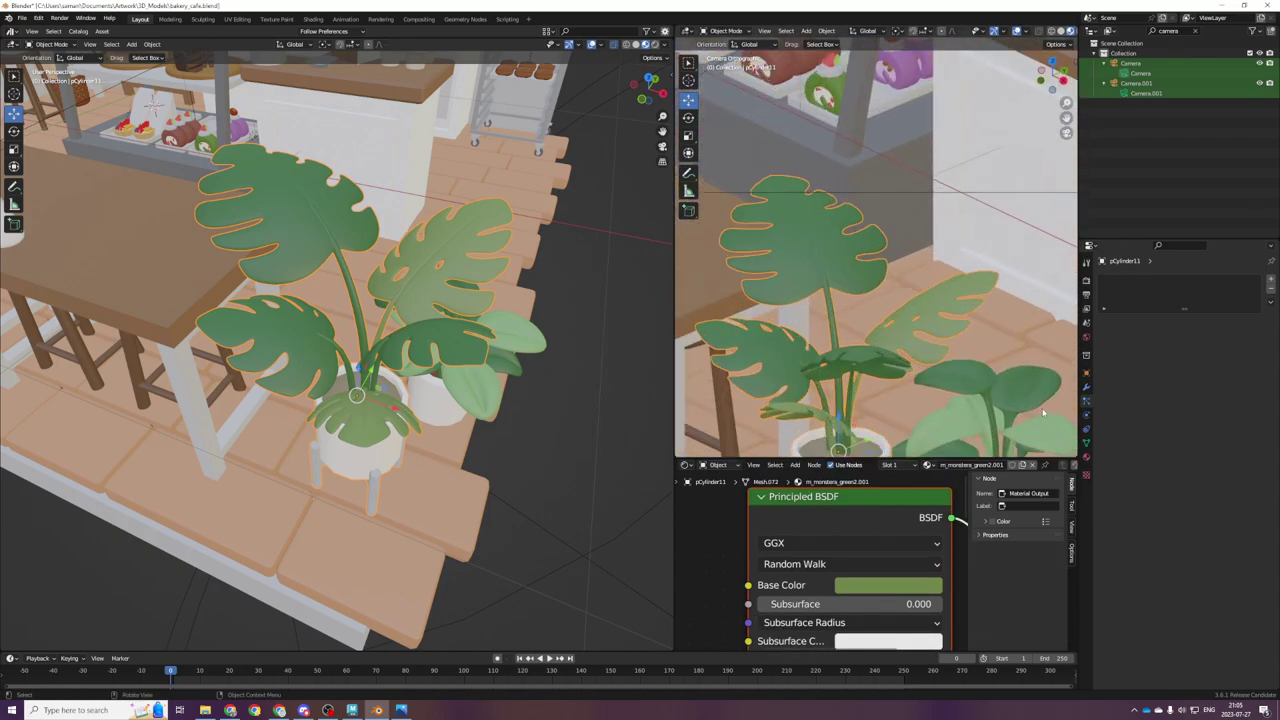
Step: Darken the base color of the monstera's m_monstera_green.001 material to about RGB 0.027, 0.074, 0.025
click(1086, 456)
click(1143, 291)
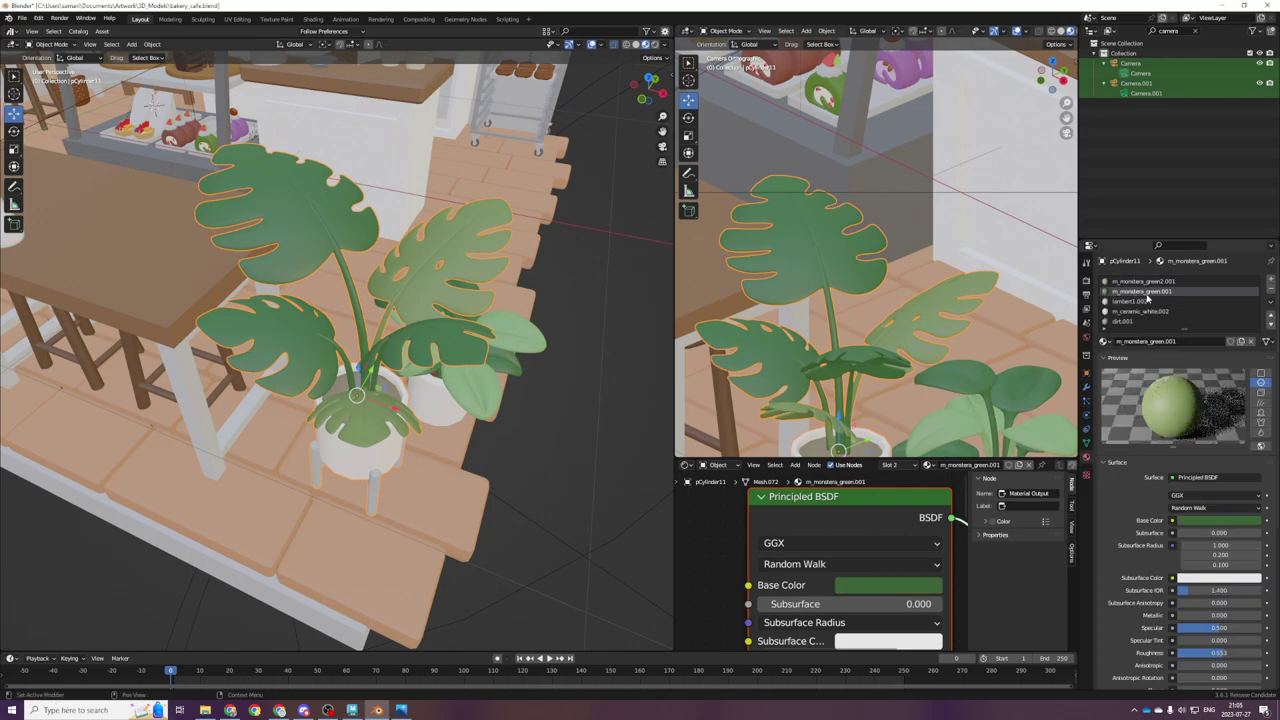
click(924, 585)
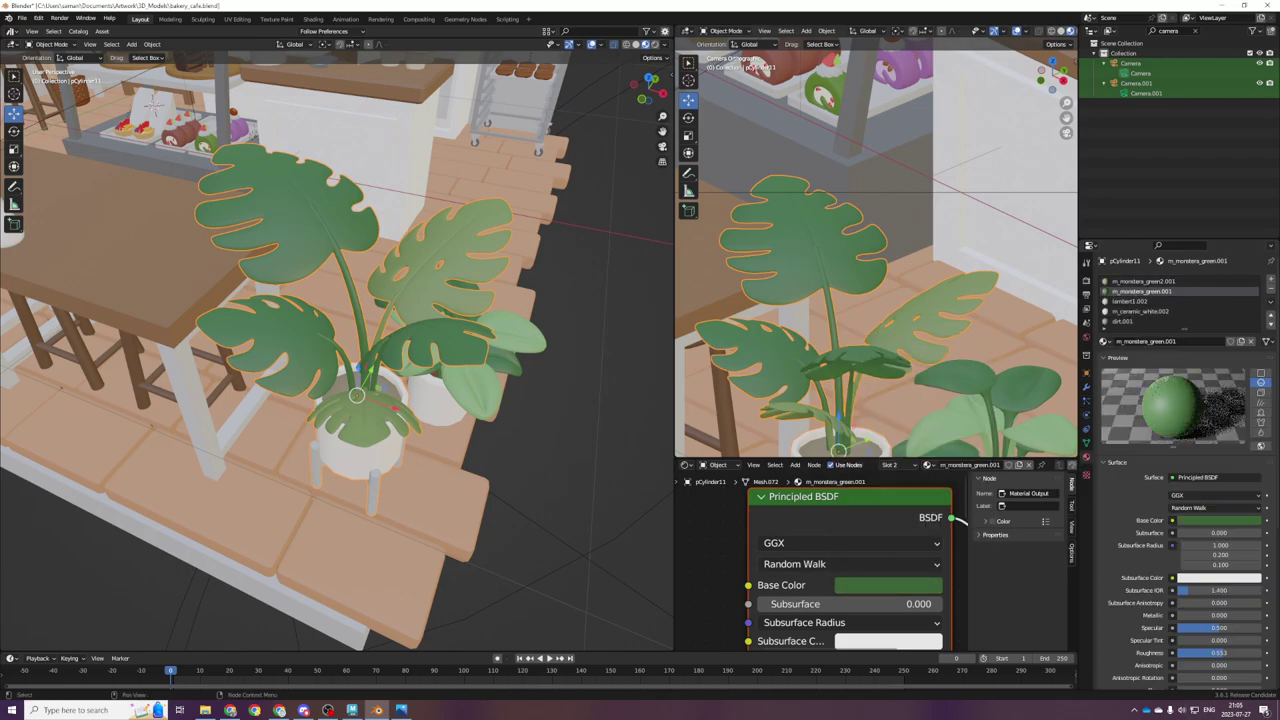
click(924, 586)
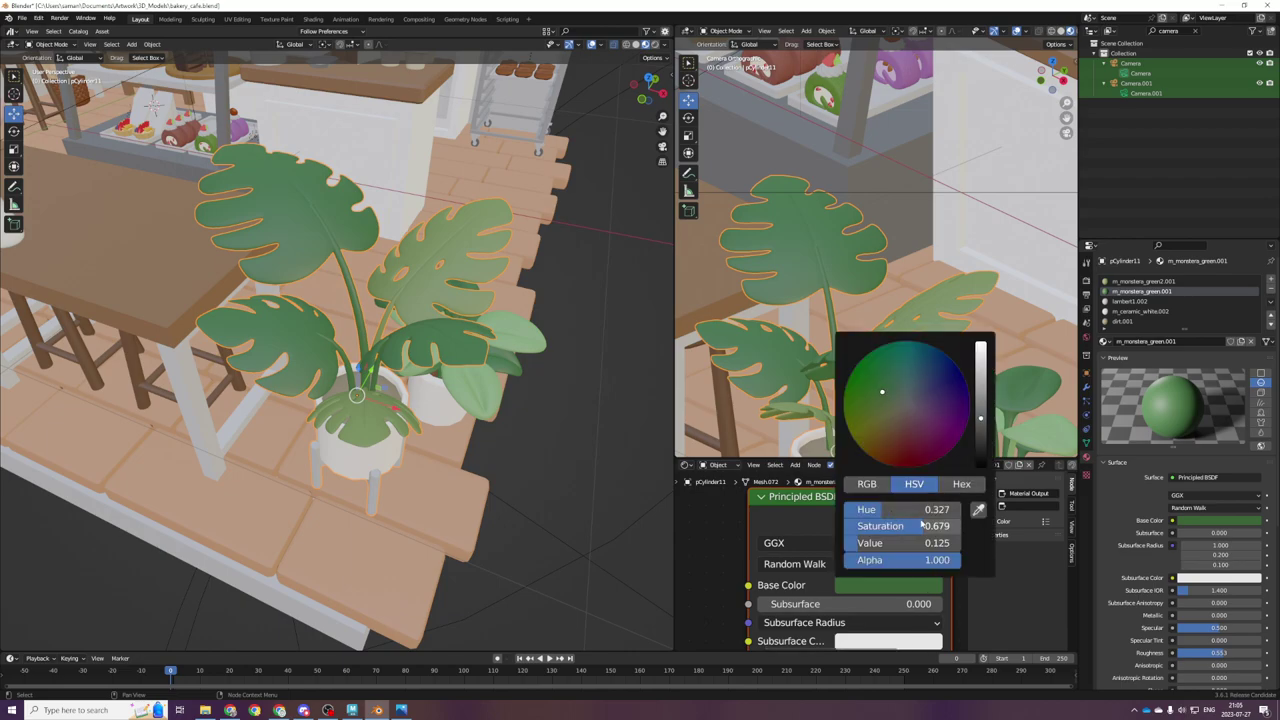
mouse_move(935, 526)
mouse_down()
mouse_move(902, 526)
mouse_move(928, 526)
mouse_up()
click(961, 484)
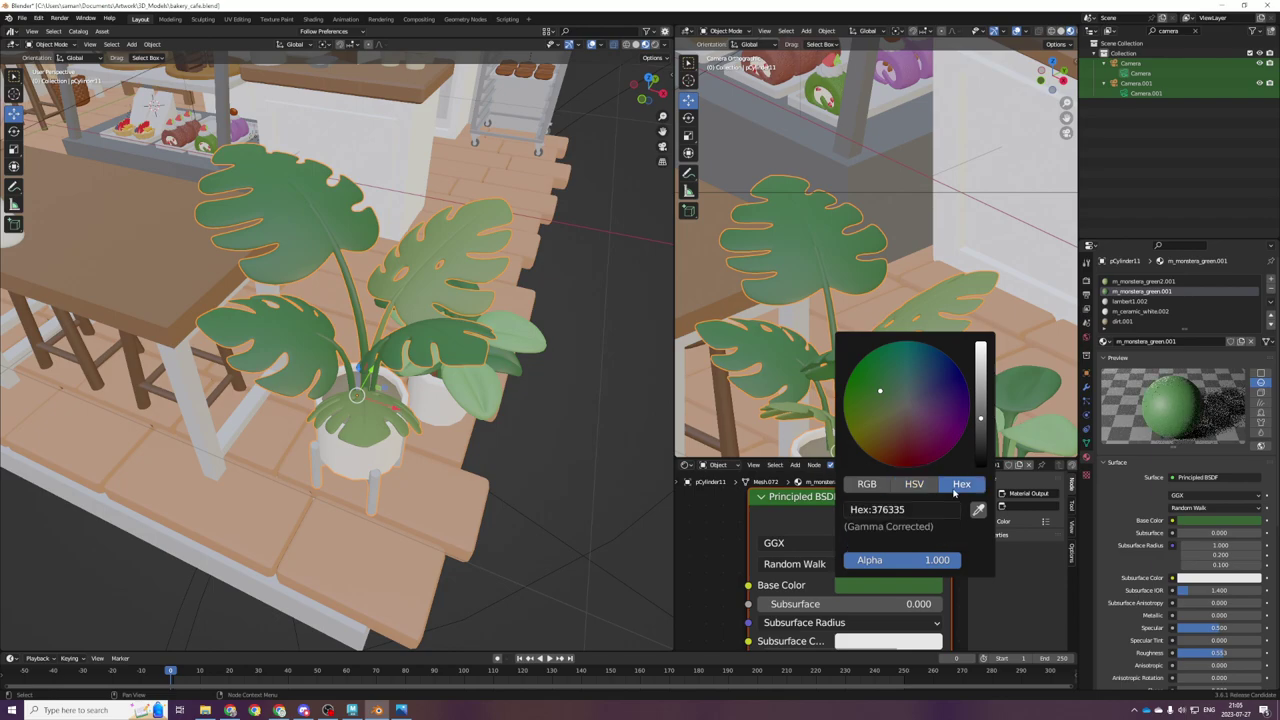
click(866, 484)
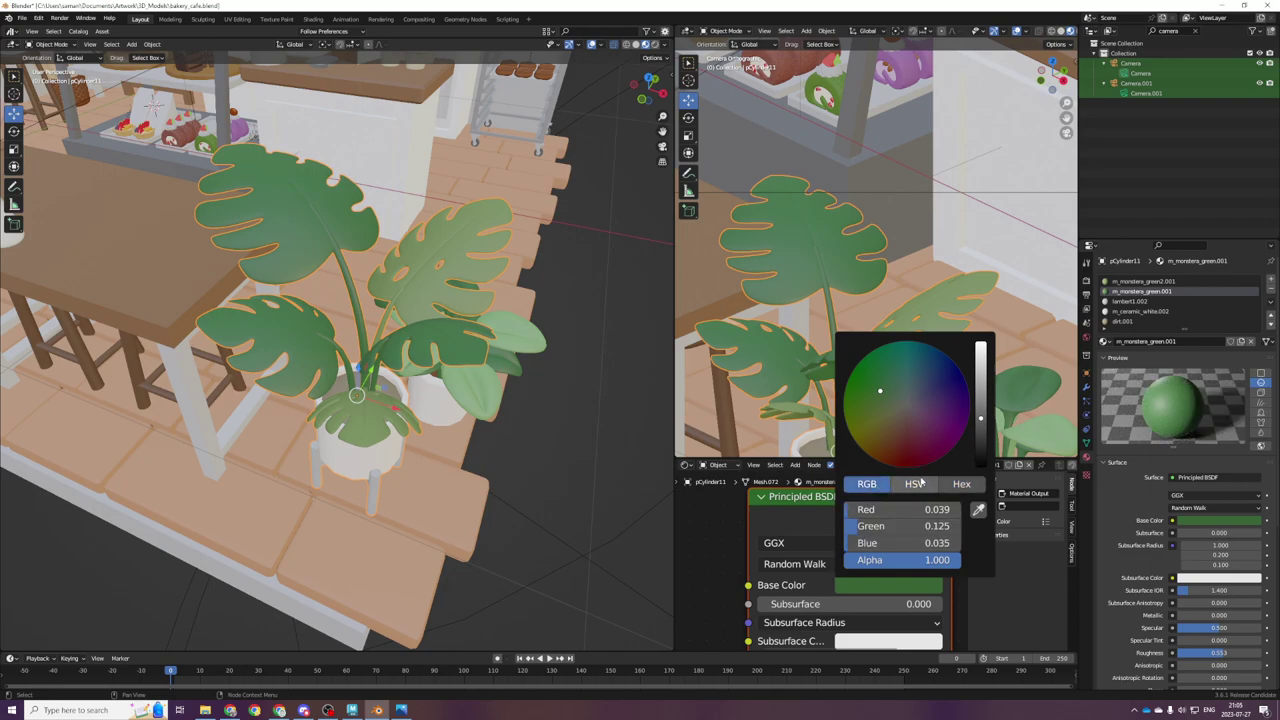
drag(900, 526, 890, 526)
drag(981, 423, 983, 430)
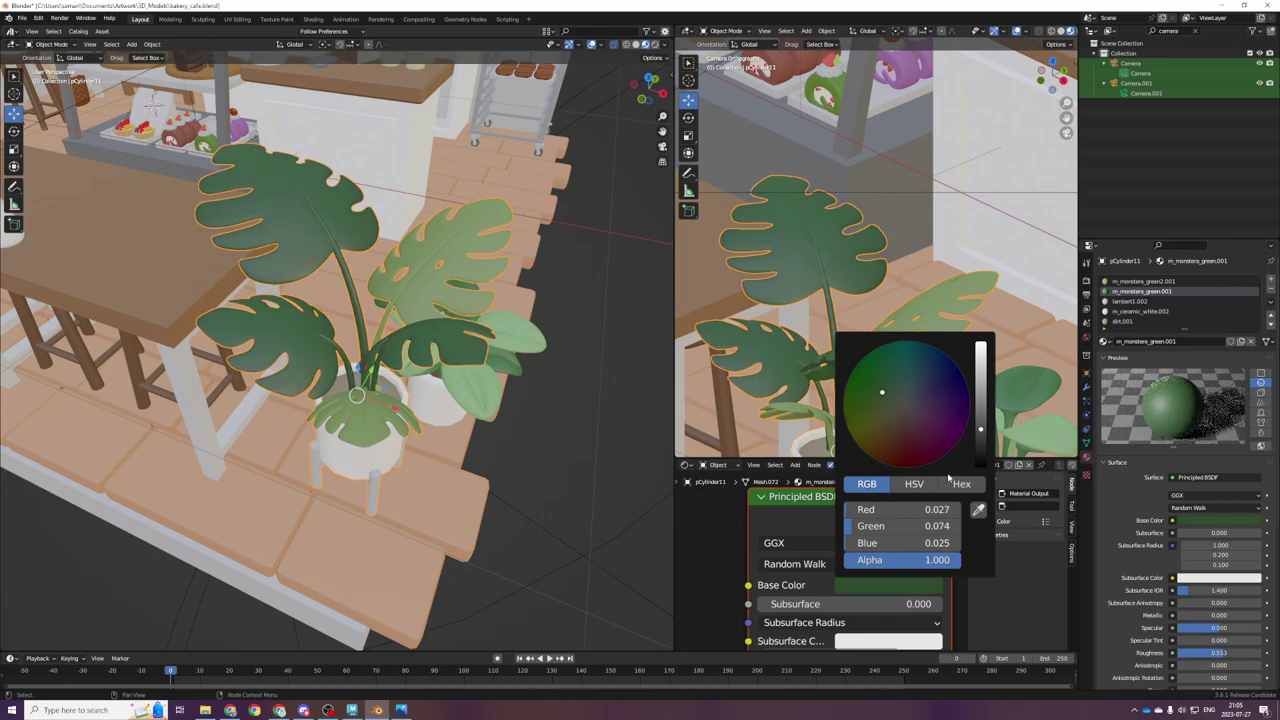
Step: Shift the base color of the m_monstera_green2.001 material to a fresher green, about RGB 0.142, 0.291, 0.051
click(1086, 441)
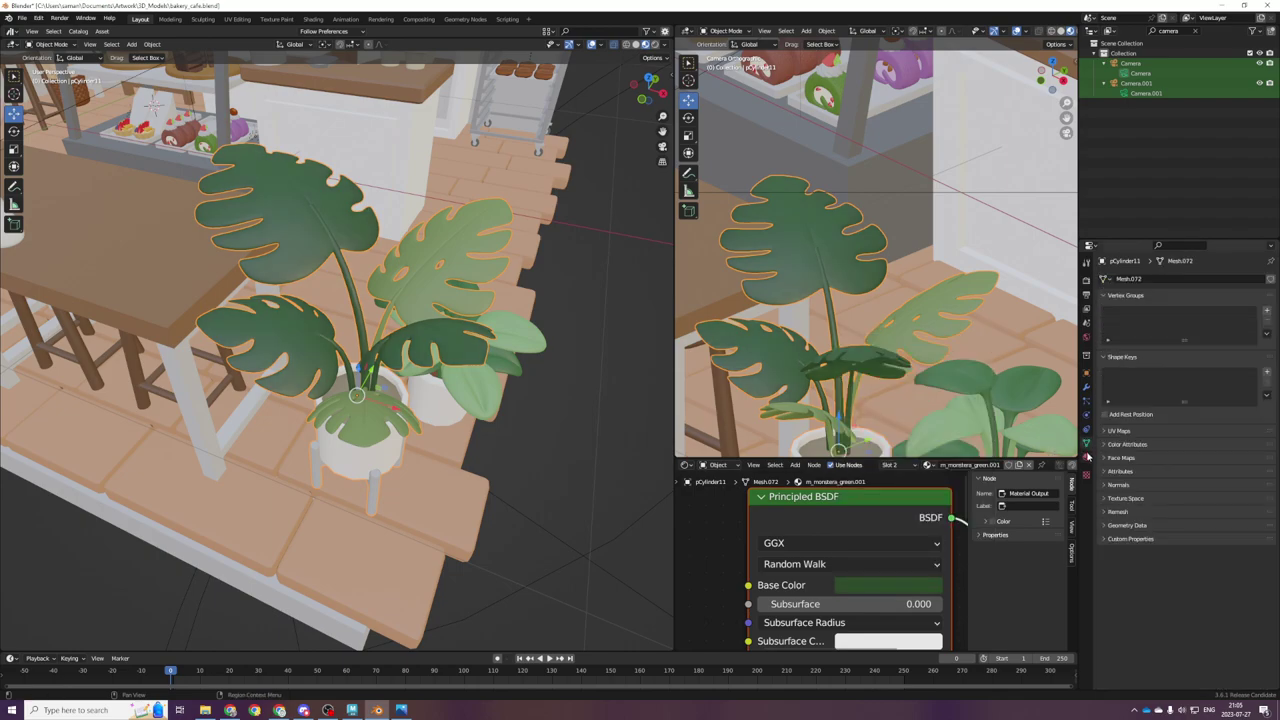
click(1086, 457)
click(1143, 282)
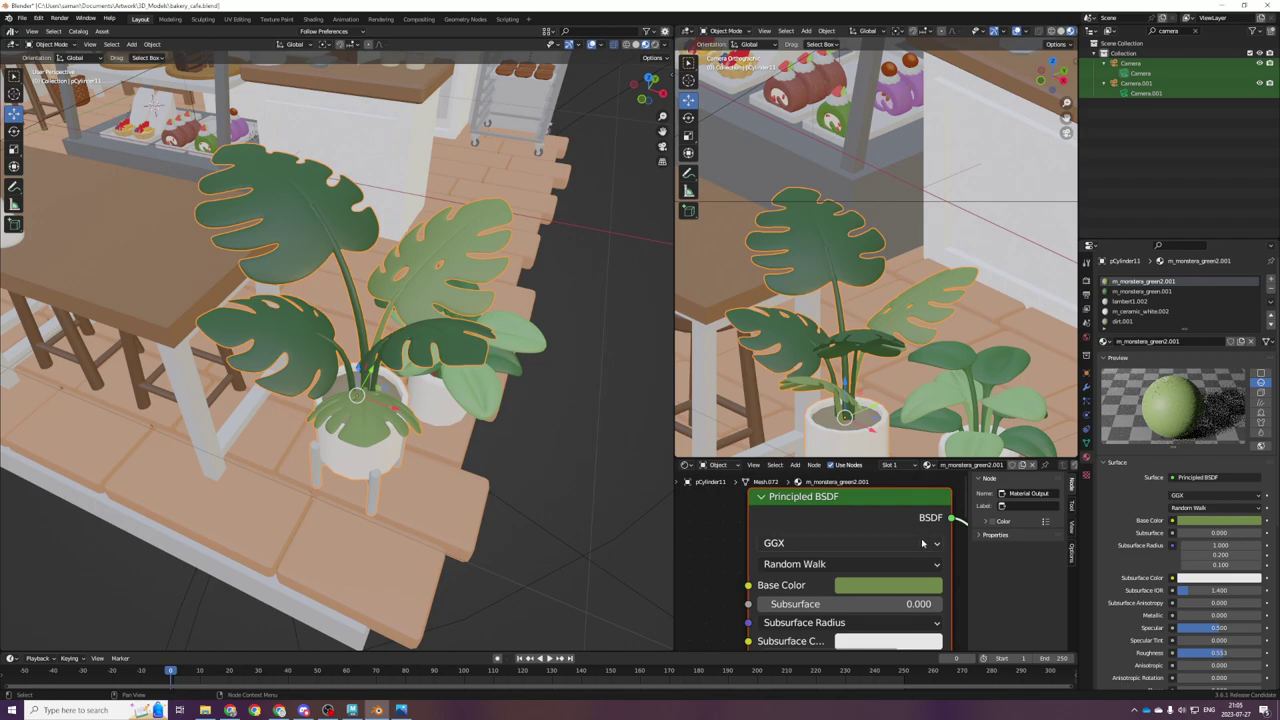
click(888, 585)
scroll(983, 397, up, 1)
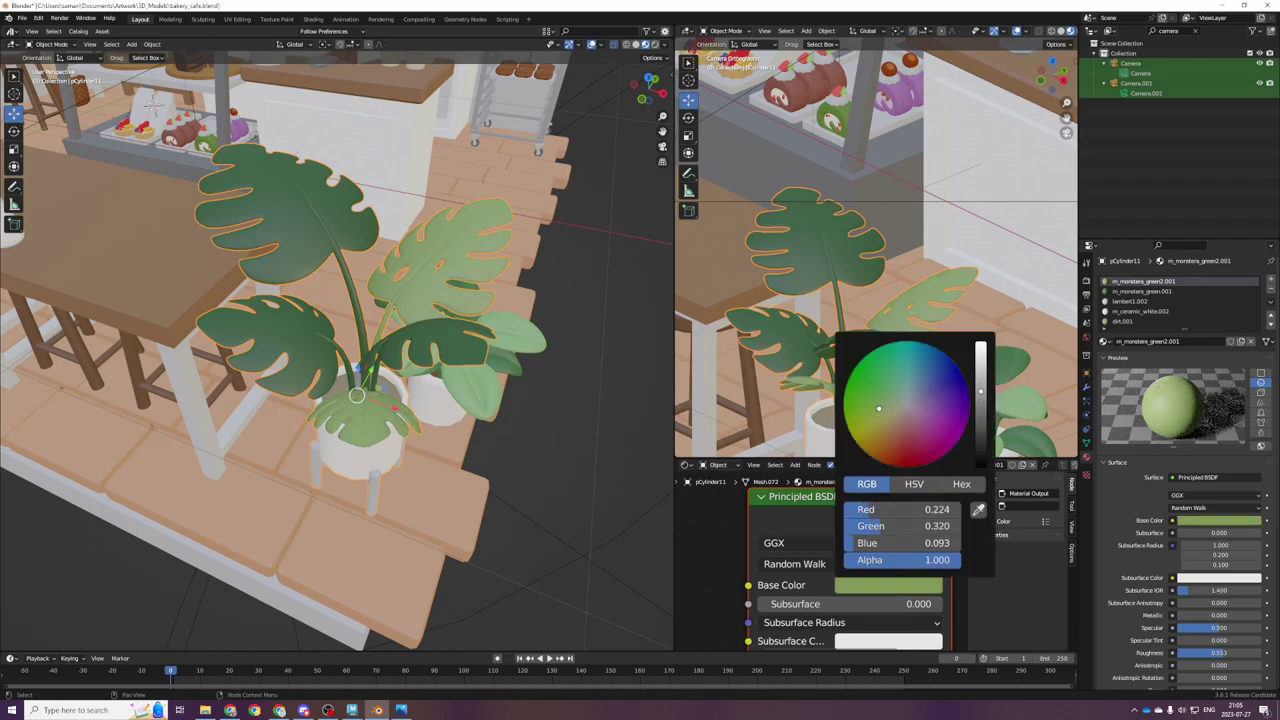
scroll(888, 412, down, 2)
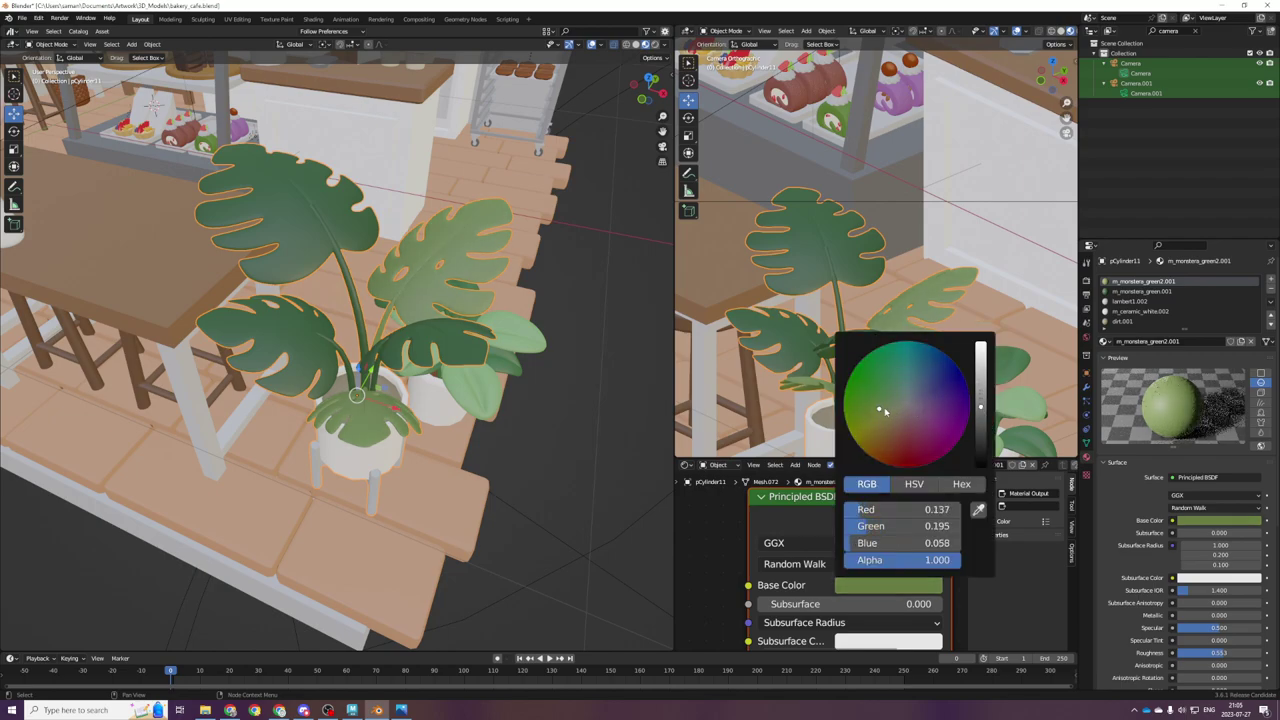
drag(879, 407, 880, 414)
drag(979, 412, 981, 408)
drag(905, 526, 945, 526)
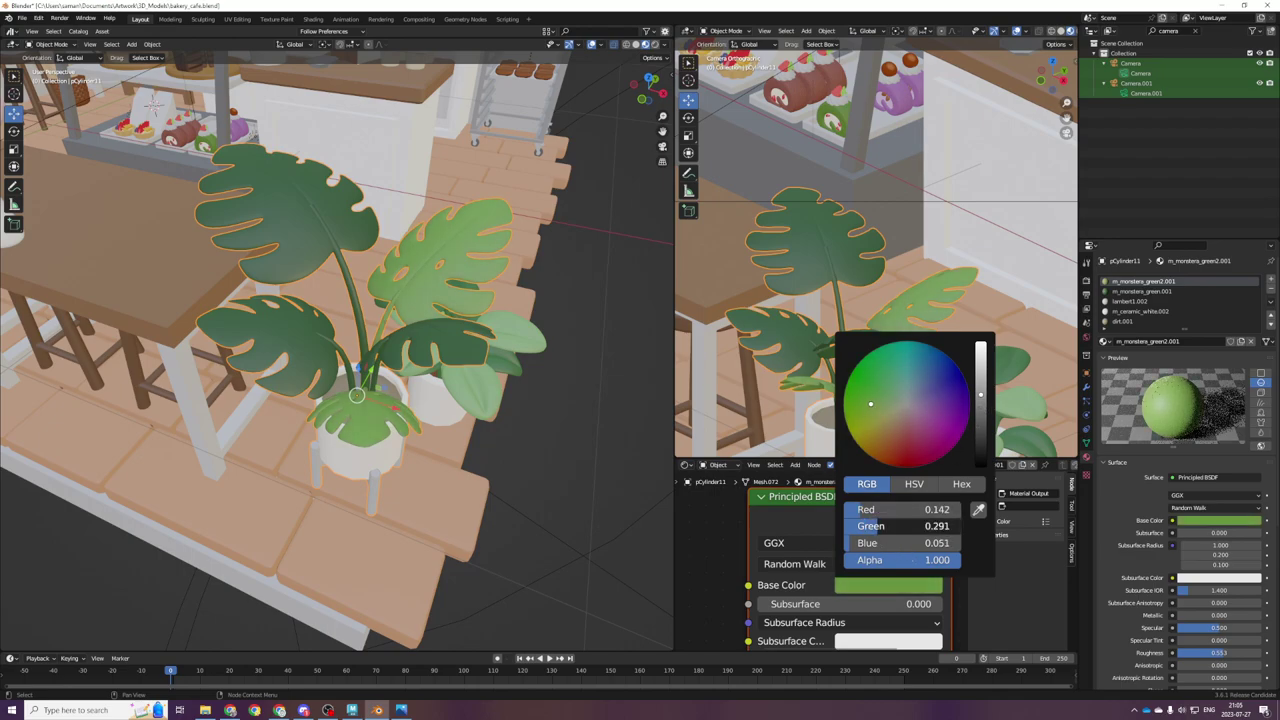
Step: Reselect the monstera and brighten the m_monstera_green.001 base color to about RGB 0.060, 0.218, 0.054
scroll(815, 392, down, 5)
click(920, 363)
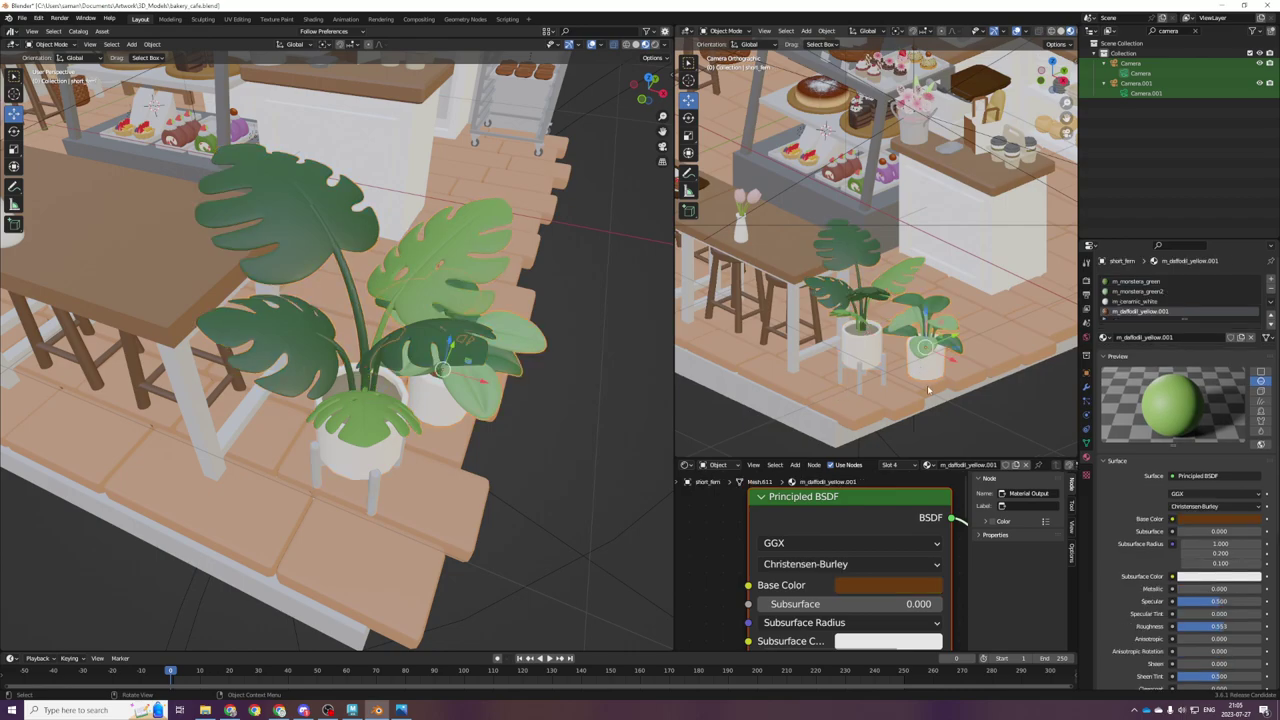
click(862, 348)
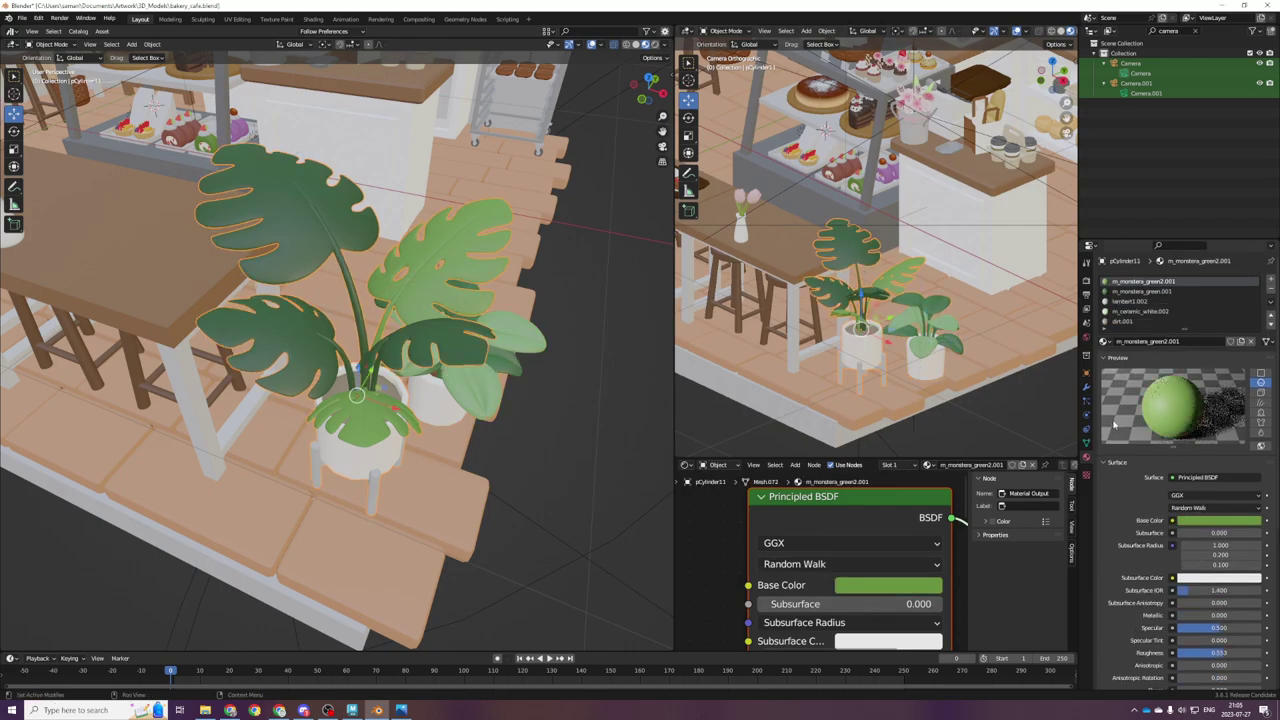
click(1140, 291)
click(888, 585)
drag(991, 407, 980, 410)
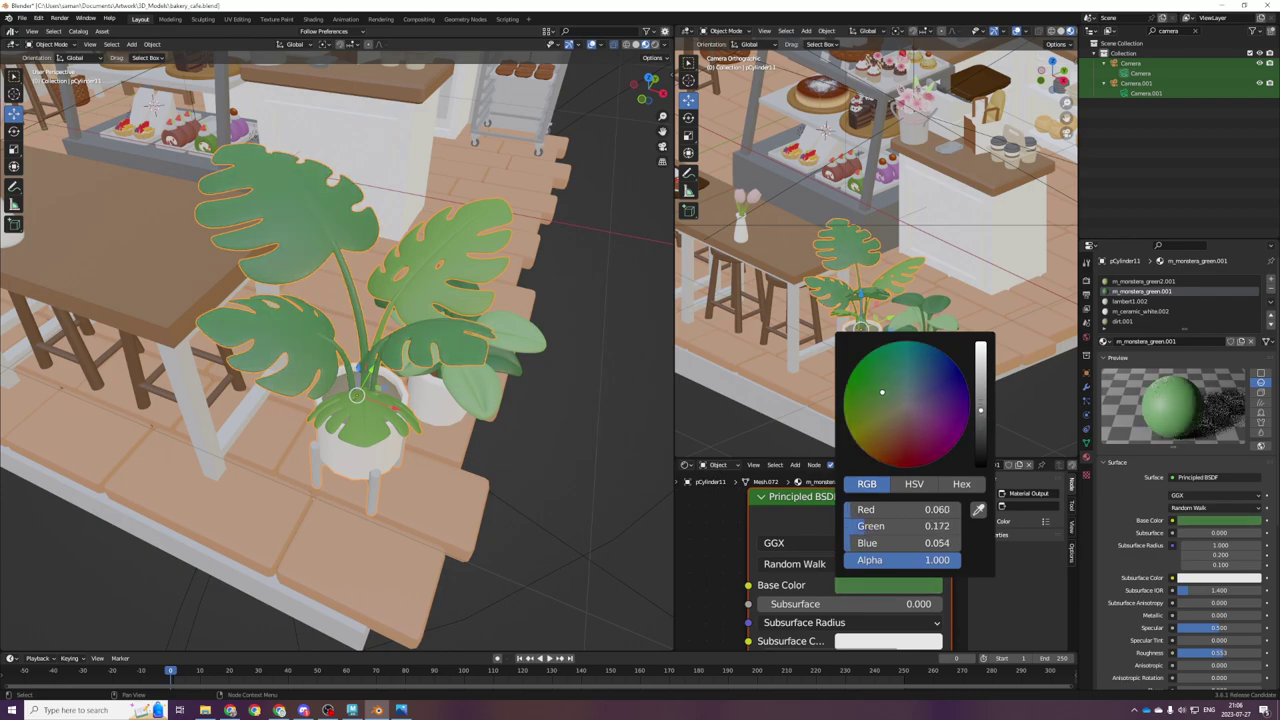
mouse_move(876, 526)
mouse_down()
mouse_move(896, 526)
mouse_move(870, 530)
mouse_up()
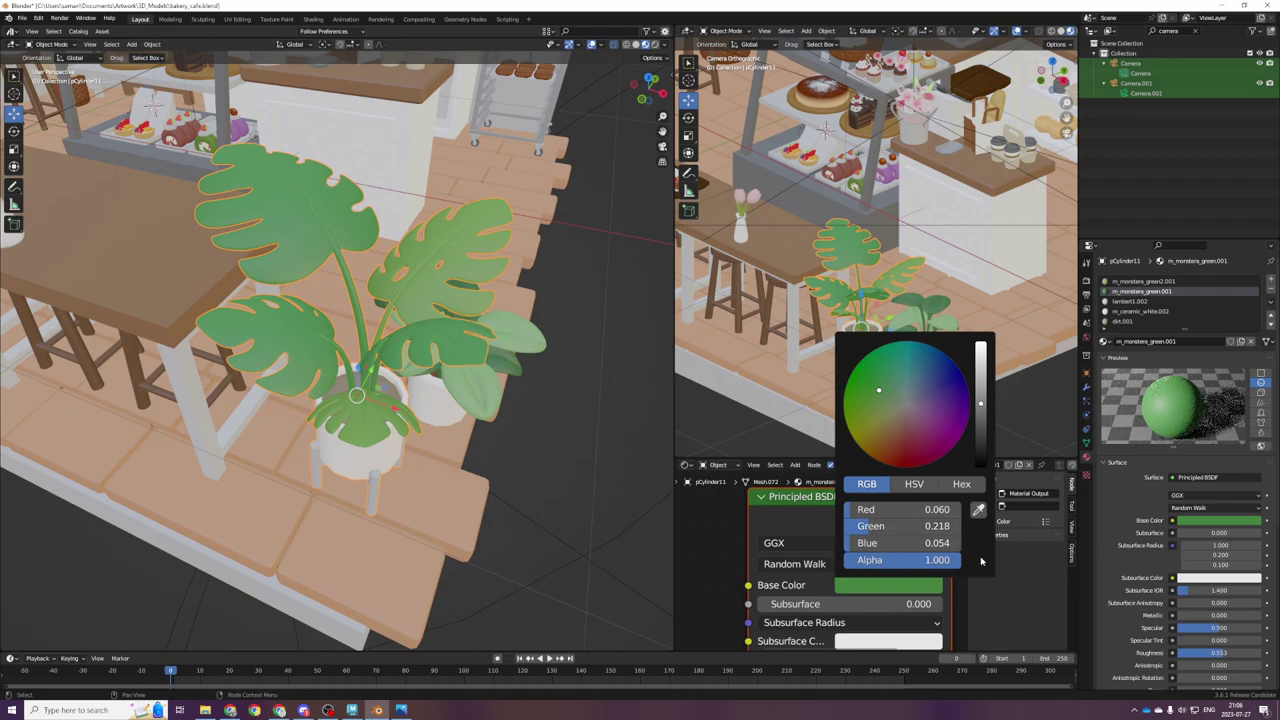
Step: Take the selection off the monstera and save the bakery café file
scroll(986, 329, down, 1)
click(987, 330)
click(1027, 421)
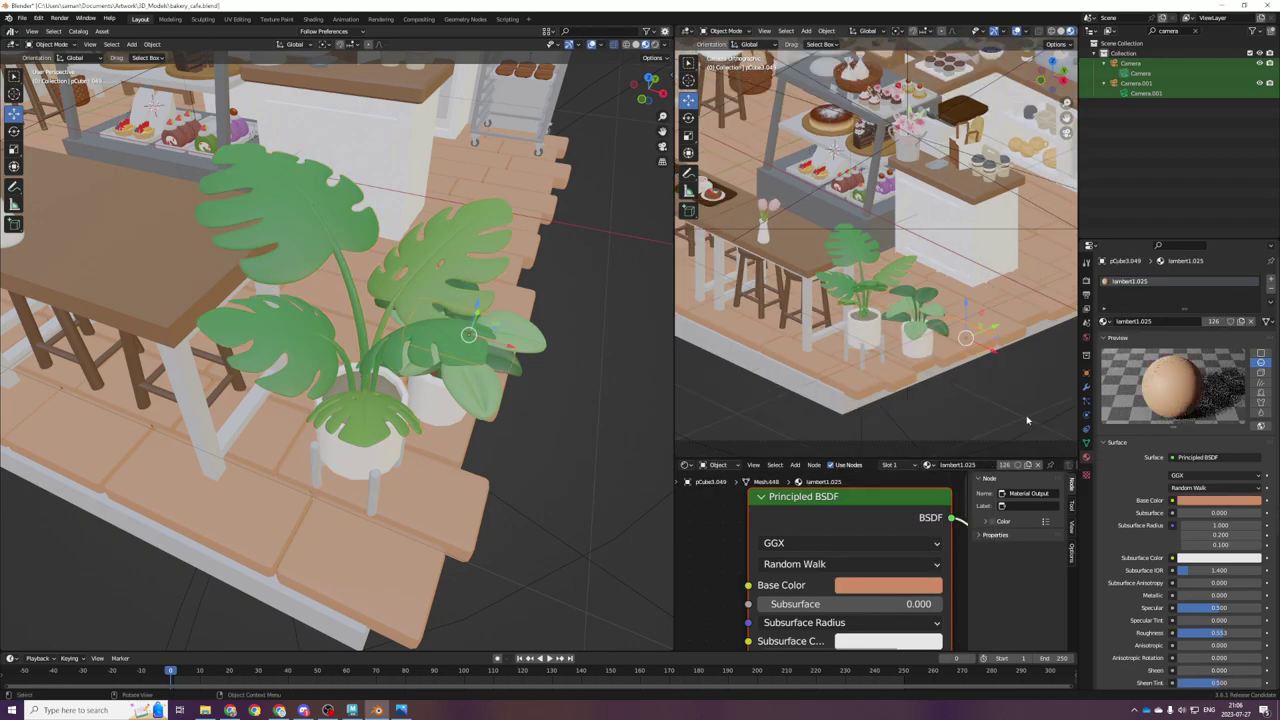
key(ctrl+s)
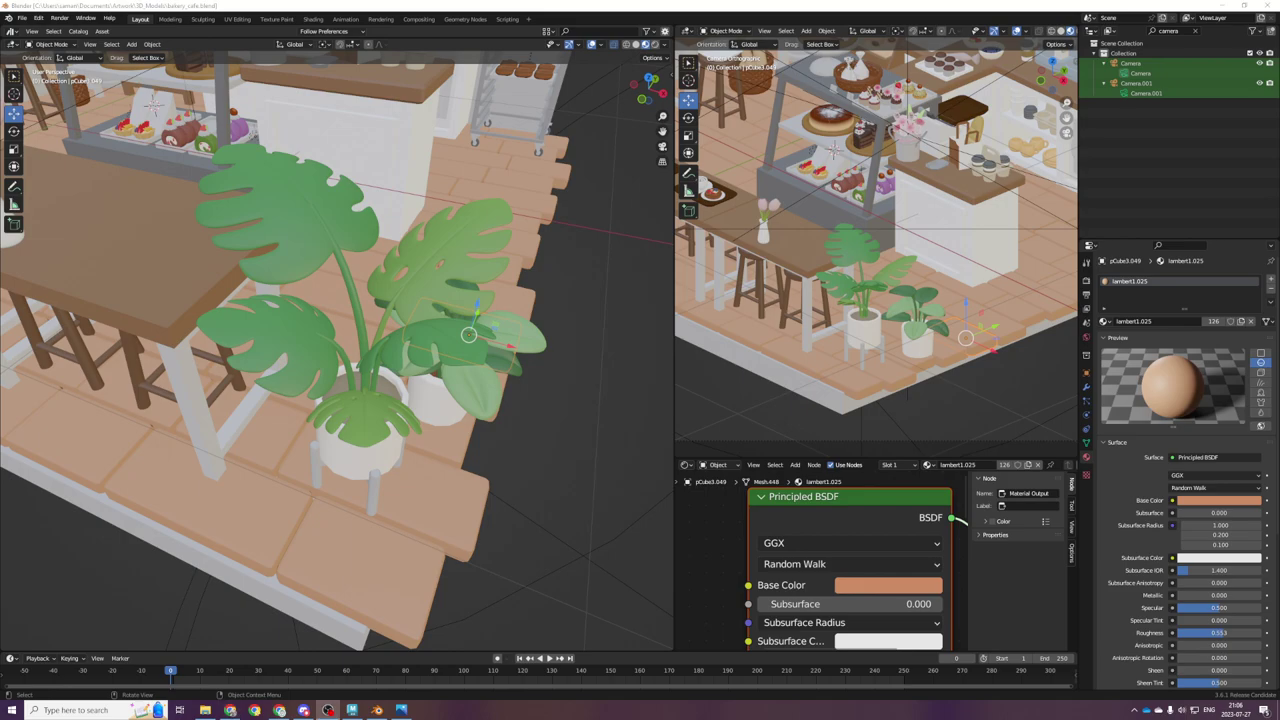
scroll(890, 362, down, 1)
click(941, 382)
key(ctrl+s)
Step: Bring the whole café into the camera view and widen the camera viewport
scroll(600, 390, down, 2)
scroll(831, 365, down, 1)
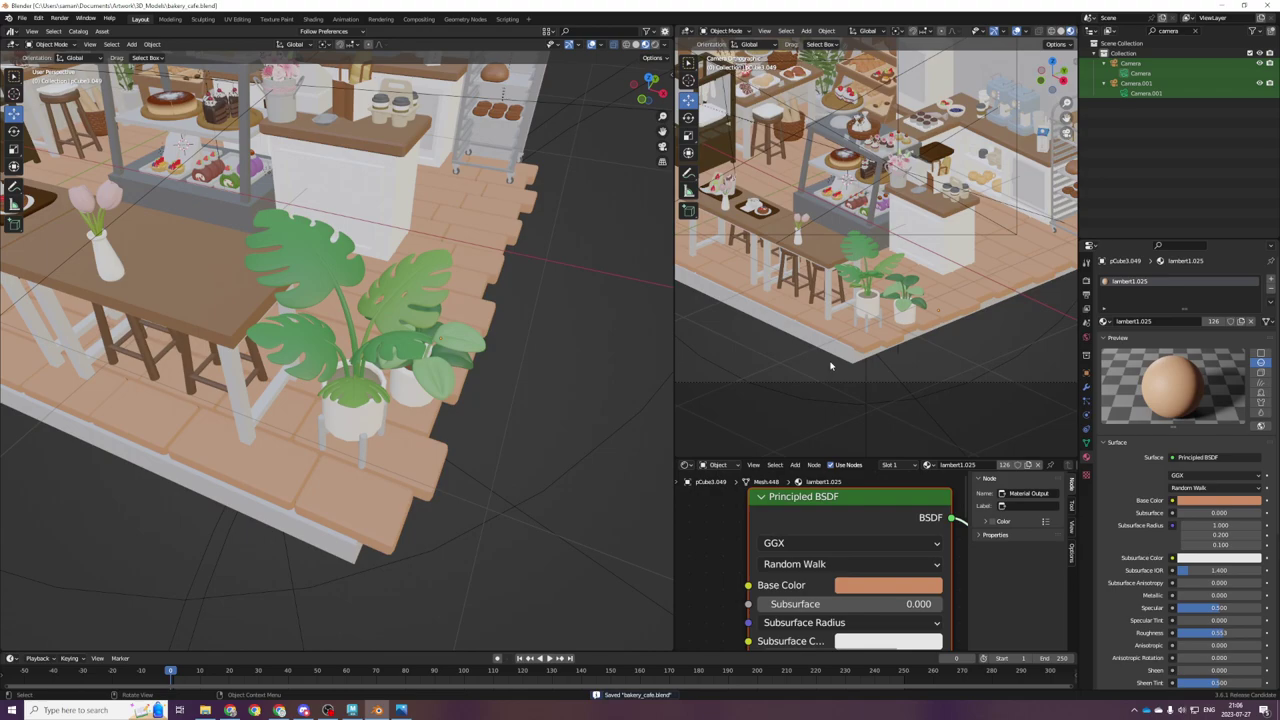
scroll(865, 320, up, 3)
shift+middle_drag(888, 275, 913, 284)
scroll(868, 242, down, 3)
scroll(868, 242, up, 3)
scroll(868, 242, down, 5)
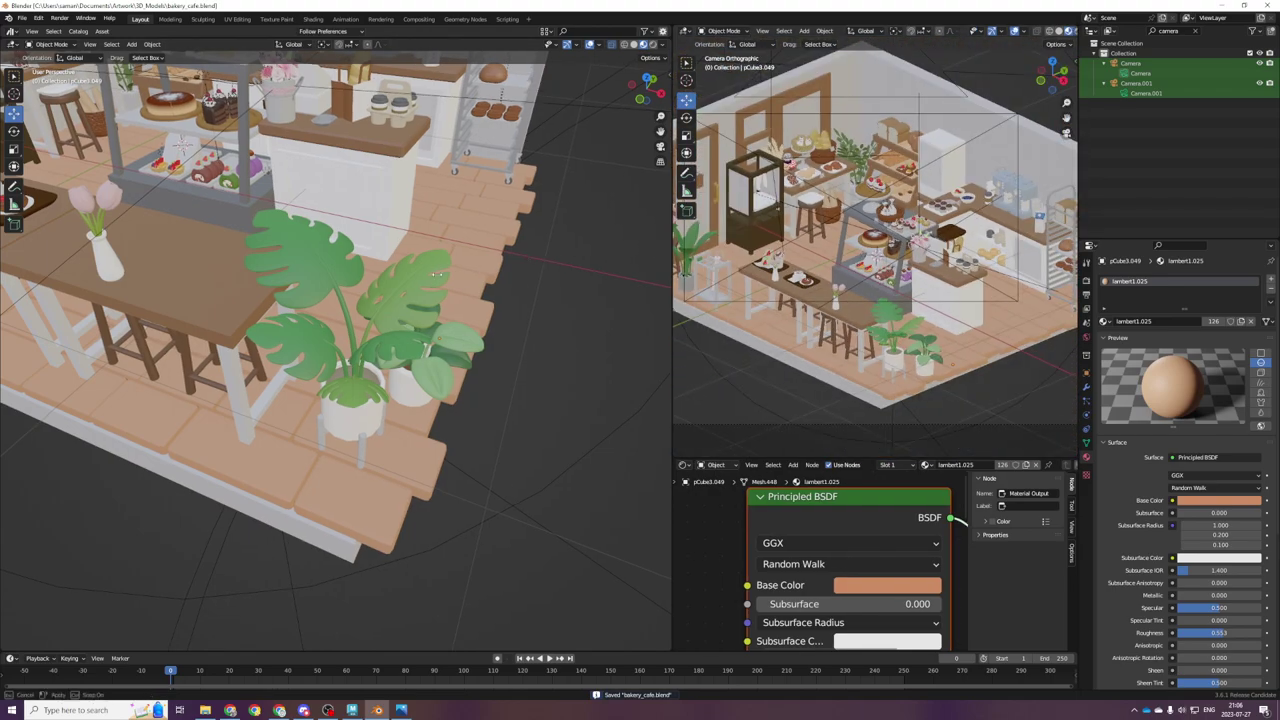
drag(672, 252, 378, 252)
Step: Switch to the image viewer and examine the lighting, furniture and plants in bakery_render_2.png
key(alt+Tab)
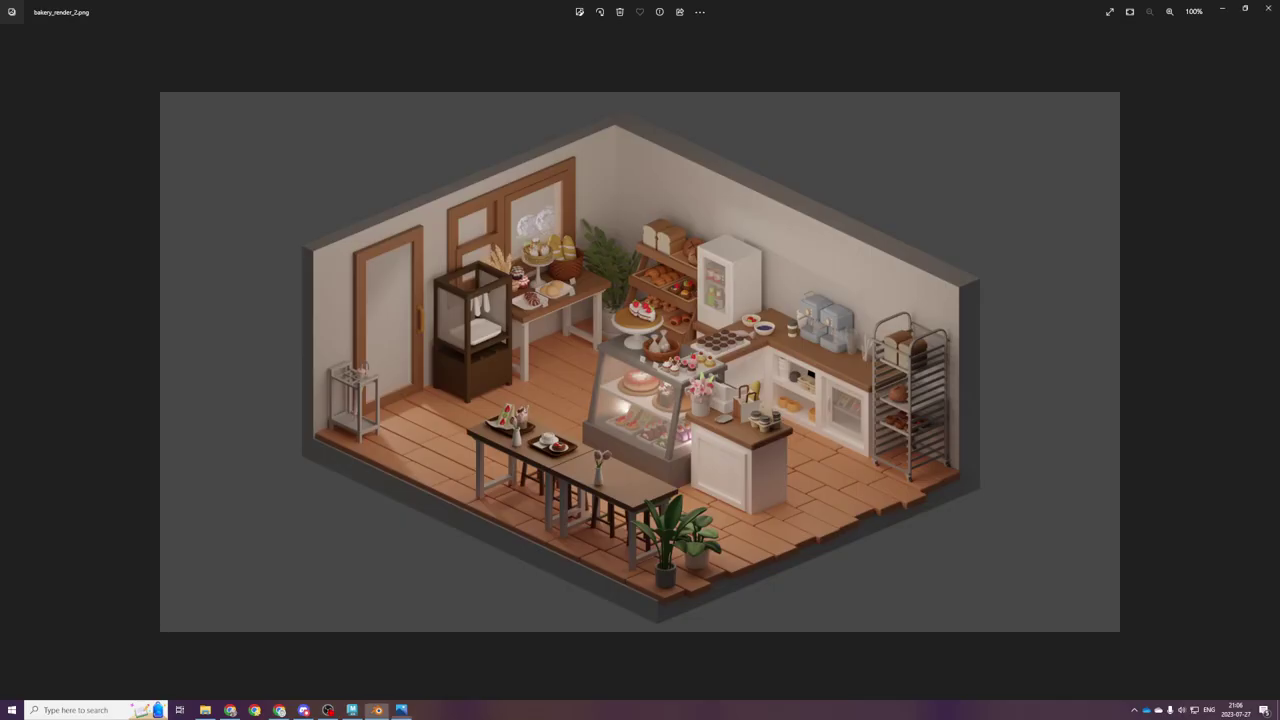
scroll(645, 426, up, 3)
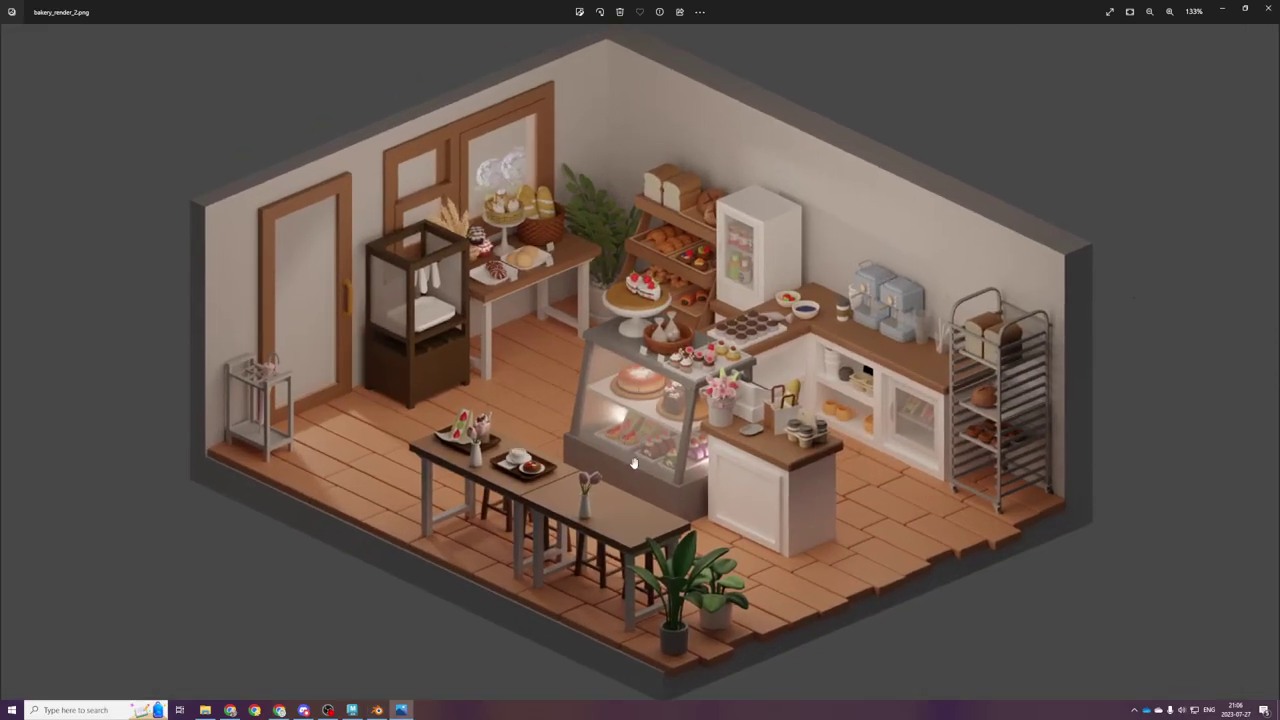
scroll(832, 369, down, 2)
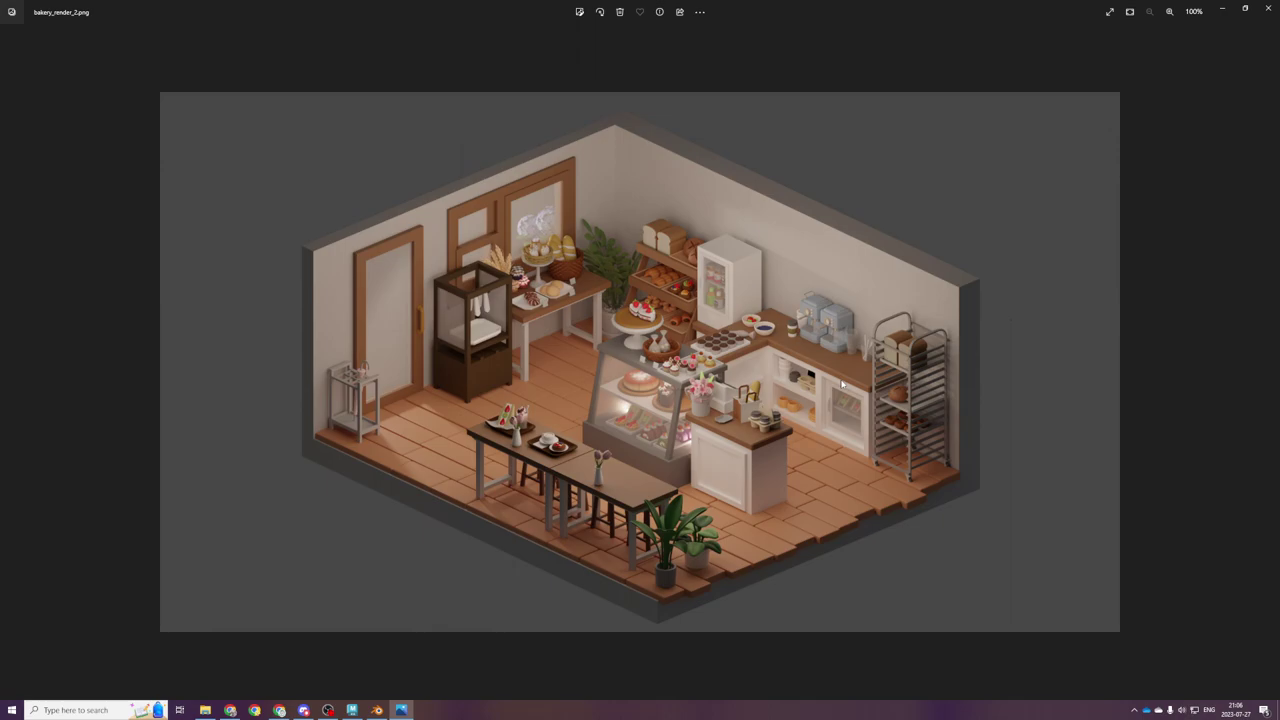
scroll(634, 402, up, 2)
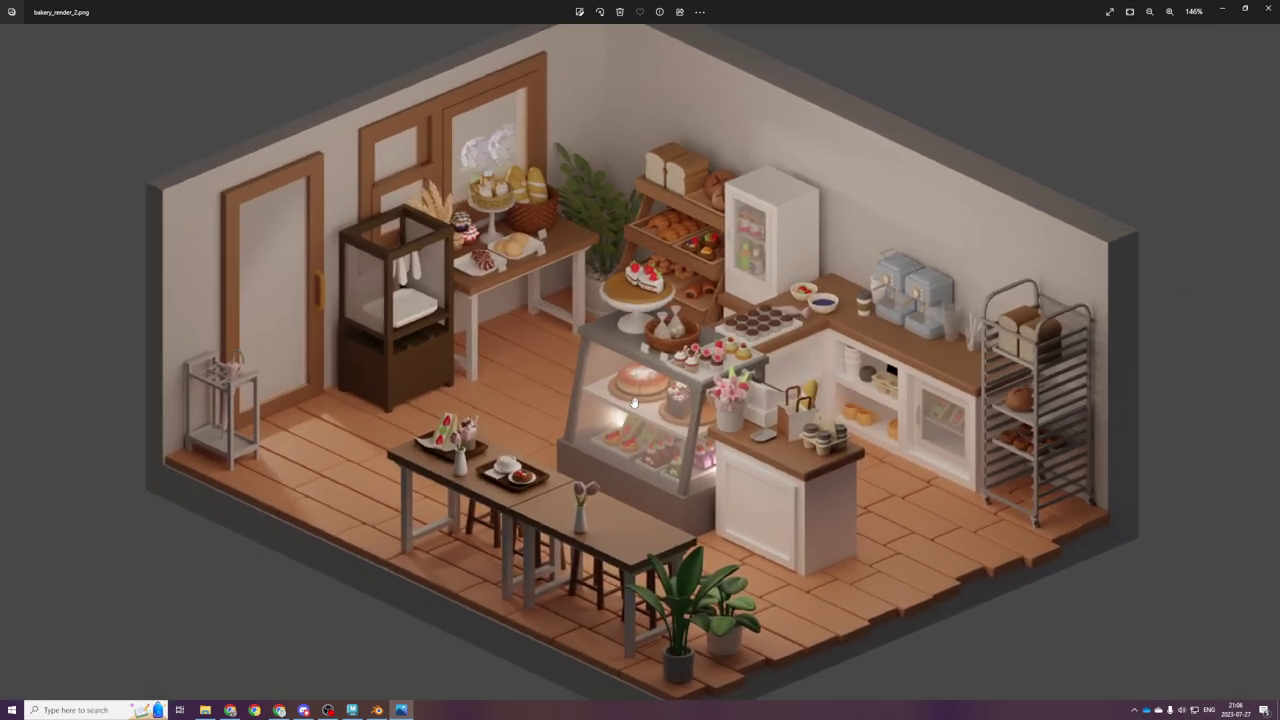
scroll(633, 402, down, 2)
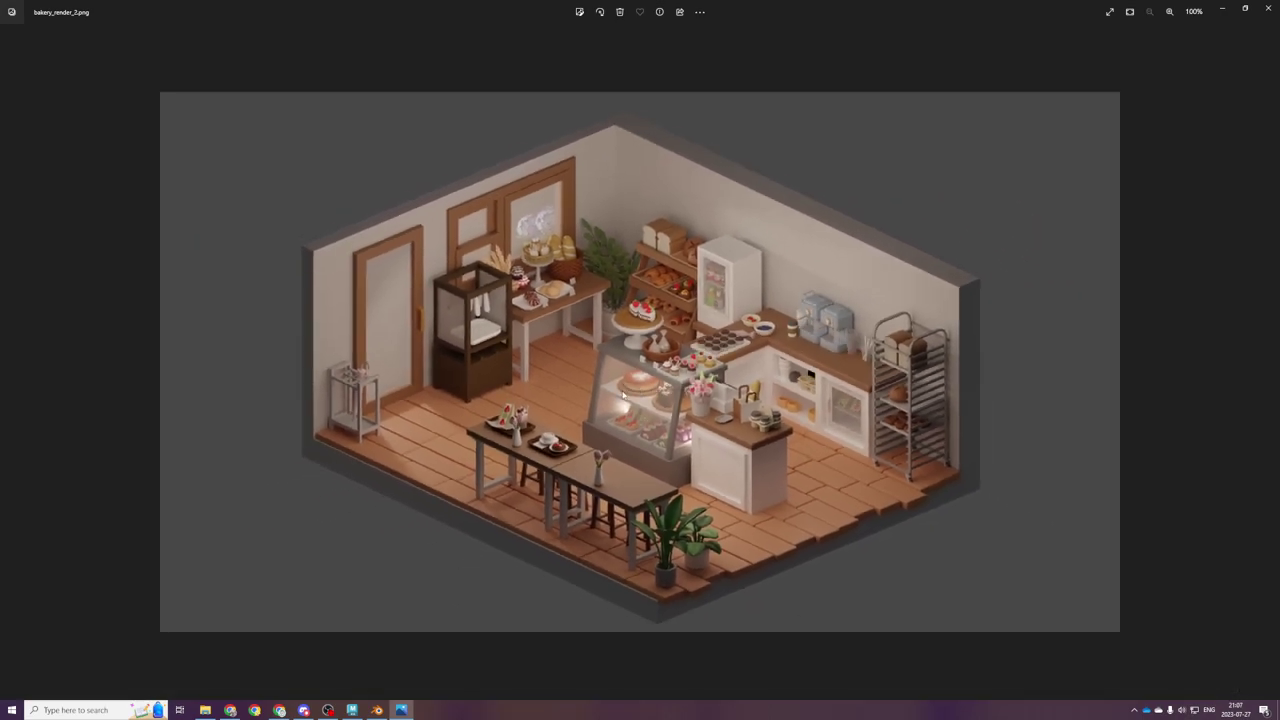
Step: Browse the saved renders to bakery_render_1.png and inspect its display case, counters and tables up close
key(Right)
key(Right)
key(Right)
key(Right)
key(Right)
key(Right)
key(Right)
key(Right)
key(Right)
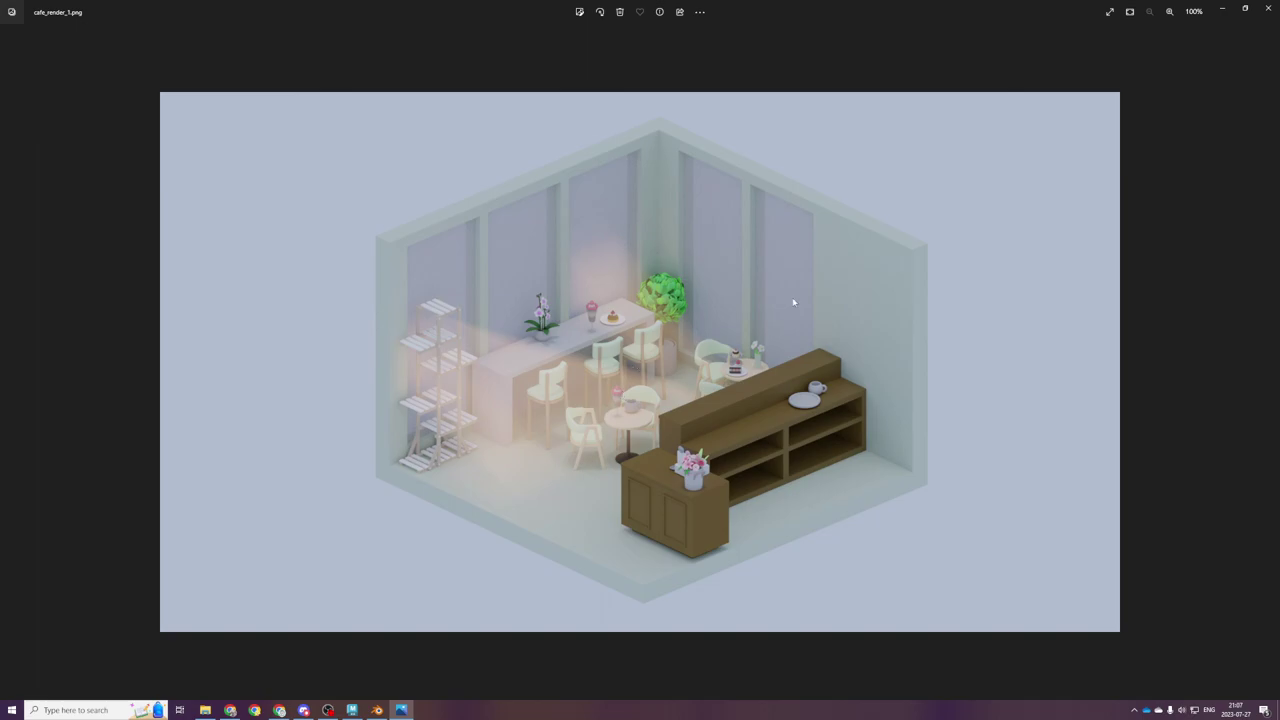
key(Right)
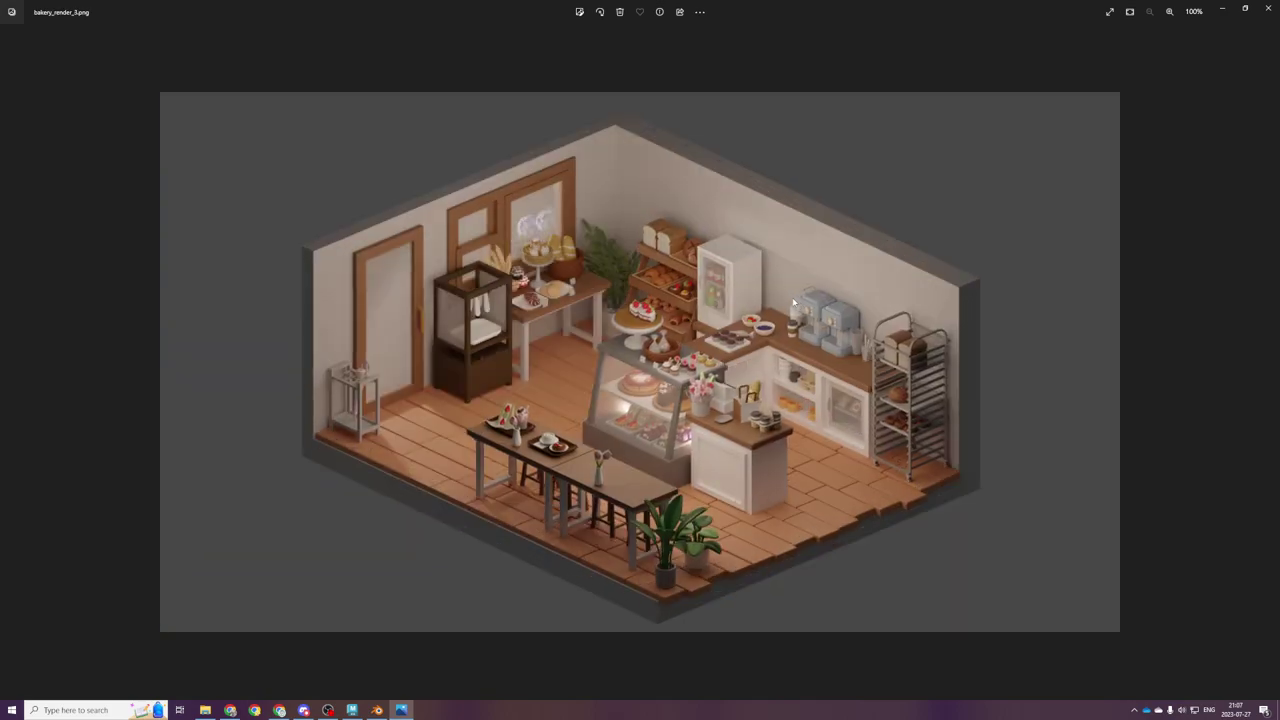
key(Right)
key(Right)
key(Right)
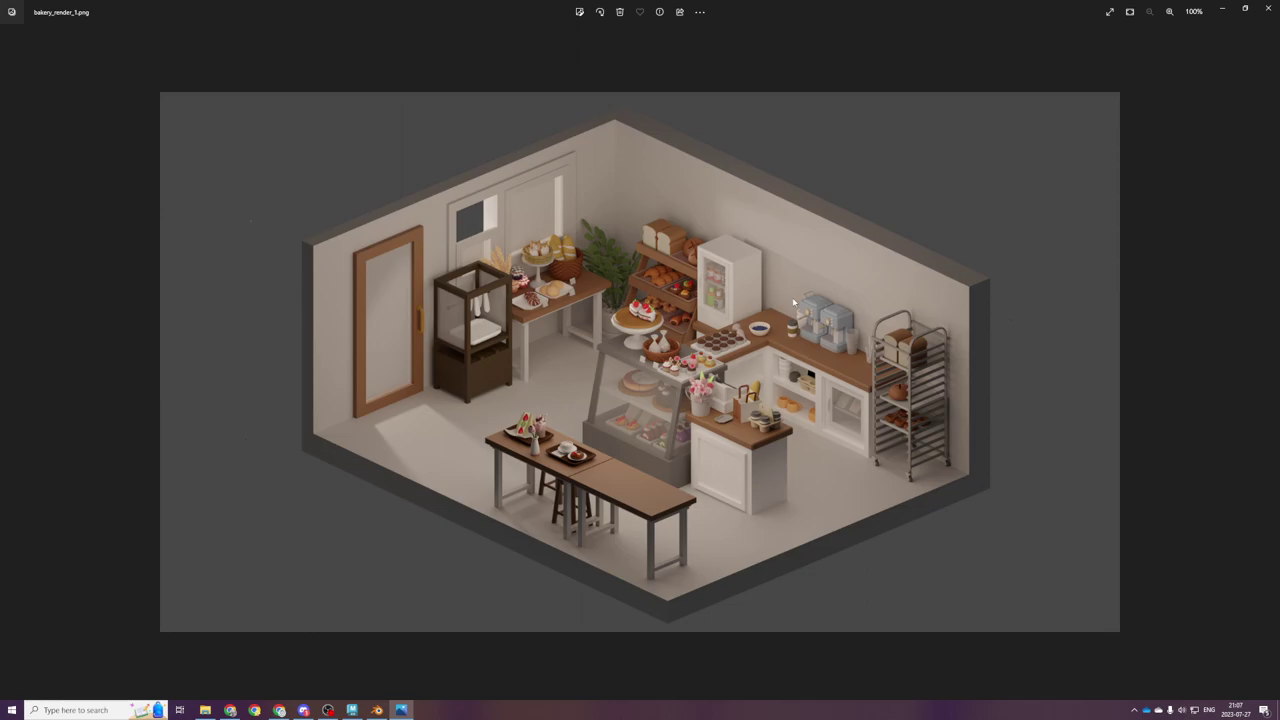
scroll(658, 422, up, 5)
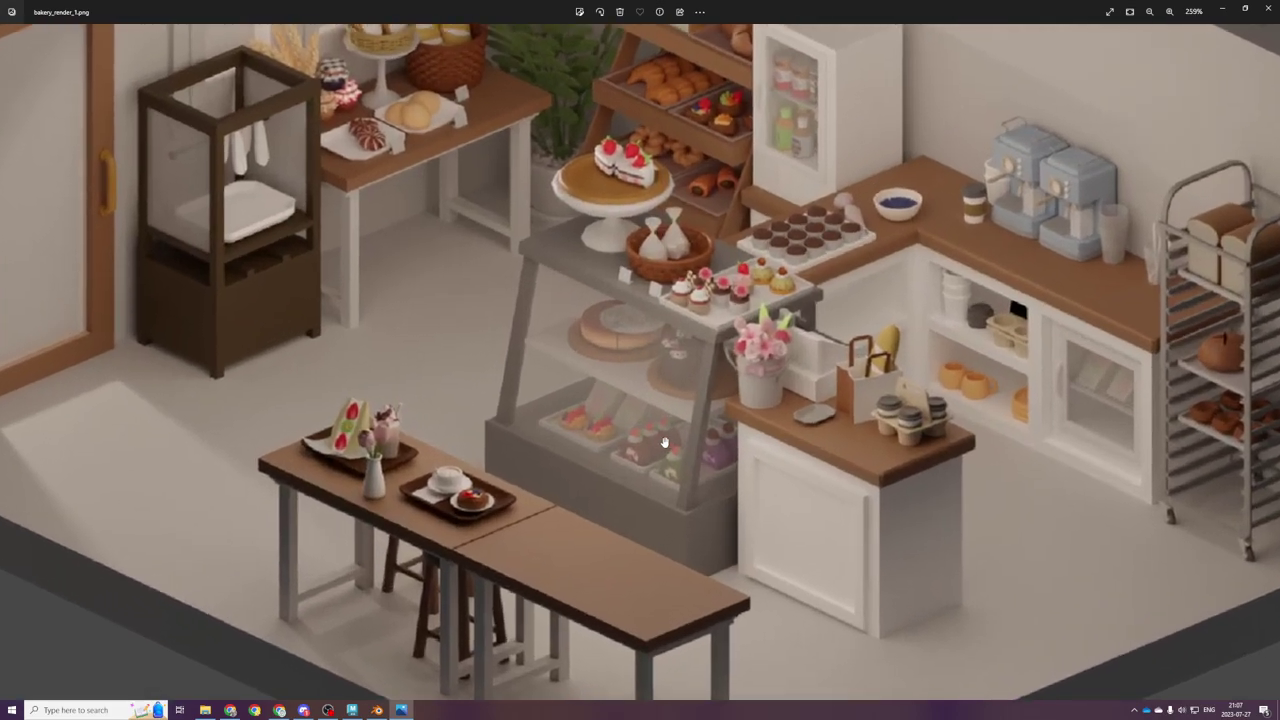
scroll(651, 330, down, 5)
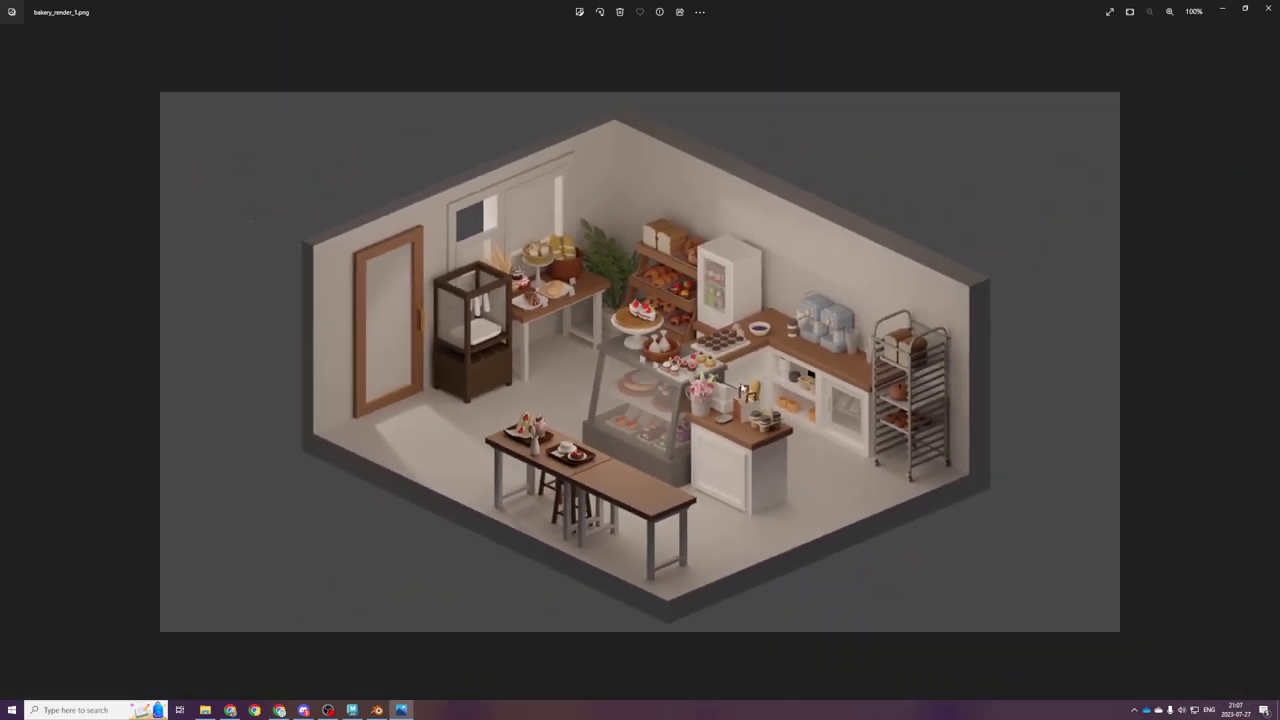
Step: Compare the successive bakery renders up to bakery_render_4.png, checking how the layout, plants and lighting differ, and leave the image viewer
key(Right)
key(Left)
key(Right)
key(Right)
key(Right)
key(Right)
key(Left)
key(Left)
key(Left)
key(Right)
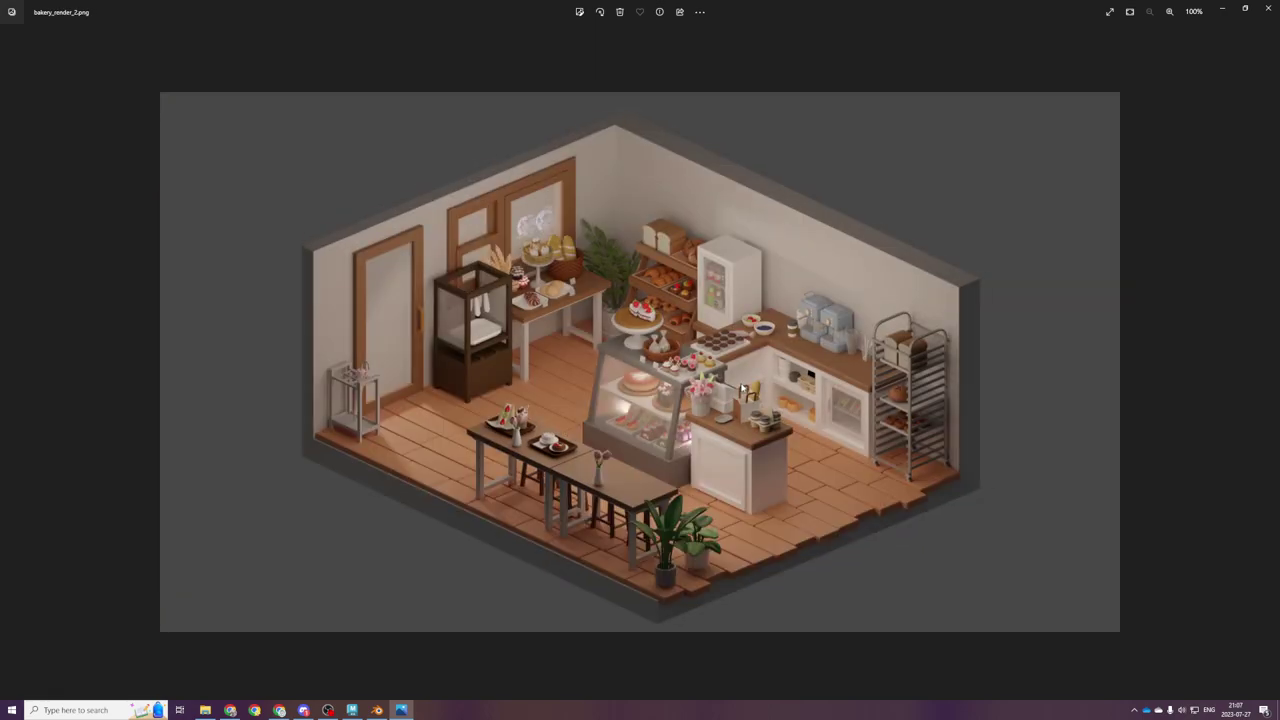
key(Right)
key(Right)
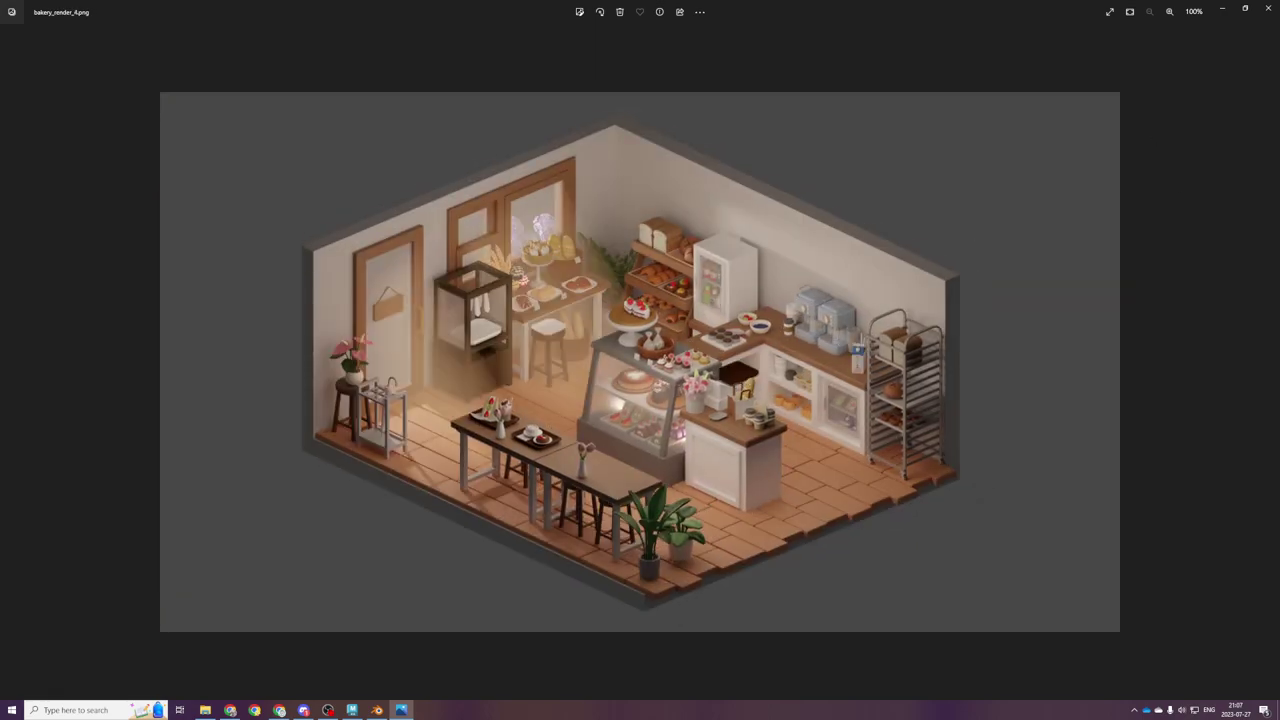
key(alt+Tab)
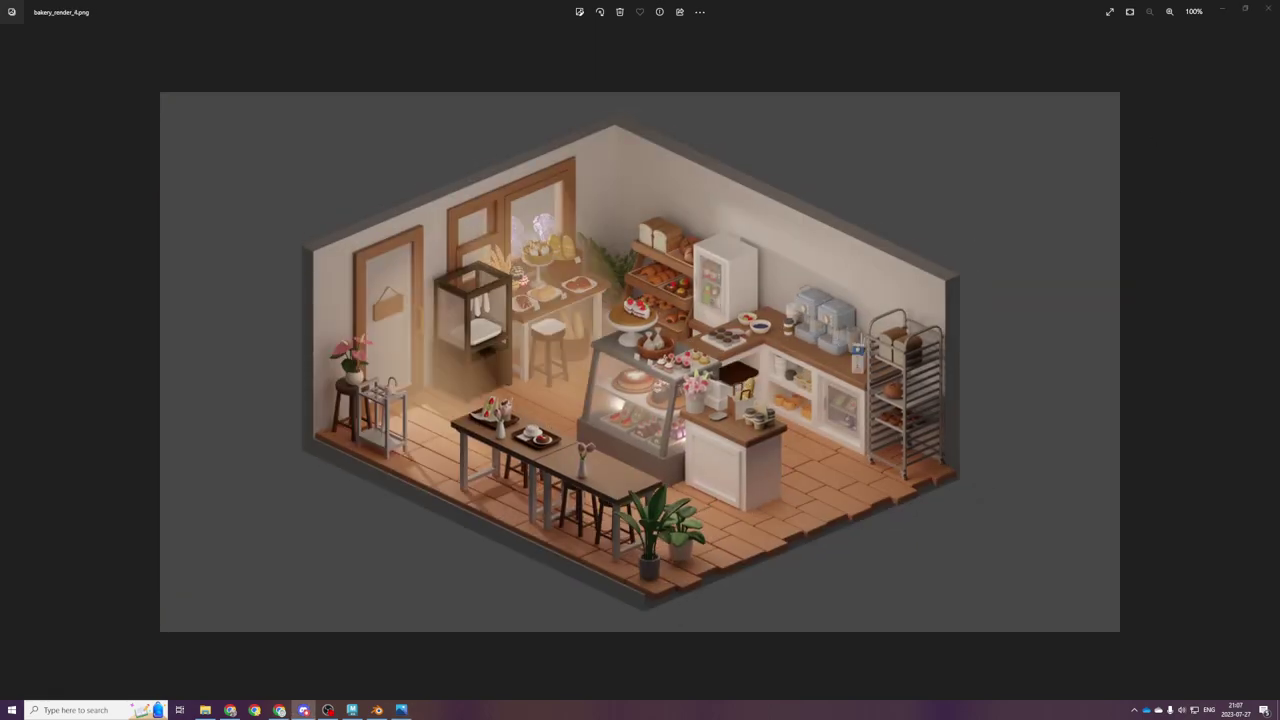